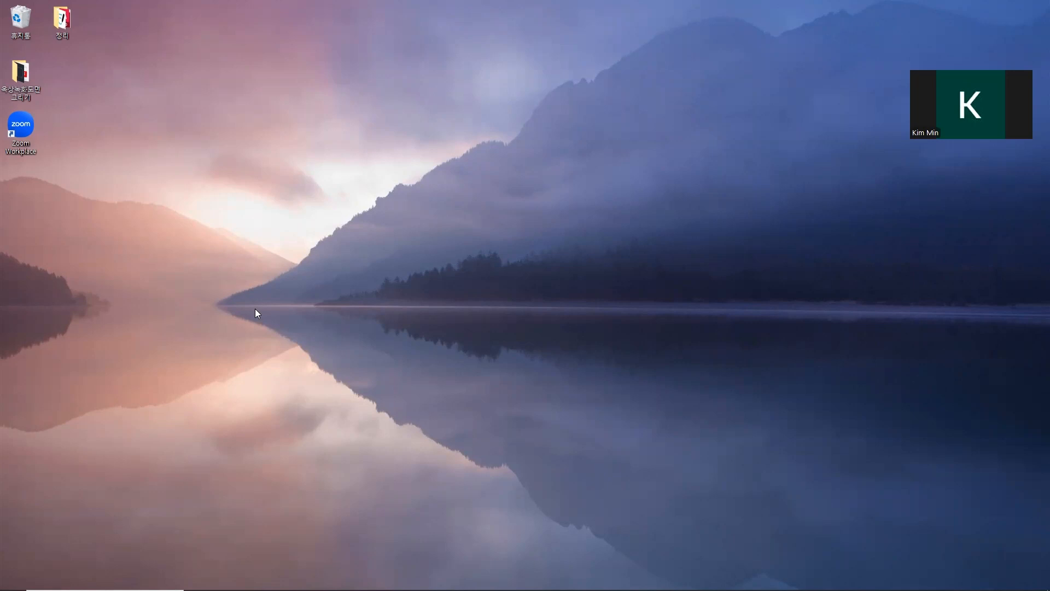
Step: Open the PDF 6주차_옥상녹화도면 from the desktop folder 옥상녹화도면 그리기
mouse_move(252, 589)
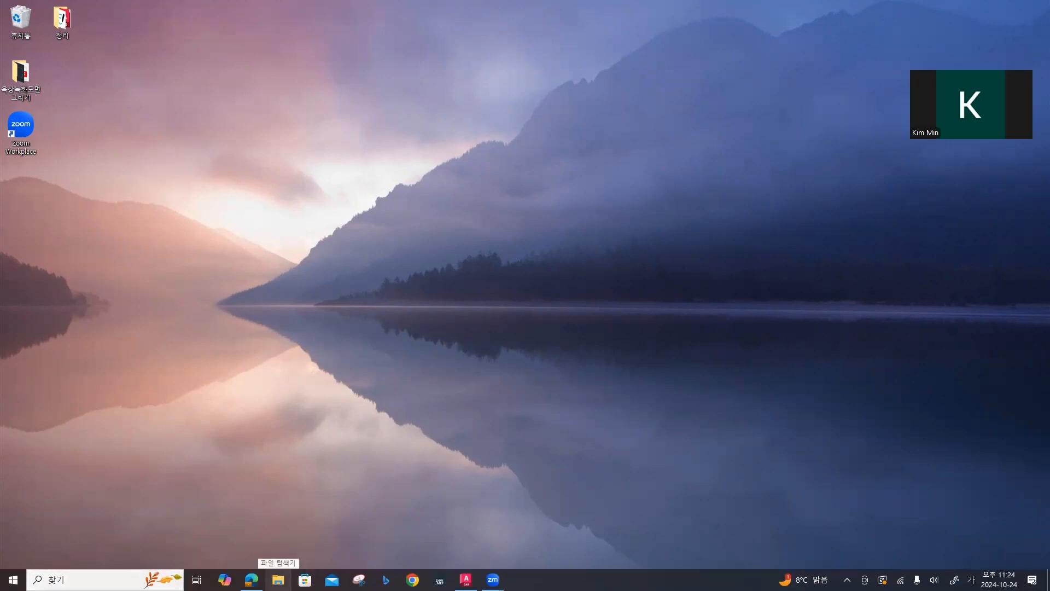
double_click(21, 78)
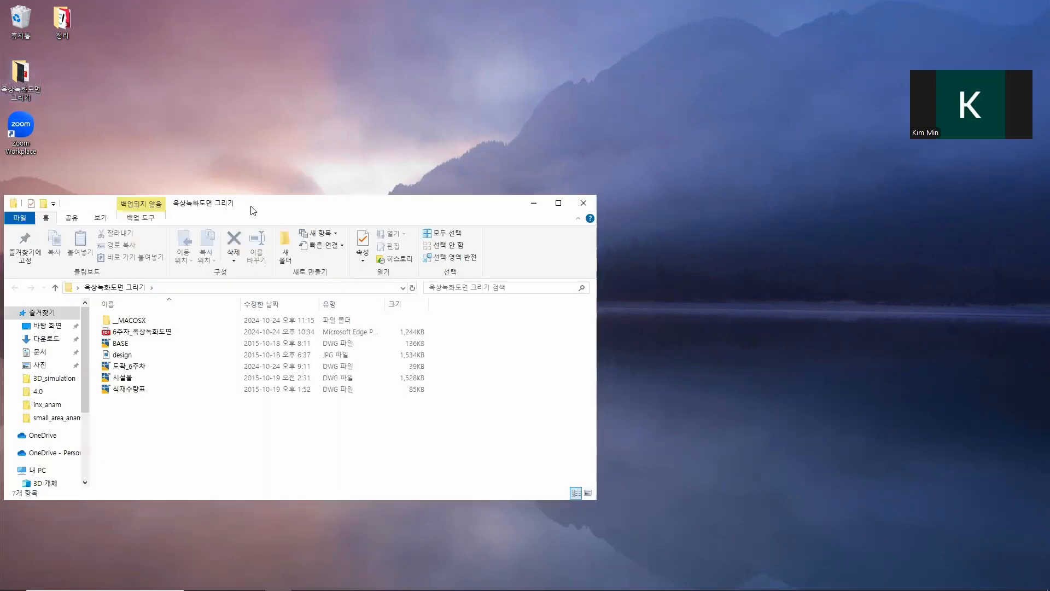
drag(253, 211, 421, 117)
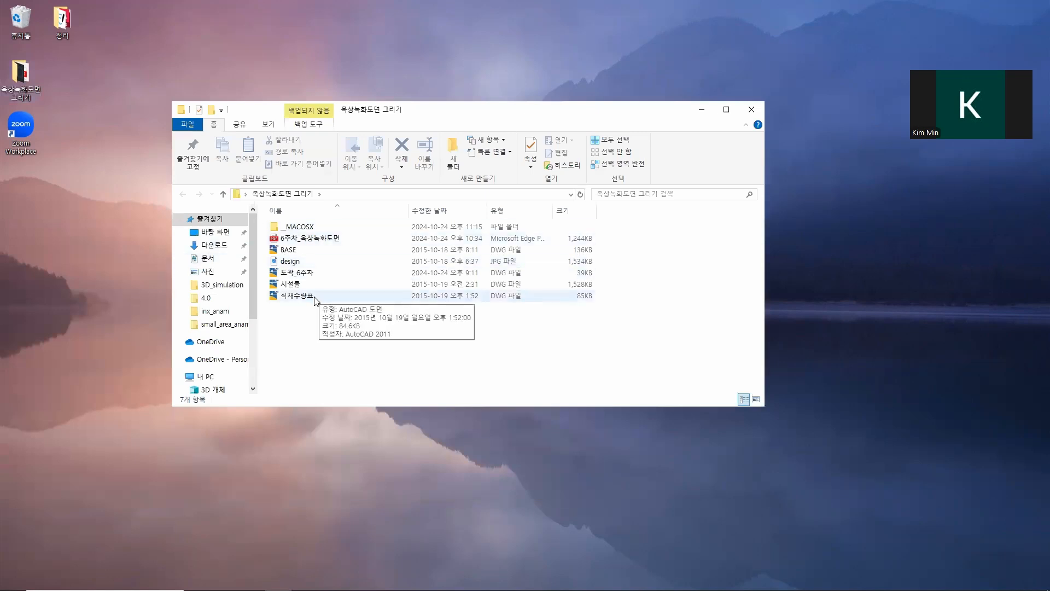
click(310, 242)
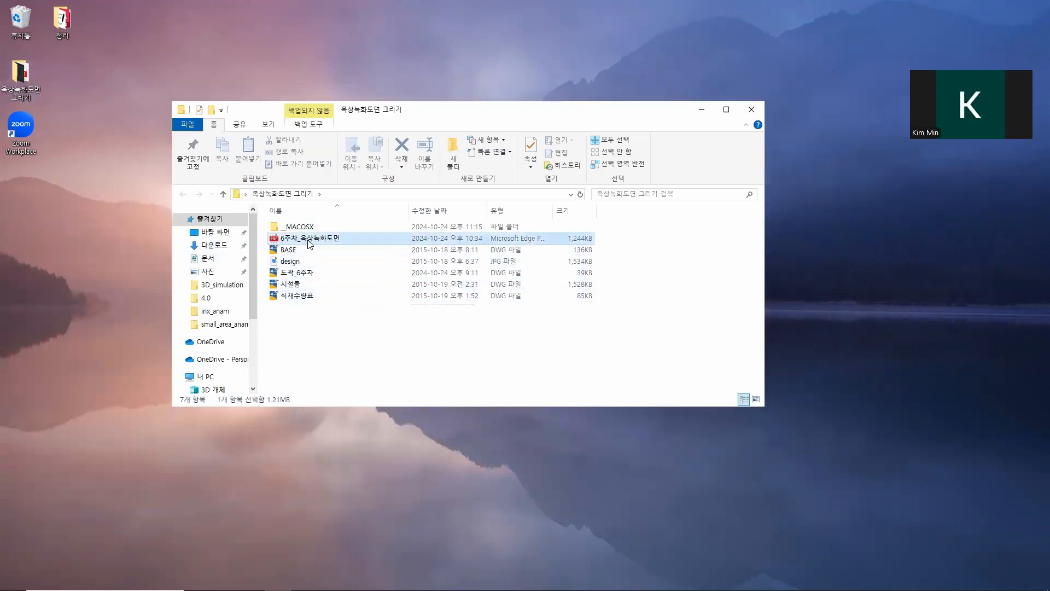
double_click(337, 241)
click(561, 410)
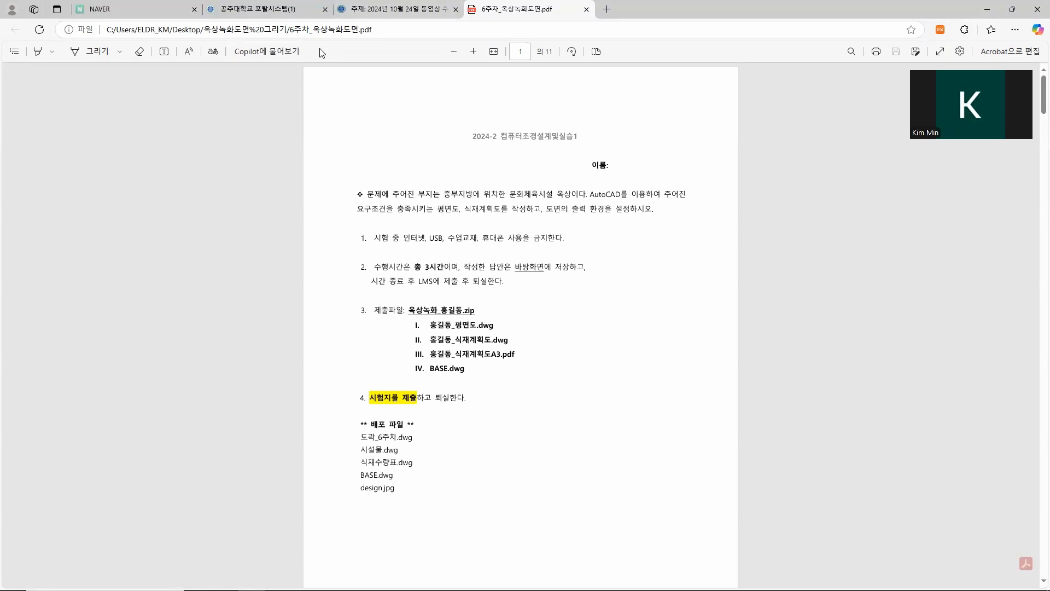
Step: Enlarge the assignment PDF and read from the exam instructions and submission file list through to the initial layer settings table
click(472, 52)
click(472, 52)
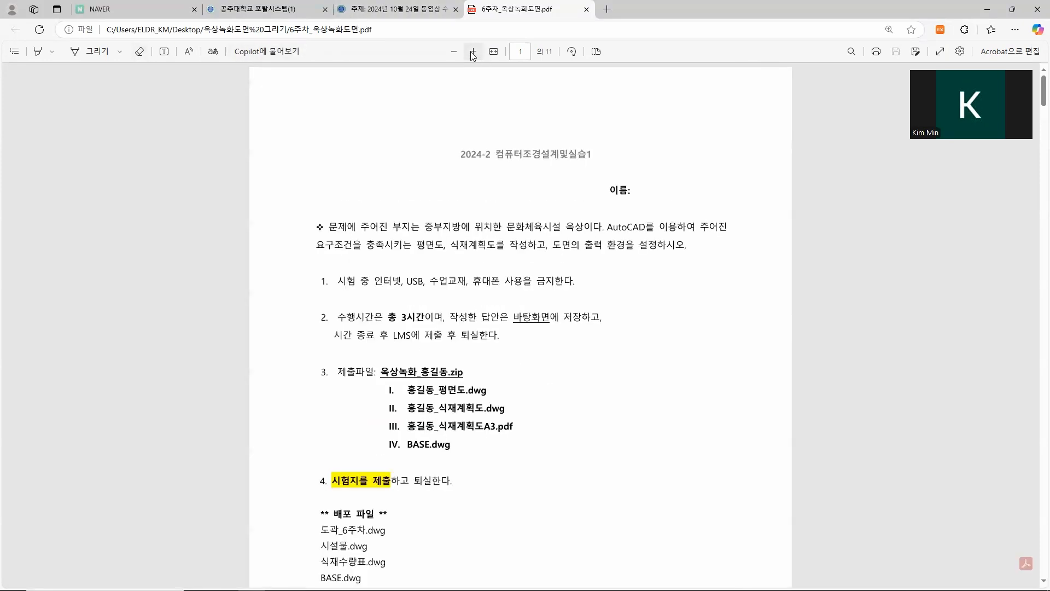
click(473, 52)
click(473, 52)
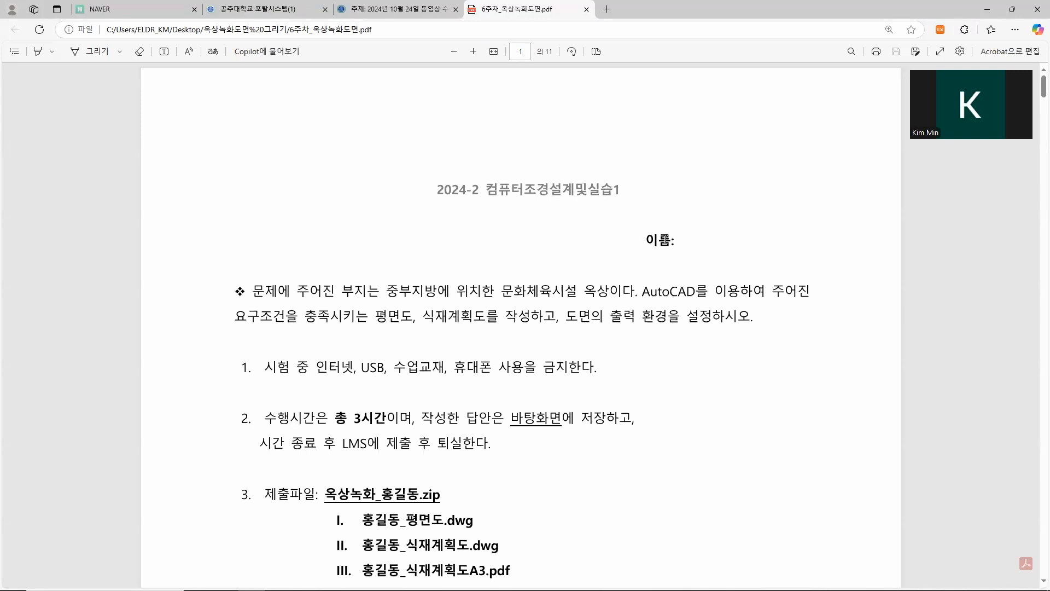
scroll(553, 314, down, 2)
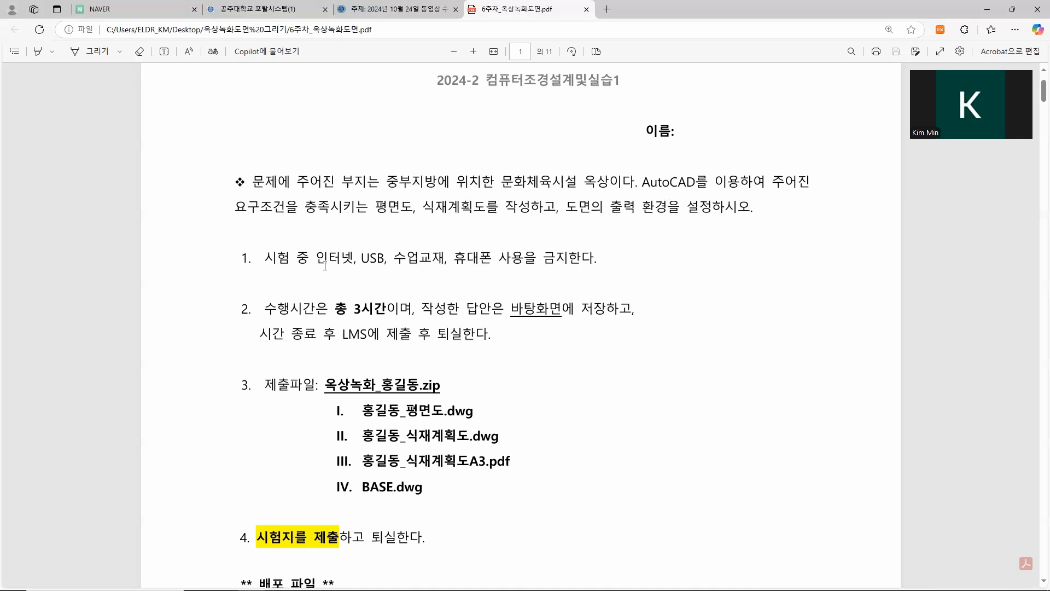
scroll(325, 266, down, 5)
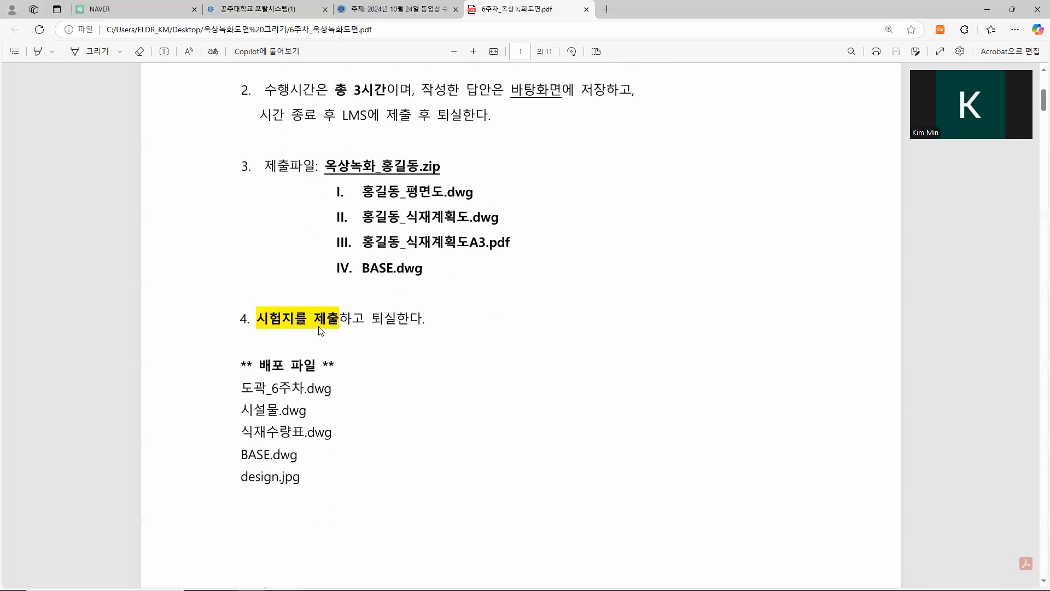
scroll(319, 326, down, 1)
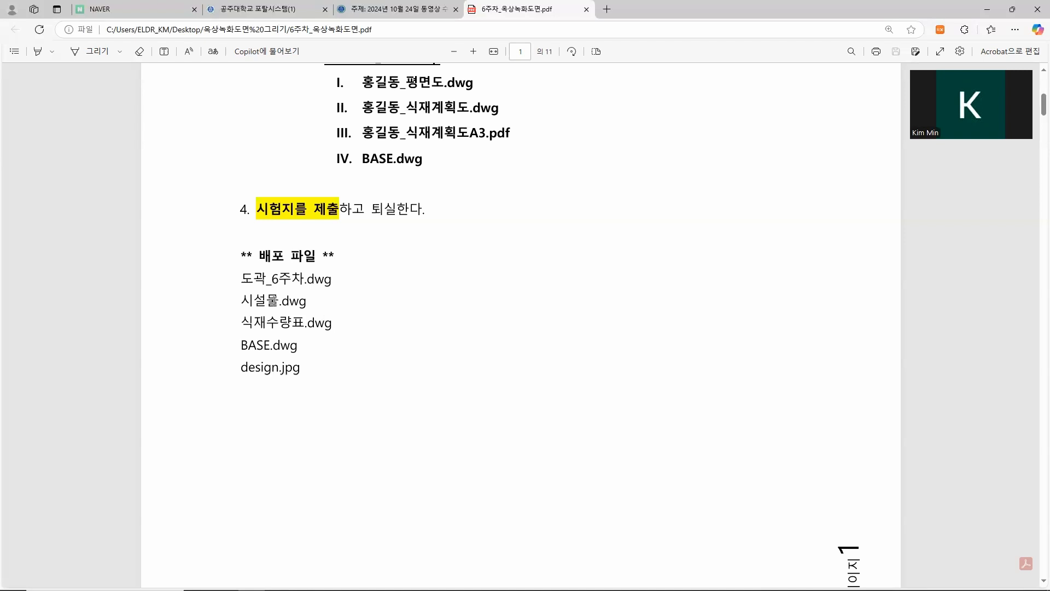
scroll(291, 323, down, 6)
scroll(291, 328, down, 5)
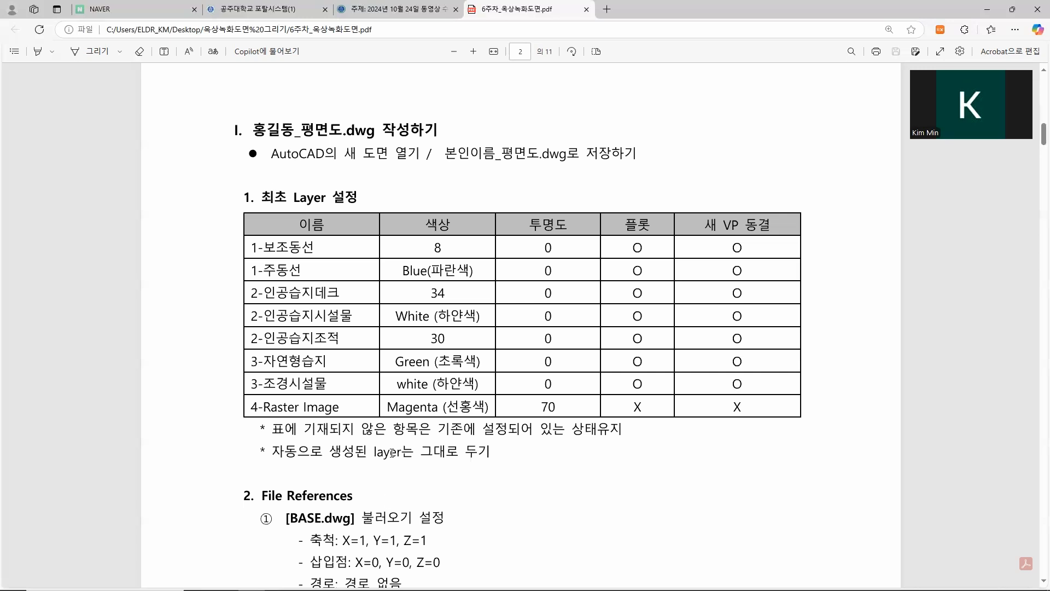
Step: Switch to Drawing1.dwg in AutoCAD, start saving it, and create a desktop folder named 중간고사대비_ followed by the author's name
mouse_move(385, 590)
mouse_move(465, 579)
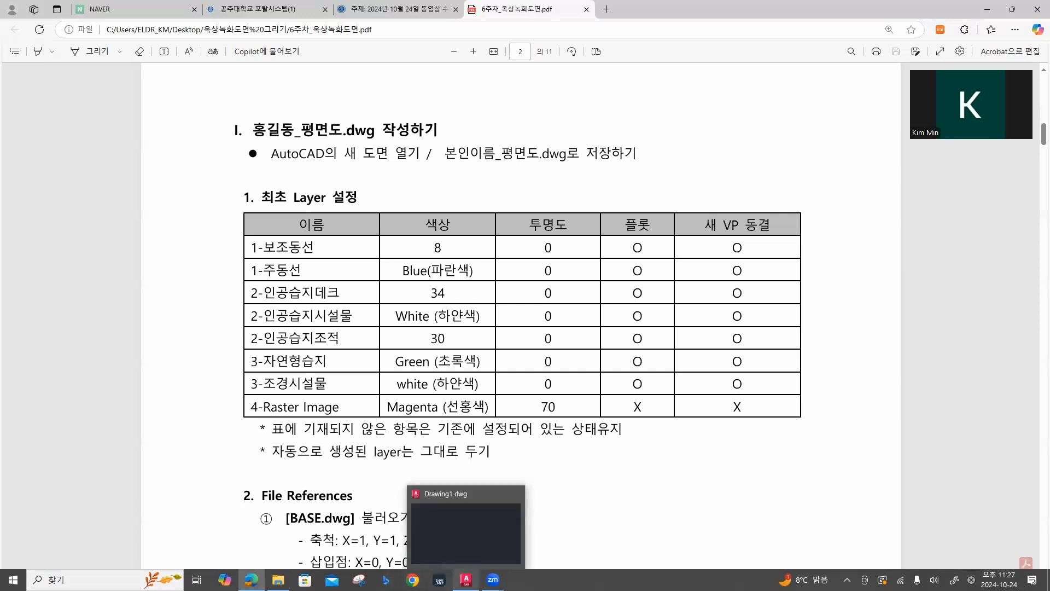
click(465, 531)
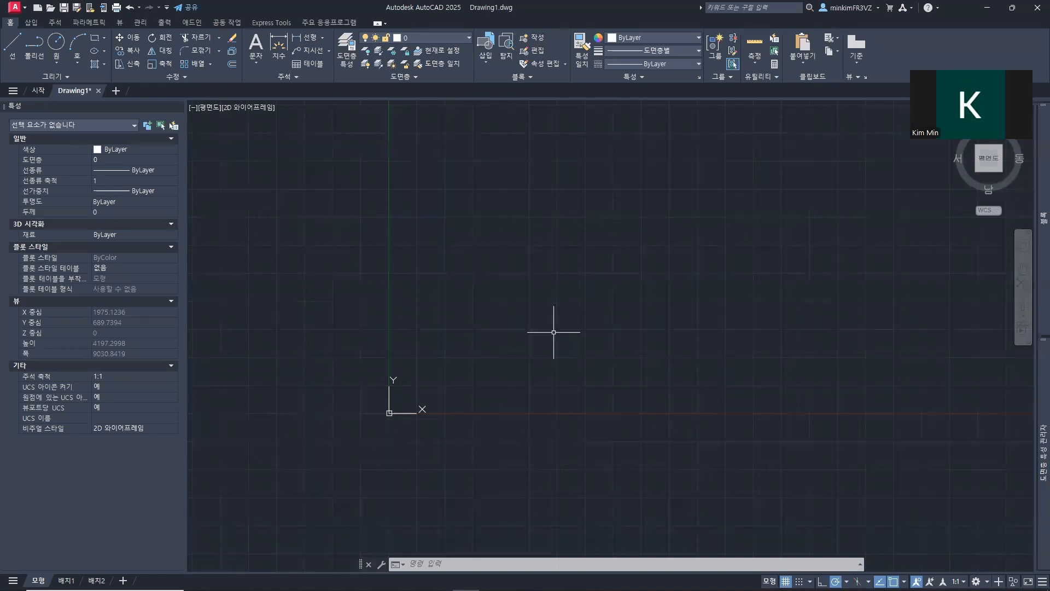
click(64, 8)
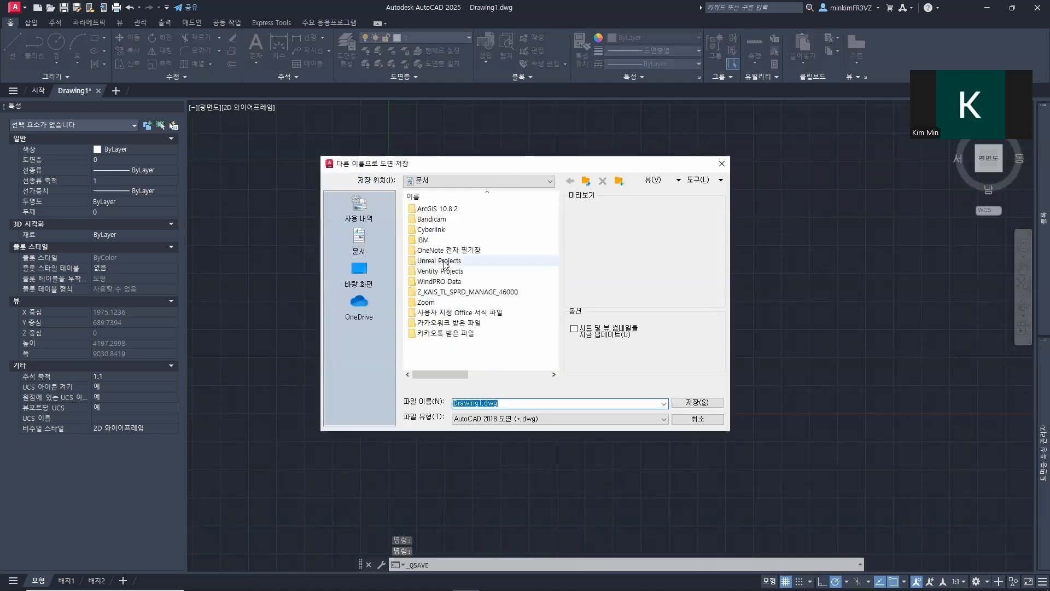
click(359, 272)
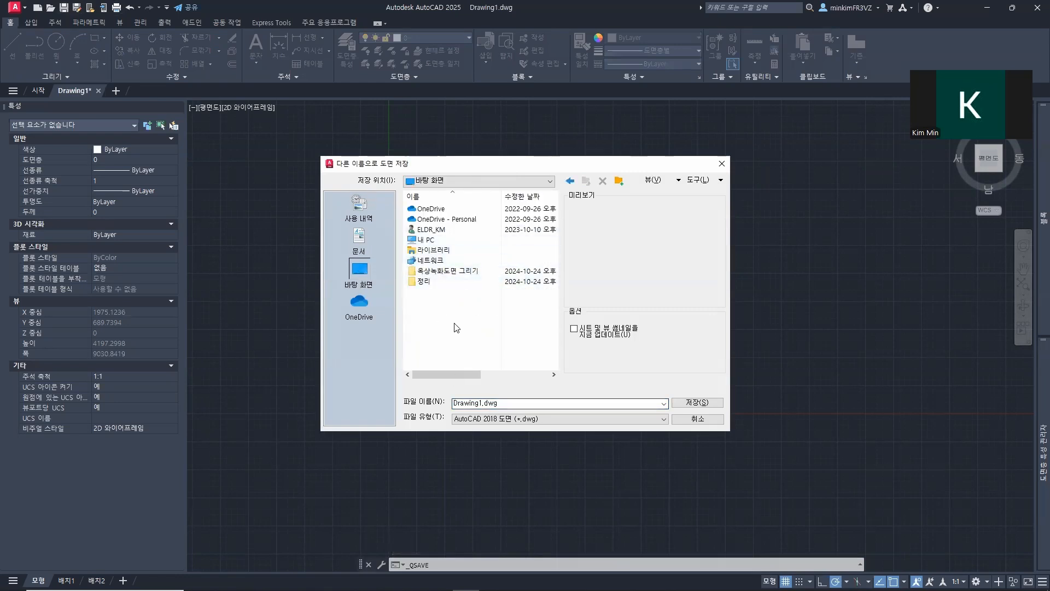
click(618, 181)
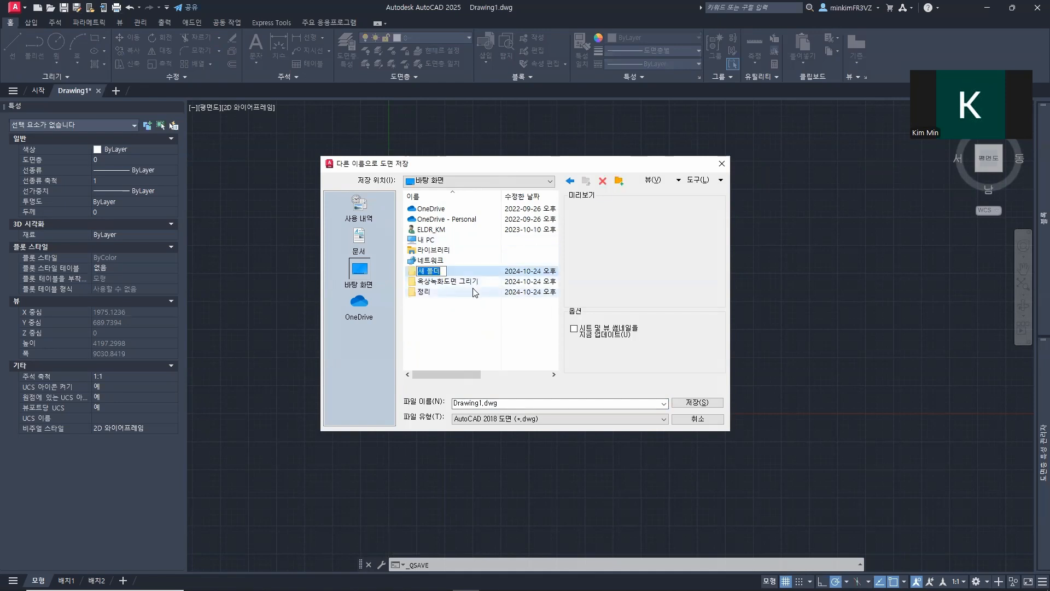
key(BackSpace)
text(중간고사대비_김민)
key(Return)
Step: Save the drawing in the new folder as the author's name plus _평면도.dwg, using the AutoCAD 2010/LT2010 drawing format
double_click(484, 275)
click(483, 403)
drag(482, 403, 442, 405)
key(BackSpace)
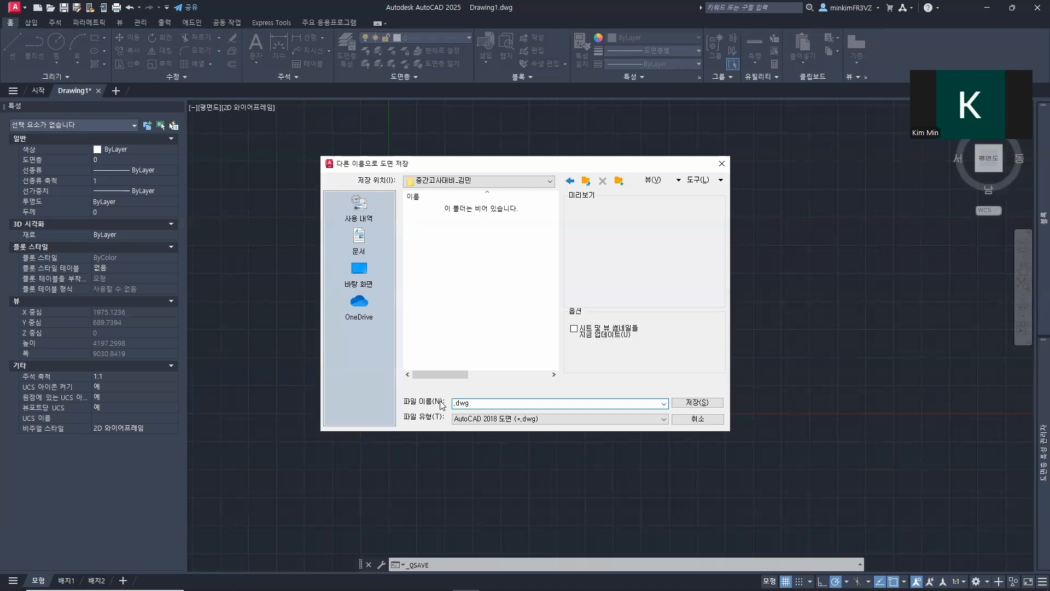
text(ㄱ)
text(민)
text(_평면도)
click(462, 420)
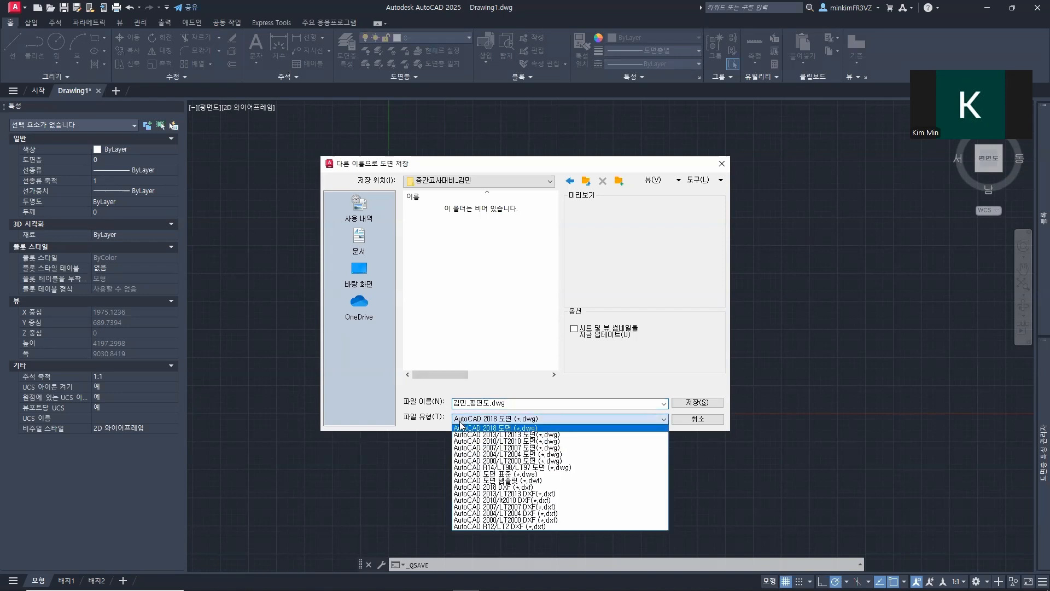
click(543, 441)
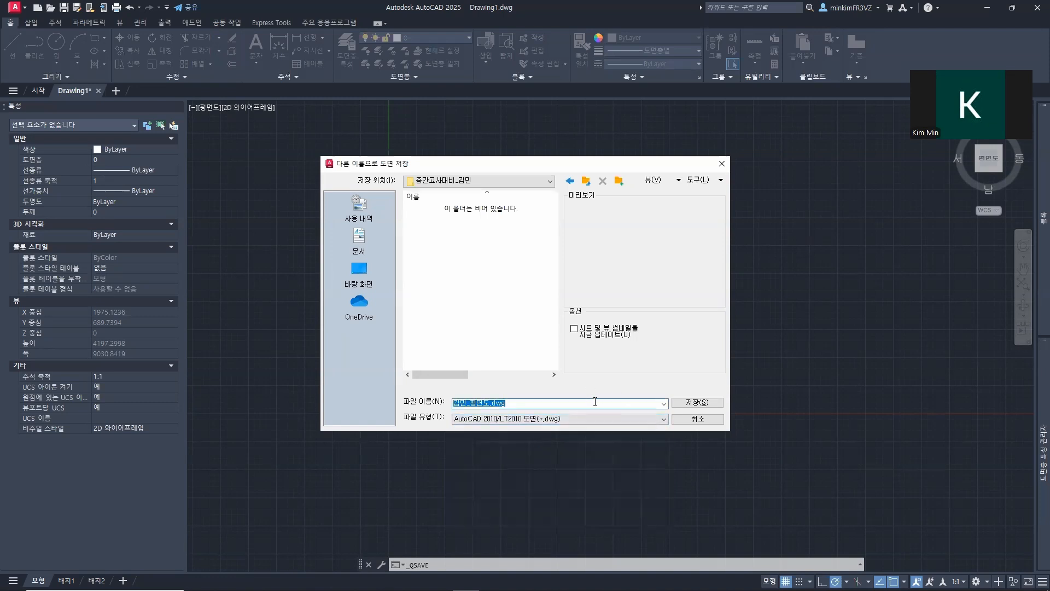
click(696, 403)
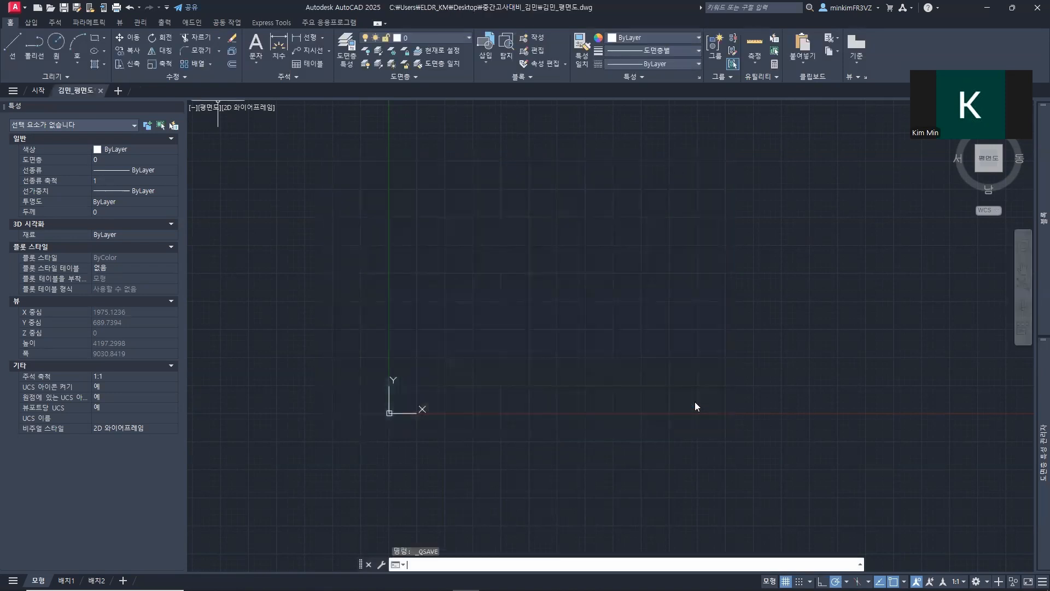
Step: Create the layers 1-보조동선 and 1-주동선 in the Layer Properties Manager, with its name column widened
mouse_move(672, 358)
middle_down()
mouse_move(540, 394)
mouse_move(530, 414)
mouse_move(556, 379)
mouse_move(546, 403)
middle_up()
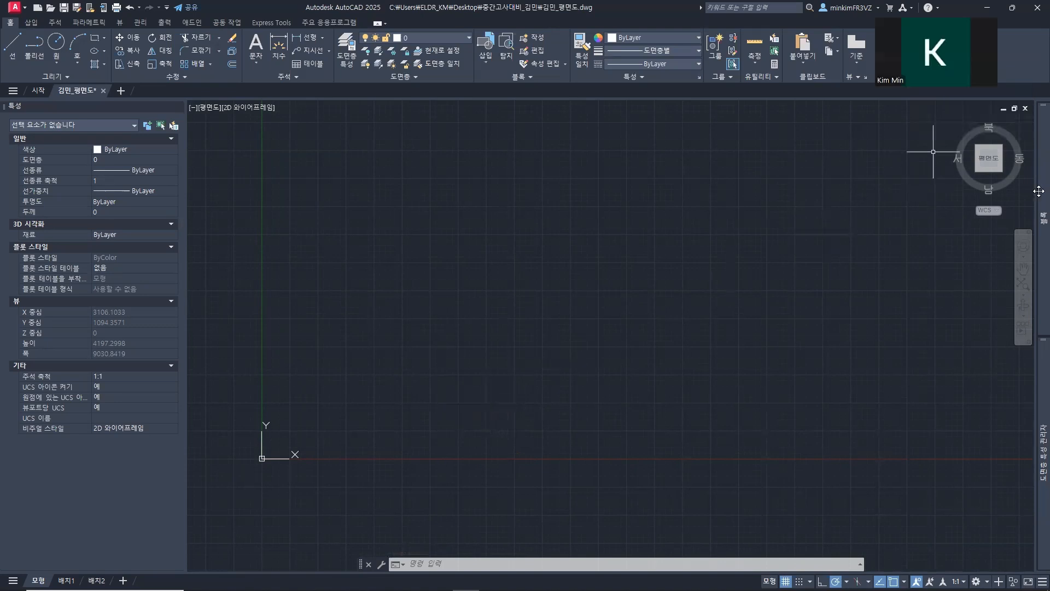
mouse_move(1035, 429)
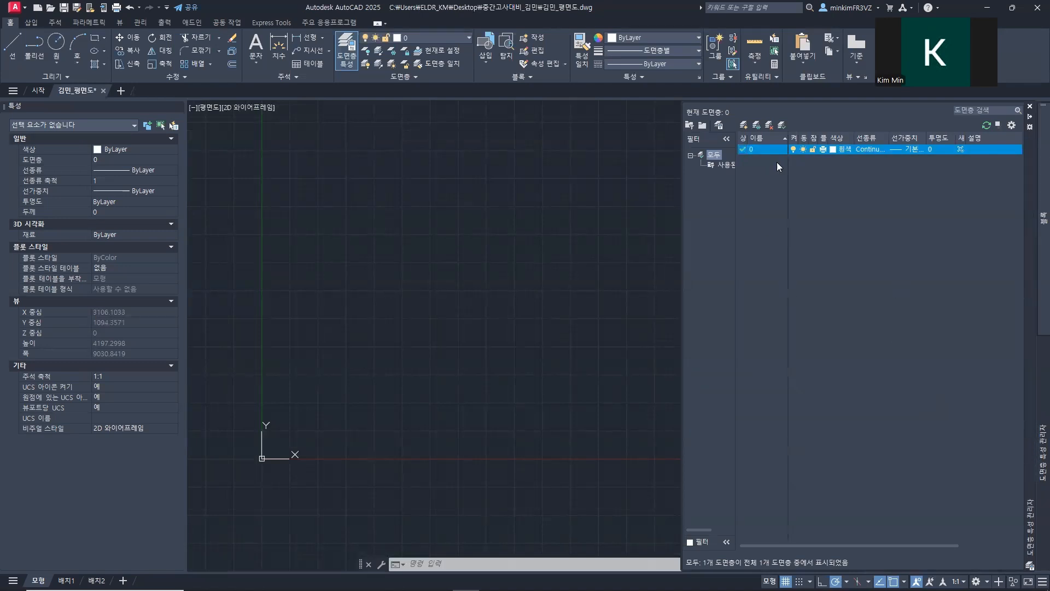
drag(787, 133, 832, 134)
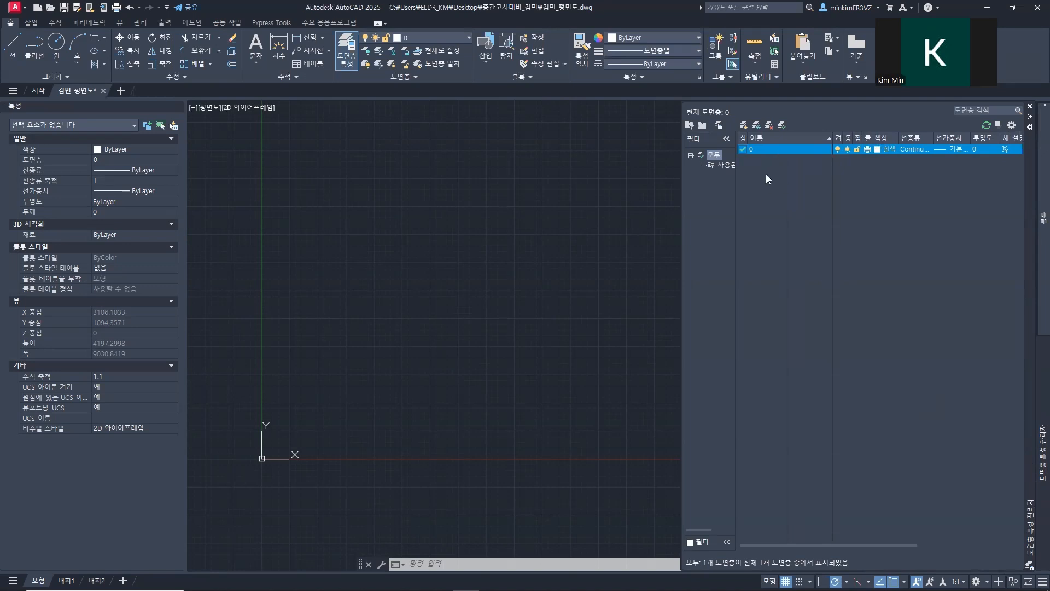
click(743, 126)
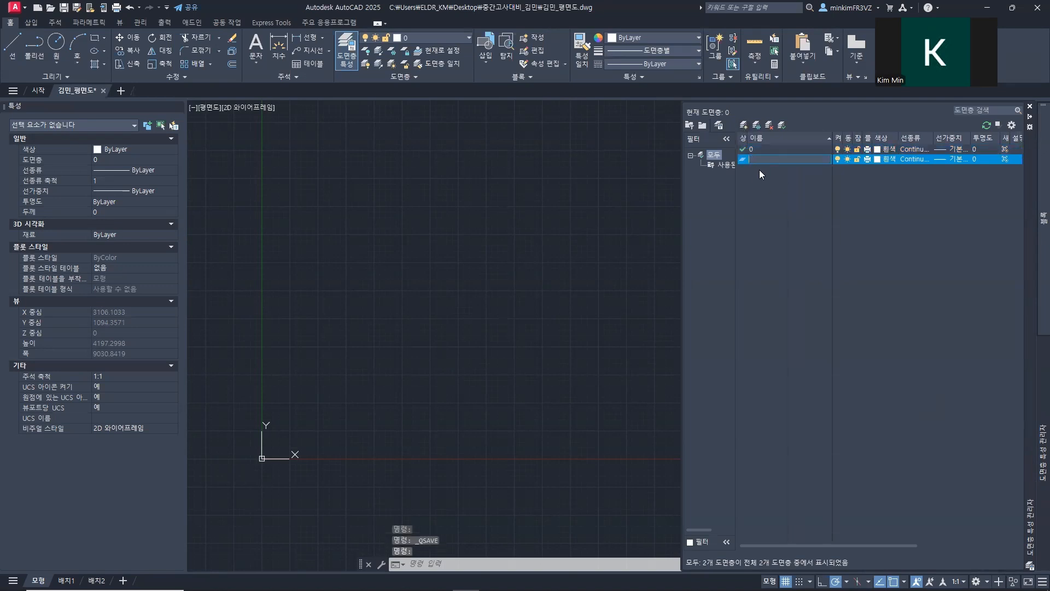
text(1-보조동선)
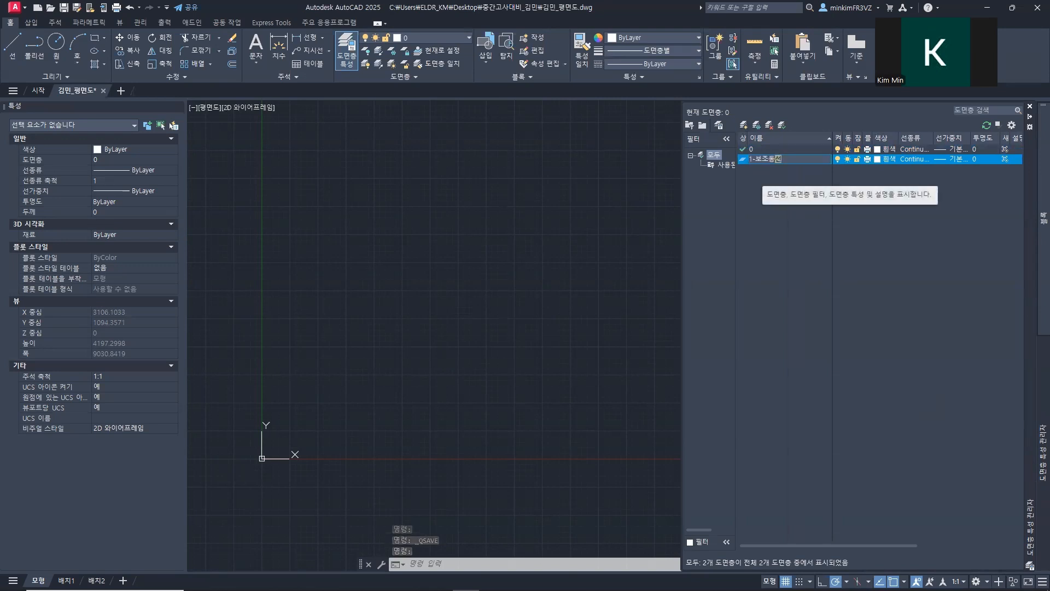
key(Return)
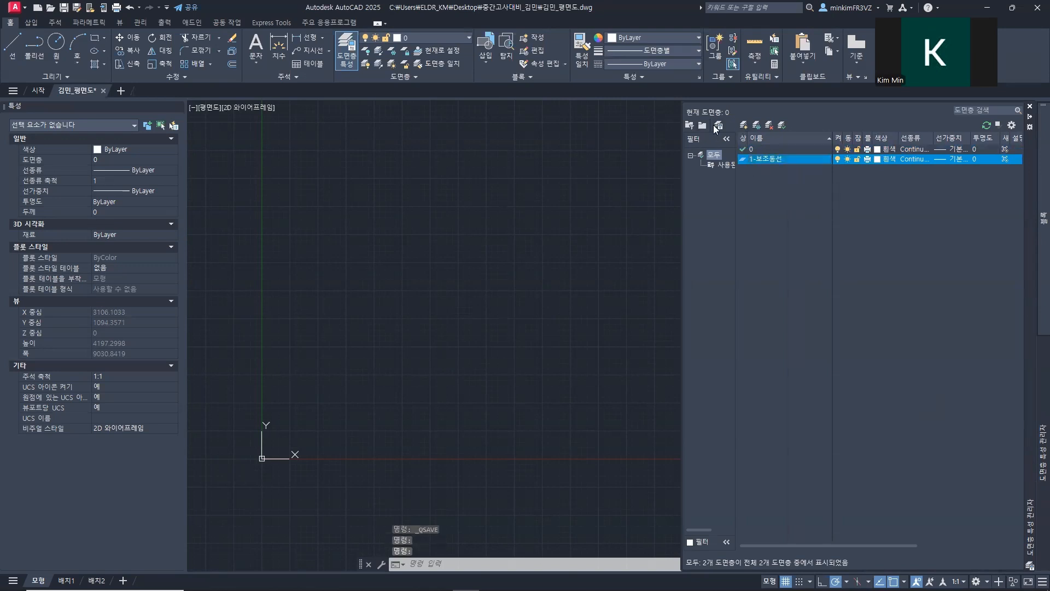
click(743, 126)
text(1-주동선)
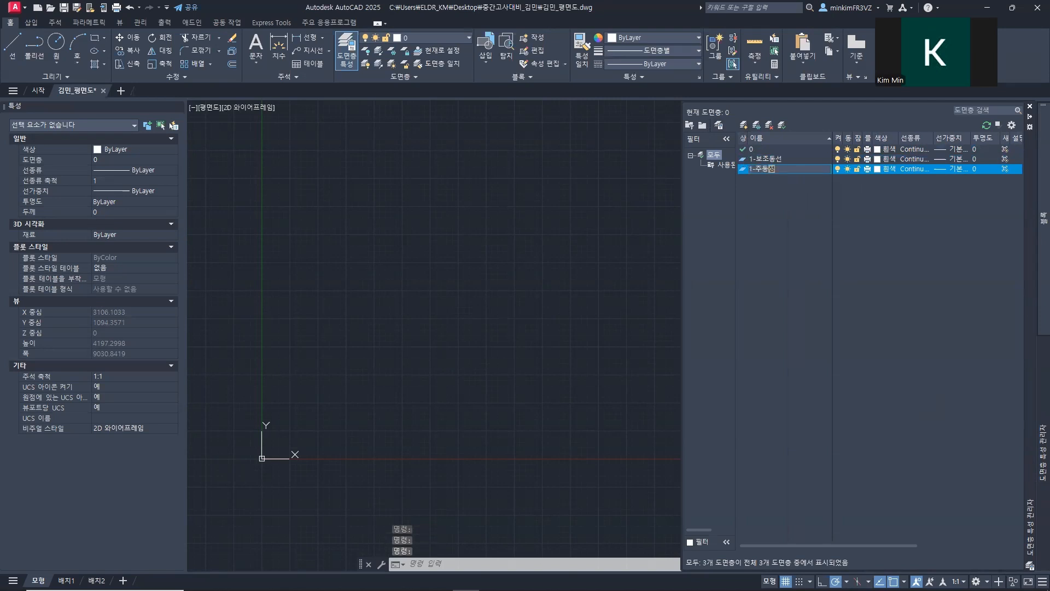
Step: Add two new layers named 2-인공습지데크 and 2-인공습지시설물
click(744, 126)
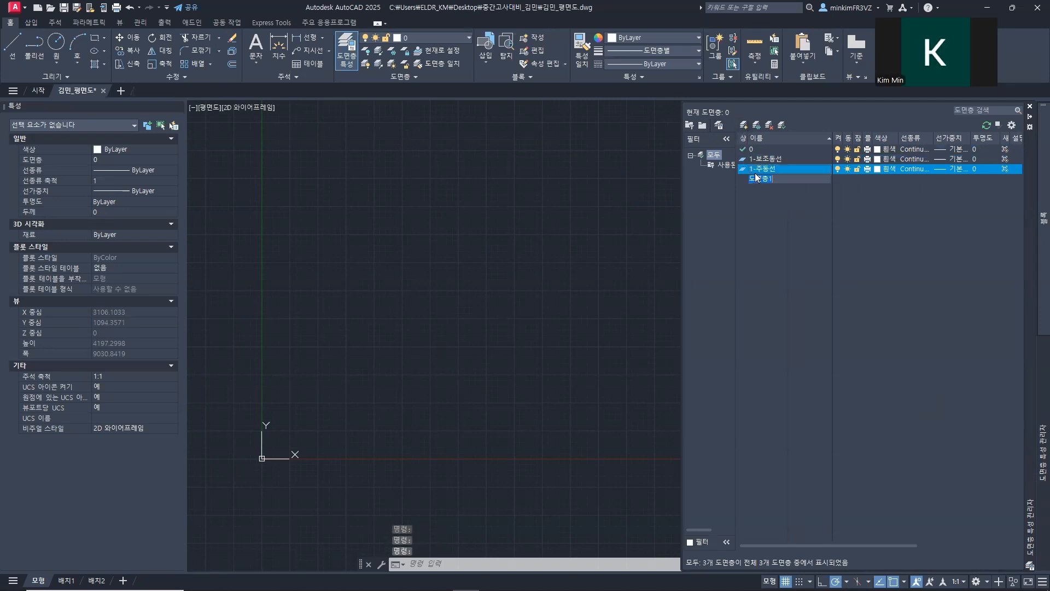
text(2-인공습지데크)
key(Return)
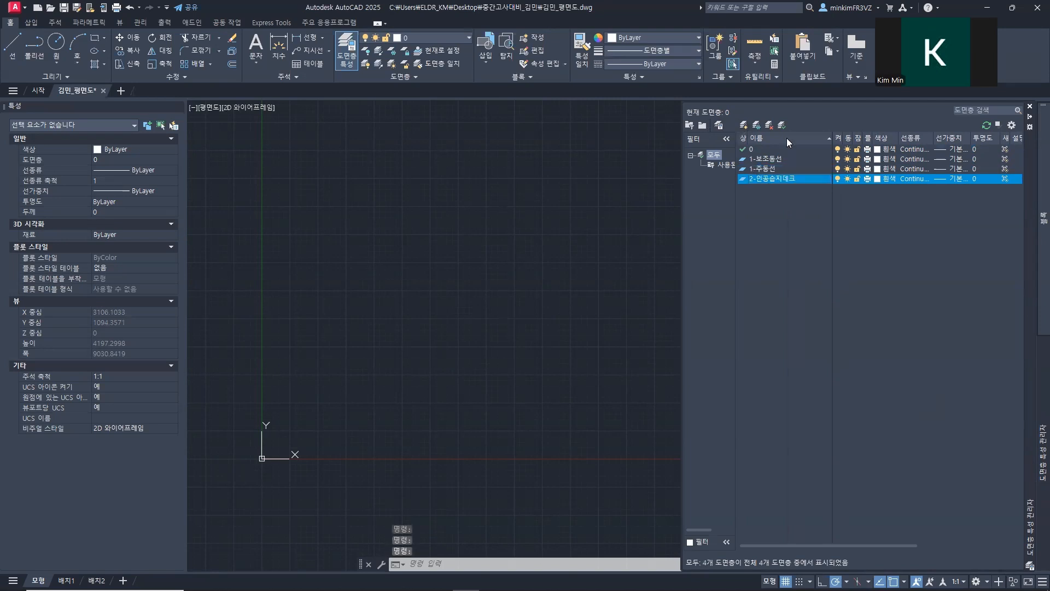
click(746, 125)
text(2)
text(-인공습ㅈ)
text(시설물)
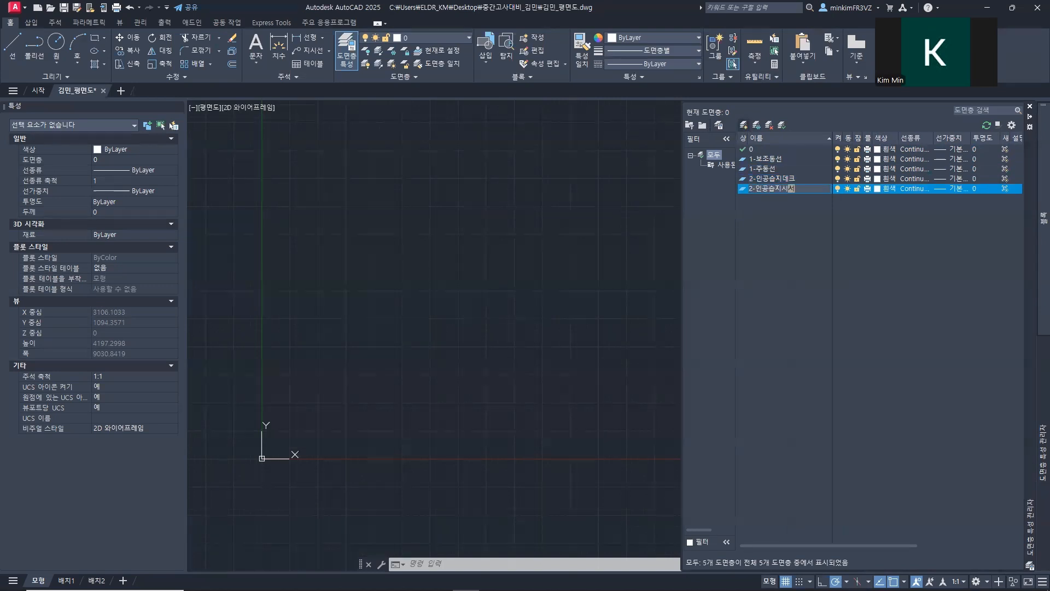
key(Return)
Step: Add a new layer named 2-인공습지조적 to the layer list
click(747, 125)
text(2-인공습지)
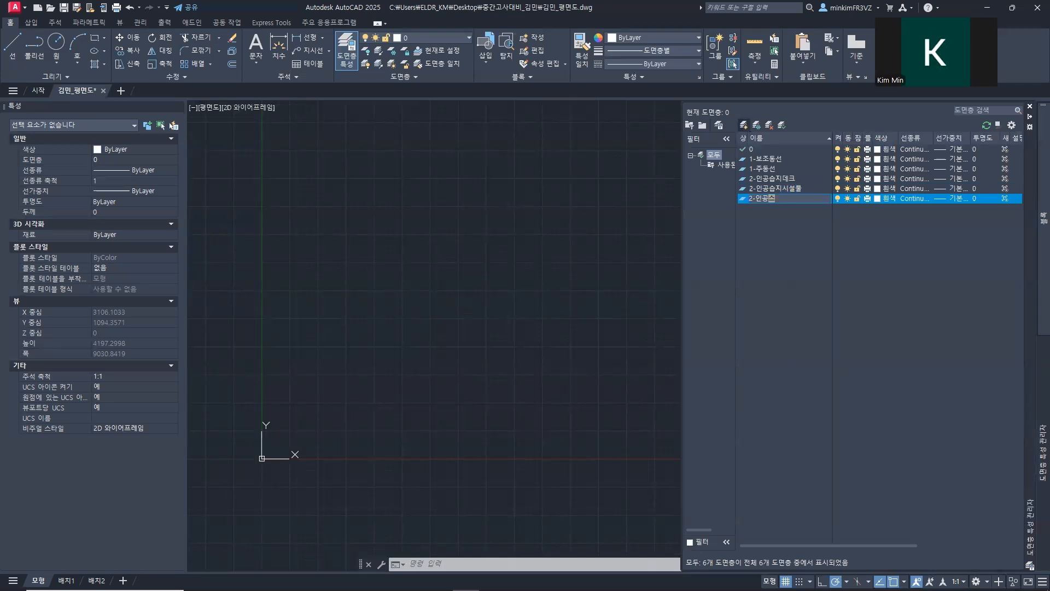
text(조적)
key(Return)
Step: Add two new layers named 3-자연형습지 and 3-조경시설물
click(747, 125)
text(3-자연습)
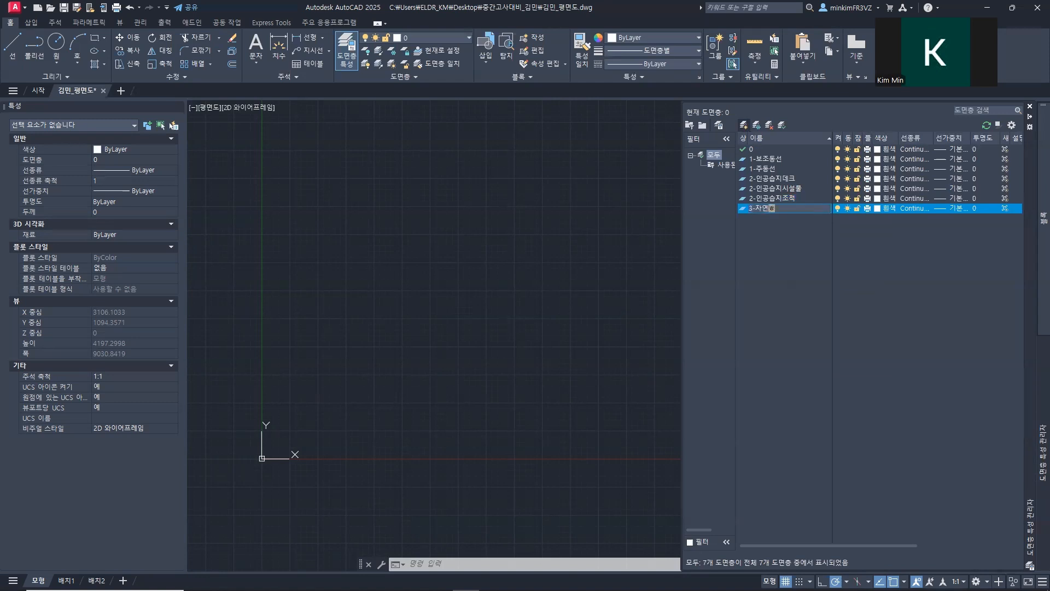
text(습ㅈ)
key(Return)
click(744, 125)
text(3-조경시서)
text(물)
key(Return)
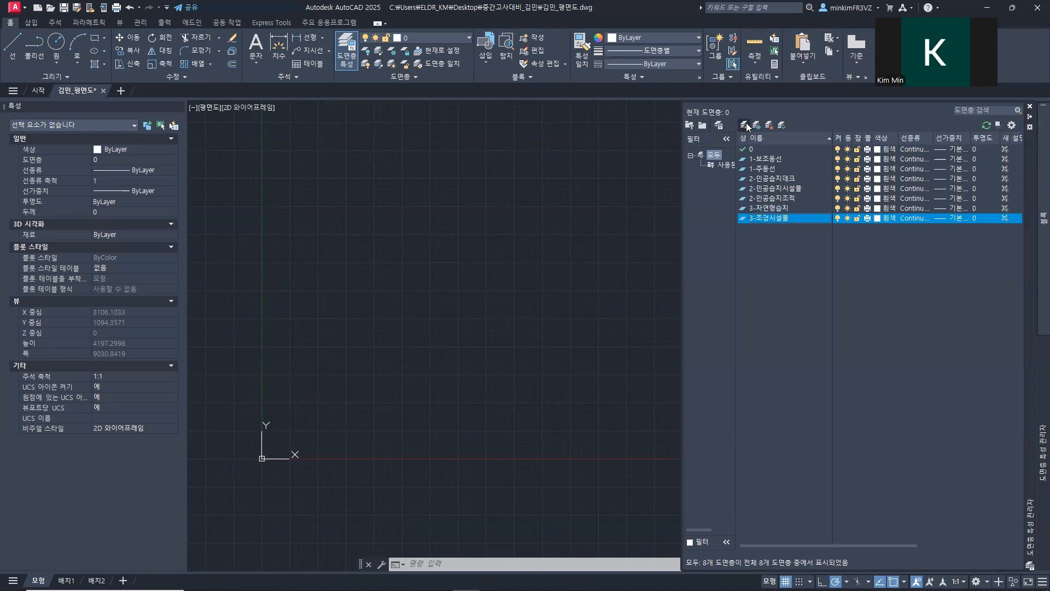
Step: Add a final new layer to the list and name it 4-Raster Image
click(745, 125)
text(4)
key(Return)
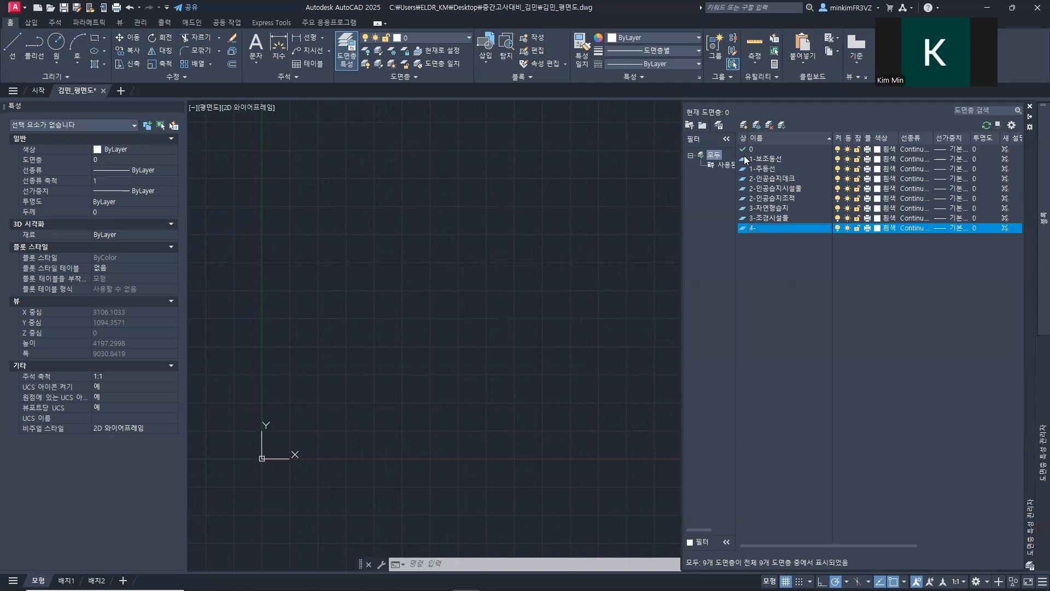
right_click(759, 227)
click(826, 286)
text(Raster Image)
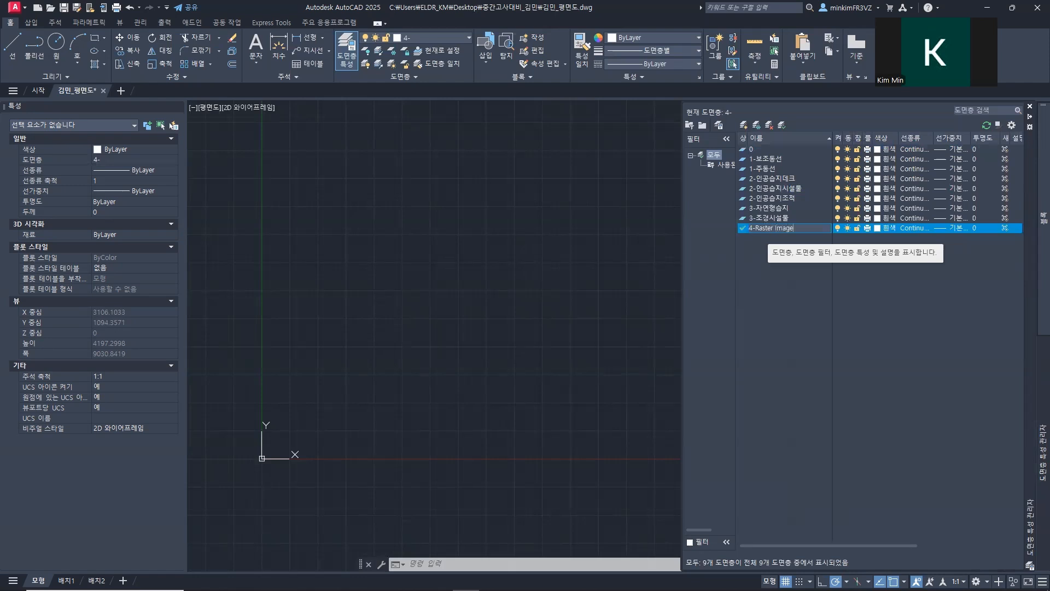
Step: Confirm the 4-Raster Image layer name and make layer 0 the current layer
key(Return)
double_click(752, 149)
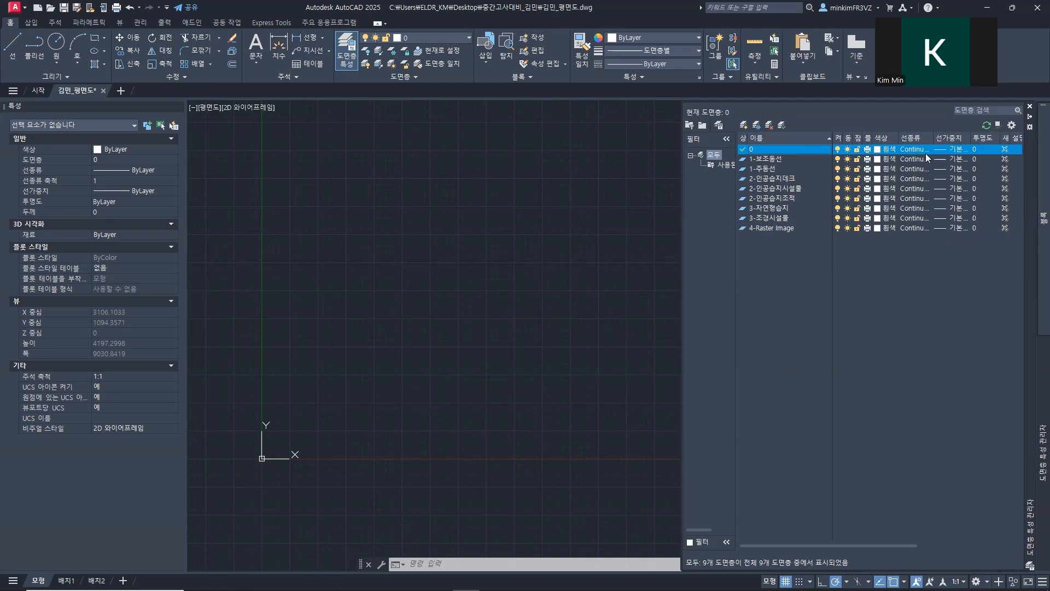
Step: Narrow the layer name column and widen the layer properties palette
click(832, 156)
drag(831, 138, 776, 142)
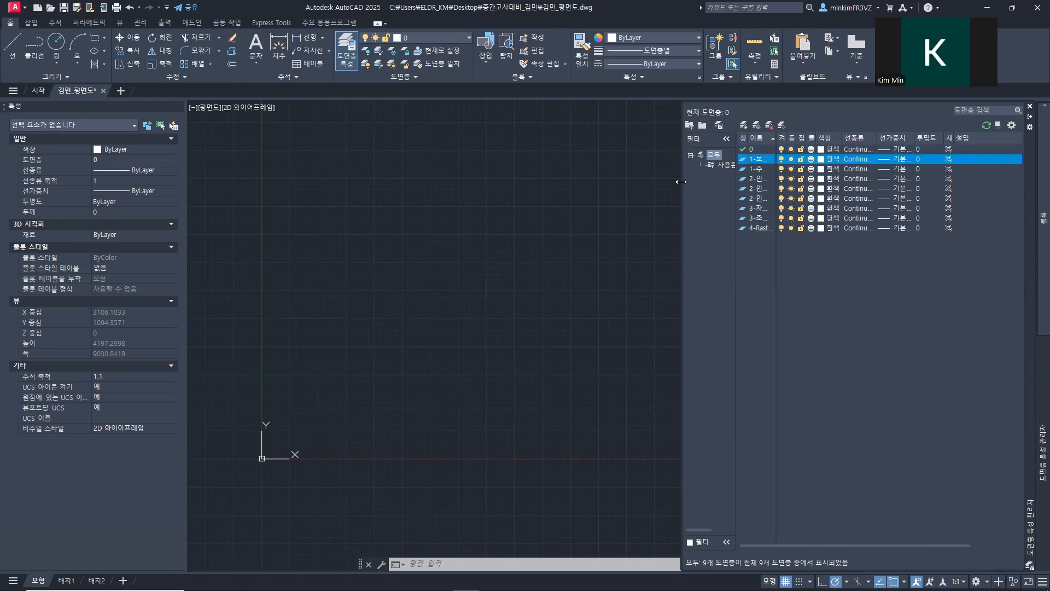
drag(681, 182, 599, 182)
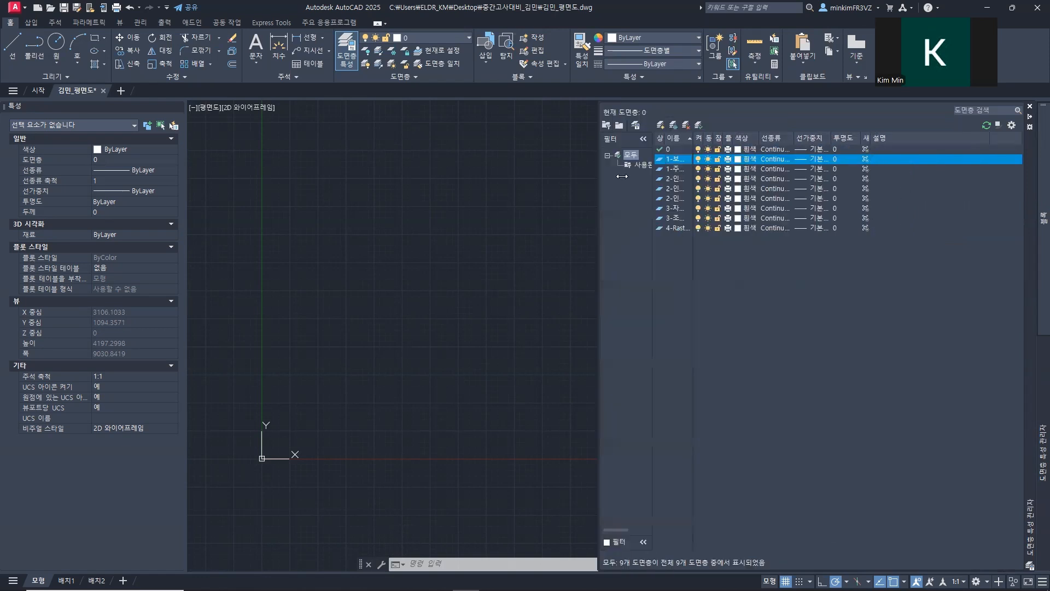
right_click(920, 141)
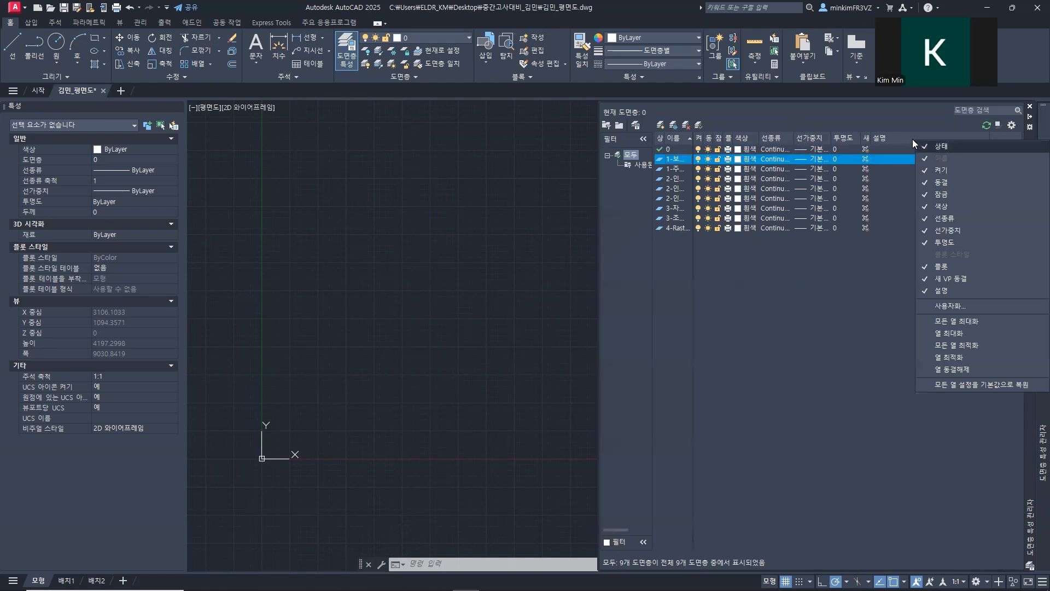
click(881, 128)
right_click(913, 135)
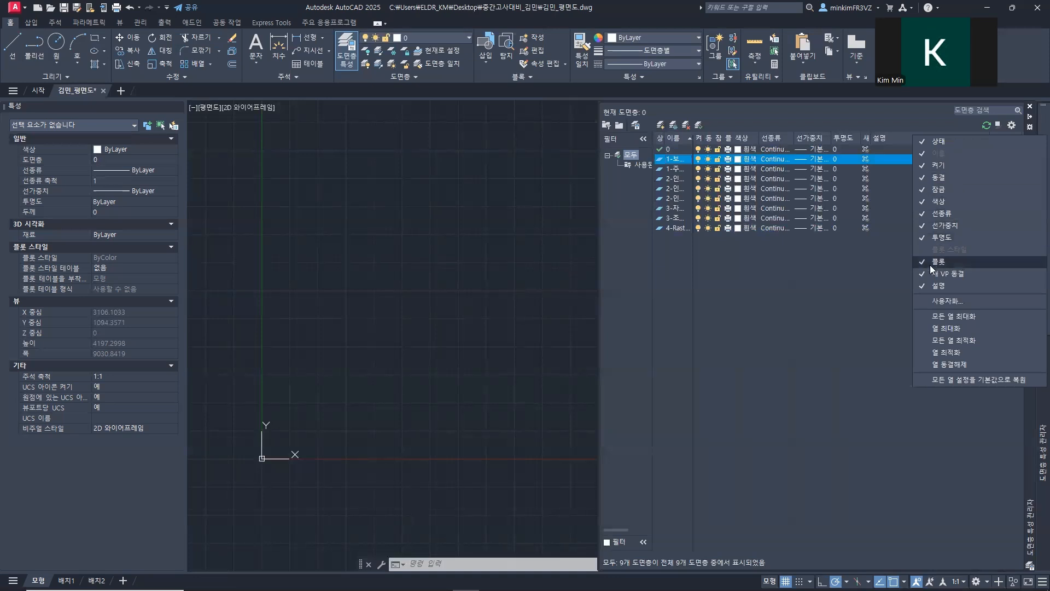
click(848, 265)
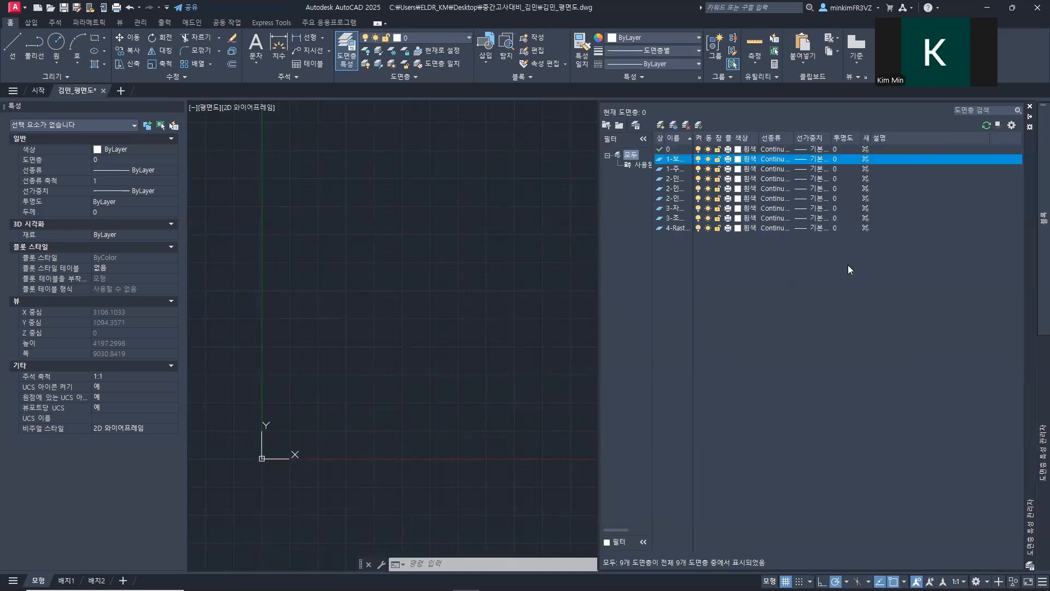
Step: Widen the layer list's columns and enlarge the palette so that all property headings fit
mouse_move(863, 136)
mouse_down()
mouse_move(884, 137)
mouse_move(845, 139)
mouse_move(864, 138)
mouse_up()
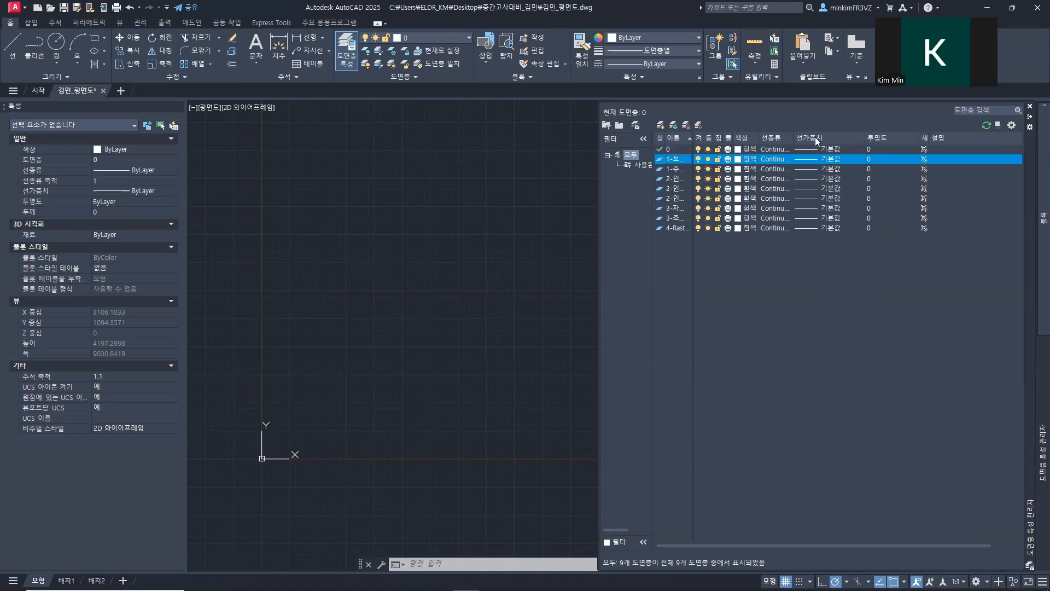
drag(794, 138, 714, 138)
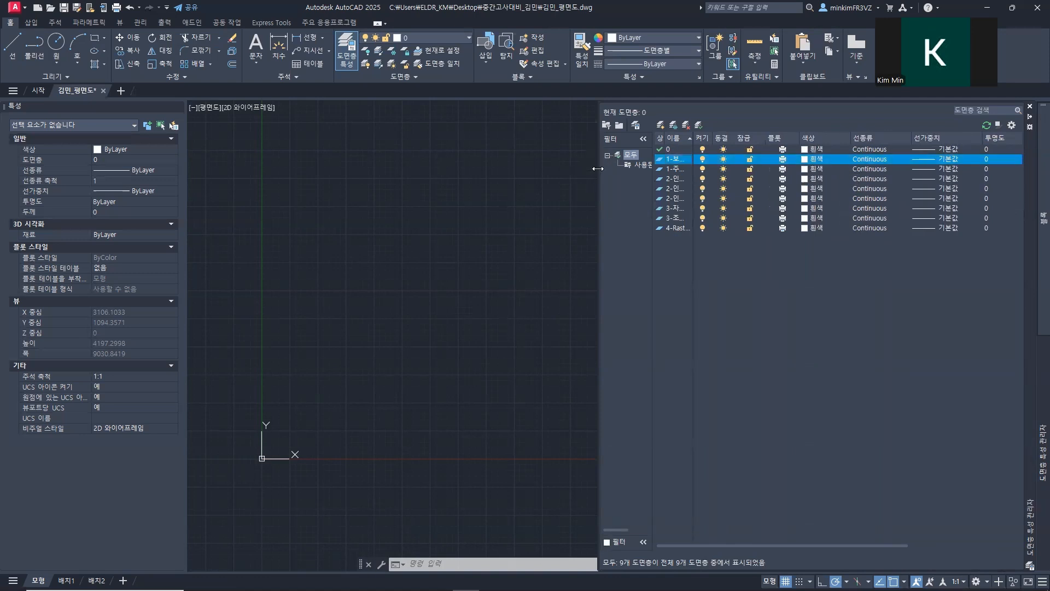
drag(598, 168, 466, 169)
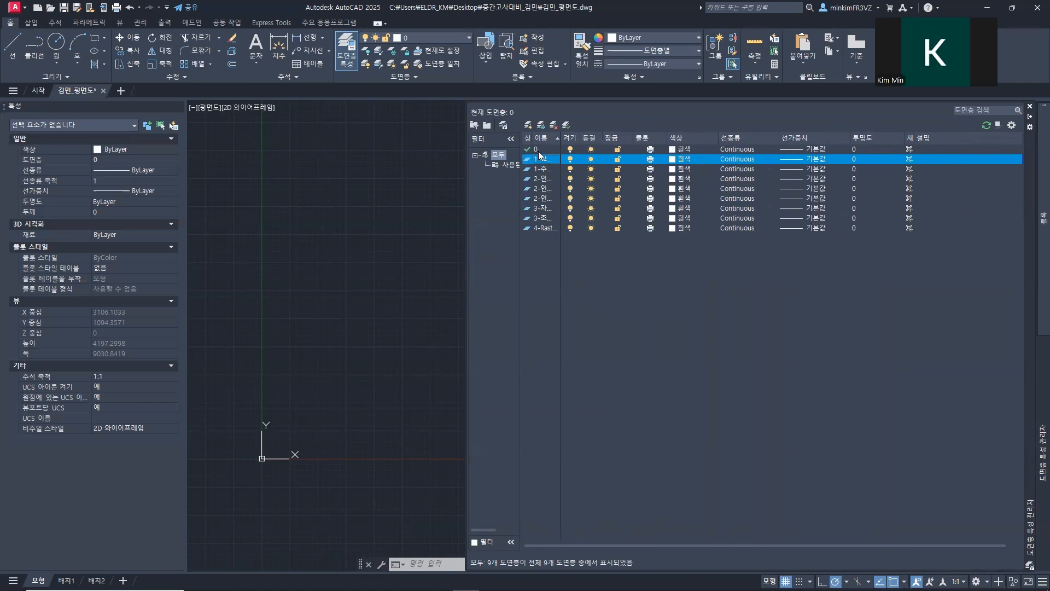
drag(562, 137, 575, 137)
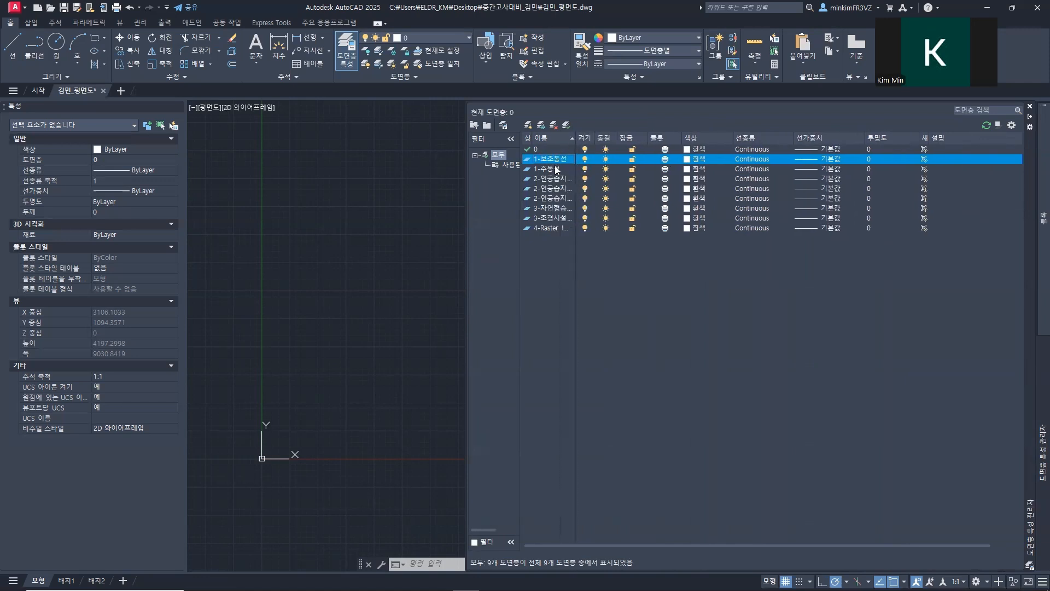
Step: Set the color of the 1-보조동선 layer to 파란색 (blue)
click(690, 160)
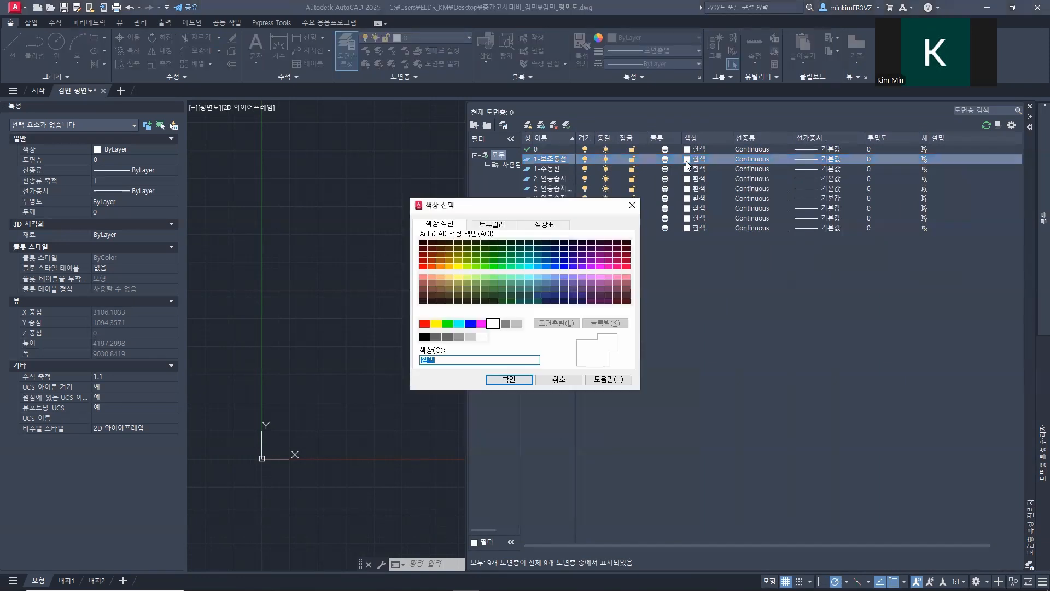
key(BackSpace)
text(vkfkst)
key(BackSpace)
key(BackSpace)
key(BackSpace)
key(BackSpace)
key(BackSpace)
text(파란색)
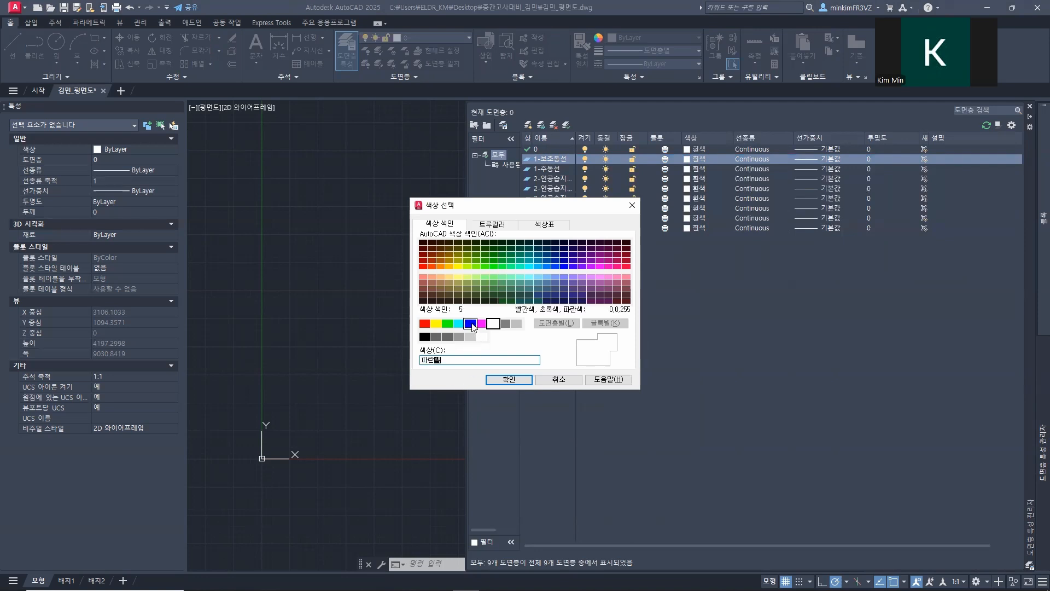
click(507, 379)
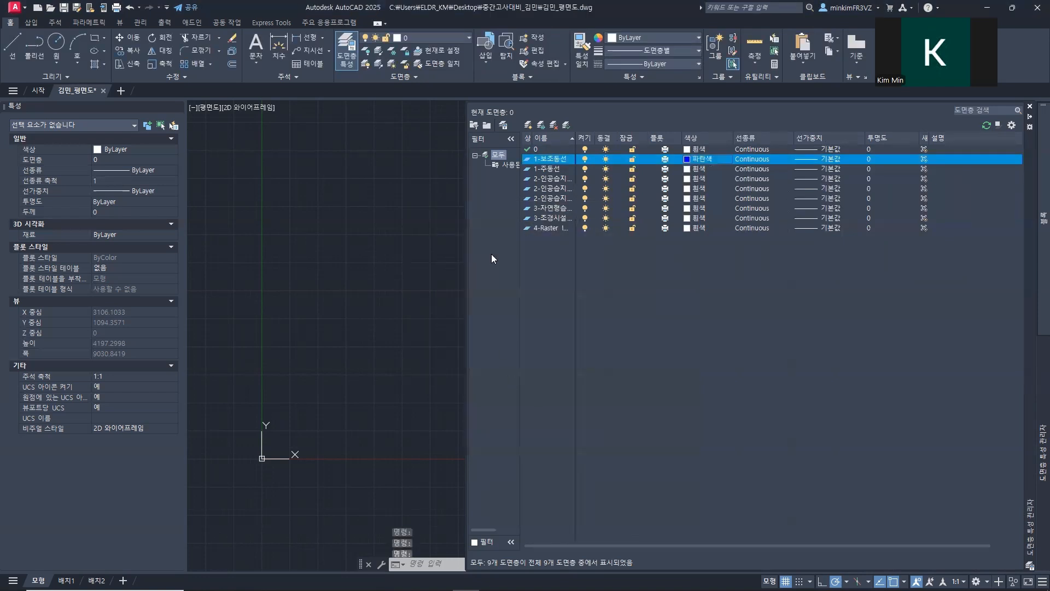
Step: Set the 1-주동선 layer's color to 34 and the 2-인공습지시설물 layer's color to 초록색 (green)
click(688, 173)
click(689, 173)
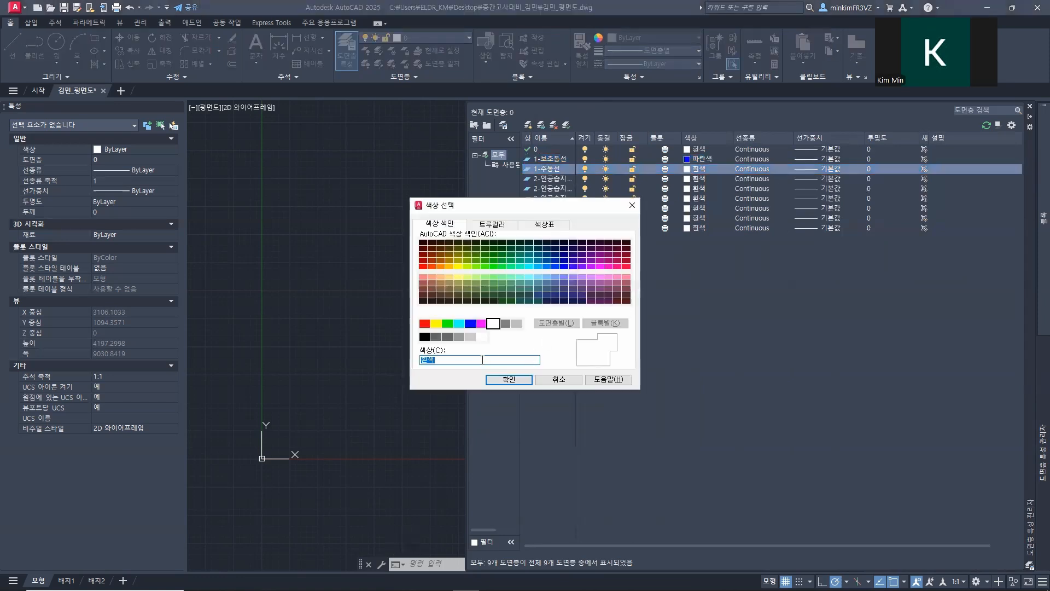
text(34)
click(508, 379)
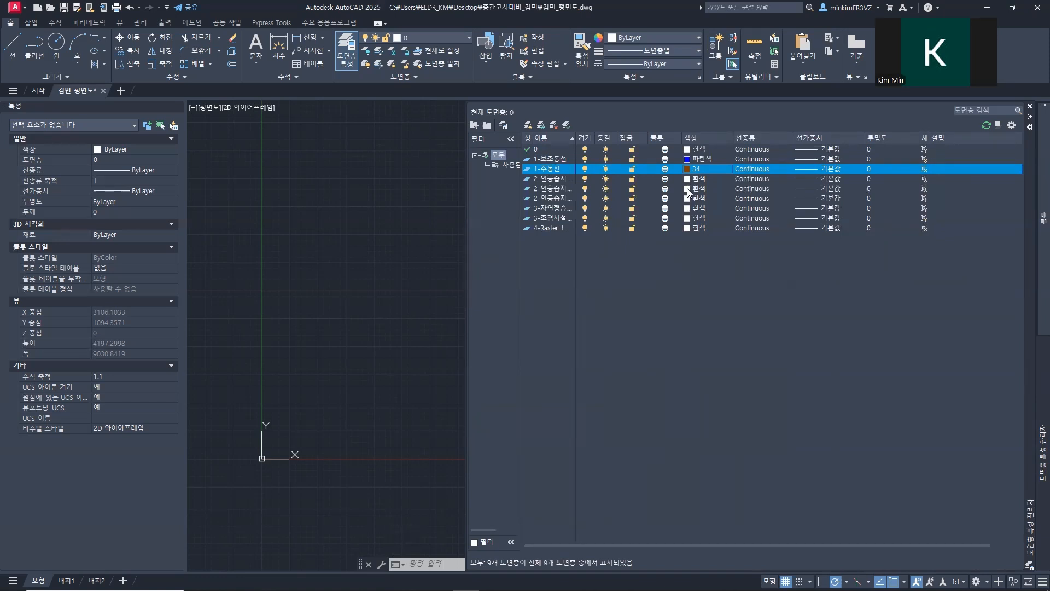
click(687, 189)
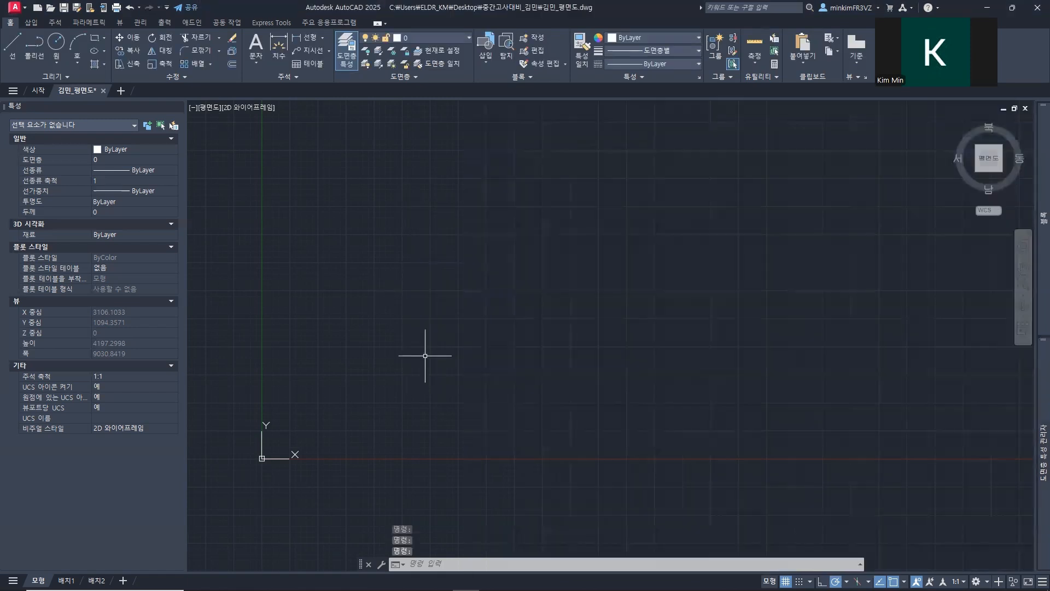
Step: Reveal the layer list again and widen its name column until the full layer names fit
mouse_move(1036, 386)
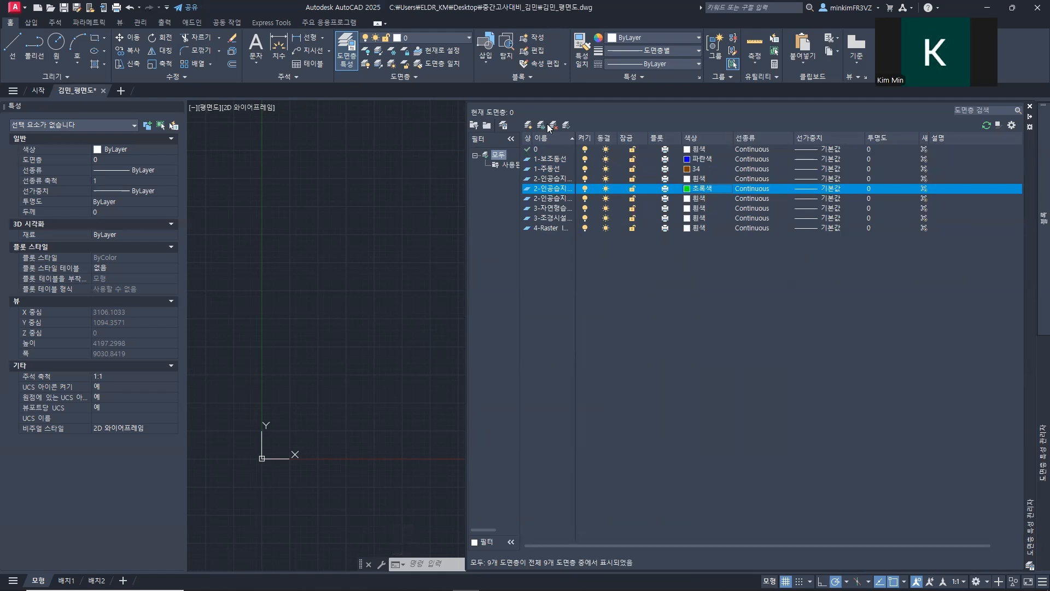
drag(576, 137, 603, 138)
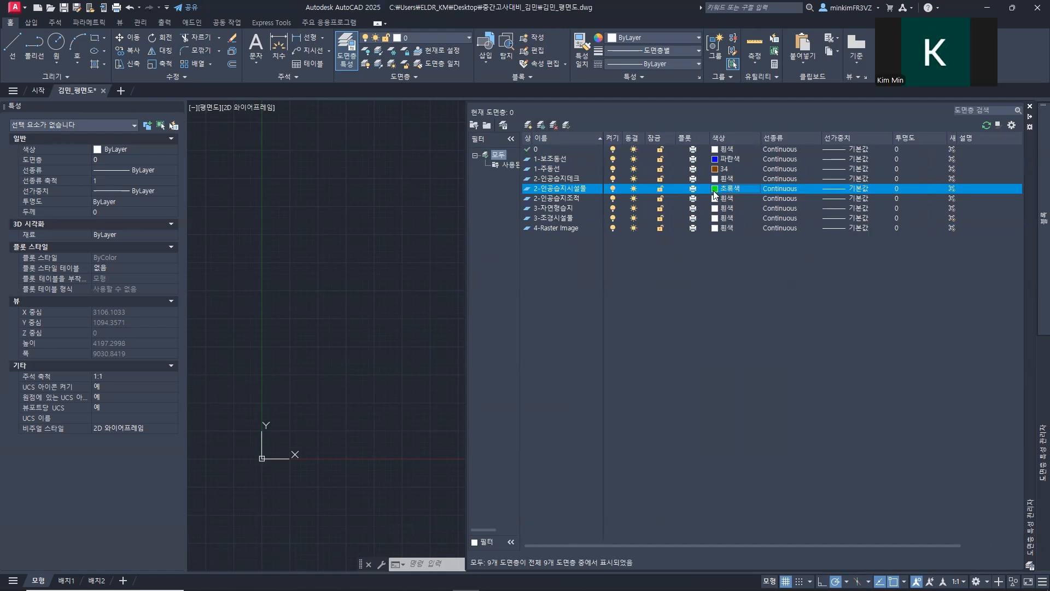
click(713, 159)
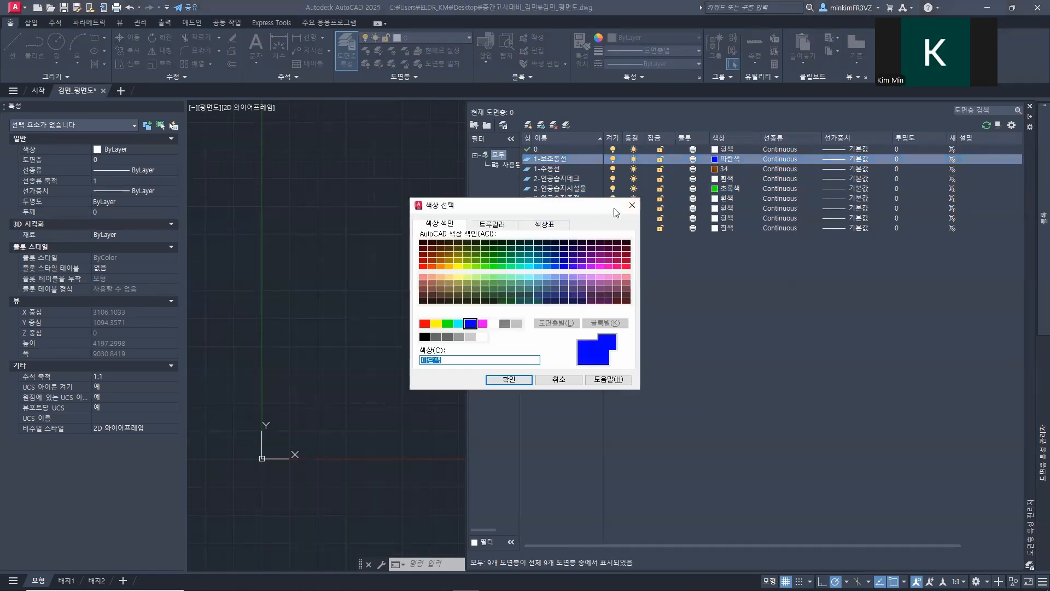
click(629, 207)
click(576, 169)
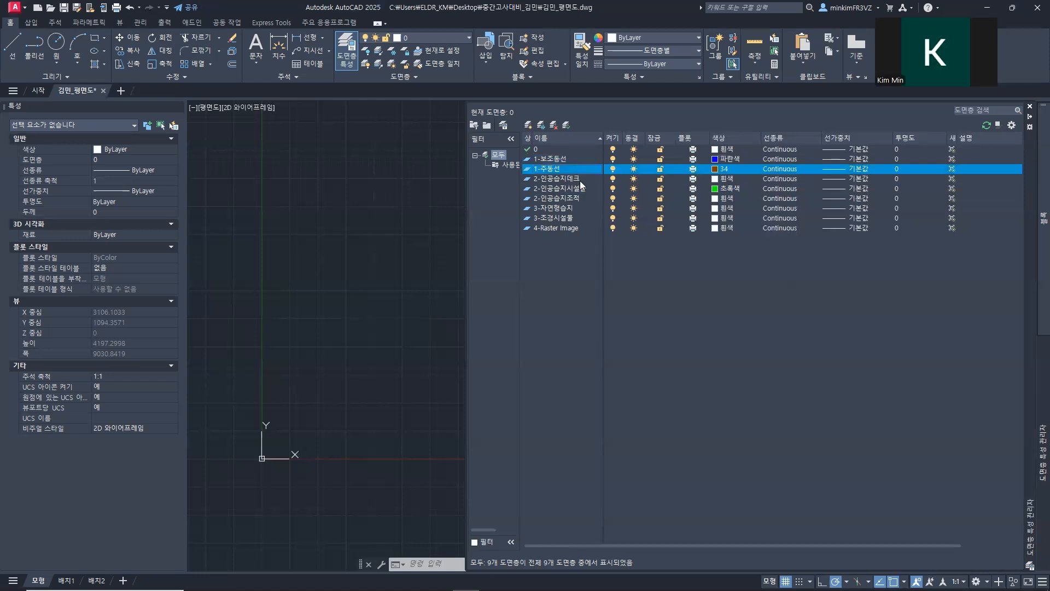
click(581, 181)
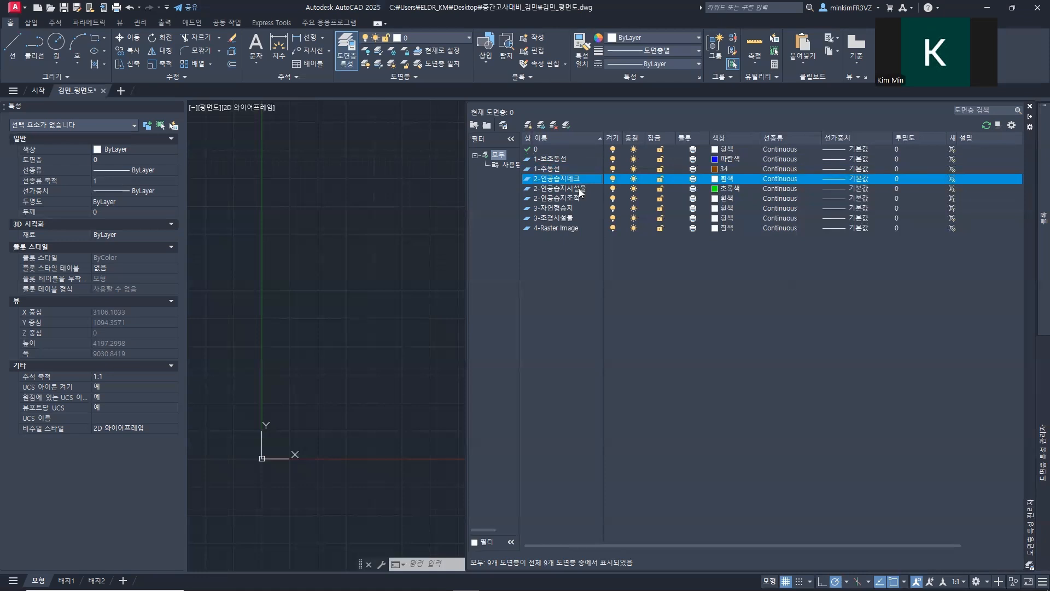
Step: Set the color of the 2-인공습지조적 layer to index 30
drag(578, 198, 533, 181)
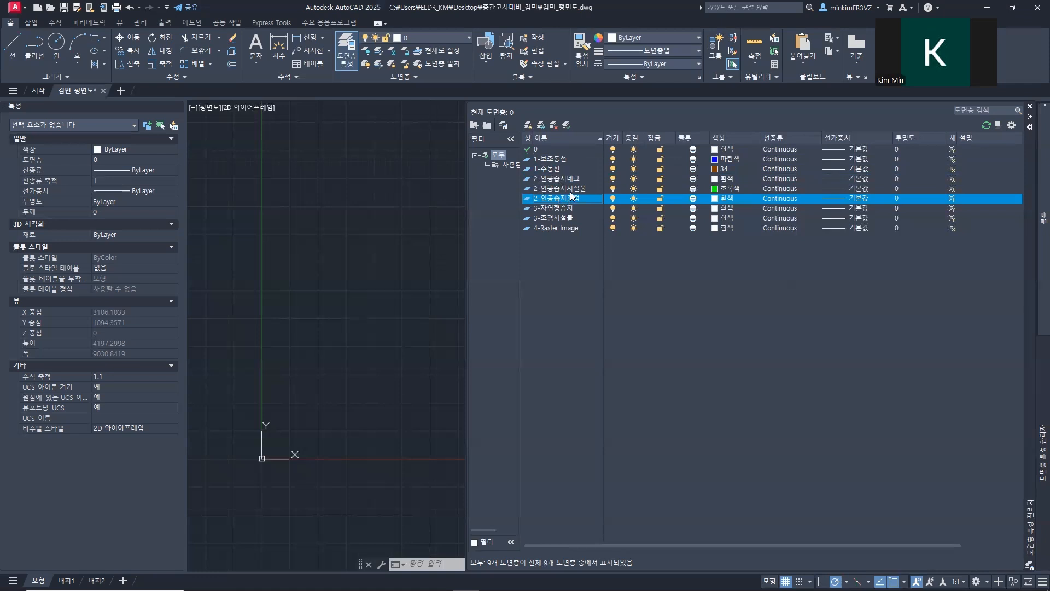
click(716, 199)
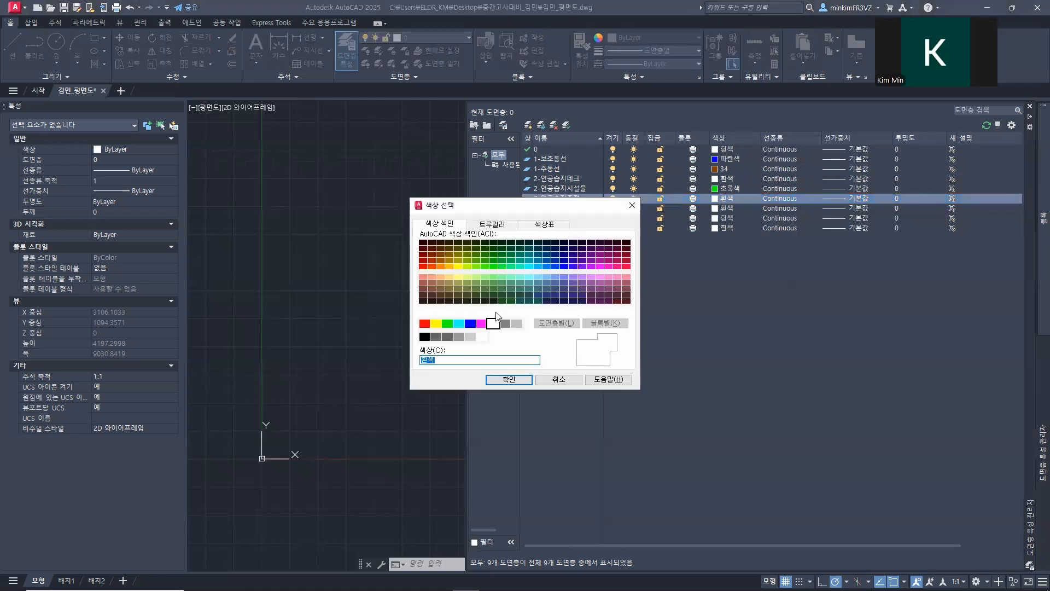
text(30)
click(509, 379)
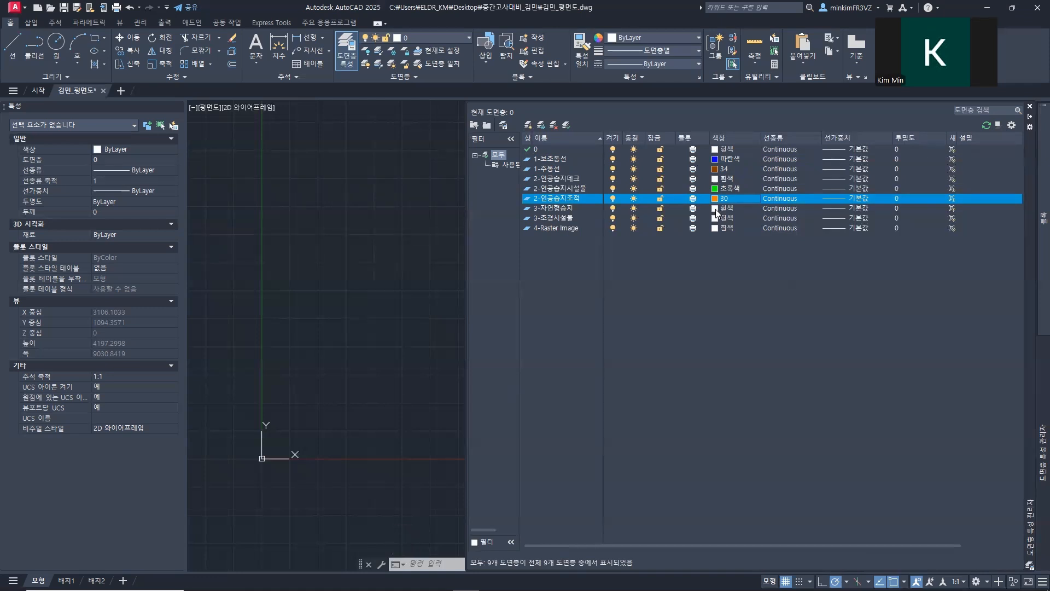
Step: Set the color of the 3-자연형습지 layer to 초록색 (green)
click(715, 208)
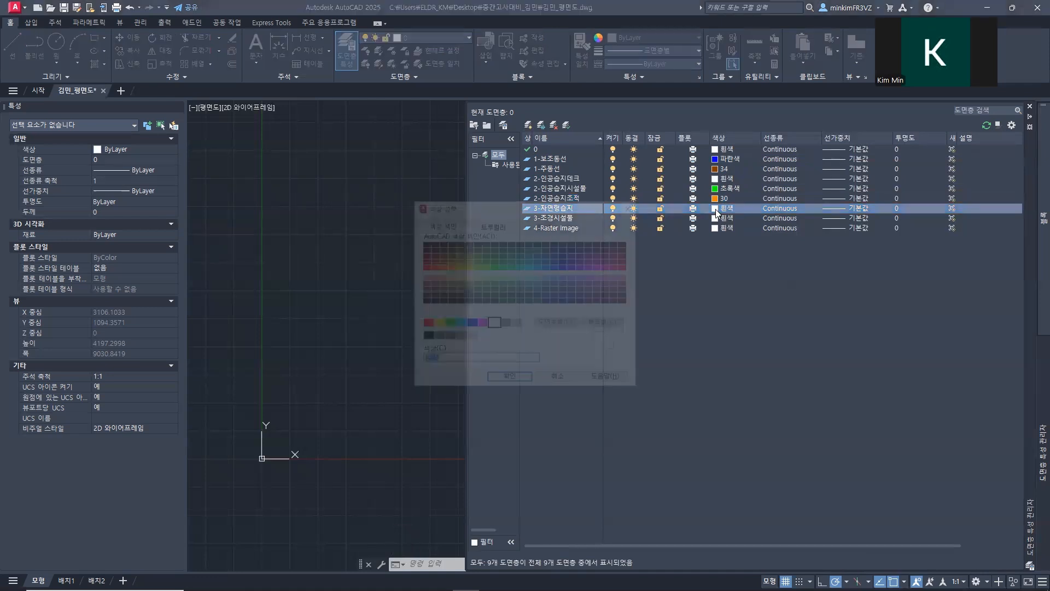
click(447, 323)
click(507, 380)
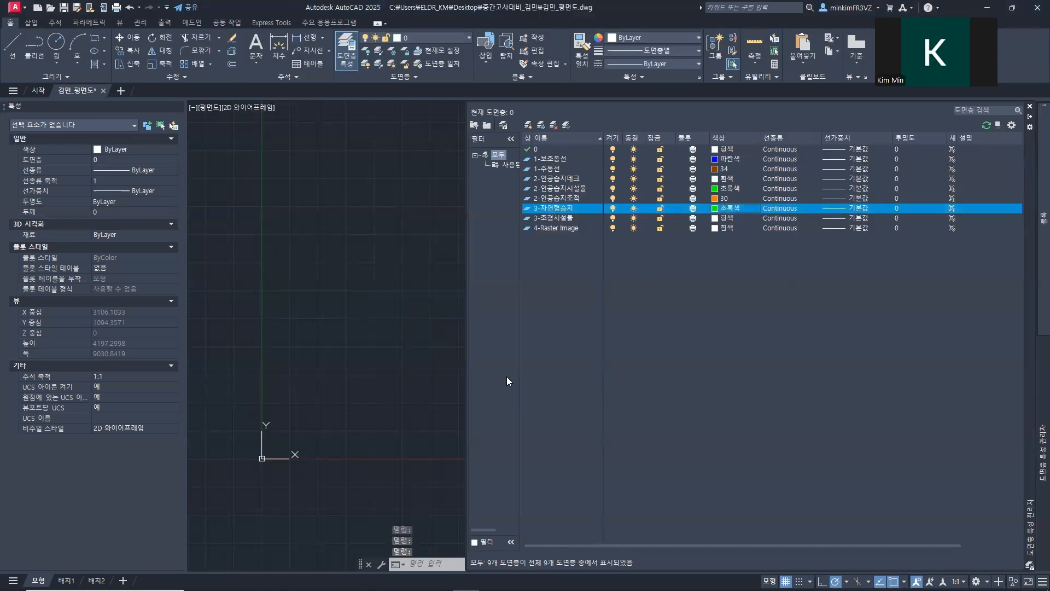
Step: Change the color of the 2-인공습지시설물 layer to 흰색 (white)
click(585, 190)
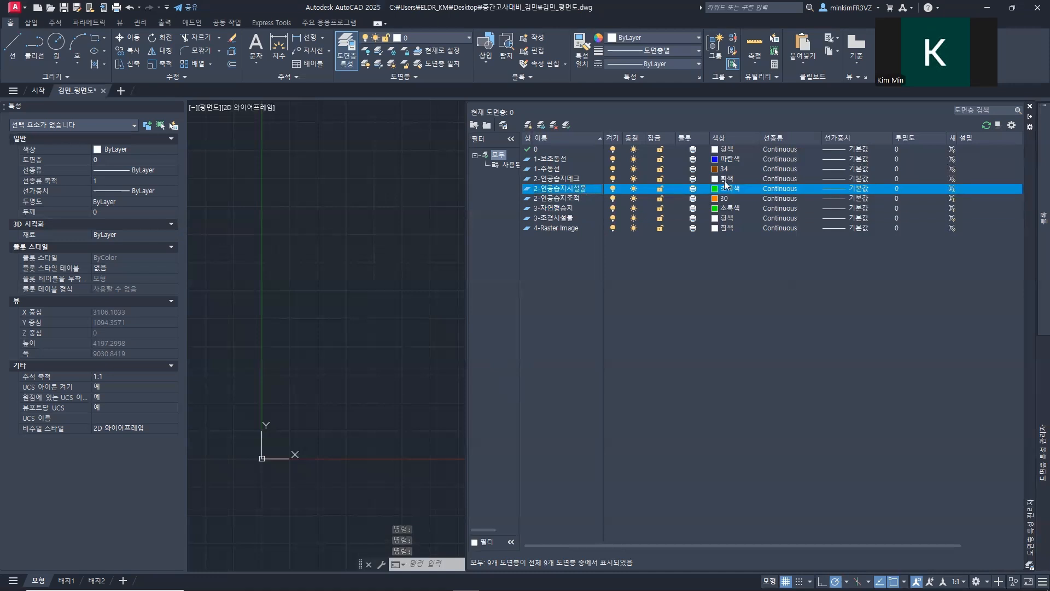
click(716, 189)
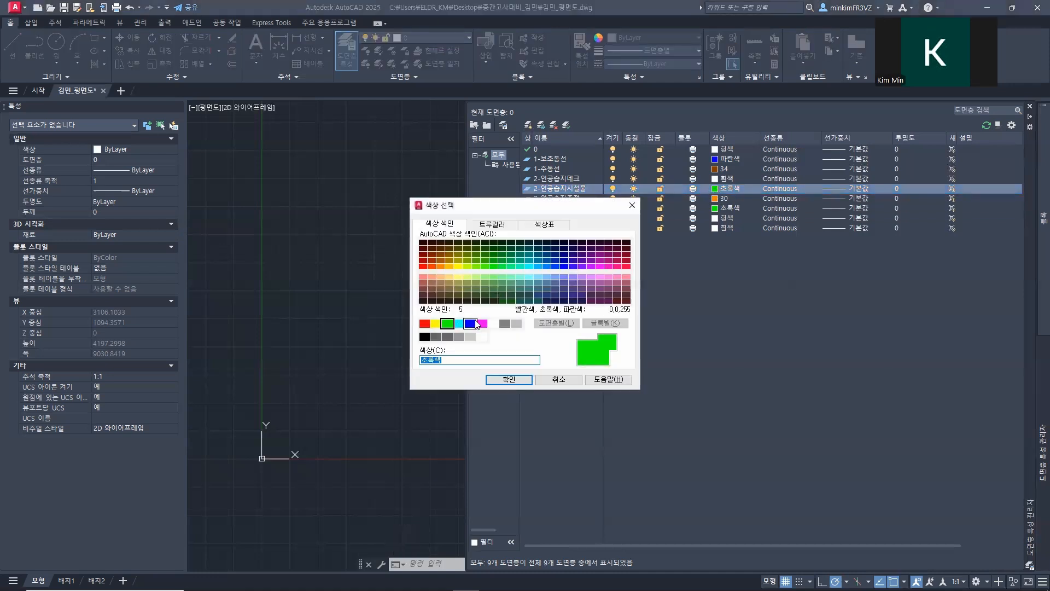
click(492, 322)
click(508, 379)
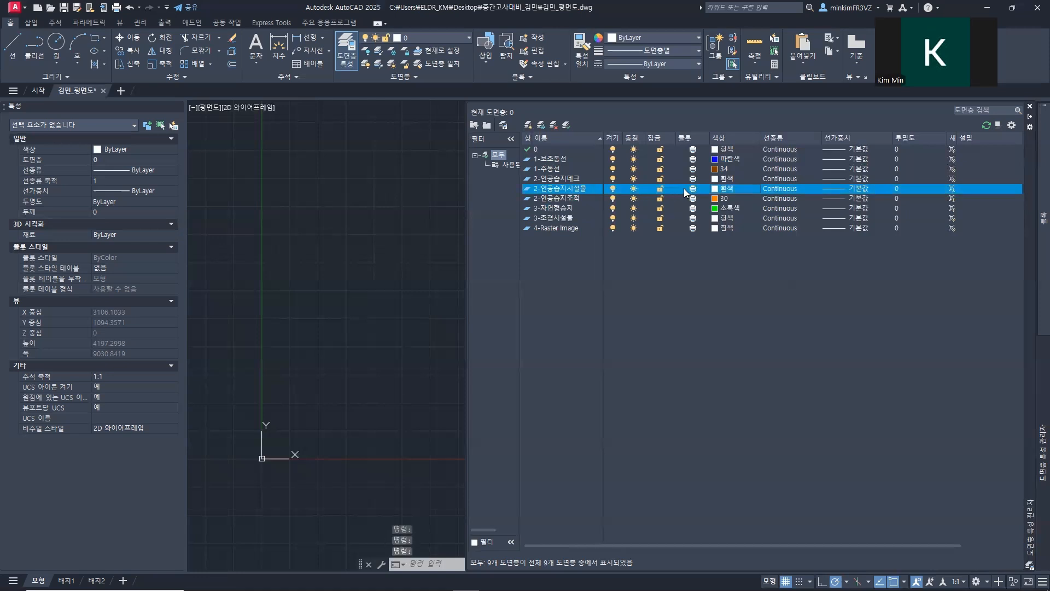
Step: Set the color of the 2-인공습지데크 layer to index 34
click(552, 180)
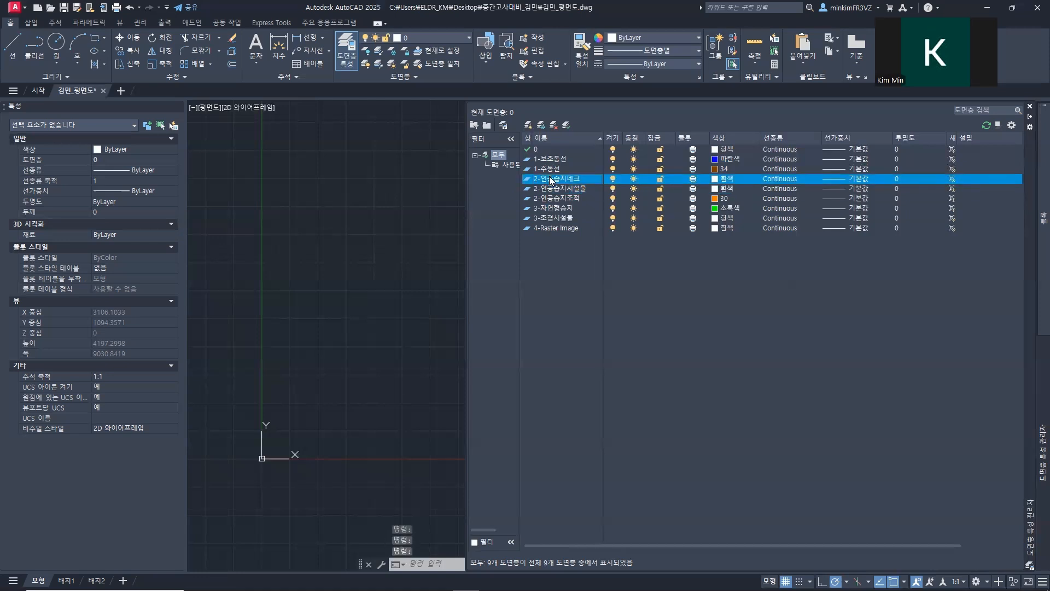
click(715, 181)
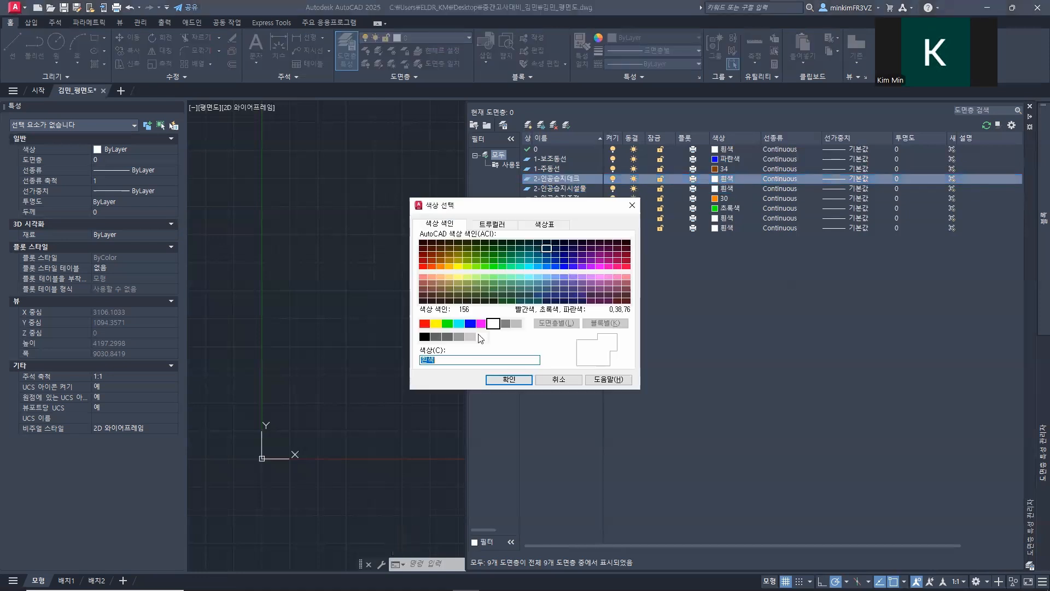
text(34)
key(Return)
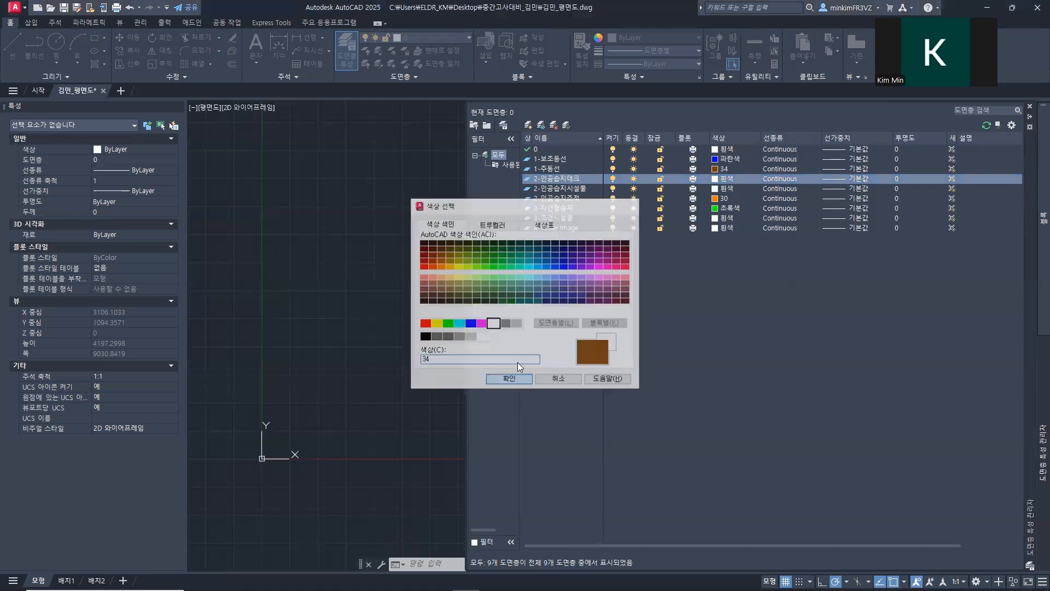
Step: Change the color of the 1-주동선 layer to 파란색 (blue)
click(567, 168)
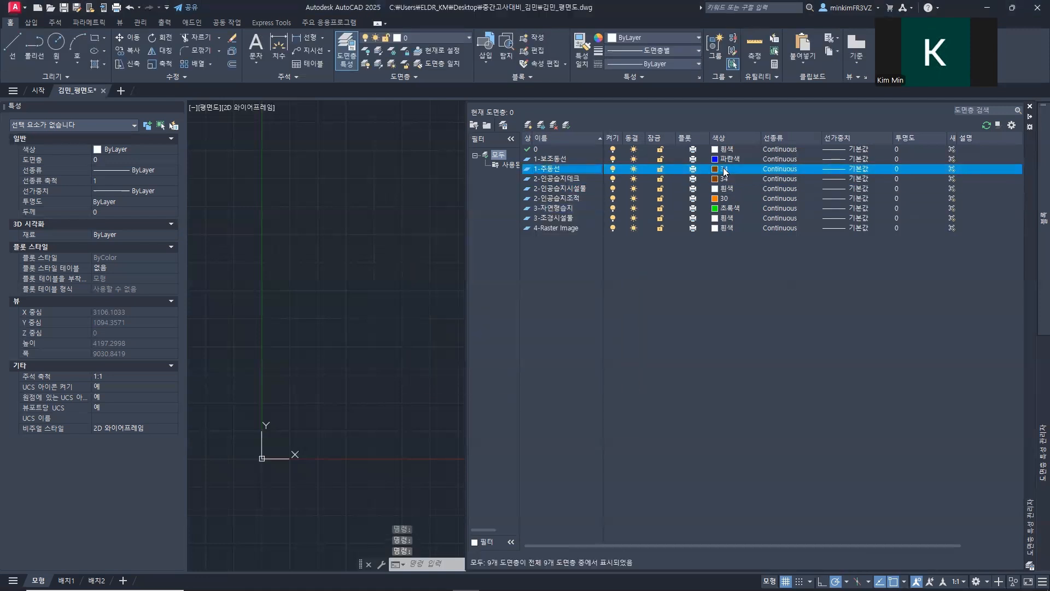
click(721, 169)
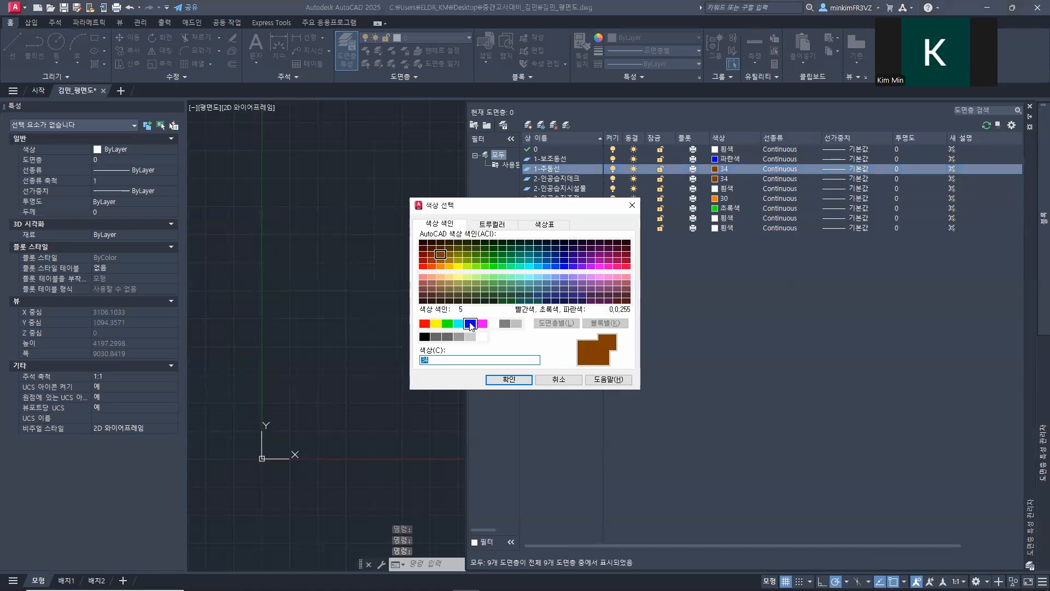
click(470, 323)
click(508, 379)
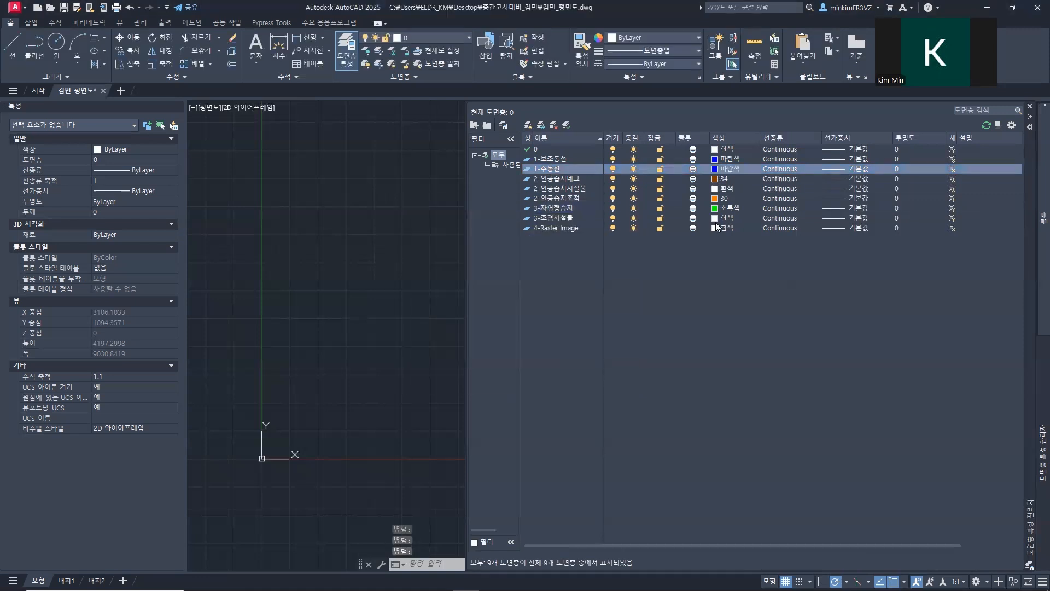
Step: Set the color of the 1-보조동선 layer to index 8
click(722, 159)
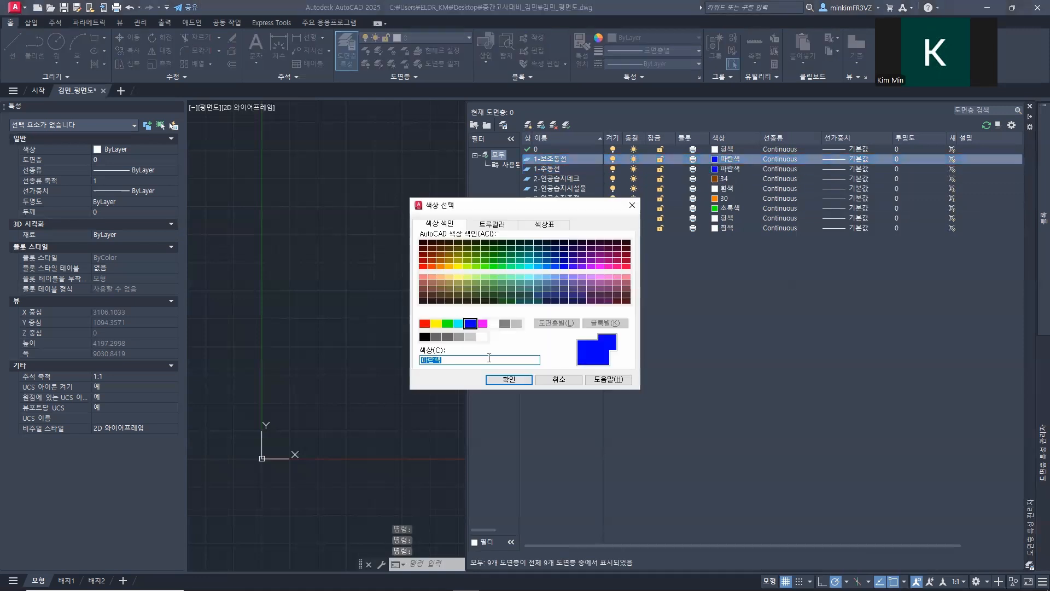
text(8)
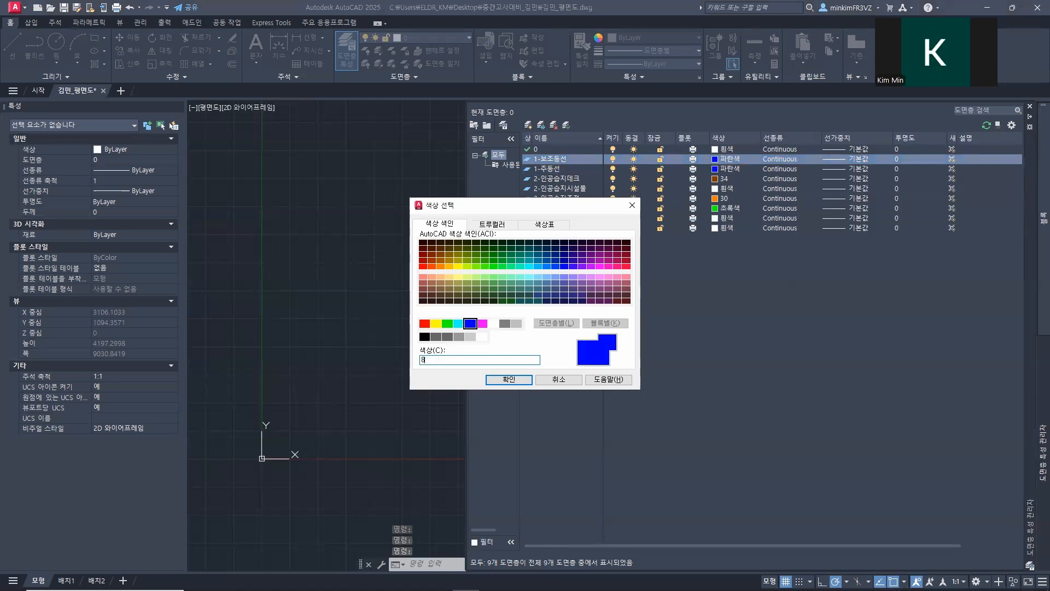
click(508, 379)
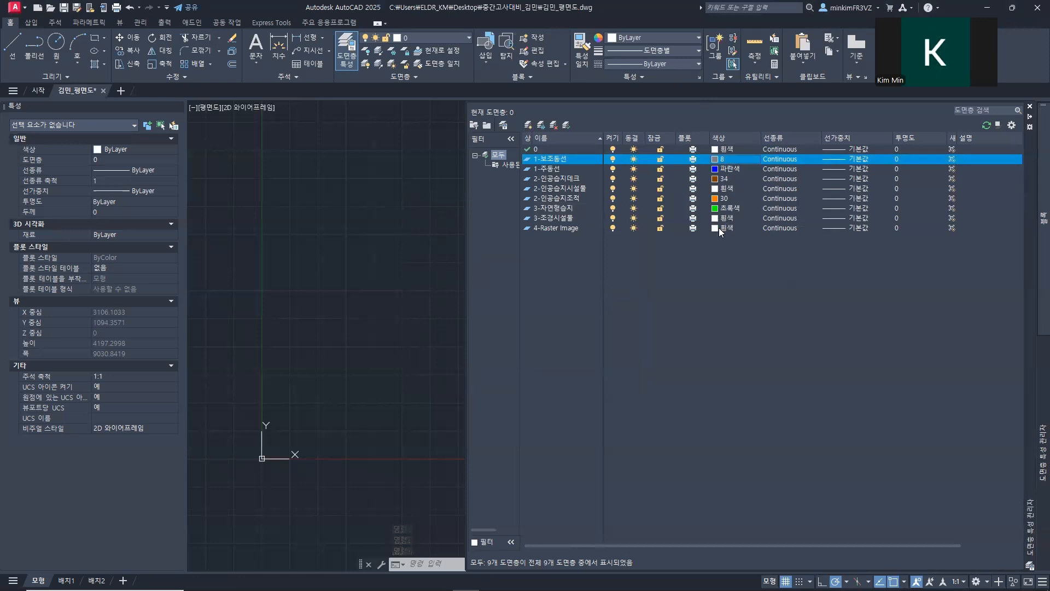
Step: Change the color of the 4-Raster Image layer to 선홍색 (magenta)
click(716, 227)
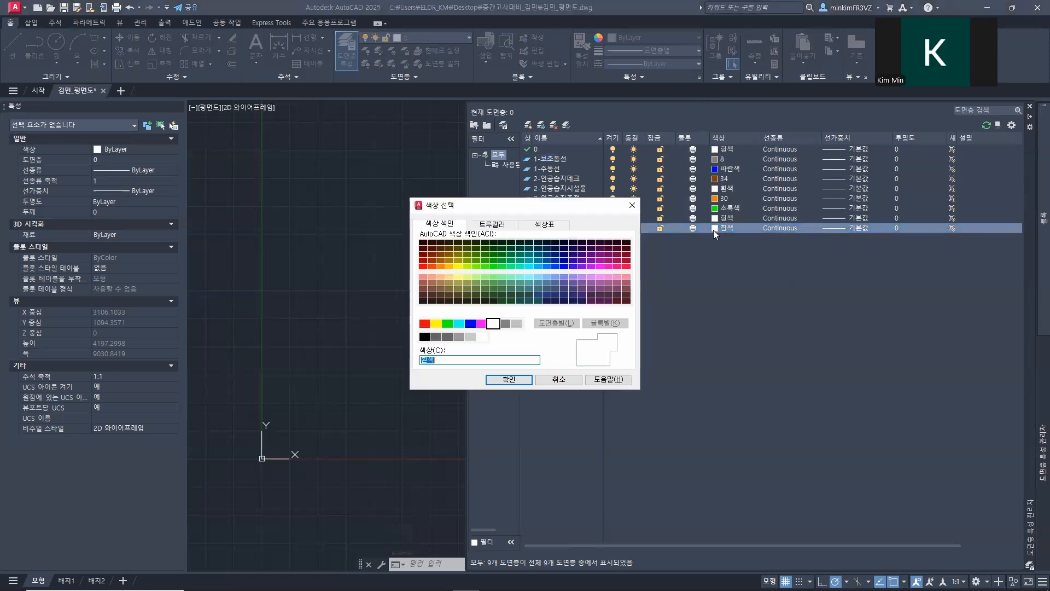
click(481, 324)
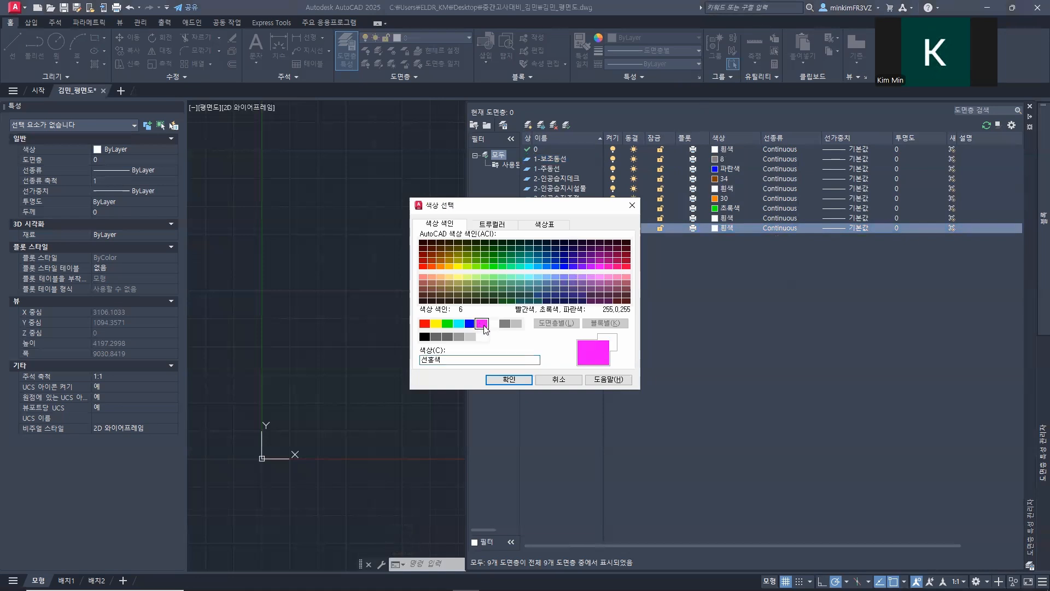
click(508, 380)
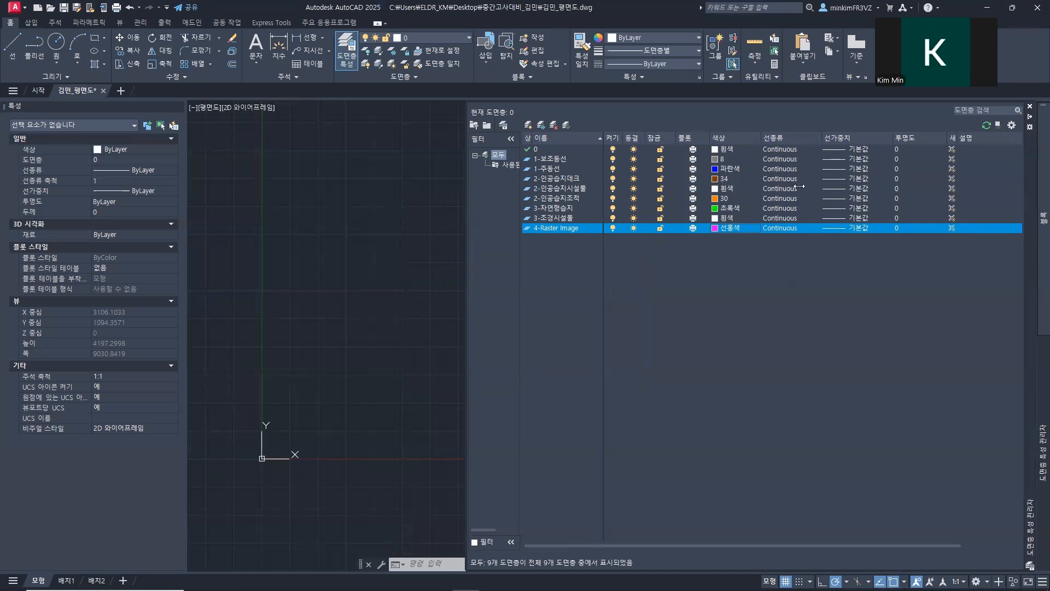
Step: Set the transparency of the 4-Raster Image layer to 70 and freeze the layer with its plotting turned off
click(897, 227)
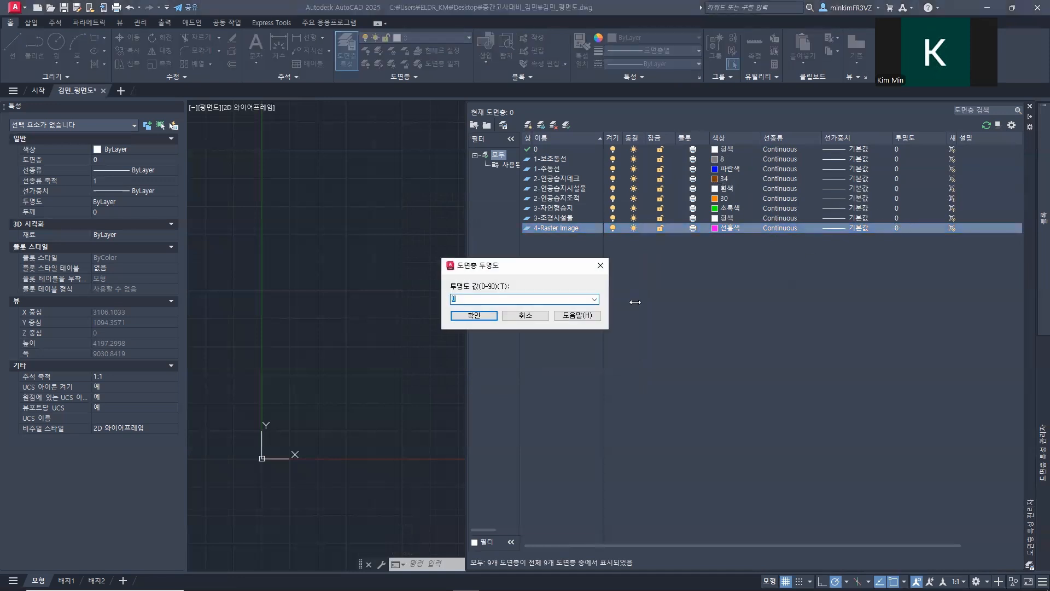
text(70)
click(474, 316)
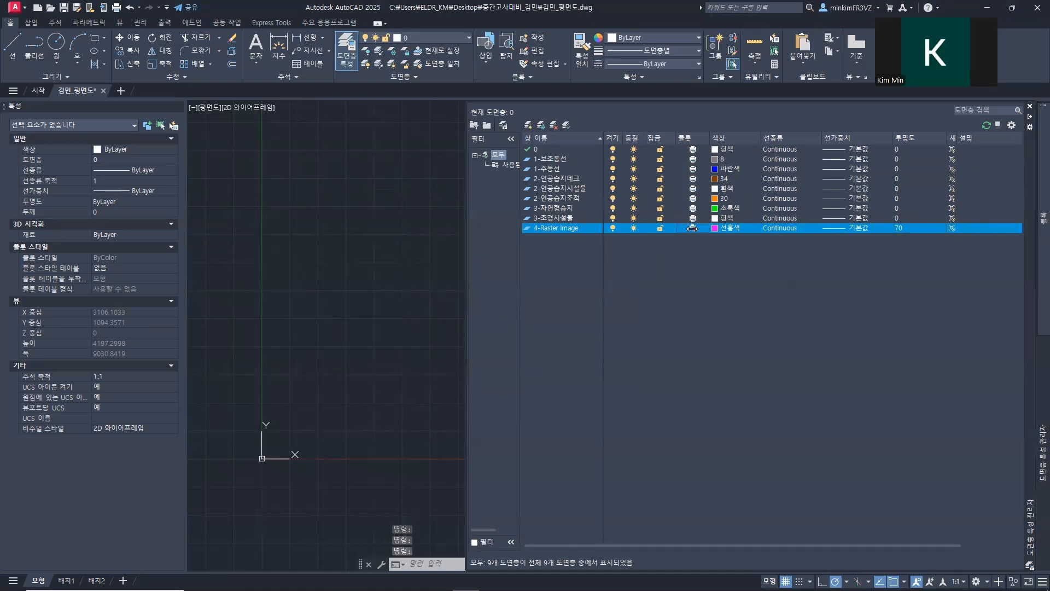
click(634, 228)
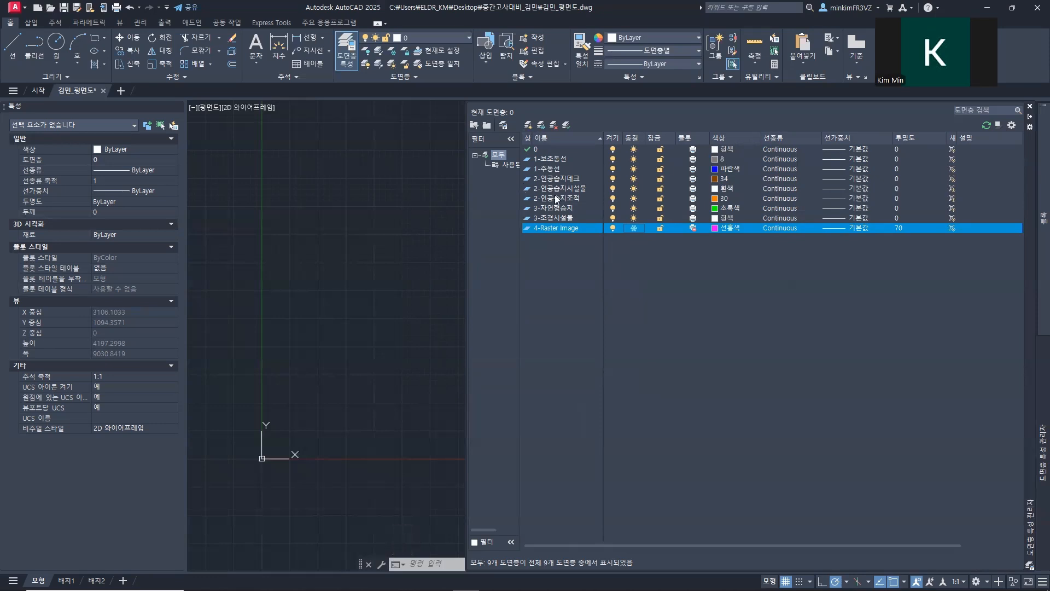
Step: Make the layer properties manager compact by narrowing it and its name column and hiding the filter tree, and collapse the palette
drag(605, 137, 864, 137)
drag(531, 137, 751, 157)
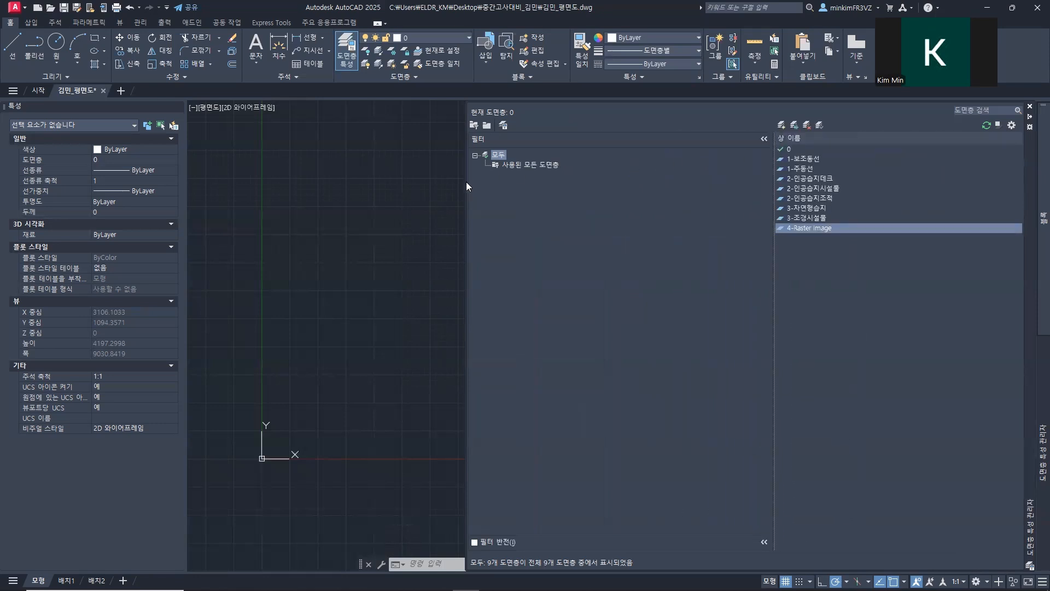
drag(466, 188, 659, 188)
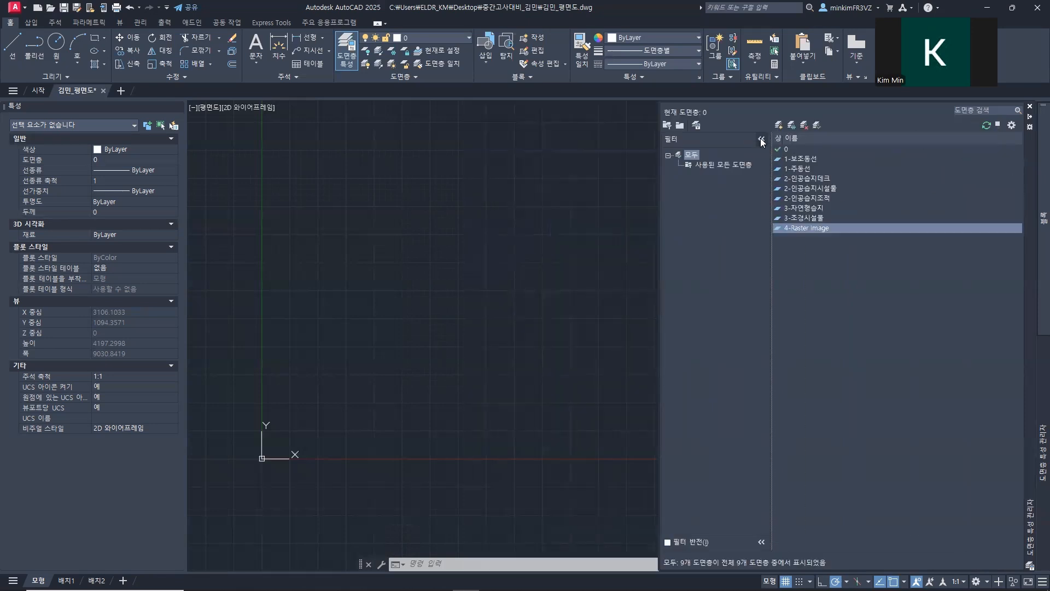
click(761, 140)
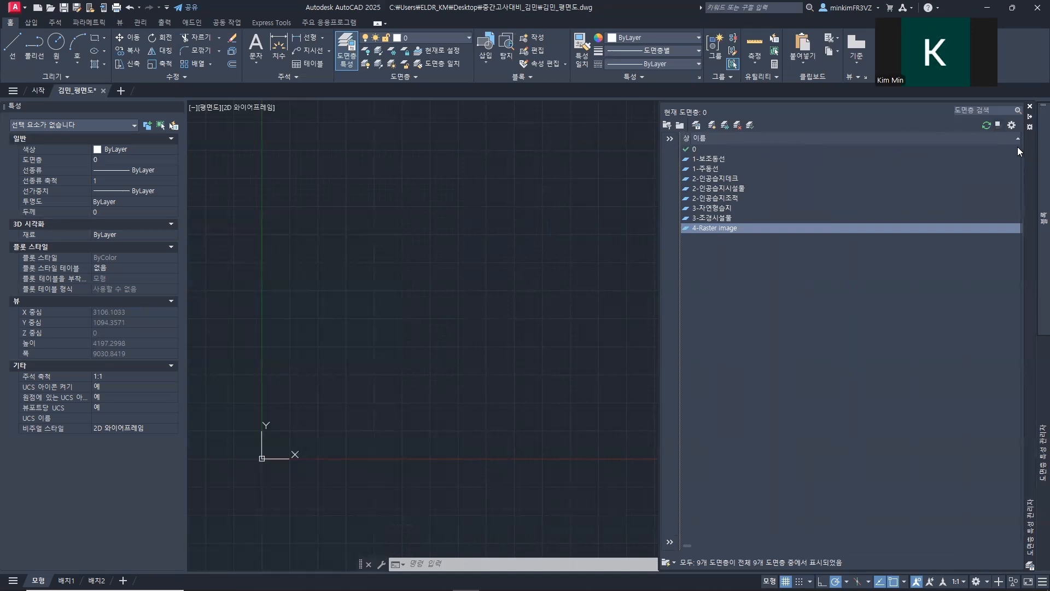
drag(1017, 146, 863, 154)
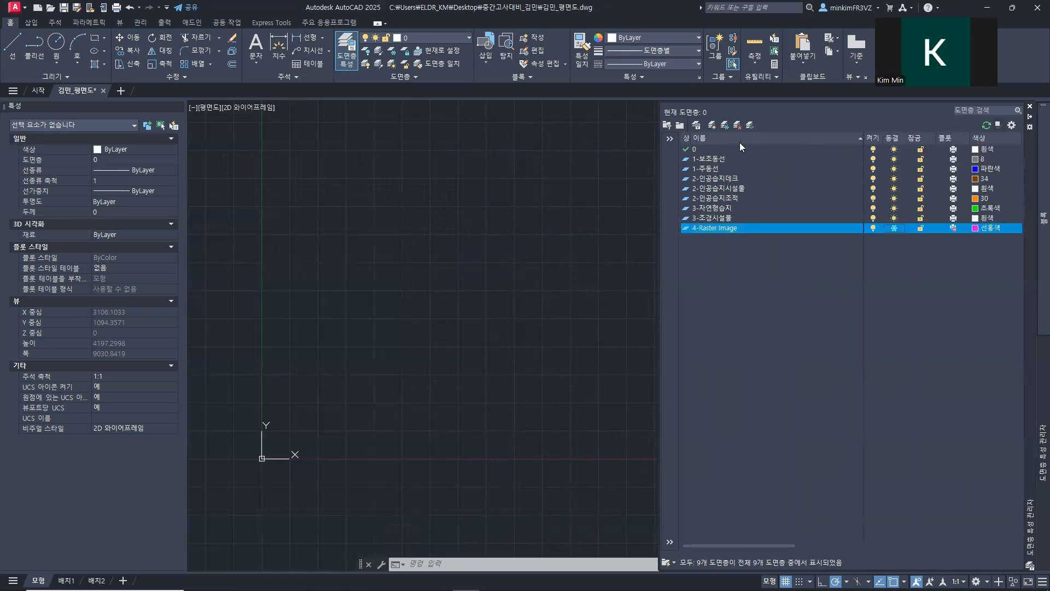
click(865, 151)
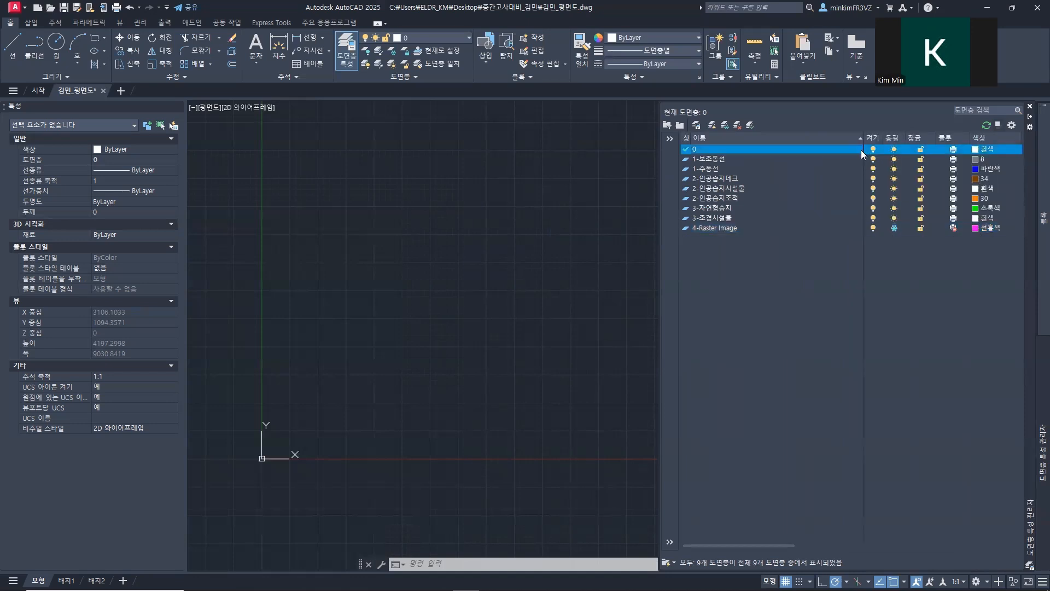
drag(864, 144, 808, 143)
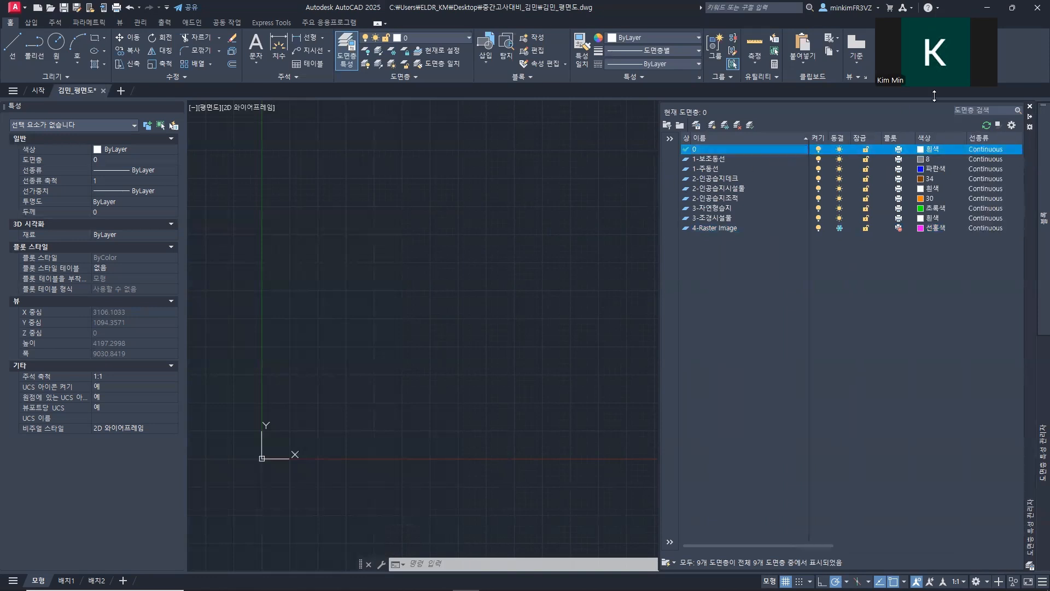
click(1030, 117)
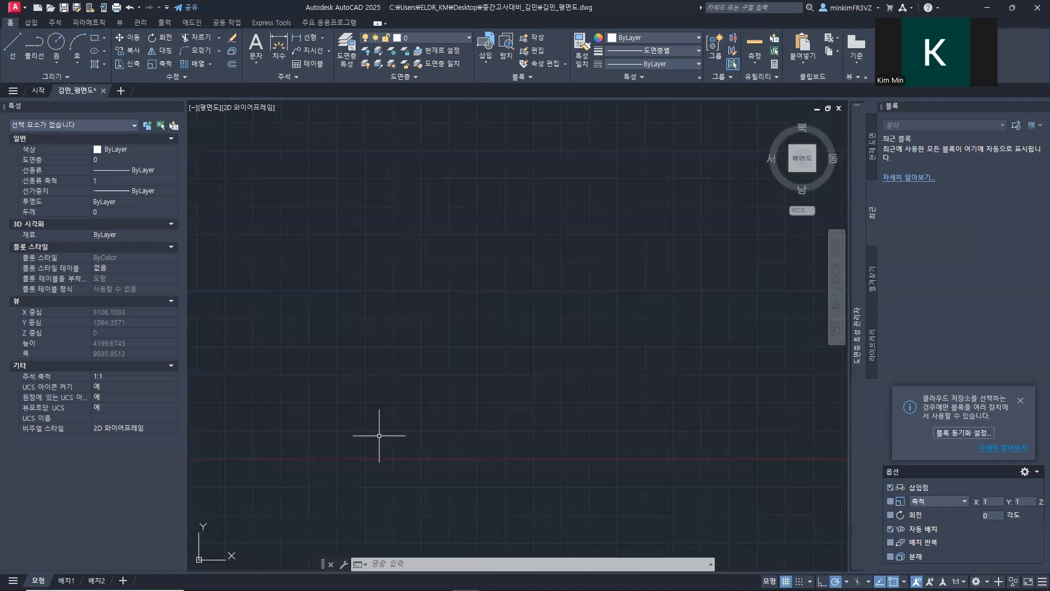
Step: Open the External References palette and dock it beneath the Properties palette, enlarged to show the file list
text(XFER)
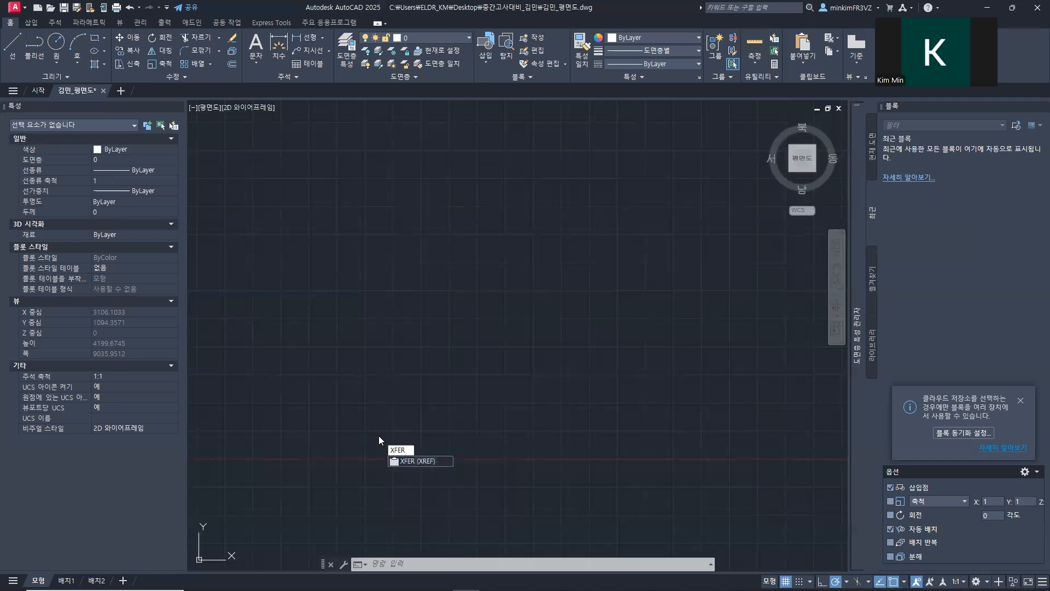
key(Return)
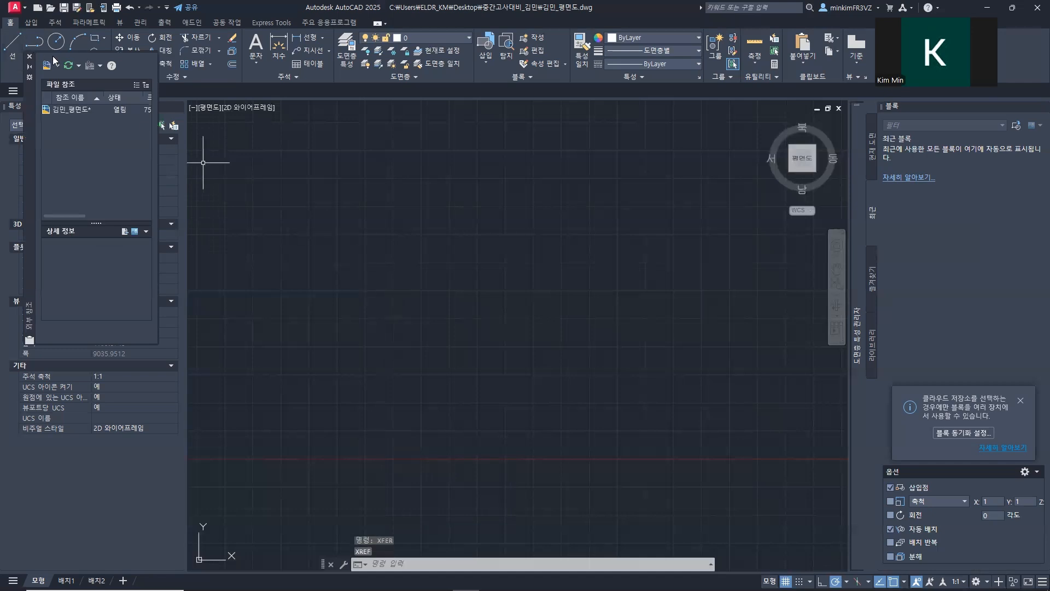
click(29, 56)
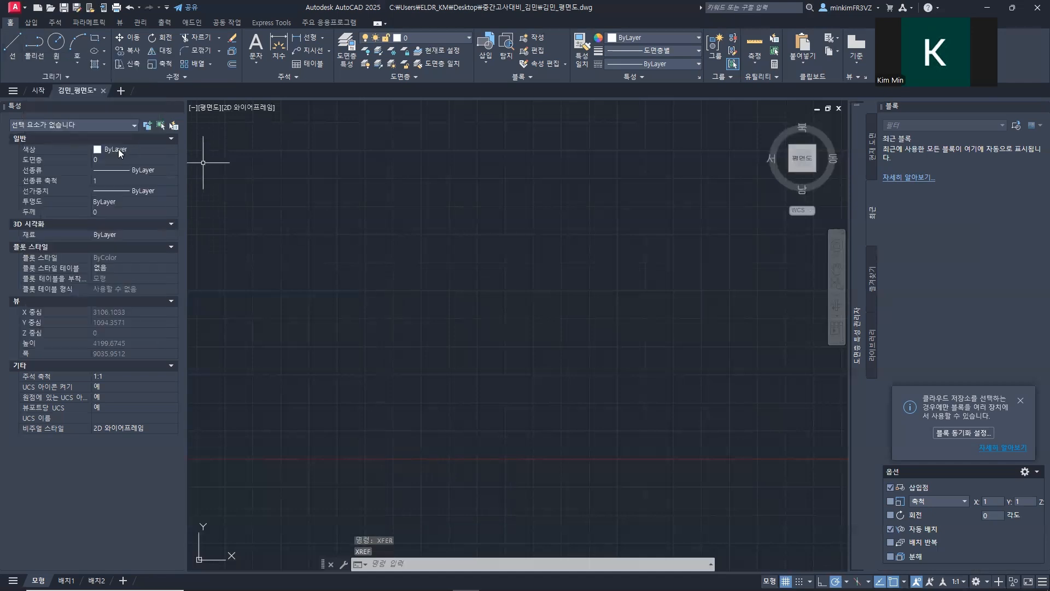
drag(0, 452, 3, 459)
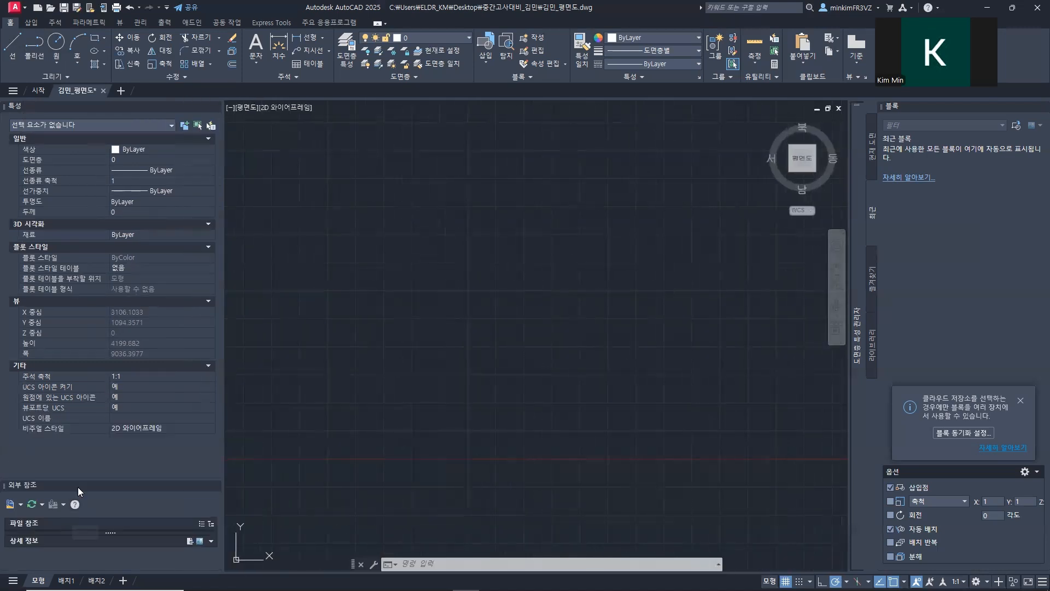
drag(82, 480, 95, 350)
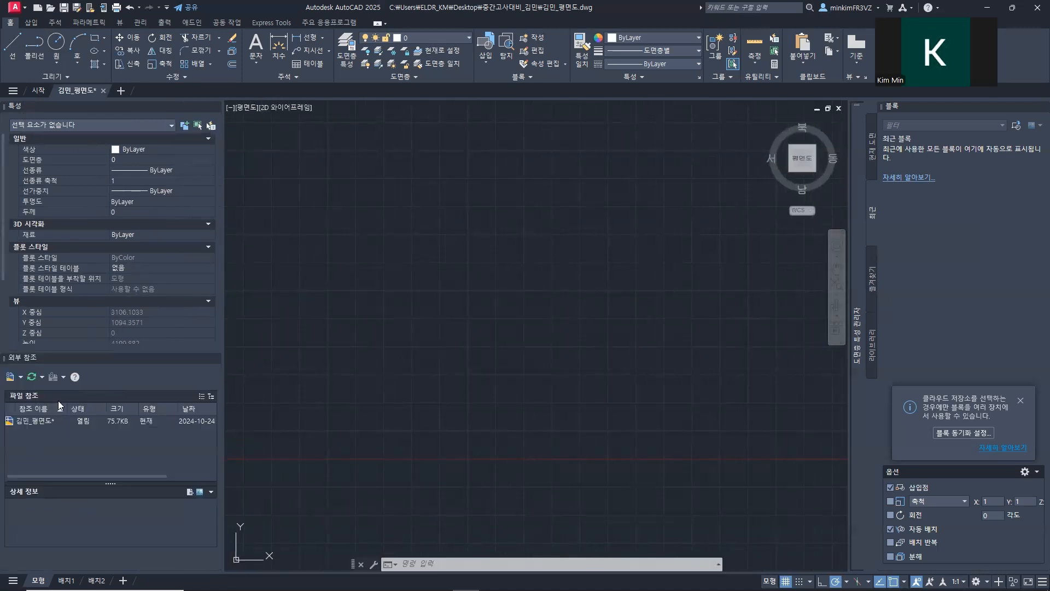
click(40, 422)
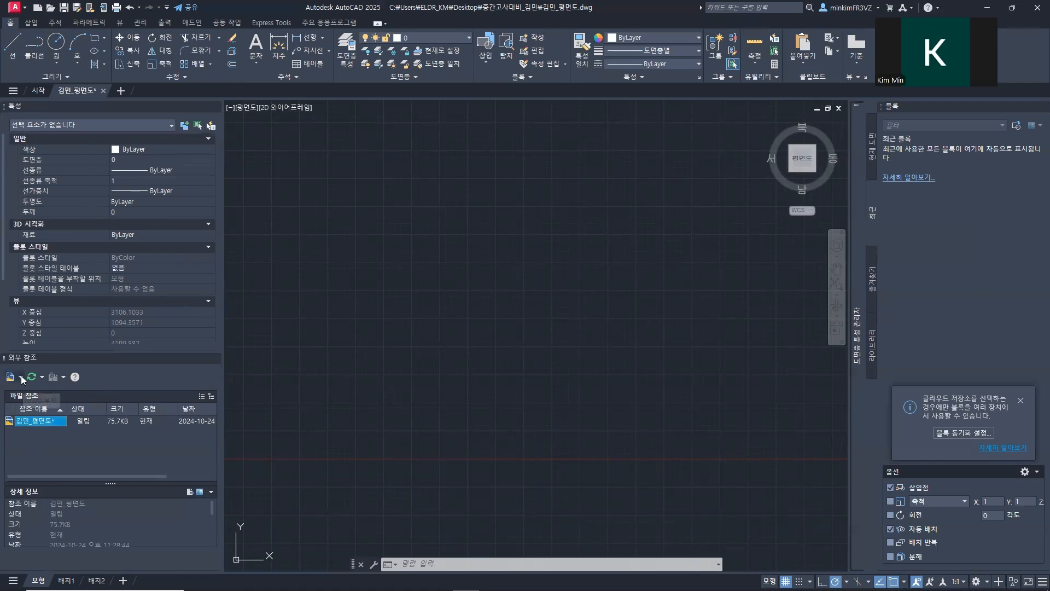
click(34, 432)
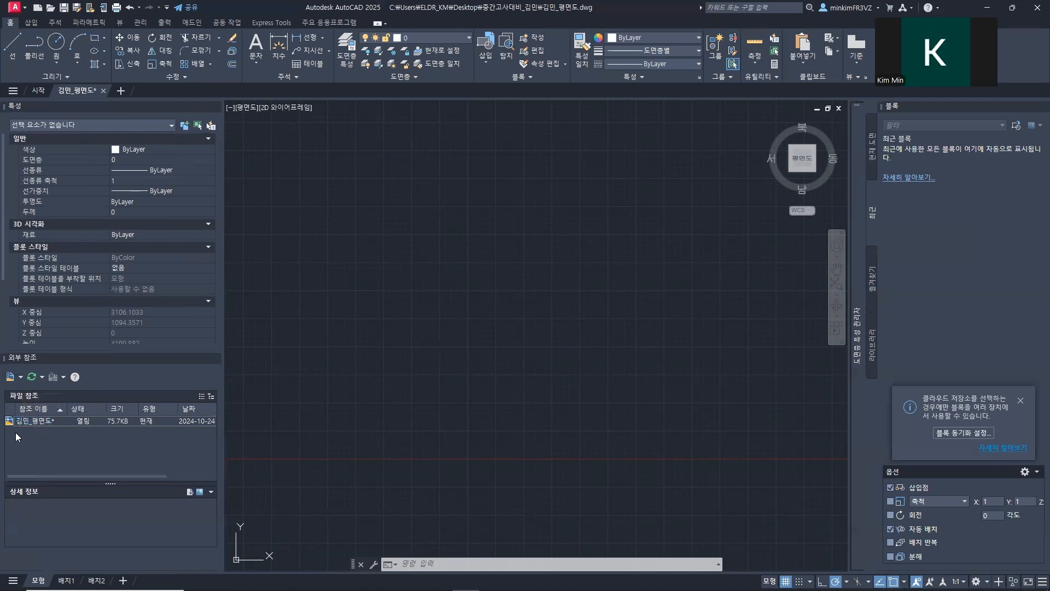
Step: Choose the BASE drawing from the desktop folder 옥상녹화도면 그리기 as the DWG reference to attach
click(12, 378)
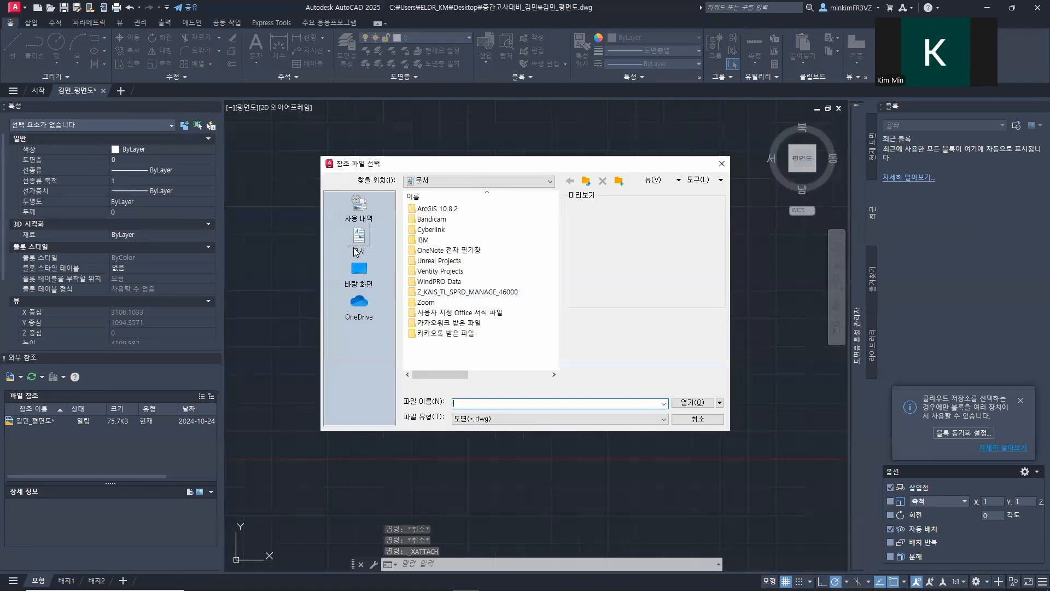
click(360, 271)
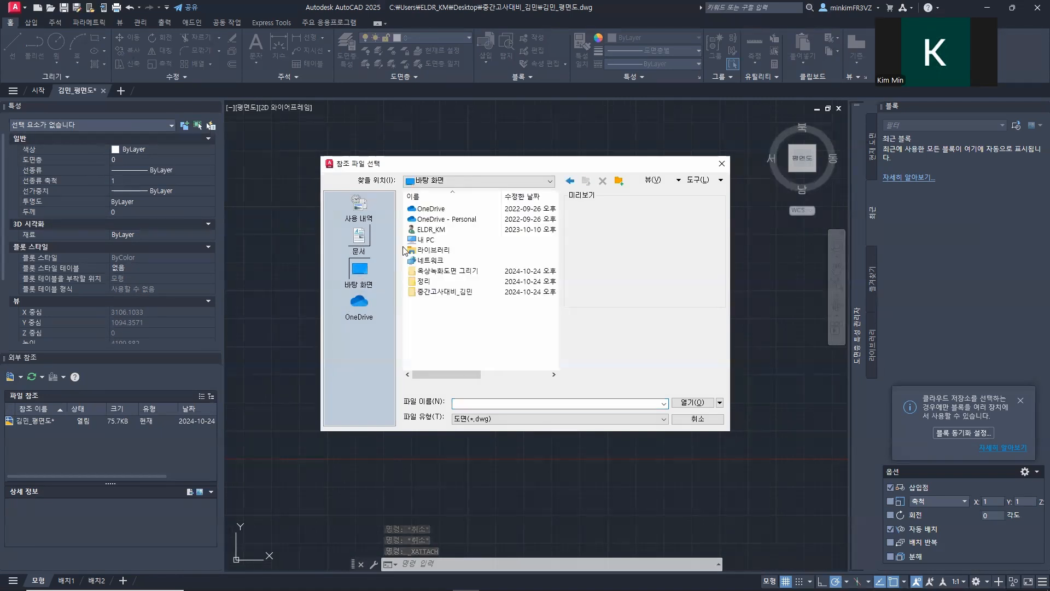
double_click(438, 271)
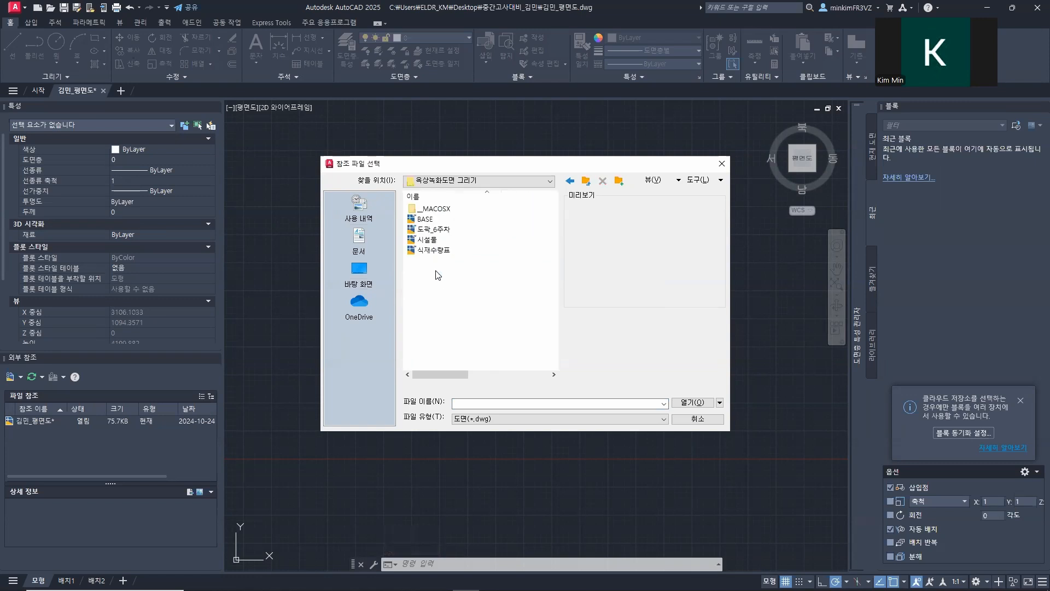
click(430, 220)
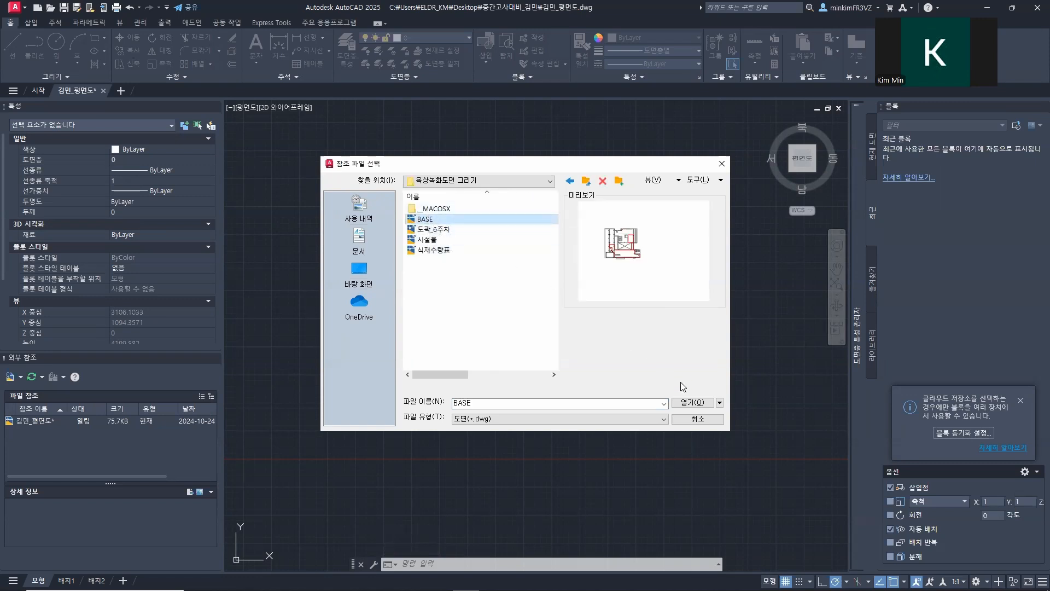
click(692, 403)
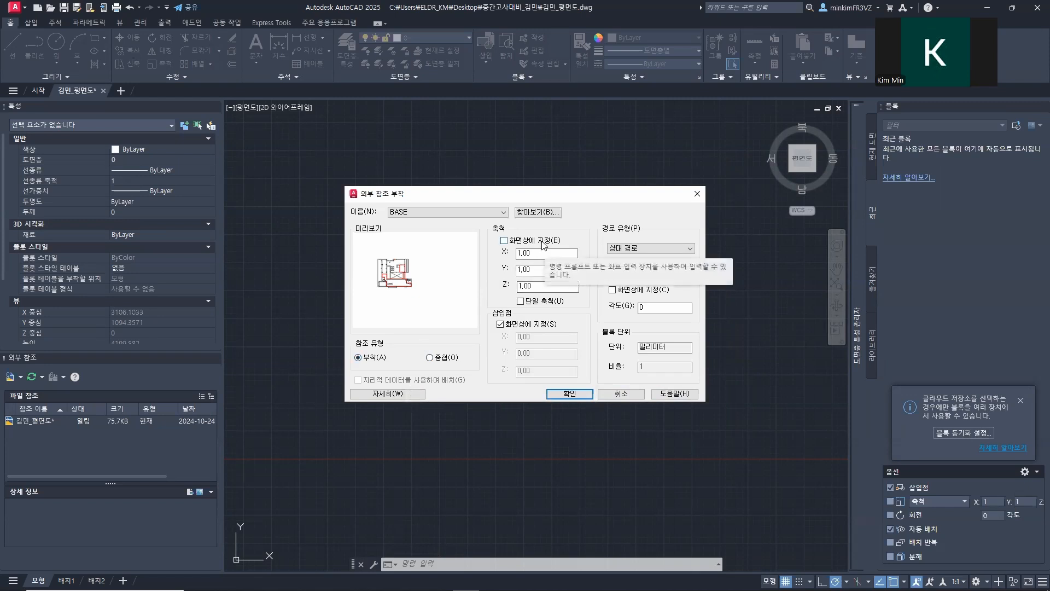
Step: Attach the BASE reference at insertion point 0,0,0 with scale 1 and path type 경로 없음 (no path)
double_click(536, 255)
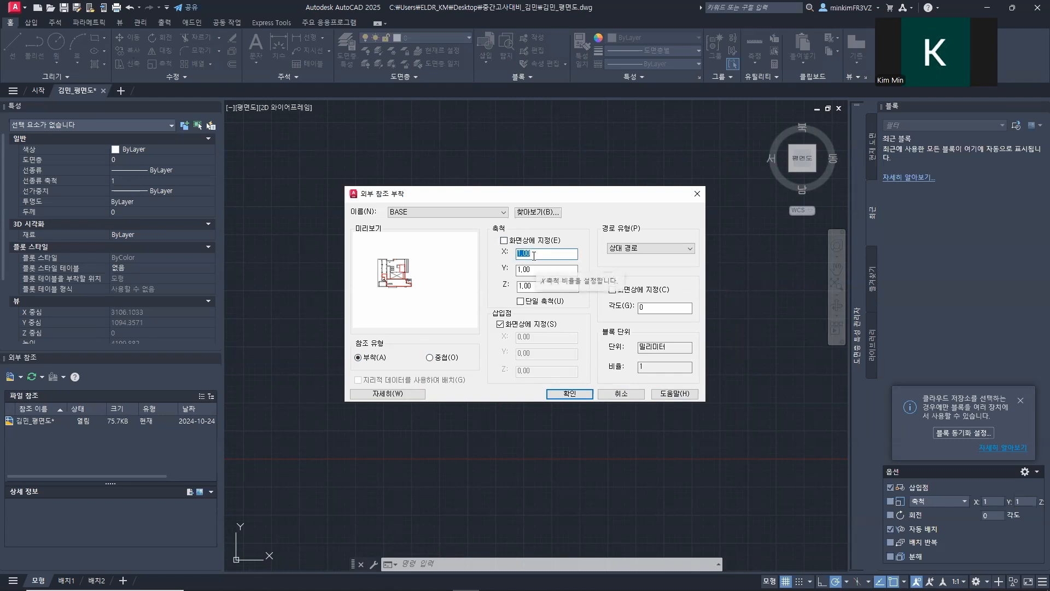
click(517, 324)
click(539, 352)
click(542, 372)
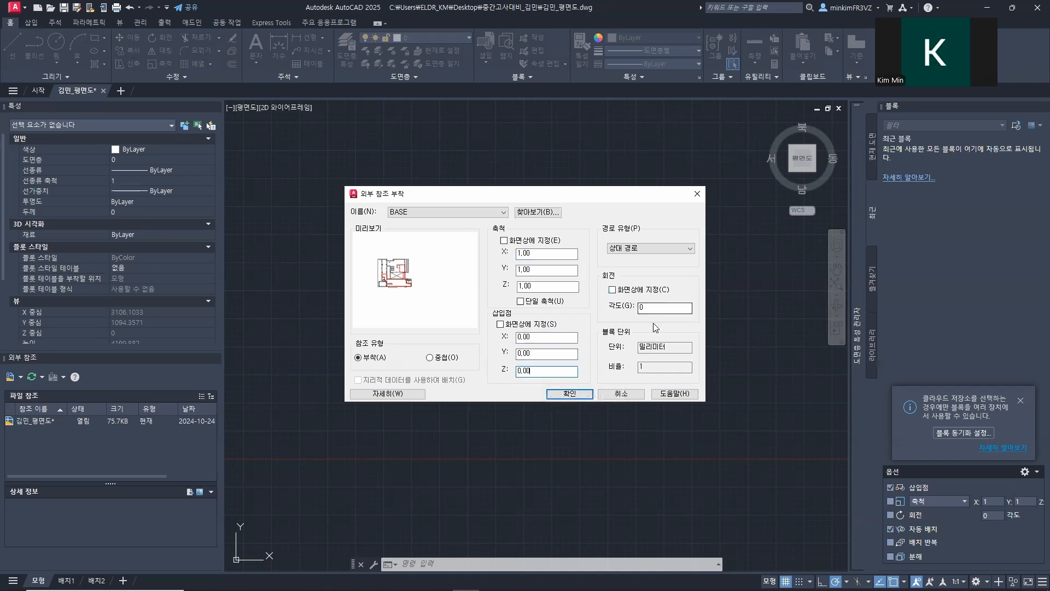
click(651, 249)
click(634, 257)
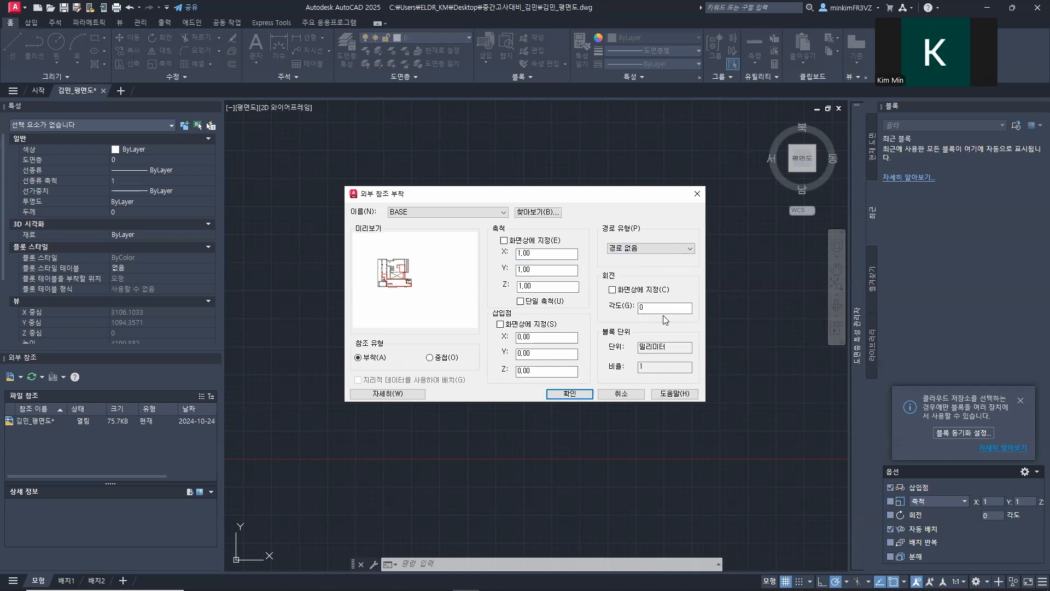
click(589, 394)
scroll(459, 350, down, 5)
middle_drag(505, 335, 402, 363)
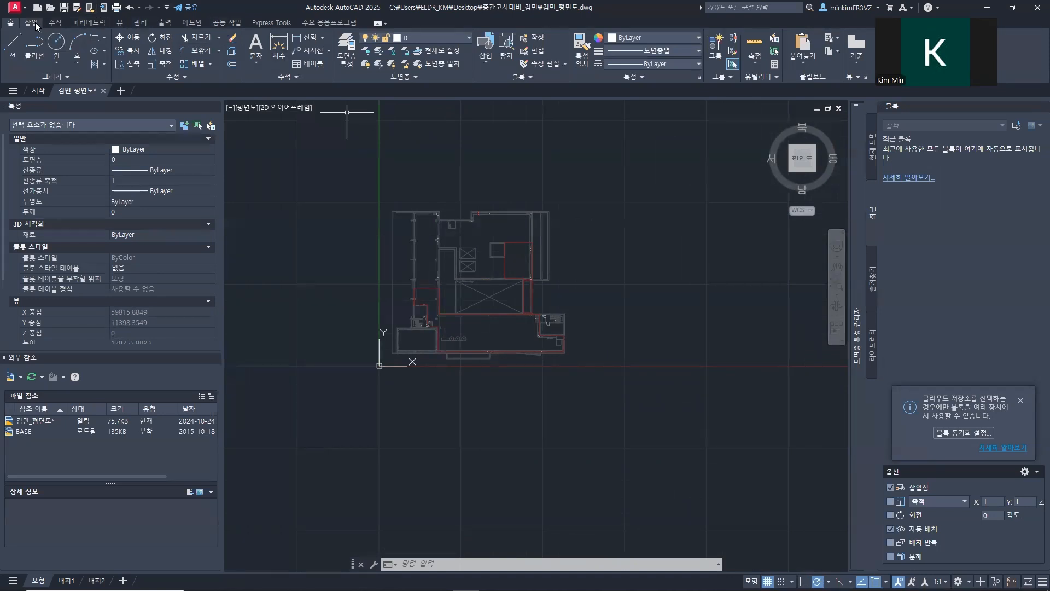
Step: Choose the design image from the 옥상녹화도면 그리기 folder as the image reference to attach
click(20, 376)
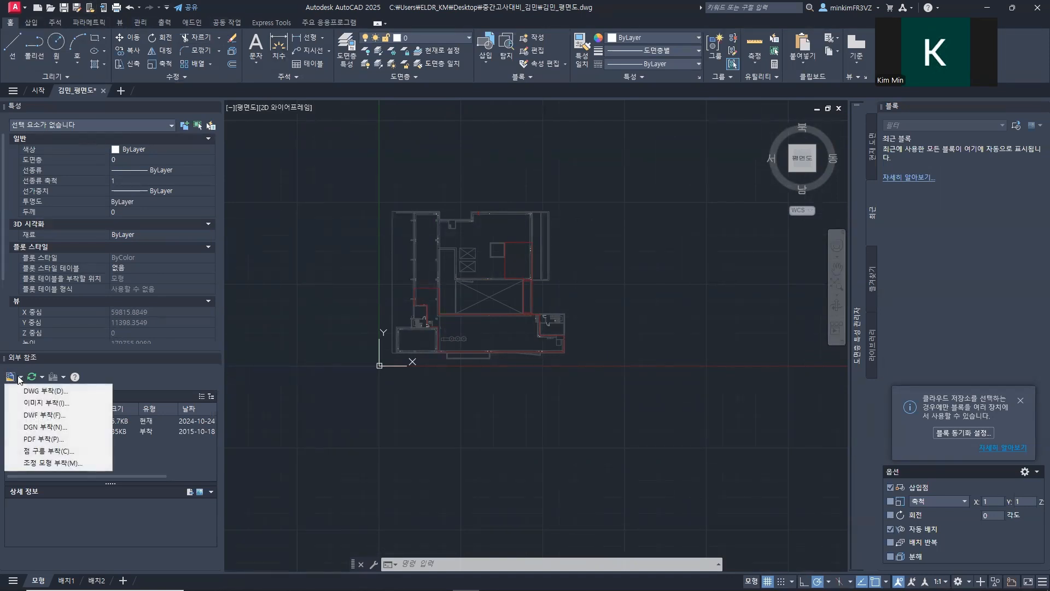
click(41, 402)
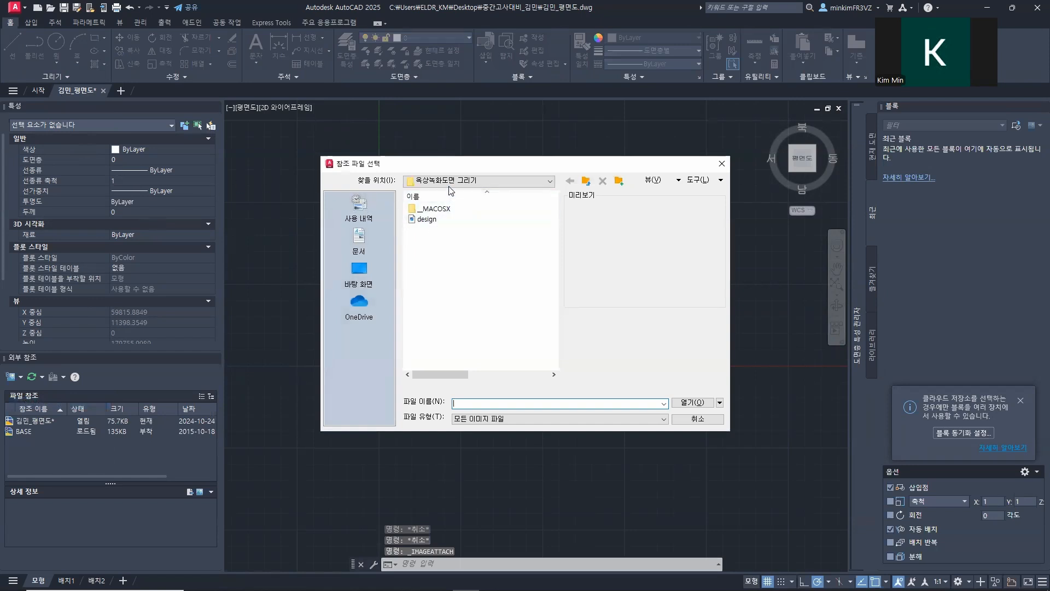
click(428, 219)
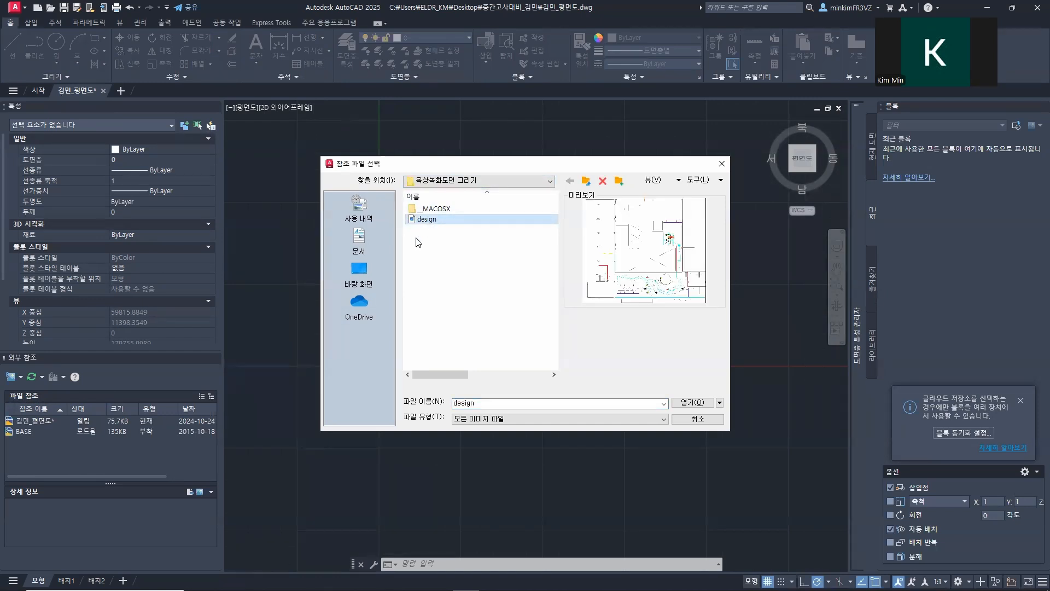
click(694, 403)
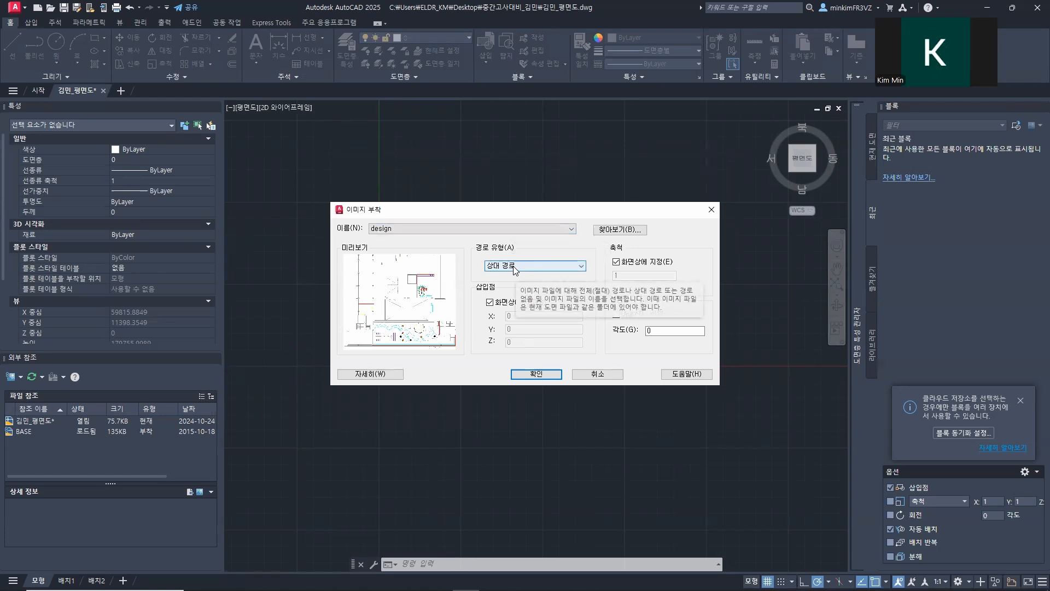
Step: Attach the design image at insertion point 5000,2750,0 with scale 183.7, specifying both values in the dialog
click(522, 305)
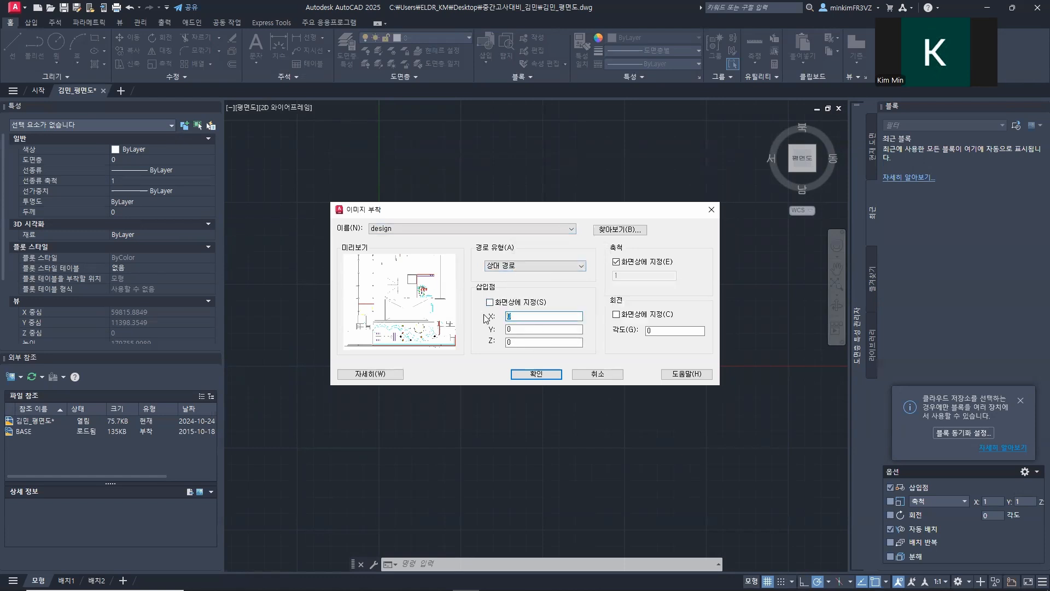
text(50)
text(27)
click(515, 342)
click(617, 262)
click(631, 275)
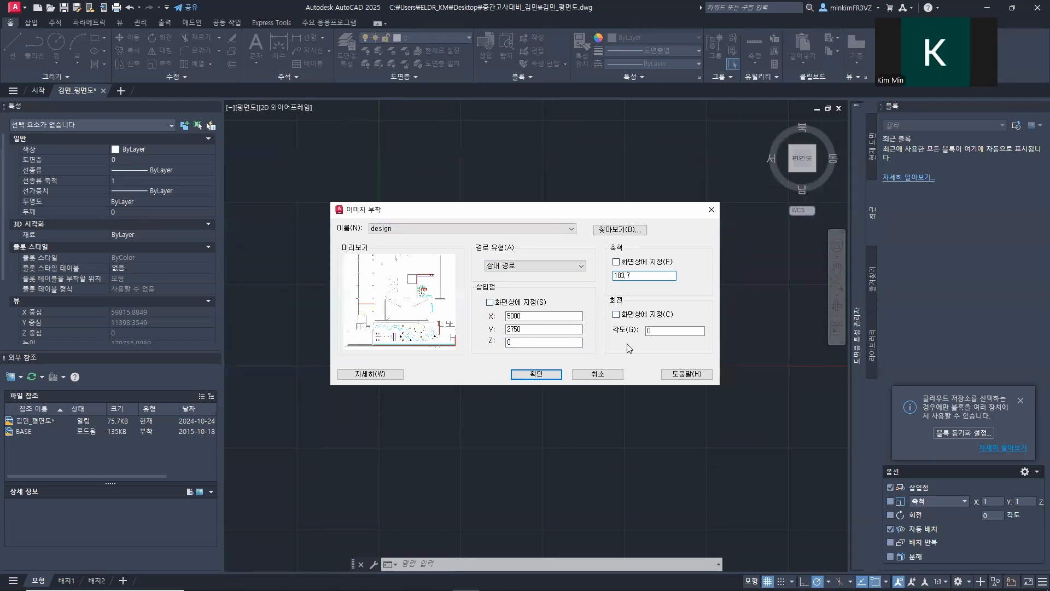
click(530, 375)
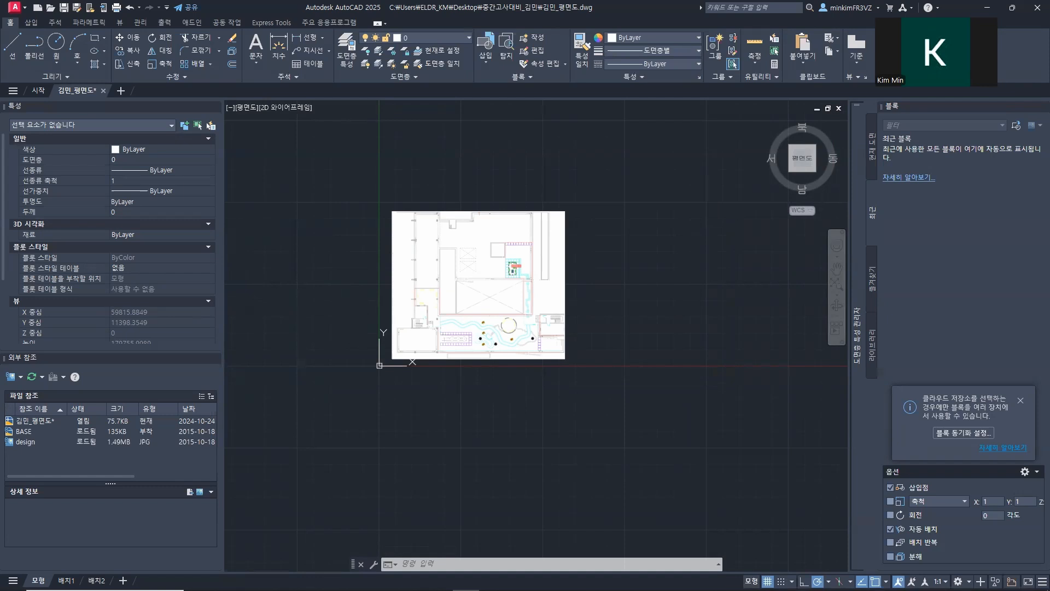
Step: Collapse the Blocks palette to free drawing space around the attached image
scroll(474, 281, up, 4)
middle_drag(466, 278, 449, 322)
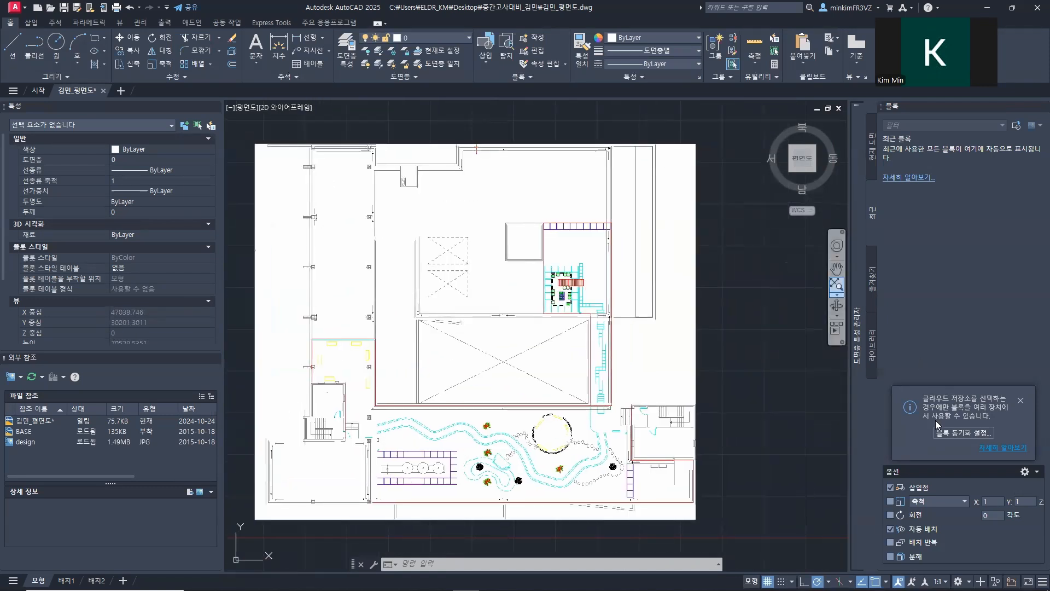
click(1032, 105)
Step: Select the BASE reference, set its layer to 0 and clear the selection
click(25, 431)
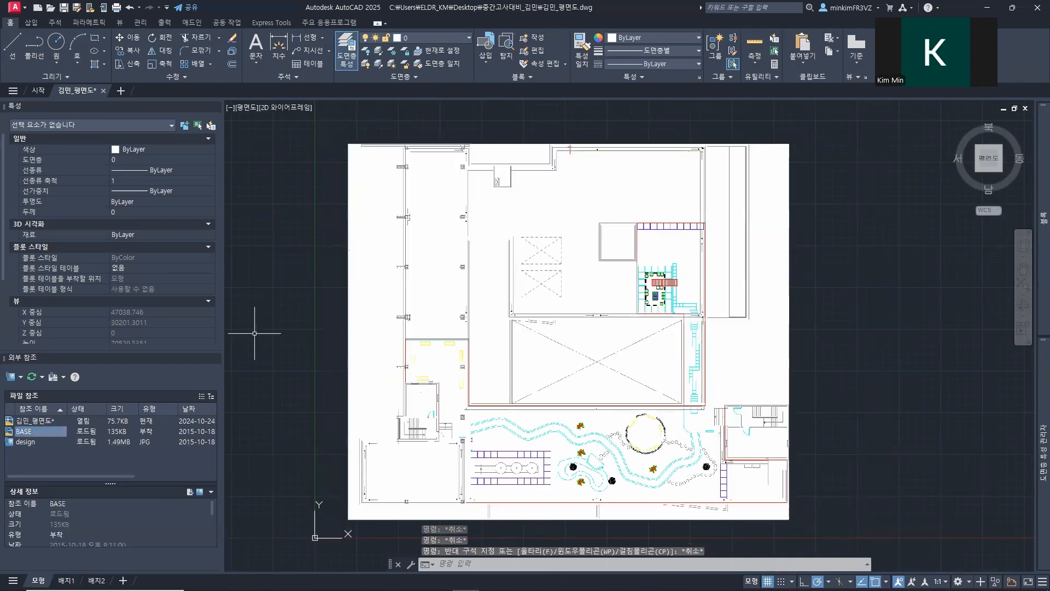
click(416, 146)
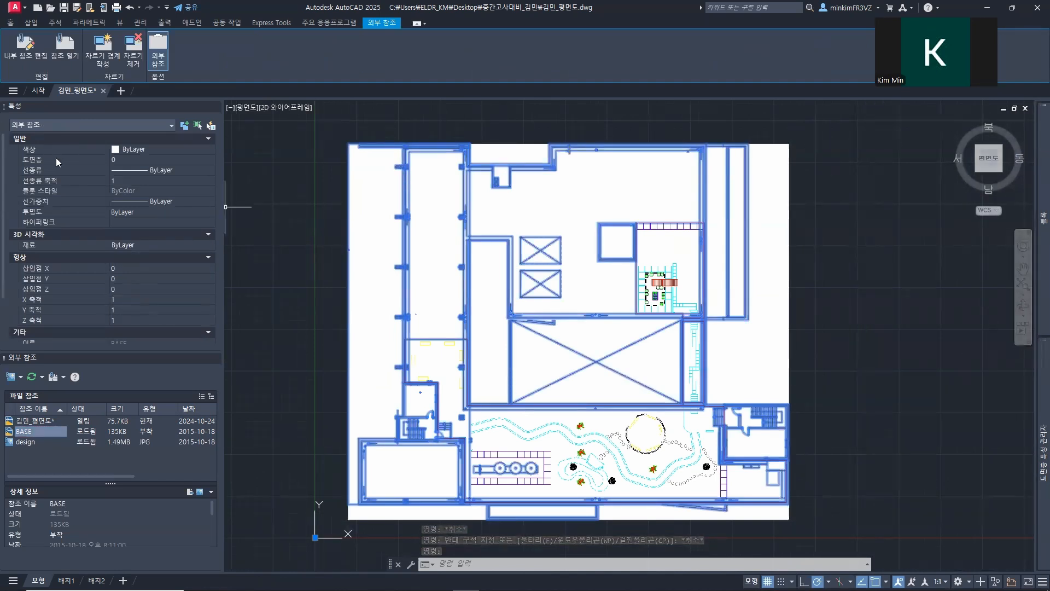
click(174, 161)
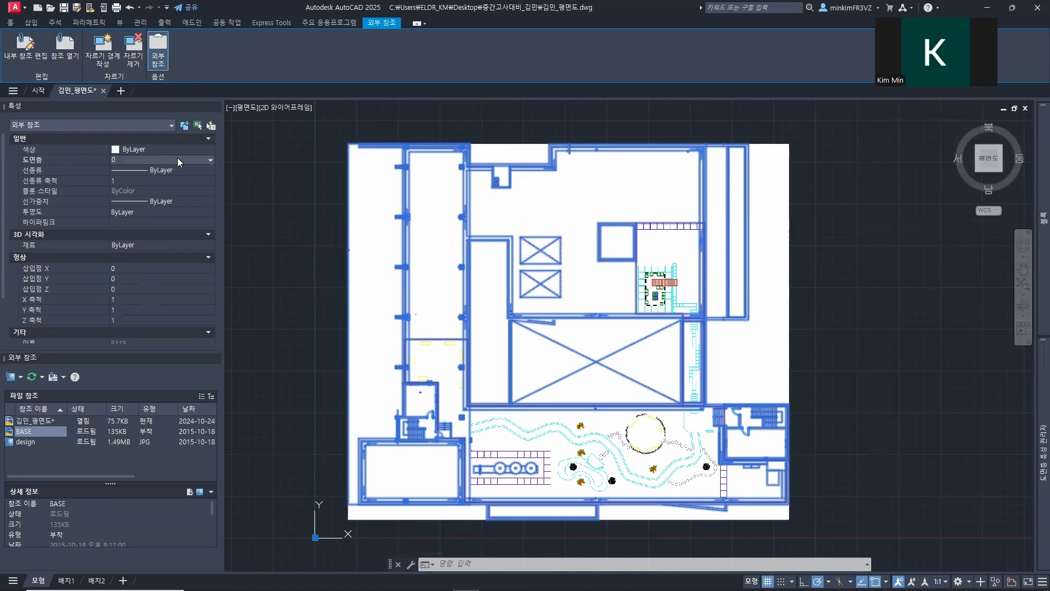
click(178, 160)
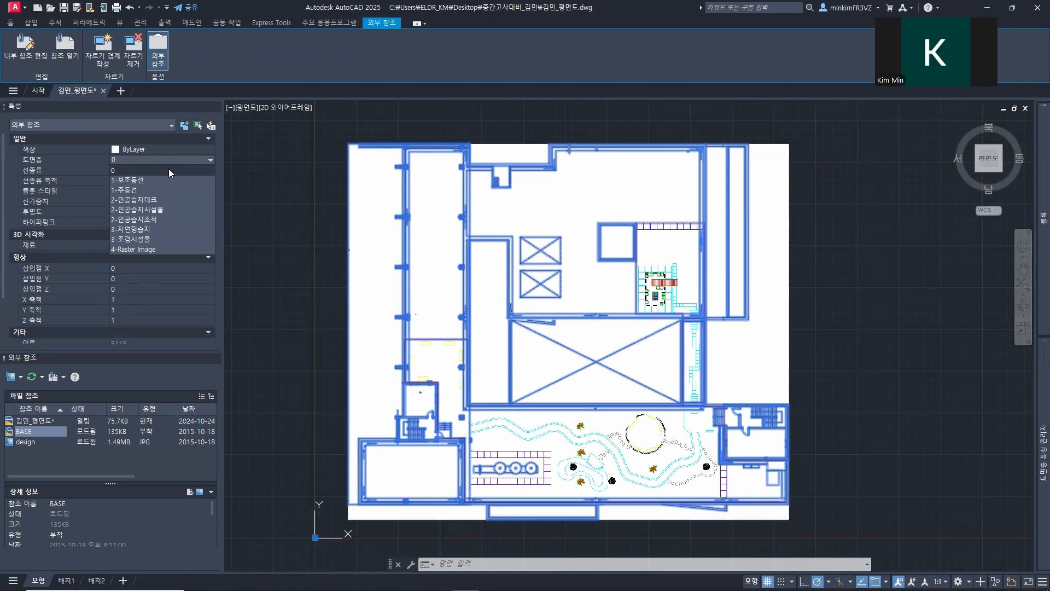
click(172, 171)
key(Escape)
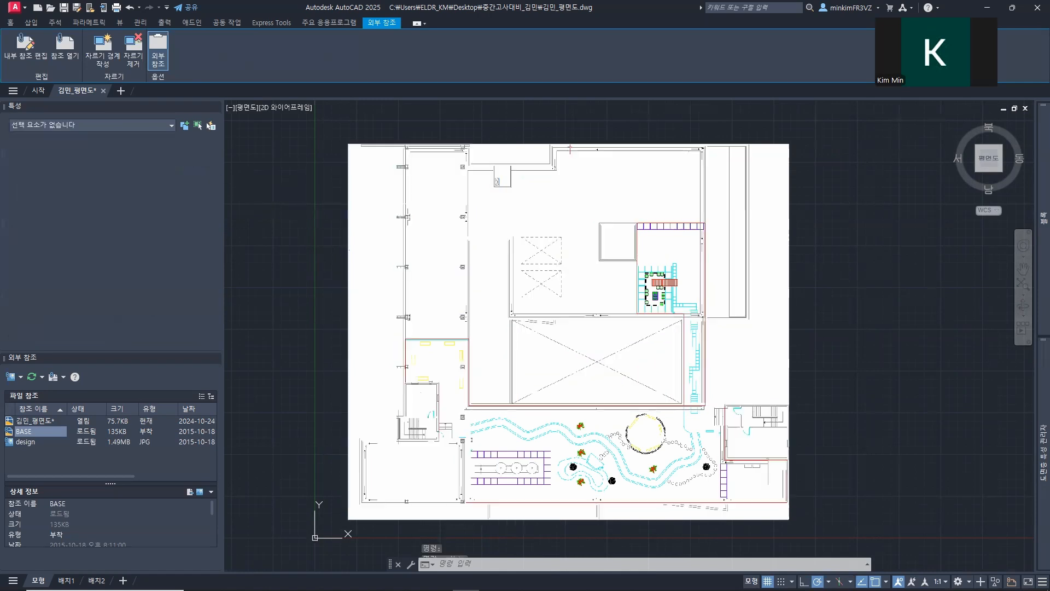
key(Escape)
Step: Select the design image by its frame and move it to layer 4-Raster Image, dismissing the frozen-layer warning
click(784, 224)
click(814, 251)
click(788, 222)
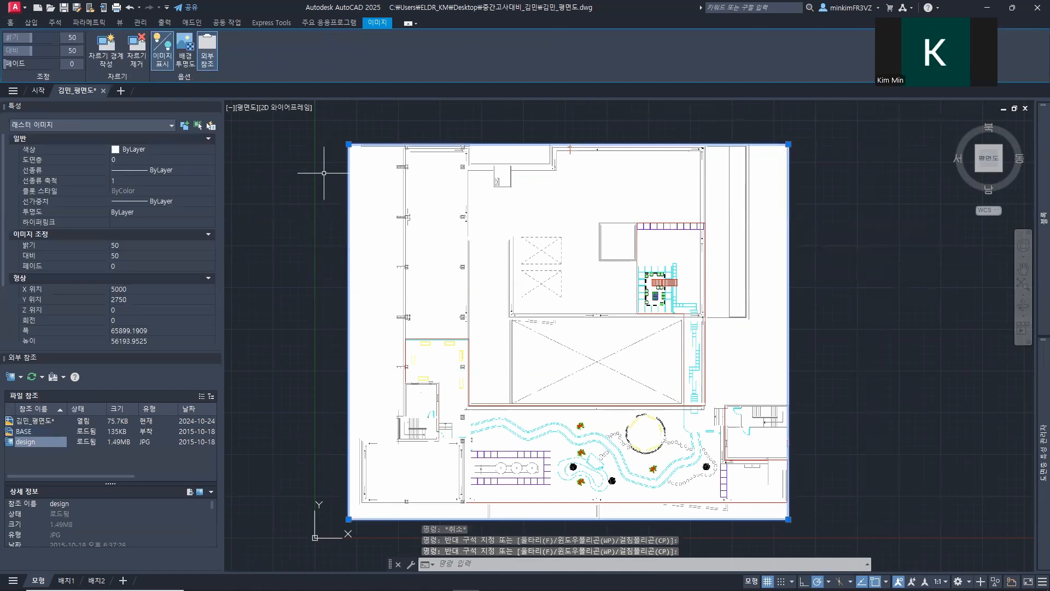
click(145, 160)
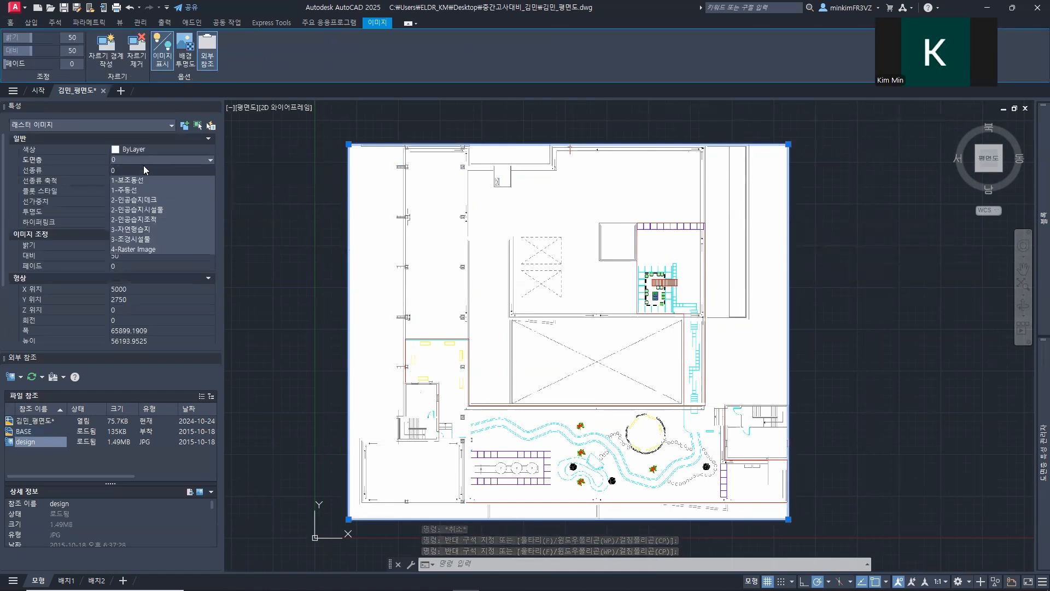
click(145, 249)
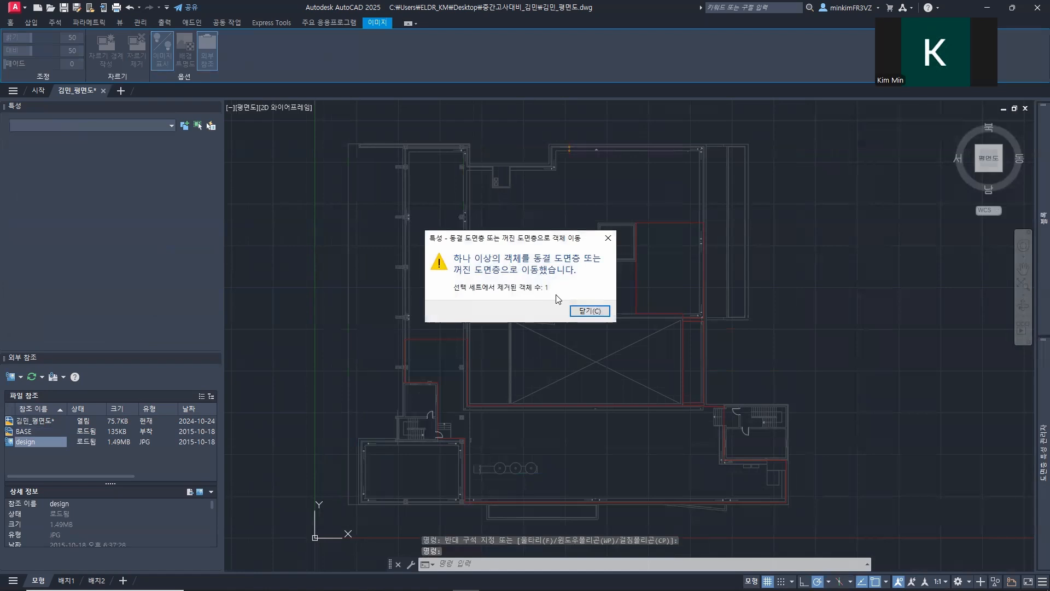
click(593, 312)
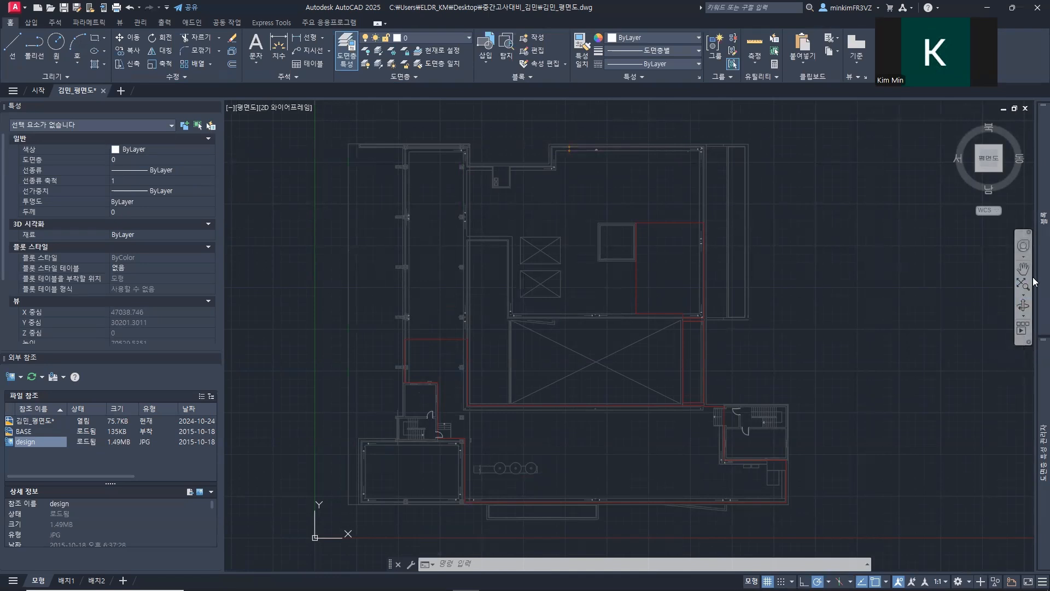
Step: Thaw the 4-Raster Image layer in the layer properties manager
mouse_move(1038, 283)
mouse_move(1043, 454)
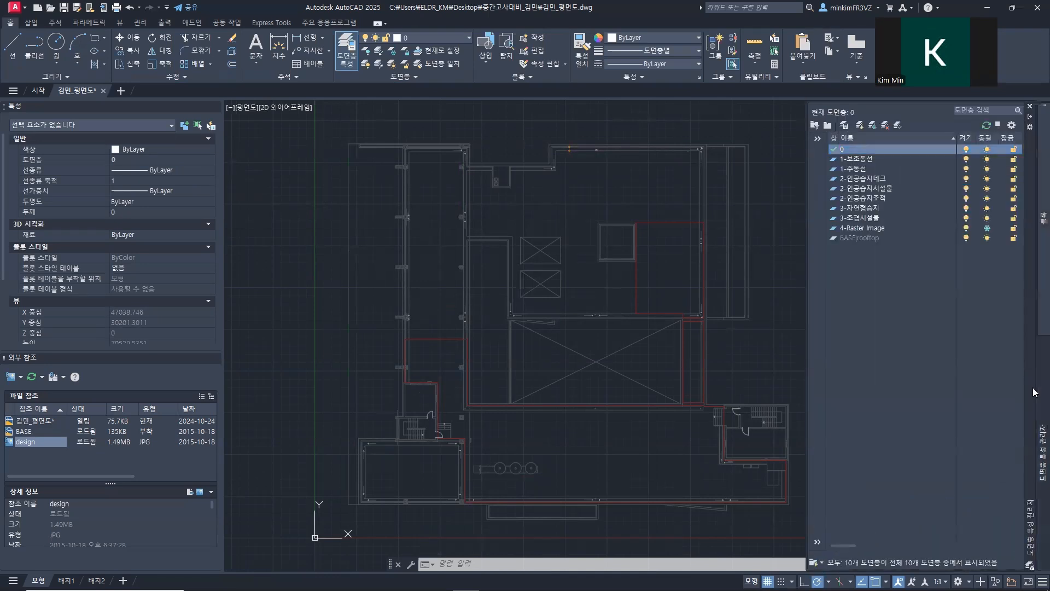
click(831, 239)
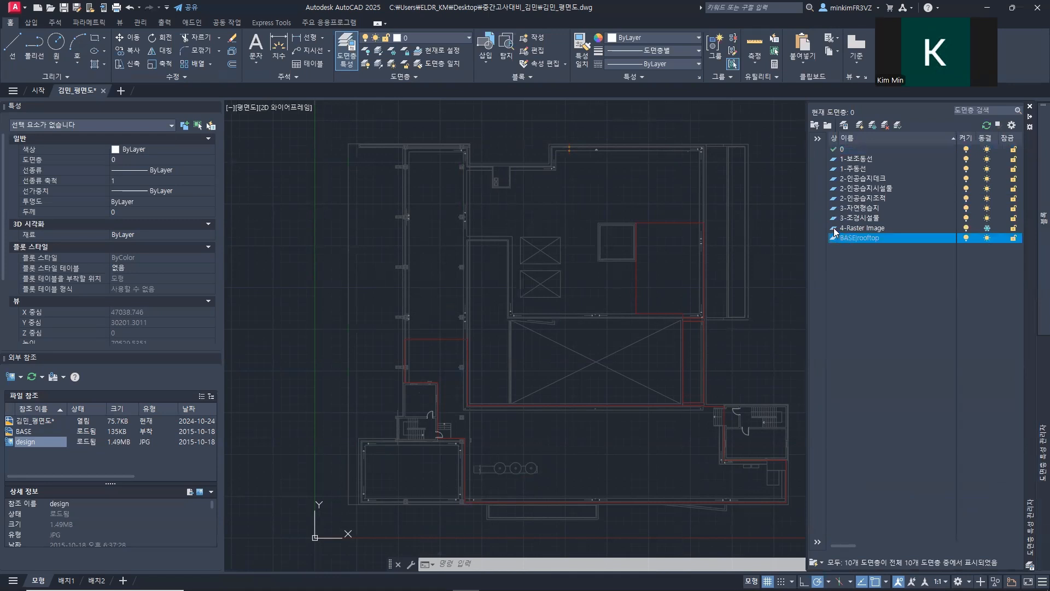
click(987, 228)
mouse_move(716, 248)
middle_down()
mouse_move(589, 251)
mouse_move(653, 258)
middle_up()
scroll(588, 250, up, 2)
mouse_move(1042, 361)
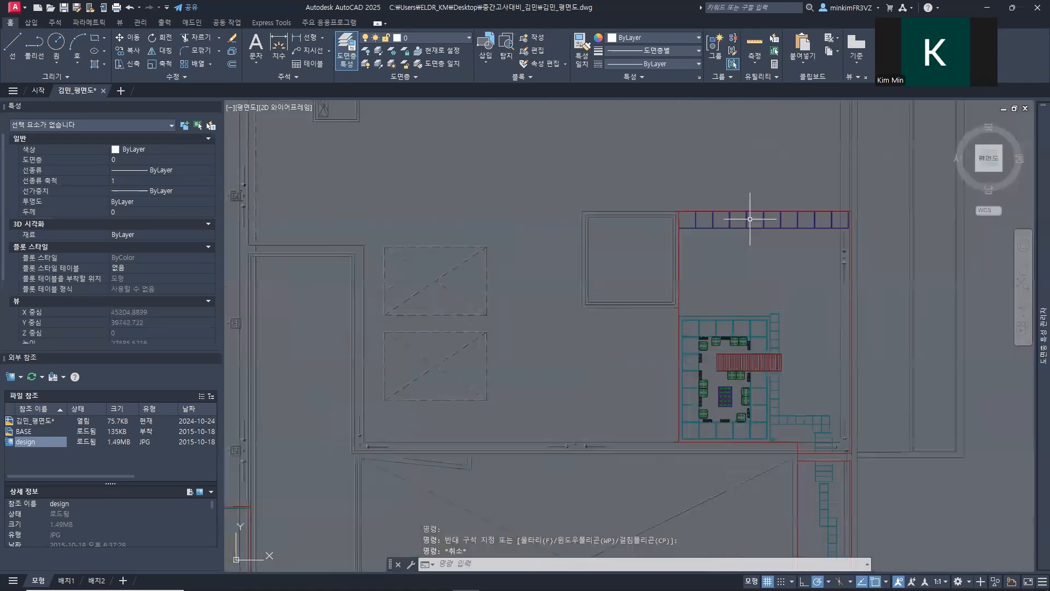
scroll(744, 224, down, 4)
middle_drag(705, 262, 613, 248)
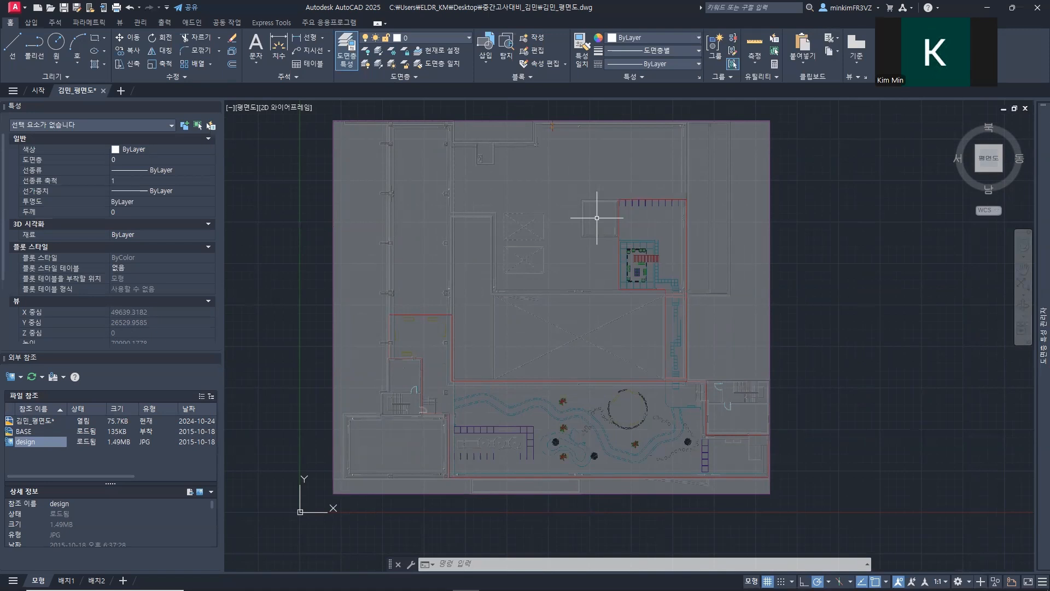
Step: Make 1-보조동선 the current layer
mouse_move(1033, 230)
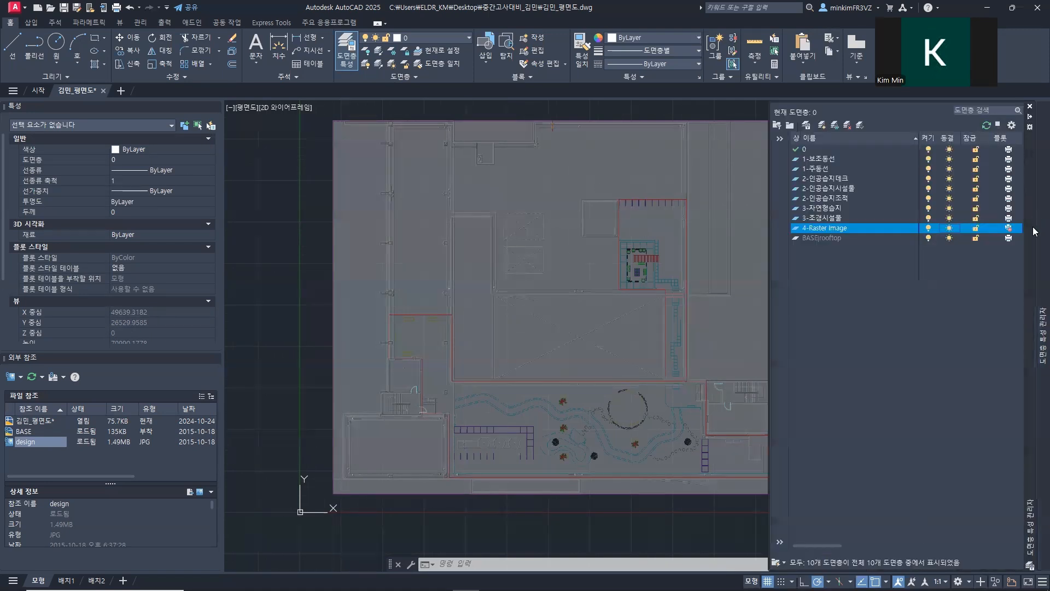
double_click(832, 161)
click(820, 156)
click(798, 164)
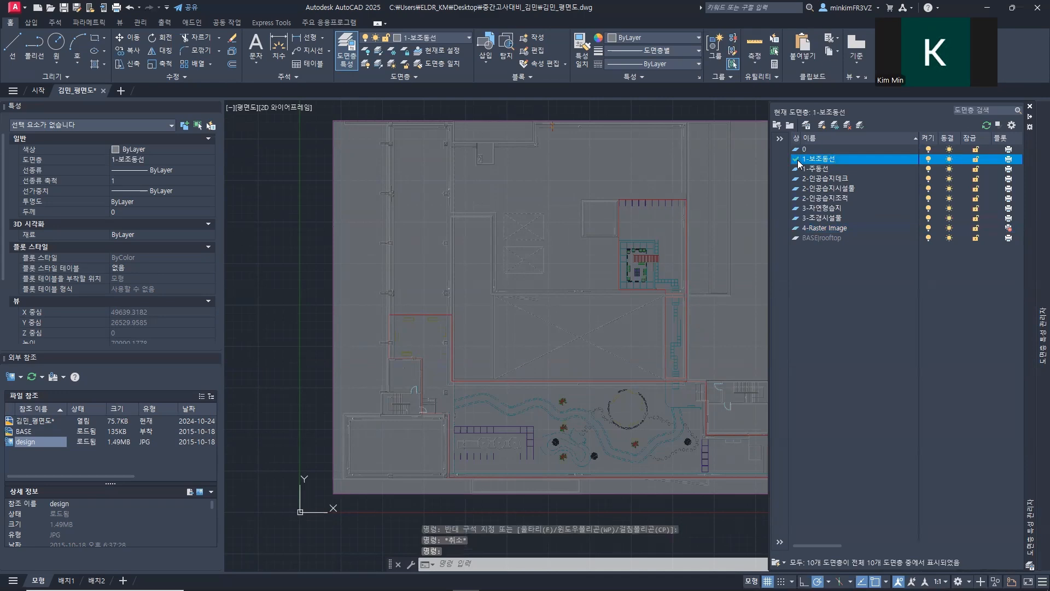
Step: Switch to the assignment PDF and circle the tiled path and the stepping stones in the 1-보조동선 layer figure with the pen
key(alt+Tab)
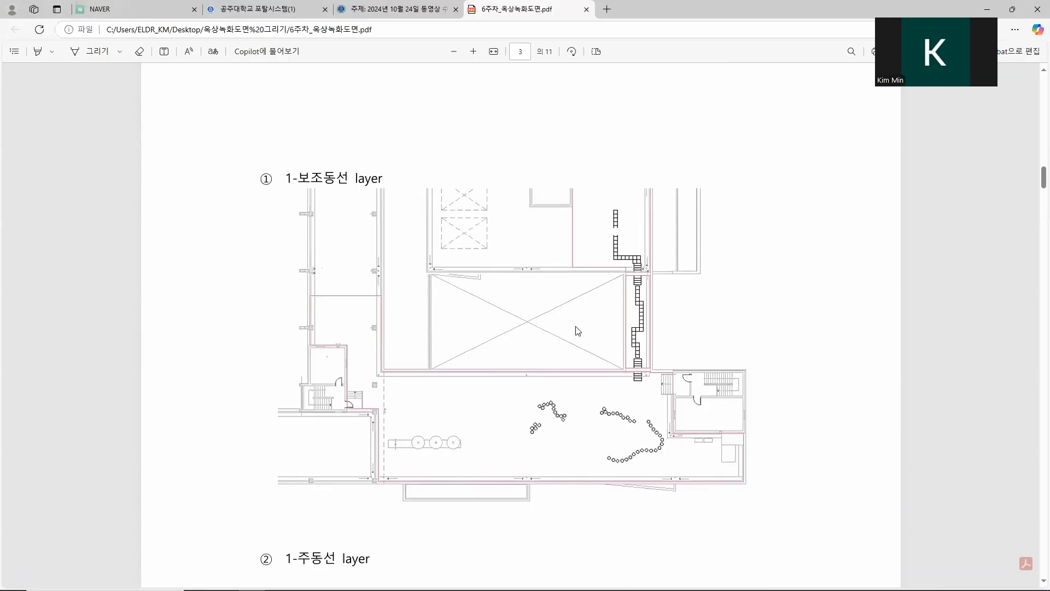
click(97, 52)
mouse_move(635, 203)
mouse_down()
mouse_move(608, 253)
mouse_move(626, 368)
mouse_move(643, 384)
mouse_move(635, 203)
mouse_up()
mouse_move(566, 407)
mouse_down()
mouse_move(516, 420)
mouse_move(588, 428)
mouse_move(602, 454)
mouse_move(642, 472)
mouse_move(664, 420)
mouse_move(578, 404)
mouse_up()
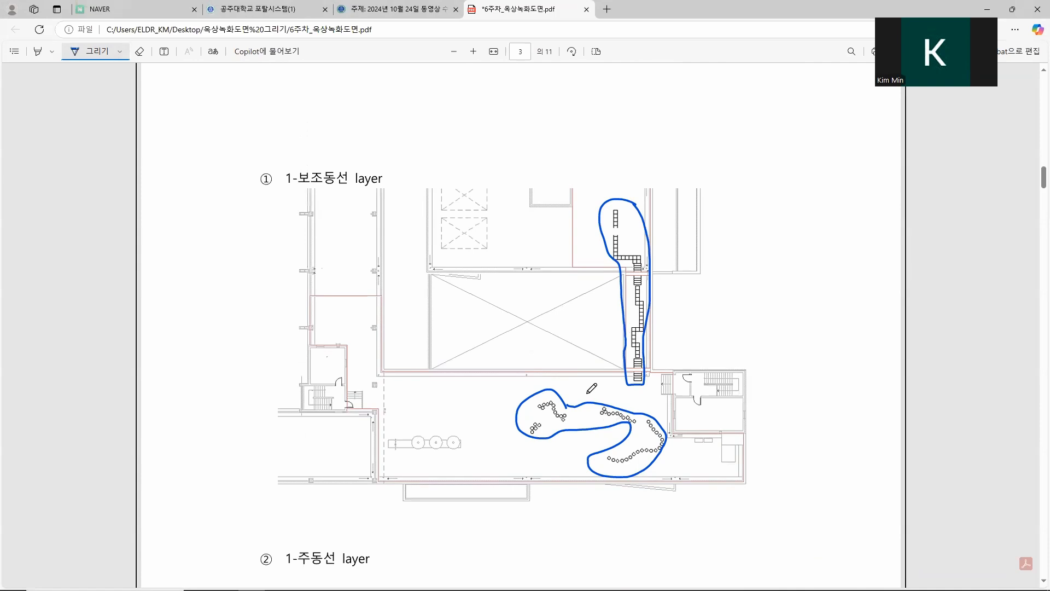
Step: Switch back to AutoCAD and draw a 500 by 500 rectangle from the upper-left corner of the tiled path's topmost tile
key(alt+Tab)
scroll(649, 356, up, 2)
middle_drag(617, 263, 522, 350)
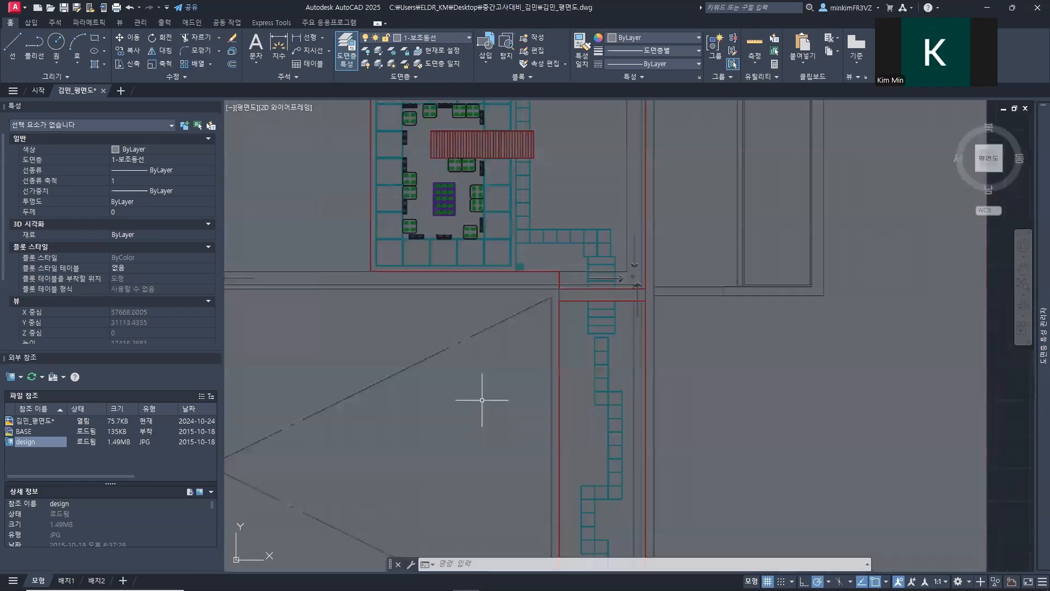
mouse_move(455, 197)
middle_down()
mouse_move(416, 235)
mouse_move(351, 264)
middle_up()
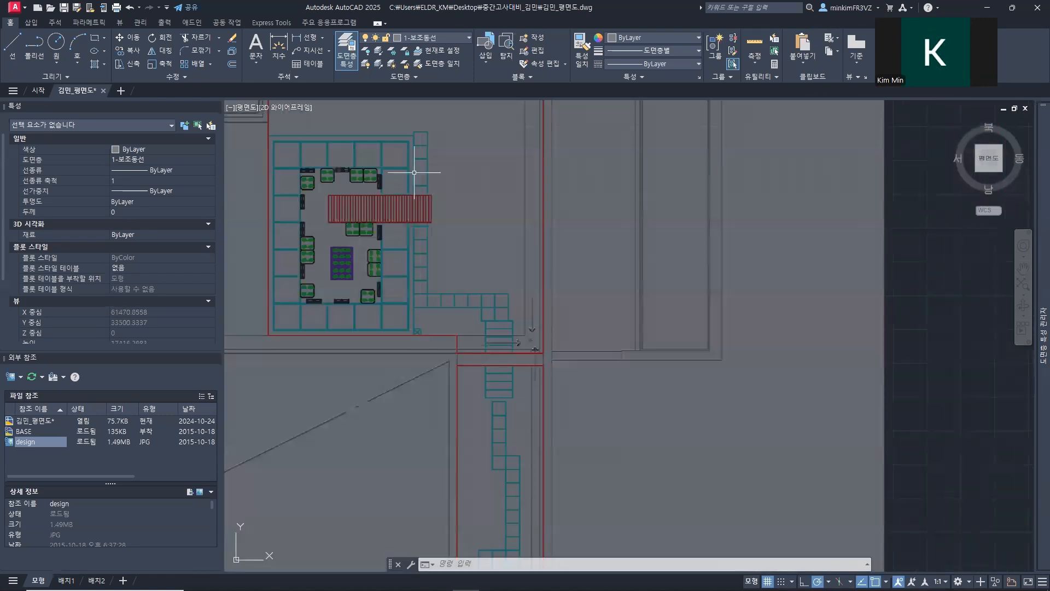
scroll(419, 197, up, 4)
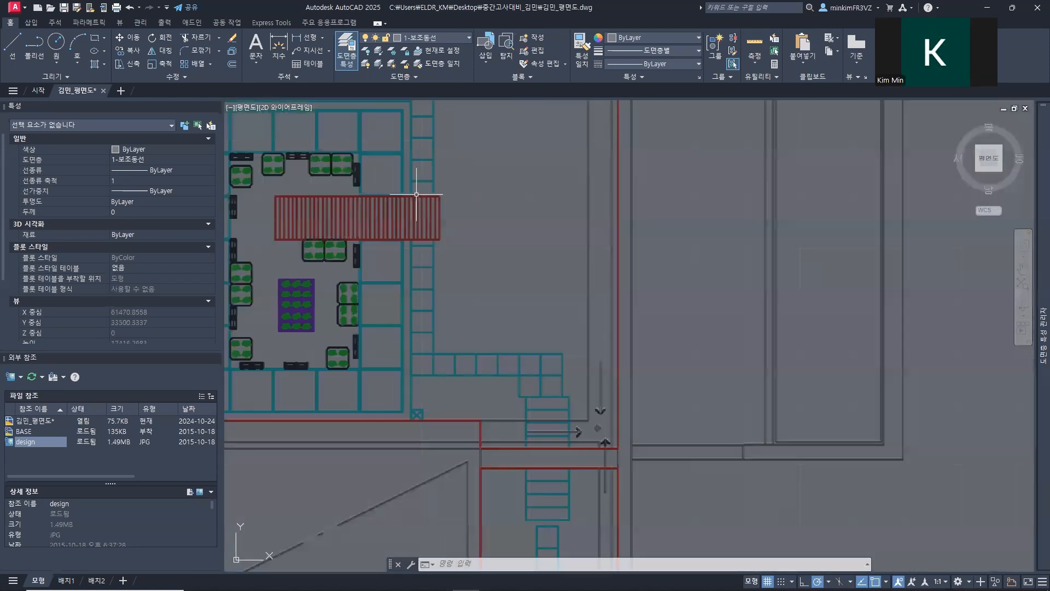
mouse_move(412, 151)
middle_down()
mouse_move(373, 347)
mouse_move(436, 322)
middle_up()
scroll(437, 249, up, 4)
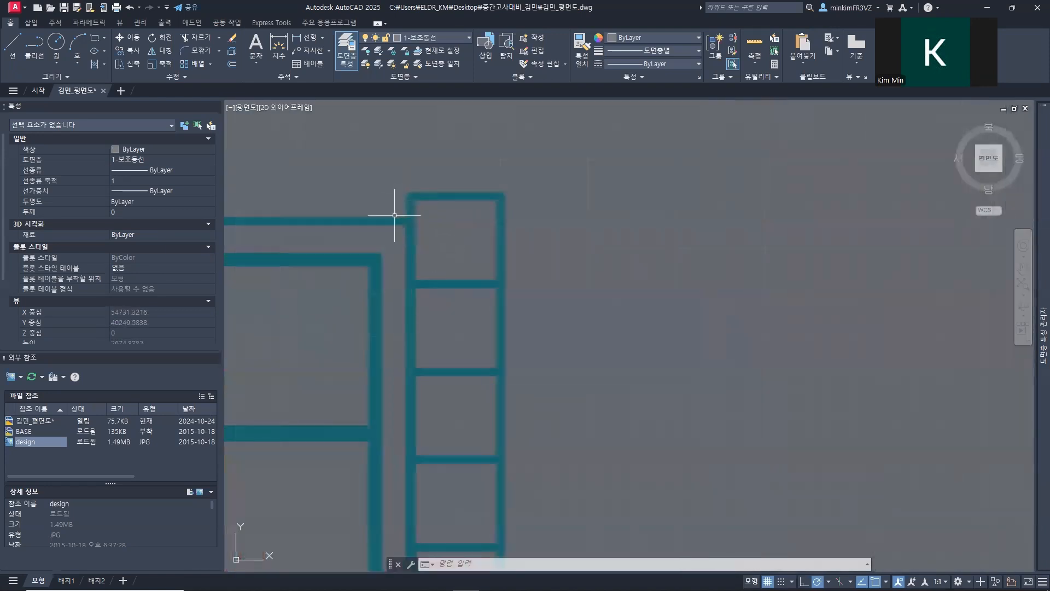
text(rec)
key(Return)
click(410, 196)
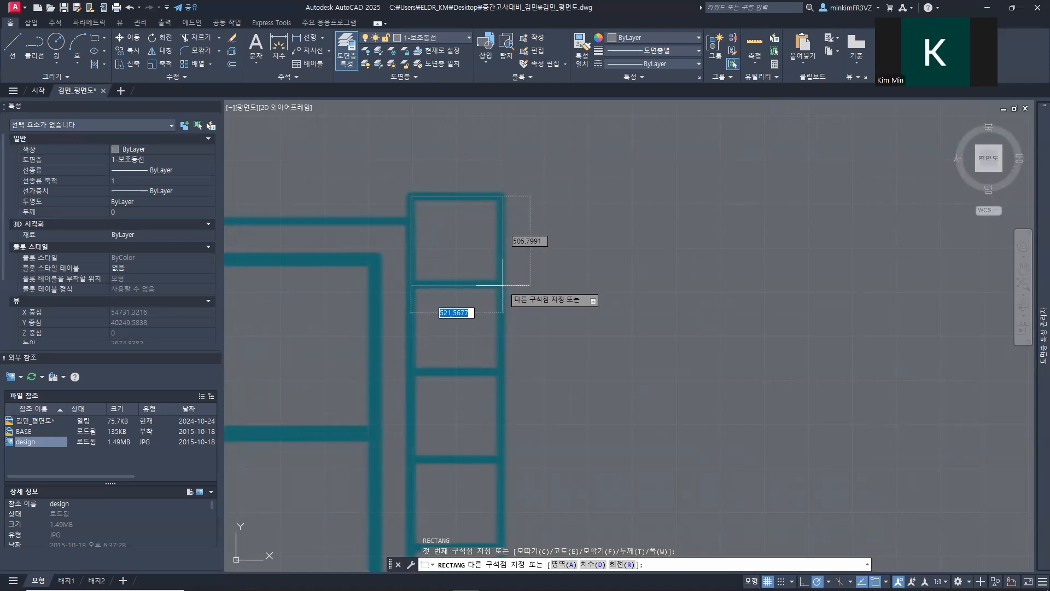
text(500)
key(Tab)
text(500)
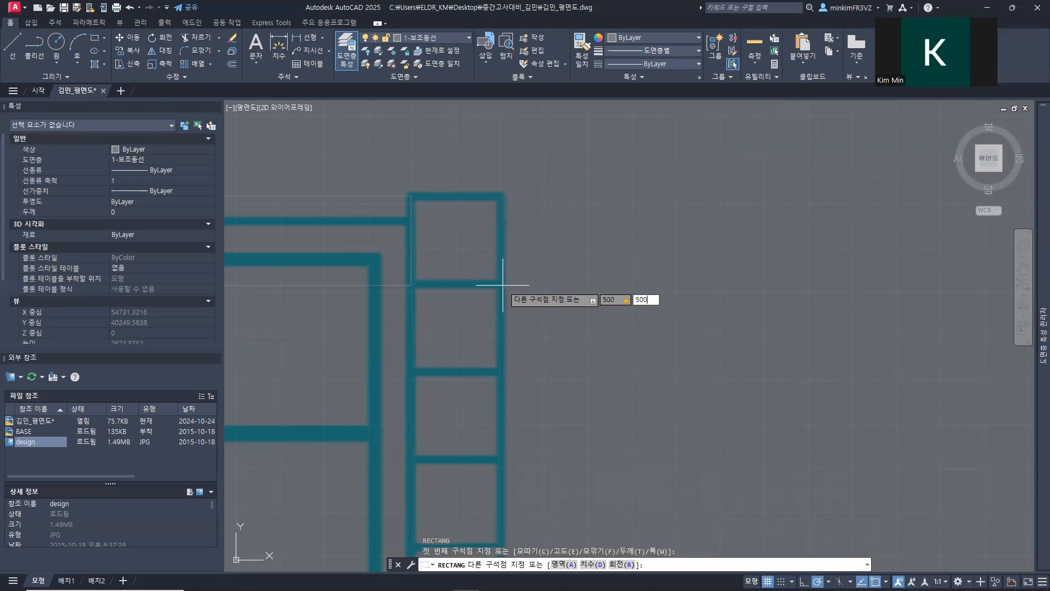
key(Return)
Step: Move the square down by its upper-left corner onto the upper-left corner of the path's topmost tile
middle_drag(495, 137, 503, 200)
click(527, 223)
click(462, 148)
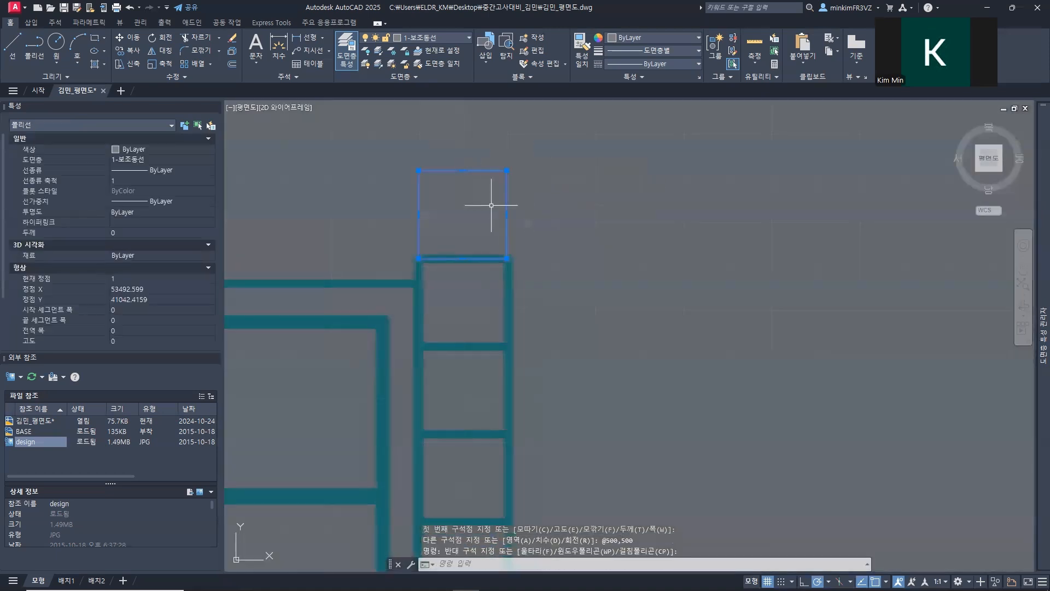
text(m)
key(Return)
click(418, 170)
click(420, 258)
middle_drag(483, 304, 471, 203)
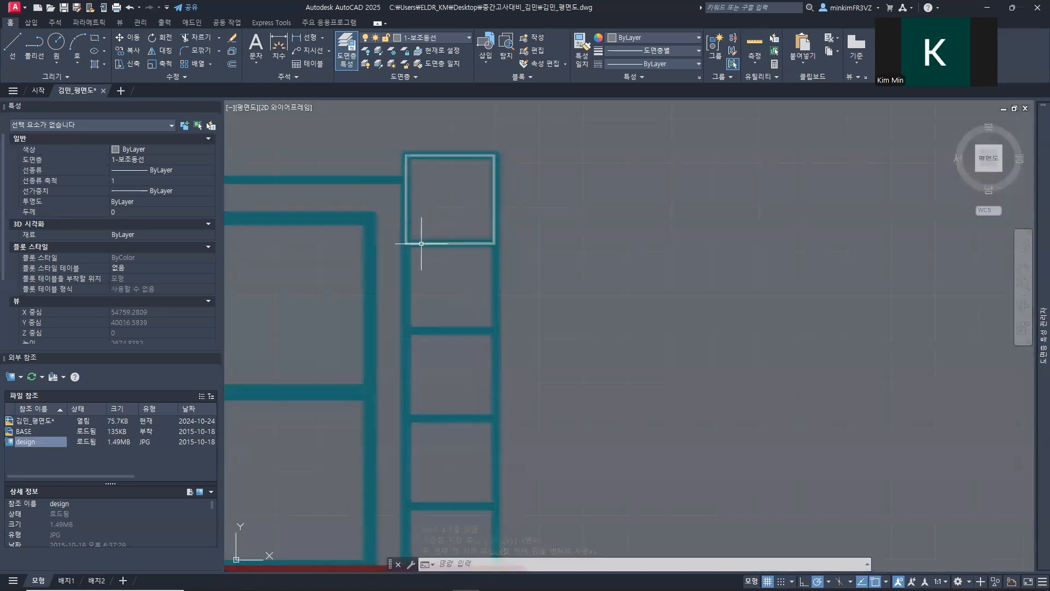
Step: Copy the 500 by 500 square straight down as a 15-item array, spaced one square apart from its upper-left to its lower-left corner
text(co)
key(Return)
click(413, 153)
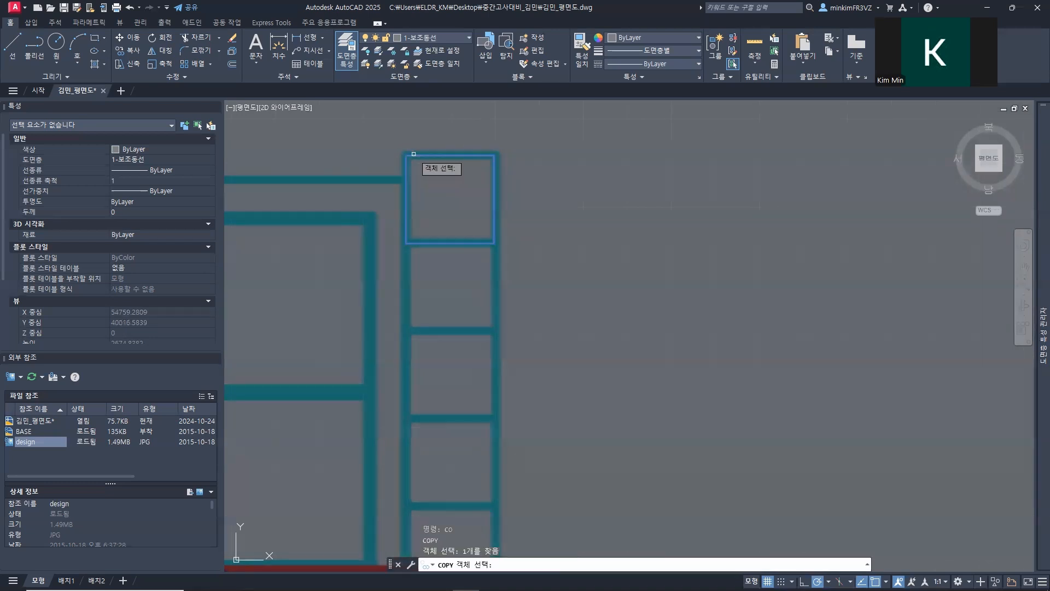
key(Return)
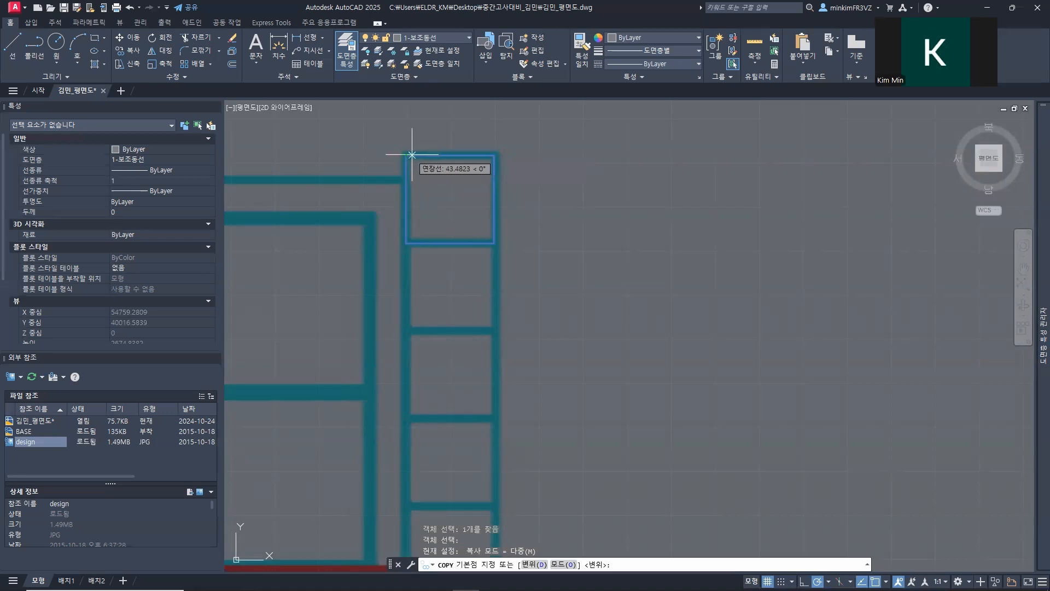
click(406, 155)
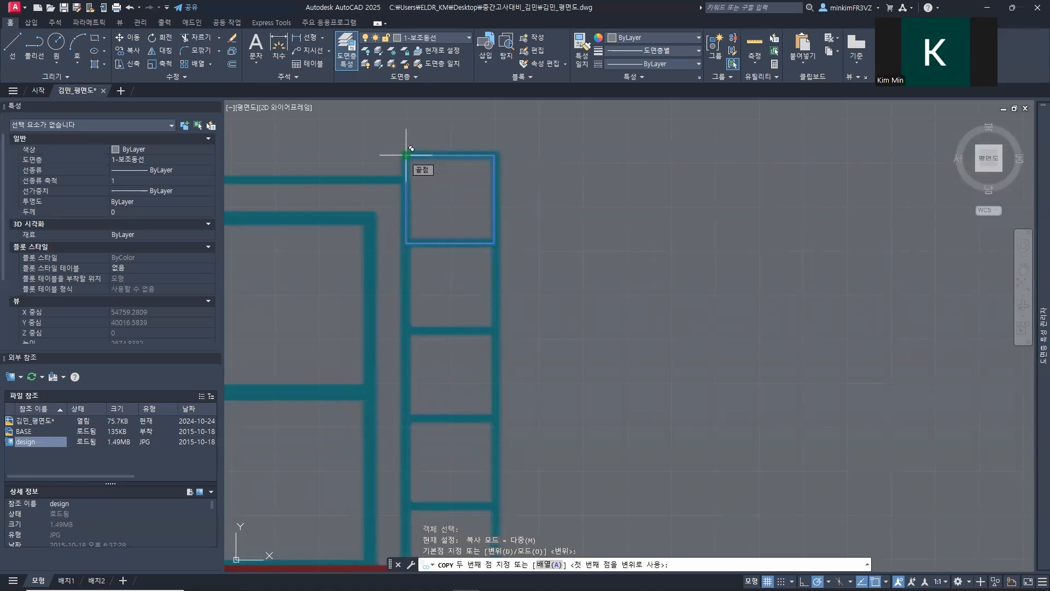
text(a)
key(Return)
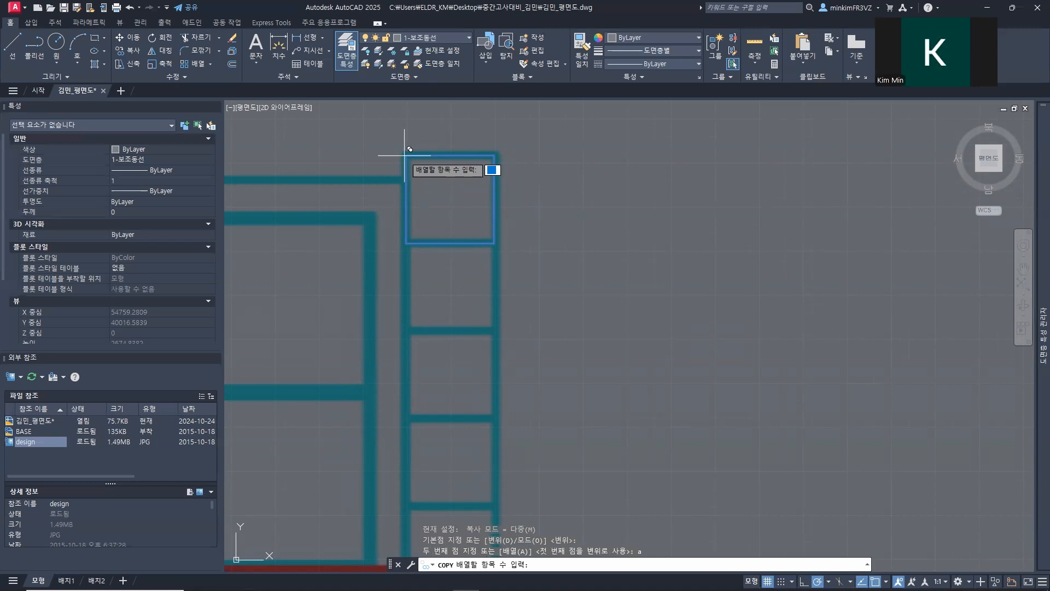
text(15)
key(Return)
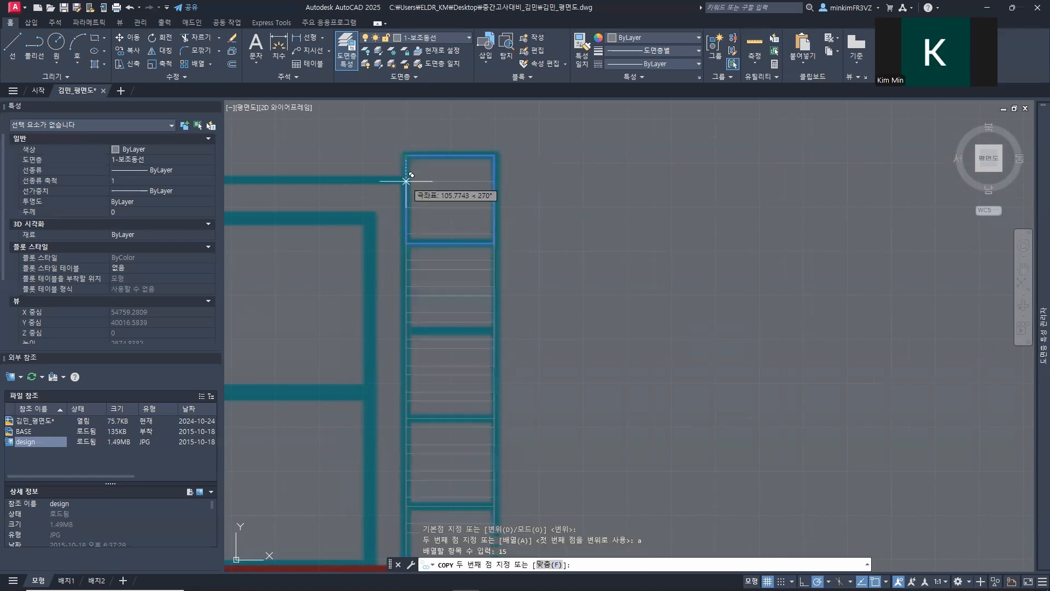
click(406, 243)
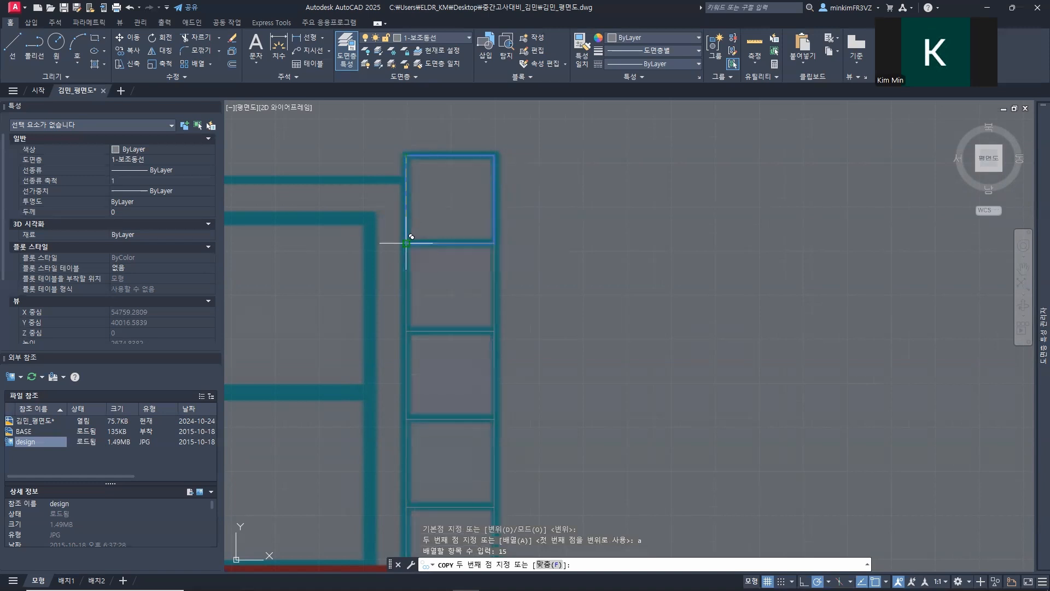
scroll(484, 337, down, 2)
scroll(484, 337, down, 3)
key(Escape)
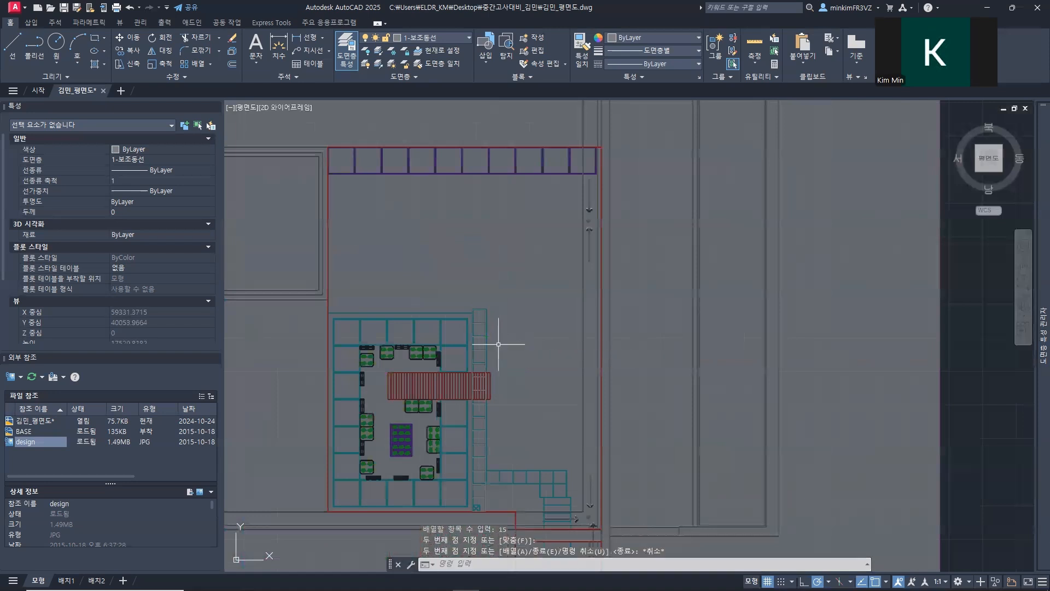
Step: Turn the 4-Raster Image layer off to inspect the drawn squares, and turn it back on
scroll(492, 347, up, 5)
middle_drag(422, 206, 425, 218)
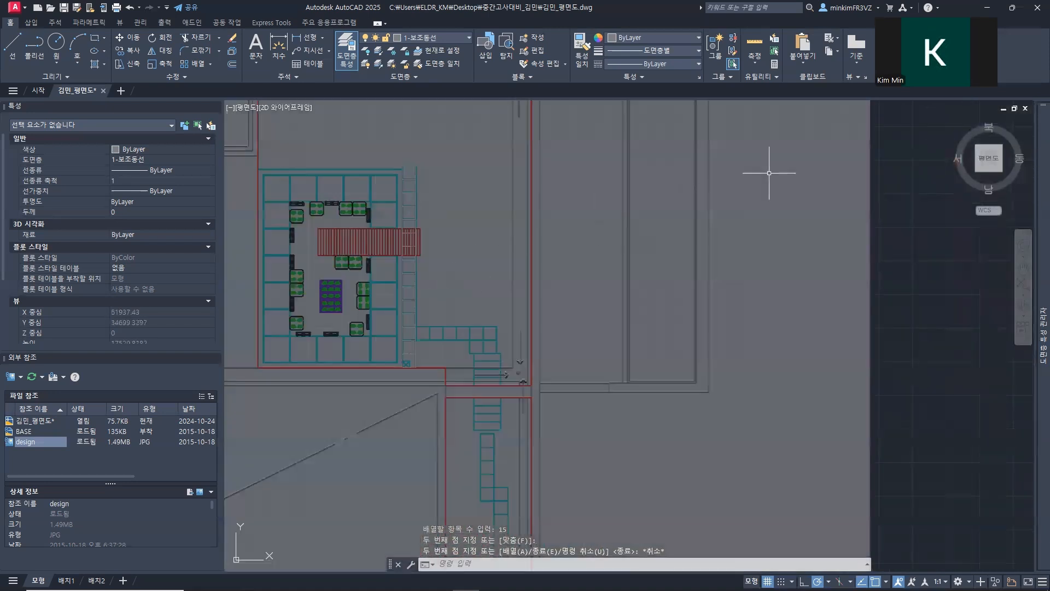
mouse_move(1034, 356)
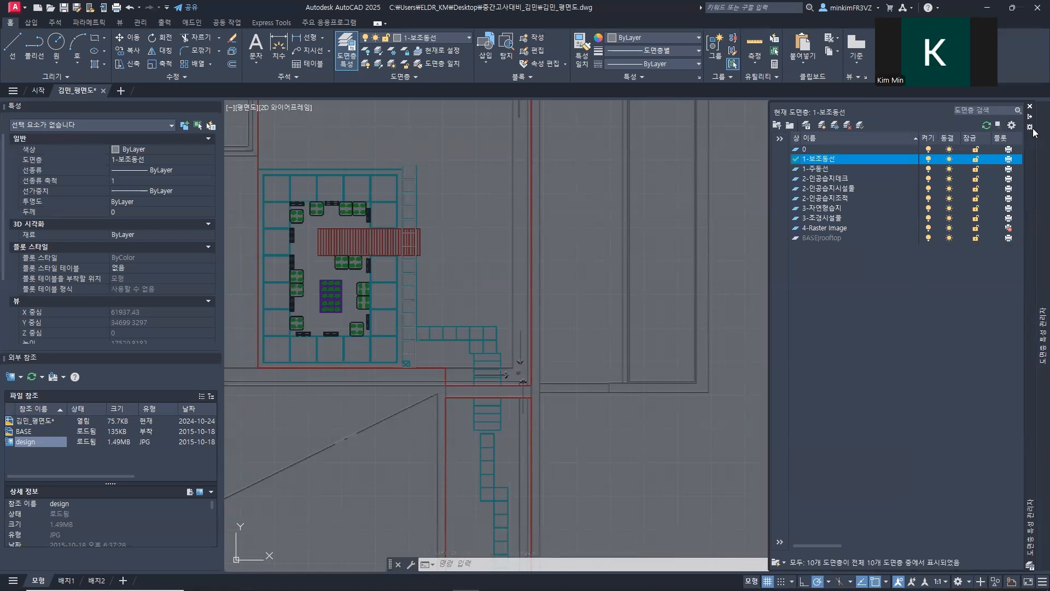
click(928, 228)
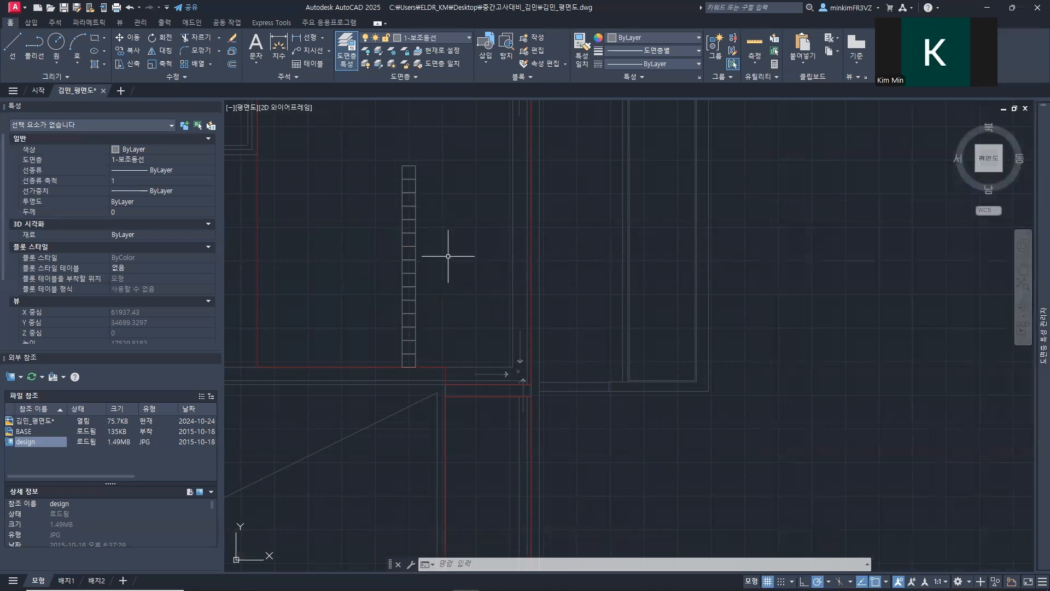
mouse_move(1034, 192)
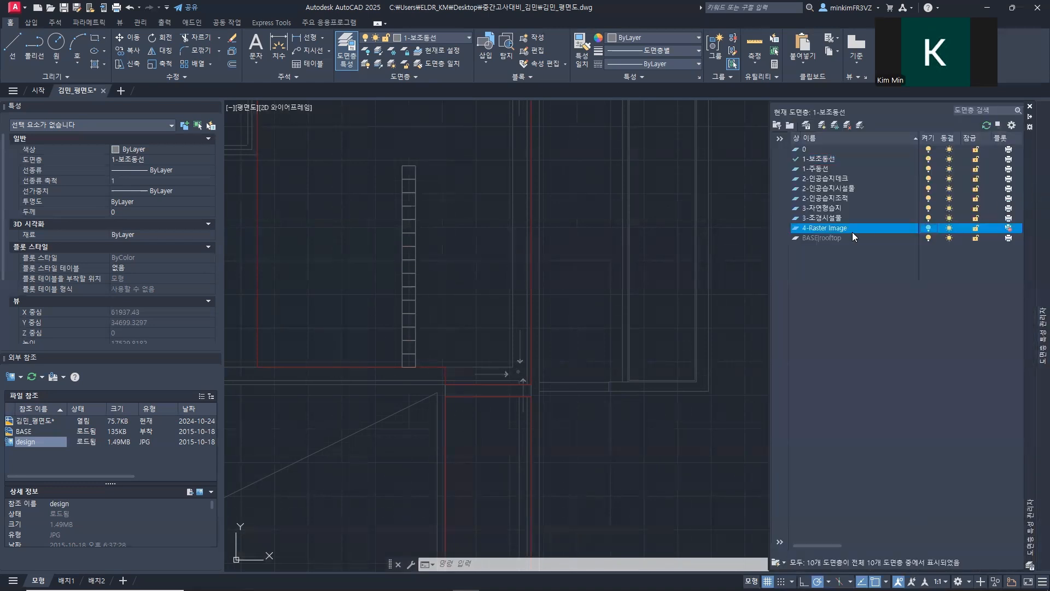
click(928, 228)
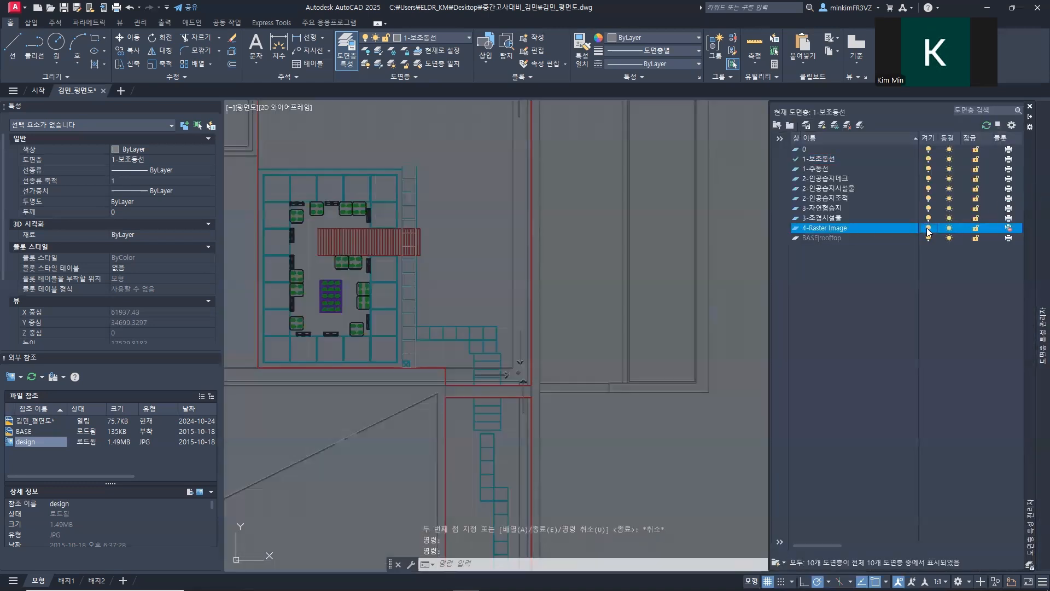
Step: Move the two lowest surplus squares by their upper-left corner to the upper-right corner of the path's corner tile
scroll(448, 306, up, 5)
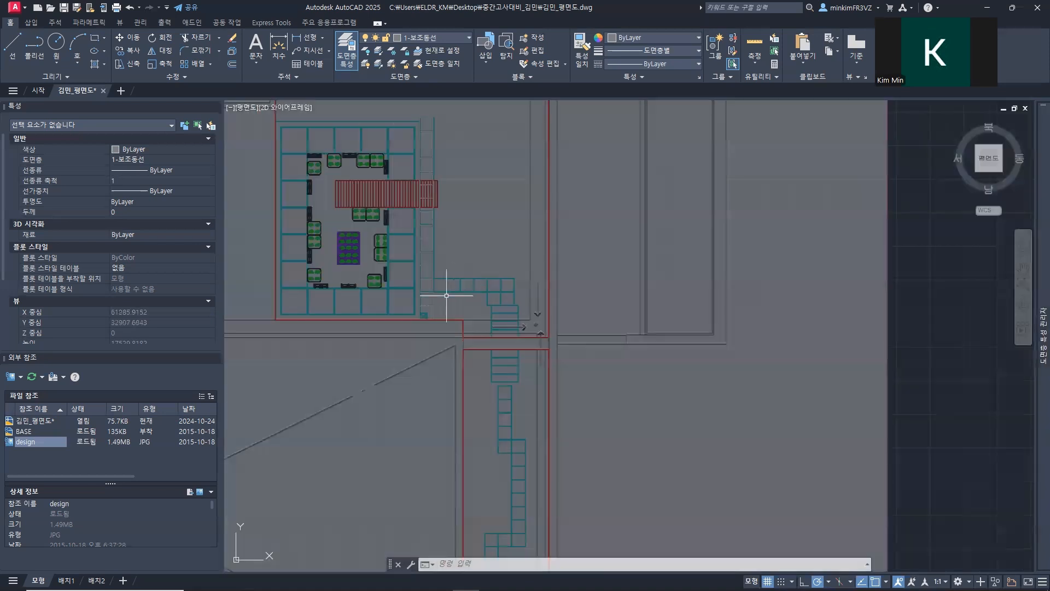
click(429, 345)
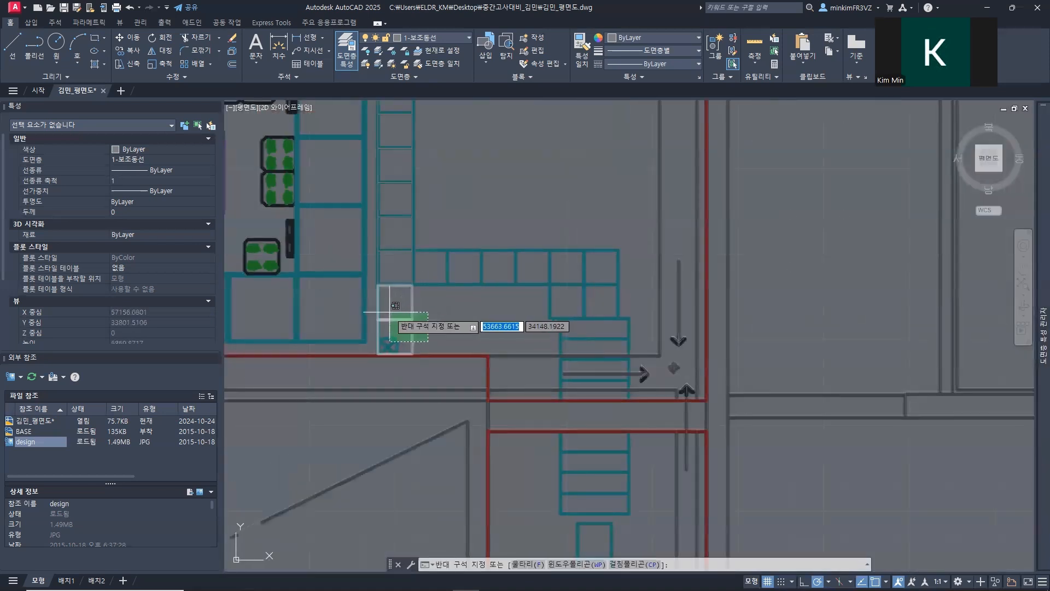
click(390, 309)
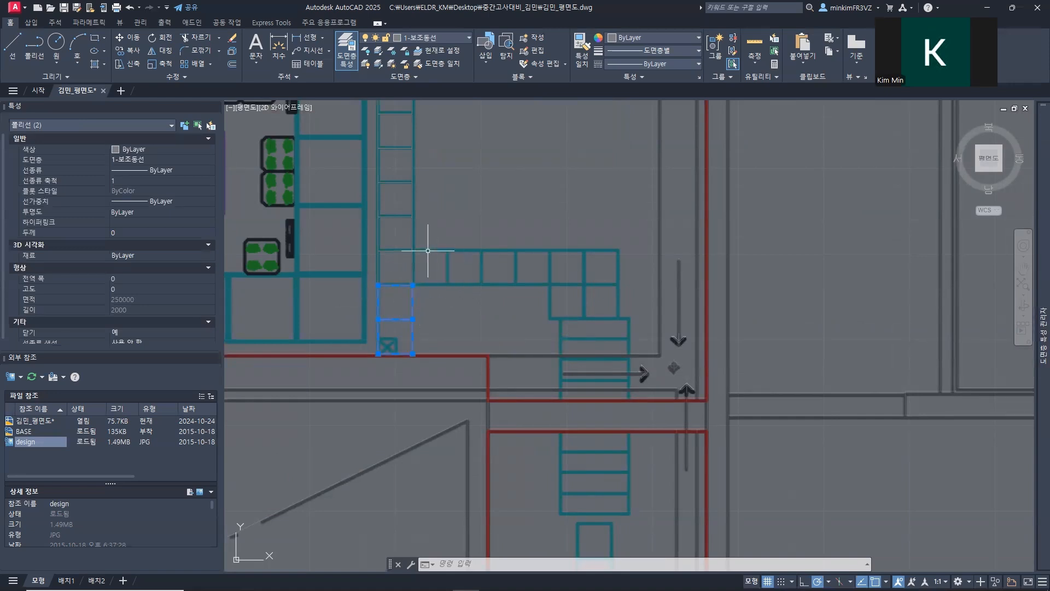
text(m)
key(Return)
scroll(382, 293, up, 4)
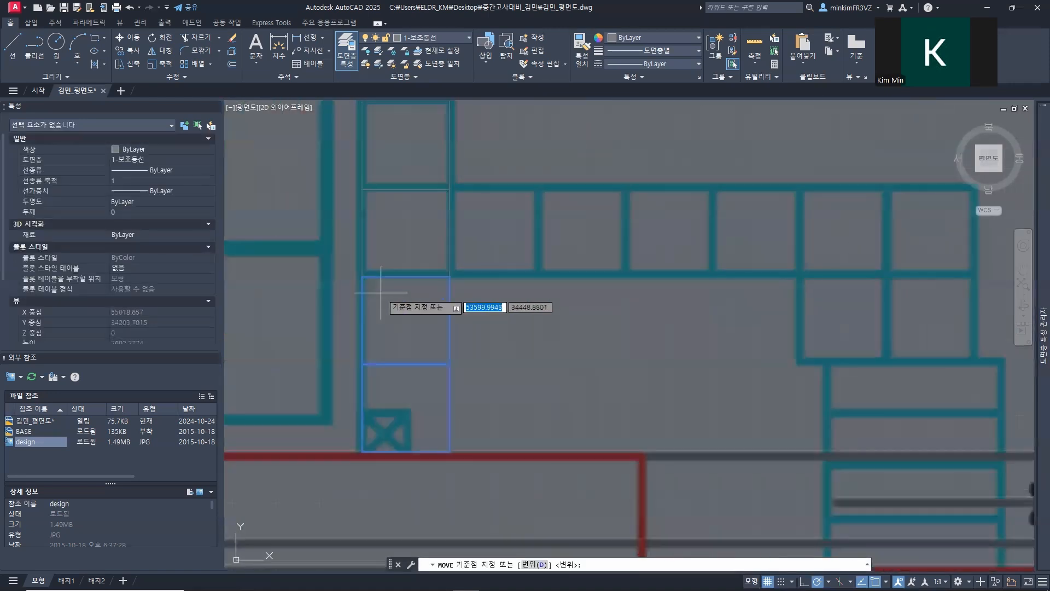
click(362, 276)
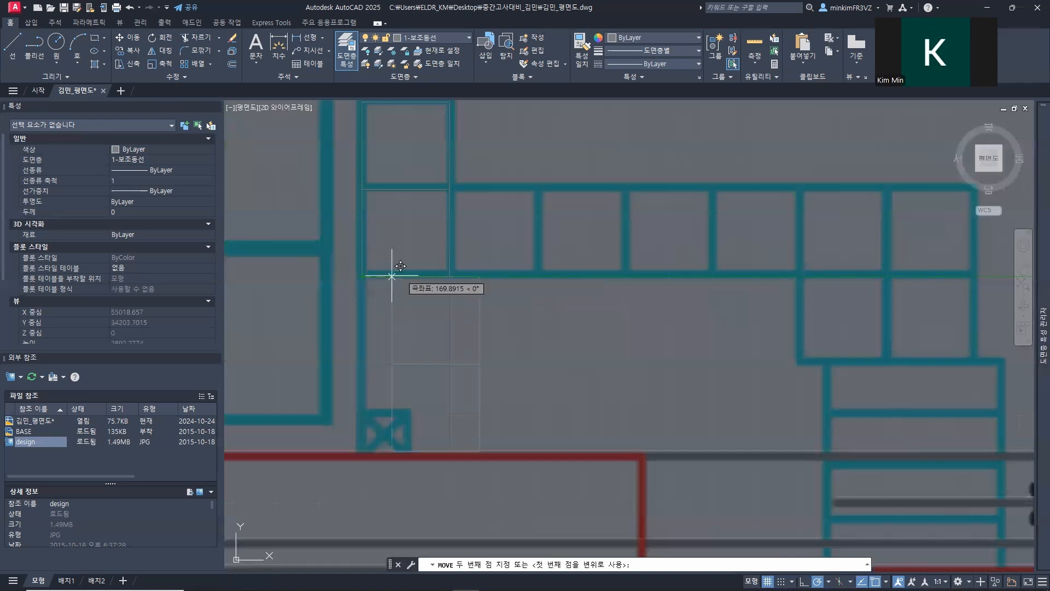
click(449, 188)
Step: Move the lower of the two relocated squares up beside the other, onto the next tile of the horizontal path
click(556, 332)
click(488, 316)
text(m)
key(Return)
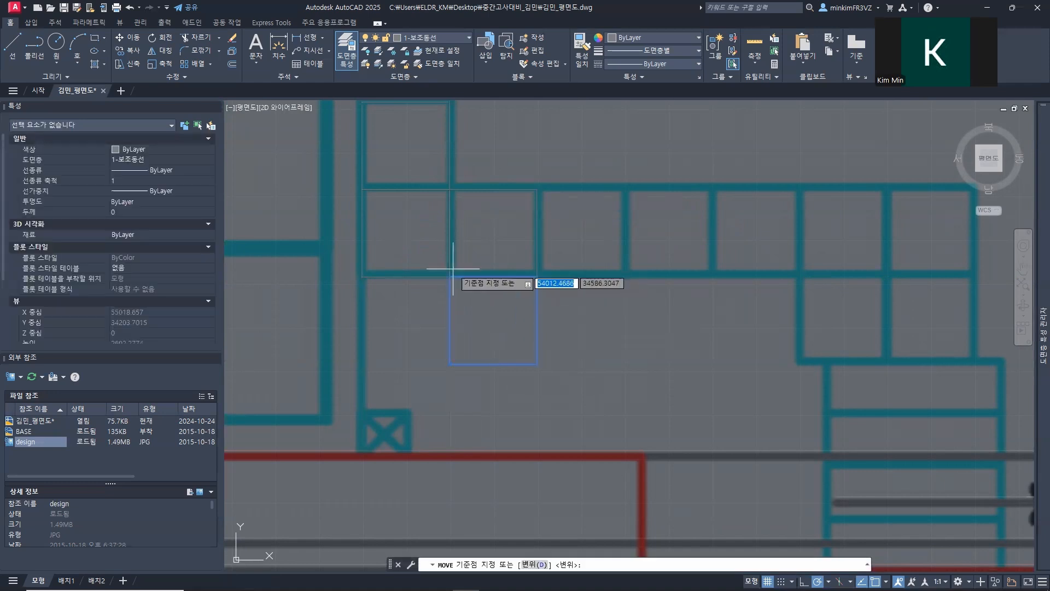
click(449, 276)
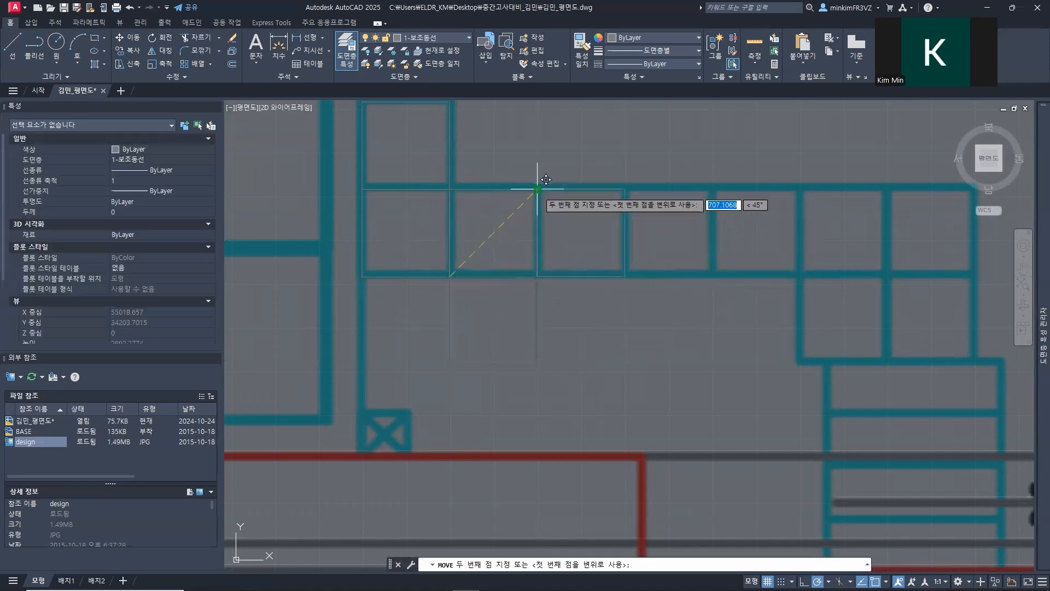
click(537, 189)
Step: Copy the three squares of the horizontal row twice, end to end, along the rest of the path
click(644, 306)
click(361, 186)
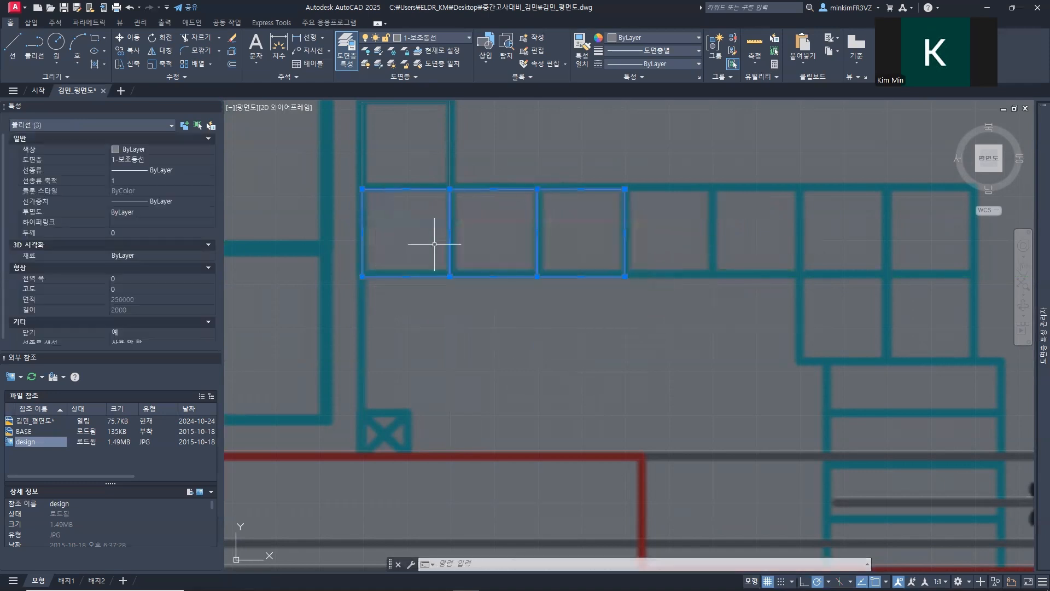
text(cop)
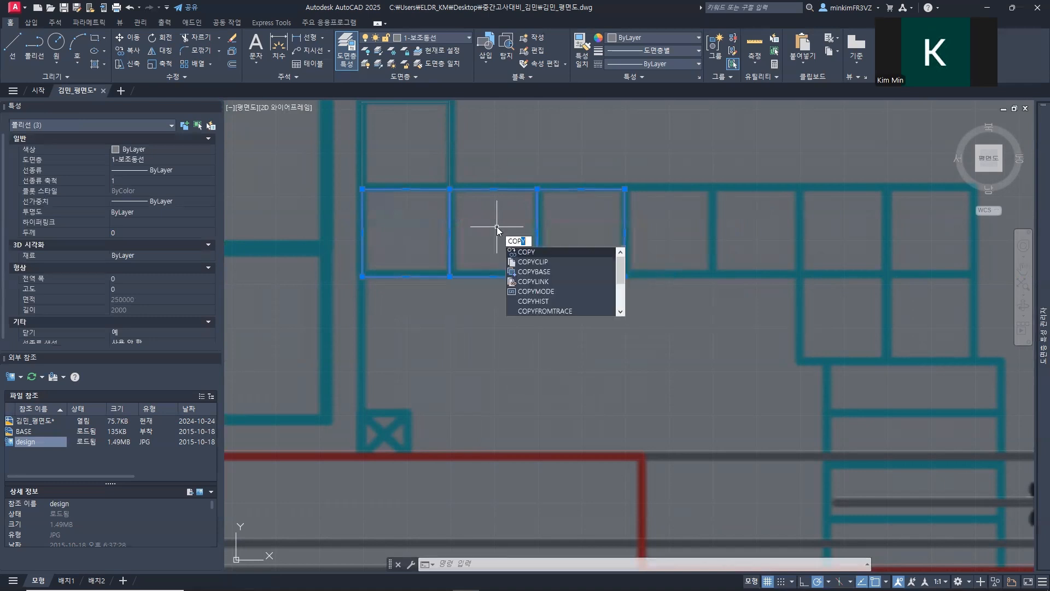
key(Return)
click(362, 189)
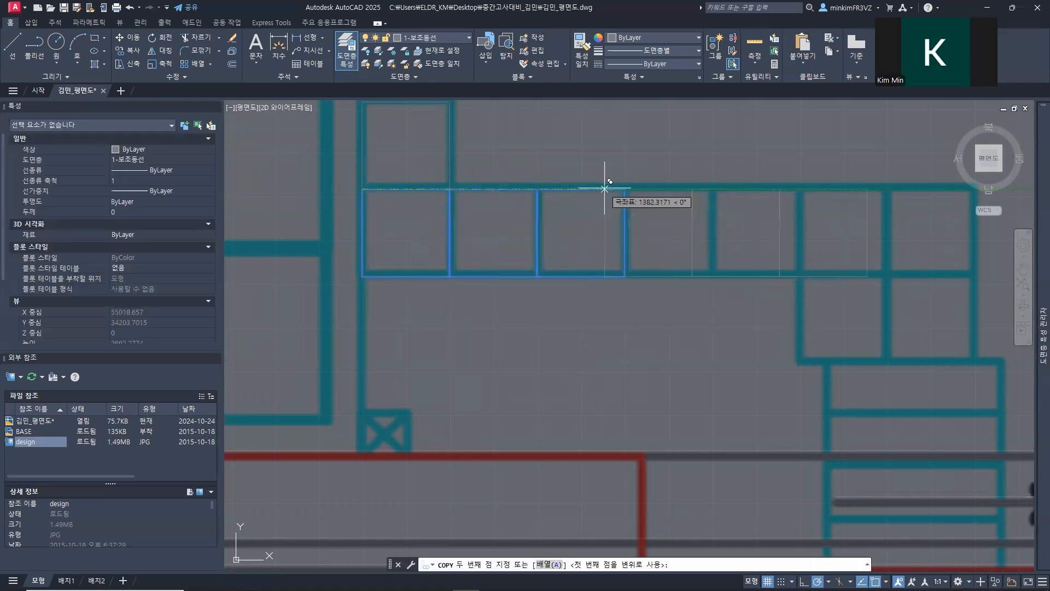
click(625, 189)
middle_drag(689, 173, 358, 210)
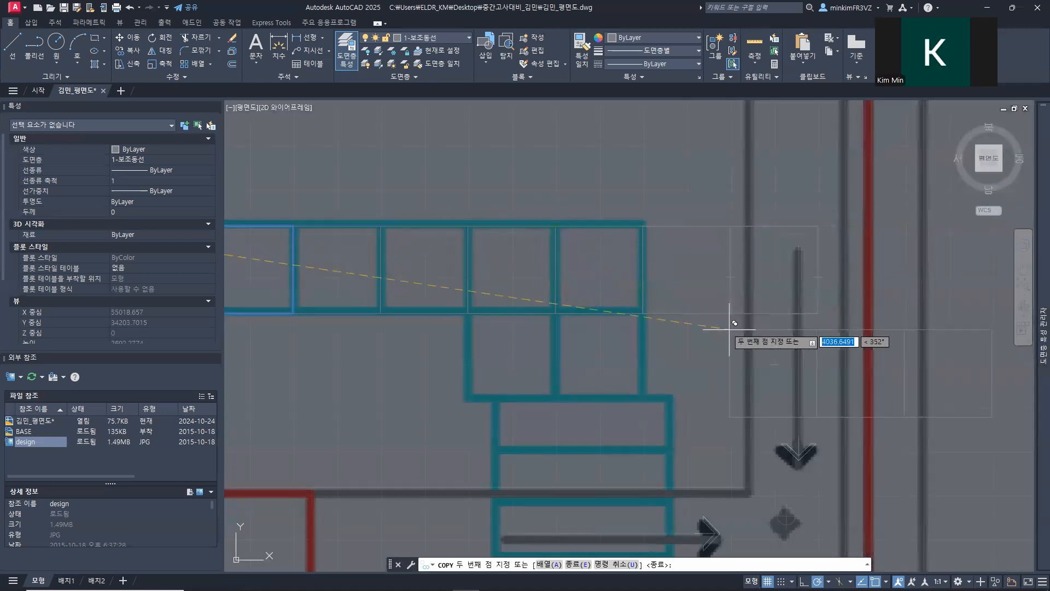
key(Escape)
click(788, 347)
click(701, 261)
key(Escape)
middle_drag(688, 292, 528, 301)
click(533, 205)
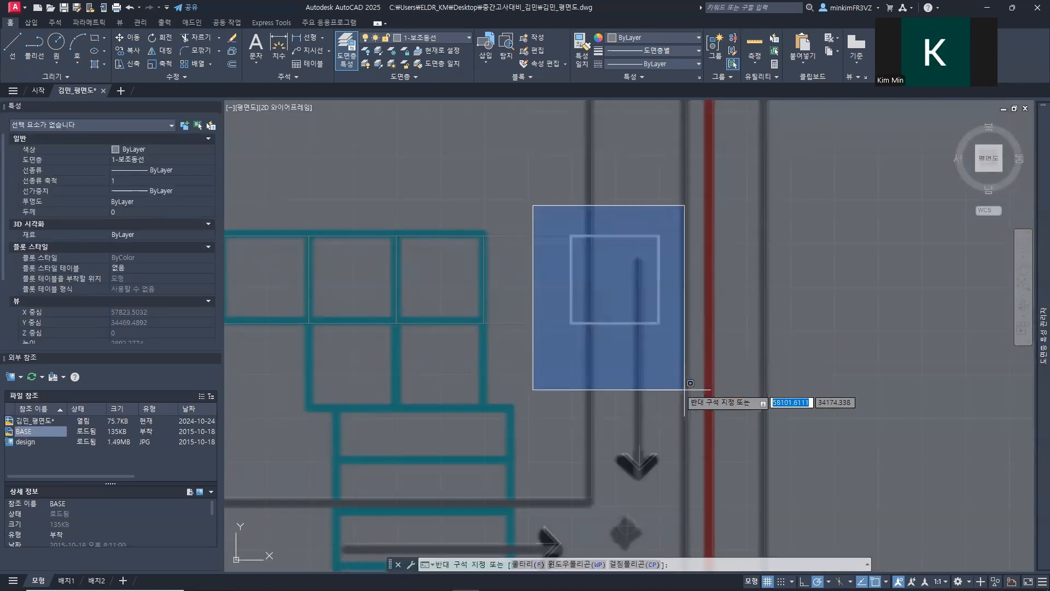
click(684, 389)
key(Escape)
click(690, 367)
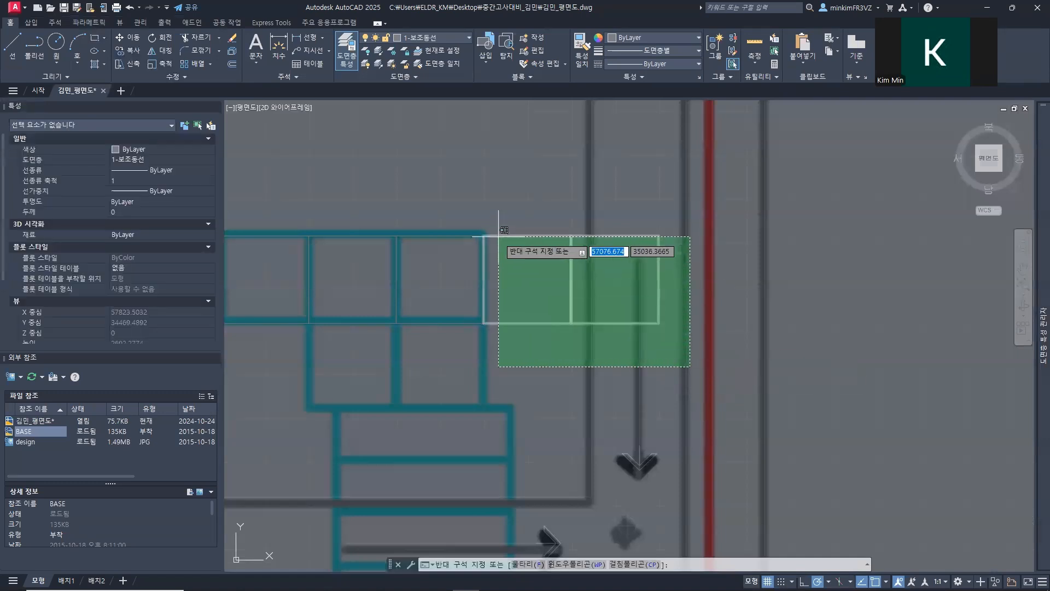
click(499, 236)
key(Escape)
Step: Move the two squares beyond the end of the row onto the two tiles directly below the row's last two squares
click(550, 334)
click(539, 307)
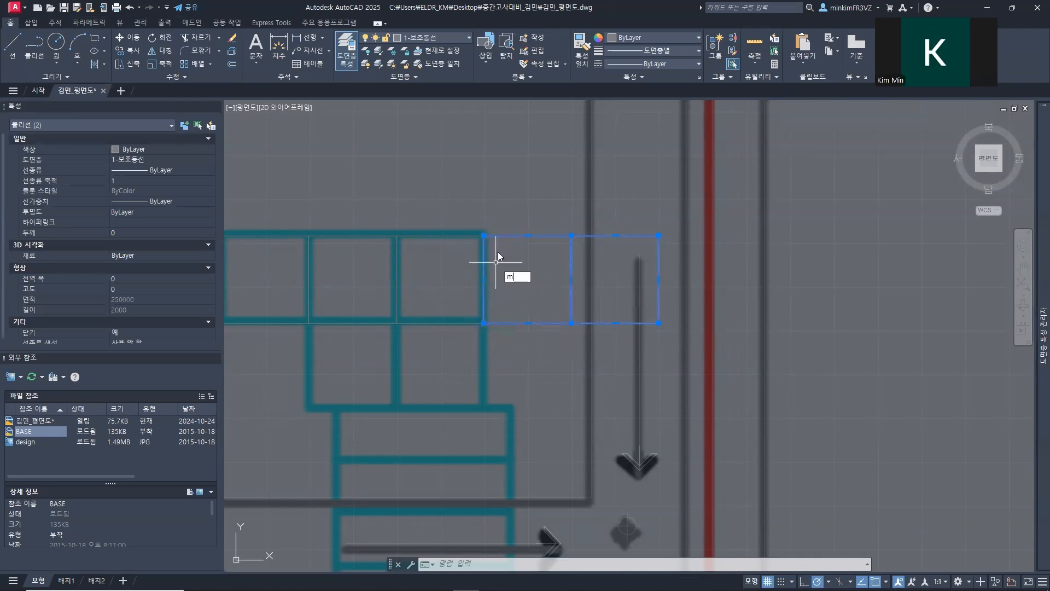
key(Return)
click(484, 235)
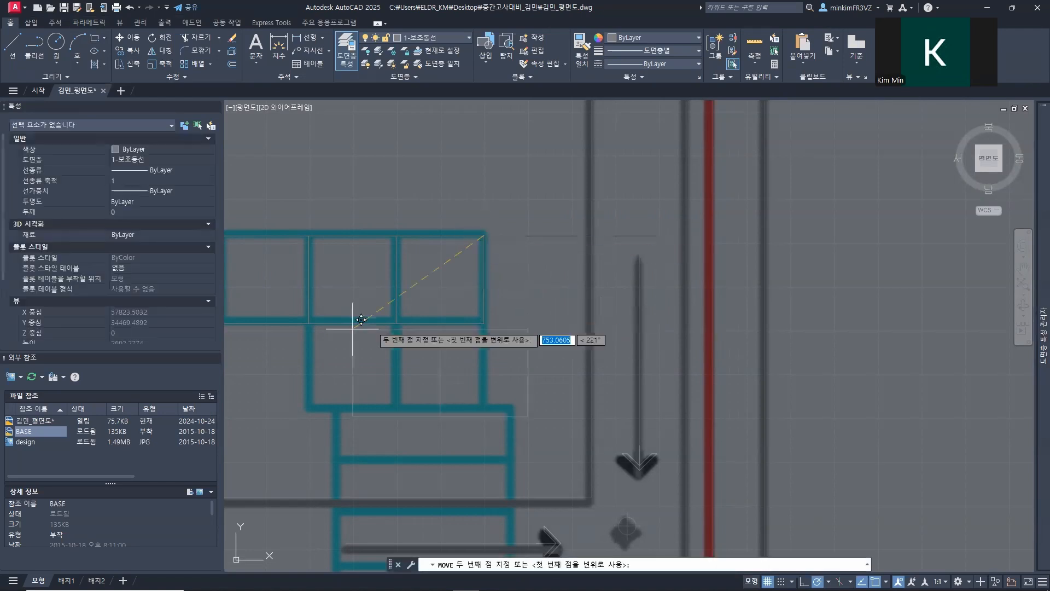
click(309, 324)
Step: Copy the 15 squares of the vertical run and adjoining corner row by their upper-left corner onto the first tile of the lower path
scroll(405, 357, down, 2)
mouse_move(423, 364)
middle_down()
mouse_move(505, 369)
mouse_move(687, 438)
mouse_move(682, 511)
mouse_move(675, 468)
mouse_move(598, 436)
middle_up()
scroll(667, 454, down, 2)
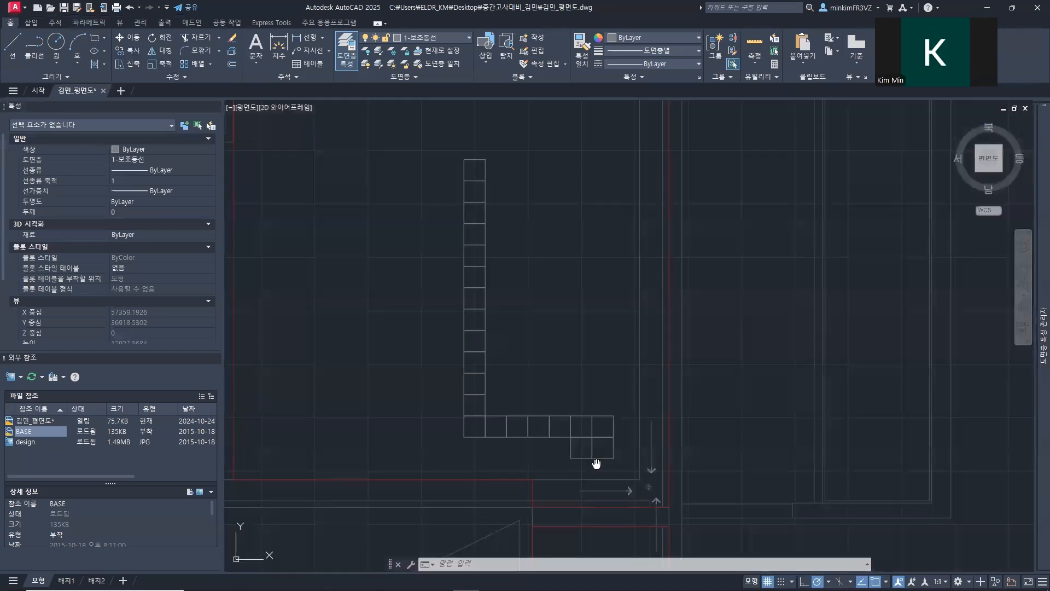
middle_drag(598, 436, 567, 88)
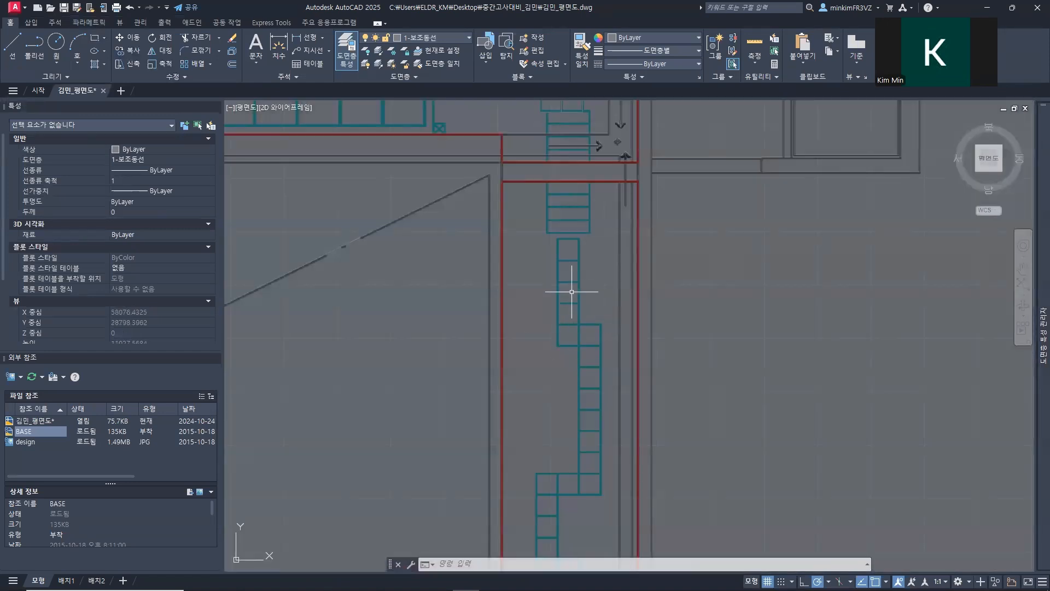
scroll(558, 298, down, 2)
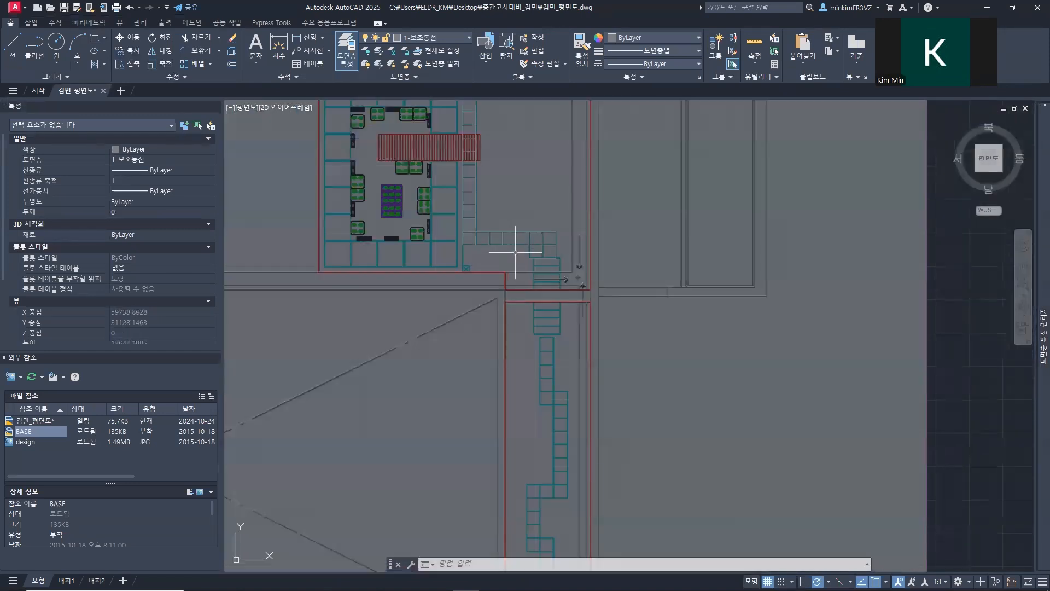
middle_drag(507, 215, 525, 295)
click(510, 147)
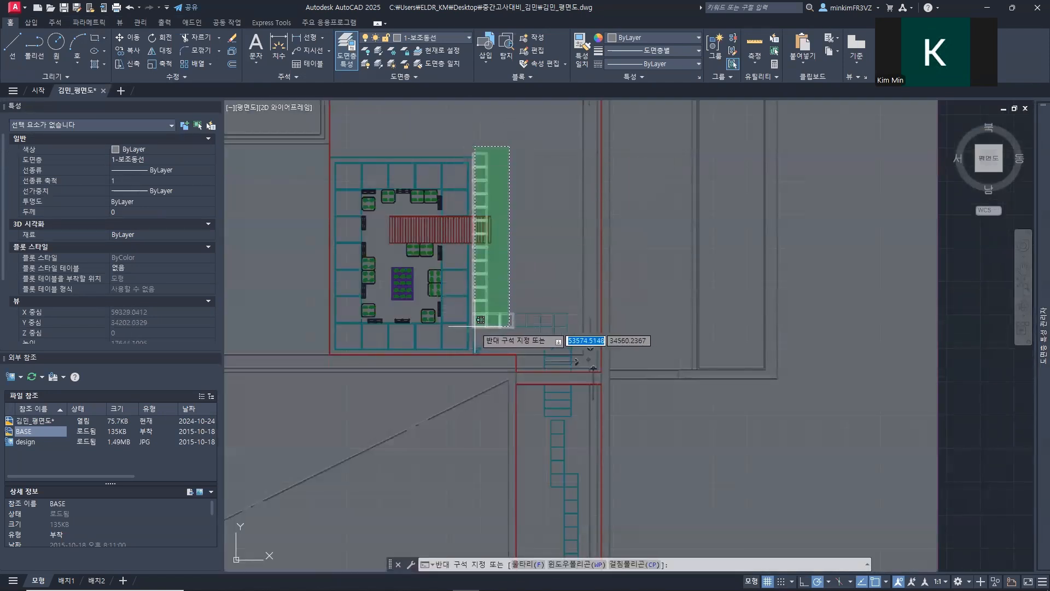
click(474, 327)
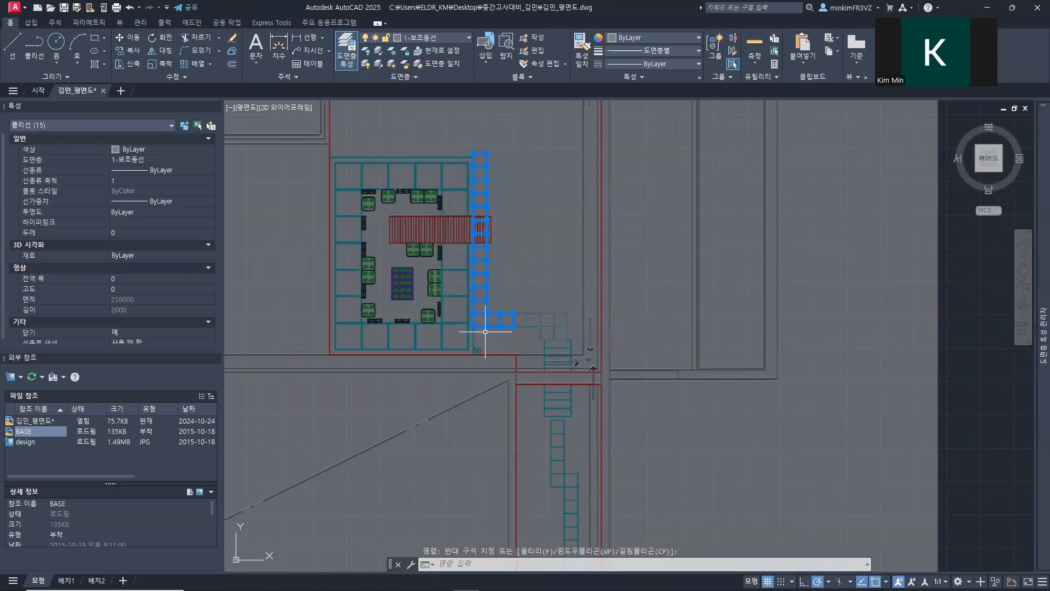
key(Return)
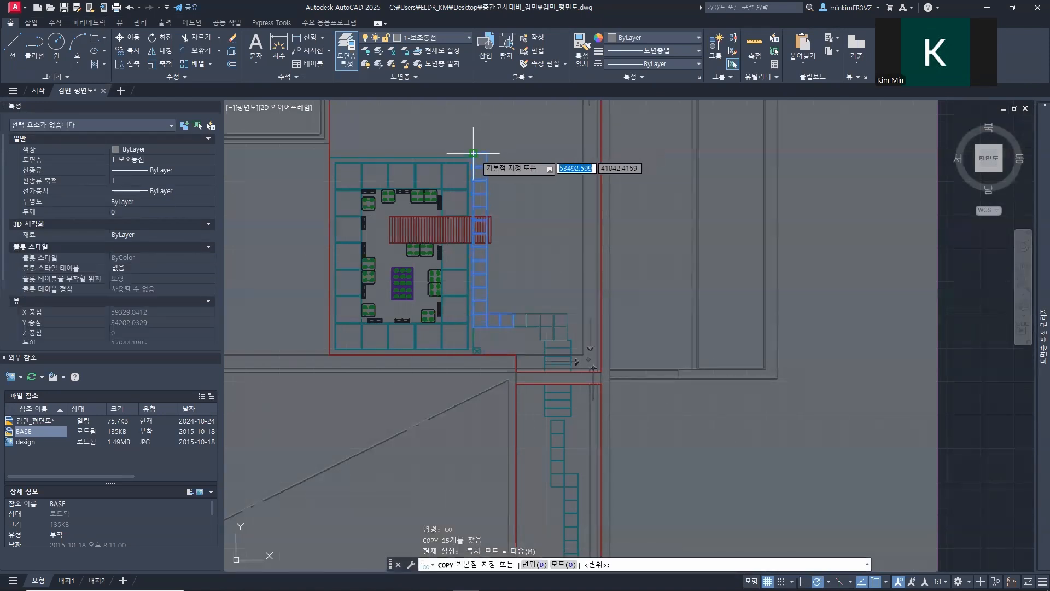
click(474, 155)
scroll(559, 421, up, 5)
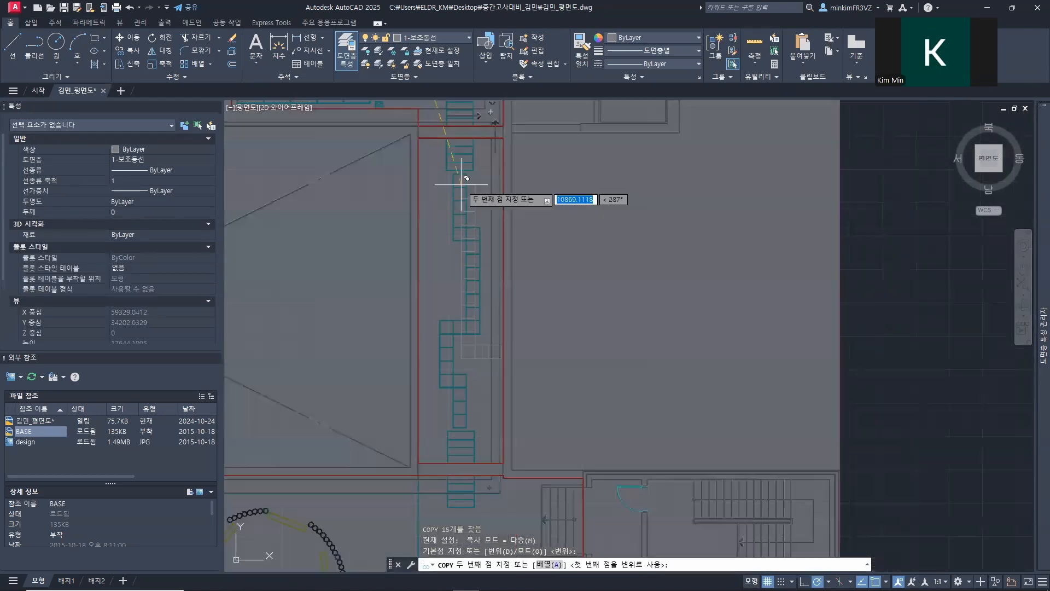
scroll(450, 175, up, 2)
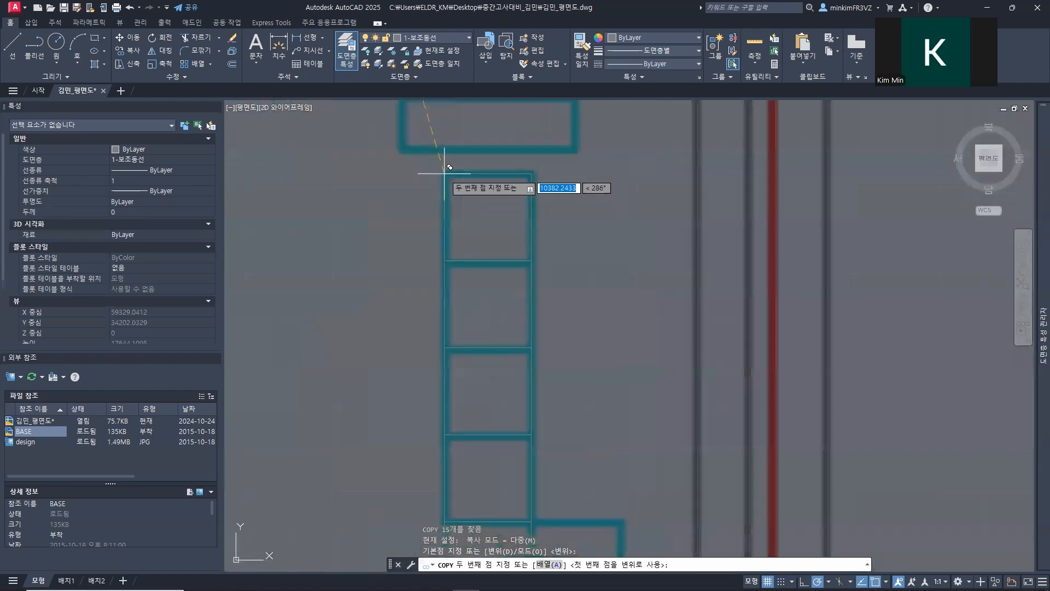
click(446, 176)
key(Escape)
Step: Move the eight lowest squares of the copied column by their upper-left corner to the upper-right corner of the lower path's fifth tile
scroll(563, 342, down, 6)
mouse_move(571, 379)
middle_down()
mouse_move(462, 115)
mouse_move(436, 254)
middle_up()
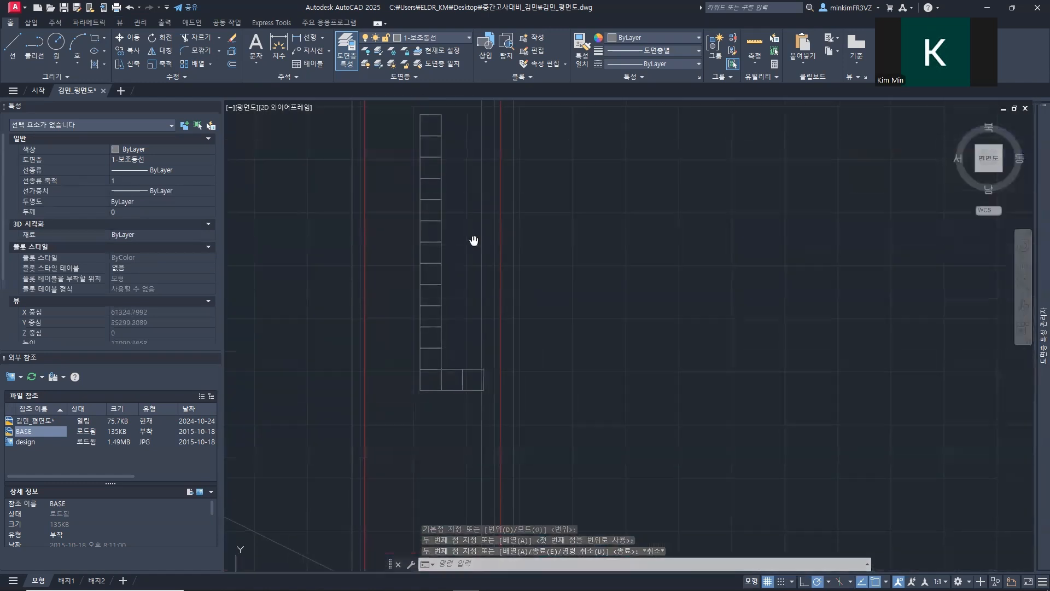
click(408, 235)
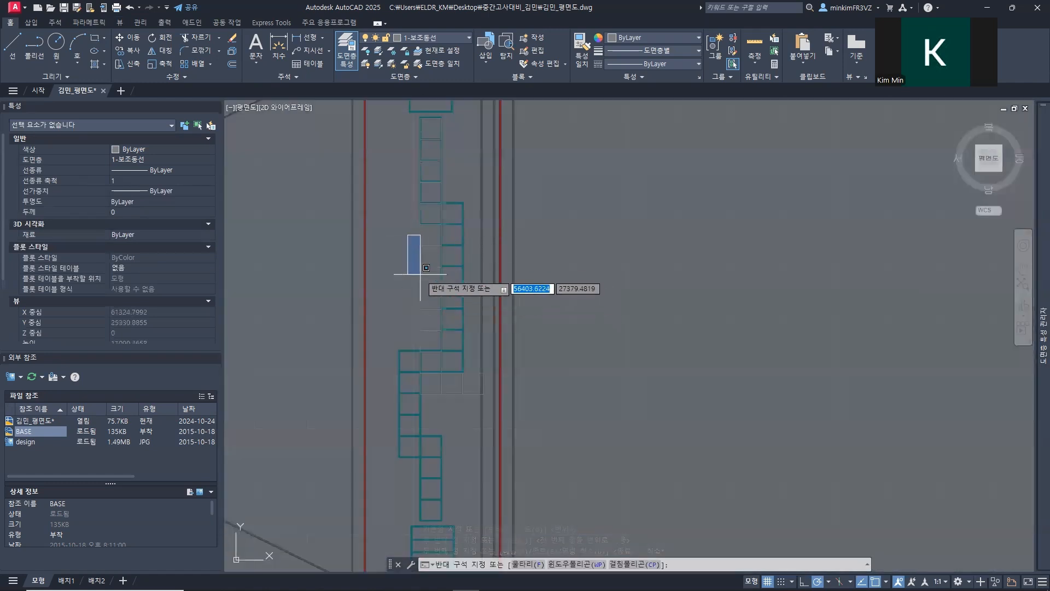
key(Escape)
click(403, 217)
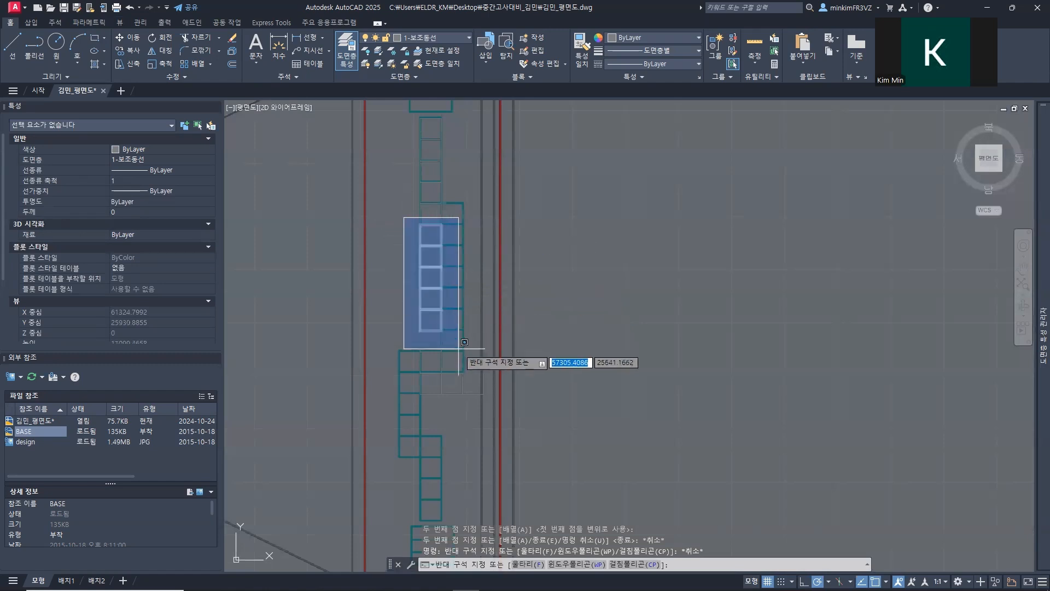
click(457, 402)
text(m)
key(Return)
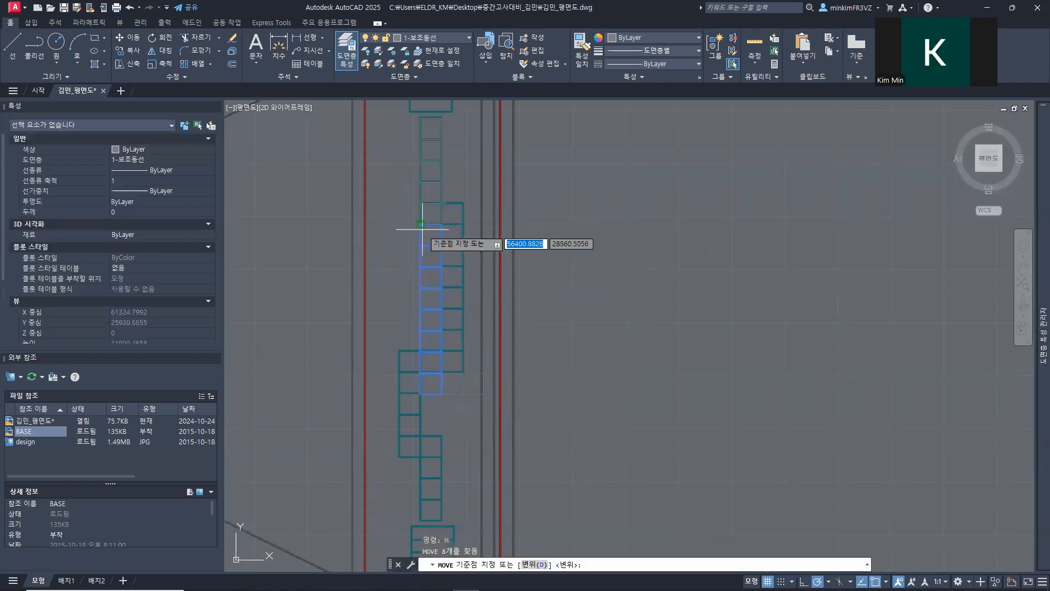
click(421, 224)
scroll(452, 210, up, 6)
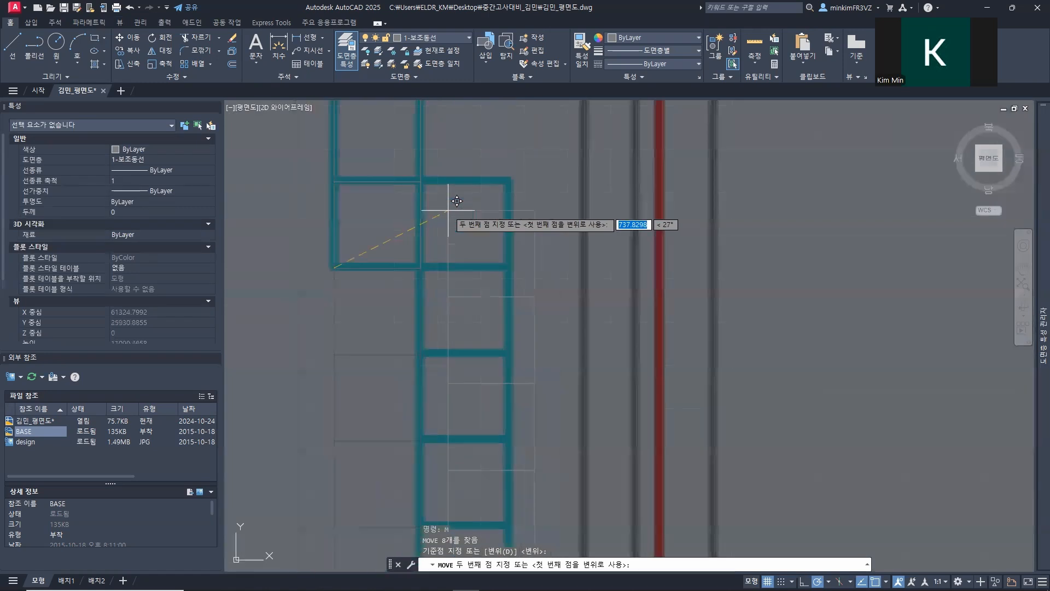
click(421, 181)
Step: Move the two surplus squares by their upper-right corner to the upper-left corner of the relocated column's lowest square, filling the horizontal jog
scroll(481, 328, down, 6)
scroll(485, 335, up, 5)
click(467, 257)
click(454, 229)
text(m)
key(Return)
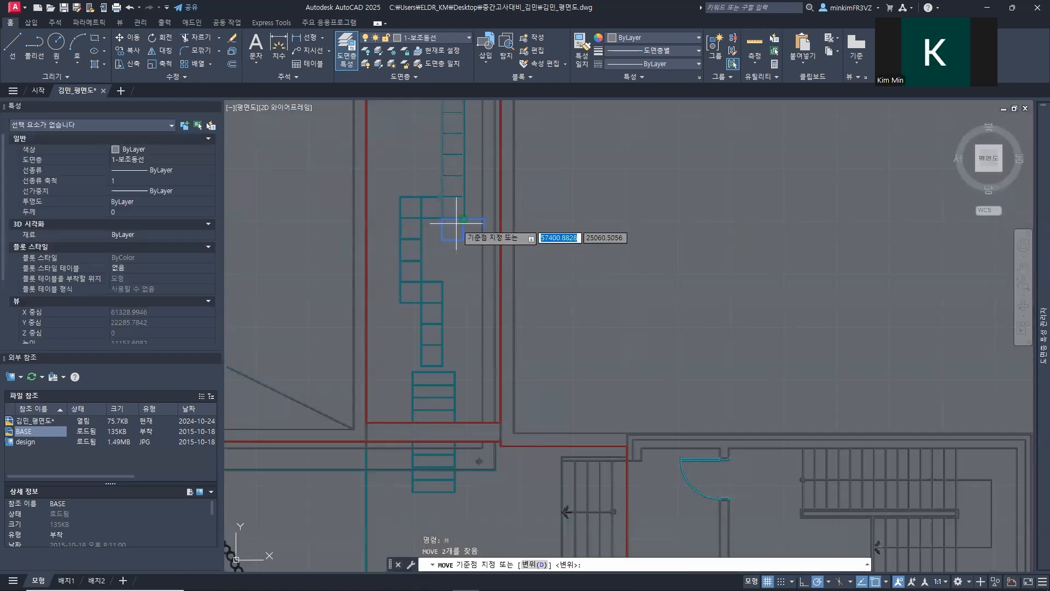
middle_drag(485, 234, 458, 287)
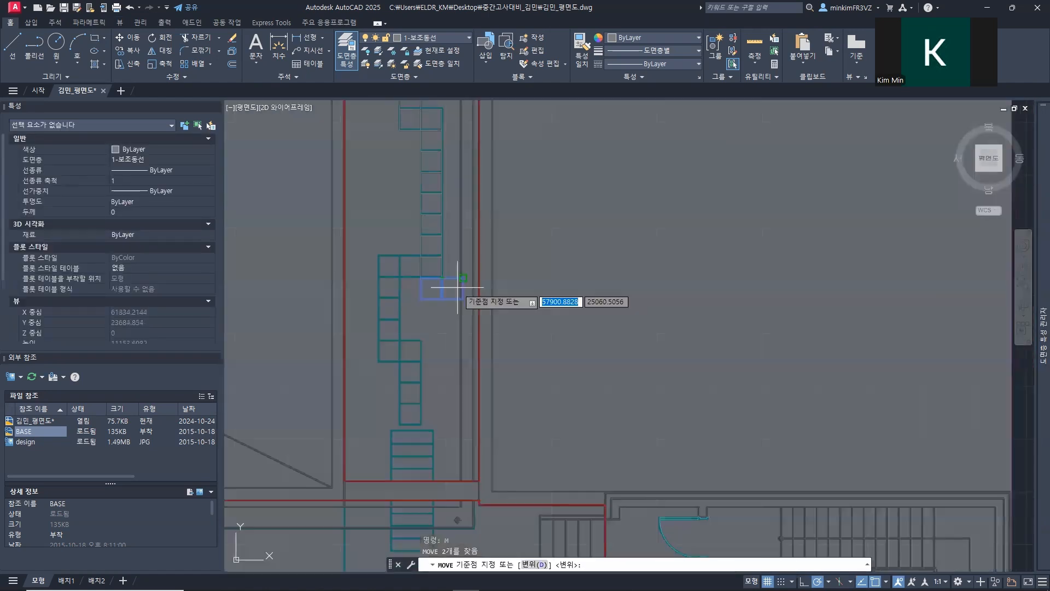
scroll(457, 287, up, 5)
click(482, 238)
middle_drag(299, 219, 513, 321)
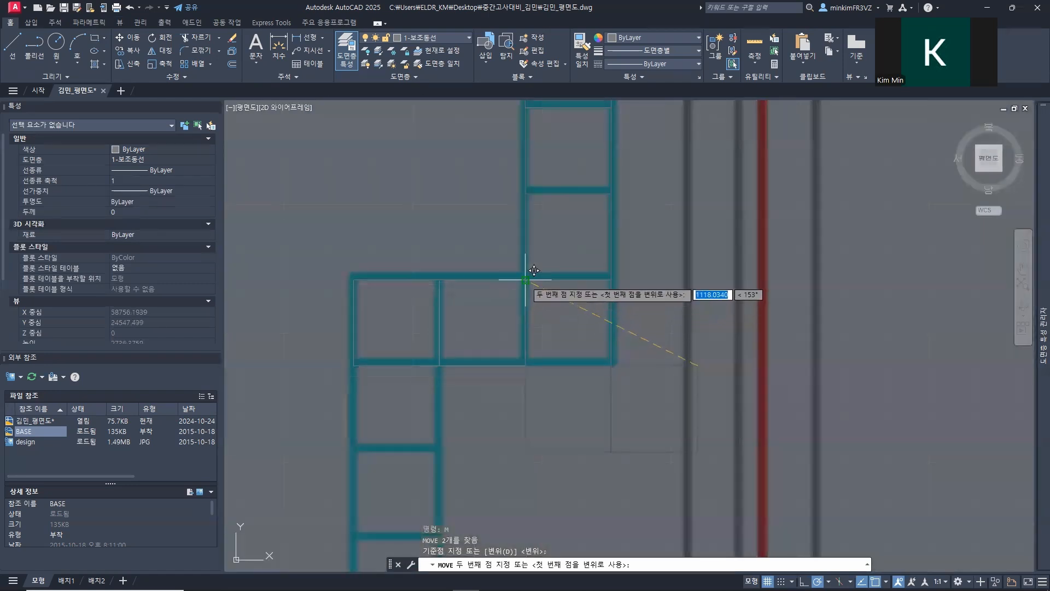
click(528, 295)
Step: Copy the column of eight squares by its upper-right corner to the lower-right corner of the jog's leftmost square
scroll(489, 339, down, 3)
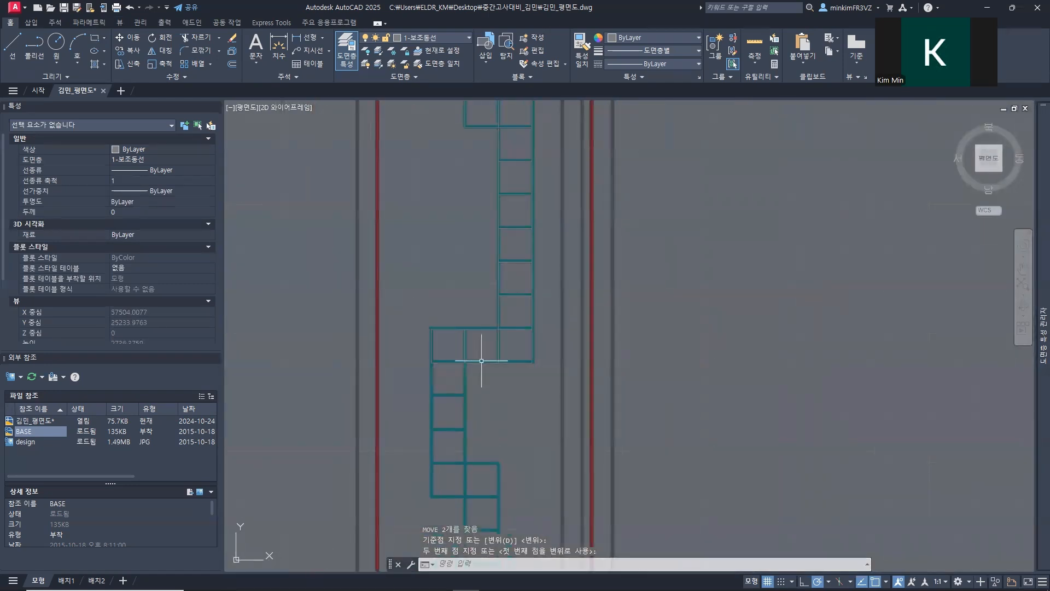
mouse_move(498, 411)
middle_down()
mouse_move(499, 246)
mouse_move(432, 447)
middle_up()
click(479, 141)
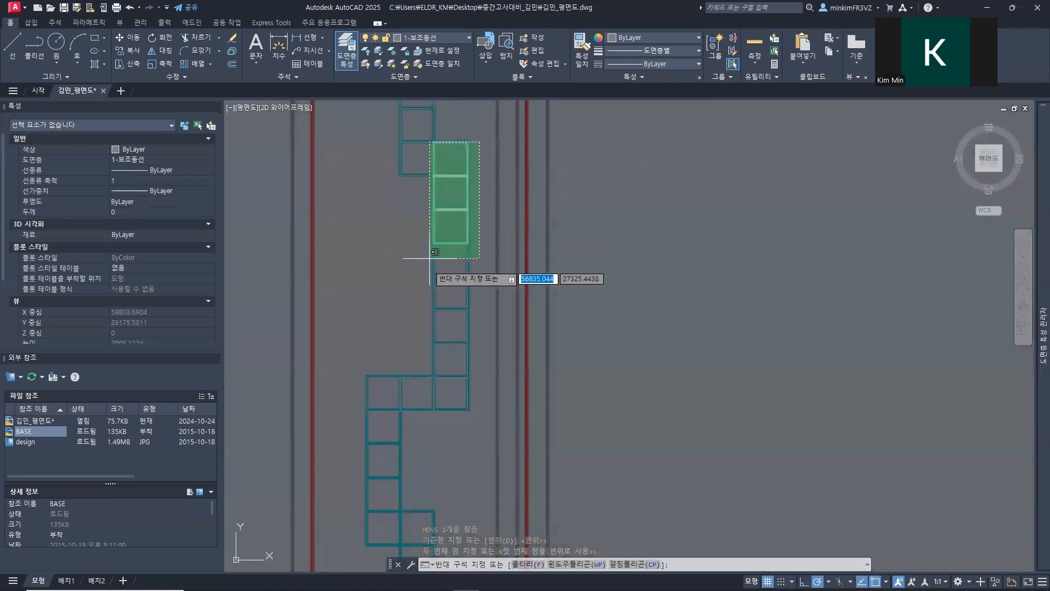
click(444, 424)
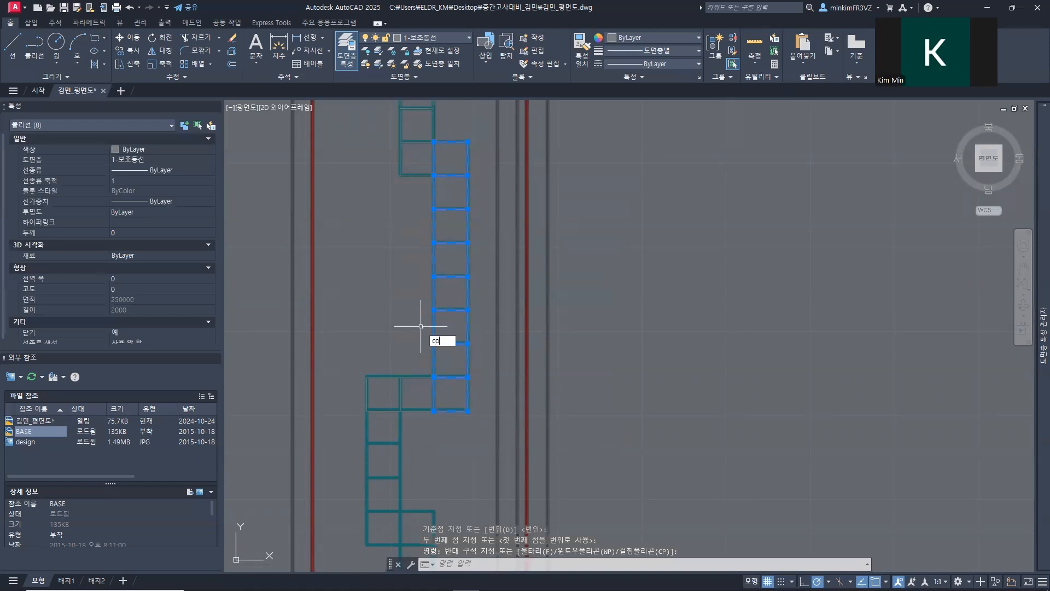
key(Return)
click(468, 143)
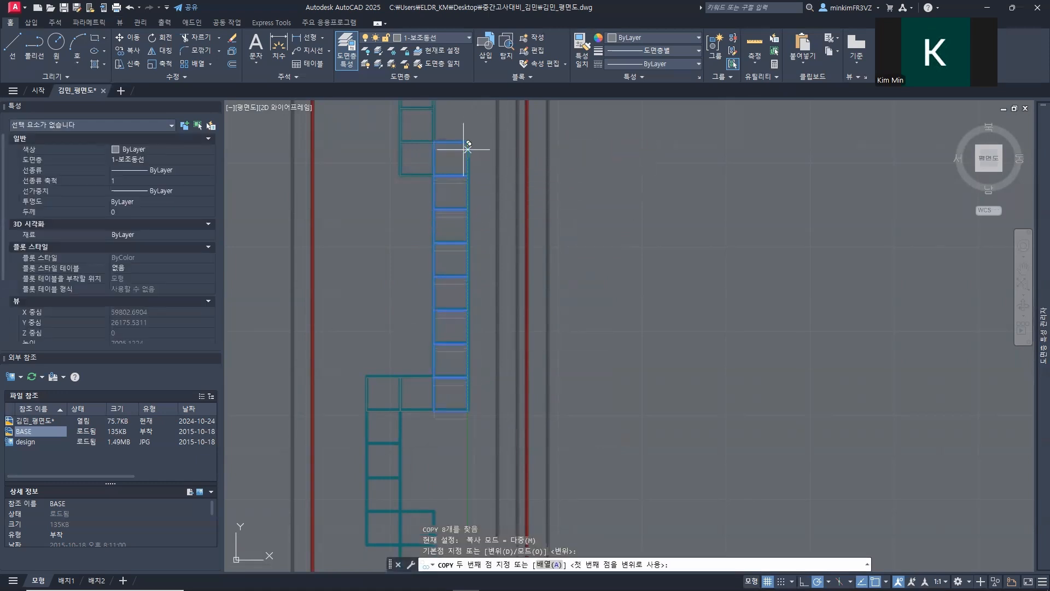
middle_drag(368, 372, 398, 181)
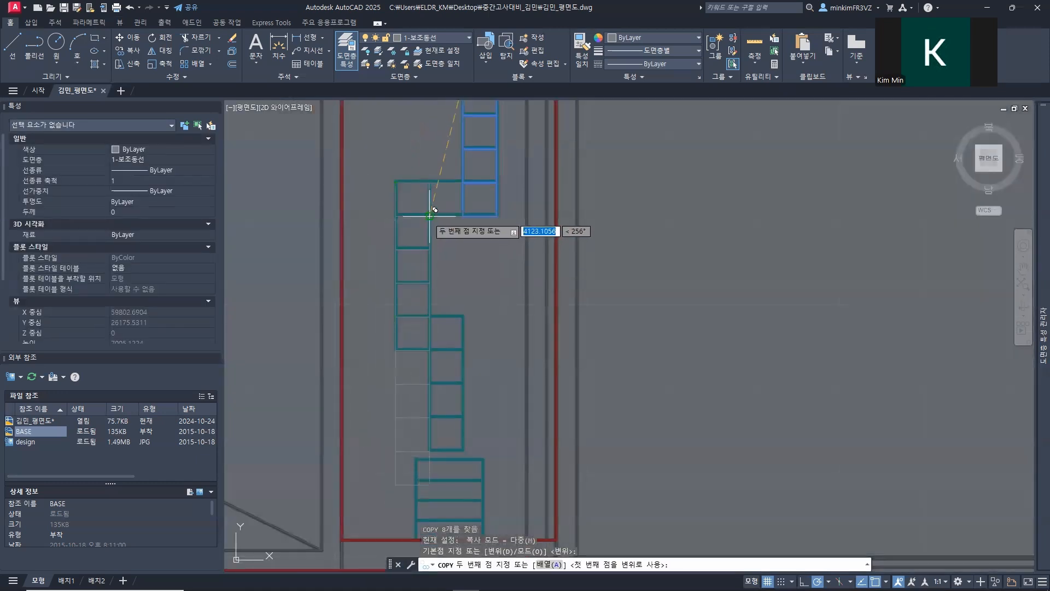
click(430, 216)
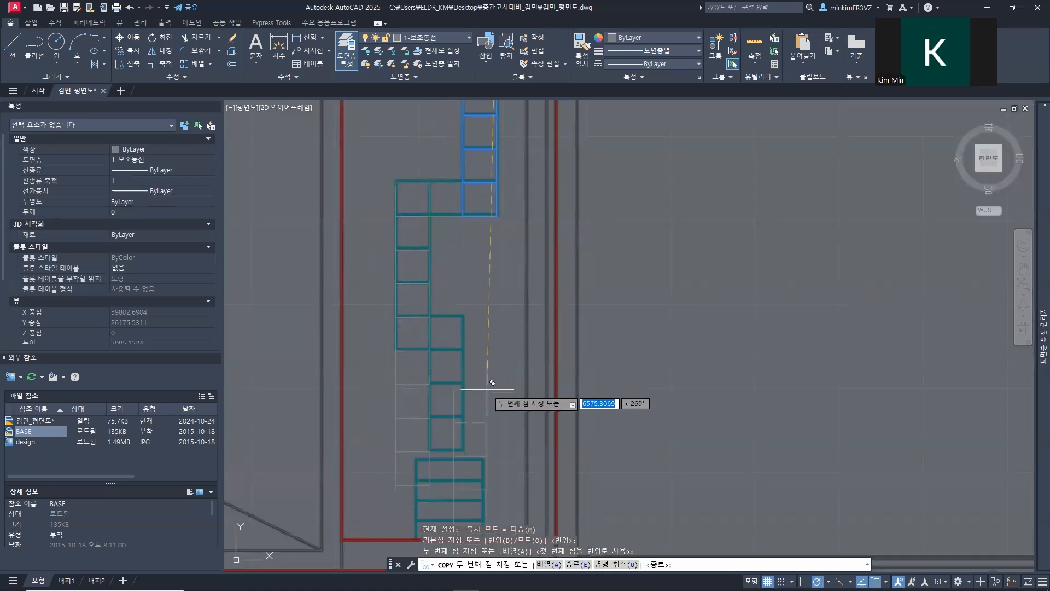
key(Escape)
Step: Move the four lowest surplus squares by their upper-left corner to the upper-right corner of the fourth square, onto the path's final column
middle_drag(498, 368, 500, 235)
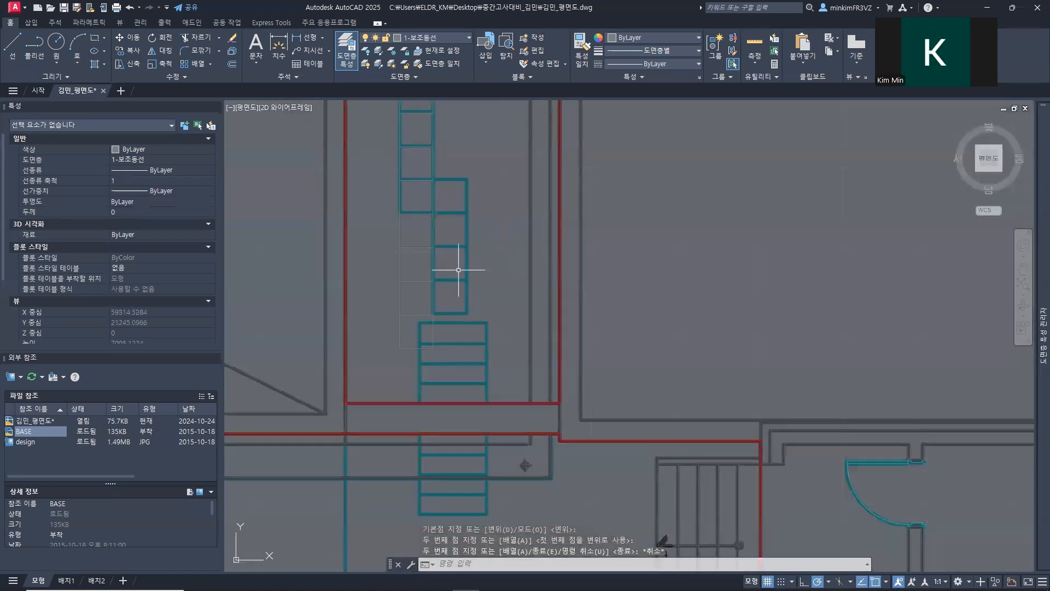
click(386, 219)
key(Escape)
click(455, 353)
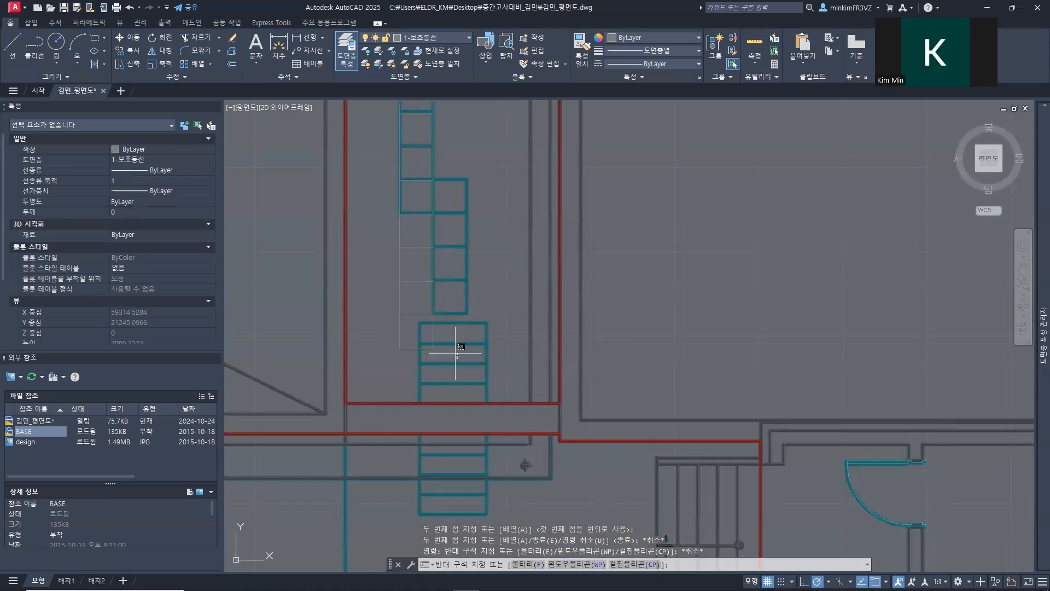
click(395, 245)
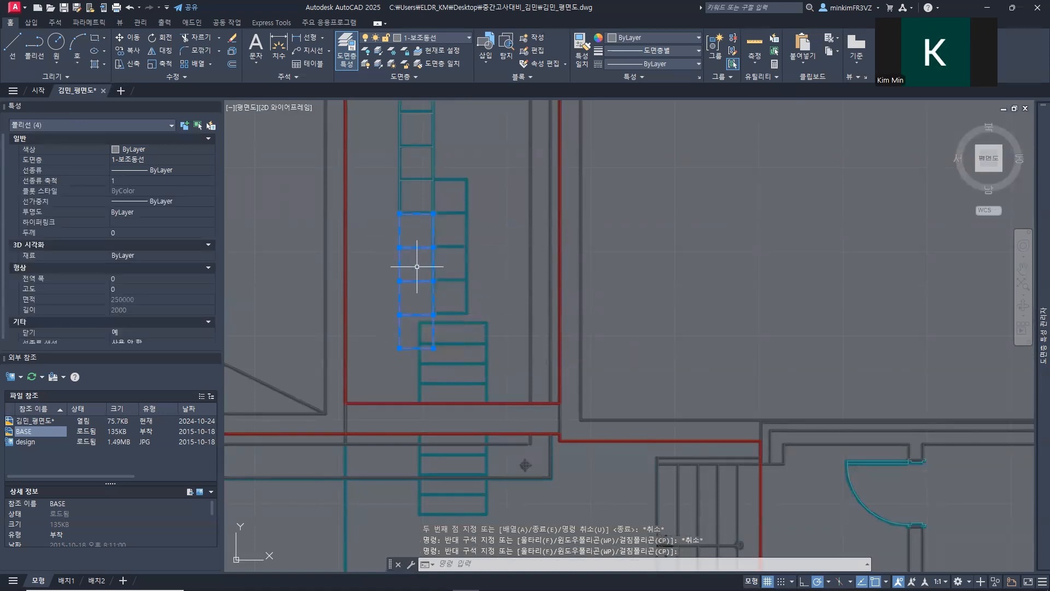
text(m)
key(Return)
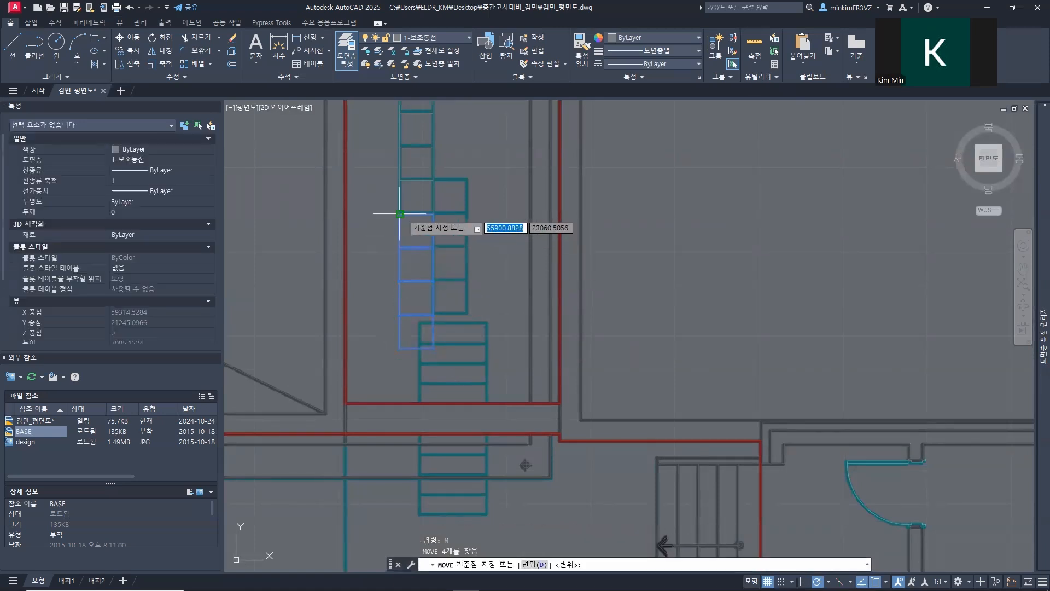
click(400, 214)
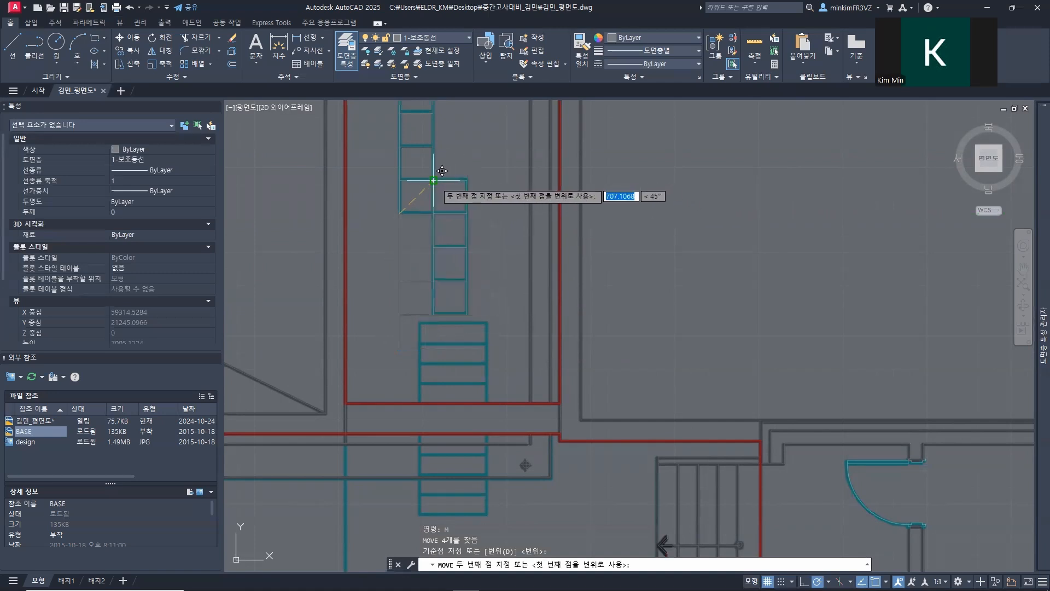
key(Escape)
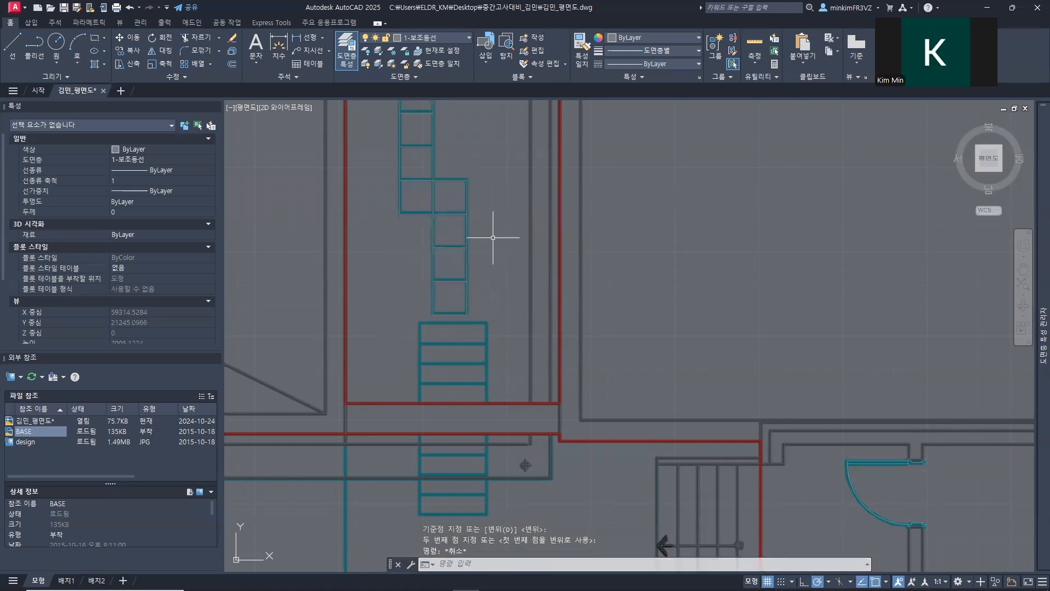
Step: Review the whole design image for remaining path elements, including the curved paths, terraces, and stepped crossings at both ends of the lower tiled path
middle_drag(493, 243, 529, 375)
scroll(535, 363, down, 3)
scroll(530, 363, down, 1)
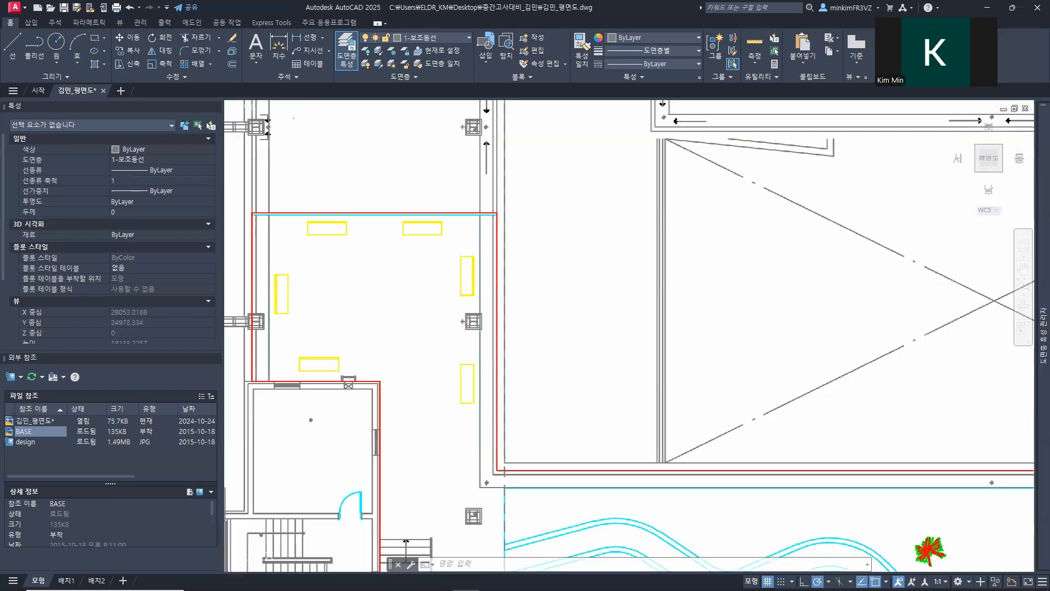
middle_drag(431, 371, 271, 167)
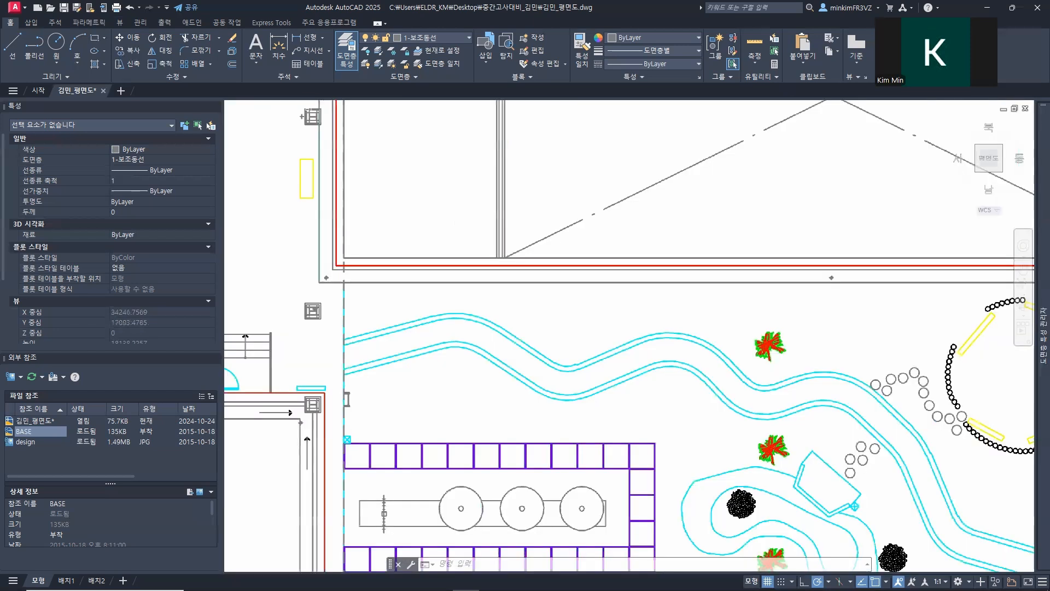
middle_drag(443, 386, 328, 269)
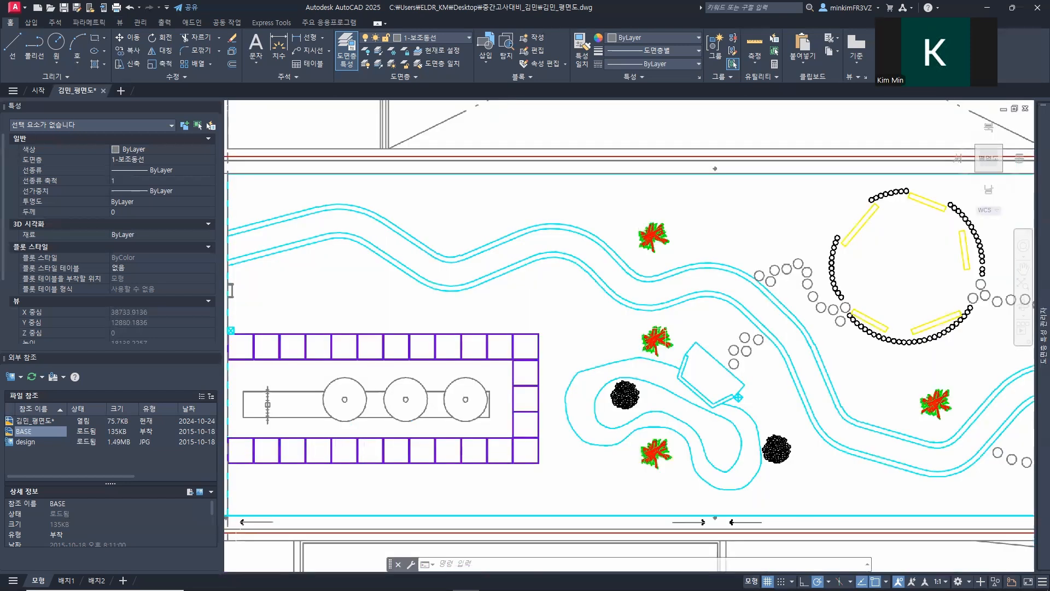
middle_drag(561, 314, 280, 284)
middle_drag(598, 331, 387, 388)
middle_drag(533, 286, 541, 485)
middle_drag(565, 137, 554, 485)
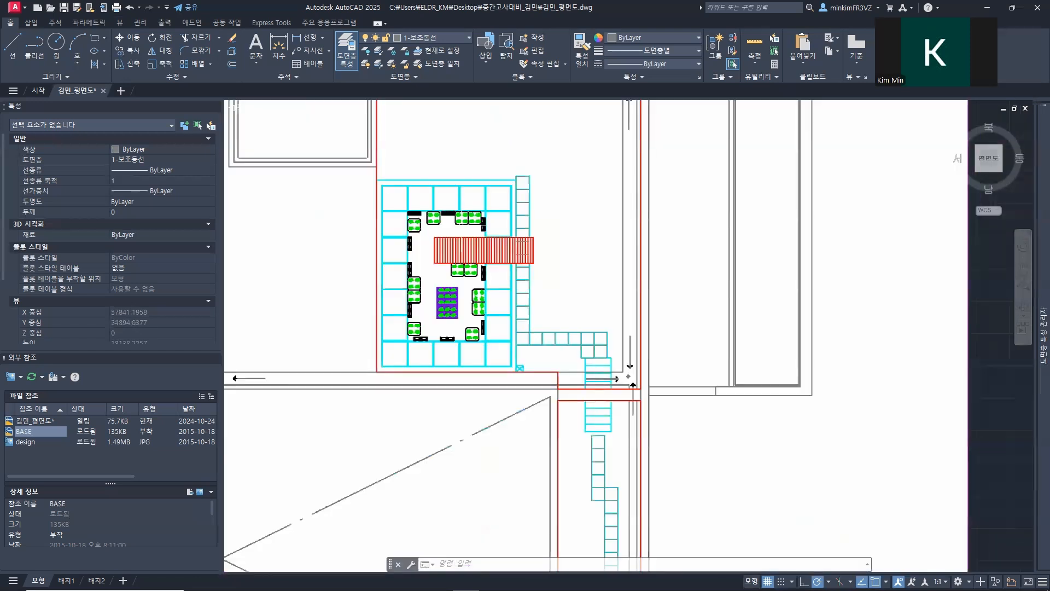
middle_drag(462, 225, 472, 284)
middle_drag(484, 160, 348, 300)
middle_drag(502, 290, 629, 338)
middle_drag(447, 406, 594, 136)
middle_drag(345, 412, 520, 311)
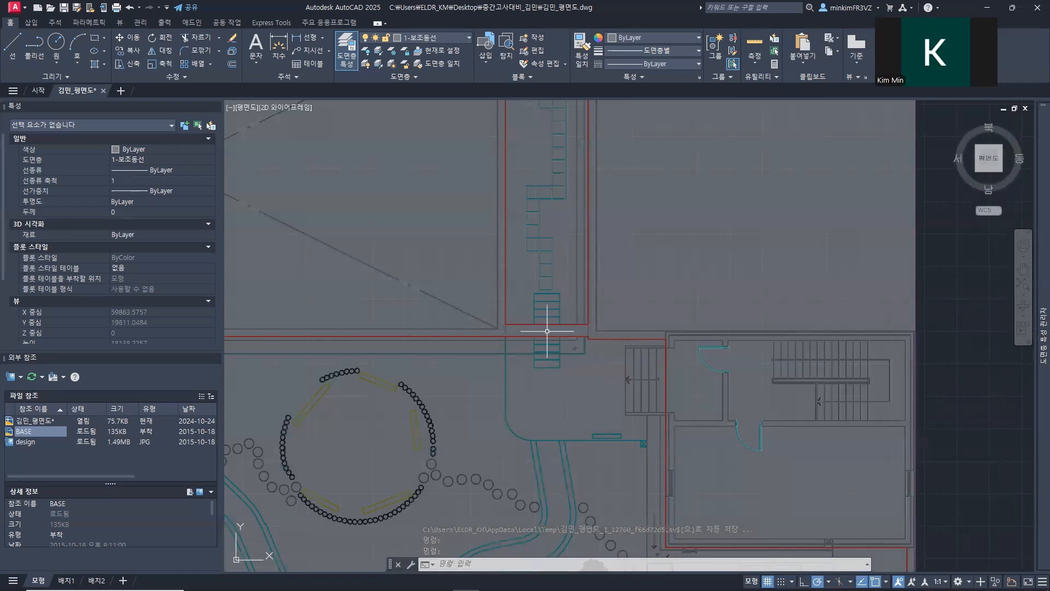
middle_drag(568, 185, 516, 298)
scroll(515, 290, up, 4)
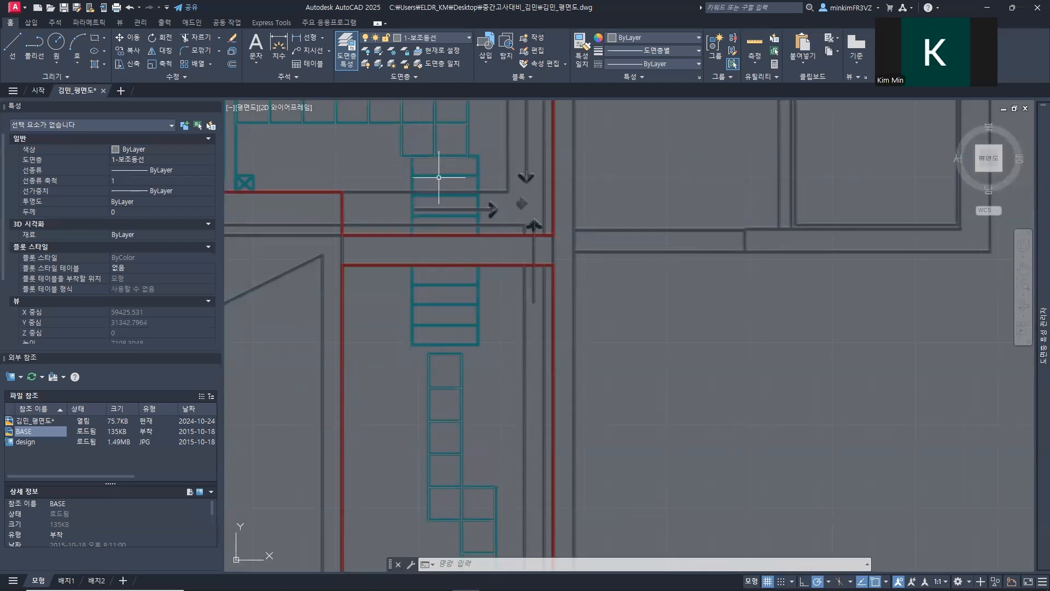
scroll(447, 174, up, 2)
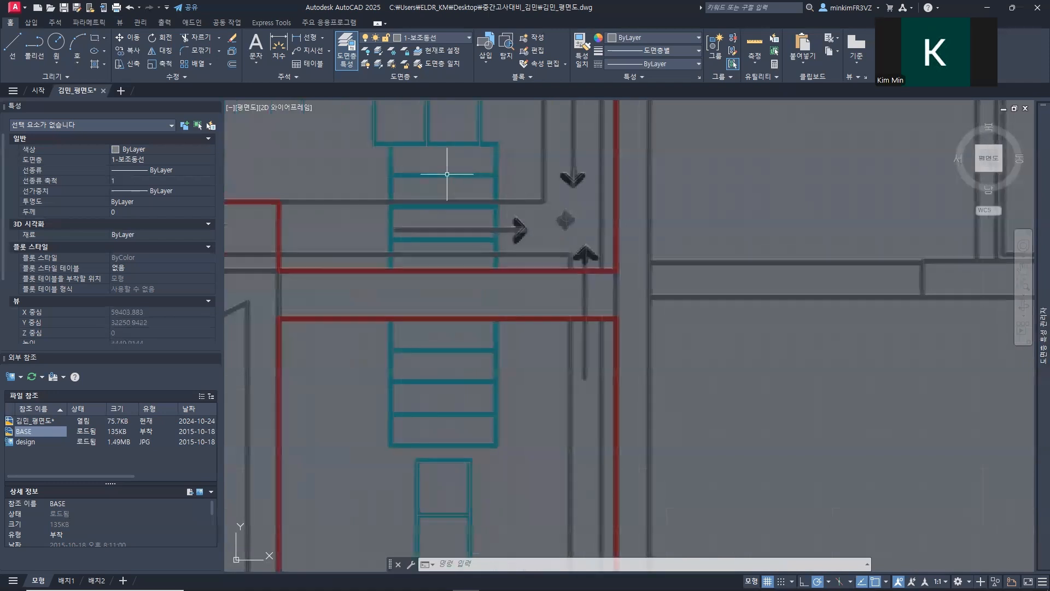
Step: Draw a 1000 by 300 rectangle starting on the squares' lower edge, at the left side of the upper stepped crossing
middle_drag(446, 175, 416, 223)
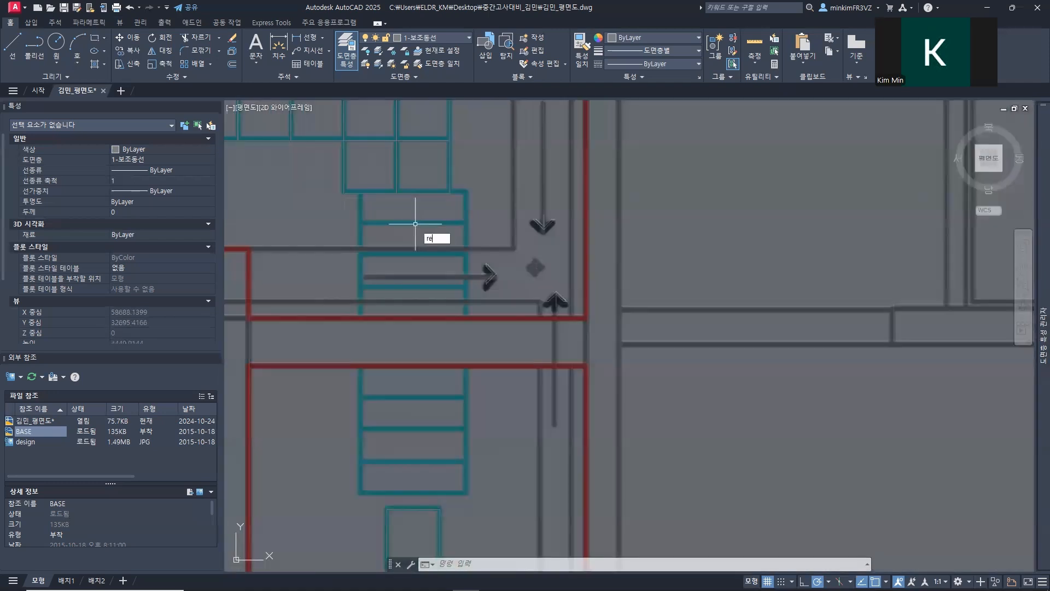
key(Return)
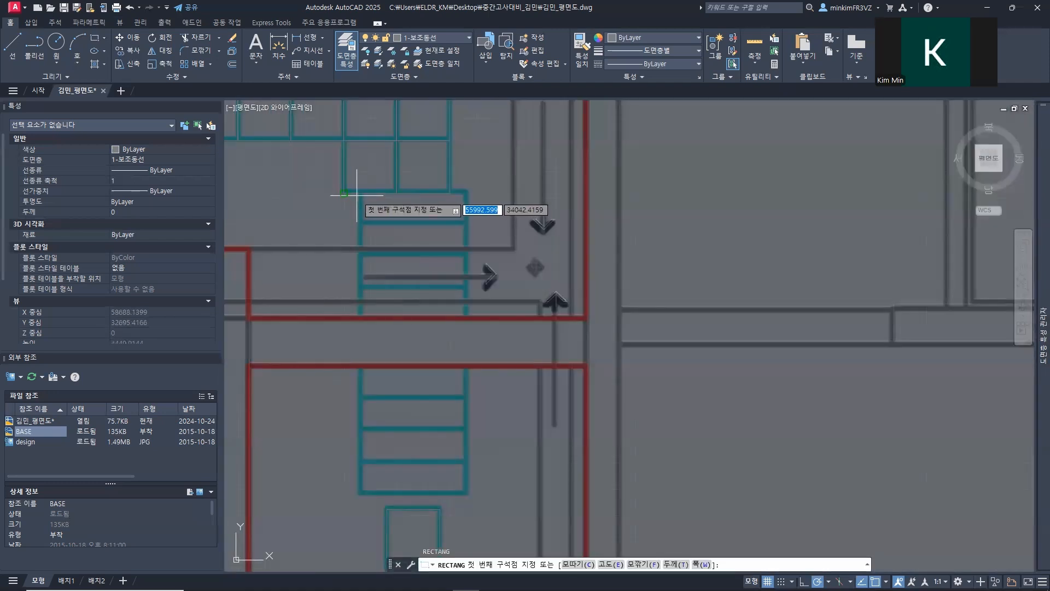
scroll(372, 200, up, 4)
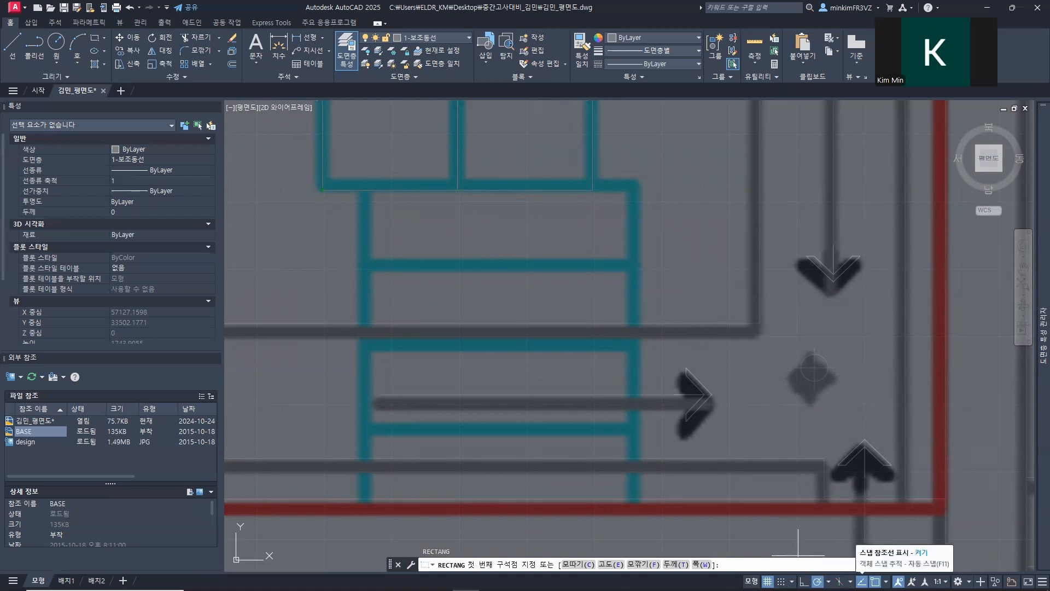
click(367, 189)
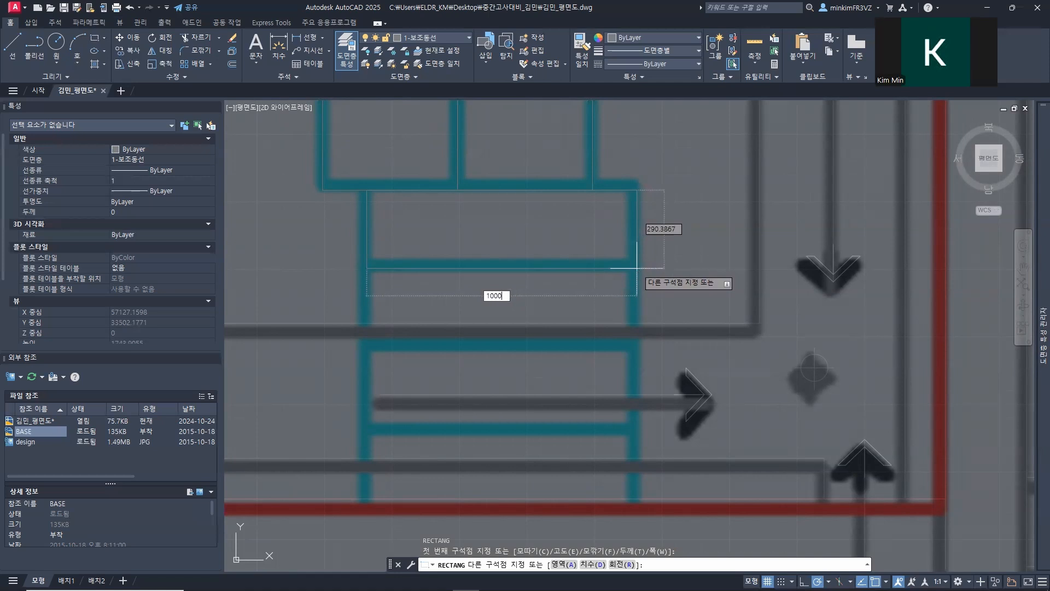
key(Tab)
text(300)
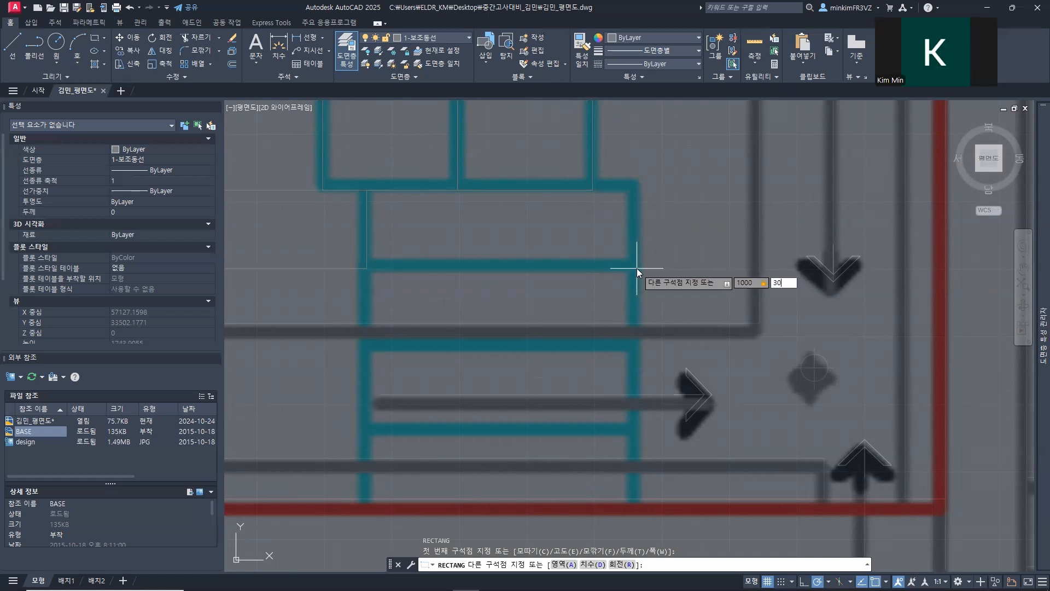
key(Return)
key(Escape)
Step: Move the rectangle straight down by its upper-left corner to the start point below the squares, onto the crossing's first tread
click(667, 168)
click(634, 139)
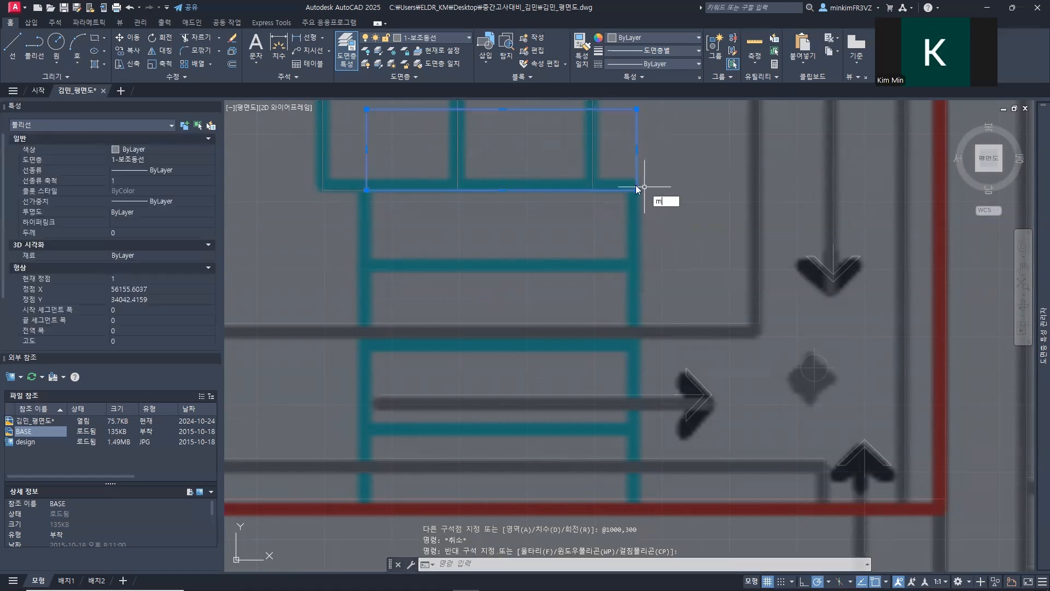
text(m)
key(Return)
click(367, 110)
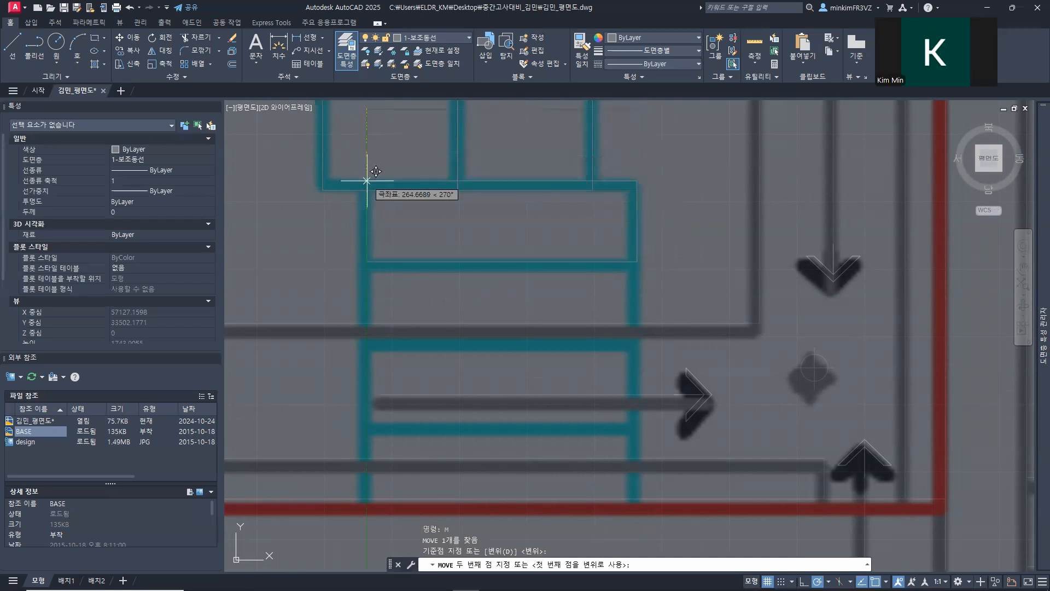
click(367, 189)
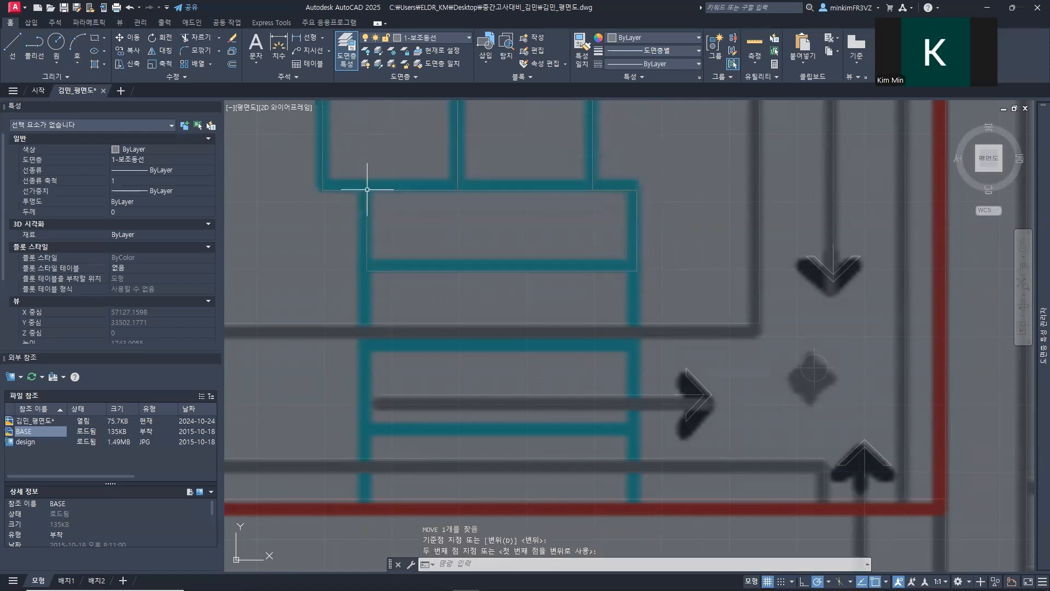
click(464, 286)
click(425, 256)
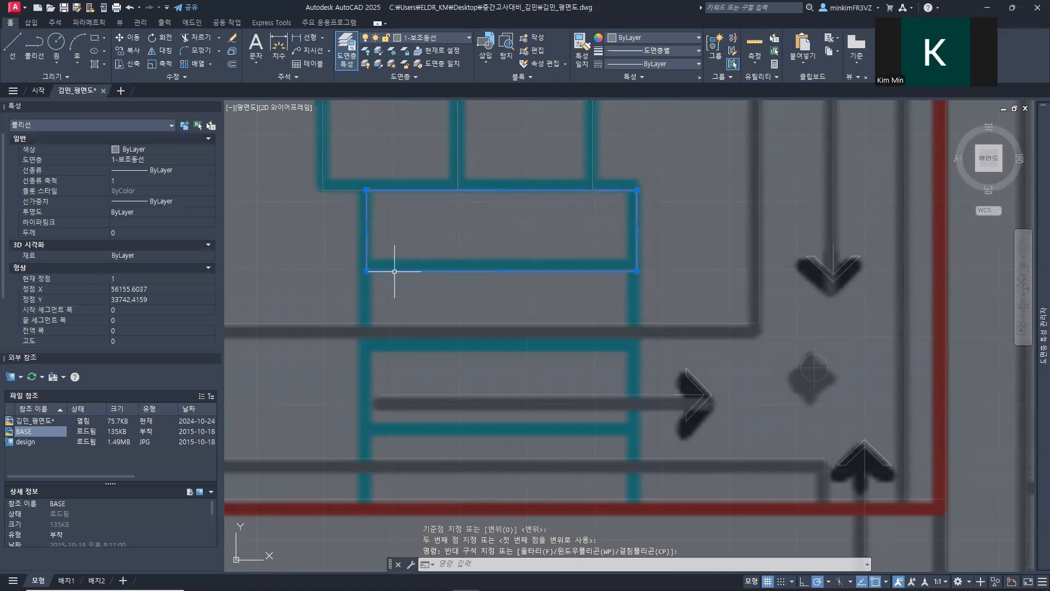
text(co)
key(Return)
click(367, 270)
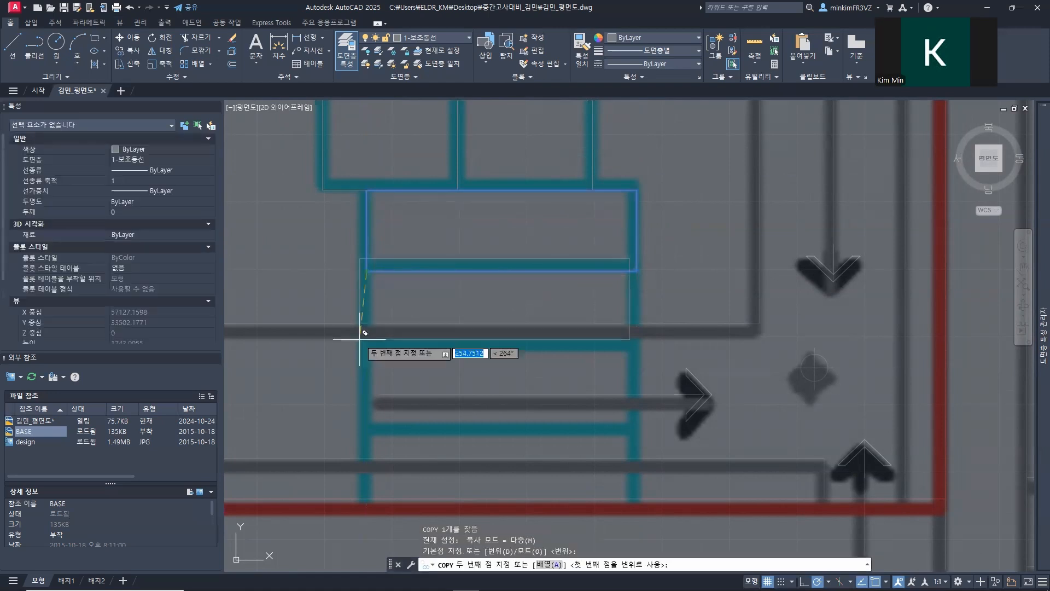
key(Escape)
Step: Copy the rectangle by its upper-left corner to each successive lower-left corner, adding three treads down to the upper wall line
text(co)
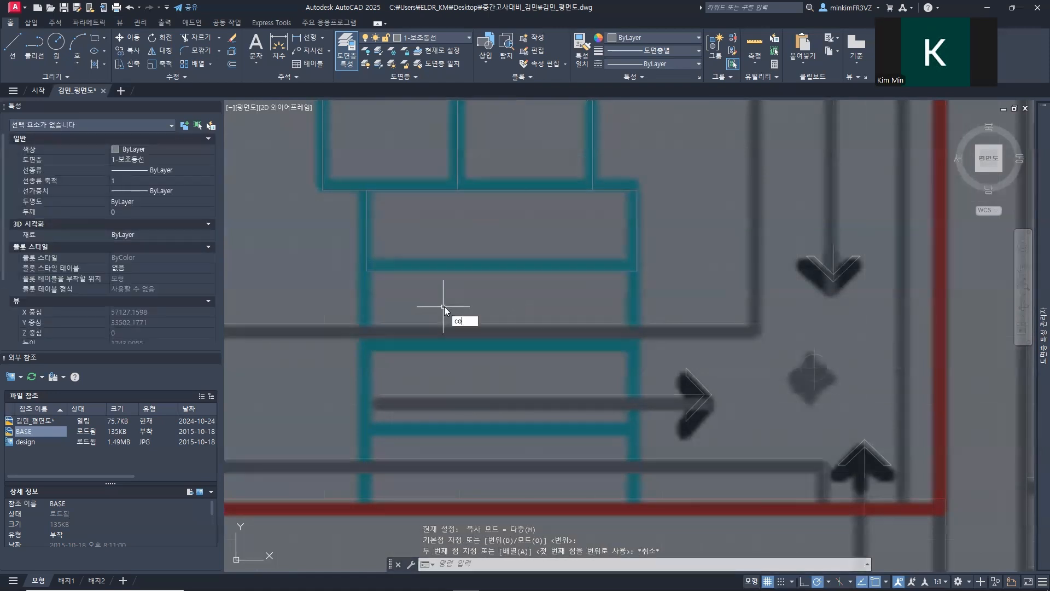
key(Return)
click(407, 271)
key(Return)
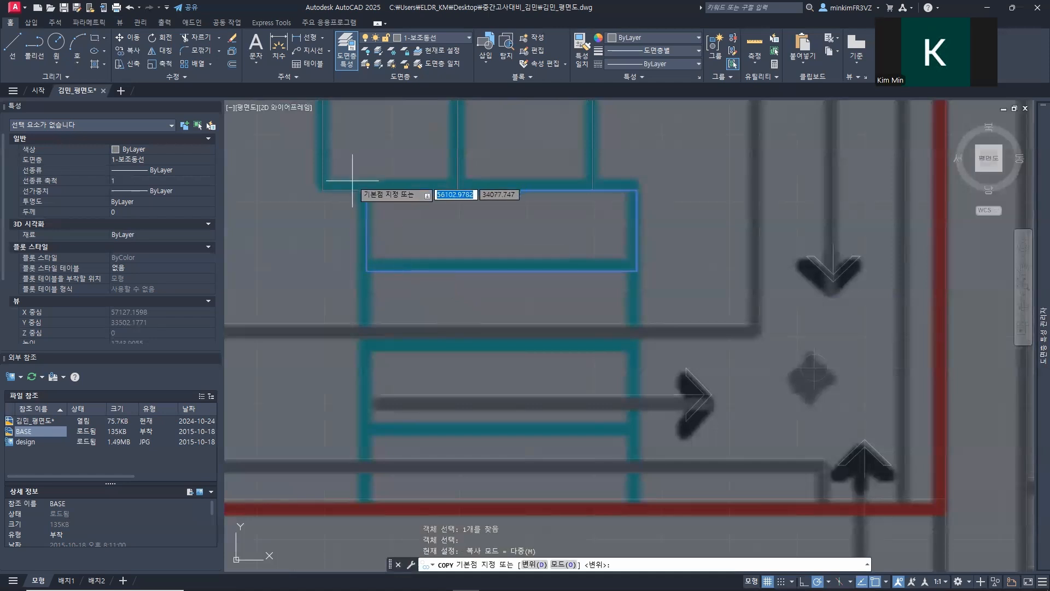
click(367, 190)
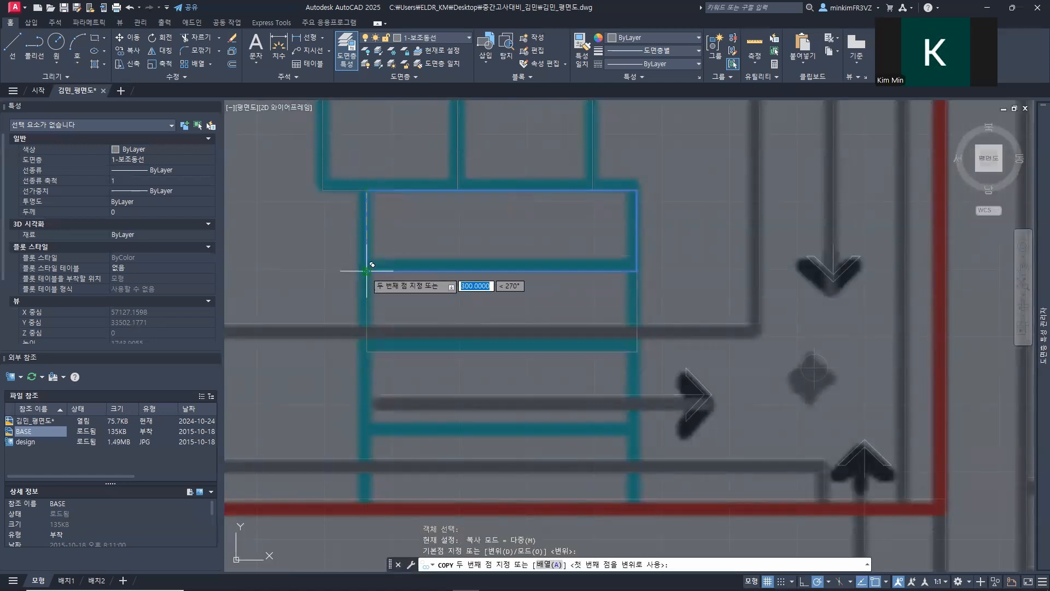
click(368, 265)
mouse_move(388, 430)
middle_down()
mouse_move(425, 213)
mouse_move(407, 345)
mouse_move(450, 281)
mouse_move(452, 188)
middle_up()
click(385, 267)
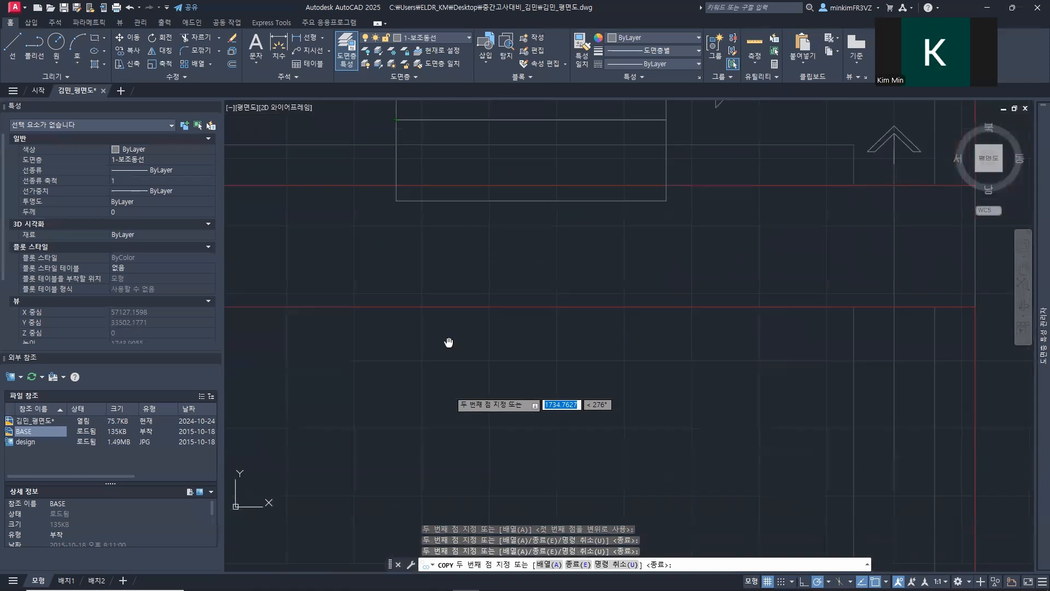
Step: Place another copy of the tread at the left corner of the lower wall line, turning off orthogonal and polar constraints
middle_drag(445, 345, 438, 205)
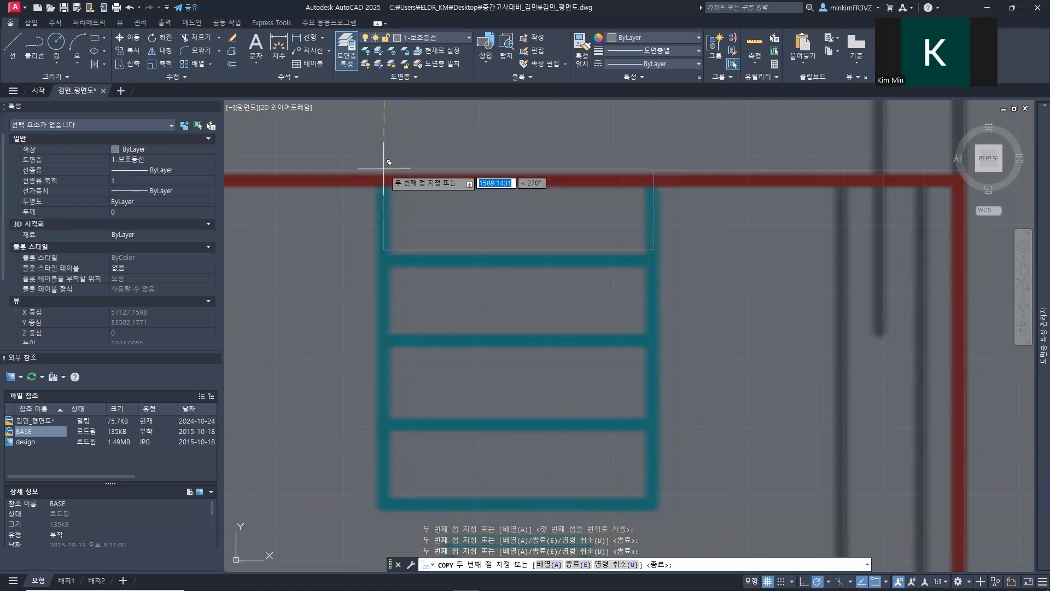
key(F8)
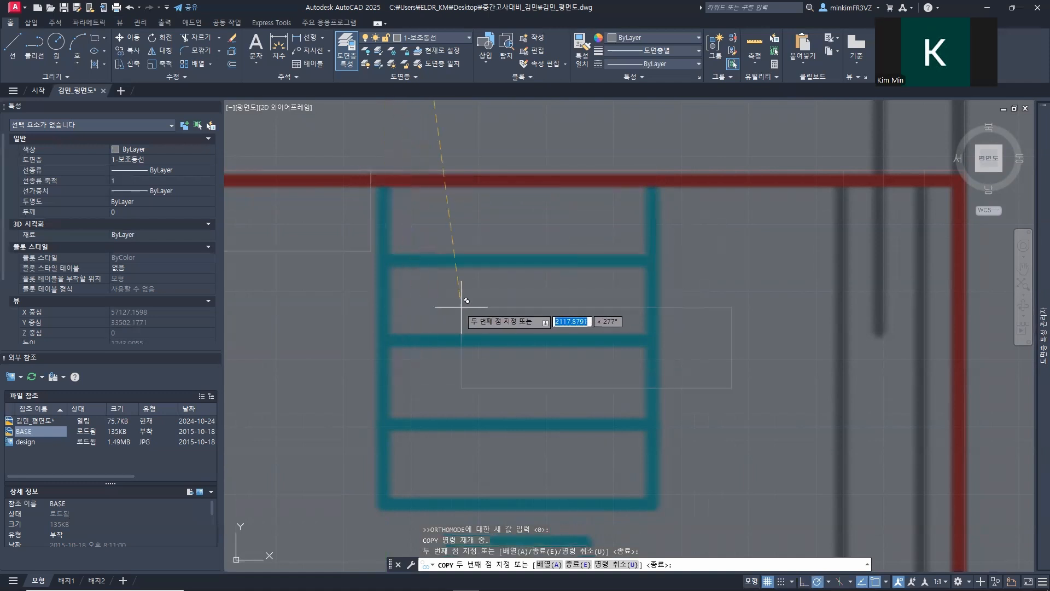
key(F10)
key(Escape)
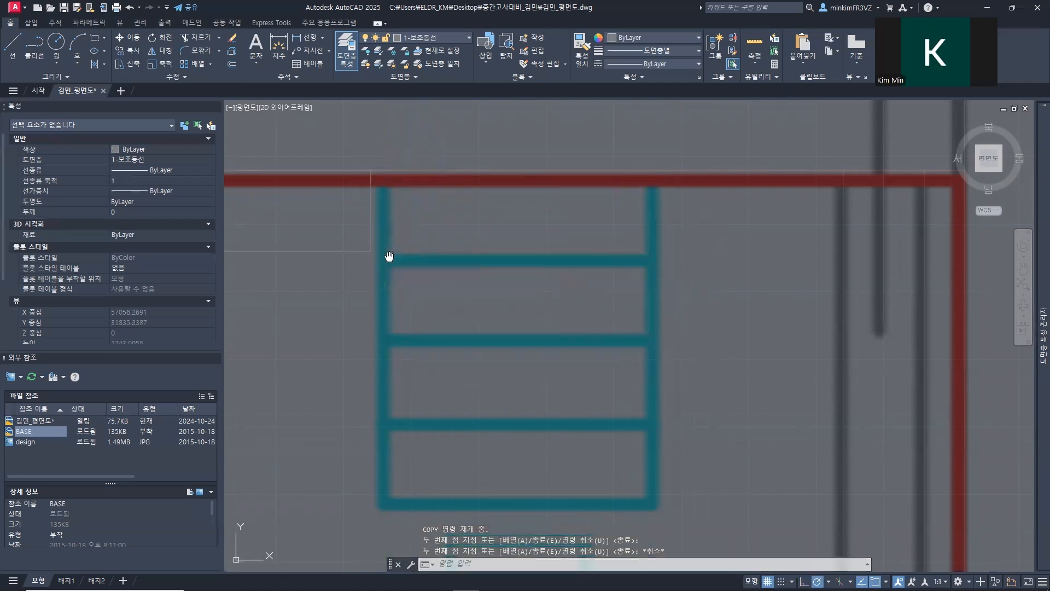
Step: Move the copied tread by its upper-left corner along the lower wall line to the left edge of the lower stepped crossing
middle_drag(387, 253, 594, 283)
click(580, 316)
click(512, 259)
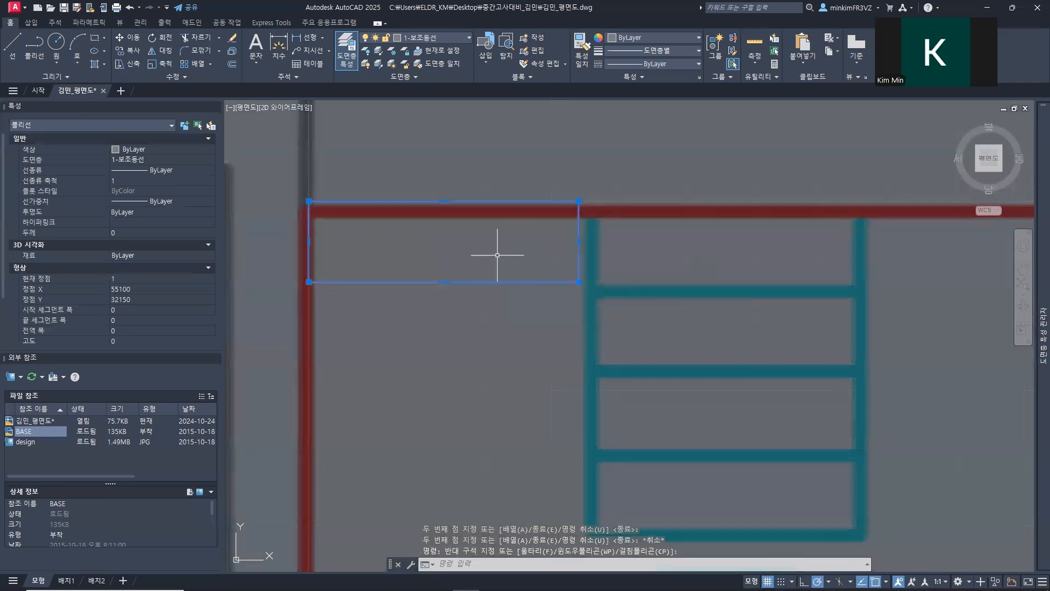
text(m)
key(Return)
click(309, 202)
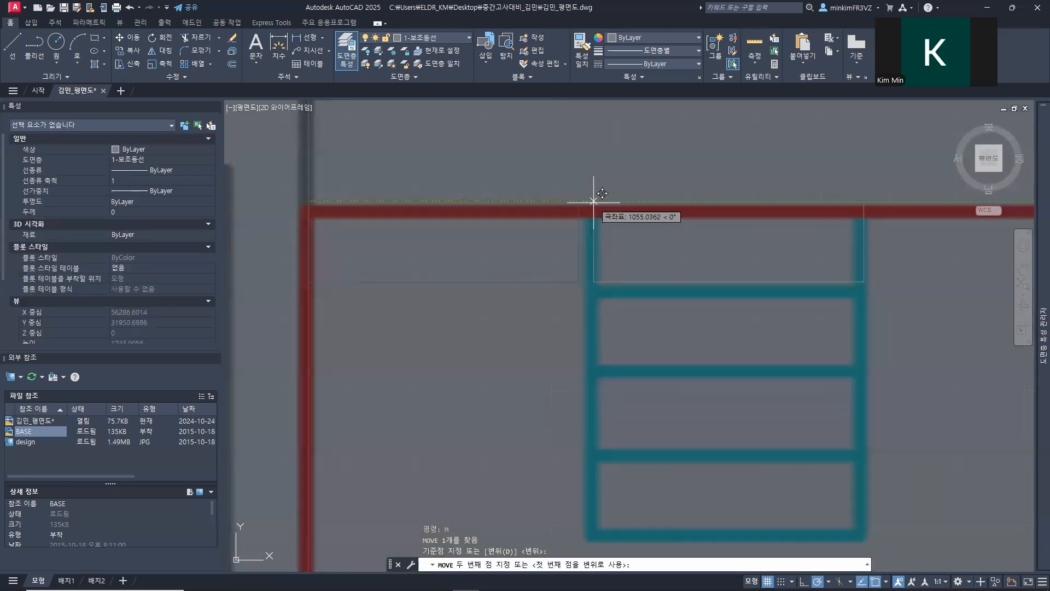
click(593, 201)
scroll(641, 285, down, 2)
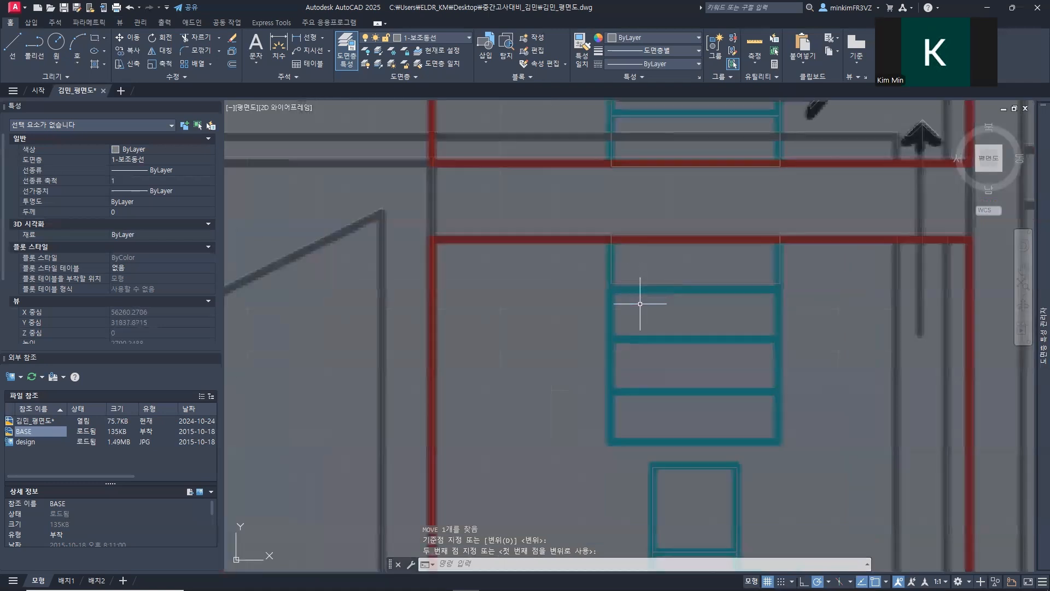
Step: Copy the lower tread by its upper-left corner three times downward, end to end, to complete the lower stepped crossing
middle_drag(632, 305, 391, 309)
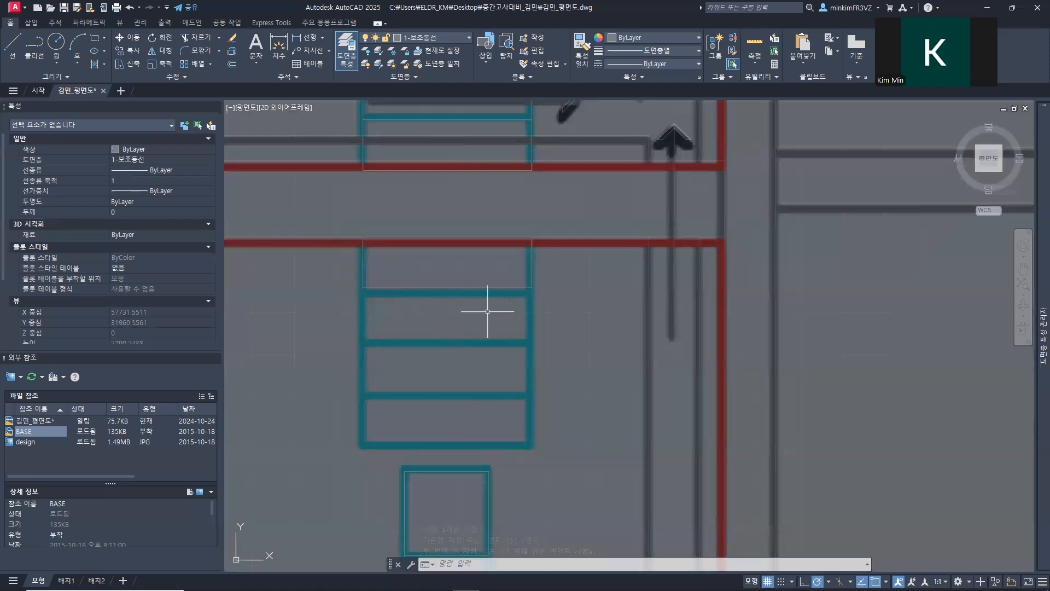
text(co)
key(space)
click(438, 311)
click(381, 289)
click(387, 286)
key(space)
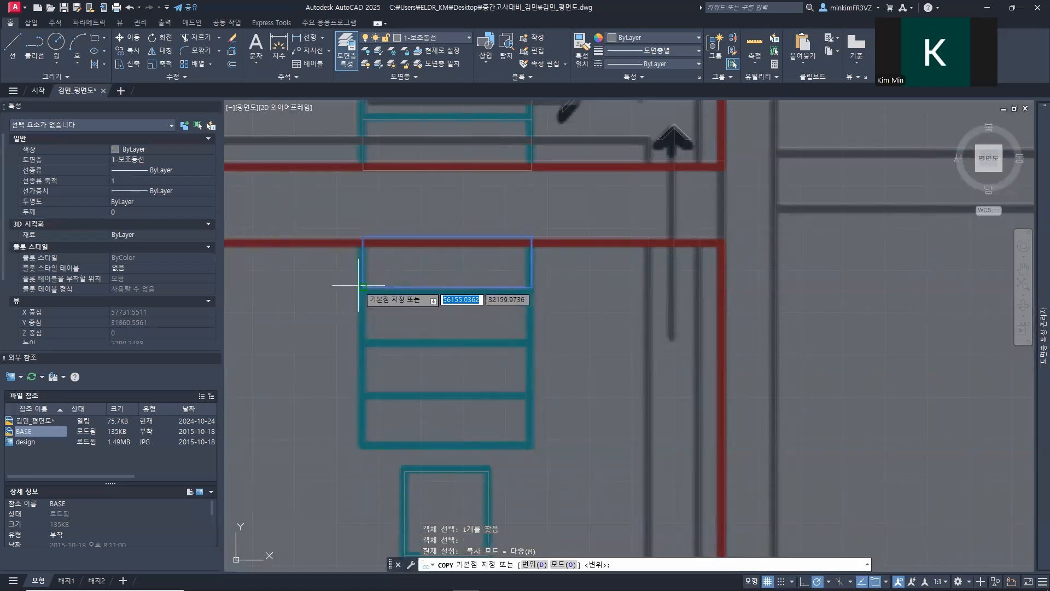
click(363, 239)
click(368, 291)
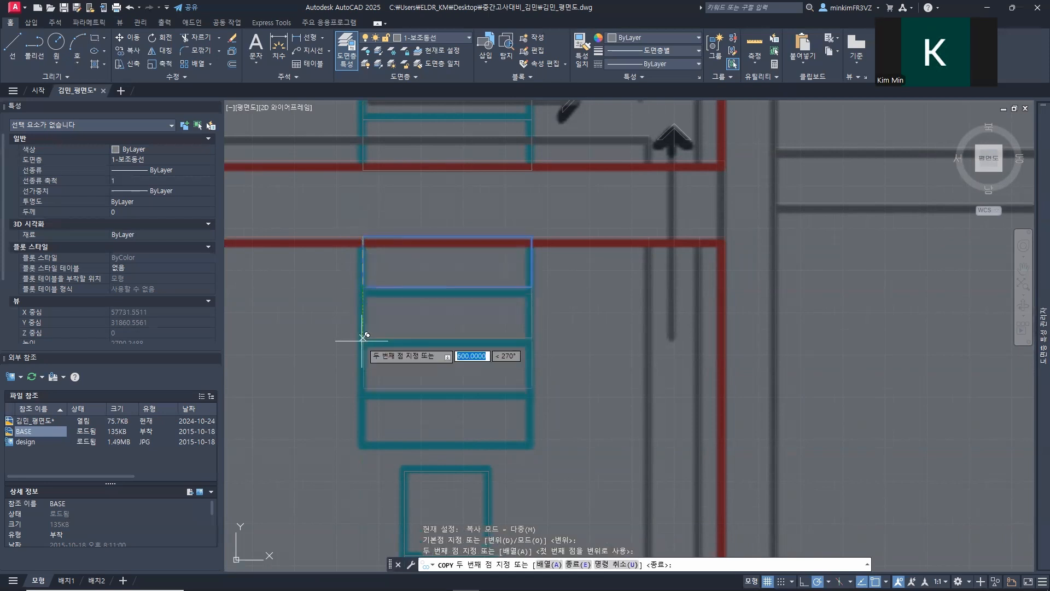
click(364, 342)
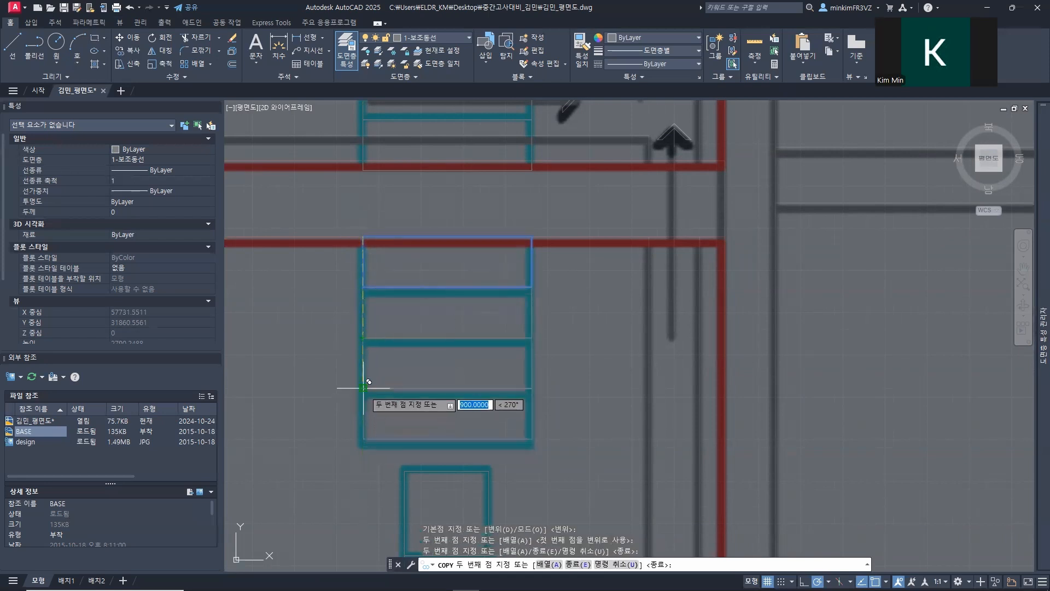
key(Escape)
key(Escape)
scroll(492, 403, down, 7)
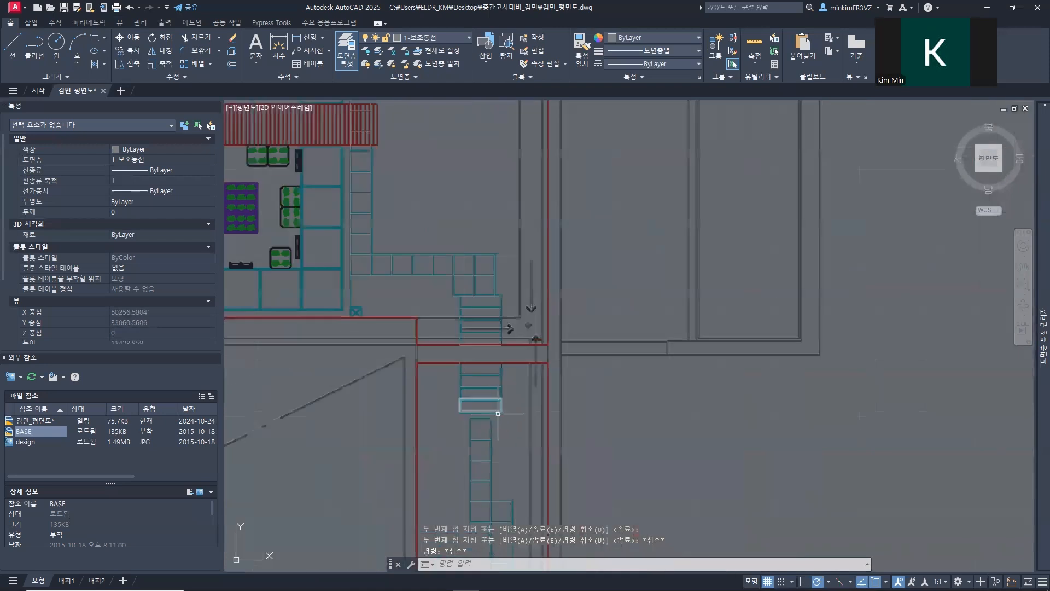
mouse_move(498, 413)
middle_down()
mouse_move(542, 345)
mouse_move(601, 38)
mouse_move(539, 387)
middle_up()
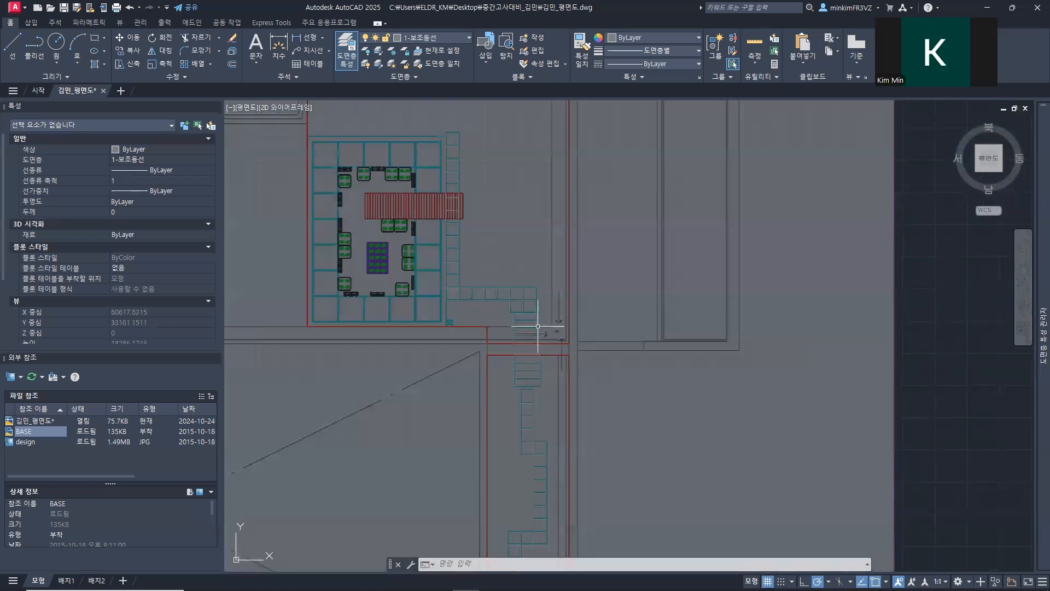
scroll(538, 326, up, 2)
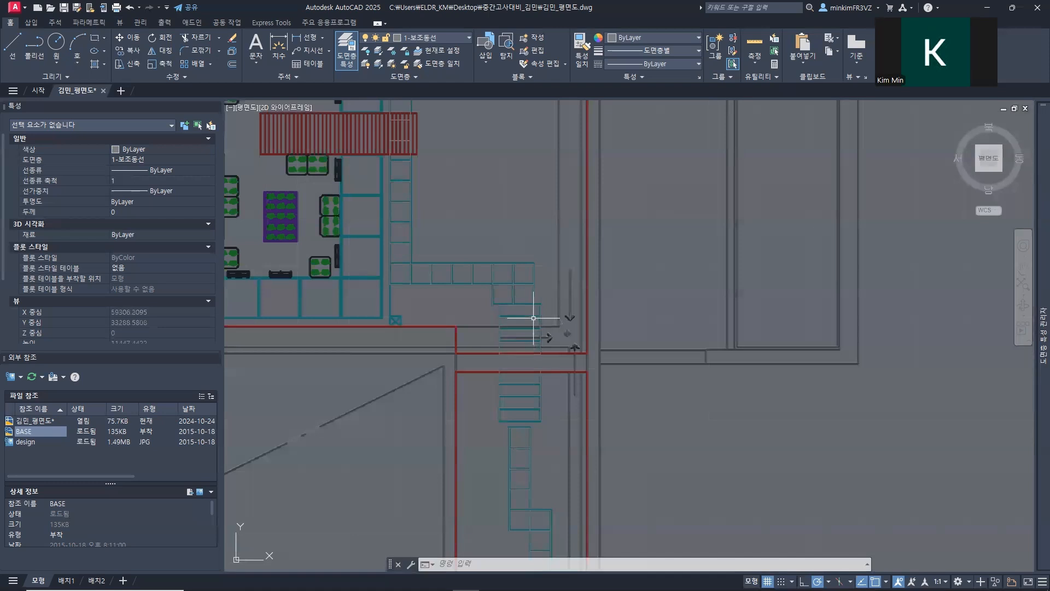
scroll(533, 318, up, 4)
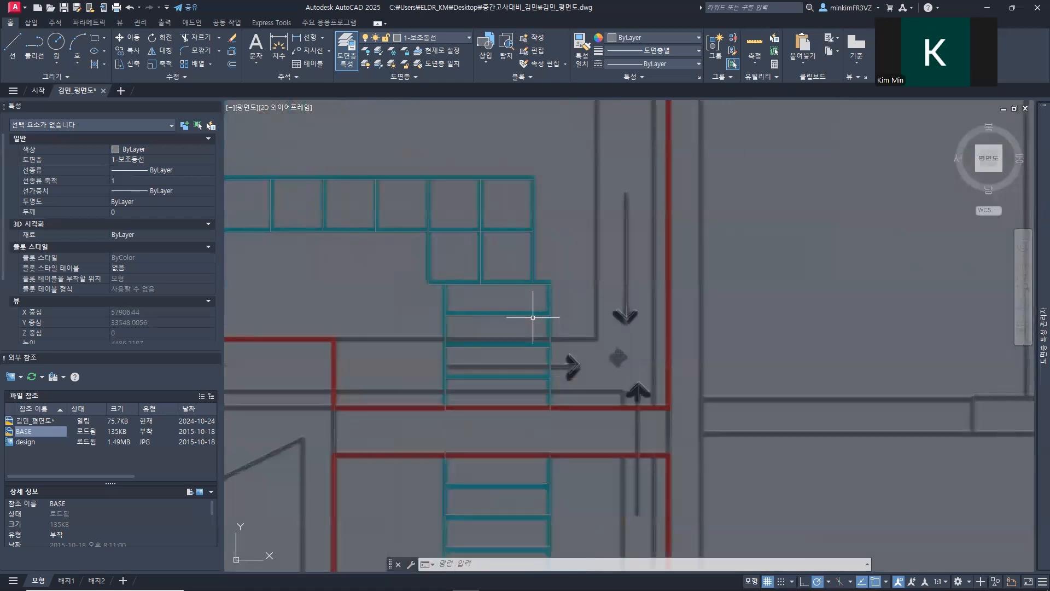
mouse_move(526, 419)
middle_down()
mouse_move(514, 338)
mouse_move(501, 360)
mouse_move(487, 335)
mouse_move(490, 347)
middle_up()
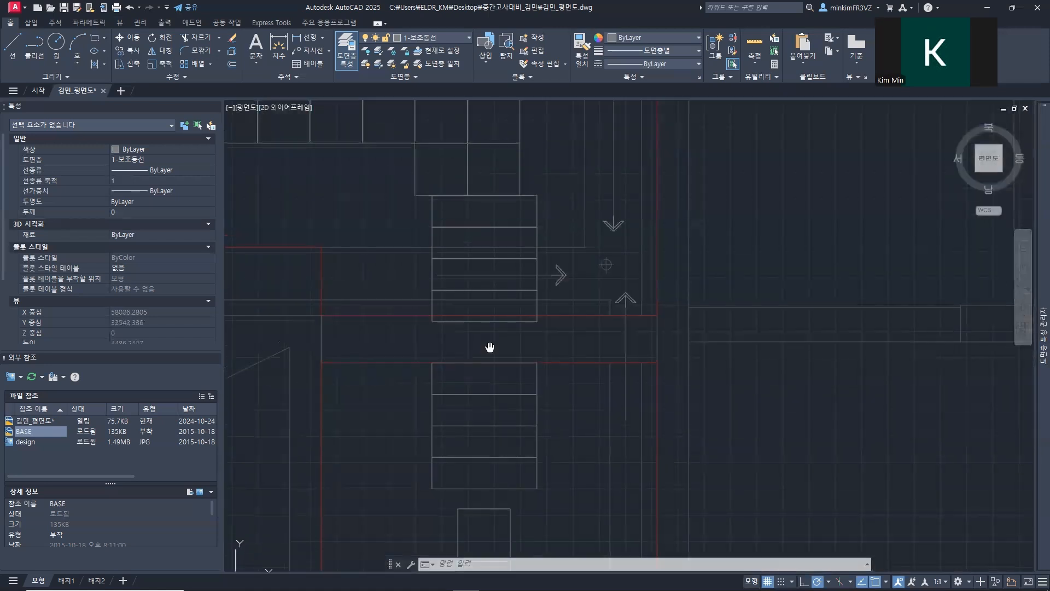
click(543, 312)
scroll(474, 173, down, 4)
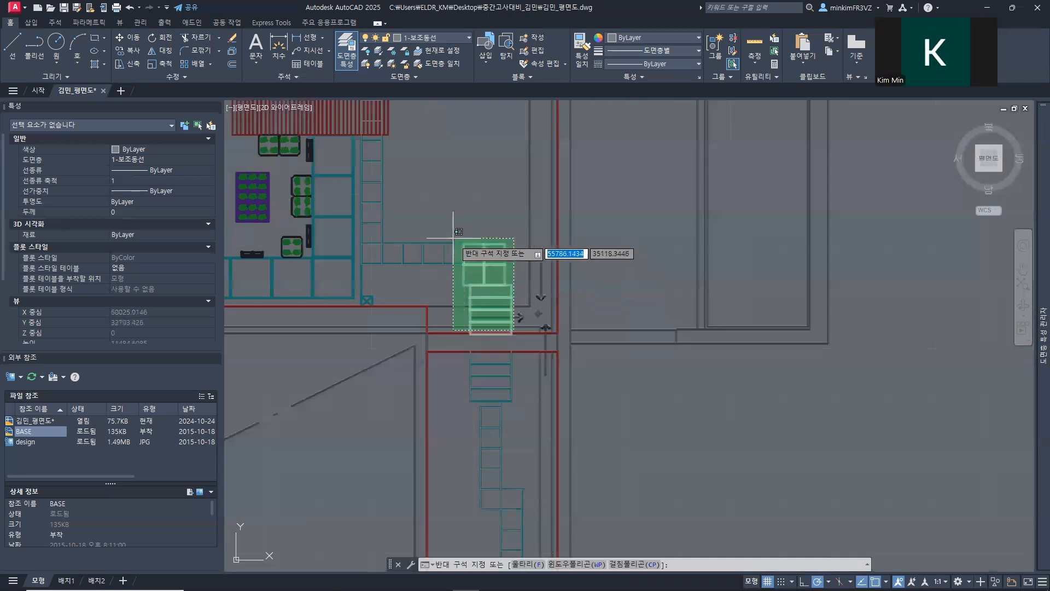
click(450, 223)
mouse_move(431, 186)
middle_down()
mouse_move(514, 253)
mouse_move(526, 290)
mouse_move(600, 343)
middle_up()
key(Escape)
Step: Move the whole upper path and its treads straight up 57.5841 by the lowest tread's lower-right corner, onto the wall line
click(519, 283)
click(625, 410)
click(536, 145)
click(628, 417)
scroll(610, 326, up, 5)
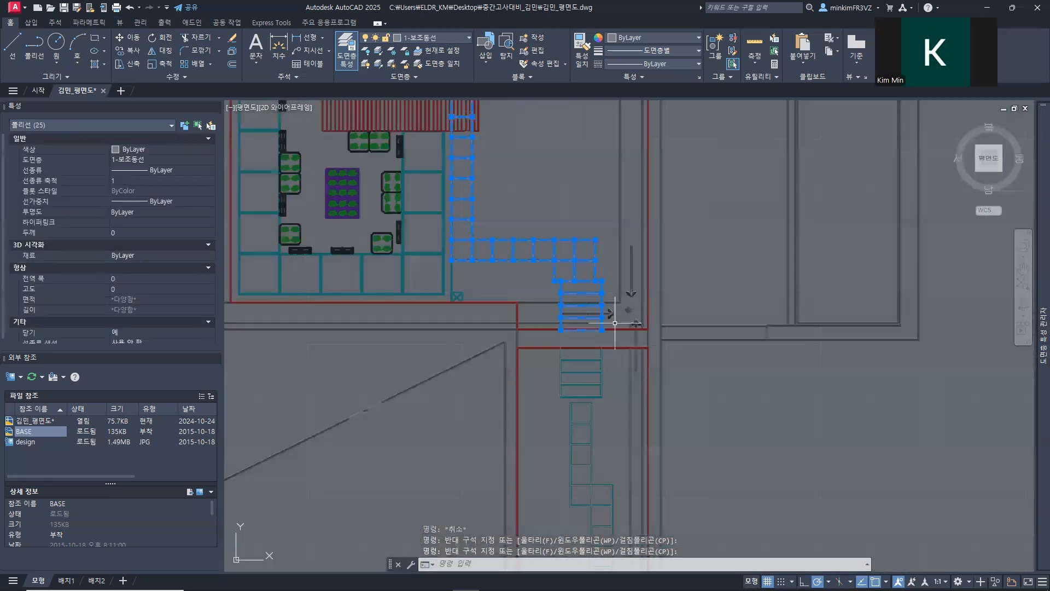
text(m)
key(Return)
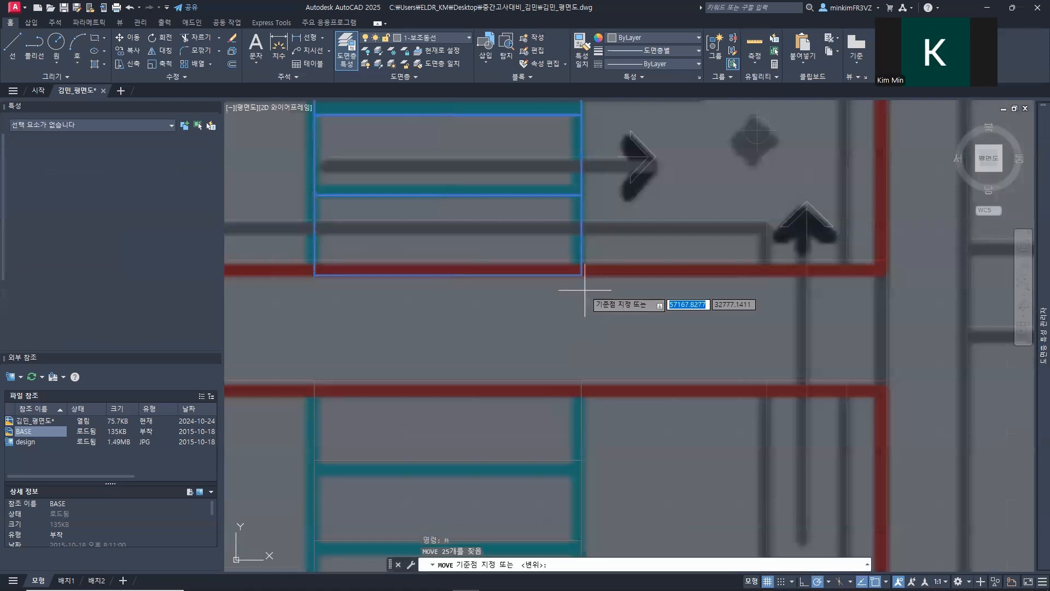
click(582, 275)
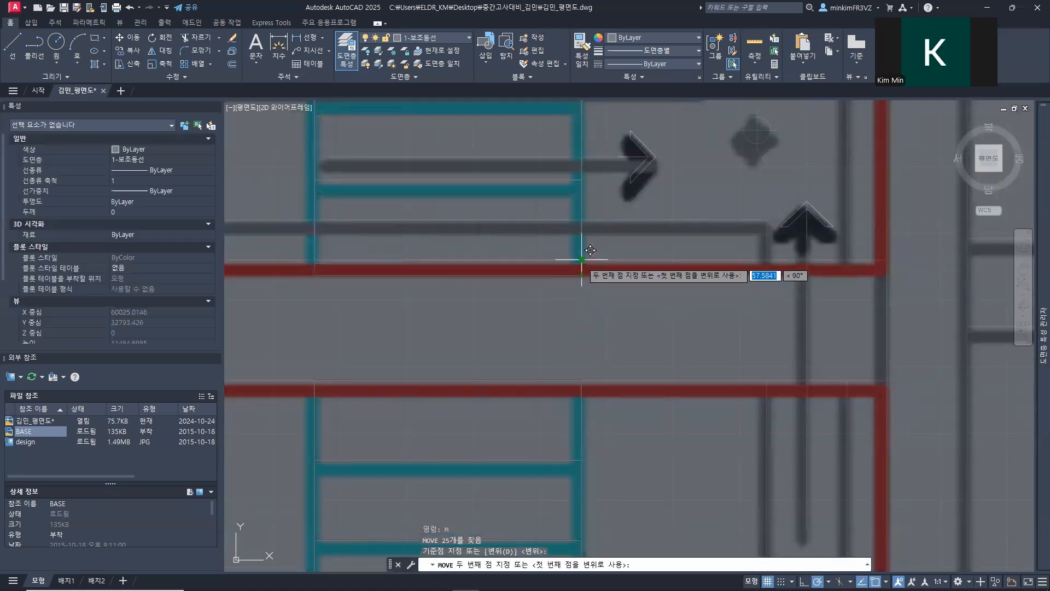
click(582, 260)
Step: Check the 1-보조동선 layer drawing in the assignment PDF in the browser, and return to the AutoCAD floor plan
scroll(439, 300, down, 6)
mouse_move(445, 300)
middle_down()
mouse_move(539, 375)
mouse_move(615, 503)
mouse_move(553, 219)
mouse_move(476, 219)
mouse_move(465, 277)
mouse_move(571, 30)
mouse_move(609, 317)
mouse_move(627, 325)
middle_up()
scroll(627, 325, down, 4)
scroll(627, 325, down, 4)
scroll(627, 396, up, 4)
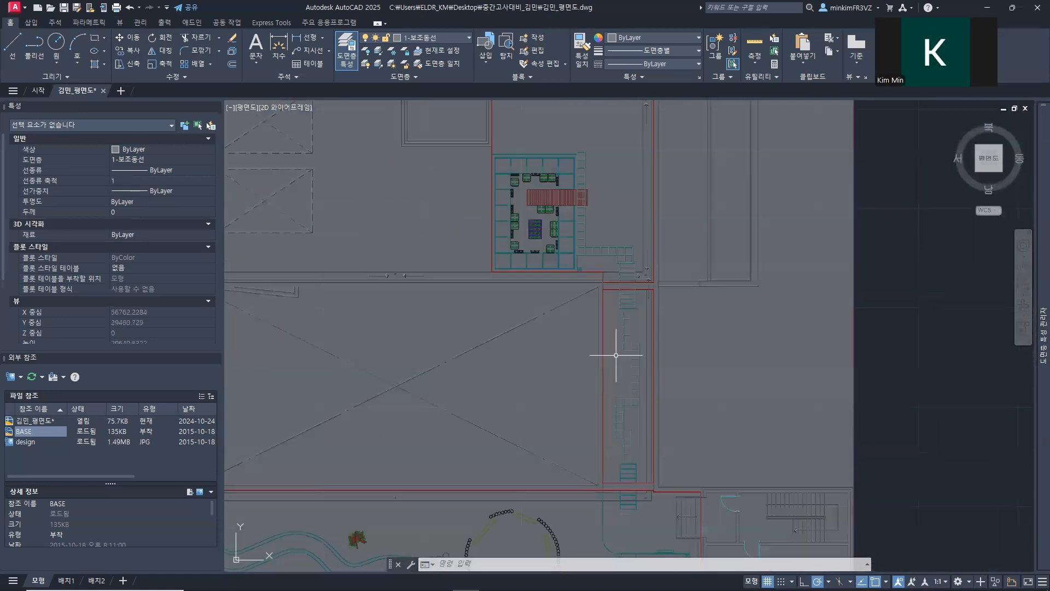
mouse_move(1033, 293)
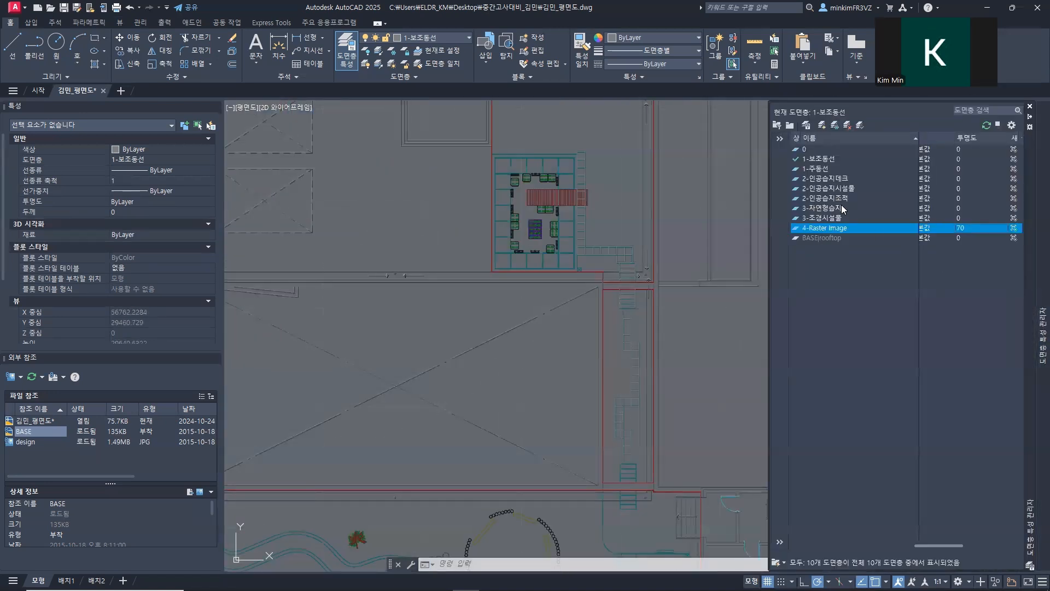
click(834, 161)
middle_drag(575, 410, 615, 261)
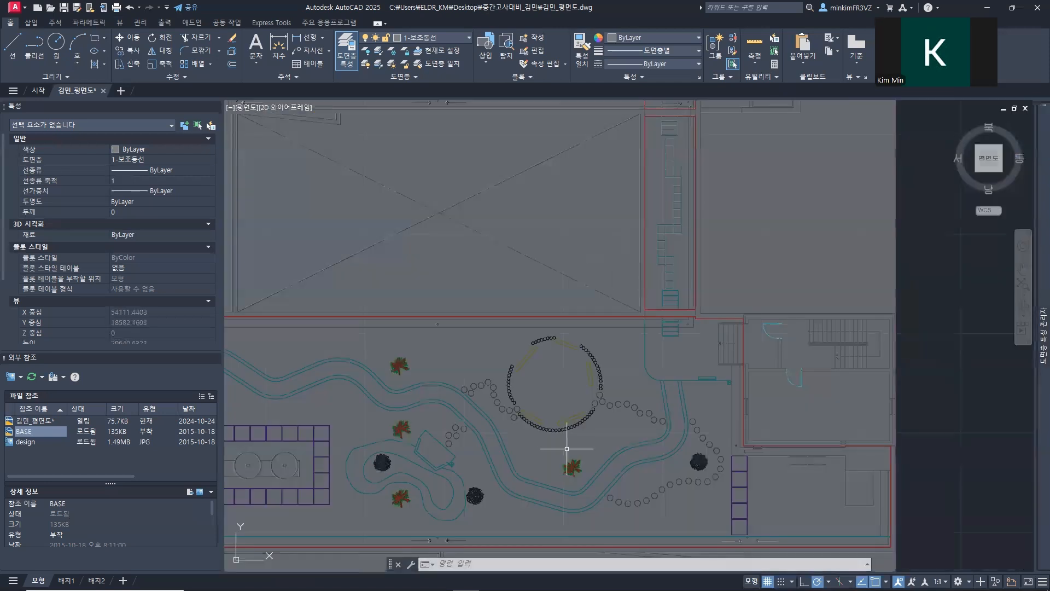
mouse_move(497, 589)
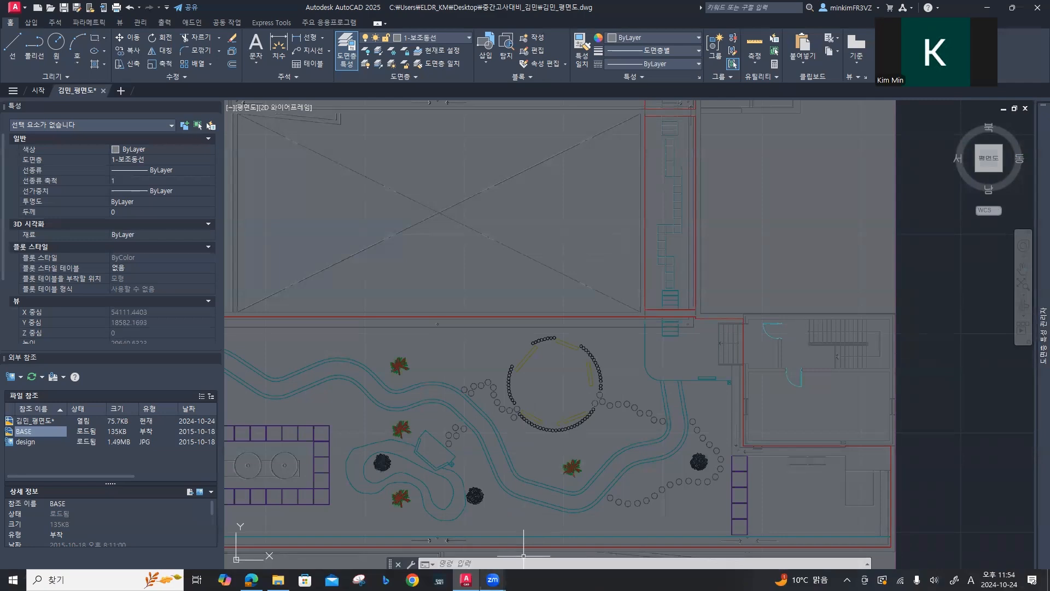
click(251, 580)
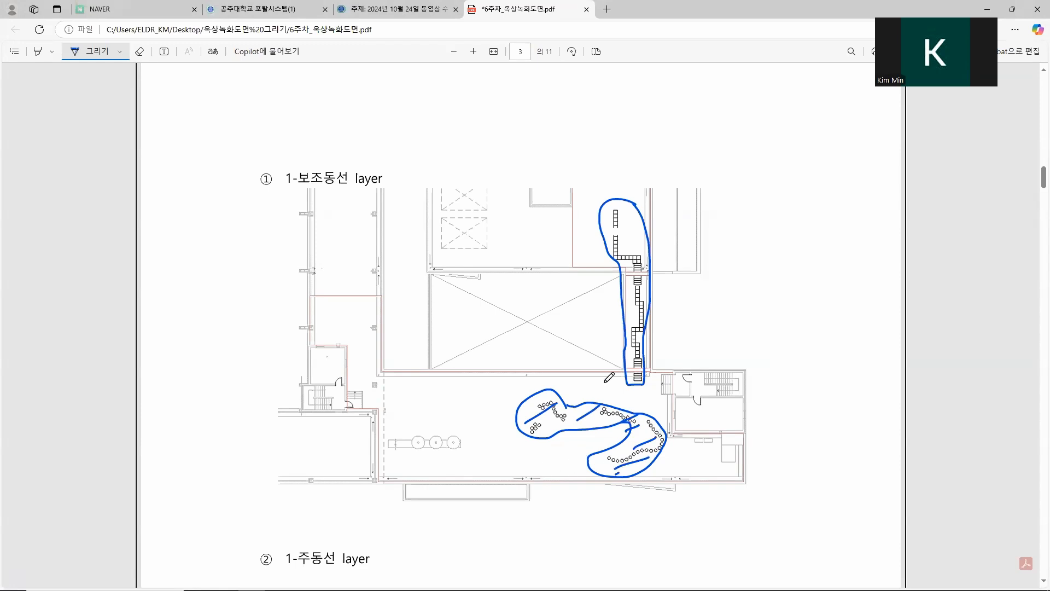
mouse_move(386, 589)
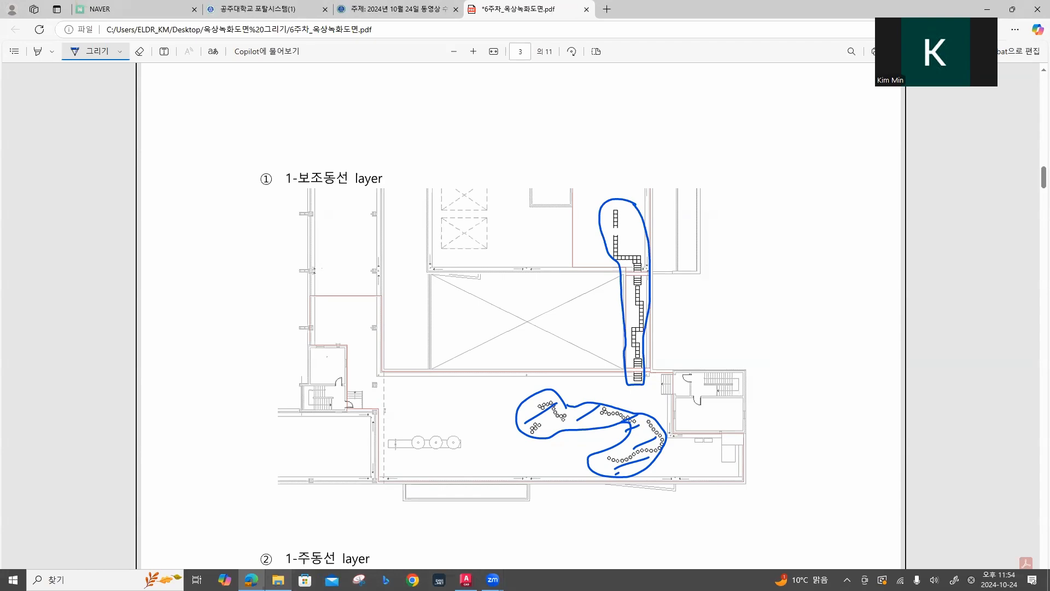
click(466, 580)
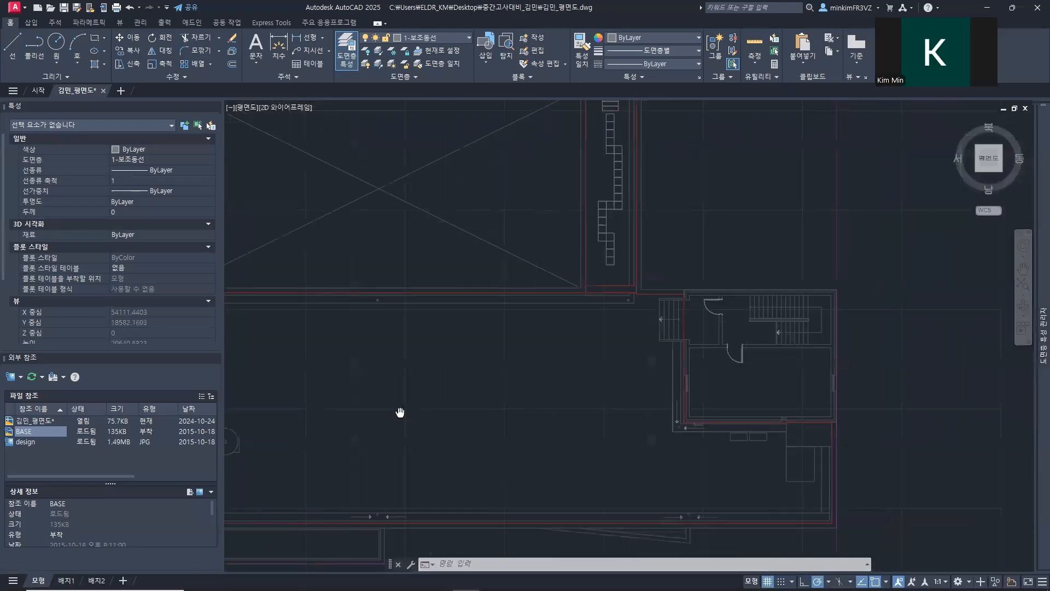
Step: Trace a circle over the westernmost stepping stone beside the curved main path, west of the round seating area
scroll(421, 384, up, 2)
scroll(421, 384, up, 3)
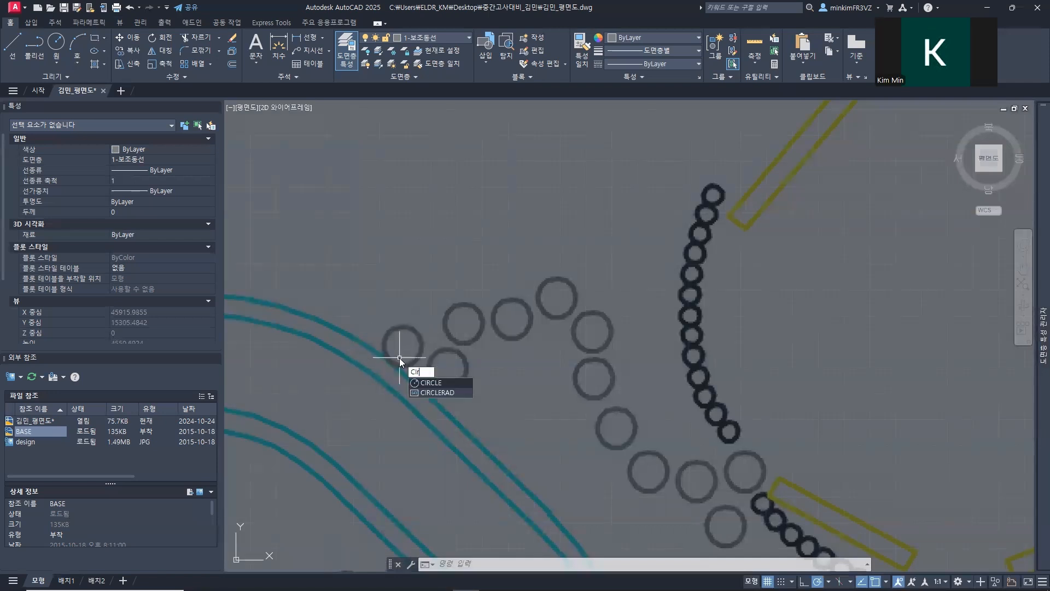
key(Return)
click(403, 345)
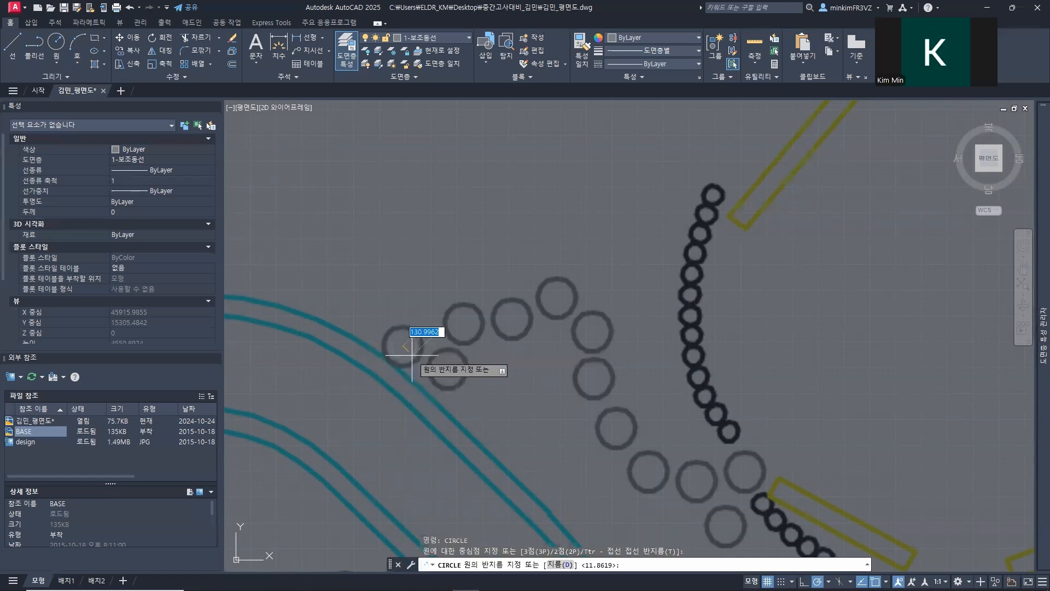
key(Return)
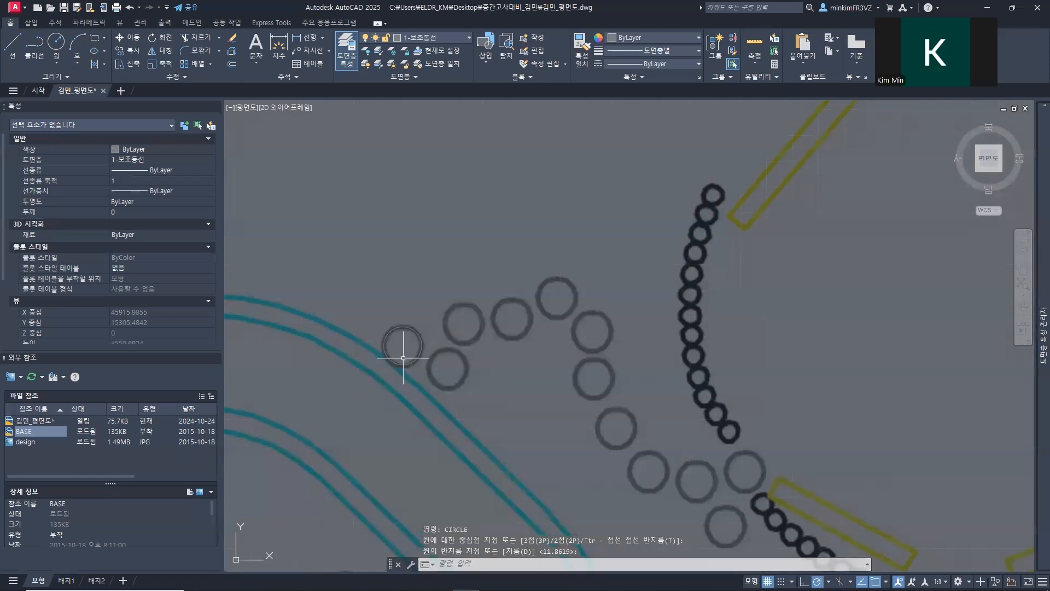
Step: Copy the circle by its center onto the other stepping stones running from the curved path to the round seating area's southwest edge
key(Return)
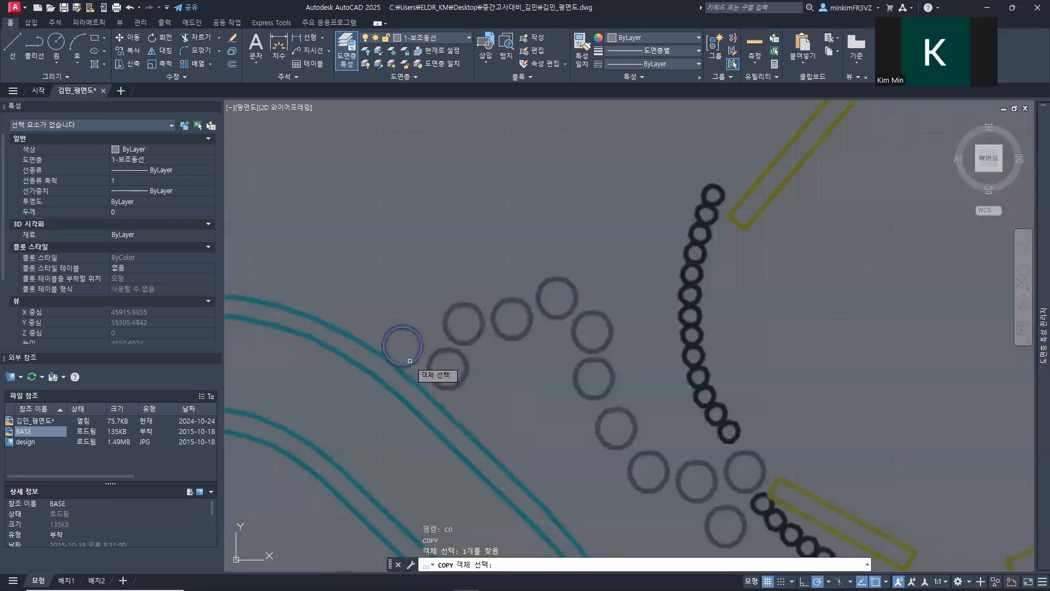
key(Return)
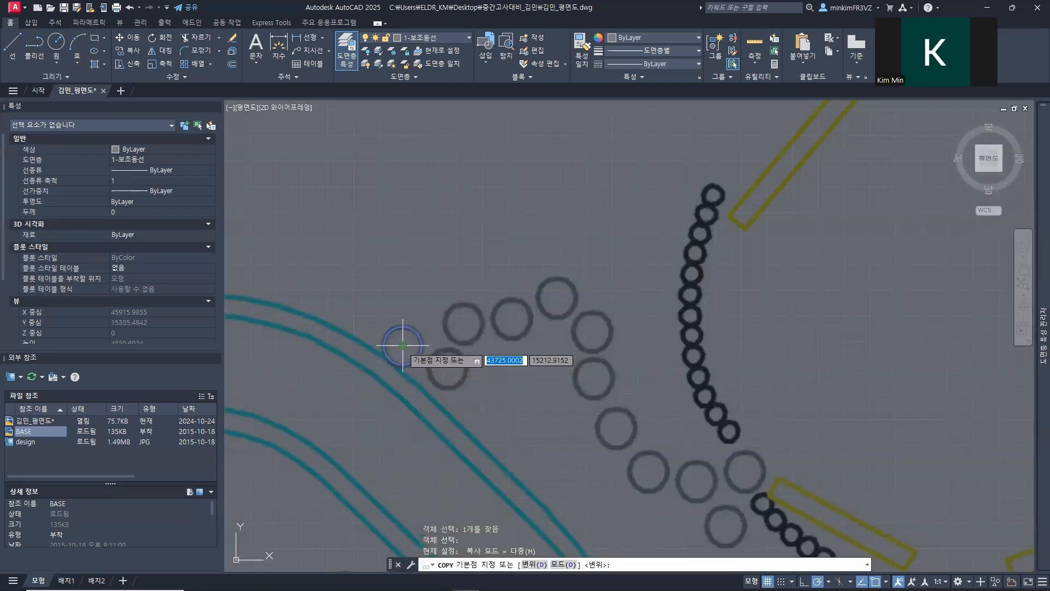
click(403, 346)
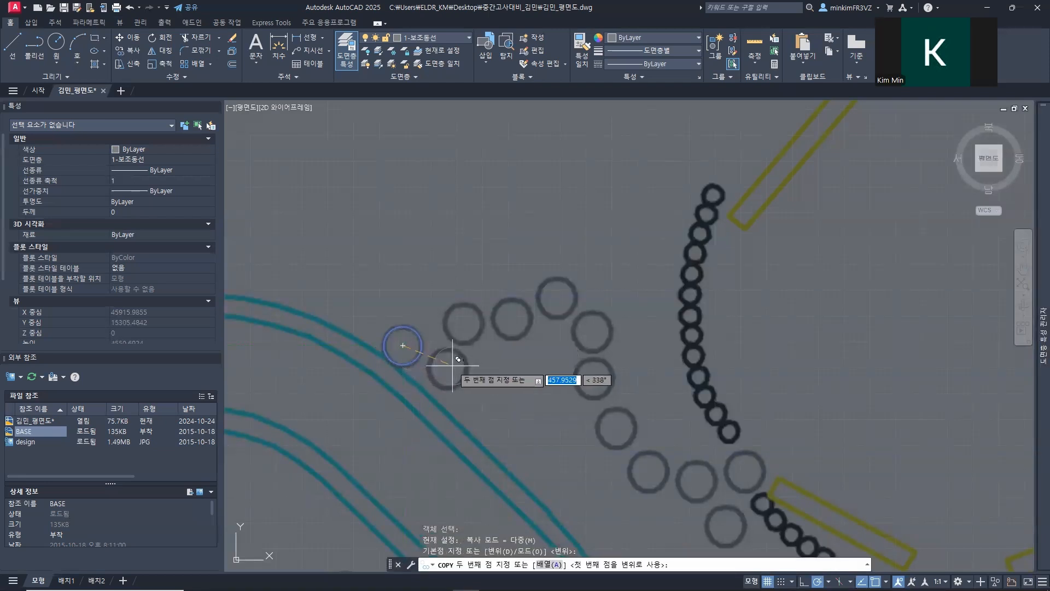
click(463, 323)
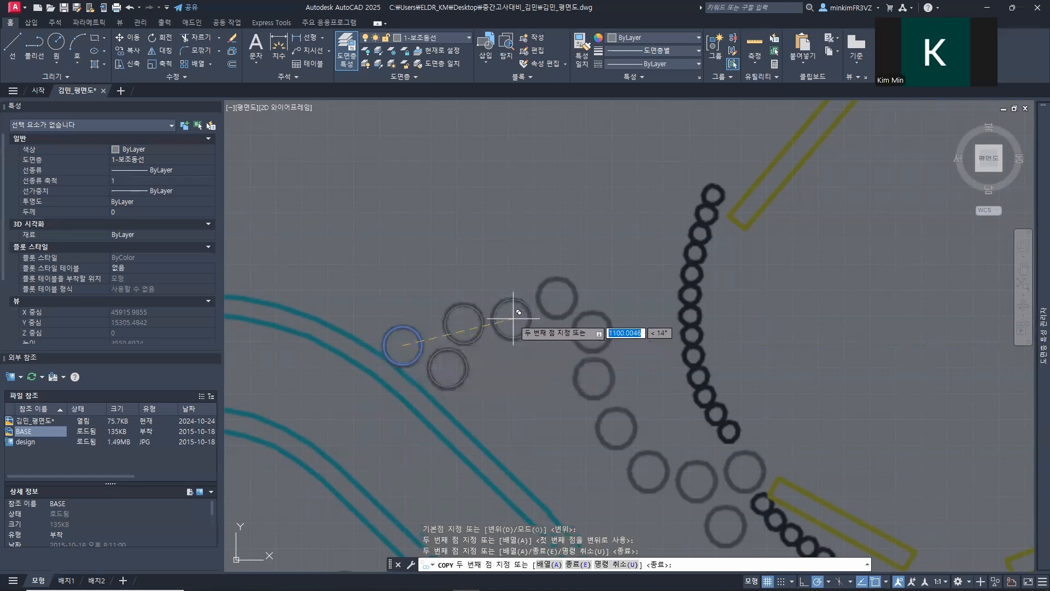
click(512, 318)
click(591, 330)
middle_drag(633, 417, 389, 287)
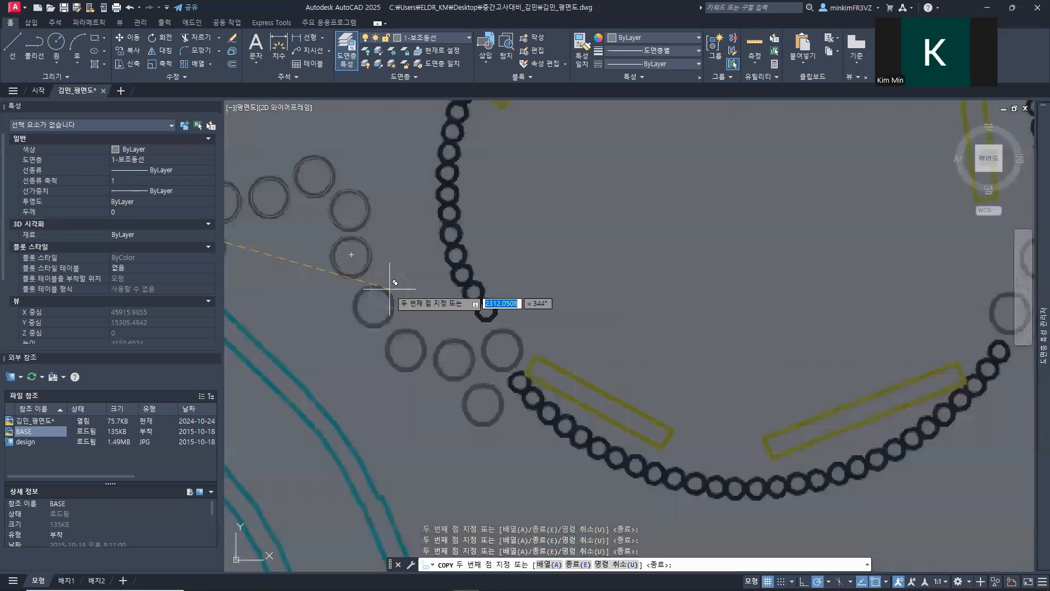
click(373, 304)
click(405, 348)
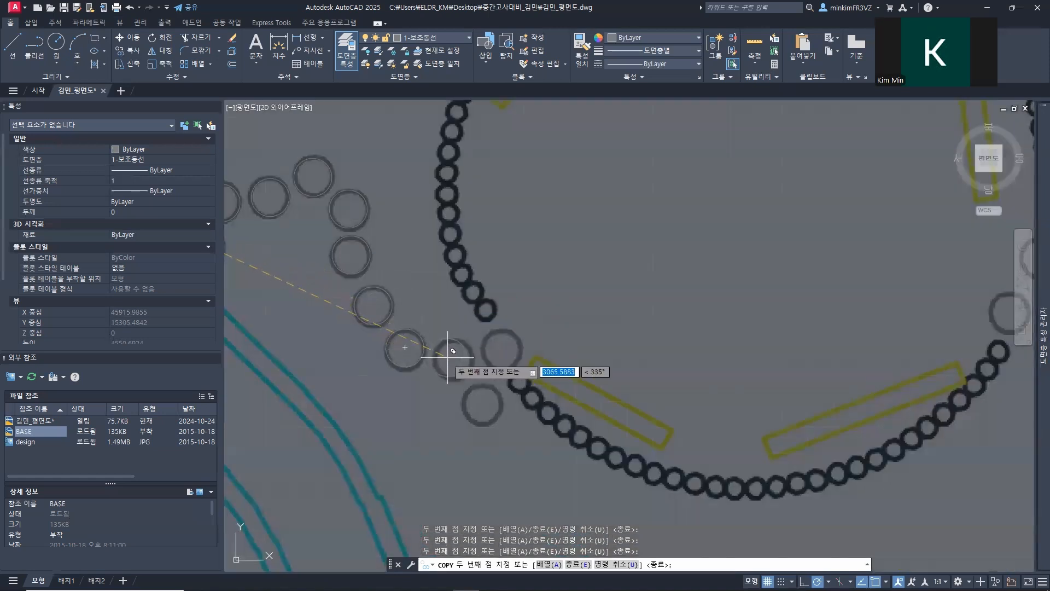
click(451, 361)
click(499, 349)
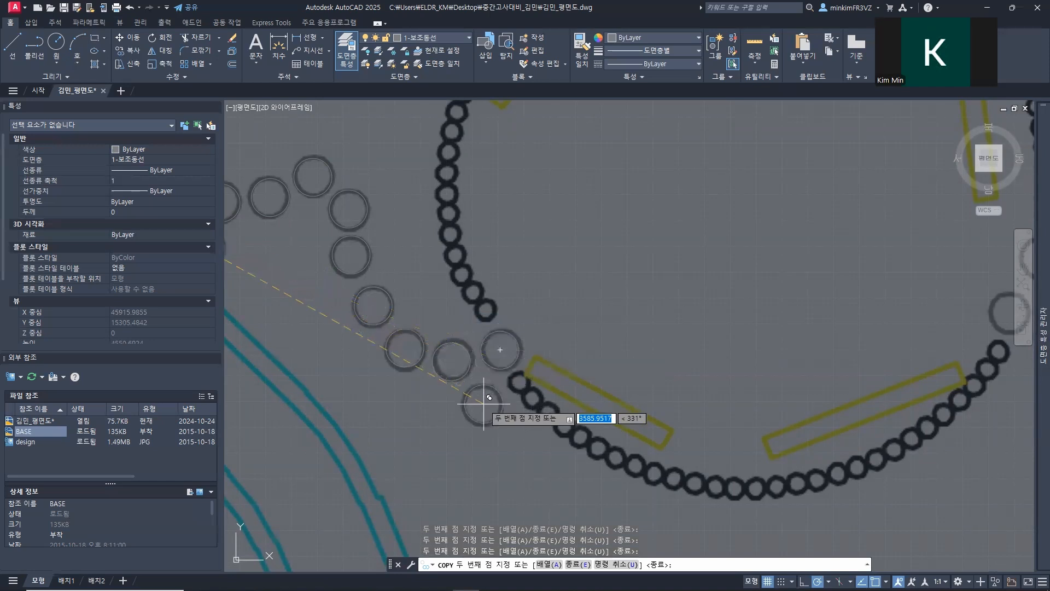
Step: Copy the circle onto the stepping stones running from the round seating area's east side to the curved path
scroll(587, 298, down, 5)
middle_drag(629, 302, 445, 352)
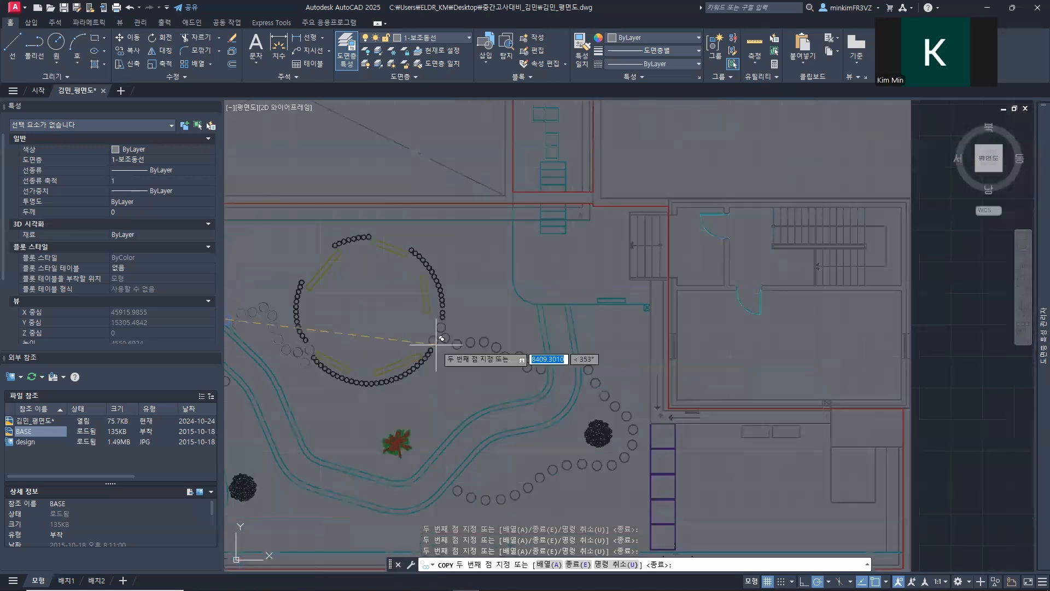
scroll(460, 335, up, 8)
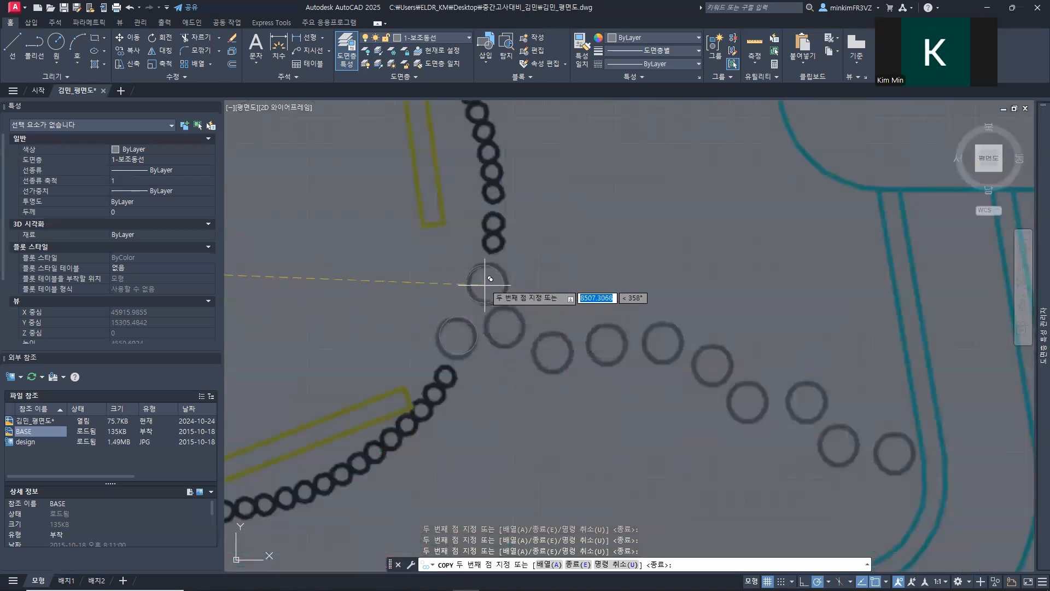
click(503, 326)
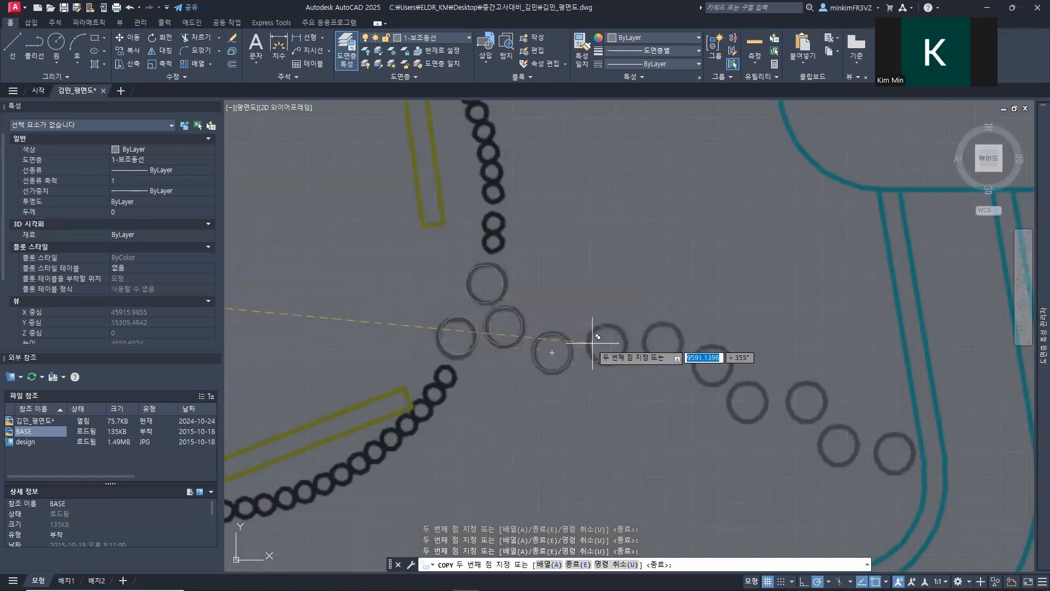
middle_drag(629, 308, 389, 282)
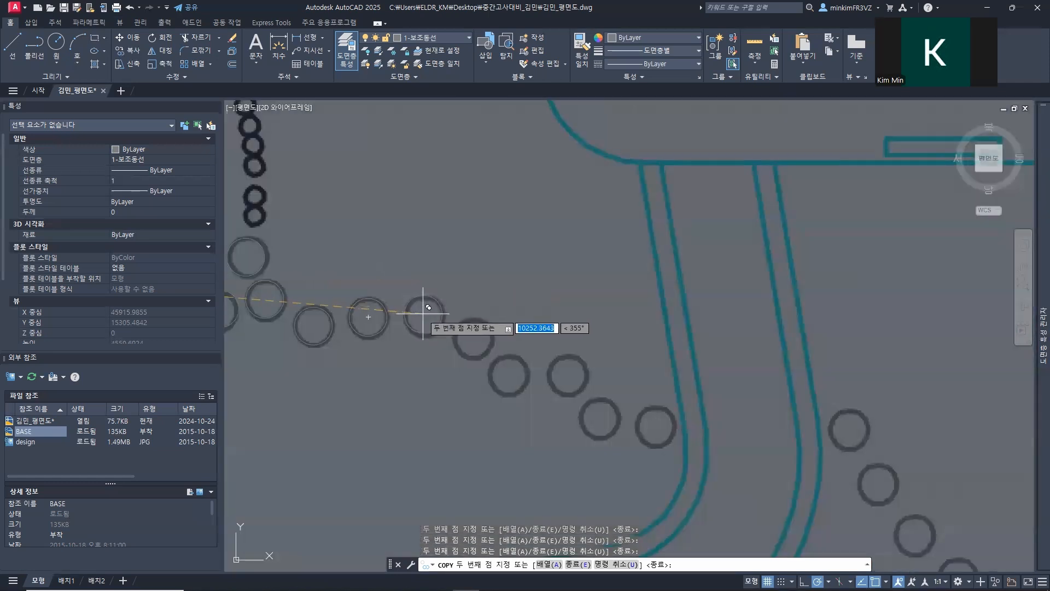
click(473, 337)
click(507, 374)
middle_drag(508, 374, 391, 345)
click(486, 390)
middle_drag(550, 304, 382, 277)
Step: Copy the circle onto the first four stepping stones on the far side of the curved path, descending toward the square planters
scroll(429, 292, down, 2)
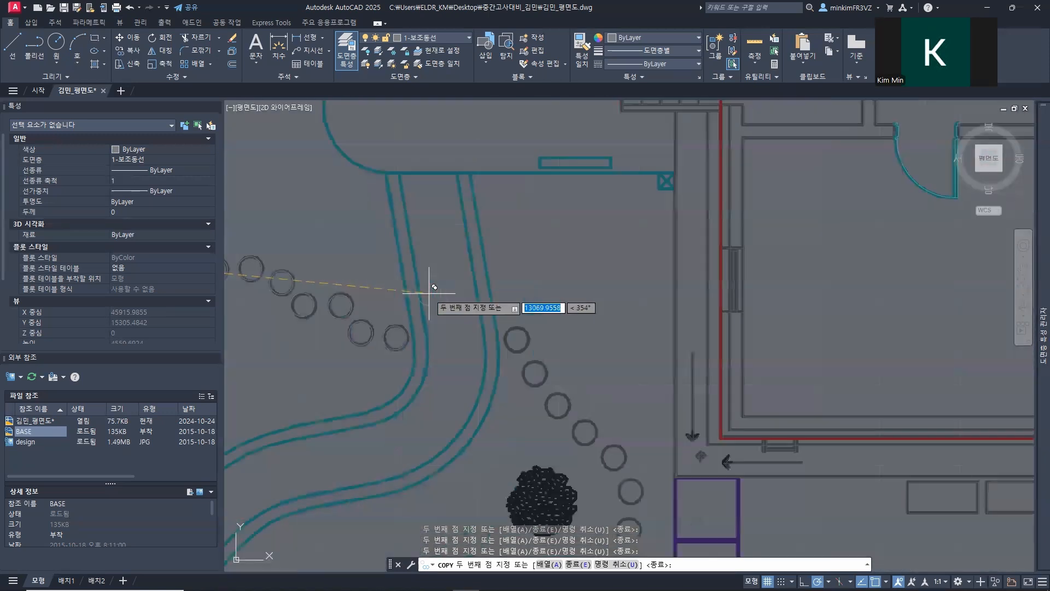
scroll(429, 293, down, 5)
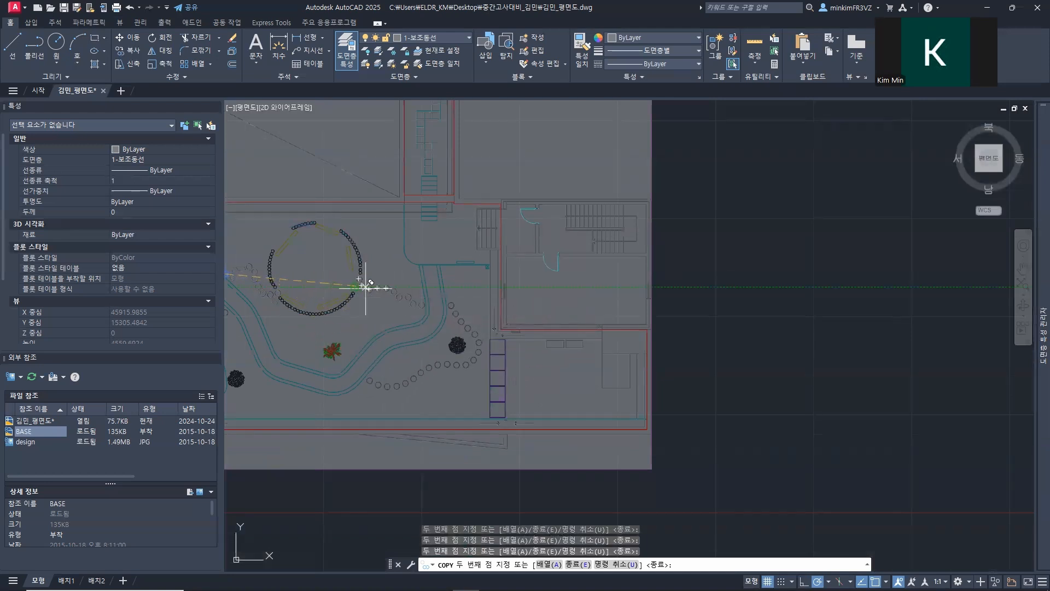
scroll(433, 310, up, 6)
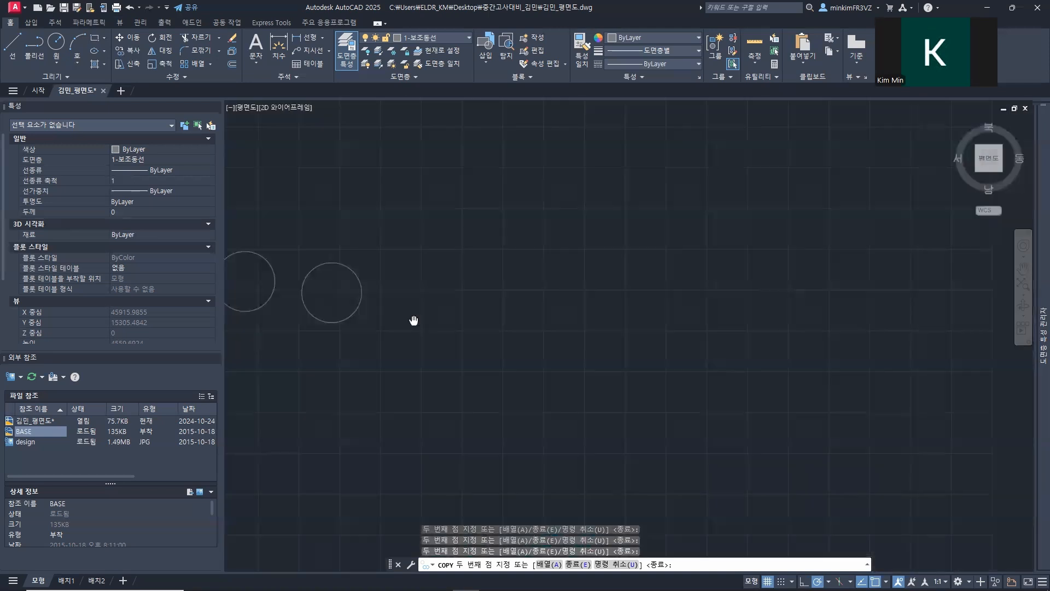
click(507, 278)
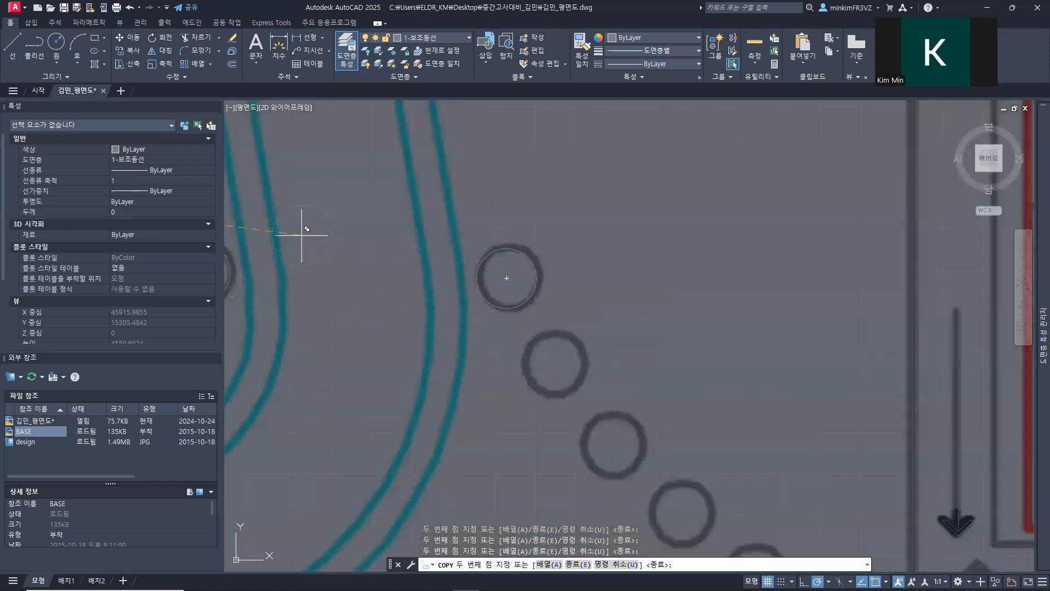
middle_drag(512, 350, 444, 314)
click(488, 326)
middle_drag(505, 385, 365, 224)
click(404, 246)
scroll(476, 316, down, 4)
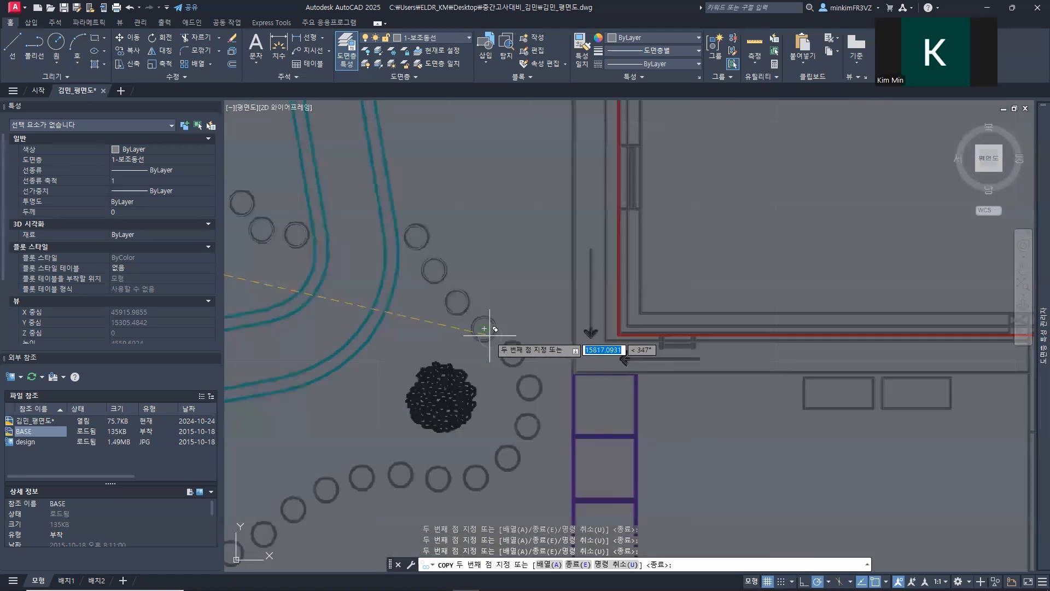
Step: Continue copying the circle onto the stones that curve around the dark shrub and back west to the curved path
middle_drag(511, 350, 417, 227)
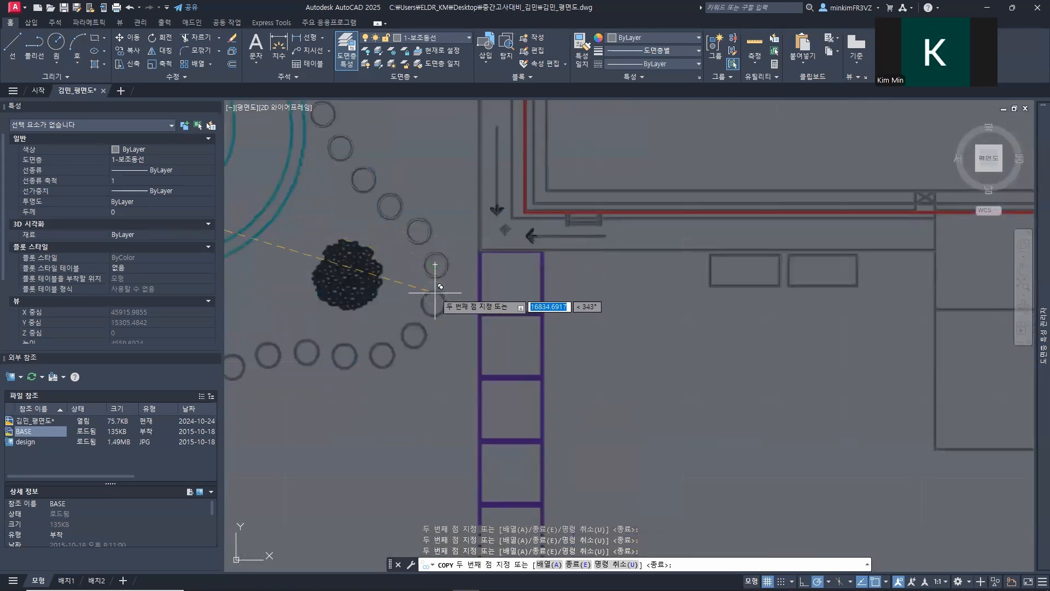
click(414, 335)
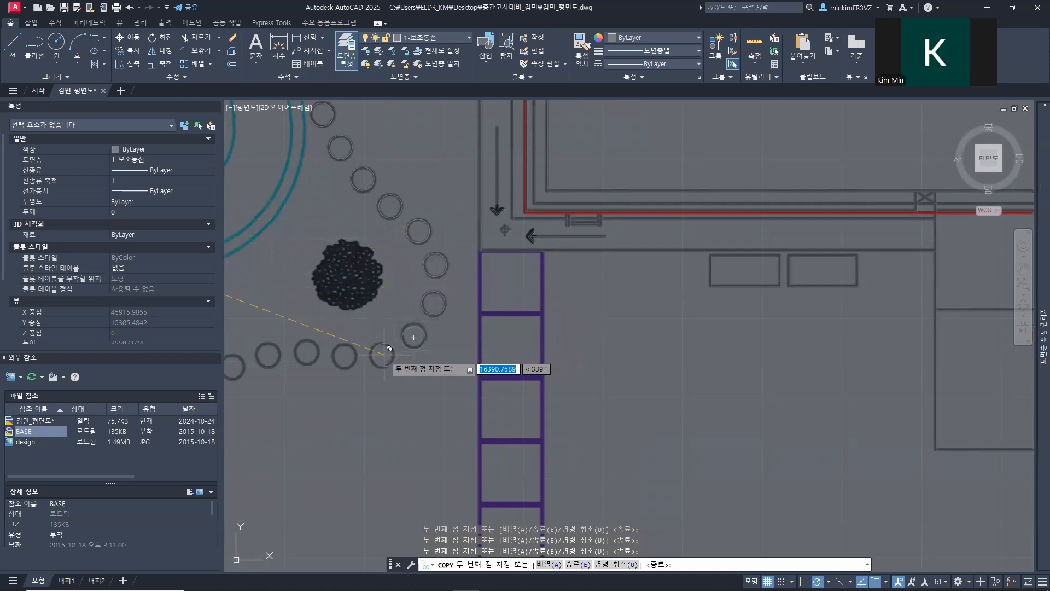
scroll(416, 339, down, 5)
scroll(387, 274, up, 5)
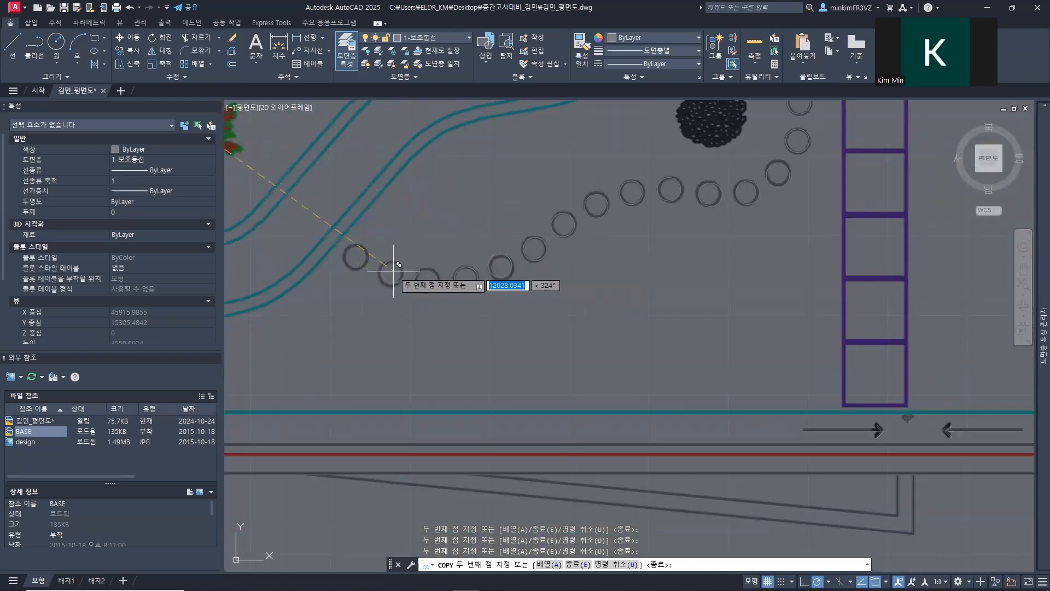
Step: Copy the circle onto the five stepping stones between the curved path and the tilted rectangular deck, and end the copying
scroll(355, 256, down, 5)
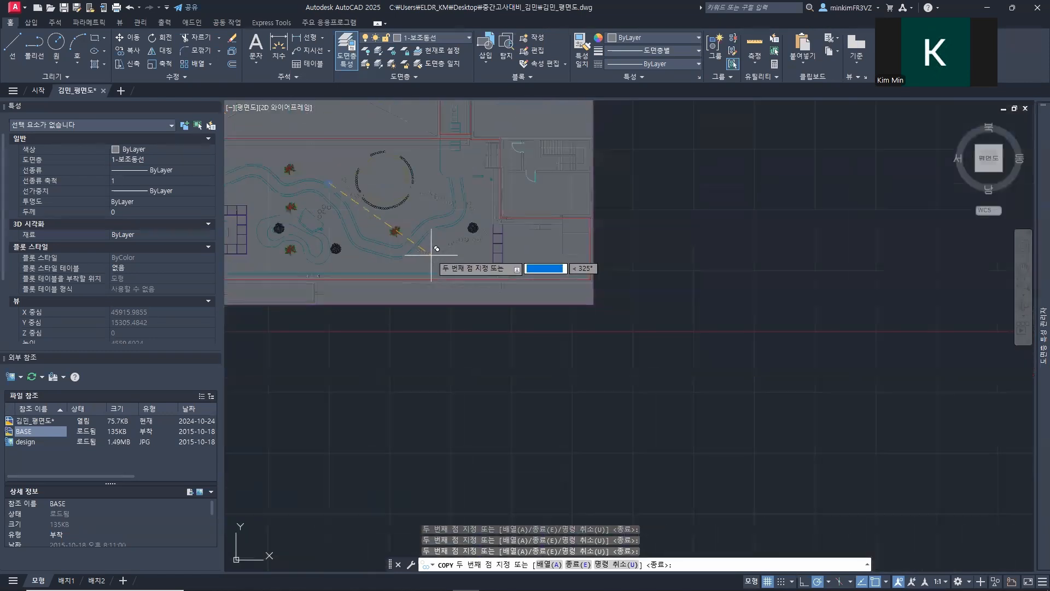
middle_drag(324, 215, 530, 301)
scroll(495, 285, up, 7)
middle_drag(573, 183, 558, 305)
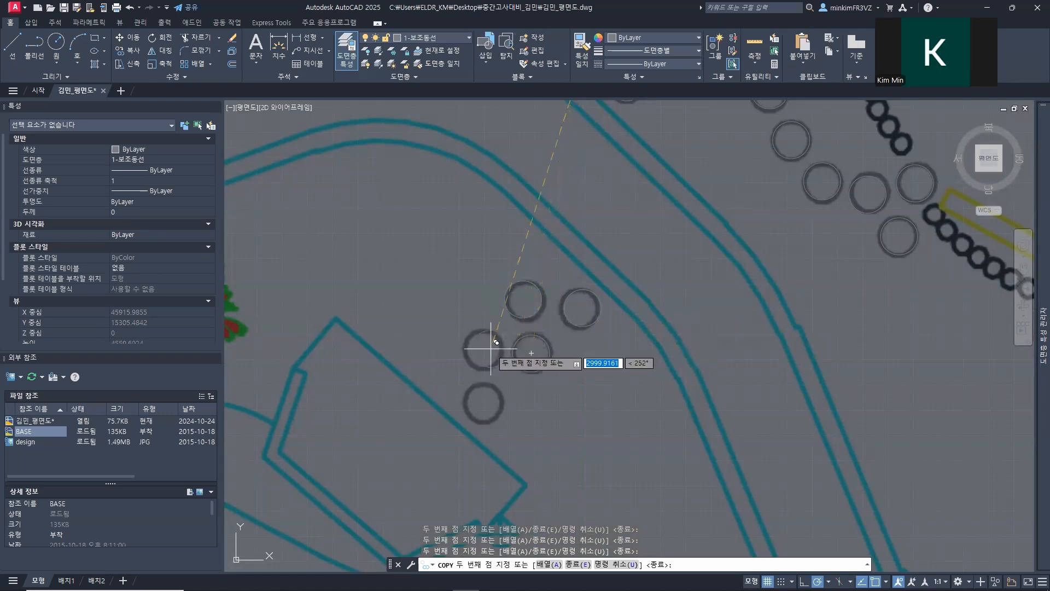
click(480, 400)
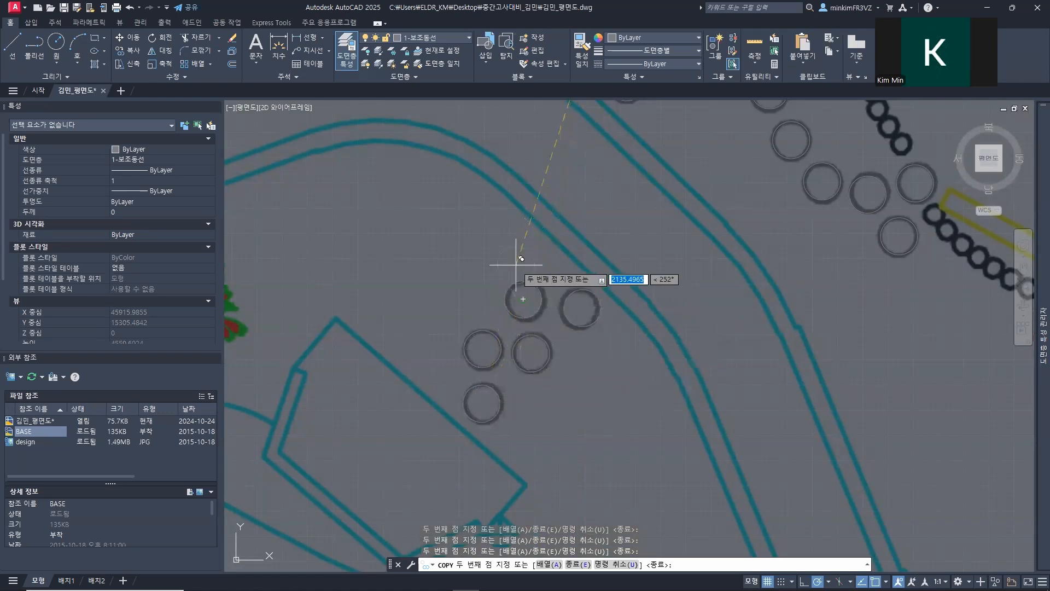
key(Escape)
Step: Review the completed stepping-stone circles and select the 1-주동선 layer in the layer list
scroll(534, 286, down, 6)
mouse_move(535, 286)
middle_down()
mouse_move(534, 363)
mouse_move(517, 379)
mouse_move(539, 566)
mouse_move(547, 402)
middle_up()
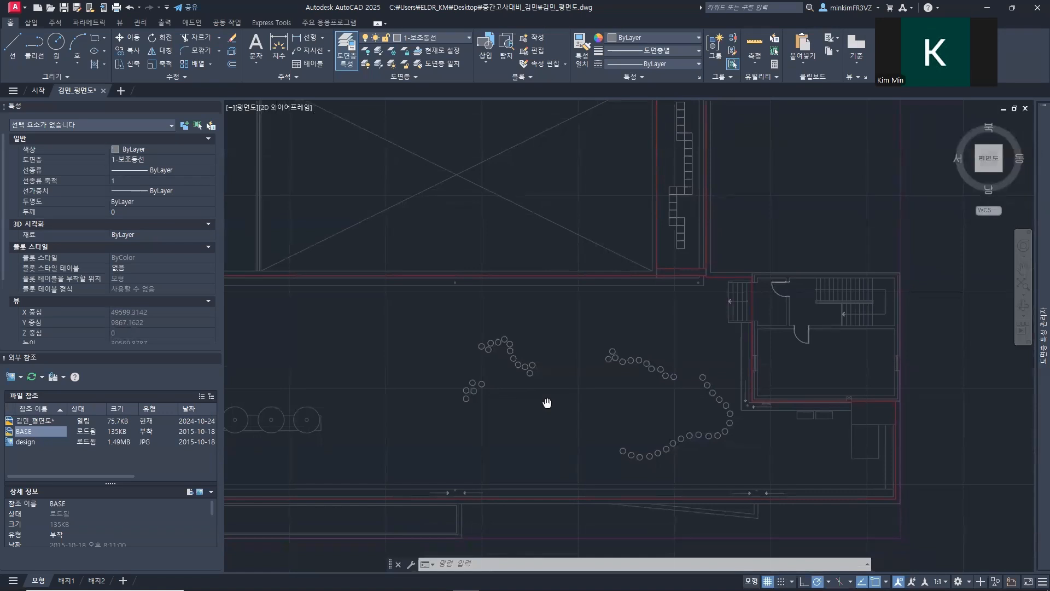
middle_drag(547, 403, 547, 400)
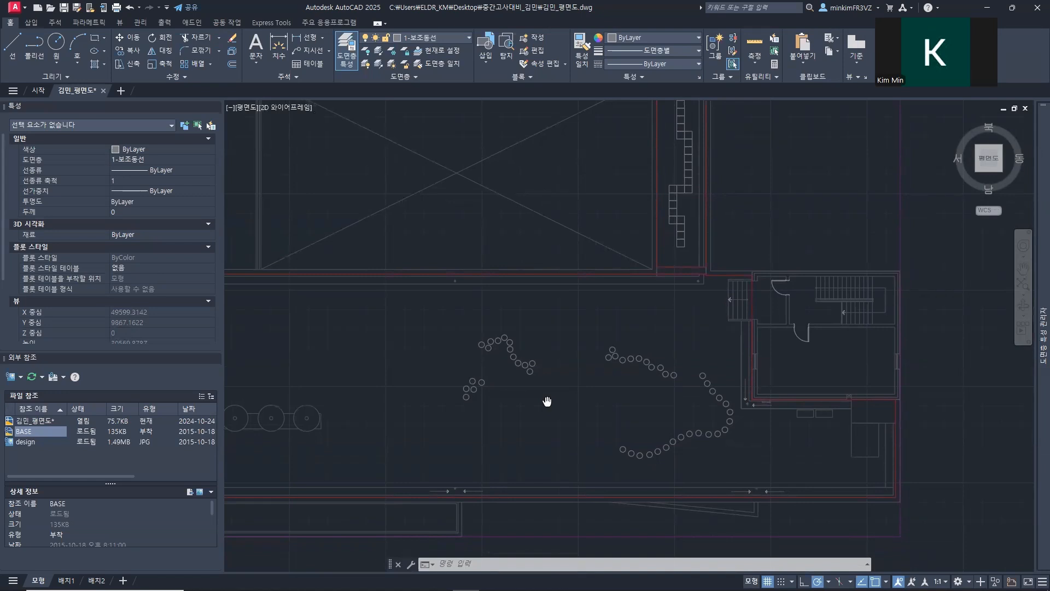
middle_drag(547, 401, 548, 401)
mouse_move(1036, 227)
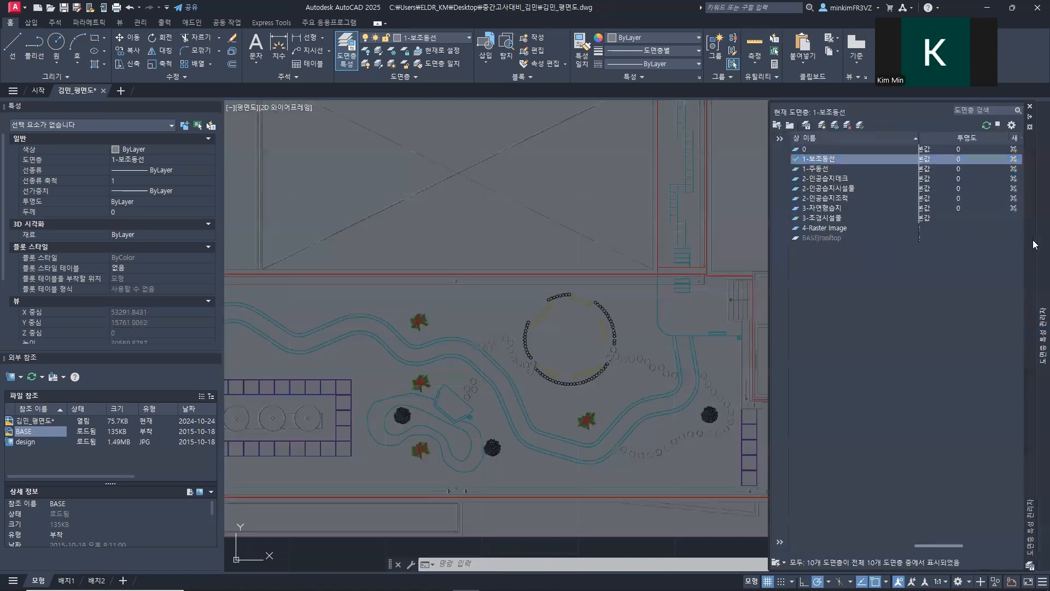
click(823, 168)
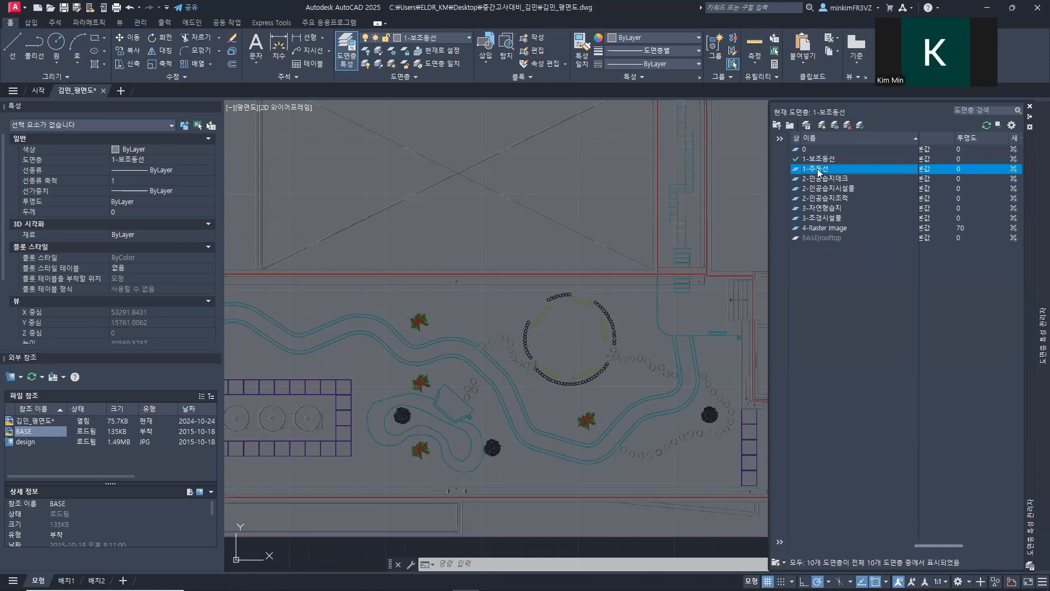
Step: Make the 1-주동선 layer current and check its reference drawing in 6주차_옥상녹화도면.pdf
double_click(818, 171)
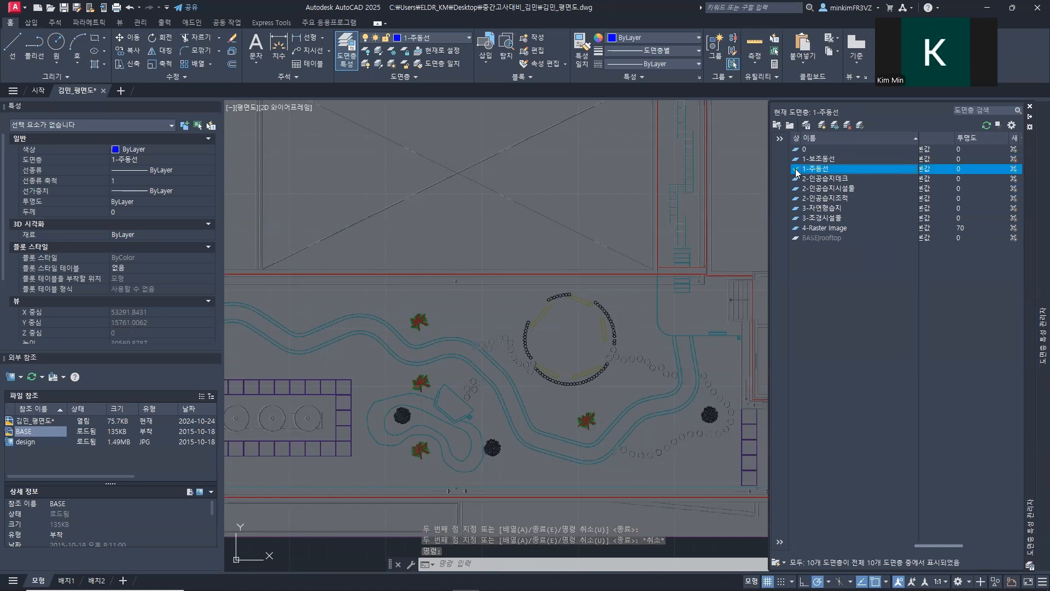
middle_drag(408, 324, 499, 299)
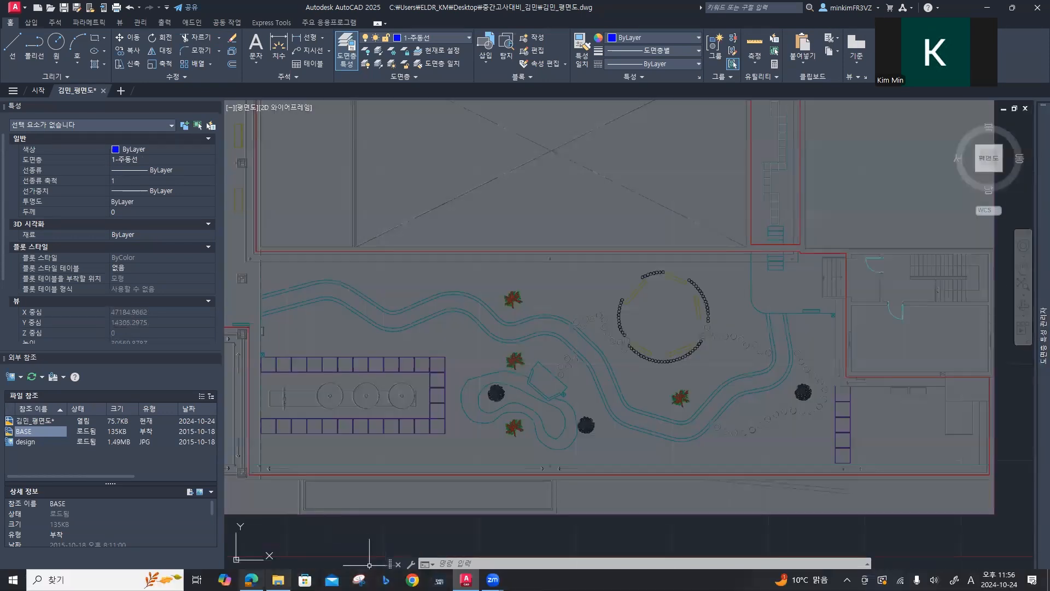
click(251, 579)
scroll(405, 372, down, 5)
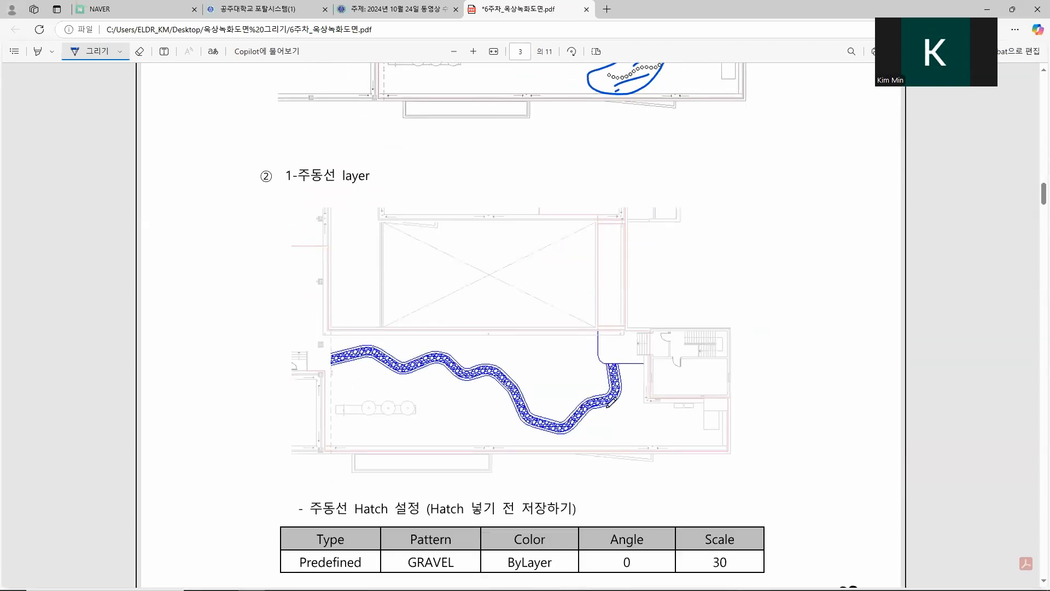
key(alt+Tab)
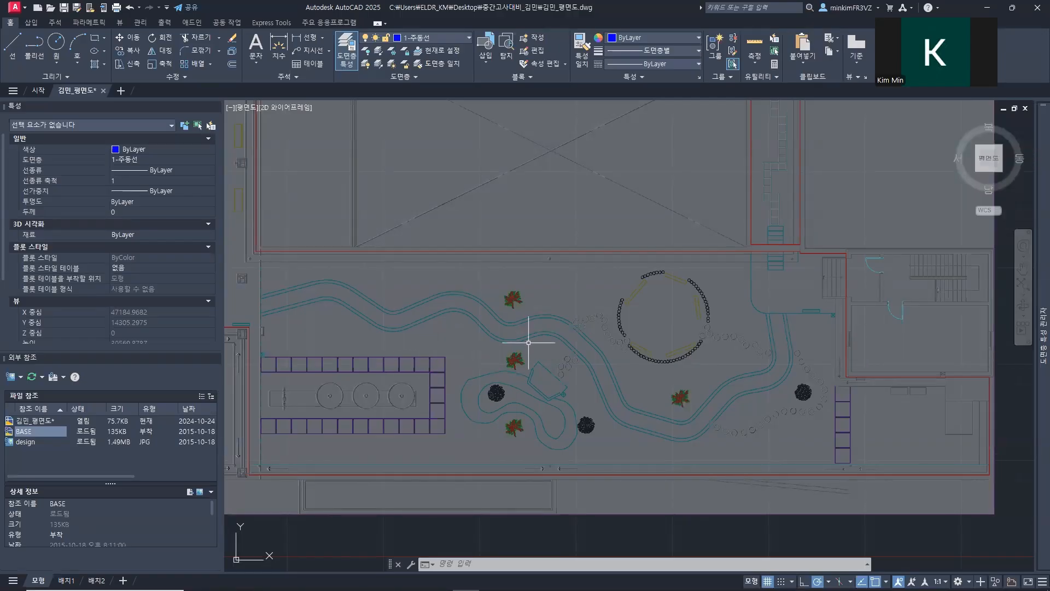
Step: Start a polyline just beyond the west end of the curved path and trace its northern outer edge to the first crest
scroll(636, 360, down, 2)
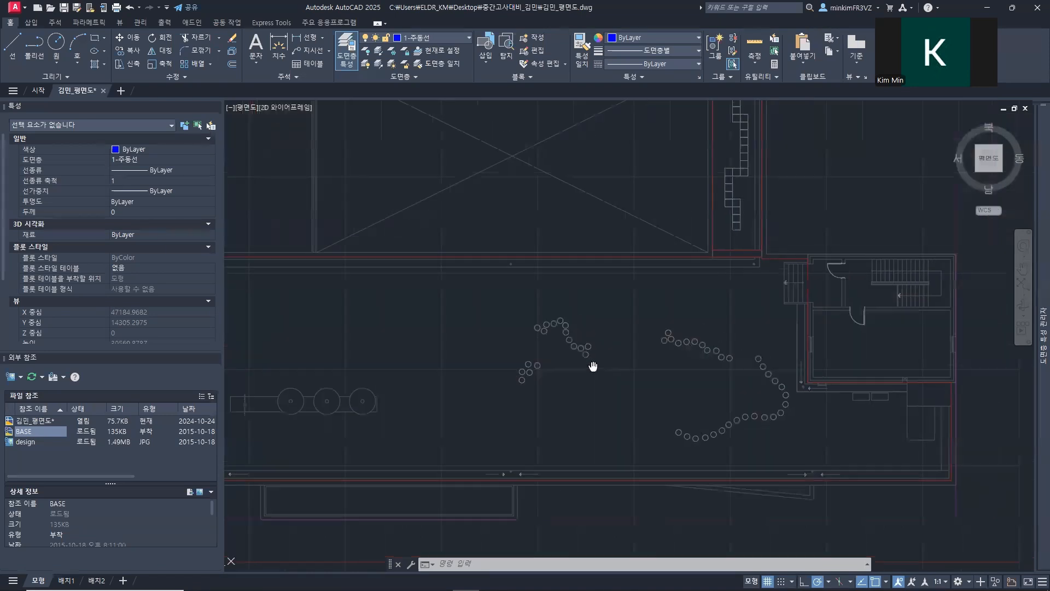
scroll(480, 281, up, 6)
text(pl)
key(Return)
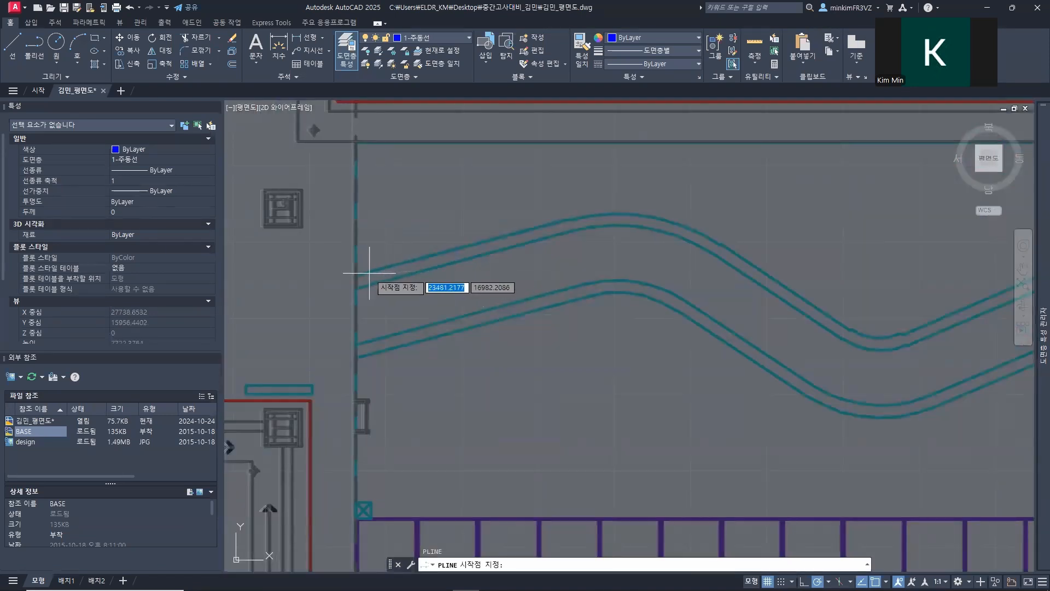
scroll(346, 280, up, 8)
scroll(377, 265, down, 6)
middle_drag(438, 275, 400, 309)
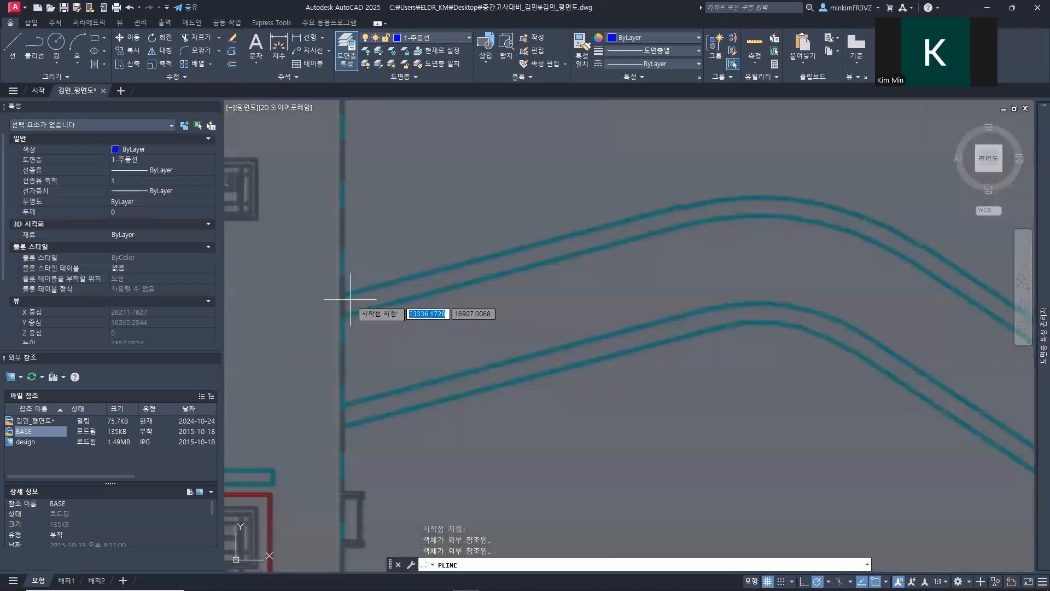
click(316, 304)
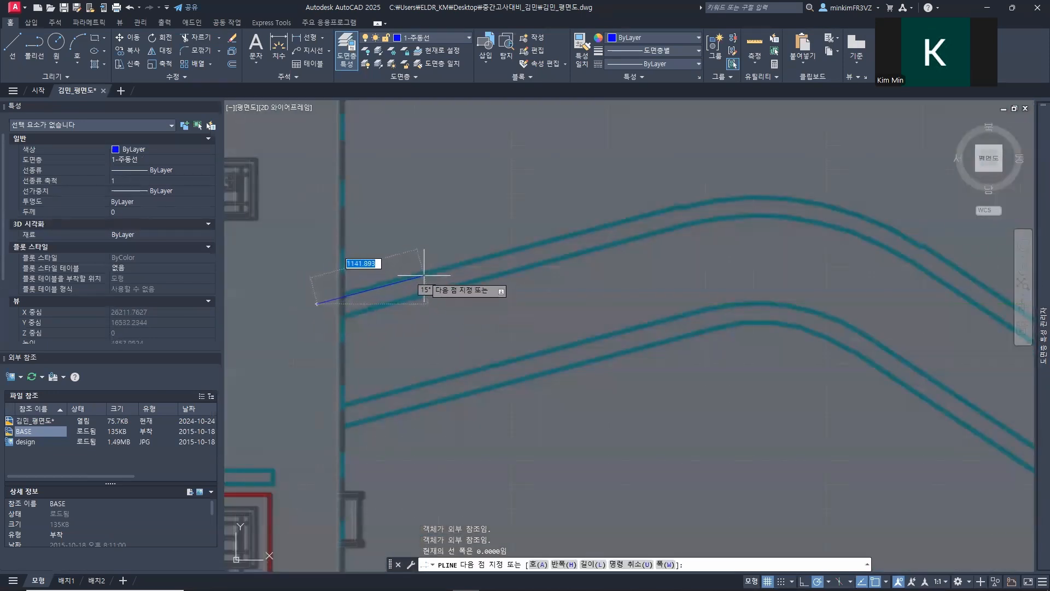
click(554, 235)
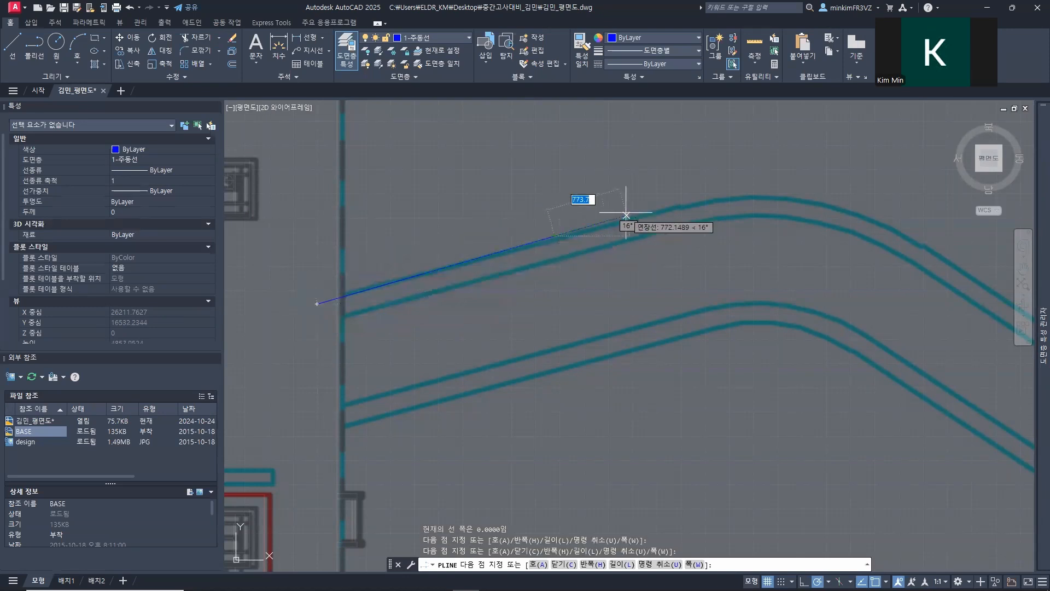
middle_drag(609, 216, 345, 235)
click(377, 225)
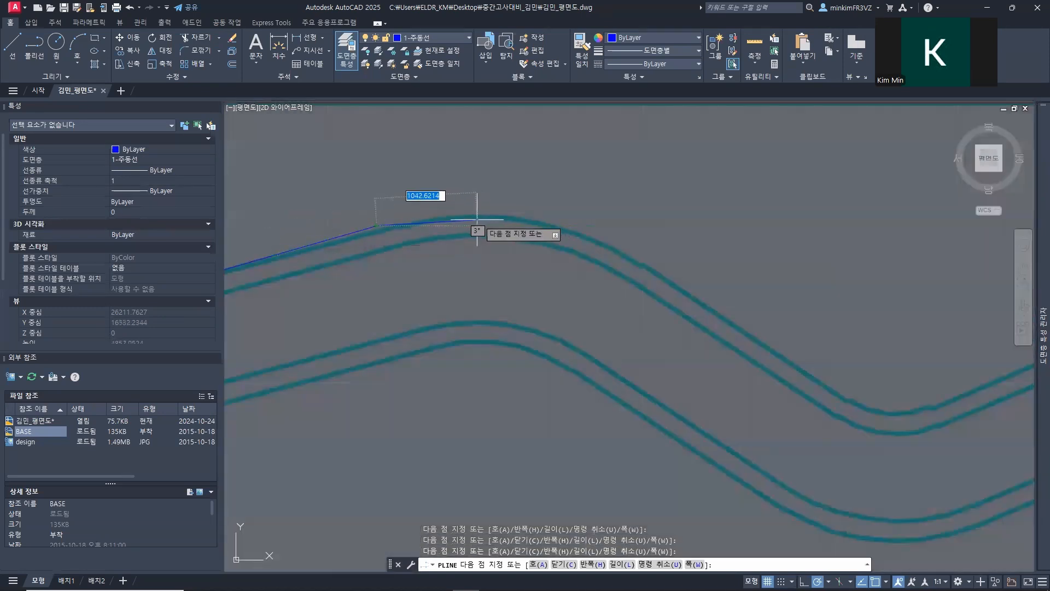
click(449, 218)
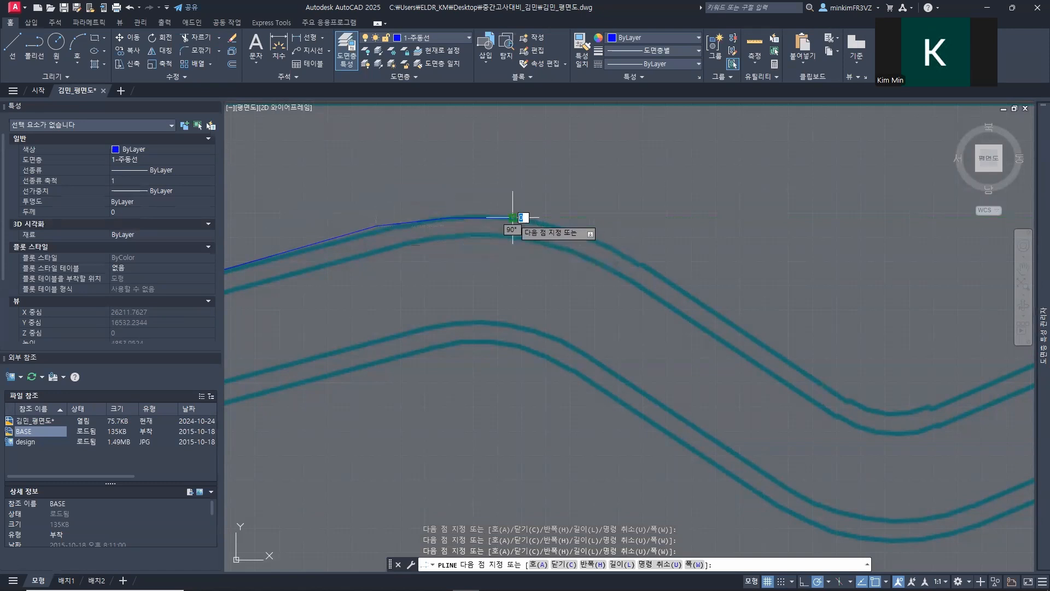
Step: Continue the polyline along the outer edge from the first crest down to the bottom of the first dip
middle_drag(507, 236, 317, 210)
click(397, 209)
click(479, 252)
middle_drag(569, 337, 386, 296)
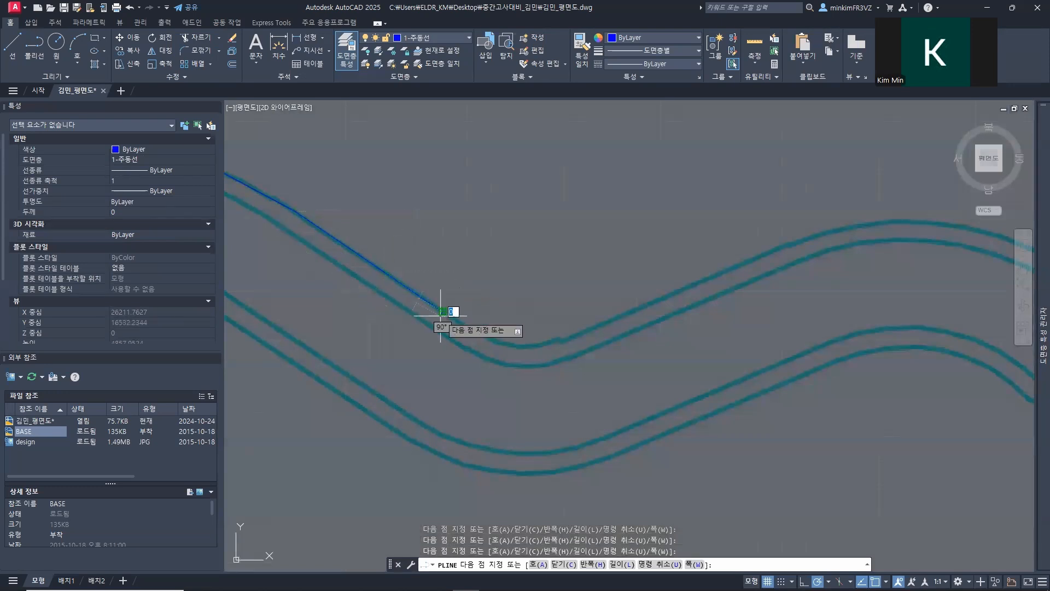
click(481, 337)
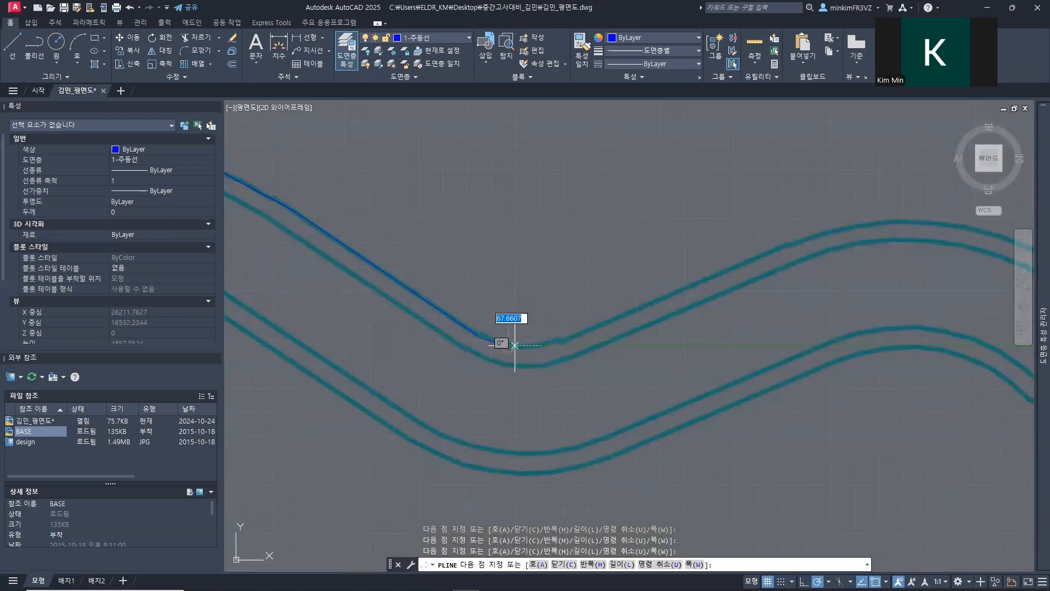
click(538, 345)
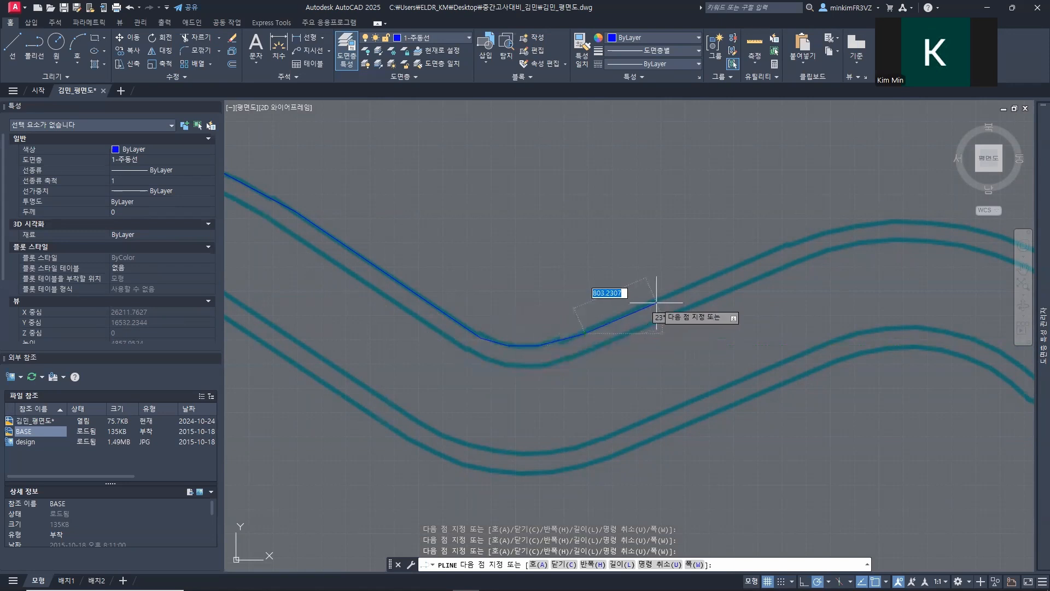
Step: Extend the polyline up the slope and over the path's second crest along the same outer edge
middle_drag(671, 202, 398, 287)
click(516, 326)
middle_drag(590, 306, 286, 232)
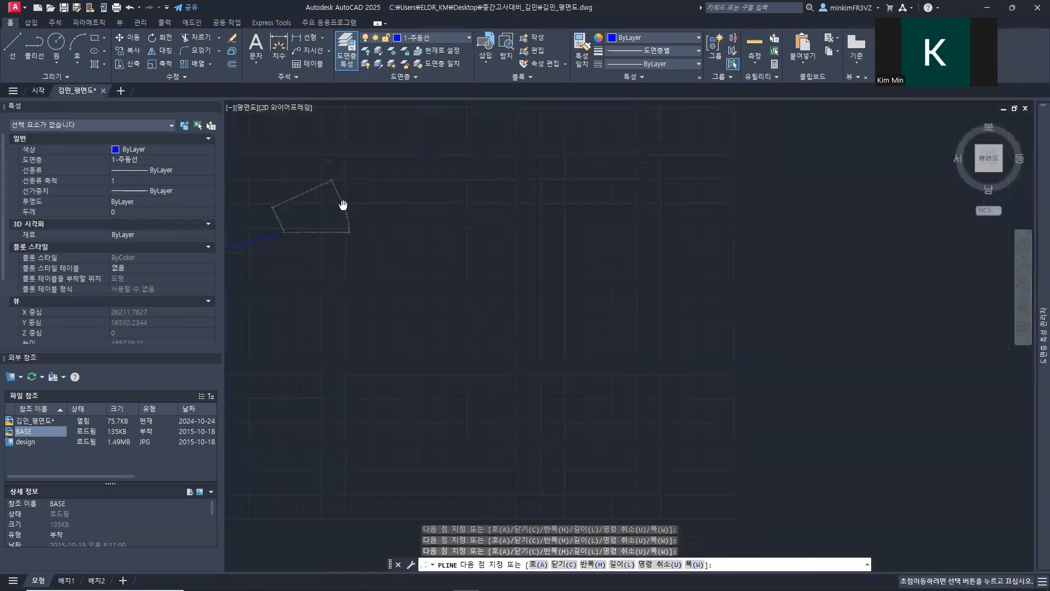
click(393, 232)
click(489, 279)
click(546, 329)
Step: Trace the path's second dip with closely spaced polyline vertices along the northern outer edge
middle_drag(555, 416, 282, 177)
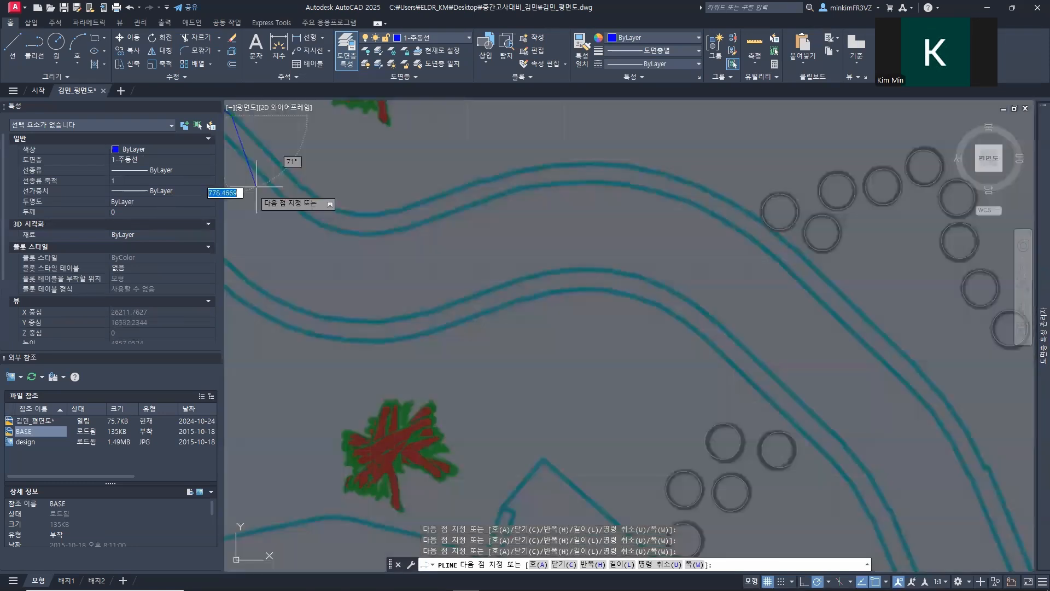
click(287, 163)
click(312, 195)
click(356, 214)
click(393, 214)
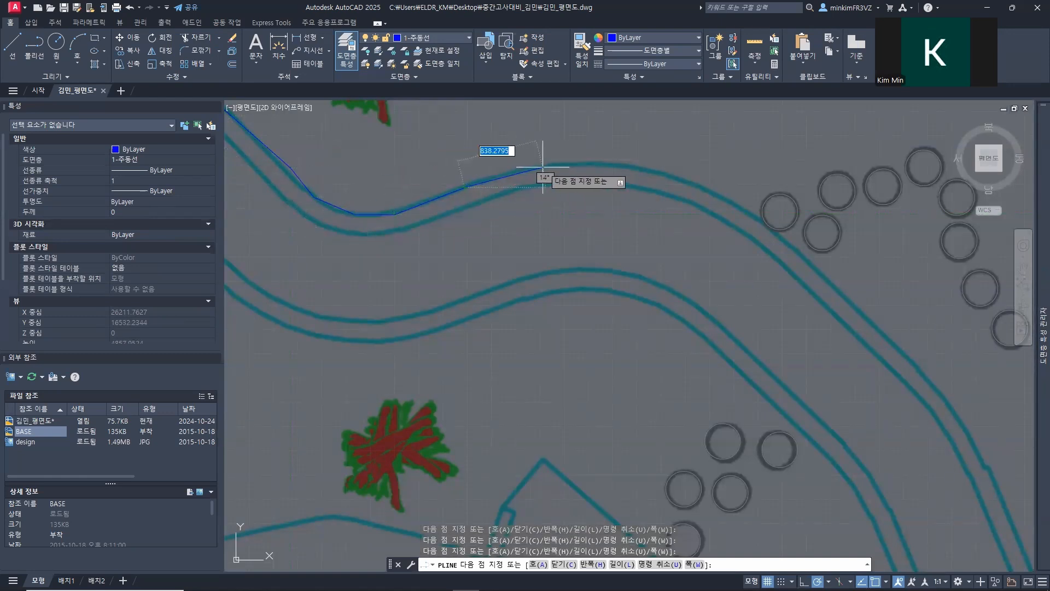
Step: Continue the polyline over the third crest to the stepping stone that touches the path
scroll(598, 167, up, 3)
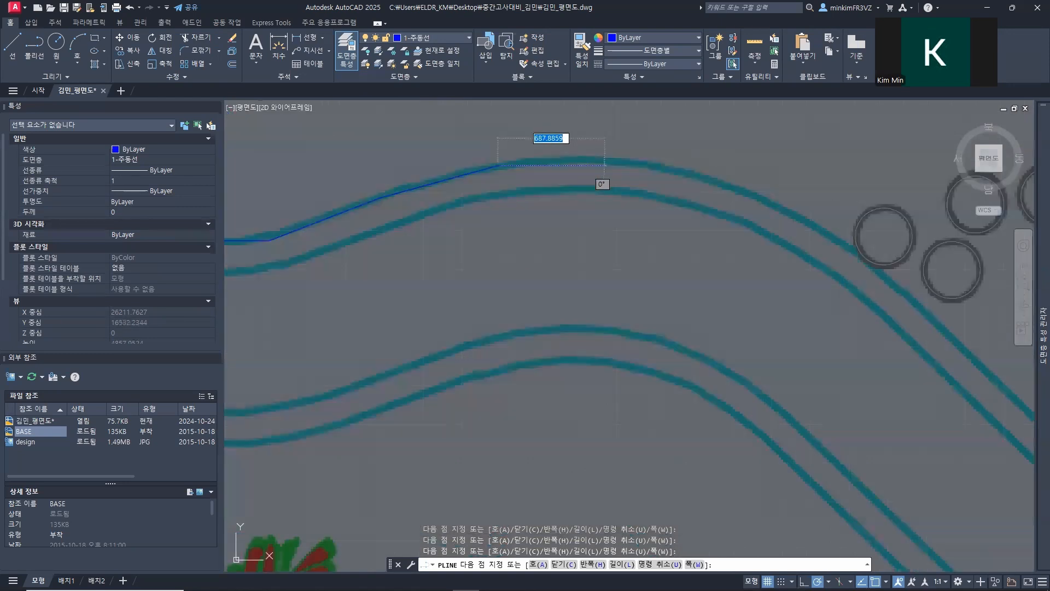
mouse_move(737, 191)
middle_down()
mouse_move(628, 213)
mouse_move(442, 211)
middle_up()
click(474, 198)
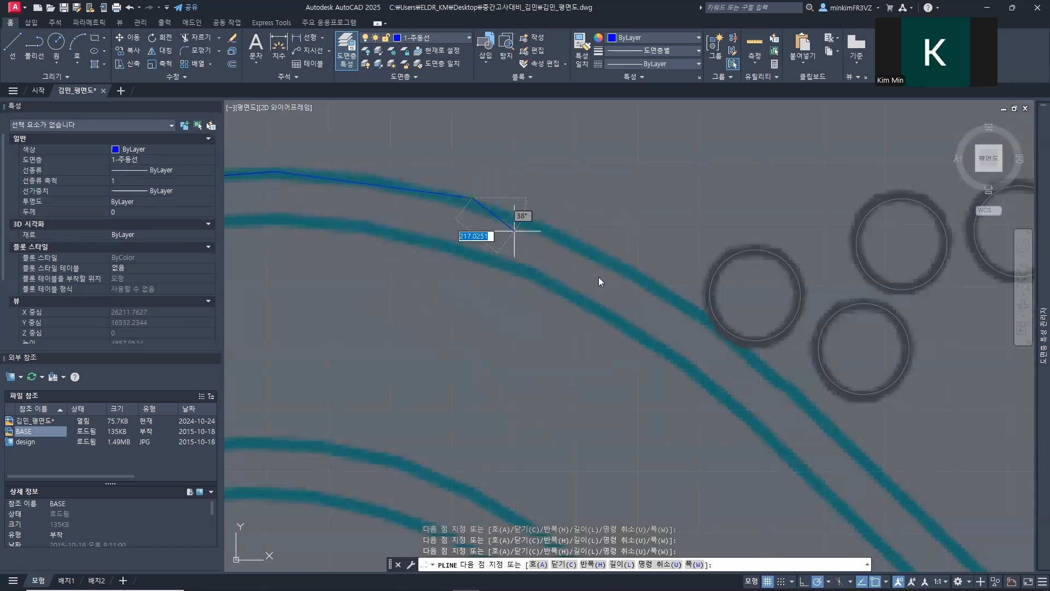
click(690, 310)
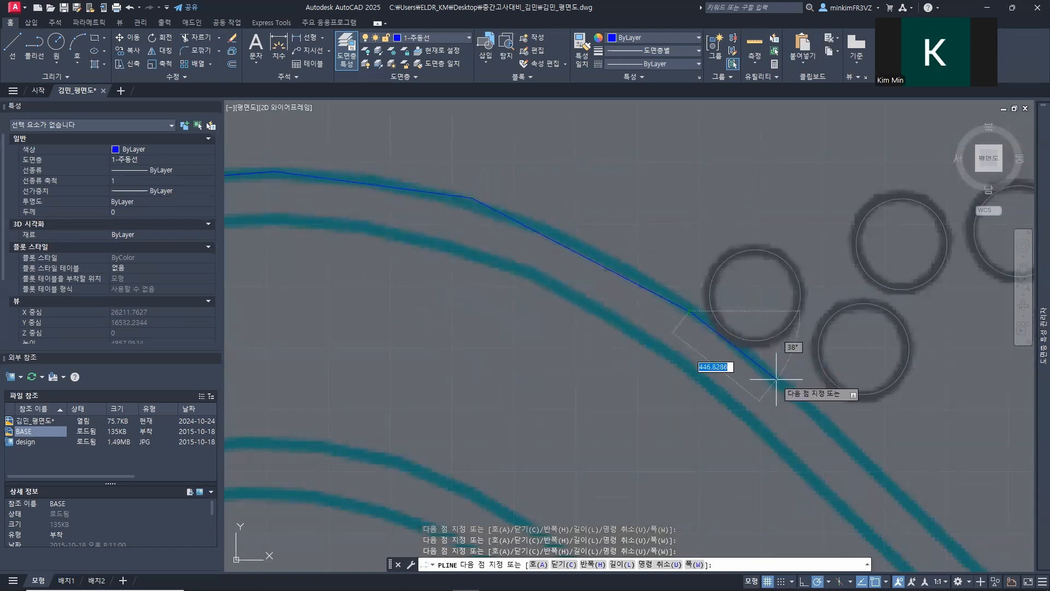
Step: Trace the long southeast descent of the path's outer edge past the stepping stones near the bench circle
middle_drag(781, 388, 514, 331)
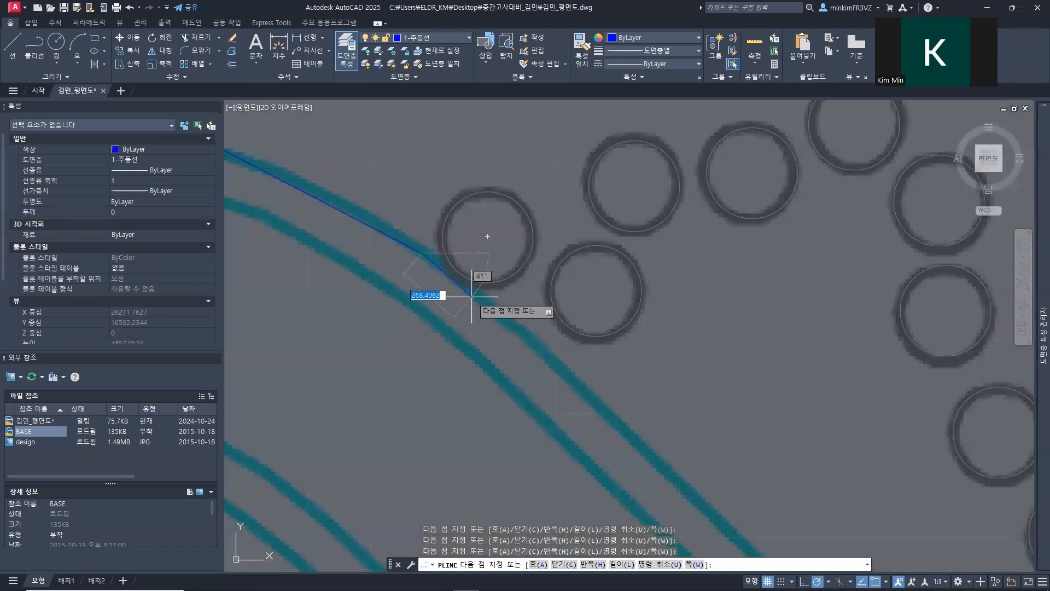
click(595, 401)
middle_drag(632, 466, 237, 109)
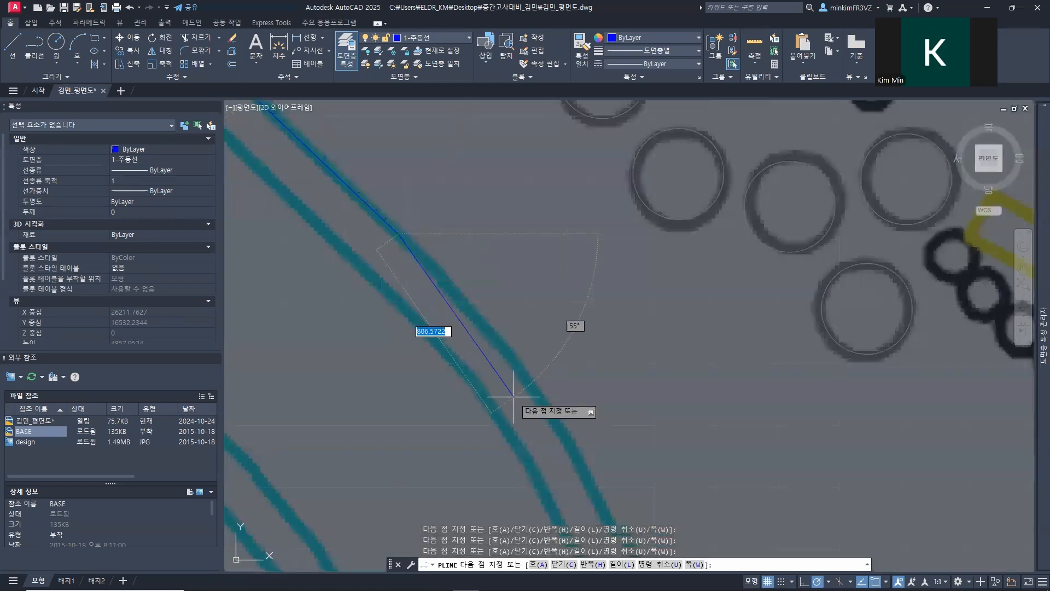
click(517, 358)
scroll(518, 361, down, 4)
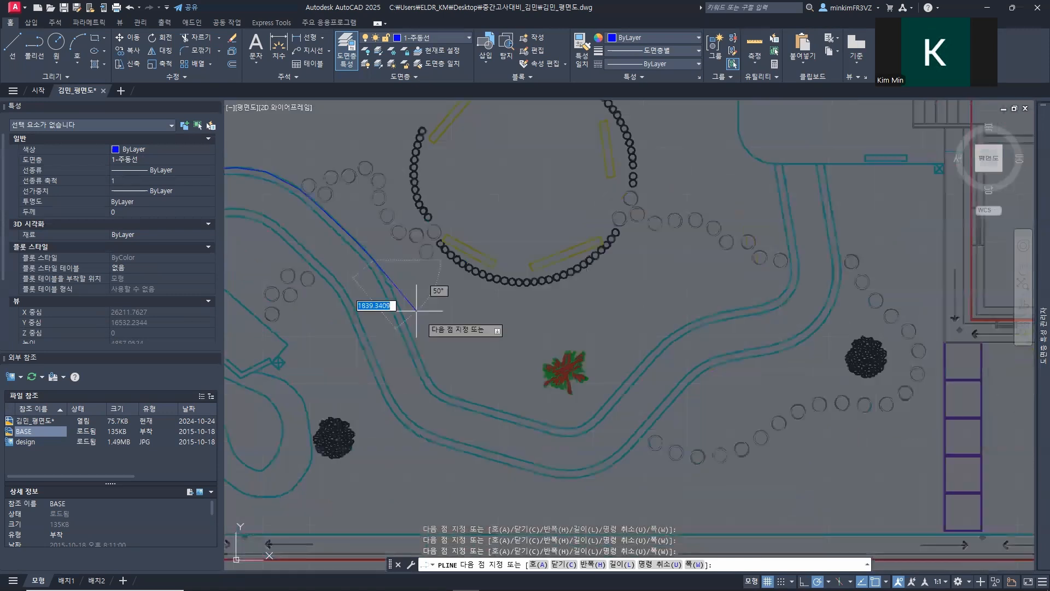
click(392, 284)
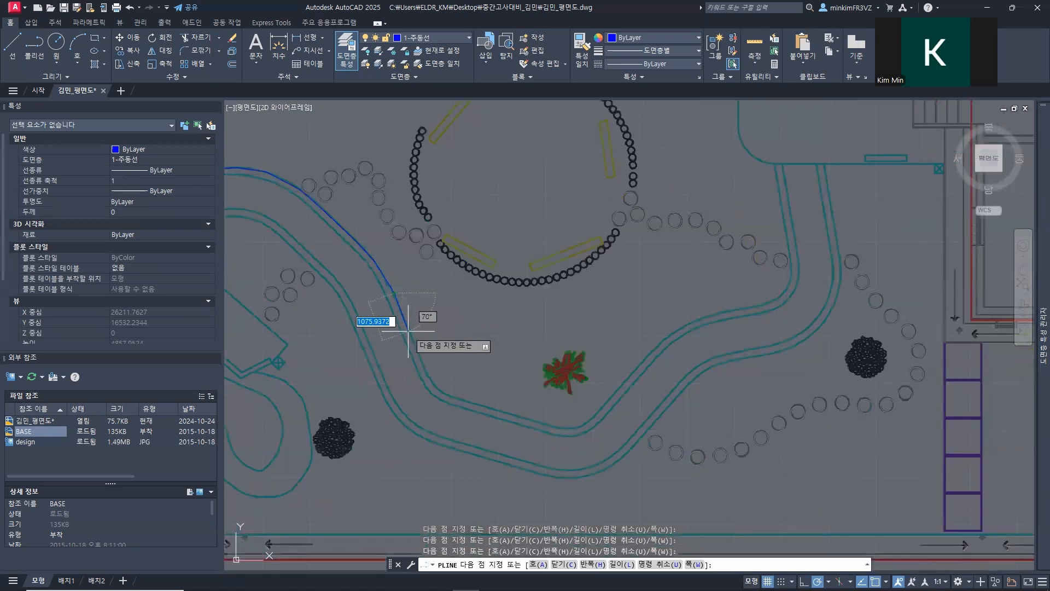
Step: Trace the outer edge around the lower bend and along the path's southernmost curve below the red-green shrub
scroll(405, 368, up, 5)
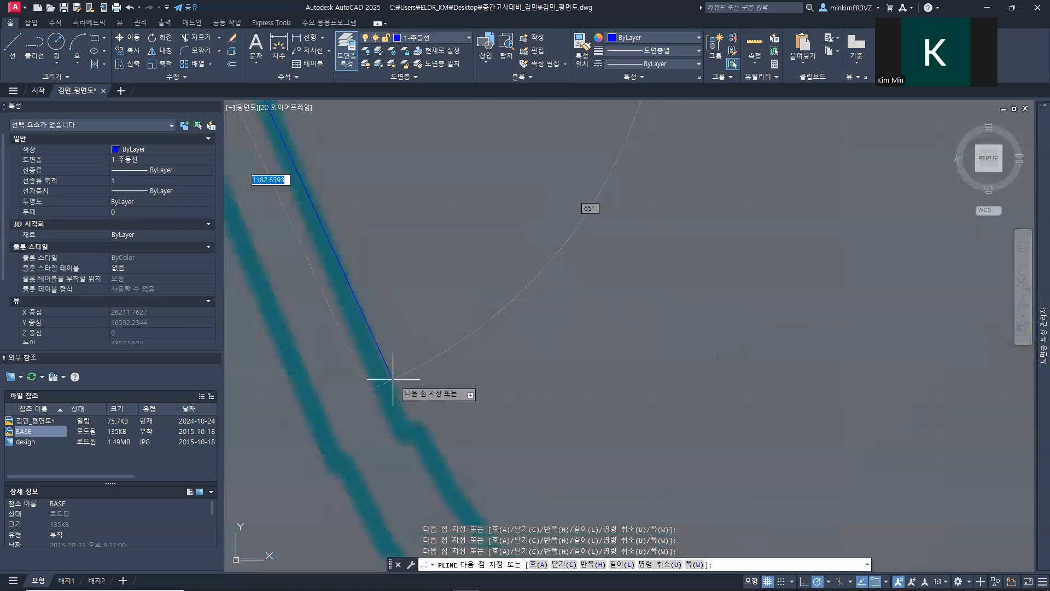
middle_drag(398, 394, 372, 270)
scroll(378, 269, down, 5)
click(423, 319)
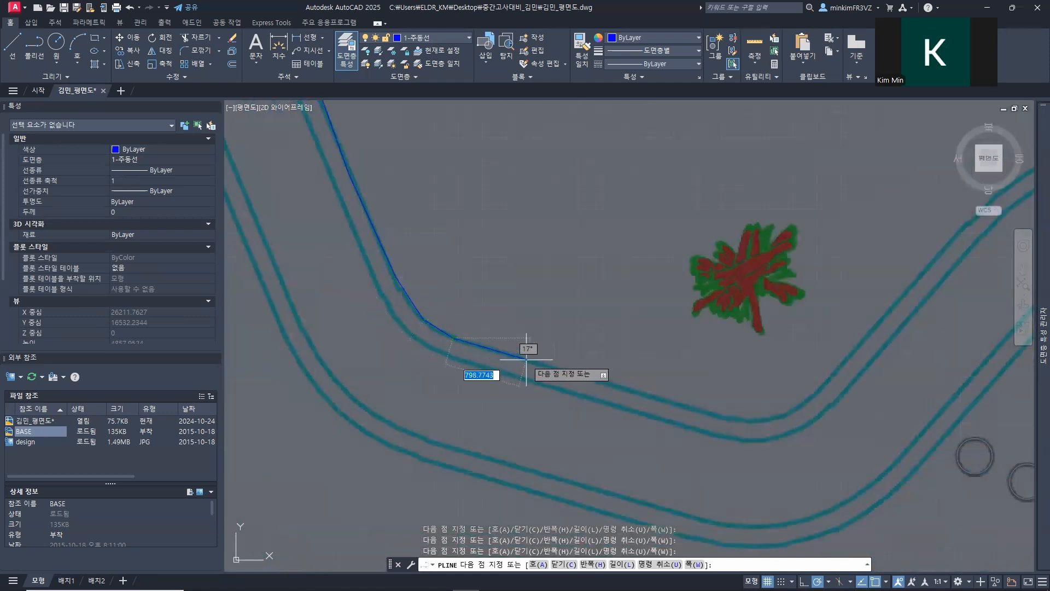
click(703, 412)
middle_drag(755, 345, 398, 306)
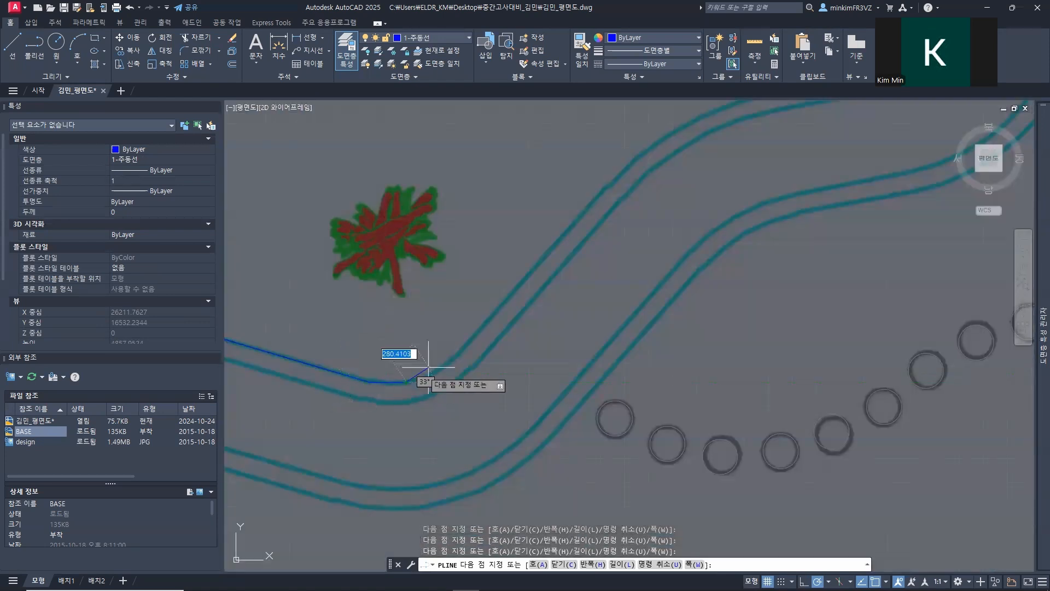
Step: Continue the polyline up the northeast diagonal of the path, east of the red-green shrub
click(492, 311)
middle_drag(544, 211, 430, 315)
click(457, 335)
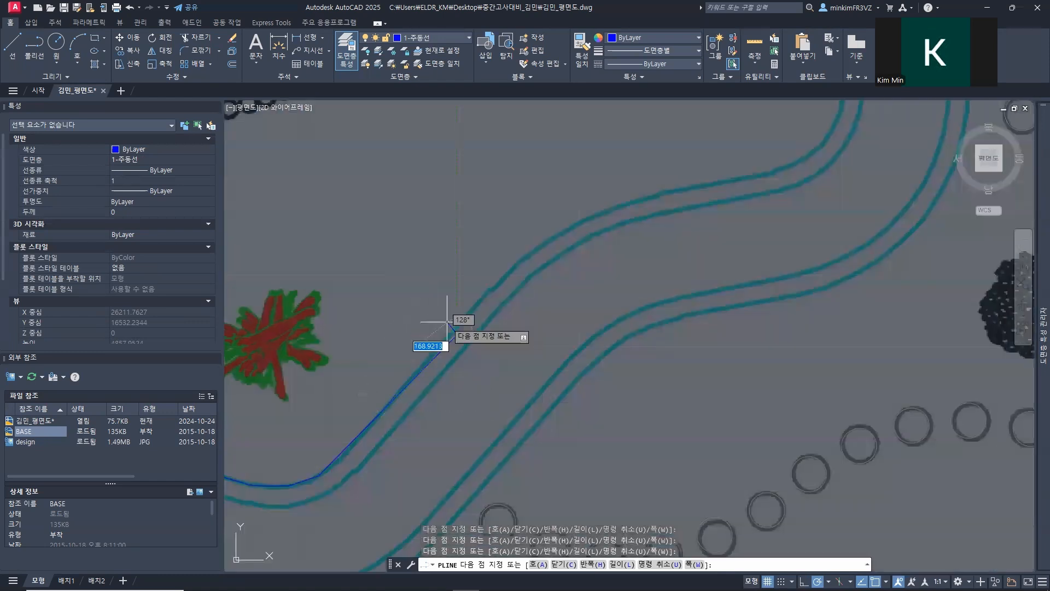
middle_drag(480, 222, 431, 384)
click(443, 382)
click(509, 349)
Step: Trace the gently rising eastward stretch and the bend where the path turns north beside the last stepping stone
middle_drag(521, 313, 382, 372)
click(421, 394)
click(508, 376)
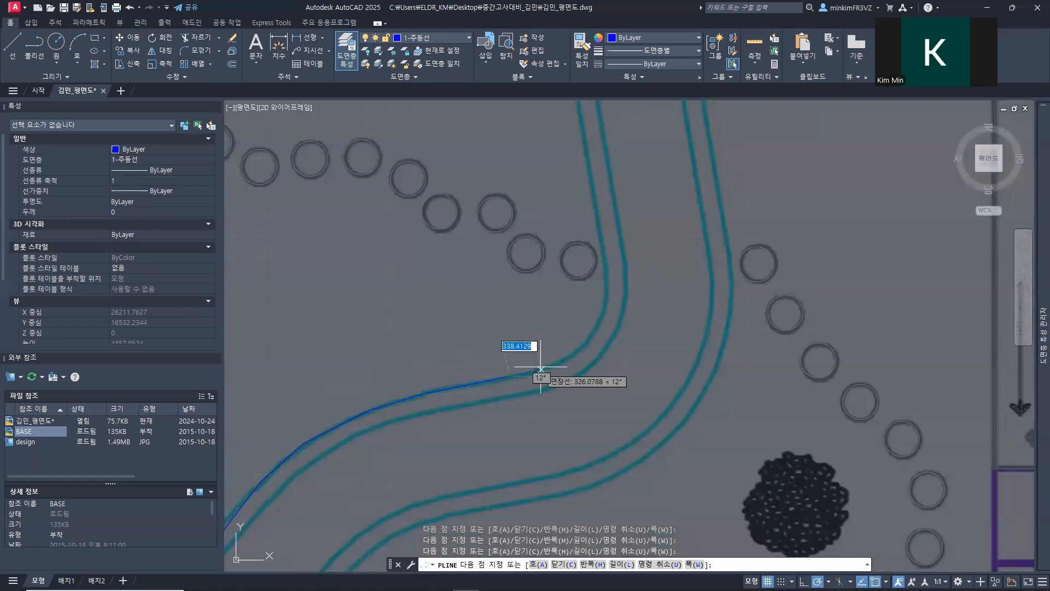
scroll(548, 364, up, 4)
click(567, 330)
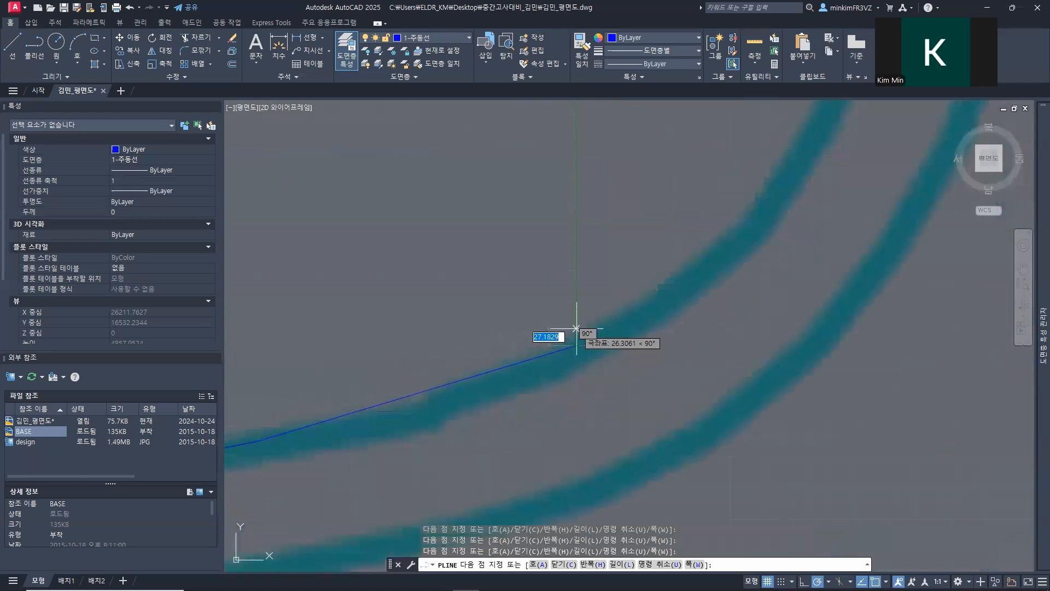
scroll(574, 330, down, 4)
middle_drag(576, 332, 459, 410)
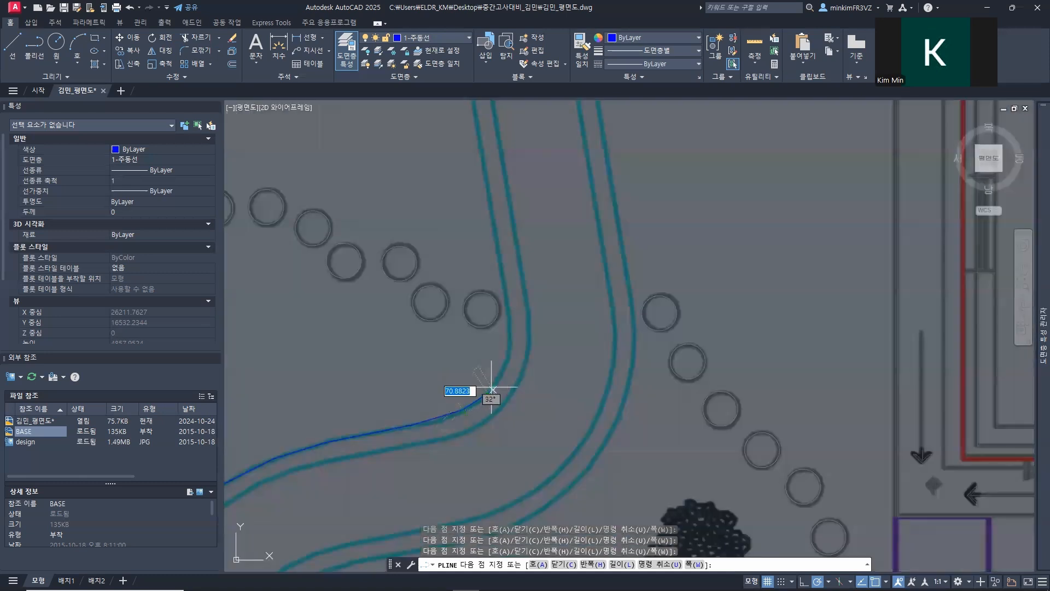
click(504, 363)
click(511, 340)
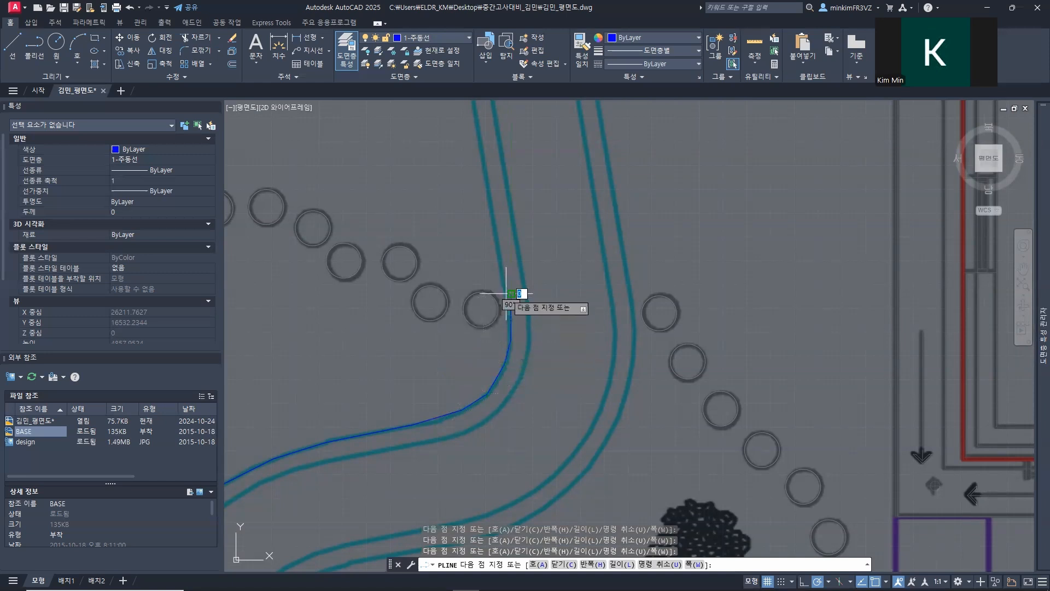
key(alt)
scroll(511, 304, up, 5)
click(511, 294)
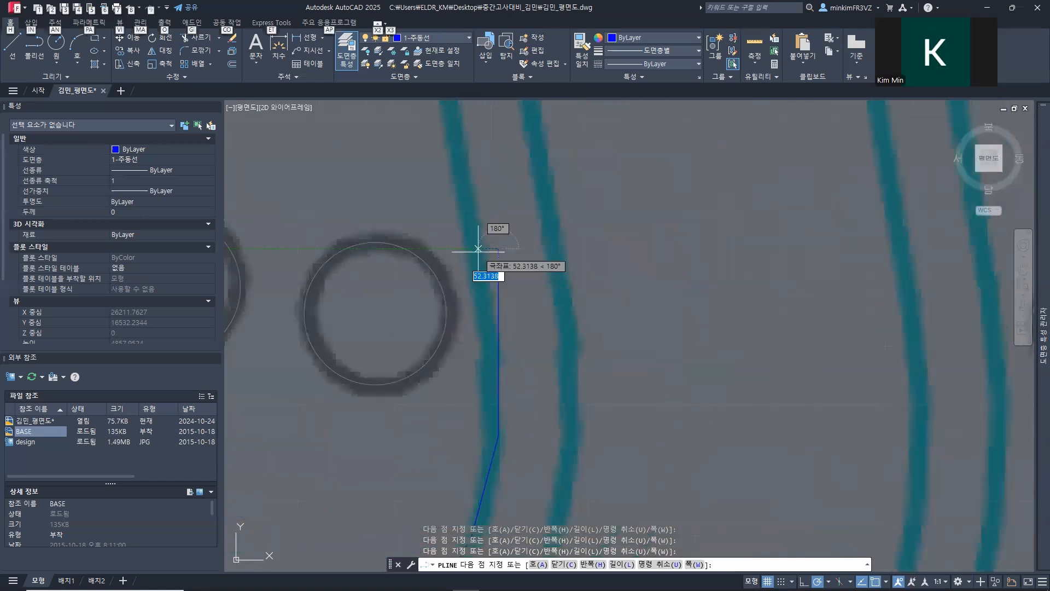
key(f)
scroll(493, 251, down, 5)
key(ctrl+z)
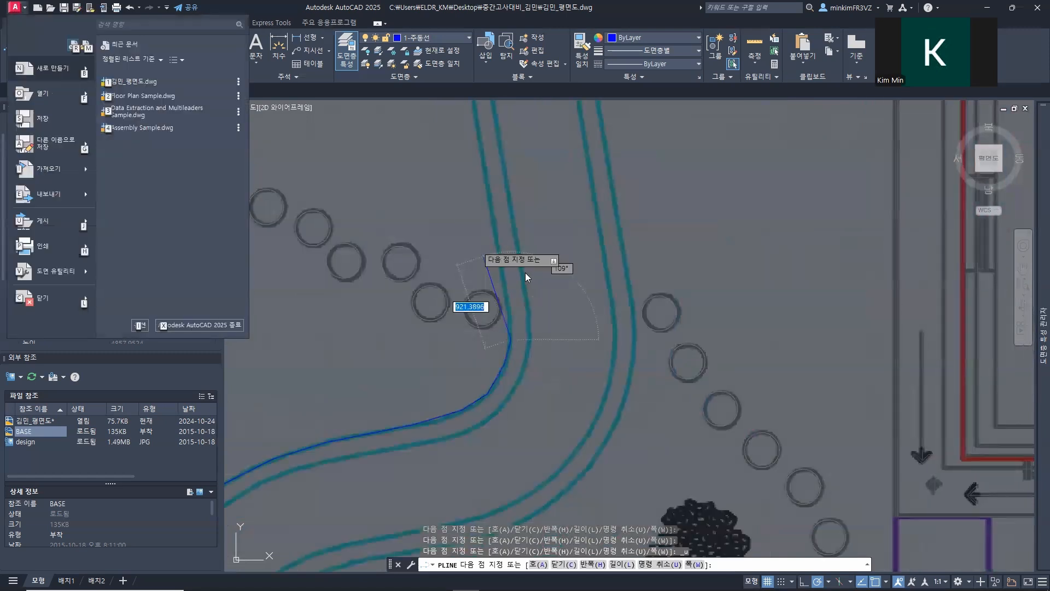
key(Escape)
Step: Trace the outer edge's last straight stretch north past the horizontal boundary line and end the polyline there
click(499, 259)
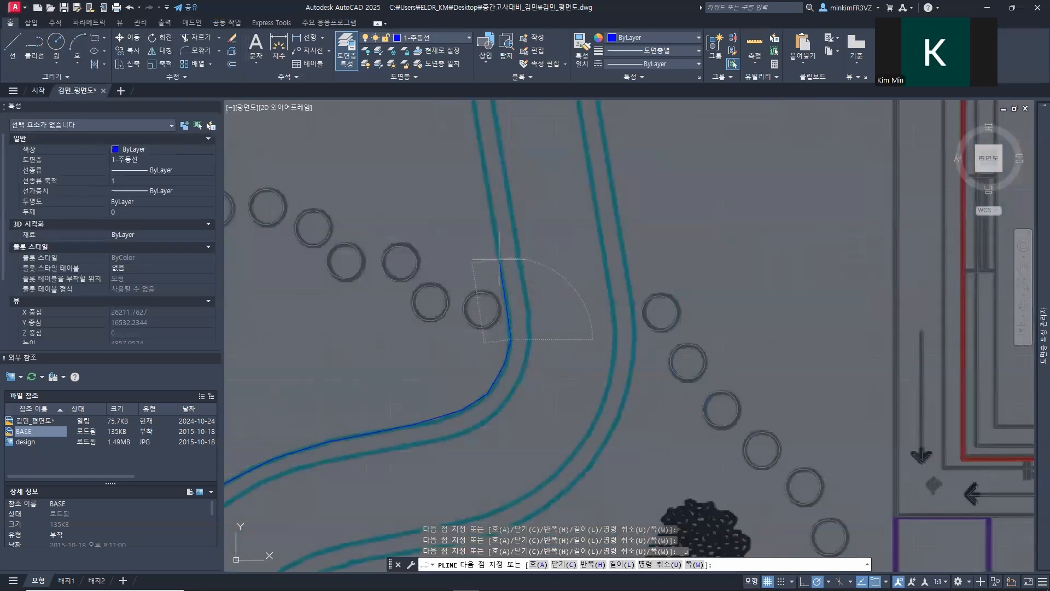
middle_drag(465, 222, 469, 429)
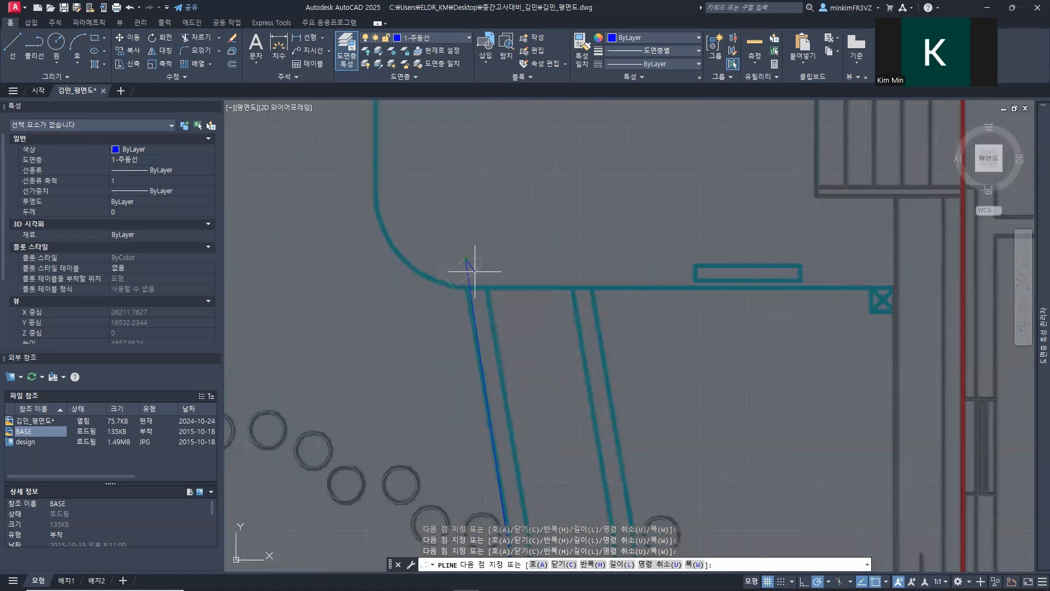
key(Return)
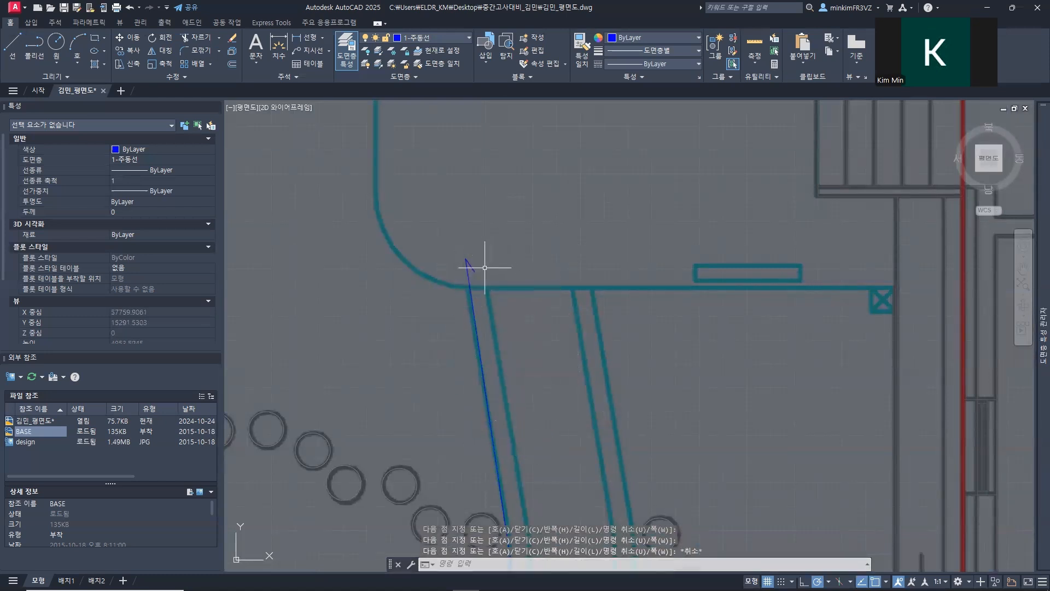
click(472, 268)
click(468, 262)
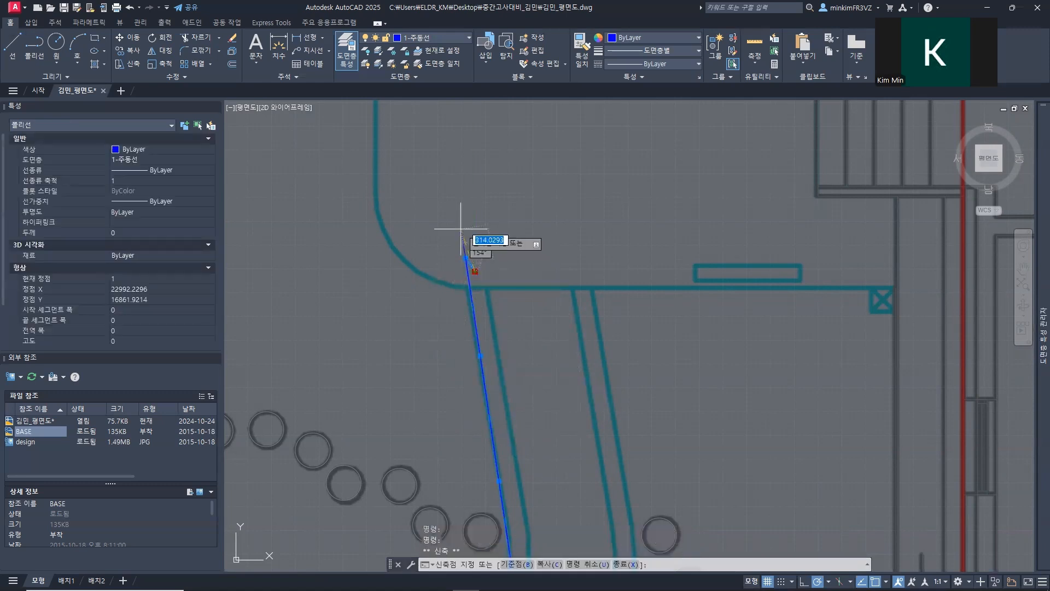
key(Escape)
Step: Start a second polyline just west of the boundary line on the path's lower edge and trace its first straight rise
scroll(544, 352, down, 5)
mouse_move(544, 368)
middle_down()
mouse_move(613, 274)
mouse_move(704, 283)
middle_up()
middle_drag(420, 353, 713, 325)
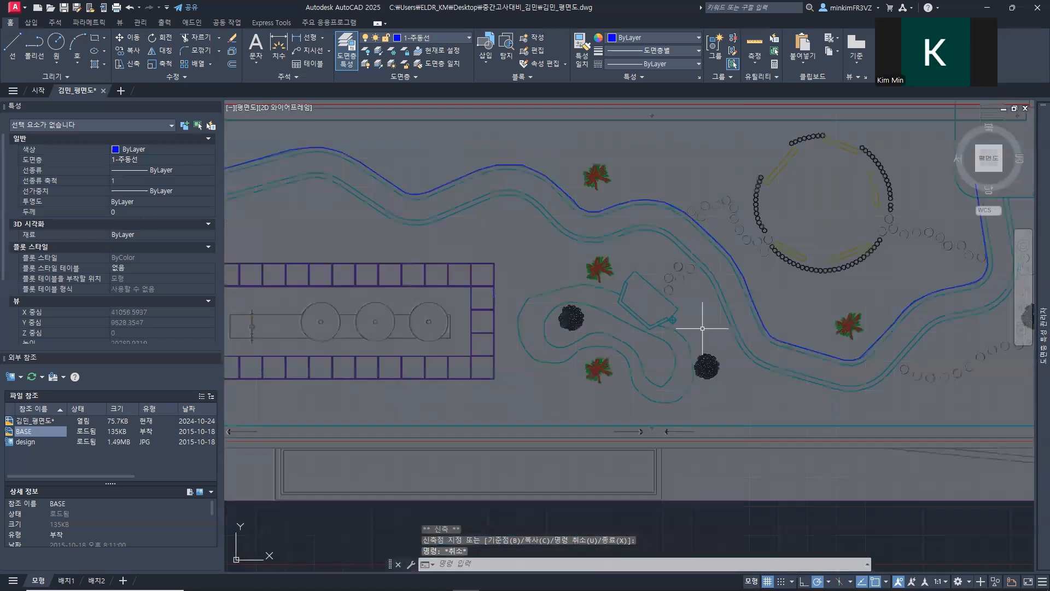
middle_drag(425, 248, 720, 301)
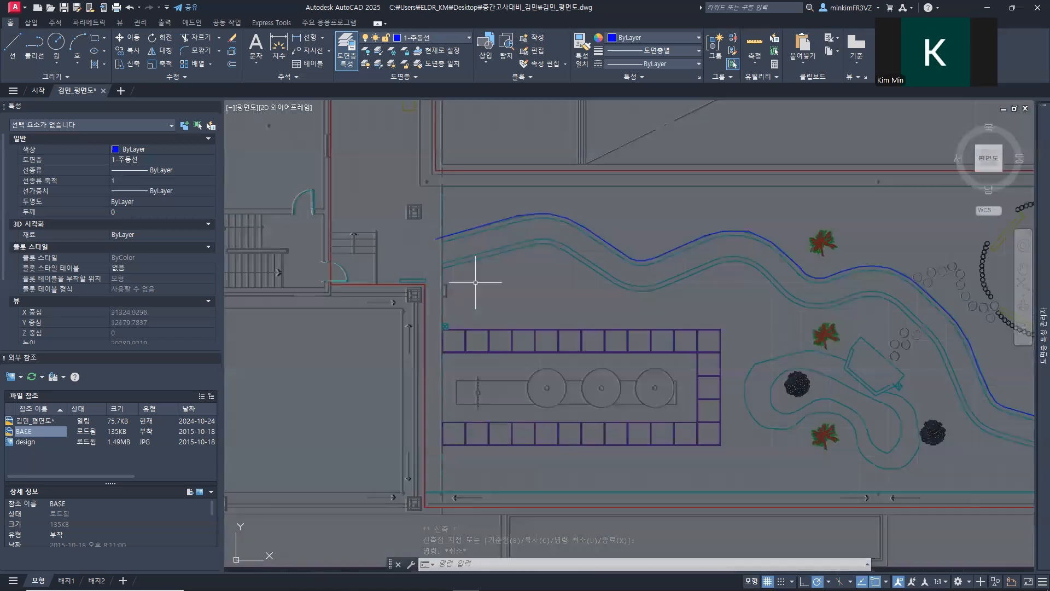
scroll(463, 284, up, 5)
text(pl)
key(Return)
click(318, 233)
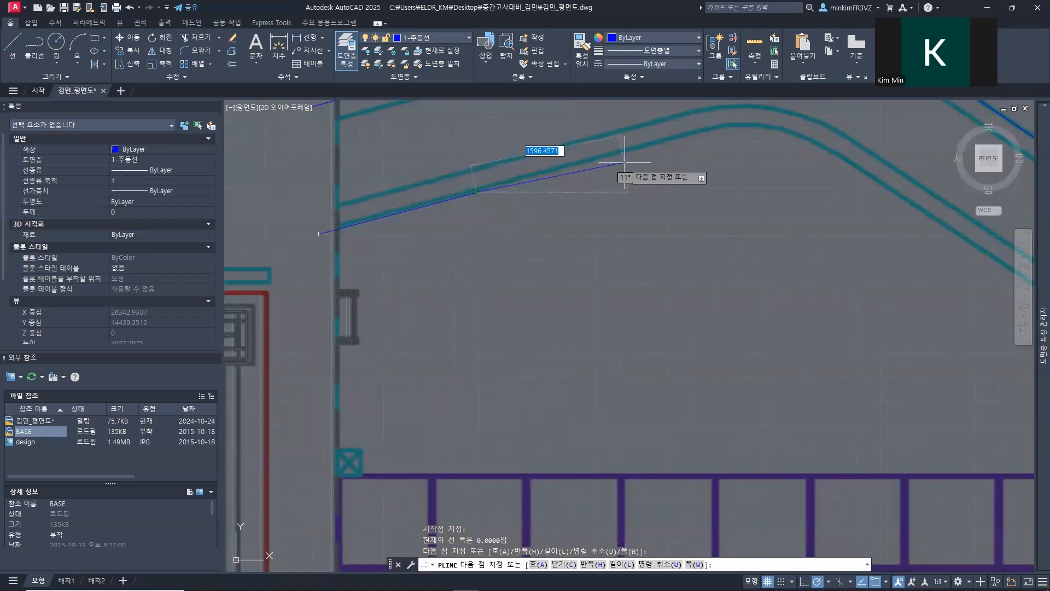
scroll(375, 359, up, 3)
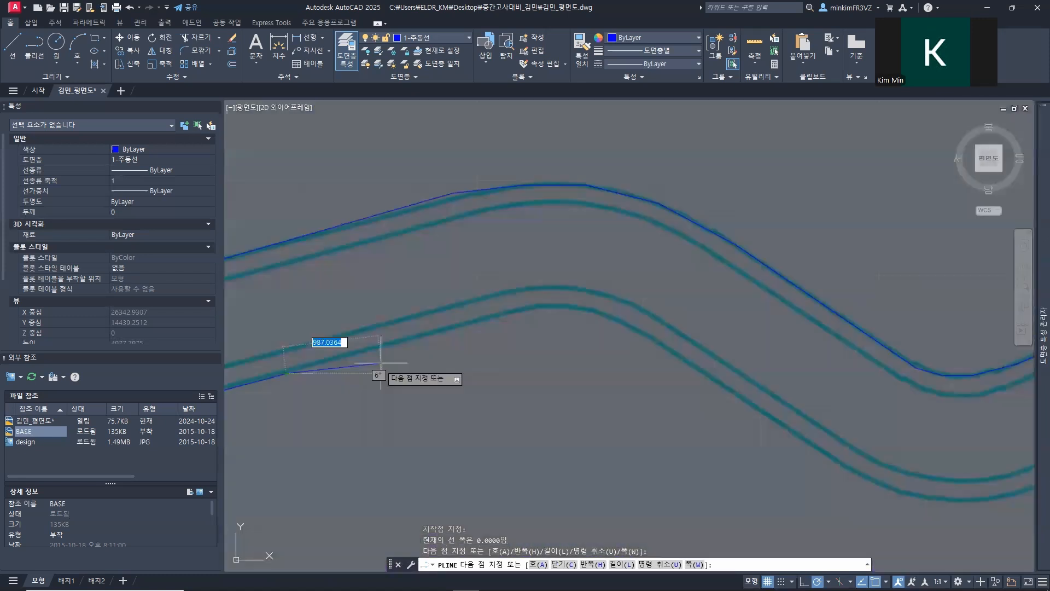
scroll(426, 366, up, 3)
Step: Trace the path's lower edge over the first crest from the west end
click(435, 322)
click(596, 283)
middle_drag(639, 301, 339, 412)
click(383, 375)
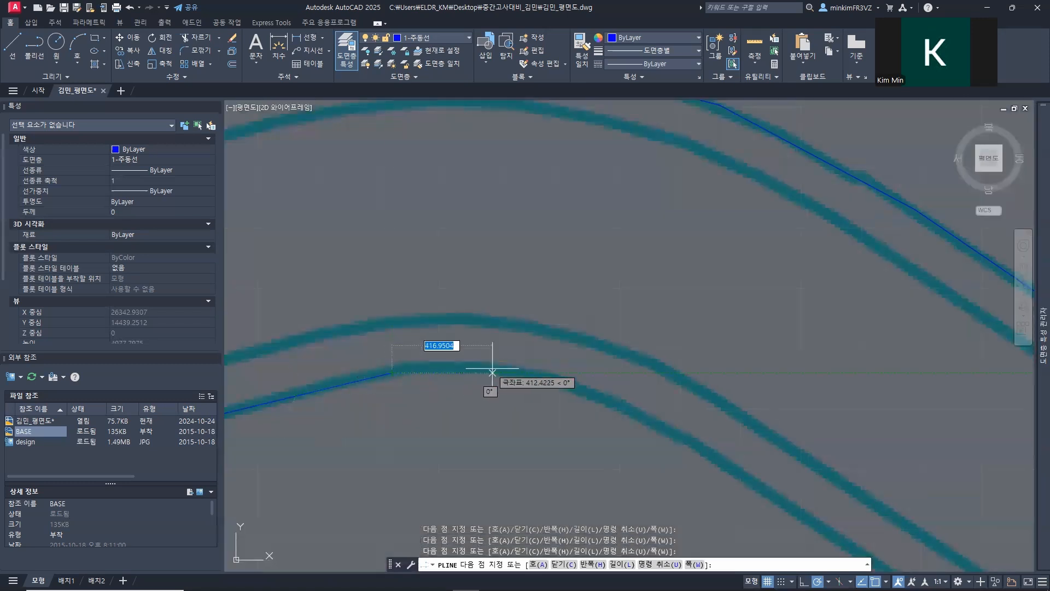
scroll(448, 375, up, 4)
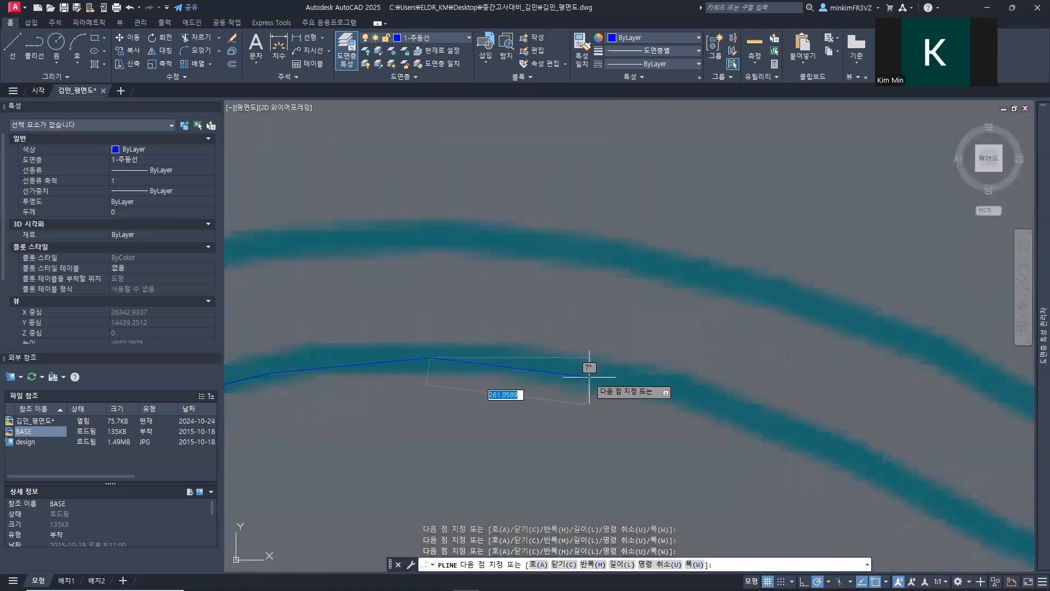
scroll(663, 422, down, 3)
middle_drag(663, 421, 381, 304)
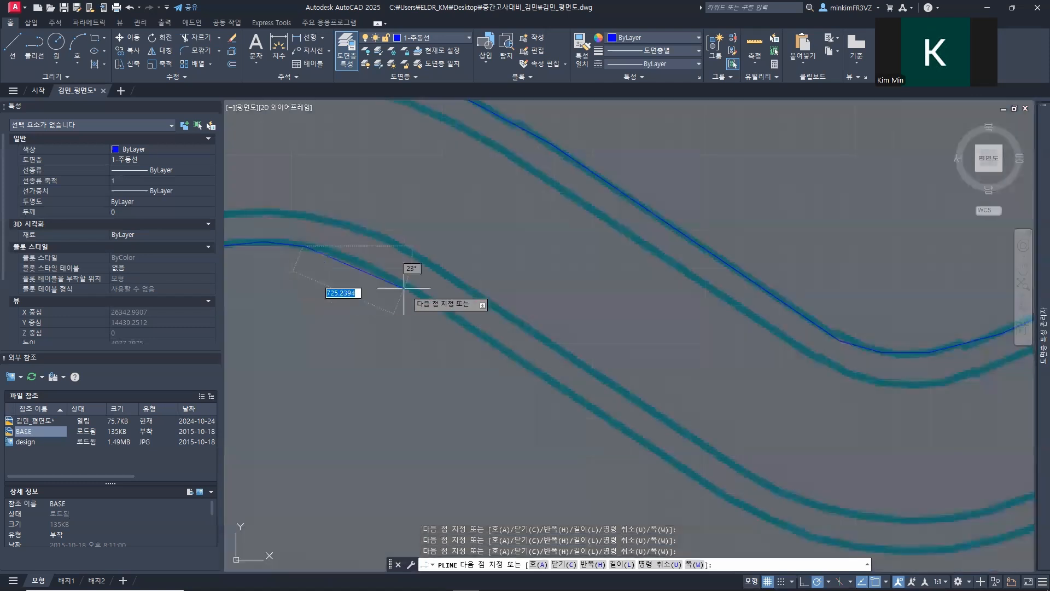
Step: Trace the lower edge down the straight descent and around the first trough
click(476, 330)
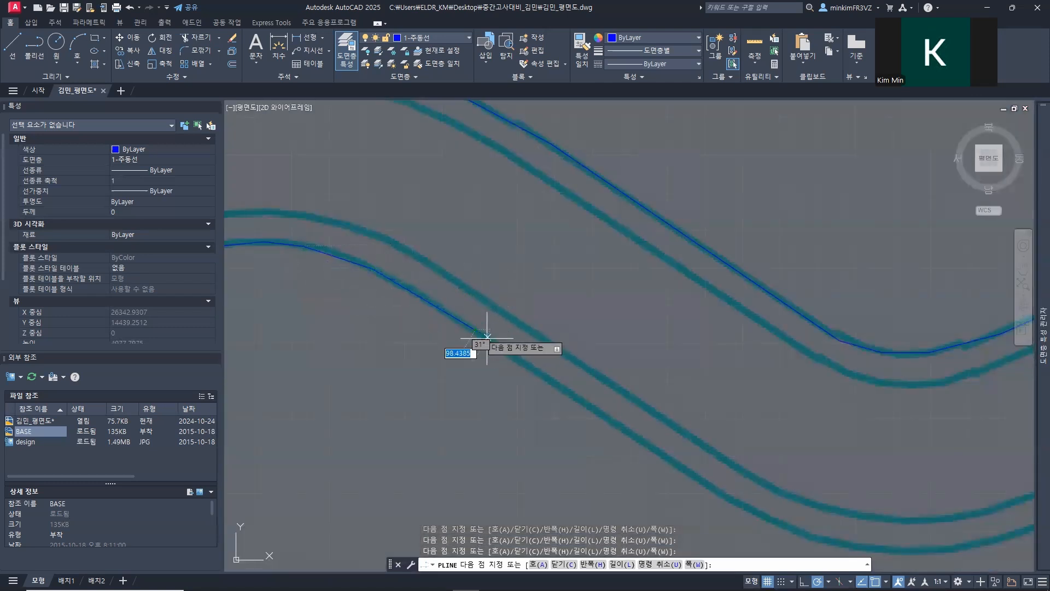
middle_drag(691, 493, 308, 286)
click(364, 303)
click(440, 332)
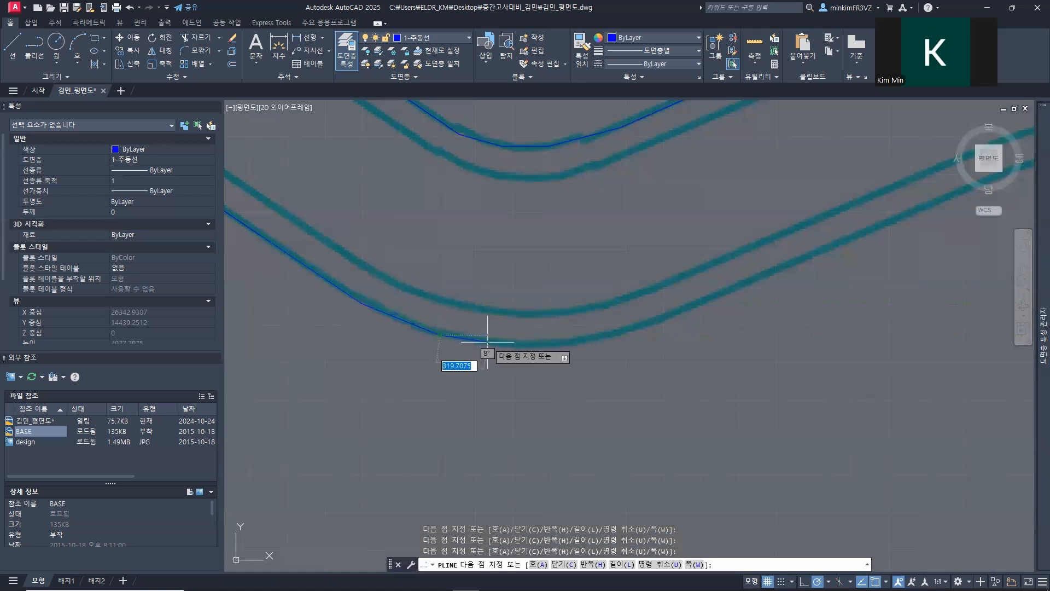
click(514, 344)
click(593, 339)
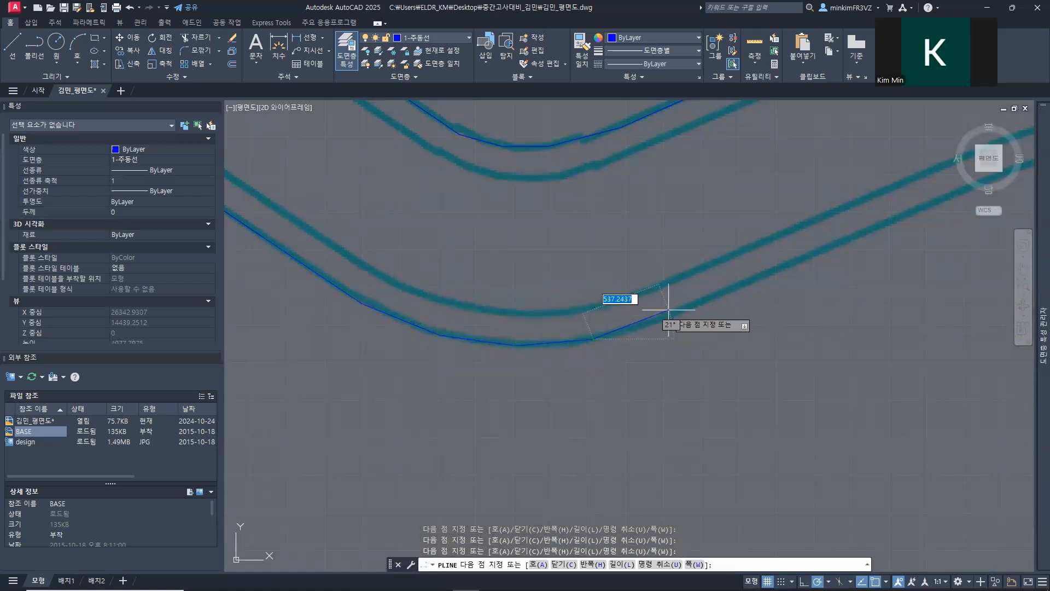
click(673, 311)
Step: Trace the straight rise to the second crest, and turn off polar tracking, object snap tracking and annotation visibility
middle_drag(672, 315, 267, 553)
middle_drag(335, 479, 426, 327)
click(527, 330)
middle_drag(591, 279, 403, 351)
click(493, 339)
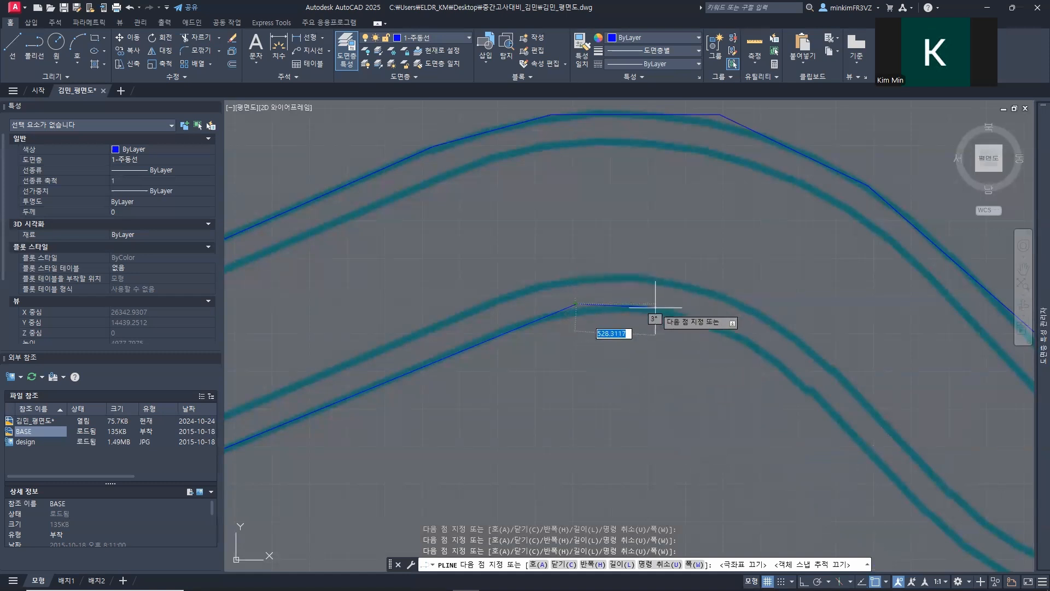
click(898, 582)
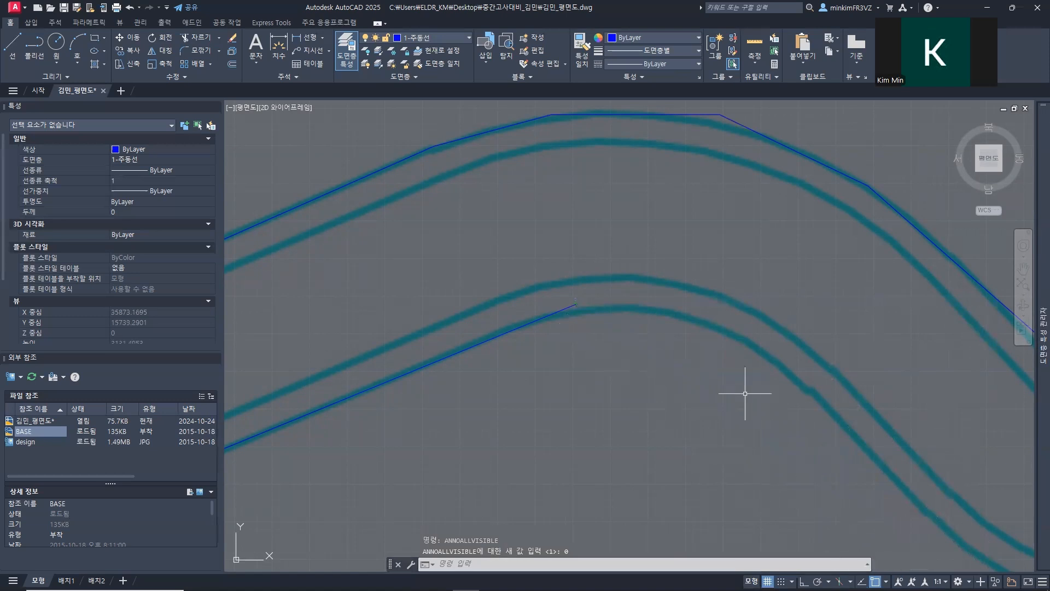
Step: Start a new polyline from the open end of the lower edge and trace it over the second crest
click(577, 304)
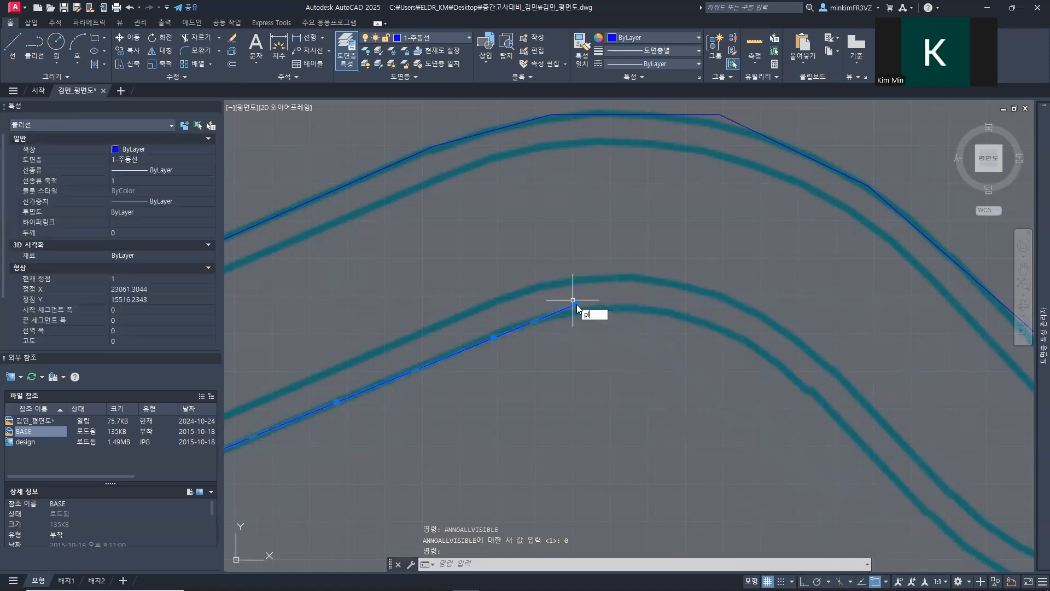
key(Return)
click(576, 305)
click(679, 311)
click(791, 370)
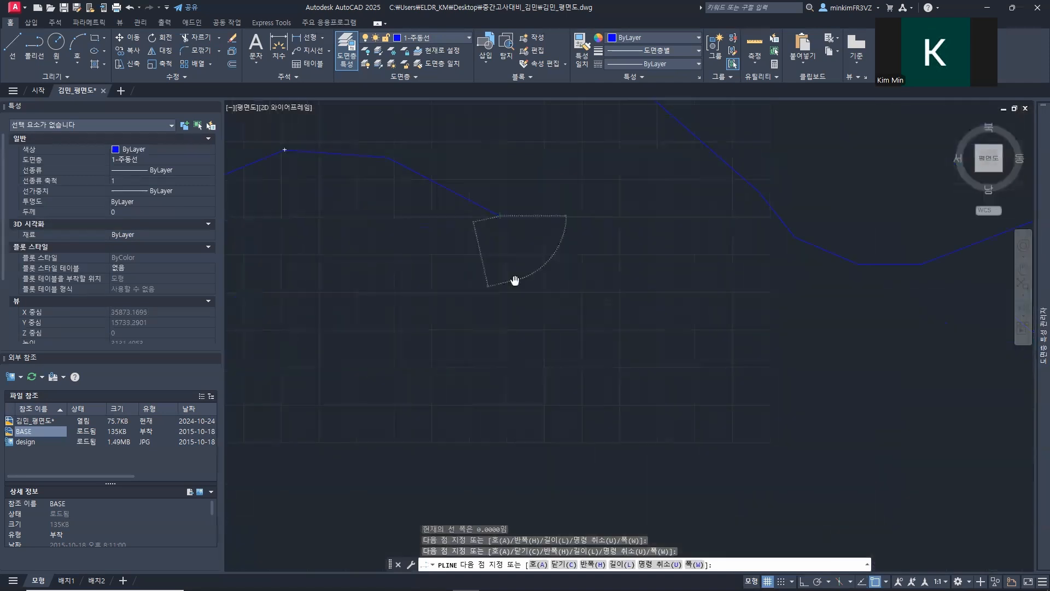
Step: Continue the lower edge down the descent after the second crest and around the trough north of the red-green shrub
click(630, 359)
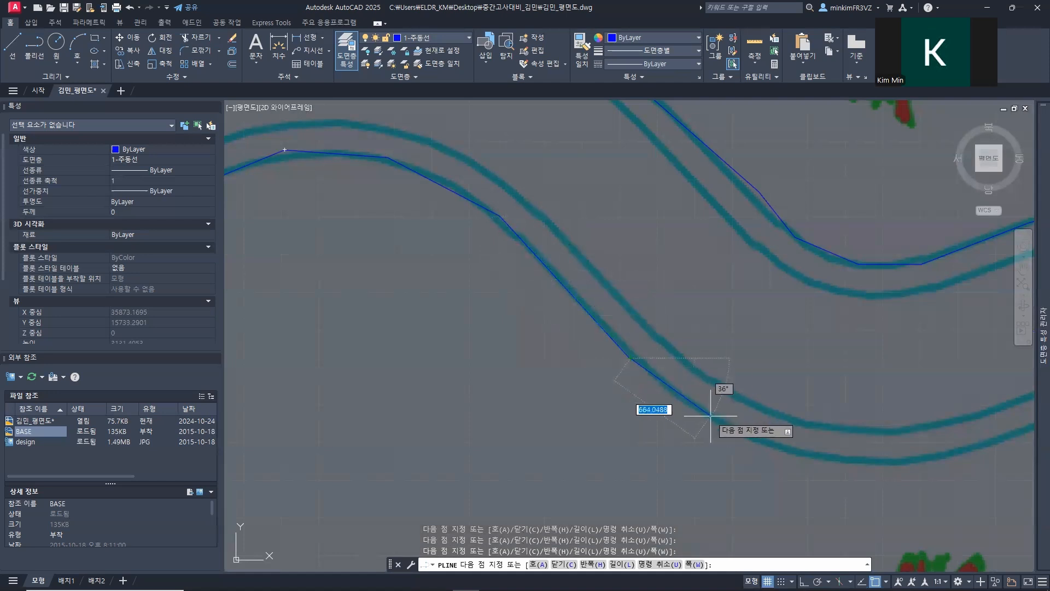
click(721, 425)
middle_drag(764, 426, 504, 375)
click(548, 405)
click(644, 409)
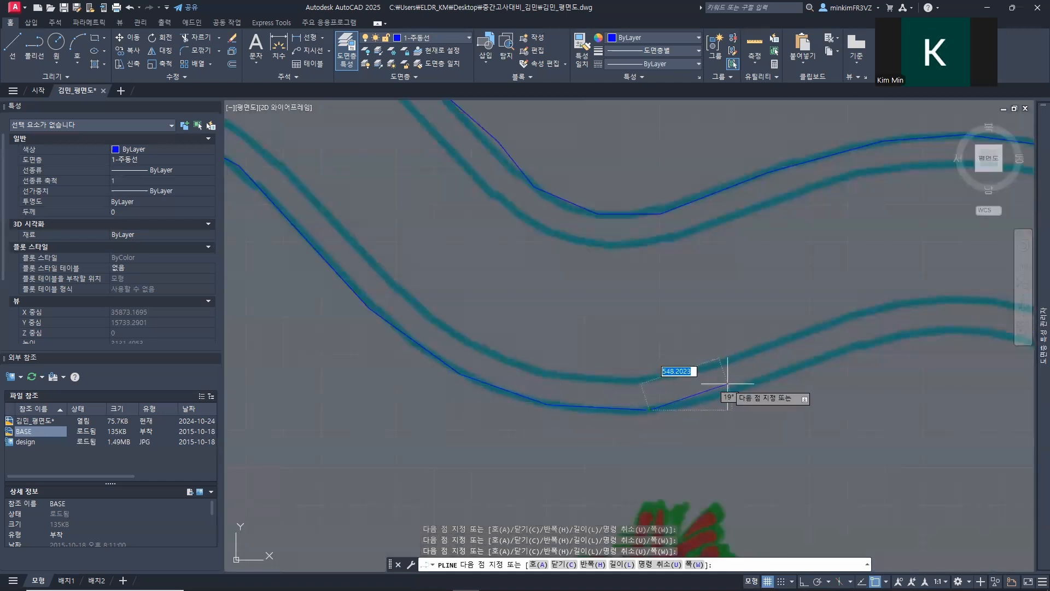
Step: Trace the lower edge up the next rise and over the third crest
click(756, 381)
middle_drag(860, 315, 605, 351)
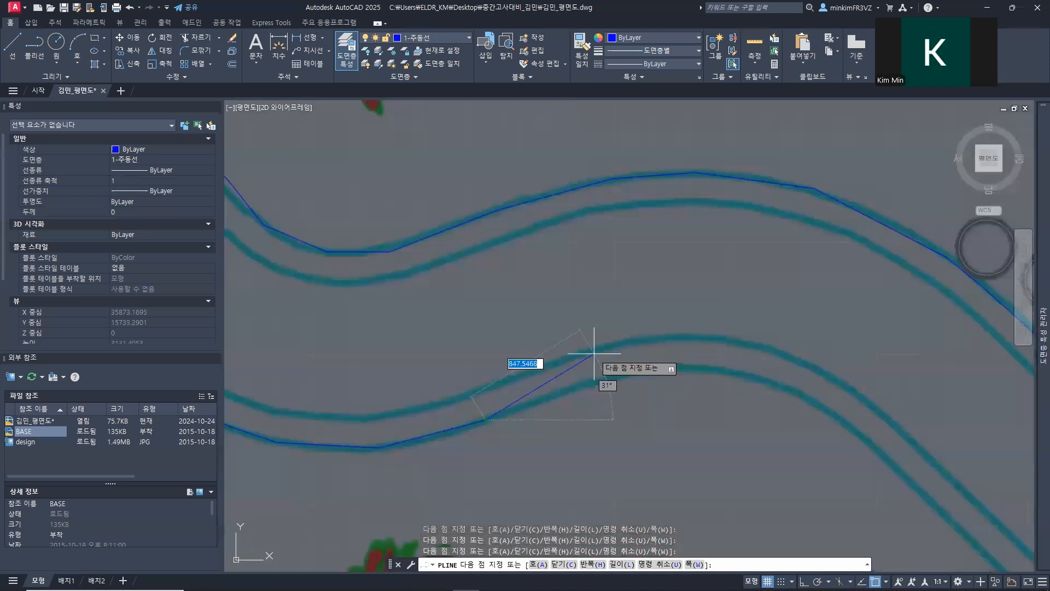
click(623, 375)
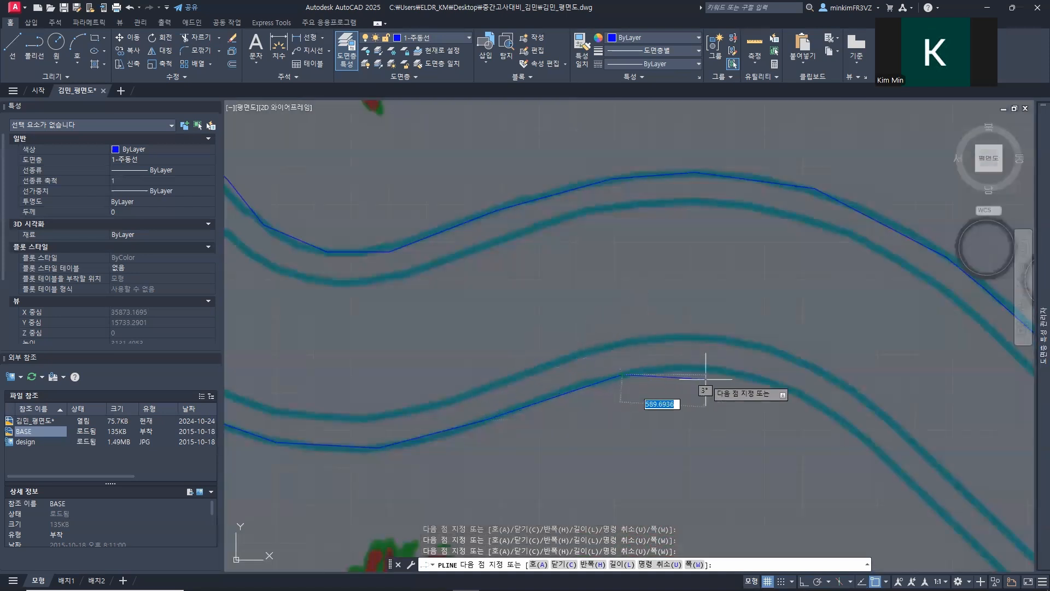
click(699, 367)
middle_drag(791, 410, 519, 284)
click(506, 259)
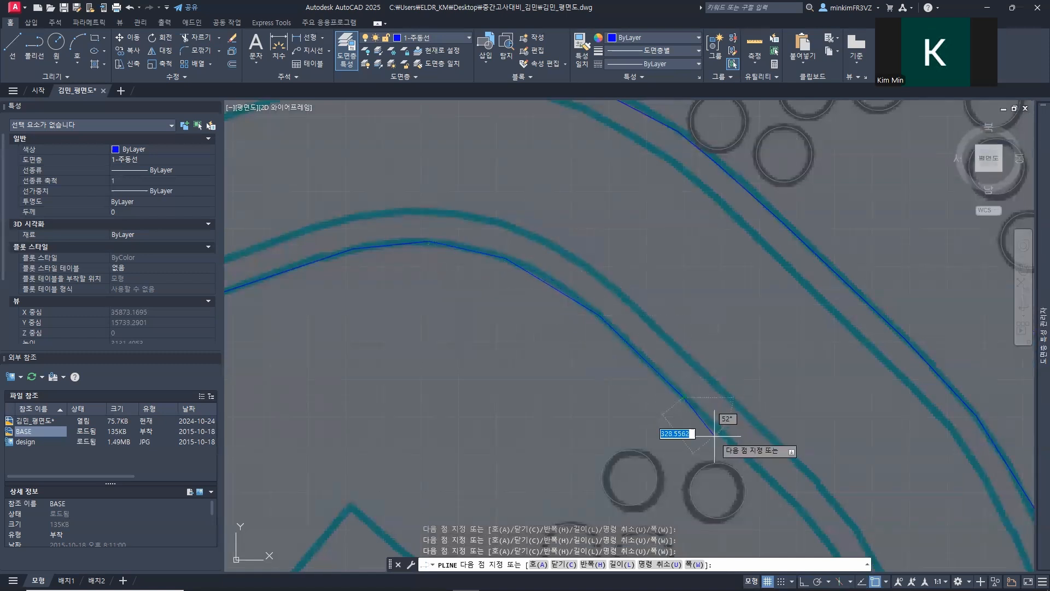
Step: Trace the lower edge down the long southeast descent past the two stepping stones, undoing and replacing a misplaced point
middle_drag(711, 438, 470, 203)
click(519, 242)
click(586, 313)
middle_drag(591, 433, 375, 235)
click(452, 243)
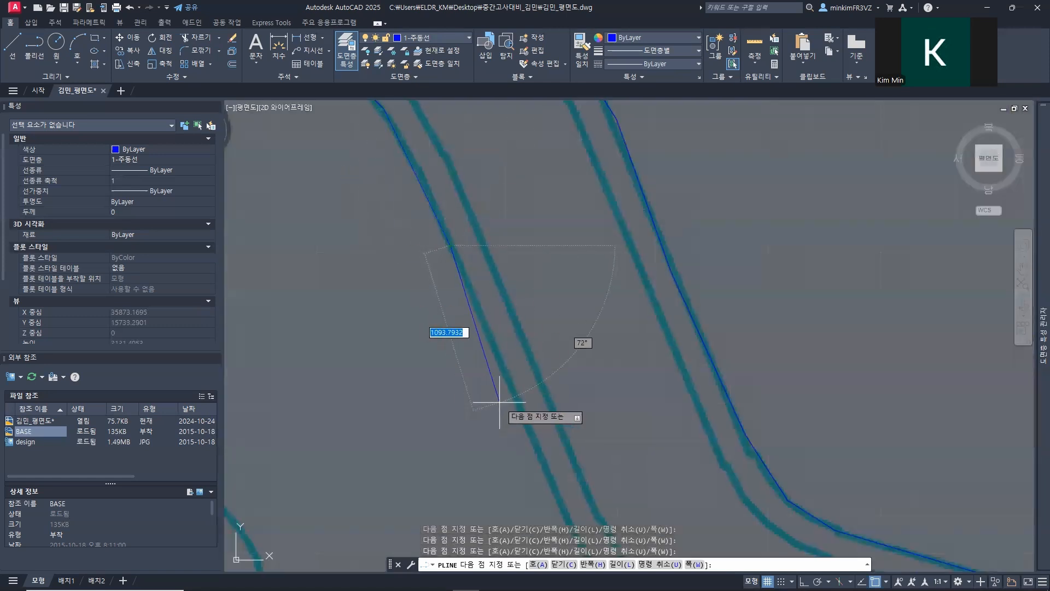
key(ctrl+z)
click(501, 356)
middle_drag(530, 433, 429, 230)
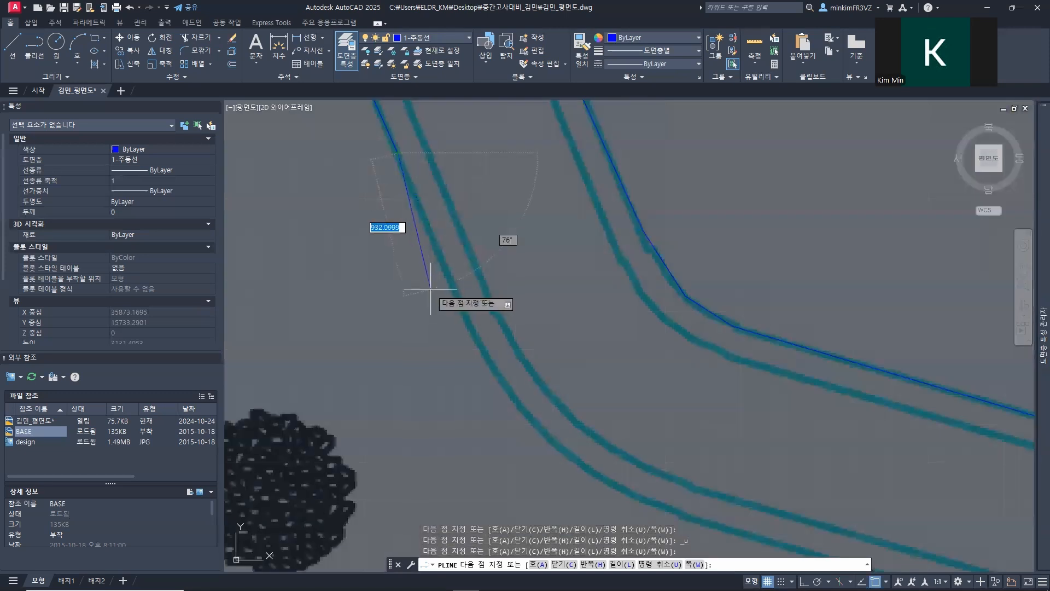
Step: Trace the lower edge around the bend beside the dark shrub and along the gentle straight descent to the east
click(469, 333)
middle_drag(473, 356, 378, 211)
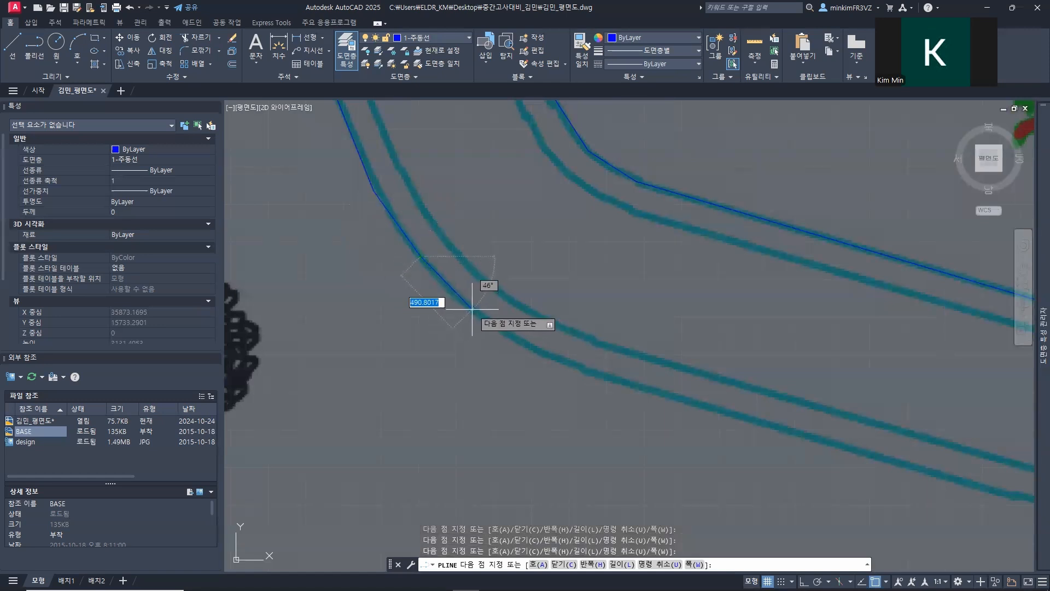
middle_drag(505, 342, 382, 307)
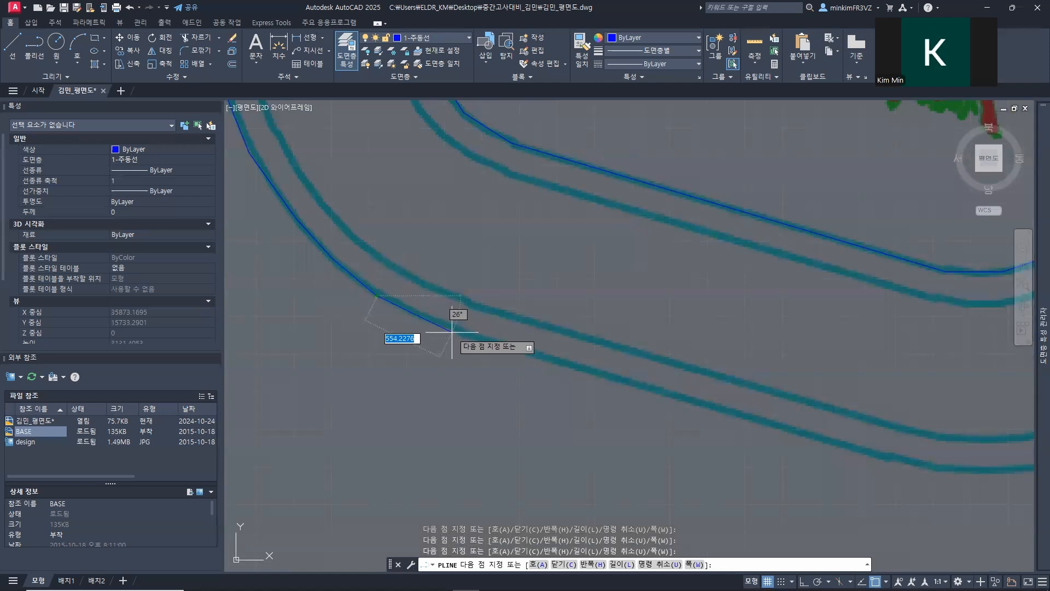
middle_drag(520, 353, 429, 290)
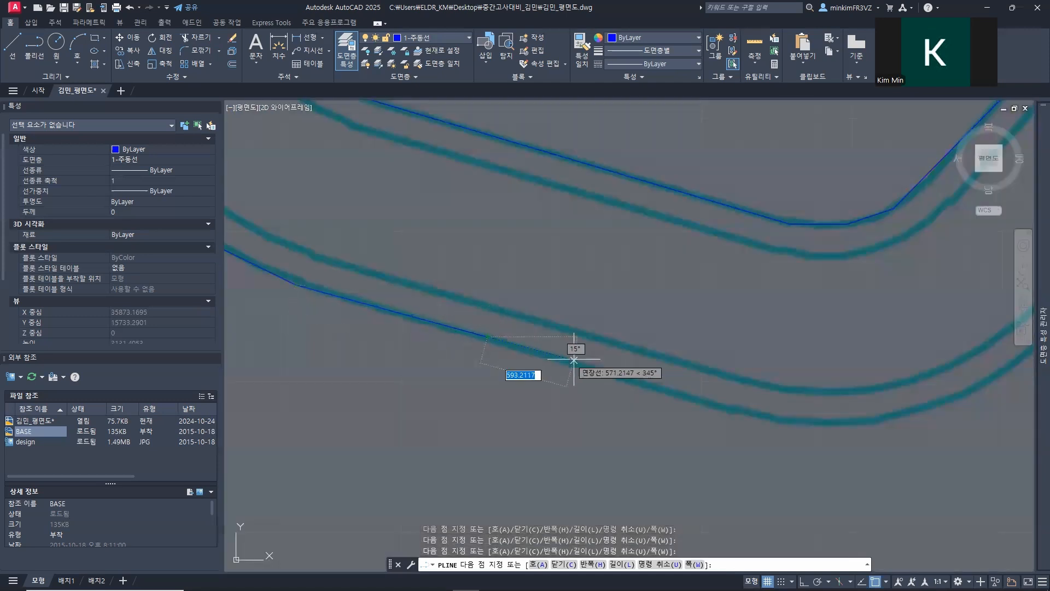
middle_drag(573, 360, 418, 319)
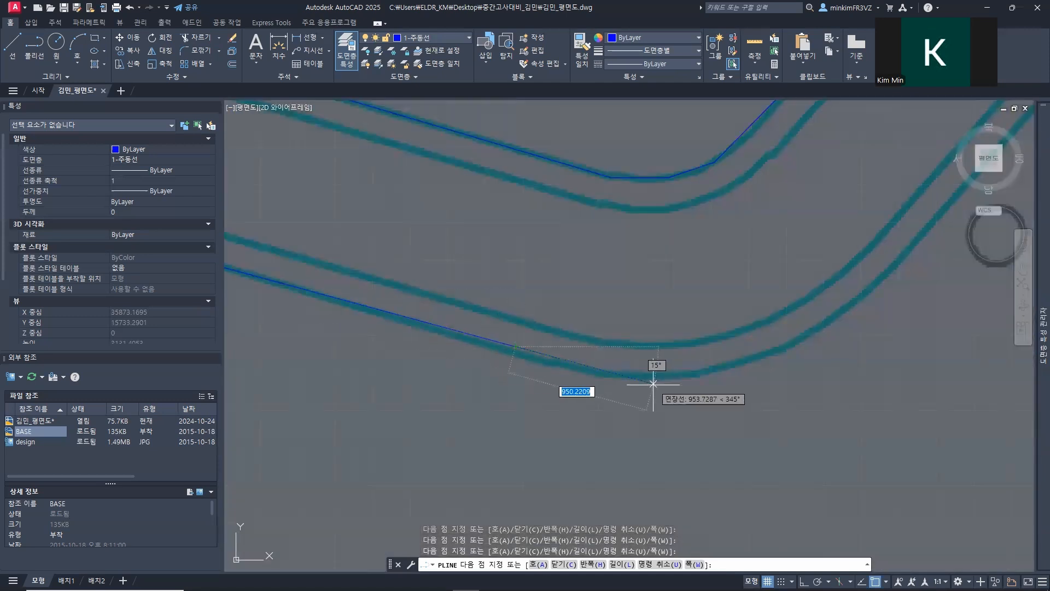
Step: Undo the misplaced polyline point and place a new one on the edge just before the path's southernmost curve
scroll(541, 313, up, 3)
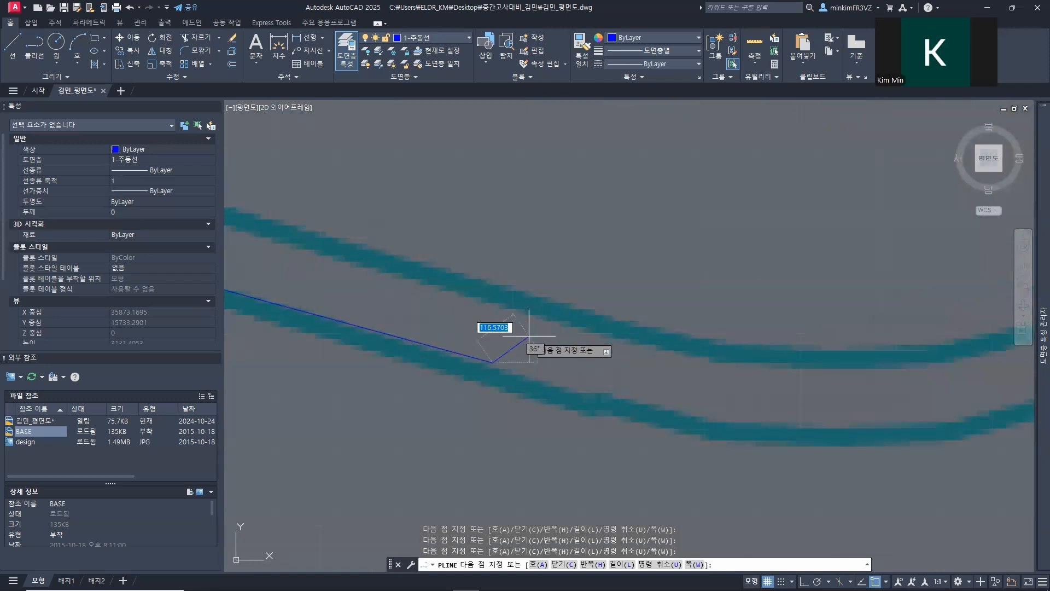
scroll(529, 335, down, 4)
key(ctrl+z)
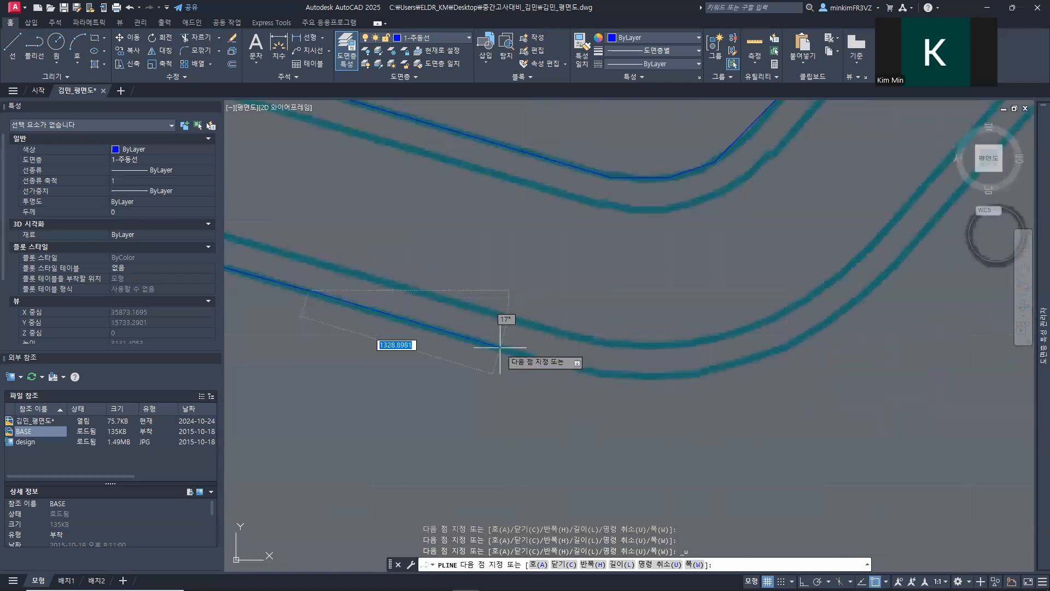
click(554, 356)
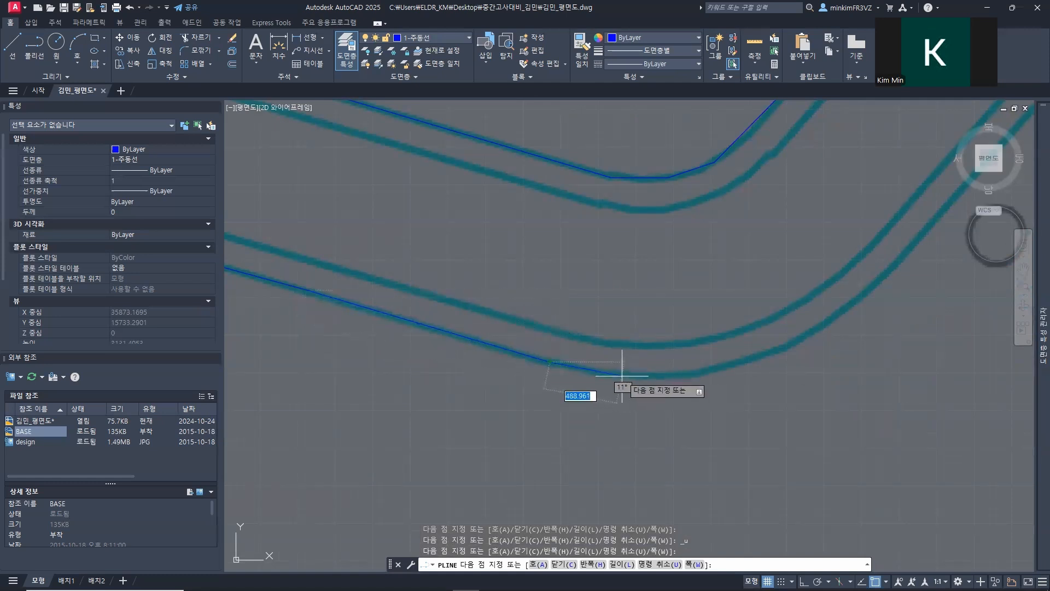
Step: Trace the lower edge around the bottom of the path's southernmost curve
scroll(595, 376, up, 5)
click(594, 376)
scroll(696, 375, up, 6)
click(672, 378)
scroll(571, 378, down, 7)
middle_drag(636, 377, 503, 405)
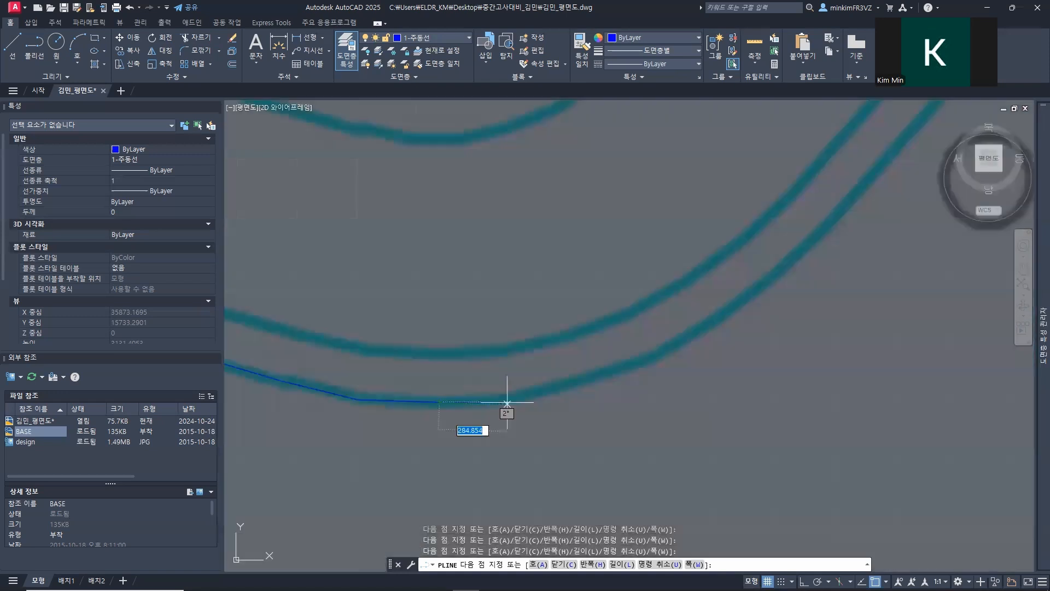
Step: Trace the lower edge up the straight northeast rise beyond the southernmost curve and around the bend onto the gentler stretch
scroll(546, 363, down, 3)
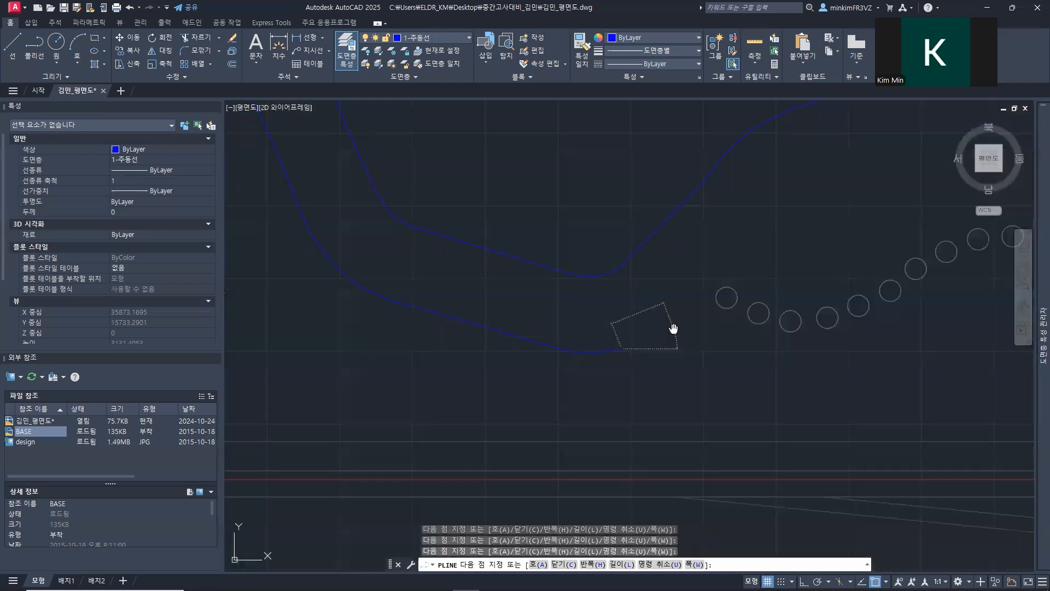
middle_drag(672, 328, 503, 383)
click(501, 382)
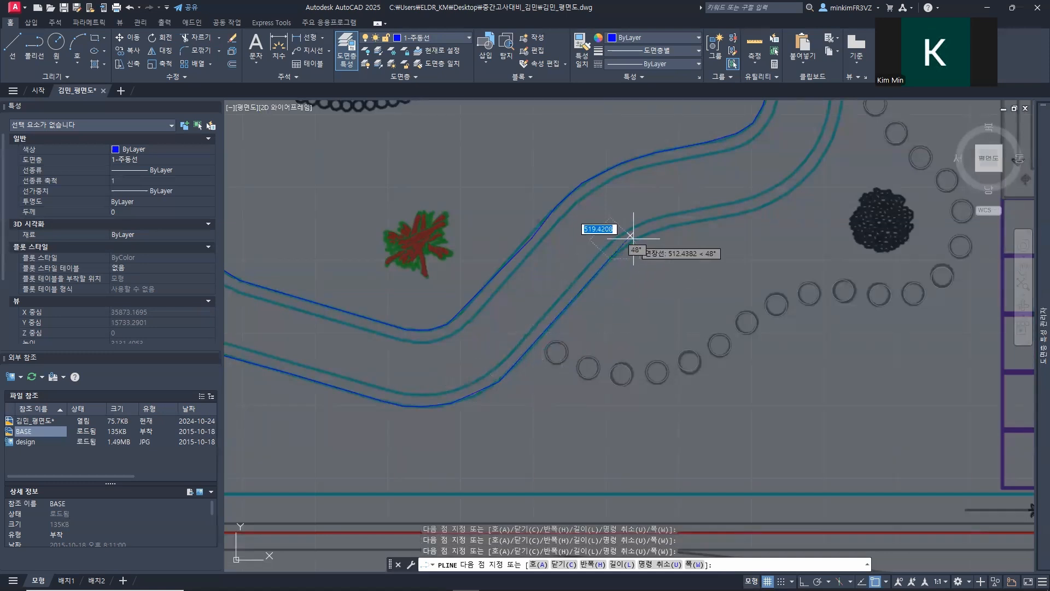
middle_drag(632, 234, 485, 294)
scroll(485, 294, up, 4)
click(588, 261)
click(791, 230)
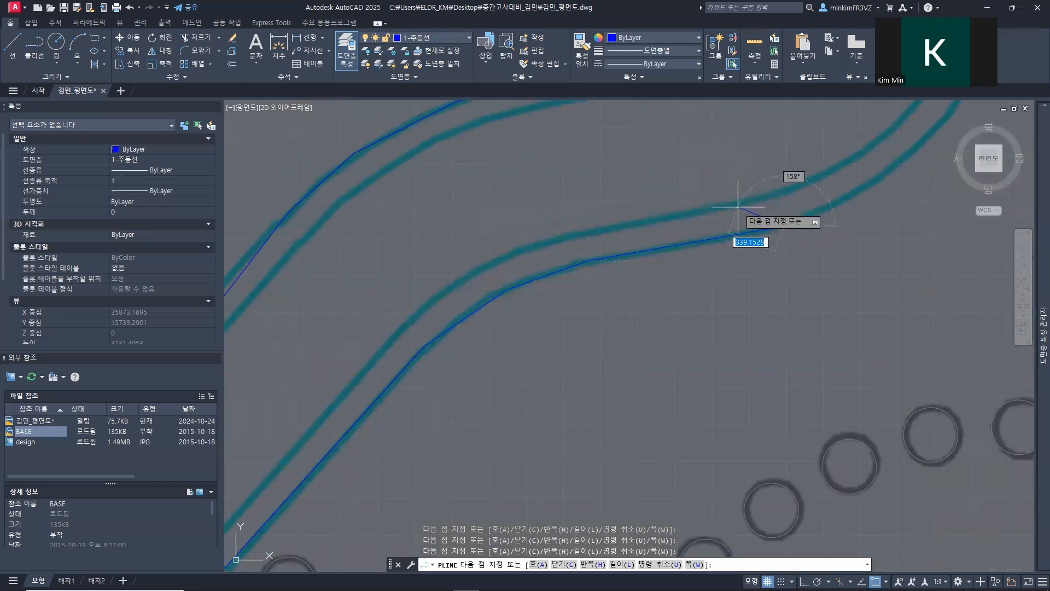
Step: Trace the lower edge along the gentle stretch and into the curve that turns north beside the eastern dark shrub
scroll(741, 207, up, 4)
scroll(722, 238, down, 3)
middle_drag(721, 238, 326, 406)
scroll(512, 385, up, 5)
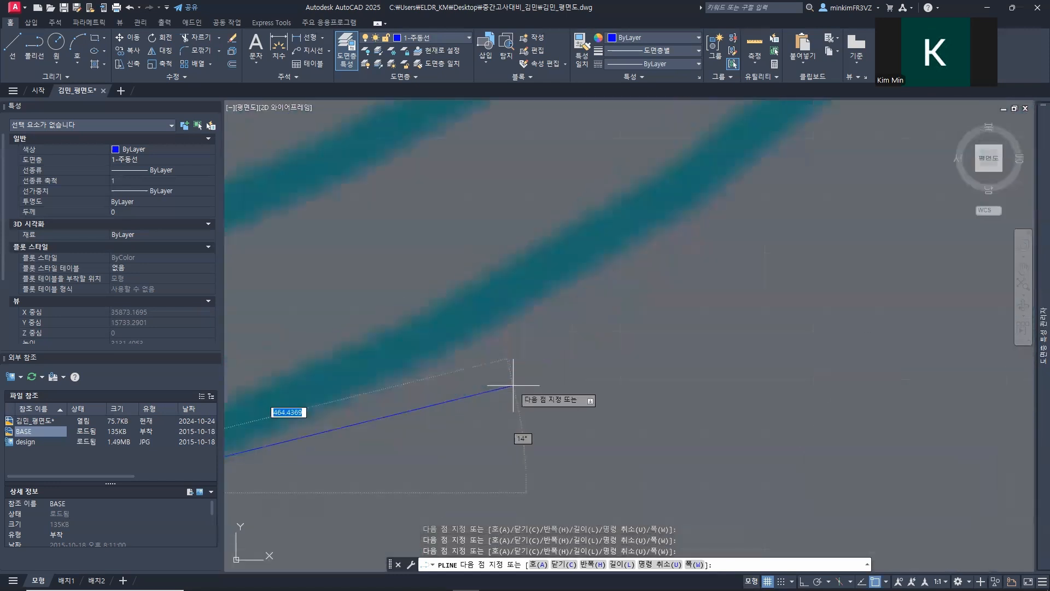
scroll(513, 386, down, 7)
scroll(514, 382, down, 4)
scroll(388, 410, up, 8)
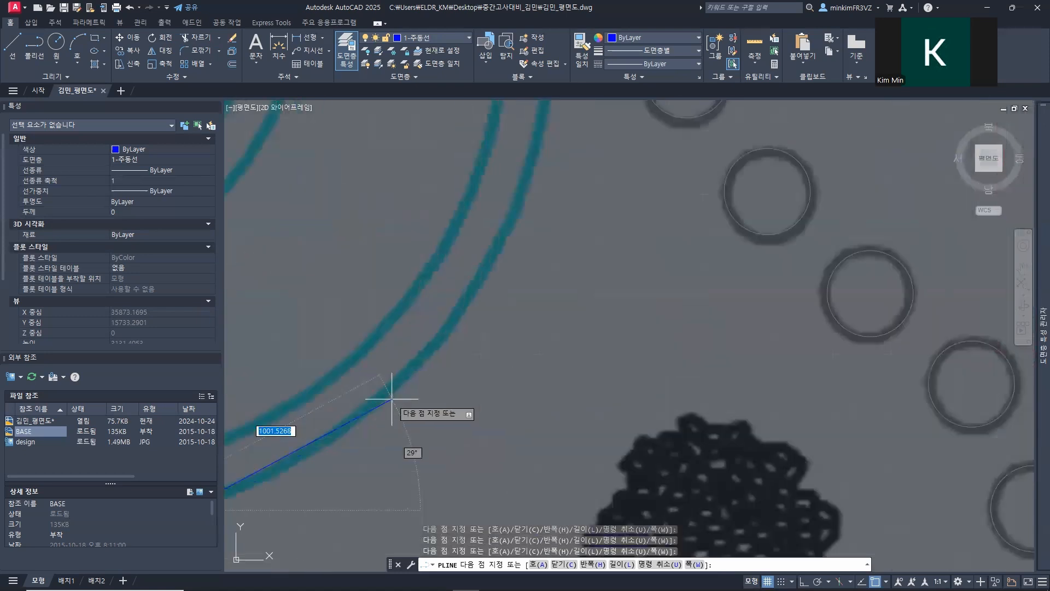
click(422, 359)
click(462, 301)
Step: Trace the lower edge north to just beyond the terrace border at the path's northeast end and finish the polyline
middle_drag(455, 176, 294, 329)
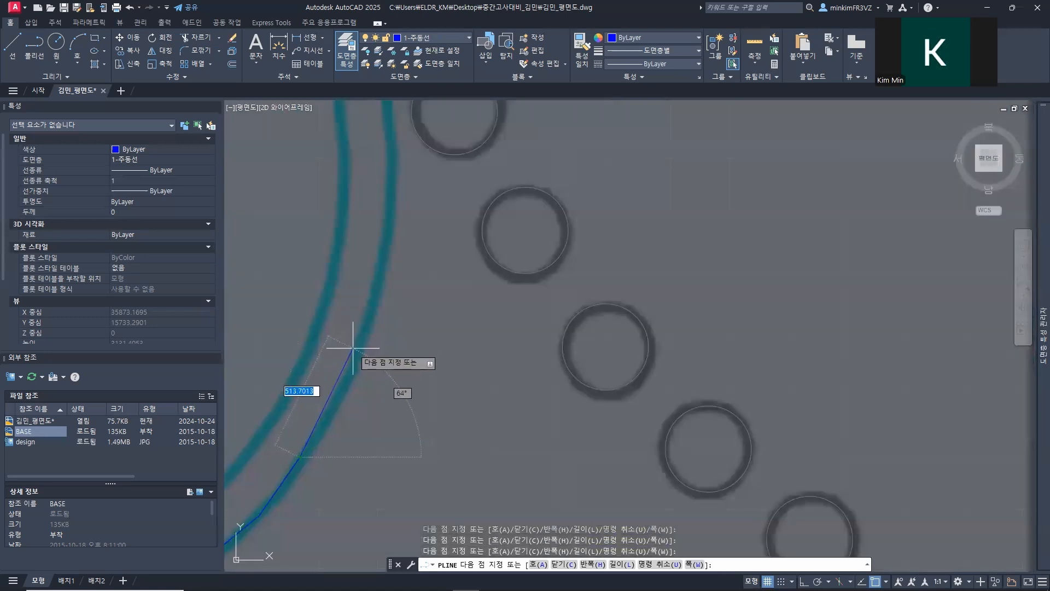
click(350, 381)
click(385, 238)
middle_drag(379, 172, 365, 338)
click(365, 337)
middle_drag(350, 246, 448, 374)
click(450, 335)
click(423, 174)
middle_drag(404, 148, 435, 388)
scroll(436, 387, down, 2)
click(405, 129)
key(Return)
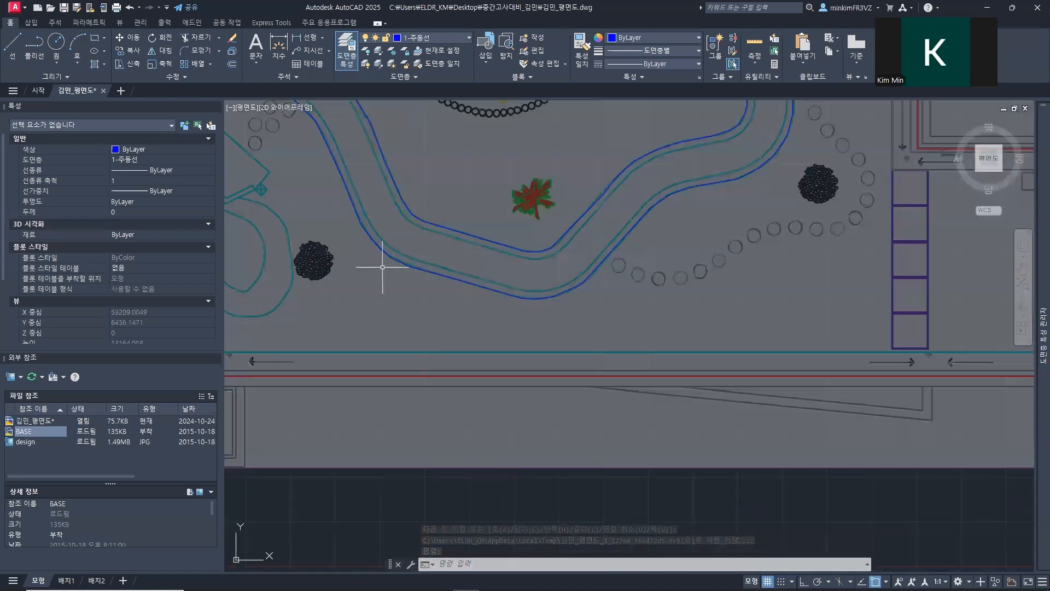
Step: Convert both main path edge polylines into spline curves together with the multiple option of Polyline Edit
text(PE)
key(Return)
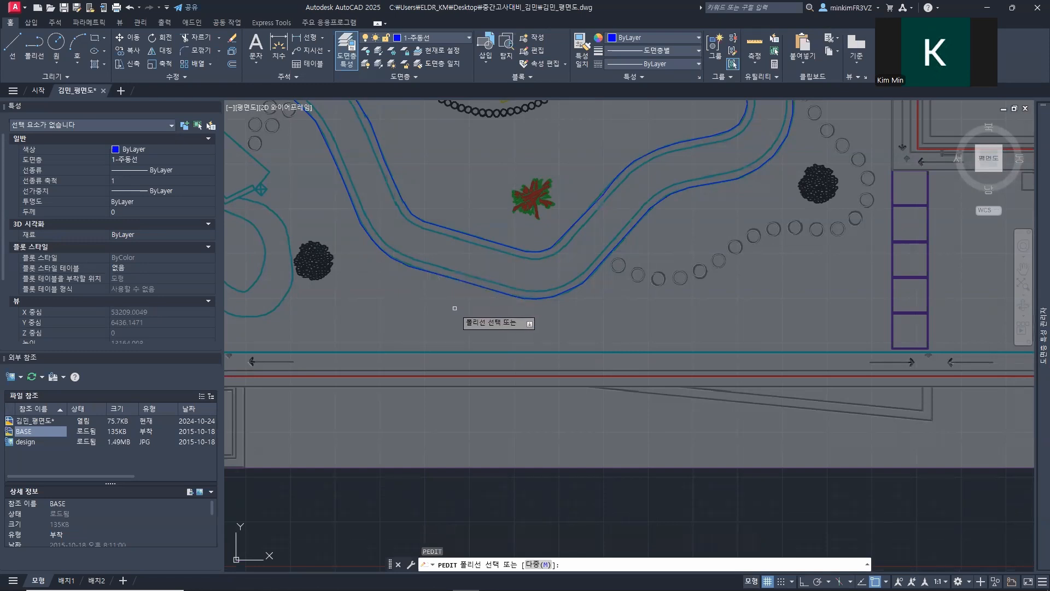
text(m)
key(Return)
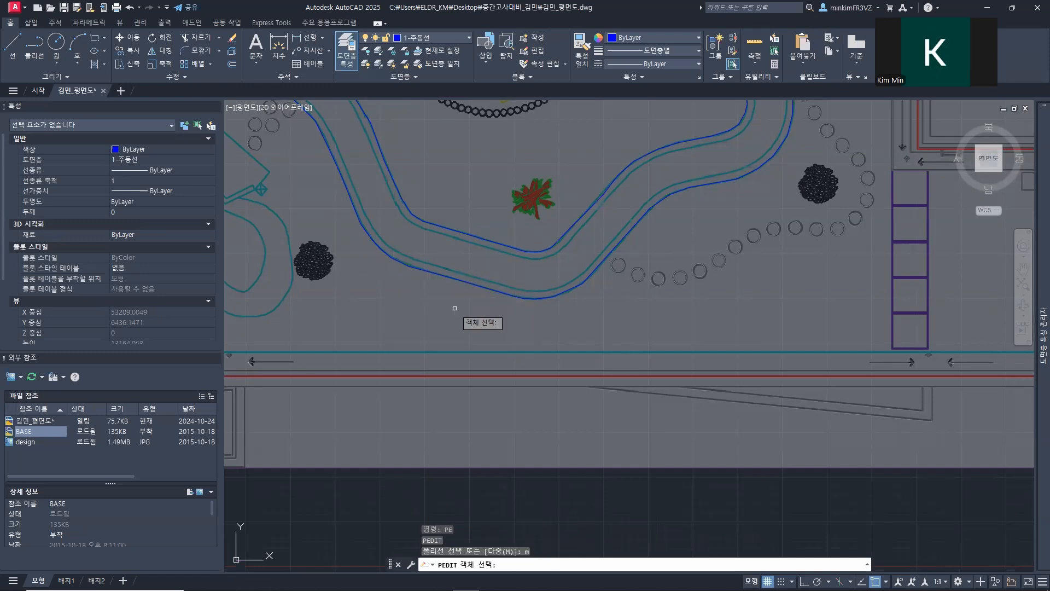
click(458, 306)
click(411, 206)
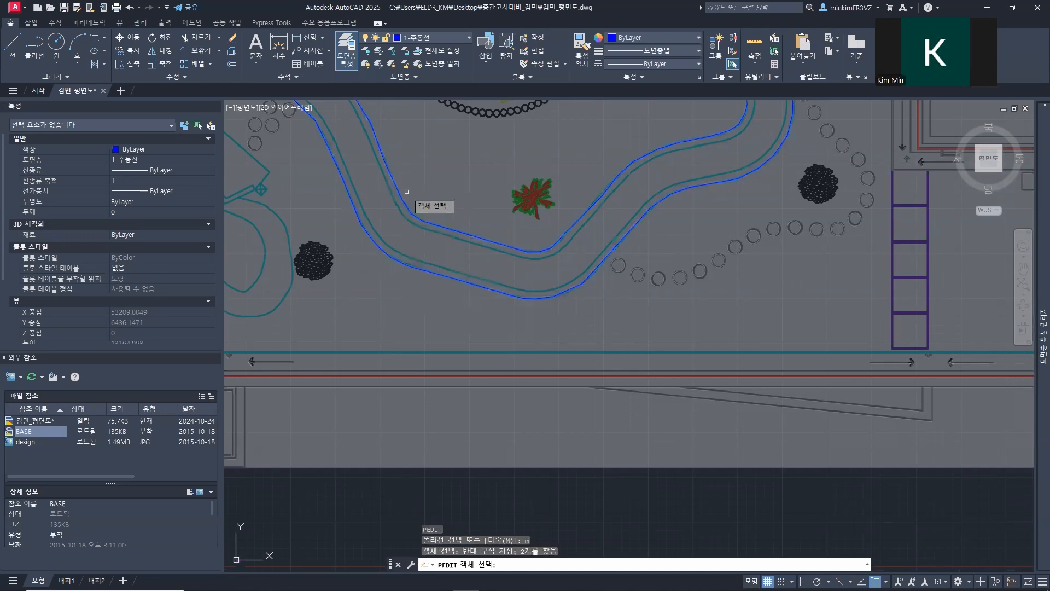
key(Return)
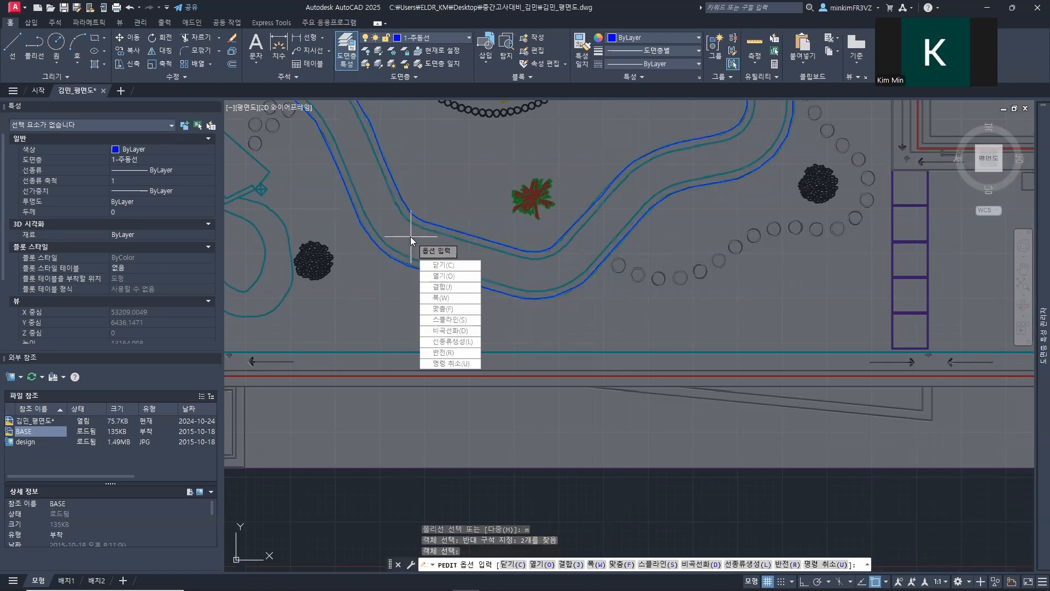
click(456, 321)
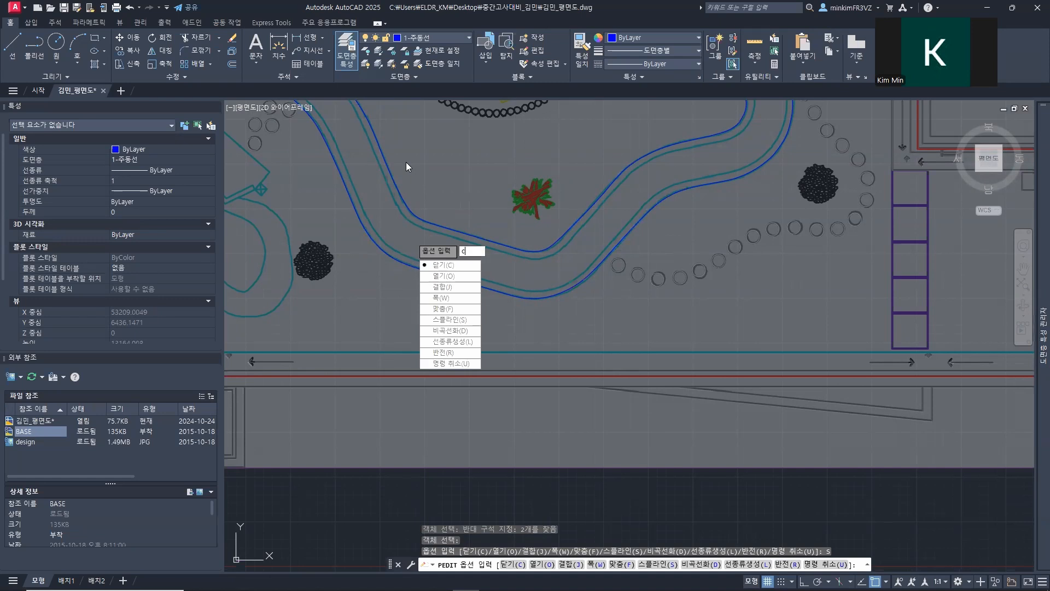
key(Escape)
Step: Measure the distance between the path's upper outer edge and the parallel inner border line near its west end
middle_drag(405, 197, 612, 395)
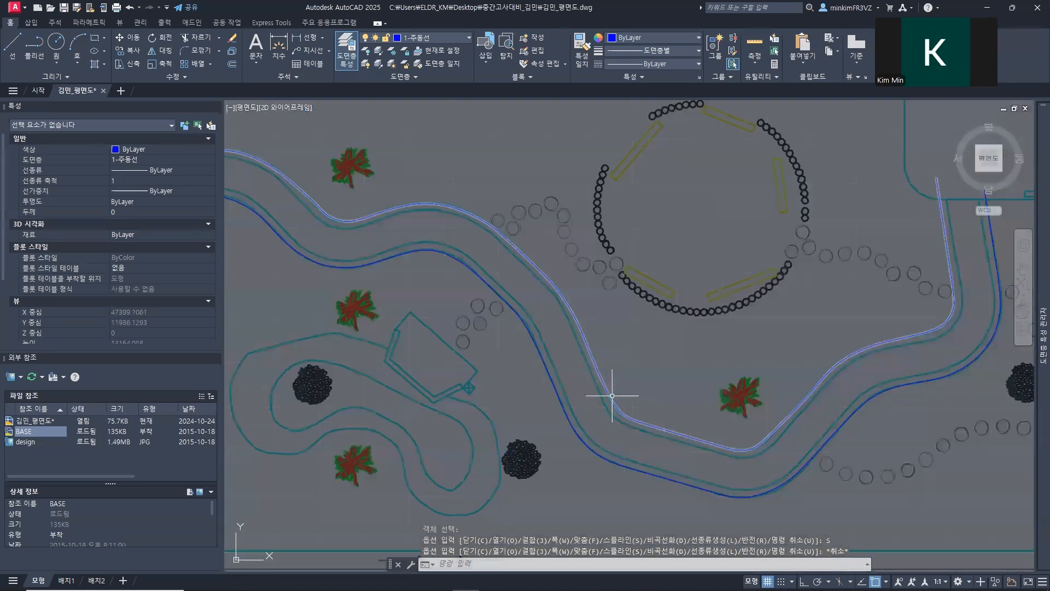
scroll(411, 246, down, 4)
scroll(360, 238, up, 4)
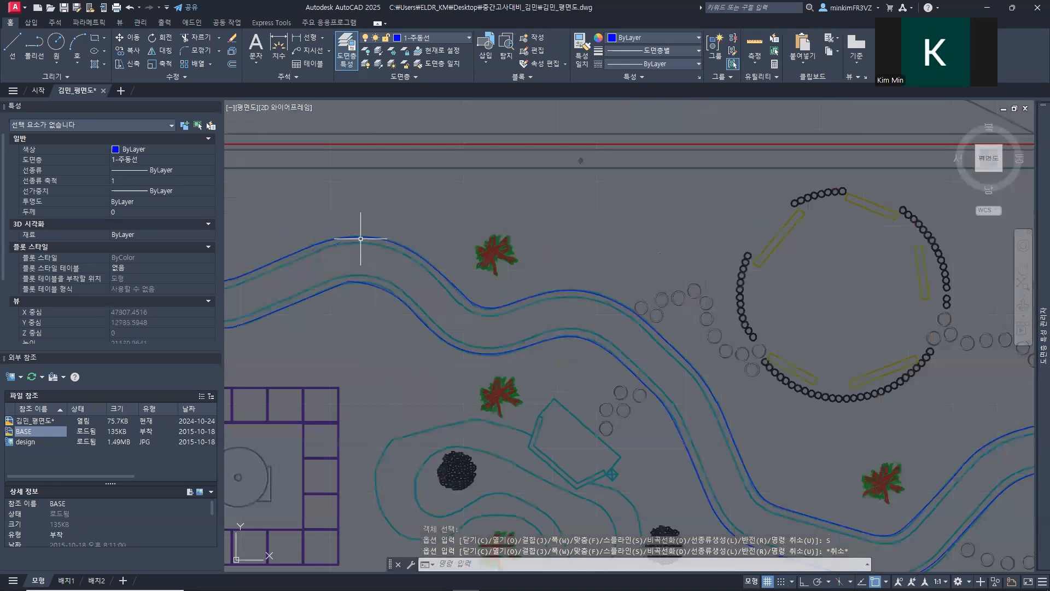
scroll(360, 238, up, 3)
middle_drag(360, 238, 690, 249)
middle_drag(265, 261, 661, 316)
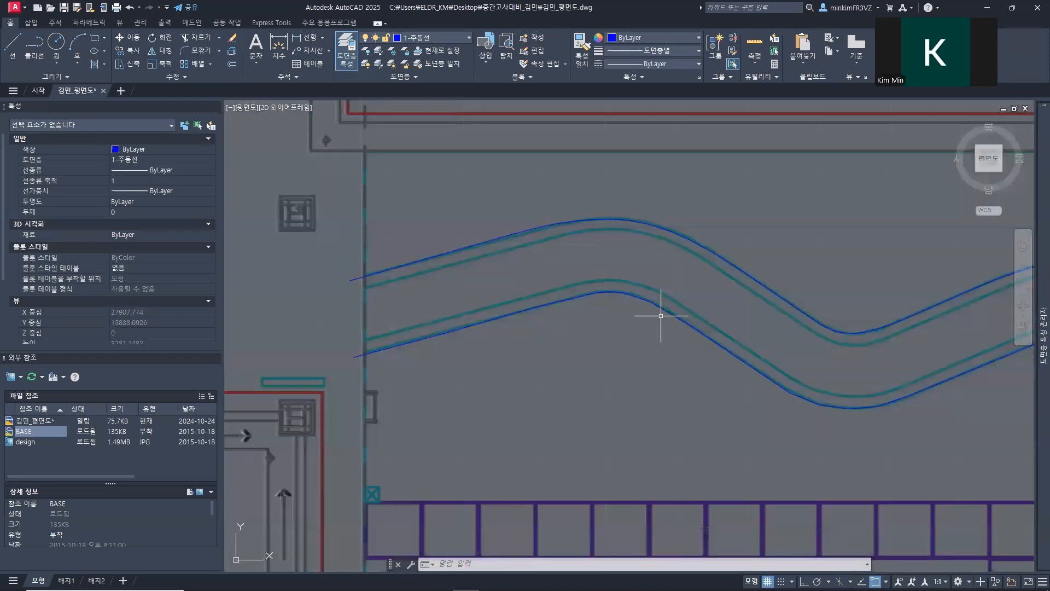
middle_drag(403, 279, 346, 298)
scroll(359, 293, up, 6)
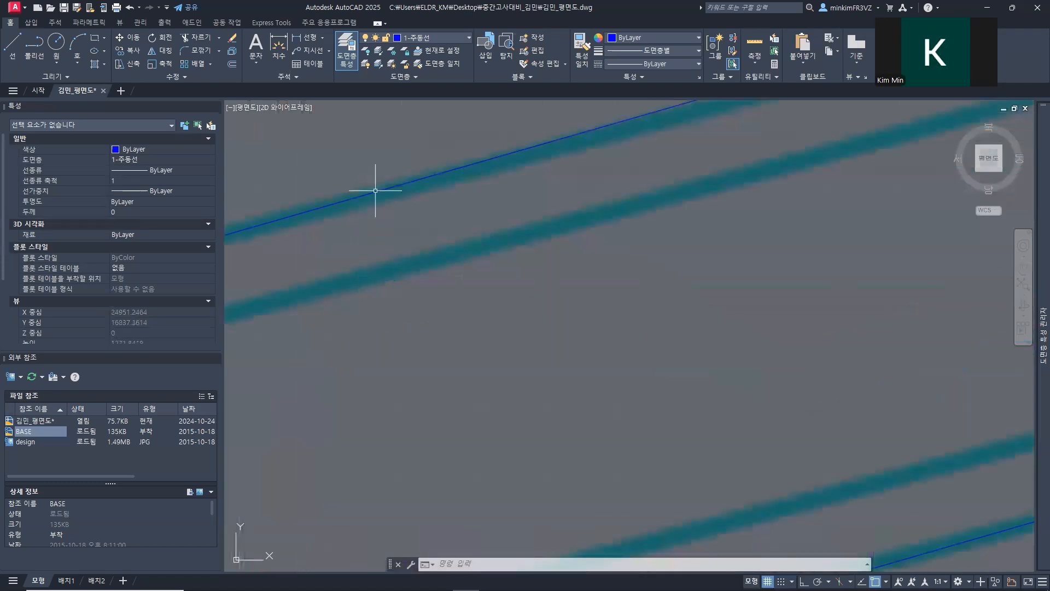
text(i)
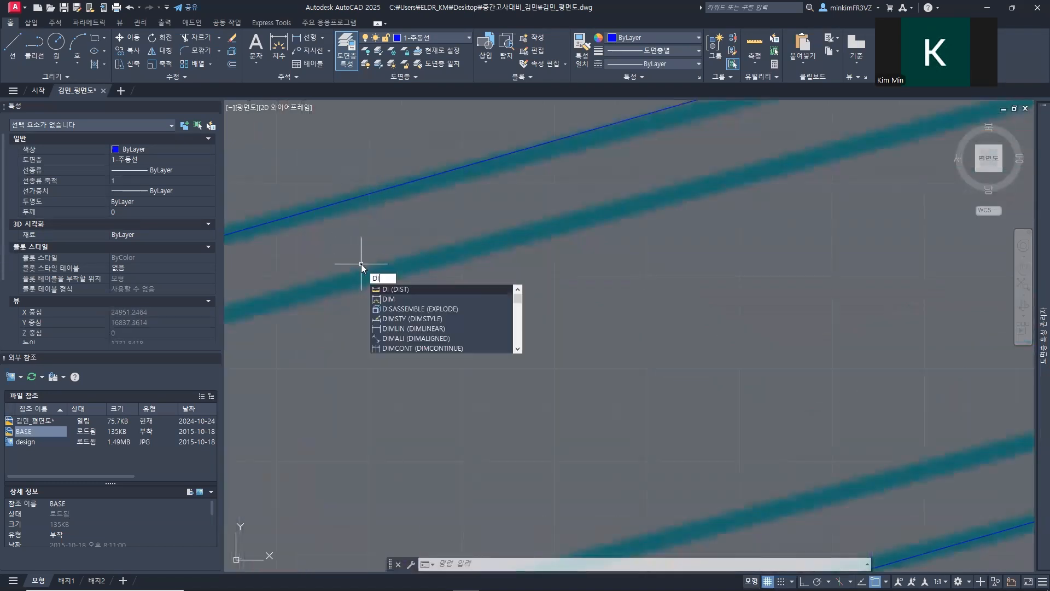
key(Return)
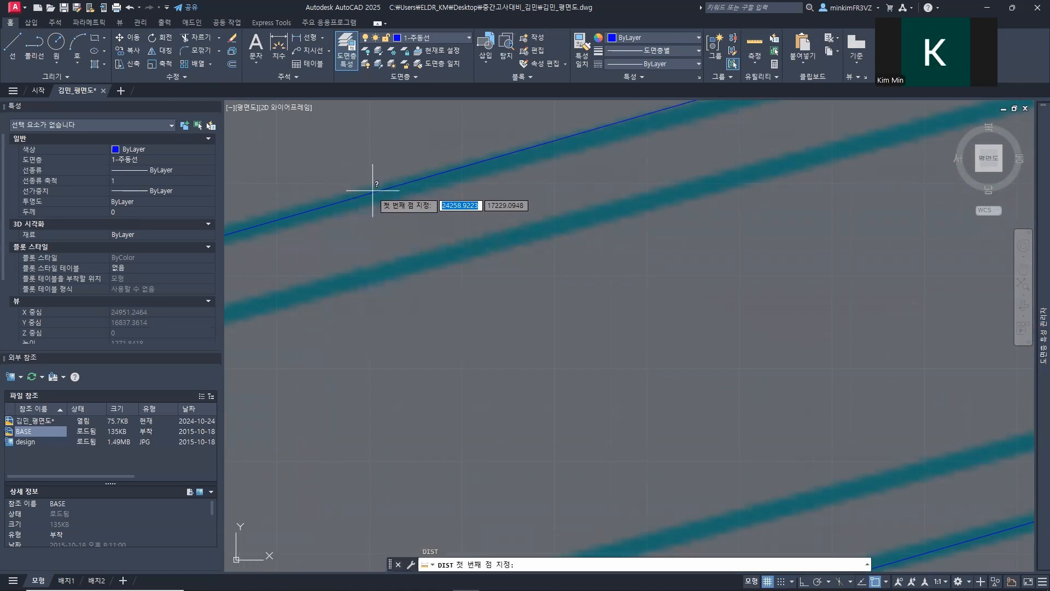
click(409, 178)
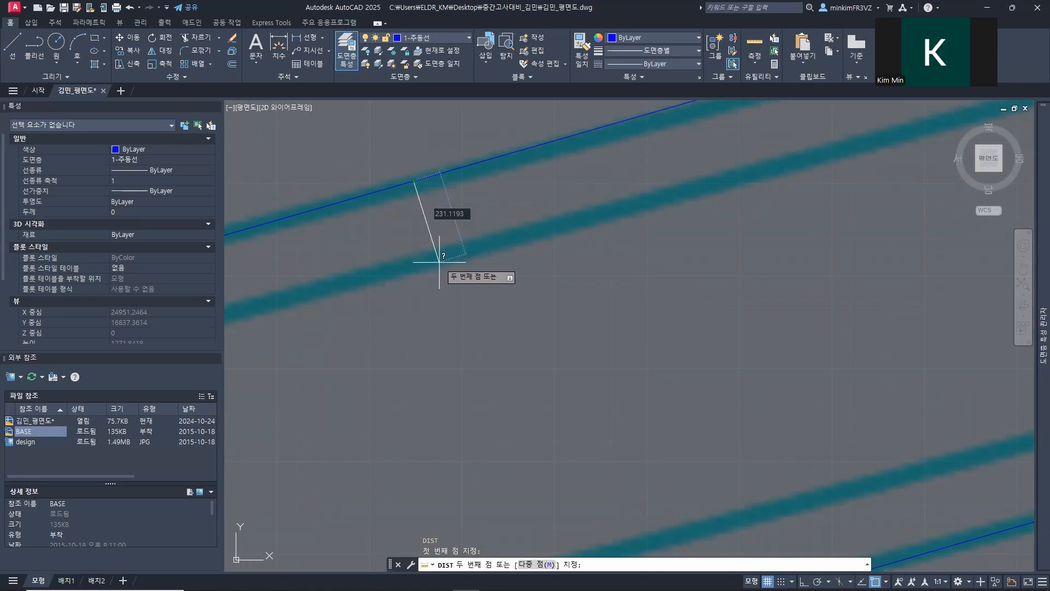
key(Escape)
Step: Offset the upper main path edge 250 toward the inside of the path to create its inner border line
text(o)
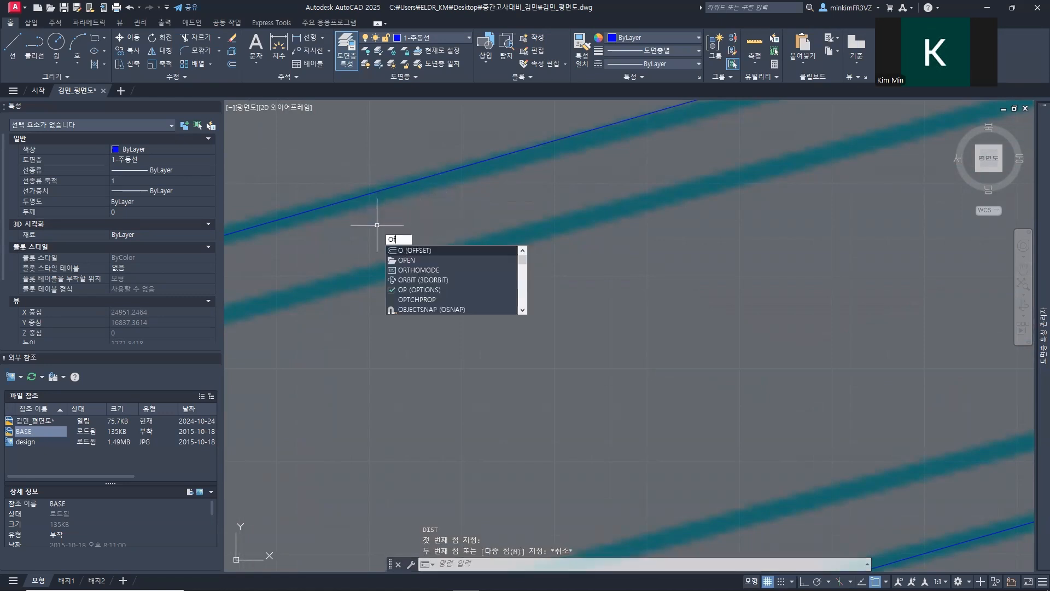
key(Return)
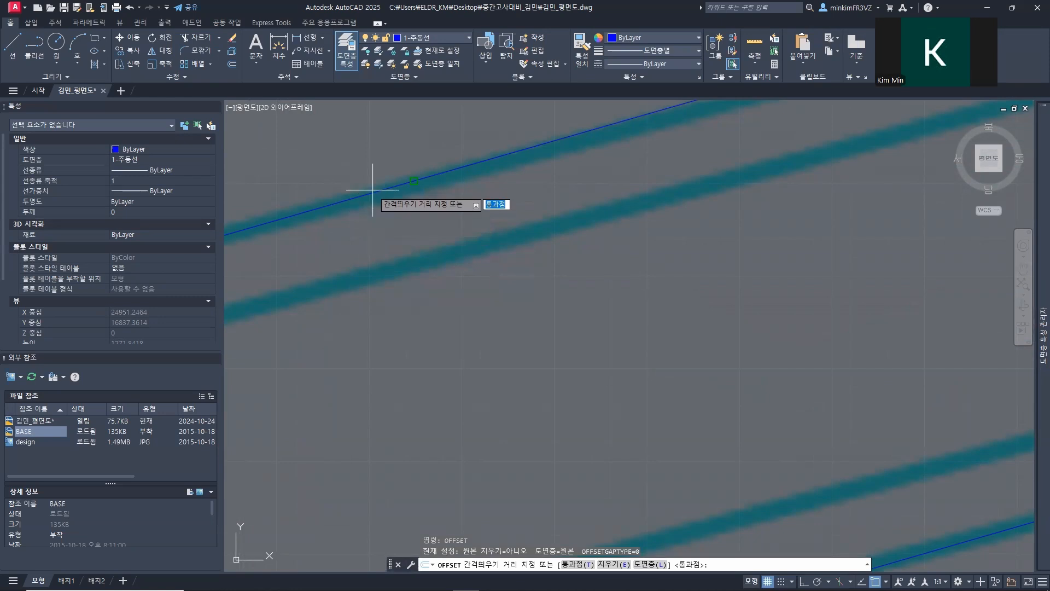
text(3)
key(Return)
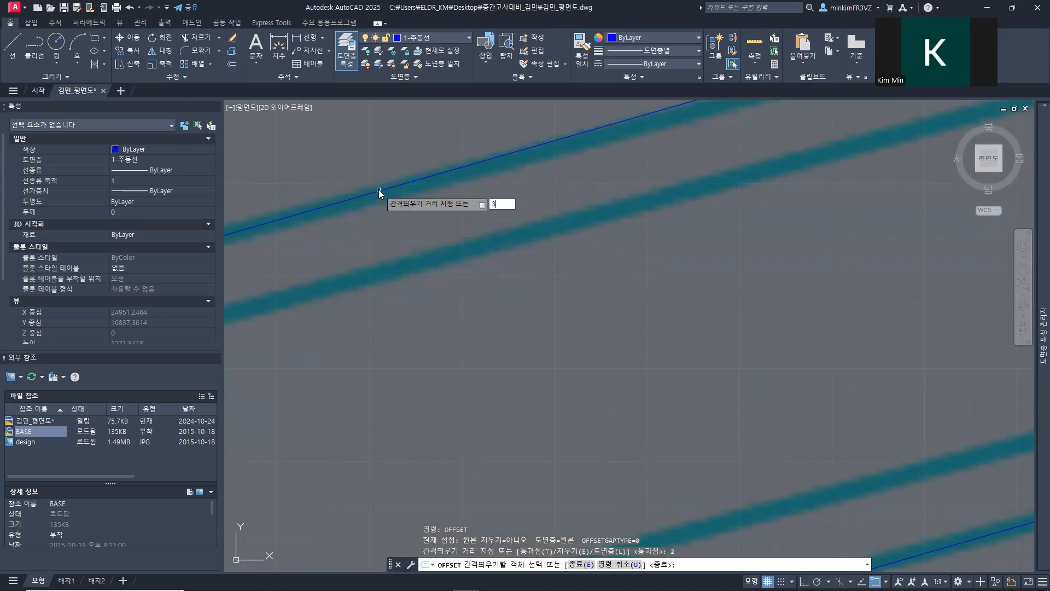
text(230)
key(Return)
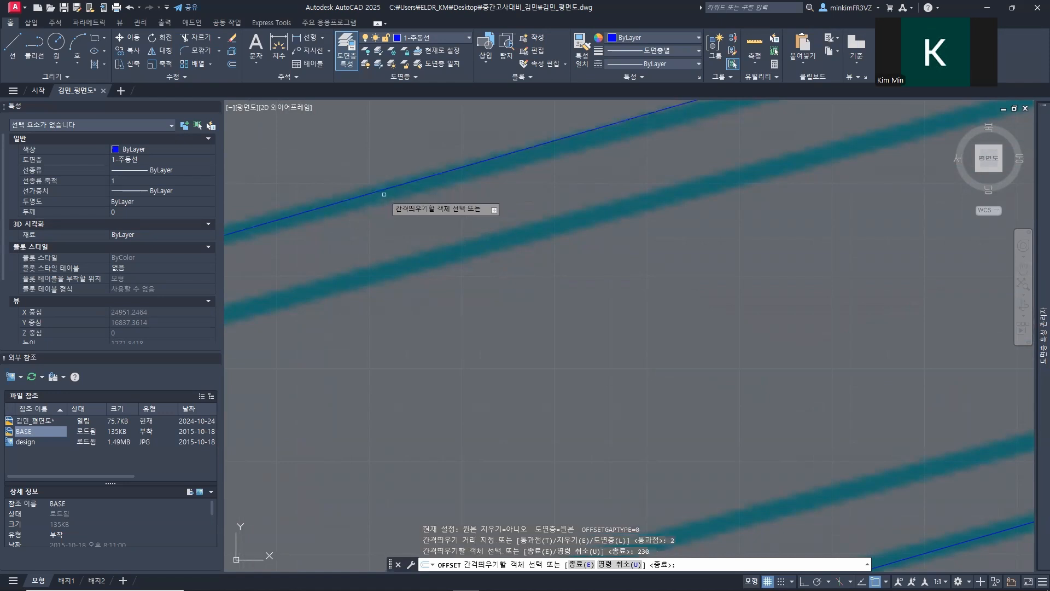
click(385, 189)
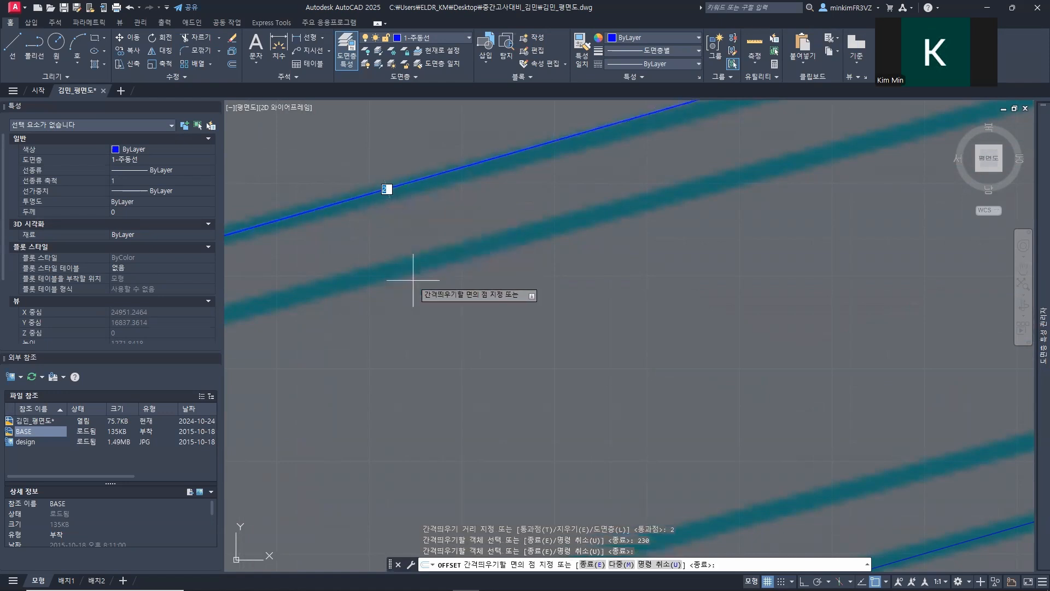
scroll(416, 278, up, 2)
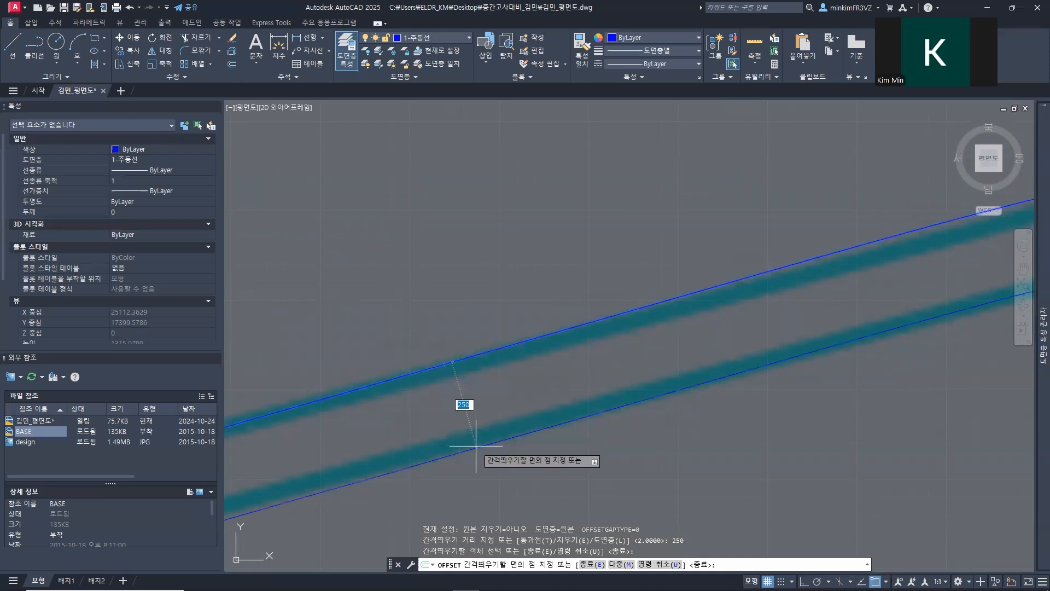
click(476, 446)
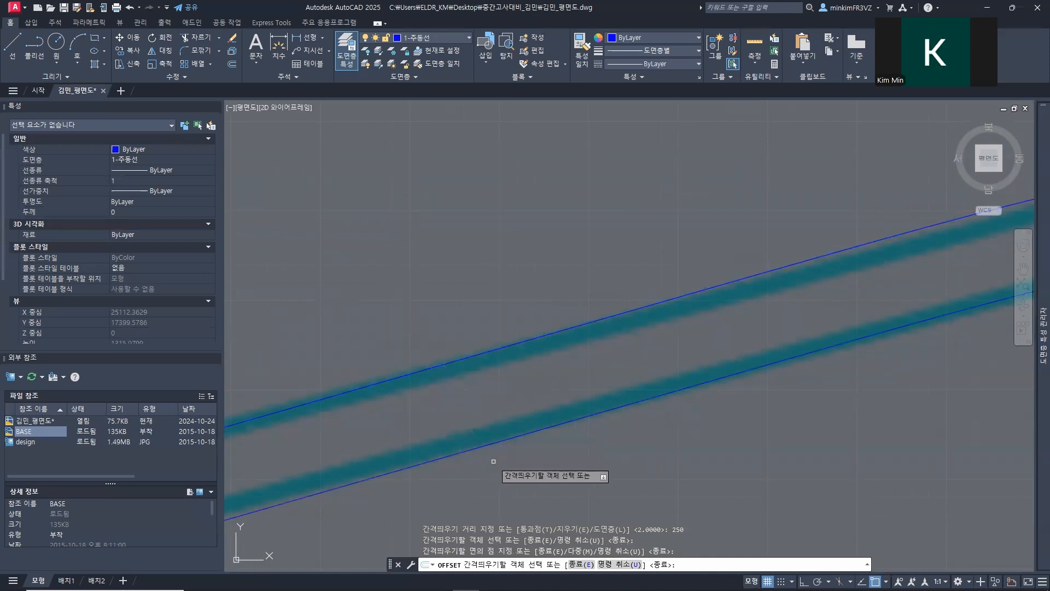
key(Escape)
Step: Offset the lower main path edge 250 toward the inside of the path to create the second inner border line
scroll(428, 374, down, 3)
scroll(428, 374, up, 2)
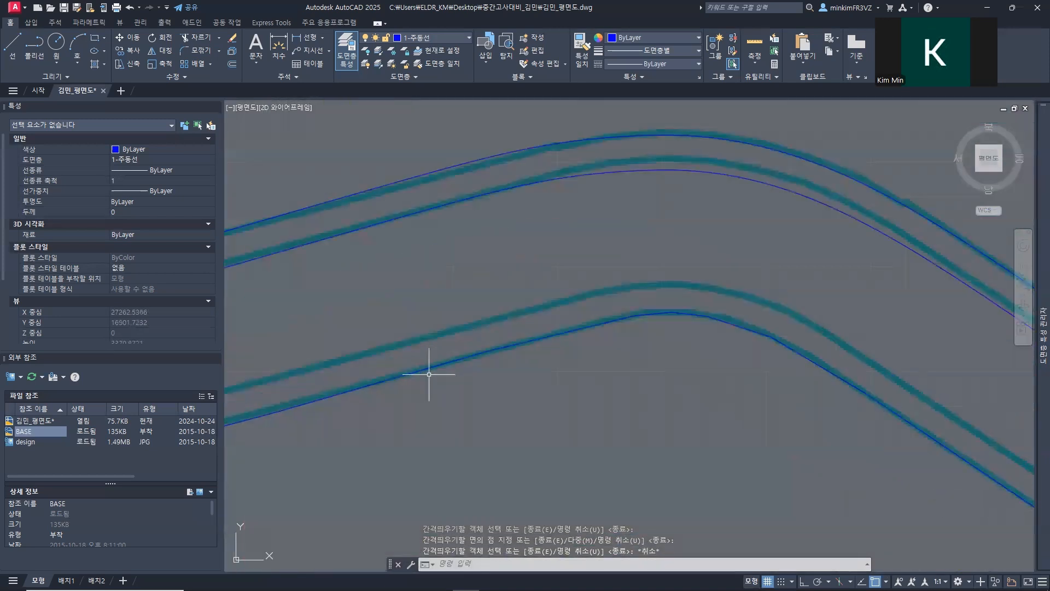
text(of)
key(Return)
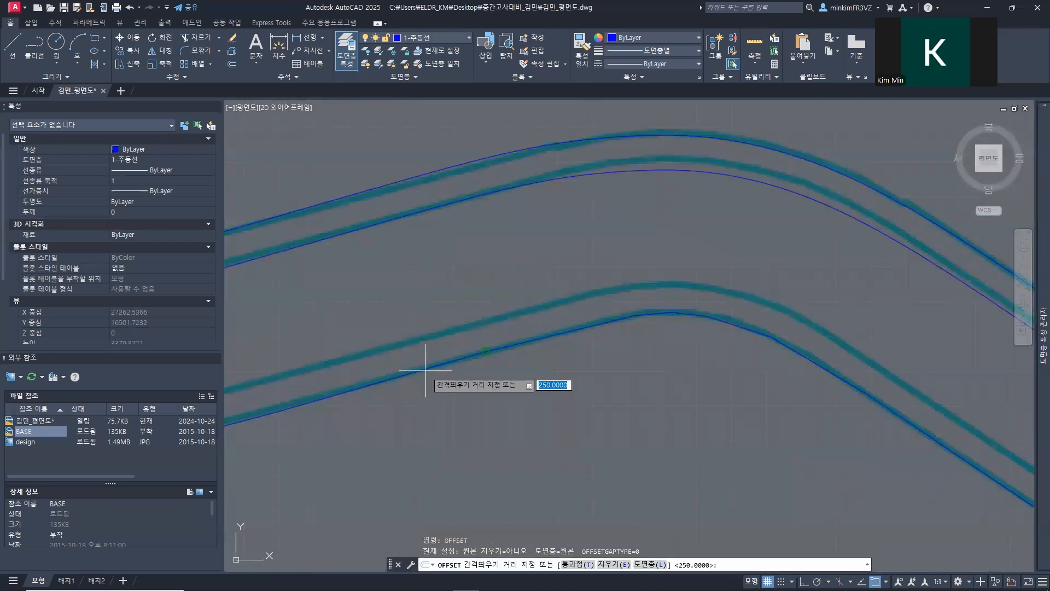
key(Return)
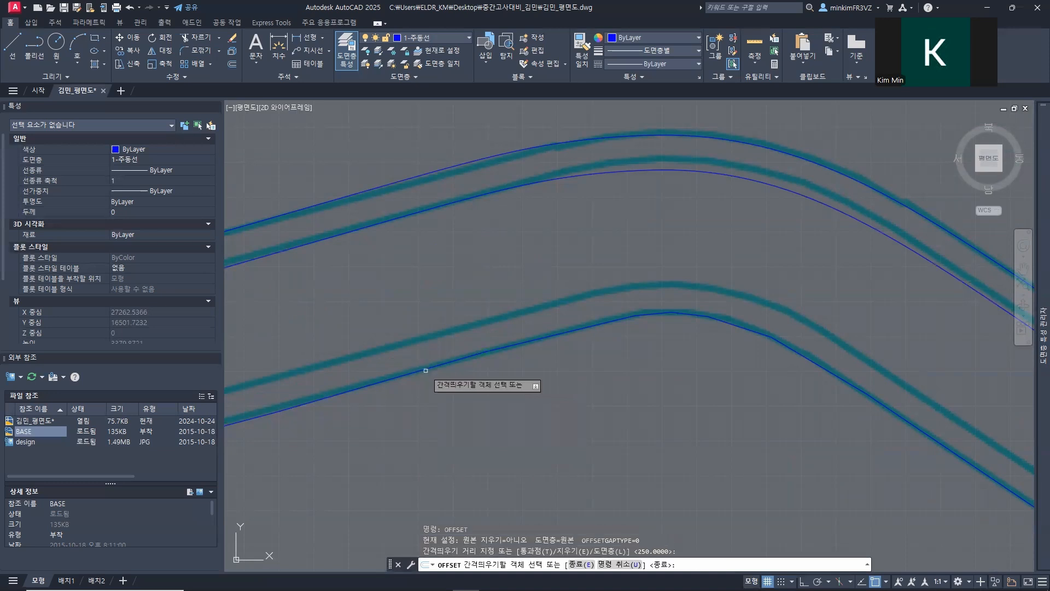
click(426, 370)
click(418, 350)
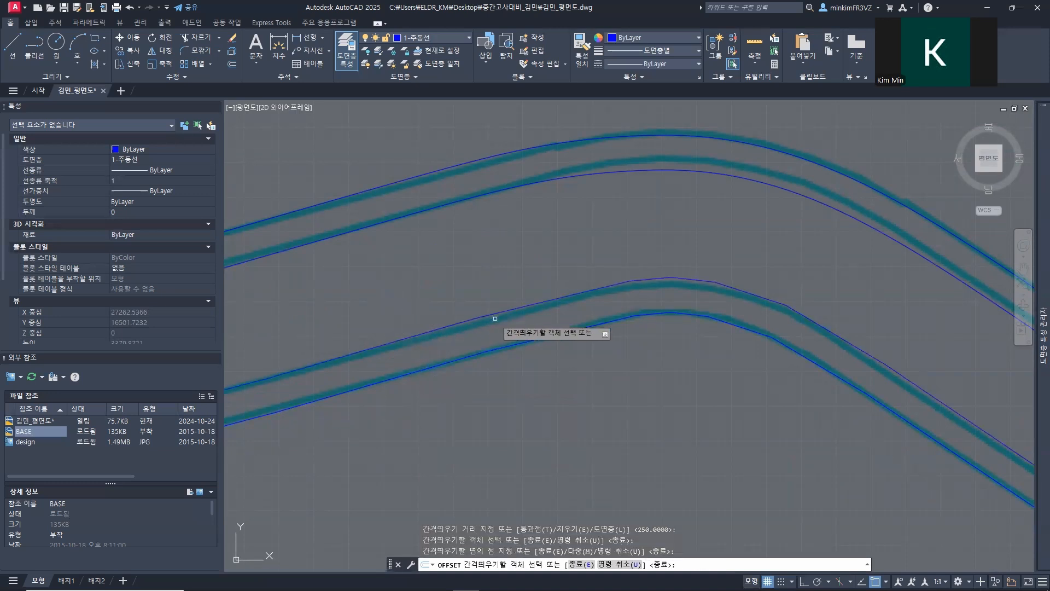
scroll(633, 312, down, 5)
key(Escape)
Step: Draw a vertical polyline about 4442 long with Ortho on, from the northeast terrace's upper west border endpoint down past its rounded corner
middle_drag(679, 287, 270, 343)
scroll(655, 313, up, 8)
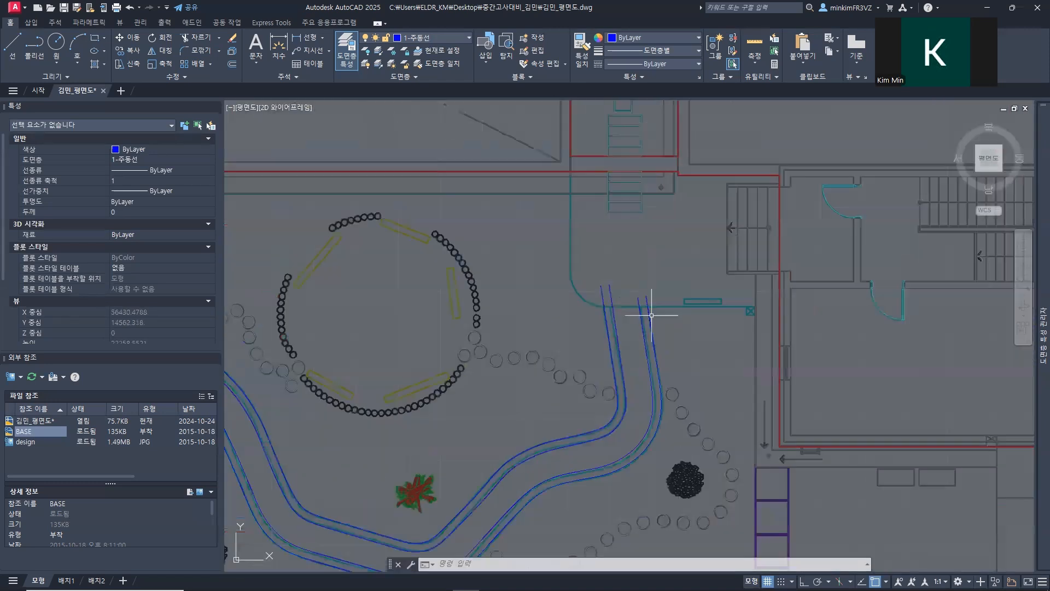
scroll(791, 287, down, 6)
middle_drag(632, 254, 478, 346)
scroll(563, 295, up, 4)
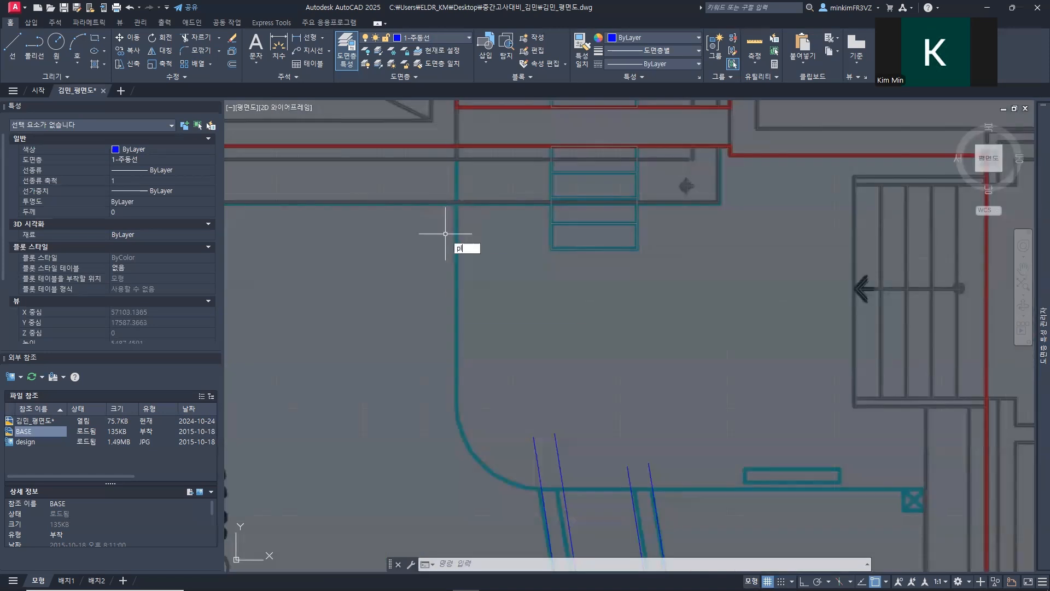
key(Return)
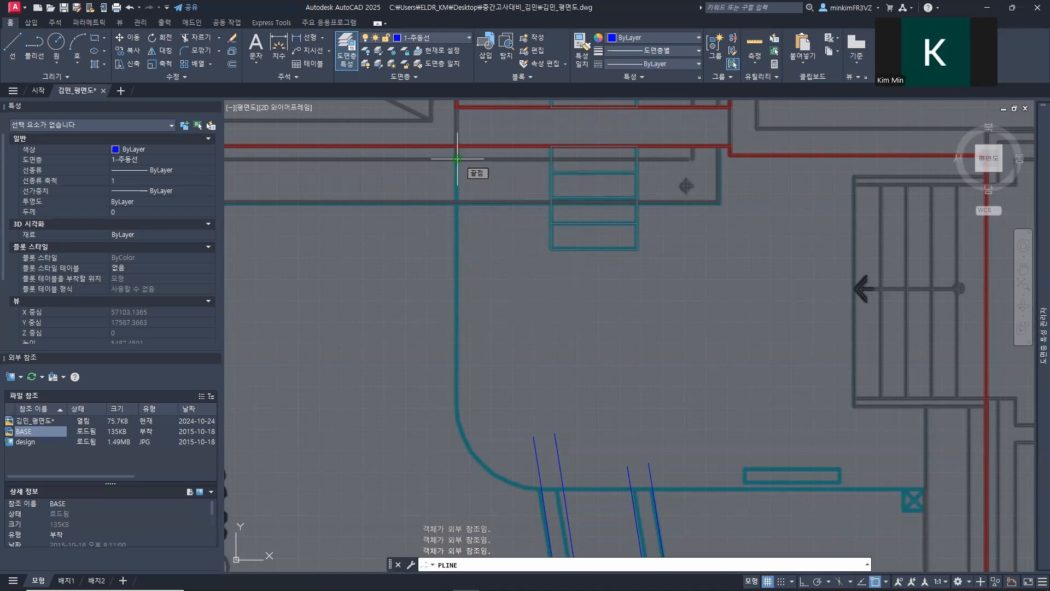
click(457, 158)
middle_drag(473, 437, 451, 328)
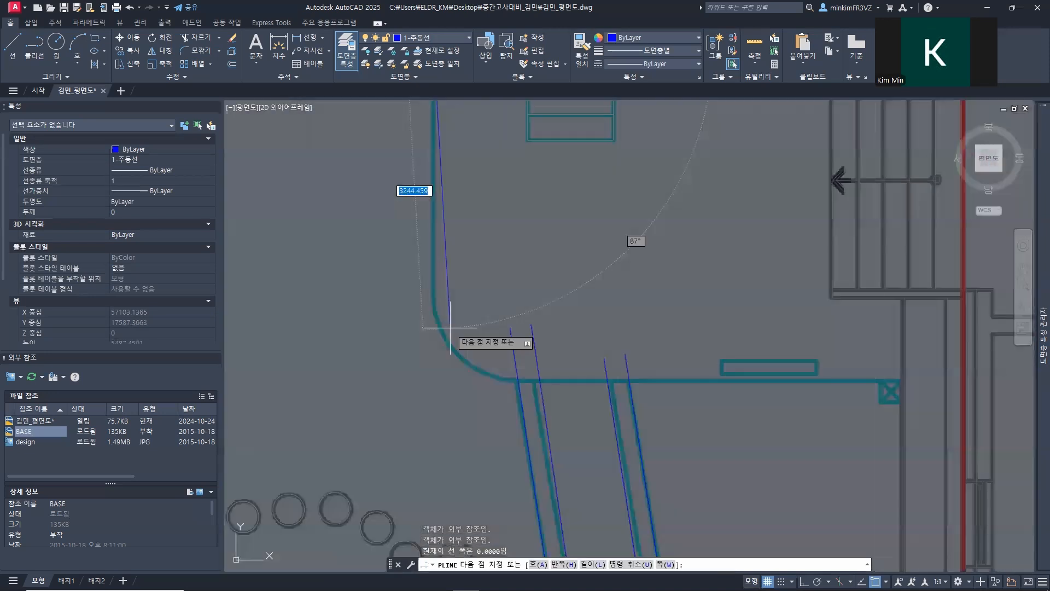
key(F8)
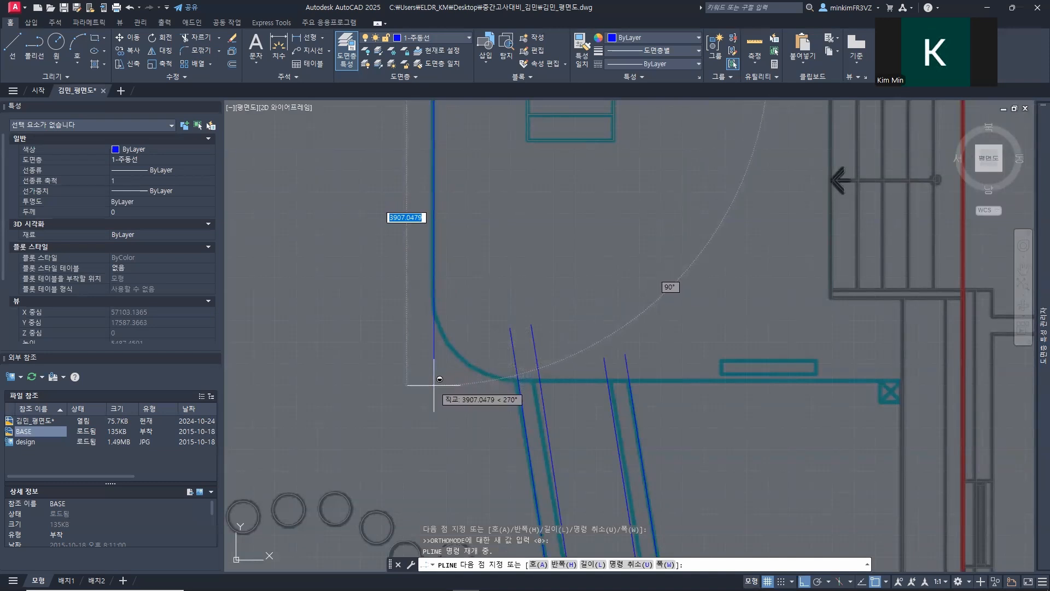
click(436, 431)
key(Return)
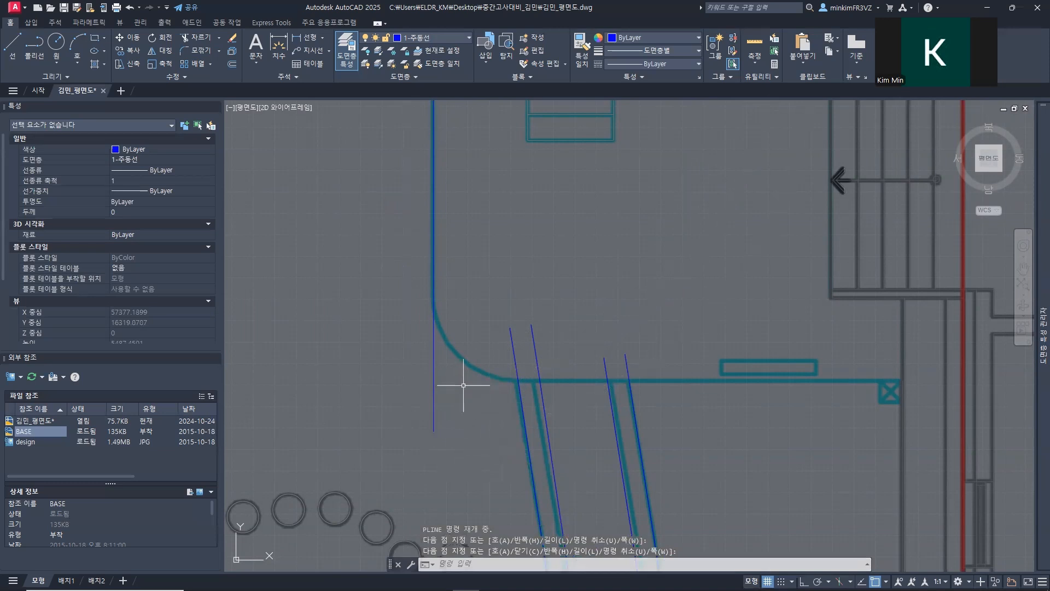
Step: Draw a horizontal polyline about 6134 long with Ortho on, from the east wall endpoint west past the terrace's rounded corner
key(Return)
mouse_move(821, 393)
middle_down()
mouse_move(799, 383)
mouse_move(519, 382)
middle_up()
scroll(563, 381, up, 6)
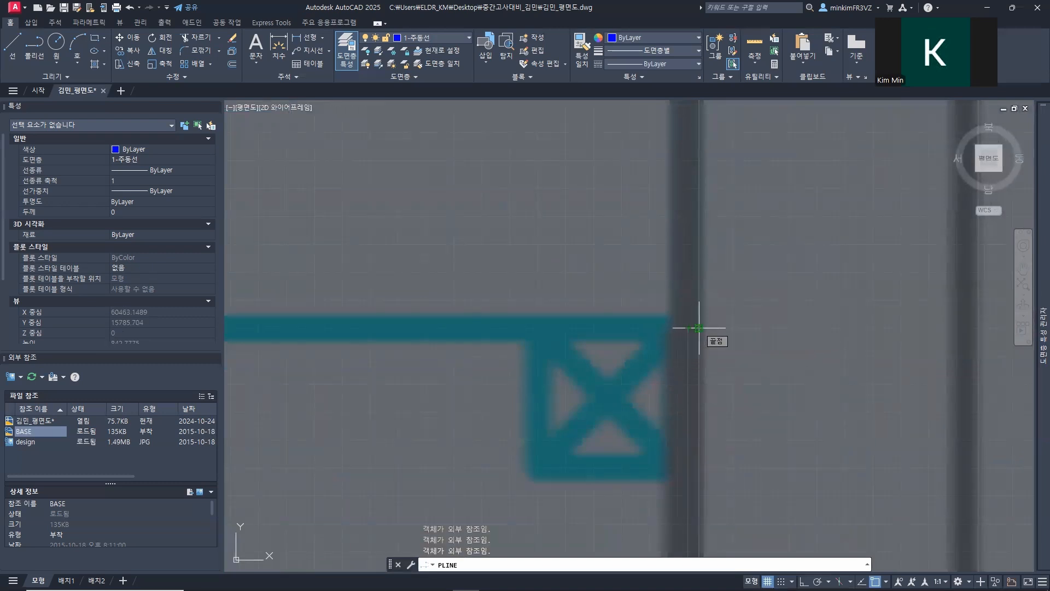
click(695, 328)
scroll(615, 327, down, 4)
scroll(525, 339, down, 3)
scroll(542, 325, up, 5)
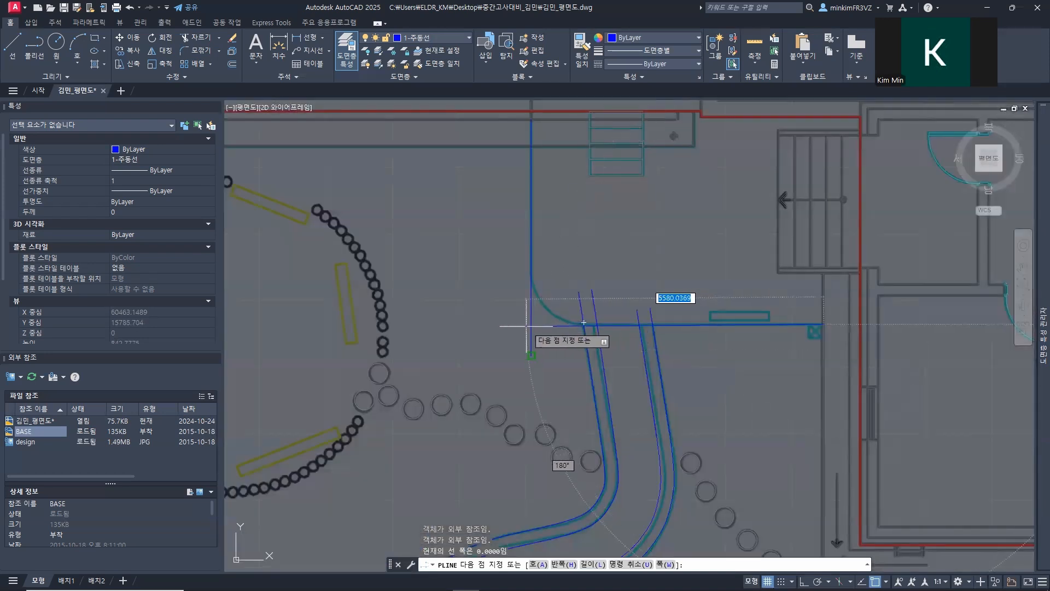
key(F8)
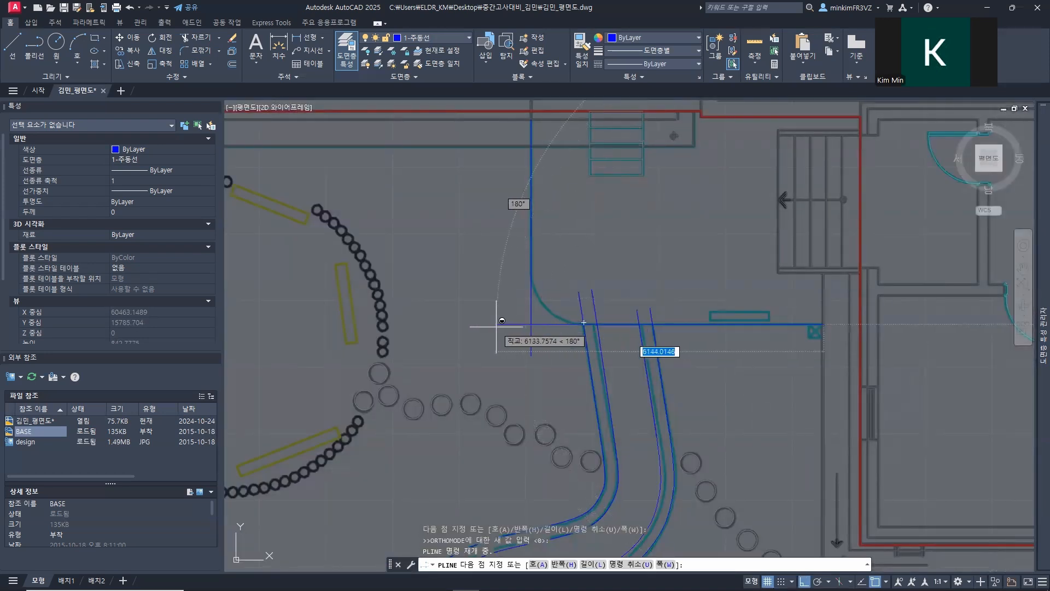
click(497, 325)
key(Escape)
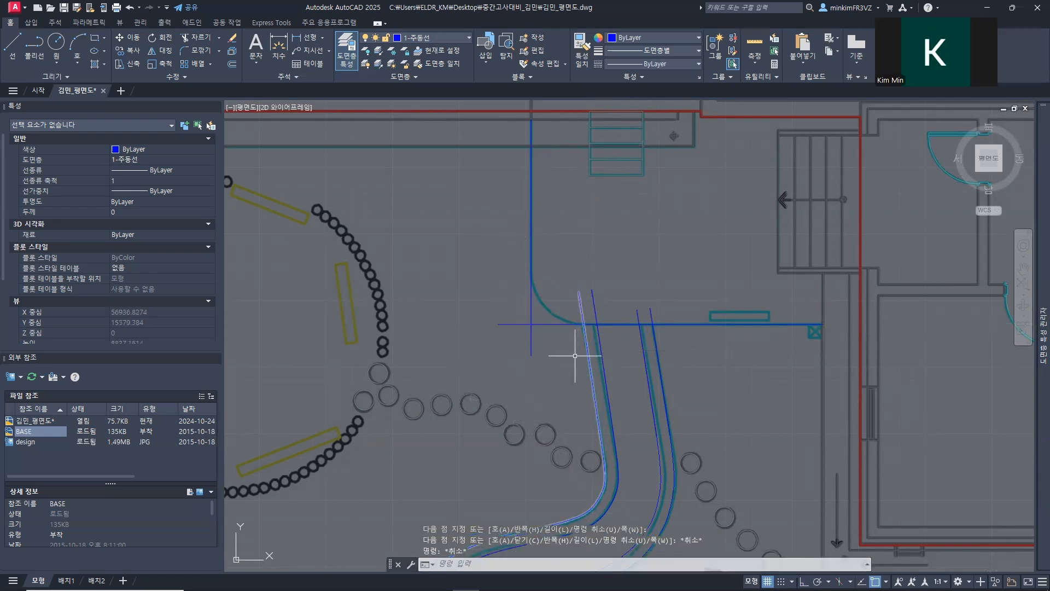
Step: Trim the overshooting ends of the vertical and horizontal terrace border lines where they cross at the southwest corner
scroll(645, 339, down, 3)
scroll(629, 335, up, 6)
mouse_move(754, 304)
middle_down()
mouse_move(272, 316)
mouse_move(698, 510)
middle_up()
mouse_move(601, 250)
middle_down()
mouse_move(598, 432)
mouse_move(585, 190)
middle_up()
middle_drag(609, 405, 555, 232)
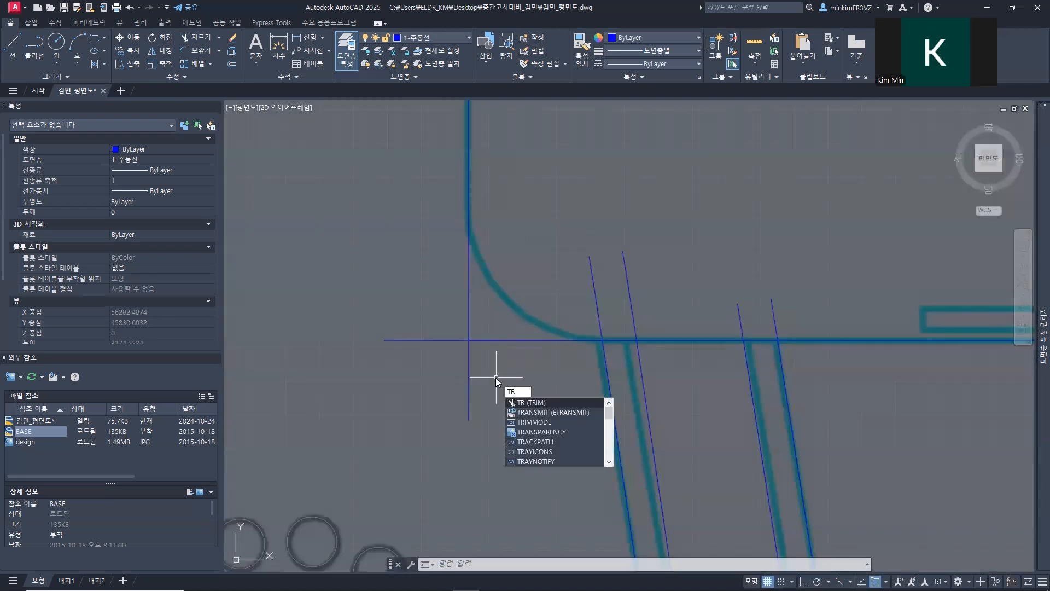
key(Return)
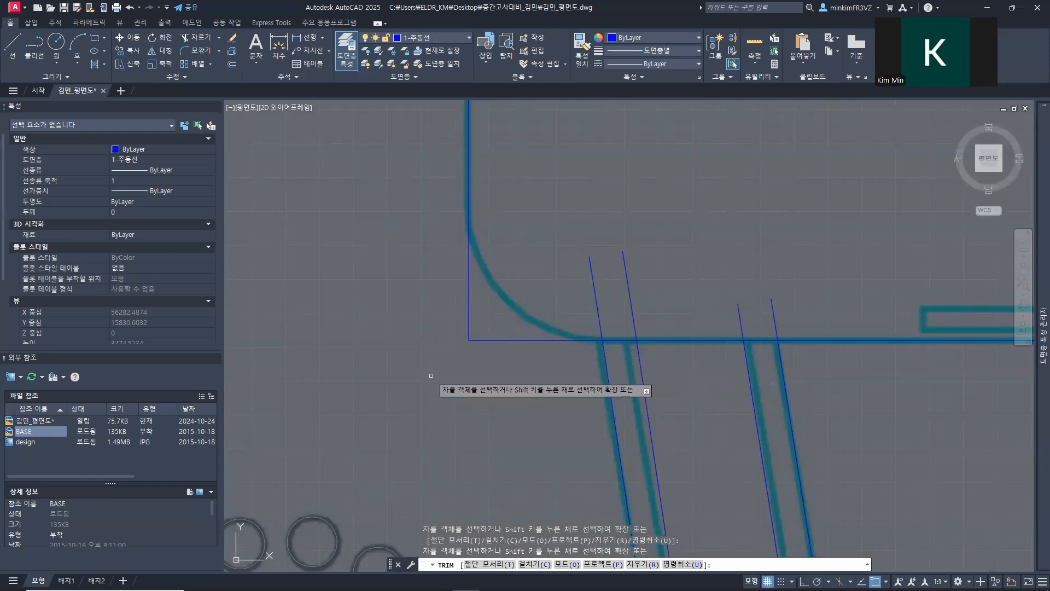
key(Escape)
key(Escape)
text(F)
key(Return)
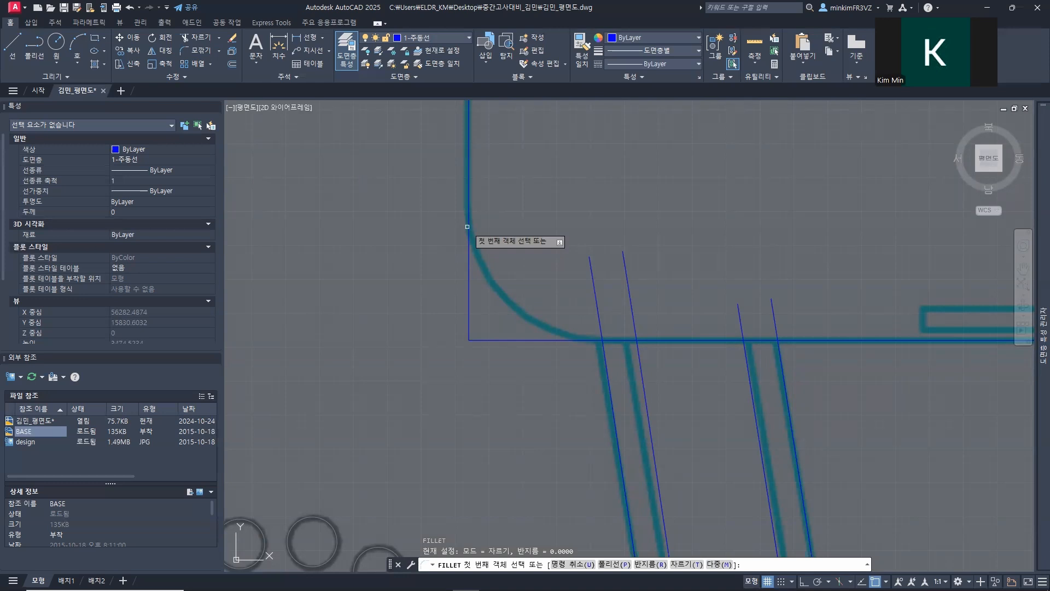
key(Escape)
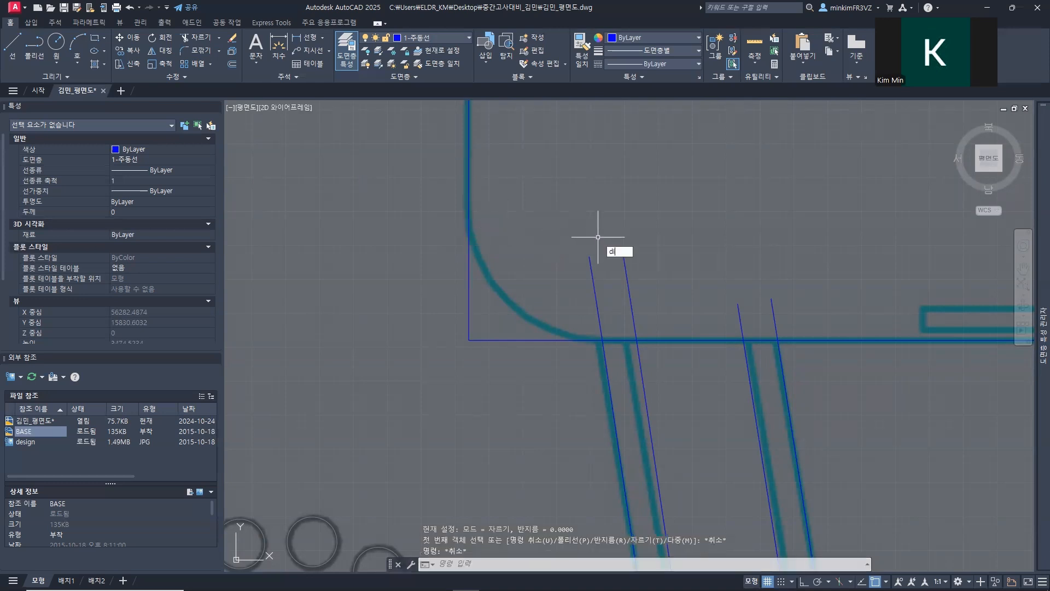
Step: Measure the approximate radius of the terrace's rounded corner from its estimated centre to the arc
text(di)
key(Return)
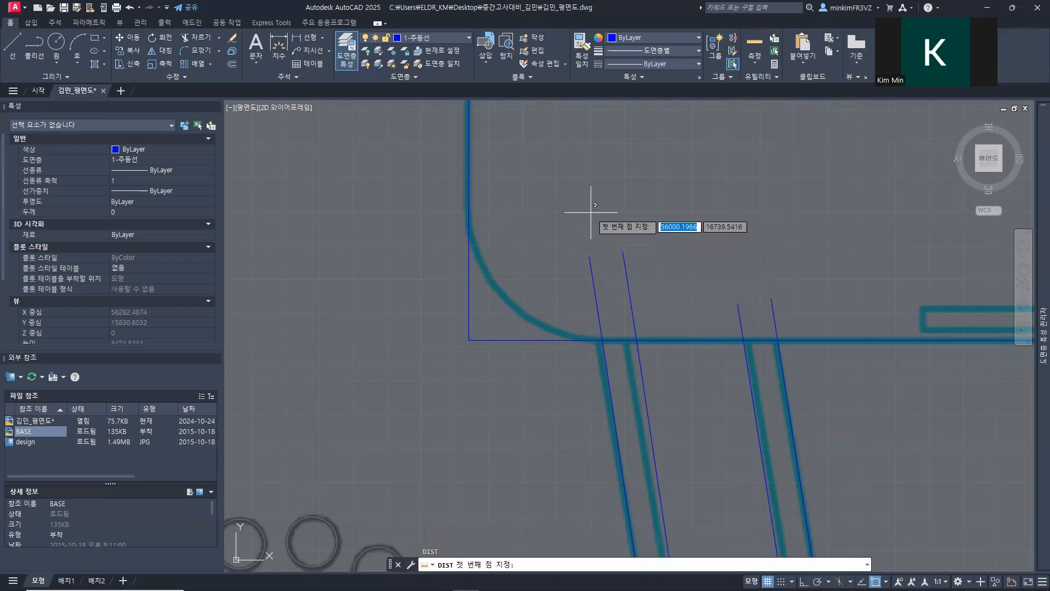
click(591, 213)
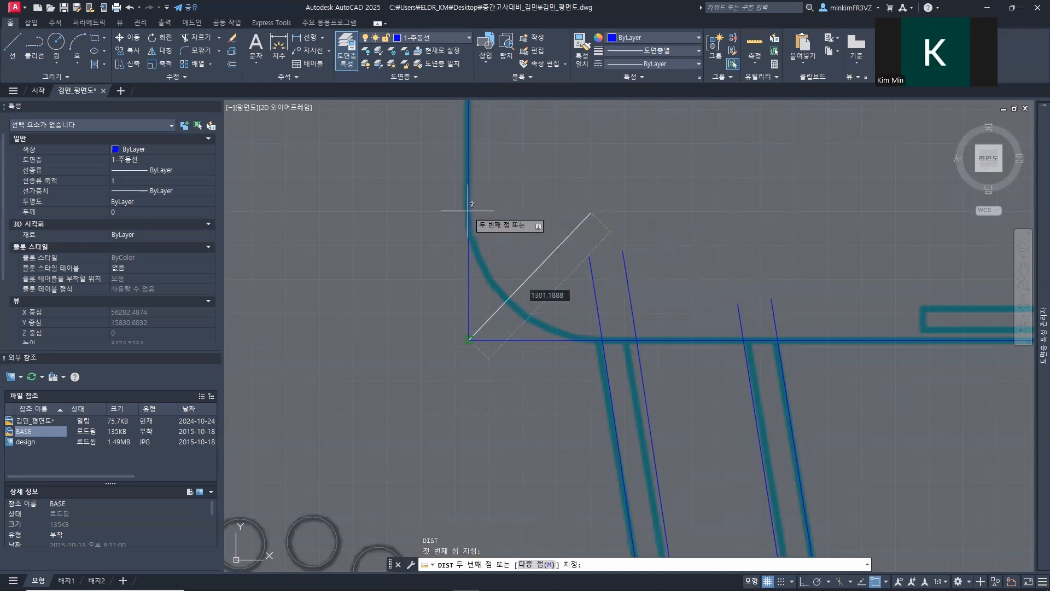
click(511, 306)
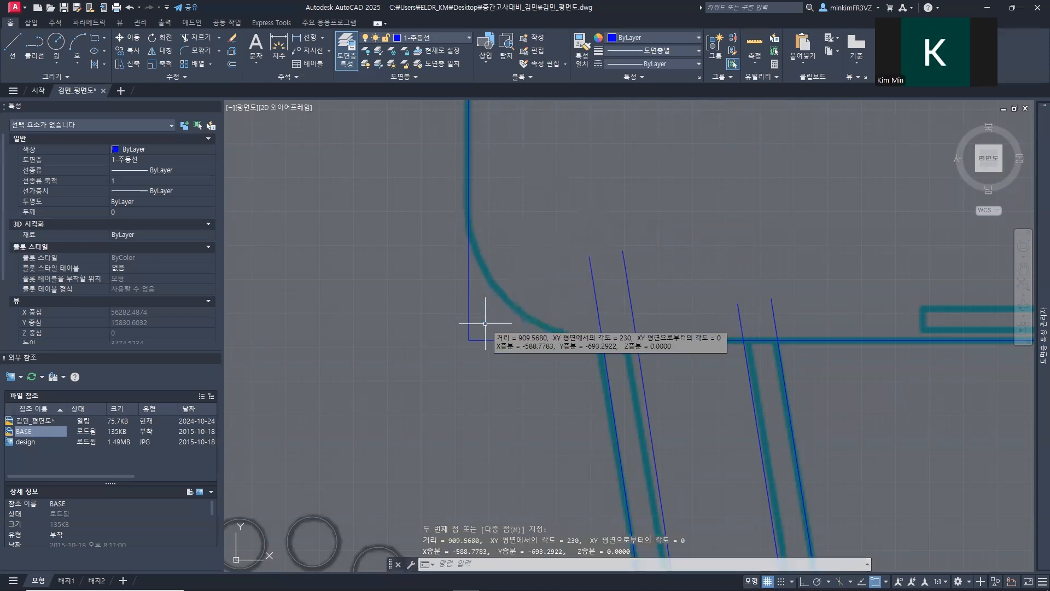
key(Escape)
key(Escape)
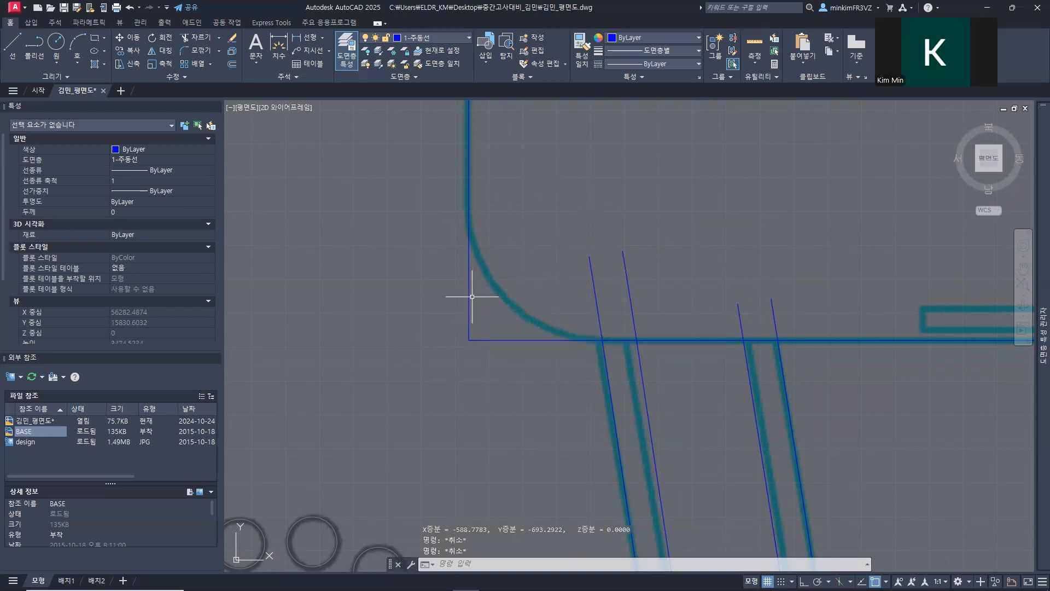
Step: Fillet the terrace border's southwest corner between the vertical and horizontal lines with a radius of 900
key(Return)
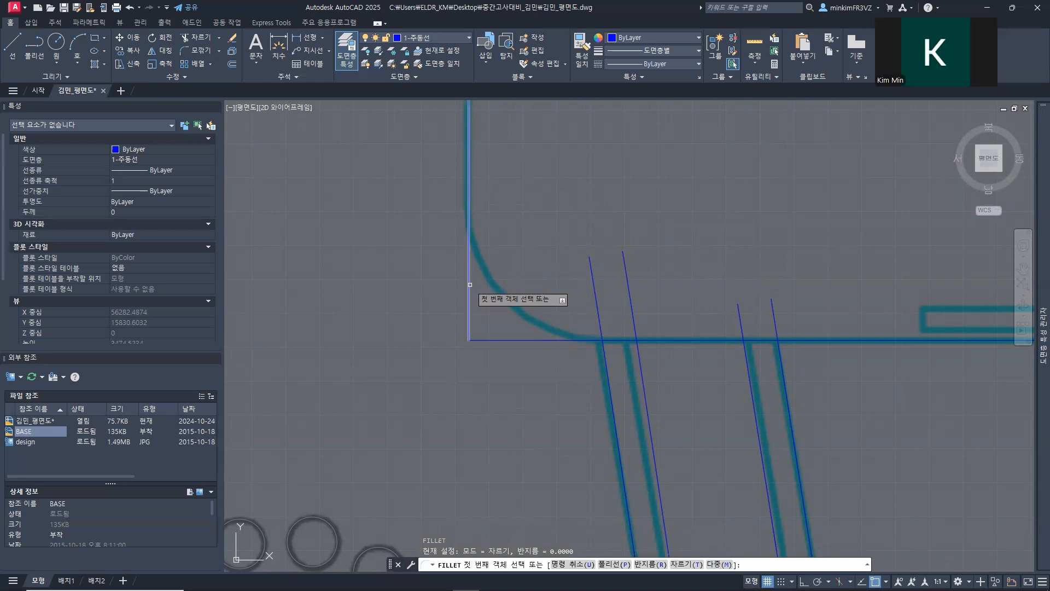
key(Return)
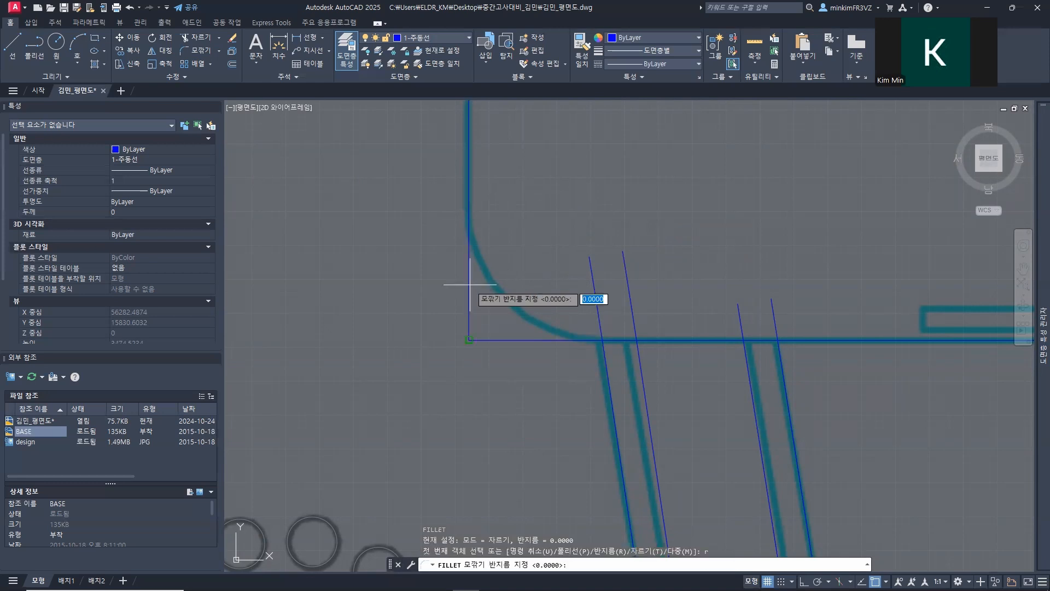
text(+900)
key(Return)
click(470, 284)
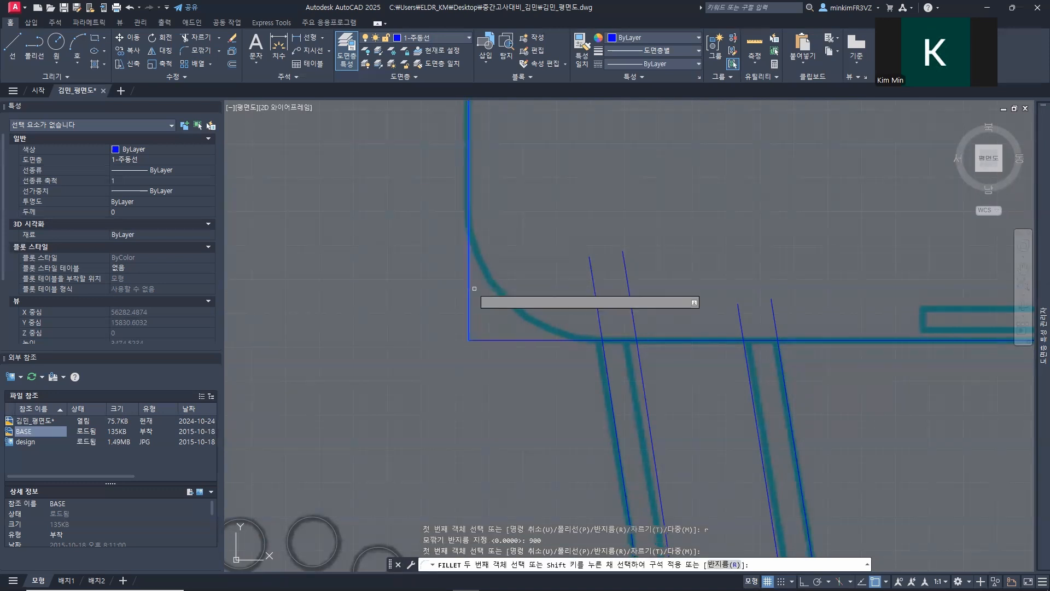
click(517, 339)
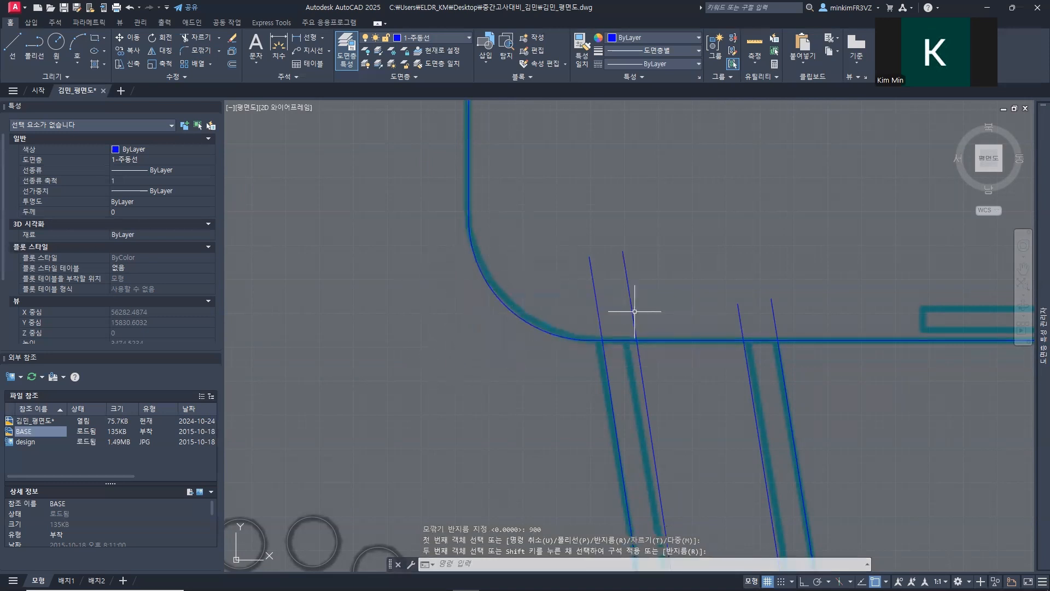
Step: Cut into the westernmost path line's overshoot above the terrace border with Trim
scroll(635, 311, down, 5)
scroll(628, 301, up, 5)
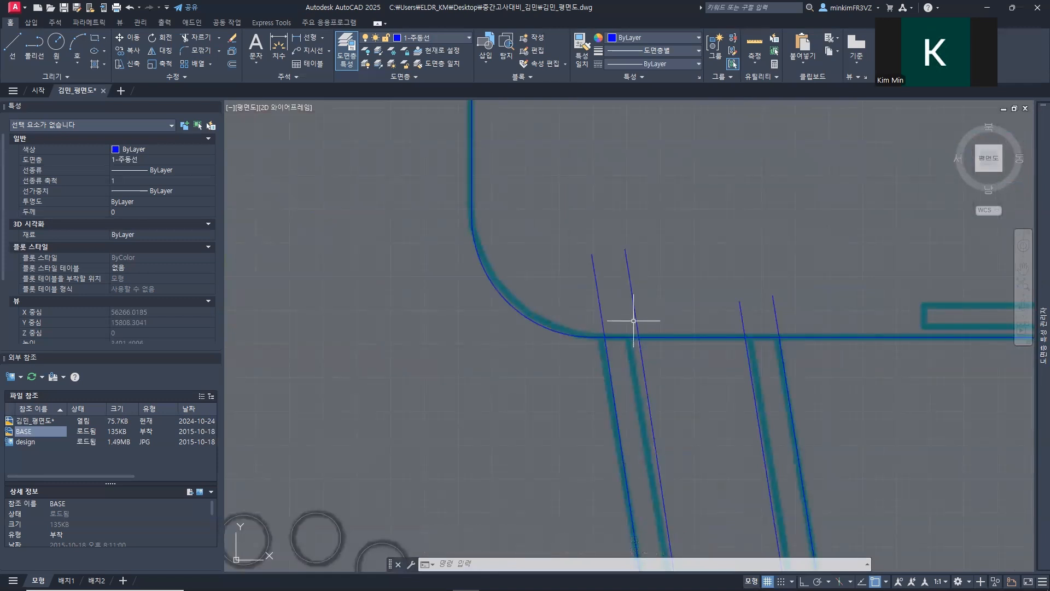
key(Return)
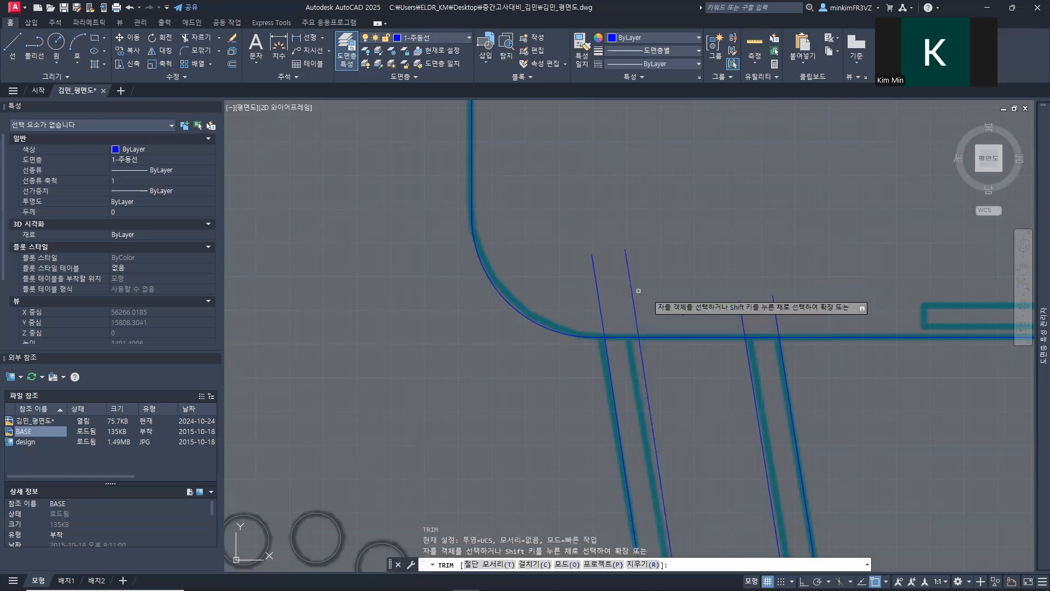
click(600, 307)
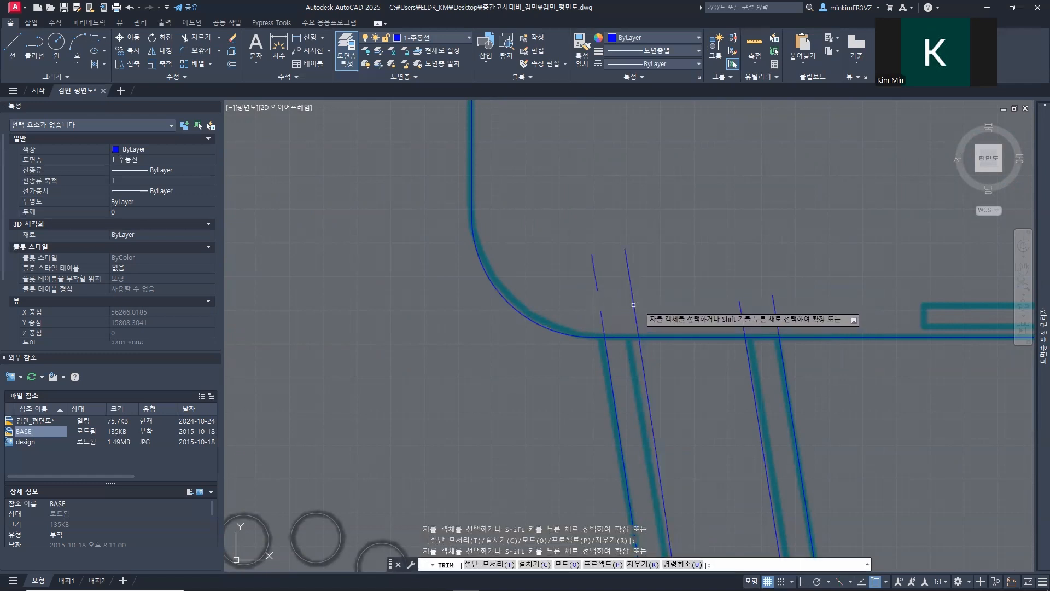
drag(601, 285, 599, 286)
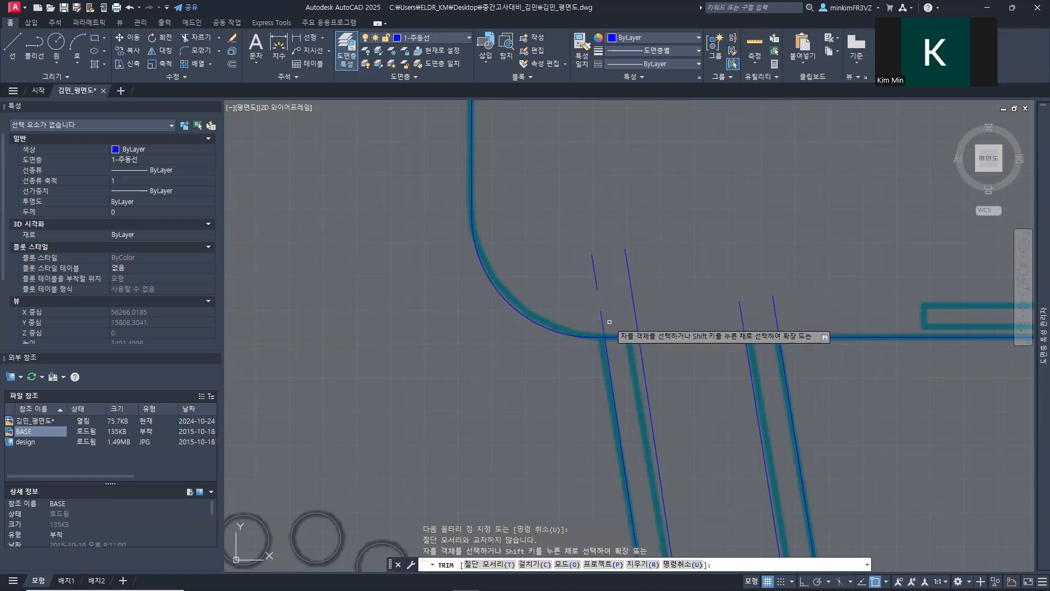
text(tr)
key(space)
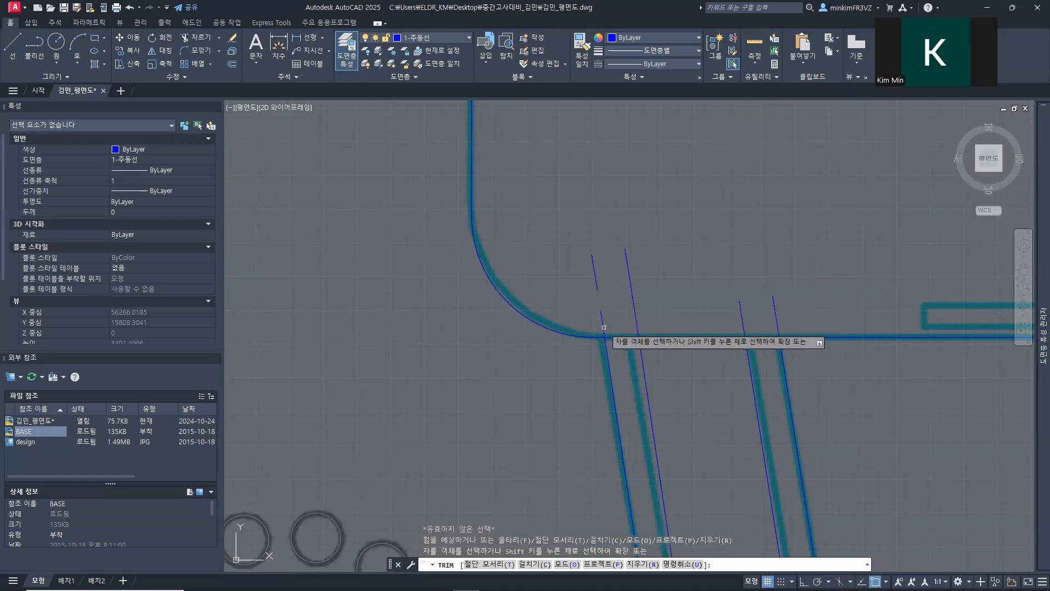
Step: Trim the western pair of path lines back to the terrace's lower border with a fence across their ends
scroll(605, 328, up, 1)
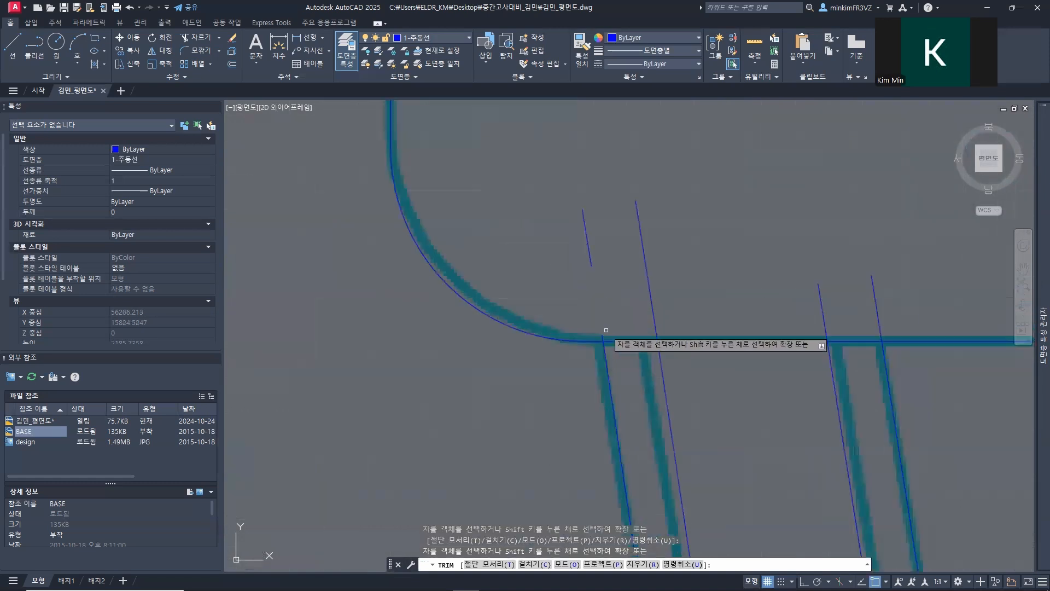
scroll(606, 329, up, 4)
click(555, 361)
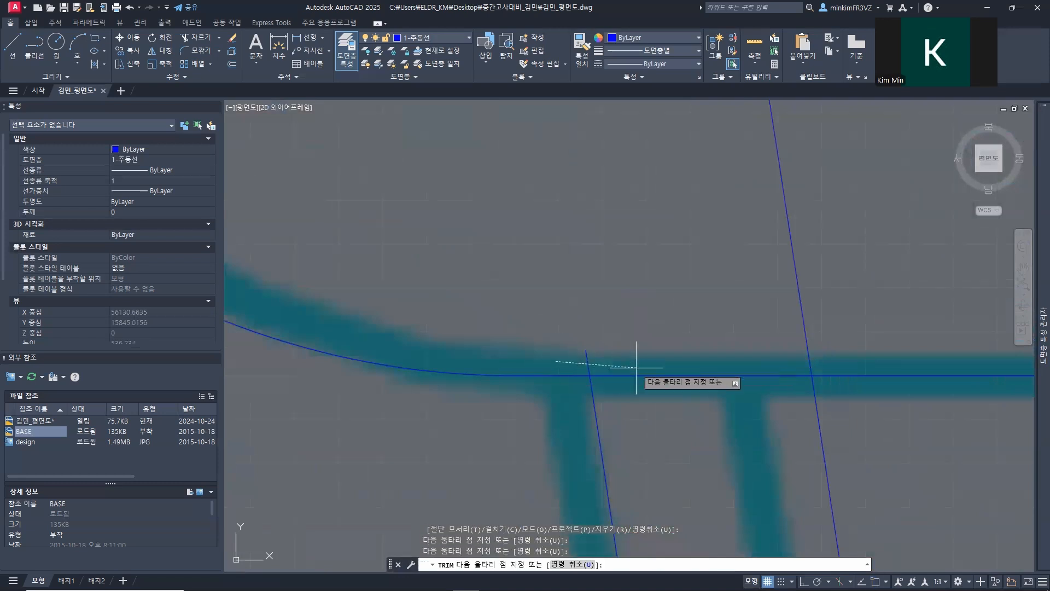
middle_drag(842, 343, 483, 310)
scroll(650, 319, up, 2)
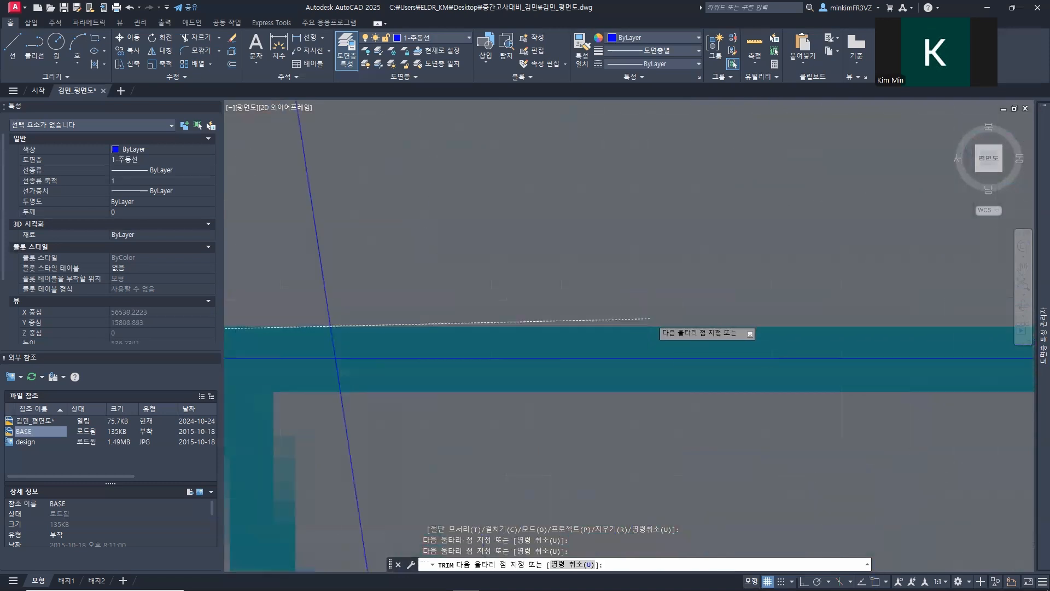
scroll(644, 319, down, 1)
scroll(644, 319, down, 10)
scroll(643, 319, up, 2)
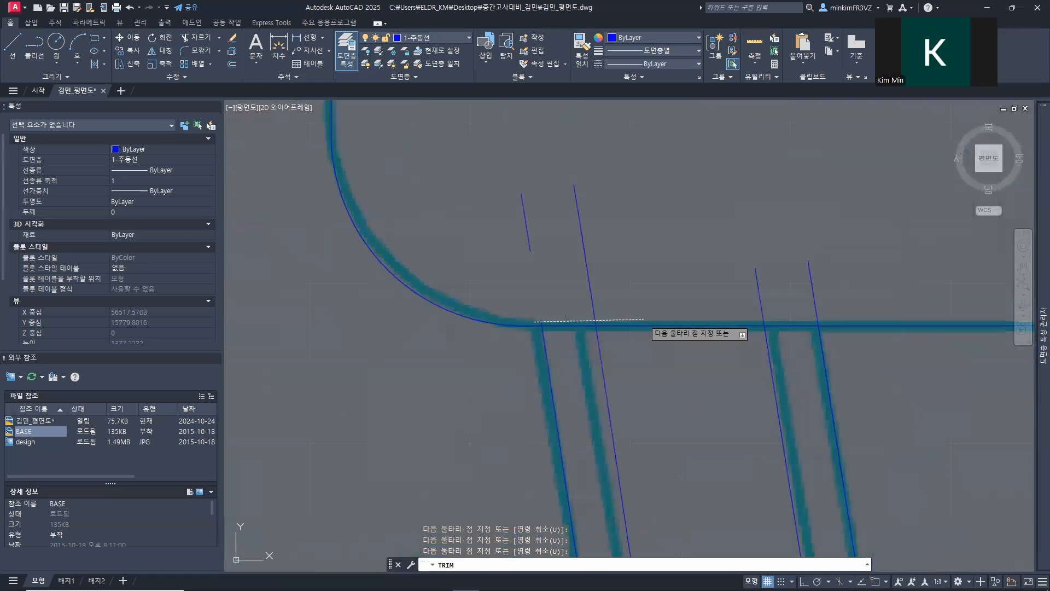
key(Return)
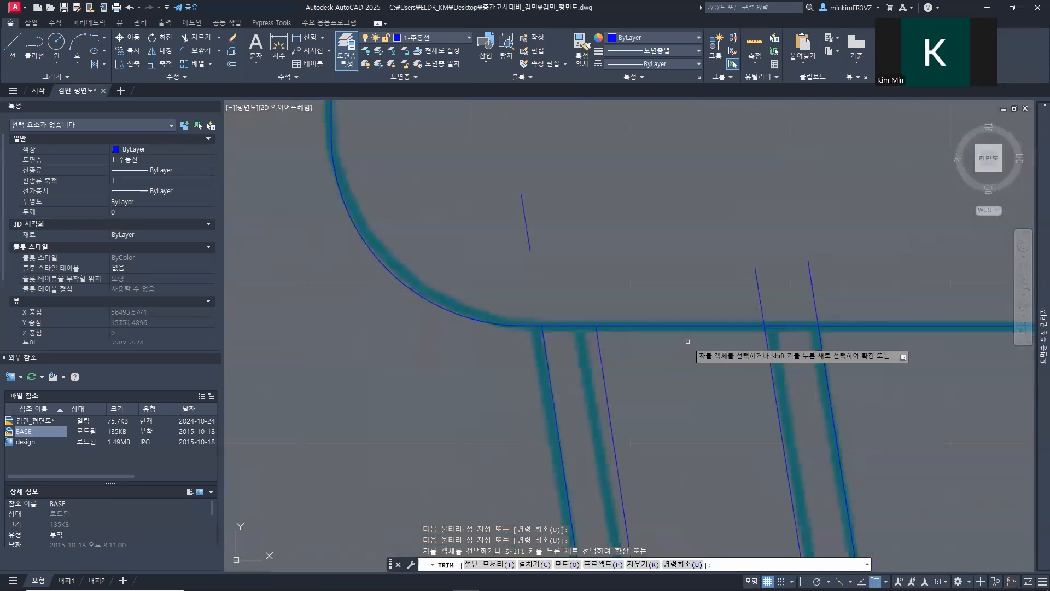
Step: Trim the eastern pair of path lines back to the terrace border and erase the leftover stub above it
middle_drag(706, 337, 427, 327)
click(459, 313)
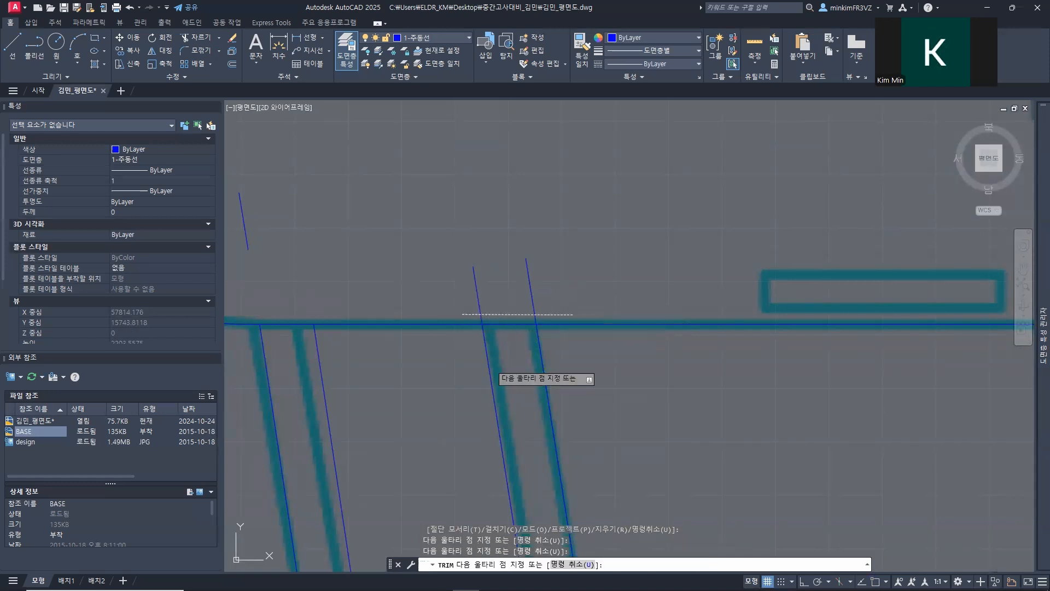
scroll(500, 297, down, 2)
middle_drag(437, 279, 437, 279)
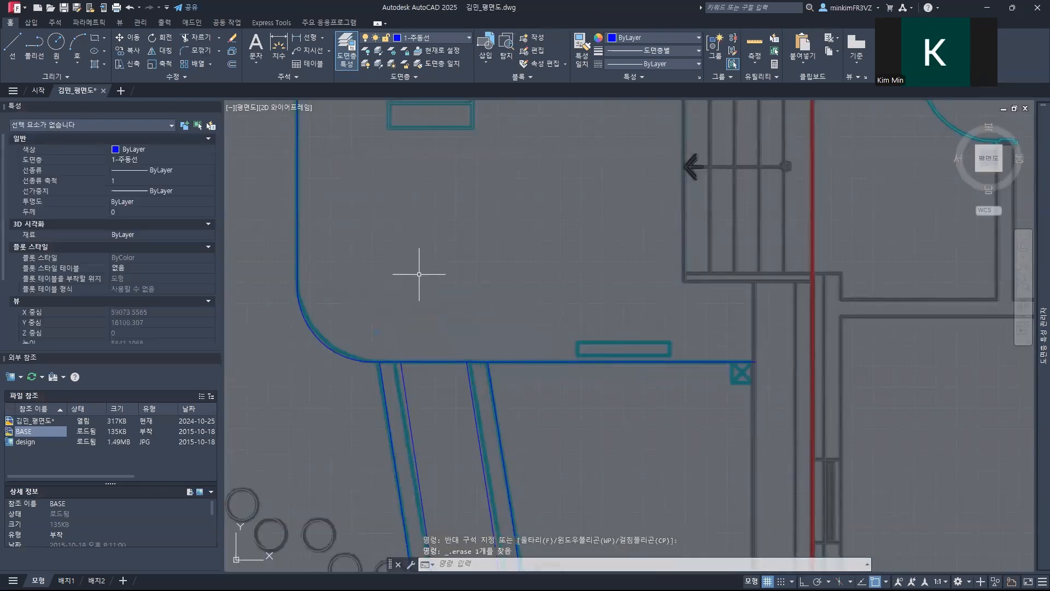
Step: Trim the west ends of the four main path lines back to the vertical boundary line with a fence
scroll(429, 285, down, 3)
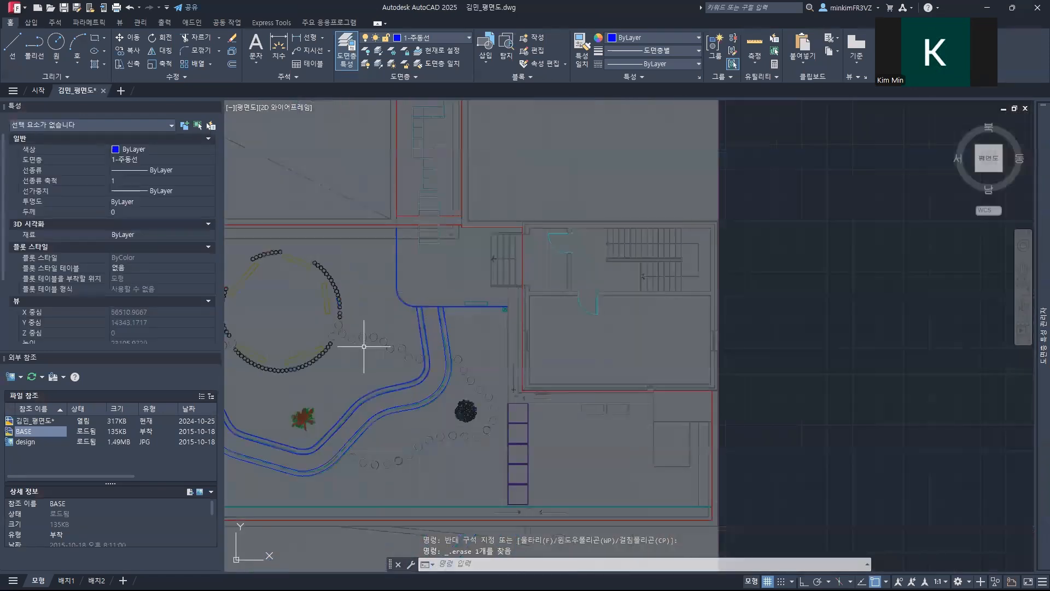
scroll(347, 347, down, 2)
scroll(581, 331, up, 2)
middle_drag(355, 343, 580, 366)
middle_drag(307, 317, 527, 335)
scroll(499, 312, up, 5)
middle_drag(368, 346, 339, 351)
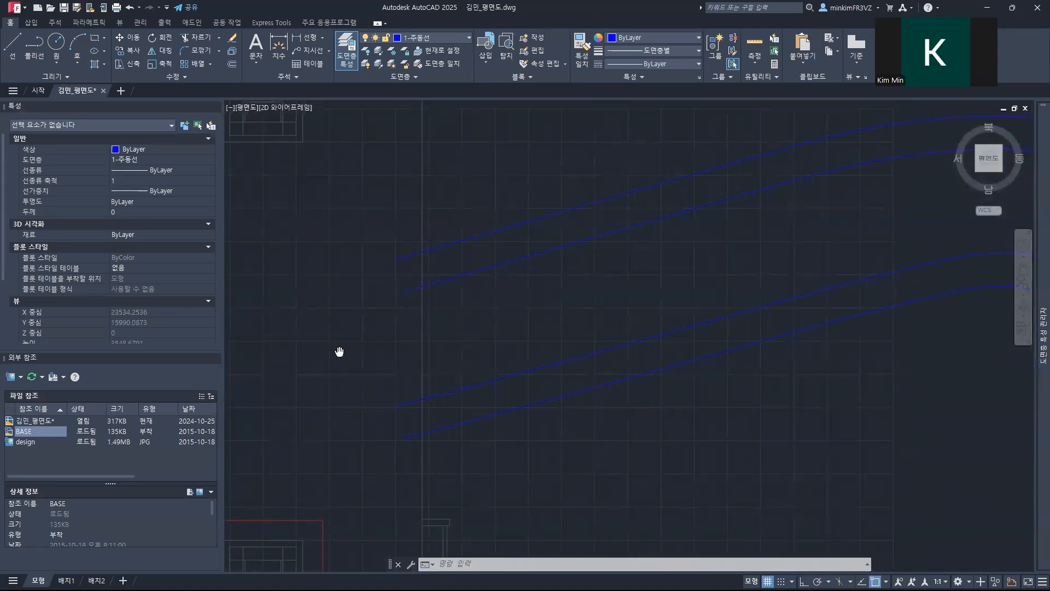
text(tr)
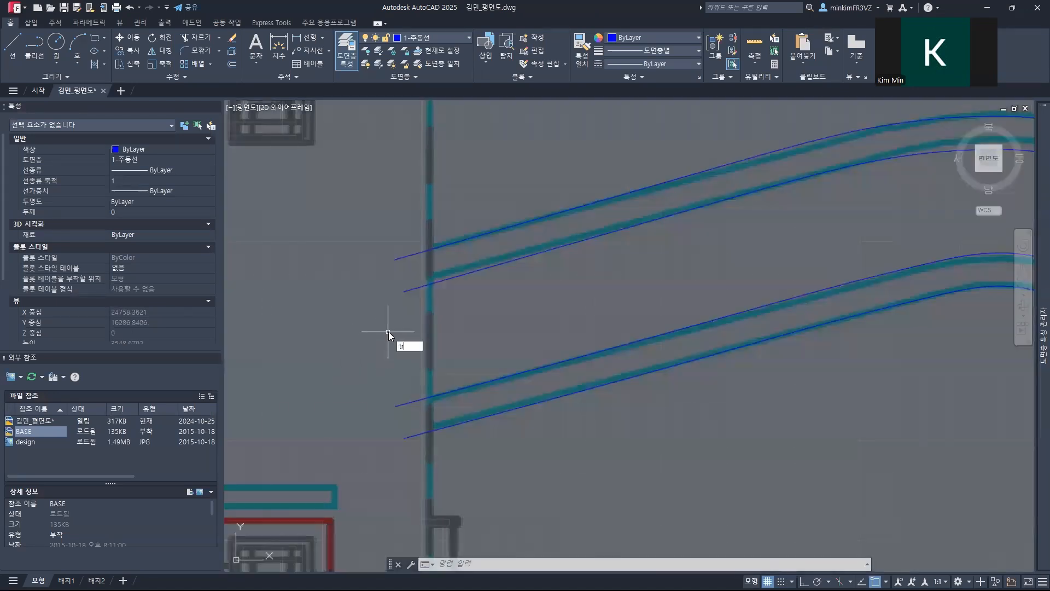
key(space)
click(412, 196)
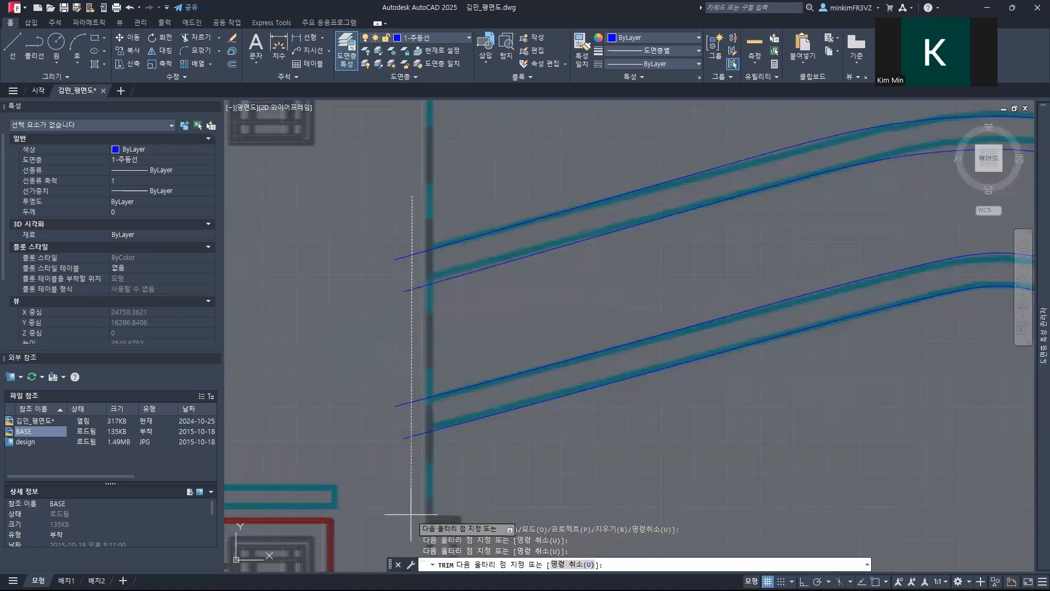
click(416, 490)
key(space)
scroll(416, 269, down, 1)
text(u)
scroll(446, 316, up, 4)
scroll(446, 317, down, 6)
middle_drag(575, 333, 388, 343)
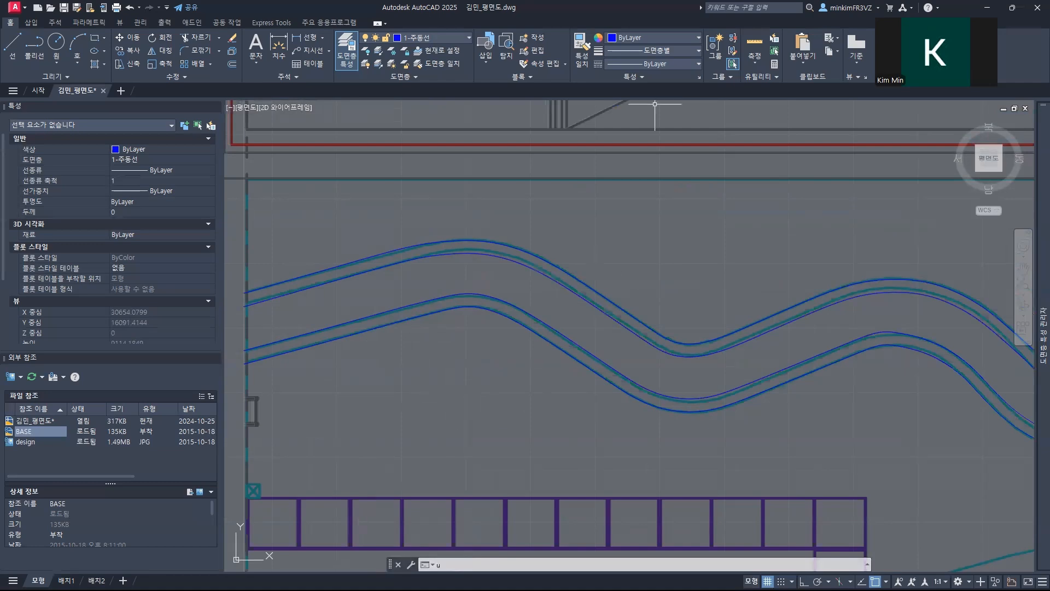
Step: Switch to the assignment PDF in the browser and check the hatch settings for the 1-주동선 layer
key(alt+Tab)
scroll(399, 375, down, 1)
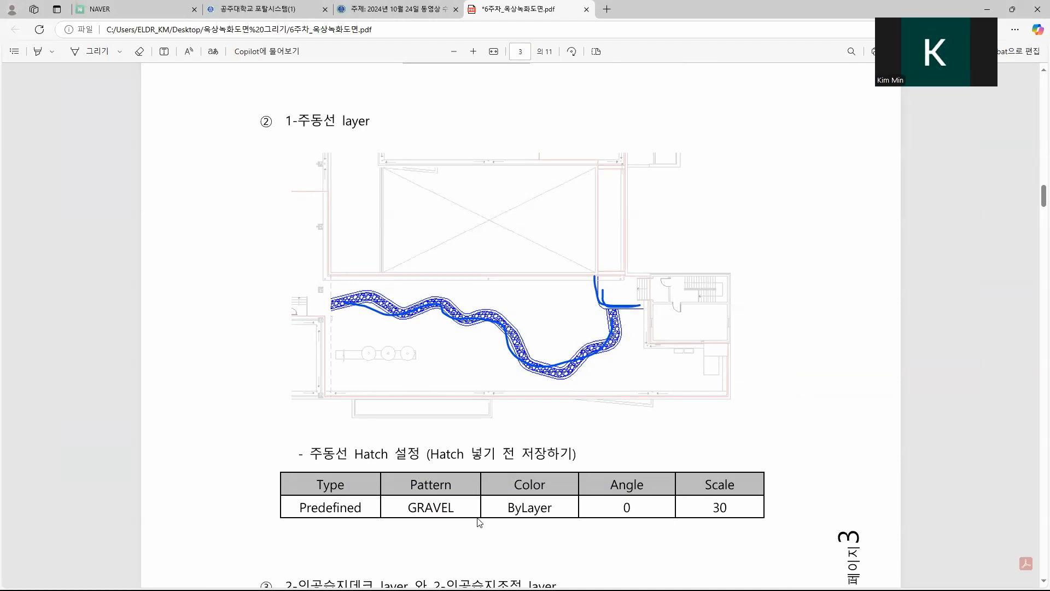
Step: Switch back to AutoCAD and start a hatch on the 1-주동선 layer with the GRAVEL pattern
key(alt+Tab)
text(HA)
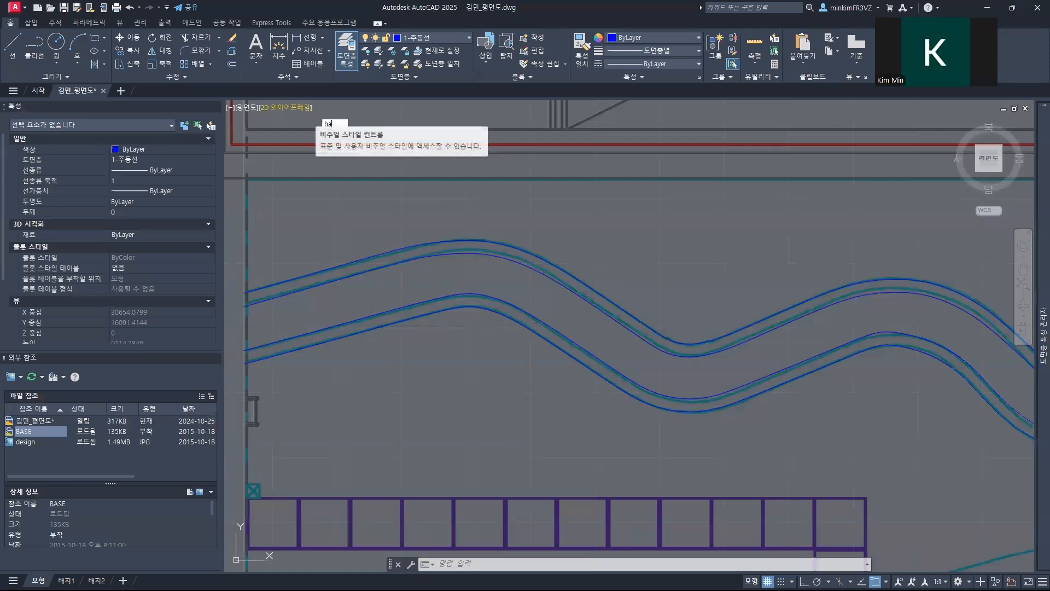
key(Return)
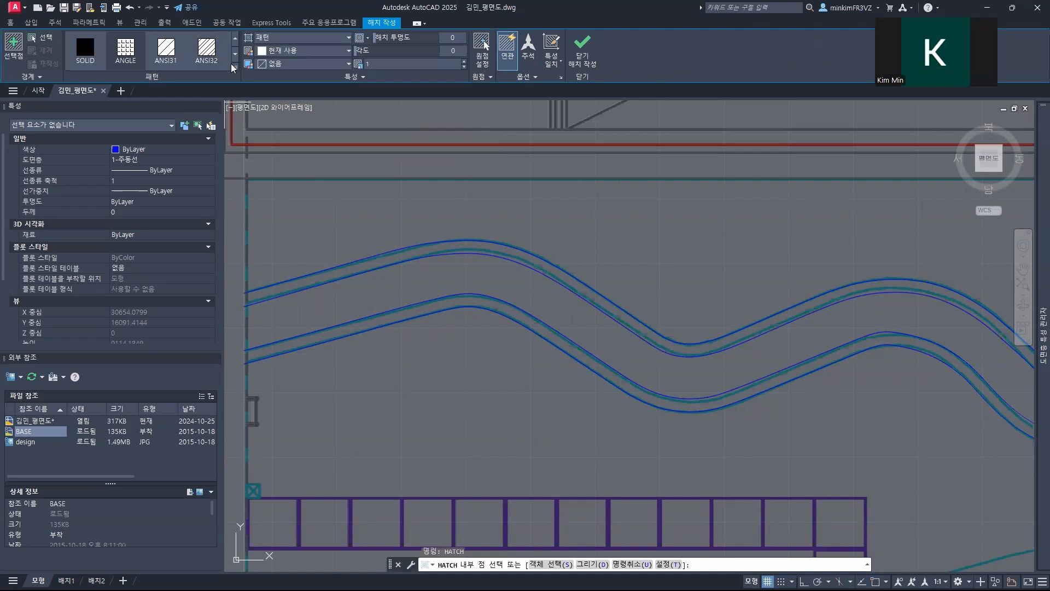
click(235, 69)
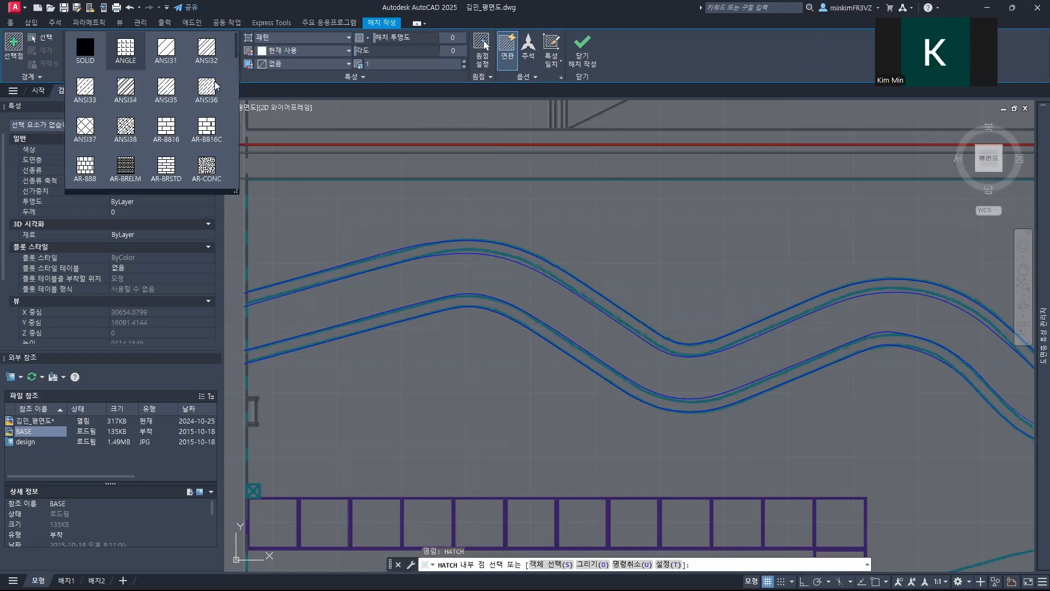
scroll(181, 114, down, 1)
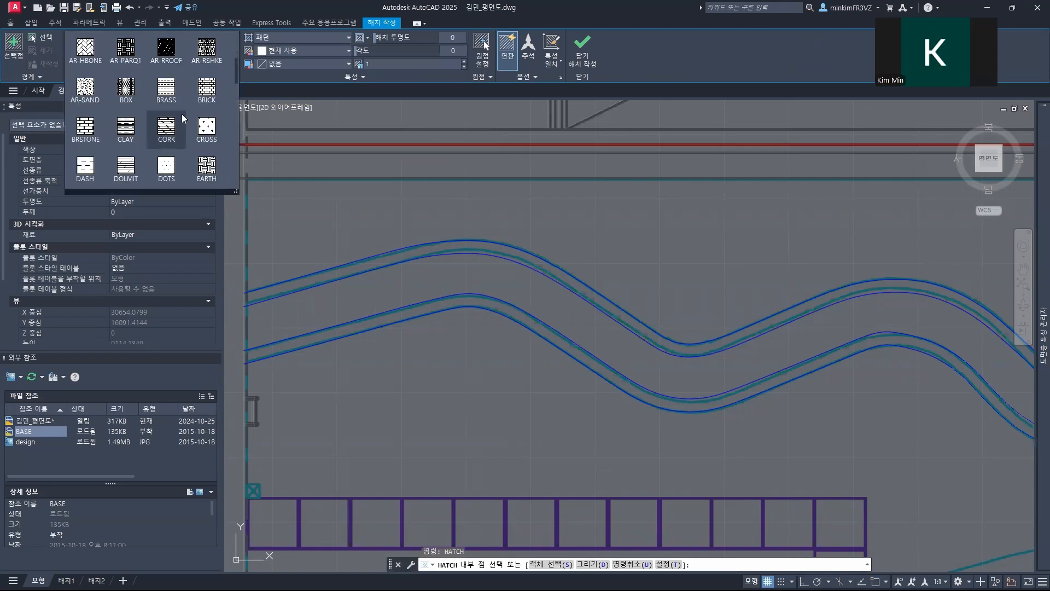
scroll(181, 113, down, 1)
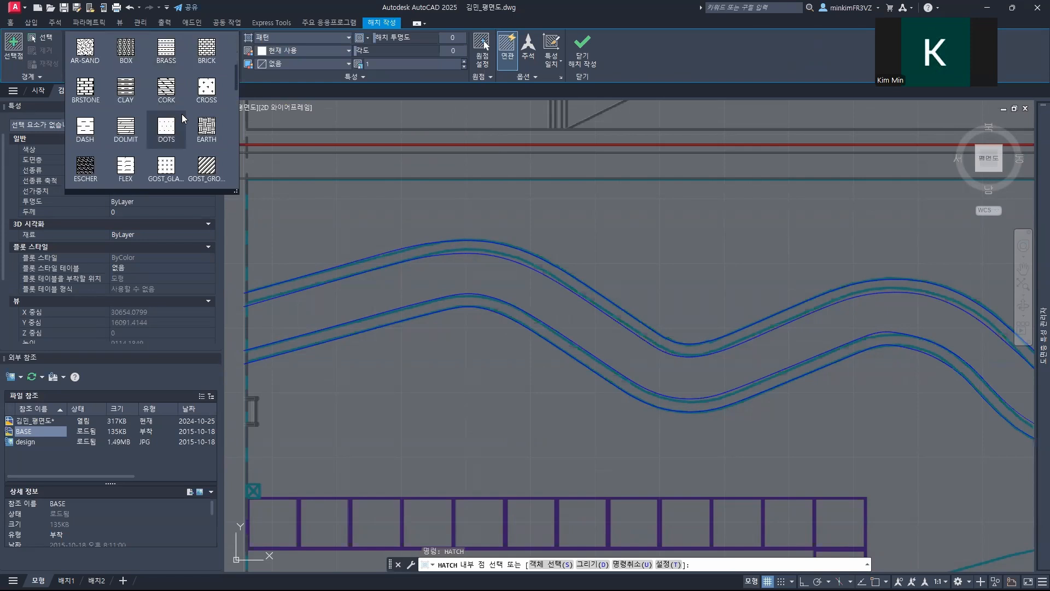
scroll(181, 114, down, 1)
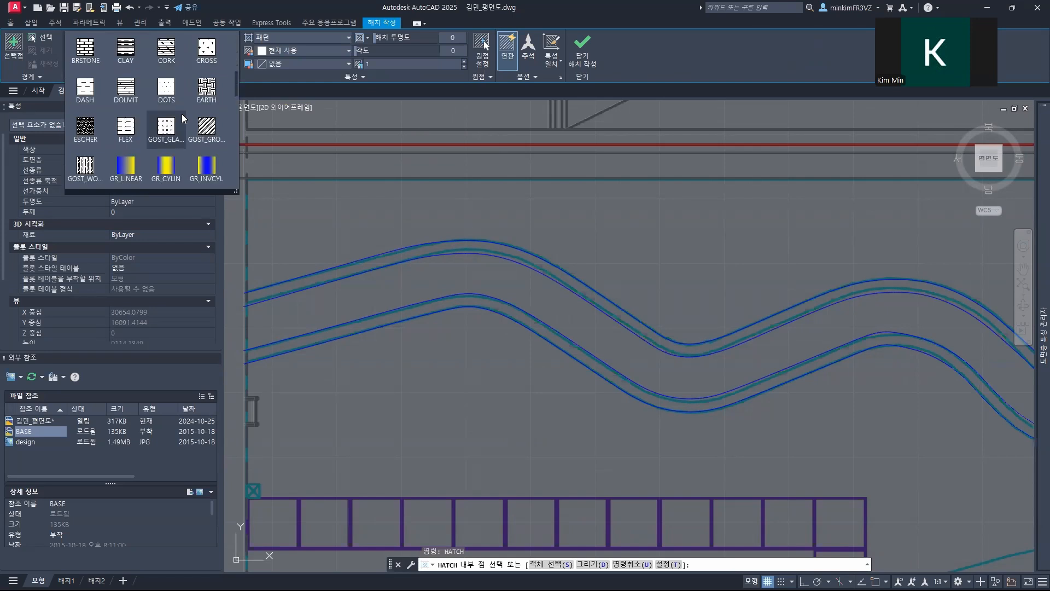
scroll(183, 118, down, 3)
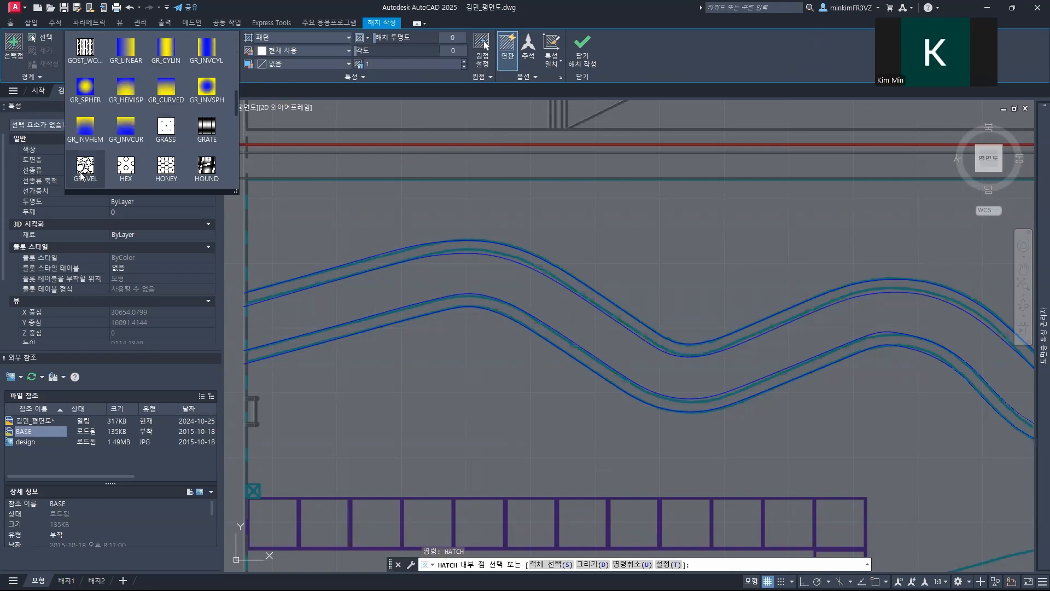
click(87, 165)
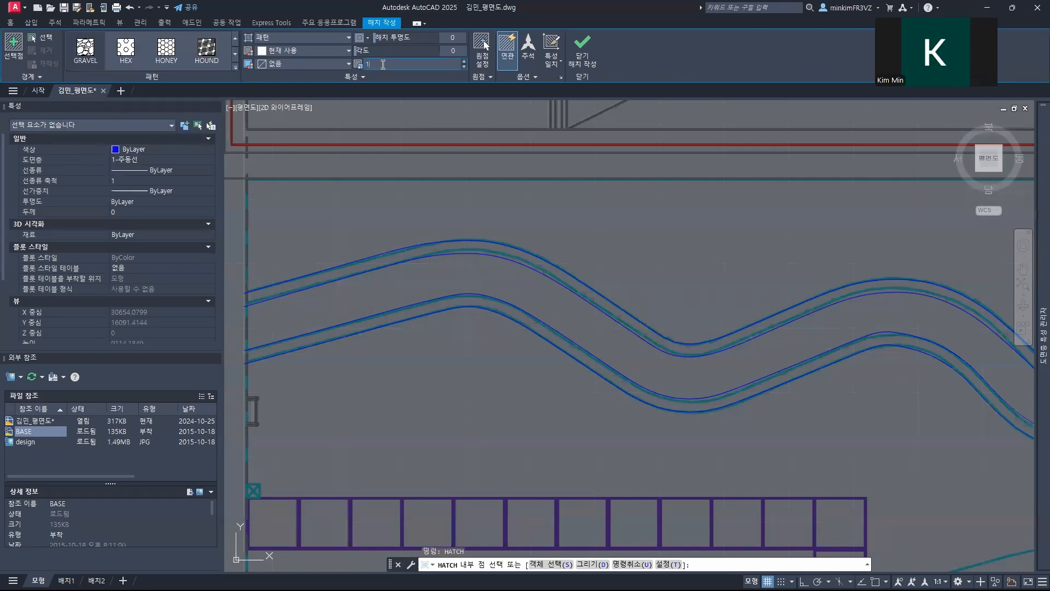
Step: Set the hatch scale to 30 and fill the strip between the inner lines of the main path
text(30)
click(406, 285)
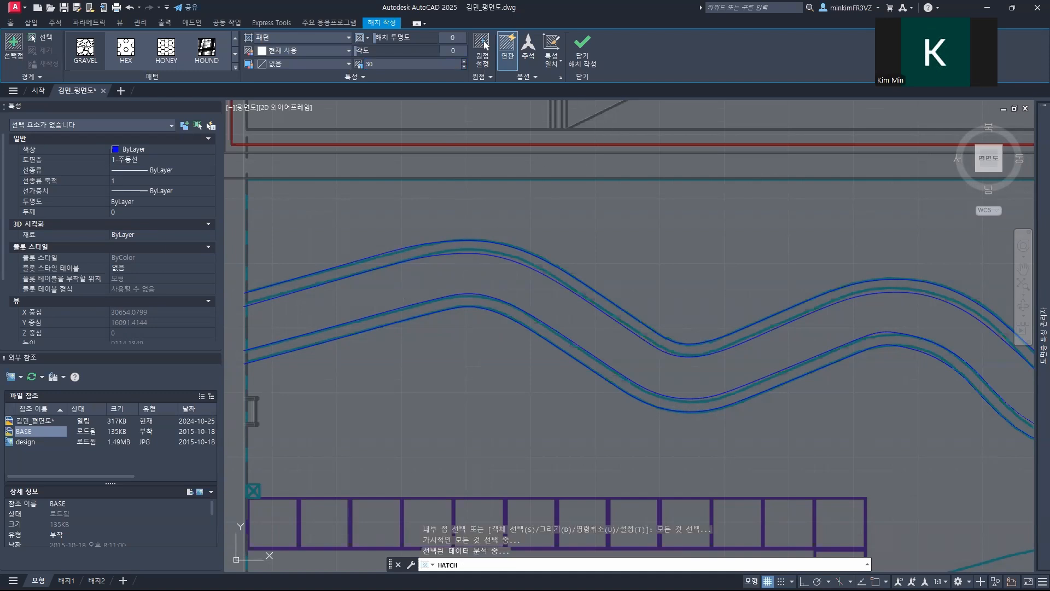
key(Return)
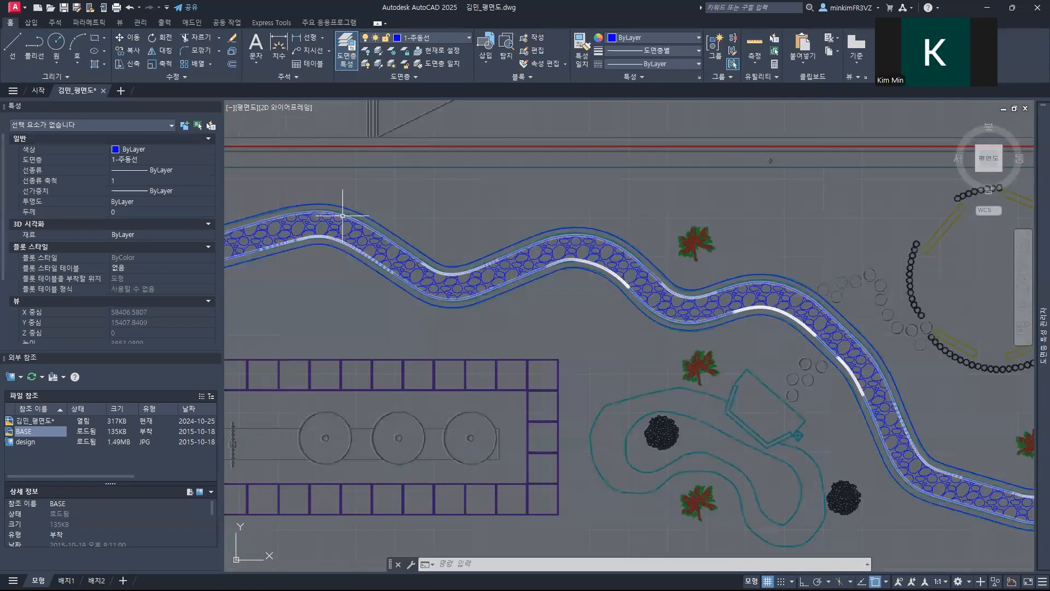
scroll(387, 251, up, 2)
scroll(391, 258, down, 2)
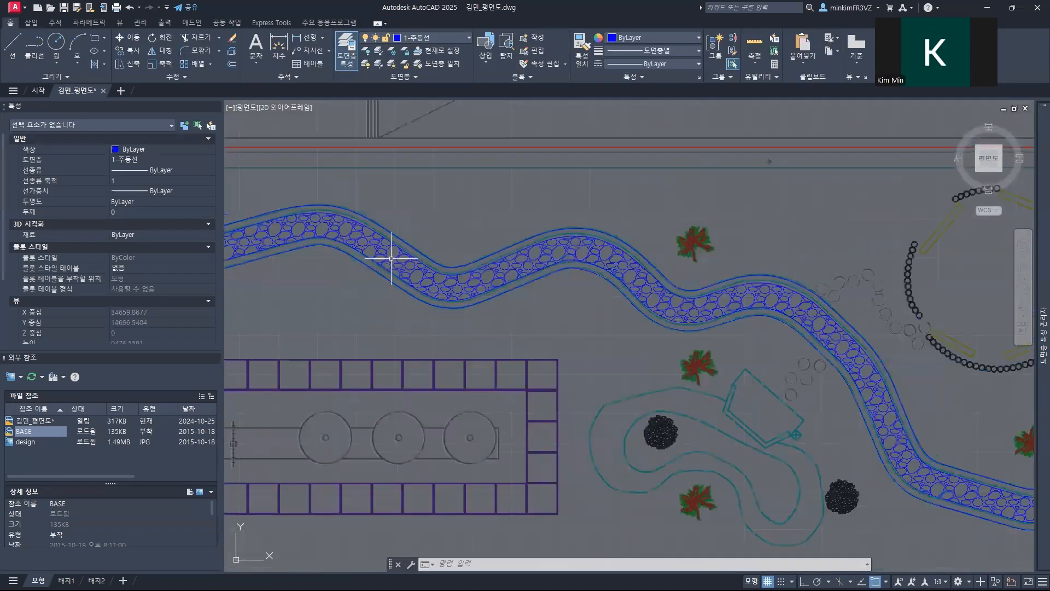
scroll(391, 258, down, 2)
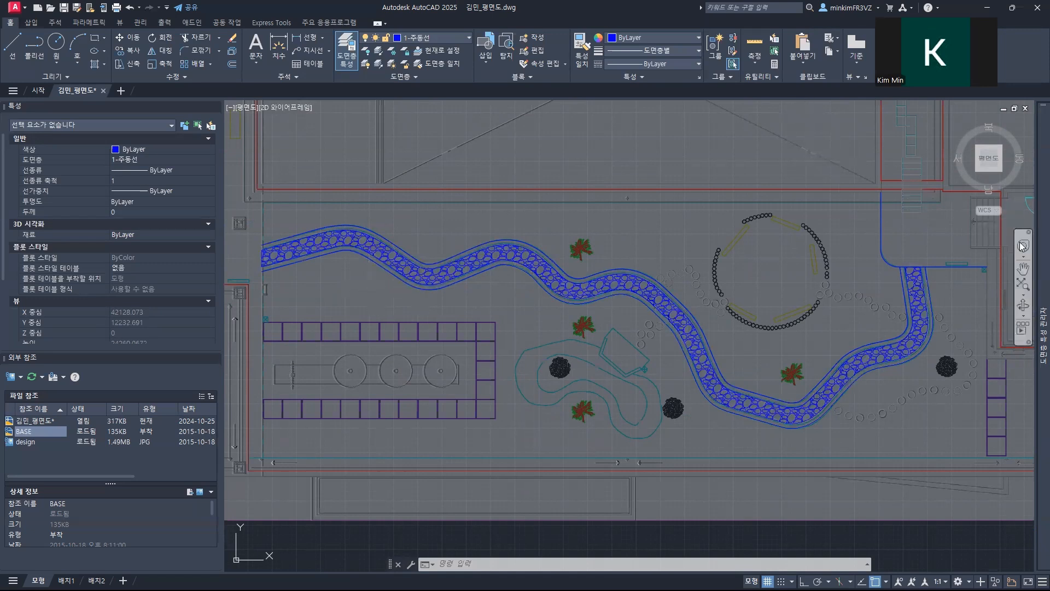
Step: Make 2-인공습지조적 the current layer for drawing the artificial wetland in the northern terrace area
mouse_move(1035, 275)
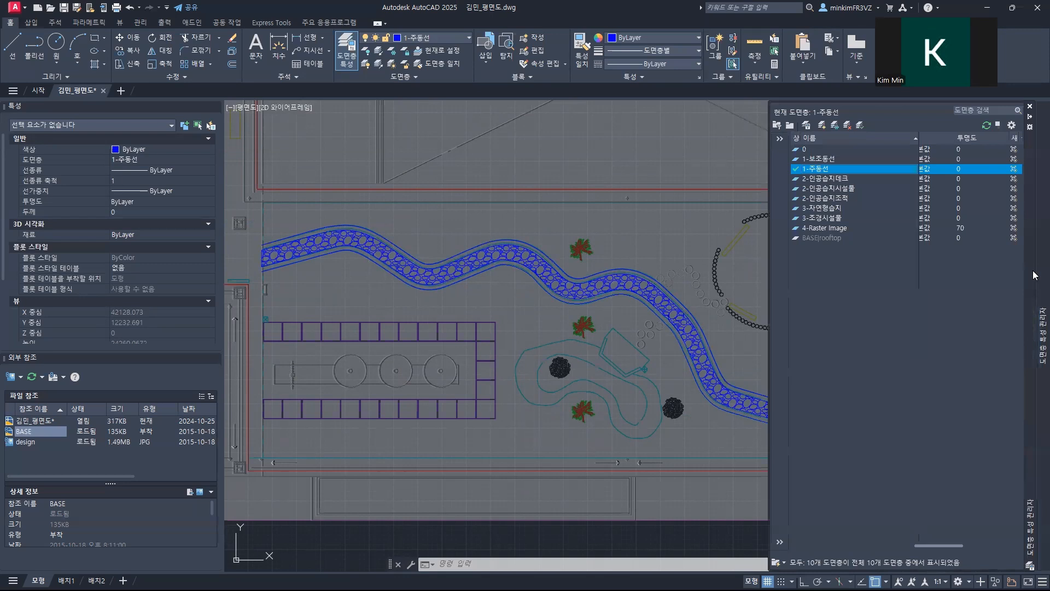
double_click(838, 199)
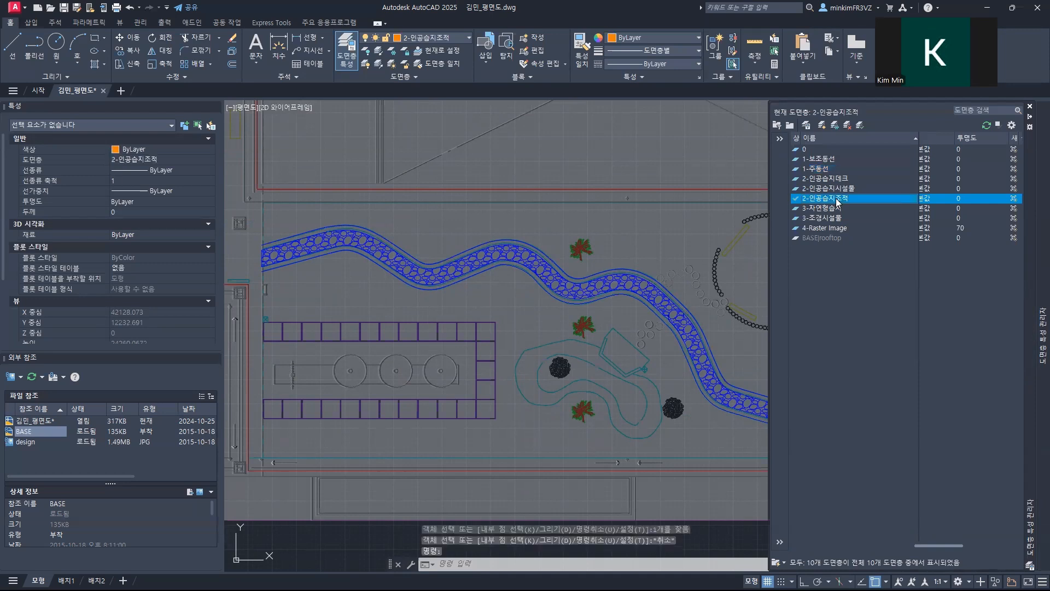
middle_drag(678, 220, 420, 463)
middle_drag(616, 191, 564, 426)
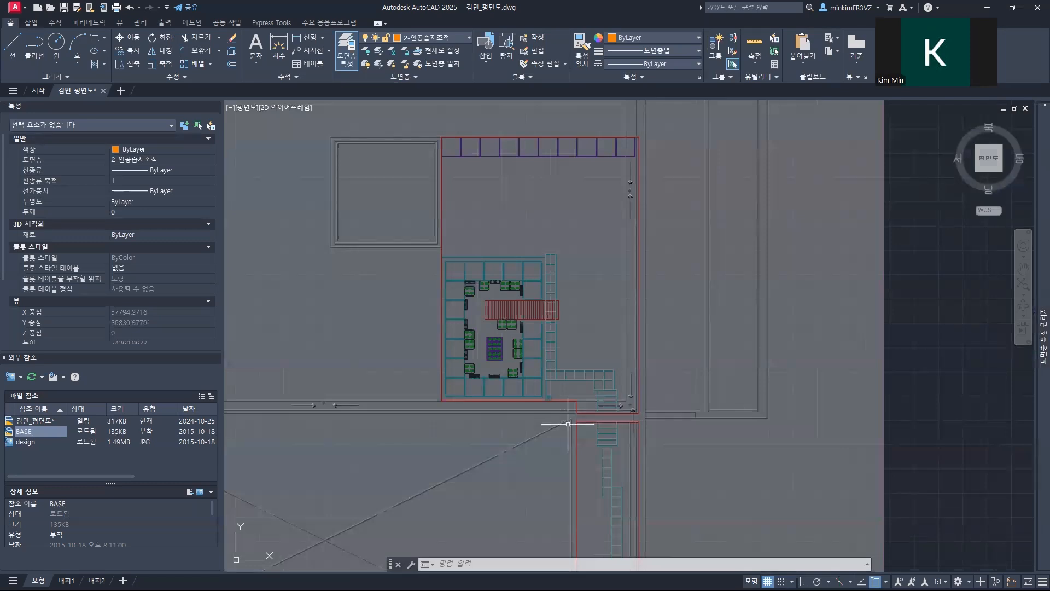
Step: Switch to the assignment PDF and mark the wetland drawing by hand, labelling the border 조적 and the striped strip 데크
key(alt+Tab)
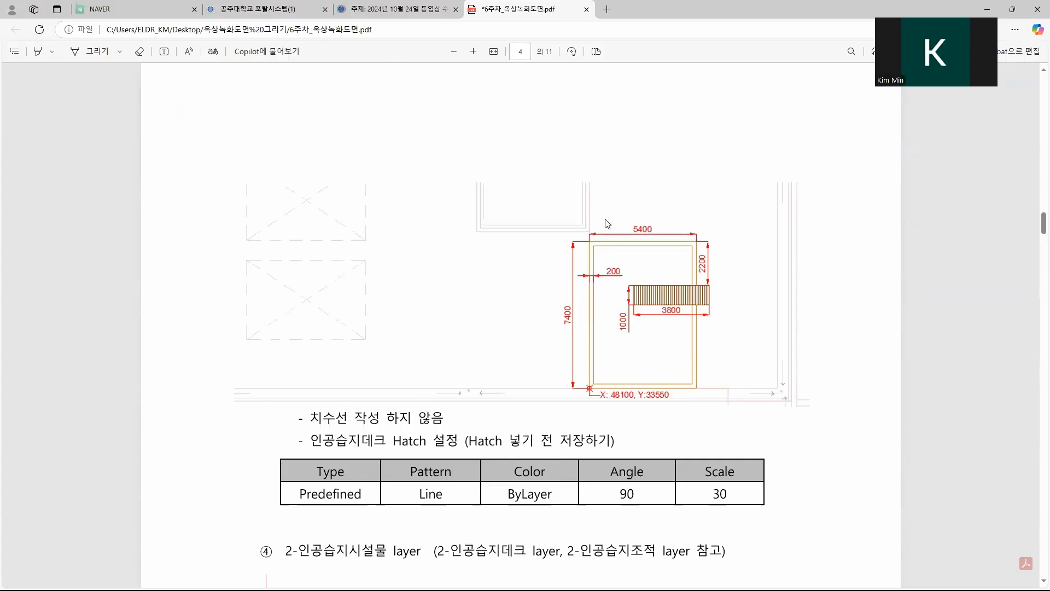
drag(597, 234, 606, 253)
mouse_move(663, 324)
mouse_down()
mouse_move(625, 300)
mouse_move(681, 292)
mouse_move(661, 322)
mouse_move(736, 282)
mouse_move(754, 293)
mouse_move(783, 285)
mouse_up()
mouse_move(600, 207)
mouse_down()
mouse_move(607, 218)
mouse_move(619, 209)
mouse_move(612, 222)
mouse_move(629, 204)
mouse_move(630, 227)
mouse_up()
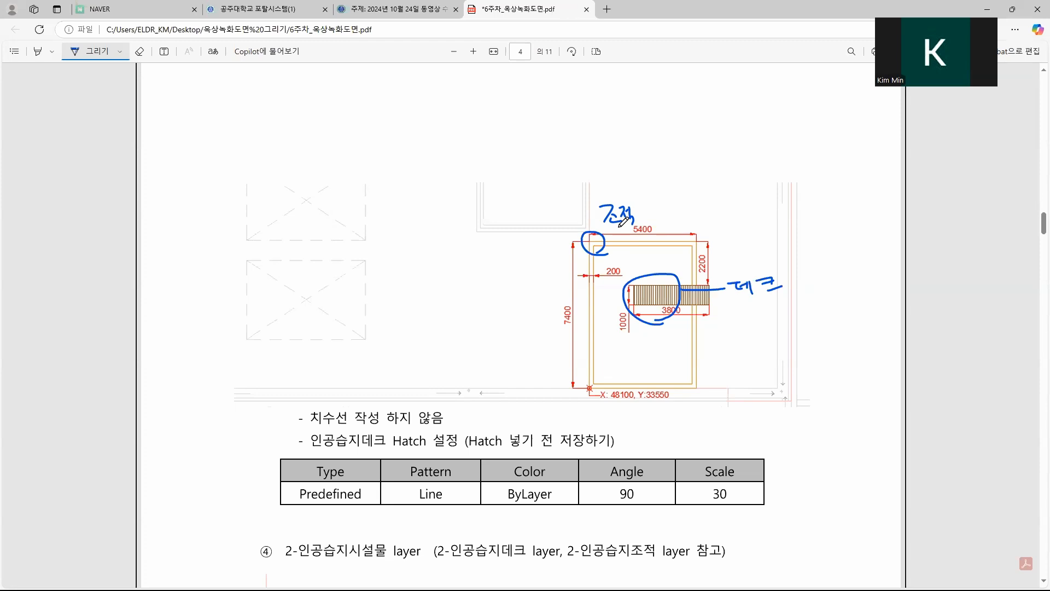
mouse_move(629, 189)
mouse_down()
mouse_move(613, 232)
mouse_move(637, 191)
mouse_up()
mouse_move(773, 253)
mouse_down()
mouse_move(729, 312)
mouse_move(775, 255)
mouse_up()
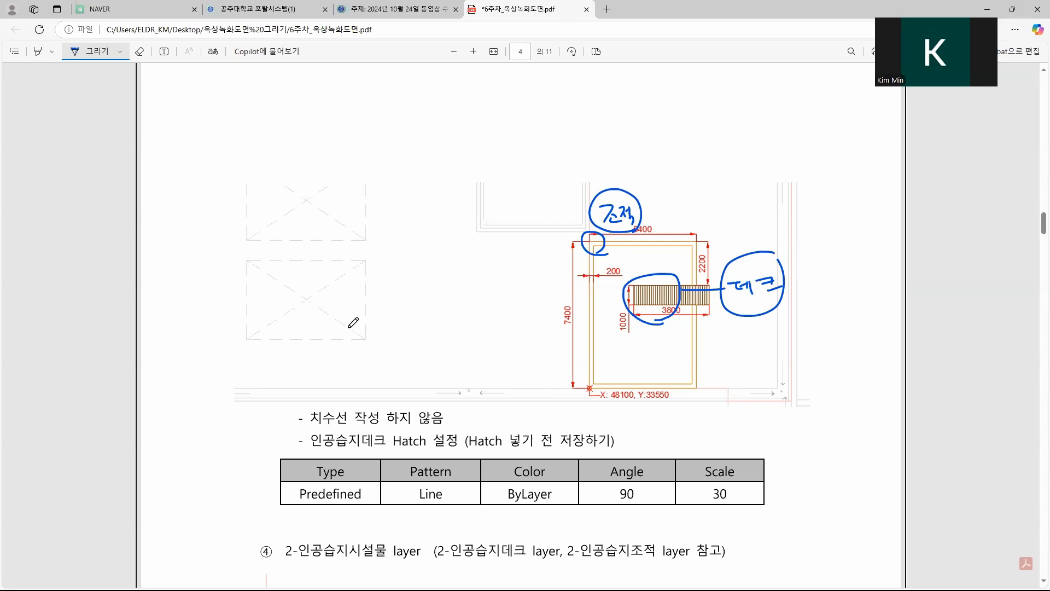
key(Escape)
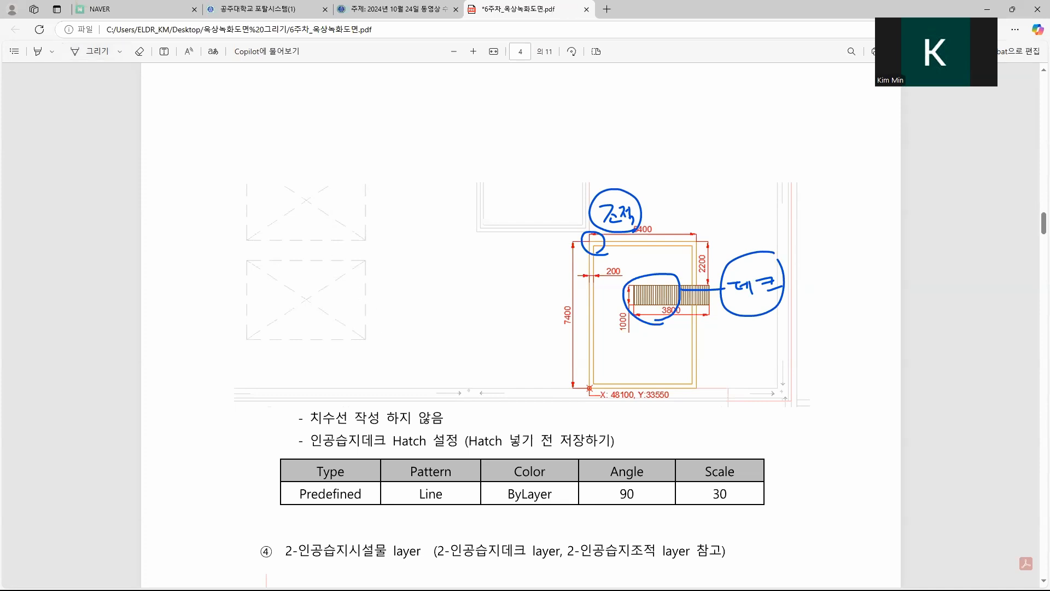
double_click(944, 5)
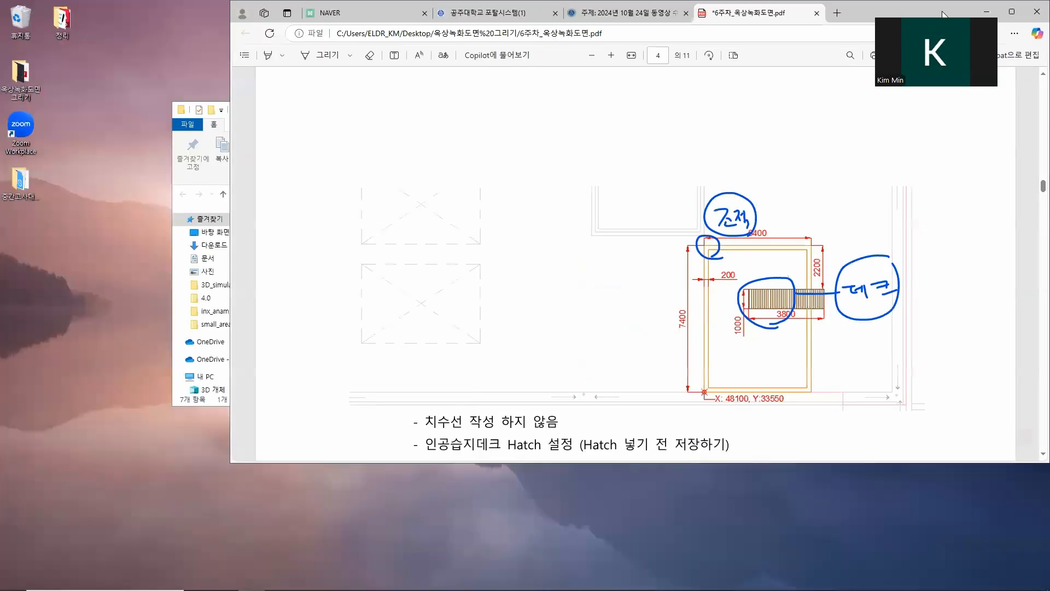
Step: Switch back to AutoCAD and draw a 5400 by 7400 rectangle around the wetland, starting from its lower-left boundary corner at 48100, 33550
key(alt+Tab)
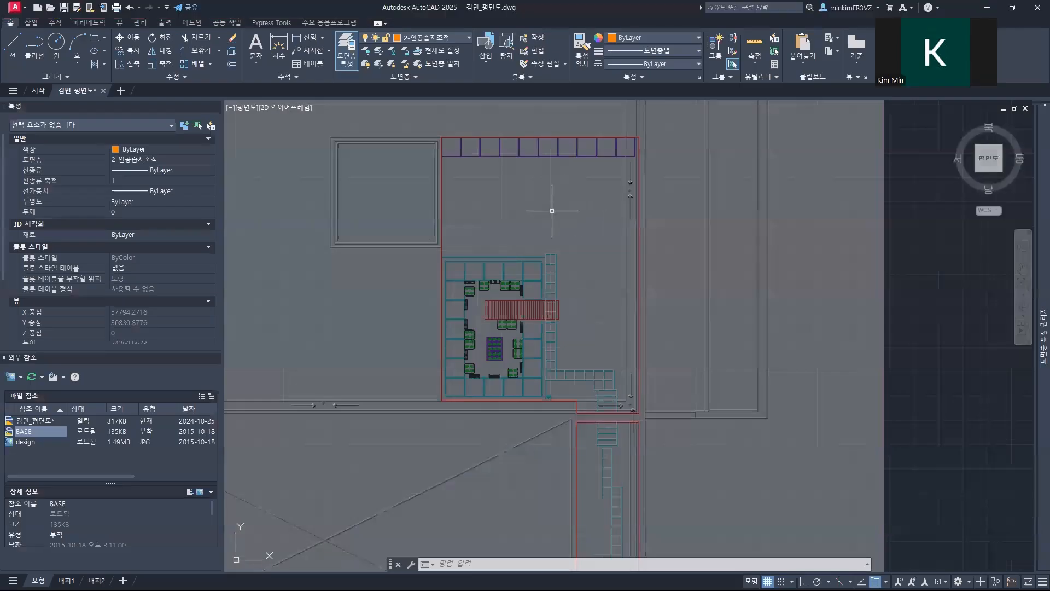
scroll(541, 237, up, 4)
middle_drag(515, 327, 663, 157)
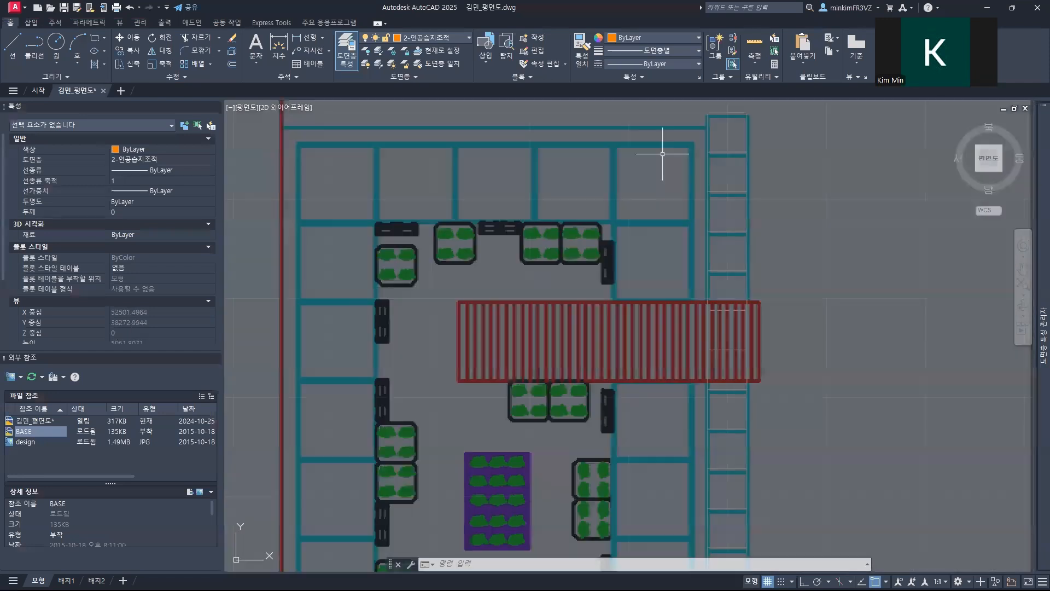
scroll(540, 223, down, 3)
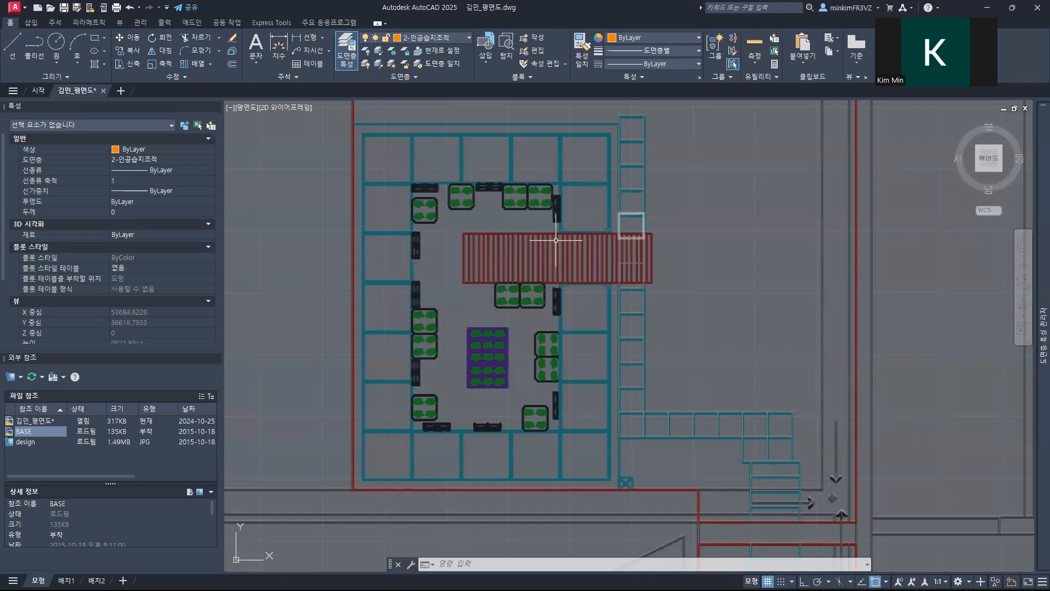
mouse_move(1034, 190)
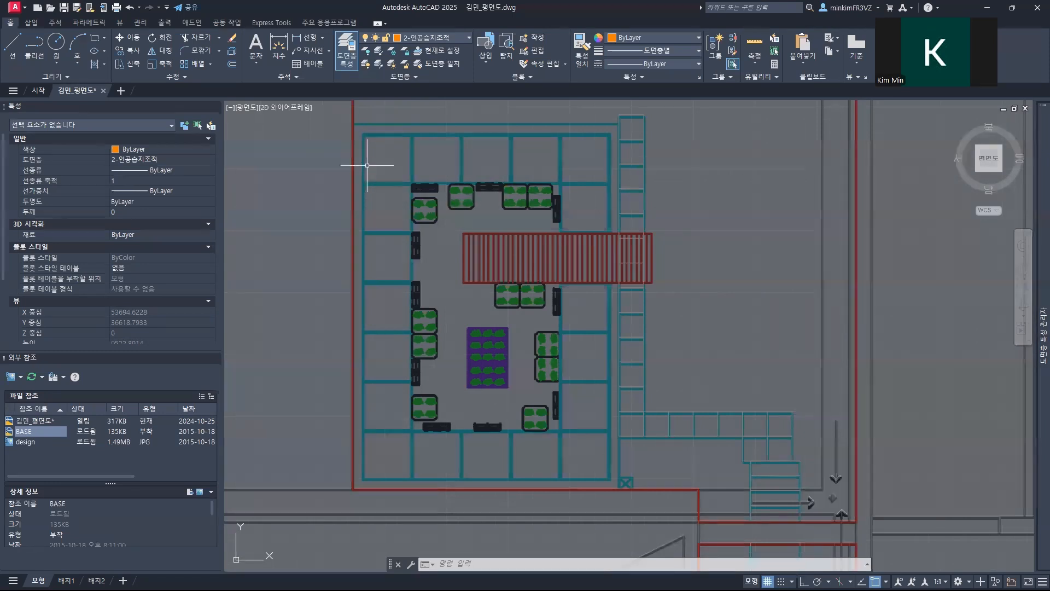
text(REC)
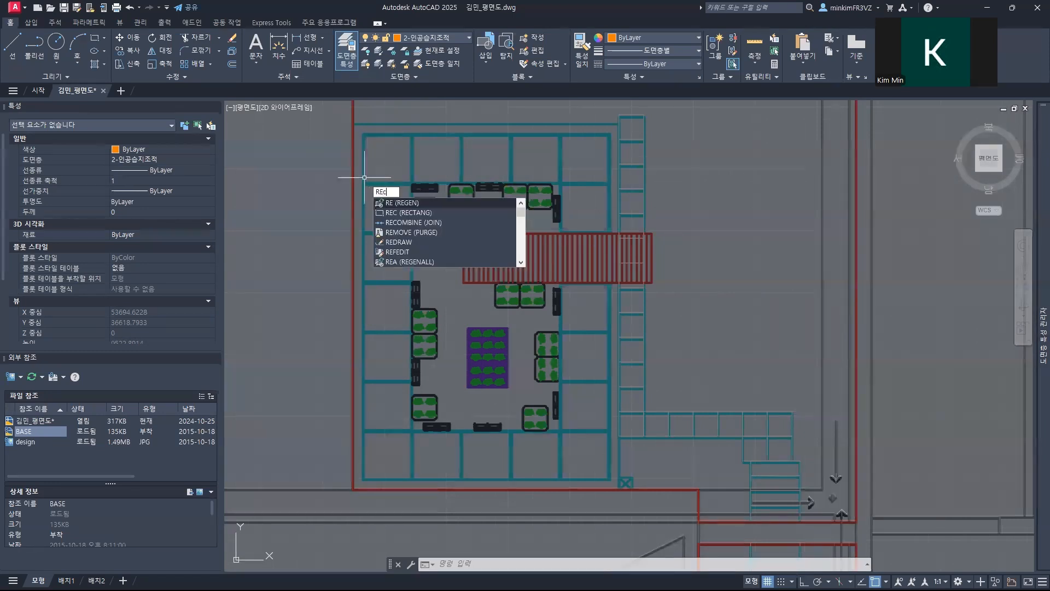
key(Return)
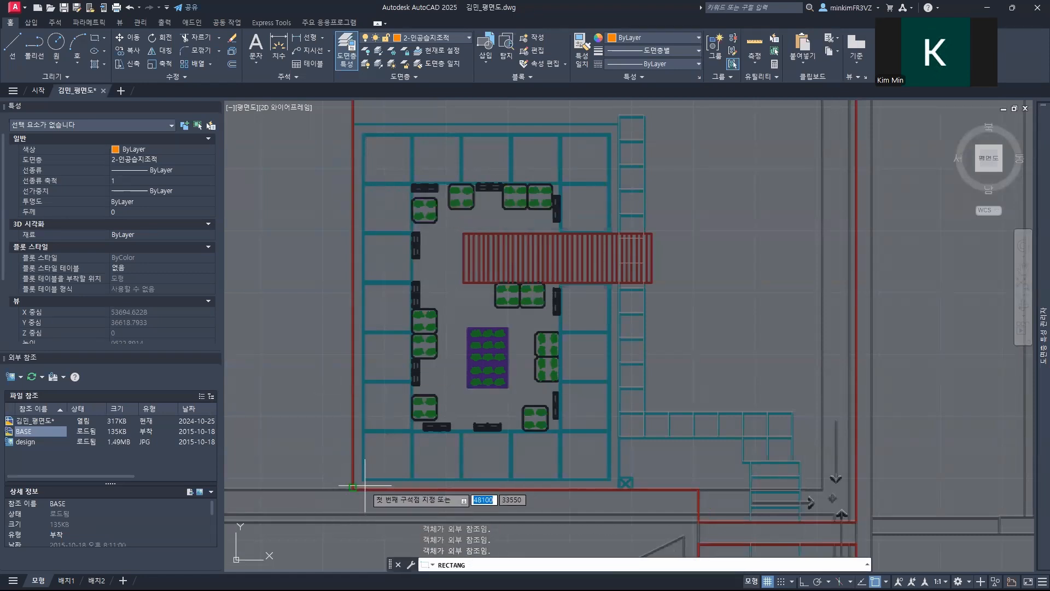
scroll(336, 508, up, 4)
scroll(335, 495, up, 5)
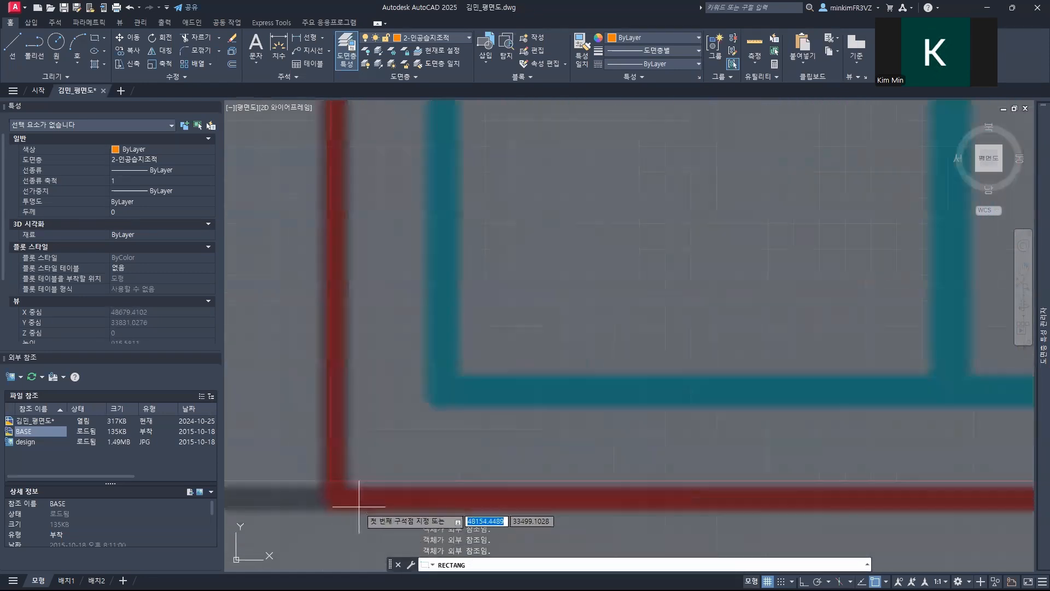
click(331, 481)
scroll(463, 350, down, 5)
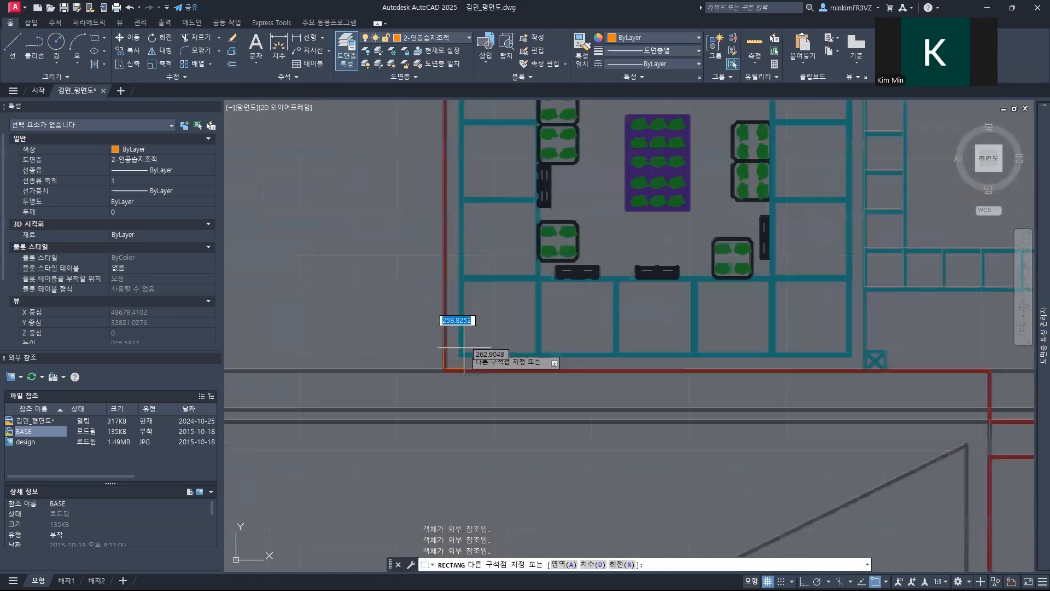
scroll(463, 348, down, 4)
text(@)
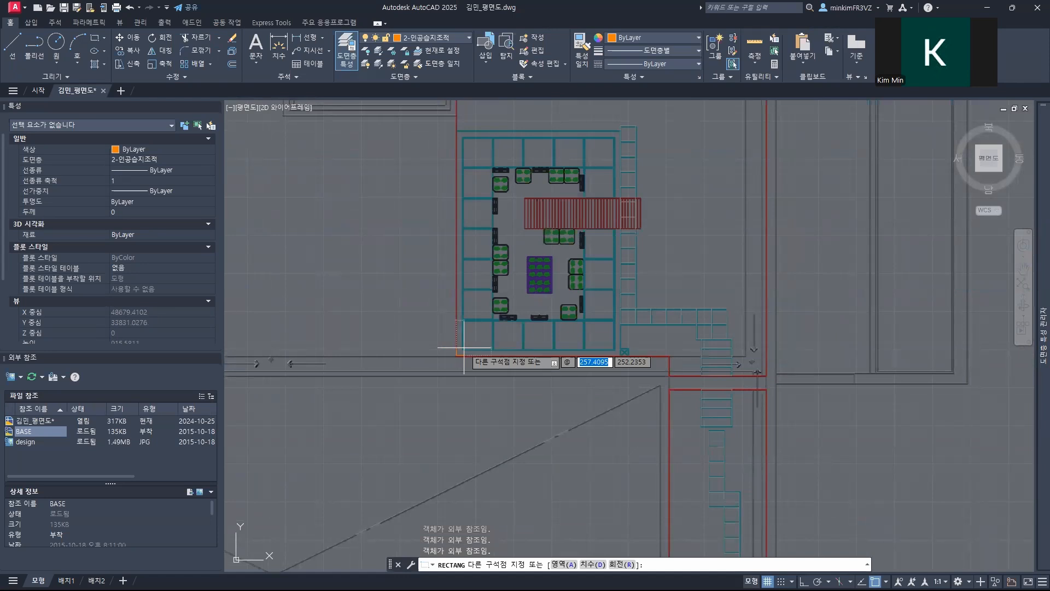
text(5400)
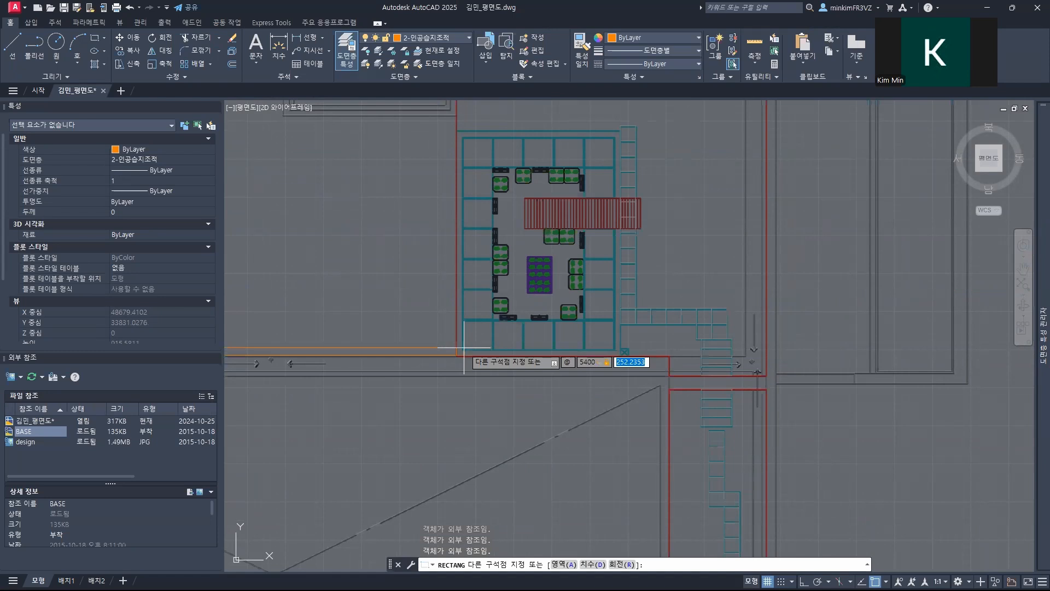
text(74)
key(Return)
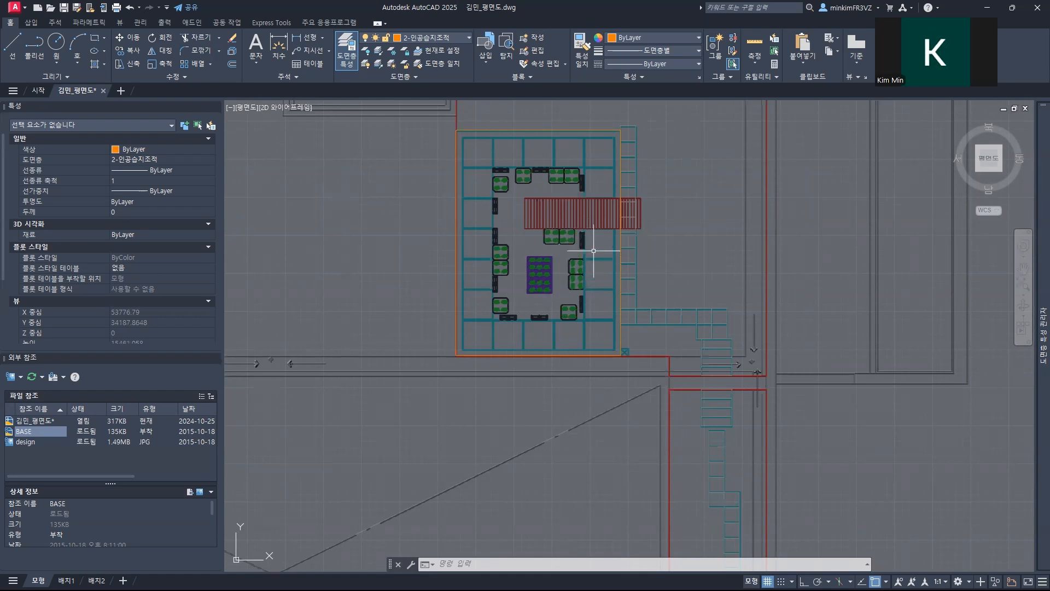
Step: Examine how the 1-보조동선 path squares line up with the east edge of the new wetland rectangle
scroll(588, 243, down, 2)
scroll(590, 243, up, 3)
scroll(598, 234, up, 1)
middle_drag(598, 234, 351, 370)
scroll(352, 370, up, 3)
middle_drag(446, 223, 501, 351)
scroll(443, 296, up, 6)
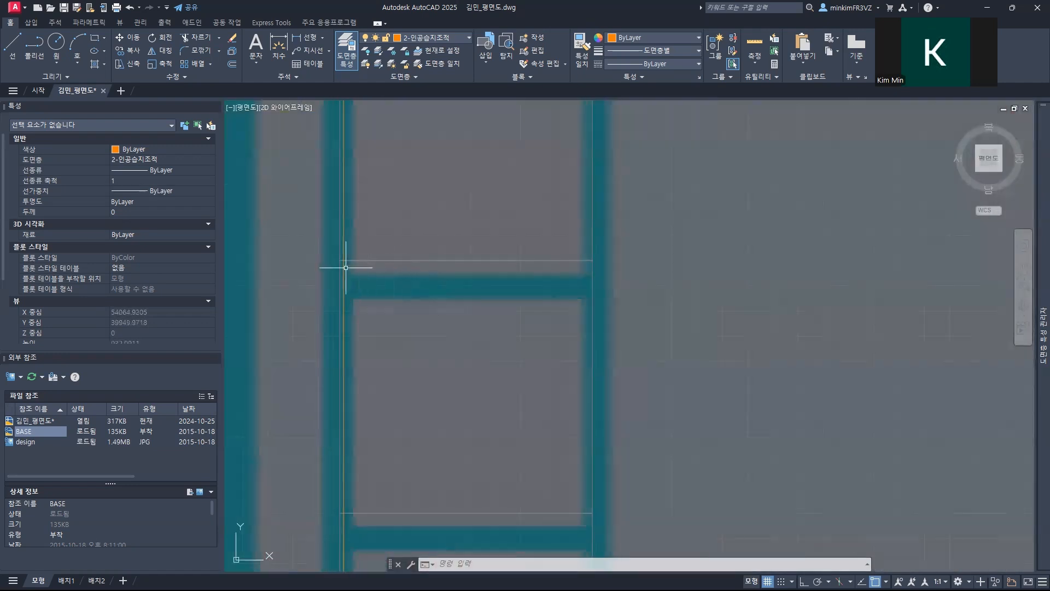
scroll(347, 267, up, 4)
click(335, 247)
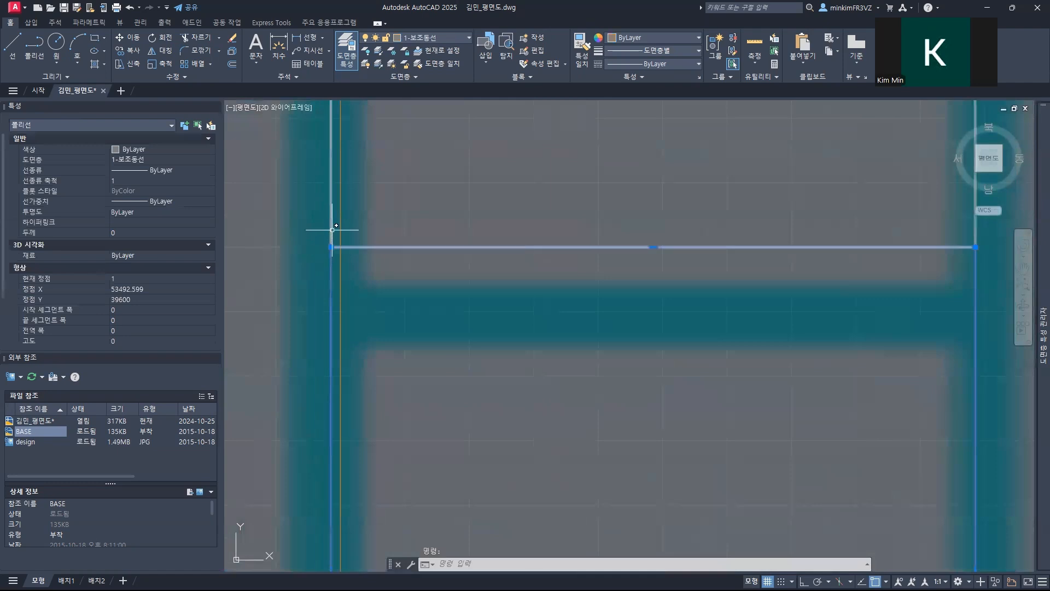
click(331, 232)
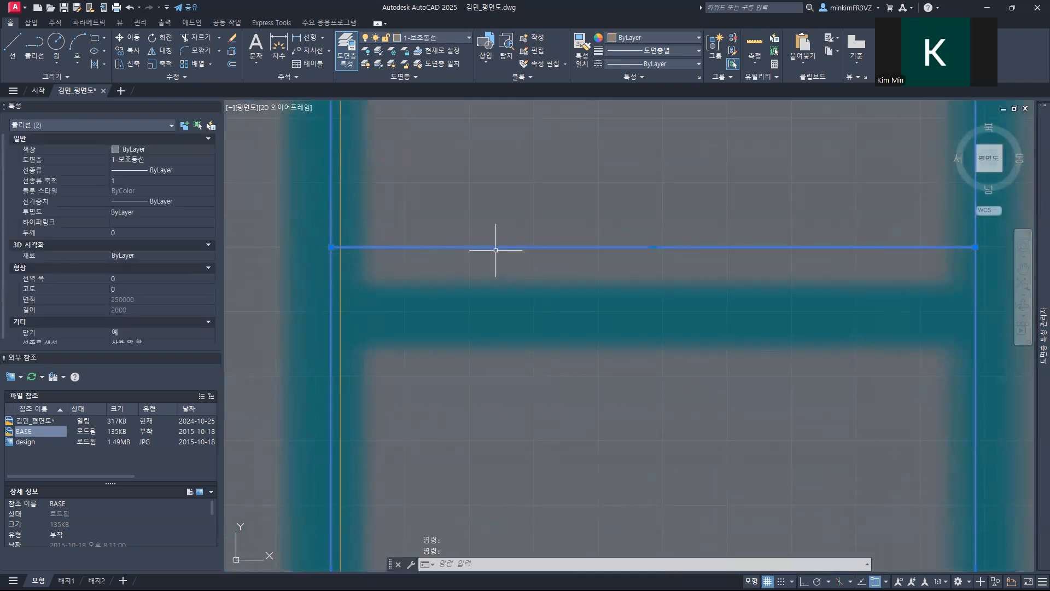
key(Escape)
Step: Move all the 1-보조동선 path squares so that the west side of the path sits on the wetland rectangle's east edge
scroll(495, 250, down, 7)
scroll(496, 250, down, 7)
middle_drag(576, 265, 513, 196)
click(431, 128)
key(Escape)
click(611, 466)
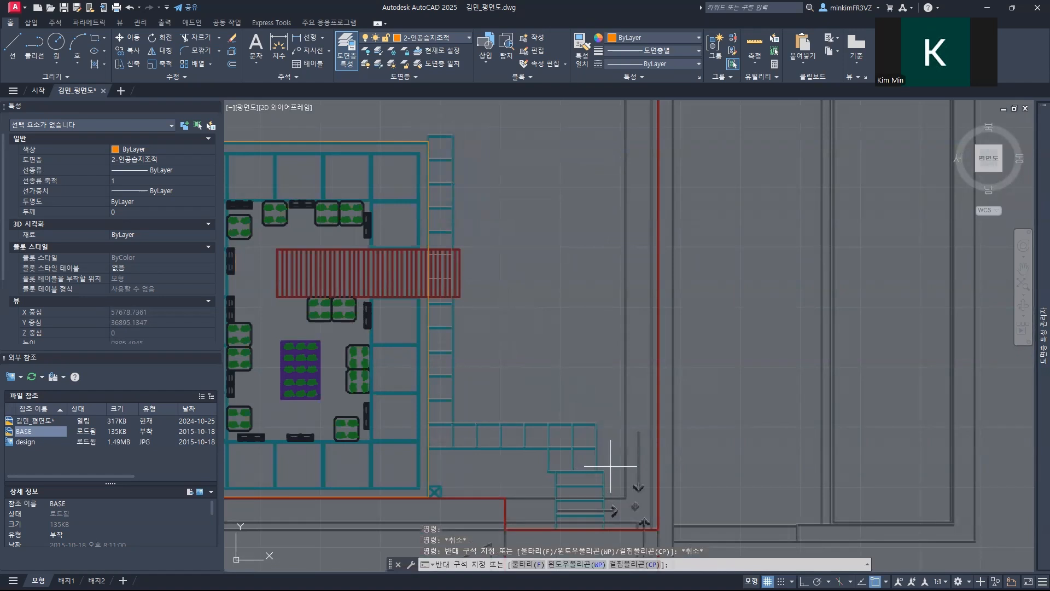
click(443, 127)
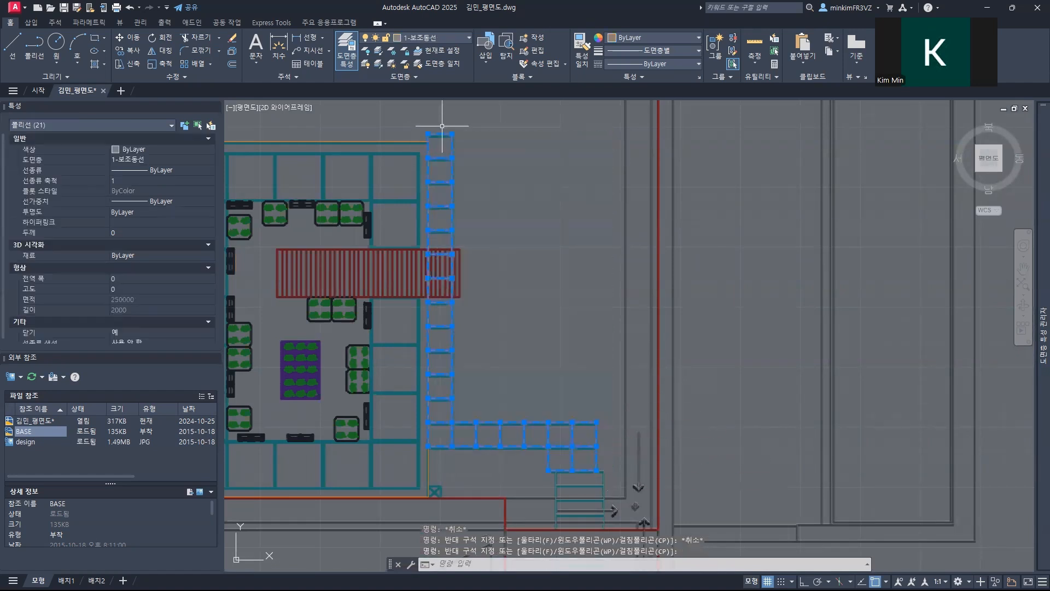
scroll(416, 160, up, 10)
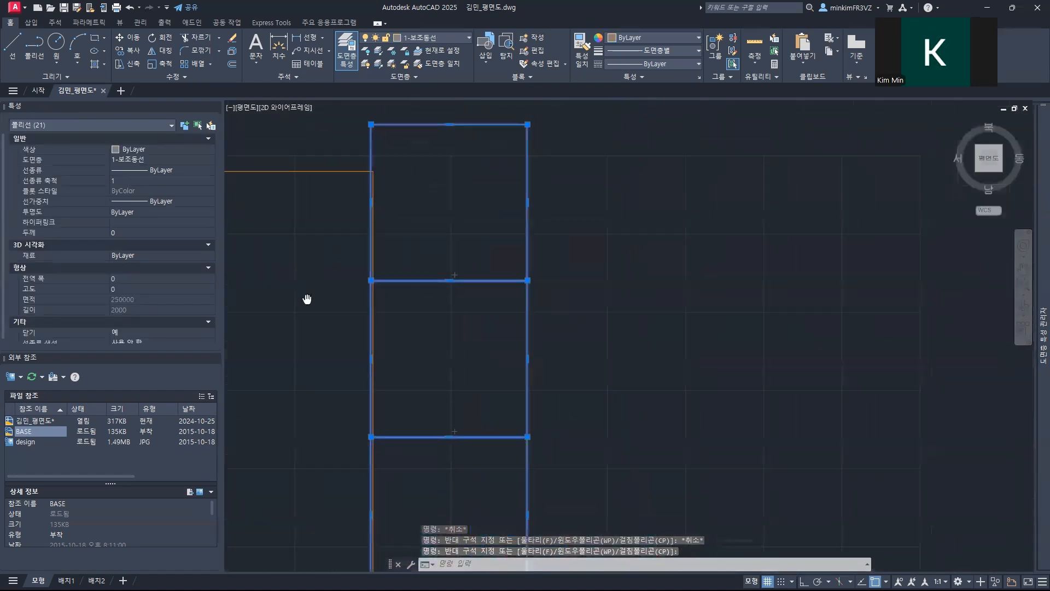
middle_drag(422, 223, 421, 266)
text(m)
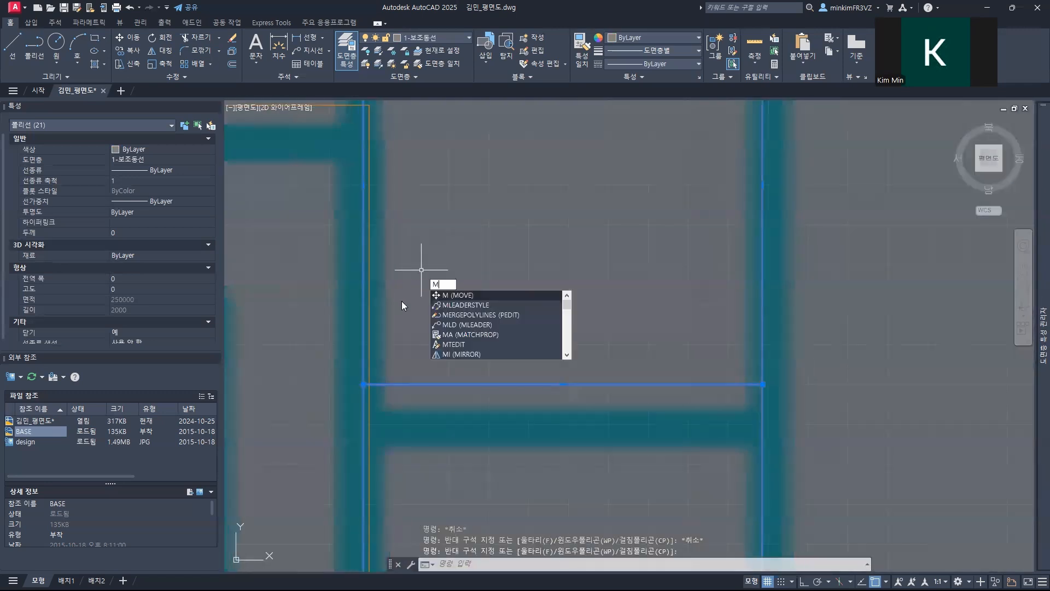
key(Return)
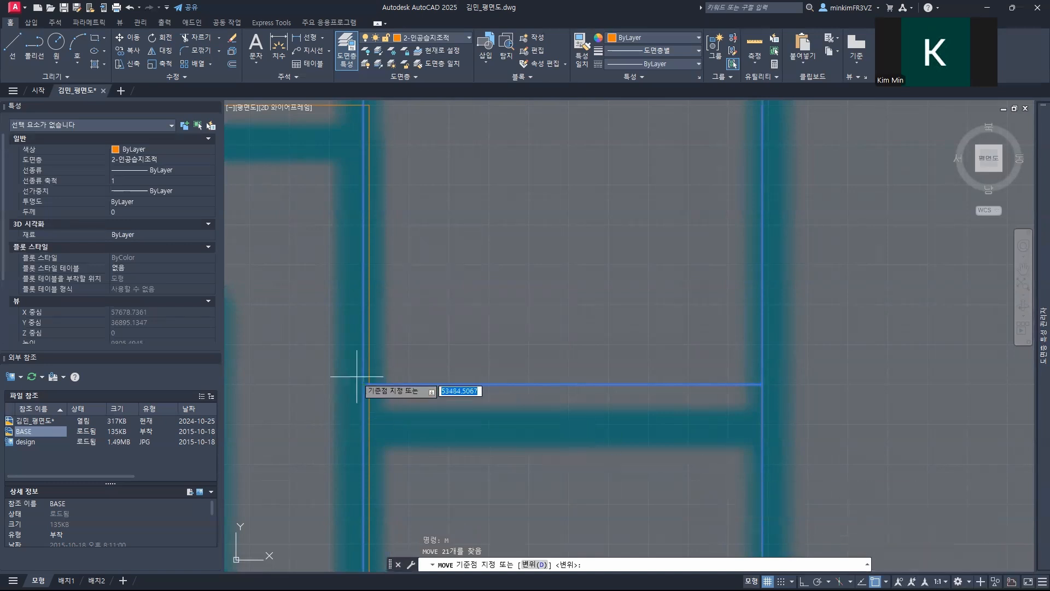
click(363, 383)
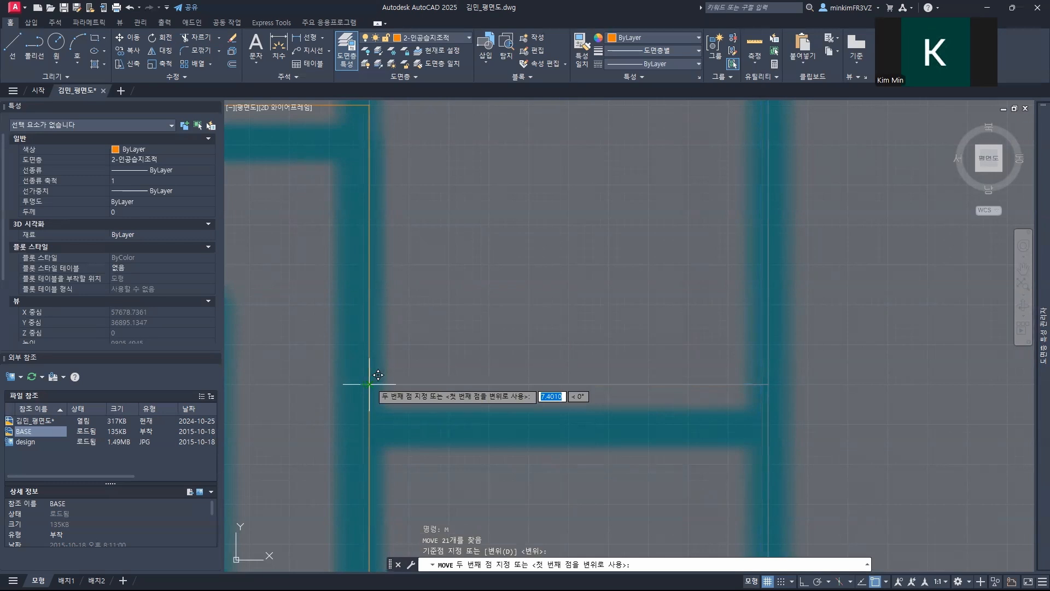
click(370, 384)
Step: Offset the wetland border rectangle 200 inward to form the inner edge of the 조적
scroll(520, 423, down, 6)
middle_drag(531, 432, 506, 170)
scroll(499, 347, down, 4)
middle_drag(478, 347, 429, 151)
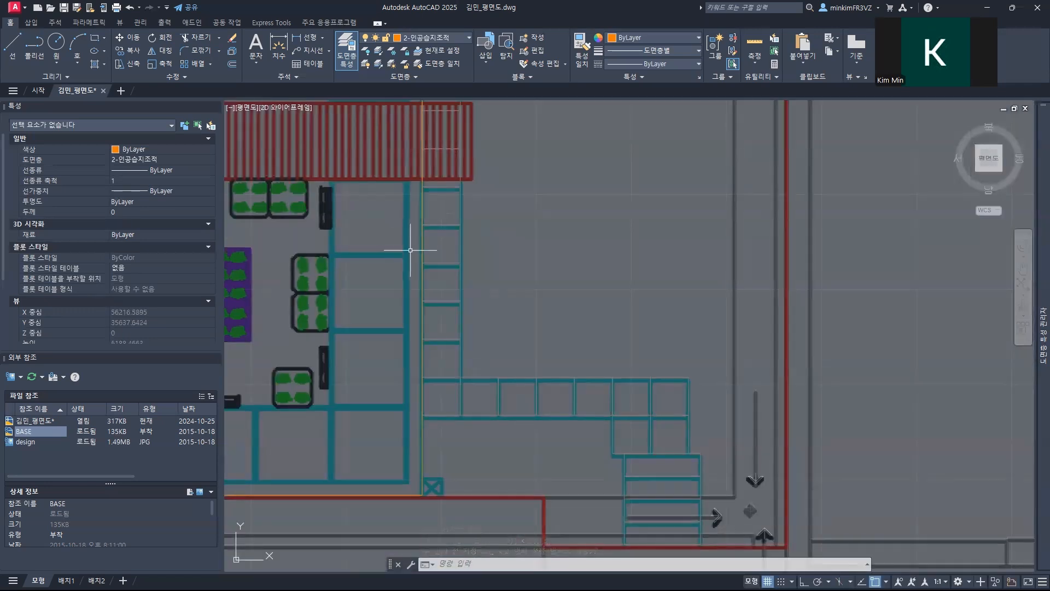
middle_drag(410, 246, 574, 264)
scroll(408, 277, down, 2)
middle_drag(408, 277, 481, 410)
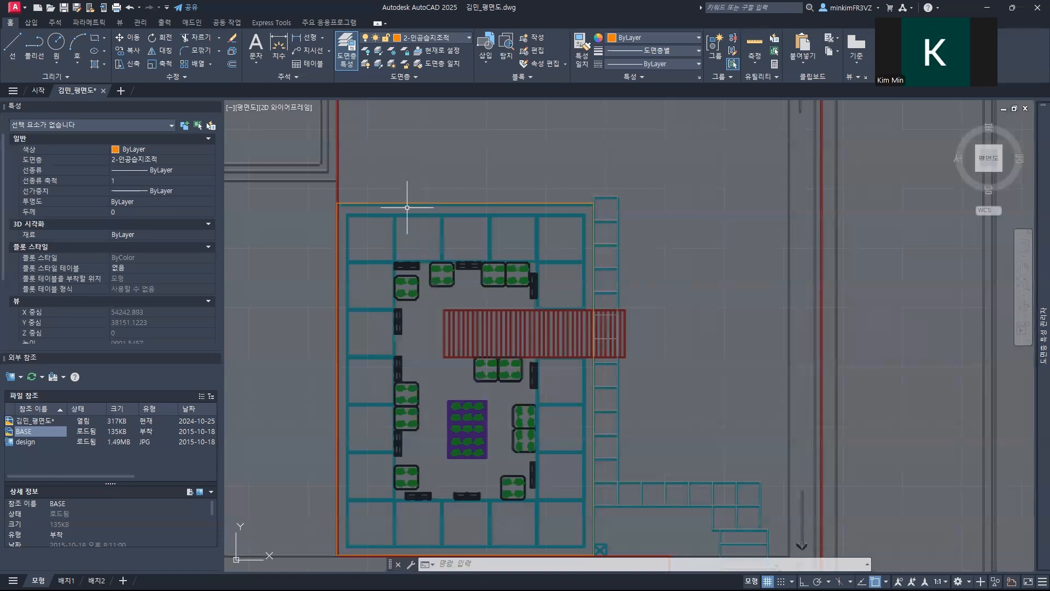
scroll(399, 206, up, 4)
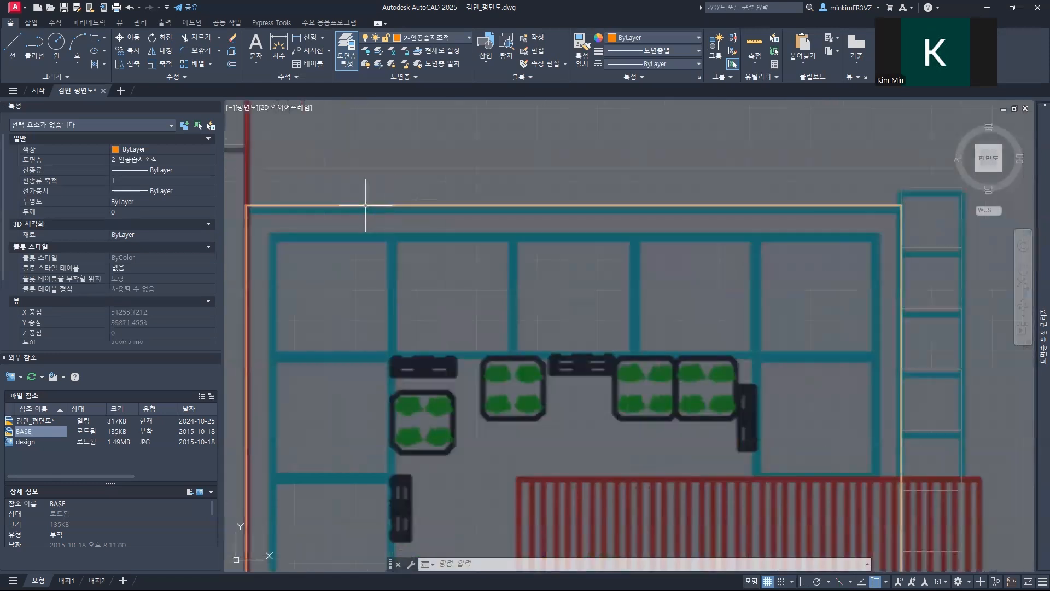
text(o)
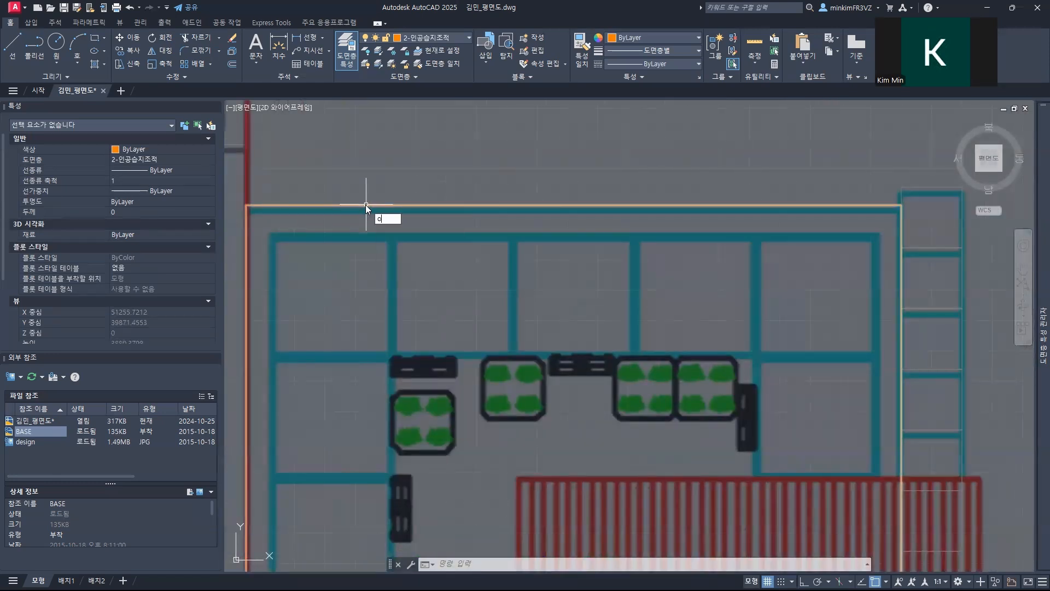
text(f)
key(Return)
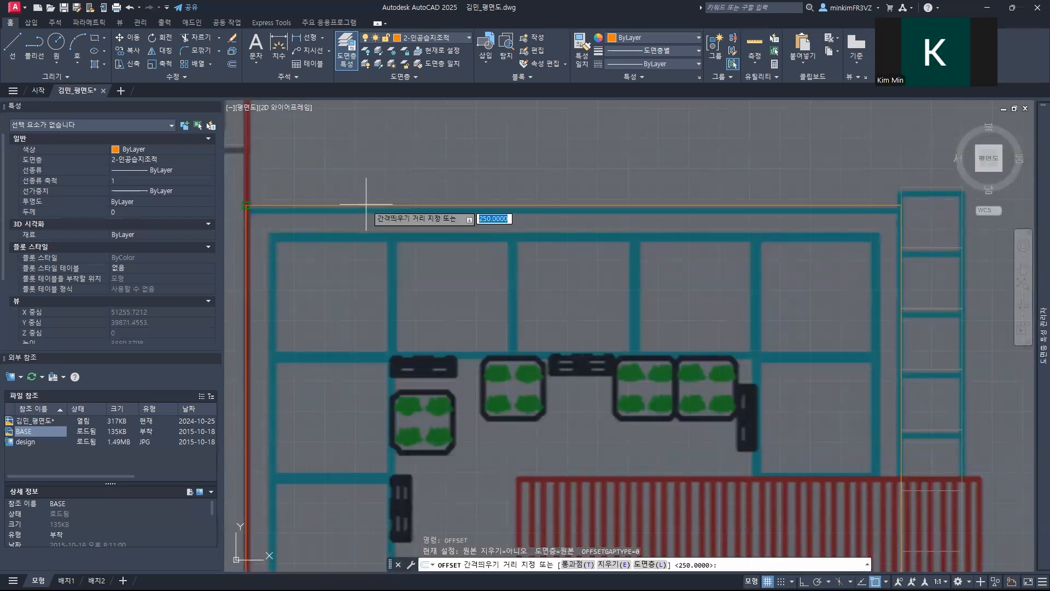
text(200)
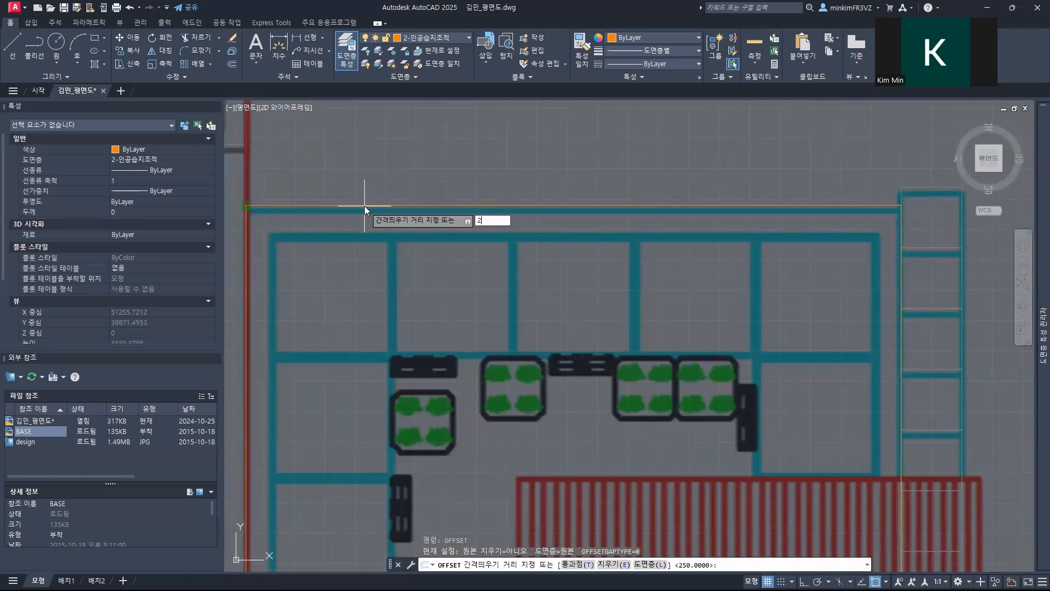
key(Return)
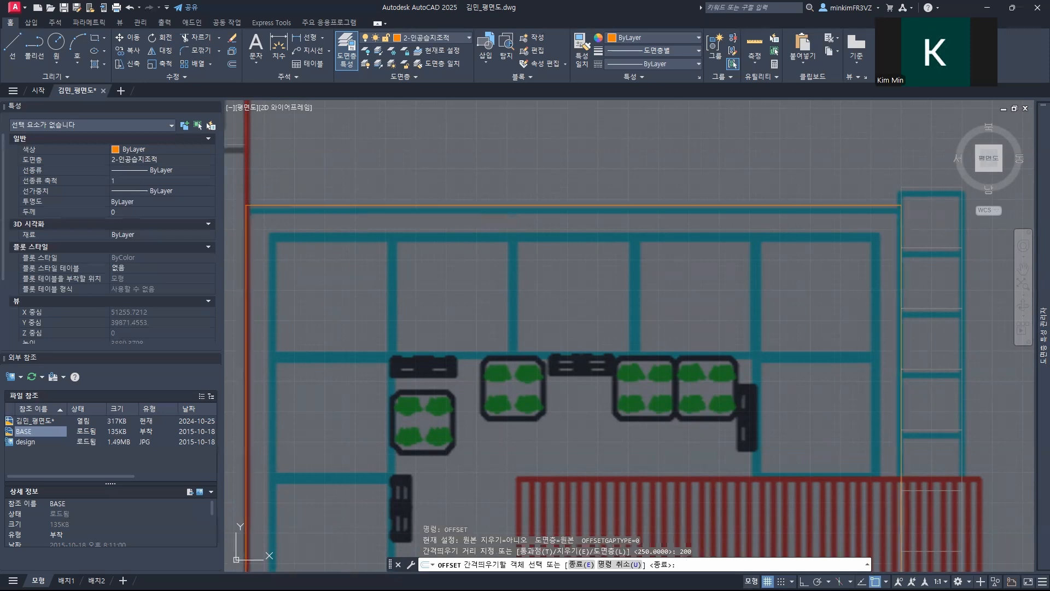
click(364, 206)
click(365, 216)
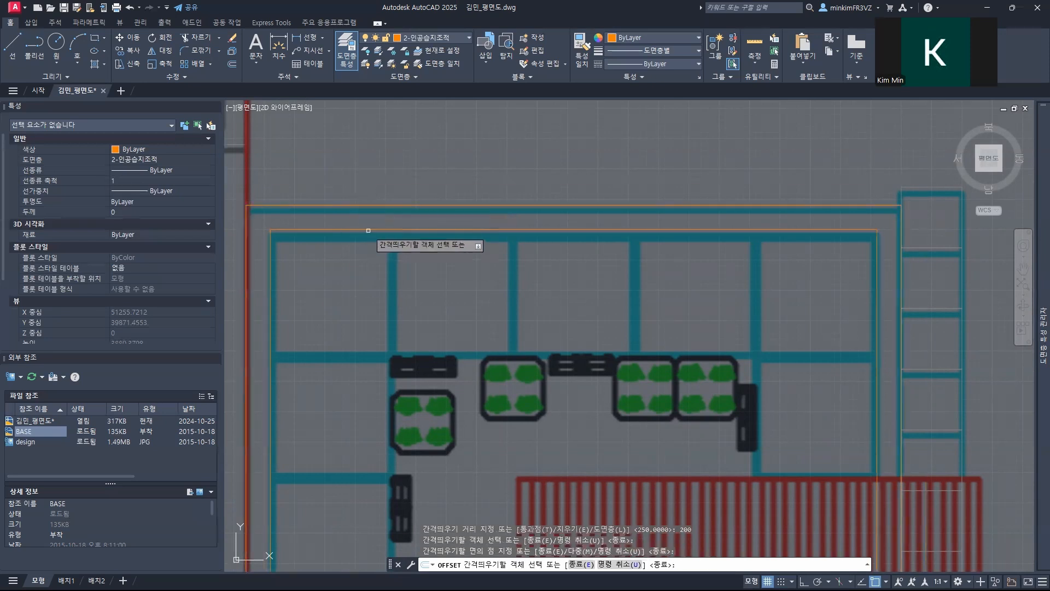
key(Escape)
Step: Make 2-인공습지데크 the current layer for the wetland deck
scroll(362, 296, down, 4)
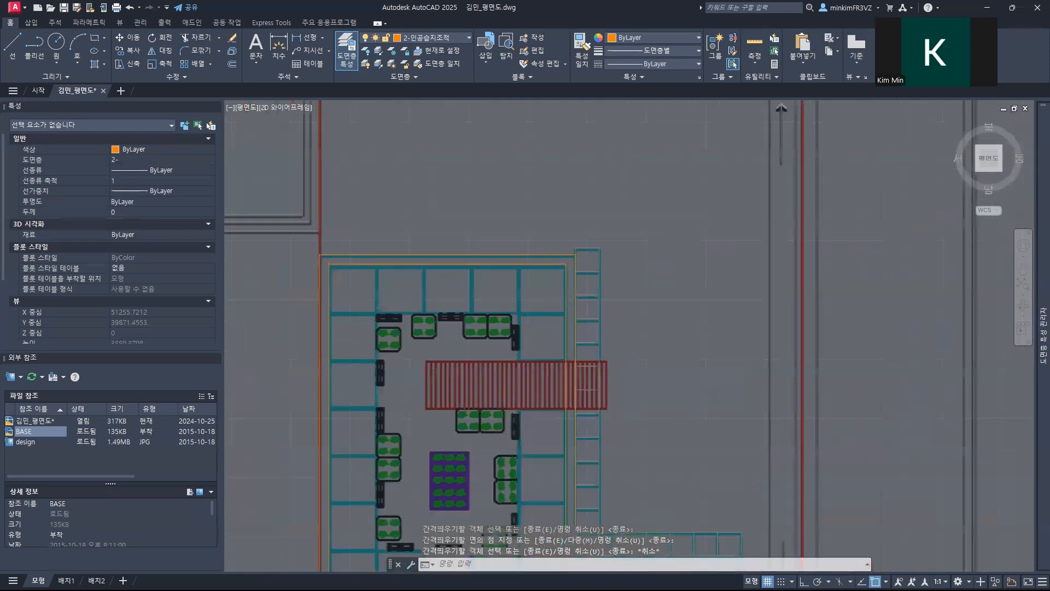
scroll(366, 285, down, 2)
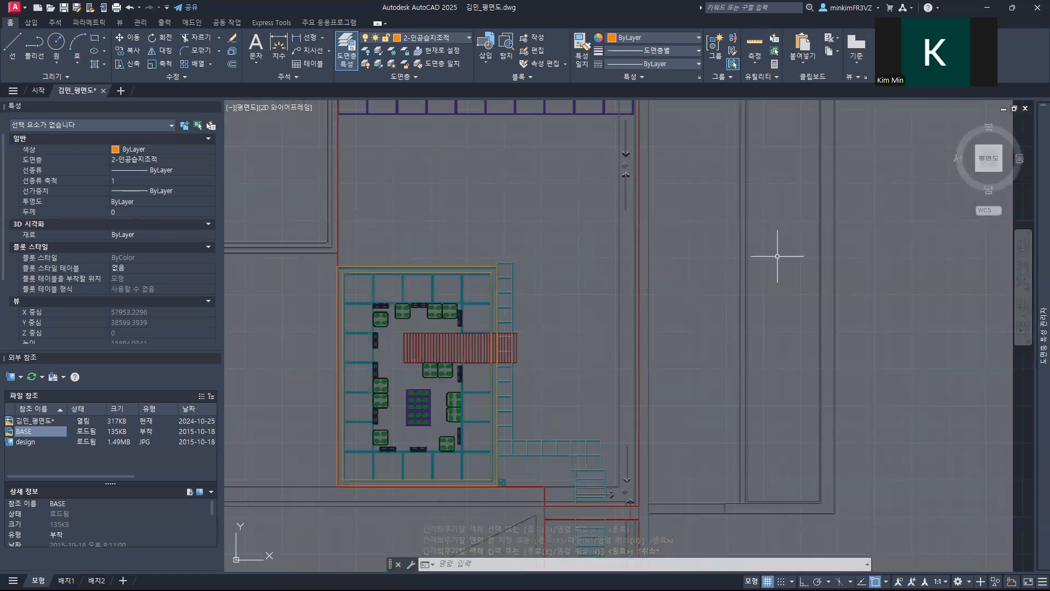
mouse_move(1036, 287)
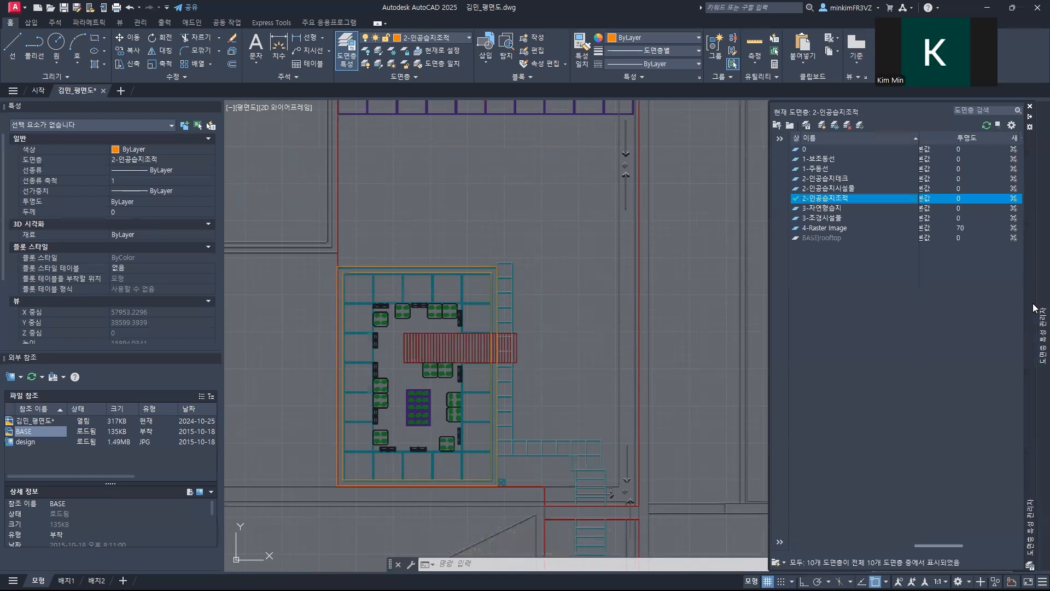
click(827, 179)
double_click(830, 182)
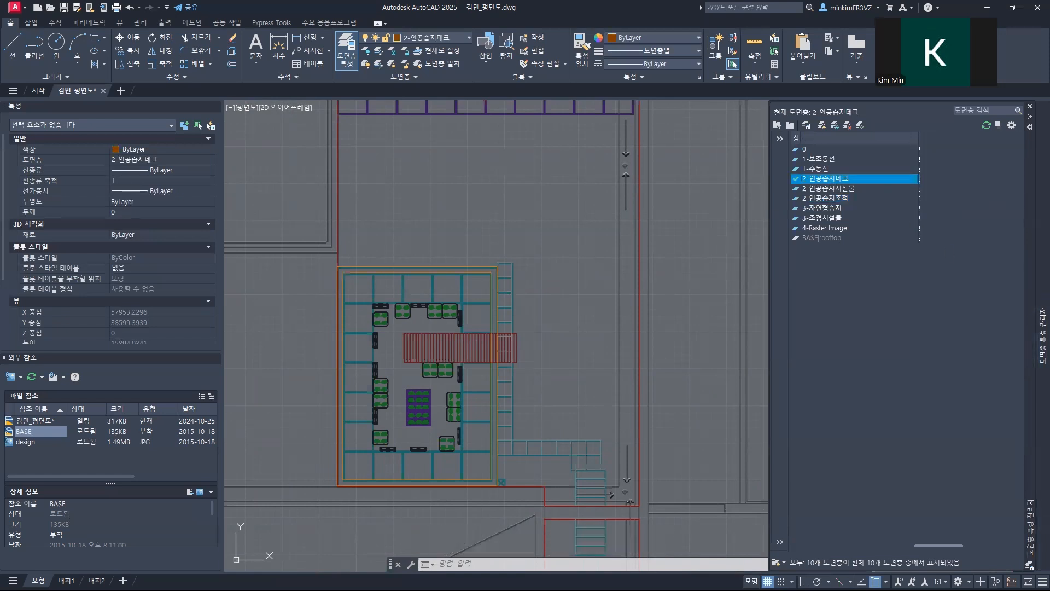
Step: Draw a 3800 by 100 rectangle starting from the lower-left corner of the red striped deck
scroll(494, 332, up, 5)
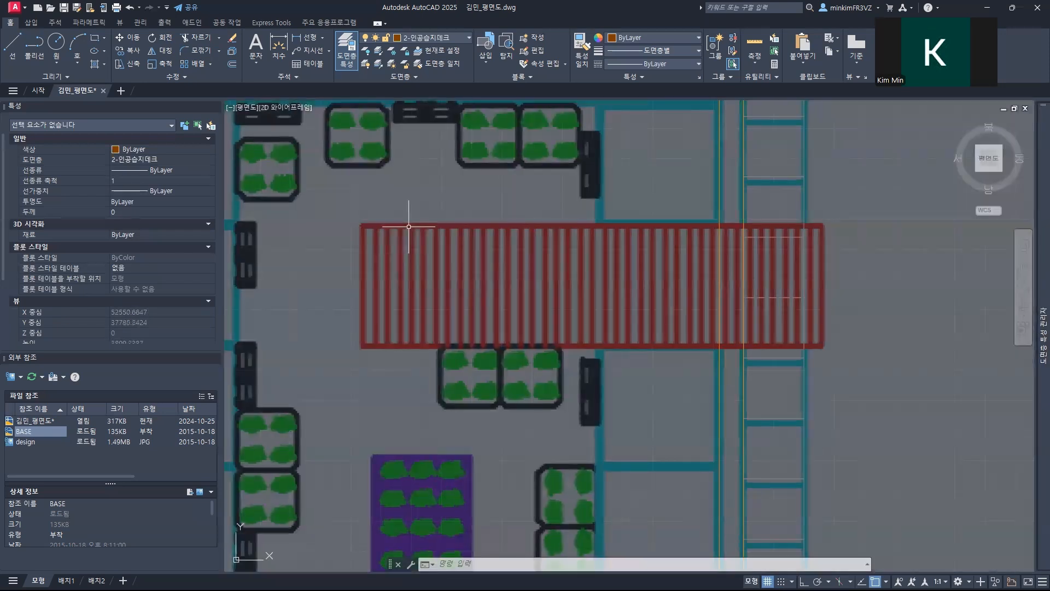
text(REC)
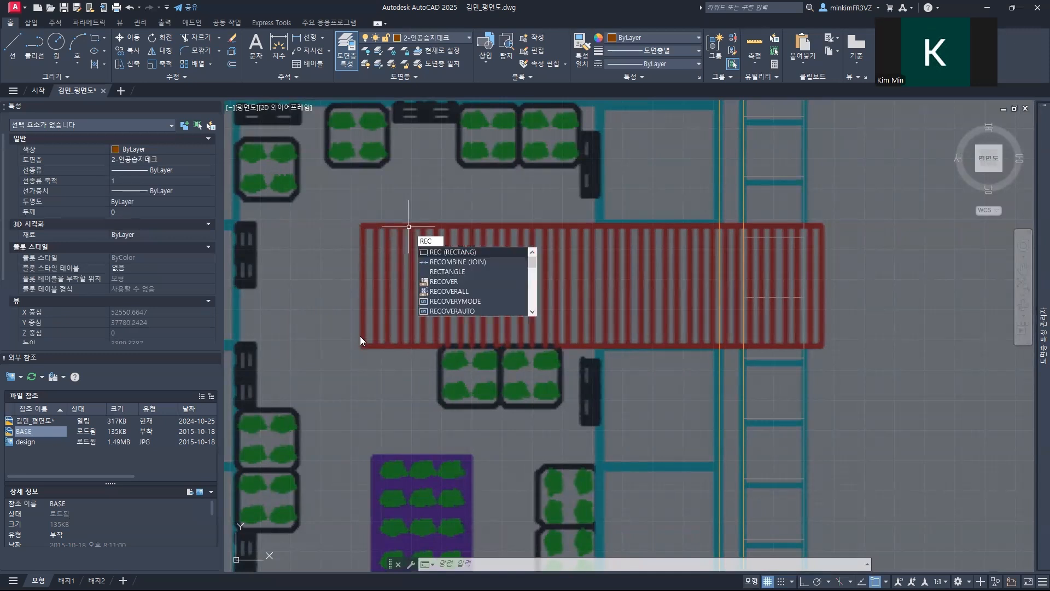
key(Return)
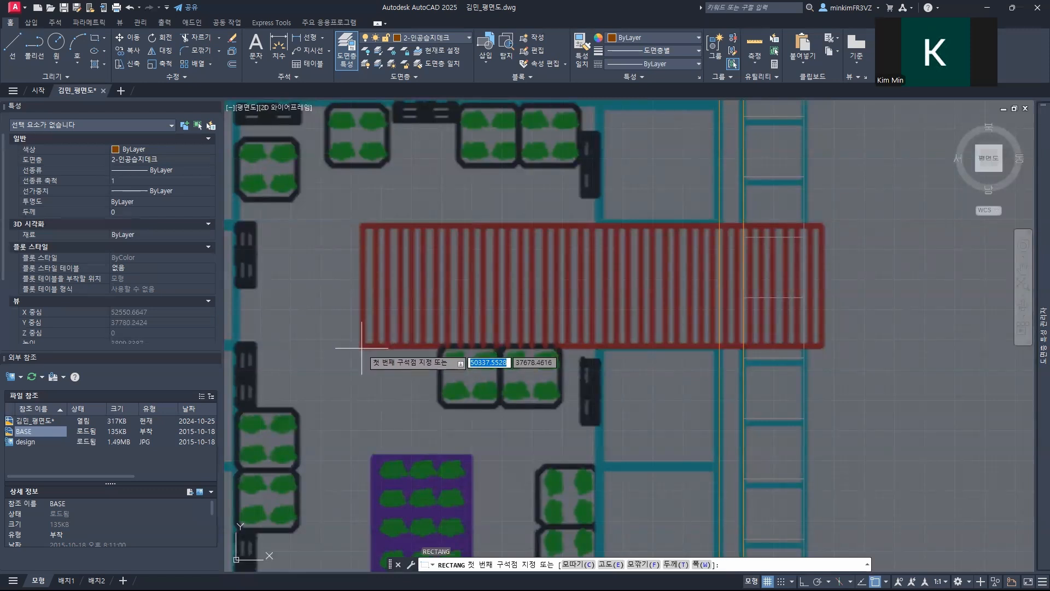
click(362, 347)
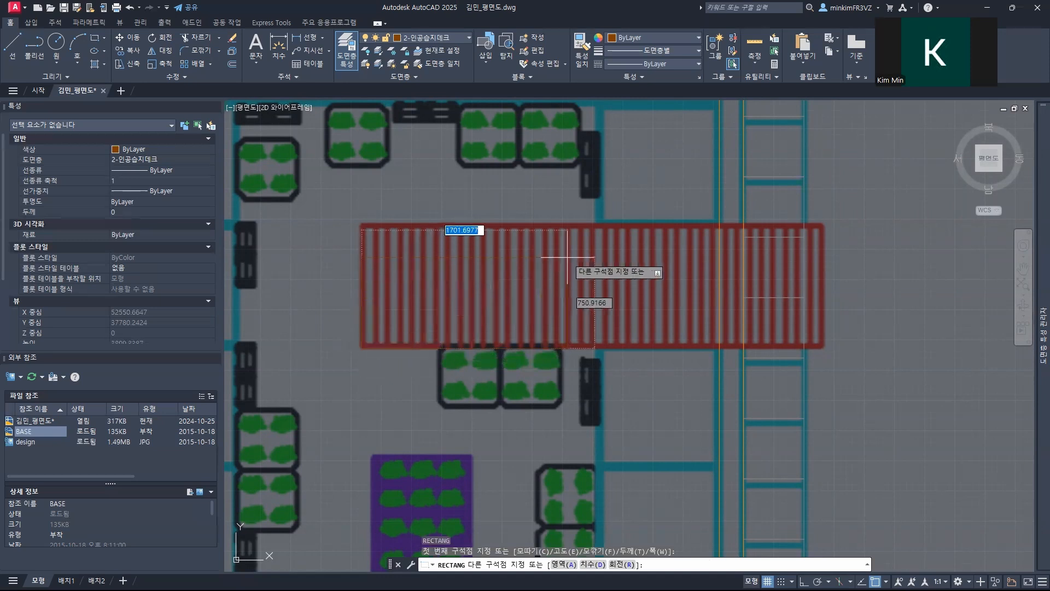
text(@3800)
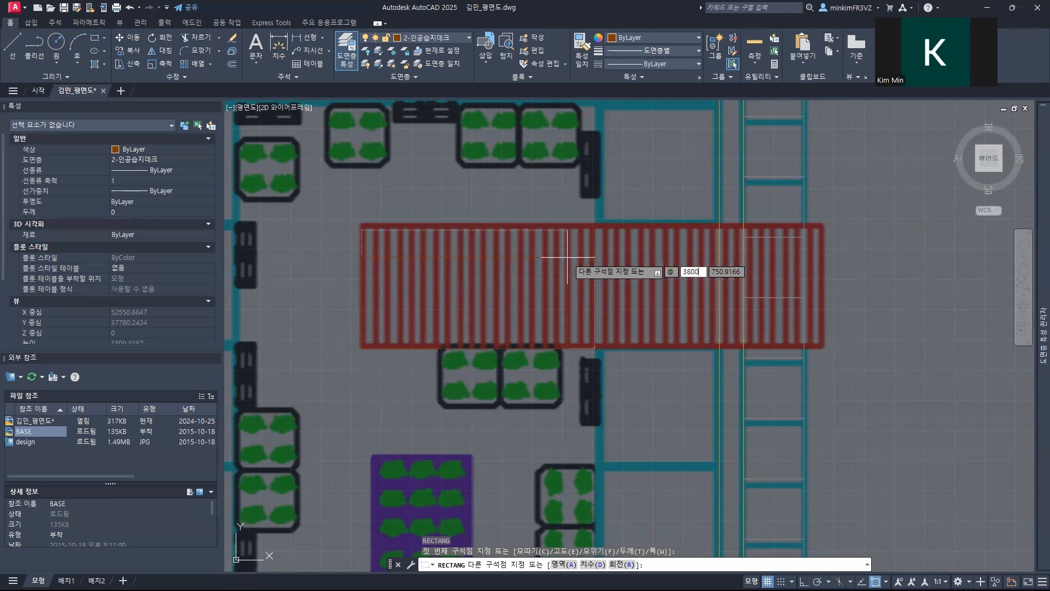
key(Tab)
text(10)
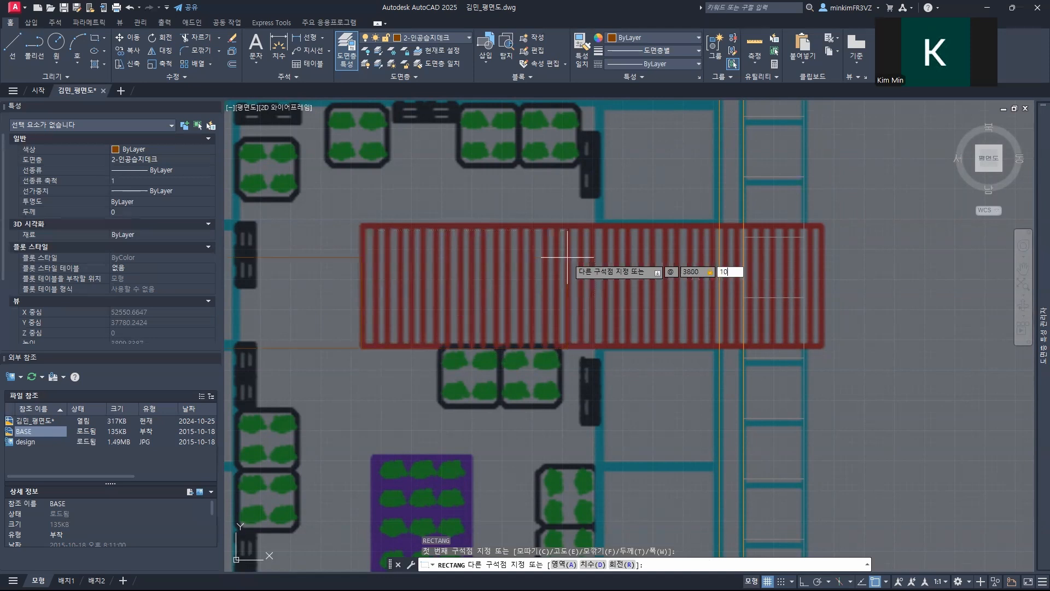
text(0)
key(Return)
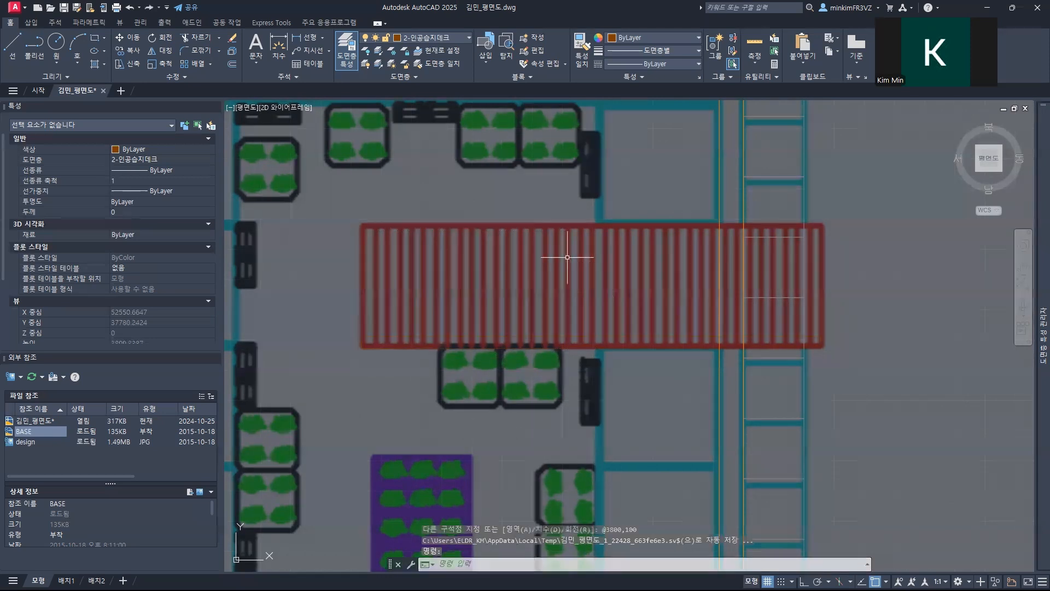
Step: Delete the 3800 by 100 rectangle along the deck's lower edge
scroll(558, 273, down, 5)
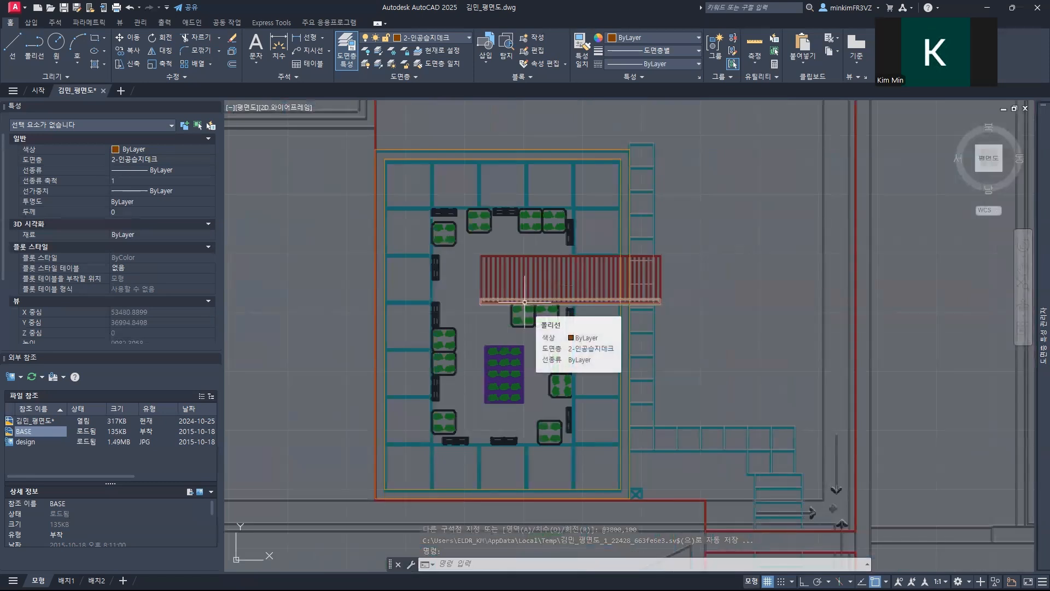
click(497, 307)
click(481, 298)
key(Delete)
Step: Draw a 3800 by 1000 rectangle for the deck outline, starting from the lower-left corner of the red striped deck
text(rec)
key(Return)
scroll(475, 307, up, 3)
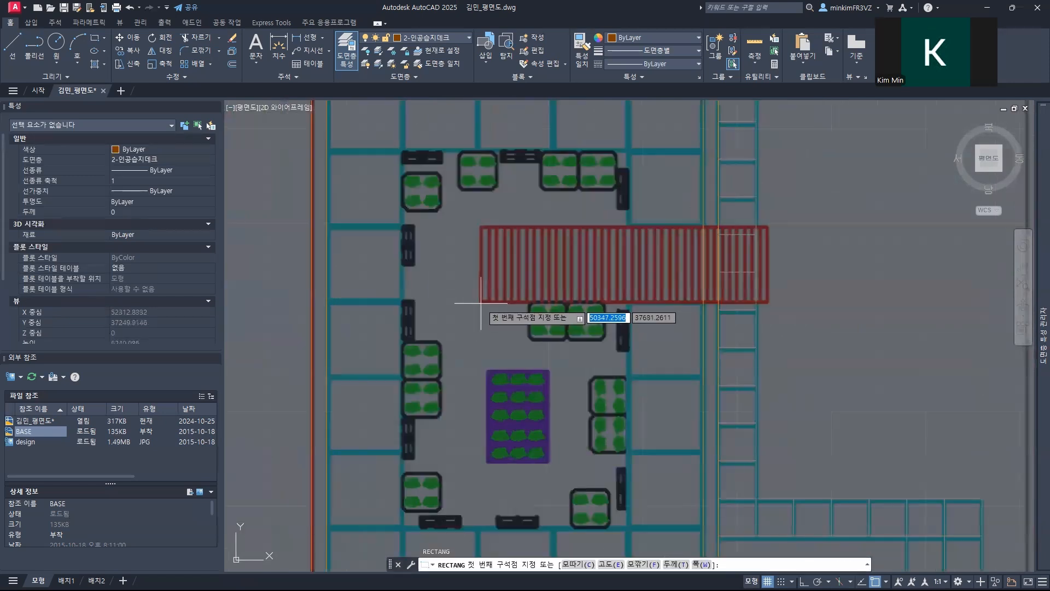
click(481, 303)
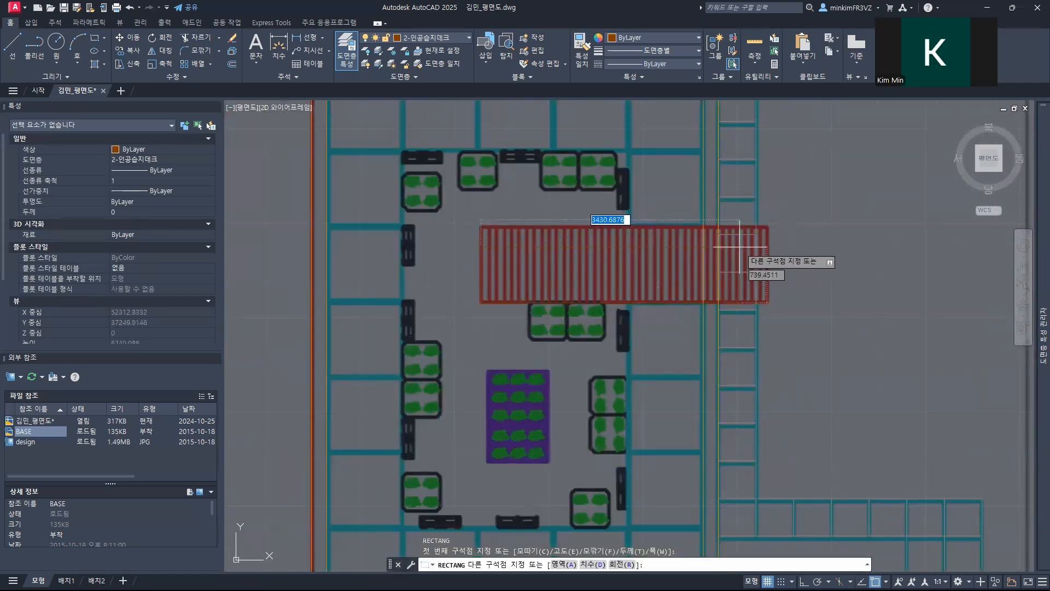
text(@)
text(3800)
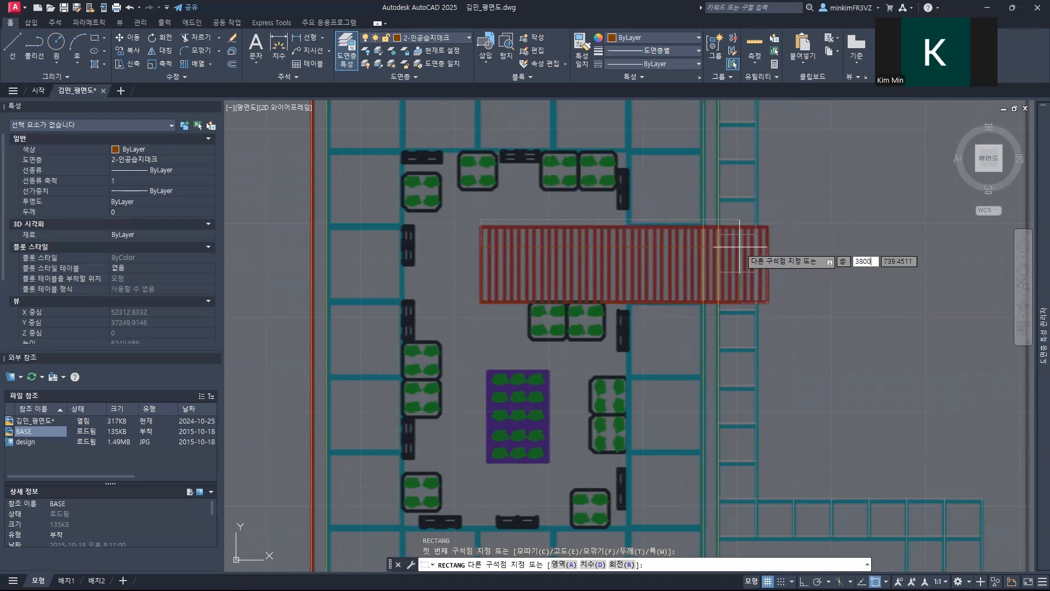
key(Tab)
text(1000)
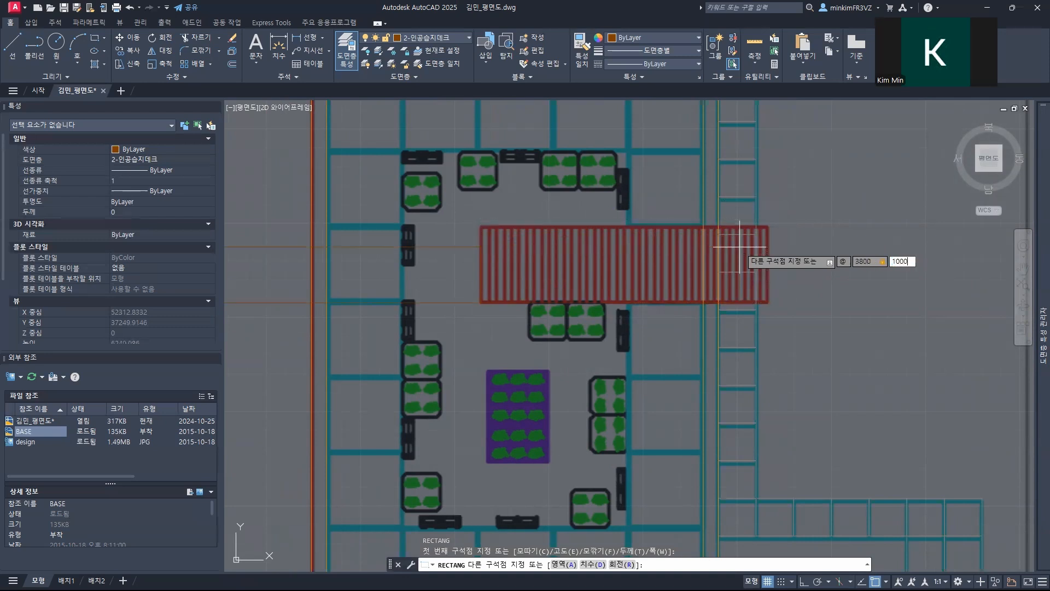
key(Return)
Step: Examine the new deck outline rectangle against the edges and corners of the red striped deck in the background image
scroll(485, 288, up, 2)
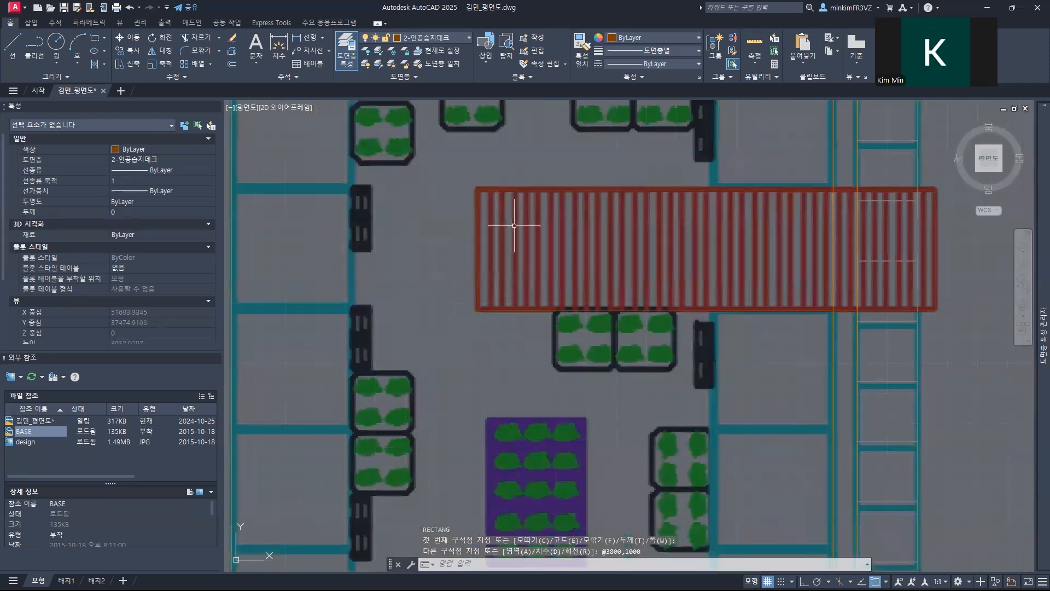
click(523, 189)
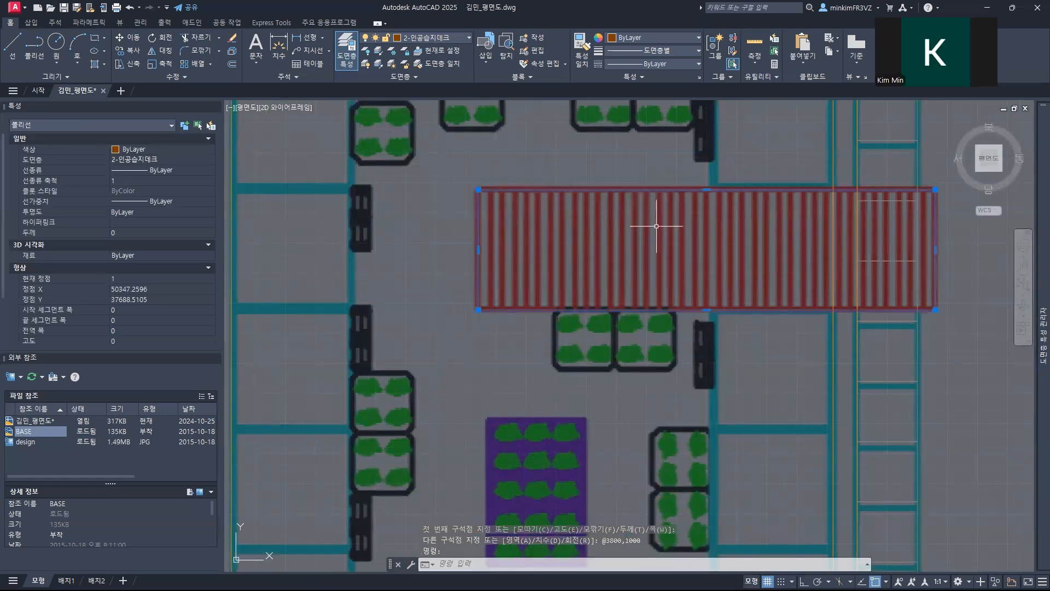
middle_drag(657, 226, 469, 247)
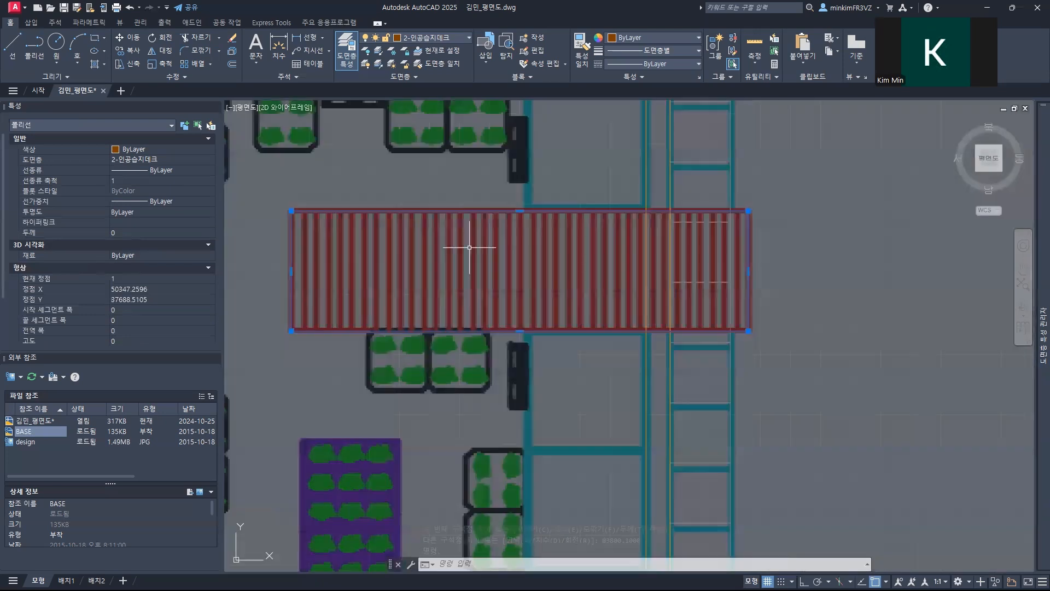
scroll(511, 245, up, 2)
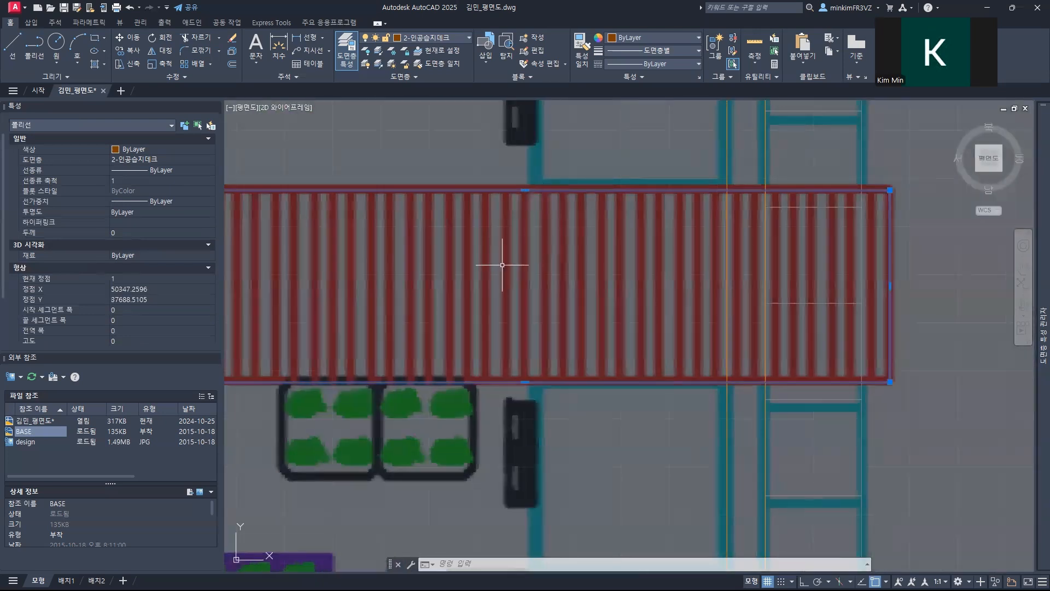
mouse_move(501, 265)
middle_down()
mouse_move(645, 195)
mouse_move(617, 144)
middle_up()
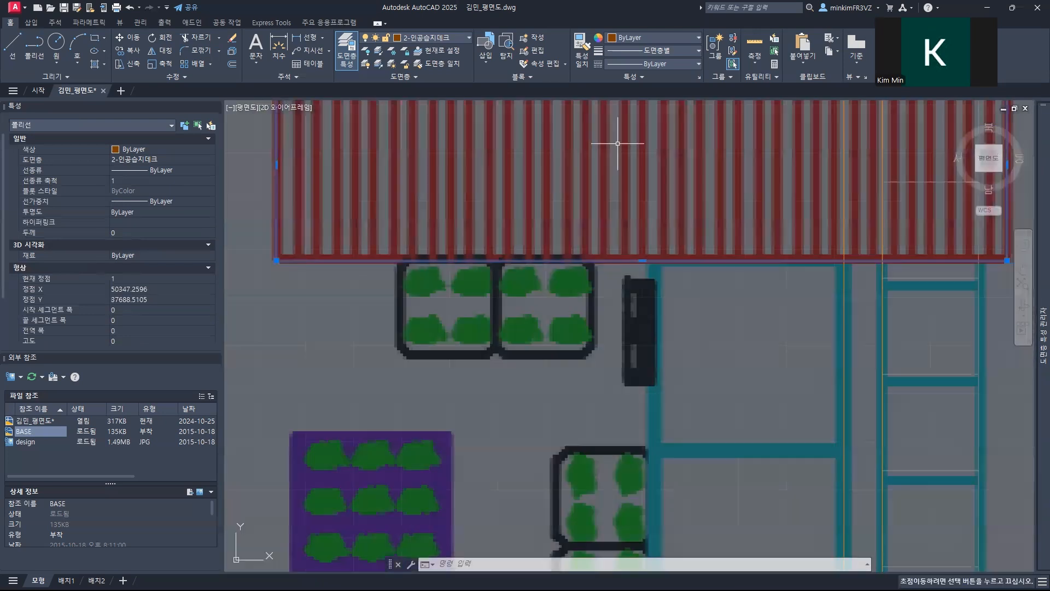
middle_drag(627, 223, 703, 375)
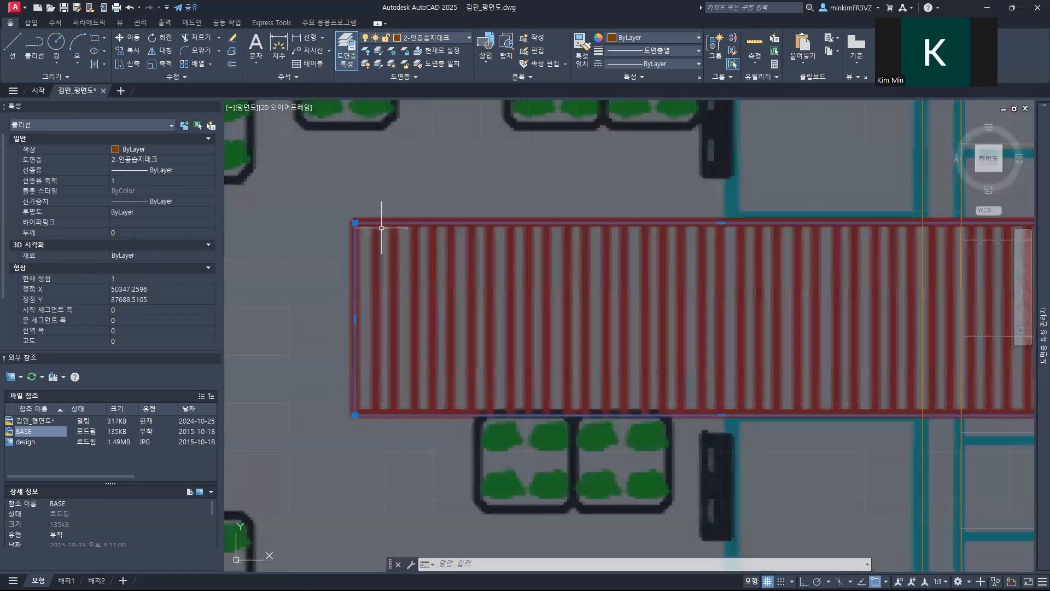
key(Escape)
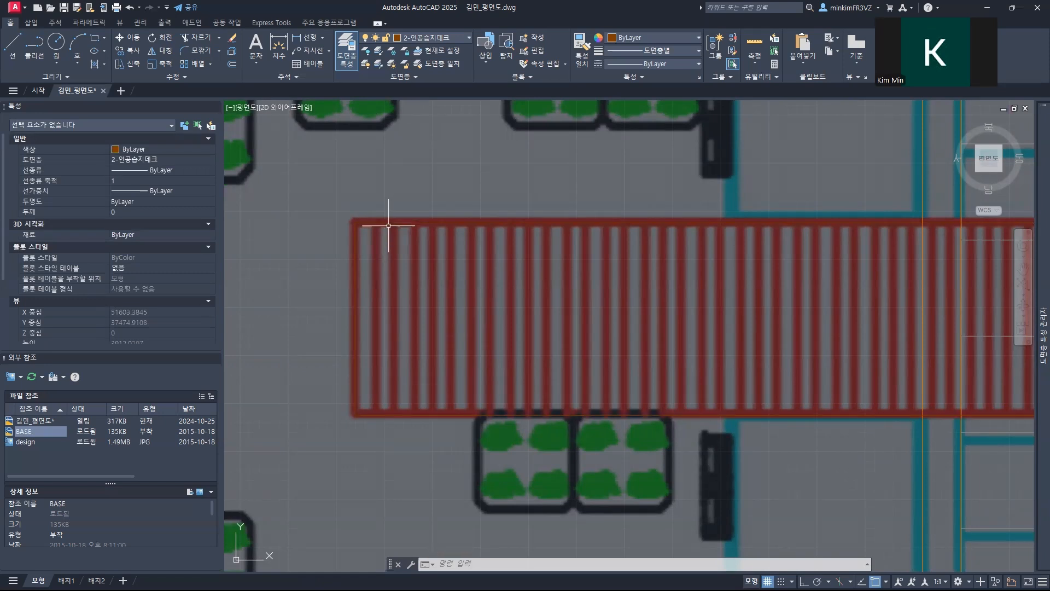
key(Escape)
Step: Hatch the deck outline rectangle with the LINE pattern at a 90-degree angle
text(HATCH)
key(Return)
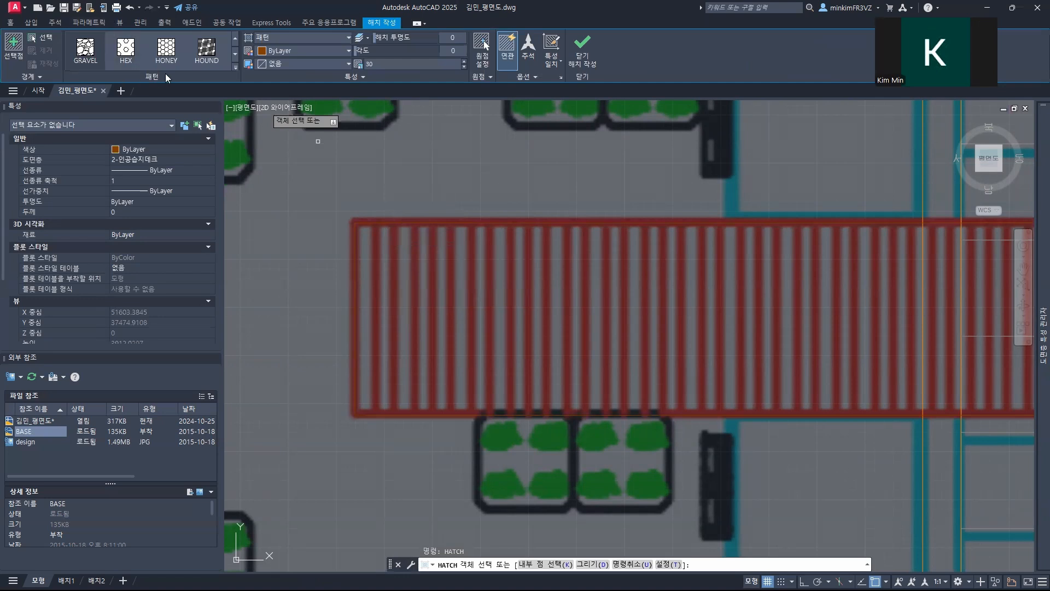
click(234, 67)
scroll(168, 101, up, 3)
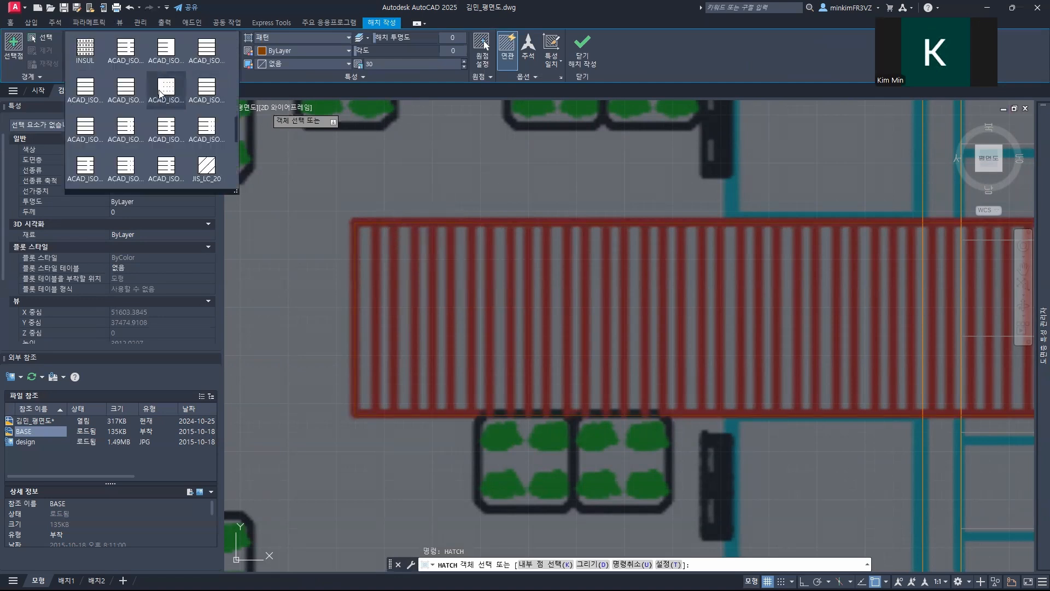
scroll(160, 91, up, 3)
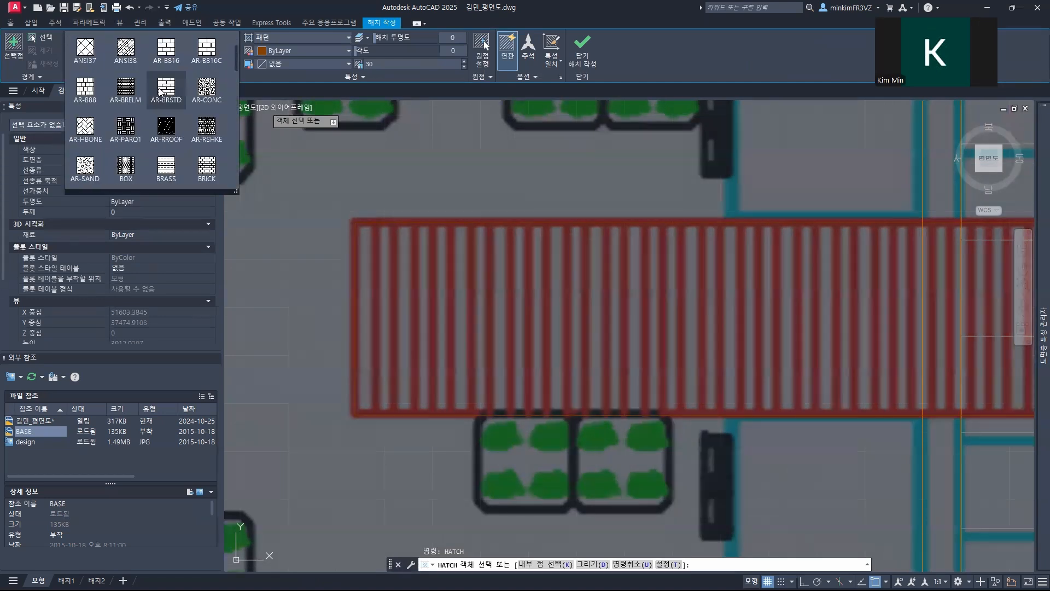
scroll(160, 92, down, 6)
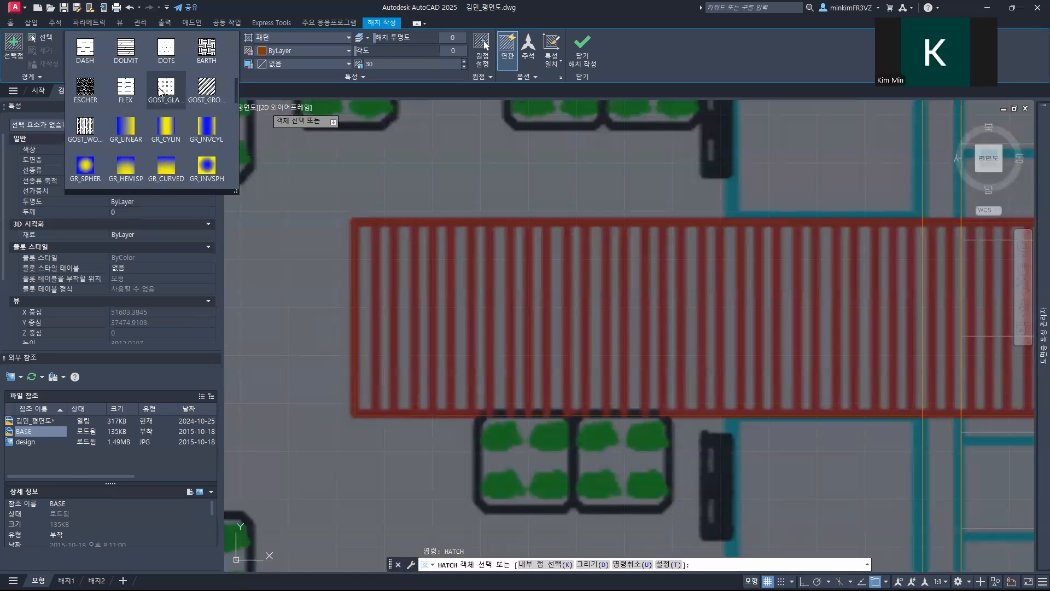
scroll(160, 91, down, 6)
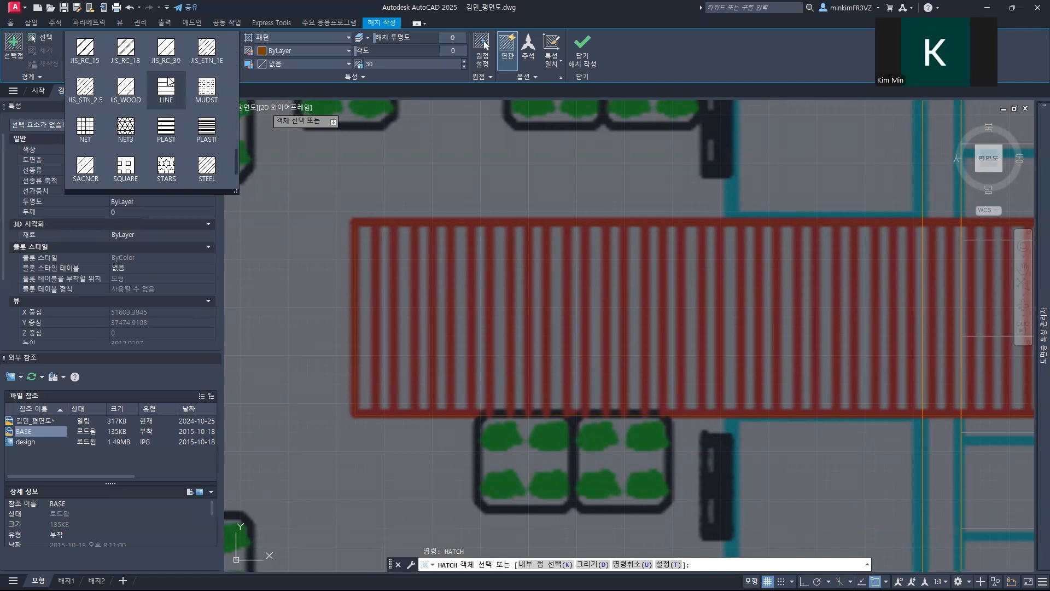
click(167, 94)
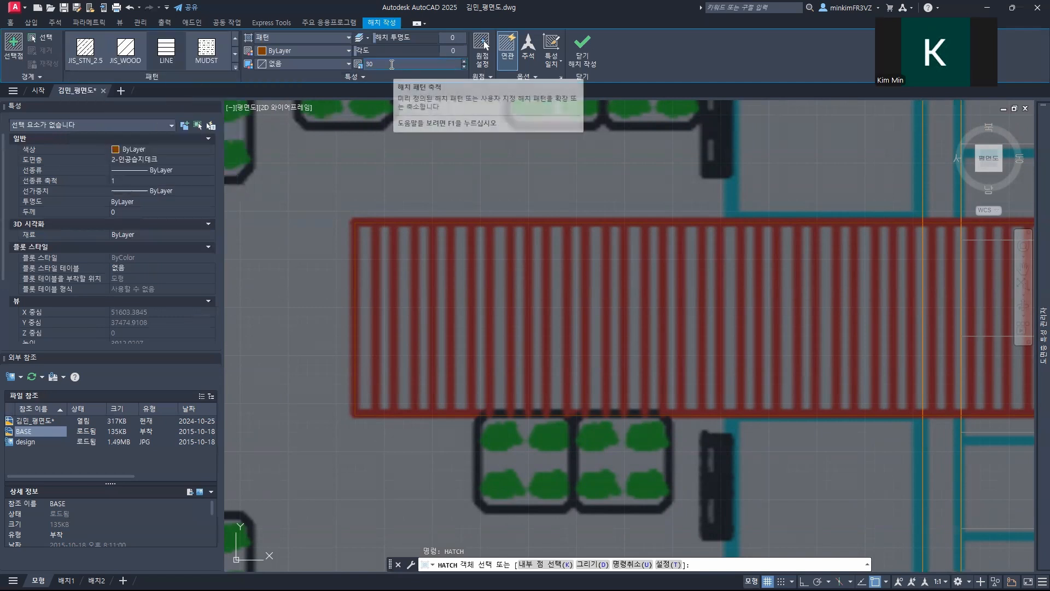
drag(391, 51, 420, 51)
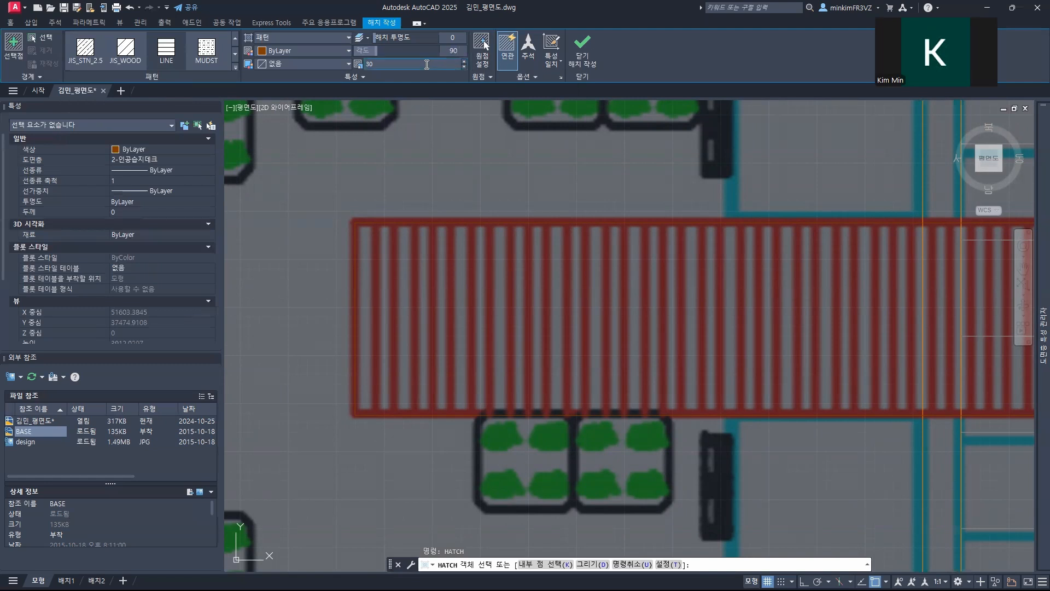
click(43, 39)
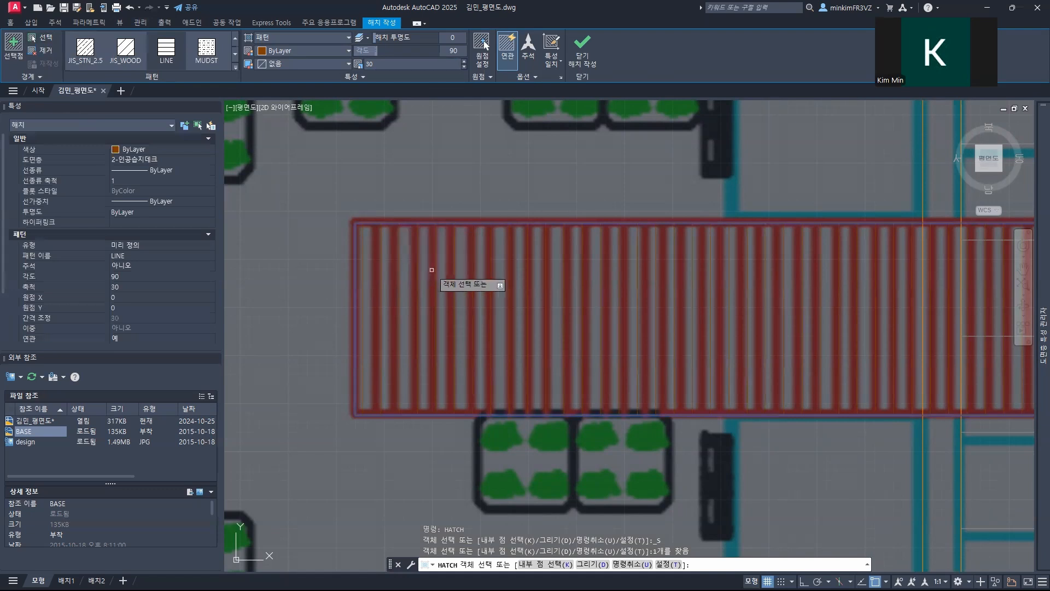
scroll(423, 268, down, 5)
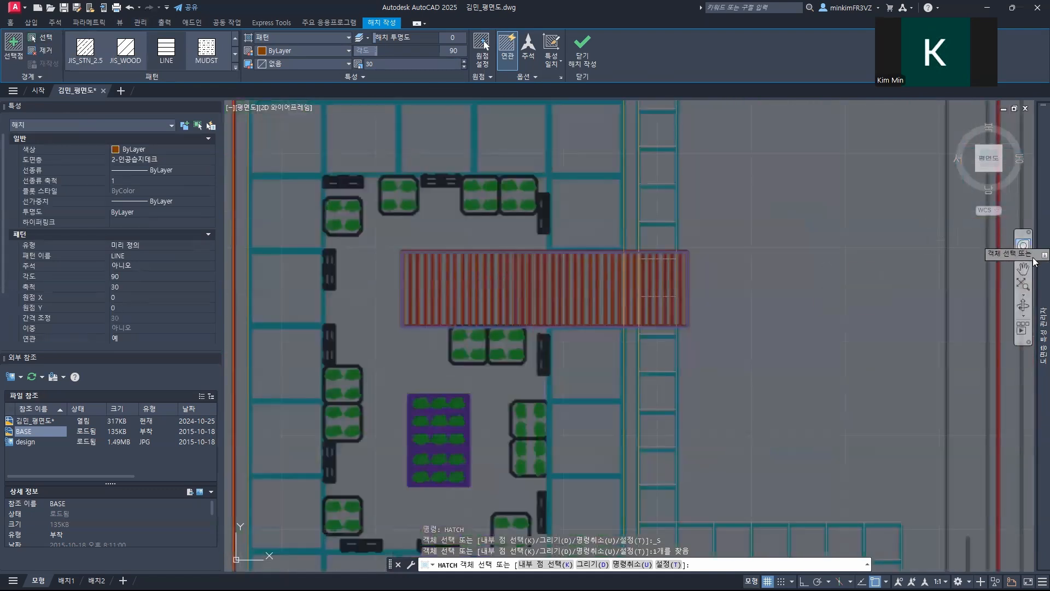
Step: Turn off the 4-Raster Image layer to hide the background image, and end the Hatch command
mouse_move(1042, 333)
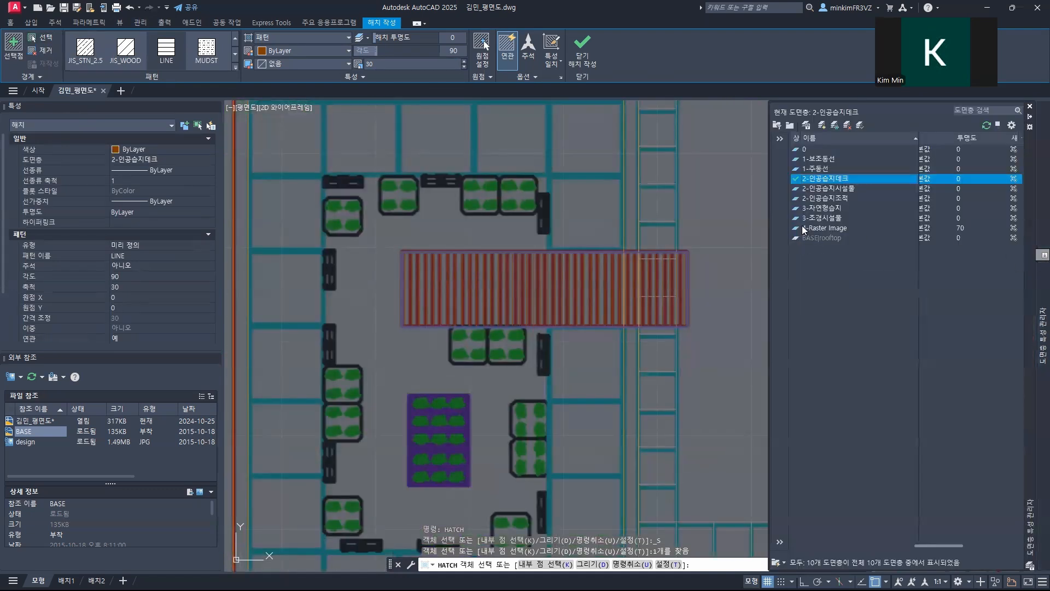
drag(955, 546, 819, 546)
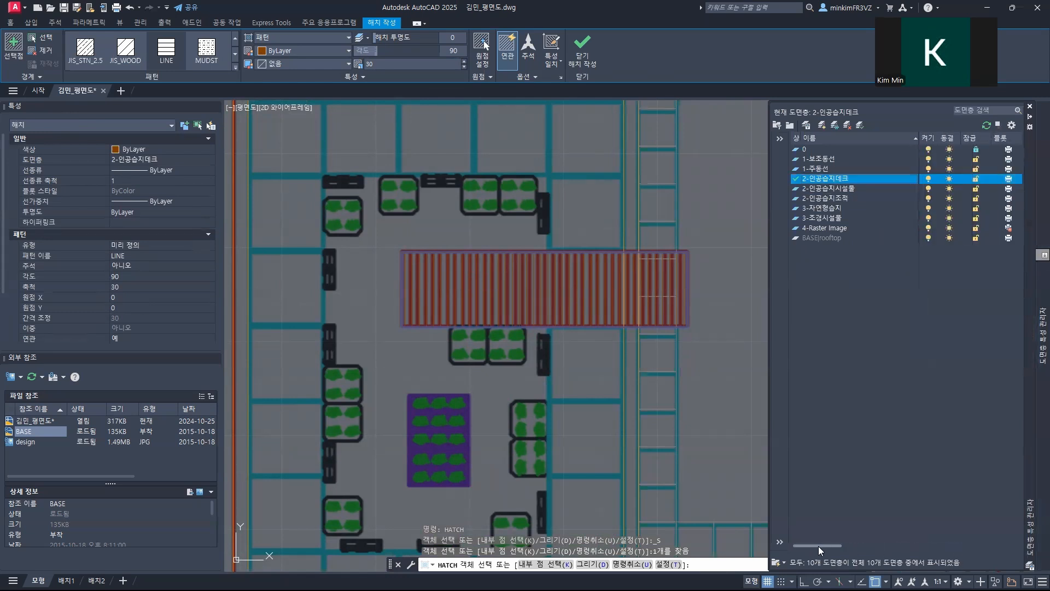
click(928, 227)
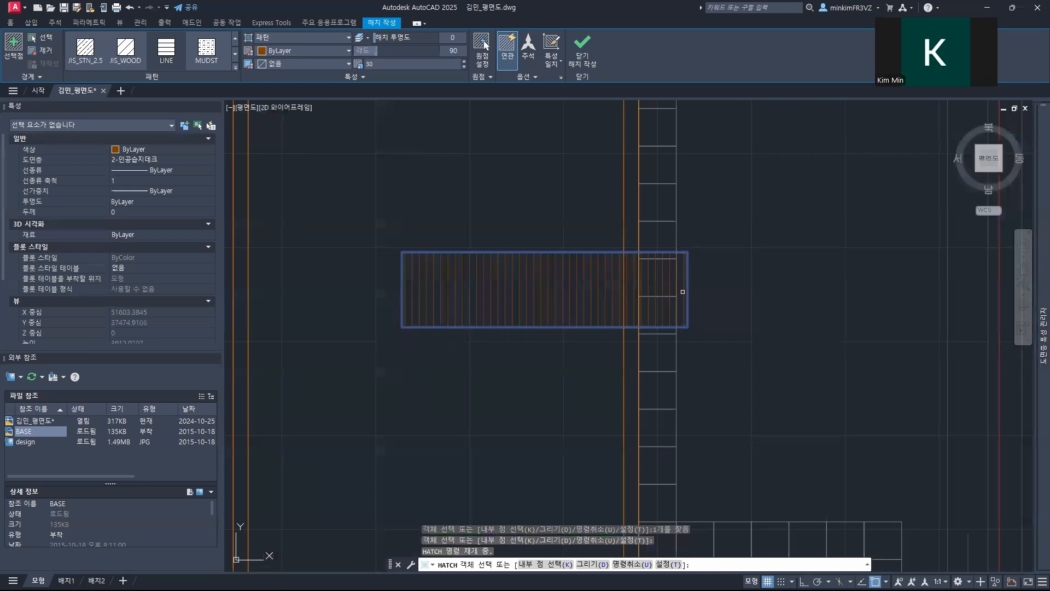
key(Escape)
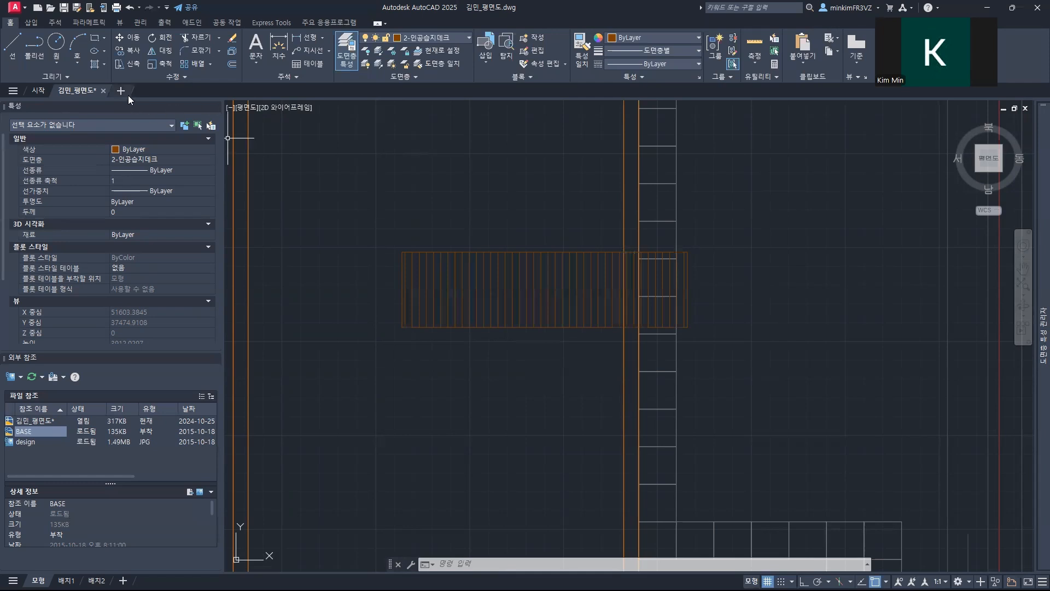
Step: Open the drawing 시설물 from the 옥상녹화도면 그리기 folder on the desktop
click(22, 7)
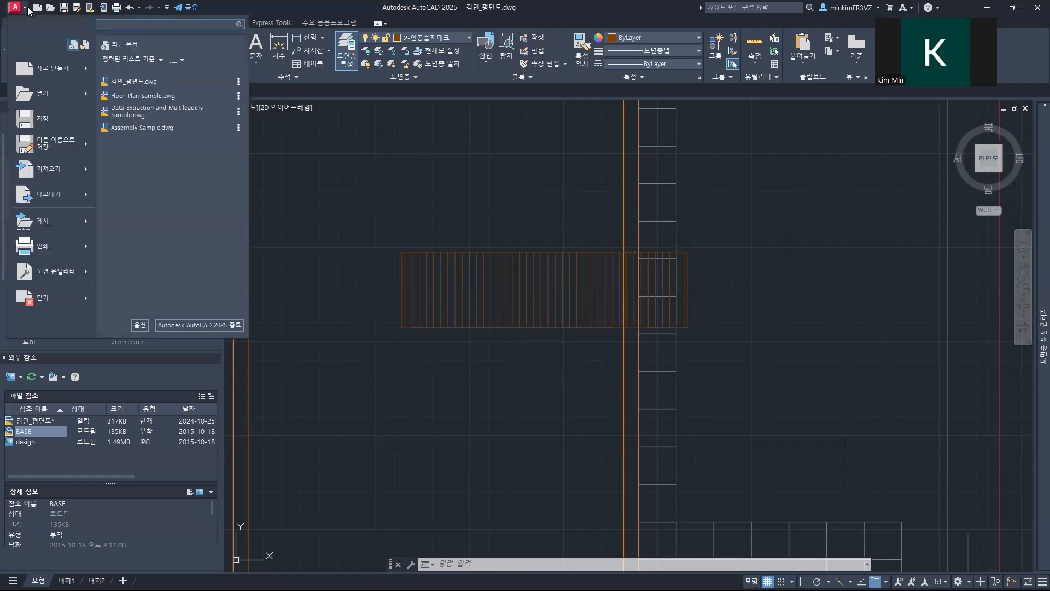
mouse_move(85, 94)
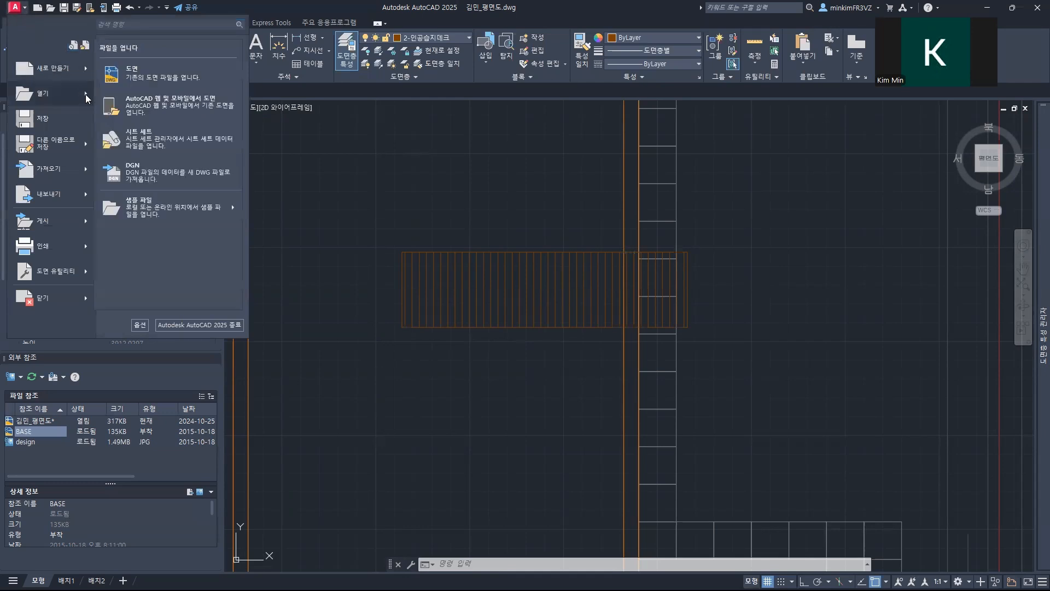
click(151, 76)
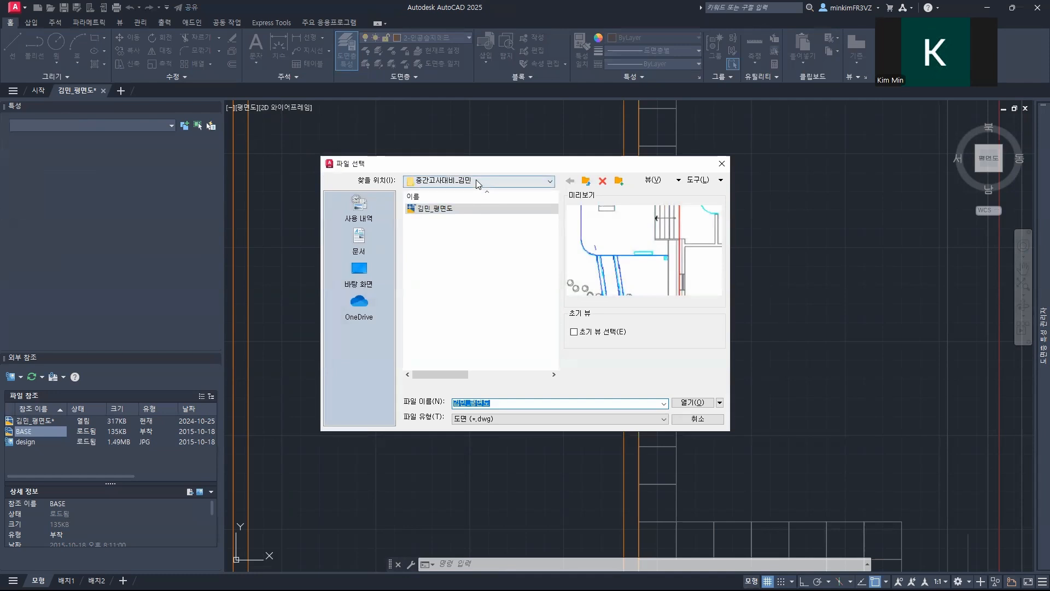
click(477, 182)
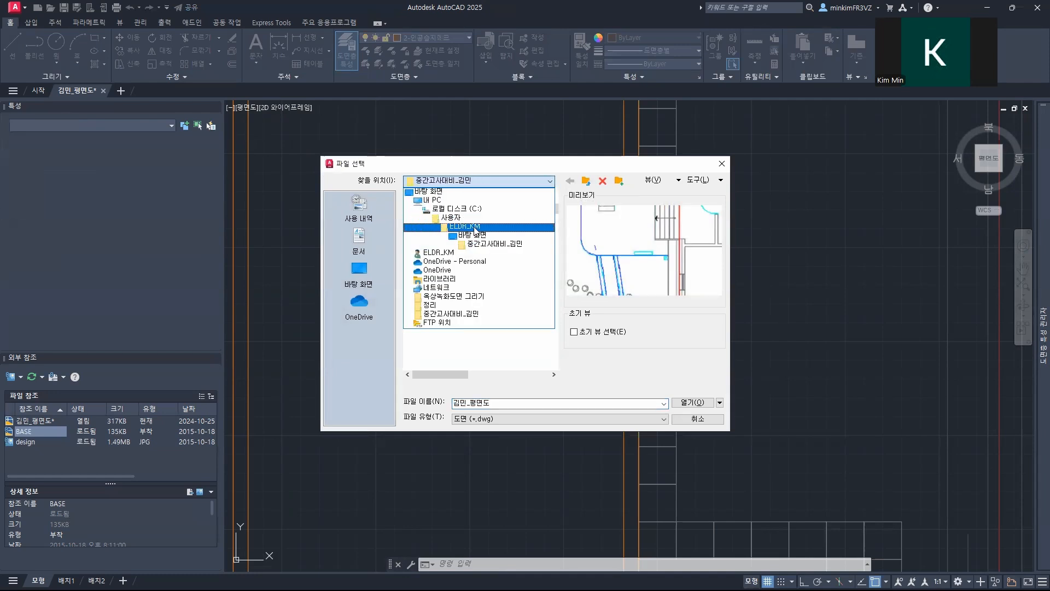
click(471, 235)
double_click(449, 209)
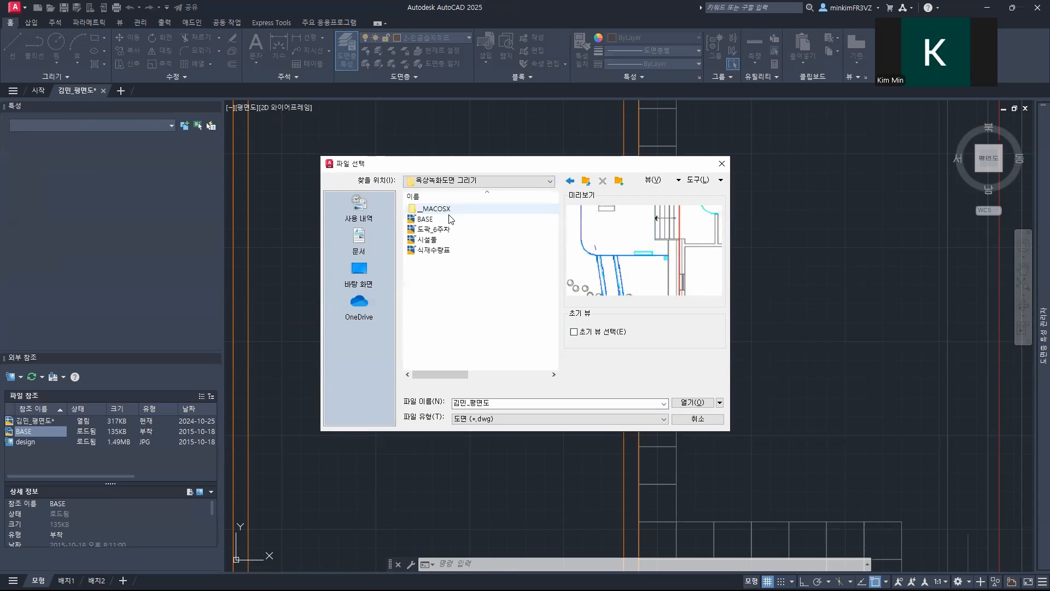
click(448, 240)
click(687, 402)
Step: Define the rounded square with four plants as a block named 부유매트, with its base point at the square's centre and millimetre units
middle_drag(738, 368, 363, 298)
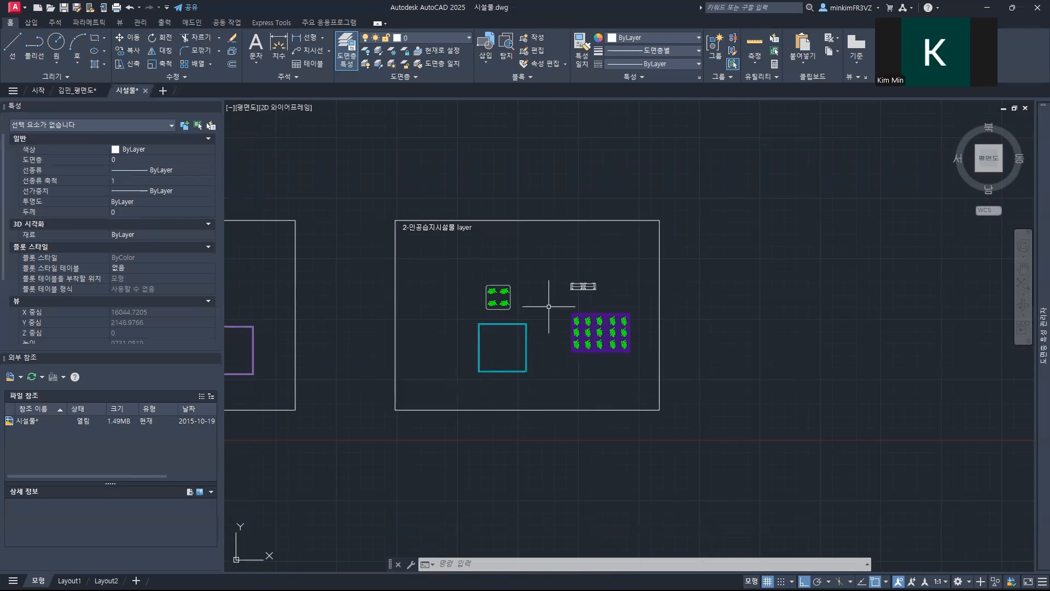
scroll(549, 306, down, 4)
scroll(548, 306, up, 10)
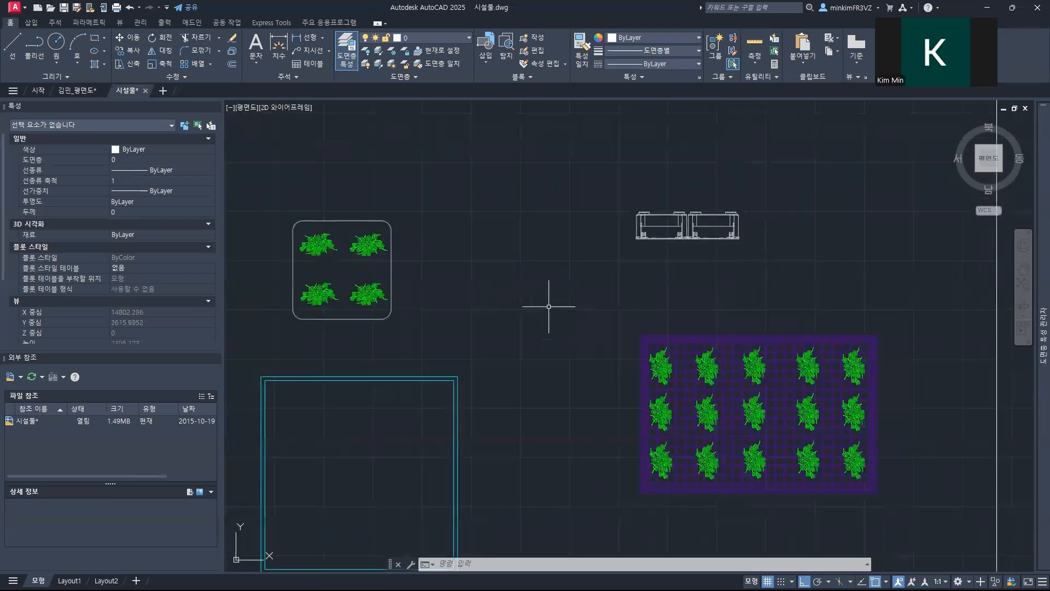
scroll(549, 306, down, 2)
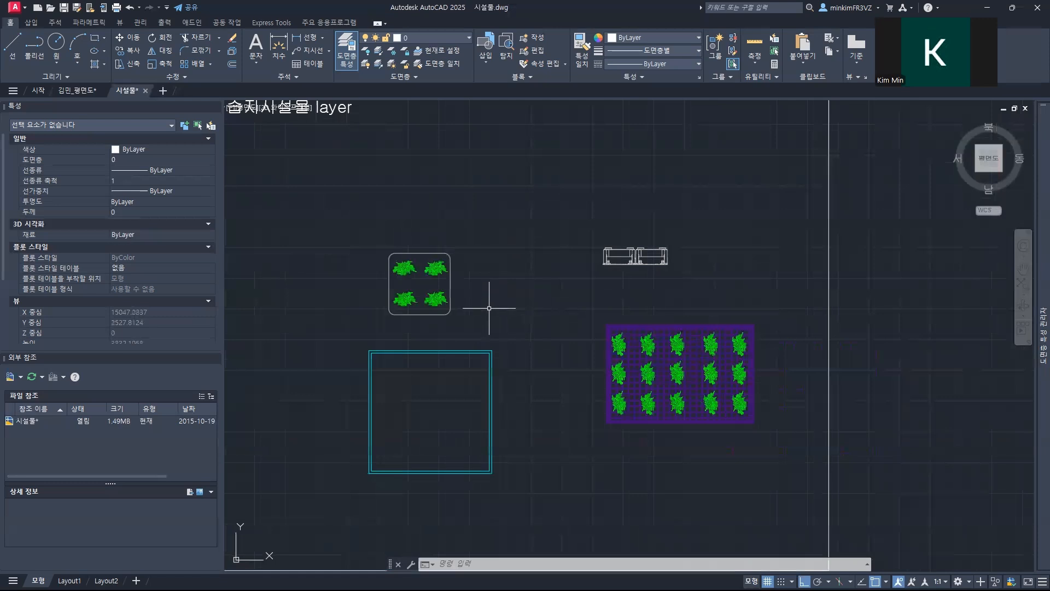
click(351, 226)
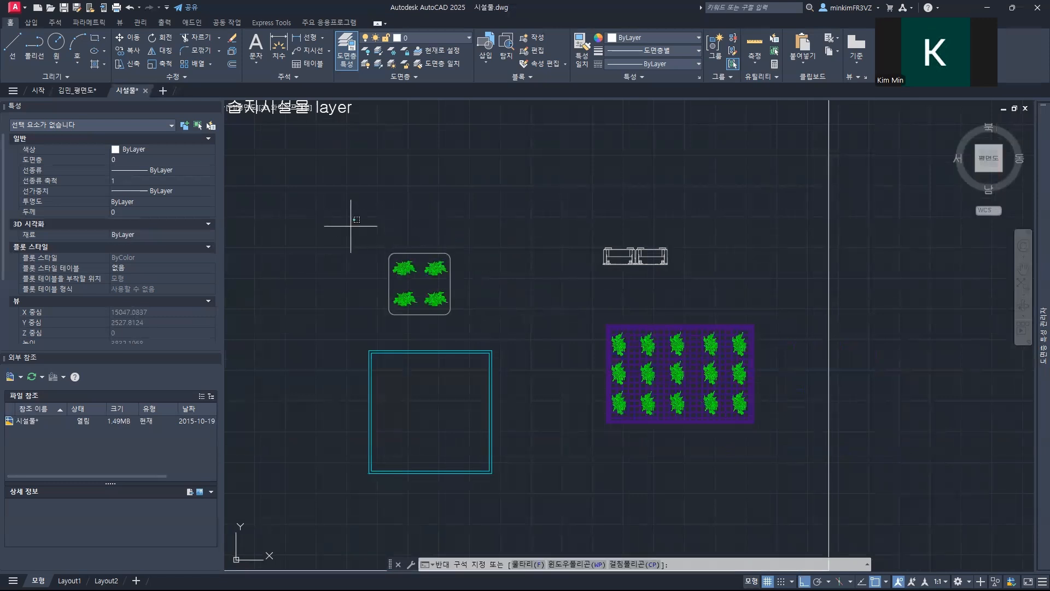
click(483, 329)
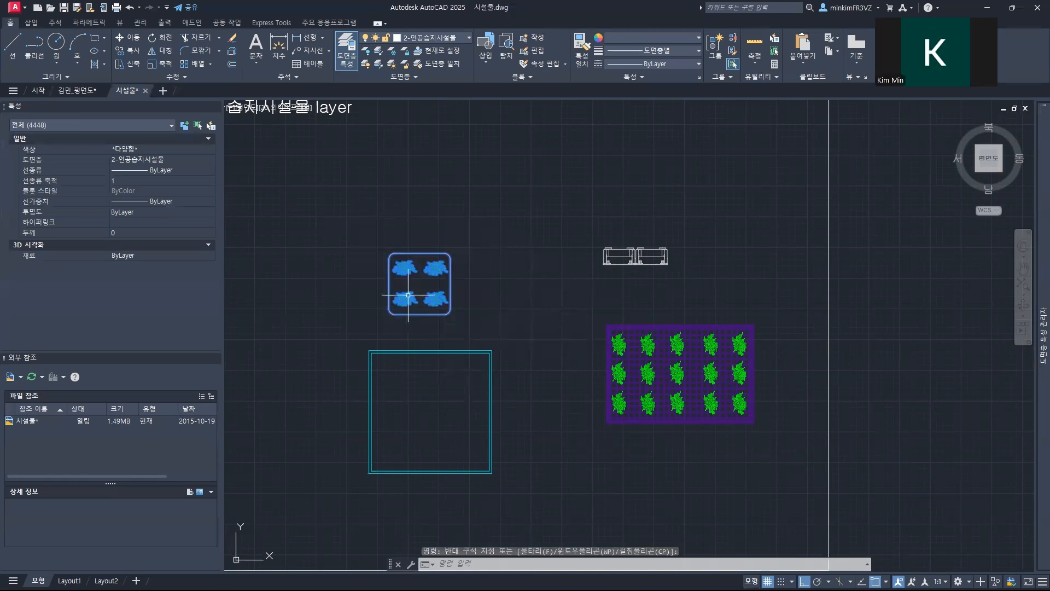
text(b)
key(Return)
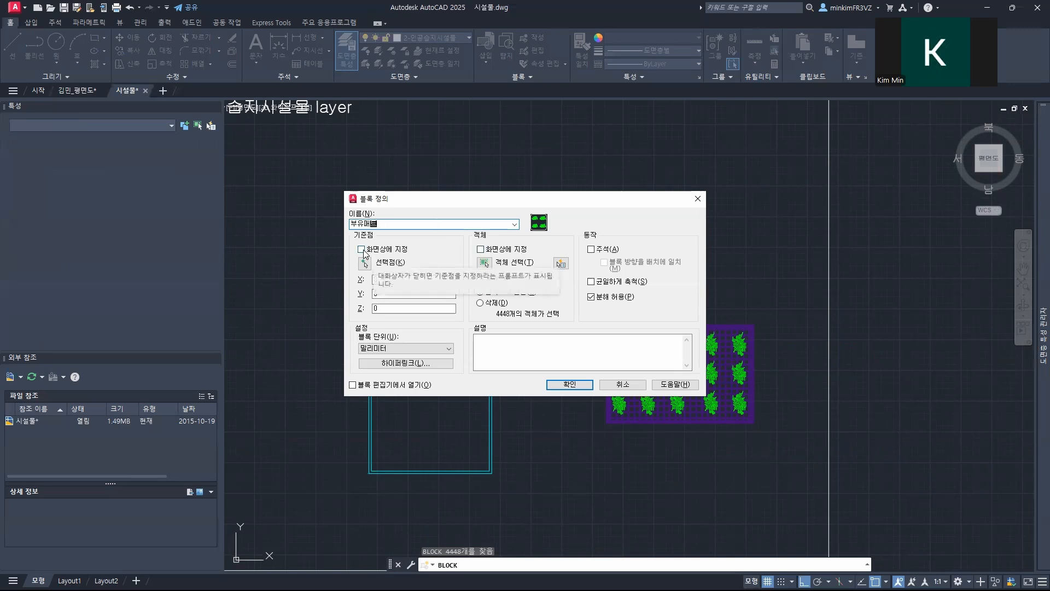
click(364, 263)
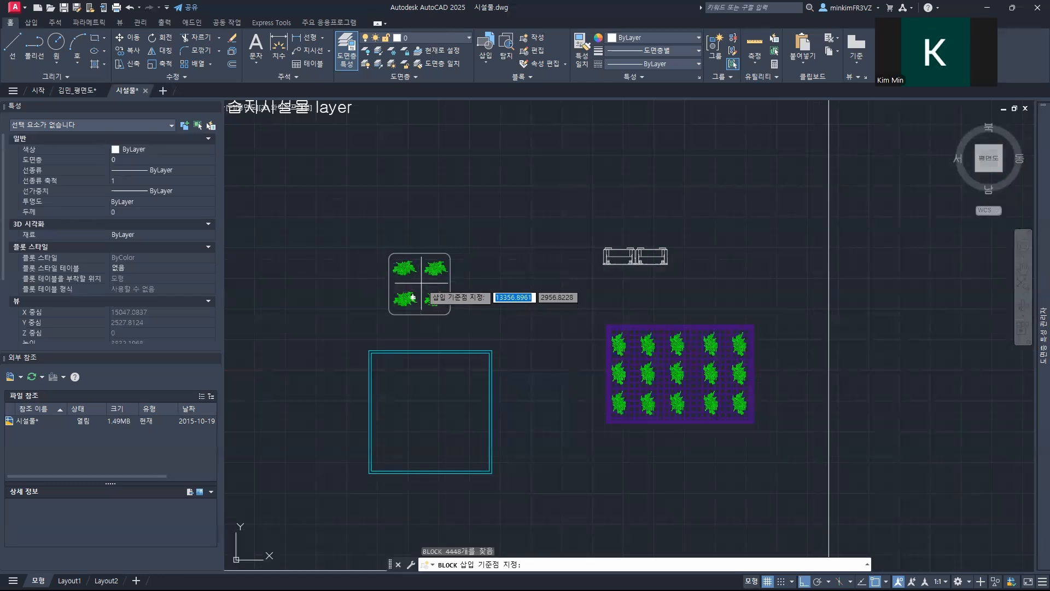
click(413, 296)
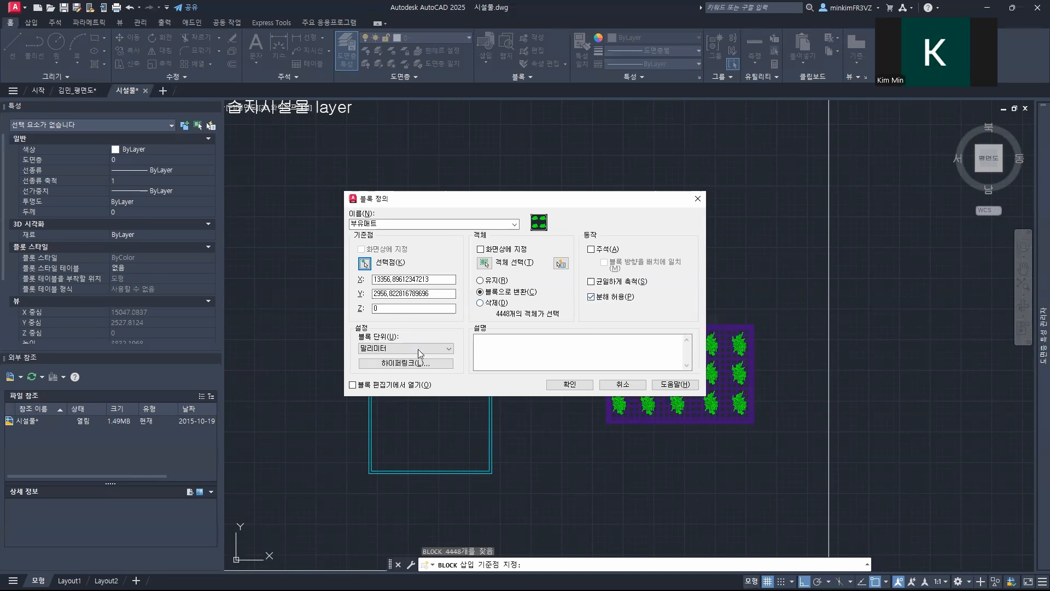
click(569, 384)
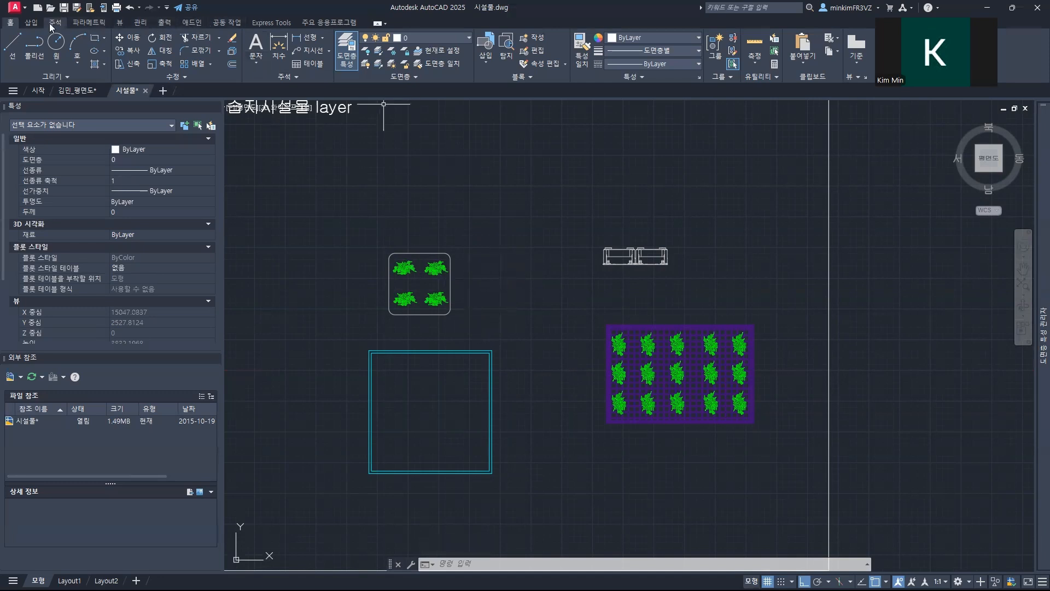
Step: Display the Blocks palette listing the recently defined blocks
click(31, 23)
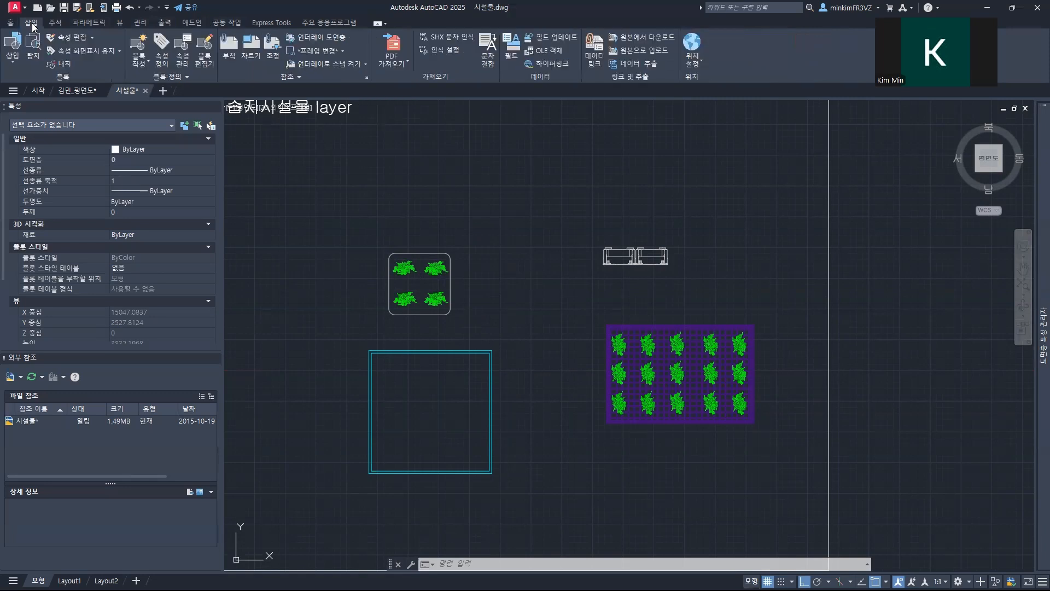
click(121, 22)
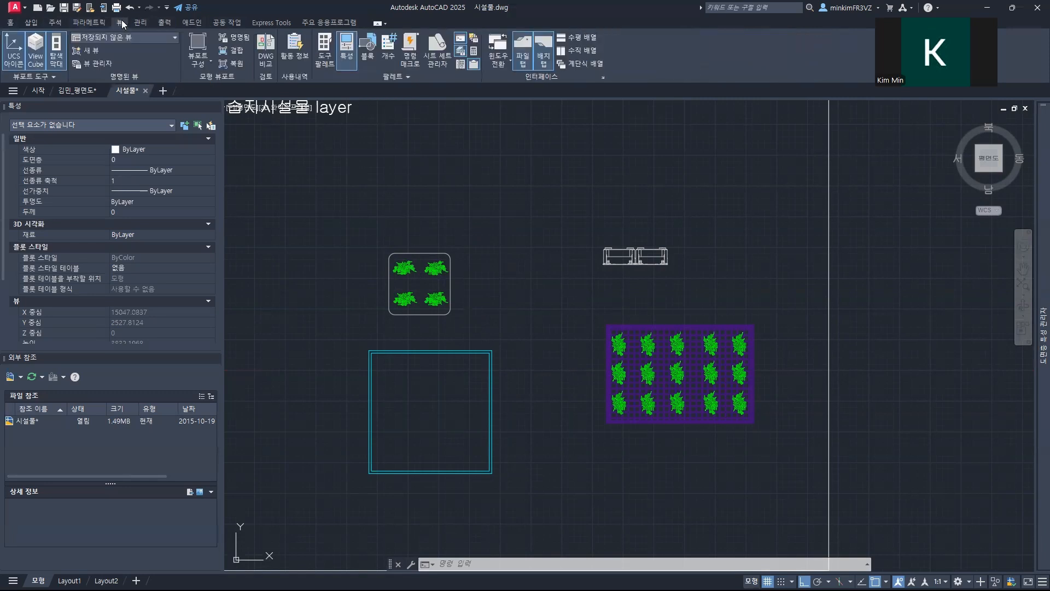
click(368, 52)
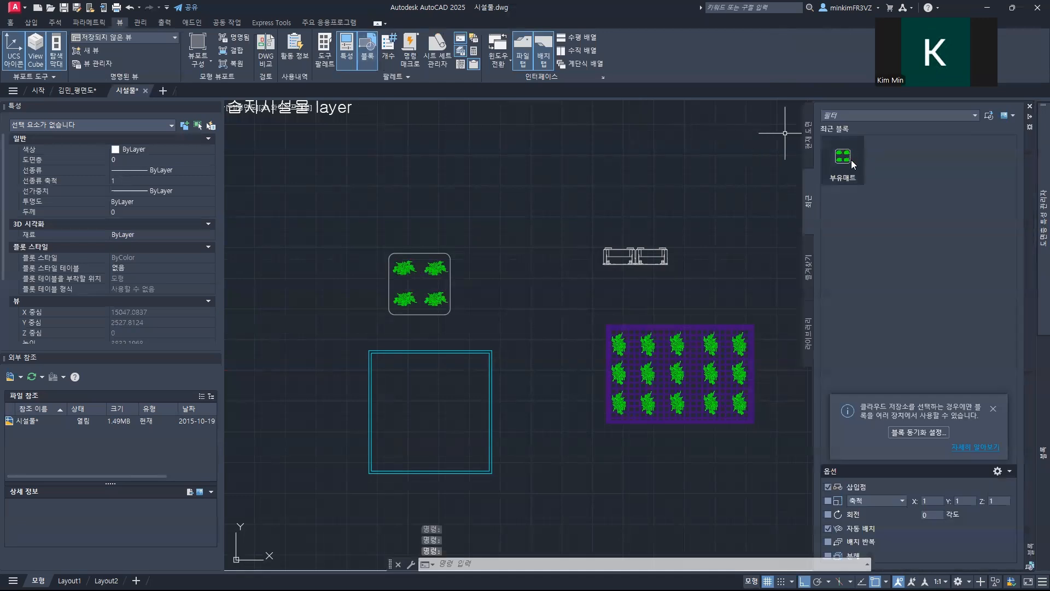
mouse_move(540, 296)
middle_down()
mouse_move(527, 209)
mouse_move(462, 218)
middle_up()
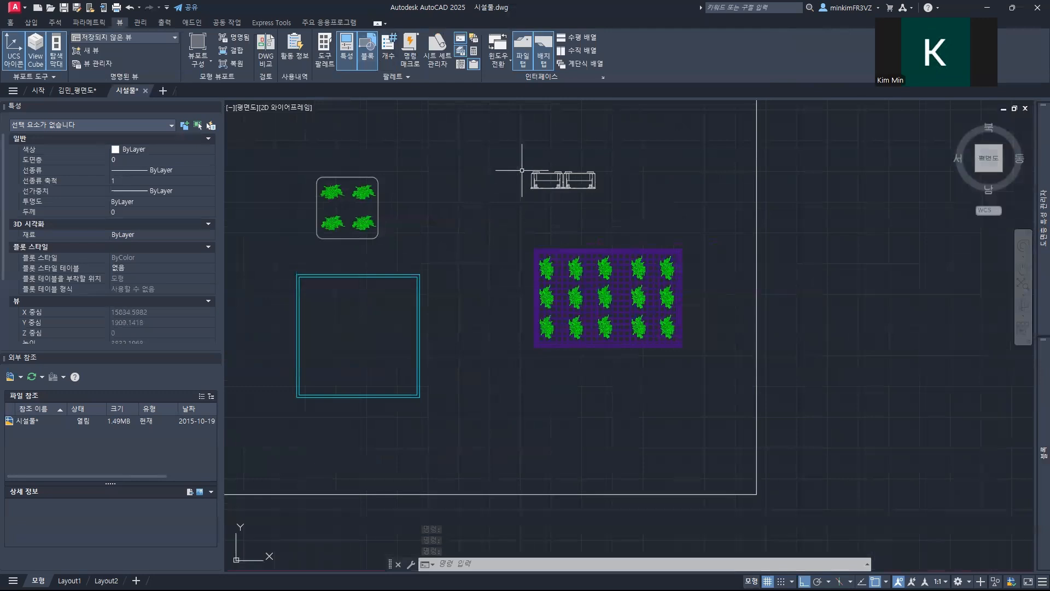
click(515, 154)
click(587, 186)
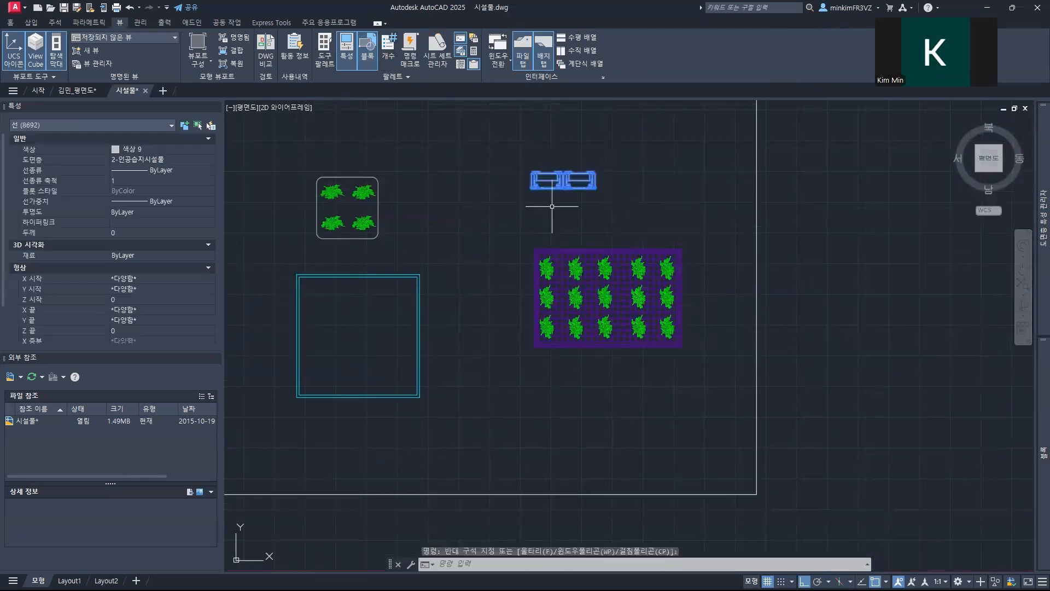
key(BackSpace)
key(Escape)
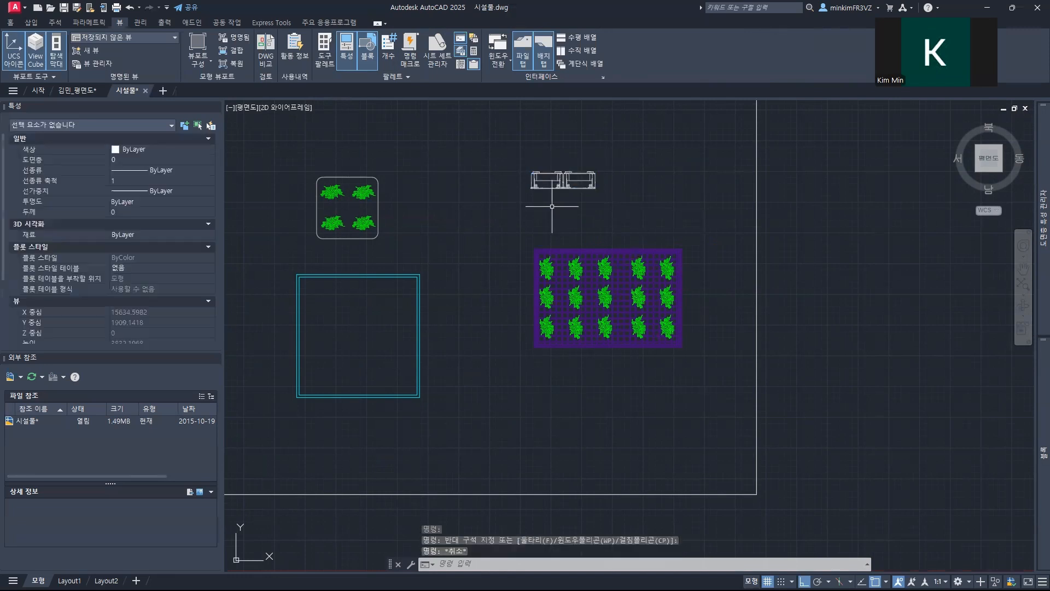
Step: Define the pair of small white frame panels as a block named 식생패널, with its base point midway between them and millimetre units
click(500, 144)
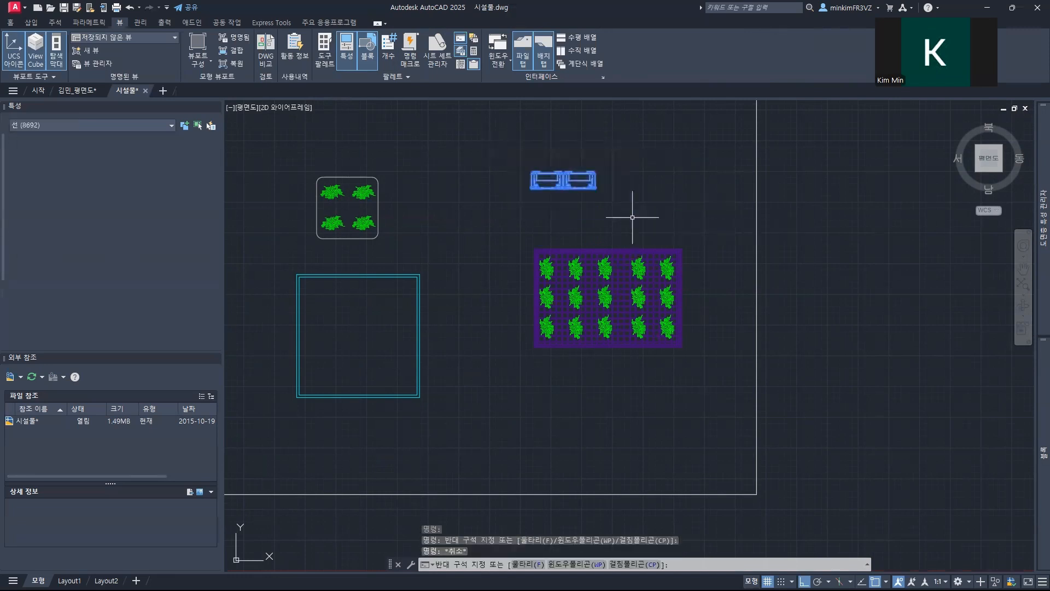
click(632, 217)
text(b)
key(Return)
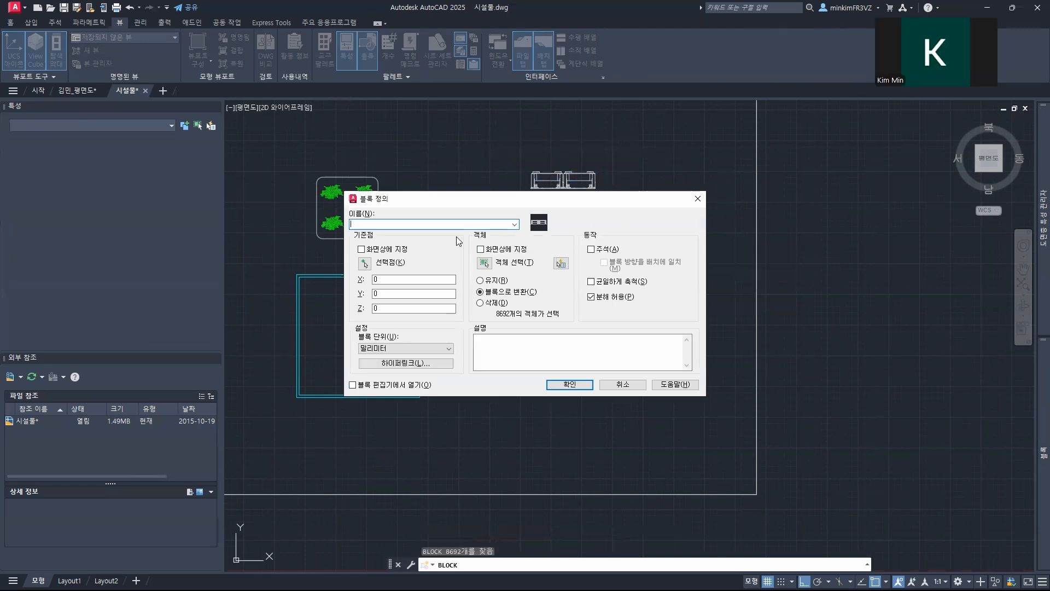
text(테)
click(365, 263)
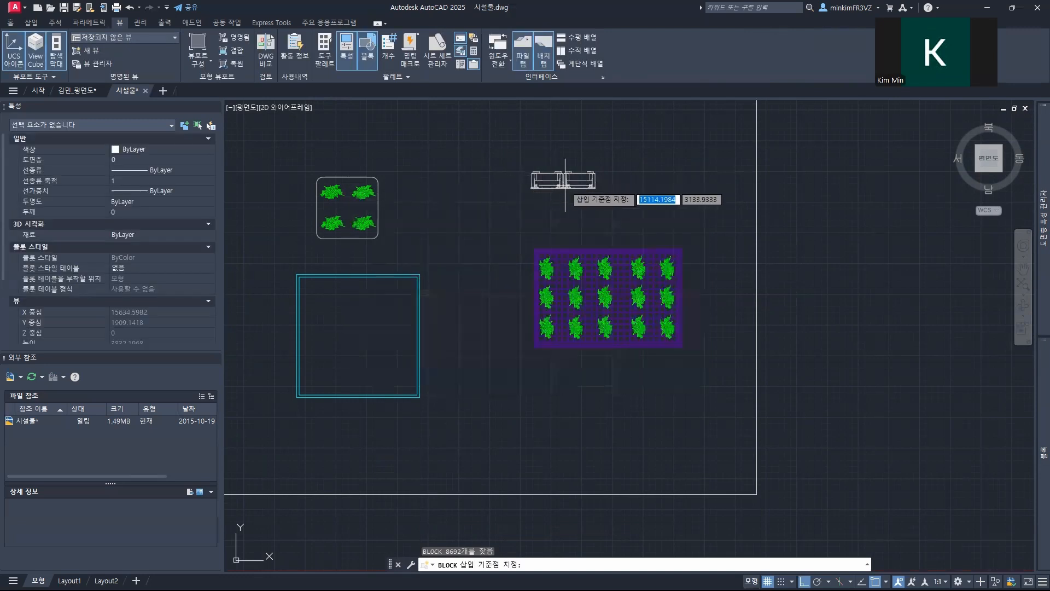
click(564, 181)
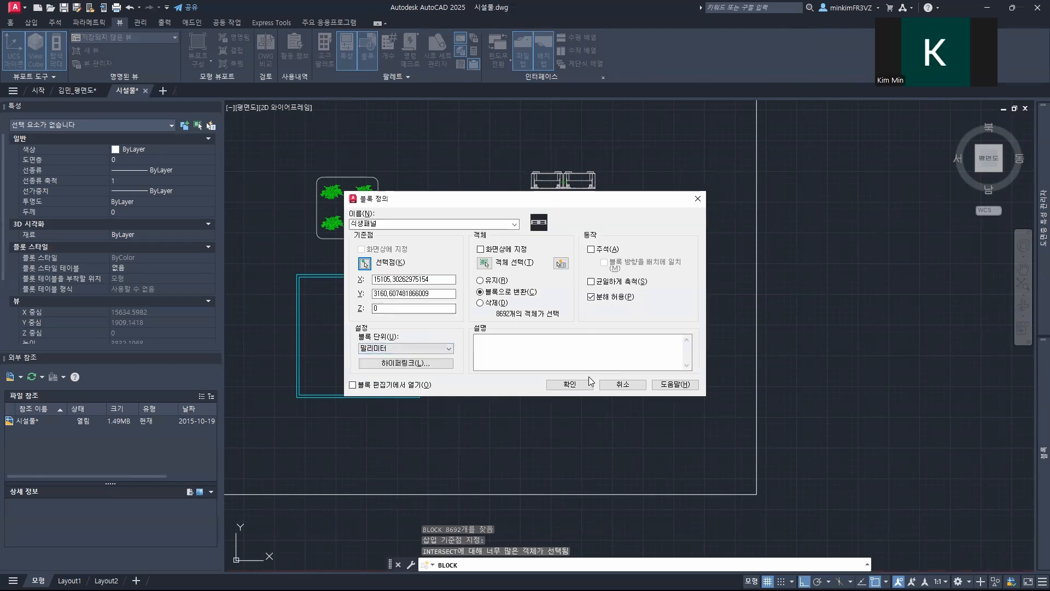
click(569, 384)
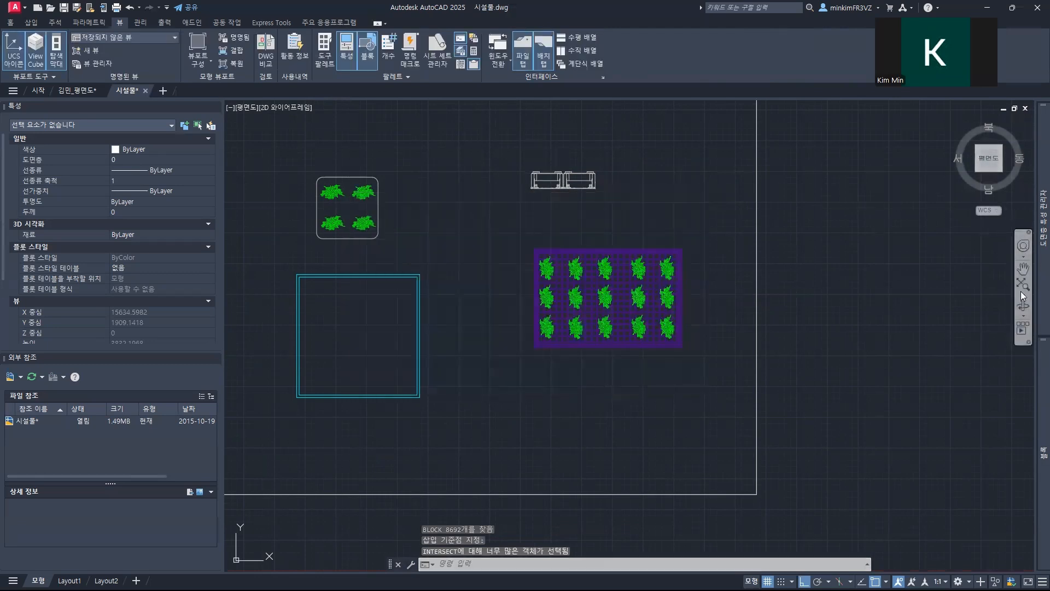
mouse_move(1033, 431)
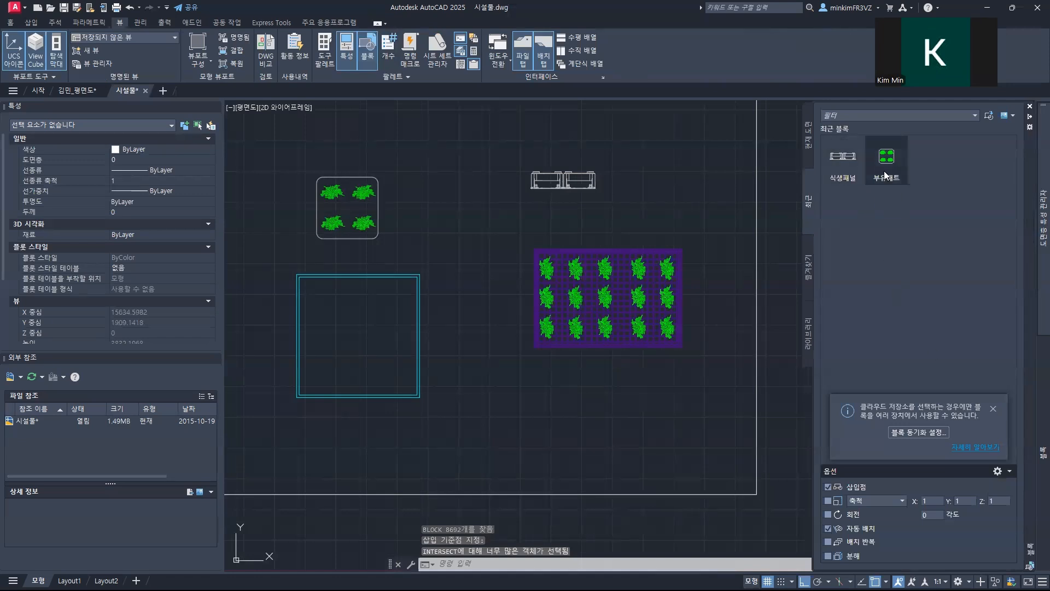
Step: Define the cyan double-outlined square as a block named 식생플랜터, with its base point near the square's centre and millimetre units
click(283, 261)
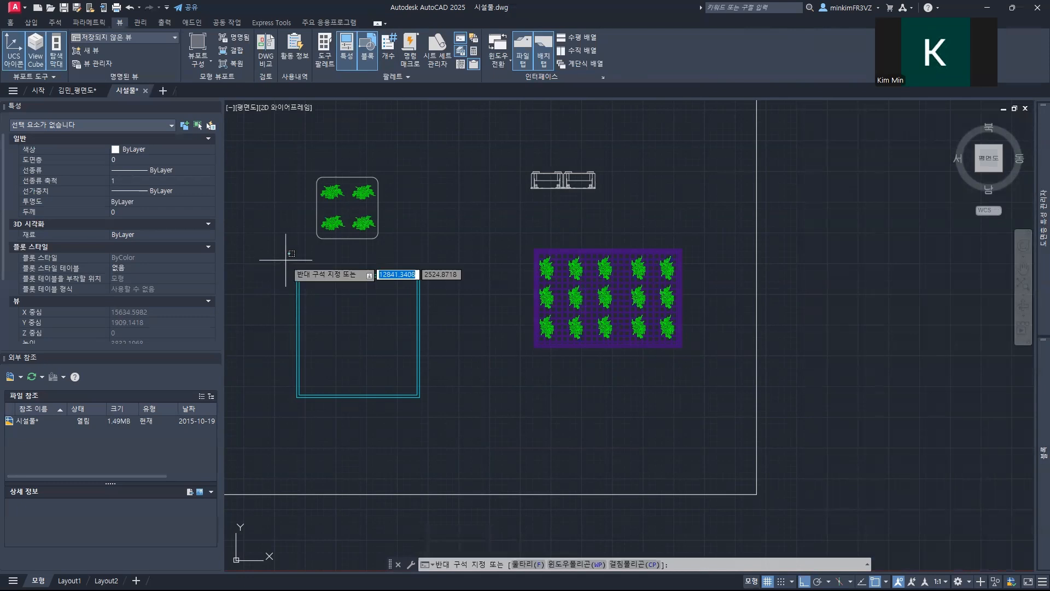
click(481, 461)
text(ㅠ)
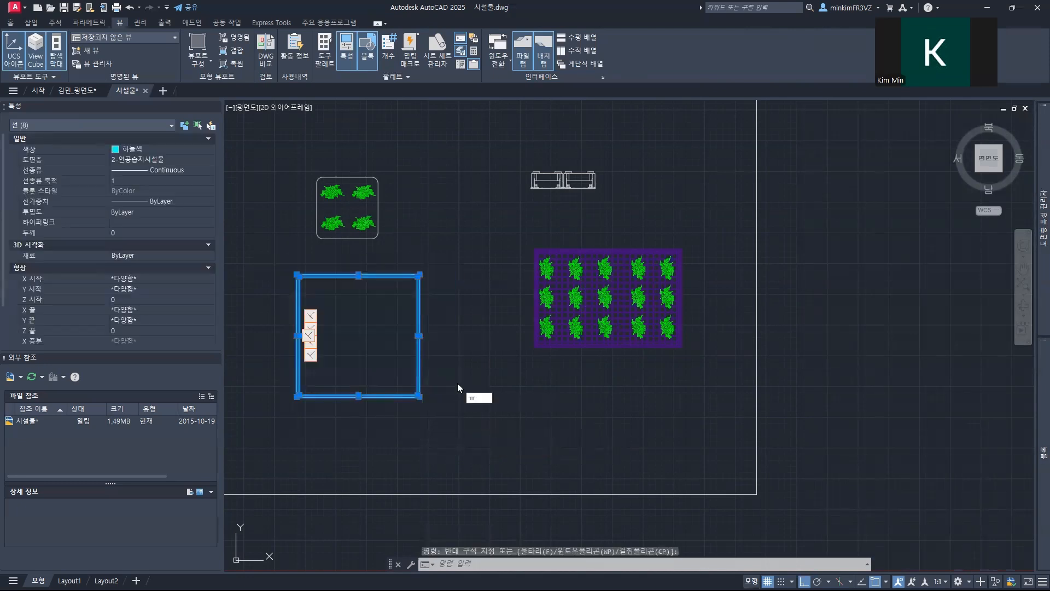
key(Return)
text(b)
key(Return)
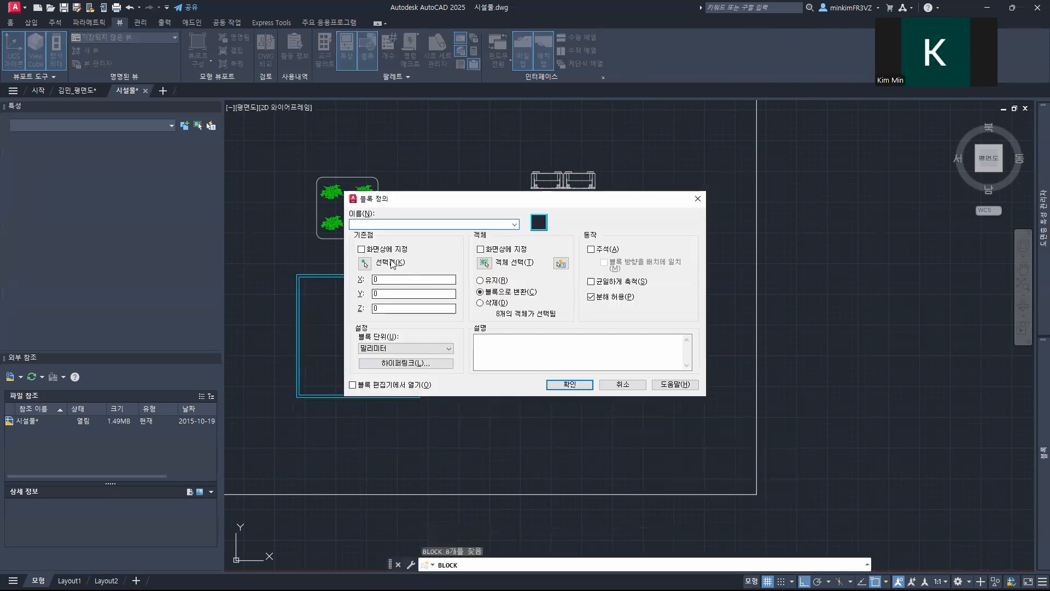
text(테)
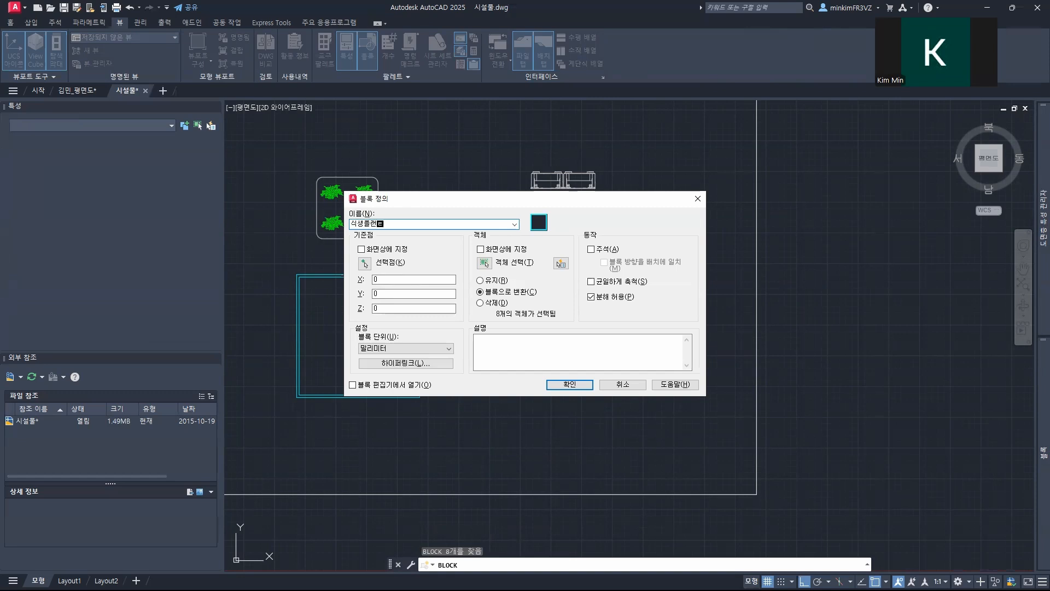
click(364, 263)
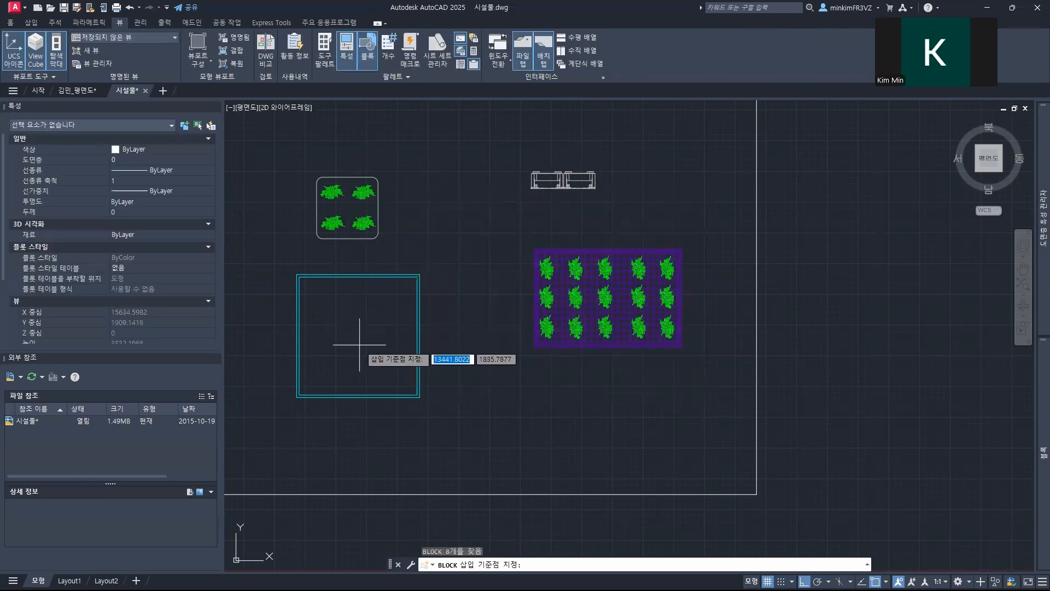
click(347, 326)
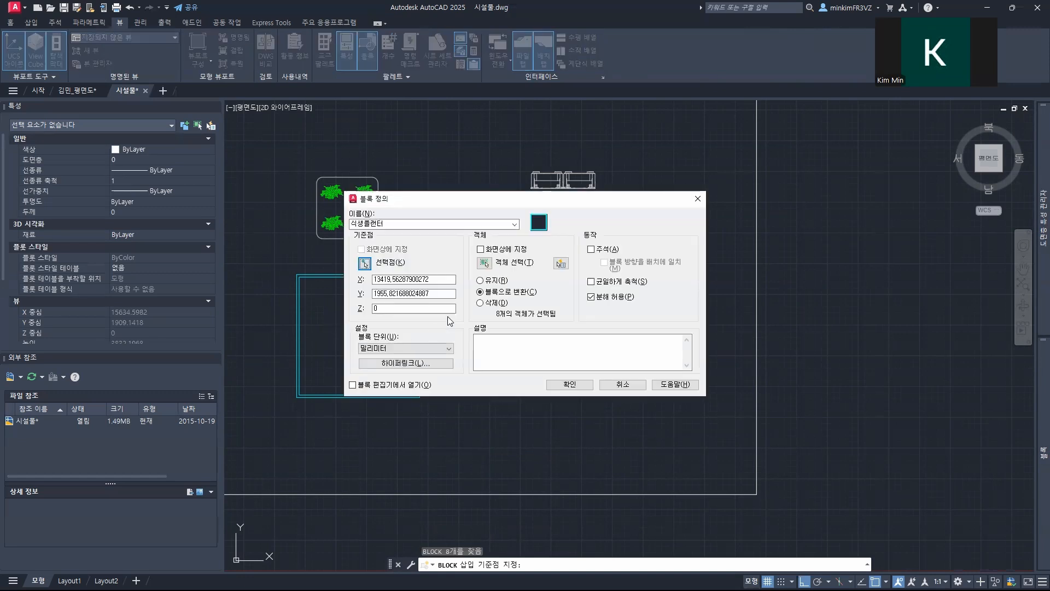
click(484, 263)
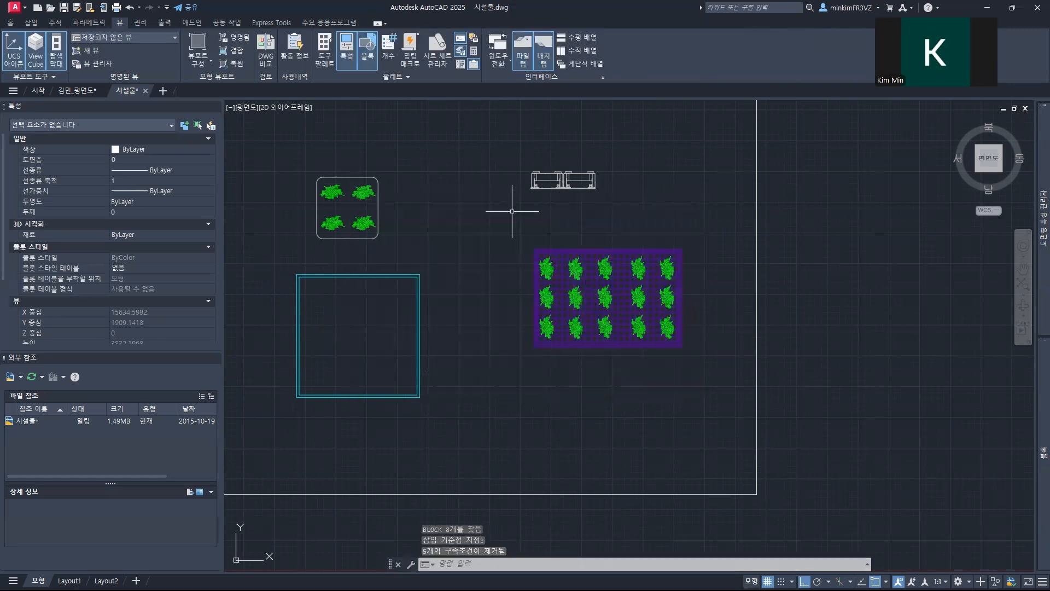
Step: Define the purple mesh rectangle with fifteen plants as a block with a name starting with 부유, its base point near the centre and millimetre units
click(512, 211)
click(714, 373)
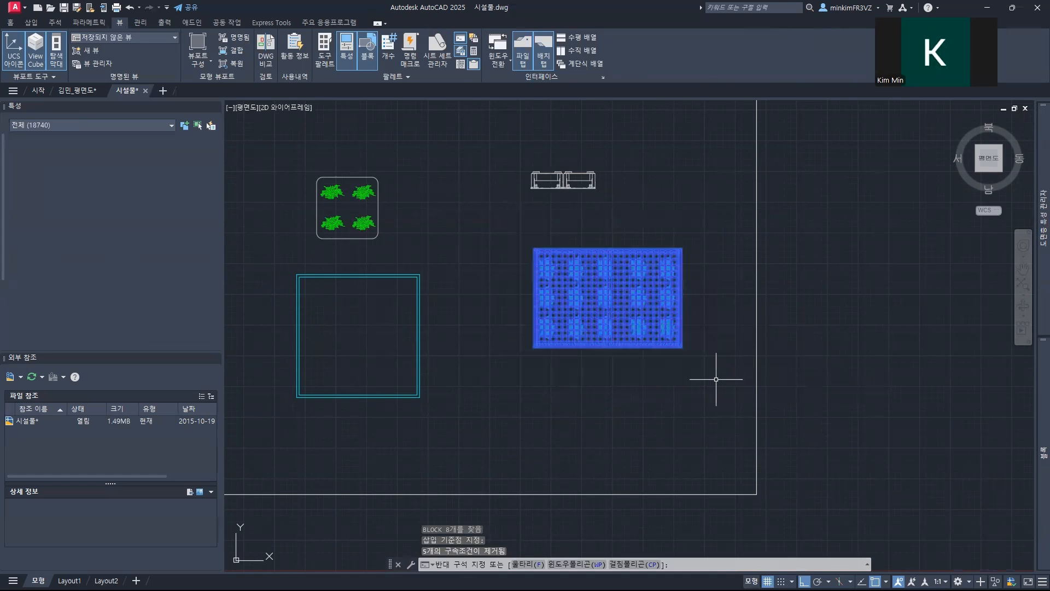
text(ㅠ)
key(Return)
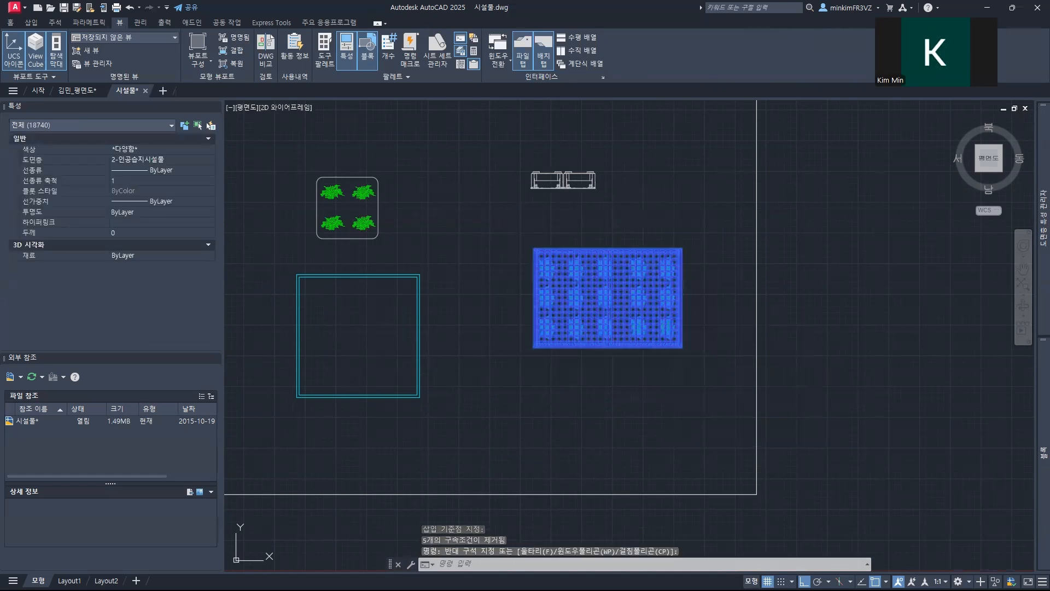
text(qn)
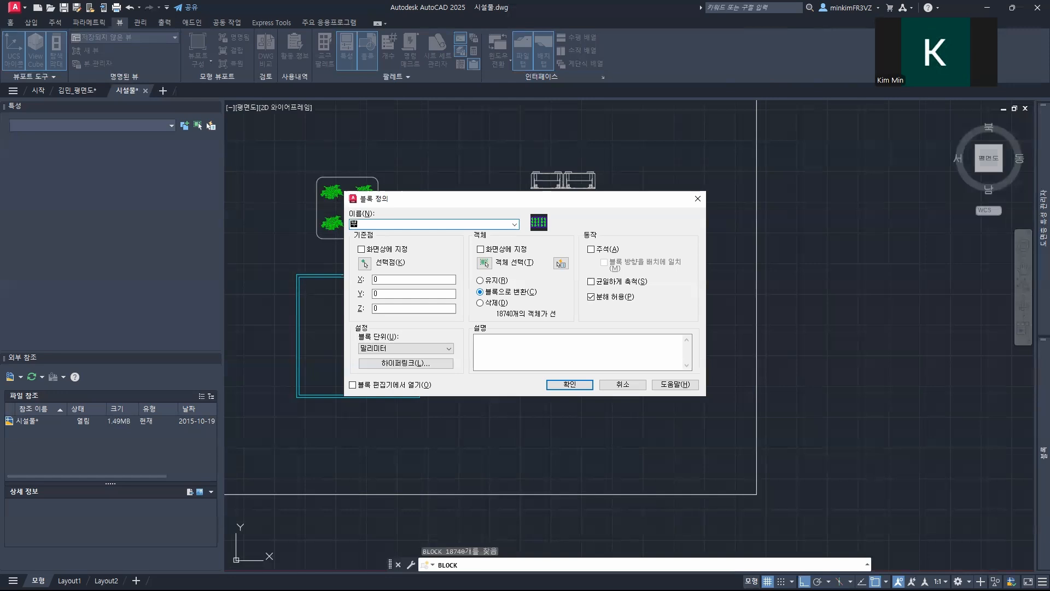
click(365, 264)
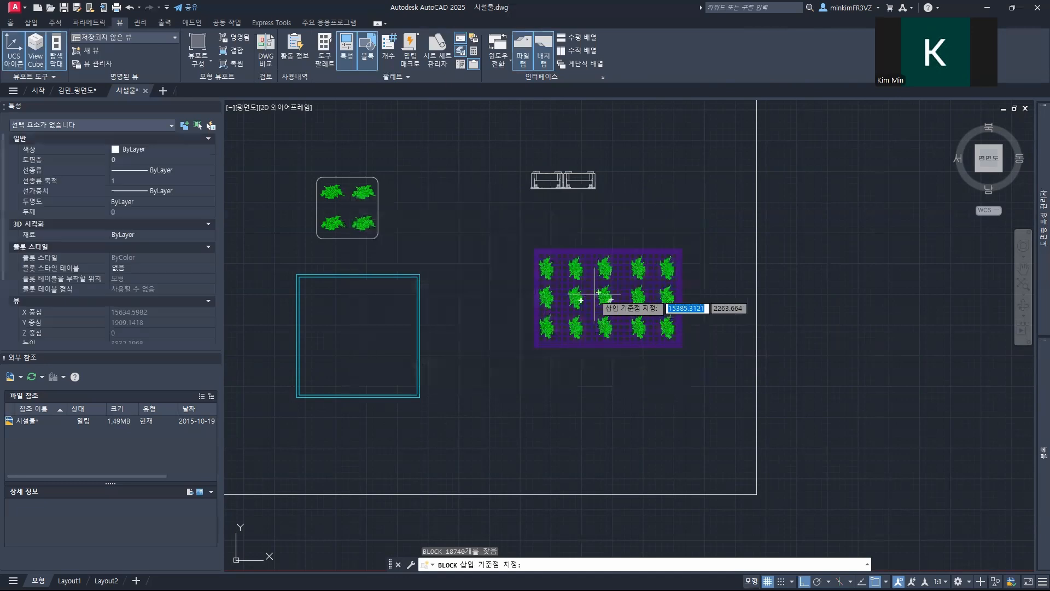
click(605, 300)
click(570, 387)
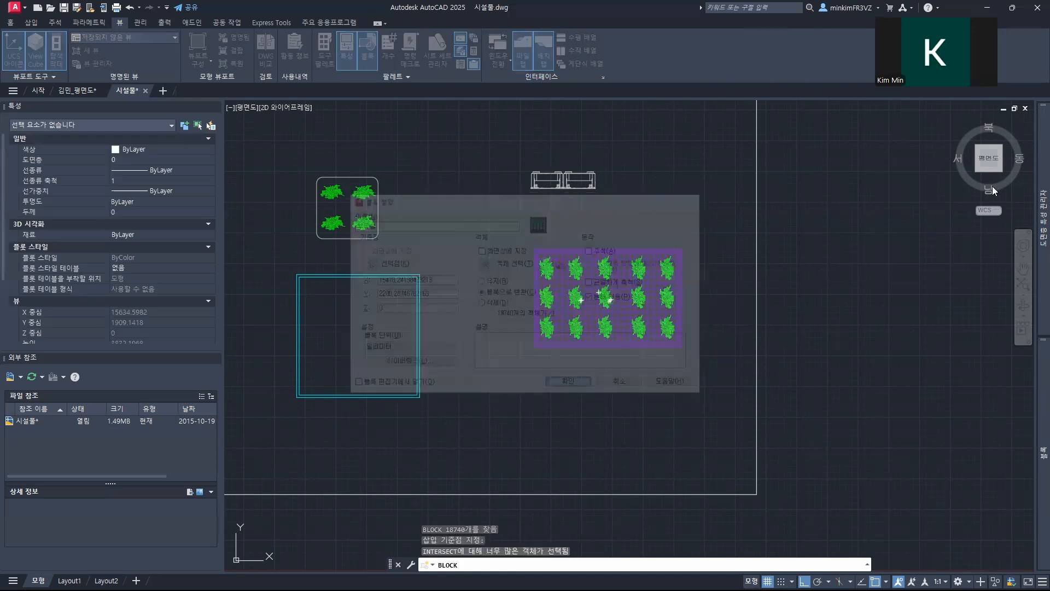
Step: Switch from the 시설물 drawing back to the open floor plan drawing
mouse_move(1034, 446)
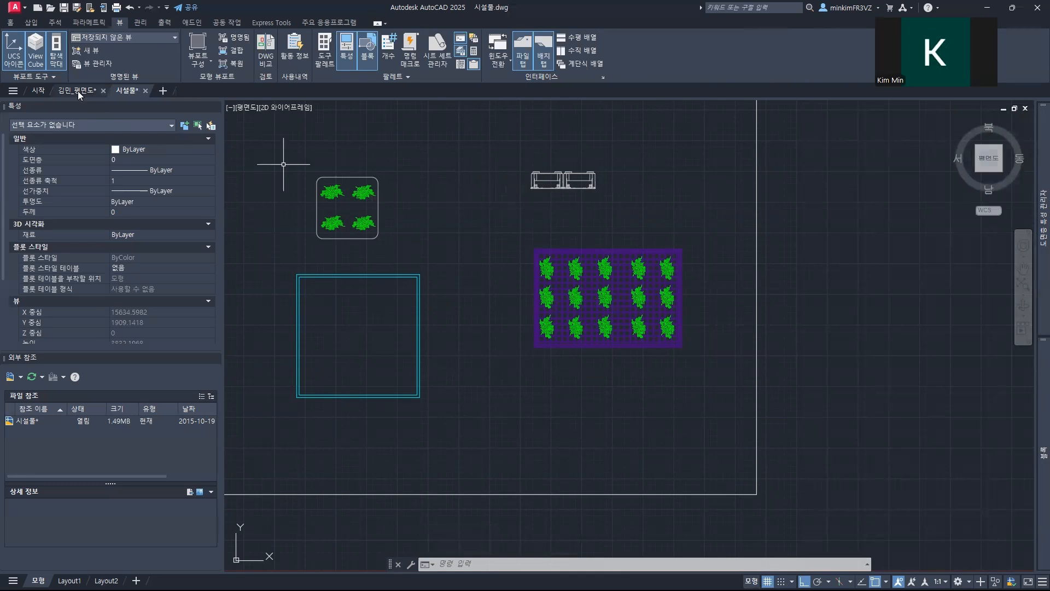
click(78, 91)
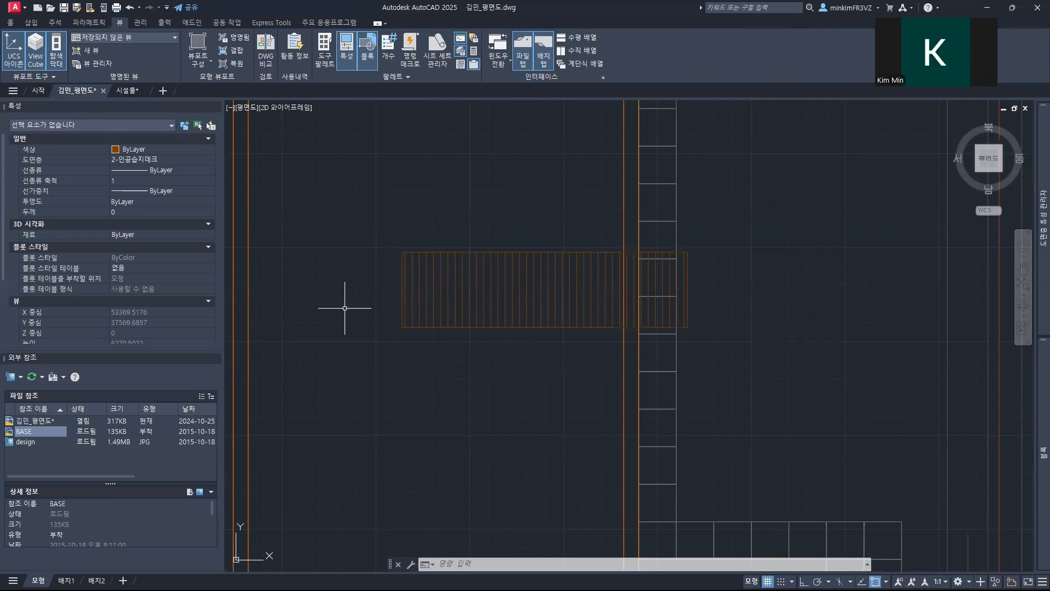
Step: Insert the 식생플랜터 block just inside the upper-left corner of the orange double-outlined wetland deck frame
scroll(344, 308, down, 2)
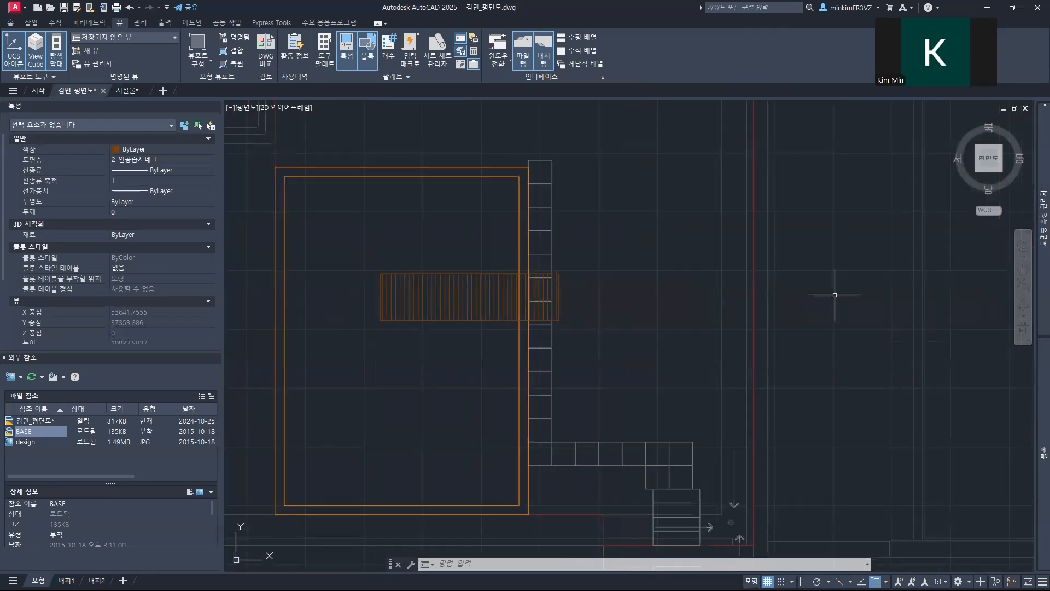
mouse_move(1034, 384)
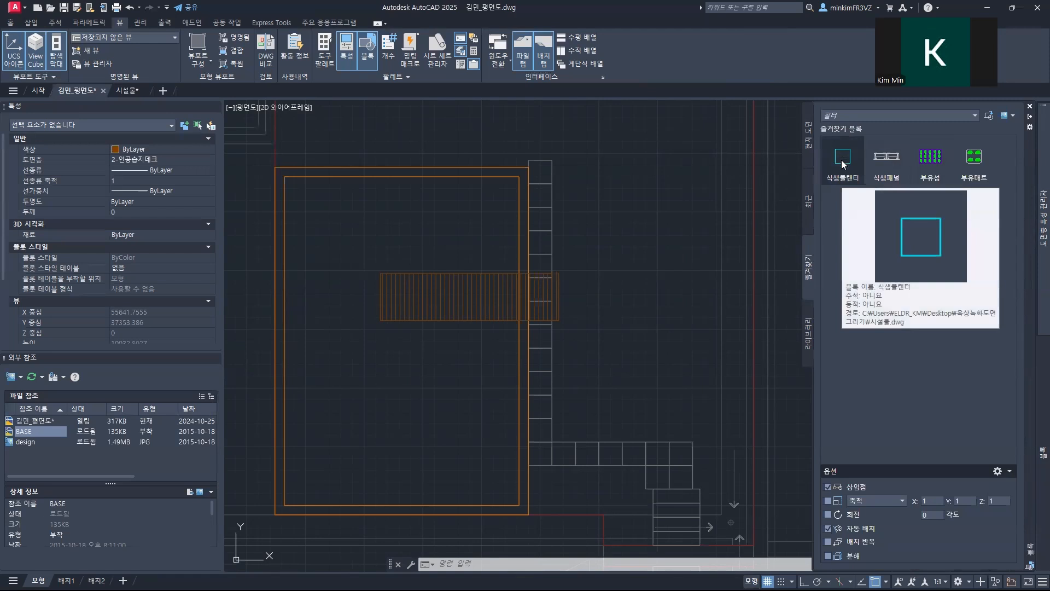
click(842, 164)
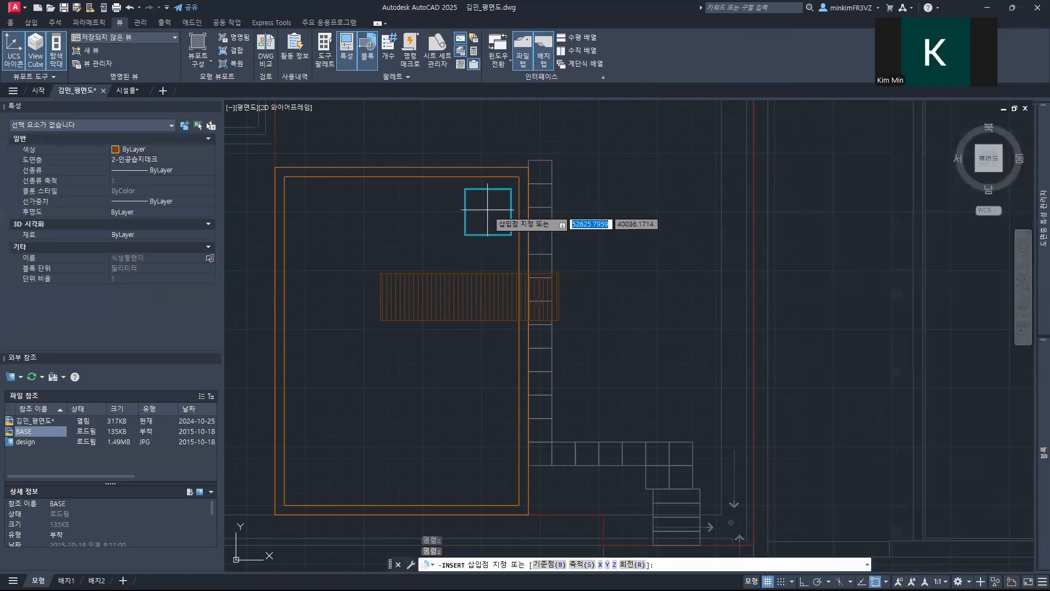
click(315, 202)
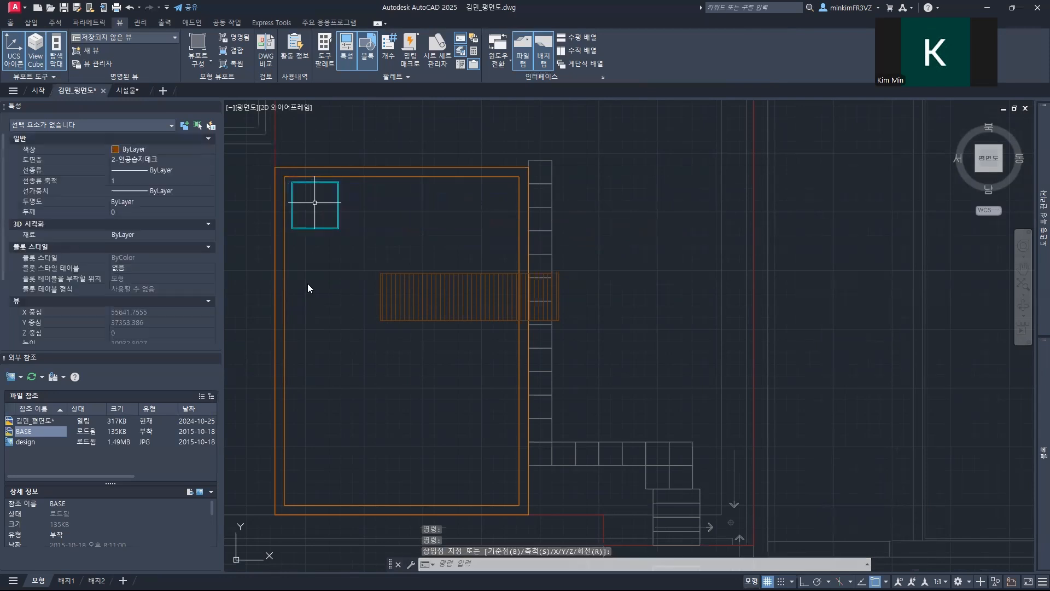
Step: Move the planter so its outer upper-left corner snaps to the upper-left corner of the frame's inner outline
scroll(286, 193, up, 6)
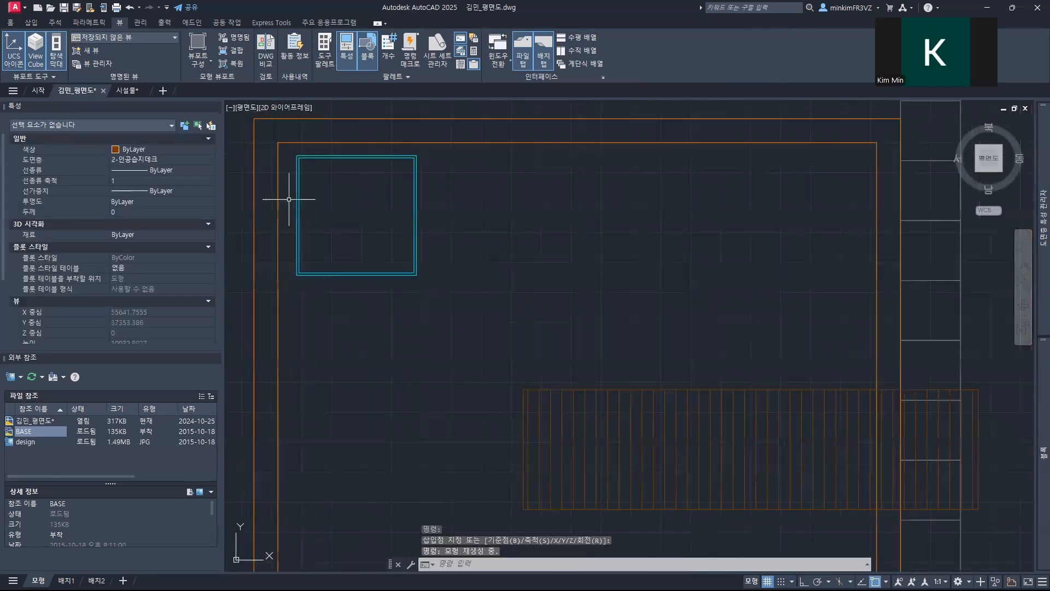
mouse_move(359, 199)
middle_down()
mouse_move(330, 380)
mouse_move(391, 375)
mouse_move(446, 401)
middle_up()
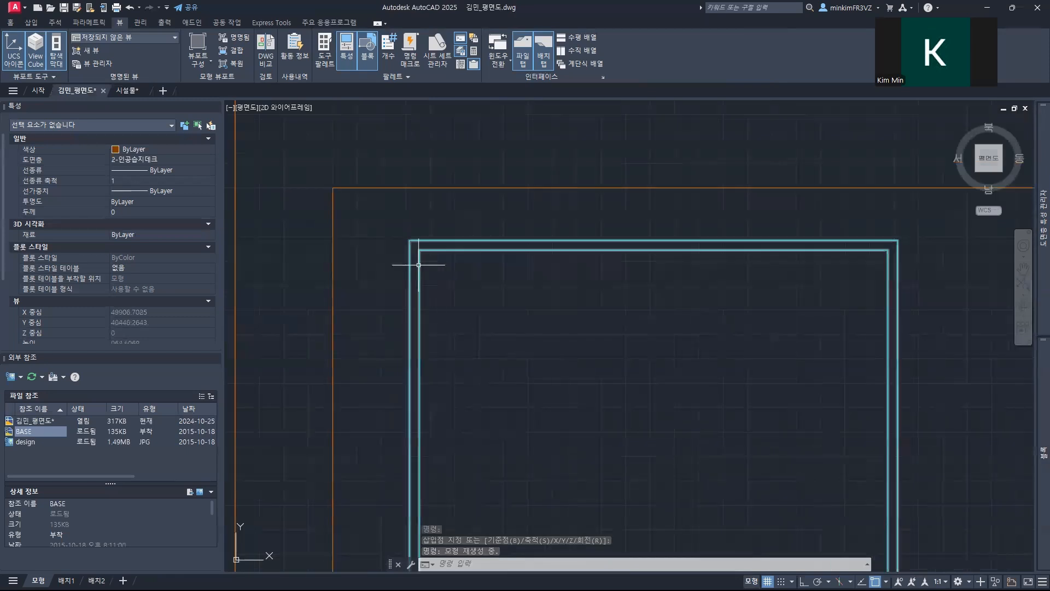
text(ㅡ)
key(Return)
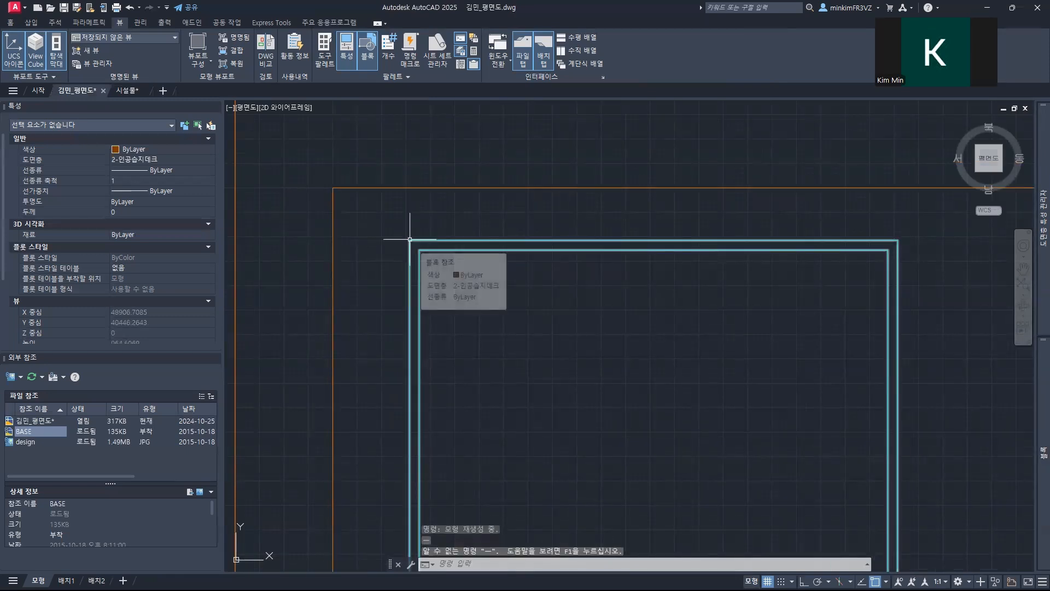
text(M)
key(Return)
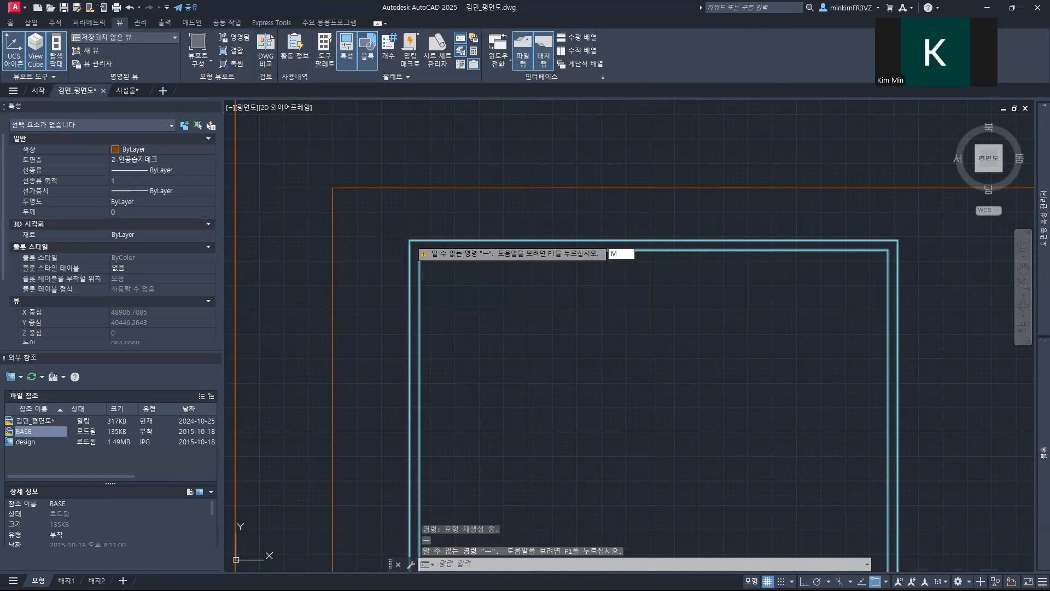
click(419, 240)
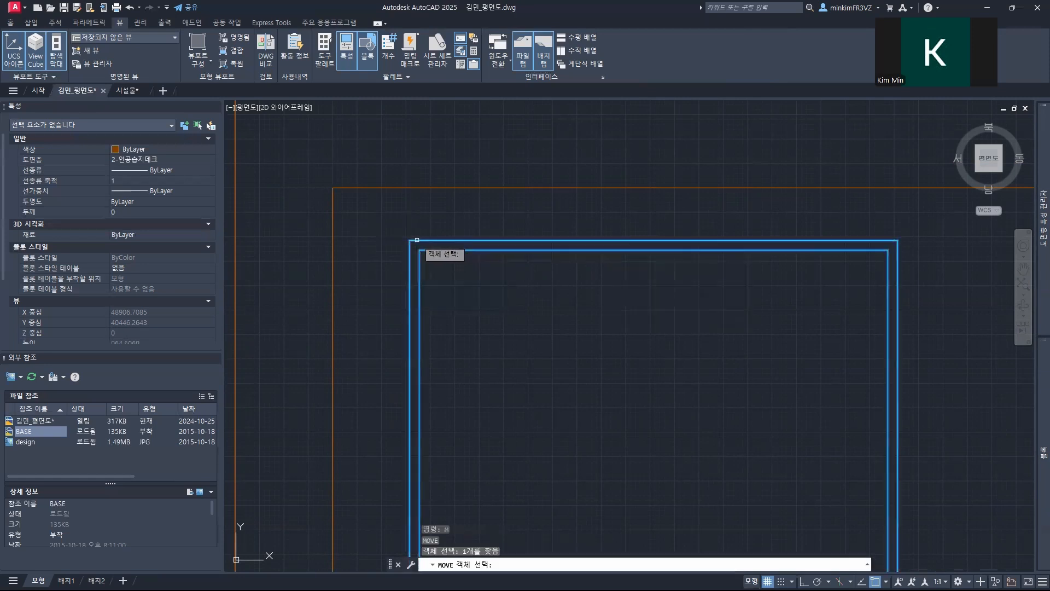
key(Return)
click(409, 240)
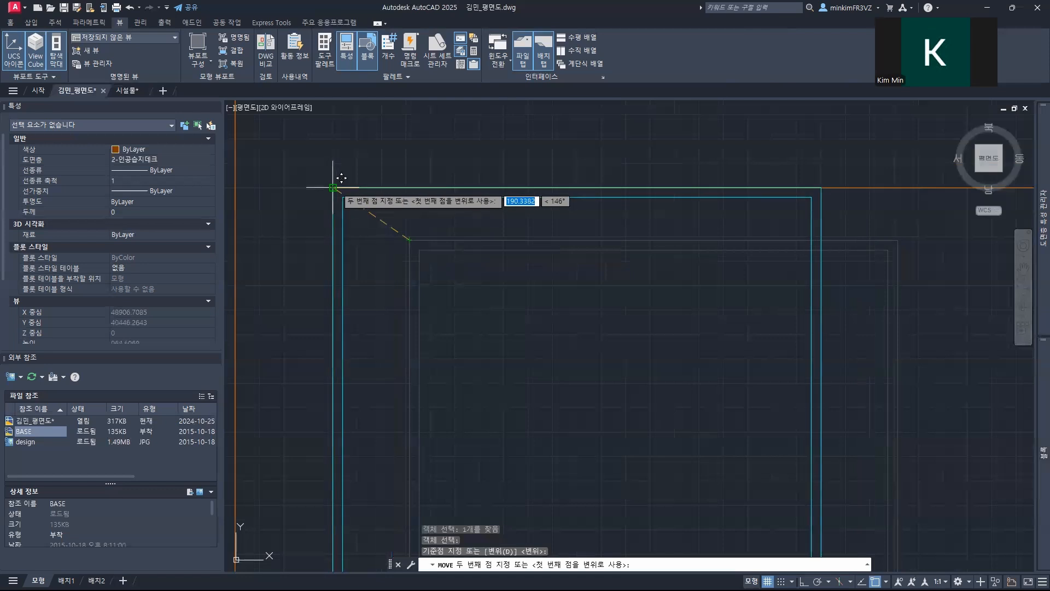
click(333, 187)
Step: Copy the planter from its upper-right corner to the upper-right corner of the frame's inner outline
scroll(508, 349, down, 5)
middle_drag(521, 367, 383, 356)
click(356, 322)
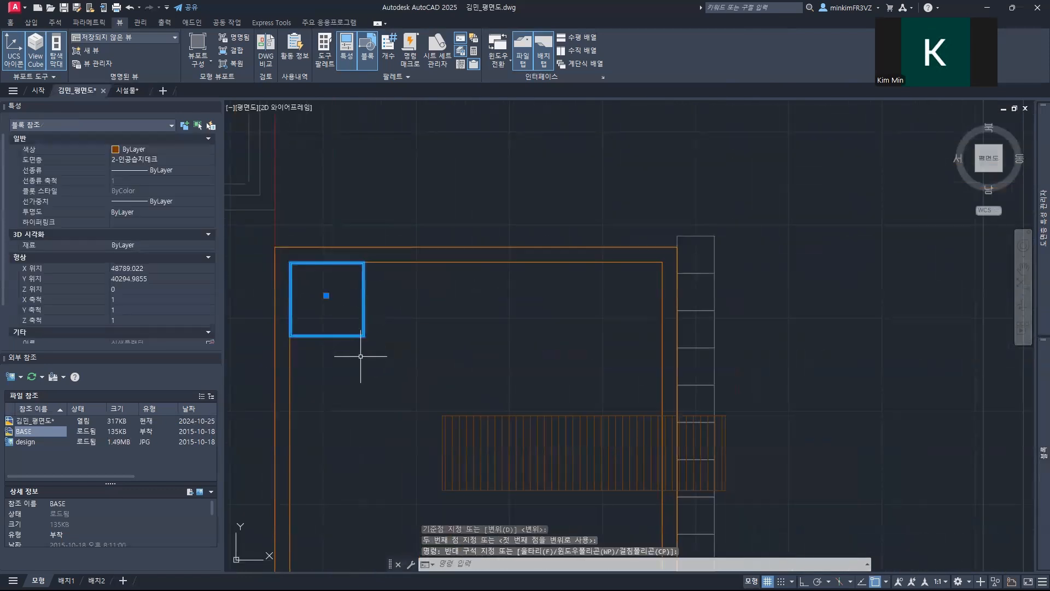
text(co)
key(Return)
scroll(366, 267, up, 5)
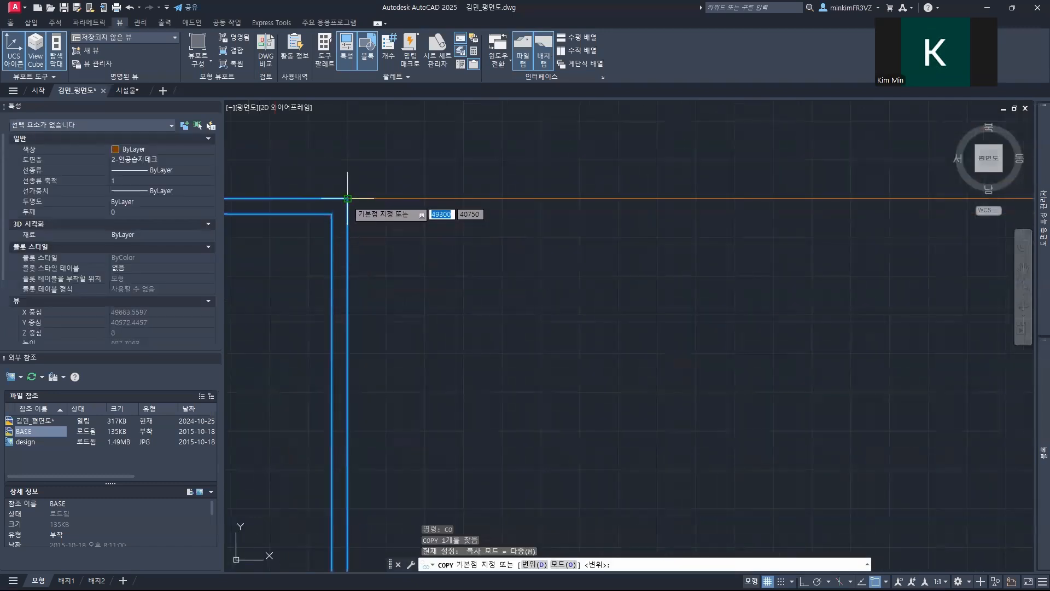
click(348, 198)
scroll(445, 234, down, 6)
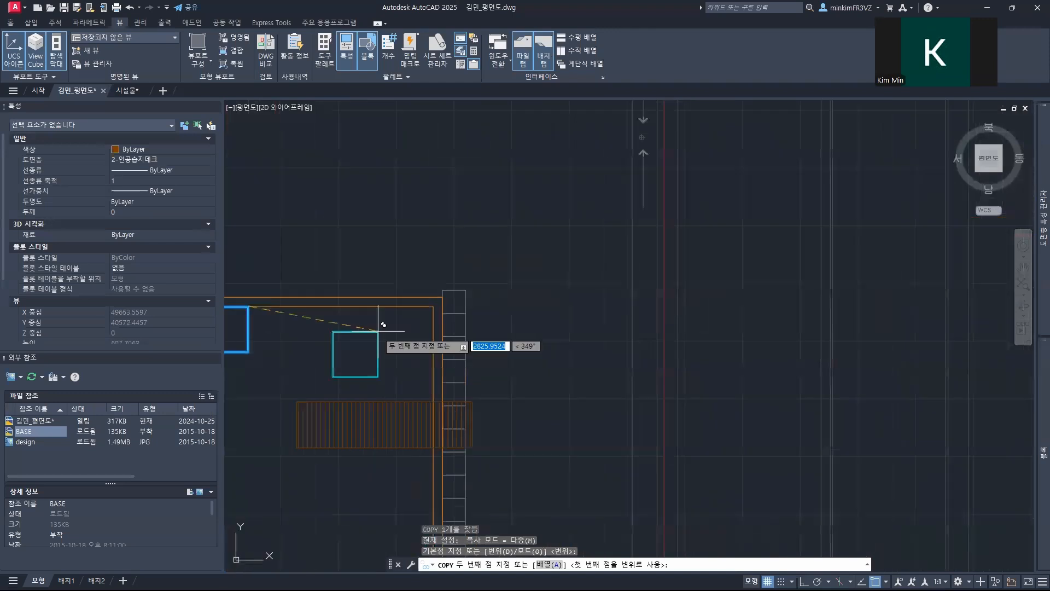
scroll(426, 306, up, 8)
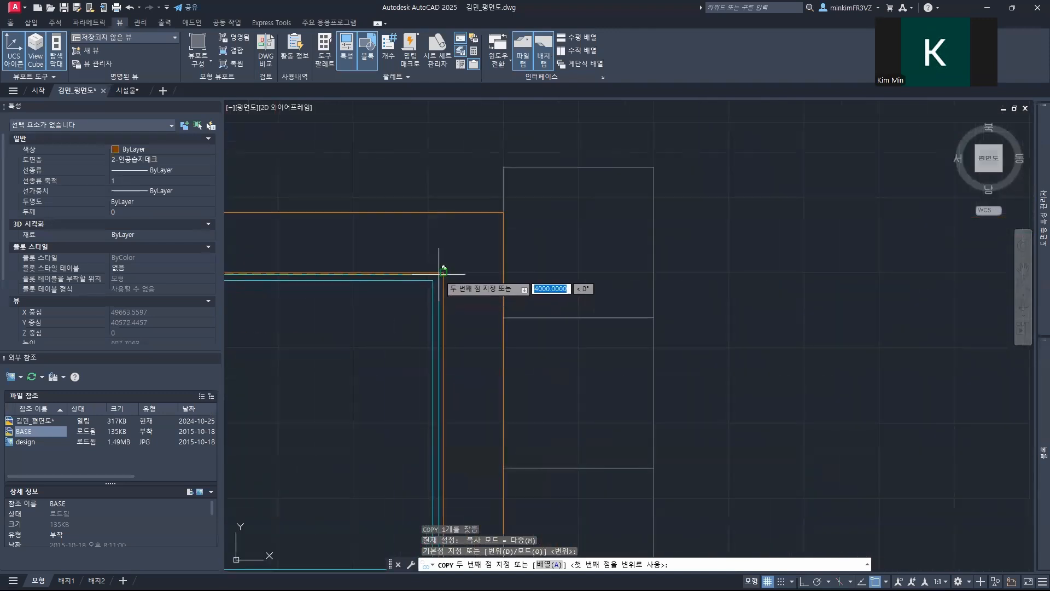
click(443, 272)
scroll(412, 328, down, 8)
middle_drag(403, 356, 487, 156)
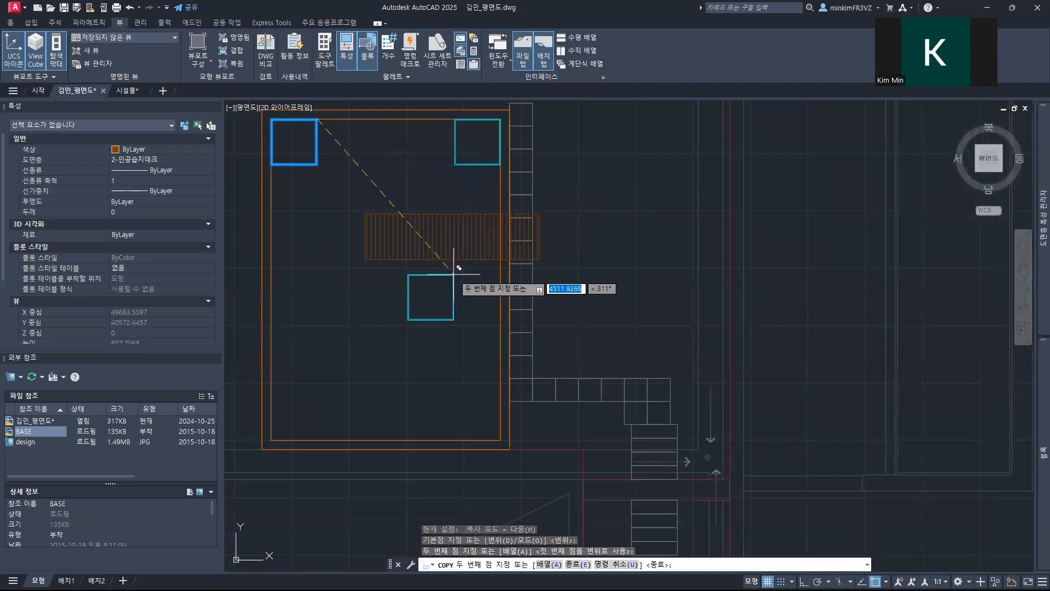
key(Escape)
Step: Copy the two upper planters down together, snapping the right one's lower-right corner to the inner outline's lower-right corner
text(CO)
key(Return)
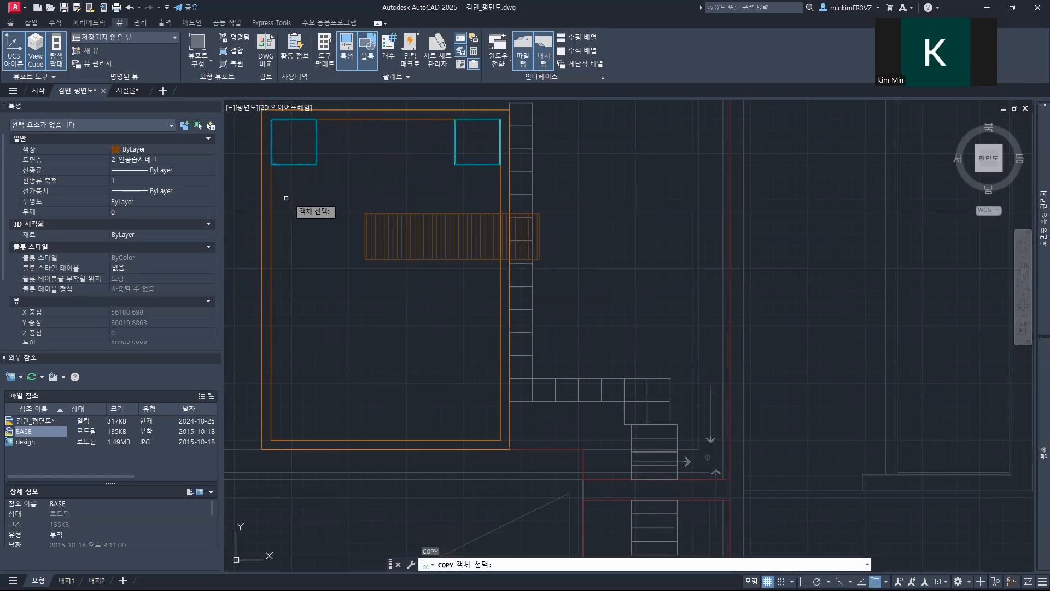
click(475, 185)
click(292, 147)
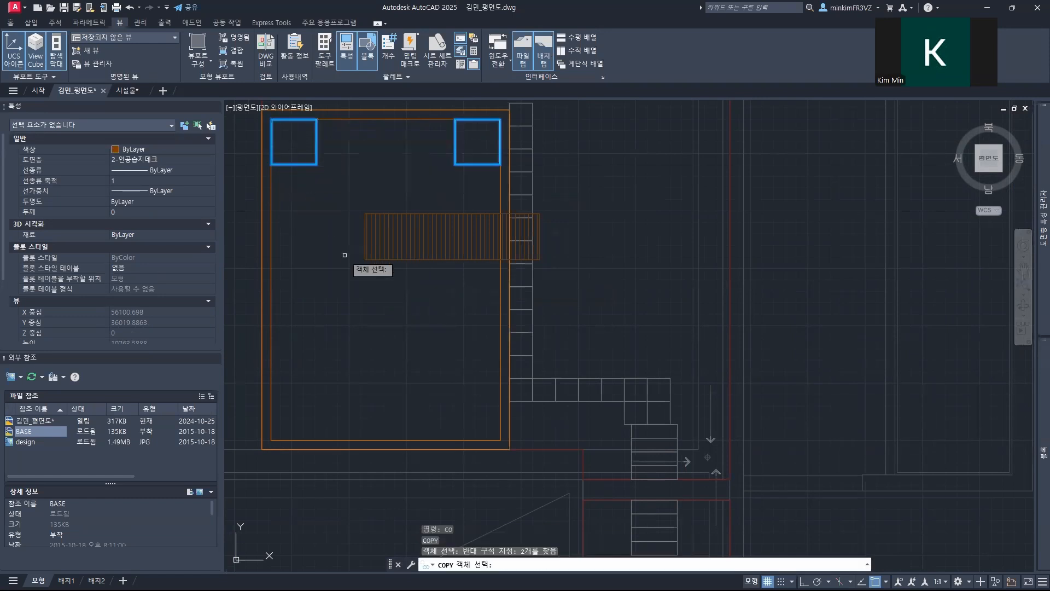
key(Return)
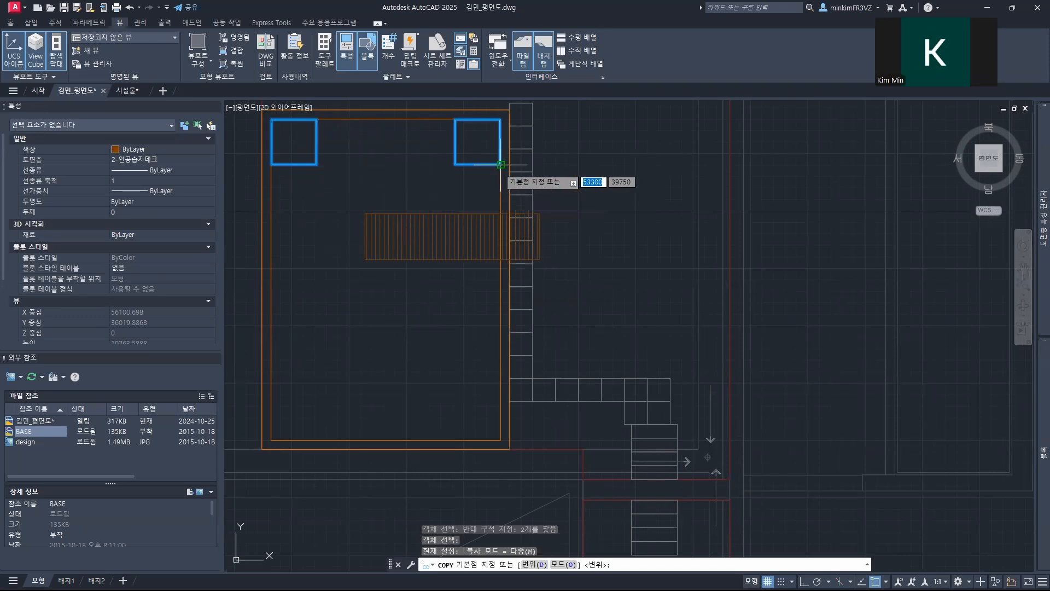
scroll(500, 164, up, 5)
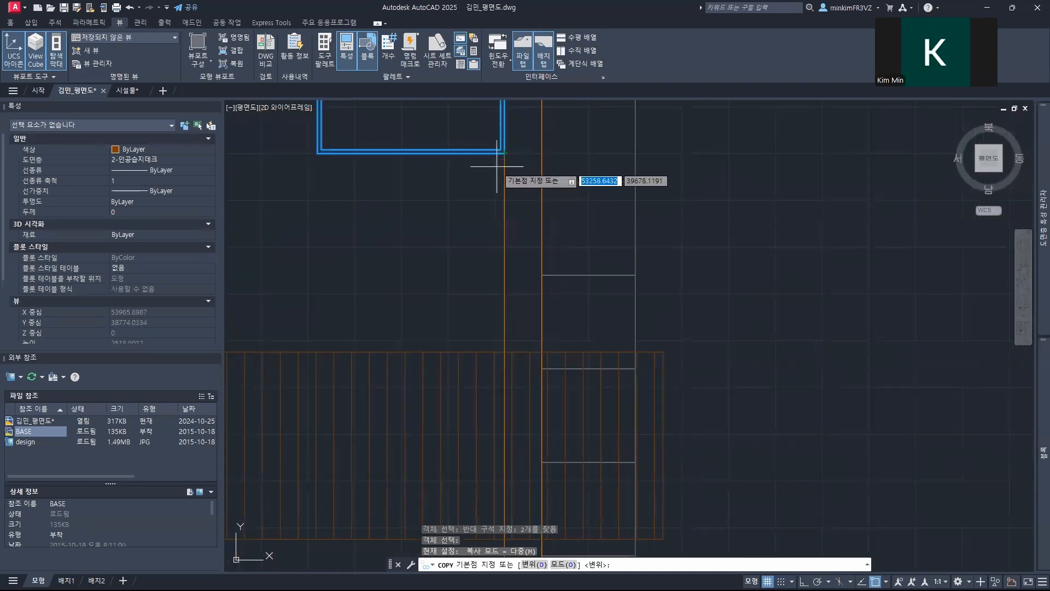
scroll(504, 153, up, 5)
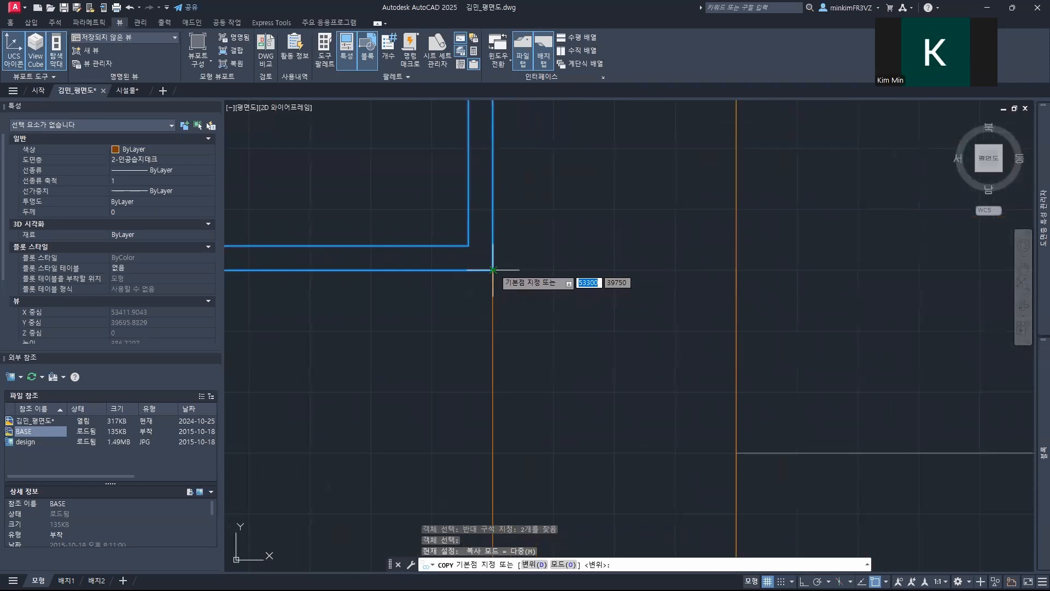
click(492, 270)
scroll(490, 298, down, 5)
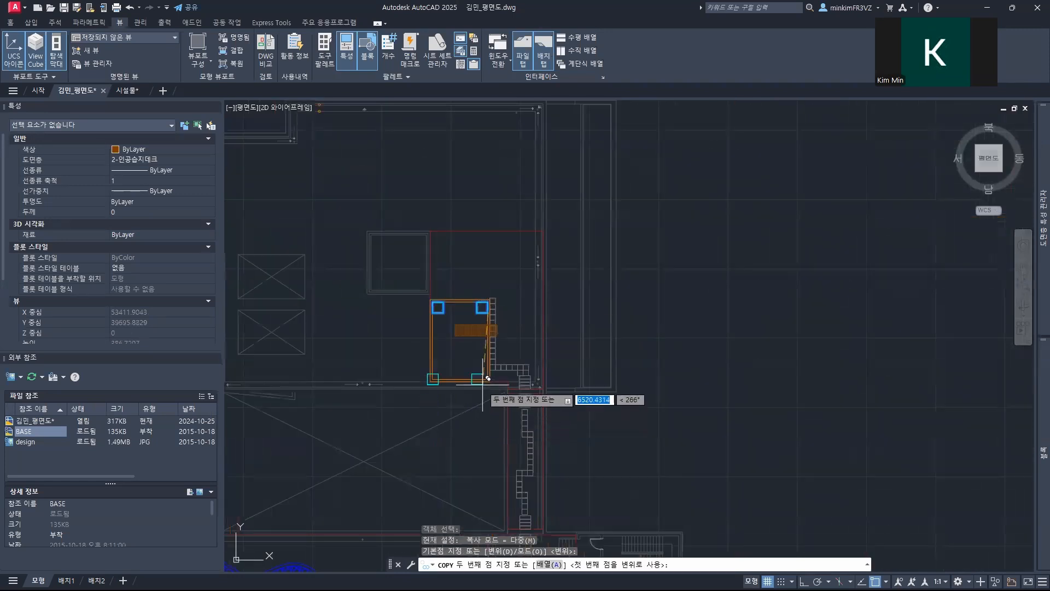
scroll(487, 377, up, 6)
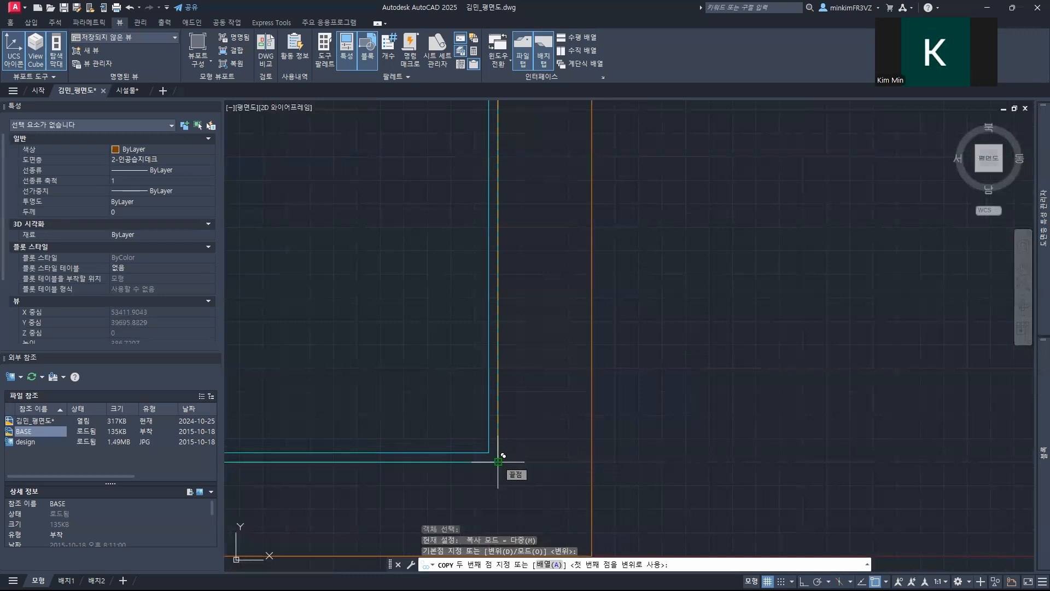
click(498, 461)
scroll(455, 422, down, 5)
key(Escape)
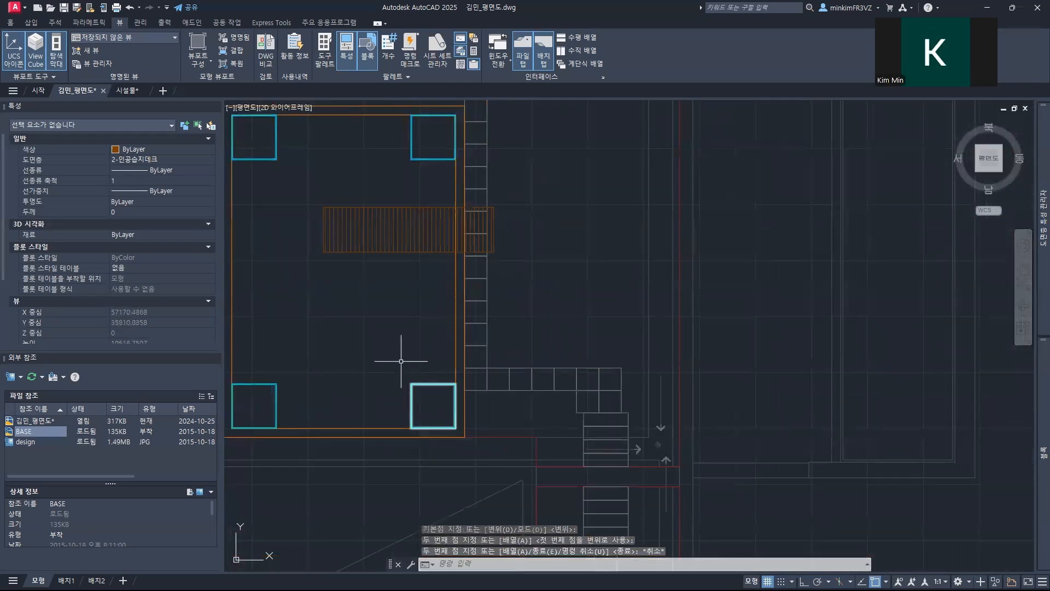
Step: Copy the lower-right planter up along the inner outline to just below the brown striped deck
middle_drag(401, 361, 442, 344)
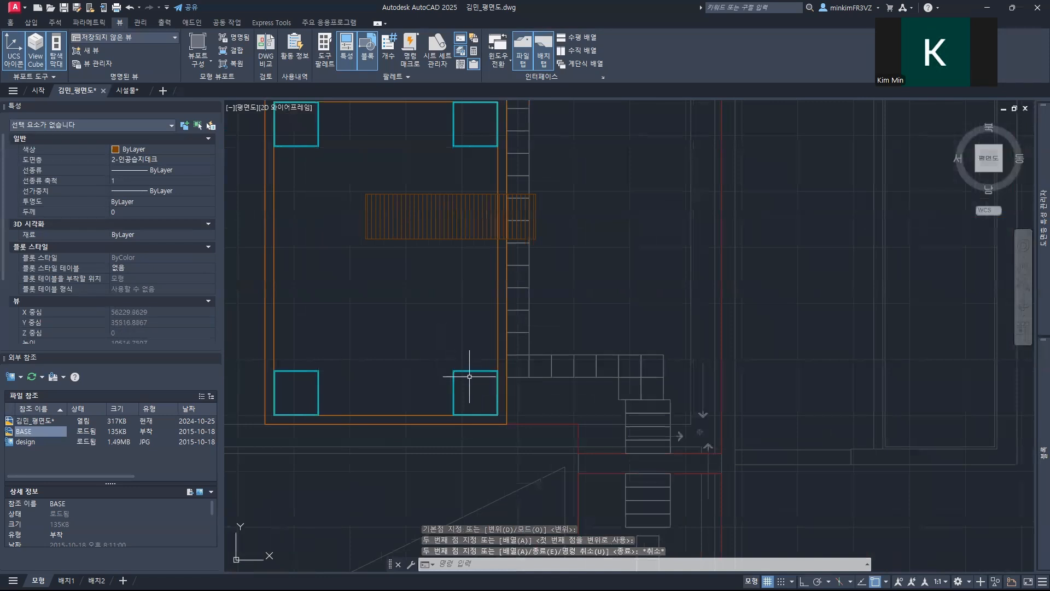
click(456, 388)
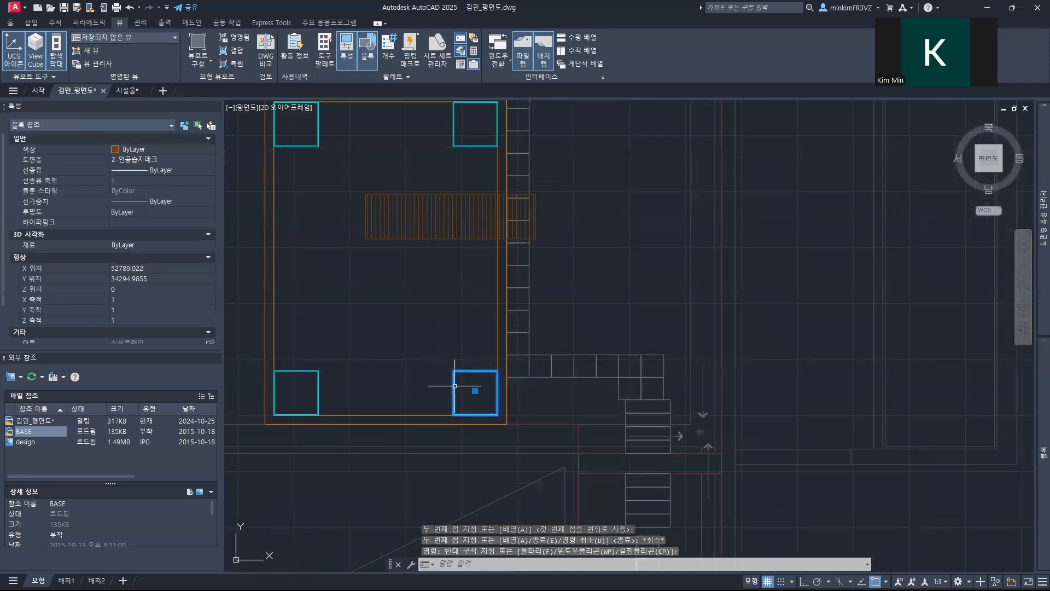
text(co)
key(Return)
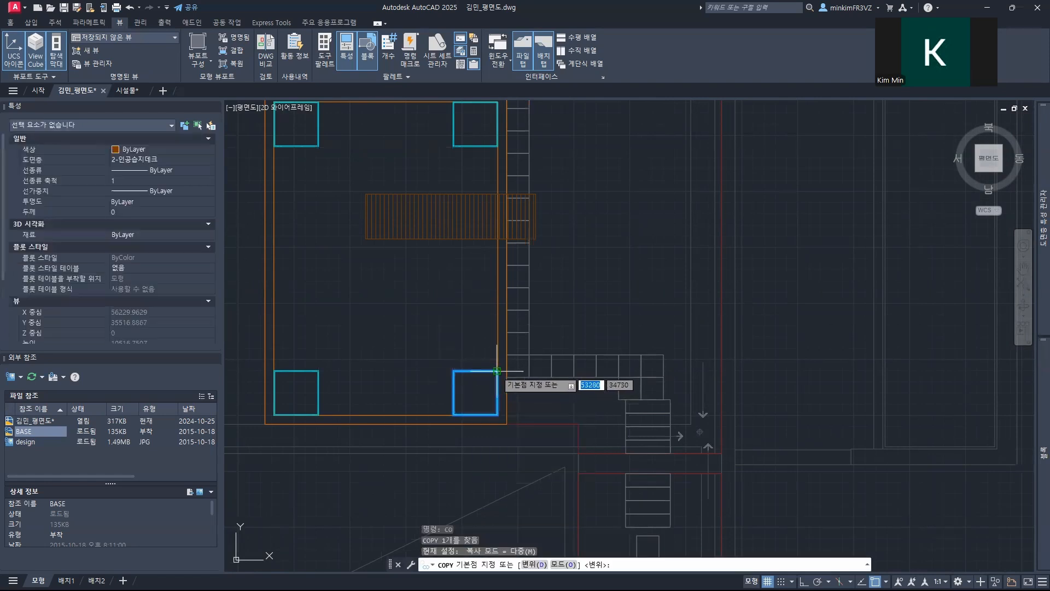
click(496, 371)
scroll(485, 241, up, 5)
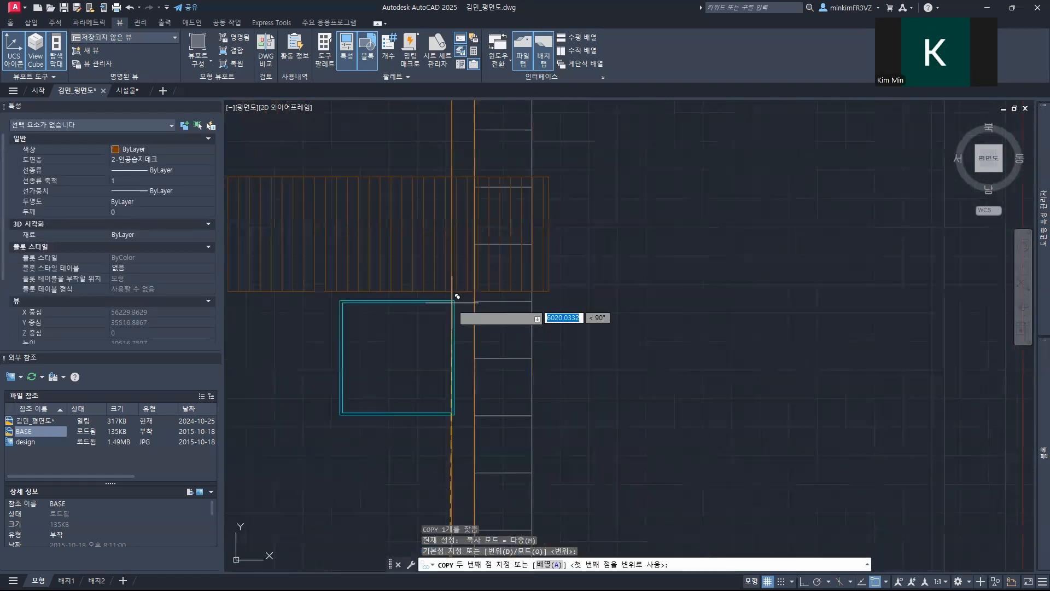
scroll(458, 295, up, 5)
scroll(453, 284, up, 3)
click(425, 307)
key(Escape)
Step: Move the copied planter so its upper-right corner meets the intersection of the deck's lower edge and the inner outline
text(m)
key(Return)
click(436, 307)
key(Return)
click(436, 308)
click(456, 279)
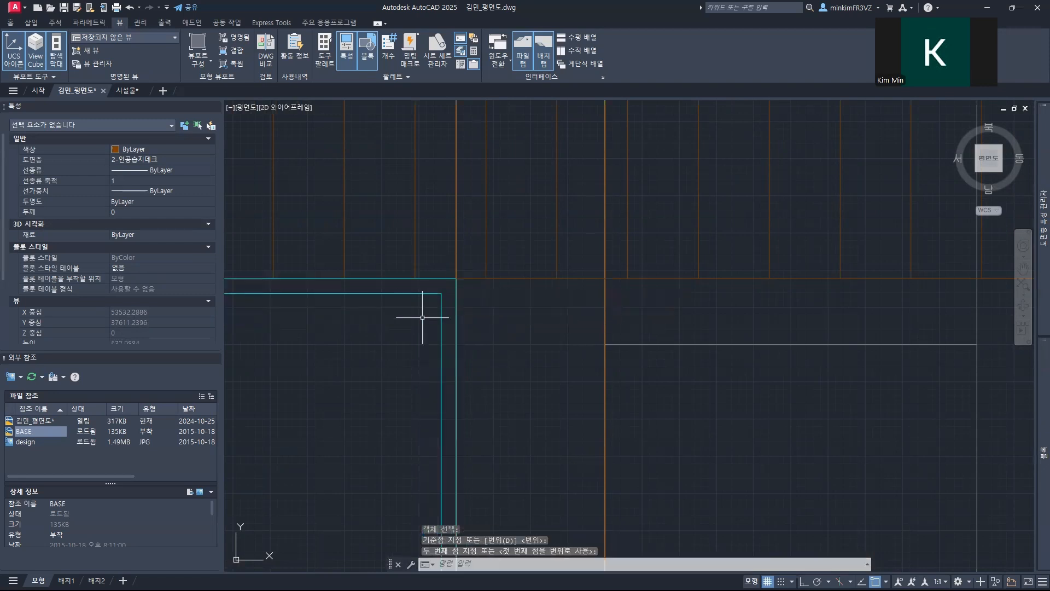
Step: Copy the upper-right planter down into the space between it and the brown striped deck
scroll(423, 317, down, 11)
middle_drag(406, 327, 355, 395)
scroll(374, 350, up, 3)
scroll(375, 350, up, 4)
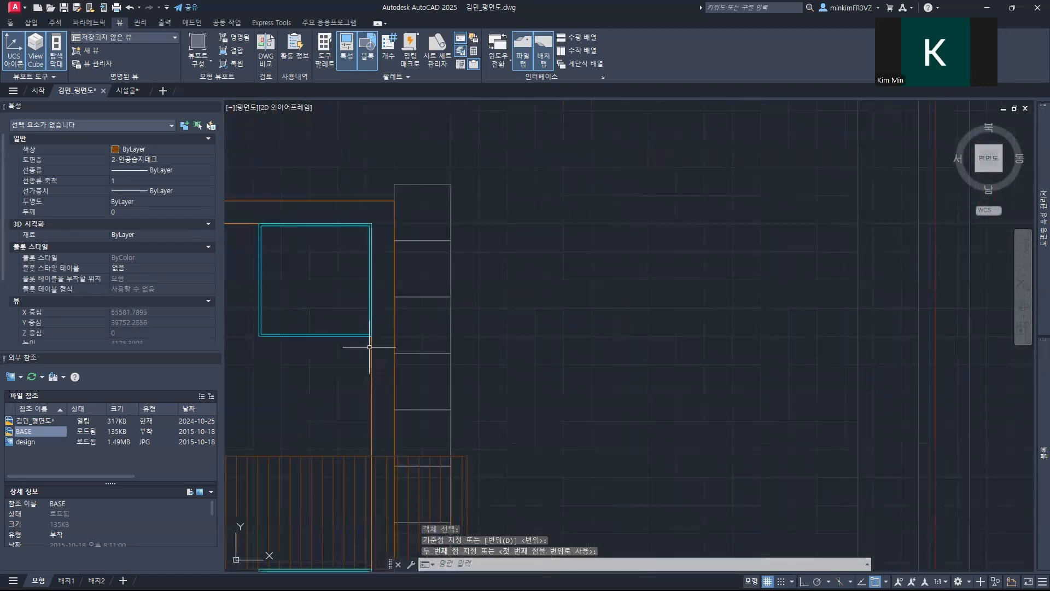
click(334, 328)
text(co)
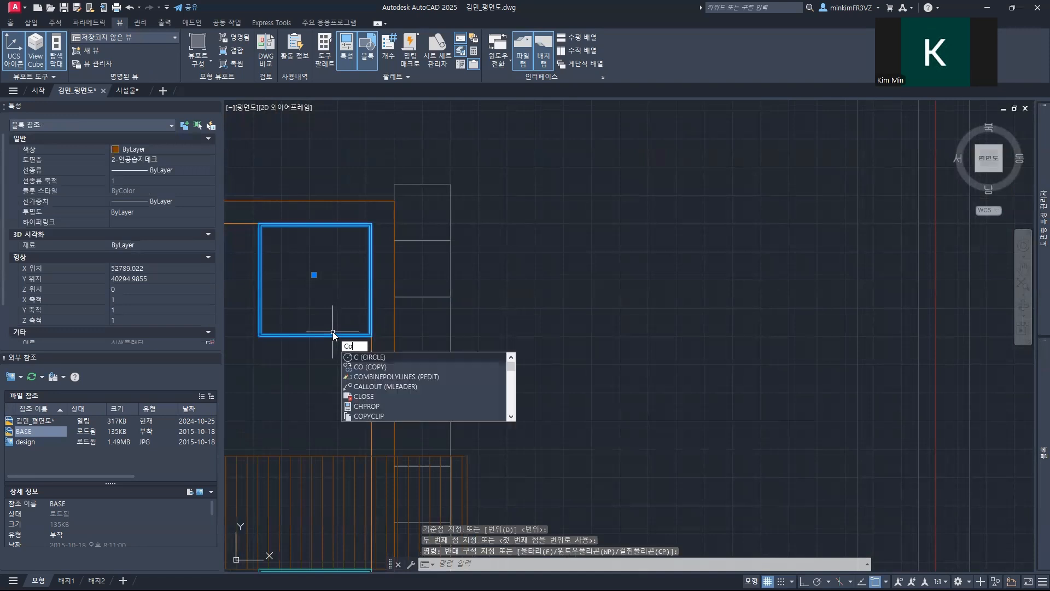
key(Return)
scroll(370, 340, up, 4)
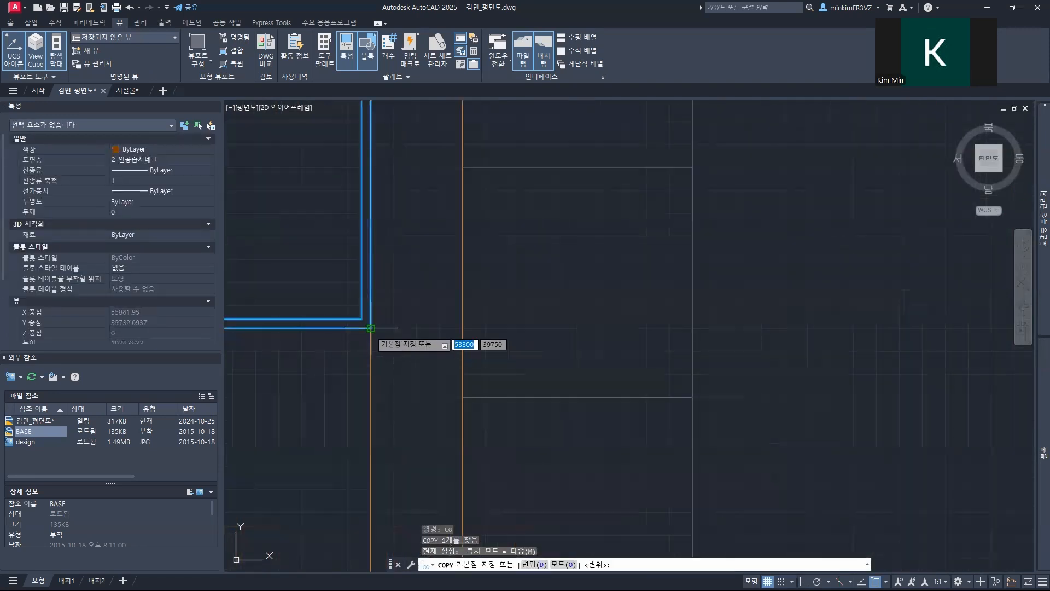
click(371, 327)
scroll(367, 328, down, 5)
middle_drag(394, 458, 382, 370)
scroll(399, 429, up, 5)
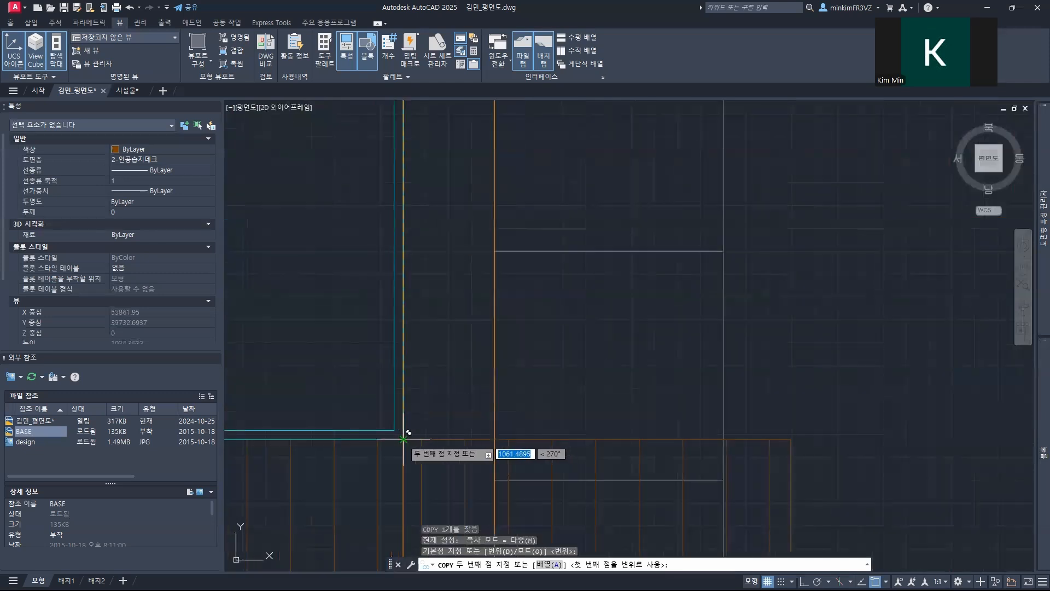
click(390, 415)
key(Escape)
Step: Move the new planter so its upper-right corner snaps to the lower-right corner of the planter above it
mouse_move(392, 310)
middle_down()
mouse_move(434, 489)
mouse_move(455, 500)
middle_up()
middle_drag(358, 224, 421, 350)
click(393, 349)
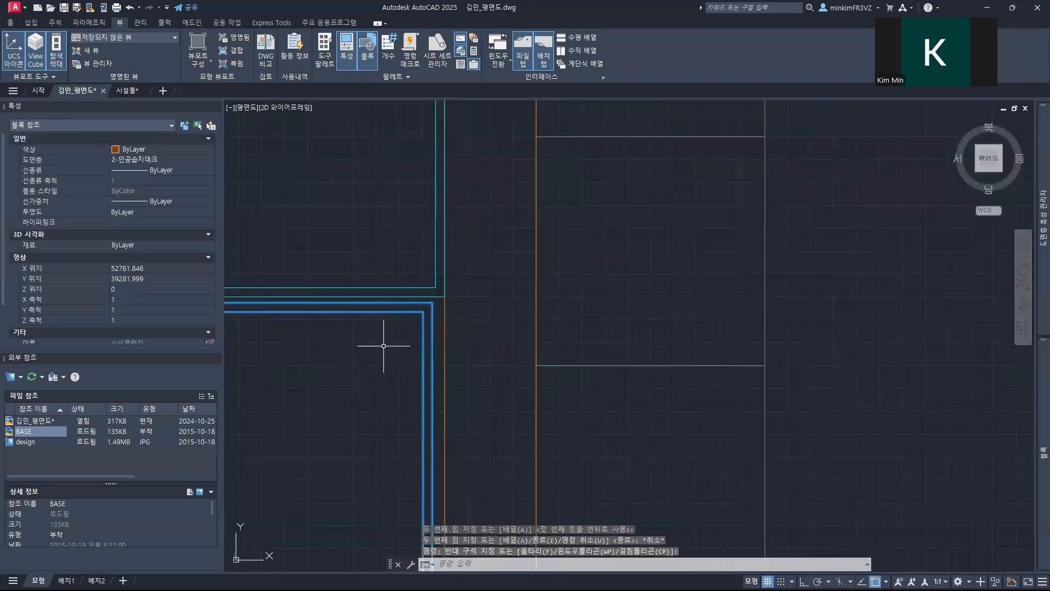
key(Return)
click(432, 302)
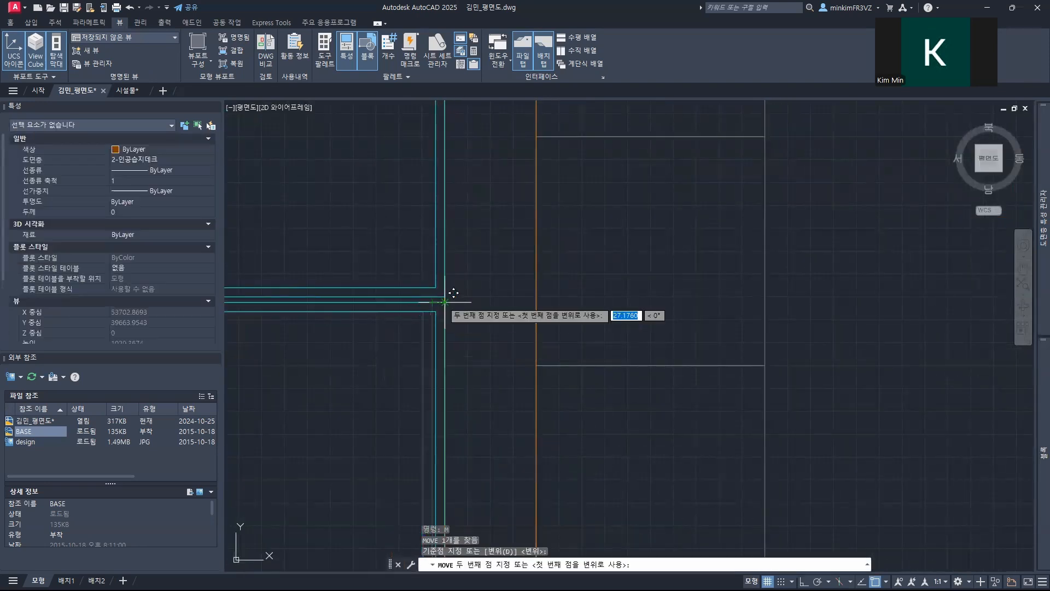
click(444, 296)
scroll(413, 327, down, 4)
middle_drag(394, 390, 408, 316)
scroll(388, 376, up, 5)
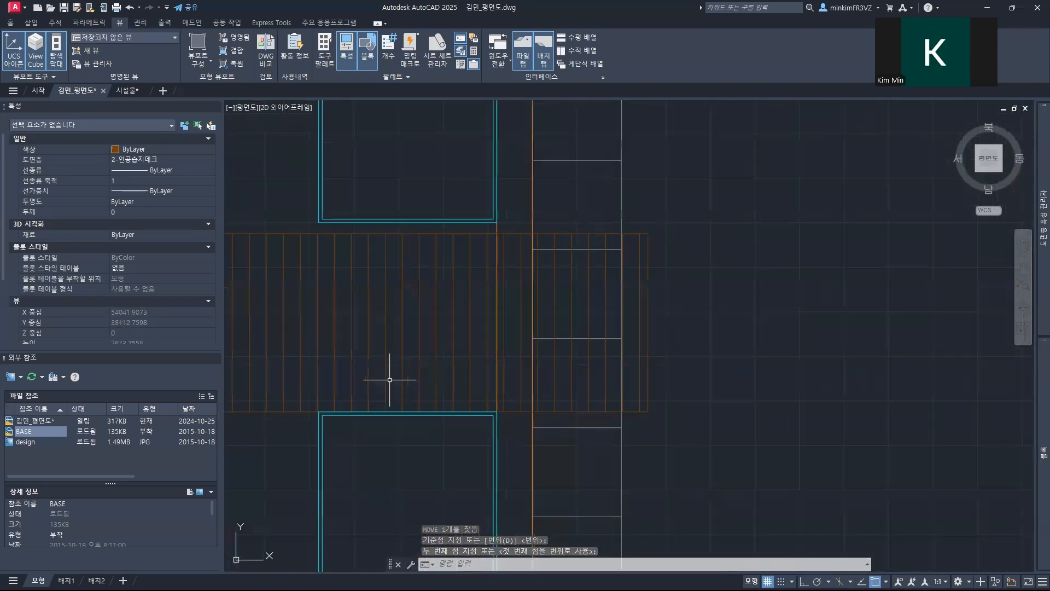
Step: Move the brown striped deck up so its upper edge meets the lower-right corner of the planter above it
scroll(385, 382, down, 2)
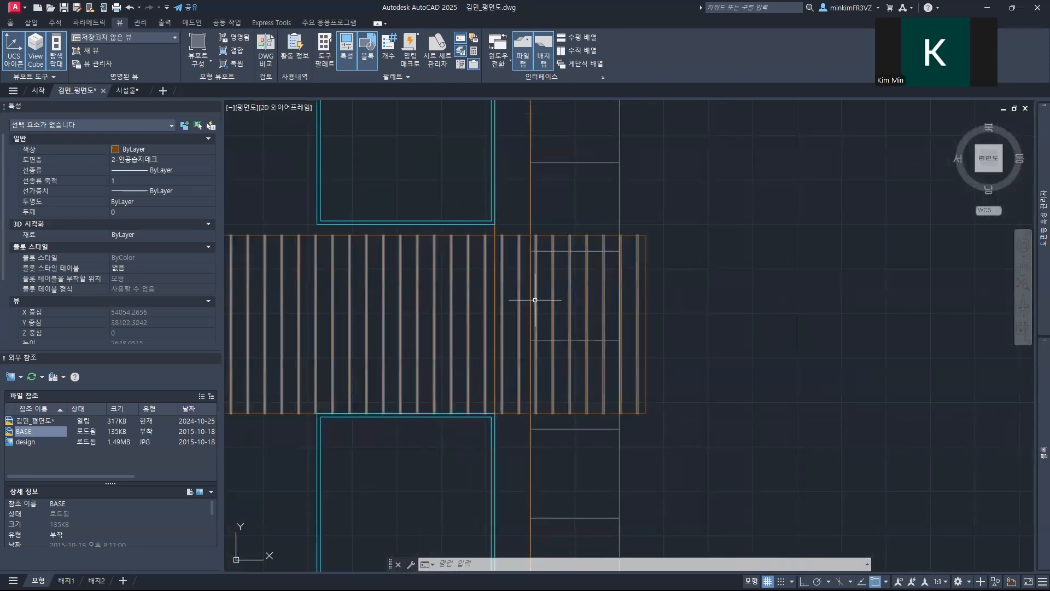
click(667, 292)
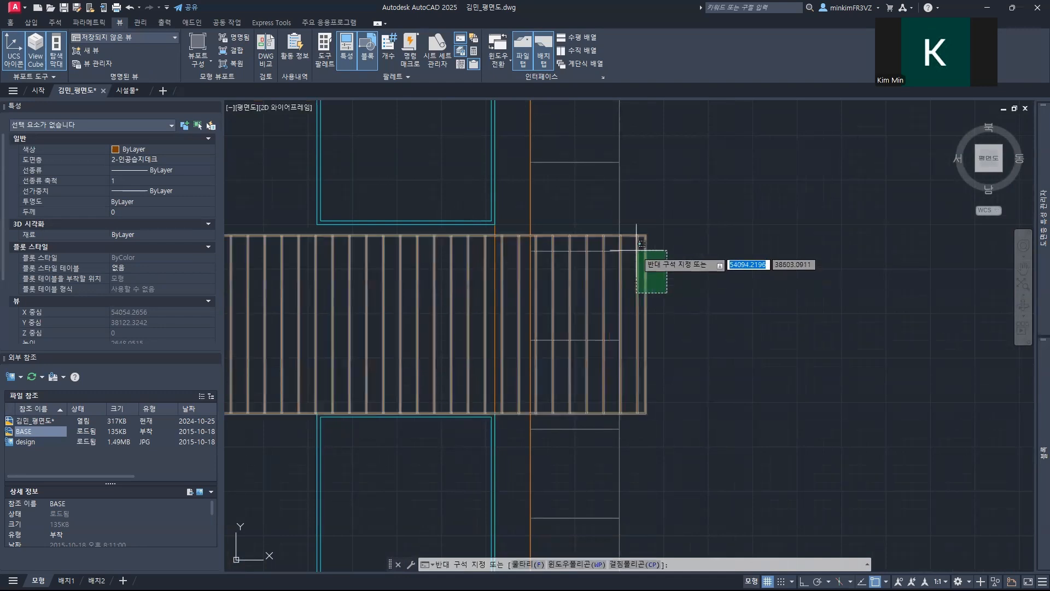
click(637, 242)
text(m)
key(Return)
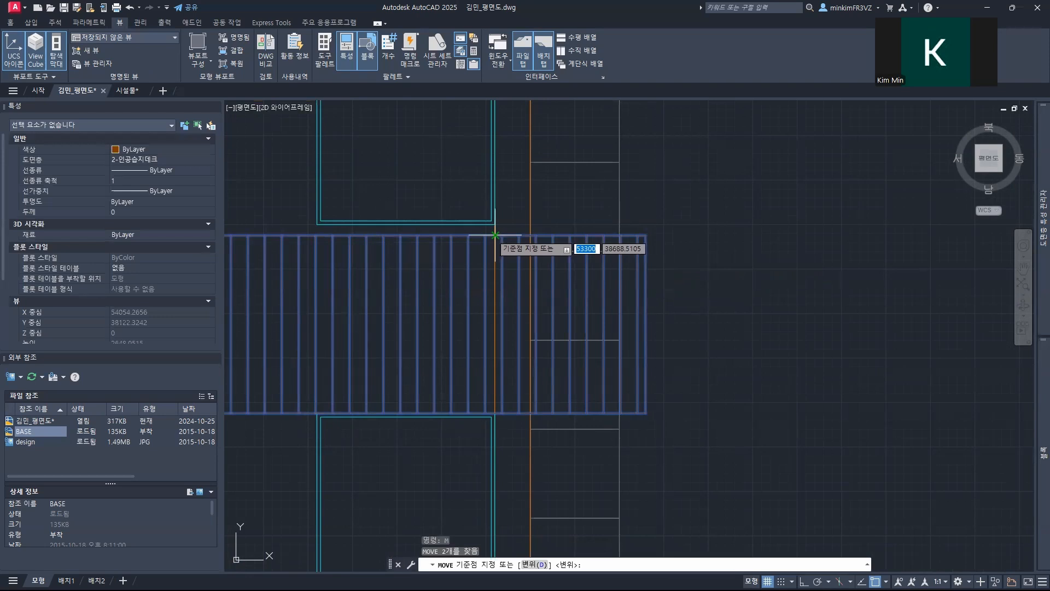
scroll(495, 235, up, 5)
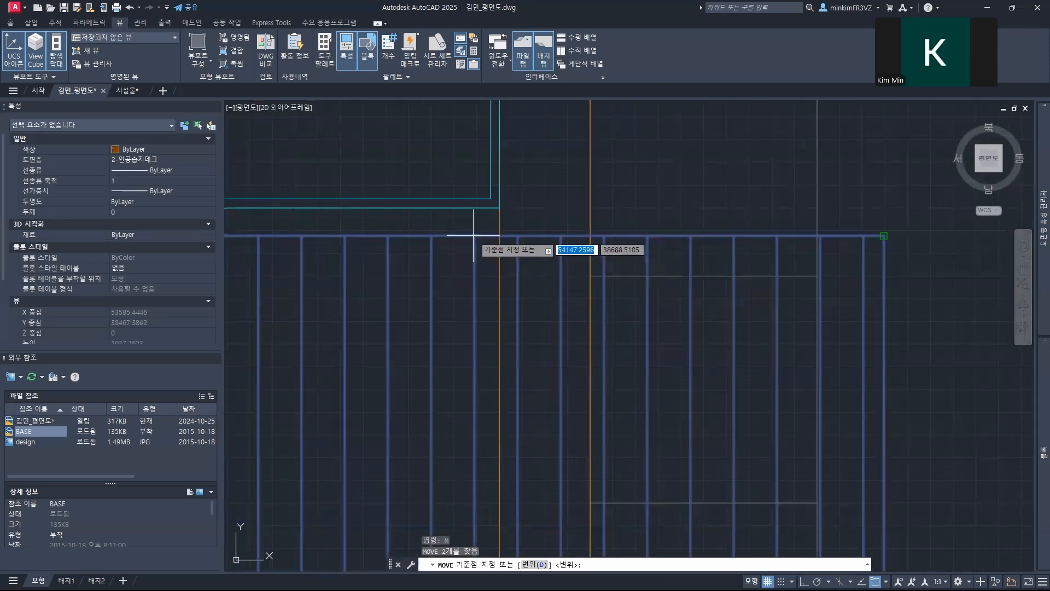
click(500, 237)
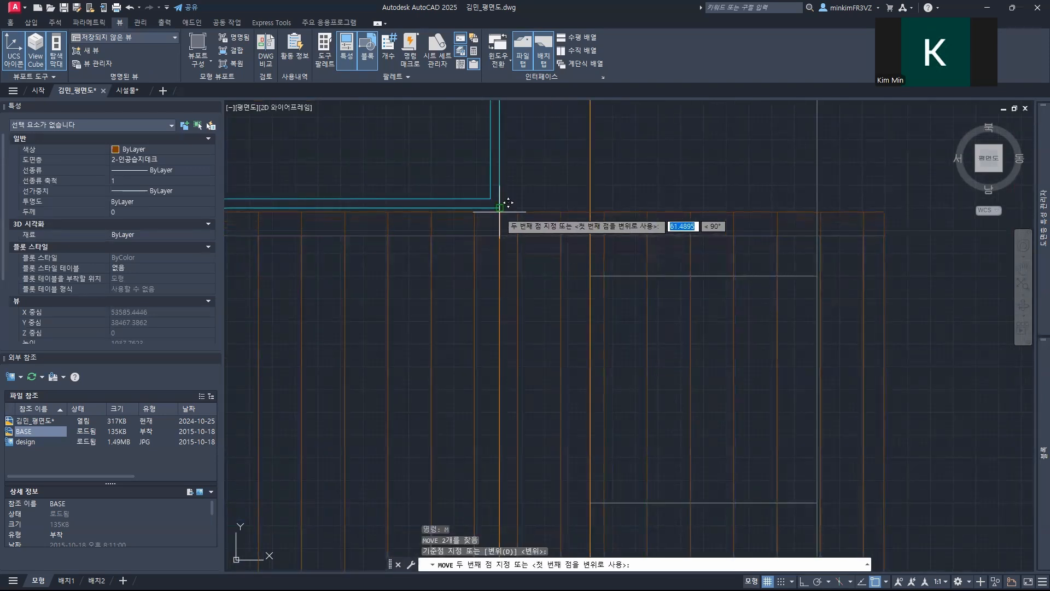
click(499, 208)
Step: Move the planter below the striped deck up so its upper-right corner meets the deck's lower edge at the inner outline
scroll(456, 260, down, 4)
middle_drag(422, 352, 445, 230)
click(444, 324)
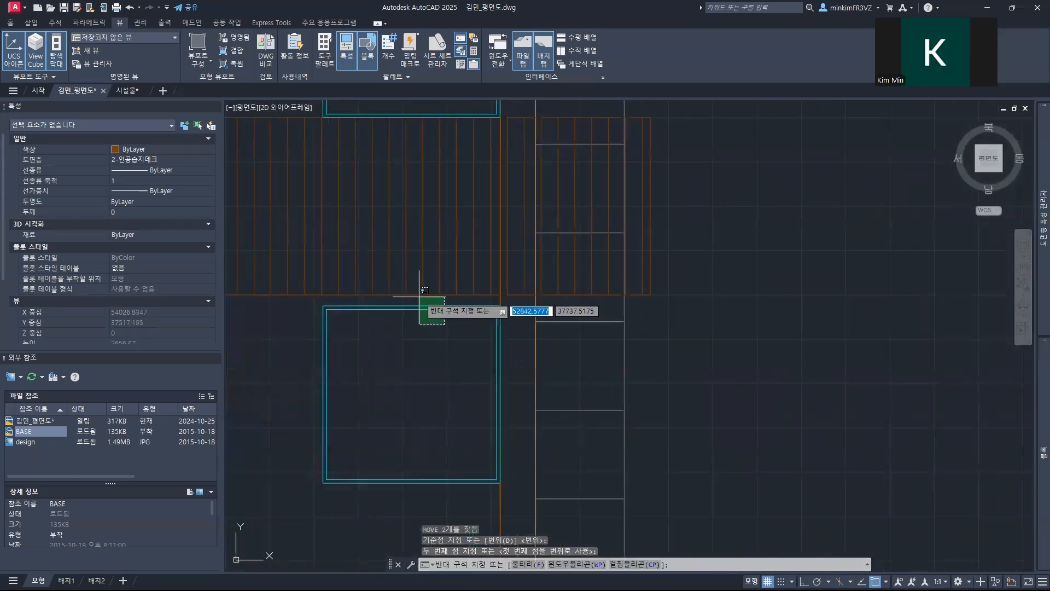
click(425, 290)
text(m)
key(Return)
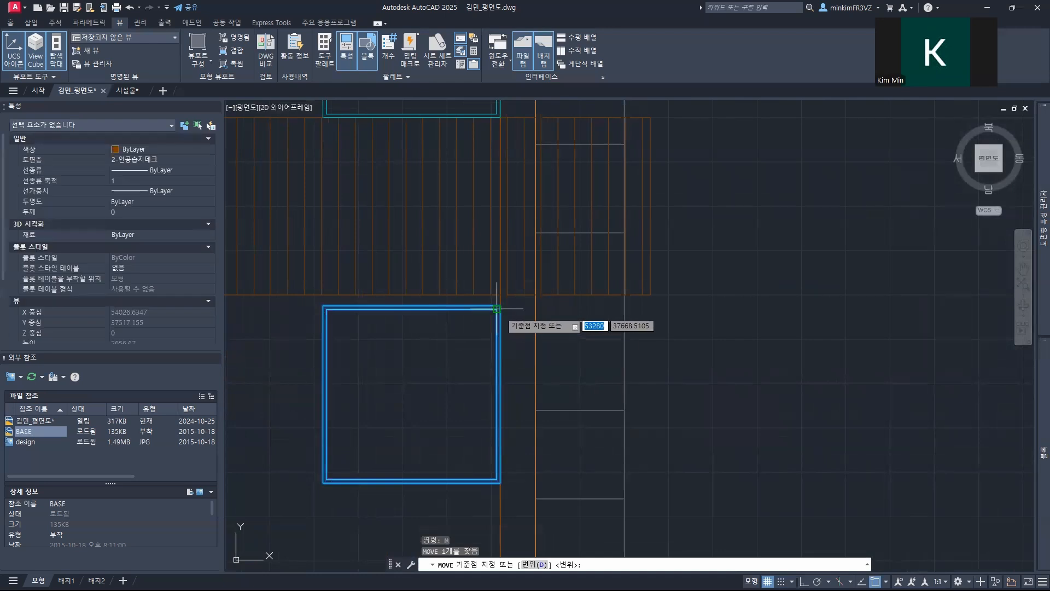
scroll(497, 309, up, 6)
click(497, 309)
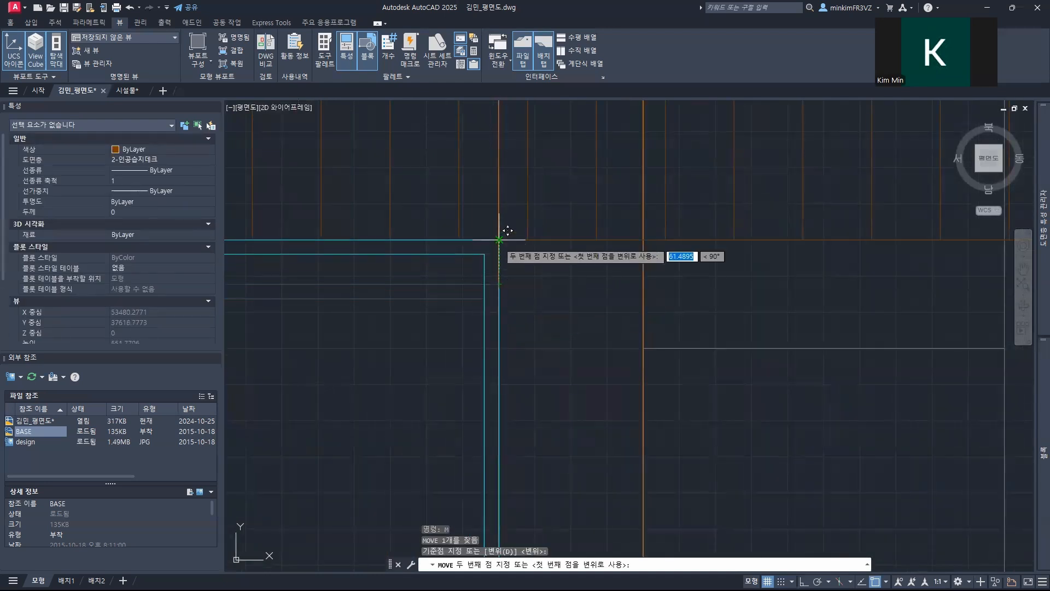
click(498, 239)
Step: Copy the lower-right planter upward from its lower-right corner to its upper-right corner, stacking the copy directly above it
scroll(499, 246, down, 6)
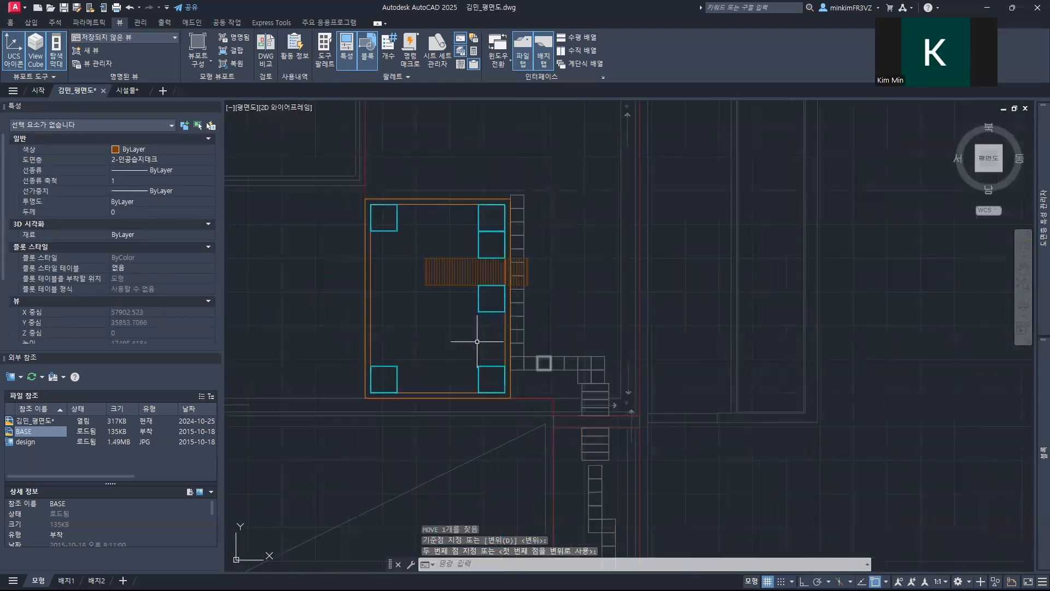
click(492, 374)
click(473, 358)
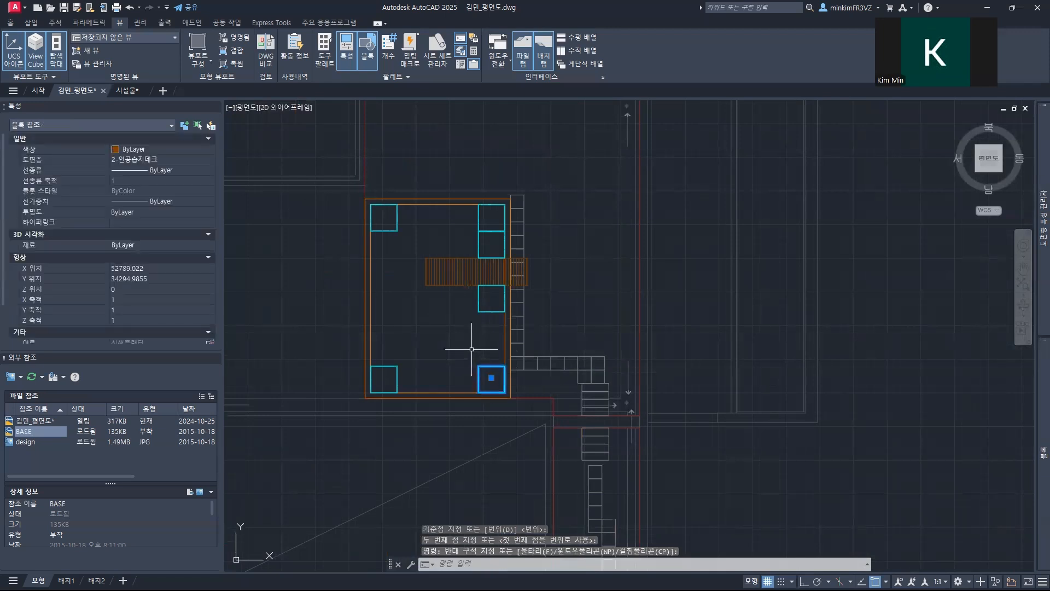
text(o)
key(Return)
scroll(475, 353, up, 5)
scroll(555, 350, up, 6)
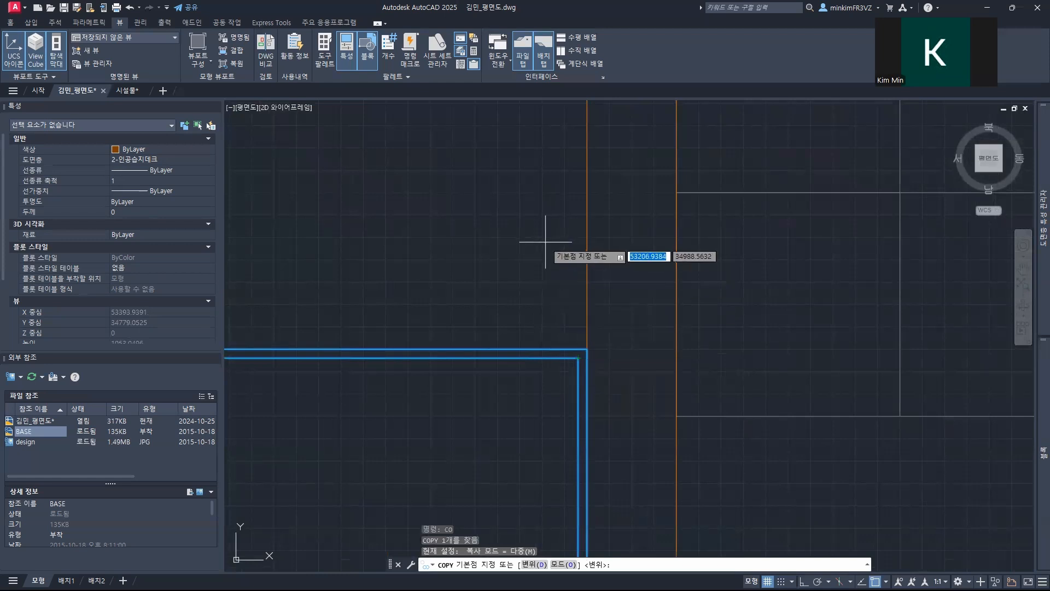
scroll(573, 428, down, 3)
middle_drag(582, 516, 560, 400)
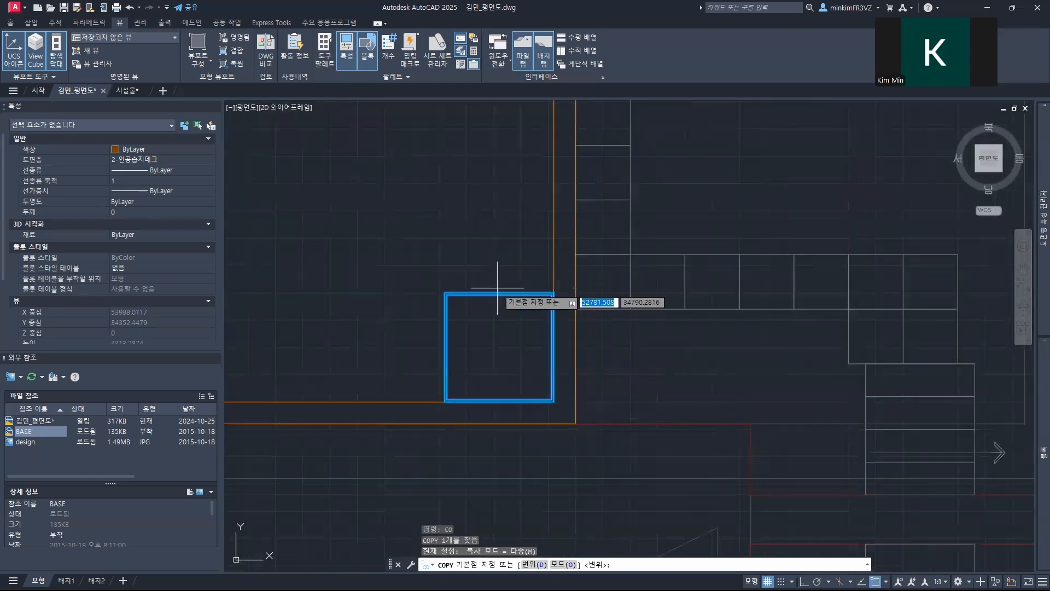
scroll(550, 404, up, 6)
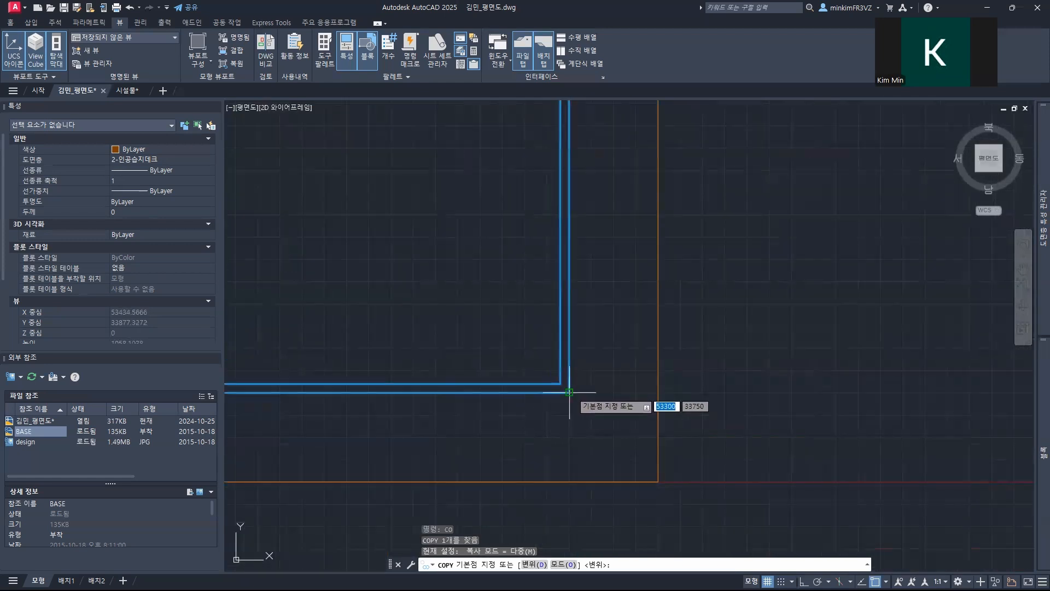
click(569, 393)
middle_drag(512, 209, 541, 464)
scroll(557, 388, up, 2)
scroll(567, 377, down, 8)
middle_drag(542, 342, 509, 404)
scroll(534, 388, up, 8)
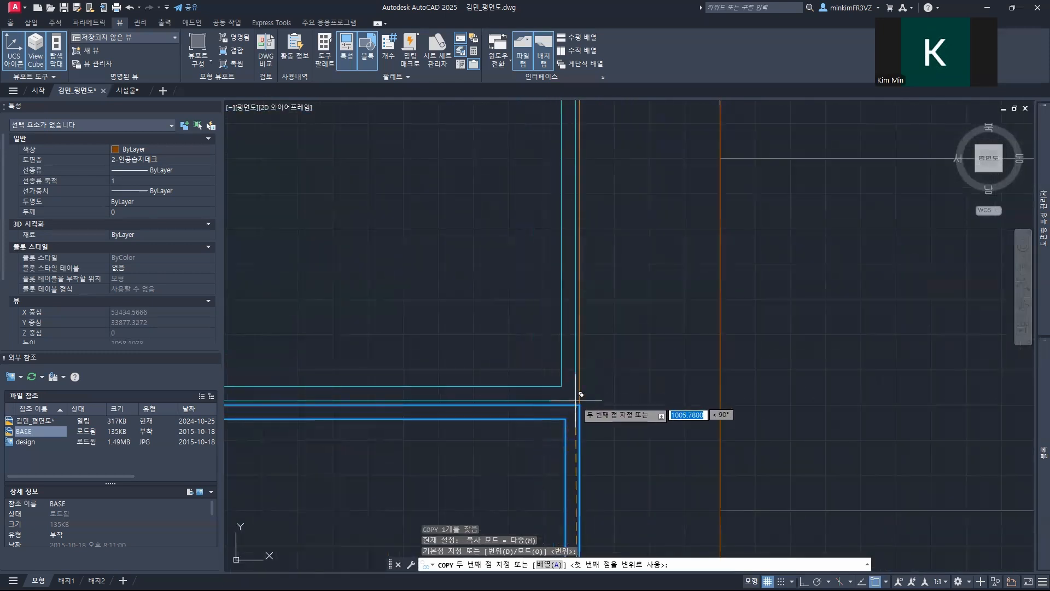
click(579, 405)
Step: Place a second copy directly above the first, filling the right column up to the planter below the striped deck
middle_drag(549, 332, 536, 438)
scroll(536, 437, up, 2)
scroll(519, 352, down, 12)
middle_drag(519, 317, 472, 317)
scroll(485, 449, up, 8)
click(468, 344)
scroll(466, 339, down, 5)
scroll(466, 339, down, 4)
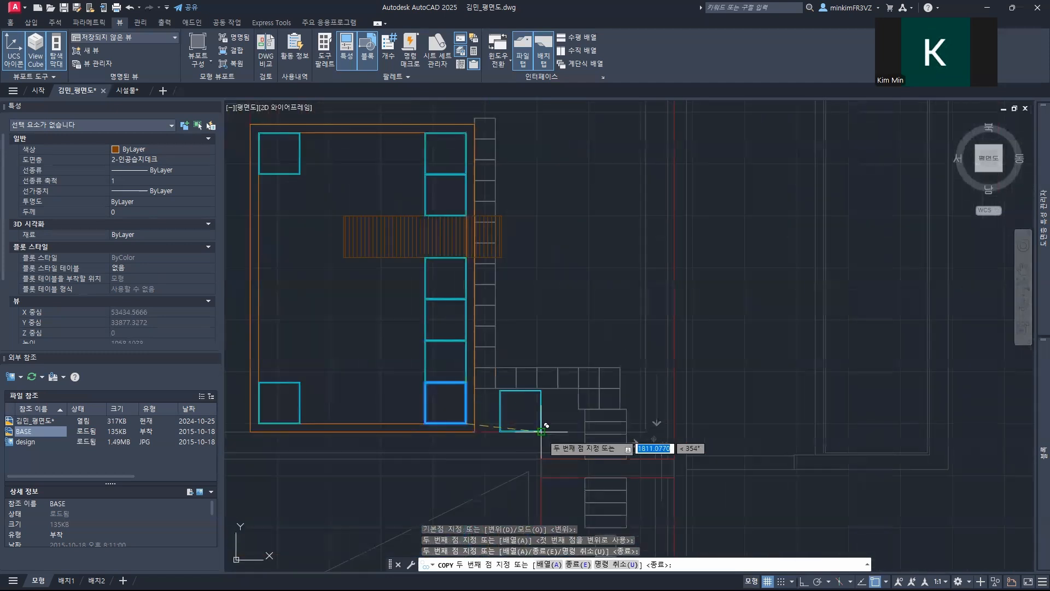
key(Escape)
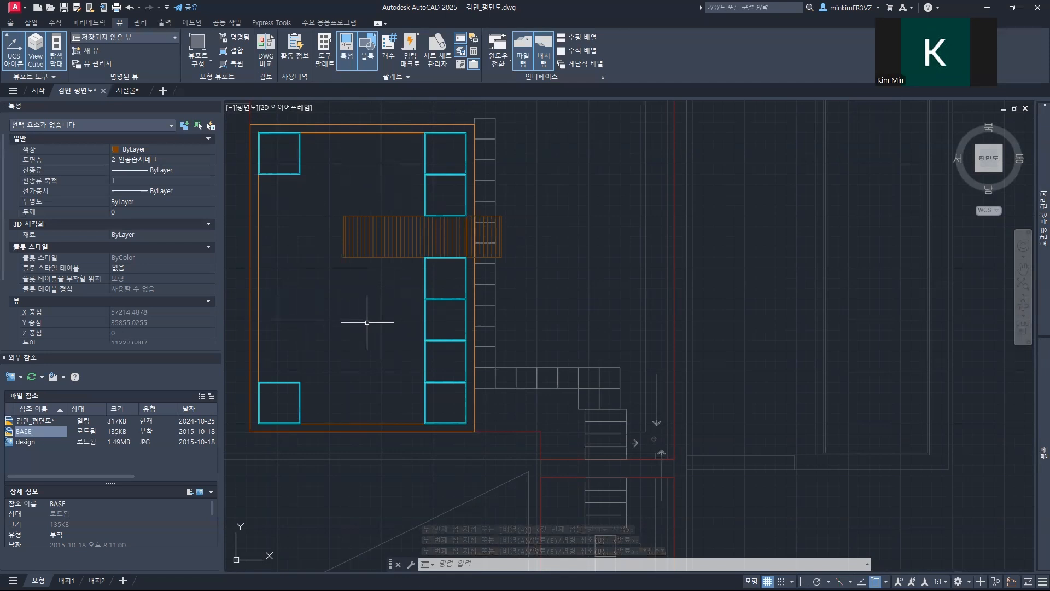
click(406, 277)
key(Escape)
click(429, 384)
key(Escape)
key(Escape)
Step: Copy the four right-column planters below the striped deck to the left side, stacked directly on top of the lower-left corner planter
click(442, 409)
click(408, 279)
text(c)
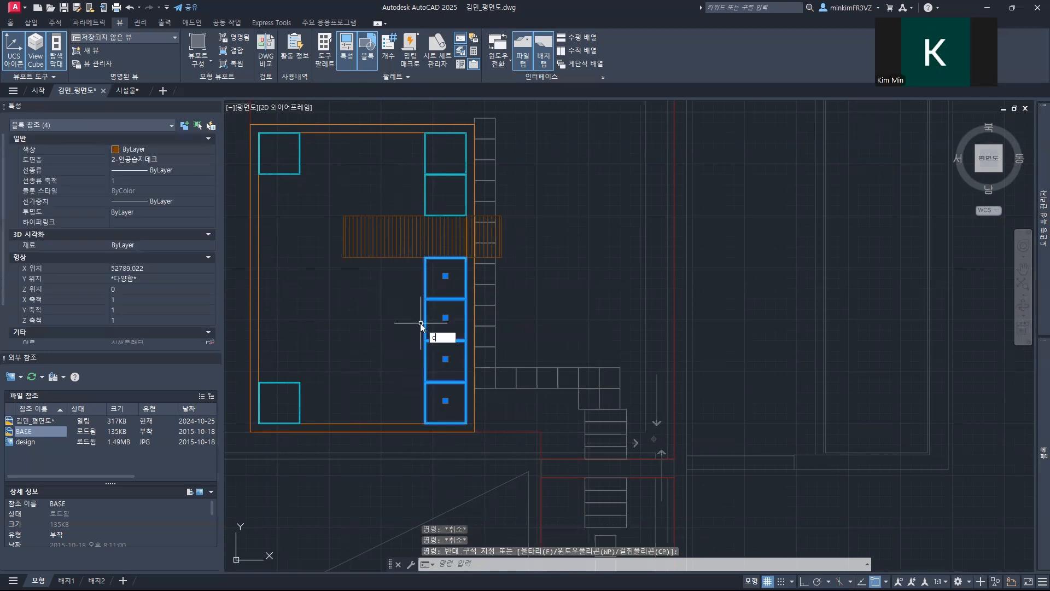
text(o)
key(Return)
click(467, 423)
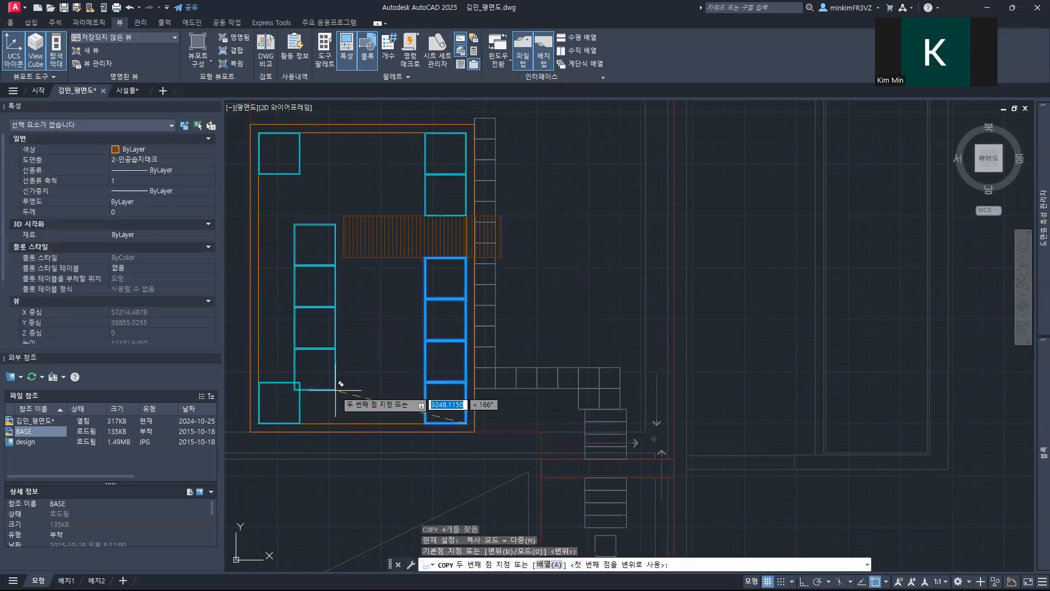
middle_drag(312, 371, 379, 322)
scroll(379, 322, up, 5)
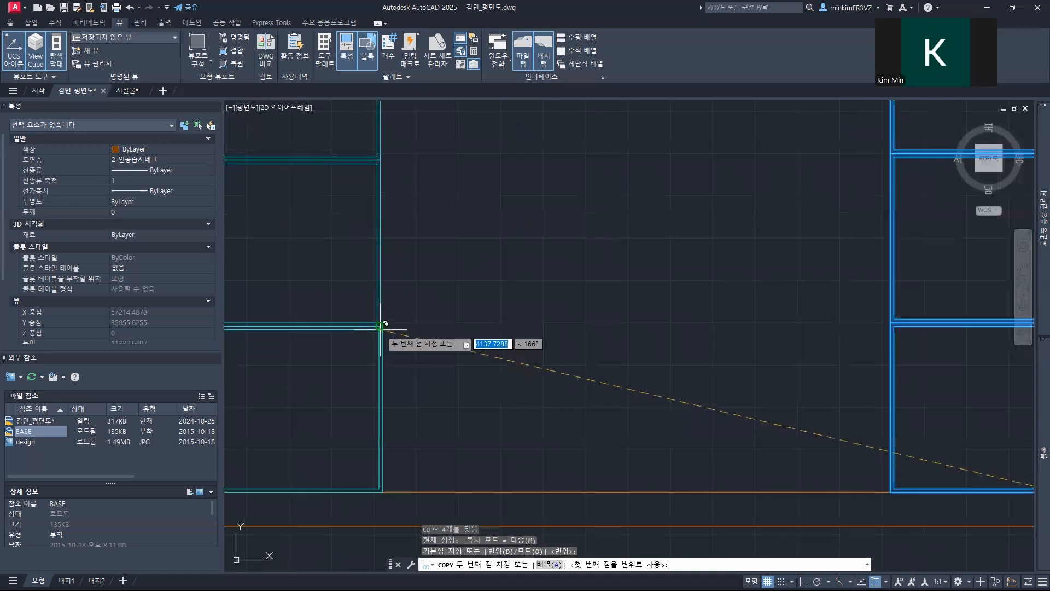
scroll(387, 315, down, 5)
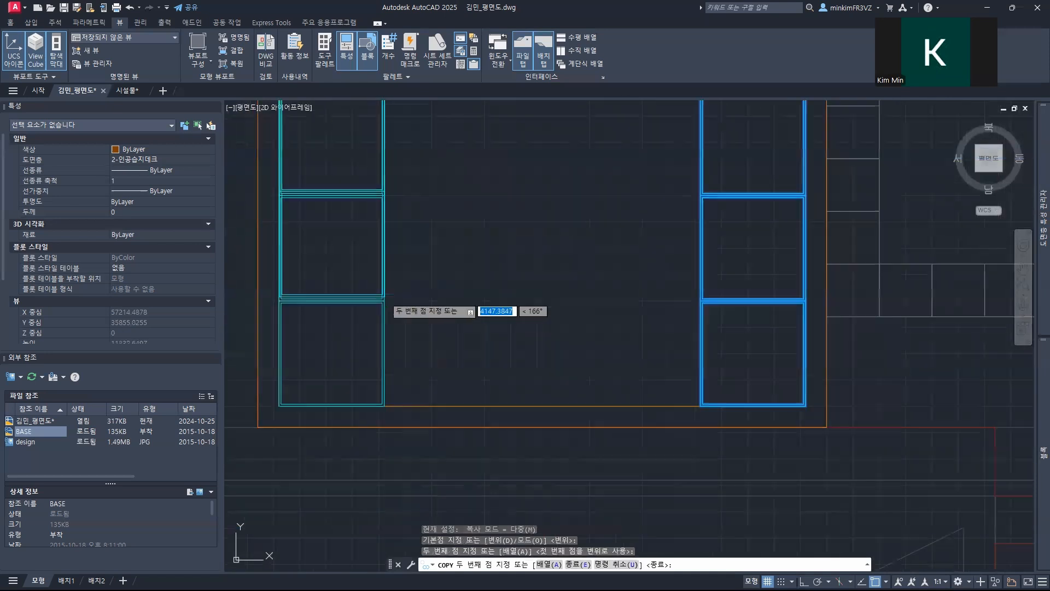
key(Escape)
Step: Copy the topmost planter of the left stack up by its corner into the gap beneath the upper-left corner planter
middle_drag(441, 305, 471, 408)
click(462, 391)
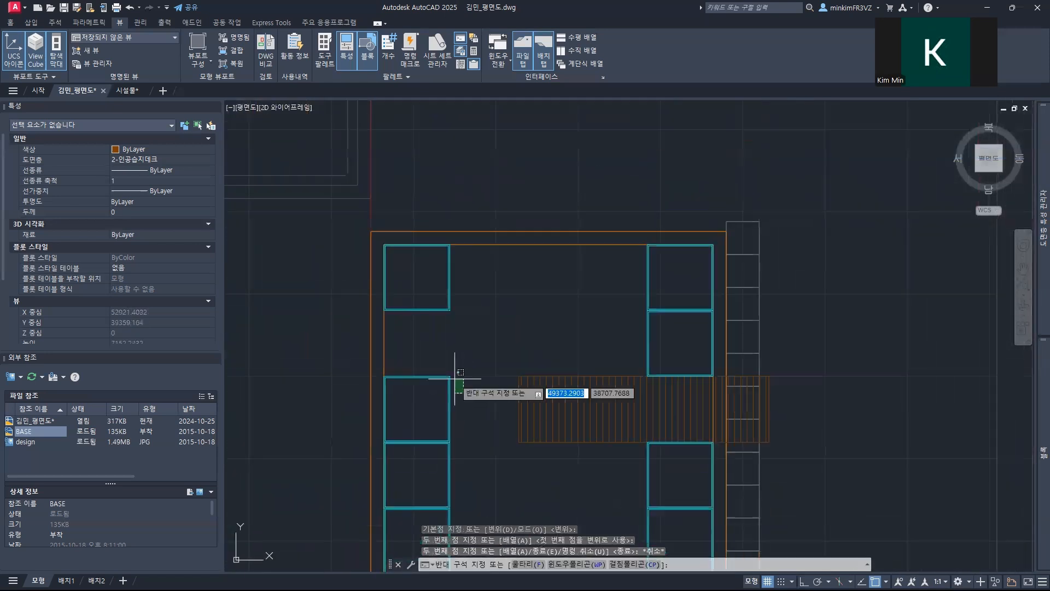
click(436, 350)
text(co)
key(Return)
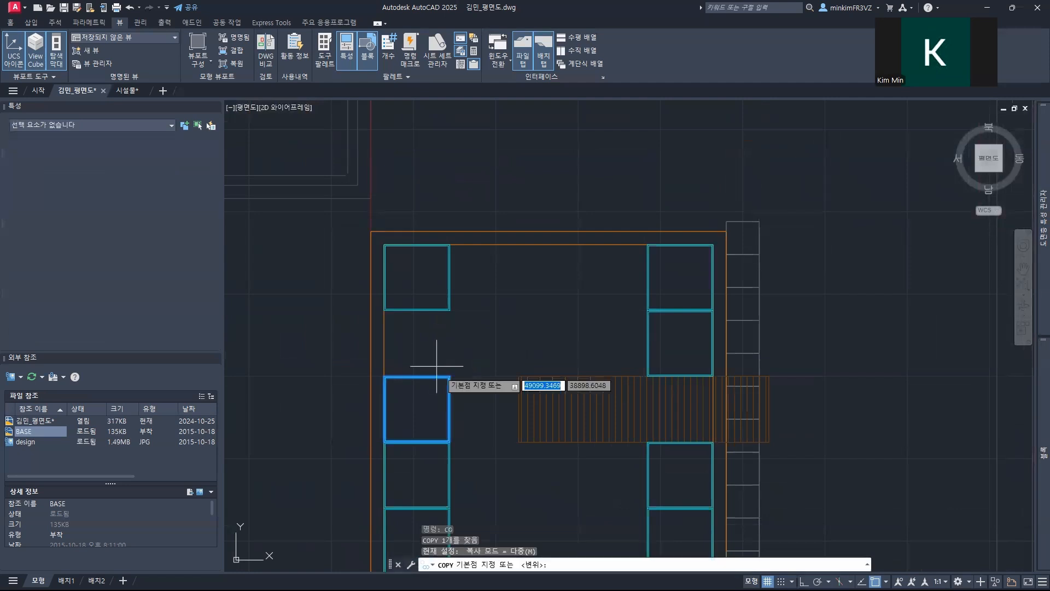
scroll(435, 405, up, 3)
scroll(431, 340, down, 2)
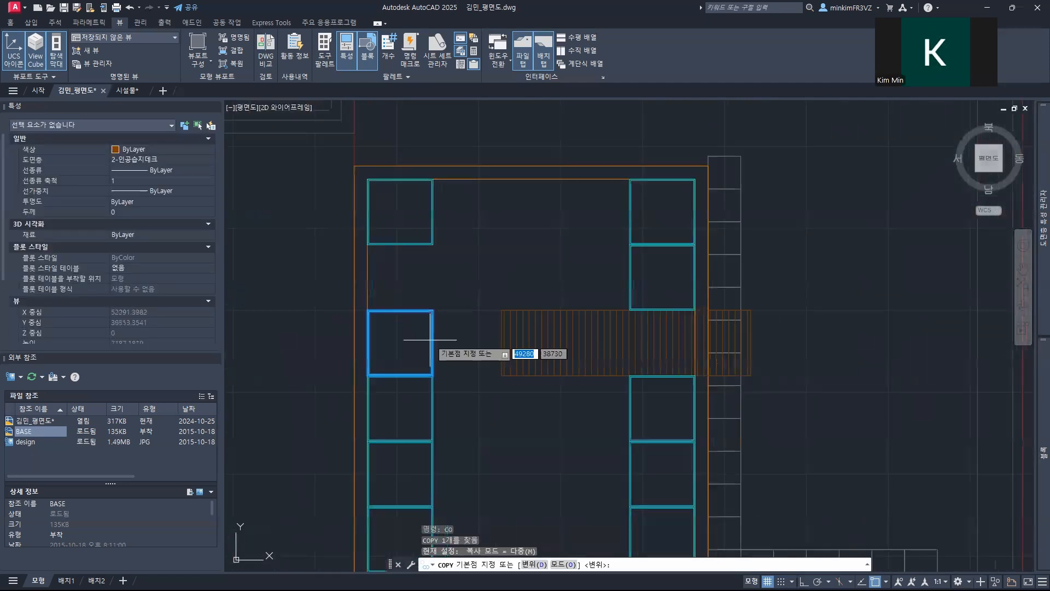
scroll(435, 374, up, 6)
click(406, 389)
middle_drag(399, 288, 452, 510)
scroll(453, 422, down, 8)
scroll(457, 390, up, 4)
middle_drag(420, 381, 428, 373)
scroll(432, 367, down, 3)
scroll(446, 363, up, 3)
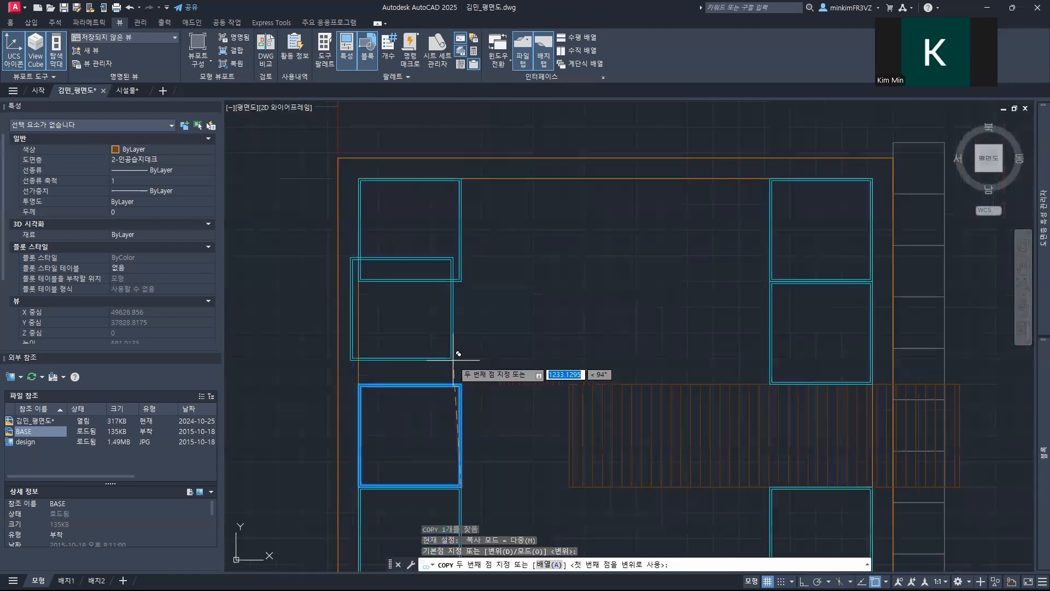
scroll(464, 383, up, 2)
click(464, 387)
scroll(478, 338, down, 2)
key(Escape)
key(Escape)
Step: Copy the upper-left corner planter from its lower-left corner to its lower-right corner, placing the copy directly beside it
middle_drag(492, 330, 344, 404)
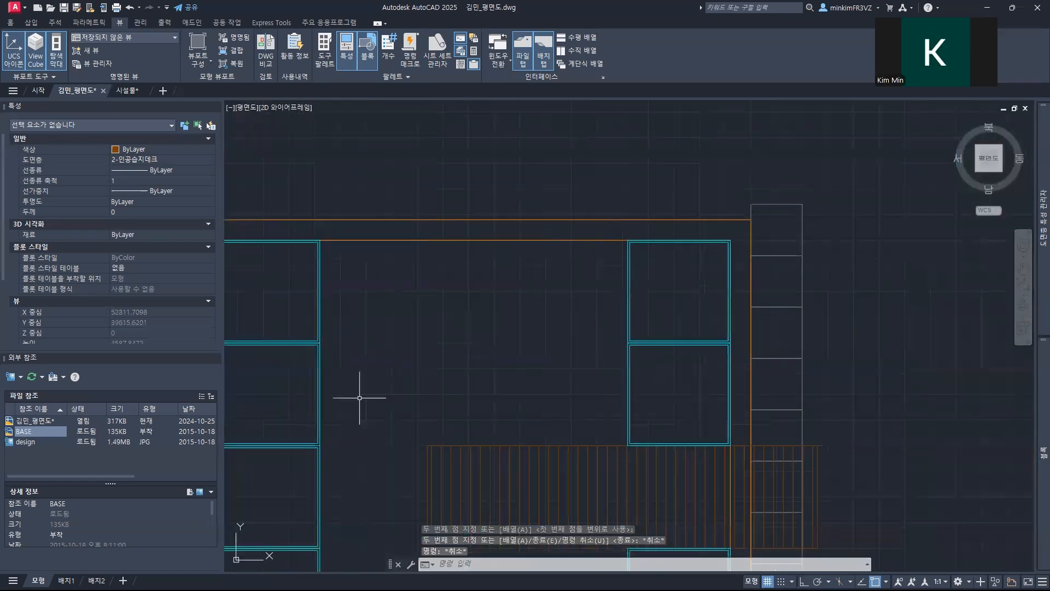
click(322, 315)
text(co)
key(Return)
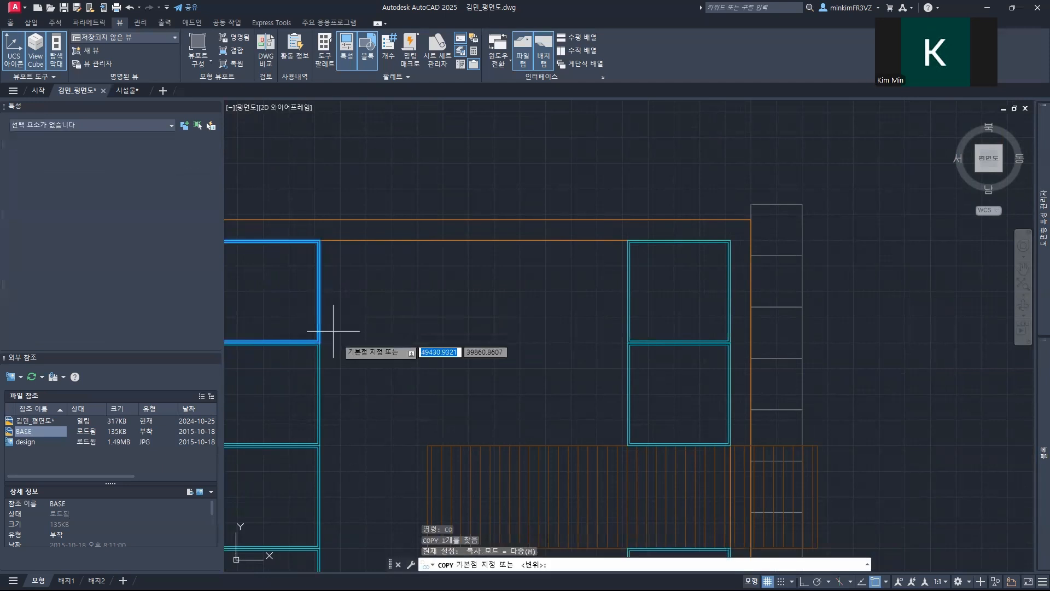
scroll(341, 345, up, 4)
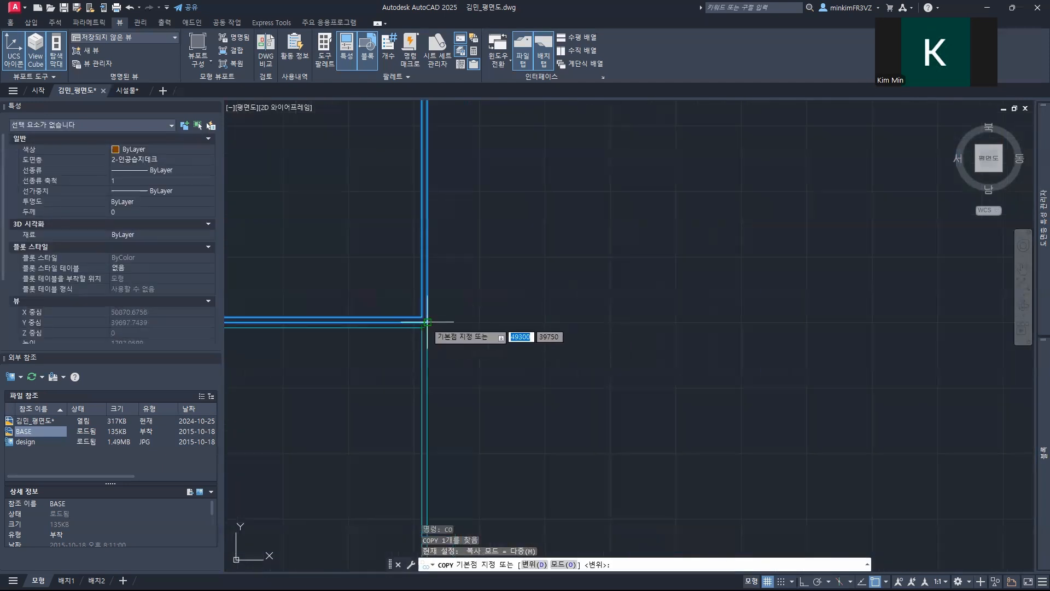
middle_drag(390, 296, 450, 324)
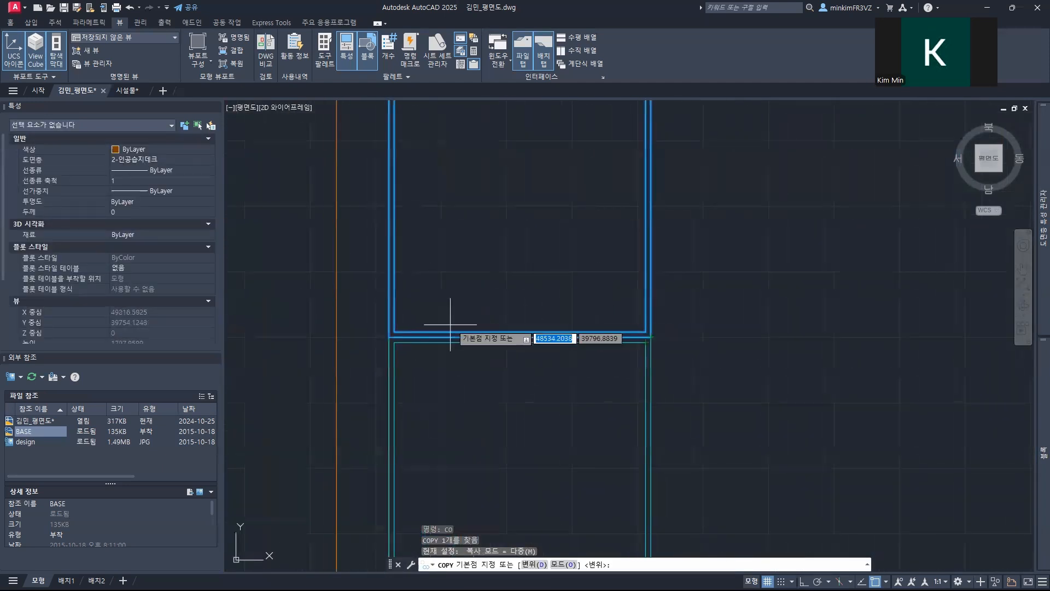
click(389, 336)
middle_drag(666, 347, 305, 402)
scroll(548, 367, up, 3)
click(523, 355)
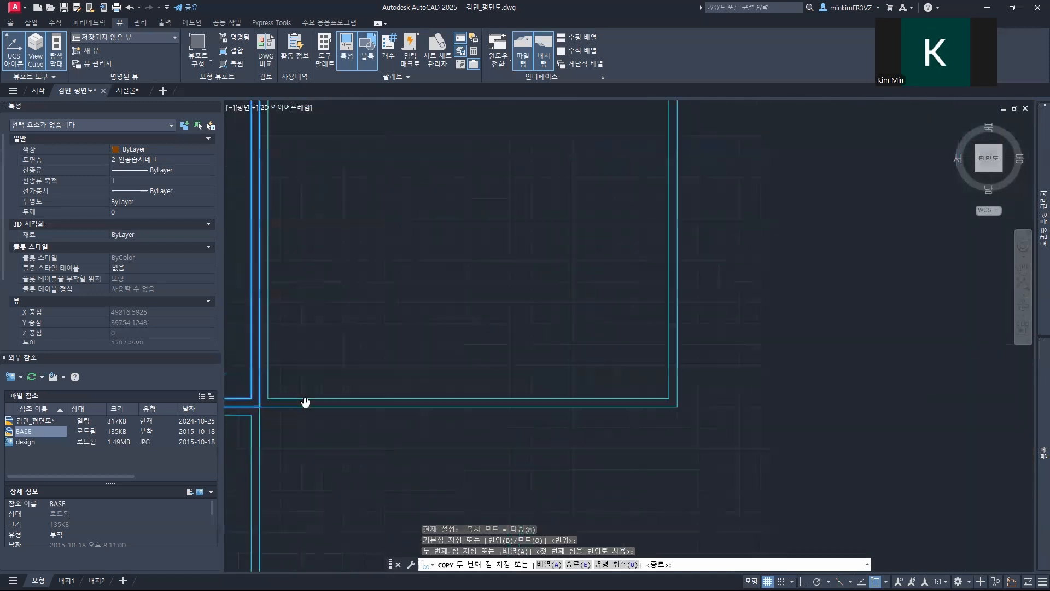
Step: Place two more copies side by side along the upper inner edge, reaching the upper-right corner planter
scroll(543, 380, down, 3)
middle_drag(595, 395, 523, 395)
scroll(502, 402, up, 3)
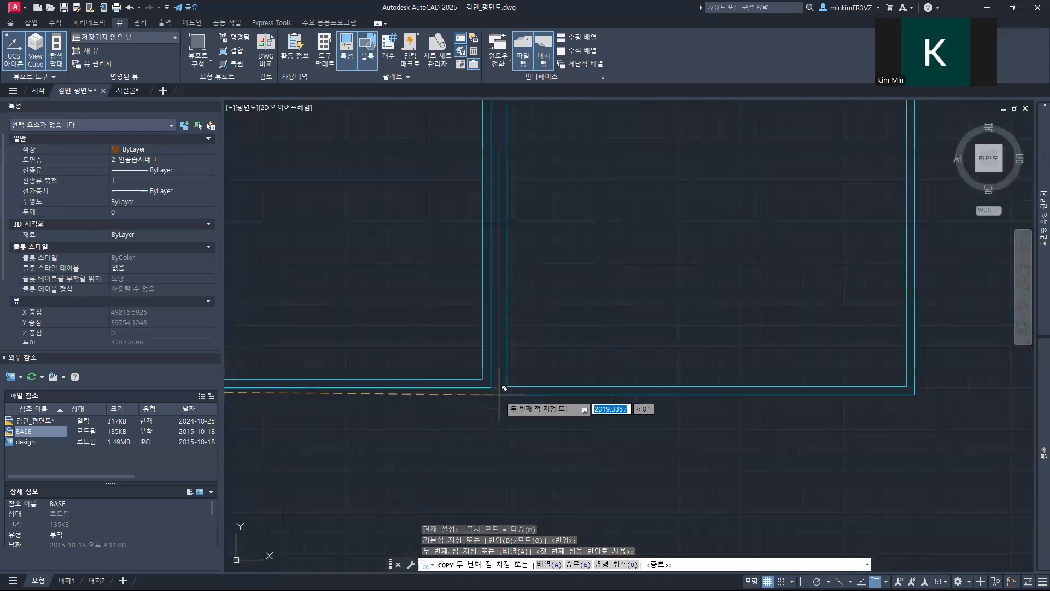
middle_drag(241, 383, 217, 384)
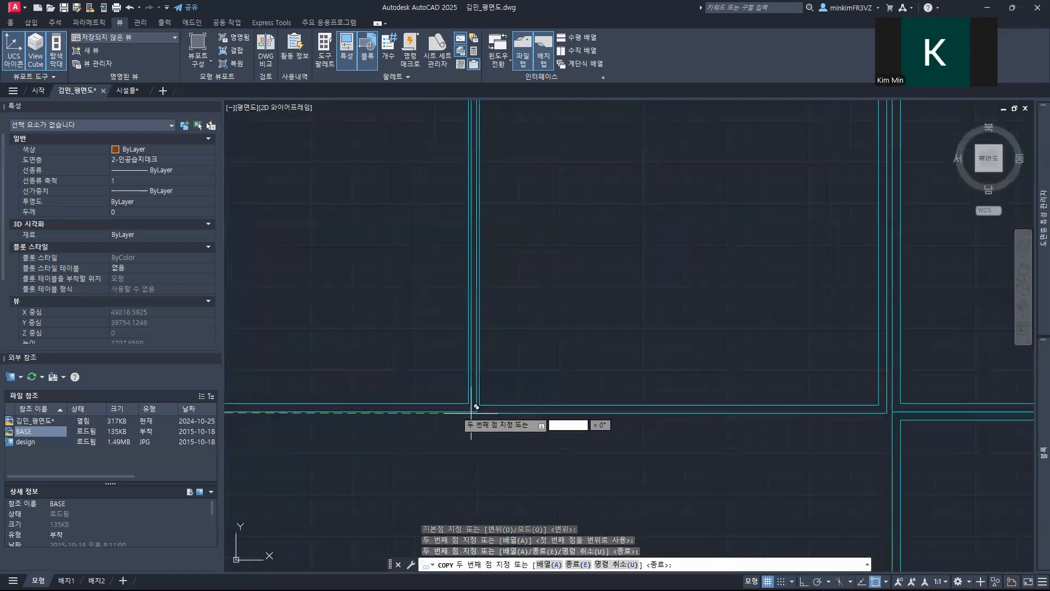
click(477, 411)
Step: Place three further planter copies side by side along the lower inner edge between the two corner planters
scroll(339, 410, down, 6)
scroll(321, 468, down, 2)
mouse_move(321, 468)
middle_down()
mouse_move(361, 424)
mouse_move(591, 250)
middle_up()
middle_drag(500, 461, 497, 274)
scroll(506, 364, up, 4)
mouse_move(507, 356)
middle_down()
mouse_move(474, 436)
mouse_move(476, 265)
middle_up()
scroll(476, 265, up, 4)
click(430, 330)
middle_drag(669, 271, 297, 274)
middle_drag(540, 314, 436, 318)
click(369, 336)
middle_drag(587, 290, 353, 291)
middle_drag(532, 300, 377, 300)
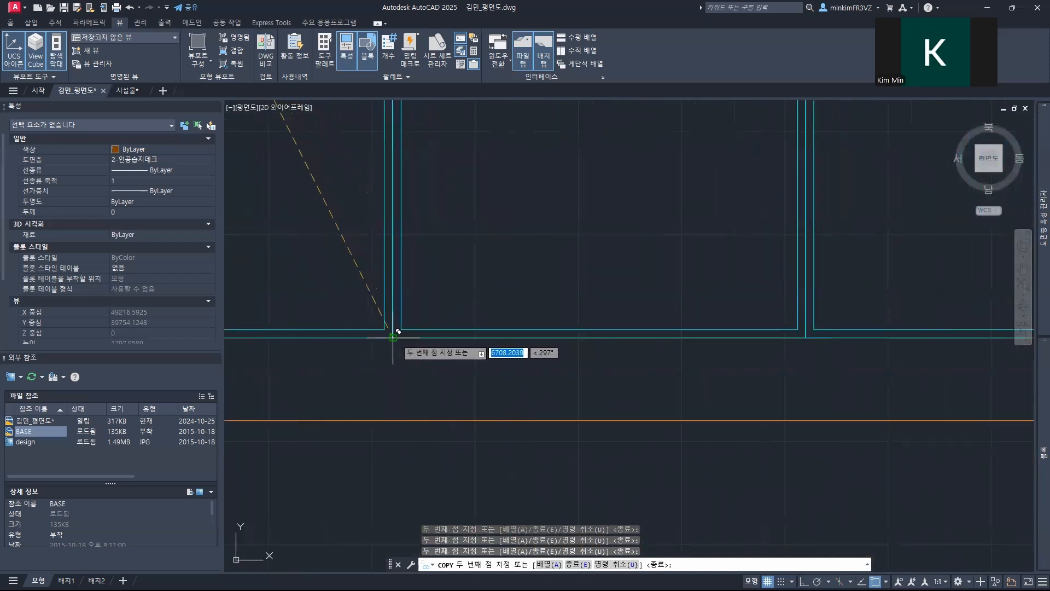
key(Escape)
key(Escape)
Step: Insert one 부유섬 block in the open area inside the planter ring, below the boardwalk
scroll(428, 293, down, 7)
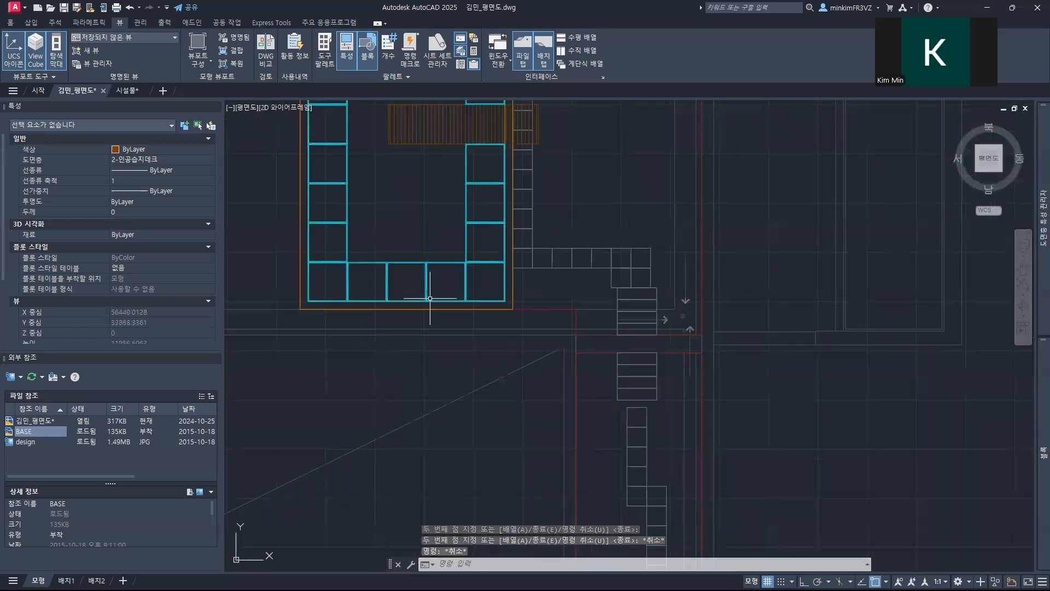
middle_drag(480, 231, 470, 334)
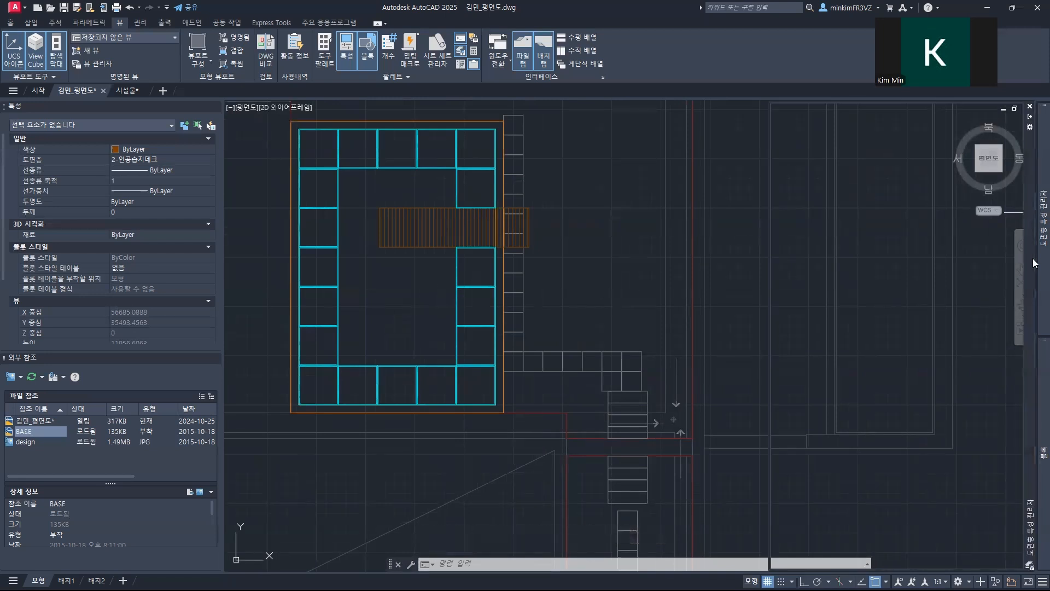
mouse_move(1037, 271)
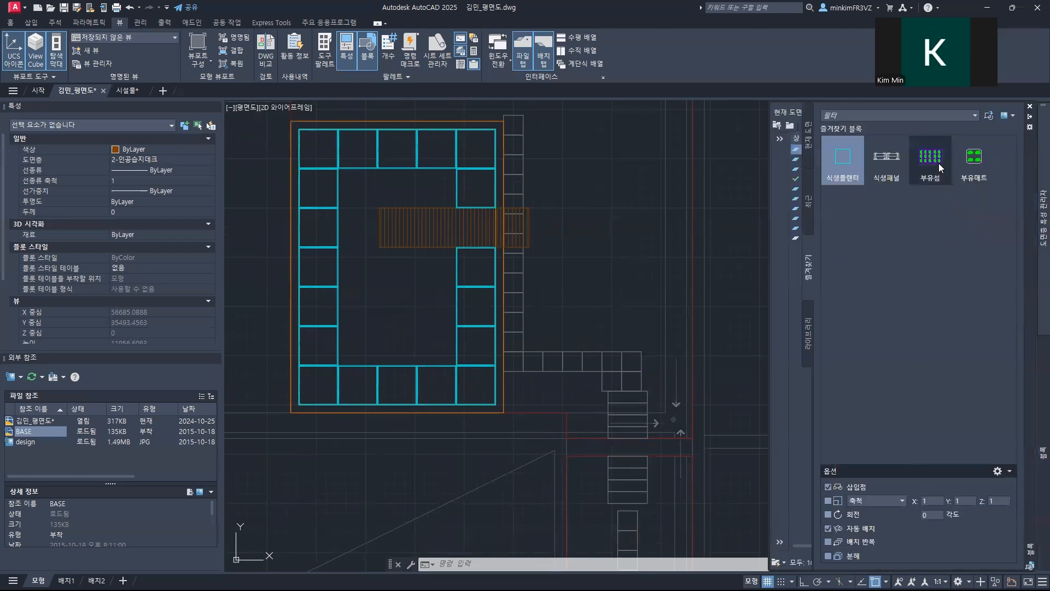
click(931, 158)
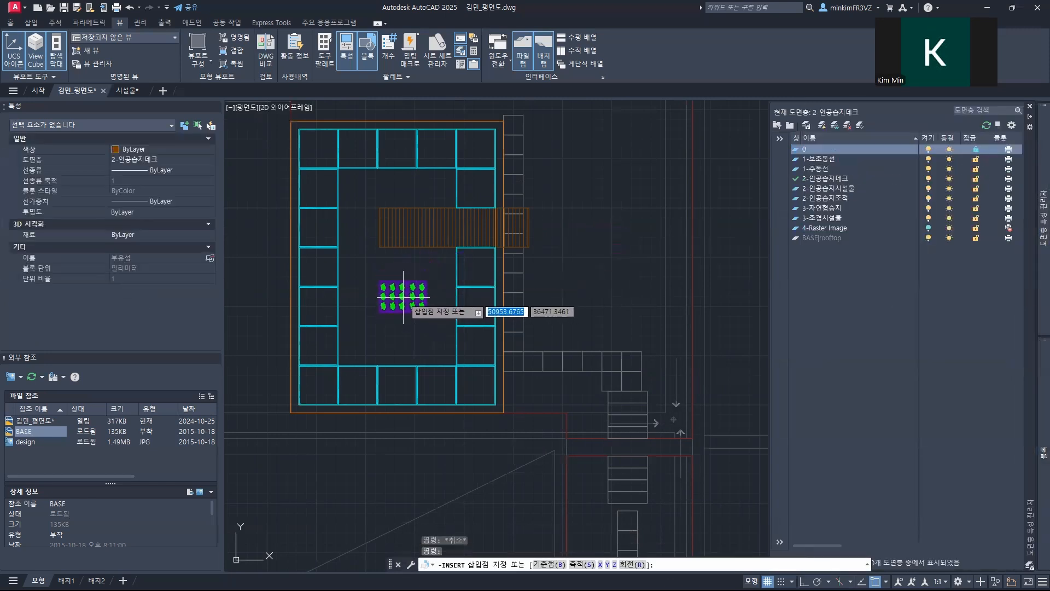
click(403, 297)
Step: Rotate the 부유섬 block 90° counterclockwise about its lower-left corner, with ortho mode turned on
scroll(413, 322, up, 6)
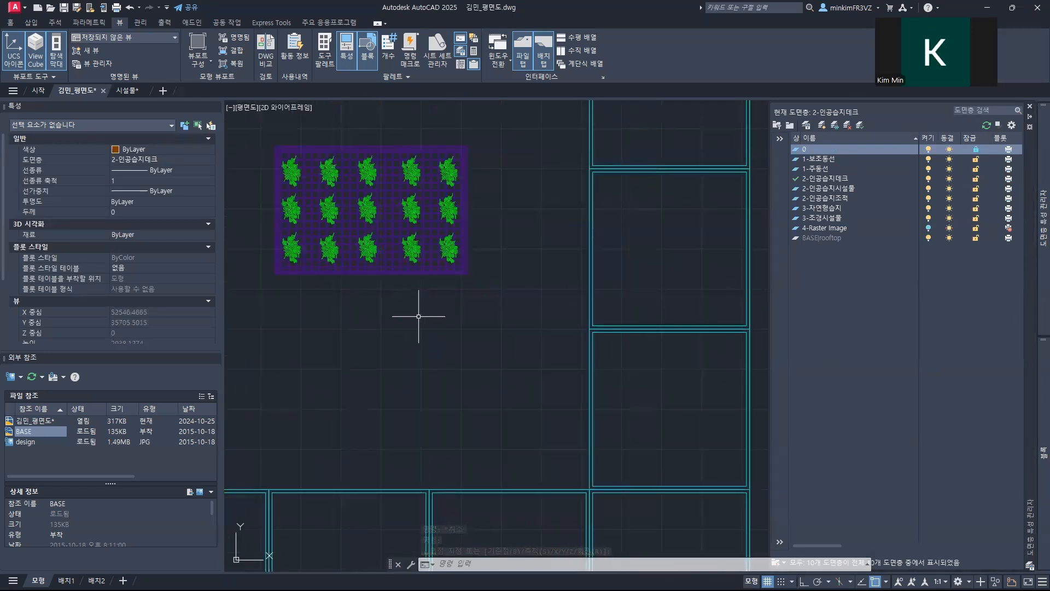
text(o)
key(Return)
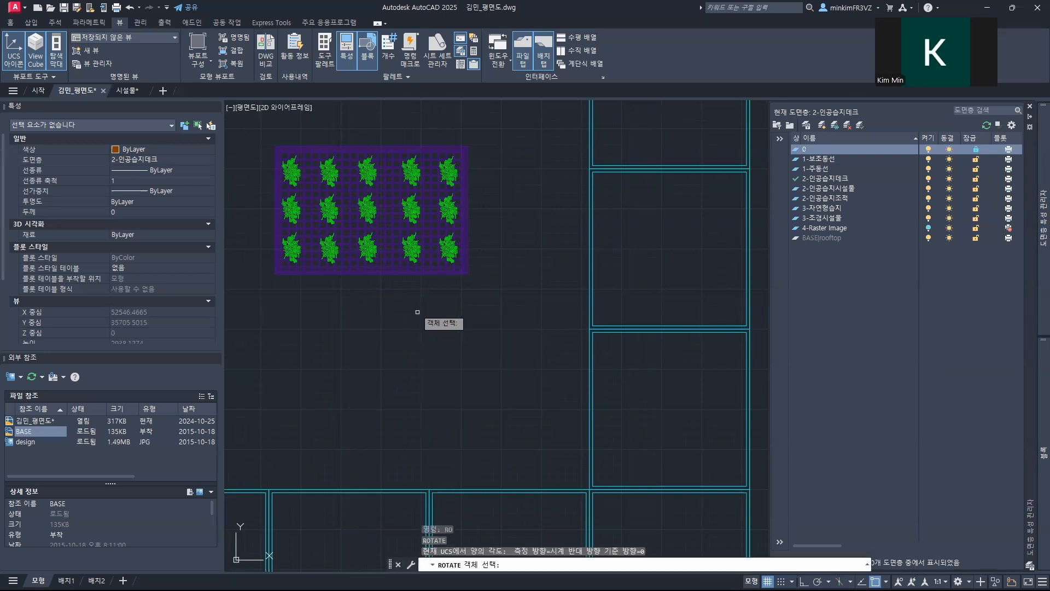
click(354, 212)
key(Return)
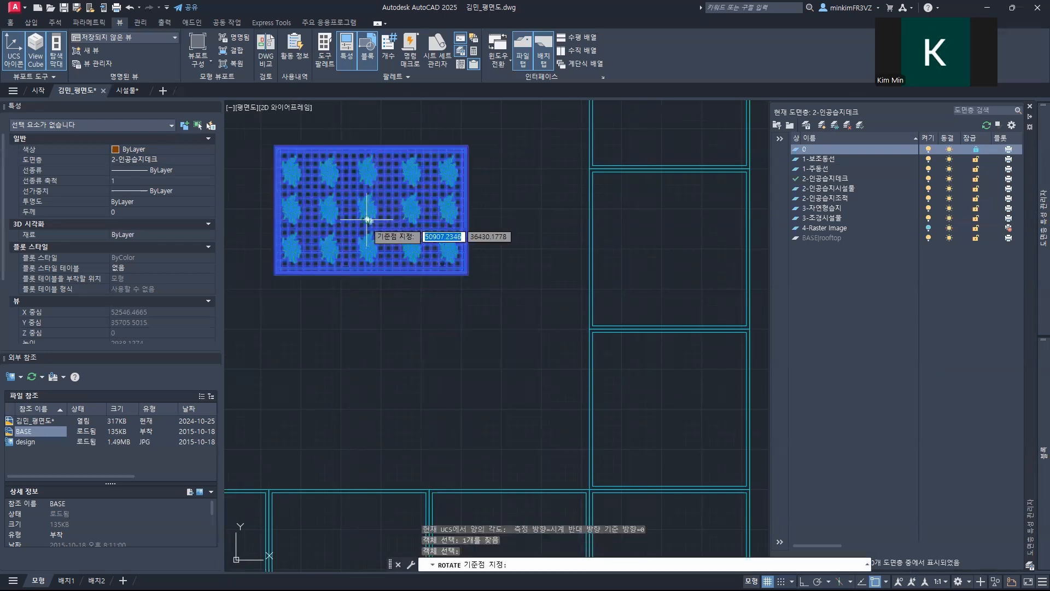
click(275, 274)
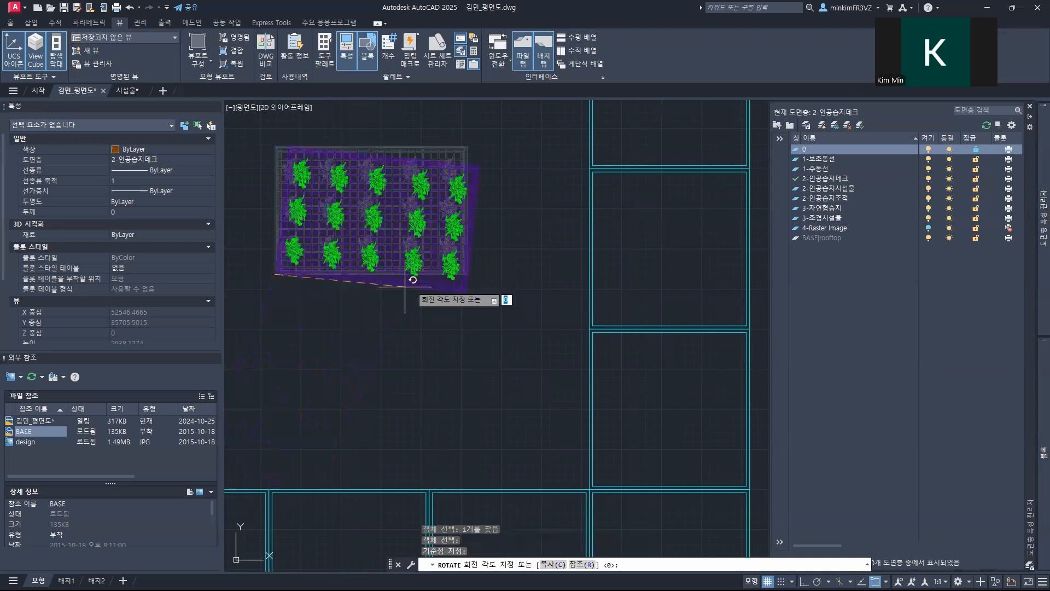
scroll(481, 328, up, 2)
middle_drag(481, 328, 666, 480)
scroll(667, 480, down, 2)
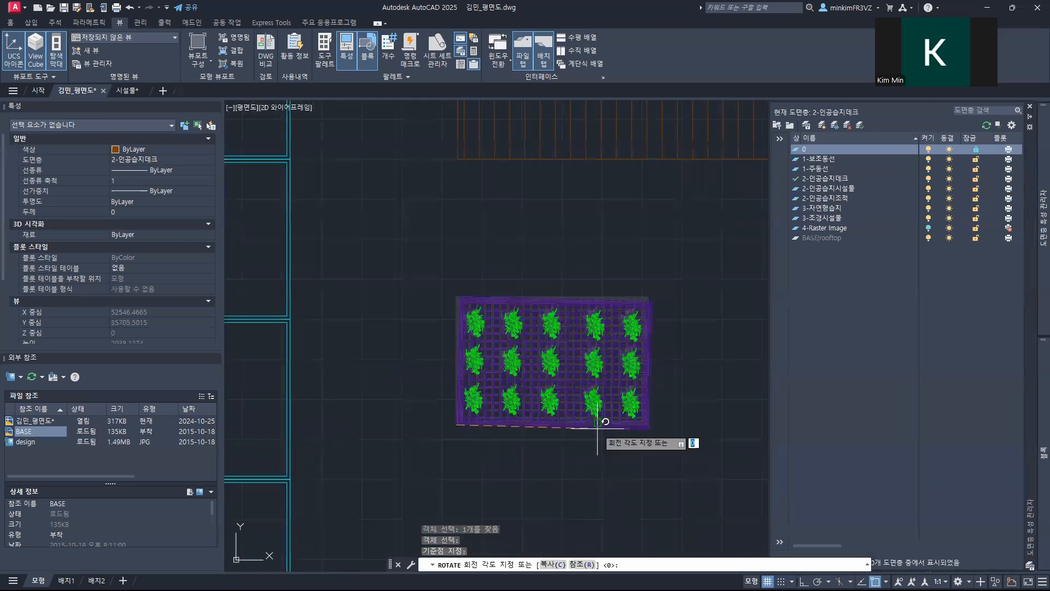
scroll(596, 429, down, 4)
key(F8)
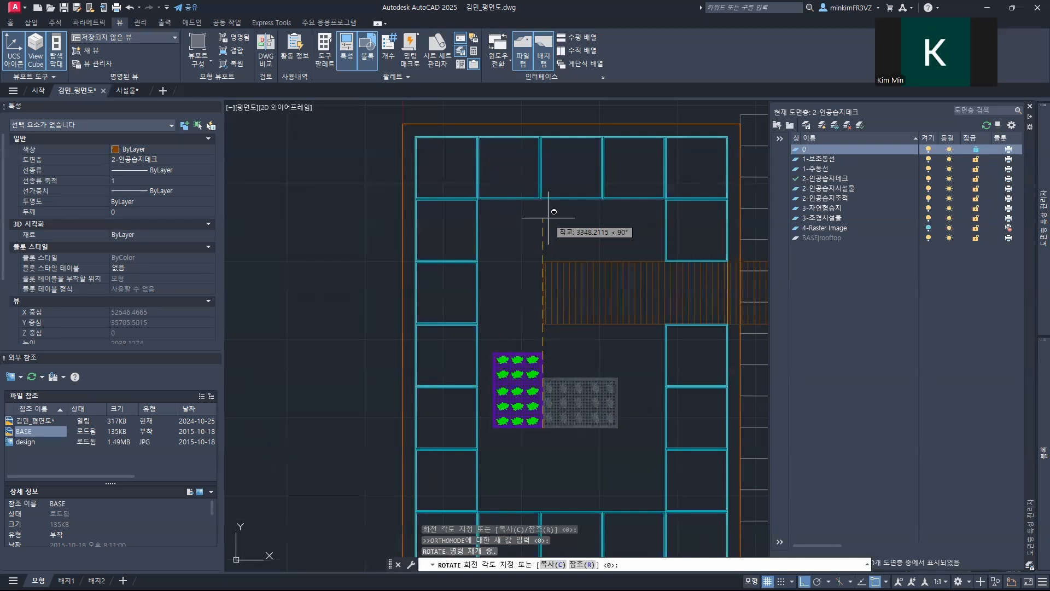
key(Return)
mouse_move(590, 441)
middle_down()
mouse_move(469, 413)
mouse_move(452, 422)
middle_up()
scroll(437, 416, up, 3)
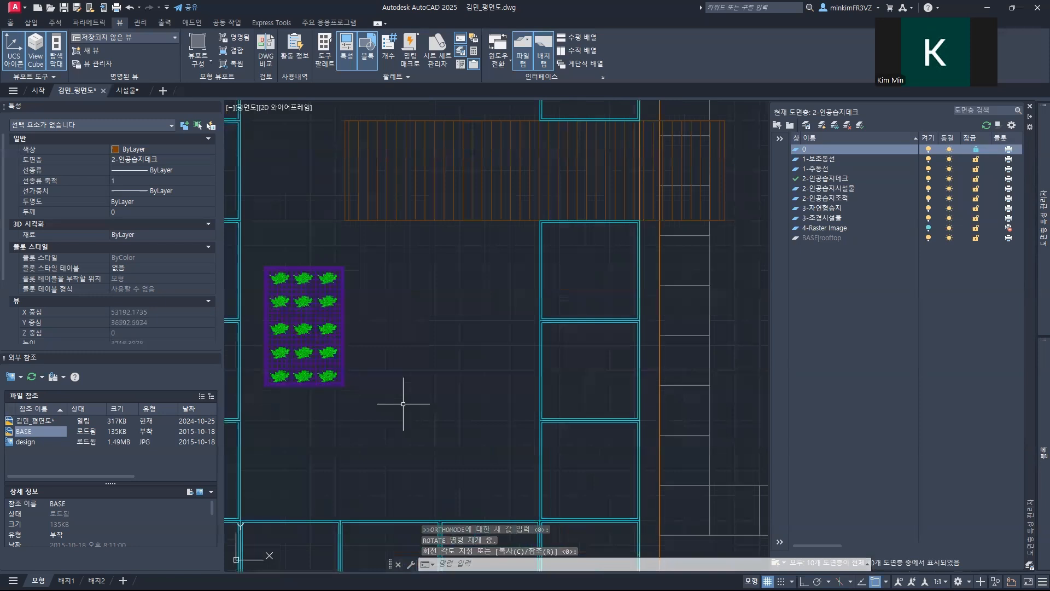
Step: Move the upright 부유섬 block from its middle to the centre of the open area below the boardwalk
click(389, 409)
key(Escape)
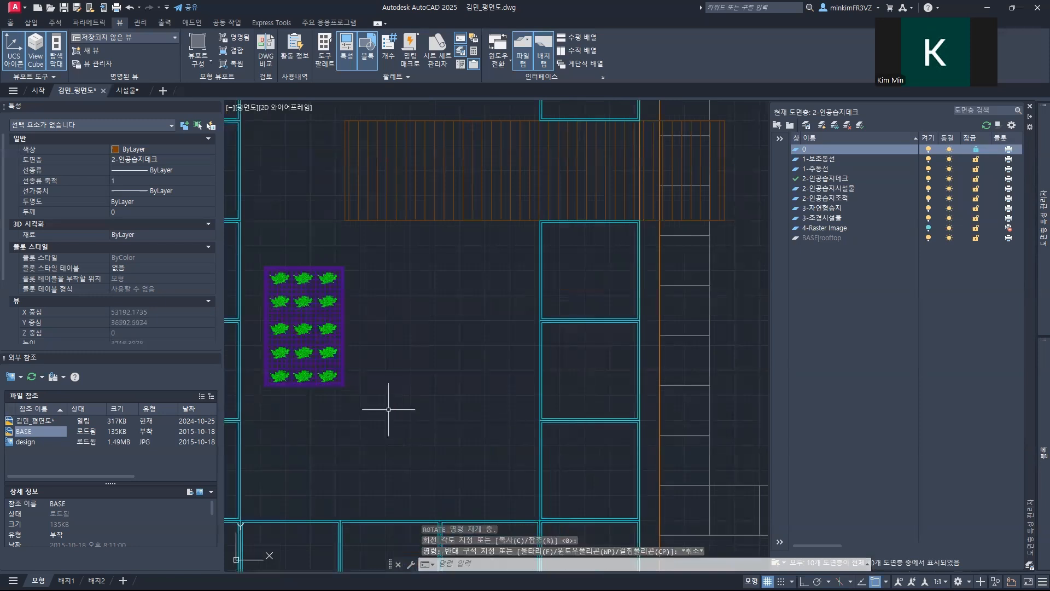
text(m)
key(Return)
click(302, 344)
key(Return)
click(301, 322)
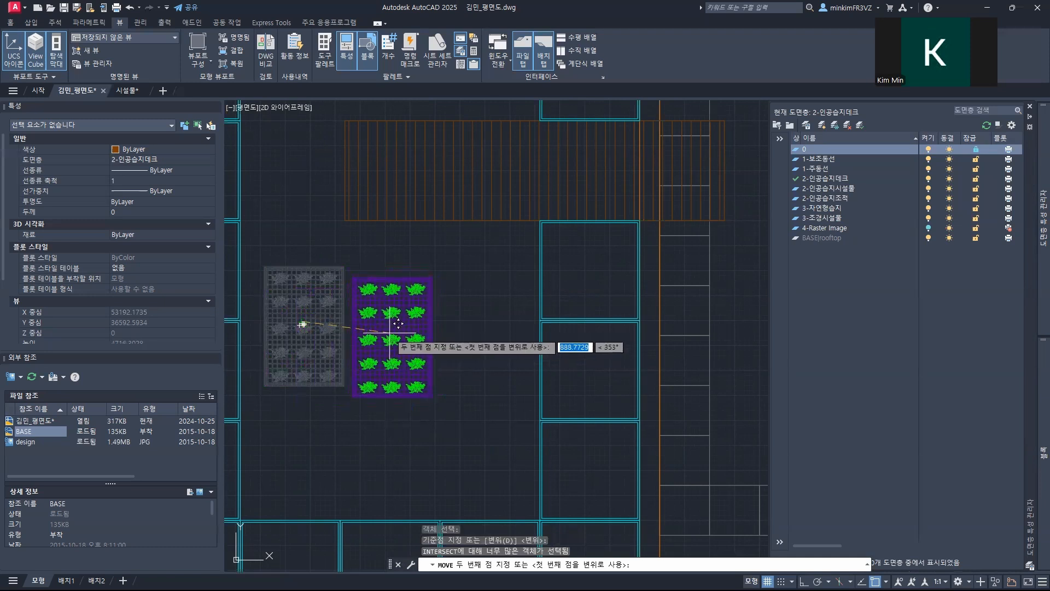
click(395, 376)
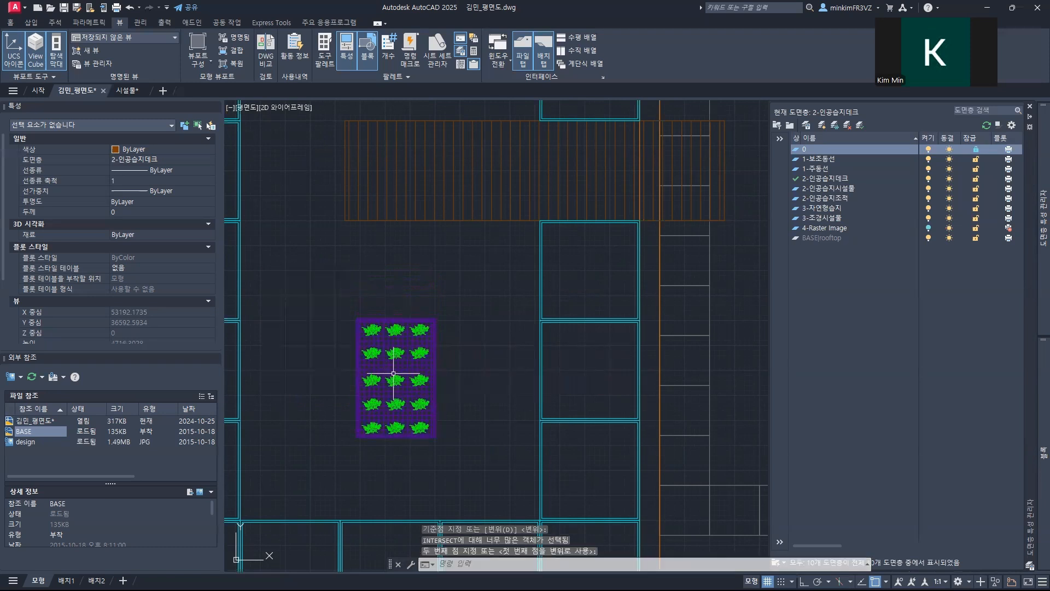
key(Escape)
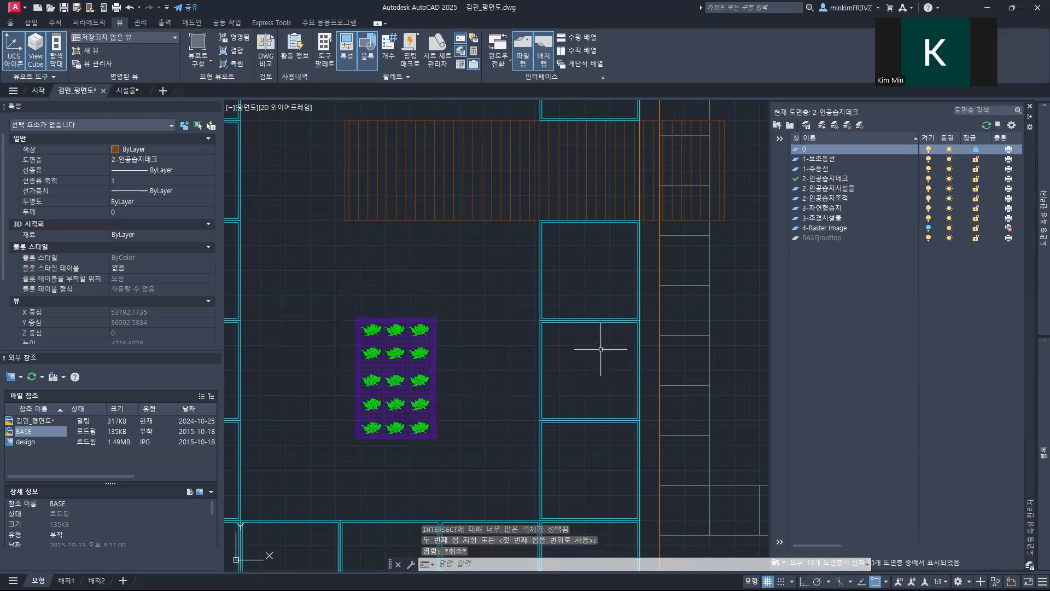
Step: Insert one 부유매트 block beside the left planter stack, up and to the left of the boardwalk's inner end
mouse_move(1035, 435)
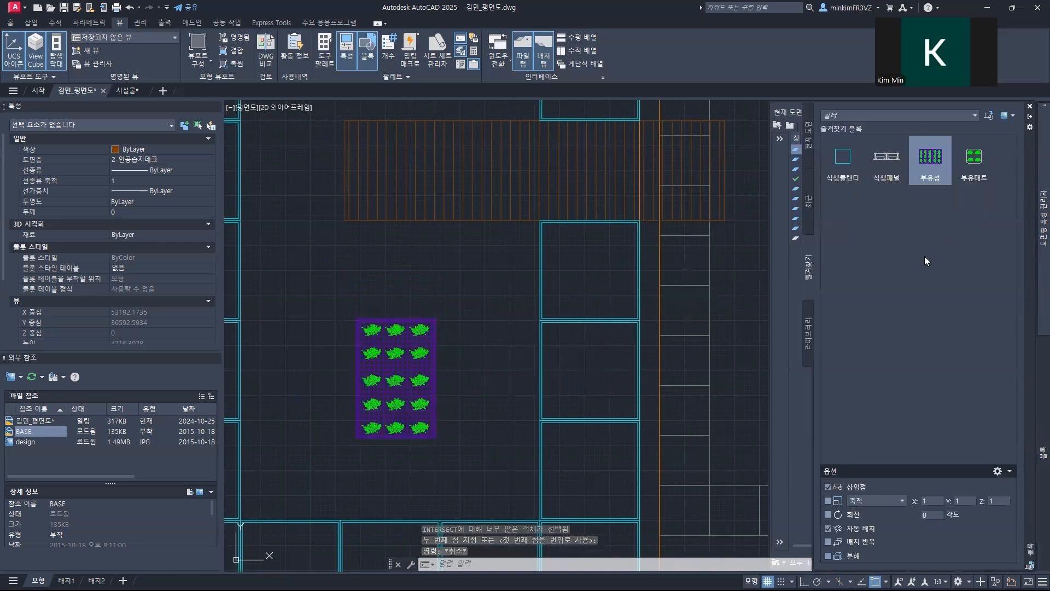
click(976, 172)
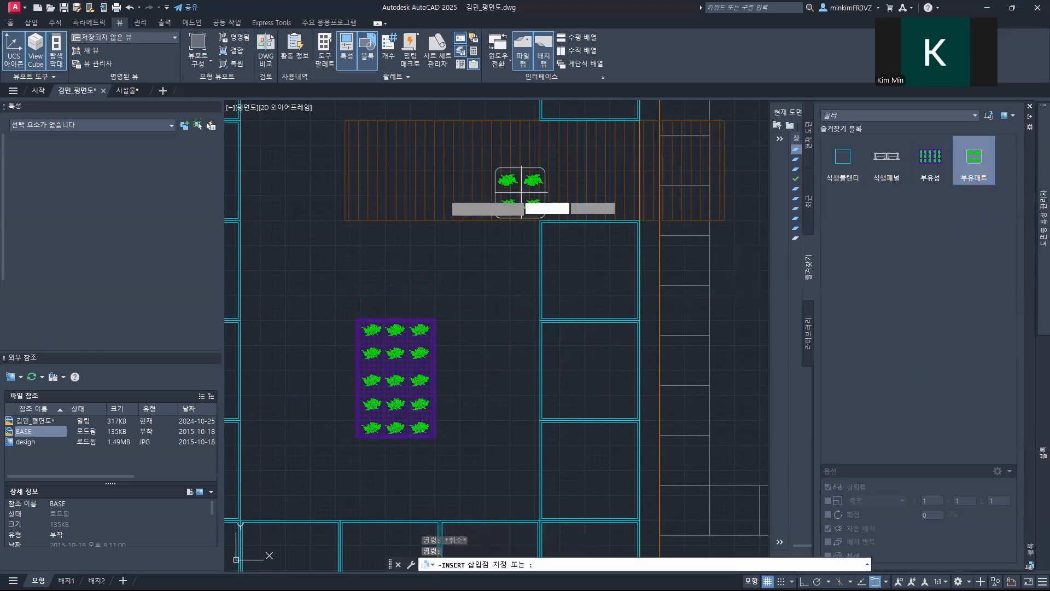
mouse_move(382, 243)
middle_down()
mouse_move(382, 328)
mouse_move(530, 423)
middle_up()
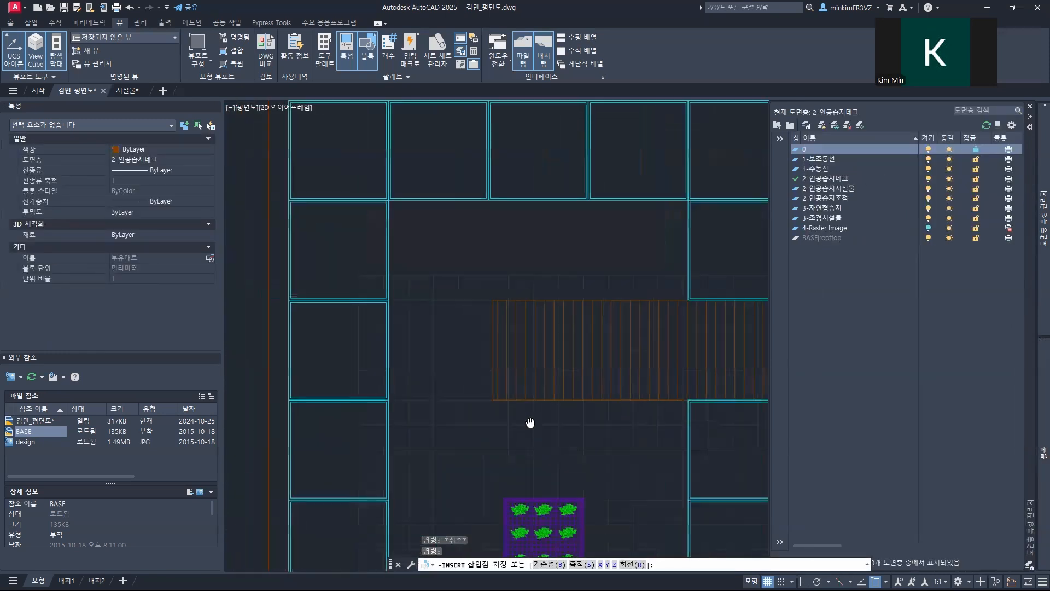
click(419, 286)
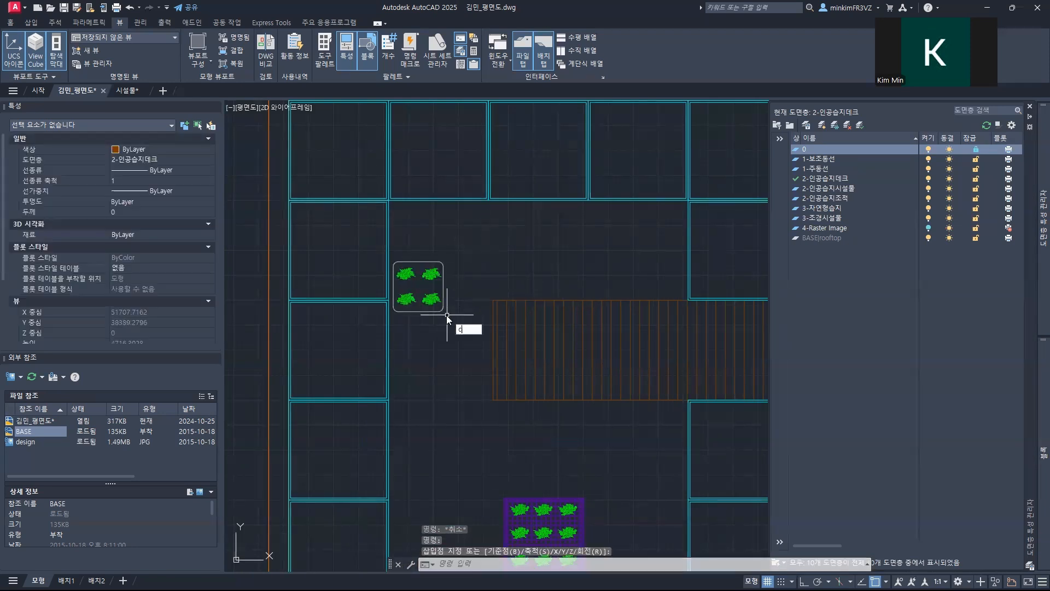
Step: Copy the 부유매트 to three spots just beneath the upper planter row, one apart and two side by side
text(co)
key(Return)
click(420, 288)
key(Return)
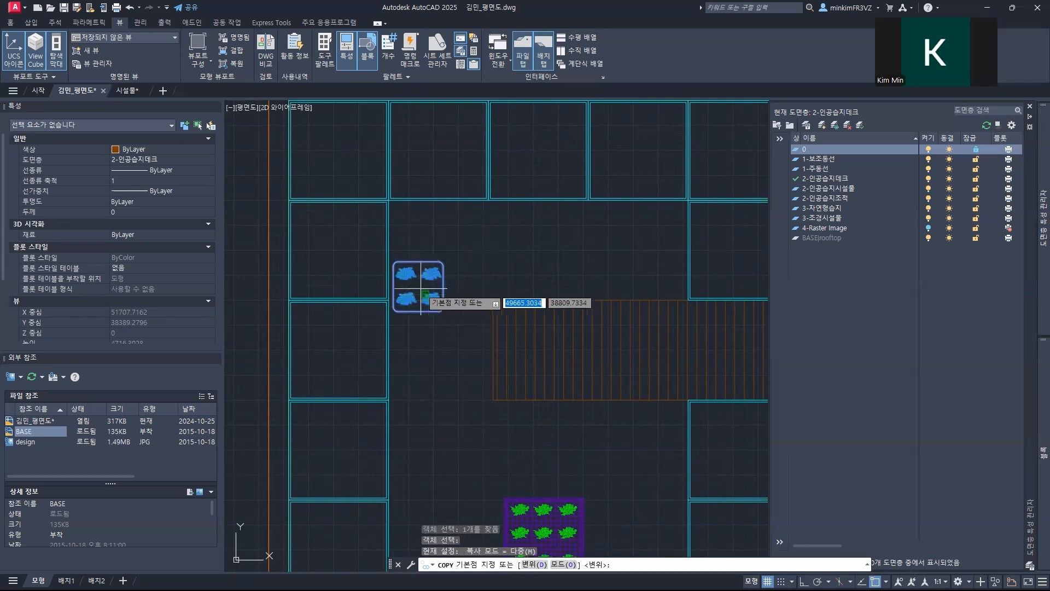
click(418, 286)
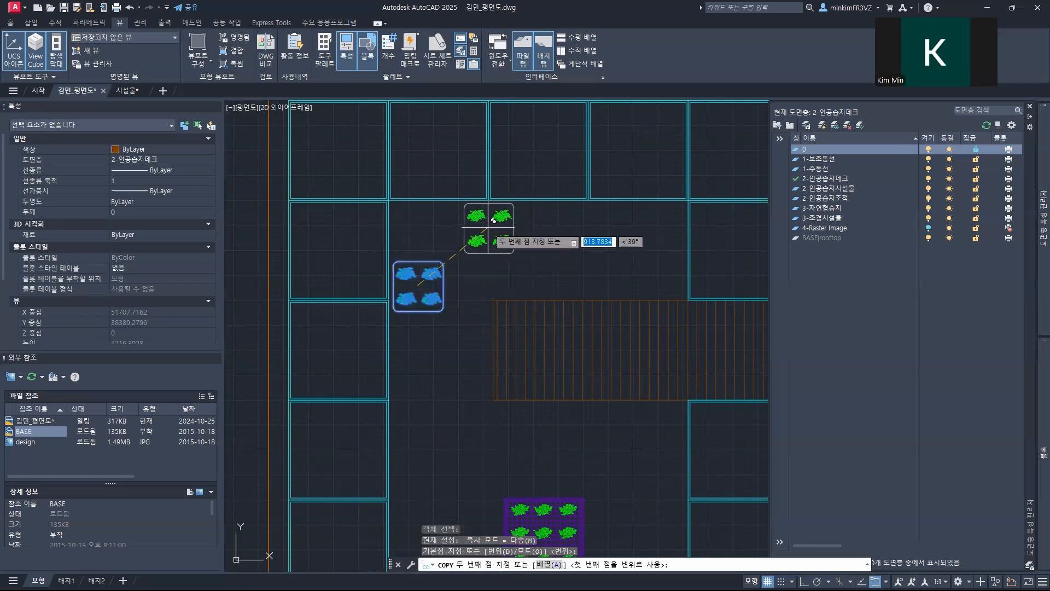
click(488, 228)
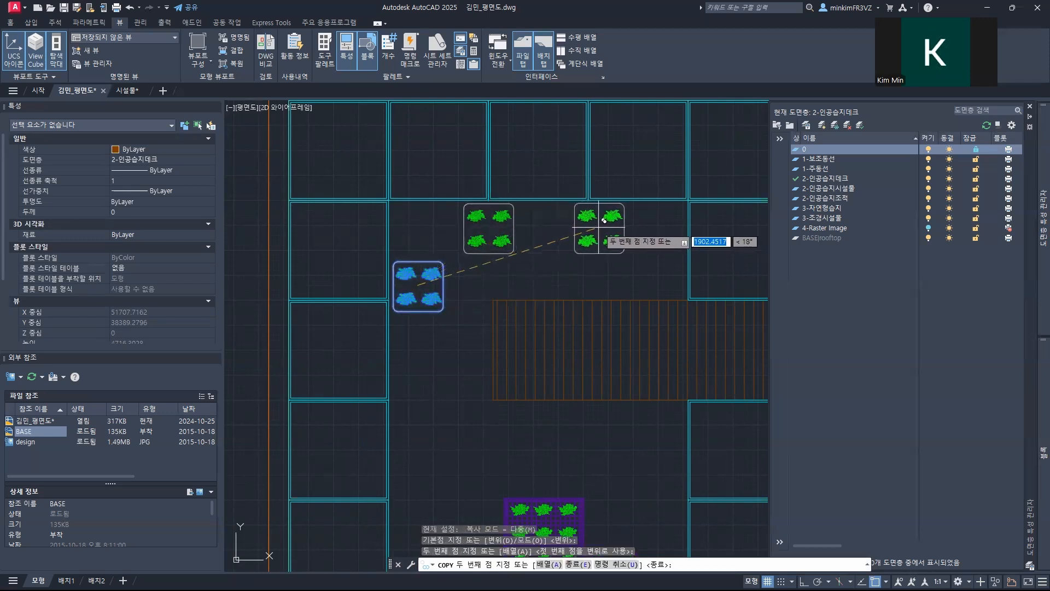
click(601, 221)
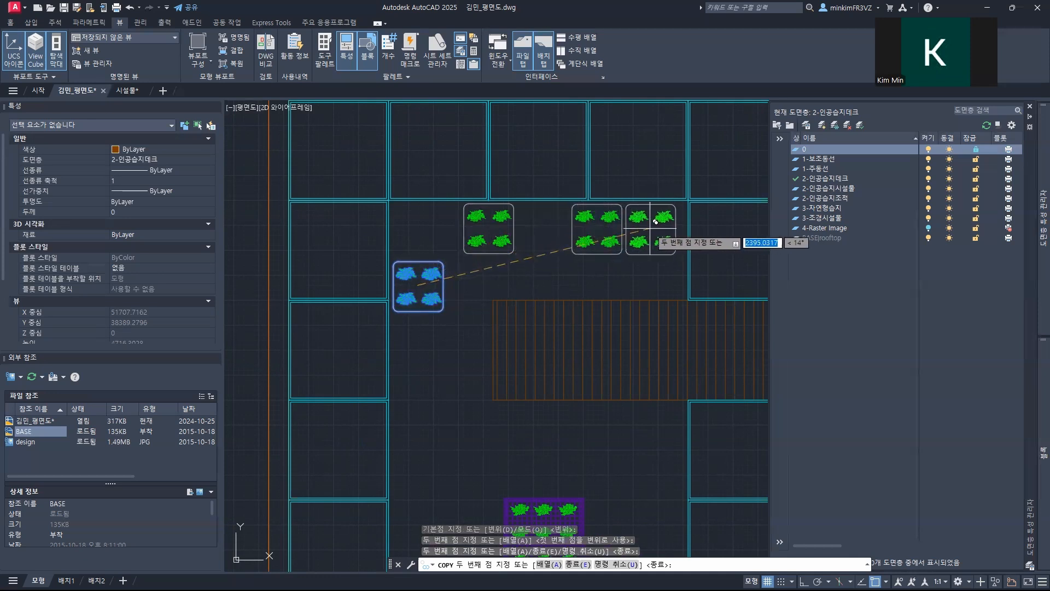
click(650, 228)
Step: Place four more 부유매트 copies: two side by side under the boardwalk and two stacked along the right planters
middle_drag(577, 352, 557, 212)
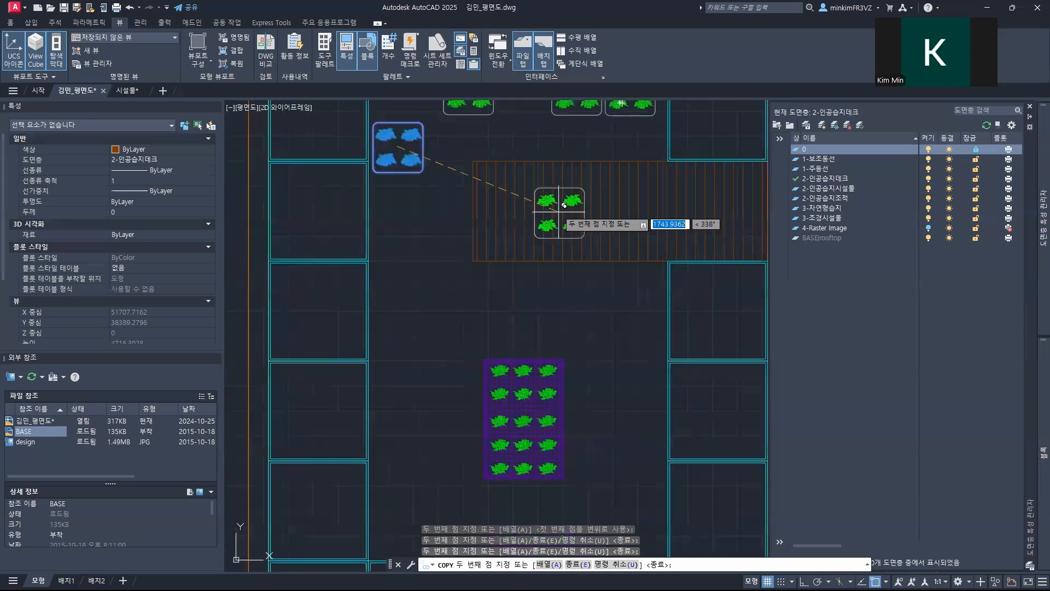
click(602, 280)
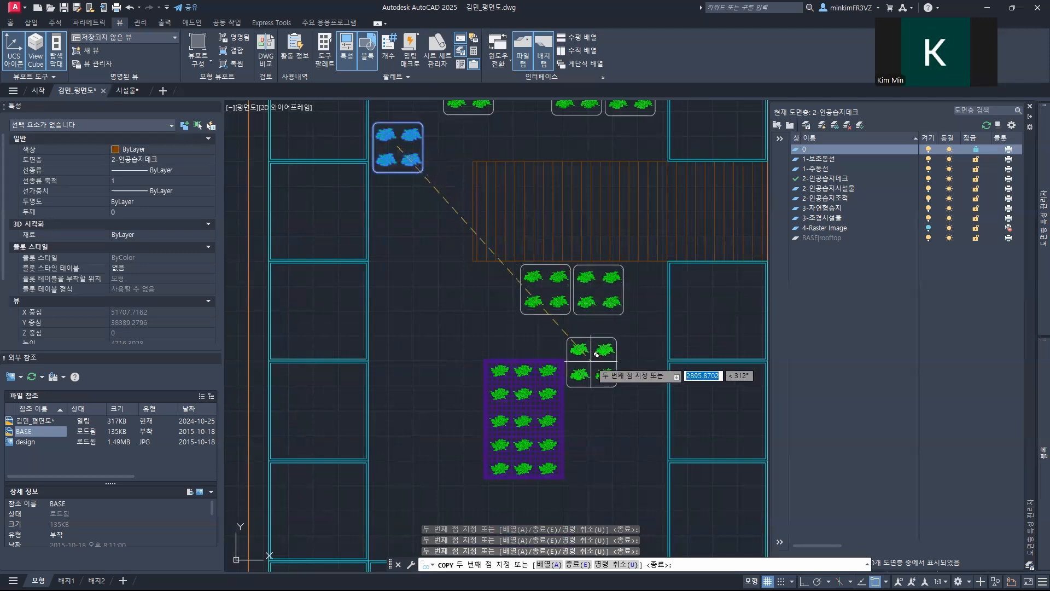
middle_drag(591, 361, 526, 215)
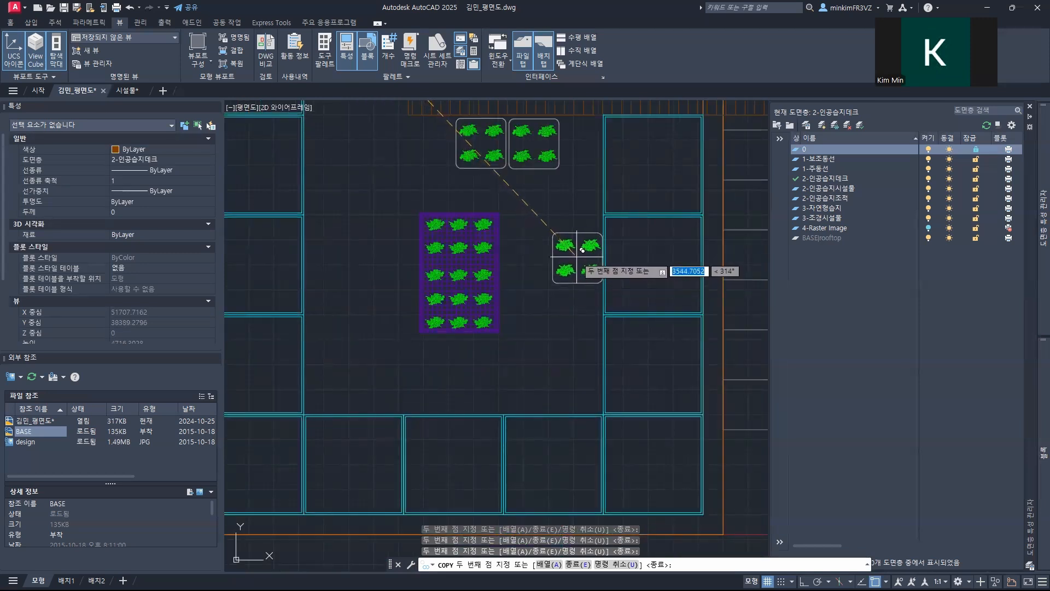
click(582, 242)
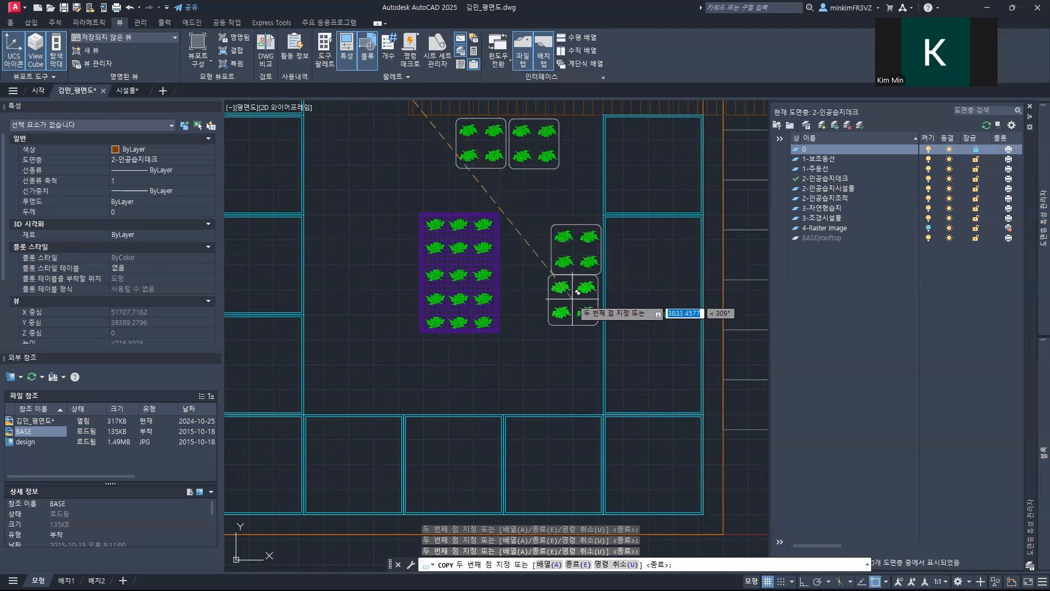
click(579, 295)
Step: Place 부유매트 copies near both lower inner corners and one along the left planters, ending the copying
mouse_move(465, 349)
middle_down()
mouse_move(499, 253)
mouse_move(494, 221)
middle_up()
click(553, 264)
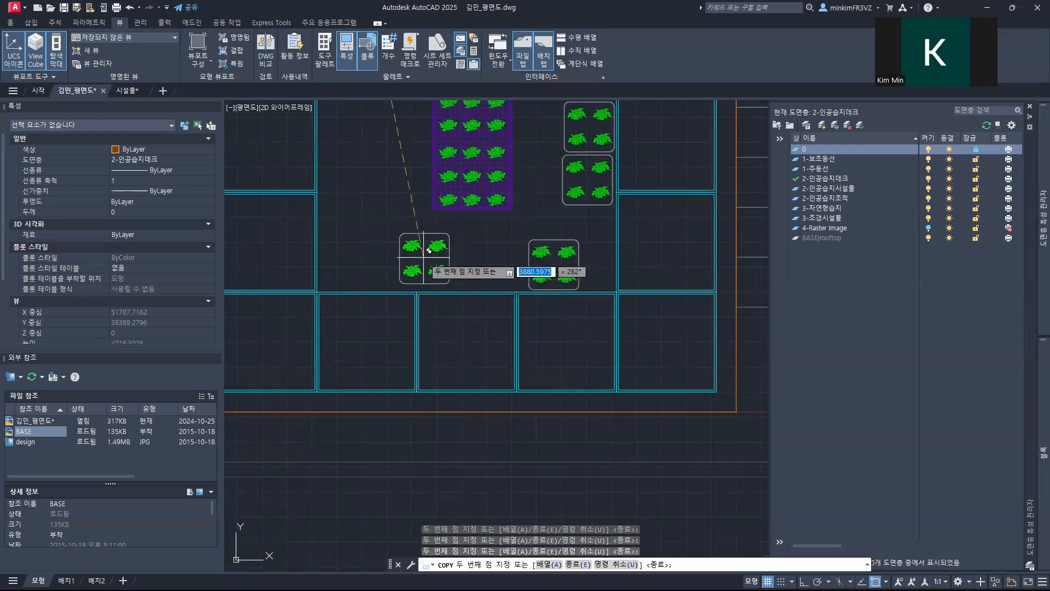
middle_drag(424, 258, 511, 249)
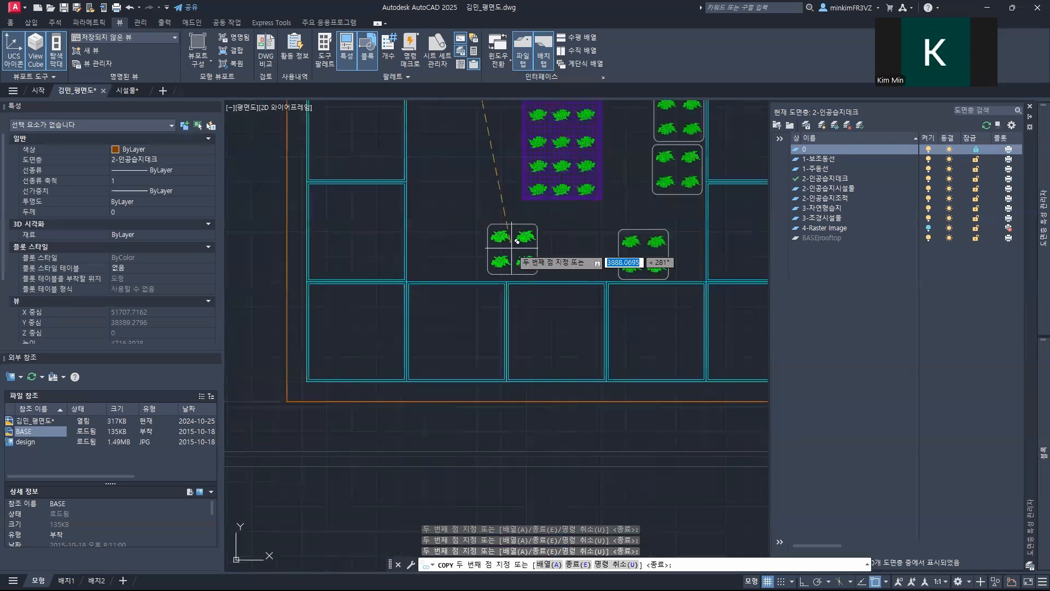
click(434, 241)
middle_drag(434, 195, 432, 293)
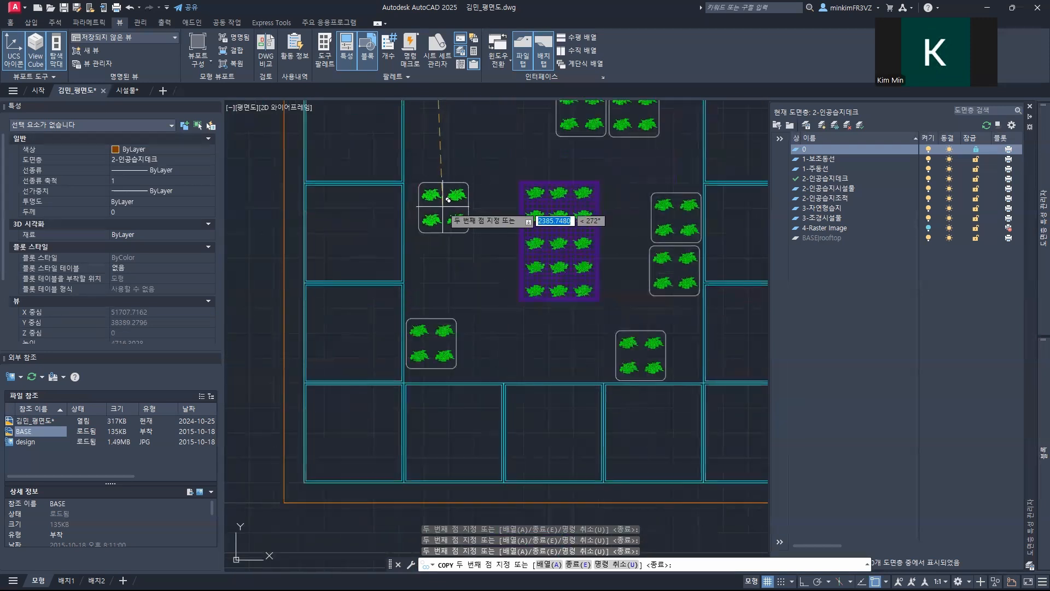
click(432, 154)
key(Escape)
Step: Pick the single 부유매트 below the upper planter row for moving, and turn on object snap tracking in the drafting settings
middle_drag(473, 181, 418, 420)
middle_drag(408, 279, 366, 375)
scroll(421, 258, up, 4)
middle_drag(405, 217, 397, 291)
scroll(399, 284, up, 2)
text(m)
key(space)
click(373, 240)
key(space)
scroll(365, 239, up, 5)
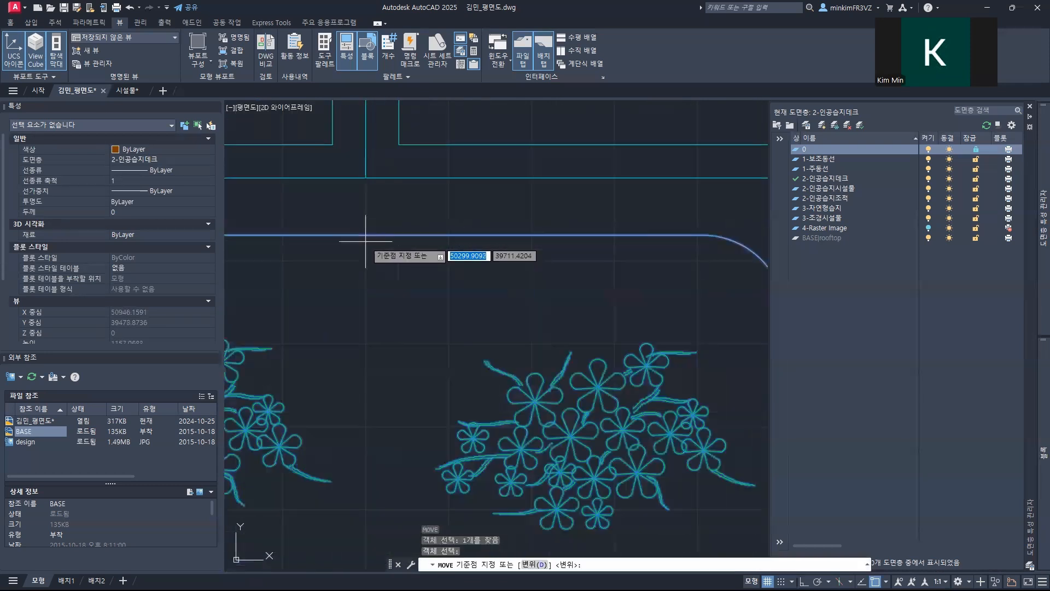
scroll(383, 235, down, 4)
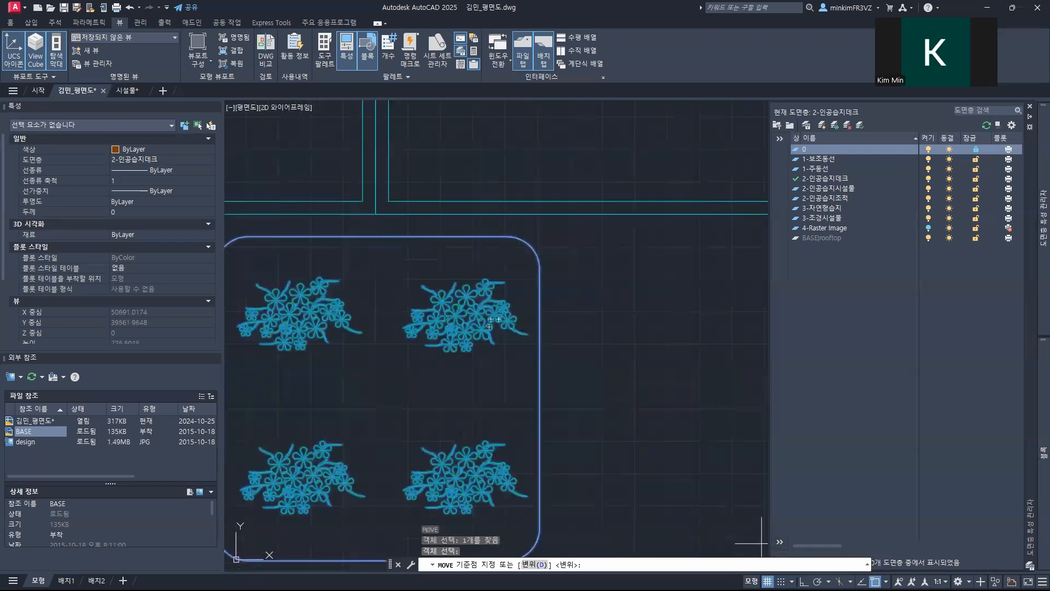
click(886, 581)
click(897, 568)
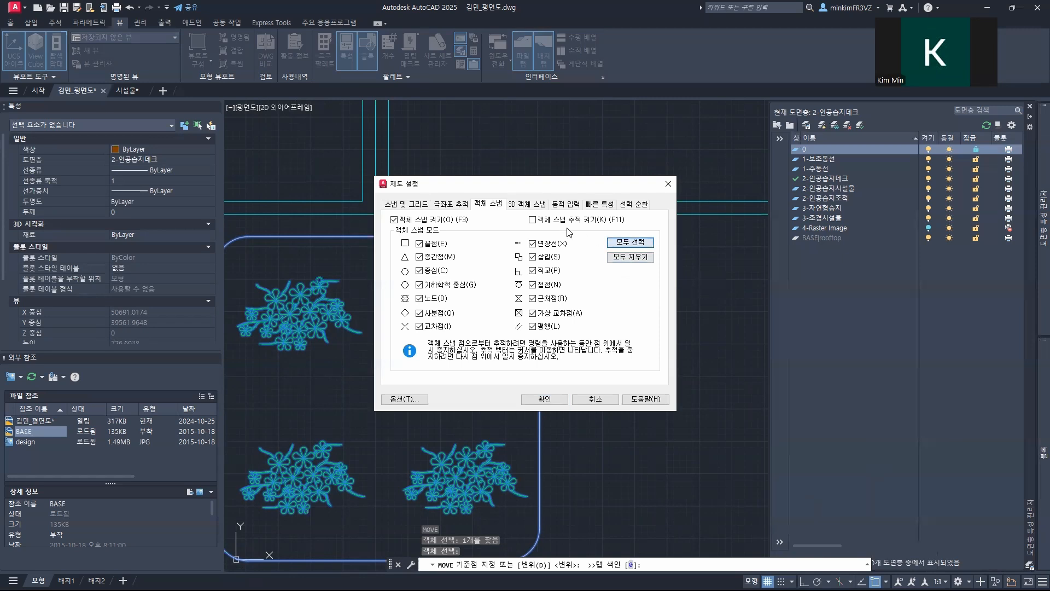
click(545, 399)
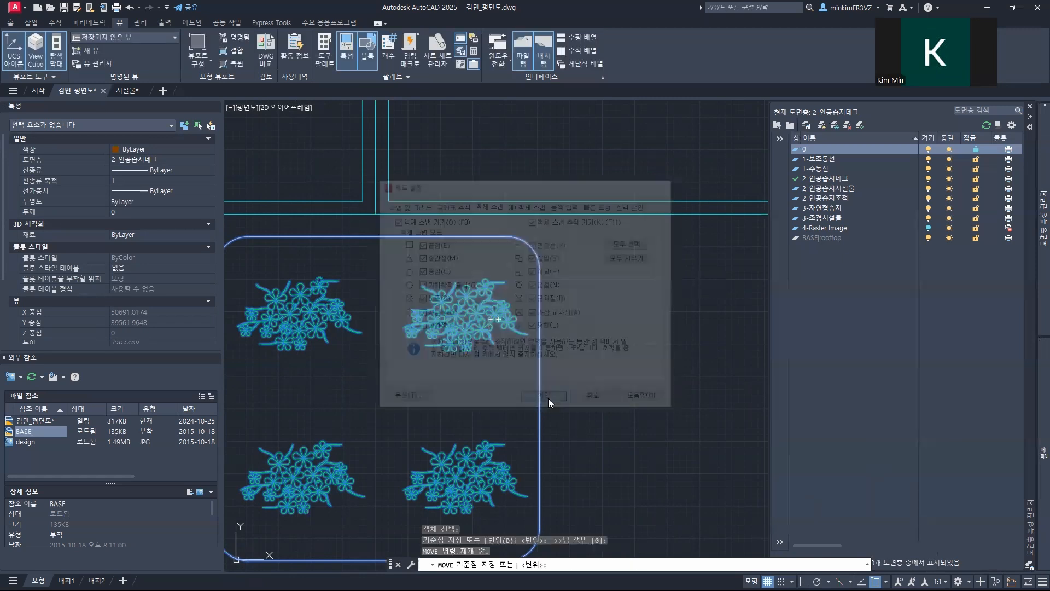
Step: Move that 부유매트 up by its upper-edge midpoint so it sits flush against the upper planter row
middle_drag(387, 236, 535, 338)
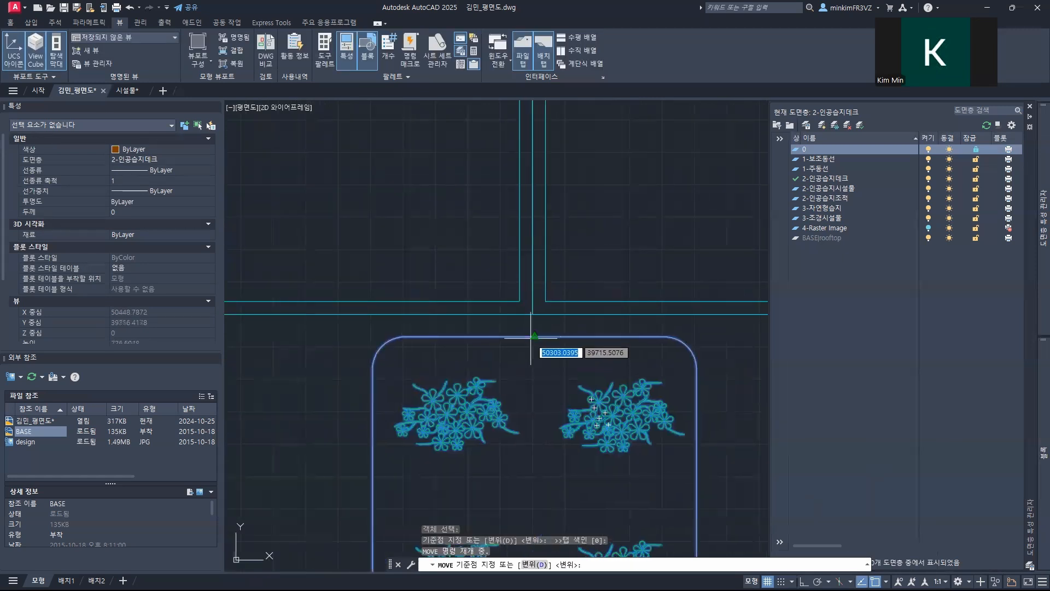
click(534, 336)
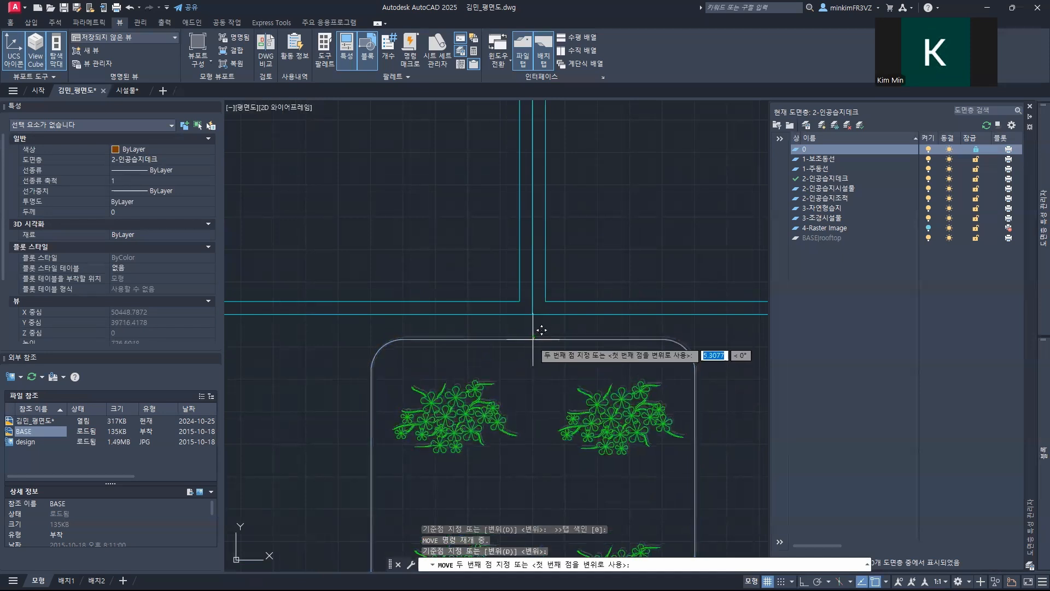
click(534, 314)
scroll(546, 397, down, 5)
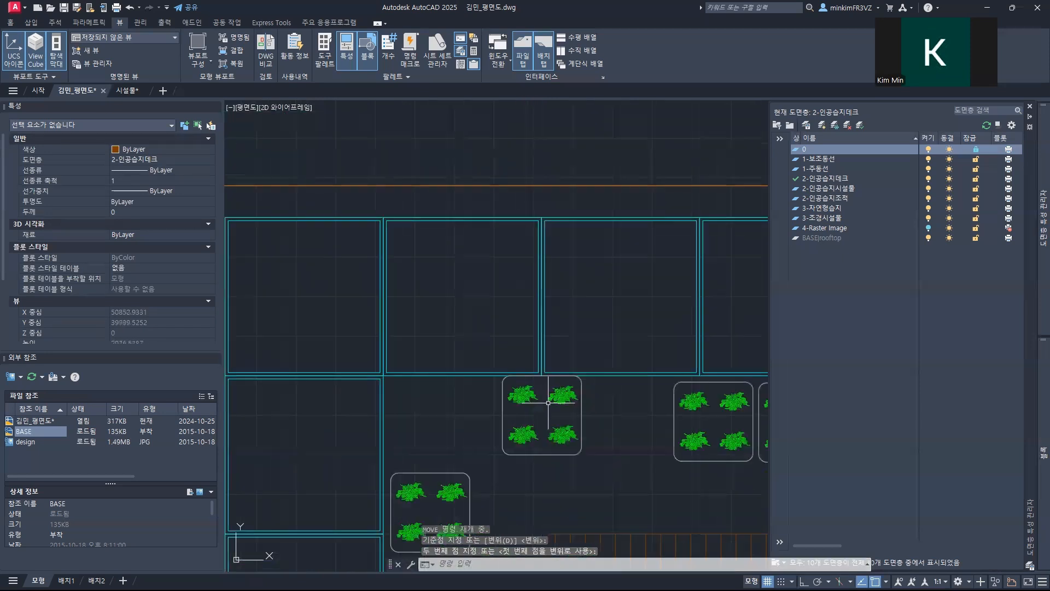
Step: Move the left 부유매트 of the side-by-side pair below the upper planters straight up, flush with the planter edge
middle_drag(429, 424, 368, 370)
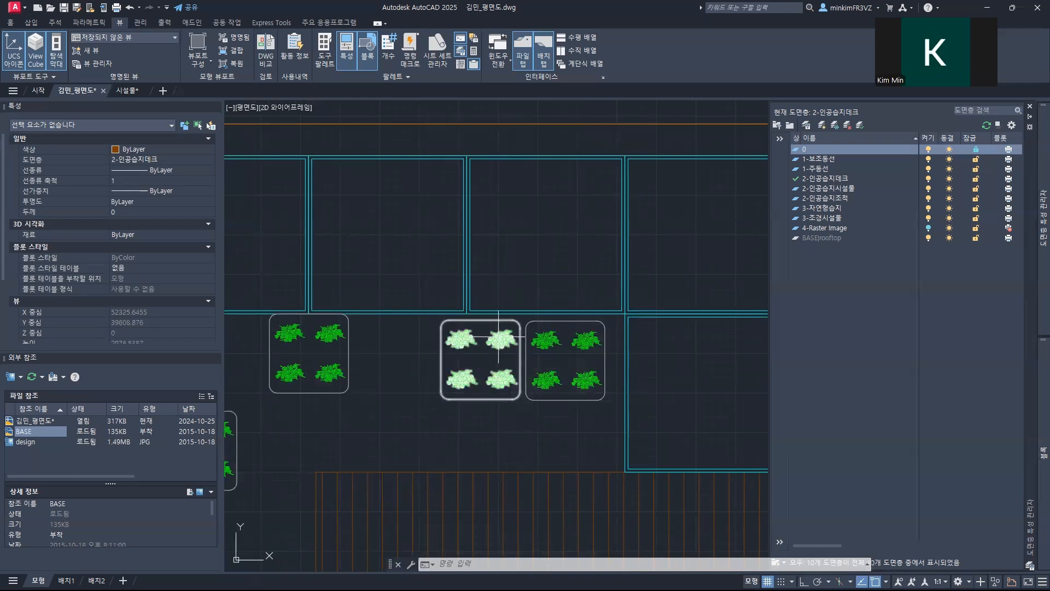
middle_drag(482, 336, 413, 343)
scroll(369, 342, up, 4)
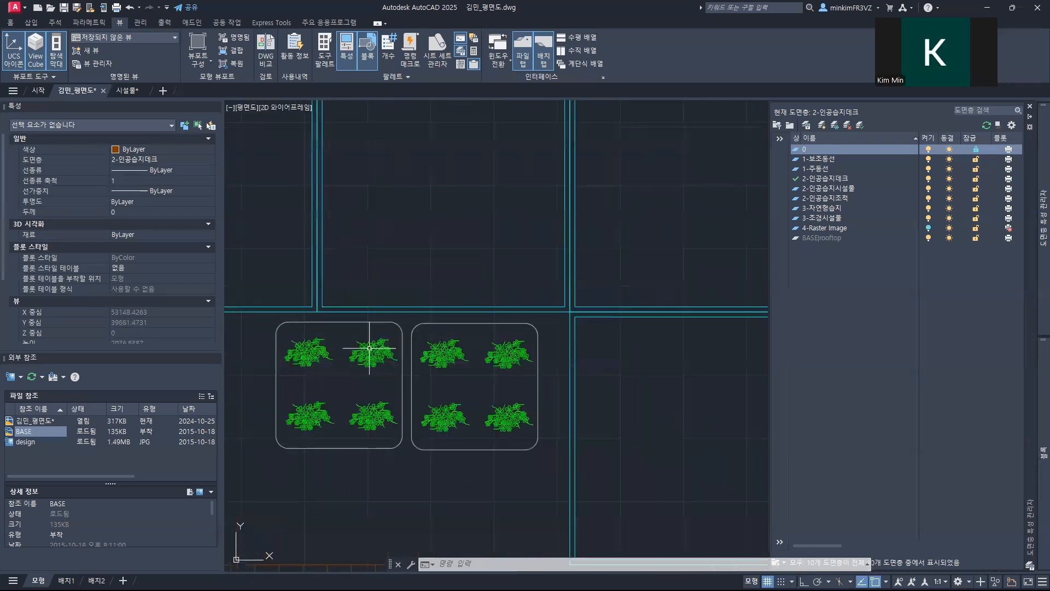
text(m)
key(Return)
click(317, 306)
key(Return)
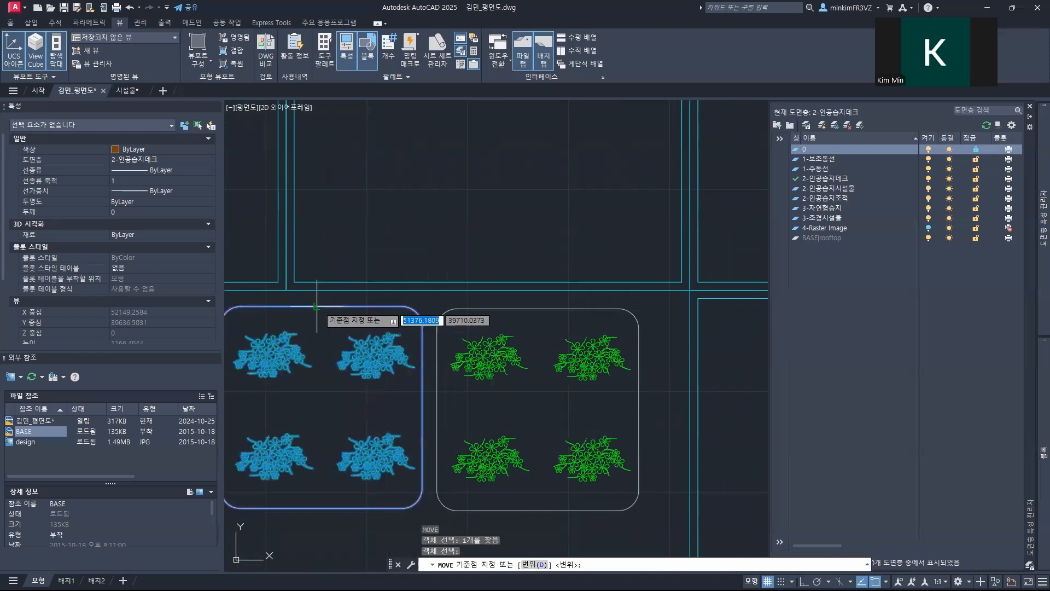
click(321, 305)
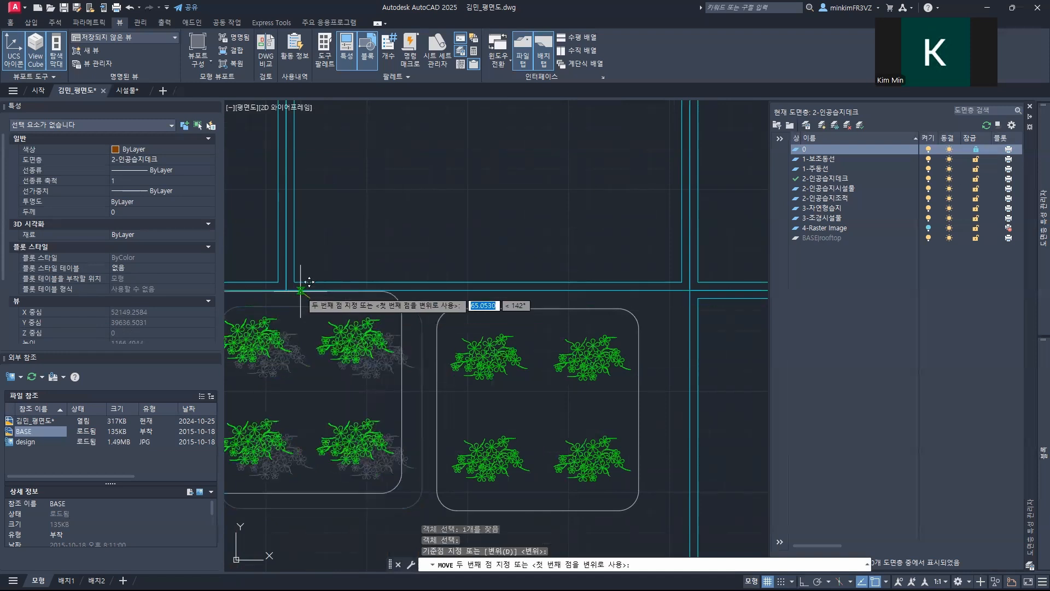
click(330, 281)
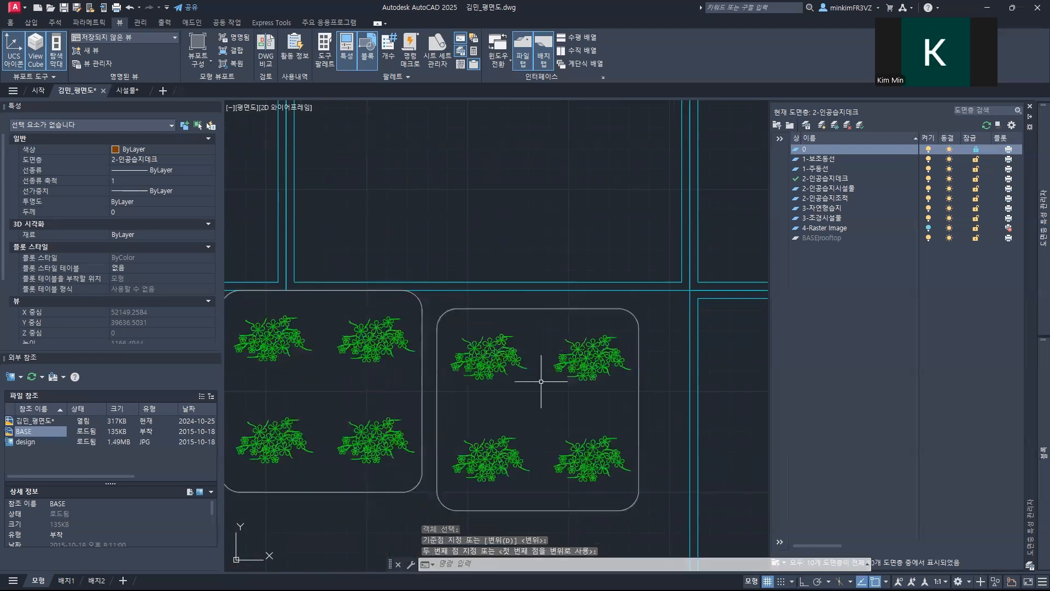
Step: Move the right 부유매트 of that pair up to the planter edge, tight beside its neighbour
click(514, 363)
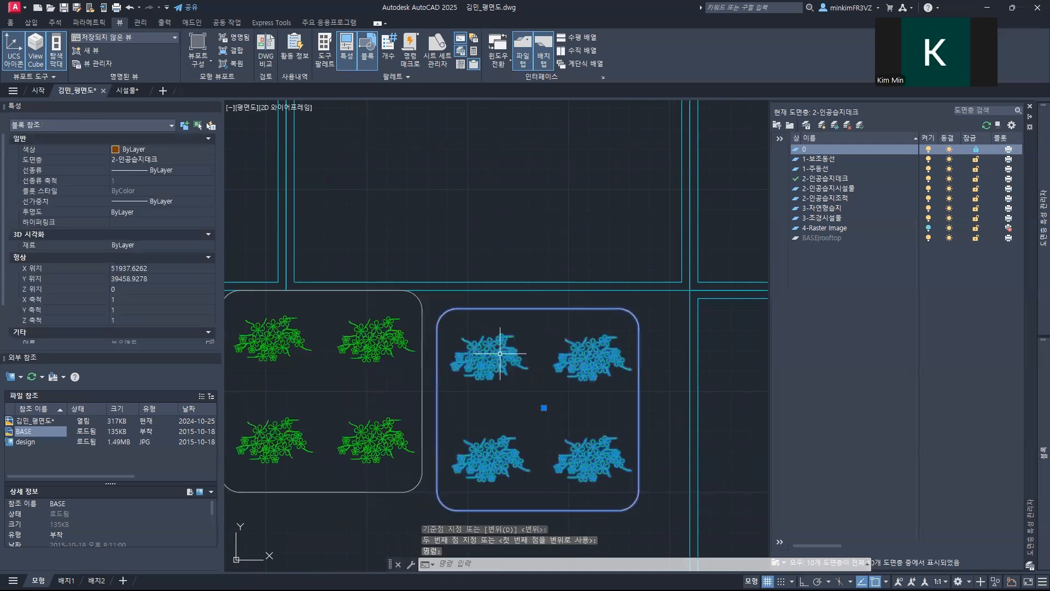
text(m)
key(Return)
click(543, 298)
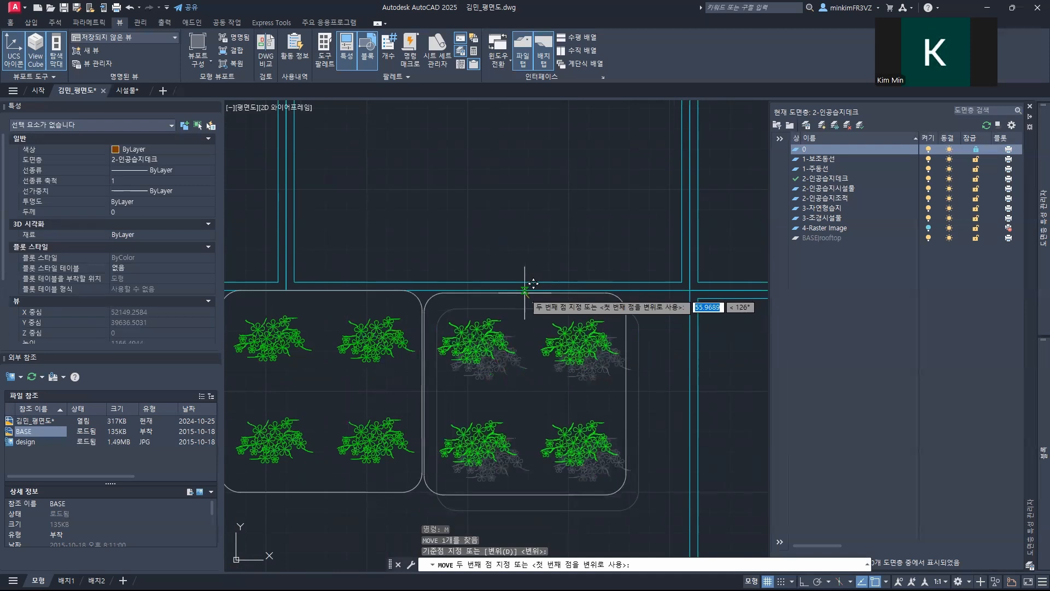
click(525, 290)
scroll(489, 401, down, 3)
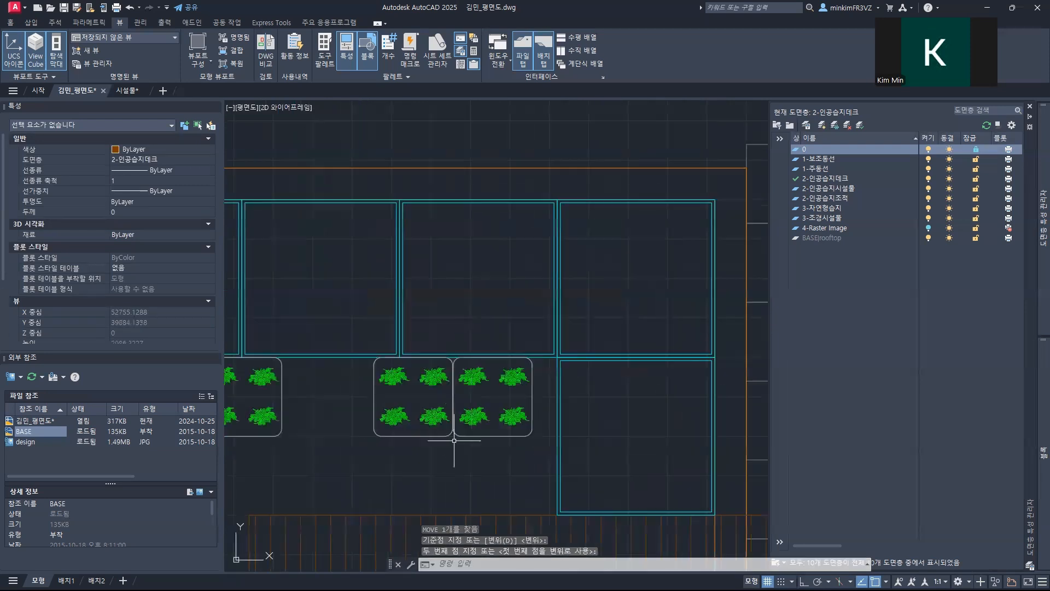
Step: Move the single 부유매트 near the upper end of the left planter stack horizontally until it is flush with the planters
scroll(640, 328, down, 2)
mouse_move(375, 356)
middle_down()
mouse_move(343, 383)
mouse_move(640, 318)
middle_up()
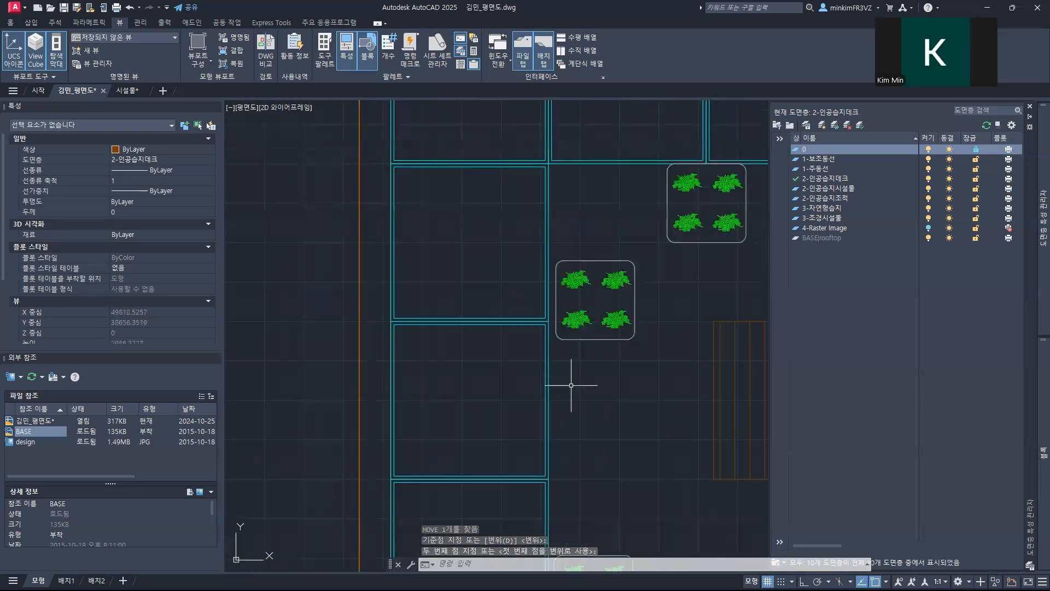
drag(610, 350, 584, 334)
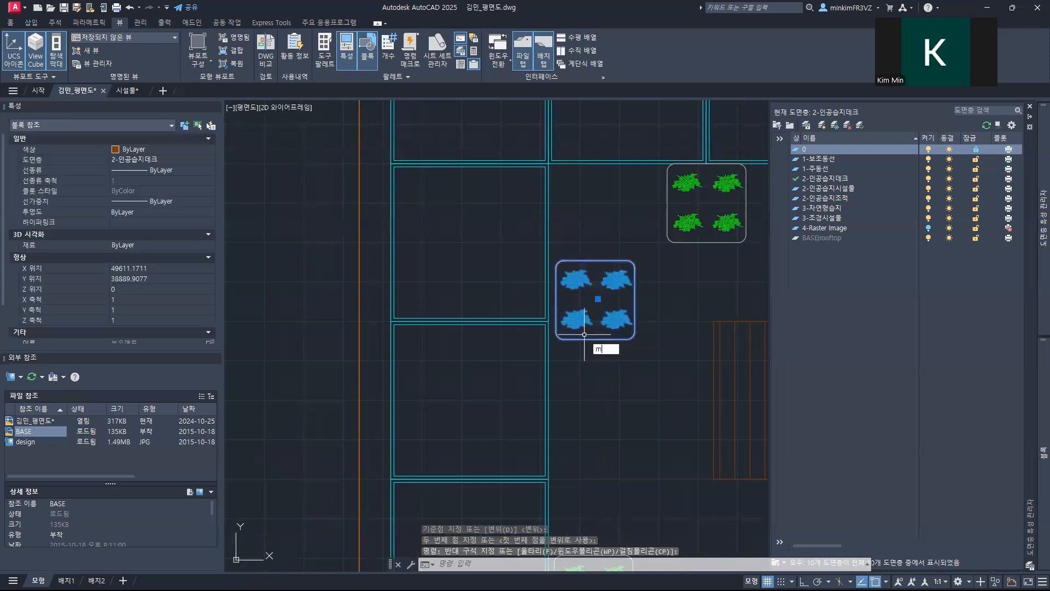
key(Return)
scroll(570, 299, up, 4)
click(533, 300)
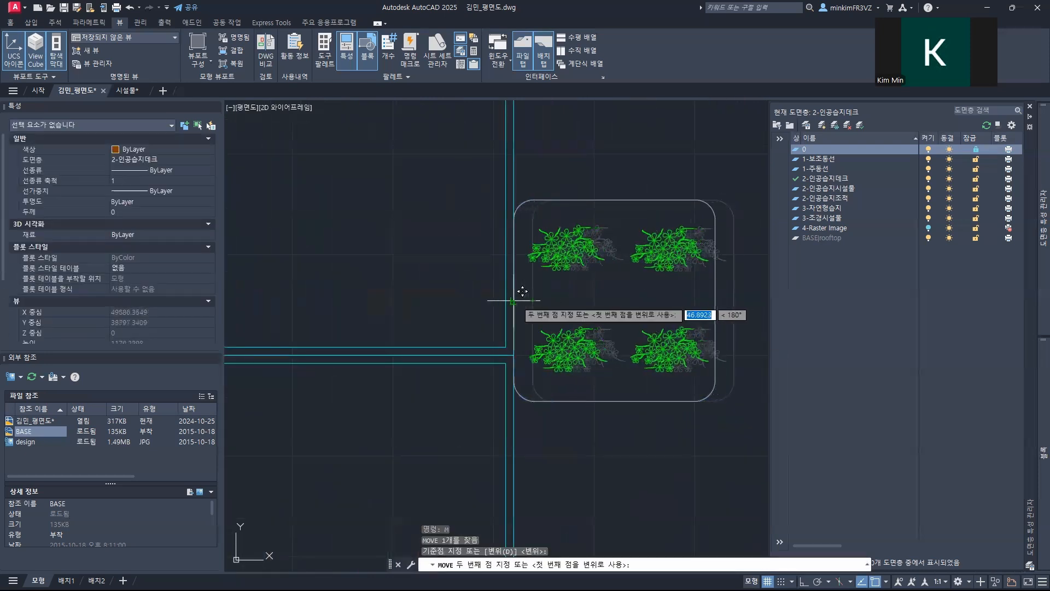
click(511, 301)
scroll(582, 388, down, 4)
Step: Move the upper 부유매트 of the stacked pair along the left planters sideways, flush with the planter edge
mouse_move(583, 388)
middle_down()
mouse_move(511, 286)
mouse_move(543, 251)
middle_up()
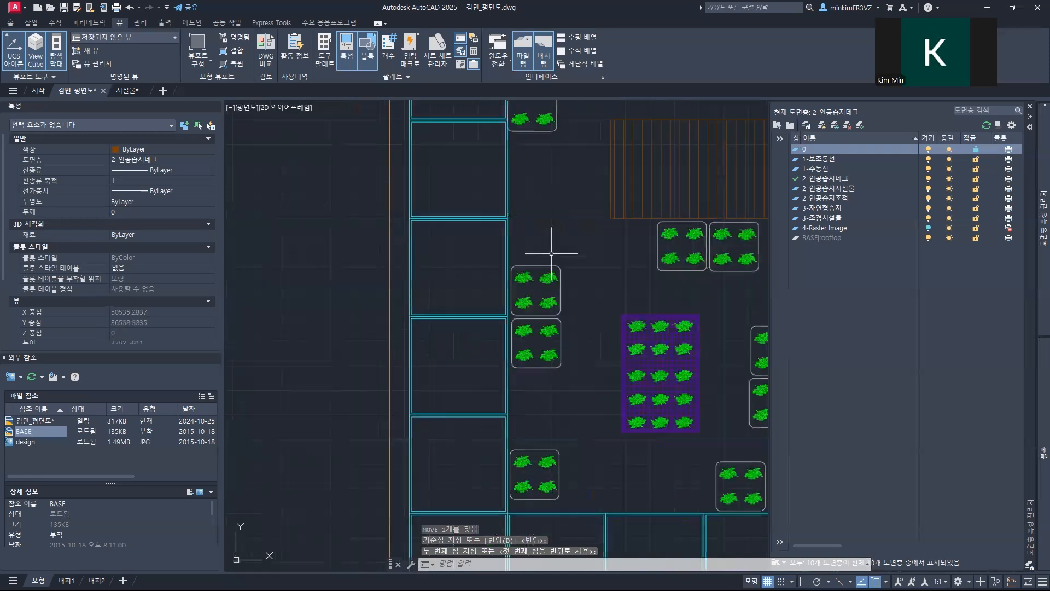
scroll(535, 292, up, 4)
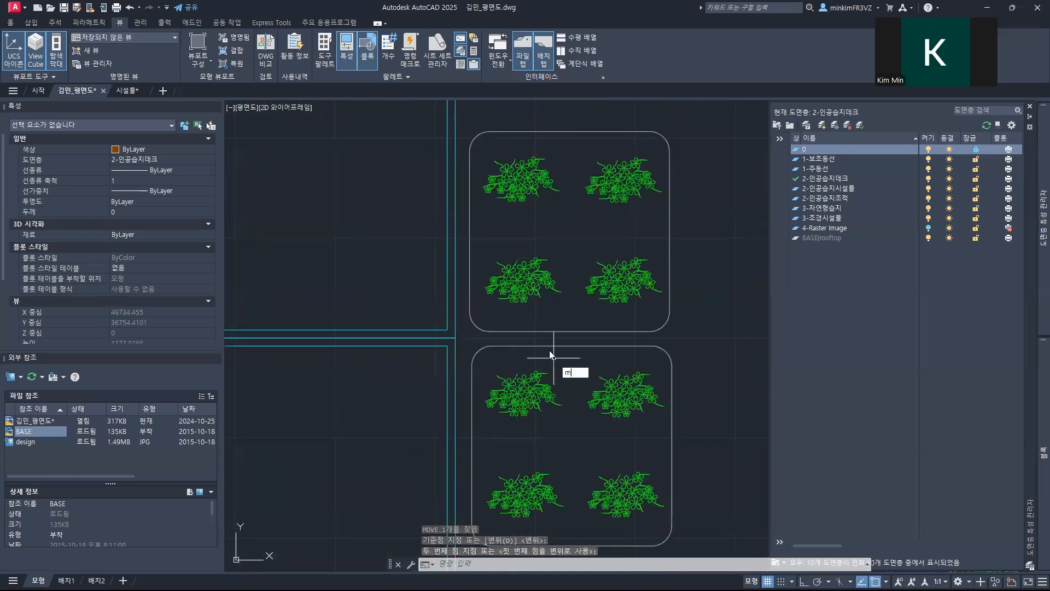
key(Return)
click(495, 240)
key(Return)
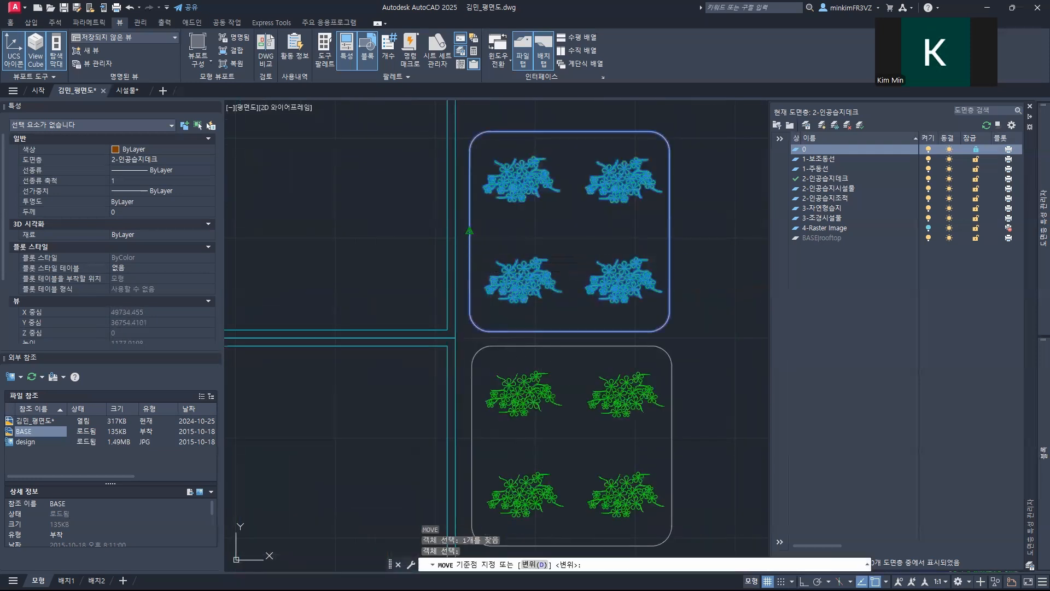
click(469, 231)
click(455, 231)
Step: Move the lower 부유매트 of the left stacked pair against the planters, directly beneath the upper mat
middle_drag(586, 398, 562, 286)
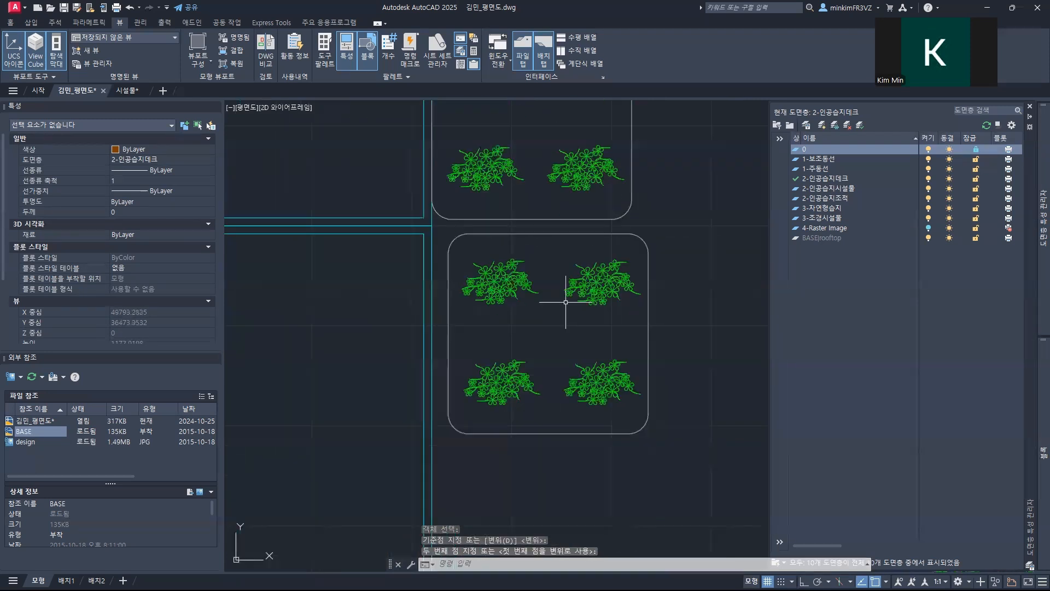
key(Return)
click(495, 295)
key(Return)
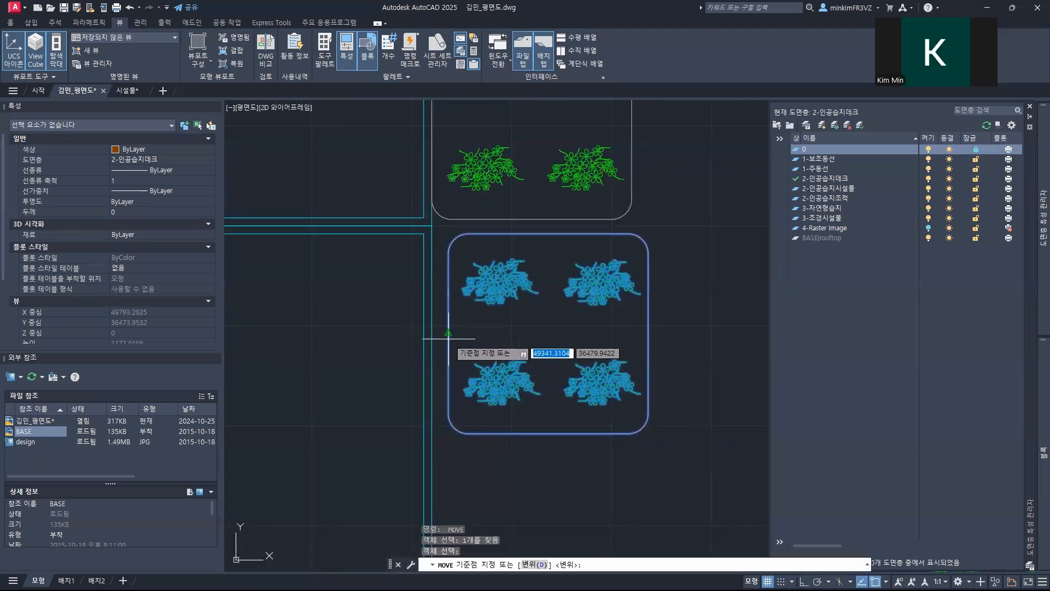
click(448, 335)
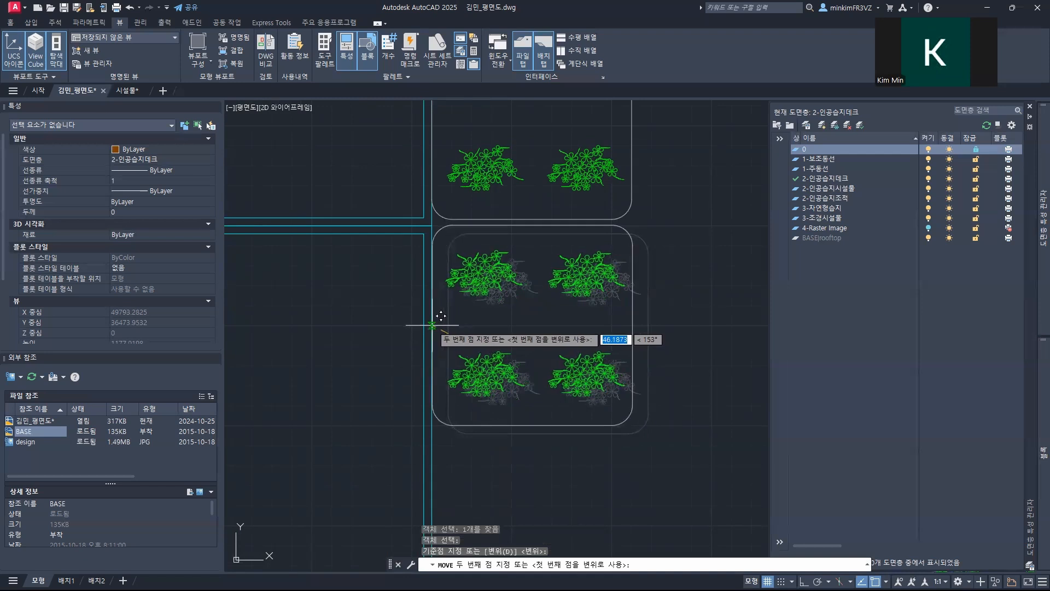
click(432, 325)
Step: Move the 부유매트 near the lower-left inner corner sideways, flush with the left planters
scroll(529, 243, down, 4)
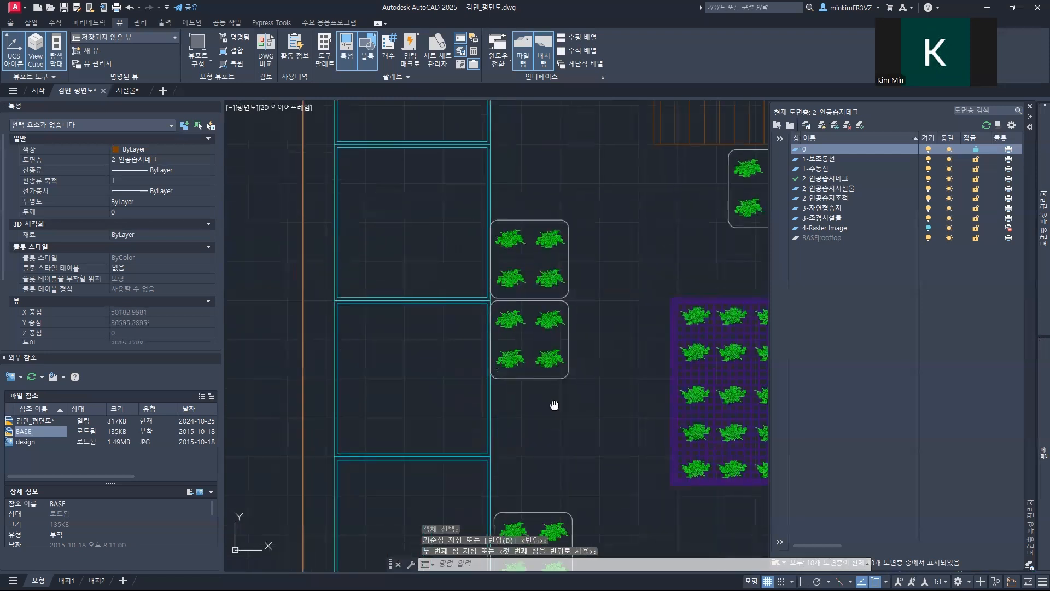
key(Return)
key(Return)
click(459, 307)
click(454, 309)
Step: Move the left 부유매트 of the pair beneath the boardwalk straight up, flush with the boardwalk edge
middle_drag(579, 290, 375, 292)
mouse_move(691, 241)
middle_down()
mouse_move(491, 203)
mouse_move(487, 392)
mouse_move(478, 399)
mouse_move(541, 335)
mouse_move(589, 413)
middle_up()
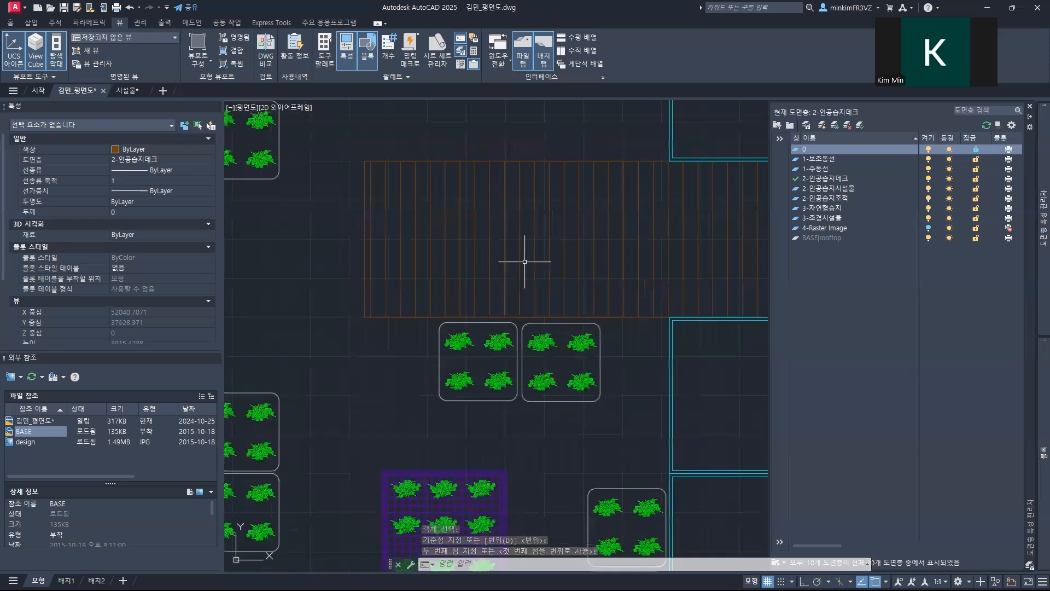
key(Return)
scroll(474, 328, up, 3)
click(471, 312)
key(Return)
click(451, 312)
click(450, 291)
Step: Move the right 부유매트 beneath the boardwalk up to the boardwalk edge, tight against the mat on its left
middle_drag(544, 328, 385, 312)
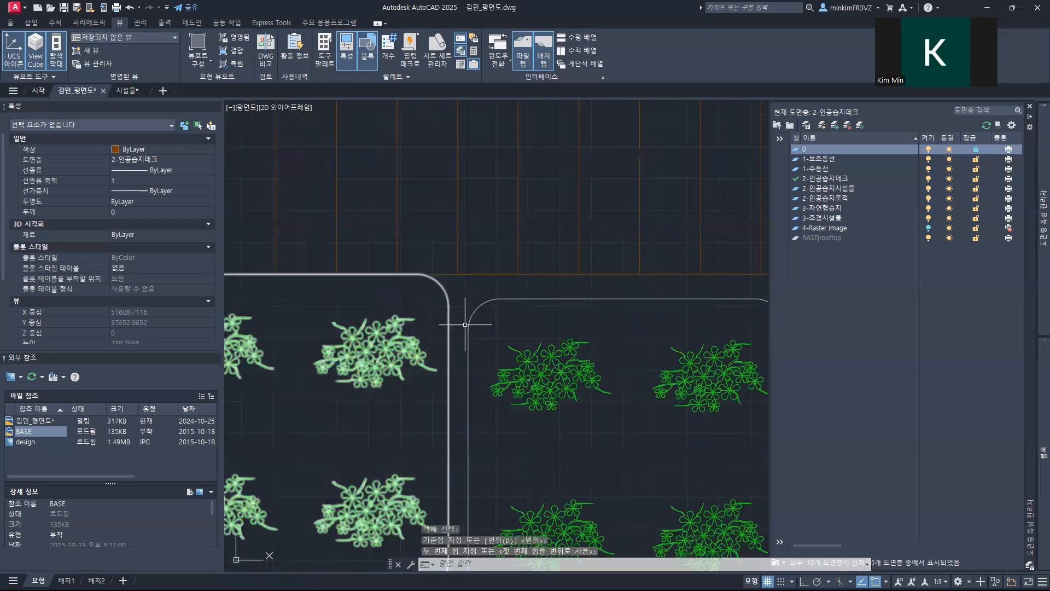
middle_drag(504, 327, 339, 301)
key(Return)
click(485, 271)
key(Return)
click(459, 272)
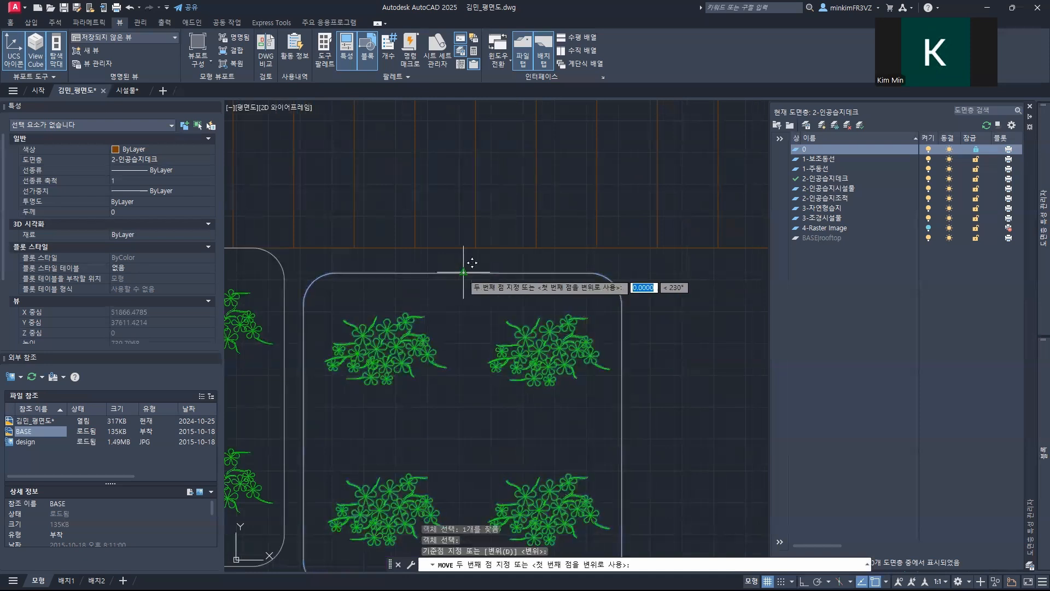
click(446, 248)
Step: Move the upper 부유매트 of the stacked pair by the right planters sideways, flush with the planter edge
scroll(510, 304, down, 2)
scroll(510, 304, down, 3)
middle_drag(588, 416, 519, 239)
scroll(446, 309, up, 1)
scroll(491, 255, up, 2)
key(Return)
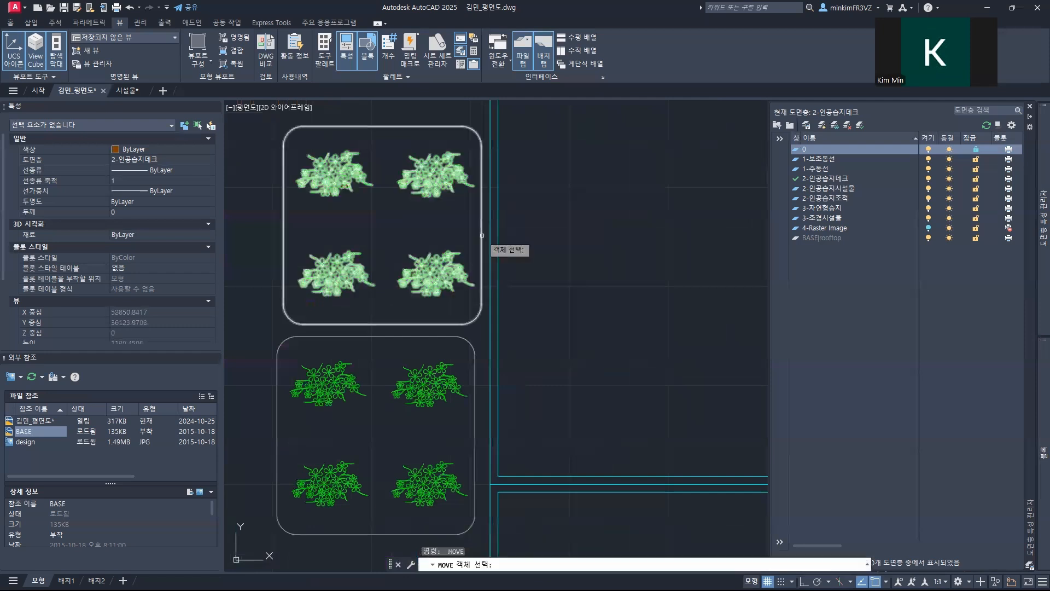
click(481, 226)
key(Return)
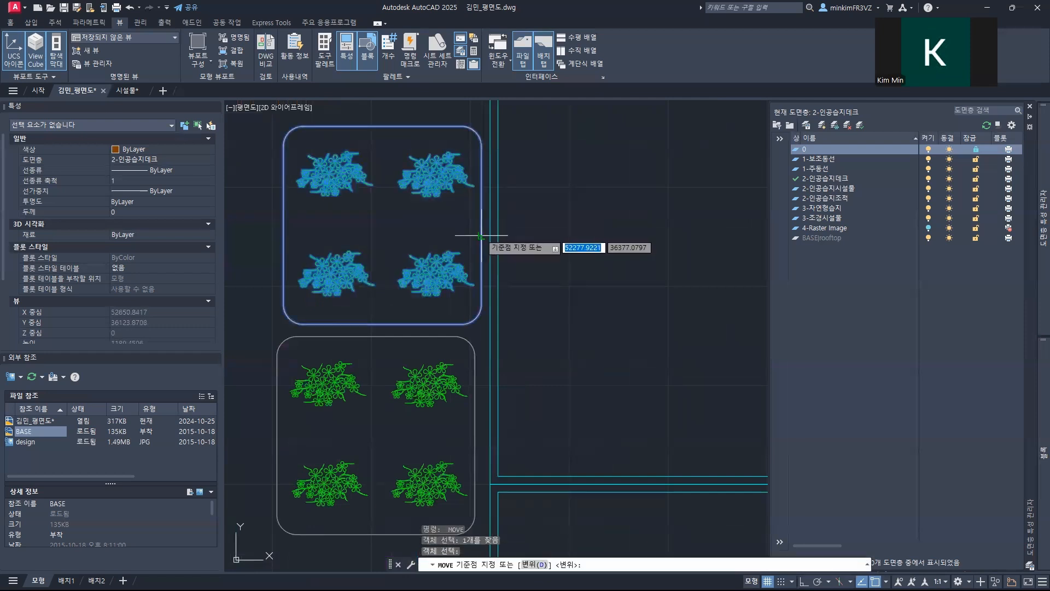
click(482, 226)
click(490, 225)
Step: Move the lower 부유매트 of the right stacked pair against the planters, directly beneath the upper mat
middle_drag(488, 260, 490, 256)
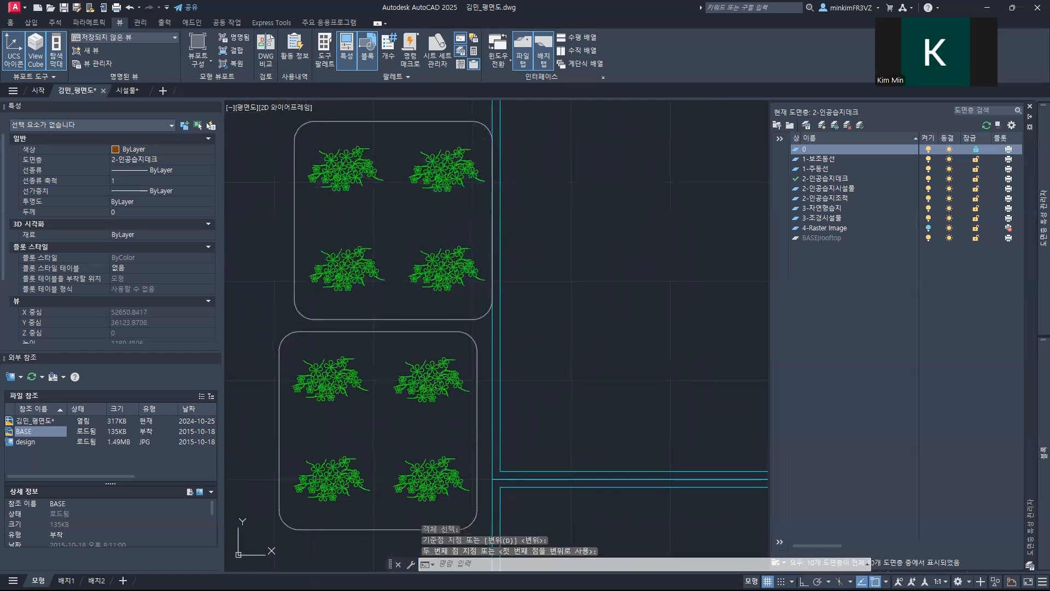
middle_drag(577, 233, 598, 136)
key(Return)
click(490, 306)
key(Return)
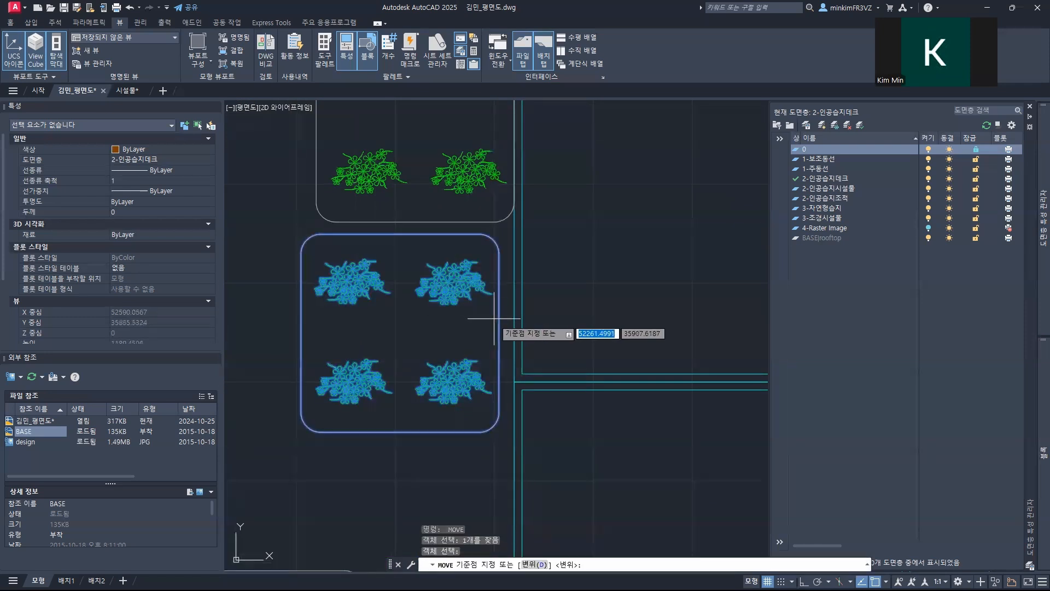
click(499, 332)
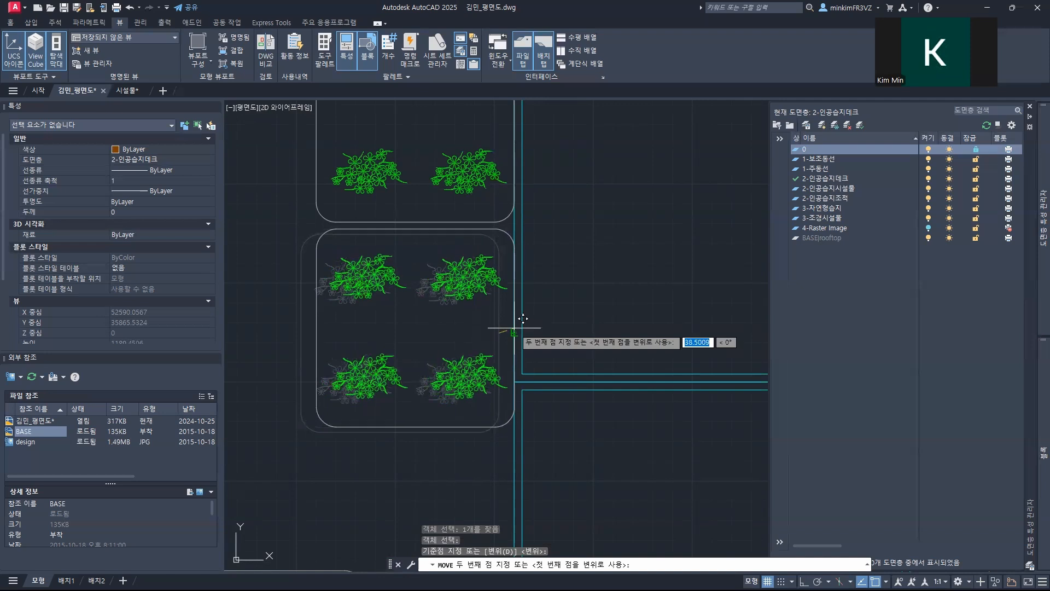
click(515, 328)
Step: Move the lone 부유매트 above the bottom planter row straight down, flush with the planter edge
scroll(584, 352, down, 3)
middle_drag(574, 410, 578, 376)
scroll(535, 347, up, 6)
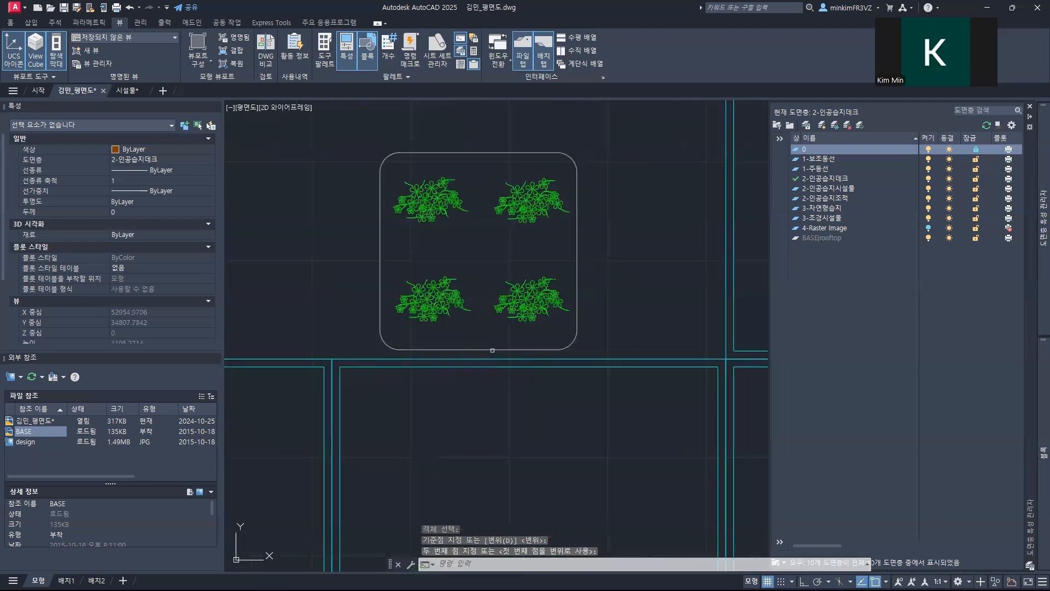
key(space)
click(492, 350)
key(space)
click(478, 350)
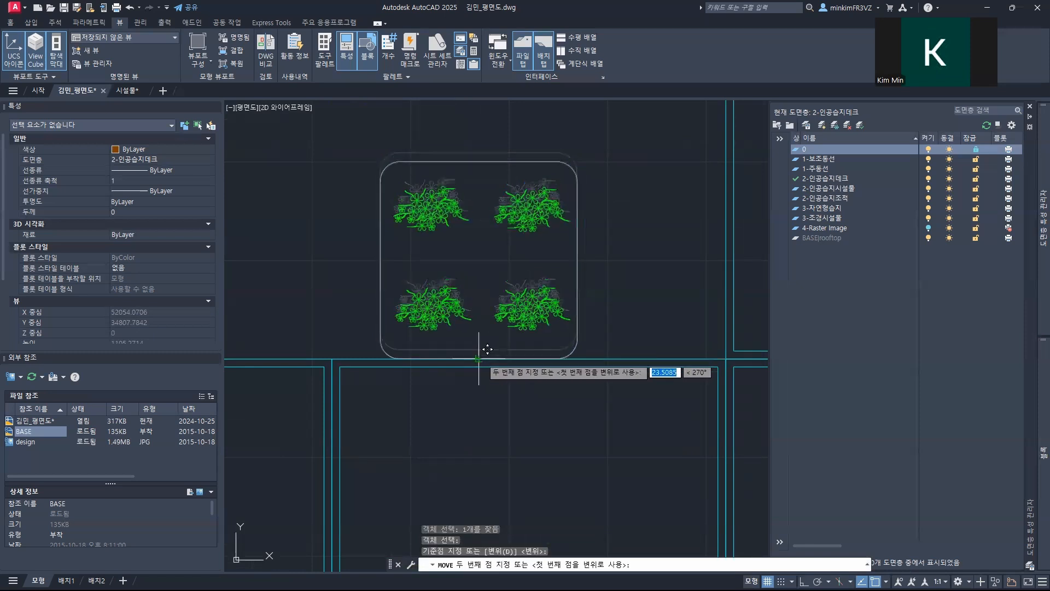
click(478, 359)
scroll(479, 359, down, 10)
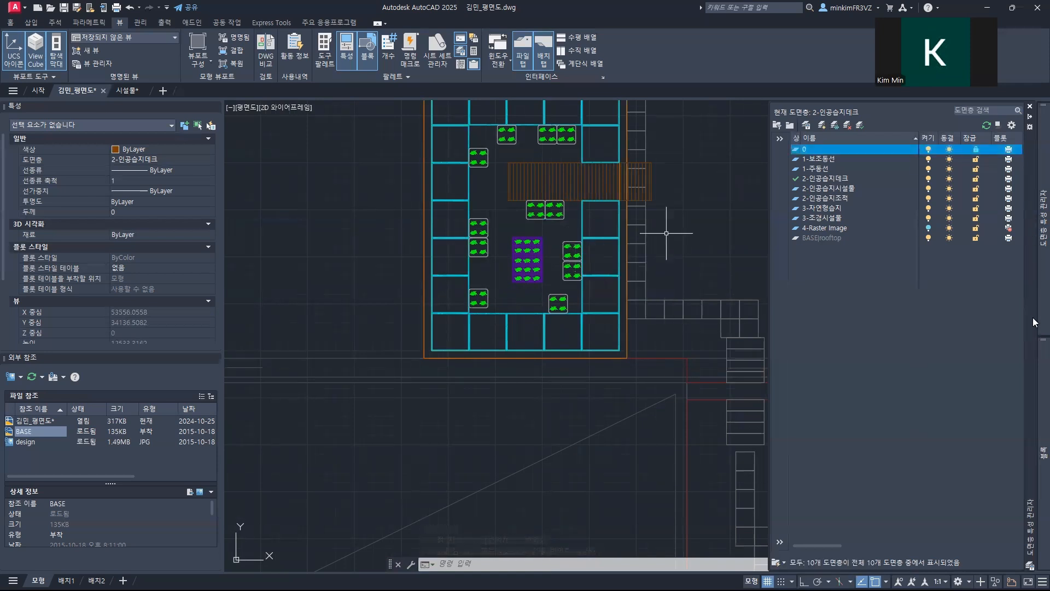
Step: Insert a 식생패널 block in the deck's upper-left inner corner, just below the top planter row
mouse_move(1036, 364)
click(887, 159)
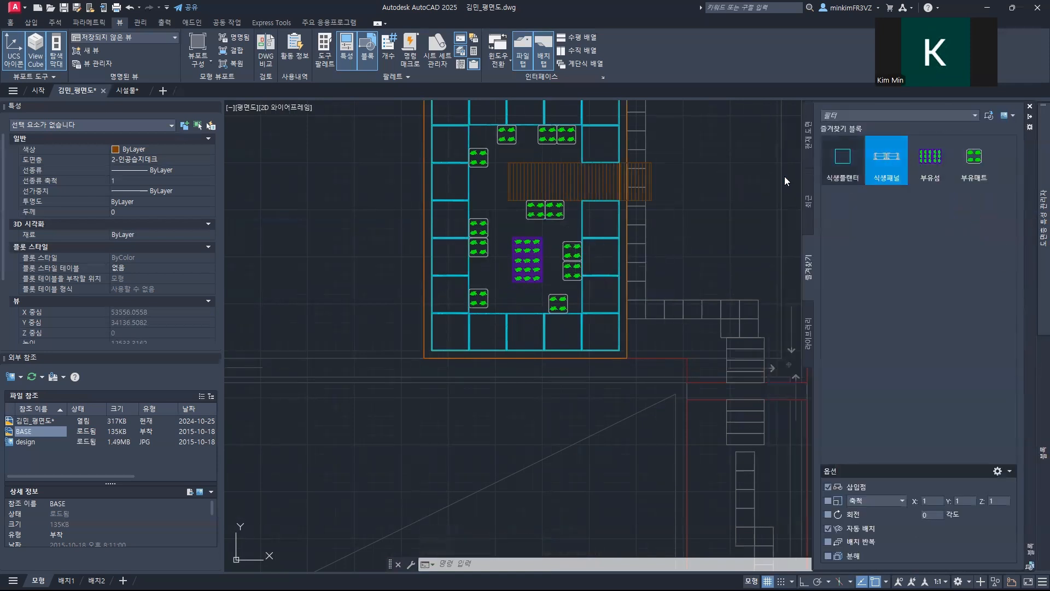
scroll(486, 153, up, 8)
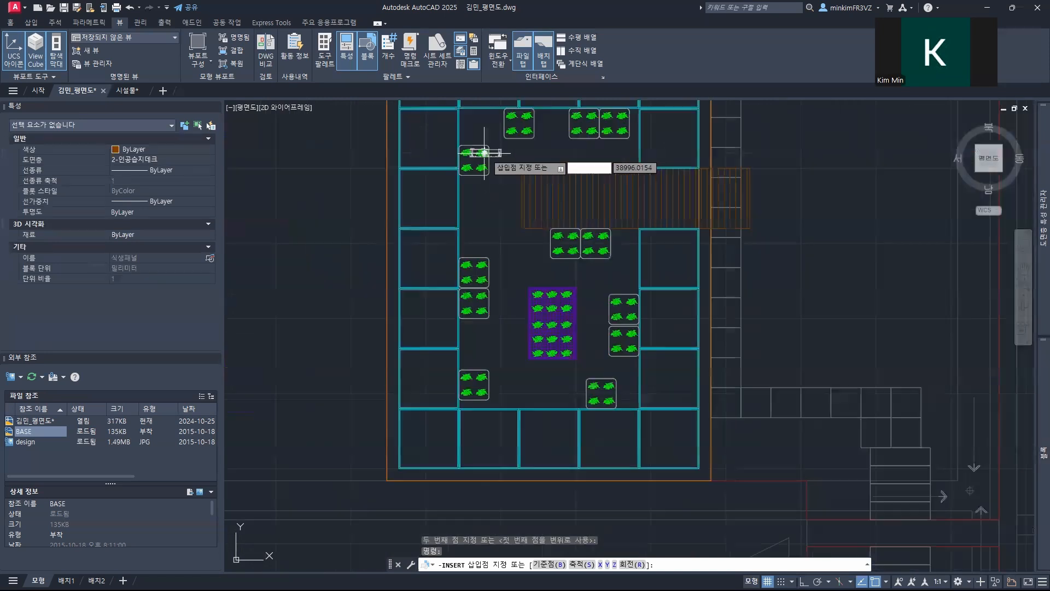
mouse_move(481, 164)
middle_down()
mouse_move(497, 297)
mouse_move(452, 382)
middle_up()
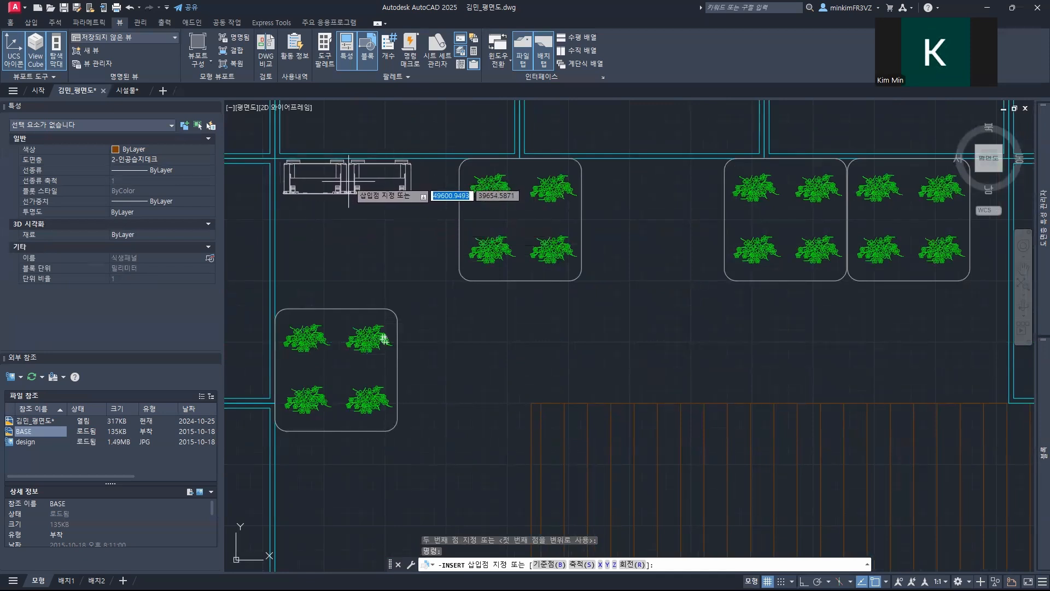
click(348, 181)
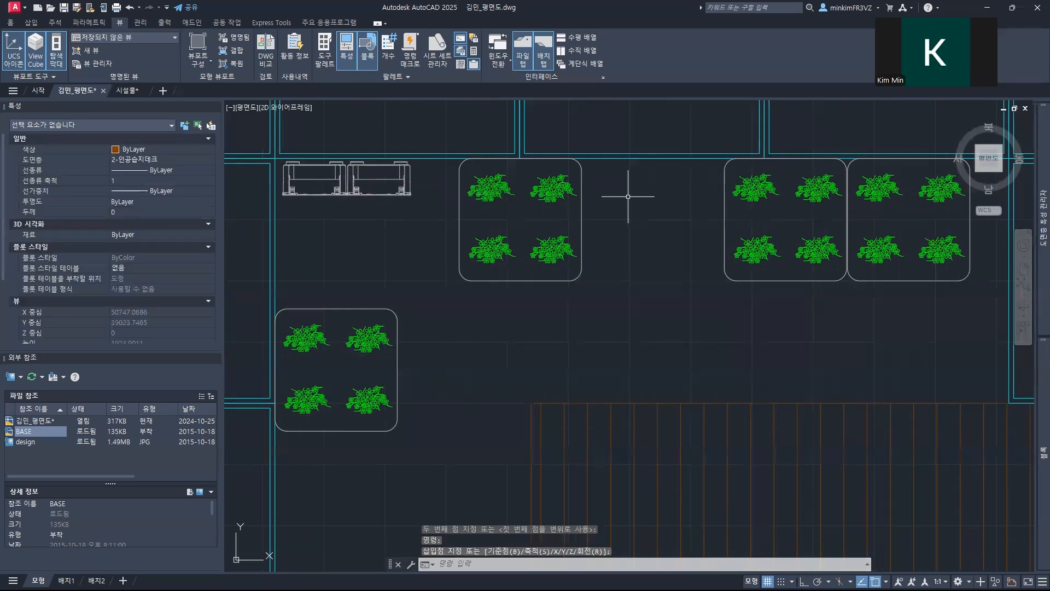
Step: Move the inserted 식생패널 straight up so its top tabs sit flush against the planter edge
middle_drag(368, 226, 406, 328)
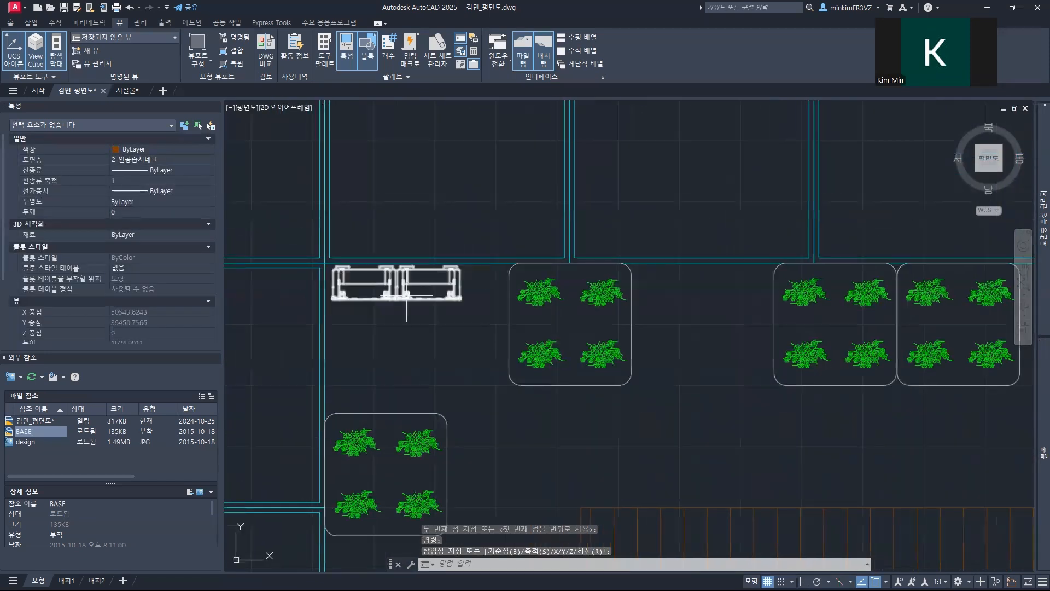
scroll(406, 296, up, 5)
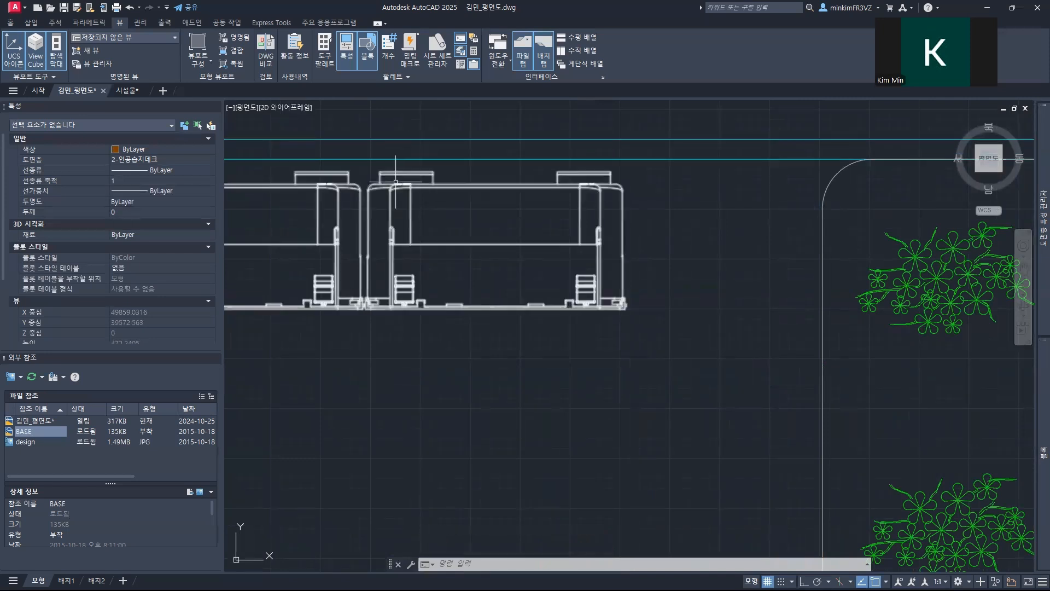
key(Return)
click(394, 174)
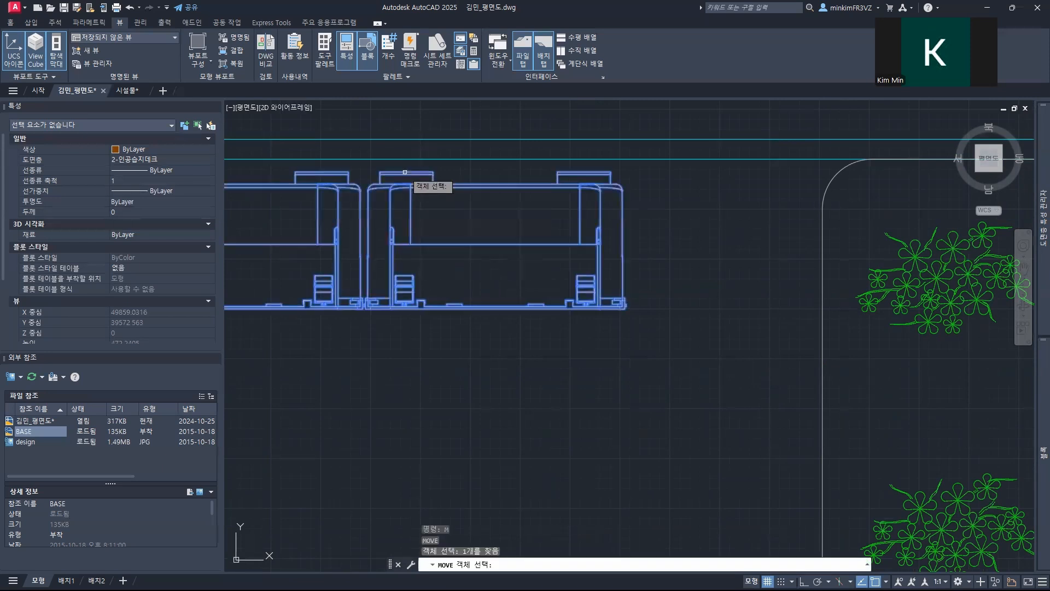
key(Return)
scroll(481, 240, up, 4)
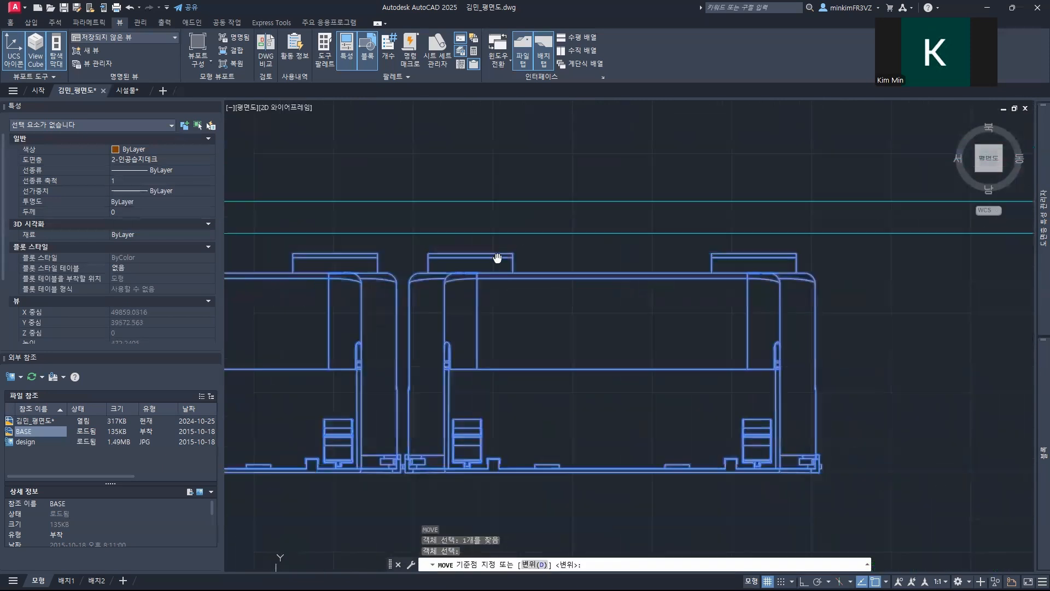
click(499, 261)
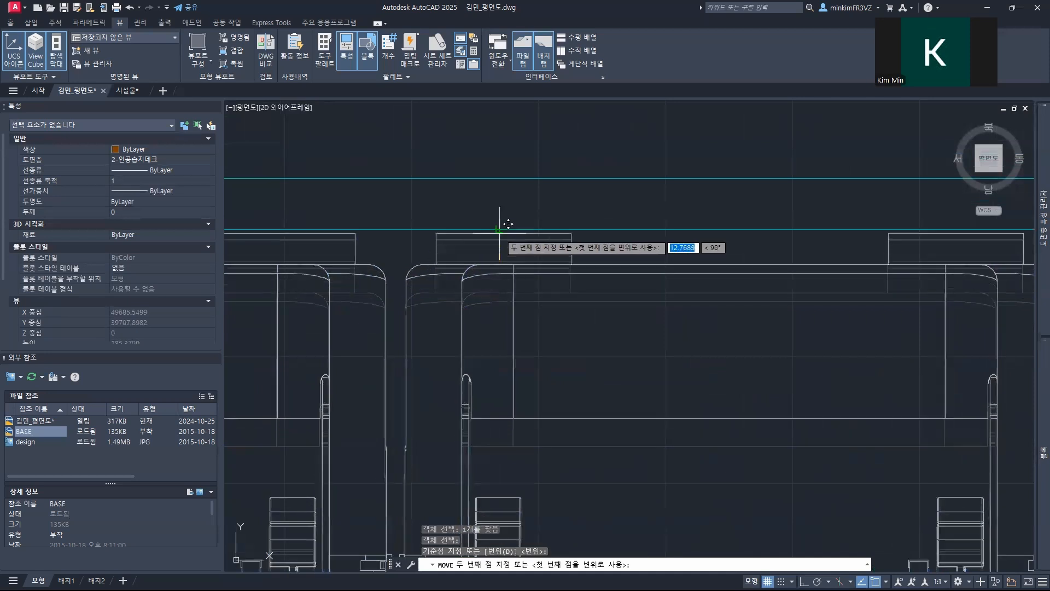
click(503, 228)
scroll(542, 284, down, 4)
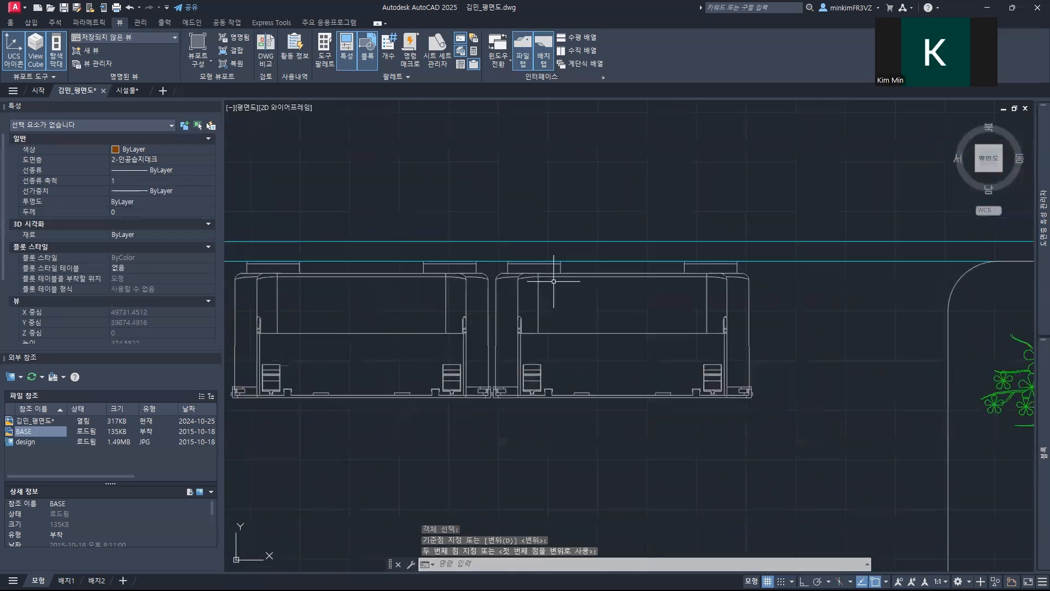
Step: Copy the 식생패널 along the top planter edge into the gap between the single 부유매트 and the mat pair
middle_drag(575, 315, 437, 302)
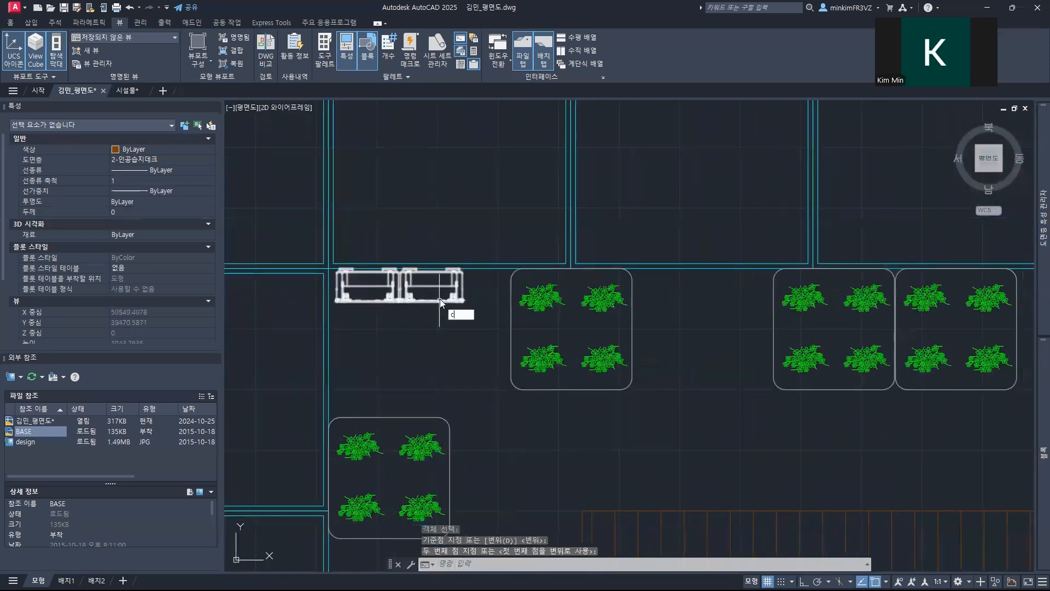
key(Return)
key(Return)
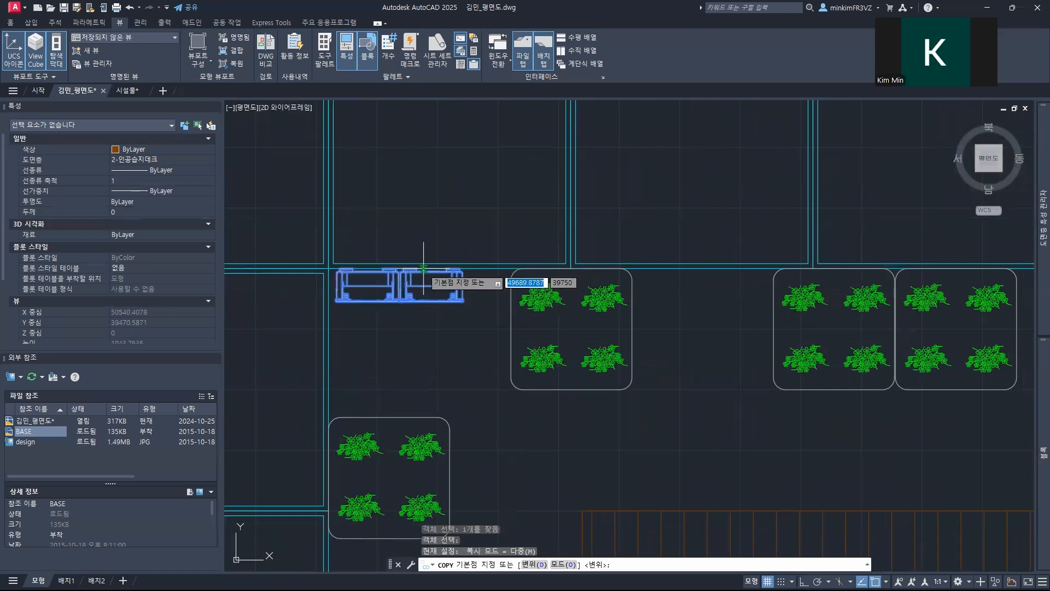
scroll(427, 279, up, 6)
click(591, 236)
scroll(629, 246, down, 5)
scroll(617, 282, up, 4)
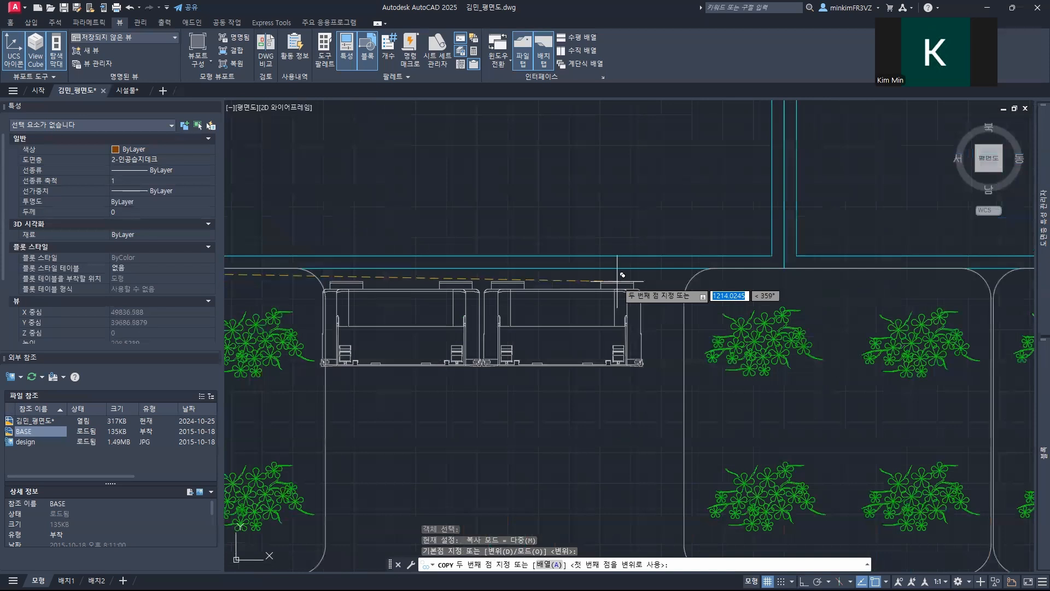
key(F8)
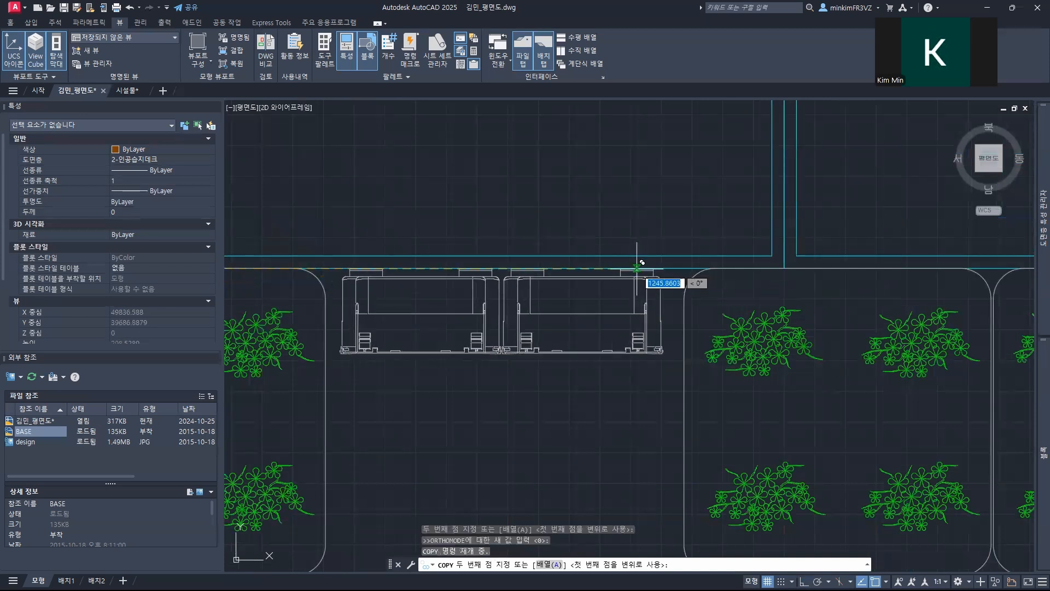
click(641, 268)
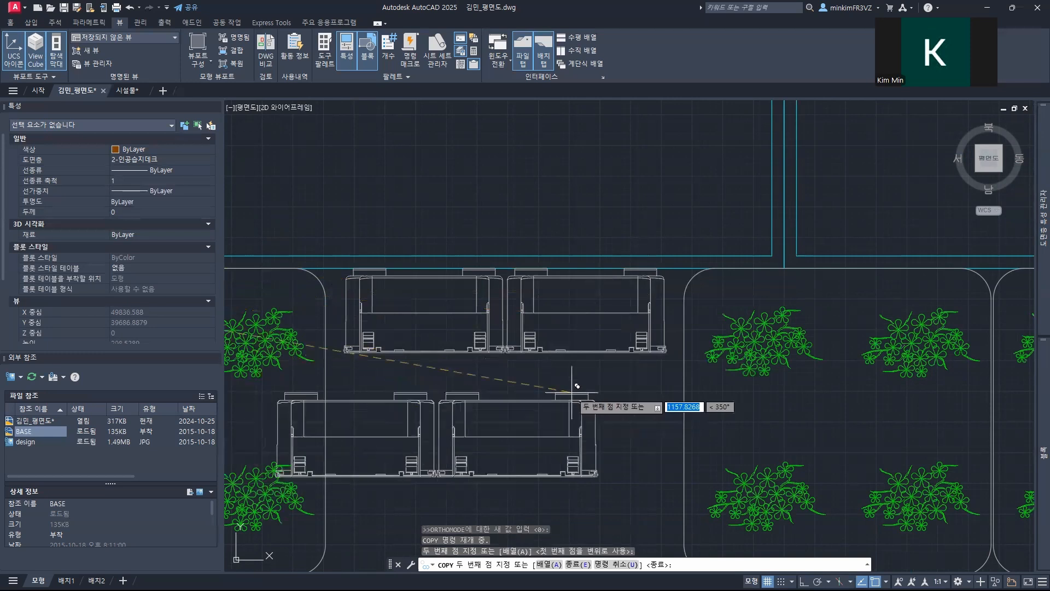
Step: Place another copy of the 식생패널 directly below the original in the upper-left corner
middle_drag(344, 434, 764, 257)
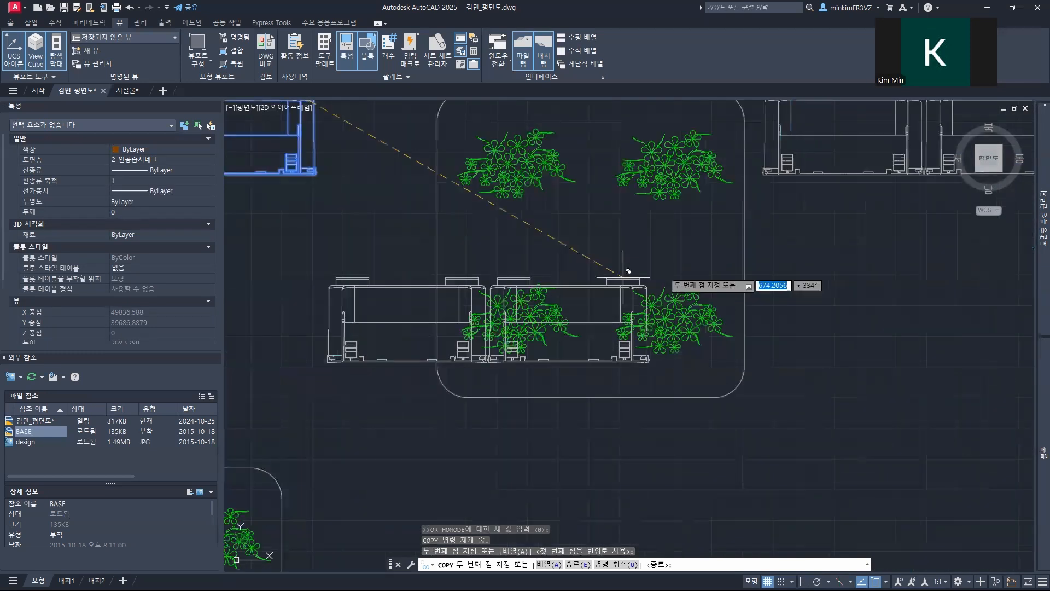
middle_drag(376, 317, 772, 236)
click(681, 219)
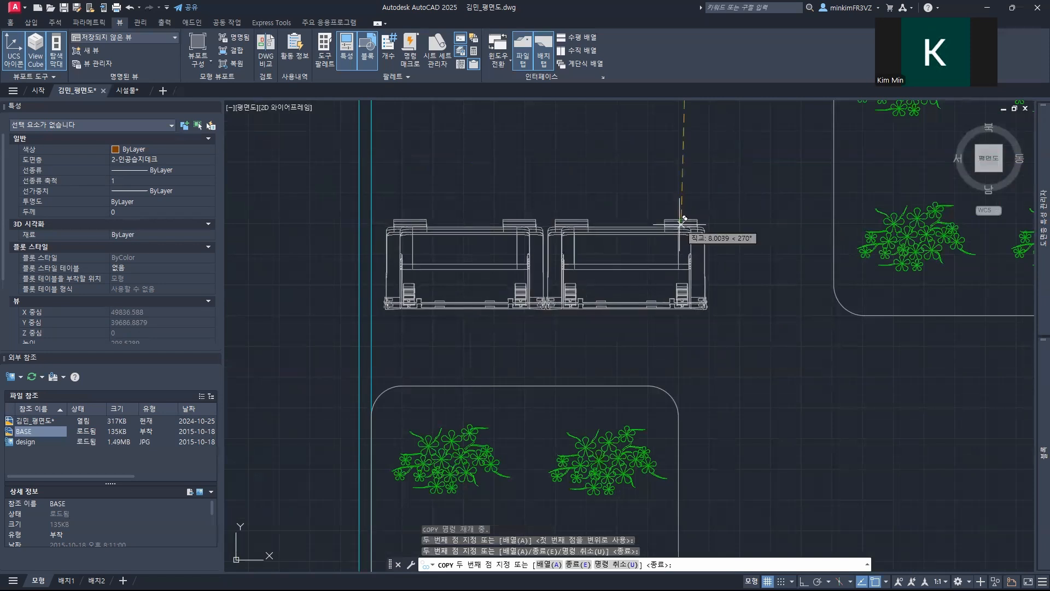
key(Escape)
Step: Rotate the lower 식생패널 copy 90° so it stands vertically with its tabs facing the left planters
click(549, 263)
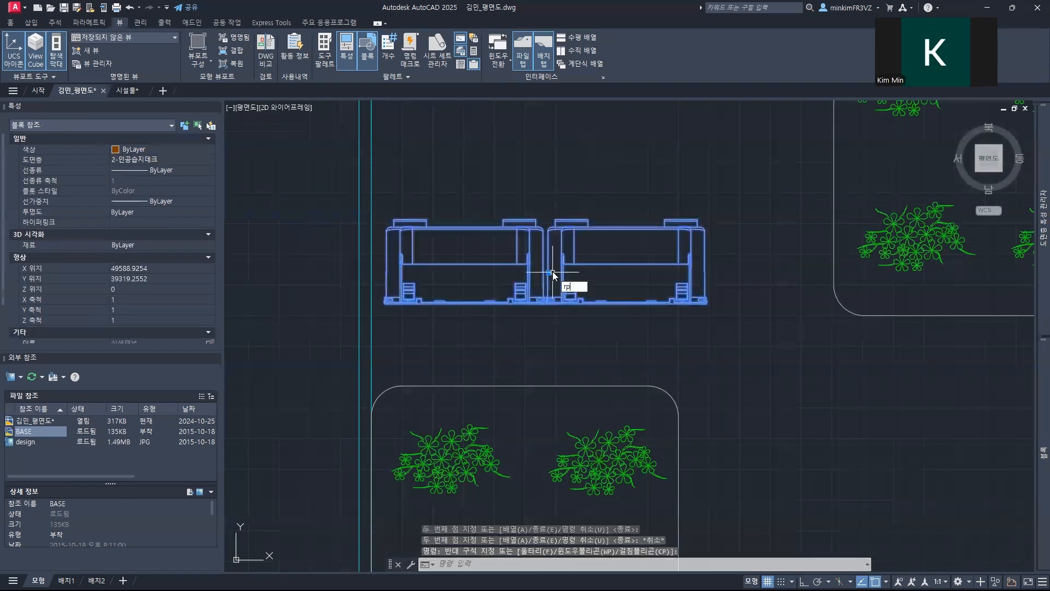
text(RO)
key(Return)
click(546, 273)
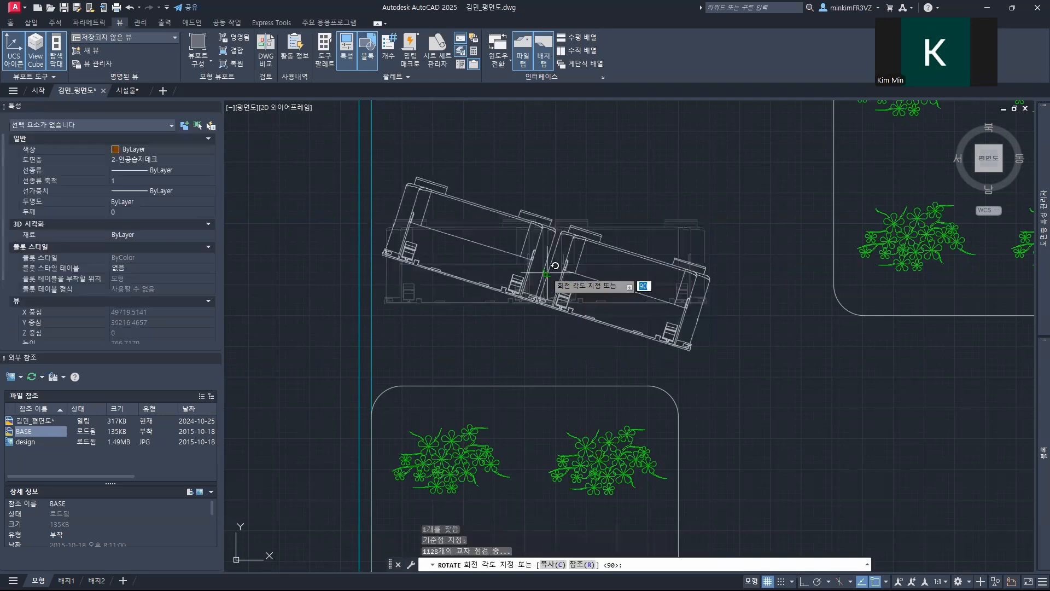
key(F8)
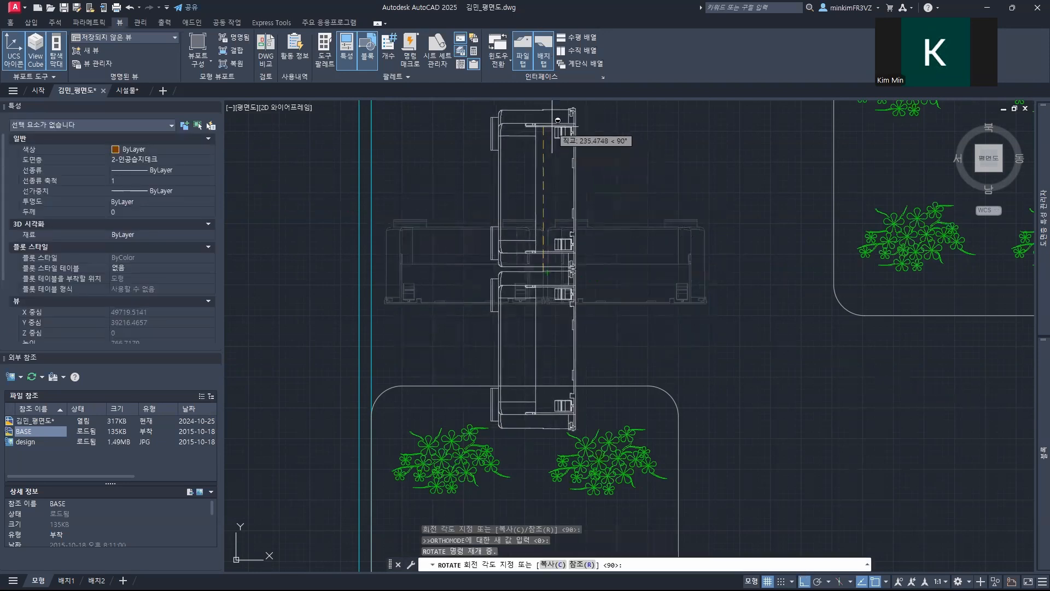
click(557, 120)
Step: Move the vertical 식생패널 against the left planter edge, between the upper single 부유매트 and the stacked pair
middle_drag(605, 259, 621, 378)
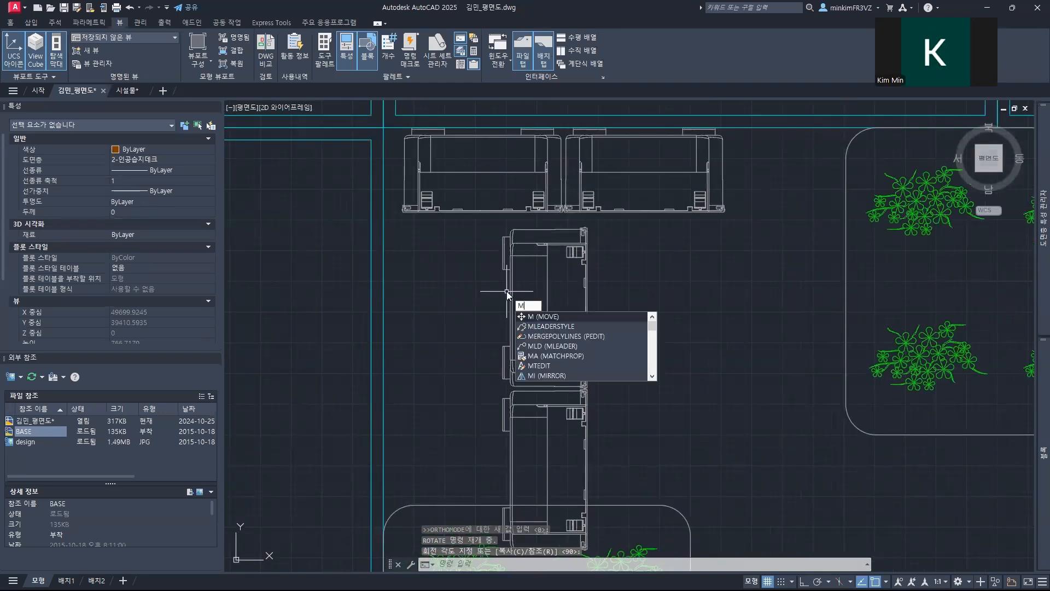
key(Return)
click(516, 319)
key(Return)
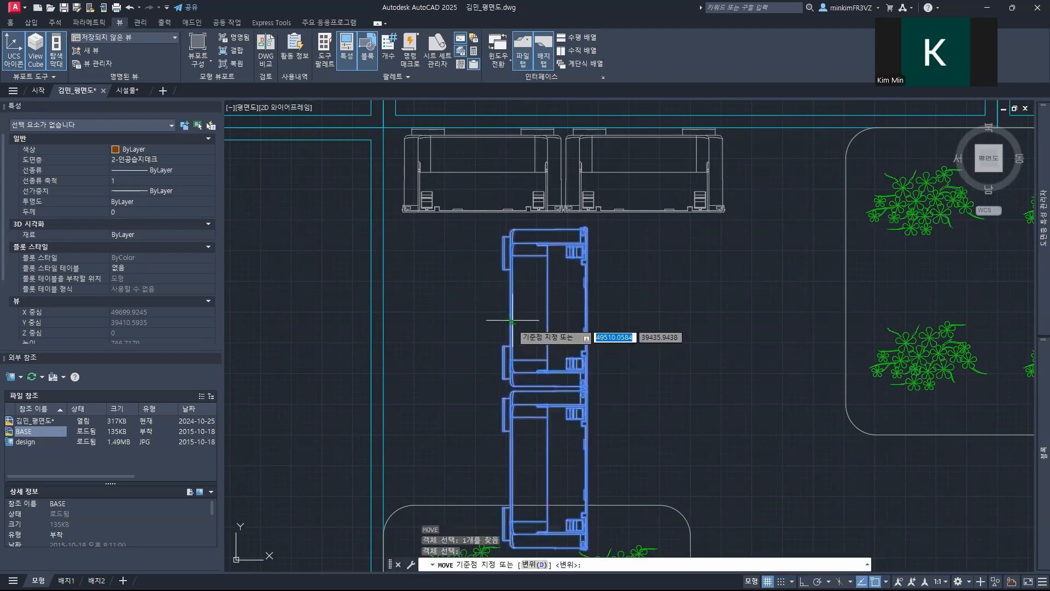
scroll(503, 253, up, 4)
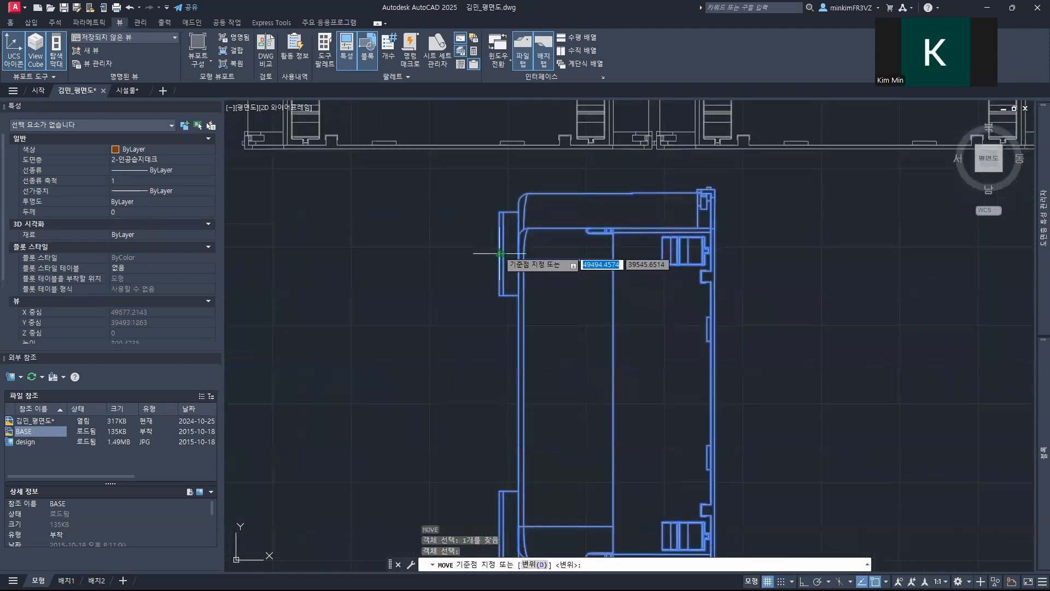
click(501, 254)
scroll(481, 359, down, 6)
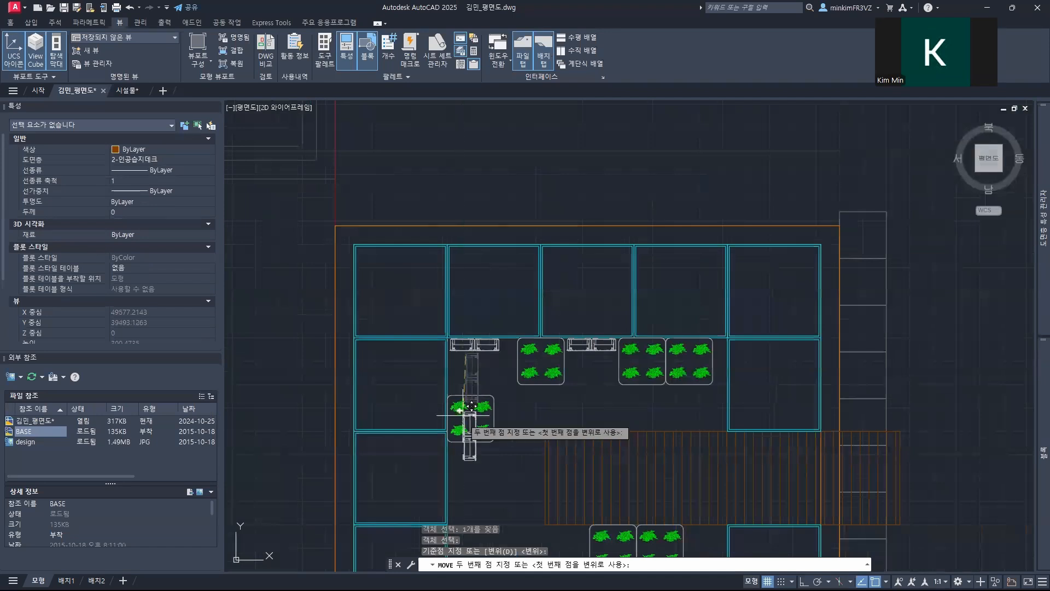
mouse_move(471, 406)
middle_down()
mouse_move(492, 396)
mouse_move(586, 238)
middle_up()
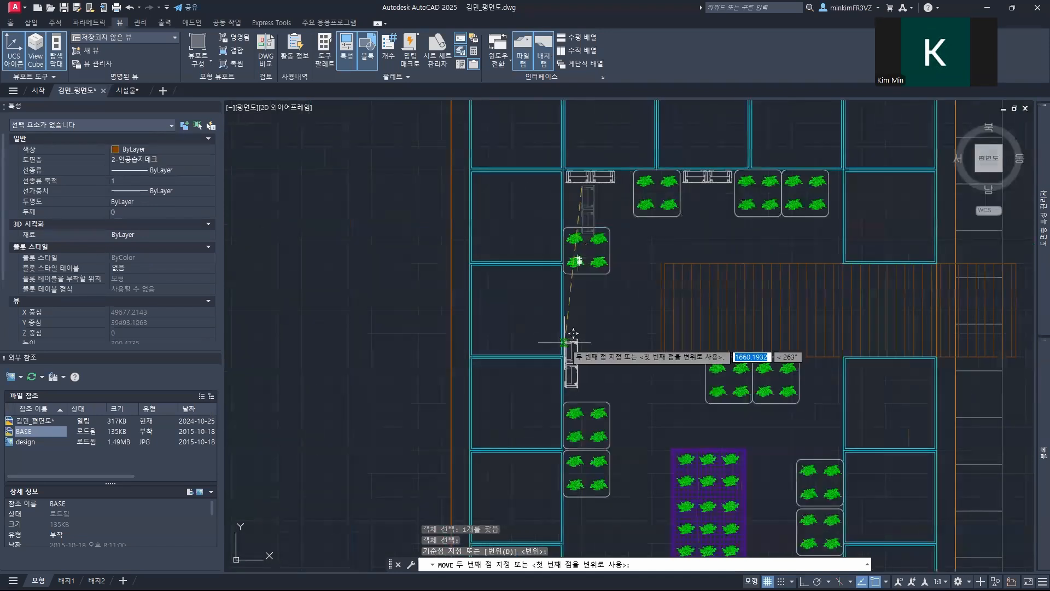
scroll(566, 339, up, 6)
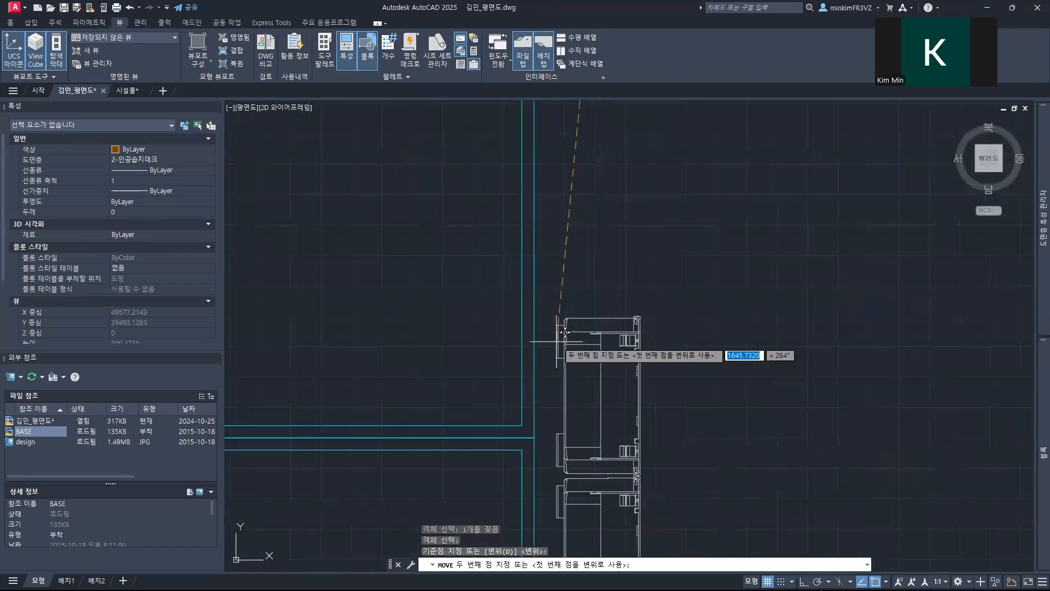
click(534, 336)
scroll(605, 321, down, 5)
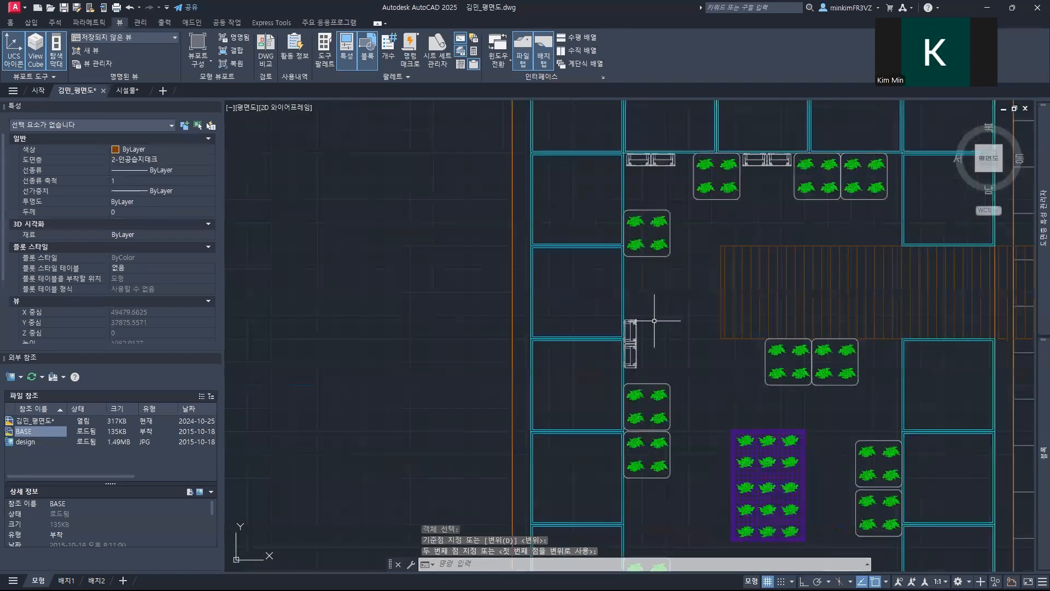
Step: Move the upper single 부유매트 by the left planters straight up along the planter edge, closer to the corner 식생패널
scroll(692, 255, up, 2)
middle_drag(693, 253, 680, 422)
text(m)
key(Return)
click(641, 351)
key(Return)
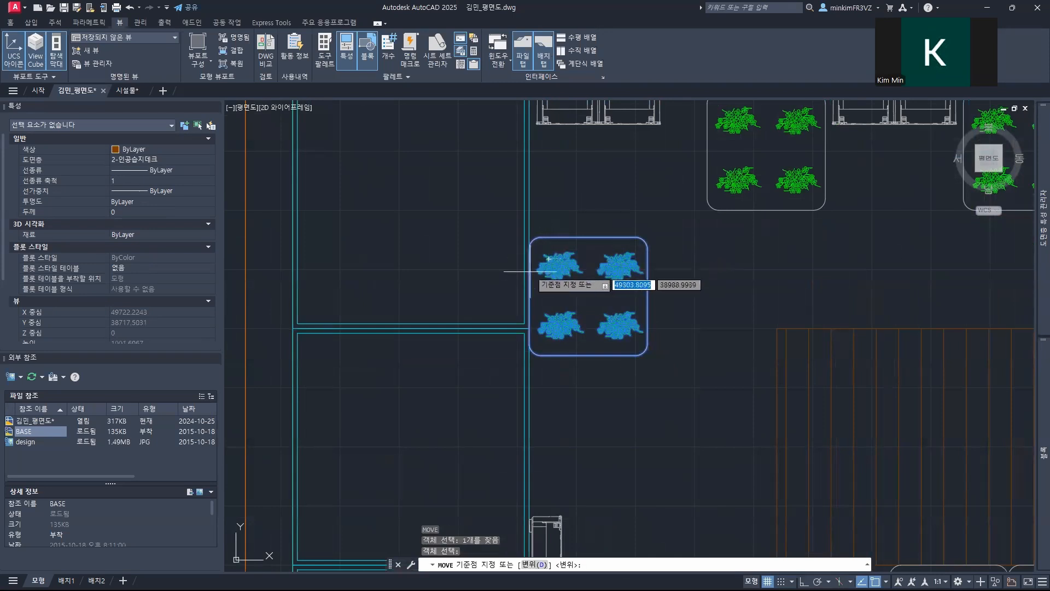
click(529, 285)
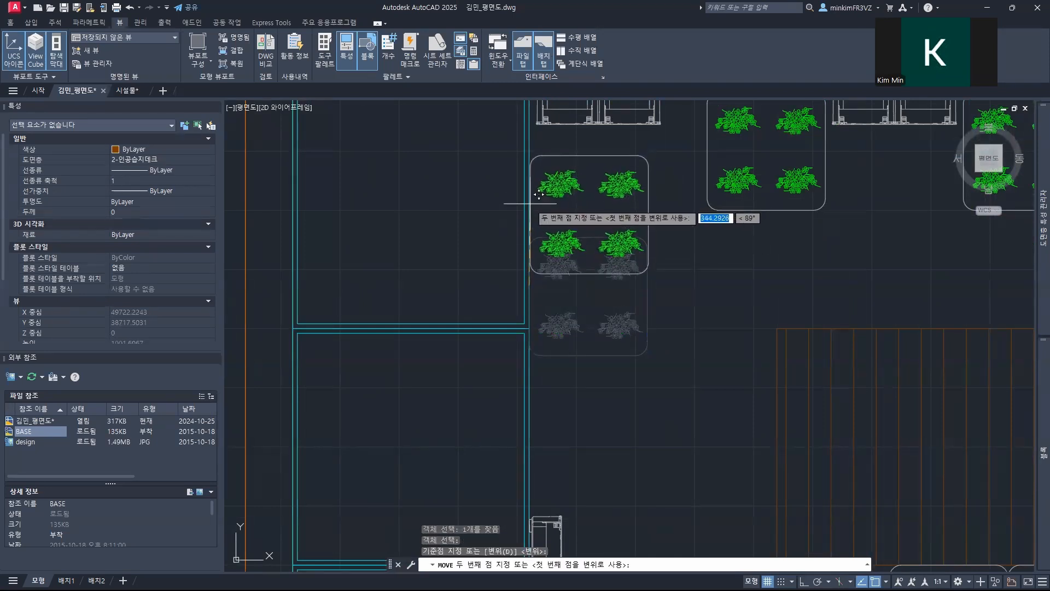
click(529, 226)
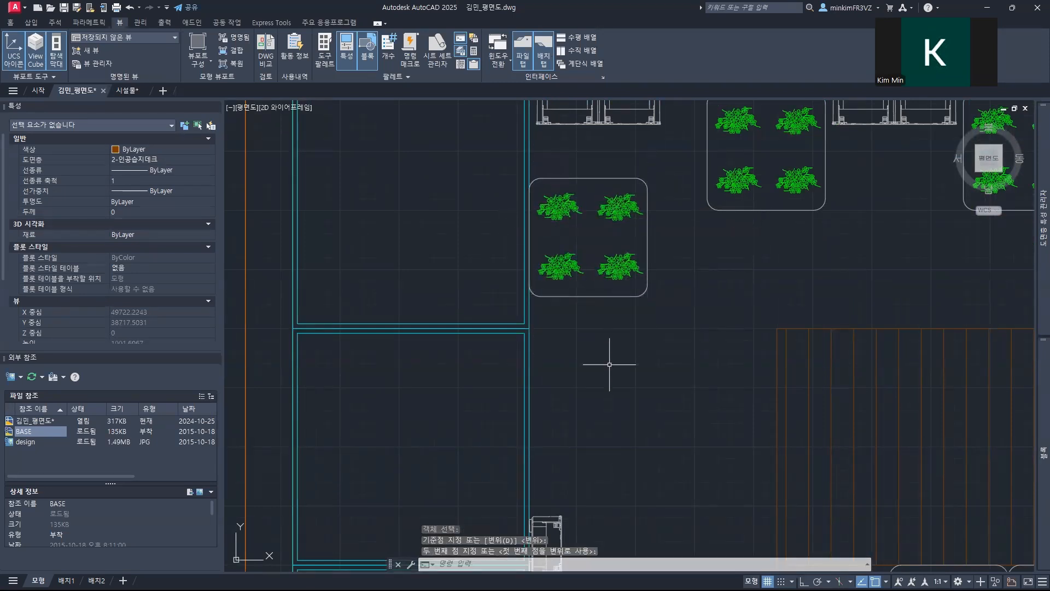
Step: Copy the vertical 식생패널 straight up the left planter edge, into the gap below the upper single 부유매트
middle_drag(601, 382, 596, 158)
click(551, 342)
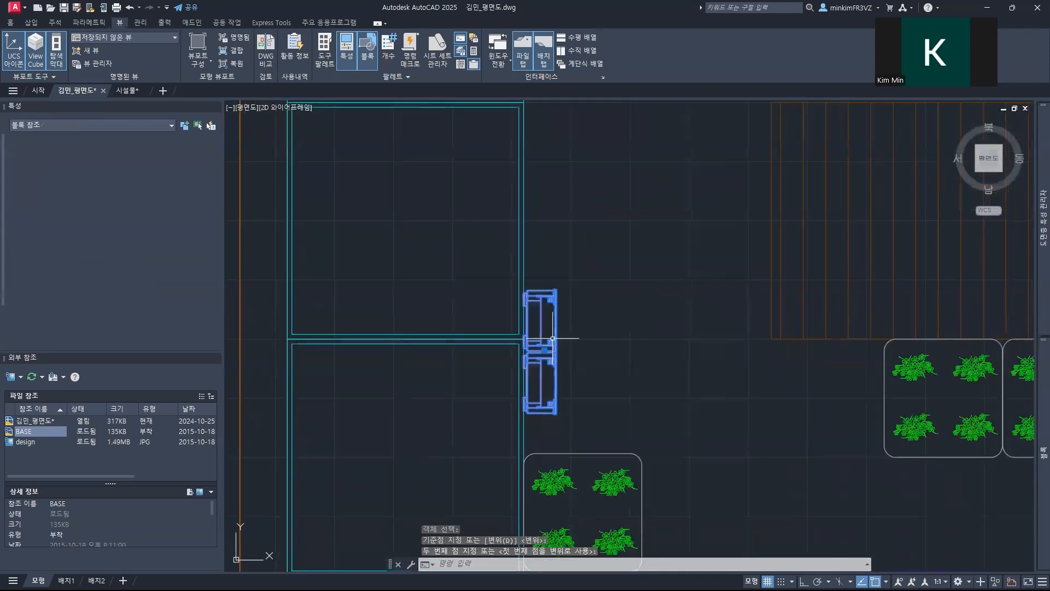
text(co)
key(Return)
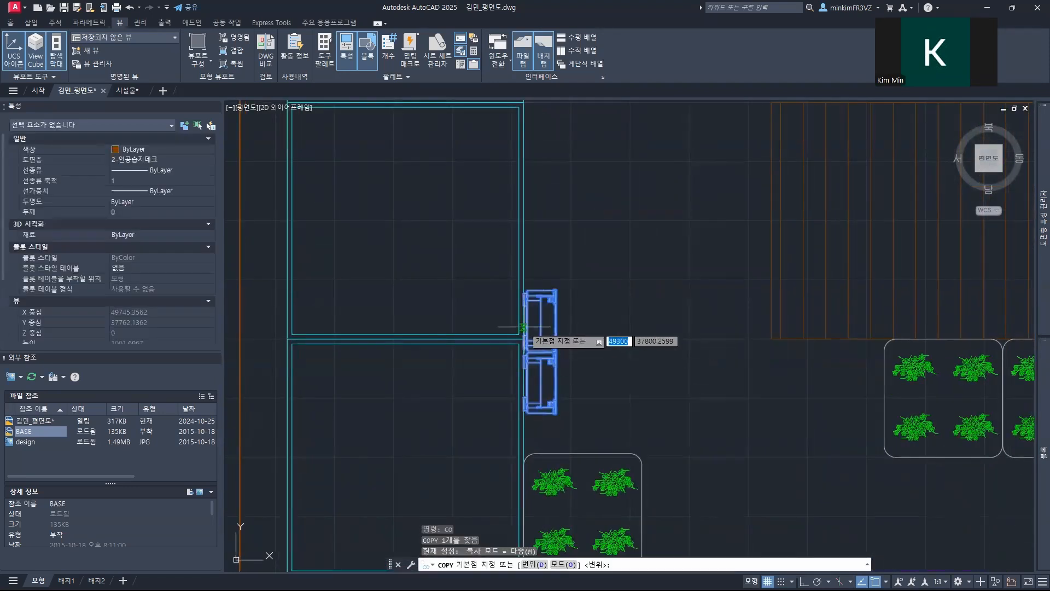
scroll(524, 328, up, 6)
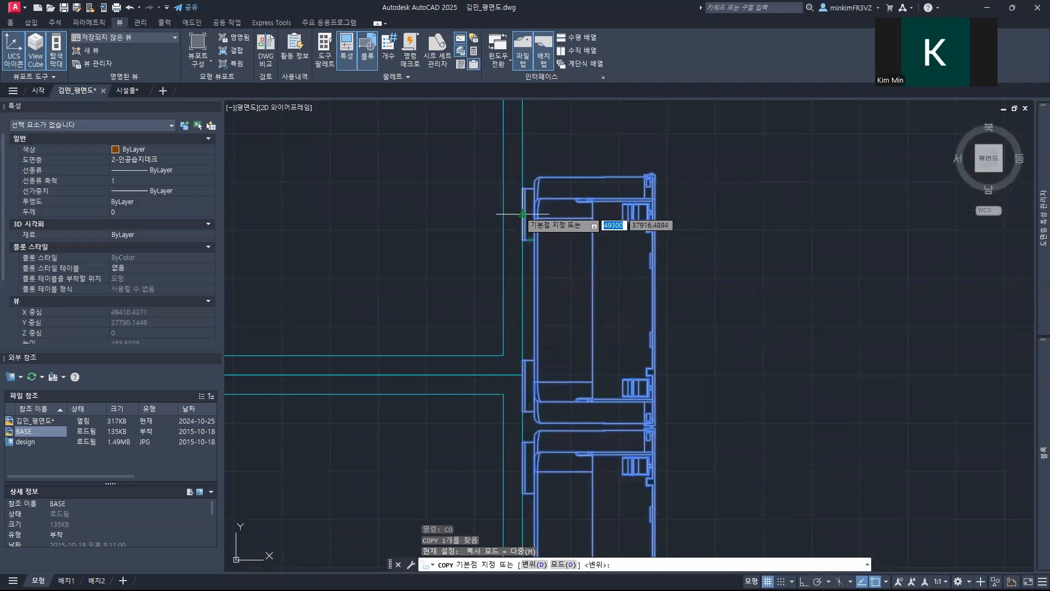
click(522, 214)
scroll(524, 219, down, 5)
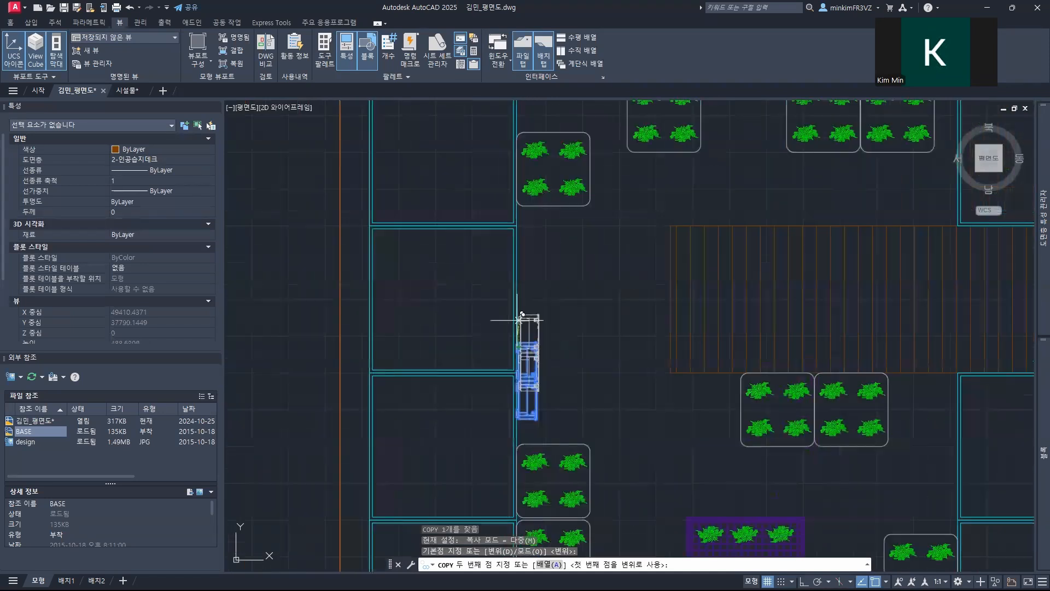
scroll(522, 232, up, 3)
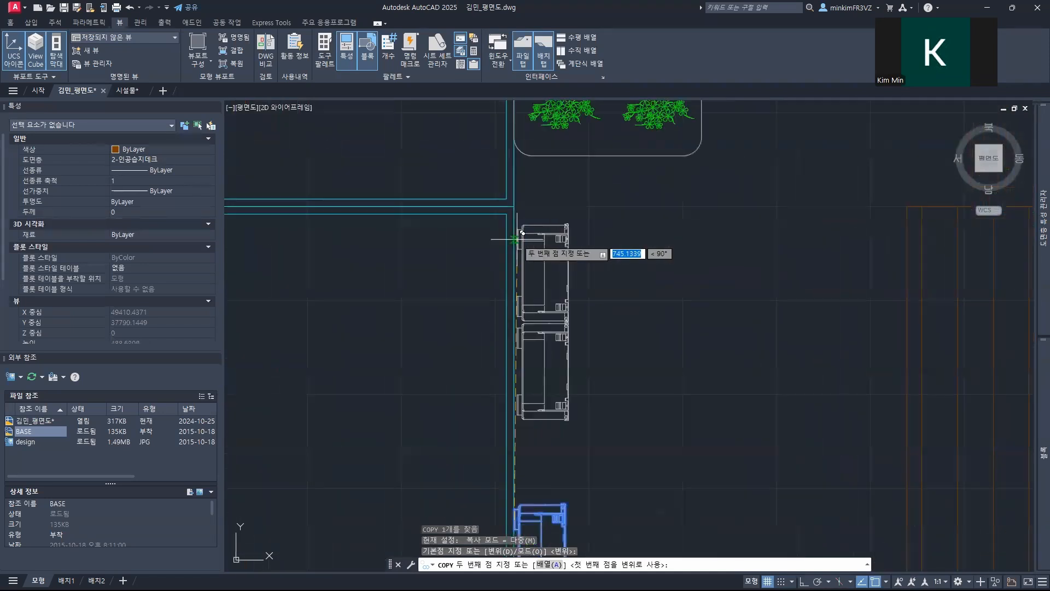
click(517, 233)
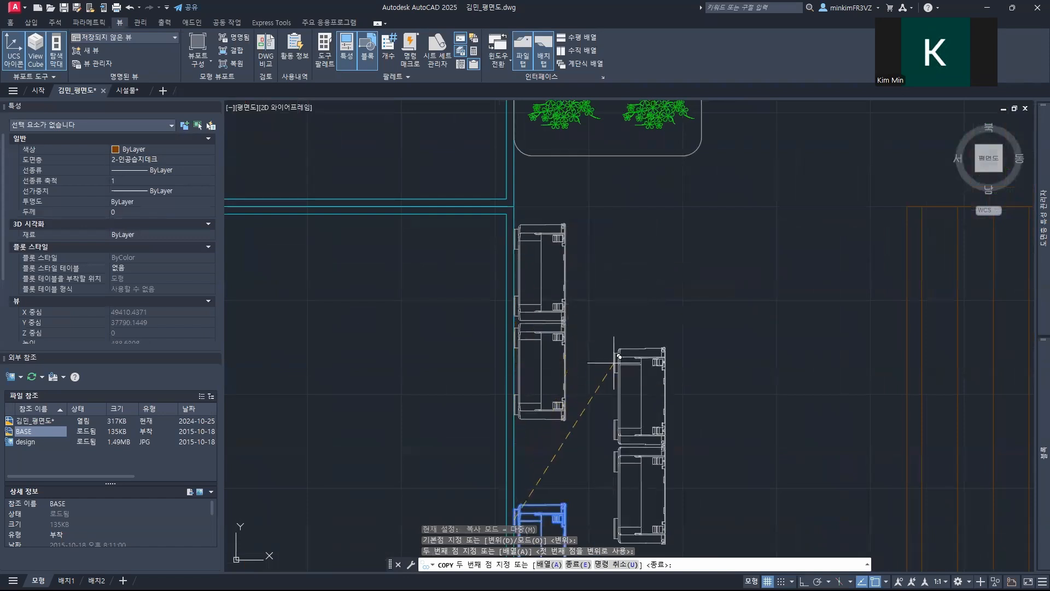
Step: Place another copy of the vertical 식생패널 down the left planter edge, between the stacked 부유매트 pair and the lowest single 부유매트
middle_drag(614, 361, 629, 156)
middle_drag(664, 394, 670, 159)
middle_drag(636, 357, 616, 110)
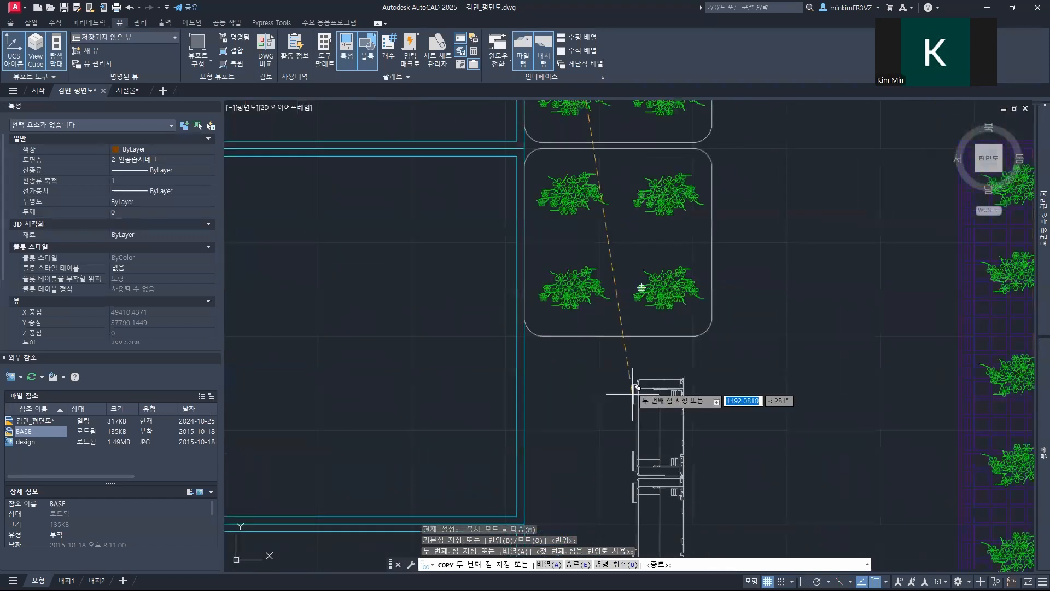
middle_drag(547, 340, 549, 213)
click(536, 271)
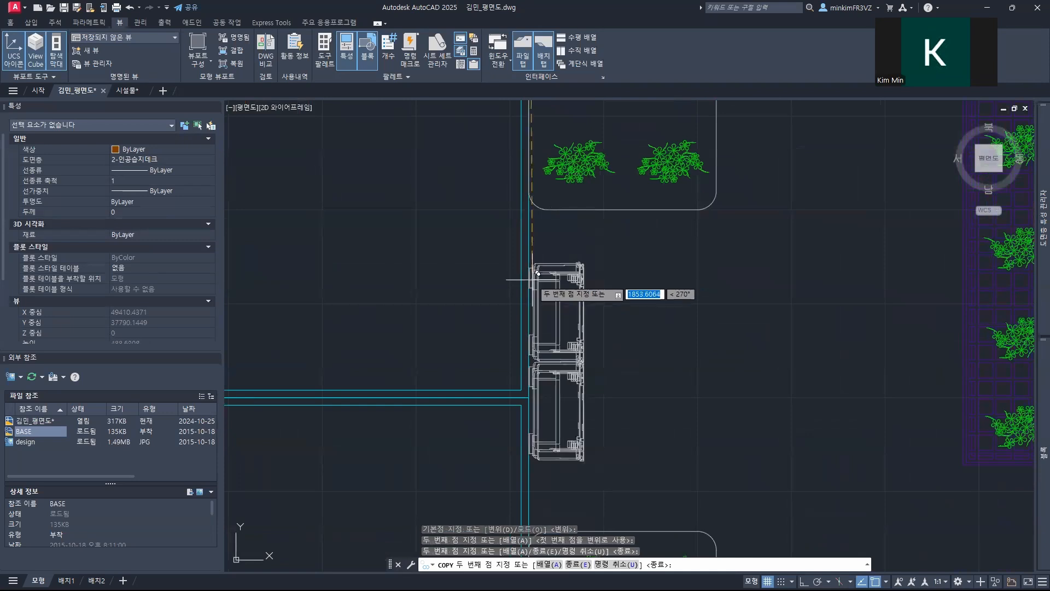
middle_drag(609, 319, 508, 182)
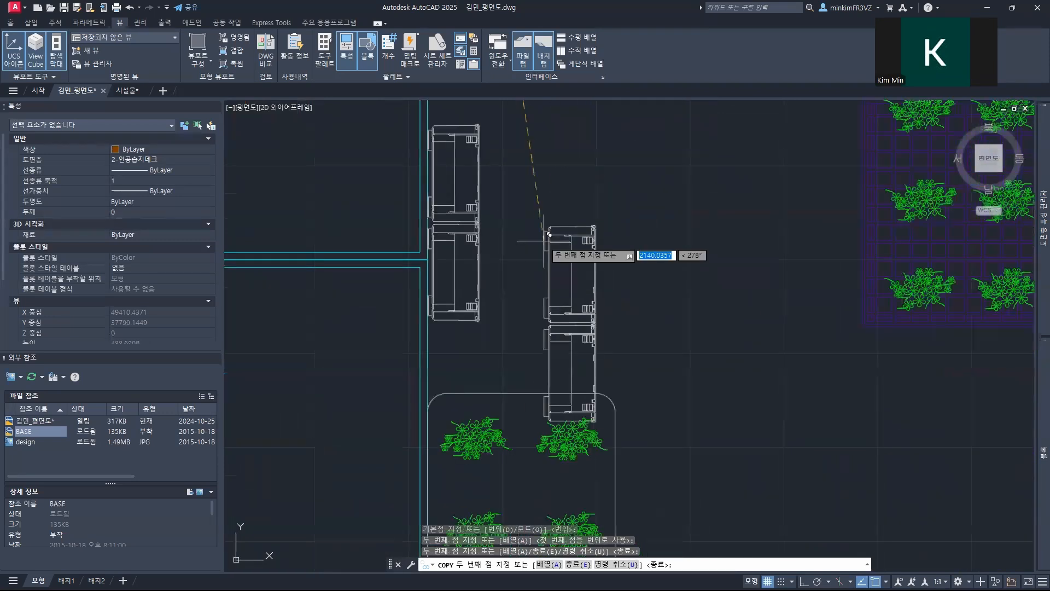
key(Escape)
Step: Copy the lowest vertical 식생패널 into the open area beside the lowest left 부유매트
middle_drag(623, 277, 587, 217)
scroll(534, 279, down, 5)
middle_drag(534, 279, 438, 228)
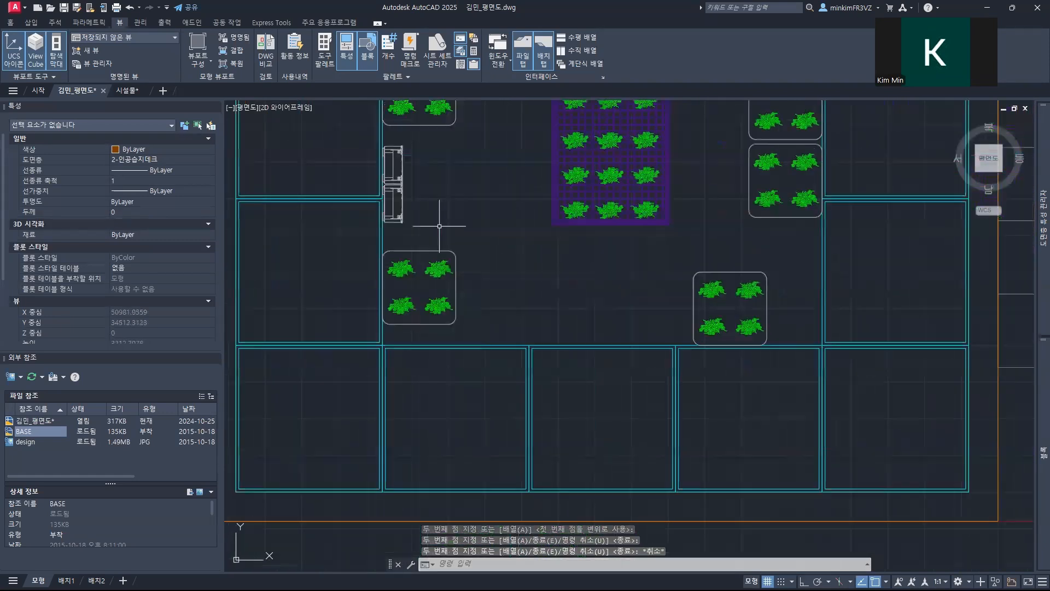
click(404, 185)
click(403, 184)
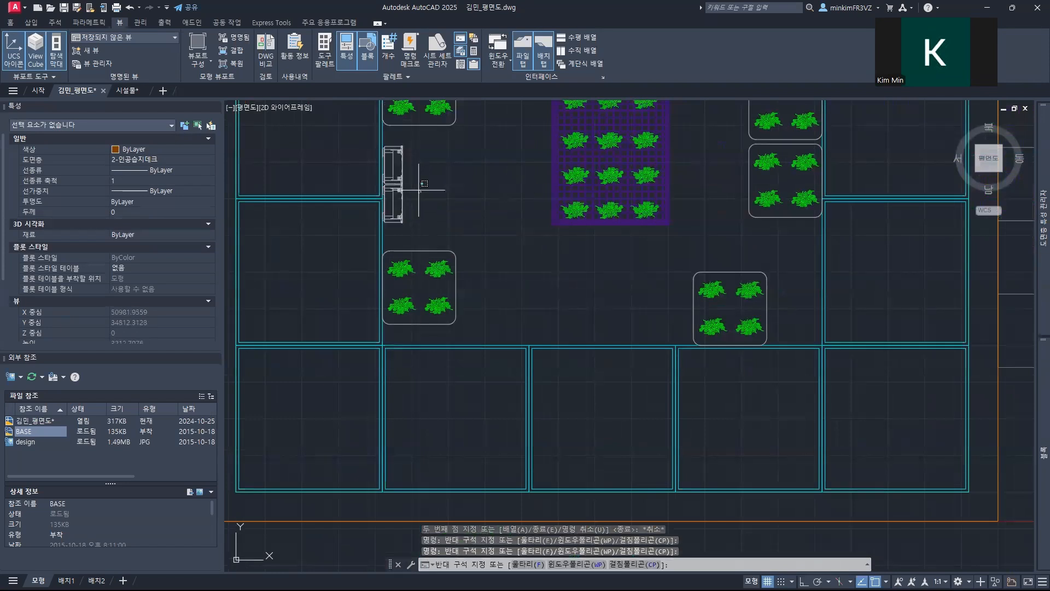
click(402, 186)
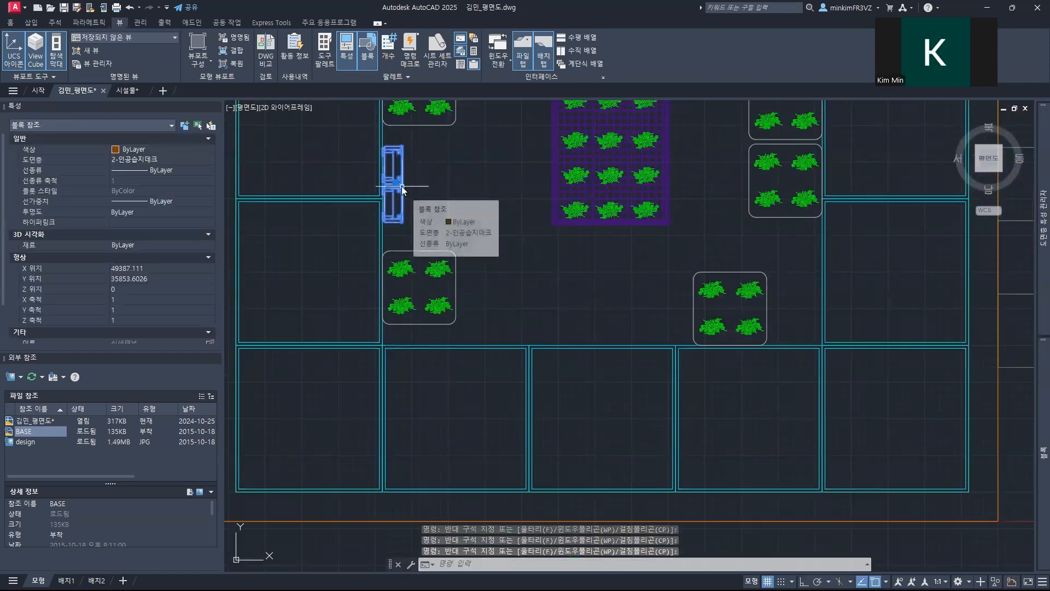
text(co)
key(Return)
click(399, 186)
click(505, 283)
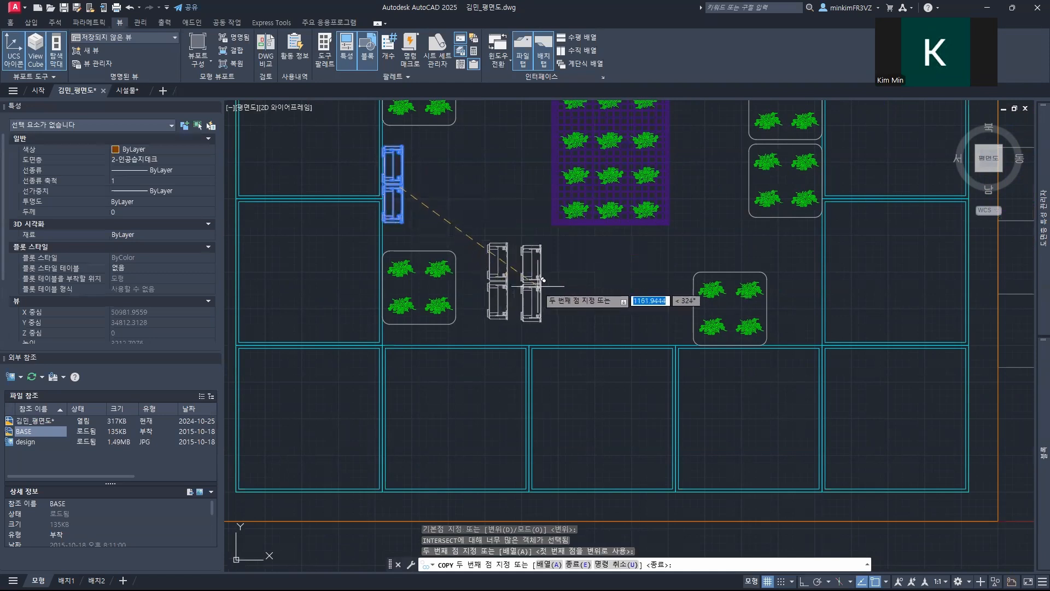
key(Escape)
Step: Rotate the new 식생패널 copy 90° so it lies horizontally with its tabs facing the bottom planters
text(ro)
key(Return)
click(494, 275)
key(Return)
click(503, 275)
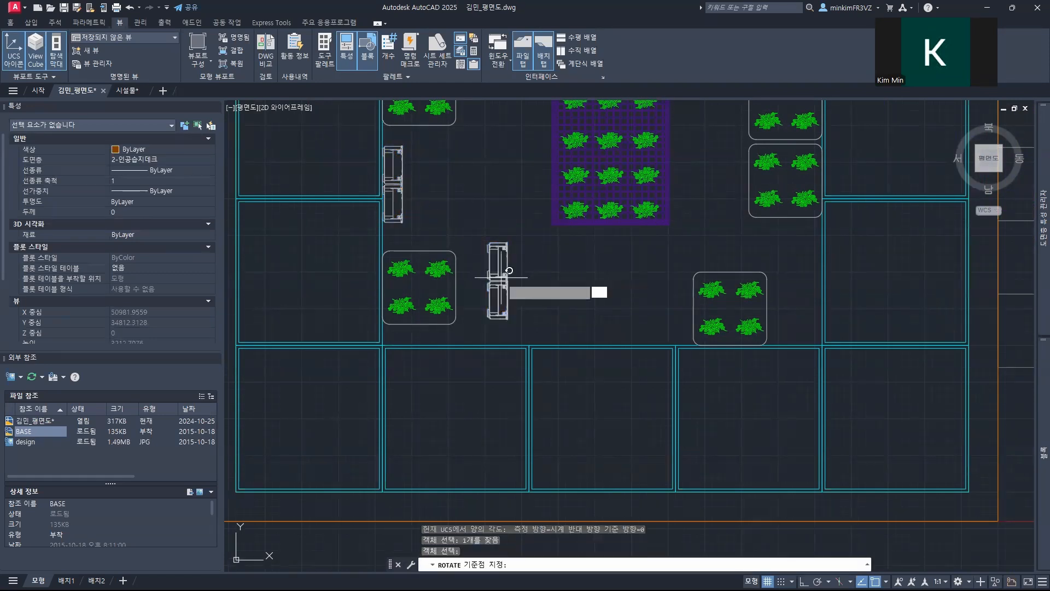
key(F8)
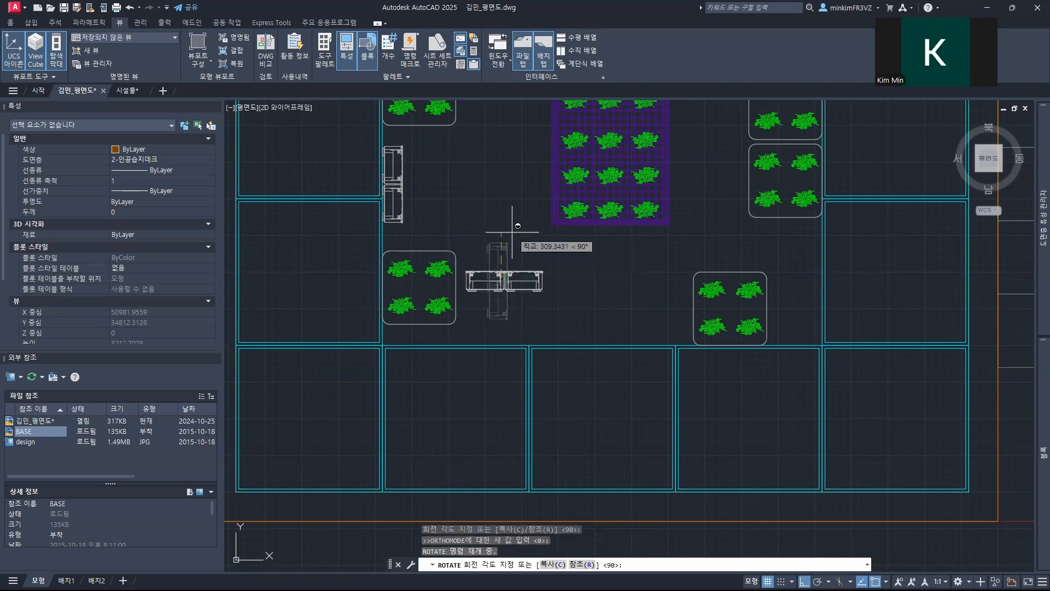
key(Escape)
Step: Move the horizontal 식생패널 down so its tabs sit on the bottom planter edge, near the lowest left 부유매트
middle_drag(514, 311, 444, 215)
text(m)
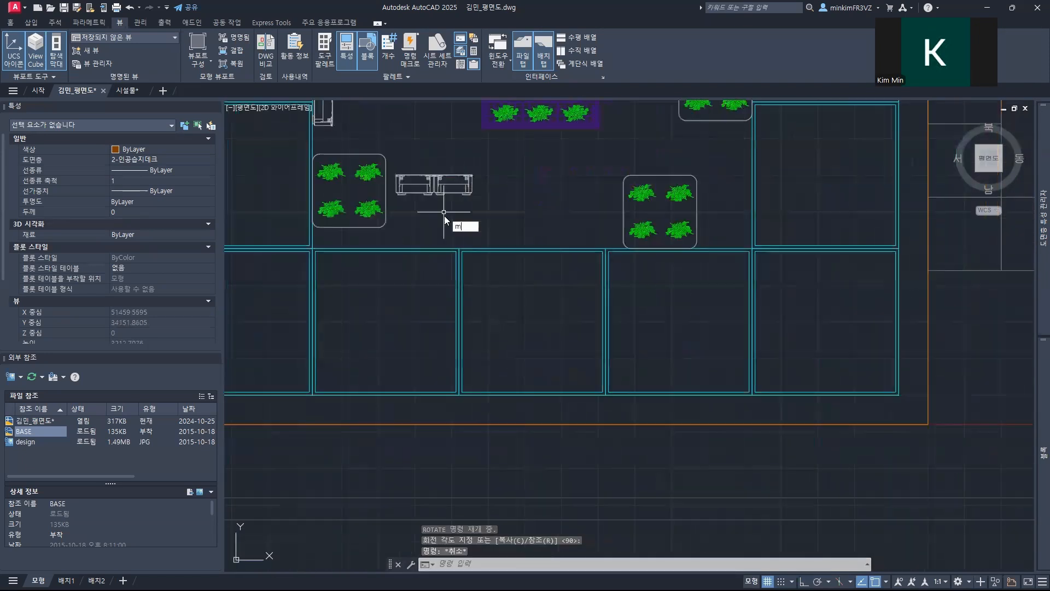
key(Return)
scroll(435, 192, up, 5)
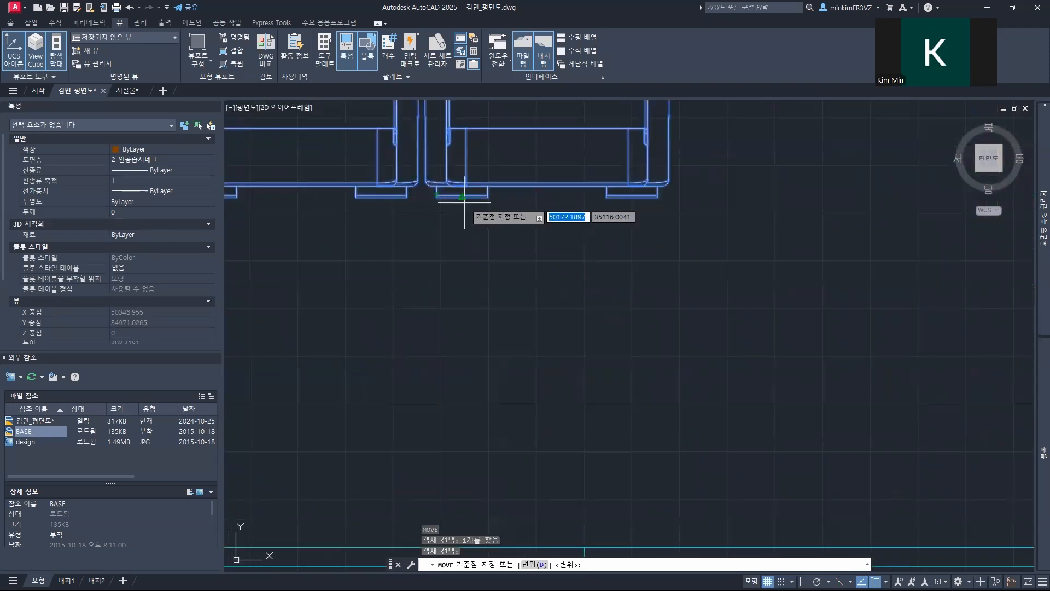
click(465, 202)
middle_drag(503, 342, 515, 213)
middle_drag(607, 367, 608, 302)
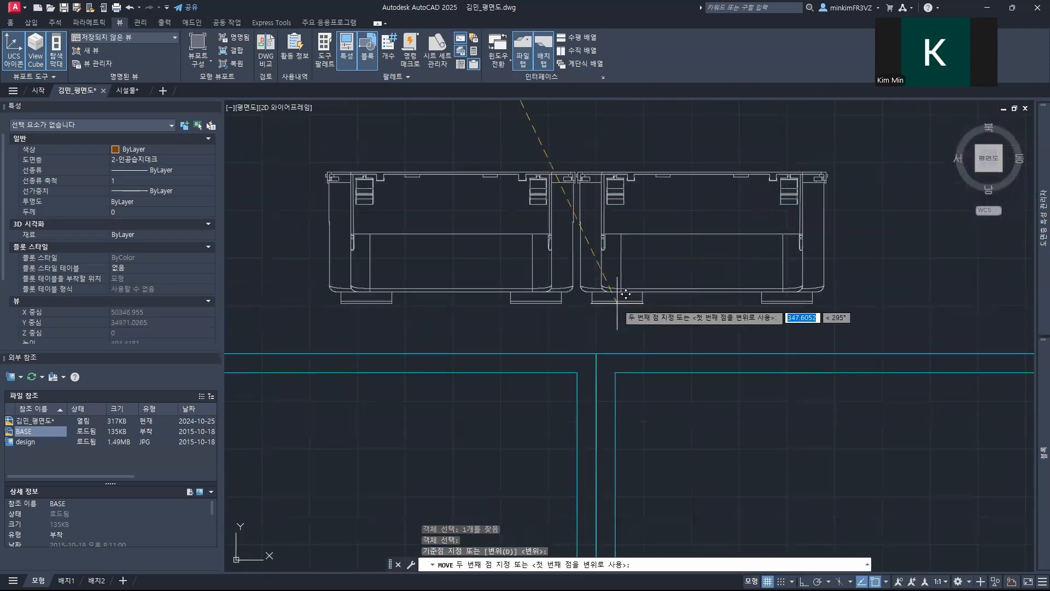
scroll(625, 294, down, 4)
middle_drag(546, 298, 629, 263)
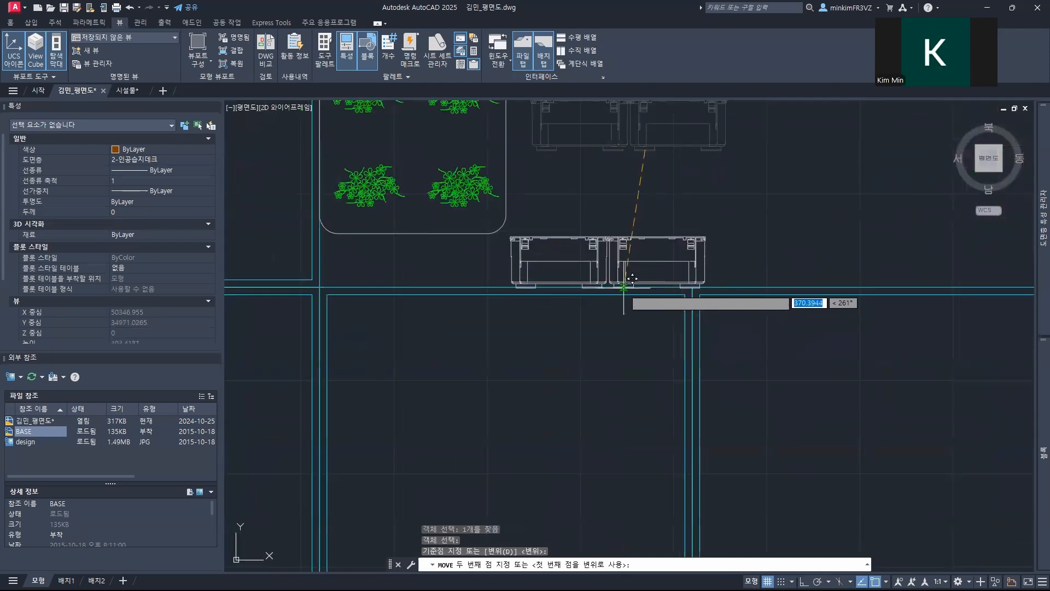
click(614, 285)
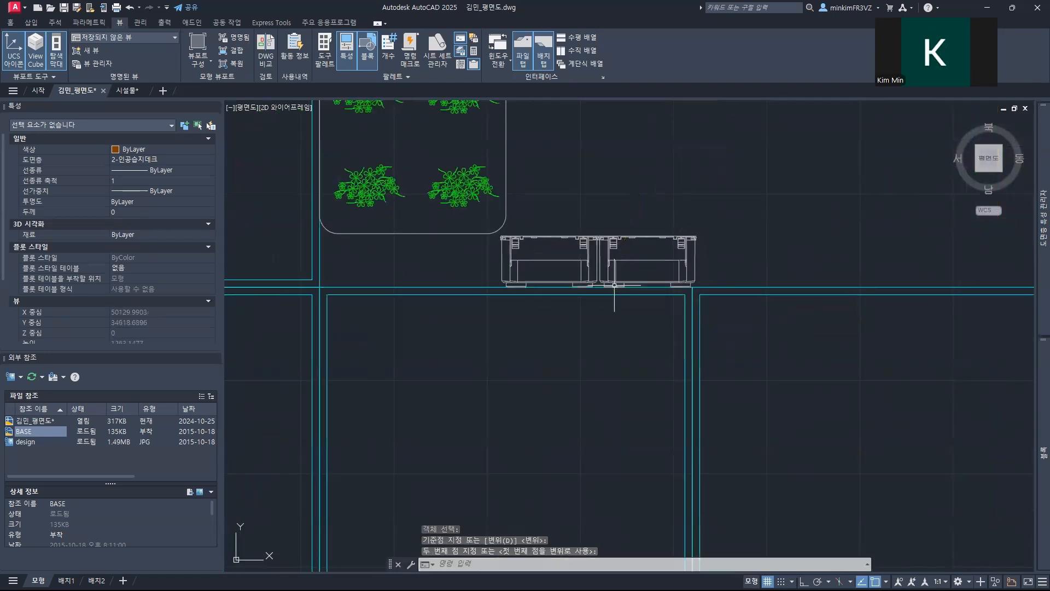
Step: Move the lowest left 부유매트 straight up along the left planter edge, away from the horizontal 식생패널
middle_drag(563, 157, 563, 353)
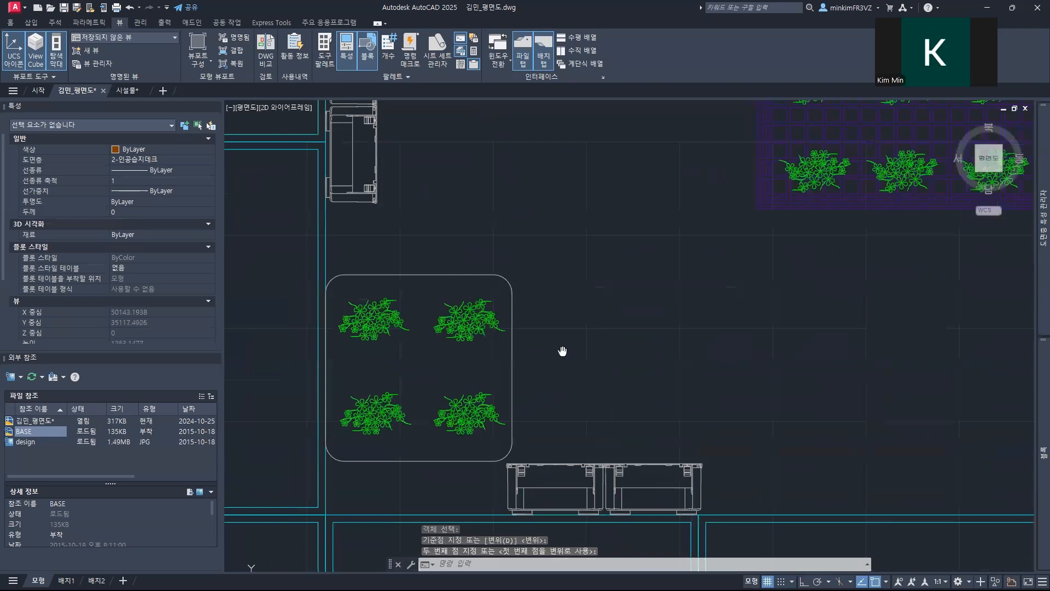
click(475, 316)
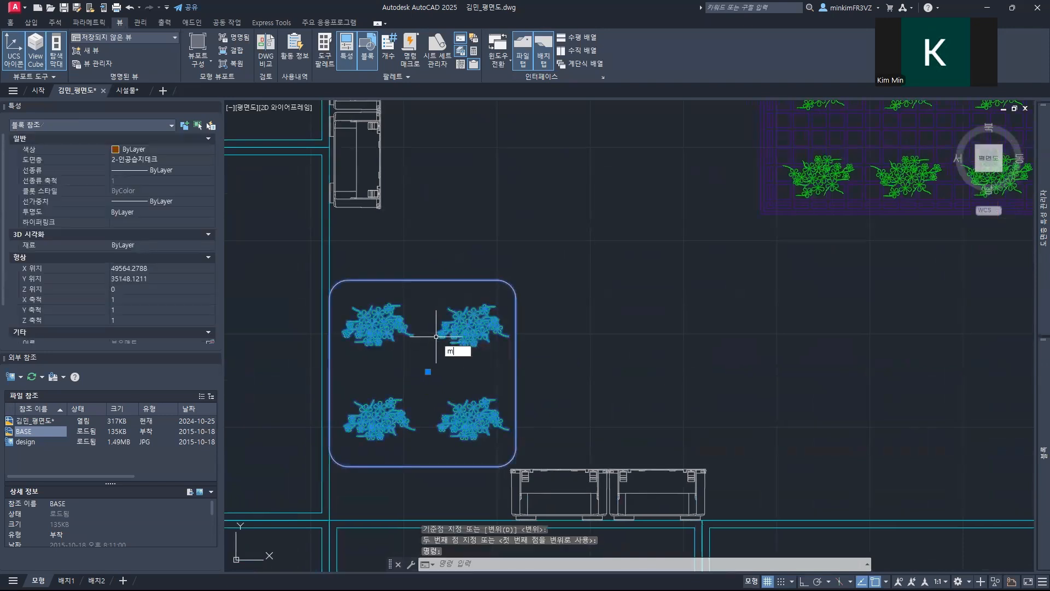
key(Return)
click(329, 347)
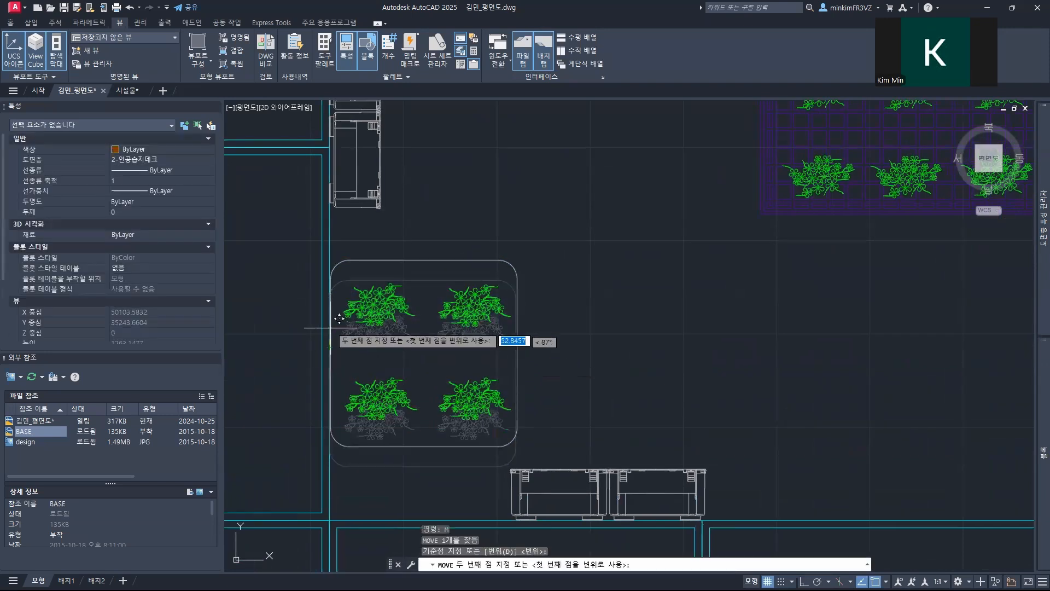
key(F8)
scroll(668, 359, down, 4)
scroll(668, 368, up, 4)
Step: Shift the horizontal 식생패널 slightly left along the bottom planter edge
click(551, 410)
click(523, 392)
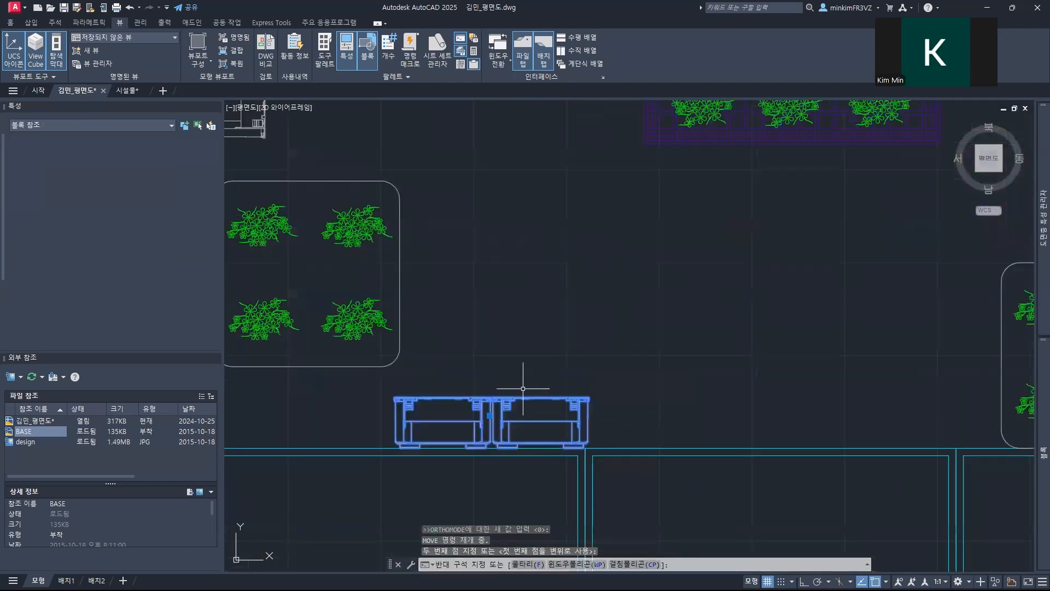
text(m)
key(Return)
scroll(388, 447, up, 5)
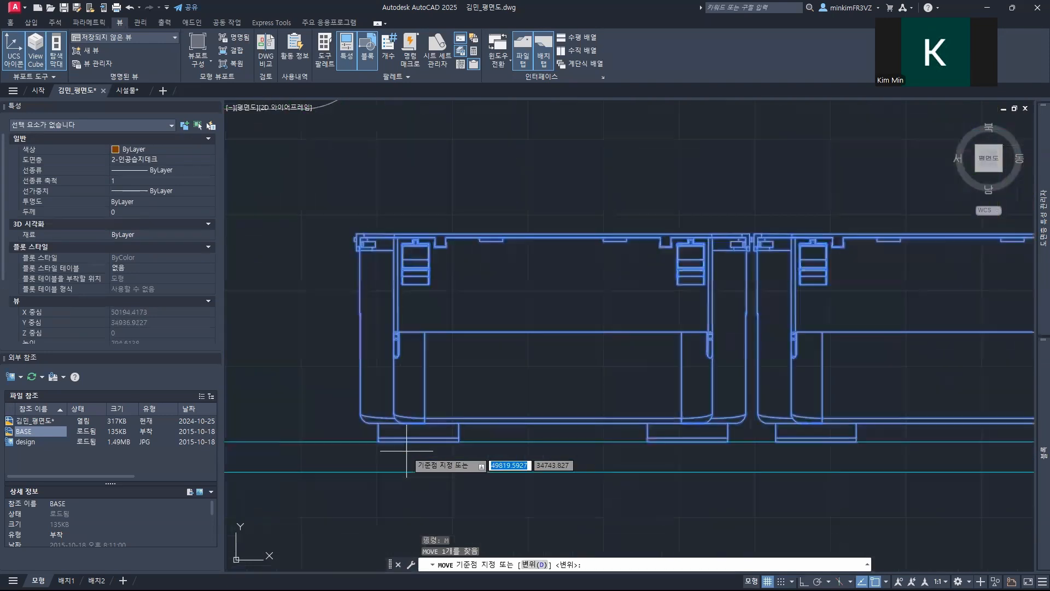
click(413, 441)
key(F8)
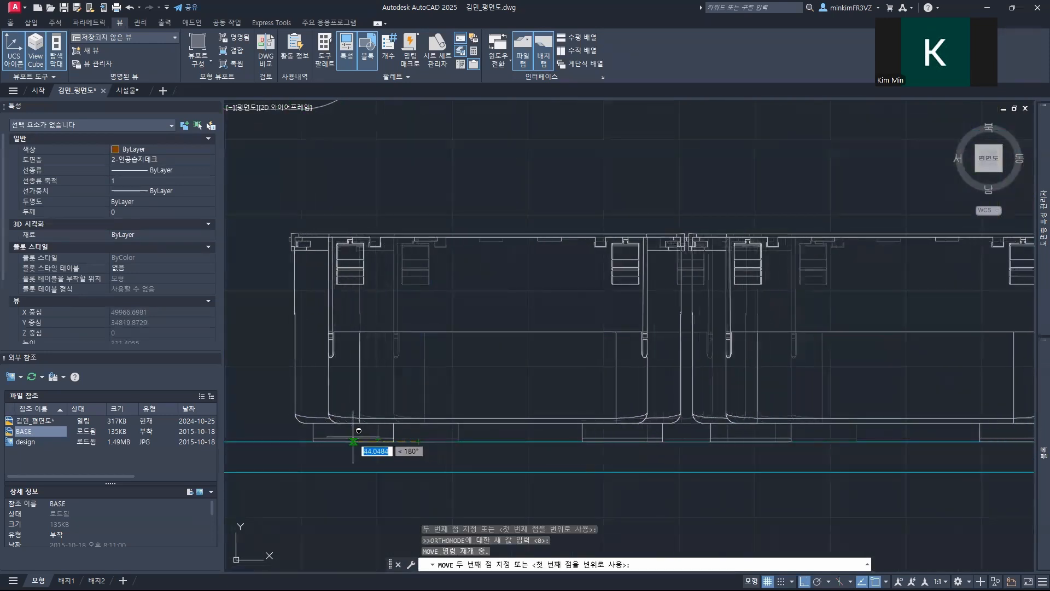
shift+click(344, 436)
Step: Copy the horizontal 식생패널 to the right along the bottom planter edge, toward the lower-right single 부유매트
scroll(487, 400, down, 4)
middle_drag(619, 430, 443, 406)
text(co)
key(space)
click(342, 372)
key(space)
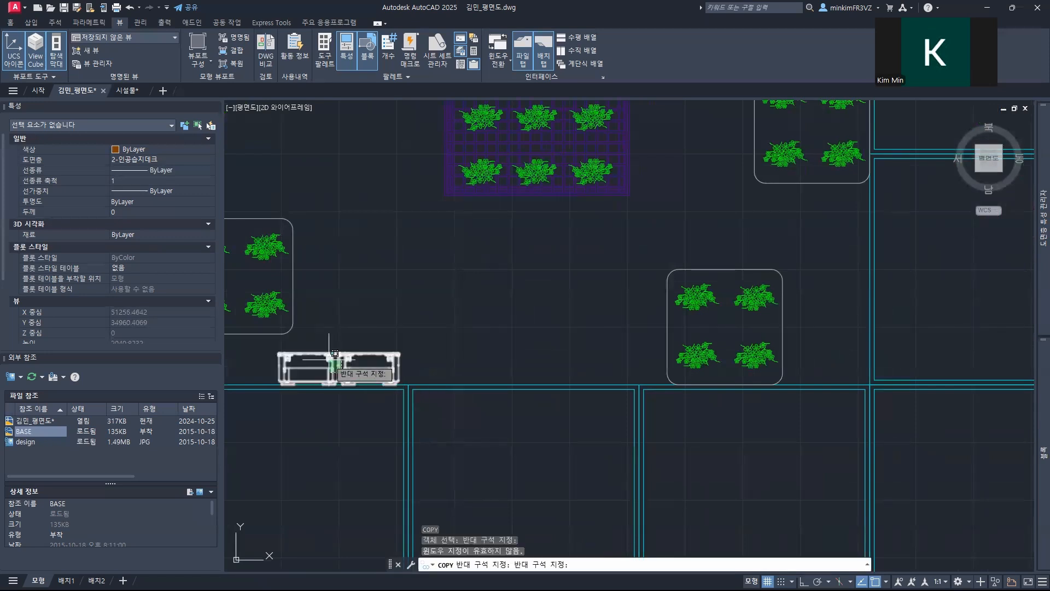
click(336, 351)
key(space)
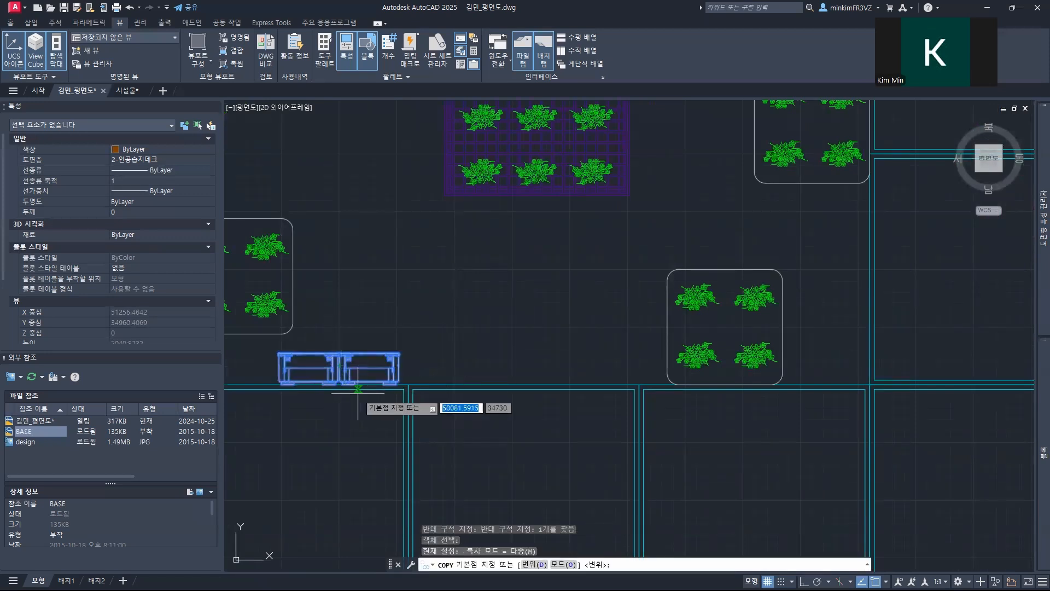
scroll(357, 388, up, 3)
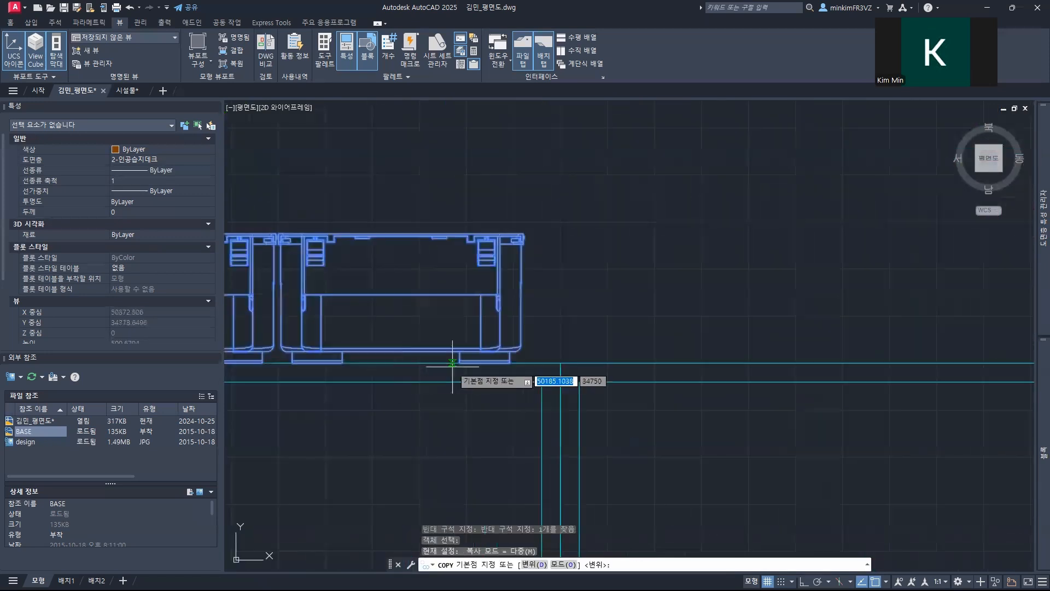
click(485, 363)
scroll(819, 366, down, 3)
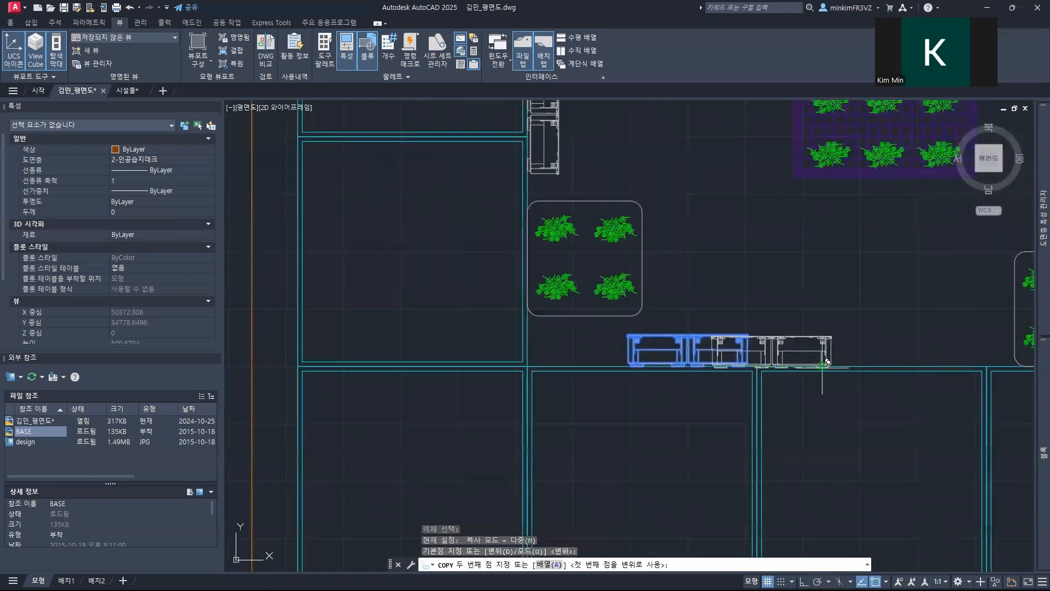
middle_drag(827, 361, 483, 364)
key(F8)
click(585, 361)
Step: Place another copy of the horizontal 식생패널 just above the lower-right single 부유매트, below the right stacked pair
key(F8)
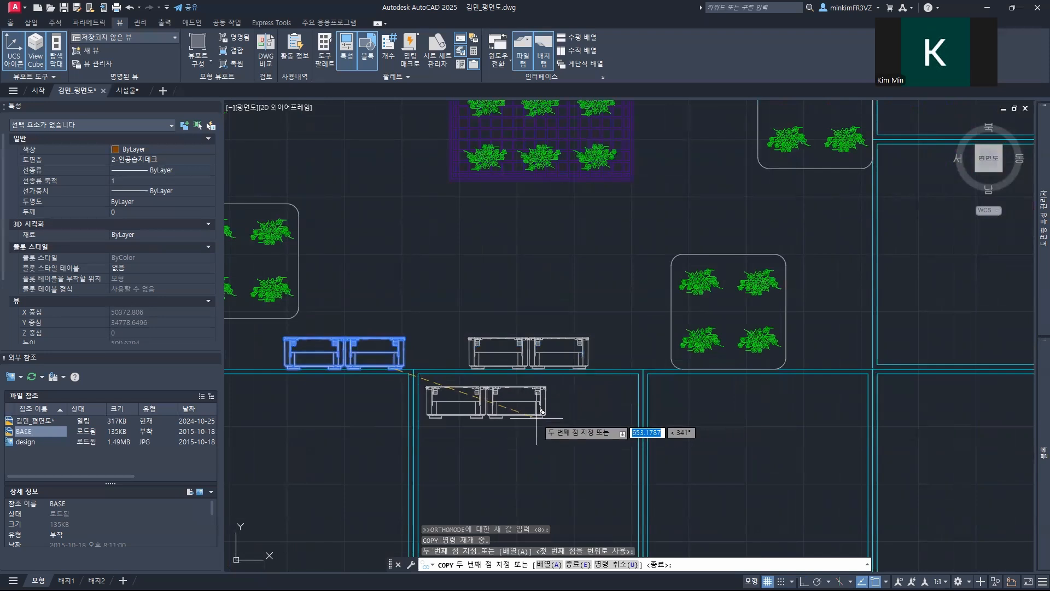
middle_drag(684, 249, 383, 390)
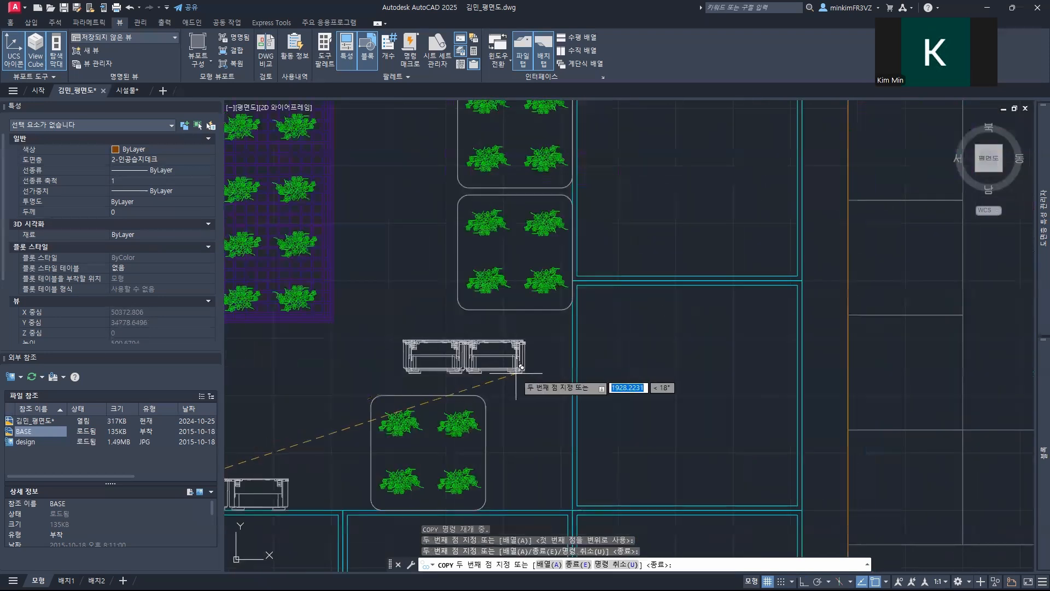
key(Escape)
Step: Rotate the 식생패널 copy above the lower-right 부유매트 90° so it stands vertically with its tabs facing the right planters
click(534, 352)
click(508, 385)
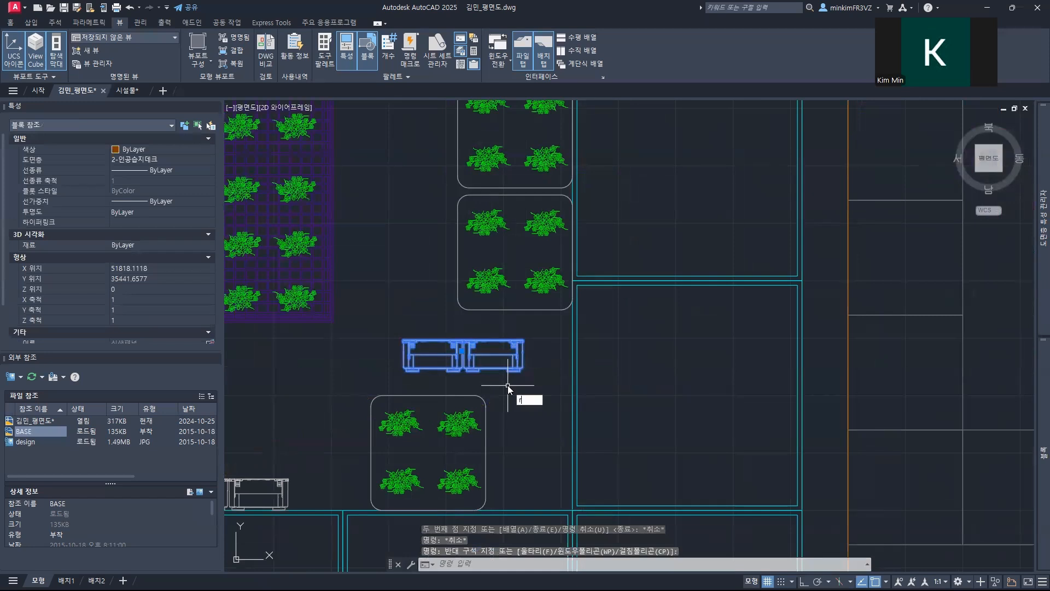
text(ro)
key(Return)
click(462, 351)
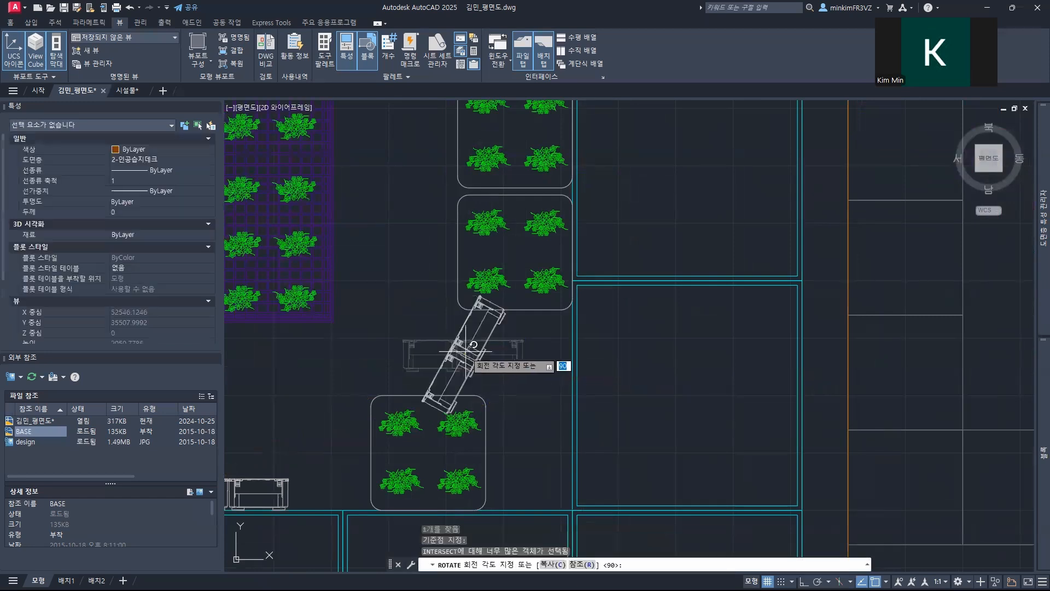
key(F8)
click(473, 241)
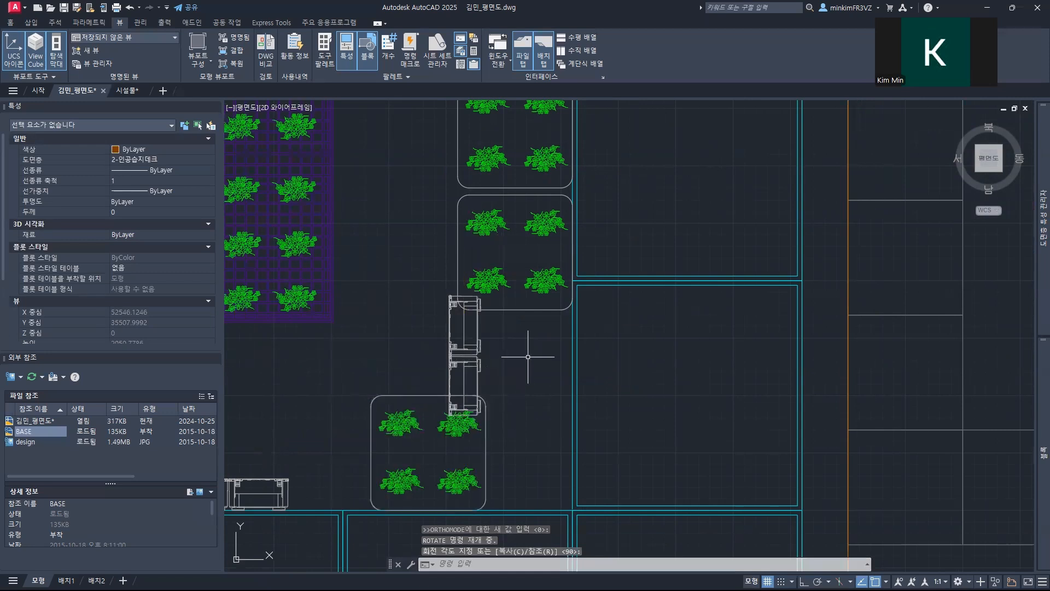
Step: Move the vertical 식생패널 so its tabs touch the edge of the right planter beside the lower-right single 부유매트
text(m)
key(Return)
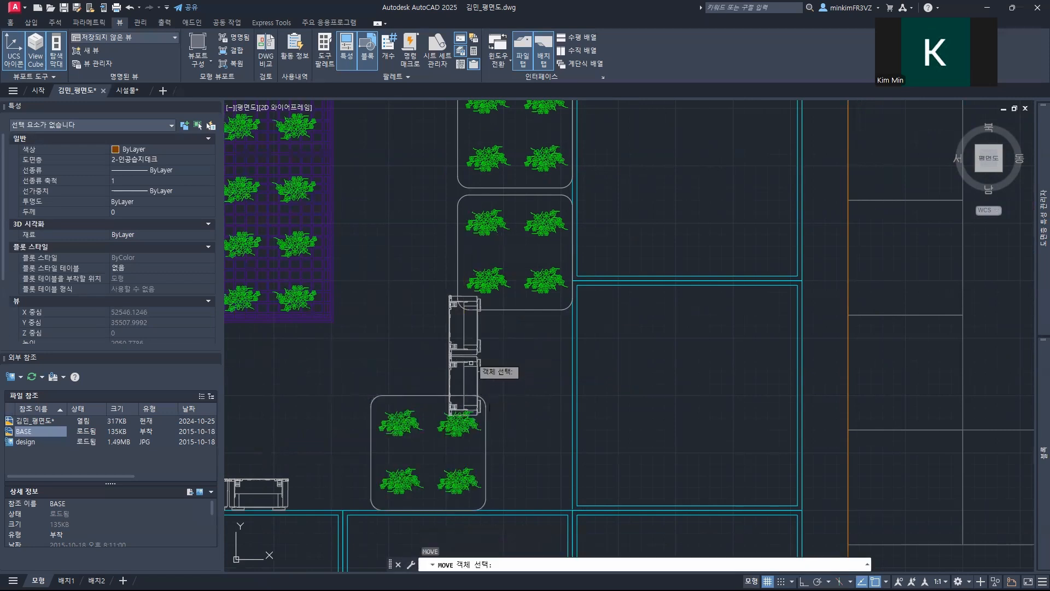
click(479, 353)
key(Return)
click(480, 347)
scroll(482, 339, up, 4)
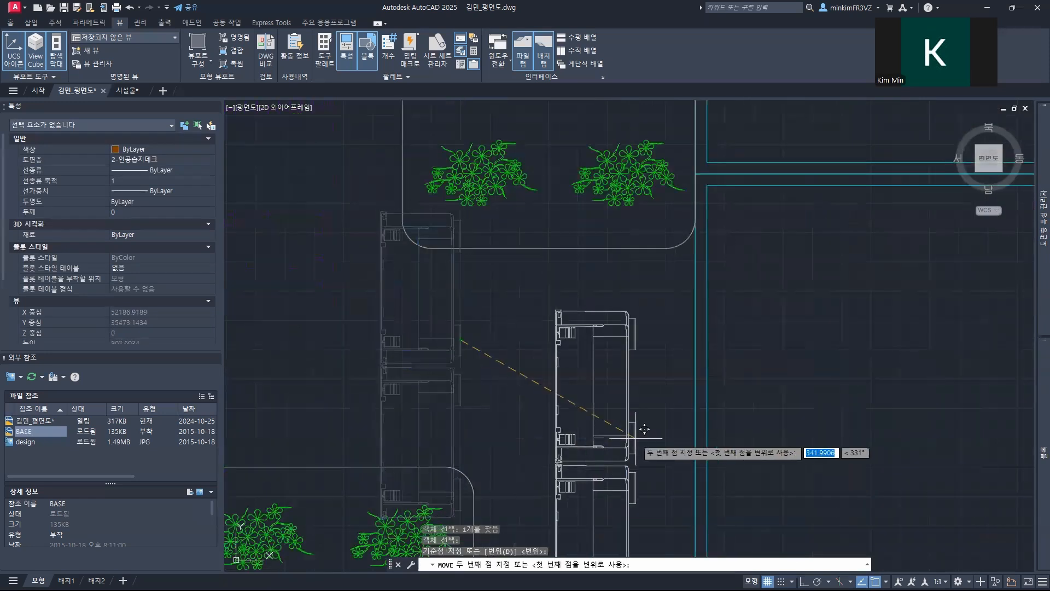
middle_drag(640, 431, 480, 306)
click(495, 322)
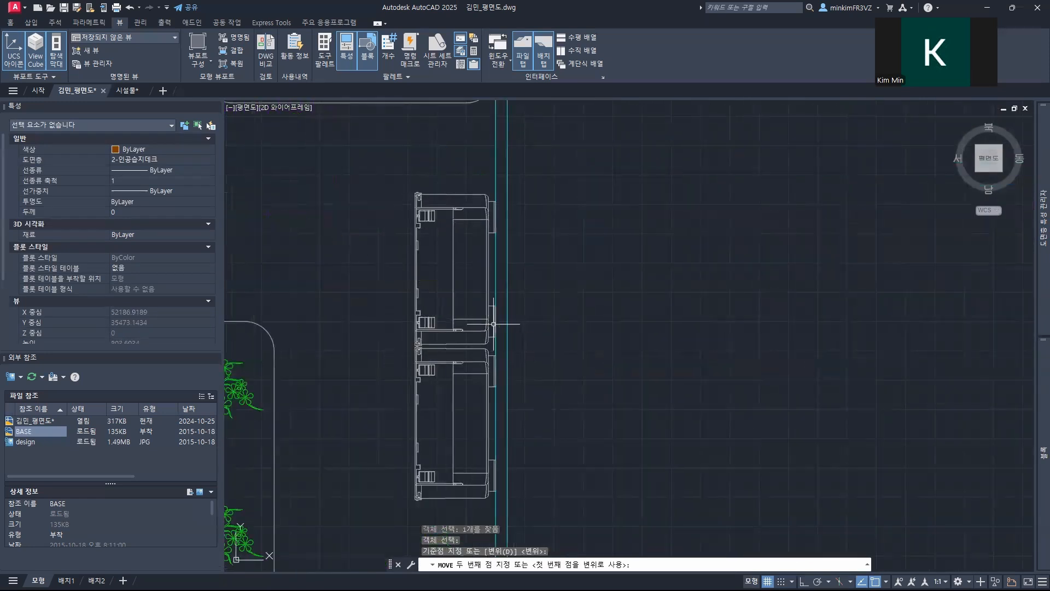
scroll(471, 334, down, 8)
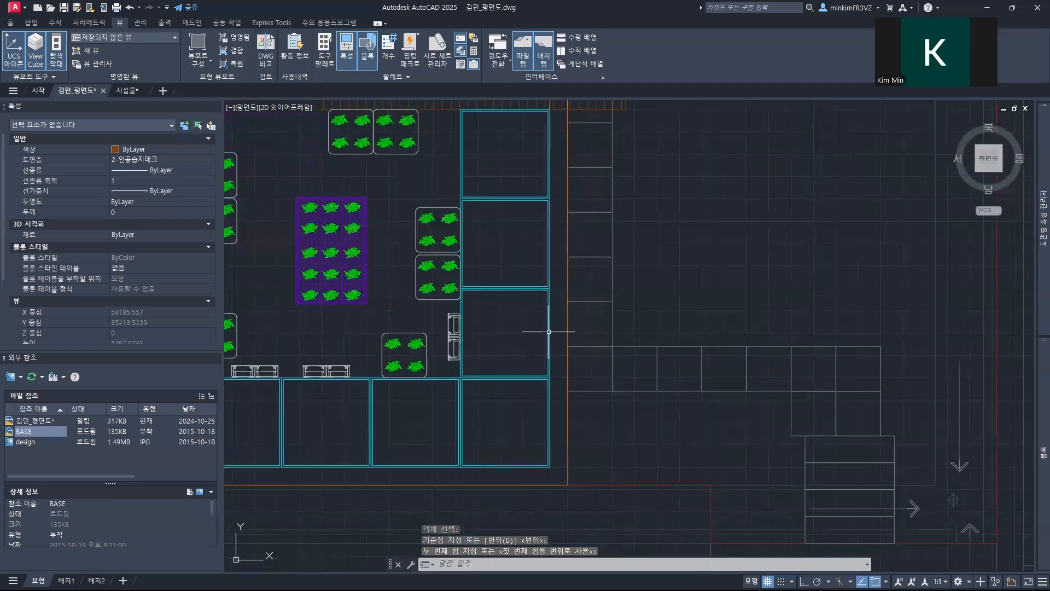
Step: Copy the vertical 식생패널 up along the right planter edge, beside the planter just below the boardwalk
middle_drag(521, 337, 525, 396)
drag(488, 430, 480, 401)
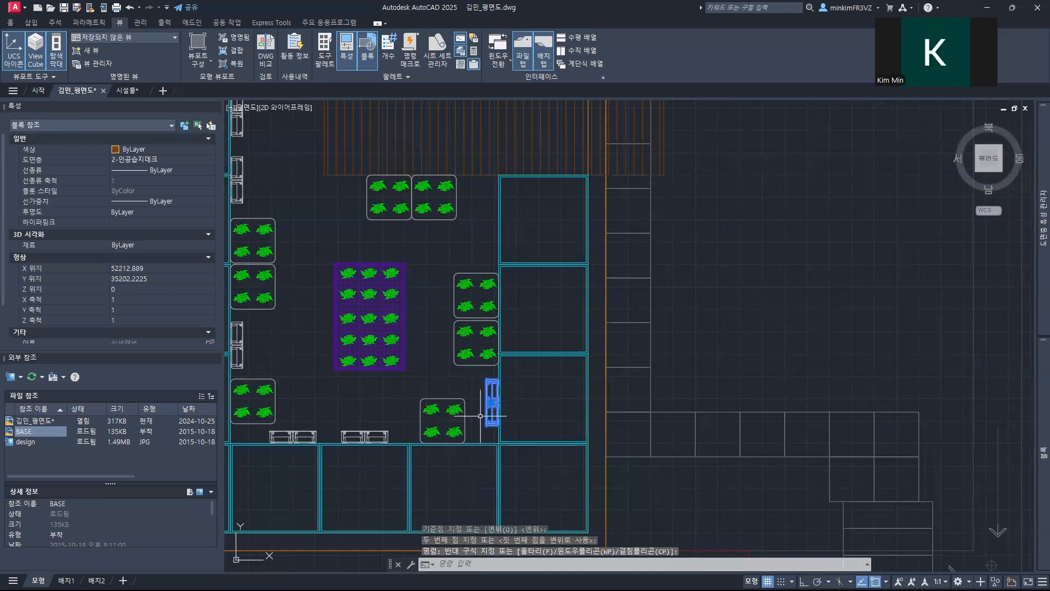
text(co)
key(Return)
scroll(495, 413, up, 12)
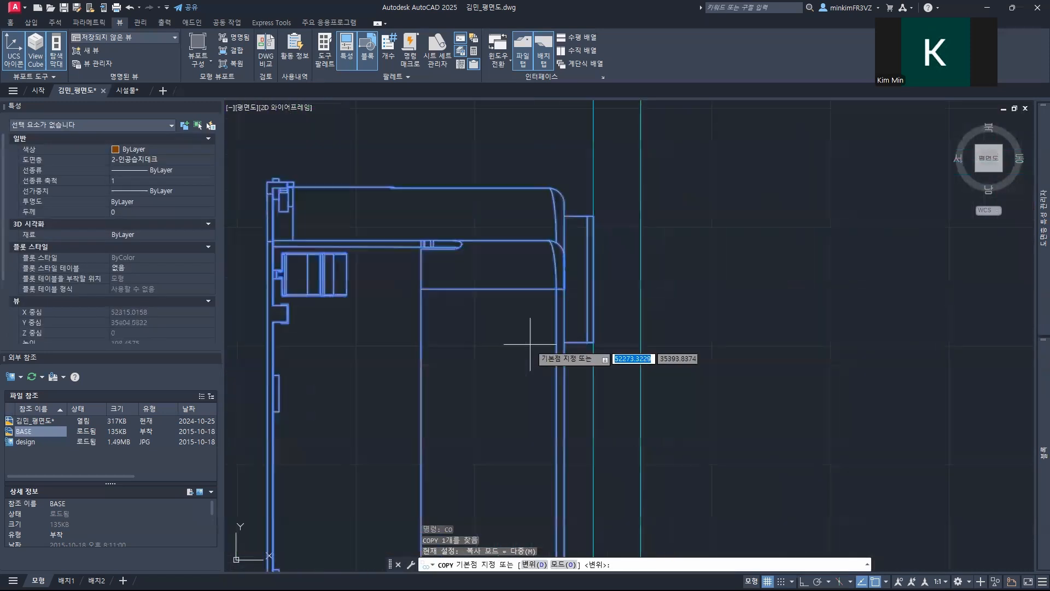
click(595, 275)
scroll(588, 273, down, 10)
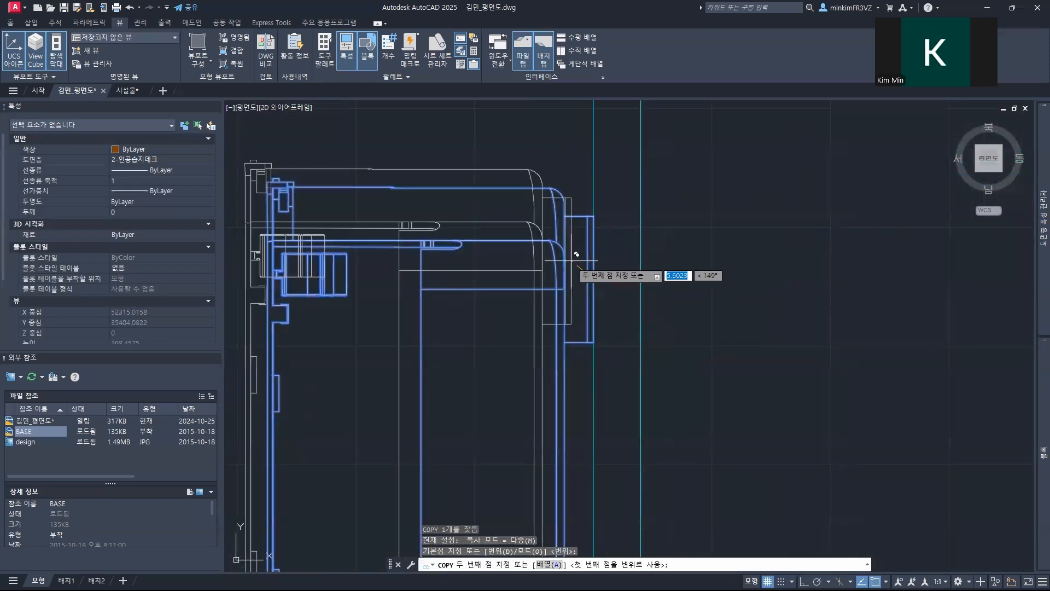
scroll(559, 346, up, 6)
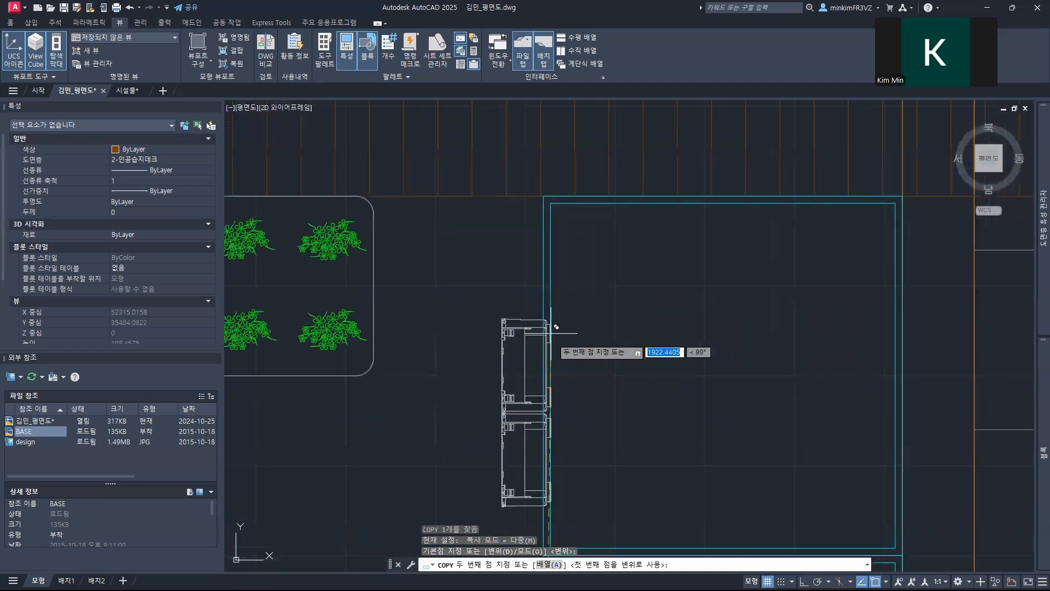
click(548, 273)
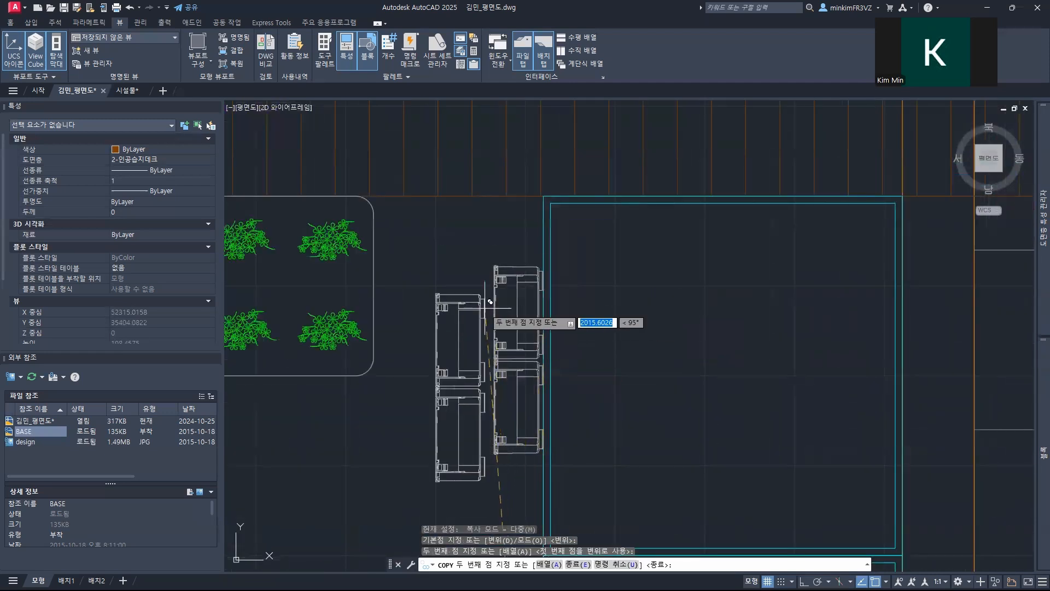
scroll(525, 306, down, 5)
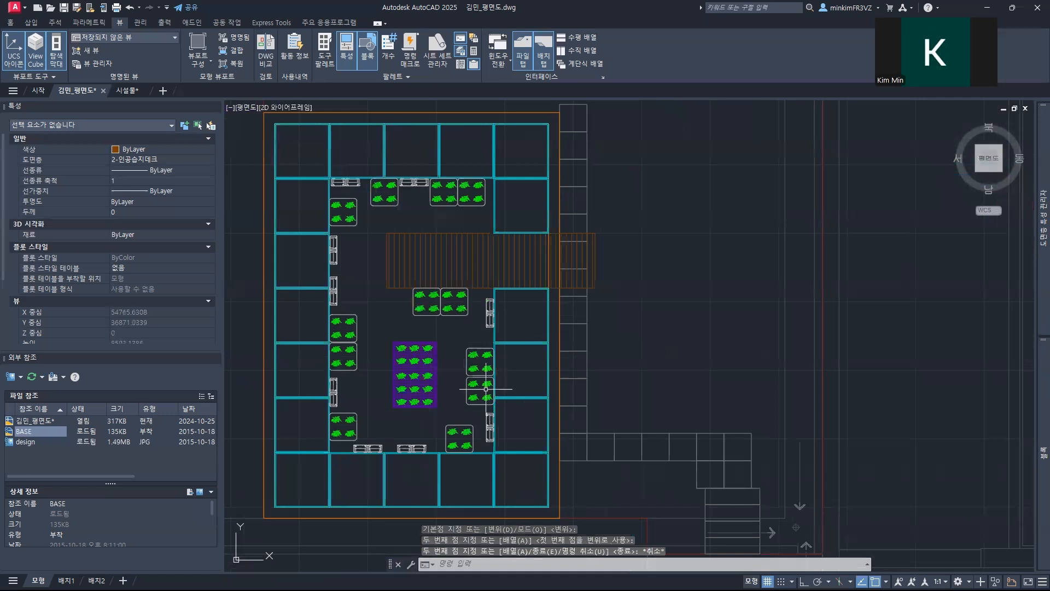
mouse_move(492, 402)
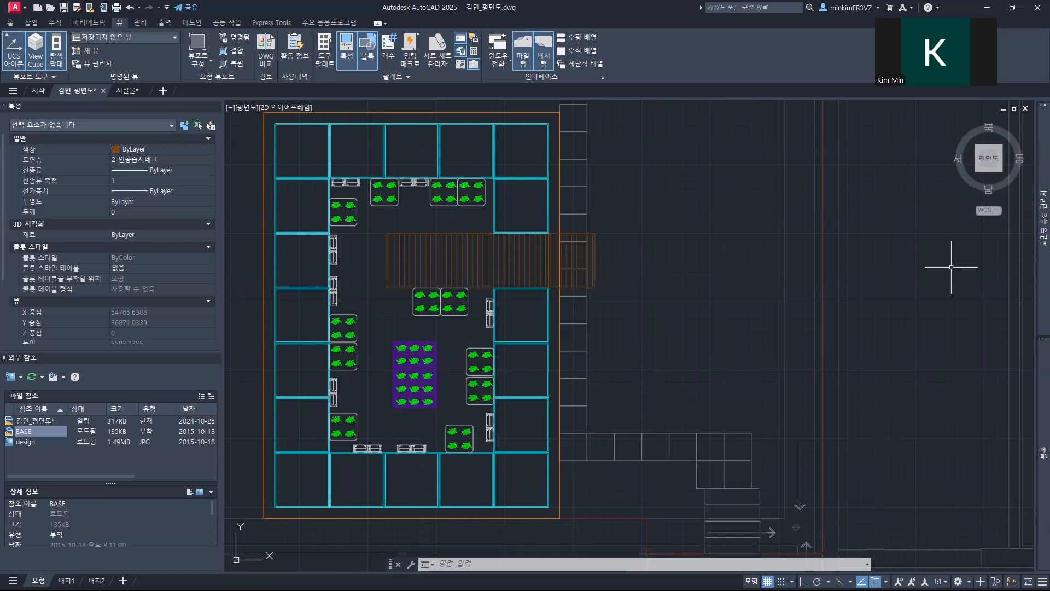
click(437, 311)
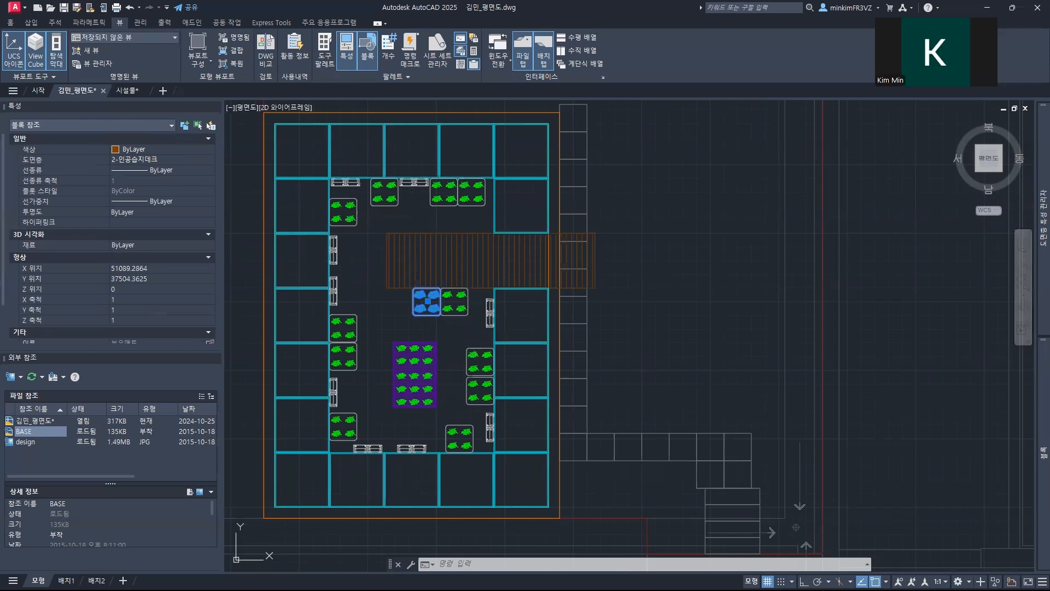
key(Escape)
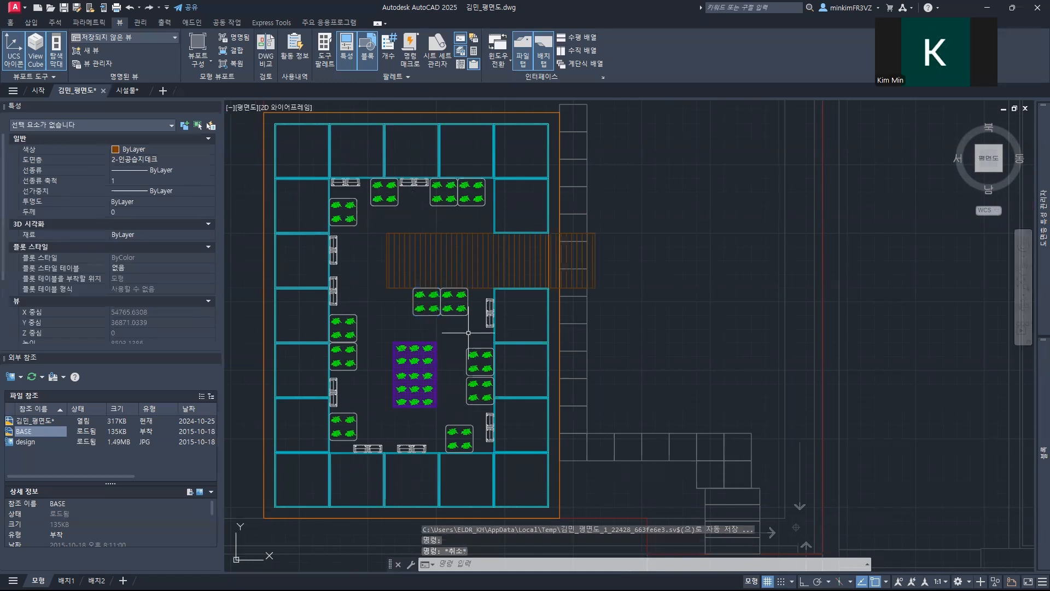
click(490, 448)
key(Escape)
Step: Assign all planter, 부유매트, 식생패널 and central planting blocks on the wetland deck to the 2-인공습지시설물 layer
click(519, 486)
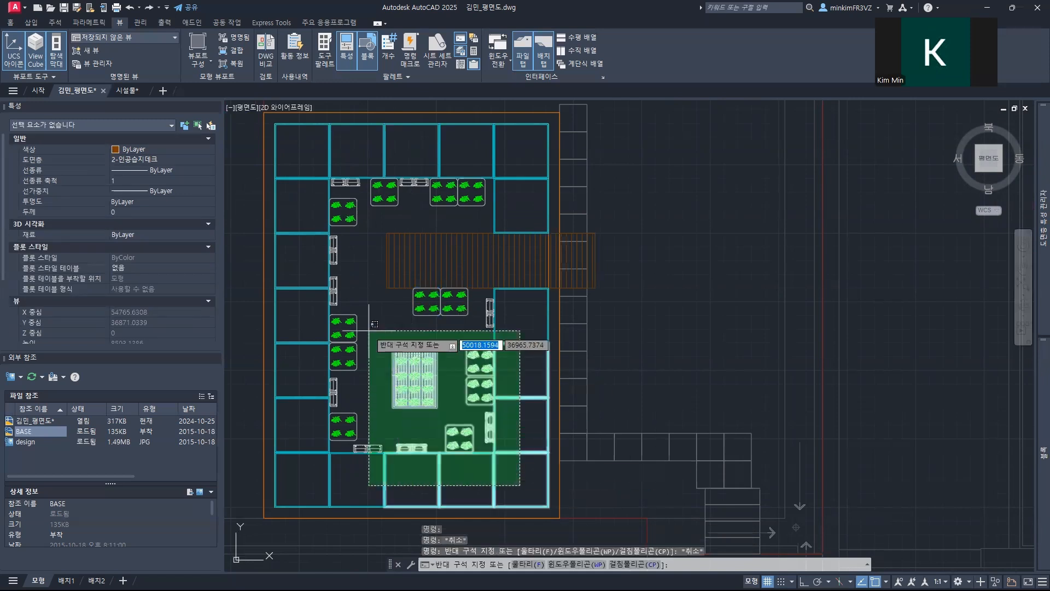
click(321, 271)
click(354, 265)
click(304, 149)
click(533, 216)
click(349, 122)
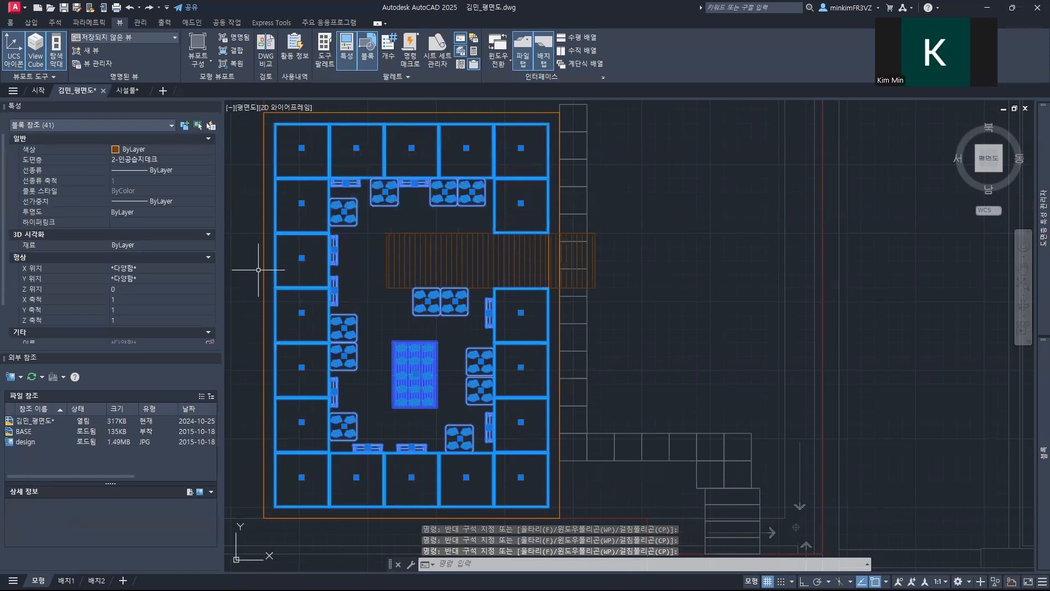
click(162, 160)
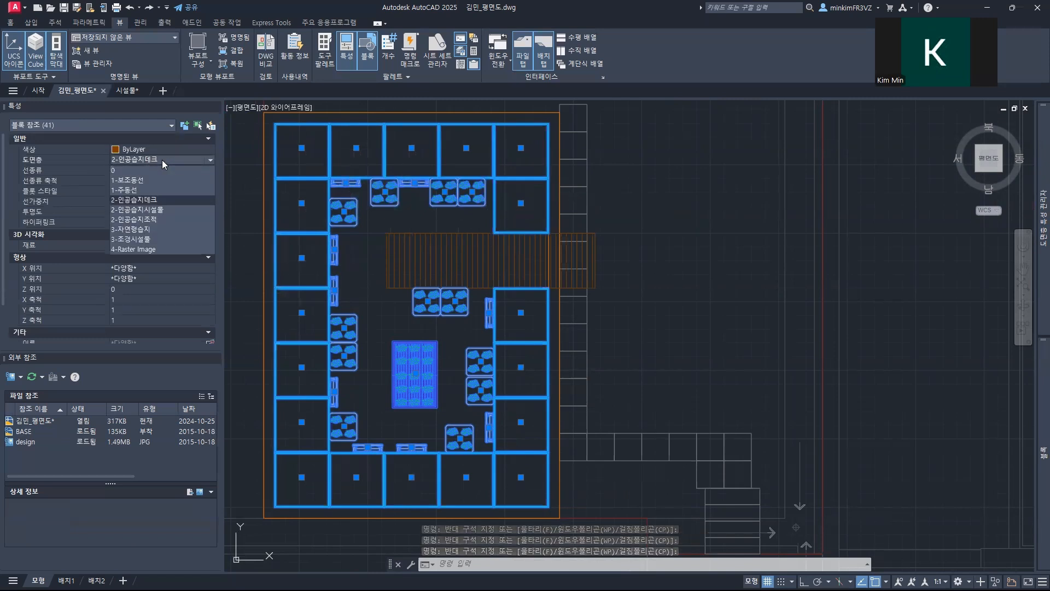
click(160, 210)
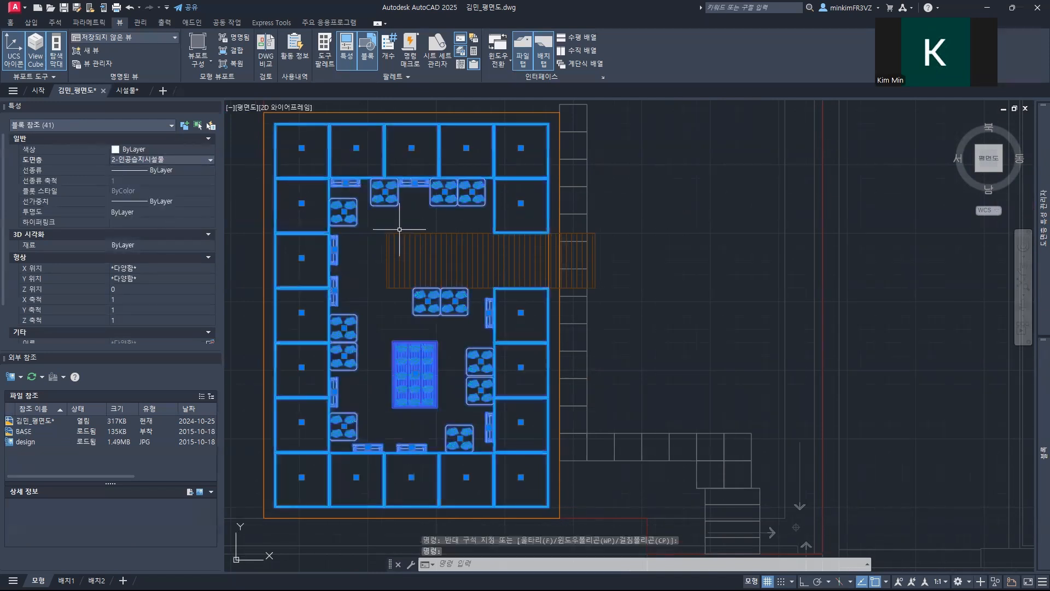
key(Escape)
click(348, 200)
key(Escape)
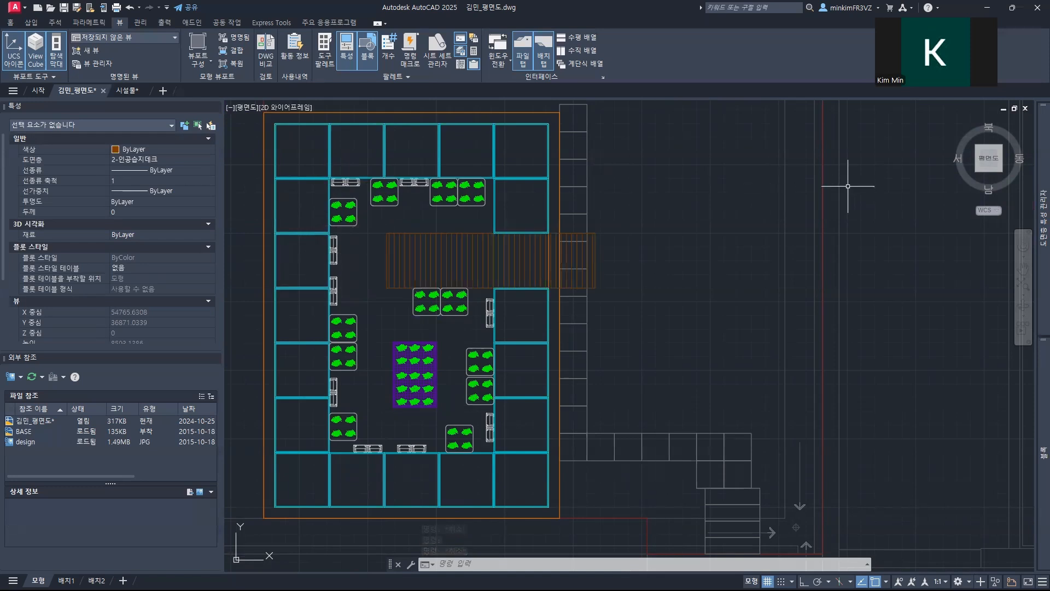
Step: Turn on the 4-Raster Image layer to show the design image around the winding path in the lower garden
mouse_move(1042, 216)
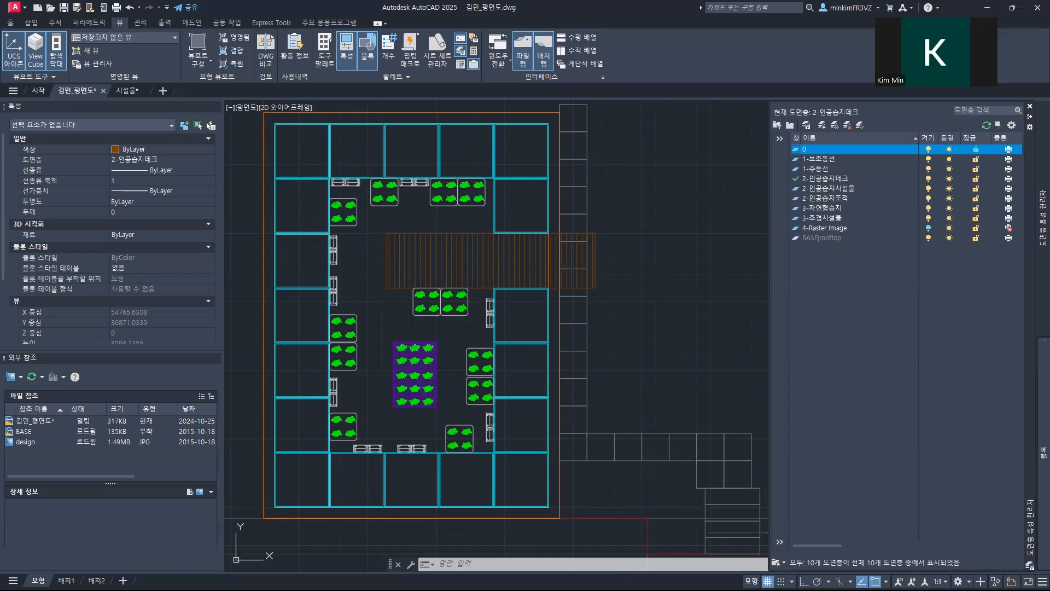
scroll(469, 417, down, 2)
scroll(468, 418, down, 2)
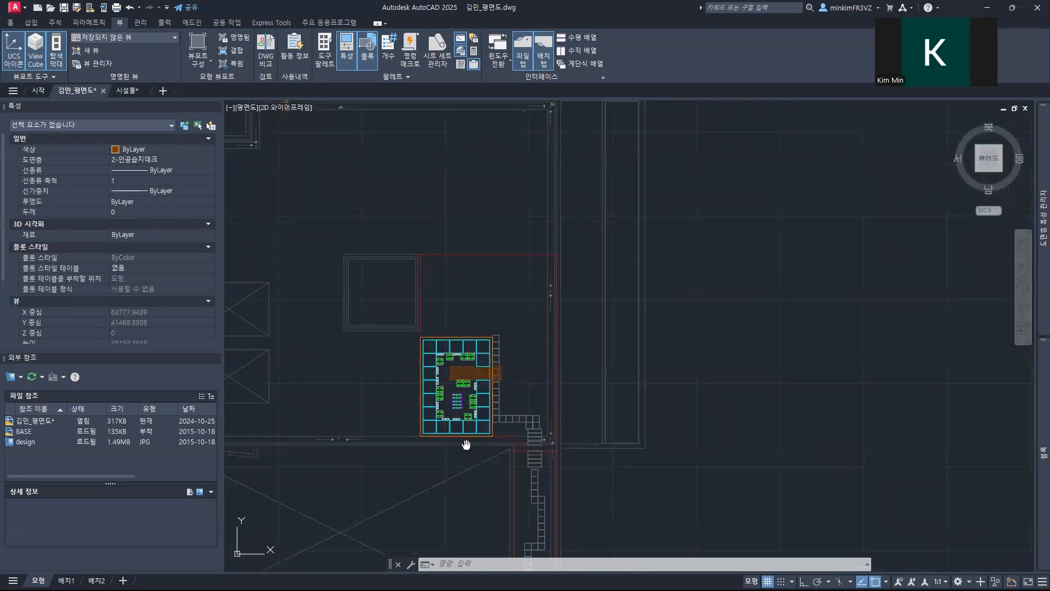
middle_drag(453, 503, 647, 286)
scroll(579, 314, up, 2)
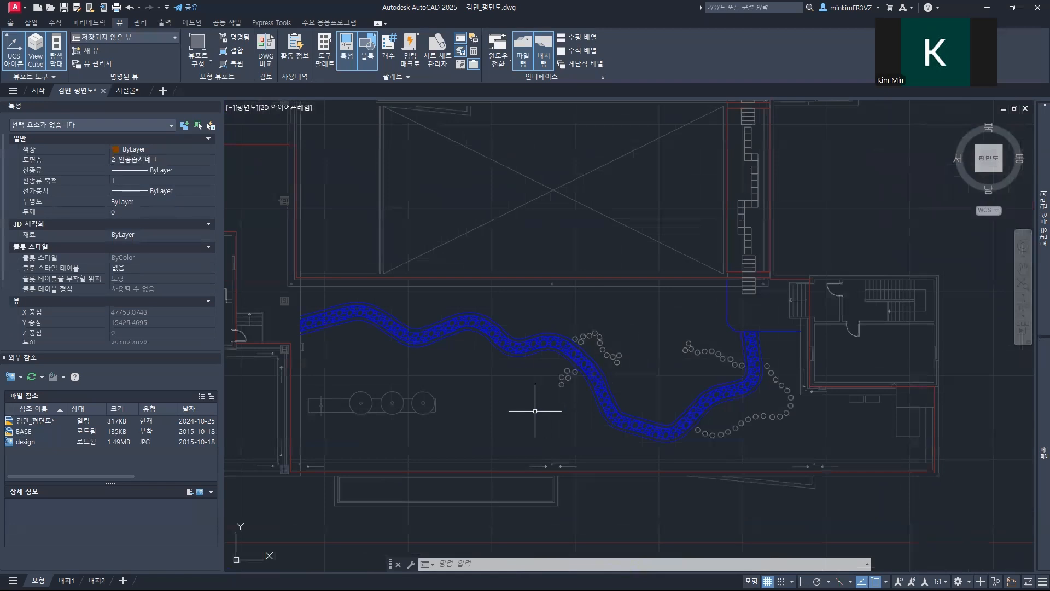
scroll(534, 429, down, 2)
mouse_move(534, 429)
middle_down()
mouse_move(551, 408)
mouse_move(582, 426)
middle_up()
scroll(583, 426, up, 4)
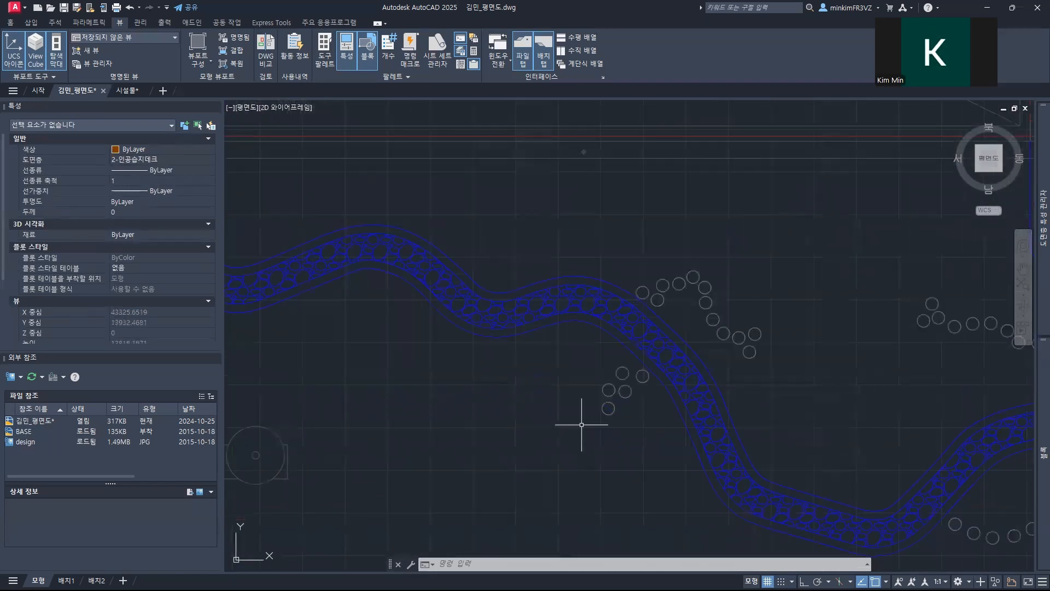
mouse_move(1034, 316)
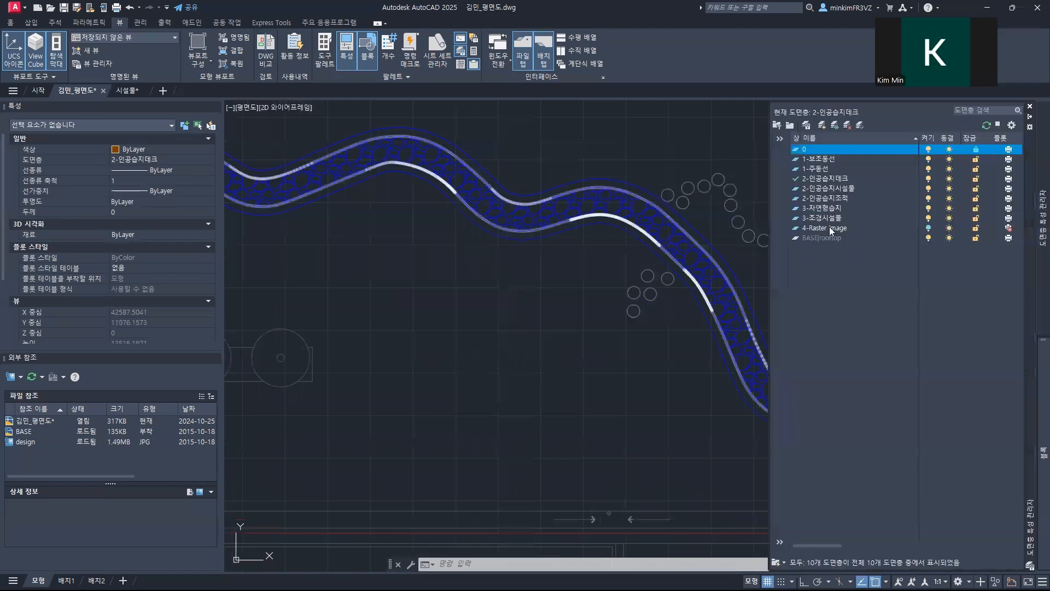
click(928, 227)
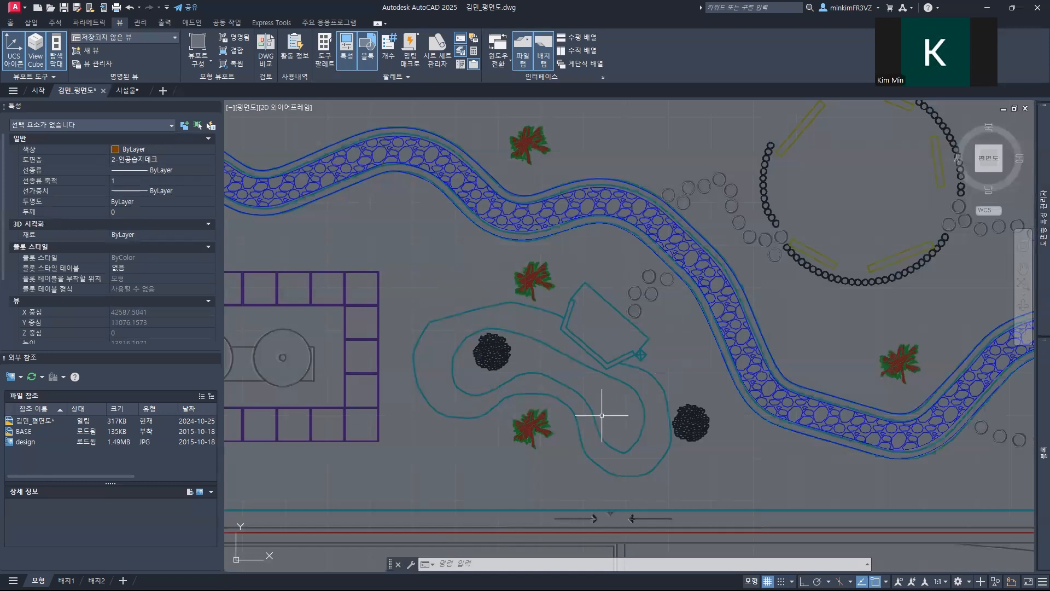
Step: Make 3-자연형습지 the current layer
mouse_move(1031, 284)
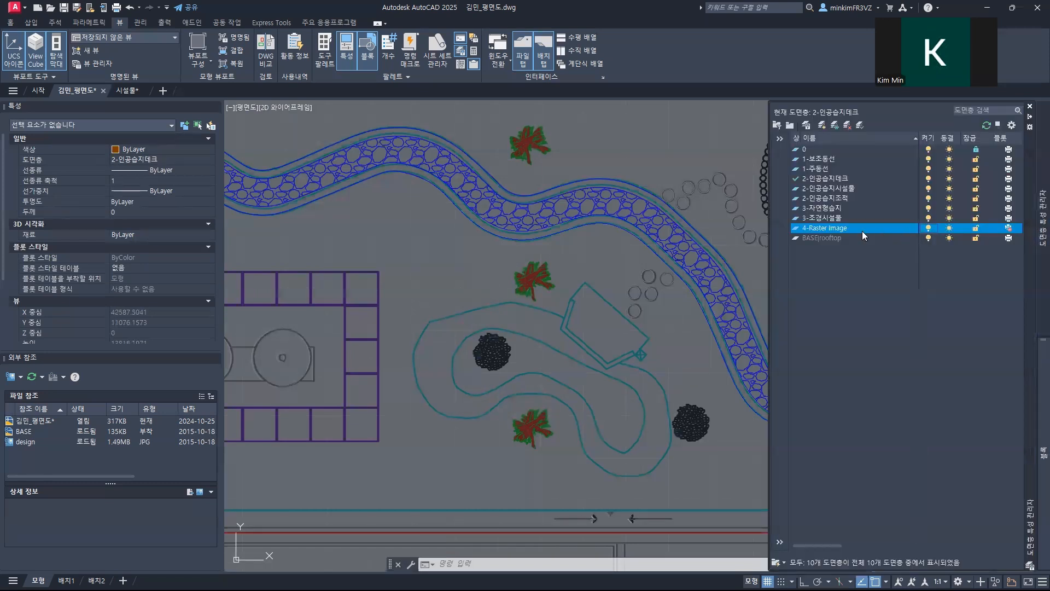
click(830, 208)
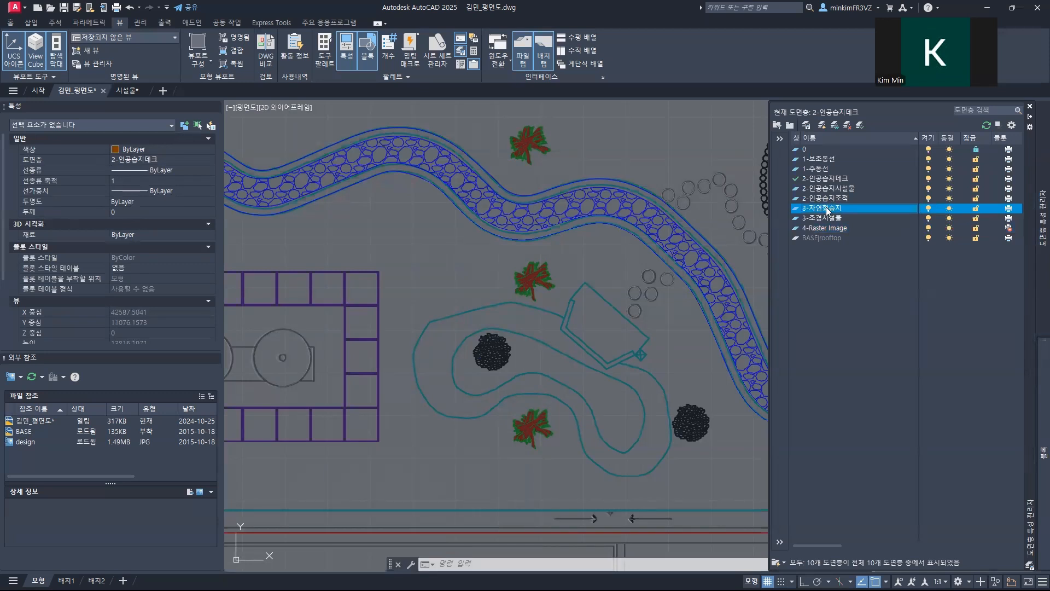
double_click(826, 207)
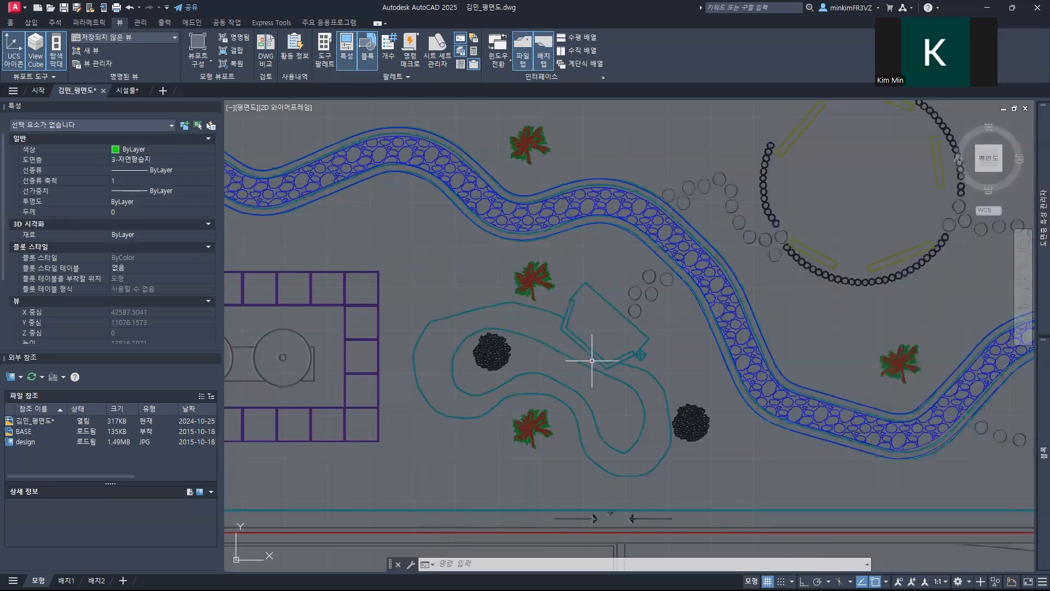
Step: Start a polyline at the deck's west edge and trace the pond's outer outline along its upper side to the northwest corner
scroll(597, 357, up, 4)
scroll(677, 253, down, 2)
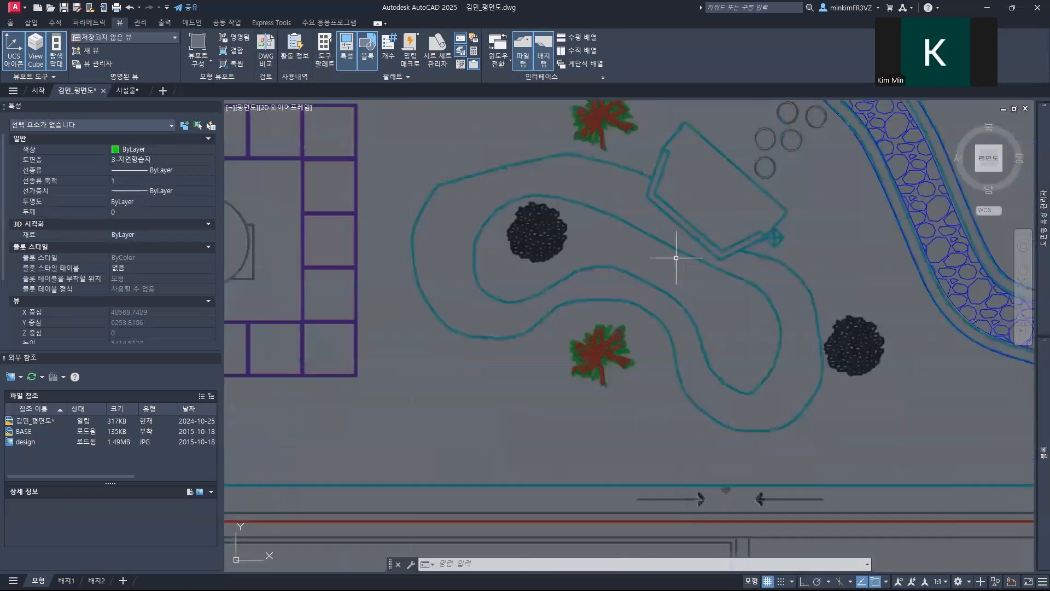
text(PL)
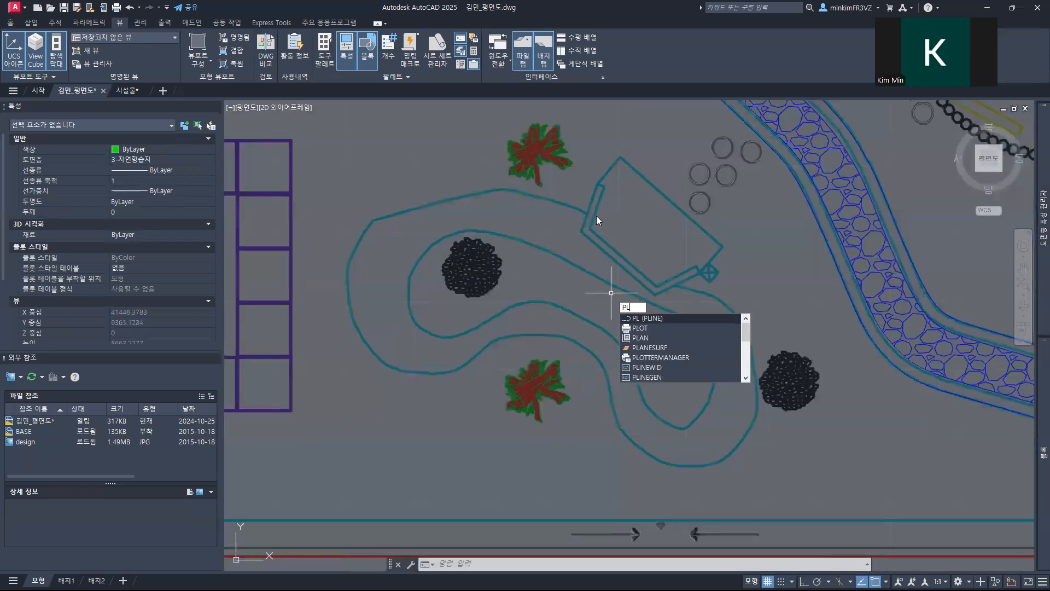
key(Return)
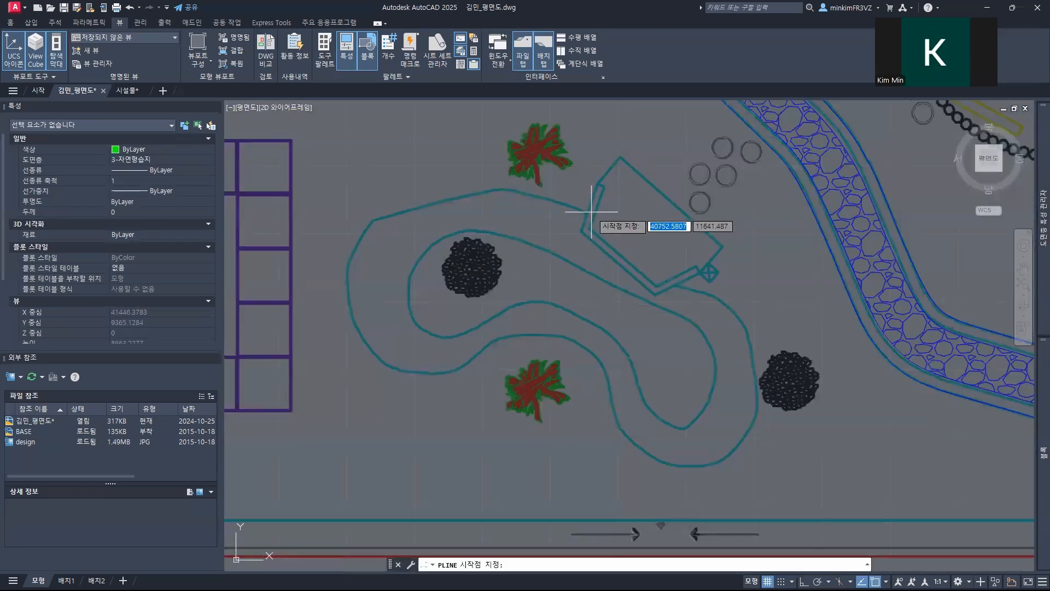
middle_drag(591, 214, 668, 275)
scroll(668, 275, up, 2)
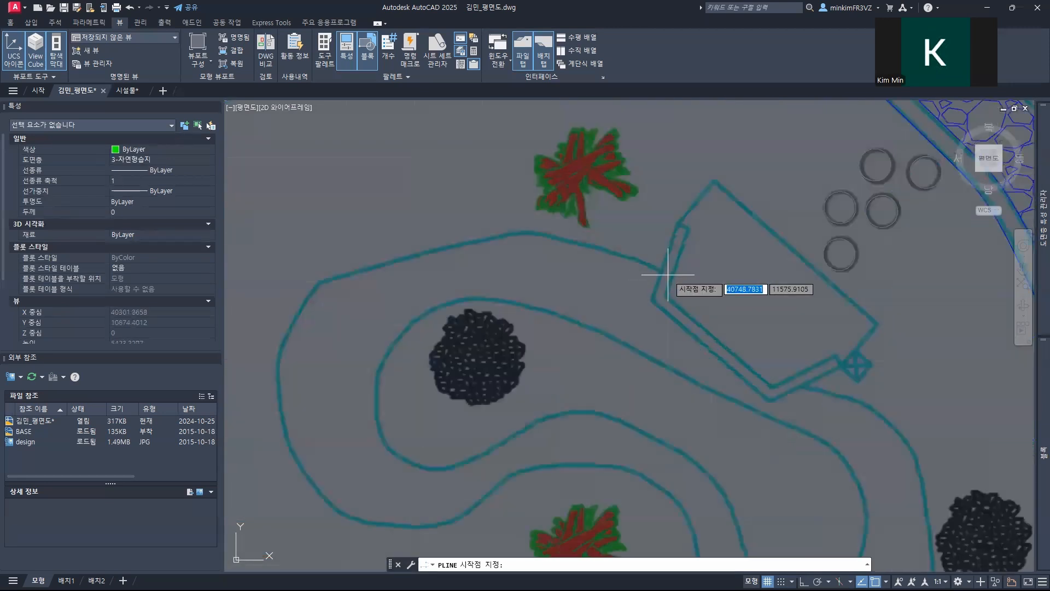
click(670, 276)
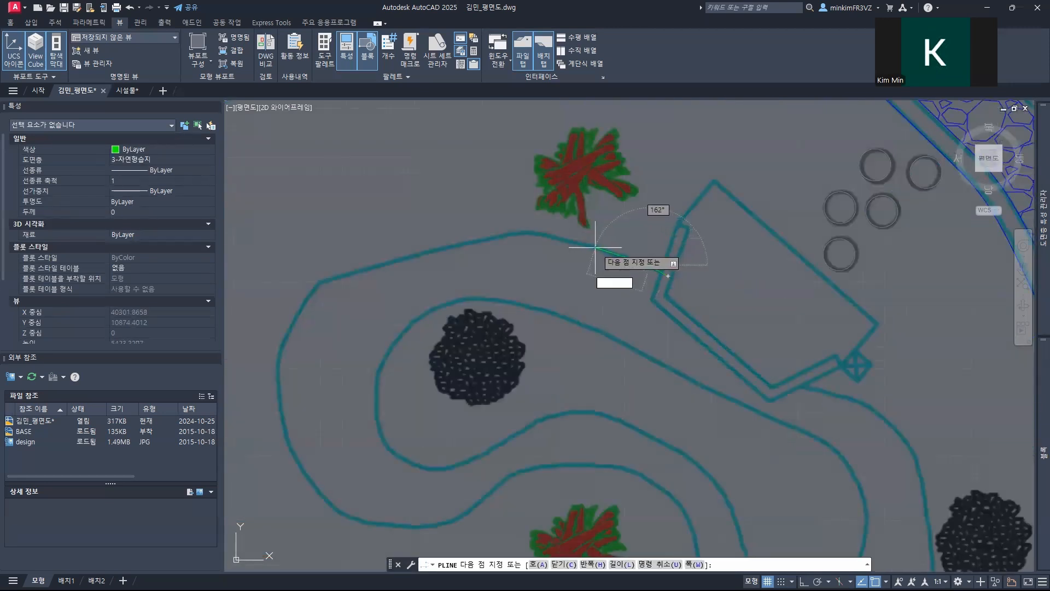
click(546, 231)
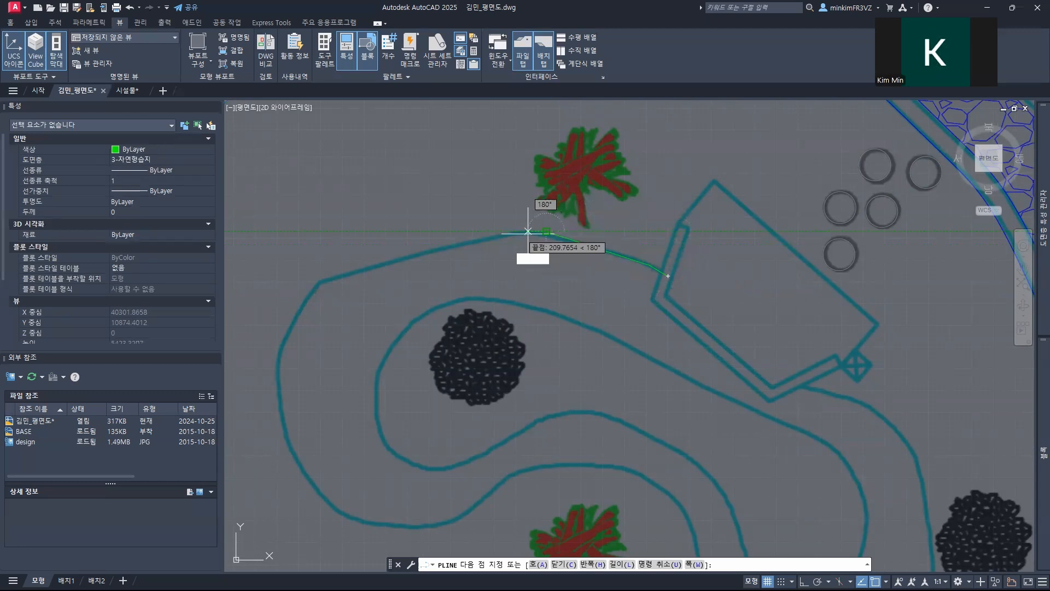
scroll(492, 238, up, 2)
scroll(492, 238, up, 2)
click(492, 238)
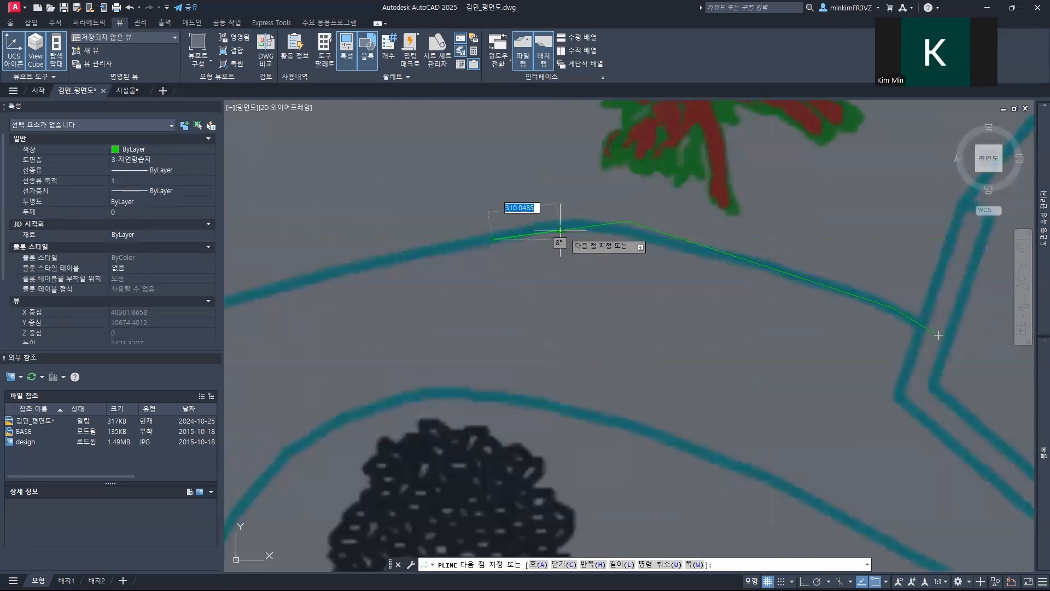
middle_drag(560, 231, 942, 199)
click(750, 229)
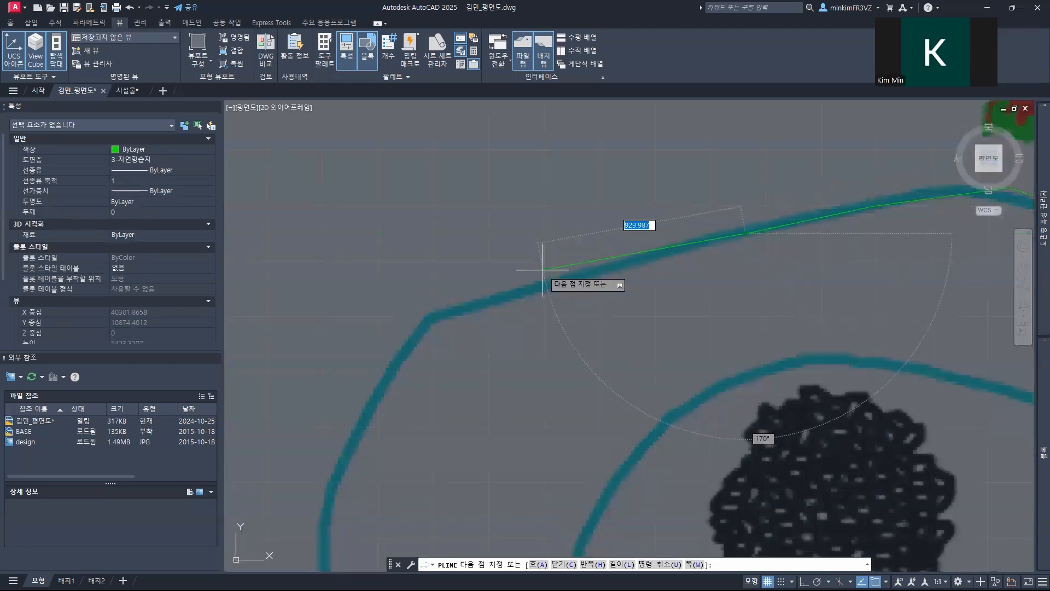
click(533, 291)
click(431, 316)
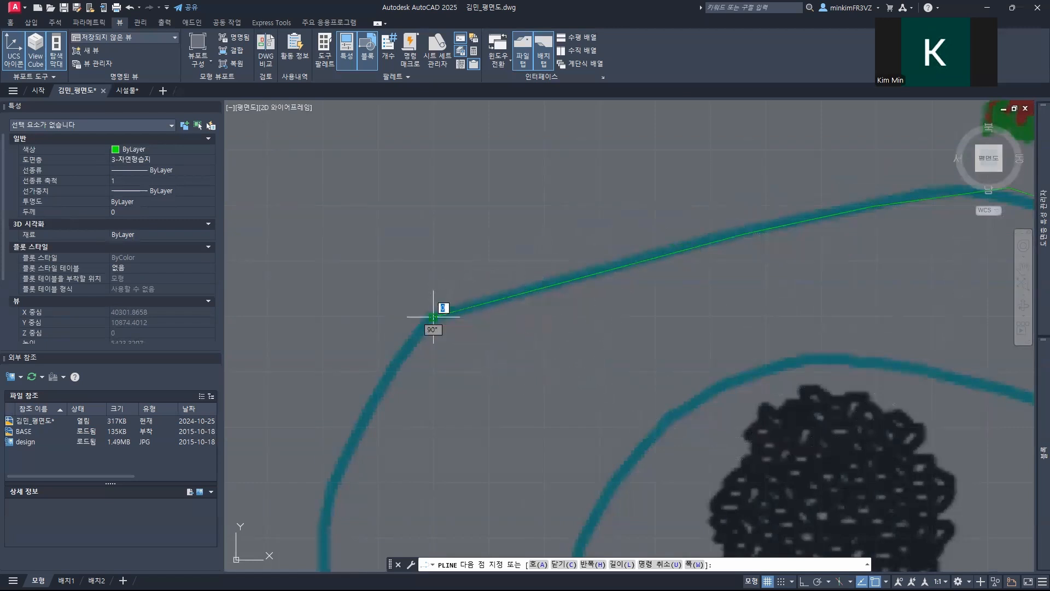
Step: Continue the outer pond polyline down the west side, following the curve toward the bottom of the western lobe
scroll(495, 376, down, 4)
middle_drag(495, 387, 554, 198)
click(502, 207)
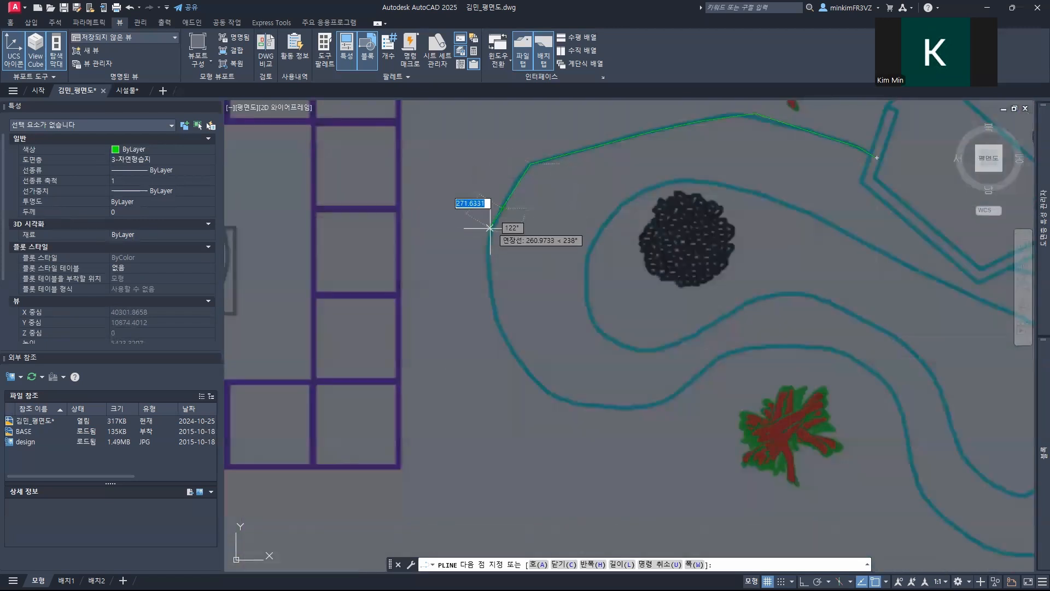
click(490, 243)
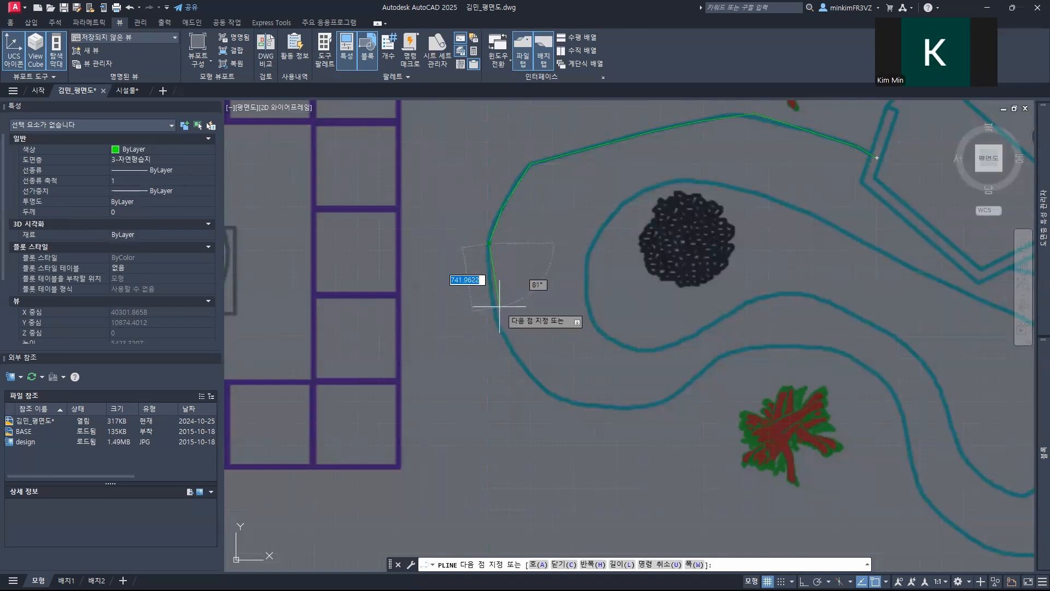
scroll(496, 308, up, 4)
click(490, 309)
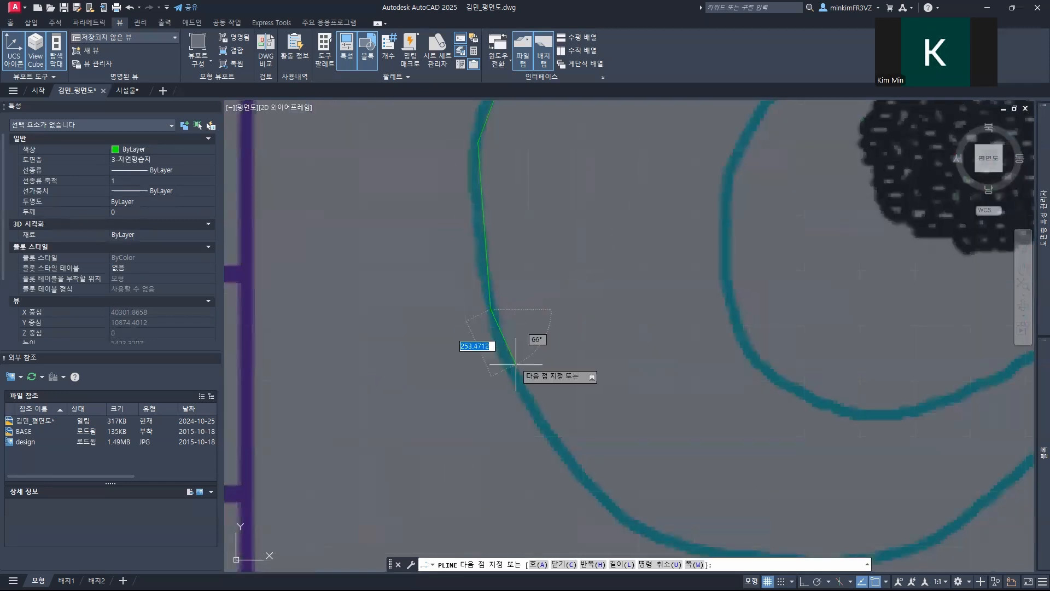
click(519, 382)
middle_drag(577, 468, 422, 271)
click(443, 295)
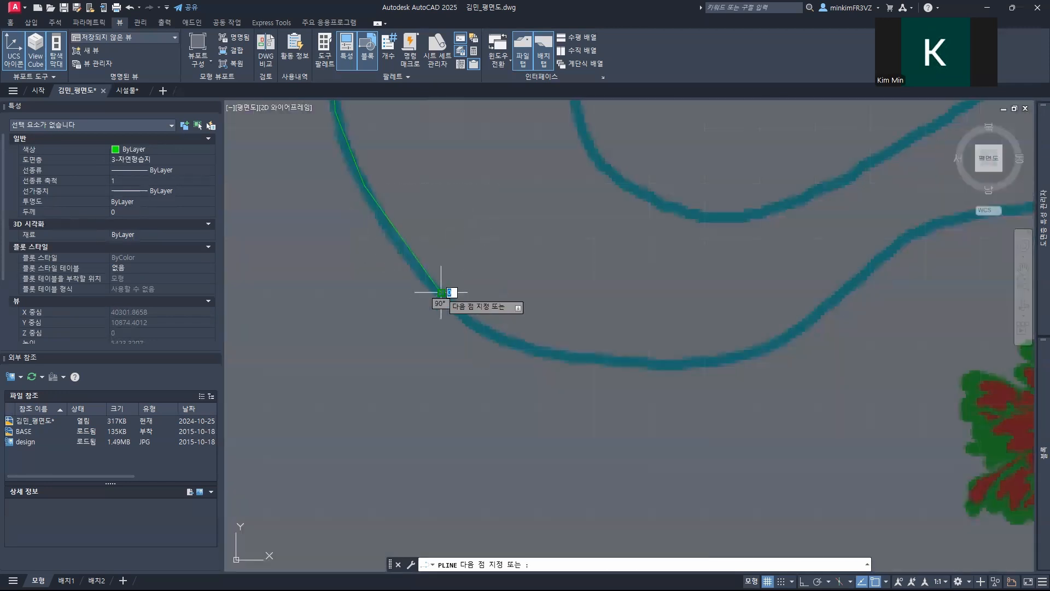
Step: Trace the outer outline around the western lobe's bottom and over the inward bend above the red-green plant
click(494, 334)
click(573, 355)
click(675, 359)
middle_drag(792, 281, 514, 327)
click(497, 384)
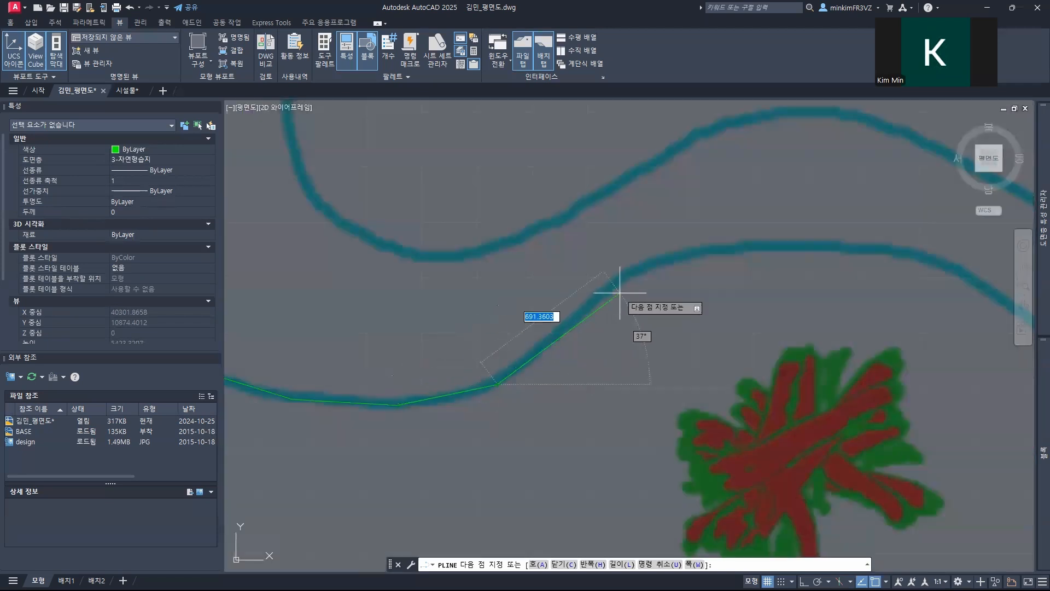
click(615, 282)
middle_drag(669, 209, 376, 227)
click(409, 262)
click(531, 262)
click(607, 272)
Step: Extend the outer pond polyline down the west side of the southeastern lobe and along its bottom curve
middle_drag(684, 328, 408, 218)
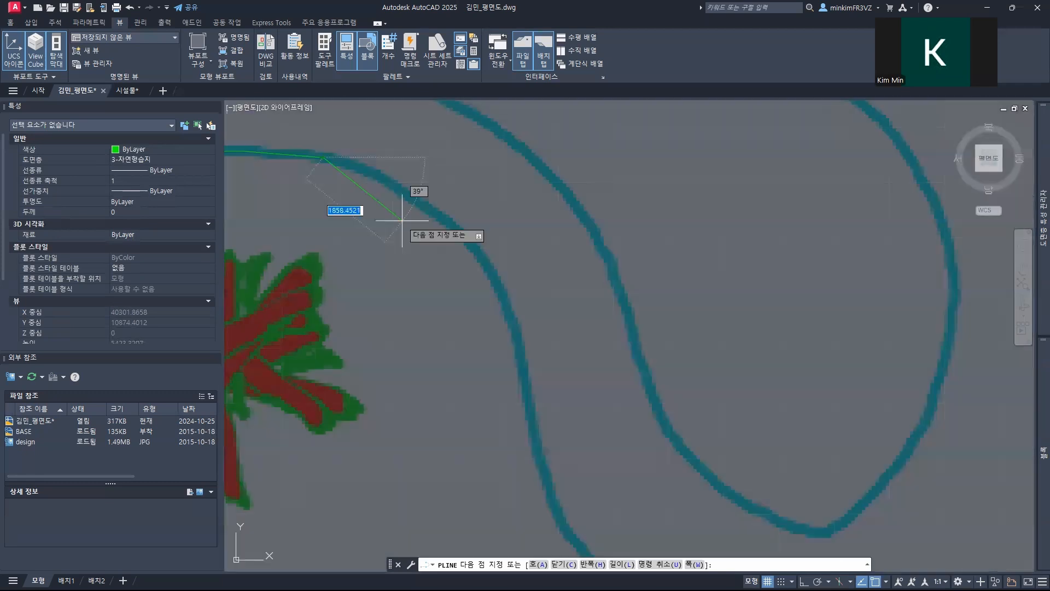
click(426, 206)
click(495, 277)
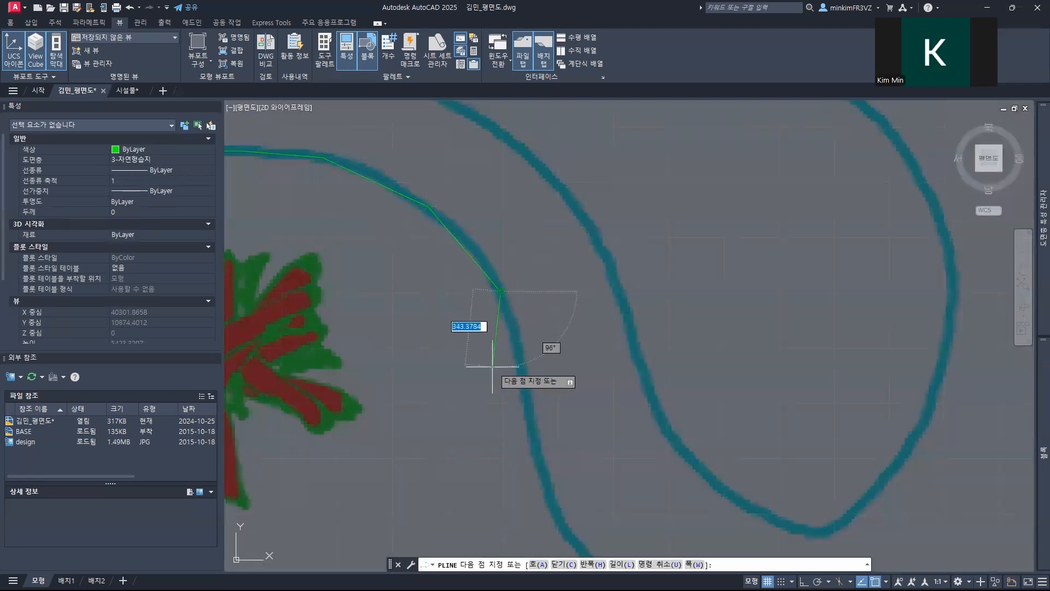
middle_drag(513, 423, 389, 224)
click(410, 237)
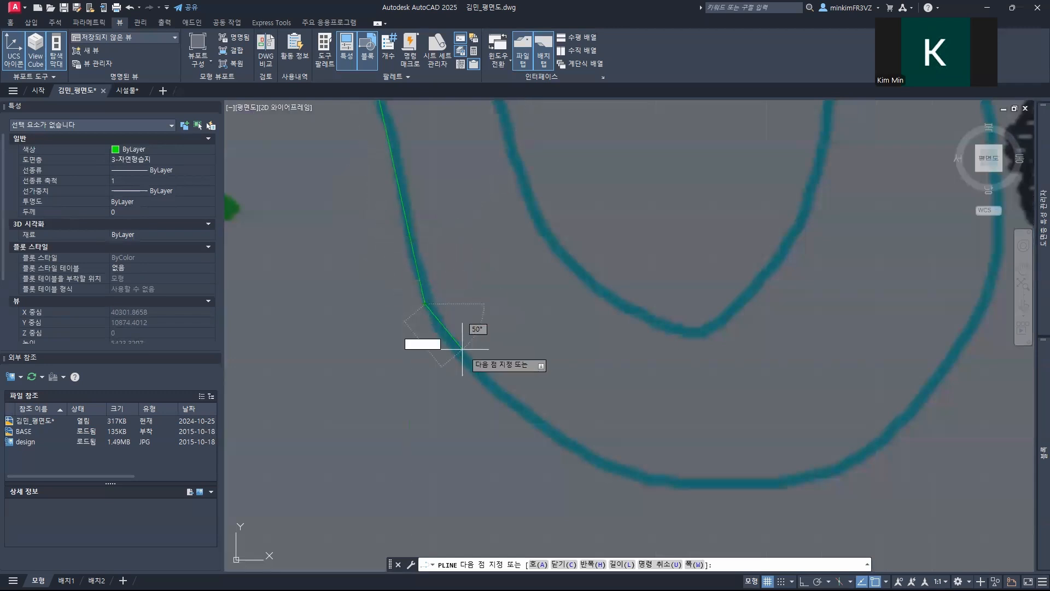
middle_drag(462, 348, 289, 220)
click(327, 268)
click(402, 319)
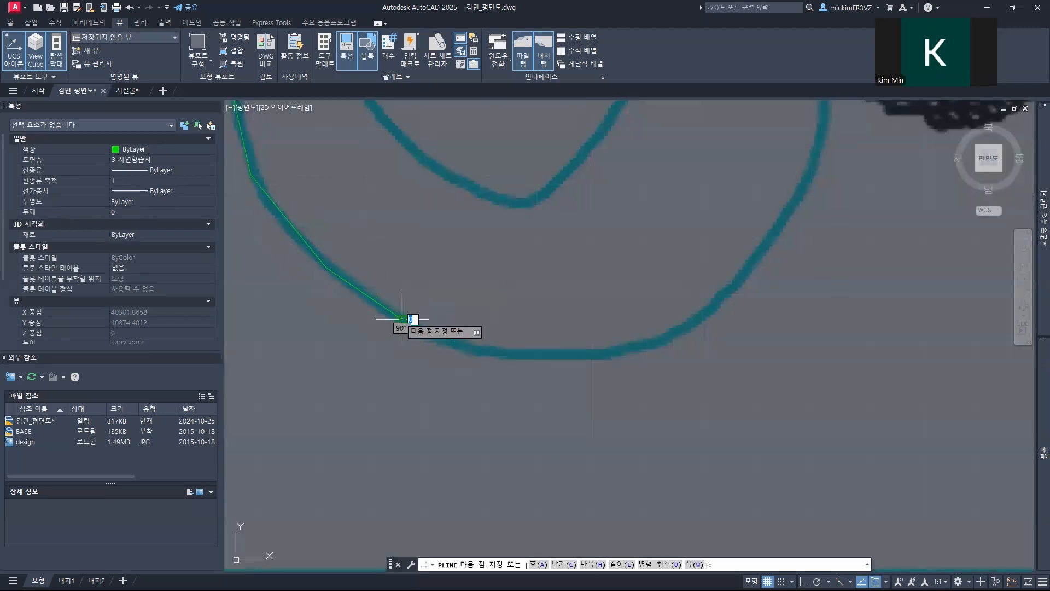
click(482, 354)
click(621, 353)
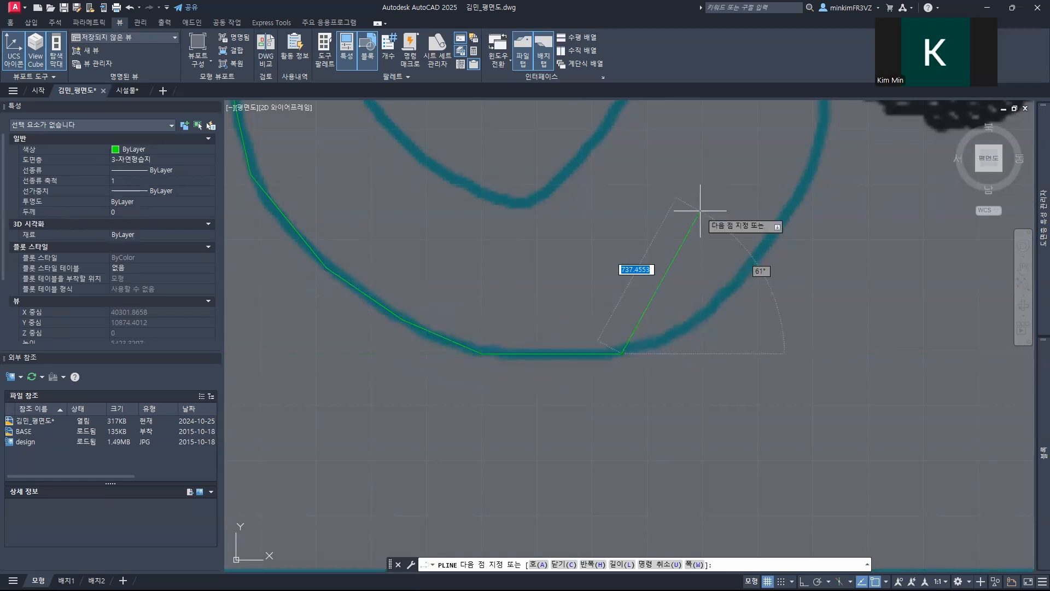
Step: Trace the outer outline up the east side beside the dark round shrub and end the polyline at the deck's lower edge
middle_drag(700, 210, 520, 379)
click(509, 495)
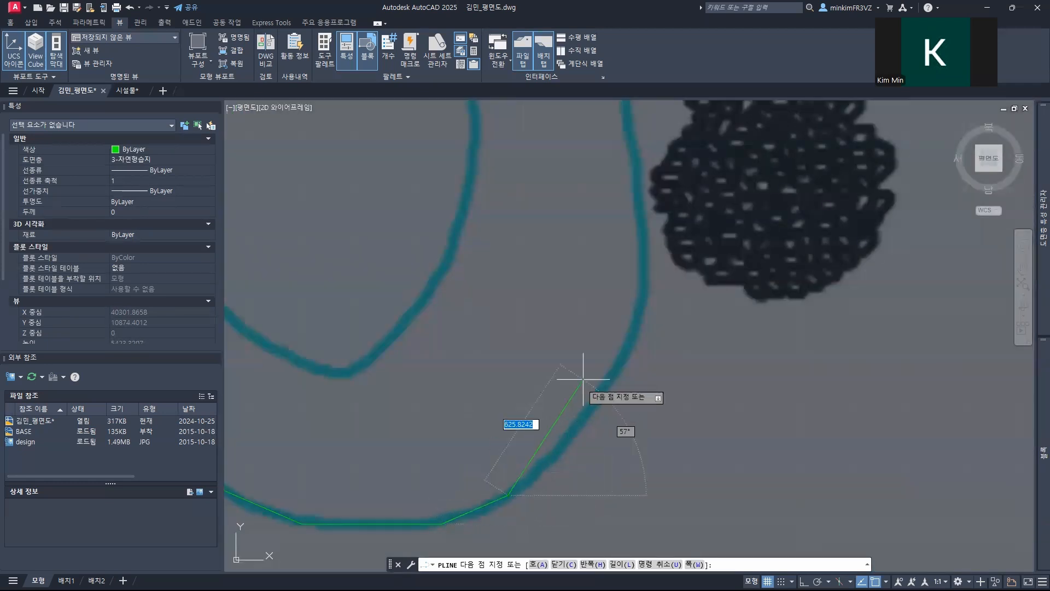
click(594, 404)
click(640, 311)
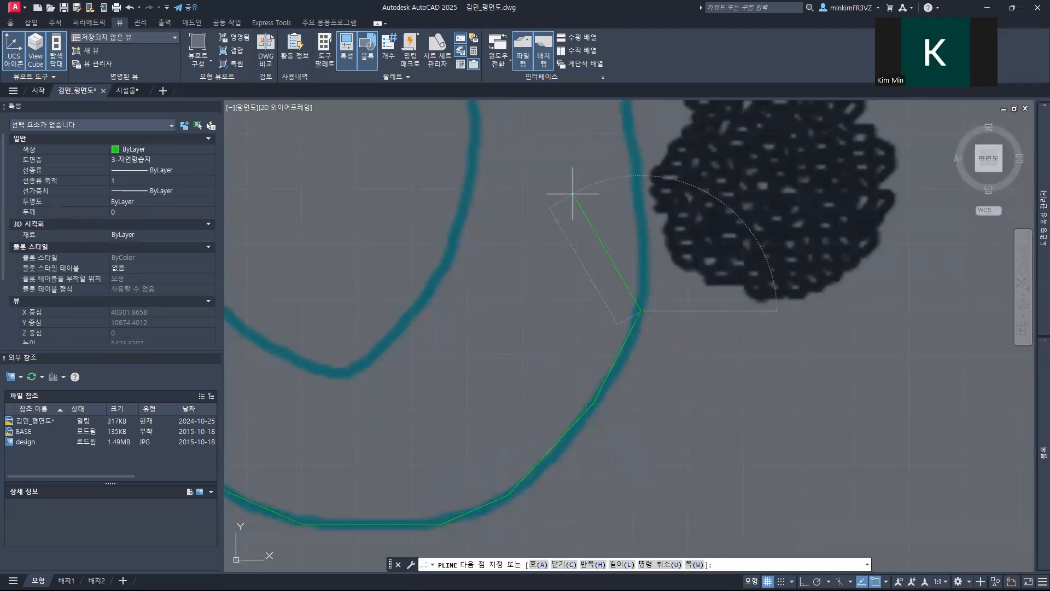
middle_drag(572, 193, 457, 462)
click(521, 432)
middle_drag(392, 221, 535, 435)
click(615, 438)
click(518, 334)
click(444, 295)
middle_drag(370, 277, 632, 344)
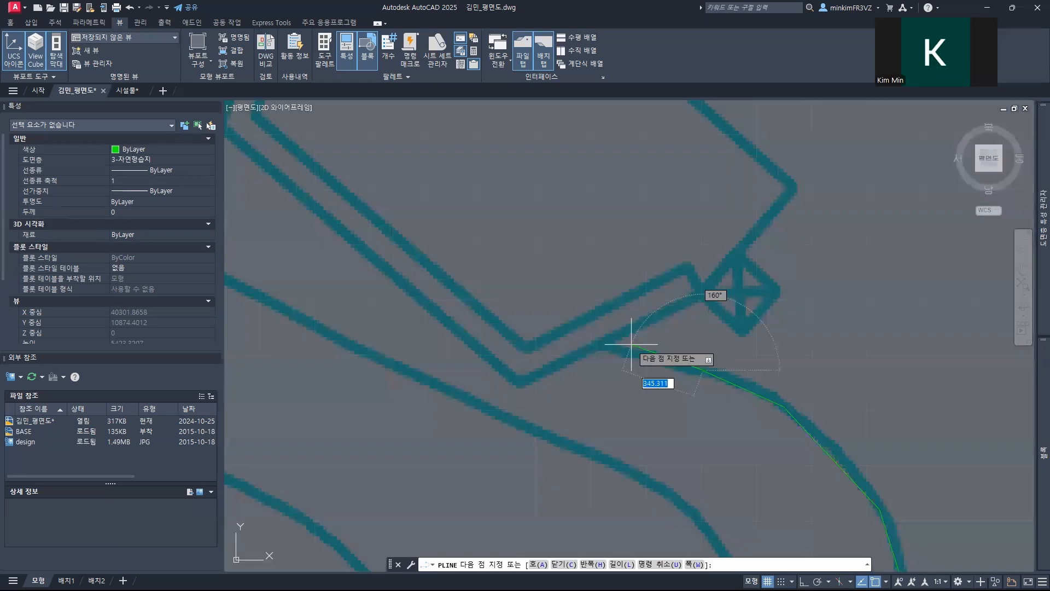
click(586, 335)
key(Return)
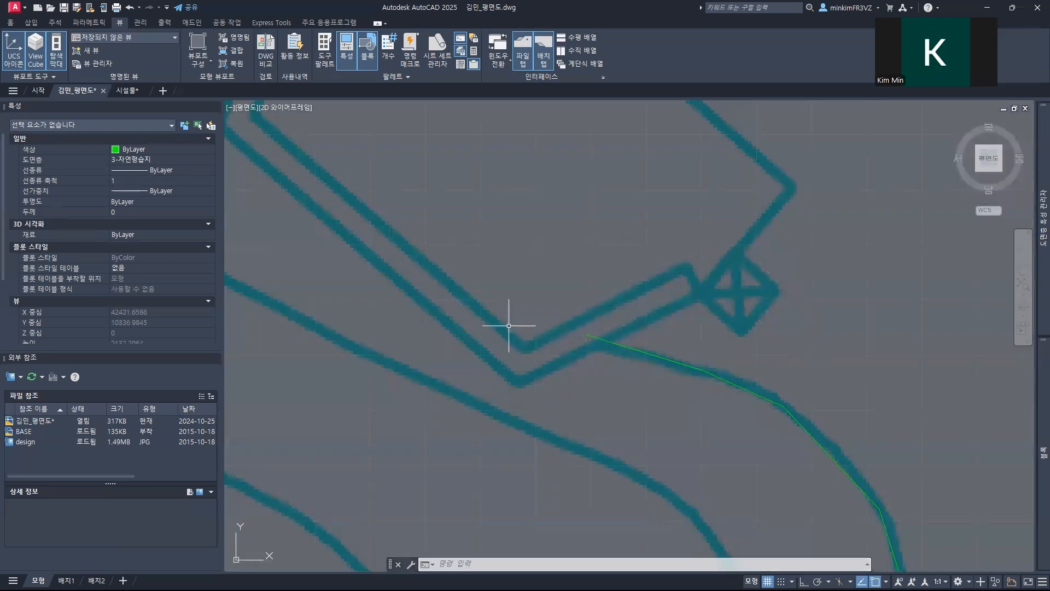
Step: Start a polyline on the inner pond outline southwest of the deck, trace its upper edge westward and undo the last vertex
scroll(508, 326, down, 5)
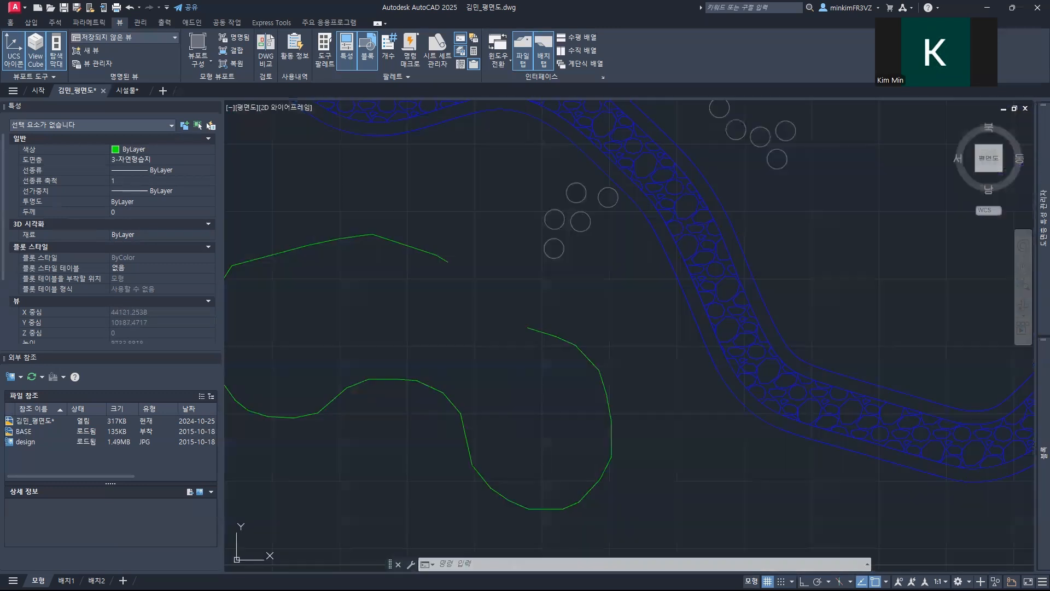
middle_drag(373, 320, 542, 338)
text(l)
key(Return)
scroll(562, 313, up, 3)
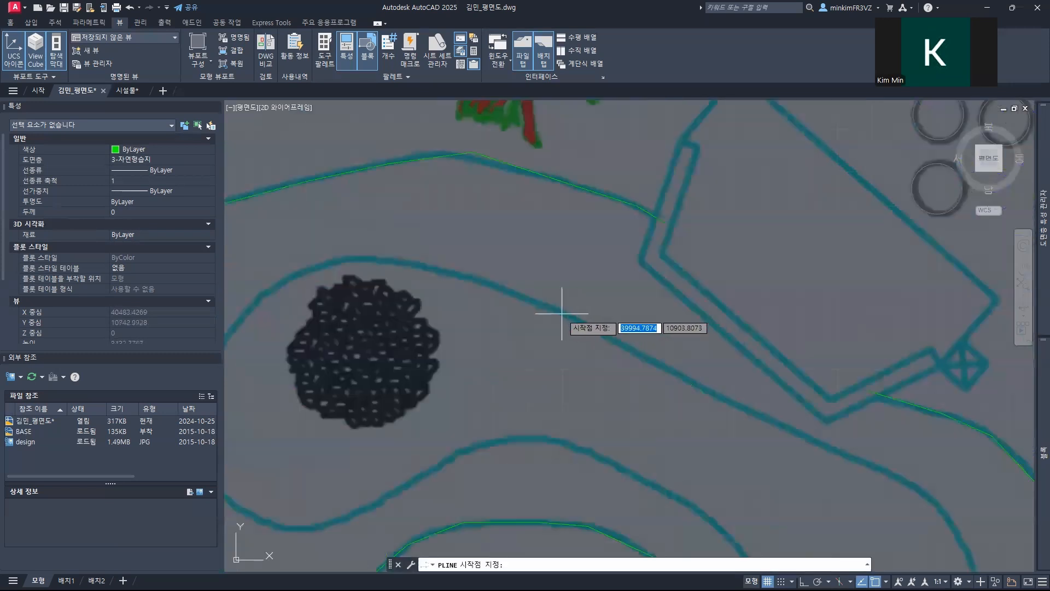
click(566, 315)
click(486, 282)
click(408, 262)
click(356, 262)
middle_drag(283, 279, 429, 284)
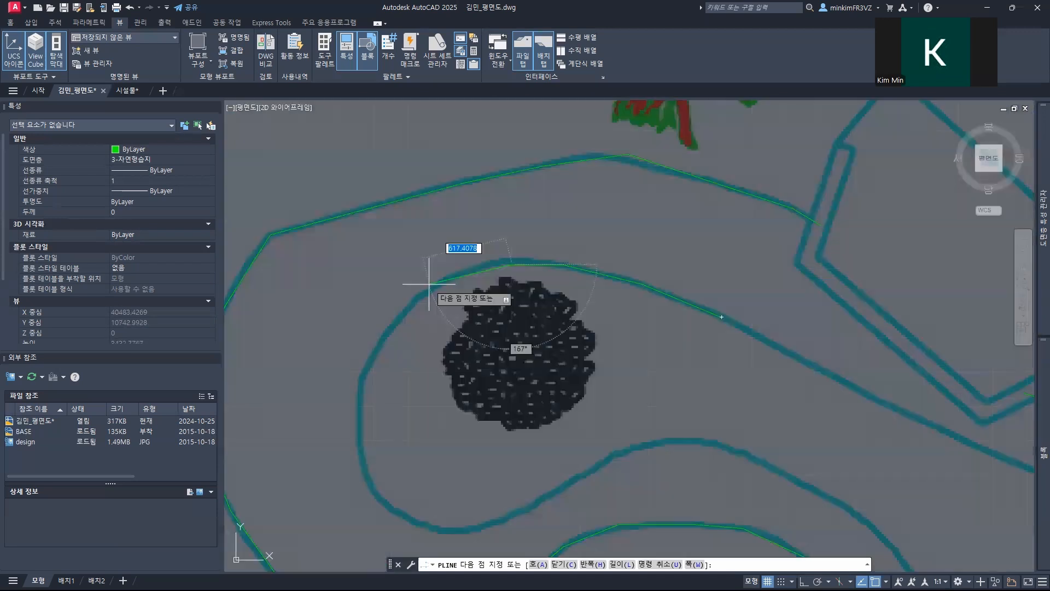
text(u)
key(Return)
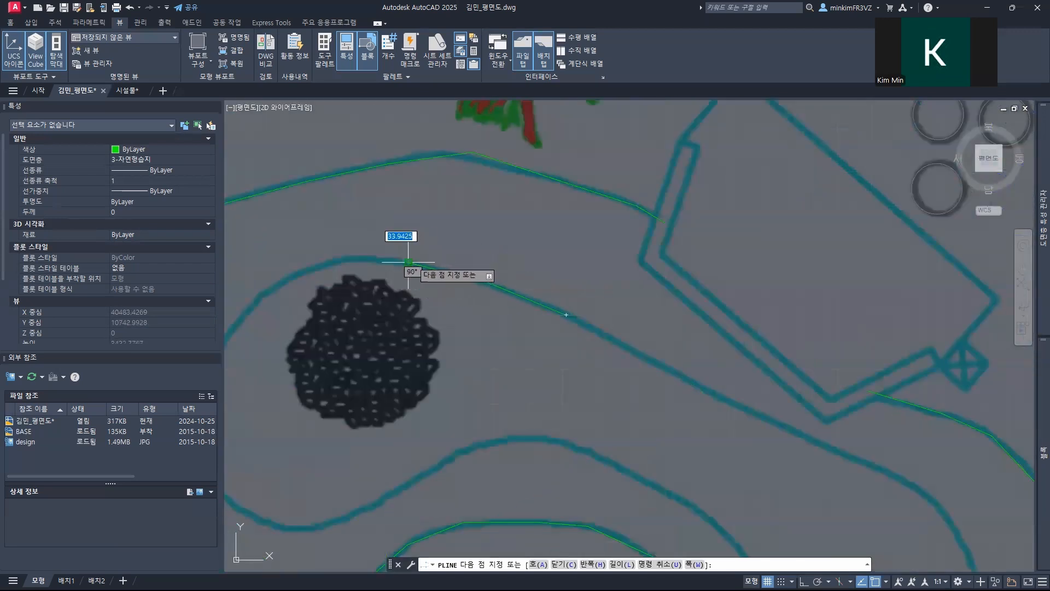
Step: Trace the inner pond outline around the rounded western end, passing the dark round shrub to the lobe's bottom
scroll(364, 257, up, 2)
click(335, 261)
middle_drag(304, 267, 705, 270)
click(591, 285)
click(500, 346)
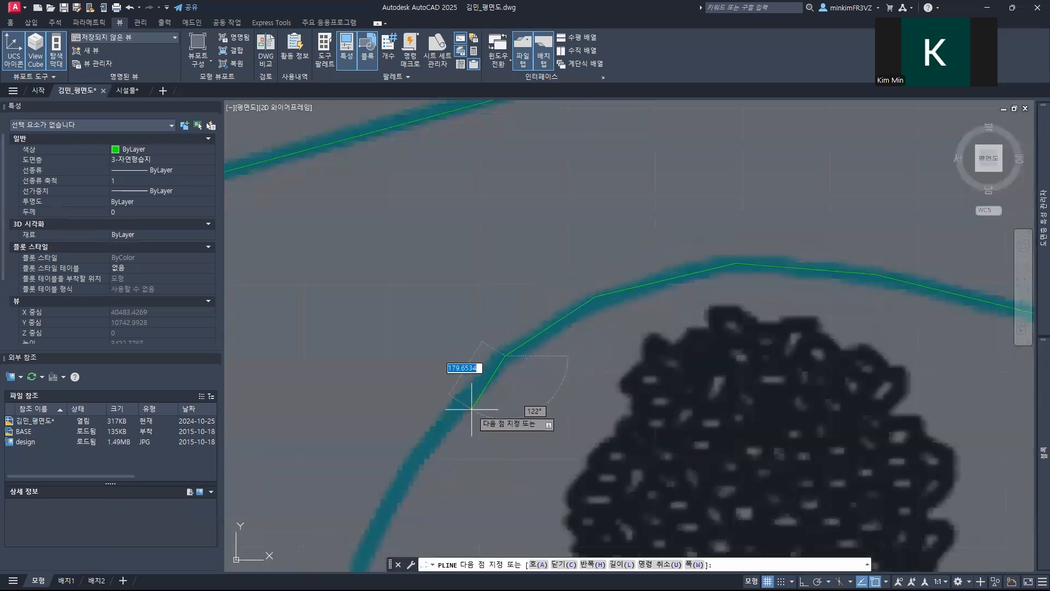
middle_drag(443, 421, 623, 245)
click(595, 266)
click(534, 380)
middle_drag(599, 506, 517, 239)
click(444, 268)
click(468, 375)
click(529, 444)
click(649, 491)
Step: Continue the inner pond polyline up from the western lobe and over the crest of the lower edge's inward bend
middle_drag(720, 393, 369, 309)
click(527, 353)
middle_drag(586, 230, 433, 276)
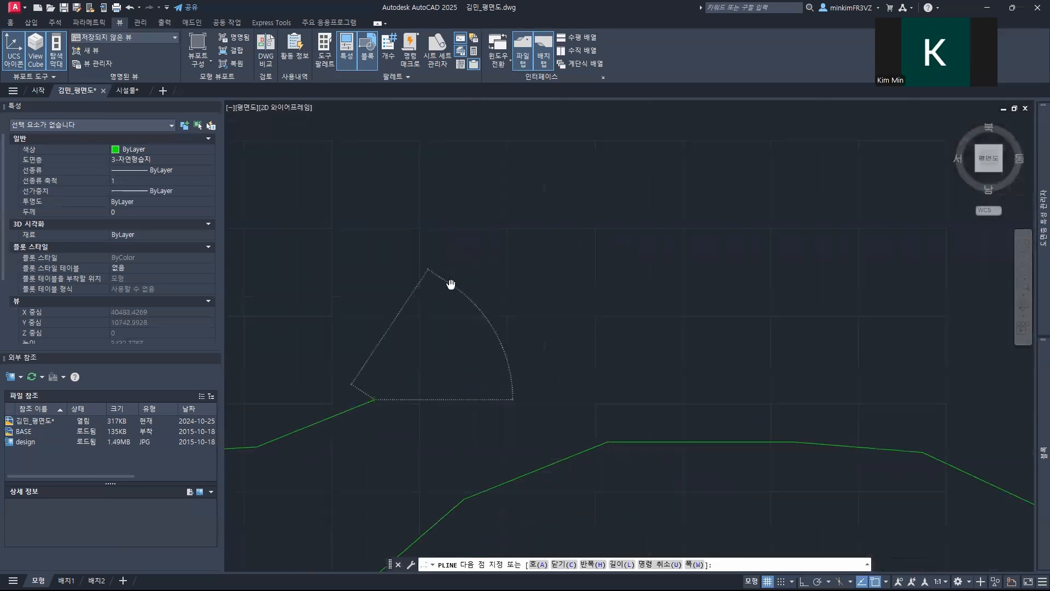
click(507, 316)
click(598, 260)
middle_drag(656, 209, 370, 238)
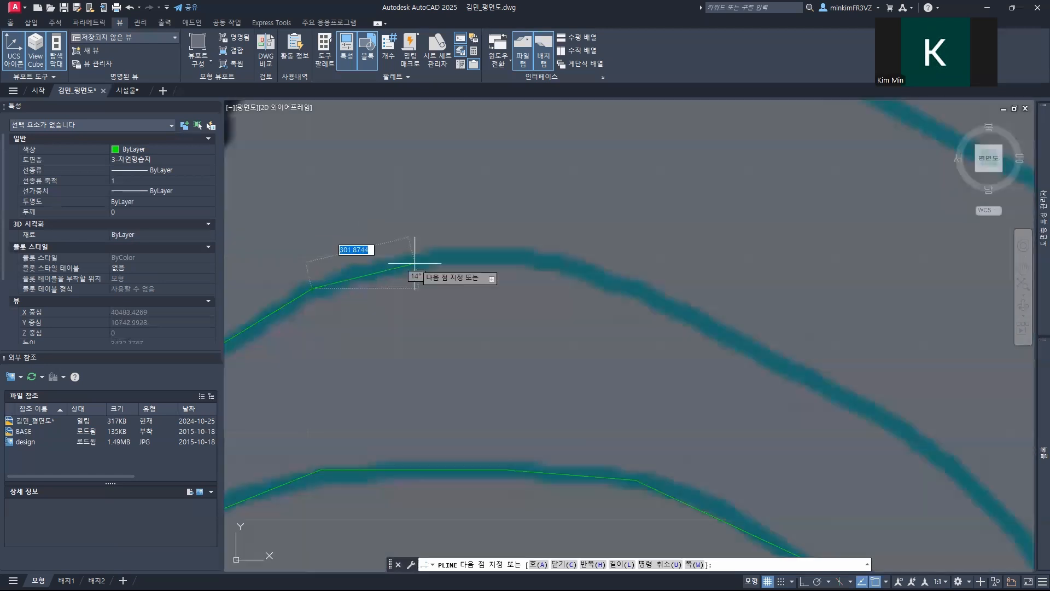
click(532, 261)
click(680, 308)
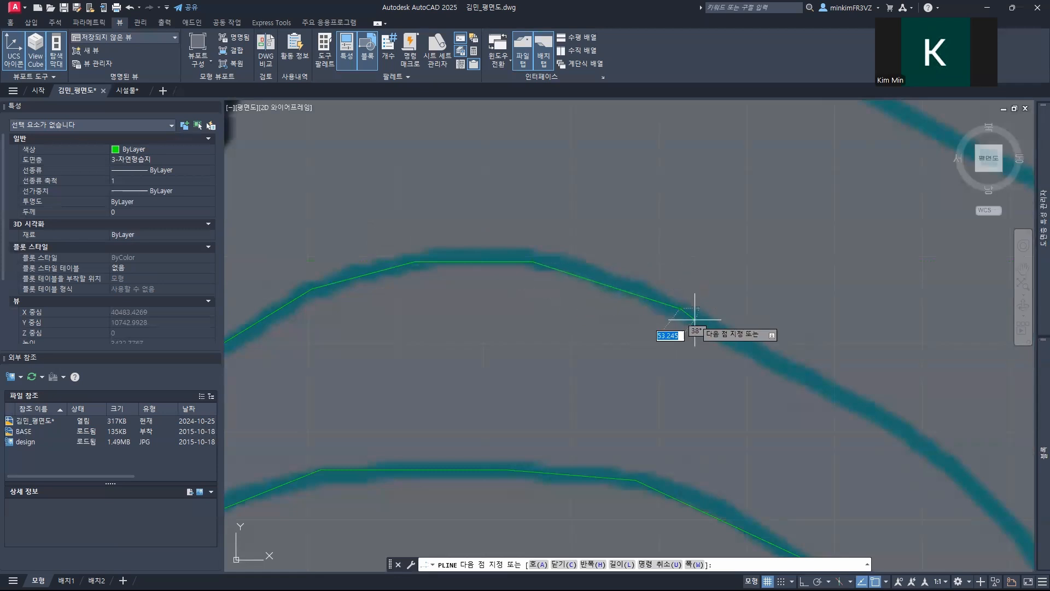
click(811, 378)
Step: Trace the inner outline down the west side of the southeastern lobe and around its lower tip
middle_drag(830, 348, 373, 189)
click(450, 281)
middle_drag(573, 407, 412, 199)
click(401, 177)
click(473, 302)
middle_drag(517, 402, 422, 223)
click(411, 261)
click(446, 346)
click(514, 414)
click(594, 467)
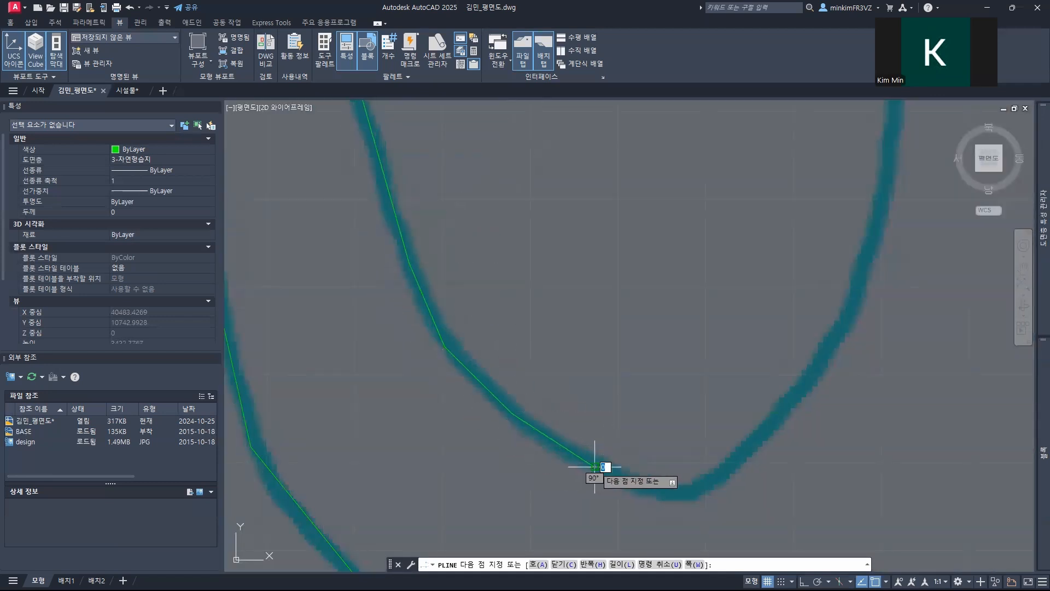
click(659, 489)
click(716, 482)
Step: Continue the inner pond polyline up the east side of the southeastern lobe to the upper bend below the deck
middle_drag(788, 327, 536, 415)
click(554, 463)
click(604, 364)
middle_drag(565, 218, 563, 422)
click(617, 407)
middle_drag(461, 216, 547, 410)
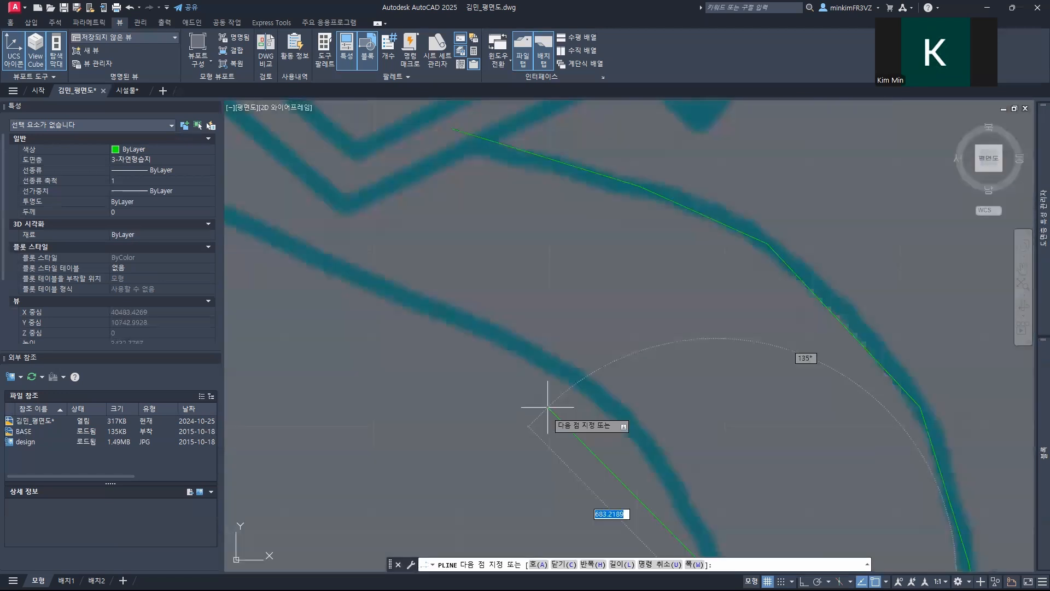
click(657, 450)
click(577, 385)
Step: Trace the inner outline's upper edge northwest past the deck back to its start point and end the polyline
middle_drag(367, 311, 603, 444)
click(703, 458)
click(530, 385)
middle_drag(333, 317, 563, 386)
click(574, 361)
middle_drag(315, 286, 432, 350)
scroll(485, 300, down, 2)
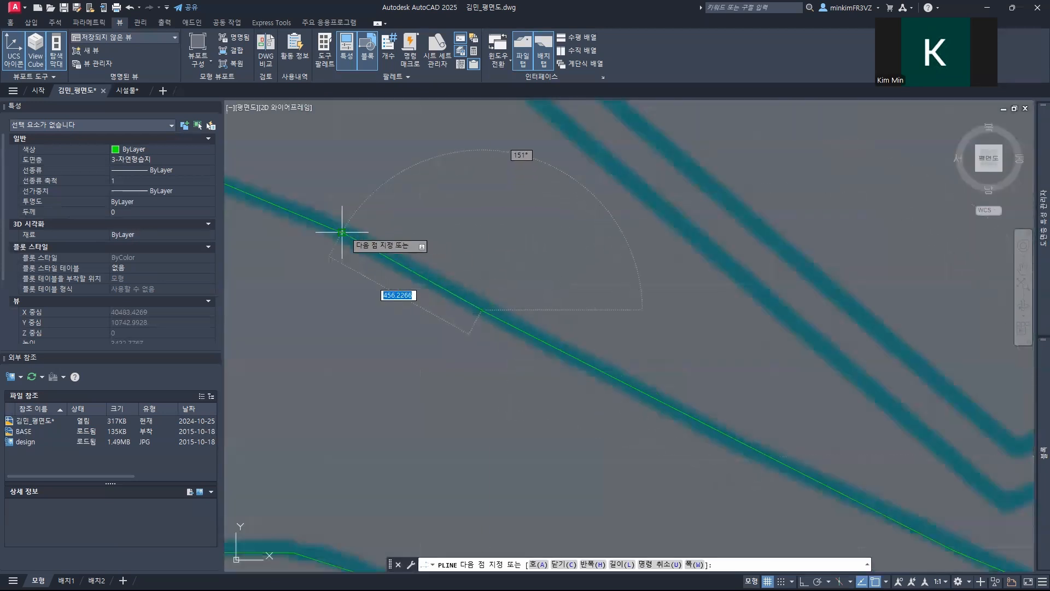
key(Escape)
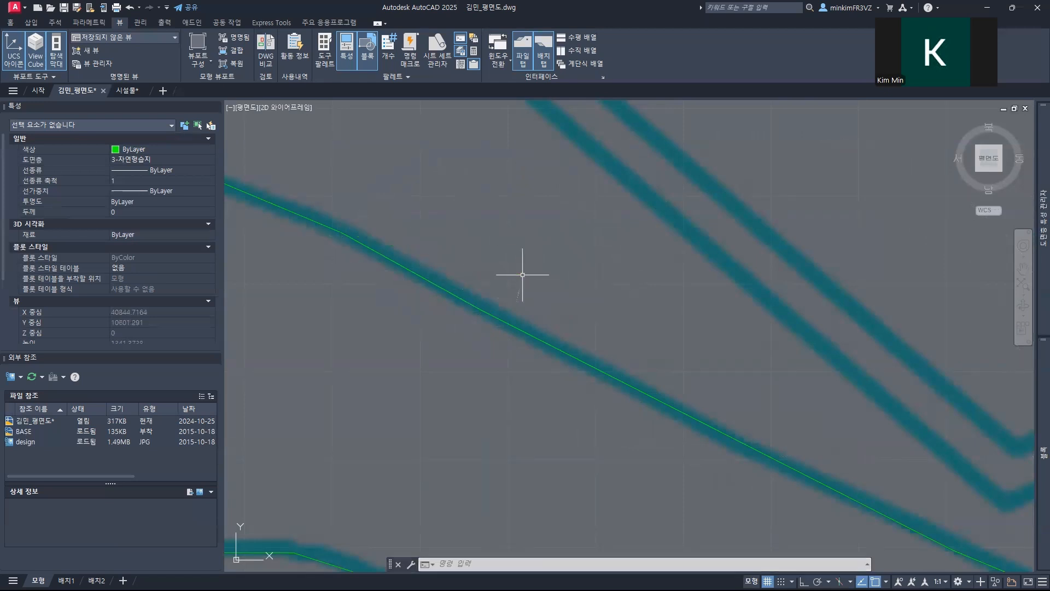
Step: Convert the pond's outer and inner polylines together into smooth spline curves with a multiple polyline edit
scroll(498, 278, down, 10)
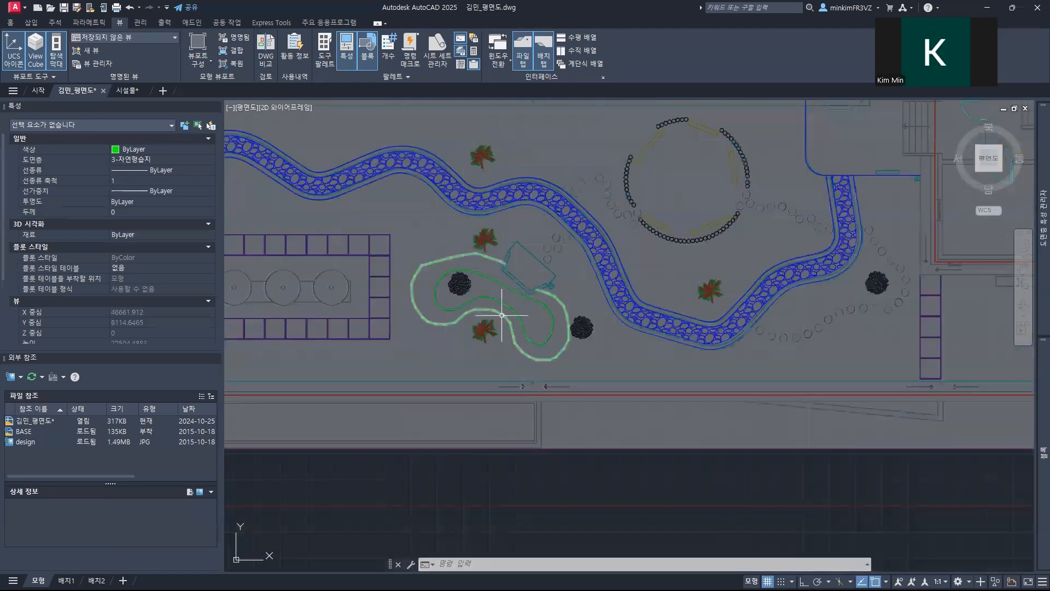
middle_drag(502, 314, 500, 313)
scroll(424, 348, up, 8)
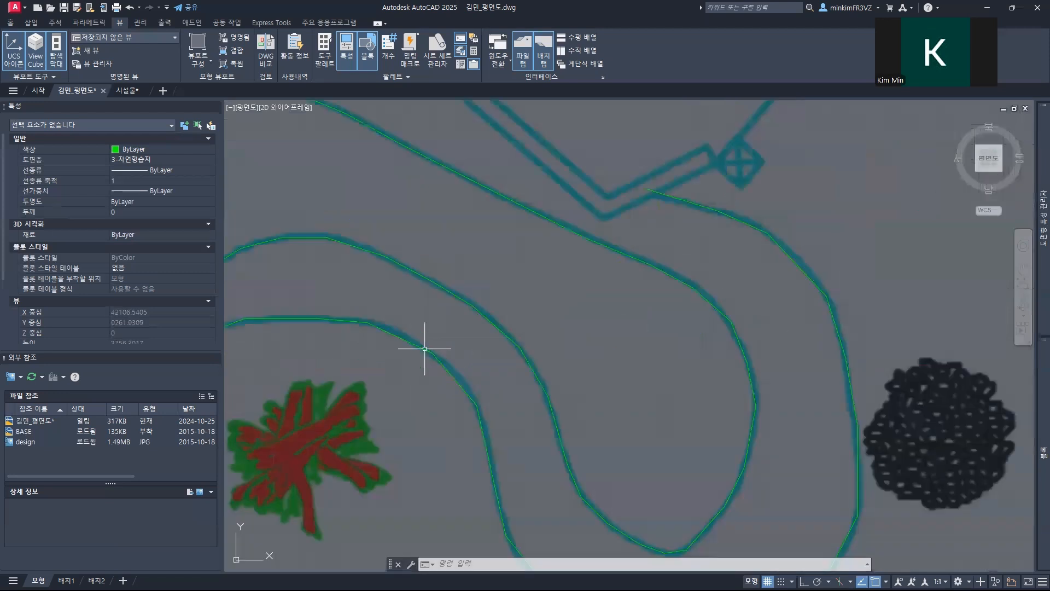
scroll(424, 348, down, 4)
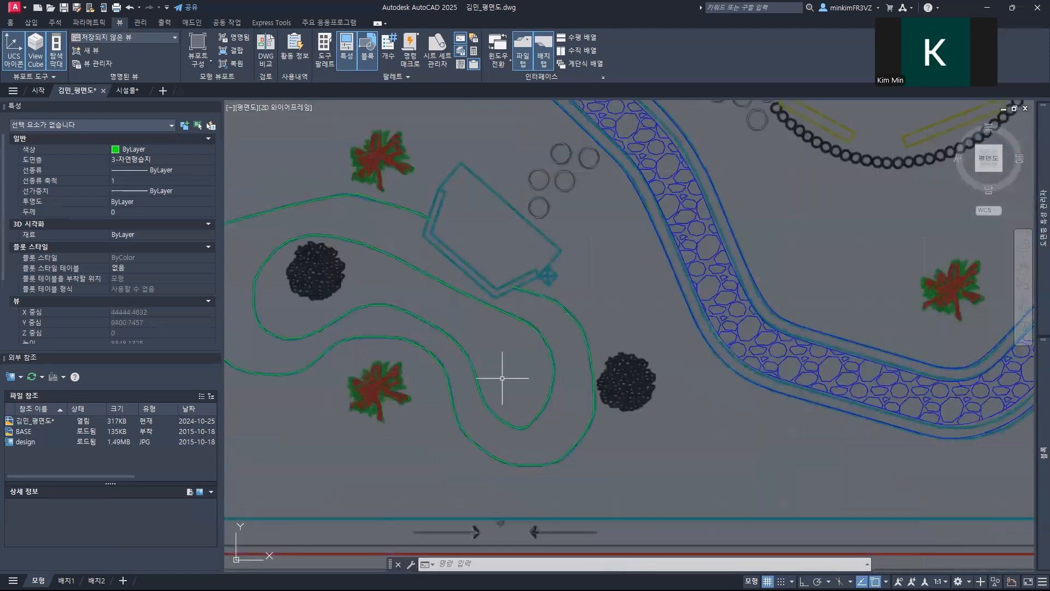
key(Return)
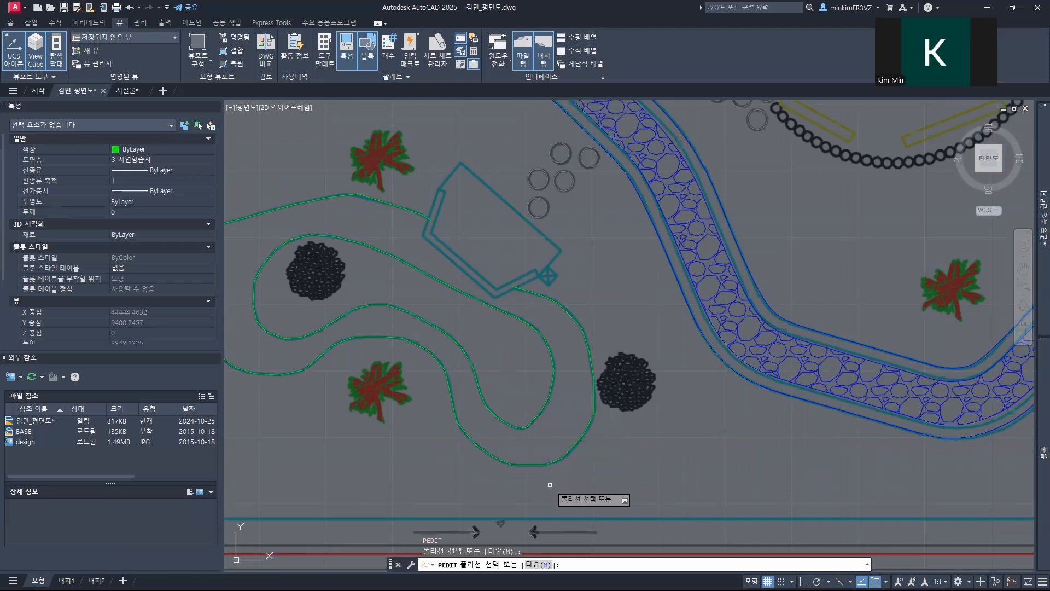
text(m)
key(Return)
click(549, 484)
click(493, 422)
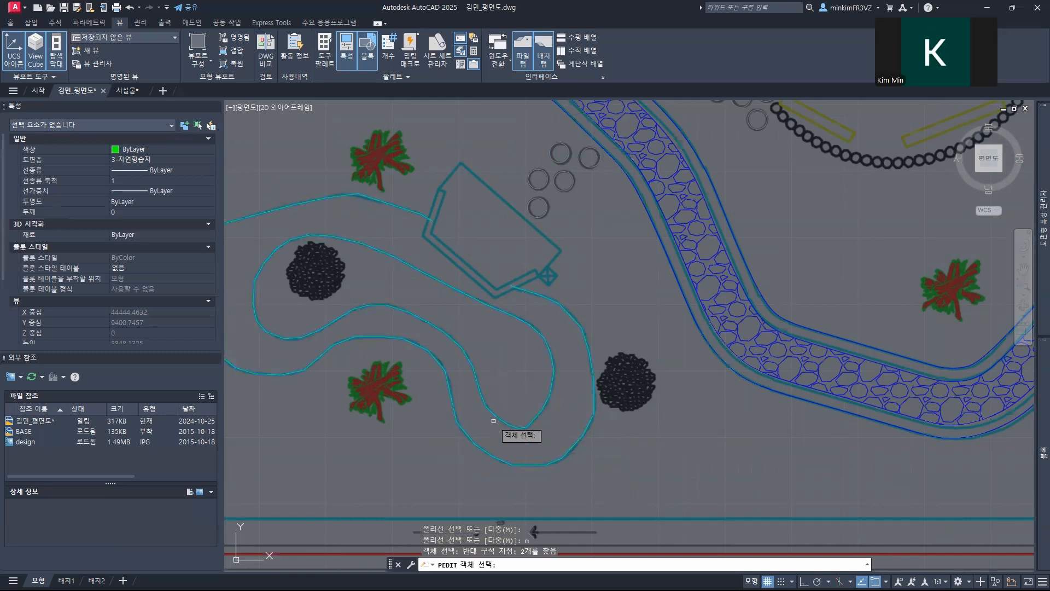
key(Return)
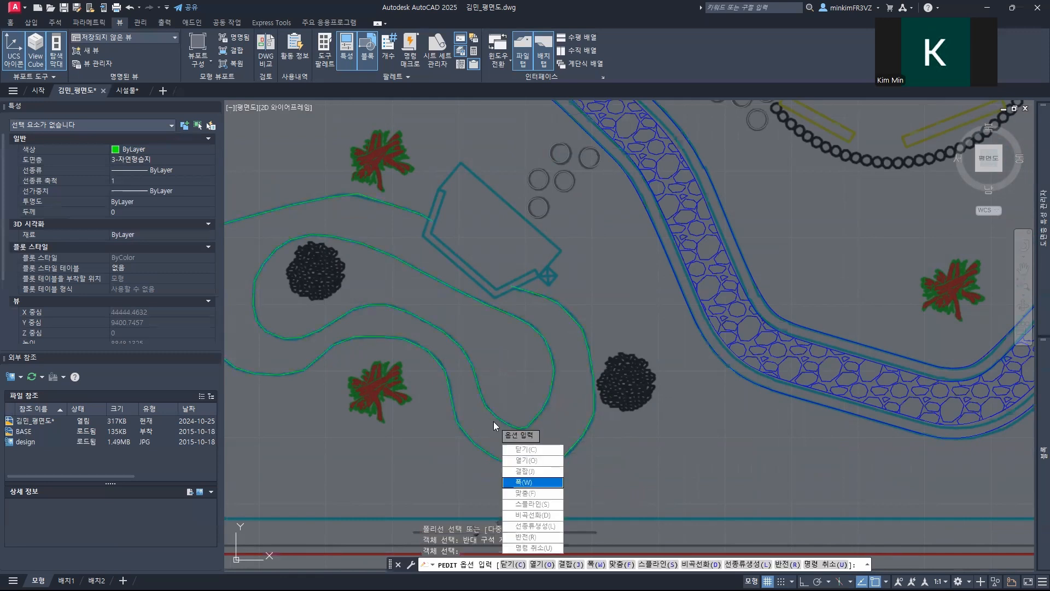
click(546, 503)
key(Escape)
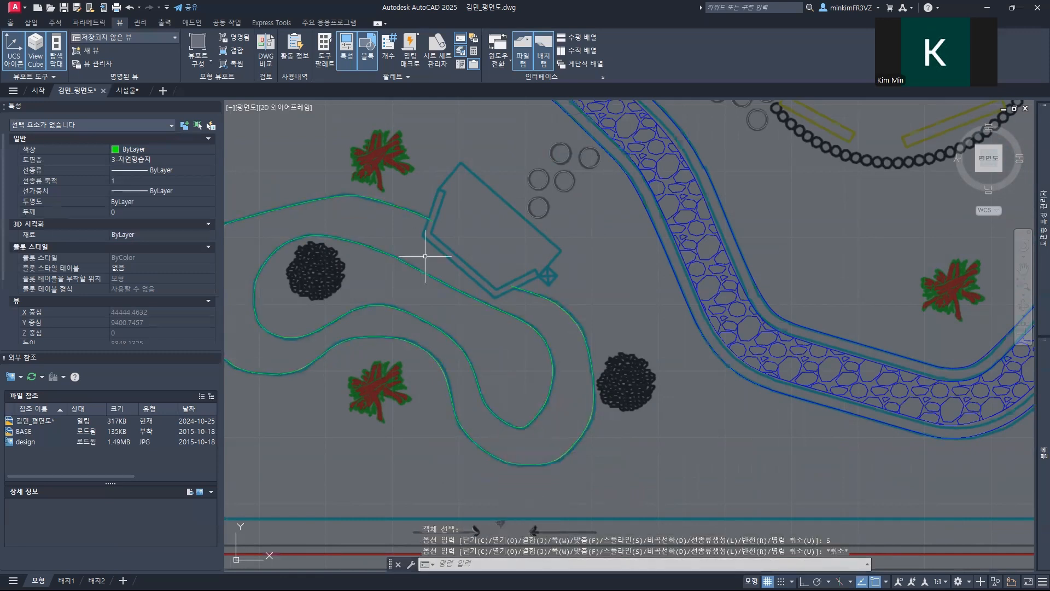
Step: Start the deck outline as a polyline along its short northwest edge, with a 2500-long northeast edge running down to the east corner
scroll(459, 306, down, 5)
scroll(460, 304, up, 9)
middle_drag(472, 223, 395, 360)
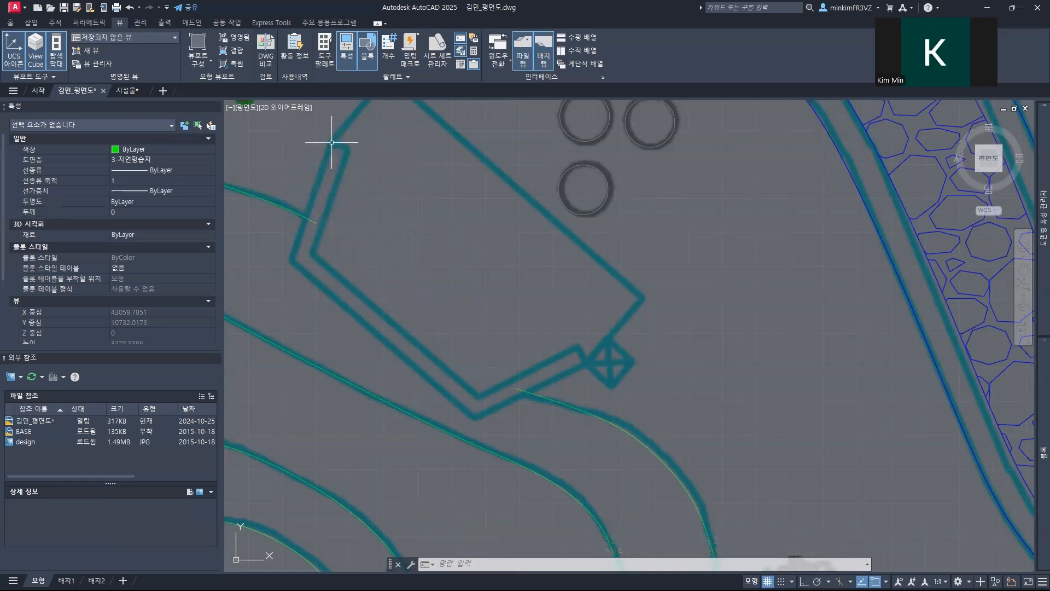
mouse_move(386, 194)
middle_down()
mouse_move(327, 290)
mouse_move(369, 268)
middle_up()
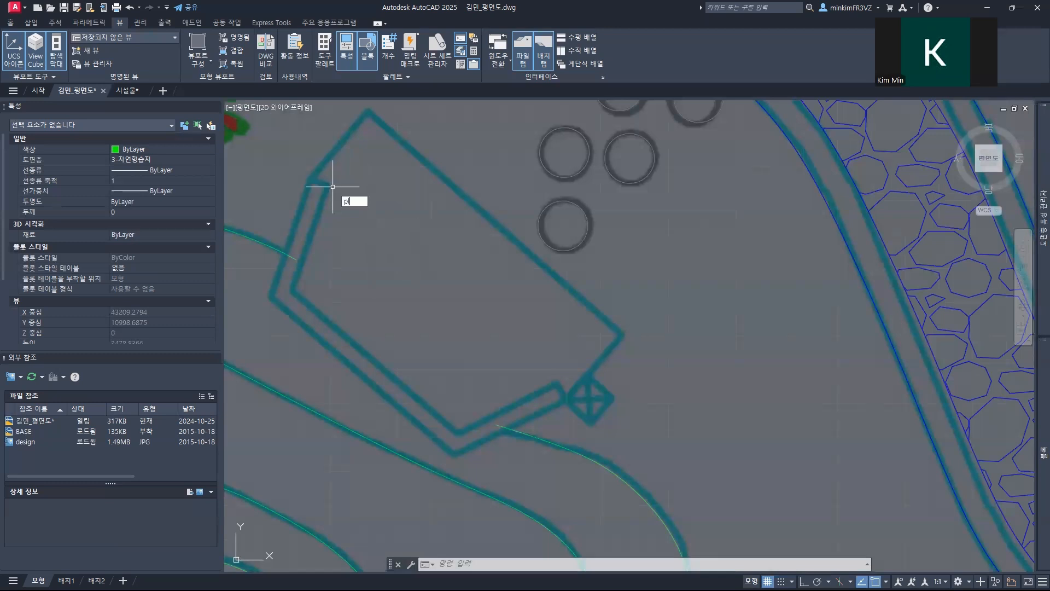
key(Return)
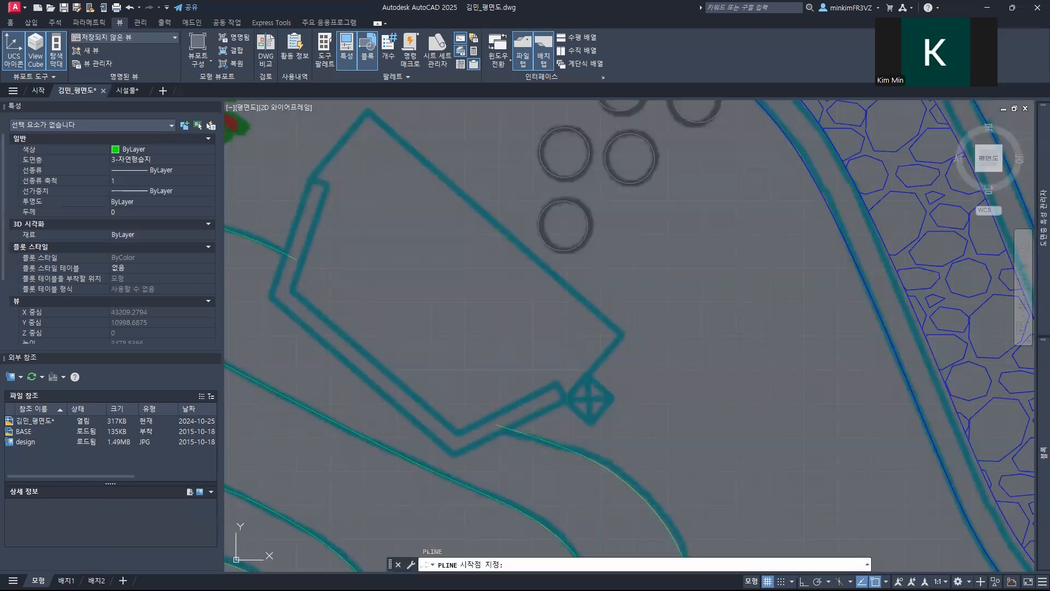
click(312, 173)
click(368, 108)
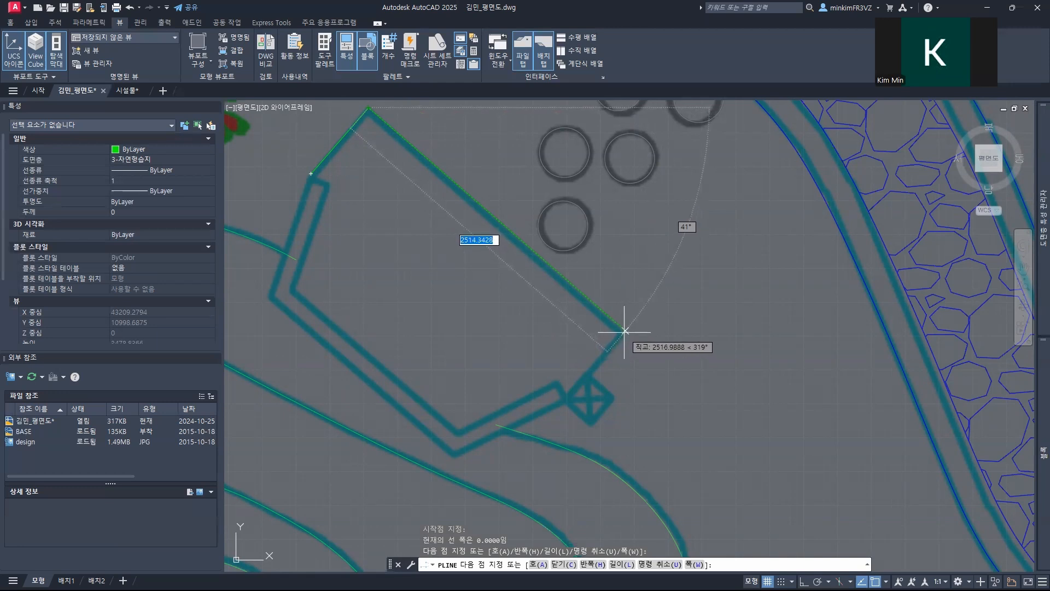
text(2)
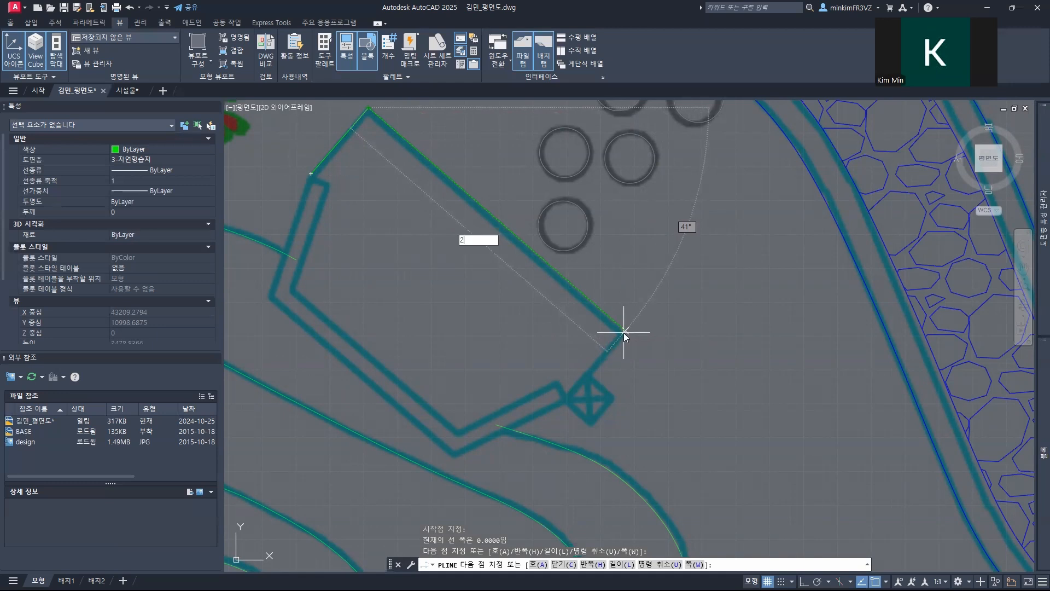
text(500)
key(Return)
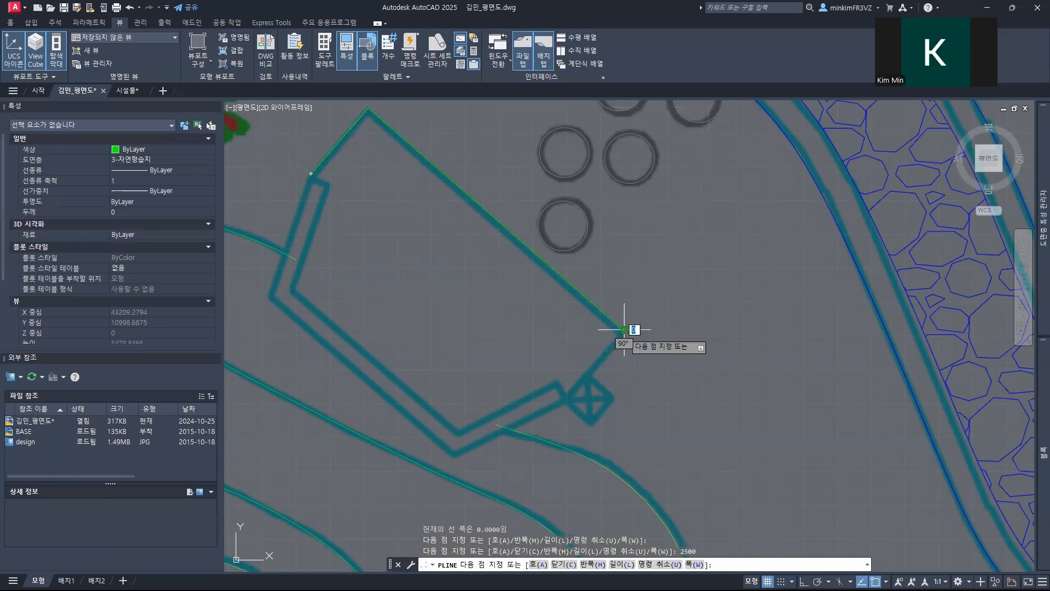
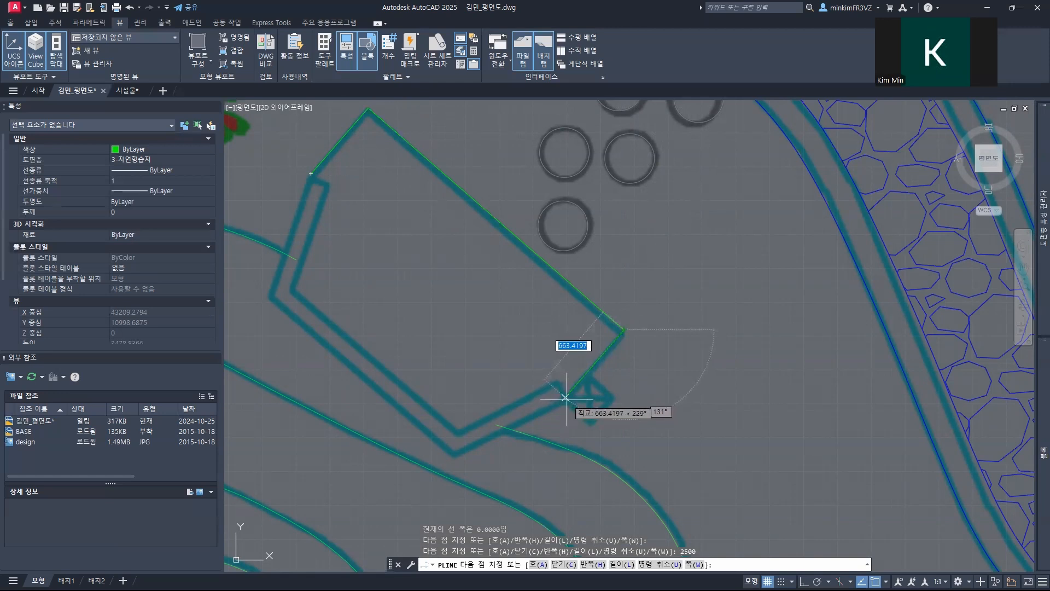
Step: End the angular platform's outline polyline with a segment about 663 long to the corner beside the crossed square
click(566, 397)
key(Return)
Step: Start a polyline at the outer bend of the narrow strip and draw its long outer side 1800 long
middle_drag(364, 240, 524, 208)
middle_drag(496, 243, 449, 237)
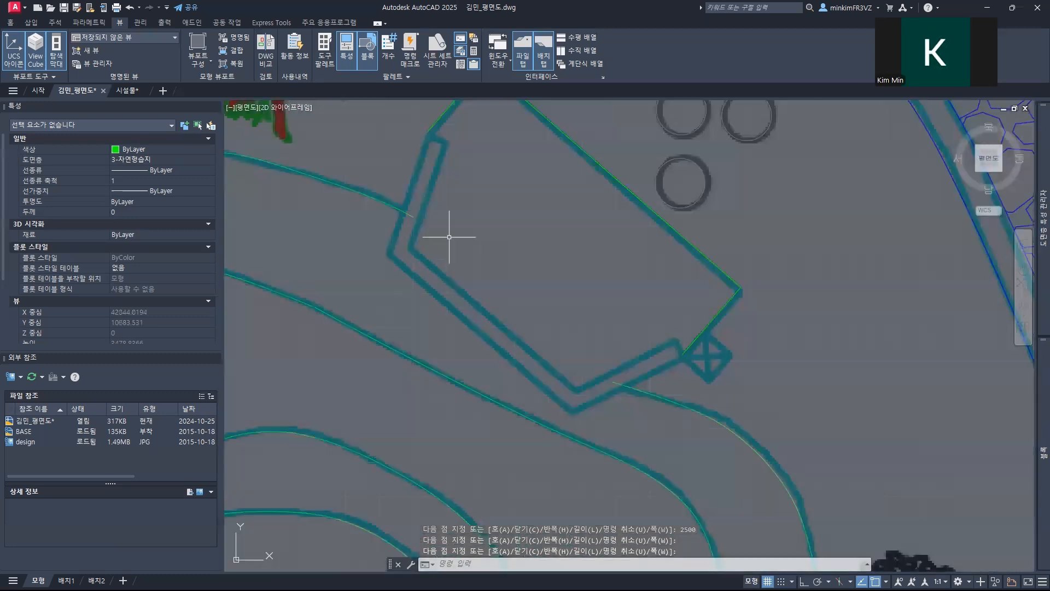
text(pl)
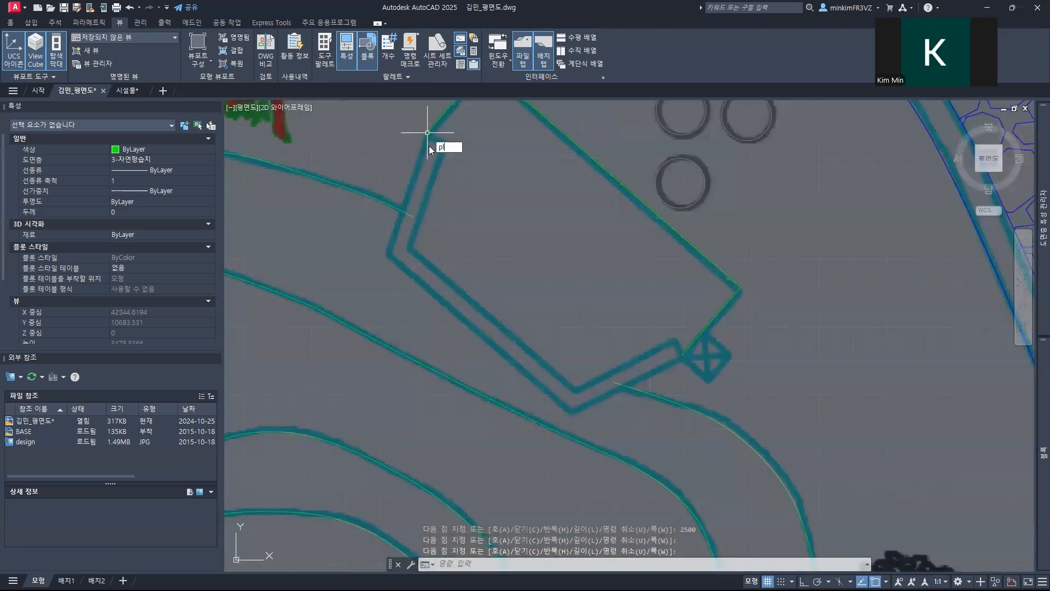
key(Return)
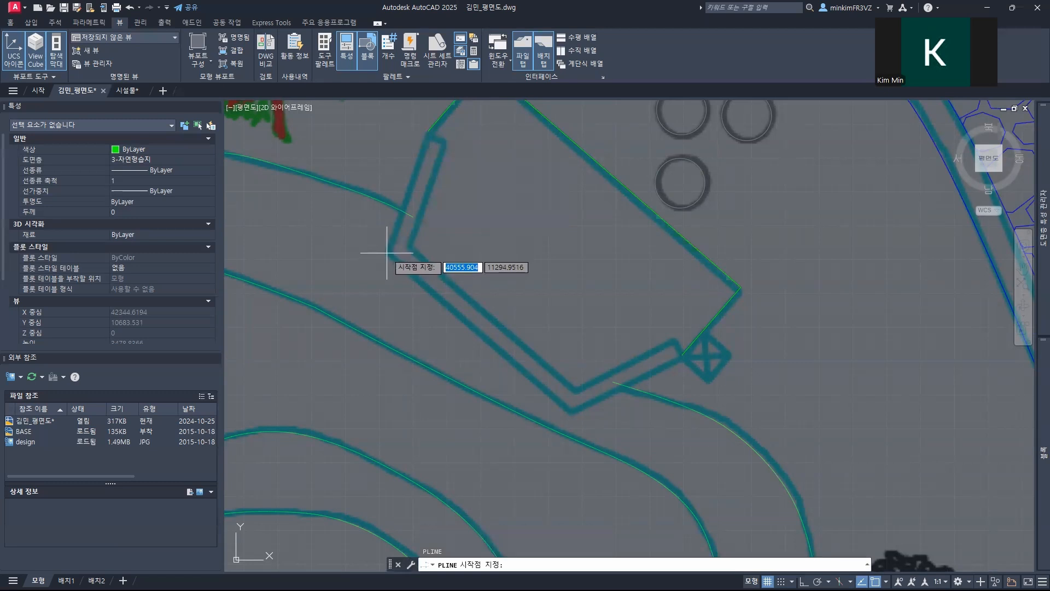
click(387, 253)
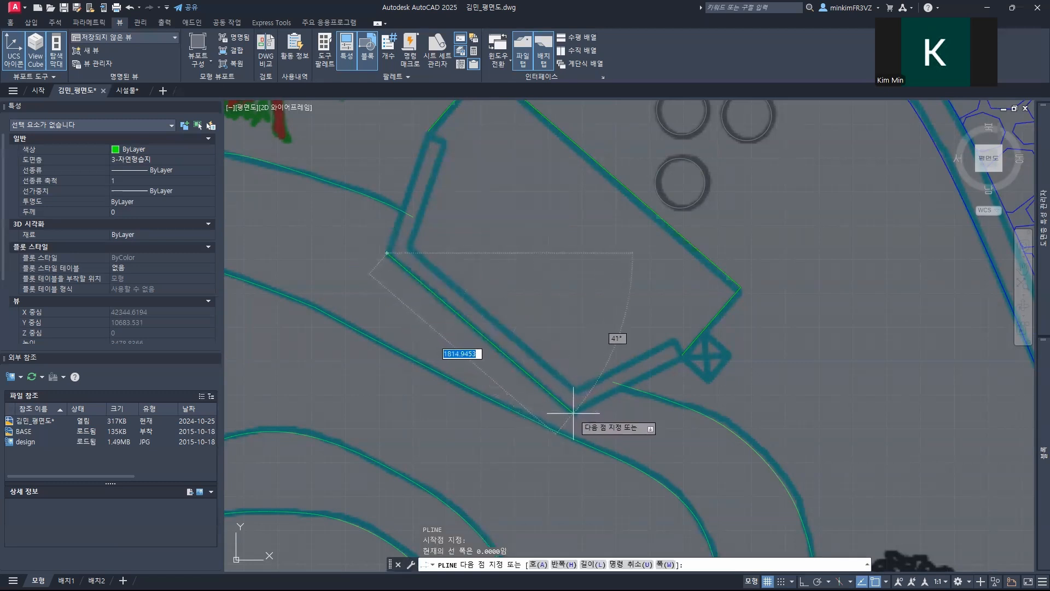
text(1800)
key(Return)
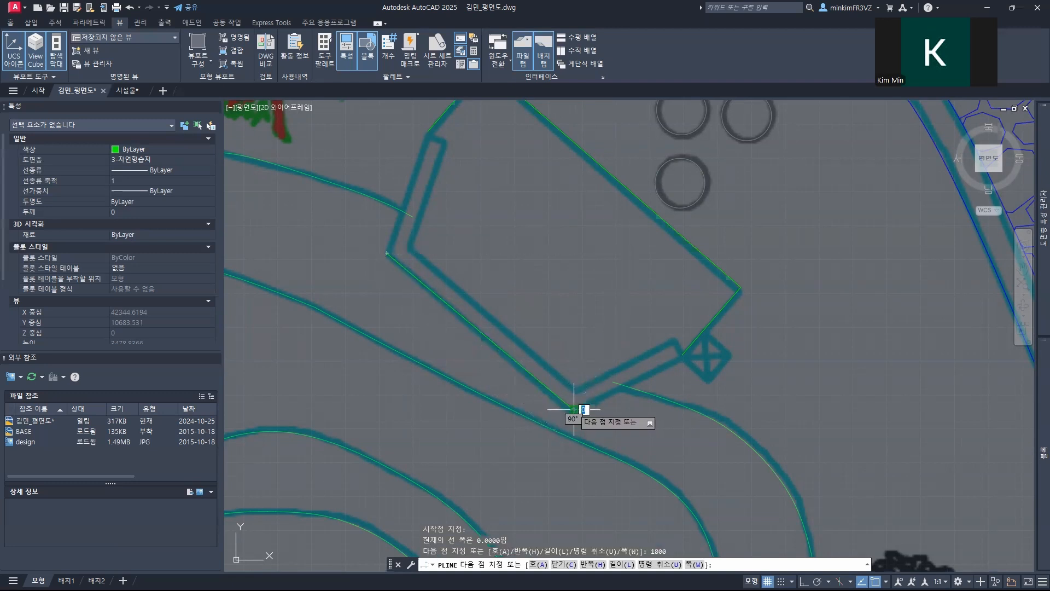
Step: Continue the strip outline with a 900-long outer side to the crossed square and a 140-long end cap
scroll(688, 355, up, 4)
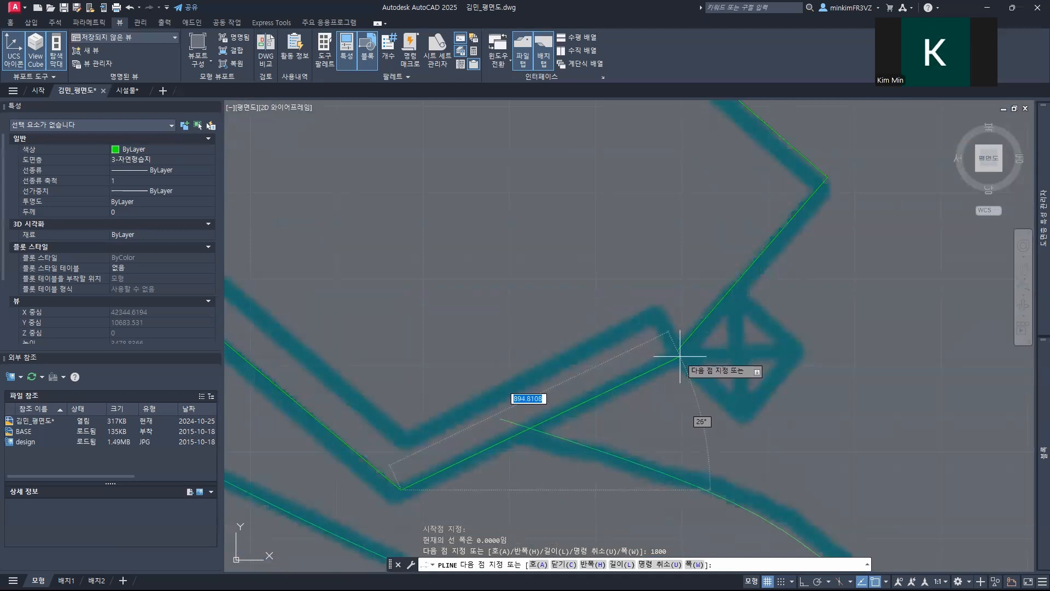
text(900)
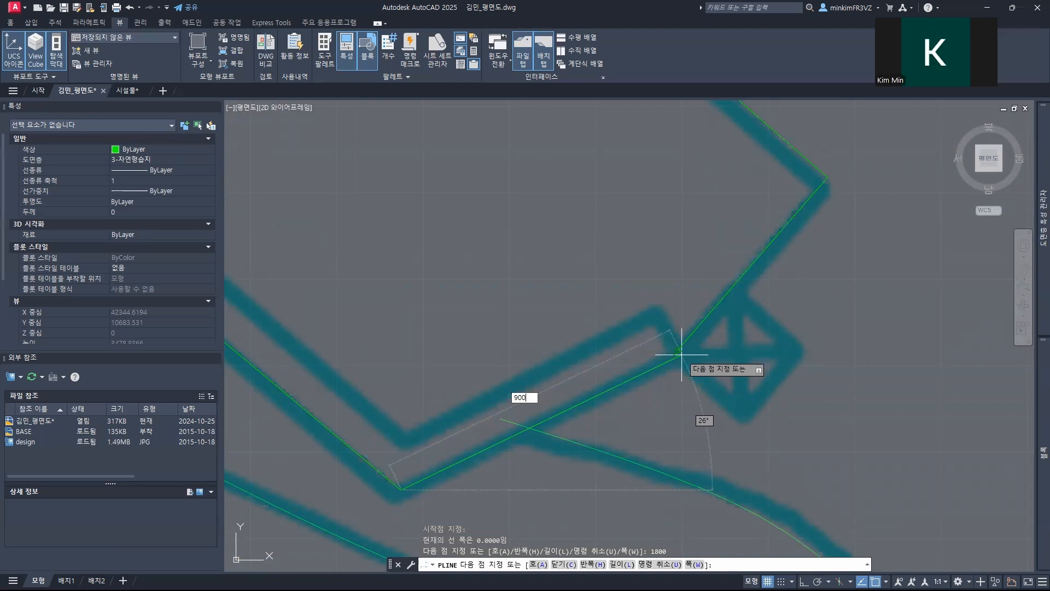
key(Return)
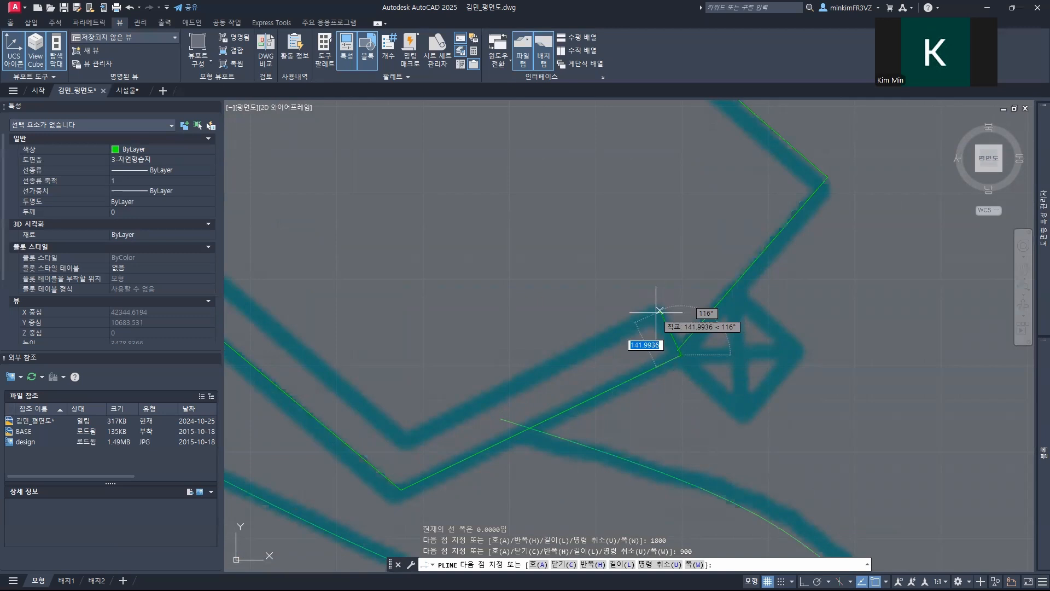
text(140)
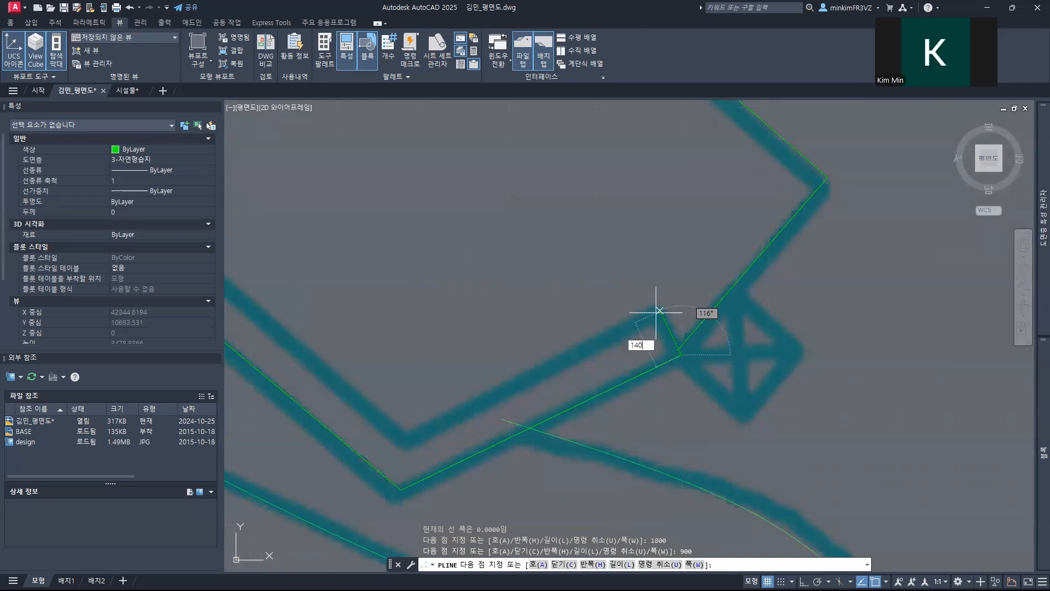
key(Return)
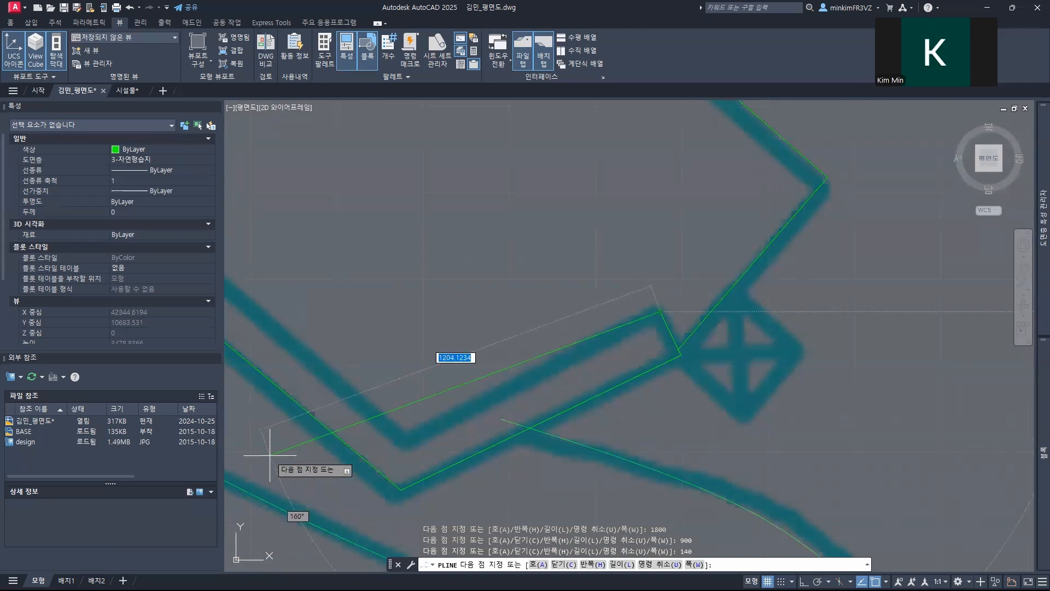
Step: Try an 800-long segment from the end cap along the strip's inner edge, and undo it
text(800)
key(Return)
middle_drag(320, 313, 709, 400)
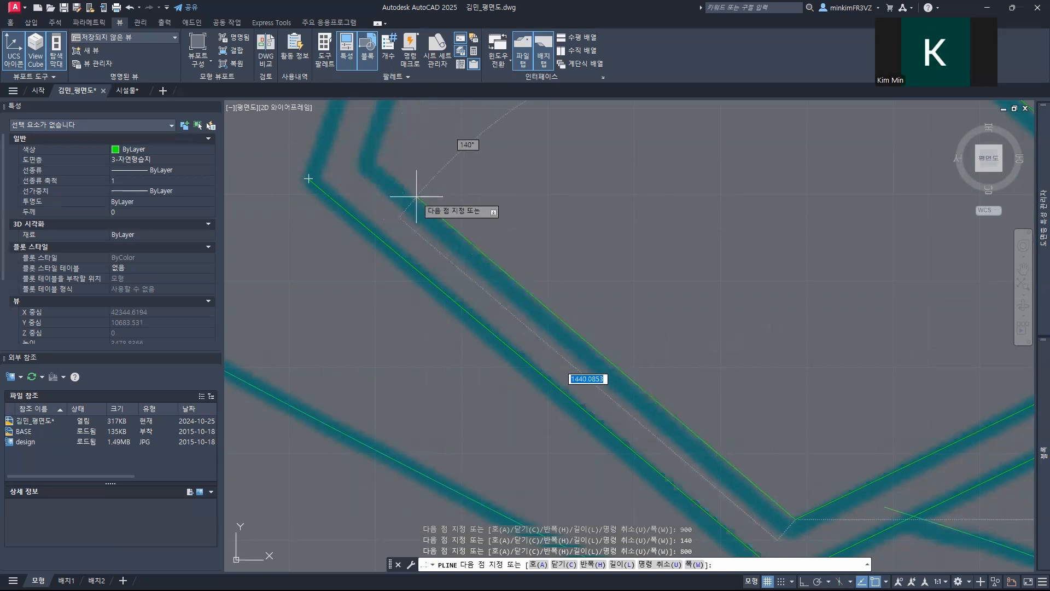
key(ctrl+z)
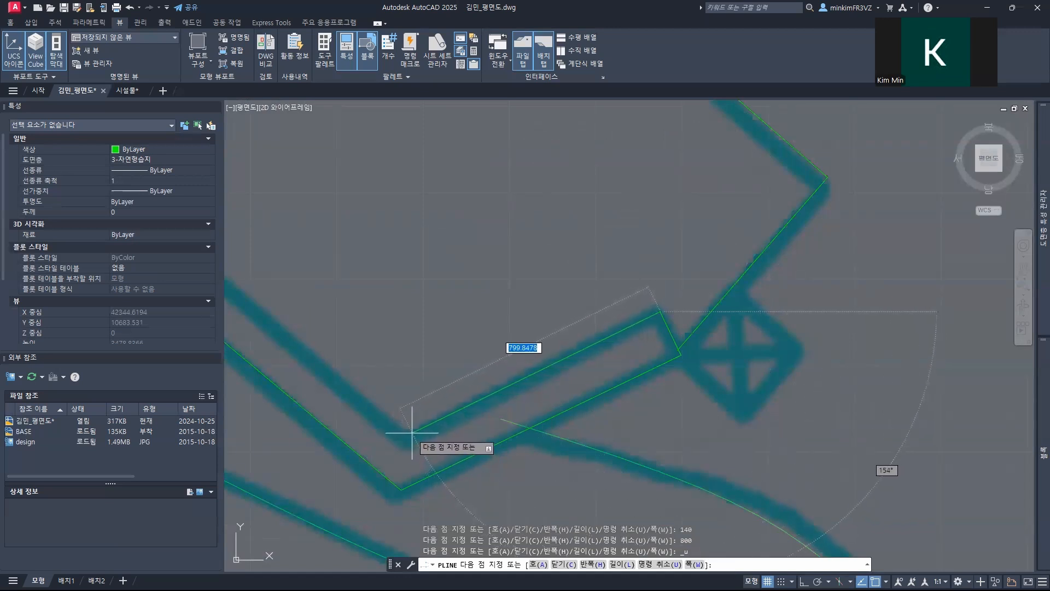
Step: Trace the strip's inner edge freehand to its near inner bend, then about 1600 along the long side to the next bend
key(F8)
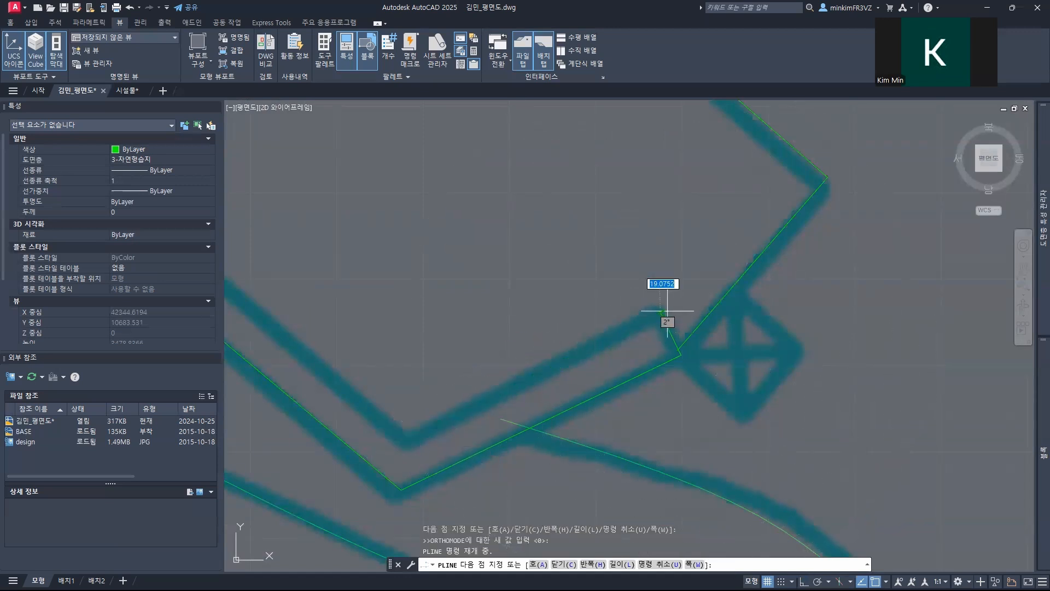
click(401, 431)
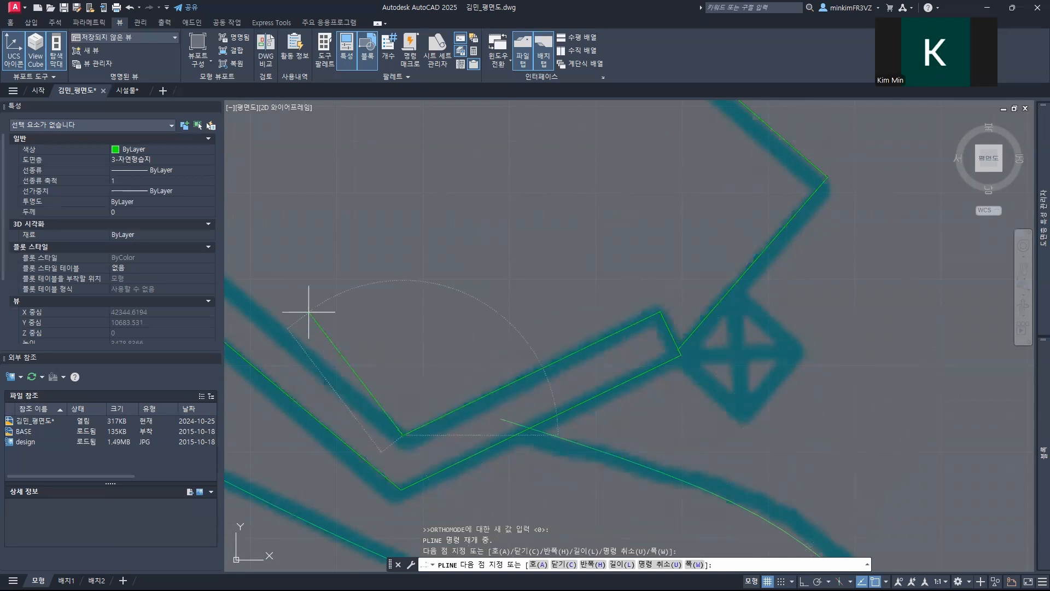
middle_drag(307, 311, 704, 423)
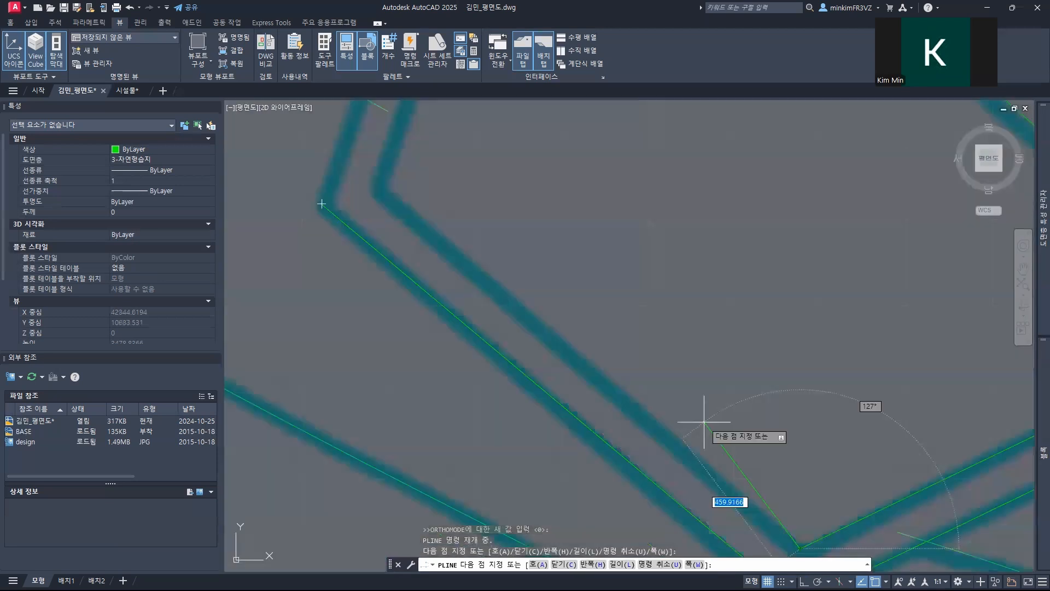
click(377, 187)
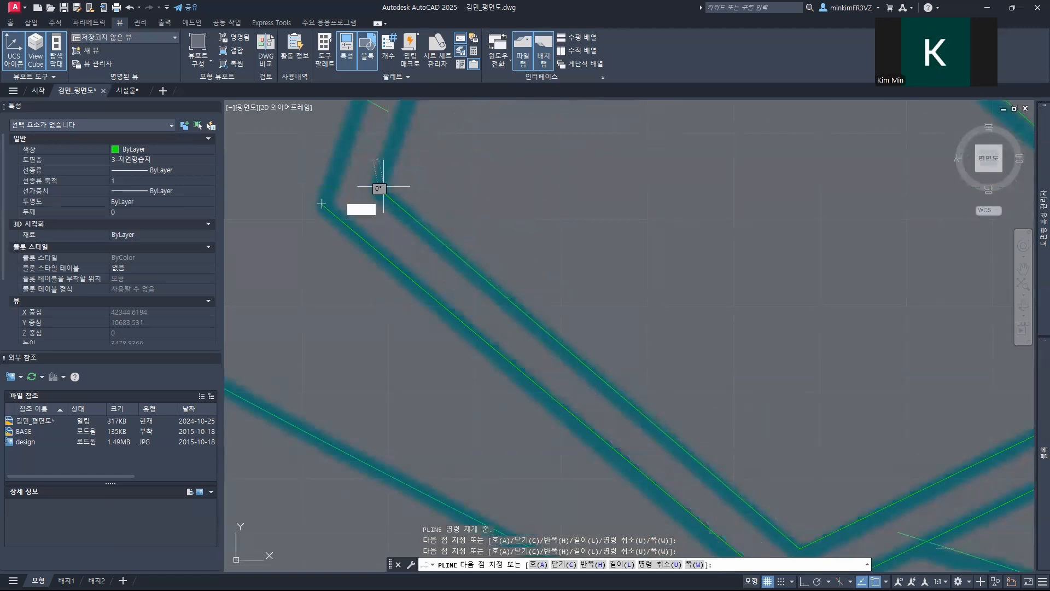
Step: Trace the upper arm's inner side about 813 long and add a 140-long end cap across the strip
middle_drag(387, 171, 386, 473)
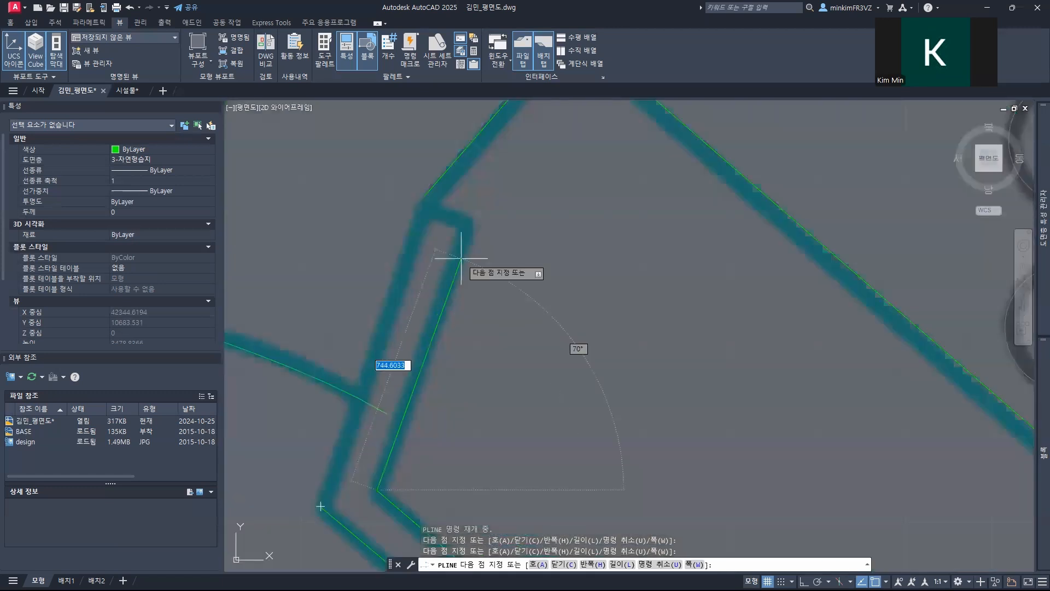
click(468, 228)
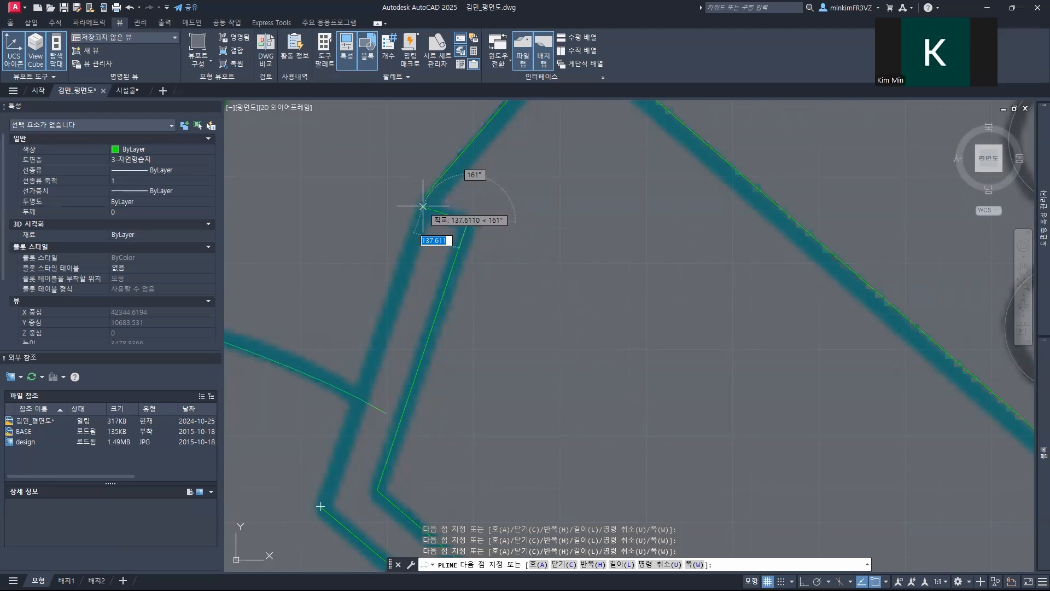
text(4)
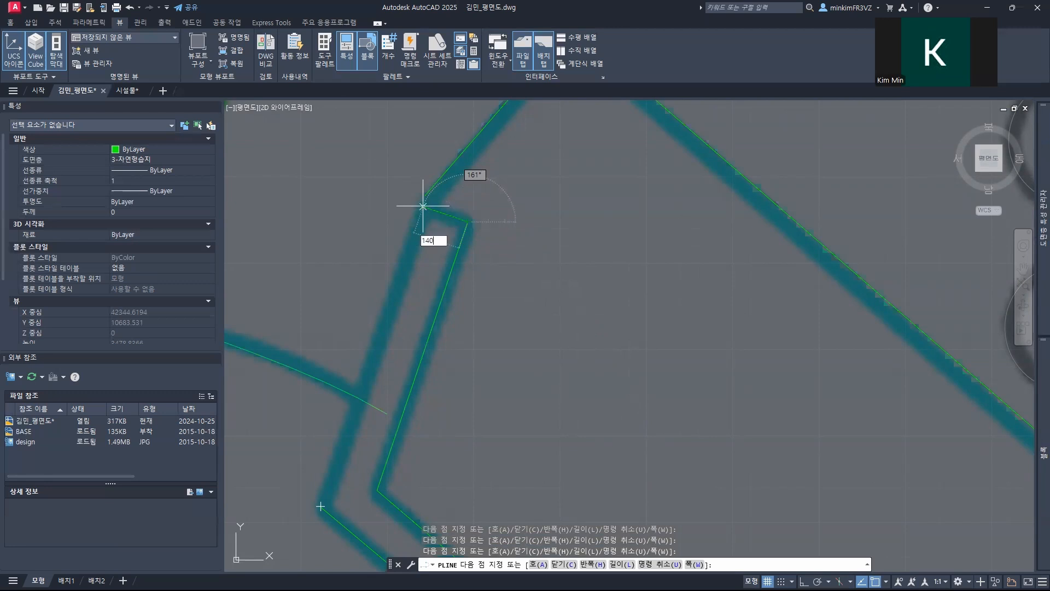
text(0)
key(Return)
Step: Close the strip outline along the upper arm's outer side to its starting corner and end the polyline
scroll(320, 506, up, 2)
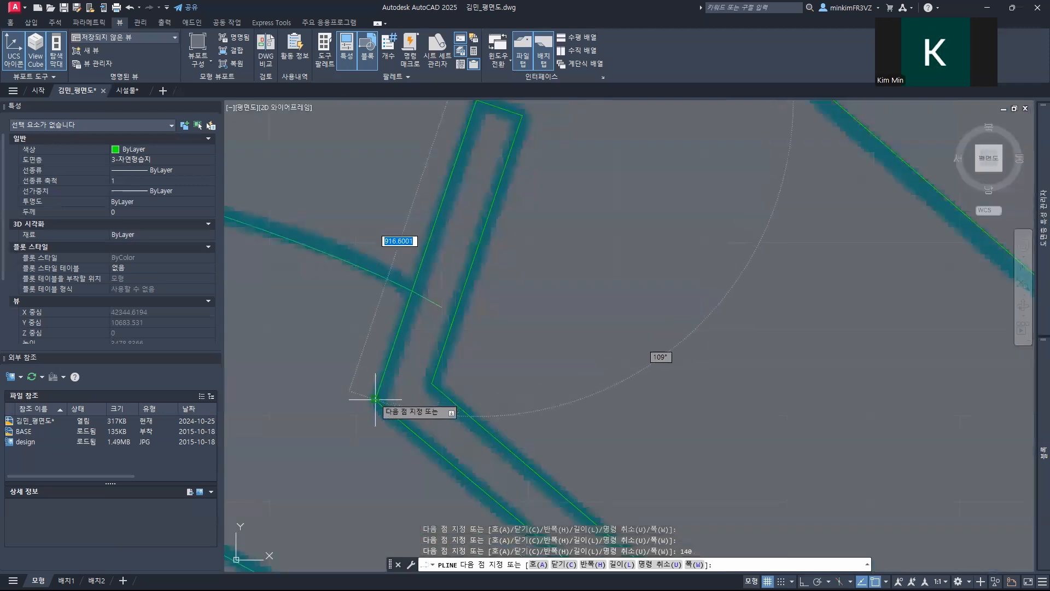
click(376, 399)
key(Escape)
key(Escape)
Step: Stretch the upper end of the platform polyline to the outer corner of the strip's end cap
middle_drag(449, 293, 324, 525)
scroll(342, 346, up, 2)
click(397, 259)
click(376, 281)
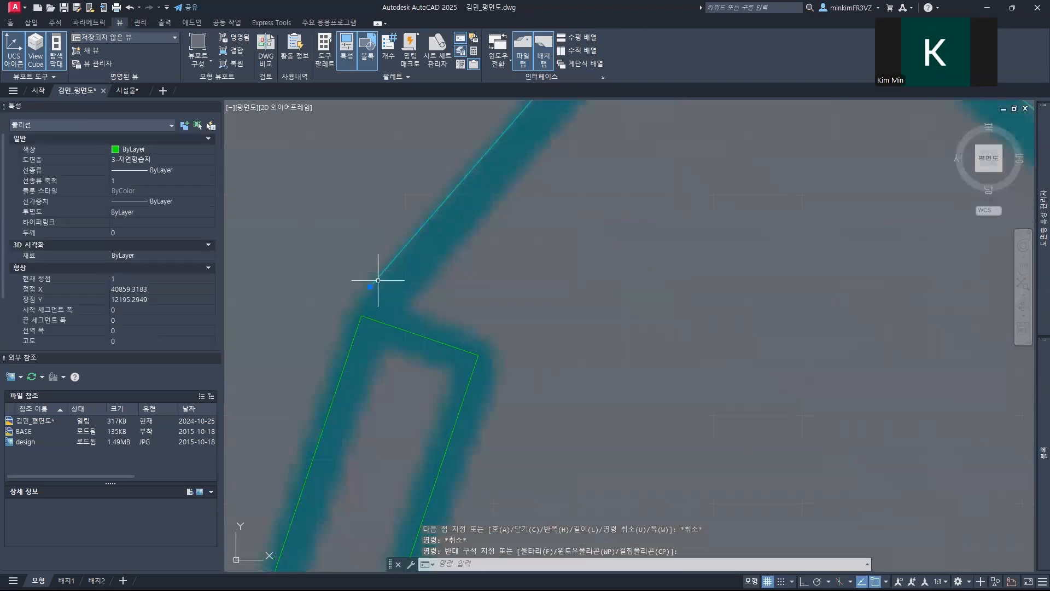
click(369, 286)
click(360, 315)
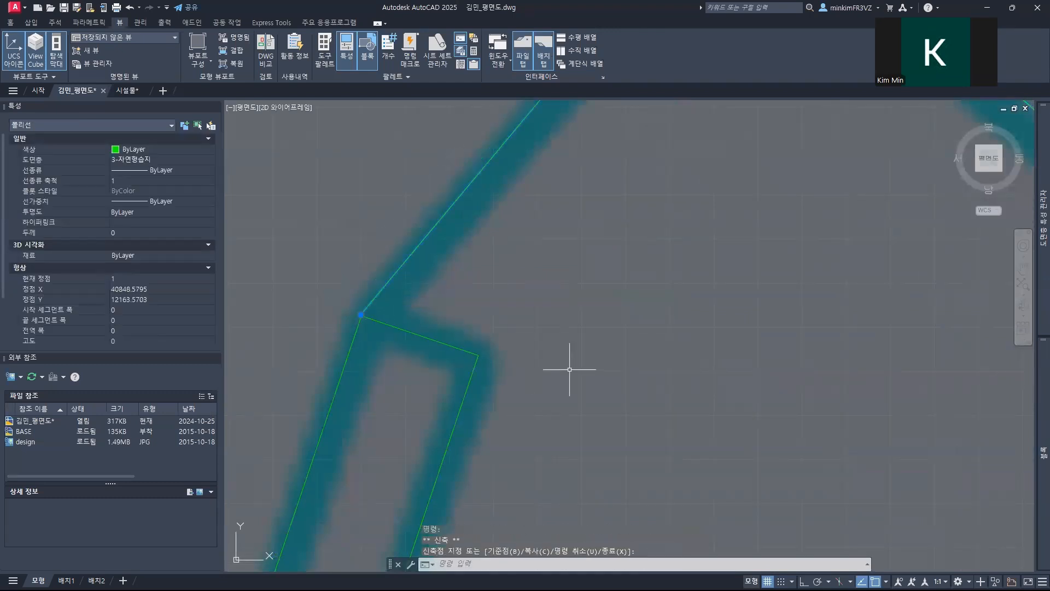
Step: Try to trim the lower end of the platform polyline where it crosses the strip outline beside the crossed square
scroll(574, 368, down, 3)
middle_drag(612, 426, 399, 208)
middle_drag(736, 477, 492, 350)
scroll(492, 349, up, 5)
scroll(367, 314, up, 3)
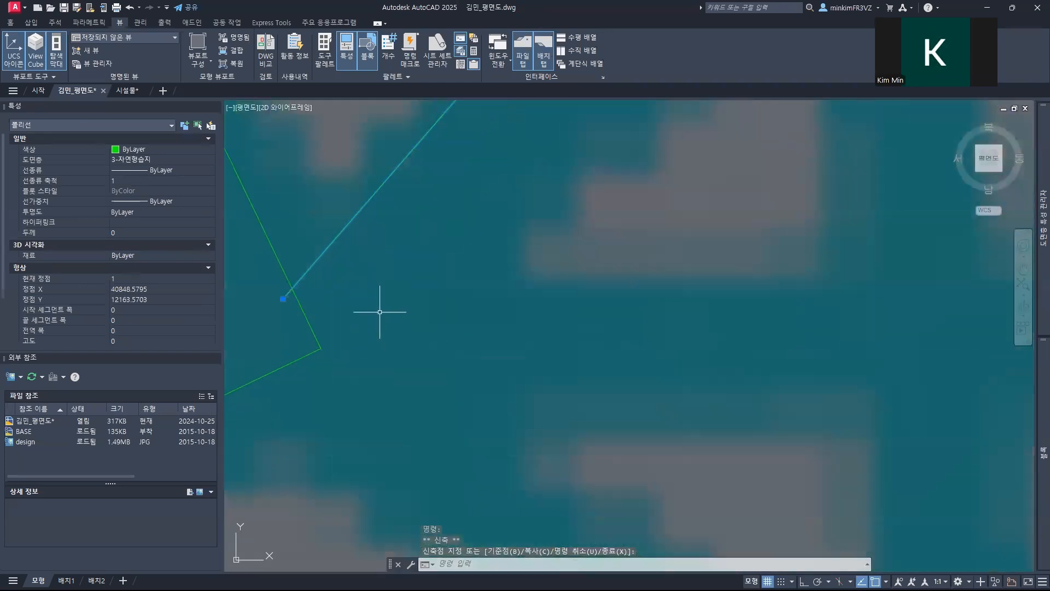
key(Escape)
text(tr)
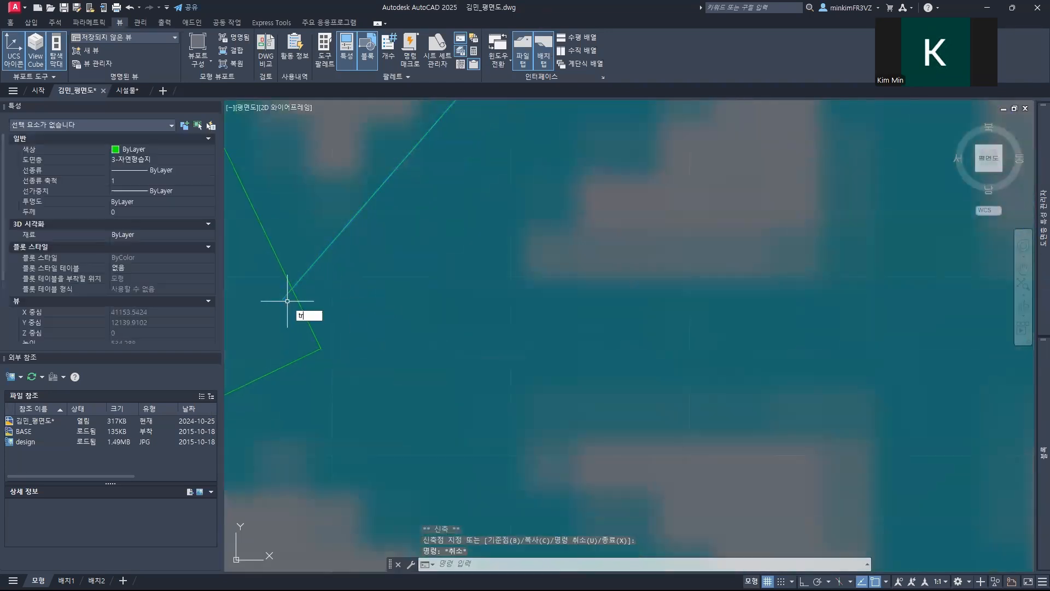
key(Return)
scroll(346, 321, down, 6)
scroll(346, 321, down, 2)
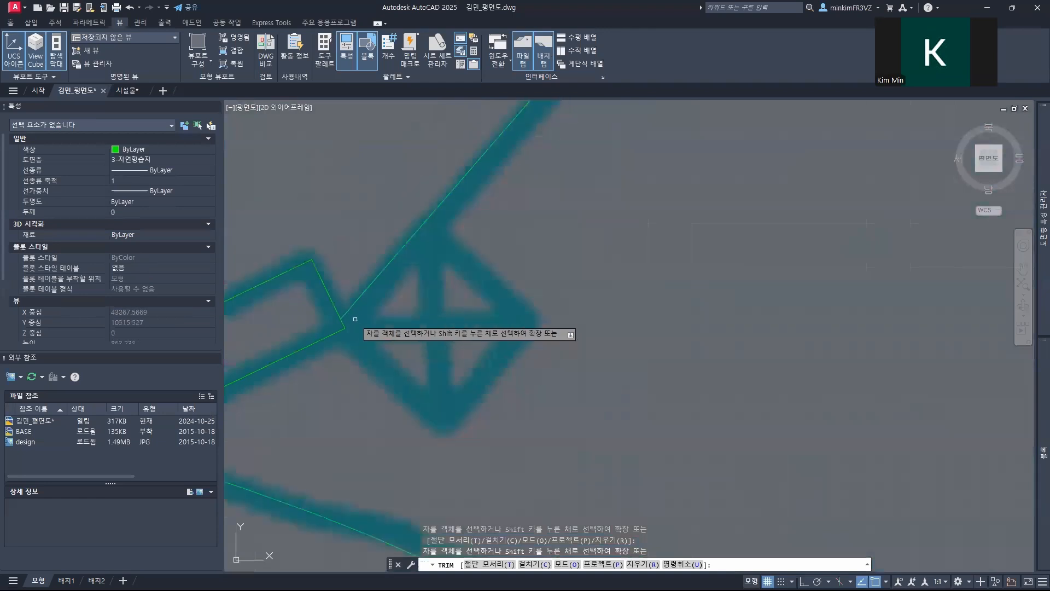
key(f)
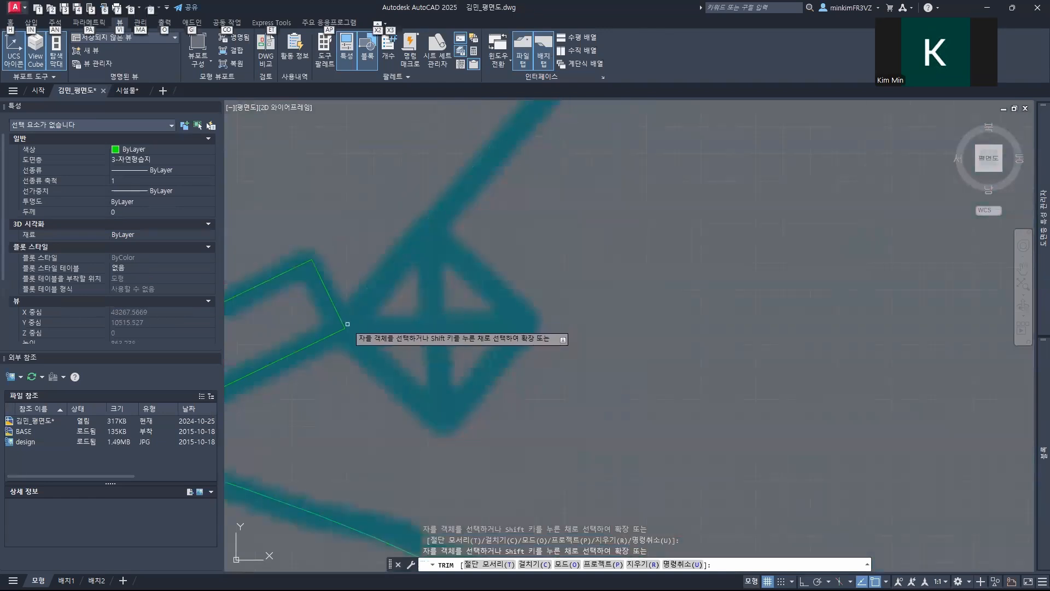
Step: Undo the trims on the platform polyline and leave the Trim command
key(ctrl+z)
scroll(349, 324, up, 4)
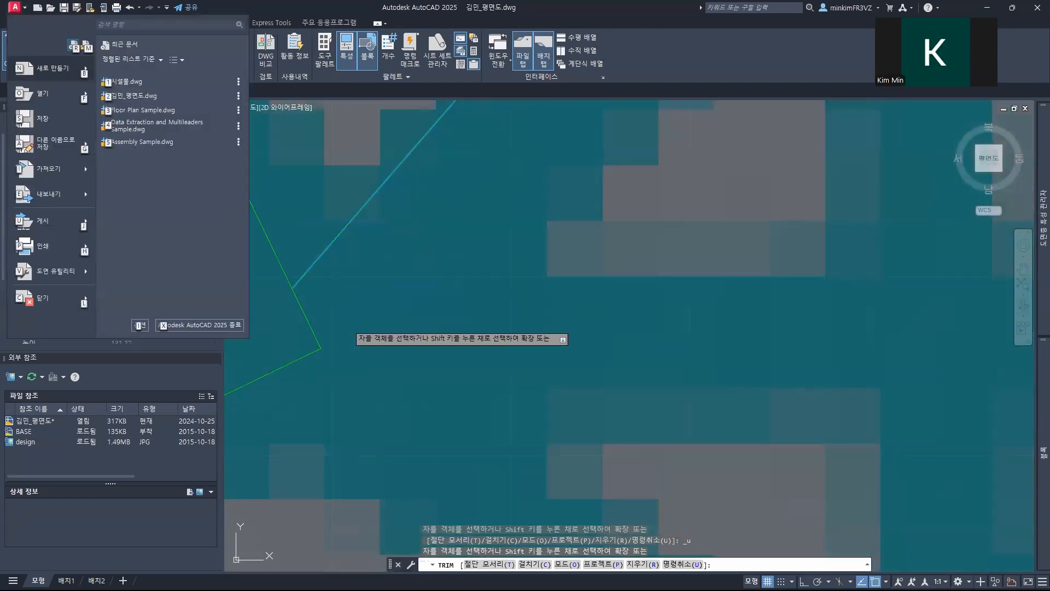
key(Escape)
key(ctrl+z)
middle_drag(356, 308, 510, 351)
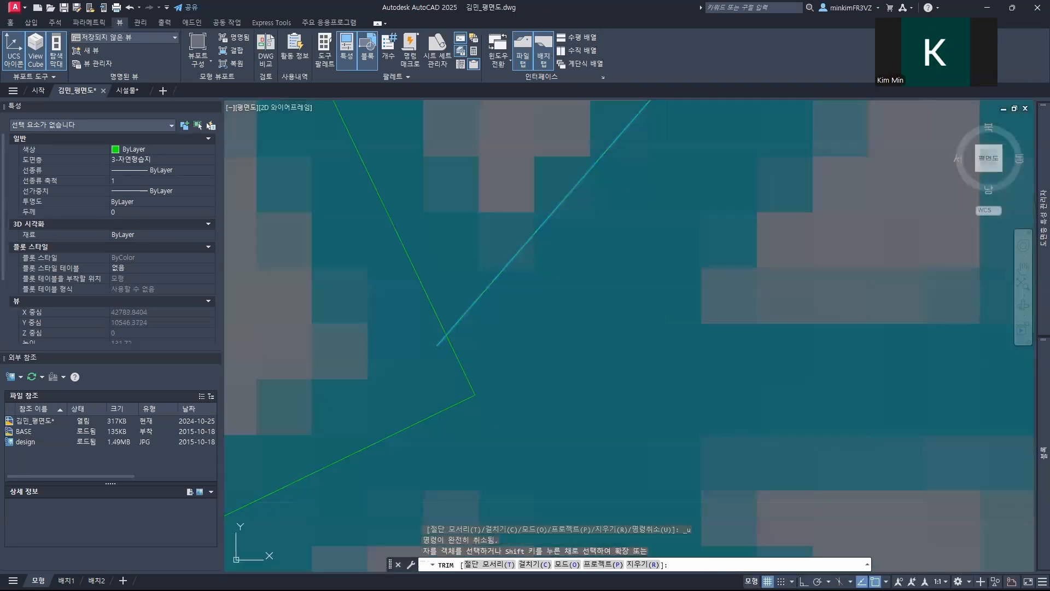
key(Escape)
key(Escape)
key(Escape)
Step: Stretch the lower end of the platform polyline to the strip's outer corner beside the crossed square, and deselect it
click(438, 345)
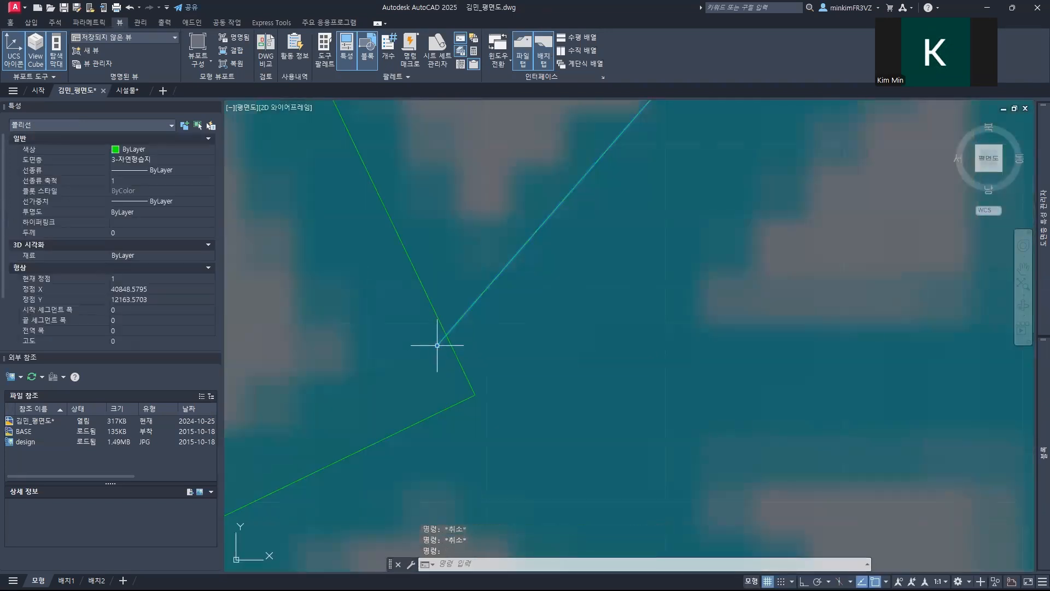
click(437, 345)
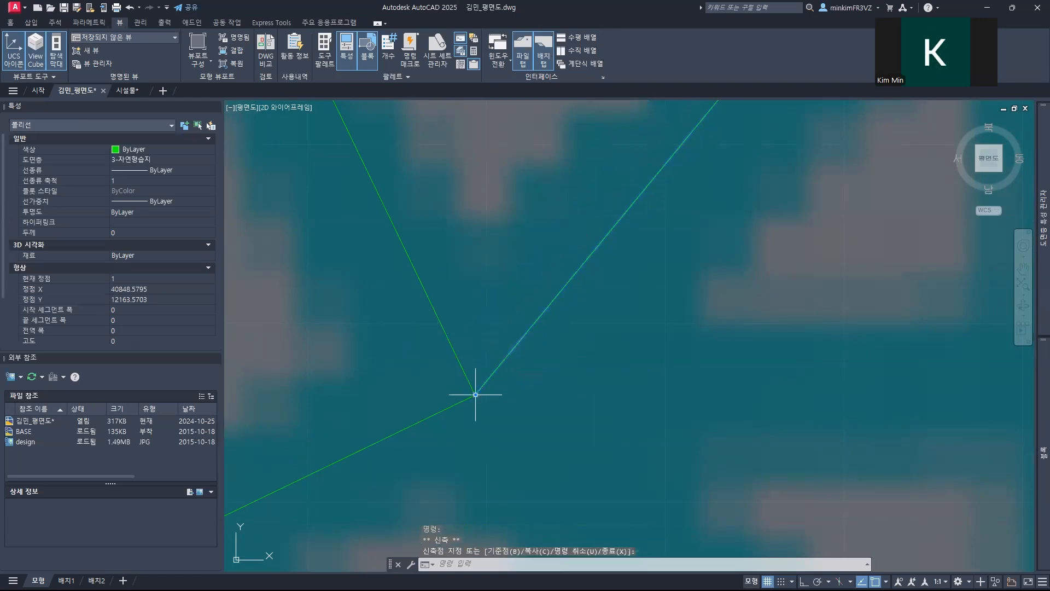
scroll(476, 393, down, 6)
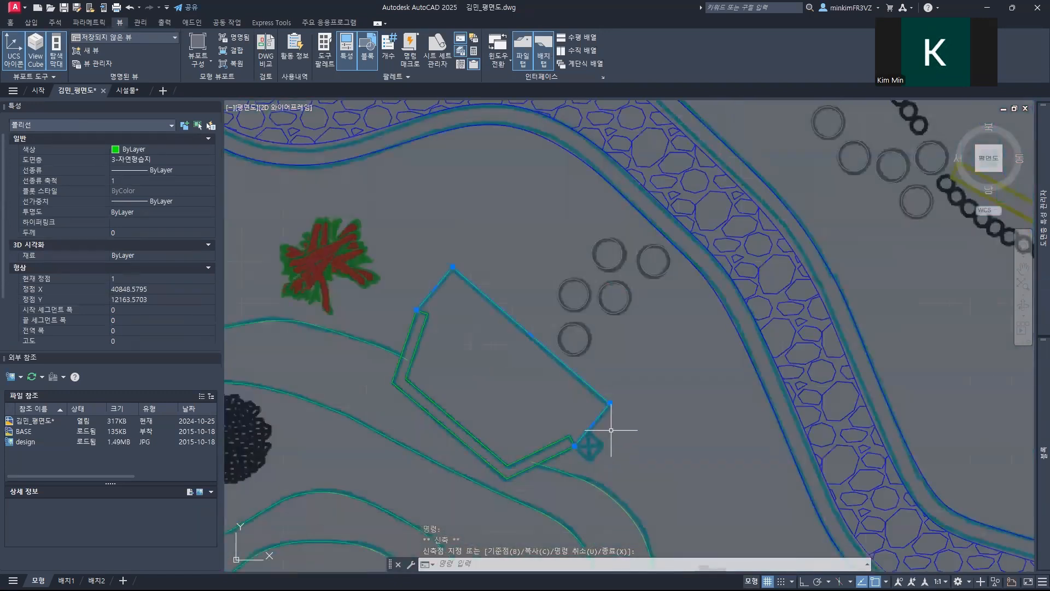
middle_drag(611, 430, 541, 419)
key(Escape)
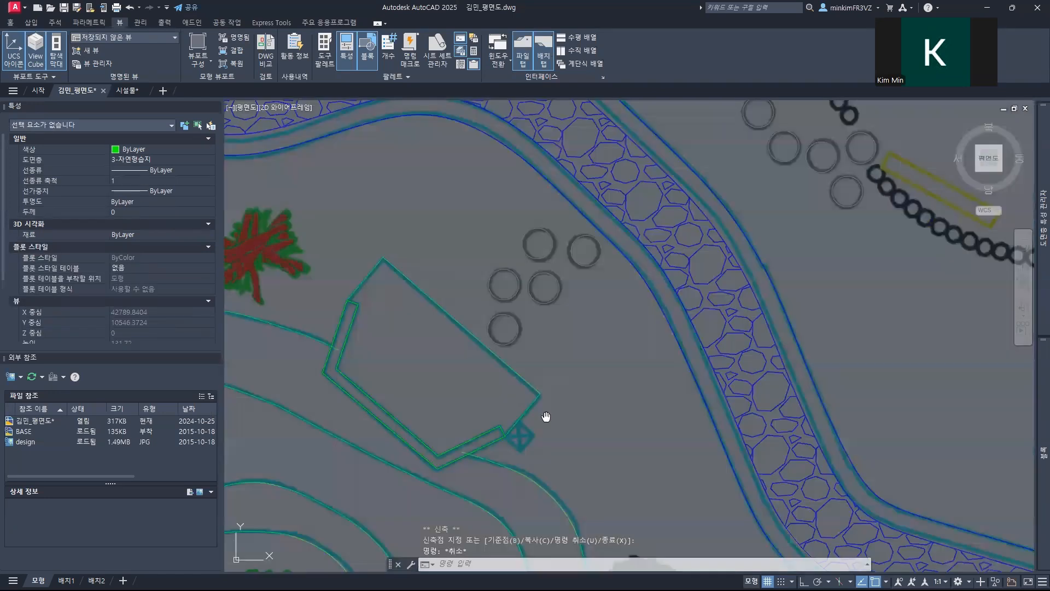
Step: Stretch the platform polyline's corner nearest the stone path to match the corner of the underlying sketch
scroll(546, 417, up, 4)
click(487, 353)
click(486, 364)
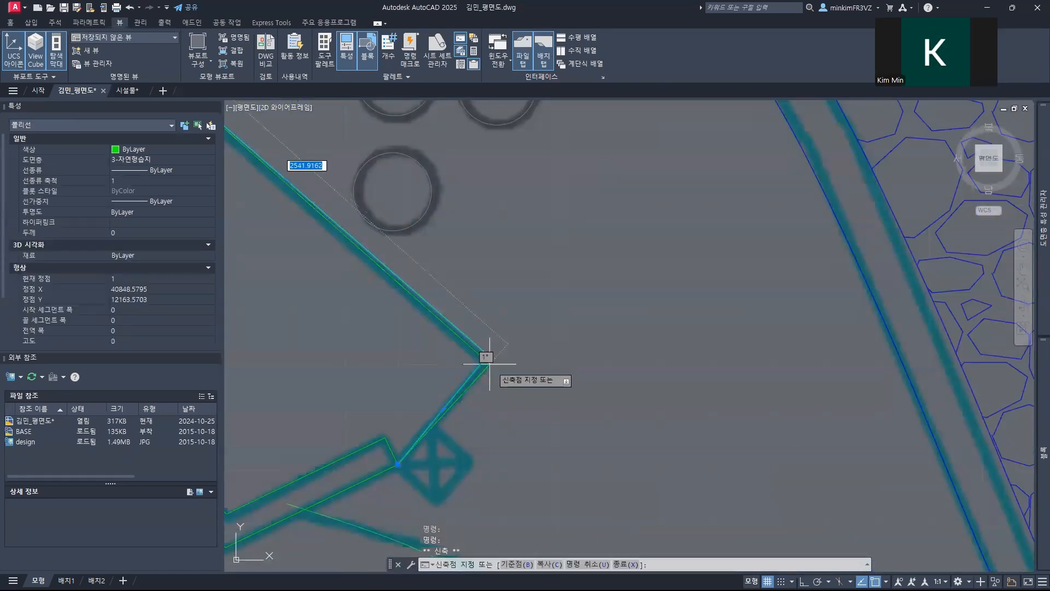
key(F8)
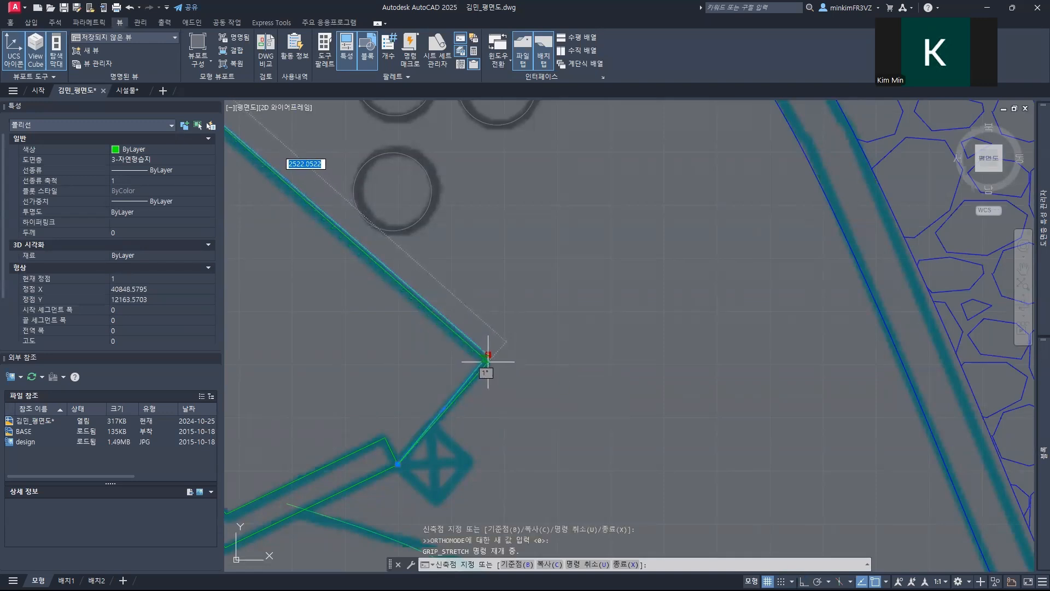
click(489, 362)
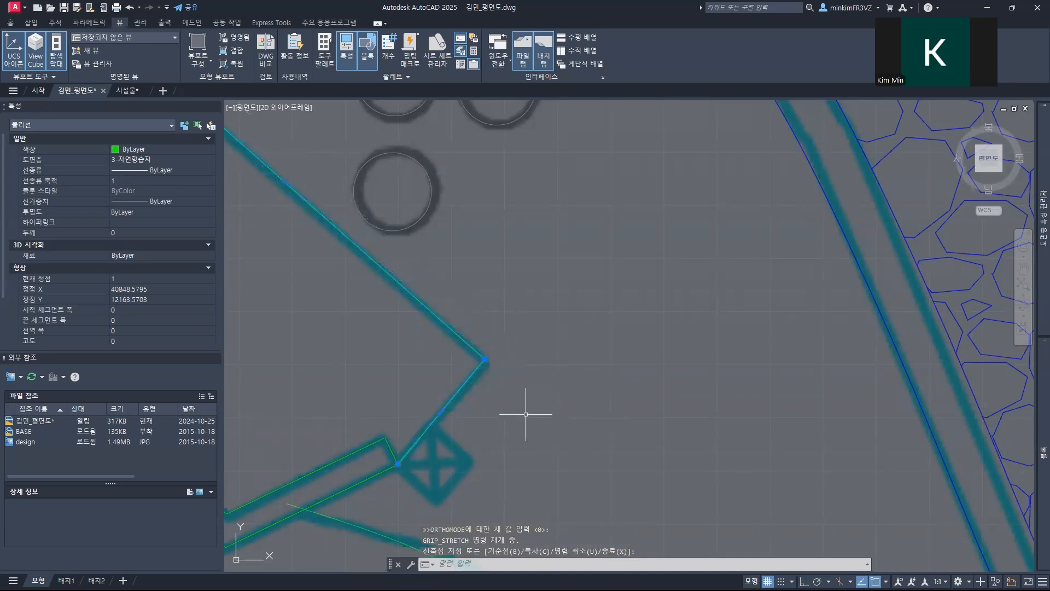
Step: Trim both ends of the outer wetland curve where they overrun the outline of the platform's bent strip
scroll(526, 414, down, 4)
middle_drag(378, 392, 463, 322)
key(Escape)
key(Escape)
key(Escape)
middle_drag(355, 329, 496, 240)
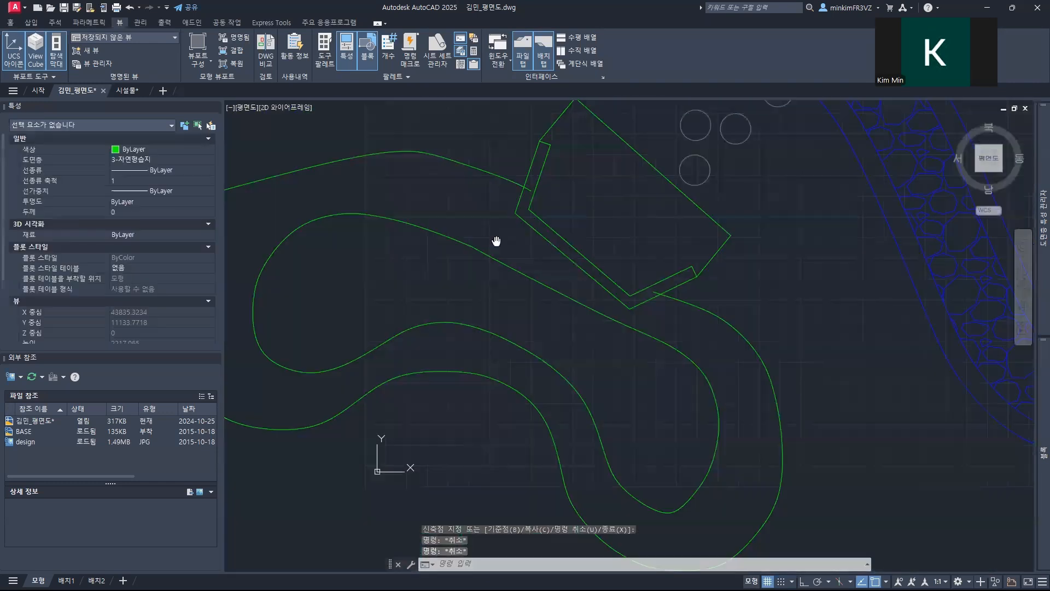
scroll(507, 290, up, 5)
key(Return)
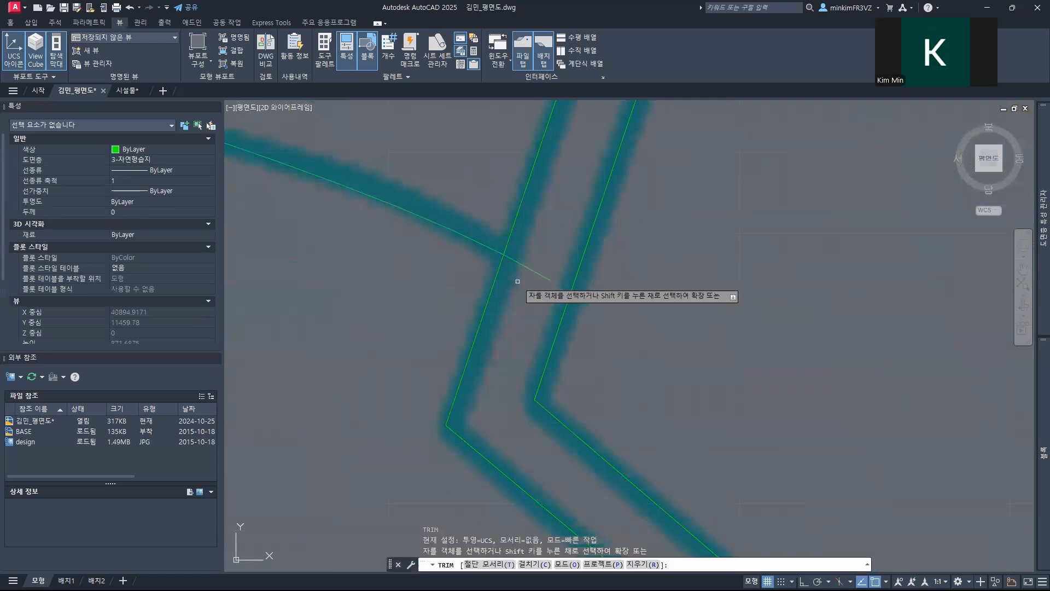
scroll(555, 353, down, 3)
scroll(533, 328, down, 5)
scroll(487, 317, up, 3)
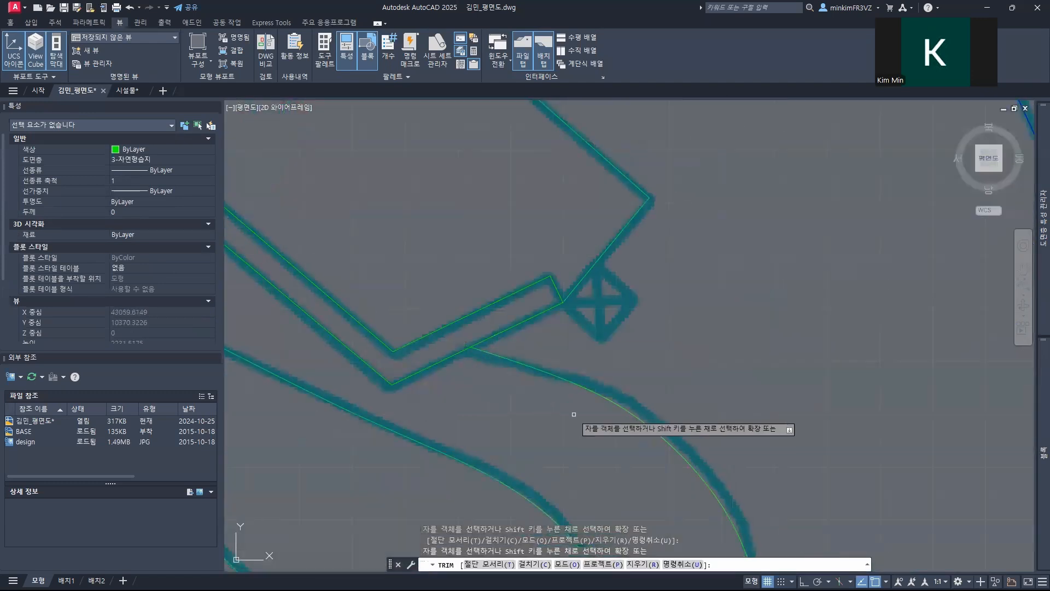
key(Escape)
key(Escape)
key(Escape)
Step: Make 3-조경시설물 the current layer of the floor plan
scroll(495, 340, down, 3)
scroll(495, 340, down, 4)
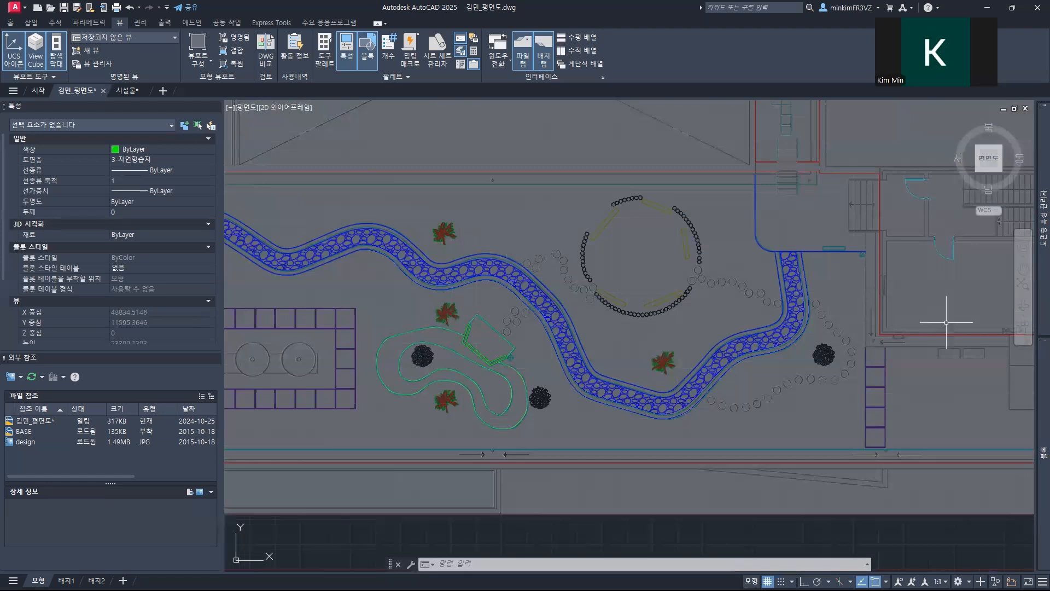
mouse_move(1035, 248)
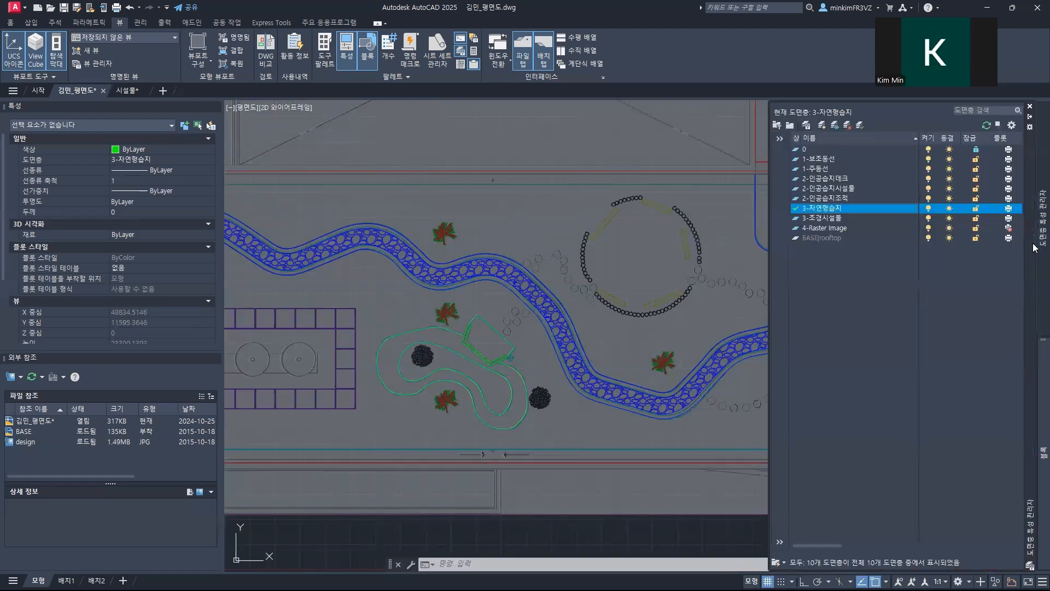
double_click(840, 218)
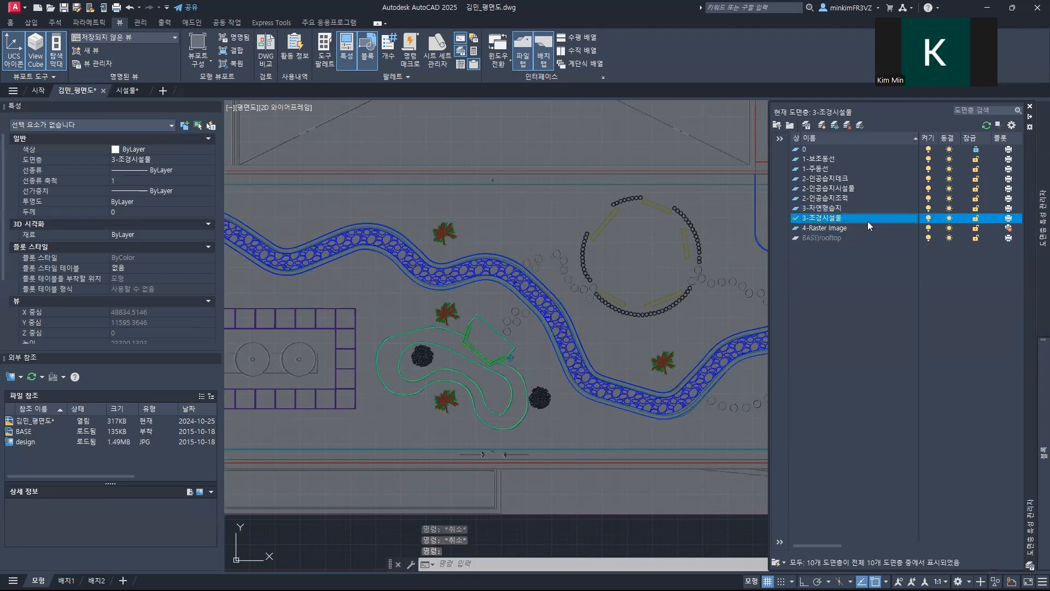
Step: Switch to the 시설물.dwg drawing, to its frame of 3-조경시설물 layer symbols
click(127, 91)
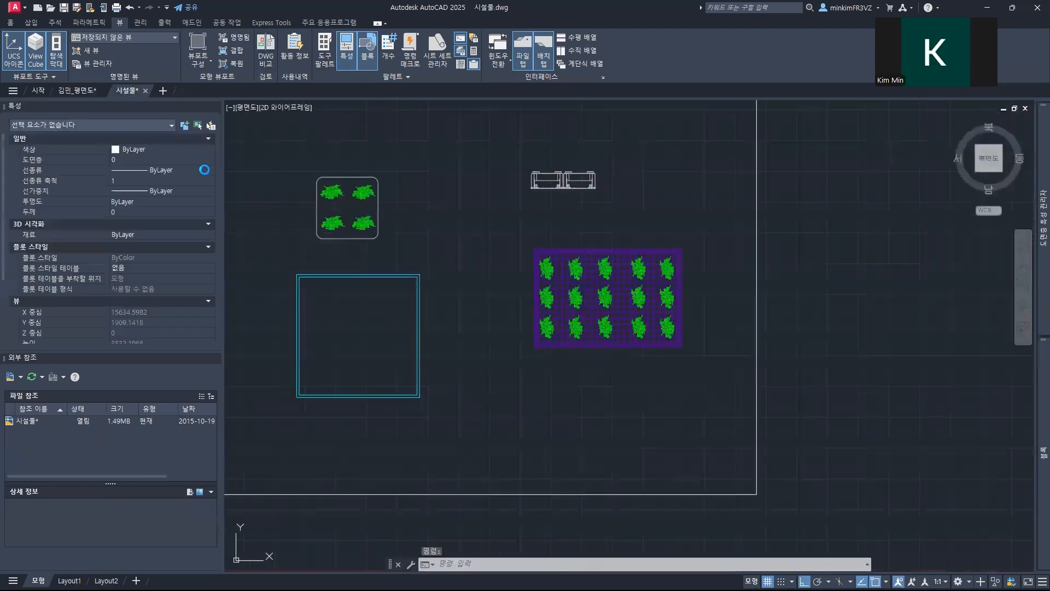
scroll(378, 253, down, 3)
middle_drag(364, 255, 741, 272)
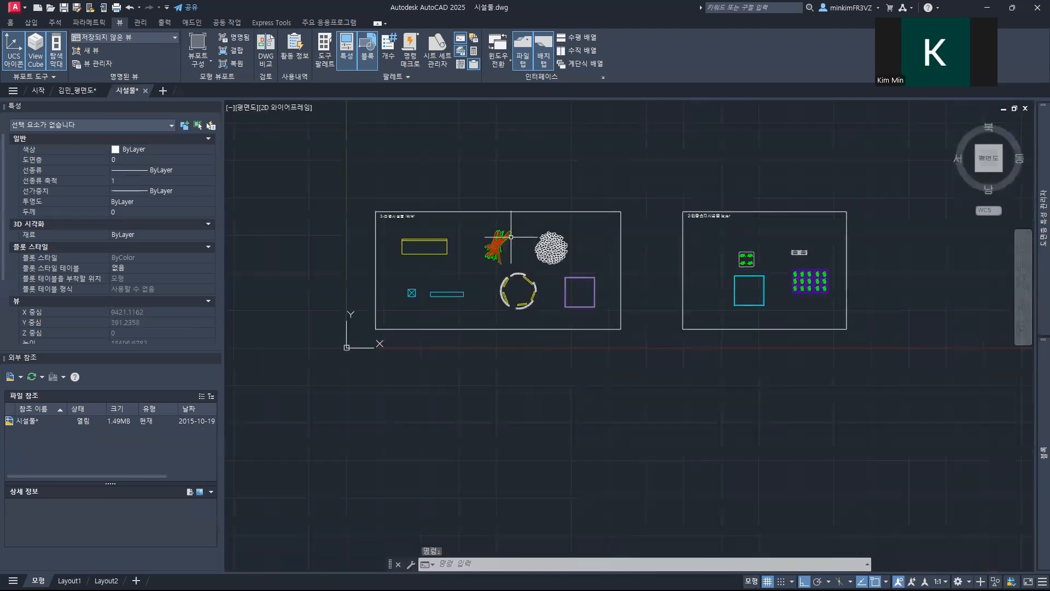
scroll(511, 237, up, 3)
mouse_move(484, 236)
middle_down()
mouse_move(619, 237)
mouse_move(604, 237)
middle_up()
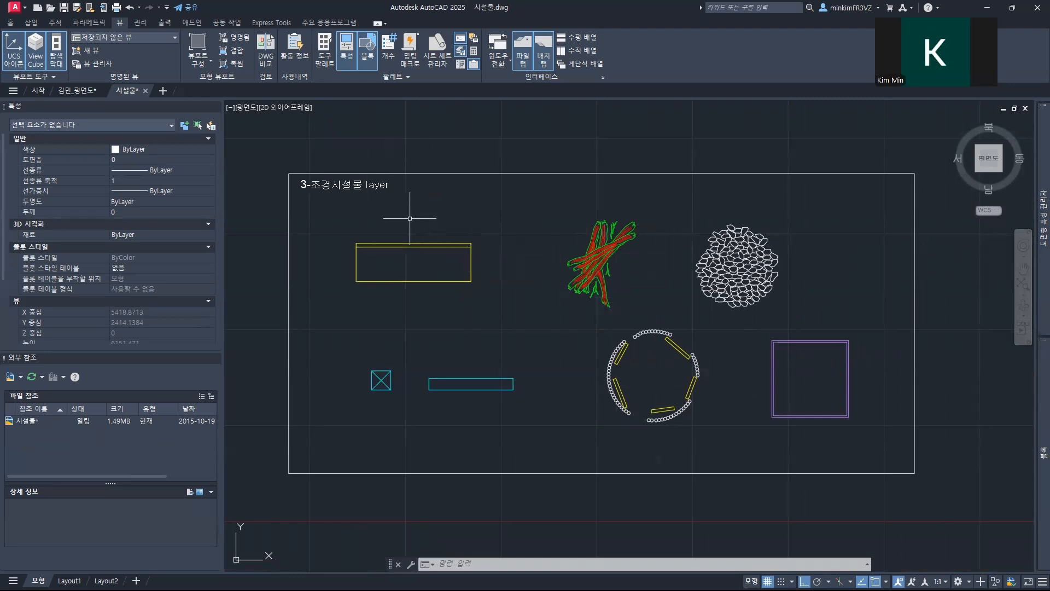
Step: Define the yellow double-rectangle bench as a block named 벤치, with its upper-left corner as base point
click(337, 231)
click(499, 295)
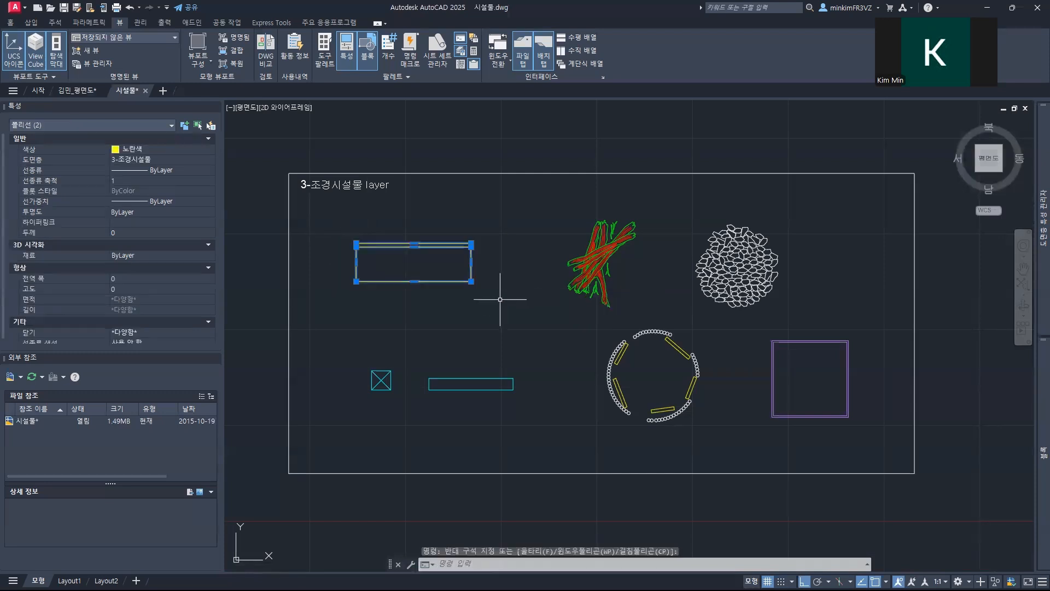
text(b)
key(space)
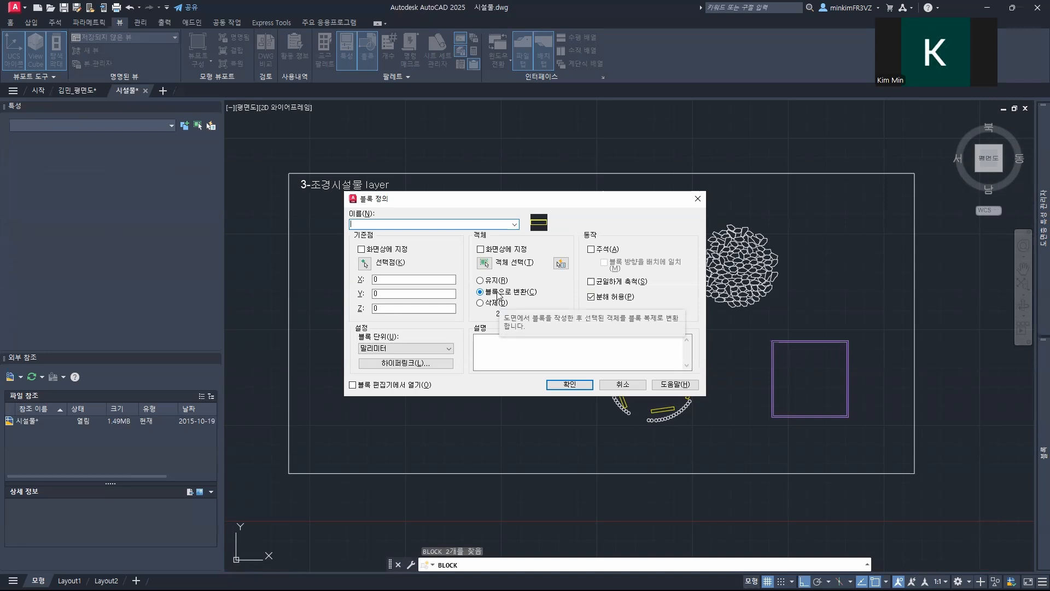
text(ㅁ)
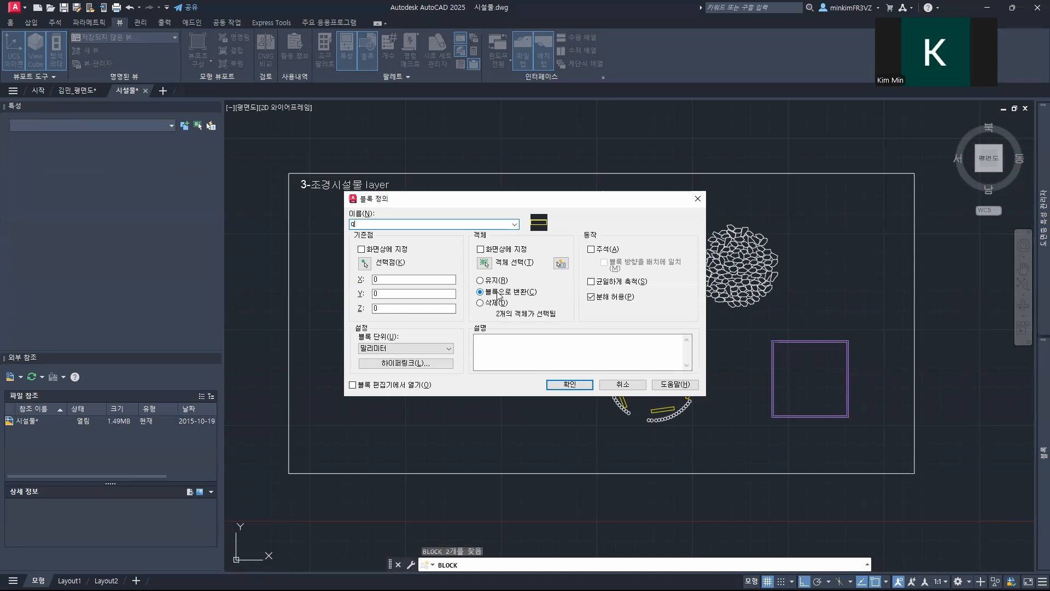
text(치)
click(365, 263)
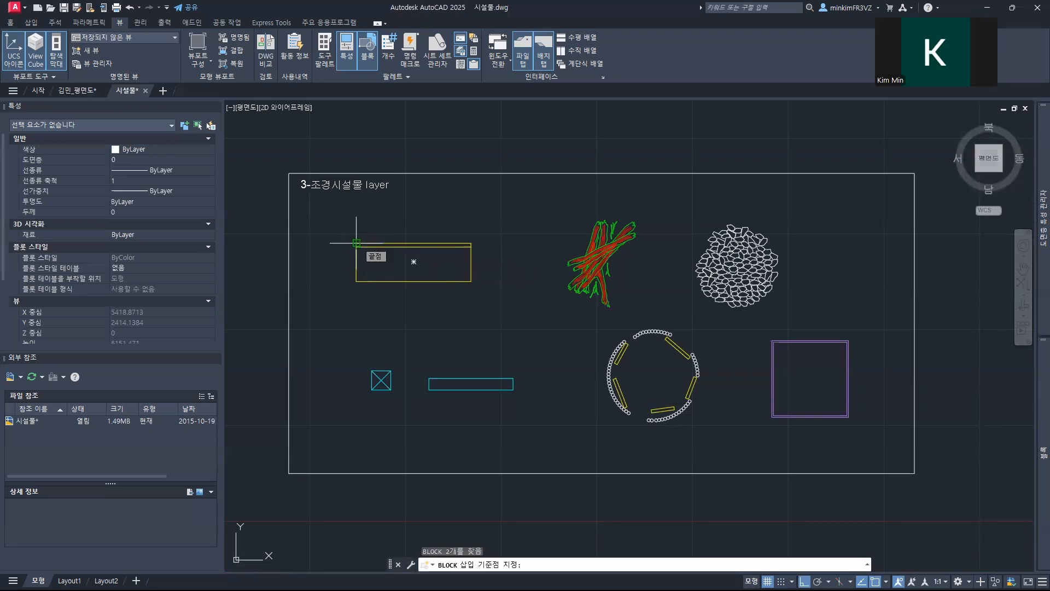
click(356, 243)
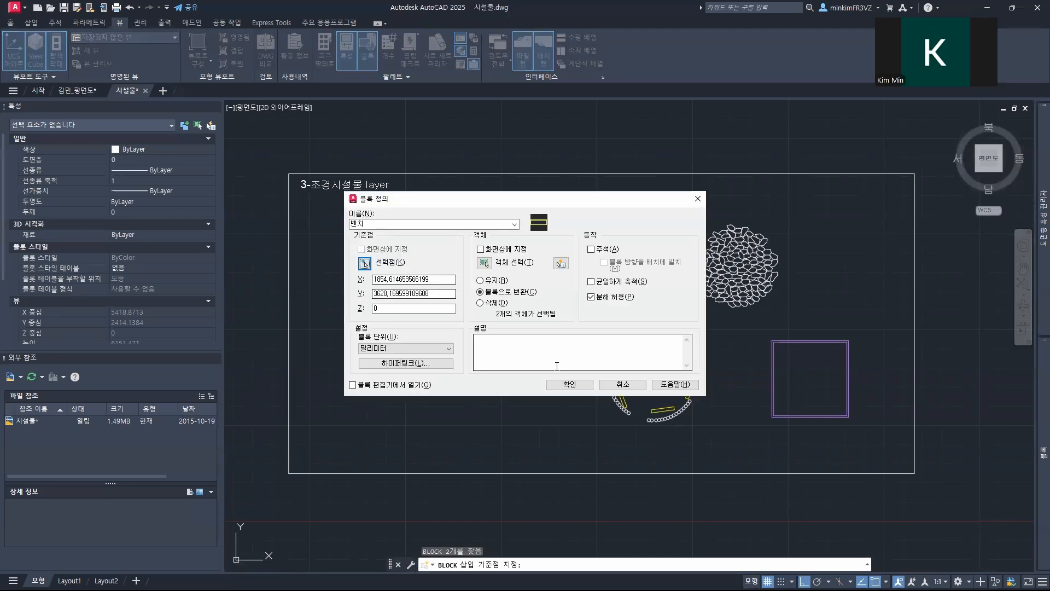
click(560, 386)
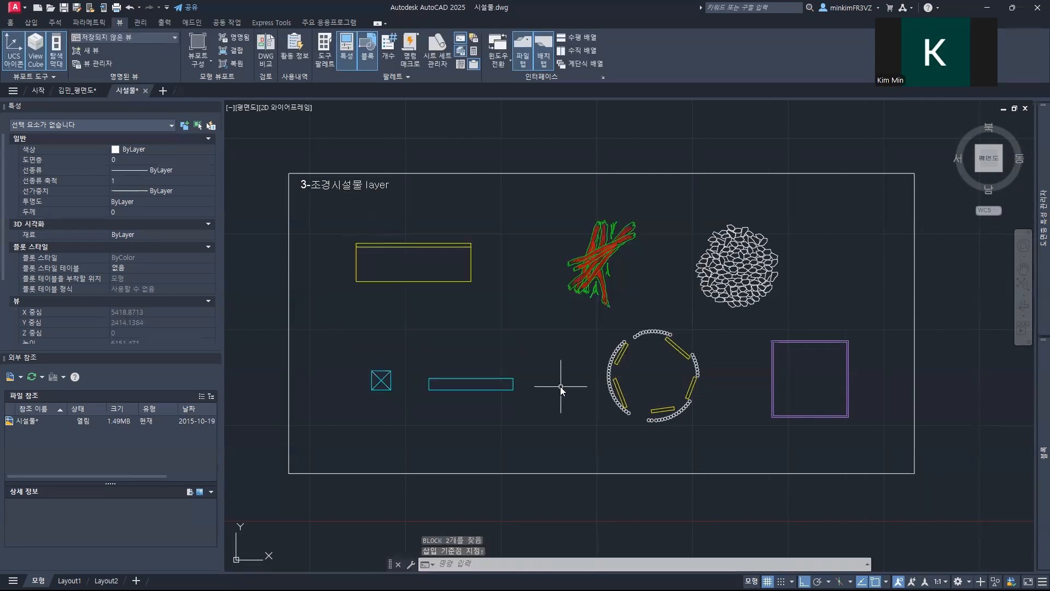
Step: Define the red and green log pile as a block named 나무더미, with a base point near its middle
click(541, 206)
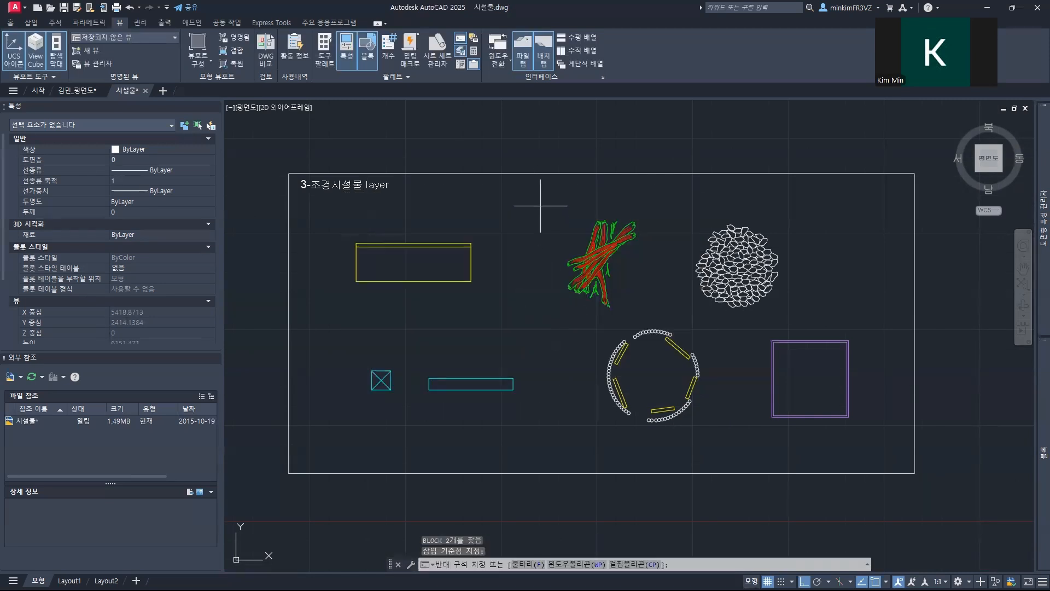
click(655, 315)
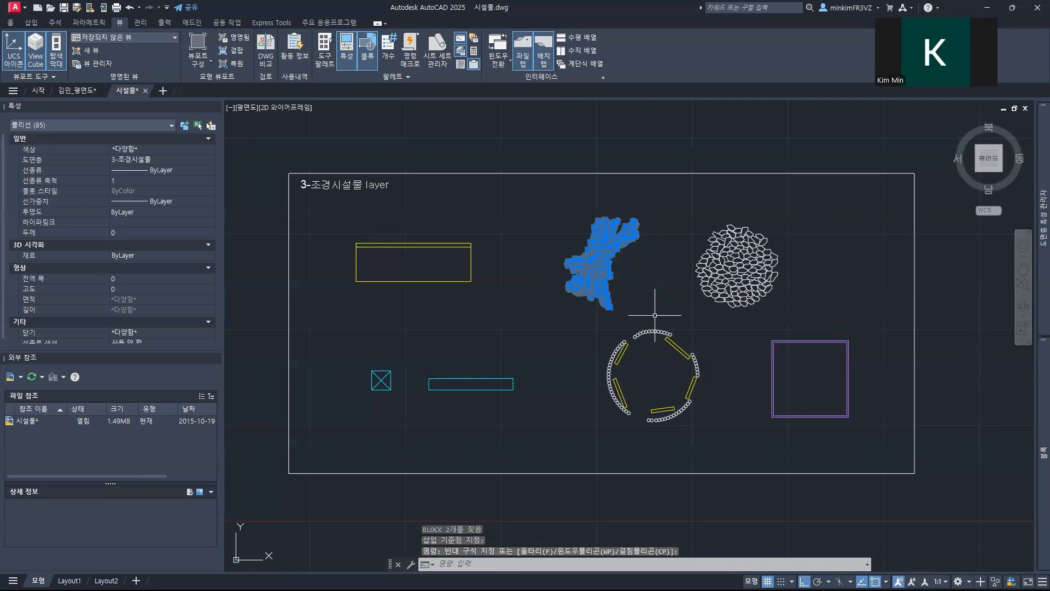
text(ㅠ)
key(Return)
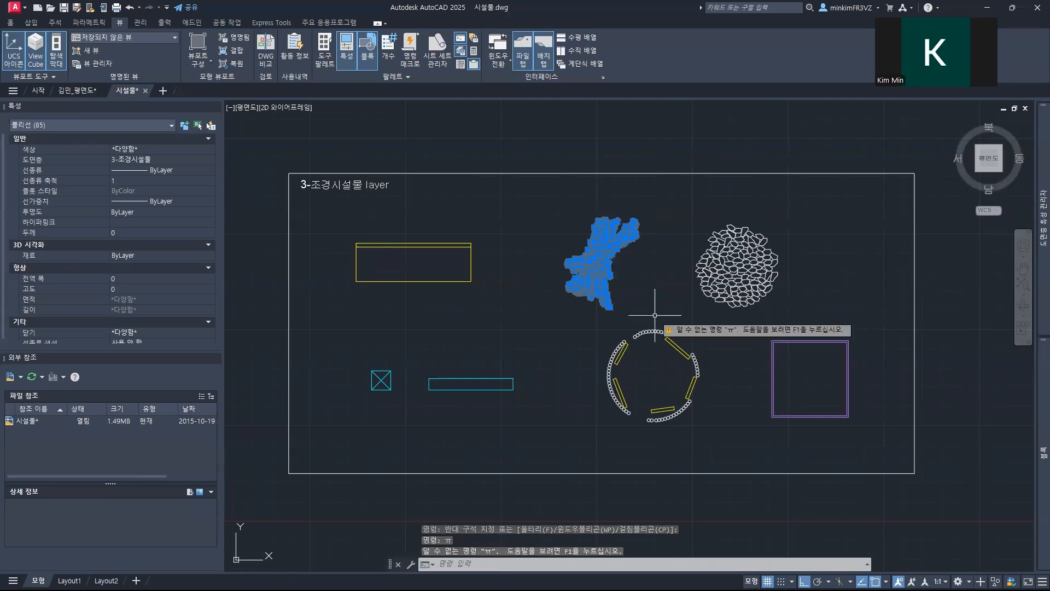
text(b)
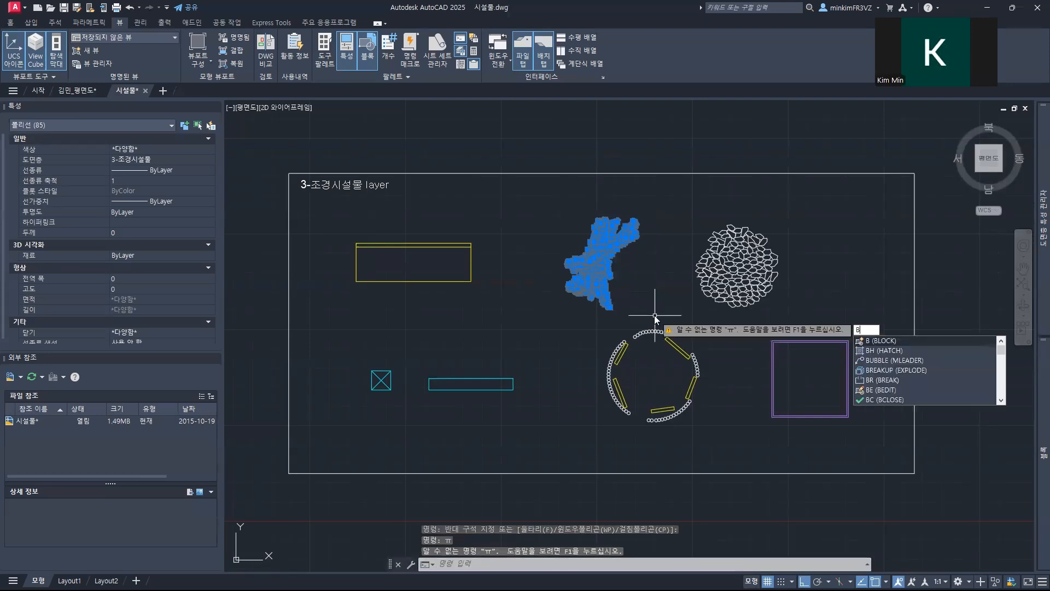
key(Return)
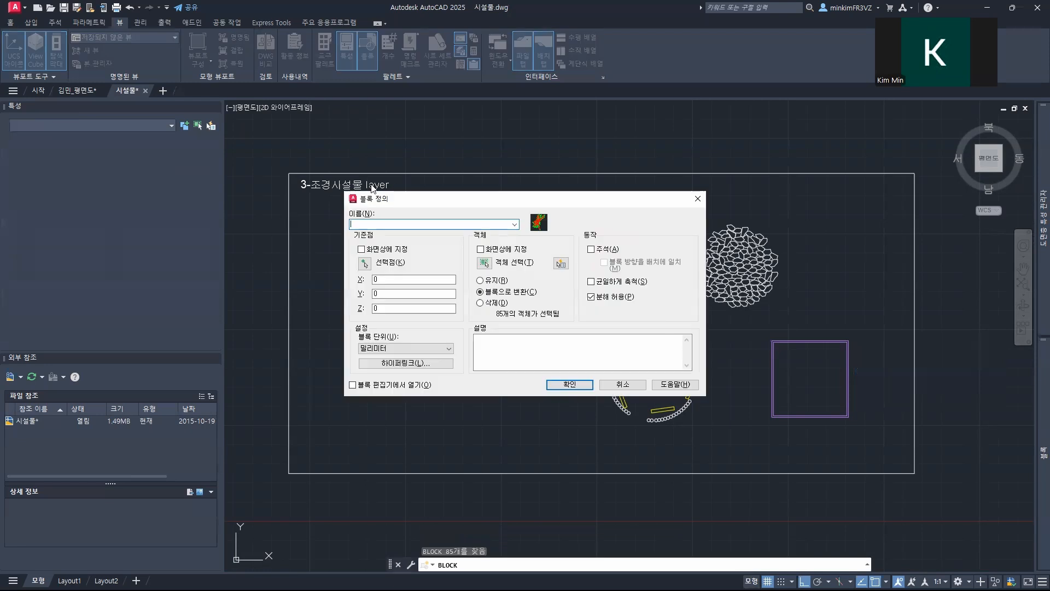
text(나무더미)
click(365, 263)
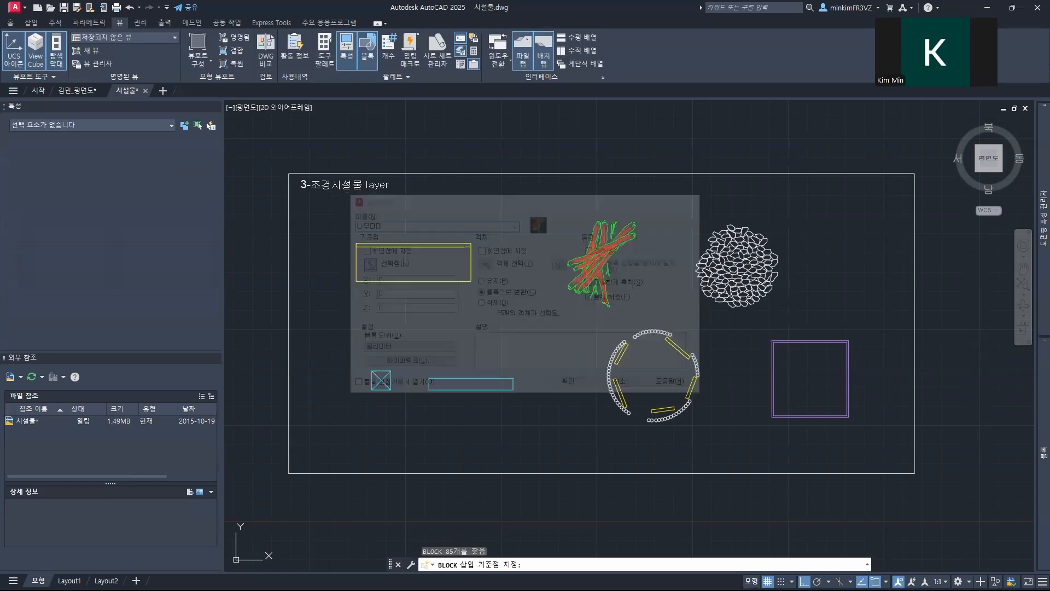
click(598, 253)
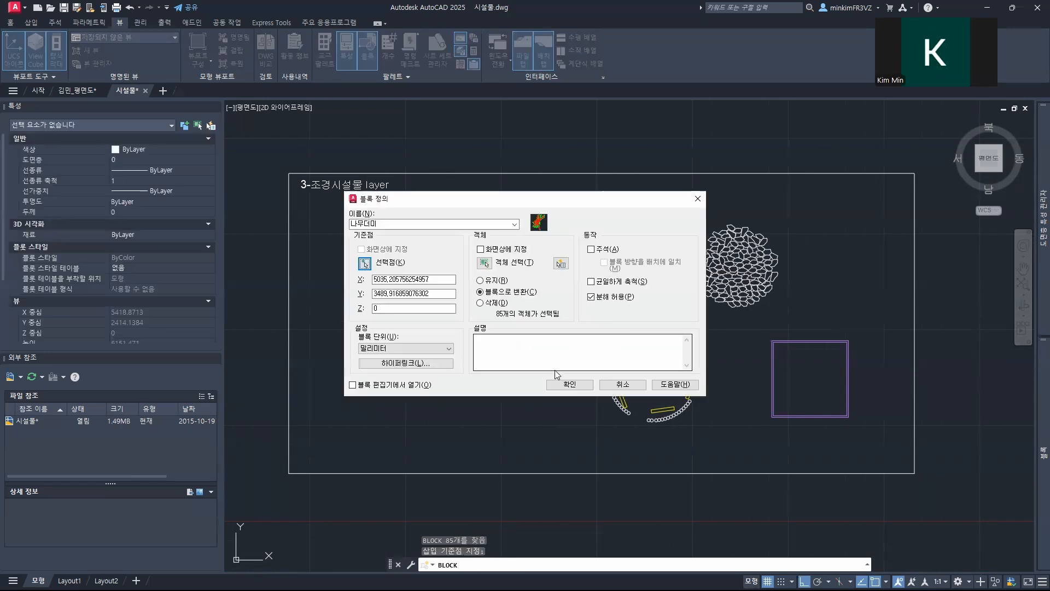
click(566, 382)
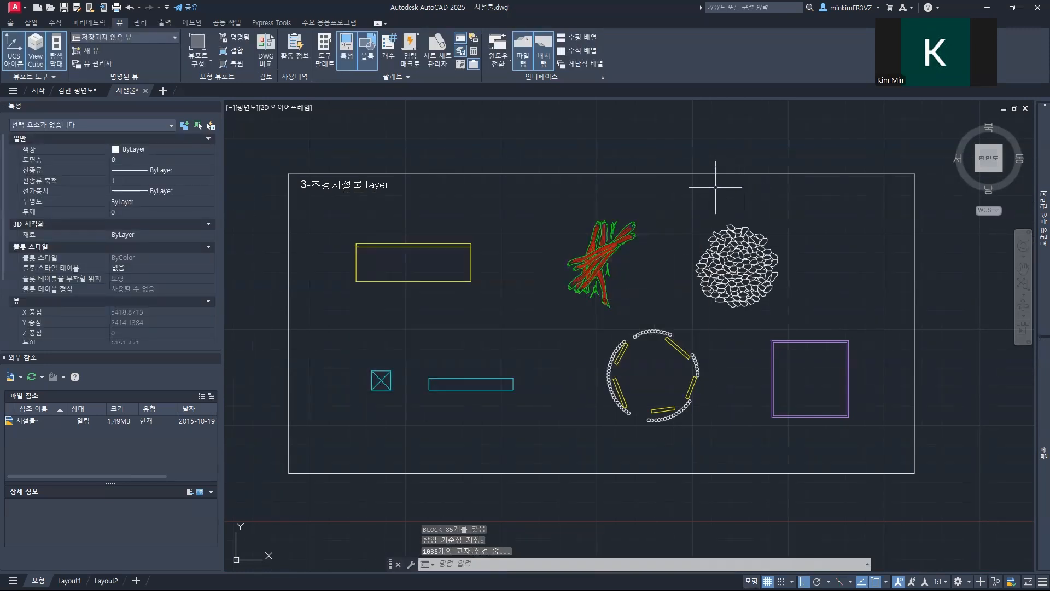
Step: Define the white stone pile as a block named 돌더미, with a base point near its centre
click(680, 205)
click(793, 311)
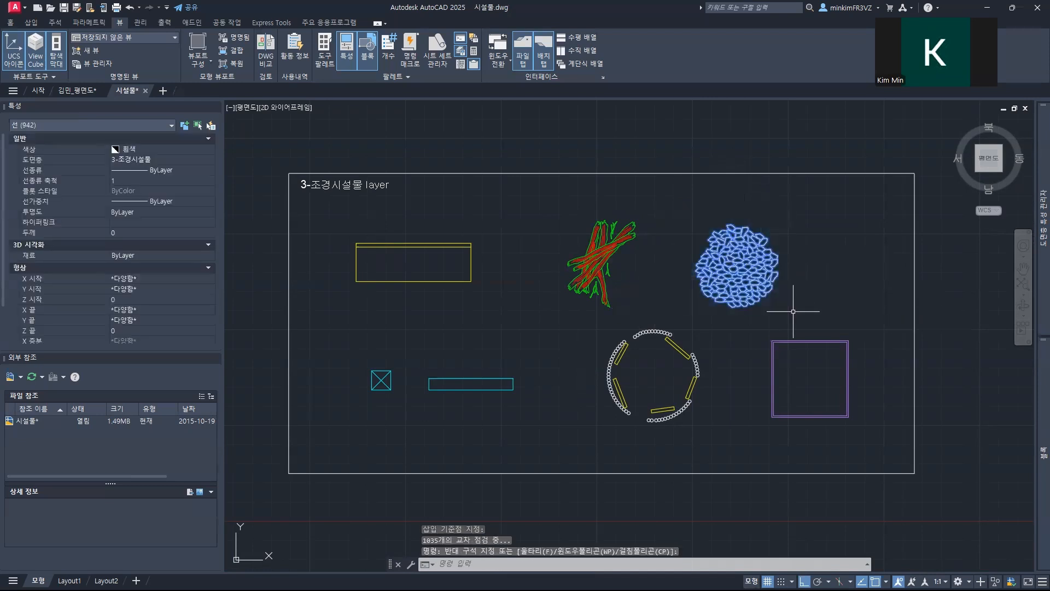
text(b)
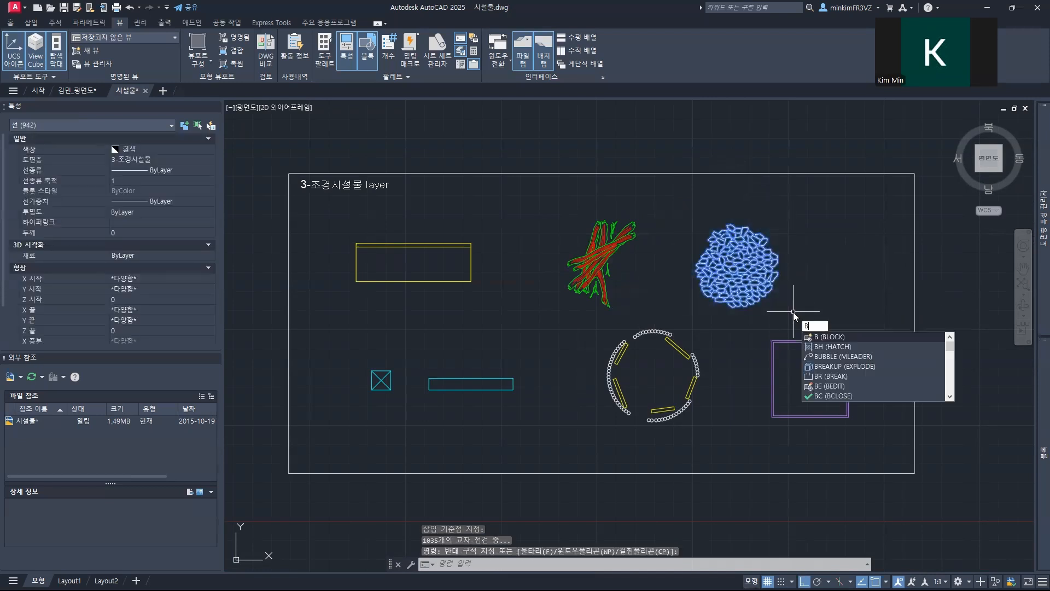
key(Return)
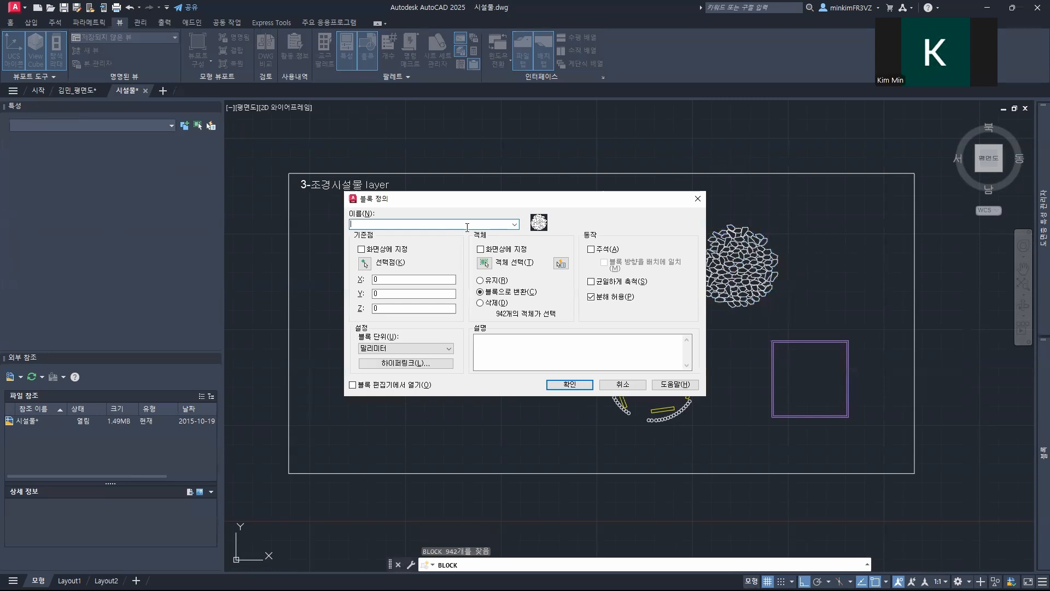
text(돌더)
click(370, 264)
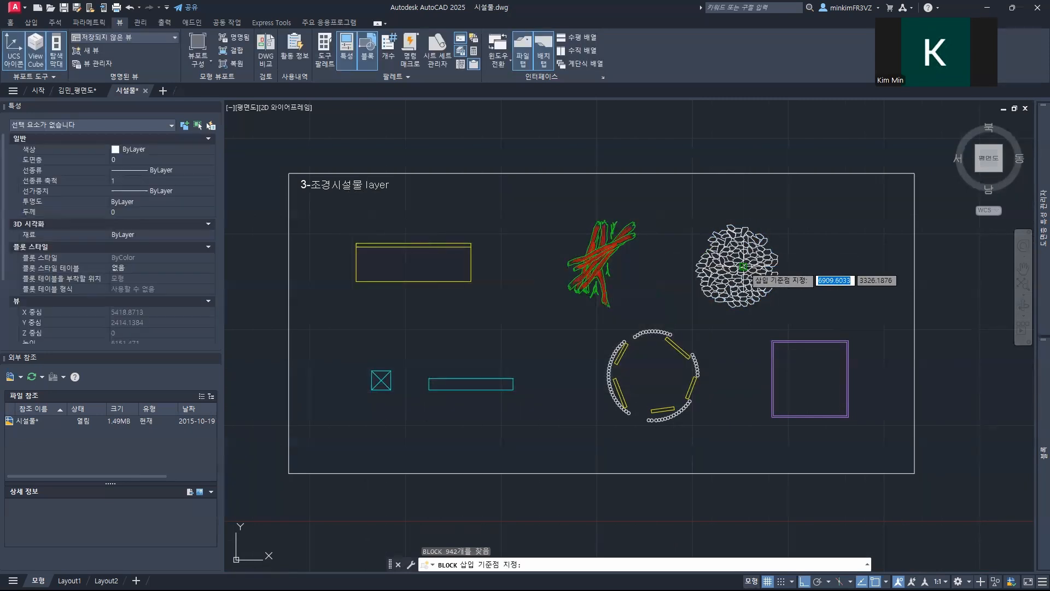
click(740, 268)
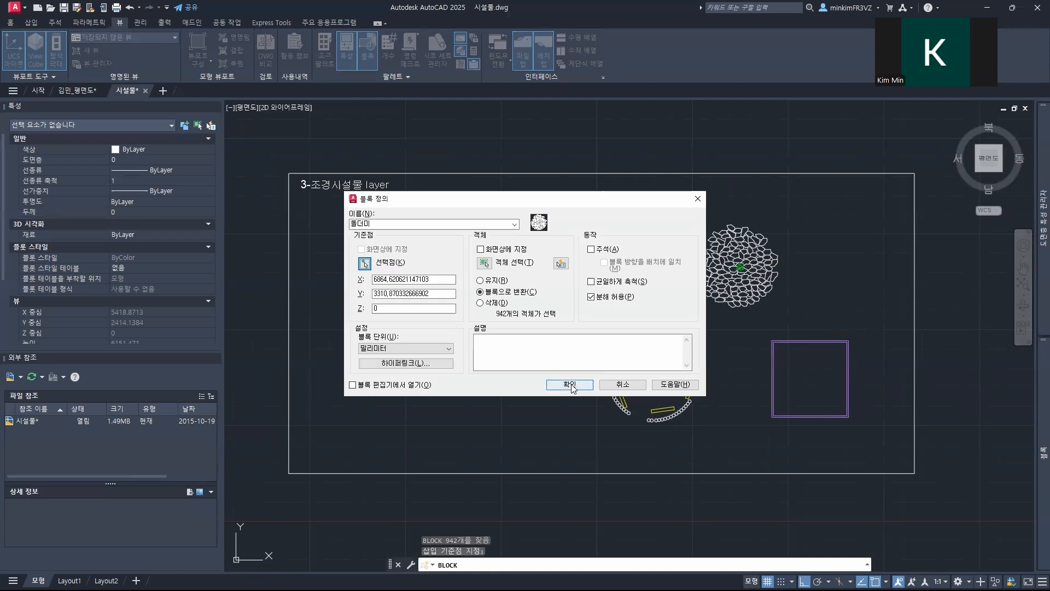
click(570, 385)
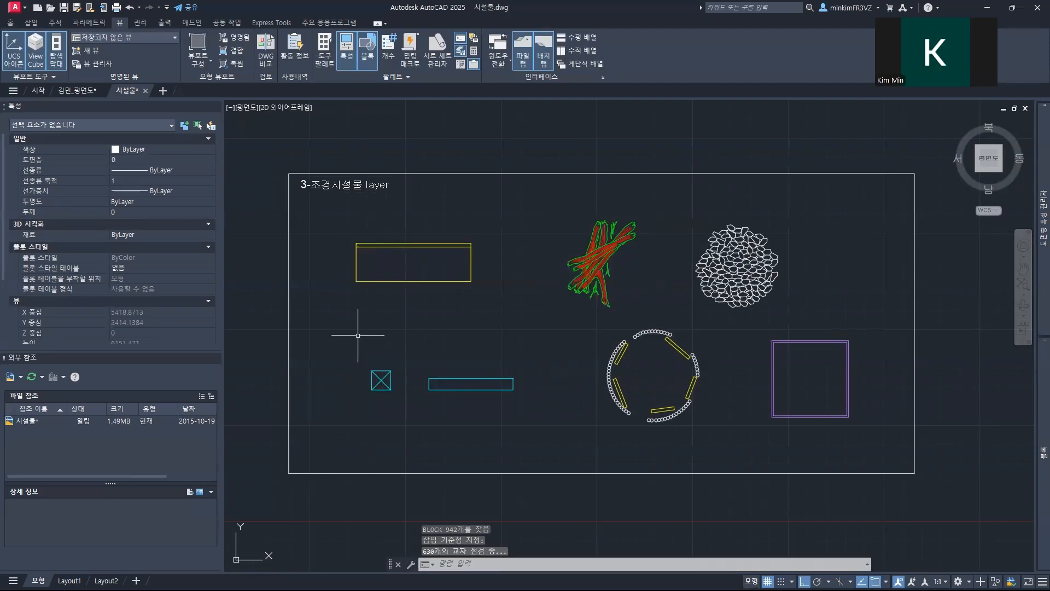
Step: Define the cyan crossed square as a block named 트렌치, with the crossing of its diagonals as base point
click(361, 355)
click(405, 405)
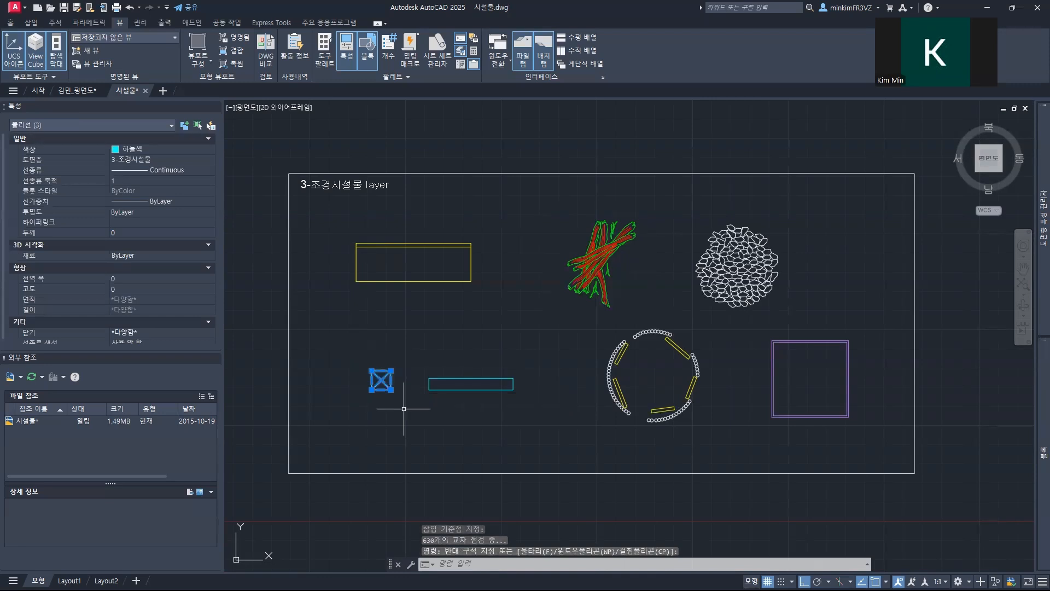
text(B)
key(Return)
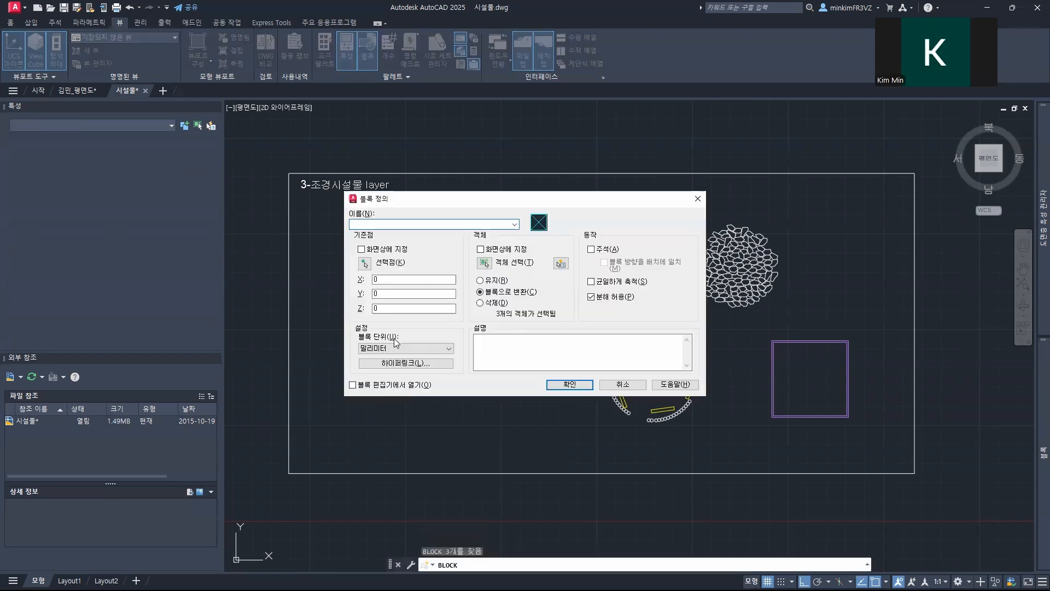
text(트베)
click(364, 263)
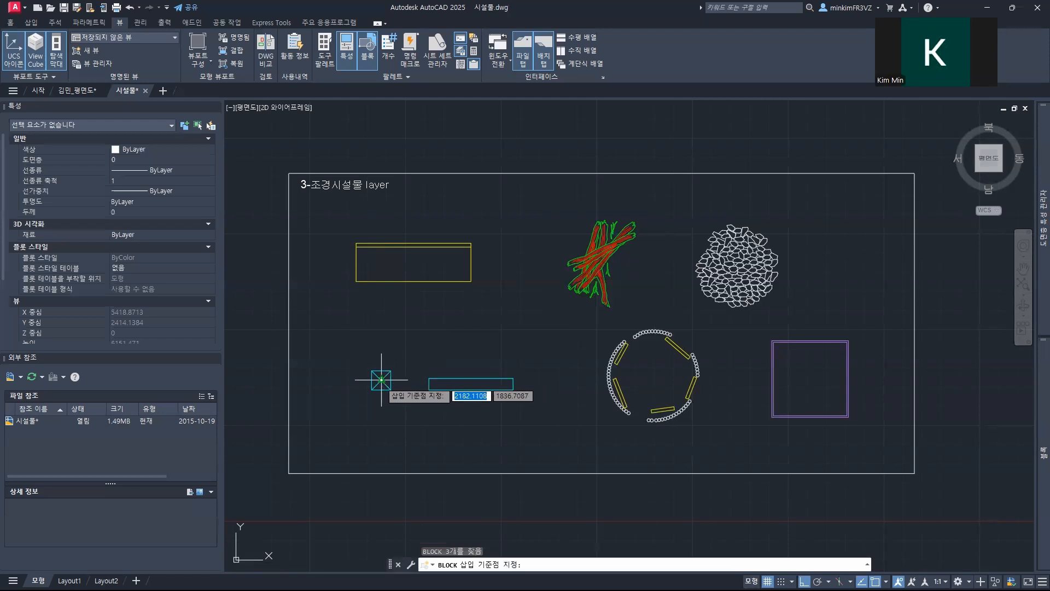
click(381, 379)
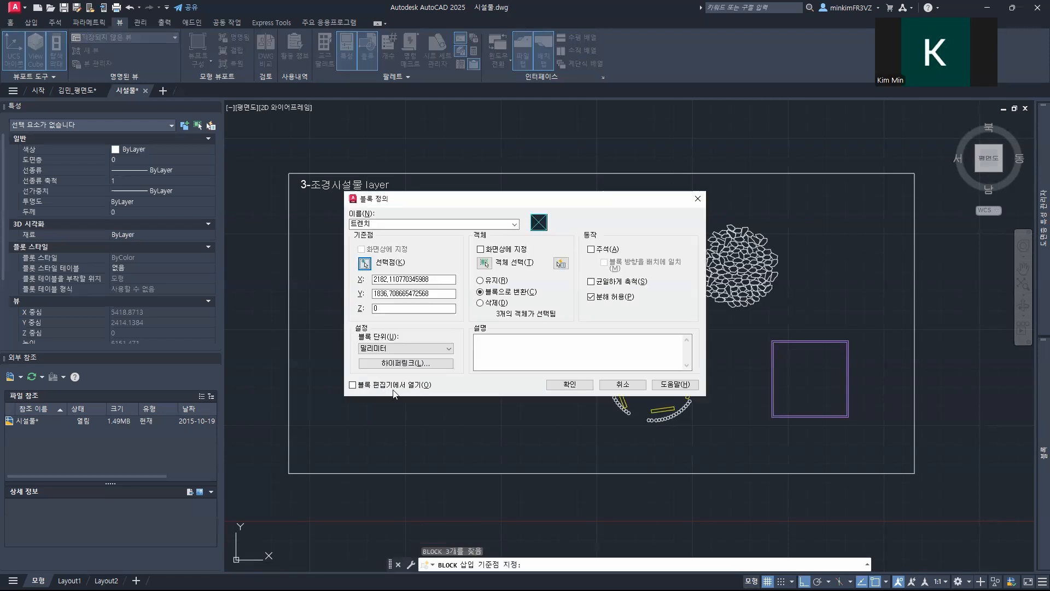
click(564, 385)
Step: Define the long cyan rectangle as a block named 안내시설물, with its lower-left corner as base point
click(415, 367)
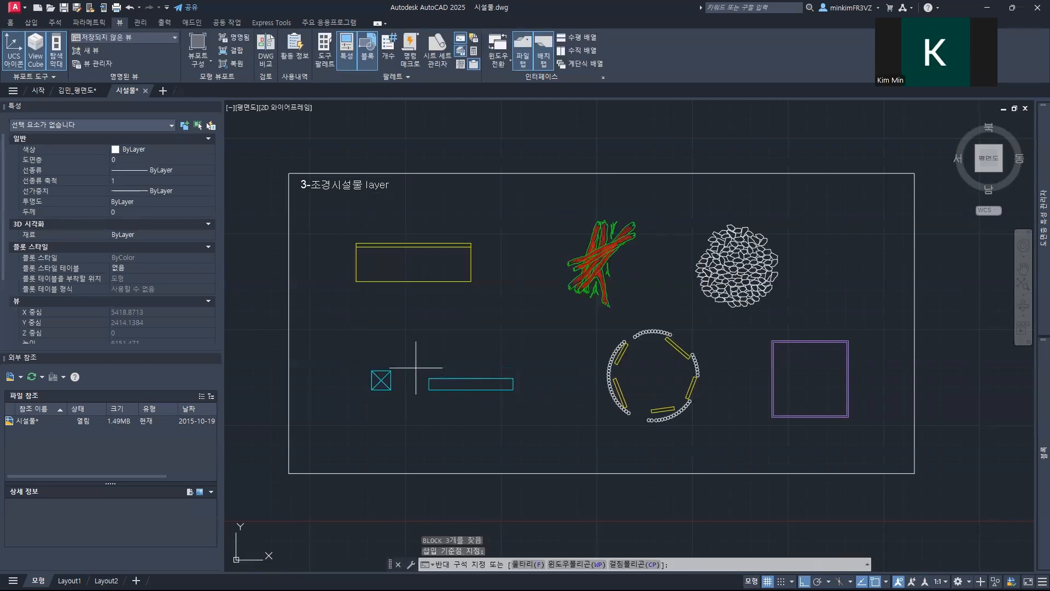
click(550, 407)
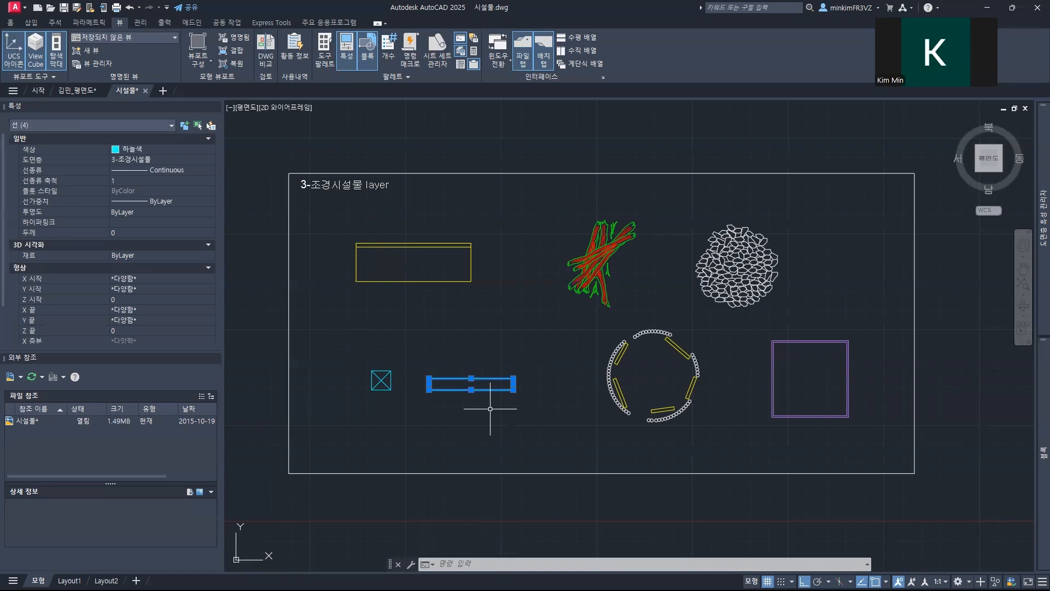
key(Return)
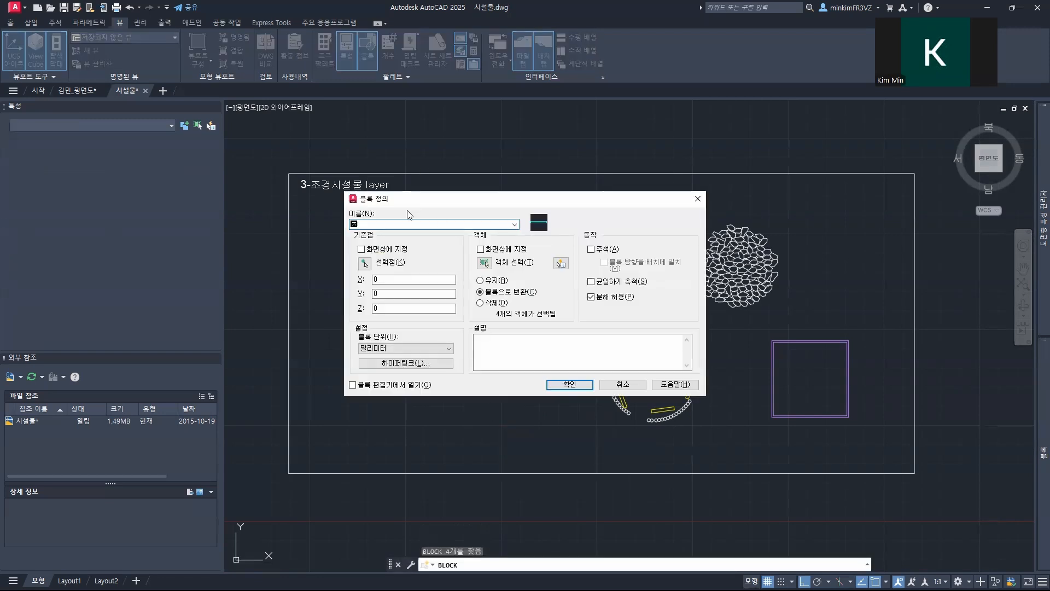
text(아ㄴ내)
click(364, 263)
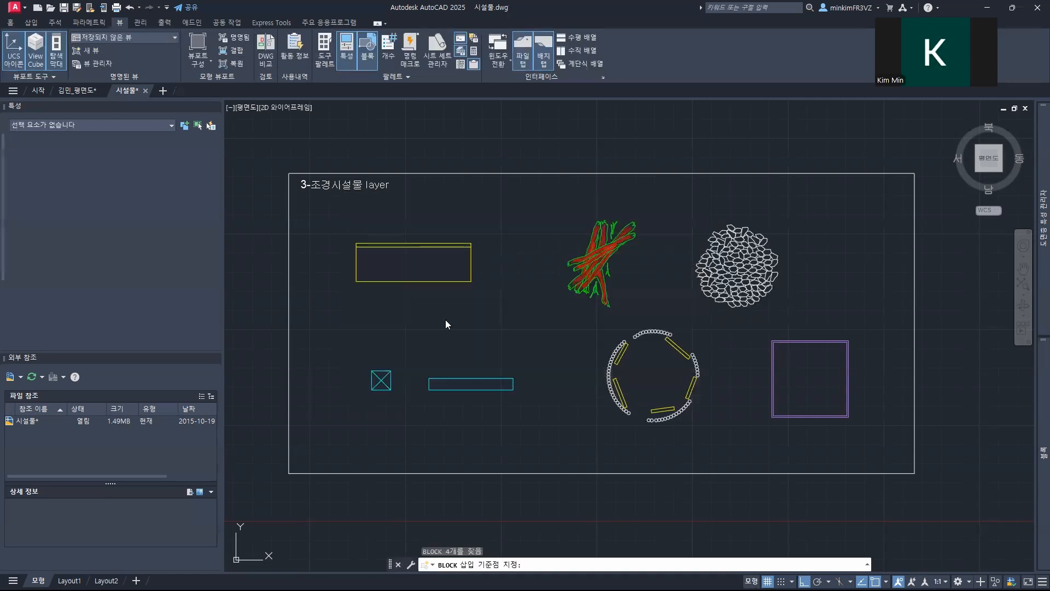
click(429, 389)
click(568, 385)
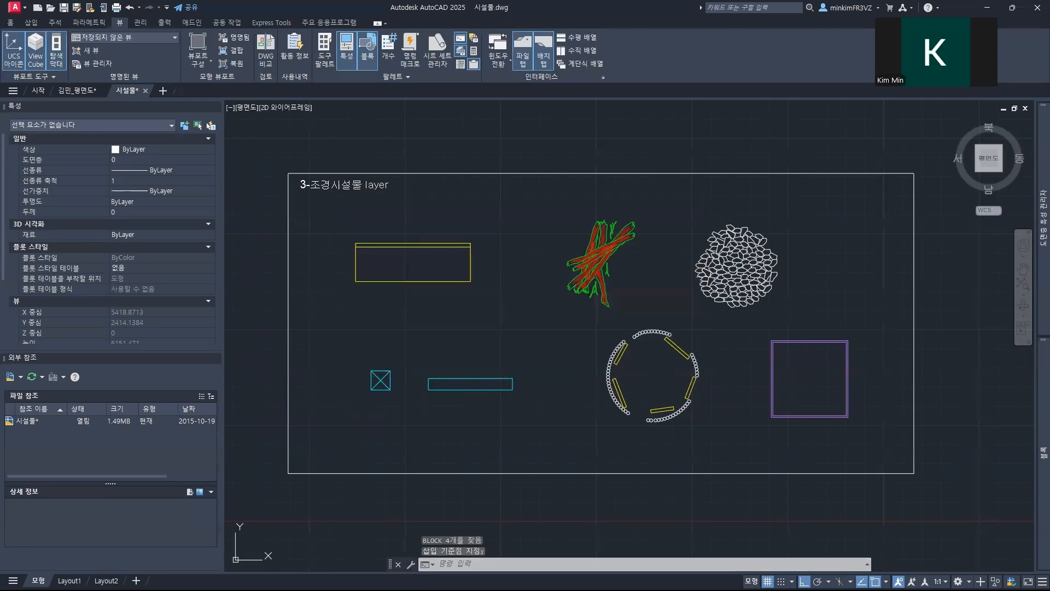
Step: Define the white and yellow circular shelter as a block named 쉼터, with a base point near the ring's centre
middle_drag(667, 382, 500, 368)
click(433, 319)
click(563, 439)
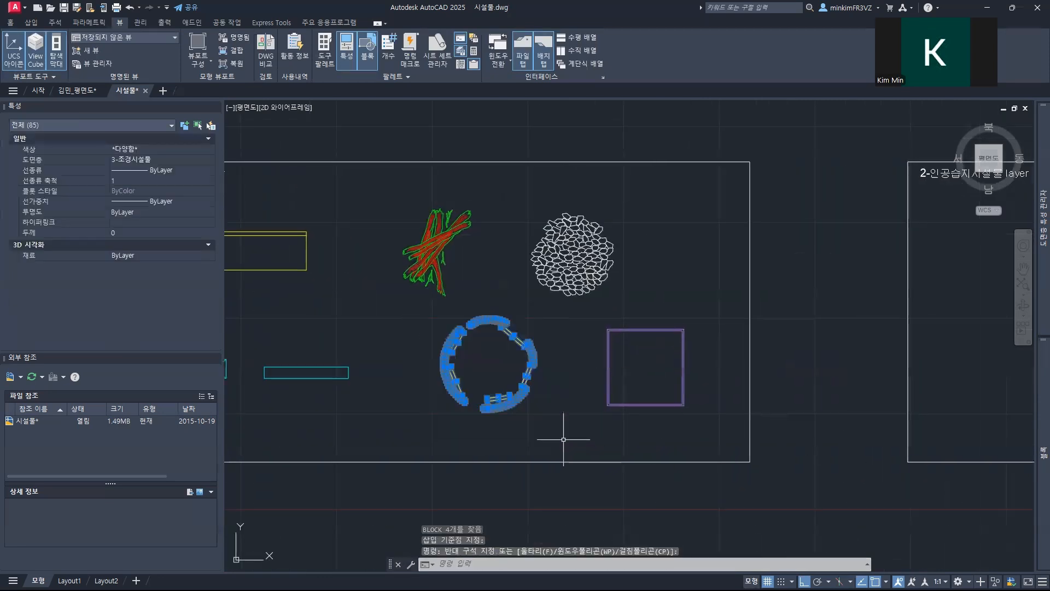
text(ㅠ)
key(Return)
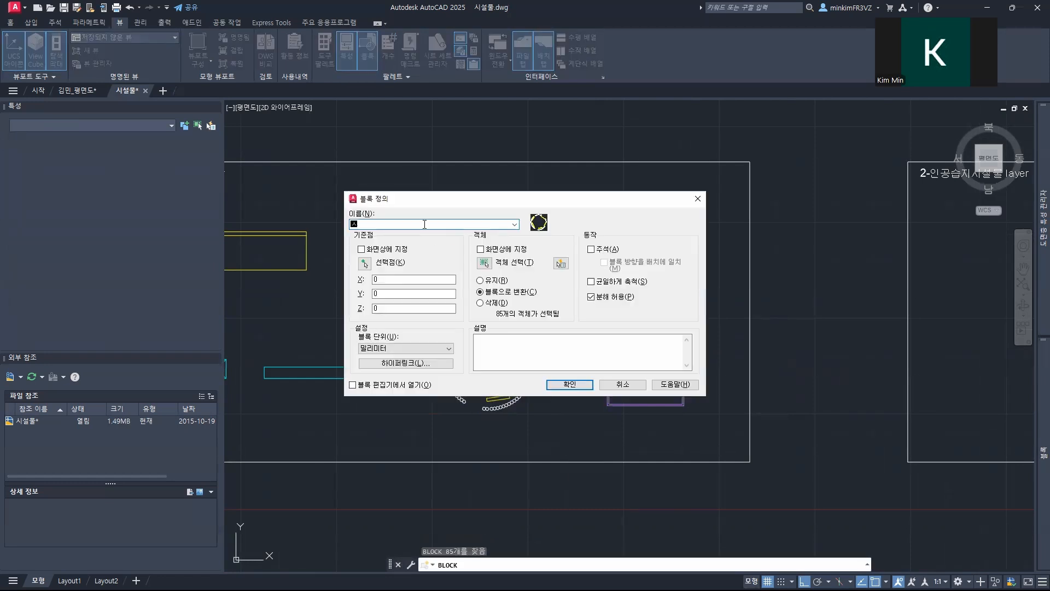
text(쉴터)
click(364, 264)
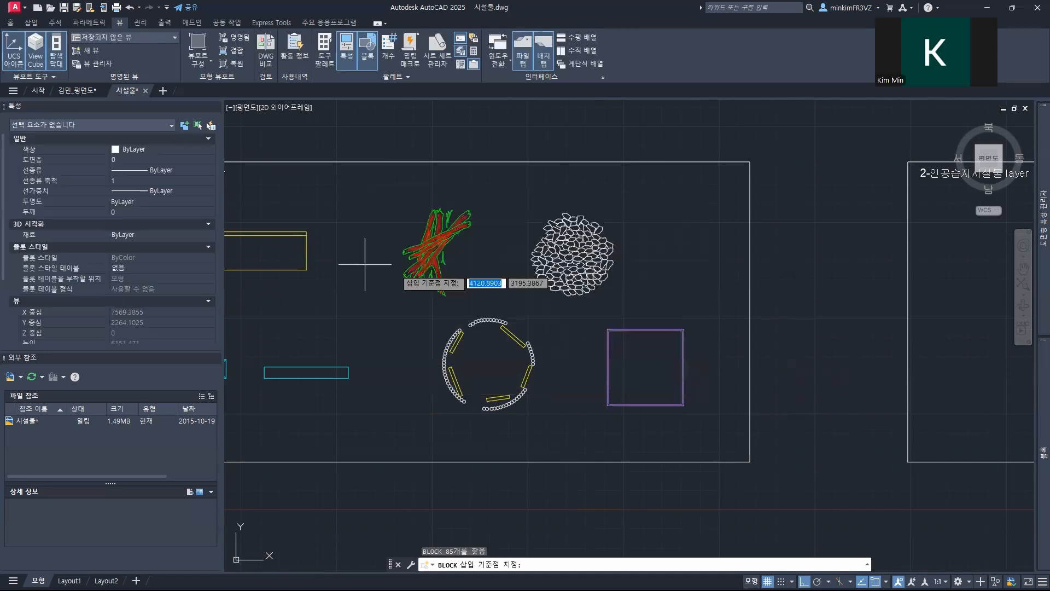
click(488, 365)
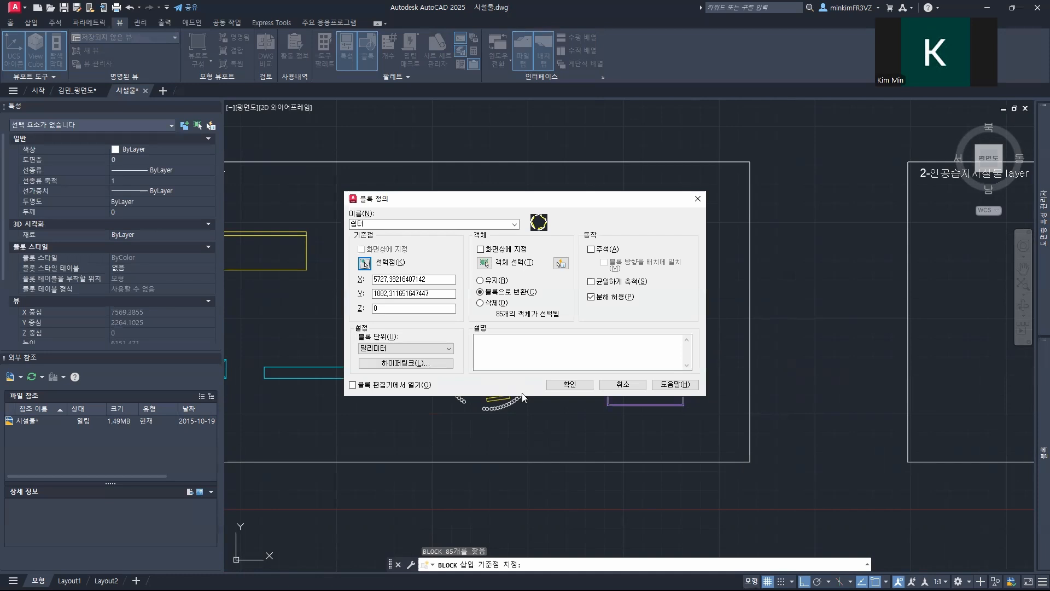
click(570, 384)
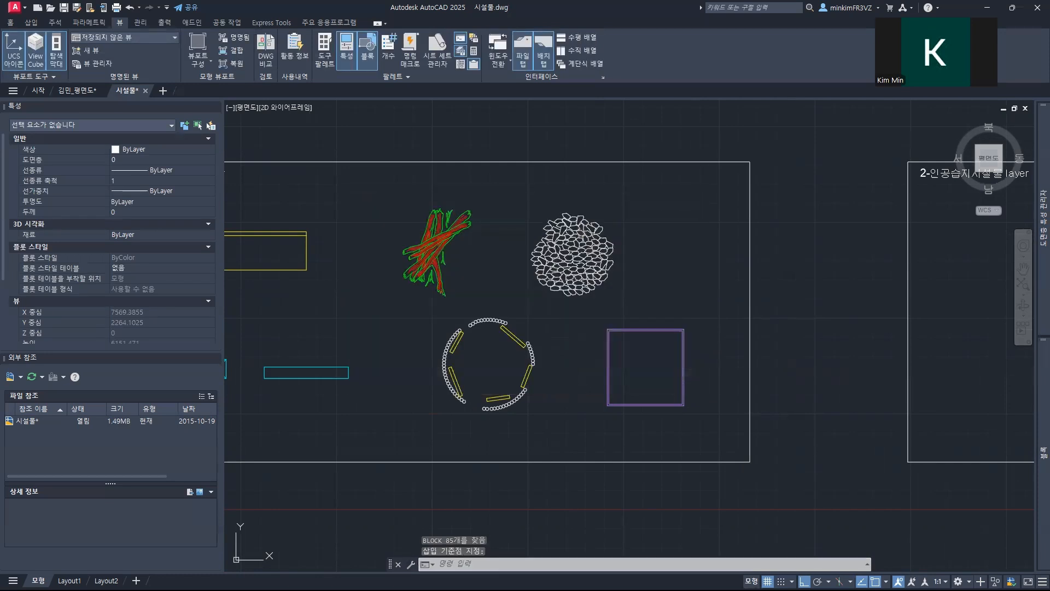
Step: Define the purple double square as a block named 조경플랜터, with its upper-left corner as base point
mouse_move(614, 380)
middle_down()
mouse_move(441, 368)
mouse_move(434, 377)
middle_up()
click(421, 311)
click(538, 427)
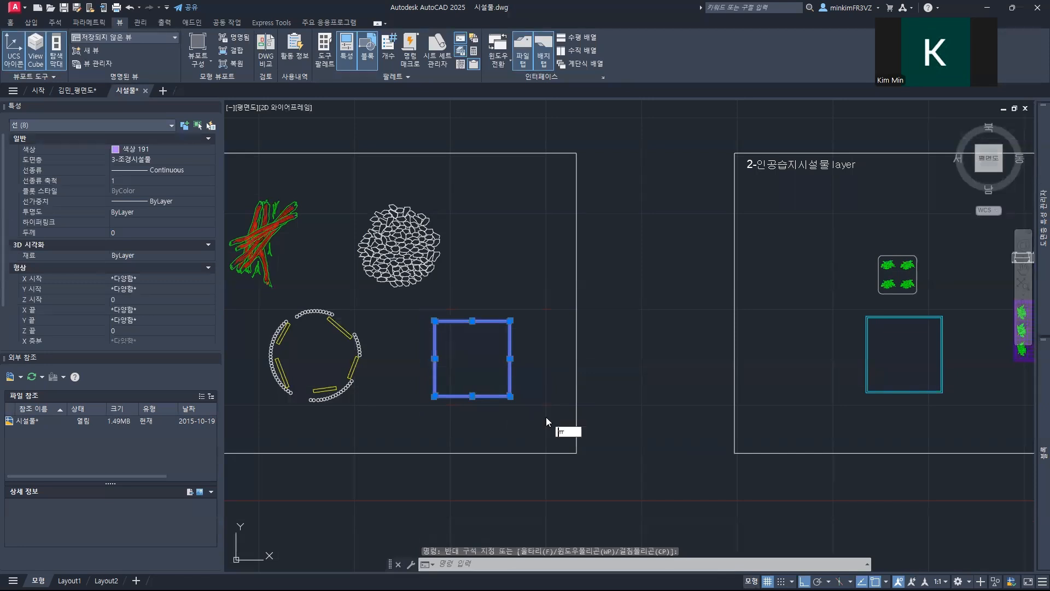
key(BackSpace)
key(Hangul)
text(b)
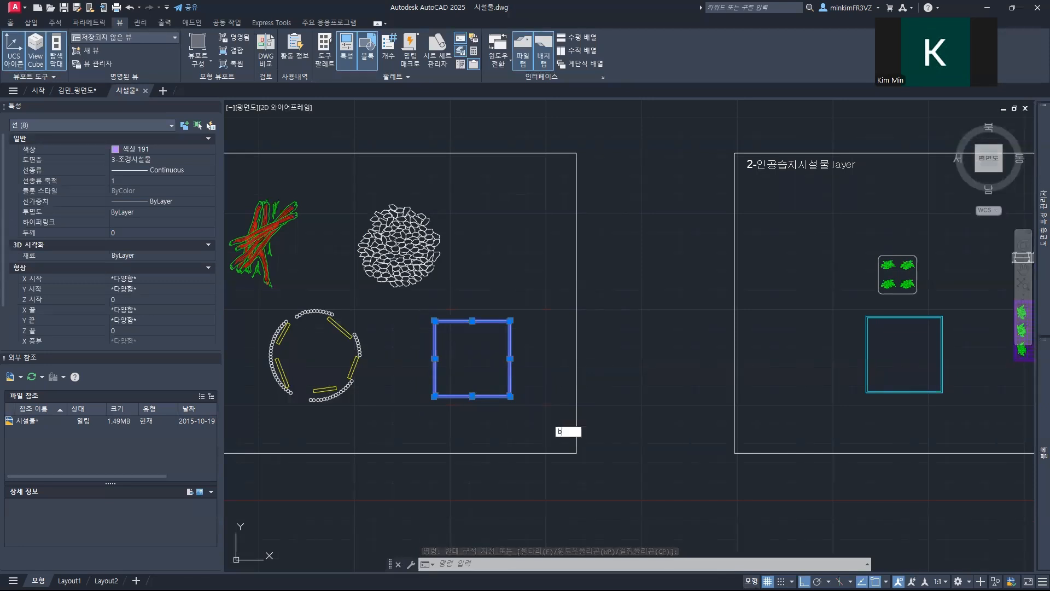
key(Return)
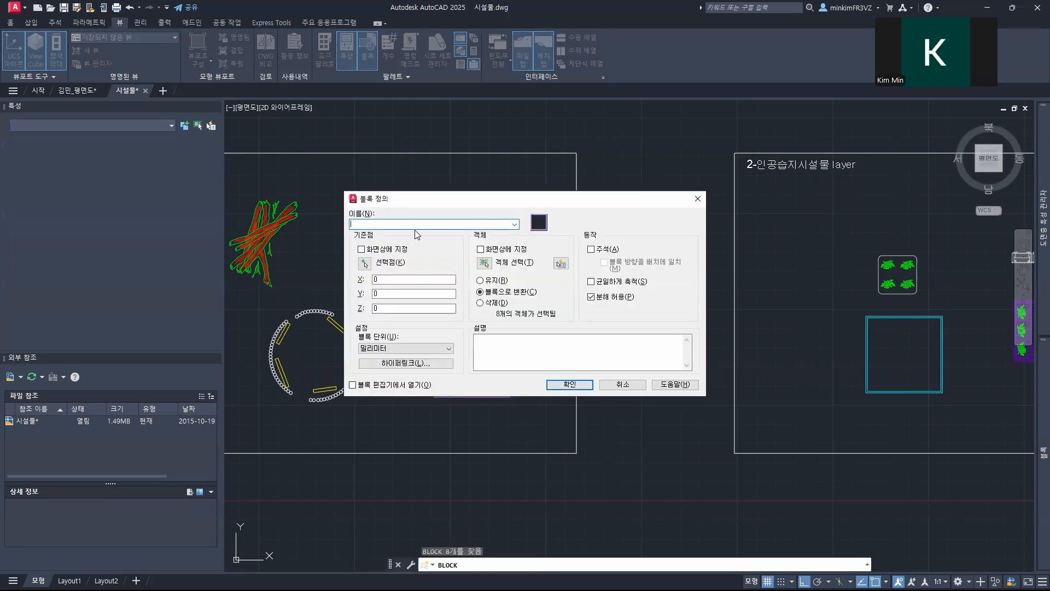
text(조경플랜터)
click(365, 264)
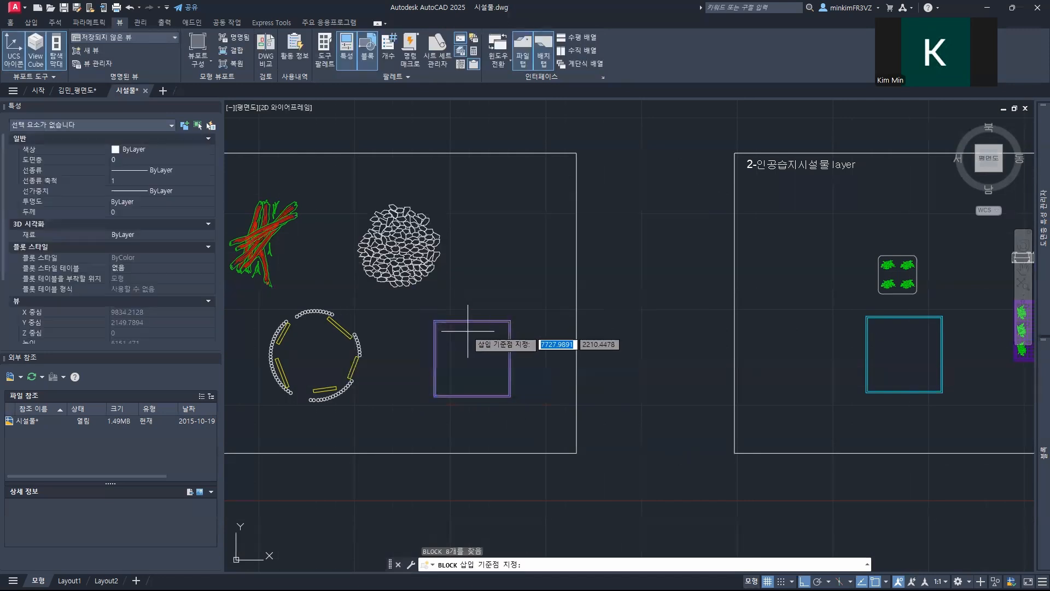
click(433, 320)
click(574, 383)
Step: Copy the recent blocks 조경플랜터 and 쉼터 to the favourite blocks
scroll(458, 320, down, 4)
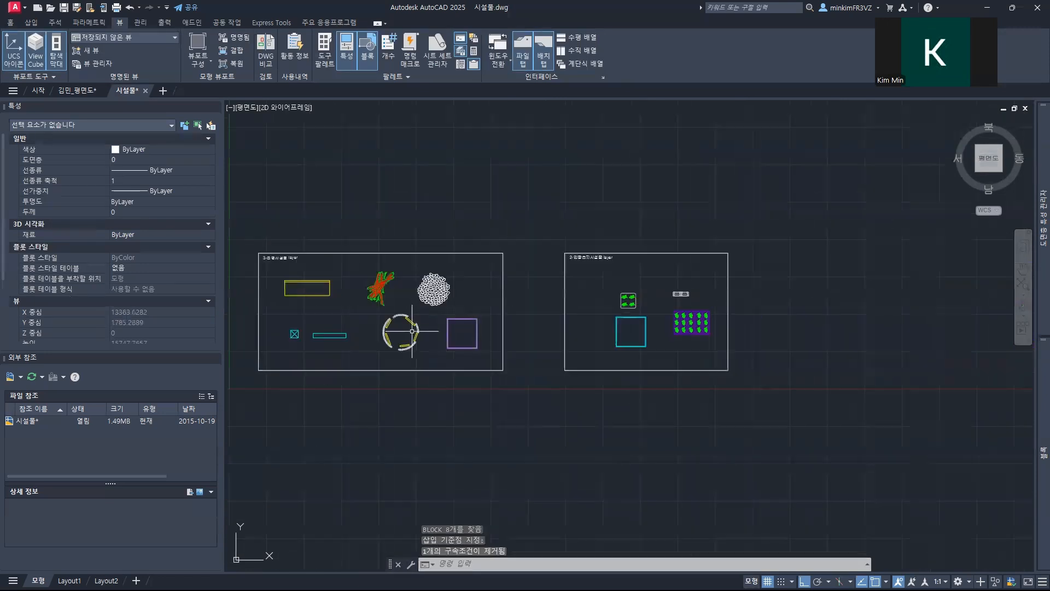
mouse_move(1034, 255)
mouse_move(1034, 390)
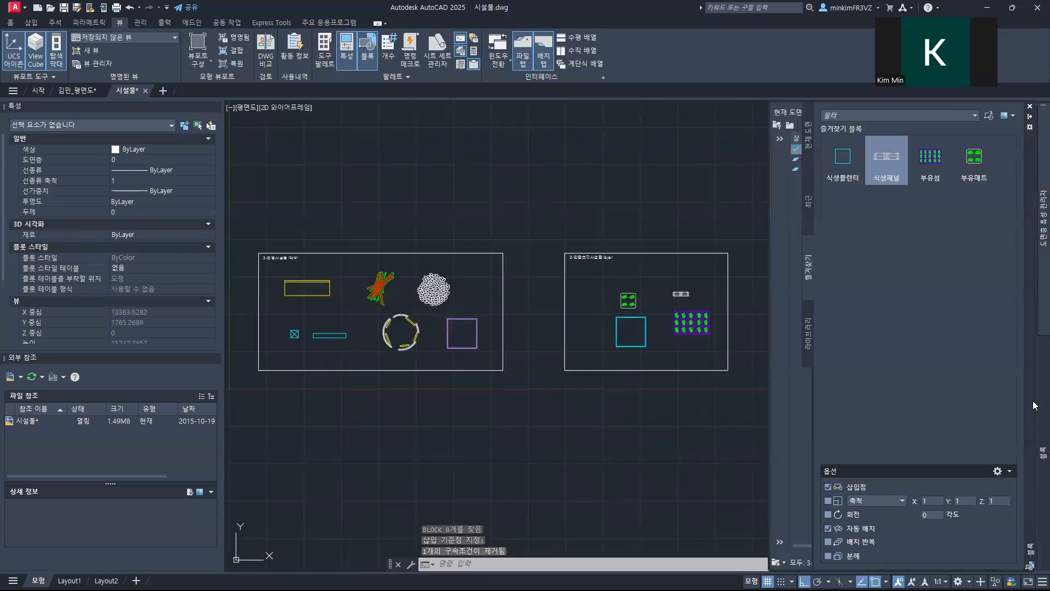
click(805, 183)
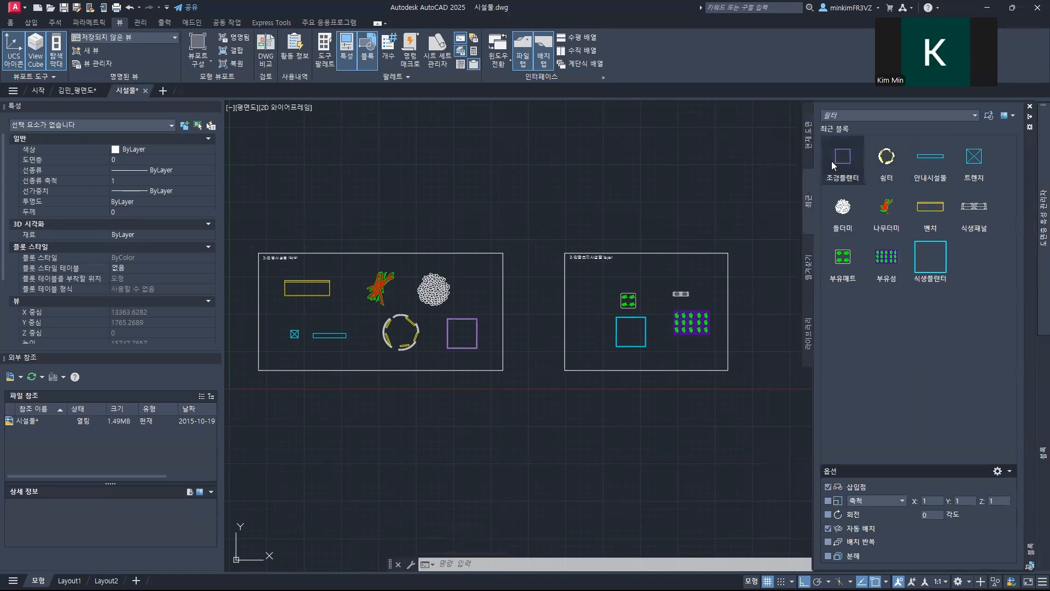
click(811, 147)
click(807, 201)
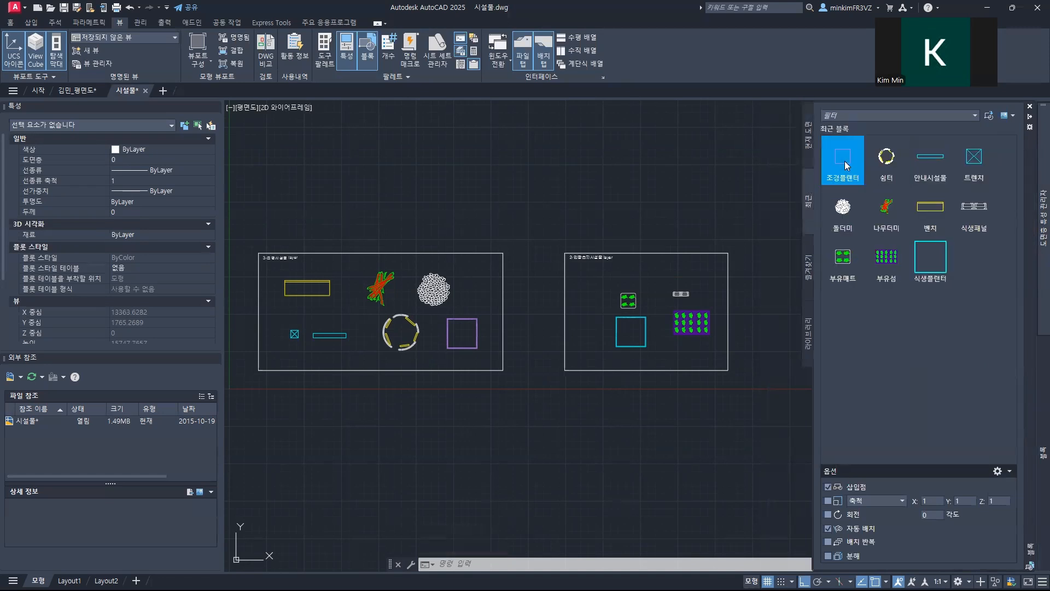
key(Caps_Lock)
right_click(836, 162)
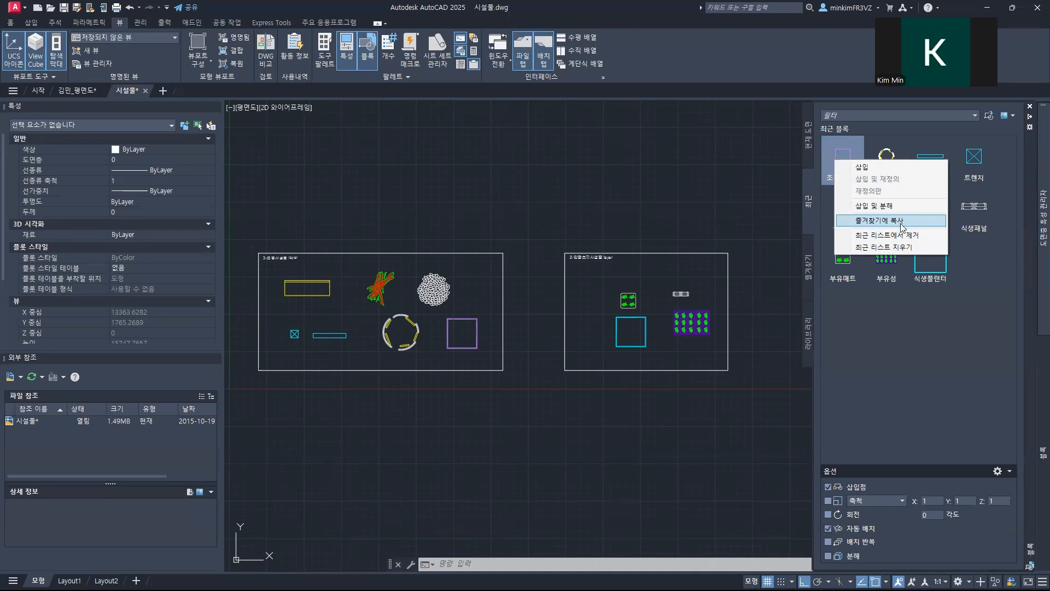
click(899, 221)
right_click(885, 163)
click(920, 225)
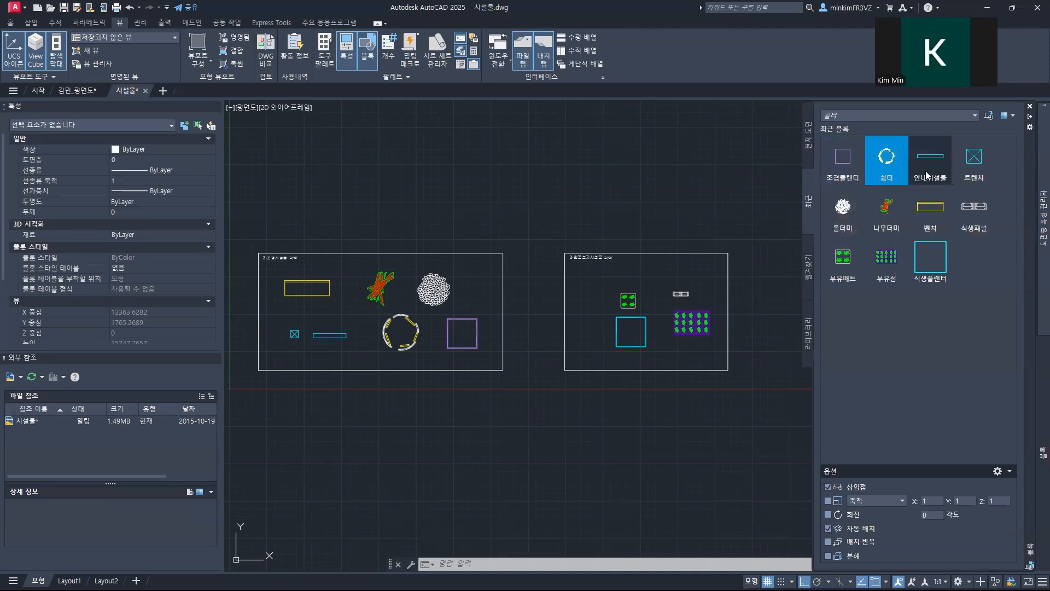
Step: Copy the recent blocks 안내시설물, 트렌치, 돌더미, 나무더미 and 벤치 to the favourites and view the favourite blocks
right_click(927, 164)
click(954, 224)
right_click(973, 160)
click(932, 226)
right_click(842, 207)
click(875, 268)
right_click(887, 208)
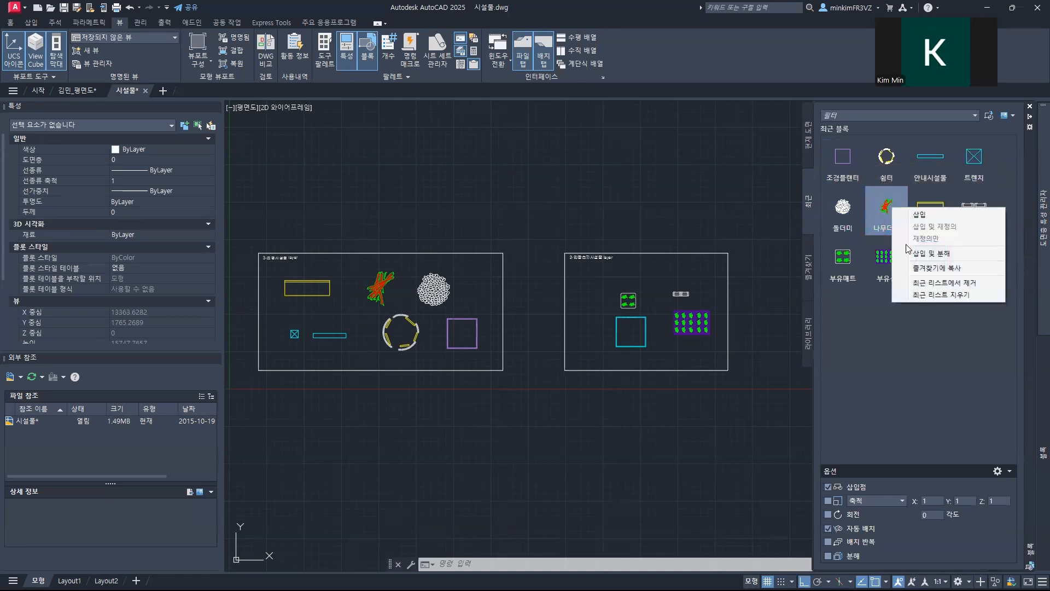
click(927, 269)
right_click(930, 207)
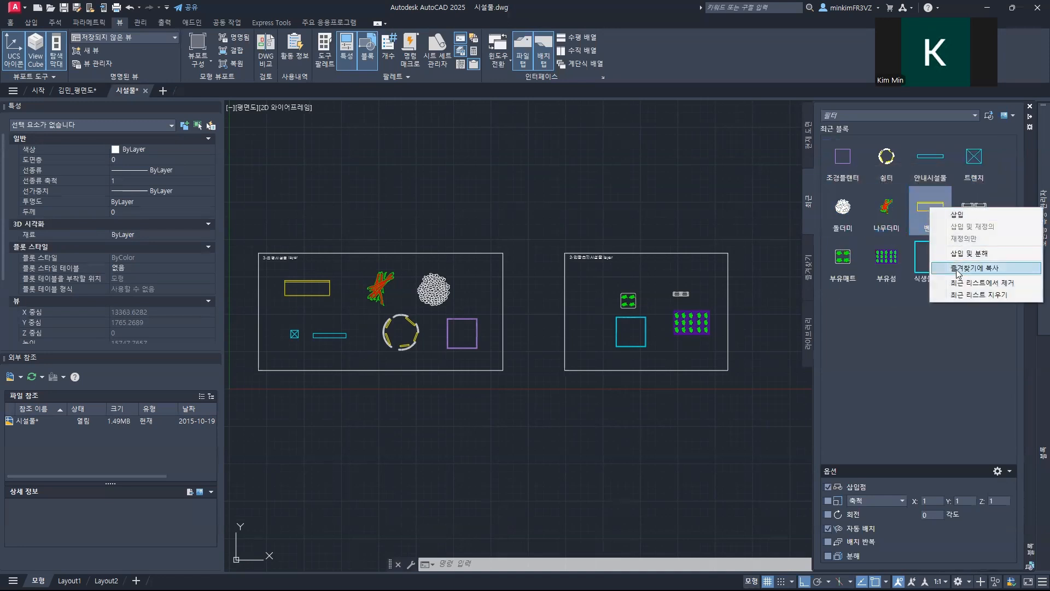
click(938, 268)
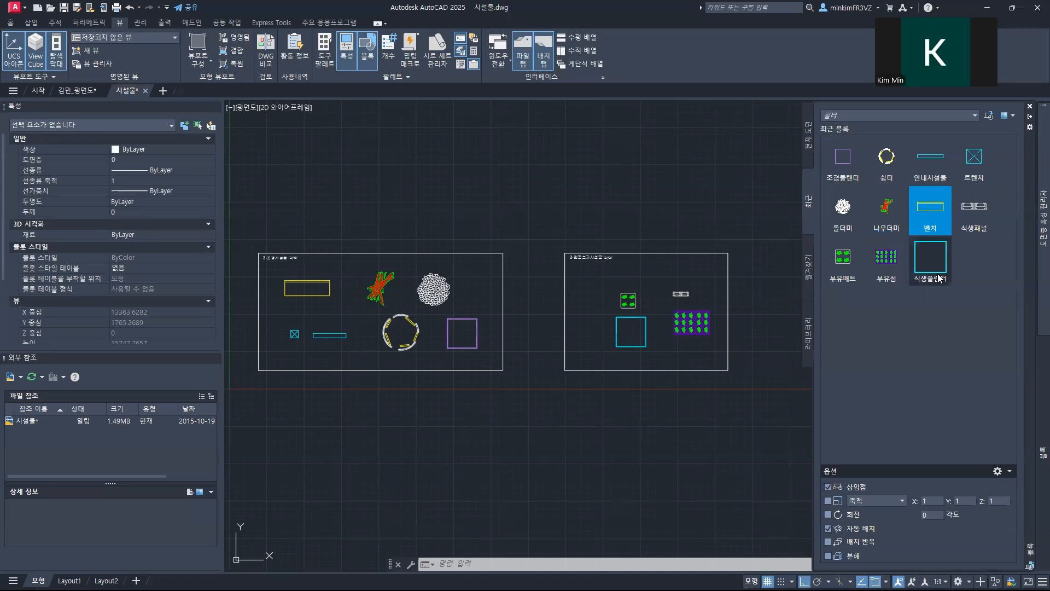
click(808, 271)
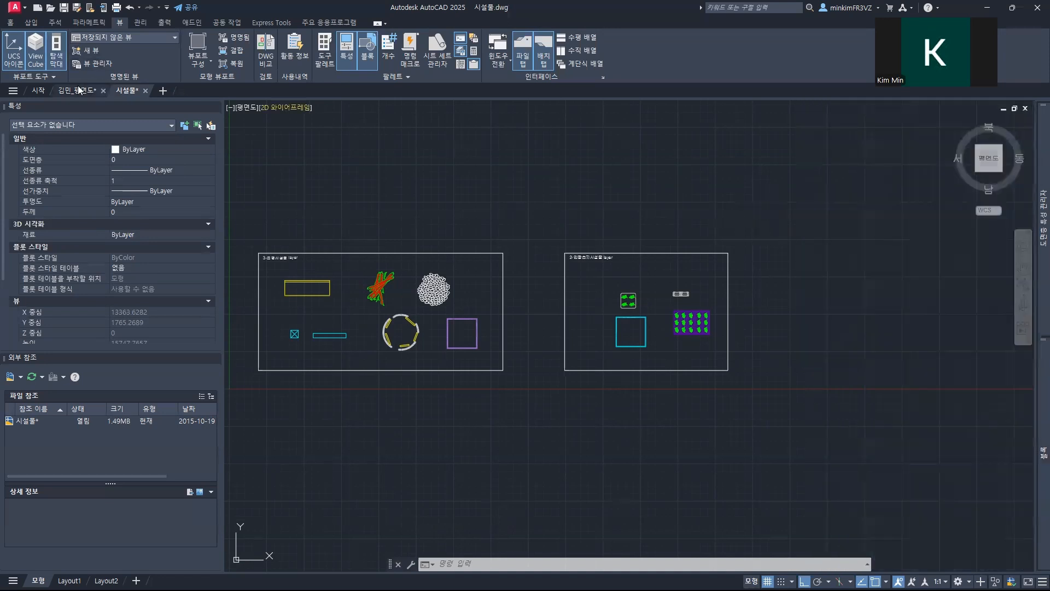
Step: In the floor plan drawing, insert the favourite block 벤치 over the upper-left horizontal bench of the design image, matching its upper-left corner
click(76, 90)
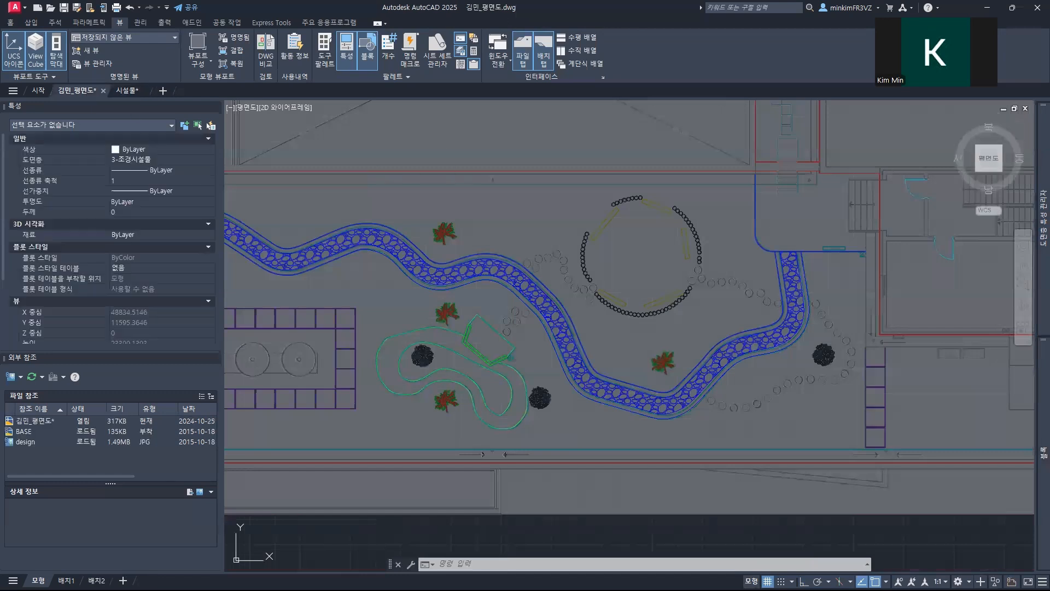
scroll(559, 198, down, 4)
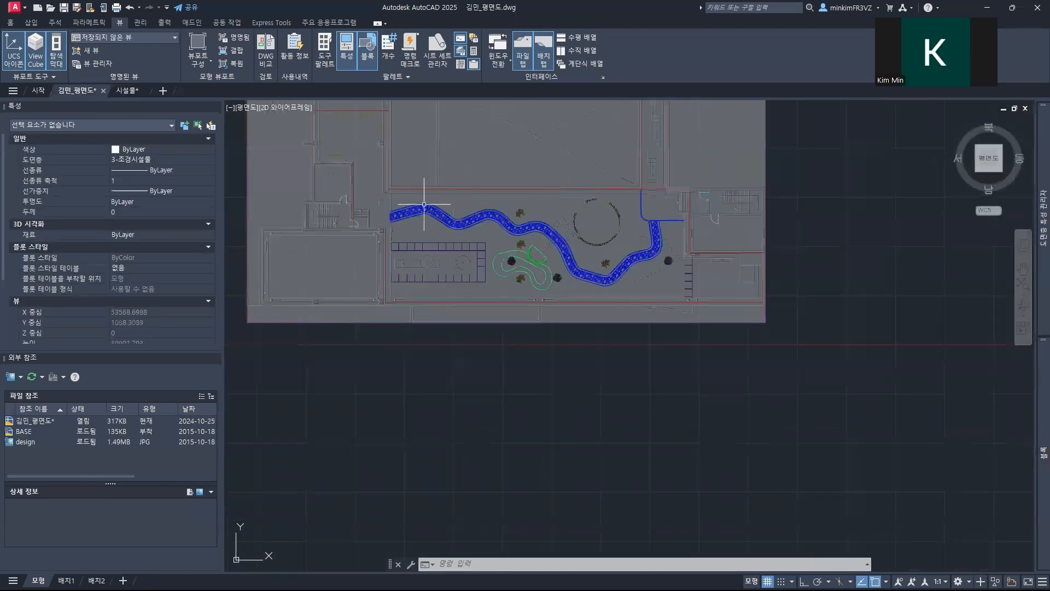
middle_drag(558, 187, 638, 344)
scroll(445, 281, up, 5)
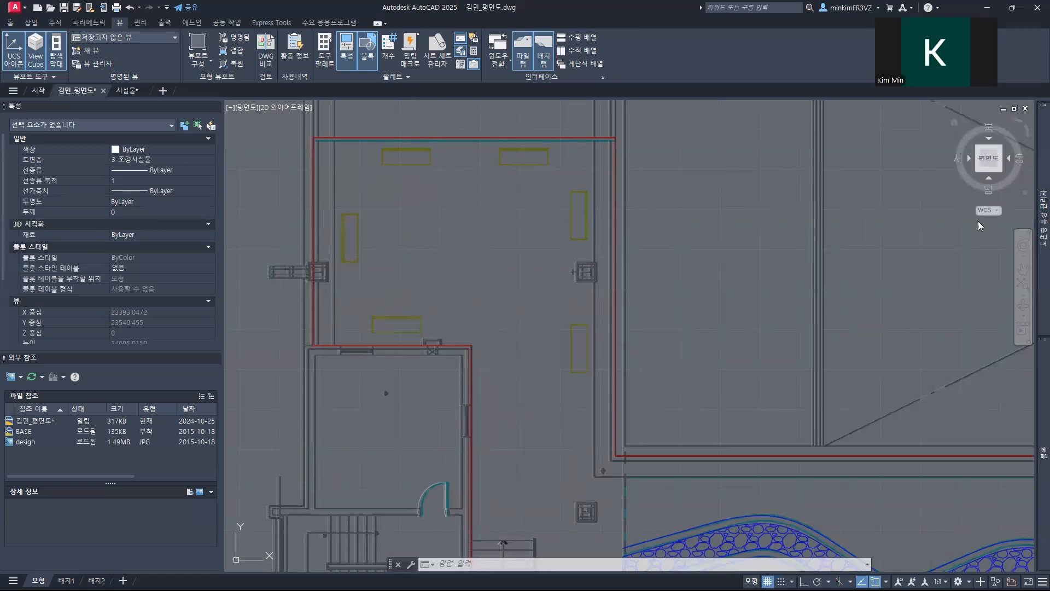
click(1040, 389)
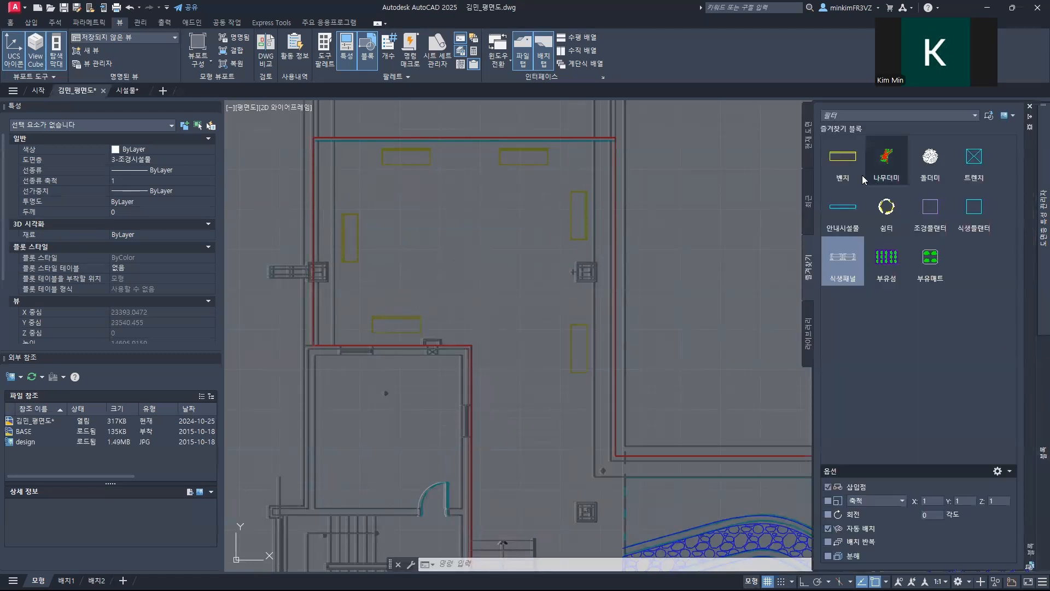
mouse_move(843, 164)
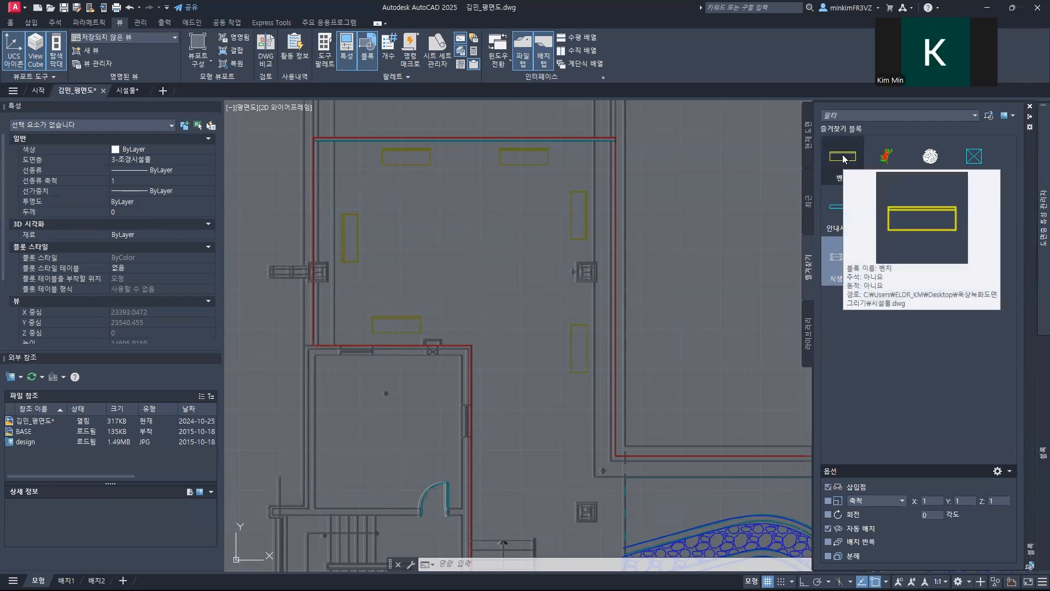
click(843, 158)
scroll(374, 180, up, 4)
middle_drag(382, 153, 339, 275)
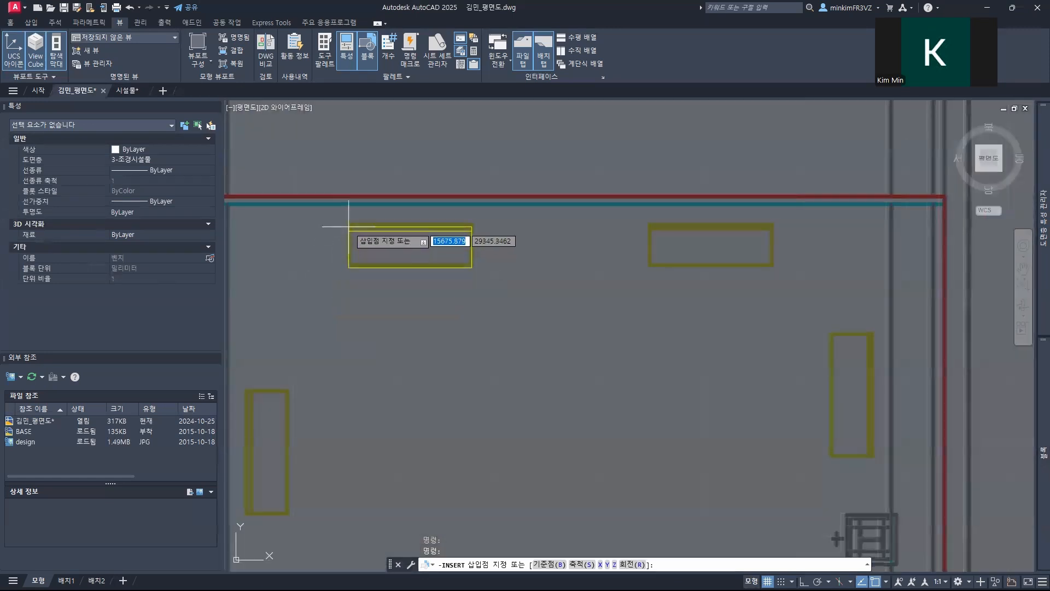
click(349, 224)
click(405, 286)
click(341, 235)
key(Escape)
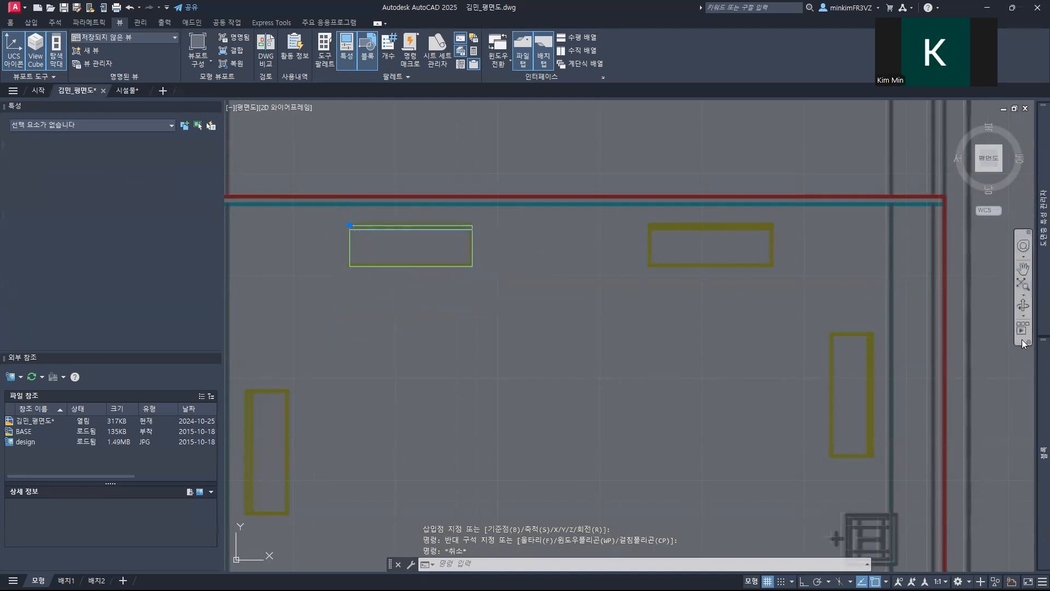
Step: Insert a second 벤치 block over the upper-right horizontal bench and a third one beside the vertical bench below it
mouse_move(1043, 453)
click(827, 169)
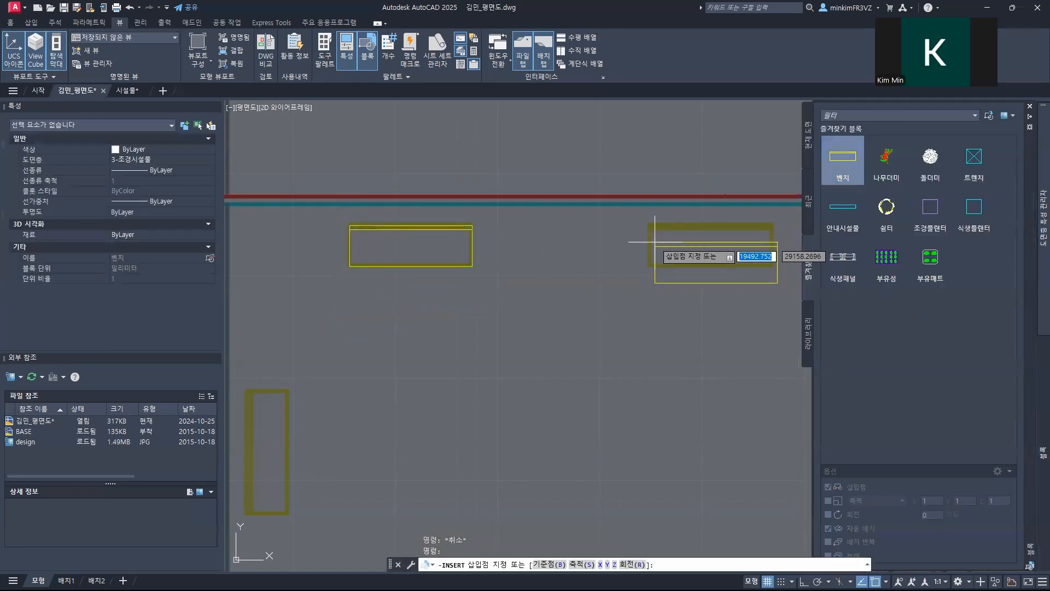
mouse_move(1034, 406)
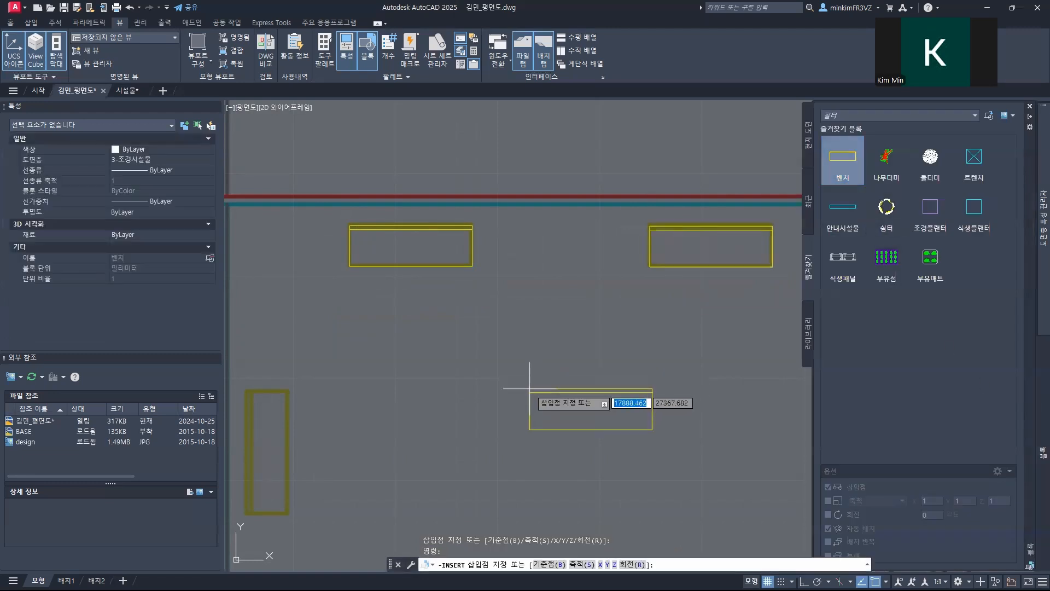
middle_drag(652, 422, 462, 293)
key(Escape)
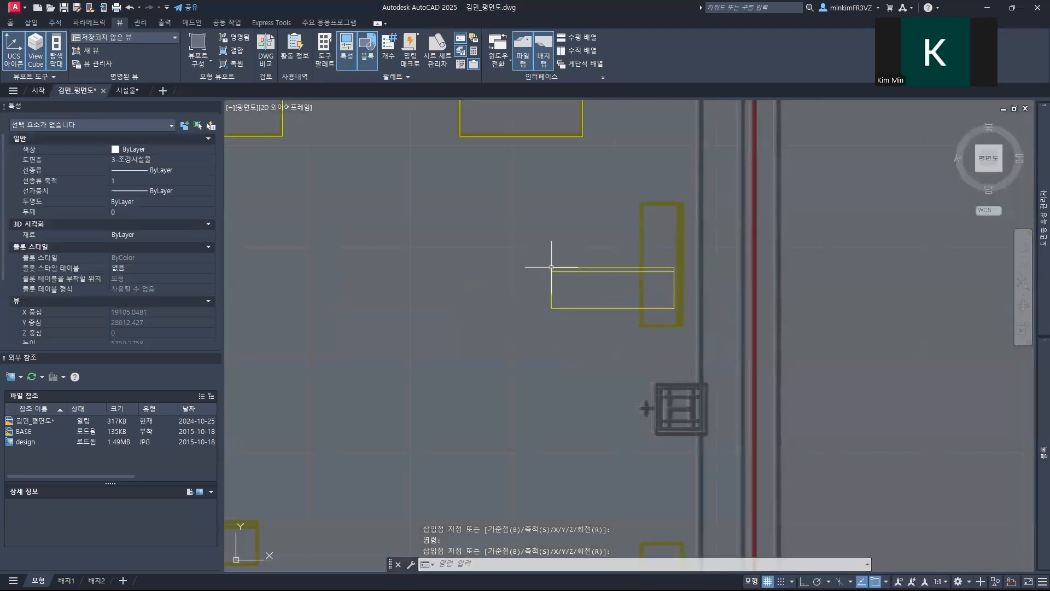
key(Escape)
Step: Rotate the third 벤치 block 270° about its lower-right corner so it stands vertically
click(574, 317)
click(535, 246)
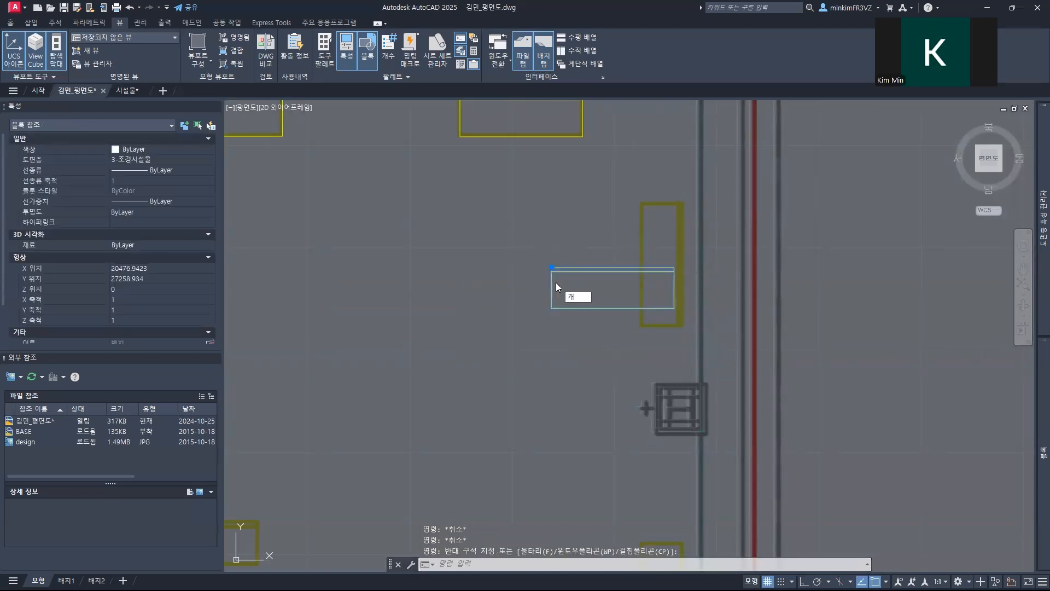
text(RO)
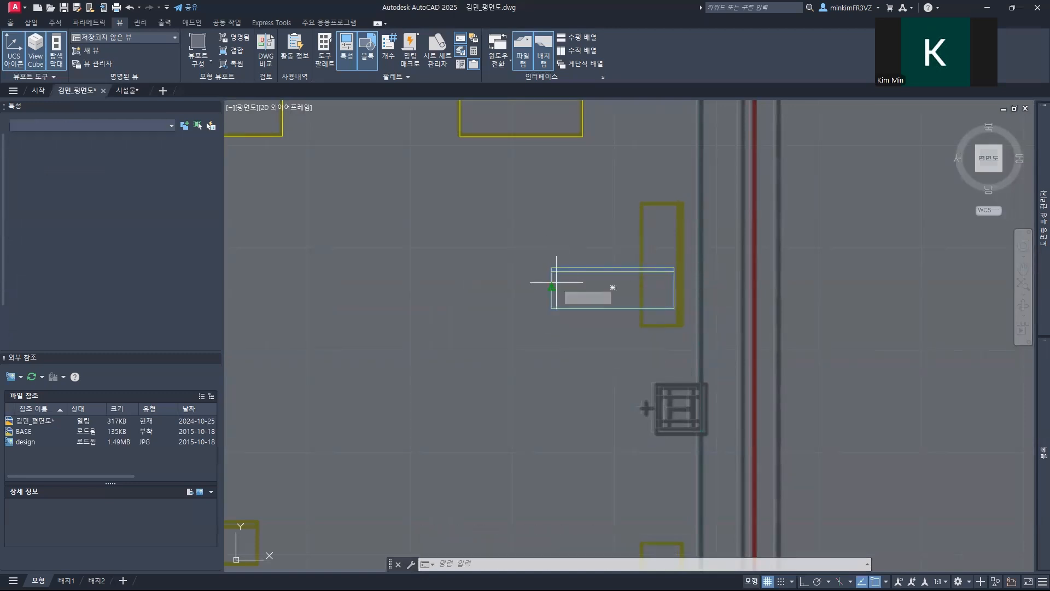
key(Return)
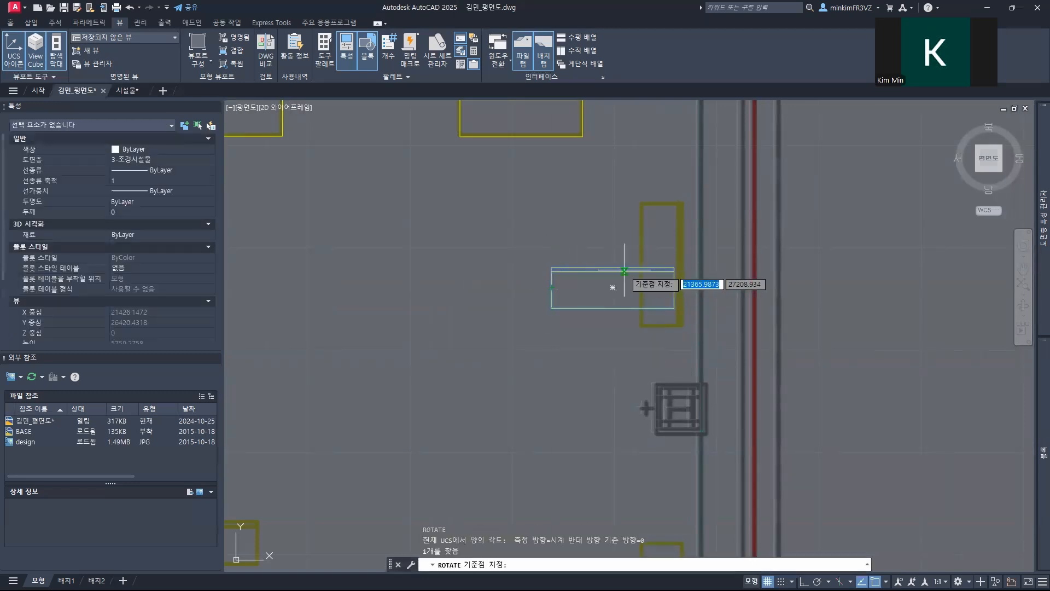
click(673, 308)
key(F8)
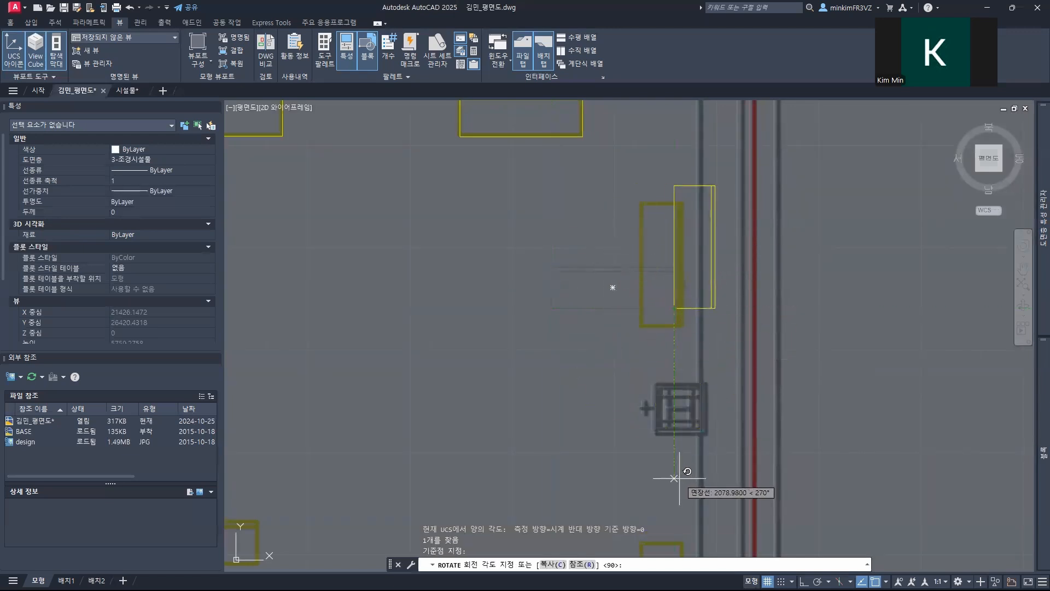
click(679, 478)
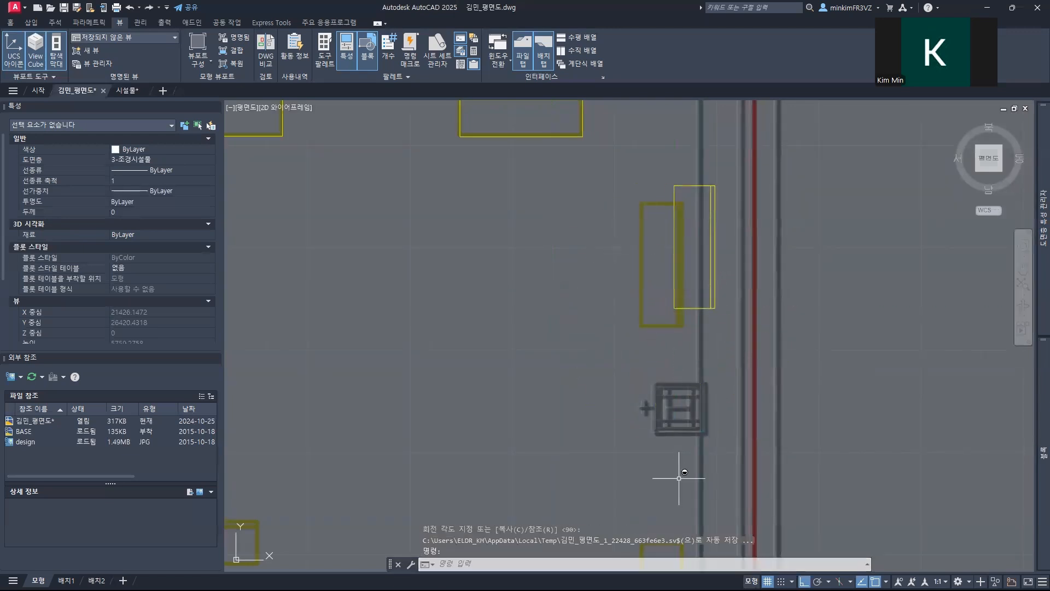
key(Escape)
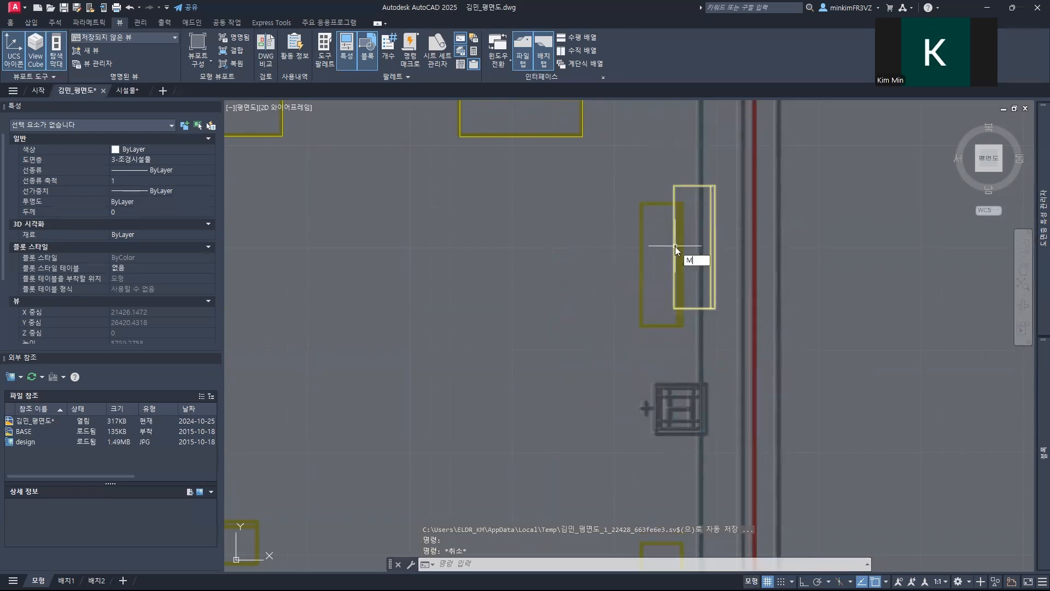
Step: Move the rotated 벤치 block by its lower-left corner onto the upper vertical bench on the right side of the design image
text(M)
key(Return)
click(708, 310)
key(Return)
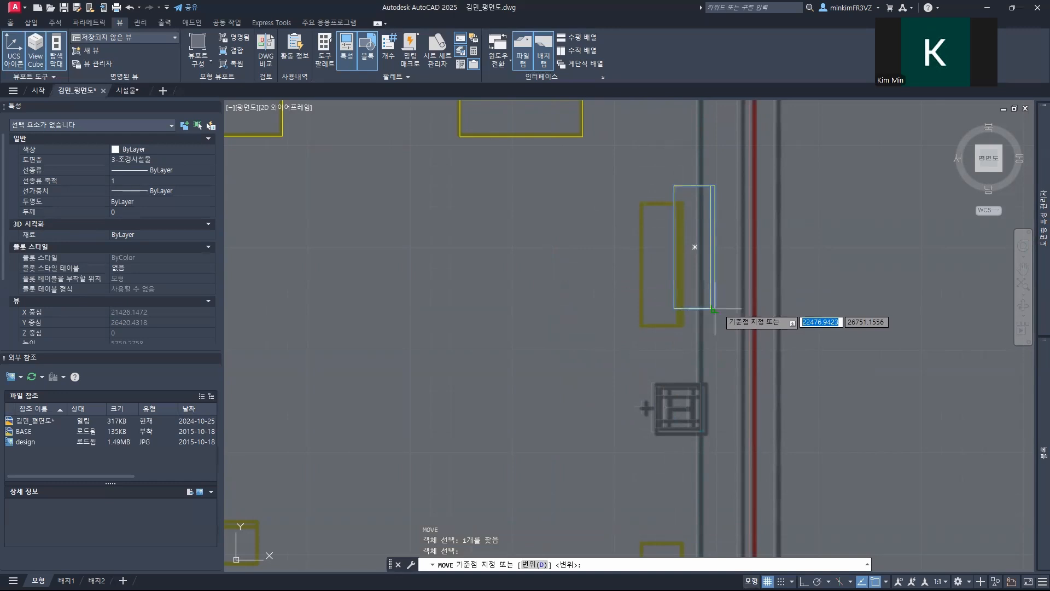
click(680, 309)
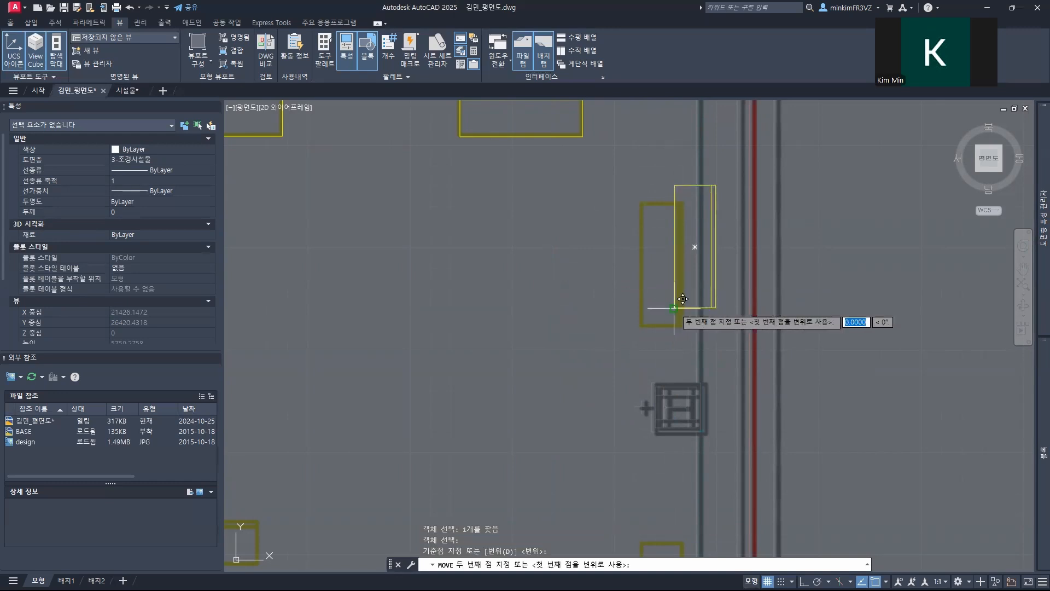
click(640, 326)
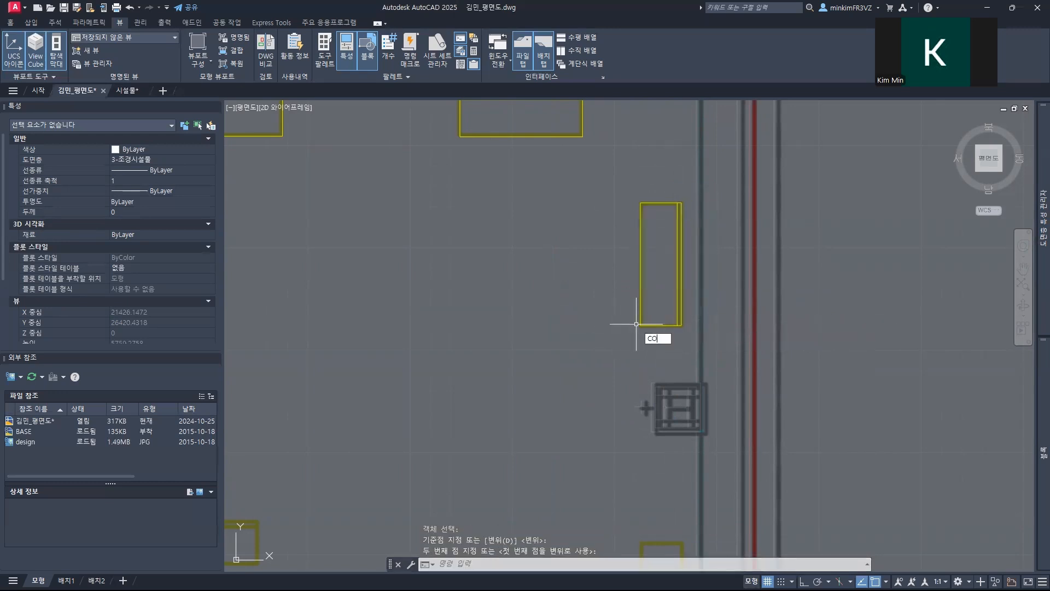
Step: Copy the vertical 벤치 block from its lower-left corner onto the lower vertical bench on the right side of the design image
text(CO)
key(Return)
key(Return)
click(641, 325)
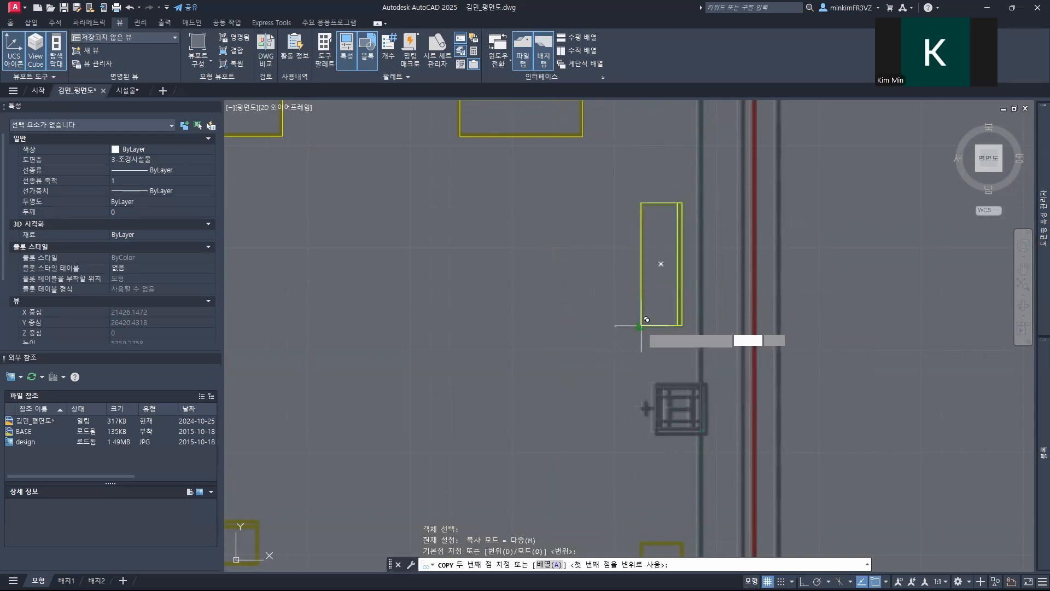
middle_drag(581, 389, 571, 200)
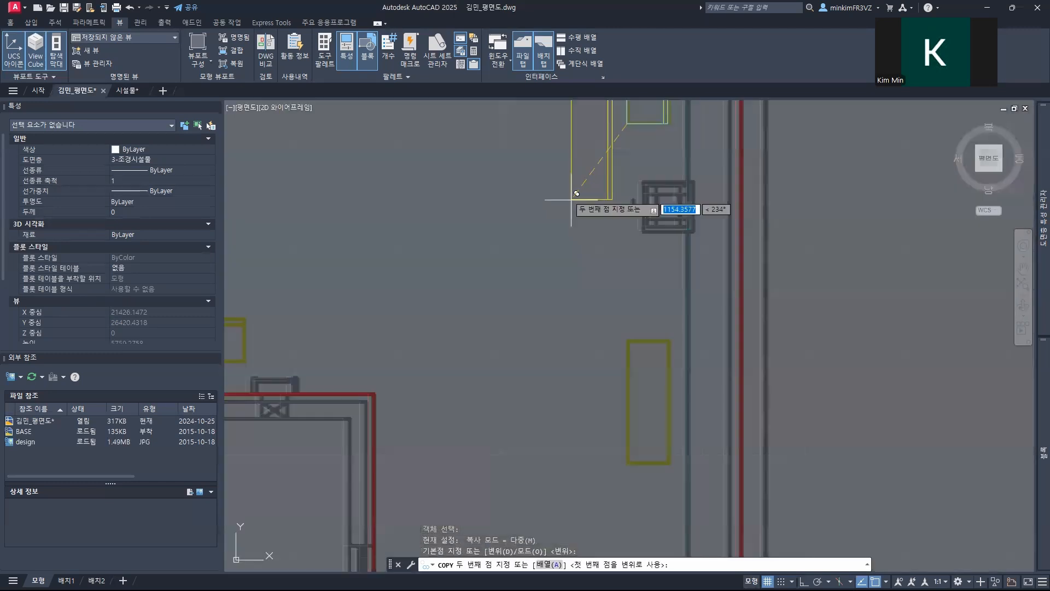
key(F8)
click(628, 464)
Step: Place another copy of the vertical 벤치 block over the vertical bench on the left side of the design image
key(F8)
middle_drag(418, 304, 773, 389)
middle_drag(504, 297, 731, 402)
click(606, 379)
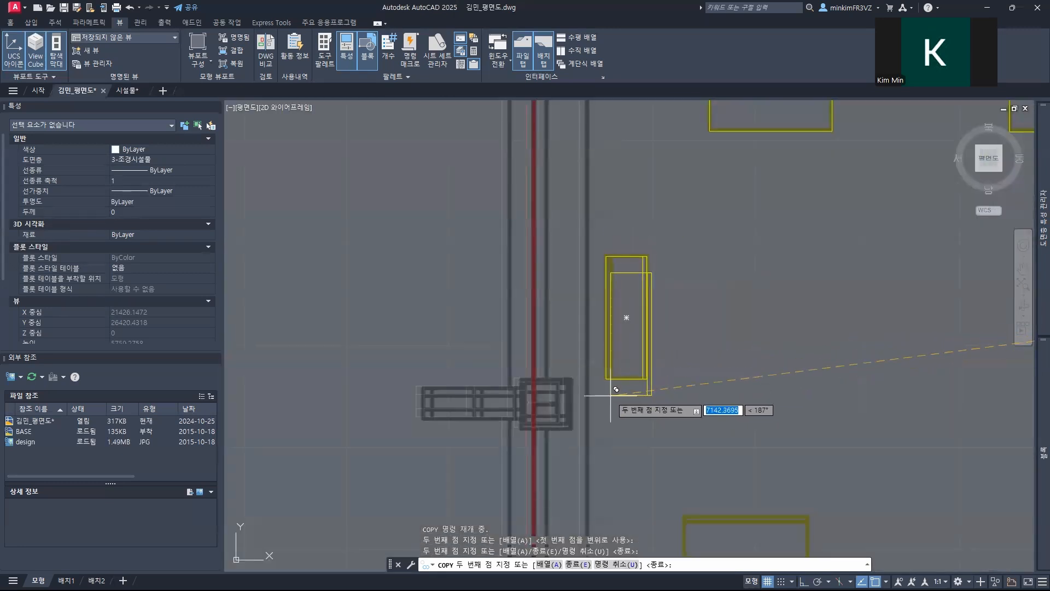
key(Escape)
key(Escape)
key(Escape)
Step: Rotate the left vertical 벤치 copy 180° about its lower-right corner
click(645, 398)
click(630, 359)
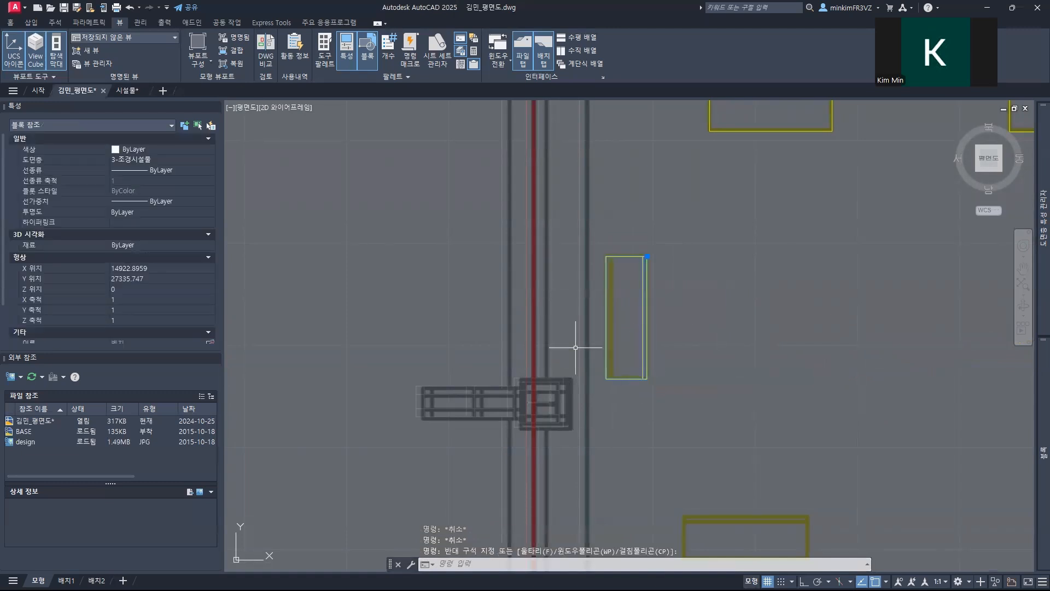
text(RO)
key(Return)
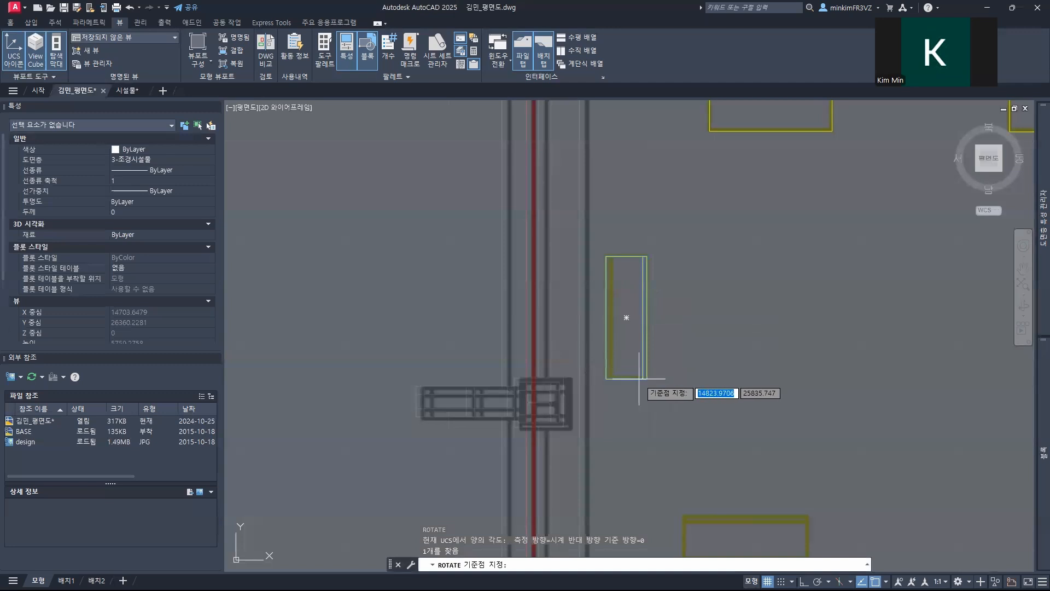
click(647, 378)
key(F8)
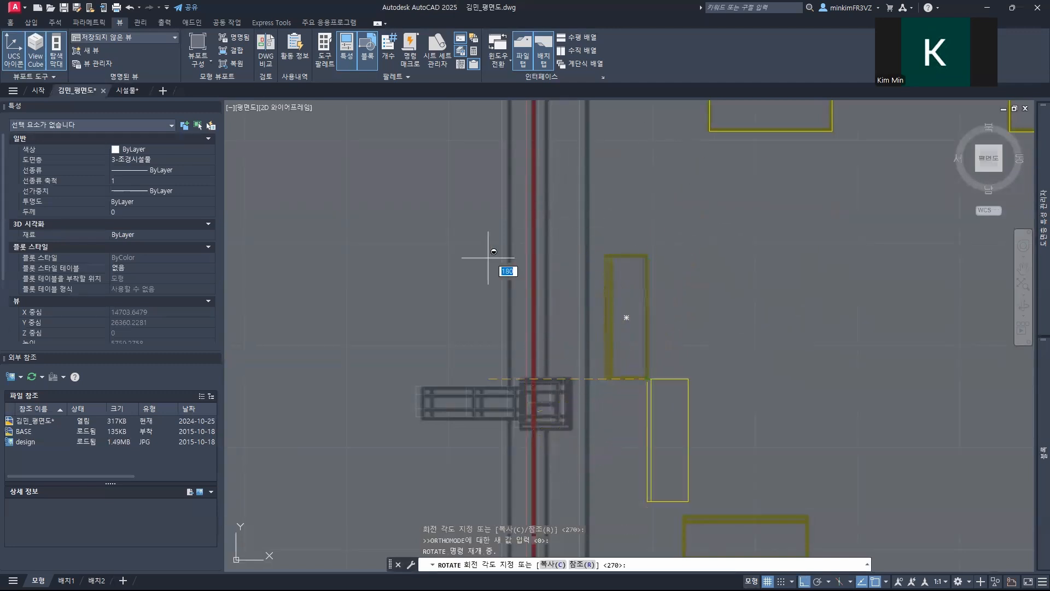
click(435, 309)
Step: Move the rotated 벤치 copy by its lower-left corner onto the left vertical bench of the design image
text(m)
key(Return)
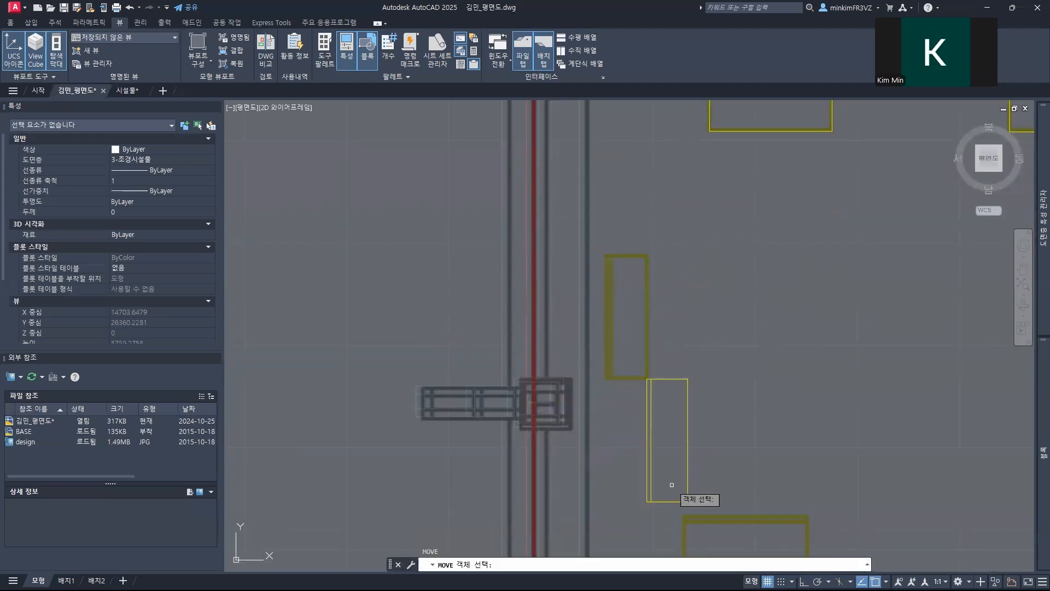
click(647, 502)
key(Return)
click(648, 501)
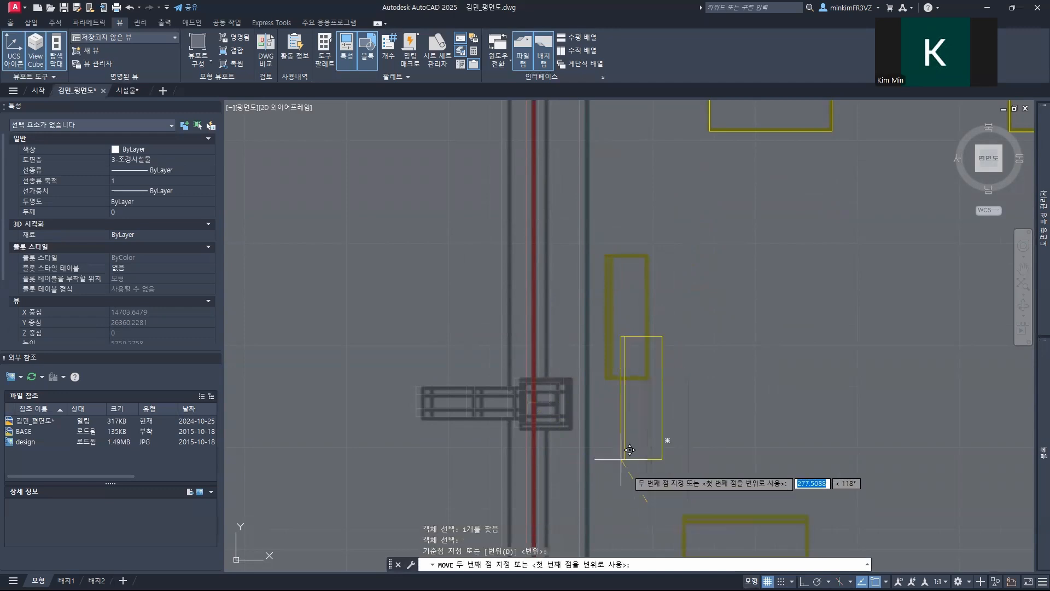
key(Escape)
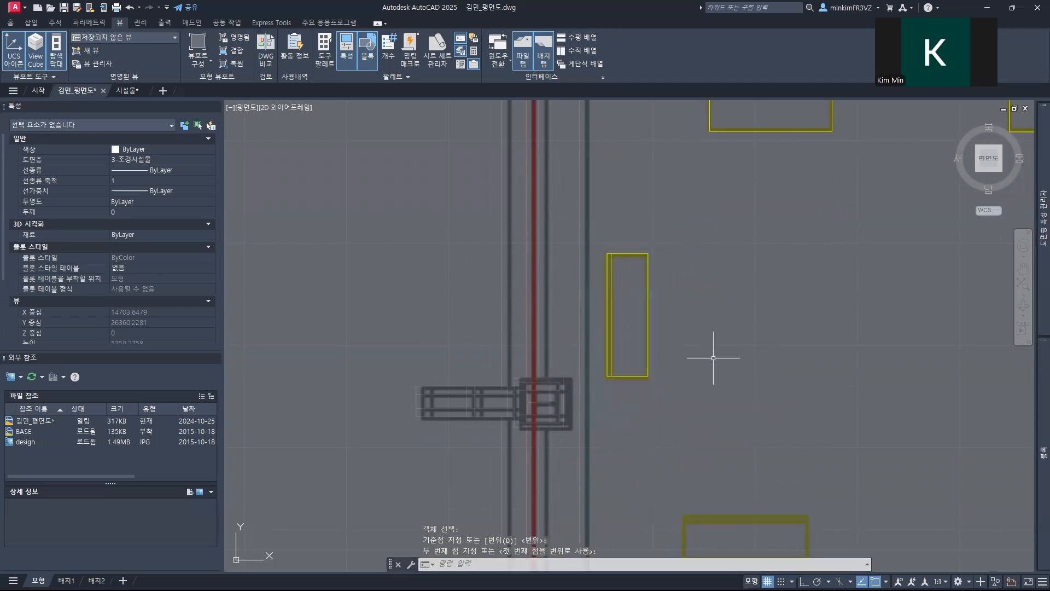
Step: Copy the left vertical 벤치 block from its bottom midpoint to the lower edge of the horizontal bench below it
middle_drag(733, 336, 617, 225)
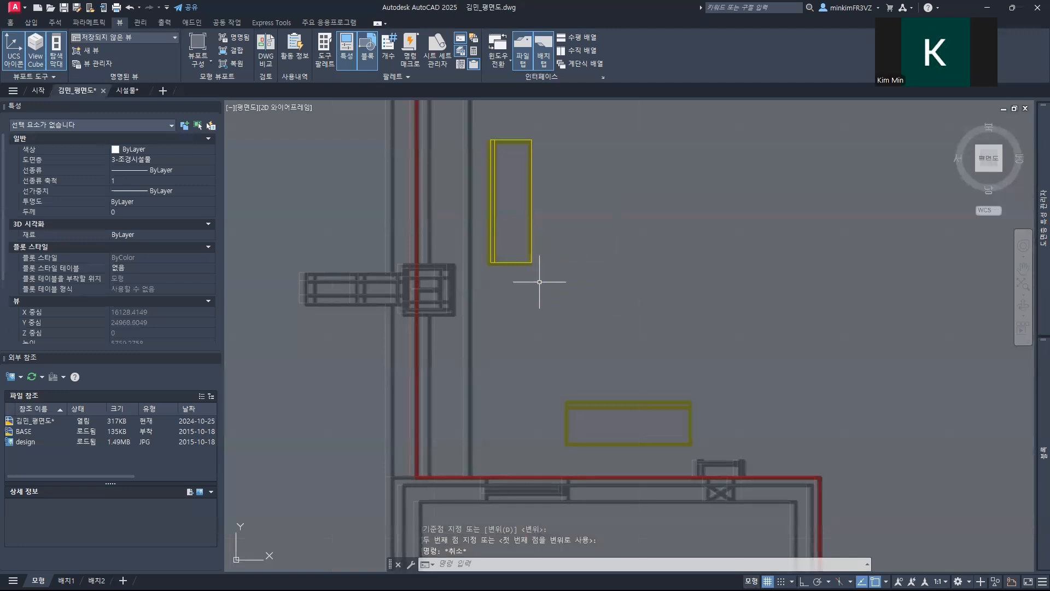
click(522, 263)
click(516, 256)
key(Return)
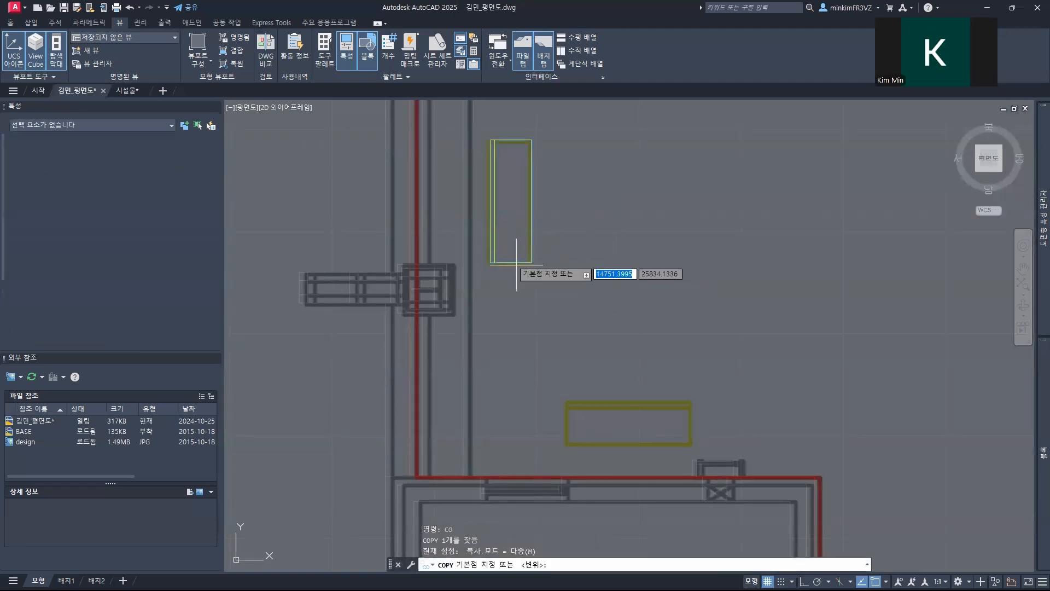
click(511, 262)
click(610, 444)
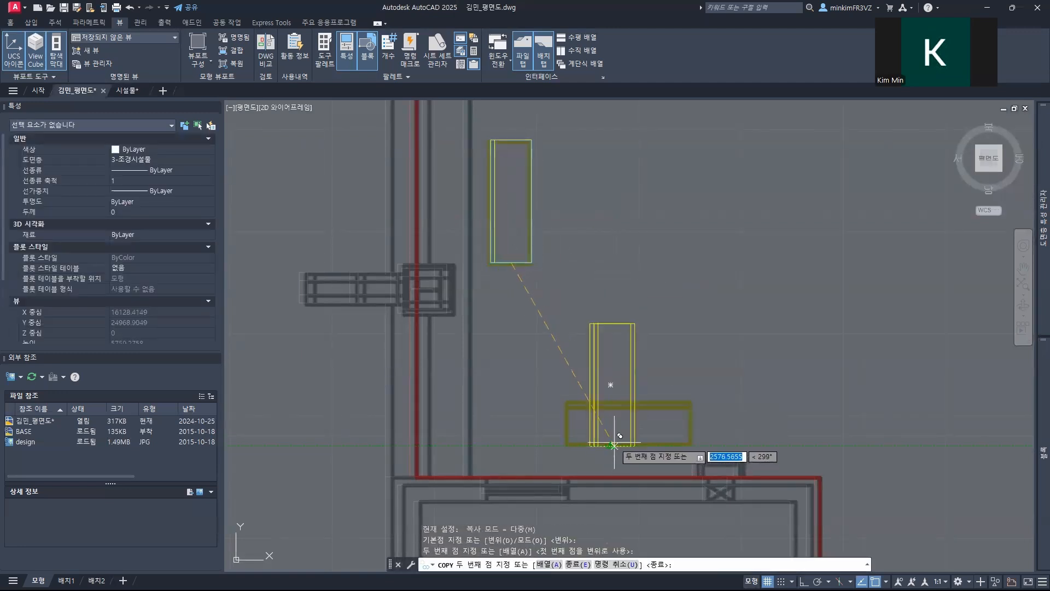
key(Escape)
key(Escape)
key(Escape)
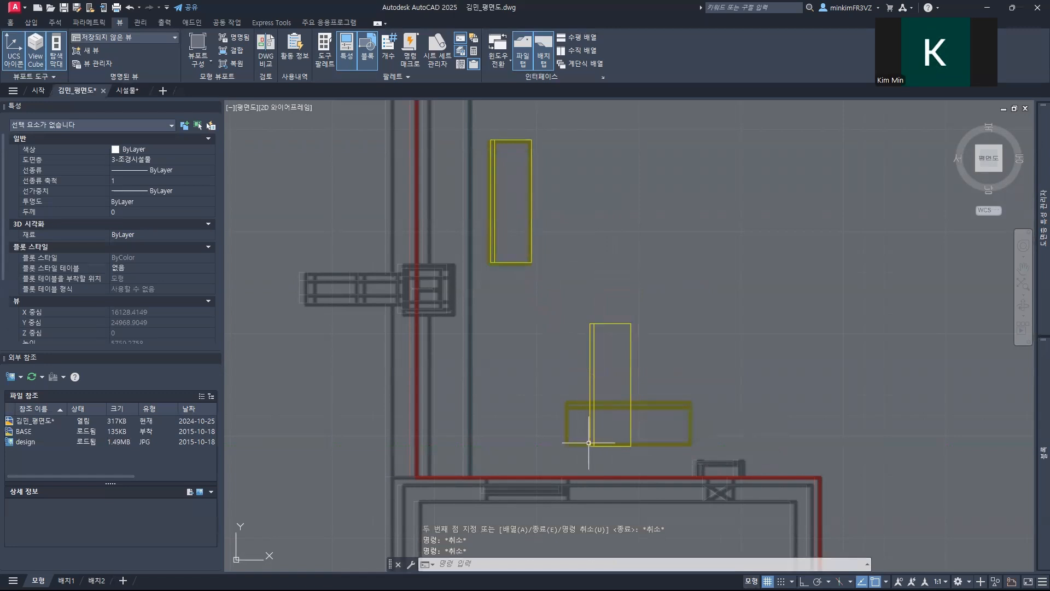
Step: Rotate the new 벤치 copy 90° counterclockwise about its lower-left corner to make it horizontal
key(Return)
click(590, 440)
key(Return)
click(590, 445)
key(F8)
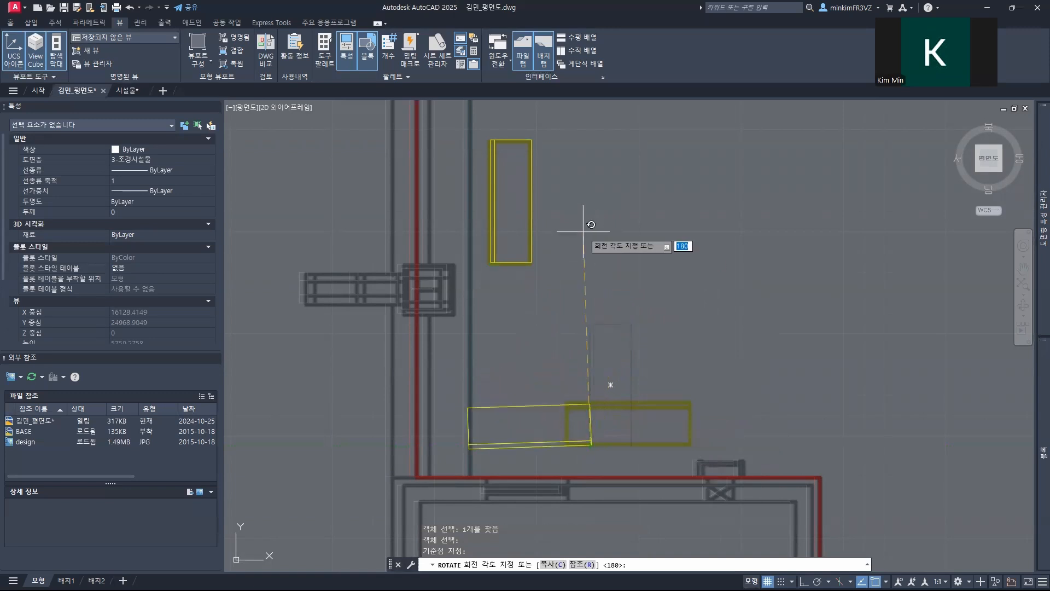
click(605, 441)
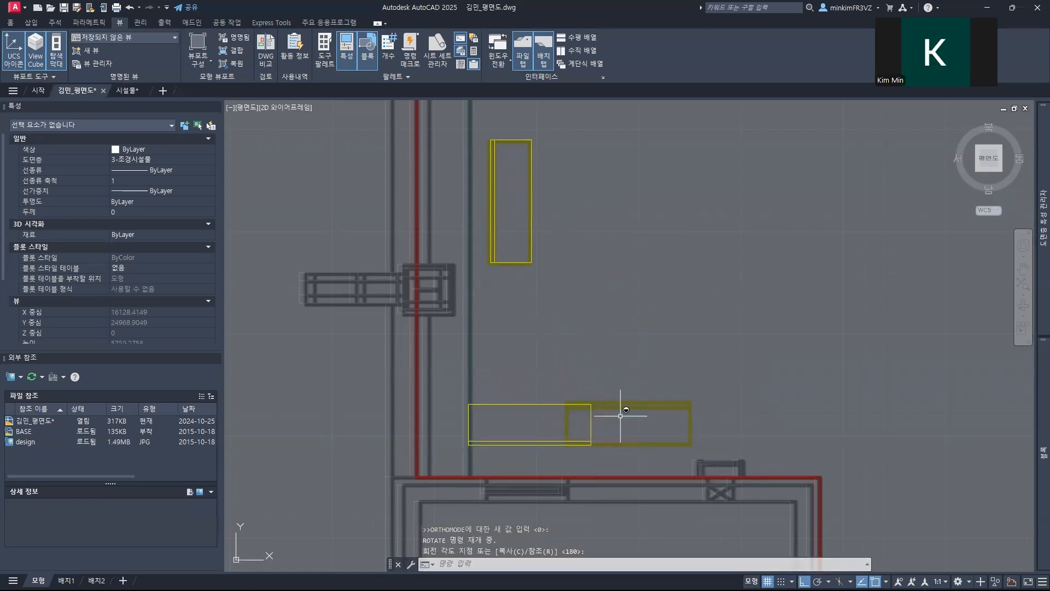
Step: Move the horizontal 벤치 copy by its lower-right corner onto the lower horizontal bench of the design image
scroll(734, 261, down, 4)
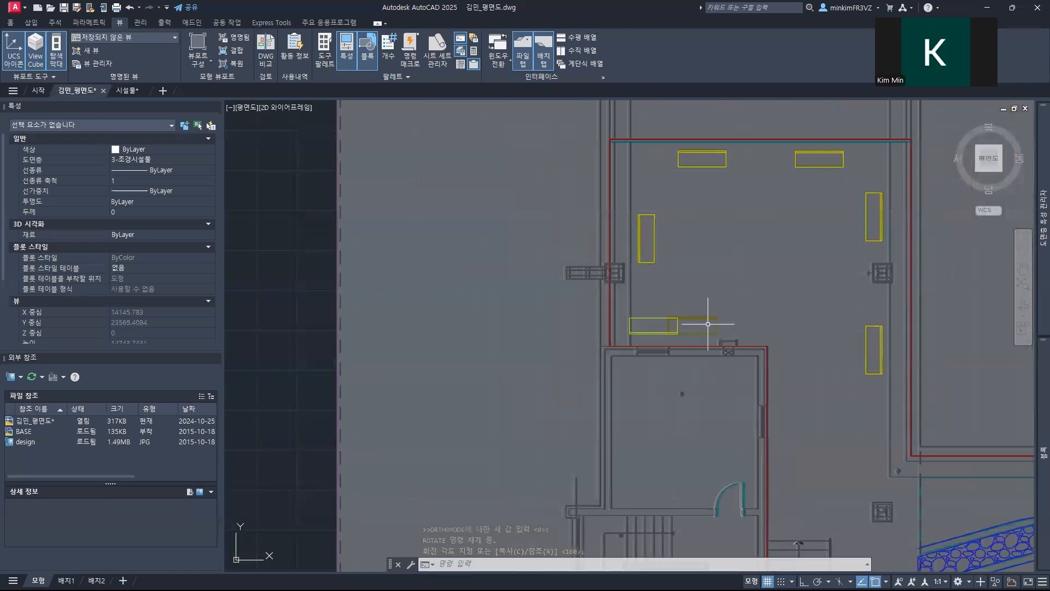
scroll(708, 323, up, 8)
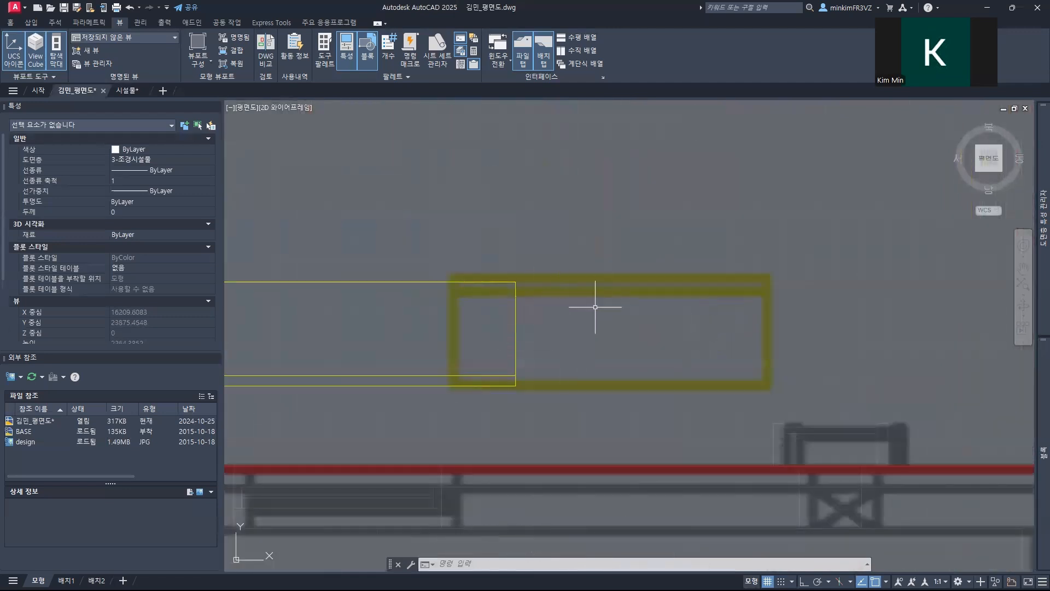
click(444, 372)
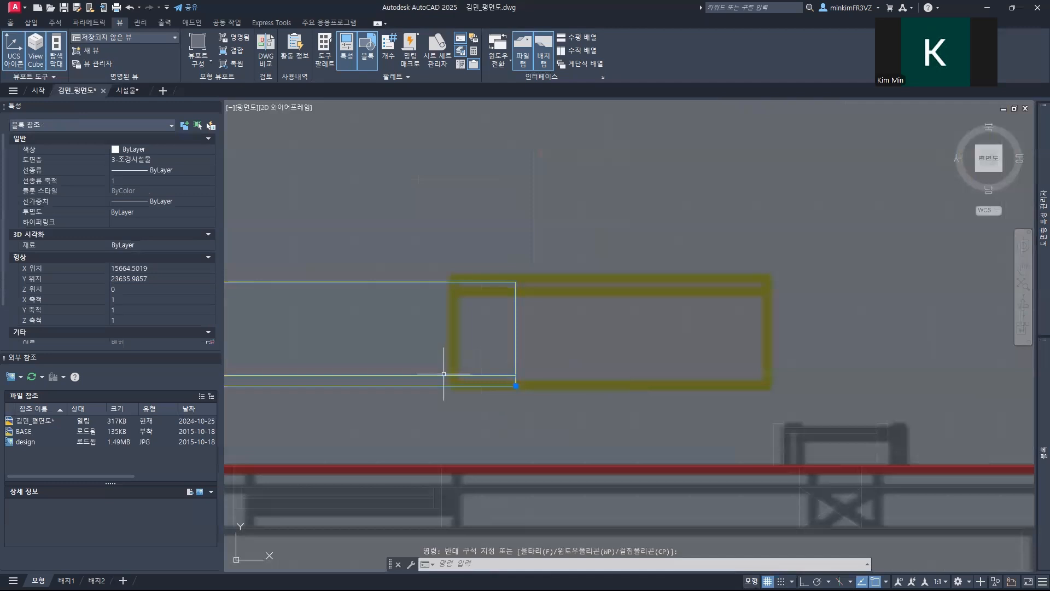
text(M)
key(Return)
click(516, 386)
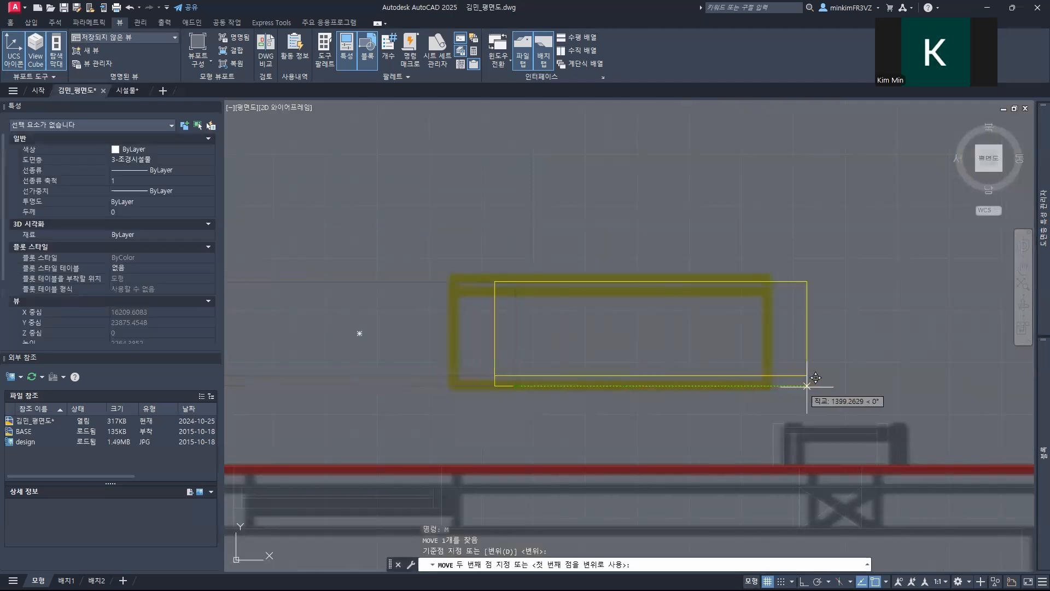
key(F8)
click(765, 390)
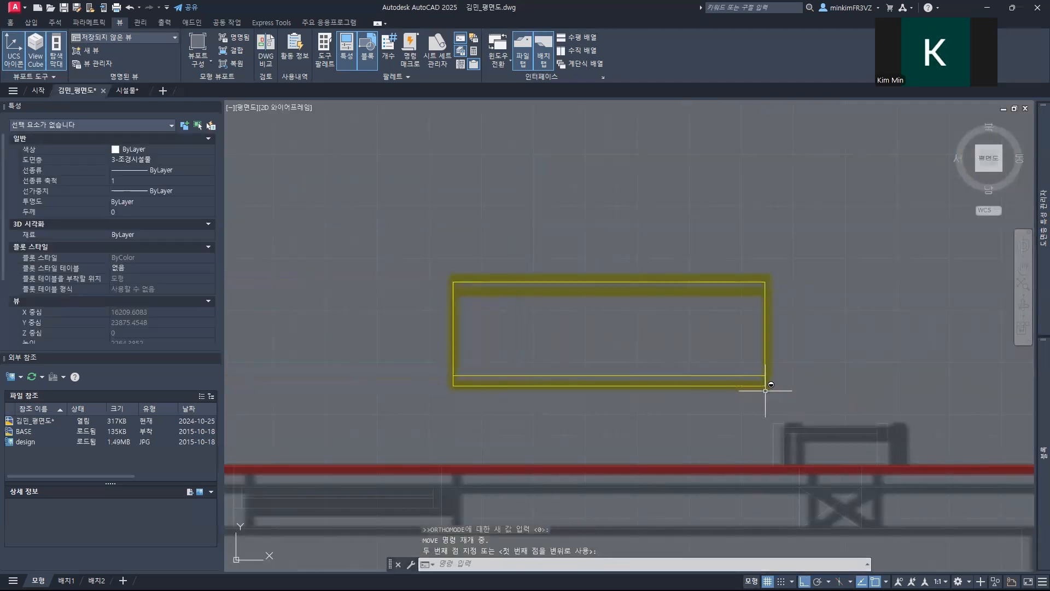
Step: Insert the favourite block 트렌치 over the crossed square at the upper-left corner of the purple planter grid in the design image
scroll(644, 316, down, 8)
middle_drag(655, 300, 507, 301)
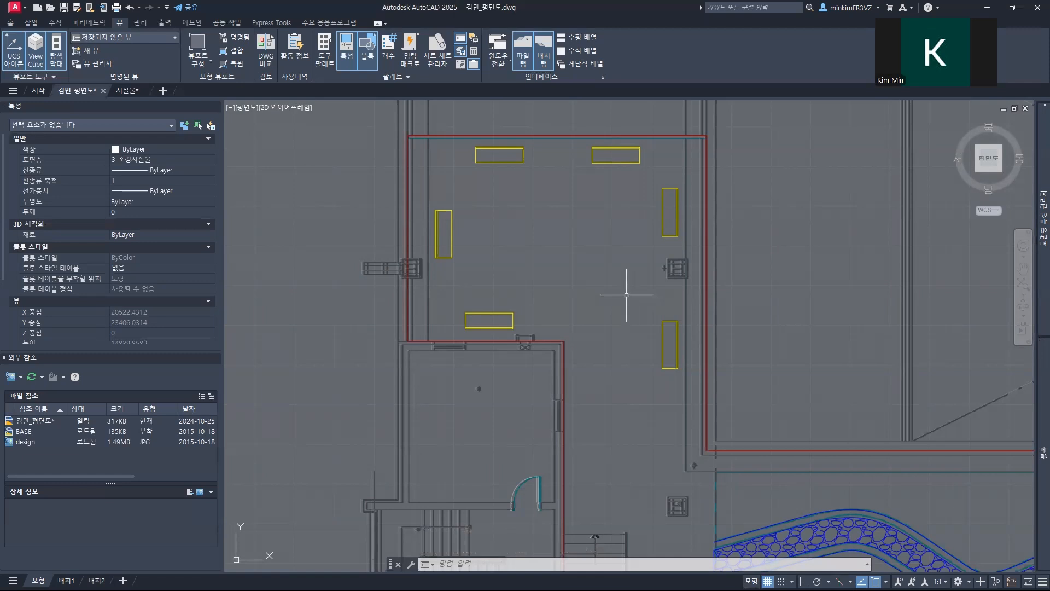
mouse_move(1036, 350)
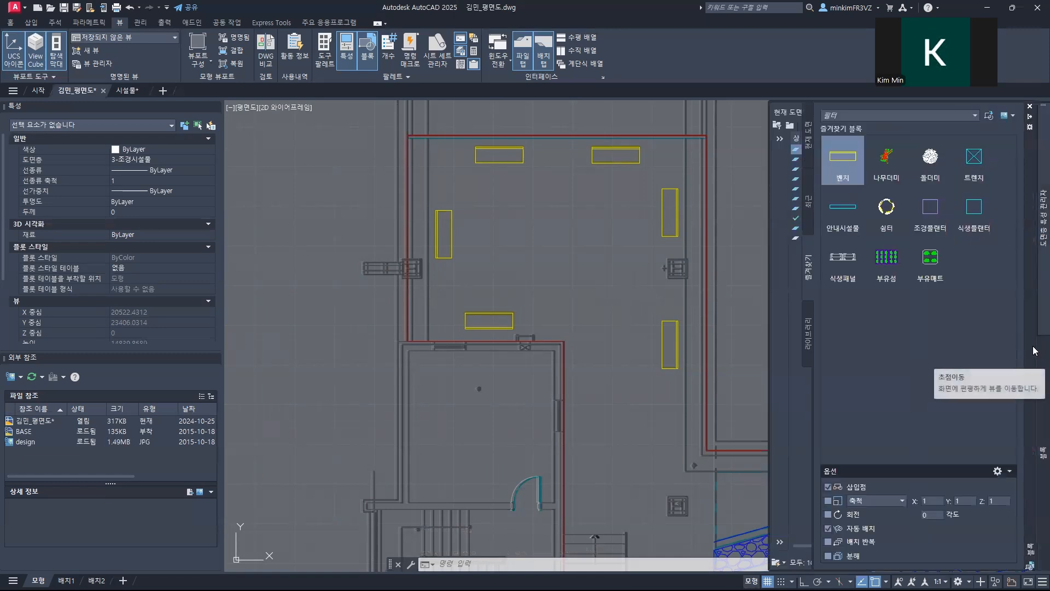
click(967, 167)
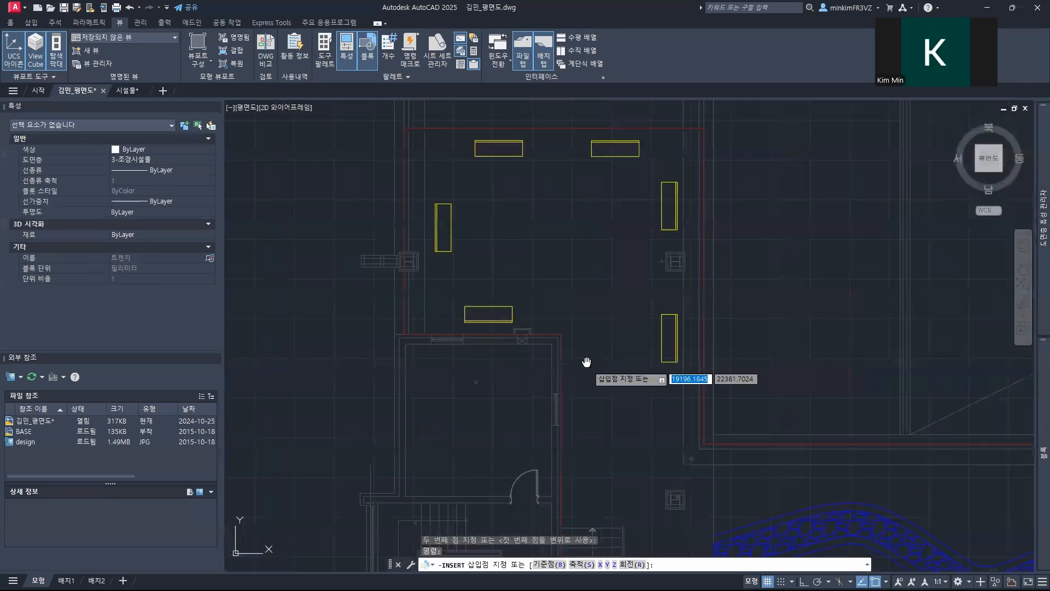
middle_drag(586, 362, 482, 213)
middle_drag(596, 498, 471, 348)
scroll(471, 348, up, 6)
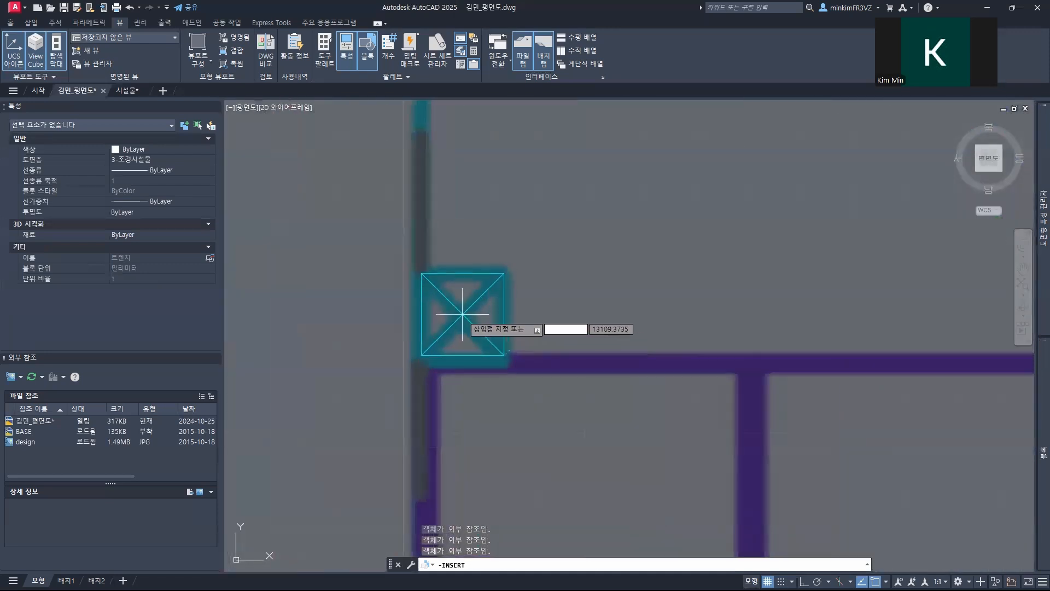
click(463, 314)
scroll(561, 312, down, 8)
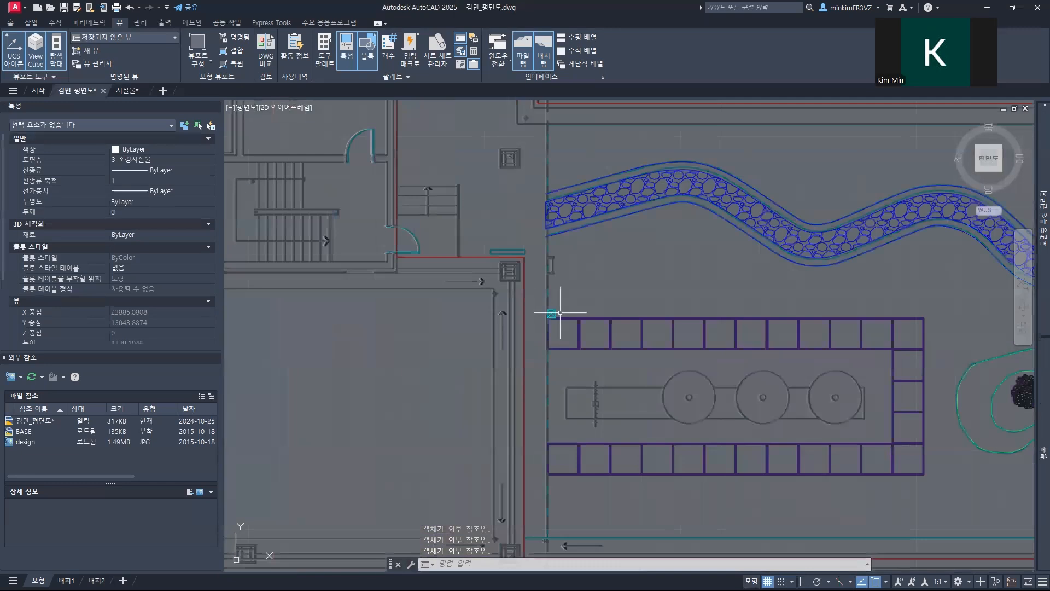
scroll(560, 312, down, 5)
middle_drag(614, 282, 377, 269)
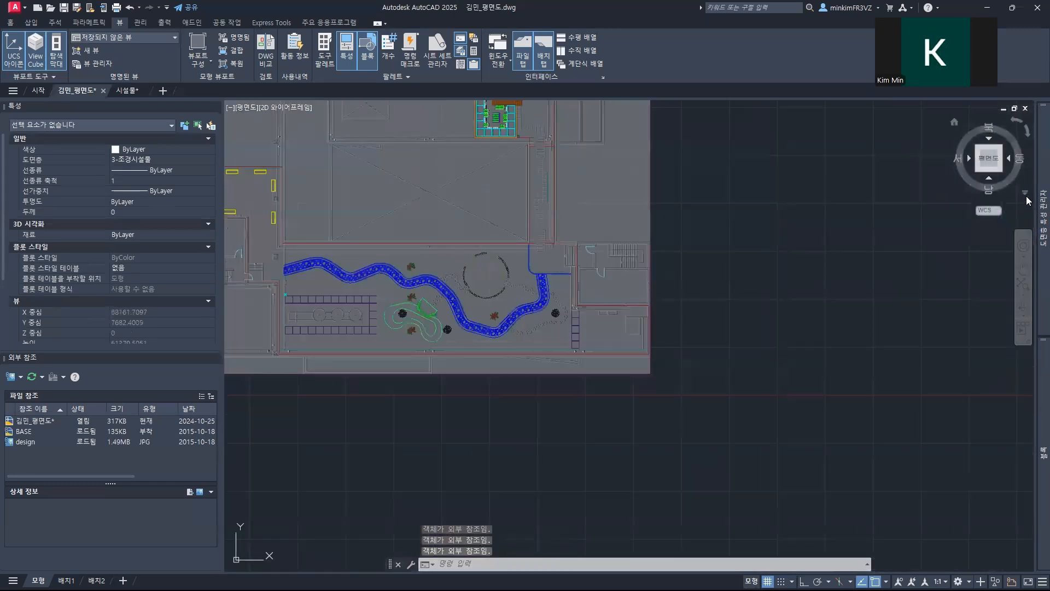
Step: Insert the favourite block 트렌치 over the tilted crossed square at the lower-right corner of the green outline beside the curved pond
mouse_move(1033, 377)
click(974, 159)
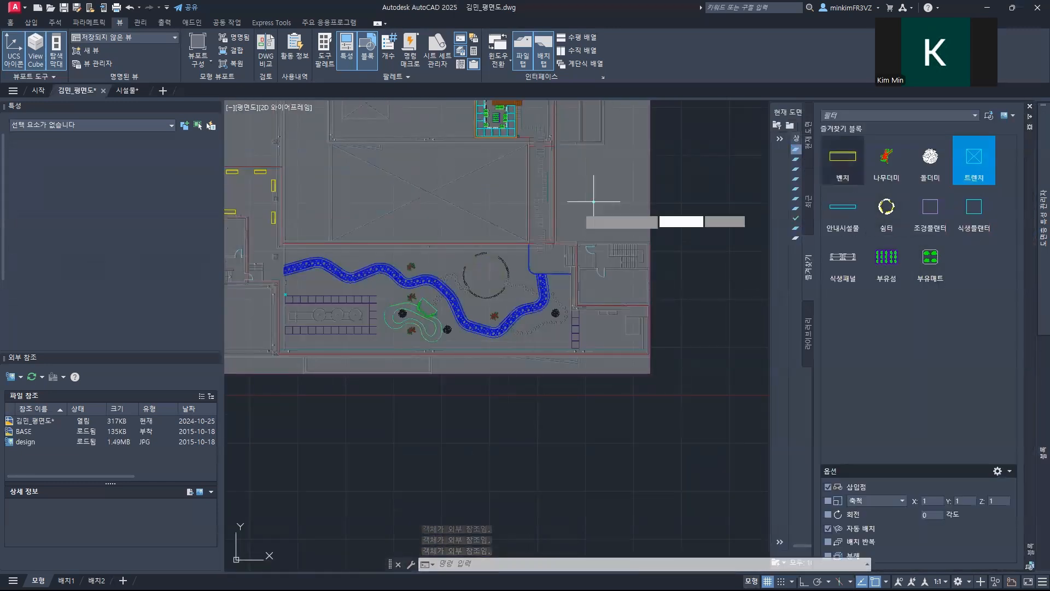
scroll(506, 264, up, 2)
scroll(506, 263, up, 2)
scroll(557, 277, up, 2)
middle_drag(558, 213, 670, 158)
scroll(427, 325, up, 2)
middle_drag(427, 326, 623, 170)
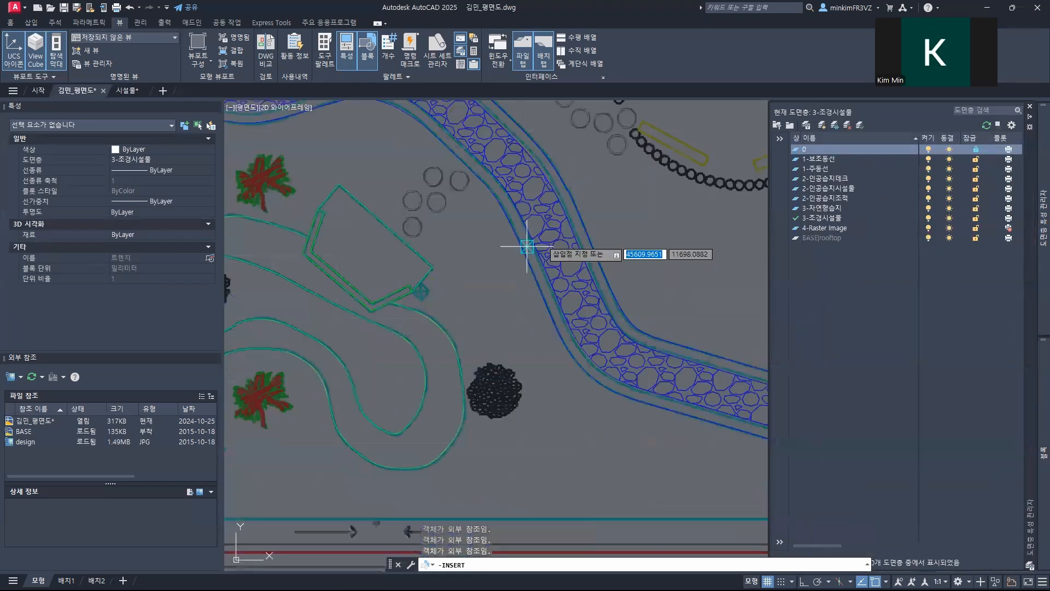
middle_drag(431, 288, 524, 241)
scroll(524, 241, up, 2)
scroll(505, 252, up, 2)
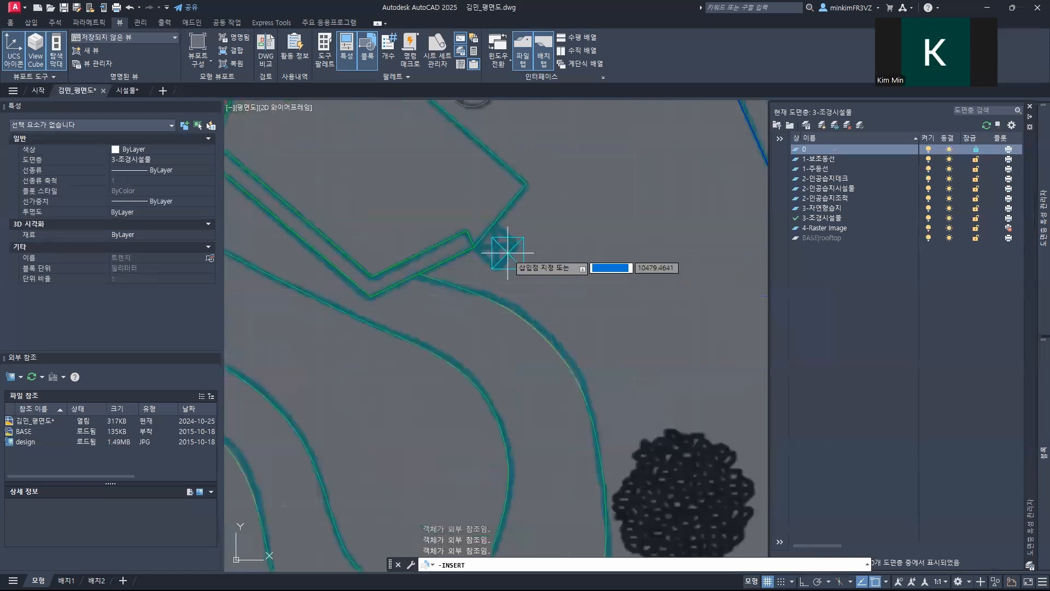
click(504, 251)
Step: Insert another 트렌치 block over the crossed square just outside the lower-right corner of the cyan planter grid
scroll(590, 203, down, 10)
middle_drag(594, 211, 386, 478)
middle_drag(530, 208, 519, 263)
scroll(519, 263, up, 8)
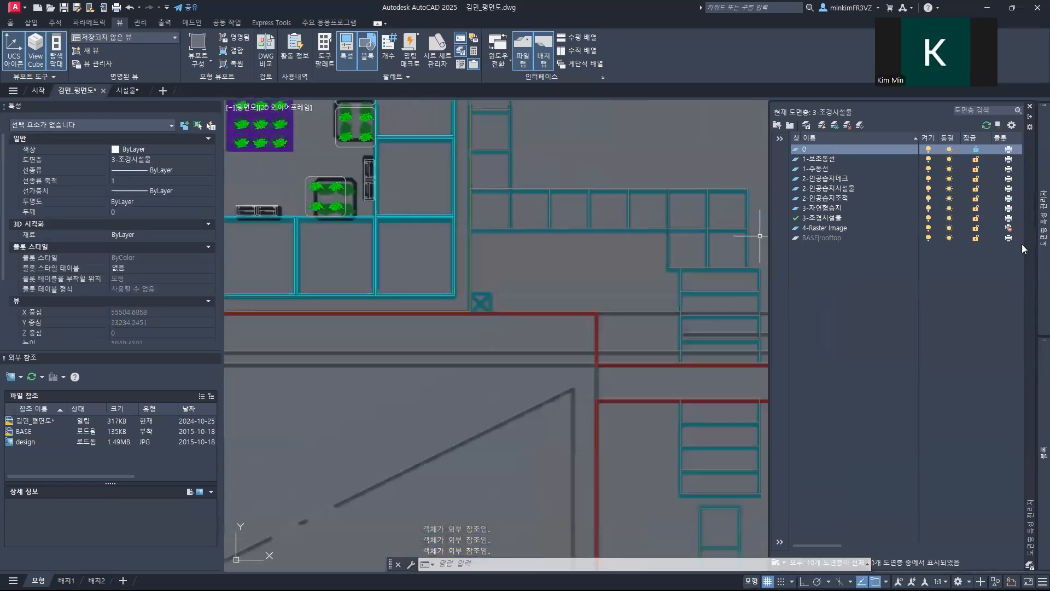
mouse_move(1041, 429)
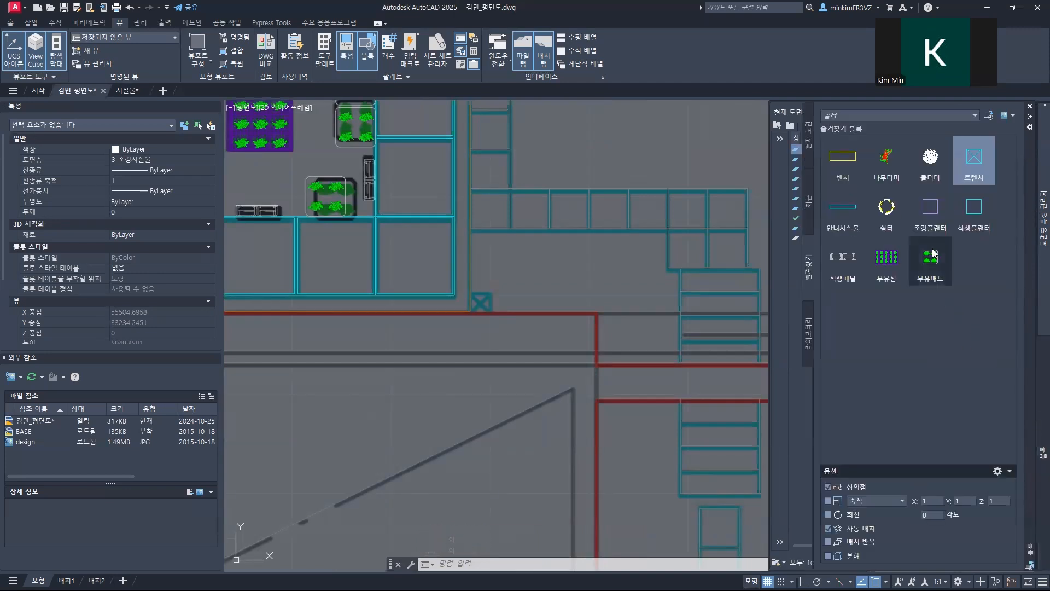
click(975, 160)
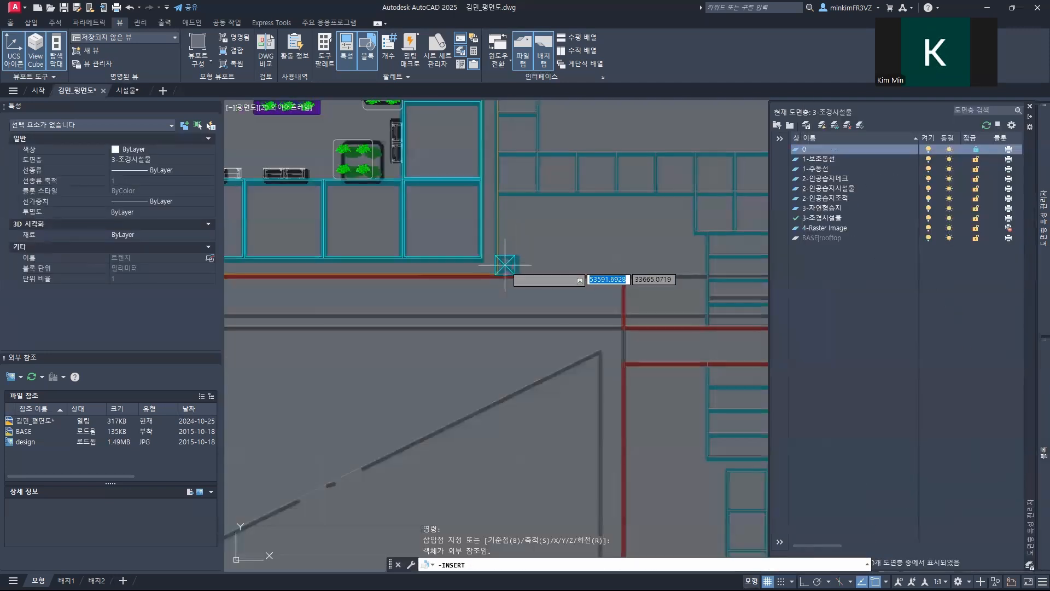
click(506, 263)
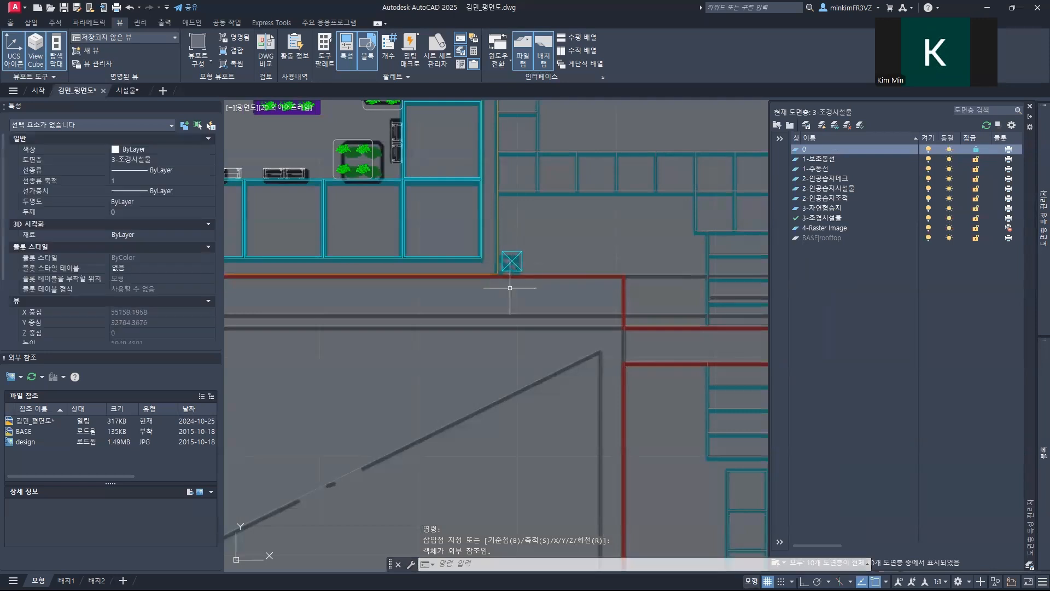
Step: Examine the placed 트렌치 blocks beside the cyan planter grid and above the purple planter row against the design image
scroll(502, 282, down, 2)
scroll(502, 283, up, 2)
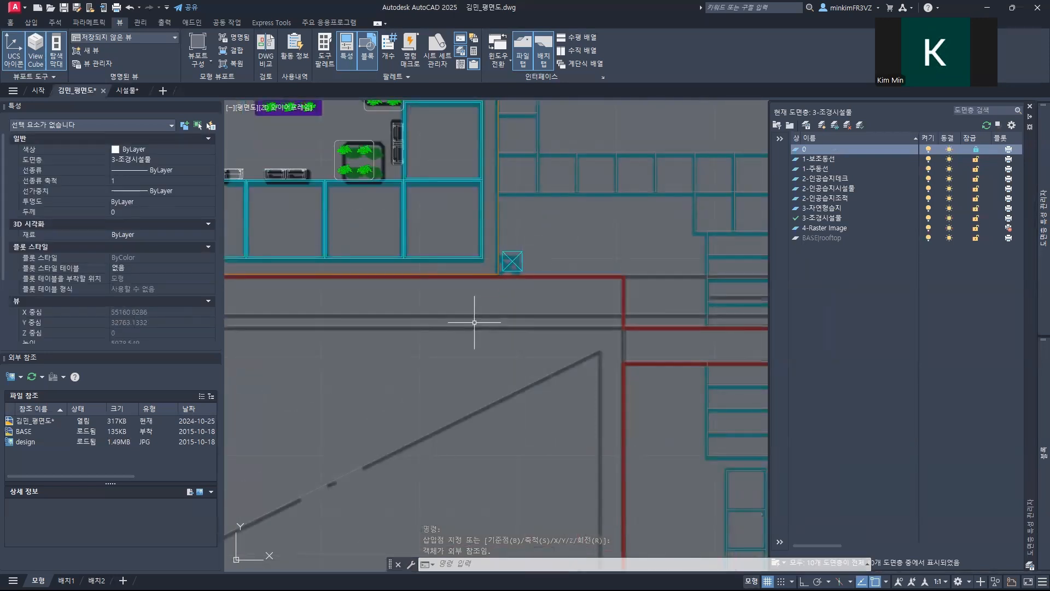
scroll(546, 259, down, 2)
middle_drag(519, 336, 672, 145)
middle_drag(479, 345, 725, 250)
middle_drag(446, 249, 447, 249)
scroll(569, 281, down, 6)
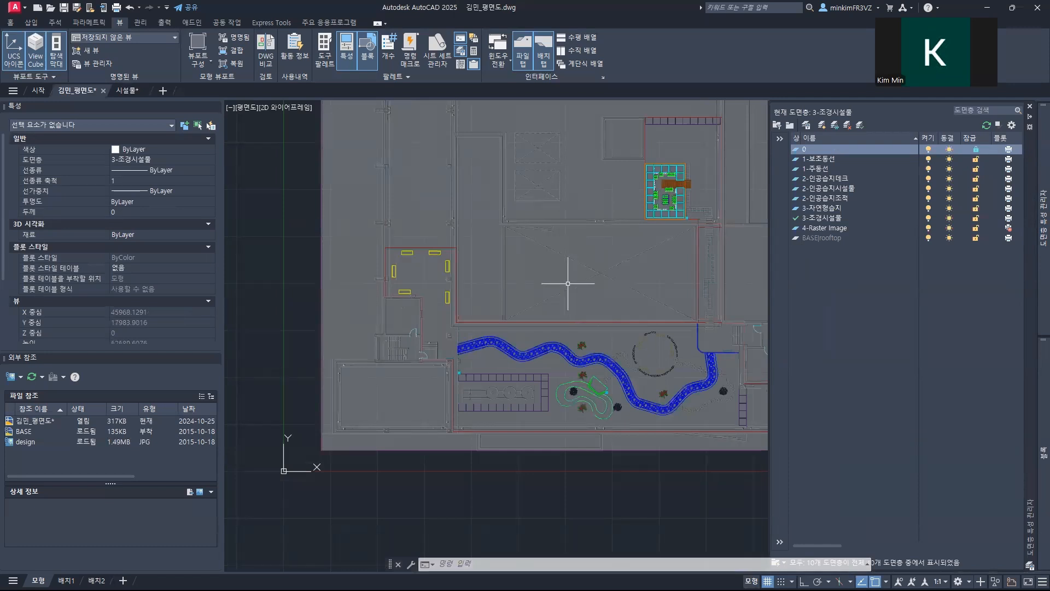
scroll(452, 351, up, 8)
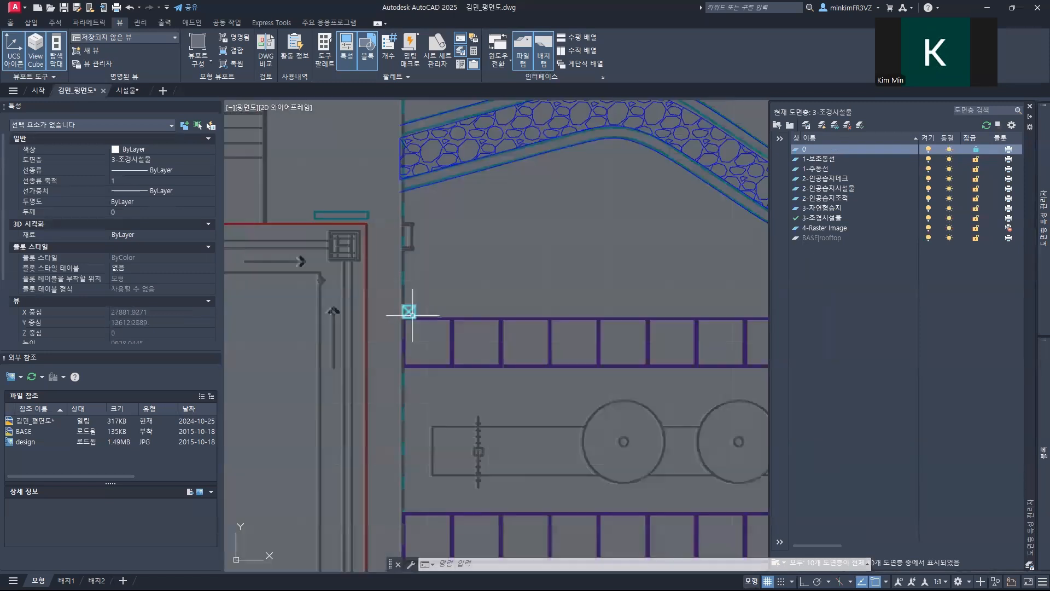
scroll(413, 315, up, 5)
scroll(446, 337, down, 8)
Step: Move the 트렌치 block beside the curved pond by its upper-left corner onto the corner of the green outline
middle_drag(591, 337, 249, 296)
middle_drag(623, 372, 359, 340)
scroll(534, 335, up, 12)
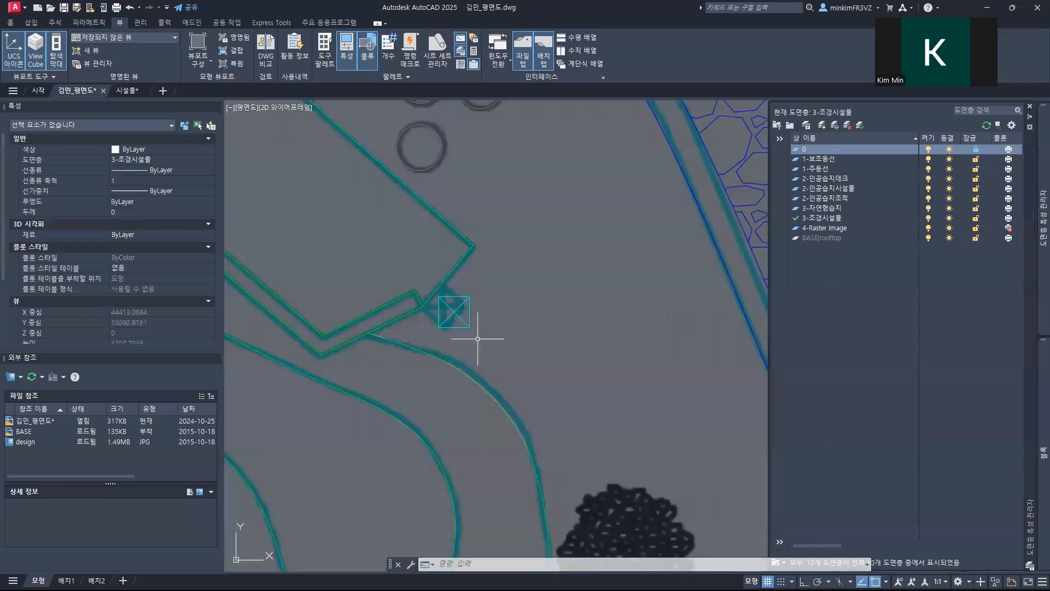
mouse_move(295, 197)
middle_down()
mouse_move(371, 246)
mouse_move(352, 279)
middle_up()
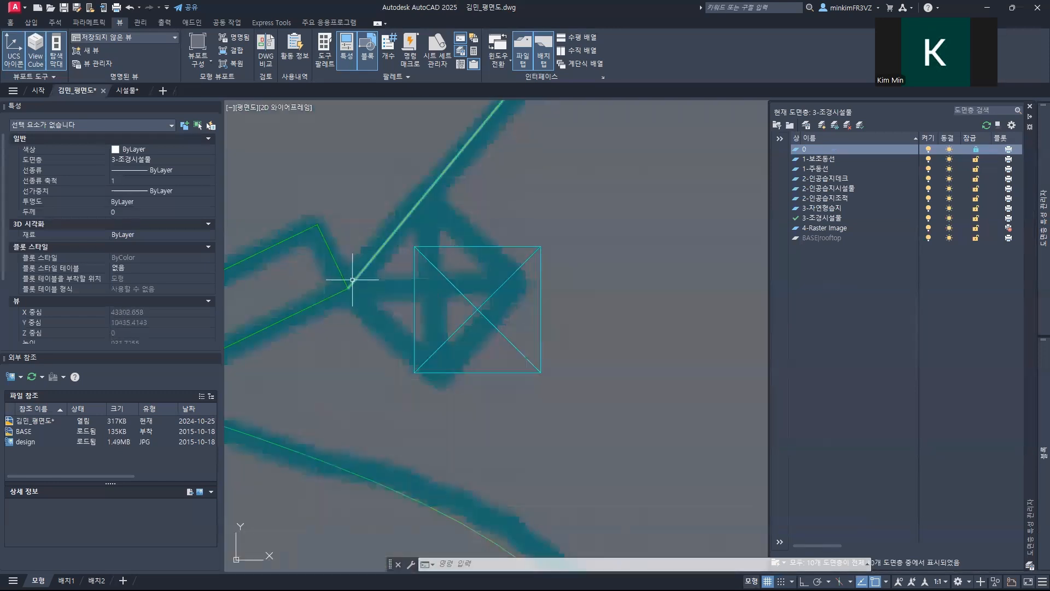
key(Return)
click(422, 246)
key(Return)
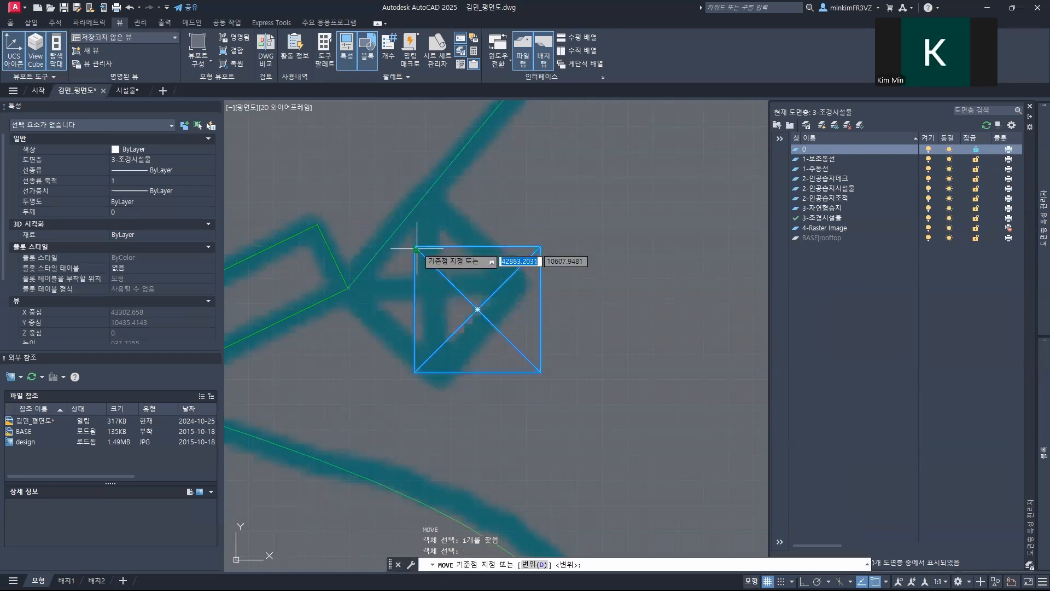
click(415, 247)
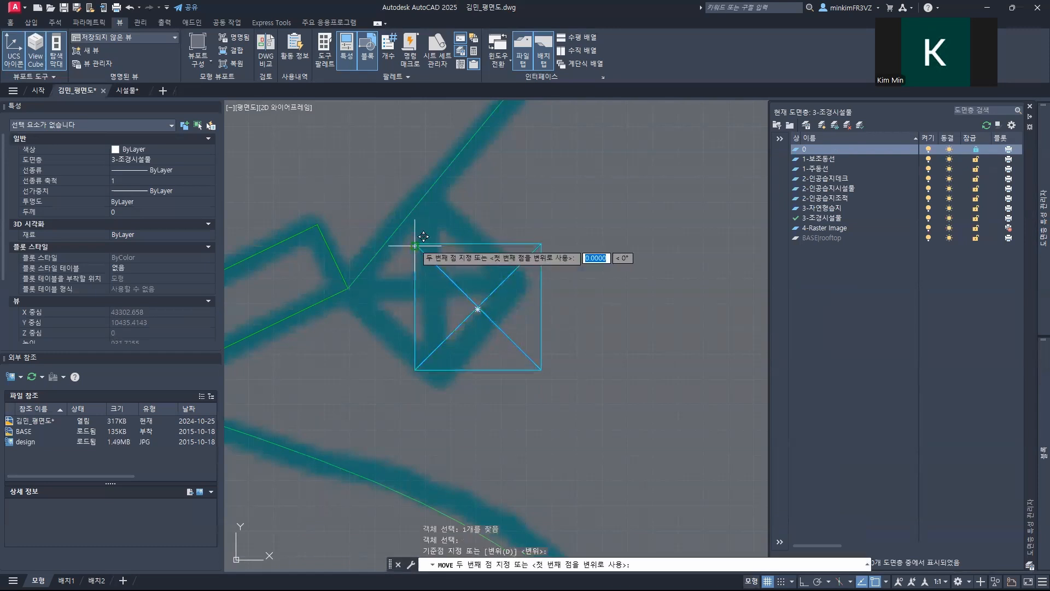
click(347, 286)
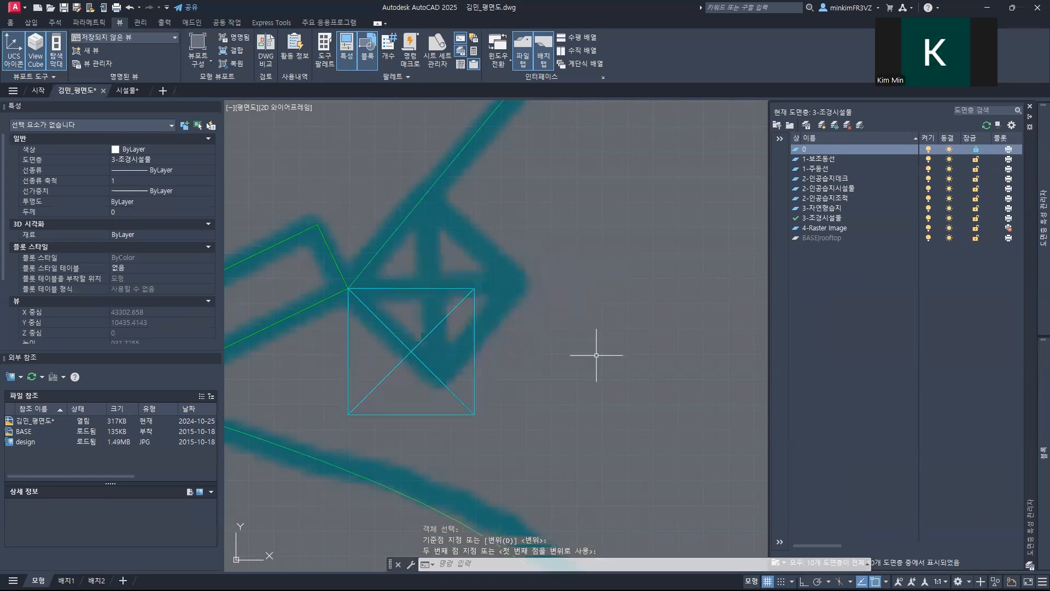
Step: Rotate that 트렌치 block about its upper-left corner so its edge aligns with the sloped green outline
key(Return)
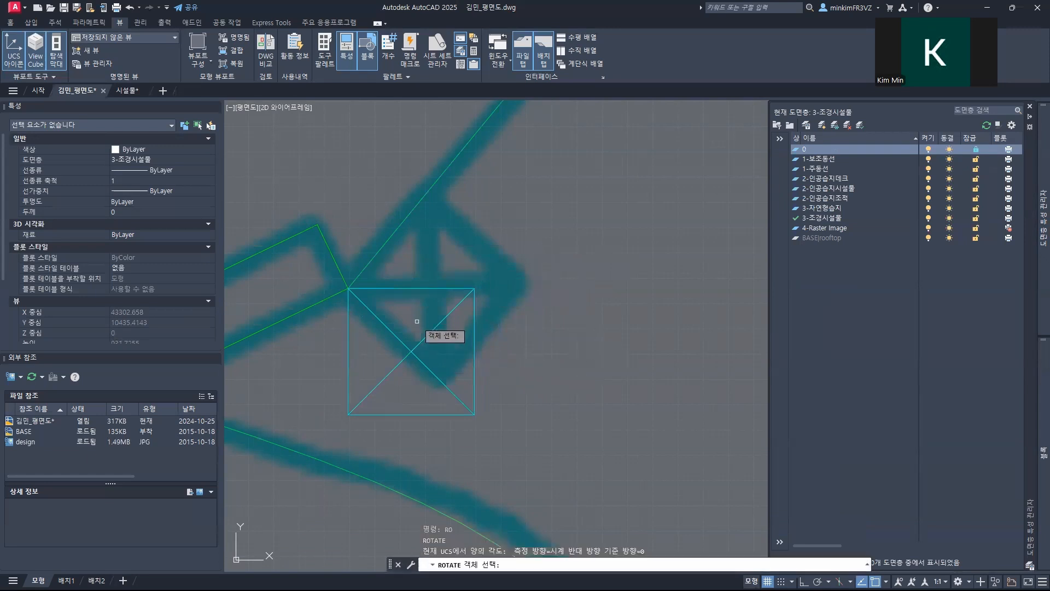
click(413, 290)
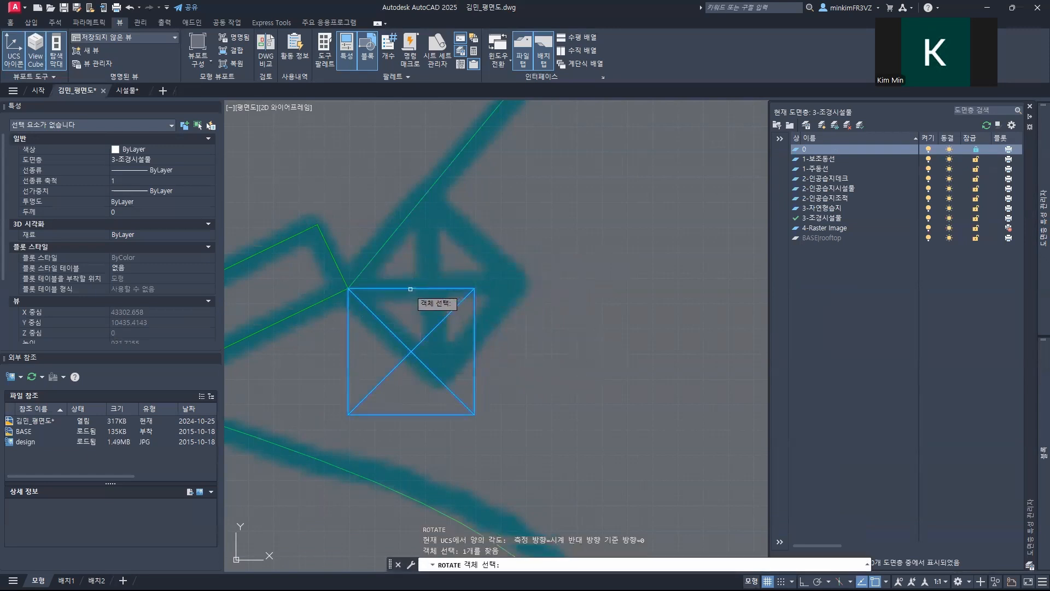
key(Return)
click(348, 288)
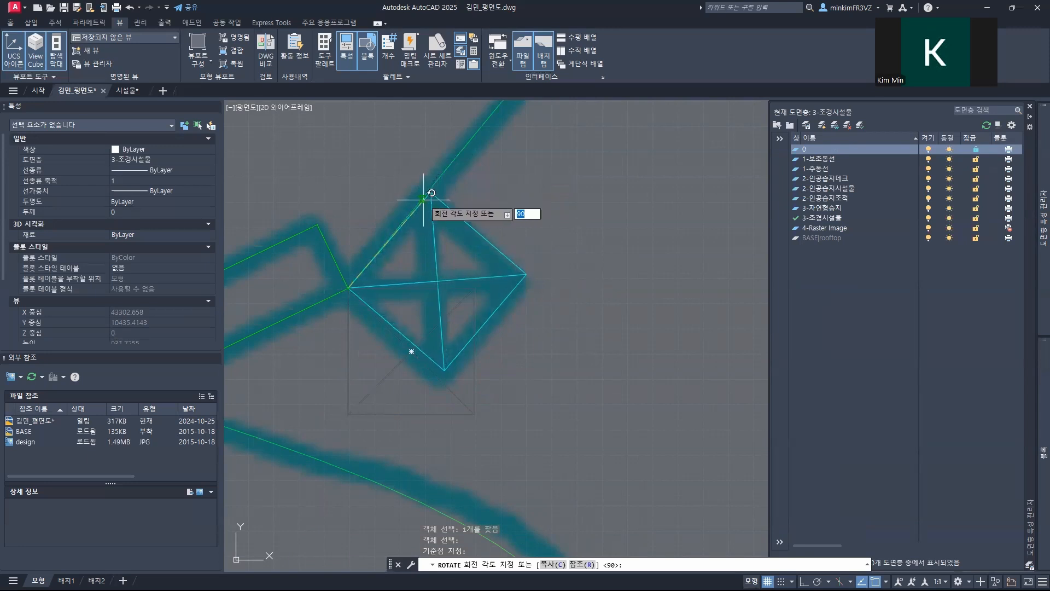
scroll(415, 210, up, 3)
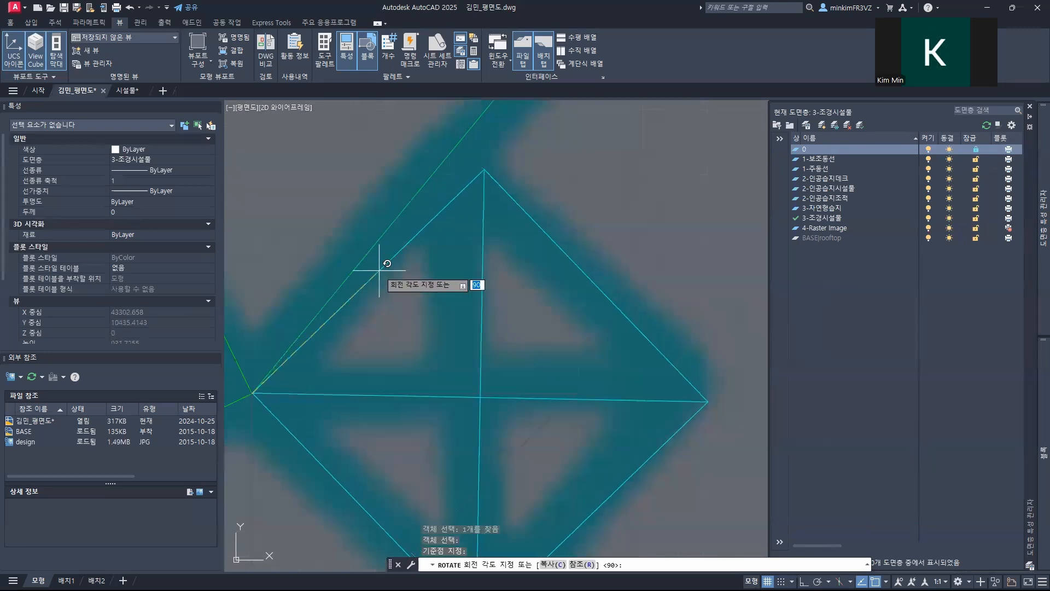
scroll(421, 180, down, 4)
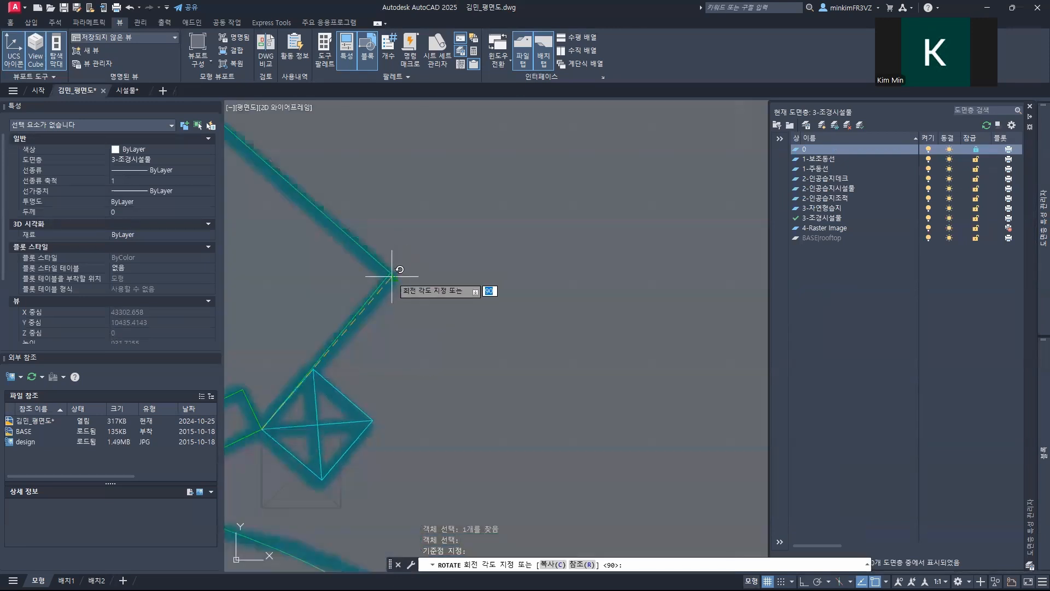
click(391, 274)
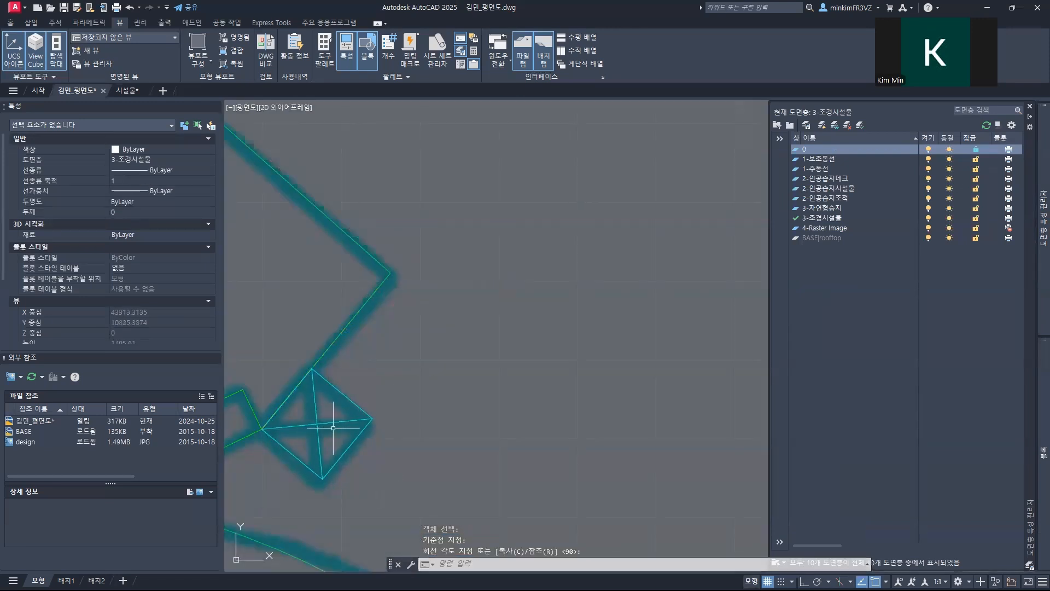
Step: Move the 트렌치 block beside the cyan planter grid by its lower-left corner onto the lower-right corner of the orange boundary
scroll(333, 428, down, 10)
scroll(427, 306, down, 3)
middle_drag(419, 263, 400, 441)
scroll(446, 370, up, 9)
middle_drag(427, 217, 431, 329)
scroll(430, 329, up, 6)
text(m)
key(Return)
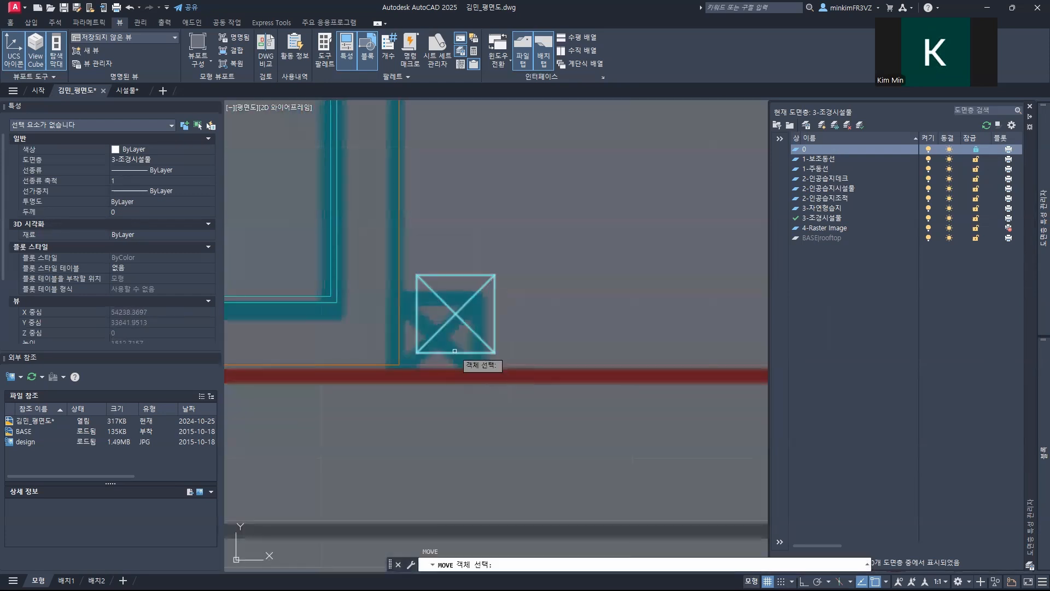
key(Return)
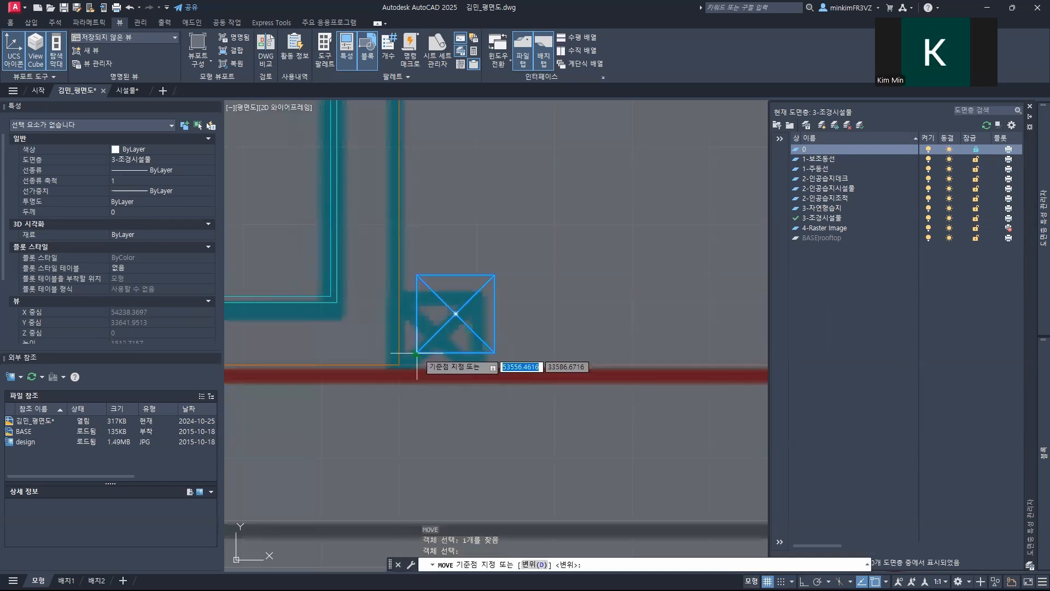
click(417, 353)
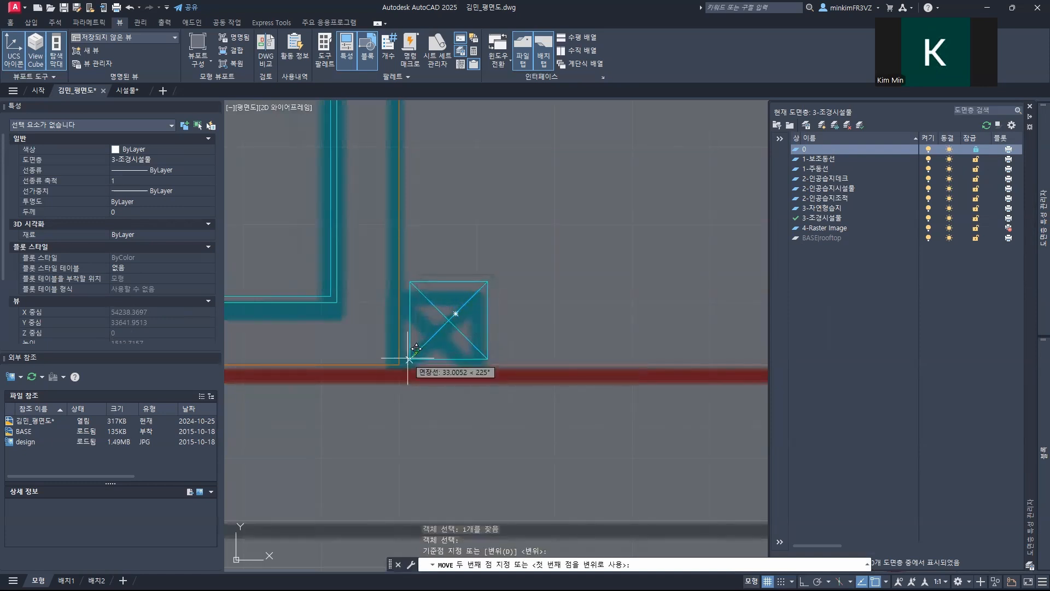
scroll(409, 358, up, 6)
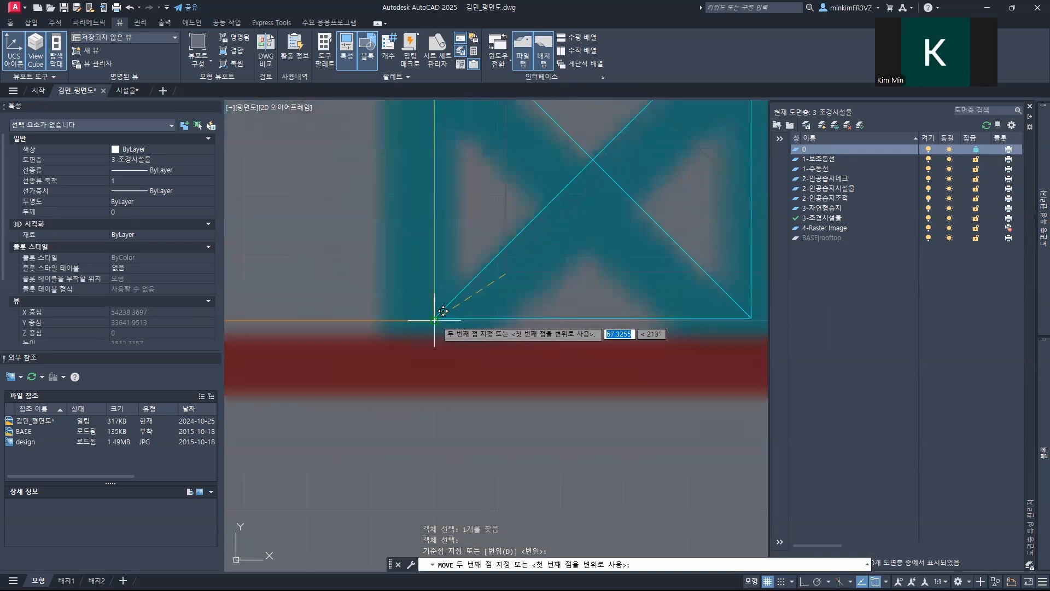
click(434, 320)
scroll(445, 340, down, 10)
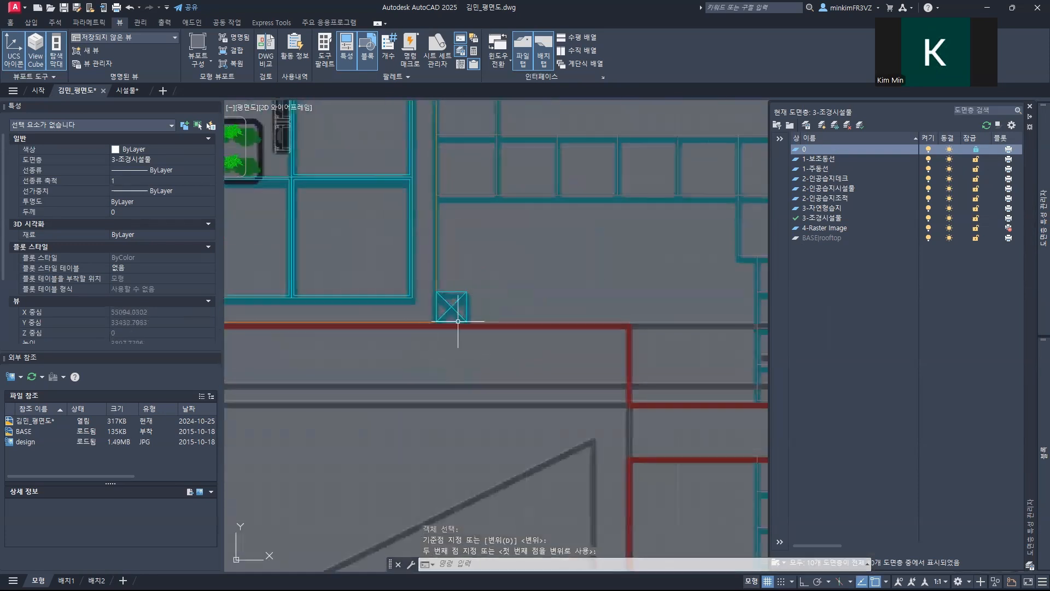
Step: Move the 트렌치 block above the purple planter row by its left edge midpoint horizontally onto the vertical wall line
scroll(400, 336, down, 10)
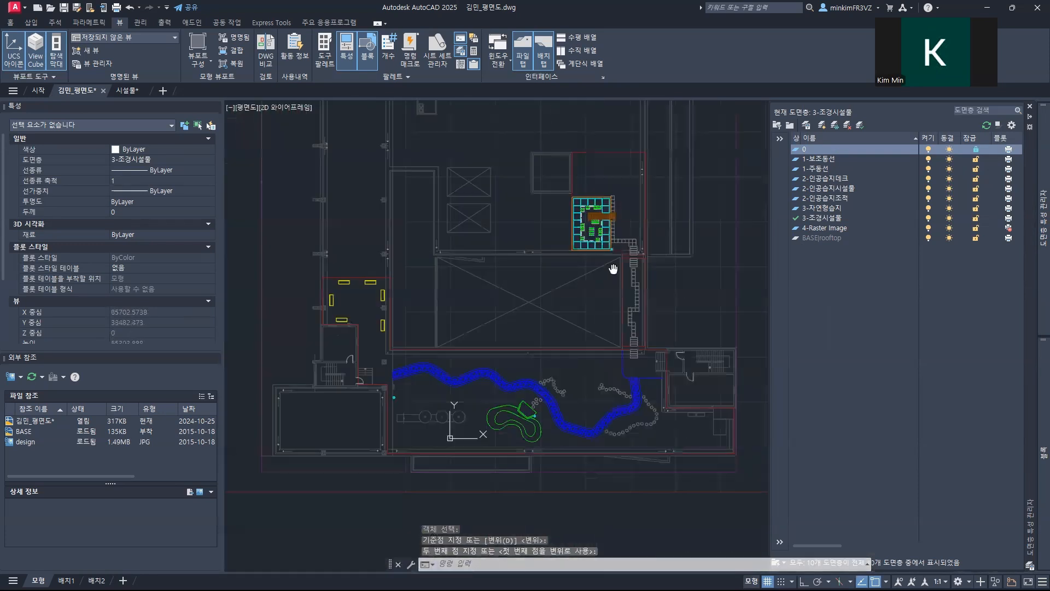
scroll(482, 337, up, 8)
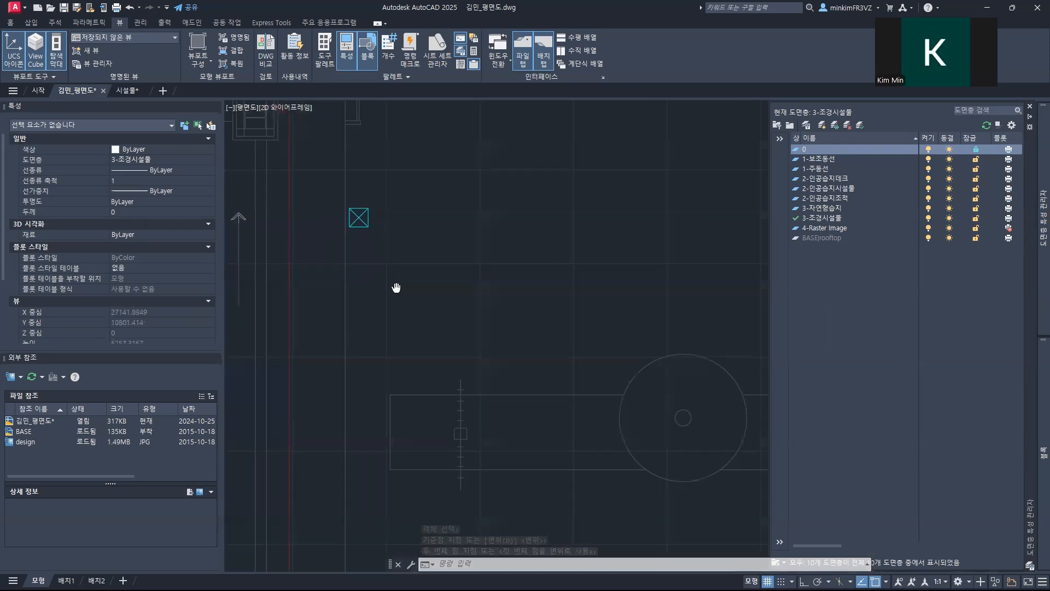
scroll(498, 317, up, 3)
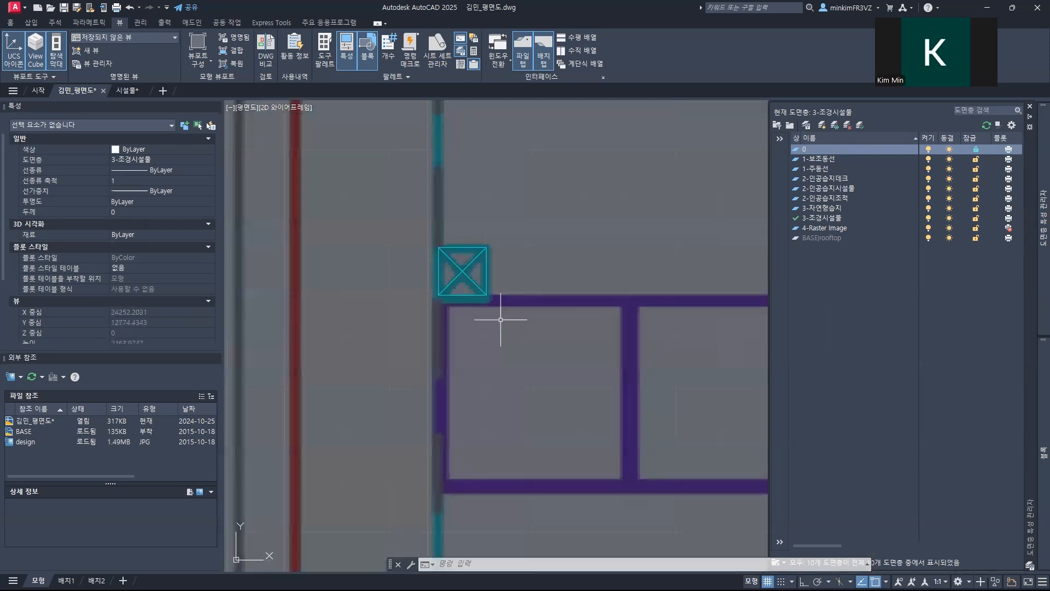
scroll(449, 265, up, 2)
scroll(449, 271, up, 2)
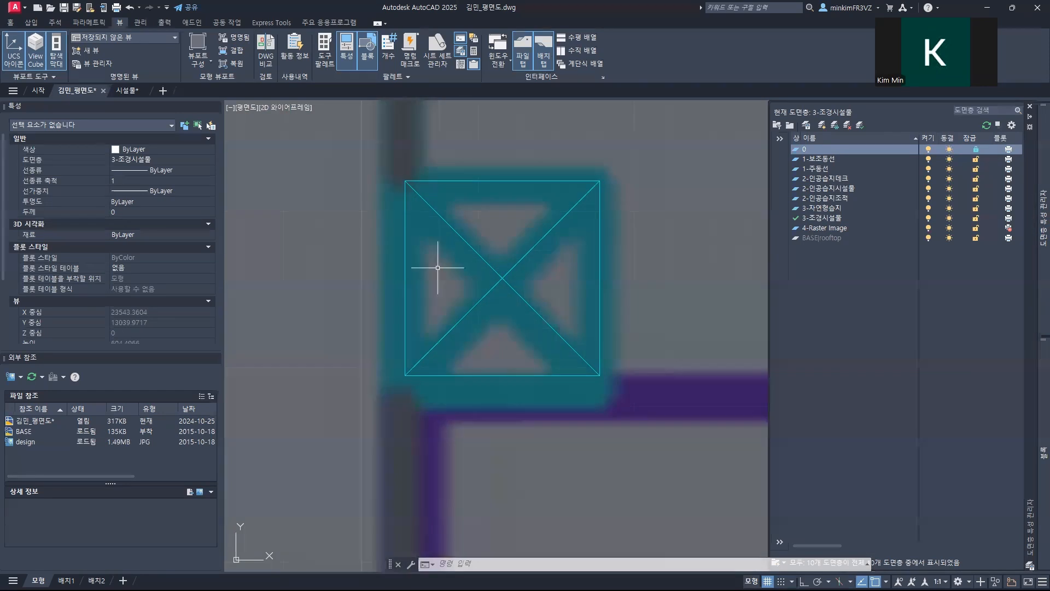
scroll(409, 281, down, 12)
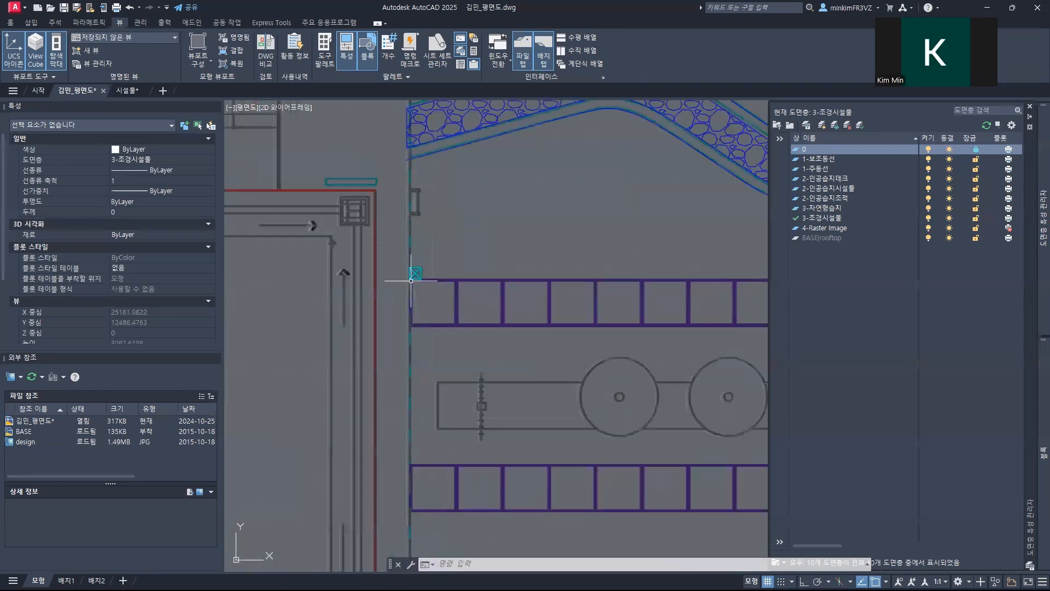
scroll(409, 281, up, 5)
mouse_move(485, 227)
middle_down()
mouse_move(511, 253)
mouse_move(462, 389)
mouse_move(476, 323)
middle_up()
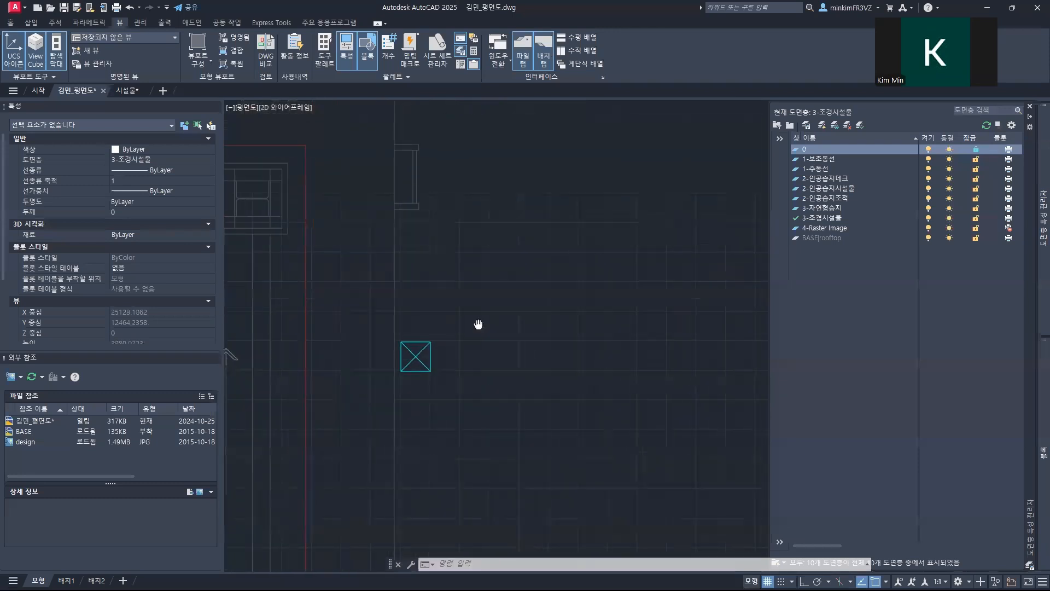
scroll(418, 348, up, 5)
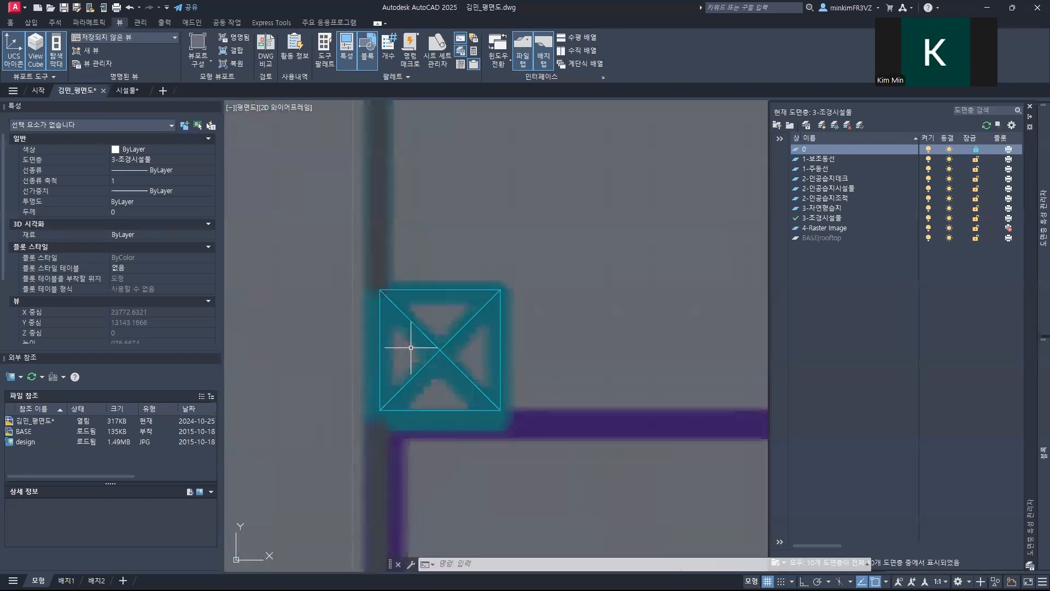
text(m)
key(space)
click(380, 339)
key(space)
click(379, 349)
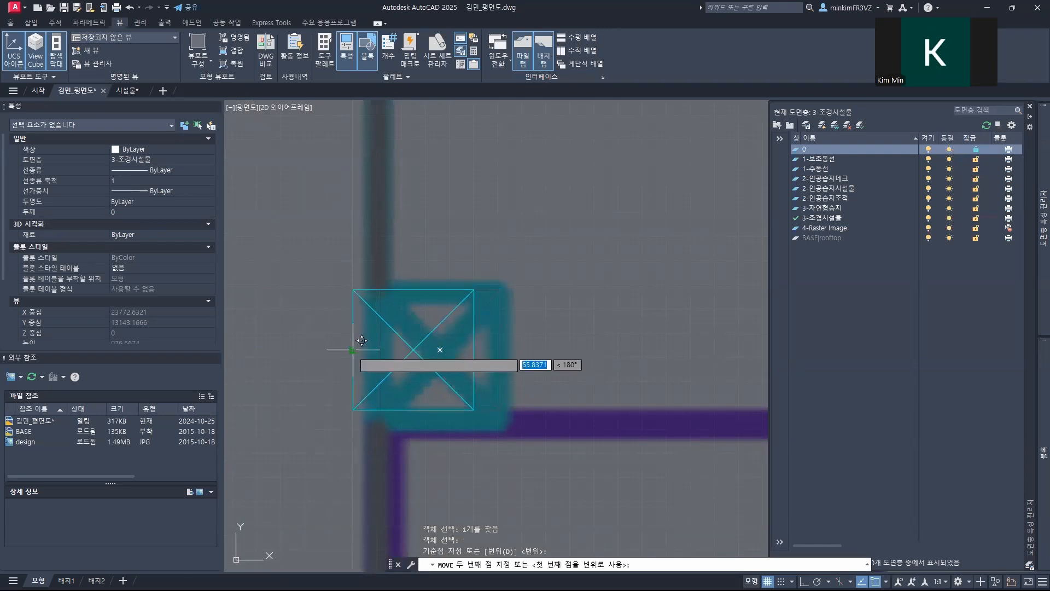
click(361, 341)
scroll(530, 359, down, 7)
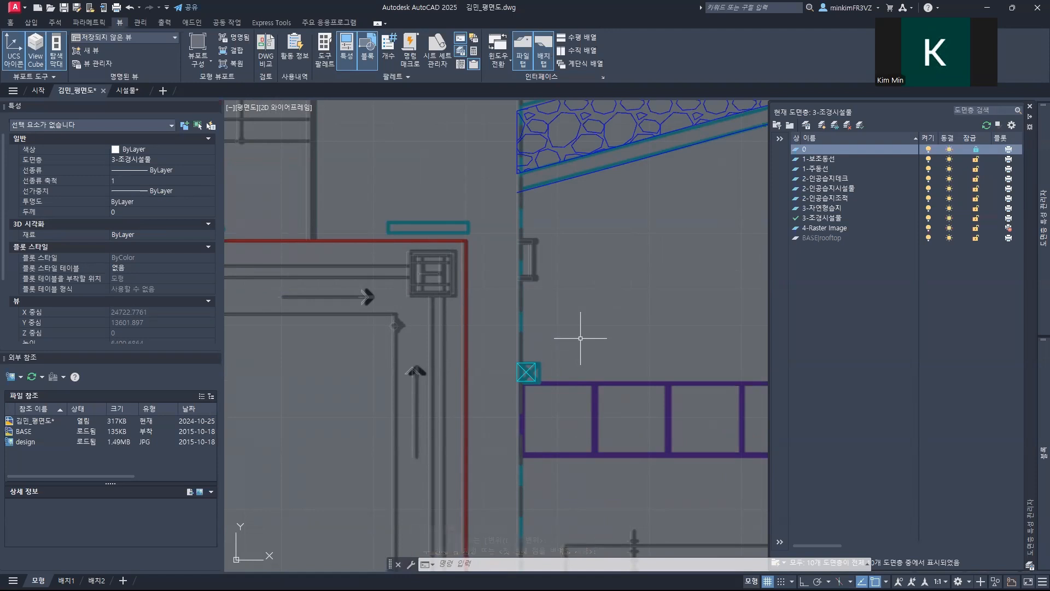
Step: Insert the 안내시설물 block onto its symbol above the red wall corner at the west end of the garden
scroll(581, 338, down, 5)
scroll(403, 368, up, 2)
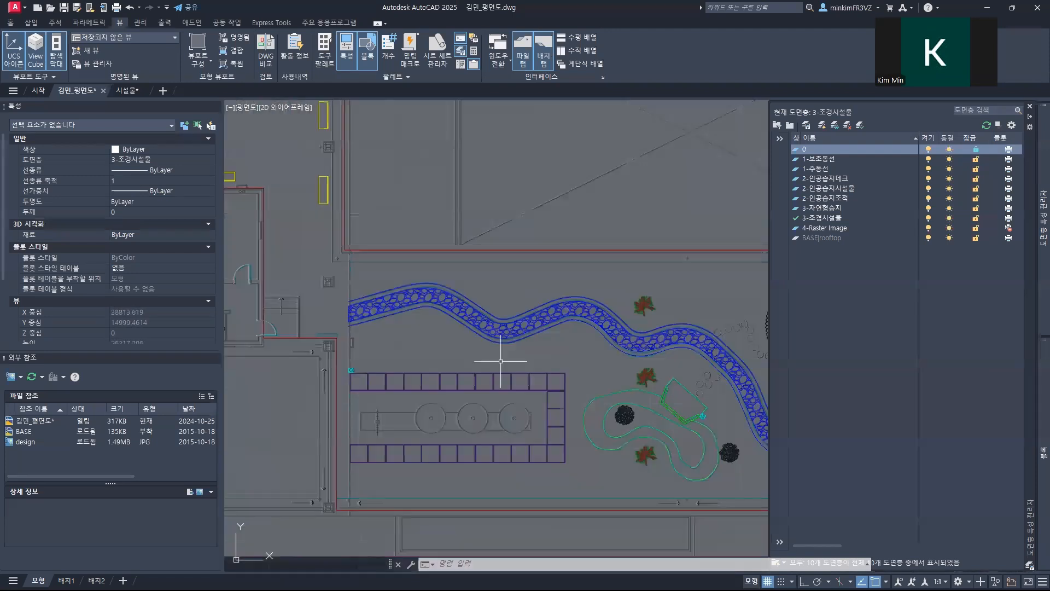
scroll(500, 361, down, 2)
mouse_move(1034, 395)
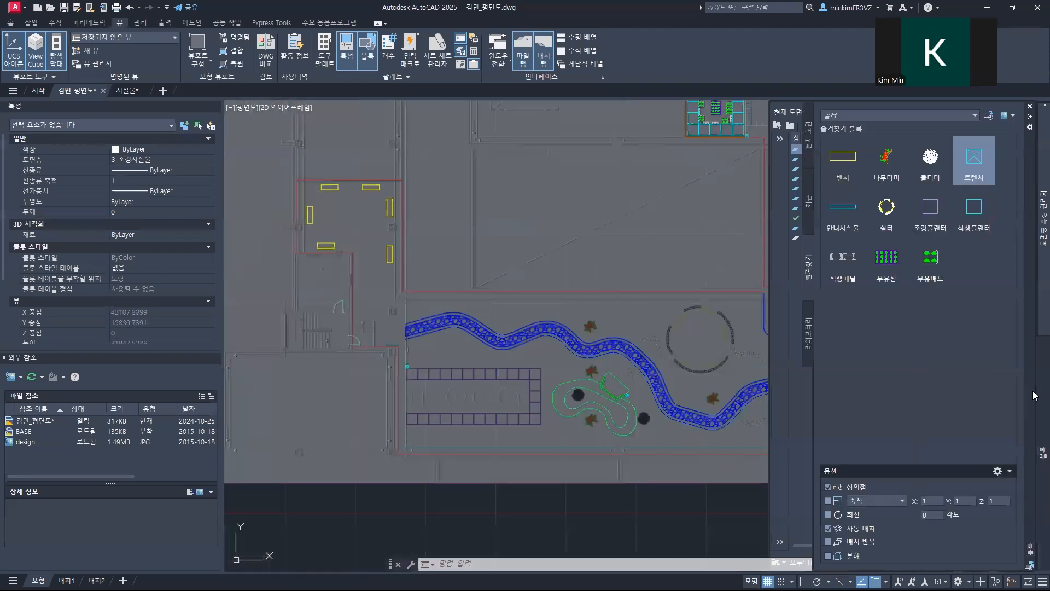
click(846, 214)
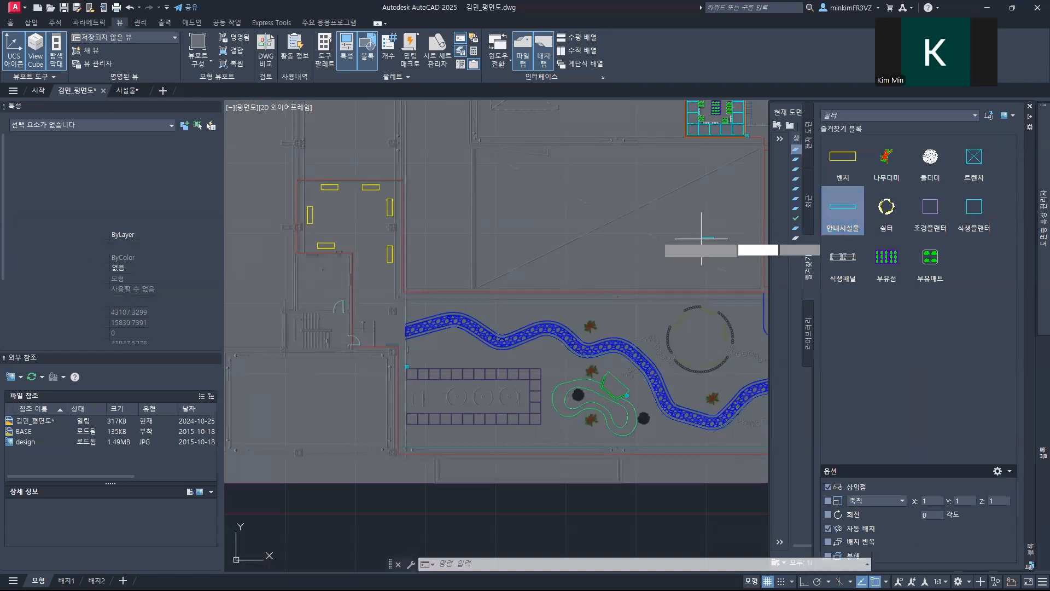
scroll(443, 293, up, 5)
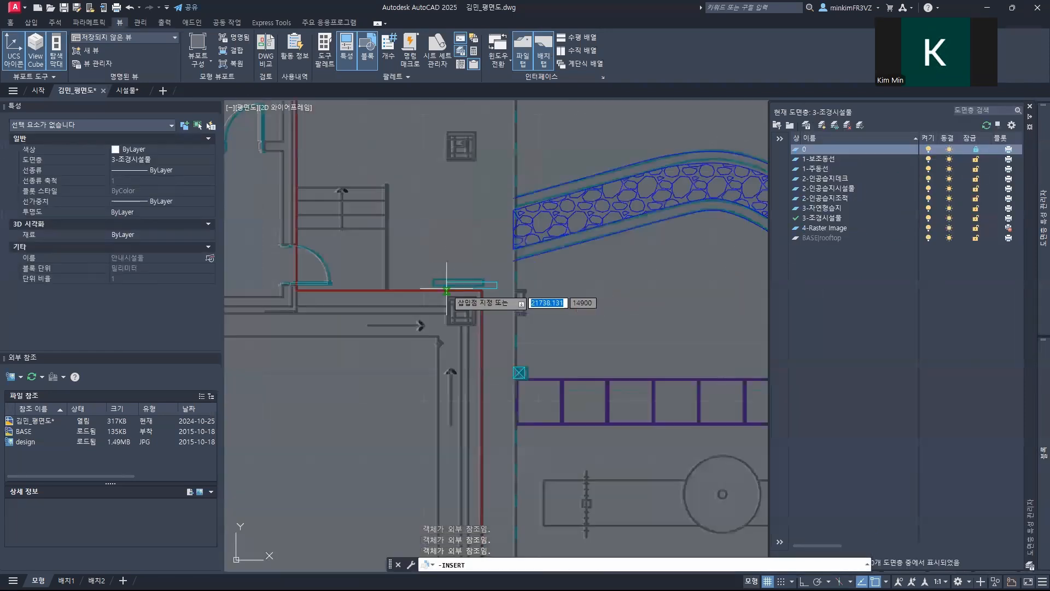
scroll(443, 288, up, 2)
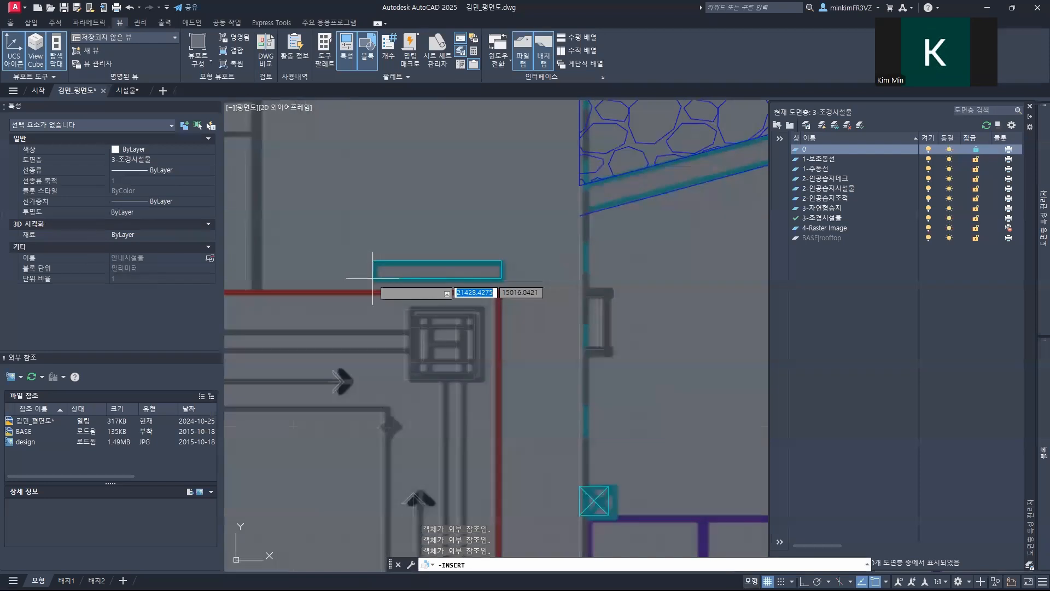
click(375, 279)
Step: Insert another 안내시설물 block onto its symbol above the blue horizontal line beside the eastern stairs
scroll(366, 277, down, 5)
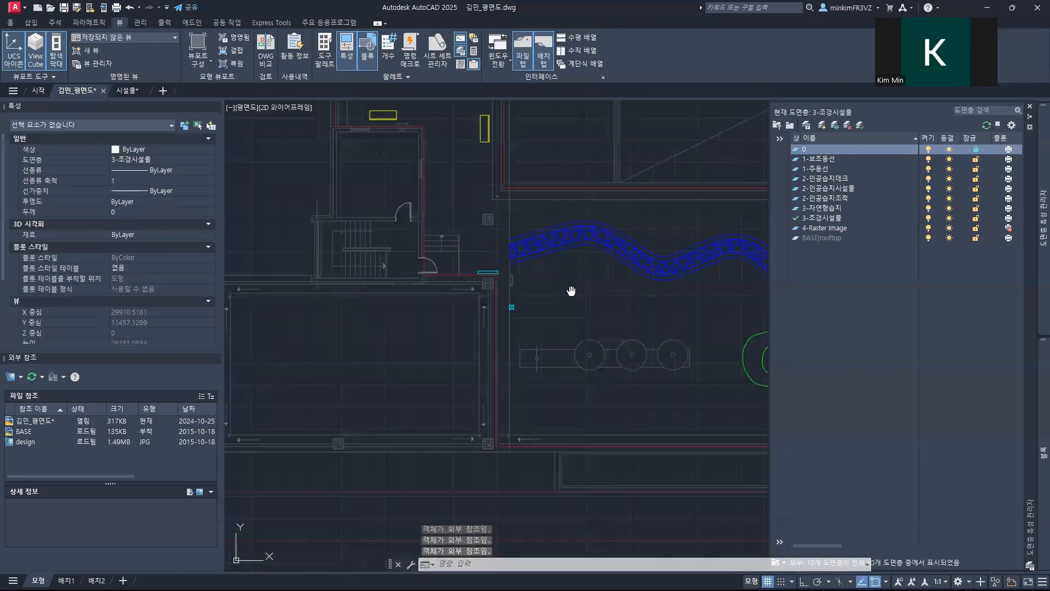
mouse_move(656, 296)
middle_down()
mouse_move(453, 296)
mouse_move(629, 300)
mouse_move(479, 306)
middle_up()
middle_drag(609, 284, 470, 318)
scroll(530, 329, up, 6)
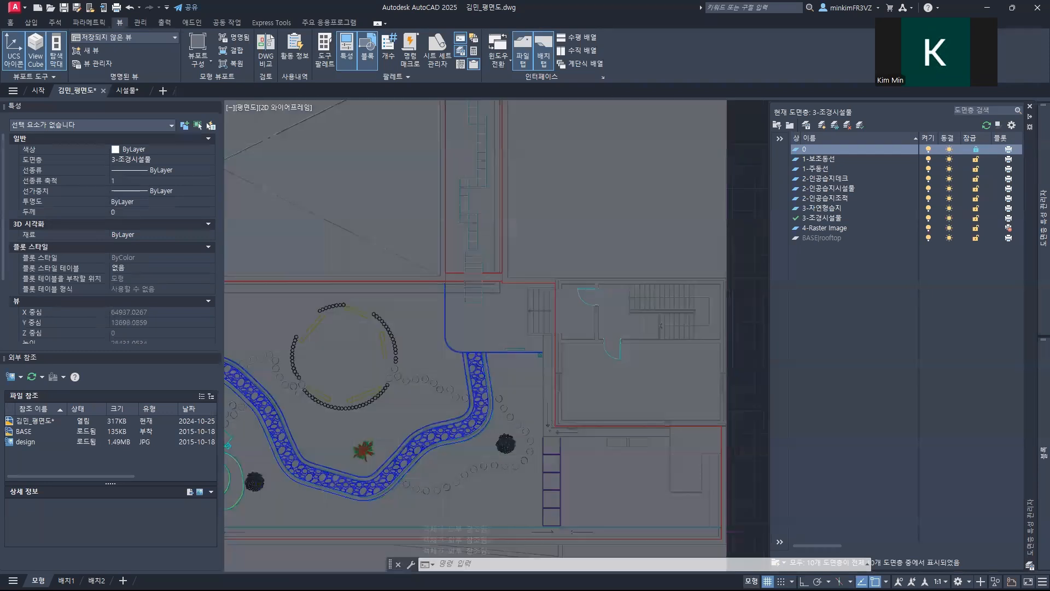
scroll(505, 365, up, 2)
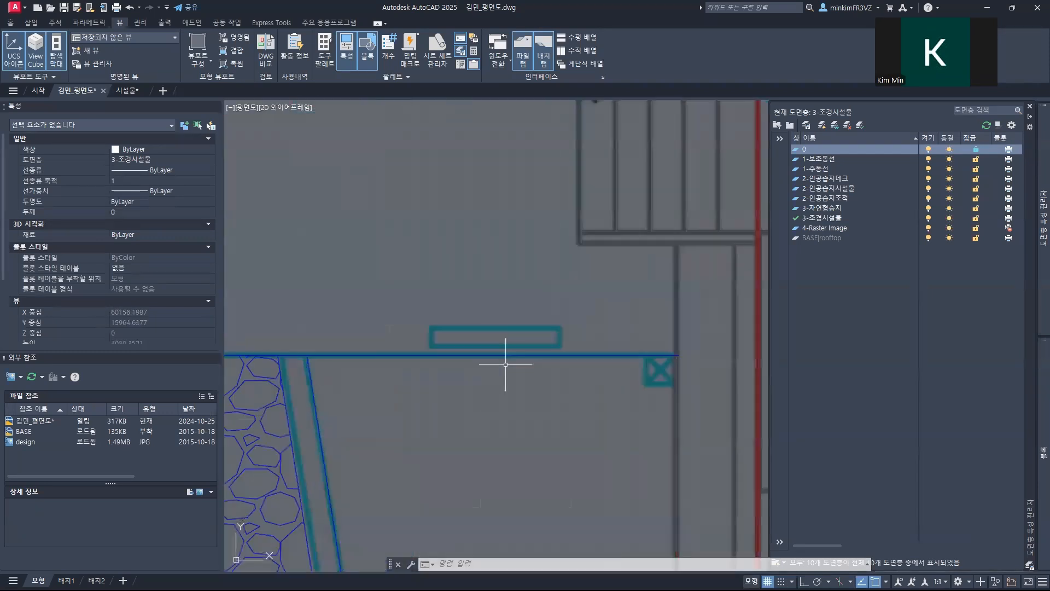
mouse_move(1034, 381)
click(836, 212)
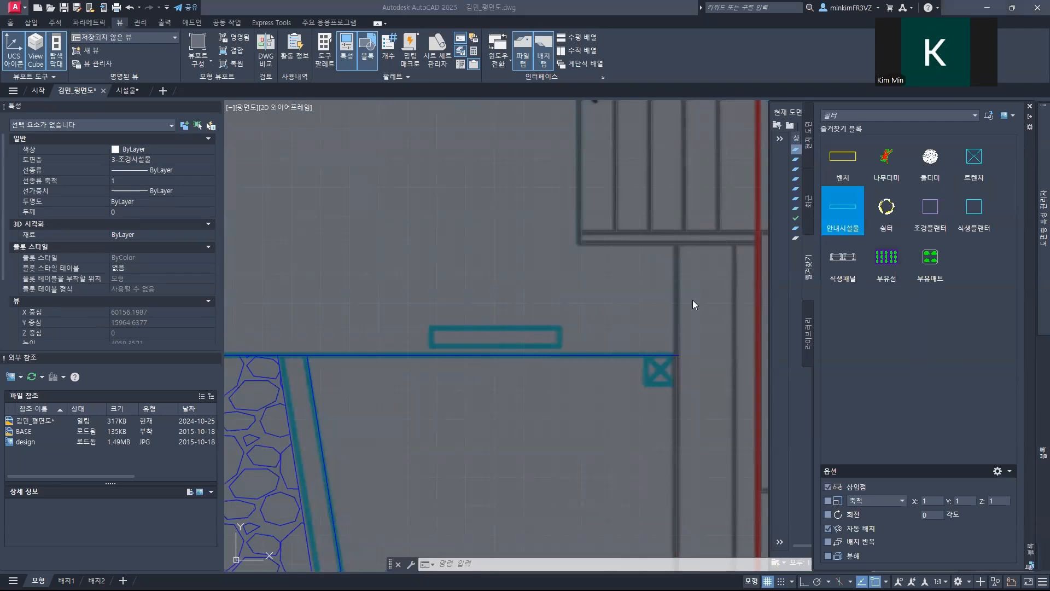
click(433, 345)
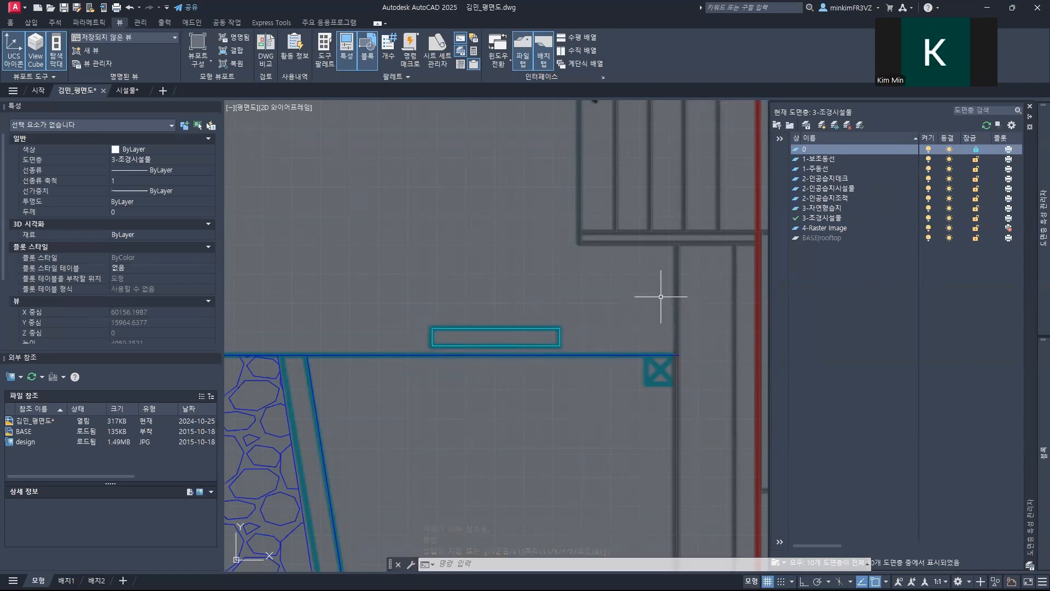
Step: Insert the 조경플랜터 block at the west end of the upper purple planter row, snapped to the 트렌치 block's lower-left corner
mouse_move(1033, 382)
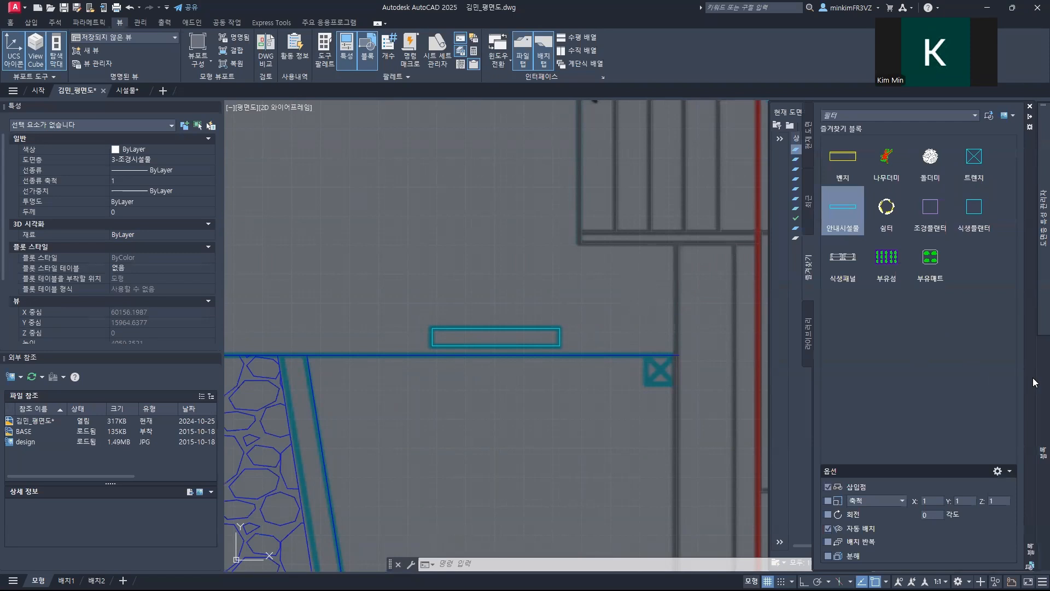
click(935, 218)
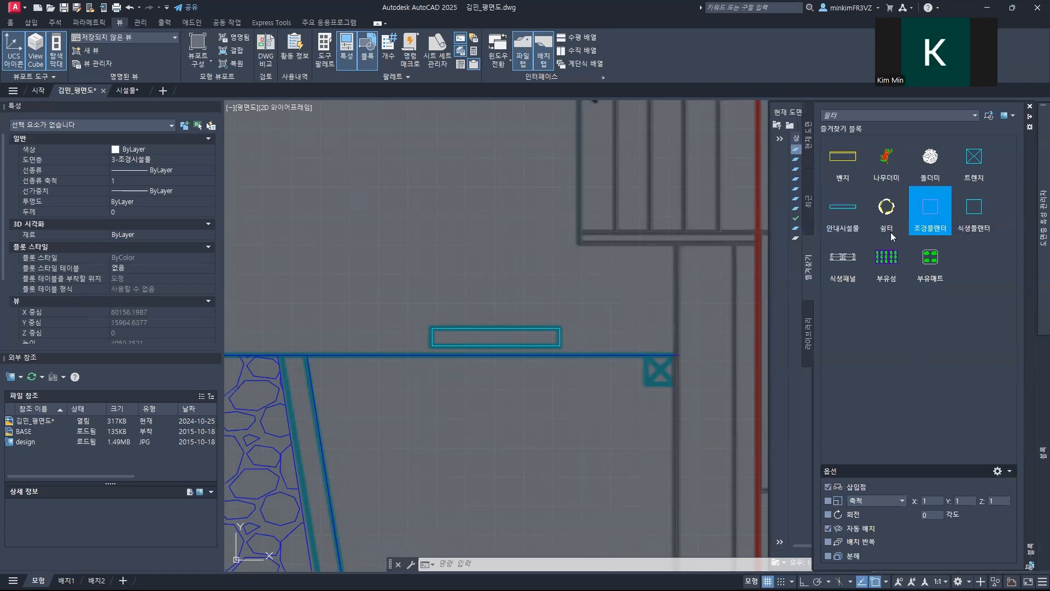
scroll(562, 323, down, 6)
middle_drag(445, 375, 442, 389)
scroll(442, 390, up, 10)
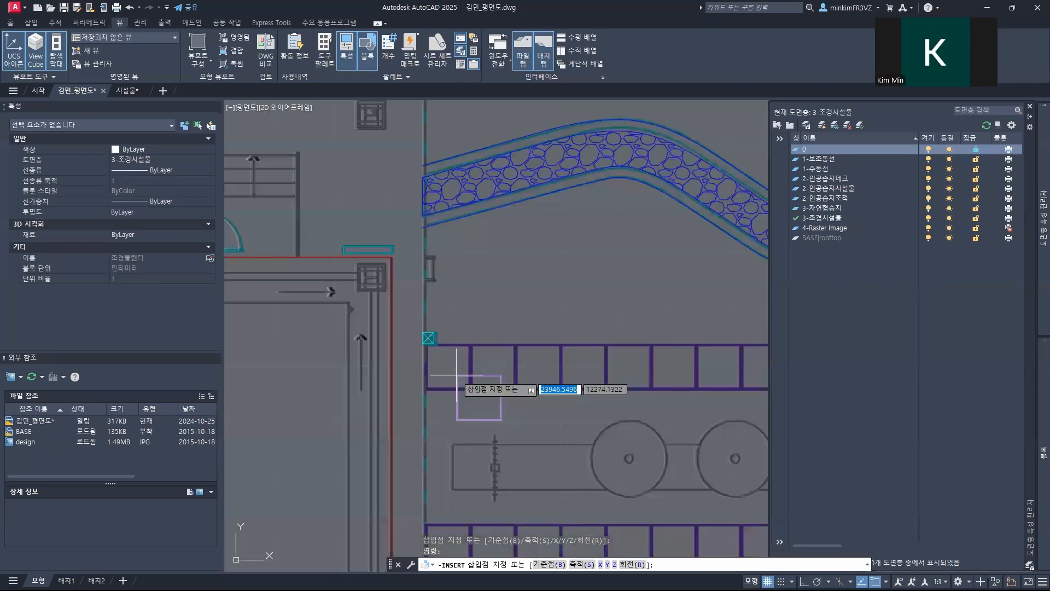
scroll(457, 375, up, 4)
scroll(434, 369, down, 8)
middle_drag(597, 396, 216, 363)
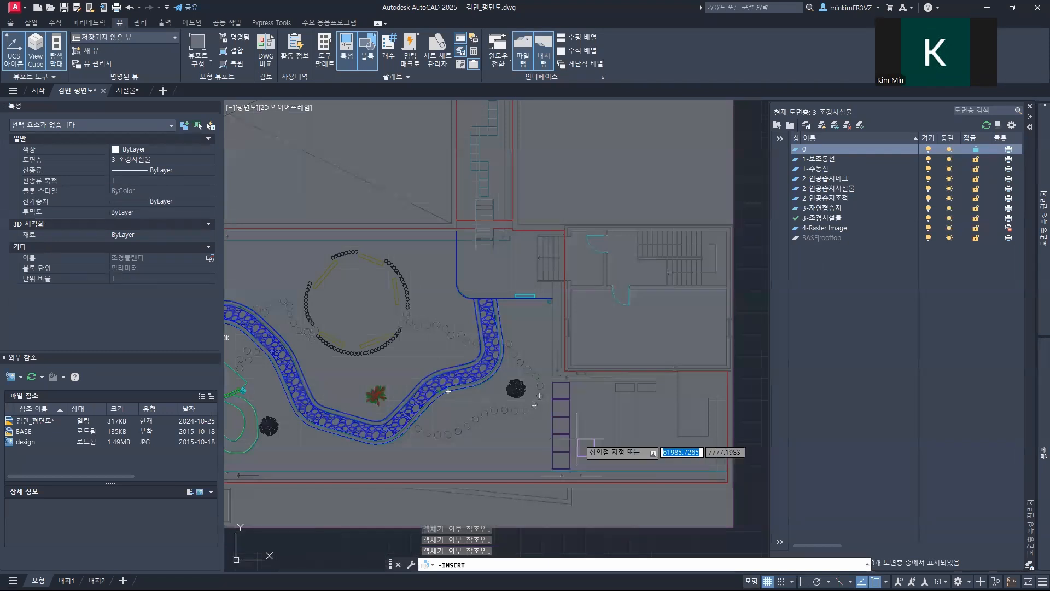
middle_drag(498, 230, 487, 465)
middle_drag(338, 471, 572, 328)
middle_drag(405, 482, 545, 292)
middle_drag(333, 487, 484, 334)
scroll(437, 325, up, 8)
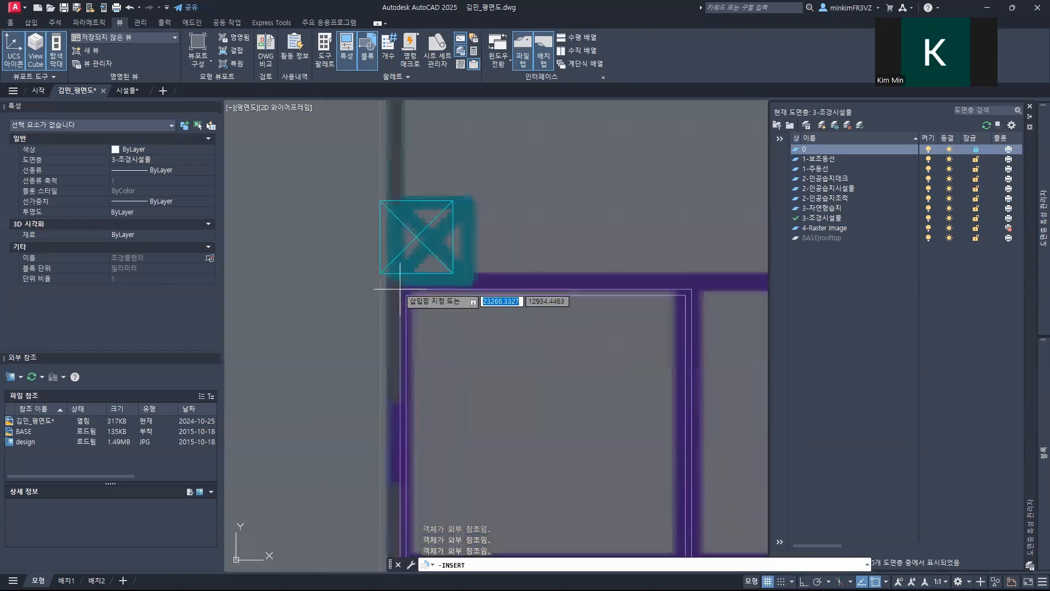
click(380, 273)
scroll(574, 368, down, 5)
mouse_move(575, 368)
middle_down()
mouse_move(580, 389)
mouse_move(360, 284)
middle_up()
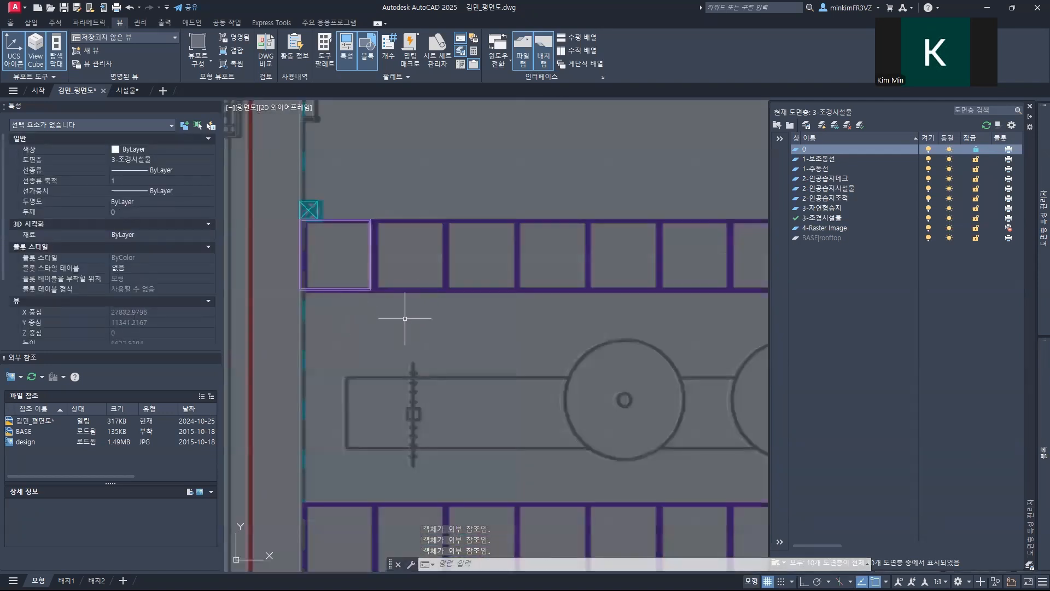
click(335, 258)
click(383, 300)
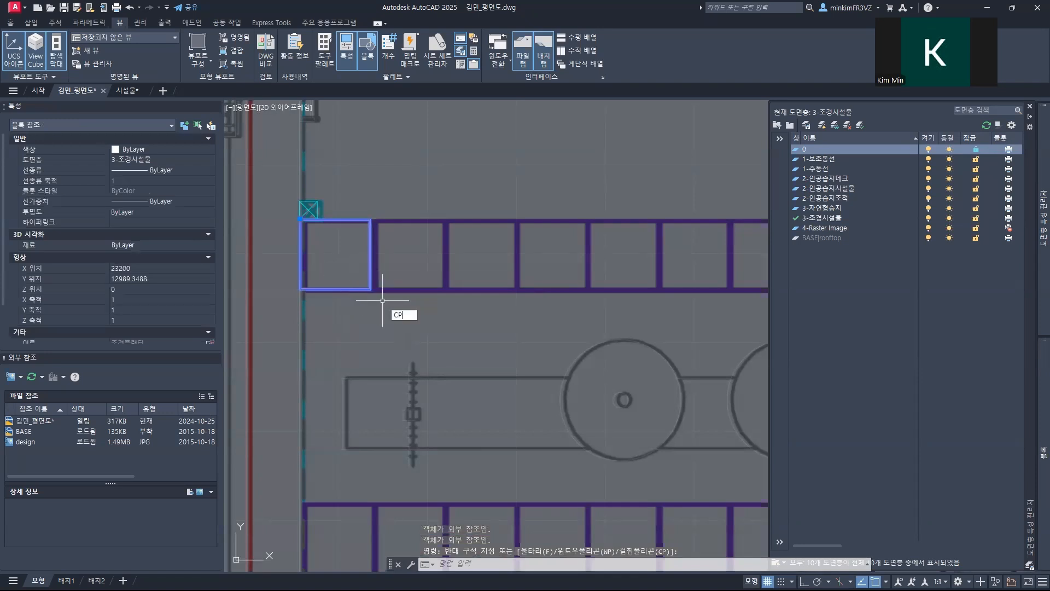
key(Return)
key(Escape)
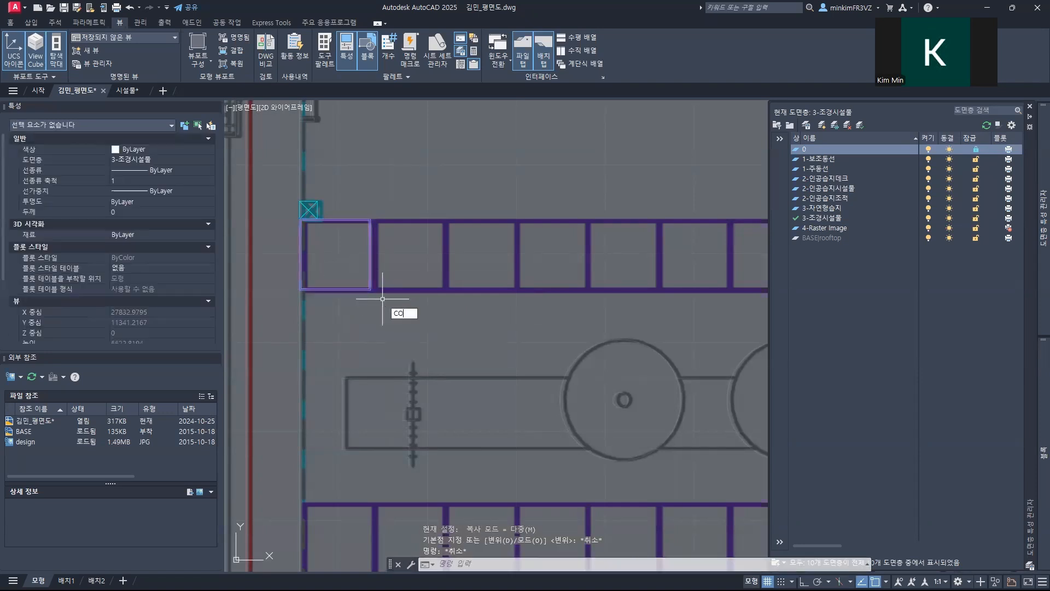
Step: Copy the 조경플랜터 block as a 14-item array along the upper purple row, spaced edge to edge from its lower-left corner
key(Return)
key(Return)
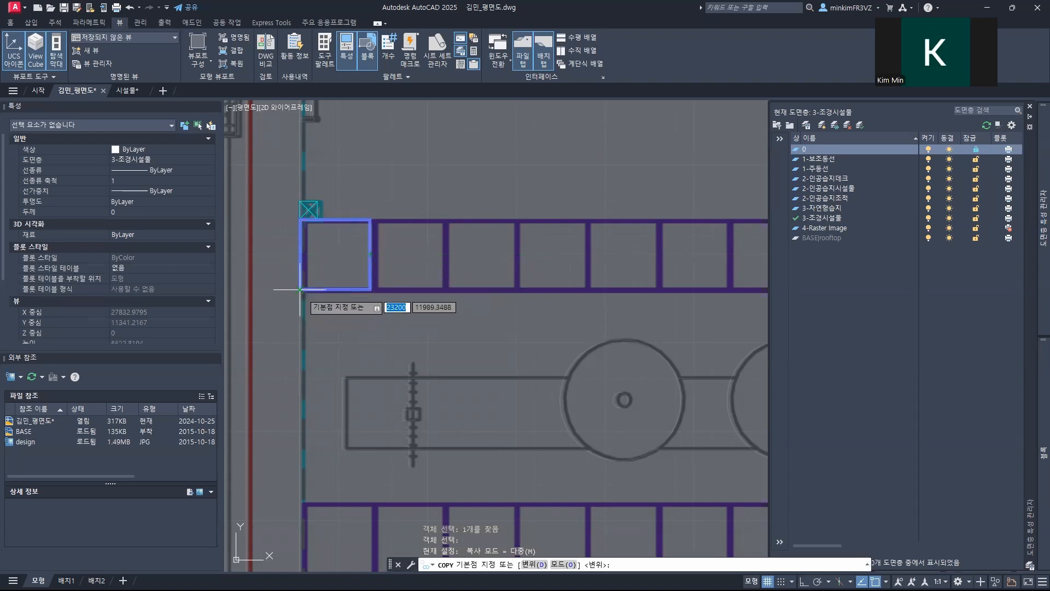
click(299, 290)
scroll(300, 290, up, 5)
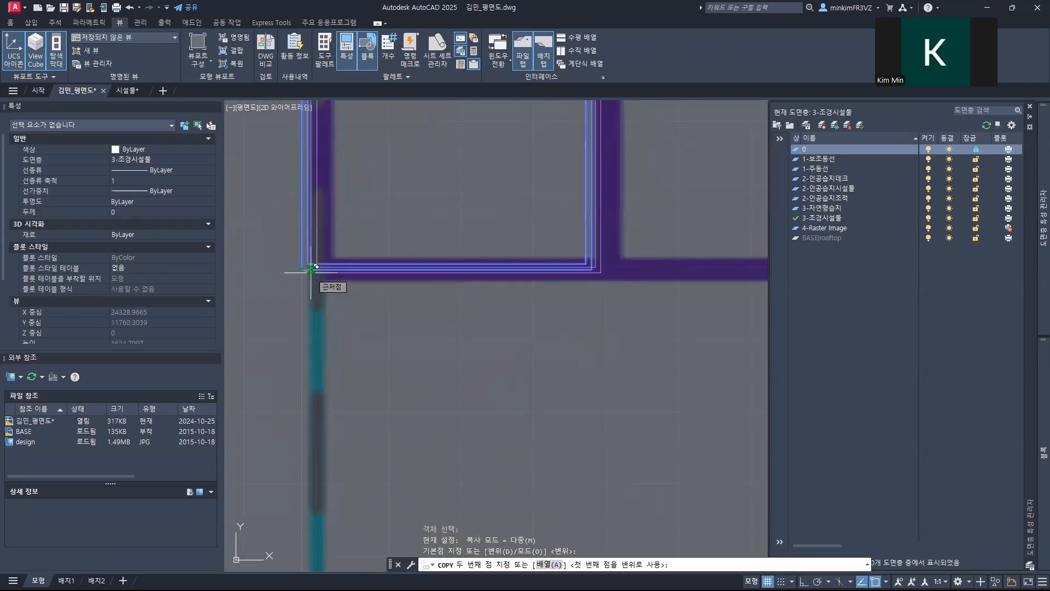
text(A)
key(Return)
scroll(310, 269, down, 8)
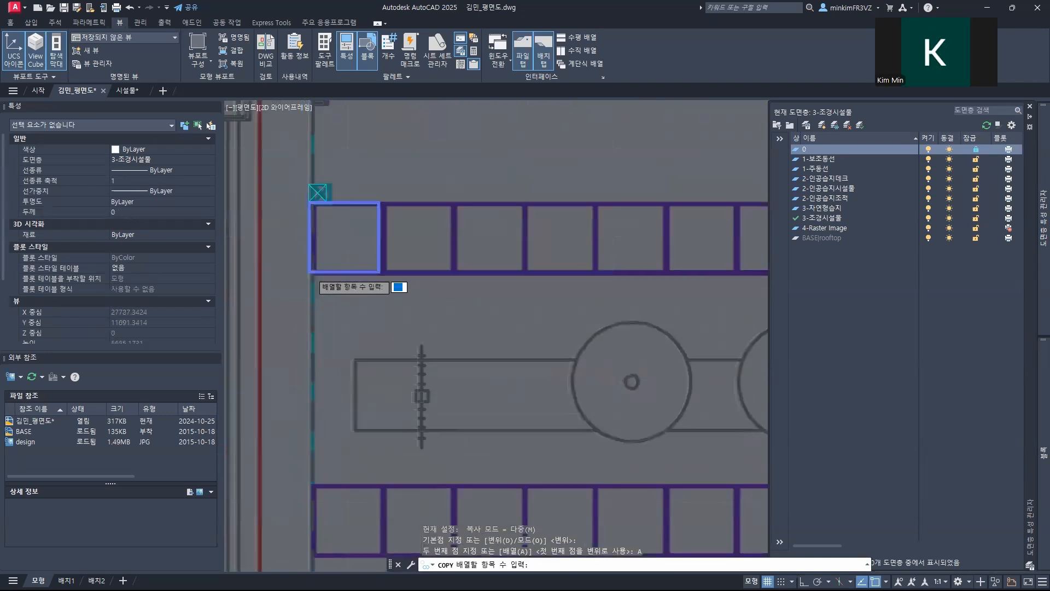
scroll(395, 267, down, 5)
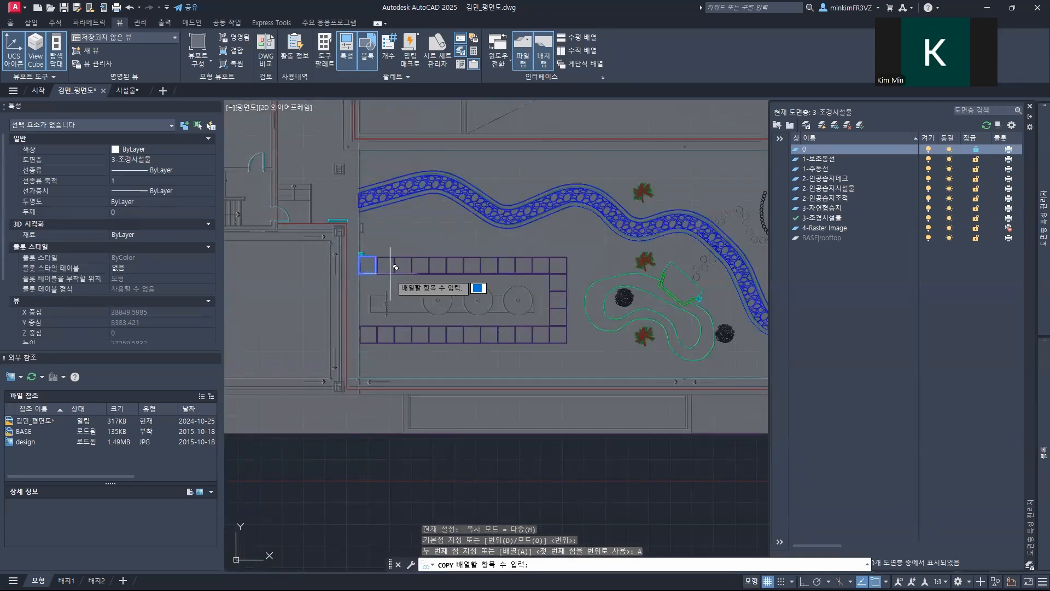
text(14)
key(Return)
scroll(395, 268, up, 8)
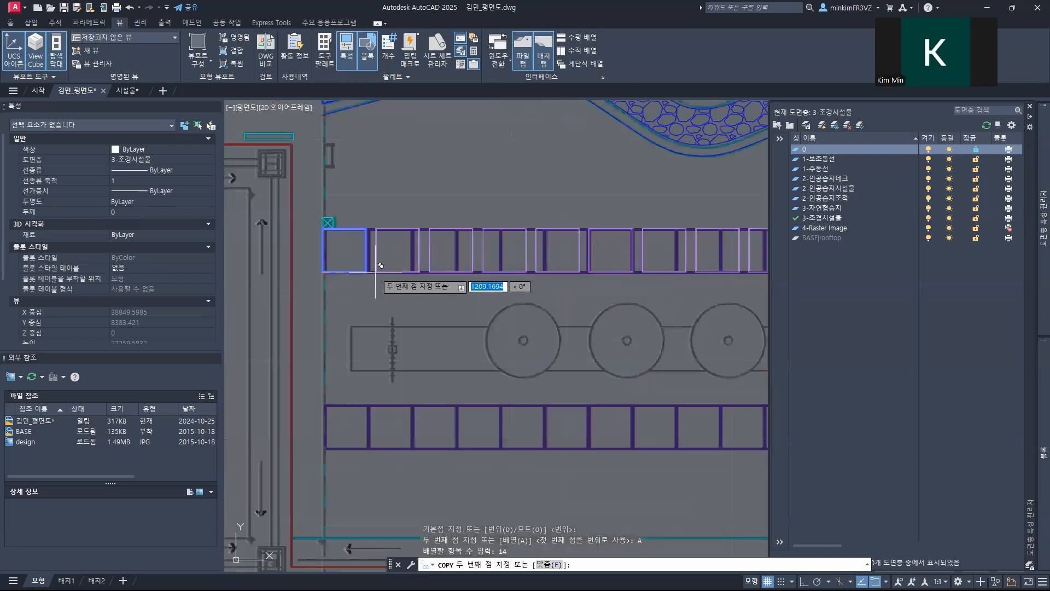
scroll(335, 269, up, 5)
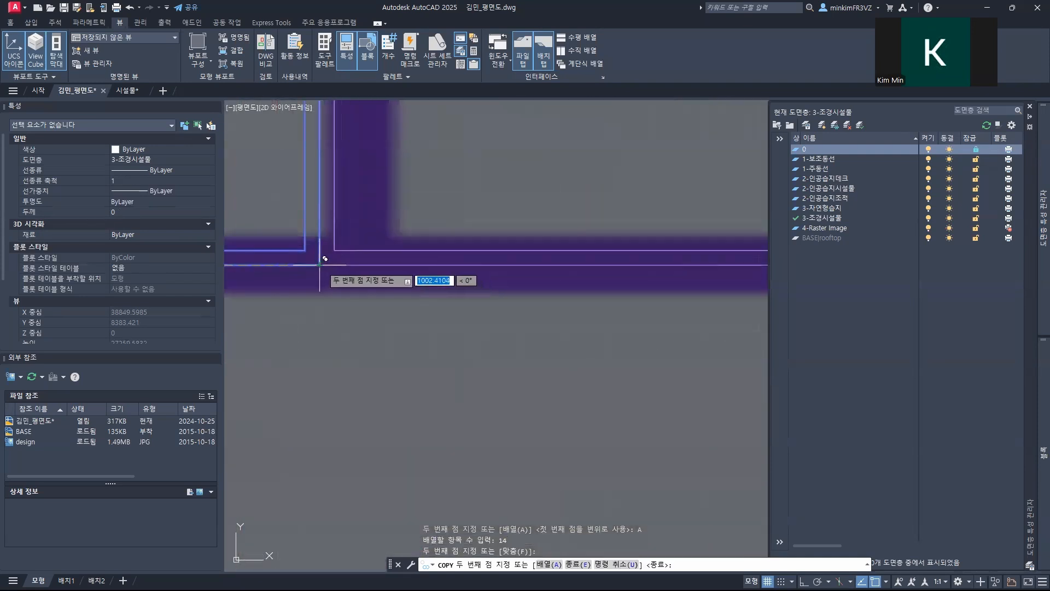
scroll(324, 263, down, 10)
key(Escape)
Step: Move the two surplus planters at the row's east end by their upper-left corner onto the lower-left corner of the row's last planter
scroll(479, 327, down, 5)
scroll(375, 328, up, 10)
click(438, 302)
click(388, 255)
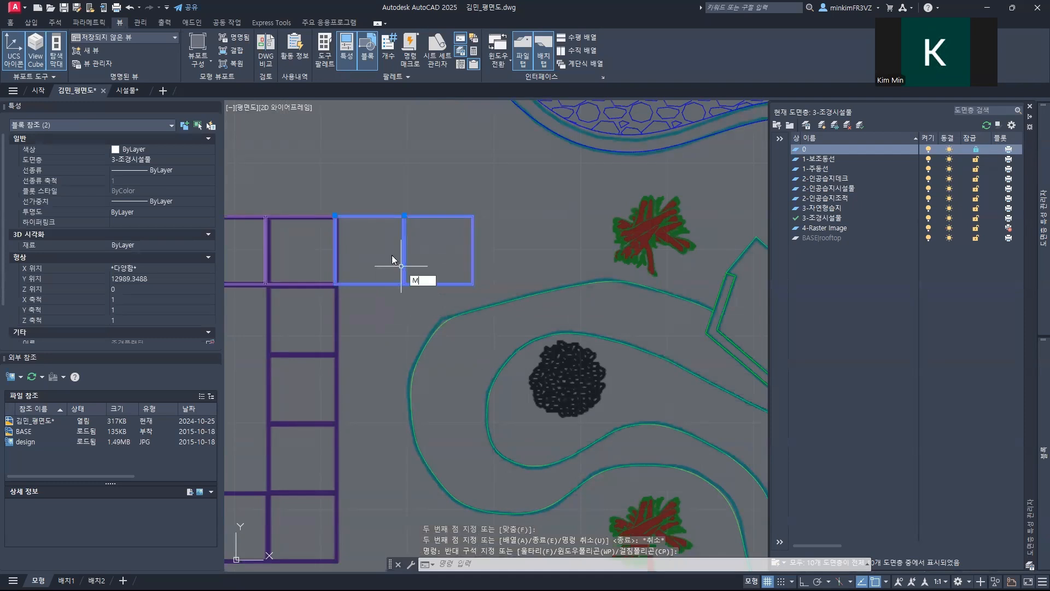
text(M)
key(Return)
scroll(335, 217, up, 8)
click(315, 204)
scroll(356, 305, down, 6)
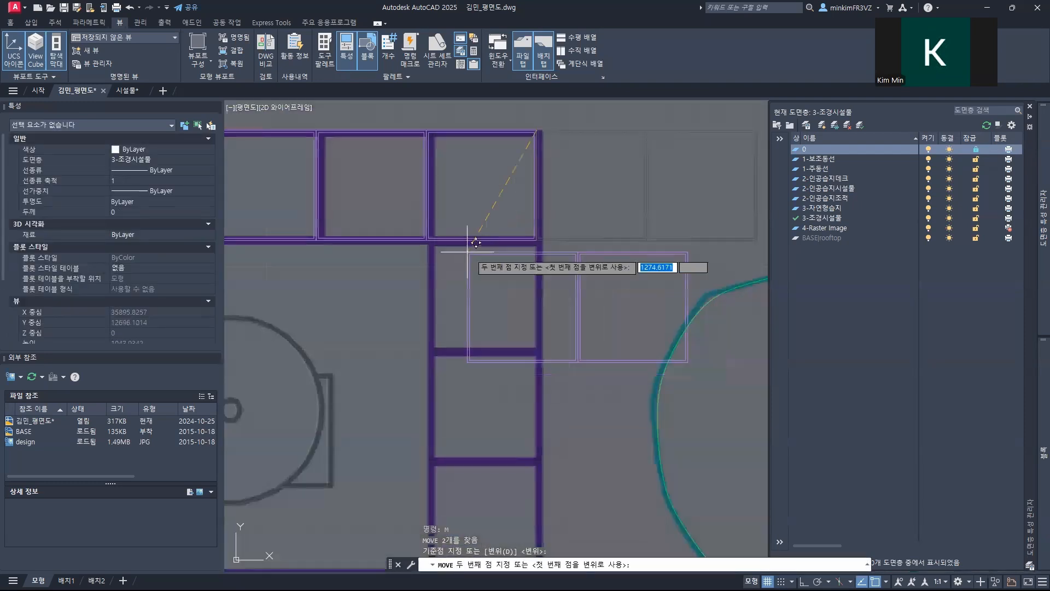
scroll(426, 244, up, 3)
click(427, 244)
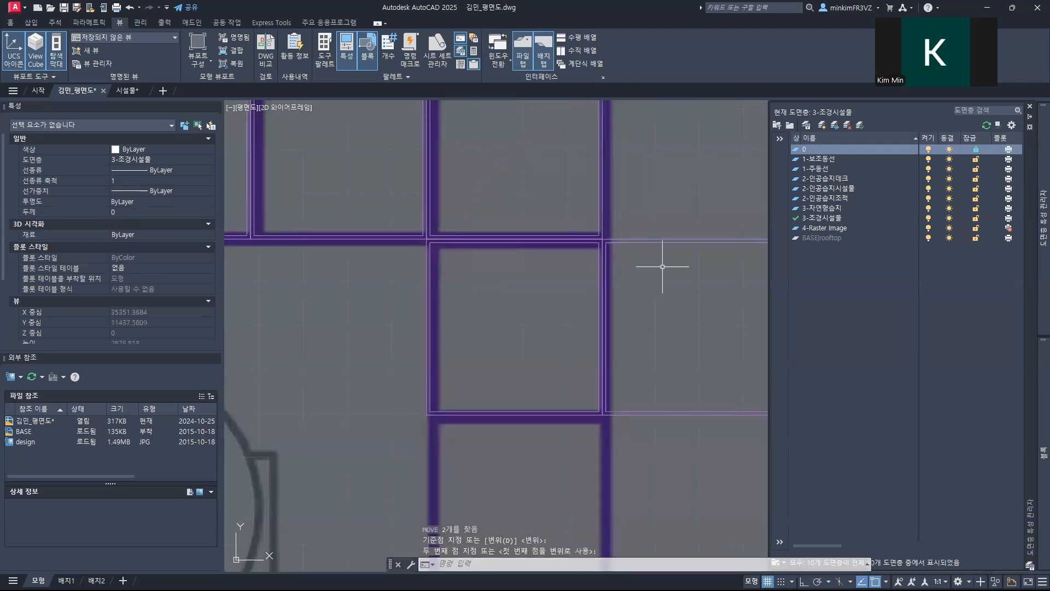
Step: Move the outer of the two planters by its upper-left corner onto the lower-left corner of the other, stacking them in the east column
click(645, 240)
text(M)
key(Return)
click(601, 240)
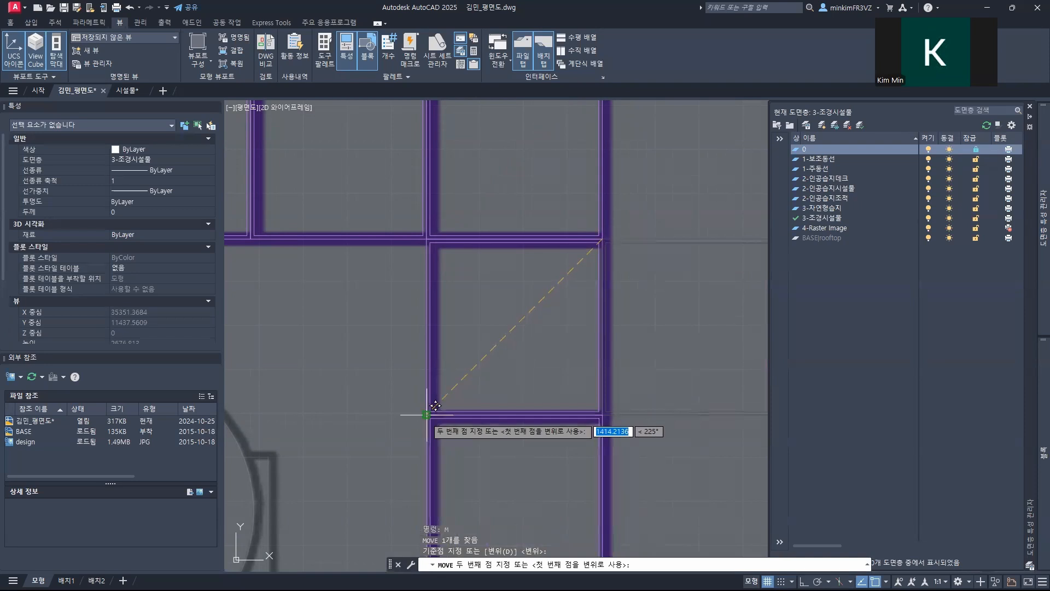
click(427, 414)
Step: Copy the lowest planter of the east column one cell down, using its upper-left and lower-left corners
scroll(426, 415, down, 6)
middle_drag(482, 476, 519, 339)
click(469, 308)
text(C)
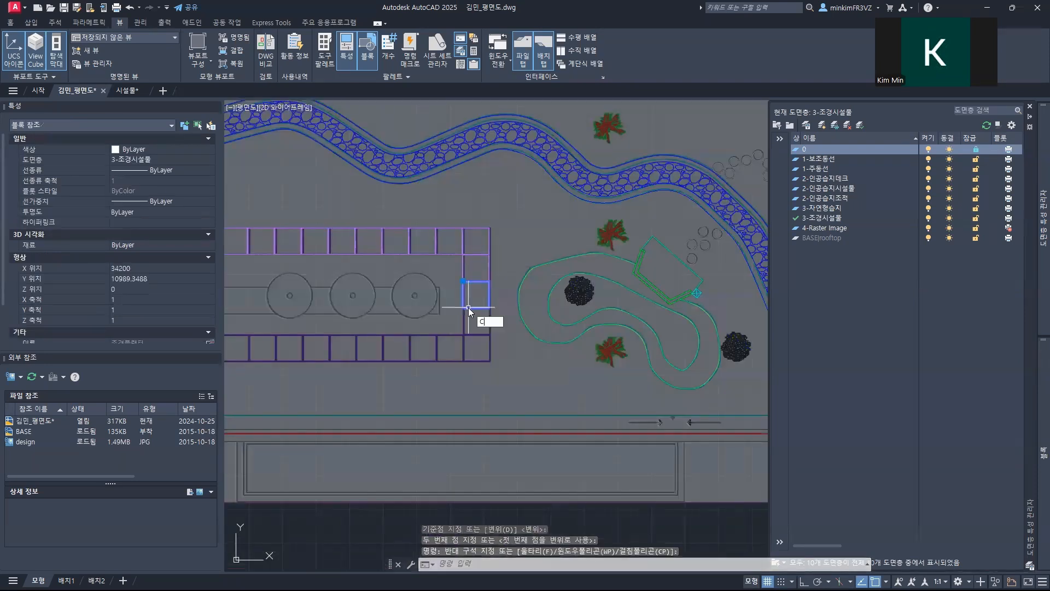
text(o)
key(Return)
scroll(469, 308, up, 6)
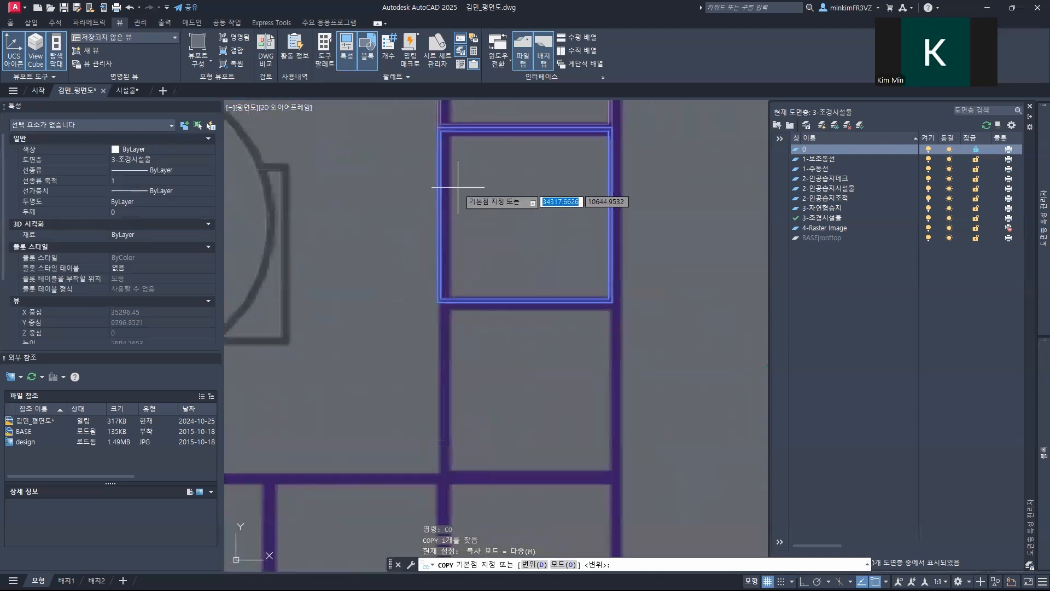
click(440, 129)
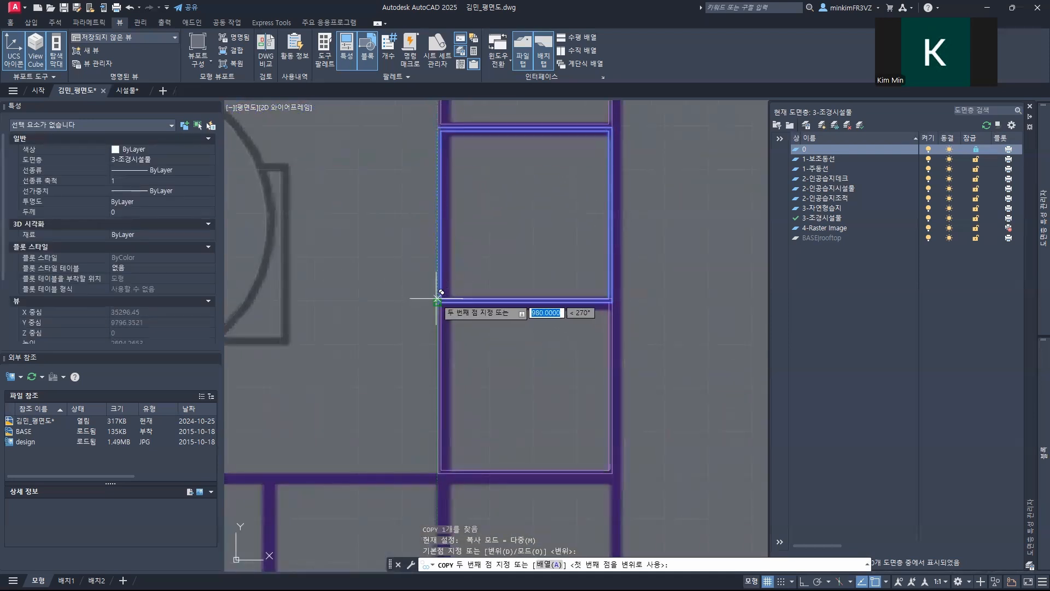
click(437, 299)
scroll(437, 299, down, 5)
key(Escape)
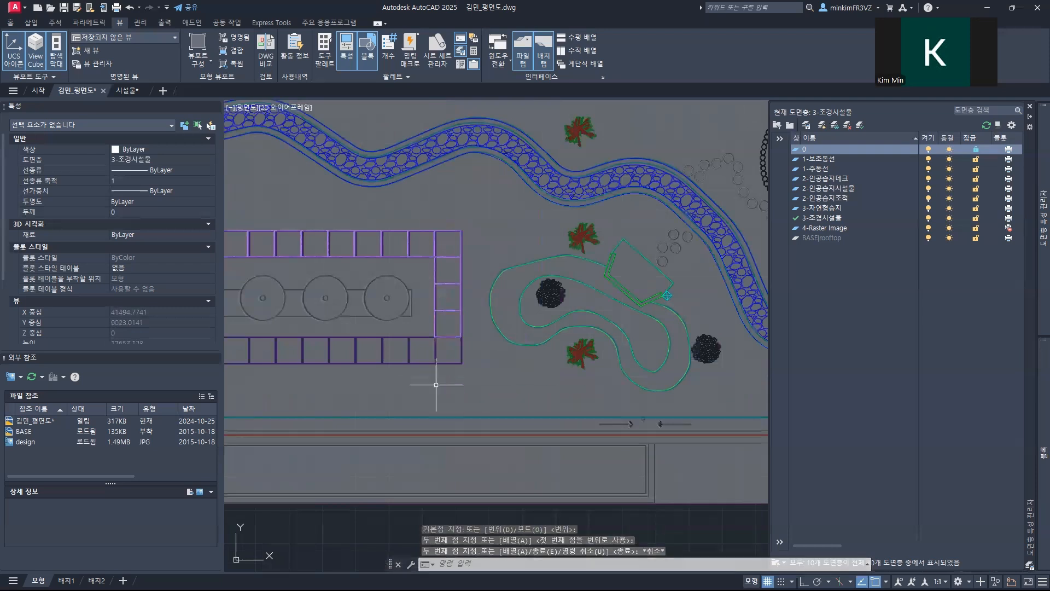
Step: Copy the 12 planters of the upper row by their upper-right corner down onto the lower purple row
key(Escape)
middle_drag(423, 240, 553, 277)
click(575, 287)
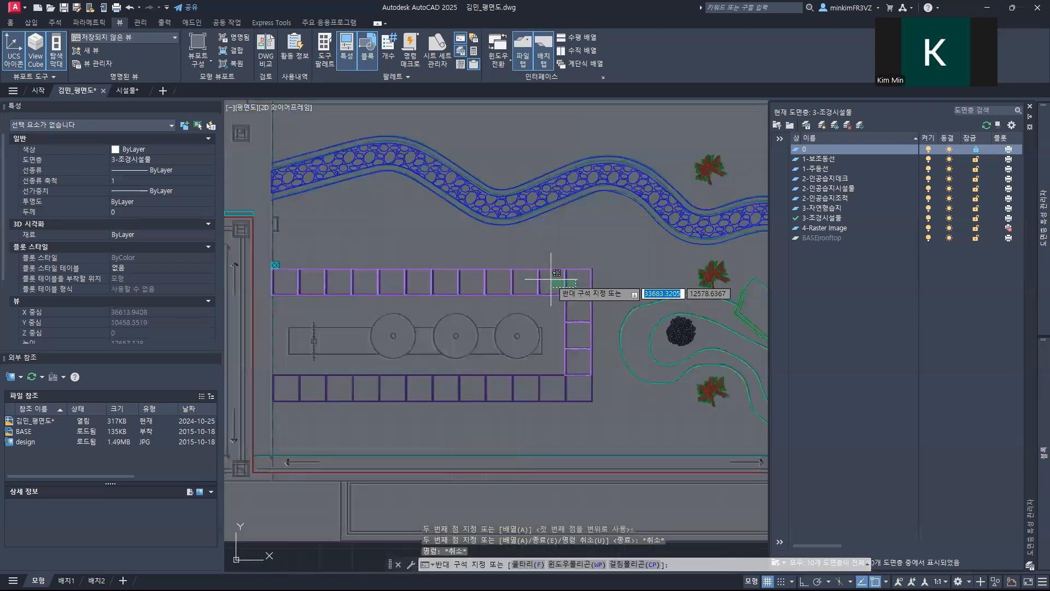
click(296, 254)
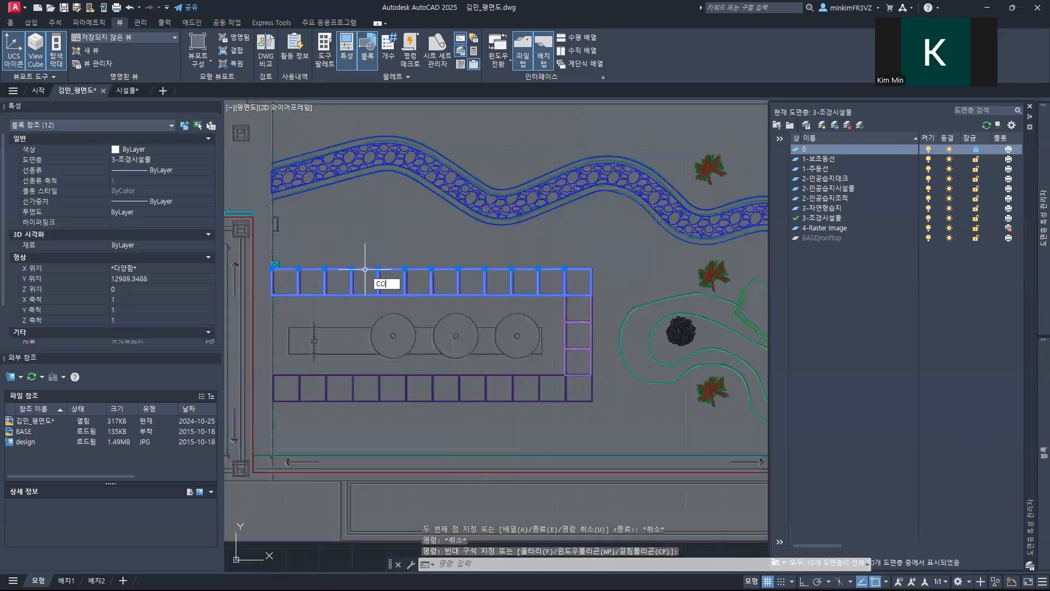
key(Return)
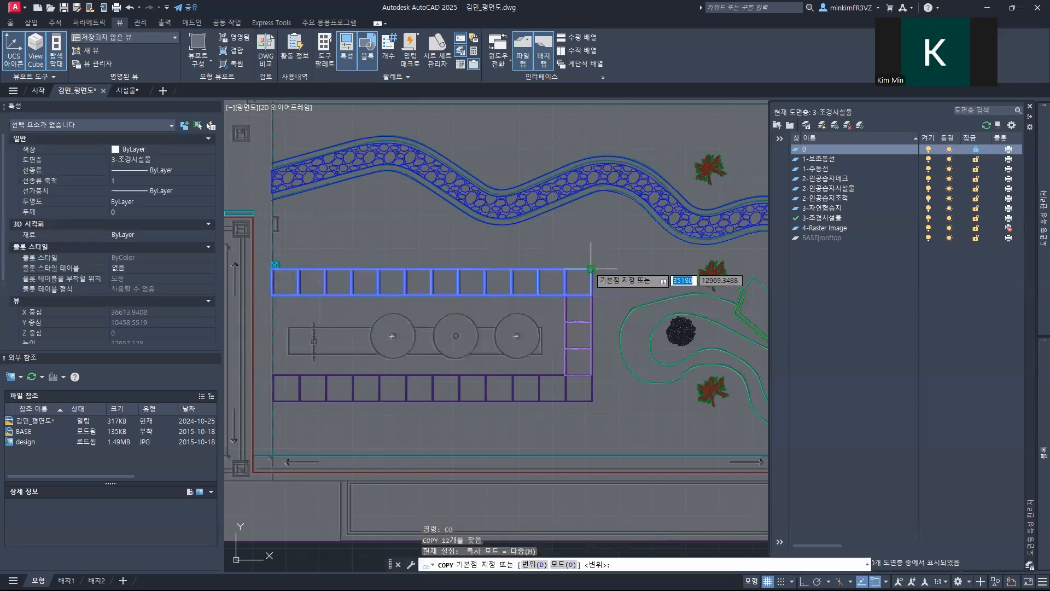
click(590, 268)
scroll(593, 386, up, 5)
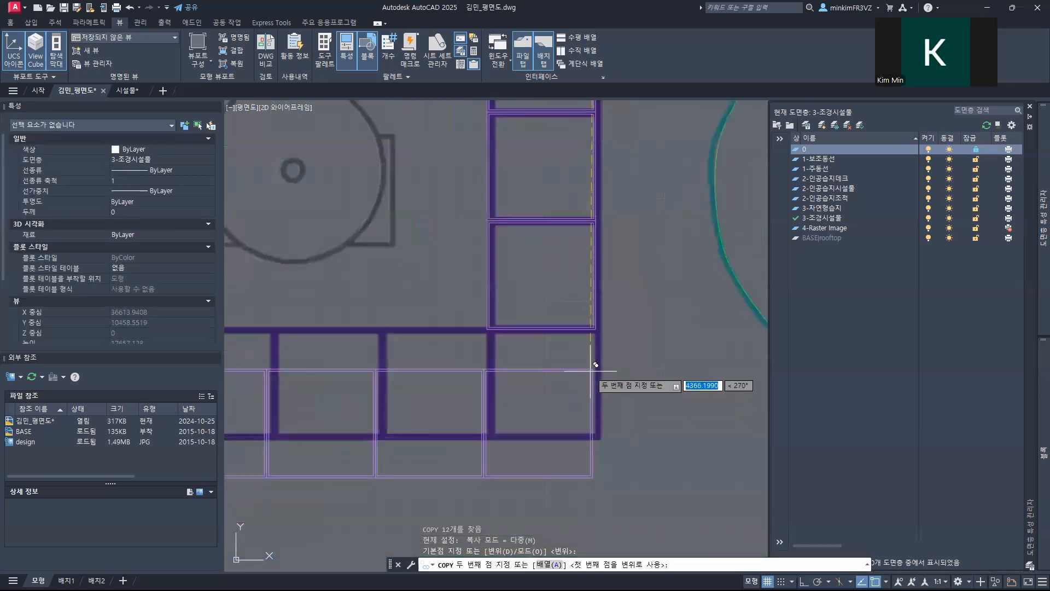
click(598, 396)
key(Escape)
scroll(596, 395, down, 5)
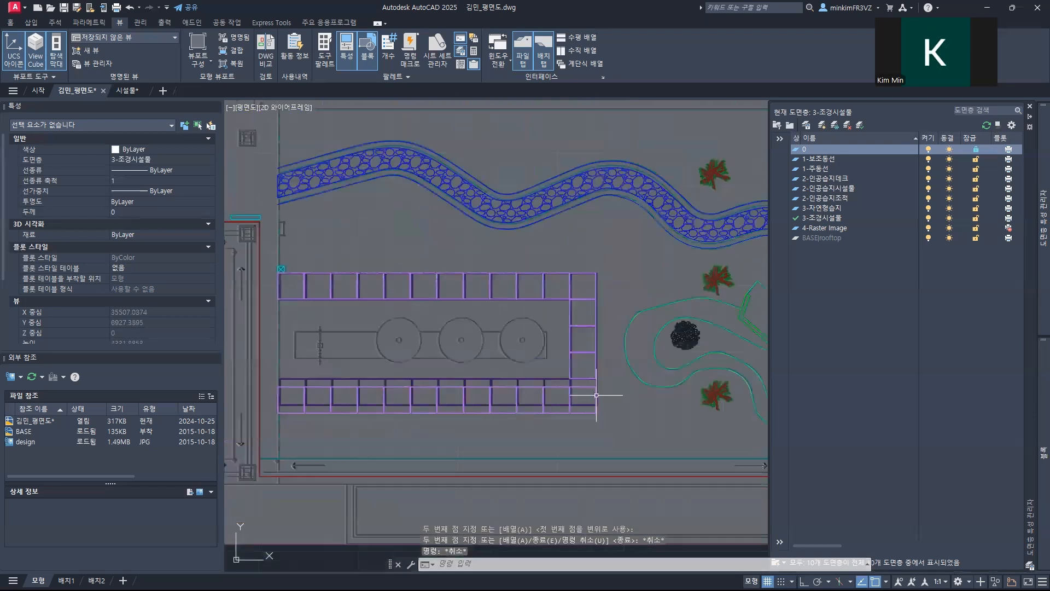
Step: Move the copied 12-planter row up by its upper-right corner to meet the lower end of the east column
scroll(596, 395, down, 2)
click(608, 417)
click(407, 394)
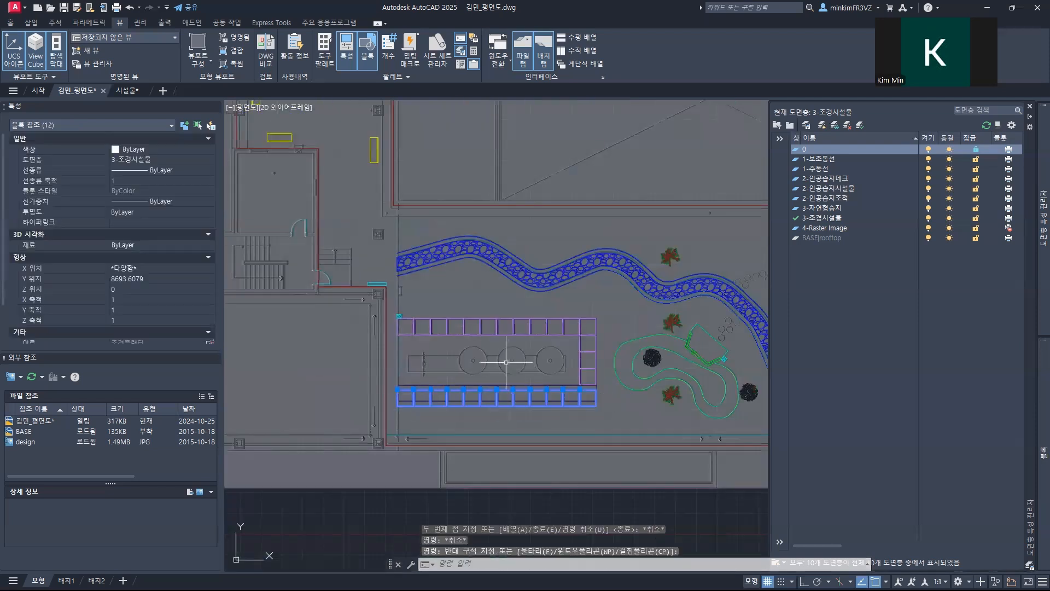
text(m)
key(Return)
scroll(525, 383, up, 8)
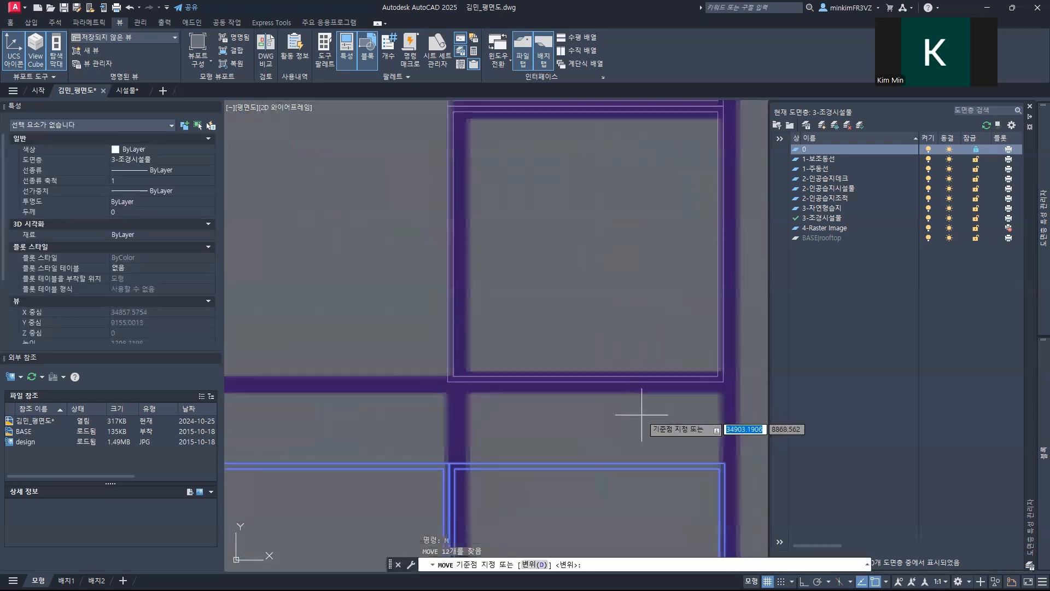
click(534, 361)
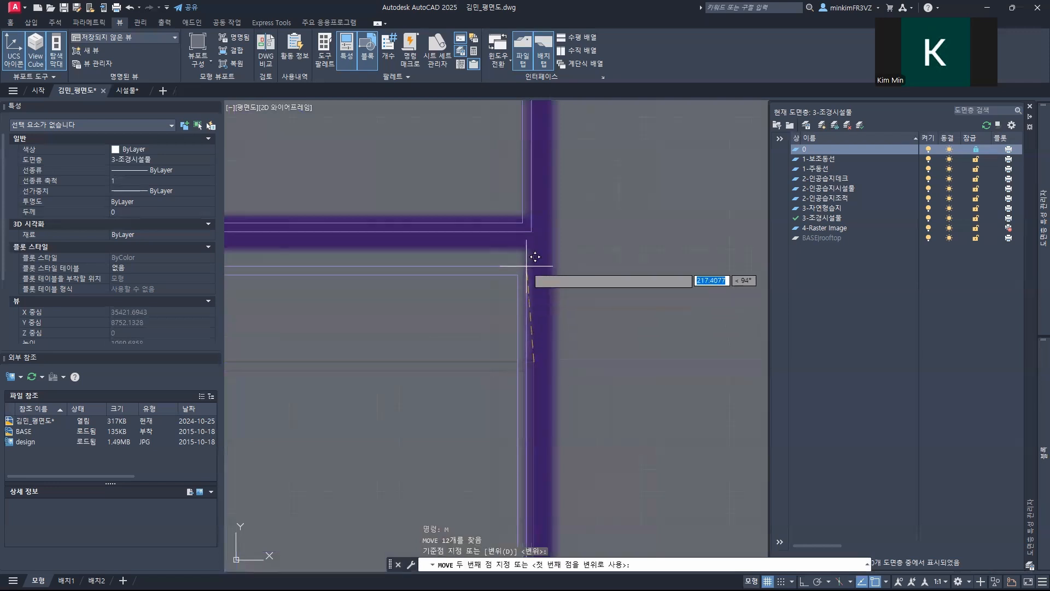
click(513, 241)
scroll(512, 241, down, 8)
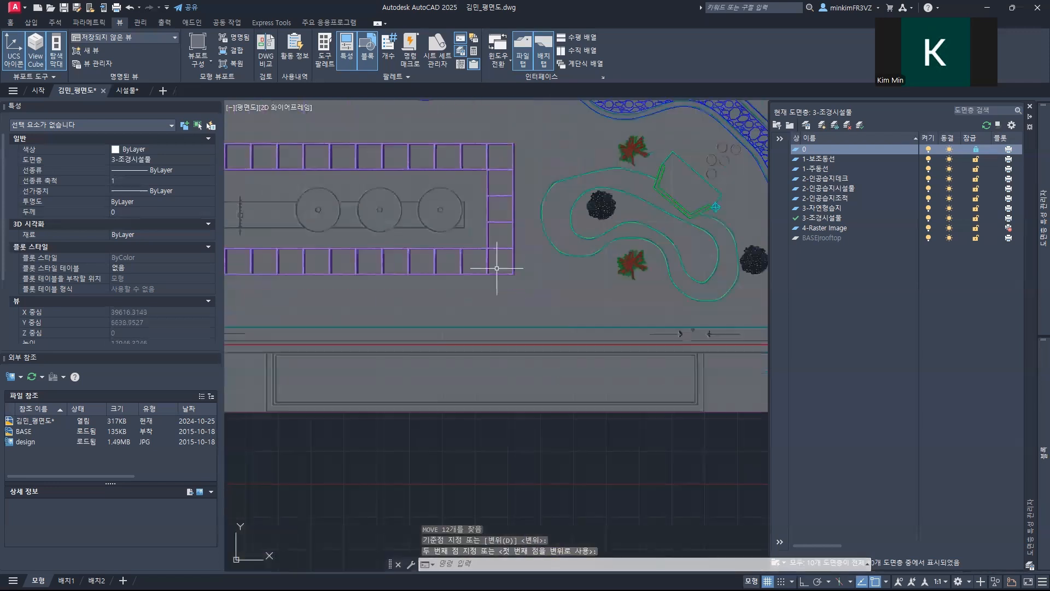
Step: Copy the five planters of the east column by their top edge onto the vertical purple column at the plan's east end
scroll(367, 300, up, 6)
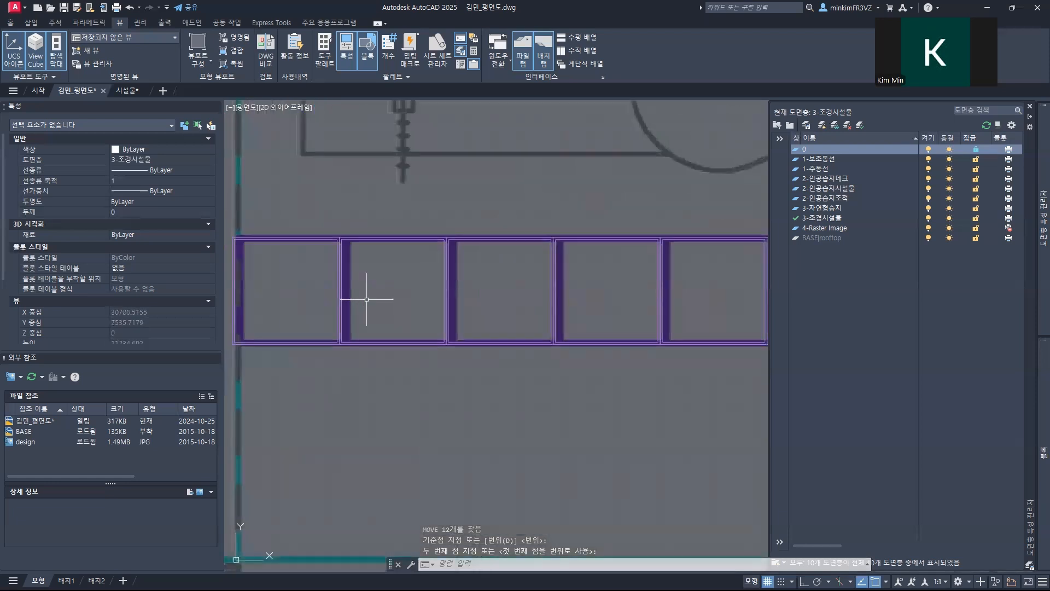
scroll(367, 300, down, 8)
mouse_move(476, 283)
middle_down()
mouse_move(363, 265)
mouse_move(376, 249)
middle_up()
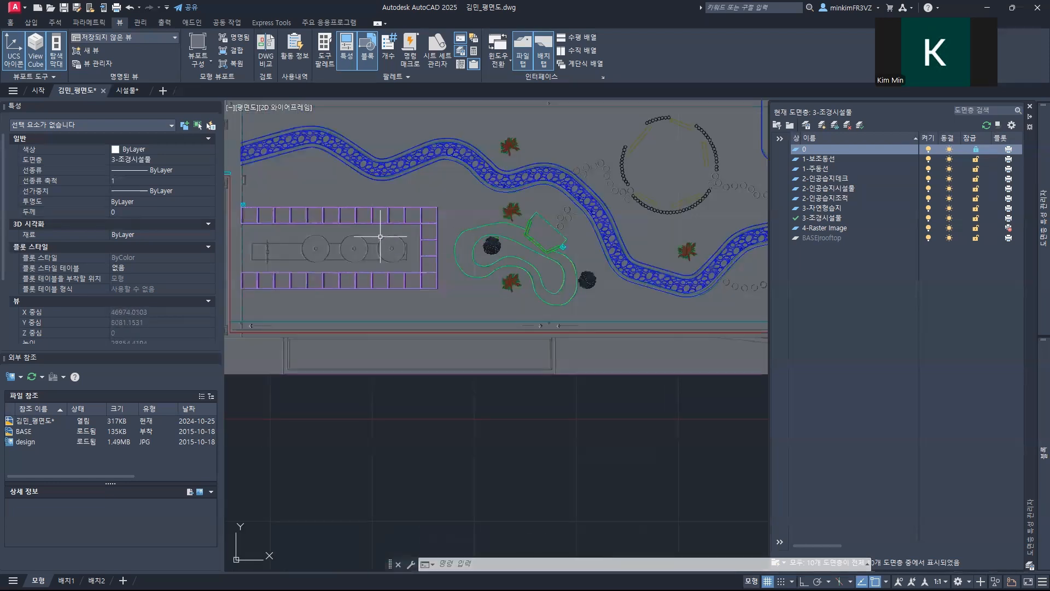
mouse_move(497, 227)
middle_down()
mouse_move(403, 290)
mouse_move(368, 274)
mouse_move(608, 228)
middle_up()
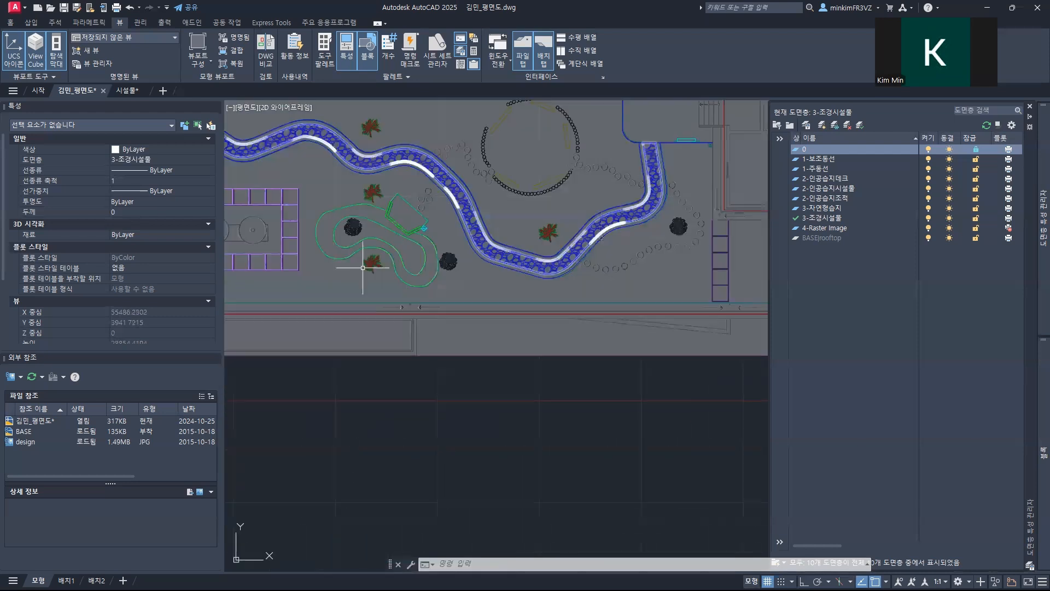
click(303, 277)
click(295, 188)
text(c)
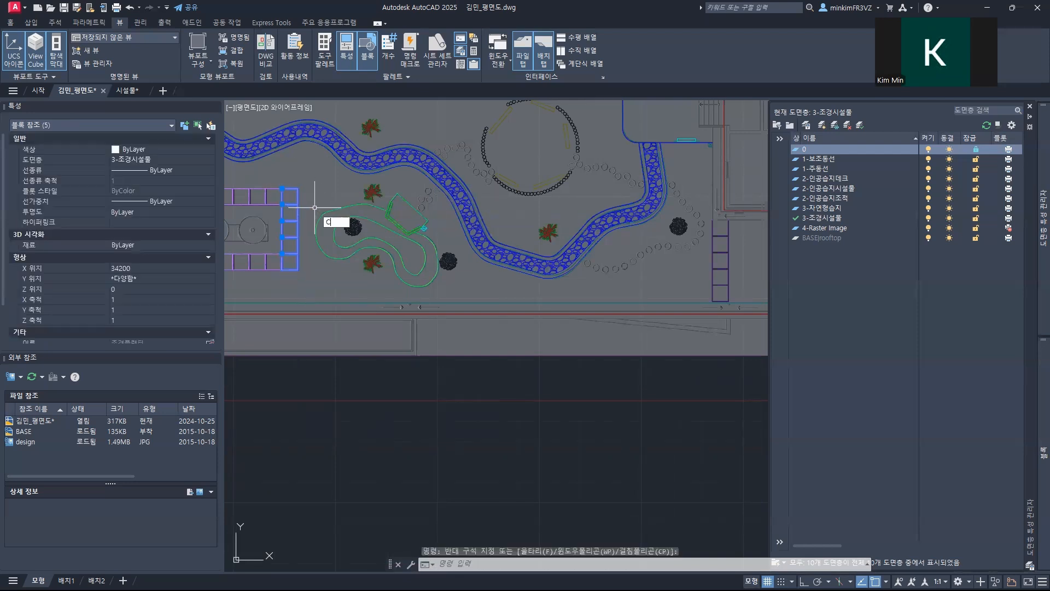
text(o)
key(Return)
scroll(285, 219, up, 5)
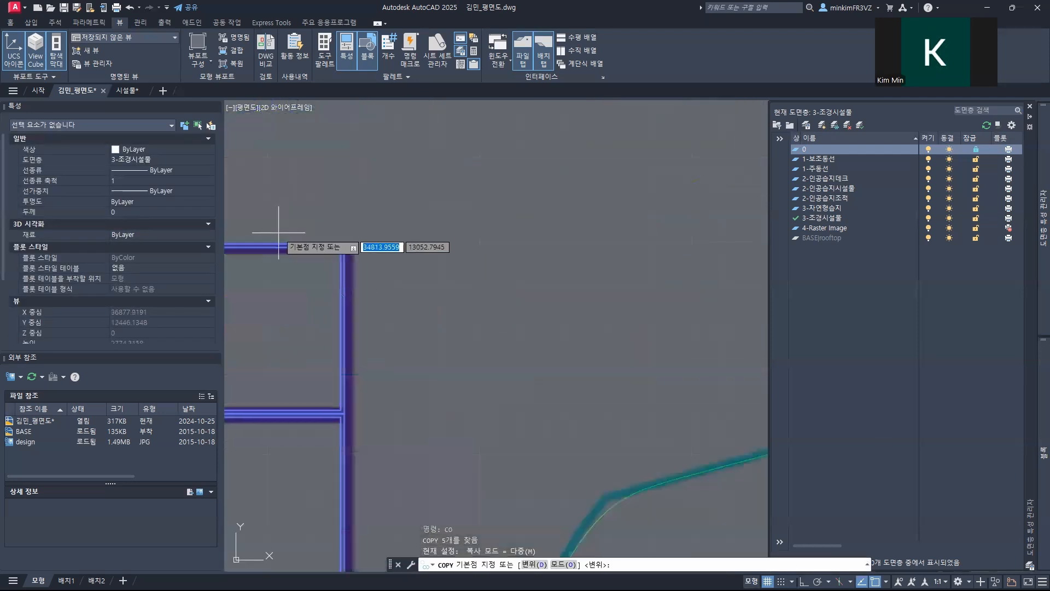
click(267, 242)
scroll(319, 237, down, 7)
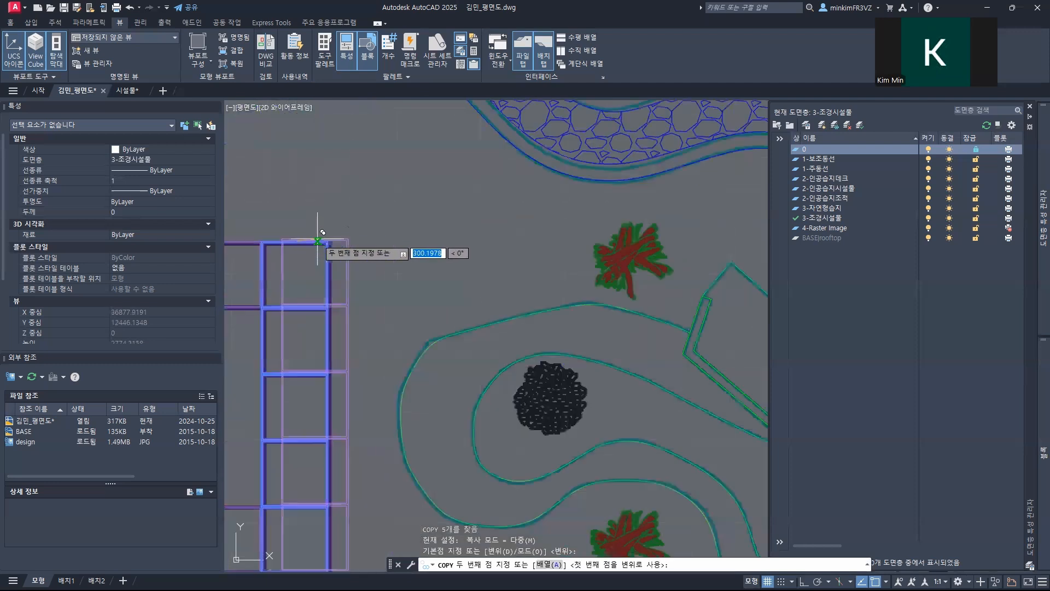
middle_drag(753, 316, 213, 297)
scroll(441, 277, up, 10)
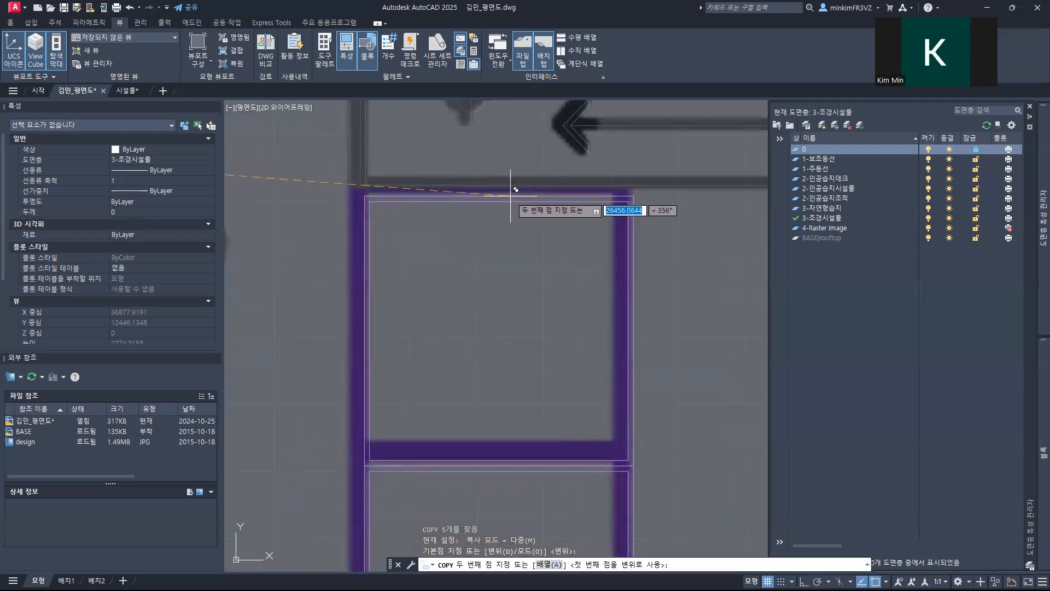
click(511, 195)
scroll(482, 272, down, 6)
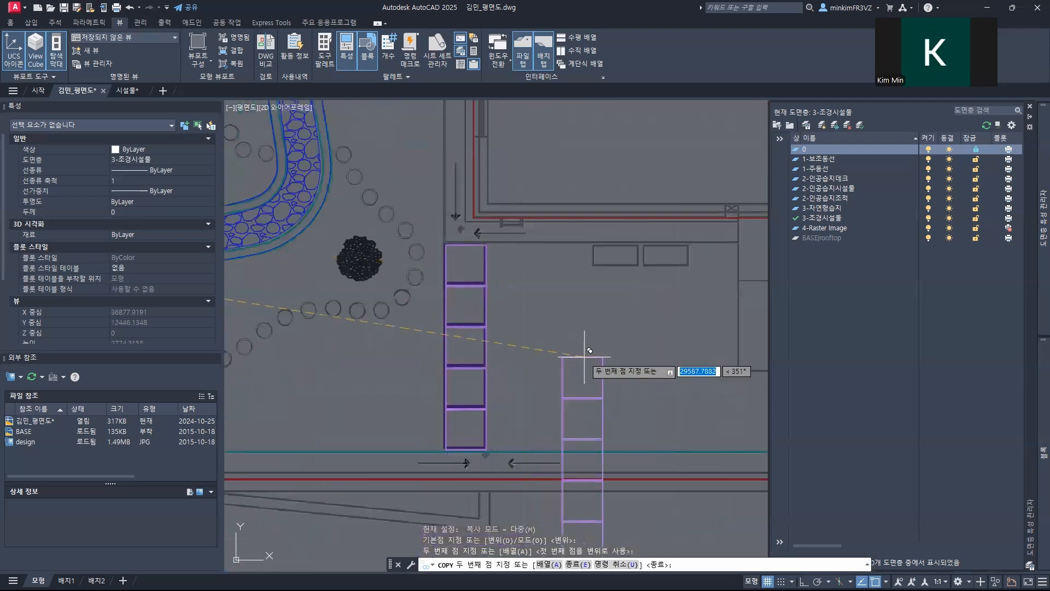
key(Escape)
Step: Move the five copied planters by their upper-left corner to align with the upper-left corner of the purple column symbol
click(583, 421)
click(447, 263)
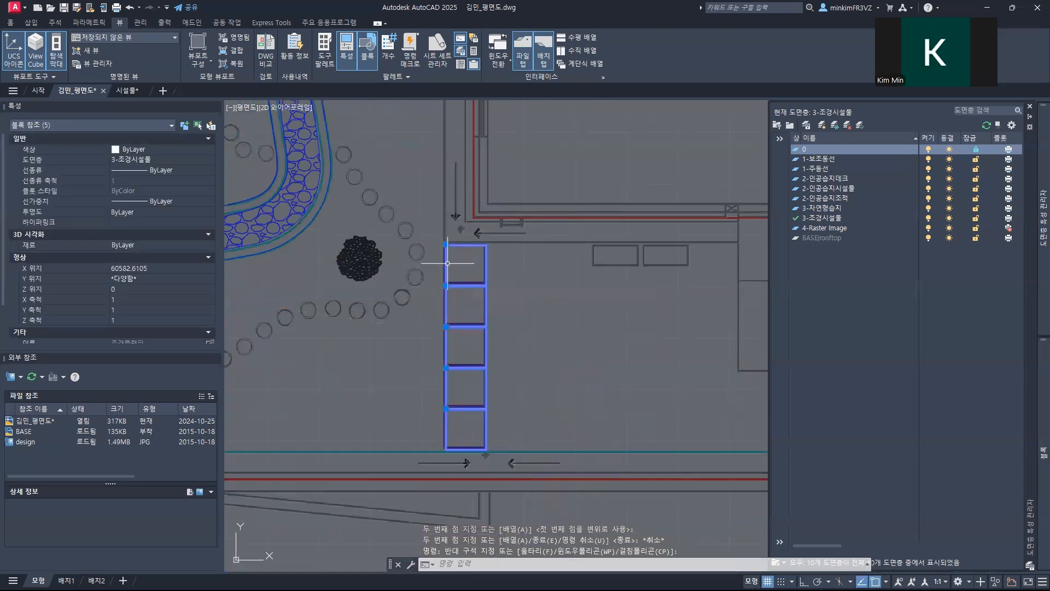
text(M)
key(Return)
scroll(454, 263, up, 6)
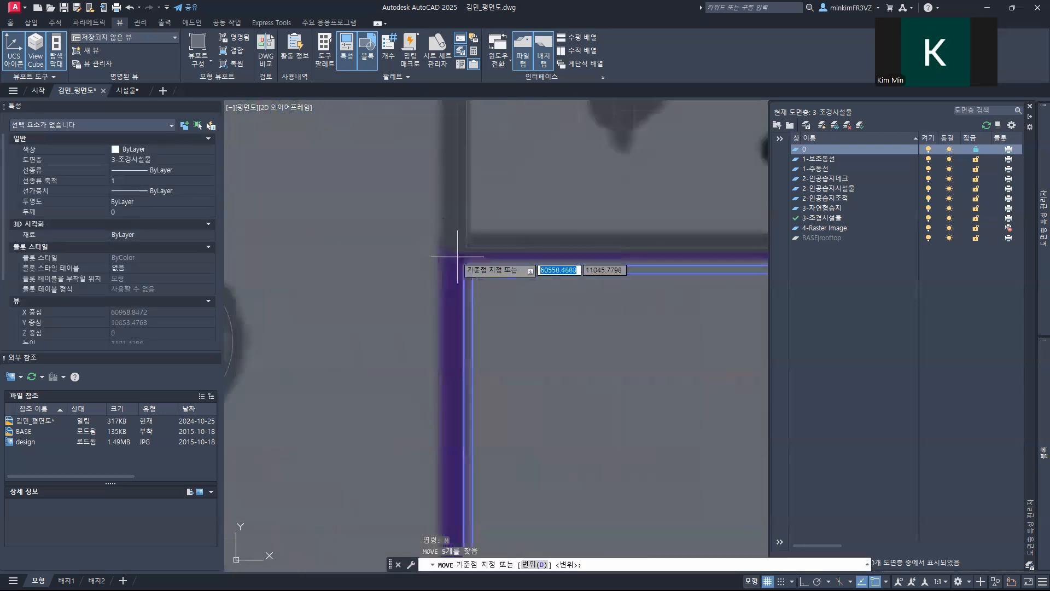
click(465, 265)
scroll(459, 257, up, 3)
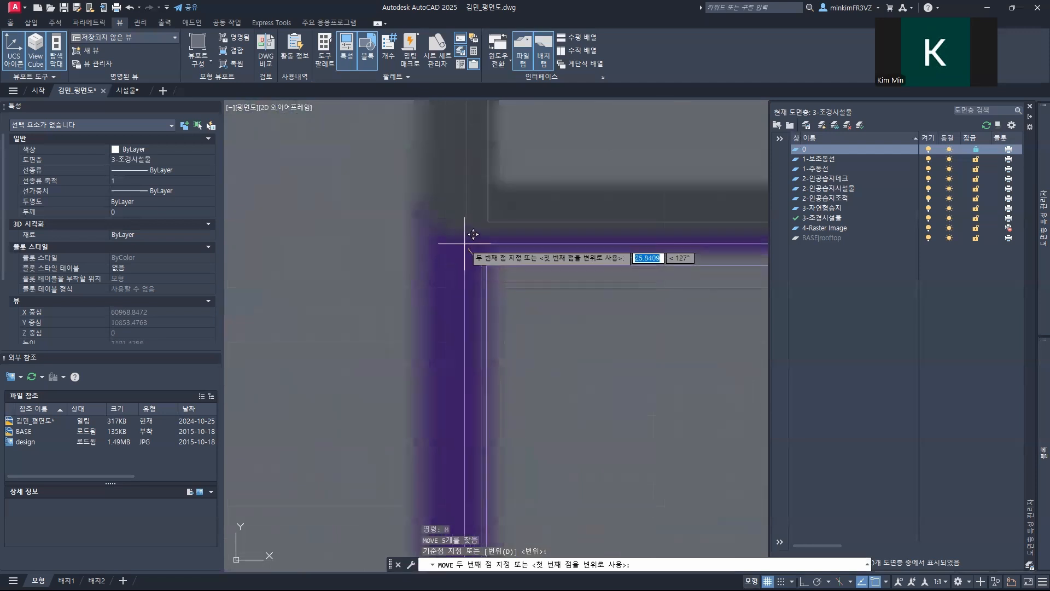
click(466, 222)
scroll(454, 273, down, 6)
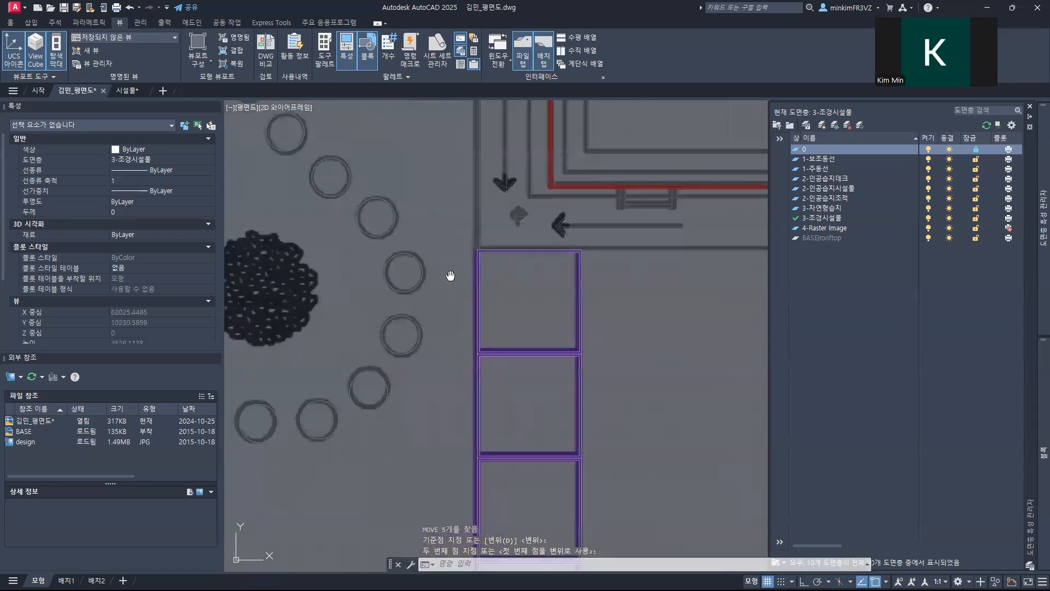
Step: Examine the rest of the floor plan for purple planter symbols that still lack blocks
mouse_move(445, 288)
middle_down()
mouse_move(389, 344)
mouse_move(448, 294)
middle_up()
scroll(415, 306, up, 8)
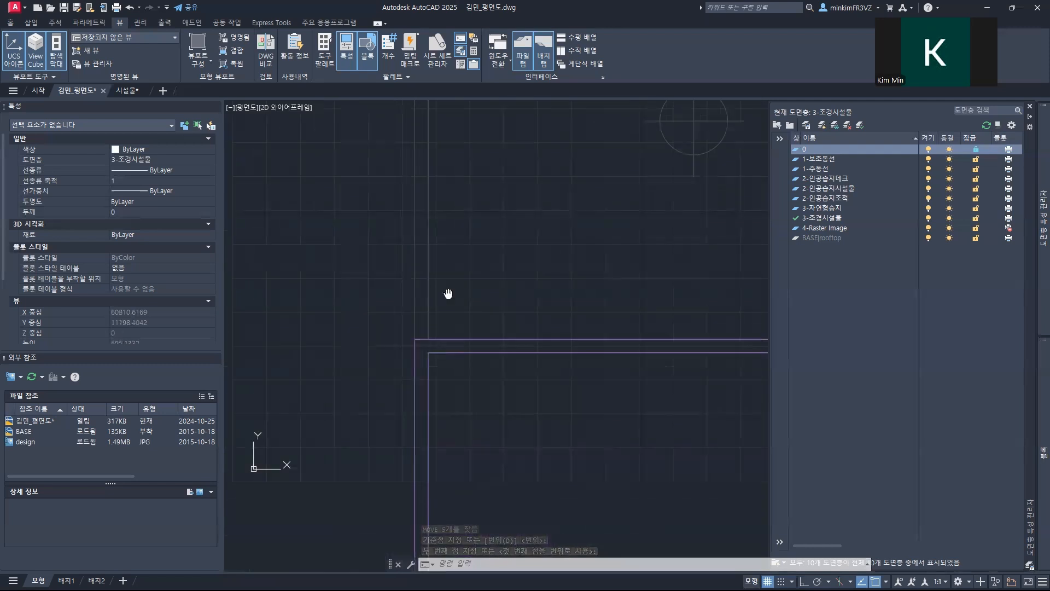
scroll(443, 293, down, 6)
mouse_move(441, 293)
middle_down()
mouse_move(392, 208)
mouse_move(412, 376)
middle_up()
scroll(415, 252, up, 5)
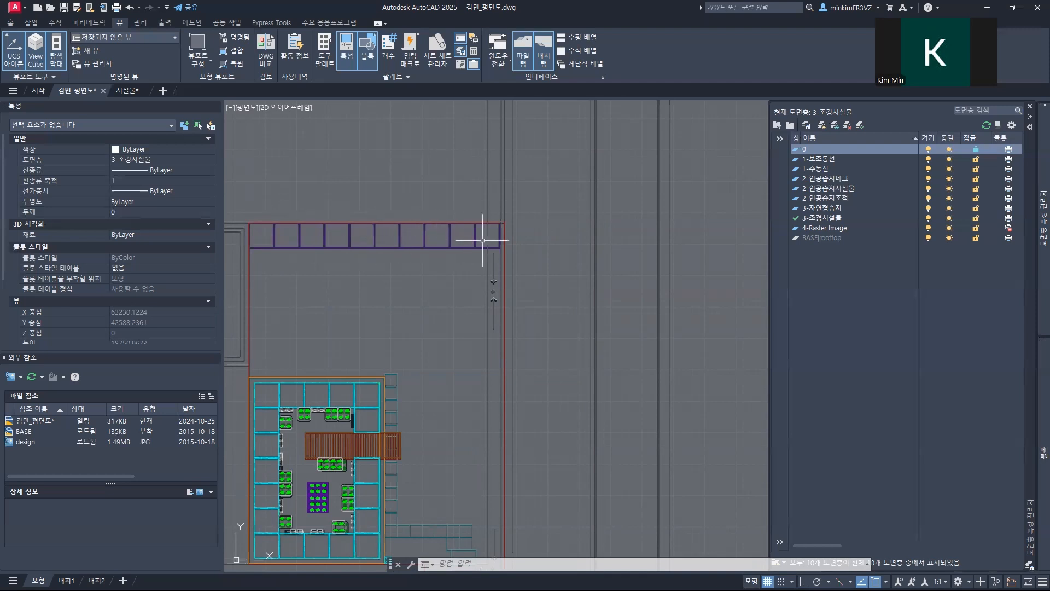
scroll(394, 288, down, 3)
middle_drag(409, 316, 505, 167)
middle_drag(401, 316, 464, 270)
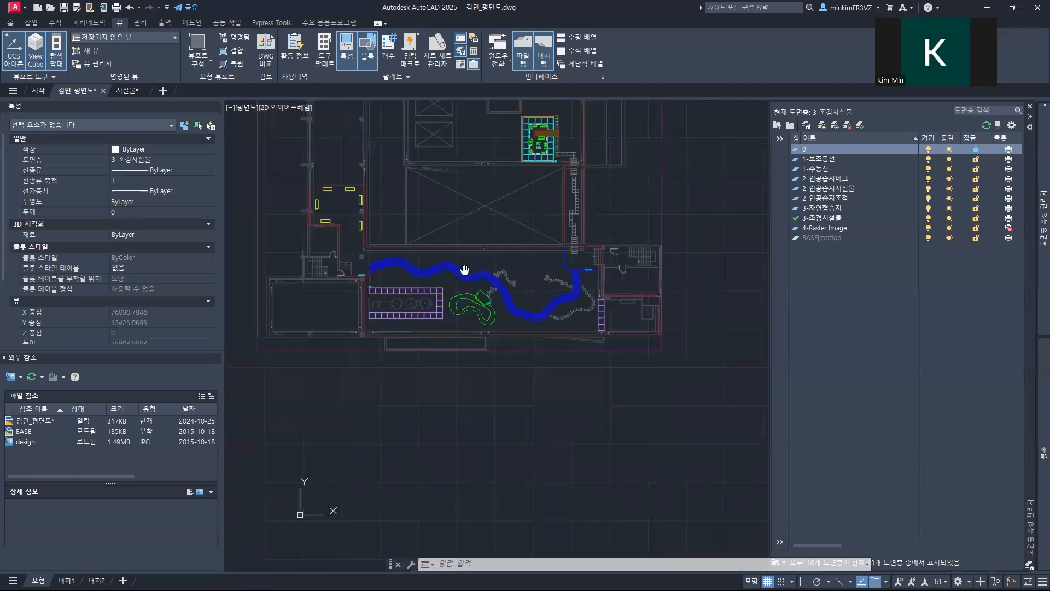
Step: Copy 11 planters of the upper row by their upper-left corner onto the purple row north of the artificial wetland deck
scroll(400, 291, up, 1)
scroll(401, 291, up, 2)
click(699, 275)
click(321, 230)
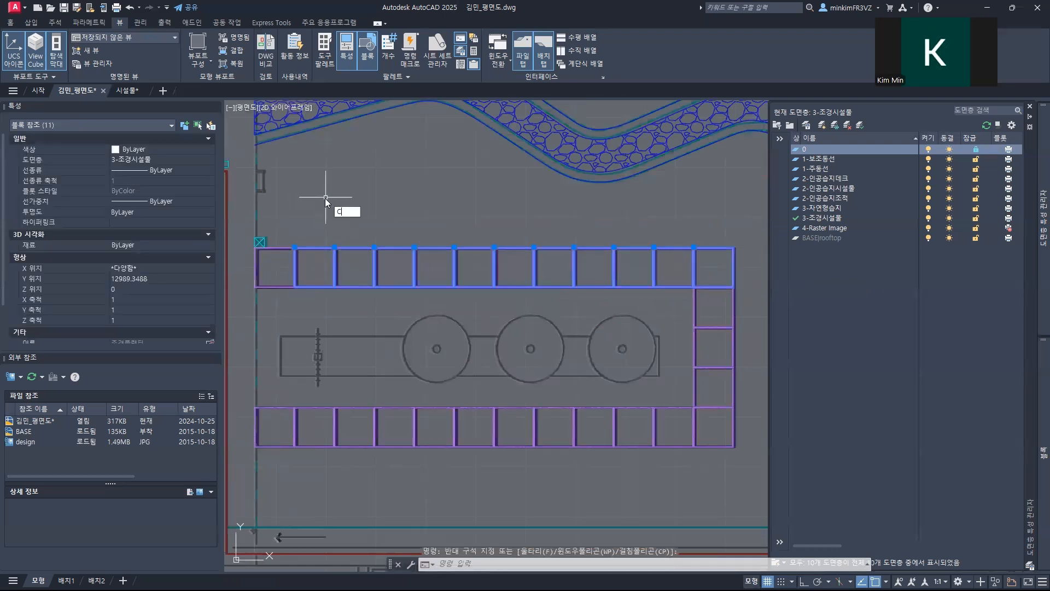
key(Return)
scroll(257, 249, up, 8)
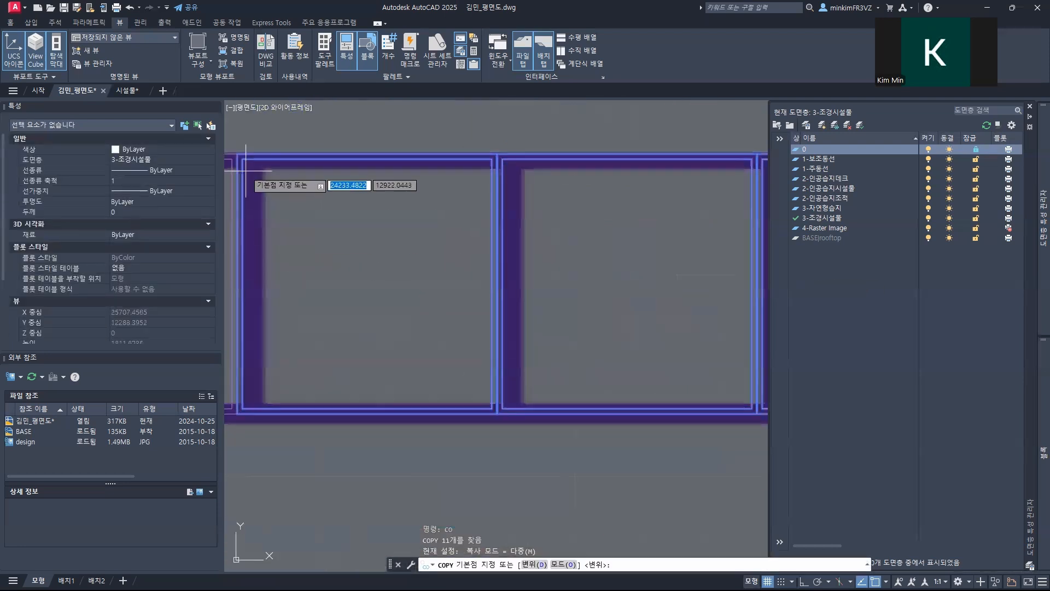
click(238, 153)
scroll(238, 154, down, 8)
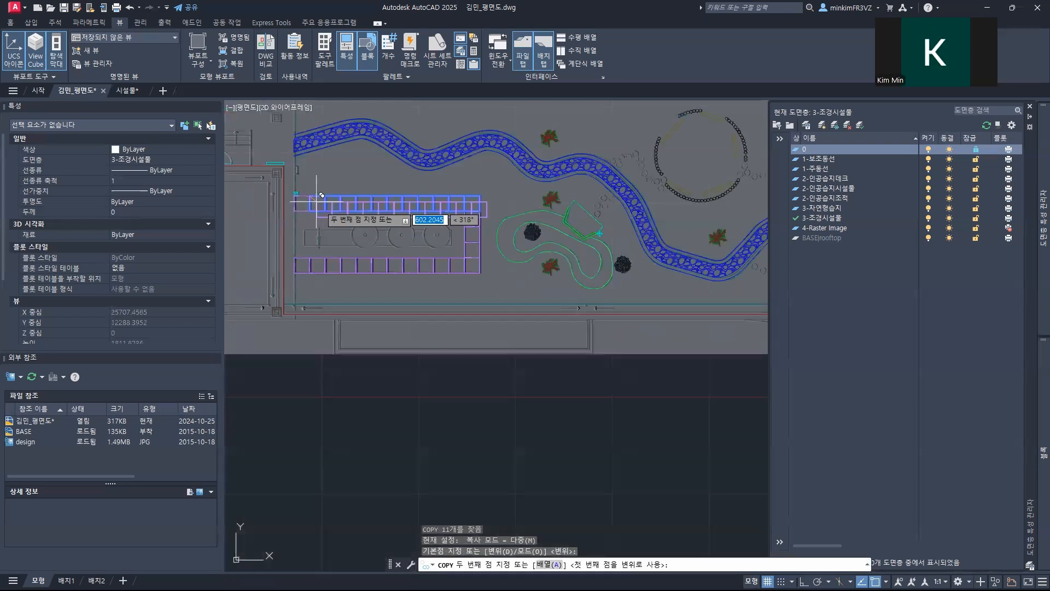
mouse_move(593, 105)
middle_down()
mouse_move(437, 236)
mouse_move(394, 351)
middle_up()
middle_drag(392, 158, 436, 266)
scroll(433, 259, up, 5)
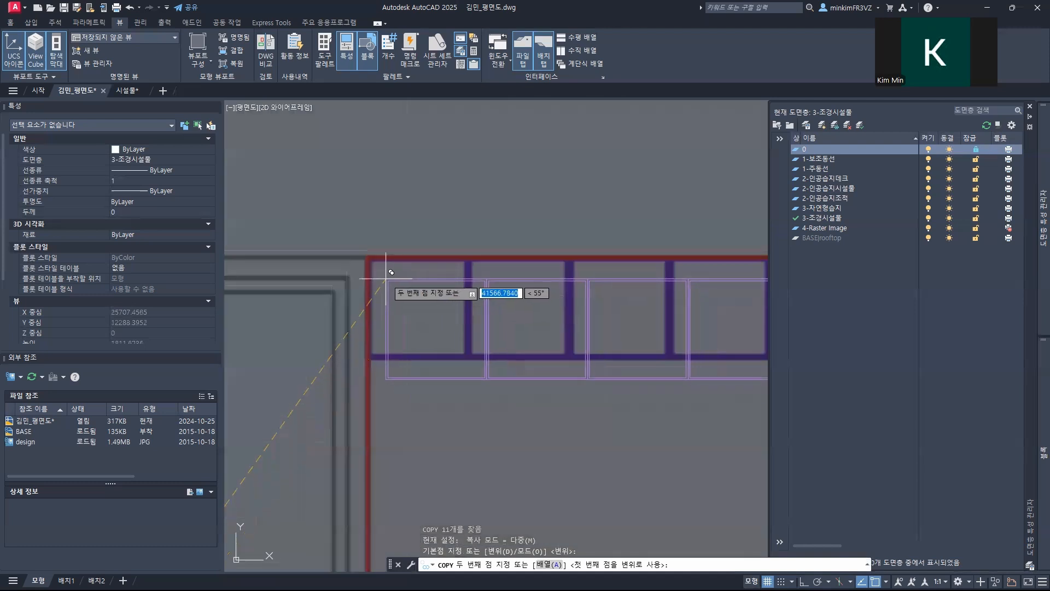
scroll(387, 276, up, 4)
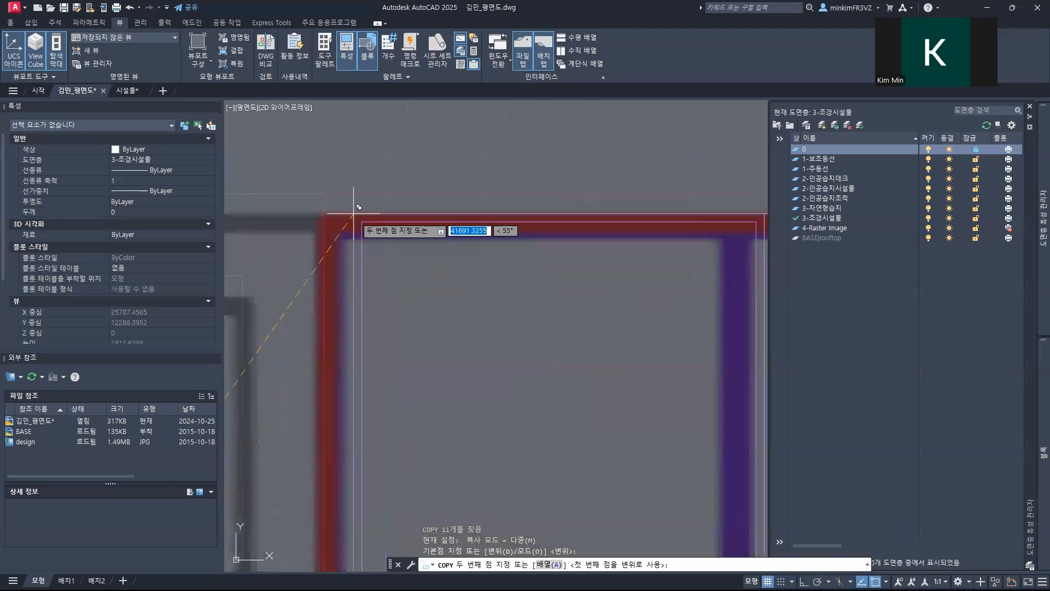
click(325, 194)
scroll(464, 272, down, 8)
middle_drag(478, 343, 191, 363)
key(Escape)
Step: Delete the surplus planter extending past the east end of the northern row
middle_drag(501, 351, 338, 363)
scroll(462, 352, up, 4)
middle_drag(399, 326, 485, 352)
click(486, 351)
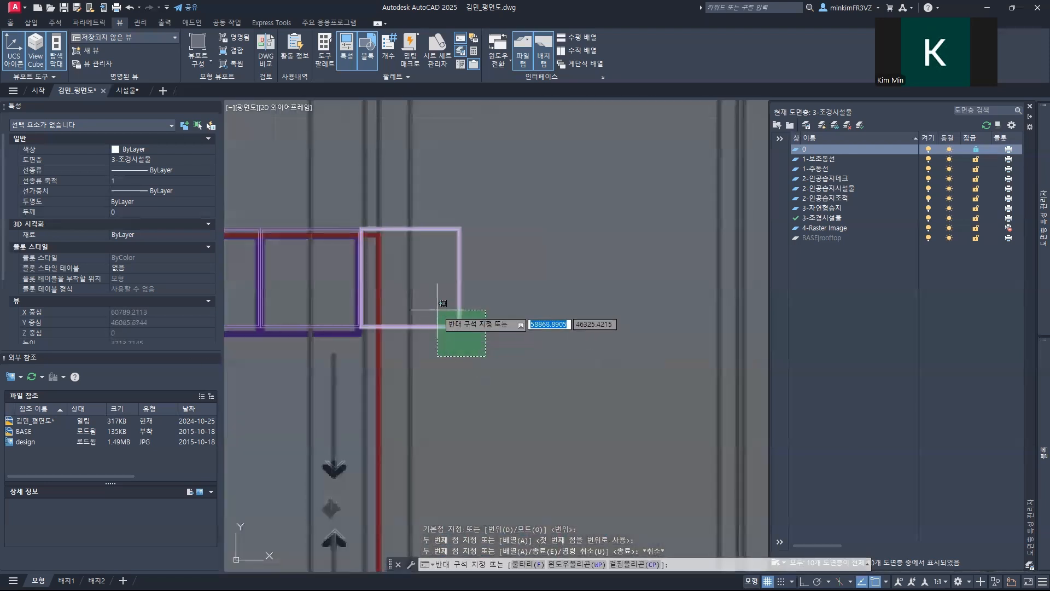
click(438, 312)
key(Delete)
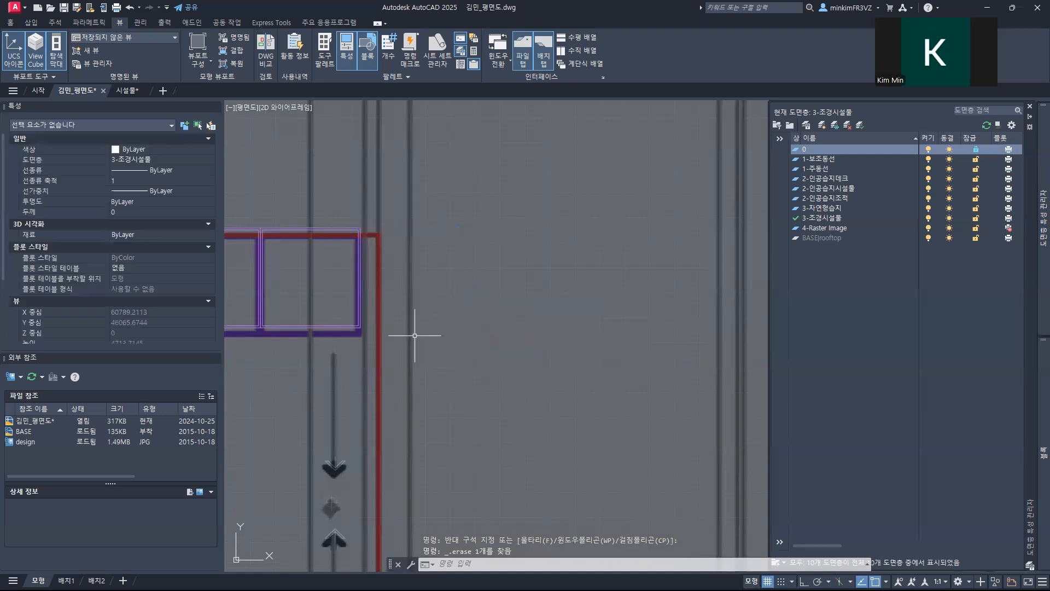
Step: Switch the 4-Raster Image layer off to check the placed planters, and switch it back on
scroll(414, 325, down, 5)
middle_drag(418, 345, 615, 300)
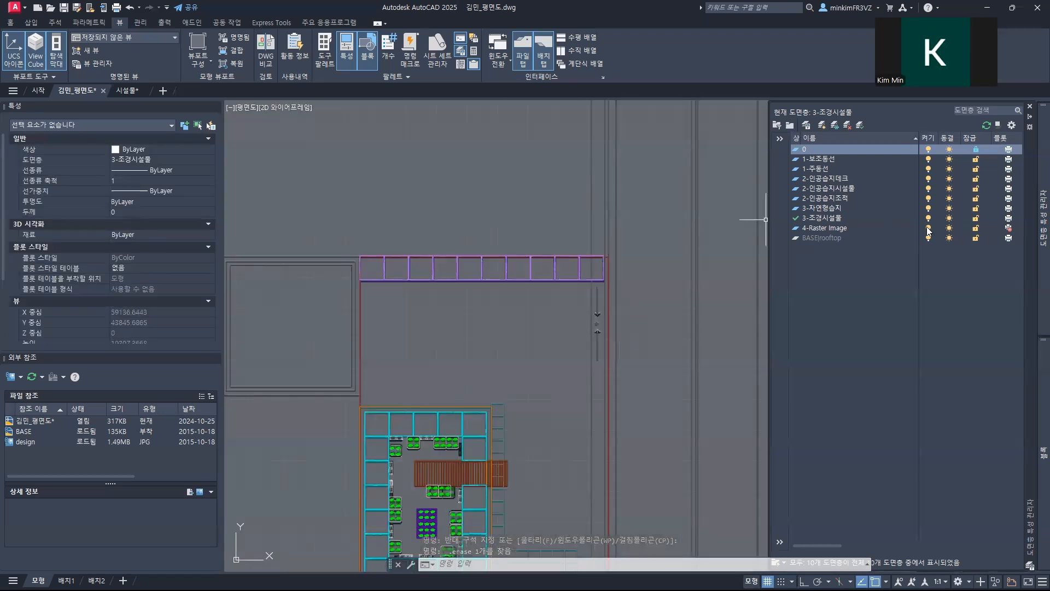
click(928, 231)
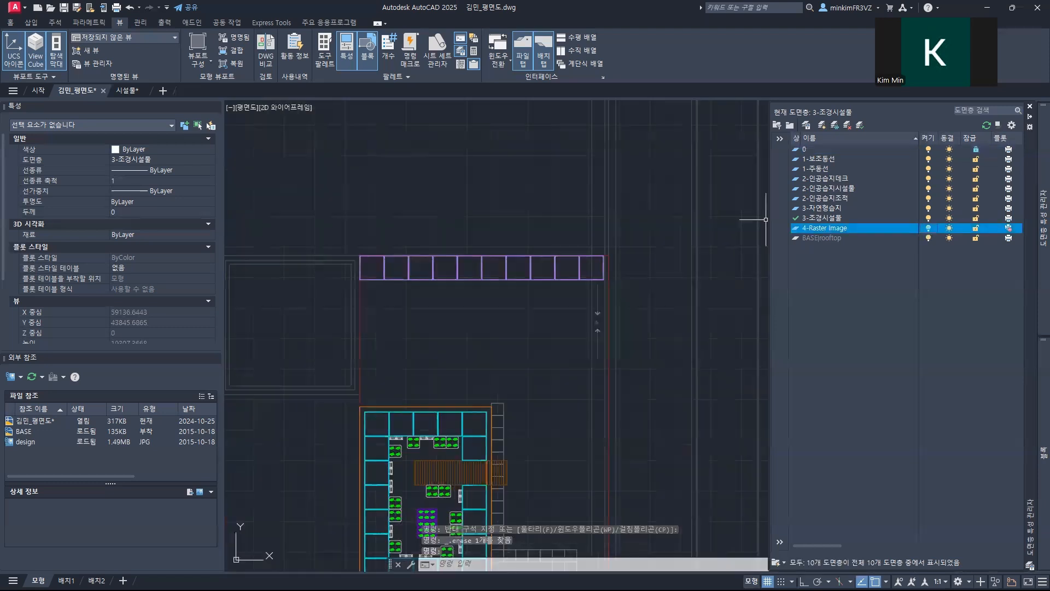
scroll(569, 180, down, 4)
mouse_move(521, 320)
middle_down()
mouse_move(569, 146)
mouse_move(546, 184)
middle_up()
mouse_move(1039, 309)
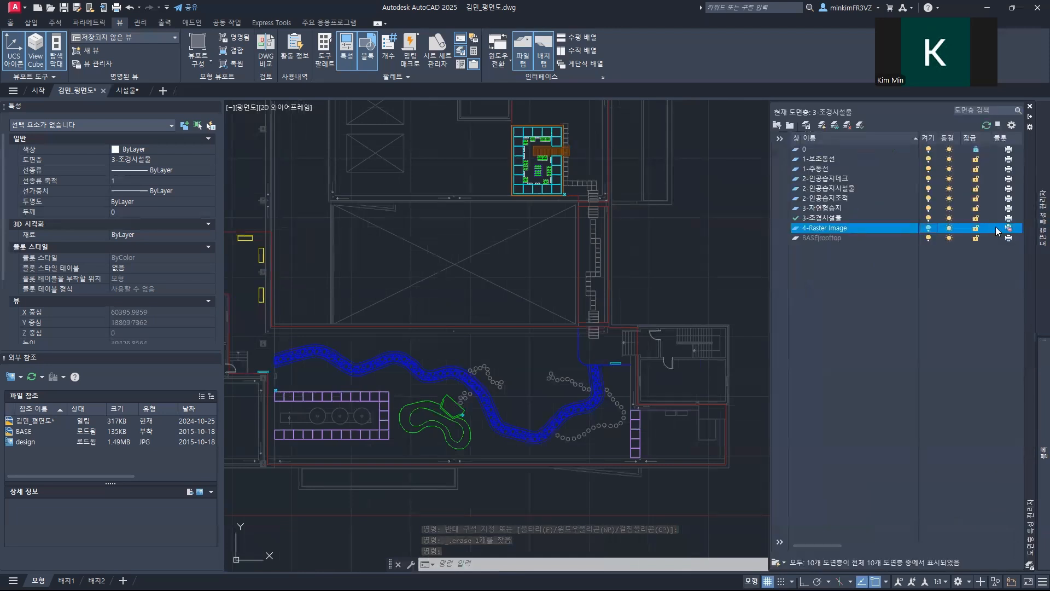
click(928, 229)
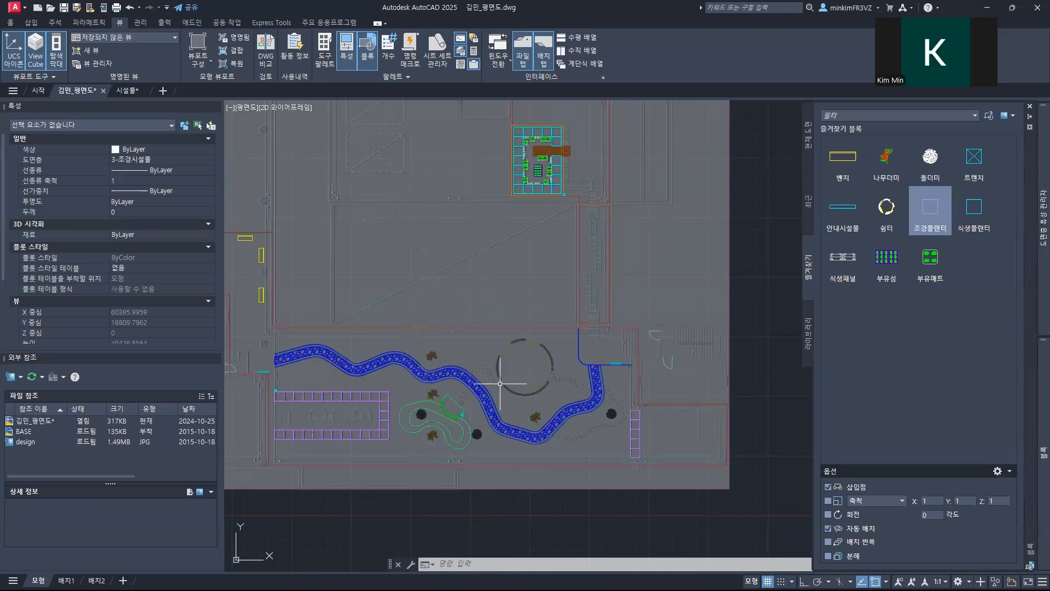
Step: Insert two 나무더미 blocks, one on the wood pile symbol north of the blue winding stream and one just above it
click(886, 160)
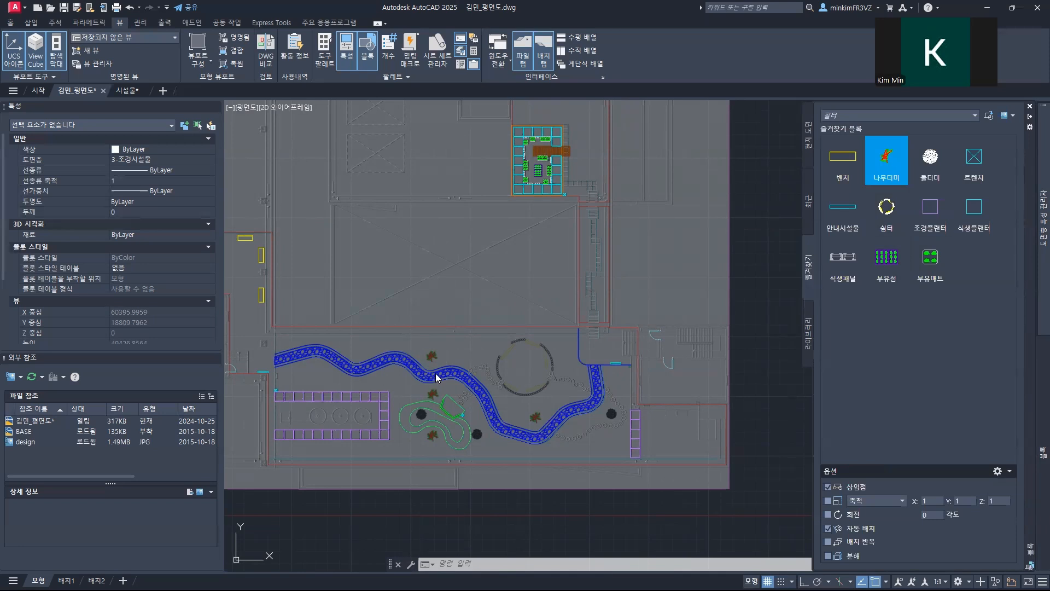
scroll(432, 367, up, 6)
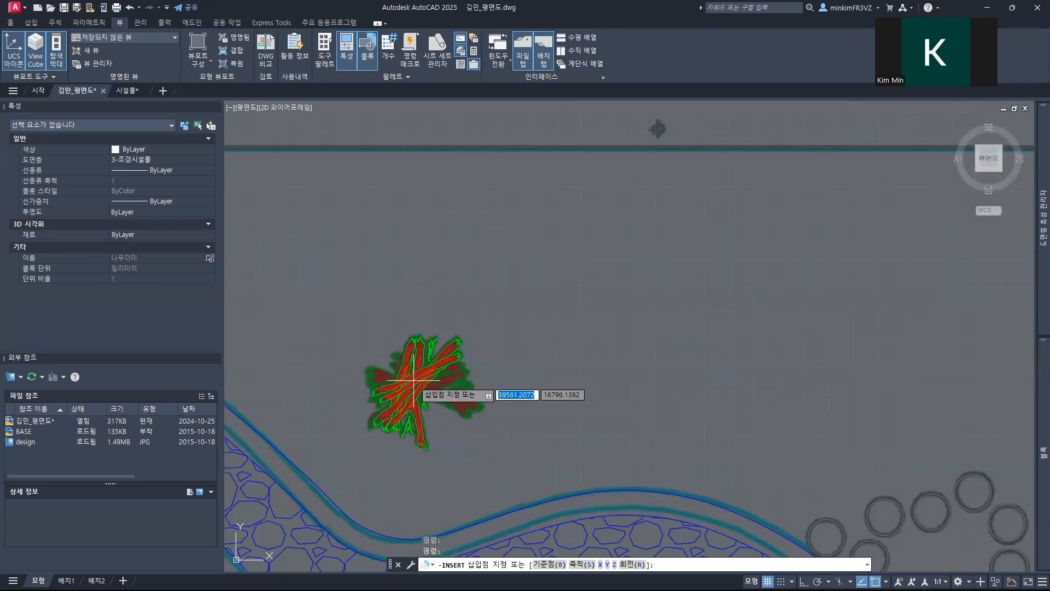
click(414, 379)
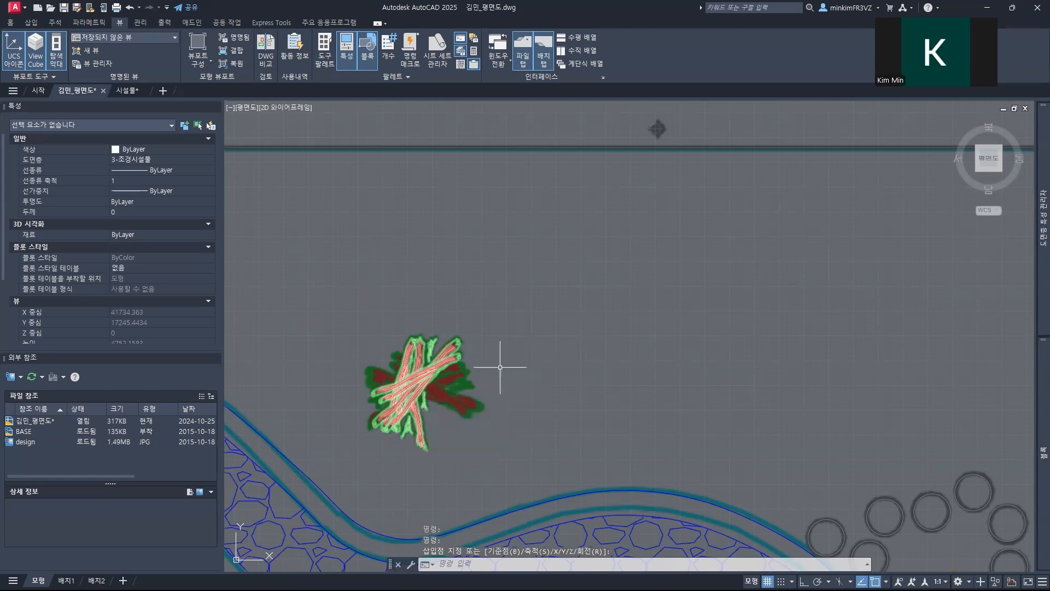
mouse_move(1036, 390)
click(873, 163)
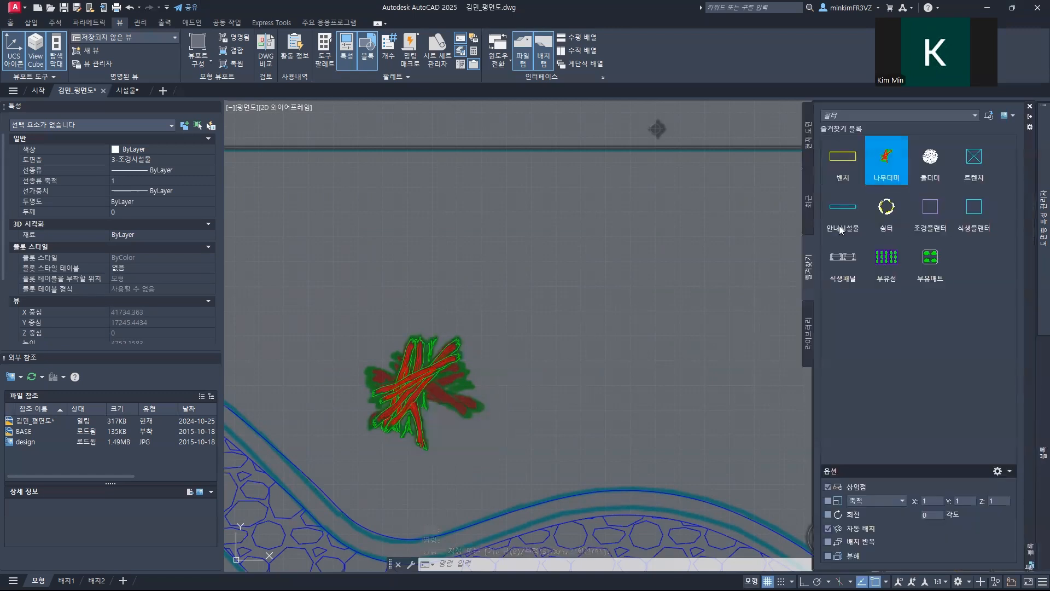
key(Escape)
key(Escape)
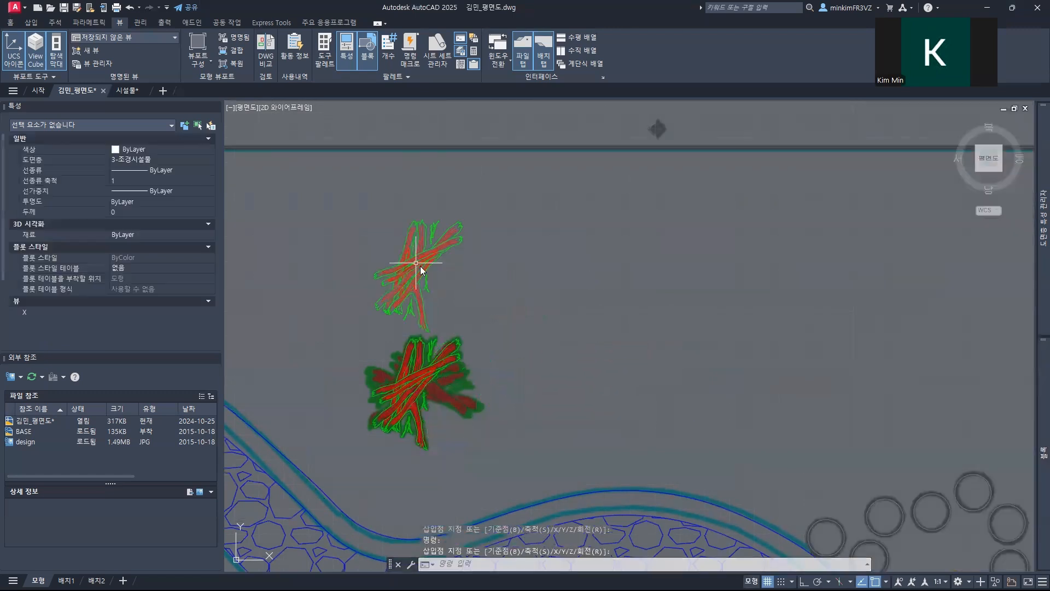
Step: Rotate the upper 나무더미 block by 270 degrees about its centre
click(424, 291)
click(399, 281)
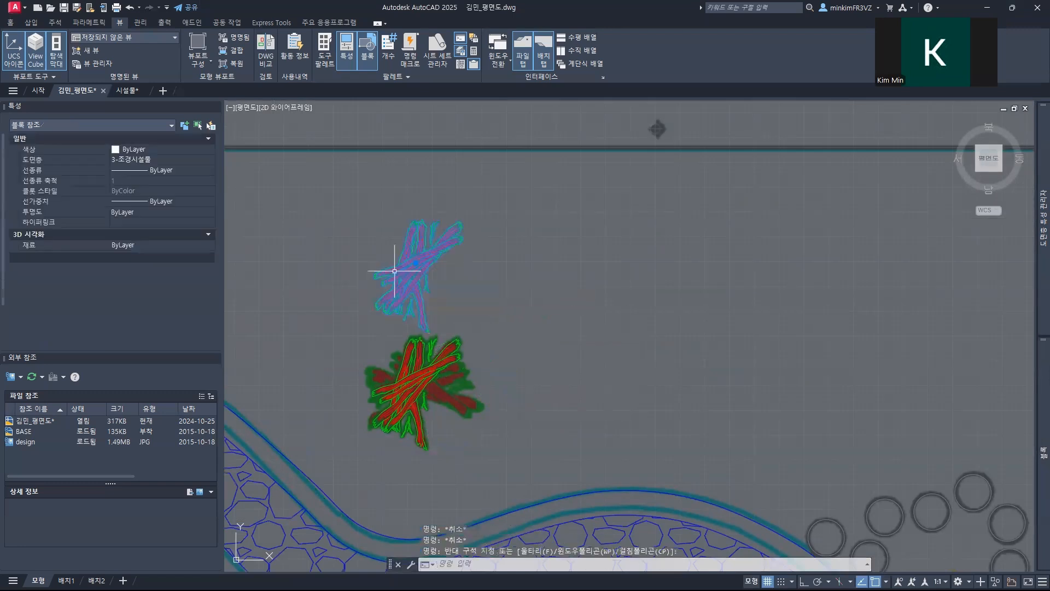
text(RO)
key(Return)
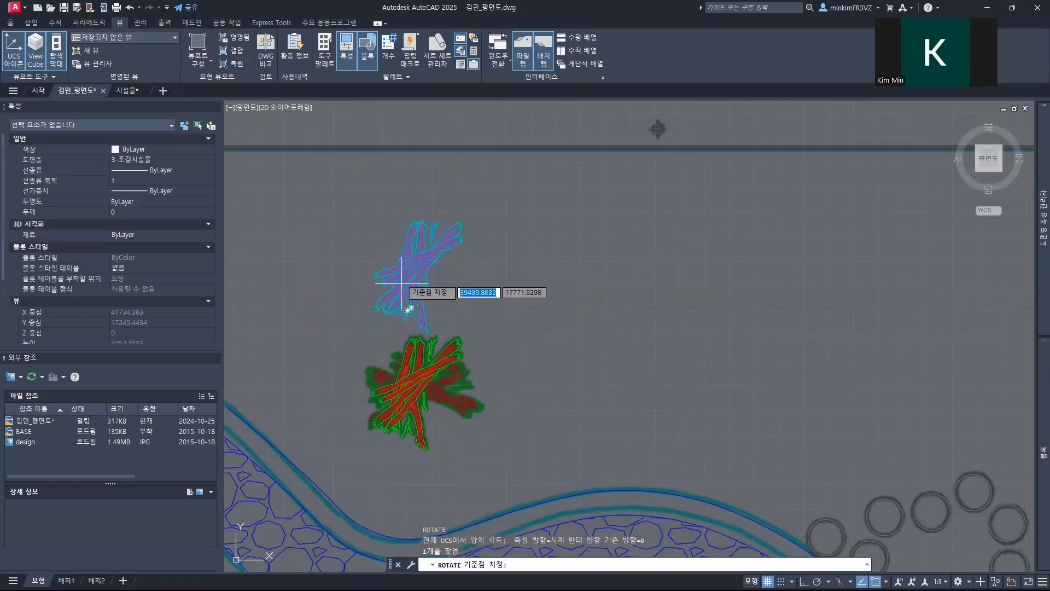
click(416, 268)
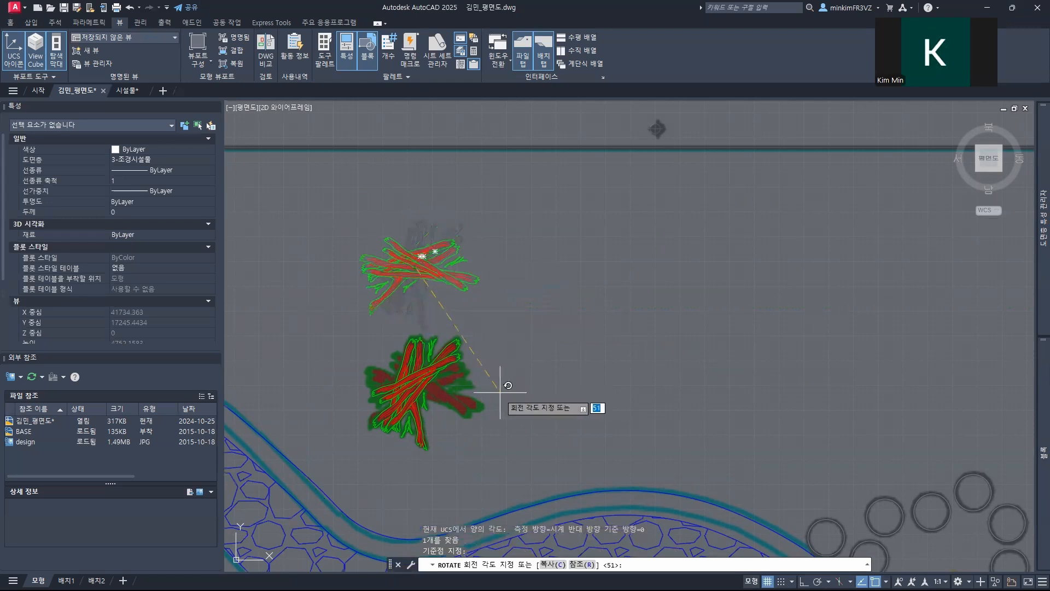
click(418, 468)
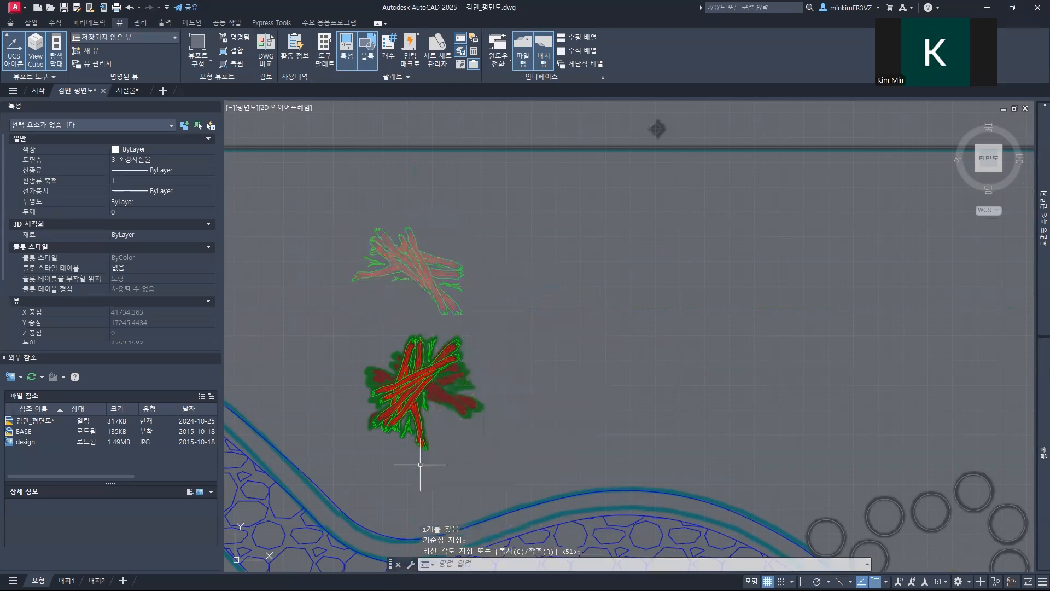
Step: Move the rotated 나무더미 block on top of the one placed on the wood pile symbol so the branches cross
click(418, 271)
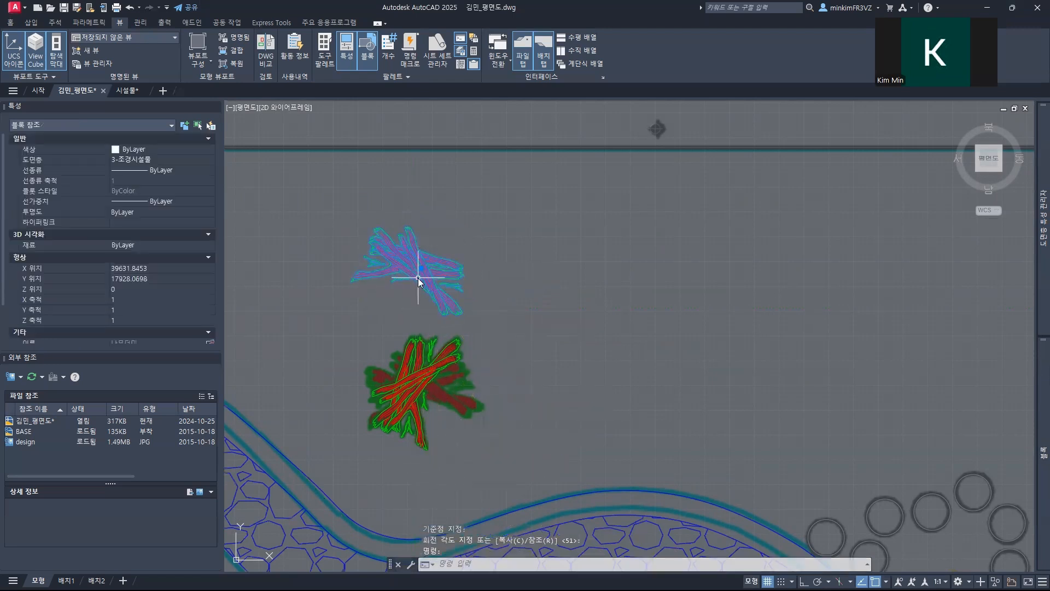
text(m)
key(Return)
click(420, 276)
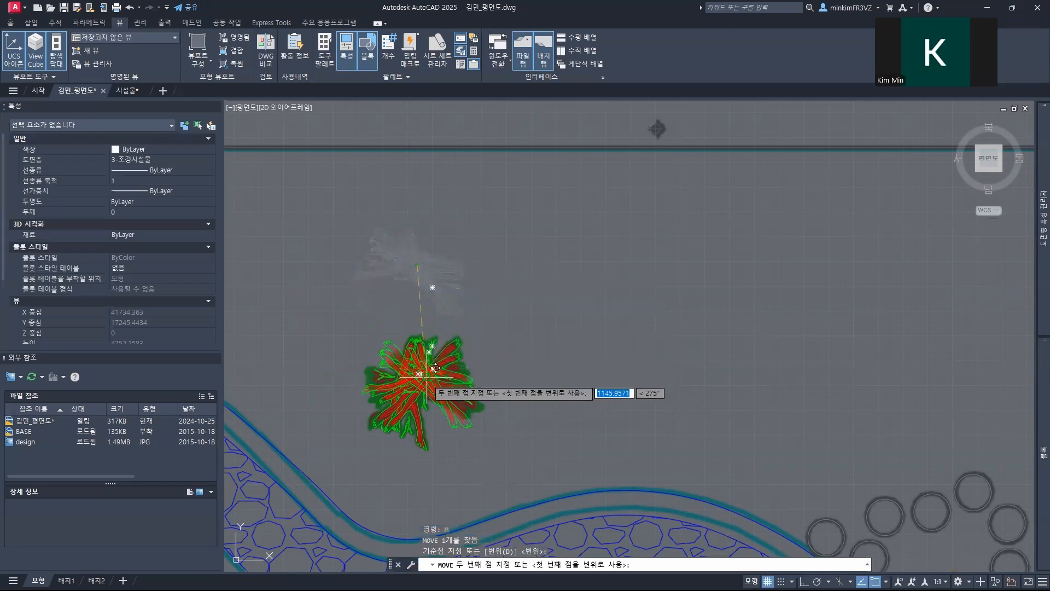
click(435, 368)
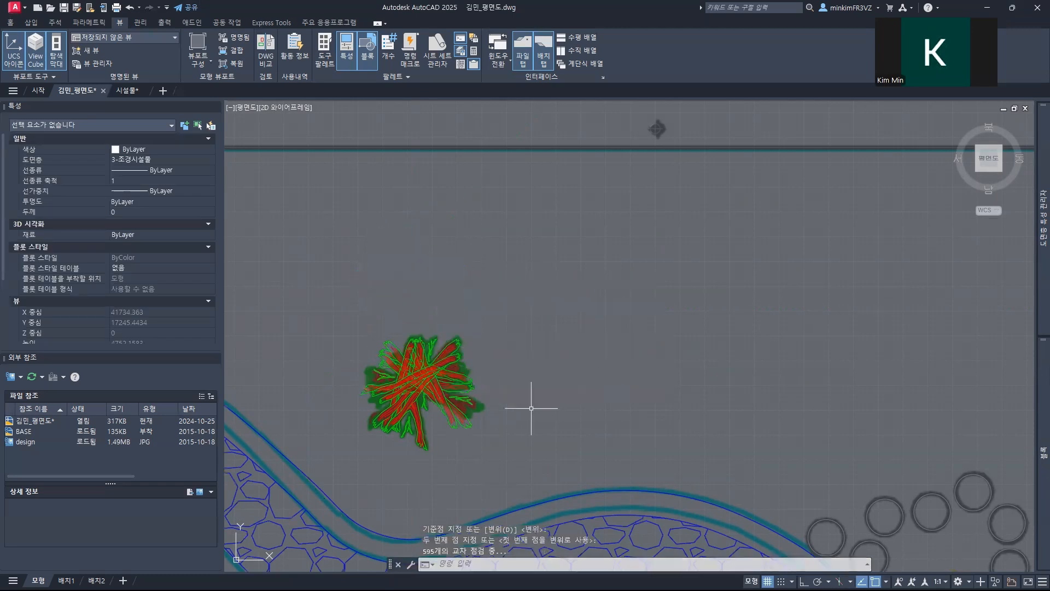
Step: Copy the crossed pair of 나무더미 blocks onto the three remaining wood pile symbols south and east along the stream
scroll(531, 426, down, 4)
mouse_move(534, 445)
middle_down()
mouse_move(527, 398)
mouse_move(467, 257)
middle_up()
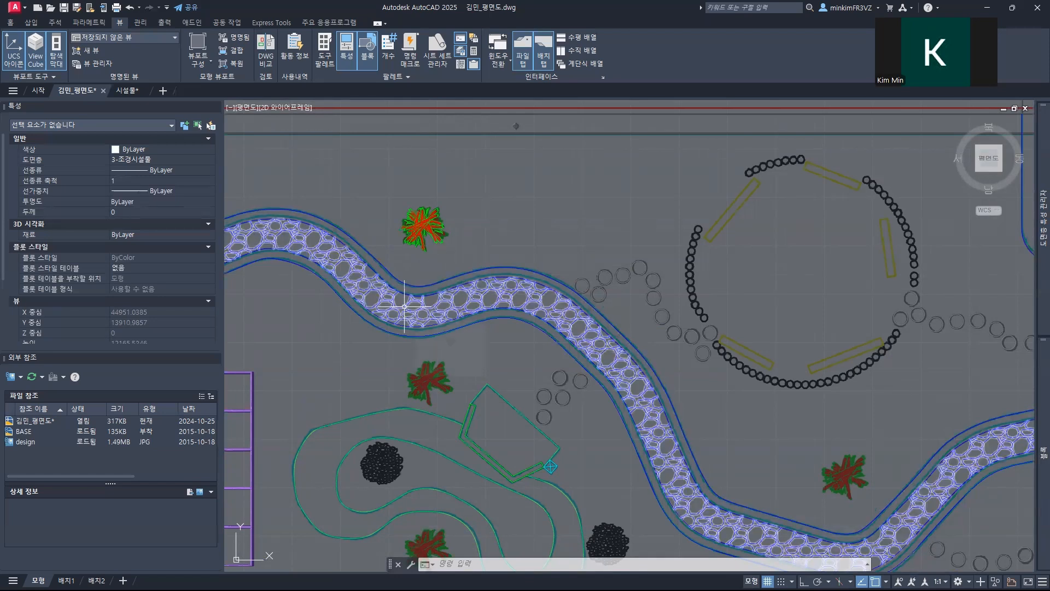
click(463, 251)
click(397, 221)
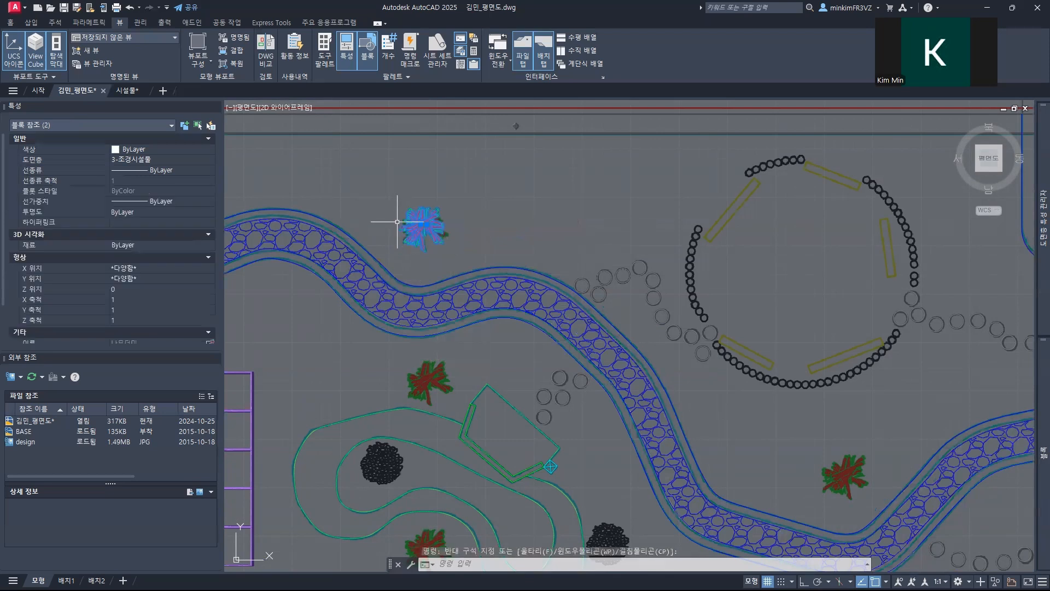
text(CO)
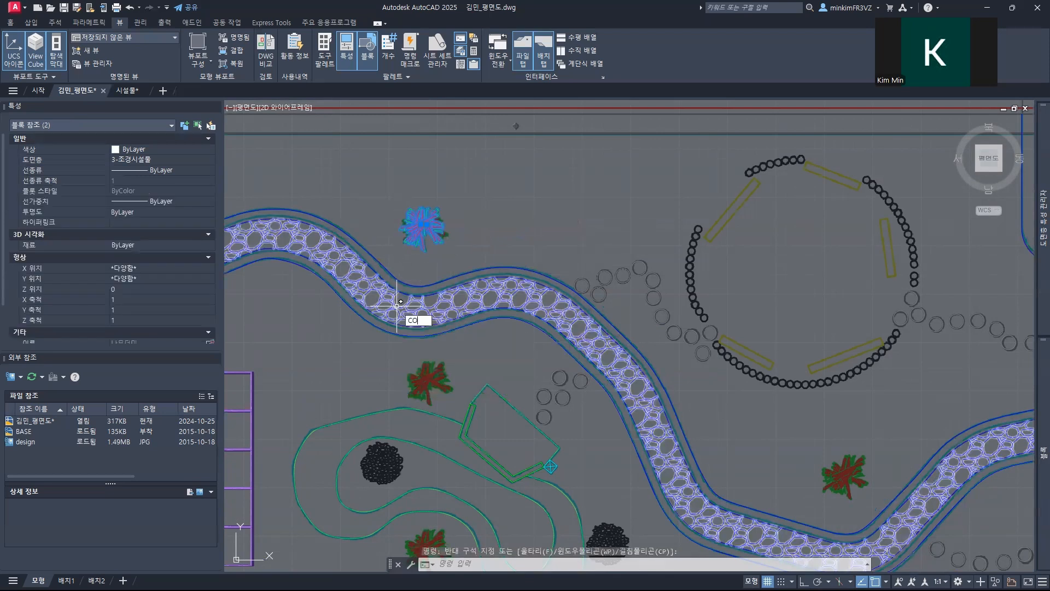
key(Return)
click(423, 223)
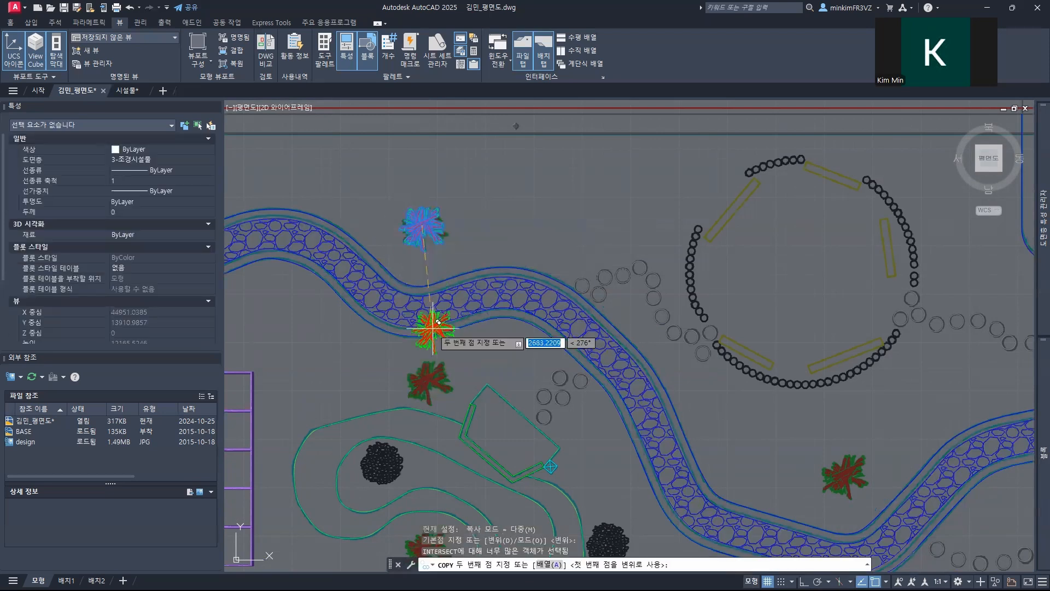
click(429, 376)
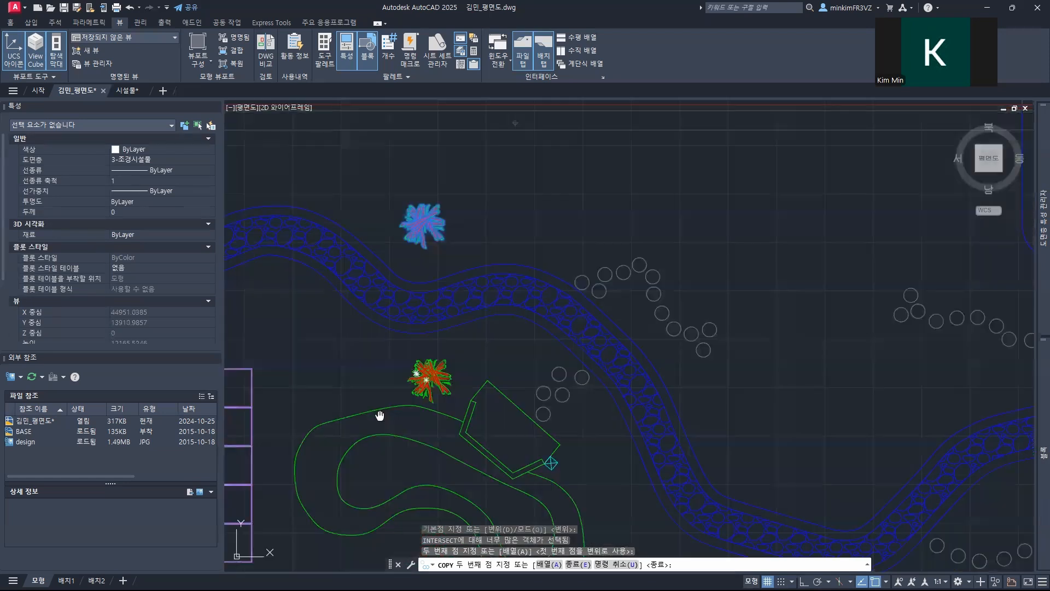
middle_drag(379, 415, 359, 205)
click(402, 331)
middle_drag(509, 346, 305, 353)
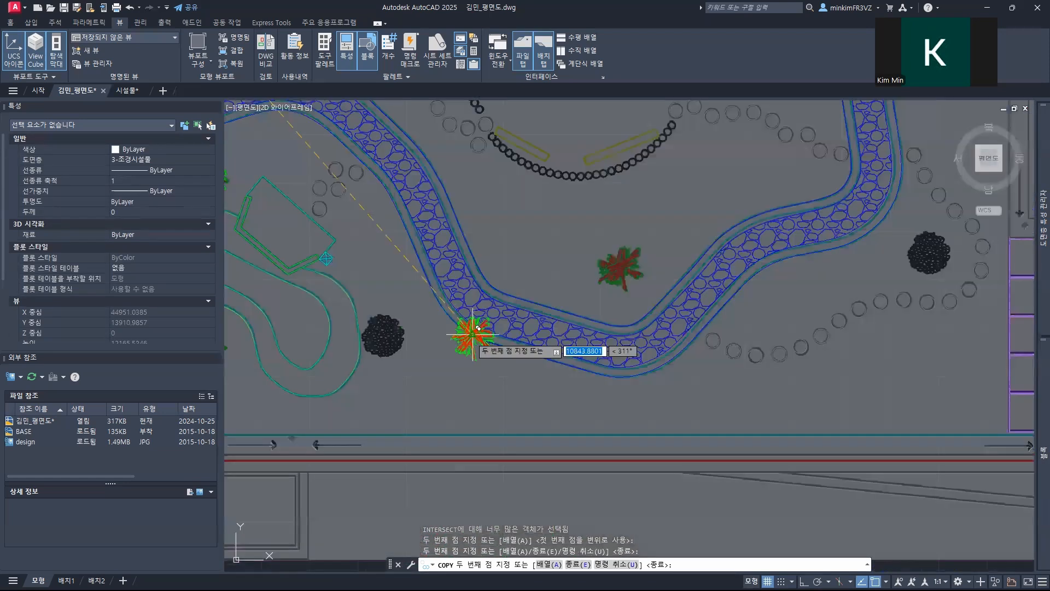
click(619, 264)
key(Escape)
scroll(586, 285, down, 4)
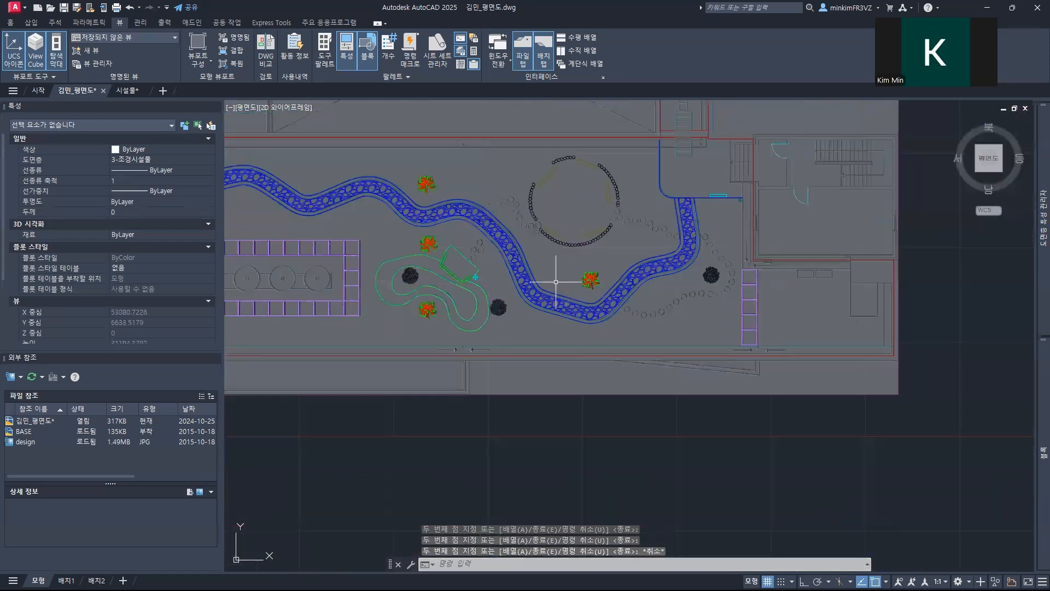
Step: Insert a 돌더미 block on the stone pile symbol inside the western end of the green curved outline
mouse_move(1033, 381)
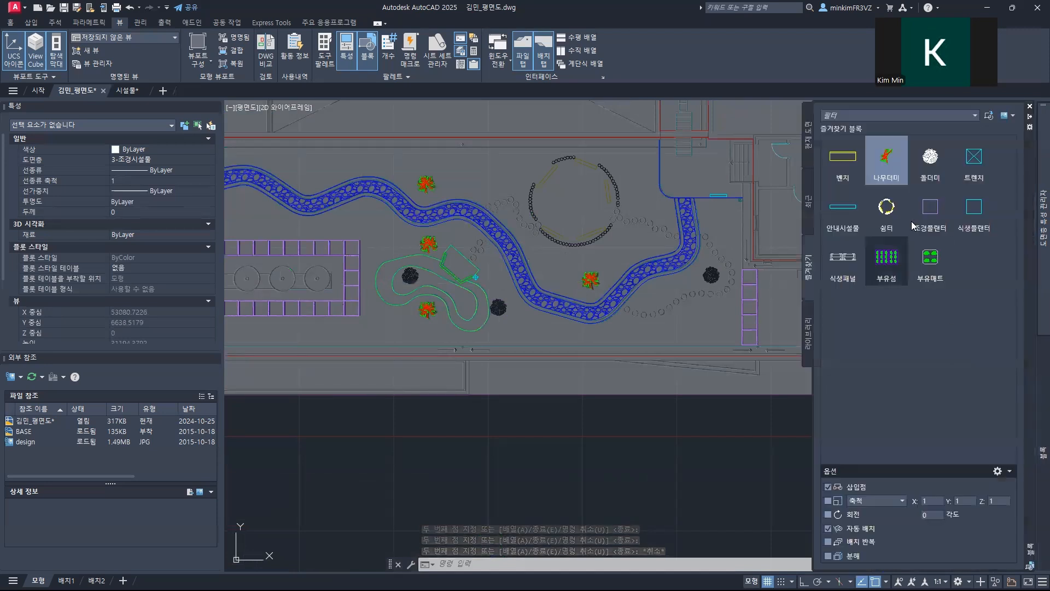
click(930, 158)
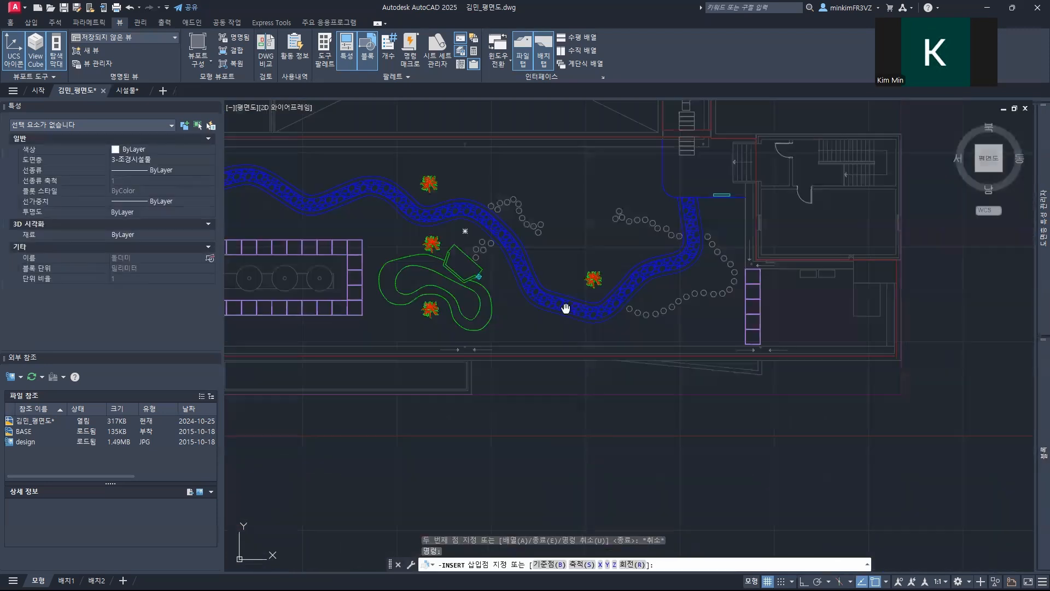
scroll(543, 268, up, 6)
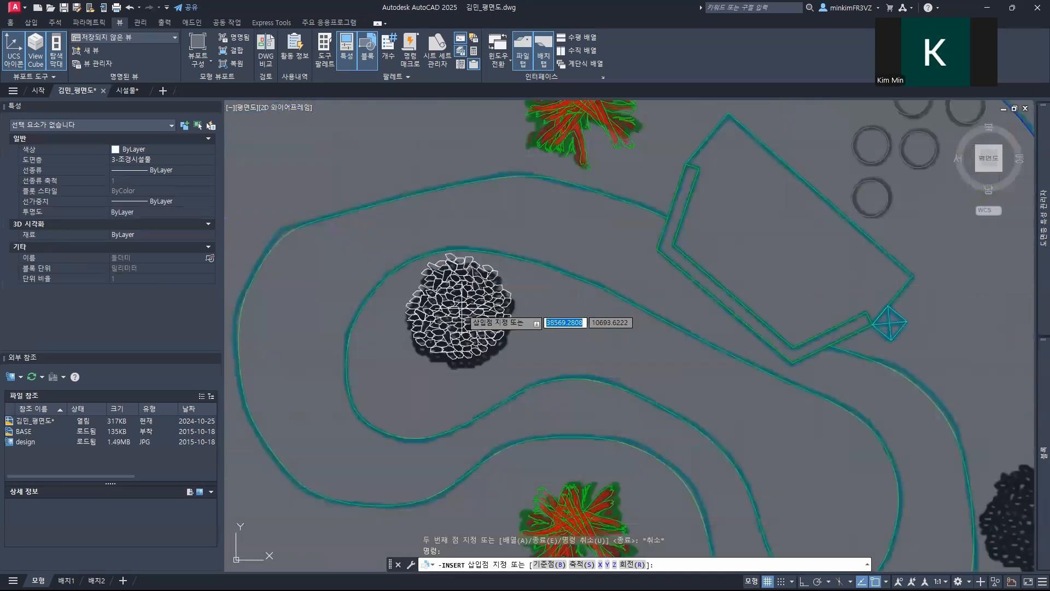
click(461, 316)
Step: Copy the 돌더미 block onto the symbols east of the green curved outline and inside the eastern stepping-stone loop
text(co)
key(Return)
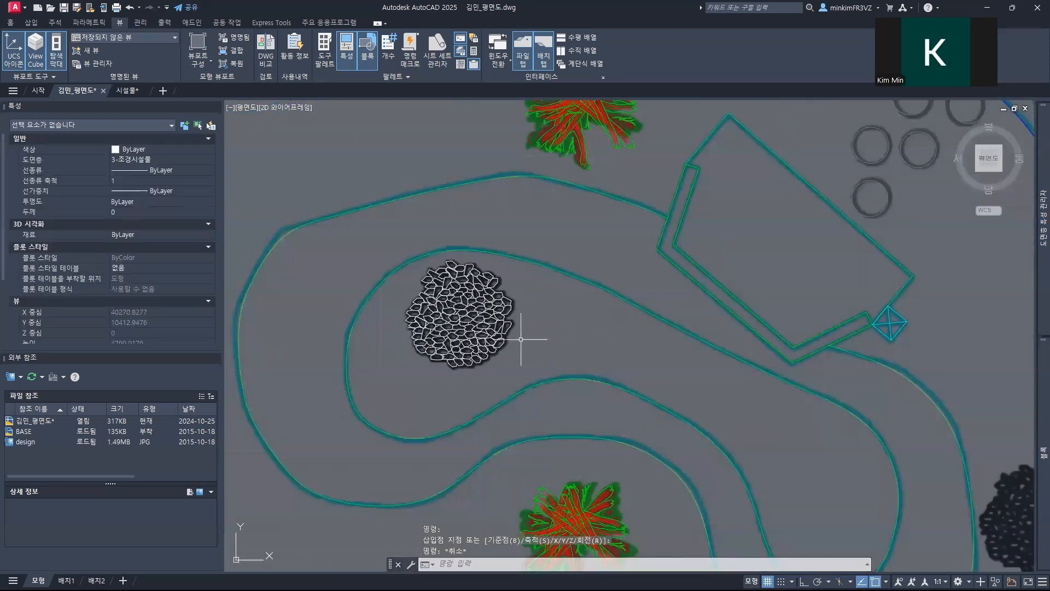
click(475, 320)
key(Return)
click(461, 316)
middle_drag(689, 381, 382, 258)
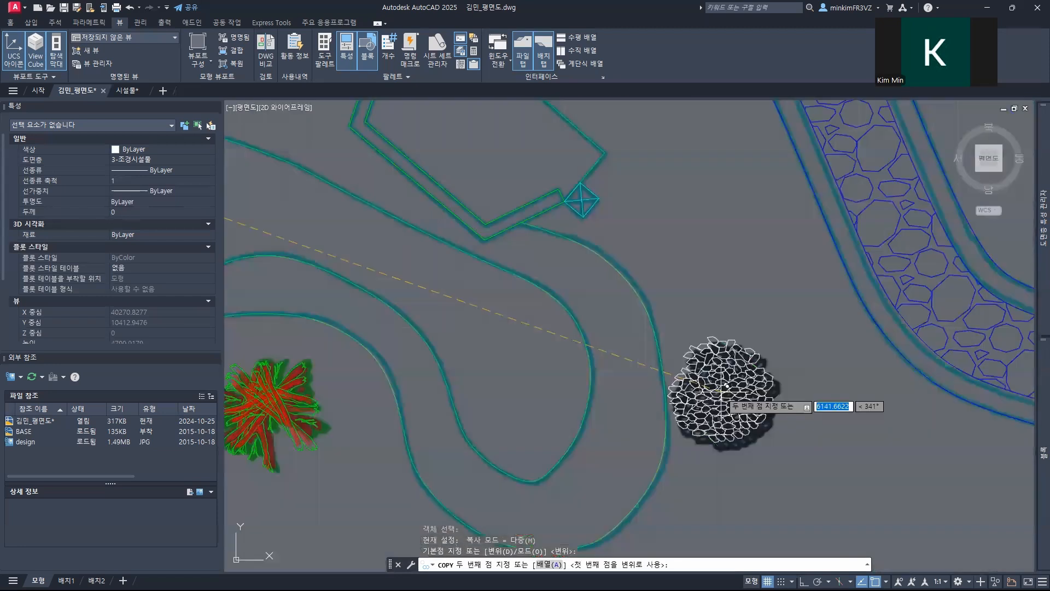
click(729, 385)
scroll(751, 372, down, 6)
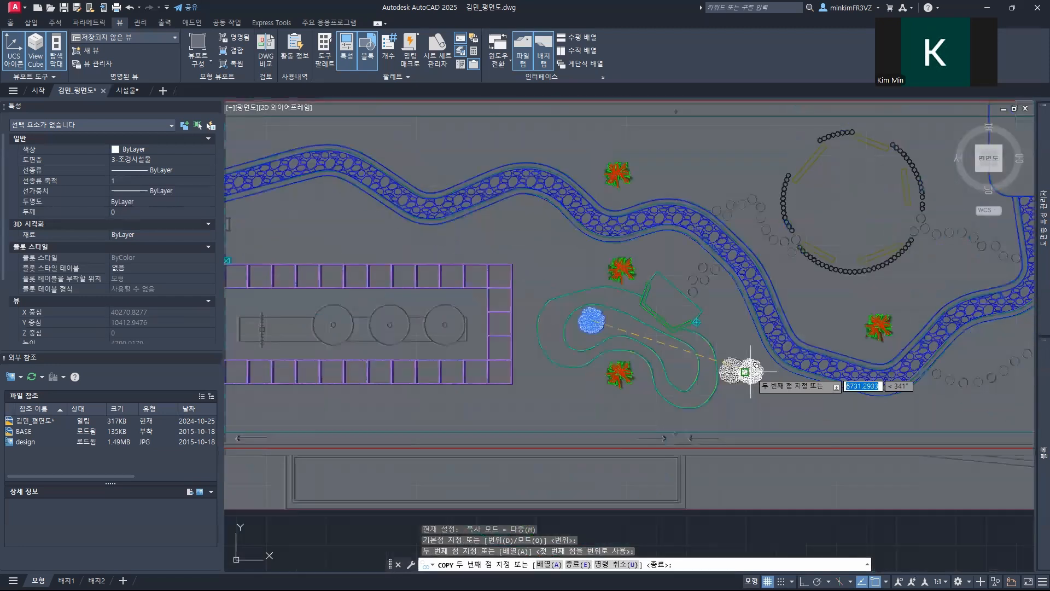
middle_drag(751, 372, 489, 374)
middle_drag(780, 361, 514, 361)
scroll(540, 331, up, 5)
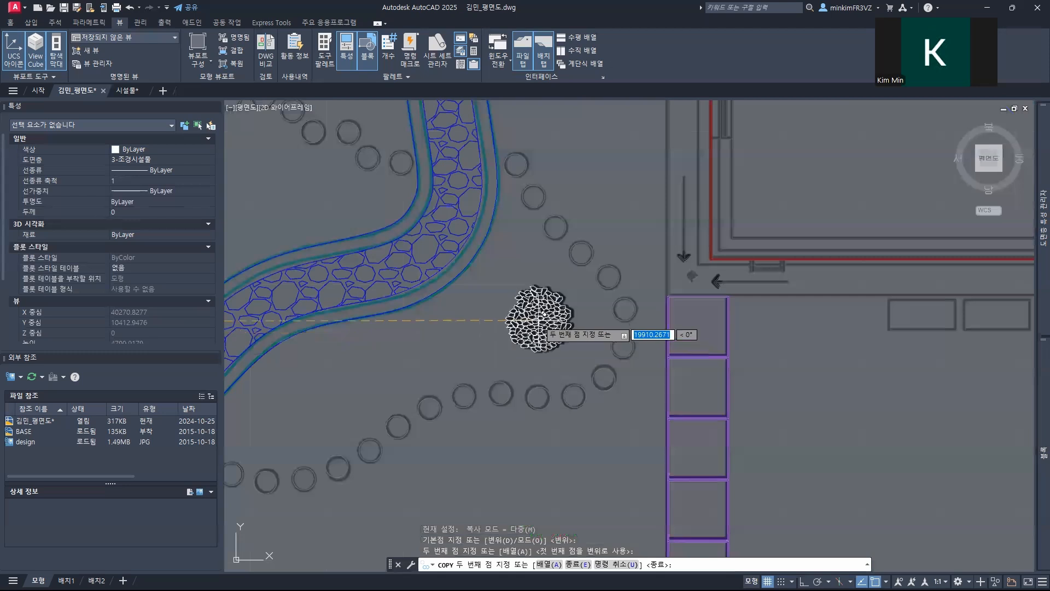
key(Escape)
scroll(447, 295, down, 2)
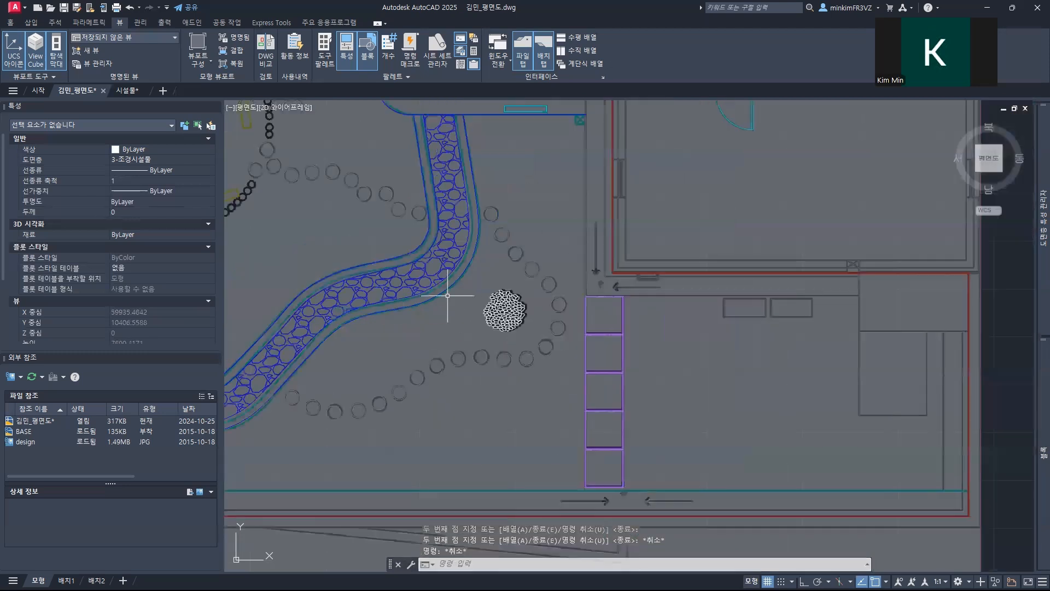
middle_drag(447, 295, 667, 402)
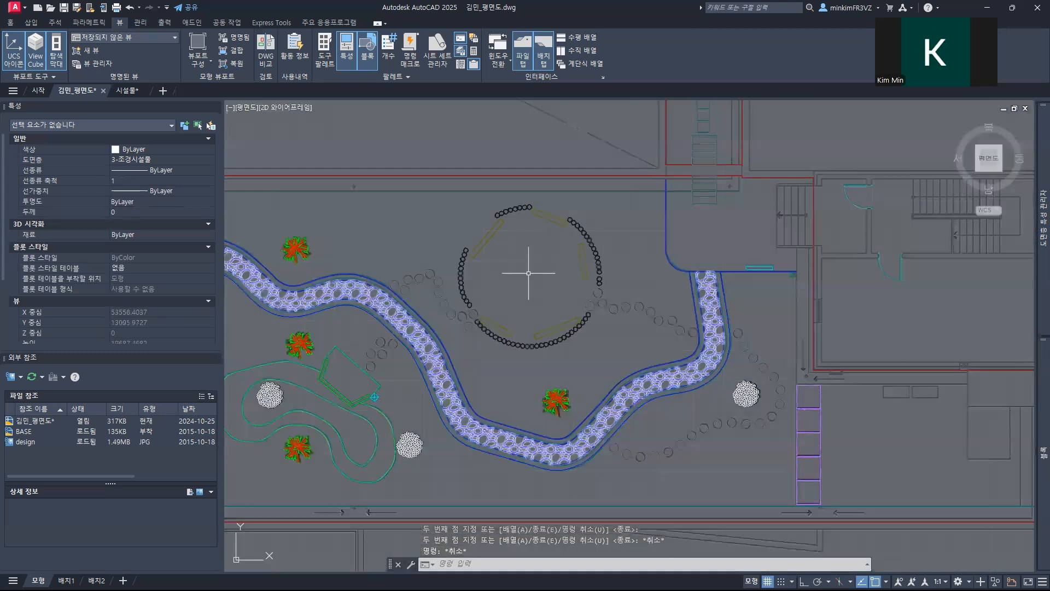
Step: Insert the 쉼터 block at the centre of the large circular rest area in the design image
mouse_move(1035, 405)
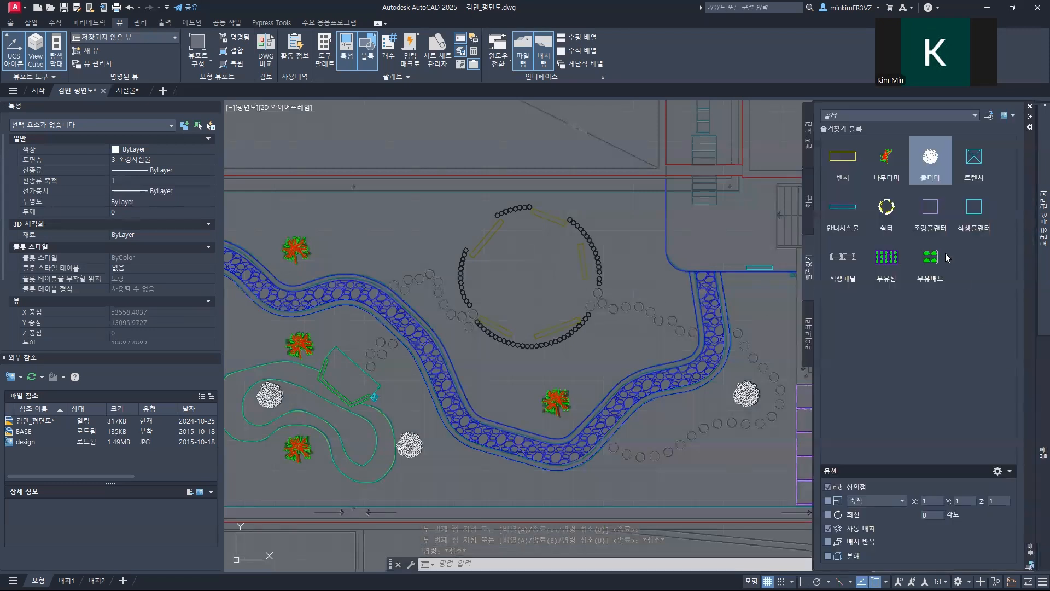
click(886, 207)
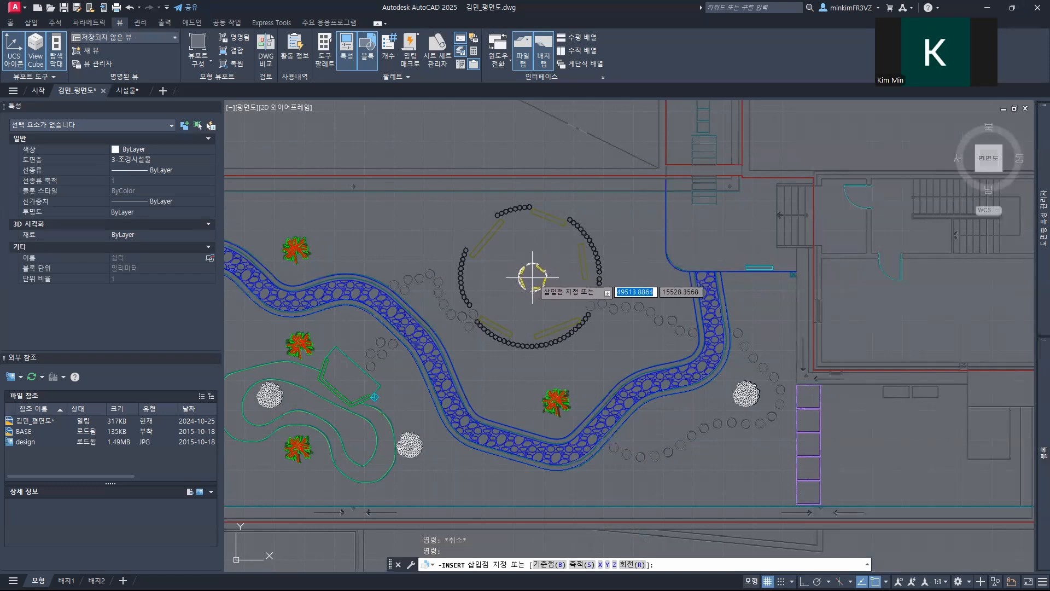
click(529, 275)
Step: Finish inserting the 쉼터 block and rotate it 90 degrees about its insertion point
key(Return)
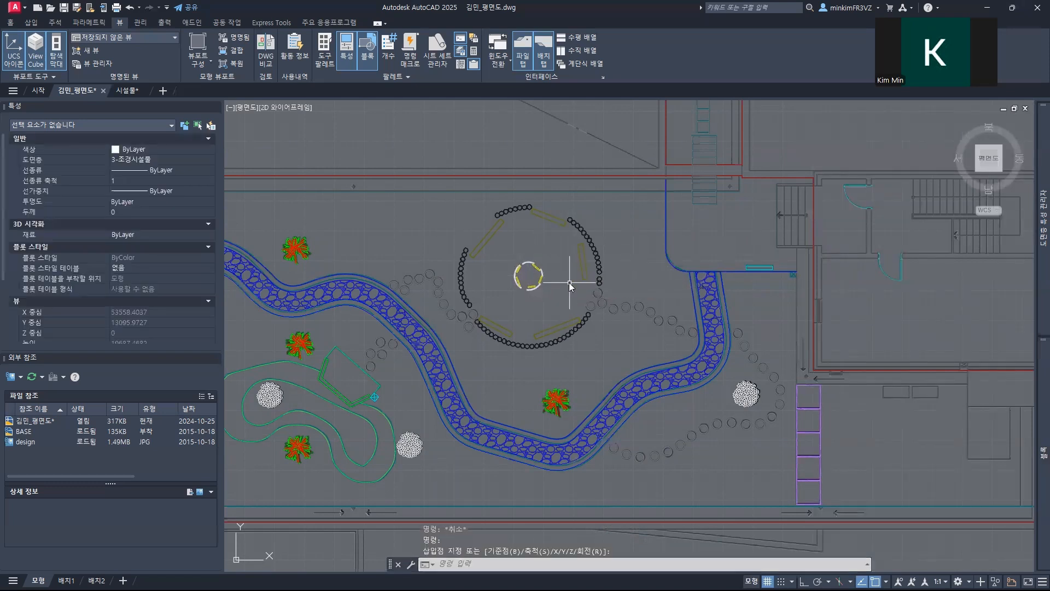
key(Return)
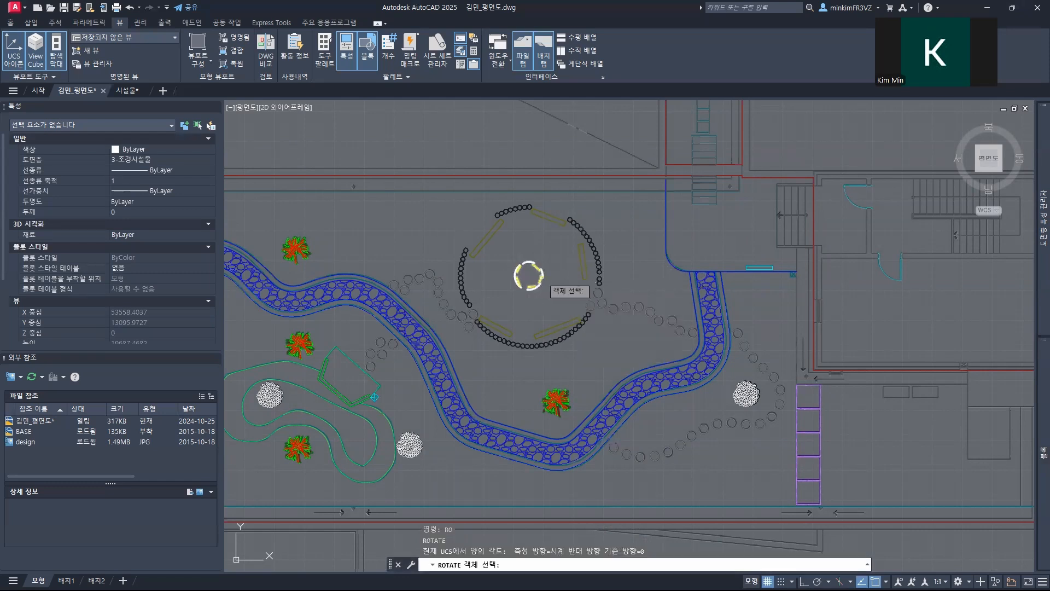
click(541, 275)
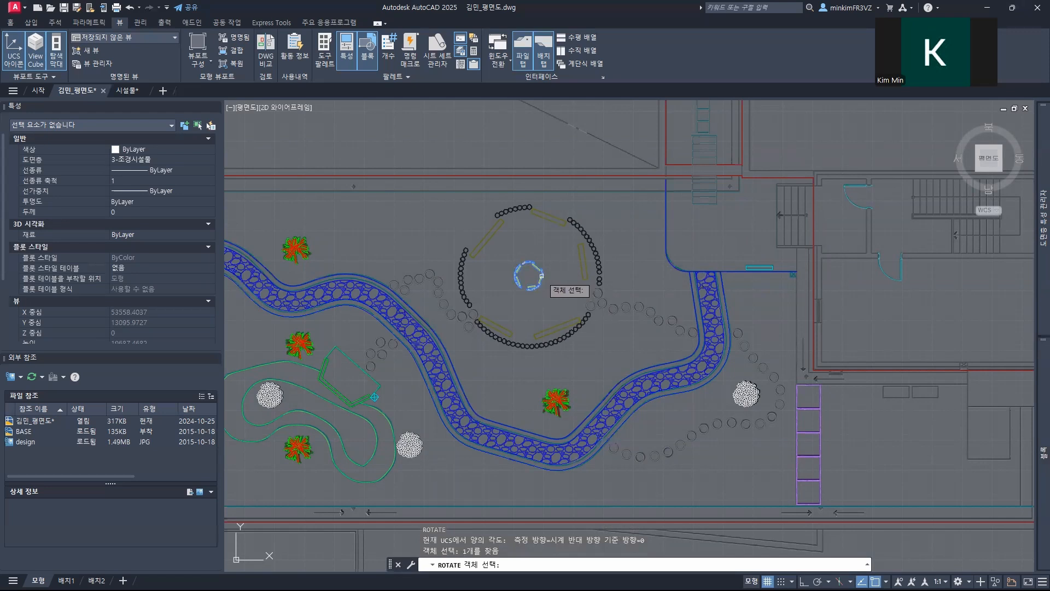
key(Return)
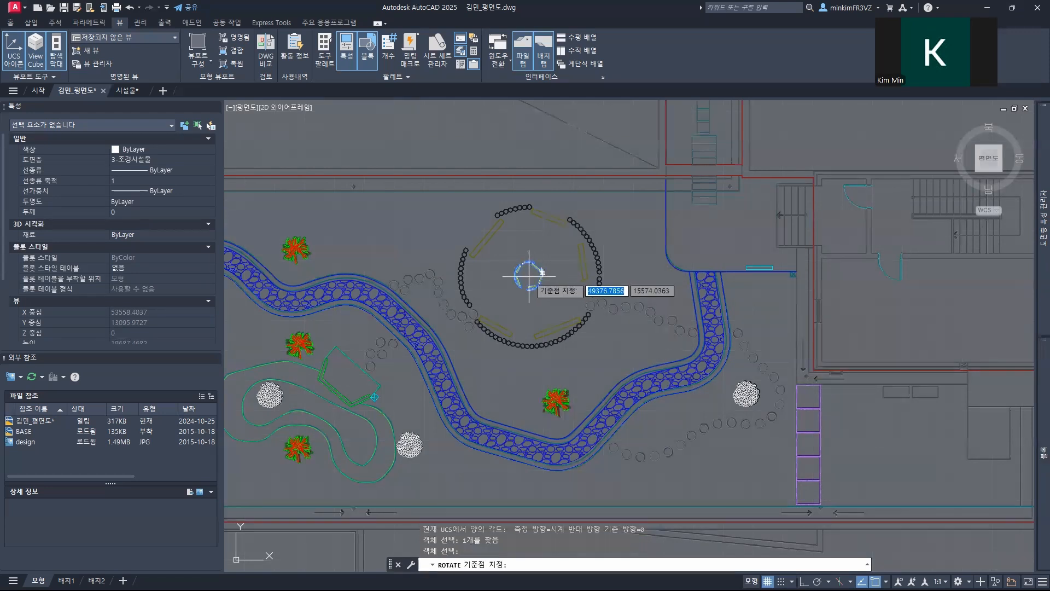
click(533, 277)
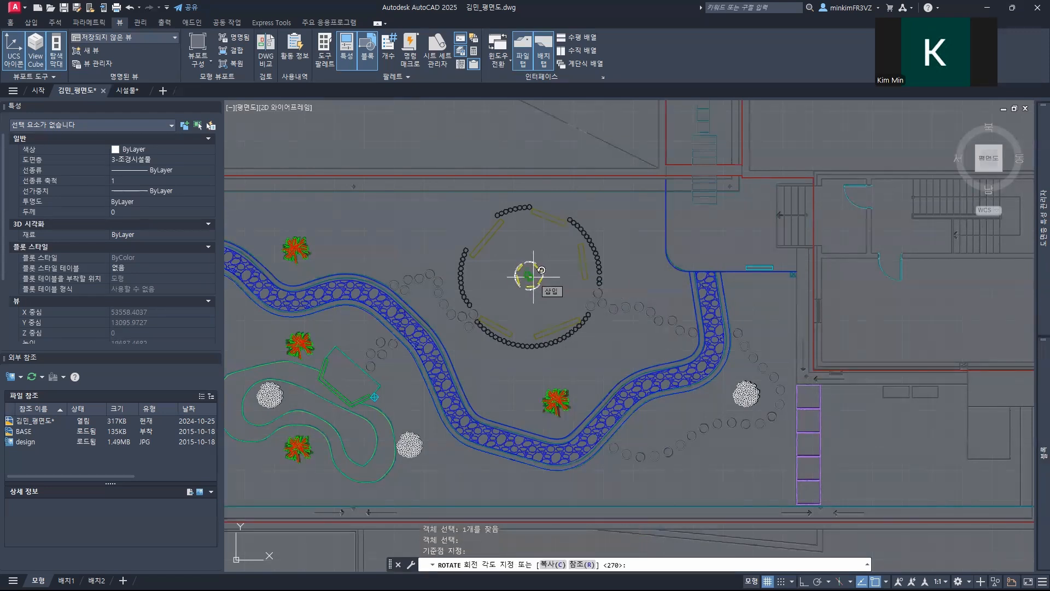
text(90)
key(Return)
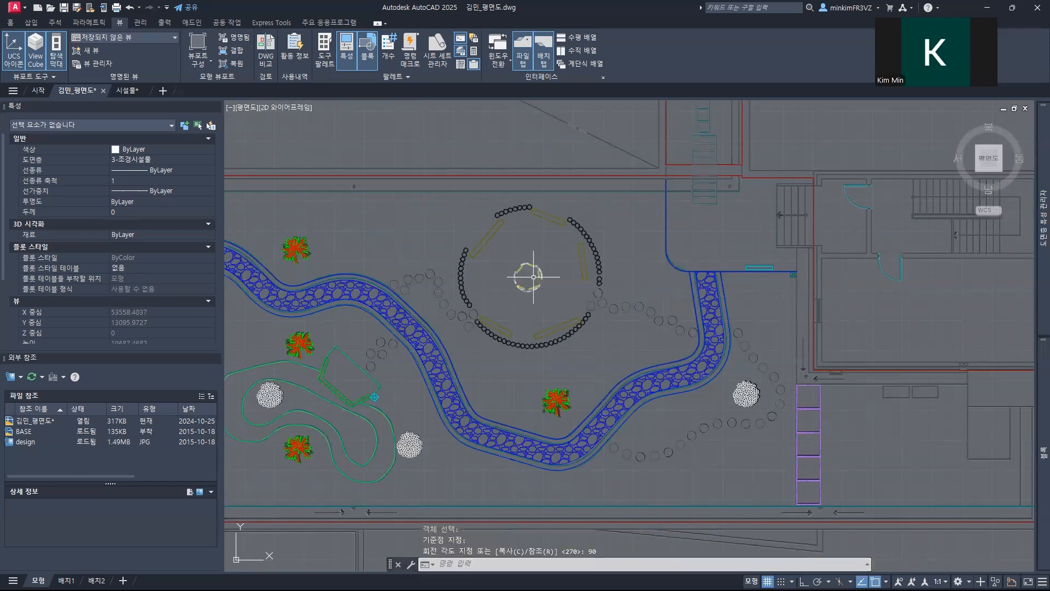
Step: Scale the 쉼터 block by a factor of 5 from its centre
click(558, 288)
click(498, 253)
text(SC)
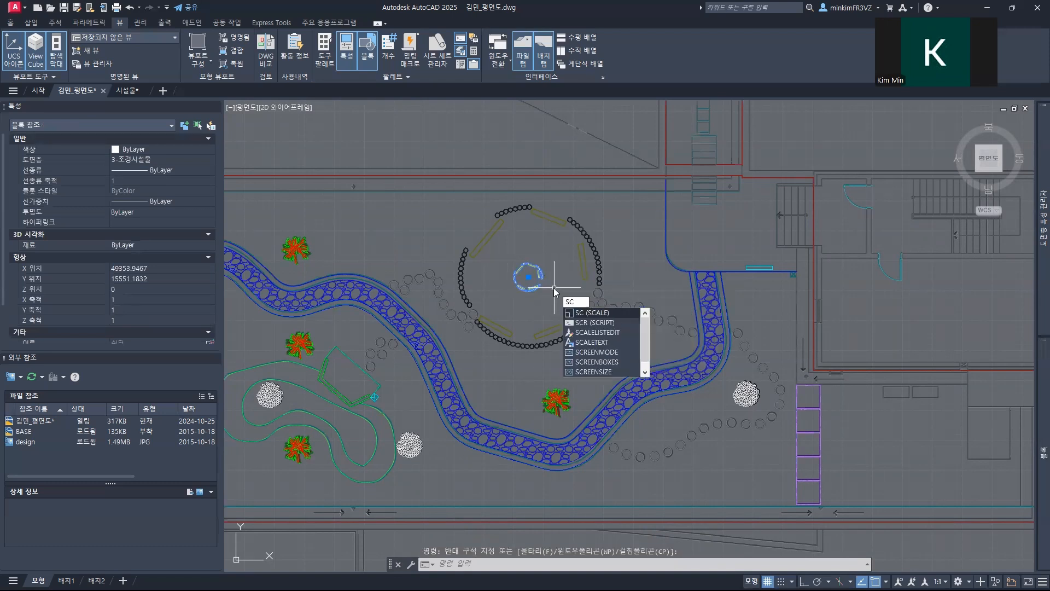
key(Return)
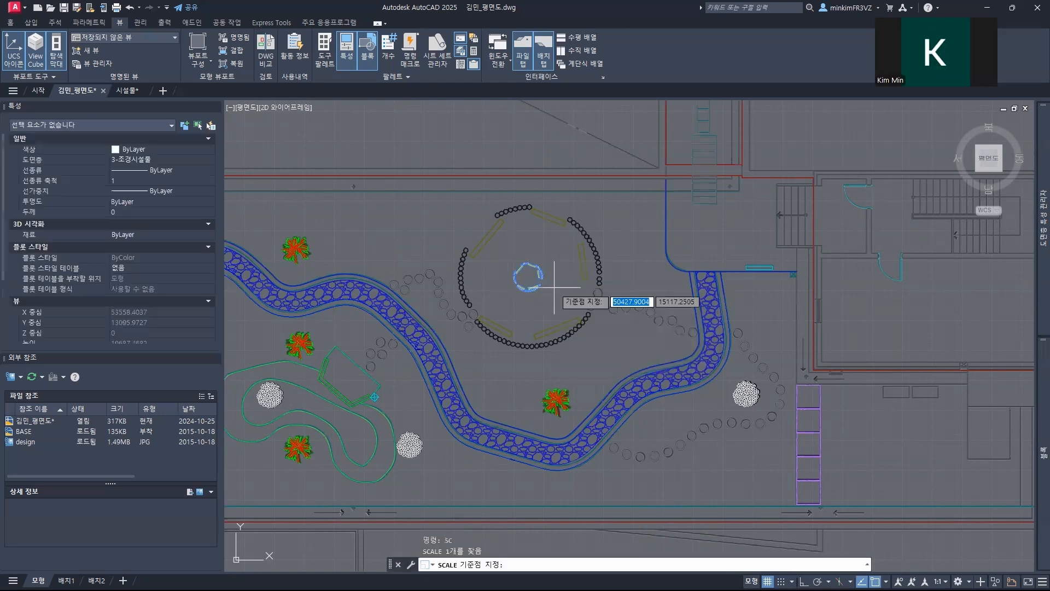
click(529, 277)
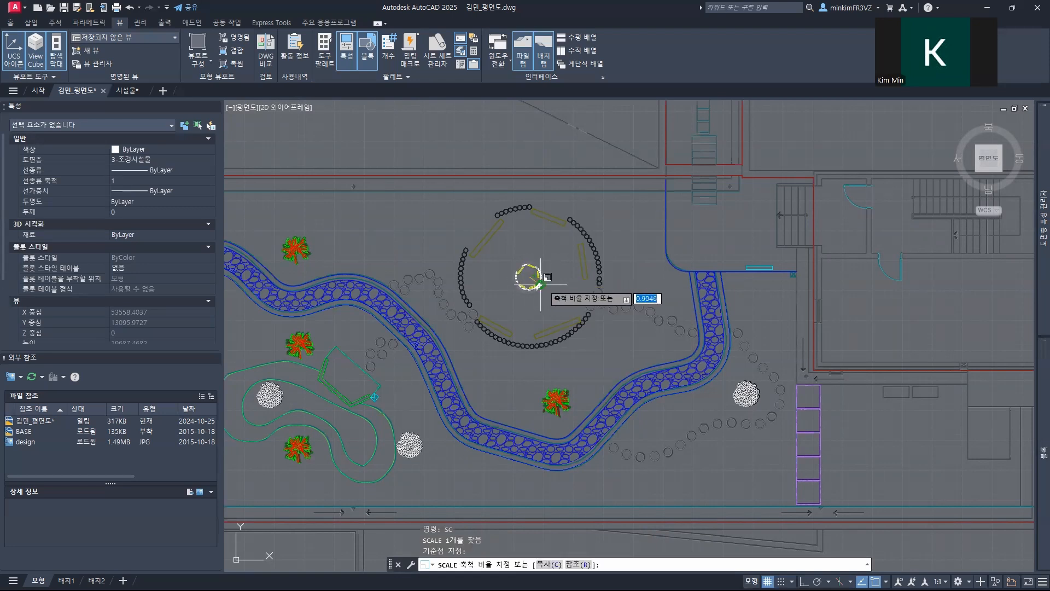
text(5)
key(Return)
Step: Move the enlarged 쉼터 block so its circles and benches align with the large circular rest area in the design image
middle_drag(512, 263, 536, 254)
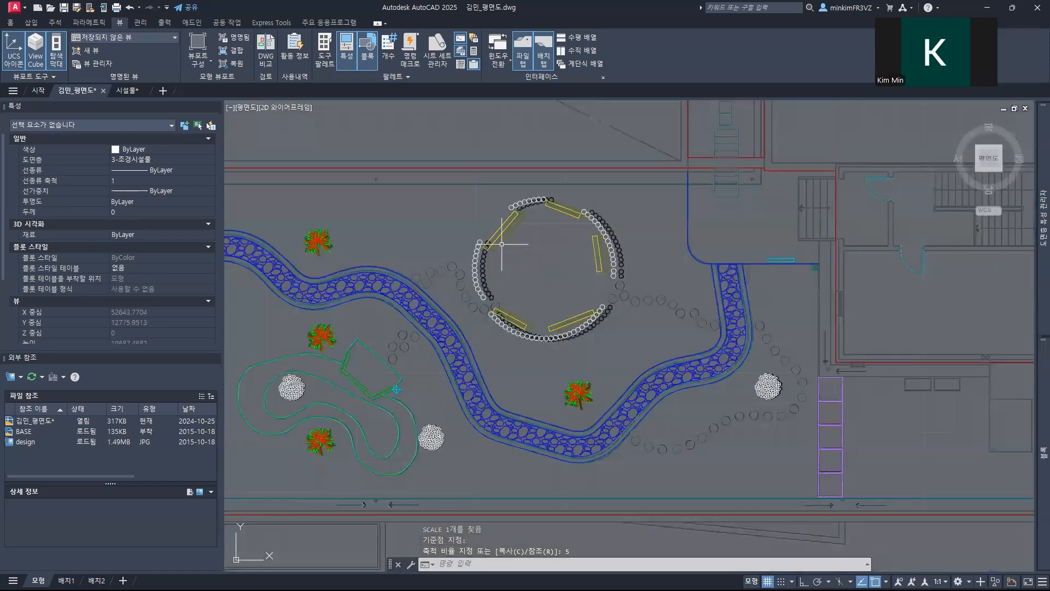
text(m)
key(space)
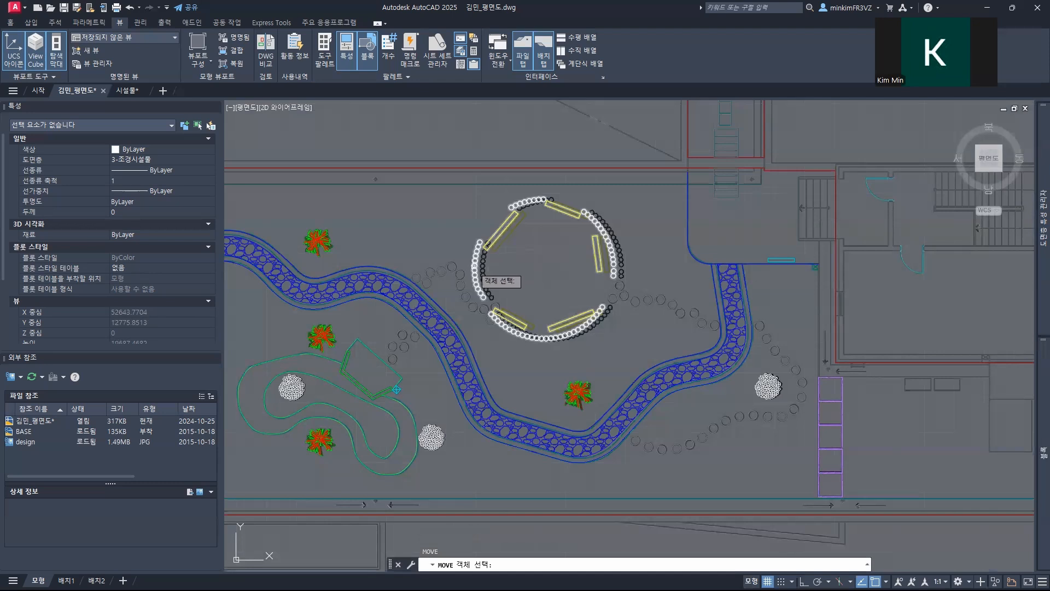
click(477, 269)
key(space)
scroll(482, 302, up, 2)
scroll(489, 299, up, 2)
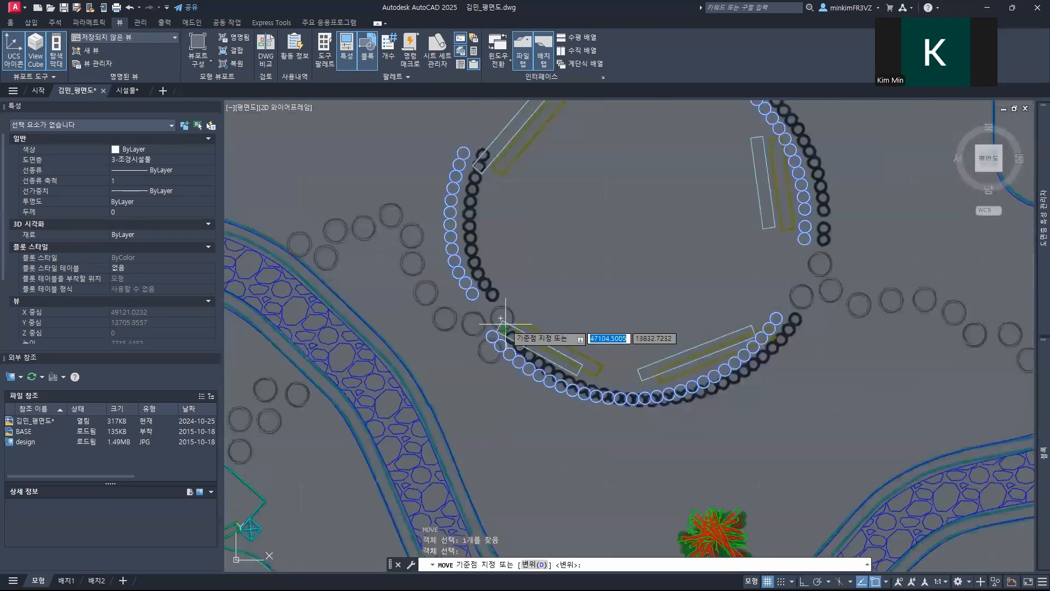
click(501, 315)
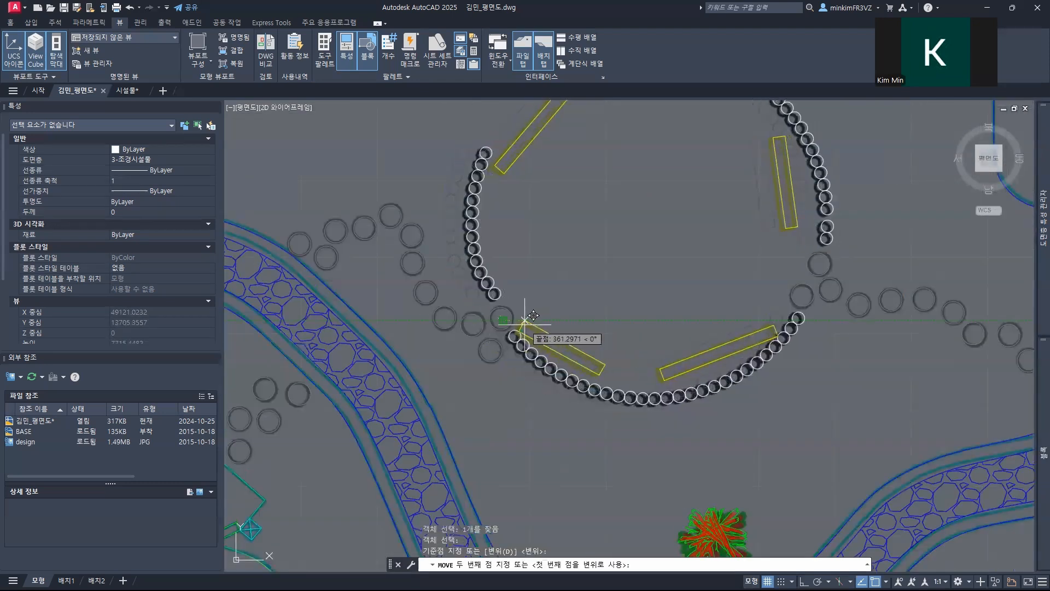
scroll(534, 316, up, 3)
scroll(522, 317, up, 2)
click(534, 310)
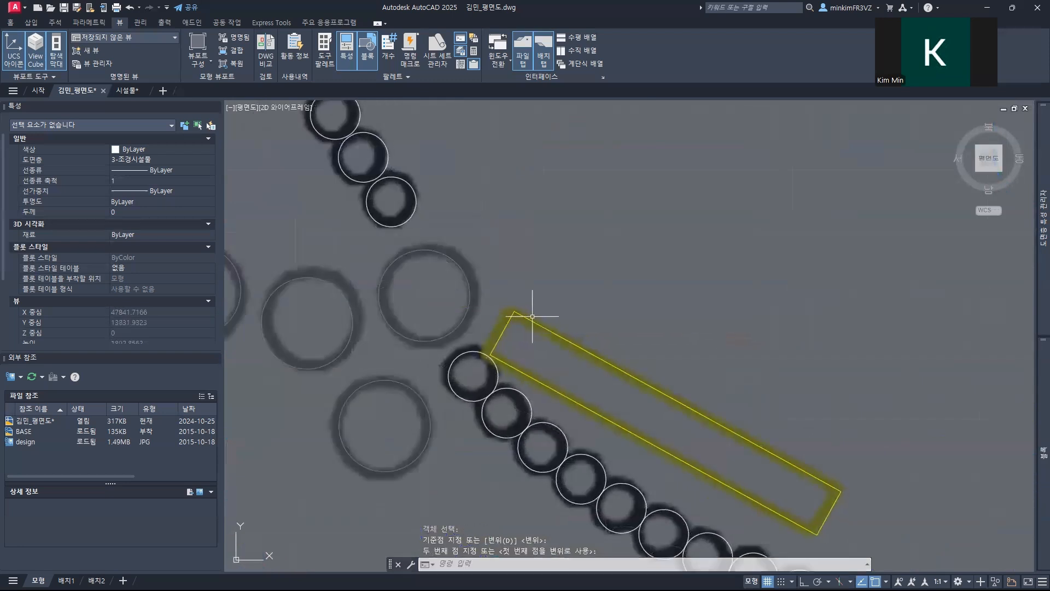
scroll(532, 316, down, 8)
scroll(532, 316, down, 2)
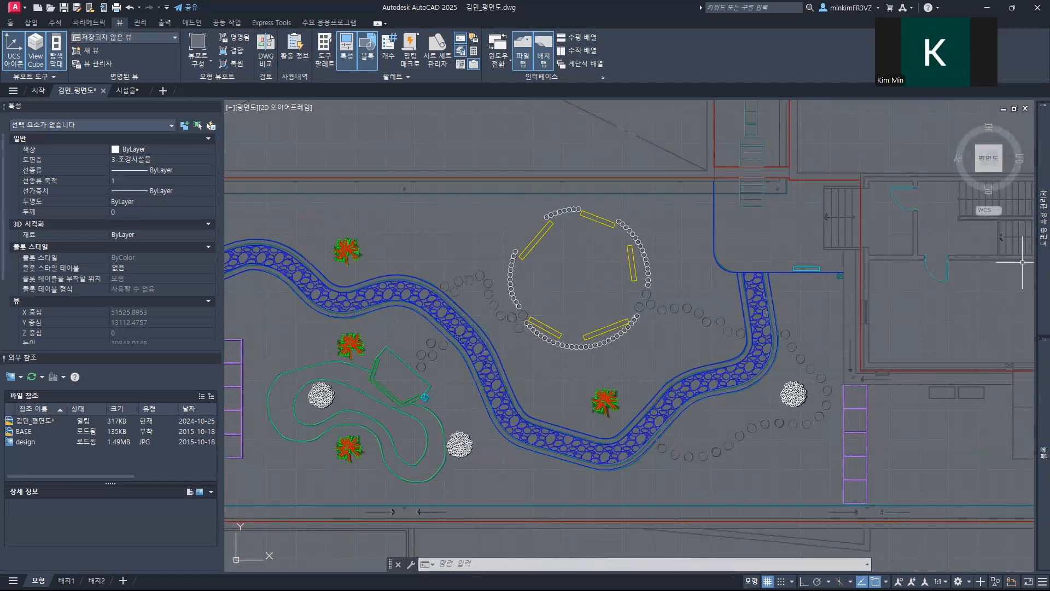
Step: Display the list of the drawing's layers
mouse_move(1042, 246)
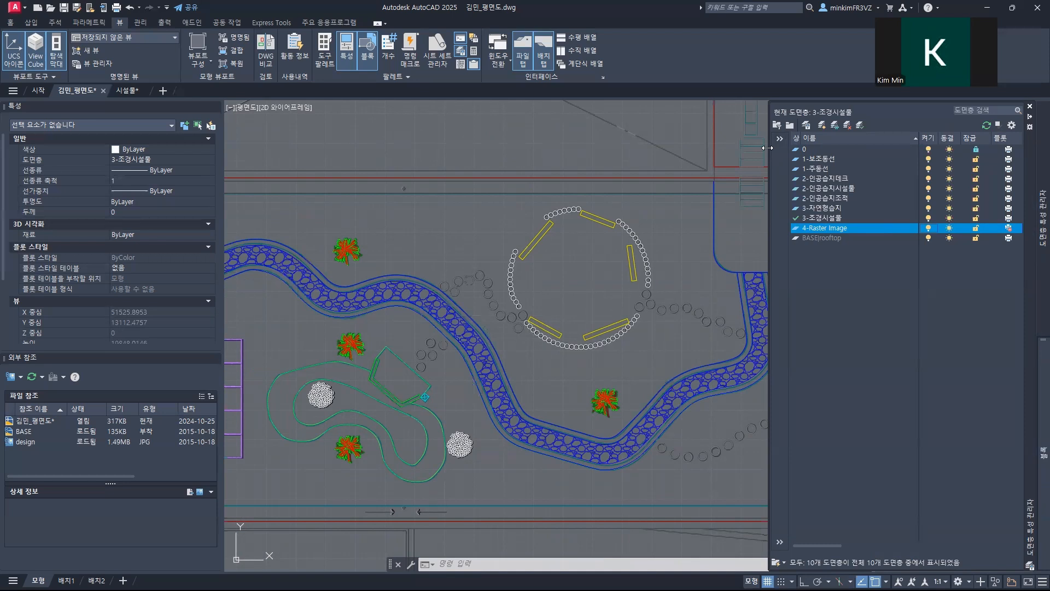
Step: Widen the layer list and briefly hide the 3-조경시설물 and 4-Raster Image layers to compare the plan with and without them
drag(768, 148, 616, 148)
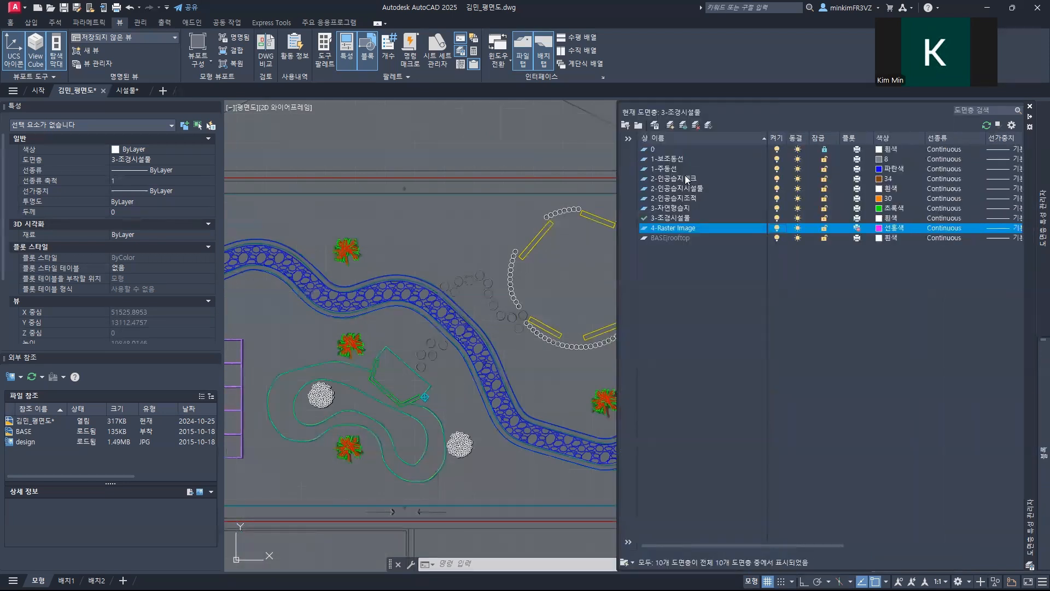
click(777, 218)
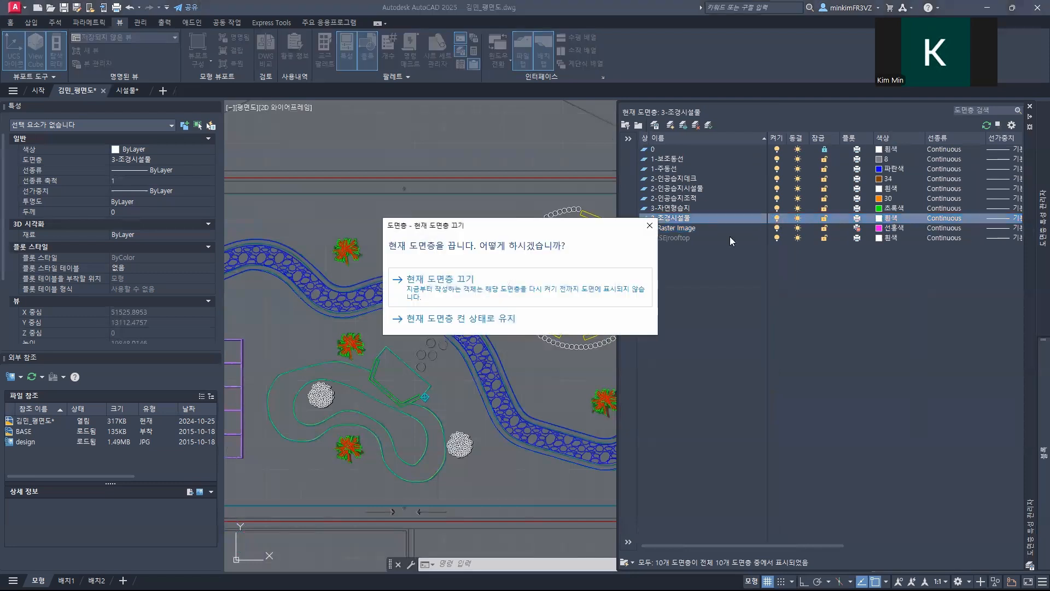
click(650, 225)
click(777, 229)
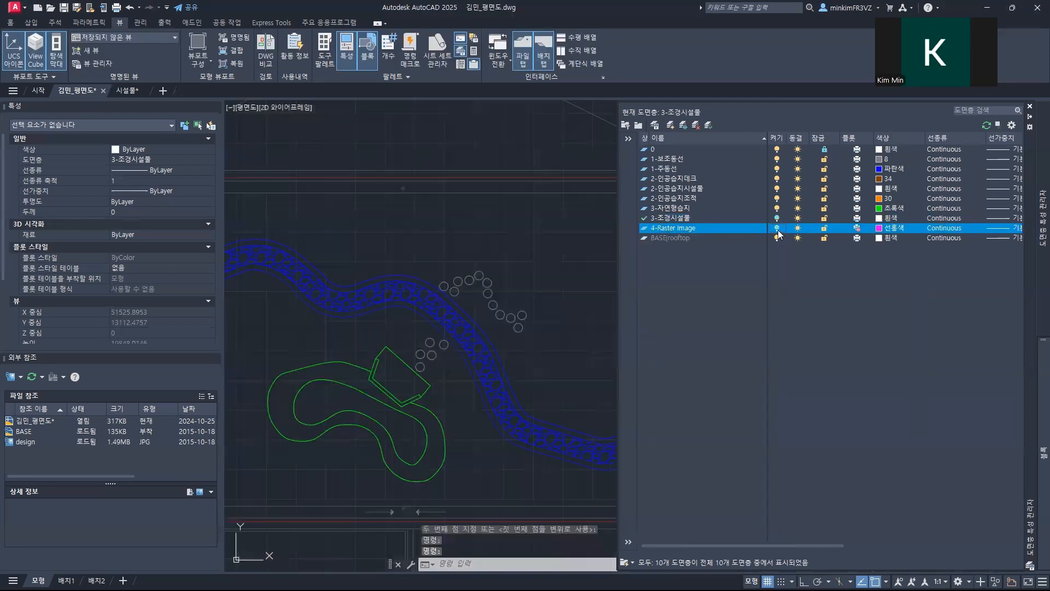
click(777, 228)
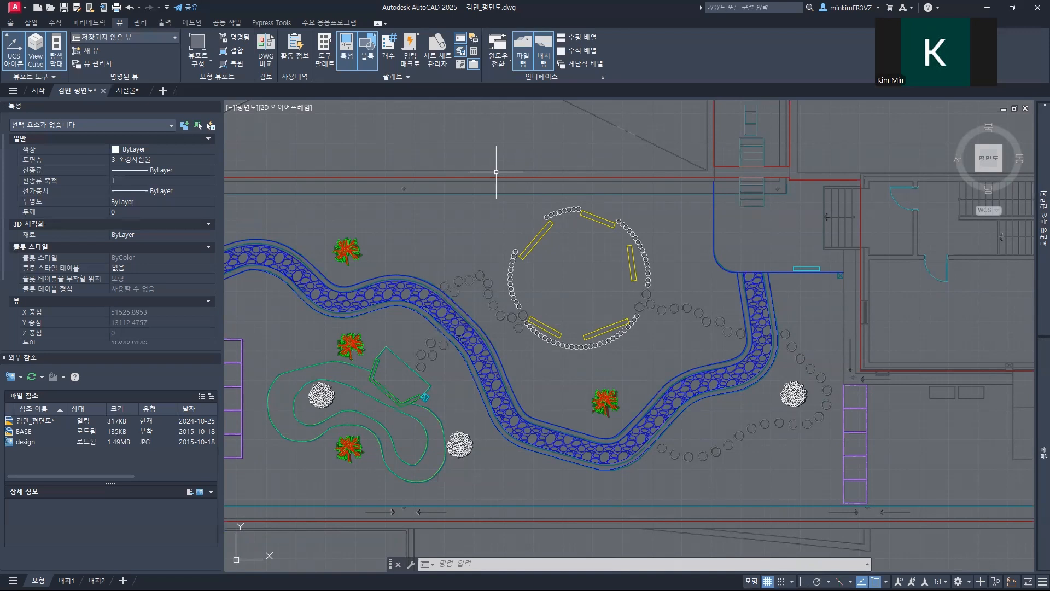
Step: Turn off the 4-Raster Image layer to hide the design image beneath the whole floor plan
scroll(499, 241, down, 6)
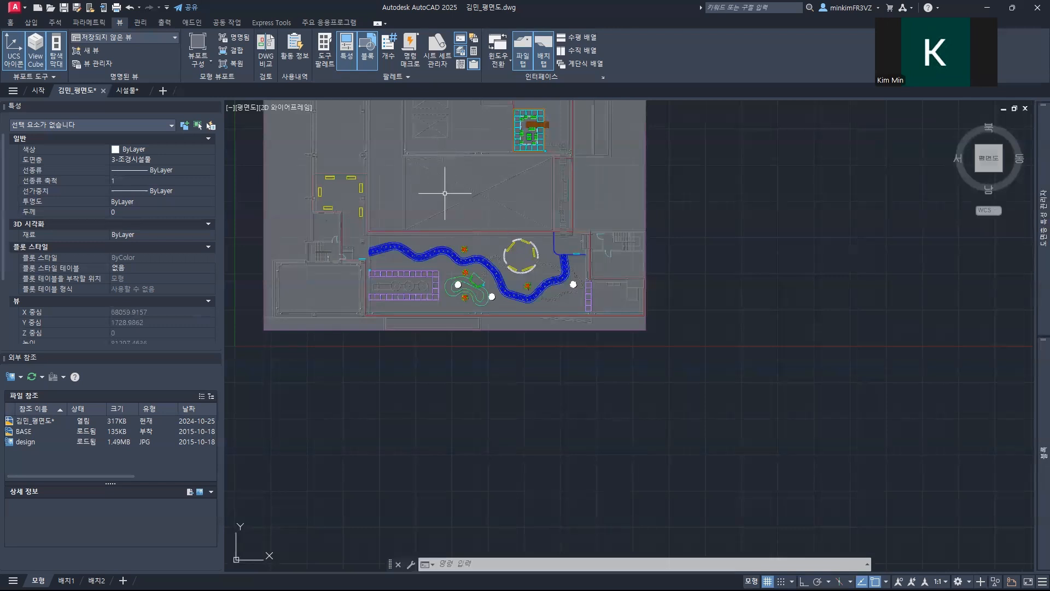
mouse_move(410, 193)
middle_down()
mouse_move(410, 235)
mouse_move(440, 264)
mouse_move(436, 288)
middle_up()
middle_drag(467, 256, 462, 299)
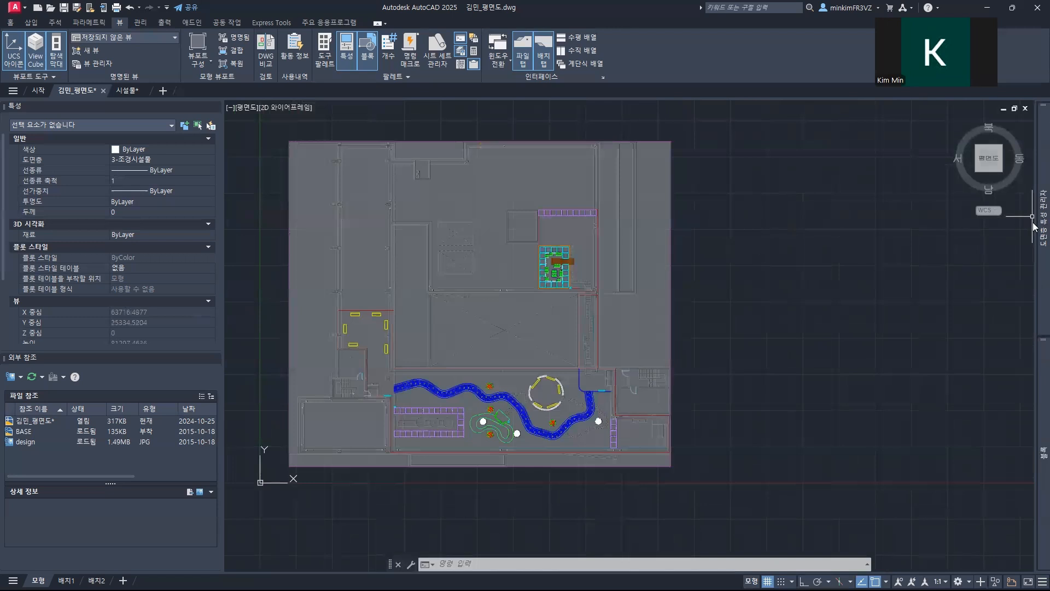
mouse_move(1034, 226)
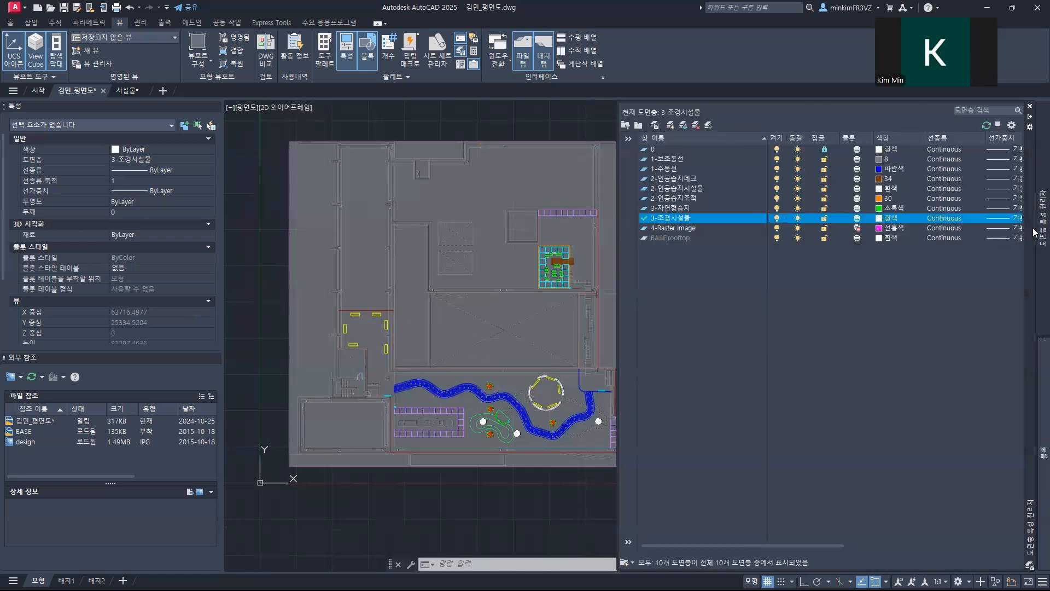
click(777, 228)
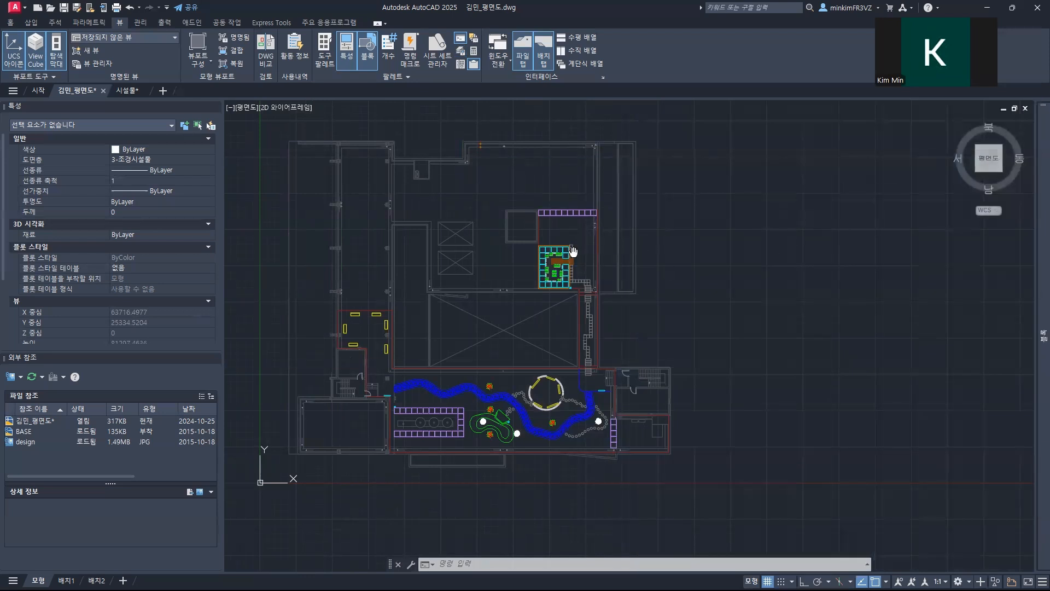
Step: Zoom to show all of the floor plan and save the drawing
middle_drag(574, 251, 607, 272)
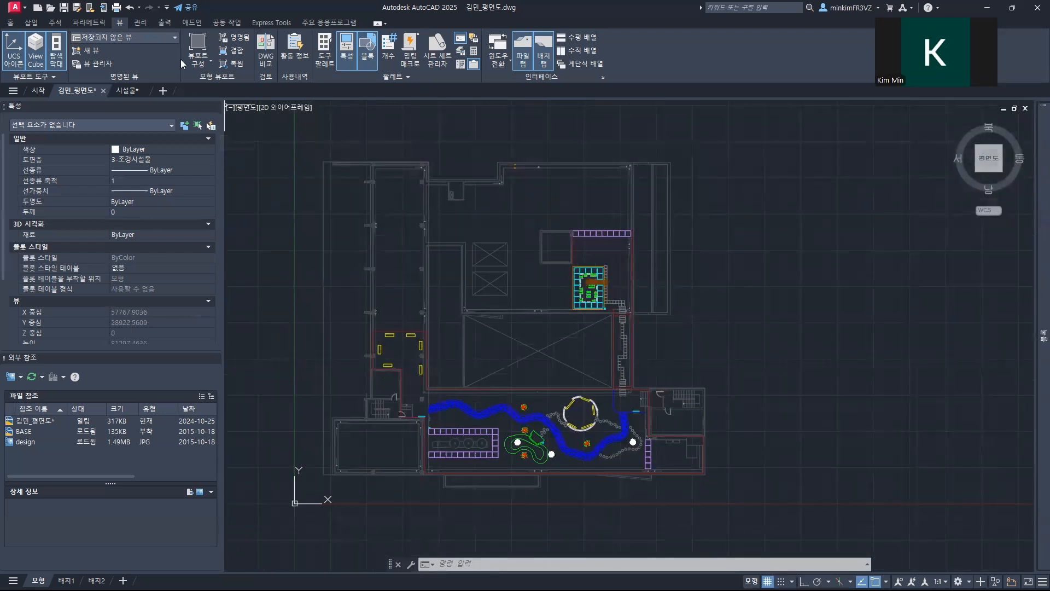
text(Z)
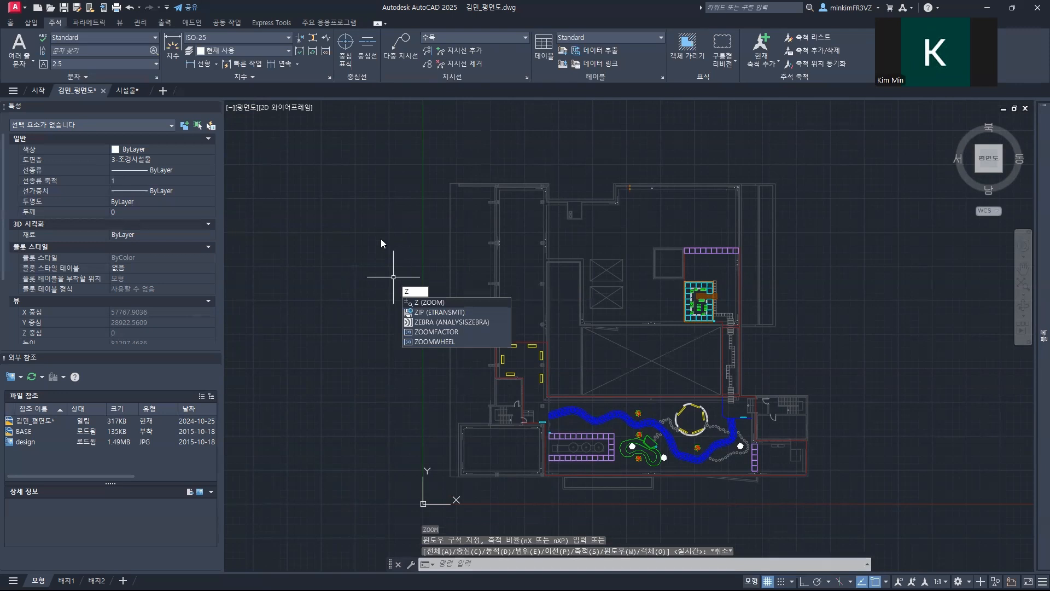
key(Return)
text(A)
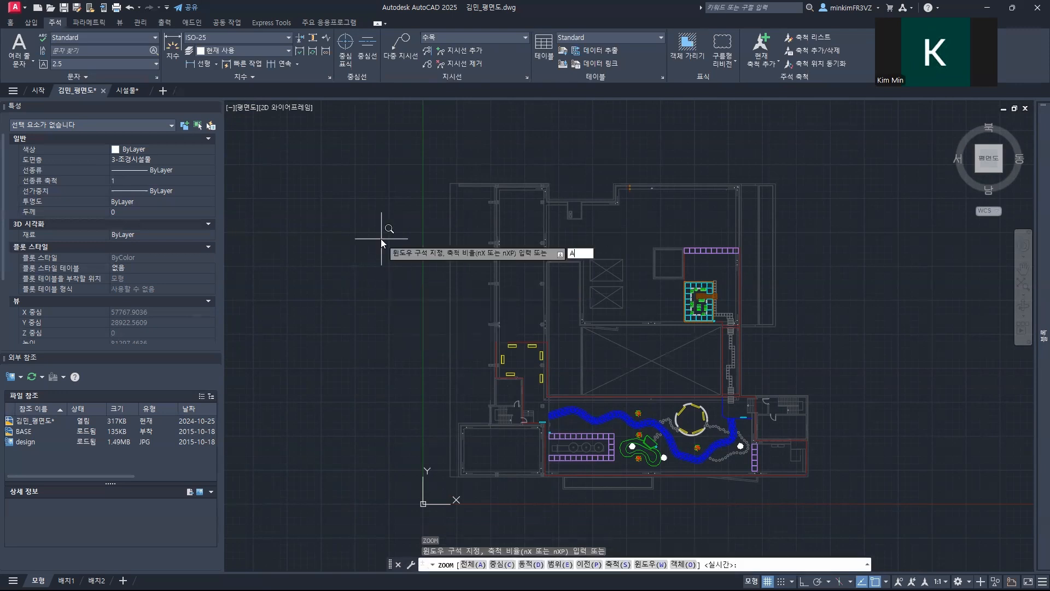
key(Return)
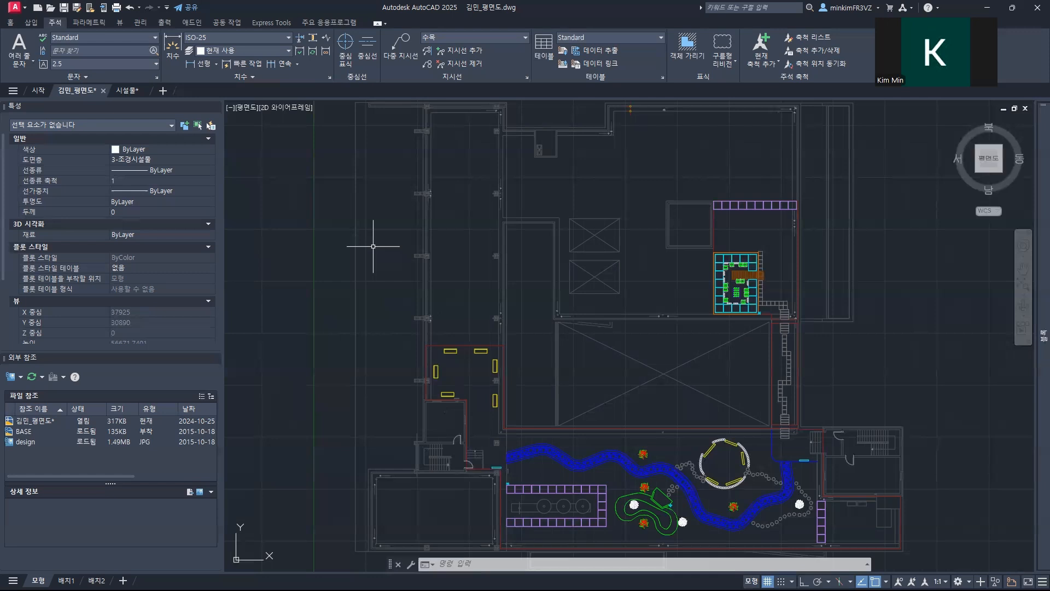
click(64, 9)
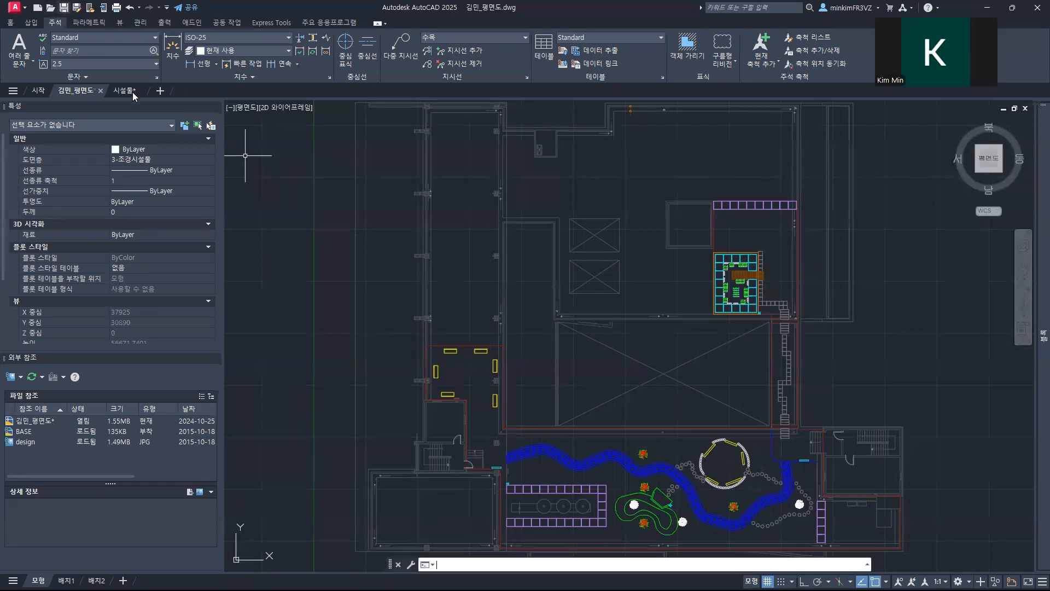
Step: Create a new blank drawing and enter its file name for saving as the author's name followed by _식재계획도
mouse_move(132, 96)
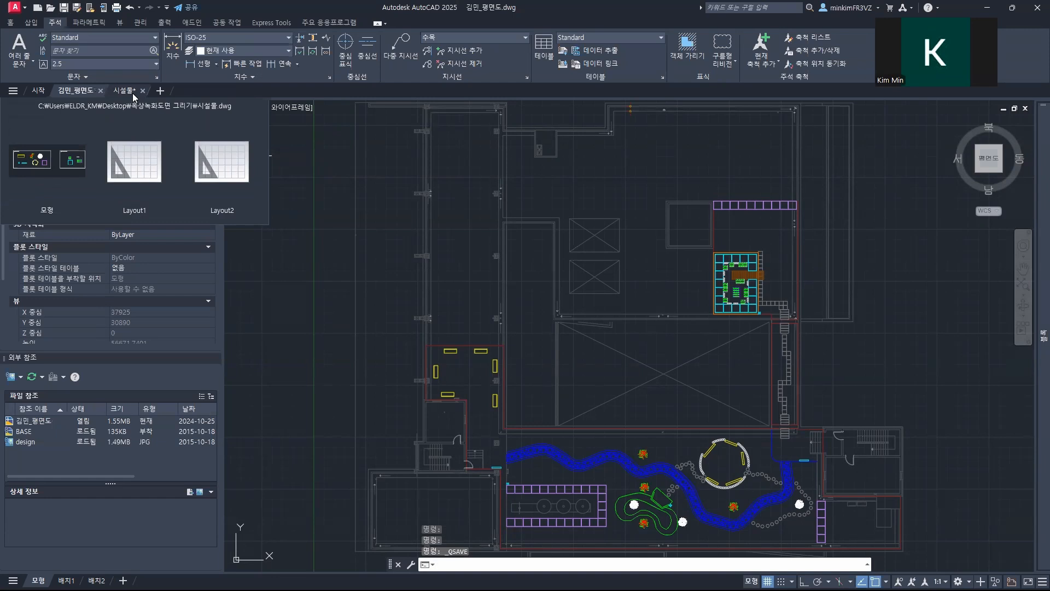
click(161, 90)
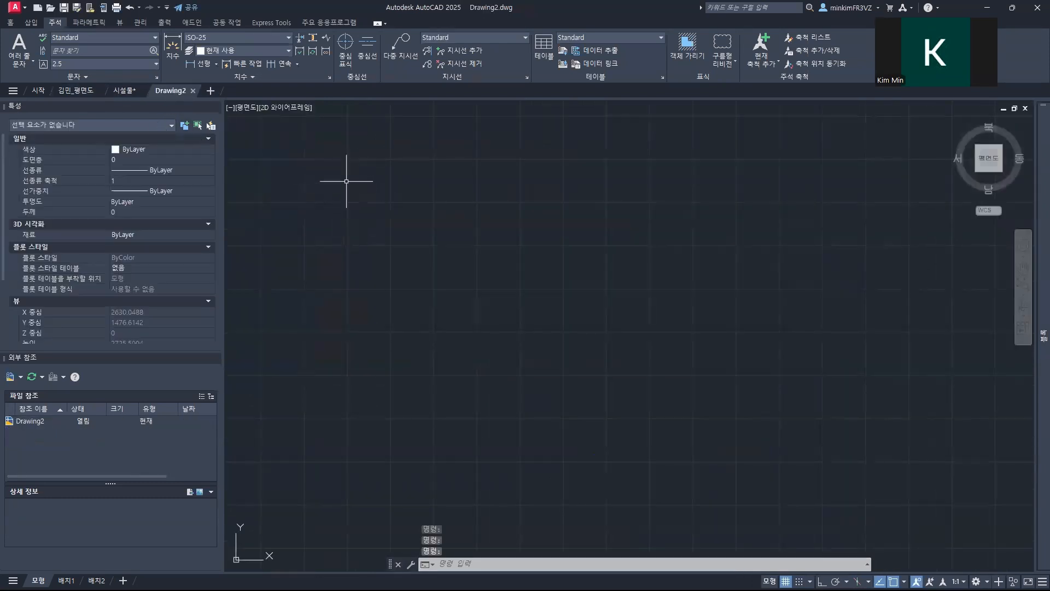
click(64, 7)
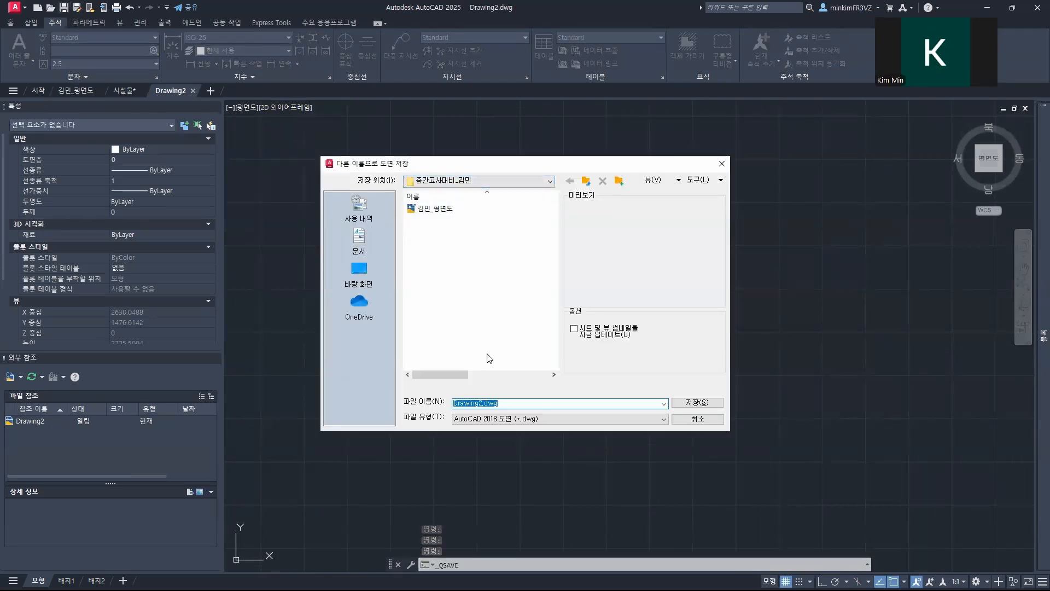
click(482, 403)
drag(483, 403, 441, 404)
key(BackSpace)
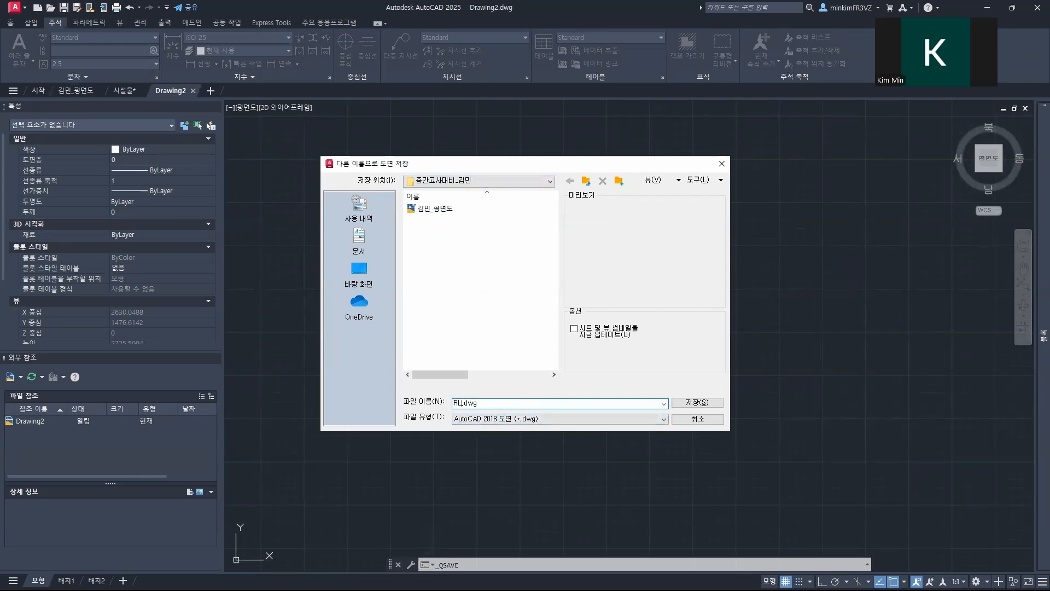
Step: Save the new drawing in the 중간고사대비 folder with the AutoCAD 2010/LT2010 drawing (*.dwg) file type
click(709, 403)
click(577, 419)
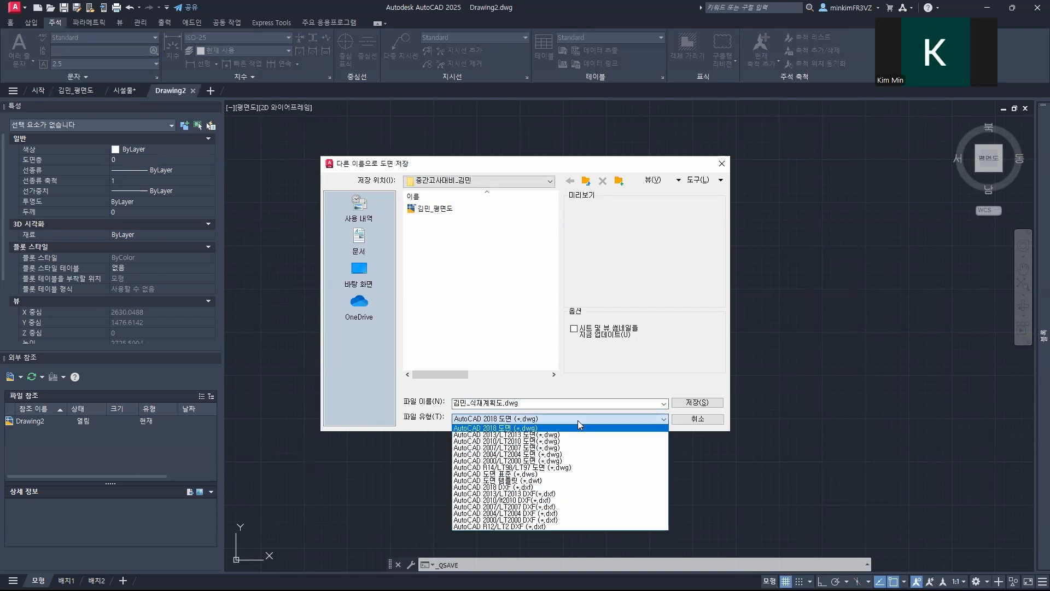
click(546, 442)
click(698, 402)
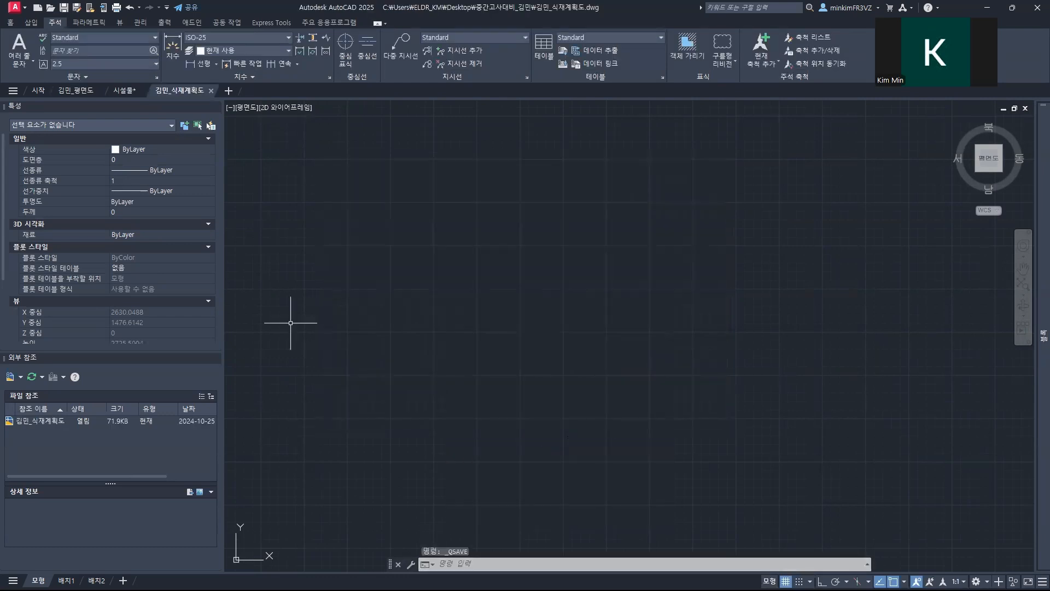
Step: Open the layer manager in the new planting drawing and create a layer named 1-교목
mouse_move(1033, 233)
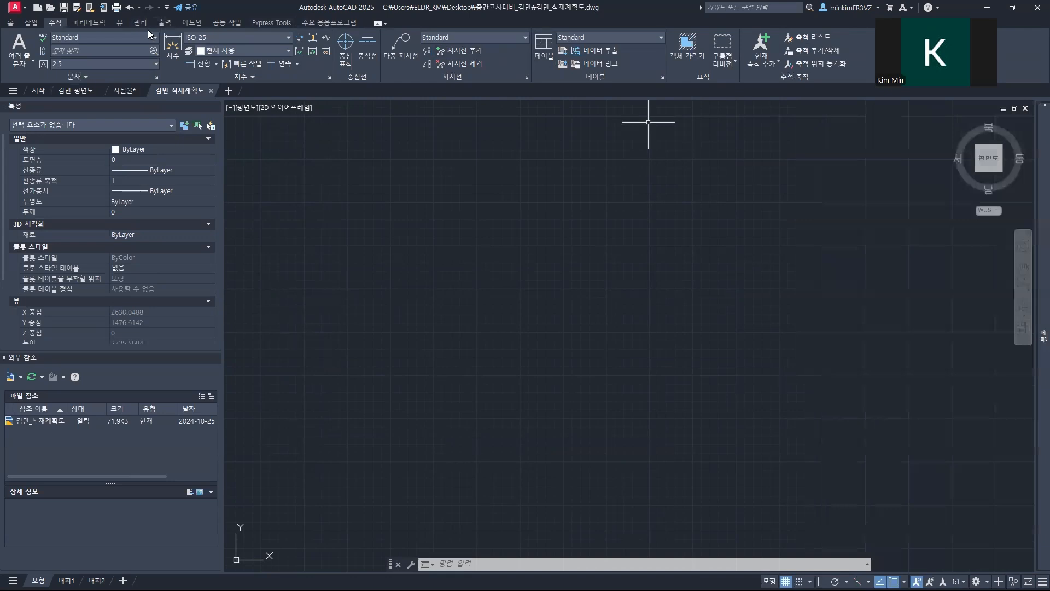
click(119, 22)
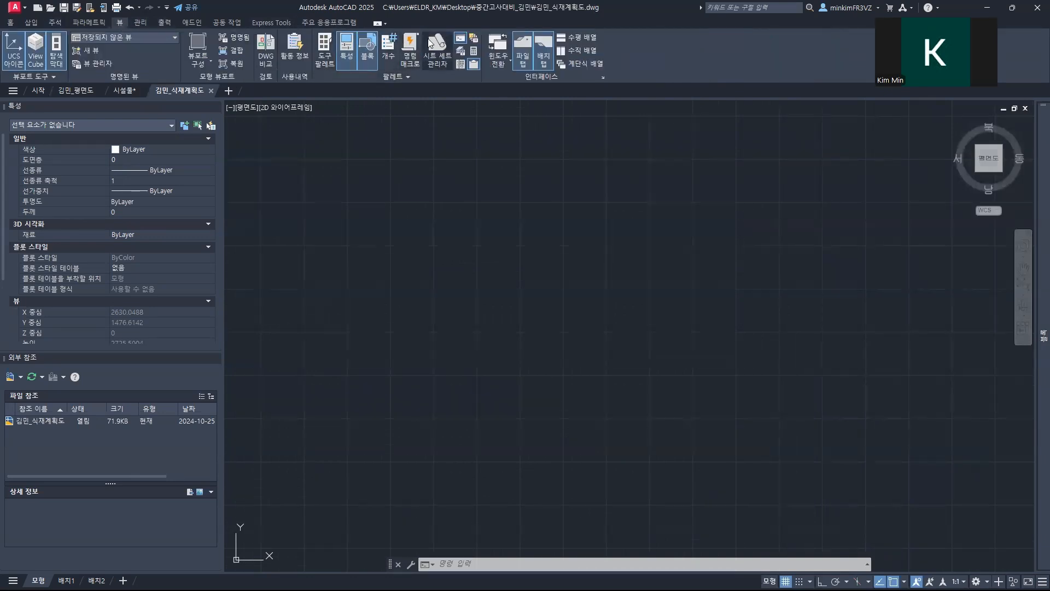
click(460, 50)
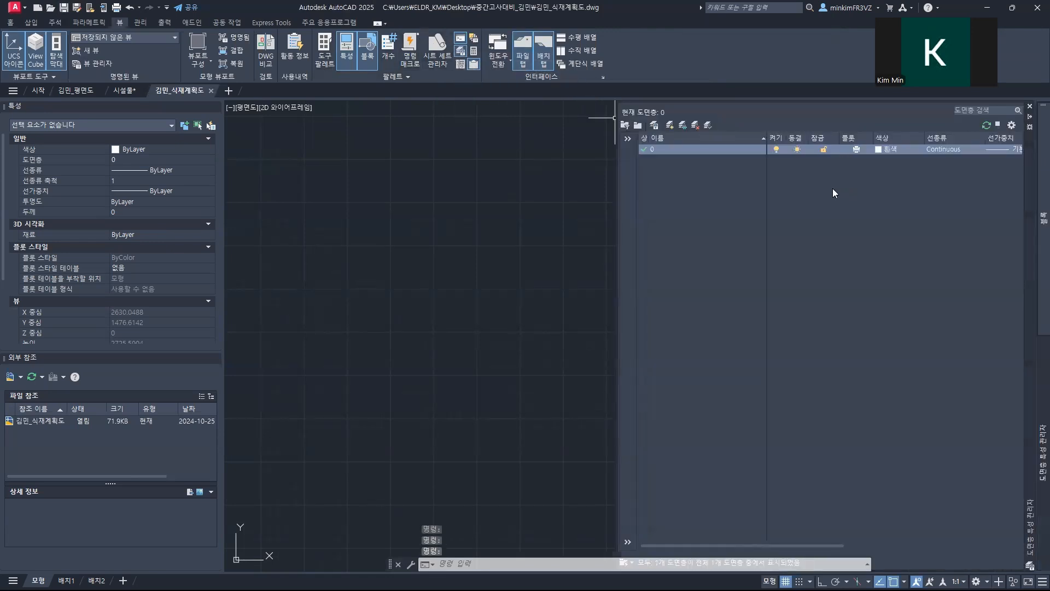
click(705, 163)
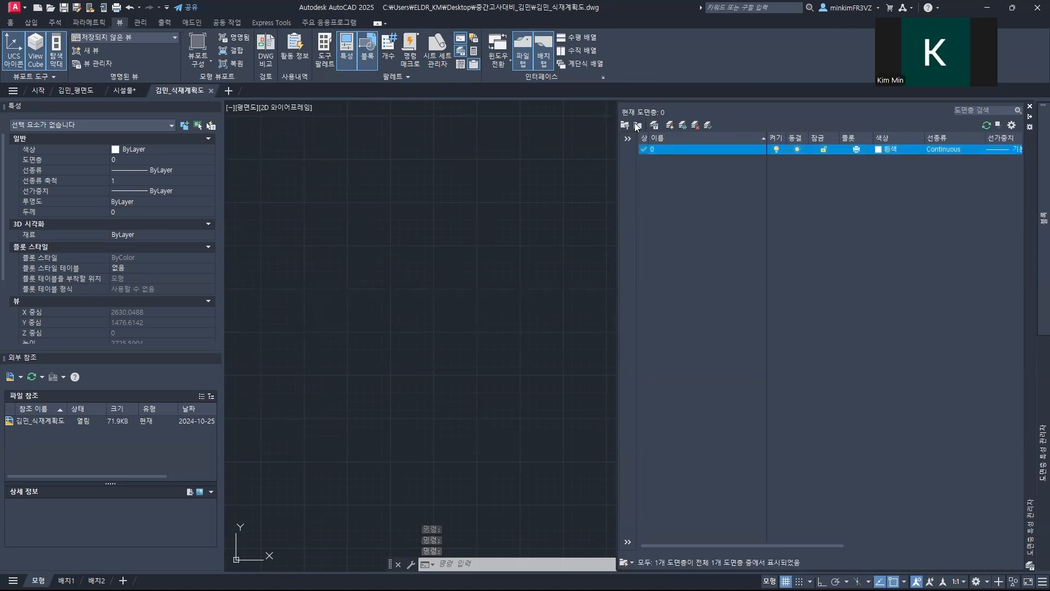
click(670, 126)
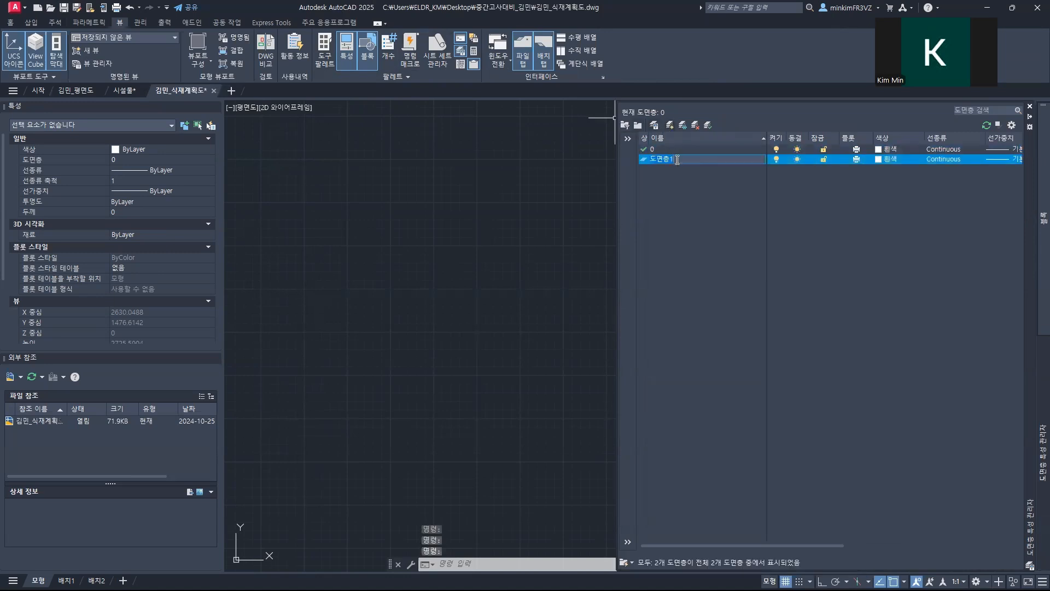
text(1-)
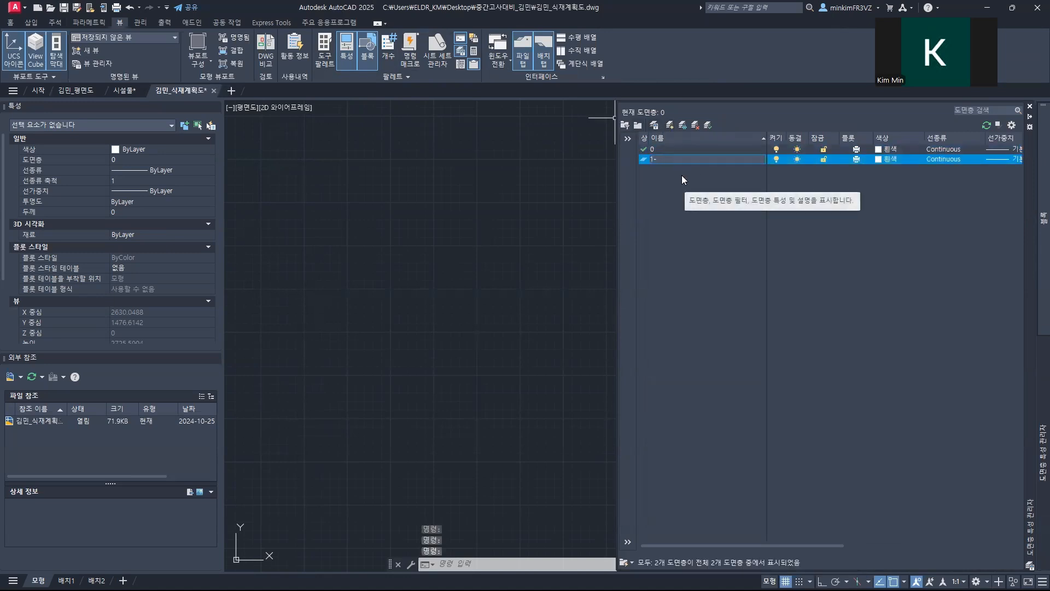
text(교목)
key(Return)
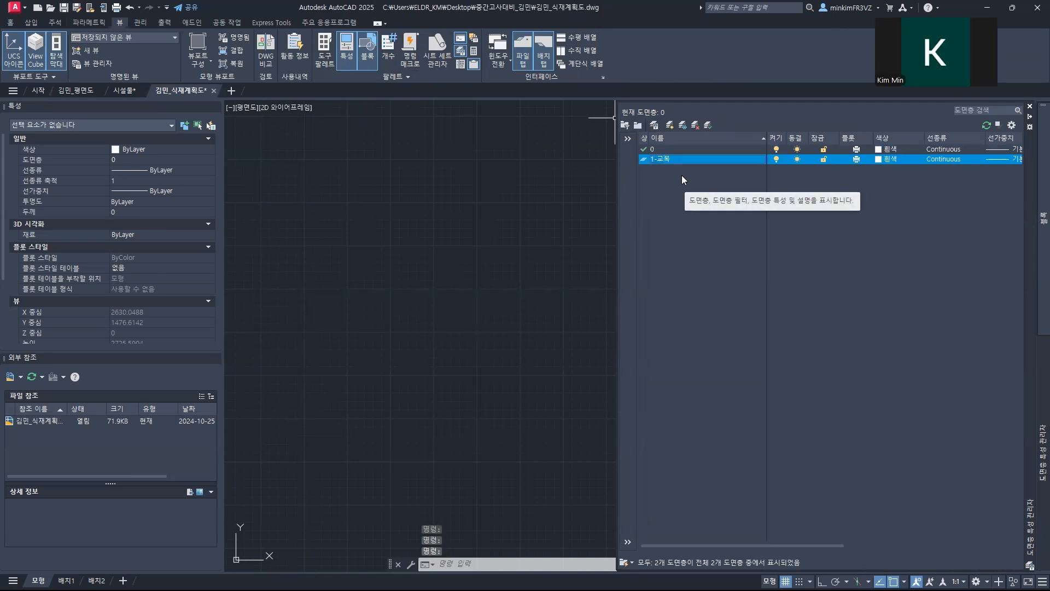
Step: Create a second tree layer named 1-교목_NAME
click(668, 125)
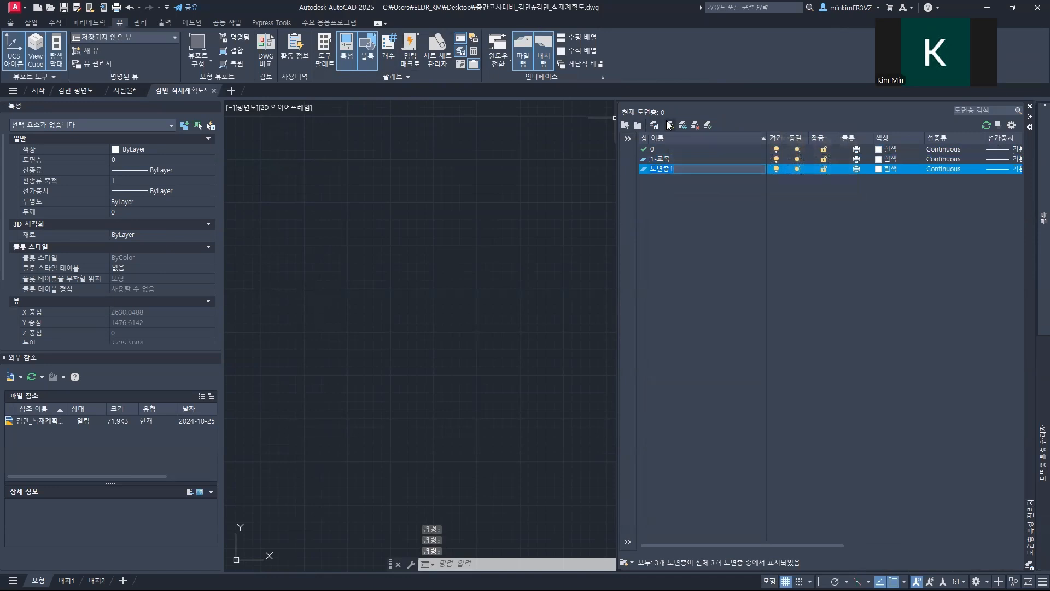
text(1-교목_)
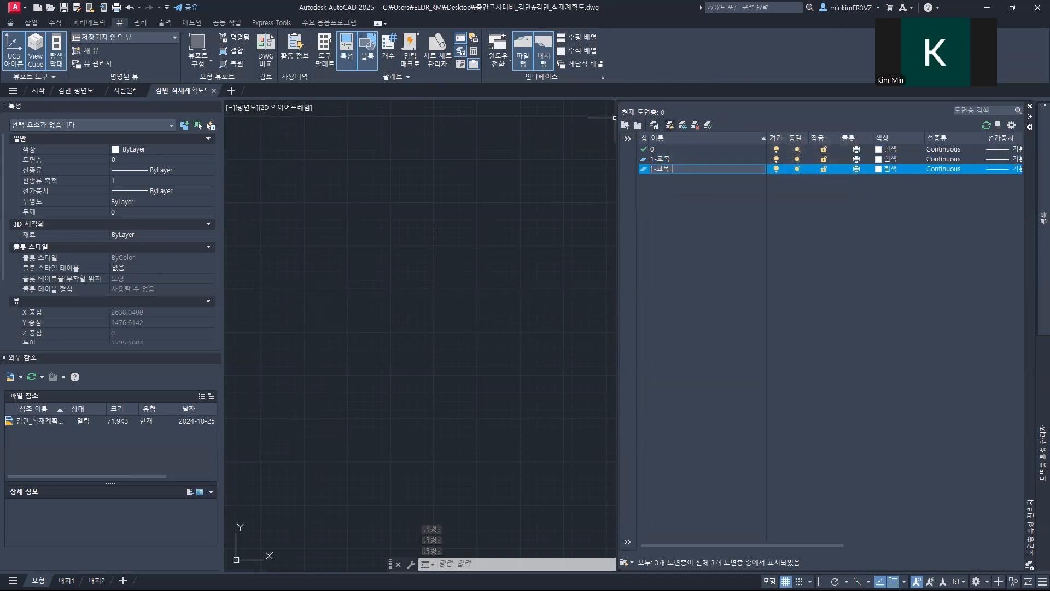
text(NAME)
key(Return)
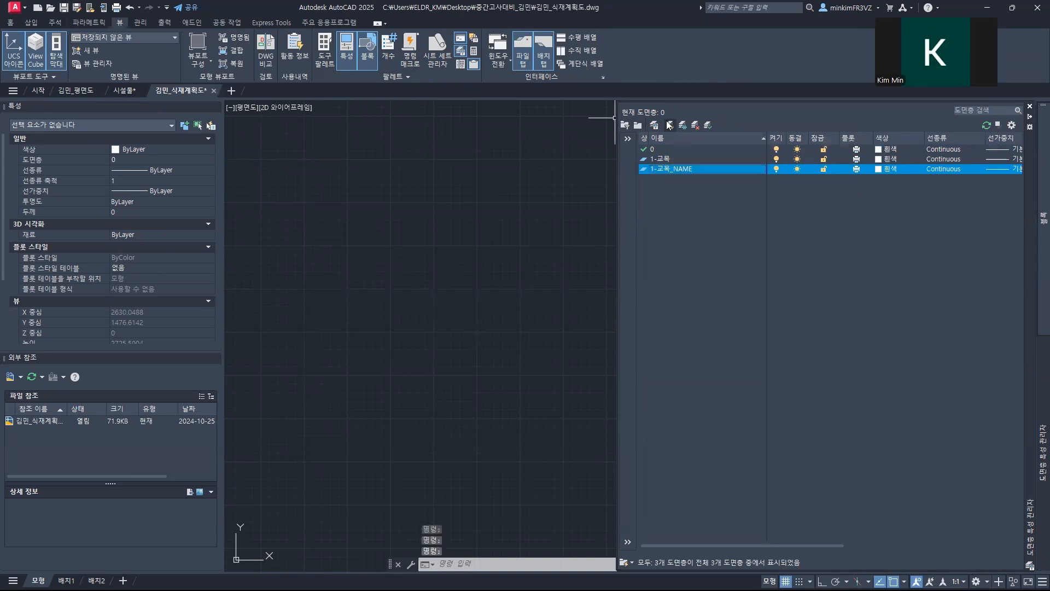
Step: Create a third tree layer named 1-교목_TAG
click(669, 125)
text(1)
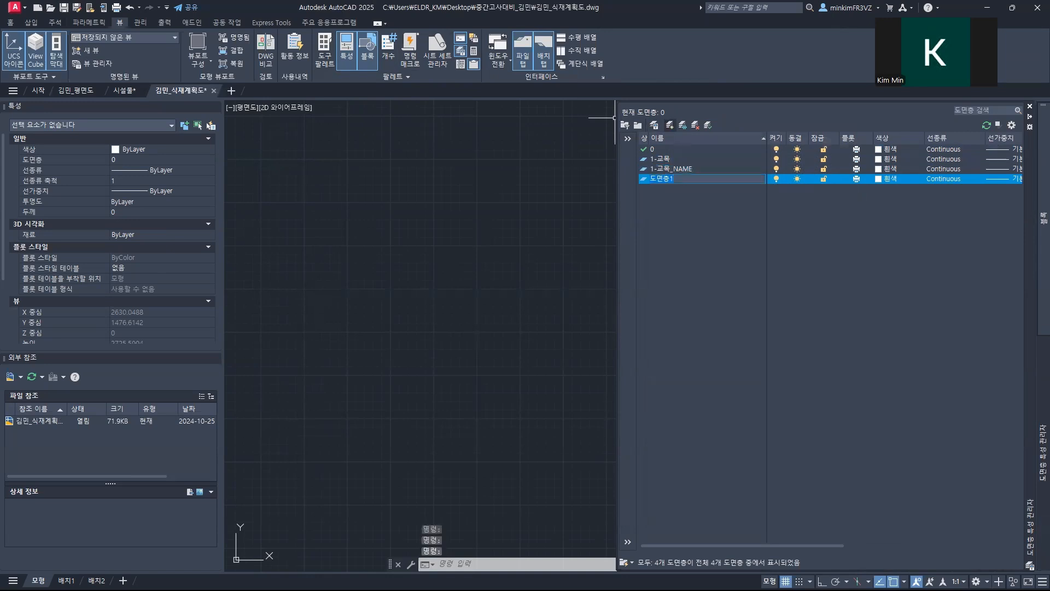
text(-교목)
text(_TAB)
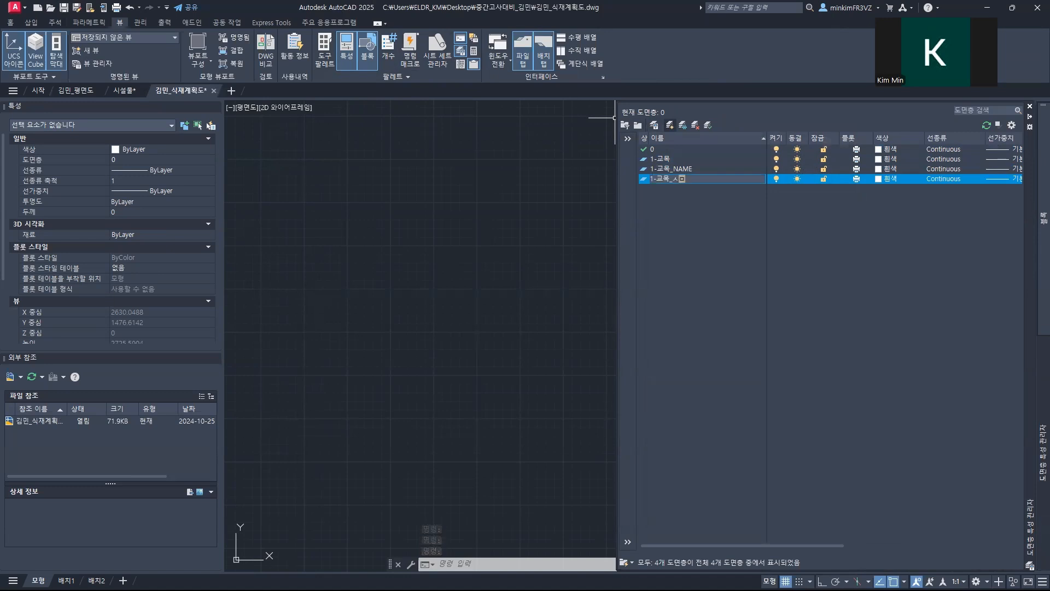
key(BackSpace)
text(G)
key(Return)
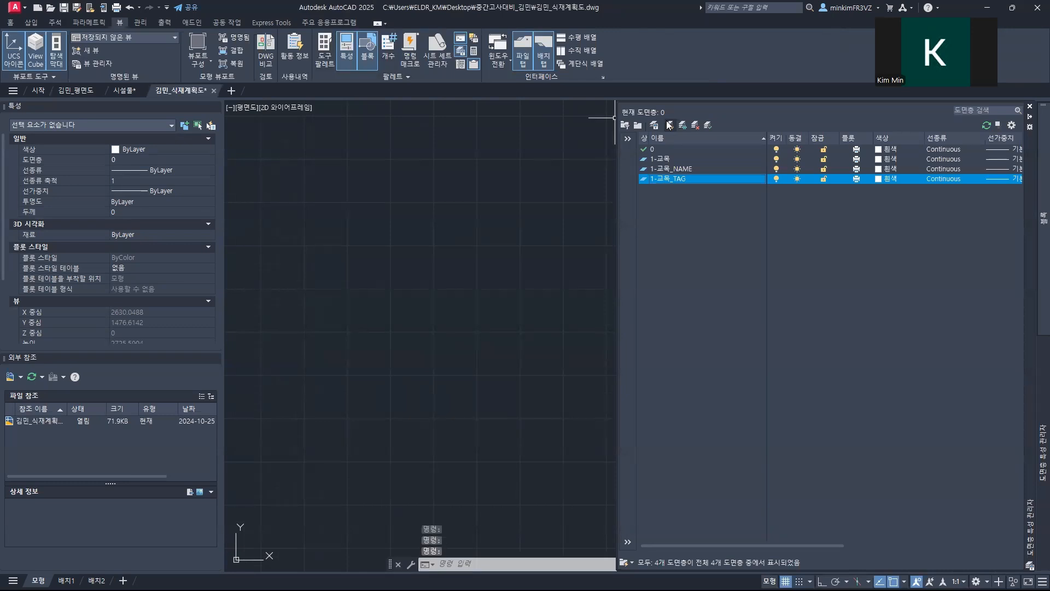
Step: Create a layer named 2-수량표 for the quantity table
click(669, 125)
text(2-수량표)
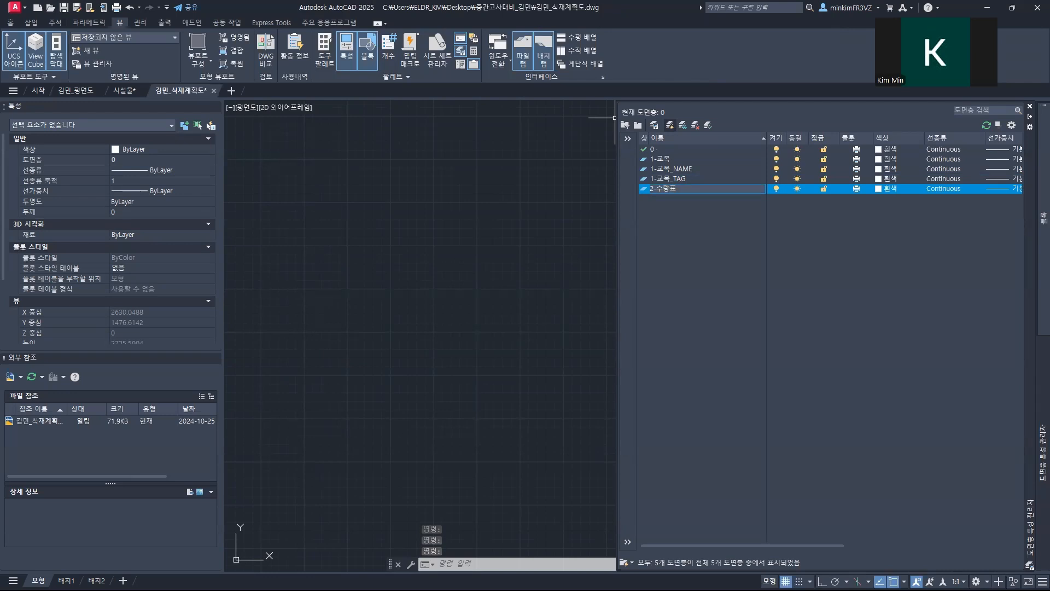
key(Return)
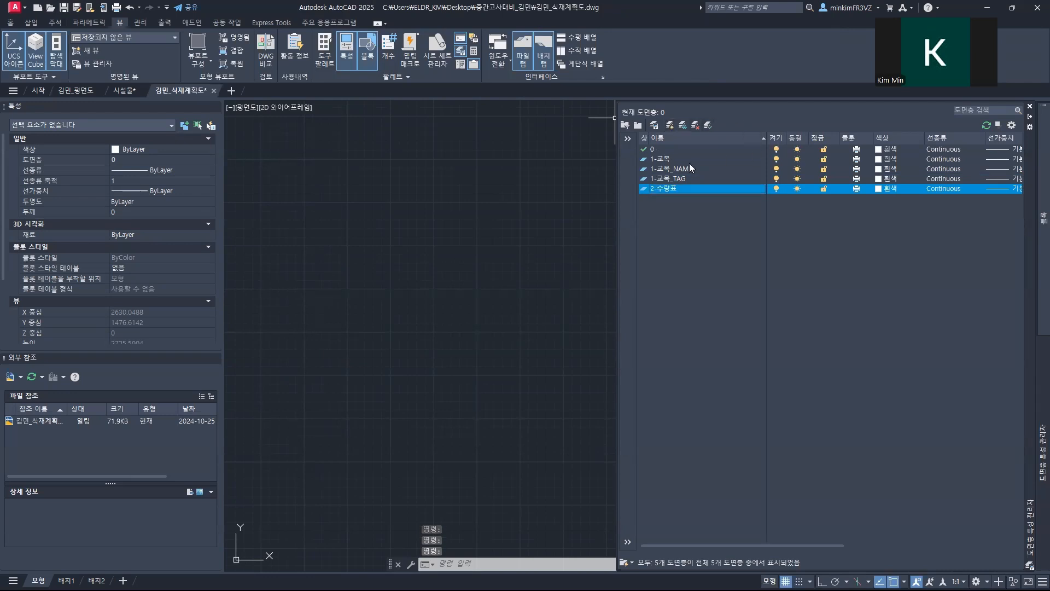
click(878, 149)
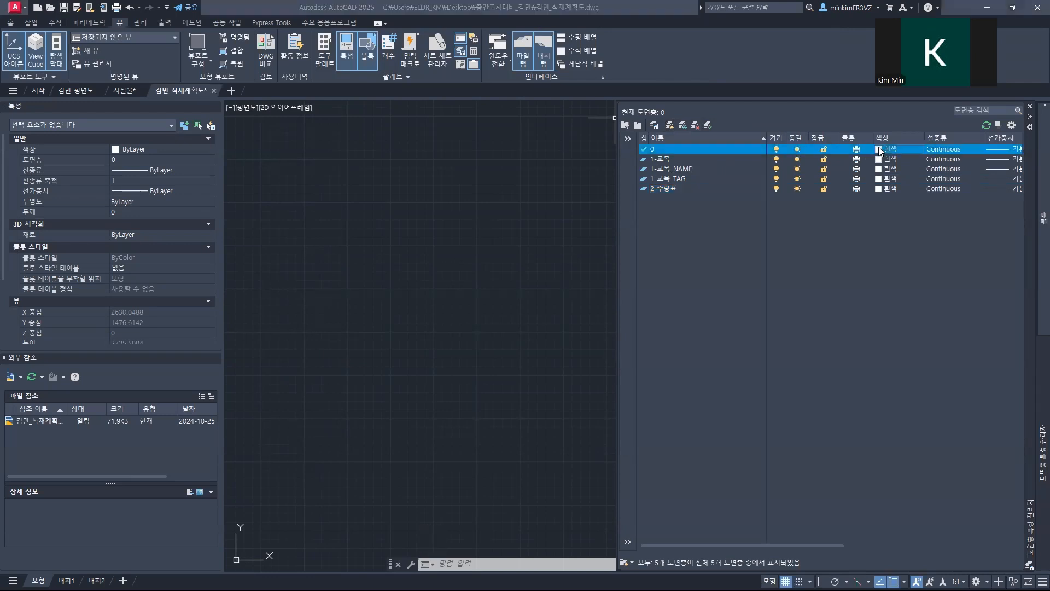
click(447, 324)
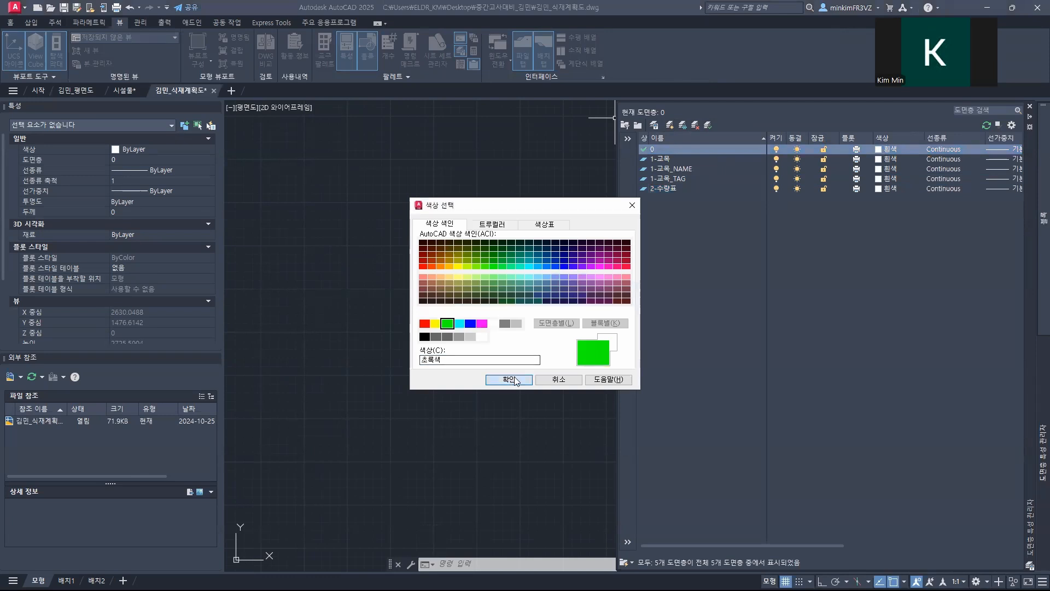
click(508, 379)
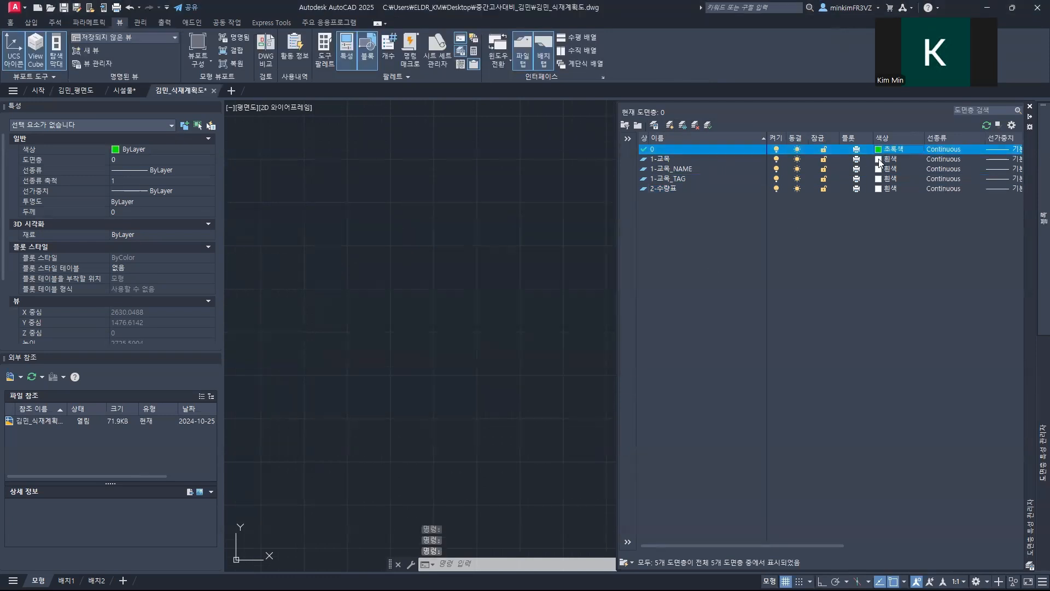
click(881, 149)
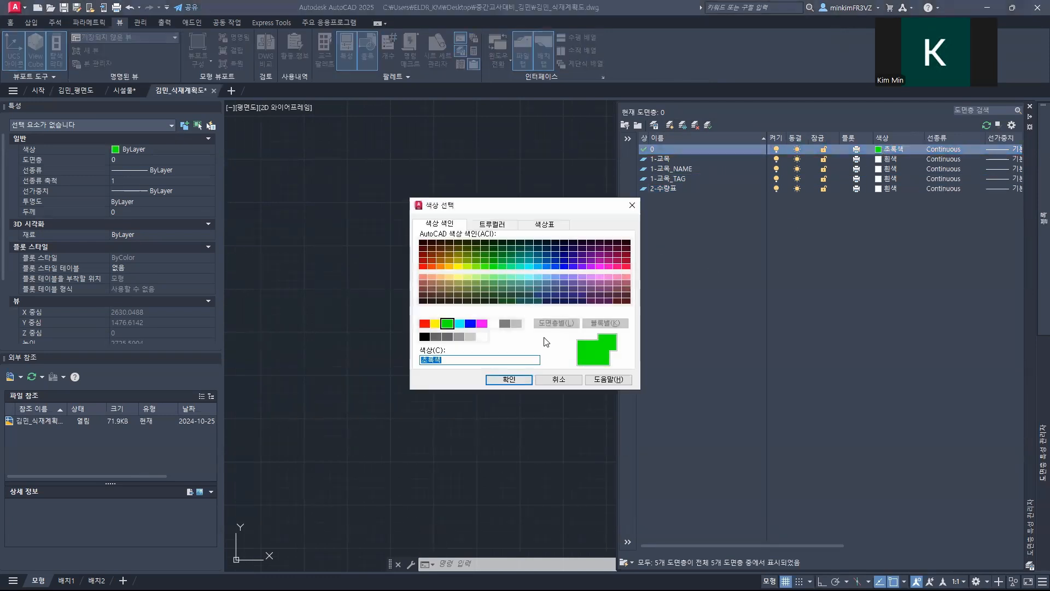
click(494, 323)
click(509, 379)
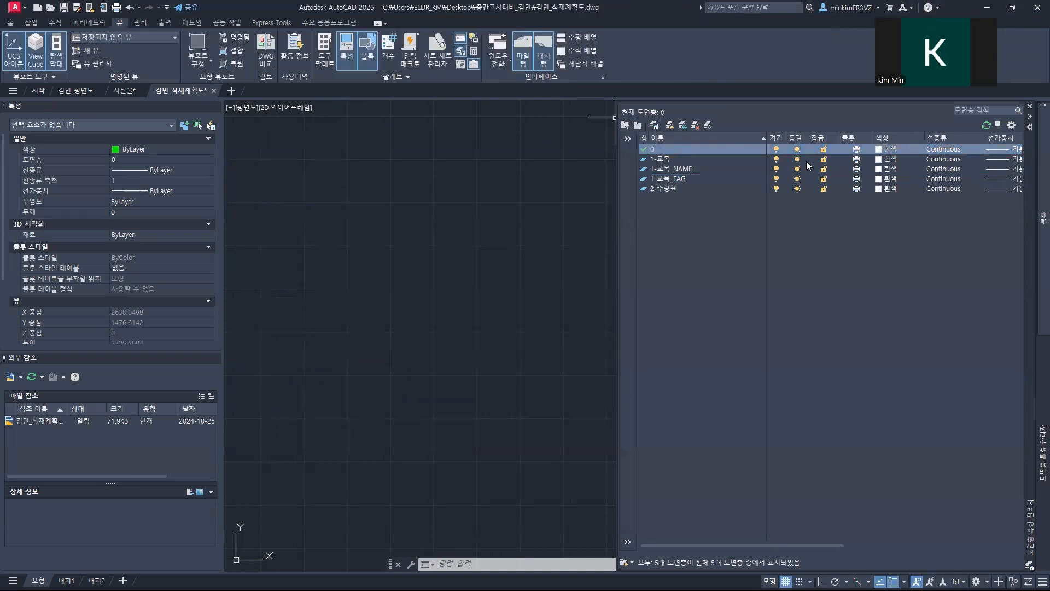
Step: Set the color of layer 1-교목 to green and the color of layer 1-교목_NAME to white
click(881, 159)
click(447, 323)
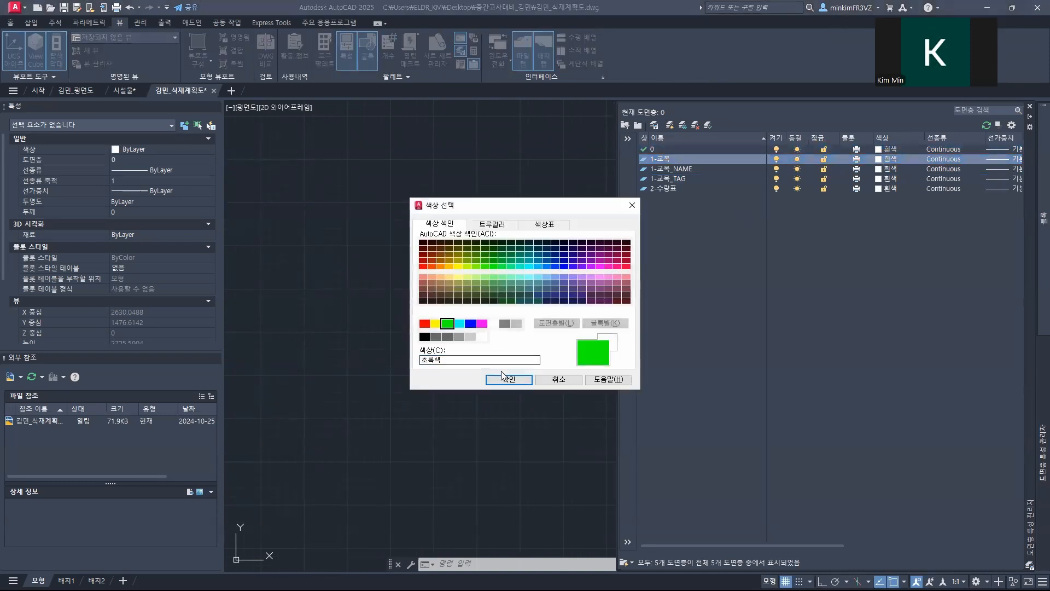
click(503, 376)
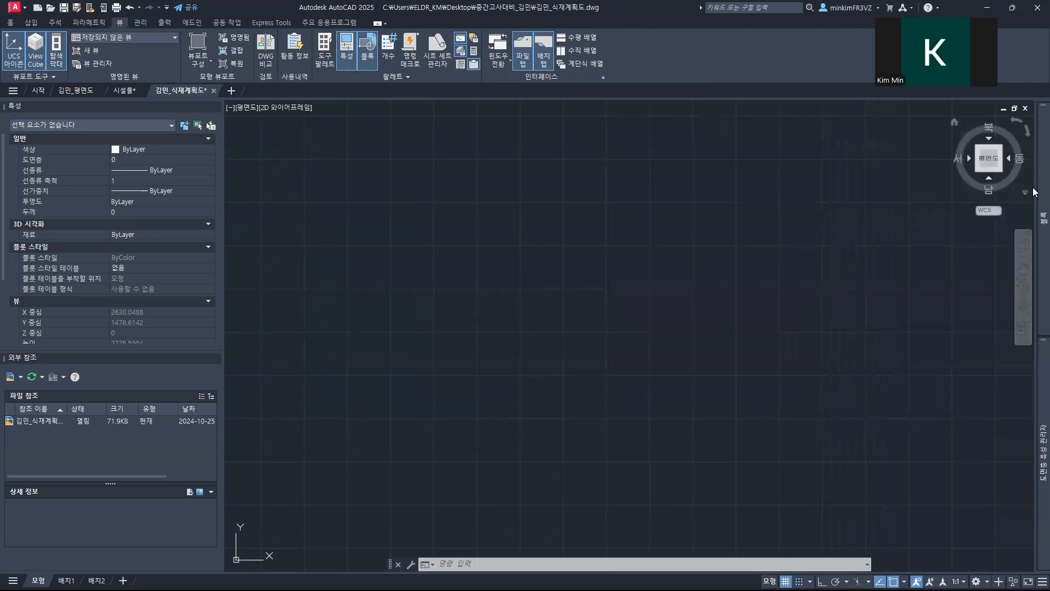
mouse_move(1043, 454)
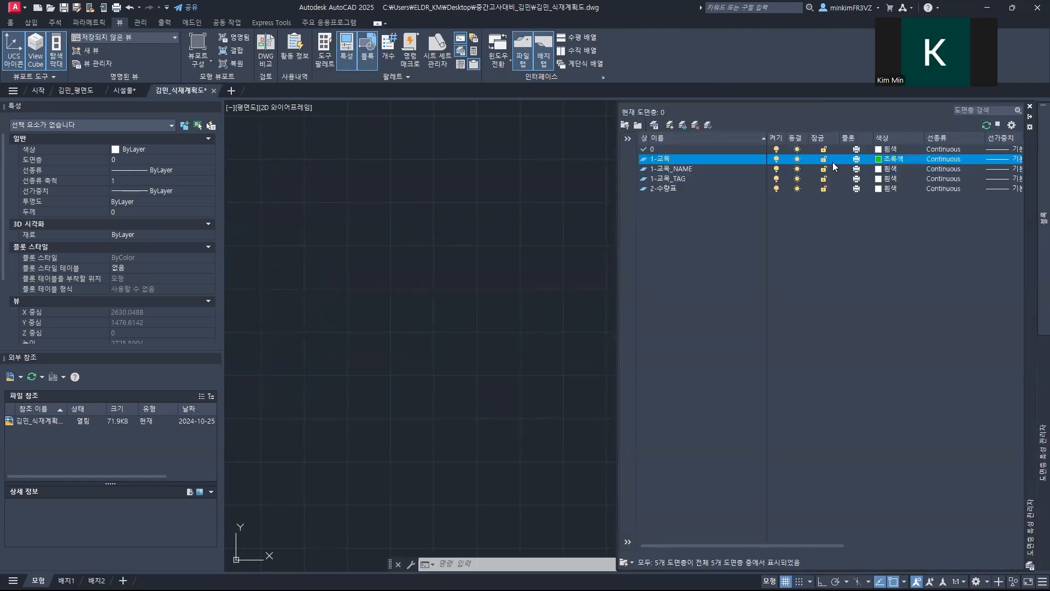
click(879, 169)
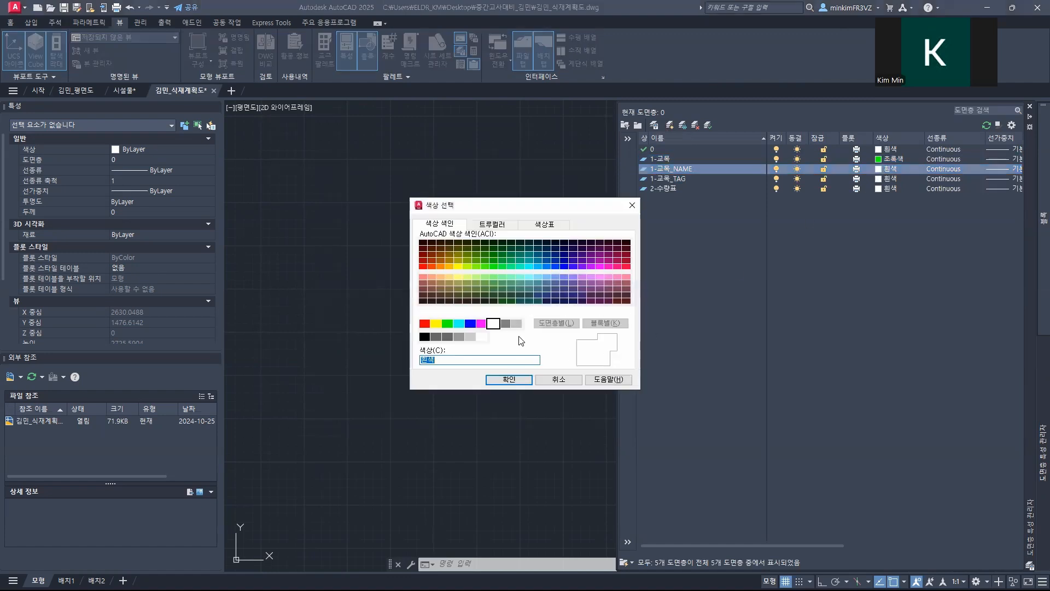
click(505, 323)
click(508, 379)
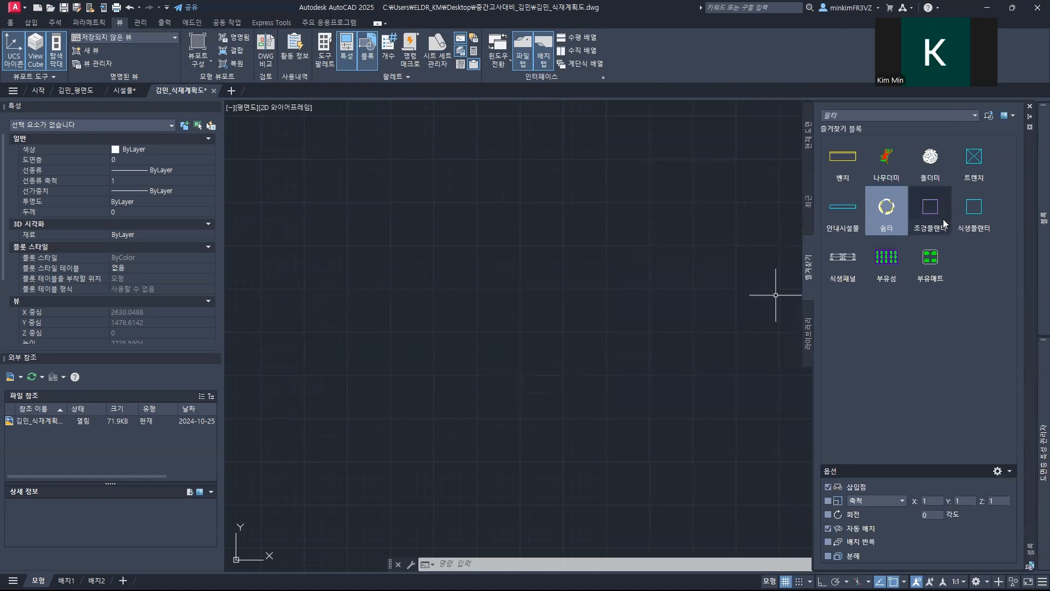
Step: Set the color of the tree tag layer 1-교목_TAG to red
mouse_move(1042, 354)
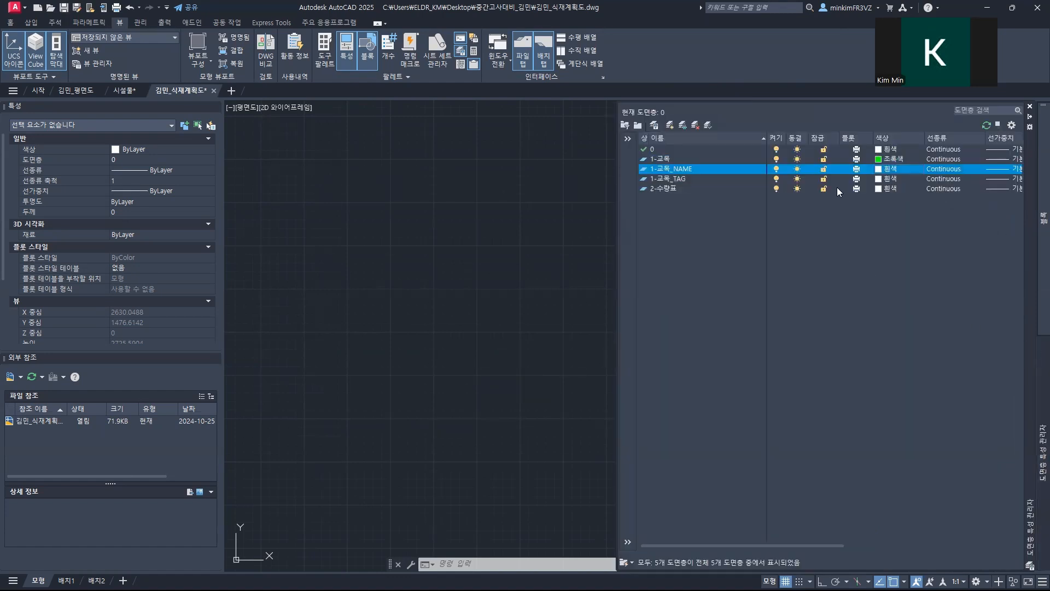
click(879, 179)
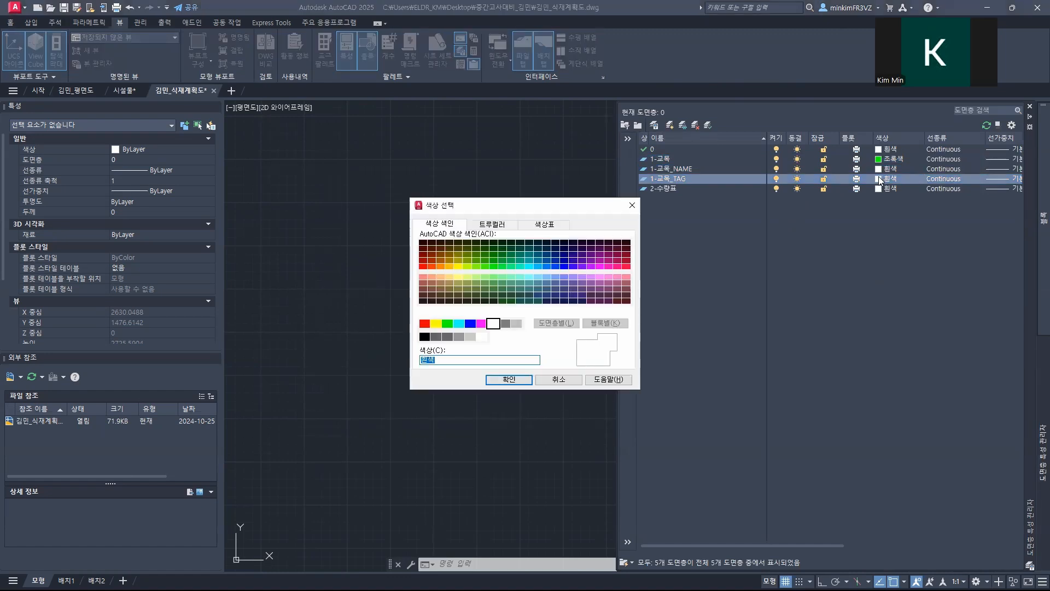
click(424, 323)
click(506, 380)
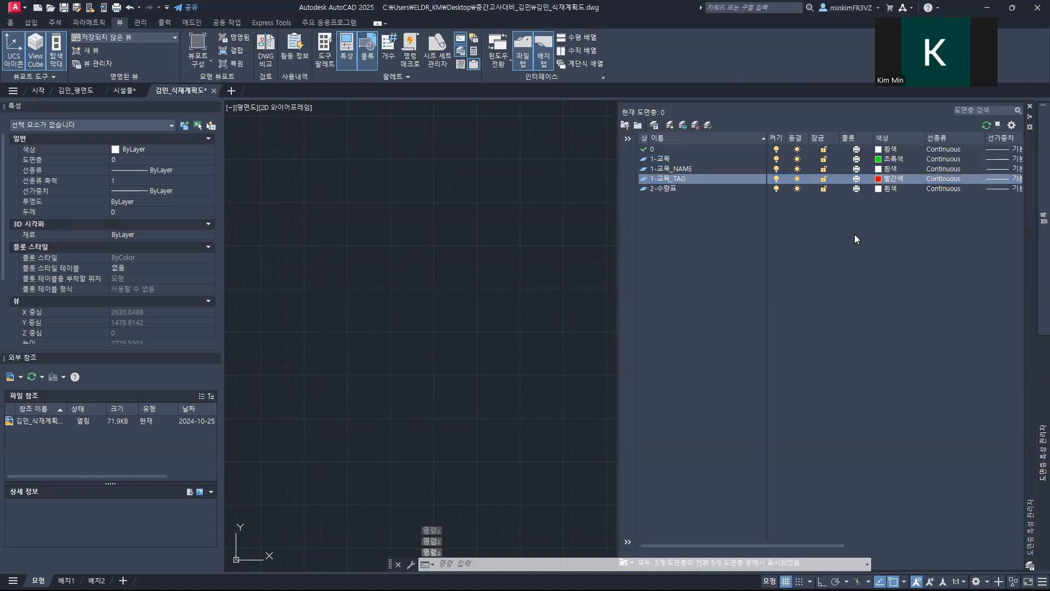
click(879, 189)
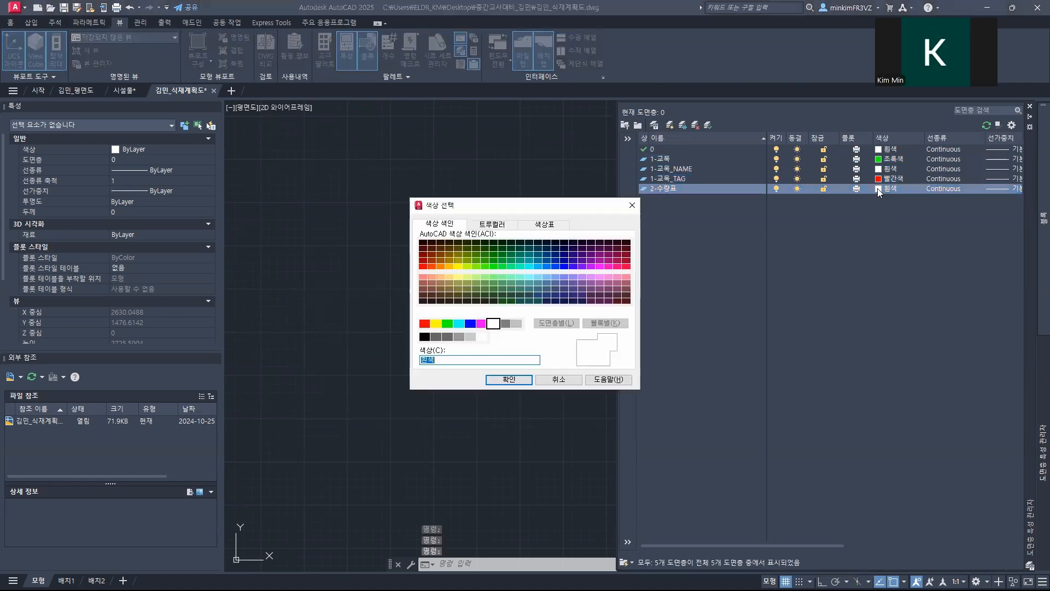
click(558, 379)
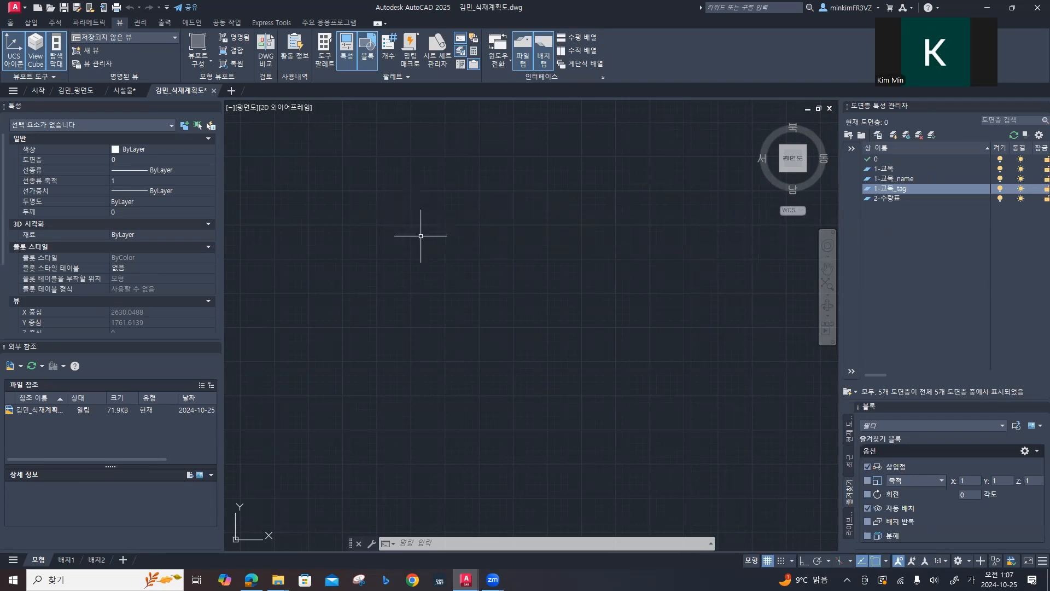
Step: Switch to File Explorer and look over the drawing files in the project folder
click(278, 580)
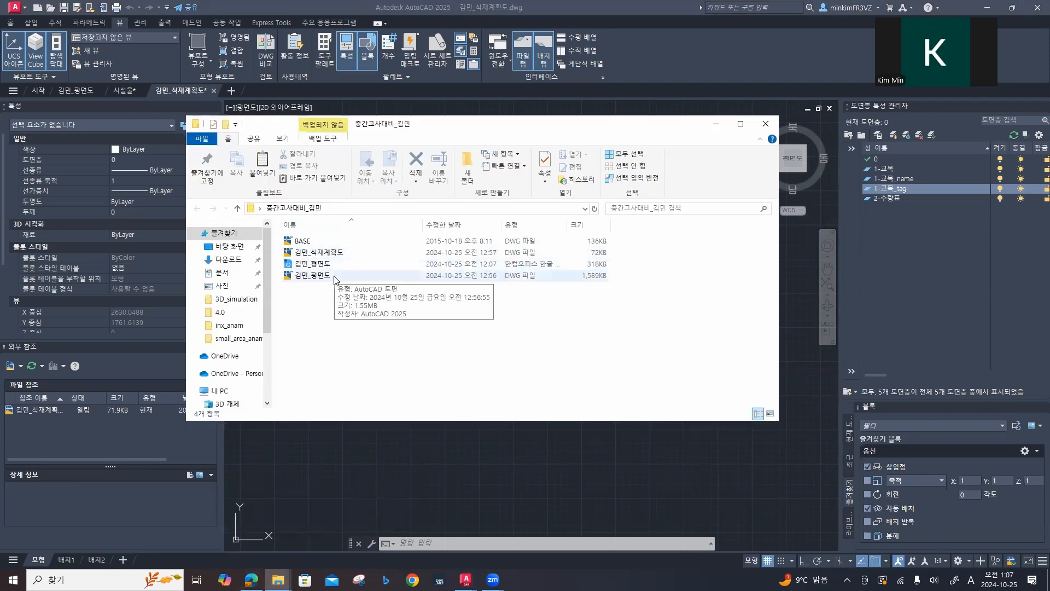
click(320, 241)
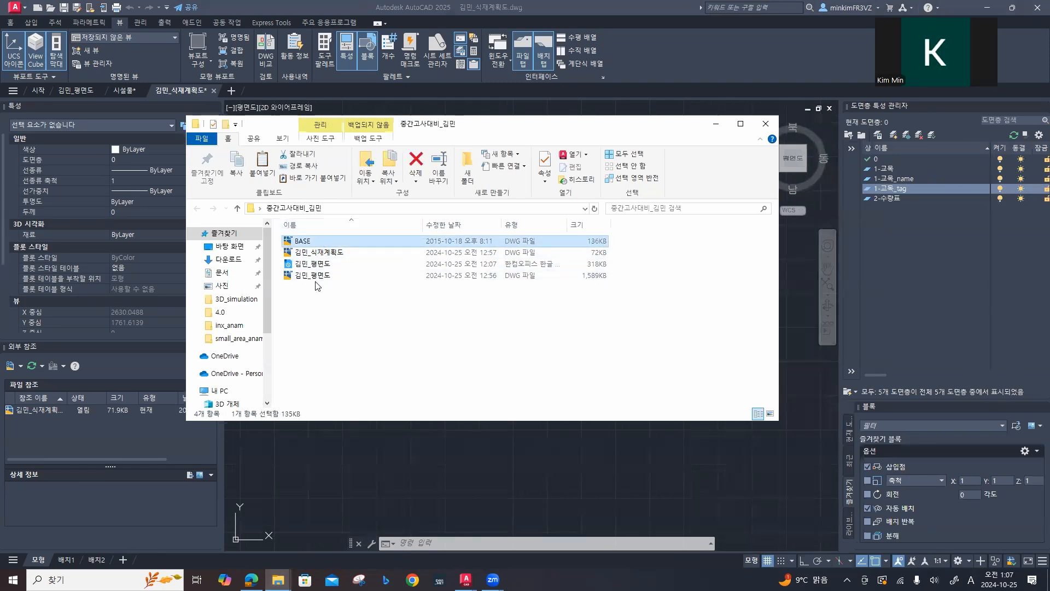
click(765, 125)
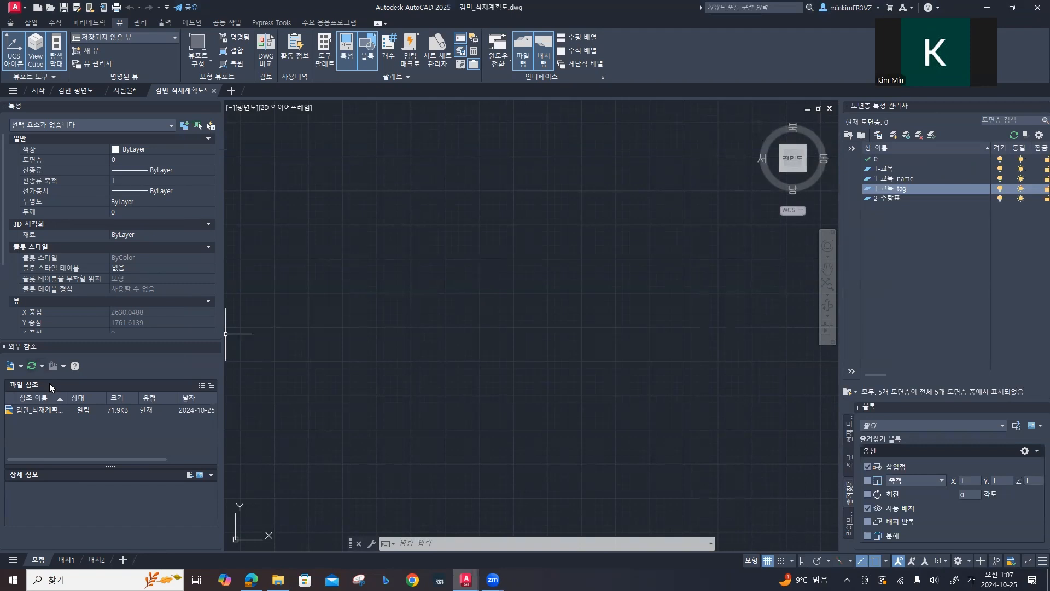
Step: Attach the floor plan drawing (평면도) as a DWG external reference at insertion point 0,0,0 with scale 1 and rotation 0
click(21, 366)
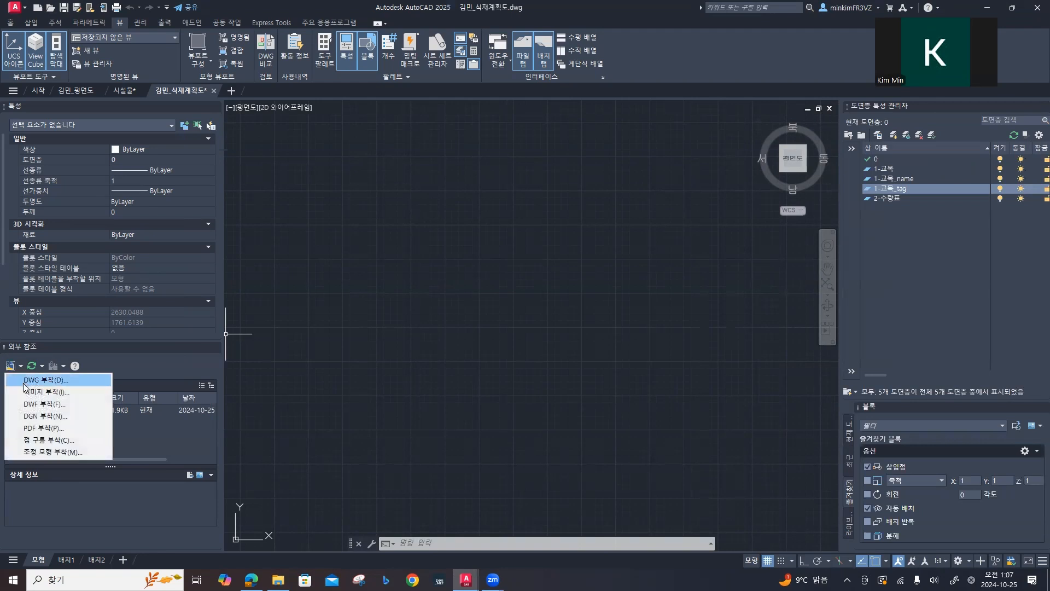
click(25, 379)
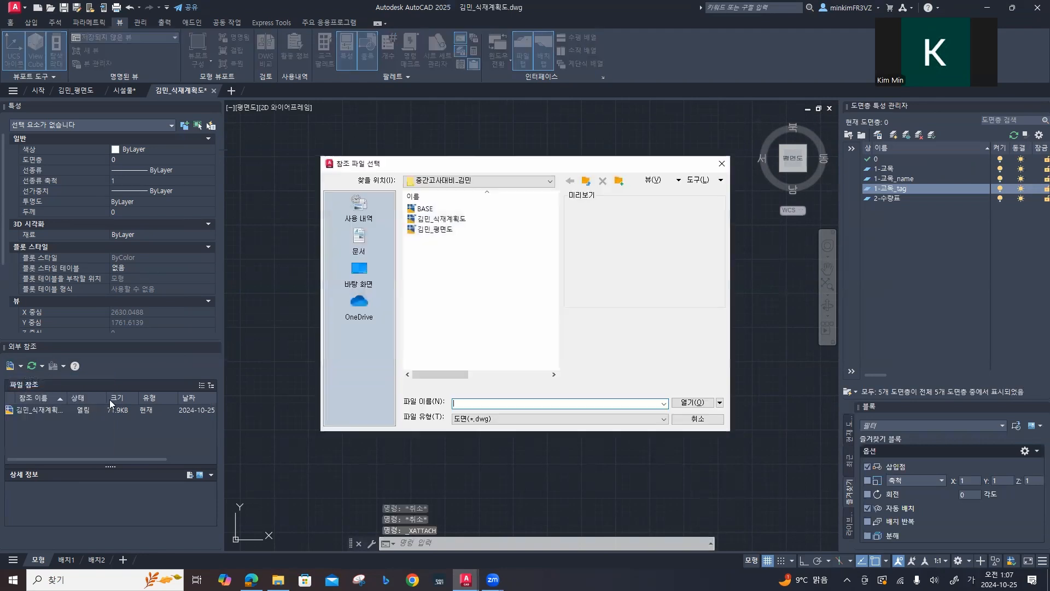
click(444, 237)
click(692, 403)
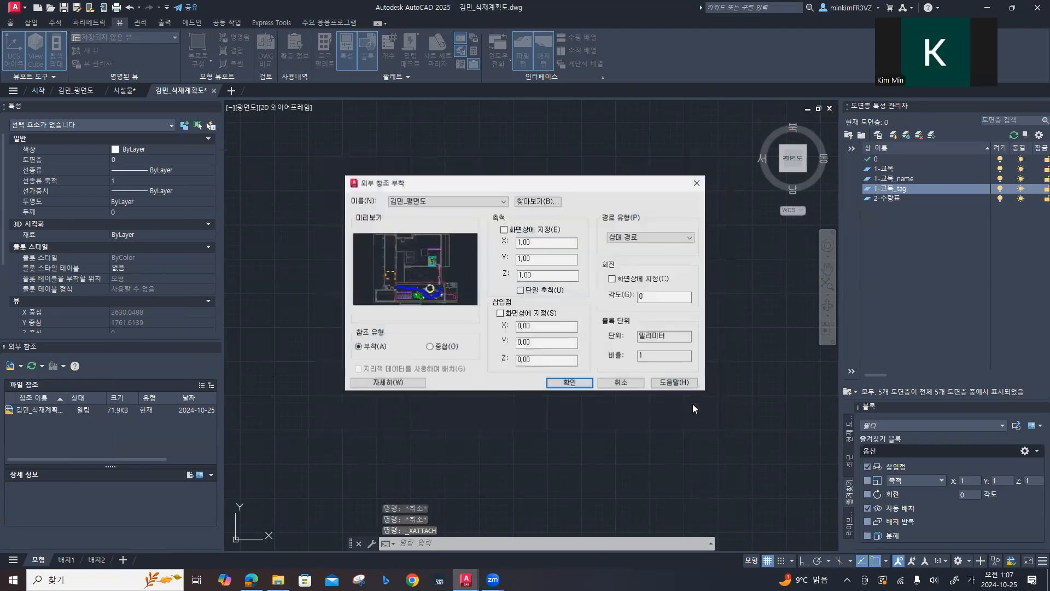
click(569, 383)
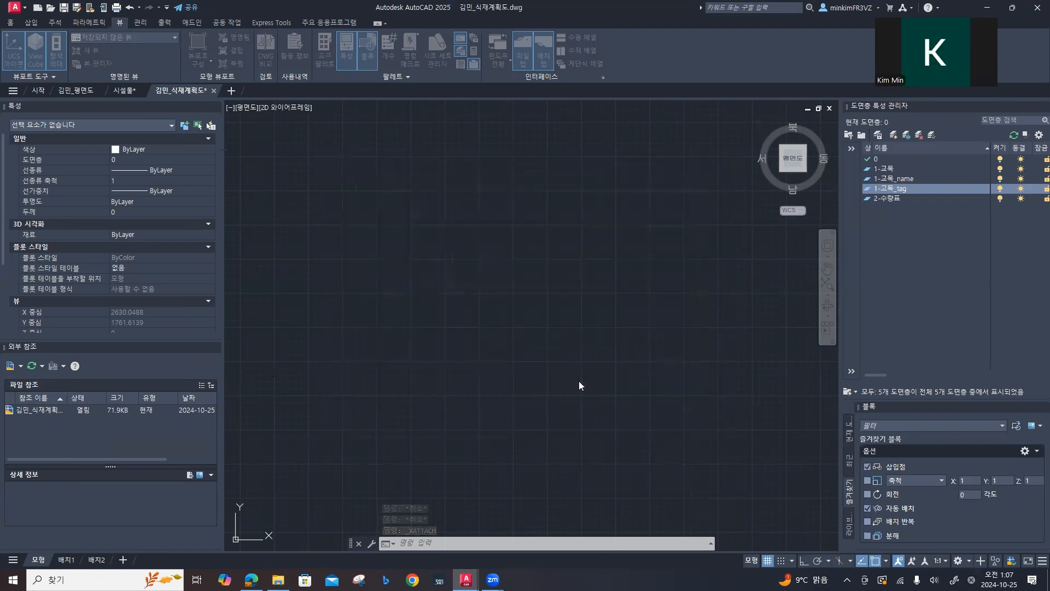
scroll(579, 381, down, 10)
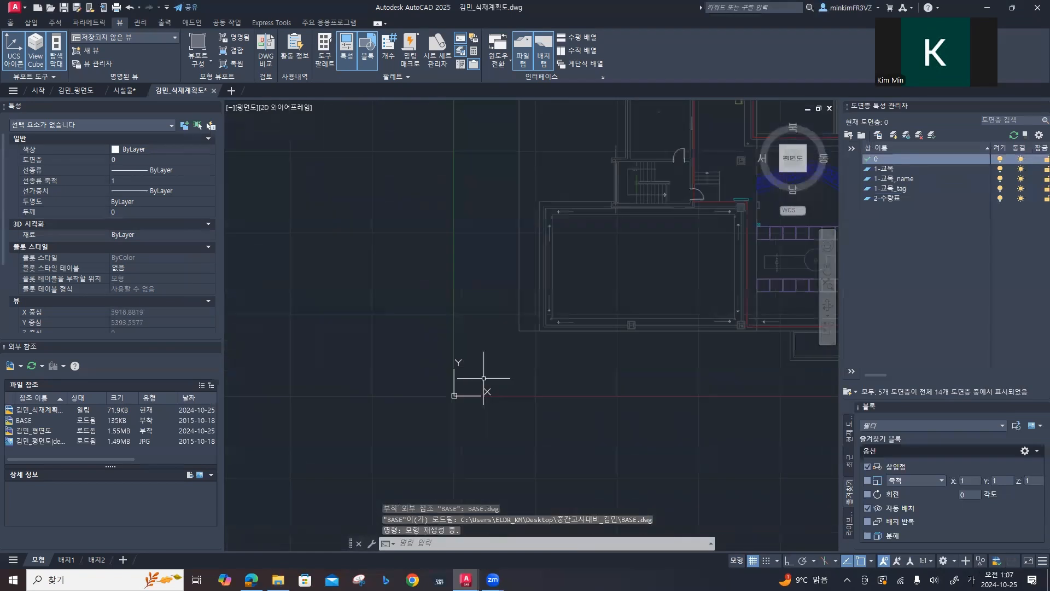
middle_drag(545, 373, 421, 365)
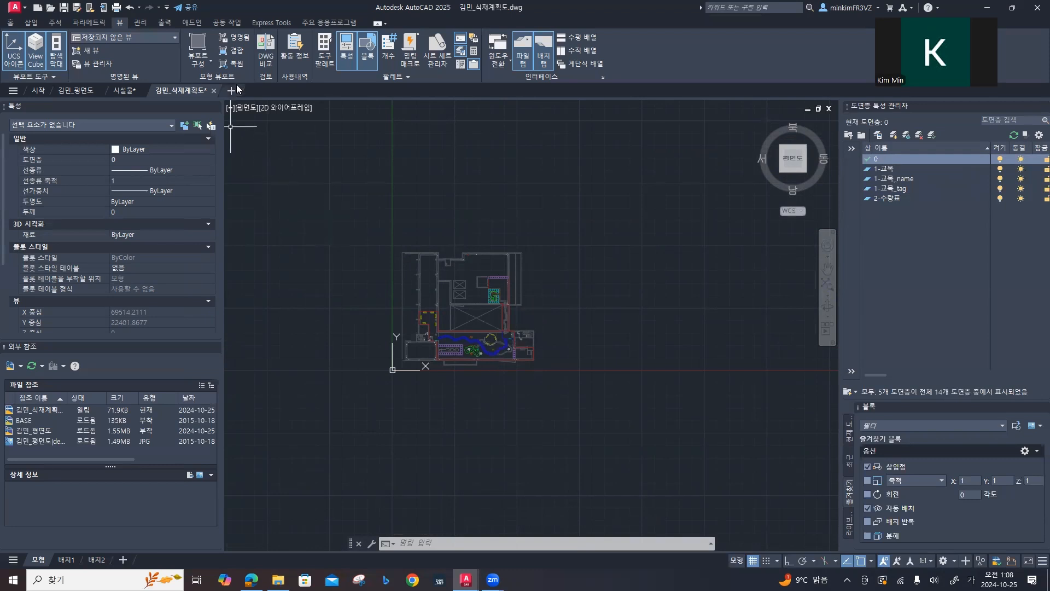
Step: Open the 식재수량표 drawing from the 옥상녹화도면 그리기 folder on the desktop
click(50, 8)
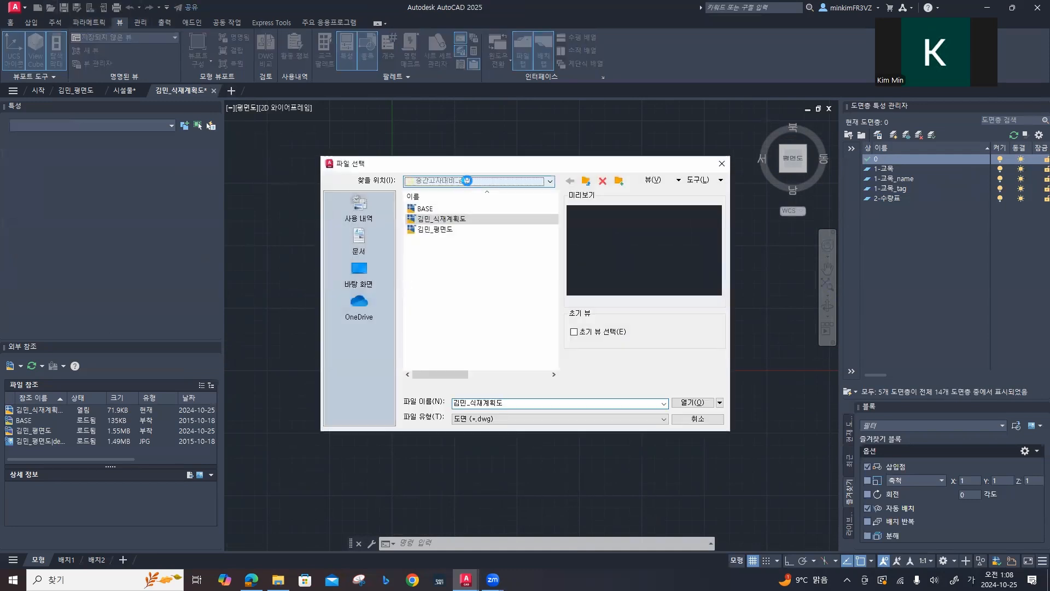
click(467, 180)
click(495, 236)
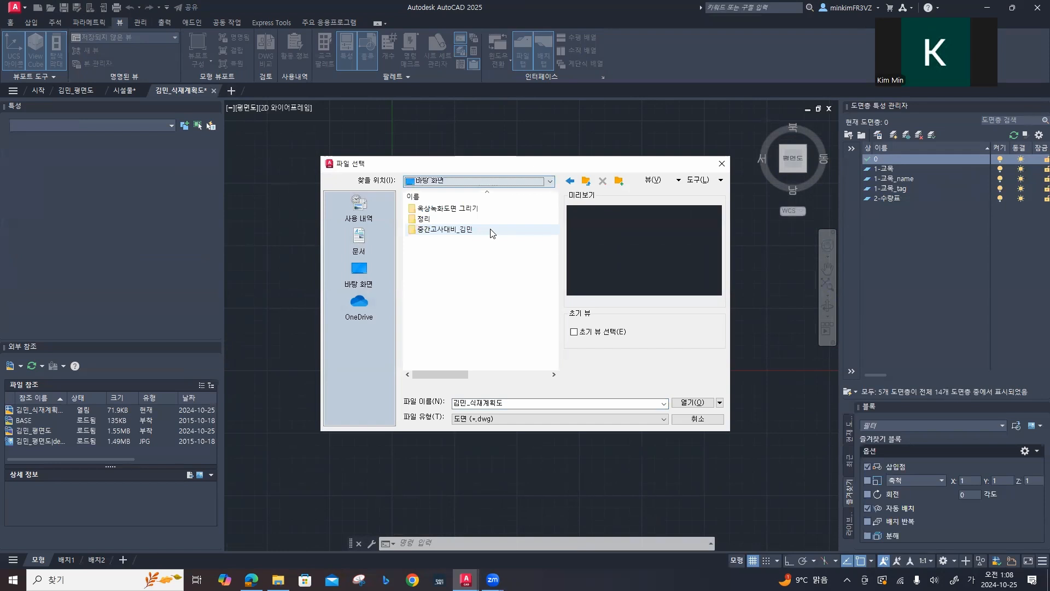
double_click(439, 211)
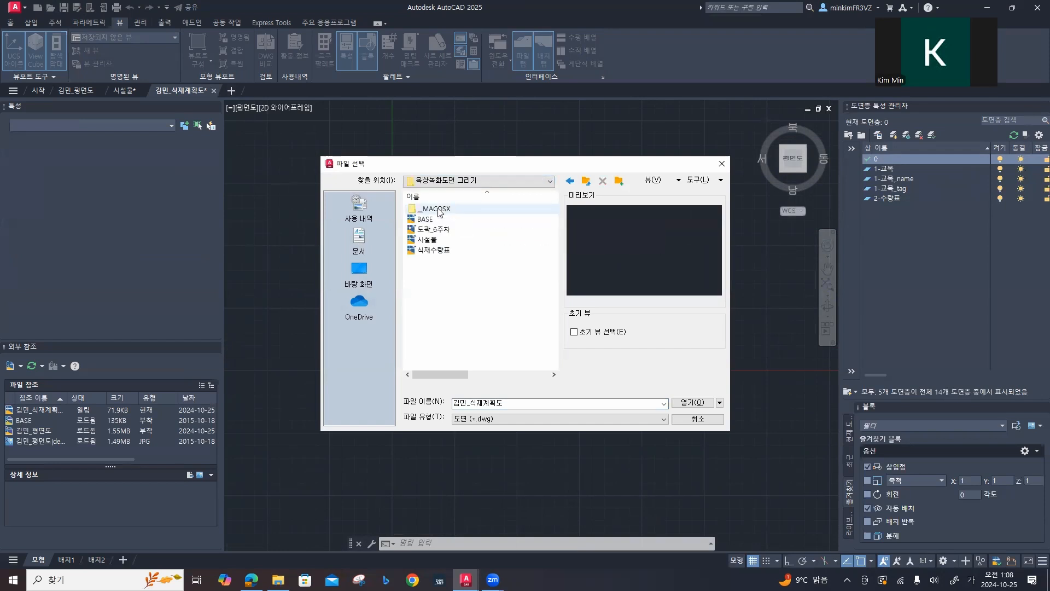
click(447, 251)
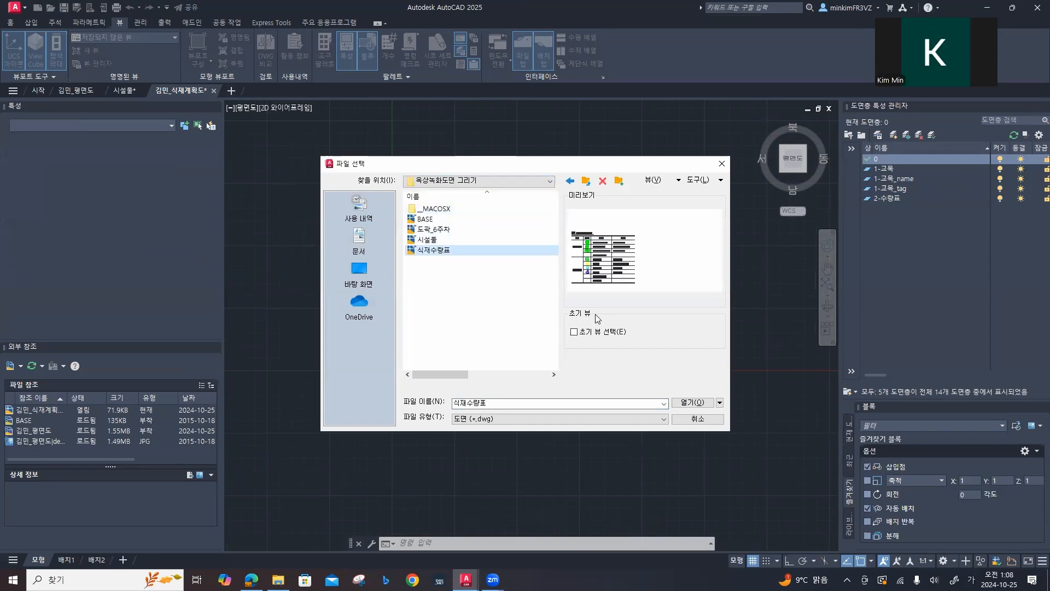
click(693, 403)
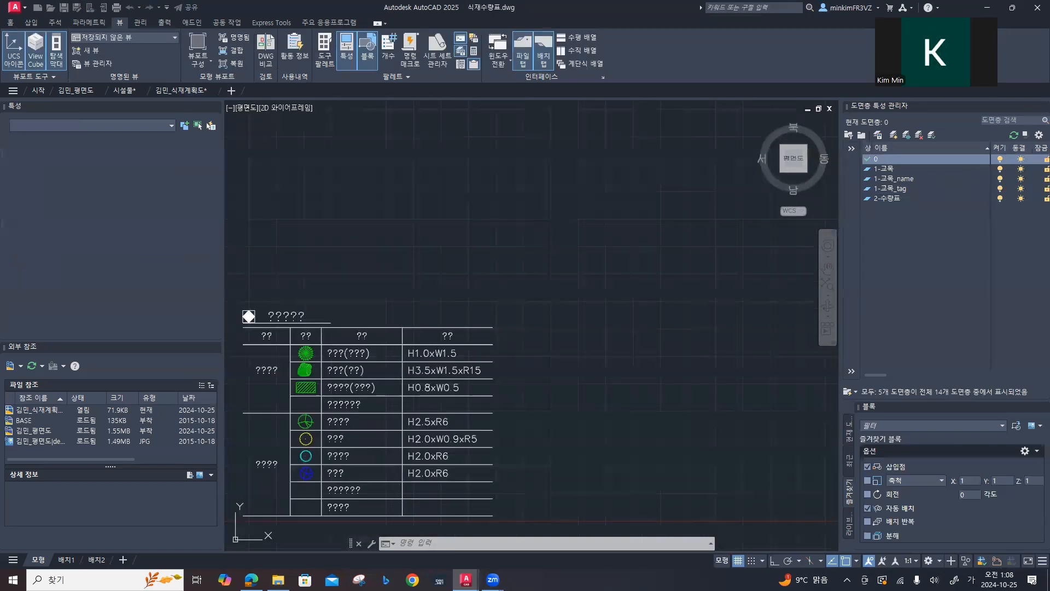
mouse_move(419, 325)
middle_down()
mouse_move(499, 238)
mouse_move(565, 204)
middle_up()
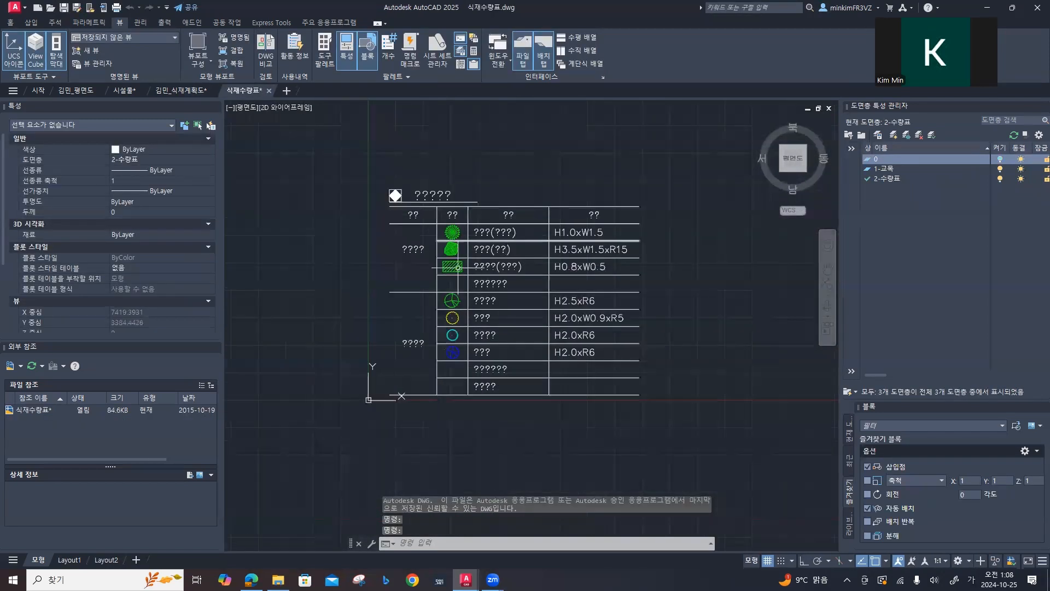
Step: Change the text style of the quantity table's title, first three column headers, category labels and plant names to Standard
click(434, 195)
click(413, 215)
click(414, 249)
click(411, 344)
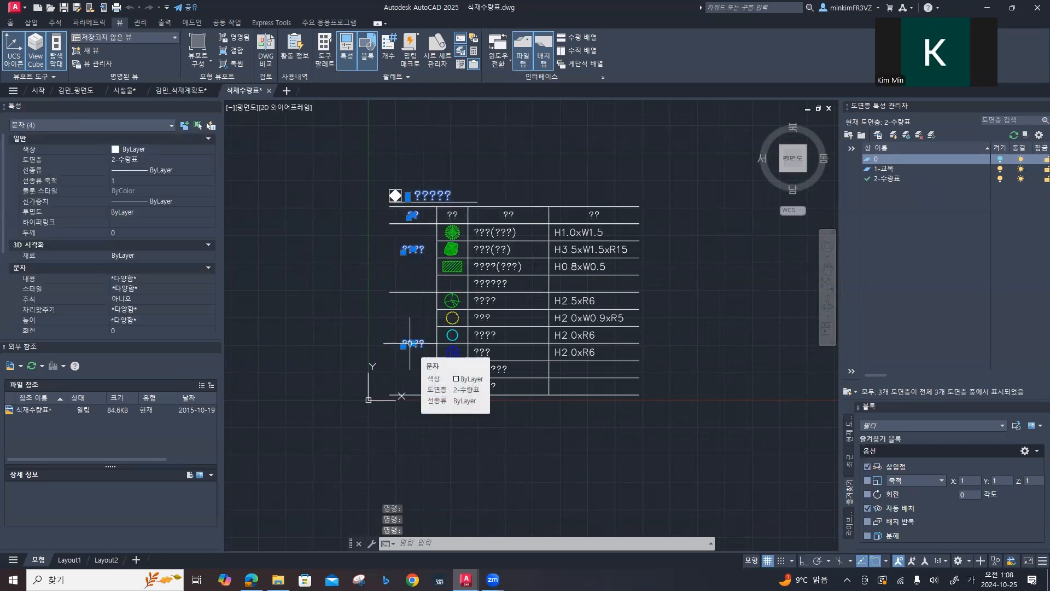
click(452, 215)
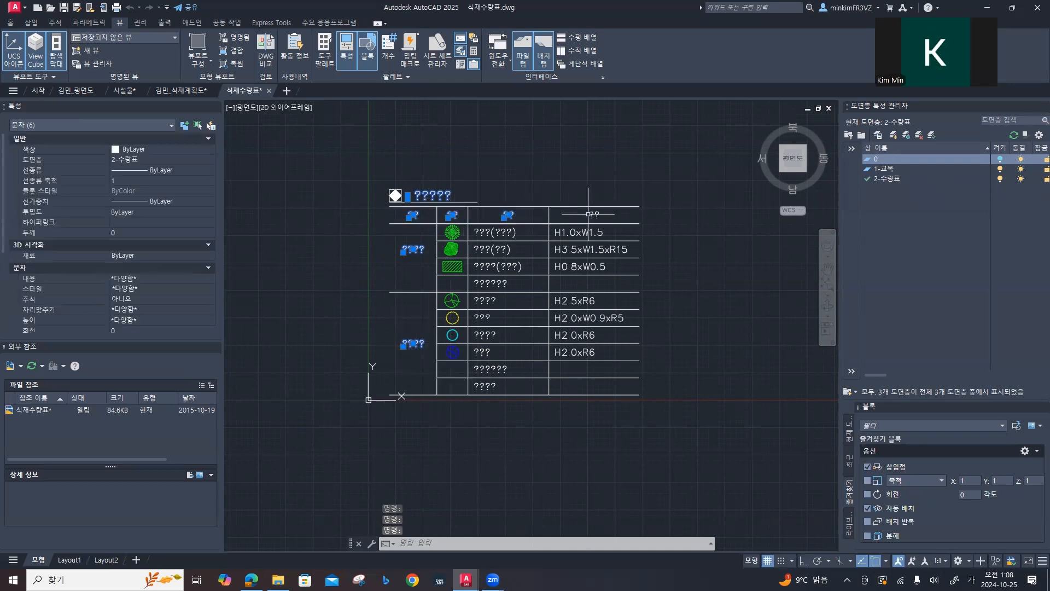
click(472, 217)
click(535, 411)
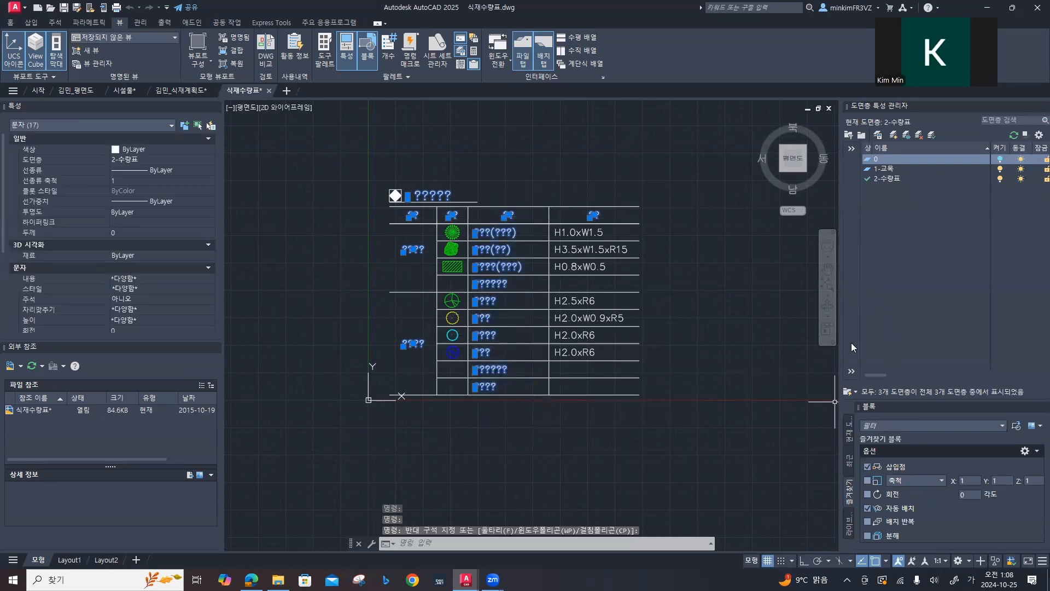
scroll(180, 186, down, 3)
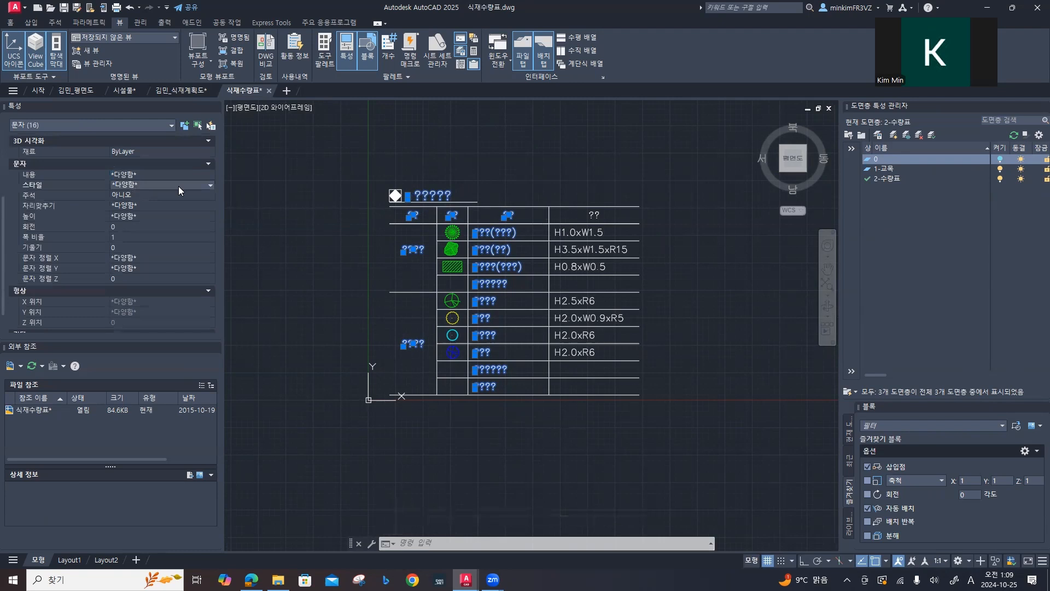
click(180, 185)
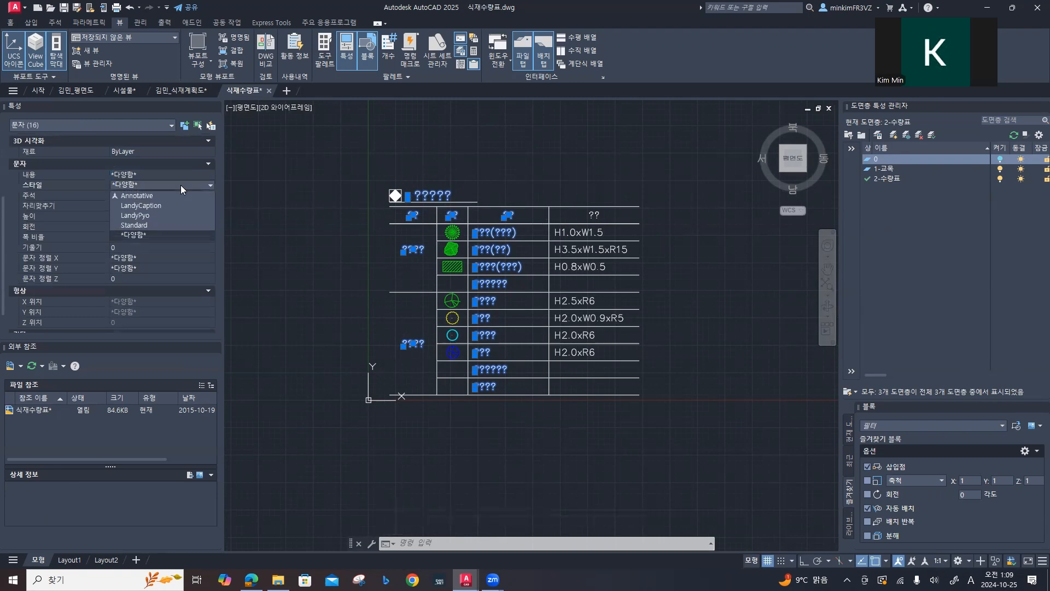
click(134, 225)
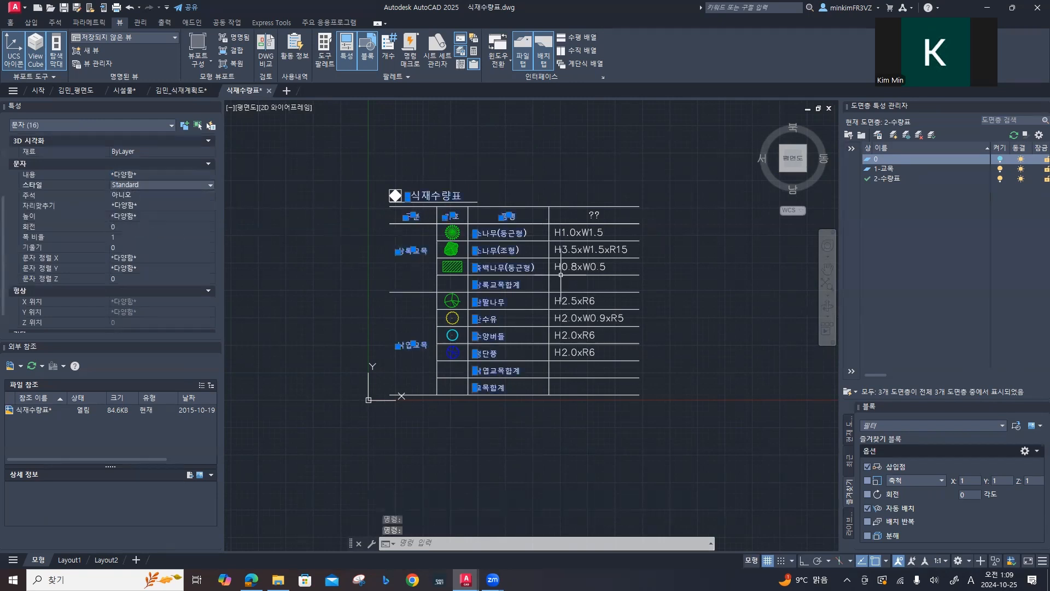
Step: Change the text style of the quantity table's fourth column header (규격) to Standard
key(Escape)
click(594, 215)
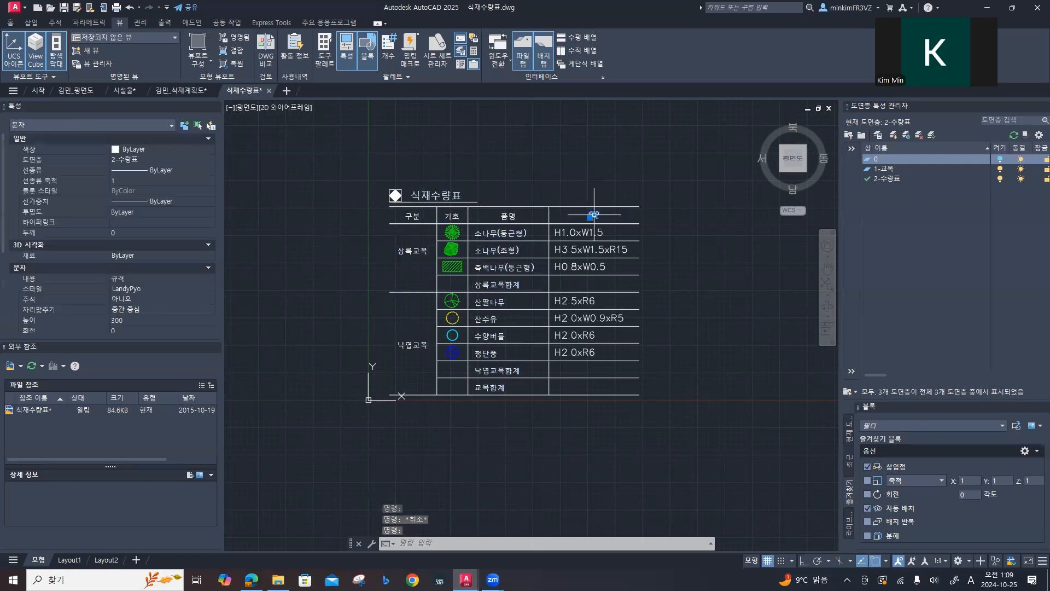
click(158, 289)
click(142, 328)
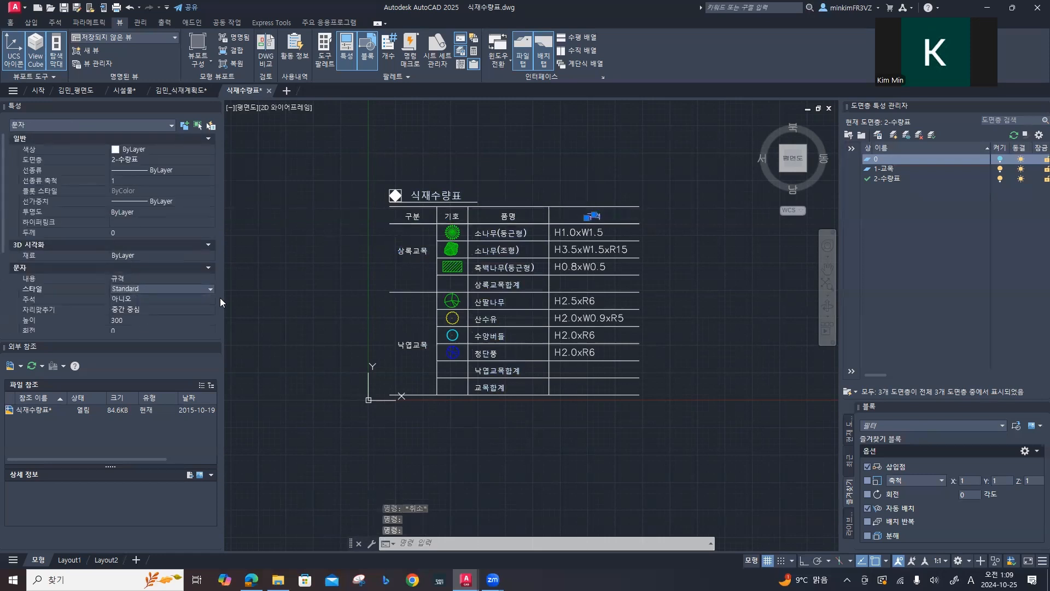
key(Escape)
scroll(493, 265, up, 2)
scroll(493, 266, up, 2)
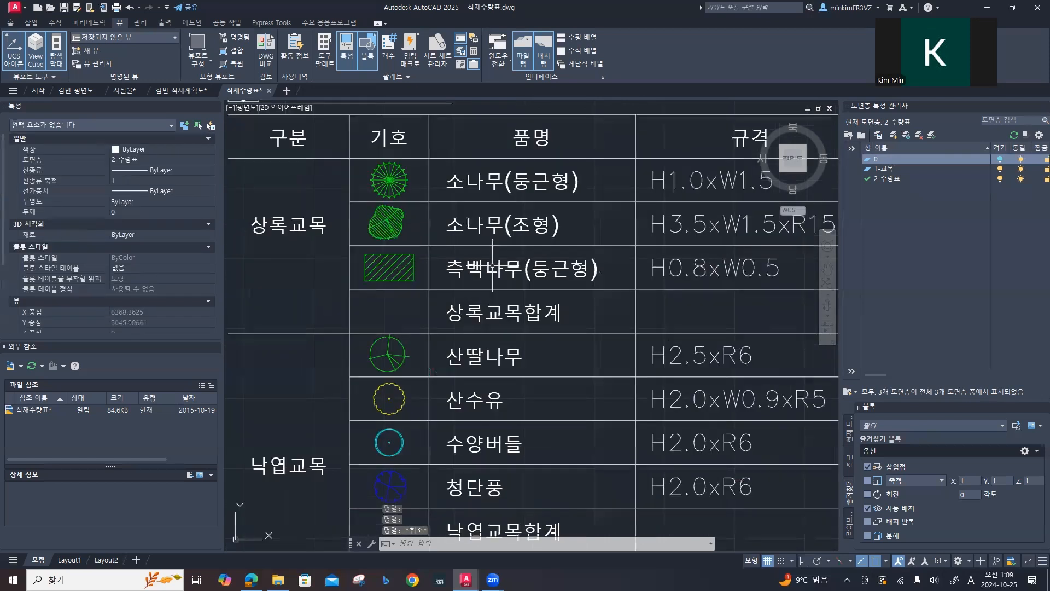
Step: Copy the entire quantity table from the 식재수량표 drawing and paste it into the 식재계획도 drawing, in the empty space right of the floor plan
scroll(494, 267, down, 6)
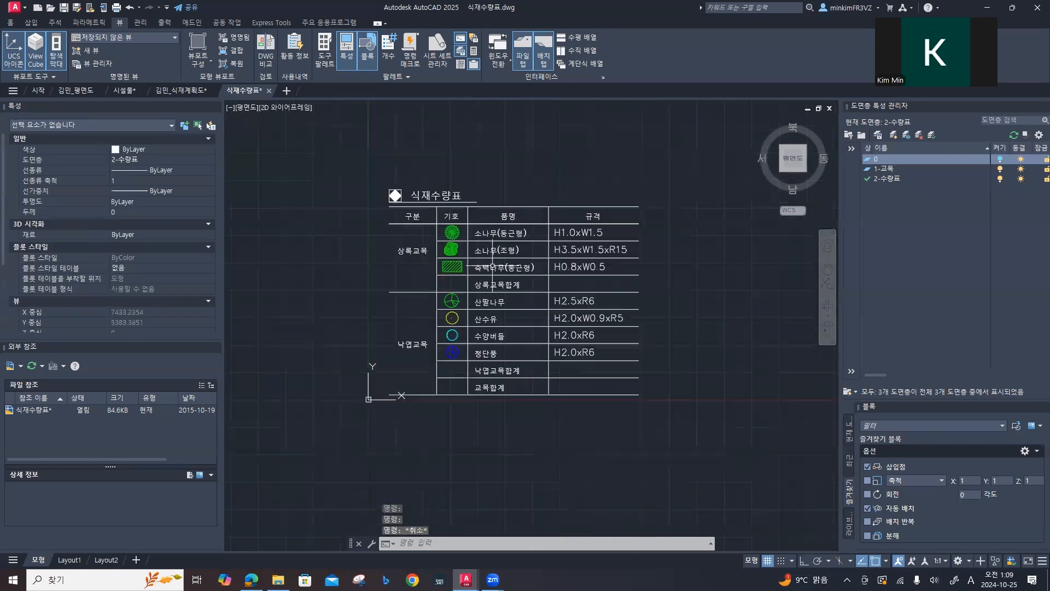
click(389, 187)
click(633, 415)
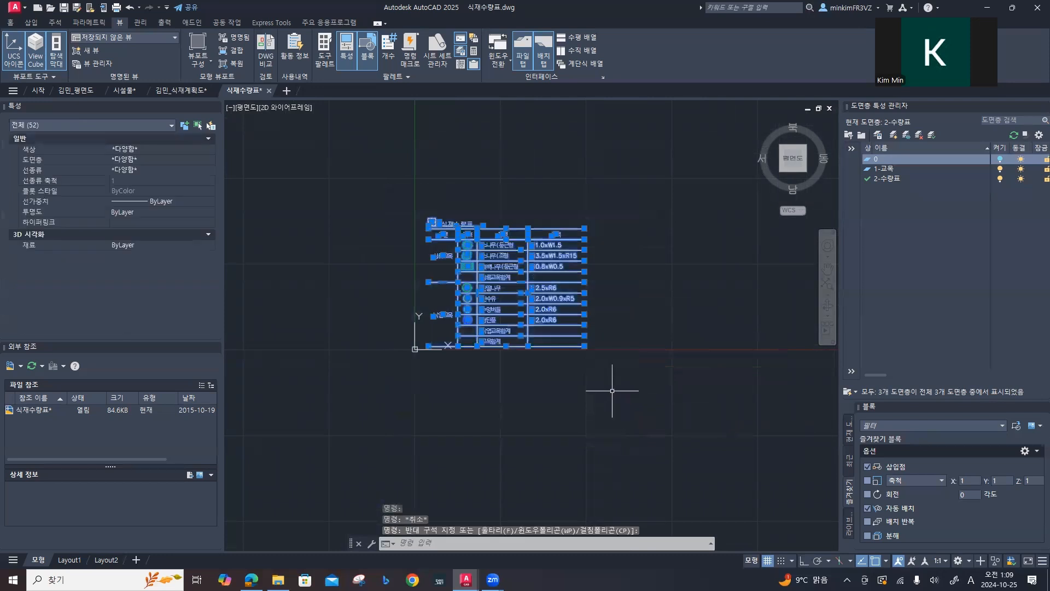
key(ctrl+c)
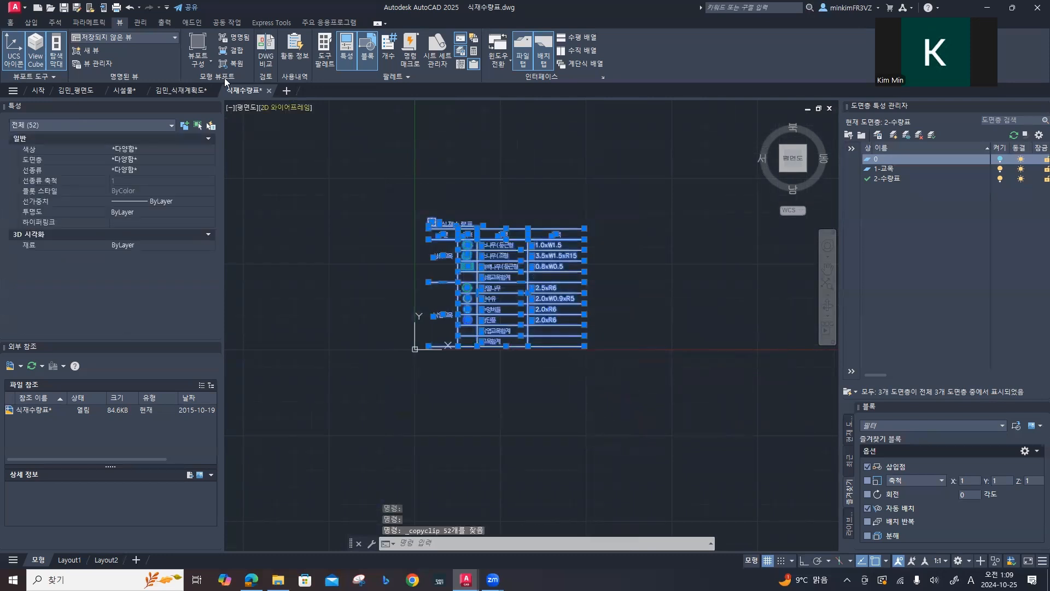
click(175, 92)
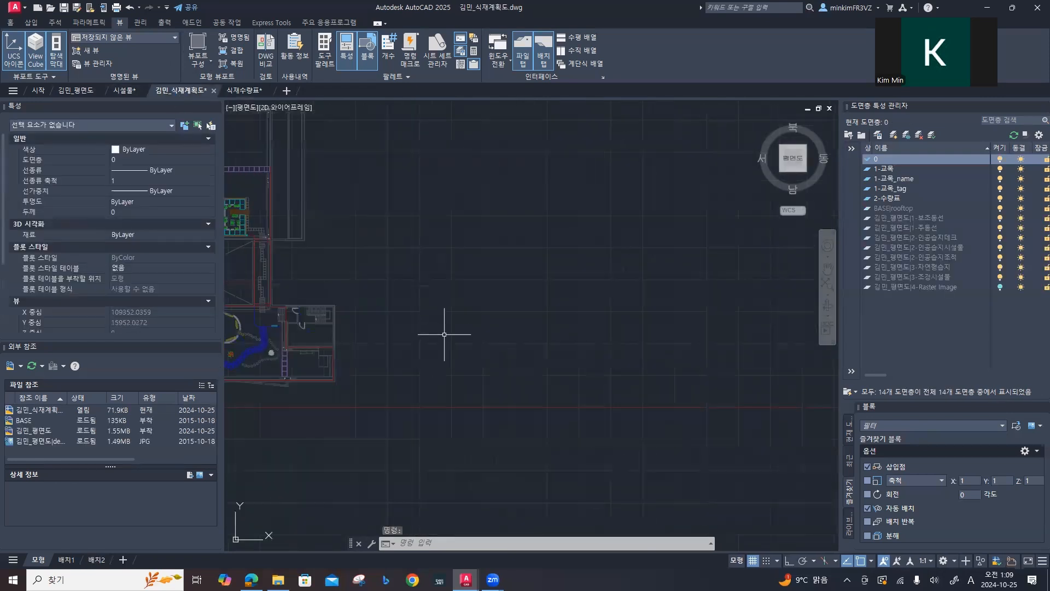
key(ctrl+v)
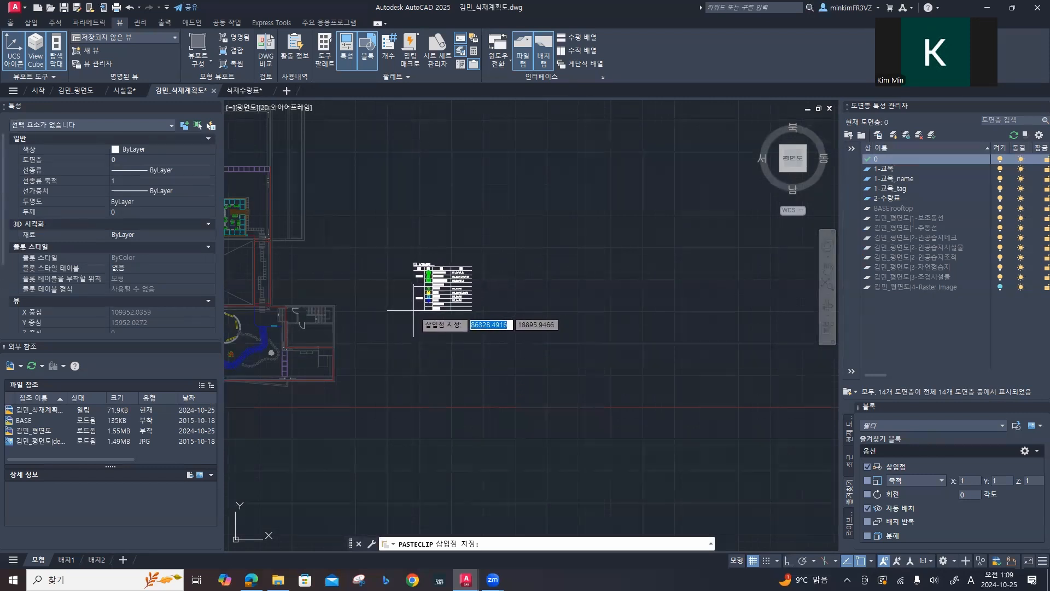
click(430, 305)
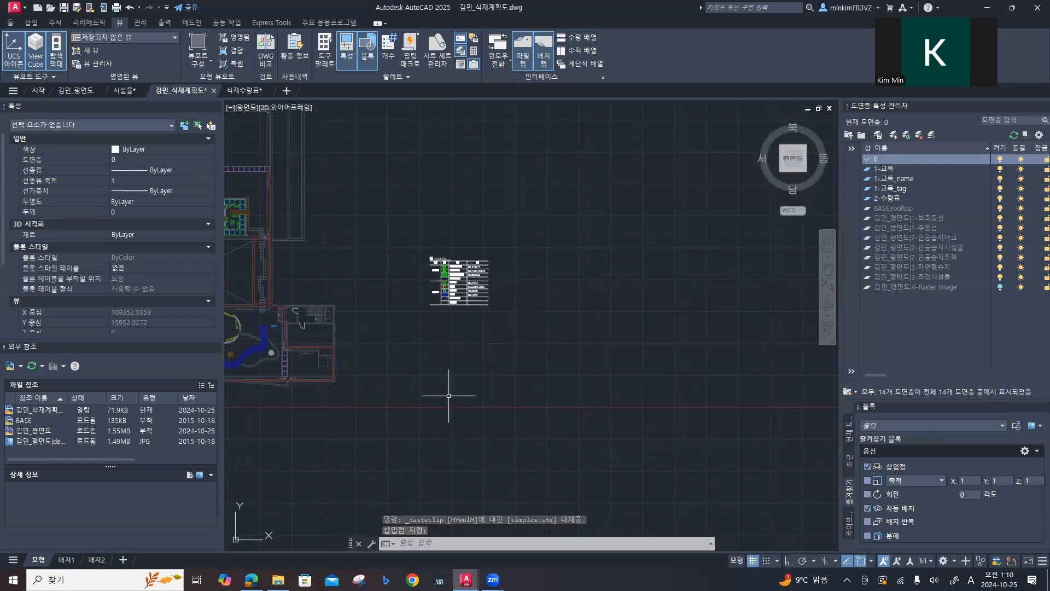
Step: Draw a vertical line just right of the 규격 column's entries, from the table's top line down to its bottom line
scroll(468, 277, up, 6)
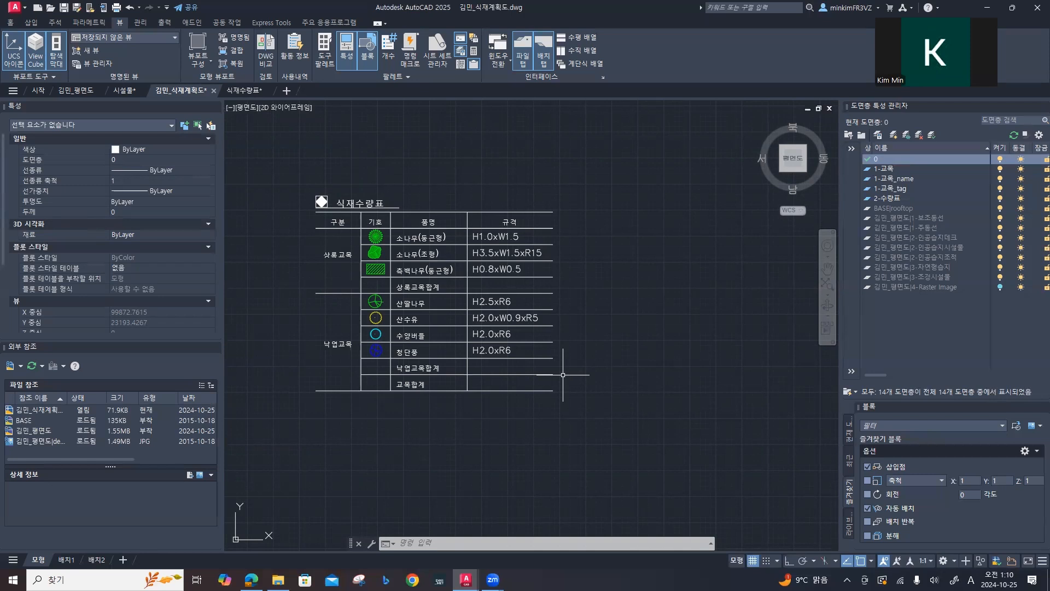
scroll(563, 374, up, 5)
scroll(563, 375, down, 5)
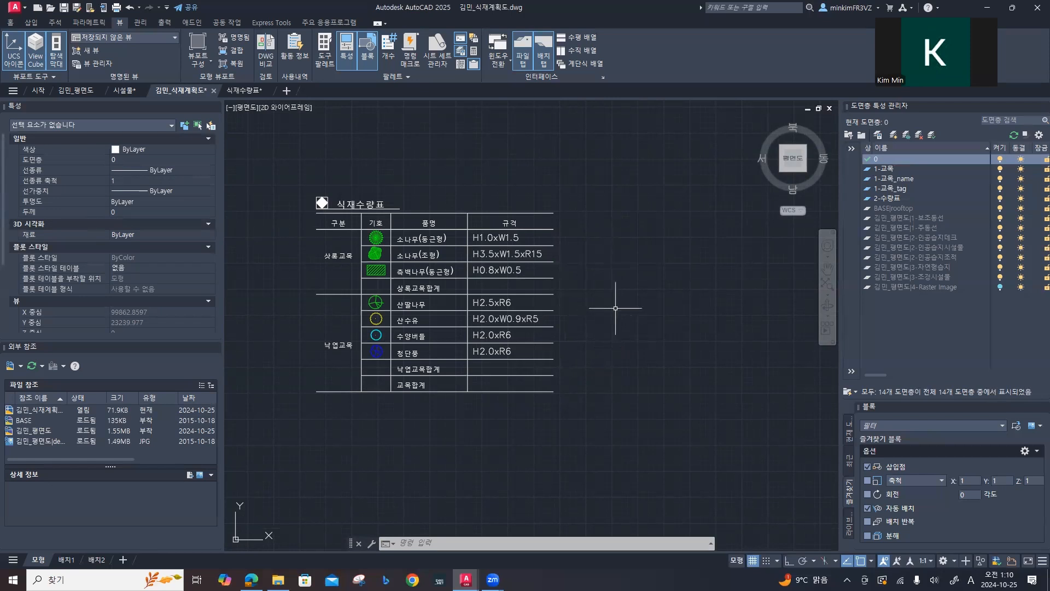
scroll(608, 291, down, 2)
scroll(608, 295, up, 6)
mouse_move(607, 295)
middle_down()
mouse_move(516, 235)
mouse_move(622, 307)
mouse_move(670, 363)
mouse_move(484, 320)
middle_up()
middle_drag(610, 347, 543, 284)
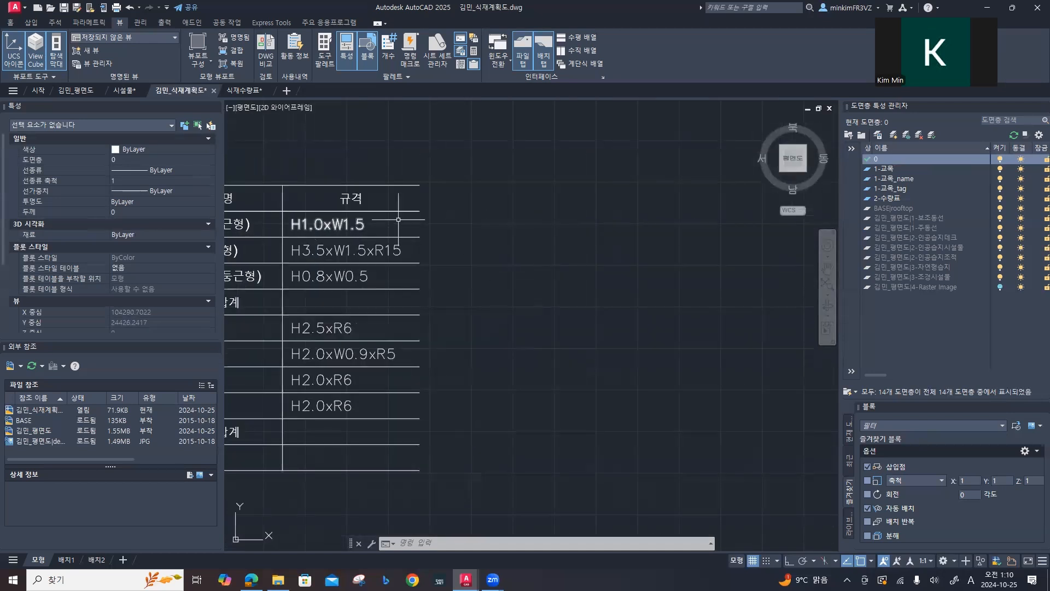
text(l)
key(Return)
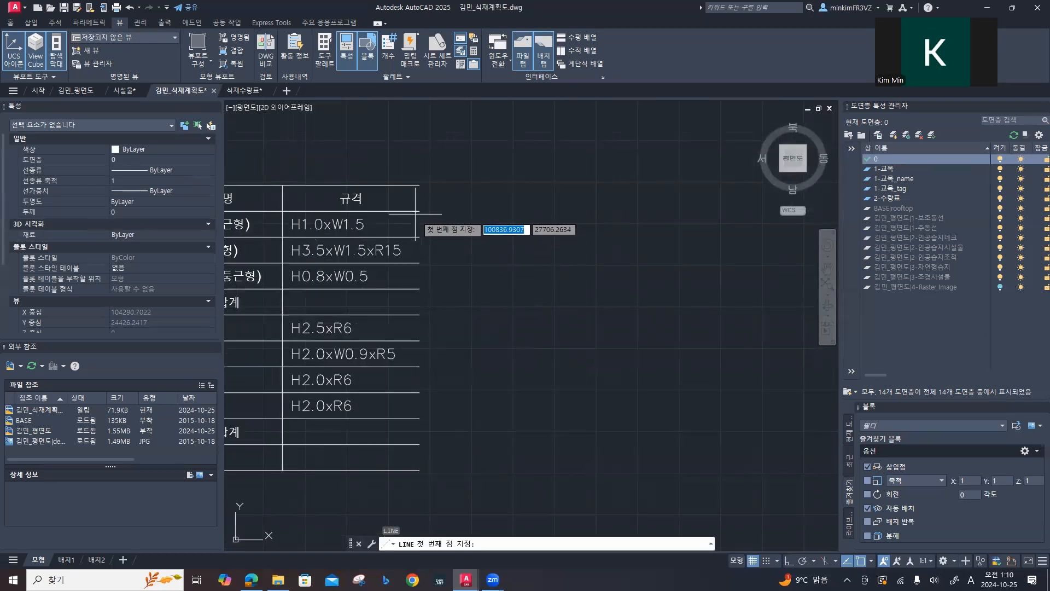
click(406, 185)
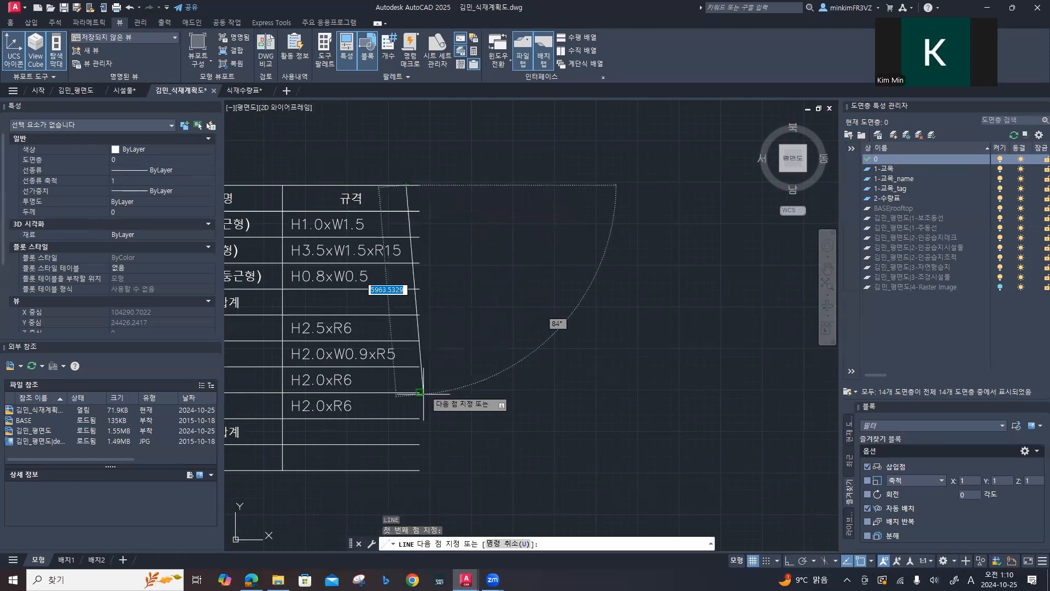
shift+click(406, 470)
key(Escape)
Step: Copy the new vertical line about 8190 units horizontally to the right as the table's outer boundary
text(c)
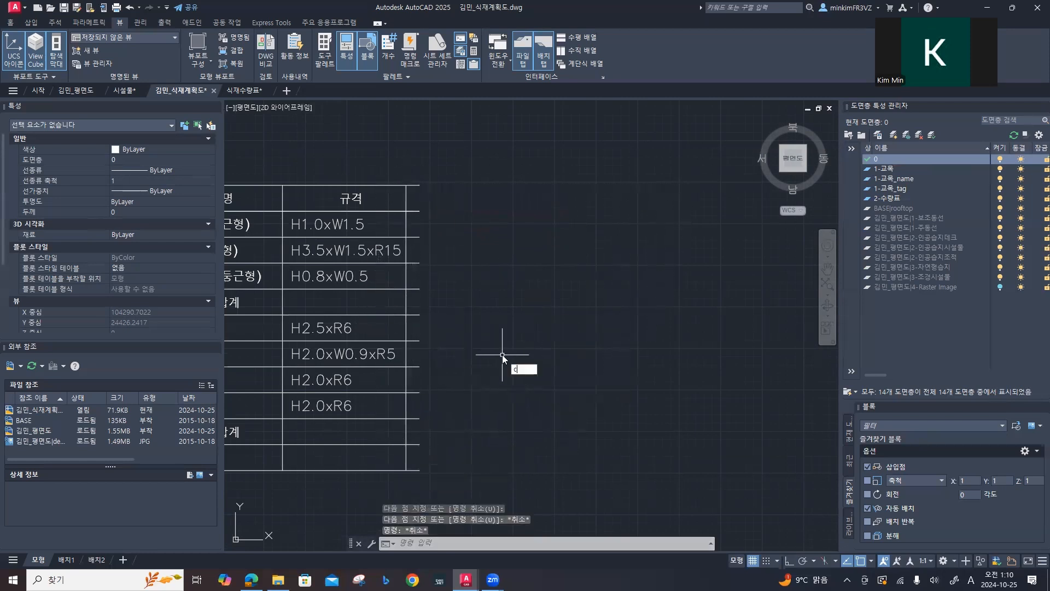
text(o)
key(Return)
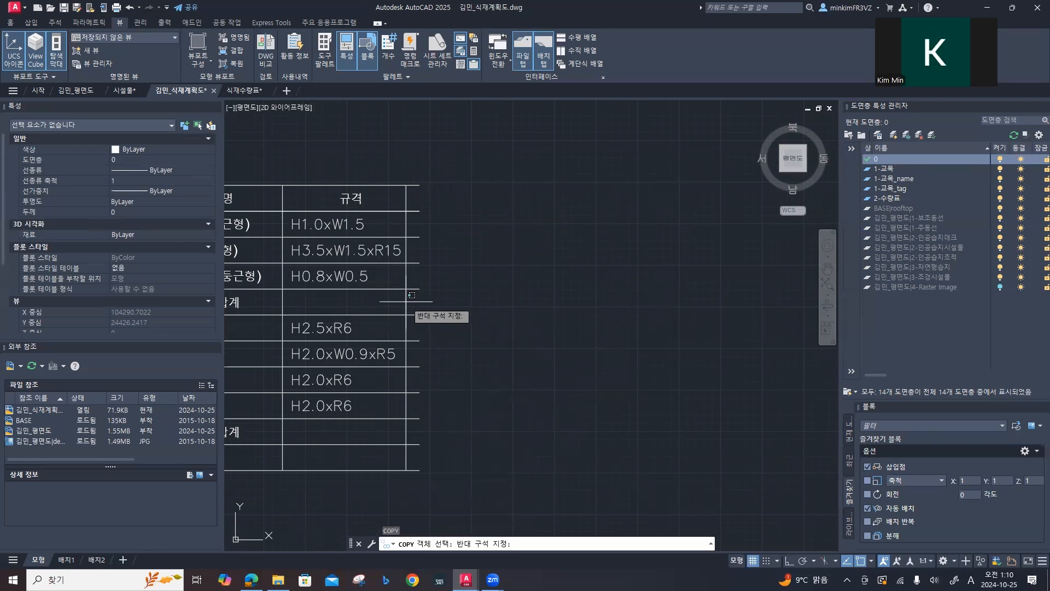
click(403, 300)
key(Return)
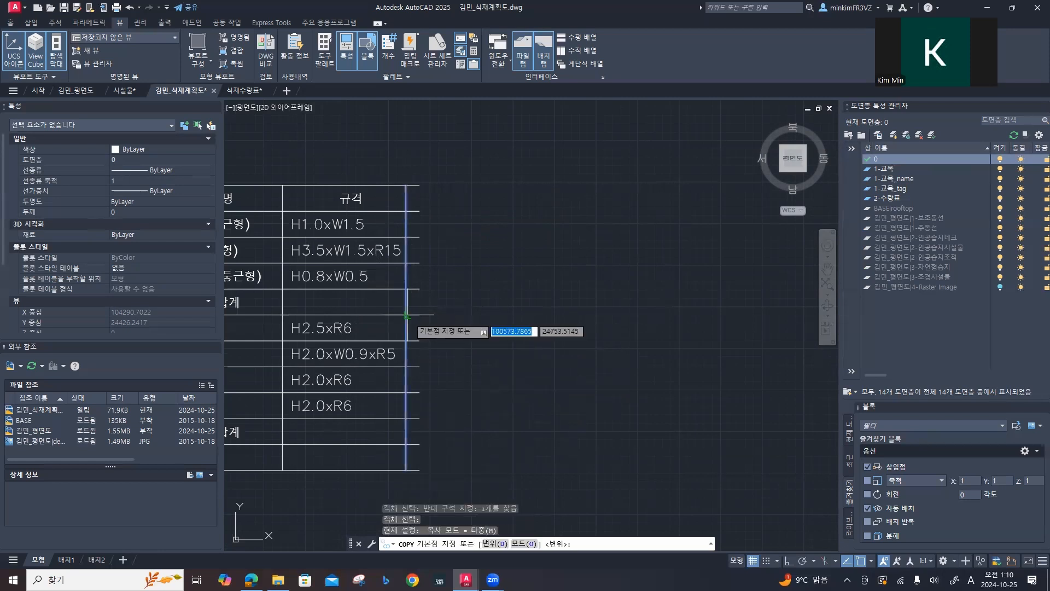
click(407, 316)
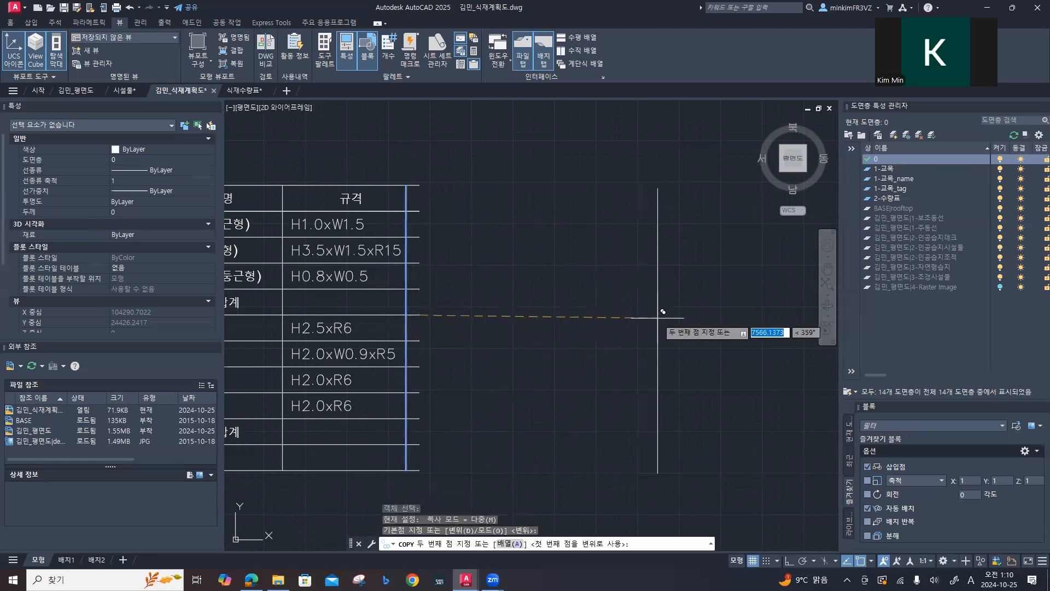
key(F8)
click(679, 314)
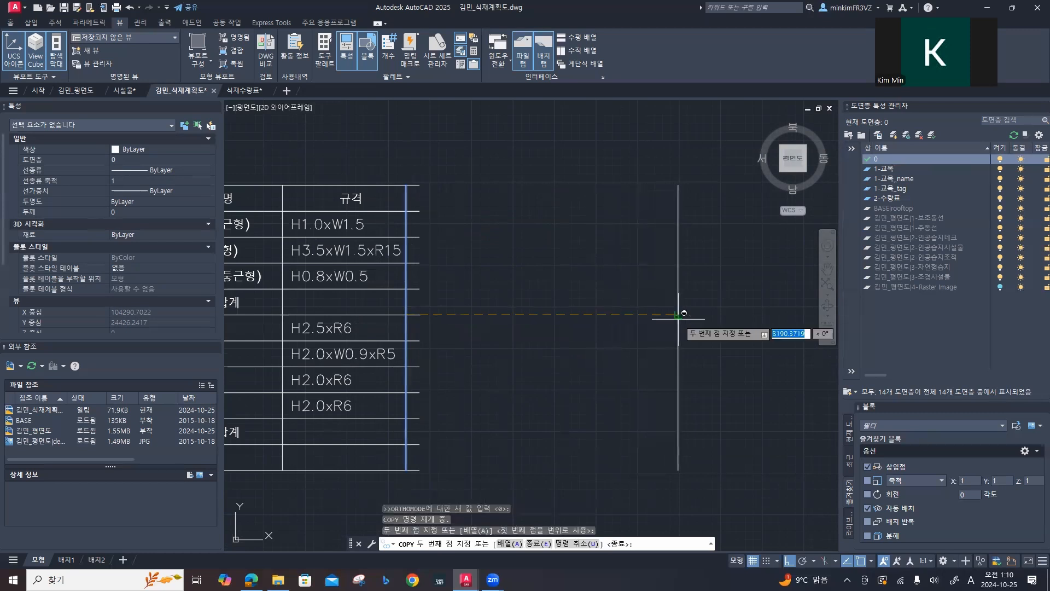
key(Escape)
key(Escape)
key(Escape)
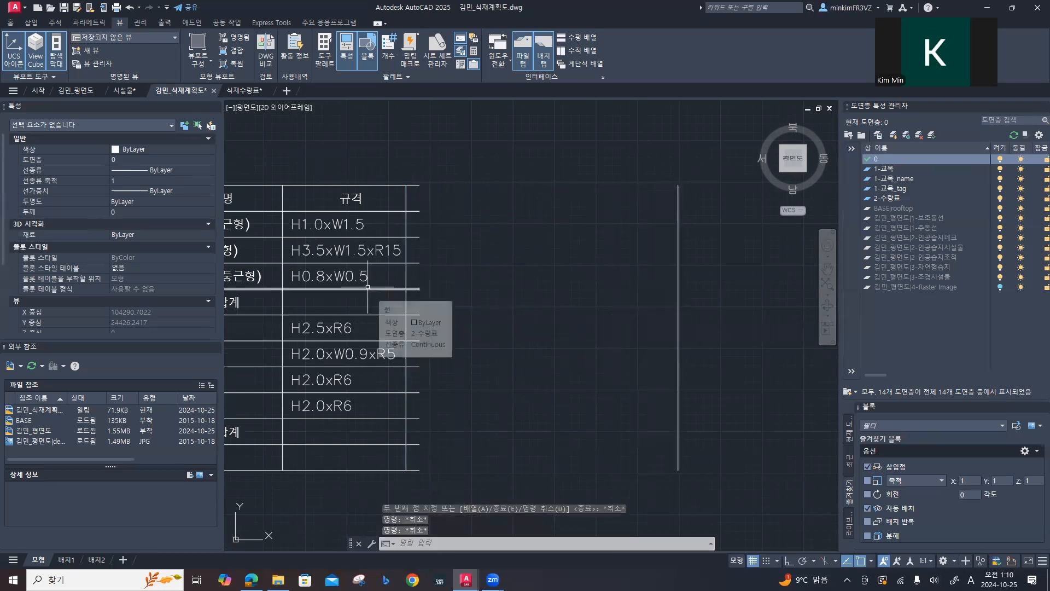
Step: Extend all of the table's horizontal lines to the copied vertical line
text(EX)
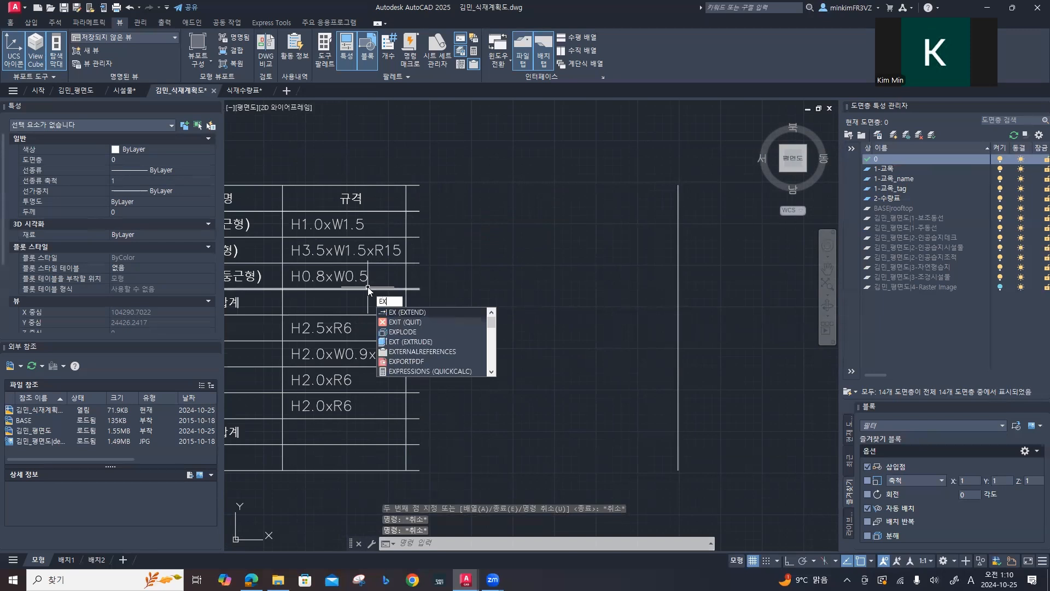
key(Return)
click(411, 167)
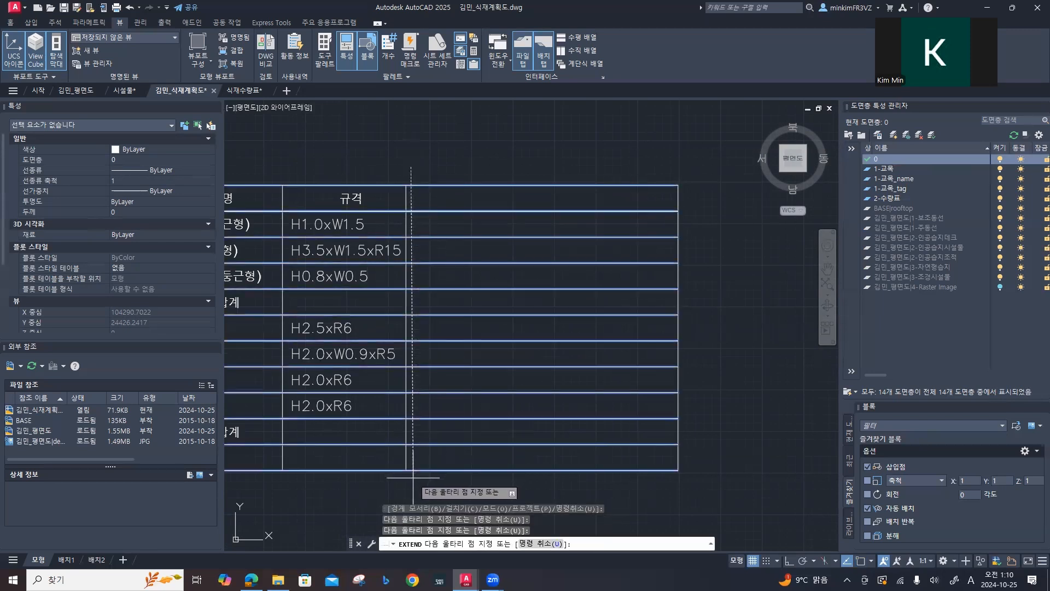
key(Return)
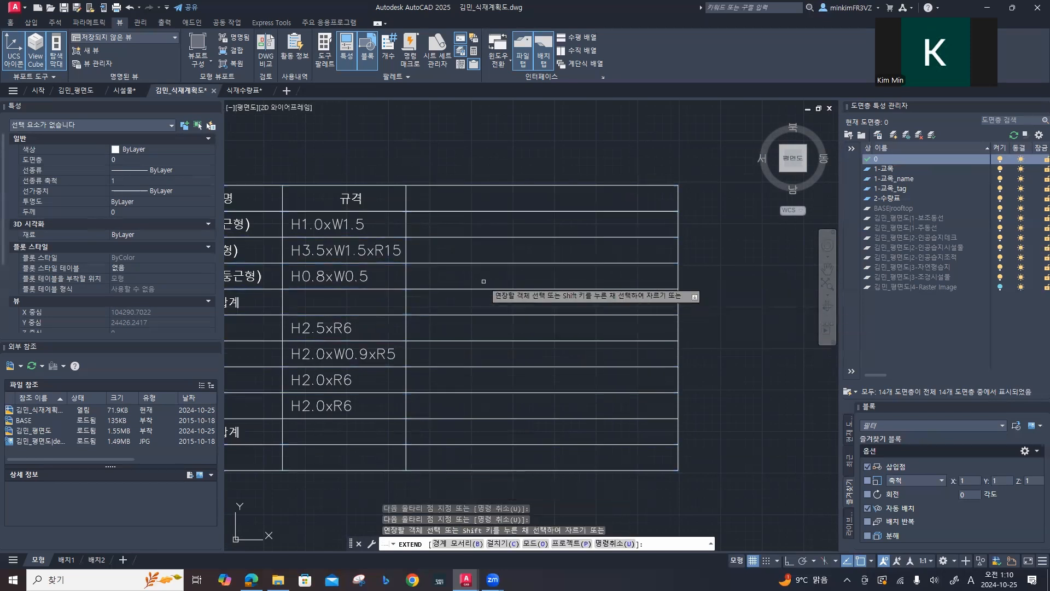
key(Escape)
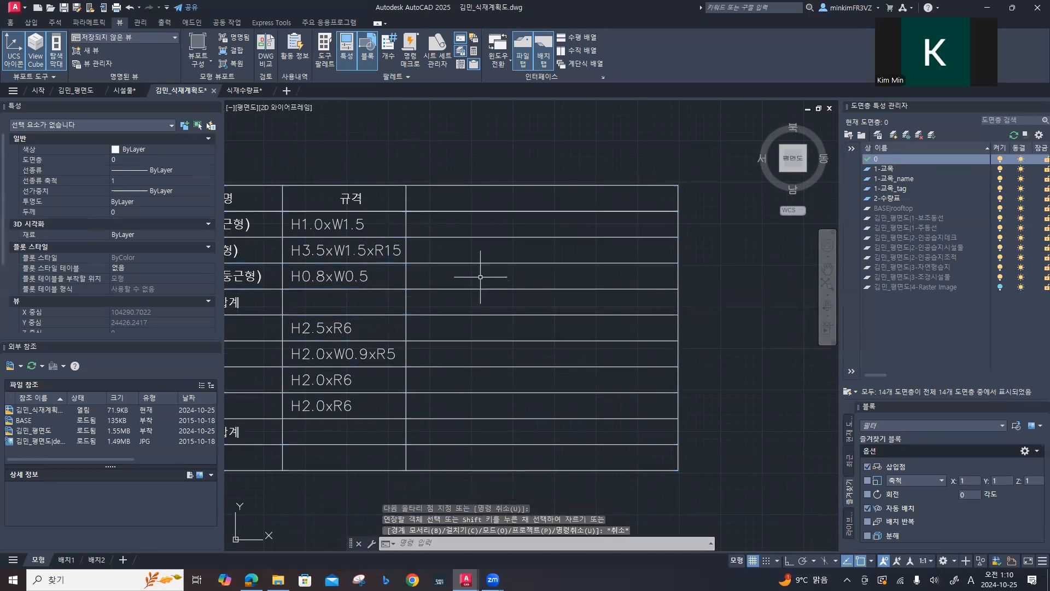
Step: Move the vertical line beside the 규격 column about 493 units to the right
click(406, 226)
text(m)
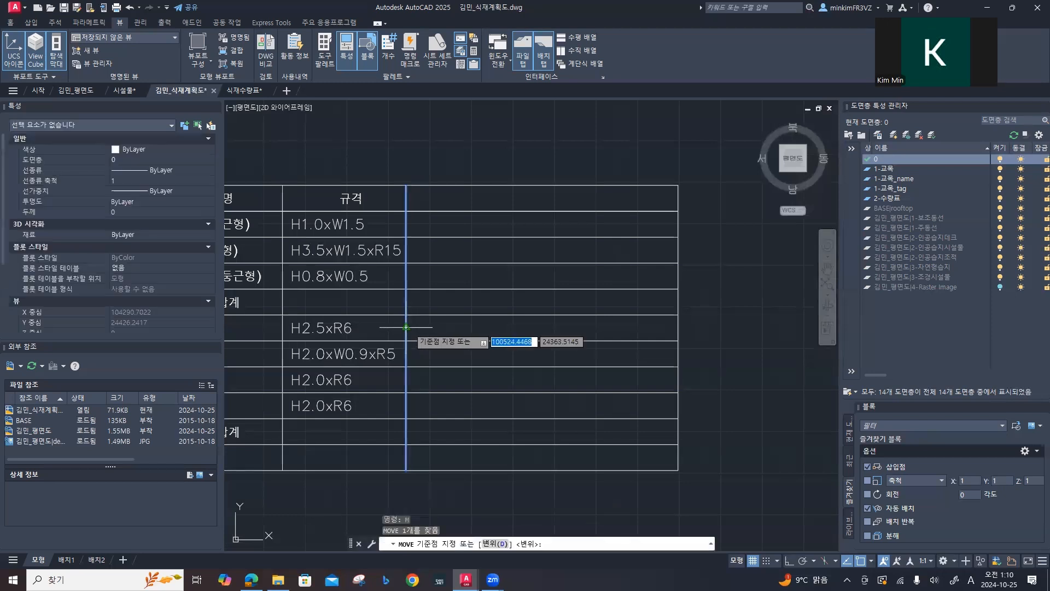
key(Return)
click(406, 327)
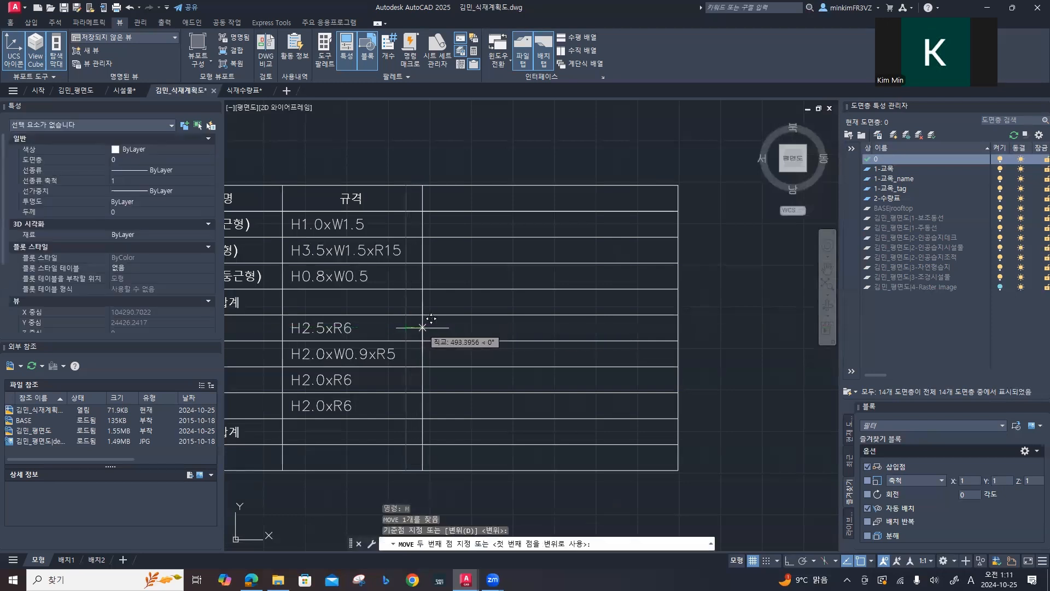
click(422, 327)
key(Escape)
key(Escape)
key(Escape)
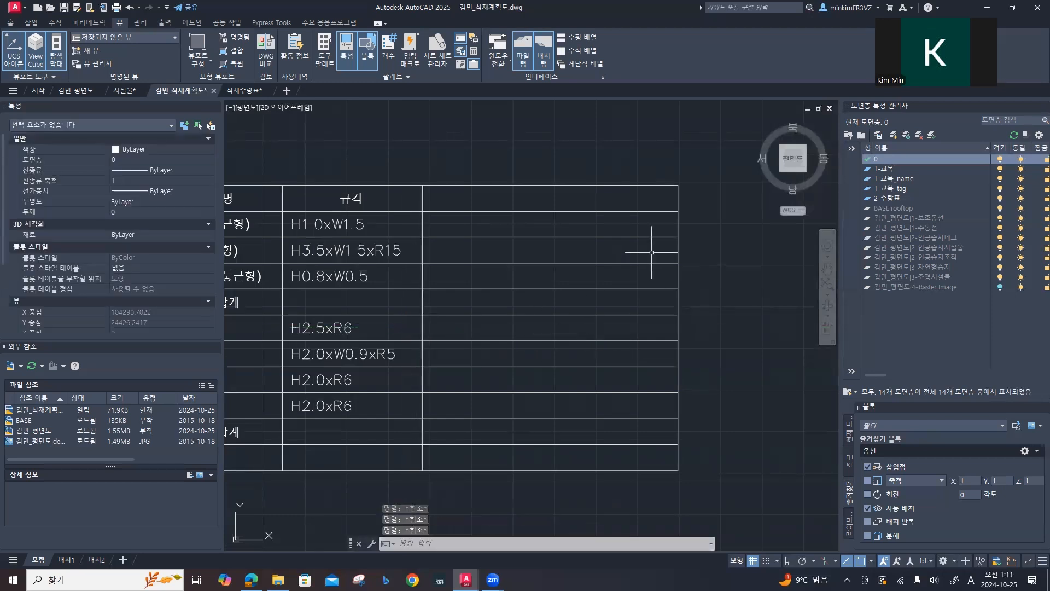
Step: Move the outer vertical line about 6135 units left so it closes a narrow column beside the 규격 column
click(679, 273)
text(m)
key(Return)
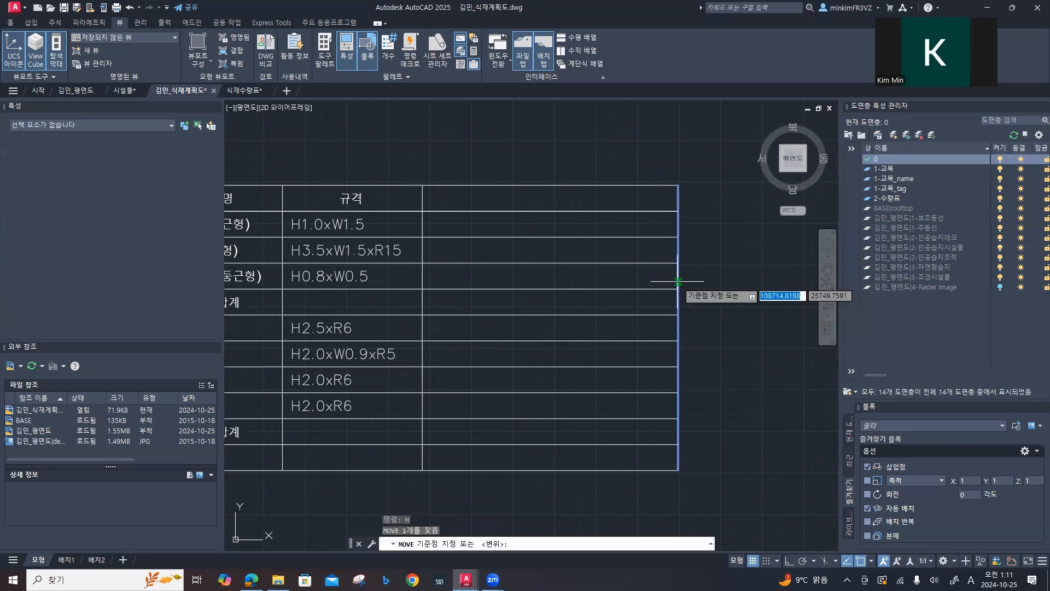
click(678, 328)
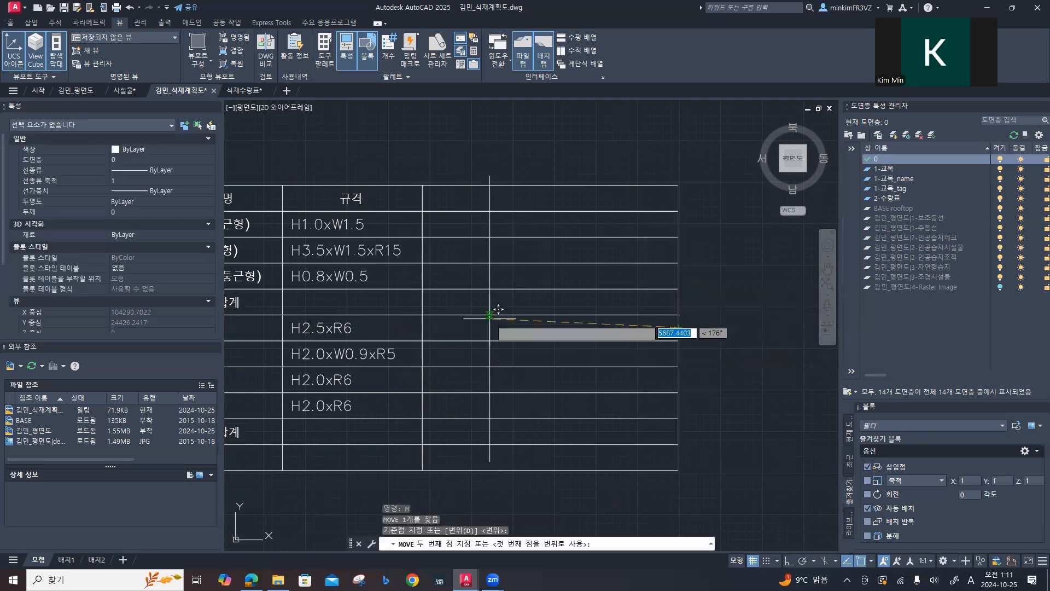
key(F8)
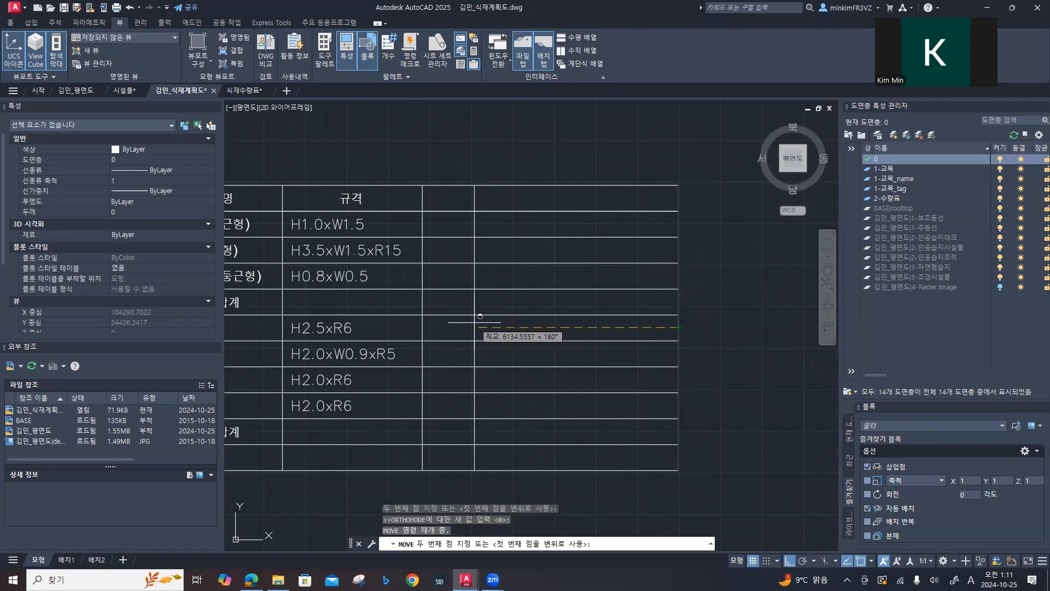
click(479, 323)
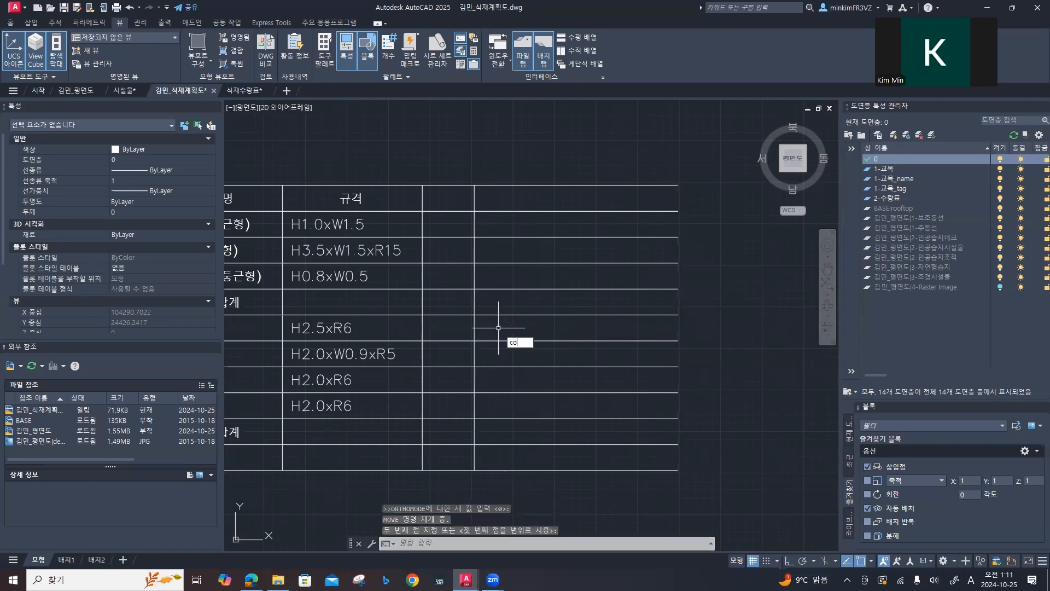
Step: Copy the moved column line twice to the right, the first about 1760 units away, to divide the extended rows into more columns
key(Return)
click(475, 321)
key(Return)
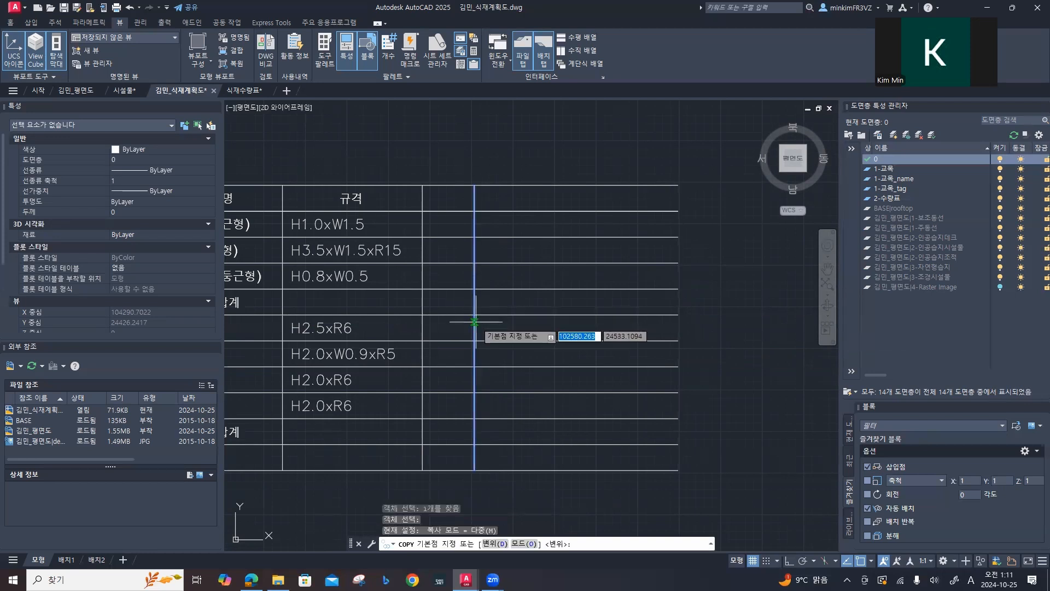
click(474, 316)
key(F8)
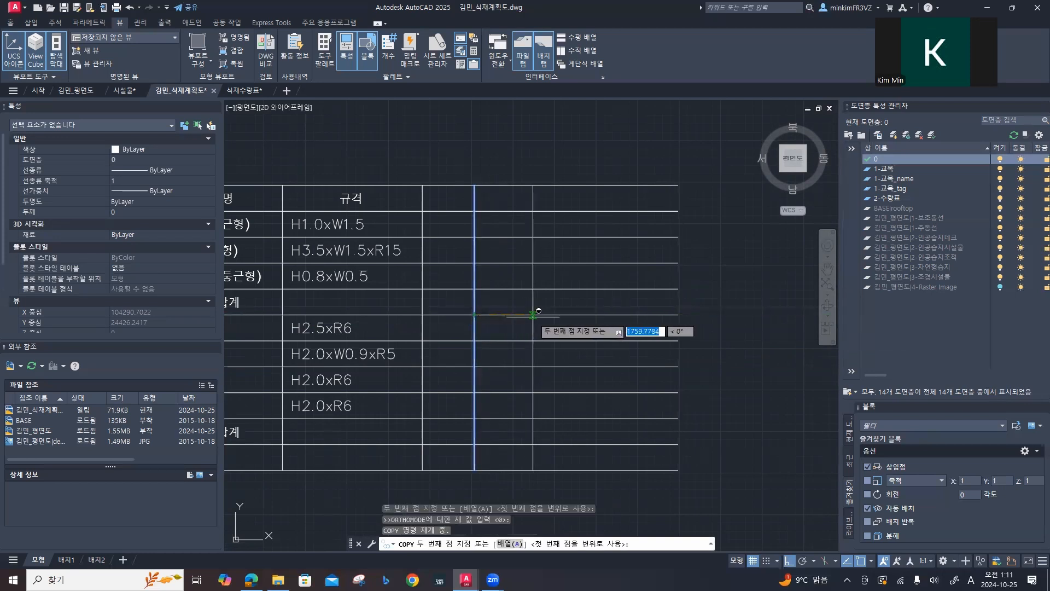
click(533, 315)
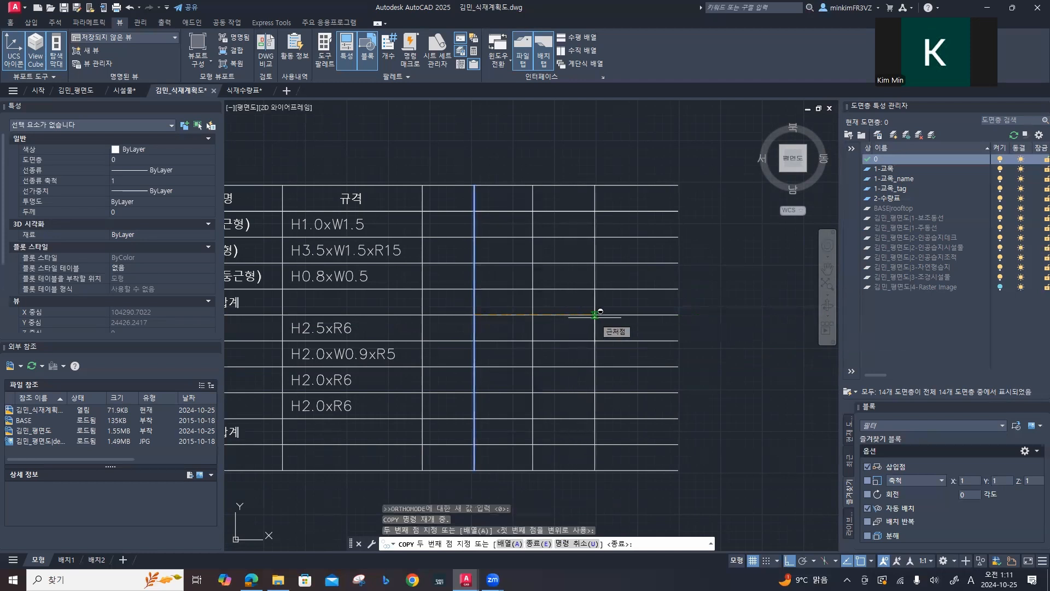
key(Escape)
key(Escape)
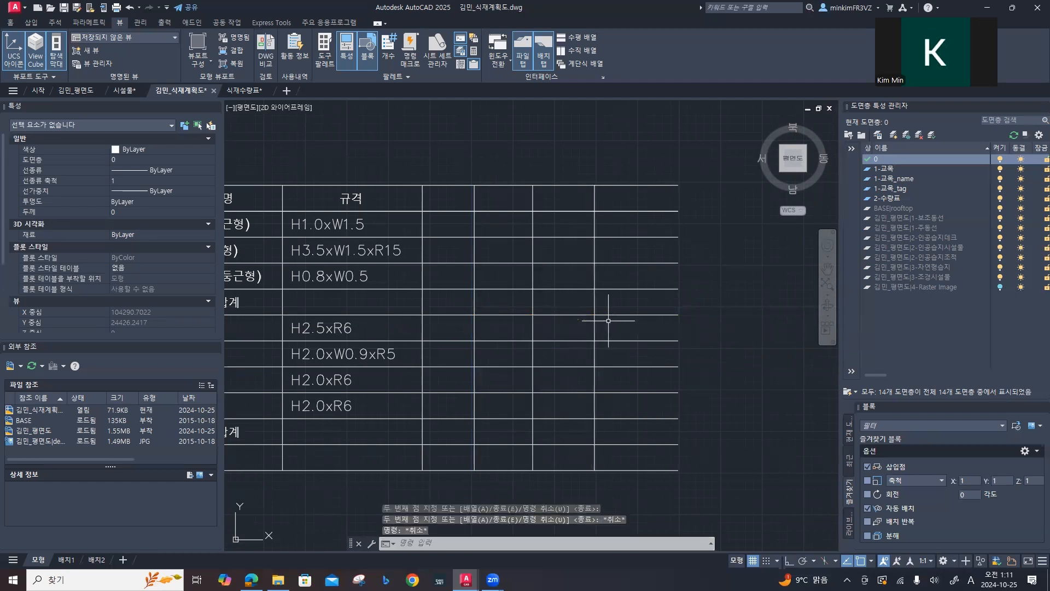
Step: Trim the table's horizontal lines where they overshoot the outermost vertical line, and erase that outer line
text(tr)
key(Return)
drag(617, 170, 634, 475)
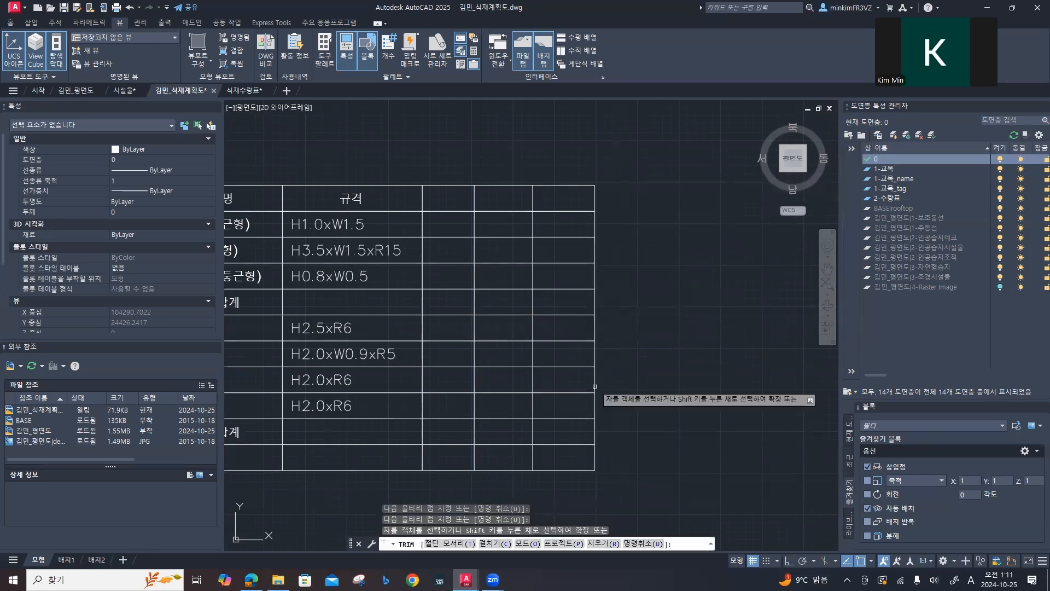
key(Escape)
key(Escape)
key(Escape)
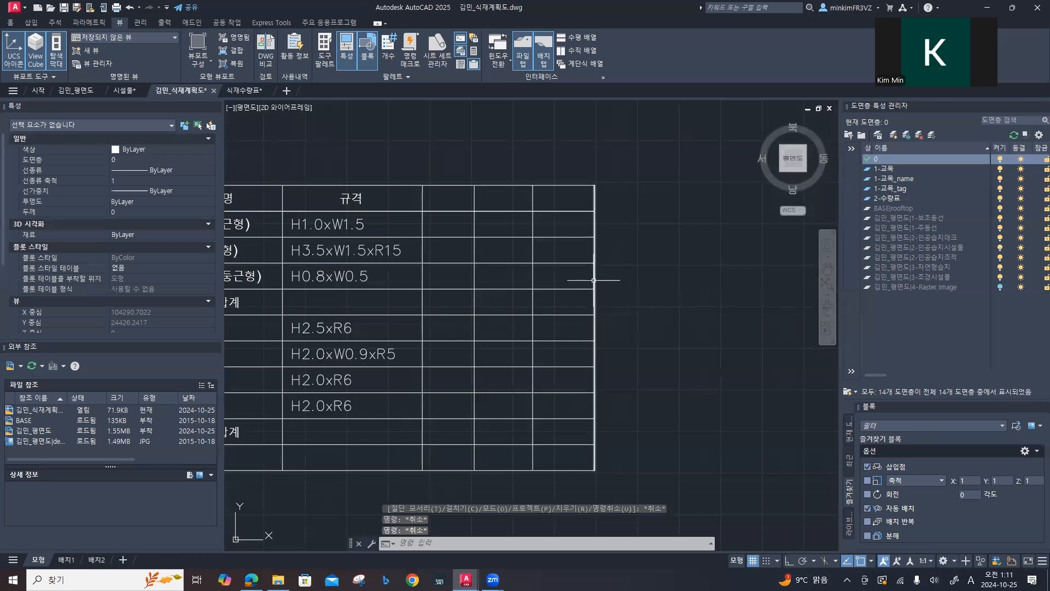
click(598, 283)
key(Delete)
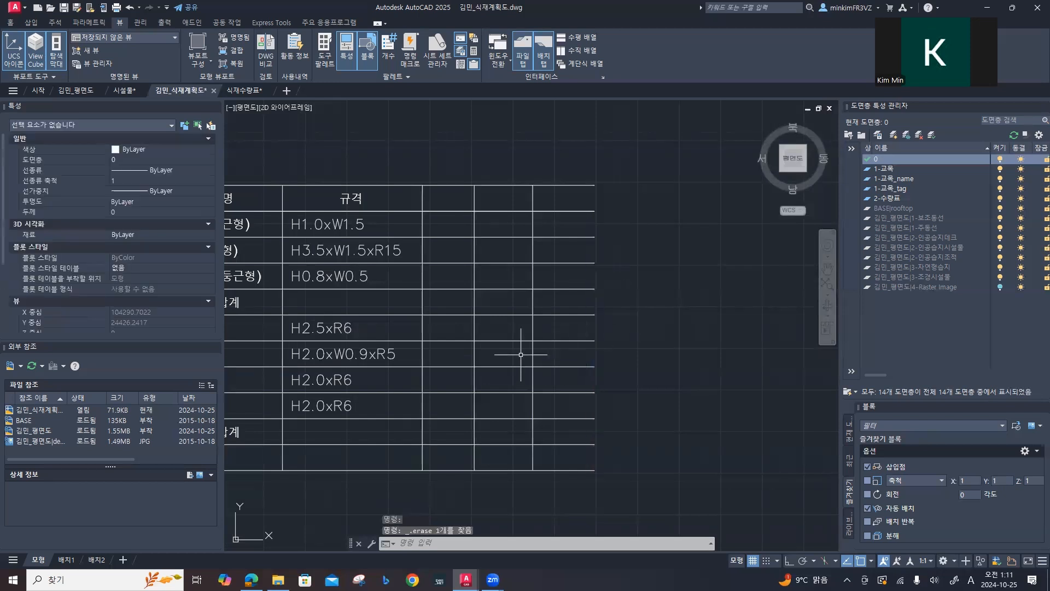
Step: Copy the 규격 heading horizontally into each of the three new columns of the header row
click(351, 198)
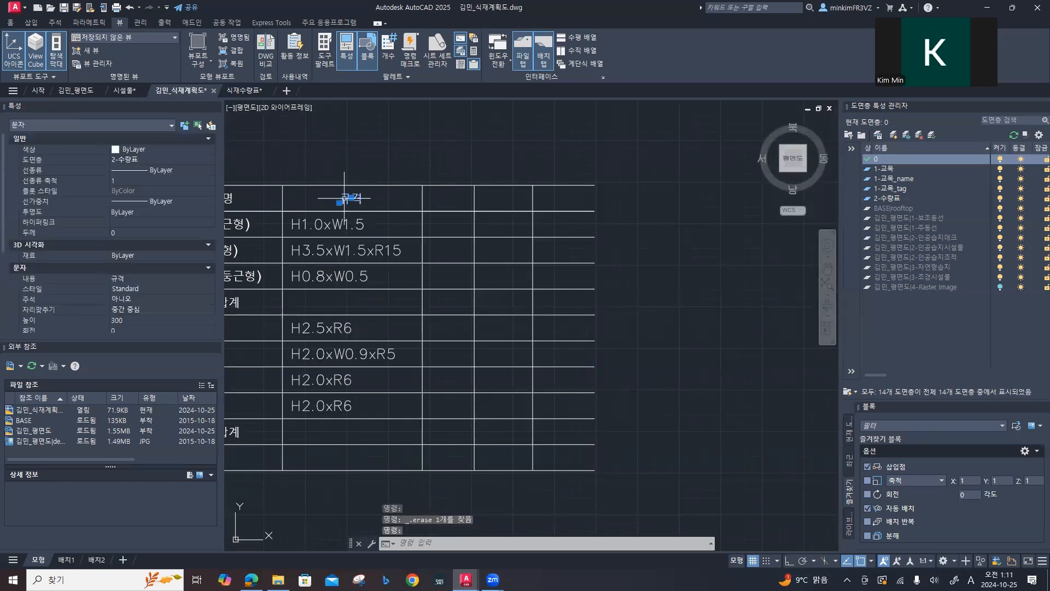
text(co)
key(space)
click(352, 198)
key(F8)
click(448, 198)
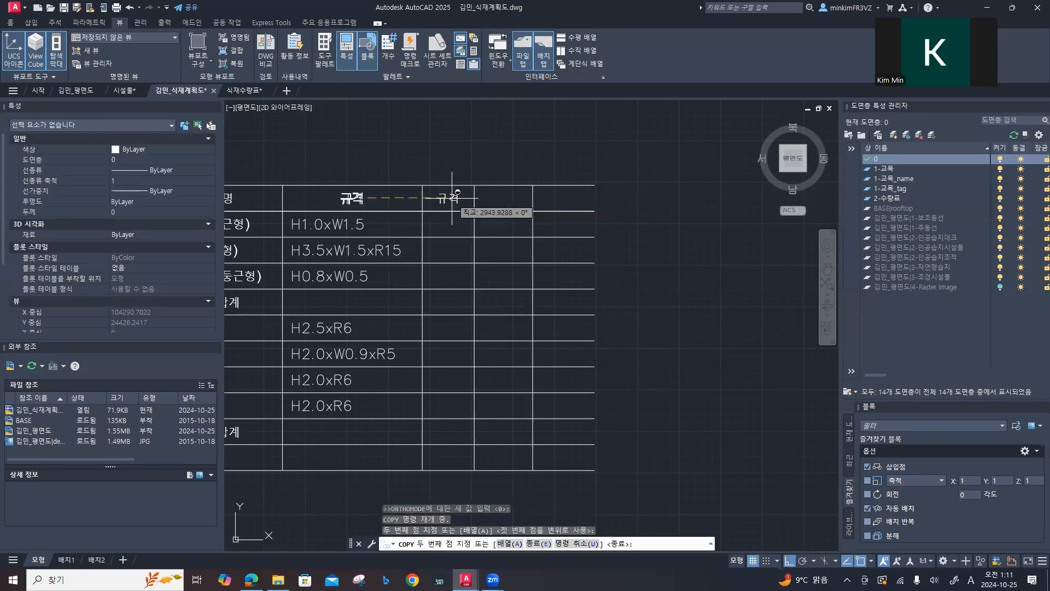
click(502, 197)
click(565, 198)
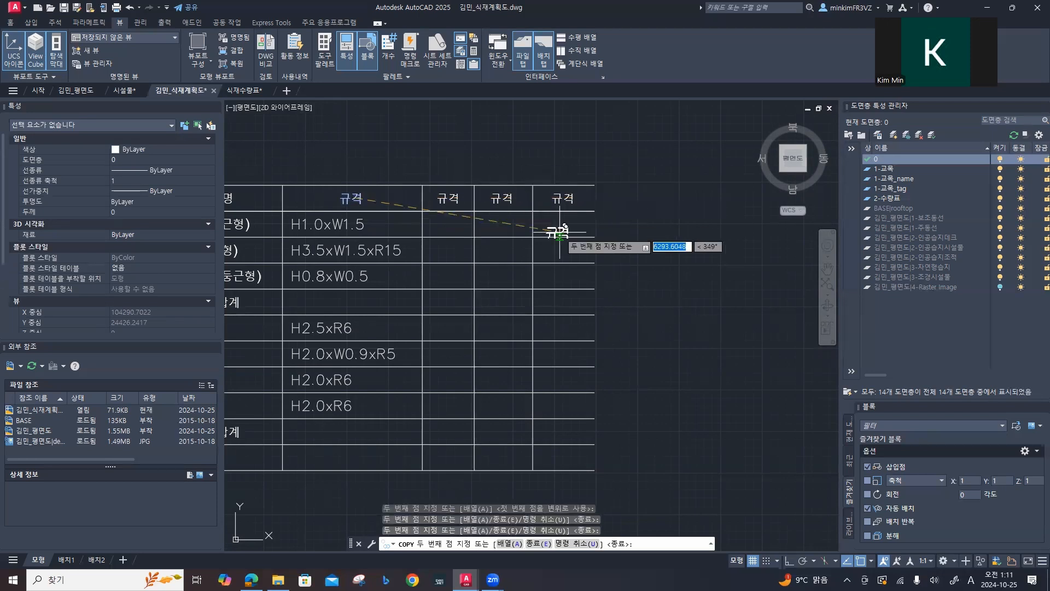
key(Escape)
key(Escape)
Step: Change the first copied heading, directly beside the original 규격 column, to 단위
click(444, 199)
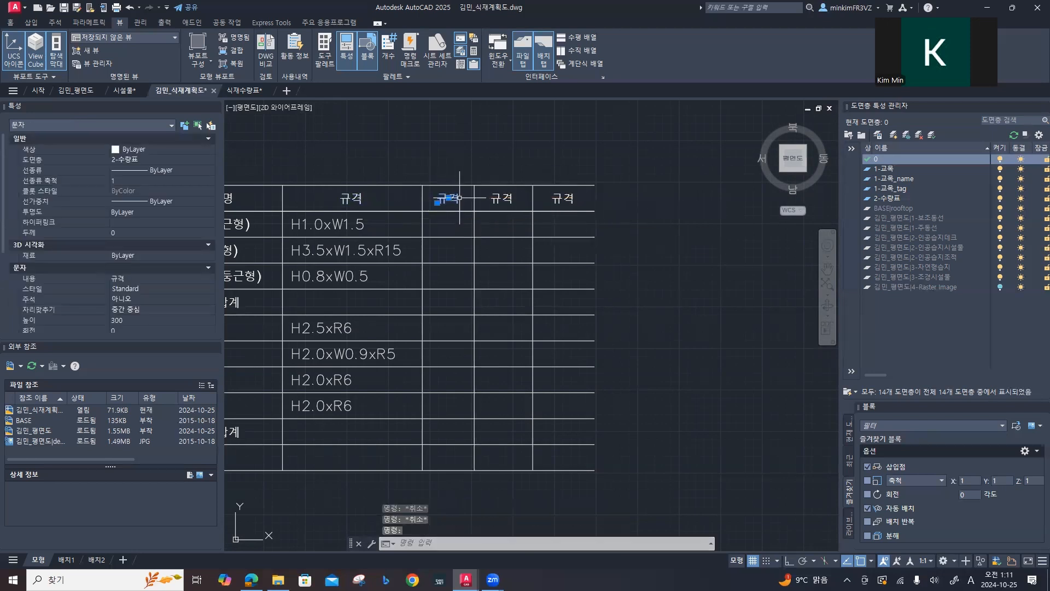
double_click(446, 200)
drag(461, 199, 431, 198)
text(ek)
key(Hangul)
text(단위)
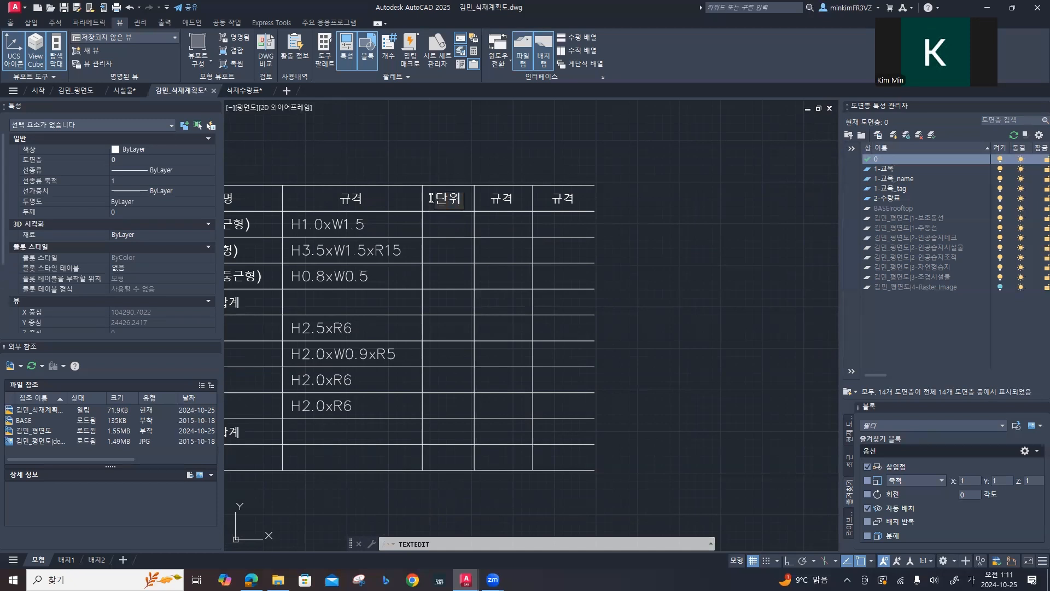
key(Return)
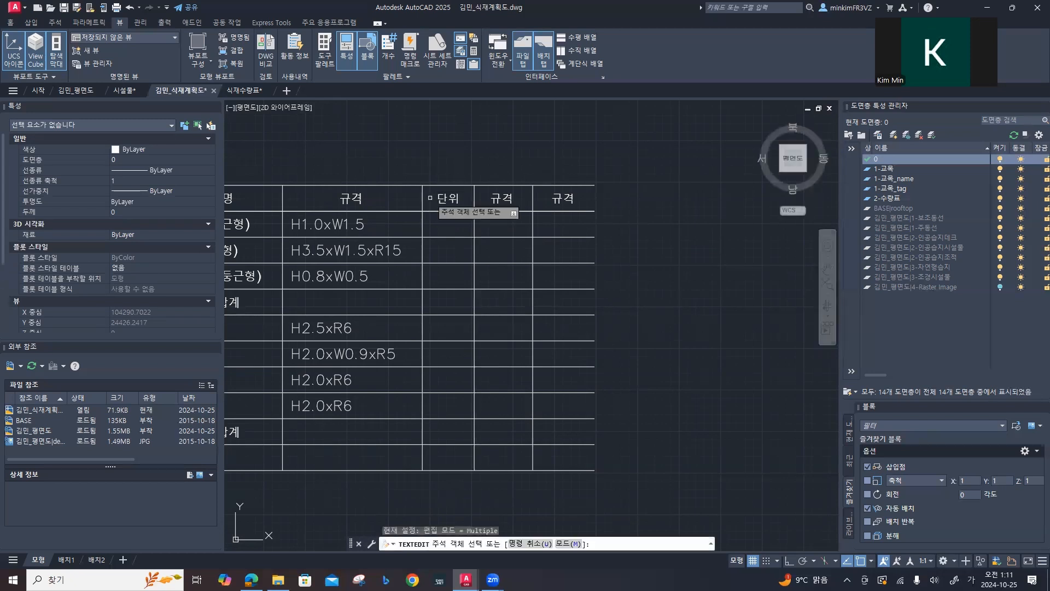
Step: Change the remaining two copied 규격 headings to 수량 and 비고, in that order
click(499, 198)
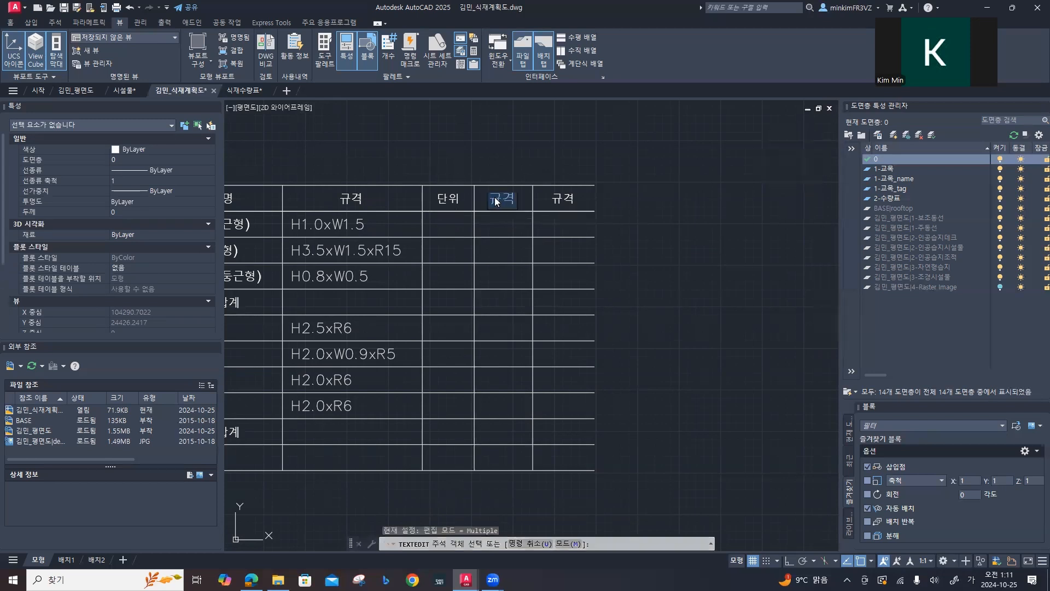
text(수량)
key(Return)
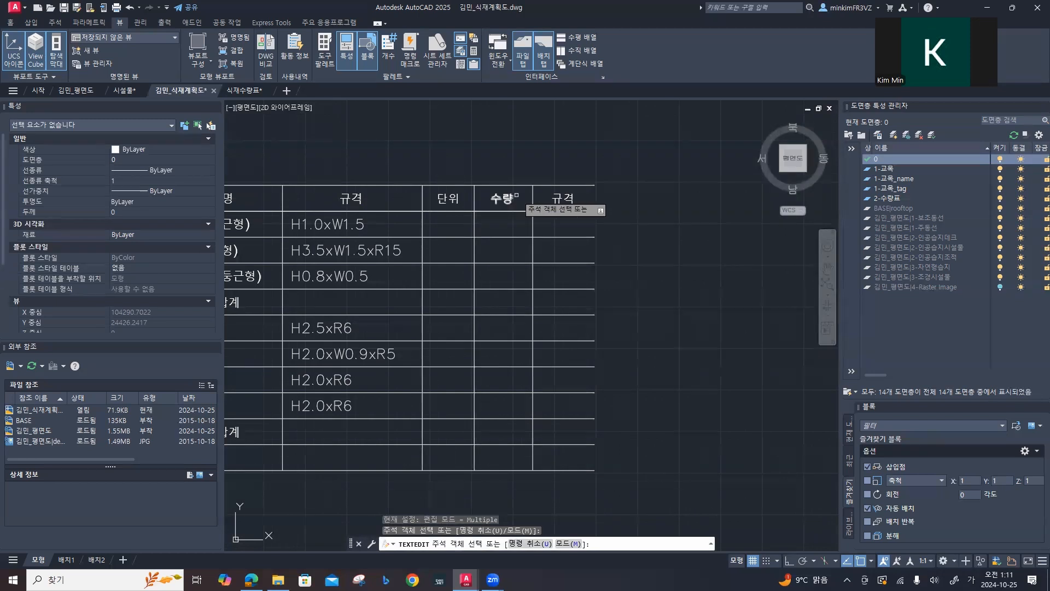
click(572, 201)
text(비고)
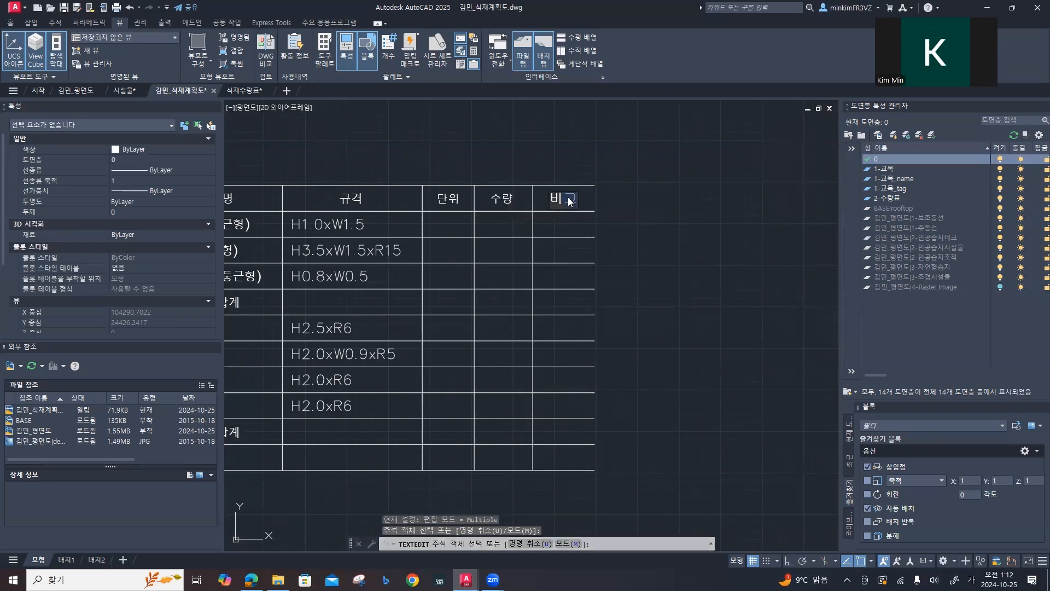
key(Return)
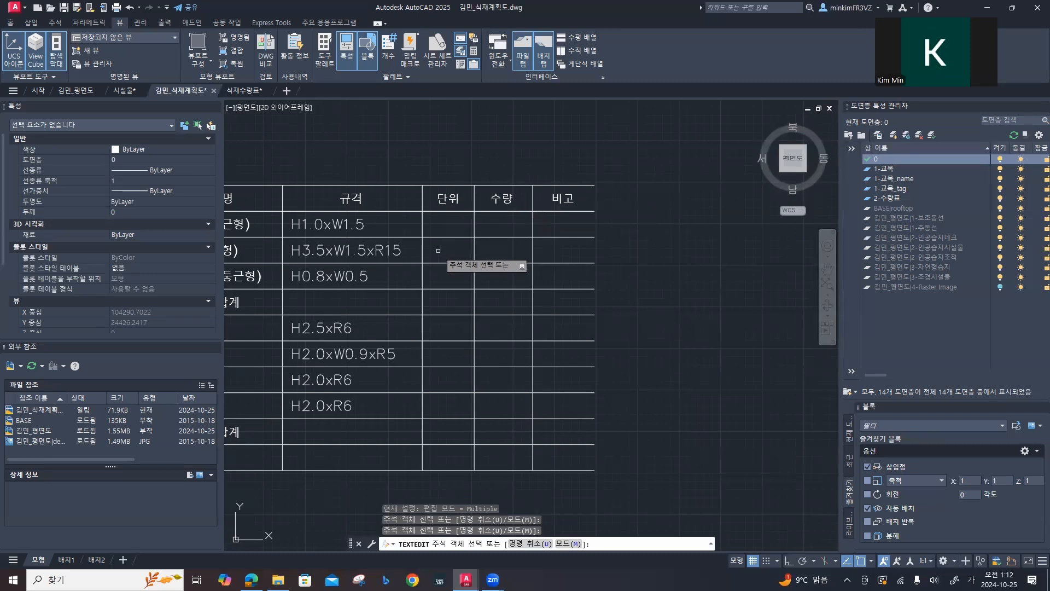
middle_drag(379, 223, 479, 222)
click(293, 228)
key(Escape)
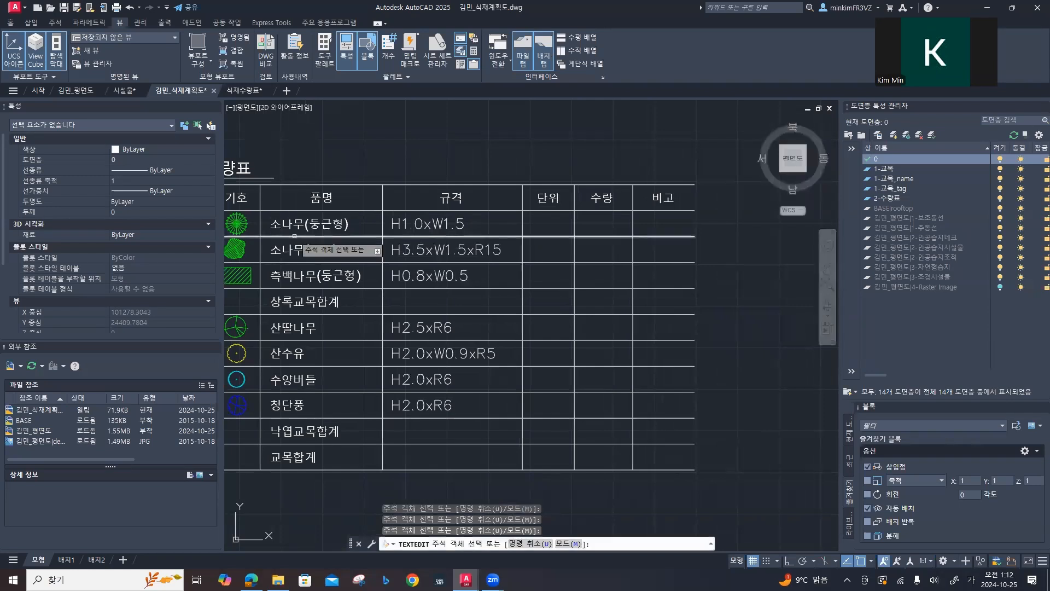
key(Escape)
key(Escape)
key(l)
key(Return)
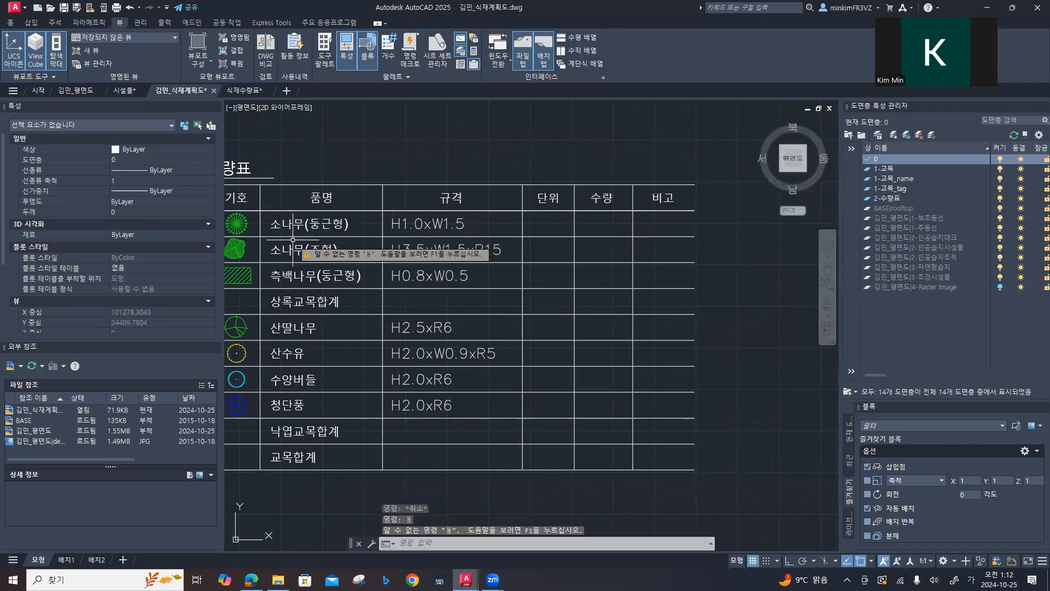
double_click(284, 223)
key(Escape)
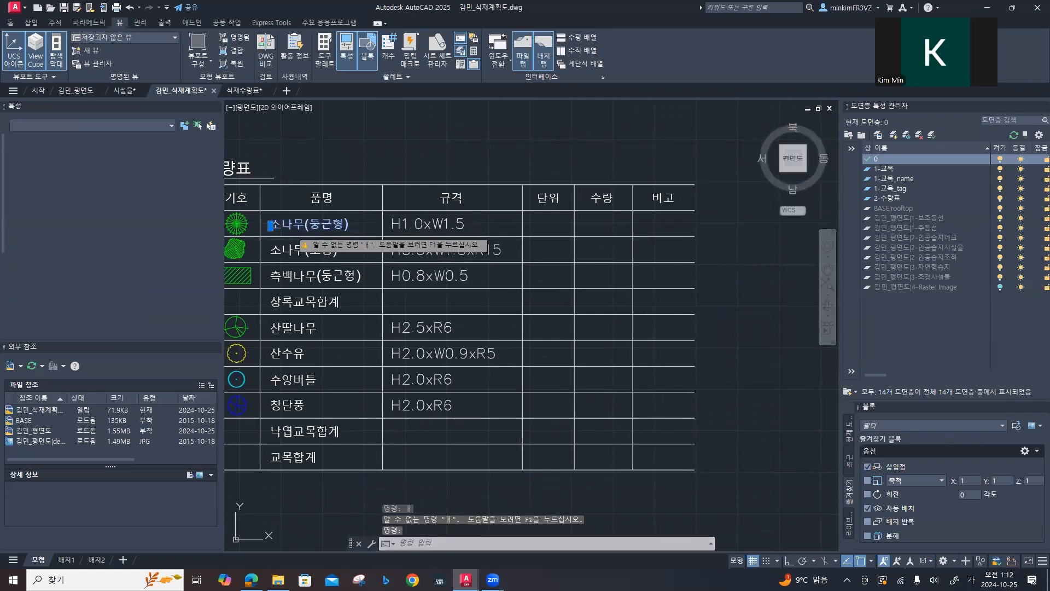
key(Escape)
Step: Copy the 소나무(둥근형) text horizontally into the 단위 column of the same row
text(ㅊ)
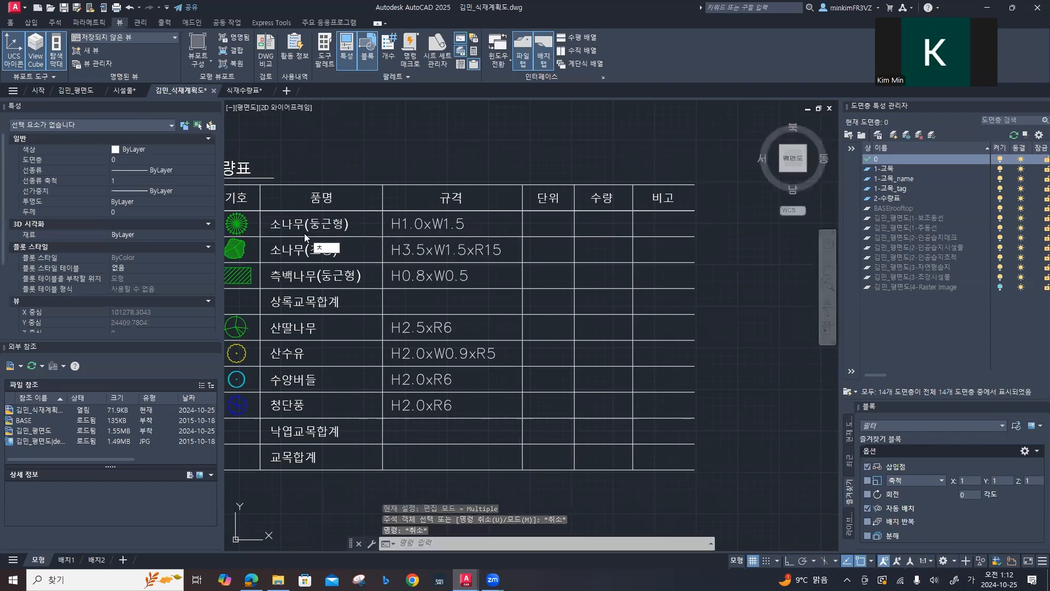
text(ㅐ)
key(Return)
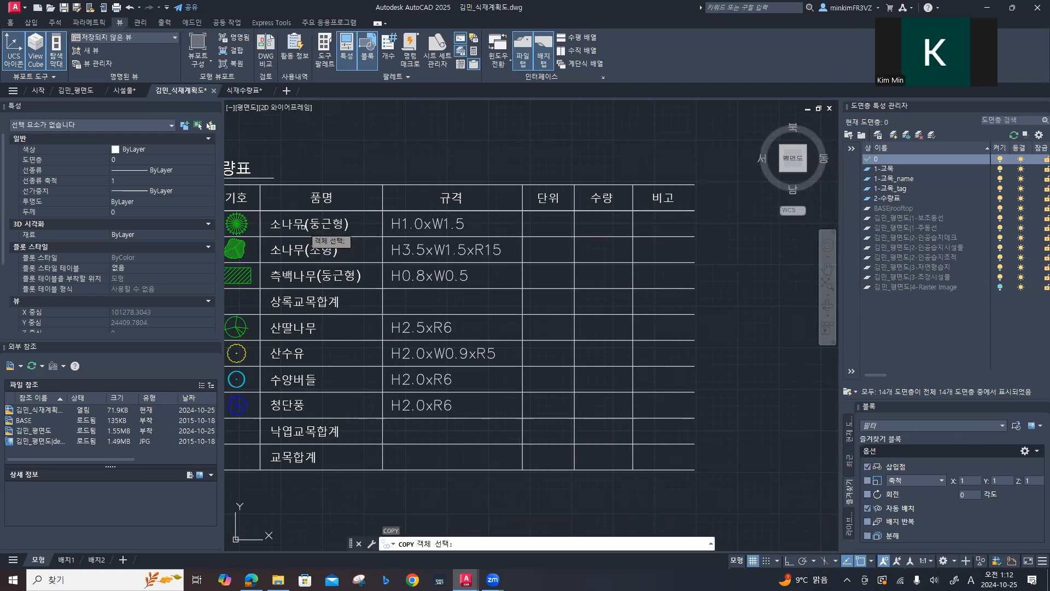
click(303, 226)
key(Return)
click(278, 224)
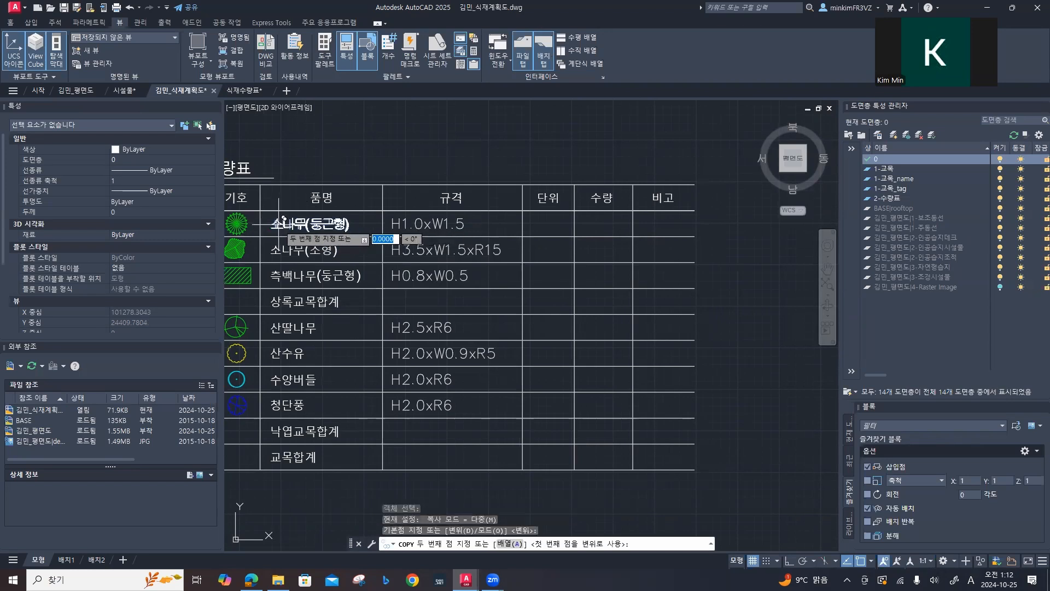
key(F8)
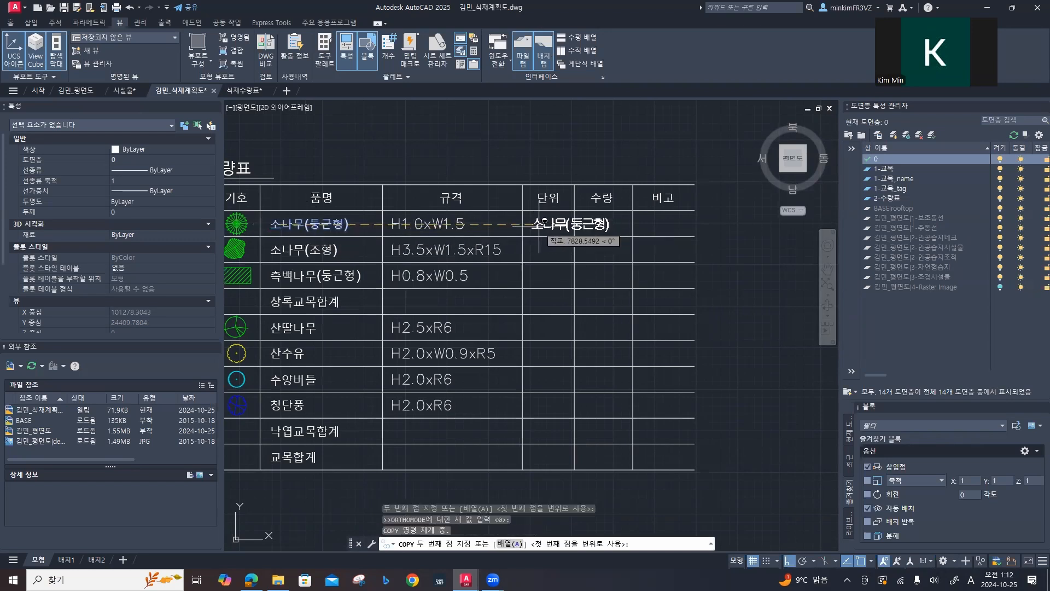
click(537, 224)
key(Escape)
key(Escape)
key(Escape)
Step: Replace the copied text in the 단위 cell of the 소나무(둥근형) row with 주
key(F8)
click(560, 222)
click(556, 229)
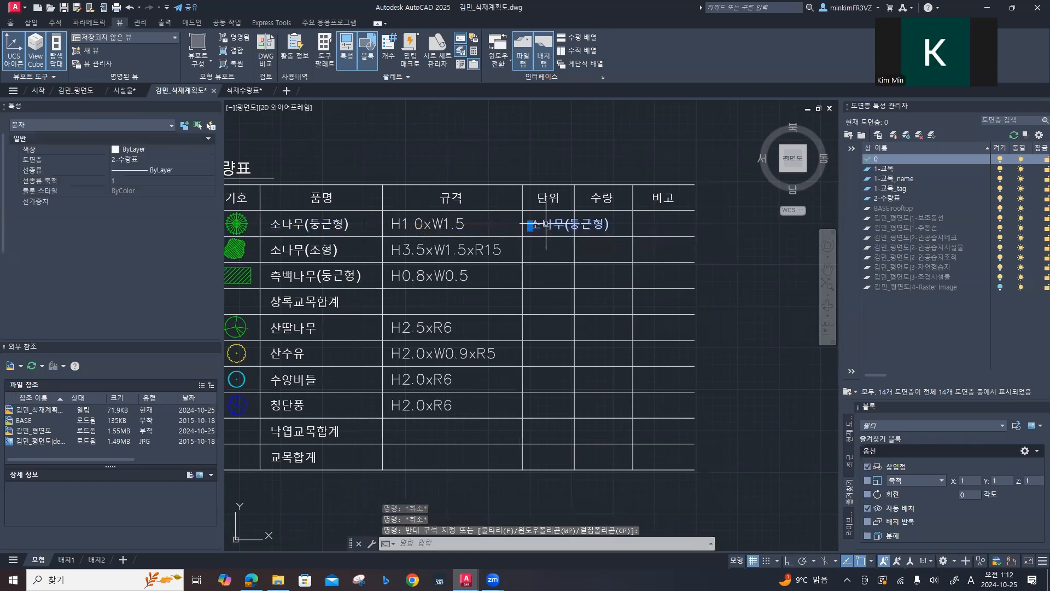
double_click(539, 225)
click(539, 225)
drag(533, 225, 628, 224)
text(wn)
key(BackSpace)
key(BackSpace)
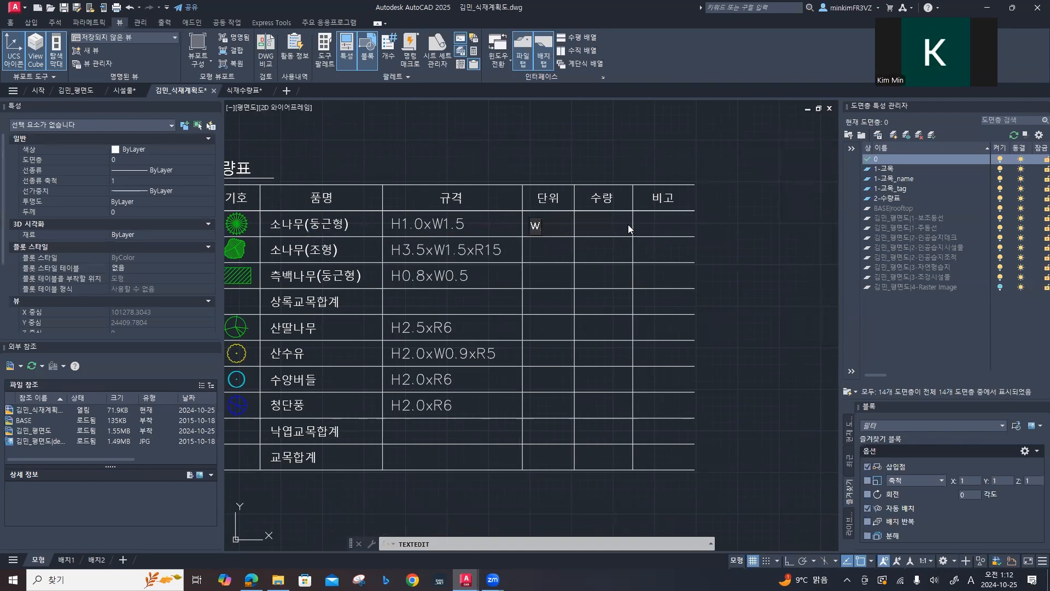
key(Hangul)
text(주)
click(233, 192)
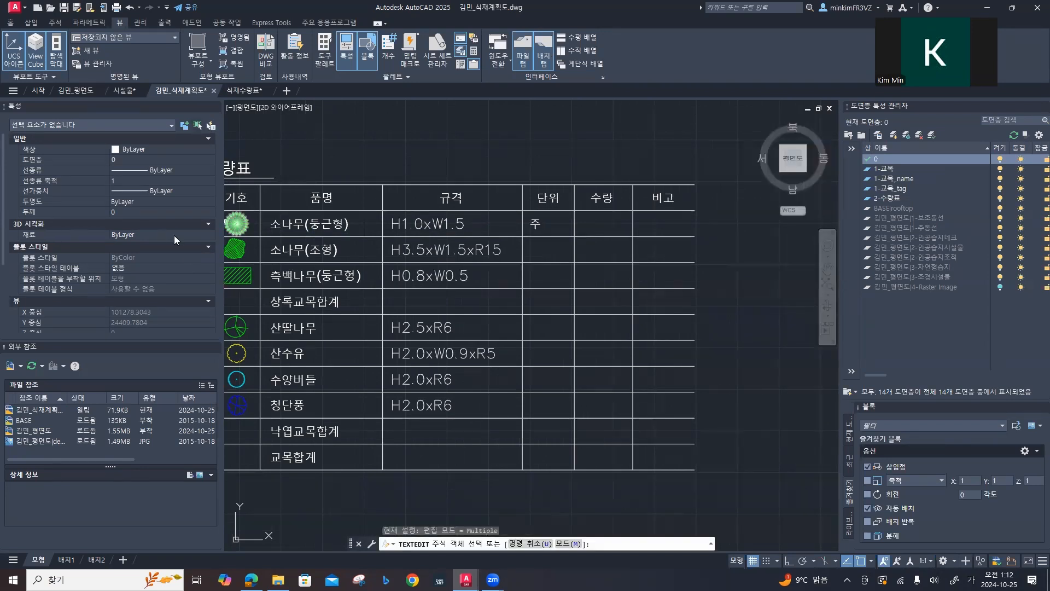
scroll(150, 252, down, 3)
scroll(150, 251, down, 3)
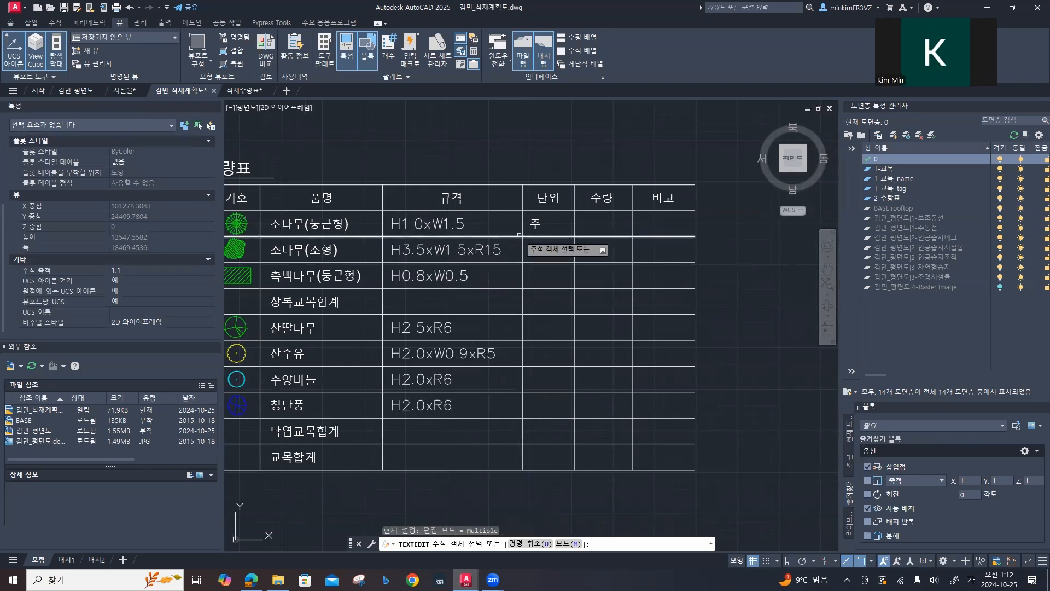
click(532, 225)
click(535, 223)
key(Escape)
key(Escape)
key(Escape)
key(Escape)
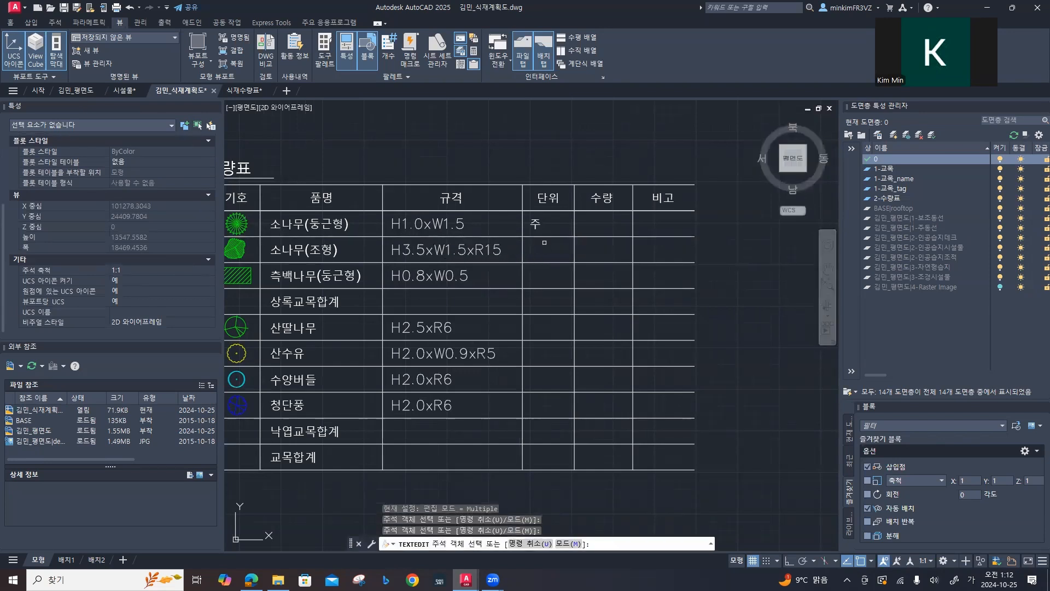
Step: Move the 주 text about 355 units horizontally to the right so it sits in the middle of its 단위 cell
click(536, 224)
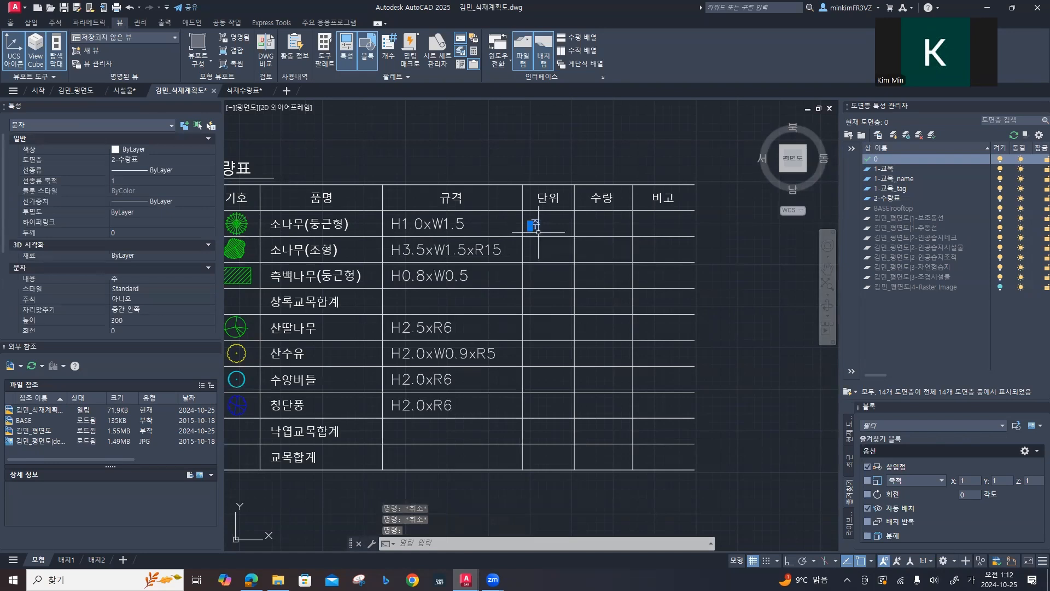
scroll(537, 231, up, 5)
click(534, 189)
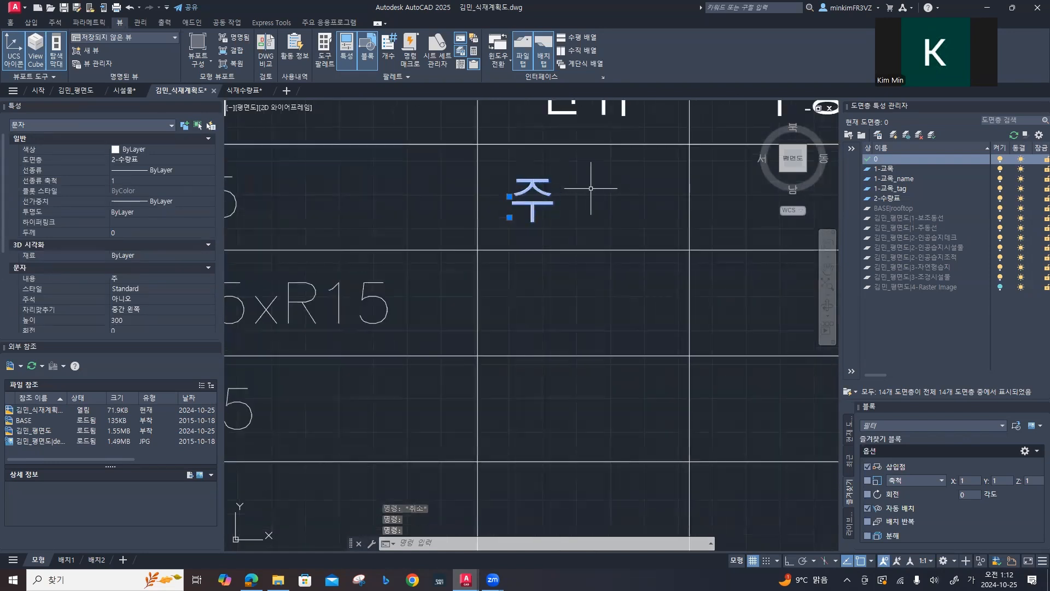
click(530, 185)
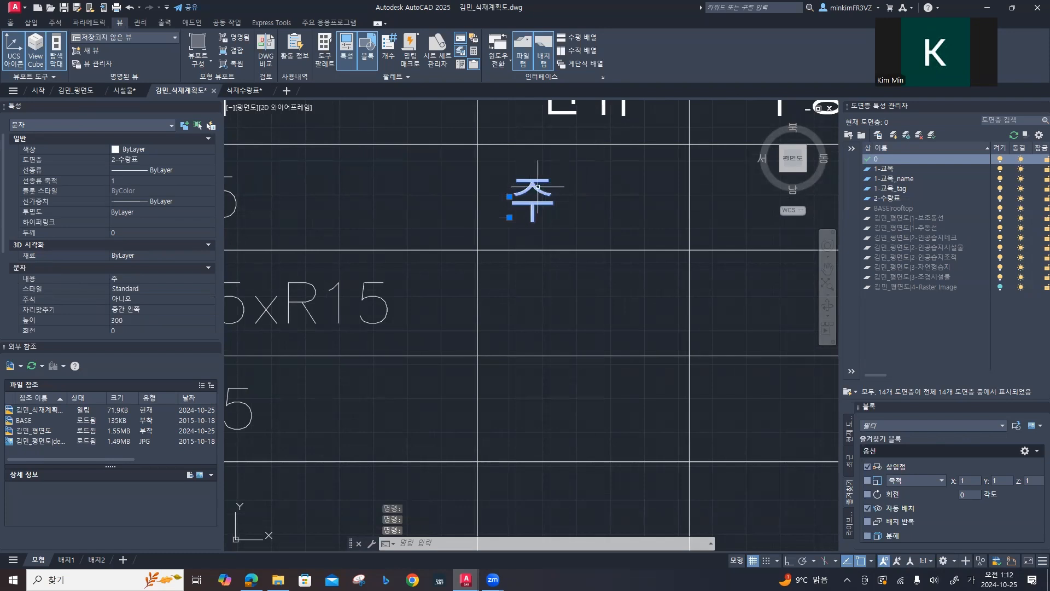
text(ㅡ)
key(Return)
click(533, 188)
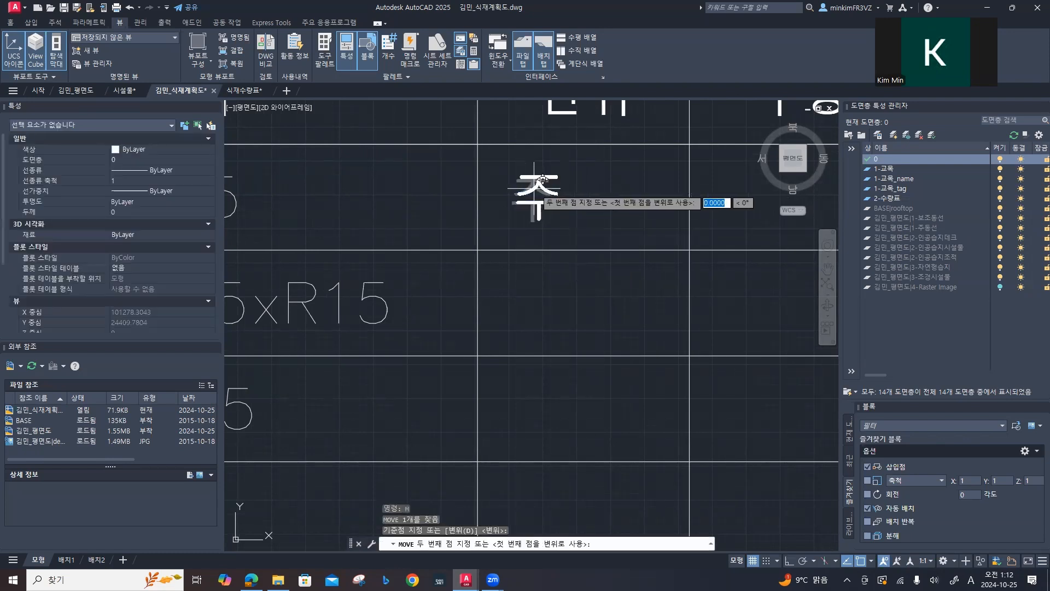
key(F8)
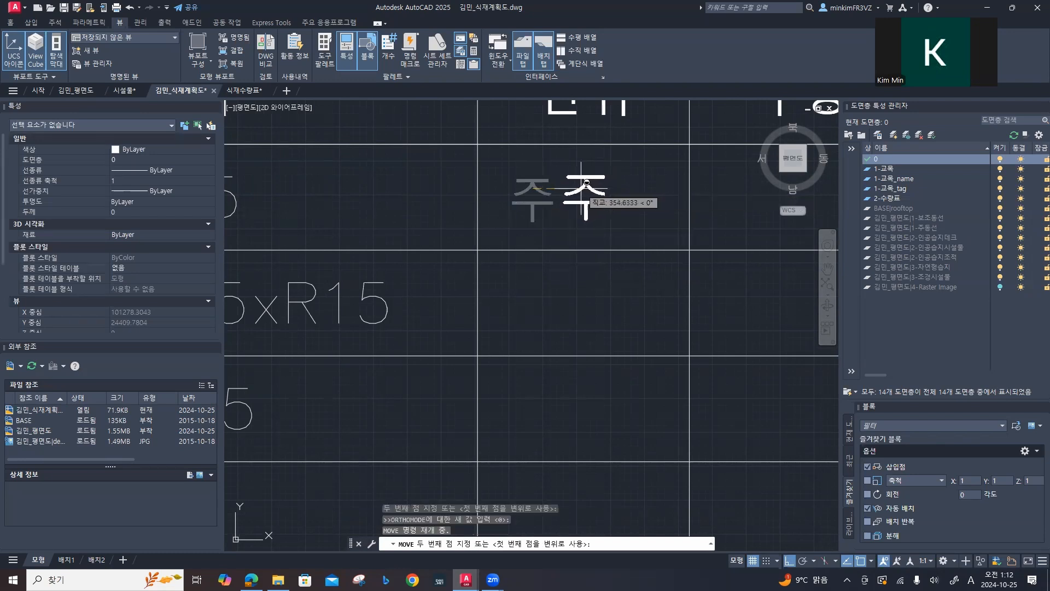
click(593, 207)
Step: Copy the 주 text straight down the 단위 column into every remaining row, from 소나무(조형) to 교목합계
scroll(602, 251, down, 2)
middle_drag(585, 277, 399, 263)
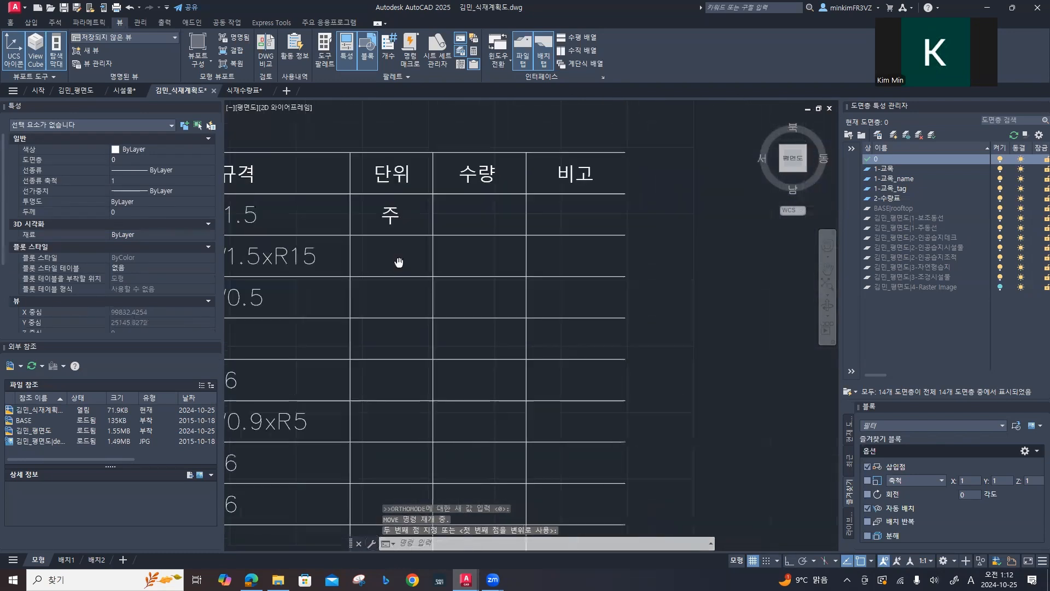
key(Return)
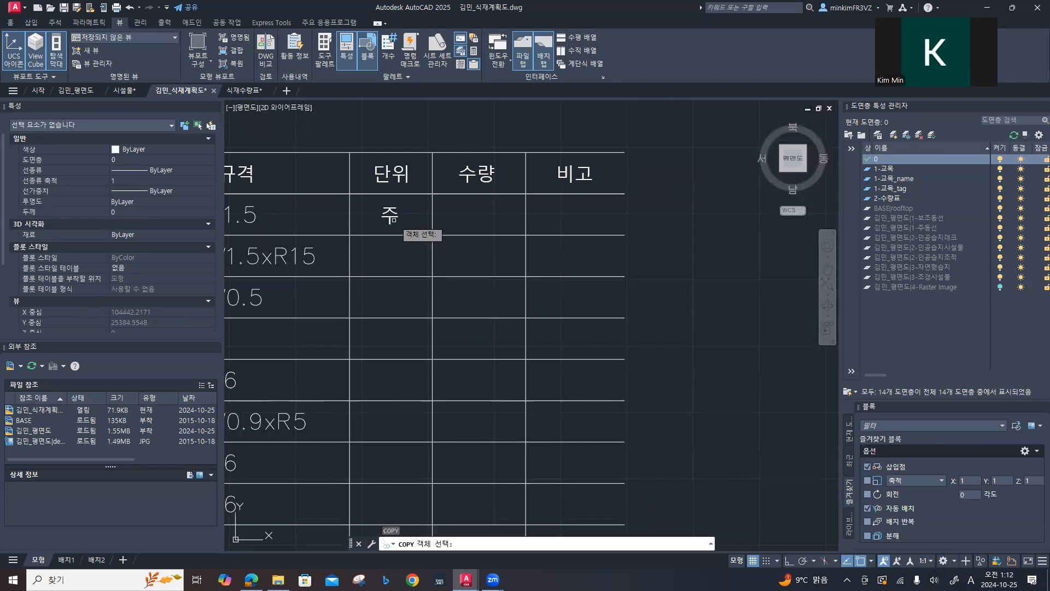
click(389, 216)
key(Return)
click(389, 219)
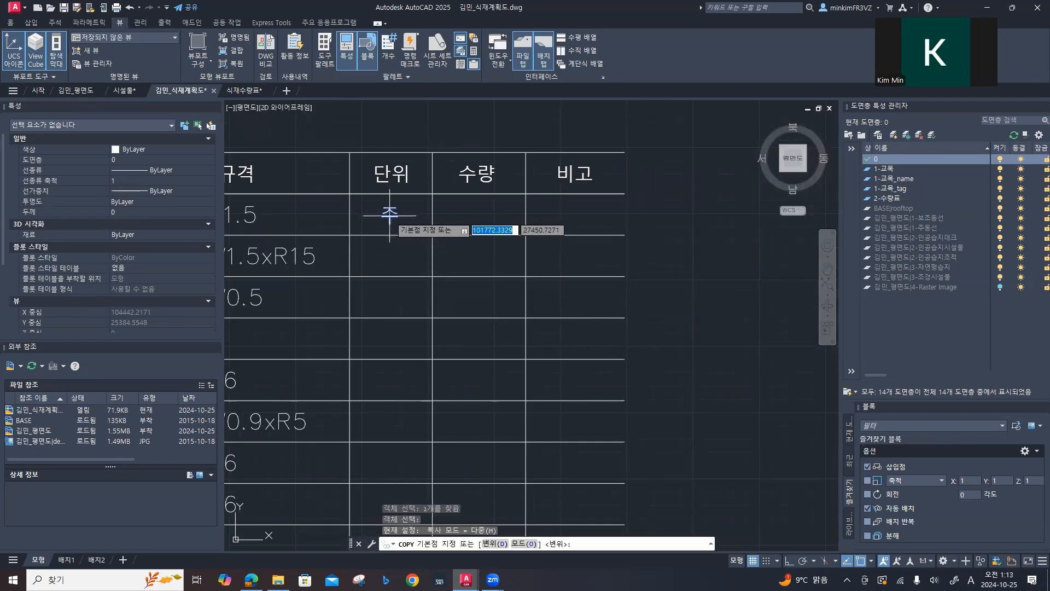
key(F8)
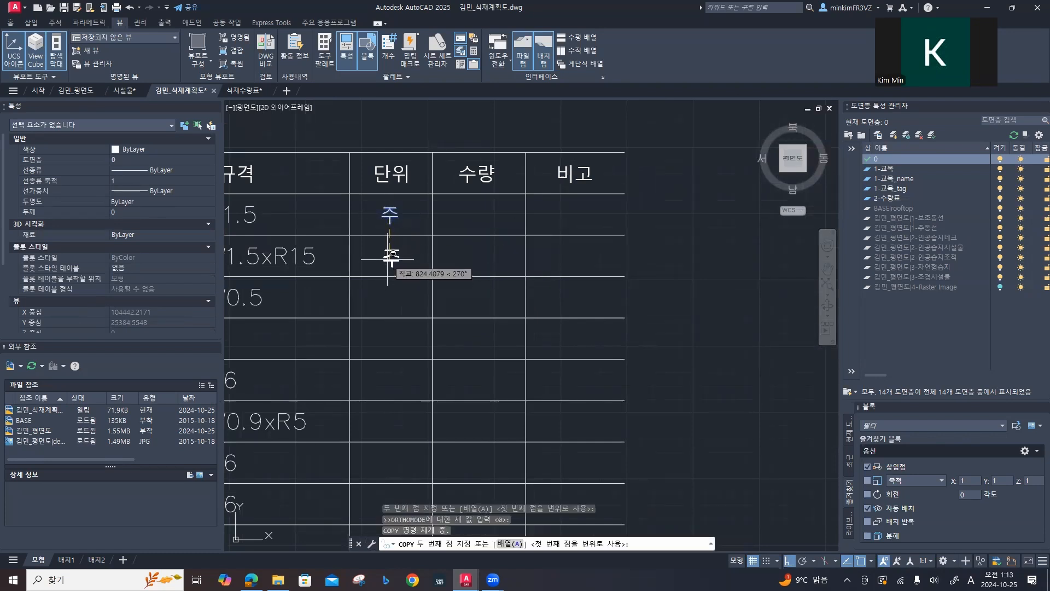
click(390, 258)
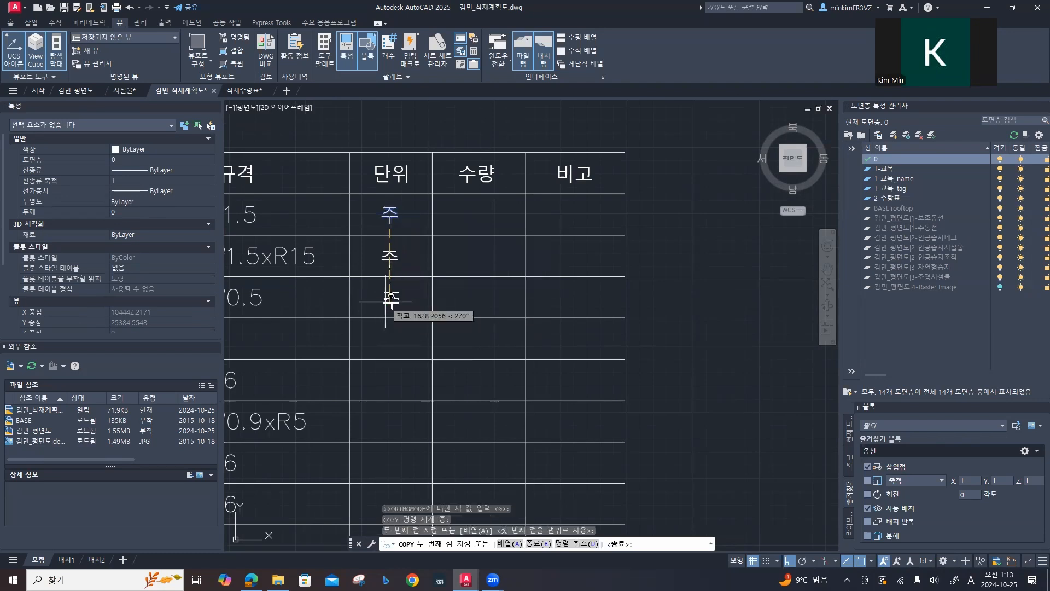
click(390, 297)
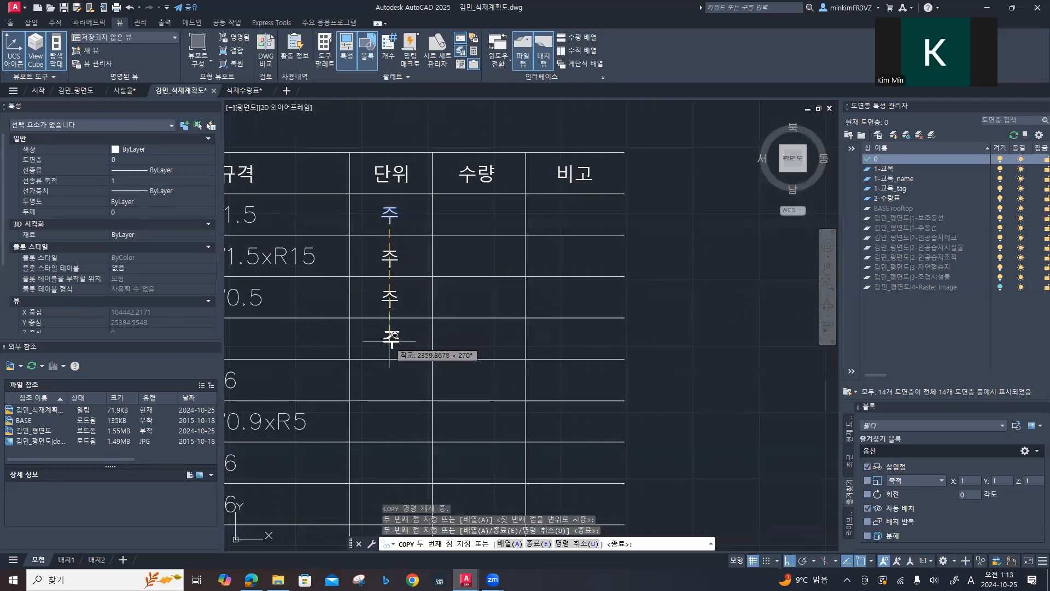
click(392, 339)
middle_drag(395, 386, 426, 188)
click(420, 196)
click(421, 237)
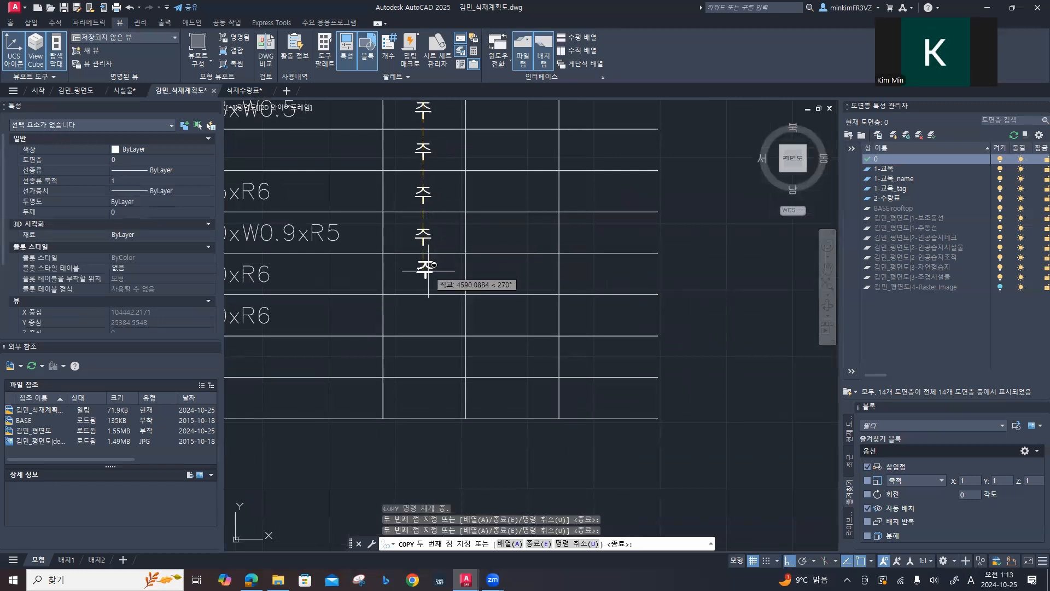
click(424, 276)
click(423, 316)
click(425, 359)
click(425, 398)
scroll(425, 372, down, 2)
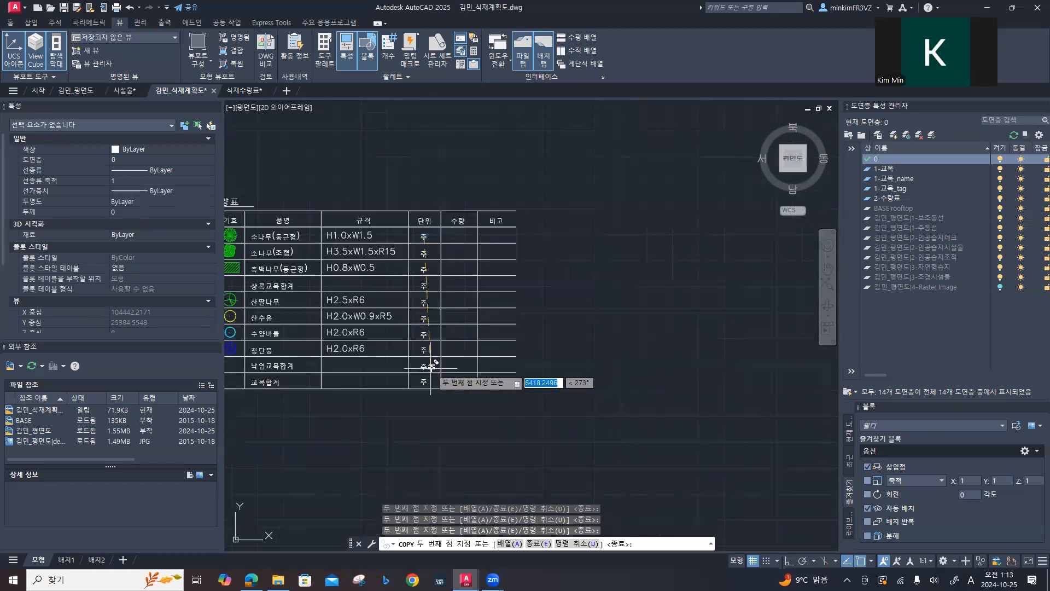
scroll(433, 364, up, 4)
key(Escape)
scroll(422, 347, up, 2)
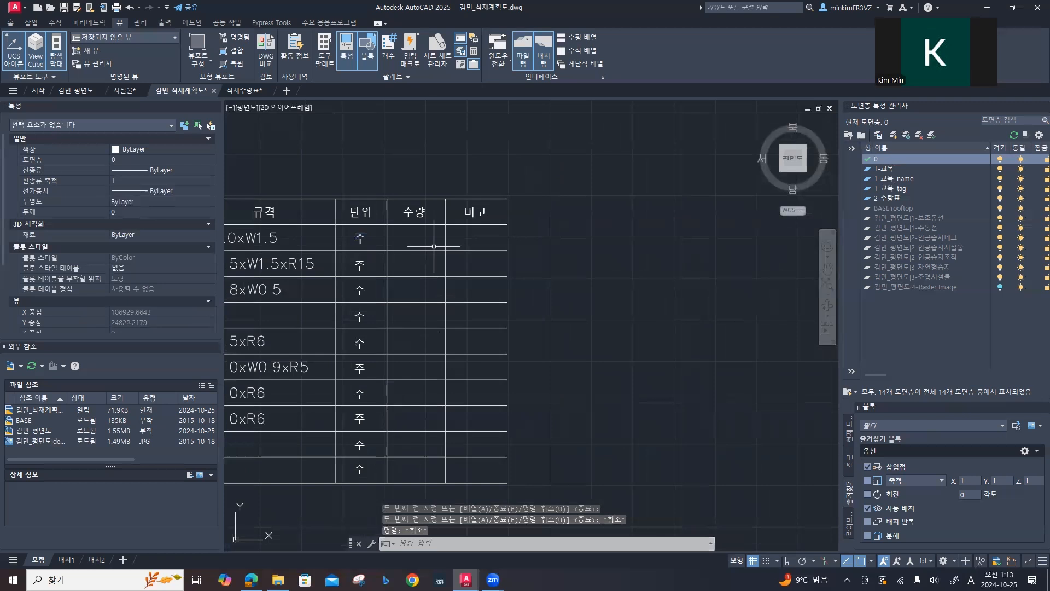
Step: Copy the 주 text of the 소나무(둥근형) row horizontally into its 수량 cell, about 1982 units to the right
scroll(434, 246, up, 2)
mouse_move(426, 257)
middle_down()
mouse_move(485, 288)
mouse_move(462, 273)
middle_up()
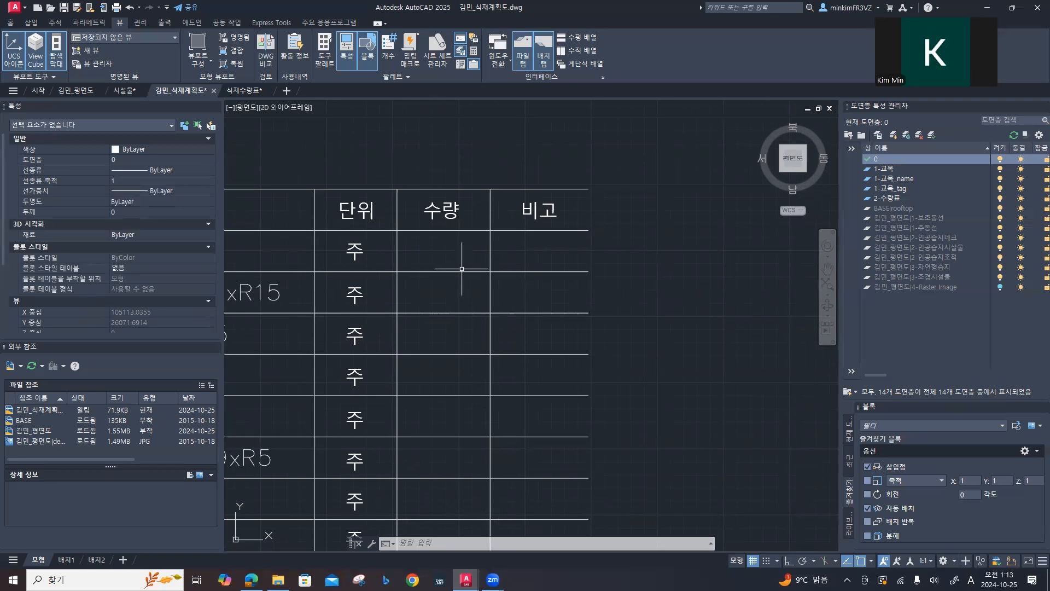
click(361, 257)
click(350, 252)
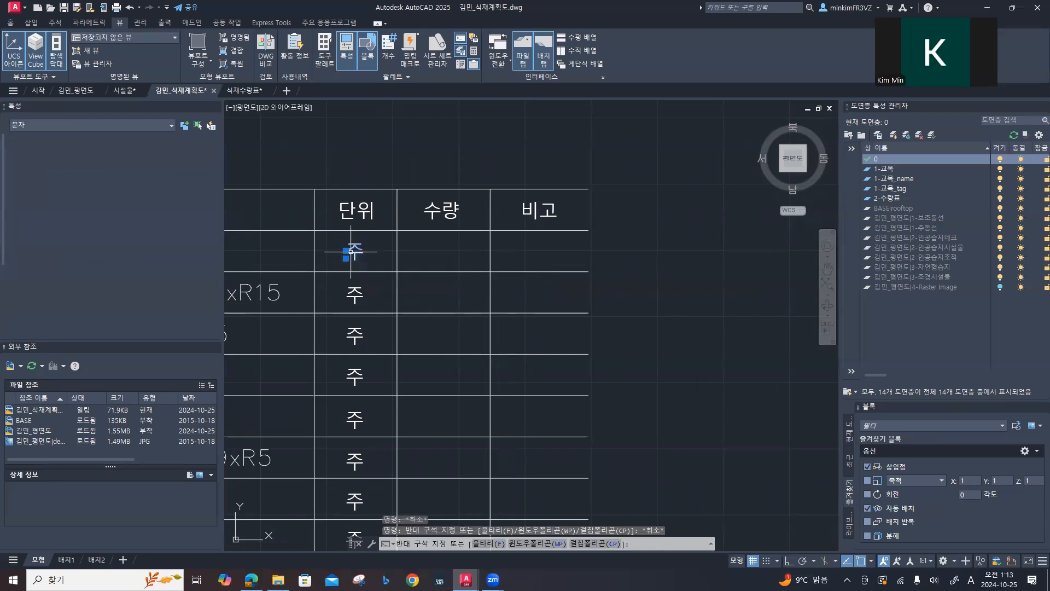
text(co)
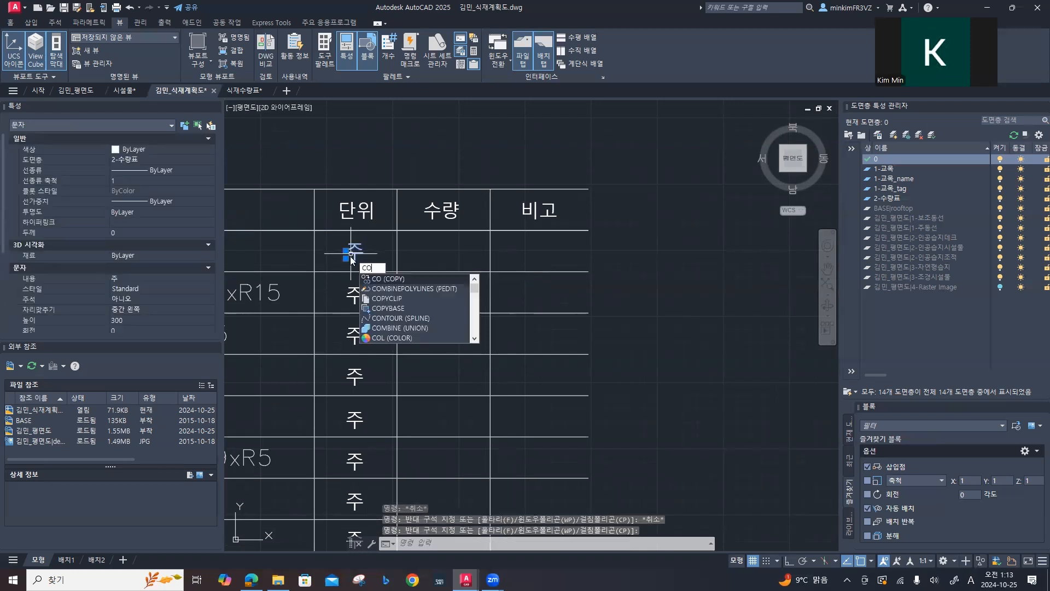
key(Return)
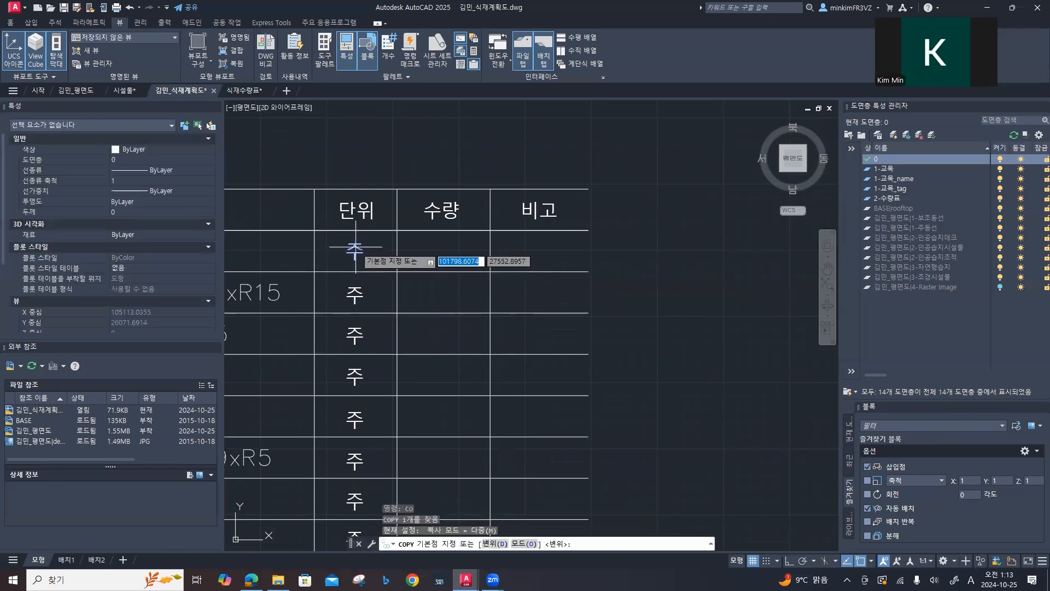
click(355, 251)
key(super)
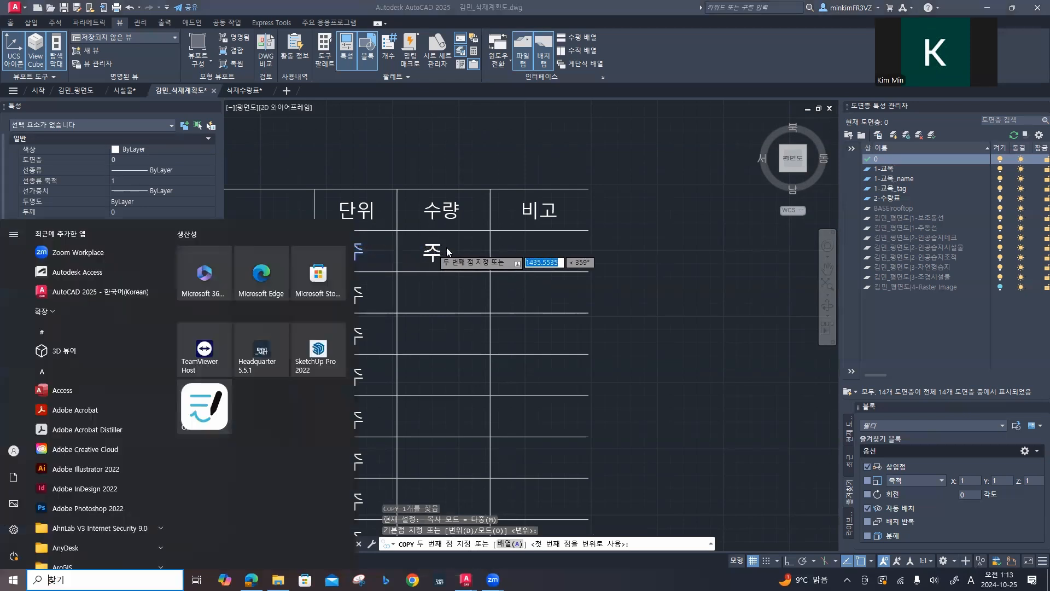
key(super)
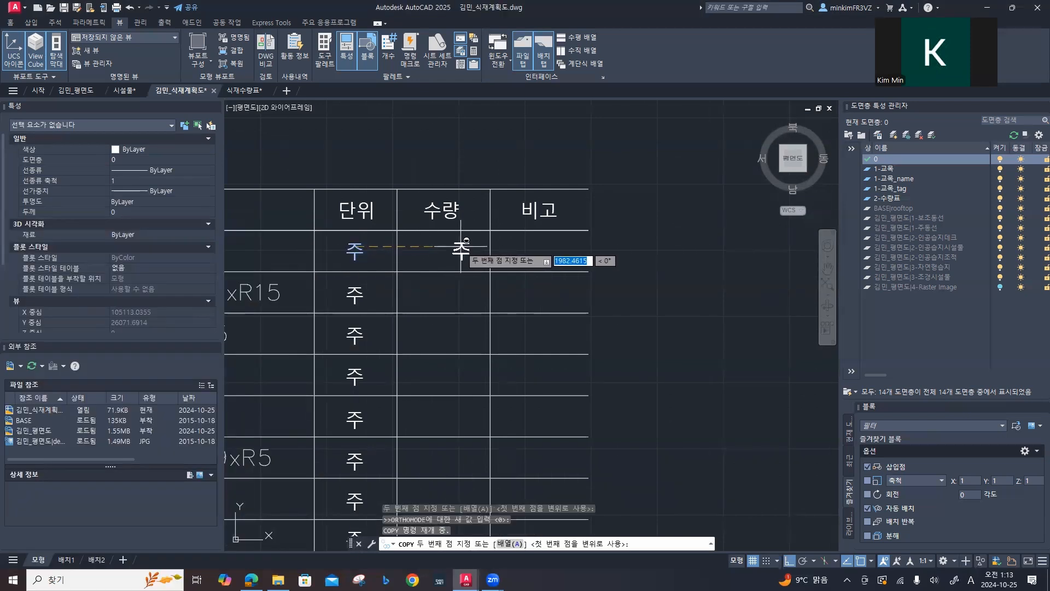
key(F8)
key(Escape)
key(Escape)
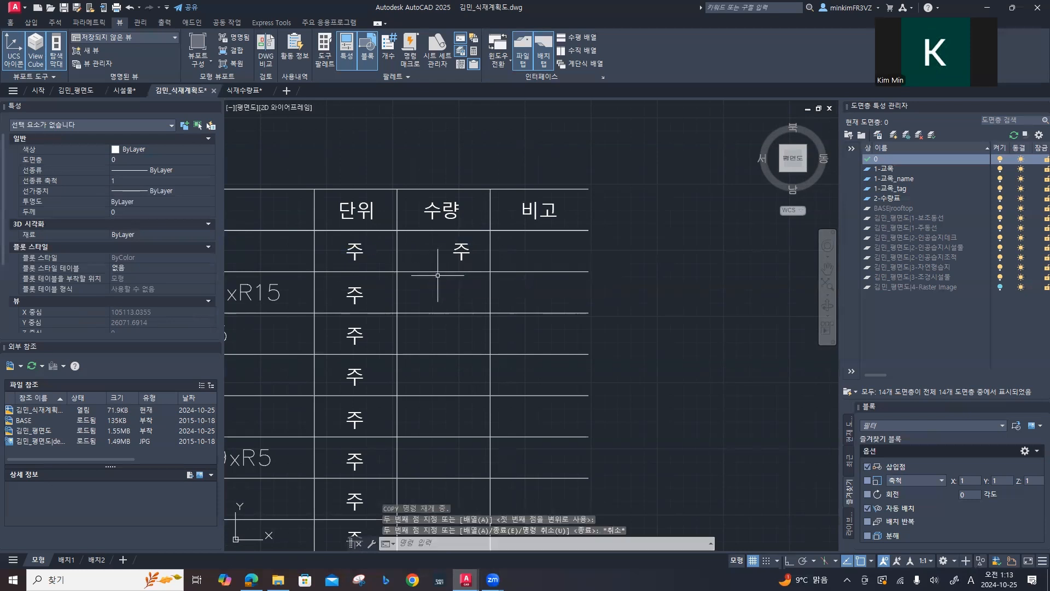
Step: Replace the copied 주 in the 수량 cell of the 소나무(둥근형) row with 3
click(462, 250)
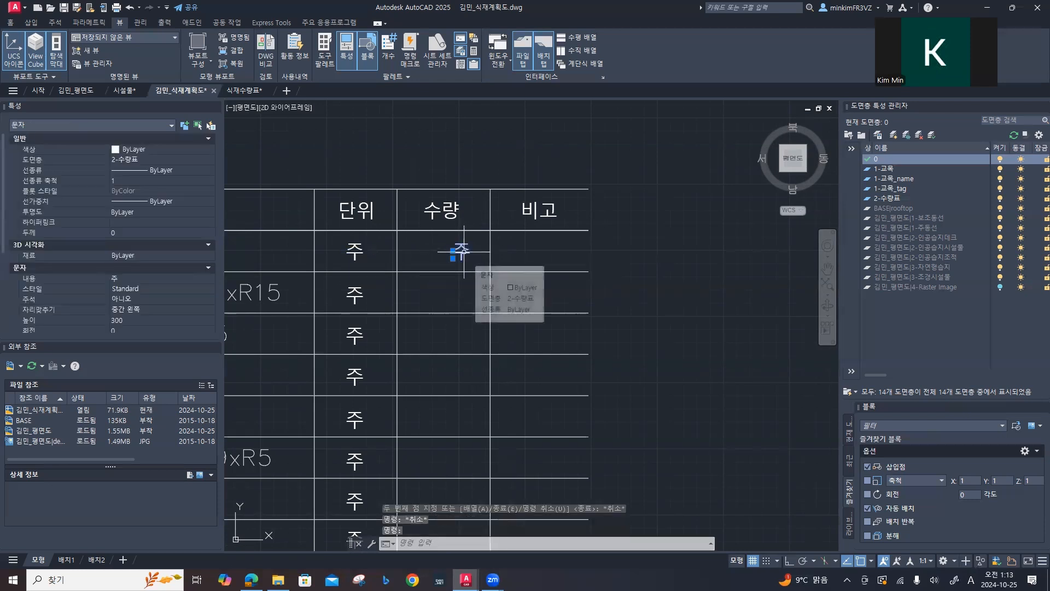
double_click(463, 251)
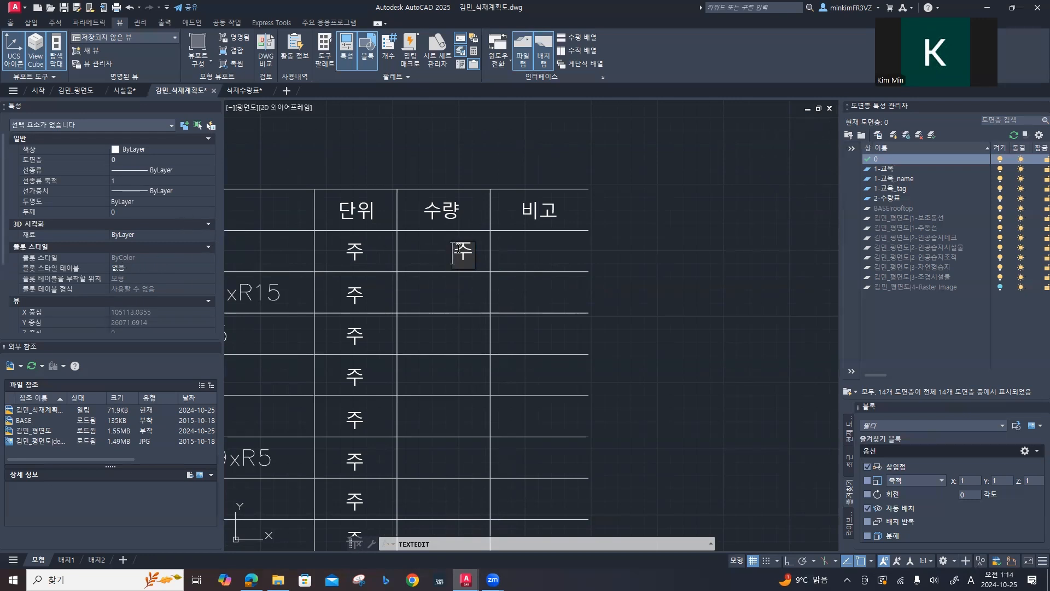
drag(461, 253, 473, 258)
text(3)
key(Return)
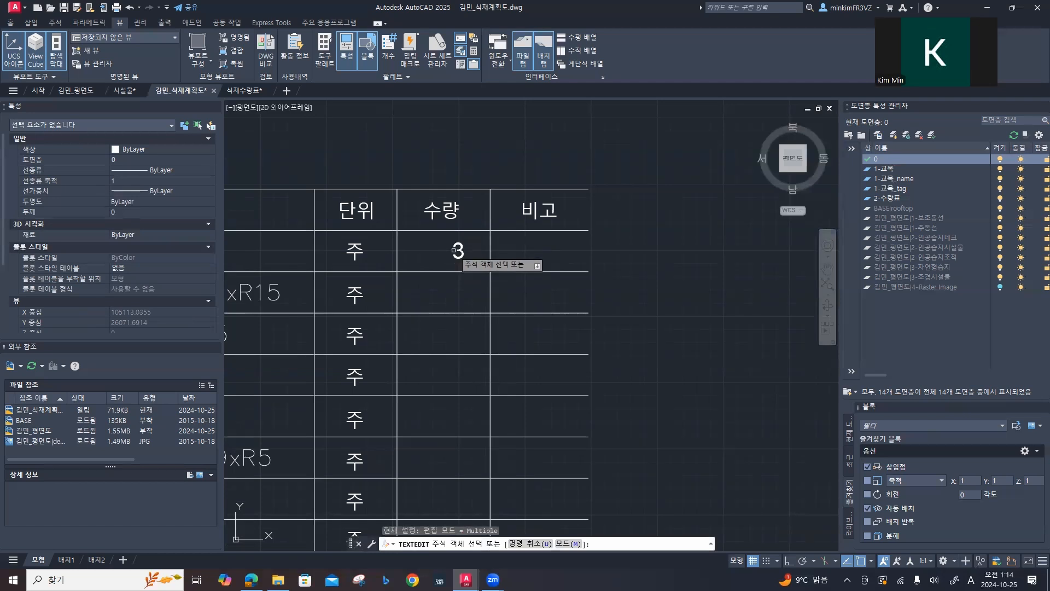
click(457, 255)
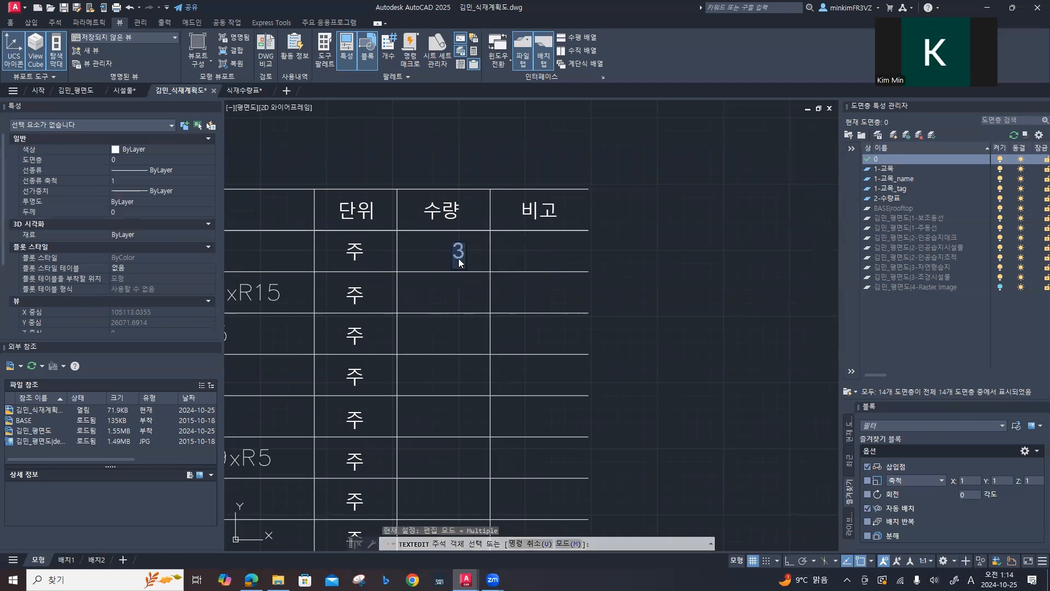
key(Return)
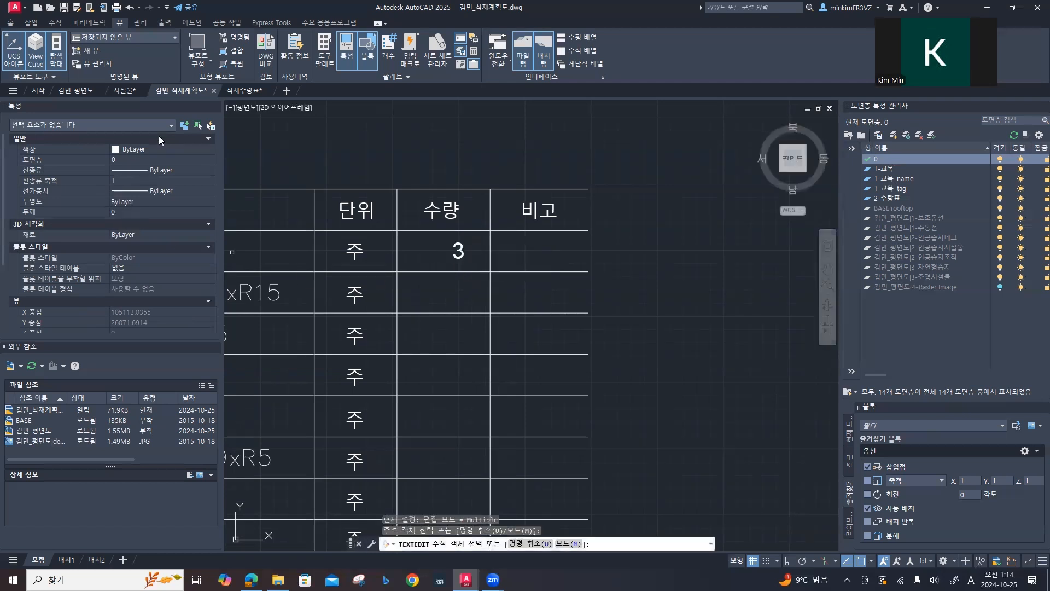
scroll(176, 264, down, 3)
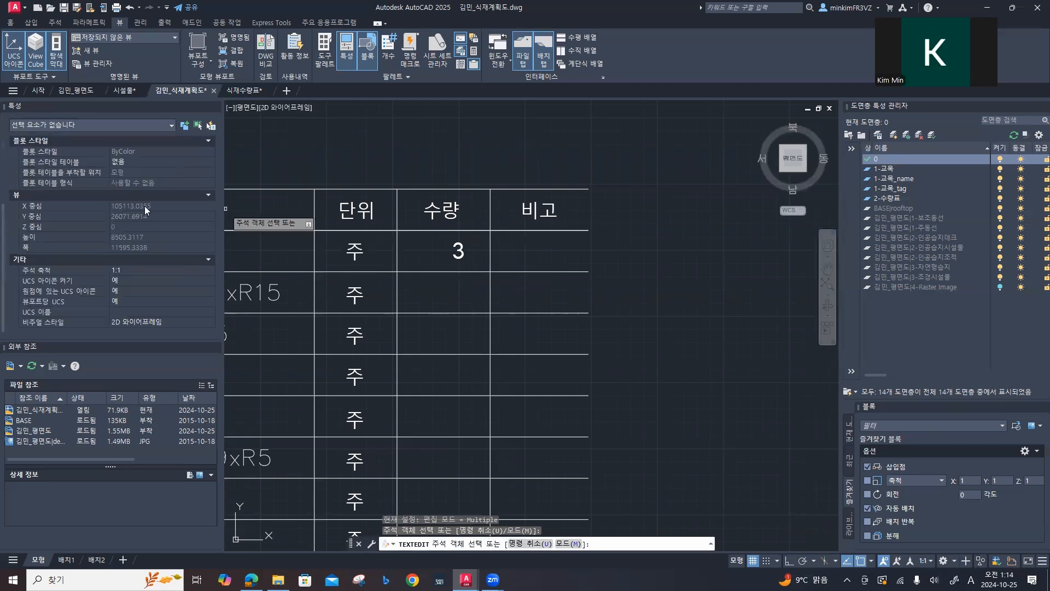
scroll(101, 195, up, 2)
scroll(102, 196, up, 2)
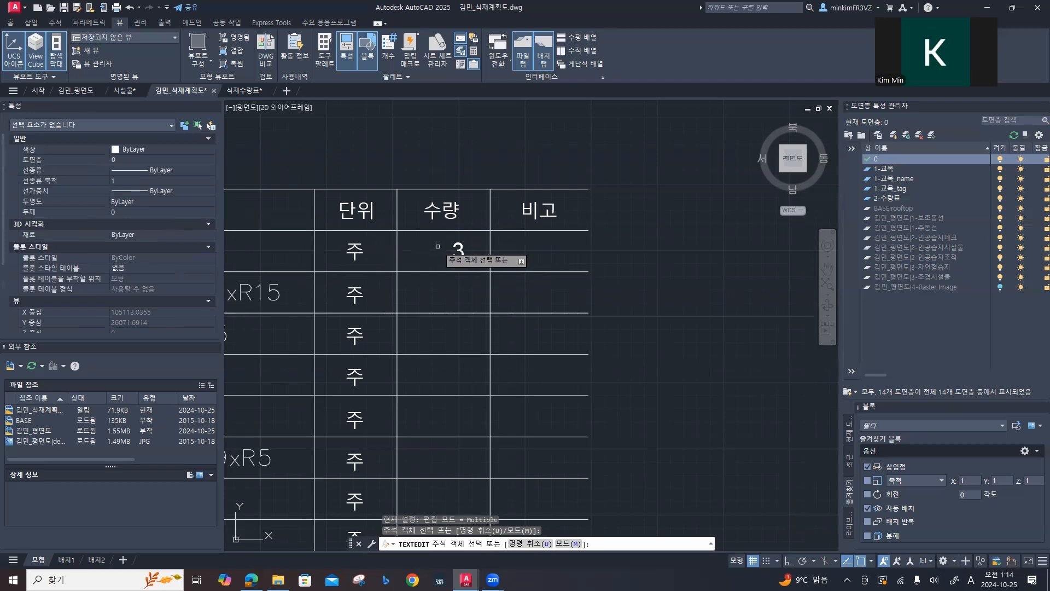
key(Escape)
key(Escape)
key(Escape)
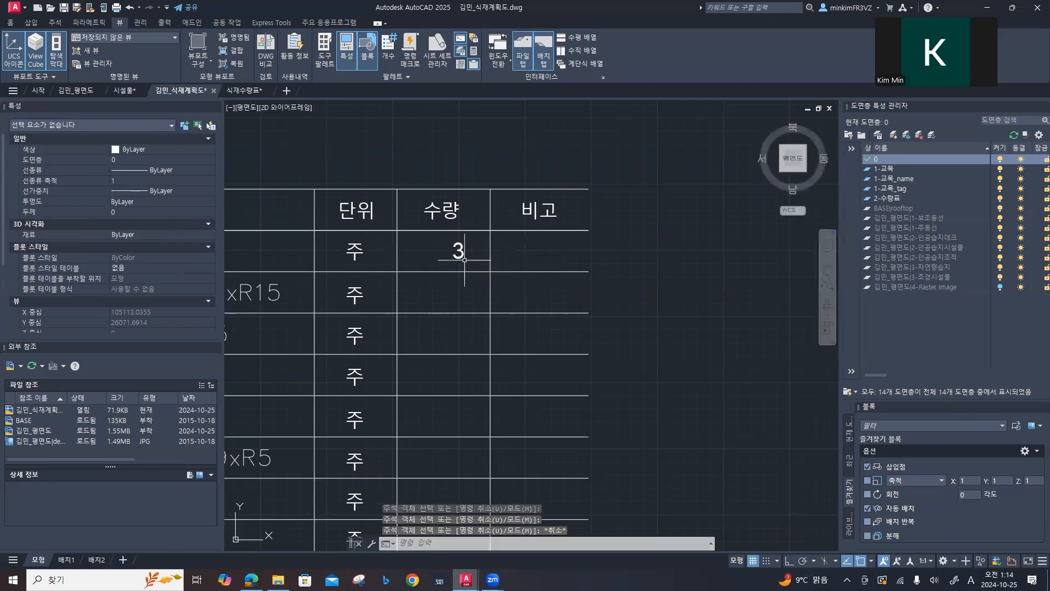
Step: Set the justification (자리맞추기) of the 3 in the 수량 column to 중간 오른쪽
click(458, 253)
scroll(160, 263, down, 3)
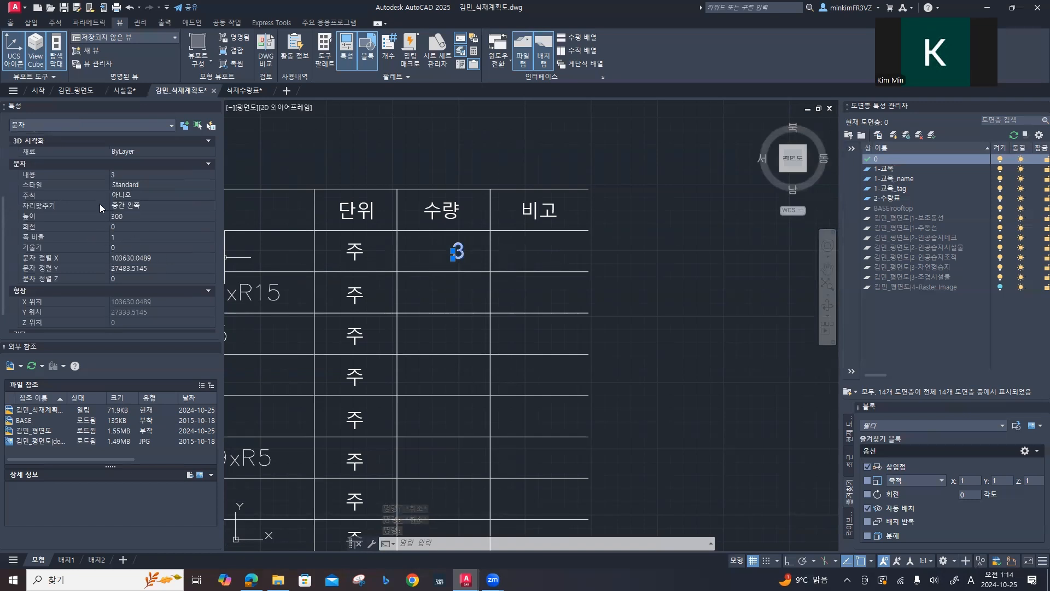
click(140, 205)
click(140, 207)
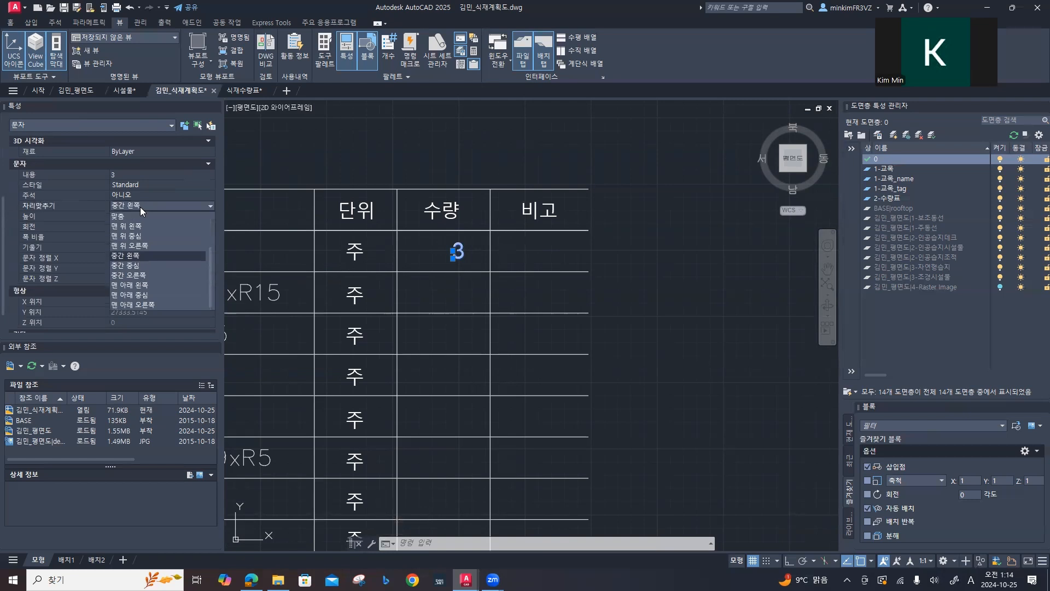
click(149, 275)
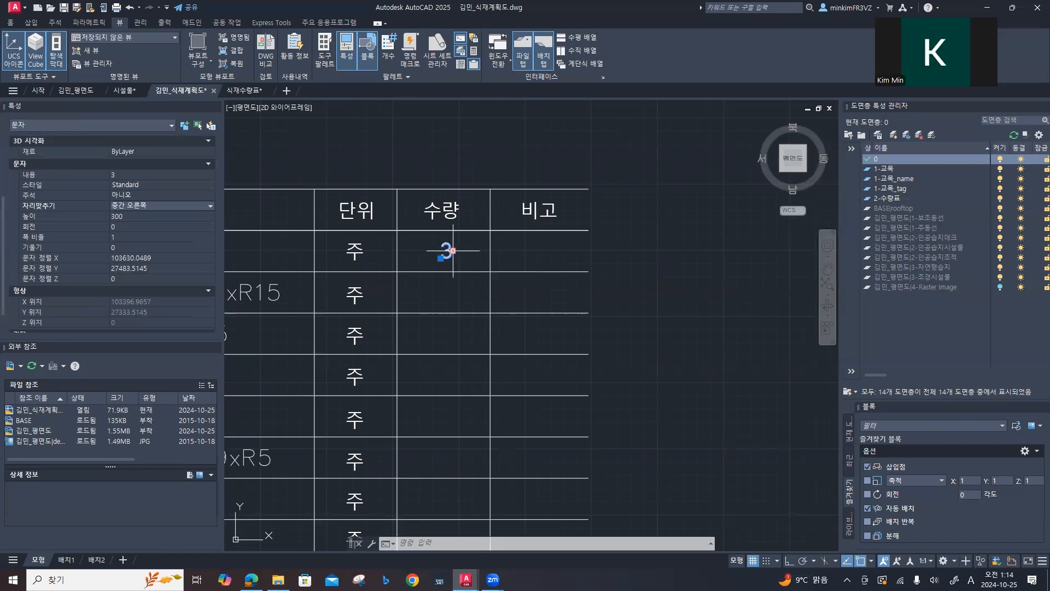
Step: Copy the 3 of the 소나무(둥근형) row straight down the 수량 column into every remaining row, from 소나무(조형) to 교목합계
text(co)
key(space)
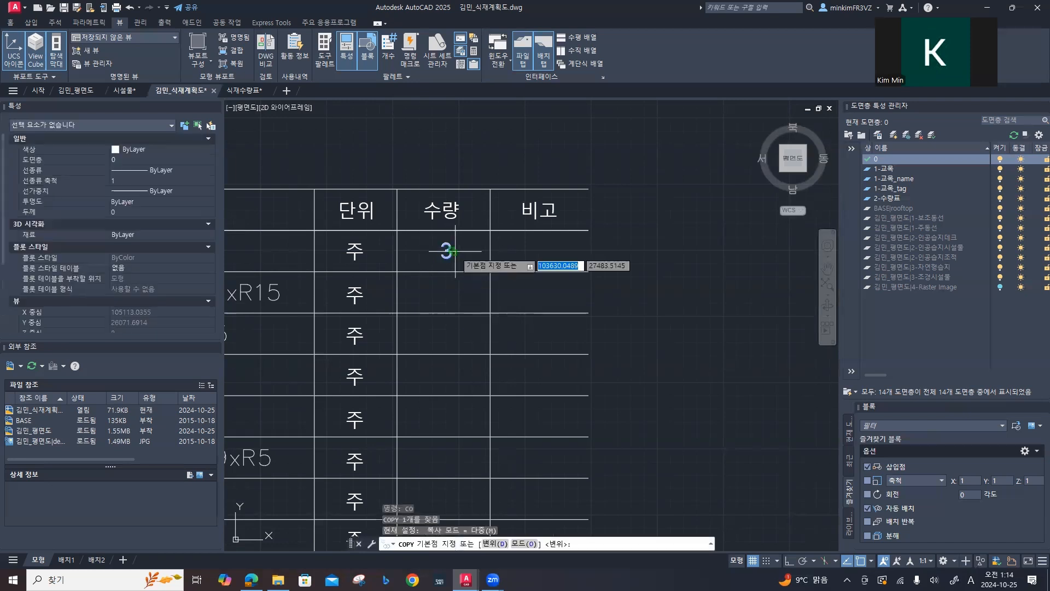
click(455, 251)
key(F8)
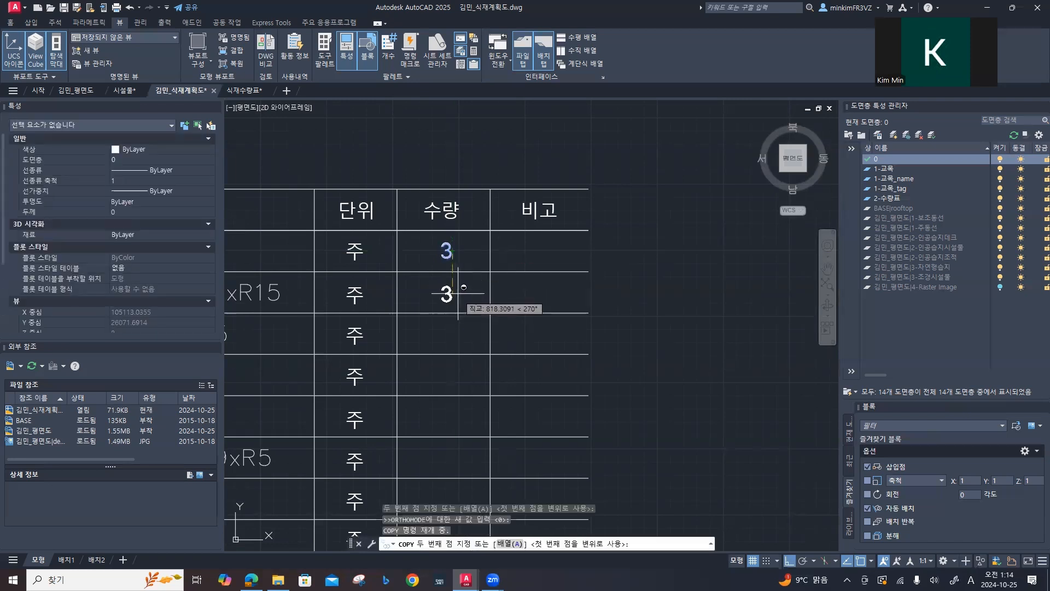
click(458, 292)
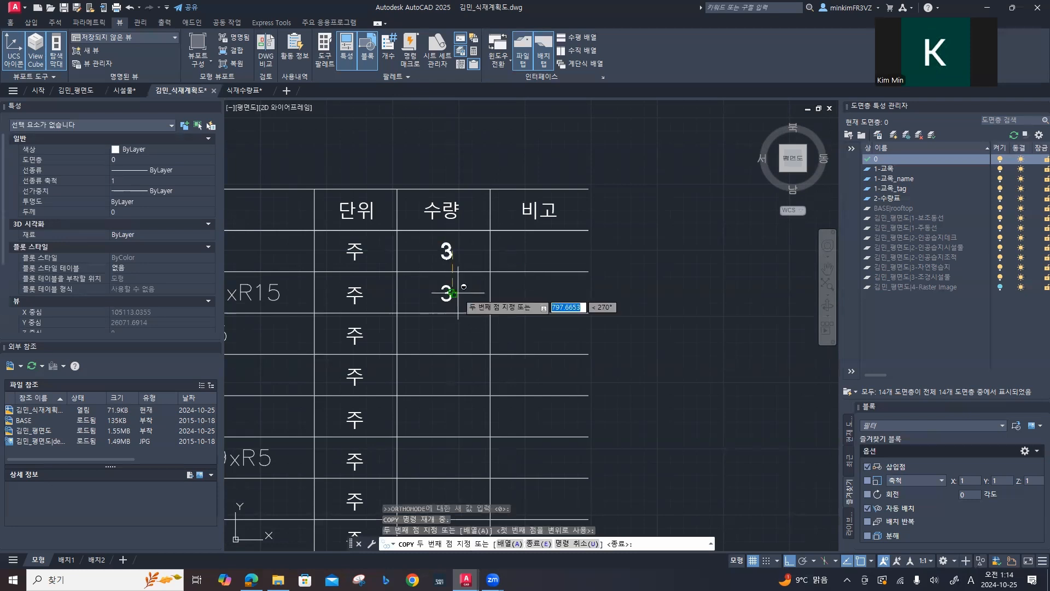
click(460, 333)
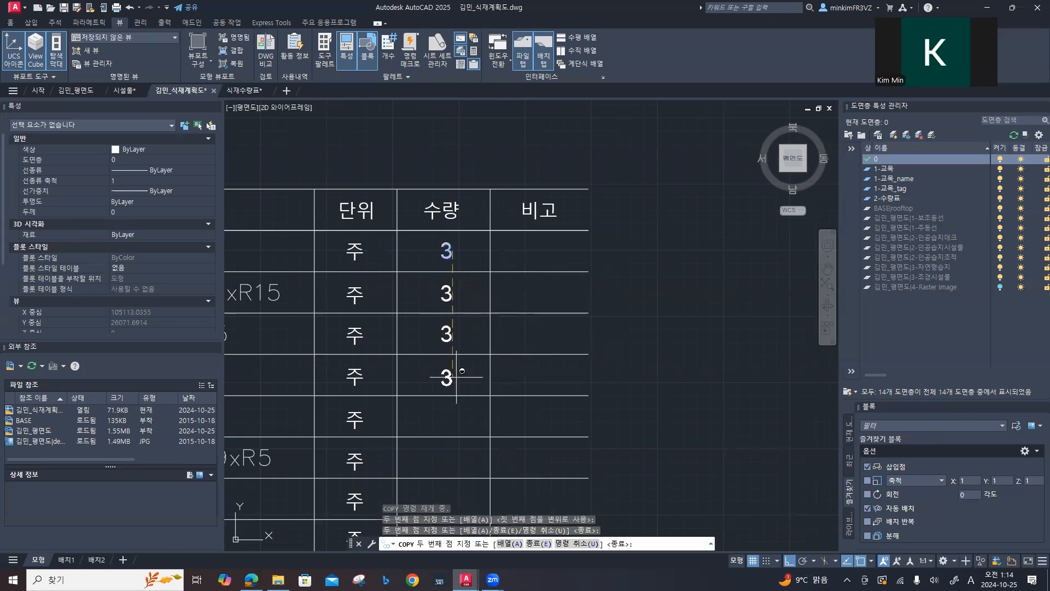
click(454, 417)
key(F8)
click(456, 457)
middle_drag(458, 457, 463, 273)
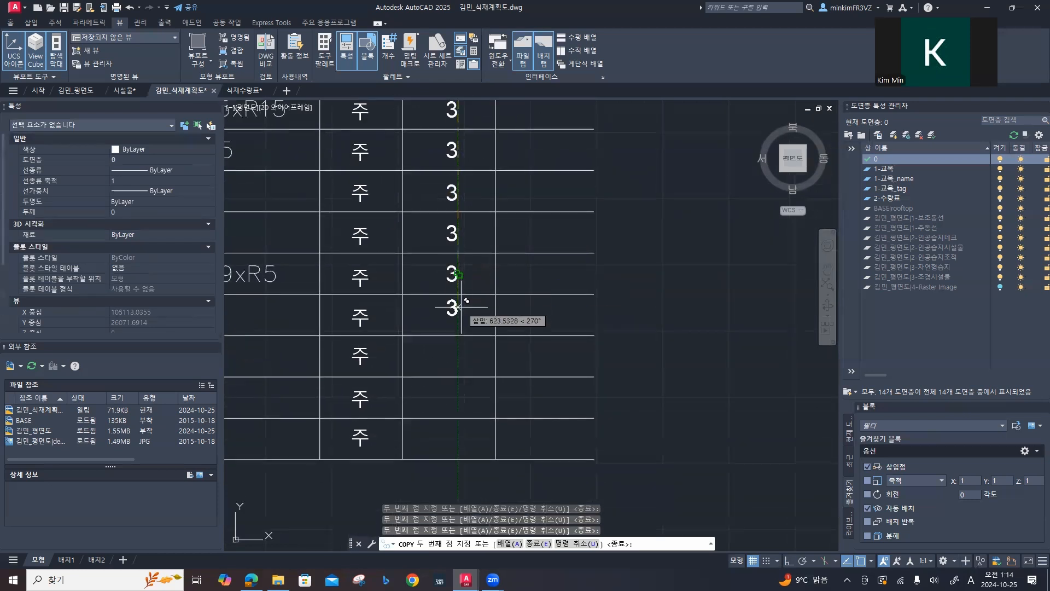
key(F8)
click(460, 314)
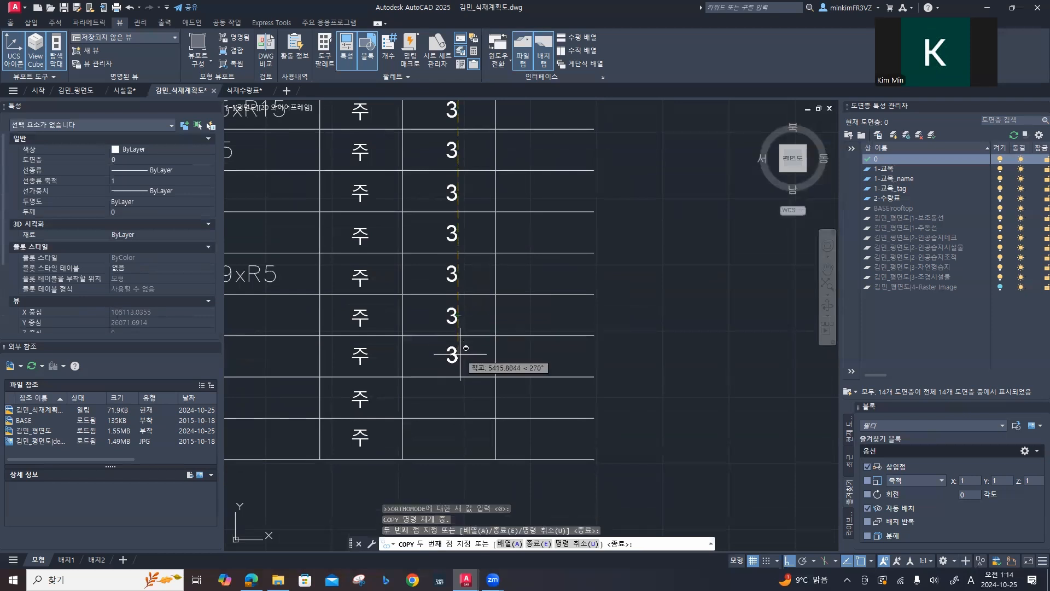
click(459, 354)
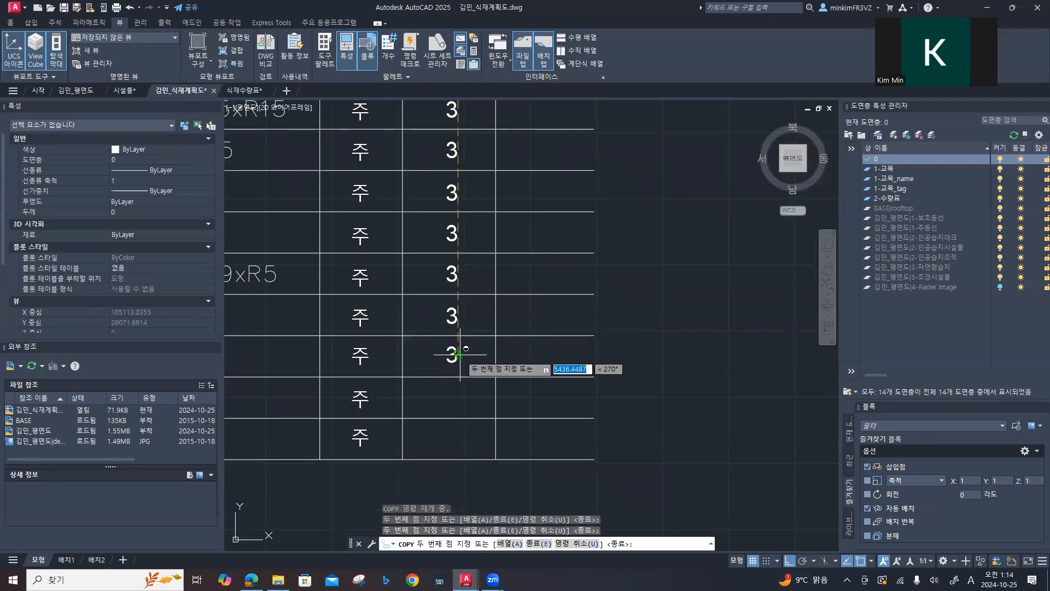
click(456, 398)
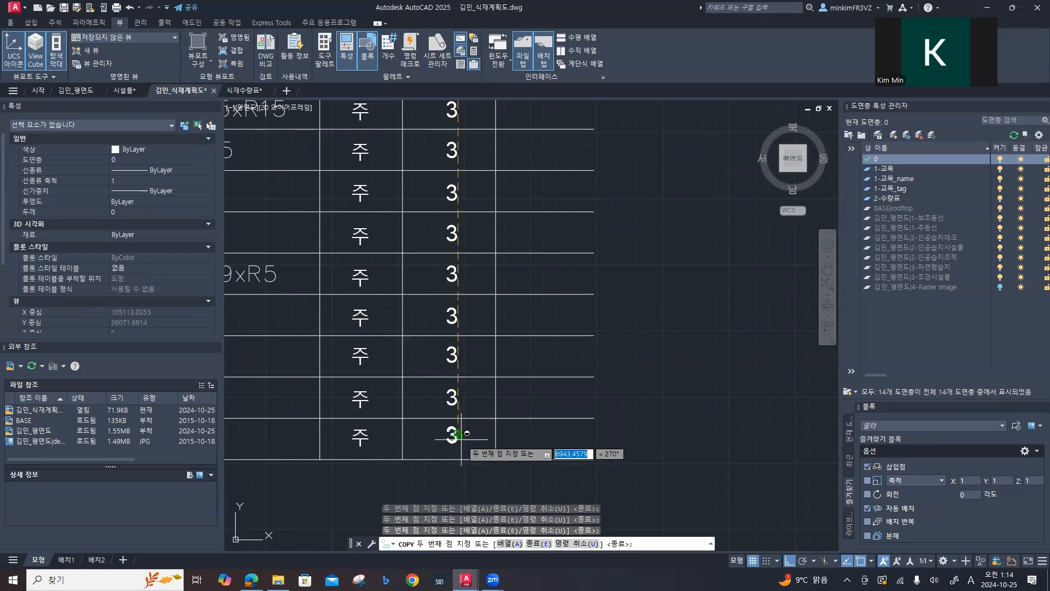
key(ctrl+z)
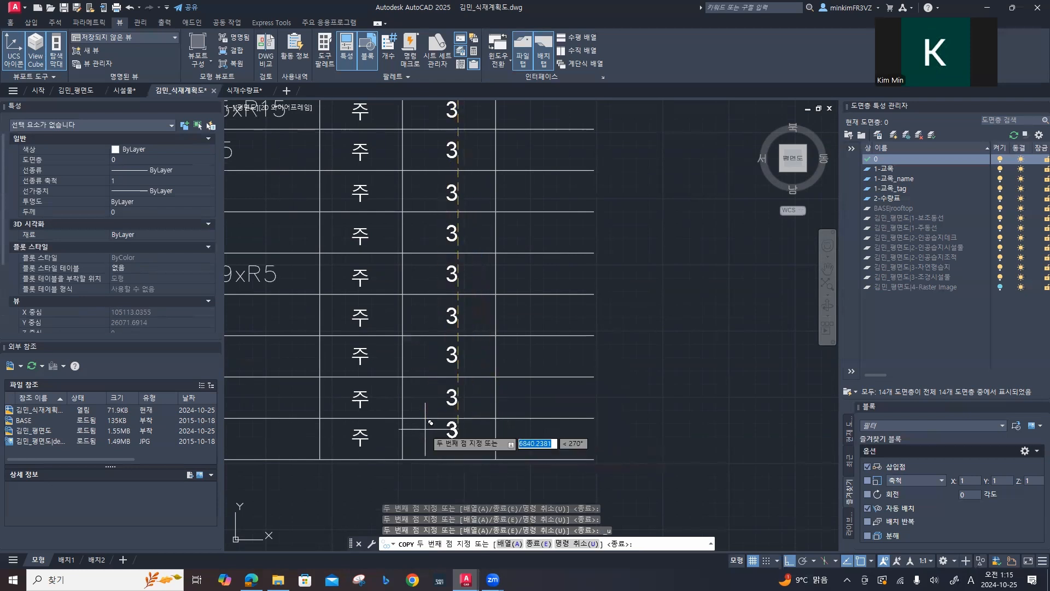
key(F8)
key(F8)
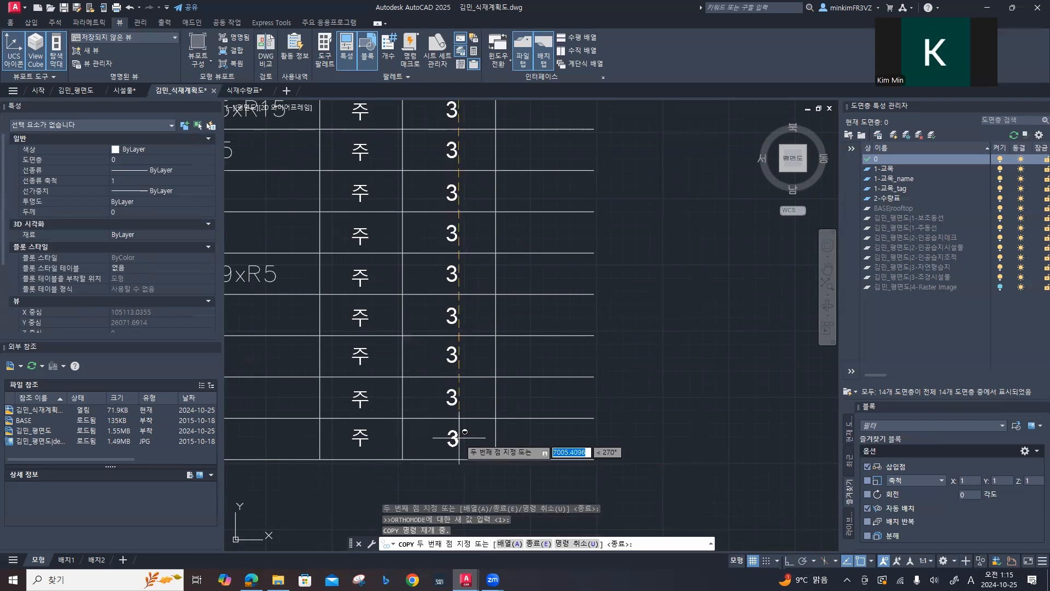
key(Escape)
key(Escape)
Step: Move all ten 3 texts in the 수량 column horizontally to the right by about 288 units
scroll(481, 328, down, 3)
mouse_move(459, 423)
middle_down()
mouse_move(457, 469)
mouse_move(479, 284)
mouse_move(474, 295)
middle_up()
click(444, 150)
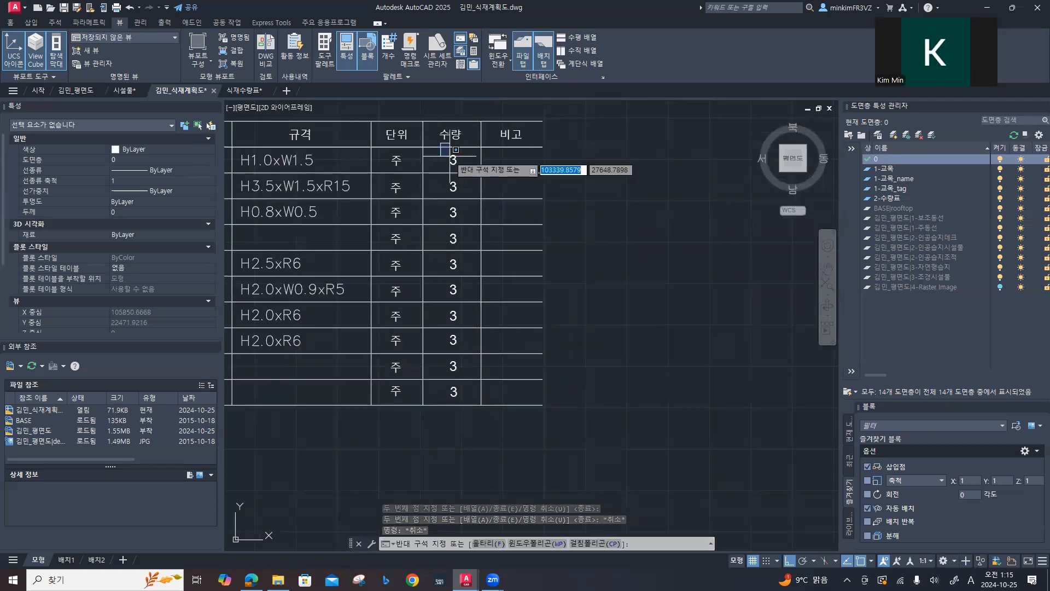
click(463, 410)
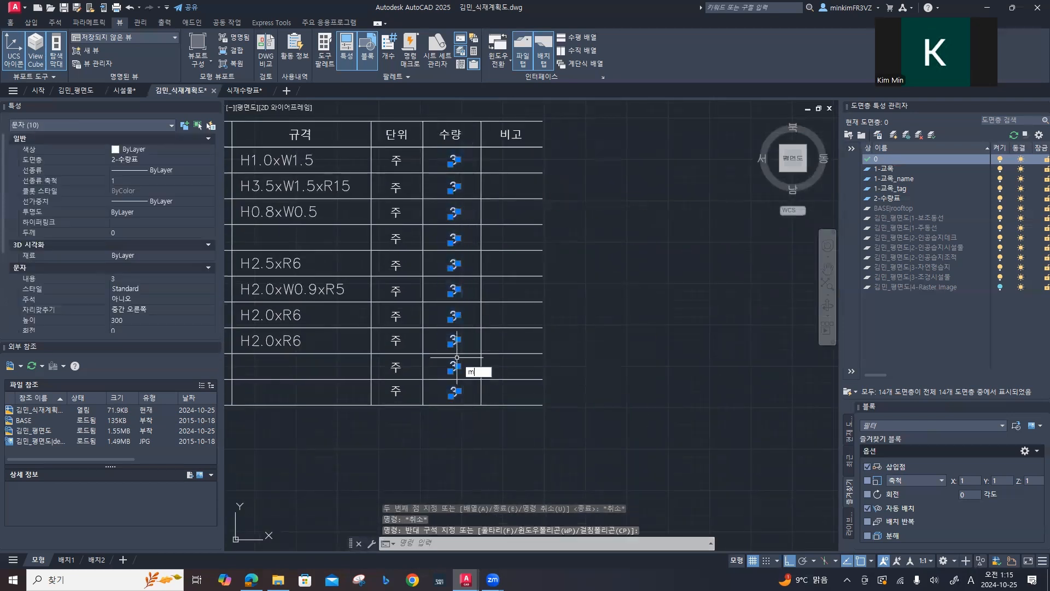
key(Return)
click(467, 302)
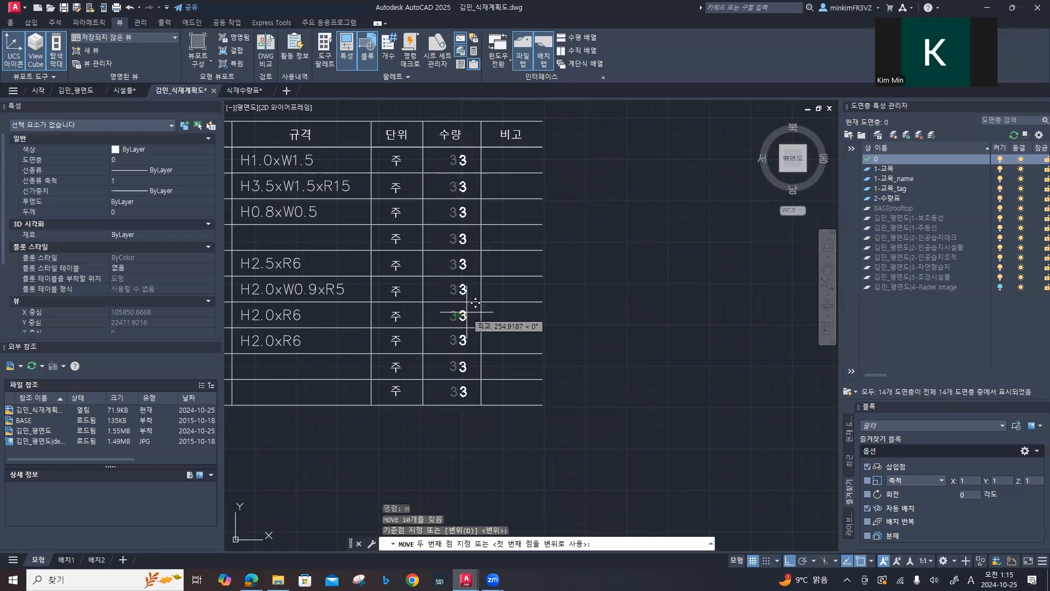
key(F8)
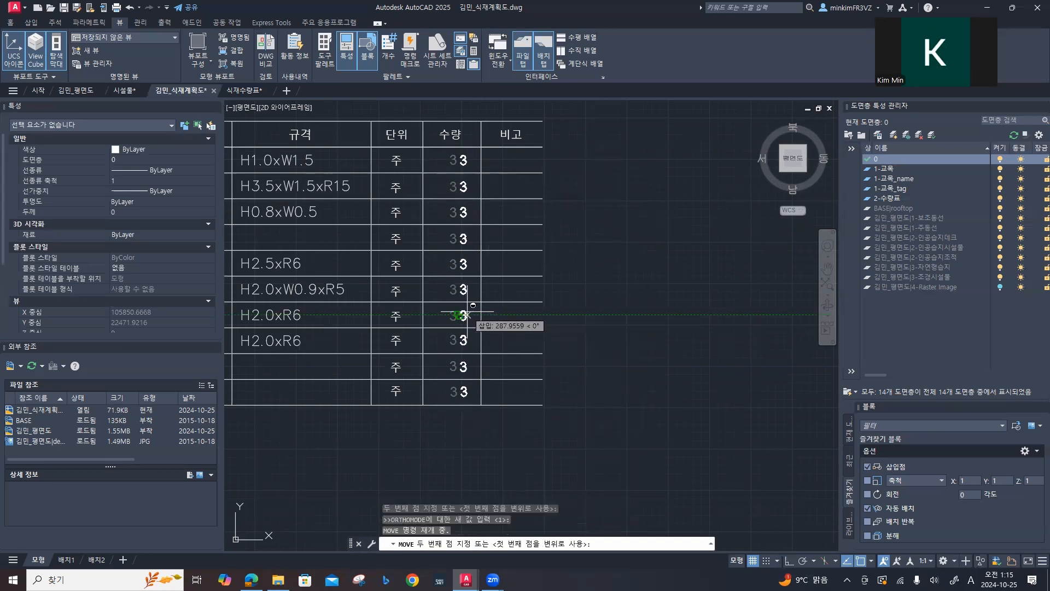
key(Escape)
key(Escape)
Step: Set the 수량 of the 소나무(조형) row to 6 and of the 측백나무(둥근형) row to 150
scroll(481, 206, down, 2)
scroll(480, 207, up, 5)
scroll(450, 219, down, 1)
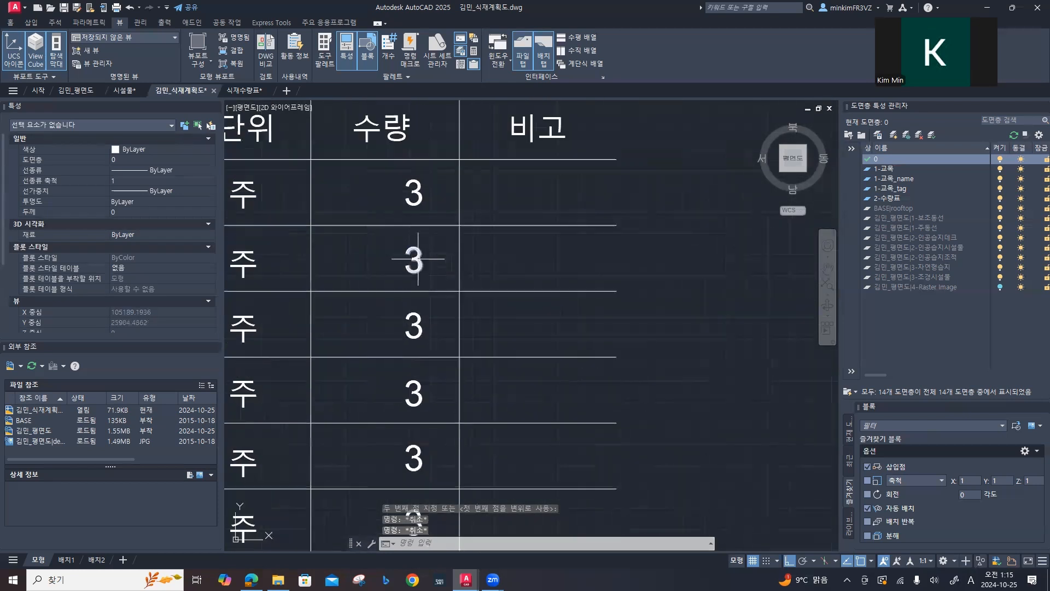
double_click(416, 260)
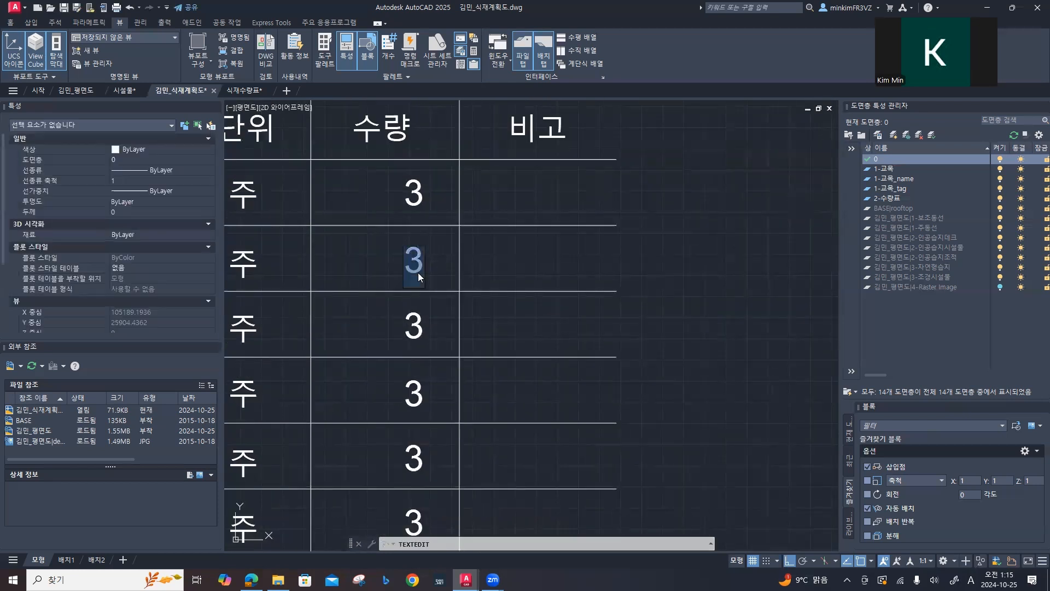
text(6)
key(Return)
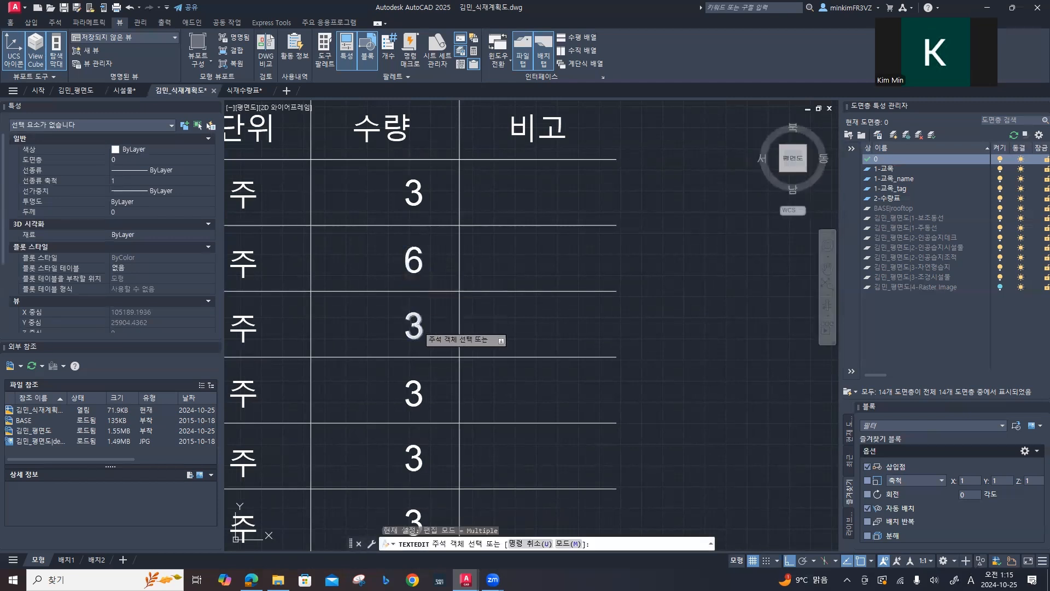
click(419, 325)
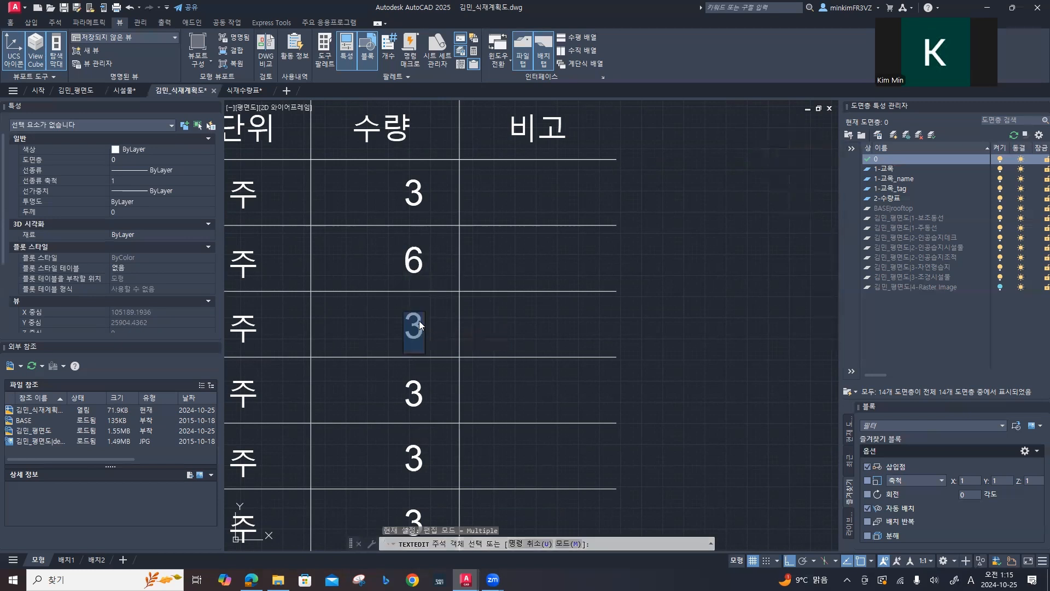
text(150)
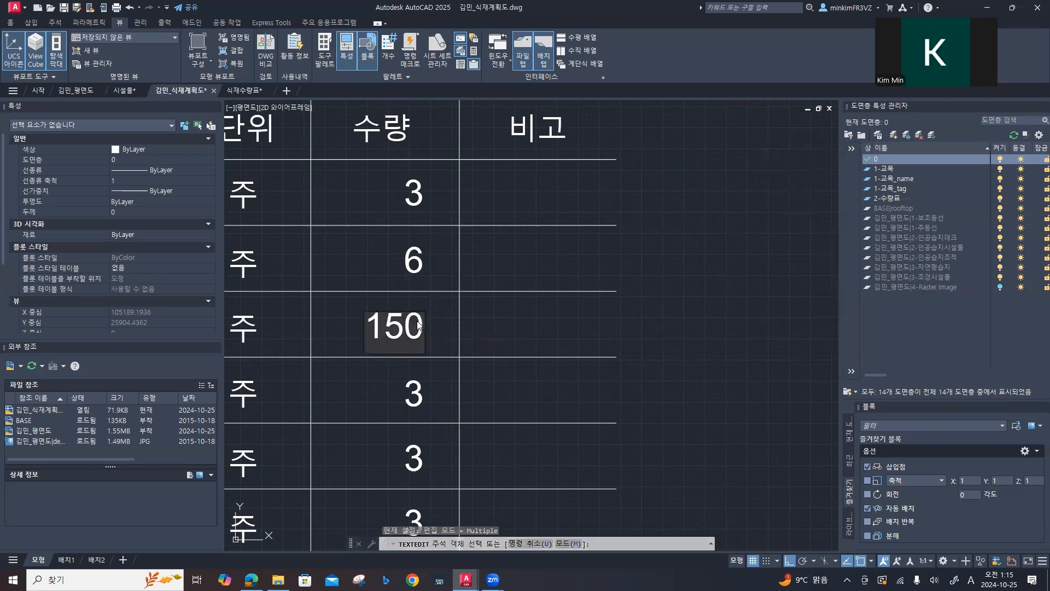
key(Return)
Step: Set the 수량 of the 상록교목합계 subtotal row to 159
click(416, 393)
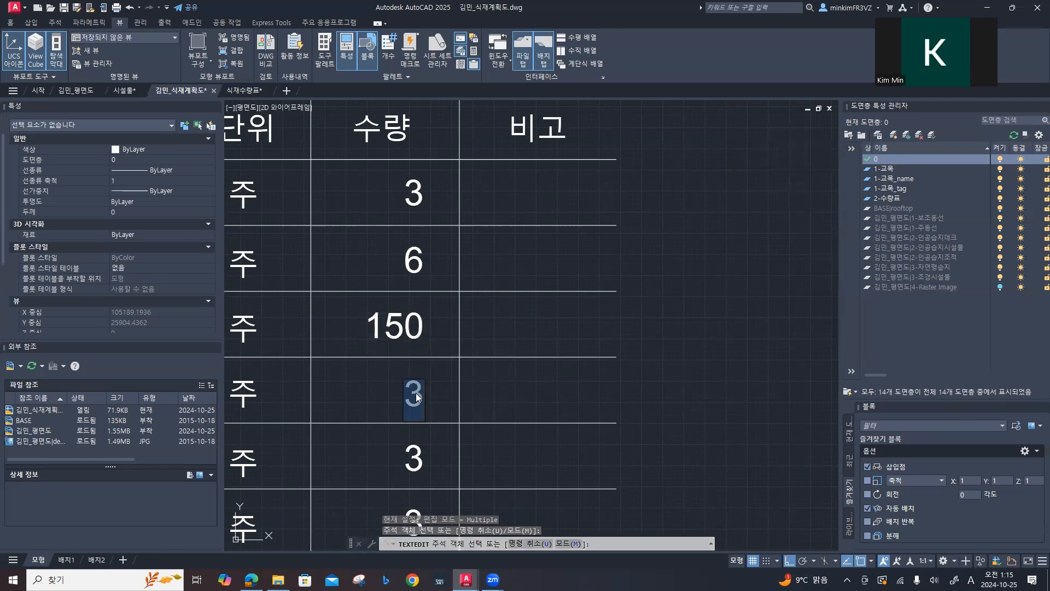
text(15)
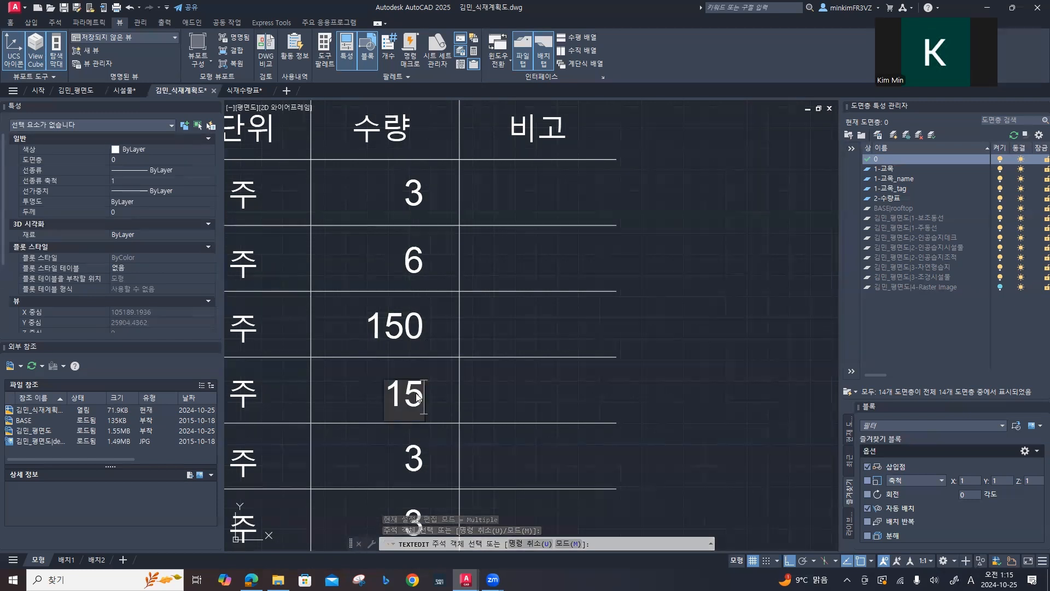
text(9)
key(Return)
middle_drag(414, 431, 427, 265)
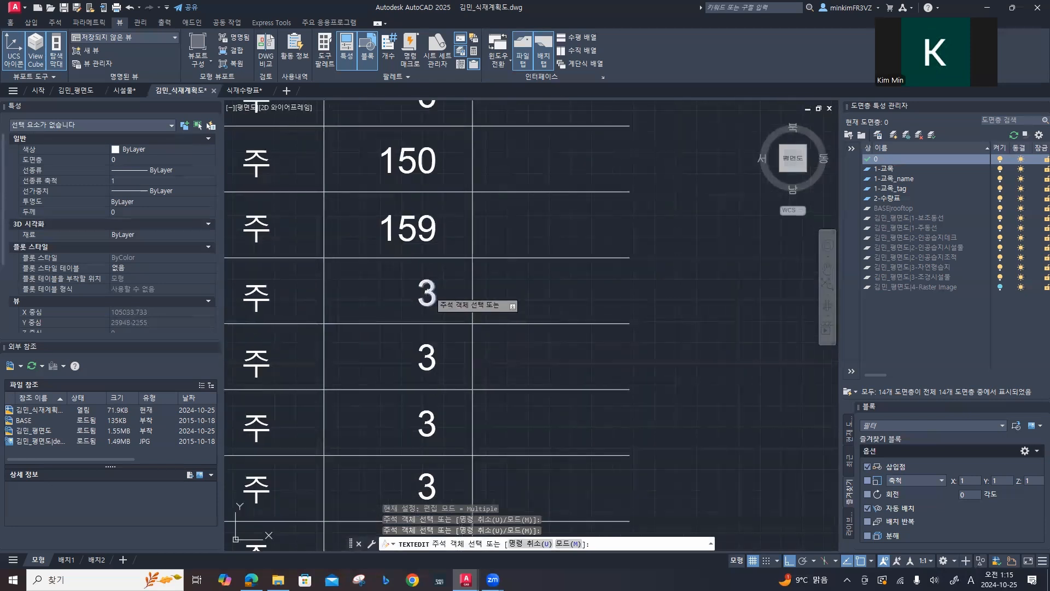
click(429, 295)
key(Return)
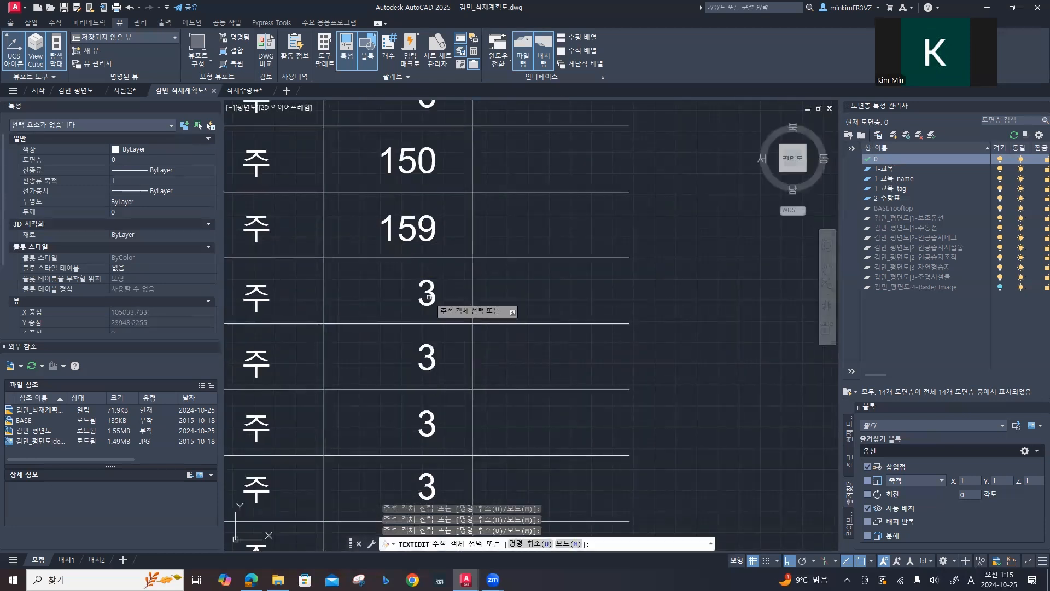
Step: Set the 수량 of the 낙엽교목합계 row to 12 and of the 교목합계 row to 171
mouse_move(427, 357)
middle_down()
mouse_move(430, 368)
mouse_move(444, 282)
mouse_move(470, 328)
mouse_move(487, 283)
middle_up()
scroll(451, 290, down, 2)
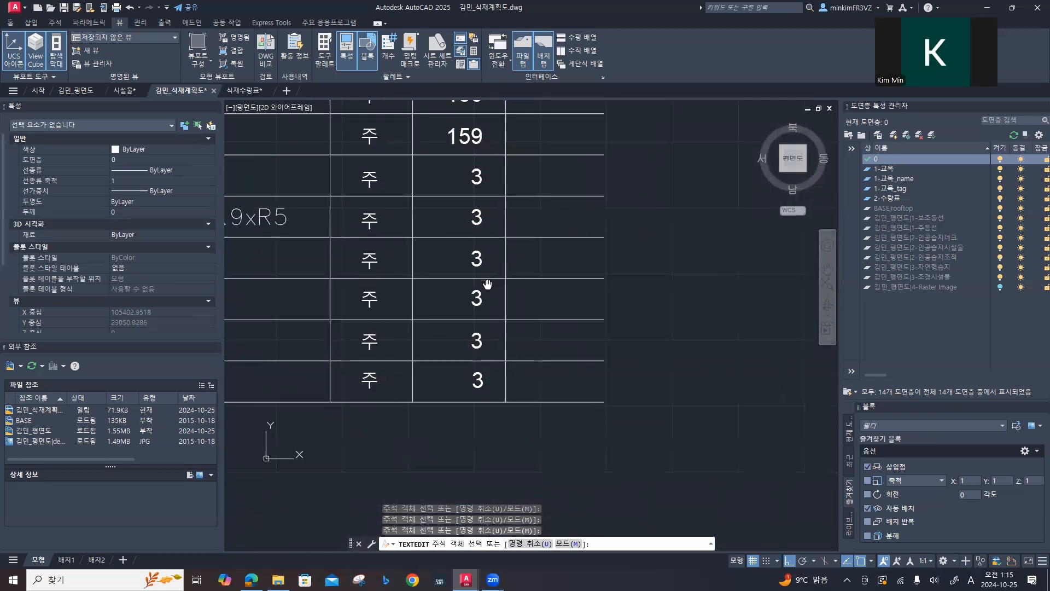
click(478, 340)
text(12)
key(Return)
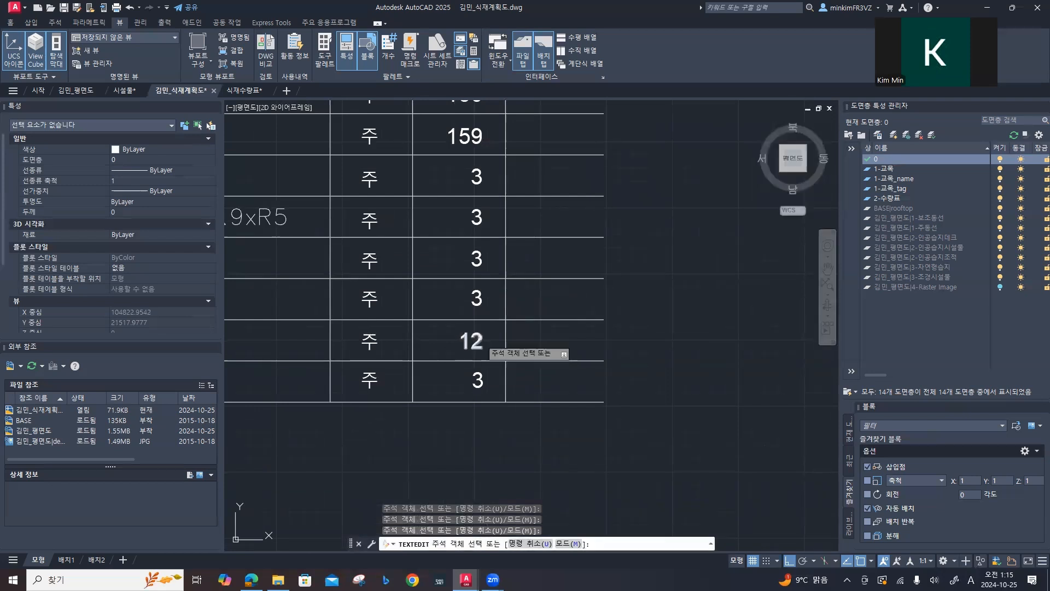
click(476, 379)
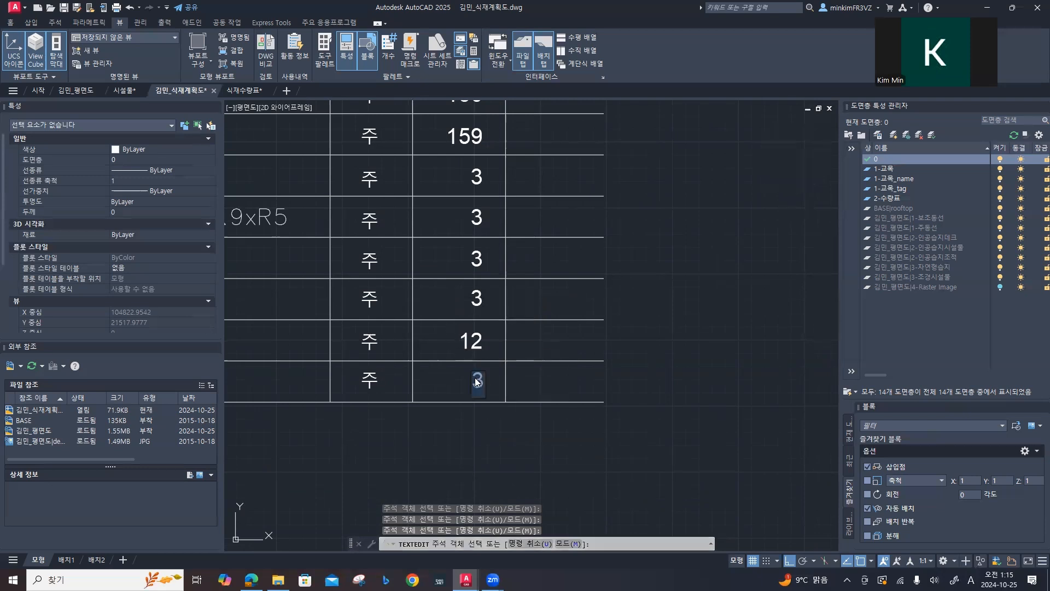
text(171)
key(Return)
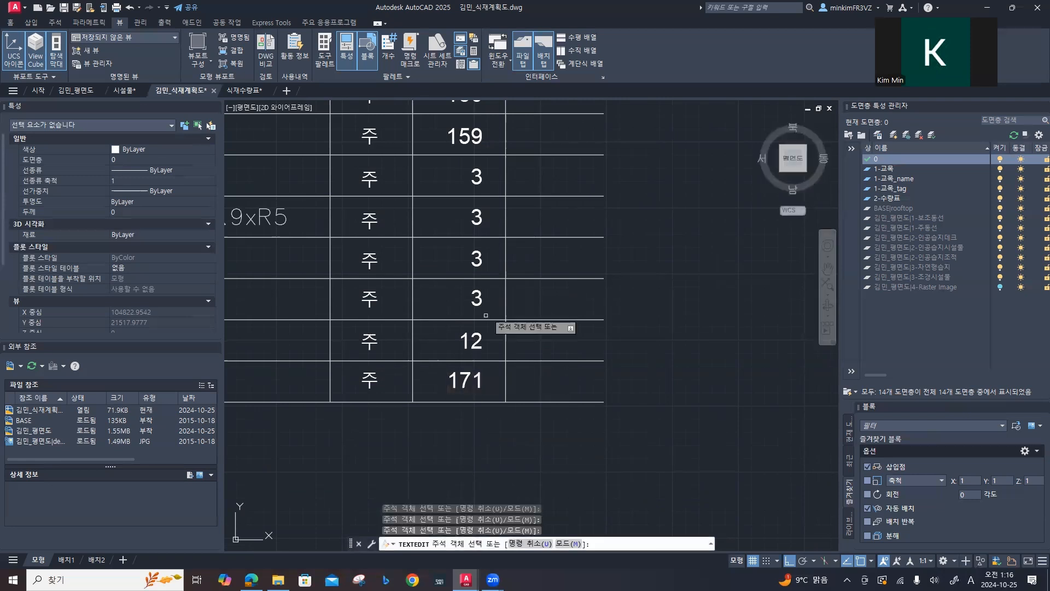
Step: Finish the text editing and copy the 주 text of the 소나무(둥근형) row across into its 비고 cell
scroll(486, 301, down, 2)
middle_drag(513, 182, 494, 385)
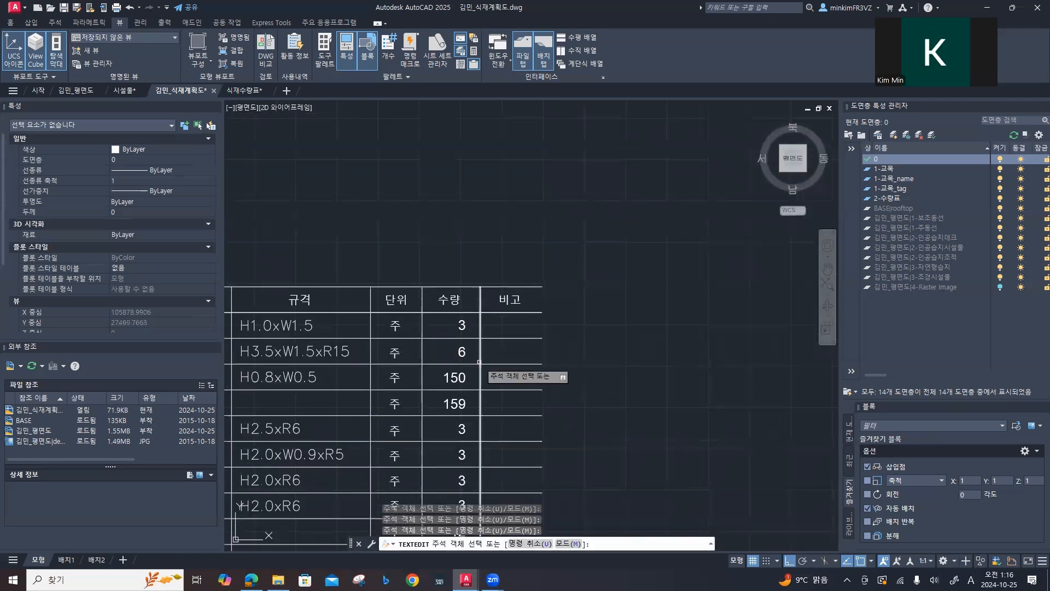
mouse_move(491, 276)
middle_down()
mouse_move(500, 240)
mouse_move(575, 165)
mouse_move(615, 177)
middle_up()
click(523, 228)
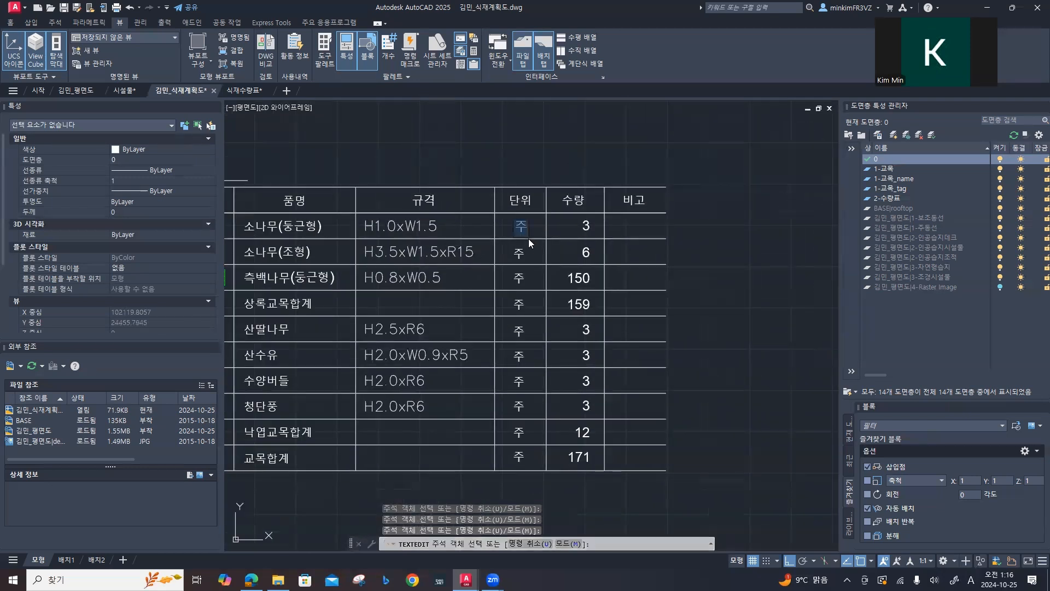
key(Escape)
key(Escape)
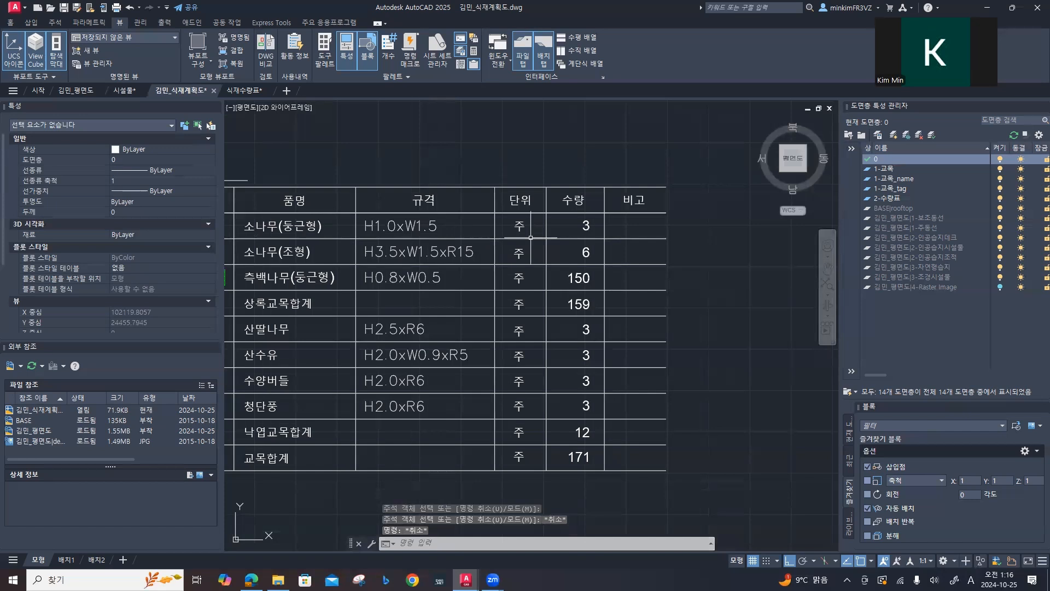
key(space)
click(521, 227)
key(space)
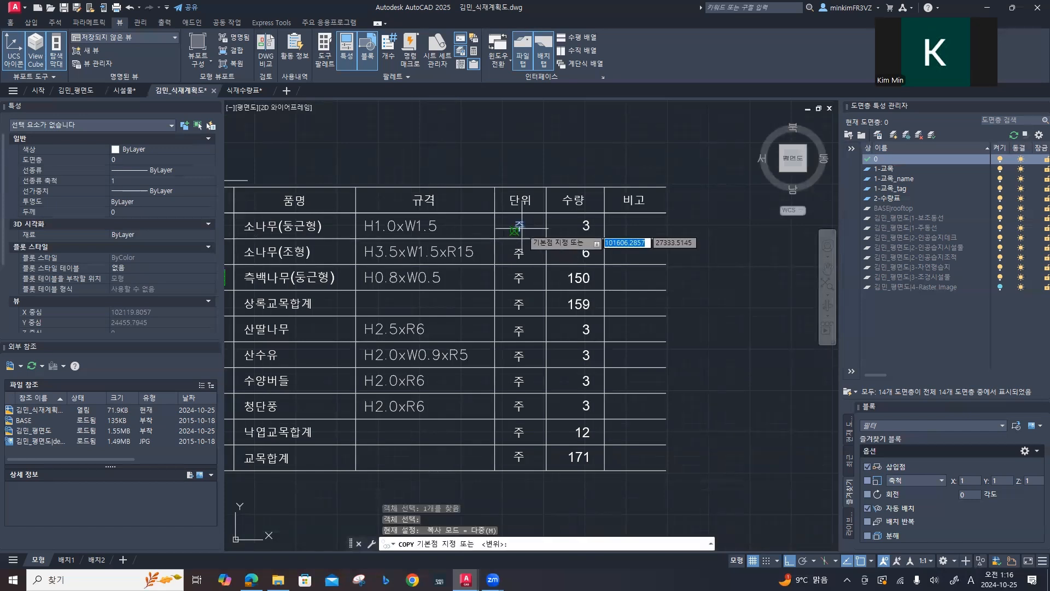
click(521, 225)
key(F8)
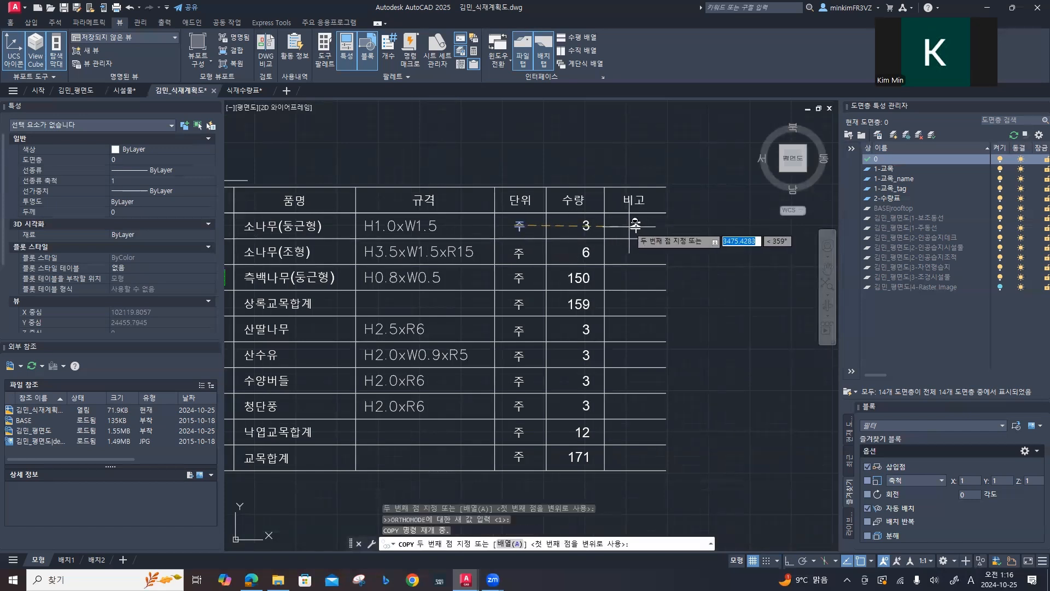
click(634, 225)
key(space)
Step: Replace the copied 주 in the 비고 cell of the 소나무(둥근형) row with 지주목 and select that text
double_click(637, 226)
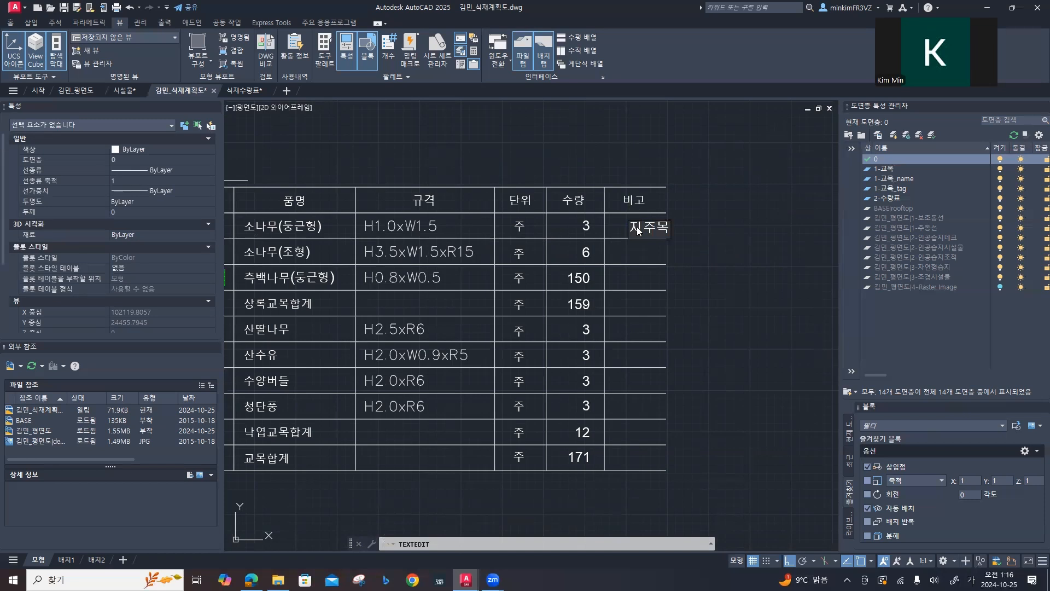
key(Return)
key(Escape)
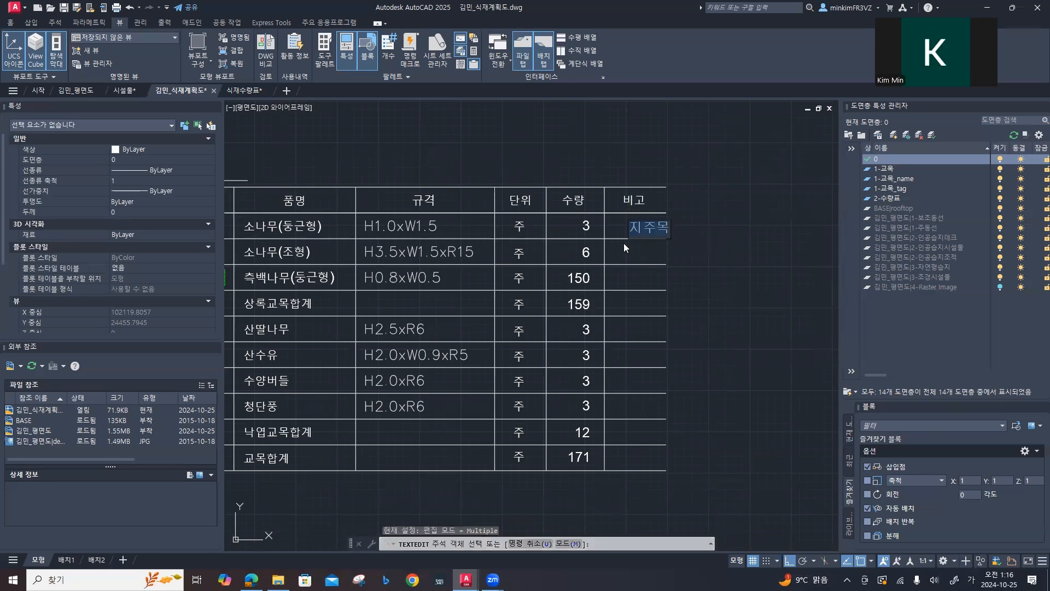
click(635, 228)
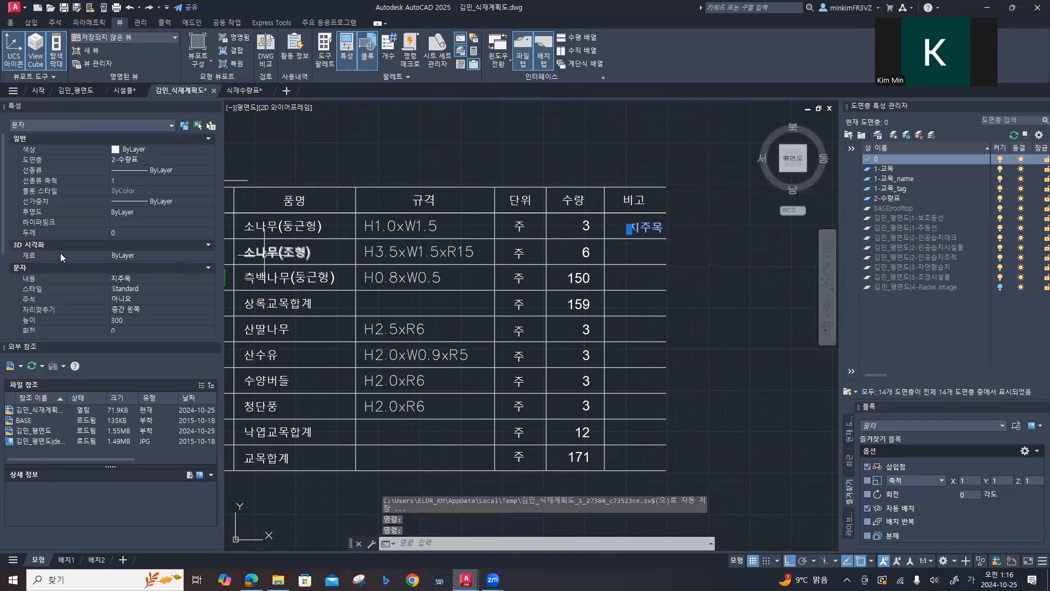
Step: Set the justification of the 지주목 text in the 소나무(둥근형) row to 중간 중심
click(142, 236)
click(141, 236)
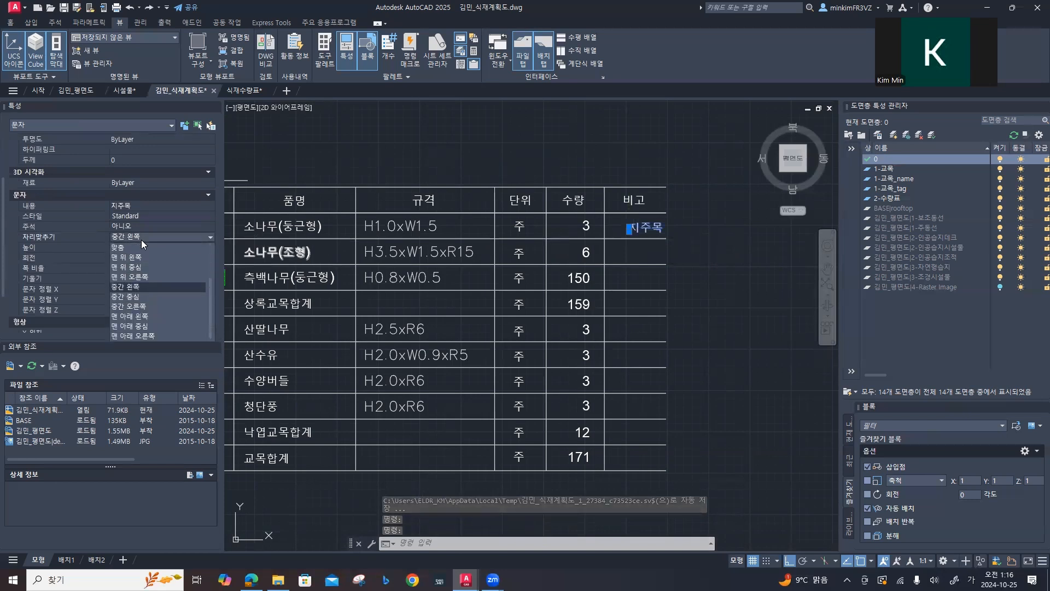
click(135, 296)
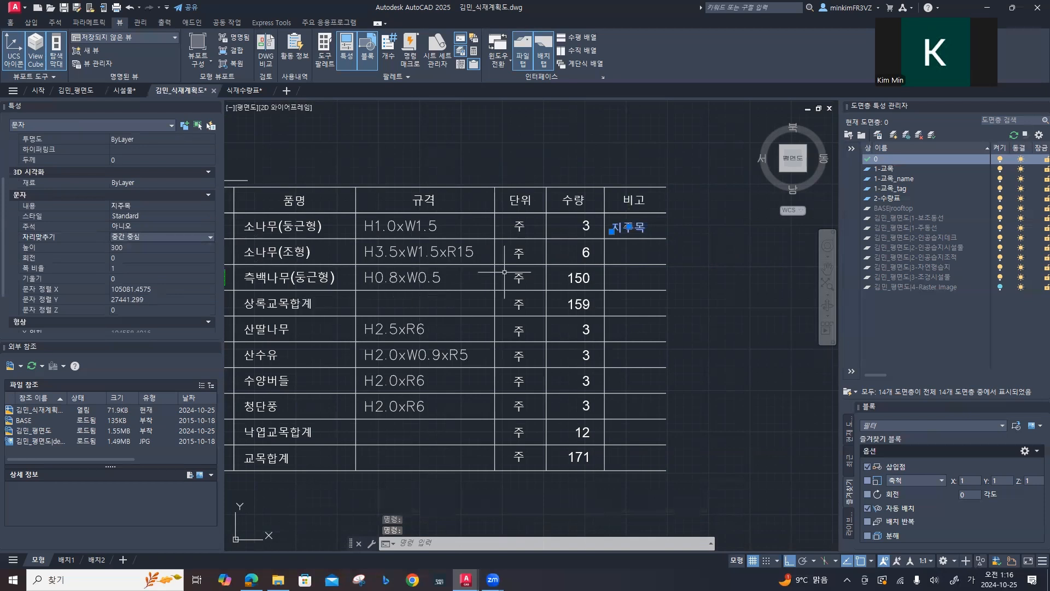
key(Escape)
Step: Move the 지주목 text to the middle of the 비고 cell in the 소나무(둥근형) row
middle_drag(676, 223, 635, 236)
scroll(634, 236, up, 4)
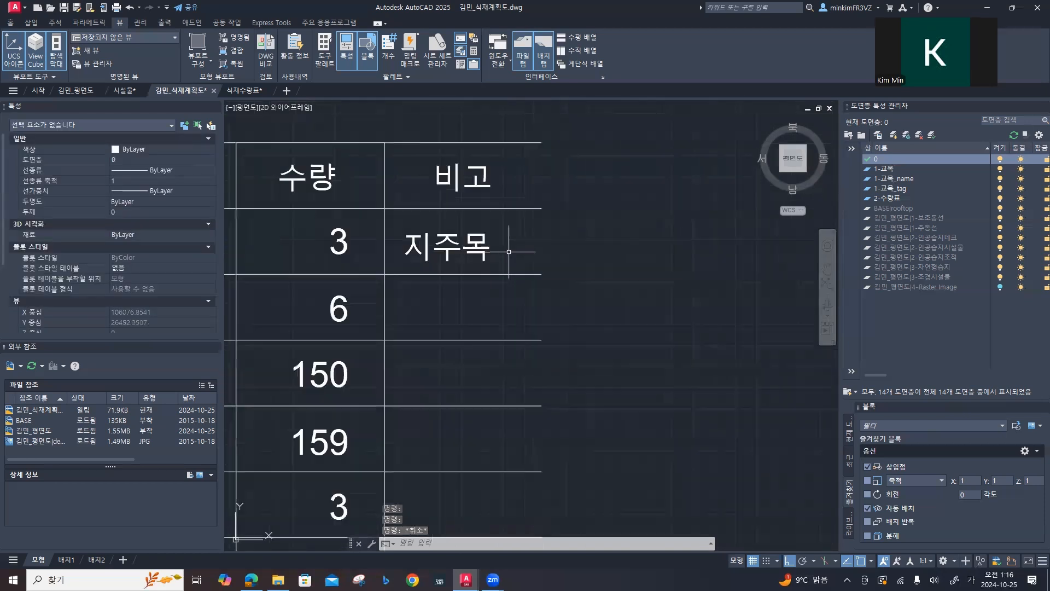
click(450, 246)
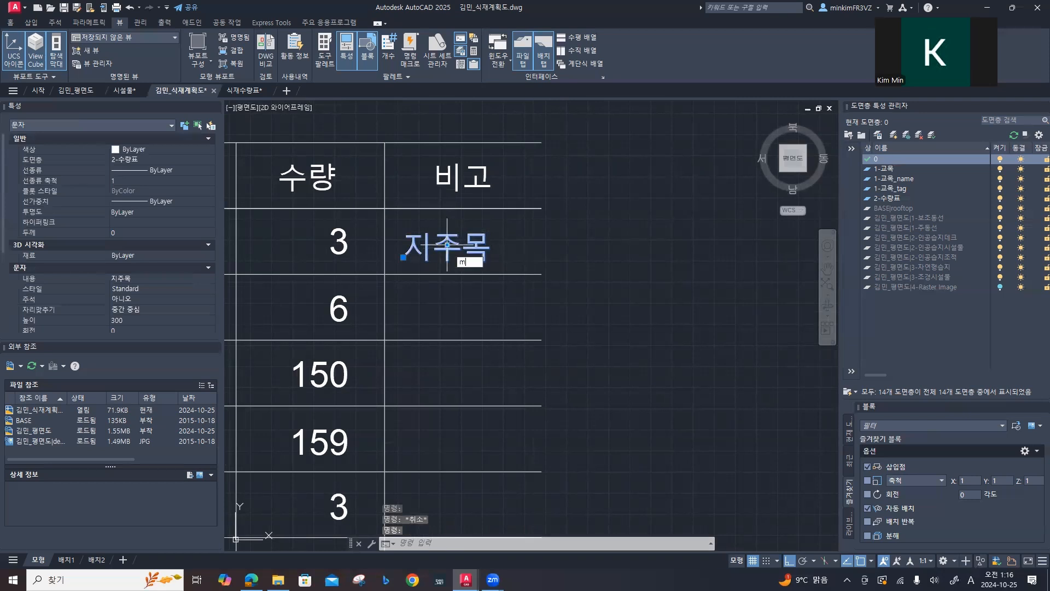
text(m)
key(Return)
click(445, 247)
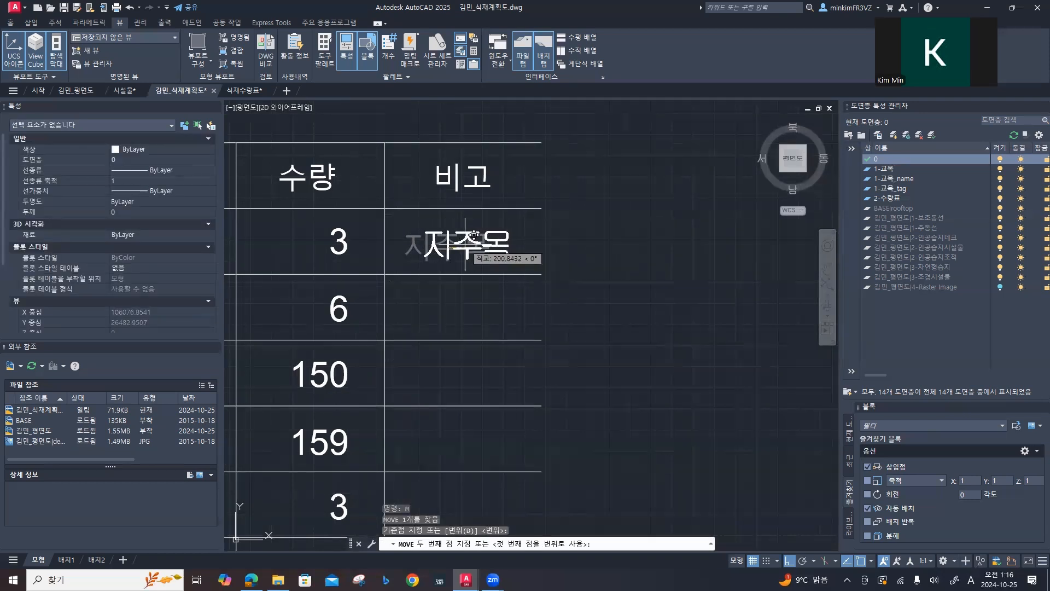
key(F8)
click(465, 247)
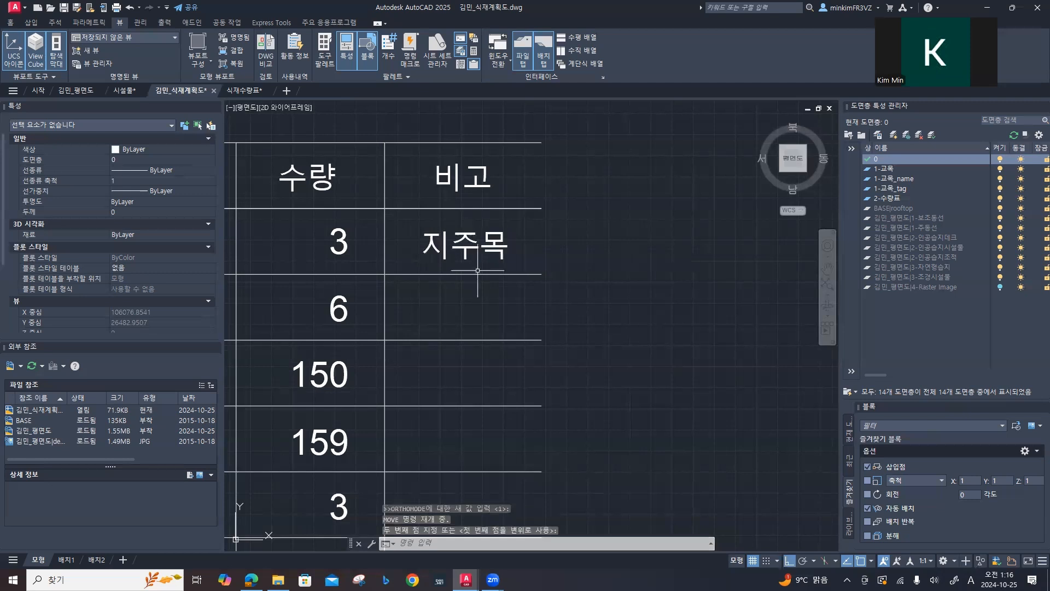
Step: Copy the 지주목 text into the 비고 cells of the 산딸나무, 산수유, 수양버들 and 청단풍 rows
key(Return)
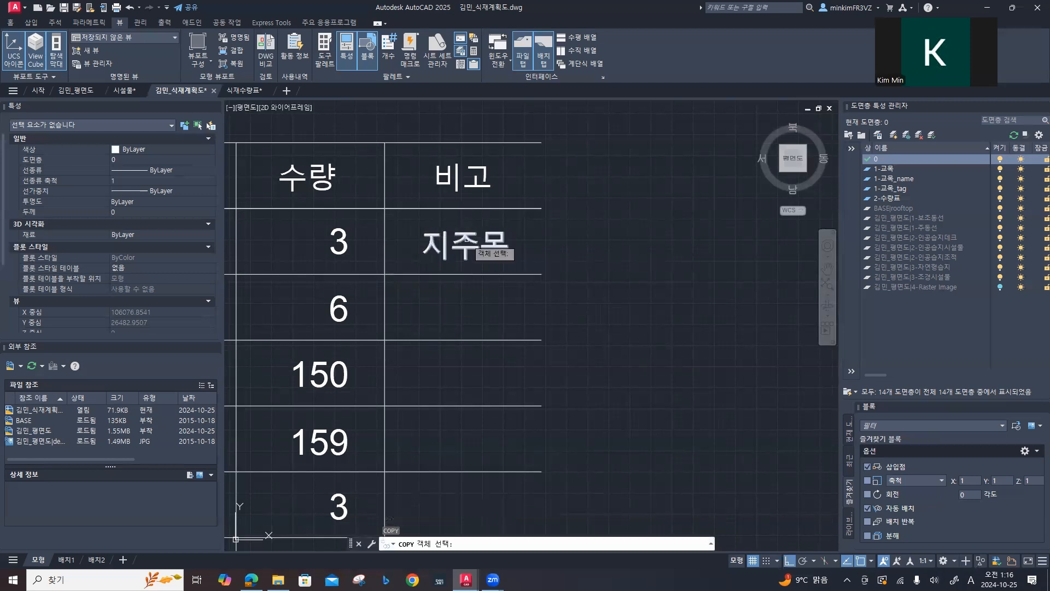
click(466, 246)
key(Return)
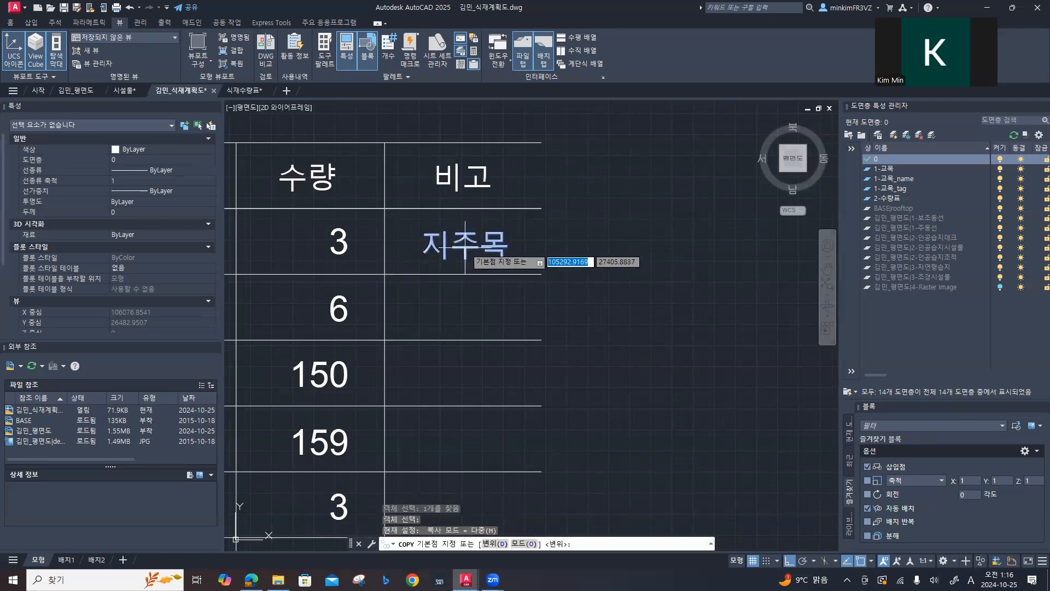
click(470, 249)
scroll(464, 350, down, 4)
mouse_move(458, 348)
middle_down()
mouse_move(497, 227)
mouse_move(499, 238)
middle_up()
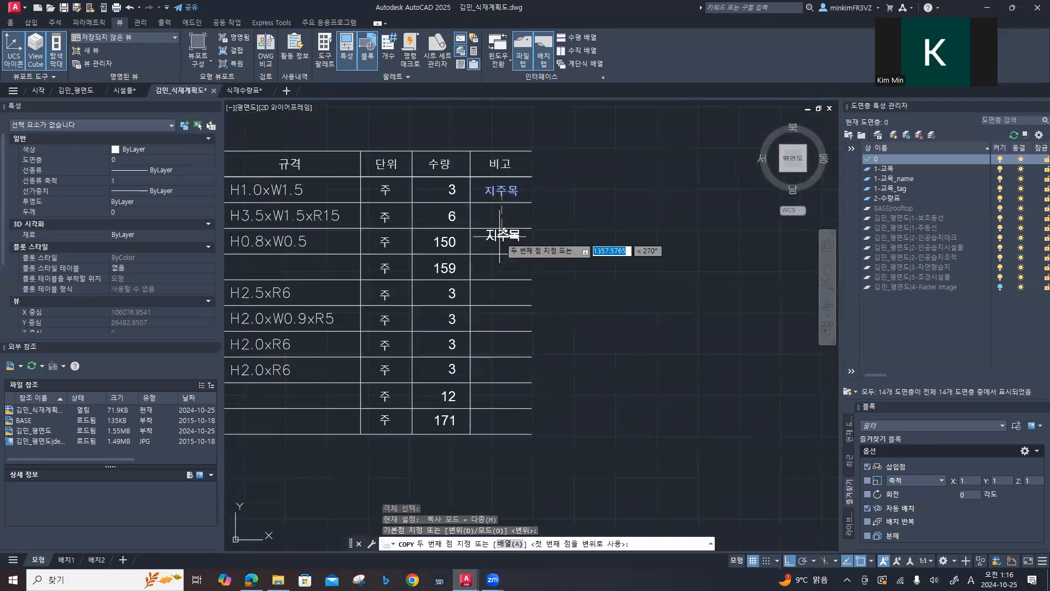
key(F8)
click(506, 290)
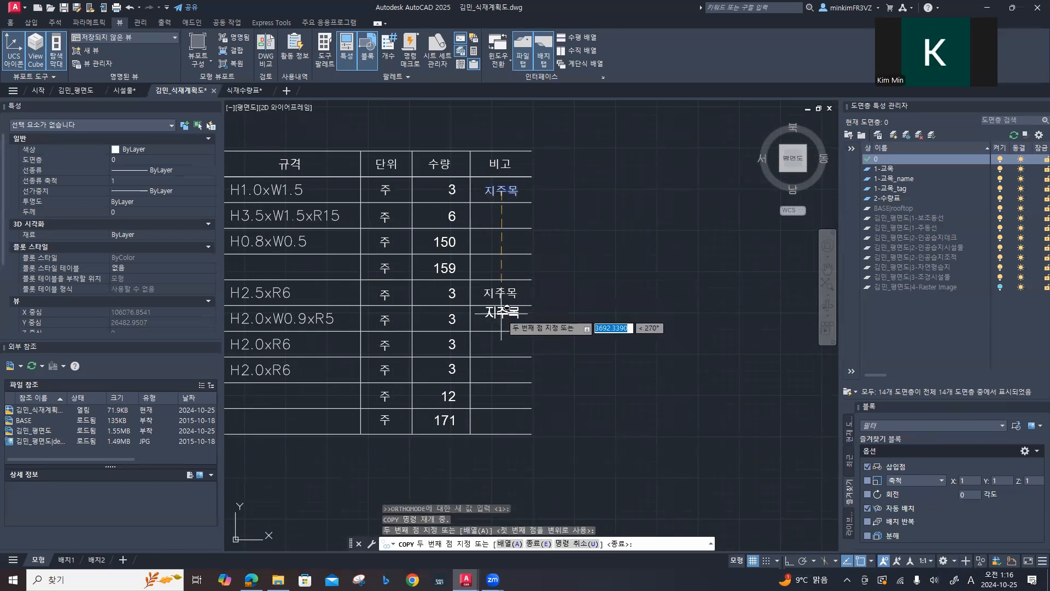
click(506, 315)
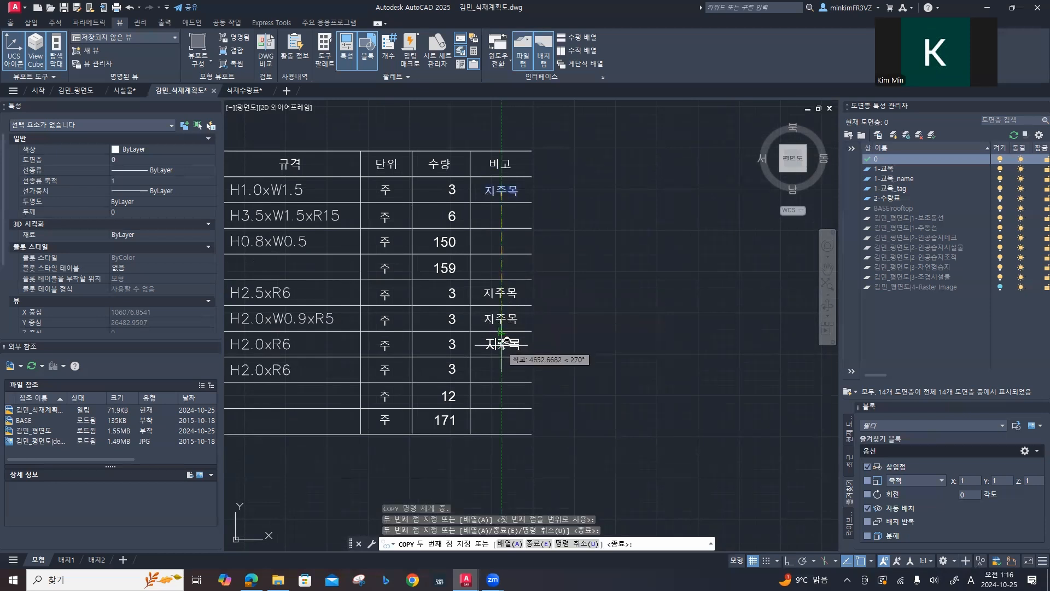
click(506, 341)
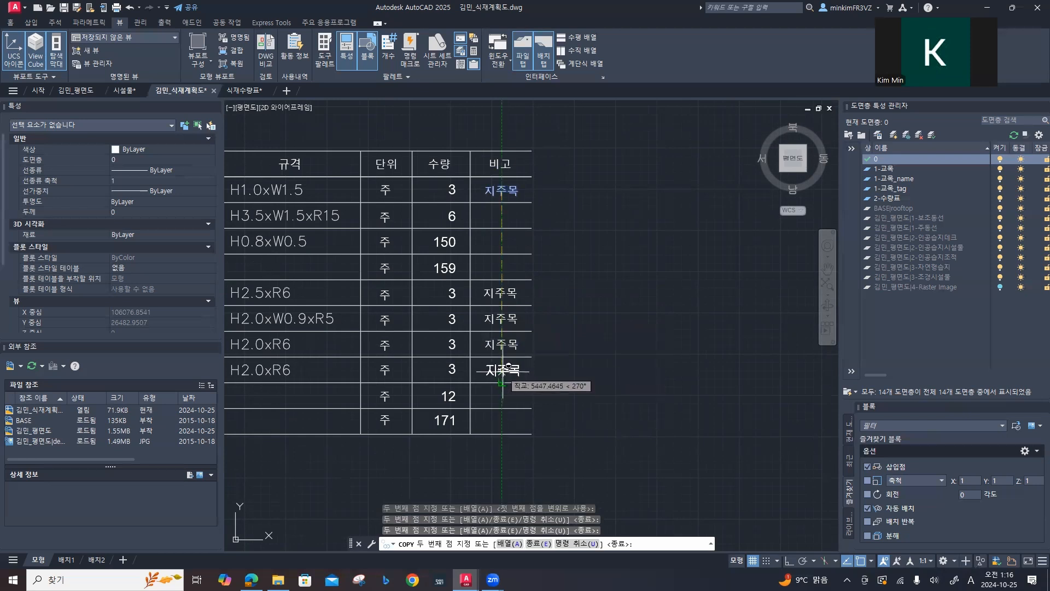
click(502, 370)
key(Escape)
scroll(608, 353, down, 2)
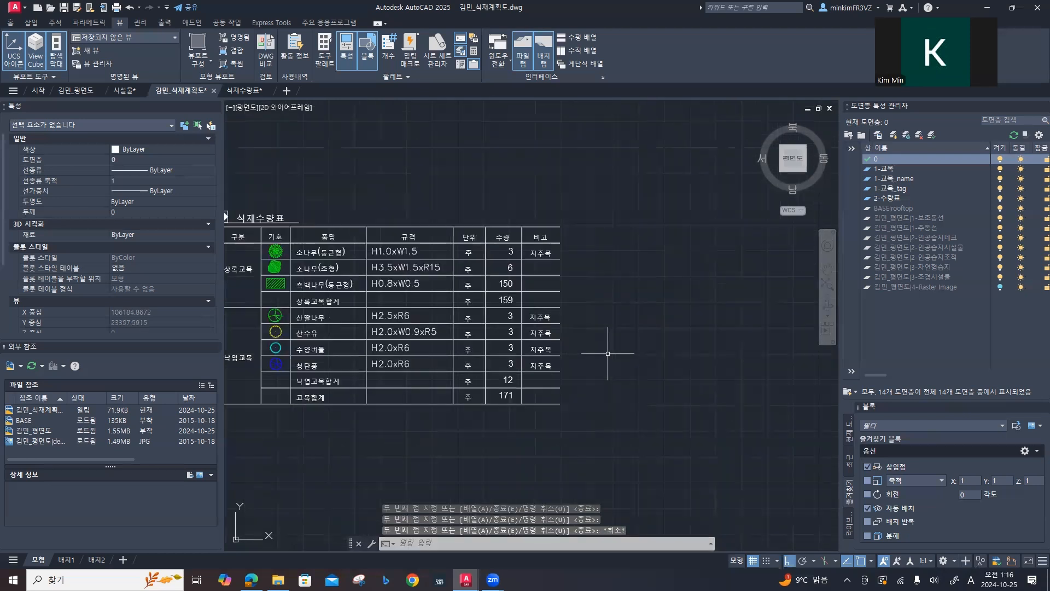
Step: Look over the 식재수량표 table and the planting plan beside it
scroll(608, 353, down, 2)
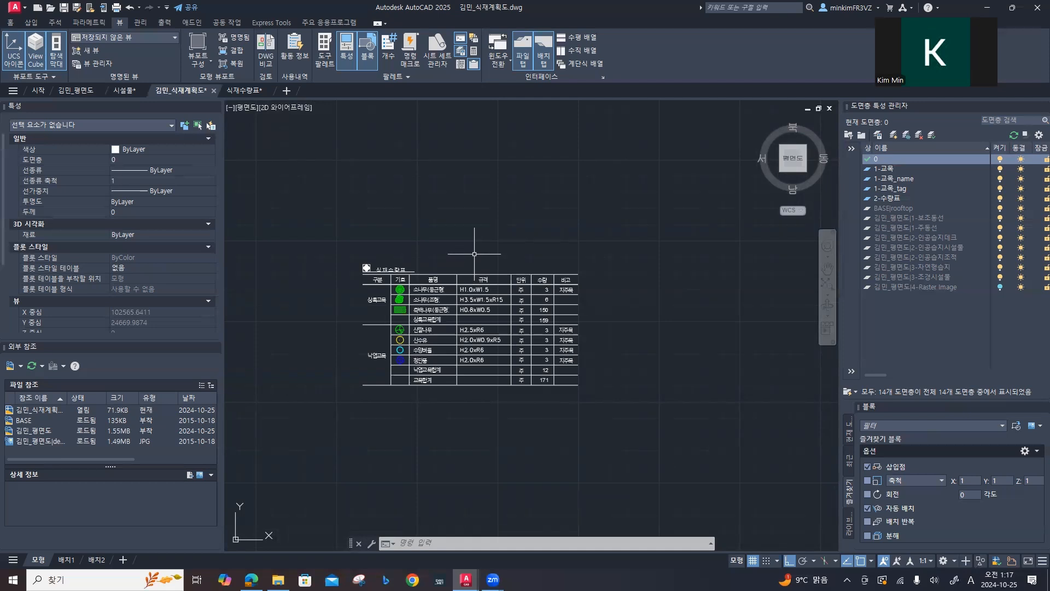
scroll(474, 254, down, 2)
scroll(428, 296, up, 8)
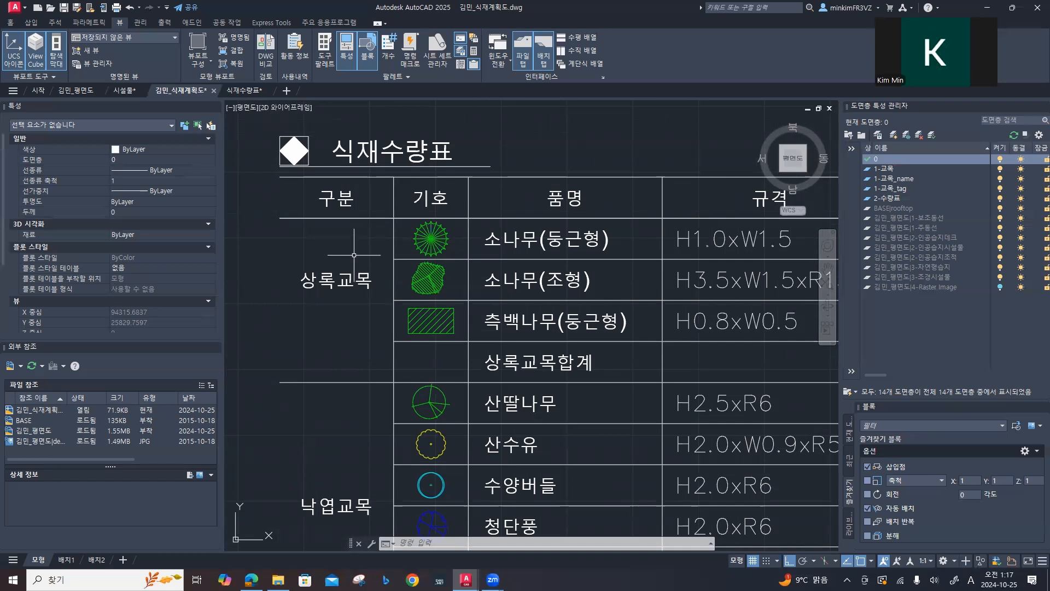
scroll(355, 255, down, 10)
middle_drag(356, 252, 574, 290)
scroll(573, 287, up, 4)
middle_drag(503, 287, 599, 304)
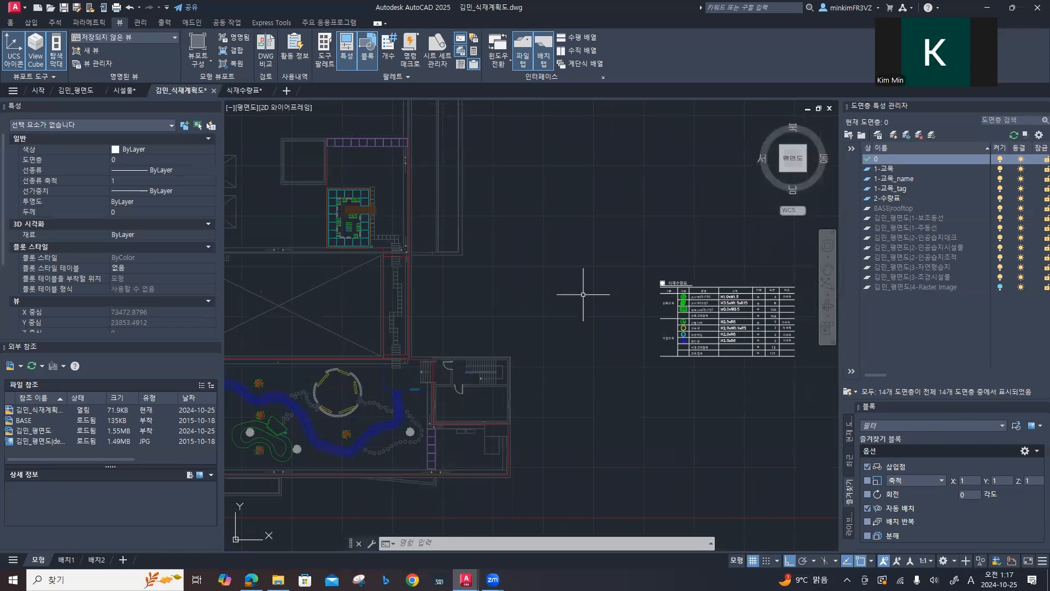
middle_drag(682, 307, 559, 301)
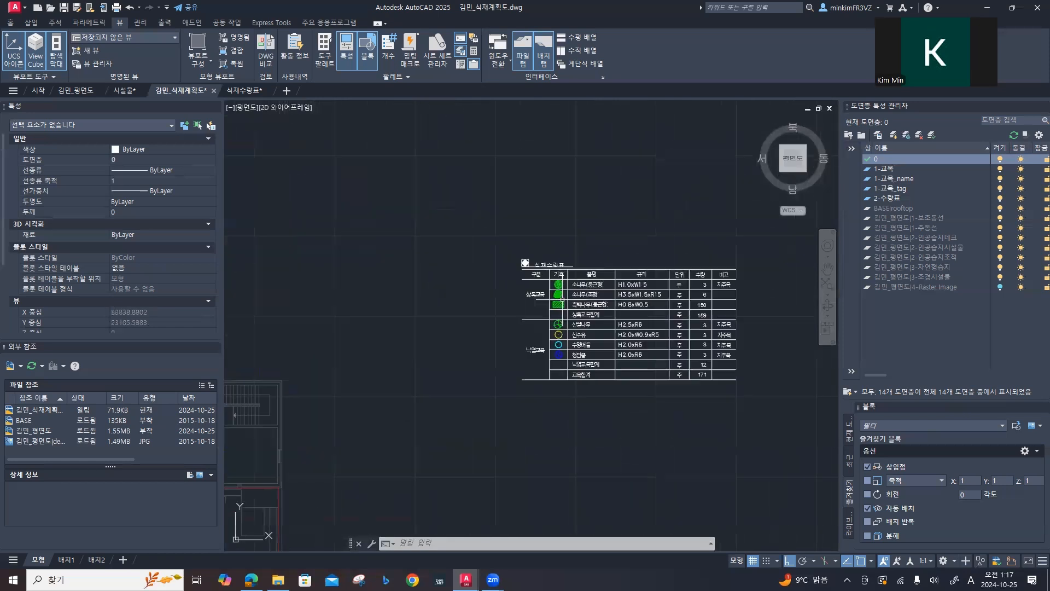
Step: Copy the seven tree symbols of the 기호 column to the empty area about 12,250 units straight above the table
scroll(561, 301, up, 8)
click(517, 204)
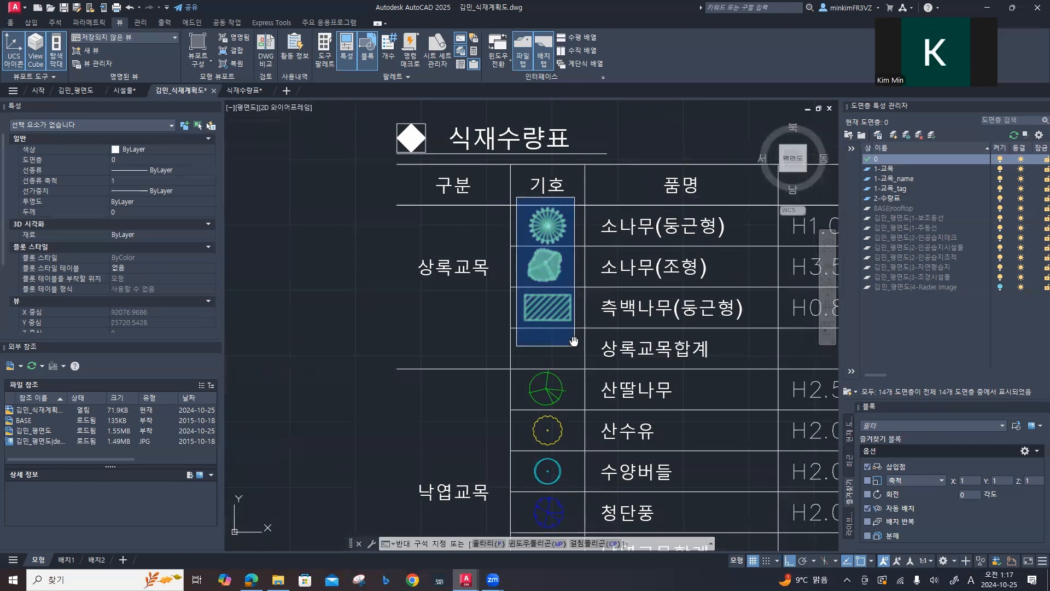
middle_drag(547, 356, 509, 142)
click(543, 333)
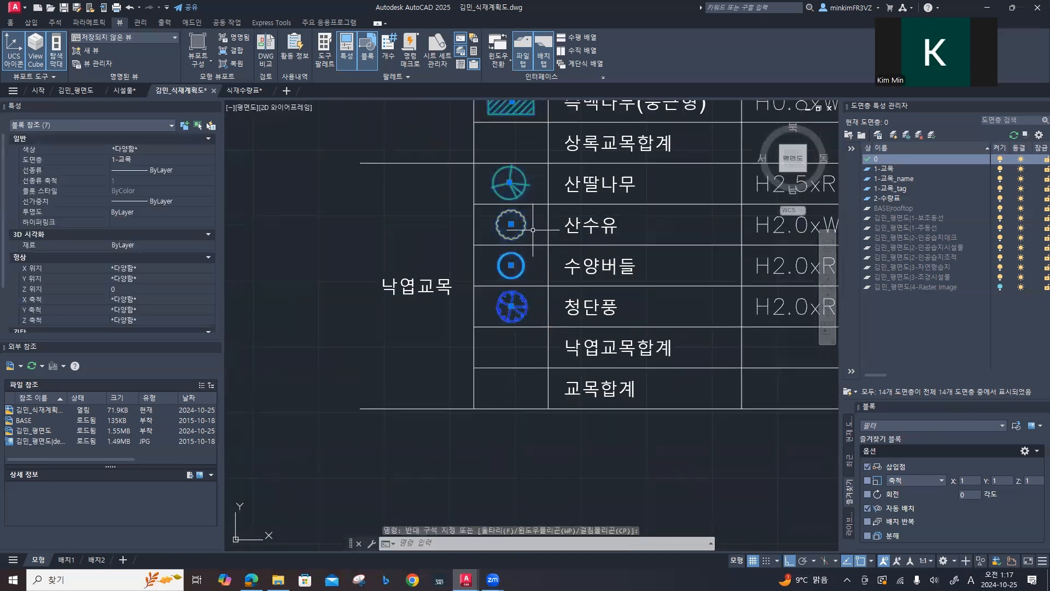
scroll(532, 230, down, 6)
middle_drag(532, 228, 310, 444)
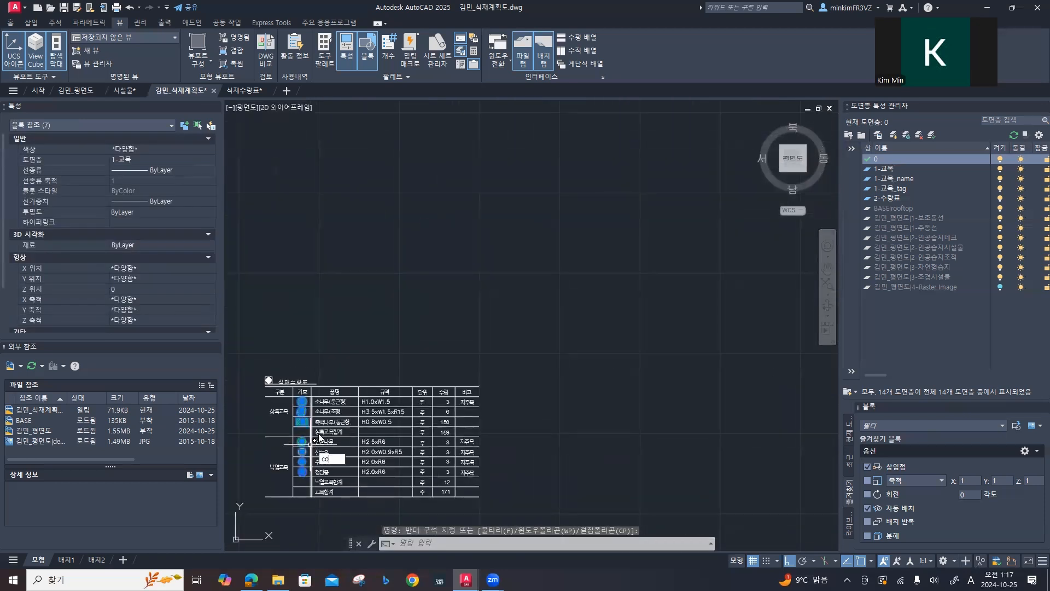
key(Return)
scroll(302, 403, up, 5)
click(323, 400)
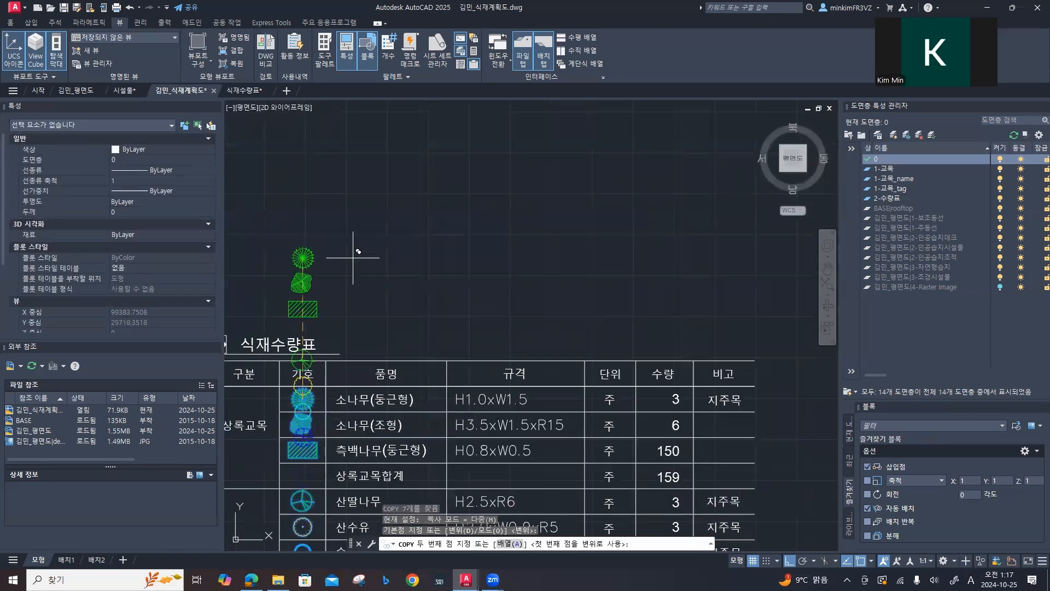
middle_drag(374, 174, 471, 420)
click(416, 244)
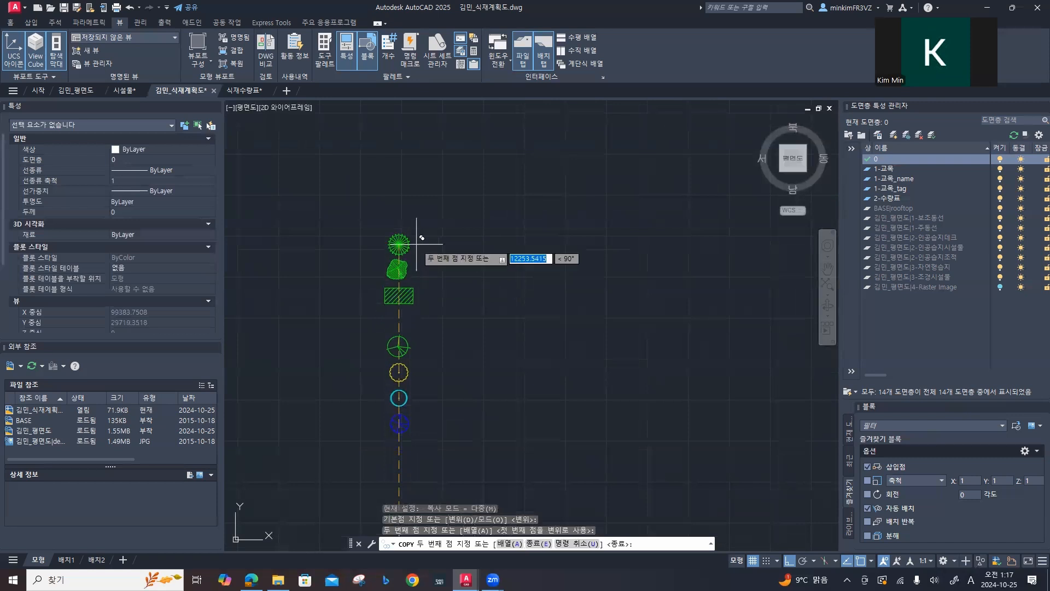
key(Escape)
key(Escape)
key(Escape)
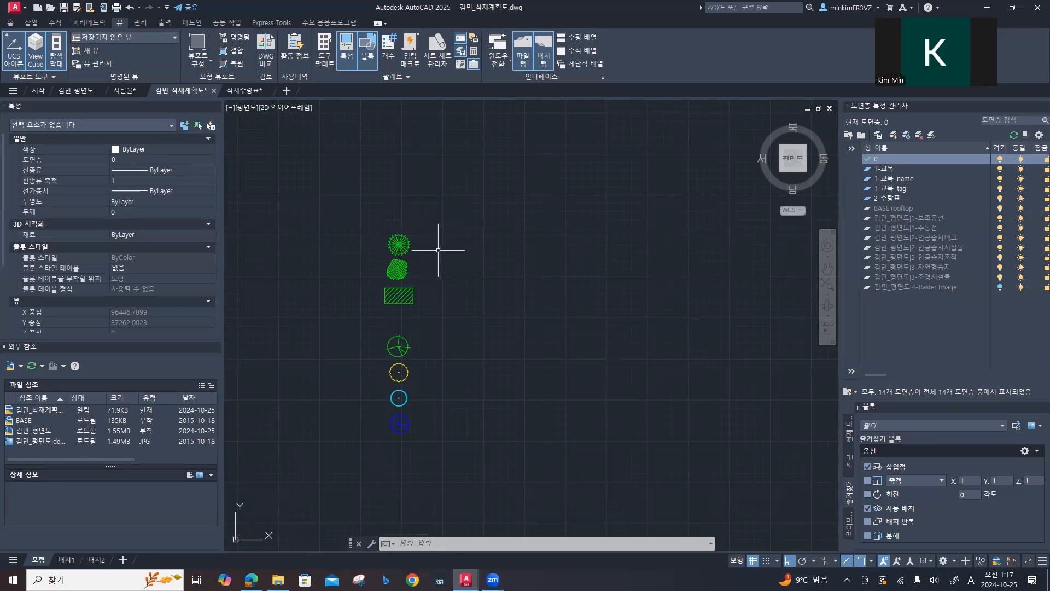
Step: Move the copied 소나무(둥근형) symbol straight up, clear of the other copied symbols
click(438, 250)
click(389, 232)
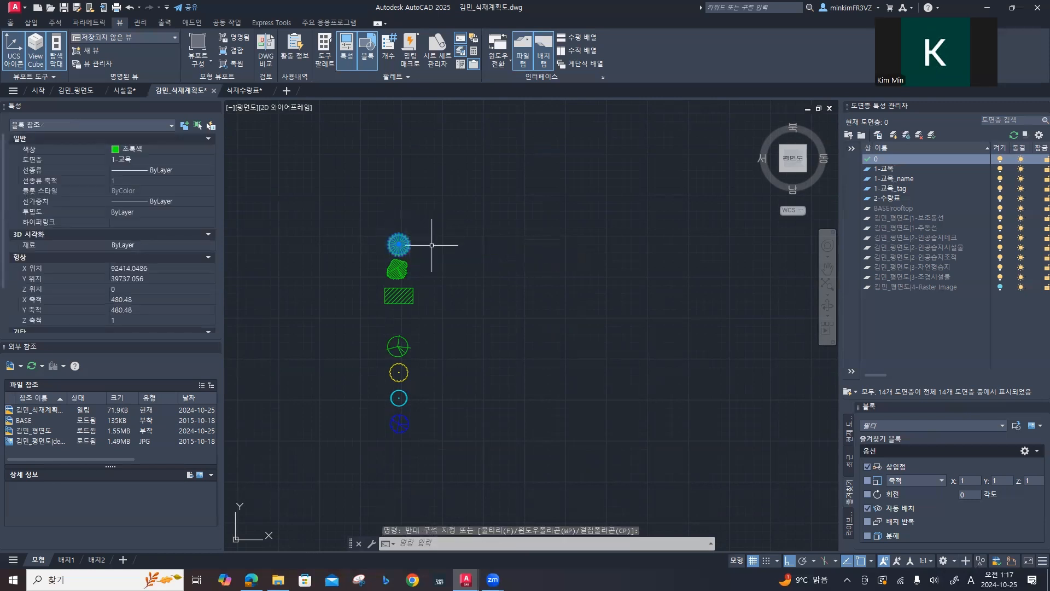
text(m)
key(Return)
click(398, 244)
click(407, 133)
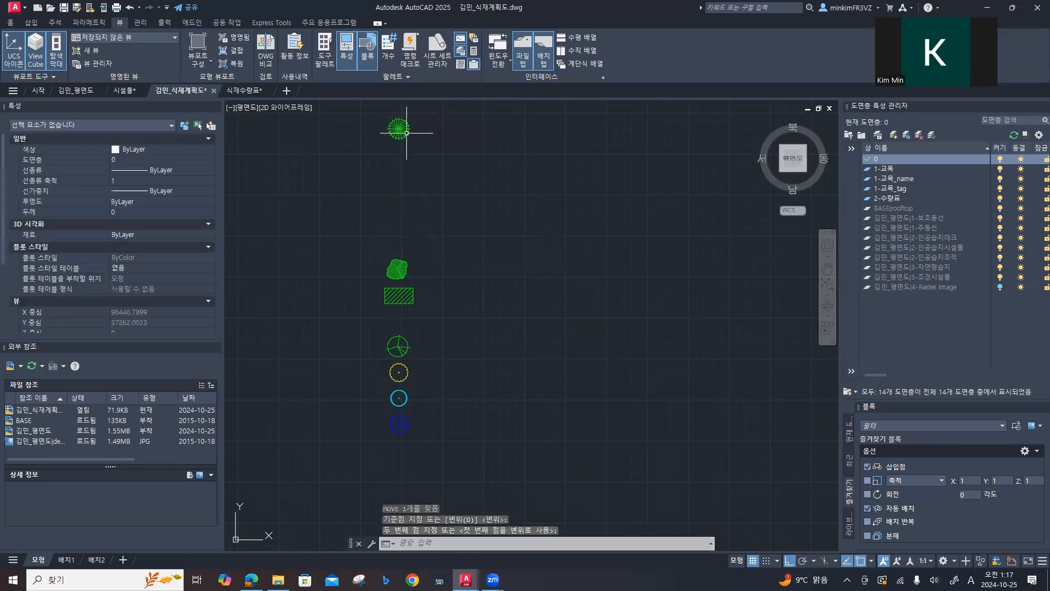
key(Escape)
key(Escape)
Step: Scale the copied 소나무(둥근형) symbol about its centre by a factor of 3
text(sc)
key(Return)
click(399, 129)
key(Return)
scroll(399, 129, up, 4)
middle_drag(399, 129, 412, 266)
click(410, 259)
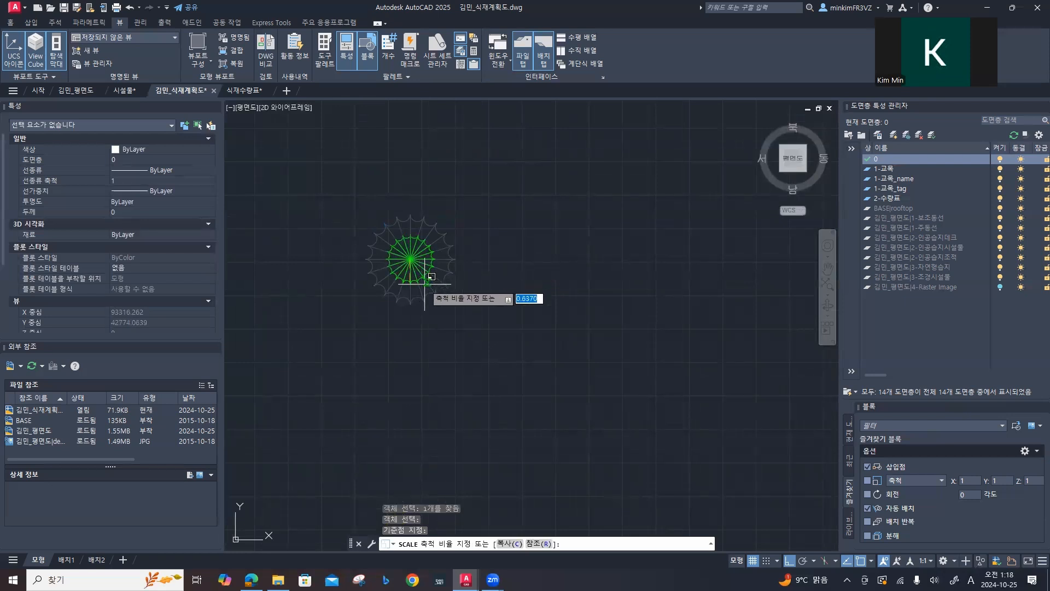
text(3)
key(Return)
scroll(446, 297, down, 5)
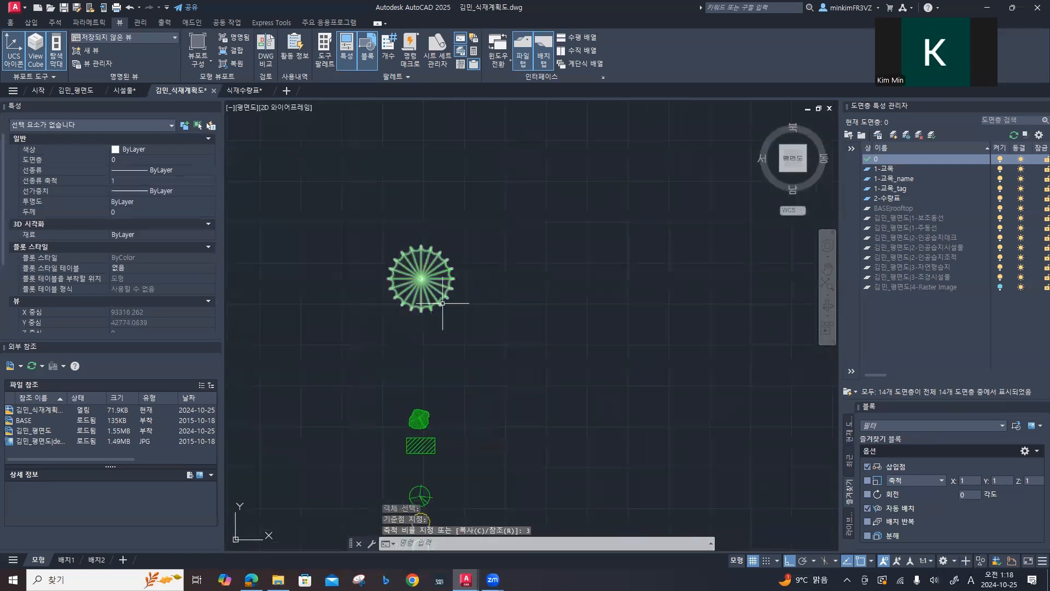
Step: Turn ortho mode off and move the copied 소나무(조형) symbol beside the enlarged 소나무(둥근형) symbol
mouse_move(480, 375)
middle_down()
mouse_move(436, 274)
mouse_move(463, 285)
middle_up()
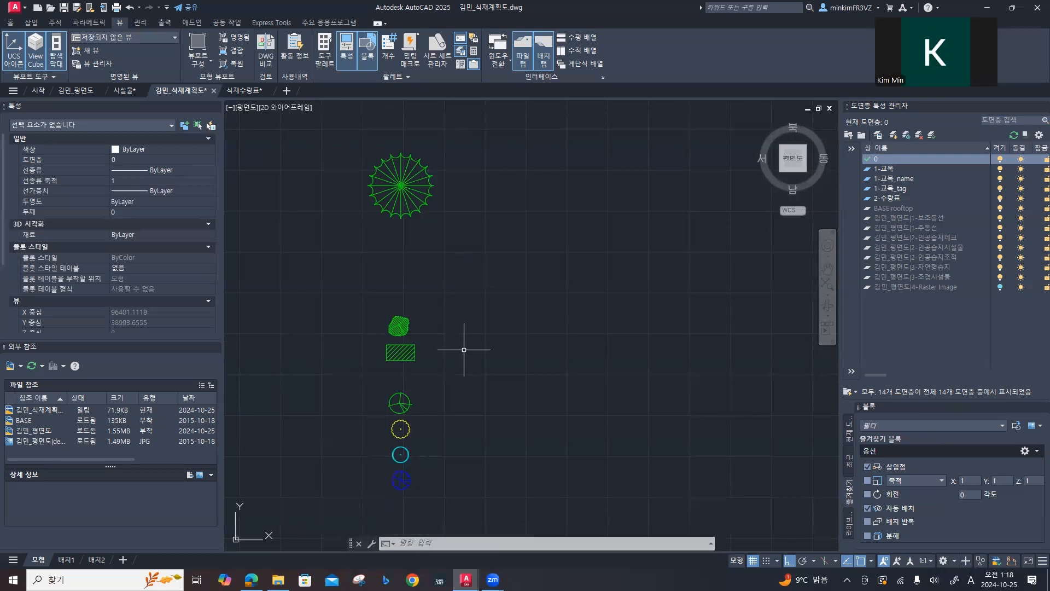
mouse_move(467, 366)
middle_down()
mouse_move(487, 383)
mouse_move(488, 145)
mouse_move(466, 401)
middle_up()
middle_drag(427, 299, 430, 321)
click(364, 340)
click(358, 348)
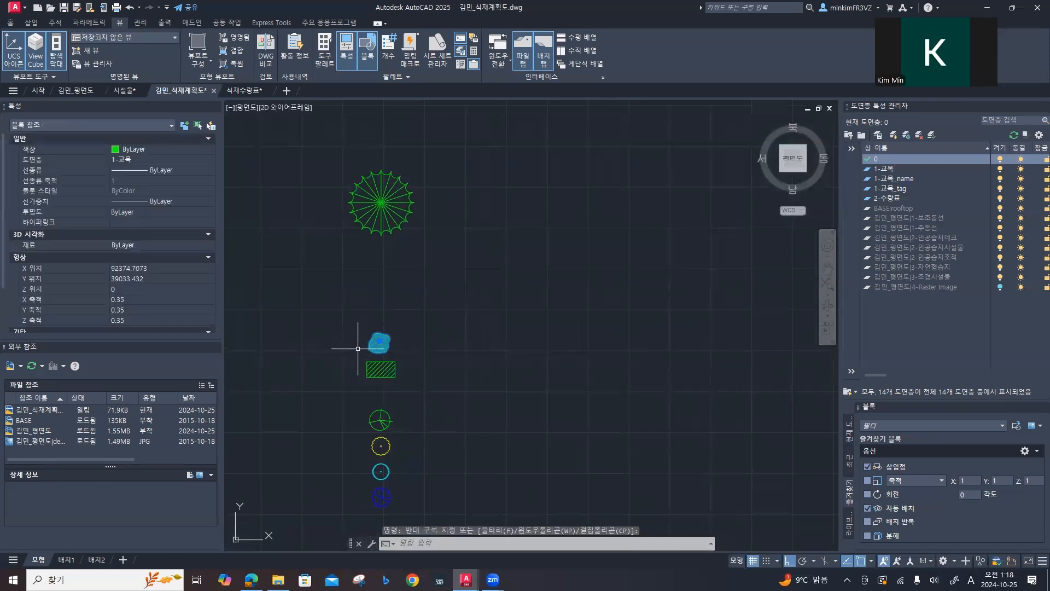
key(Return)
click(376, 344)
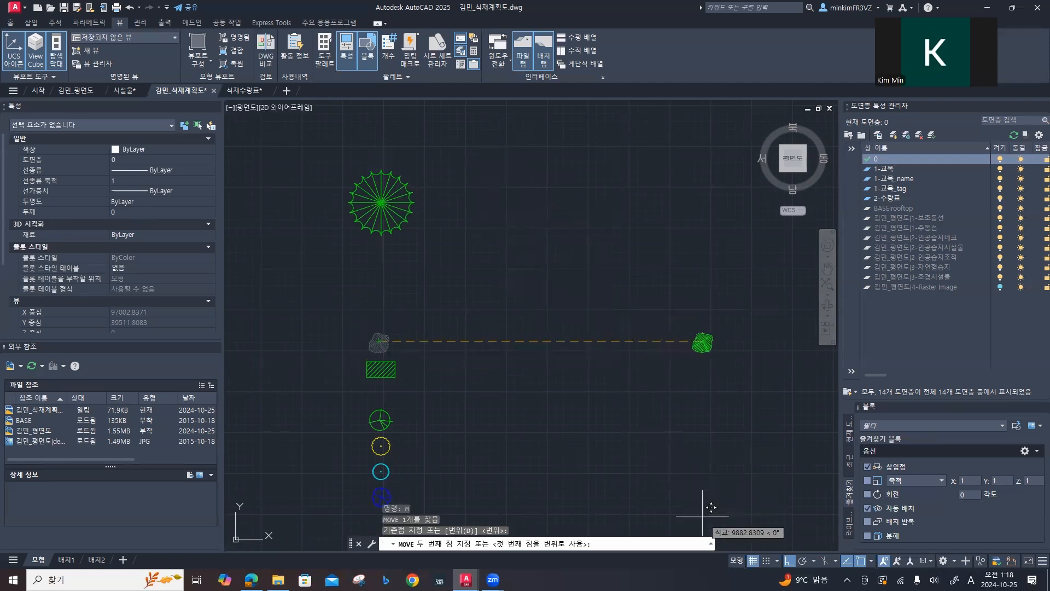
click(789, 560)
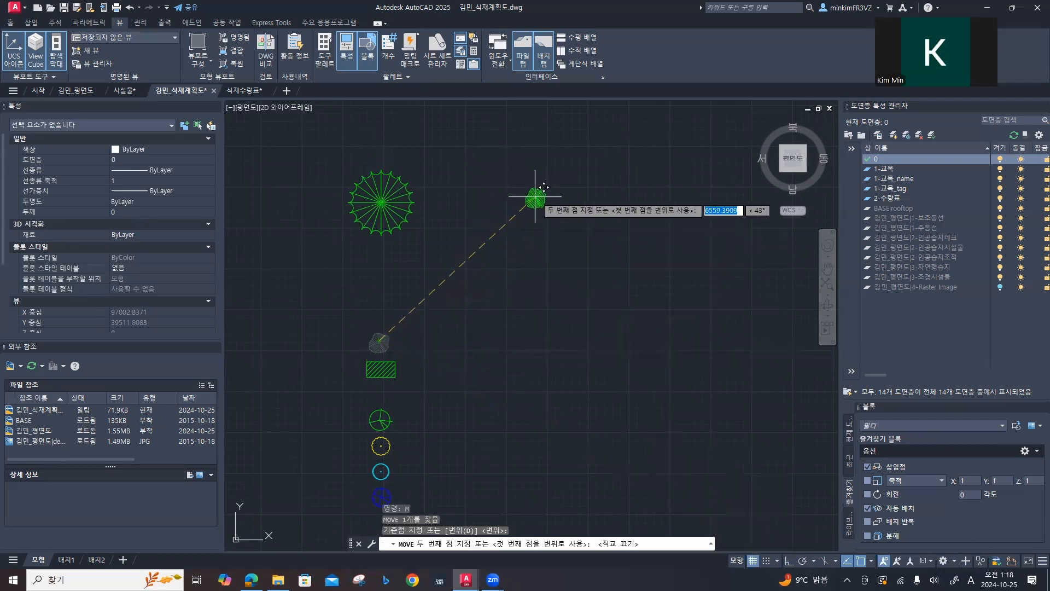
click(527, 203)
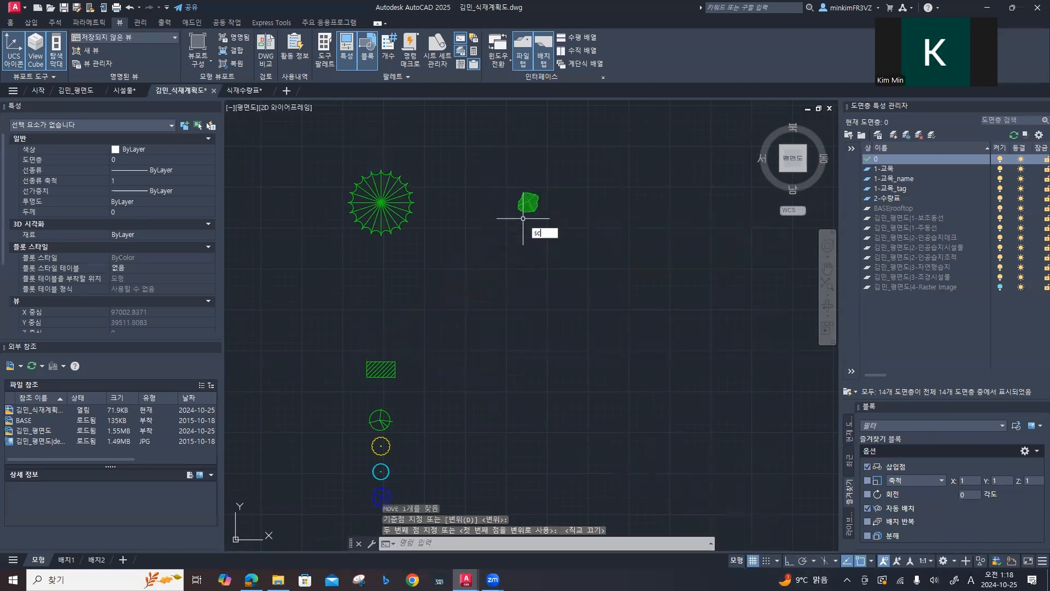
Step: Scale the copied 소나무(조형) symbol about its centre by a factor of 2.8
text(sc)
key(Return)
click(528, 202)
key(Return)
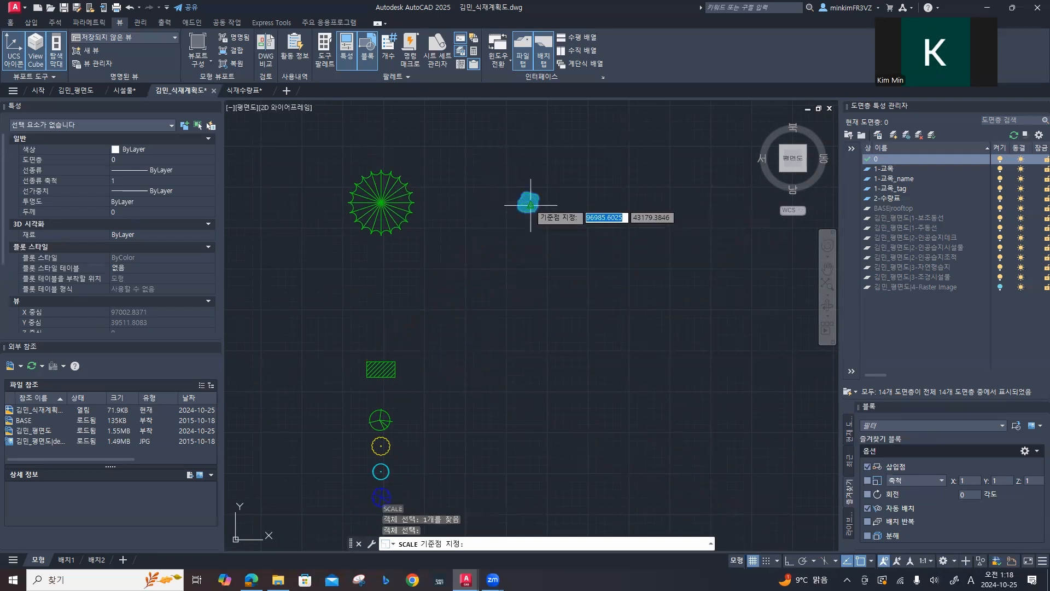
click(529, 205)
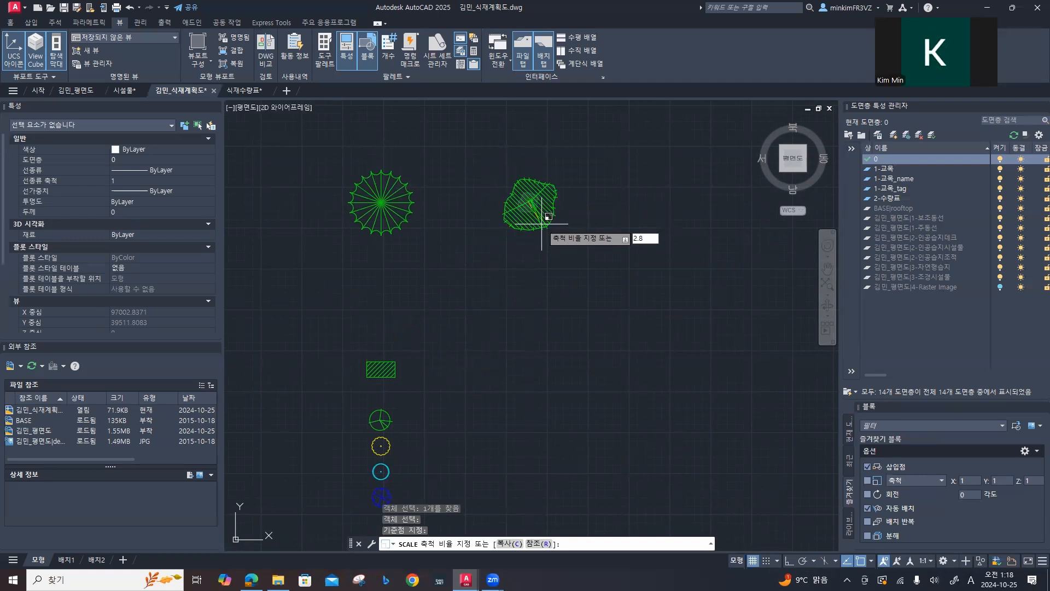
key(Return)
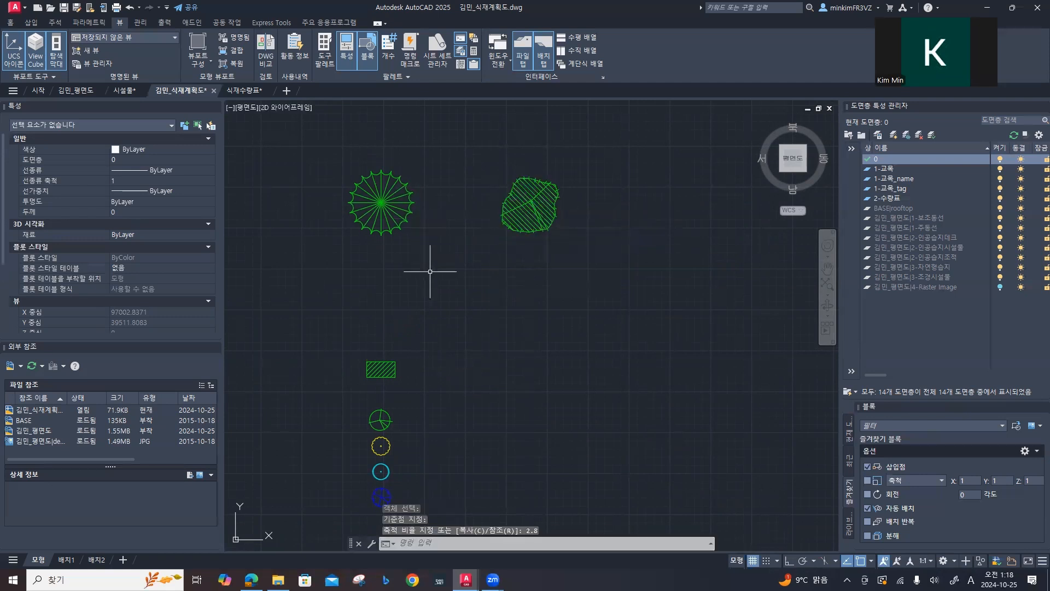
Step: Delete the copied green hatched rectangle symbol below the enlarged pine symbols
click(417, 380)
click(368, 356)
key(Delete)
Step: Turn ortho mode on and move the copied green circle symbol straight up, below the enlarged 소나무(둥근형) symbol
mouse_move(390, 356)
middle_down()
mouse_move(415, 302)
mouse_move(412, 132)
middle_up()
mouse_move(445, 289)
middle_down()
mouse_move(443, 214)
mouse_move(431, 419)
middle_up()
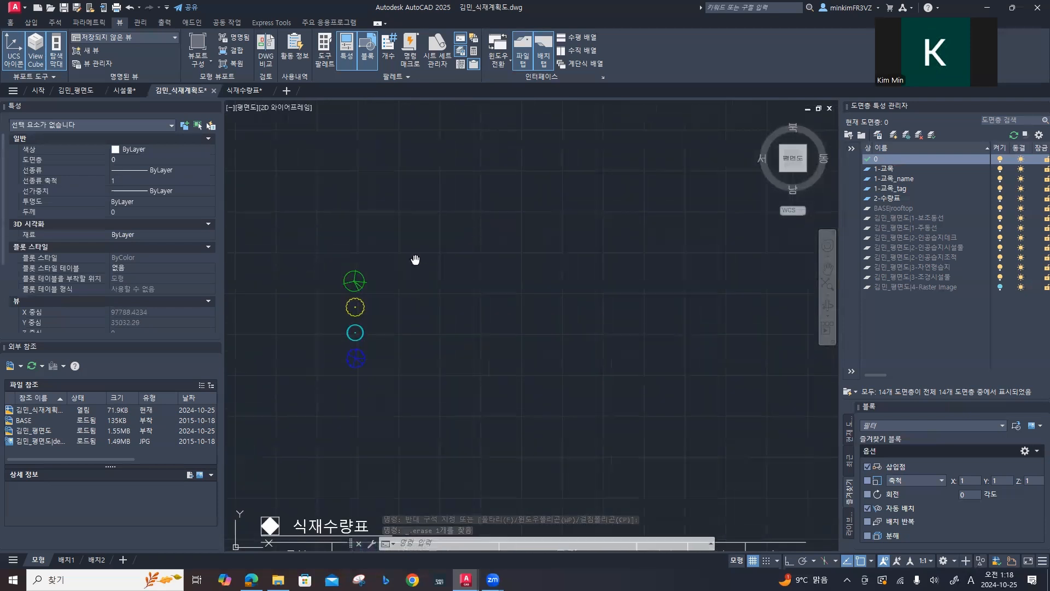
middle_drag(375, 272, 375, 356)
click(345, 350)
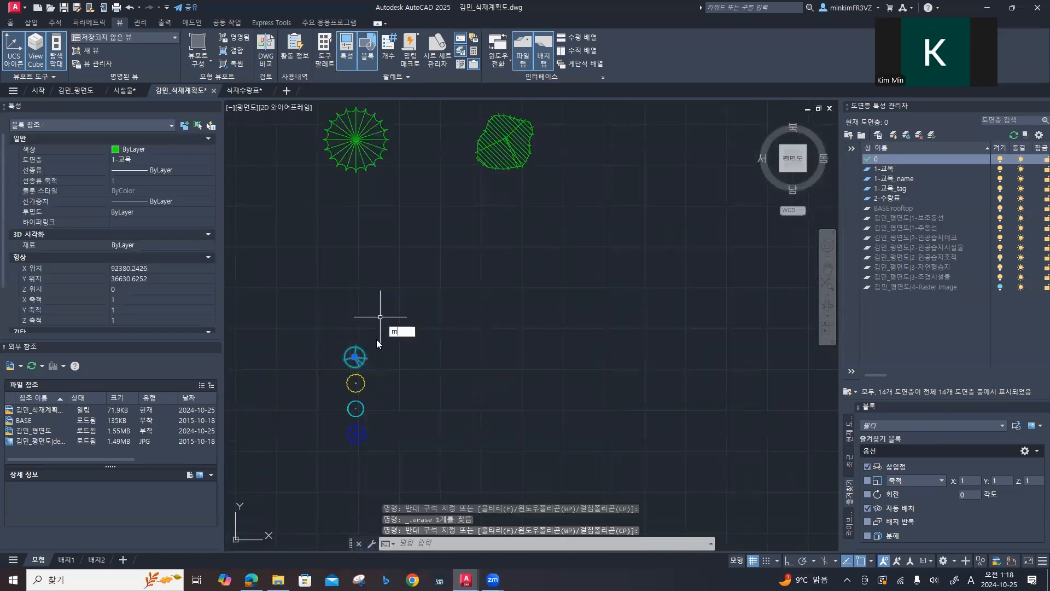
key(Return)
click(354, 357)
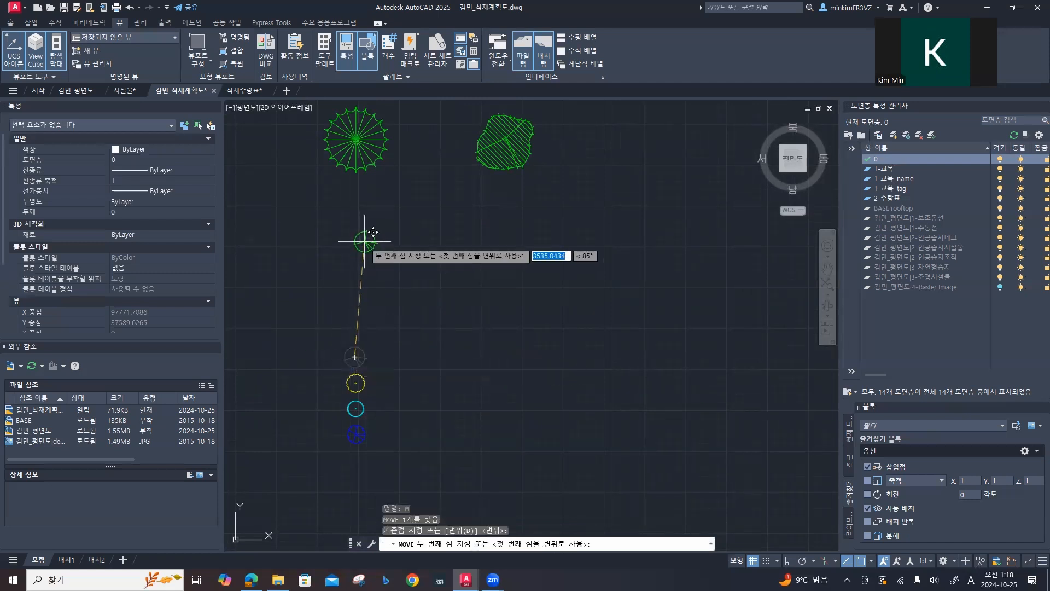
key(F8)
click(357, 254)
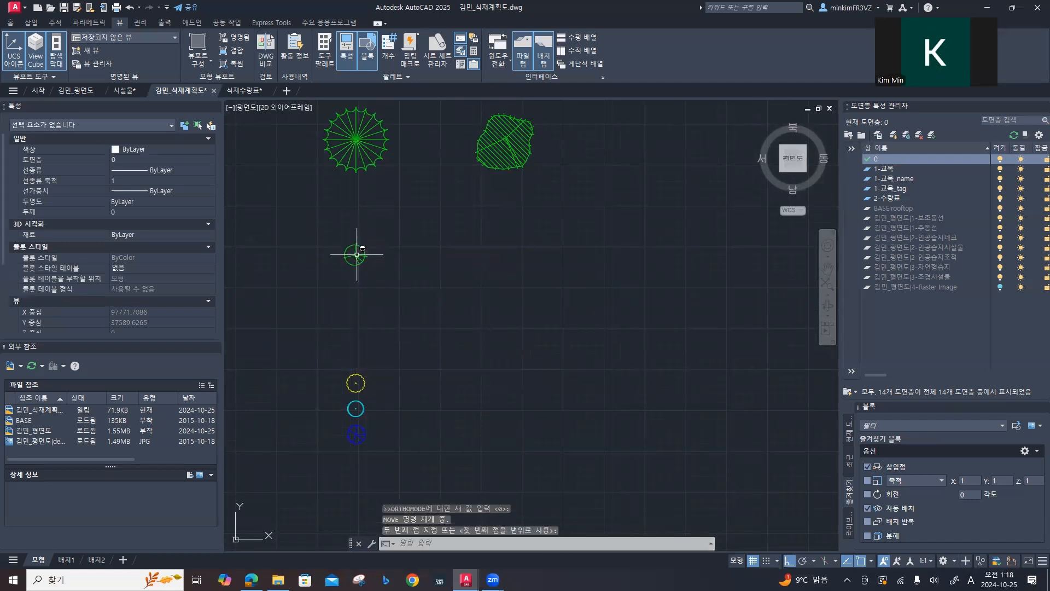
key(Escape)
key(Escape)
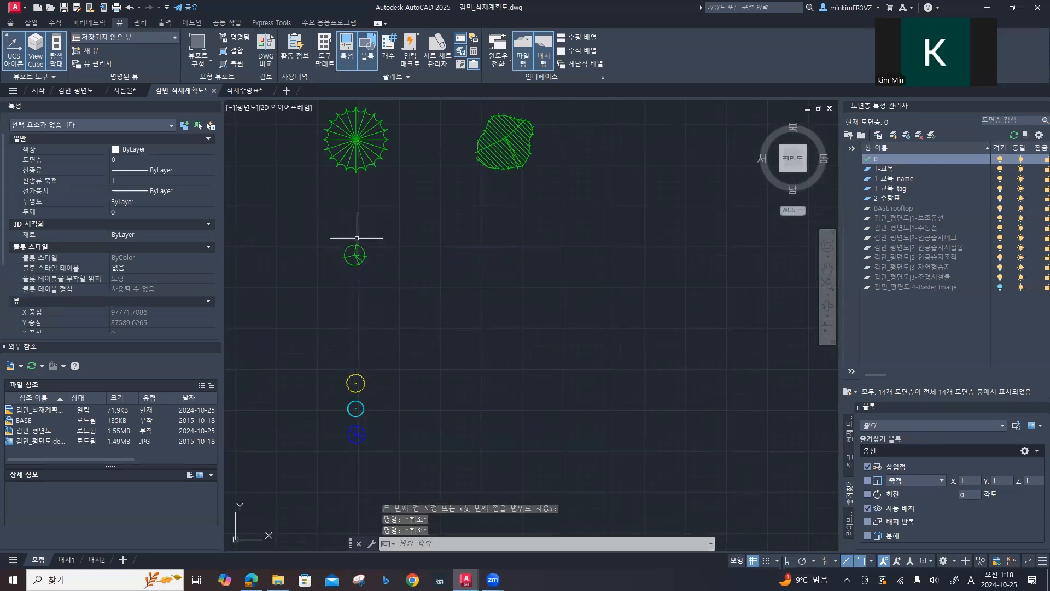
Step: Scale the copied green circle symbol about its centre by a factor of 2.5
key(Return)
click(374, 277)
click(348, 243)
key(Return)
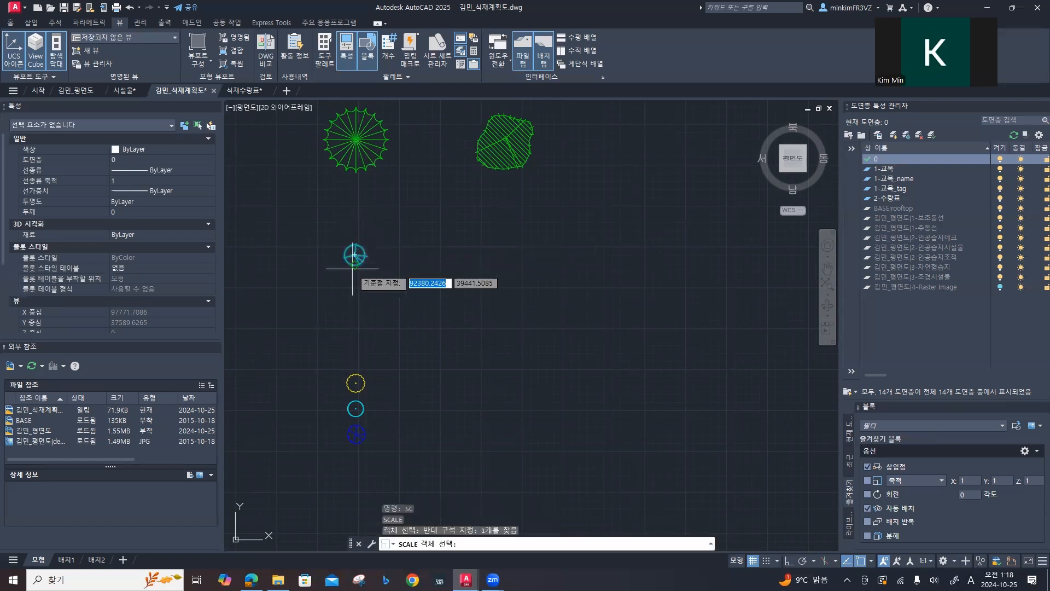
click(354, 255)
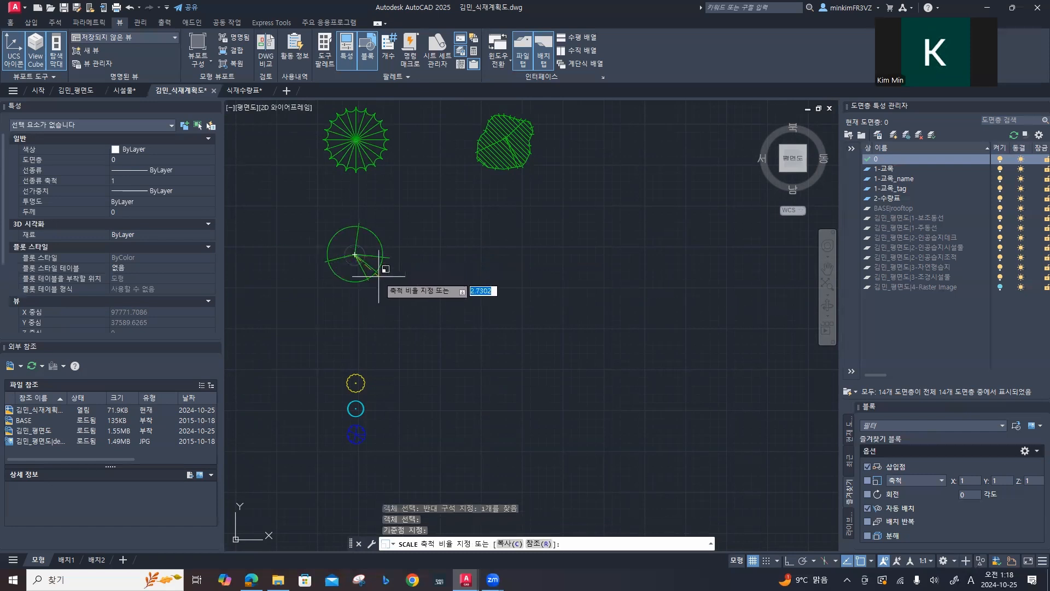
key(Return)
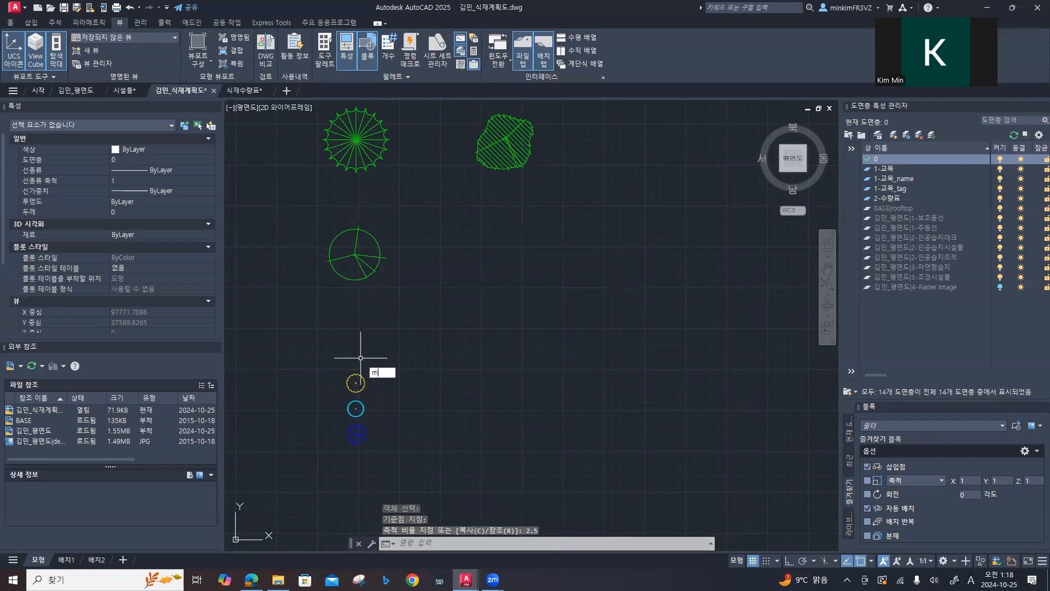
Step: Move the copied yellow scalloped circle symbol beside the enlarged green circle symbol
text(m)
key(Return)
click(355, 380)
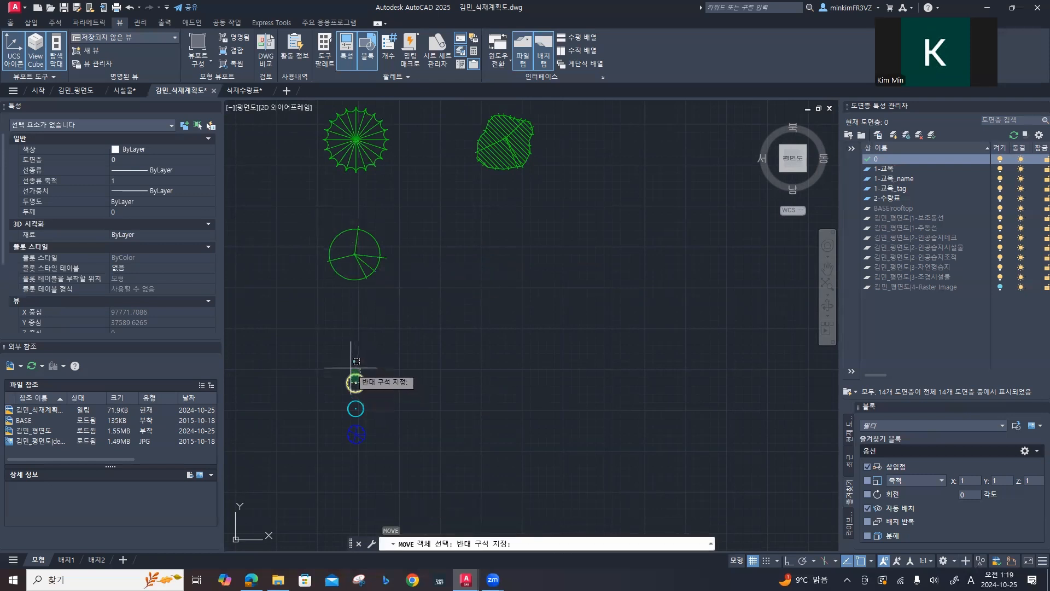
click(358, 376)
key(Return)
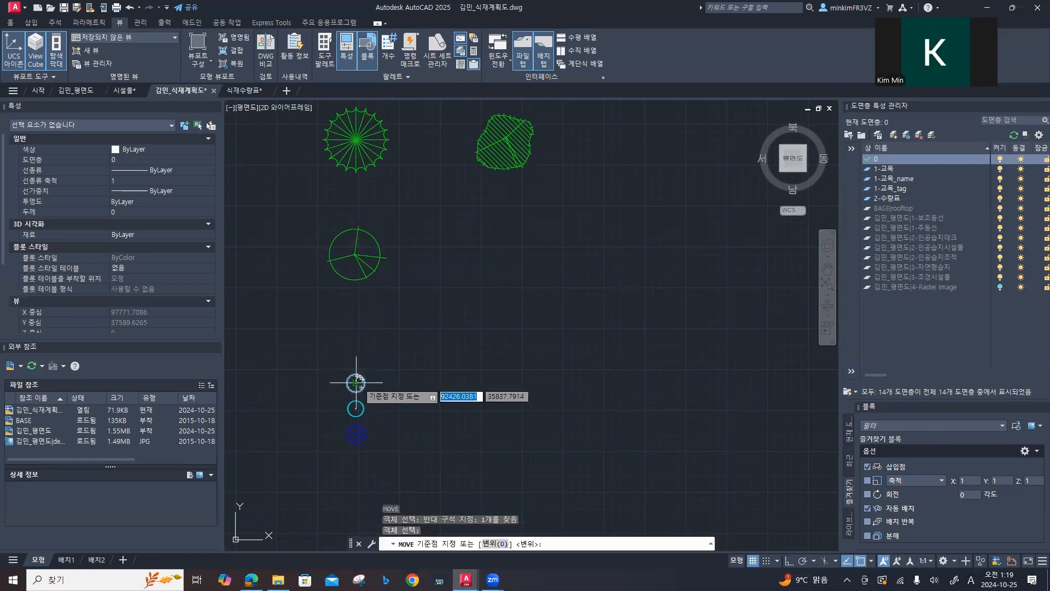
click(356, 382)
click(482, 250)
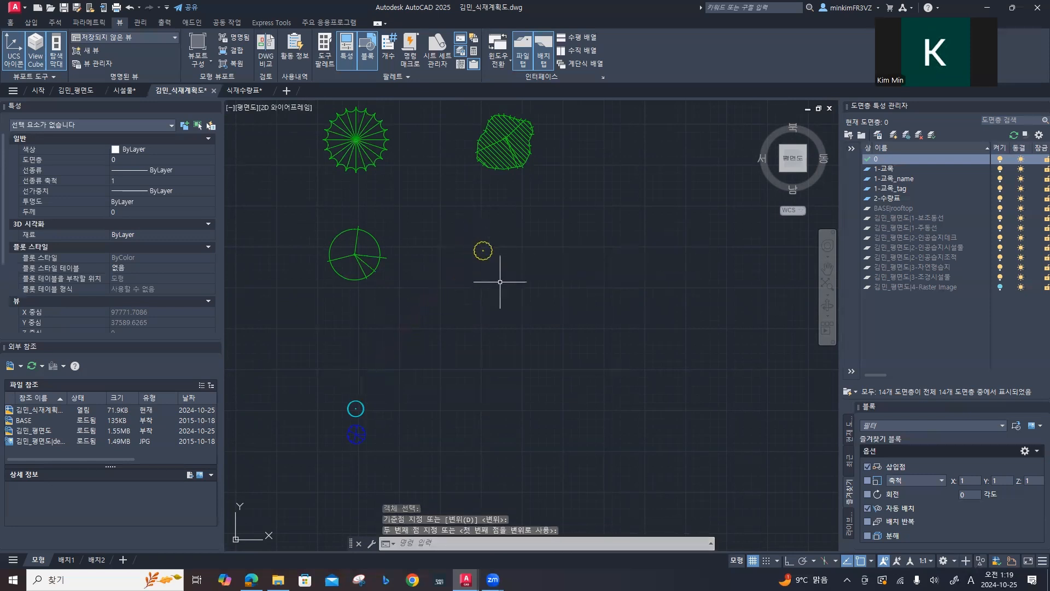
Step: Scale the copied yellow scalloped symbol about its centre by a factor of 1.8
key(Return)
click(483, 258)
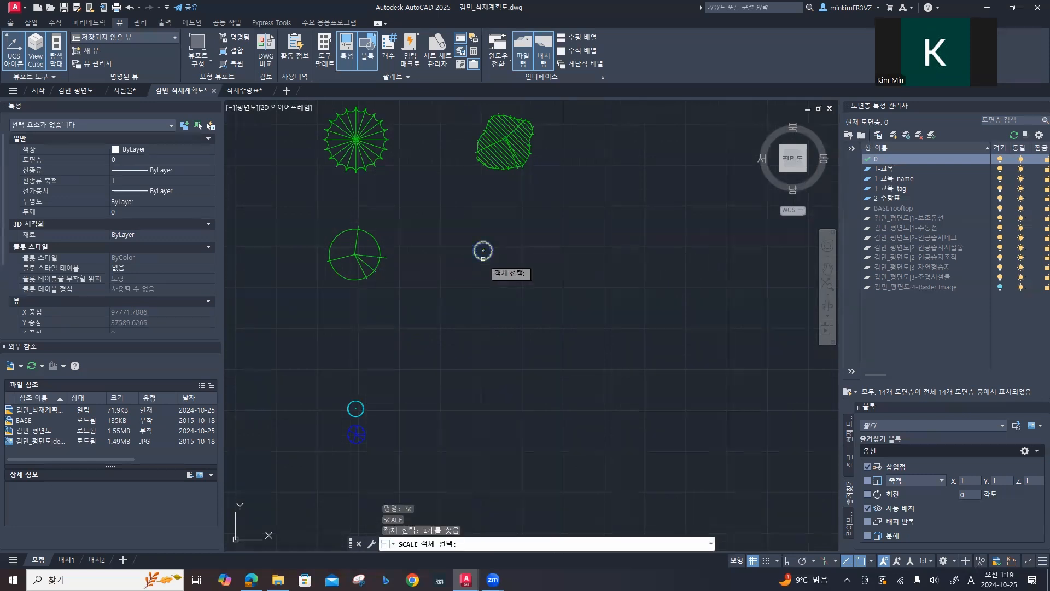
key(Return)
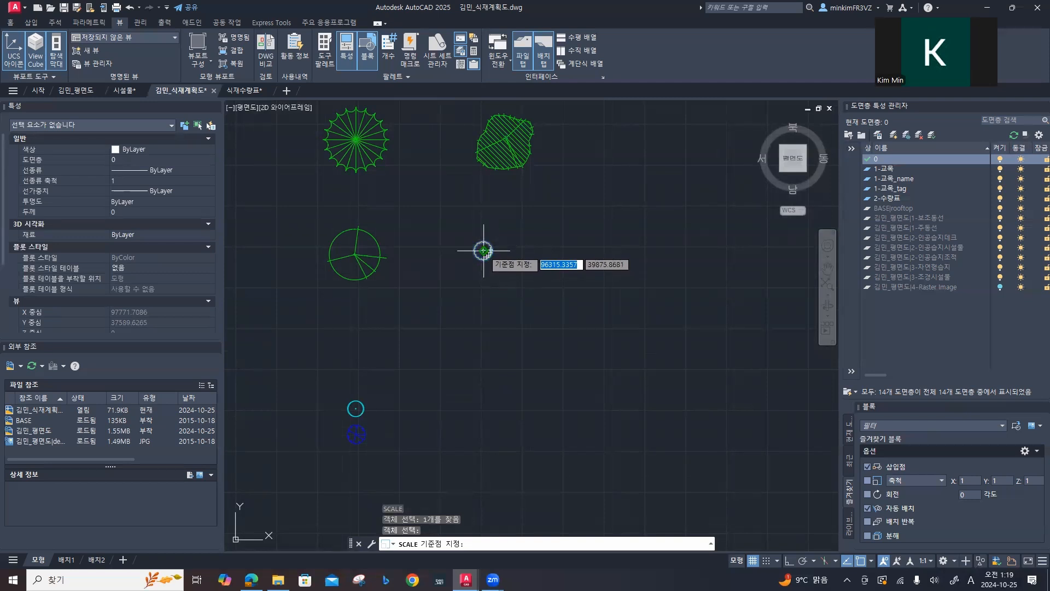
click(484, 250)
text(1.8)
key(Return)
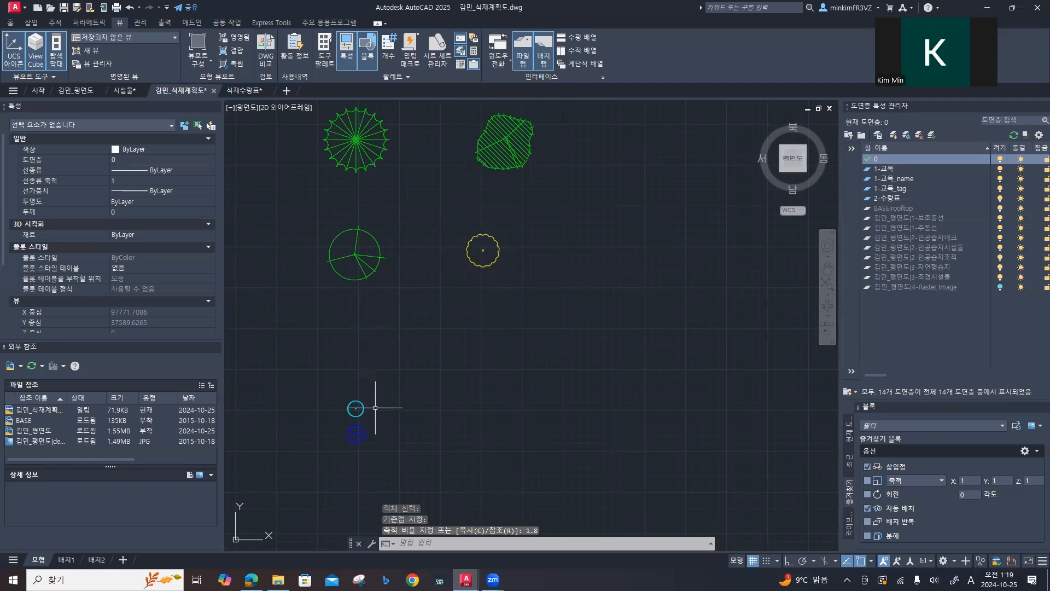
Step: Move the copied cyan circle symbol into the same row, beside the enlarged yellow symbol
click(356, 409)
text(m)
key(Return)
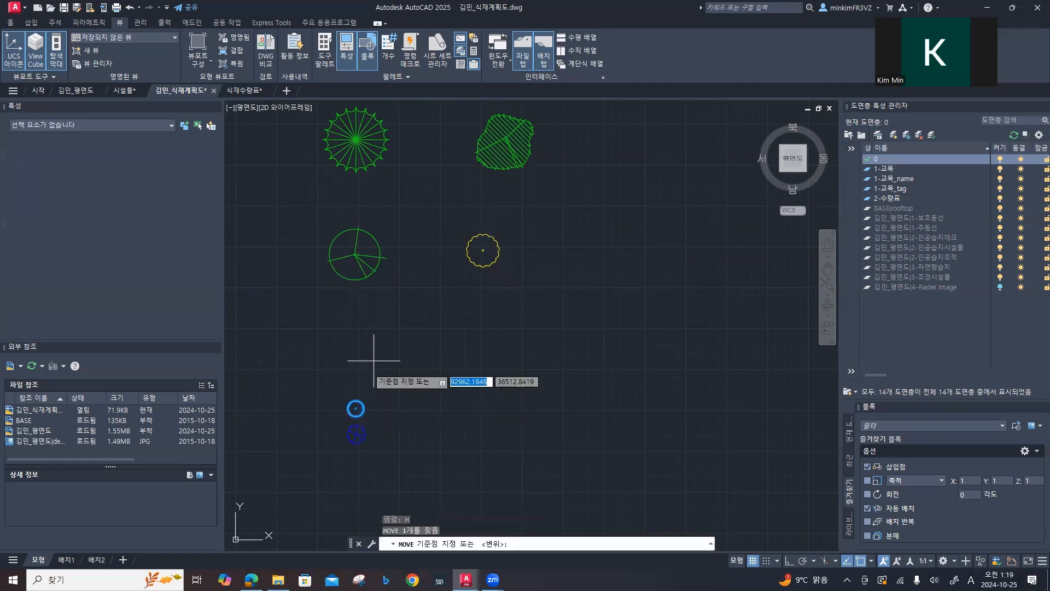
click(356, 408)
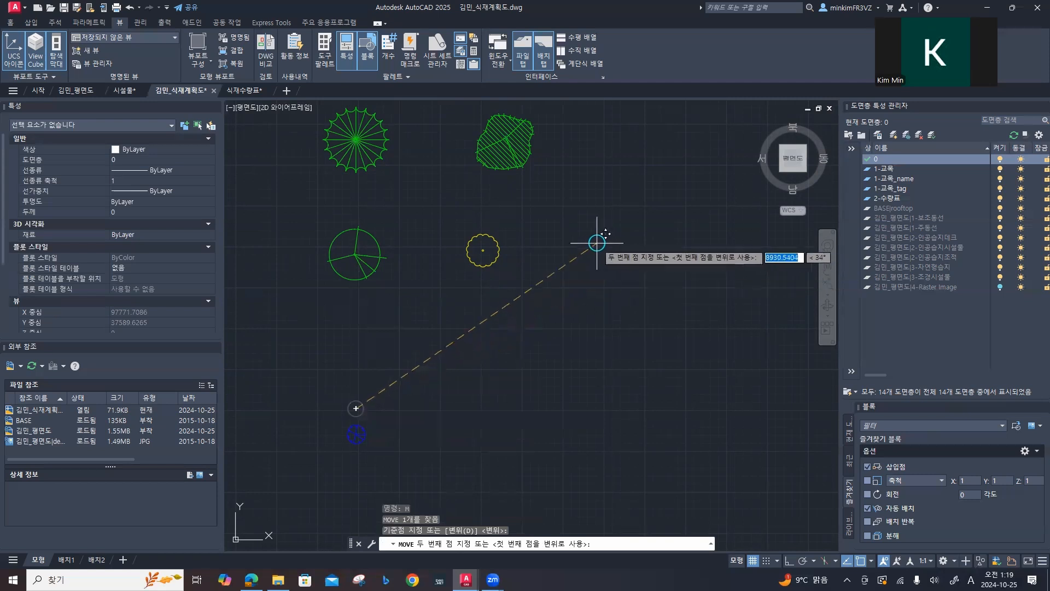
click(594, 250)
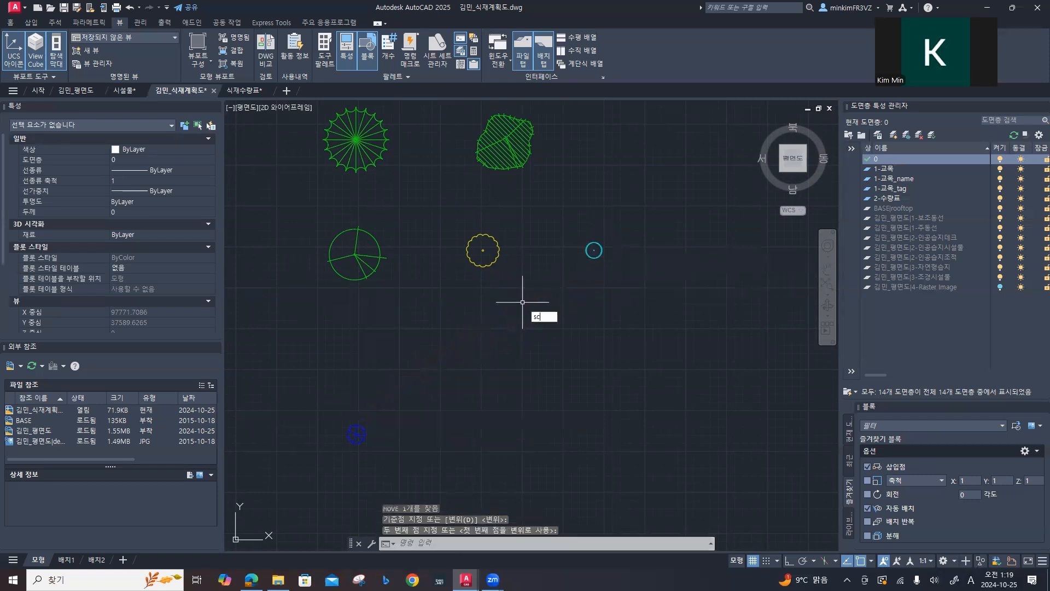
Step: Scale the copied cyan circle symbol about its centre by a factor of 2.1
key(Return)
click(618, 267)
click(579, 226)
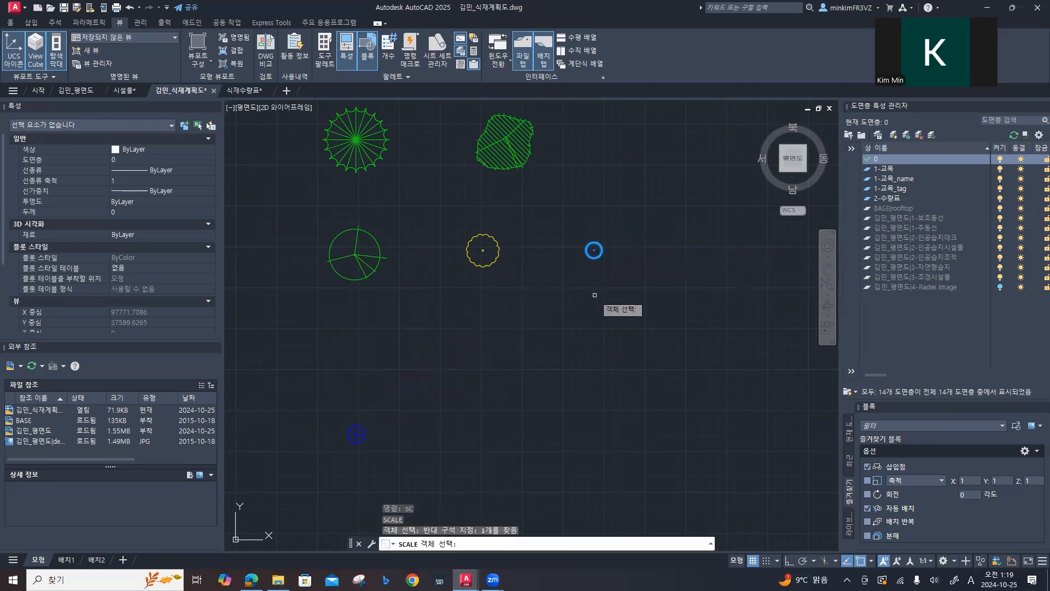
key(Return)
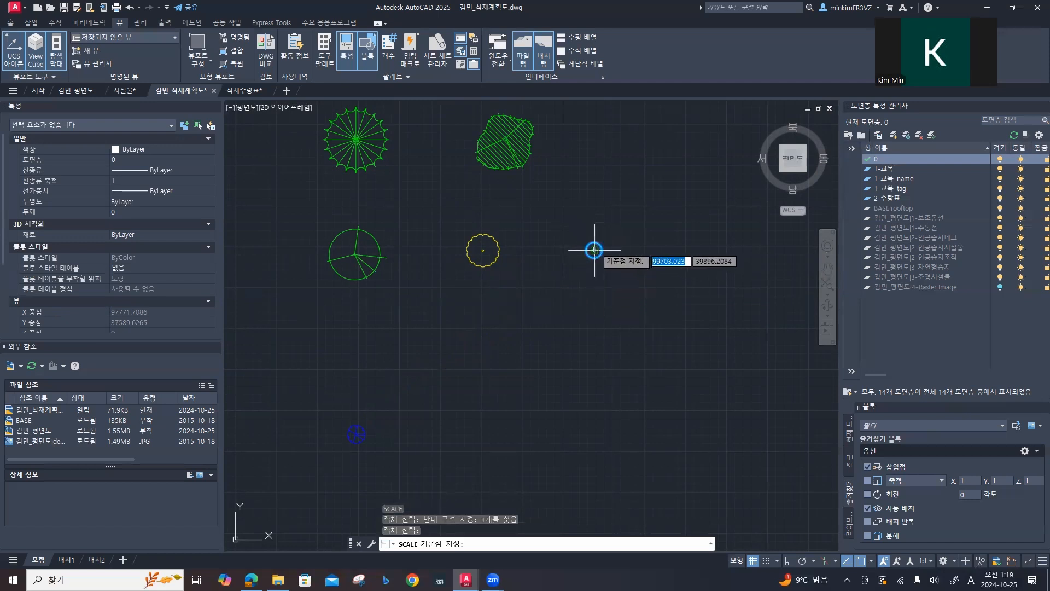
click(594, 250)
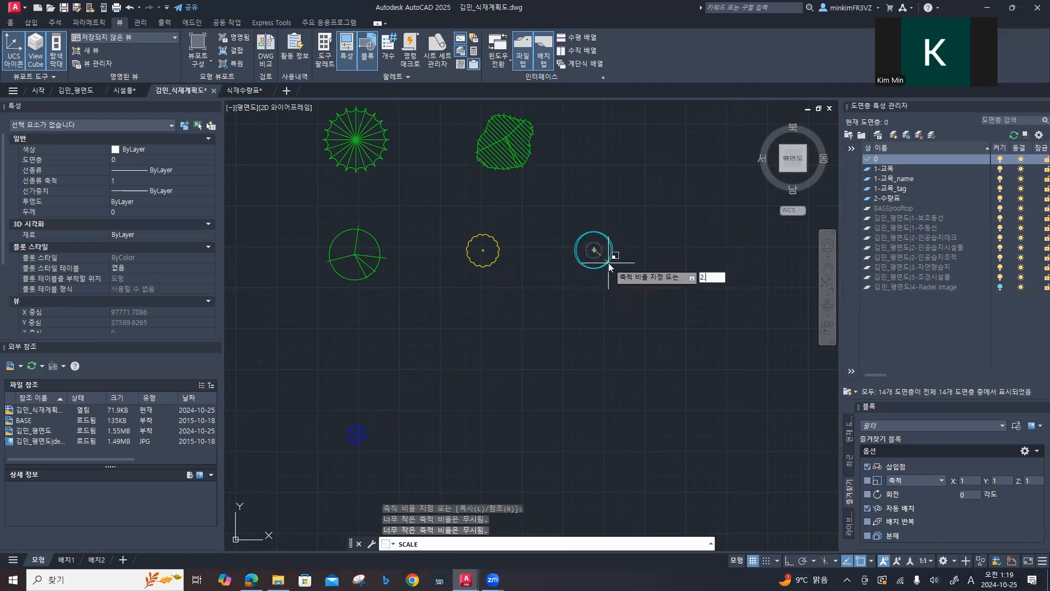
key(Return)
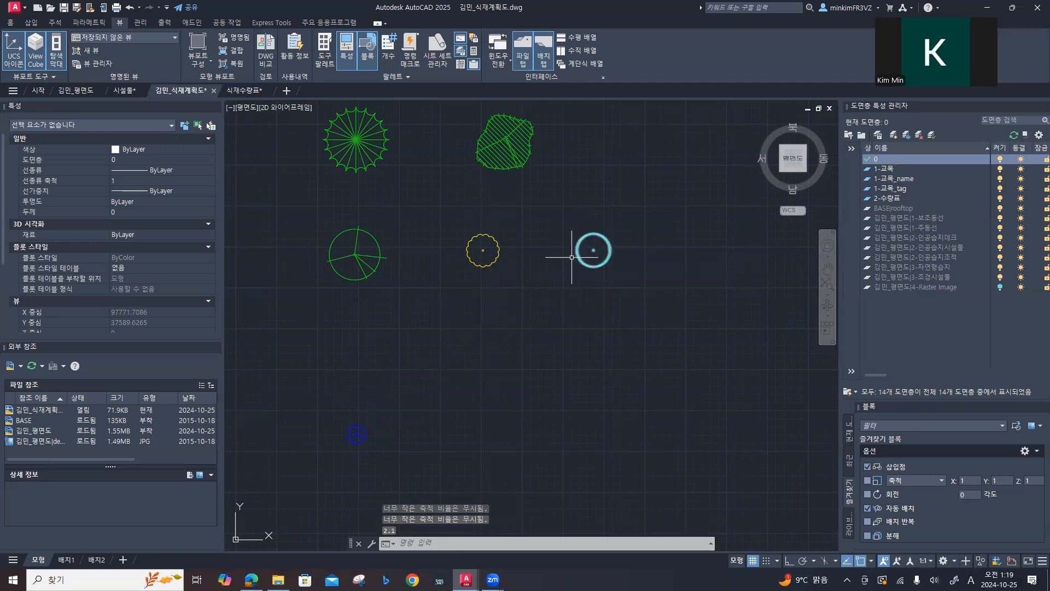
Step: Move the copied blue tree symbol to the end of the row, beside the enlarged cyan symbol
click(377, 449)
click(357, 410)
text(m)
key(Return)
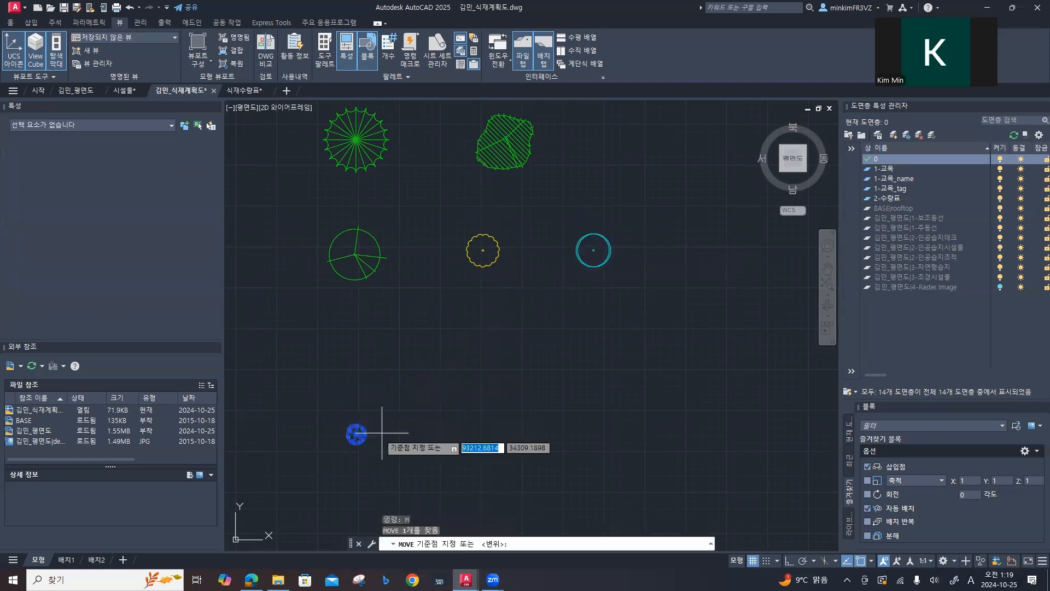
click(356, 434)
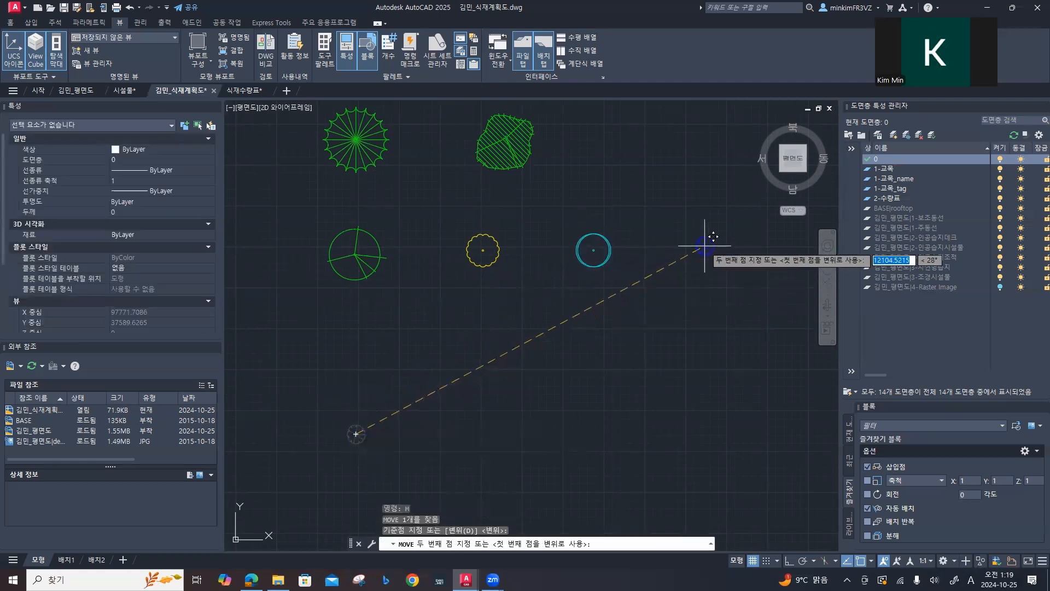
click(722, 251)
Step: Scale the copied blue tree symbol by a factor of 2.8
middle_drag(661, 256, 519, 272)
click(614, 293)
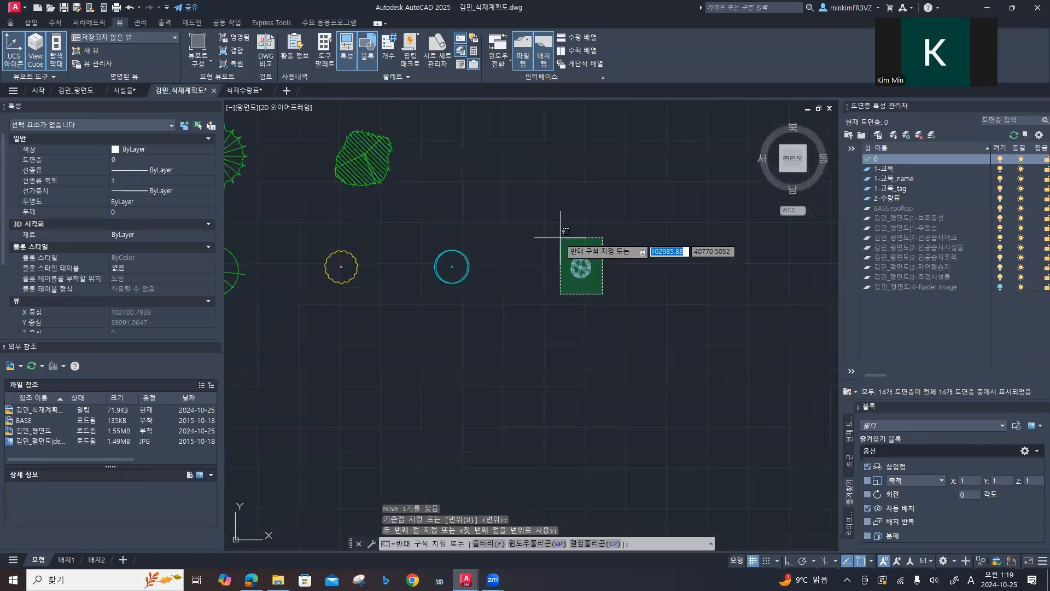
click(554, 231)
key(Return)
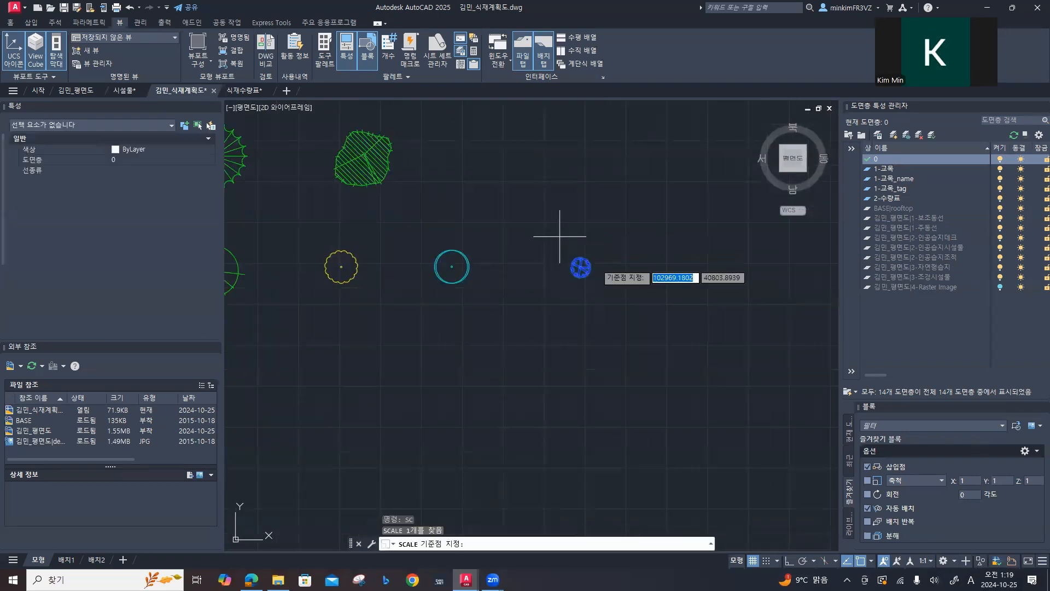
click(583, 267)
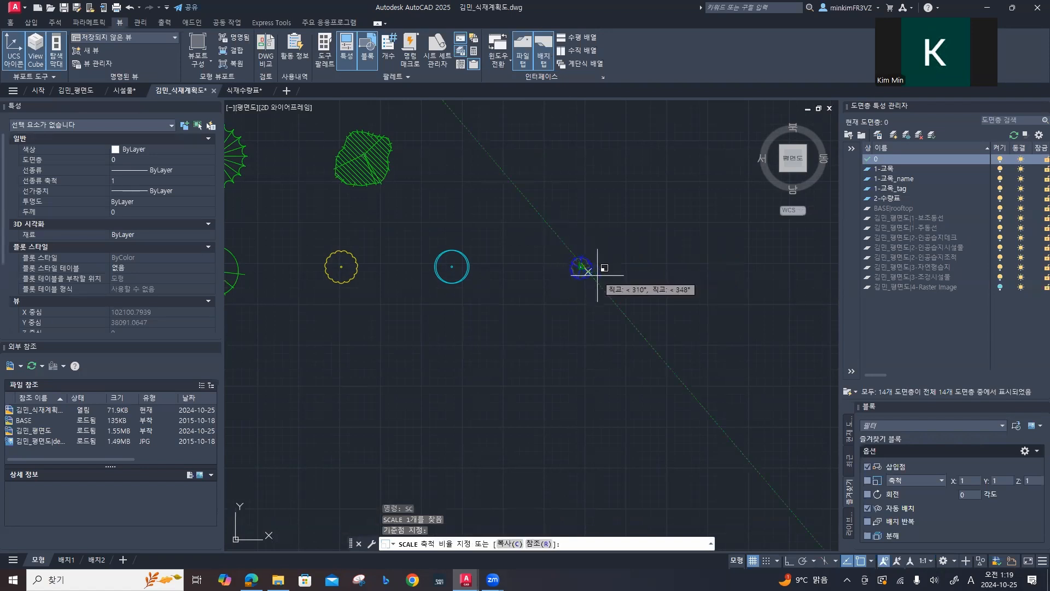
text(2.8)
key(Return)
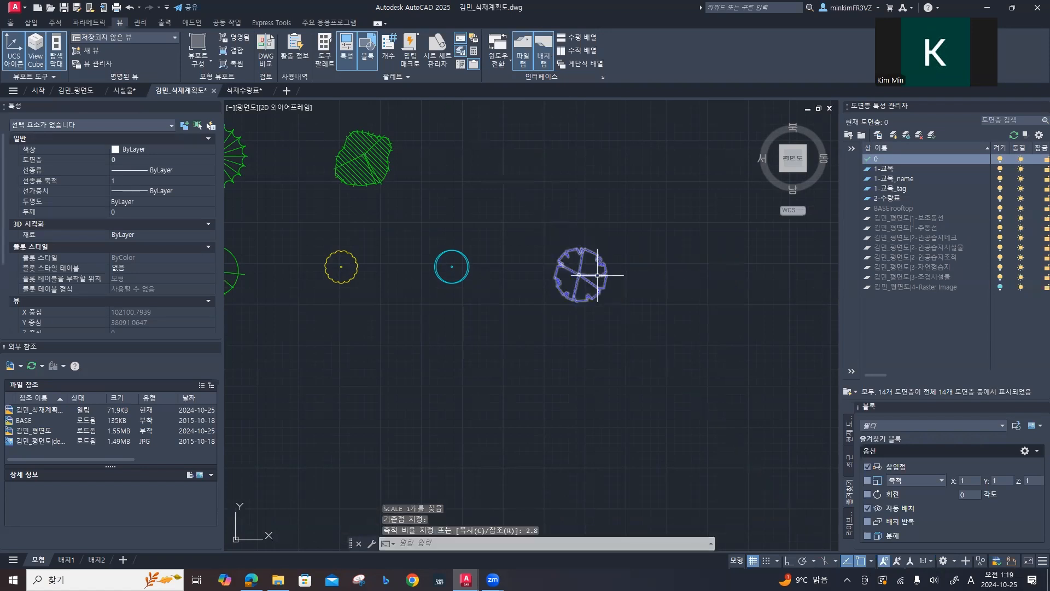
Step: Examine the whole plan with the referenced 4-Raster Image layer switched on, and switch the layer off again
scroll(598, 275, down, 3)
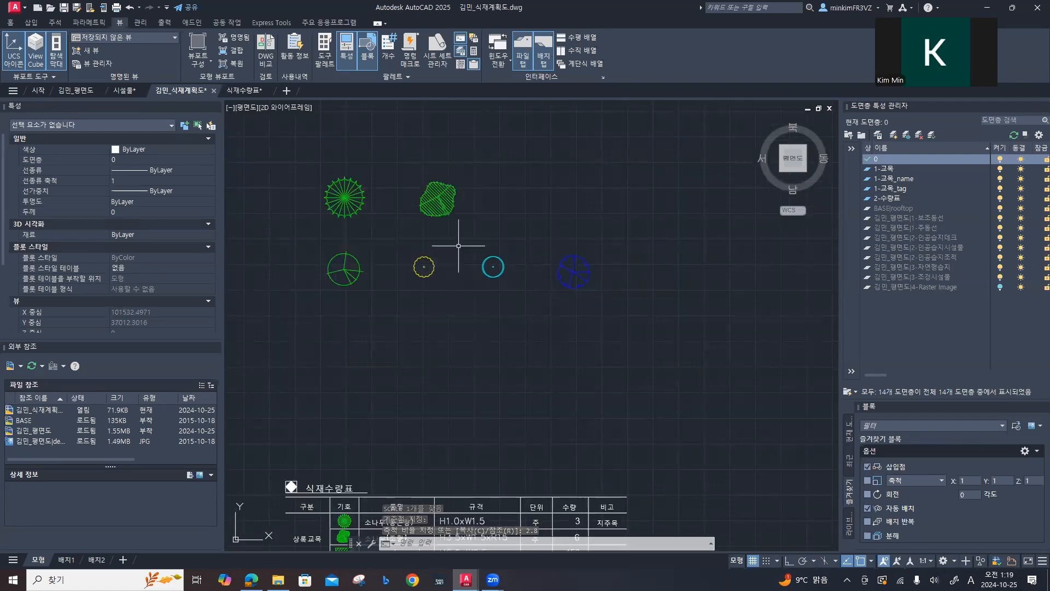
middle_drag(445, 311, 584, 301)
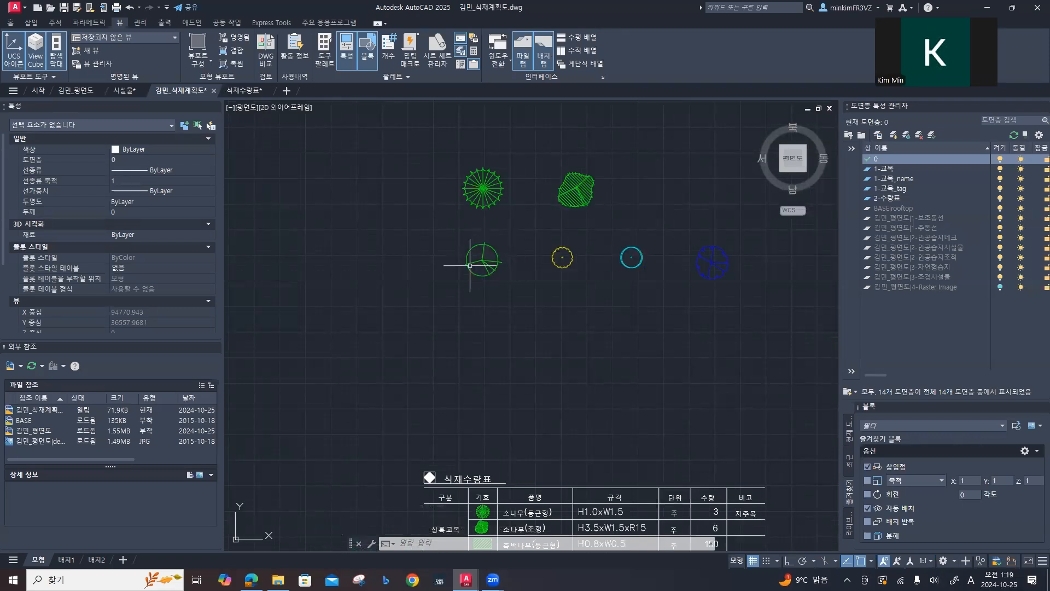
scroll(469, 265, down, 6)
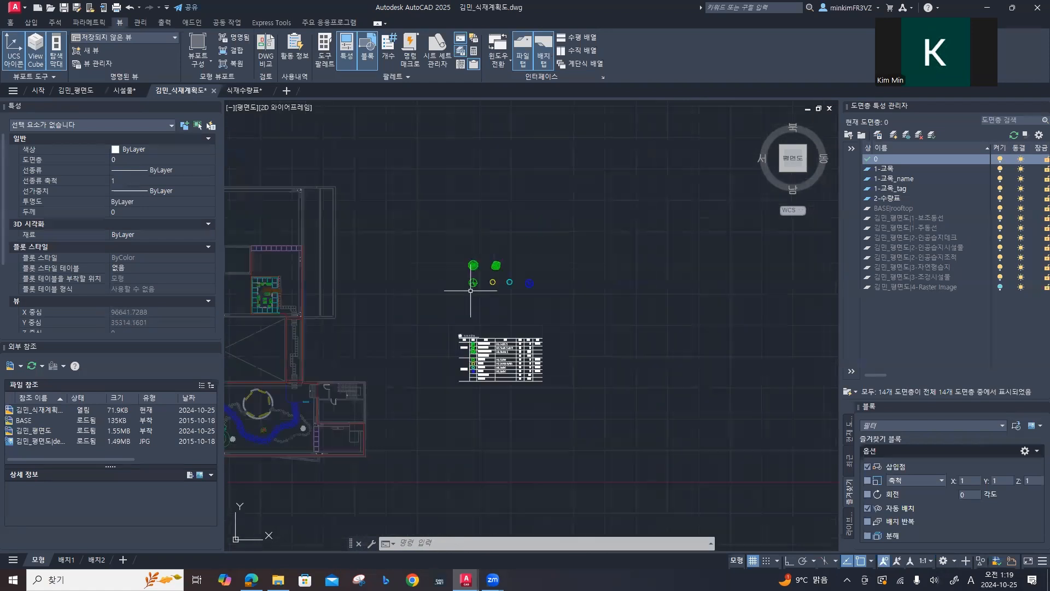
middle_drag(437, 300, 627, 300)
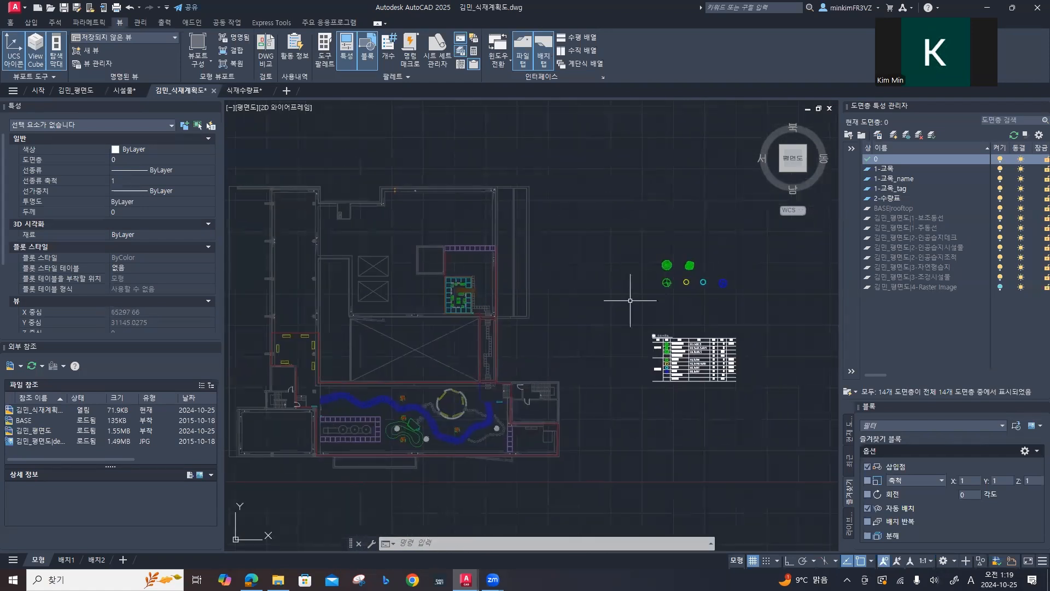
click(1000, 286)
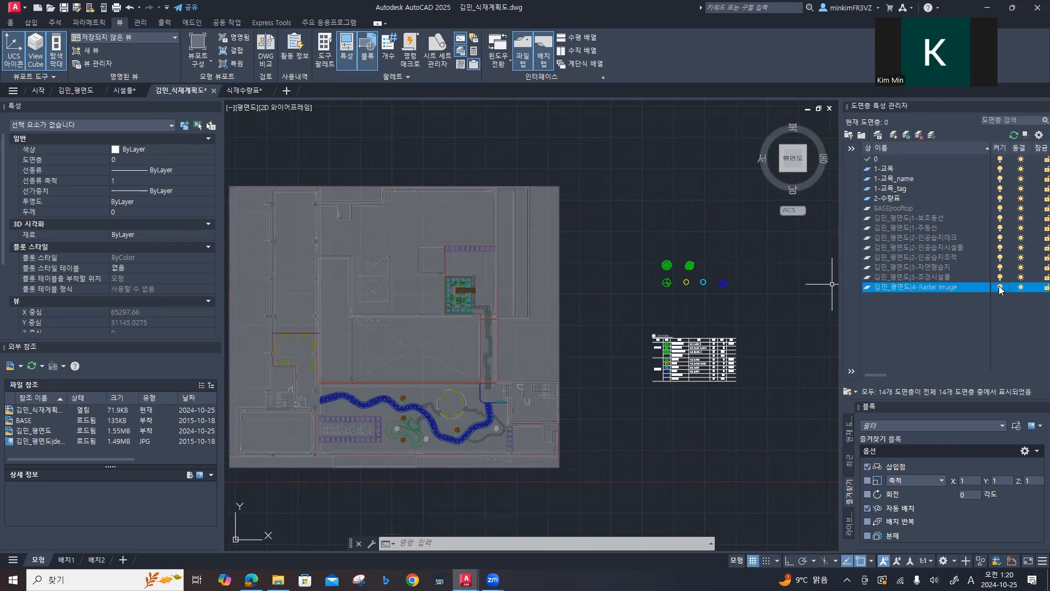
click(1000, 286)
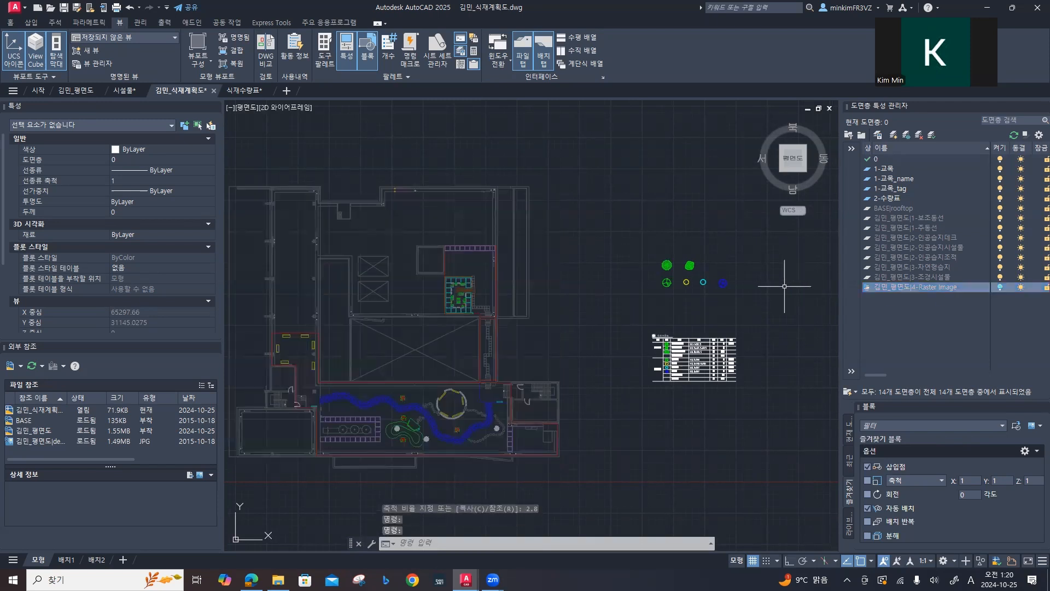
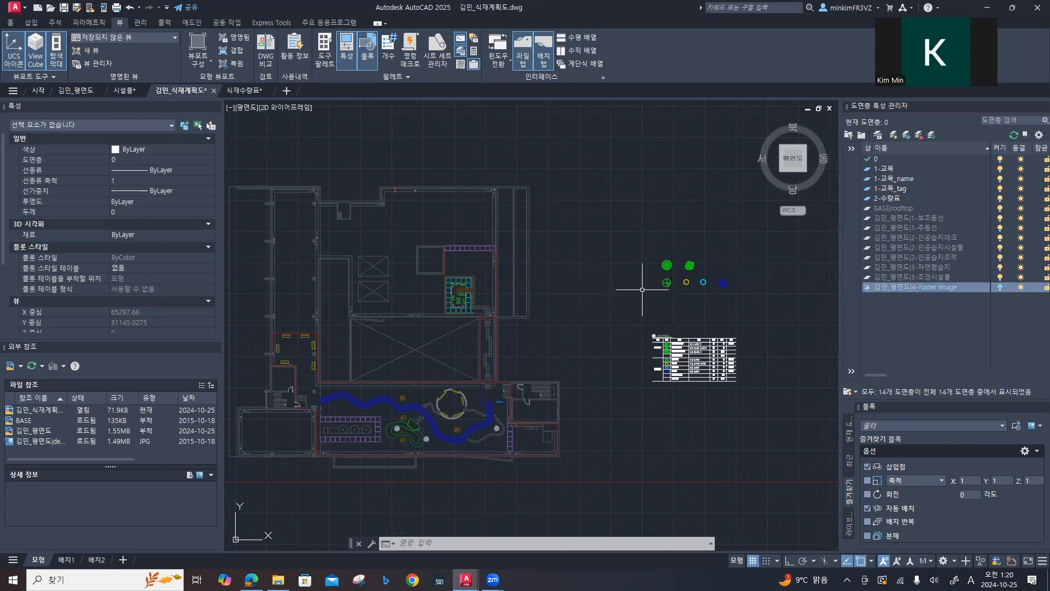
Step: Copy the round green 소나무(둥근형) symbol from its centre to the spot just east of the circular seating area
scroll(642, 289, up, 4)
middle_drag(645, 288, 555, 292)
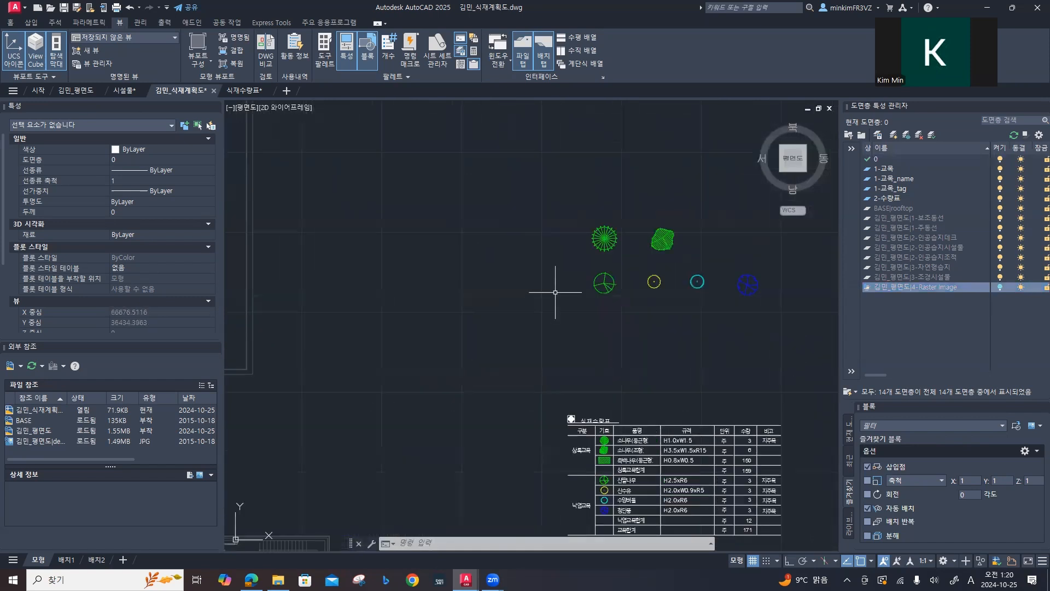
text(co)
key(Return)
click(607, 247)
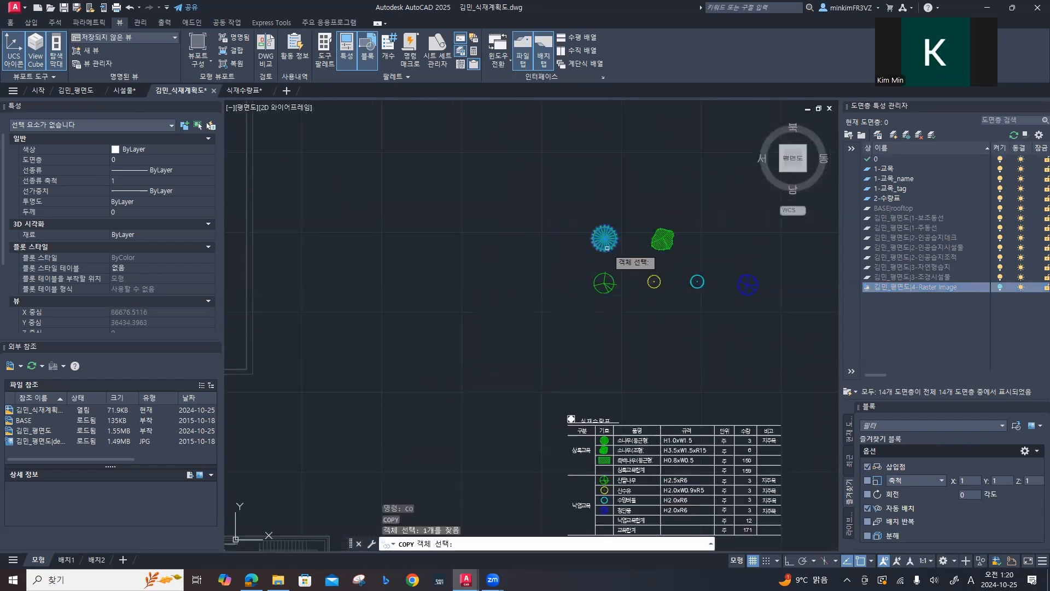
key(Return)
click(605, 237)
middle_drag(403, 288, 677, 232)
middle_drag(526, 290, 752, 256)
mouse_move(585, 426)
middle_down()
mouse_move(572, 197)
mouse_move(549, 199)
middle_up()
middle_drag(562, 287, 514, 241)
scroll(539, 230, up, 2)
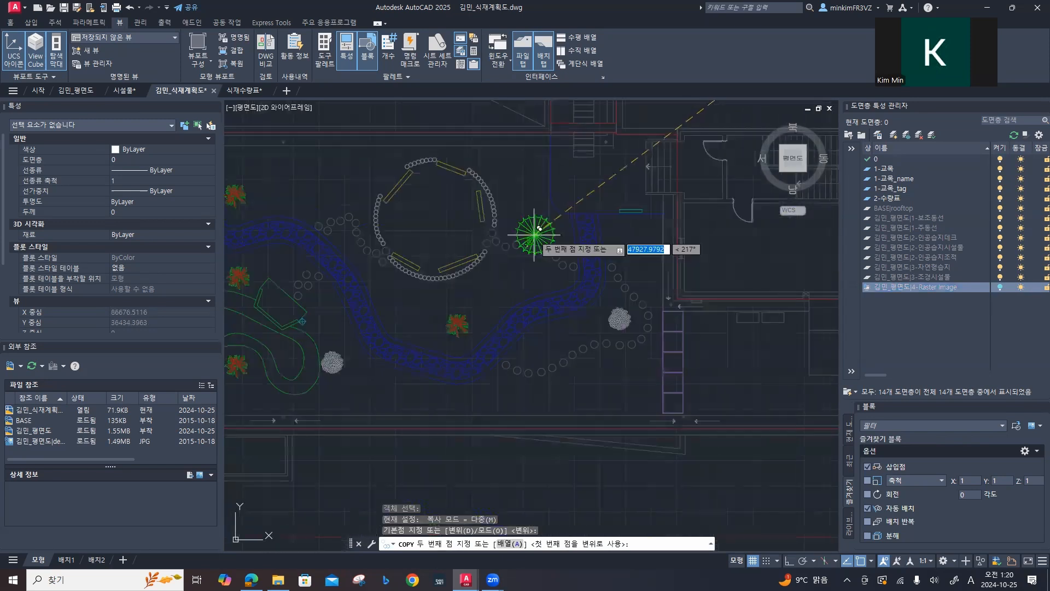
scroll(535, 234, up, 2)
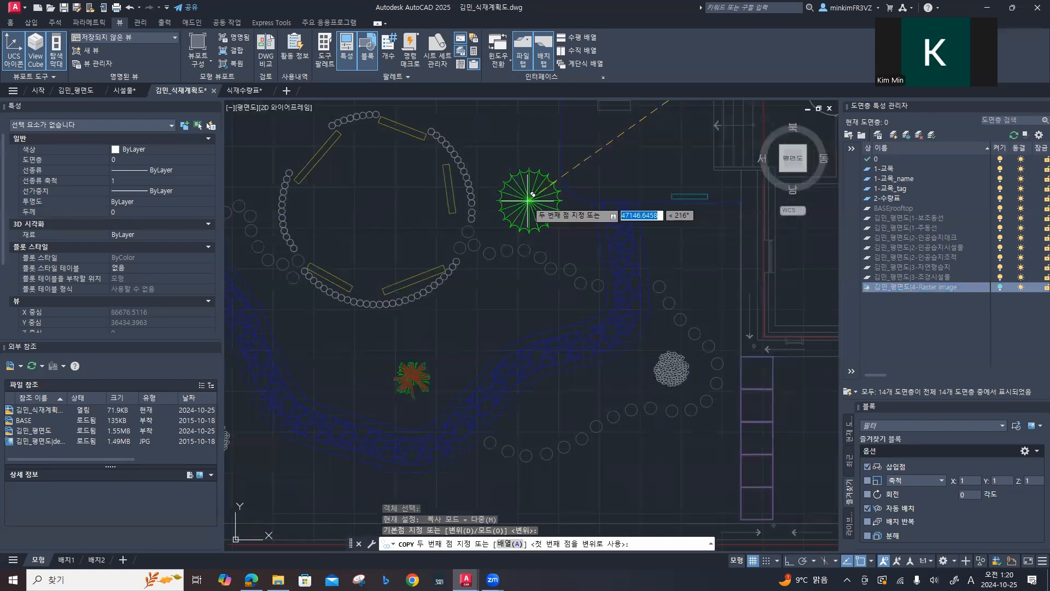
click(529, 200)
Step: Place two more 소나무(둥근형) copies, beside the purple planters in the southeast corner and above the planter row at the stream's west end
mouse_move(547, 375)
middle_down()
mouse_move(553, 356)
mouse_move(492, 254)
middle_up()
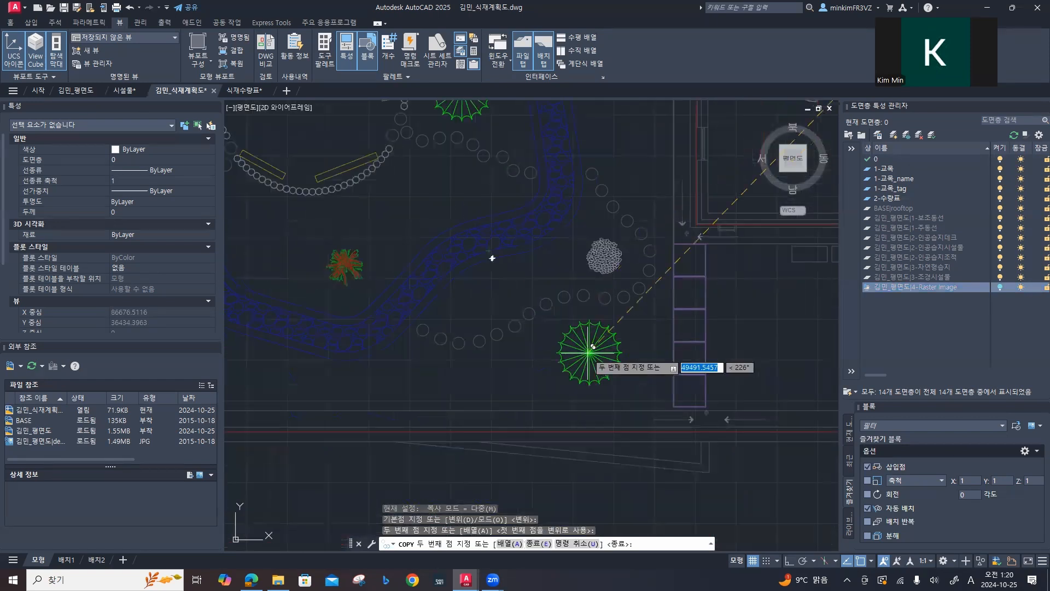
click(588, 335)
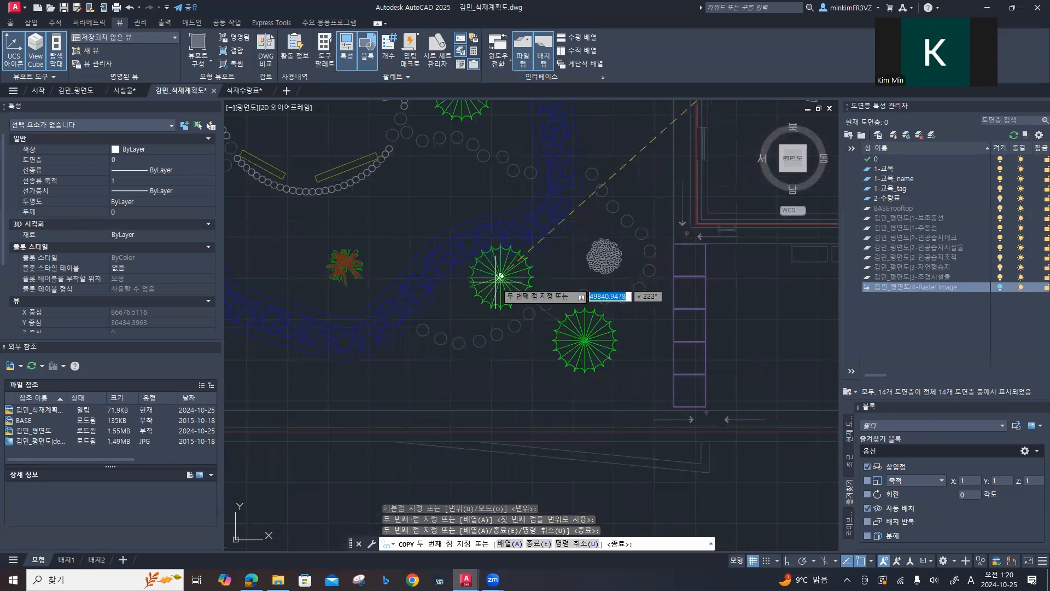
middle_drag(385, 259, 629, 240)
mouse_move(362, 213)
middle_down()
mouse_move(565, 258)
mouse_move(668, 266)
middle_up()
mouse_move(410, 253)
middle_down()
mouse_move(575, 258)
mouse_move(403, 253)
middle_up()
click(444, 253)
scroll(542, 266, down, 2)
key(Escape)
Step: Copy the hatched 소나무(조형) symbol into a staggered row of three north of the stream, between the red-green plant and the circular seating
scroll(468, 293, down, 4)
middle_drag(469, 295, 399, 296)
scroll(505, 290, down, 2)
middle_drag(575, 274, 468, 349)
scroll(572, 246, up, 4)
middle_drag(582, 211, 520, 320)
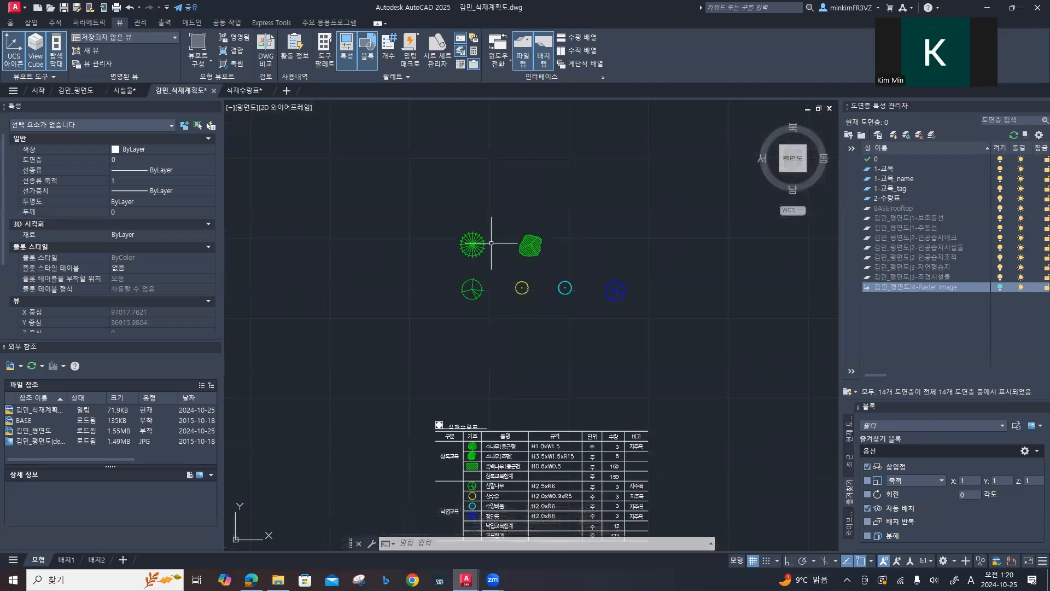
click(531, 246)
click(537, 258)
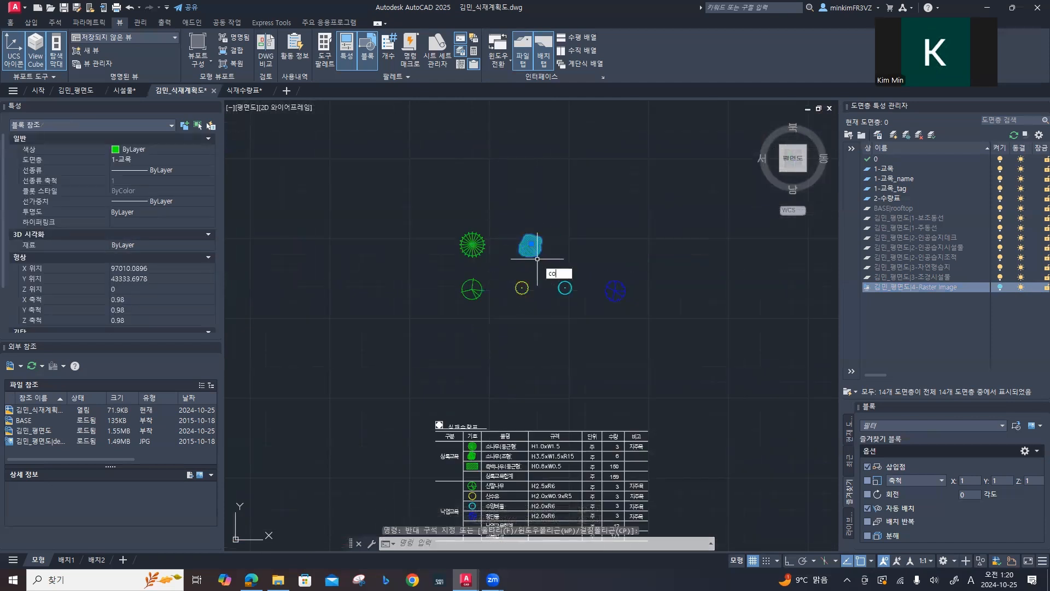
key(Return)
click(531, 245)
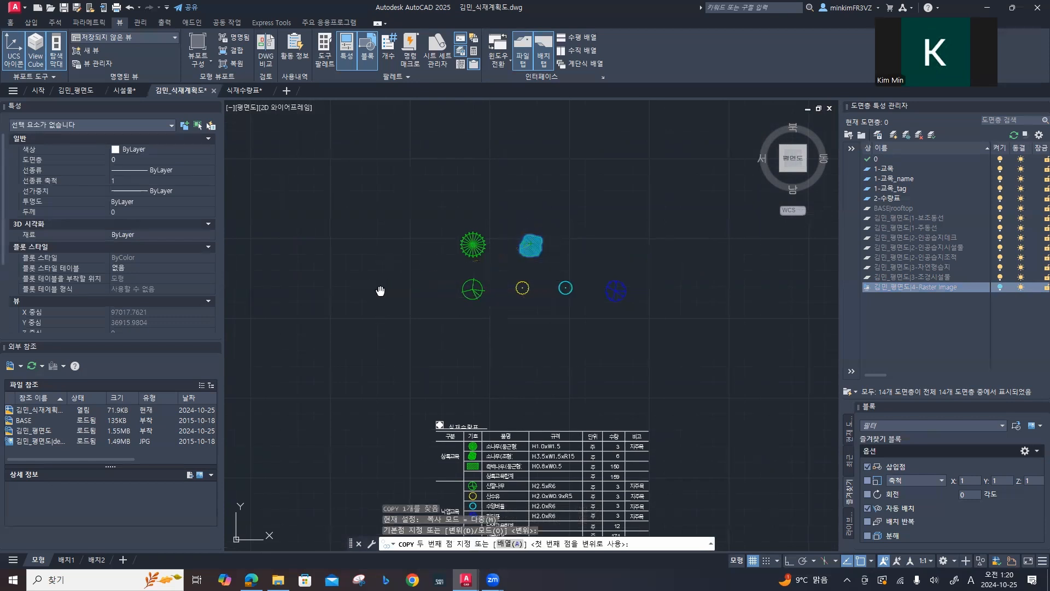
middle_drag(381, 290, 615, 258)
scroll(615, 258, down, 2)
middle_drag(458, 313, 726, 282)
middle_drag(523, 362, 623, 313)
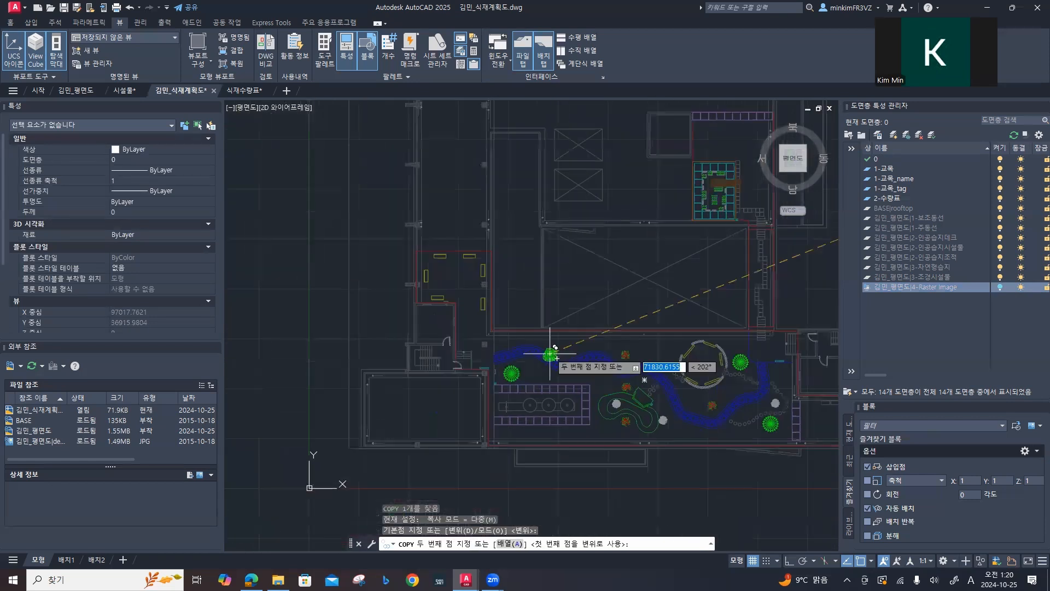
scroll(551, 355, up, 3)
middle_drag(608, 403, 494, 367)
scroll(520, 333, up, 3)
mouse_move(602, 331)
middle_down()
mouse_move(456, 339)
mouse_move(419, 390)
middle_up()
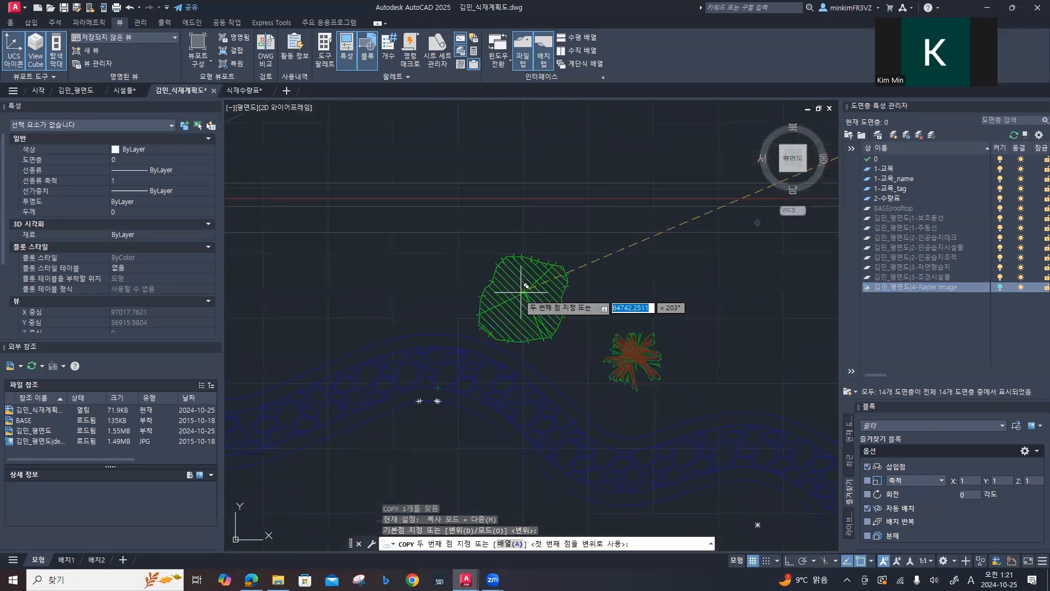
middle_drag(620, 287, 446, 256)
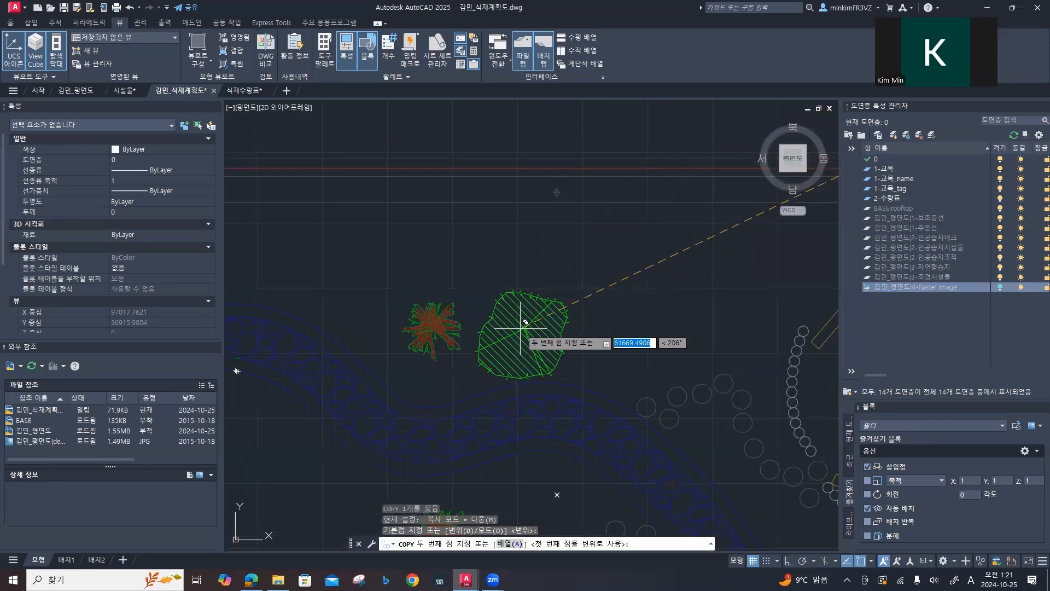
click(516, 325)
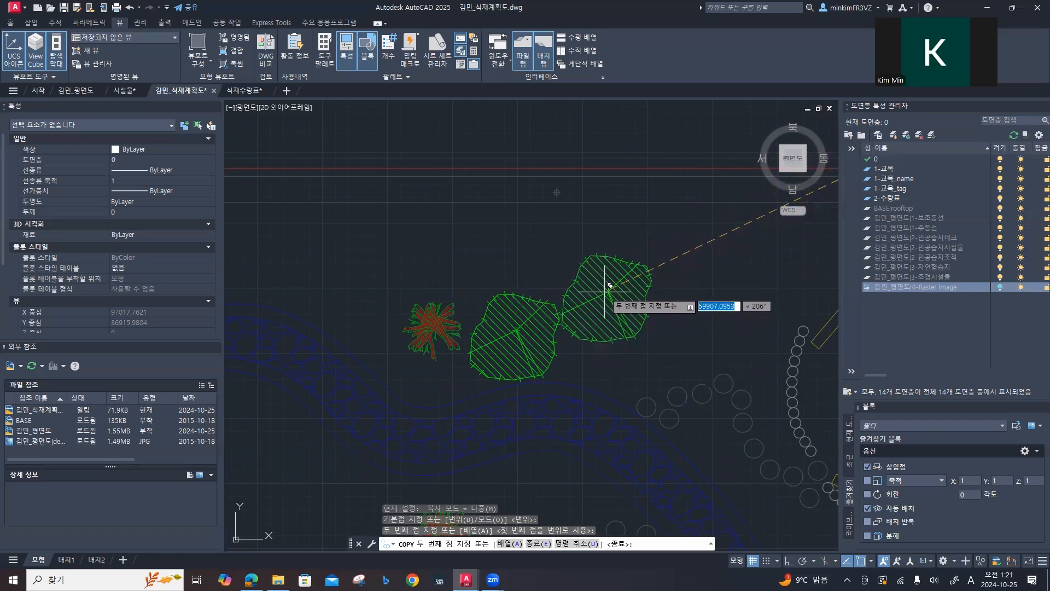
click(610, 286)
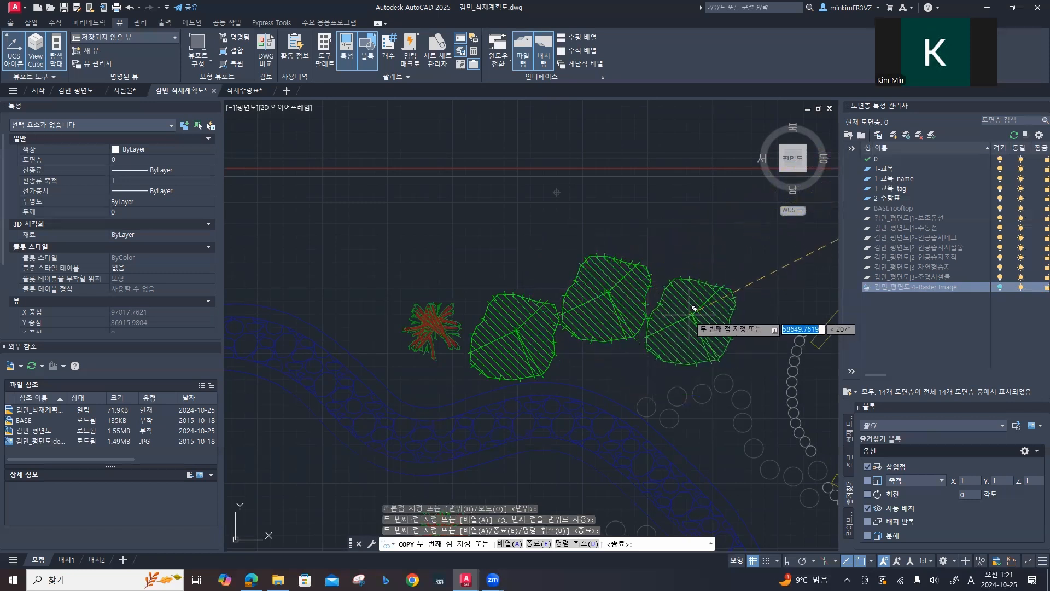
Step: Place three more 소나무(조형) copies in a cluster along the southwest edge of the curved green bed
scroll(560, 342, down, 2)
middle_drag(560, 419, 595, 216)
middle_drag(514, 433, 526, 253)
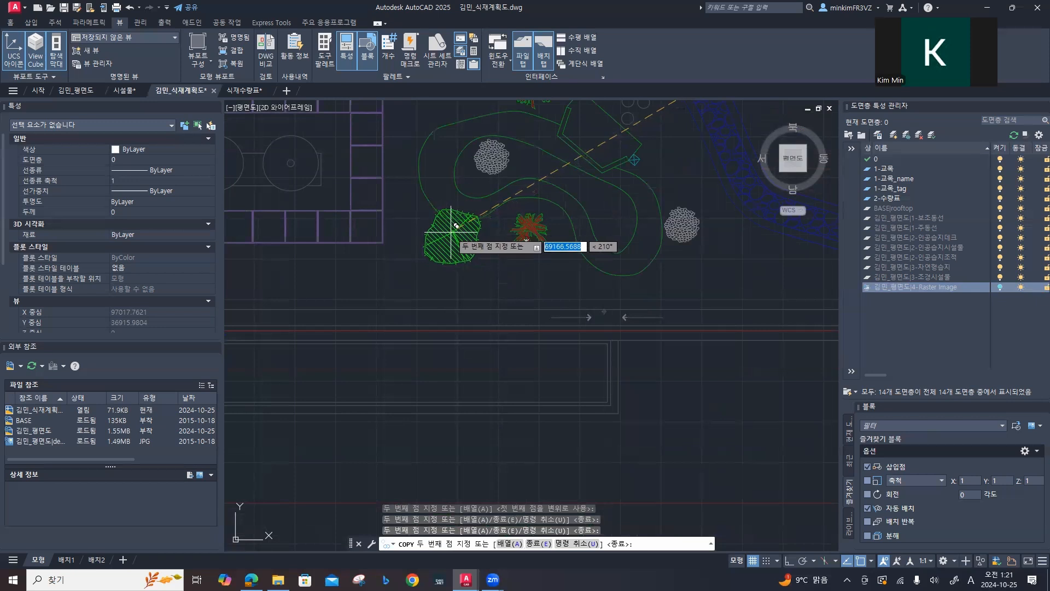
click(453, 233)
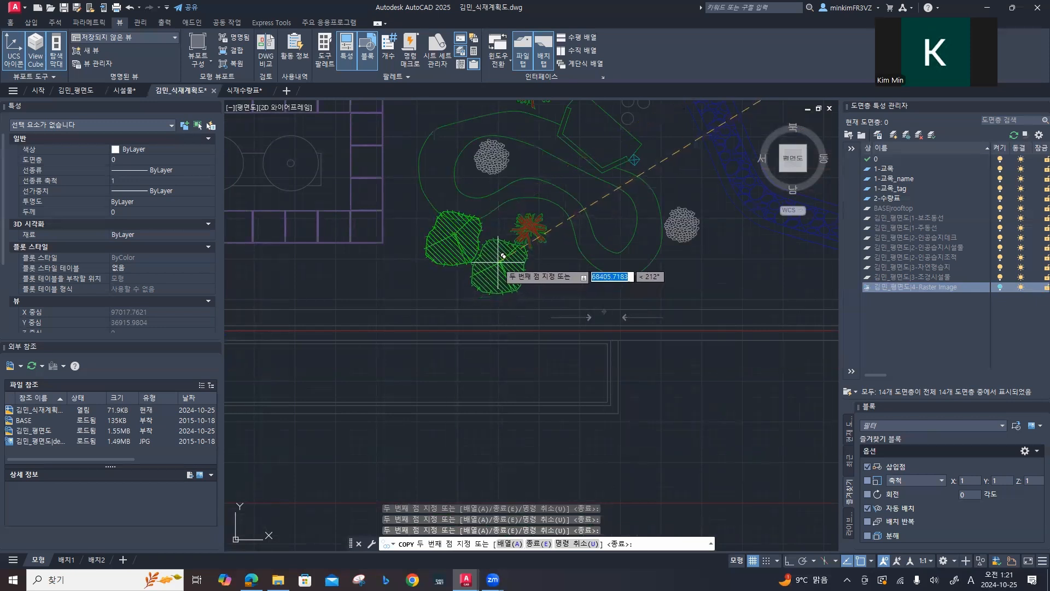
click(496, 267)
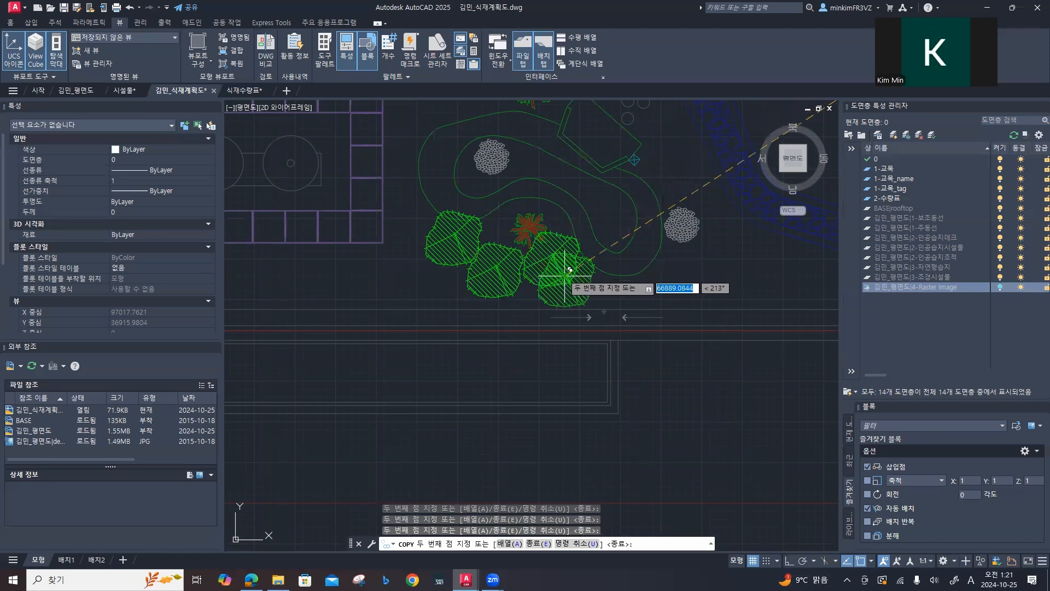
key(Escape)
Step: Copy the enlarged green 산딸나무 symbol to three spots along the southern side of the circular seating area
scroll(547, 255, down, 9)
middle_drag(534, 253, 293, 349)
scroll(501, 268, up, 5)
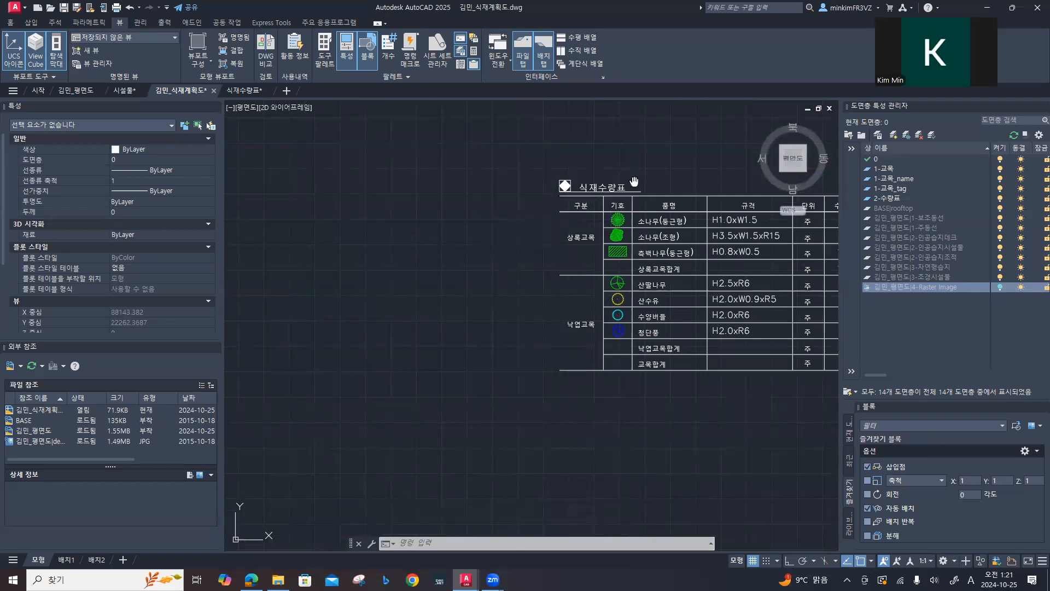
middle_drag(634, 181, 389, 357)
drag(334, 128, 411, 176)
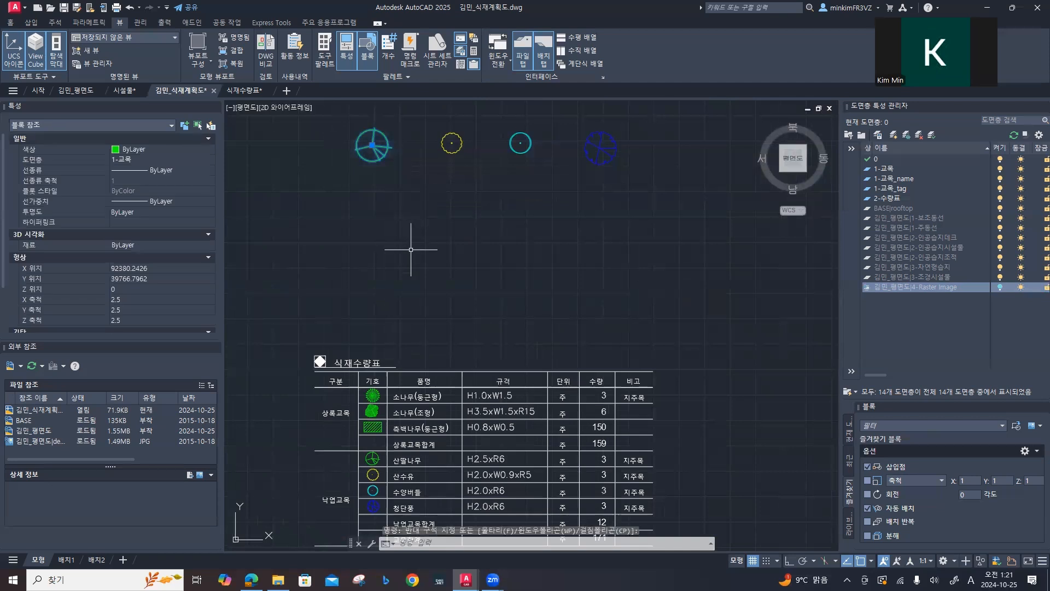
key(Return)
click(372, 146)
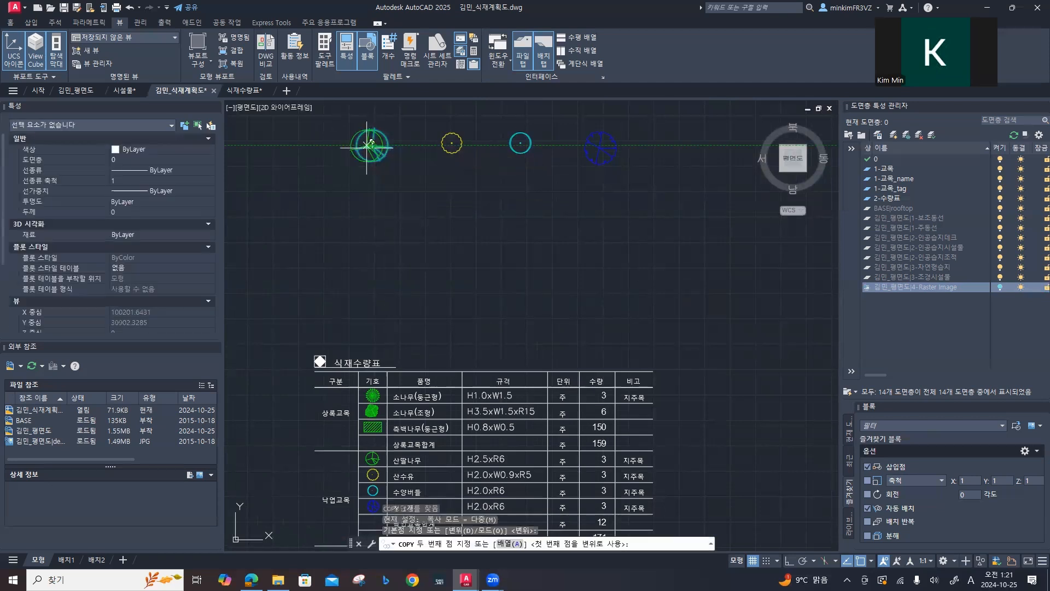
scroll(332, 236, down, 2)
middle_drag(352, 281, 628, 262)
scroll(439, 306, down, 2)
middle_drag(414, 339, 670, 285)
scroll(514, 328, up, 5)
middle_drag(492, 363, 547, 204)
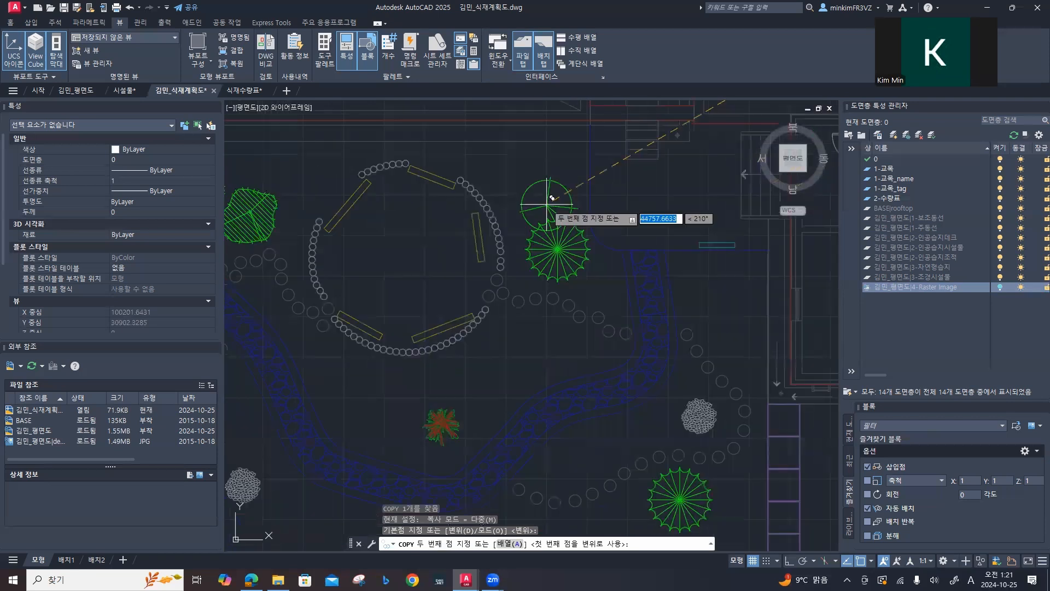
middle_drag(524, 299, 564, 221)
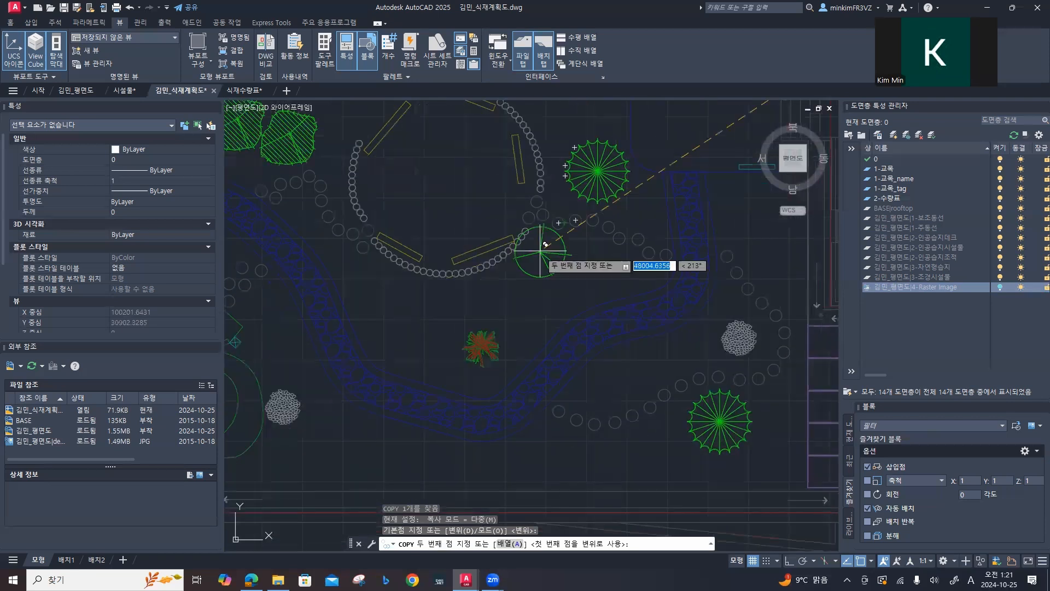
click(546, 240)
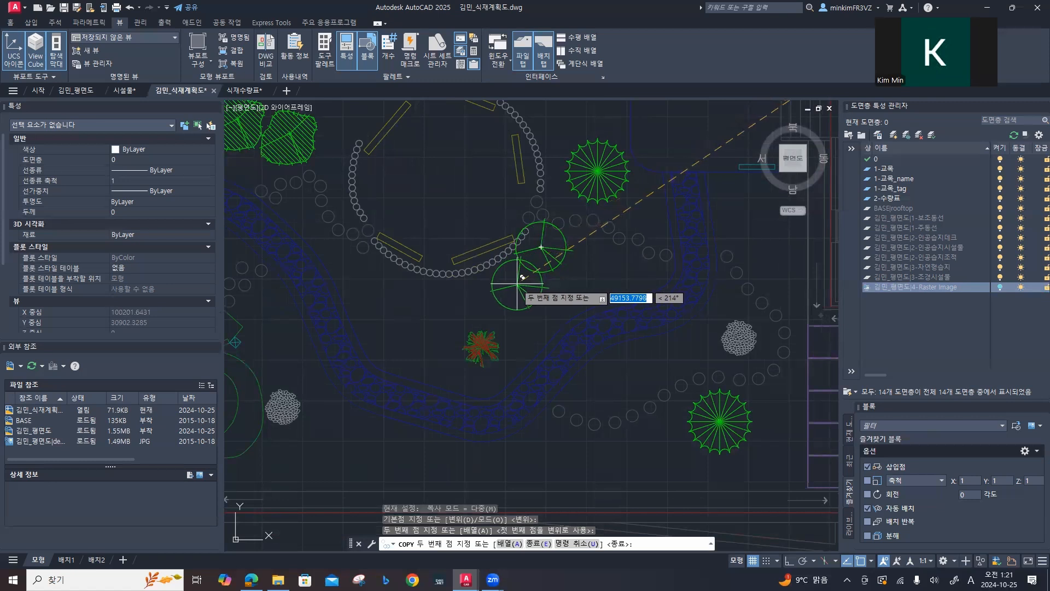
click(518, 298)
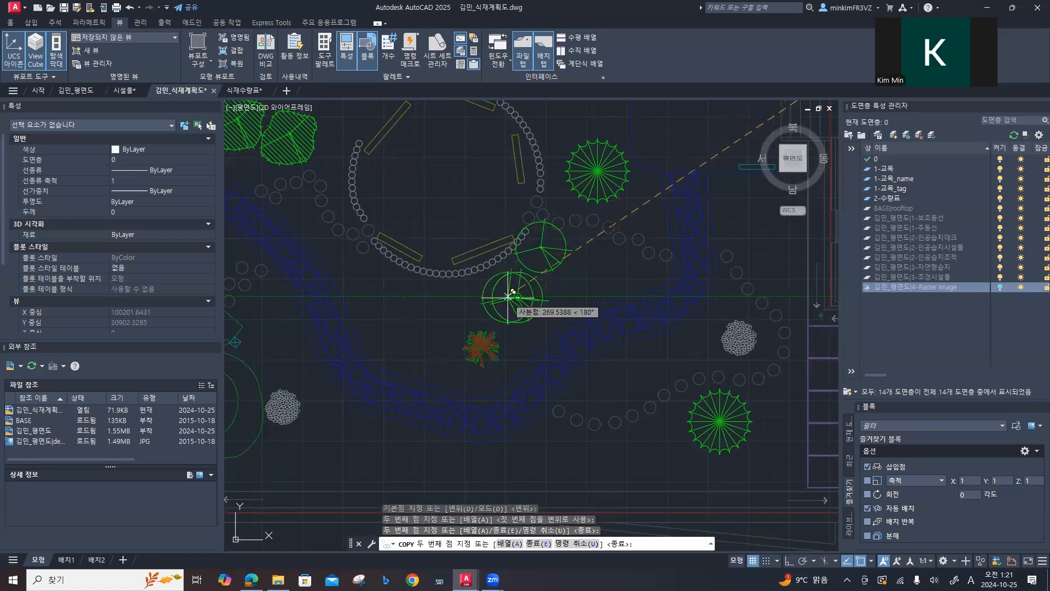
click(408, 269)
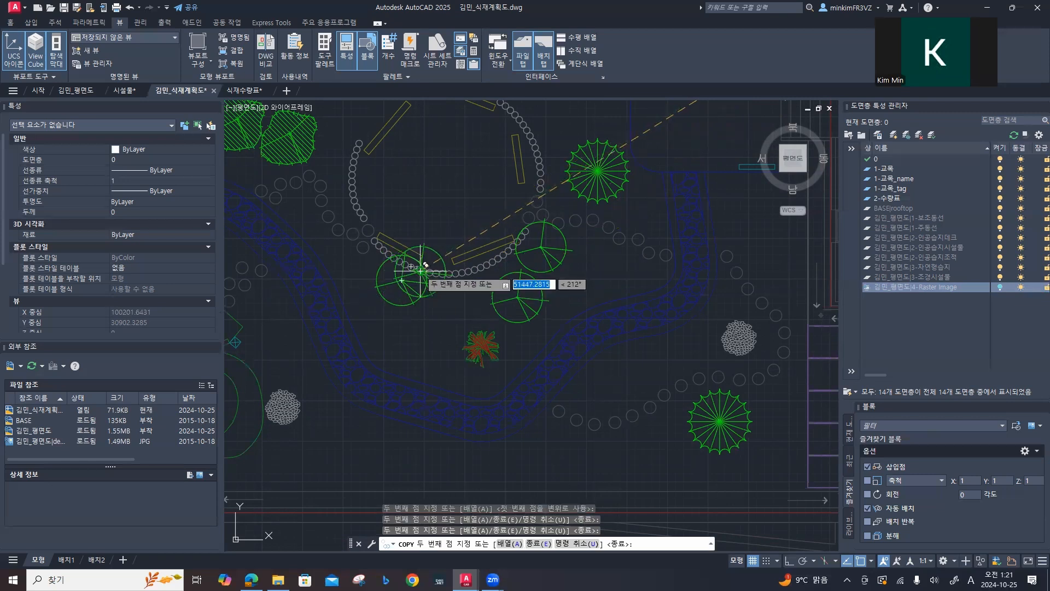
key(Escape)
Step: Copy the enlarged yellow 산수유 symbol into a group of three south of the stream, near the grey textured shrub
scroll(571, 284, down, 6)
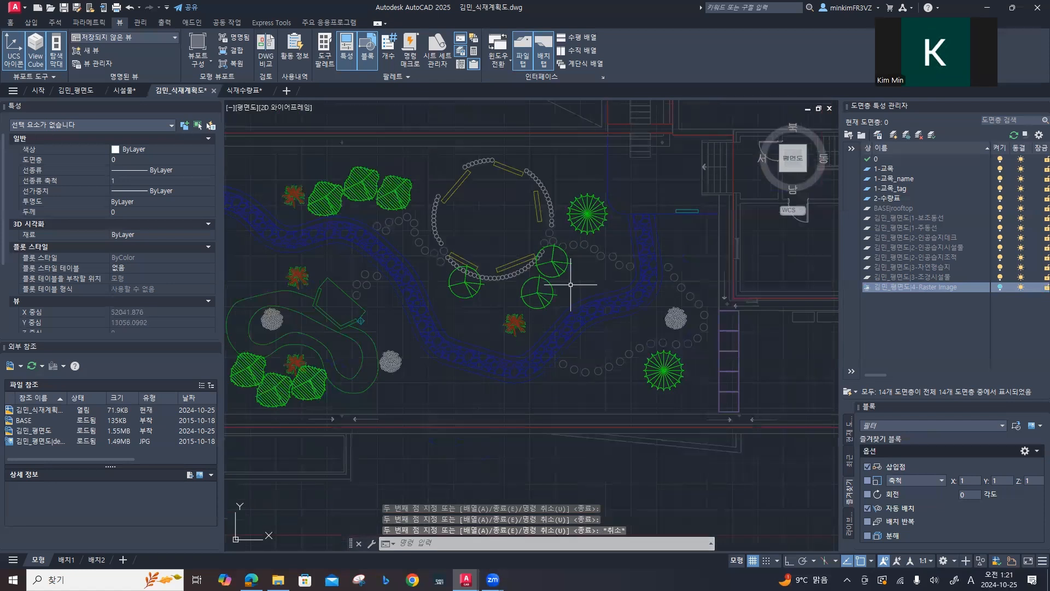
middle_drag(694, 191, 552, 252)
scroll(552, 252, up, 5)
middle_drag(541, 178, 531, 355)
click(542, 183)
click(520, 148)
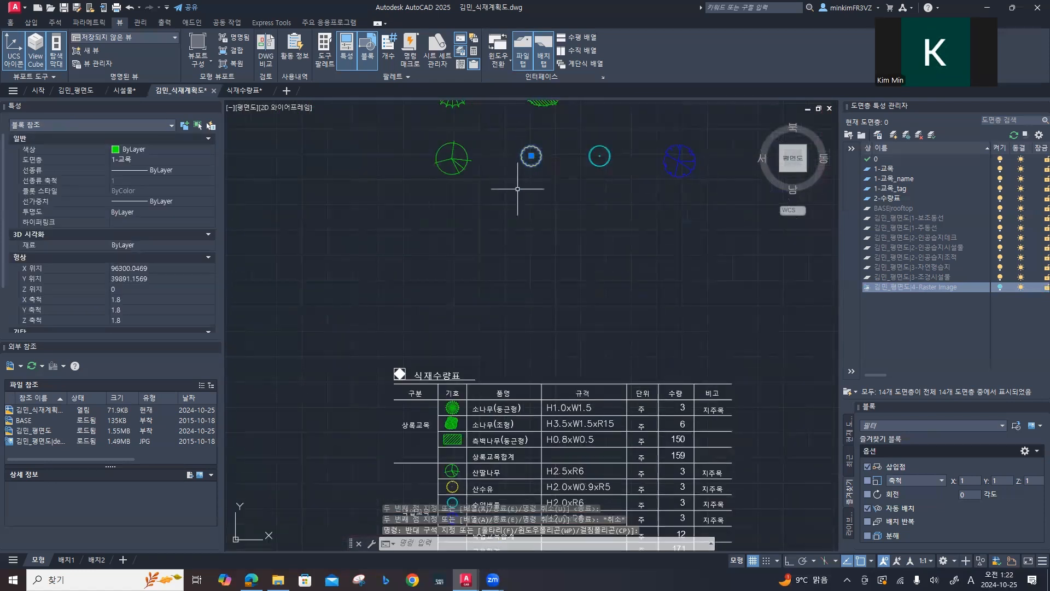
key(Return)
click(530, 156)
scroll(308, 279, down, 2)
mouse_move(309, 292)
middle_down()
mouse_move(389, 297)
mouse_move(448, 284)
middle_up()
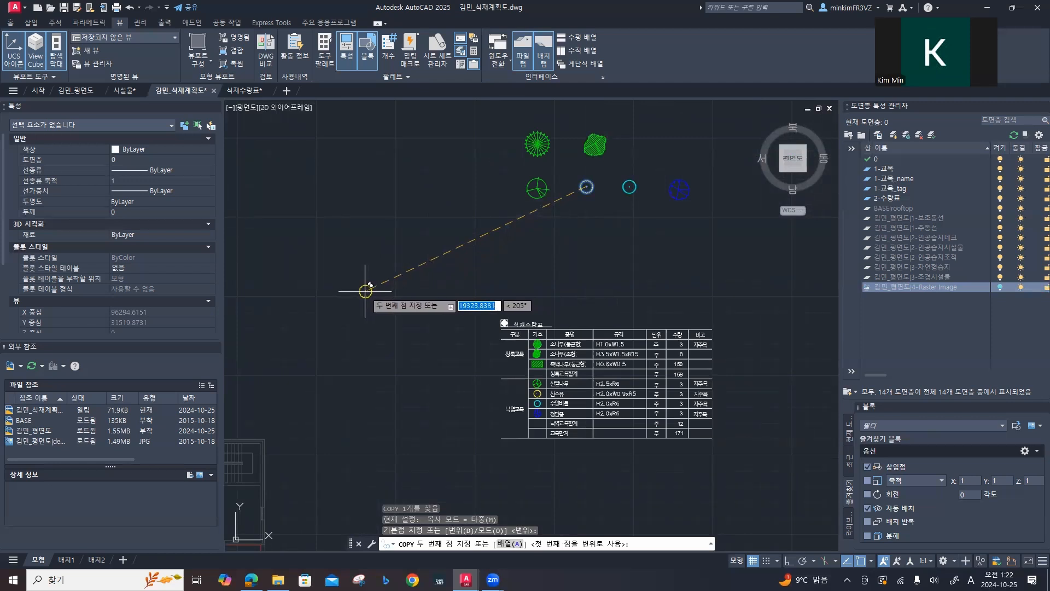
mouse_move(374, 368)
middle_down()
mouse_move(532, 268)
mouse_move(457, 307)
mouse_move(479, 274)
mouse_move(575, 316)
middle_up()
scroll(384, 343, up, 6)
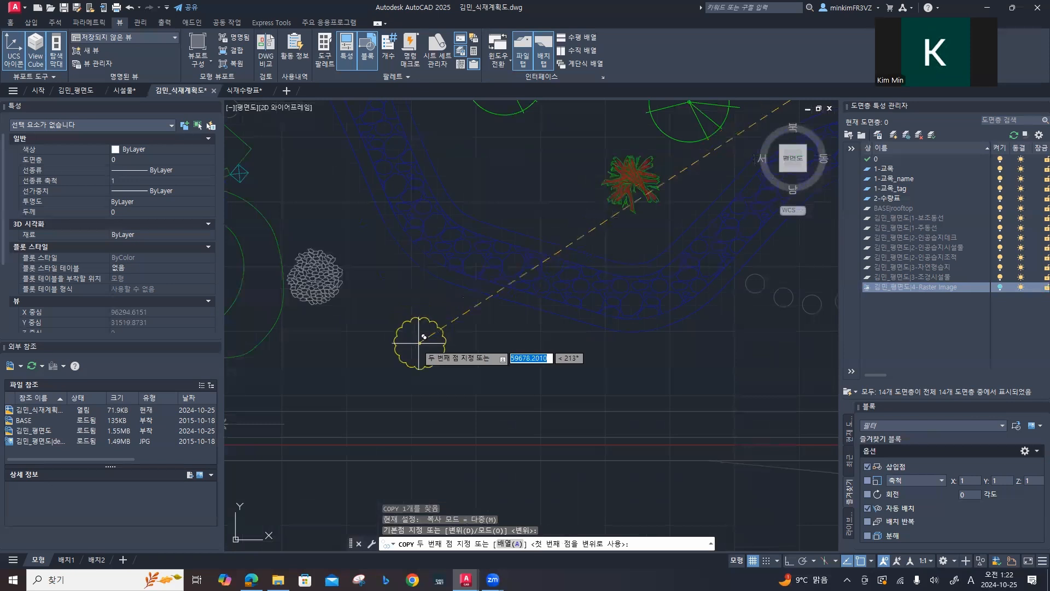
click(434, 325)
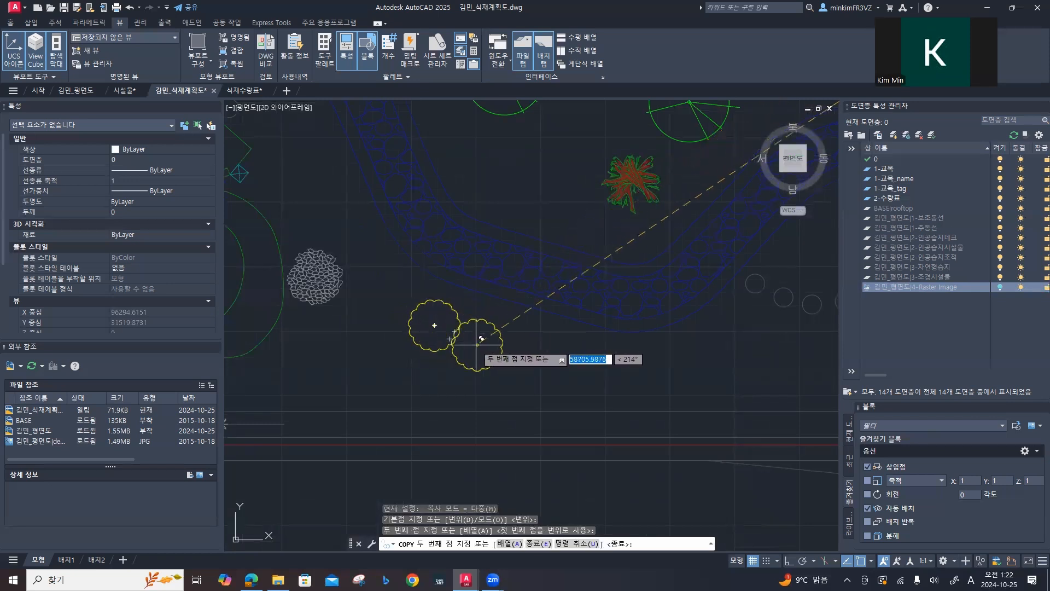
click(484, 346)
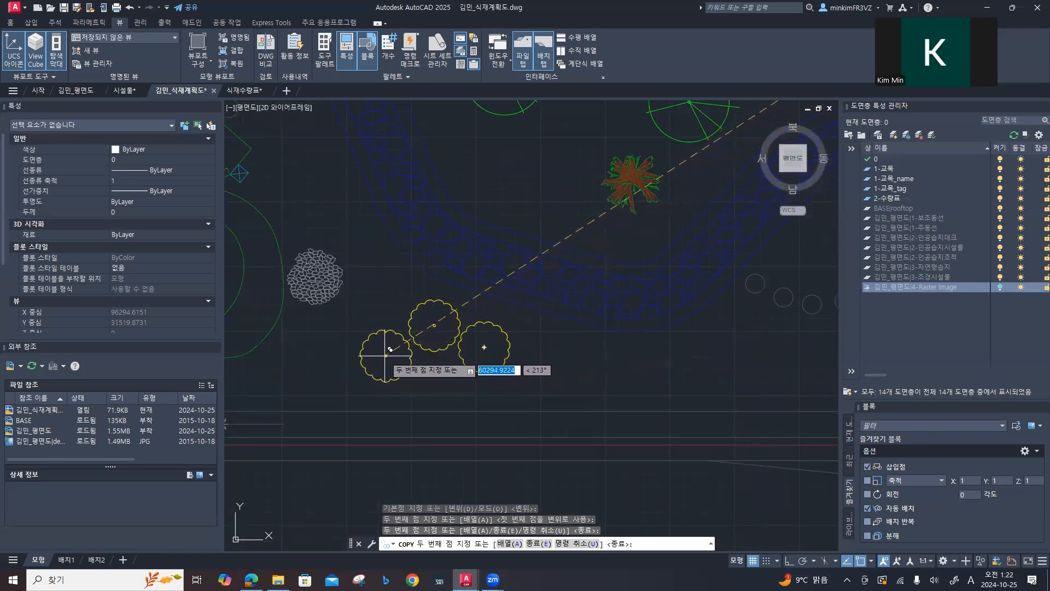
click(386, 359)
key(Escape)
Step: Copy the enlarged cyan 수양버들 symbol into the southeast corner square of the cyan planter ring north of the garden
scroll(527, 302, down, 2)
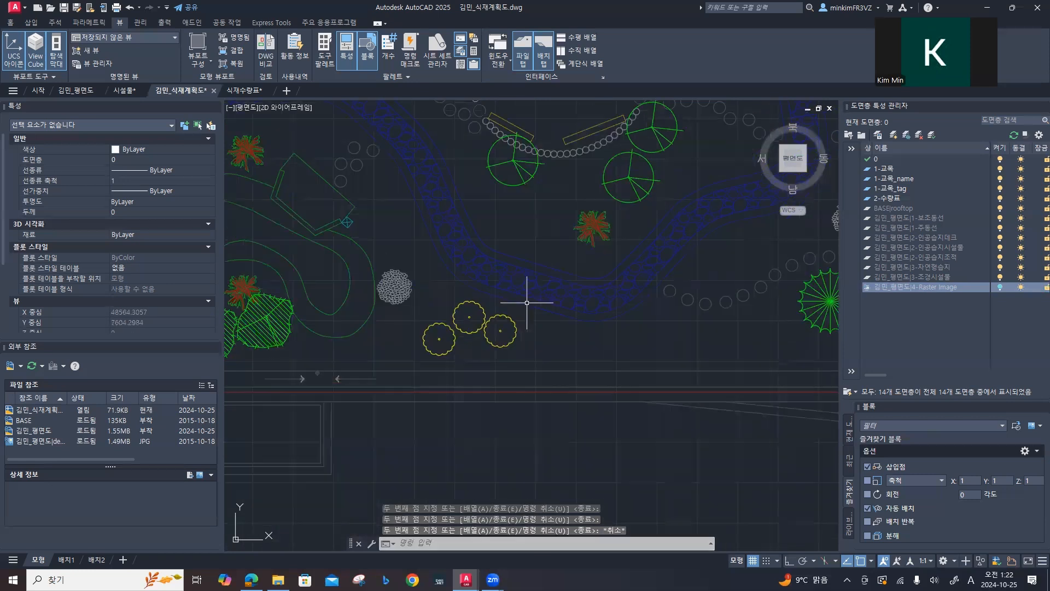
scroll(526, 303, down, 4)
scroll(599, 275, down, 2)
mouse_move(598, 276)
middle_down()
mouse_move(420, 368)
mouse_move(375, 373)
middle_up()
click(546, 243)
click(533, 229)
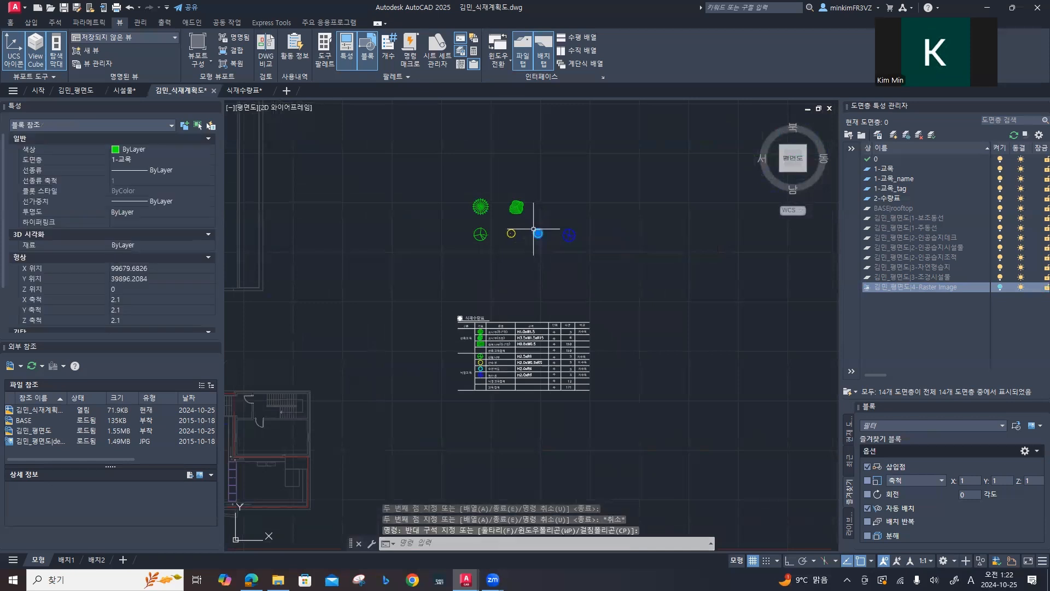
text(o)
key(Return)
click(537, 231)
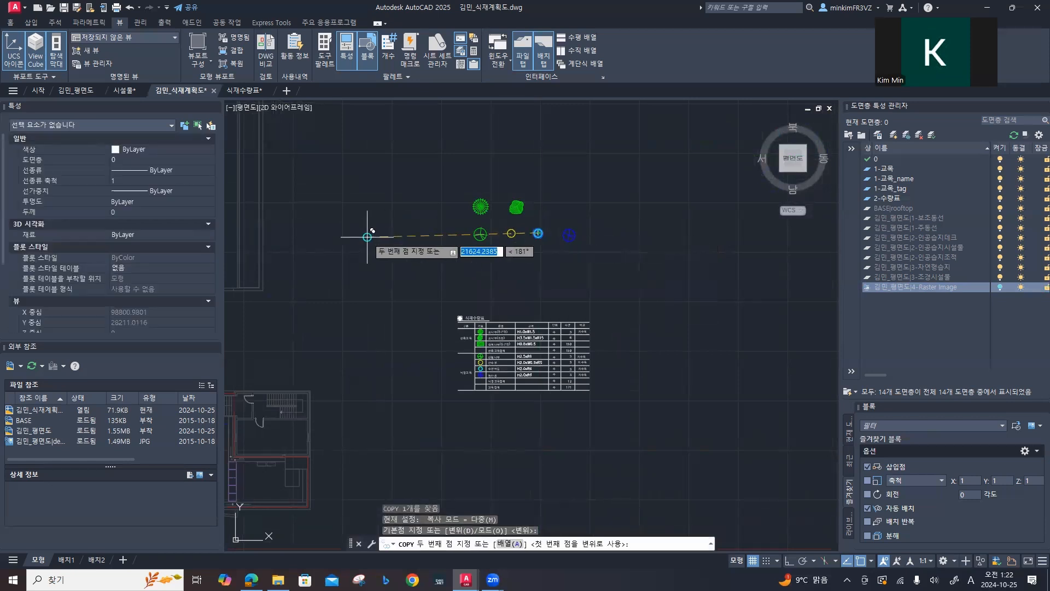
middle_drag(368, 237, 575, 258)
middle_drag(396, 241, 468, 293)
scroll(466, 329, up, 6)
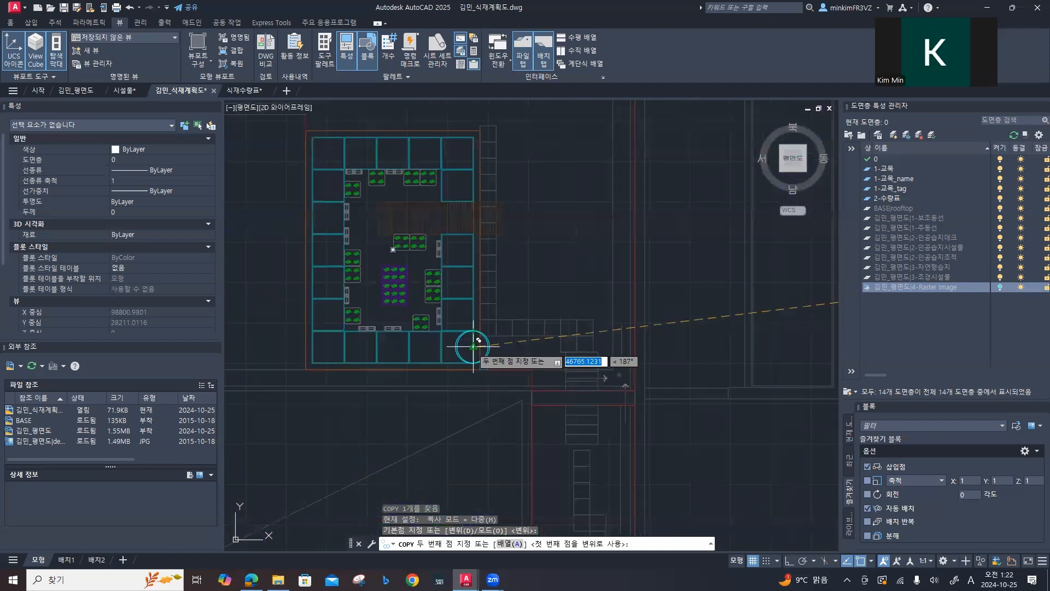
scroll(457, 356, up, 2)
mouse_move(457, 356)
middle_down()
mouse_move(520, 323)
mouse_move(523, 308)
middle_up()
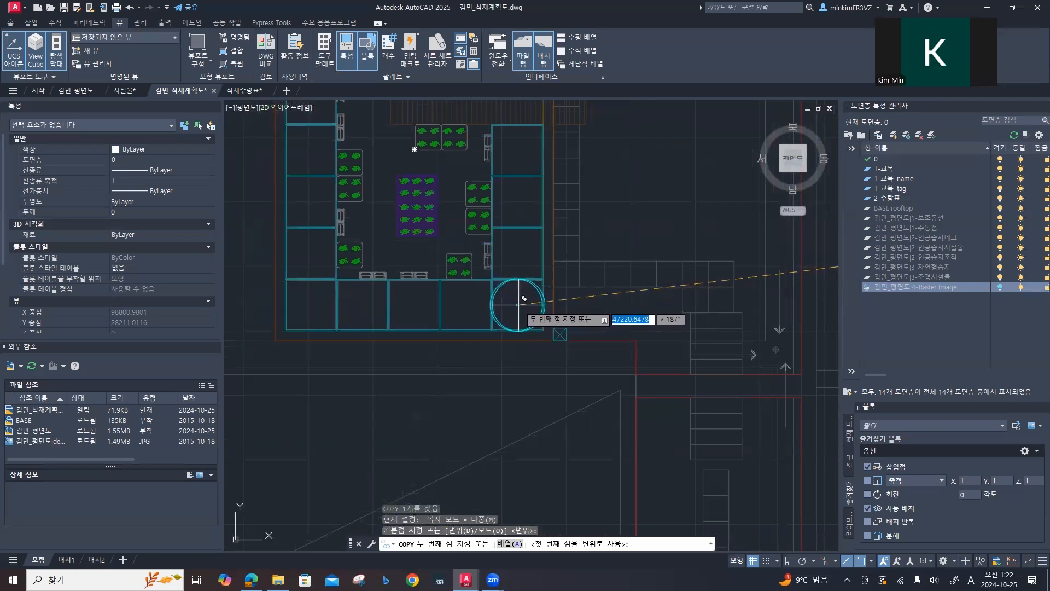
click(517, 304)
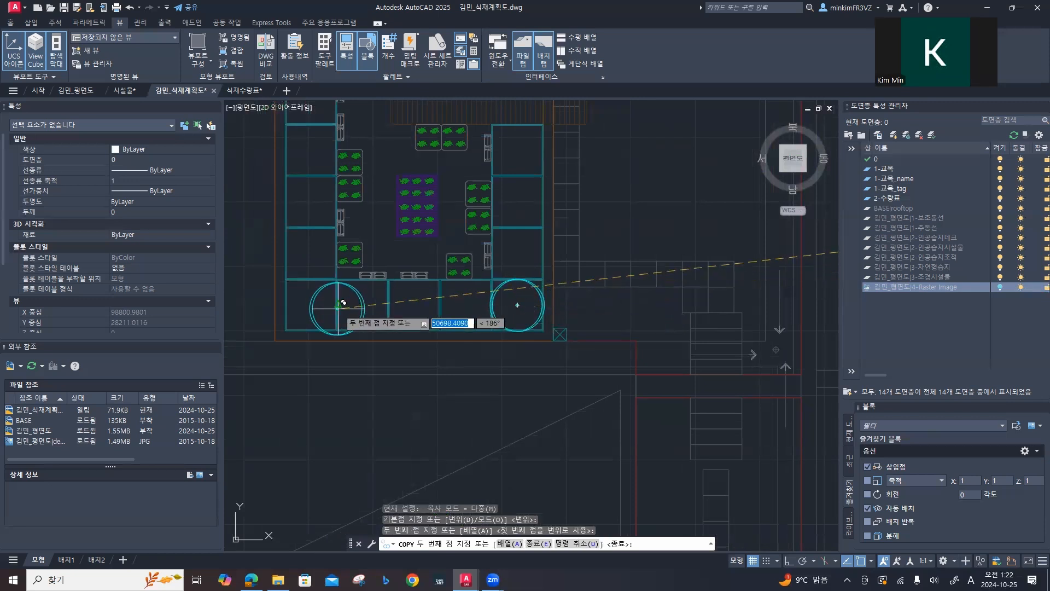
Step: Place two more 수양버들 copies in the southwest and northwest corner squares of the cyan planter ring
click(310, 304)
middle_drag(326, 195, 340, 419)
click(323, 220)
key(Escape)
Step: Copy the enlarged blue tree symbol to a spot just northeast of the circular seating area
scroll(345, 298, down, 4)
scroll(515, 339, down, 2)
middle_drag(528, 339, 321, 339)
middle_drag(514, 319, 362, 315)
middle_drag(612, 323, 464, 247)
click(601, 245)
click(568, 211)
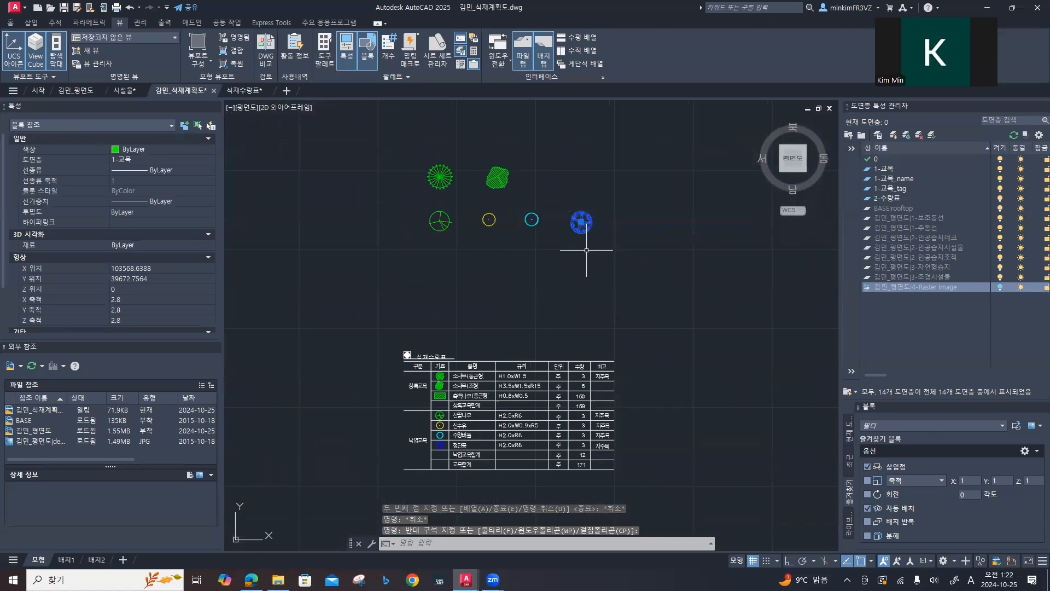
key(Return)
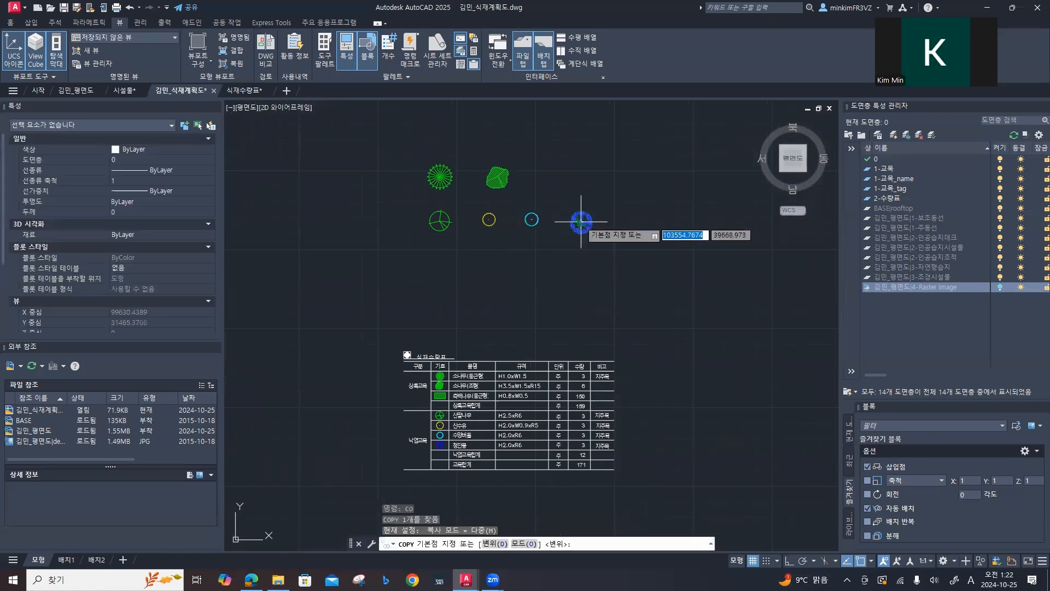
click(581, 223)
middle_drag(293, 349, 569, 259)
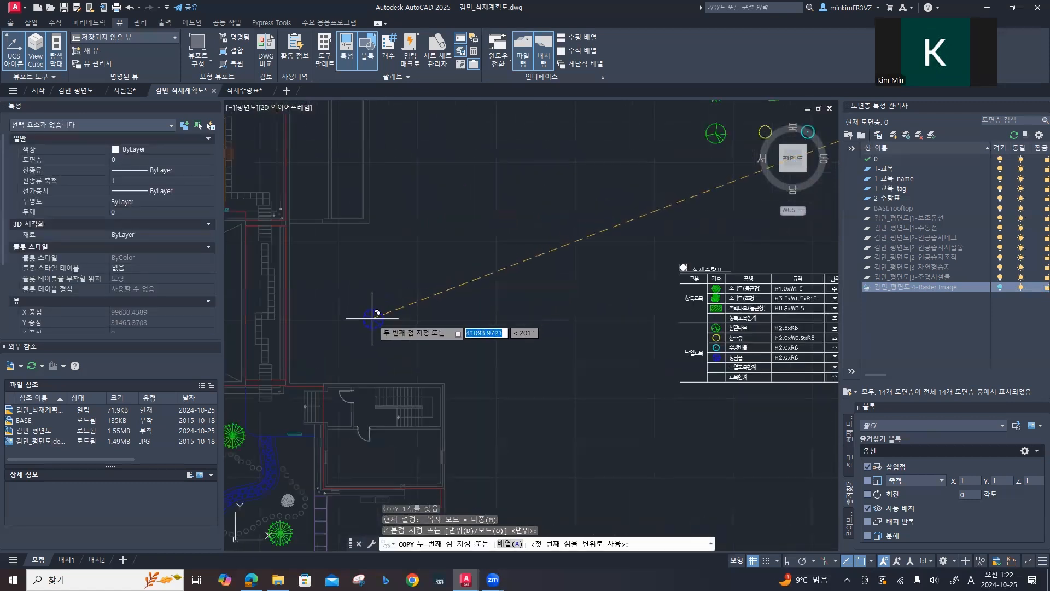
middle_drag(354, 327, 512, 252)
scroll(403, 347, up, 4)
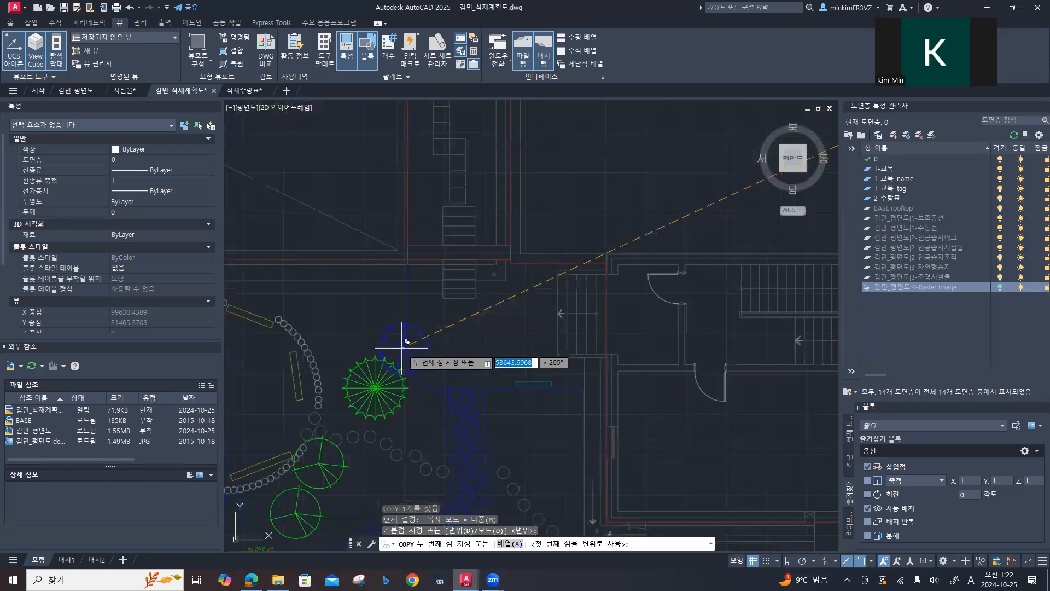
middle_drag(370, 308, 518, 297)
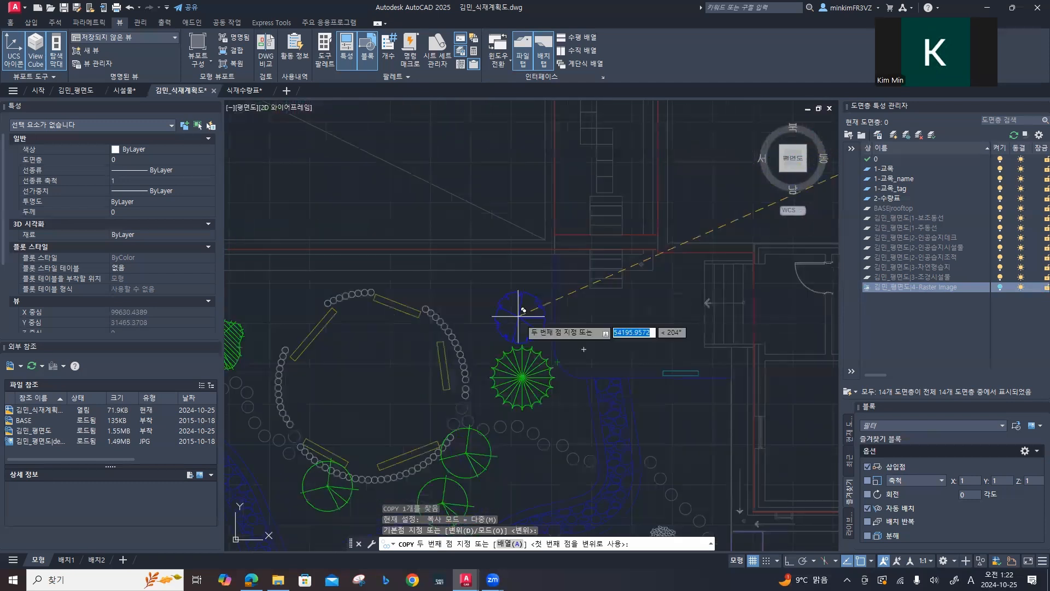
click(484, 294)
Step: Place two more copies of the blue tree symbol side by side north of the stream's western stretch
middle_drag(399, 345, 671, 353)
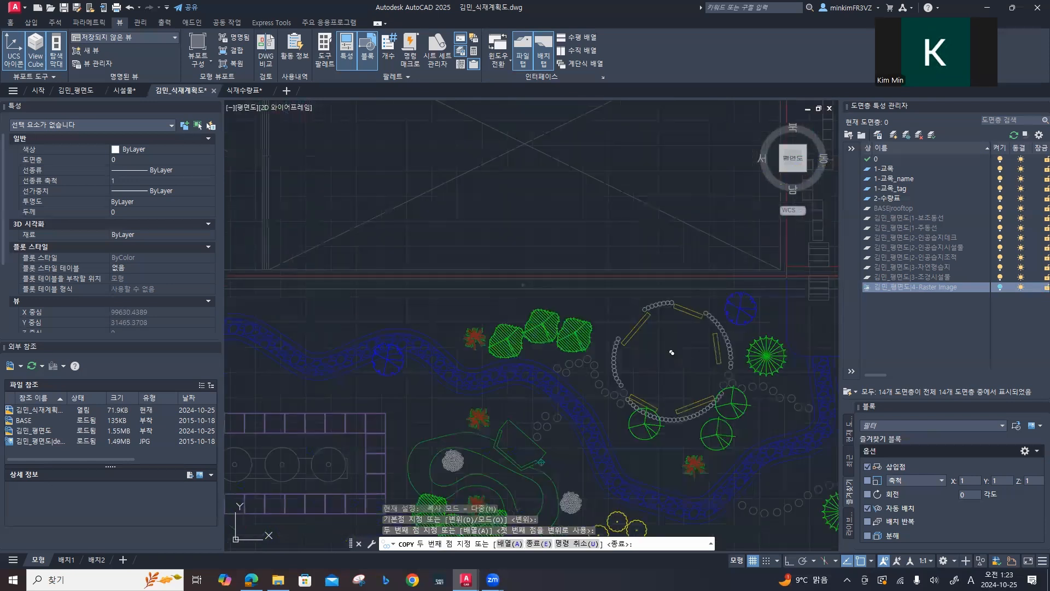
middle_drag(373, 335, 539, 349)
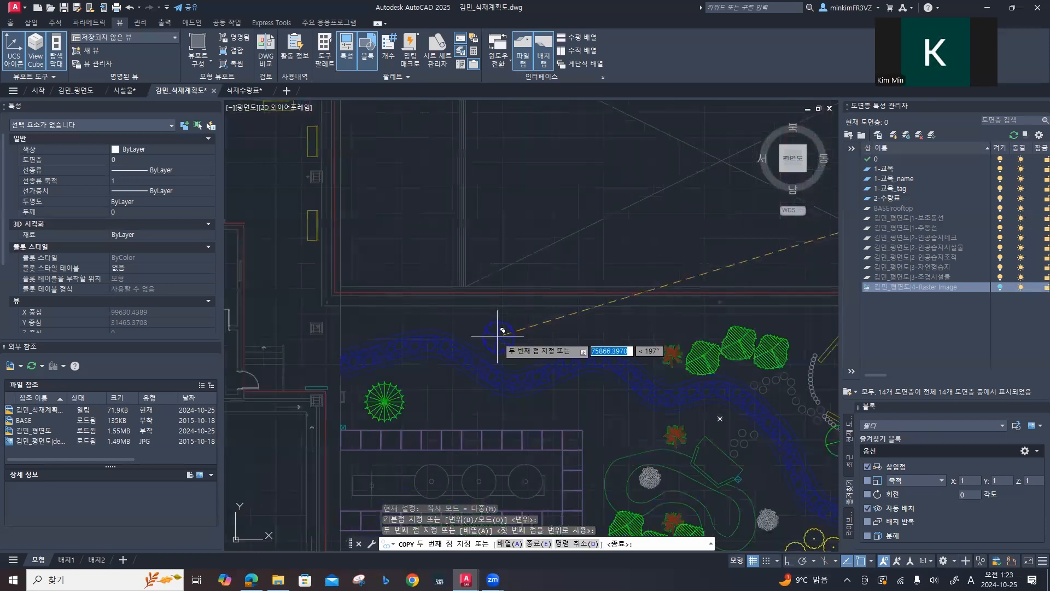
scroll(497, 336, down, 2)
scroll(497, 336, up, 6)
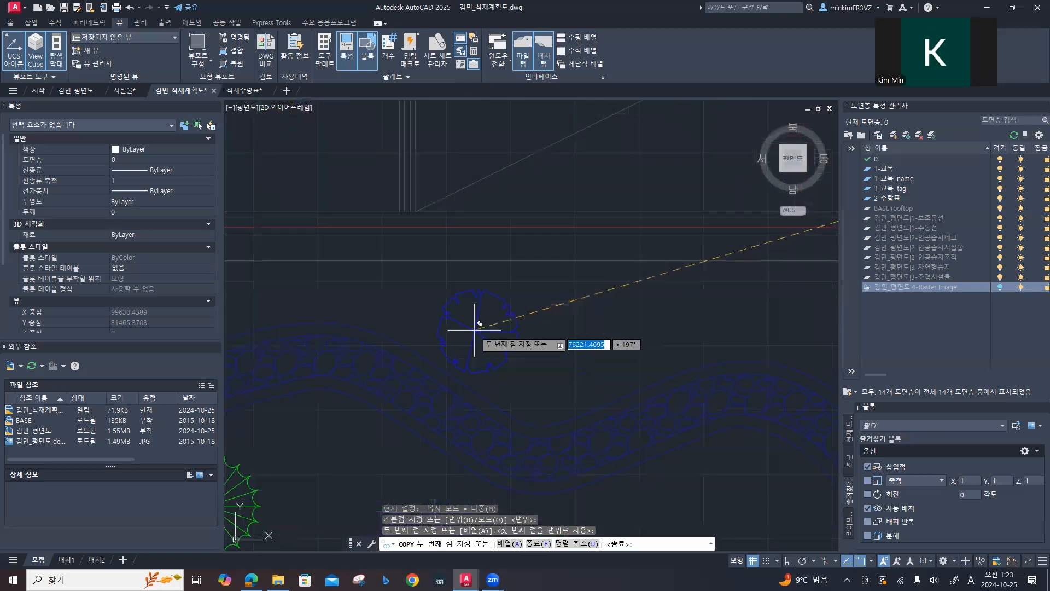
click(569, 326)
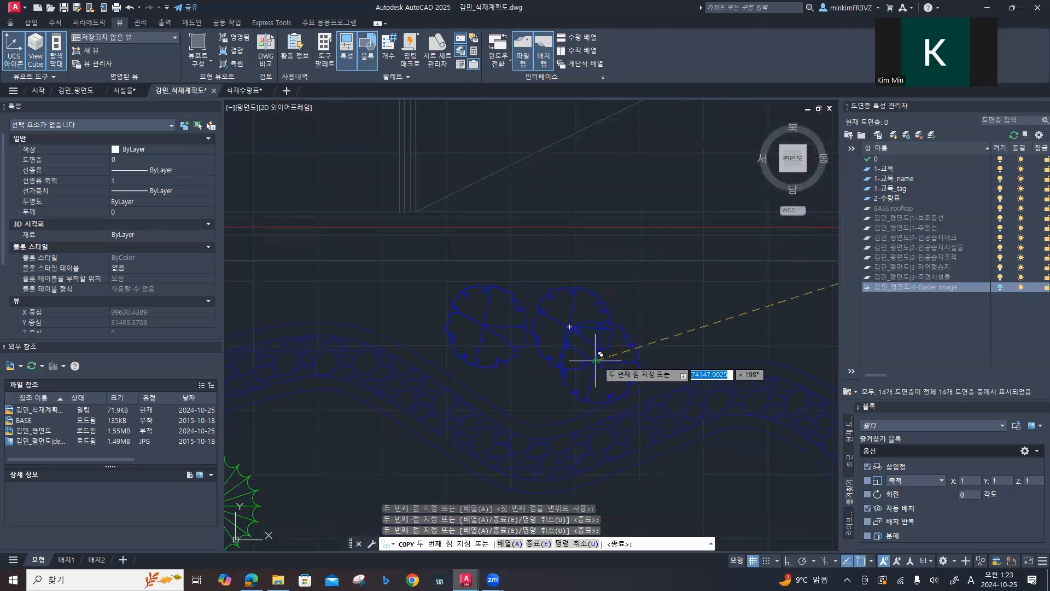
key(Escape)
scroll(596, 360, down, 5)
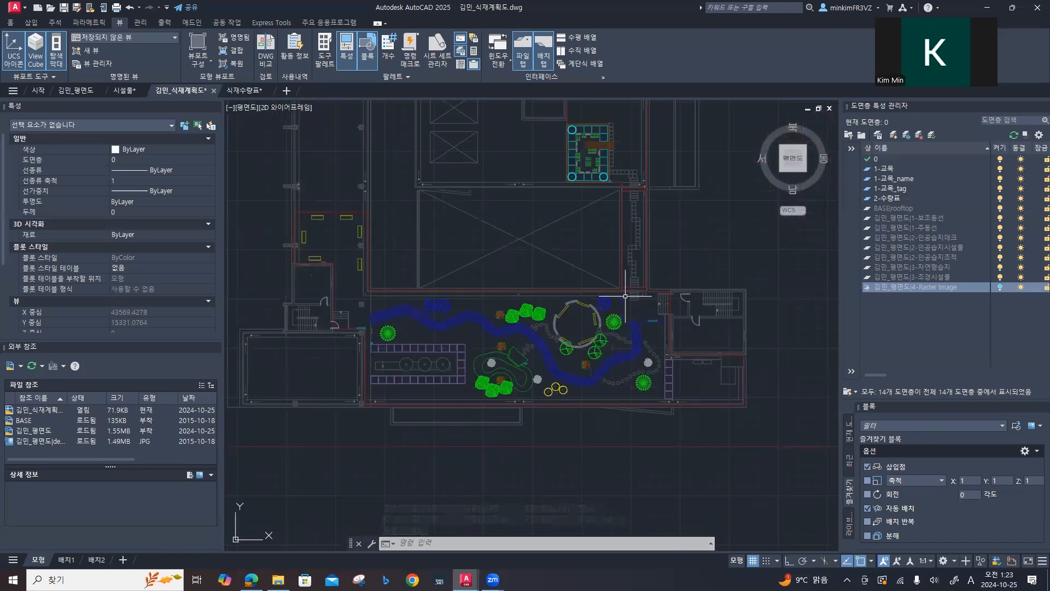
middle_drag(717, 293, 588, 312)
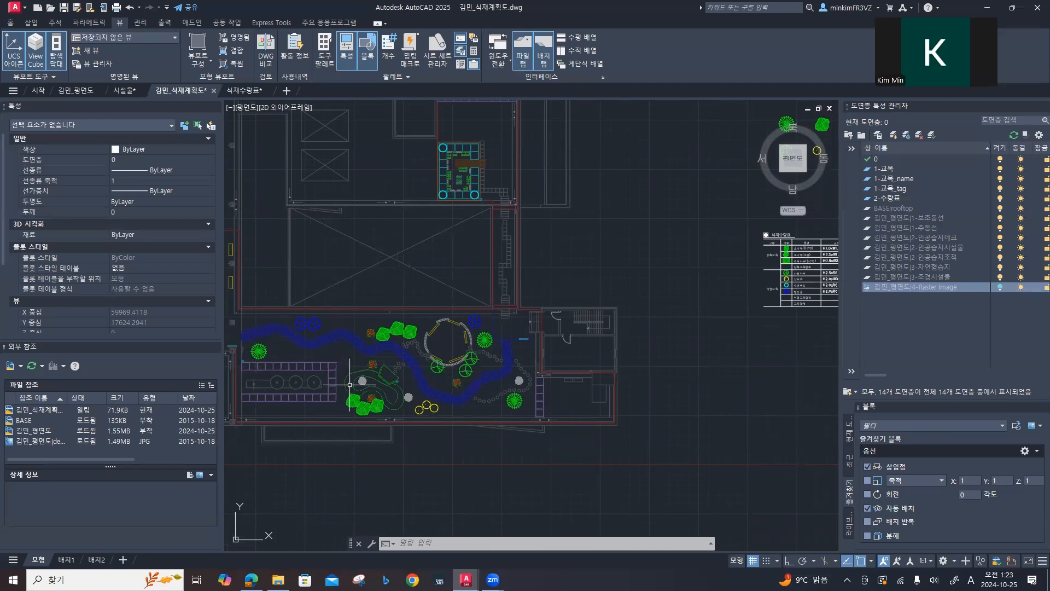
scroll(338, 392, down, 2)
scroll(338, 392, up, 6)
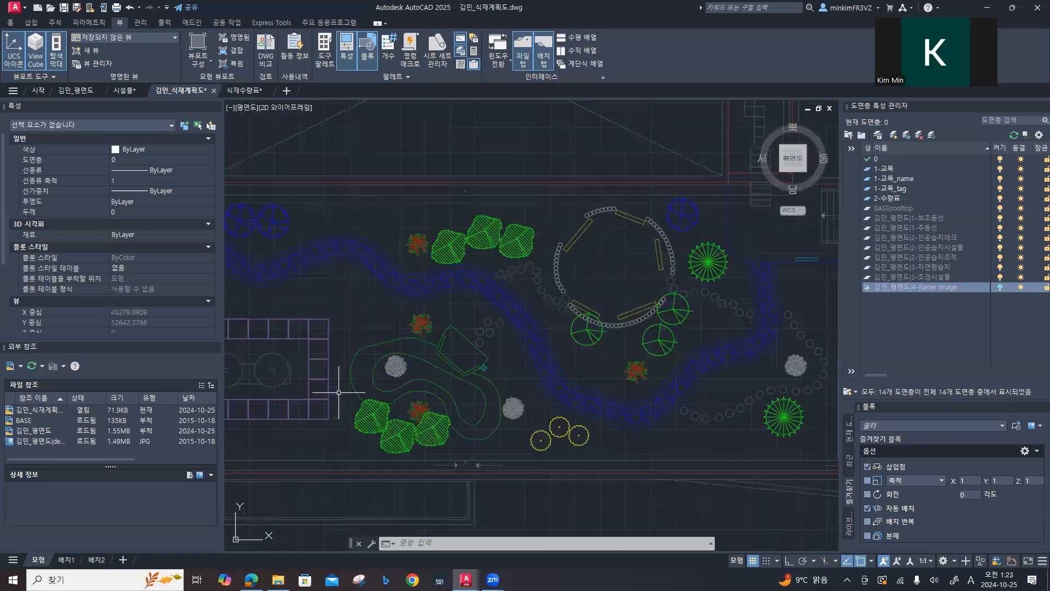
Step: Begin a polygonal revision cloud with arc length 200 down the west end of the purple planter's northern row
scroll(338, 392, up, 4)
middle_drag(296, 378, 562, 382)
middle_drag(343, 328, 633, 336)
middle_drag(472, 324, 517, 345)
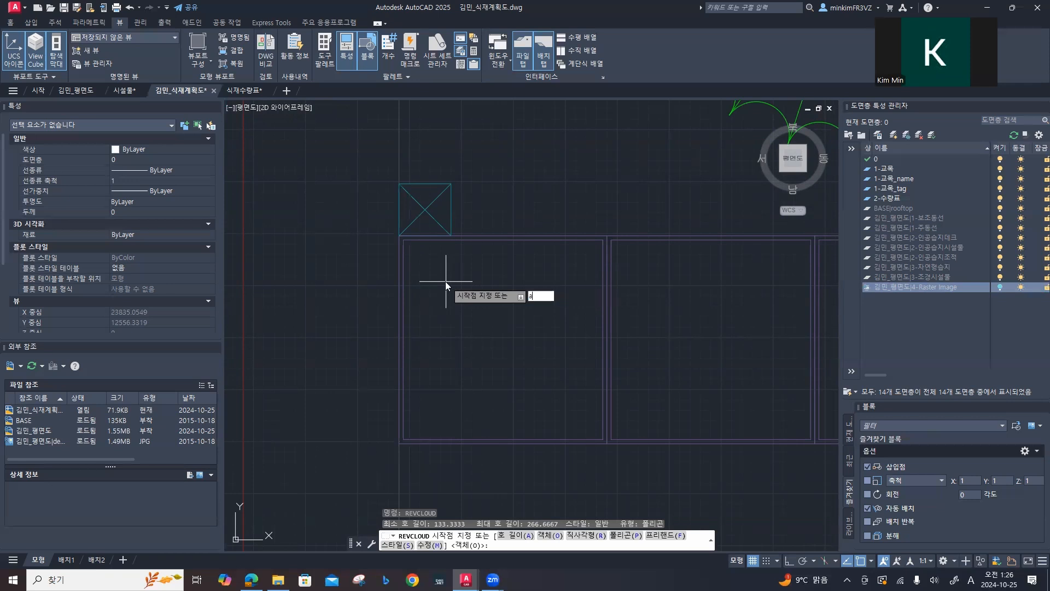
key(Return)
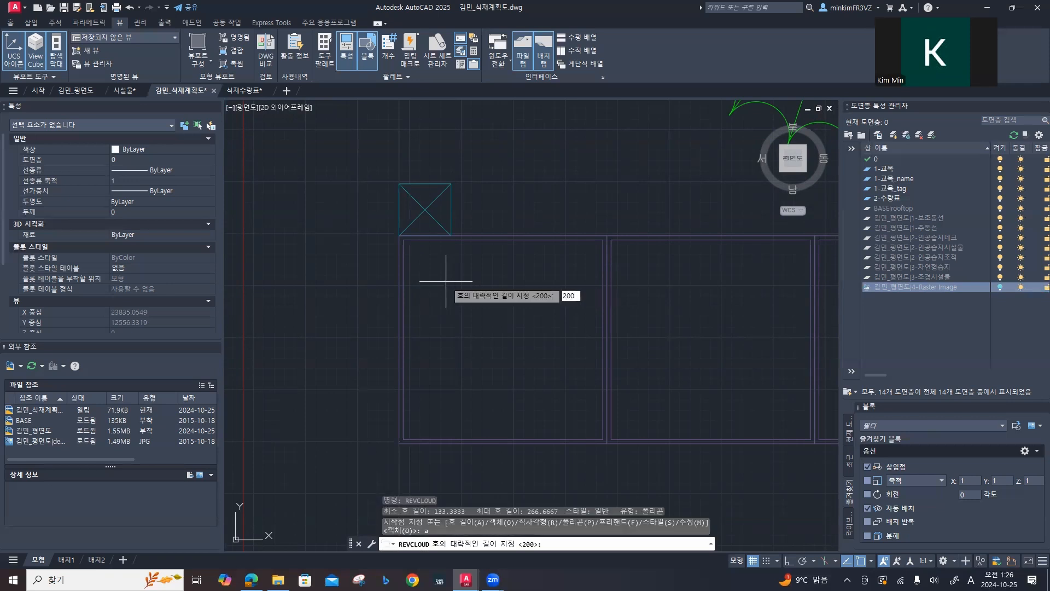
key(Return)
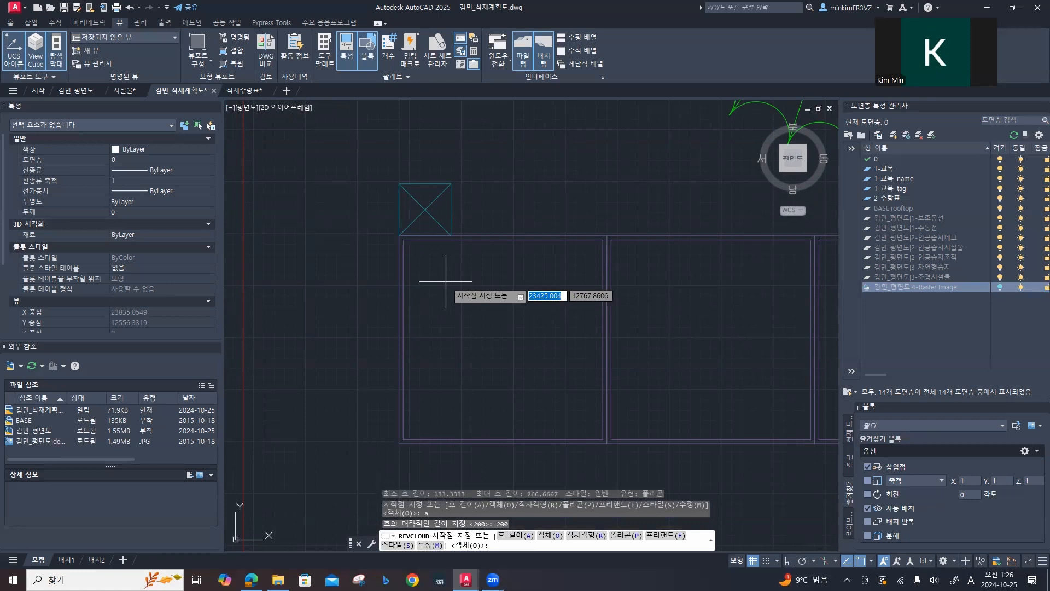
text(p)
key(Return)
scroll(432, 284, down, 5)
scroll(372, 326, up, 4)
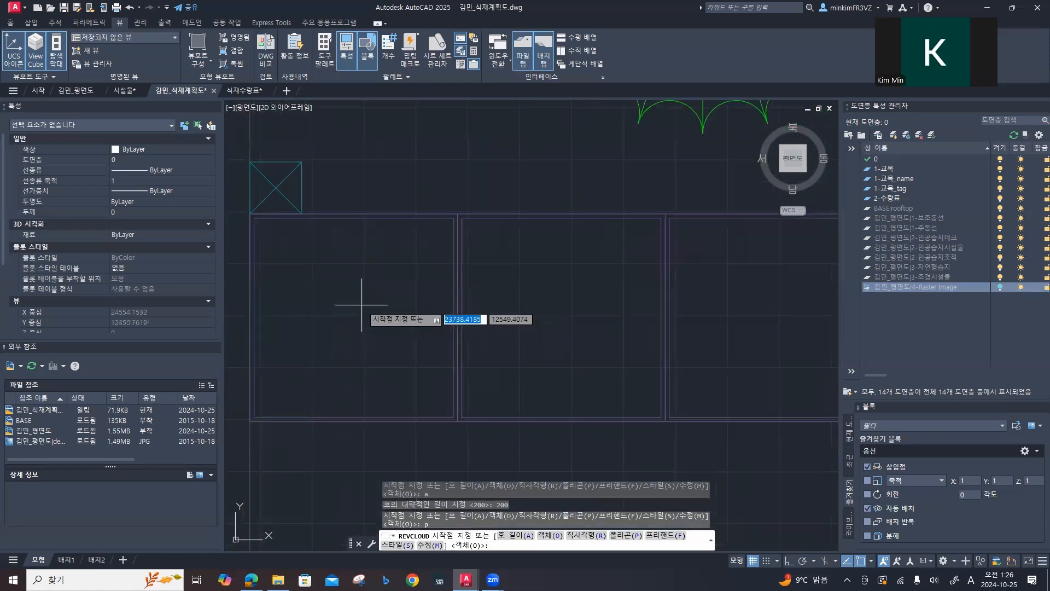
scroll(256, 219, up, 4)
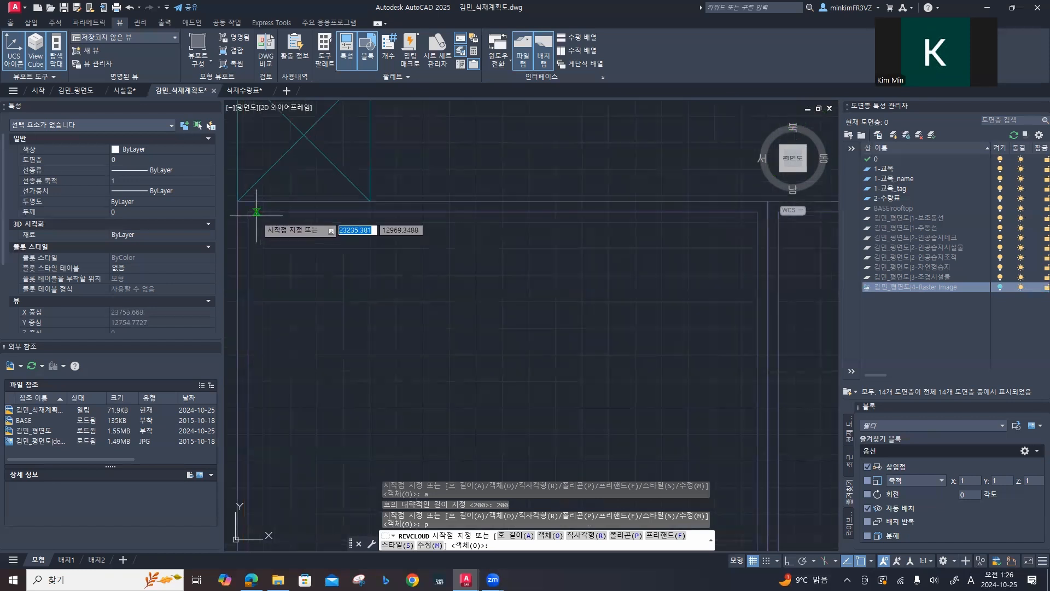
click(248, 211)
scroll(305, 436, down, 4)
middle_drag(325, 465, 280, 284)
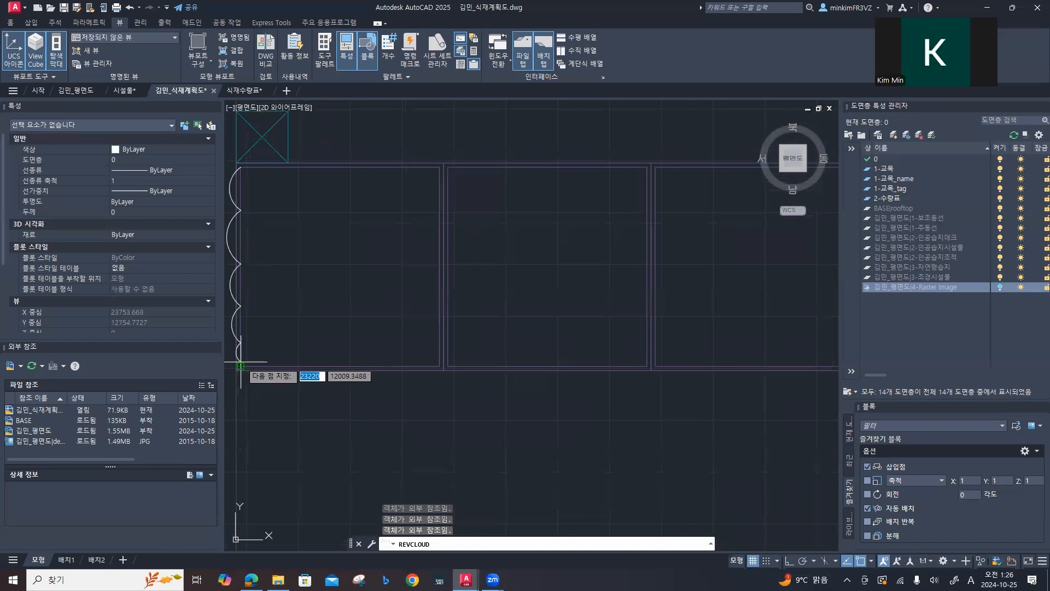
click(241, 364)
Step: Continue the revision cloud along the southern edge of the northern planter row to the planter's inner northeast corner
middle_drag(734, 382, 513, 363)
middle_drag(683, 366, 451, 367)
scroll(593, 368, down, 8)
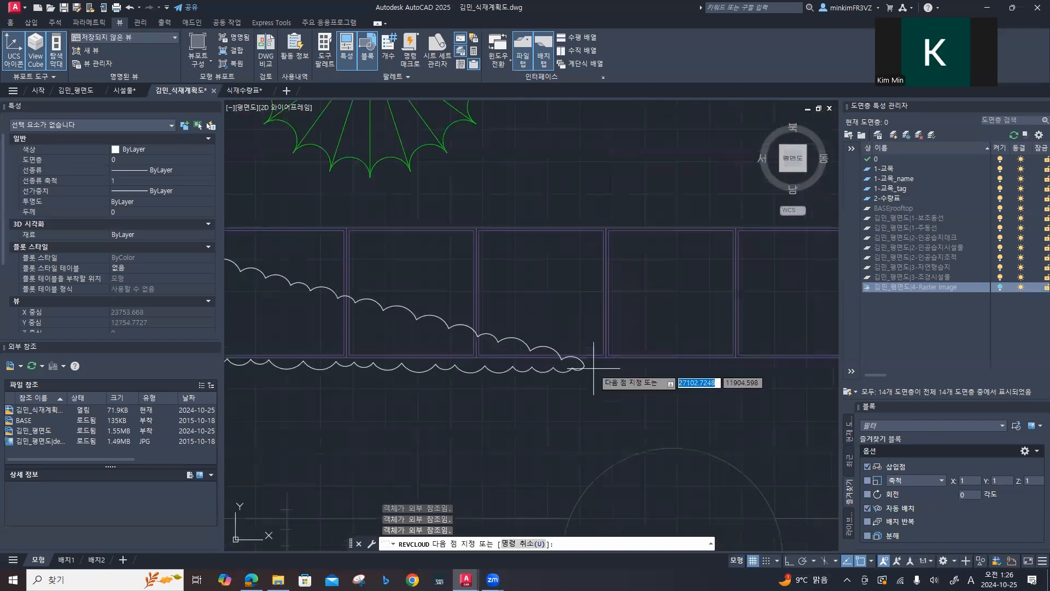
middle_drag(661, 383, 507, 380)
drag(508, 380, 407, 369)
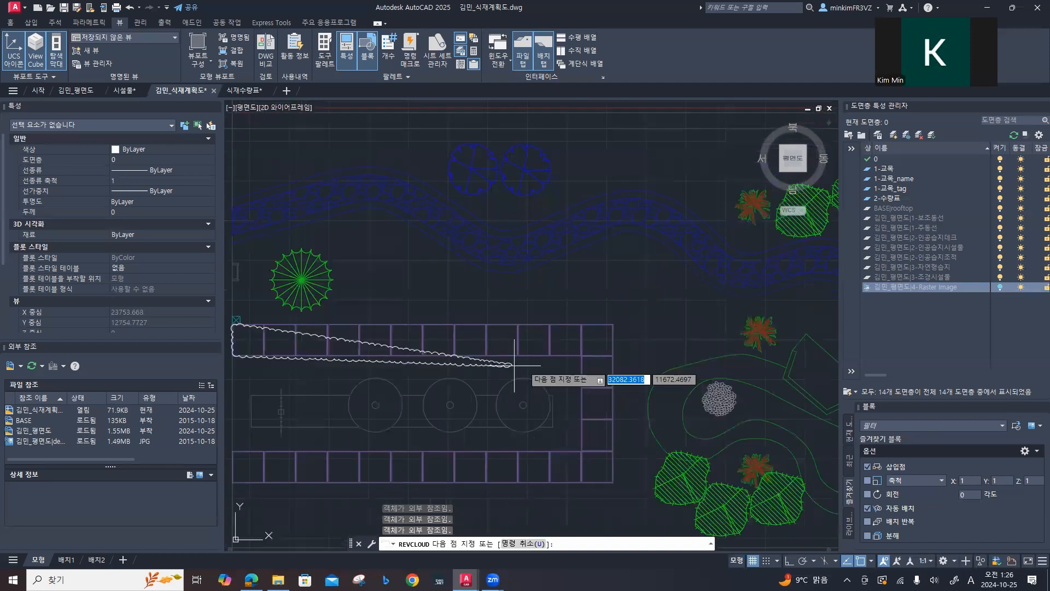
middle_drag(569, 361, 442, 353)
click(441, 342)
scroll(442, 343, up, 10)
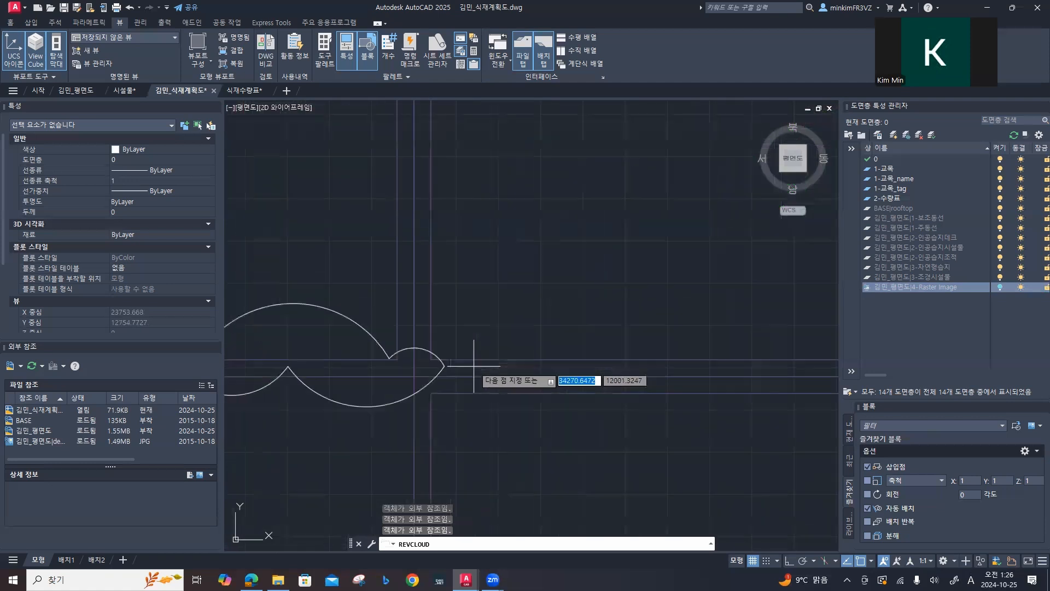
click(431, 359)
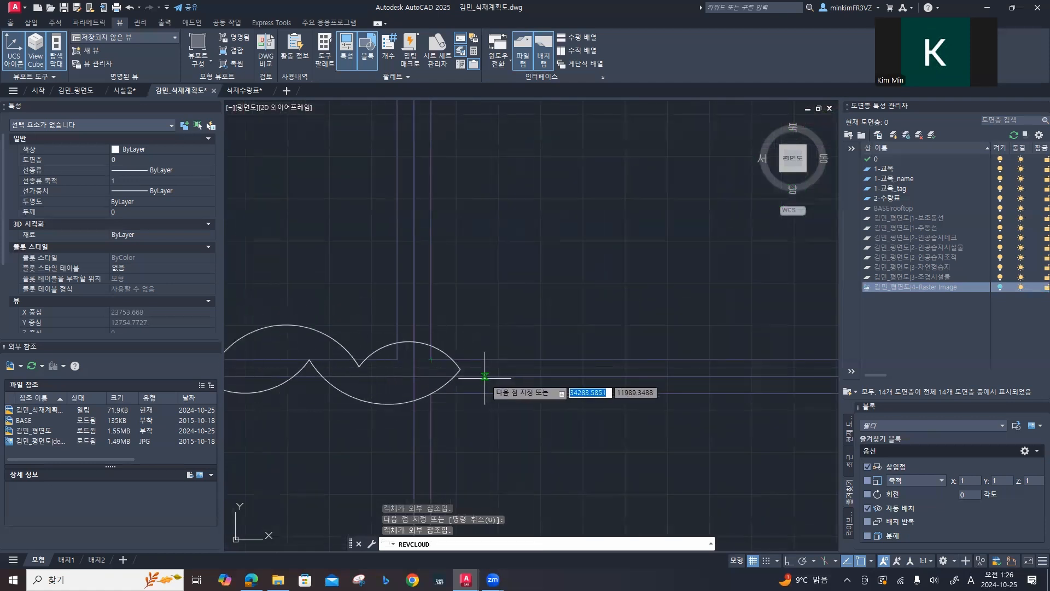
Step: Continue the cloud down the eastern planter column's inner edge and west along the southern row's northern edge
scroll(480, 377, down, 6)
scroll(481, 405, down, 3)
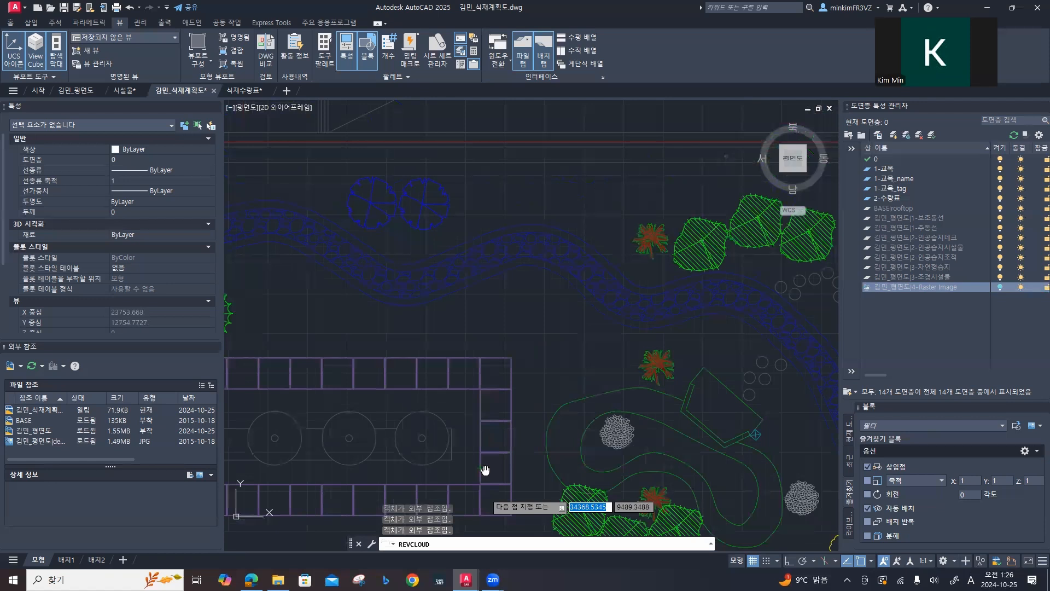
scroll(452, 311, up, 6)
click(442, 327)
scroll(393, 330, down, 7)
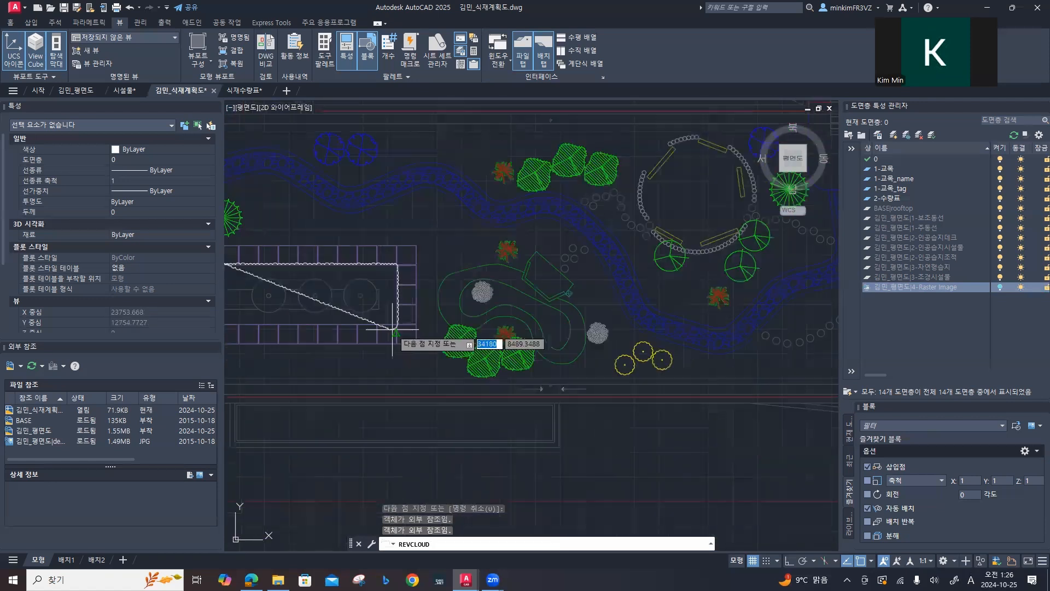
scroll(393, 330, up, 8)
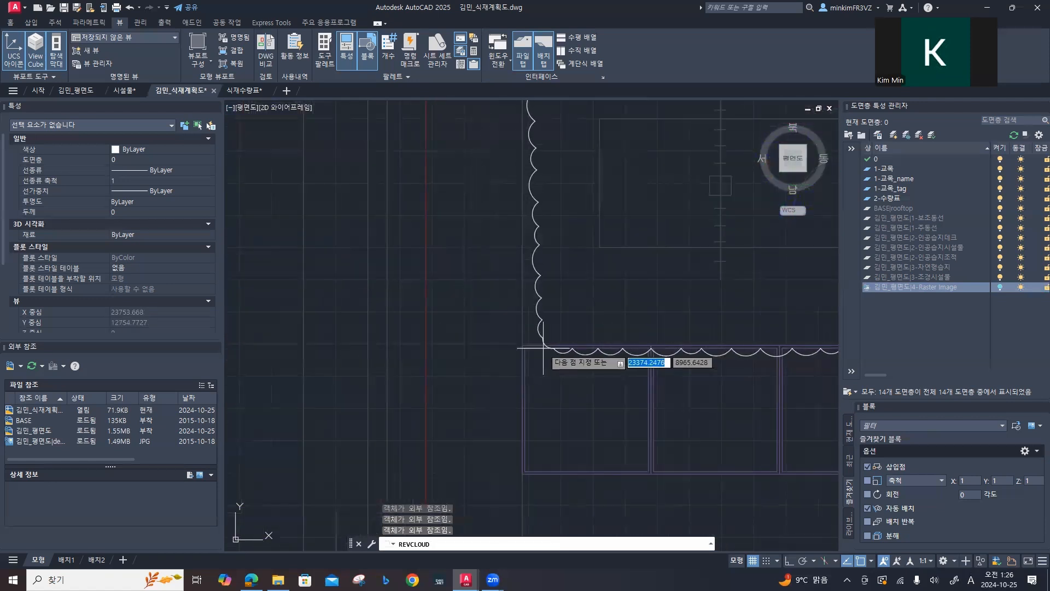
click(492, 346)
Step: Continue the revision cloud down the southern planter row's west end and east along its southern edge to the outer southeast corner
scroll(503, 355, down, 6)
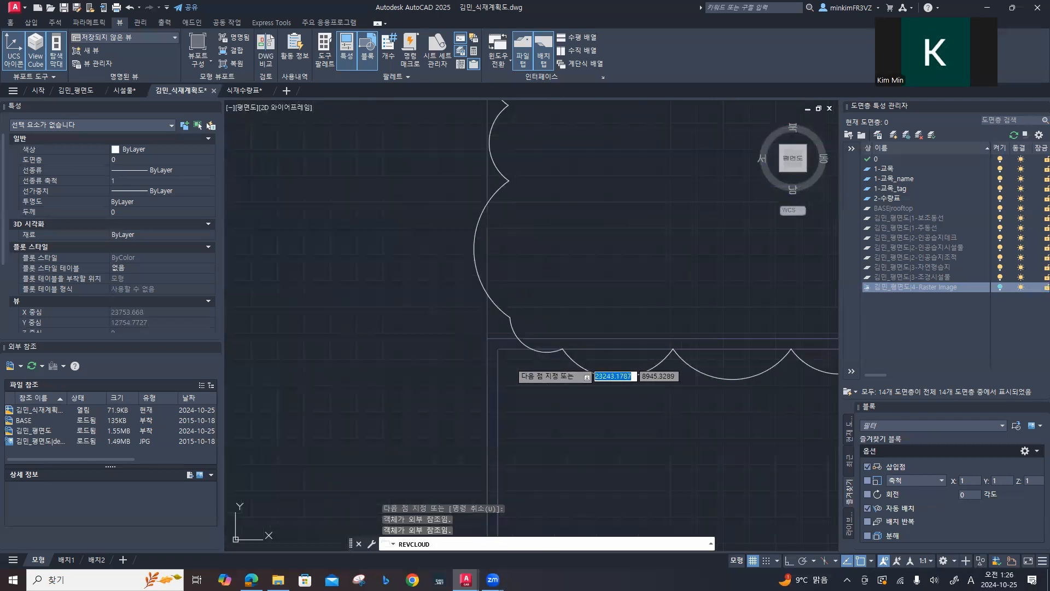
middle_drag(538, 420, 504, 293)
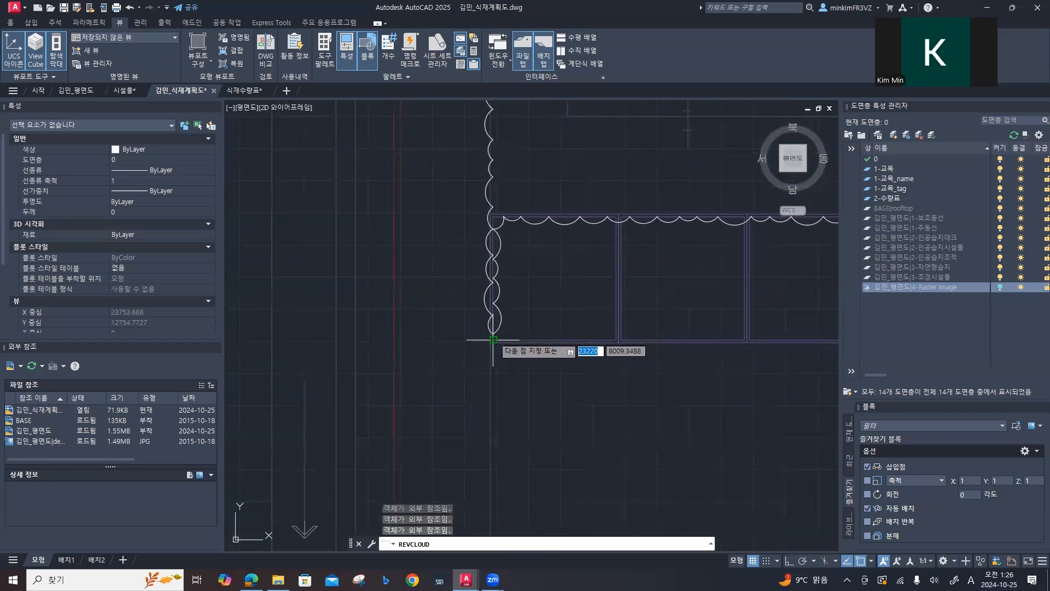
scroll(505, 339, up, 7)
click(492, 363)
scroll(542, 364, down, 7)
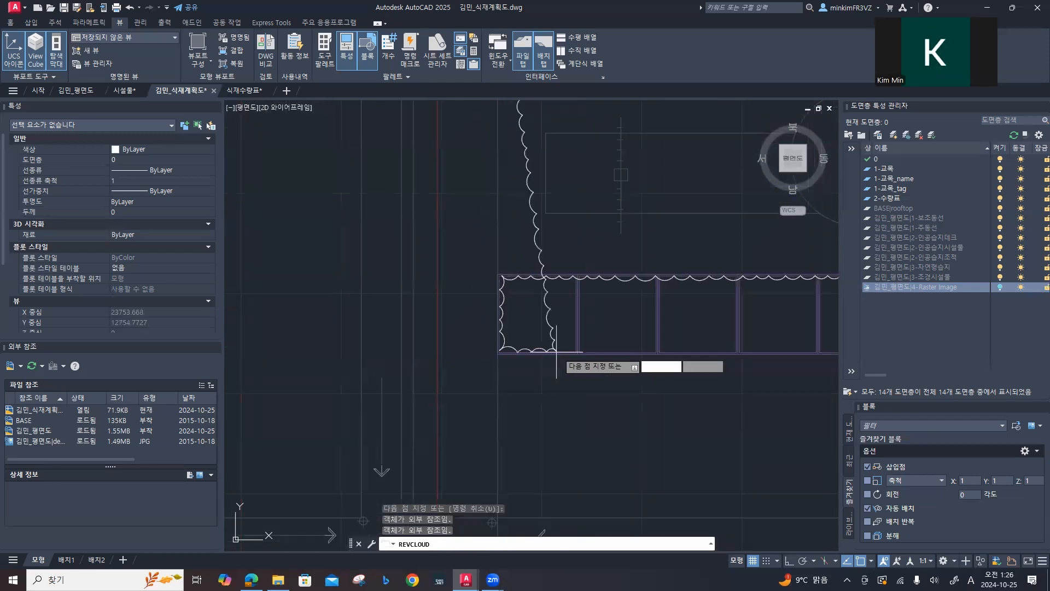
mouse_move(624, 352)
middle_down()
mouse_move(446, 334)
mouse_move(413, 343)
middle_up()
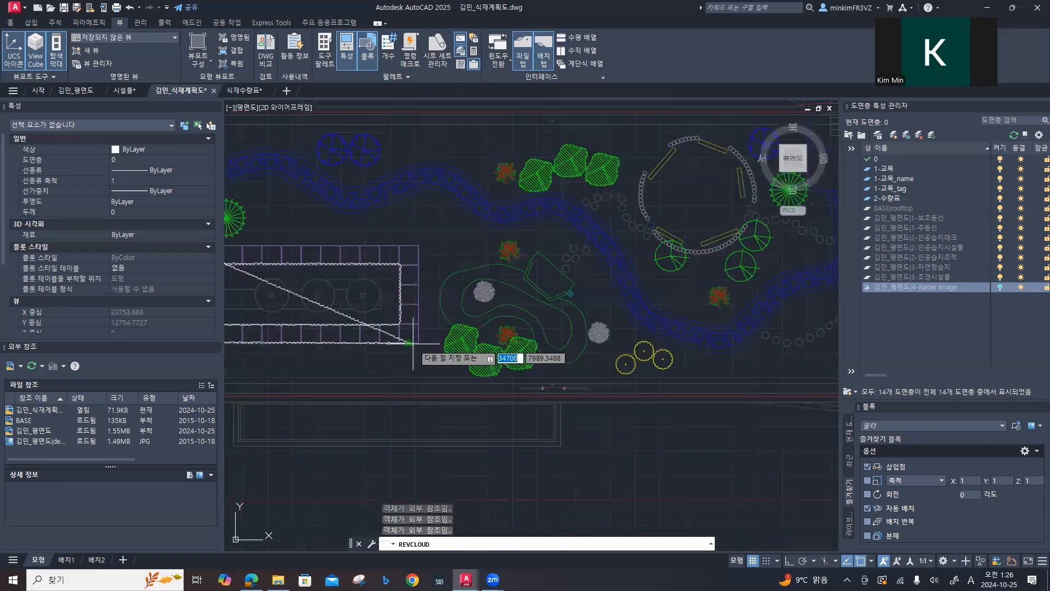
scroll(446, 350, up, 12)
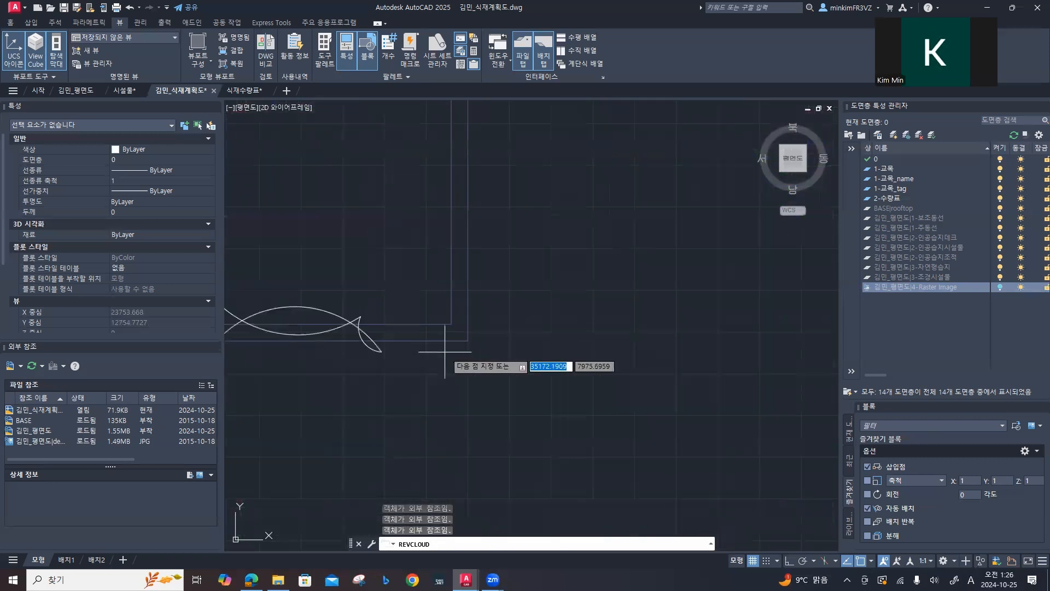
scroll(449, 328, down, 10)
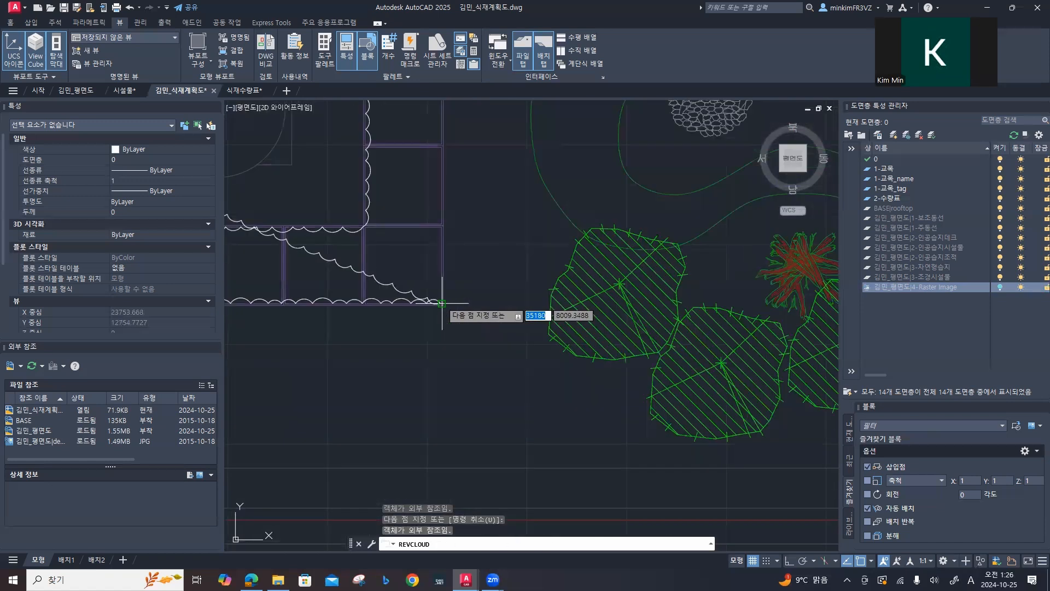
Step: Continue the cloud up the planter's outer eastern edge and west along its northern edge, closing the U-shaped outline
middle_drag(439, 354, 439, 452)
scroll(441, 254, up, 3)
middle_drag(439, 262, 433, 343)
scroll(437, 336, up, 4)
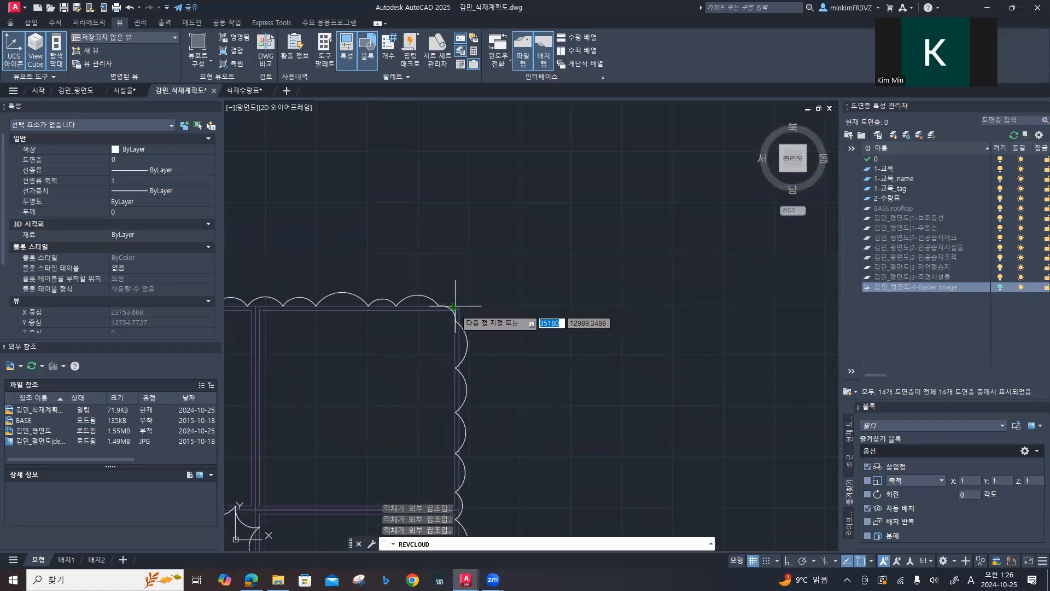
scroll(340, 358, down, 6)
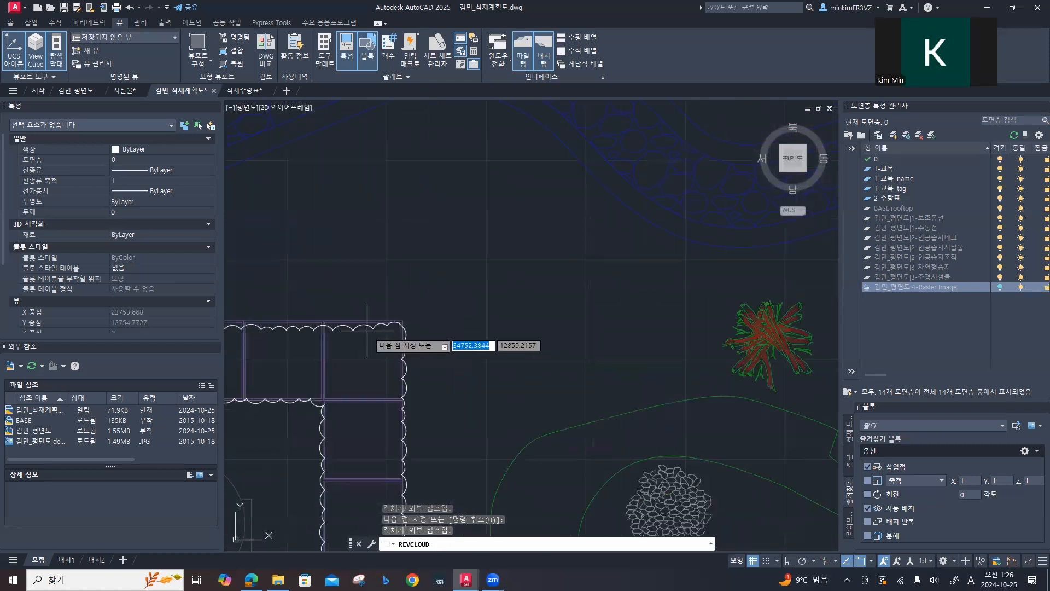
middle_drag(340, 357, 730, 296)
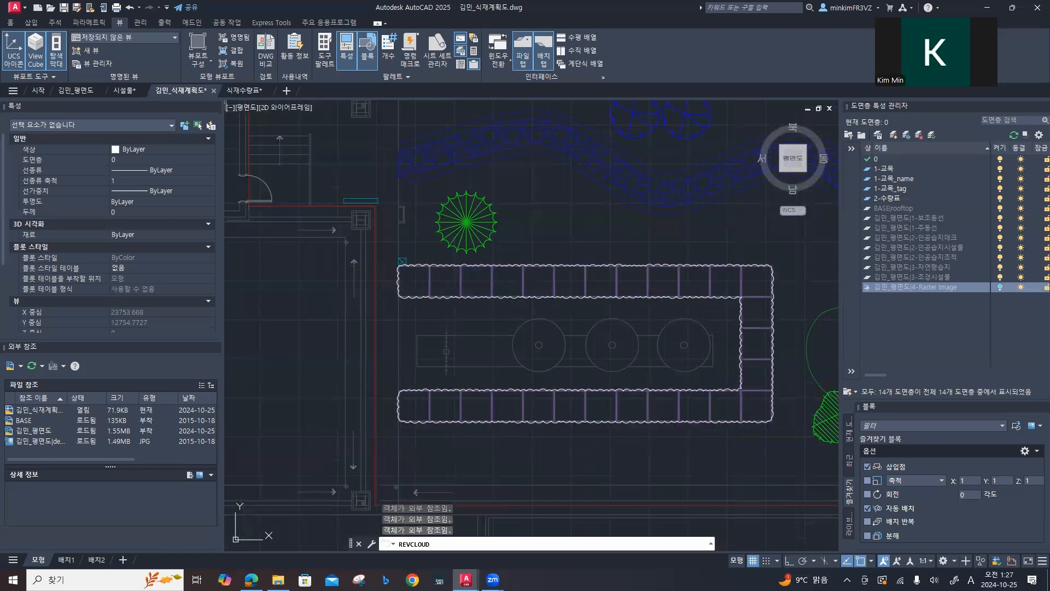
key(Escape)
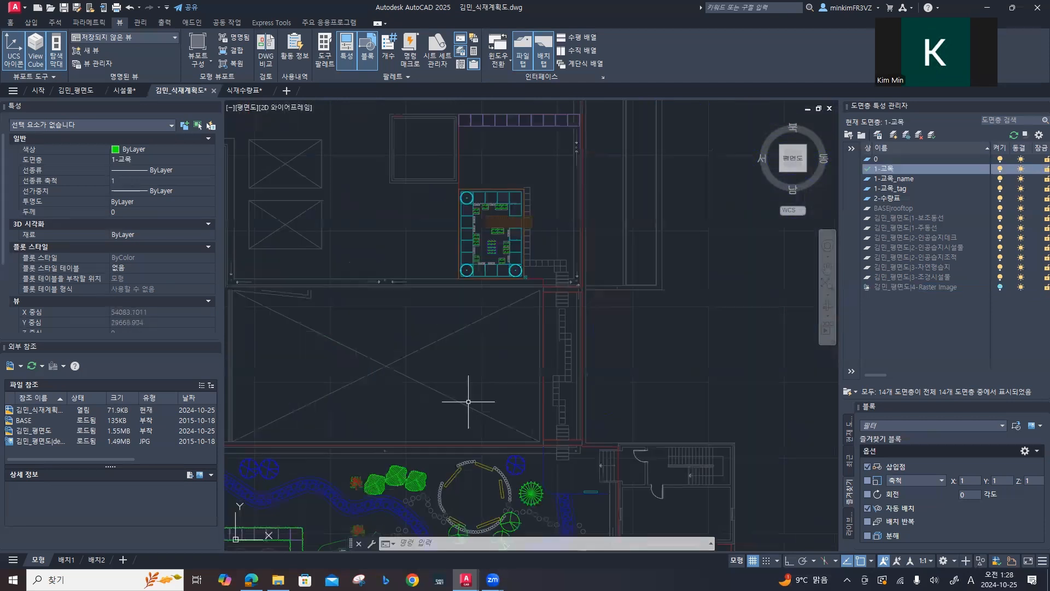
Step: Begin a polygonal revision cloud with arc length 200 down the west end of the planter strip north of the cyan deck
middle_drag(528, 150, 508, 316)
scroll(506, 314, down, 3)
scroll(504, 309, up, 5)
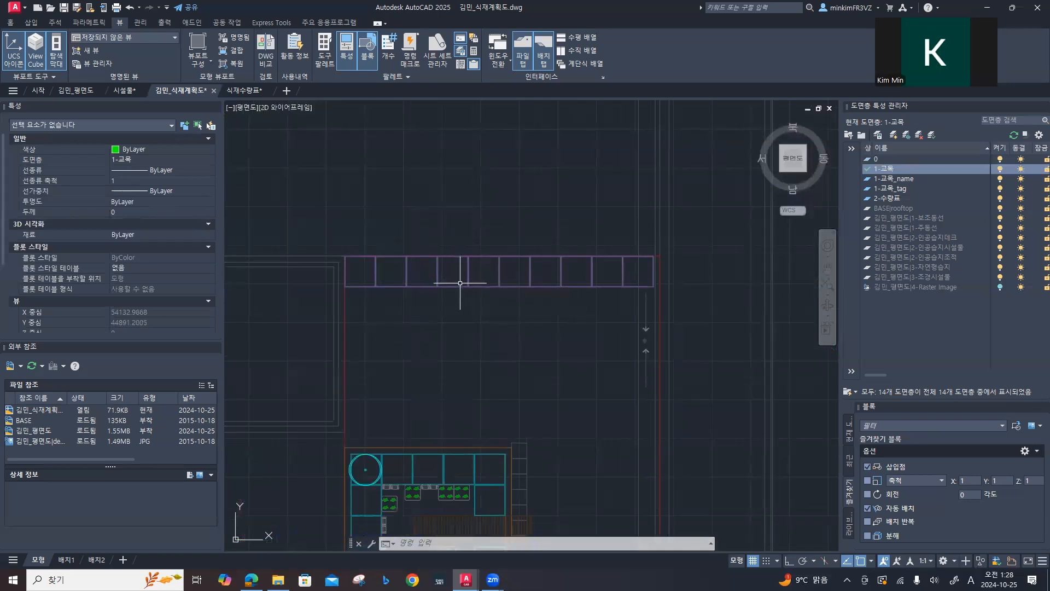
text(rev)
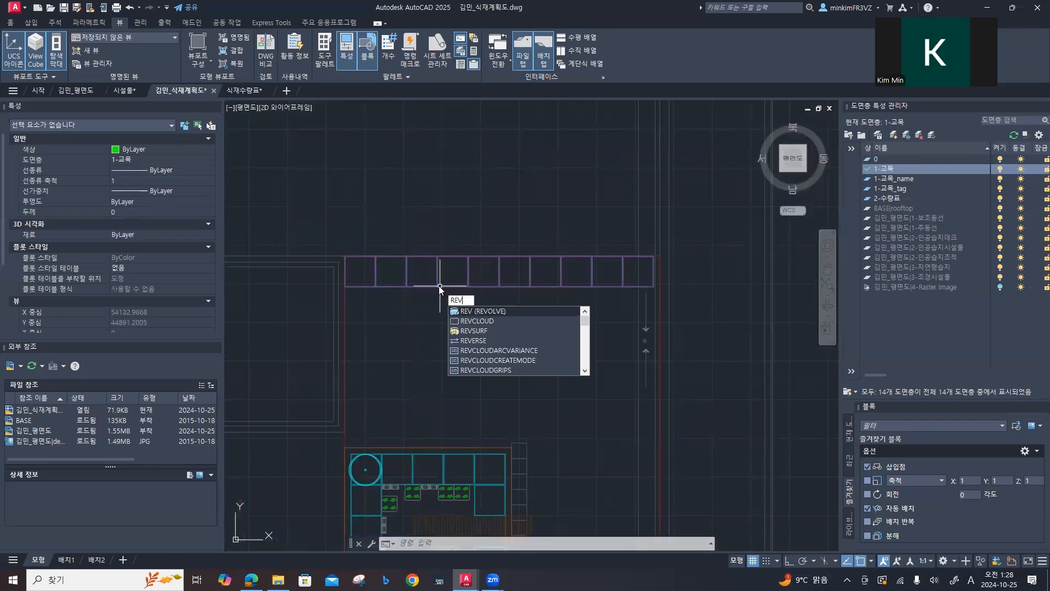
click(463, 320)
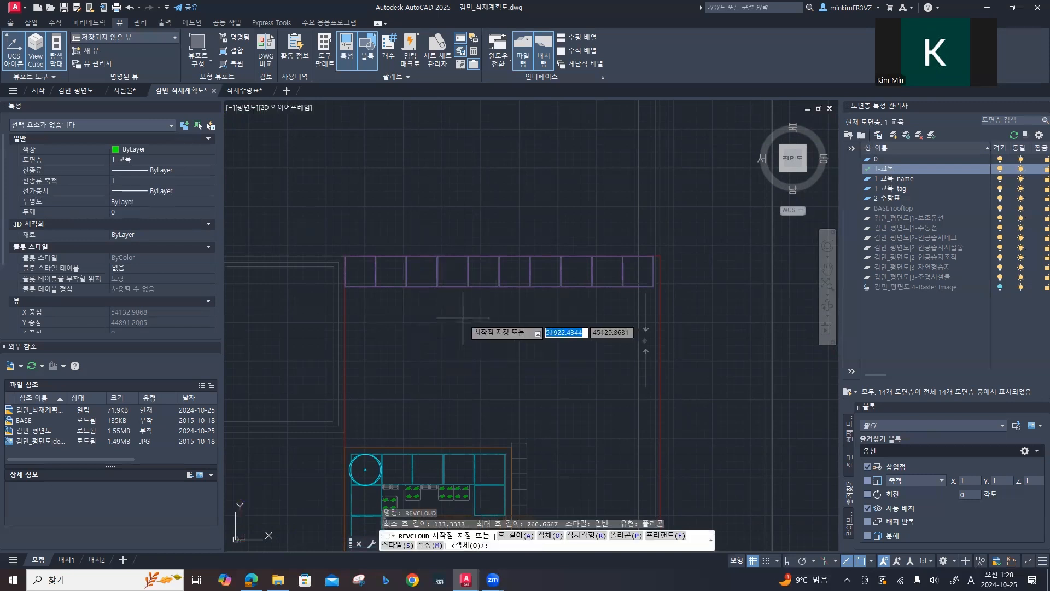
text(a)
key(Return)
text(200)
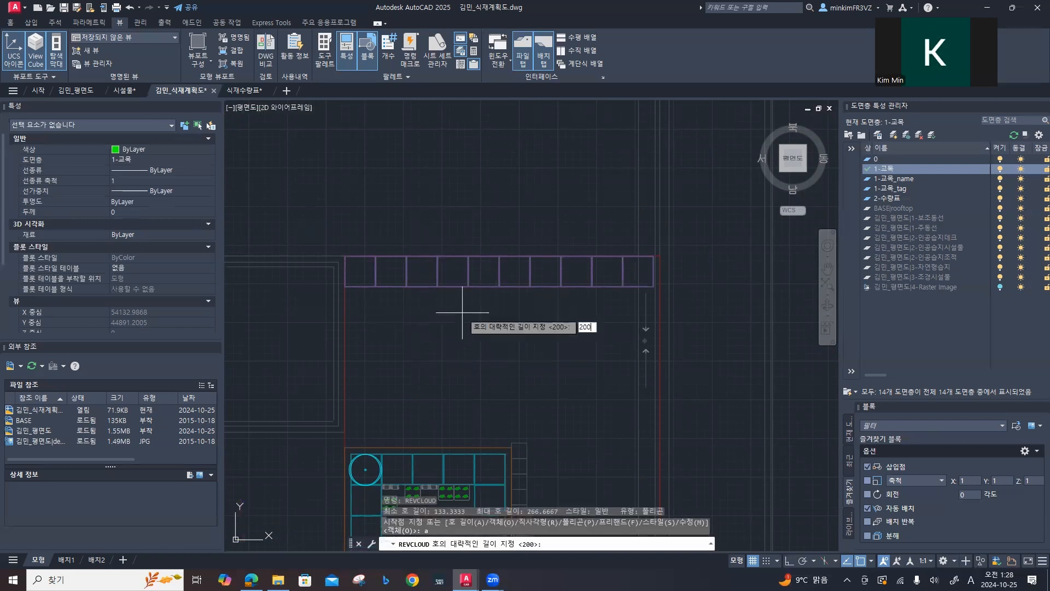
key(Return)
text(p)
key(Return)
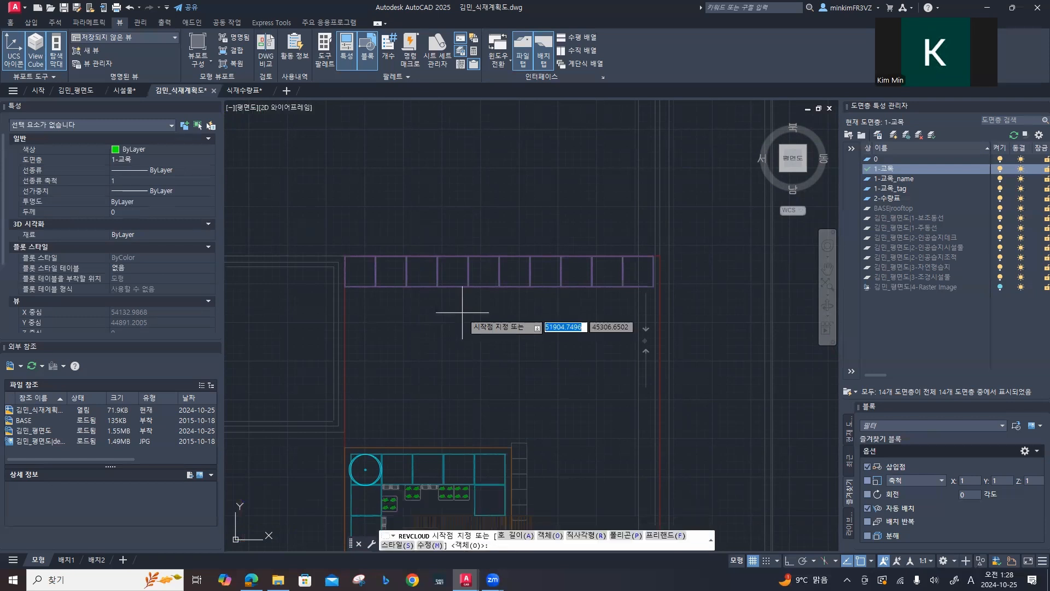
scroll(358, 264, up, 6)
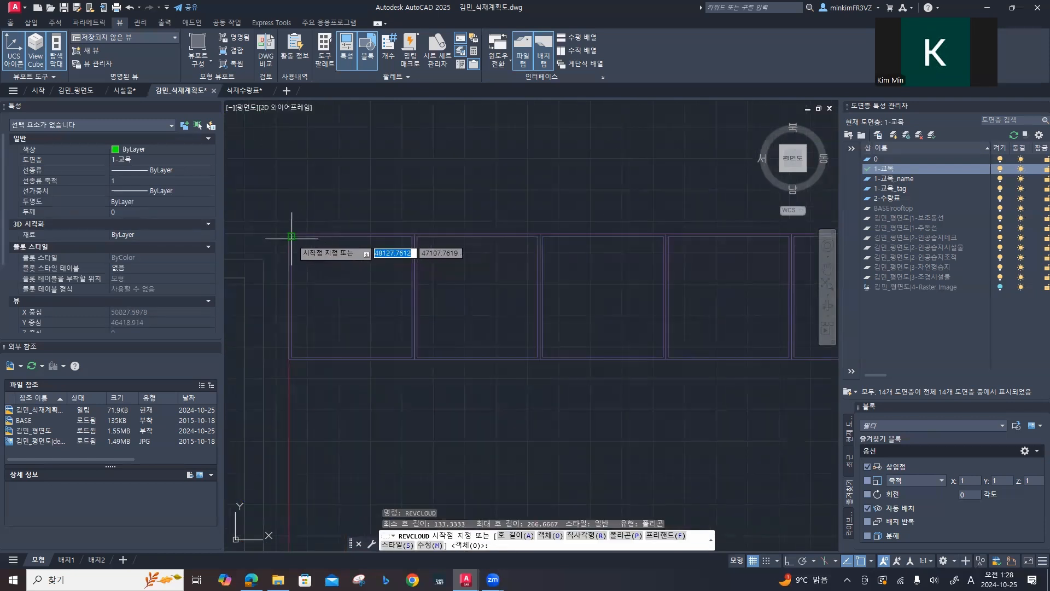
click(292, 236)
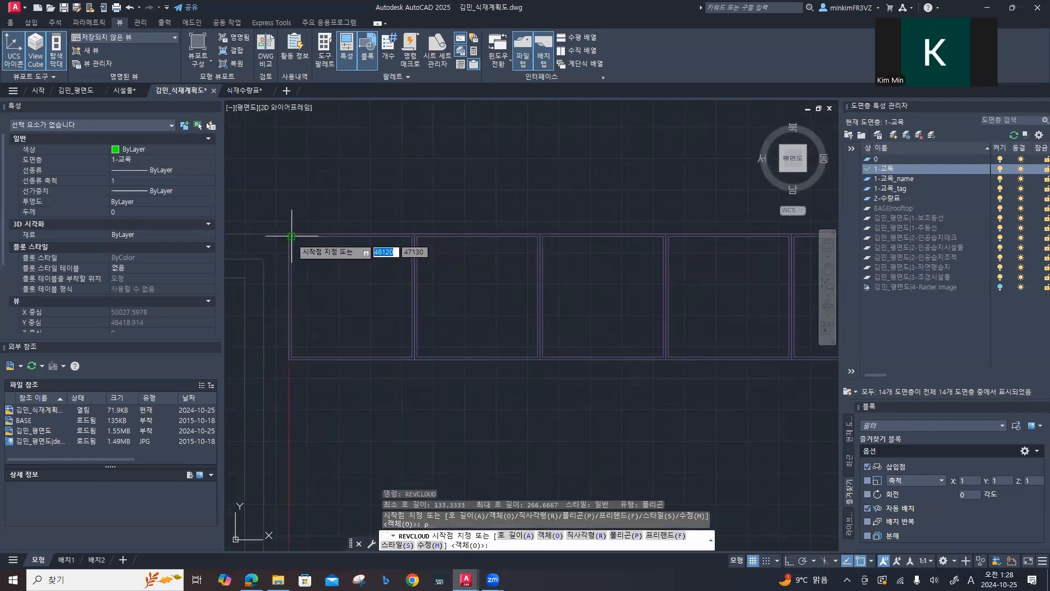
click(292, 357)
Step: Complete the cloud along the strip's southern edge and around its east end back to the start, and save the drawing
middle_drag(571, 359, 254, 365)
scroll(455, 413, down, 4)
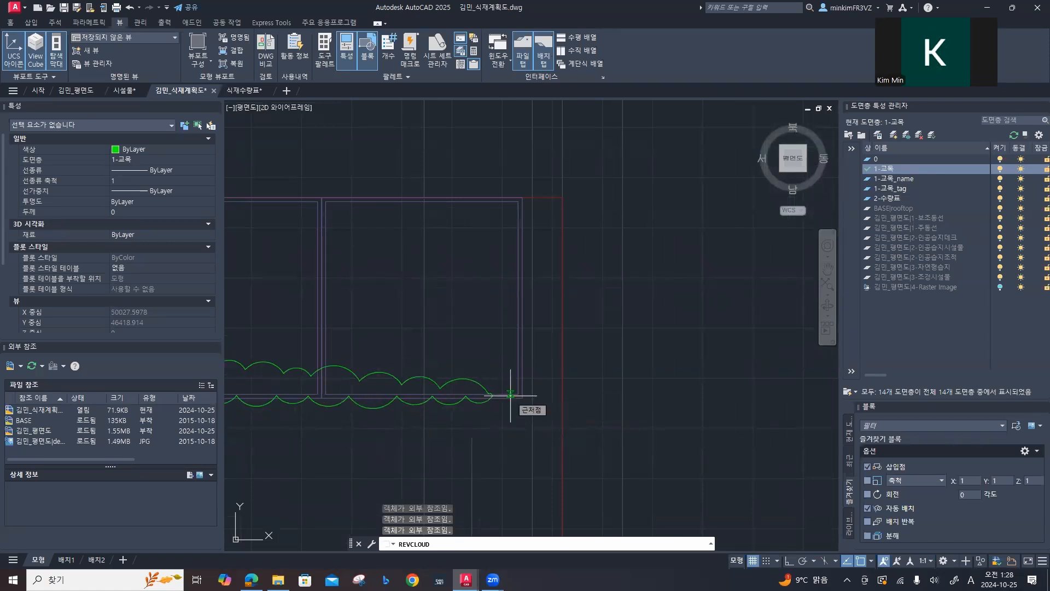
click(518, 203)
key(Return)
scroll(484, 250, down, 5)
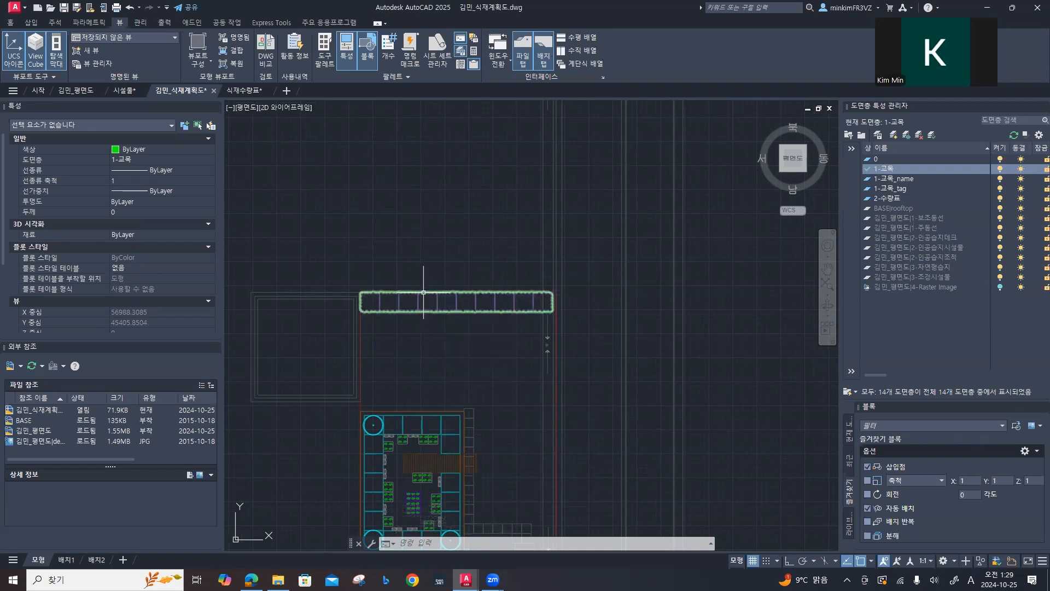
click(65, 8)
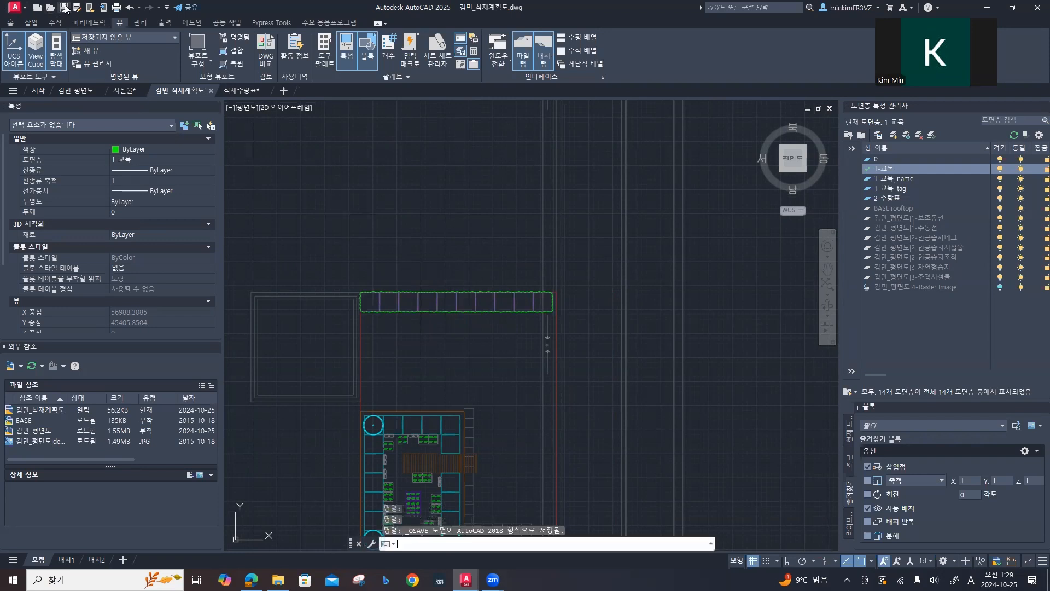
Step: Hatch the planter strip's revision cloud as a selected boundary object with pattern ANSI31 at scale 50
scroll(447, 288, down, 2)
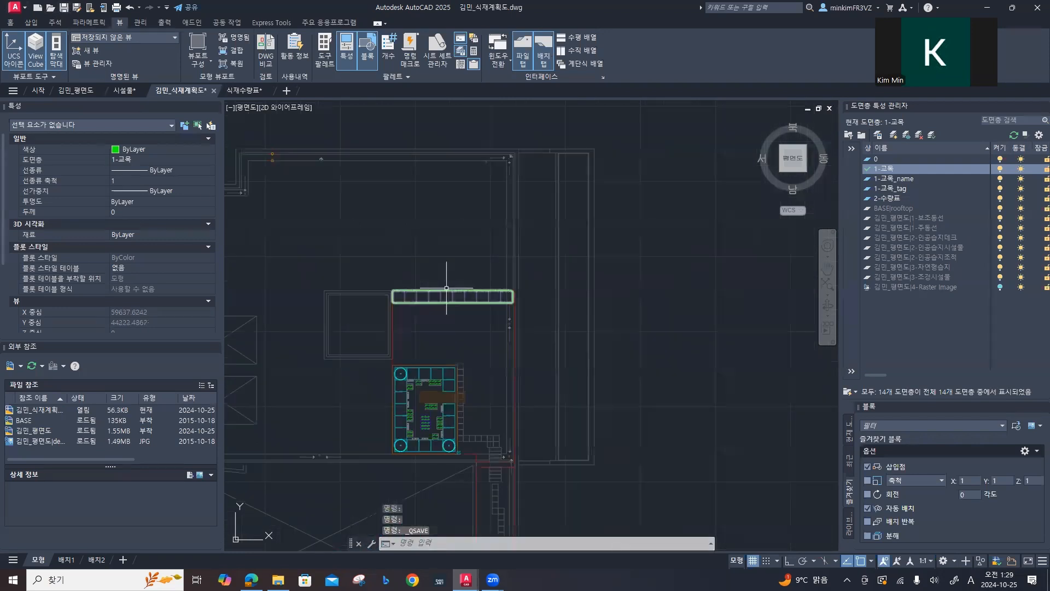
scroll(447, 287, up, 4)
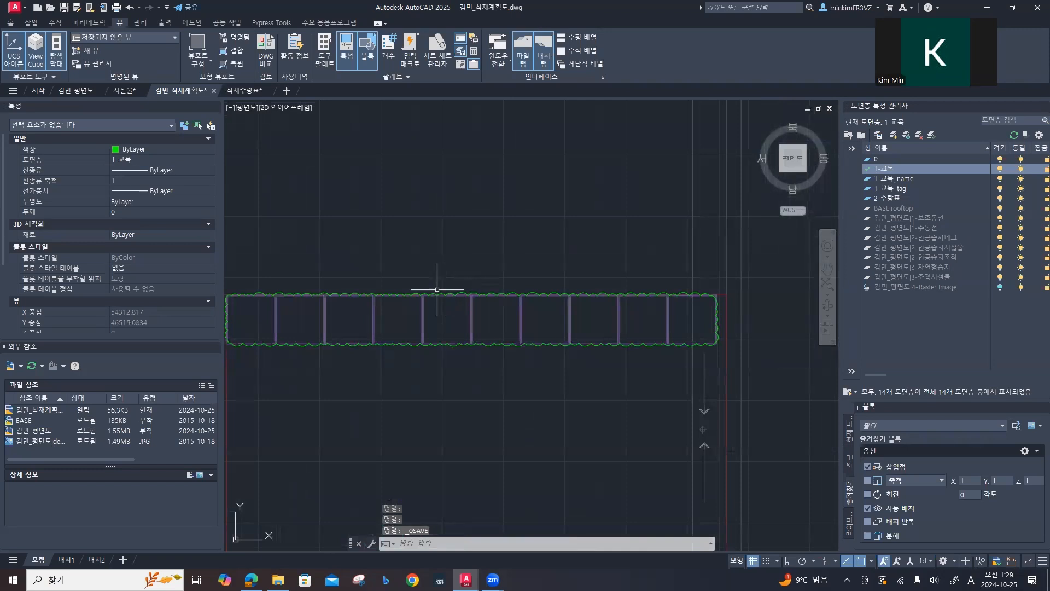
text(HATCH)
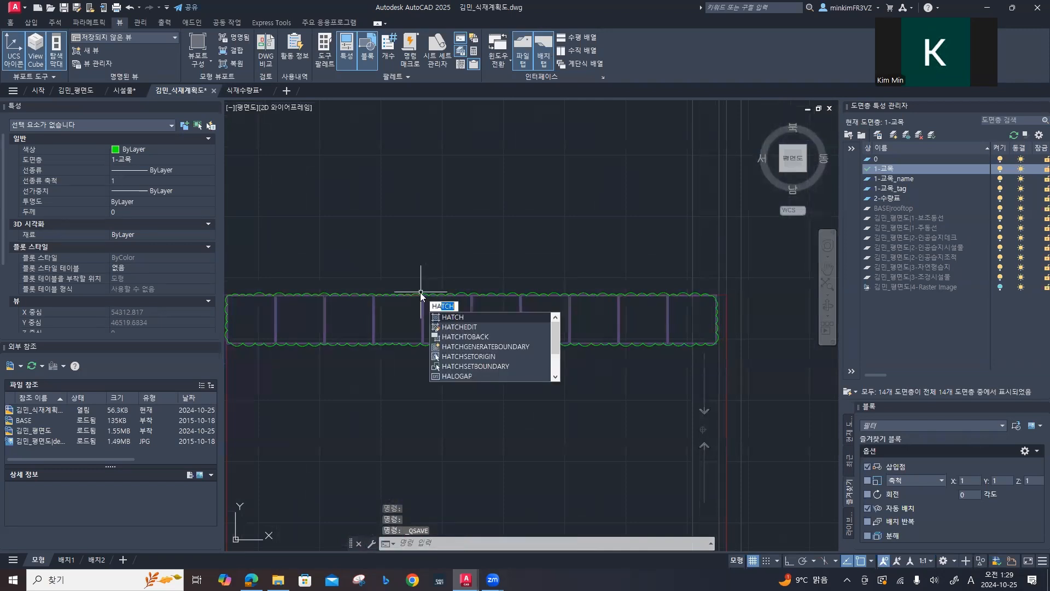
key(Return)
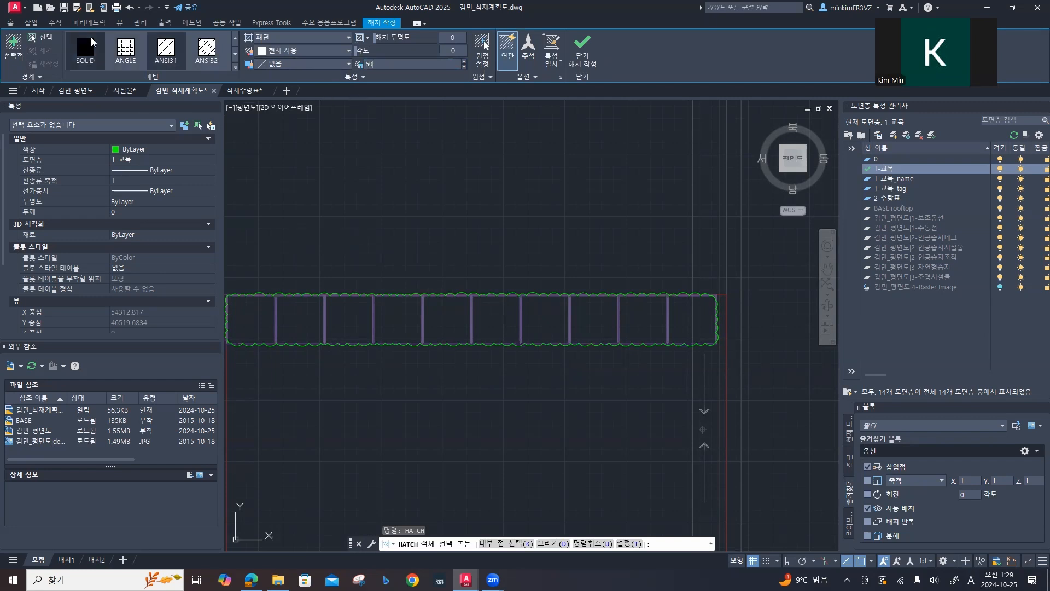
click(48, 39)
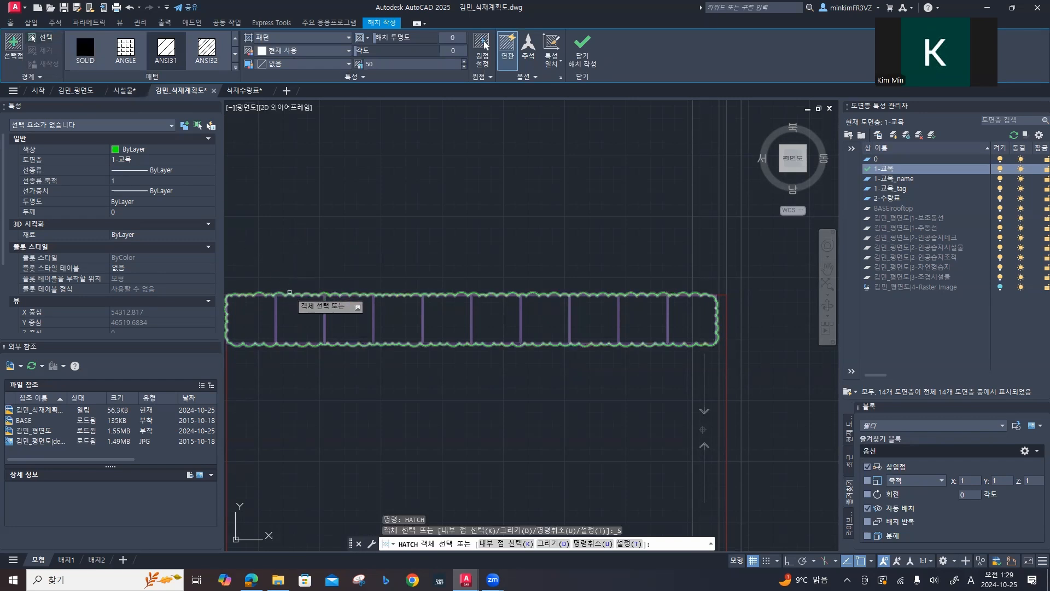
click(289, 294)
Step: Add the U-shaped planter's revision cloud to the same ANSI31 hatch and finish the hatch
scroll(368, 361, down, 4)
middle_drag(346, 392, 426, 220)
middle_drag(298, 450, 450, 265)
middle_drag(327, 396, 482, 241)
middle_drag(361, 400, 493, 221)
scroll(433, 309, up, 6)
click(428, 295)
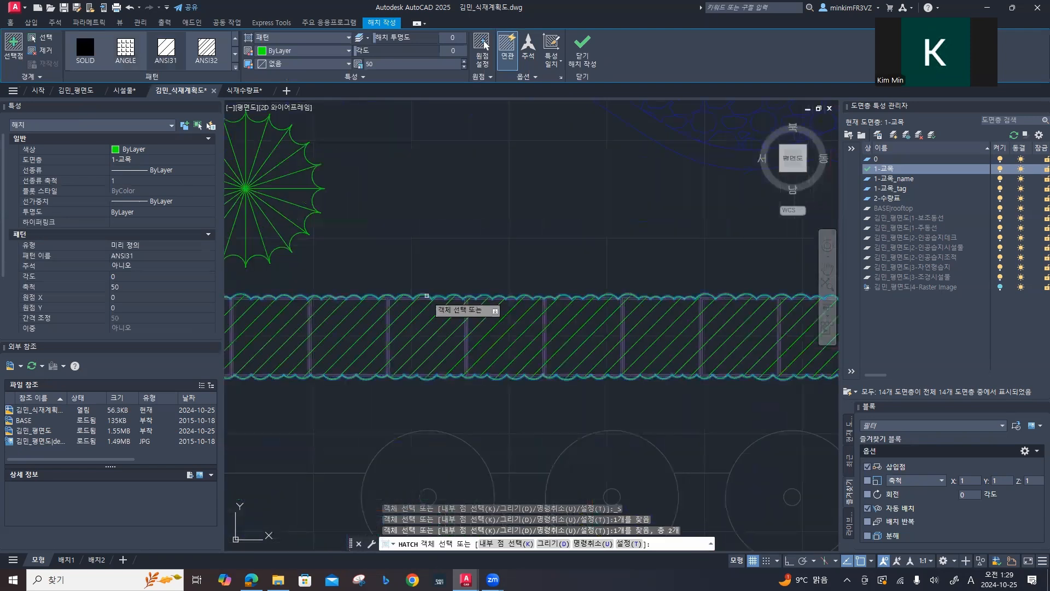
key(Escape)
scroll(440, 265, down, 2)
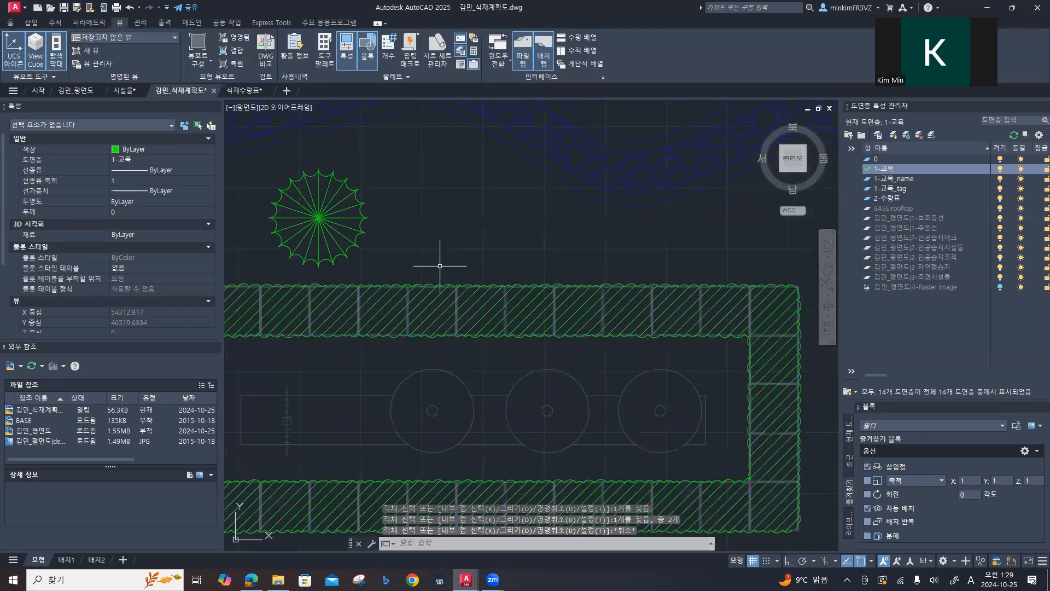
Step: Make 1-교목_tag the current layer
scroll(439, 266, down, 8)
middle_drag(444, 305, 372, 407)
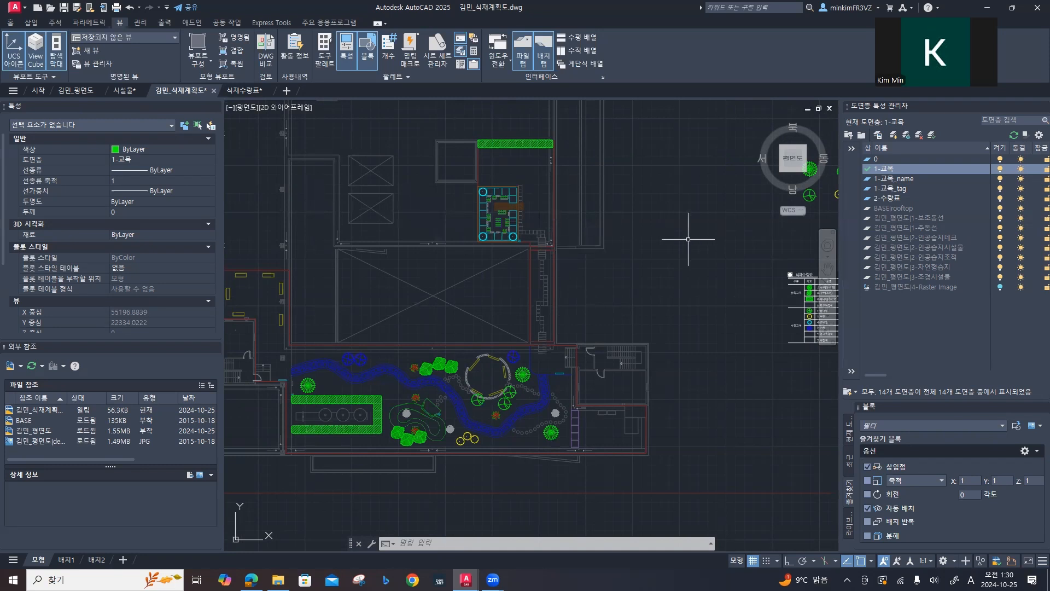
click(886, 189)
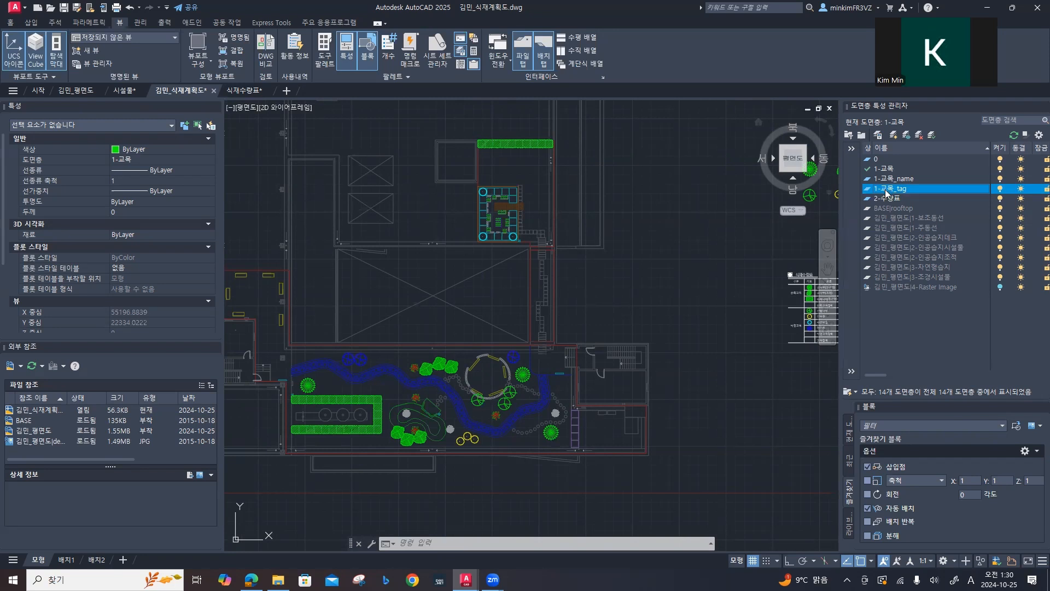
key(Escape)
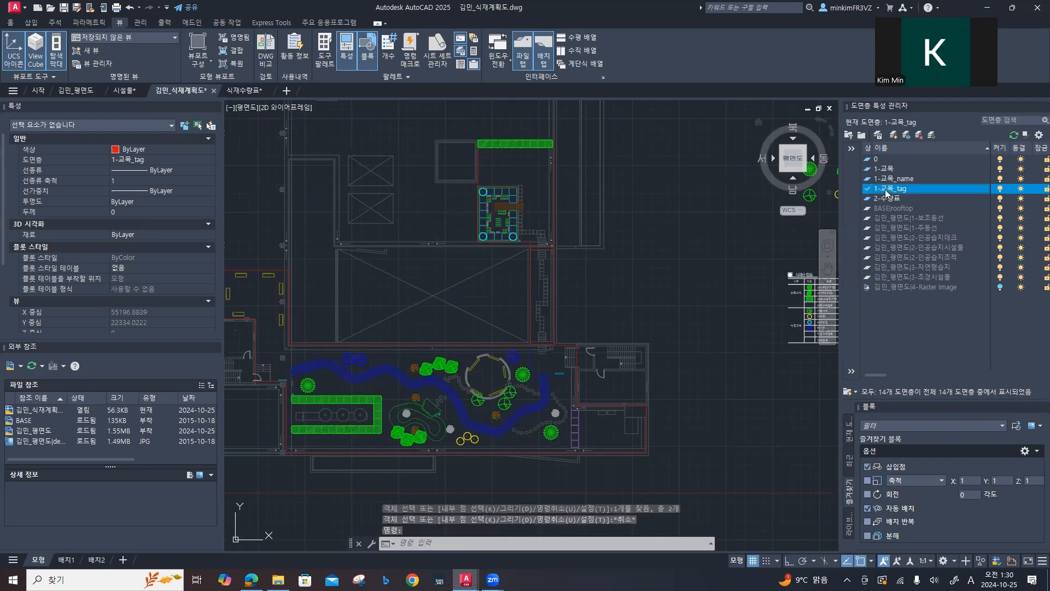
double_click(886, 189)
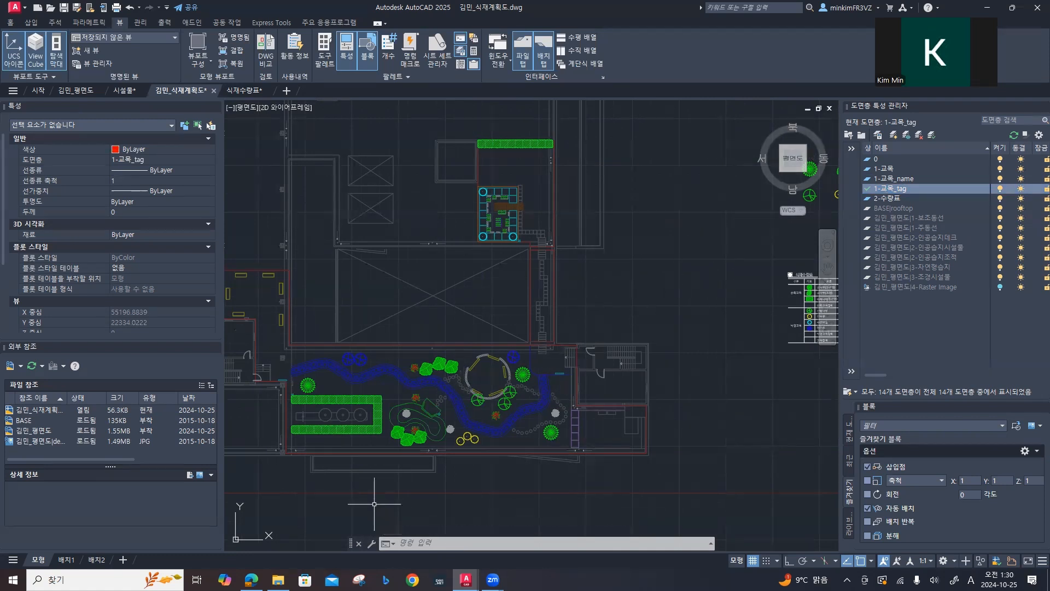
text(miltile)
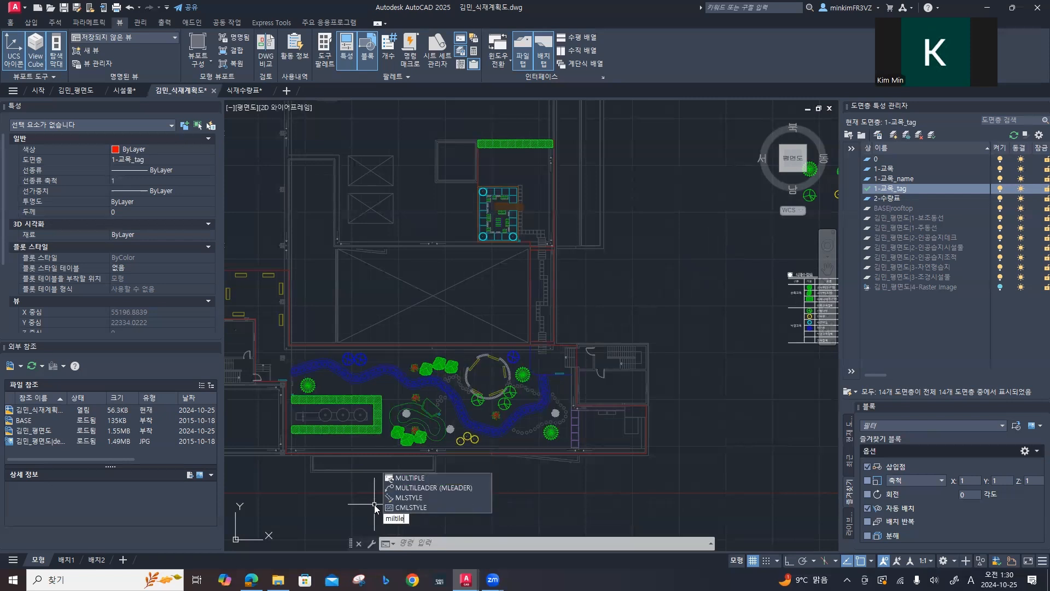
text(ader)
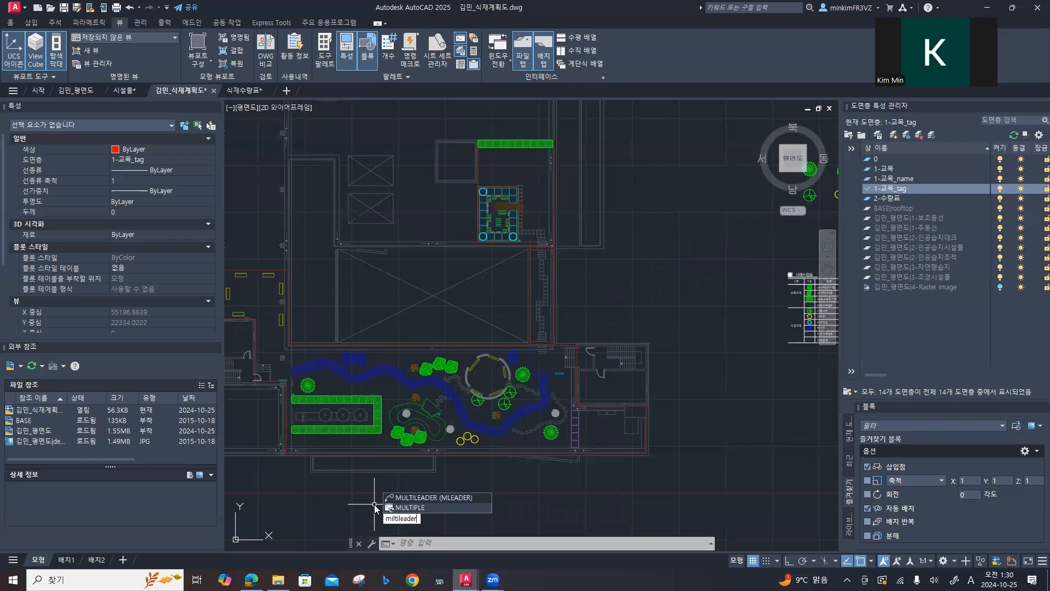
key(BackSpace)
key(BackSpace)
key(BackSpace)
key(BackSpace)
key(BackSpace)
key(BackSpace)
key(BackSpace)
key(BackSpace)
key(BackSpace)
key(BackSpace)
key(BackSpace)
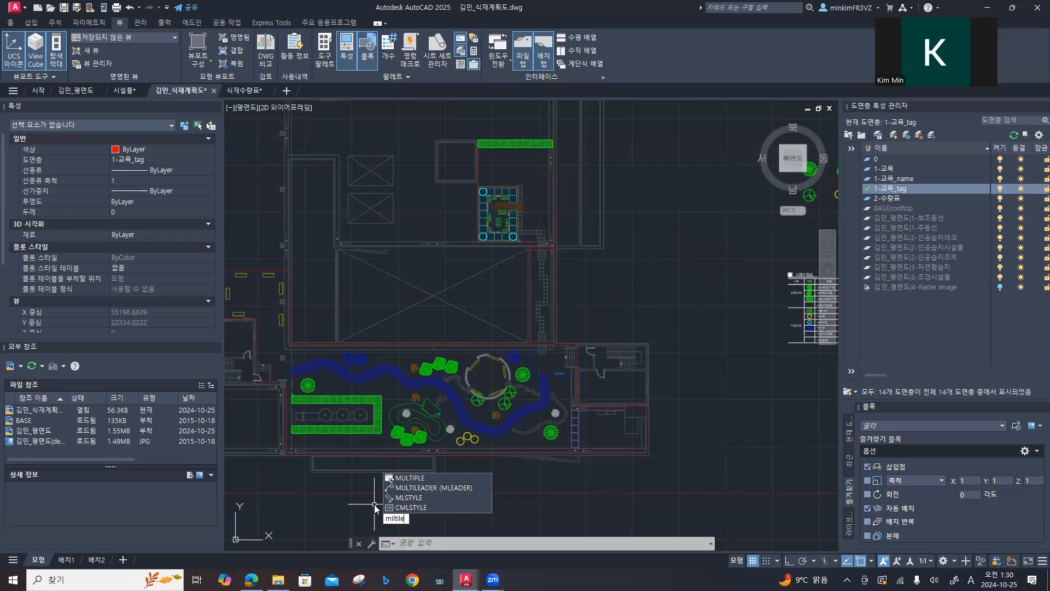
Step: Create a multileader style named 수목 지시선 based on Standard
text(Mleaders)
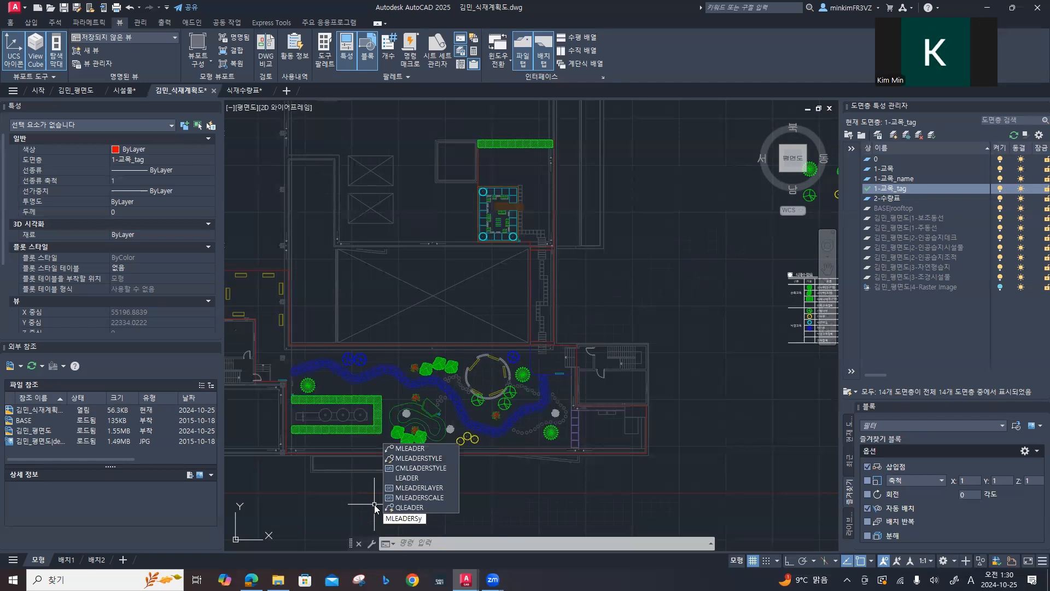
text(tyle)
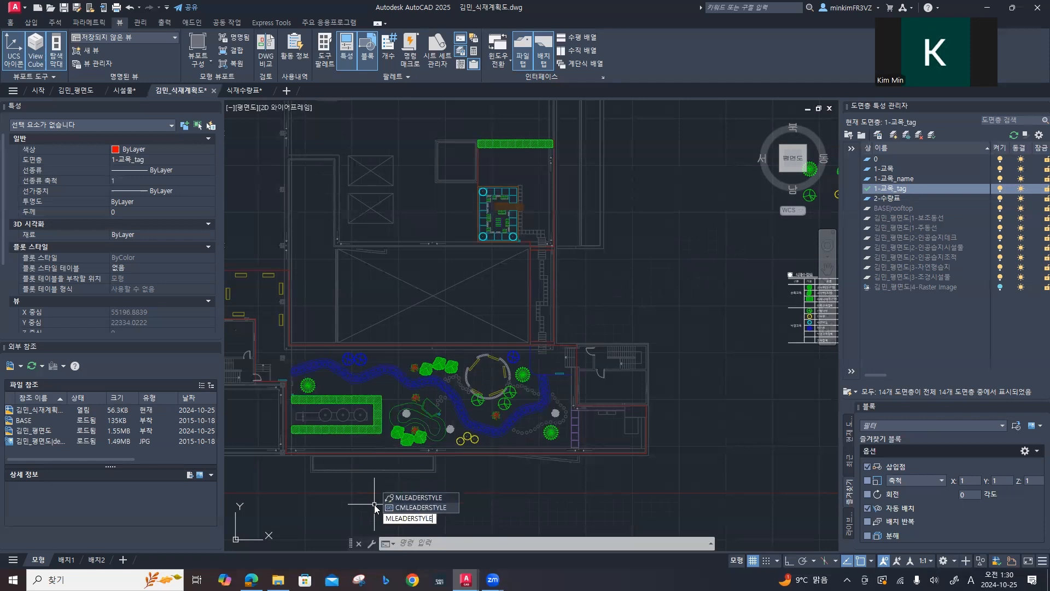
key(Return)
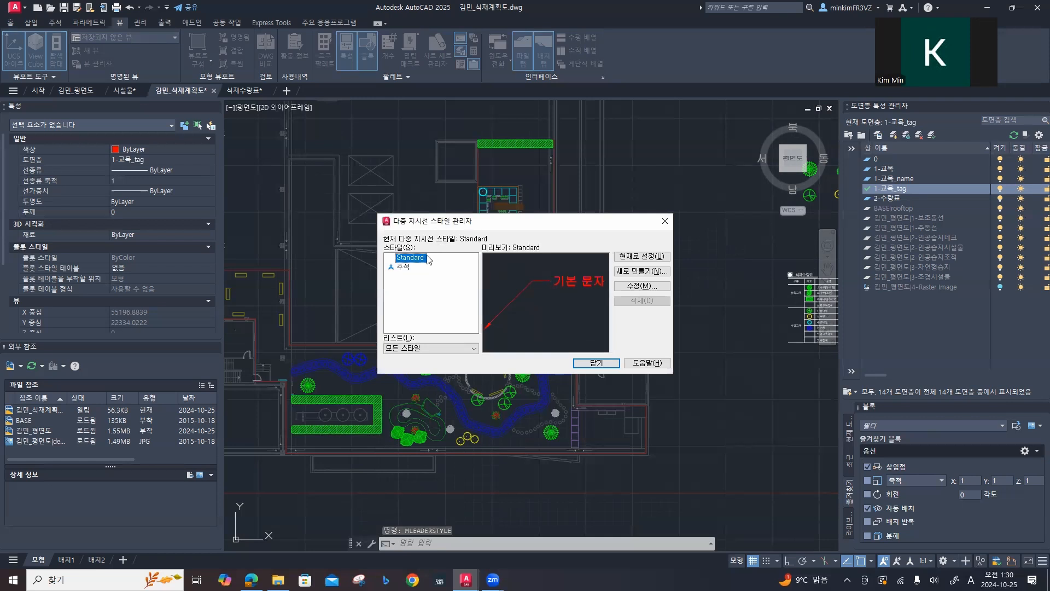
click(625, 277)
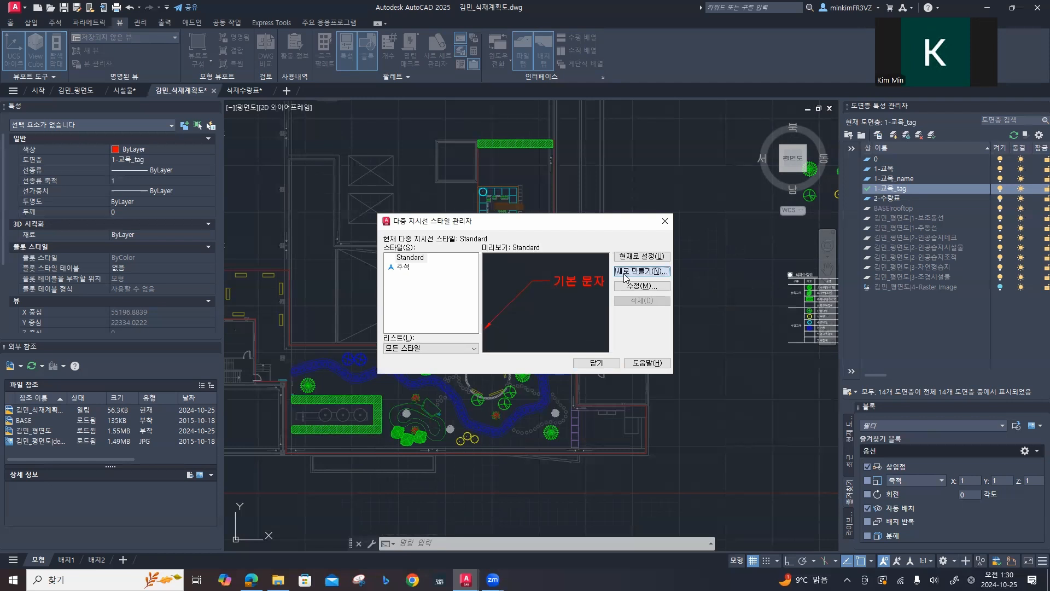
key(Hangul)
text(수목 지시선)
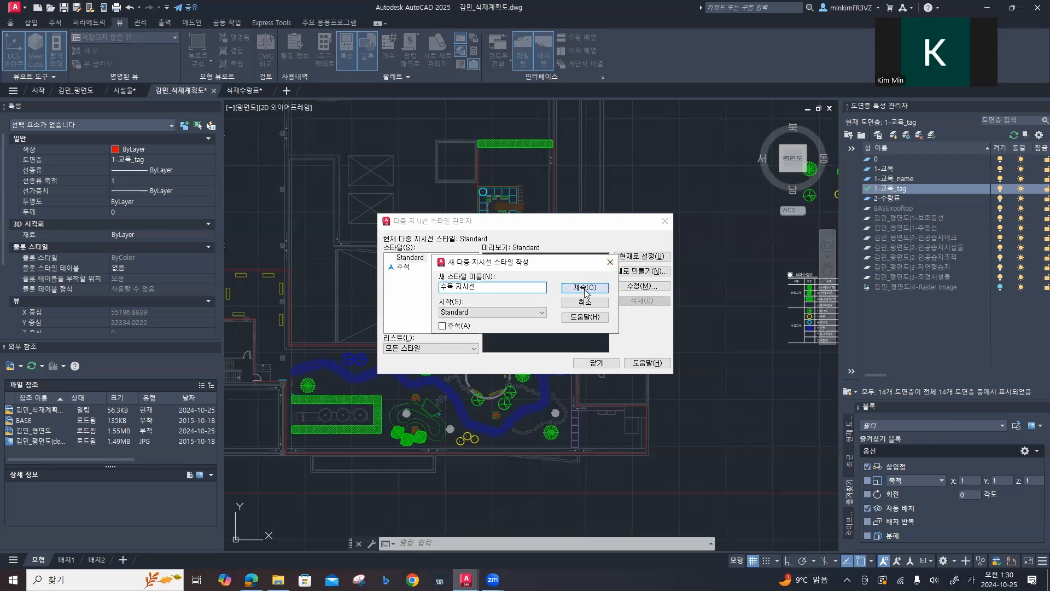
click(584, 288)
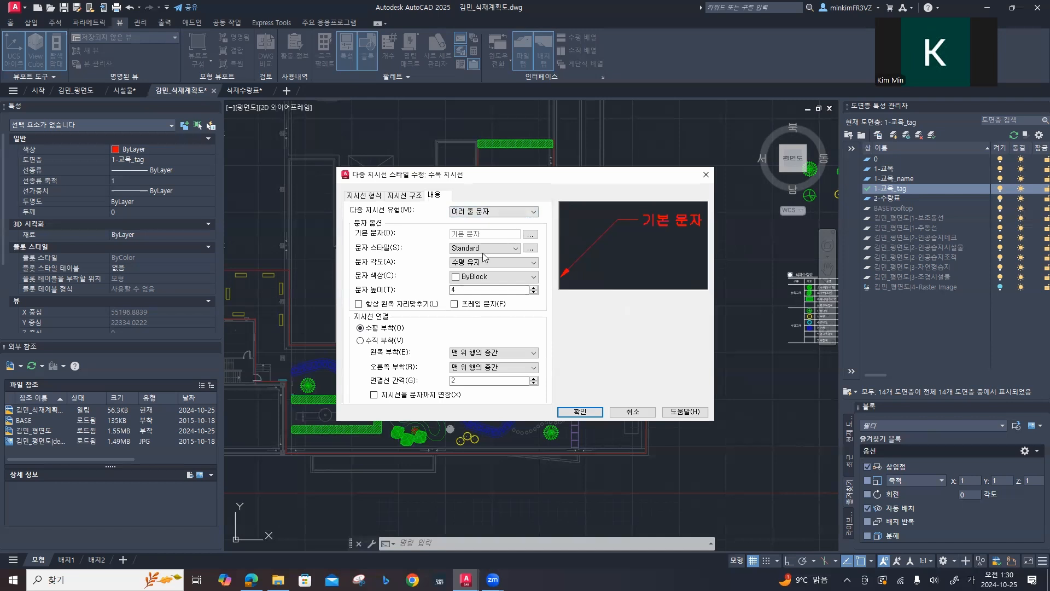
Step: Give the 수목 지시선 style a dot (점) arrowhead of size 100 and a leader break size of 0
click(380, 200)
click(401, 199)
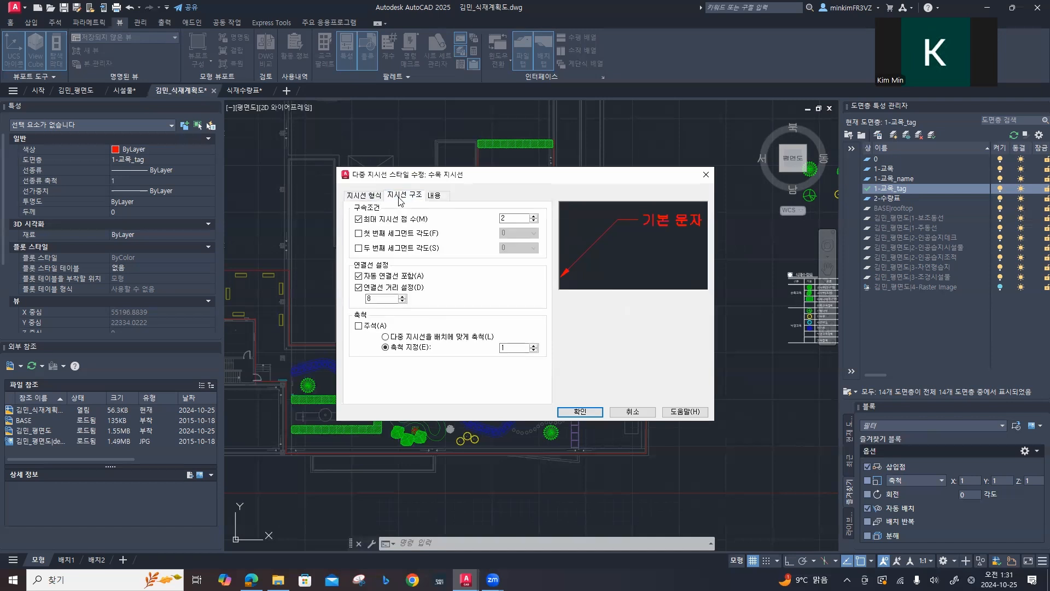
click(432, 197)
click(364, 199)
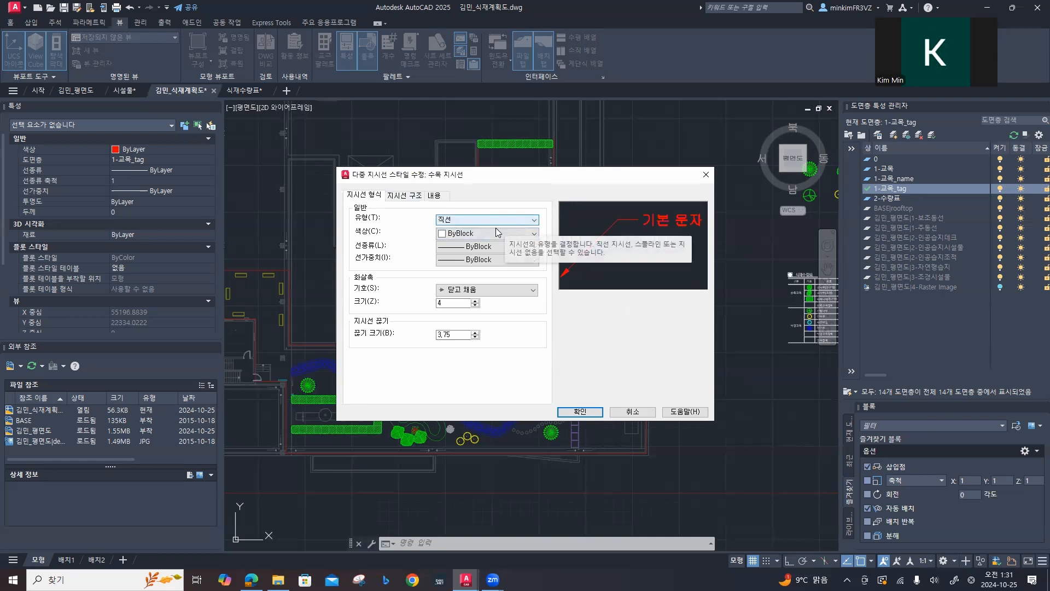
click(492, 289)
click(484, 331)
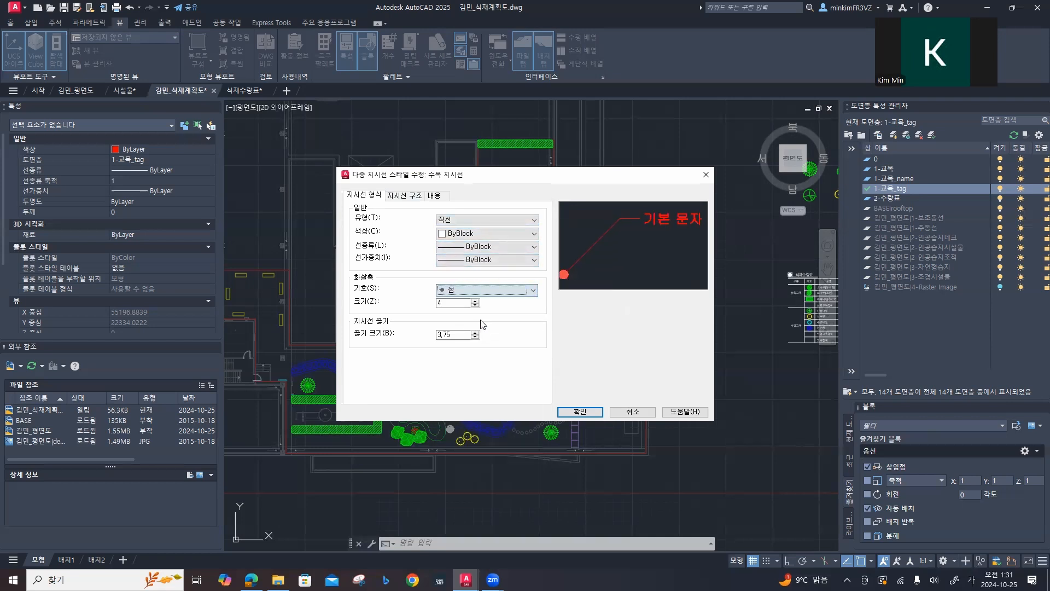
key(Tab)
text(100)
key(Tab)
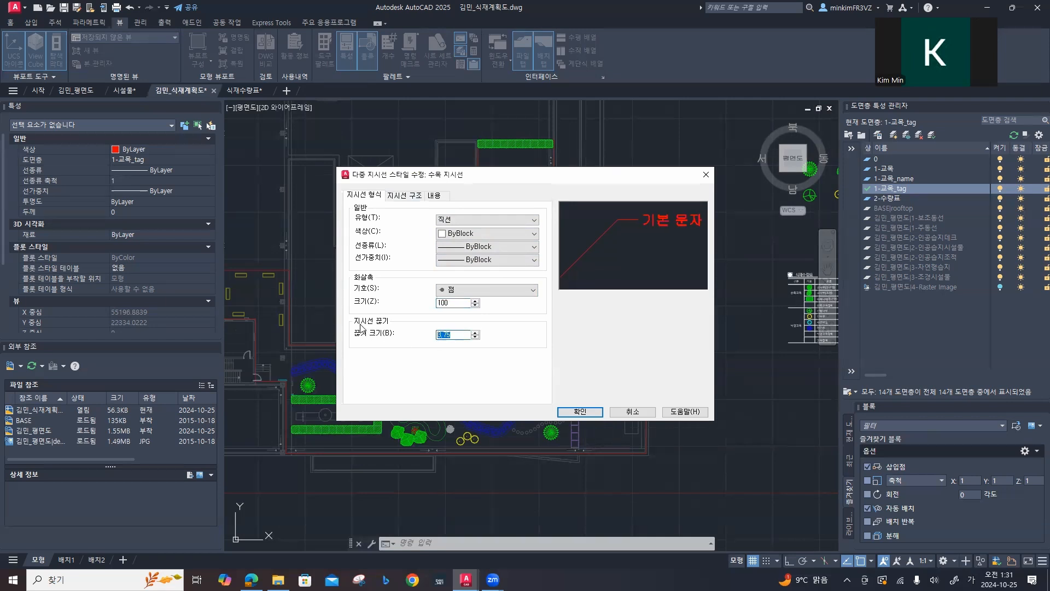
Step: Set the style's landing distance to 100 and its text height to 300
click(414, 197)
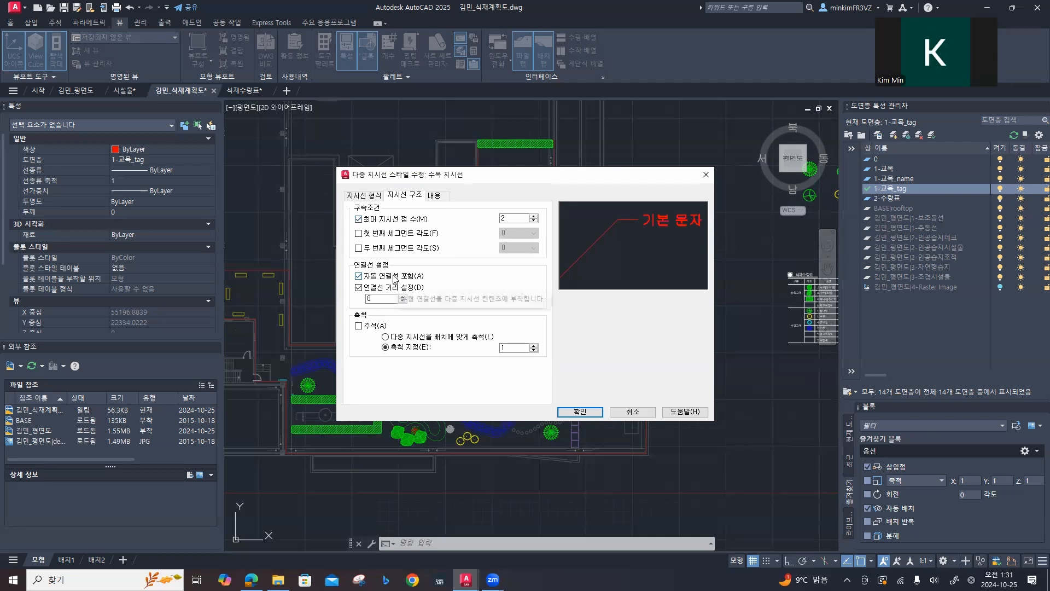
double_click(370, 299)
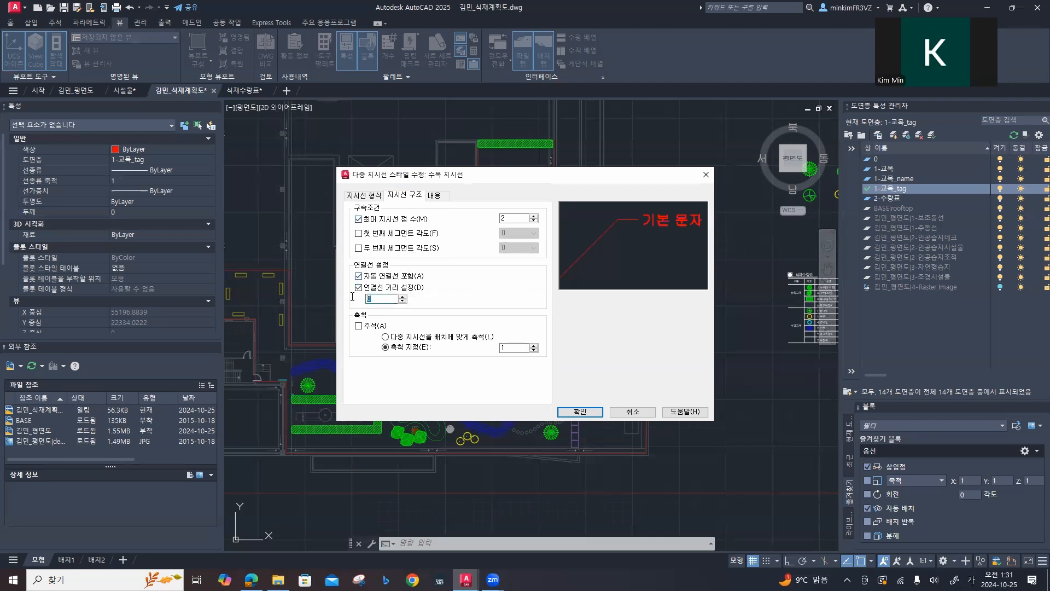
text(100)
click(437, 198)
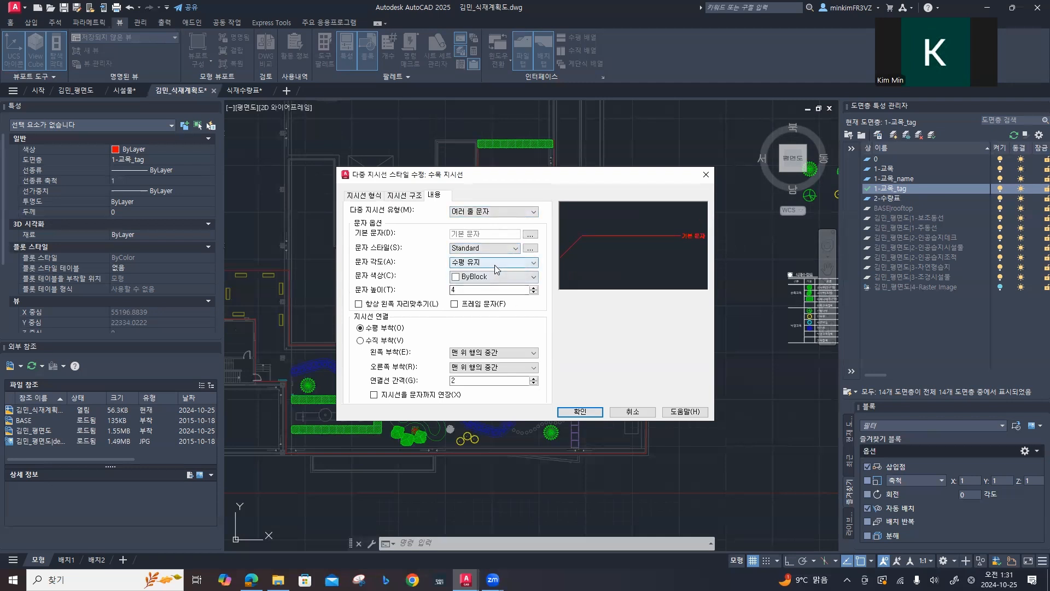
click(485, 291)
drag(485, 290, 408, 290)
text(3)
click(482, 332)
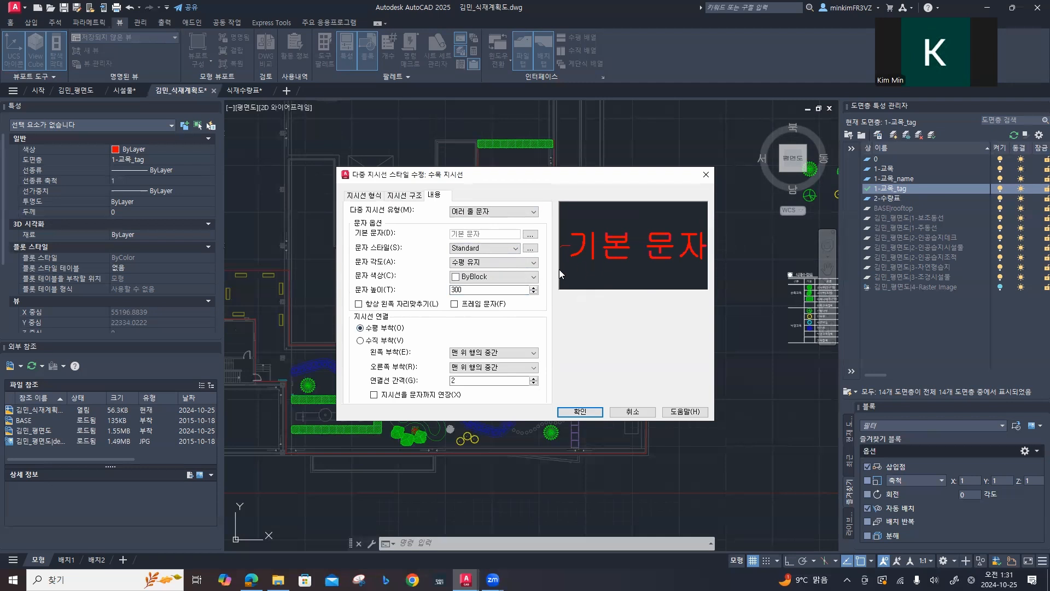
Step: Set both the left and right leader attachments to underline the top line (맨 위 행에 밑줄)
click(477, 355)
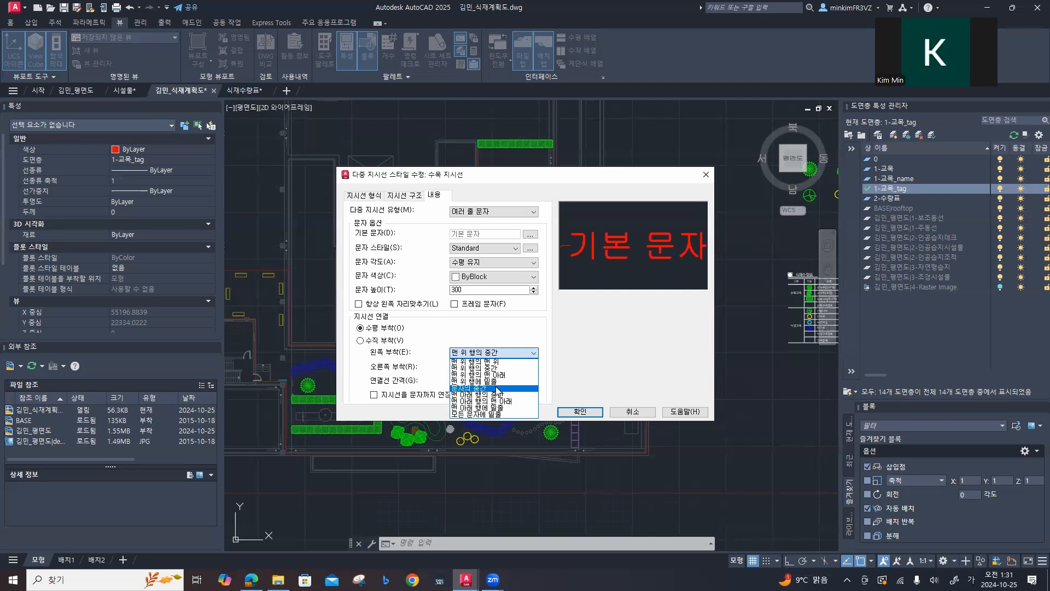
click(490, 381)
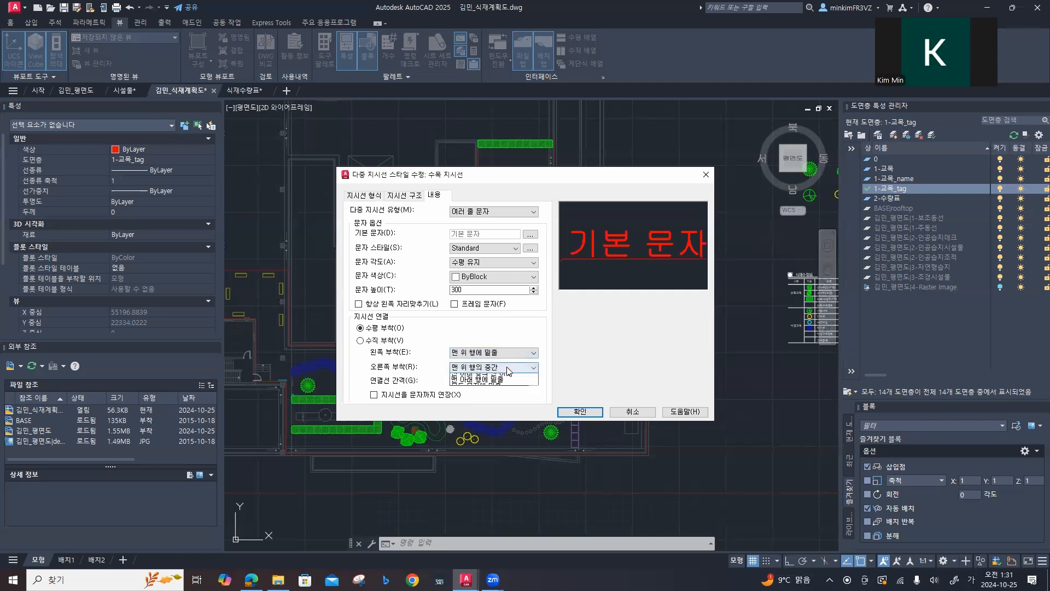
click(493, 367)
click(506, 397)
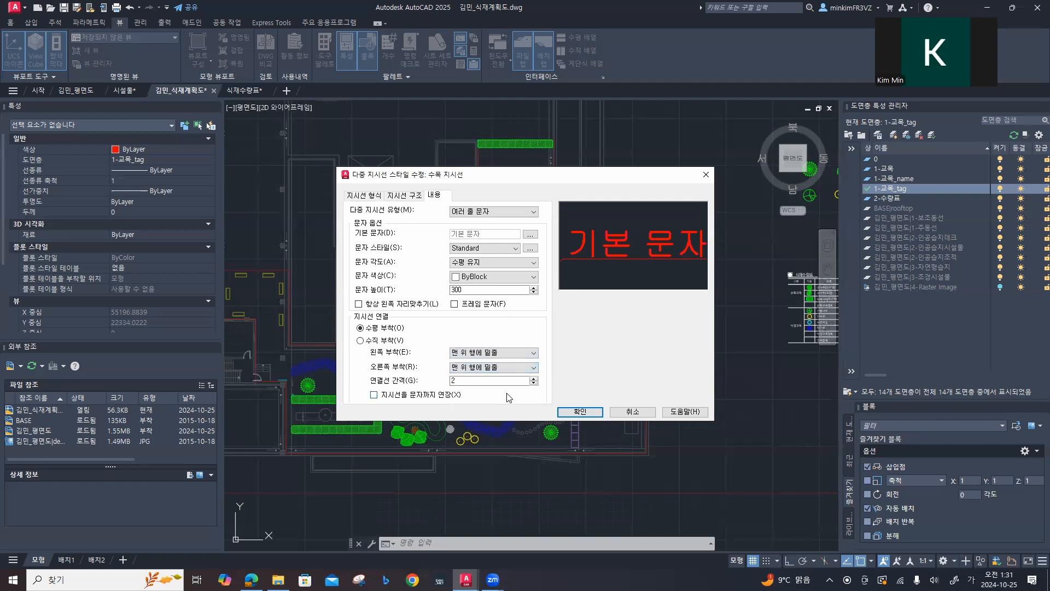
Step: Set the landing gap to 100, extend the leader to the text, and accept the style settings
double_click(454, 380)
text(100)
click(395, 395)
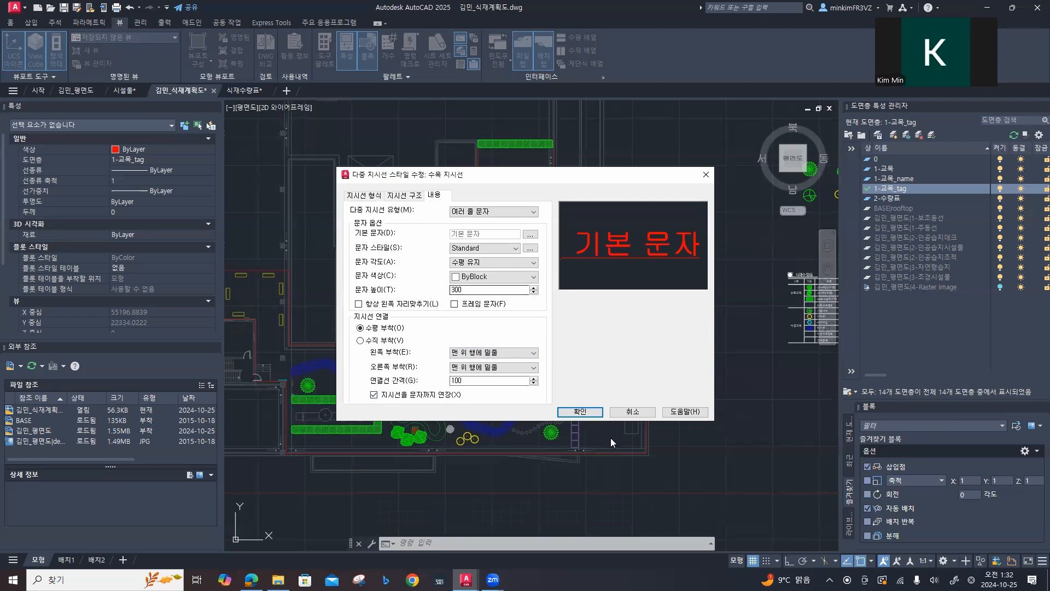
click(588, 414)
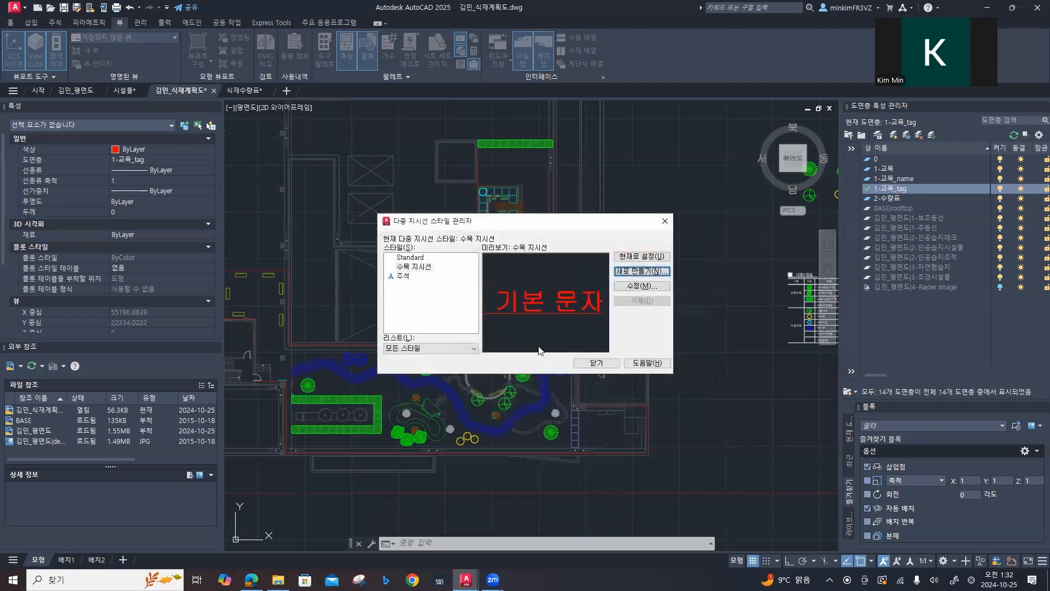
Step: Make 수목 지시선 the current multileader style and close the style manager
click(418, 267)
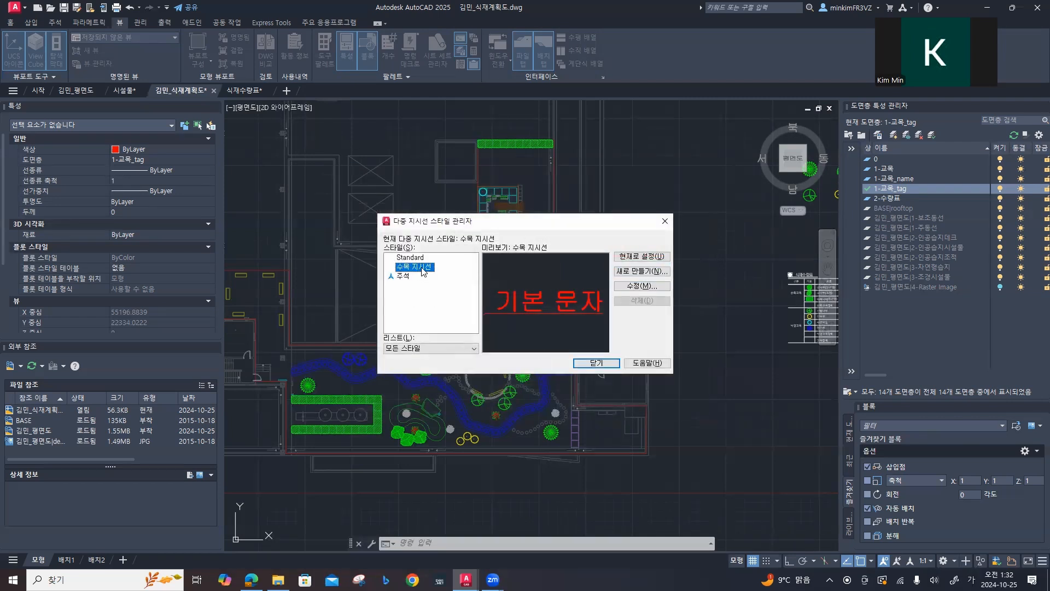
click(641, 257)
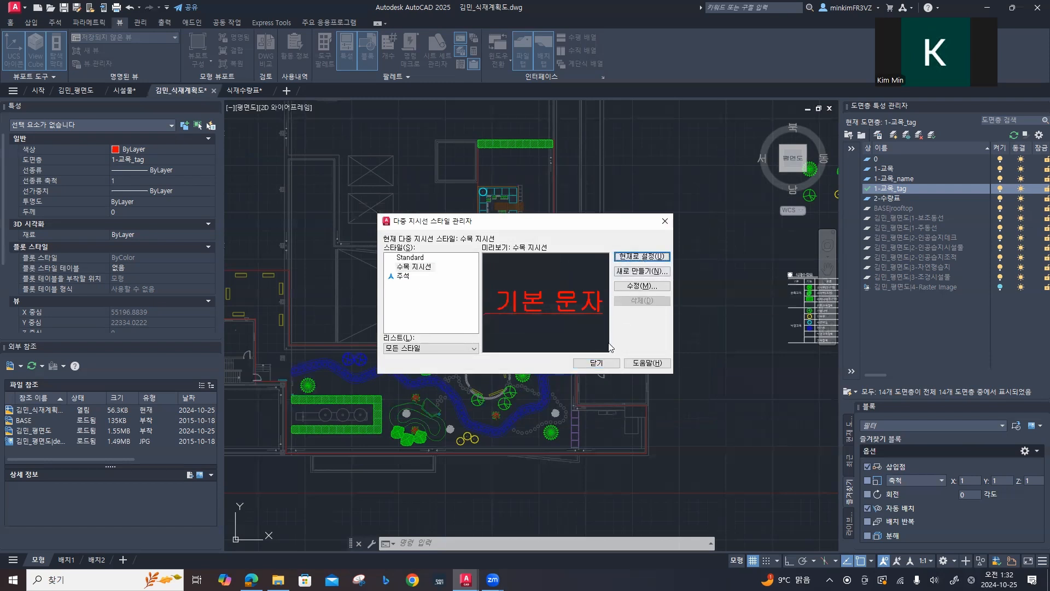
click(598, 364)
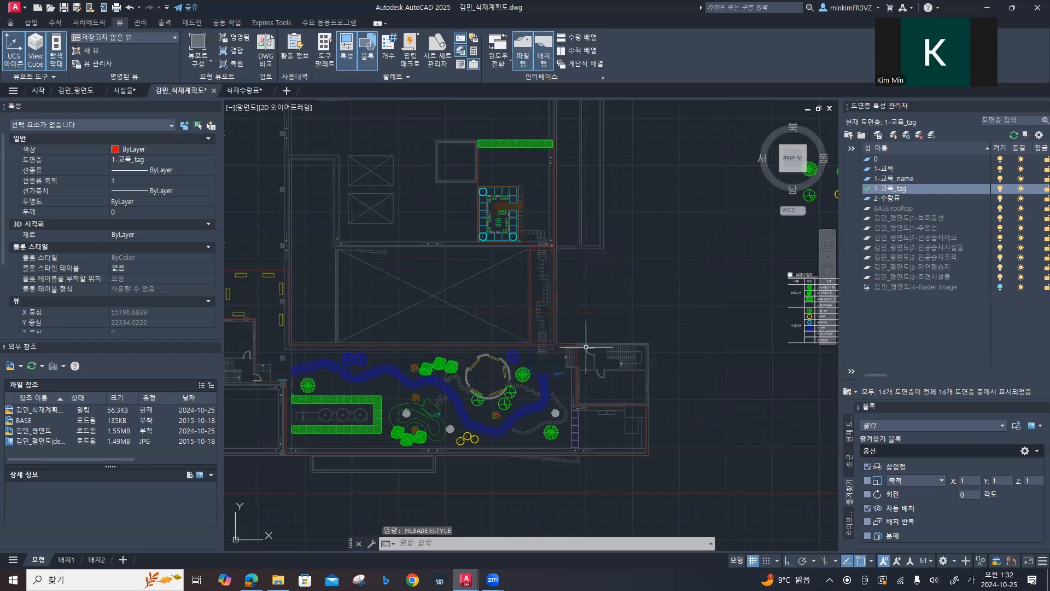
Step: Place a multileader from the U-shaped planter's southern hatched arm straight down to the empty area below the building
middle_drag(497, 394, 651, 305)
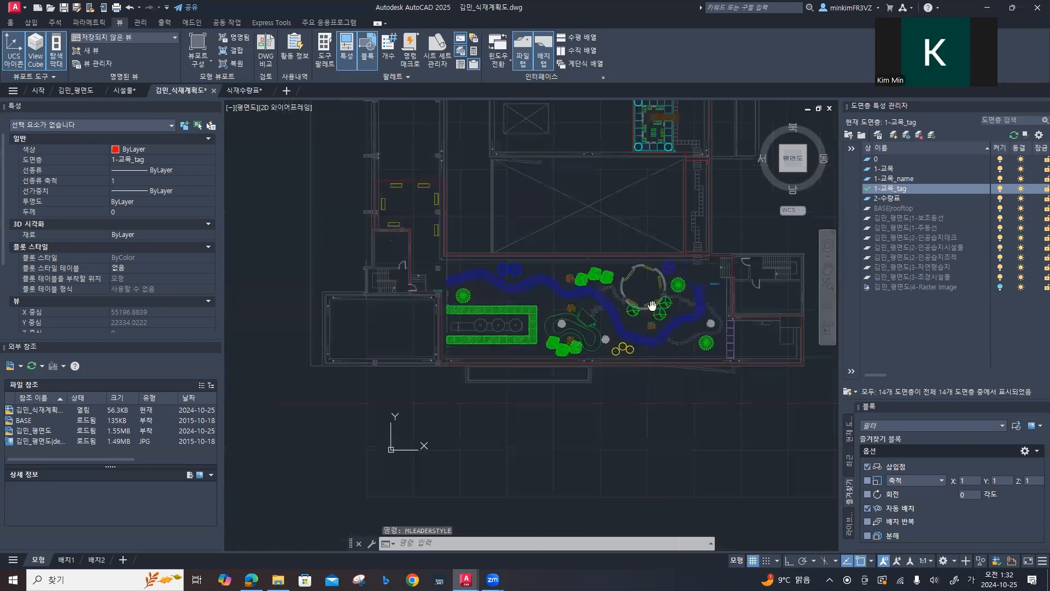
click(16, 25)
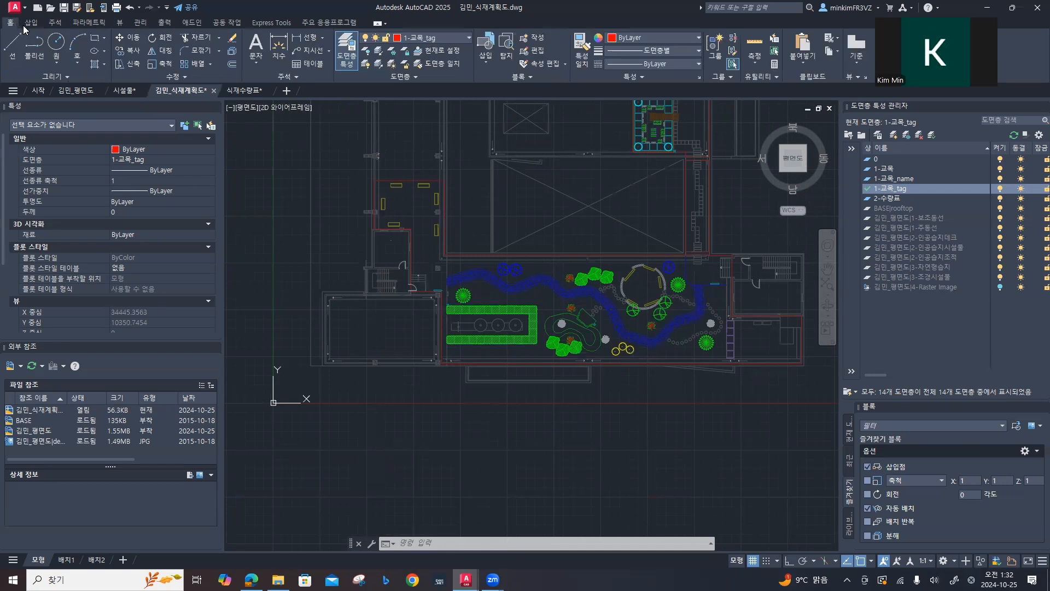
click(305, 52)
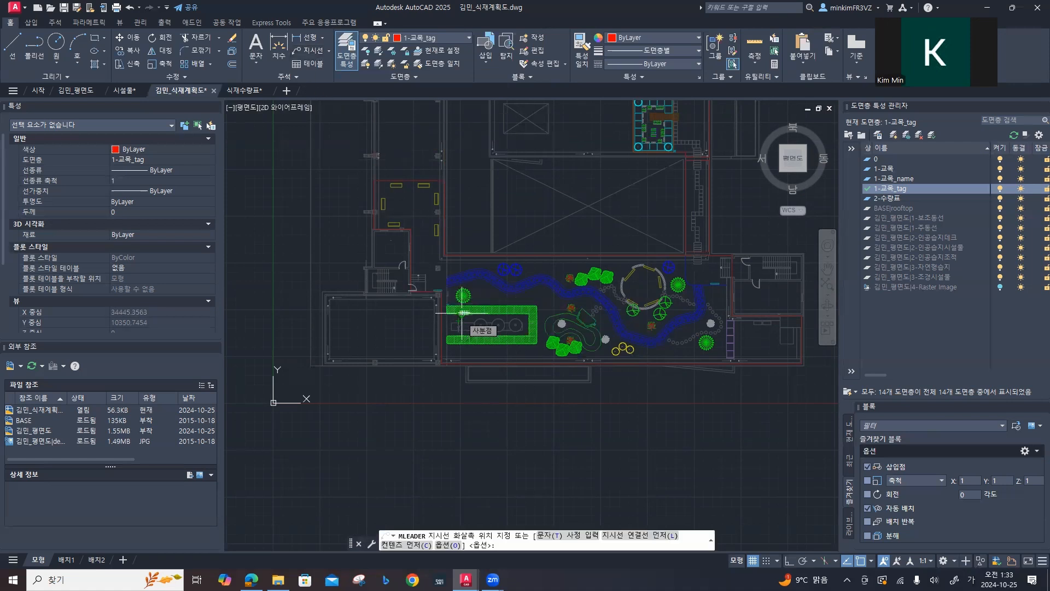
scroll(495, 357, up, 6)
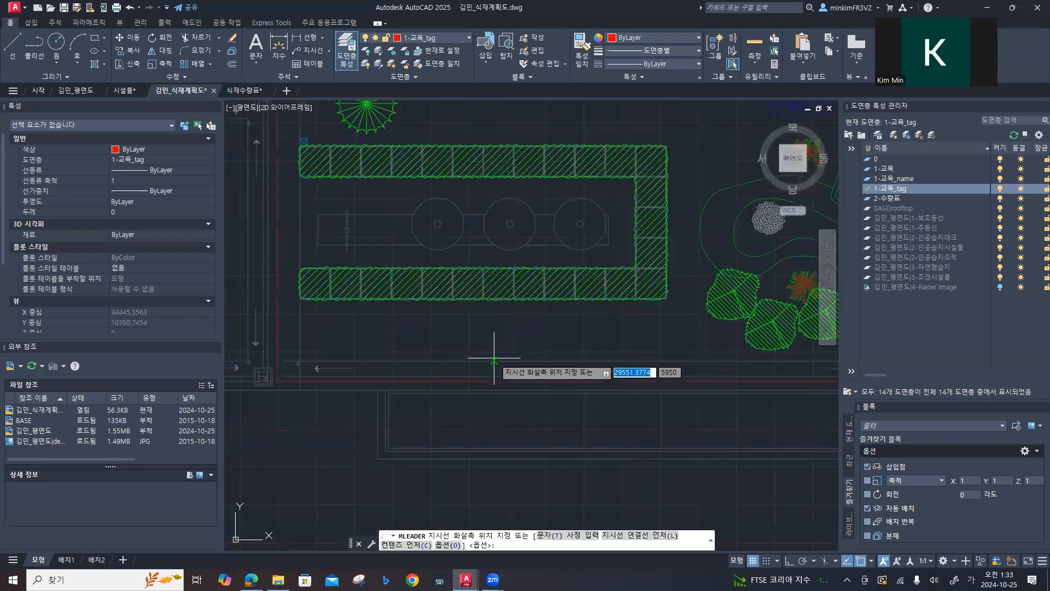
click(439, 284)
middle_drag(459, 459, 449, 320)
shift+click(475, 348)
Step: Enter 110-측백나무(둥근형) as the first line of the planter's leader text and start a second line
text(110)
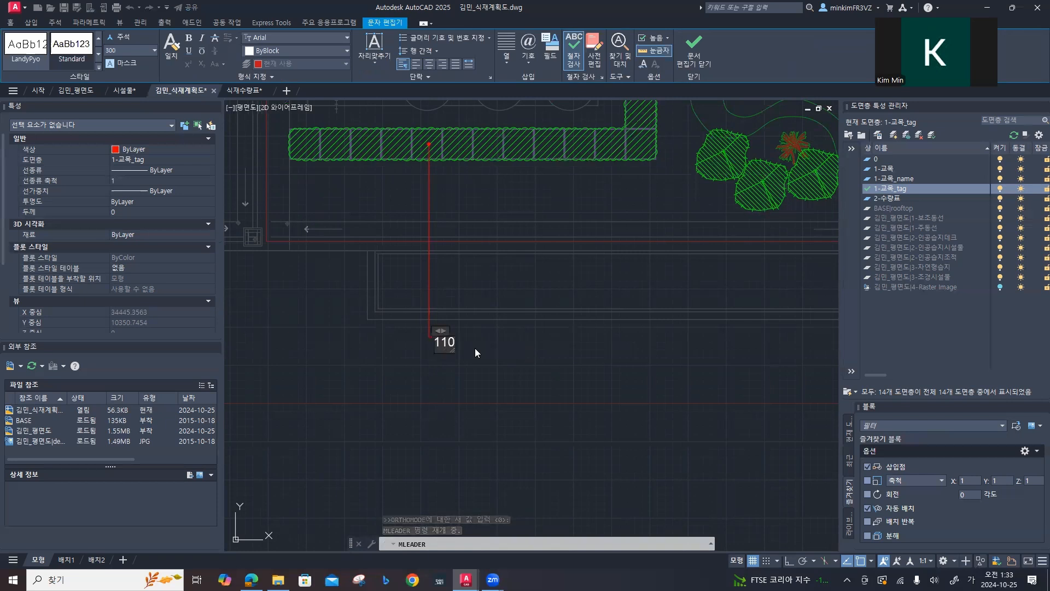
text(-cm)
key(BackSpace)
key(Hangul)
text(측백나무()
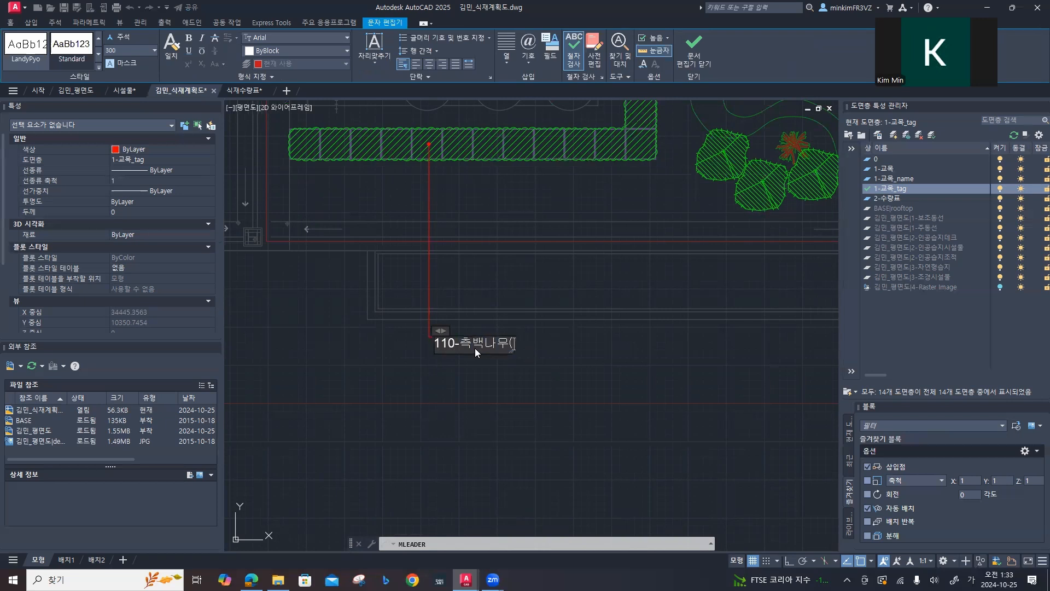
text(ㄷ둥근형))
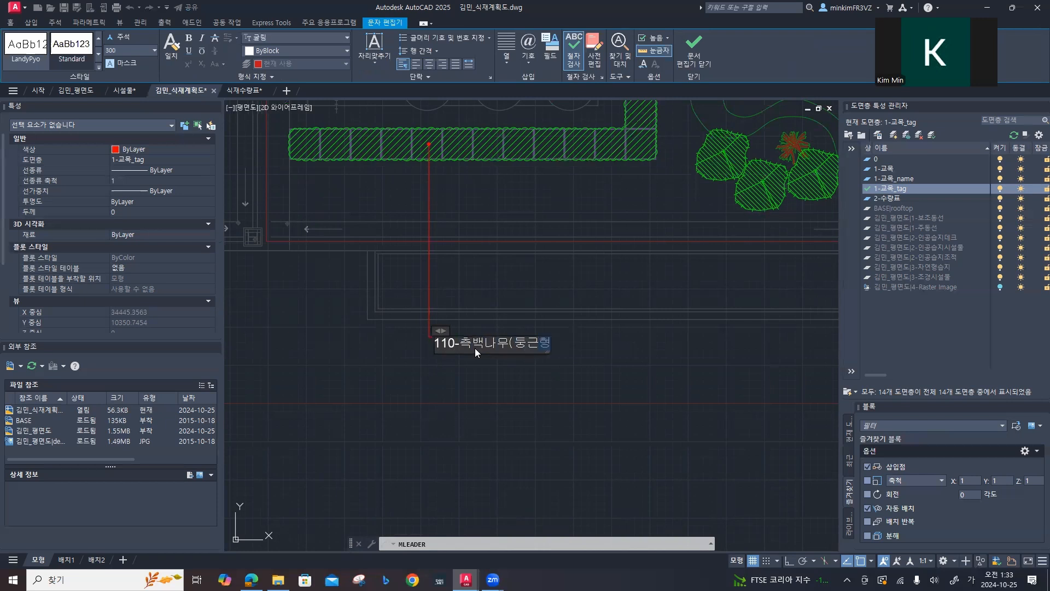
key(Return)
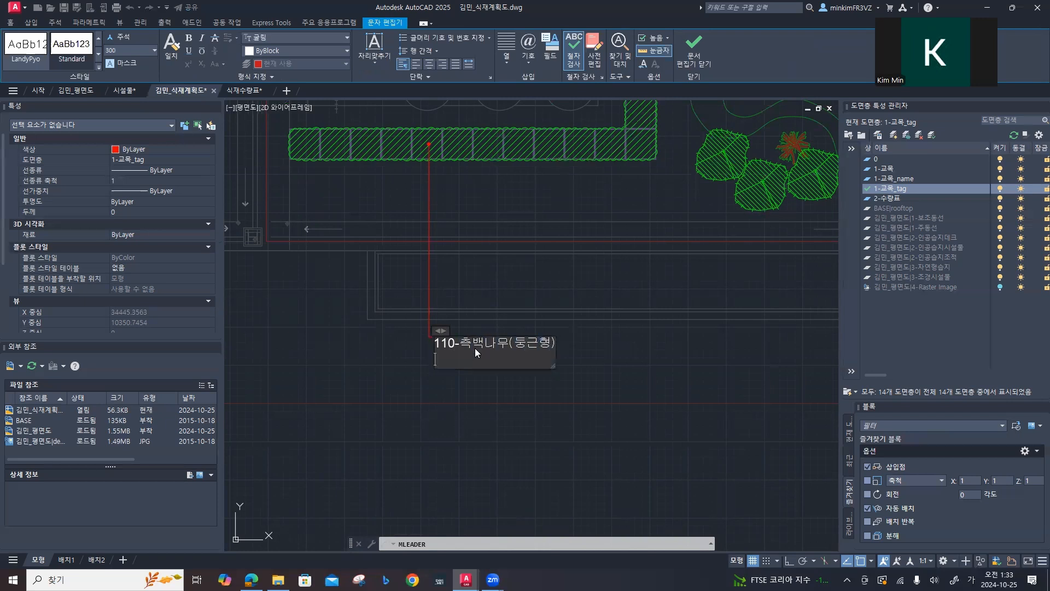
Step: Add H0.8xW0.5 as the second line of the leader text and finish the multileader
key(Hangul)
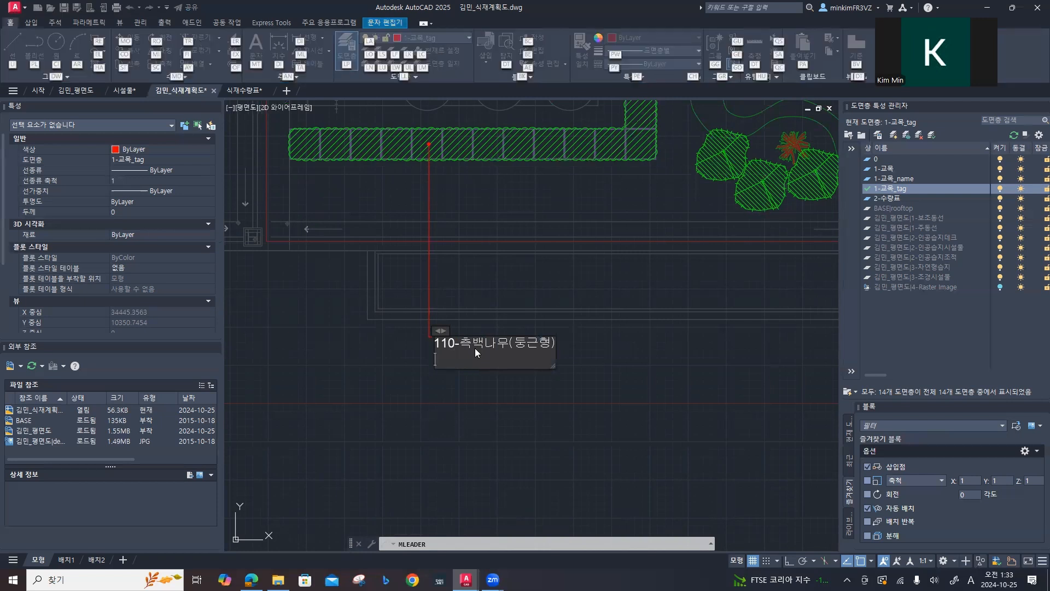
text(H0.8)
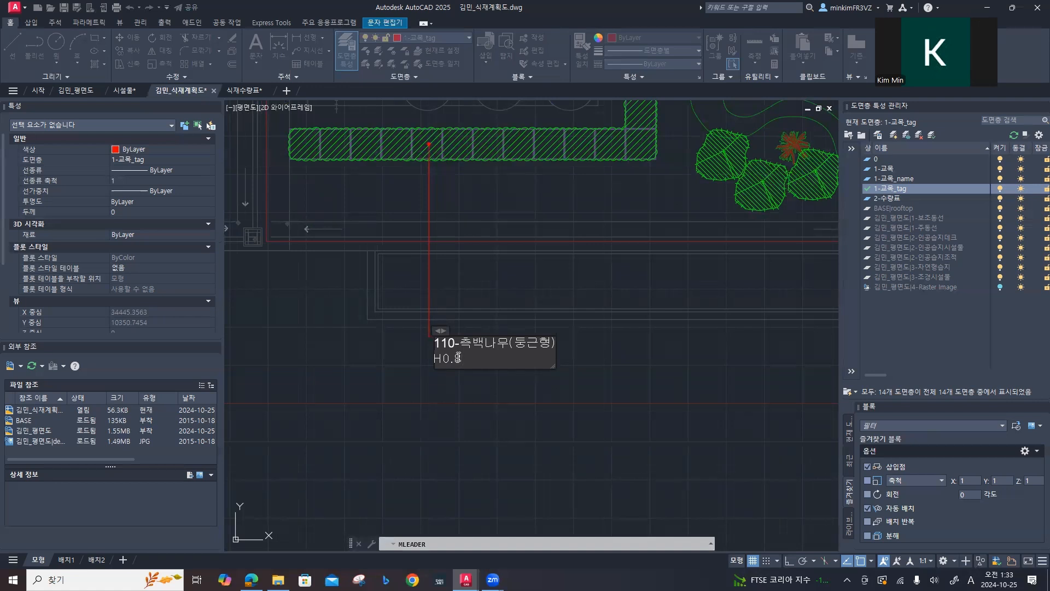
text(xW0.5)
key(ctrl+Return)
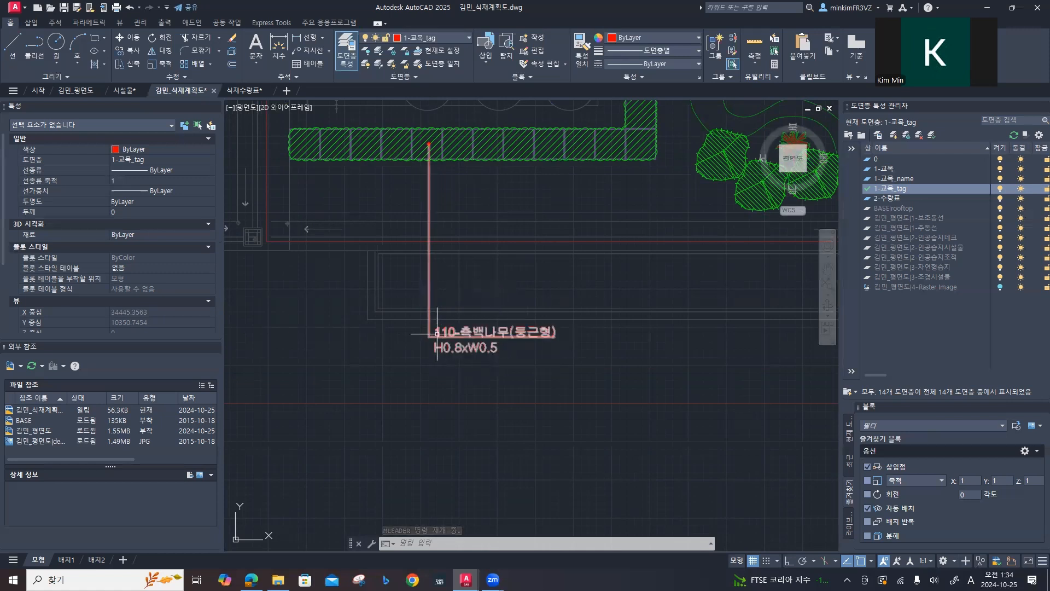
mouse_move(596, 275)
middle_down()
mouse_move(362, 385)
mouse_move(387, 356)
middle_up()
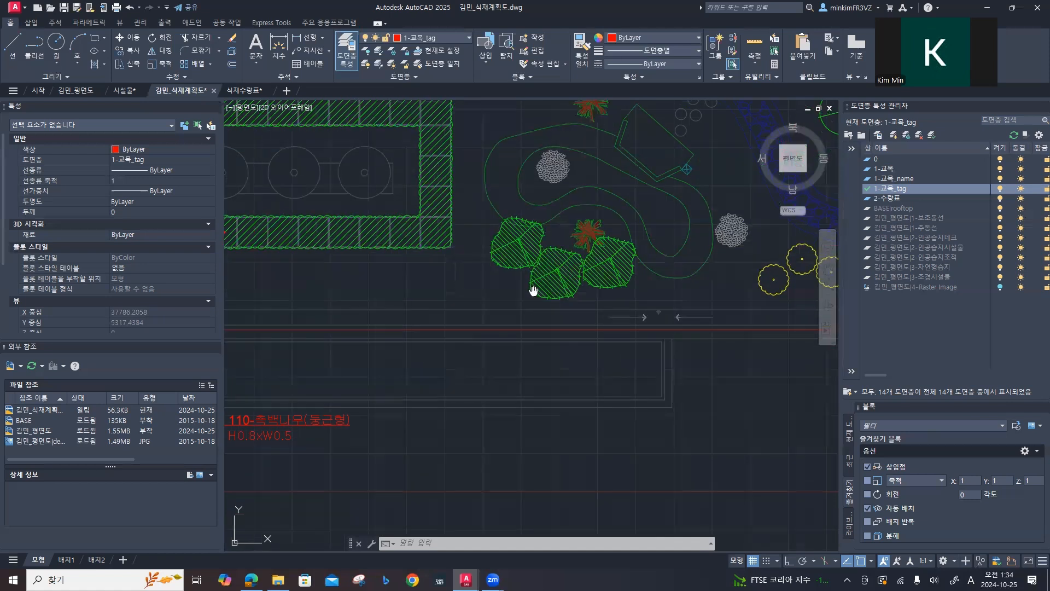
middle_drag(533, 290, 481, 286)
mouse_move(424, 352)
middle_down()
mouse_move(438, 344)
mouse_move(418, 349)
middle_up()
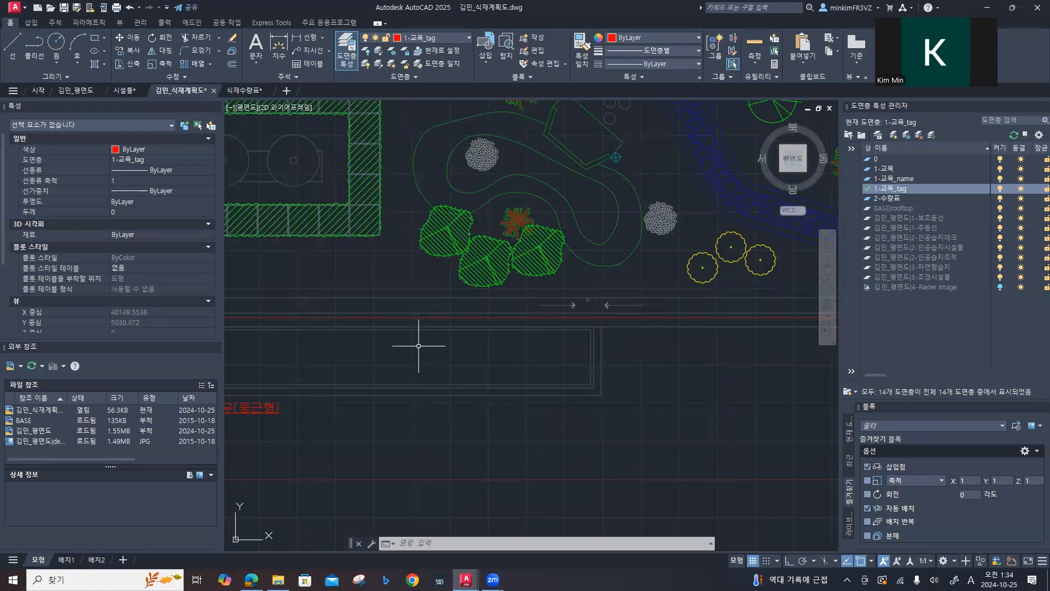
Step: Place a multileader from the centre of the easternmost clustered green tree straight down, level with the 측백나무 tag
key(space)
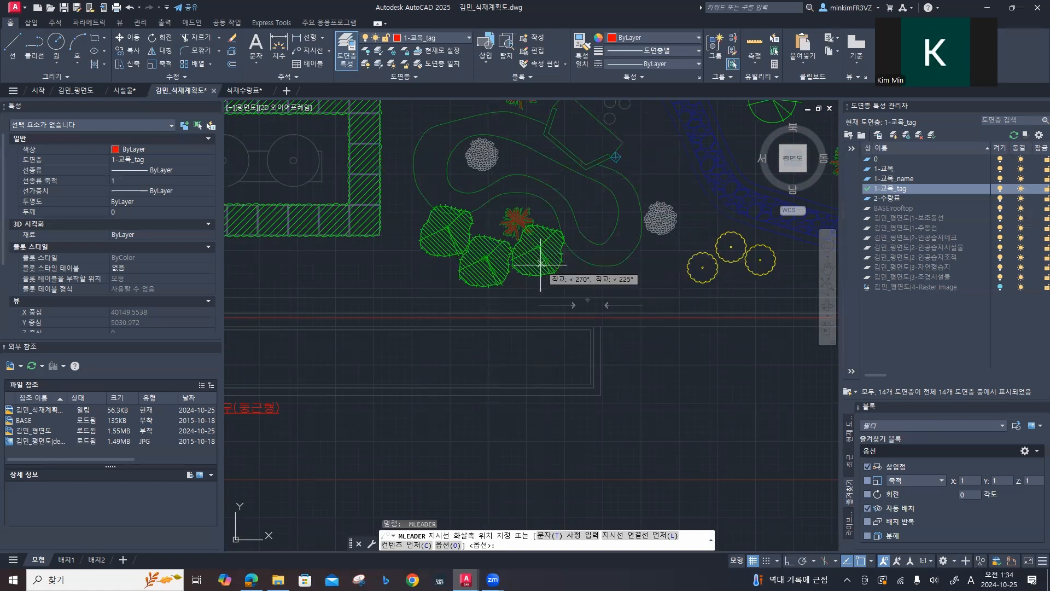
scroll(539, 243, up, 1)
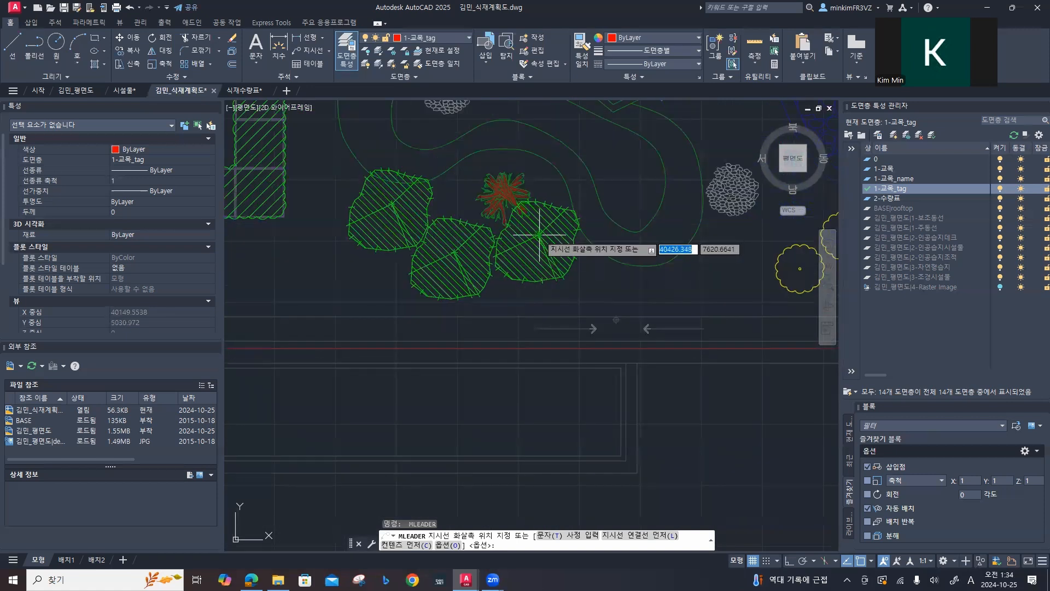
click(539, 235)
middle_drag(552, 446, 513, 230)
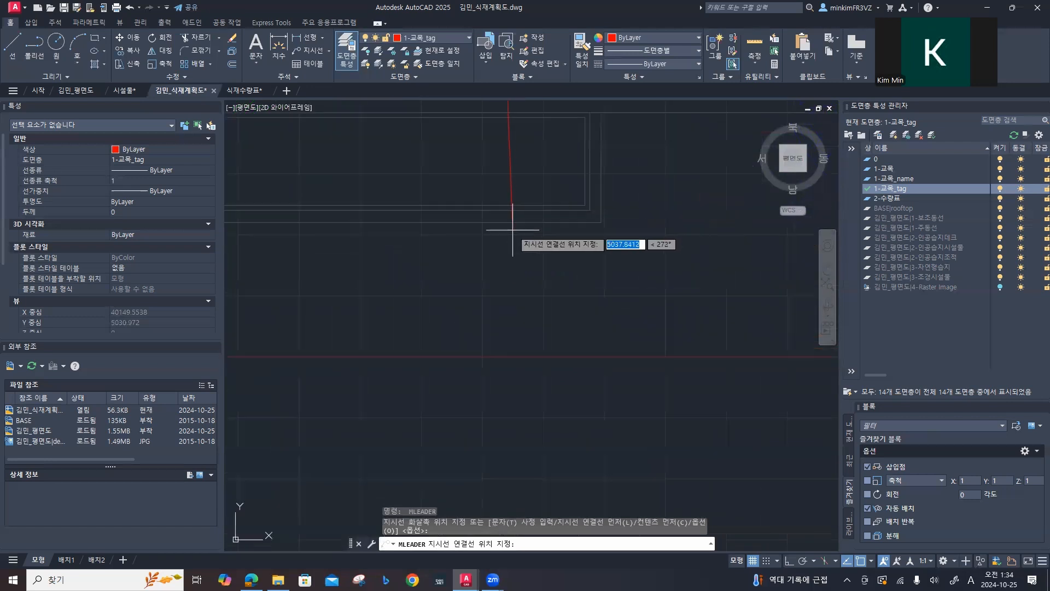
key(F8)
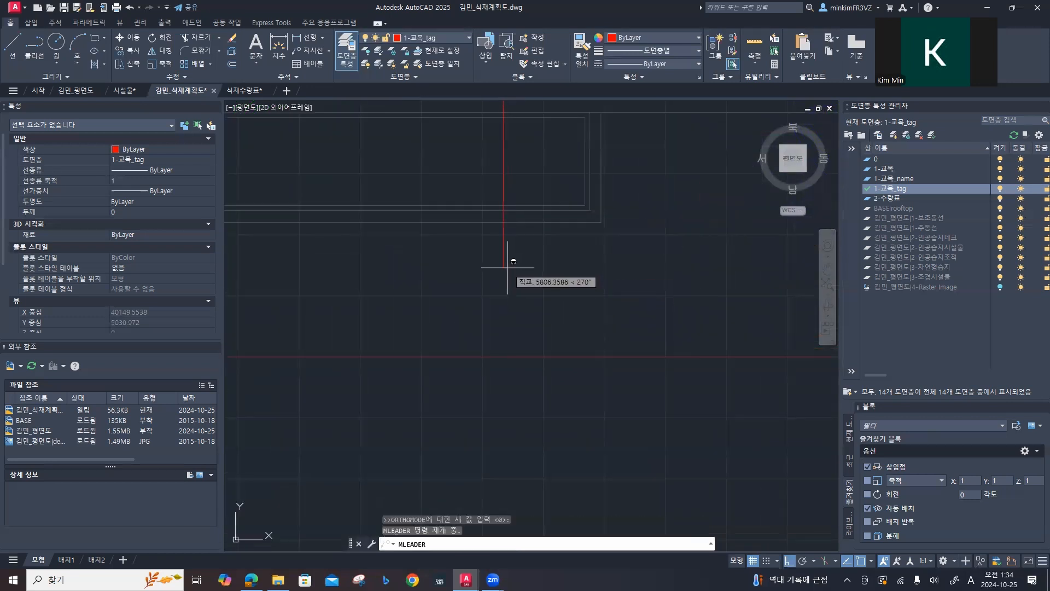
key(F8)
scroll(506, 262, down, 2)
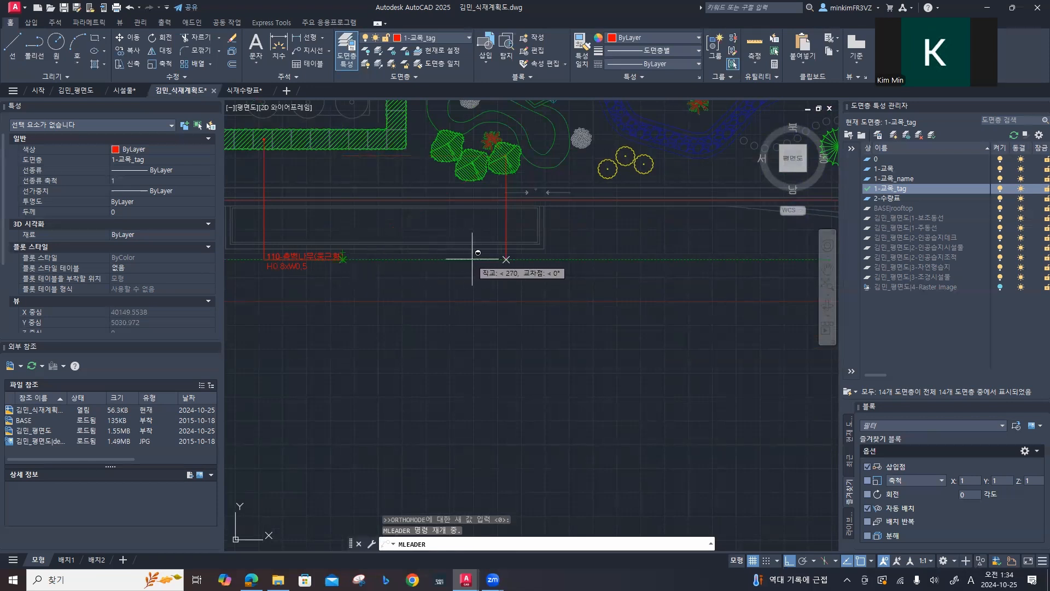
click(506, 259)
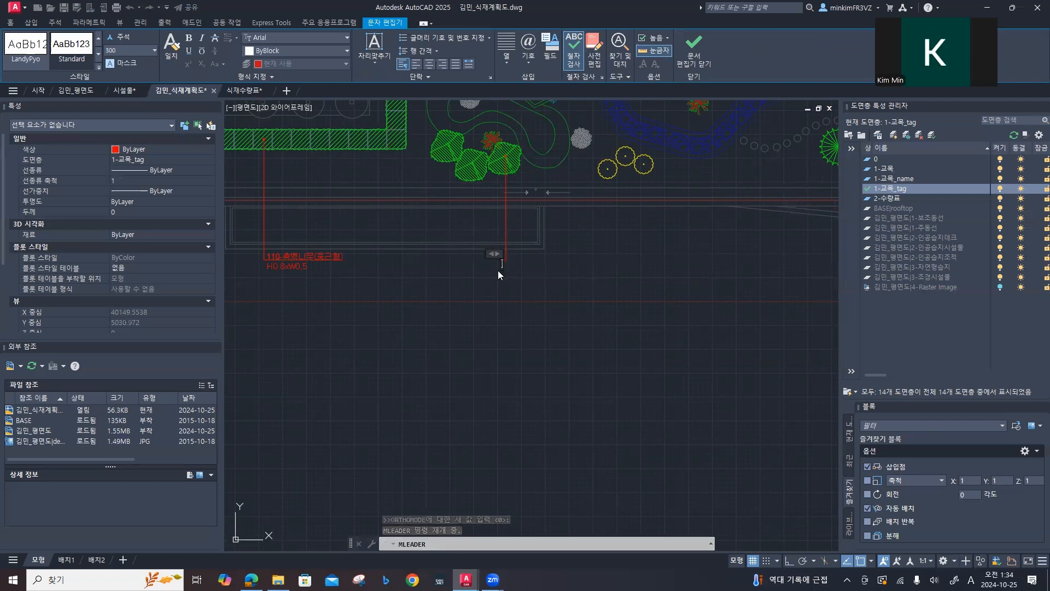
Step: Enter 3-소나무(조형) as the first line of the new leader's text and start a second line
text(3-)
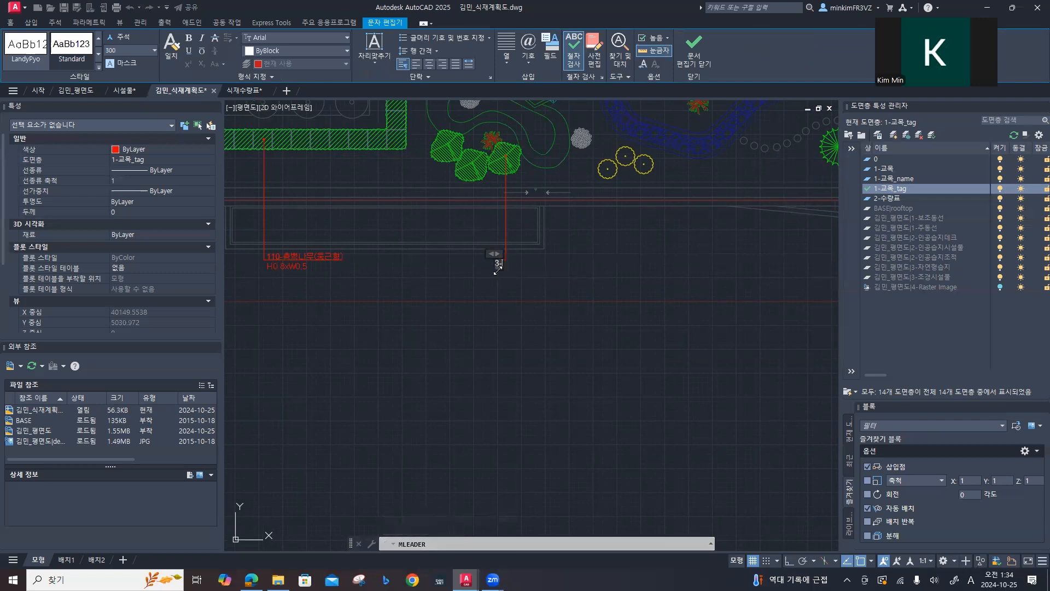
text(thskan)
key(BackSpace)
key(BackSpace)
key(BackSpace)
key(BackSpace)
key(BackSpace)
key(BackSpace)
key(Hangul)
text(소나무)
text(*둥근)
key(BackSpace)
key(BackSpace)
key(BackSpace)
key(BackSpace)
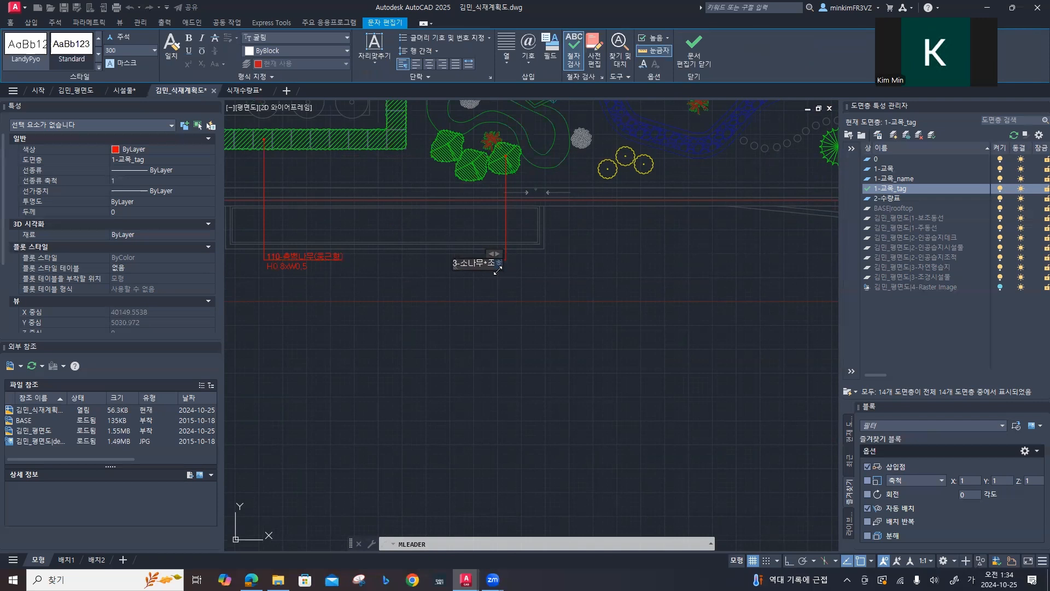
text(조형))
key(Return)
Step: Add H3.5xW1.5xR15 as the second line of the leader text and finish the multileader
key(Hangul)
text(H3.5x)
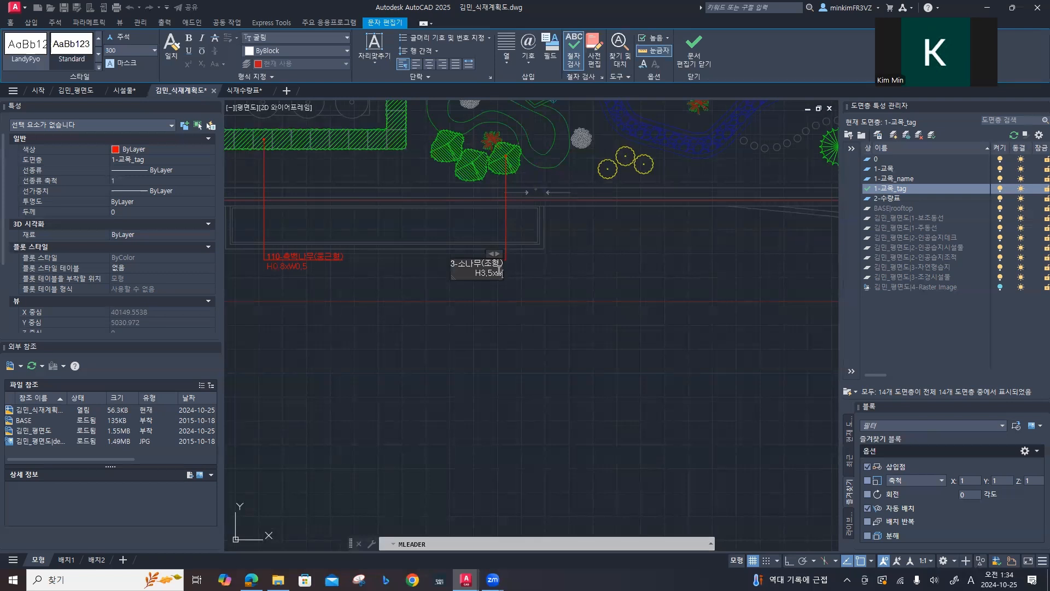
text(w1.5xR1)
key(BackSpace)
text(W)
key(Escape)
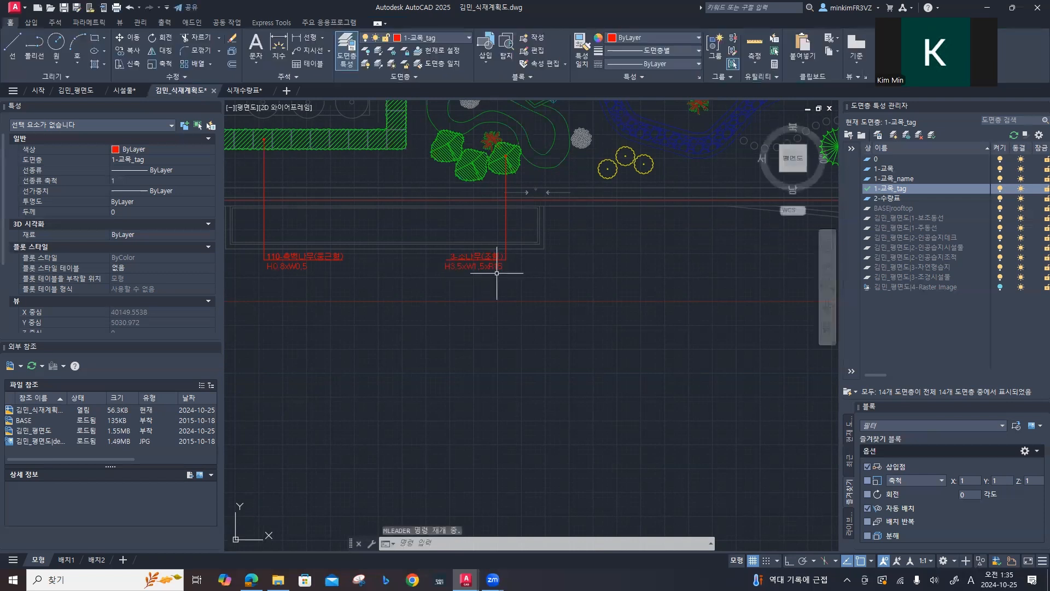
Step: Move the 3-소나무(조형) leader's text over to the east side of its leader line
click(466, 257)
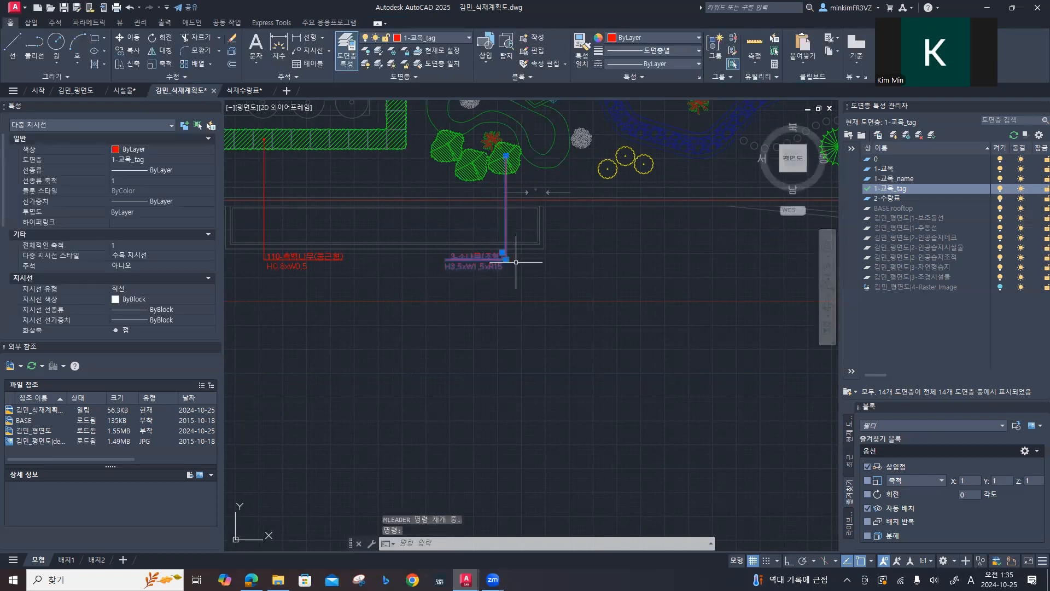
scroll(505, 257, up, 6)
click(466, 228)
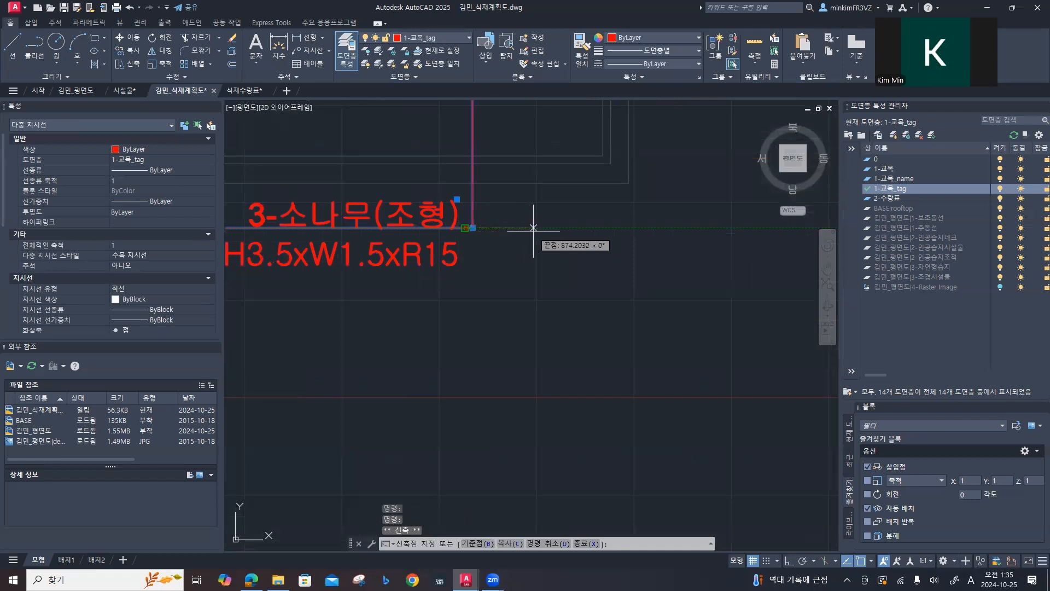
click(466, 227)
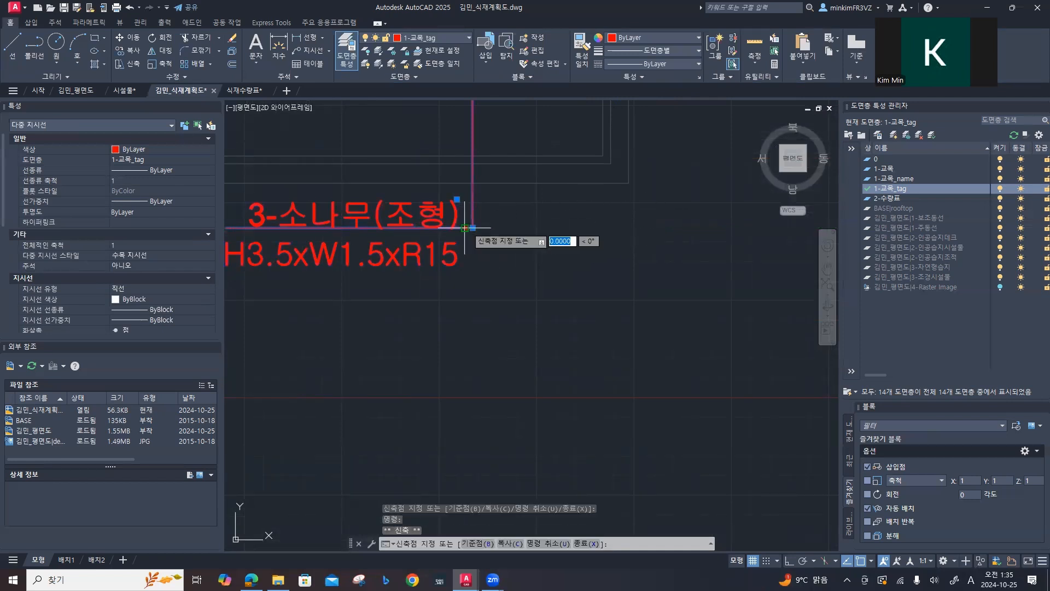
key(Escape)
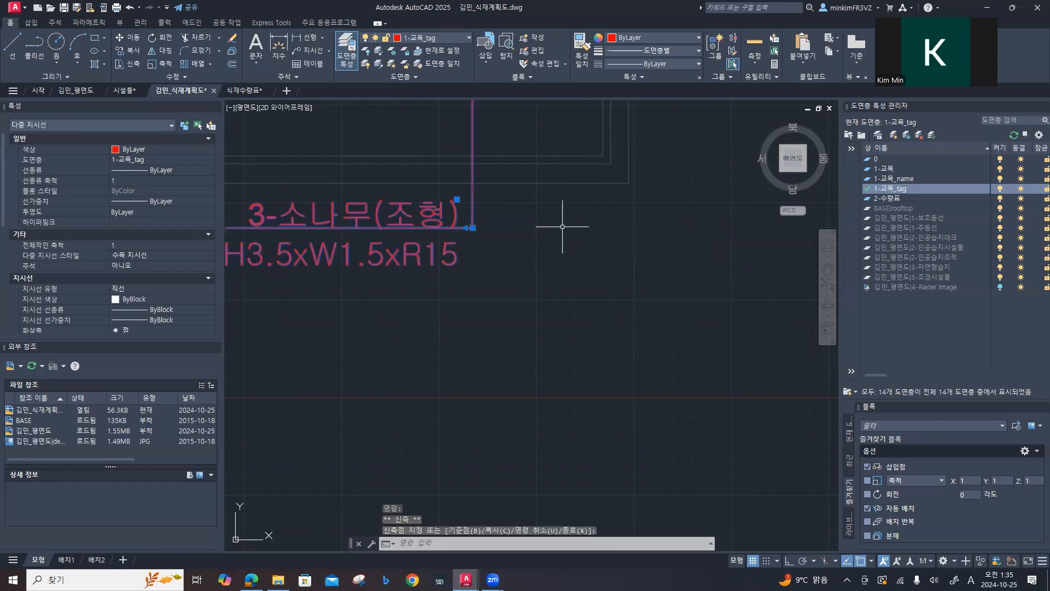
click(457, 199)
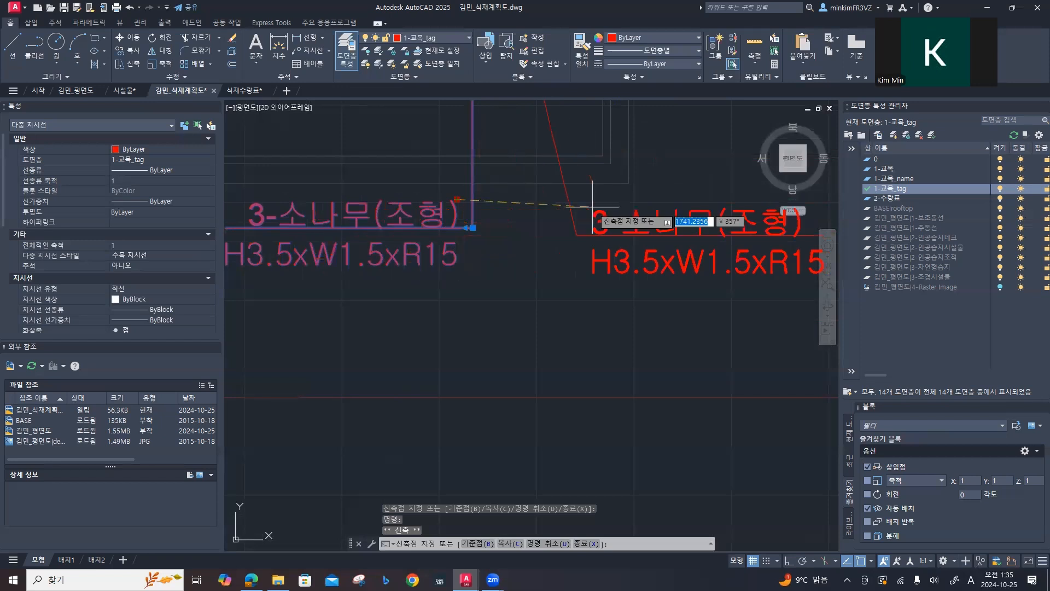
click(628, 234)
scroll(627, 234, down, 5)
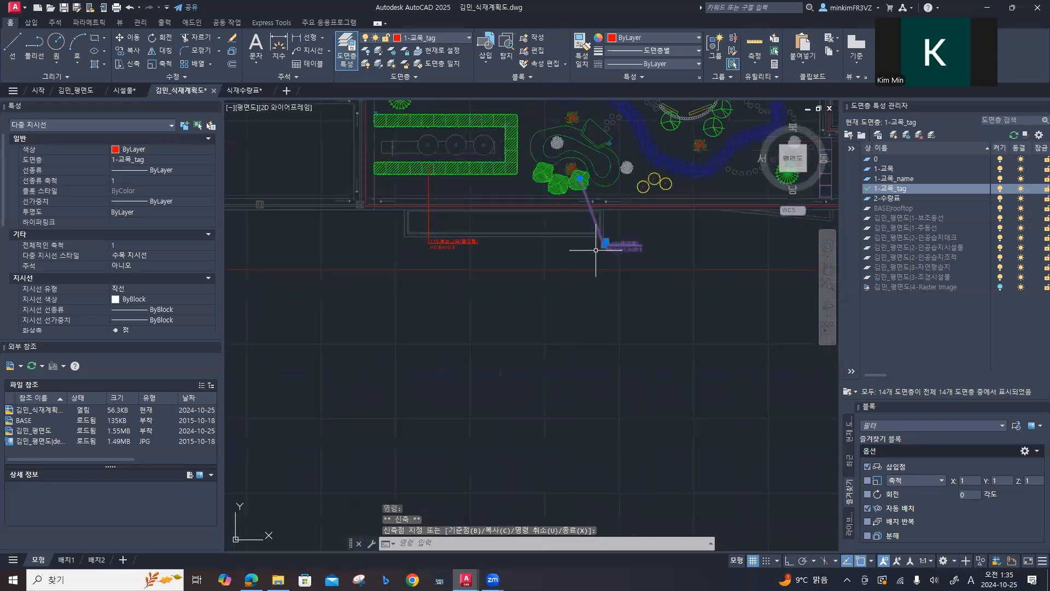
Step: Stretch the 소나무 leader's landing end westward until its leader line runs vertically below the tree
click(483, 329)
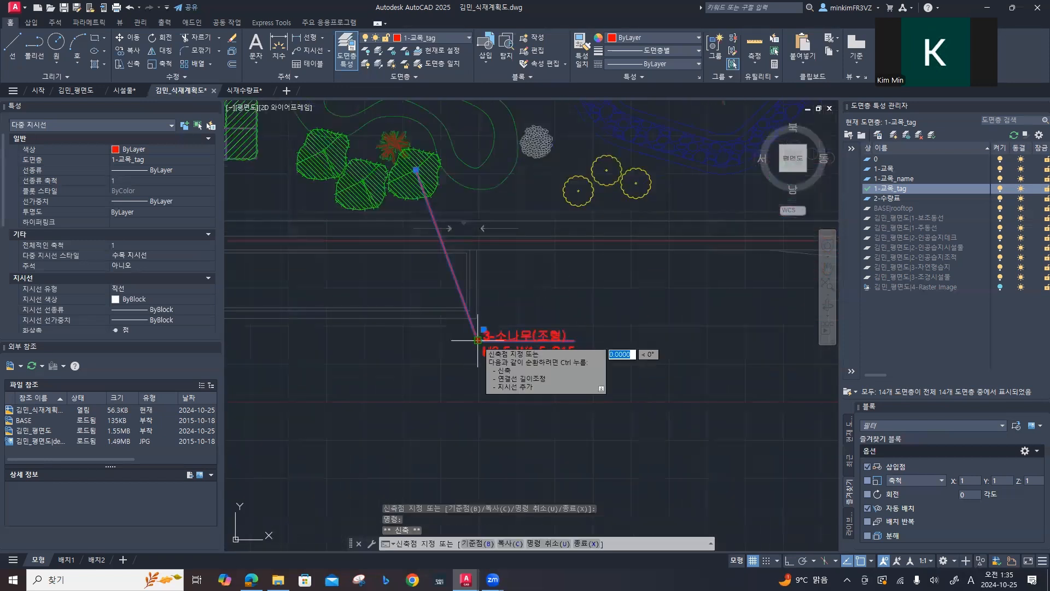
key(ctrl)
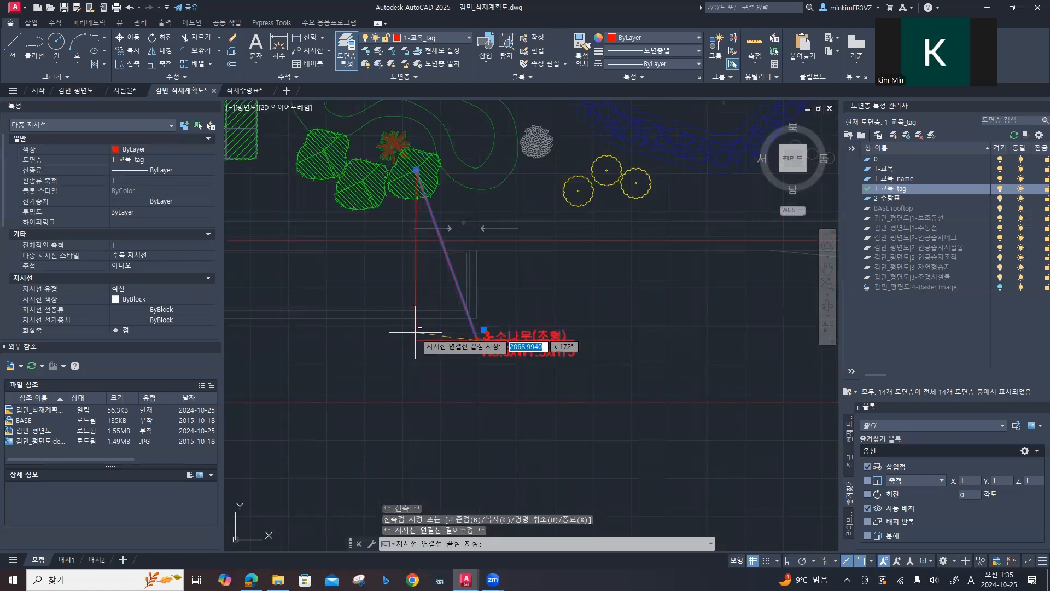
key(F8)
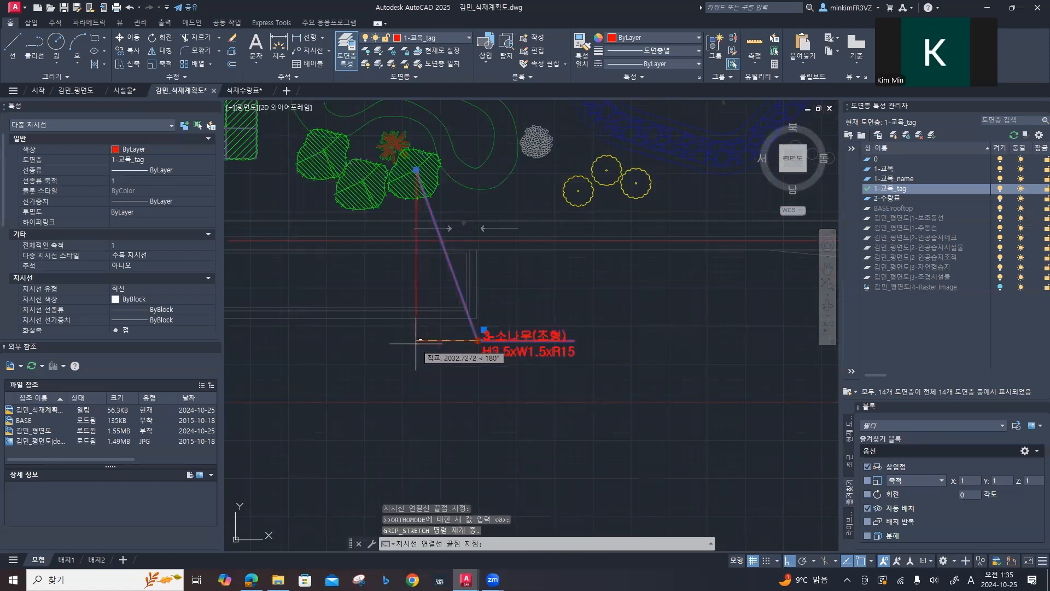
click(417, 342)
scroll(427, 355, down, 2)
scroll(428, 354, down, 2)
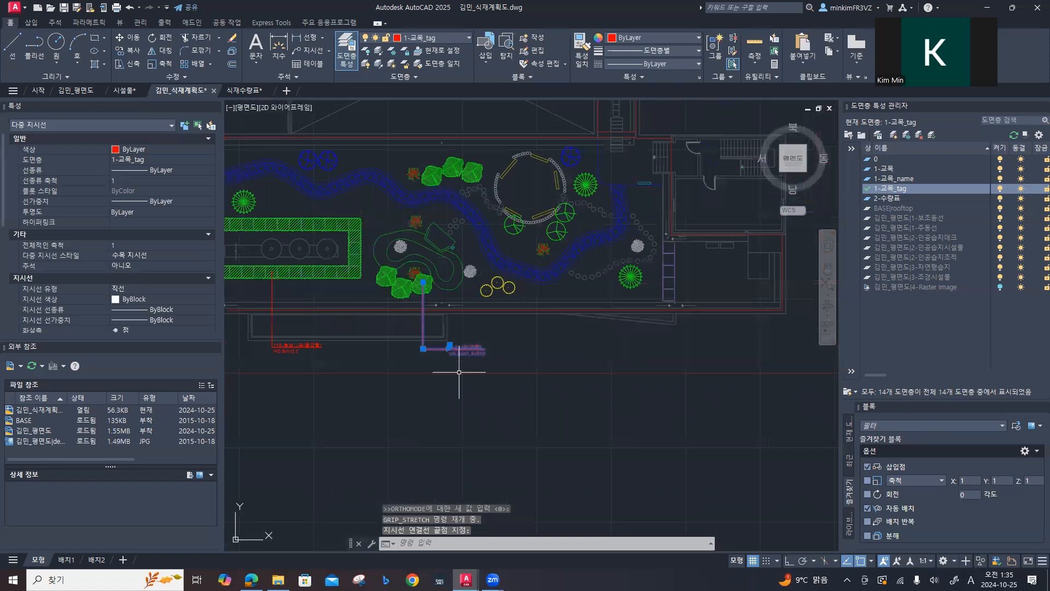
Step: Shift the 소나무 leader's text horizontally westward so it sits close beside the vertical leader line
scroll(459, 372, up, 2)
scroll(450, 361, up, 4)
click(452, 348)
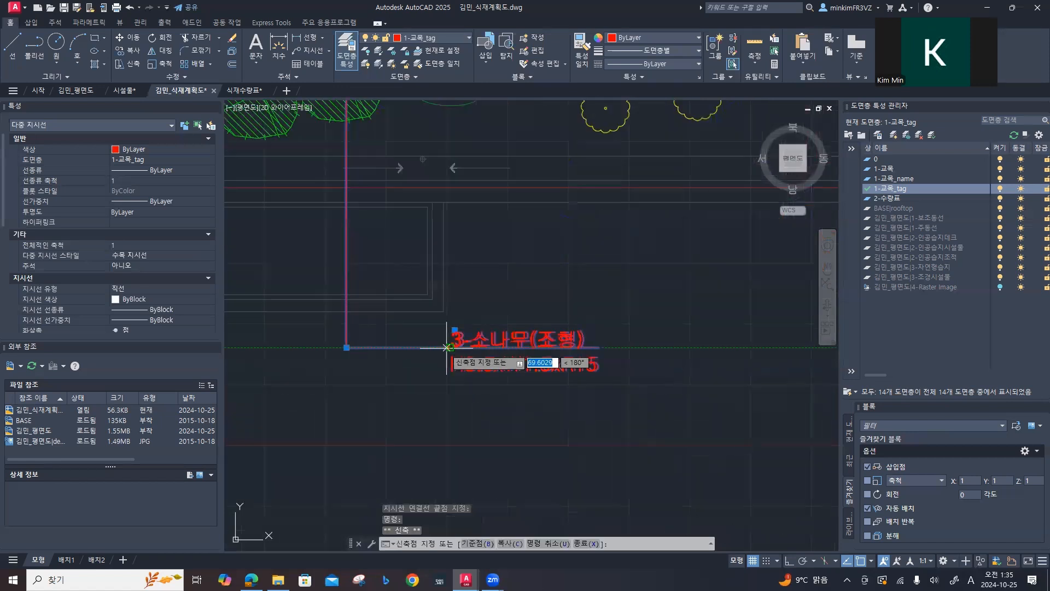
click(363, 349)
scroll(389, 354, down, 6)
Step: Shift the 110-측백나무(둥근형) leader's text slightly east in two small horizontal stretches, and clear the selection
mouse_move(326, 368)
middle_down()
mouse_move(412, 371)
mouse_move(443, 350)
mouse_move(600, 356)
middle_up()
scroll(350, 356, up, 8)
click(340, 335)
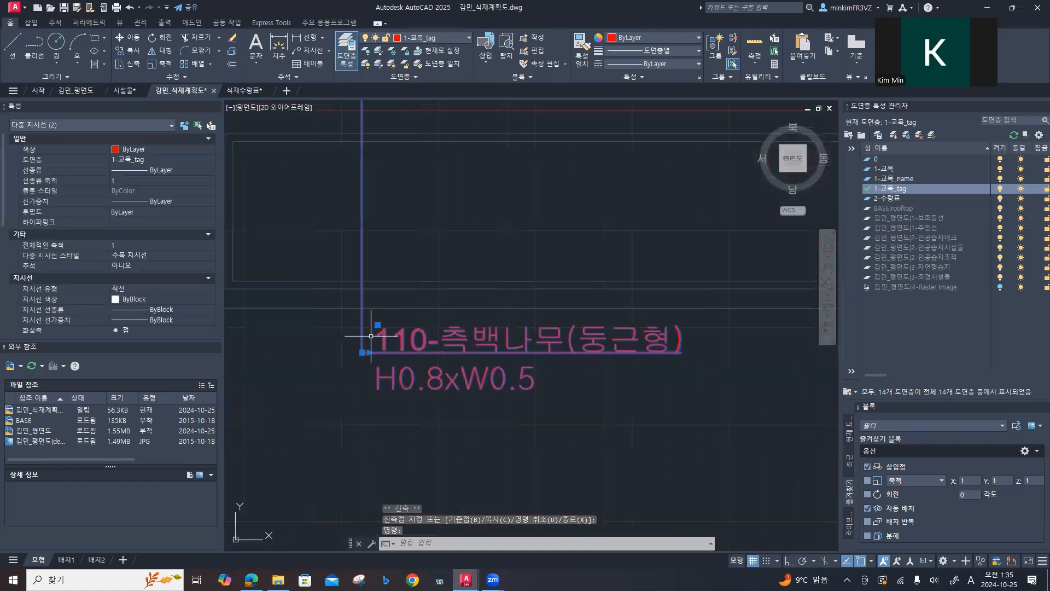
click(368, 353)
key(F8)
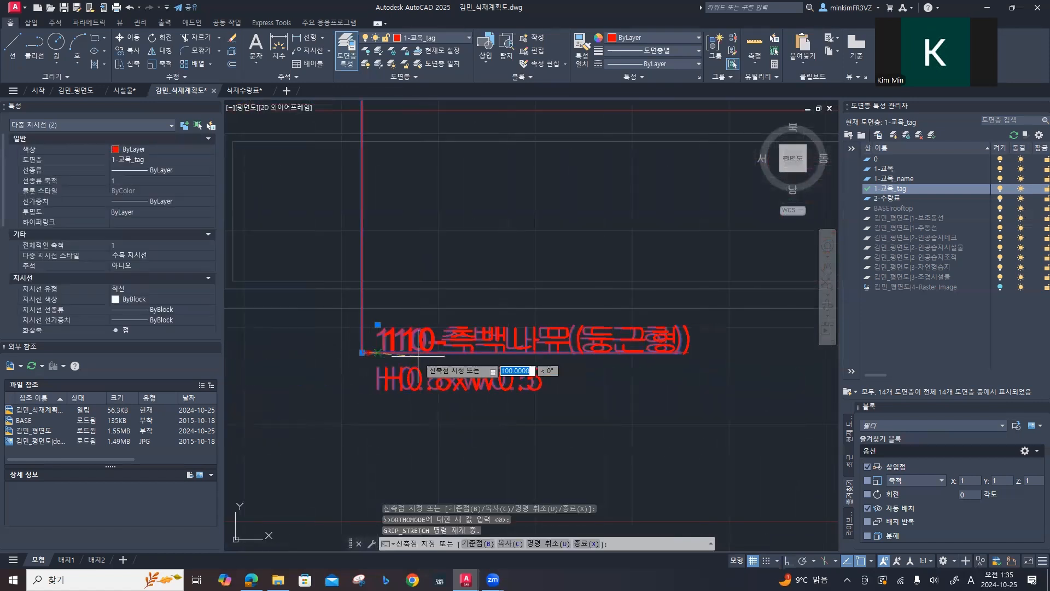
click(425, 352)
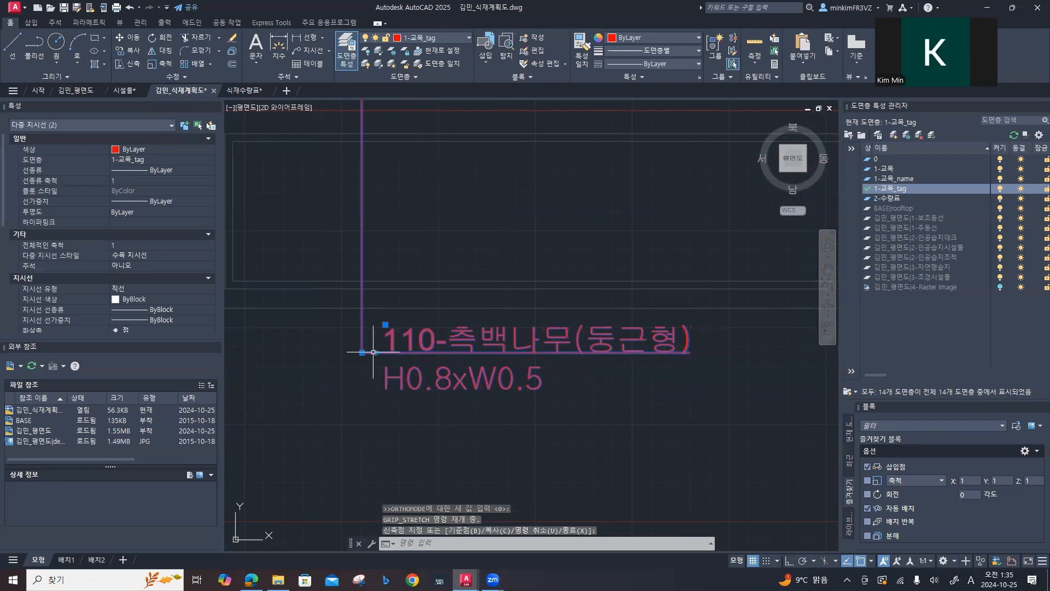
click(378, 353)
click(394, 353)
scroll(536, 381, down, 5)
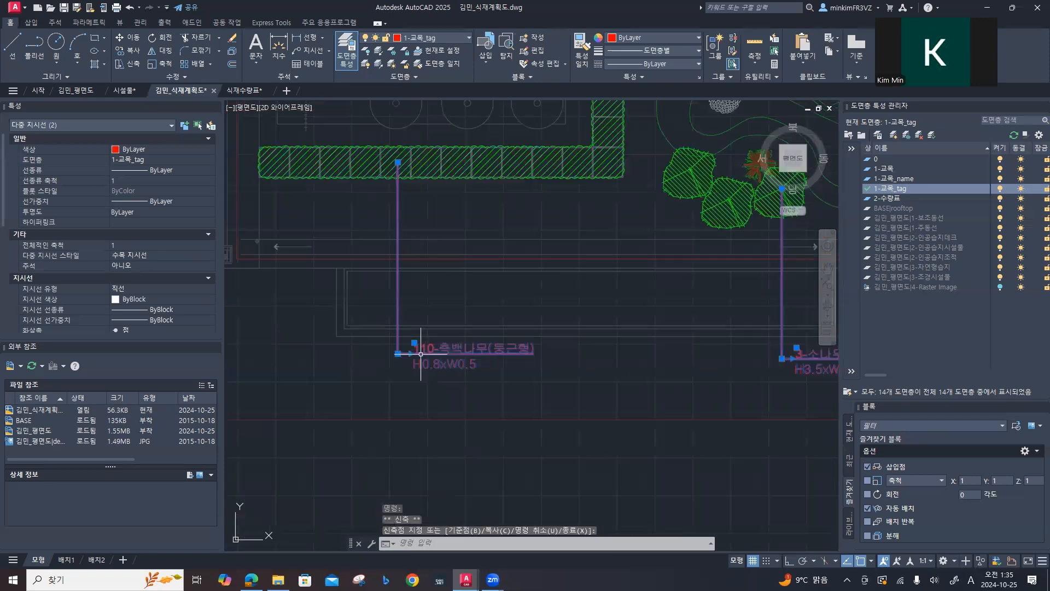
key(Escape)
key(Escape)
Step: Place a multileader from the centre of the easternmost yellow tree straight down, level with the 소나무 tag
scroll(536, 381, down, 3)
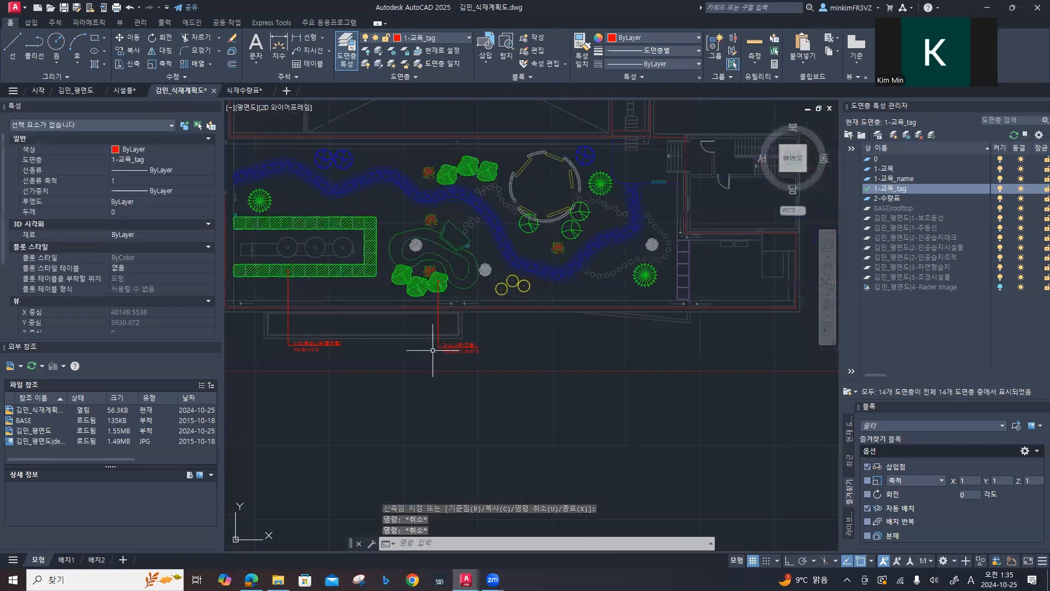
scroll(432, 350, down, 2)
middle_drag(433, 350, 333, 358)
mouse_move(448, 330)
middle_down()
mouse_move(374, 362)
mouse_move(472, 369)
middle_up()
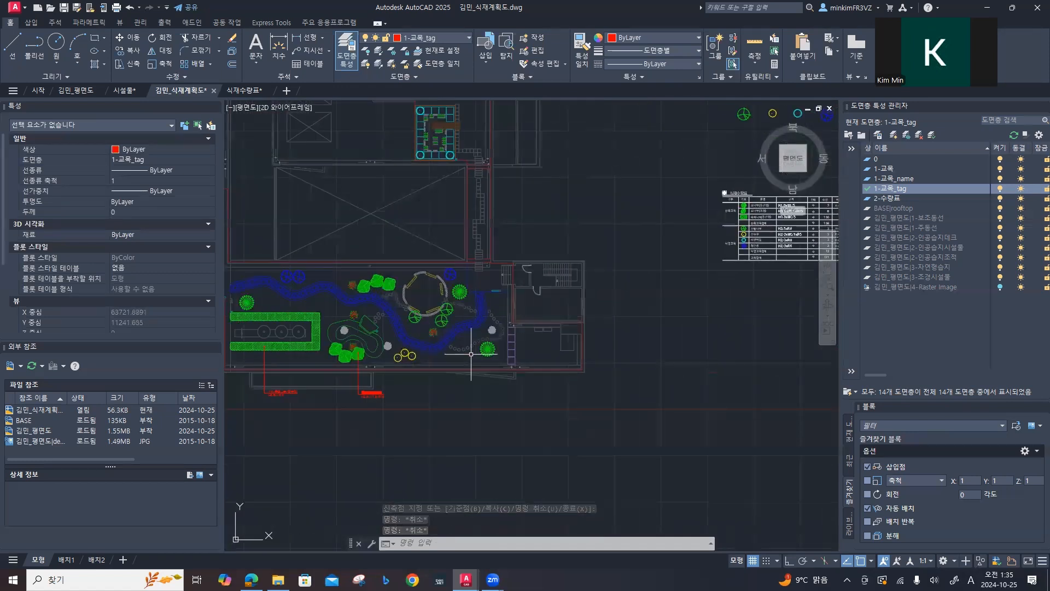
key(space)
scroll(431, 364, up, 9)
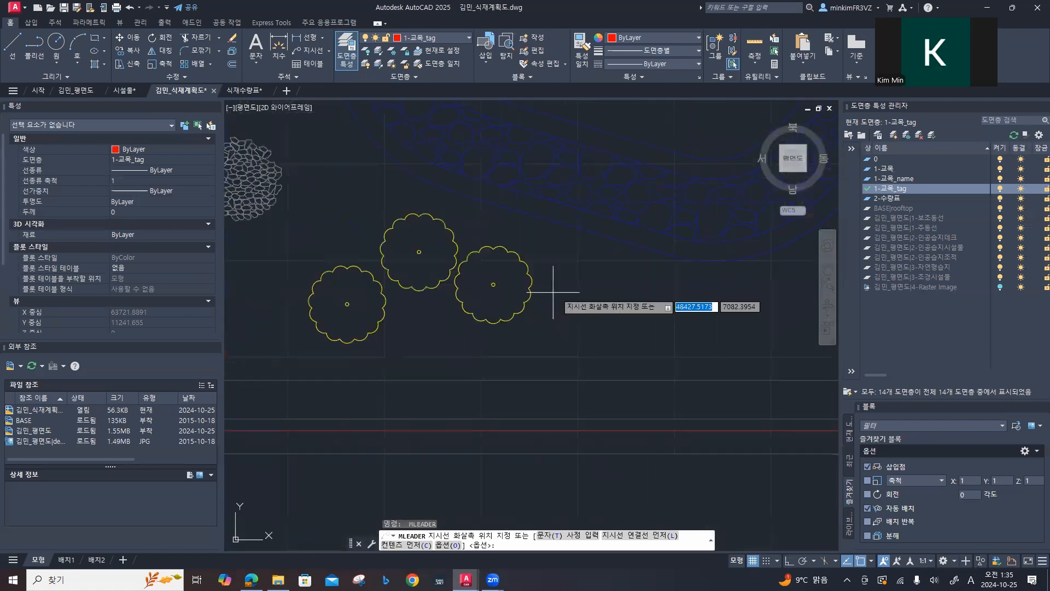
scroll(492, 281, up, 5)
click(490, 279)
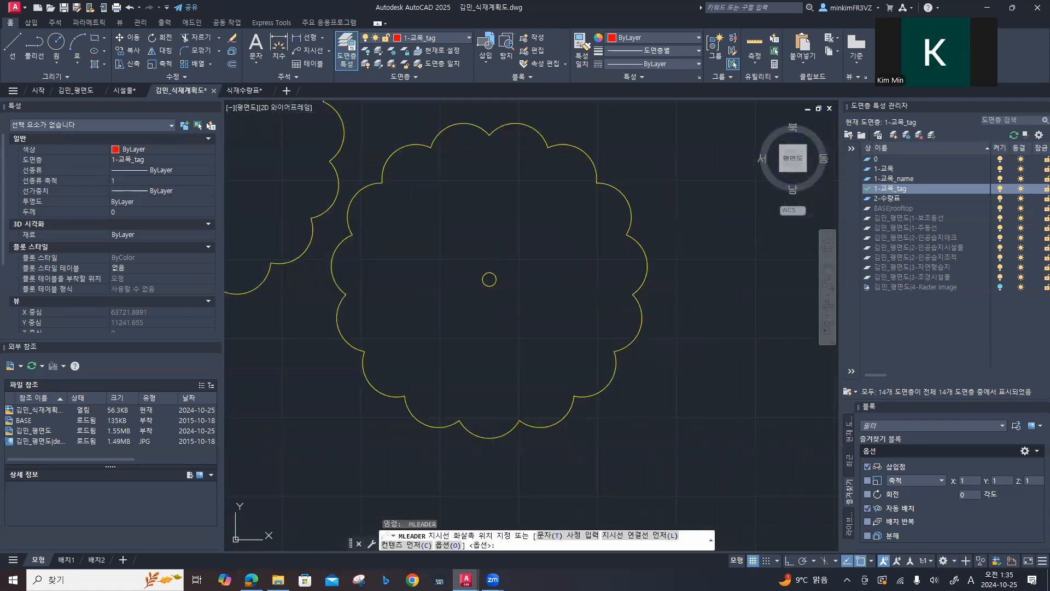
scroll(492, 328, down, 6)
scroll(492, 328, down, 3)
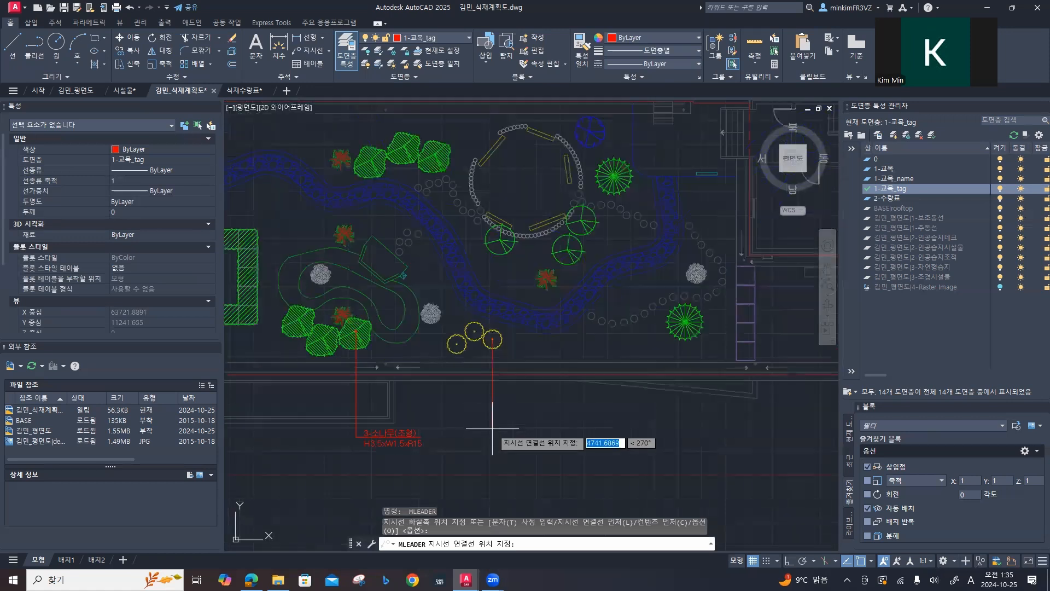
key(F8)
scroll(498, 431, up, 2)
scroll(496, 433, up, 4)
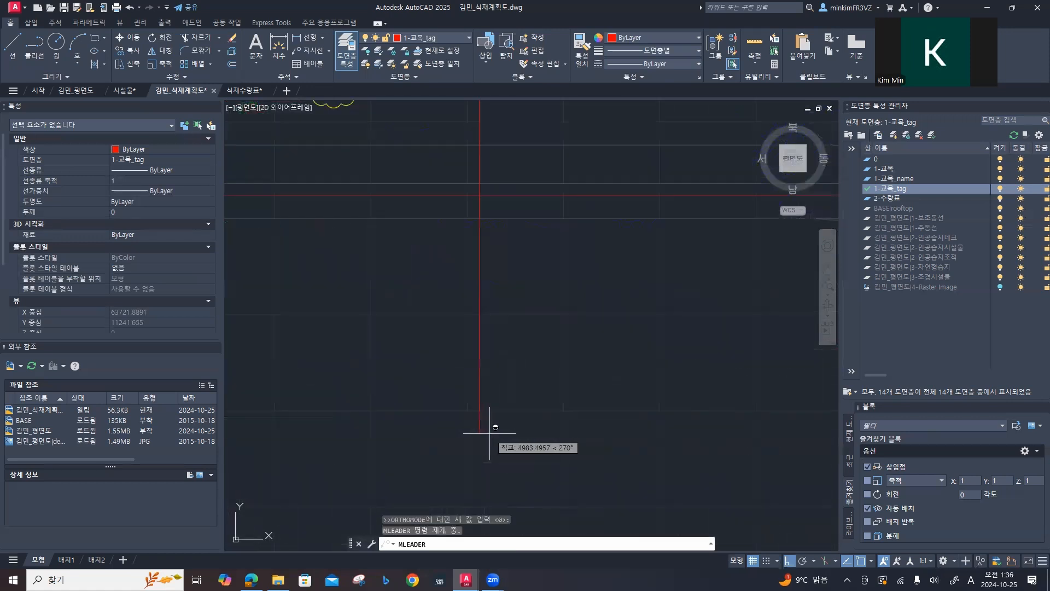
scroll(489, 433, down, 5)
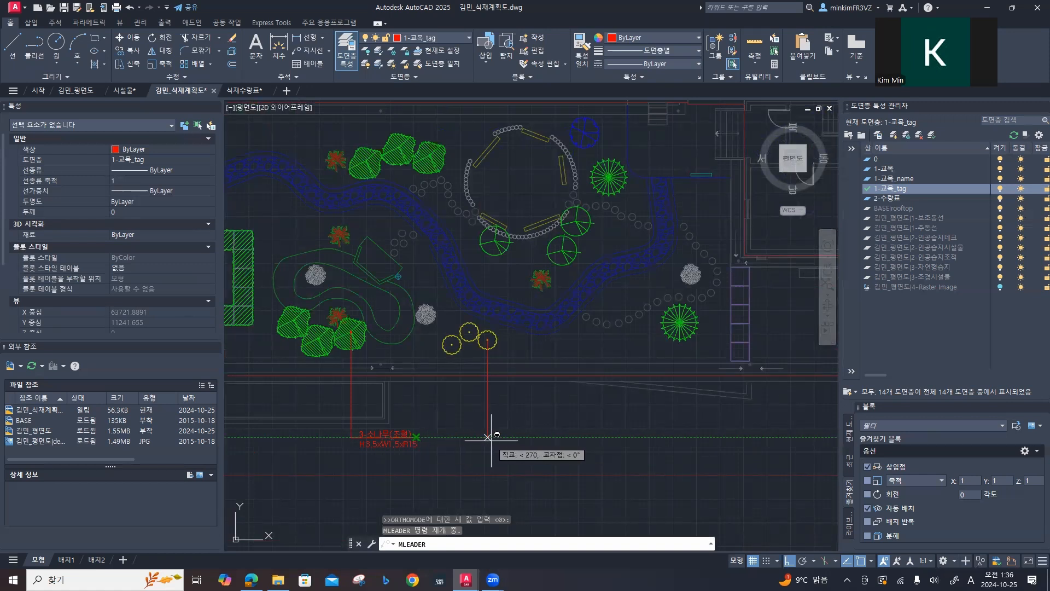
key(F8)
key(F8)
click(485, 437)
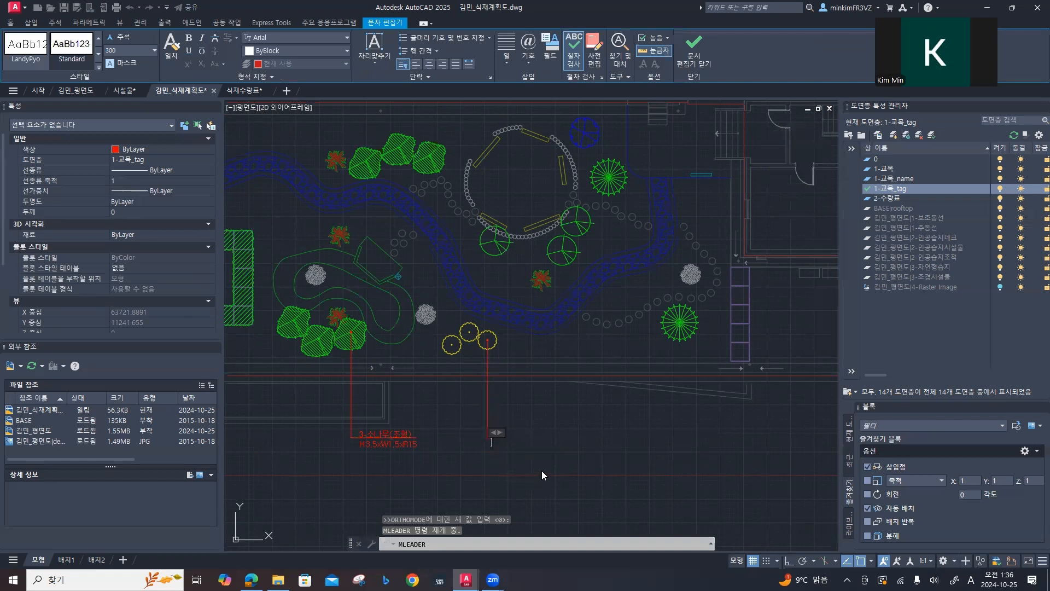
Step: Enter 3-산수유 and H2.0xW0.9xR5 as the two lines of the leader text and finish the multileader
text(3-)
key(Hangul)
text(산수유)
key(Return)
key(Hangul)
text(H)
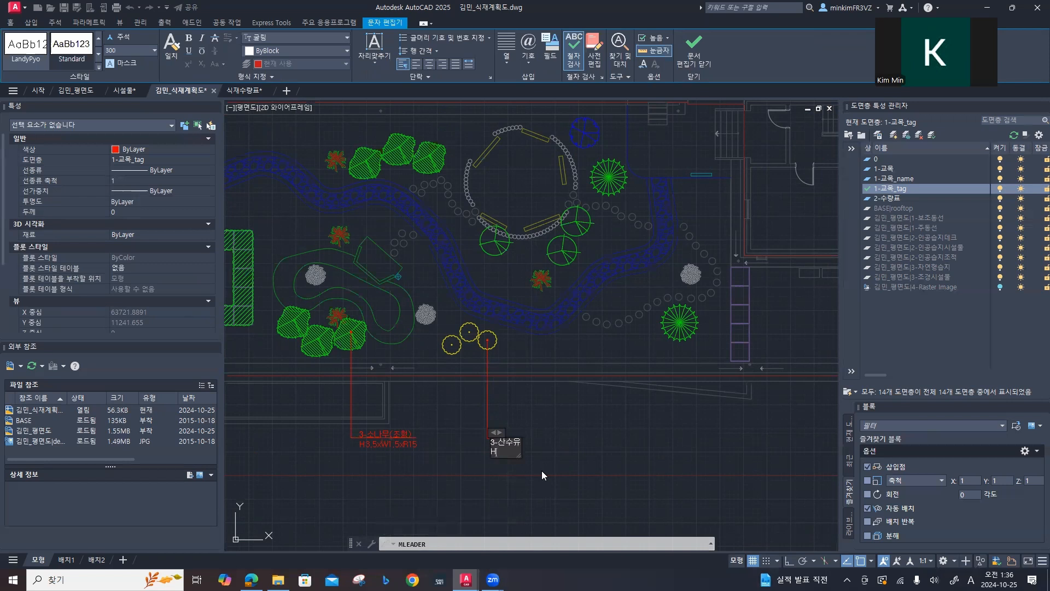
text(2.0xW0.9xR5)
click(542, 471)
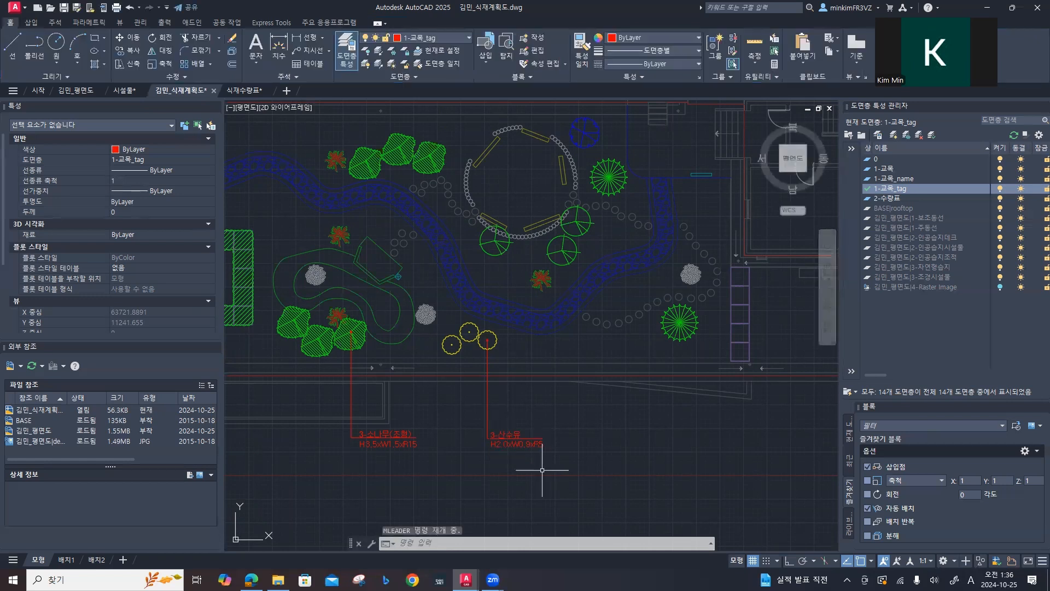
Step: Place a multileader from the centre of the southeastern green radial tree straight down, about level with the 산수유 tag
middle_drag(624, 370, 449, 366)
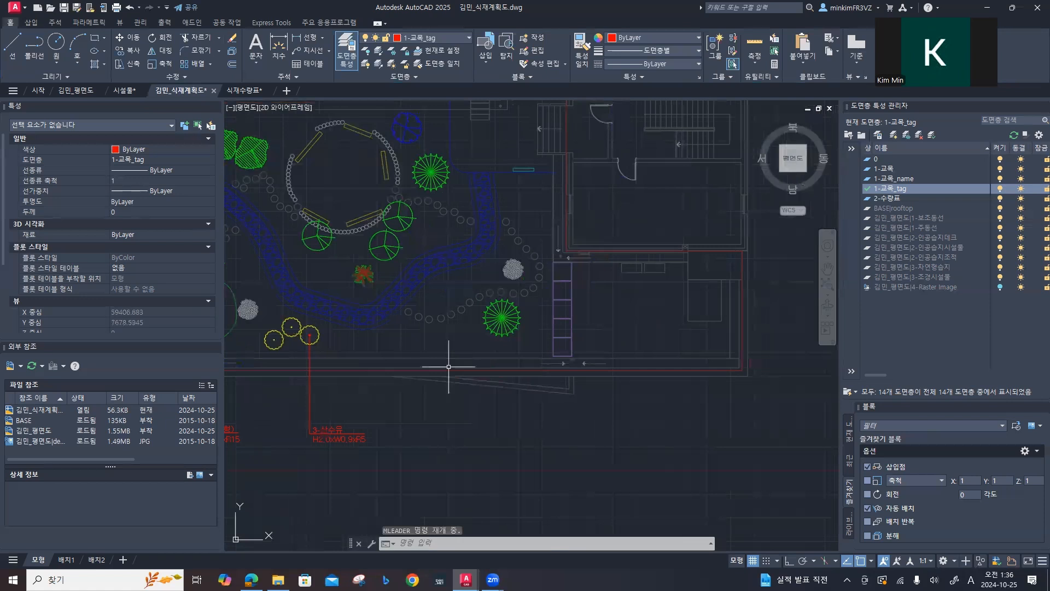
scroll(501, 311, up, 6)
click(501, 311)
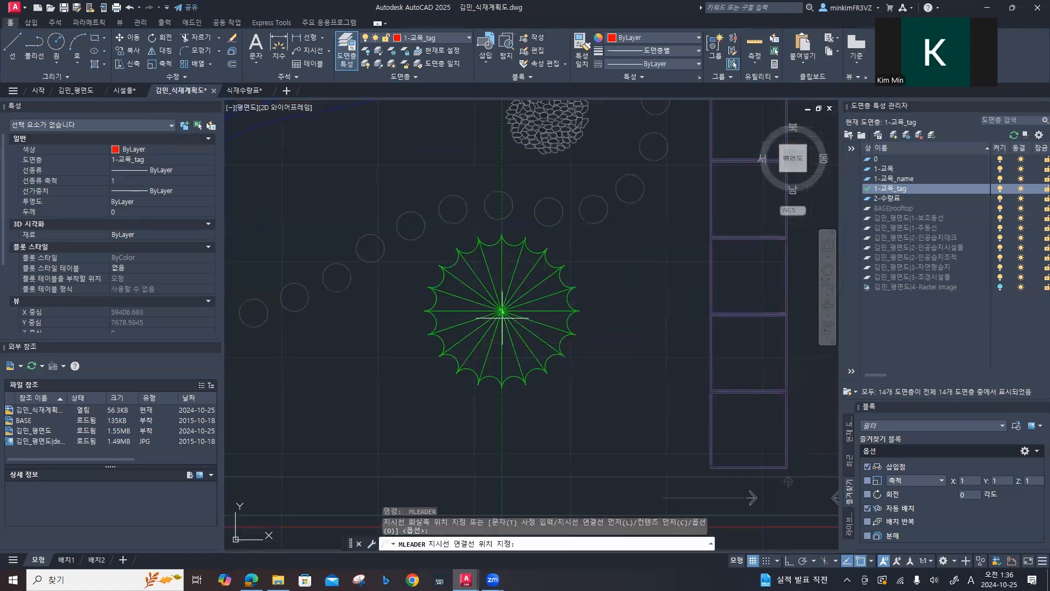
scroll(502, 438, down, 4)
middle_drag(502, 442, 502, 349)
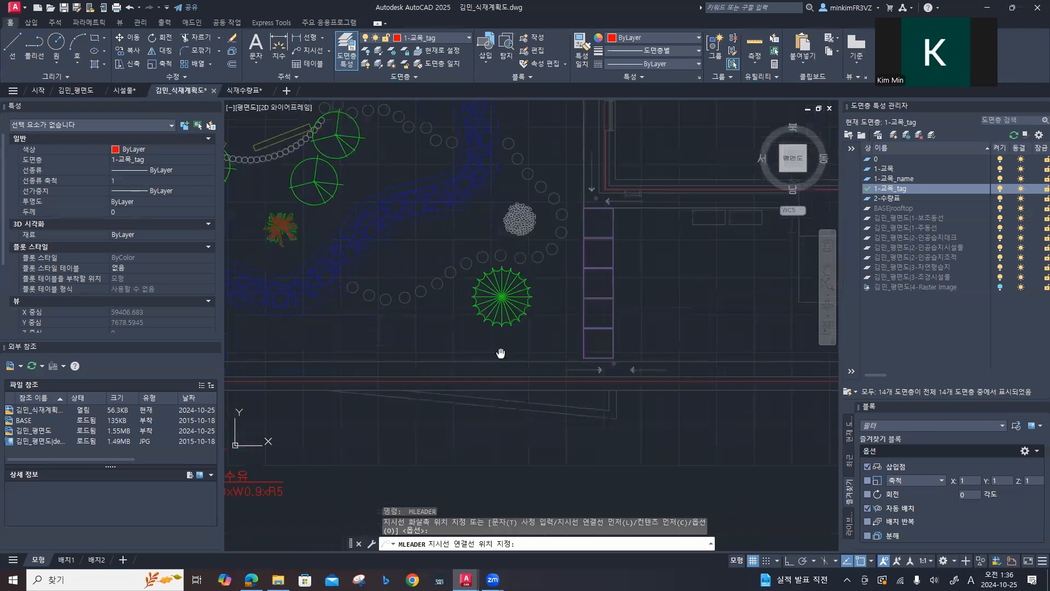
key(F8)
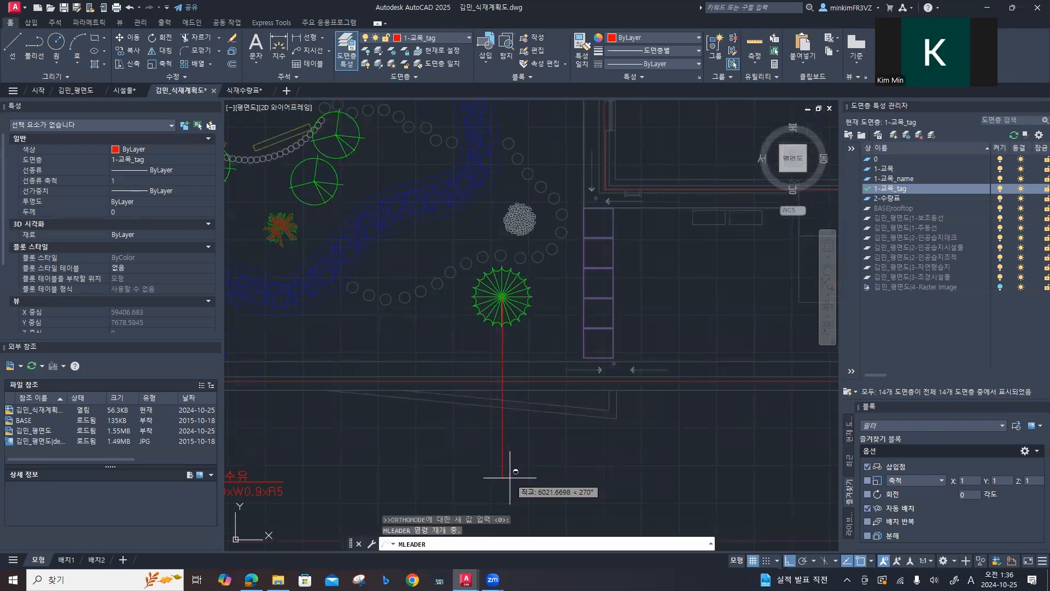
click(510, 477)
Step: Enter 3-소나무(둥근형) and H1.2xW1.5 as the two lines of the leader text and finish the multileader
text(3-)
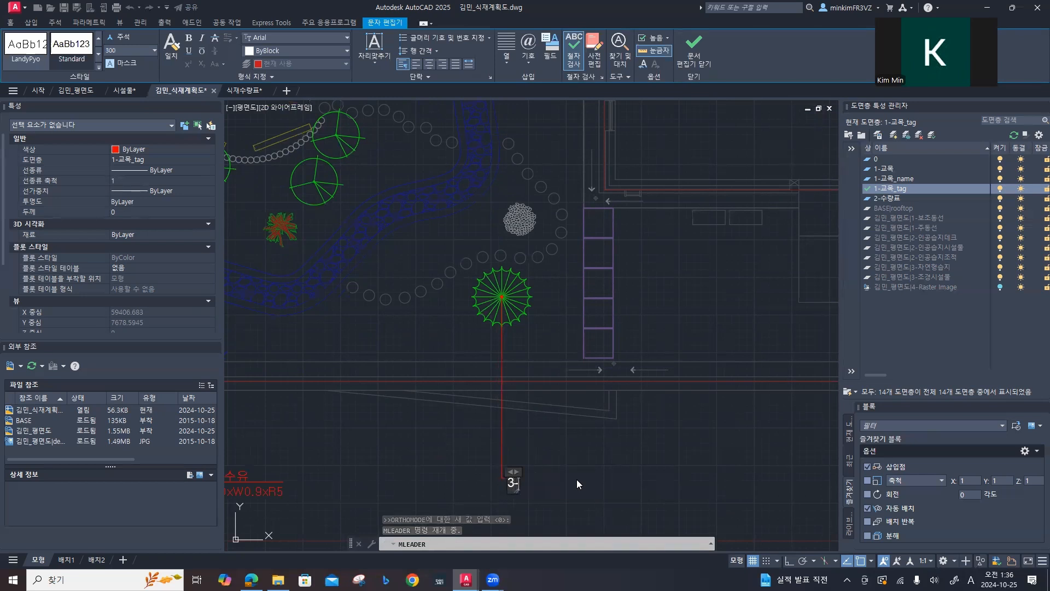
key(Hangul)
text(소나무(동근형))
key(Return)
key(Hangul)
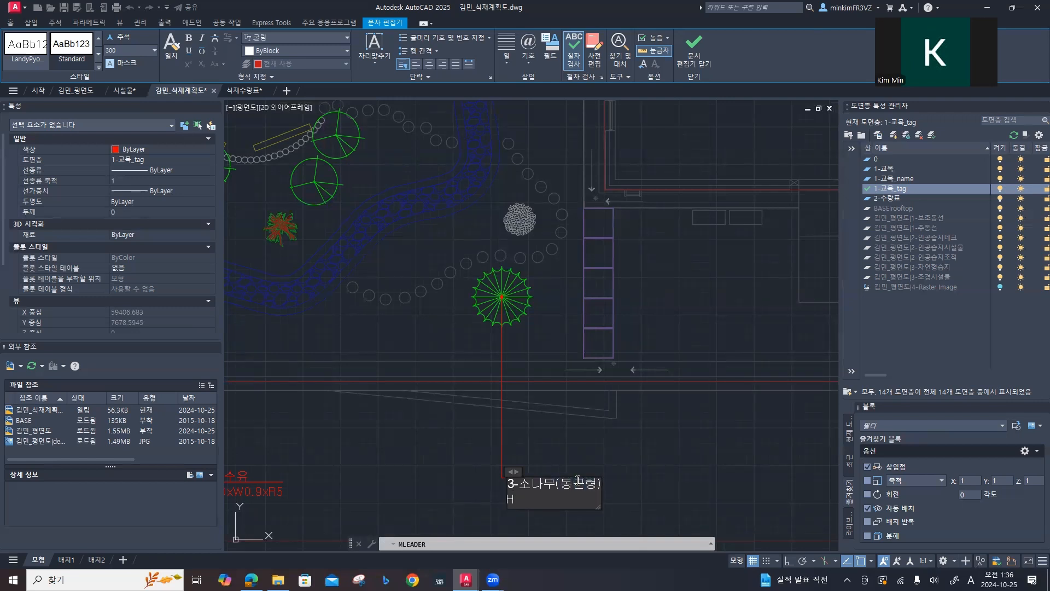
text(H1.2)
key(Hangul)
key(Hangul)
text(xW1.5)
key(ctrl+Return)
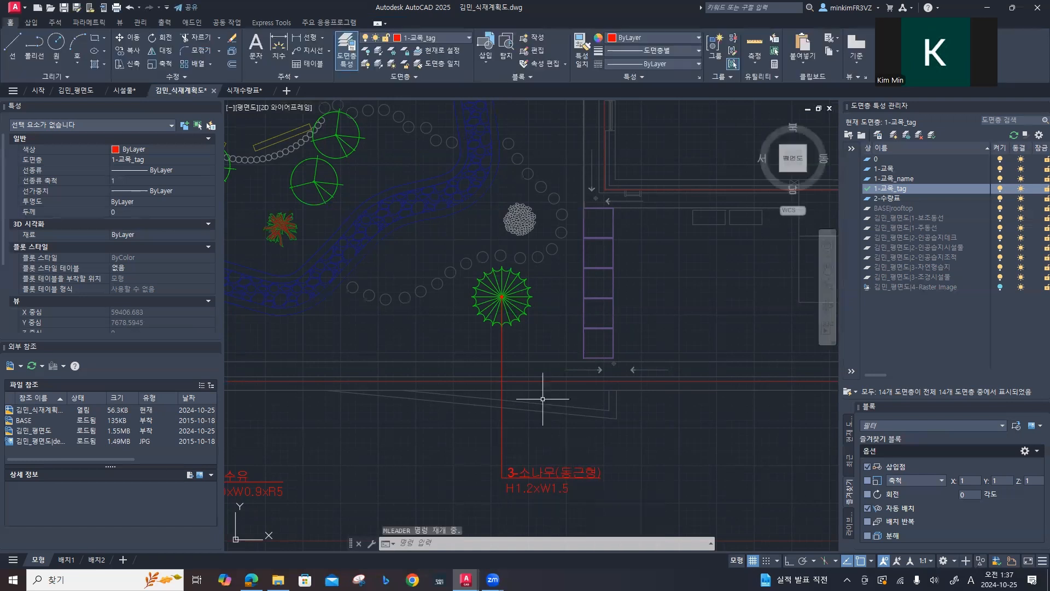
middle_drag(387, 234, 356, 421)
middle_drag(367, 214, 540, 373)
key(space)
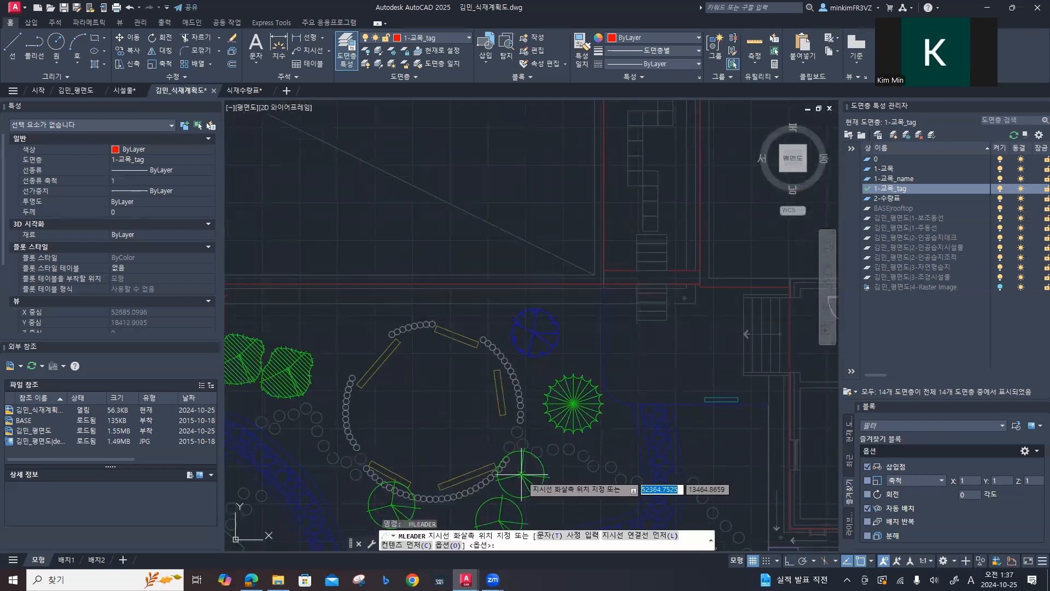
click(521, 474)
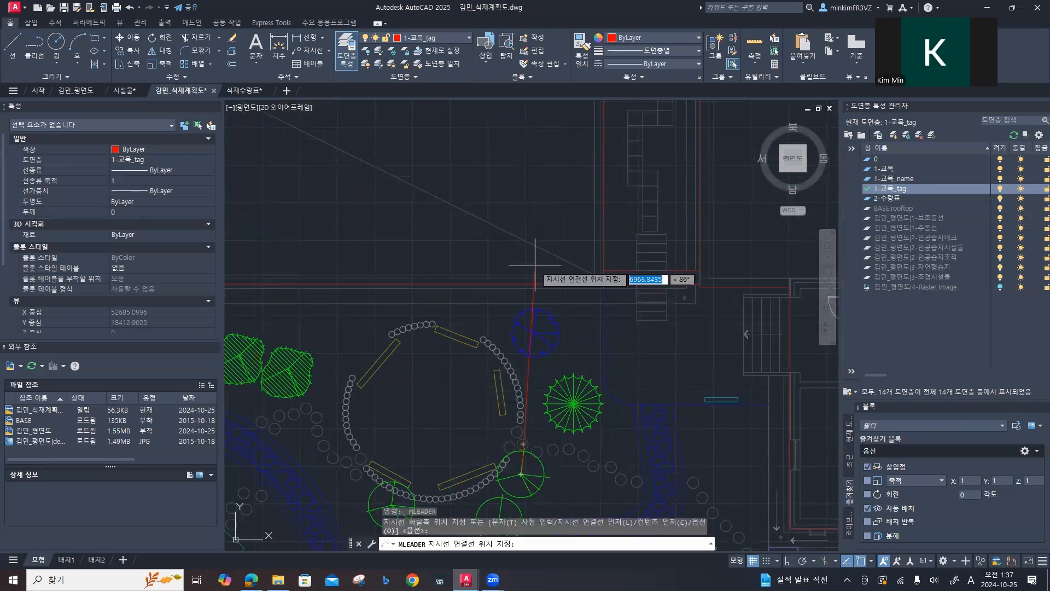
key(F8)
click(518, 200)
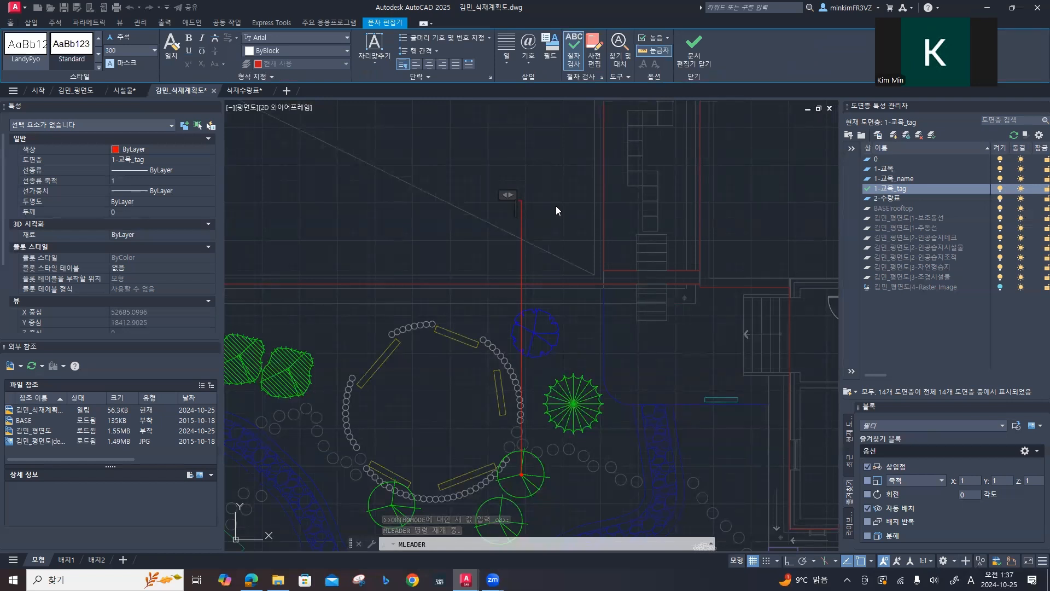
click(555, 206)
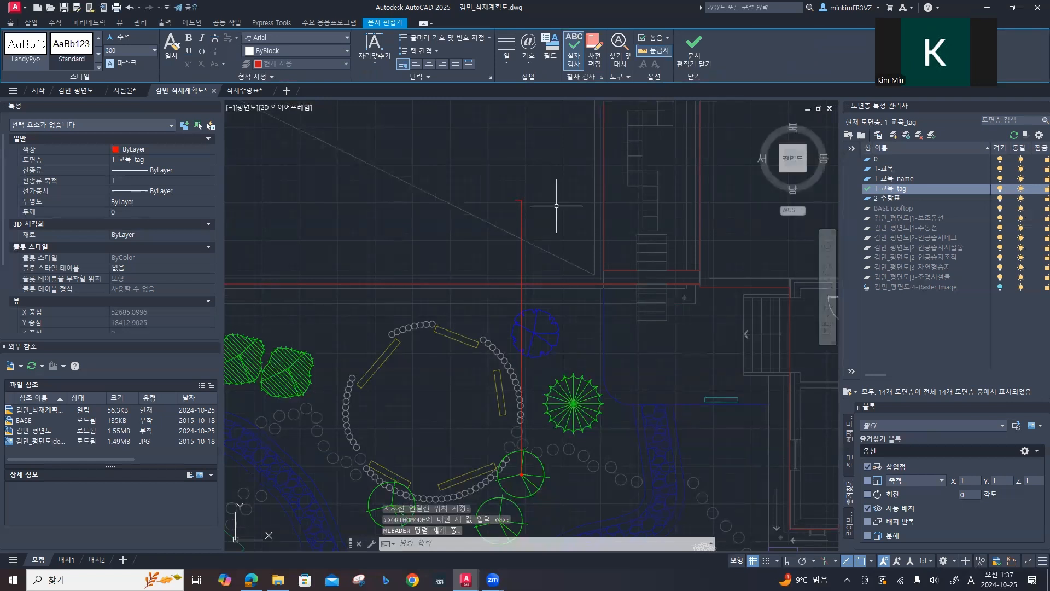
click(516, 201)
key(Delete)
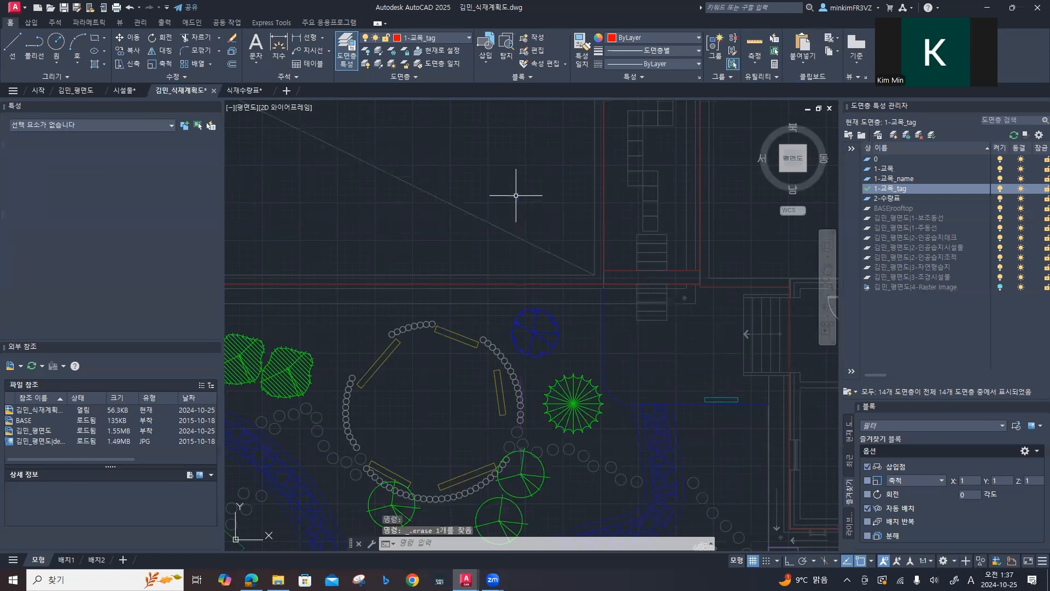
key(space)
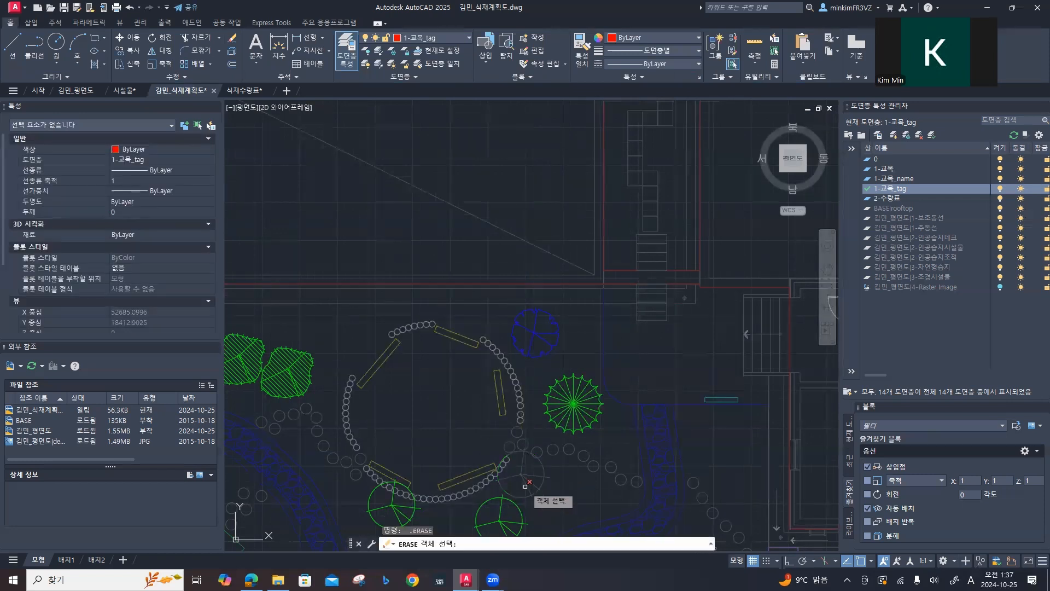
key(Escape)
key(Escape)
key(Escape)
Step: Place a multileader from the centre of the green tree at the stone circle's southeast edge straight up past the north wall
text(M)
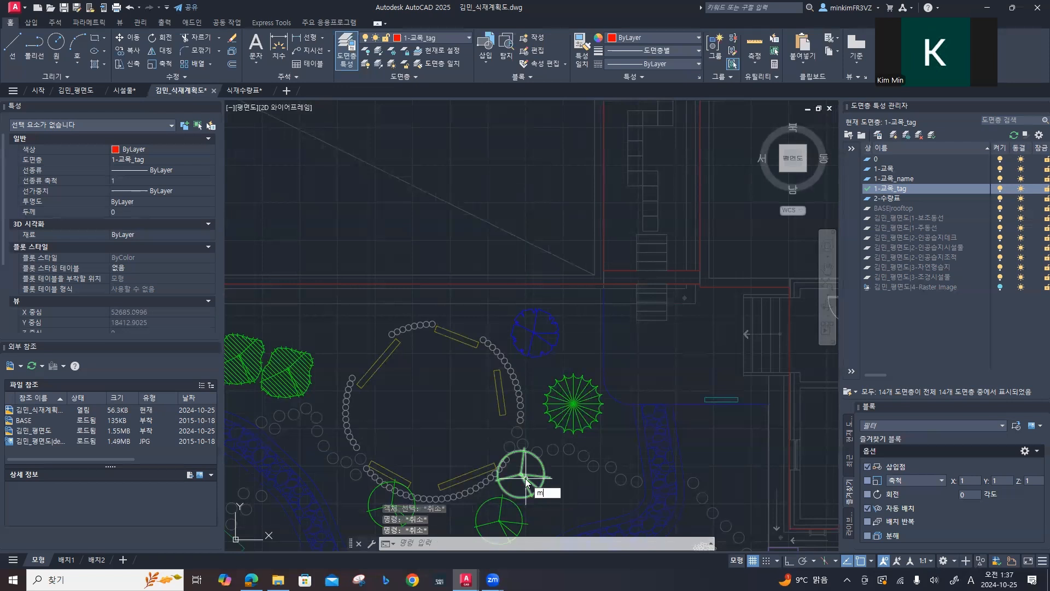
text(L)
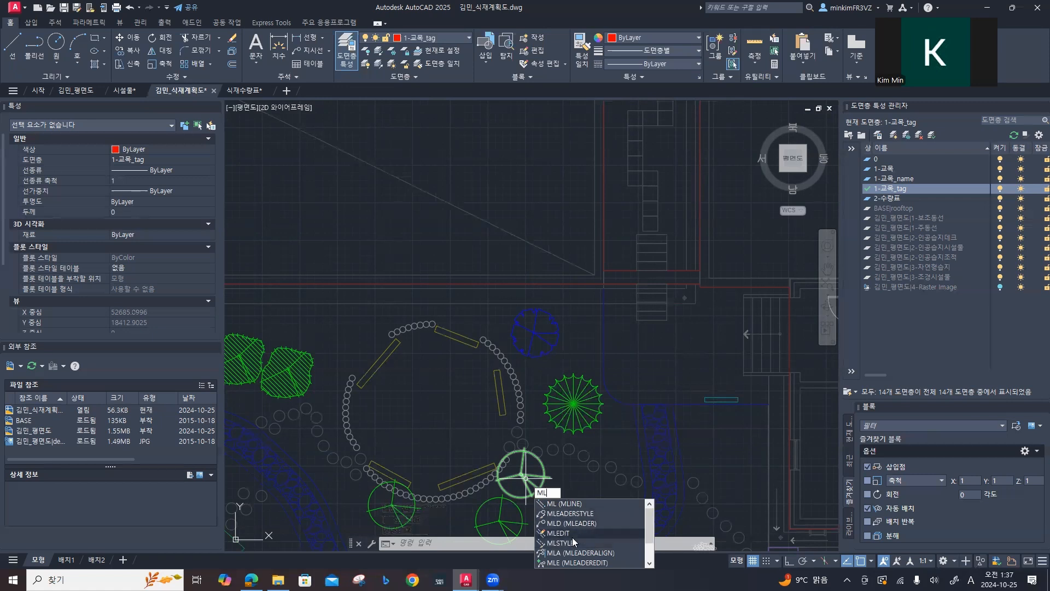
click(579, 523)
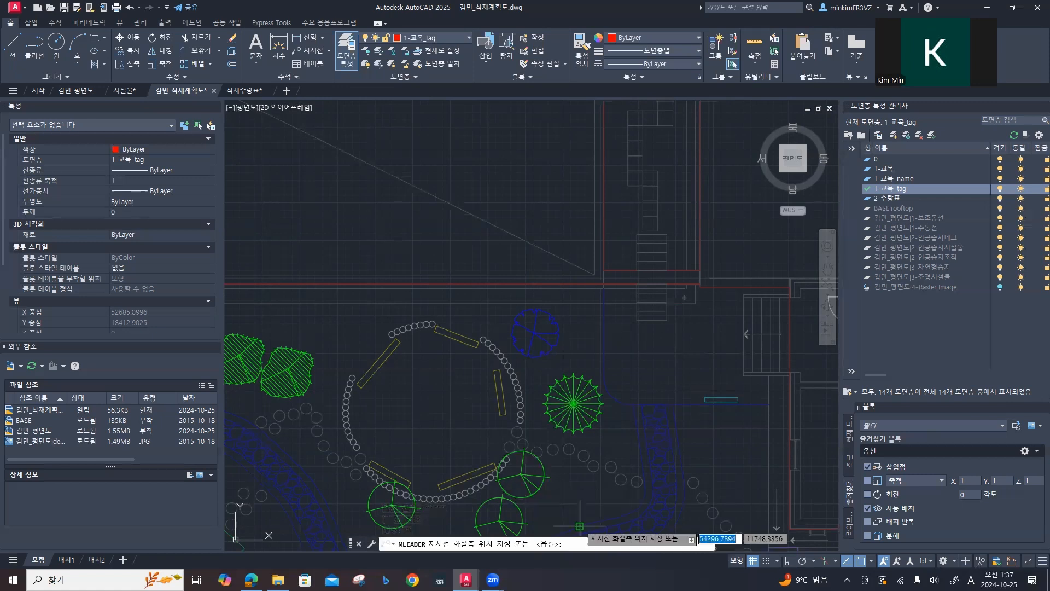
click(520, 473)
key(F8)
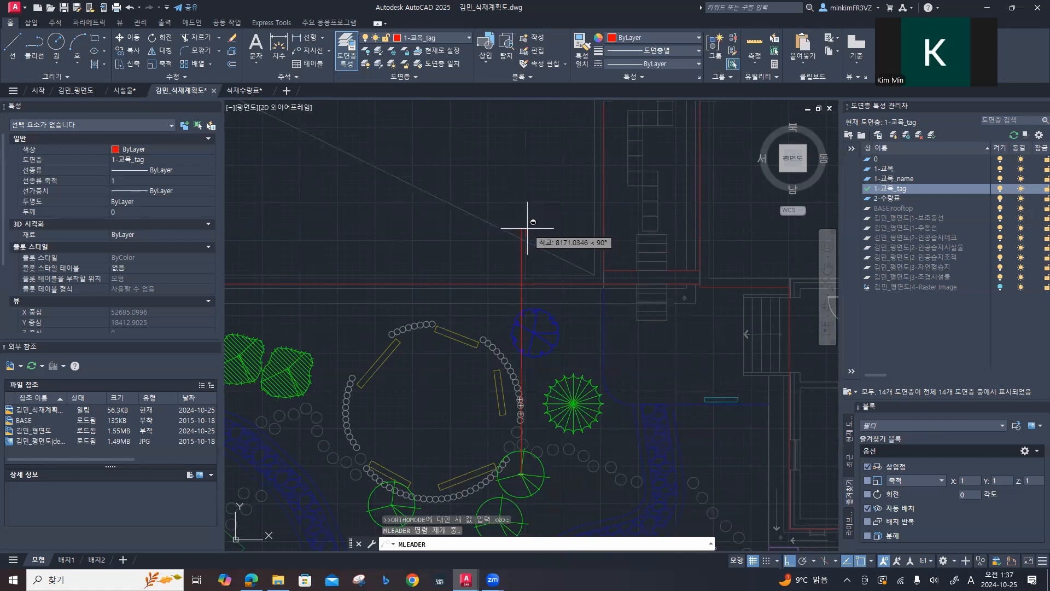
click(531, 226)
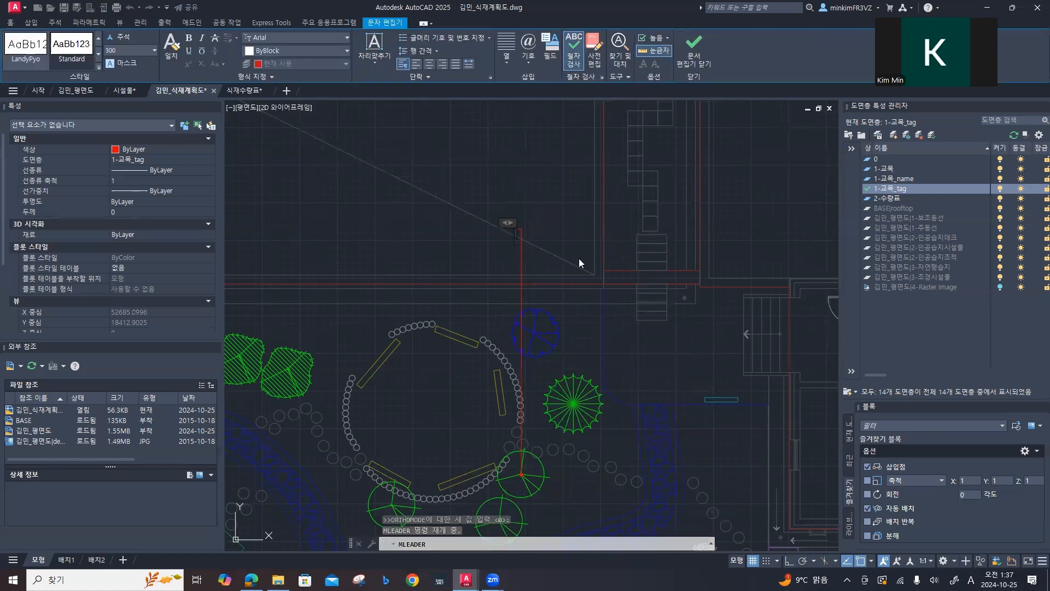
Step: Enter 3-산딸나무 and H2.5xR6 as the two lines of the leader text and finish the multileader
text(3-)
key(Hangul)
text(ㅅ산딸나무)
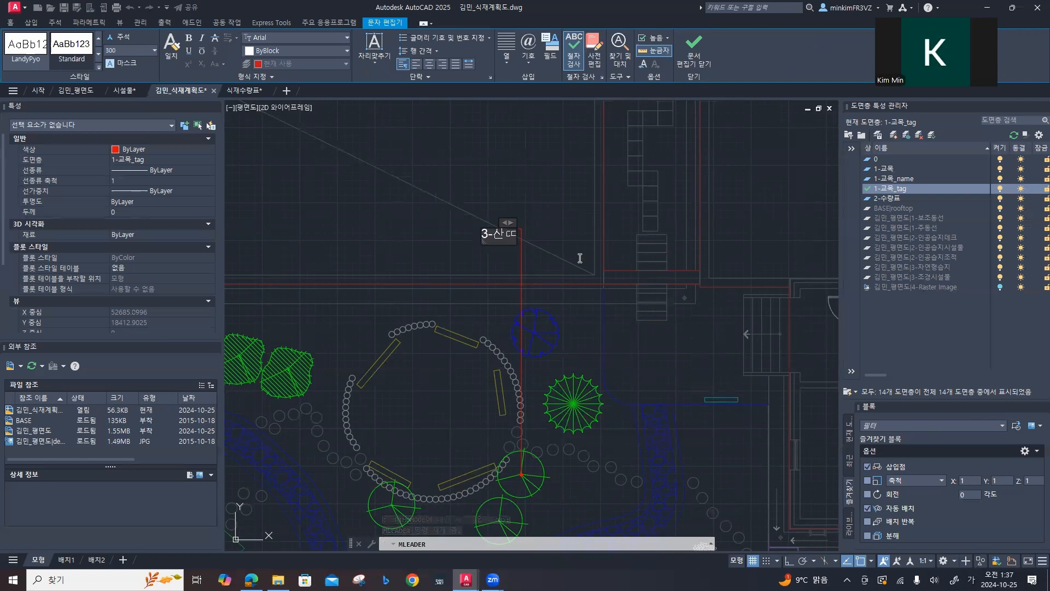
key(Return)
key(Hangul)
text(H2.5x)
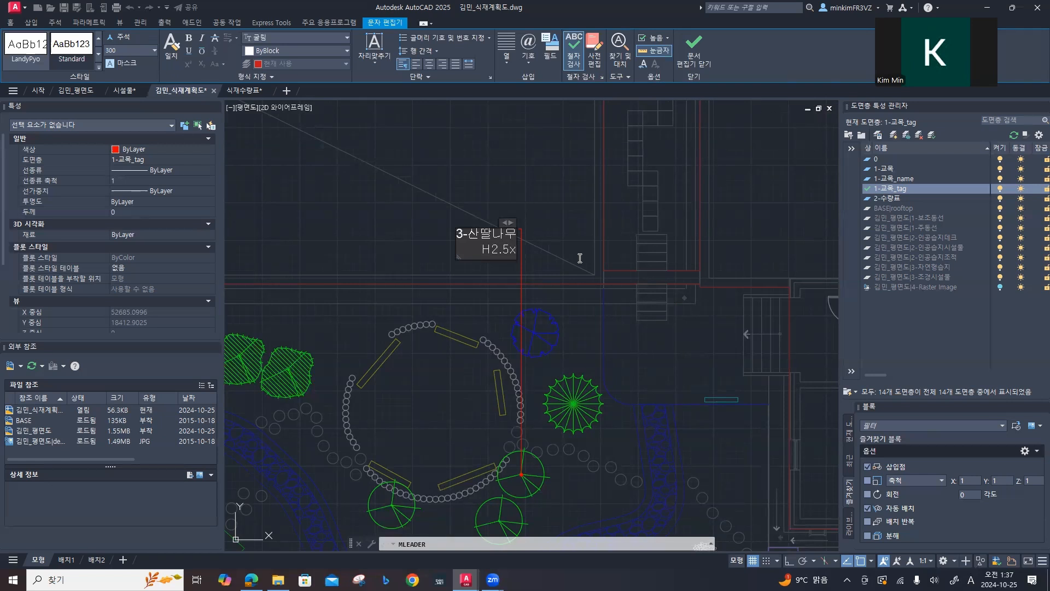
text(R)
text(6)
click(580, 258)
Step: Flip the 산딸나무 leader's text to the east side of its vertical line, close beside it, and clear the selection
click(509, 224)
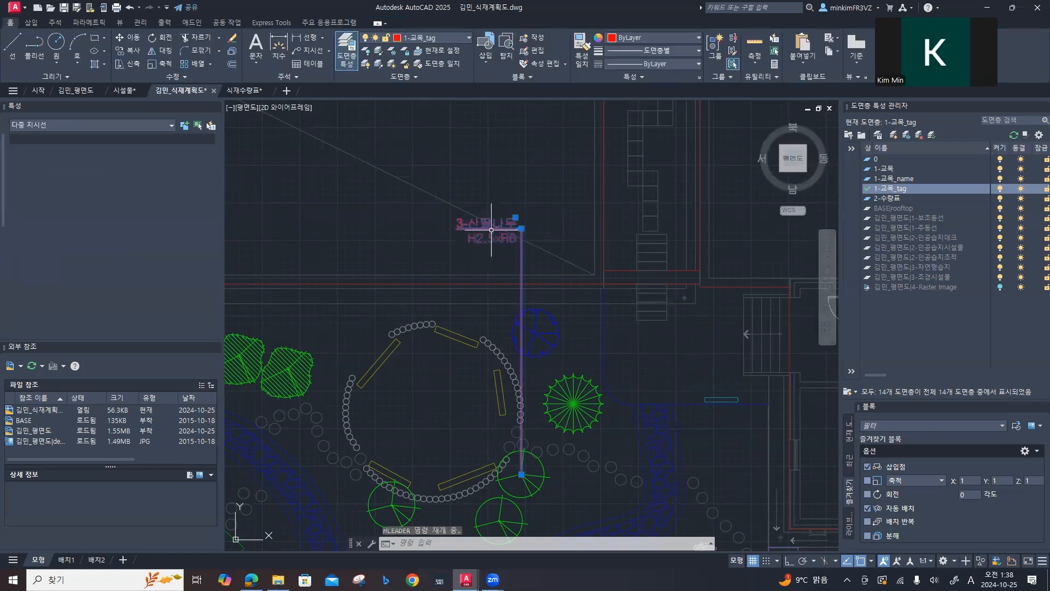
click(522, 228)
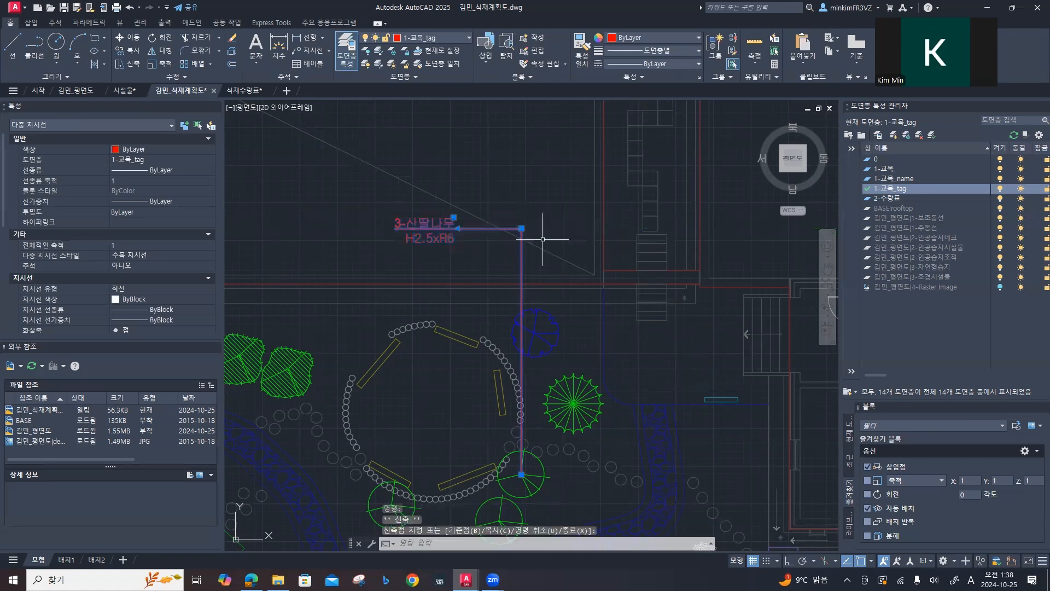
click(453, 217)
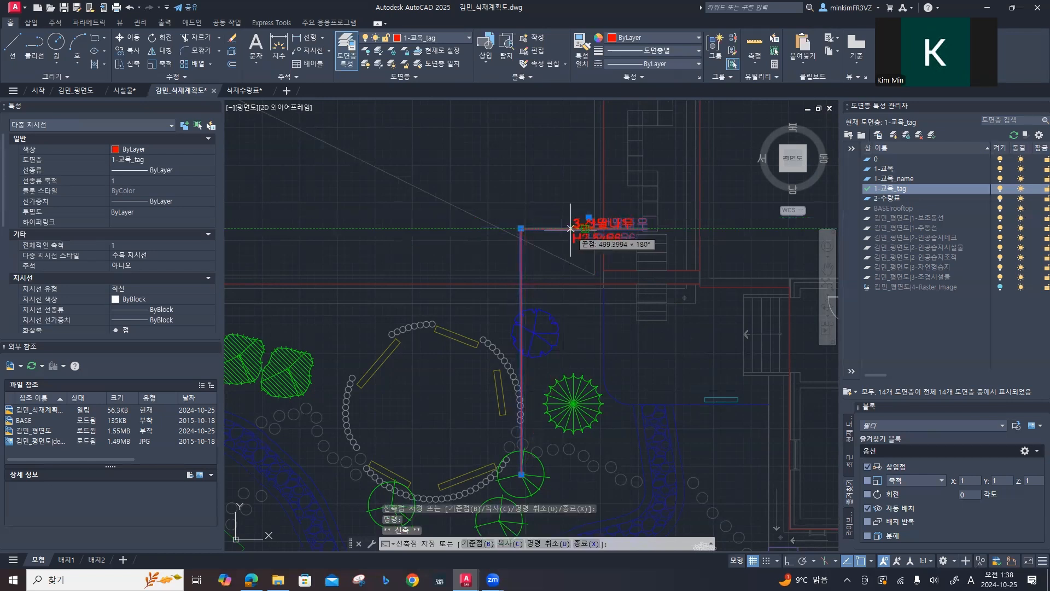
click(540, 228)
key(Escape)
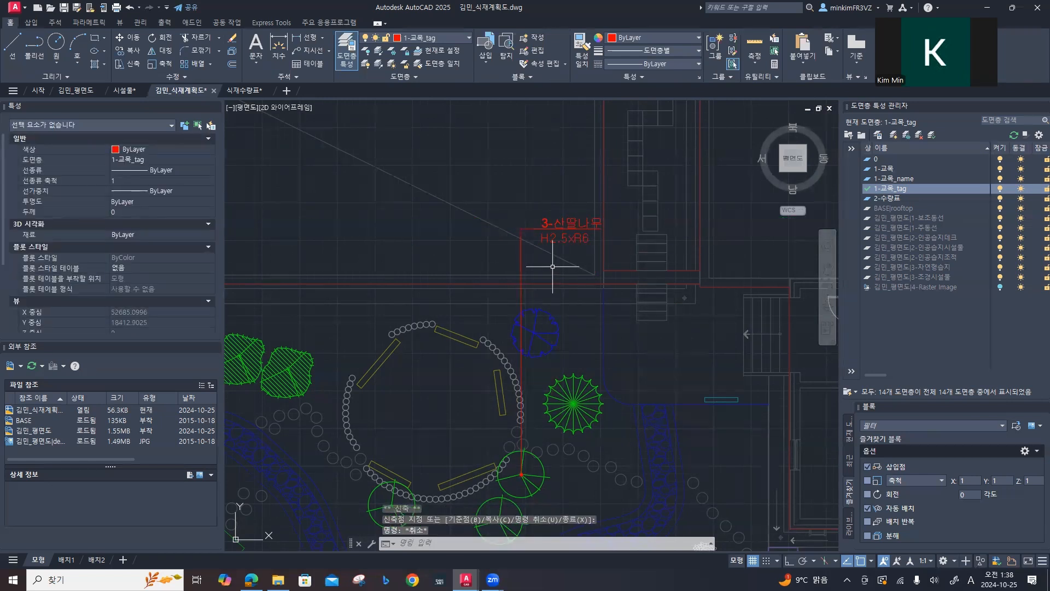
Step: Stretch the 산딸나무 leader's landing point straight north so the tag sits higher above the wall, and clear the selection
click(521, 229)
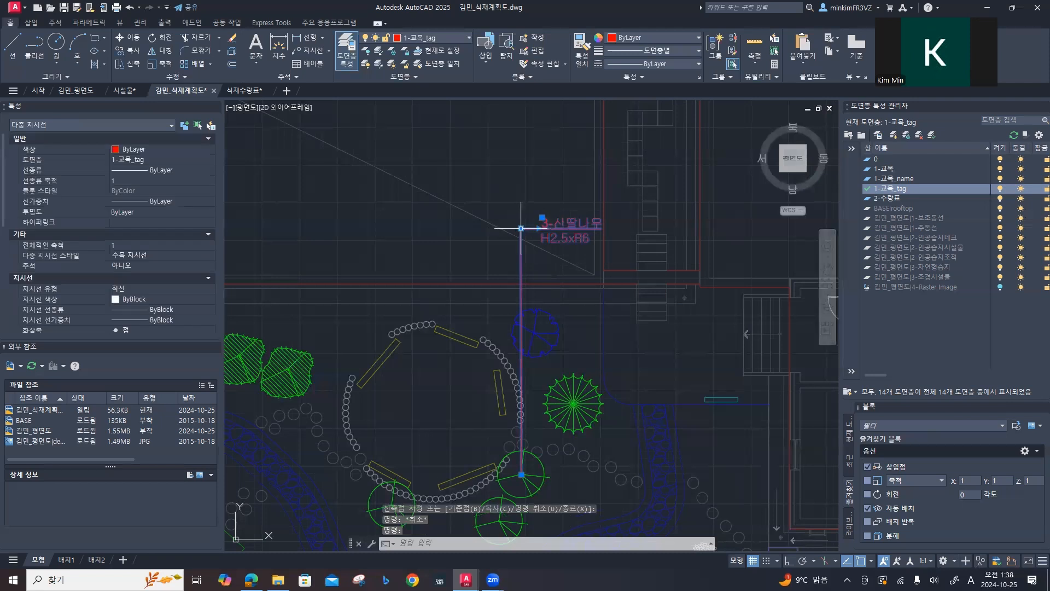
click(520, 228)
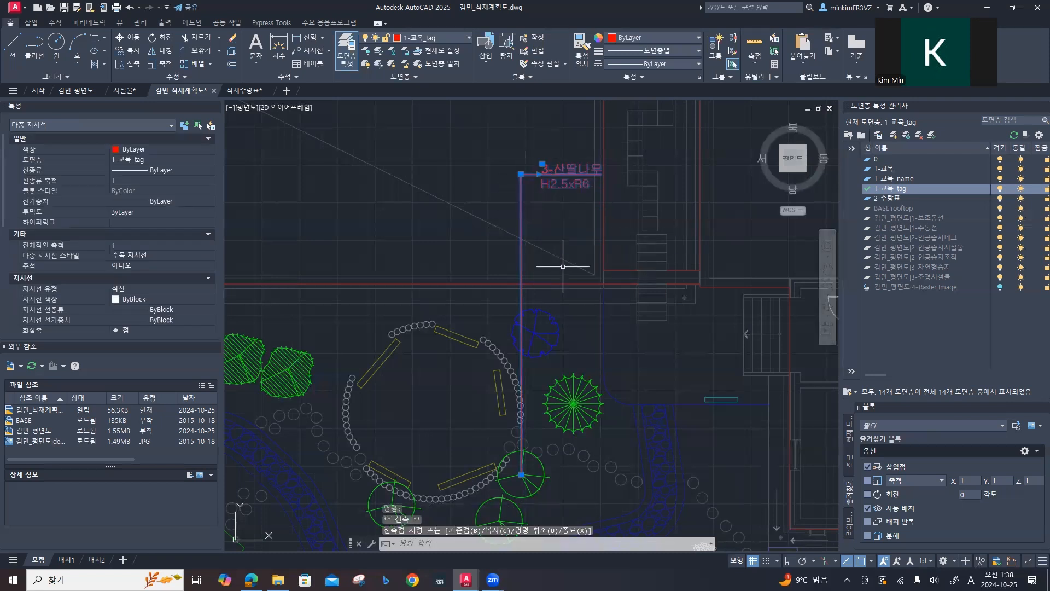
key(Escape)
key(Escape)
Step: Place a multileader from the centre of the blue tree straight up past the wall, ending below the 산딸나무 tag
middle_drag(565, 286, 468, 254)
text(mleader)
key(Return)
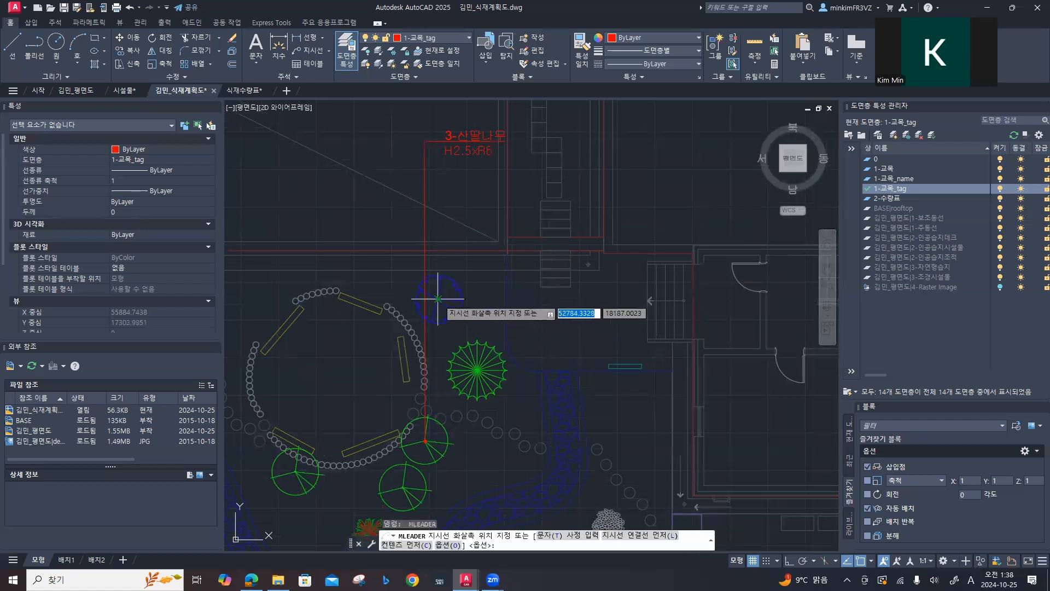
click(438, 299)
key(F8)
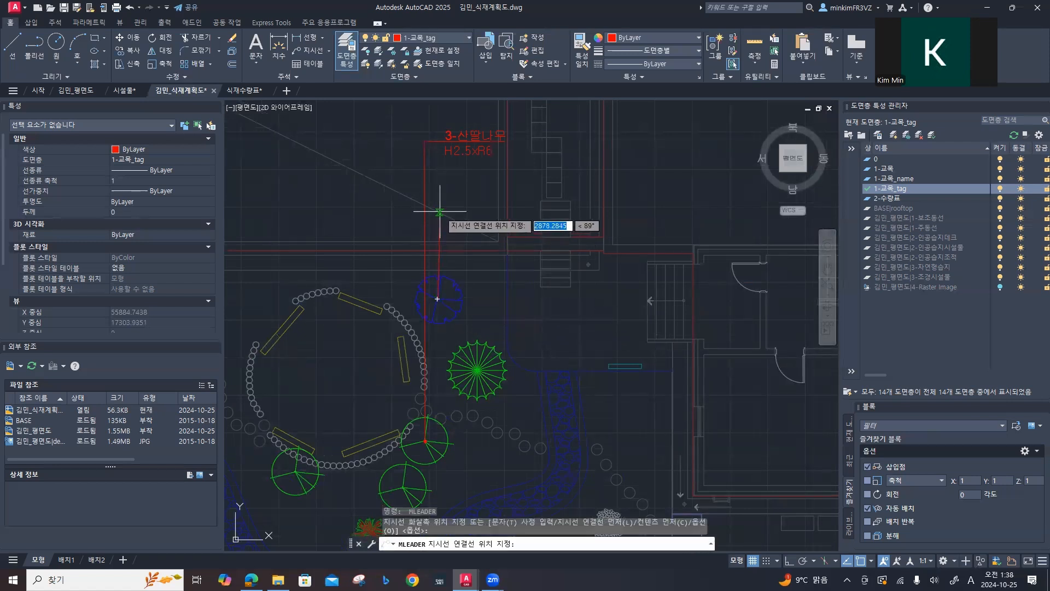
click(438, 204)
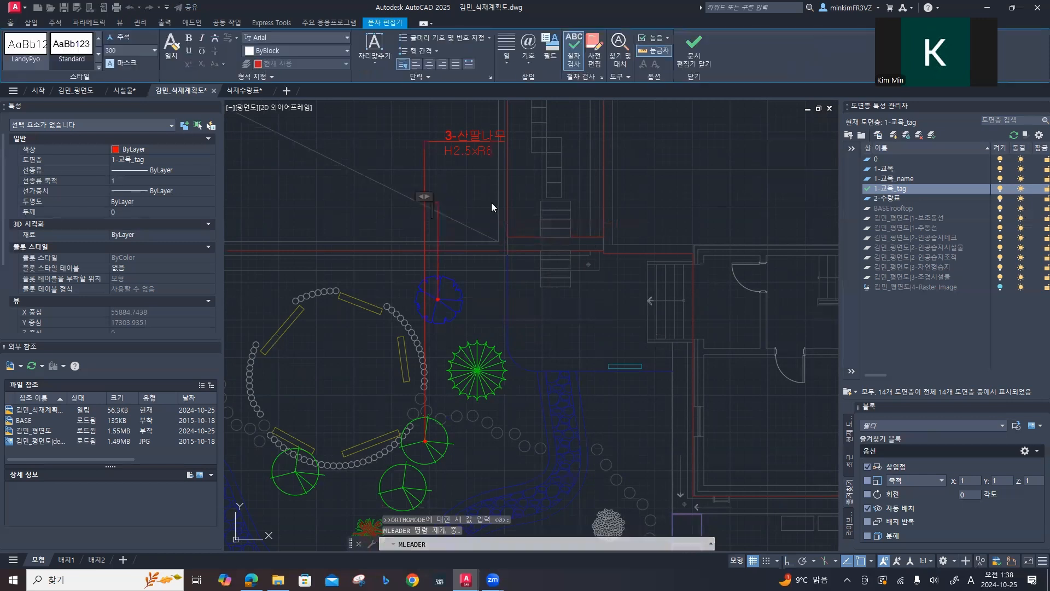
Step: Enter 1-청단풍 and H2.0xR6 as the two lines of the leader text and finish the multileader
text(1-c청단풍)
key(Return)
key(Hangul)
text(H2.)
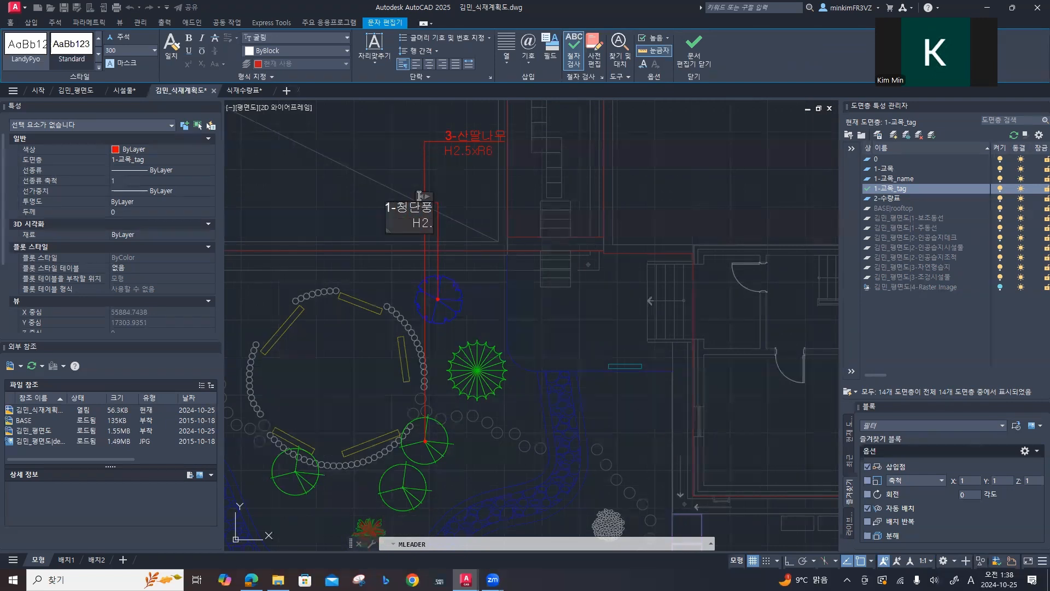
text(0xR6)
click(419, 196)
Step: Move the 청단풍 leader's text to the east side and align its landing point above the tree so the line stays vertical
click(413, 196)
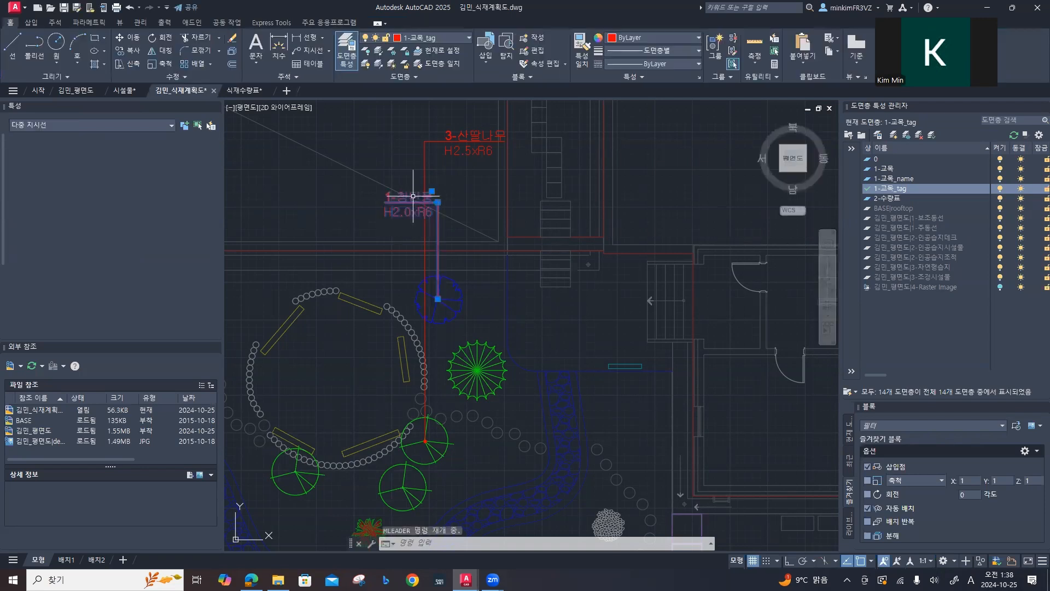
click(432, 192)
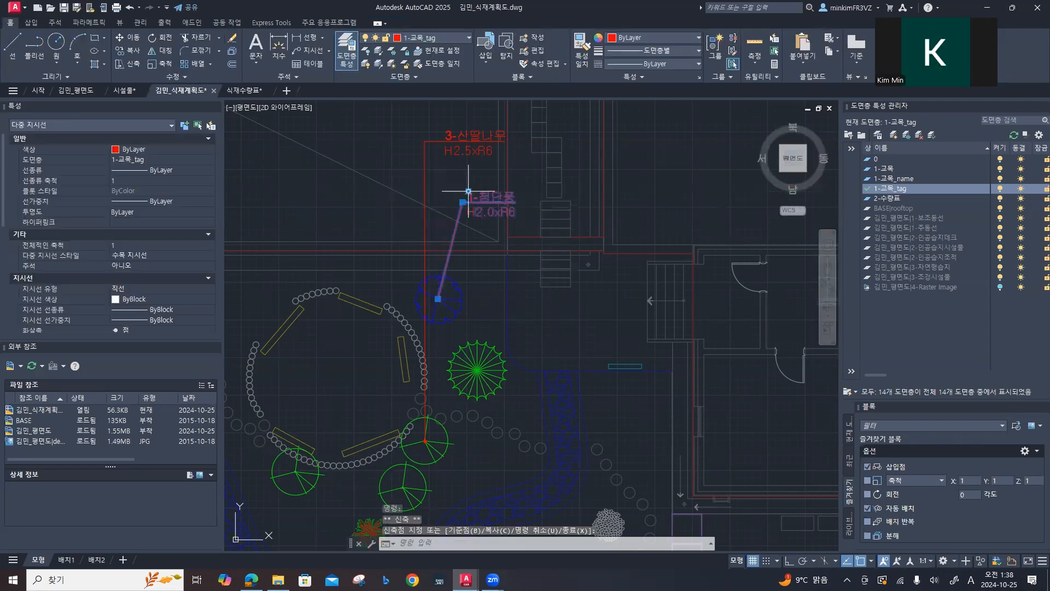
key(F8)
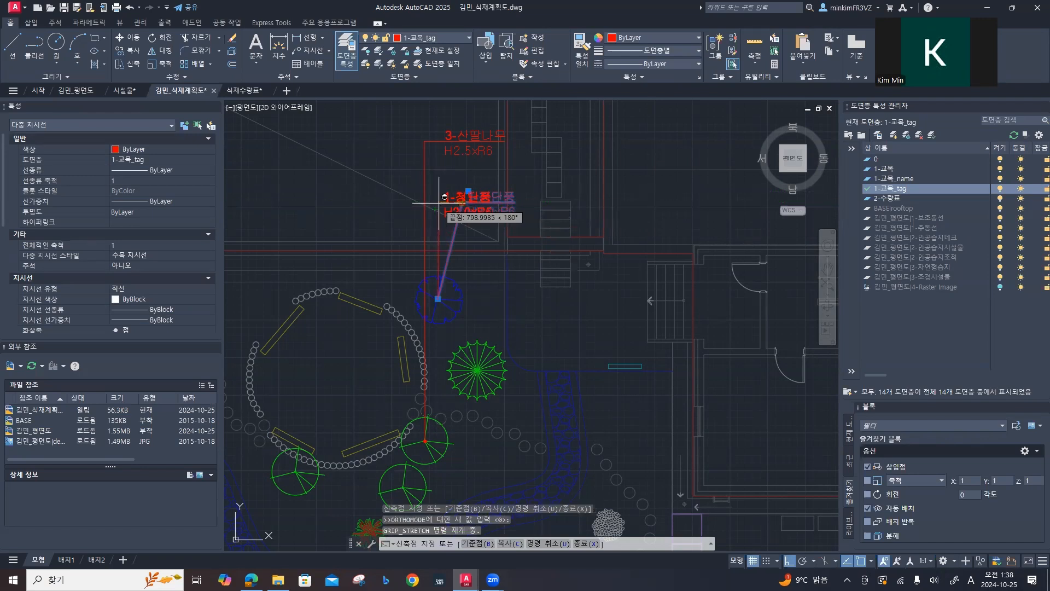
shift+click(438, 203)
click(445, 203)
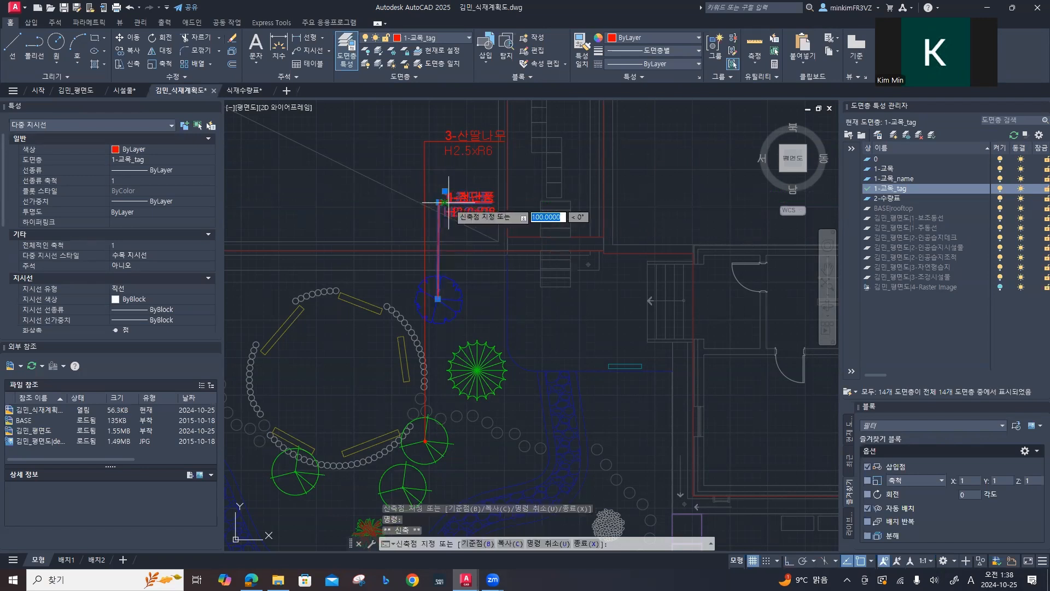
click(442, 203)
scroll(461, 228, down, 2)
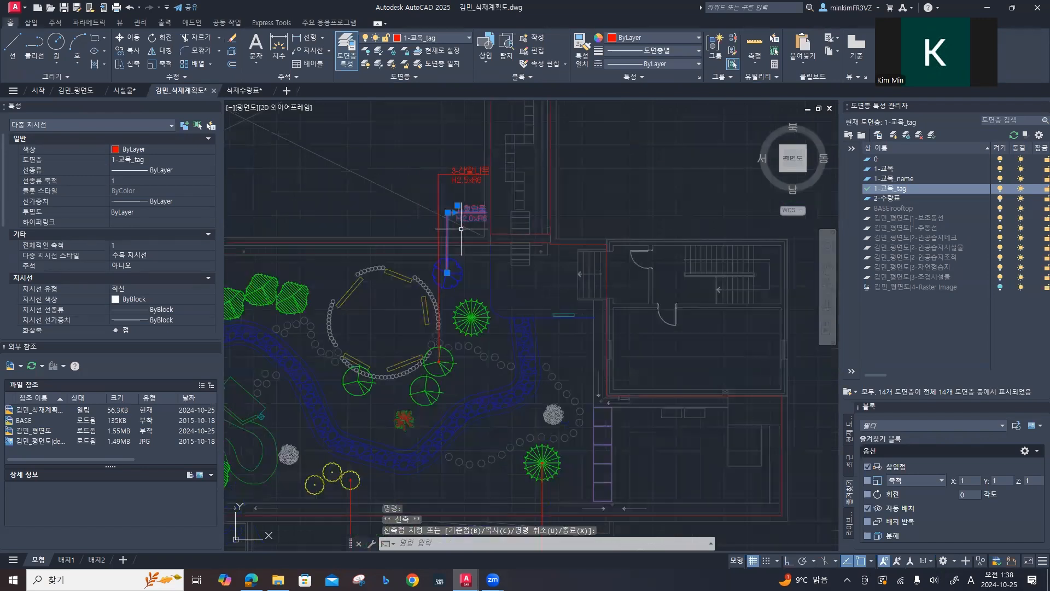
Step: Clear the selection of the edited 청단풍 leader
scroll(461, 228, down, 4)
key(Escape)
key(Escape)
key(Escape)
scroll(496, 243, up, 3)
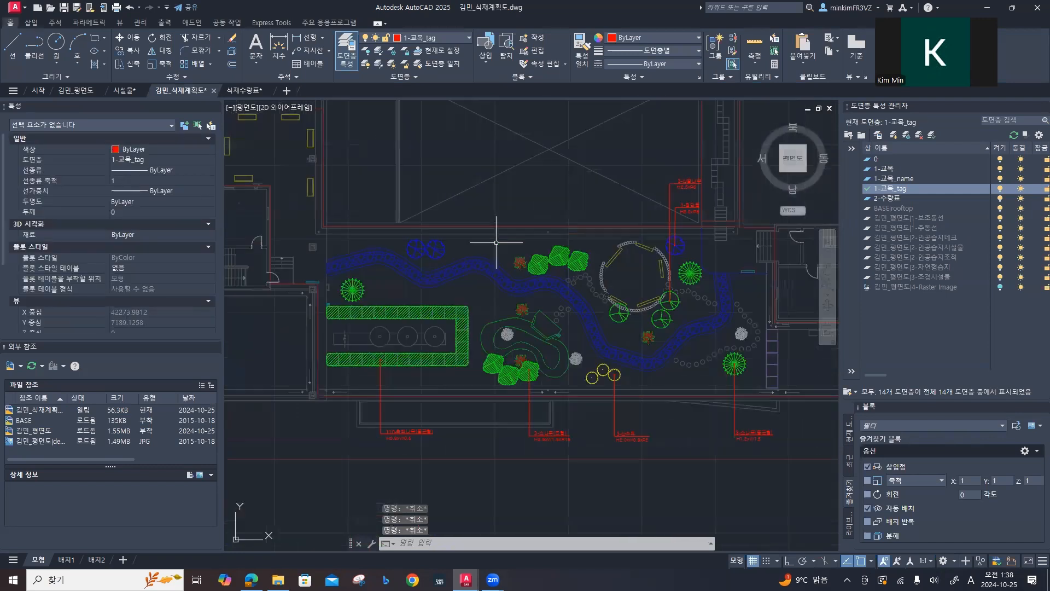
scroll(496, 242, up, 4)
middle_drag(515, 248, 403, 298)
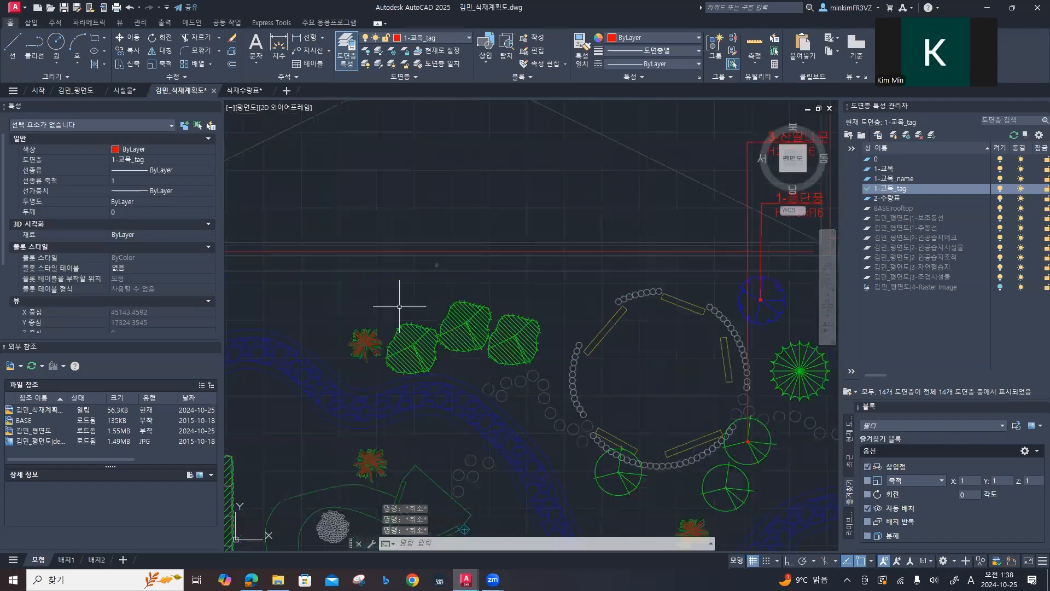
text(mleader)
key(Return)
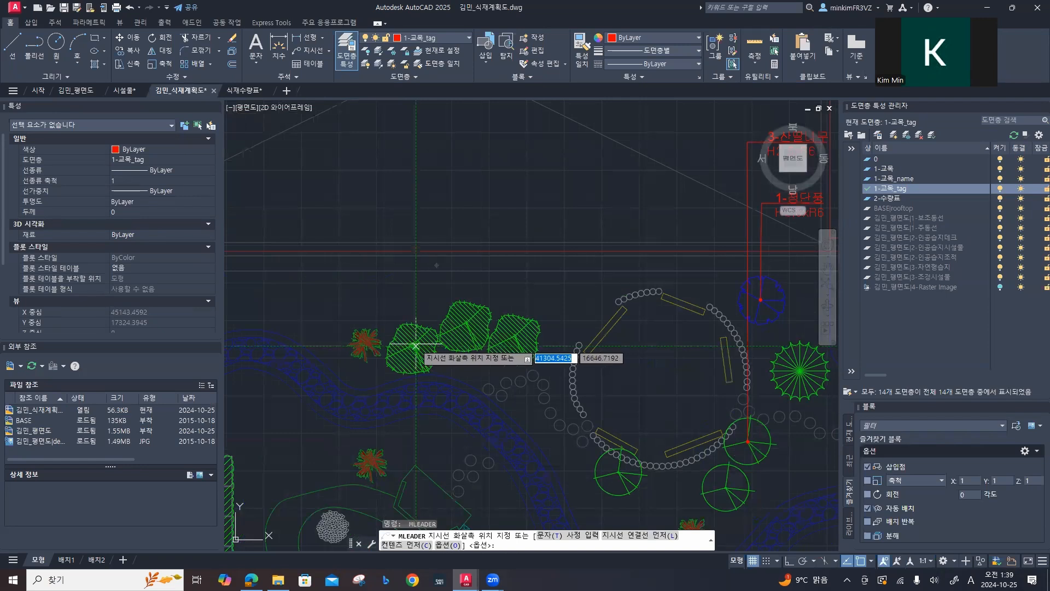
click(414, 345)
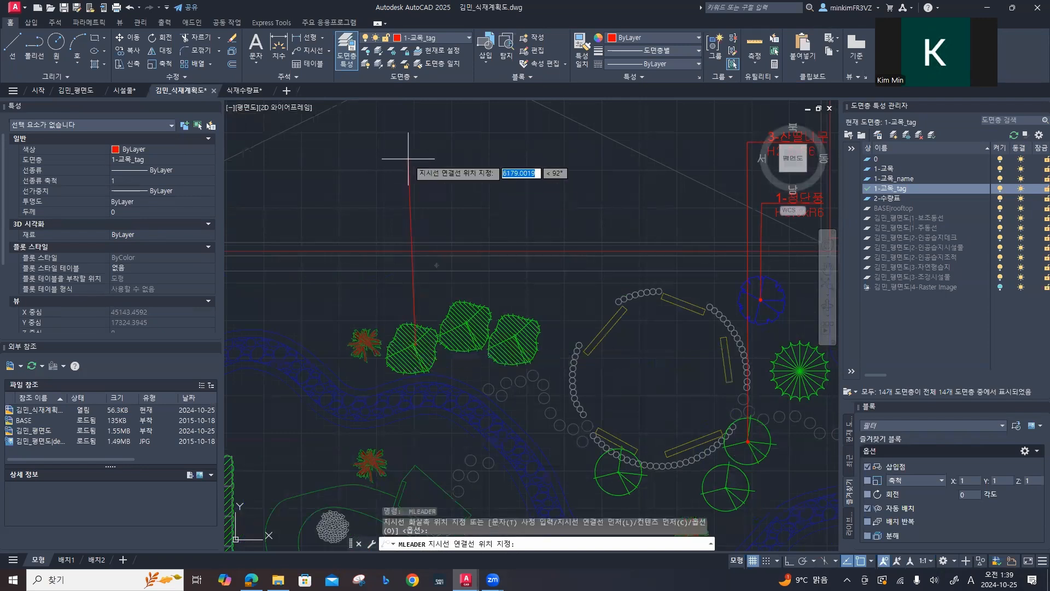
key(Escape)
Step: Place a multileader from the centre of the westernmost of the three green hatched trees straight north past the wall
key(Return)
scroll(402, 378, up, 2)
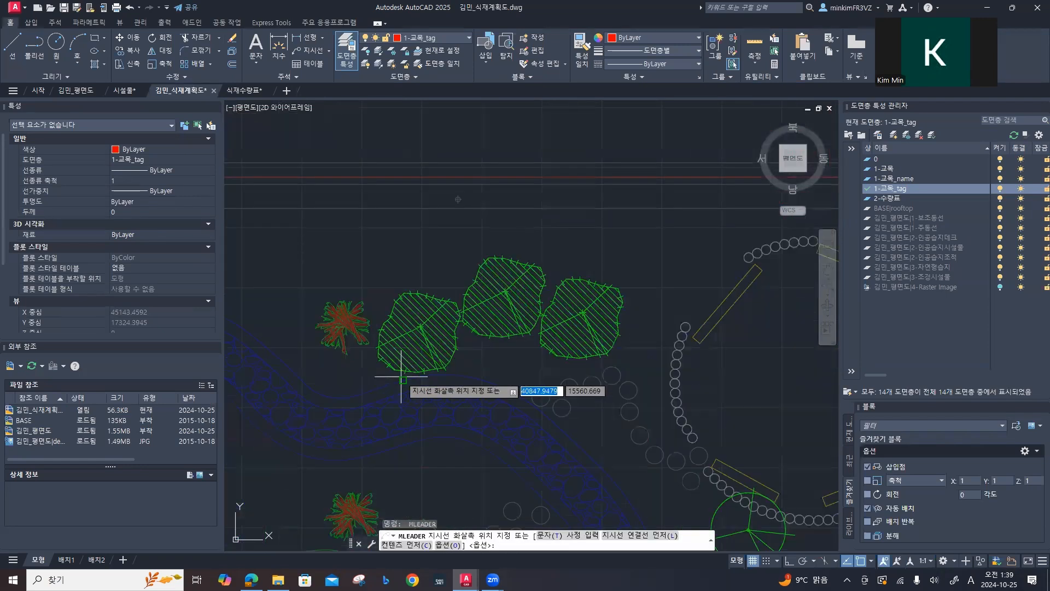
scroll(402, 377, up, 3)
click(453, 259)
scroll(447, 241, down, 5)
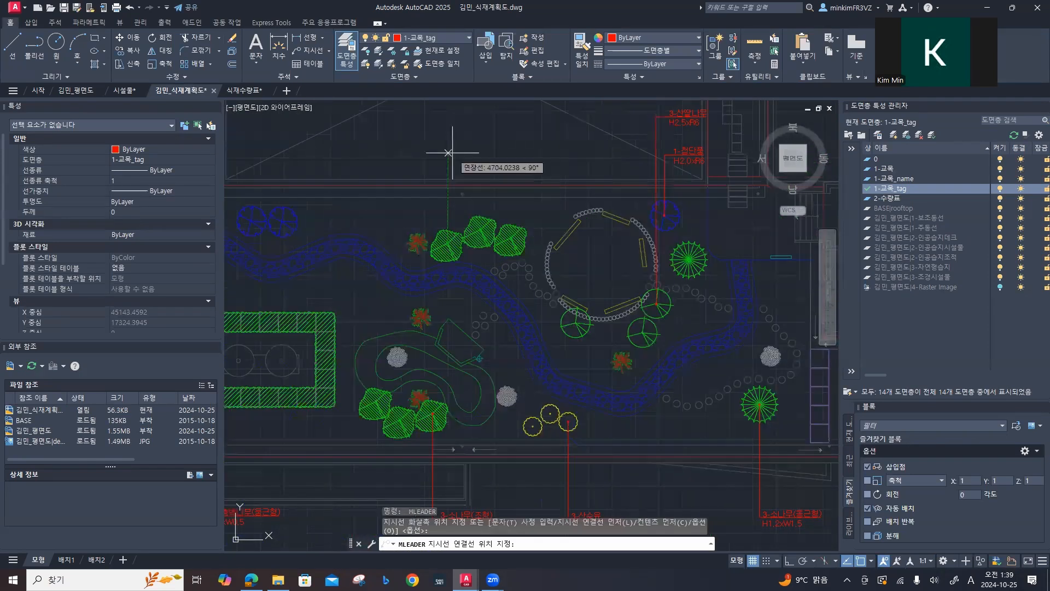
click(448, 152)
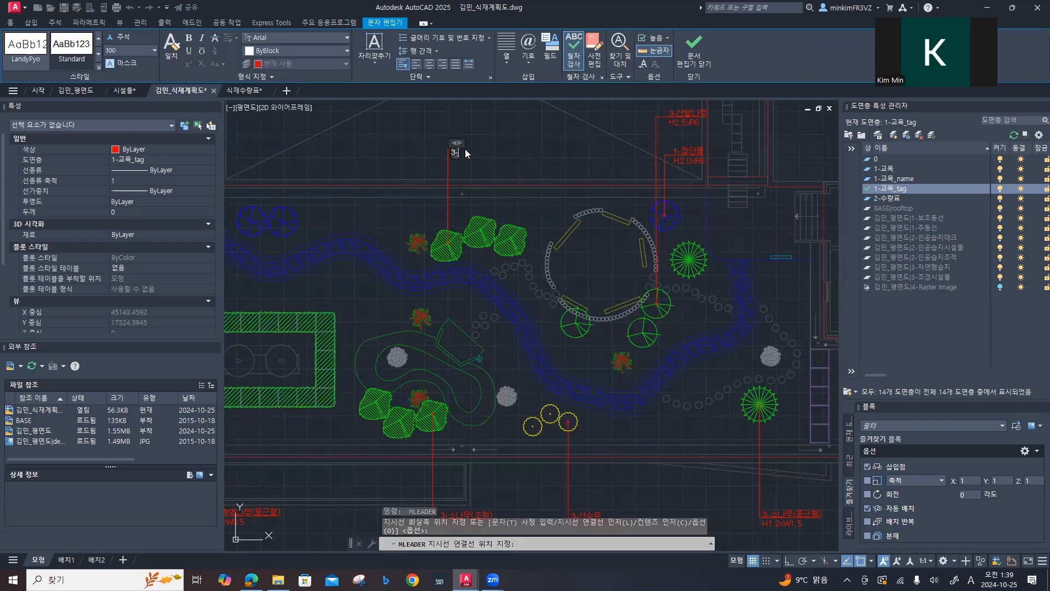
Step: Enter 3-소나무(조형) and H3.5xW1.5xR15 as the two lines of the leader text and finish the multileader
text(3-소나무(조형))
key(Return)
key(Hangul)
text(H3)
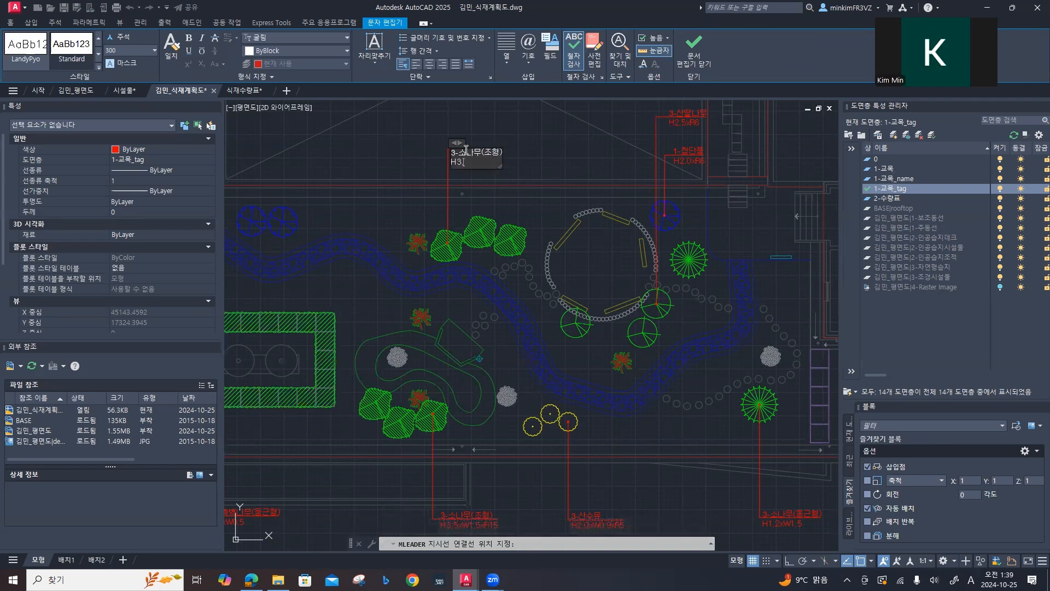
text(.5xW1.5xR15)
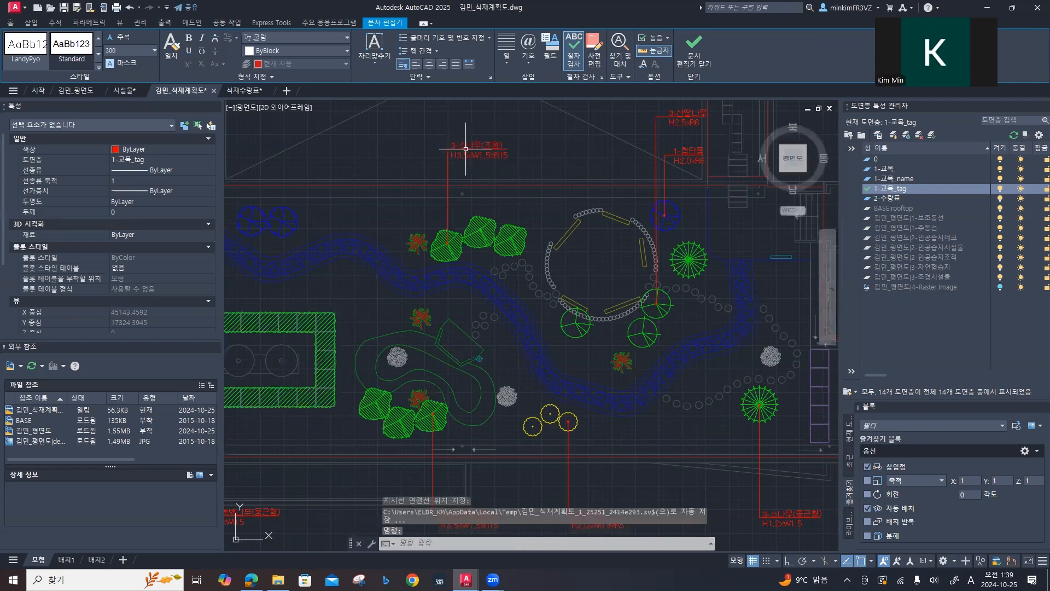
key(ctrl+Return)
Step: Place a multileader from the centre of the eastern tree of the northwest blue pair straight north past the wall
middle_drag(402, 194, 672, 183)
middle_drag(486, 255, 363, 293)
key(Return)
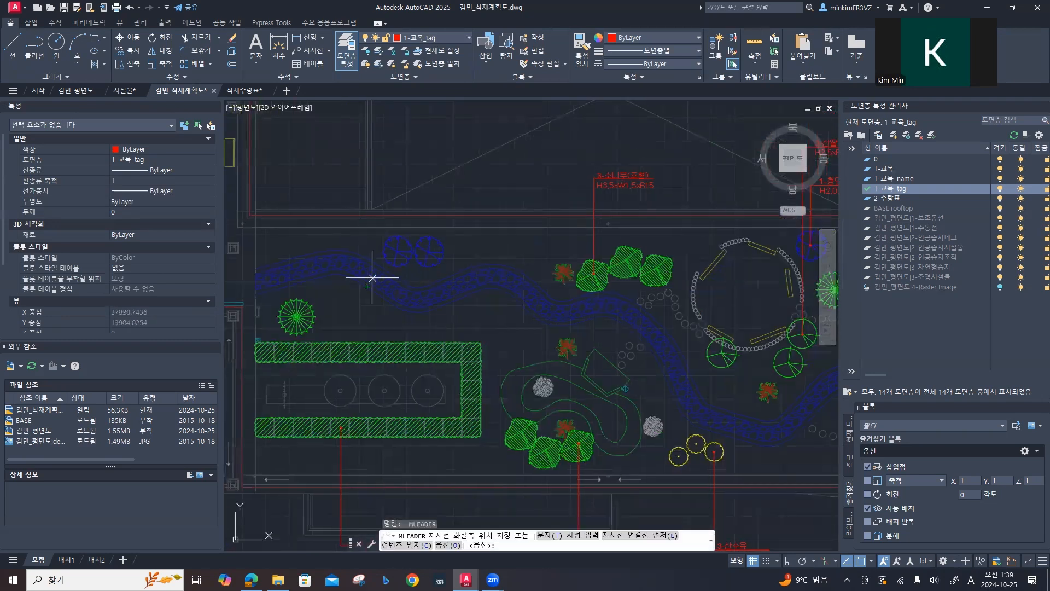
click(428, 251)
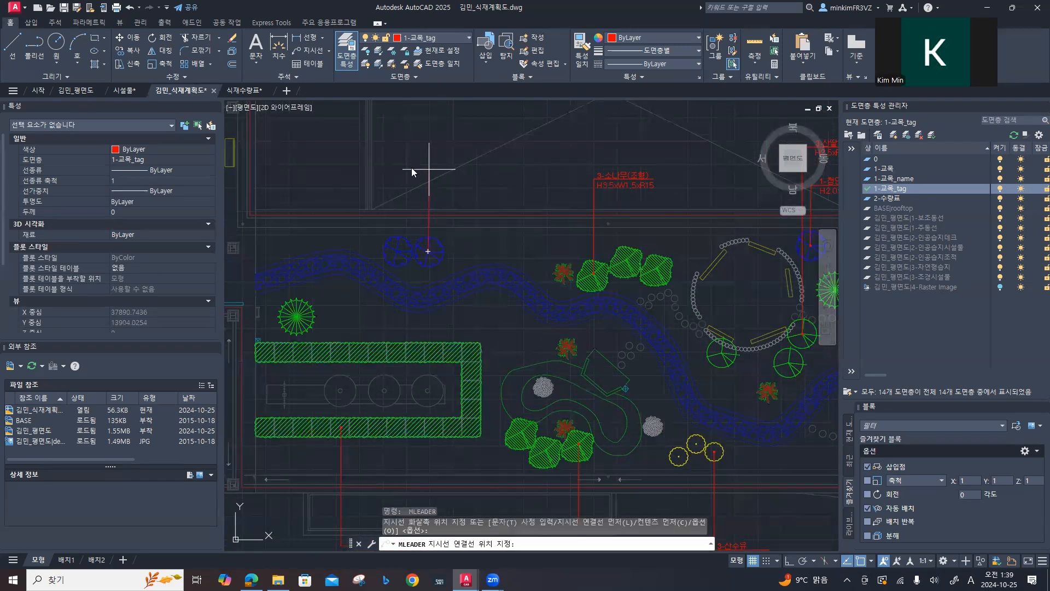
click(428, 169)
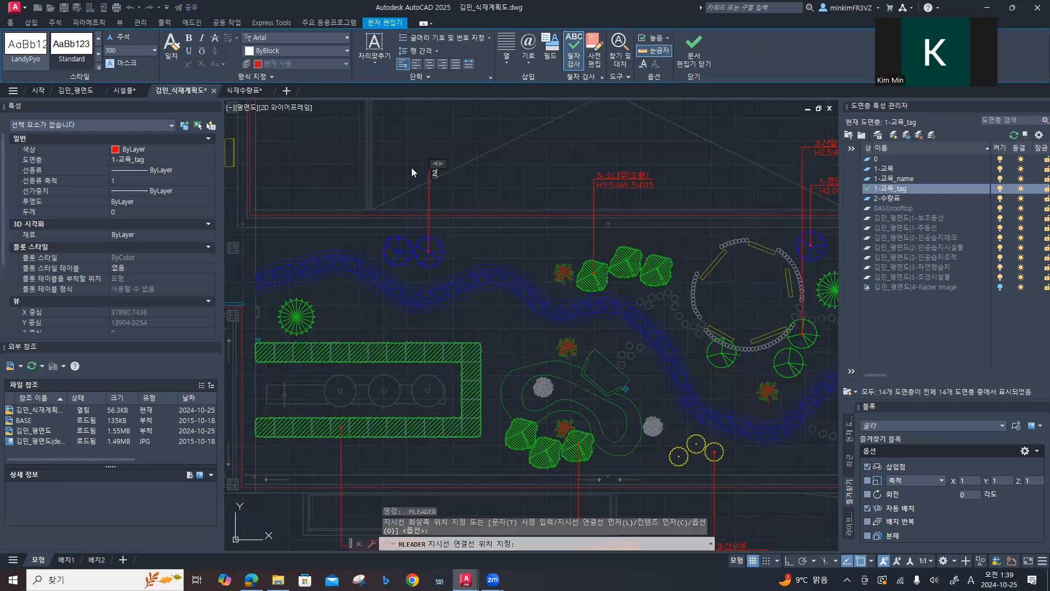
Step: Enter 2-청단풍 and H2.0xR6 as the two lines of the leader text and finish the multileader
text(2-)
key(Hangul)
text(처)
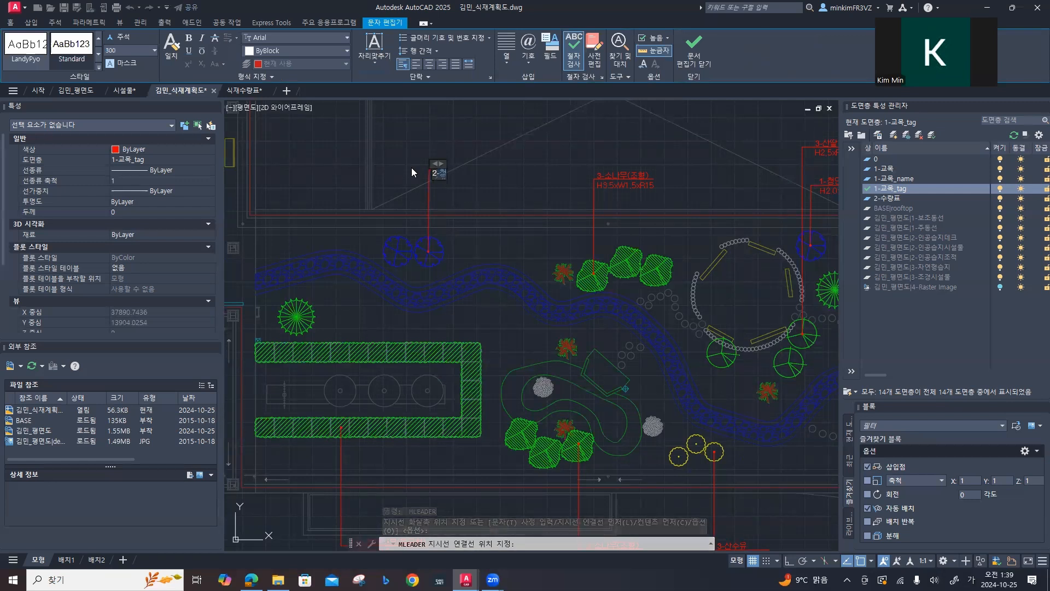
text(ㅇ단풍)
key(Hangul)
text(H2.0xR)
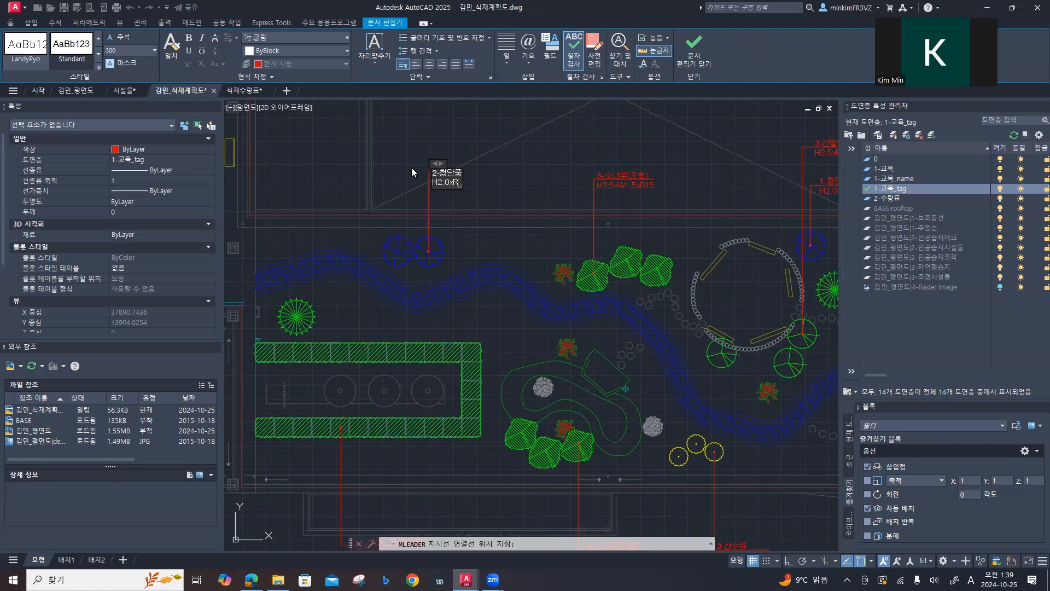
text(6)
click(411, 167)
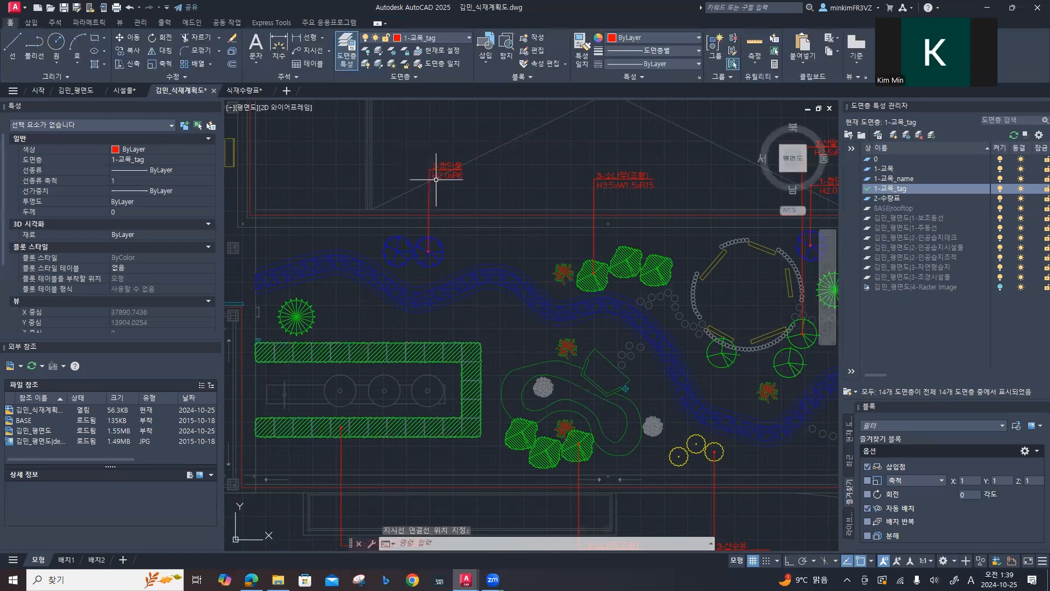
Step: Move the 2-청단풍 leader's text to the west side, align its landing point above the tree, and clear the selection
click(438, 168)
click(430, 168)
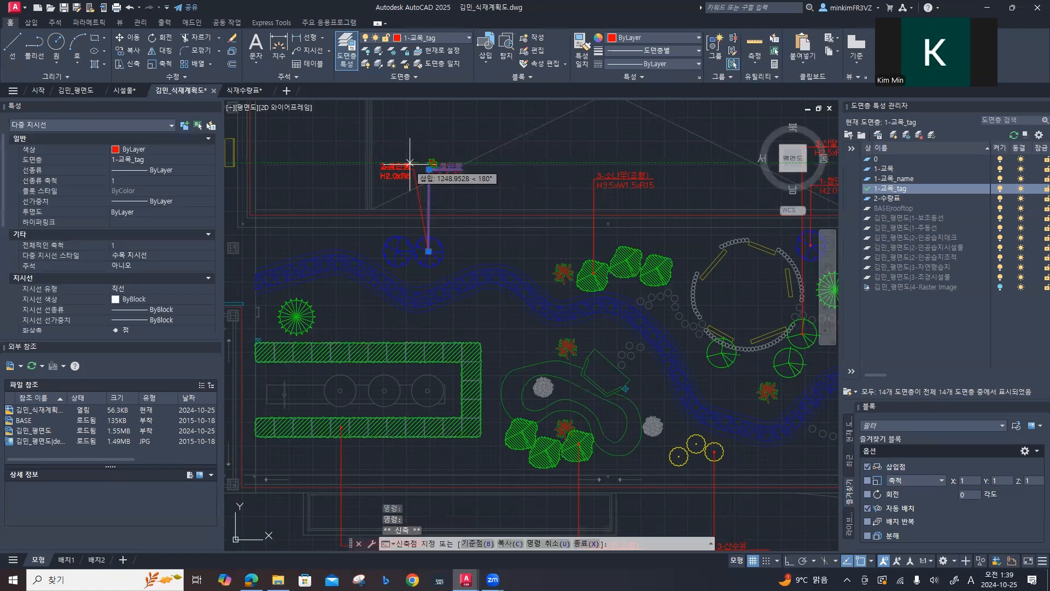
click(411, 167)
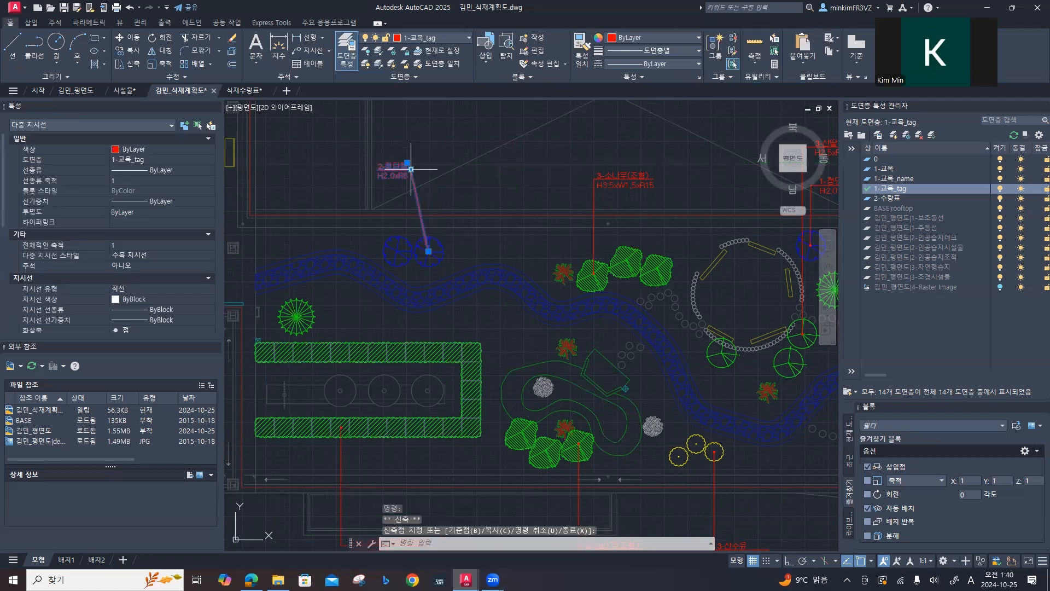
click(411, 169)
click(428, 167)
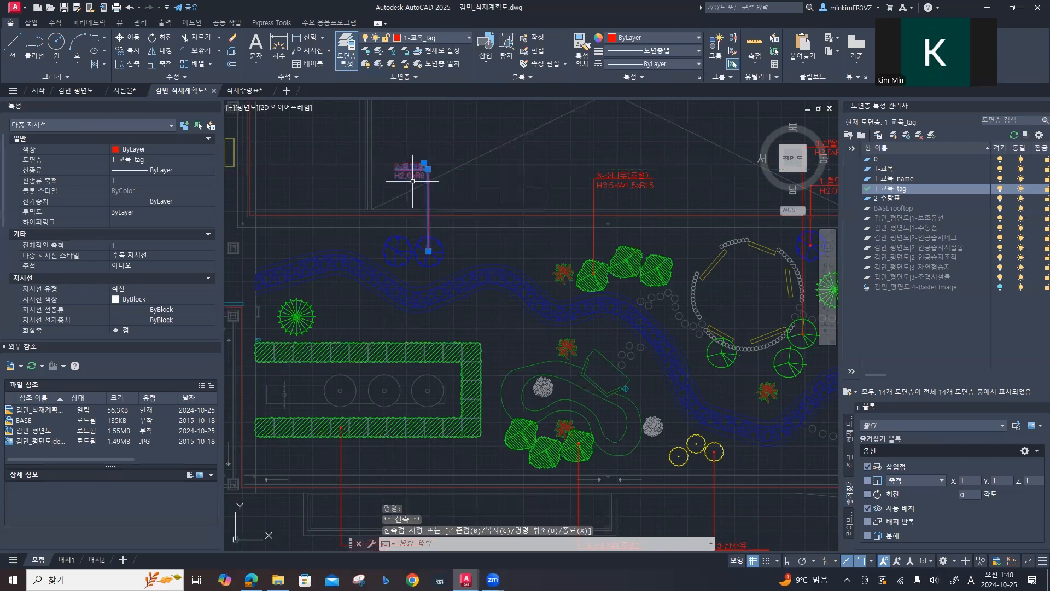
scroll(414, 176, up, 2)
scroll(414, 176, up, 2)
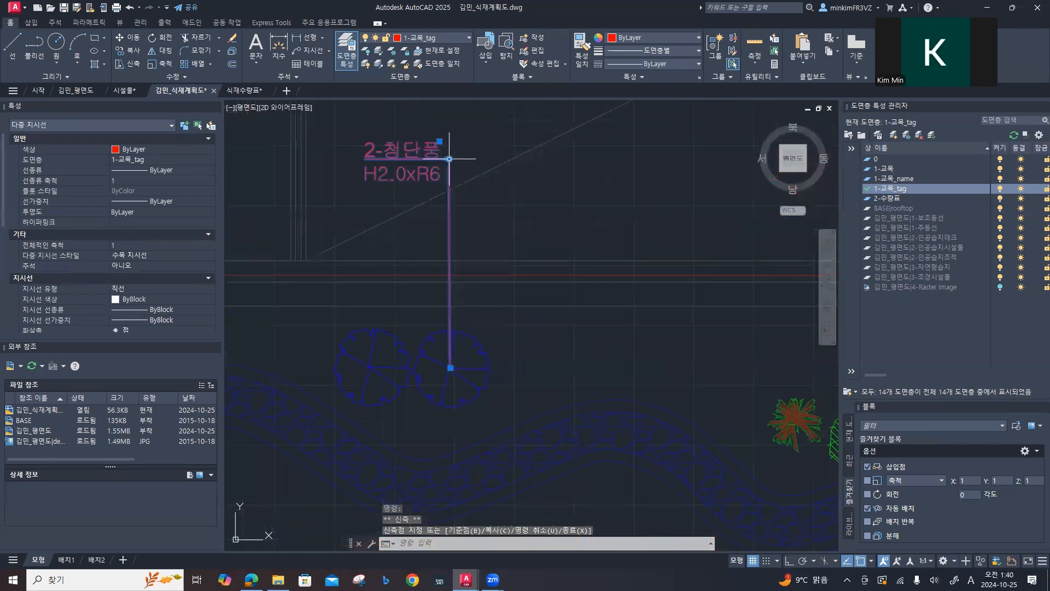
scroll(449, 158, up, 2)
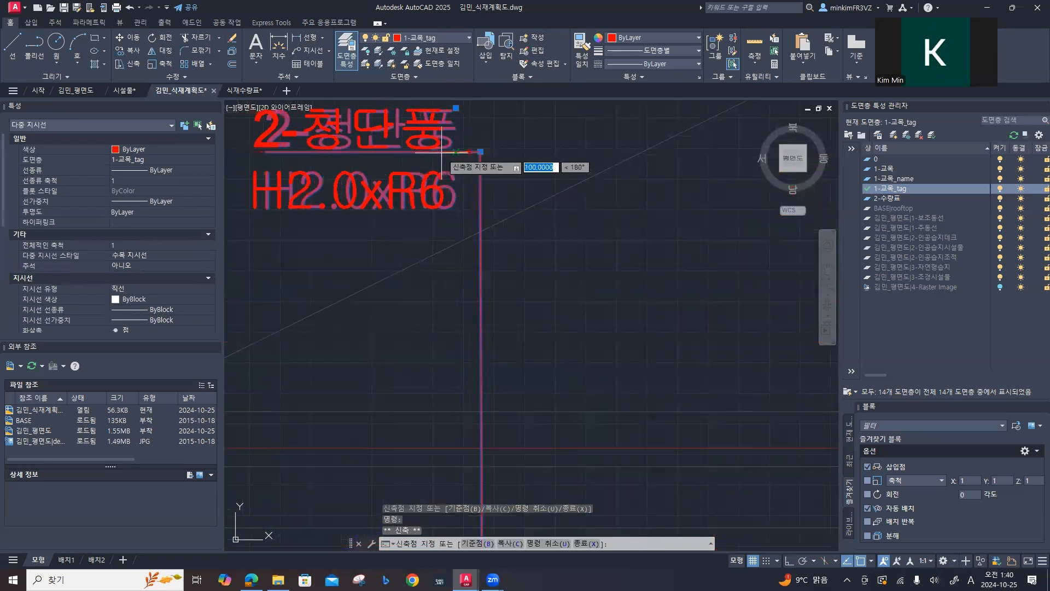
scroll(442, 152, down, 5)
key(Escape)
key(Escape)
scroll(494, 217, down, 2)
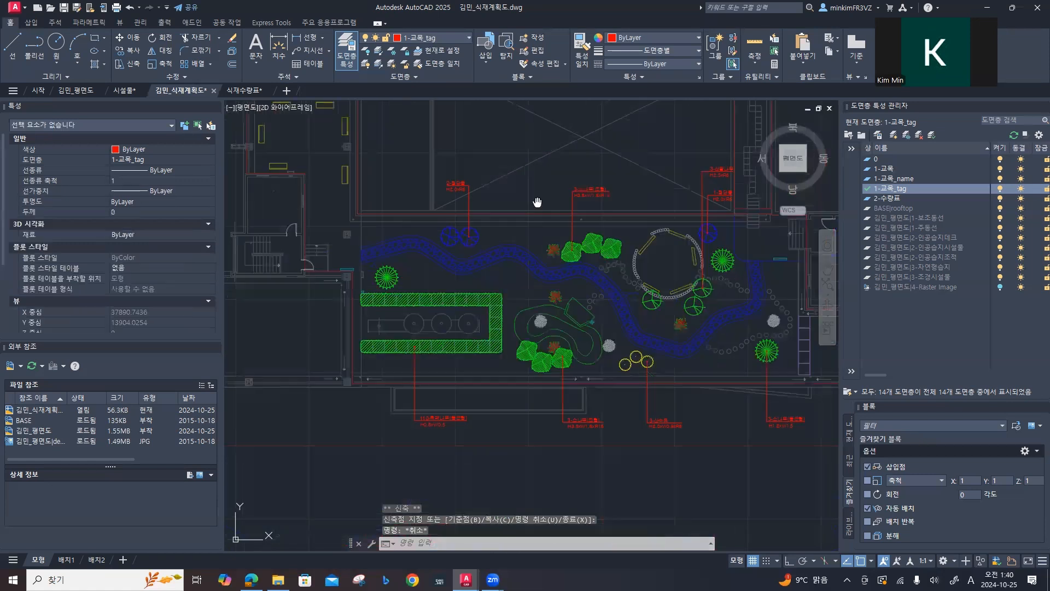
Step: With Ortho on, place a multileader from the centre of the cyan courtyard's southeast circular tree due east, ending beyond the outer wall
mouse_move(537, 202)
middle_down()
mouse_move(403, 272)
mouse_move(435, 236)
middle_up()
scroll(538, 254, up, 5)
scroll(538, 253, down, 2)
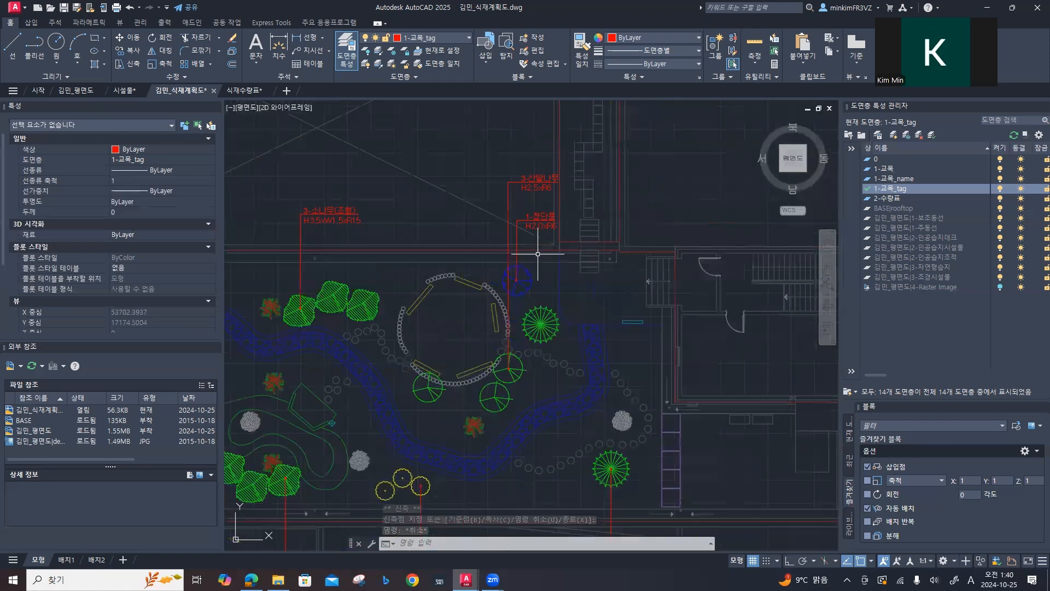
scroll(410, 246, down, 6)
scroll(410, 235, down, 1)
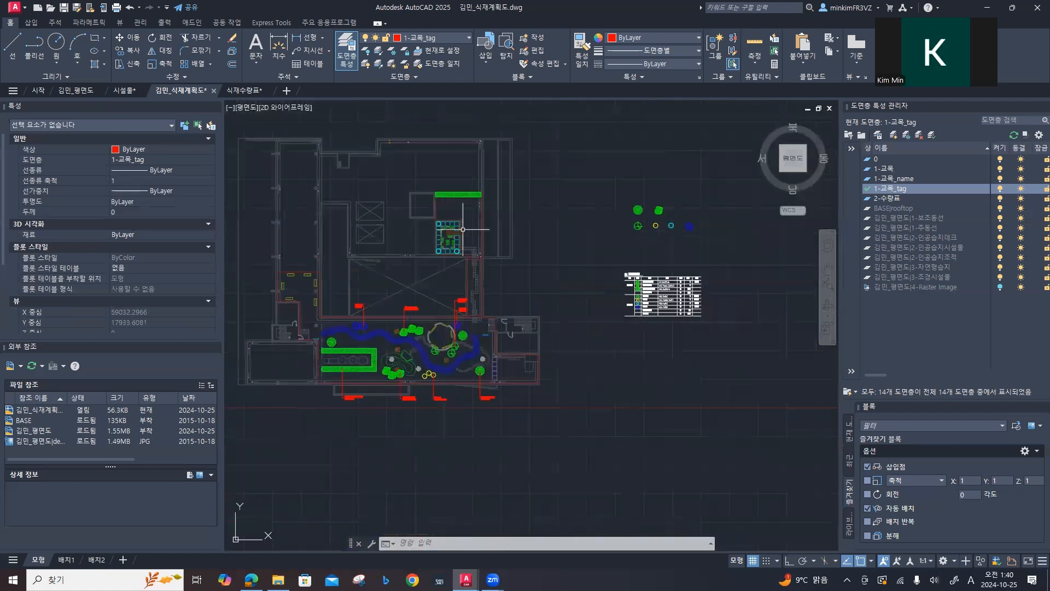
scroll(464, 233, up, 6)
mouse_move(468, 234)
middle_down()
mouse_move(447, 179)
mouse_move(376, 274)
mouse_move(323, 274)
mouse_move(382, 281)
mouse_move(395, 297)
middle_up()
key(space)
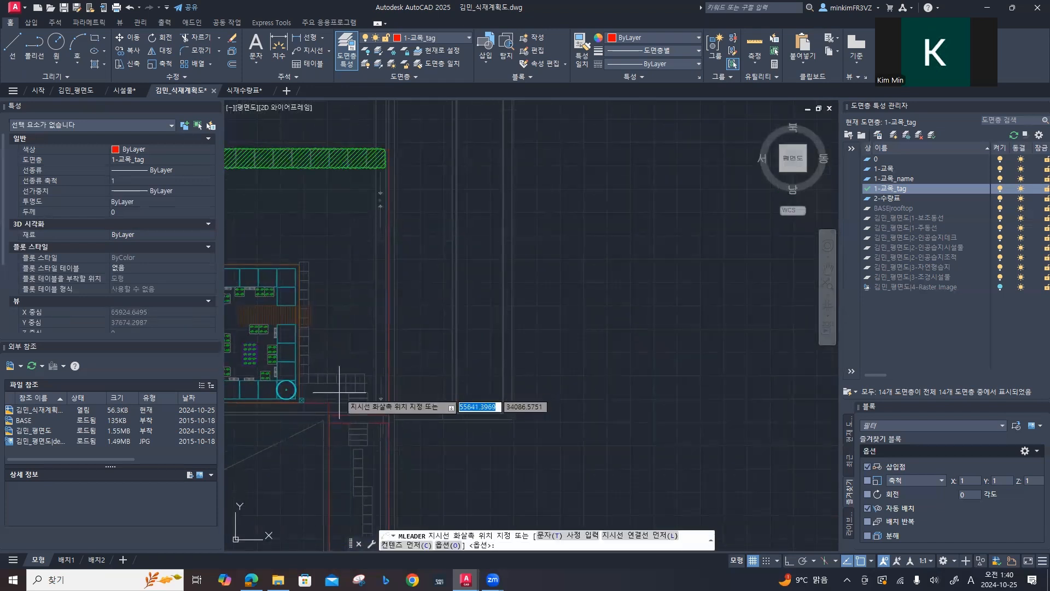
scroll(286, 390, up, 6)
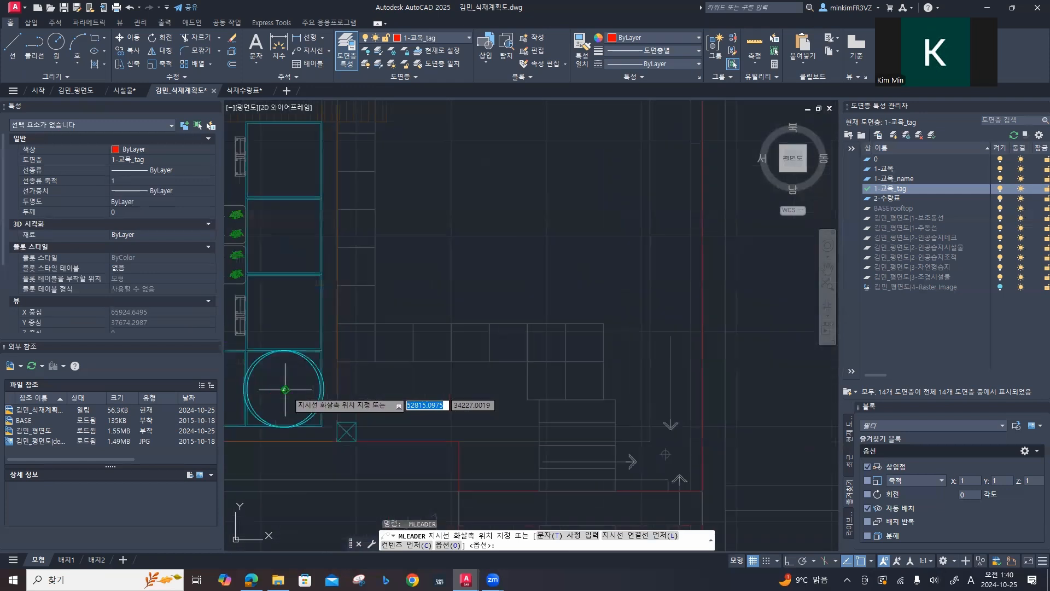
click(281, 390)
middle_drag(591, 390, 405, 377)
key(F8)
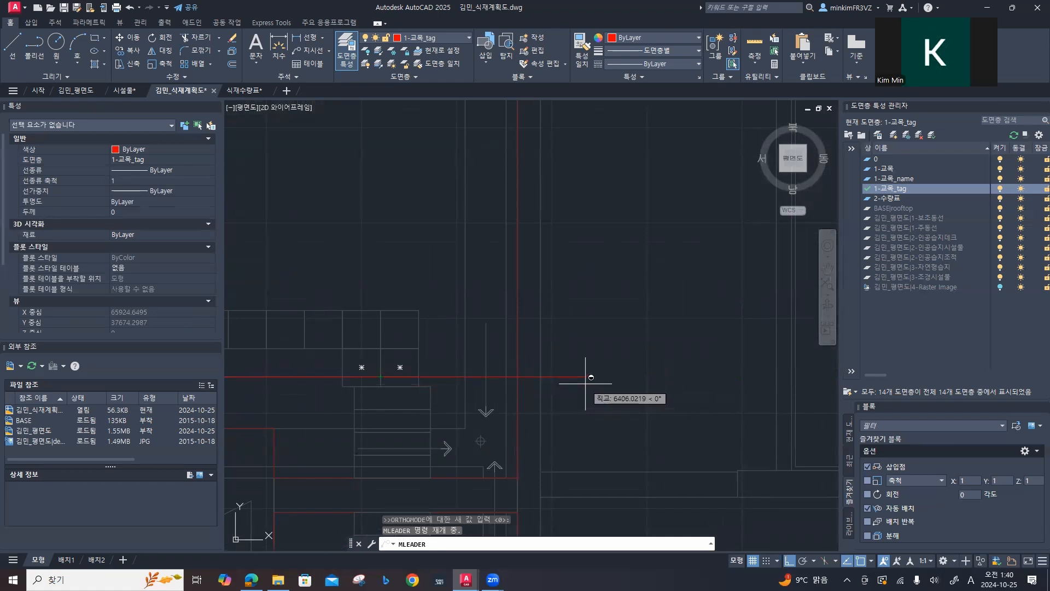
scroll(591, 377, down, 2)
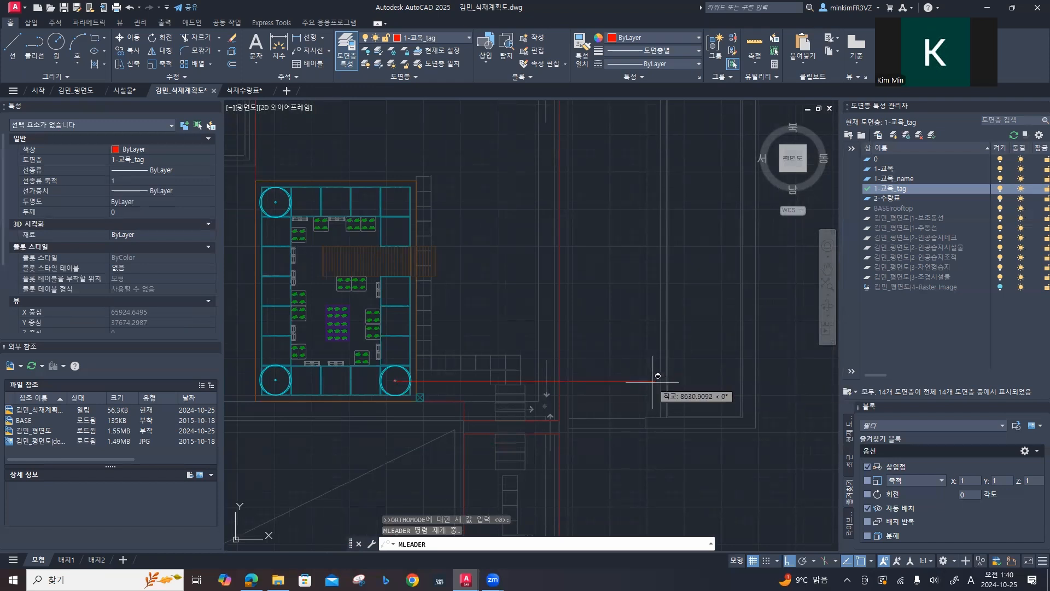
click(654, 382)
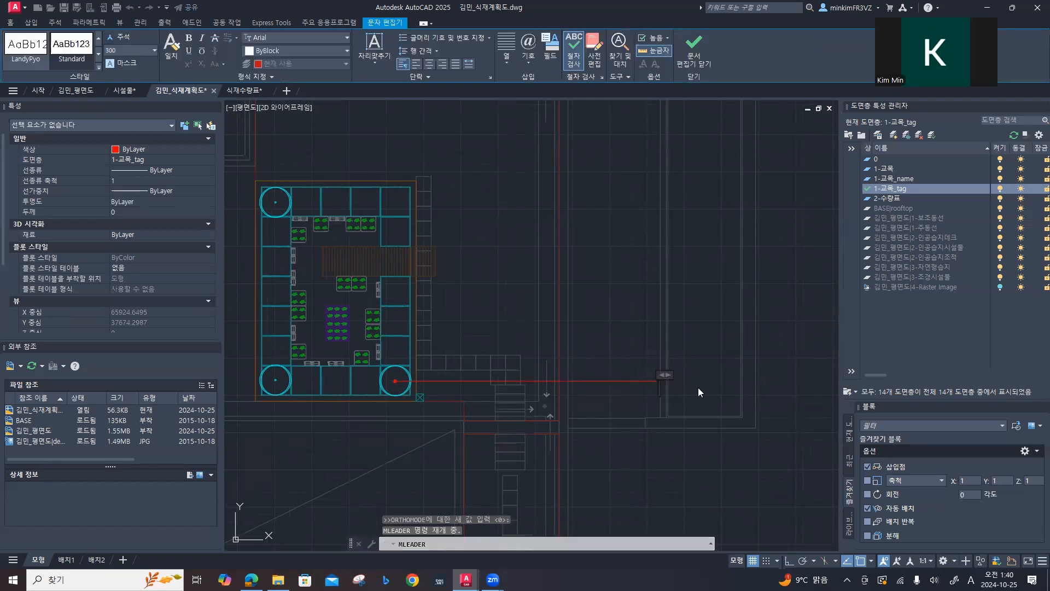
Step: Enter 3-수양버들 and H2.0xR6 as the two lines of the leader text and finish the multileader
text(3-)
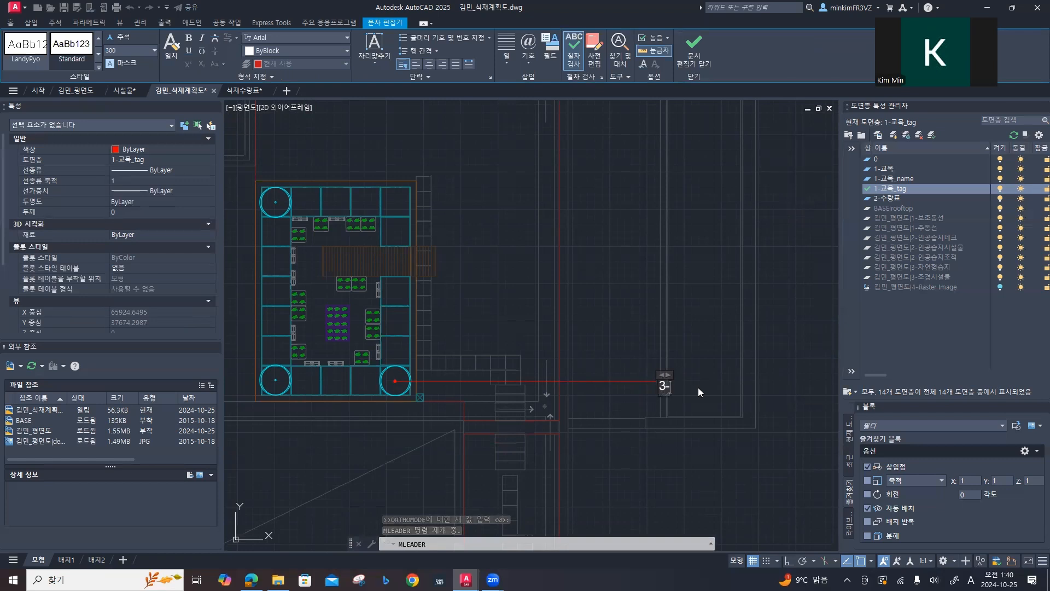
key(Hangul)
text(수양버들)
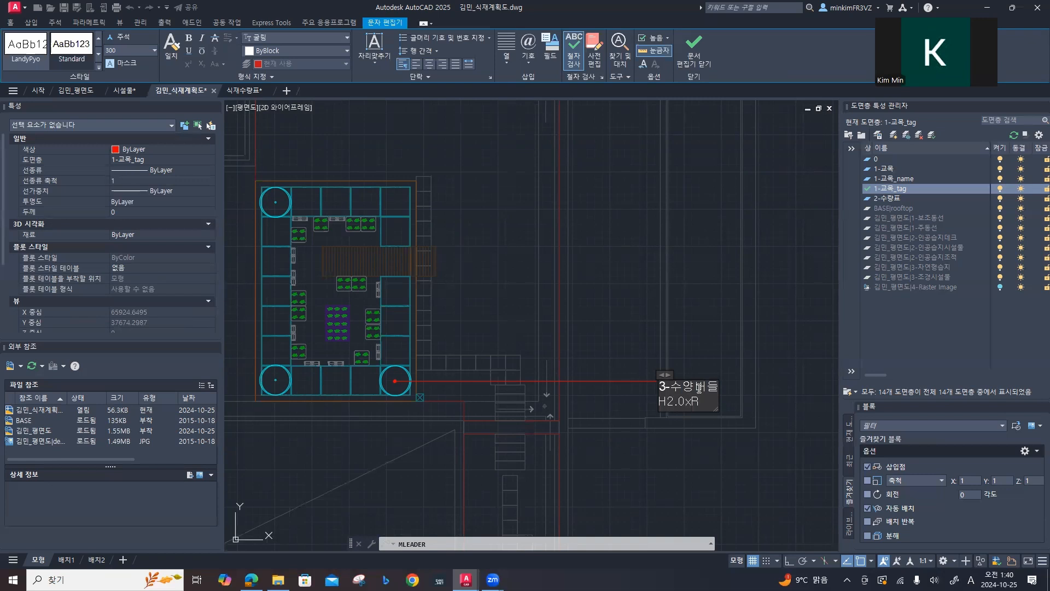
click(711, 399)
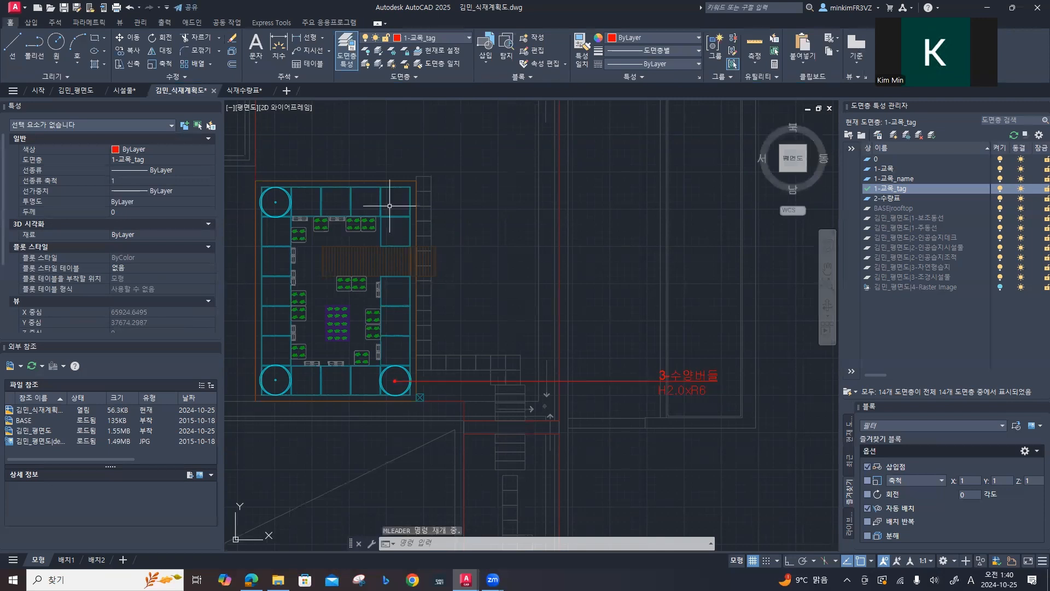
Step: With Ortho on, place a multileader from the east end of the green hatched strip north of the courtyard due east past the wall
middle_drag(453, 241, 425, 411)
middle_drag(468, 281, 361, 344)
key(Return)
key(F8)
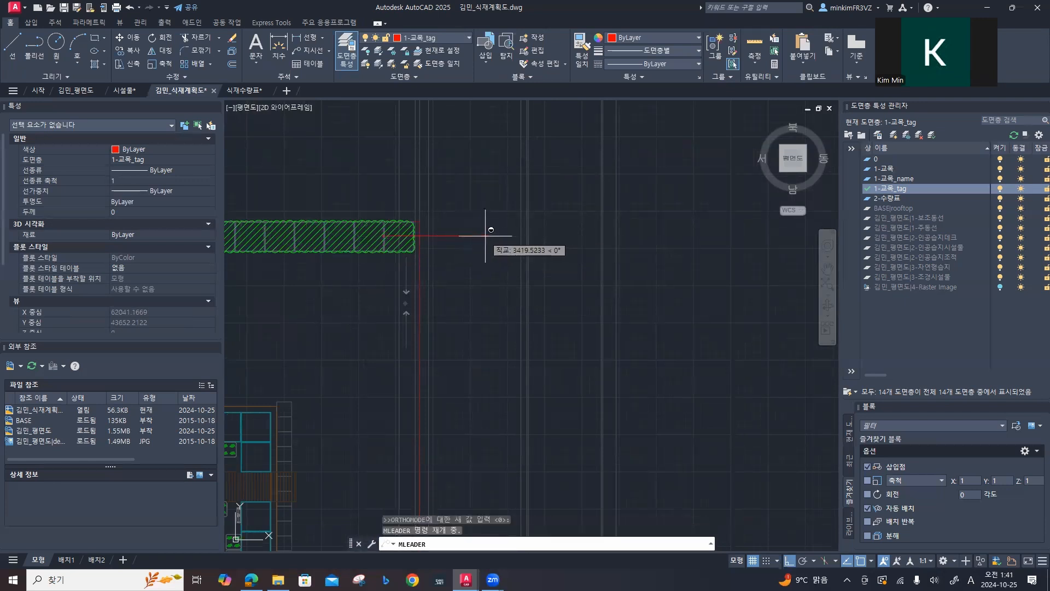
click(481, 236)
Step: Enter 40-측백나무(둥근형) and H0.8xW0.5 as the two lines of the leader text and finish the multileader
text(40)
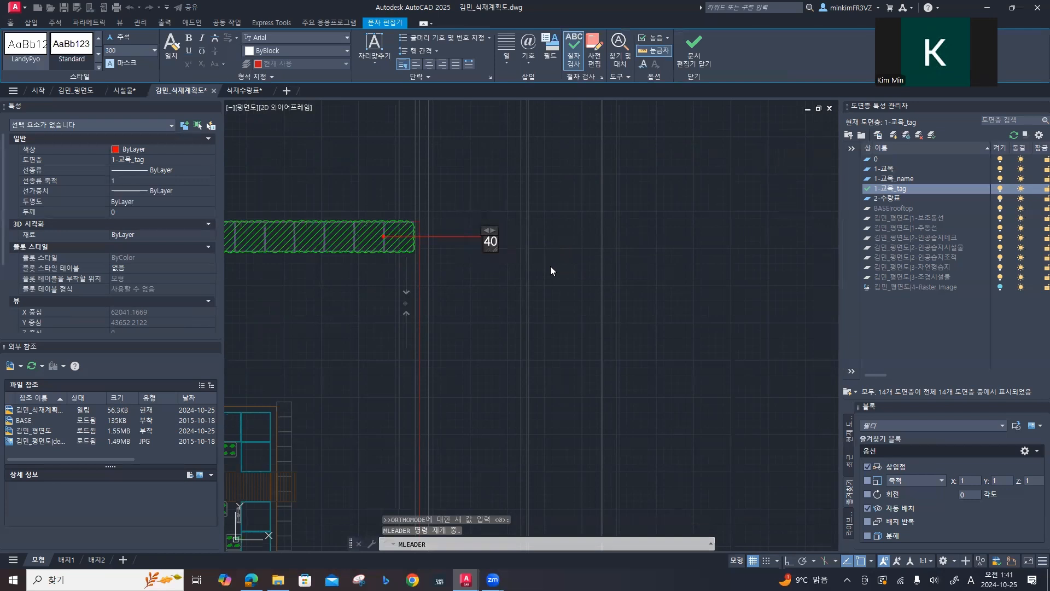
text(-)
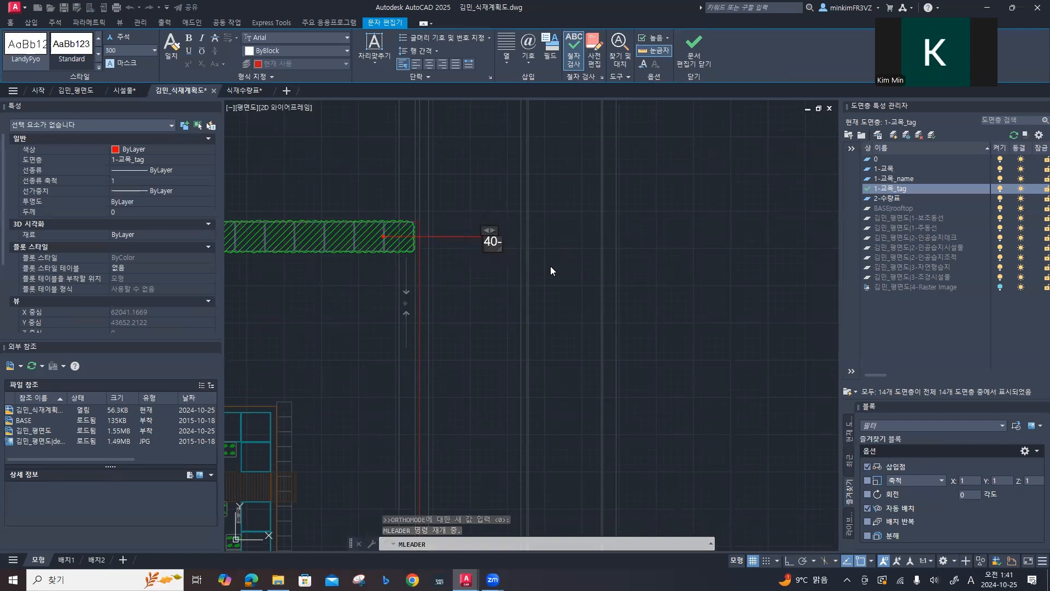
text(측백ㄴ나무(둥글)
text(형))
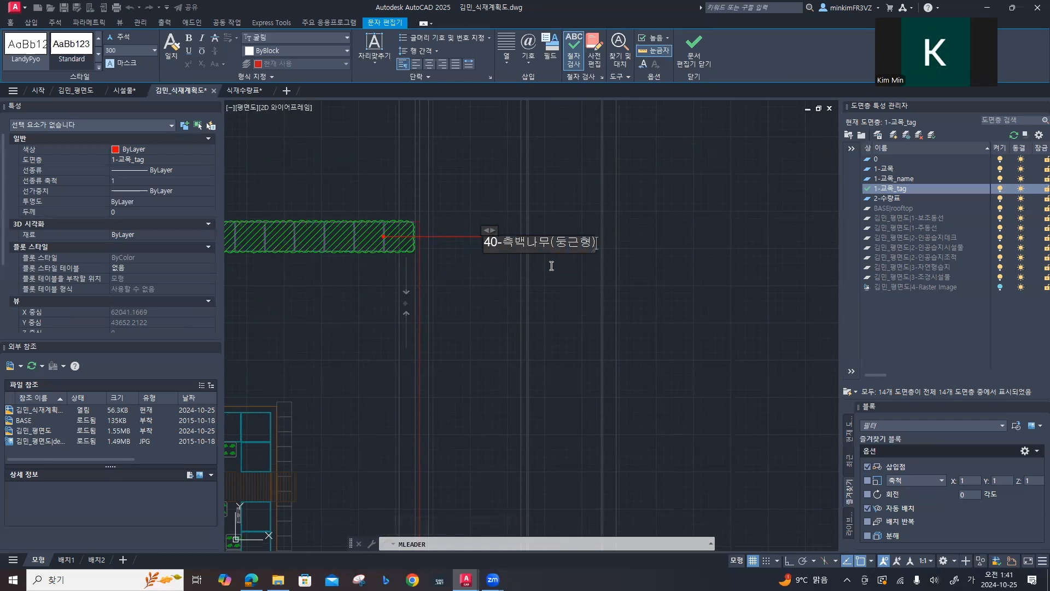
key(Return)
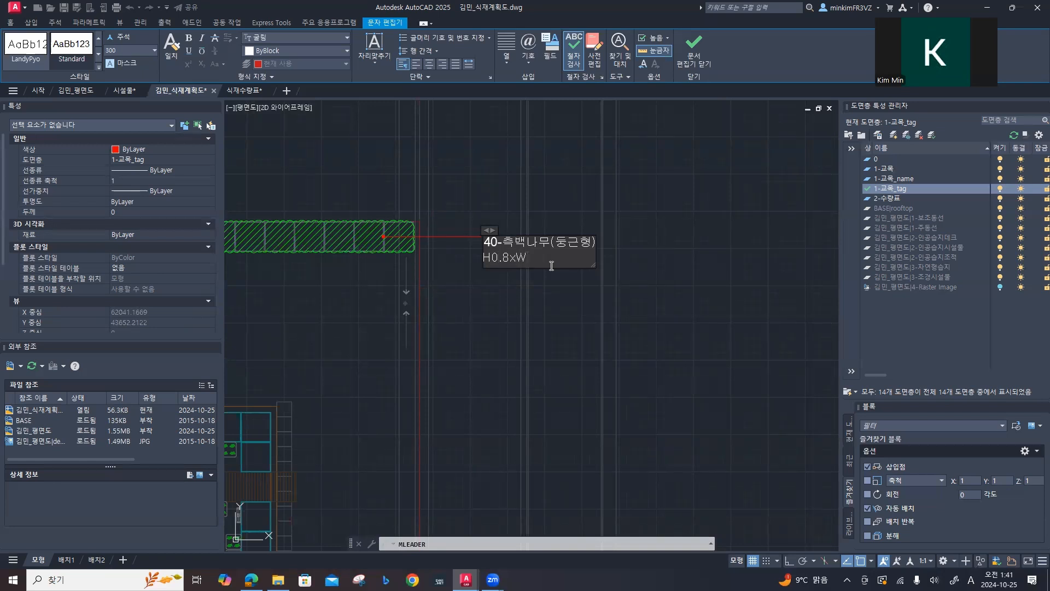
click(551, 272)
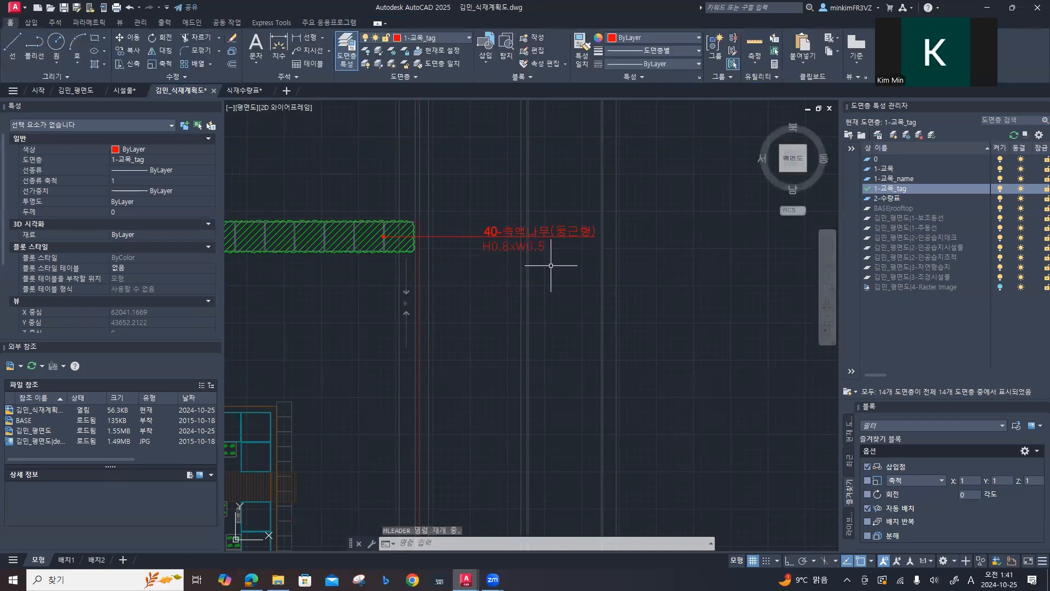
scroll(527, 283, down, 4)
mouse_move(527, 283)
middle_down()
mouse_move(594, 104)
mouse_move(575, 112)
middle_up()
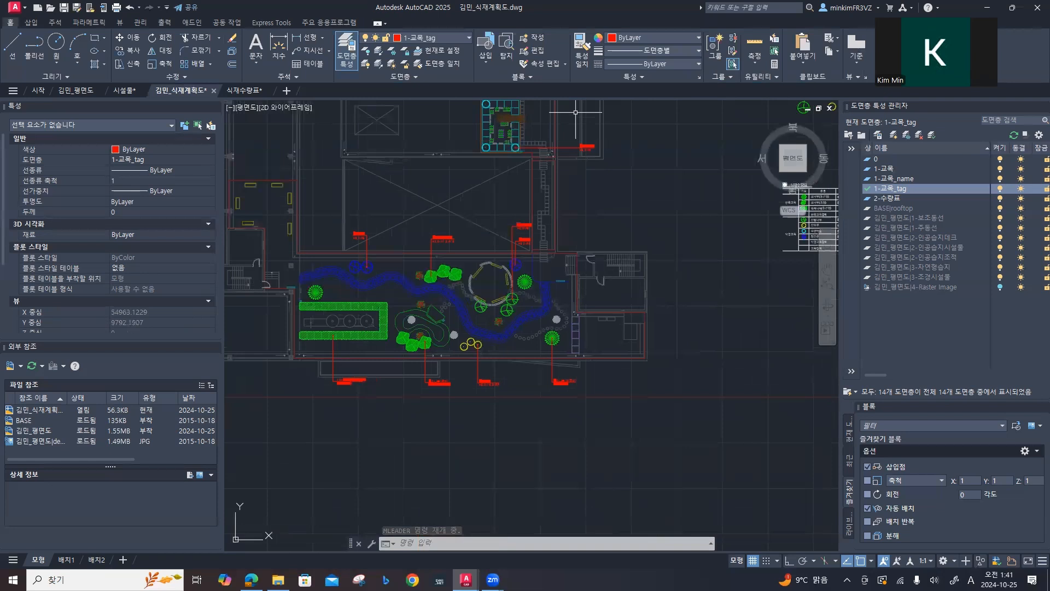
key(Escape)
key(Escape)
scroll(509, 222, up, 2)
drag(259, 230, 564, 299)
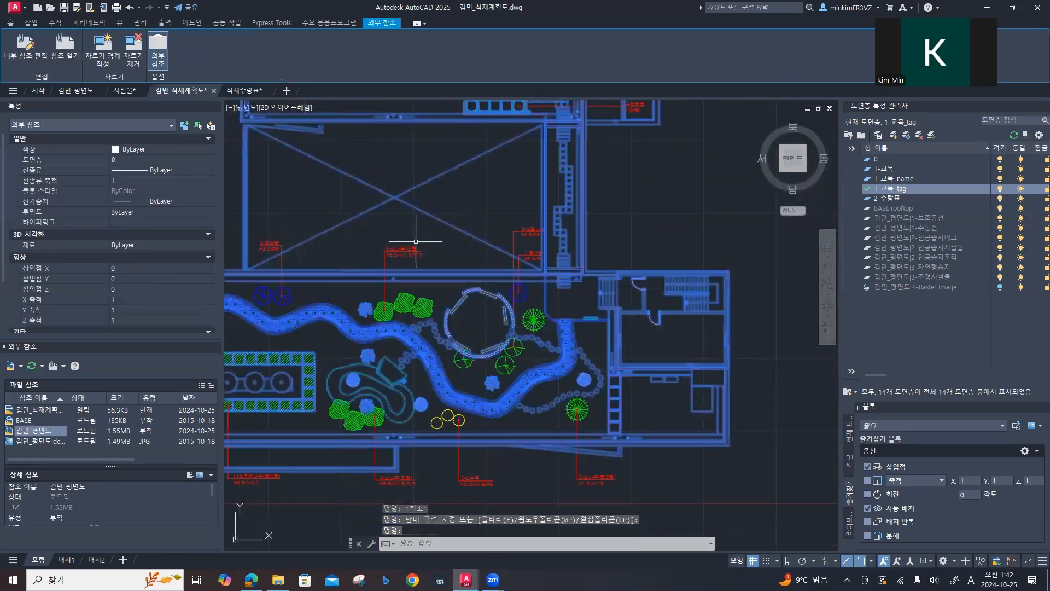
key(Escape)
key(Escape)
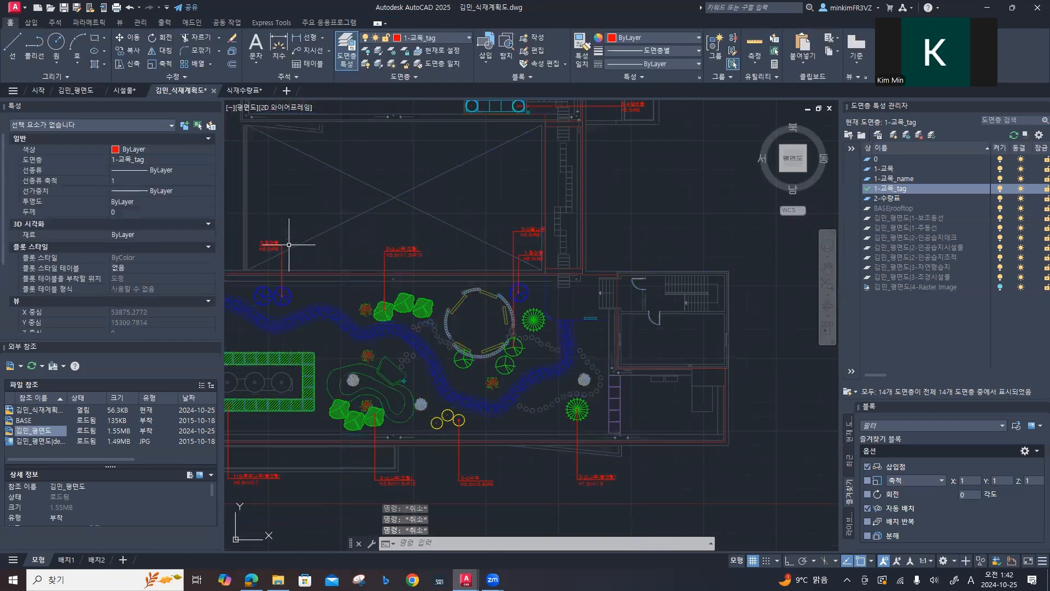
Step: Explode the eight multileaders along the north and south sides of the large south garden
click(281, 244)
click(393, 252)
click(524, 234)
click(525, 254)
middle_drag(491, 299, 499, 166)
click(610, 349)
click(496, 351)
click(403, 352)
click(285, 344)
middle_drag(289, 336, 344, 371)
text(explo)
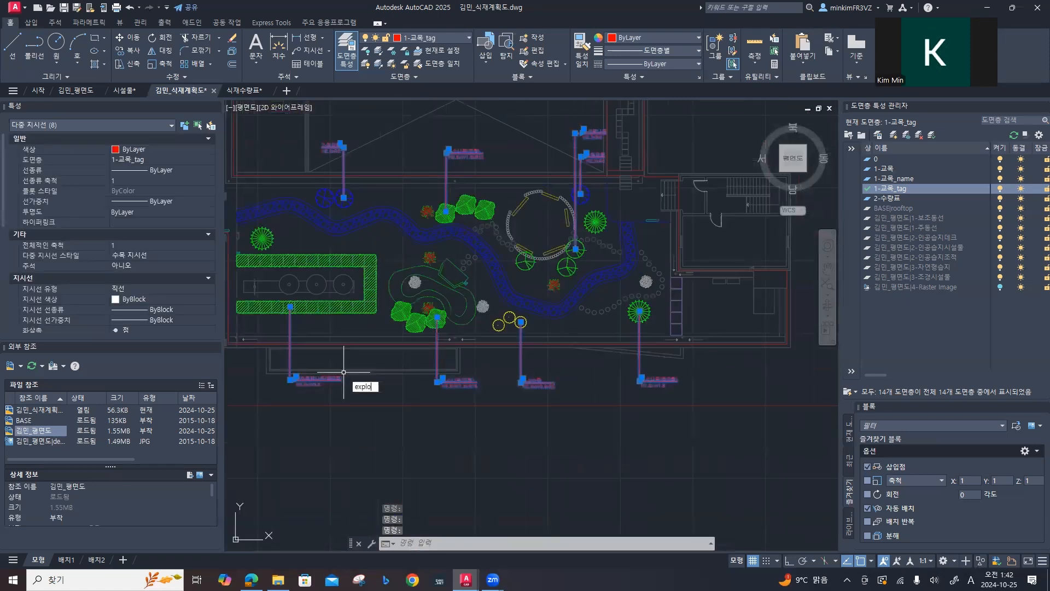
text(de)
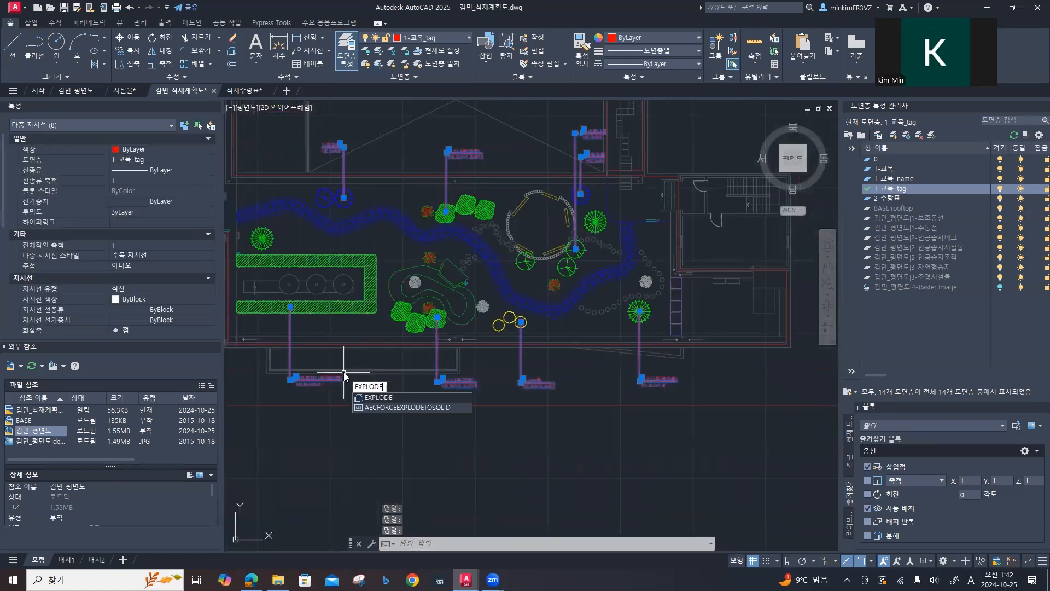
key(Return)
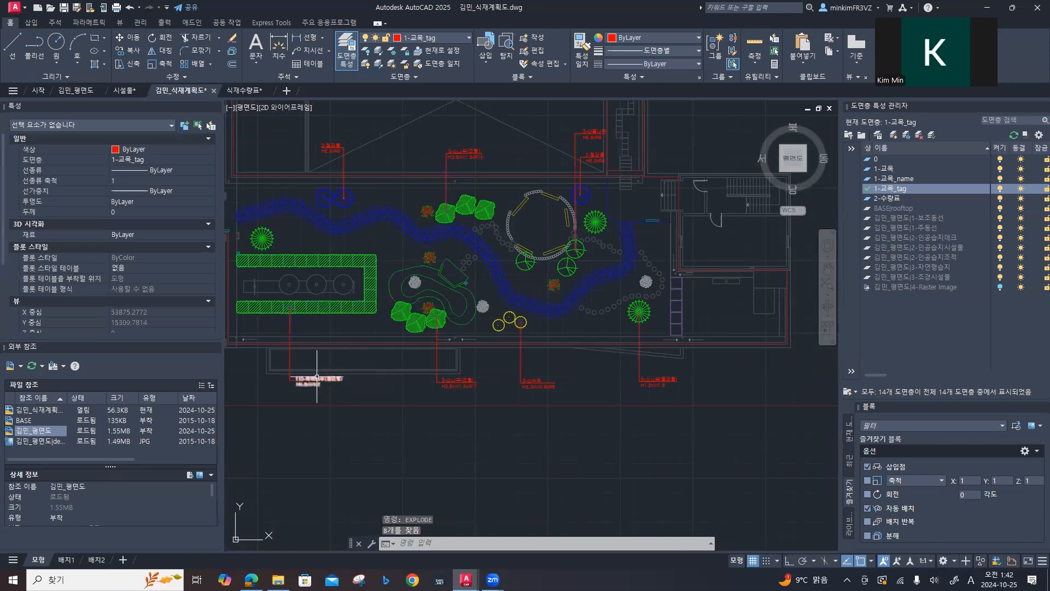
click(316, 377)
click(333, 150)
click(465, 153)
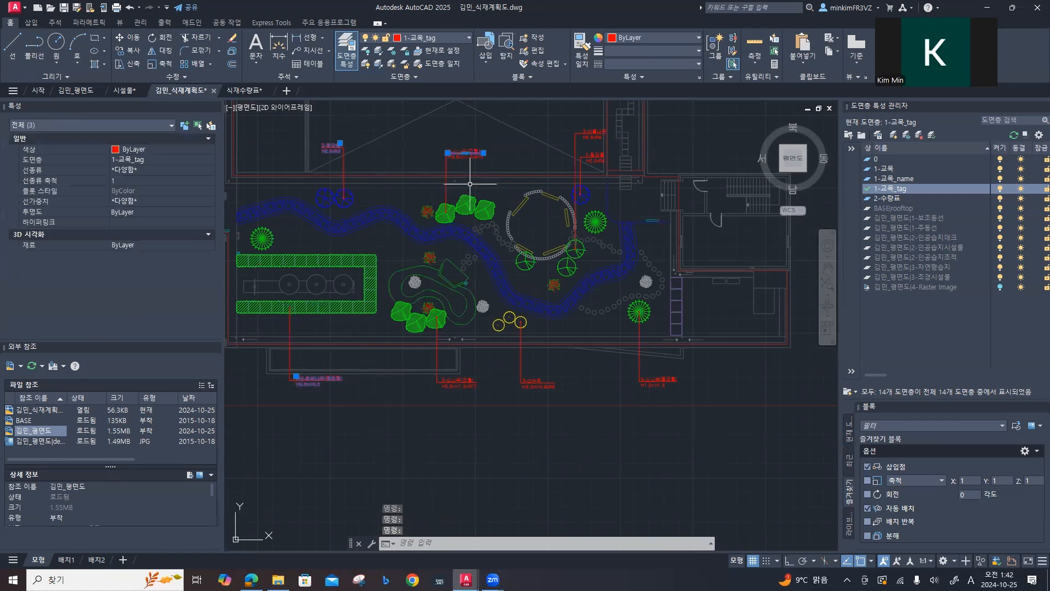
key(Escape)
Step: Move the eight exploded label texts of the south garden and the courtyard's 수양버들 label text to the 1-교목_name layer, then clear the selection
click(459, 152)
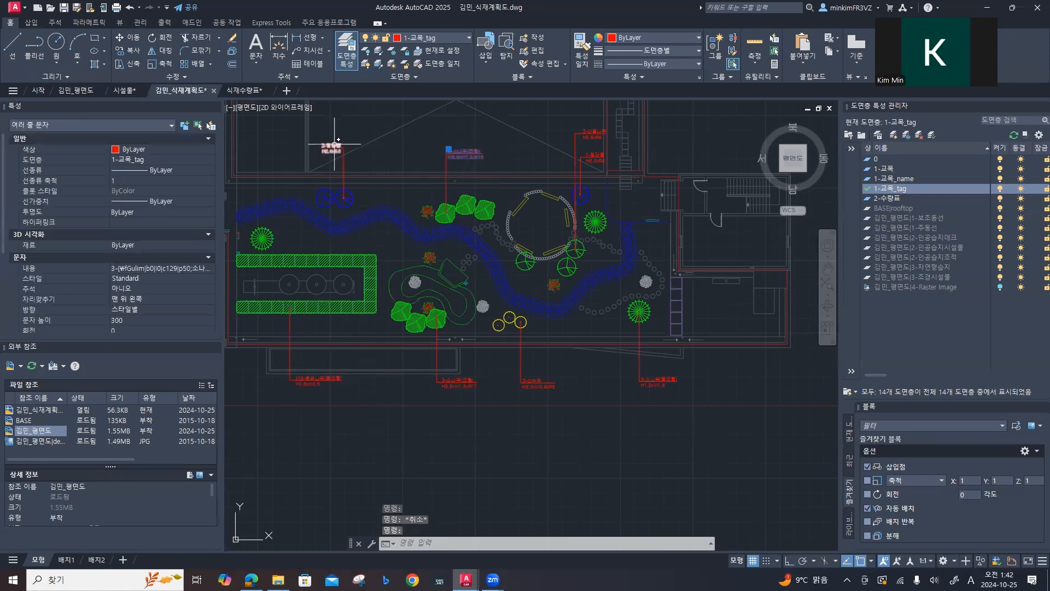
click(334, 146)
click(315, 378)
click(458, 380)
click(533, 381)
click(656, 379)
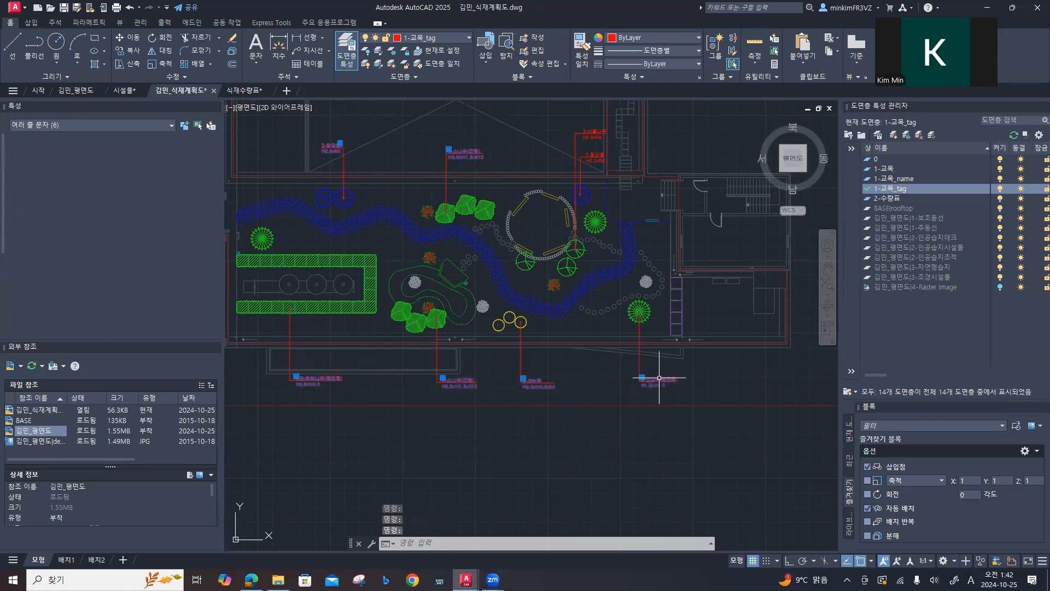
click(584, 128)
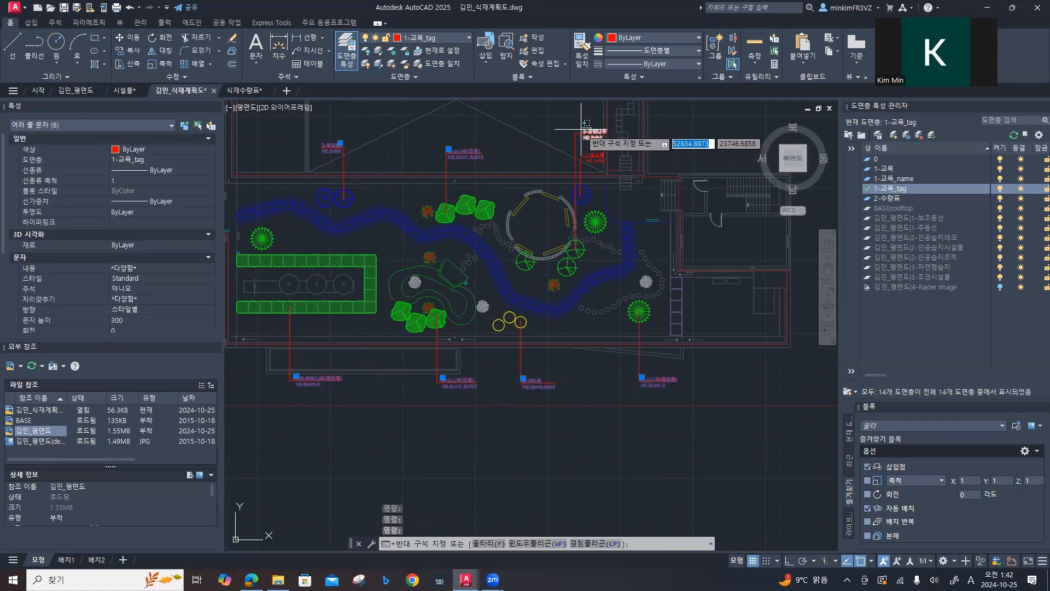
click(591, 158)
middle_drag(560, 147, 497, 275)
click(595, 268)
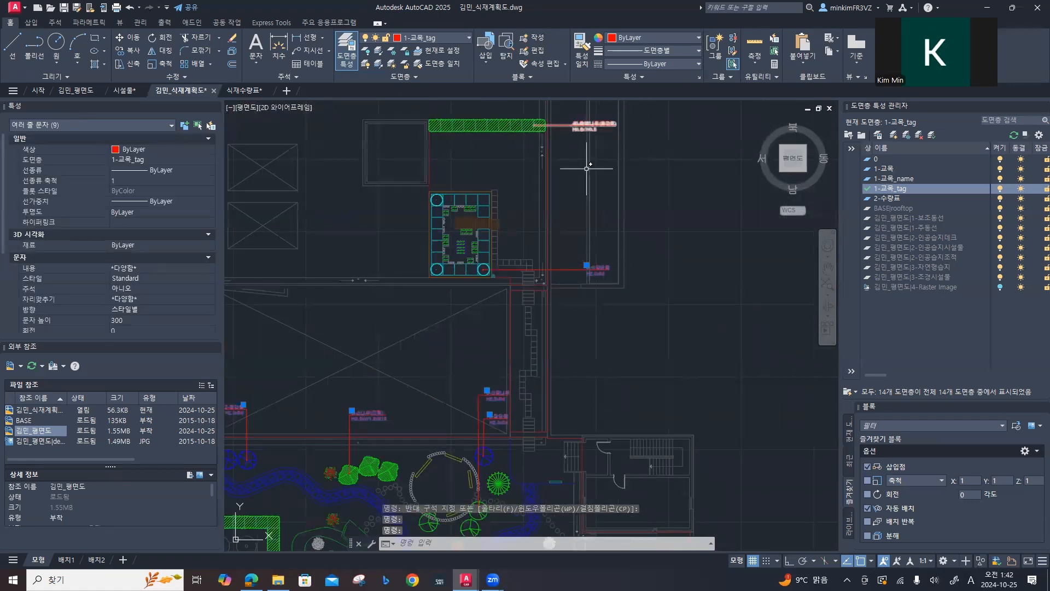
mouse_move(602, 119)
middle_down()
mouse_move(563, 244)
mouse_move(497, 282)
mouse_move(521, 234)
middle_up()
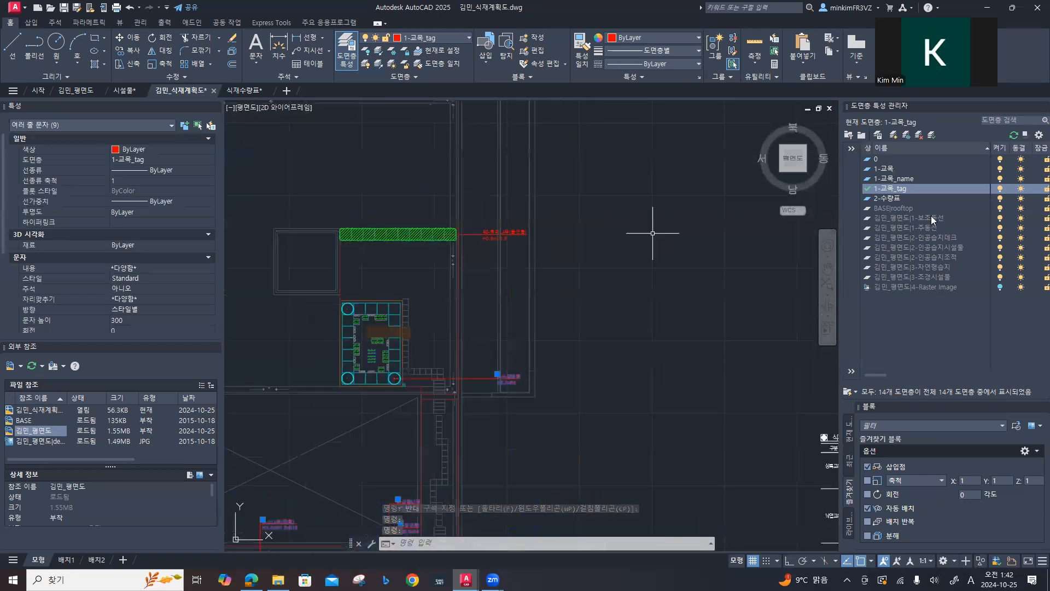
click(172, 157)
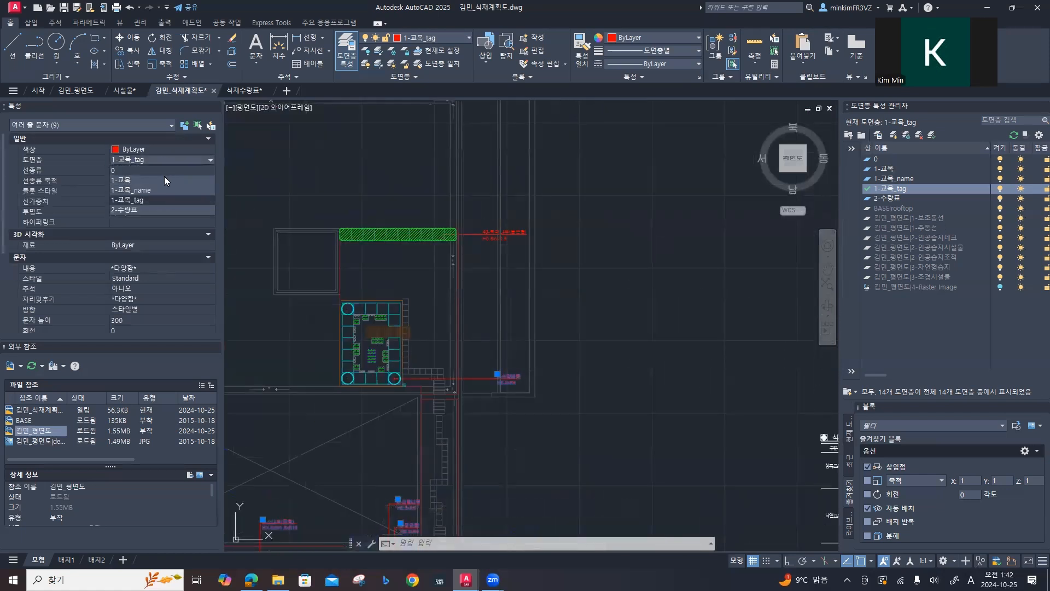
click(153, 190)
scroll(399, 245, down, 4)
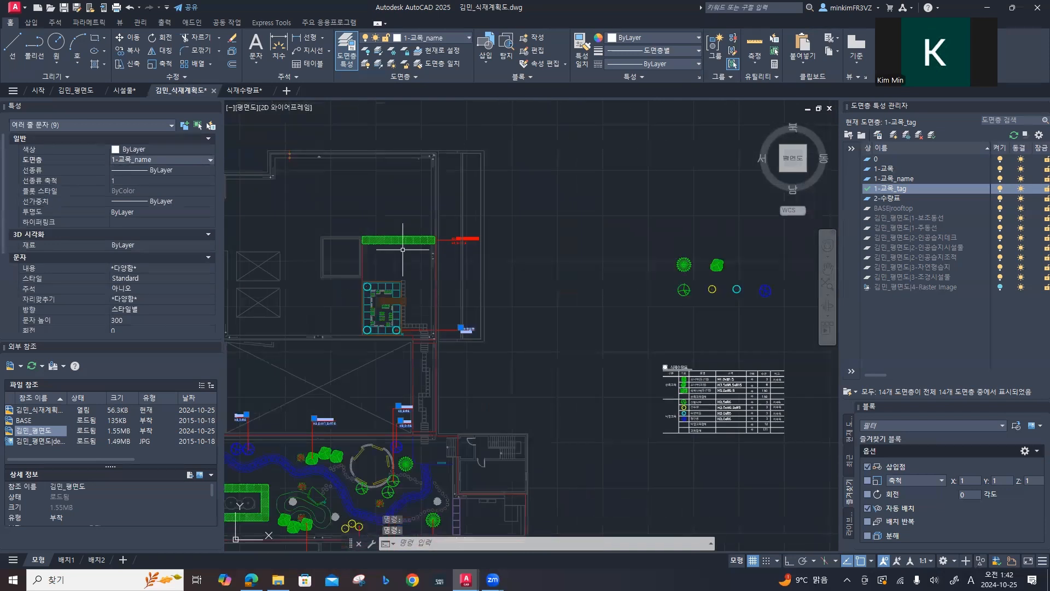
scroll(475, 254, up, 6)
key(Escape)
Step: Explode the 40-측백나무(둥근형) multileader at the east end of the green hatched strip
middle_drag(290, 267, 539, 333)
middle_drag(510, 300, 504, 333)
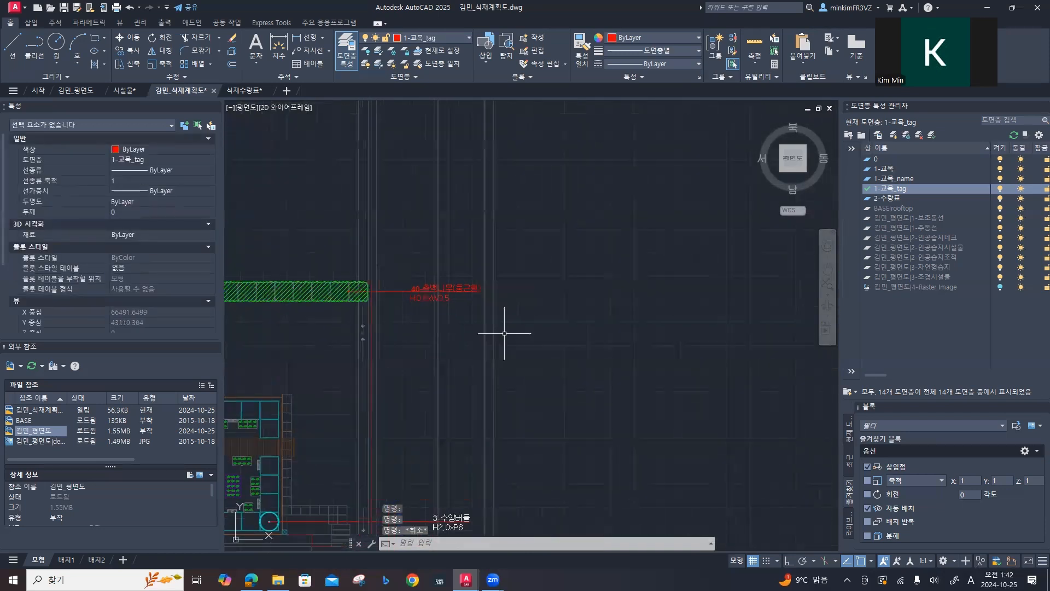
click(443, 286)
text(explode)
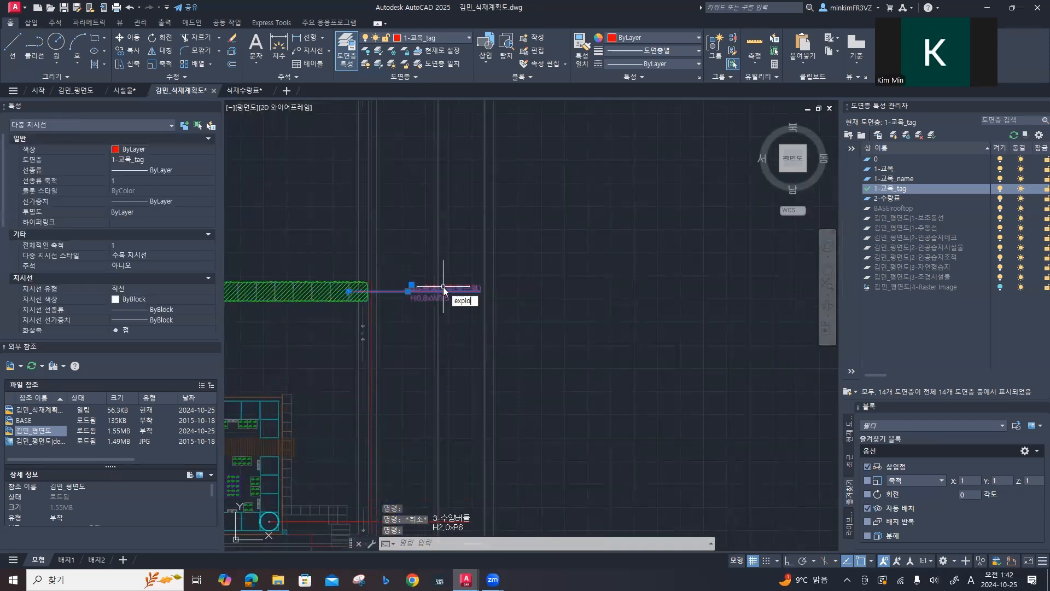
key(Return)
Step: Move the exploded 40-측백나무(둥근형) label text to the 1-교목_name layer and clear the selection
click(431, 278)
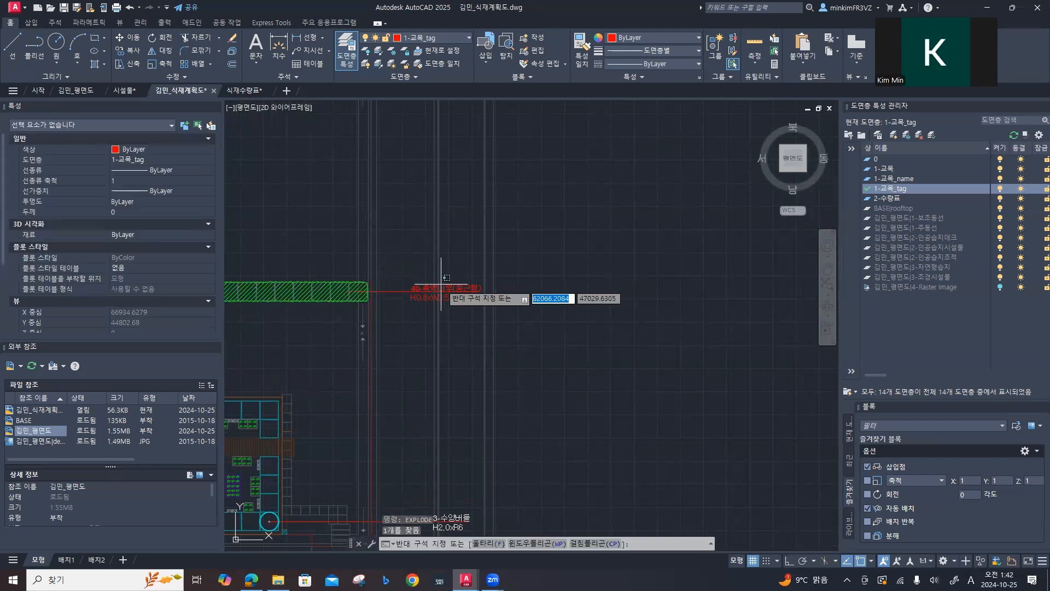
key(Escape)
click(414, 289)
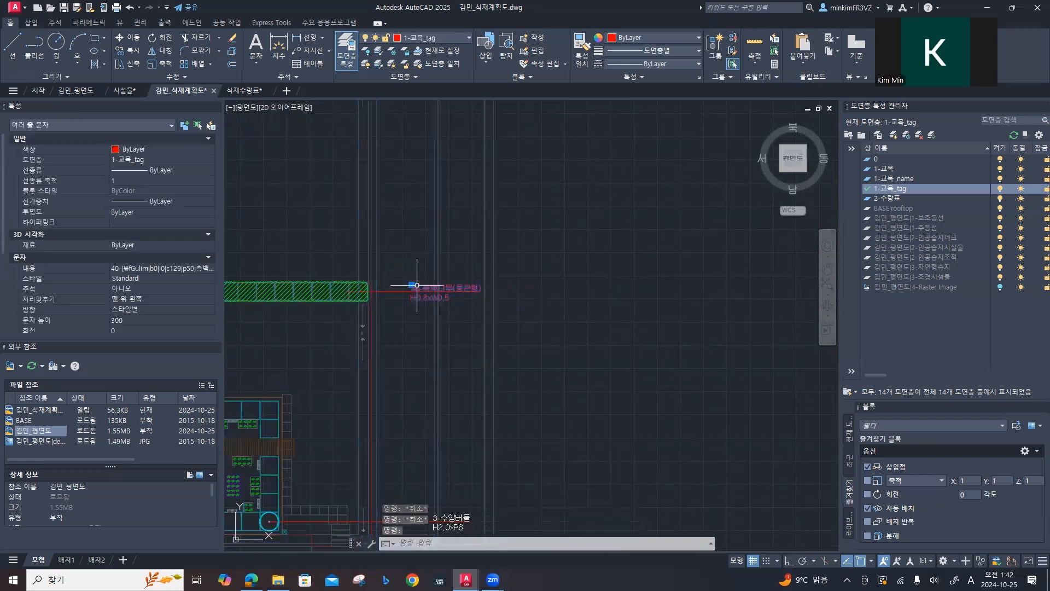
click(133, 158)
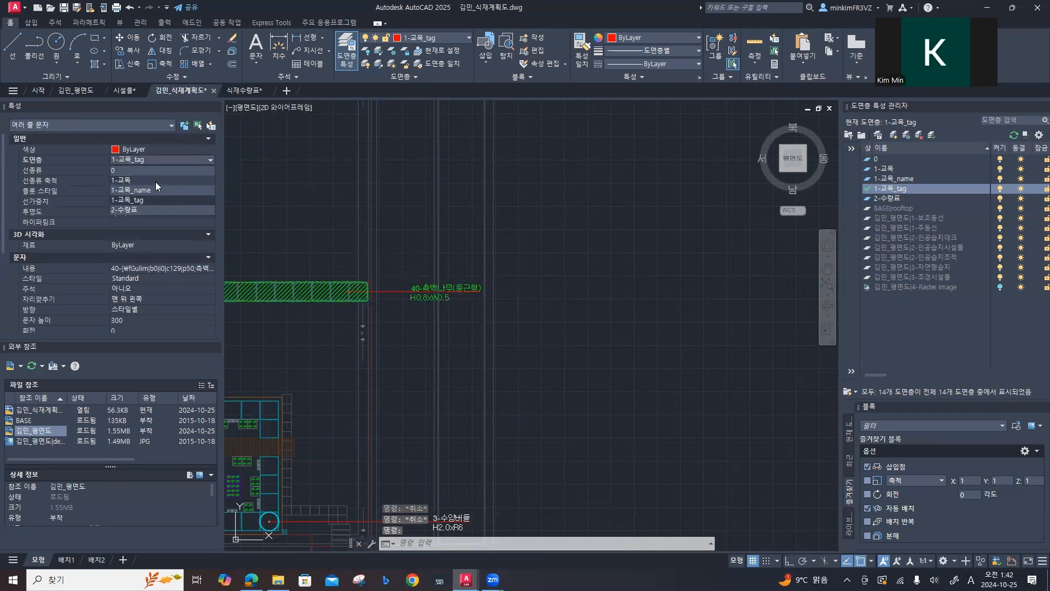
scroll(476, 335, up, 4)
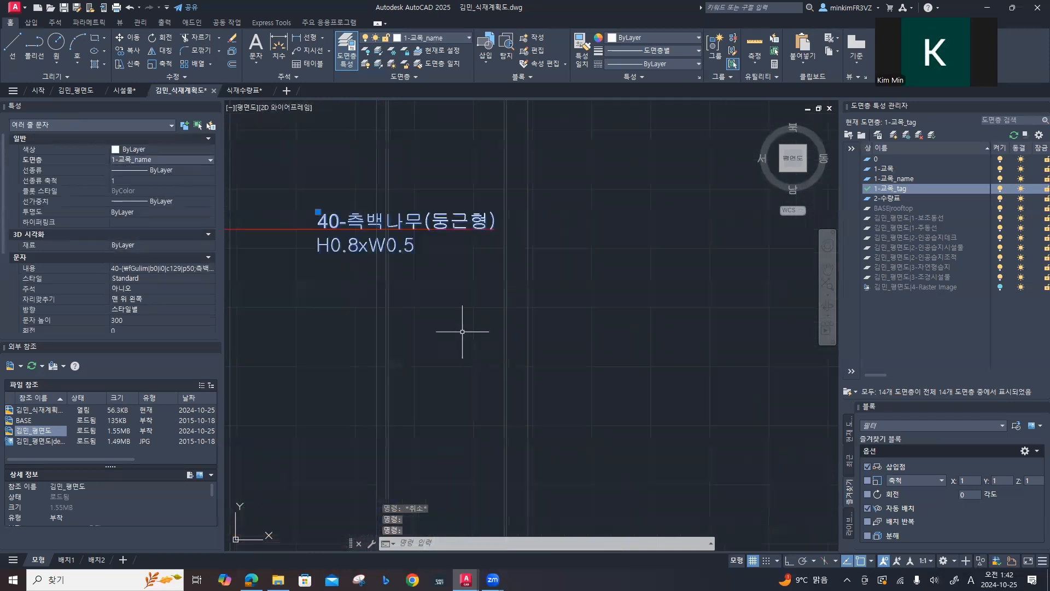
key(Escape)
key(Escape)
scroll(318, 249, down, 4)
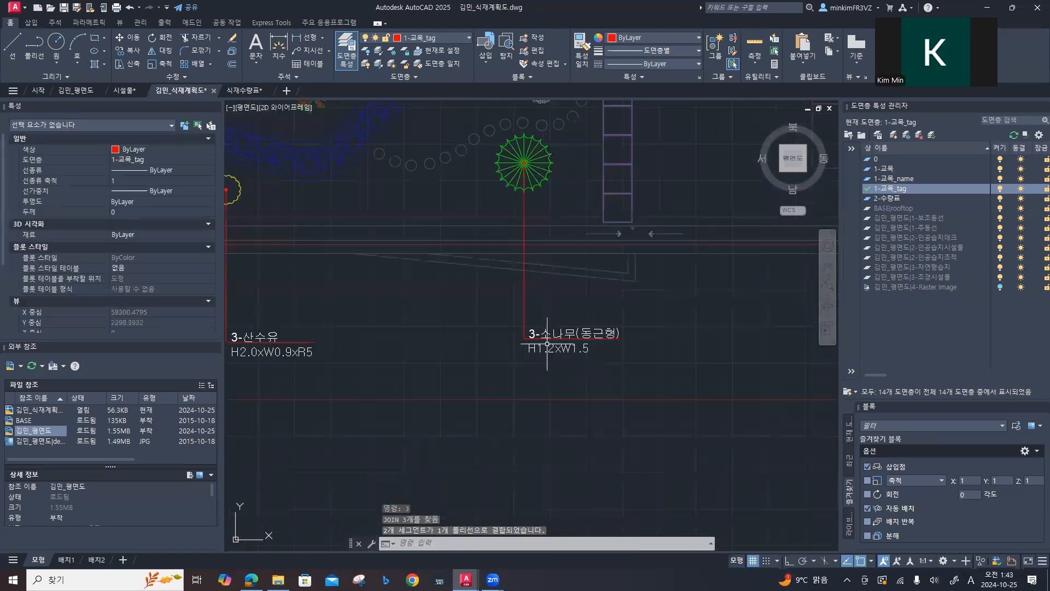
scroll(594, 386, down, 5)
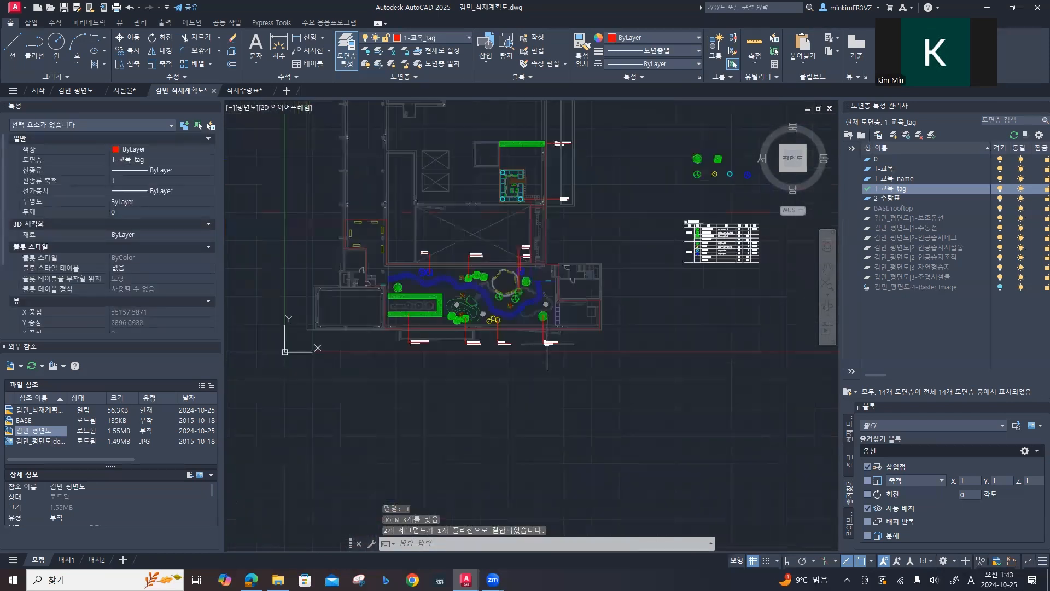
key(Escape)
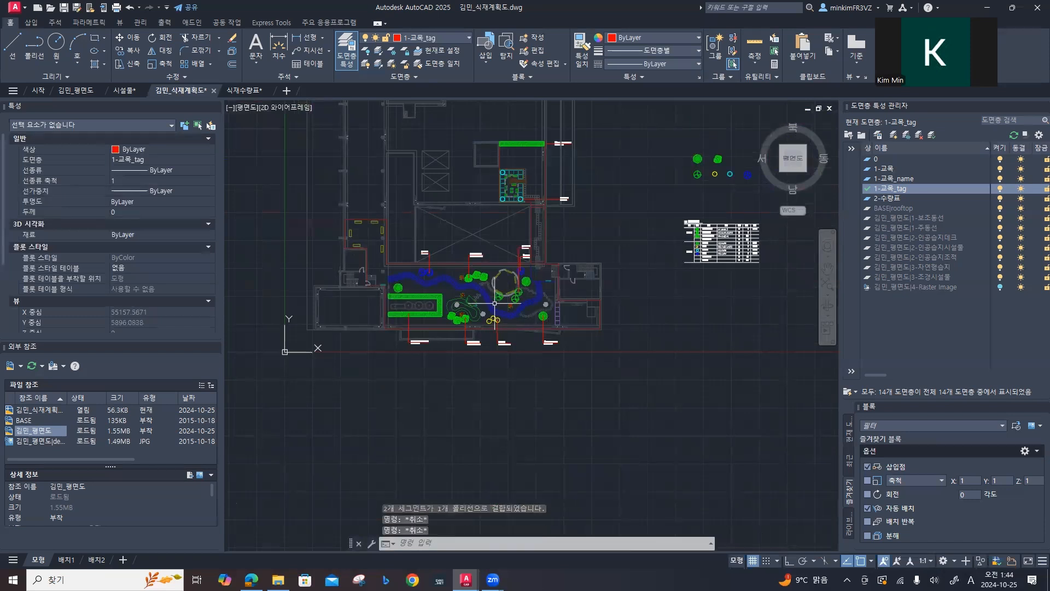
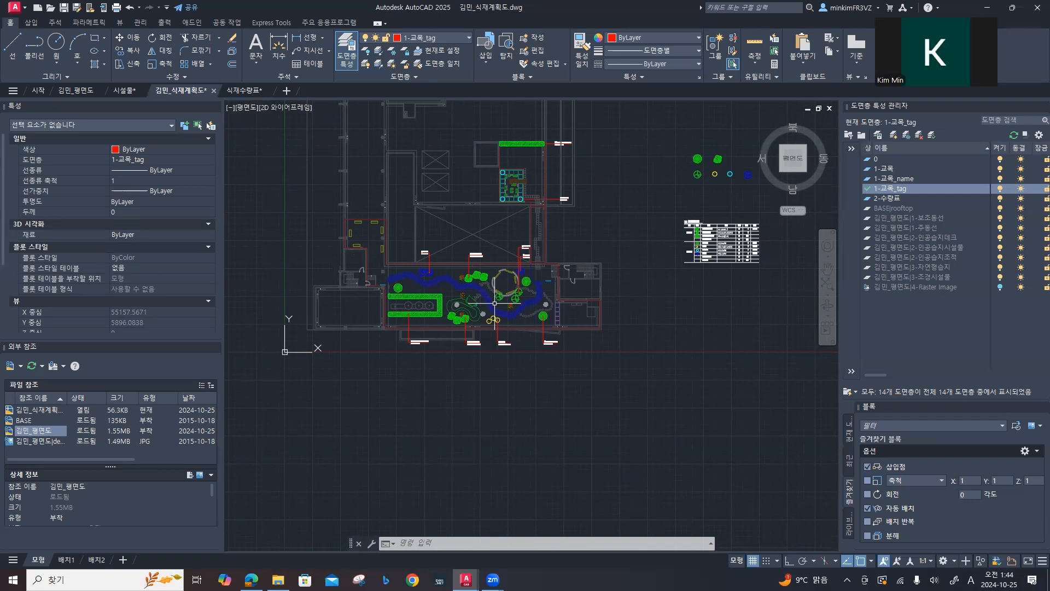
Step: Show the entire drawing in model space and save the file
text(z)
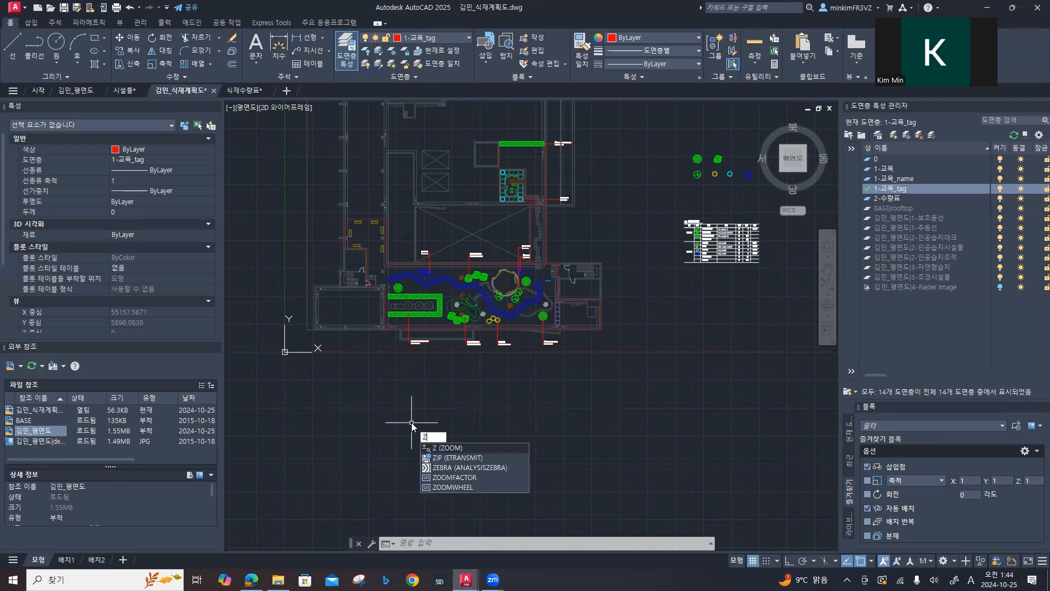
key(Return)
text(a)
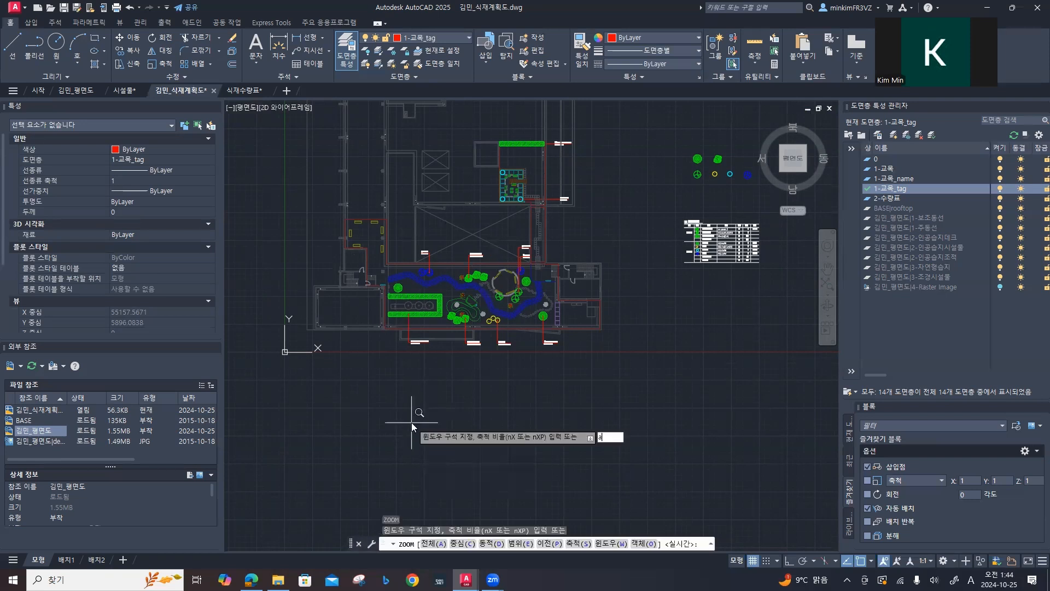
key(Return)
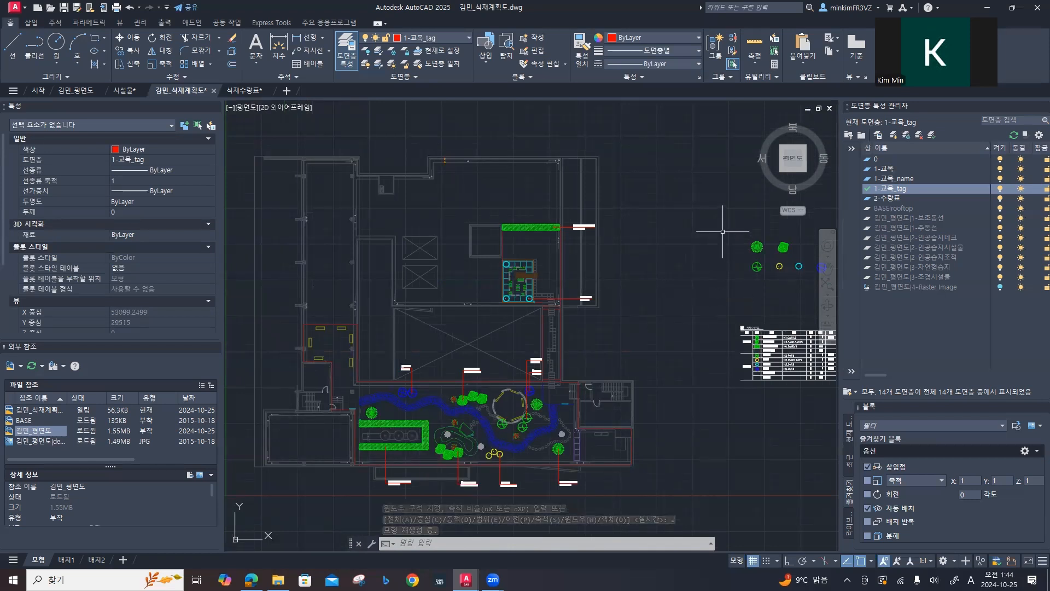
key(ctrl+s)
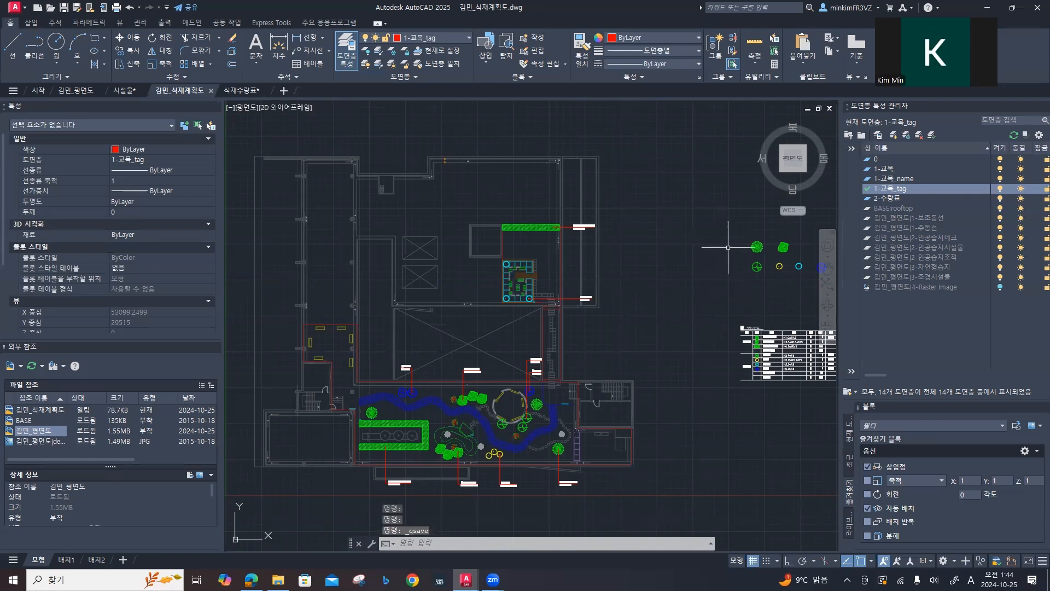
Step: Delete the loose plant symbols above the plant quantity table and save the drawing
click(716, 222)
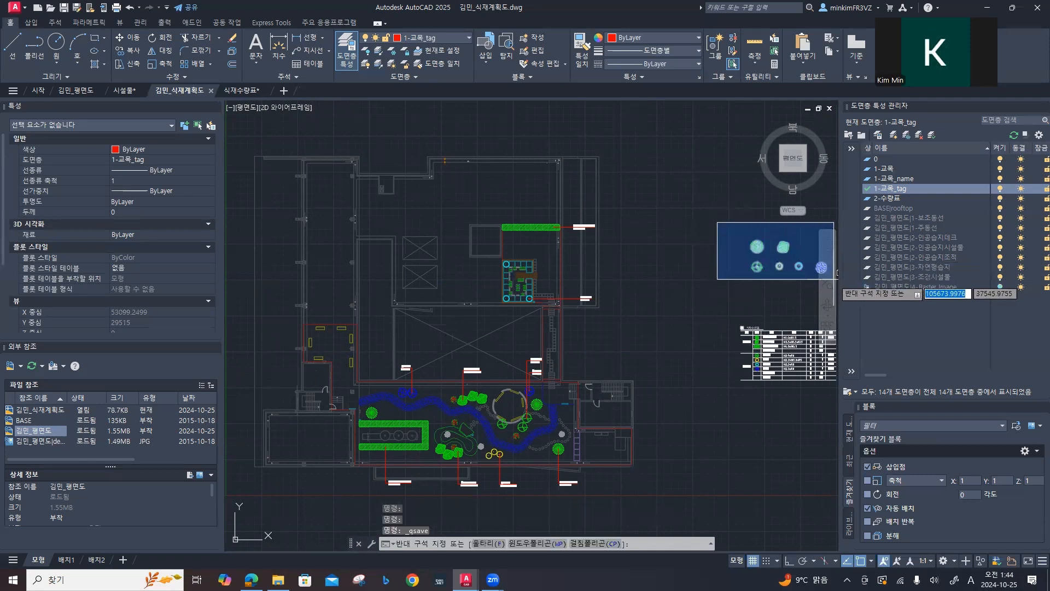
click(837, 305)
key(Delete)
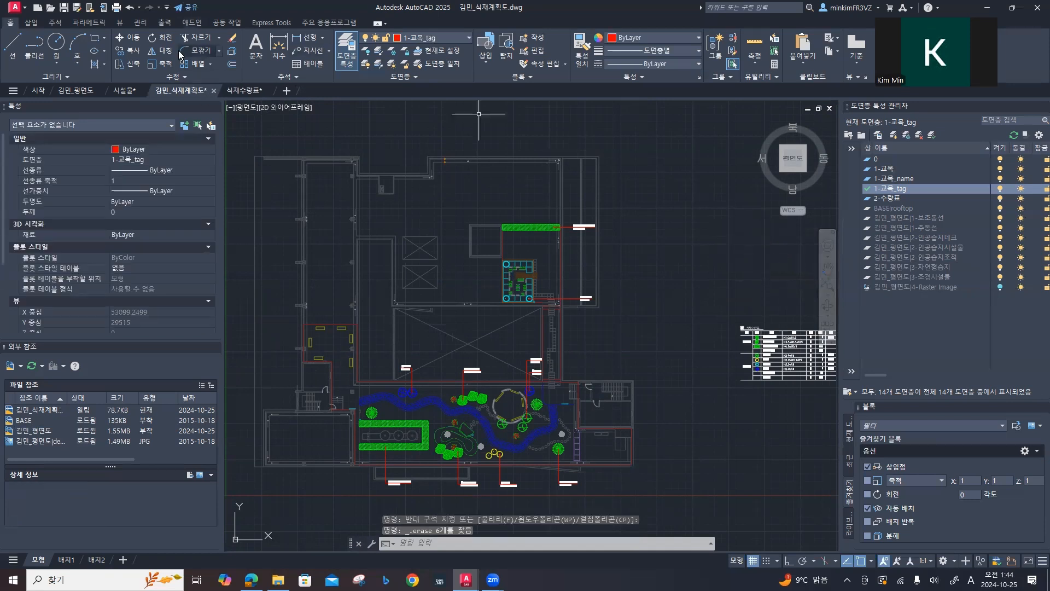
click(65, 8)
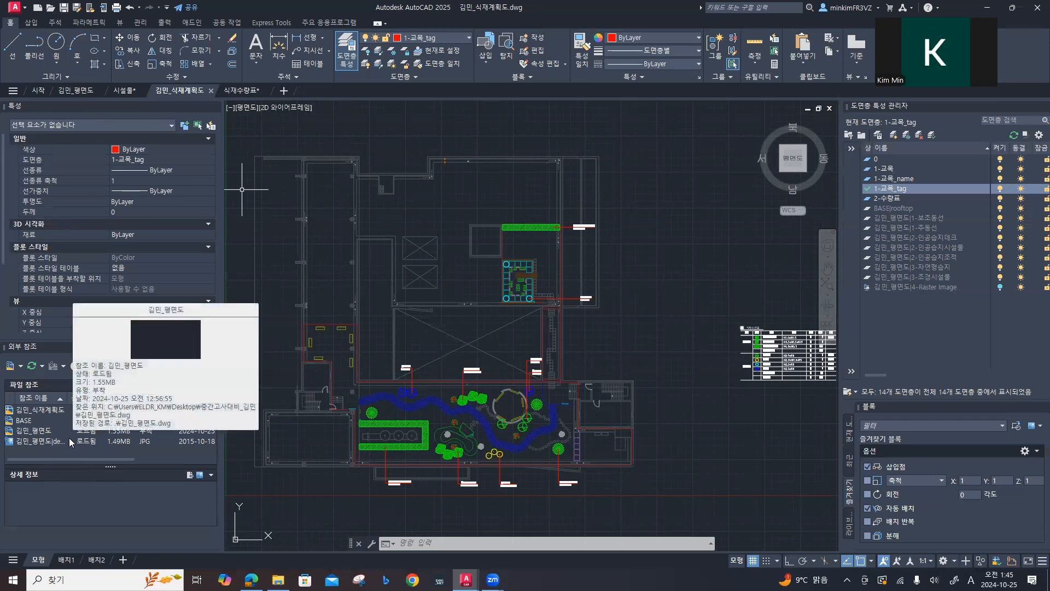
Step: Open the layout 배치1 and rename it 식재계획도A3
mouse_move(70, 561)
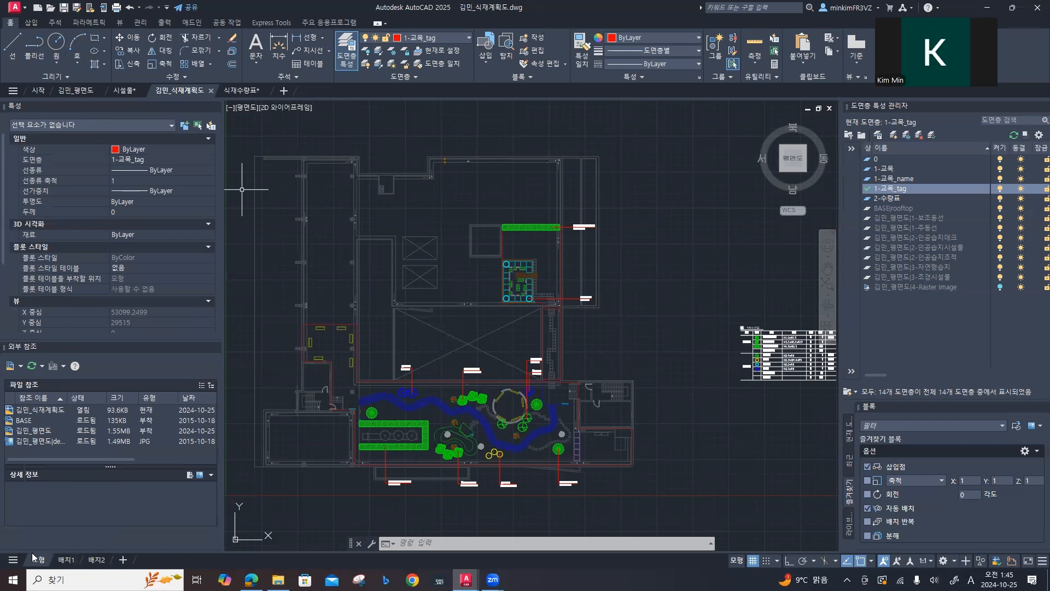
click(64, 560)
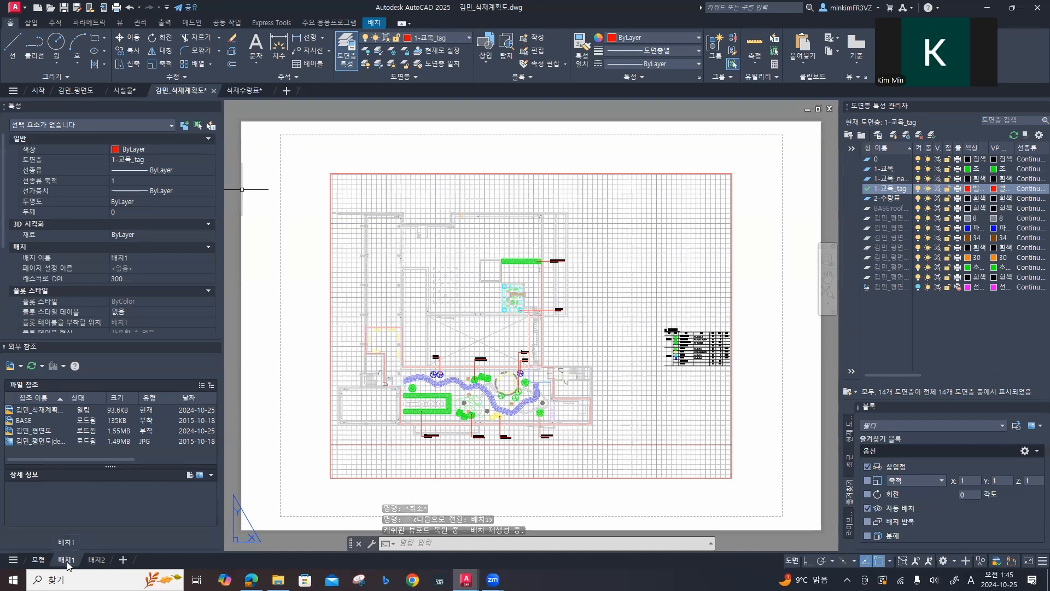
right_click(67, 563)
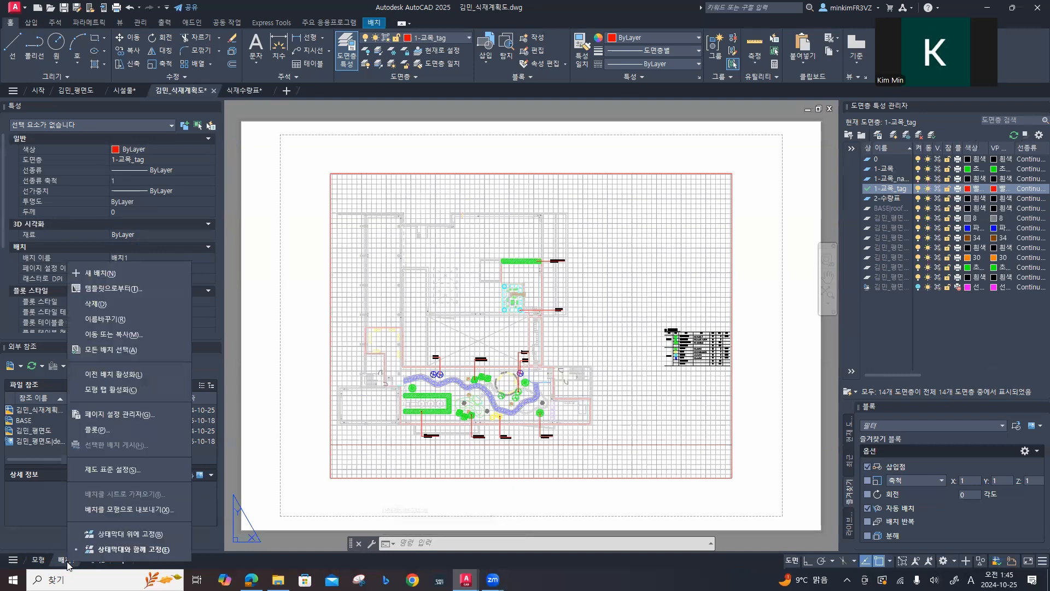
click(121, 320)
text(t)
key(BackSpace)
key(BackSpace)
key(BackSpace)
text(식재계)
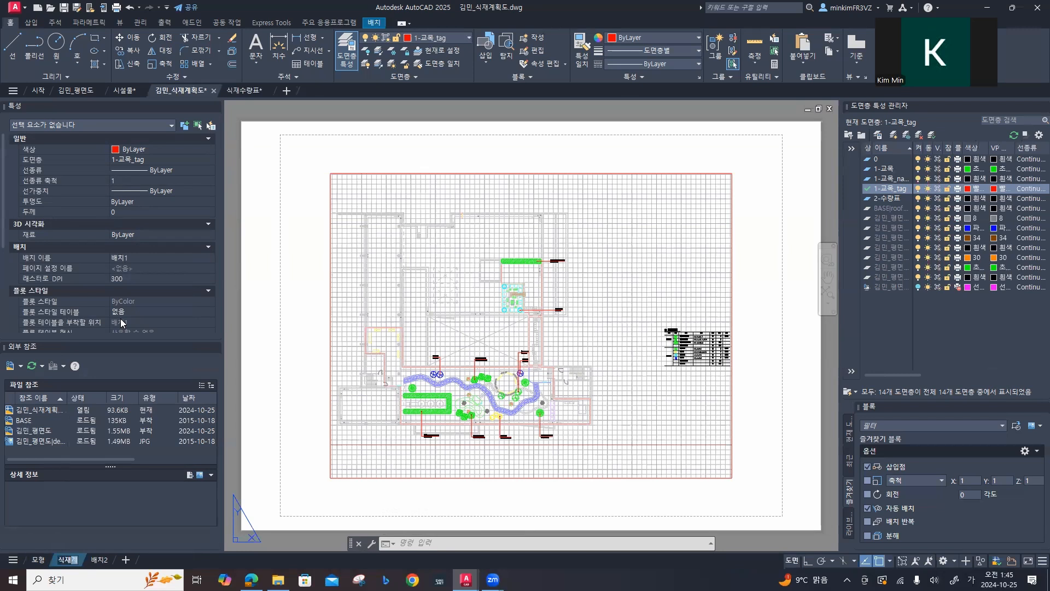
text(획ㄷㅗ)
key(Hangul)
text(A3)
key(Return)
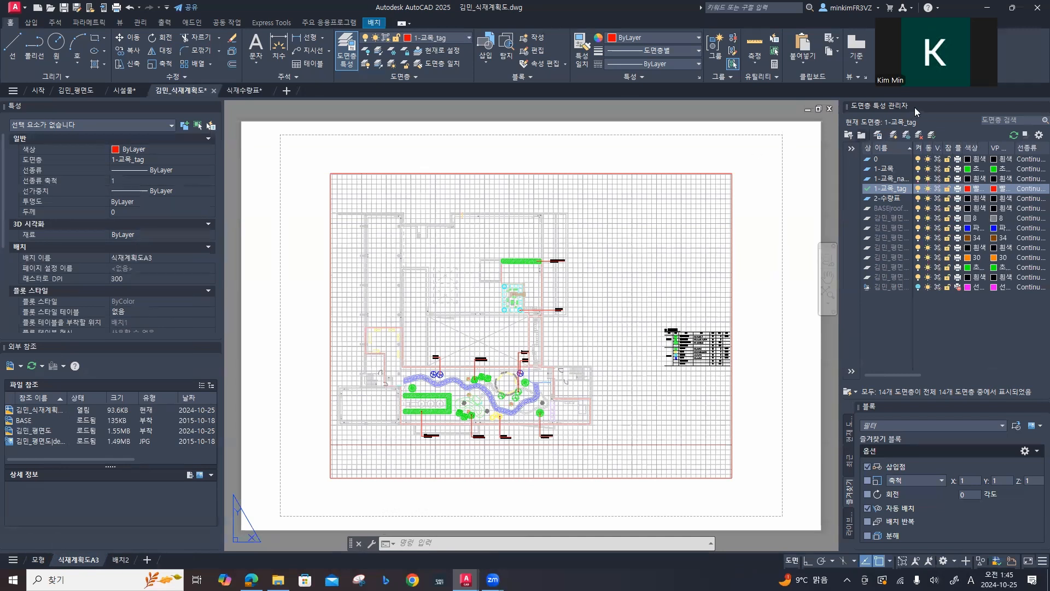
Step: Create a new layer named 3-MV
click(893, 135)
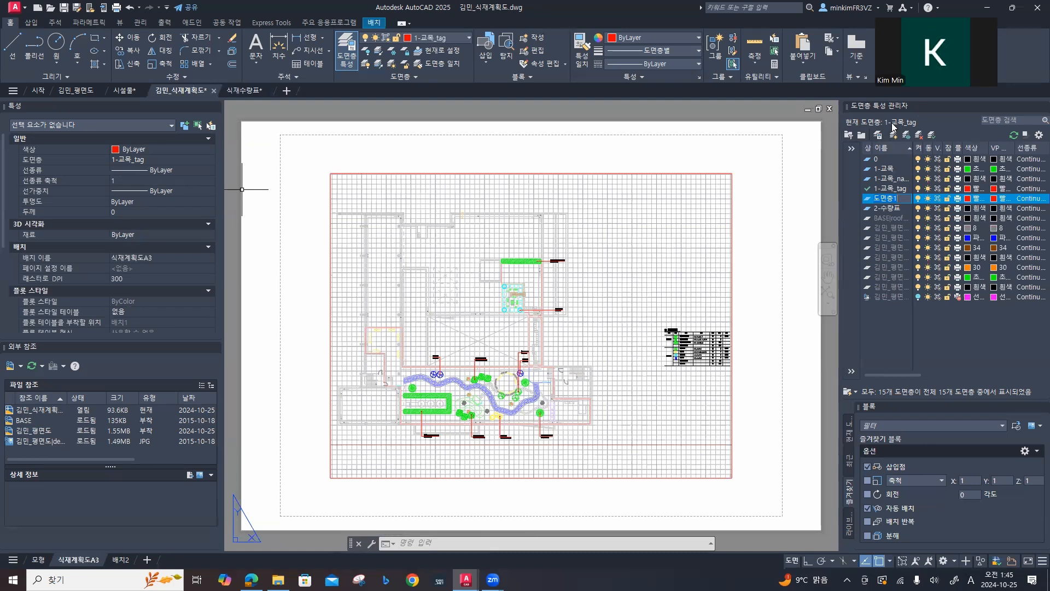
click(643, 111)
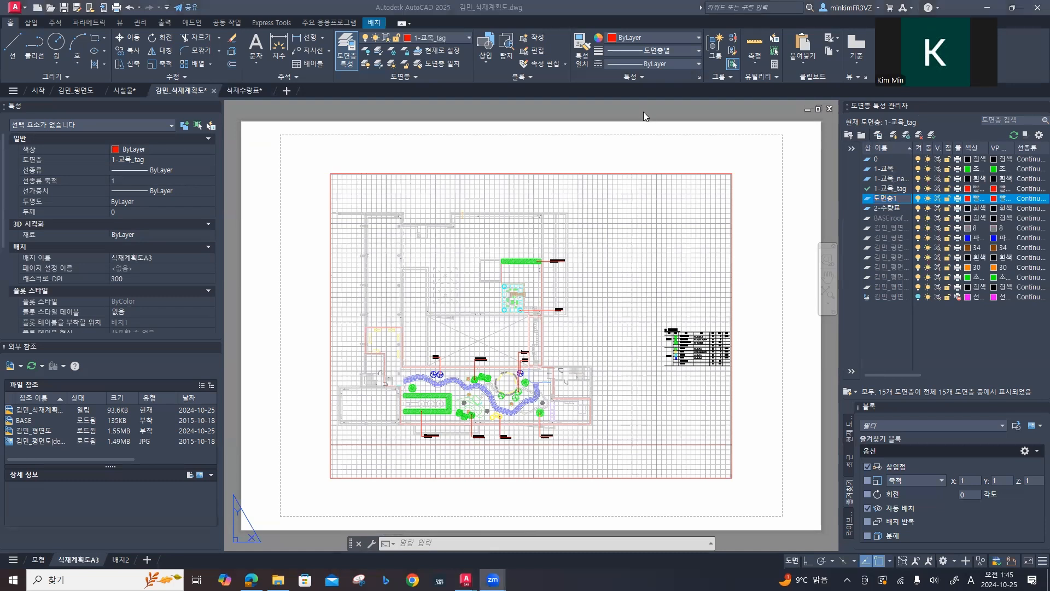
drag(896, 199, 871, 200)
text(3)
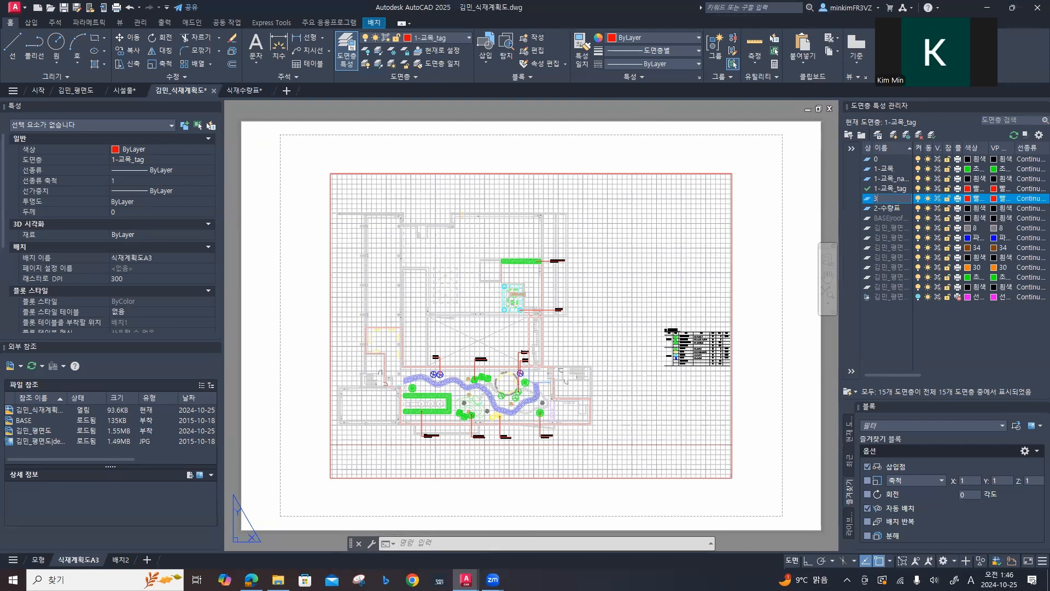
text(-)
key(Hangul)
text(MV)
key(Return)
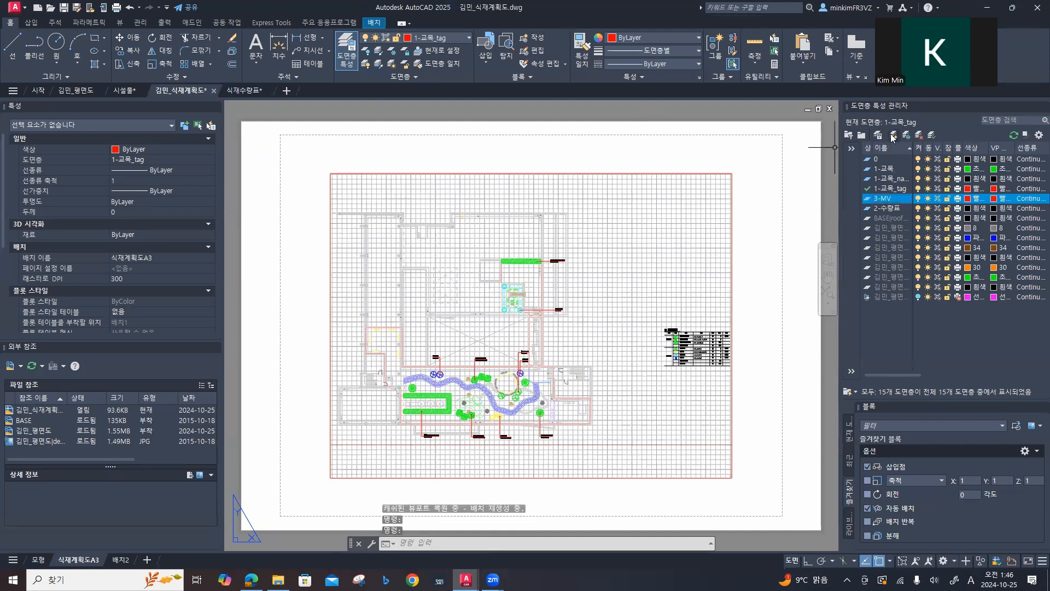
Step: Create another new layer named 3-도곽
click(893, 136)
text(3-)
key(Hangul)
text(도곽)
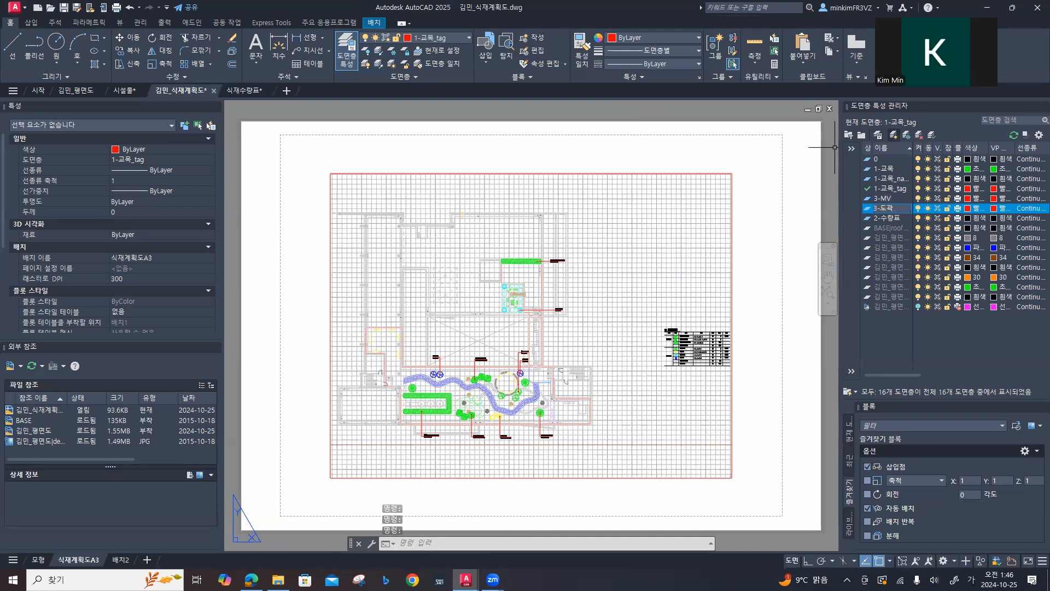
key(Return)
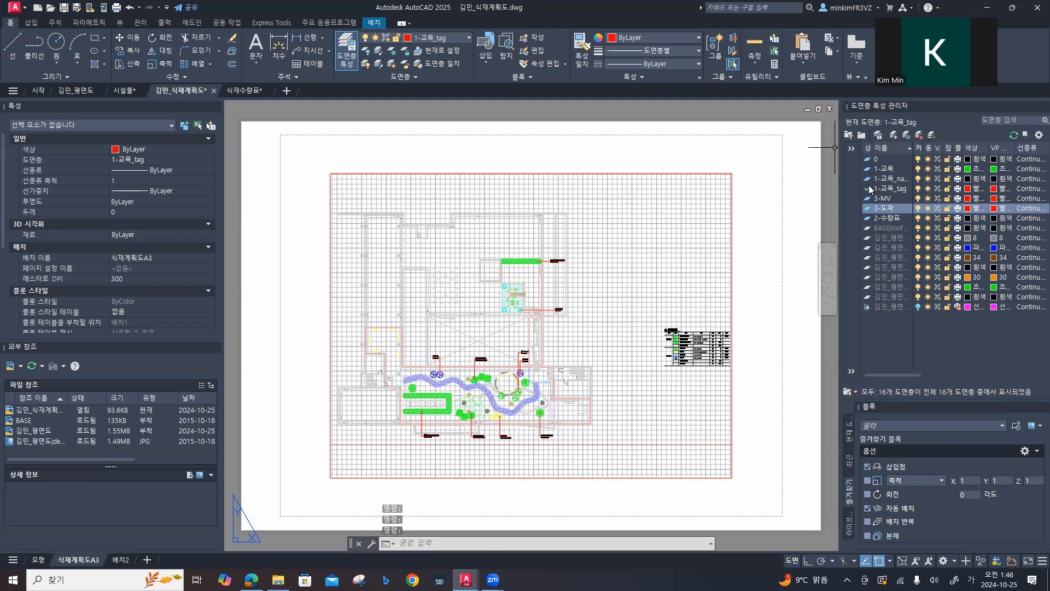
Step: Set the colour of layer 3-도곽 to 252 and turn off plotting for layer 3-MV
click(967, 212)
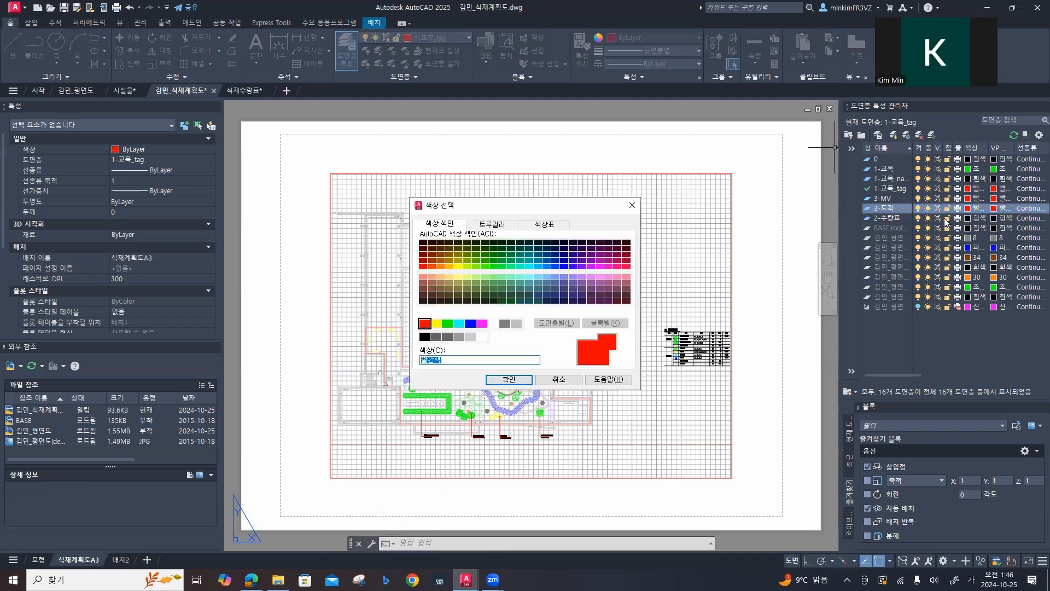
text(252)
click(508, 379)
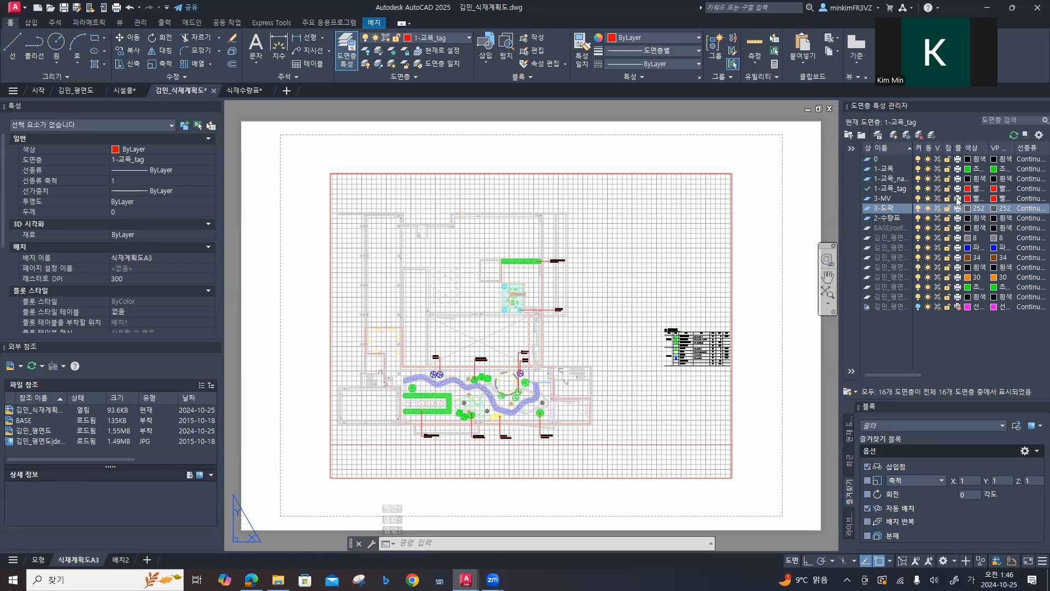
click(958, 199)
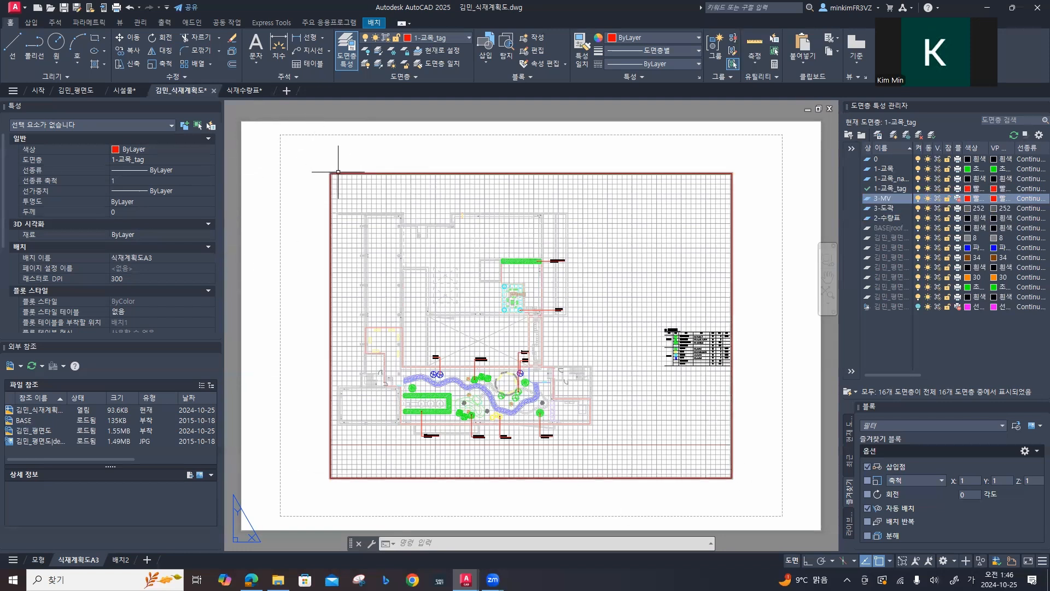
Step: Delete the existing viewport from the 식재계획도A3 layout
mouse_move(338, 172)
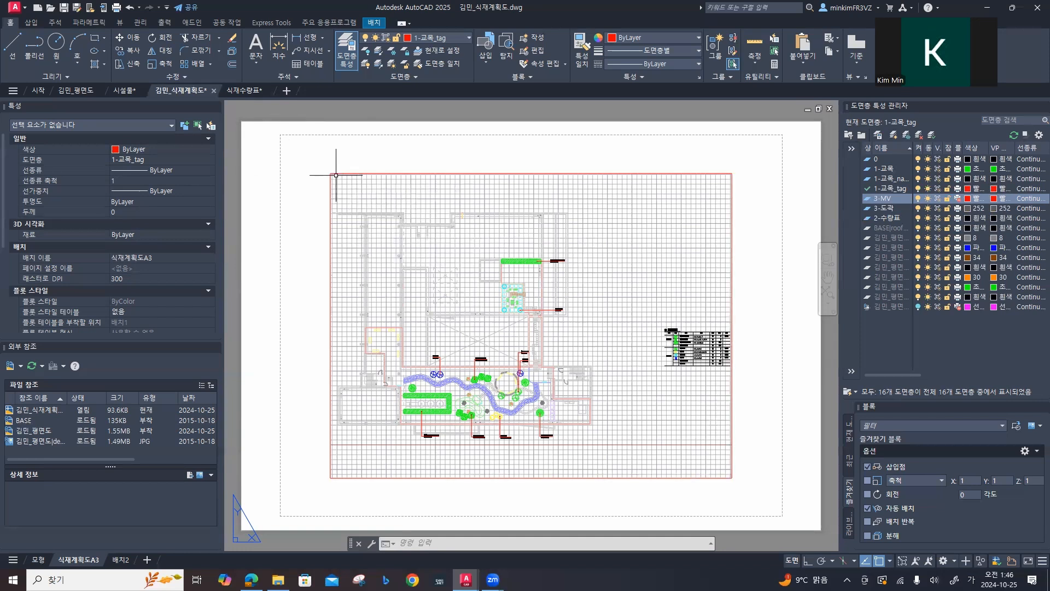
click(336, 173)
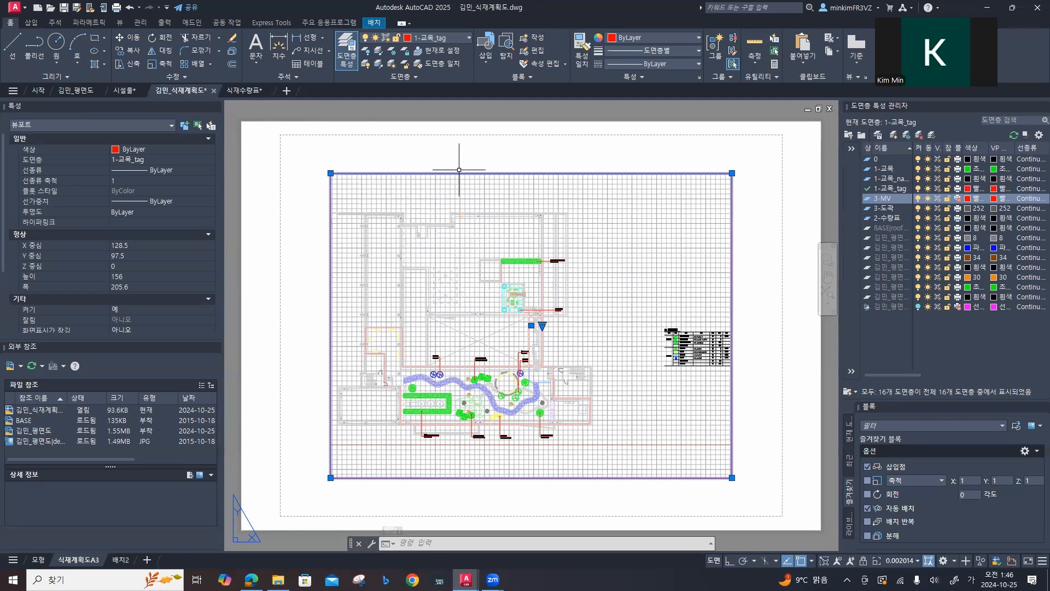
click(37, 559)
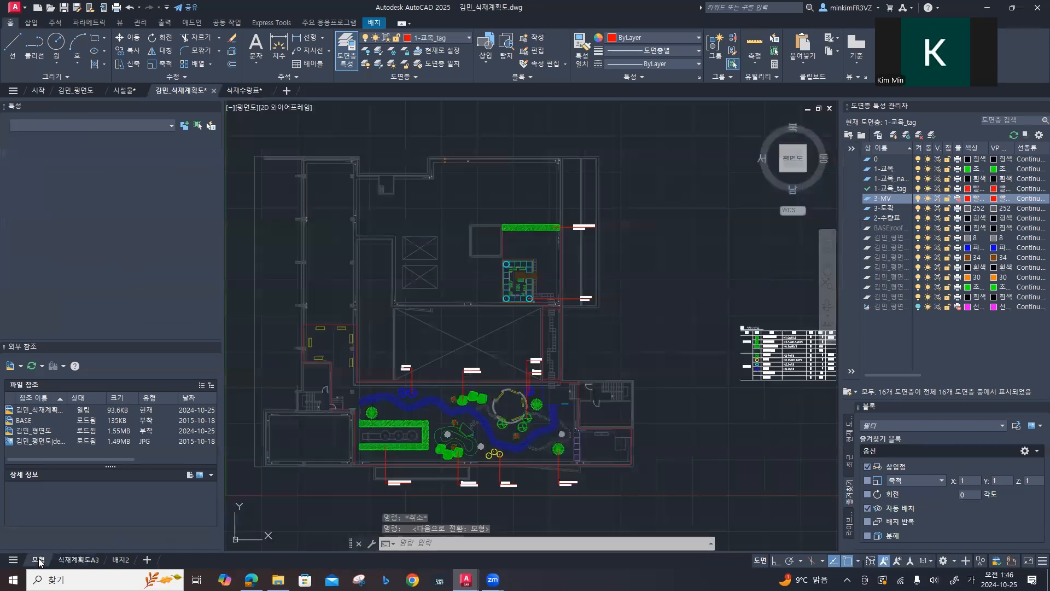
click(78, 559)
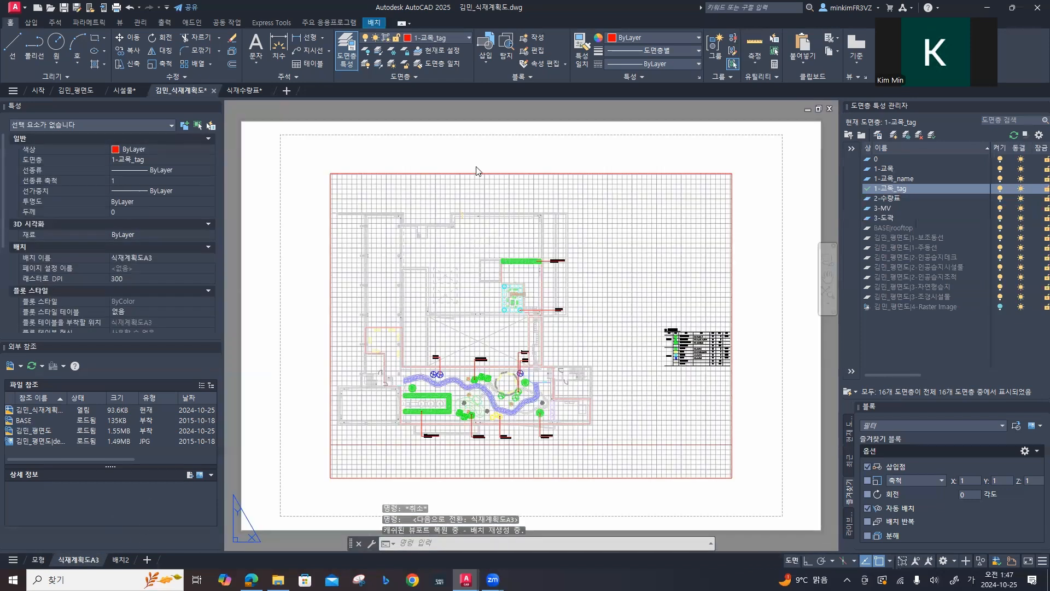
click(473, 172)
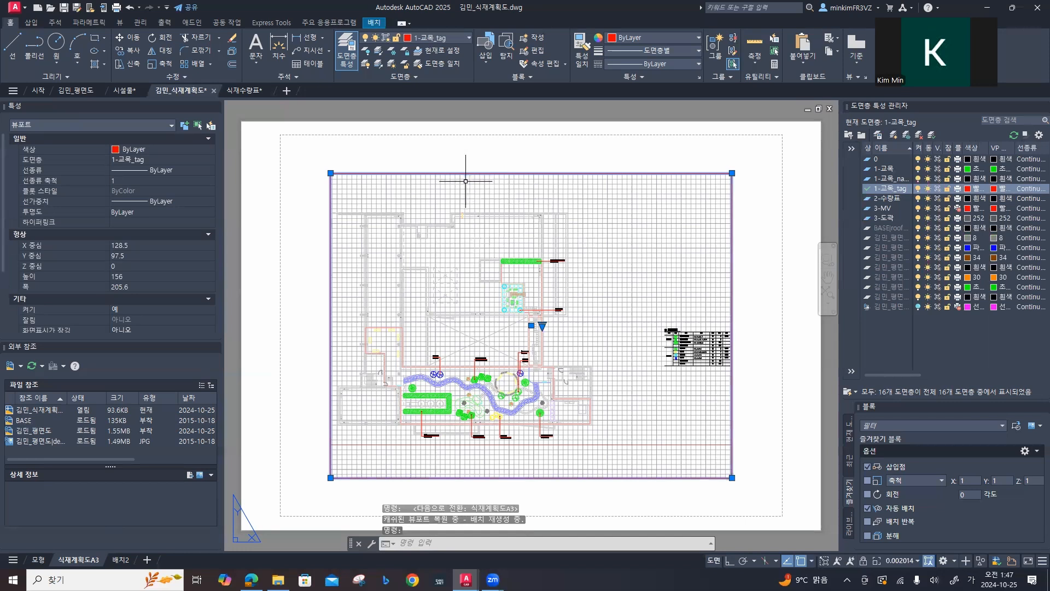
key(Delete)
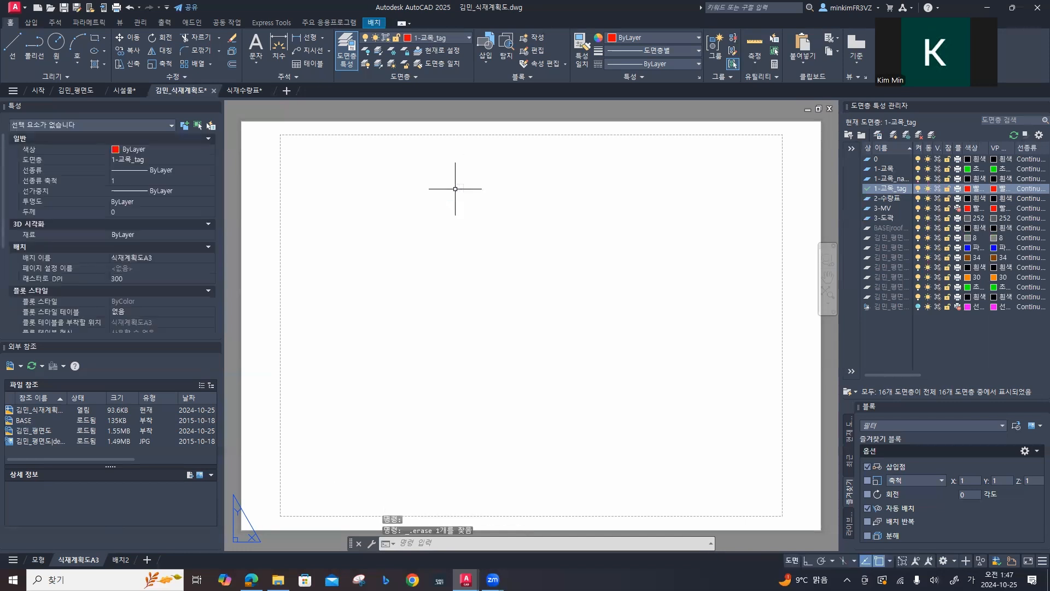
click(375, 25)
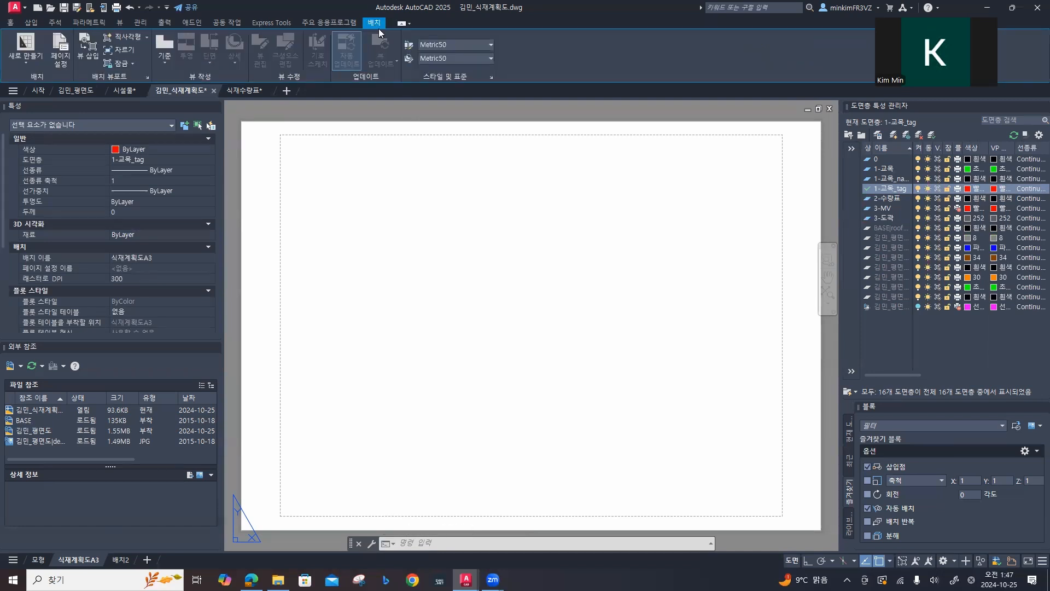
click(59, 48)
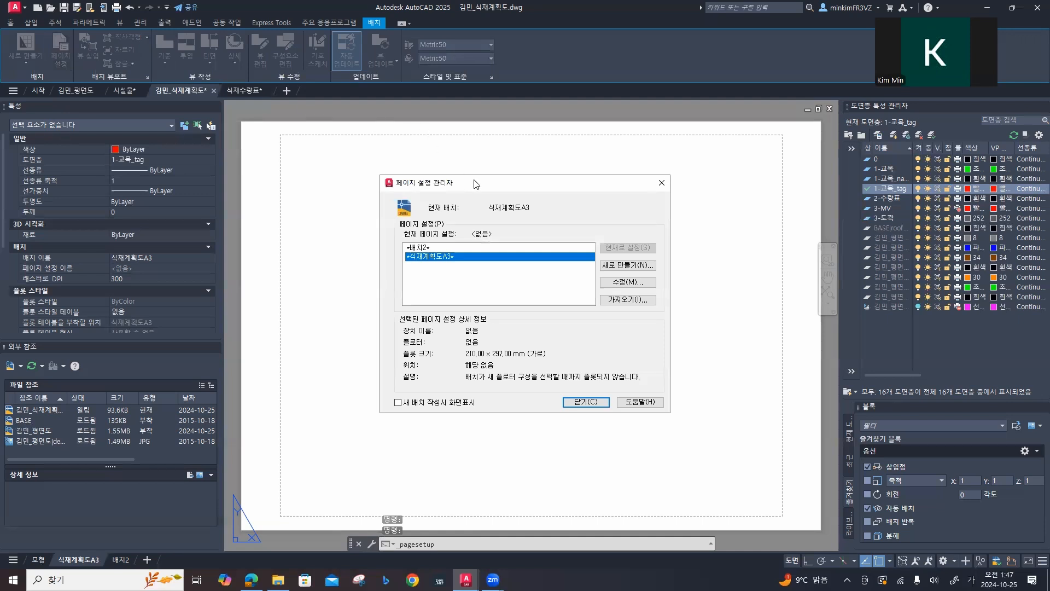
drag(478, 188, 406, 177)
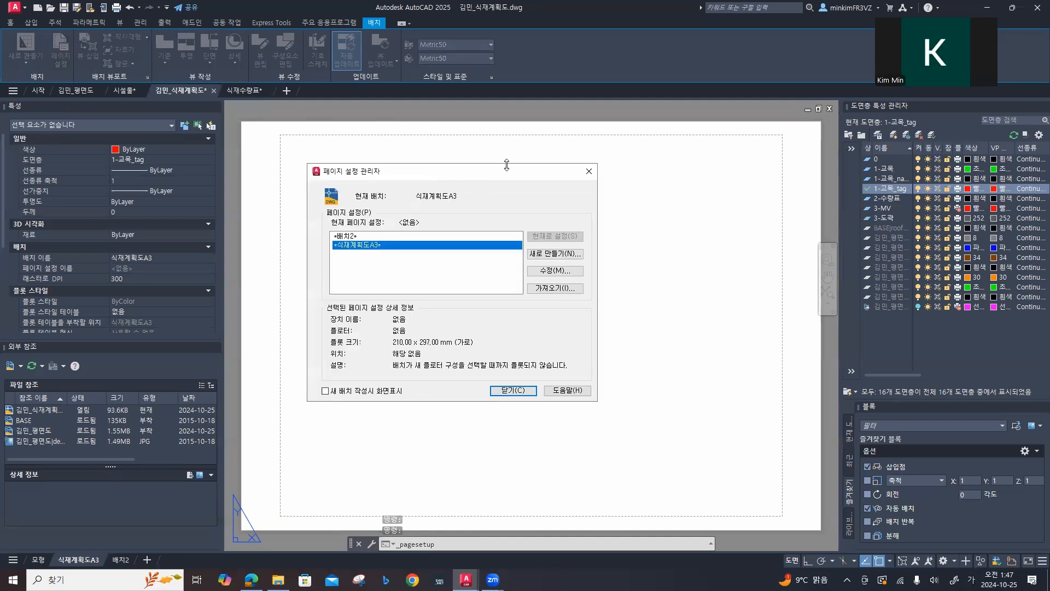
click(587, 173)
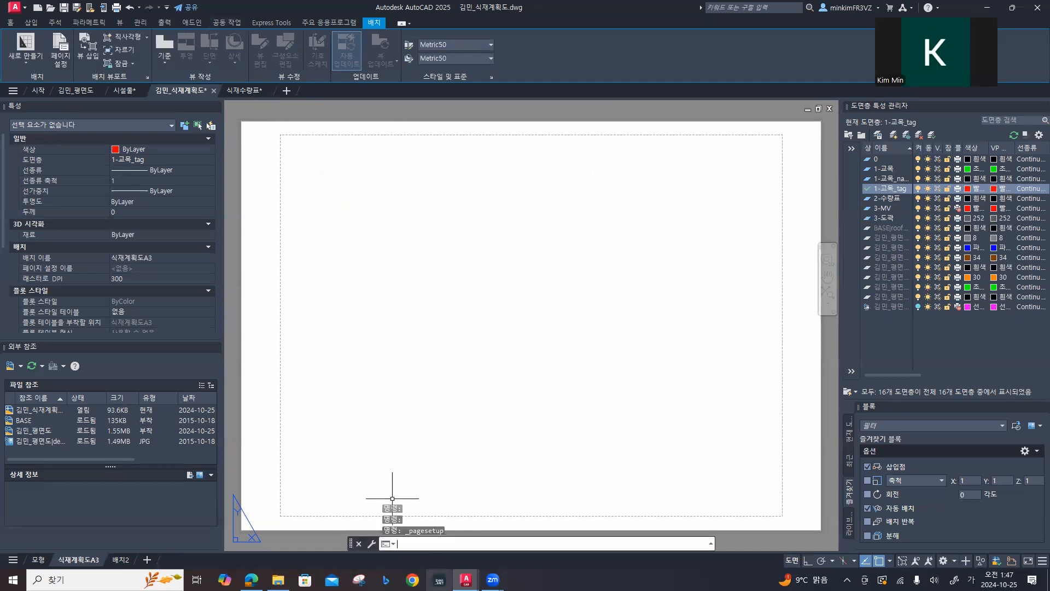
Step: Create a new page setup named 식재계획도A3_2, based on the 식재계획도A3 layout
text(setup)
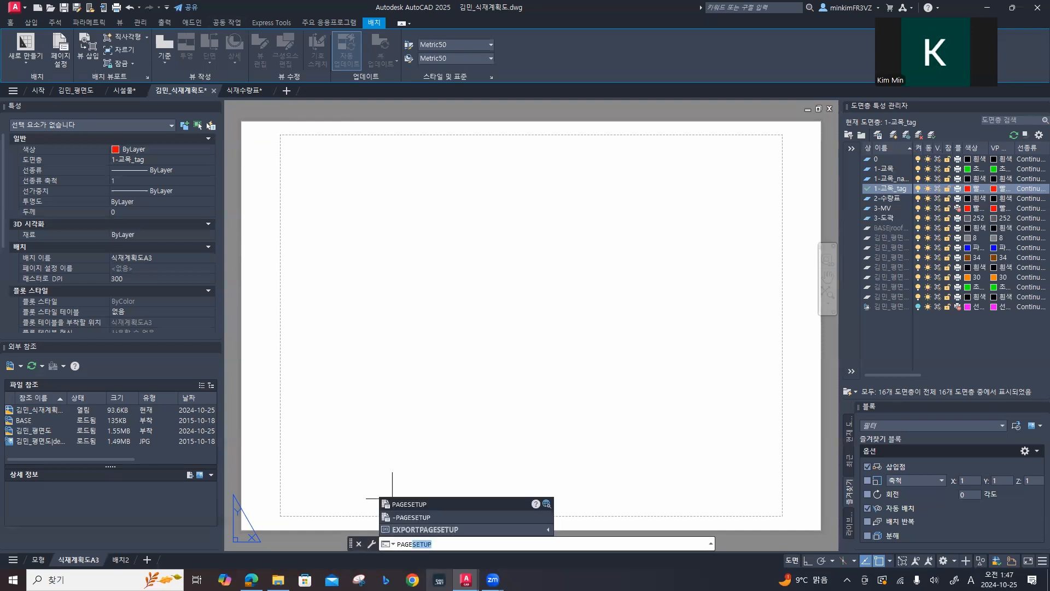
key(Return)
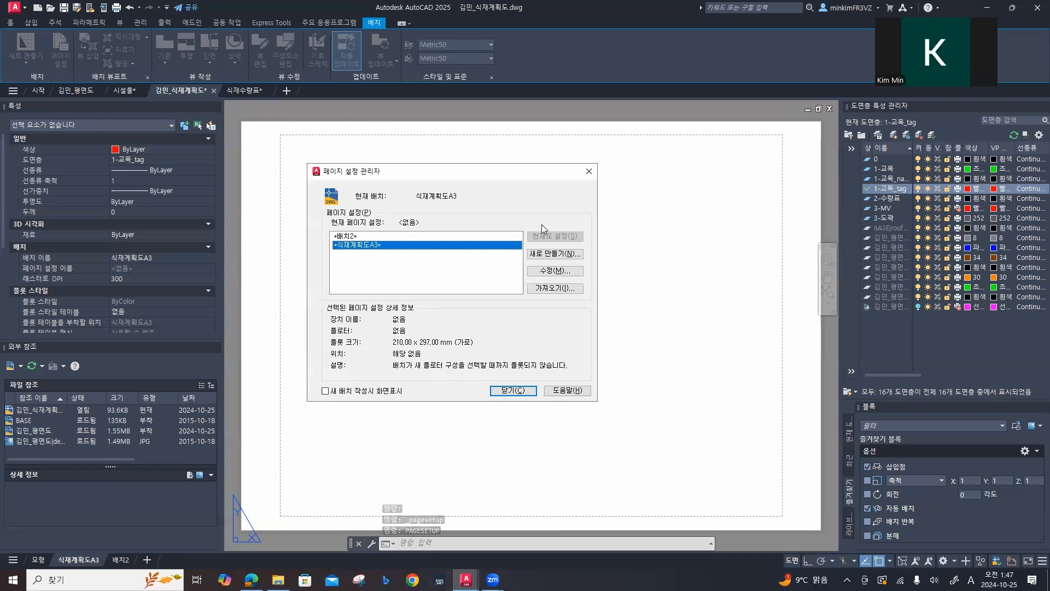
click(563, 253)
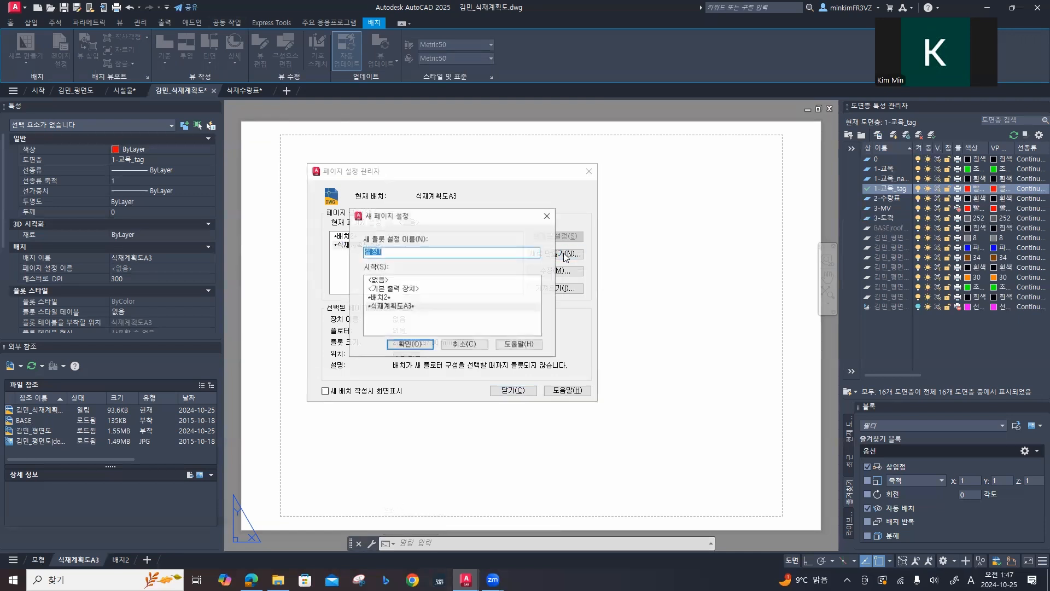
key(BackSpace)
text(tlrworPghlre)
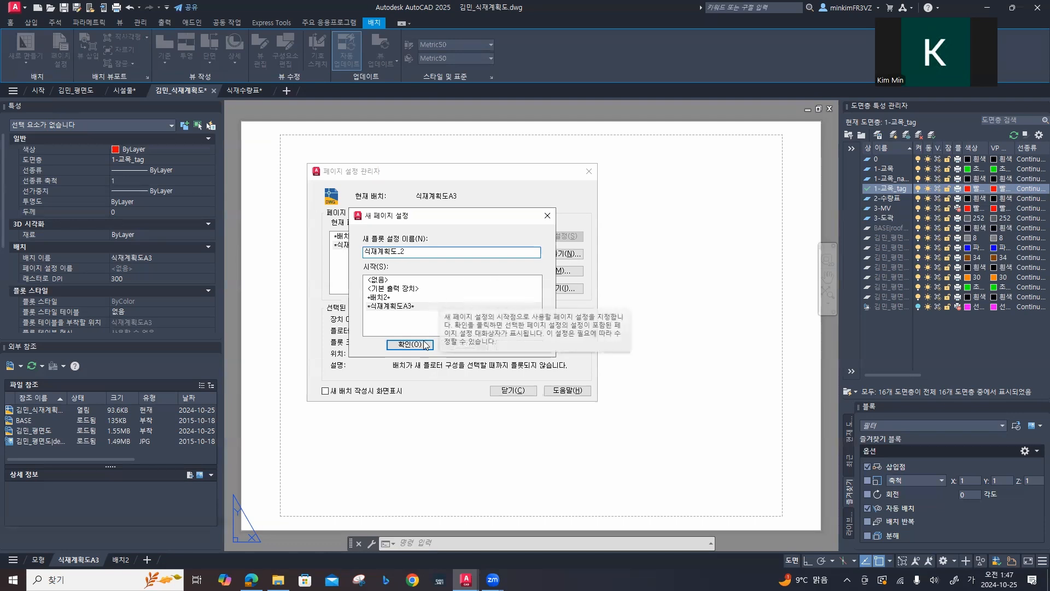
drag(397, 253, 415, 253)
key(BackSpace)
key(Hangul)
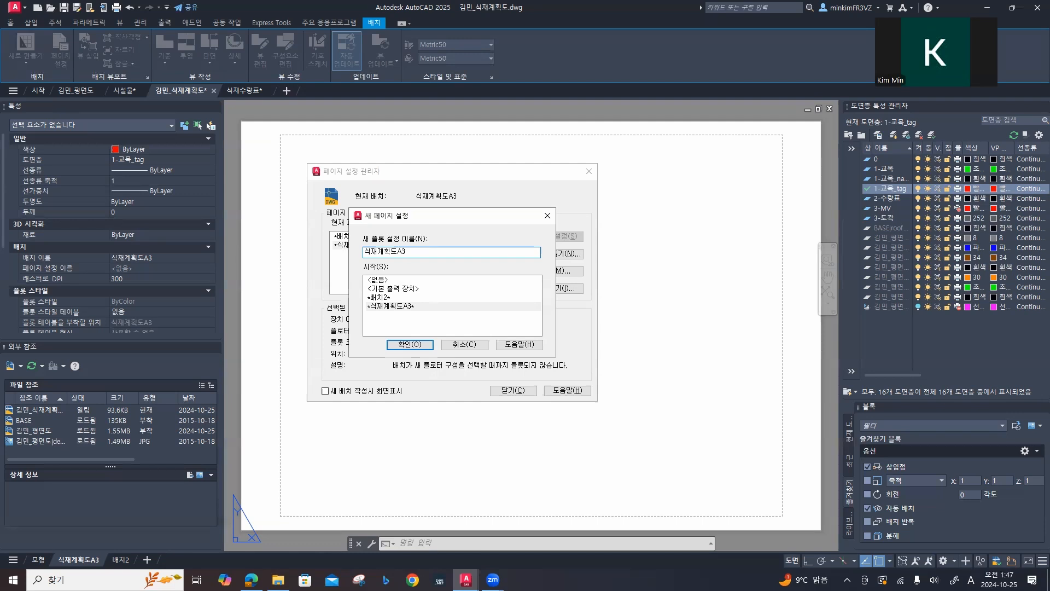
key(Return)
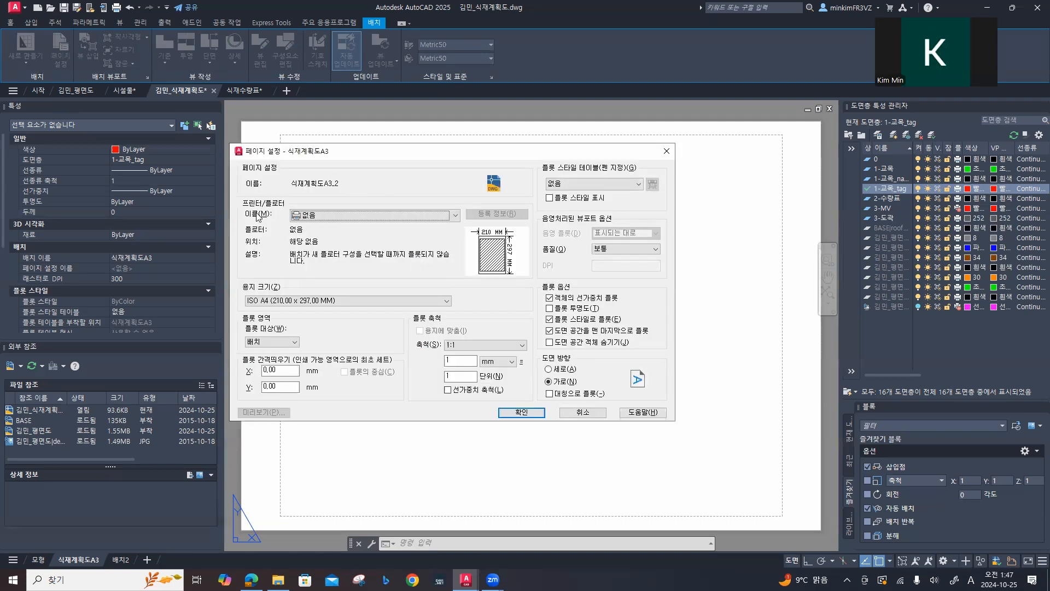
Step: Assign the acad.ctb plot style table to page setup 식재계획도A3_2 and accept its settings
scroll(338, 214, down, 3)
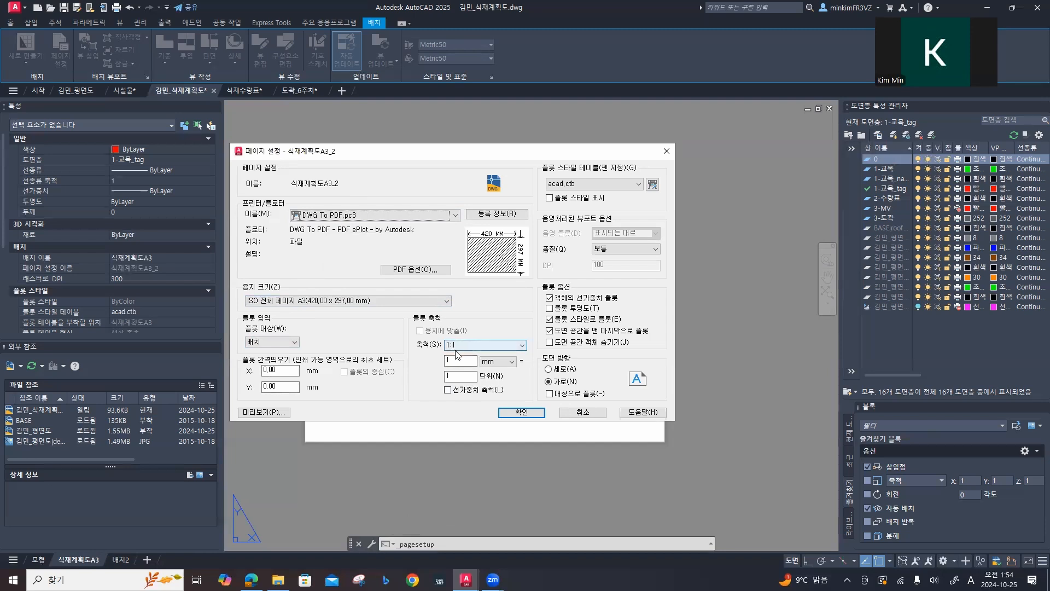
click(594, 185)
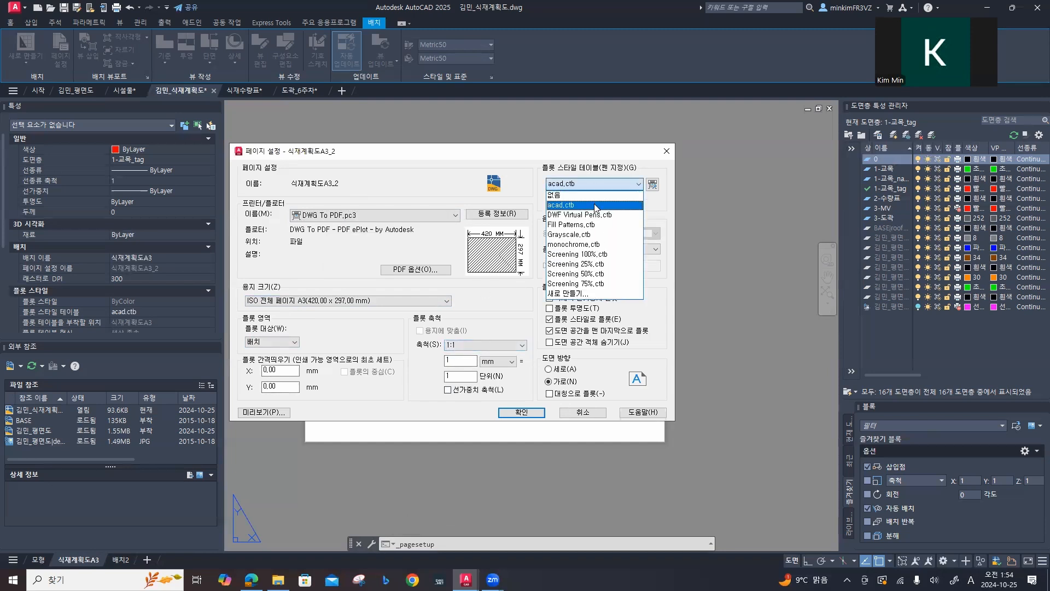
click(597, 207)
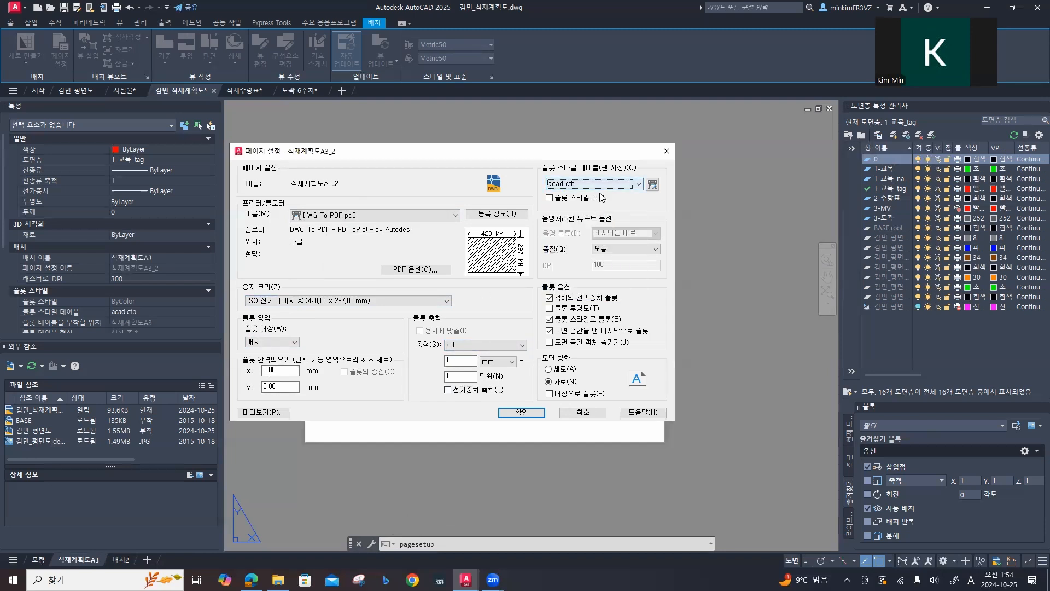
click(592, 182)
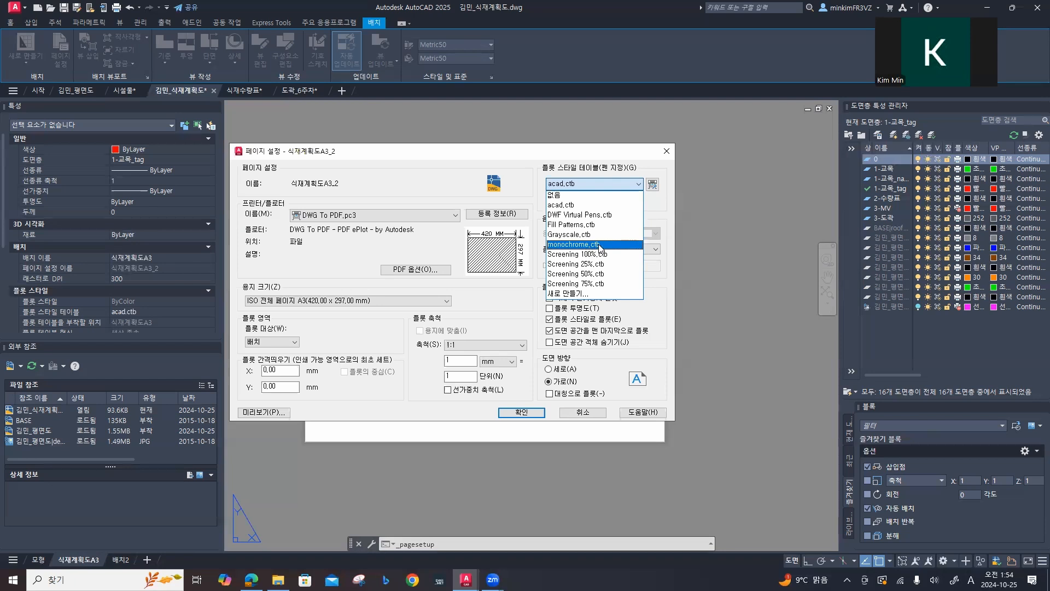
click(596, 205)
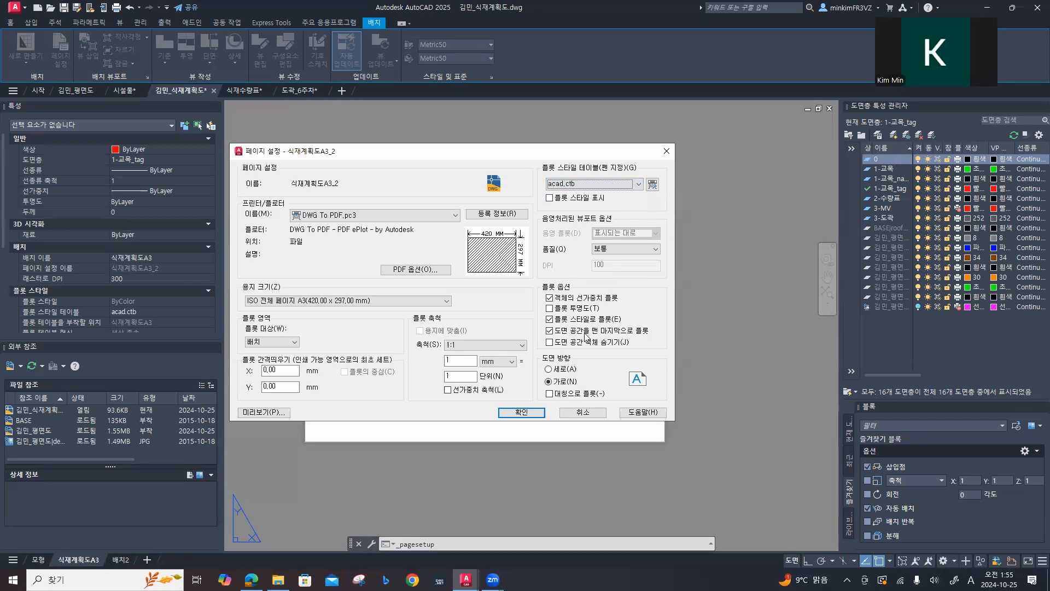
click(521, 412)
Step: Make page setup 식재계획도A3_2 current for the 식재계획도A3 layout and close the page setup manager
click(495, 318)
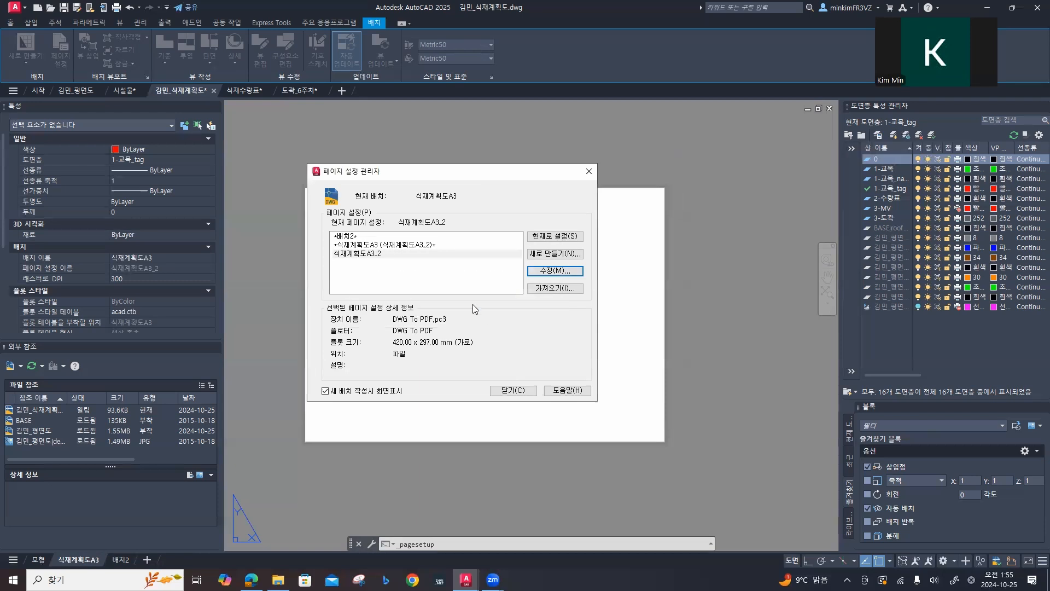
click(436, 255)
click(553, 236)
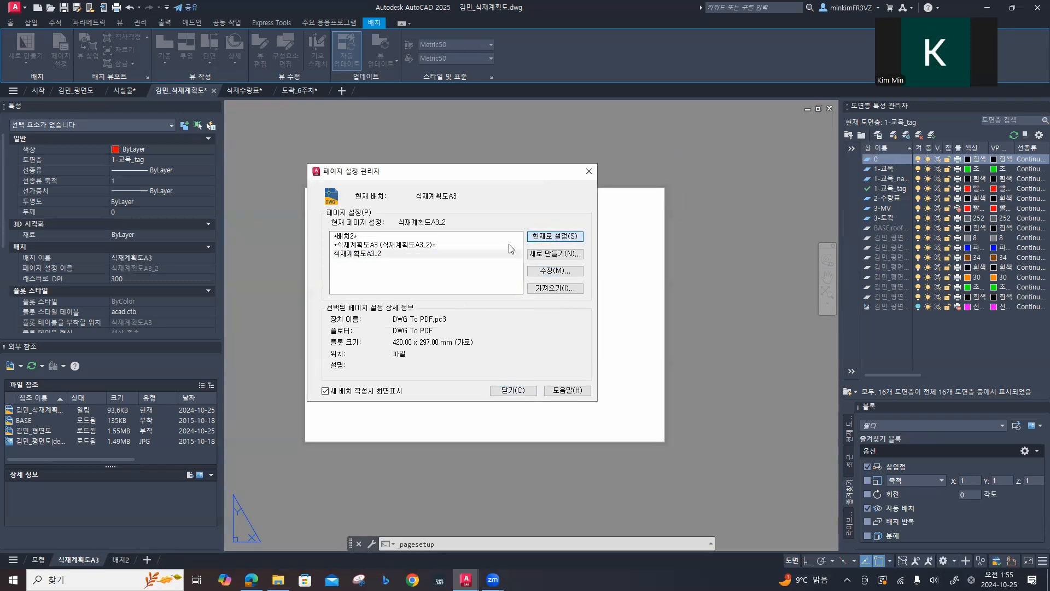
click(389, 254)
click(549, 235)
click(526, 391)
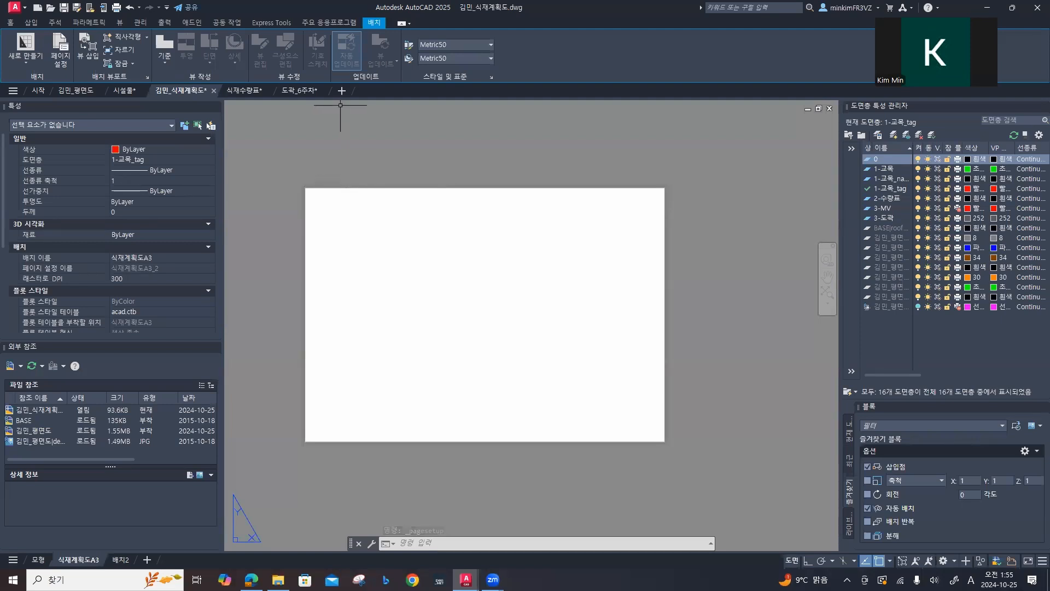
Step: Copy the entire title border, including its text and north symbol, from the 도곽_6주차 drawing
click(298, 91)
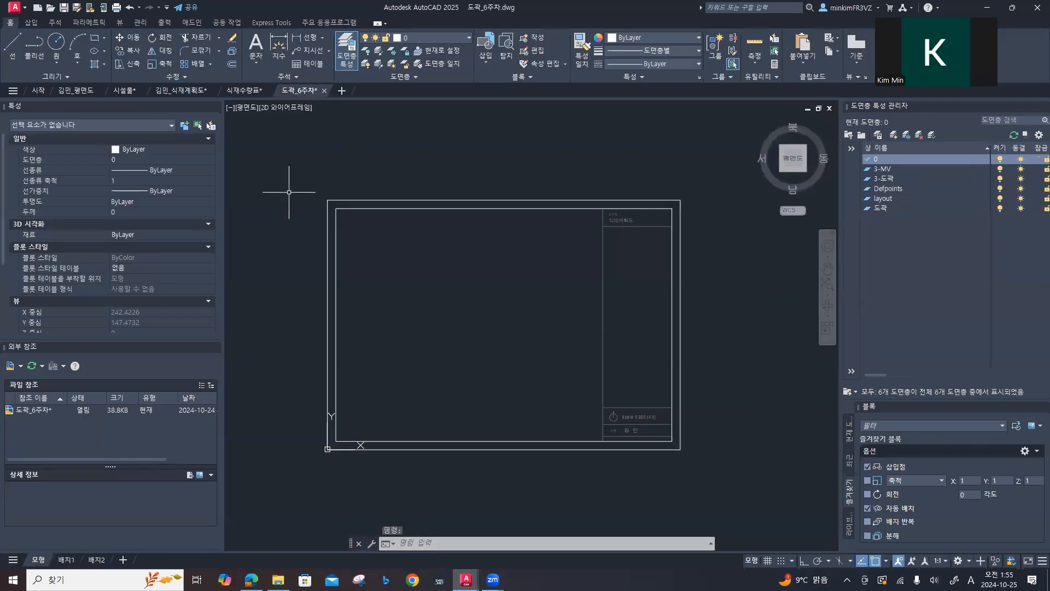
click(292, 152)
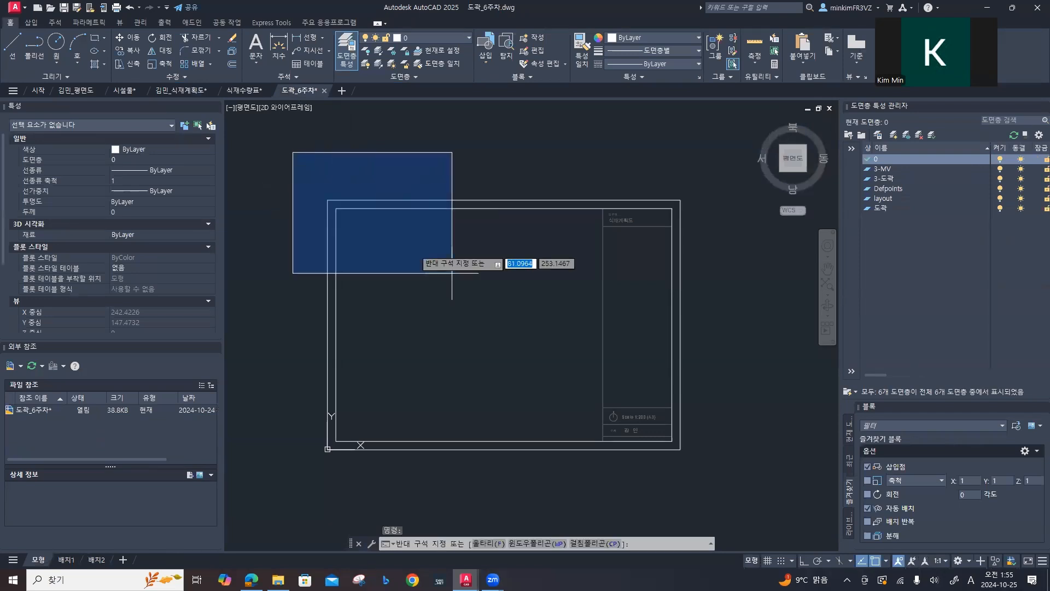
click(730, 465)
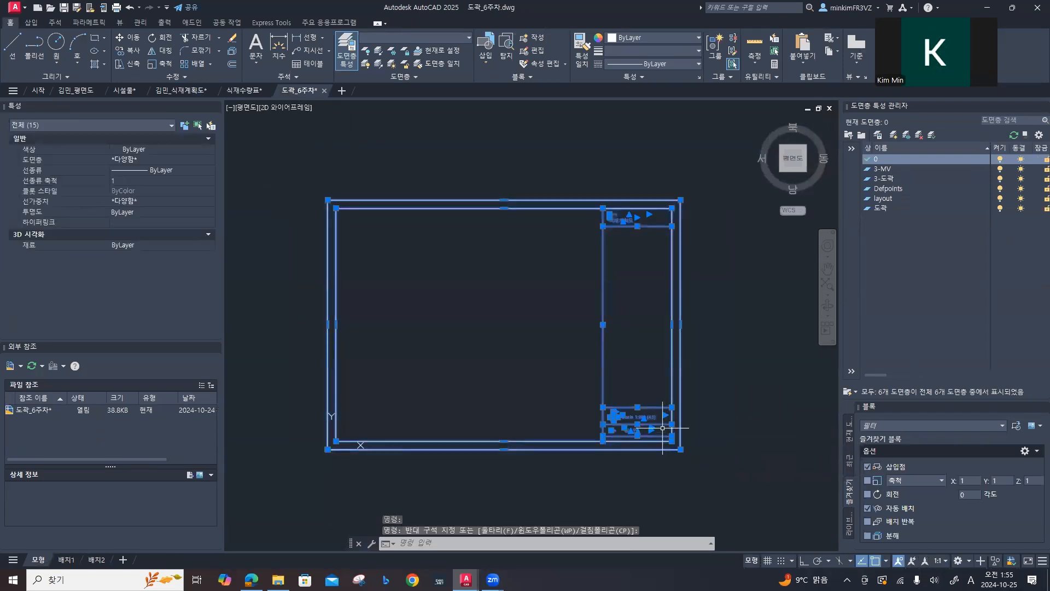
key(ctrl+c)
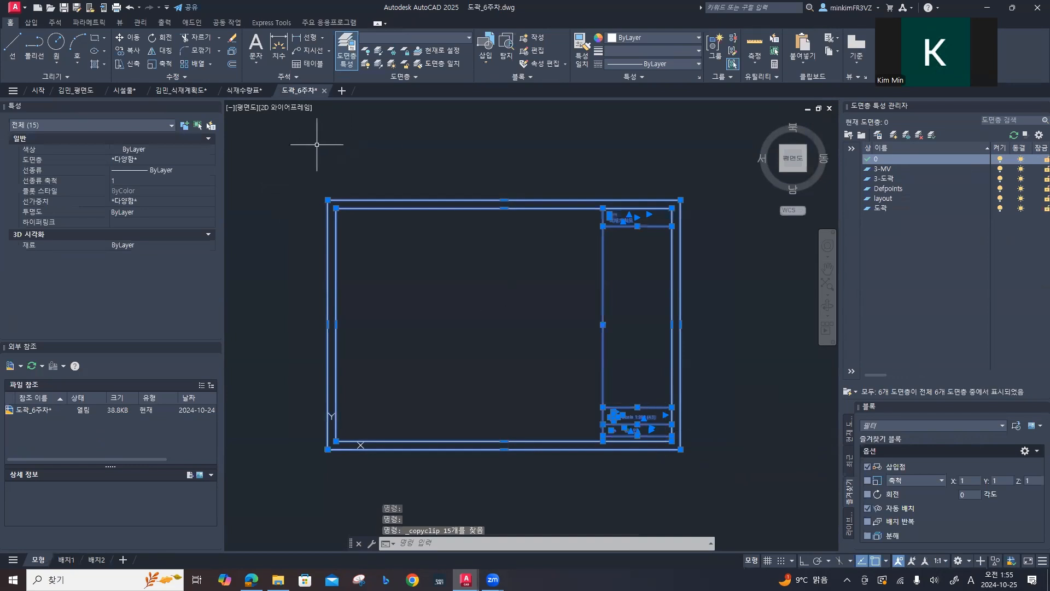
Step: Paste the title border into the planting plan's 식재계획도A3 layout with its insertion point at 0,0
click(176, 90)
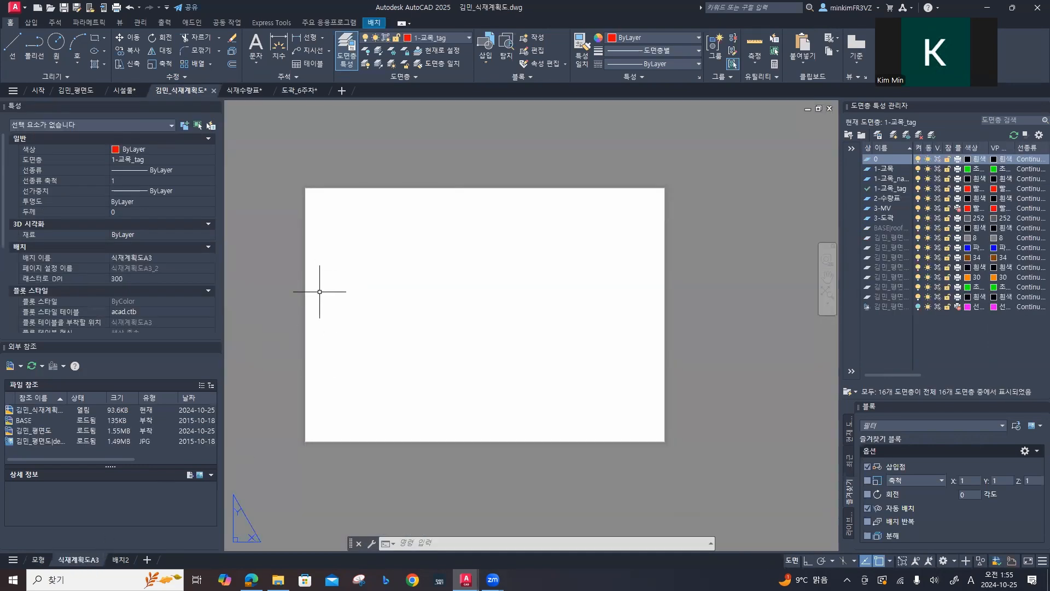
key(ctrl+v)
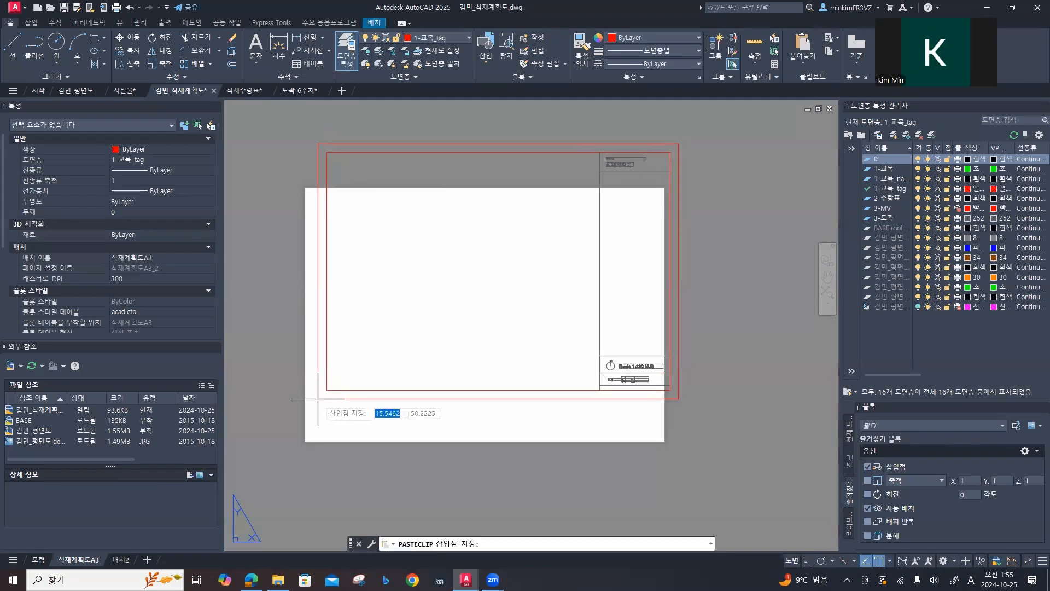
text(0,0)
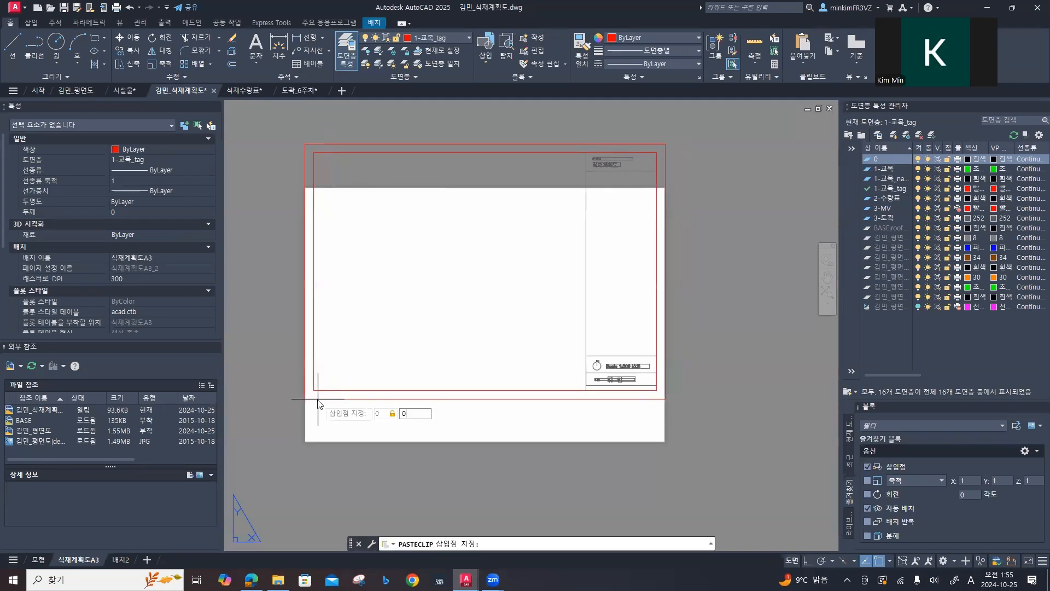
key(Return)
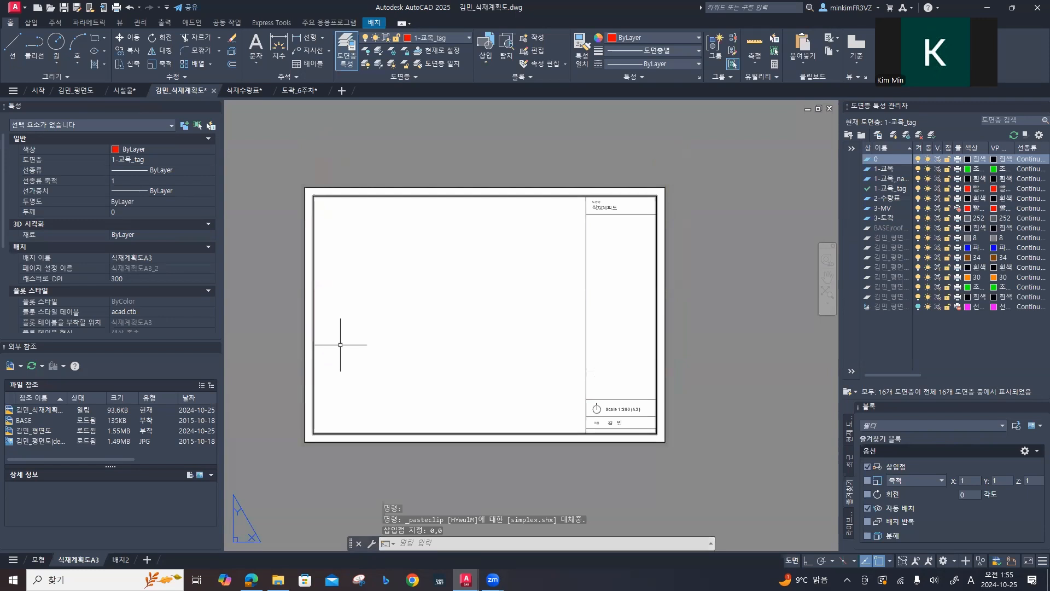
Step: Assign all objects of the pasted title border to layer 3-도곽 and clear the selection
scroll(437, 321, up, 2)
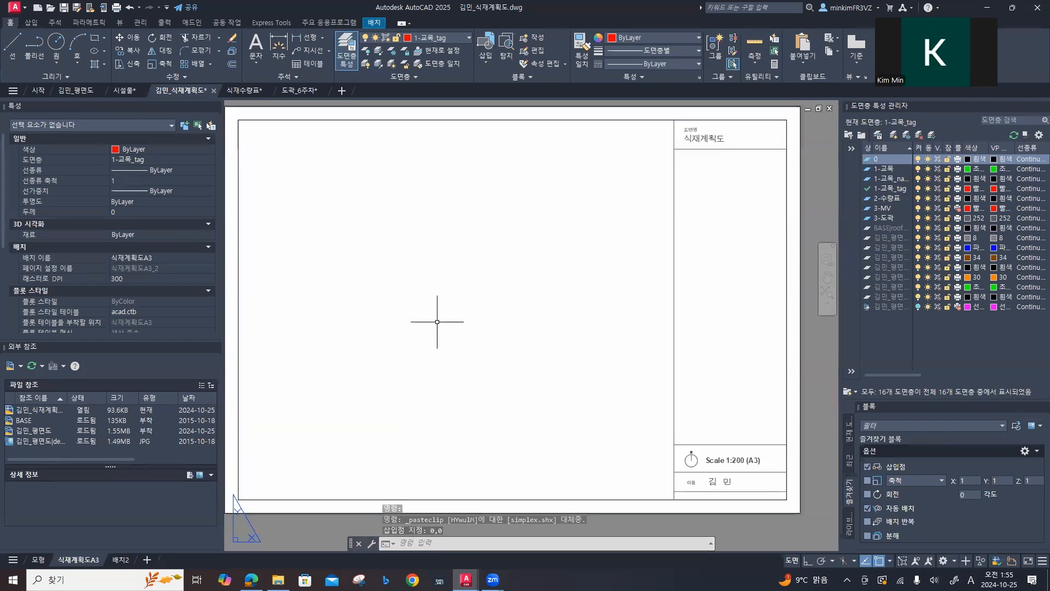
scroll(437, 321, down, 2)
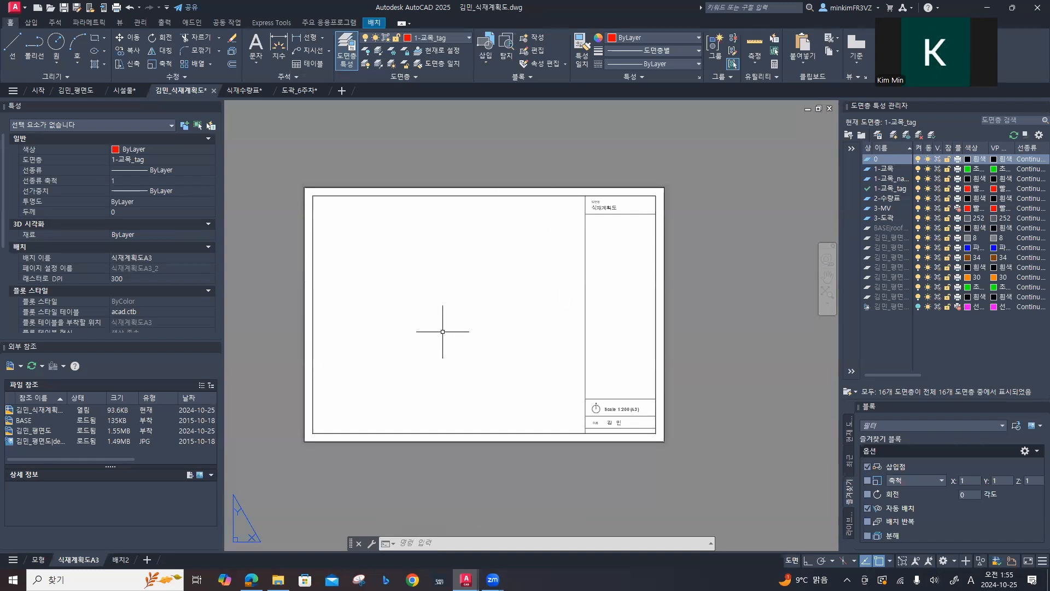
scroll(623, 365, up, 2)
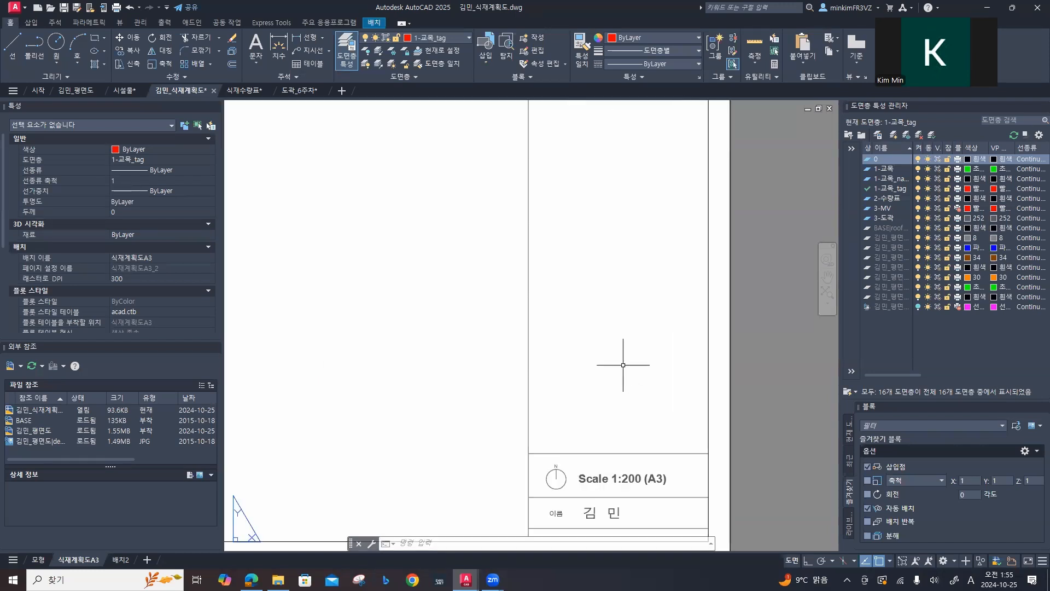
scroll(623, 365, down, 2)
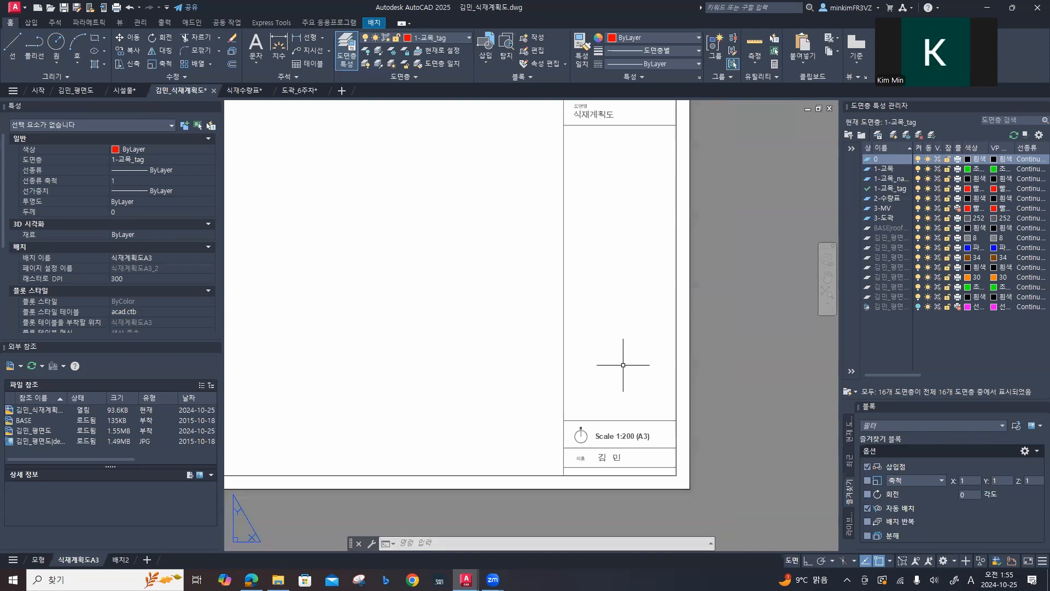
middle_drag(481, 347, 599, 377)
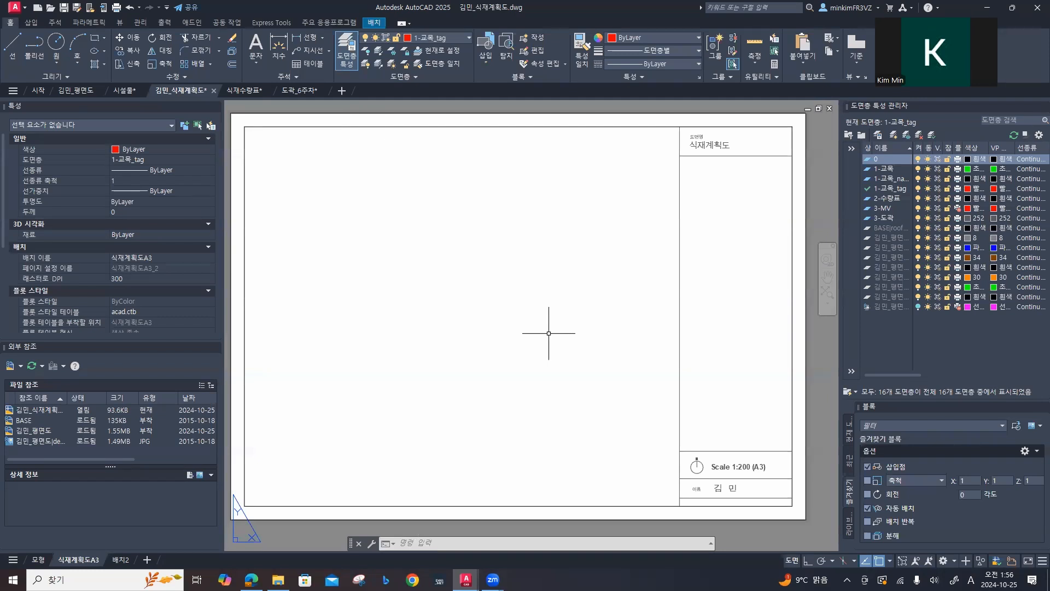
click(792, 161)
key(Escape)
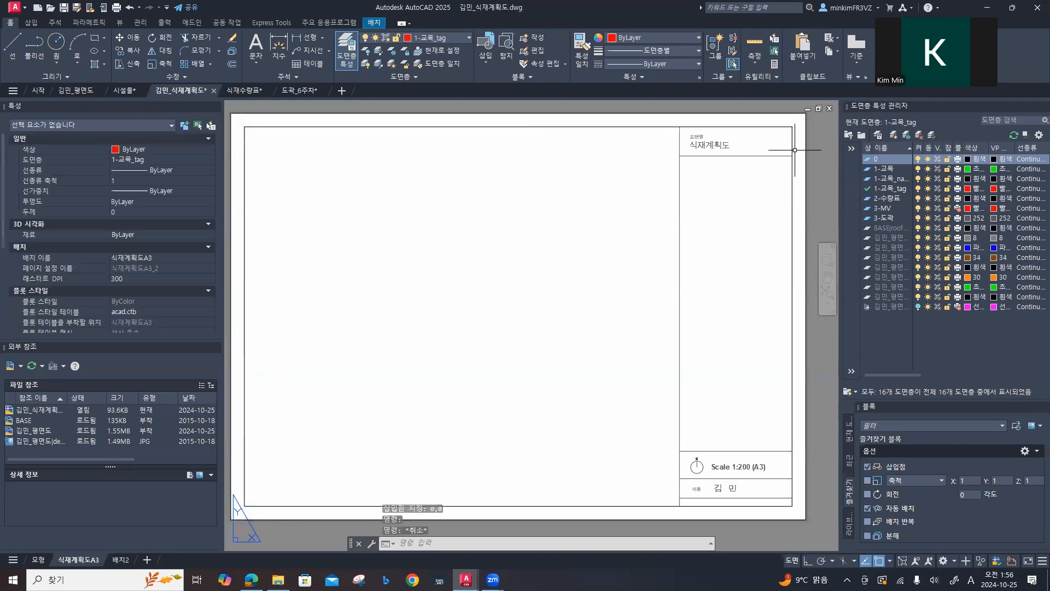
scroll(803, 142, down, 4)
click(807, 130)
click(578, 295)
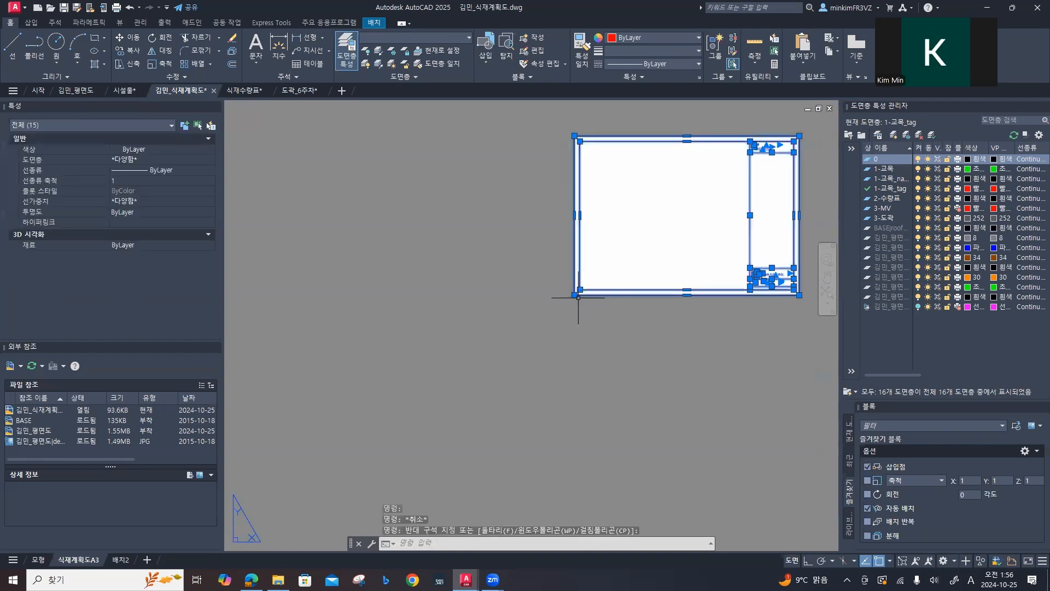
click(170, 159)
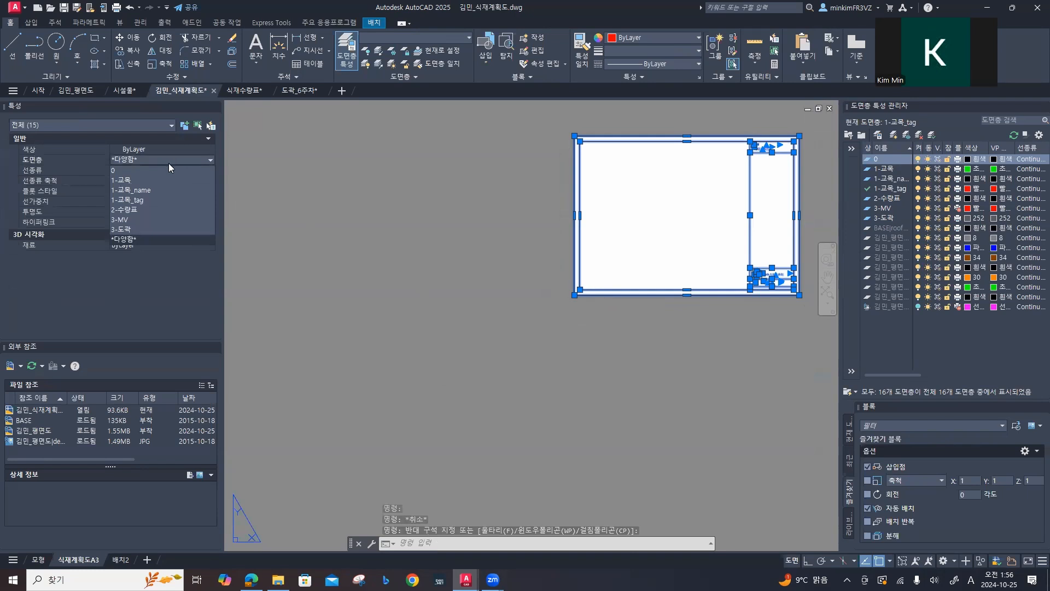
click(133, 228)
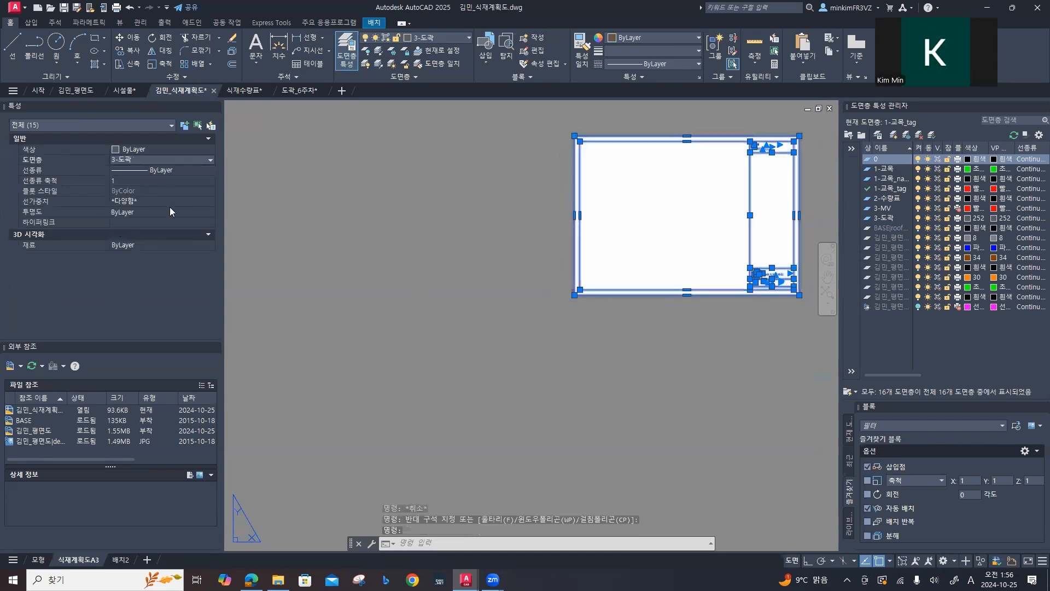
key(Escape)
key(Escape)
Step: Make 3-MV the current layer and frame the A3 sheet in the view
middle_drag(432, 212, 259, 246)
scroll(469, 242, up, 3)
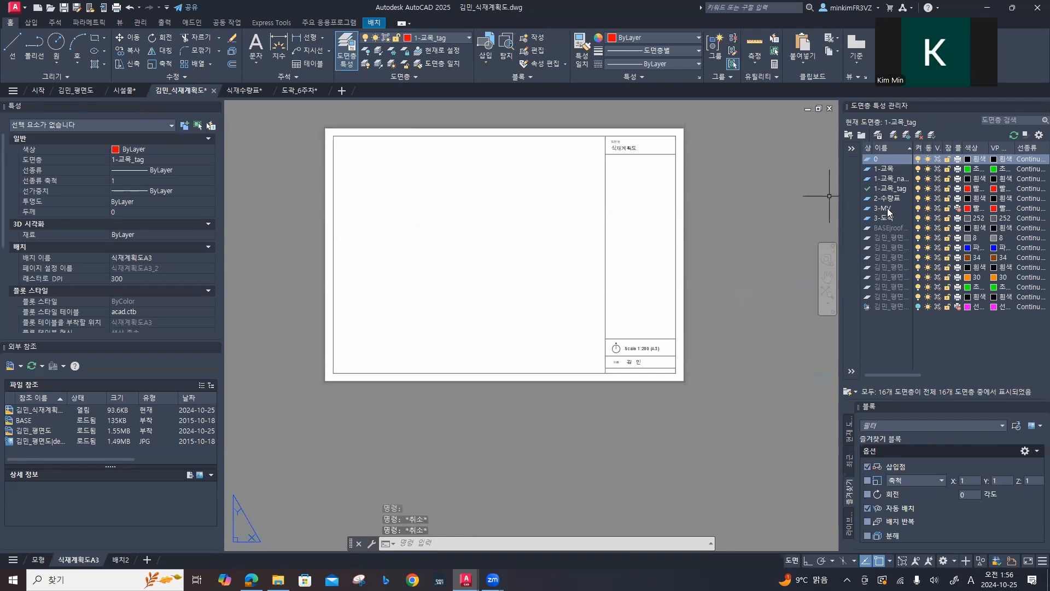
double_click(887, 209)
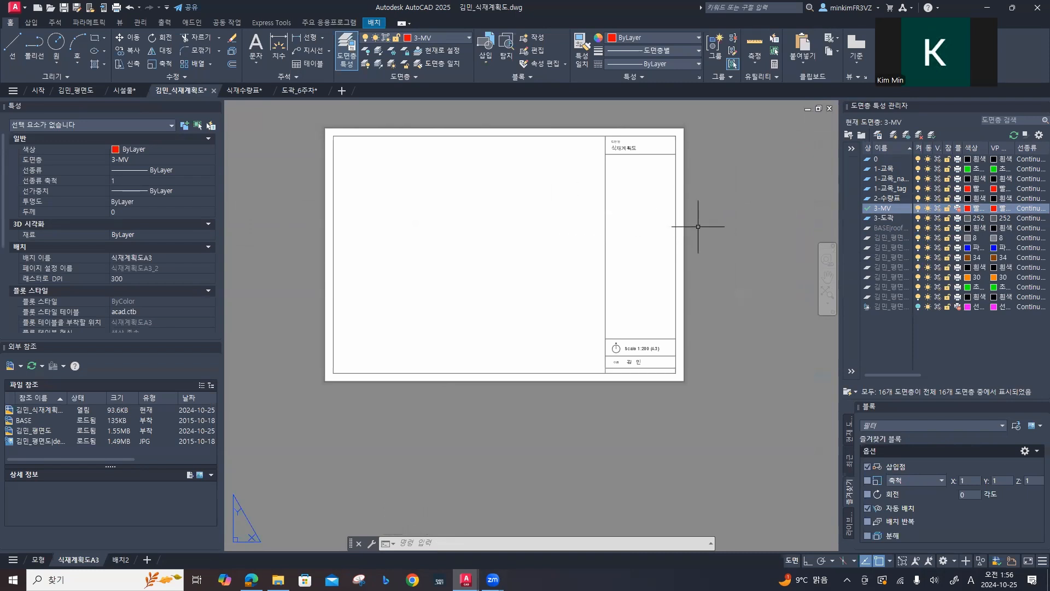
middle_drag(487, 253, 508, 318)
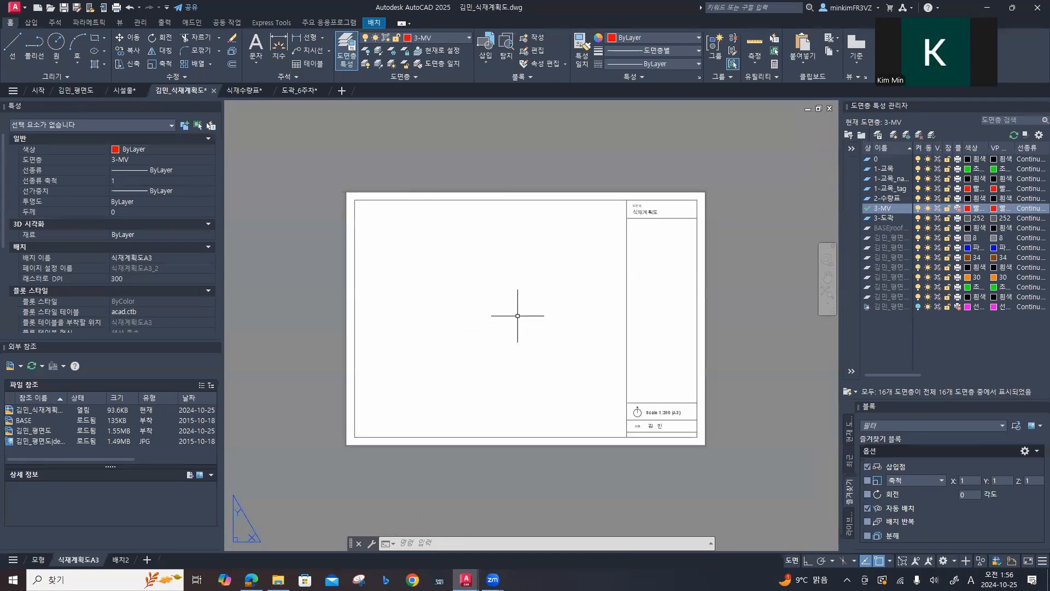
scroll(614, 276, up, 2)
middle_drag(556, 296, 611, 276)
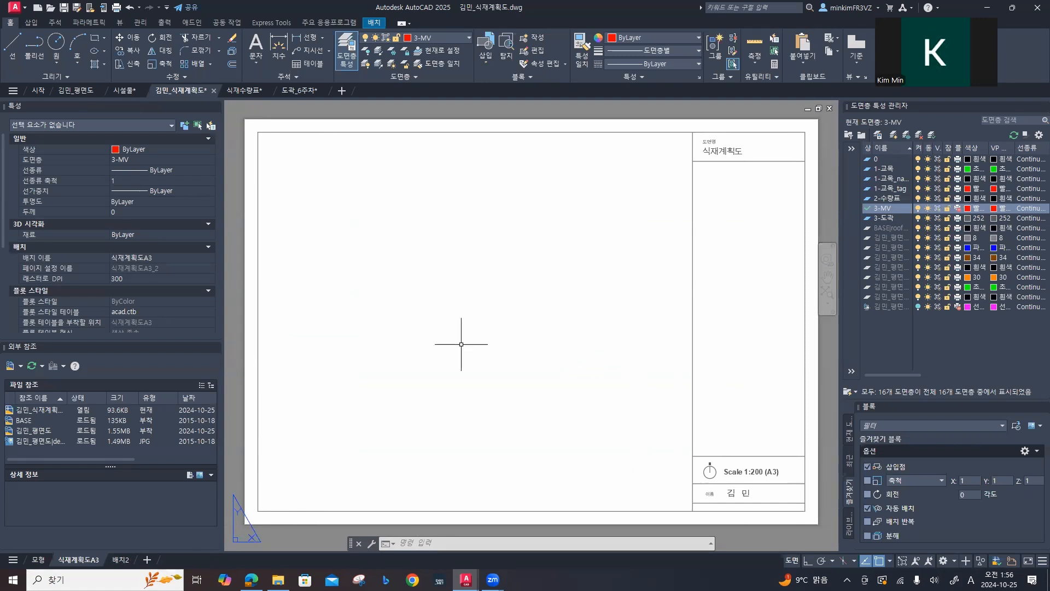
Step: Create a rectangular viewport that fills the large empty drawing area of the title border, using MVIEW
text(mn)
key(BackSpace)
text(v)
key(Return)
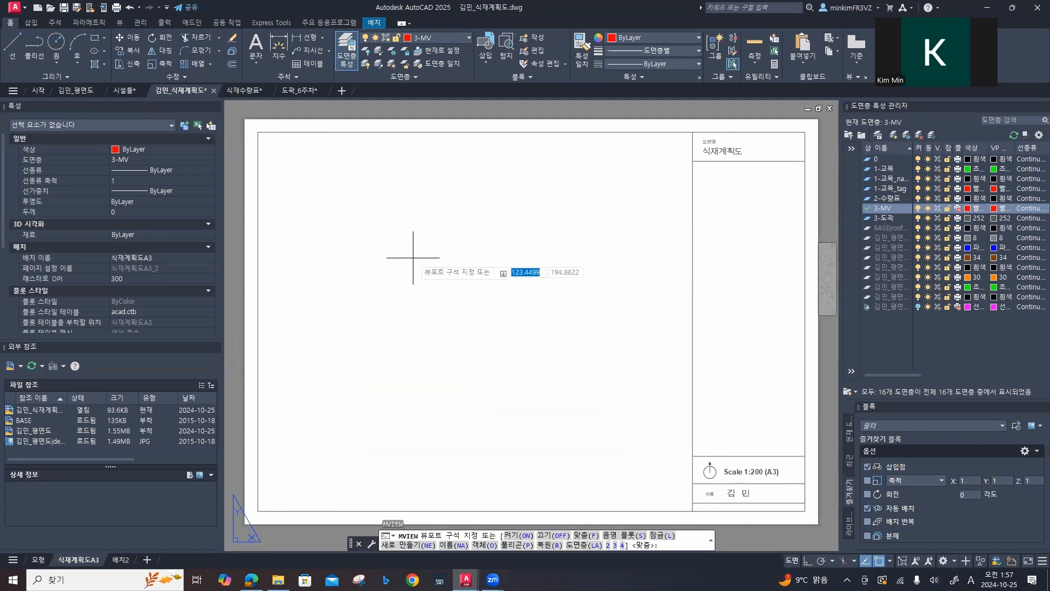
click(258, 132)
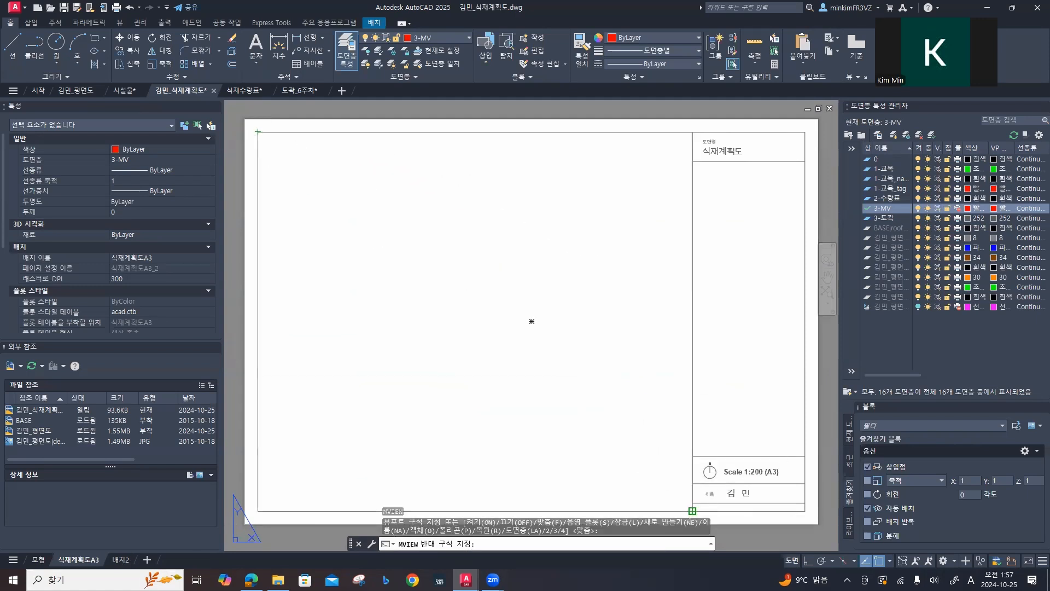
click(691, 509)
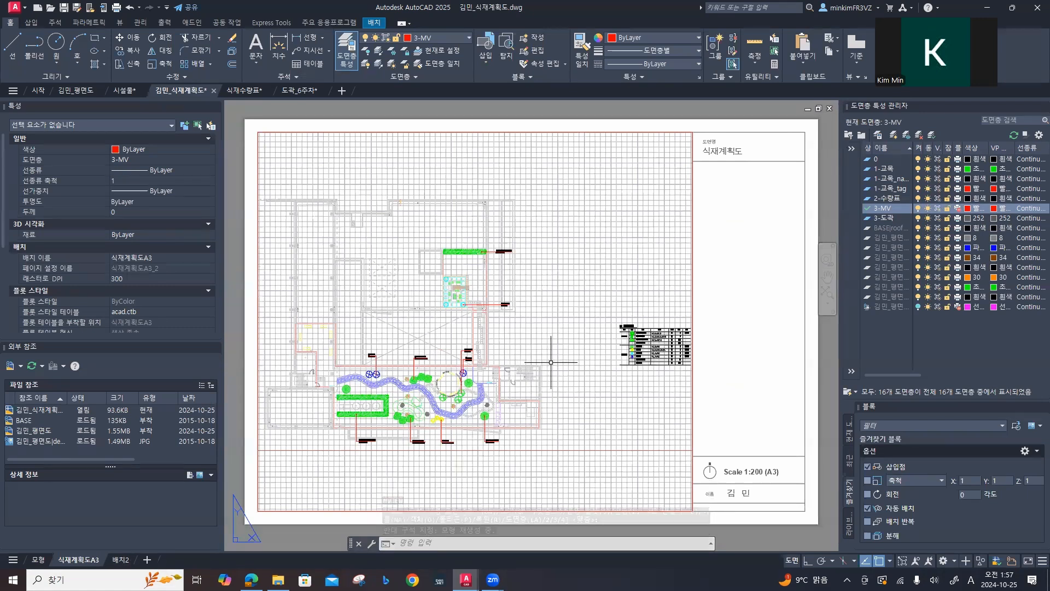
Step: Activate the plan viewport, turn off its grid, move the plan towards the frame's centre and return to paper space
mouse_move(558, 360)
middle_down()
mouse_move(581, 350)
mouse_move(547, 364)
middle_up()
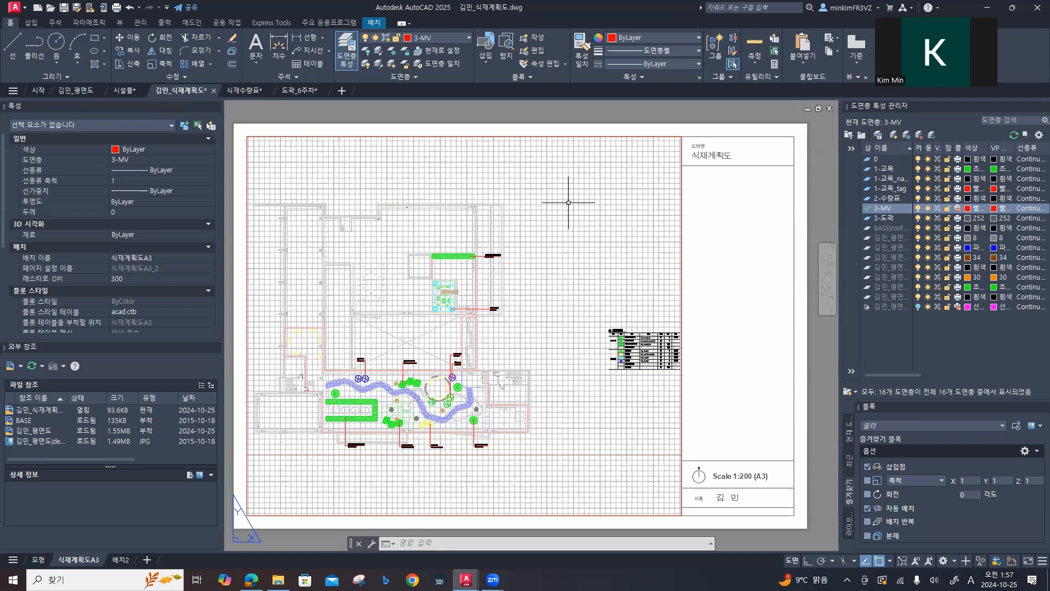
double_click(563, 235)
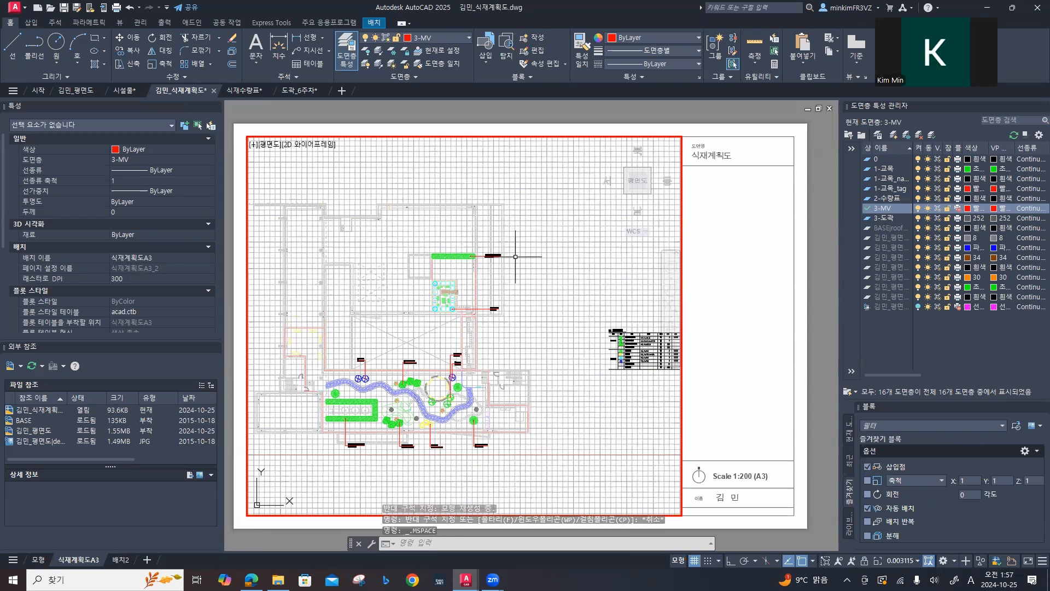
scroll(514, 257, up, 2)
scroll(514, 256, up, 4)
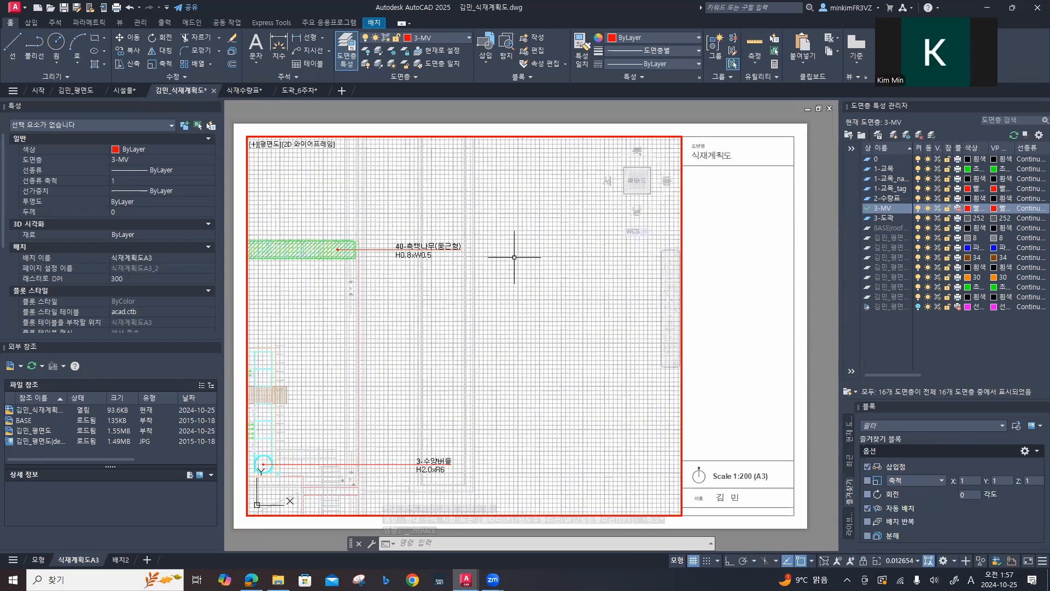
scroll(514, 257, down, 6)
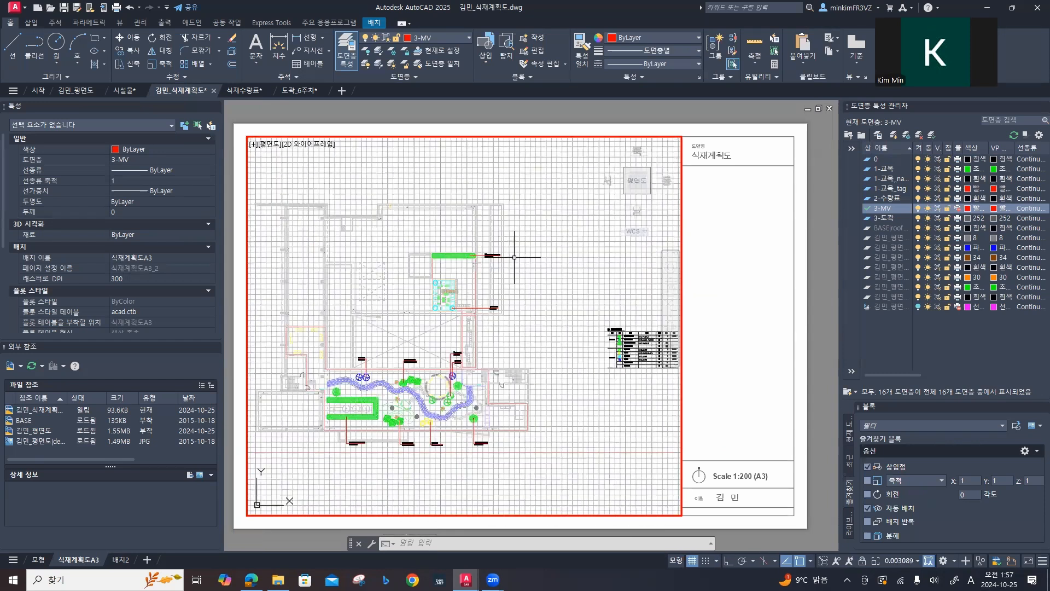
click(691, 561)
middle_drag(528, 348, 588, 372)
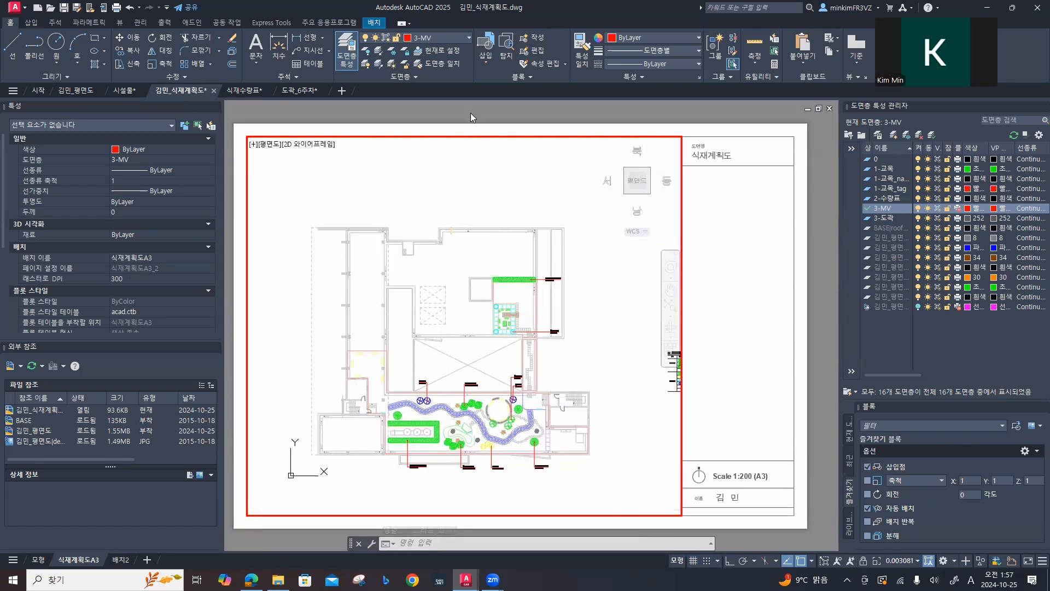
double_click(558, 109)
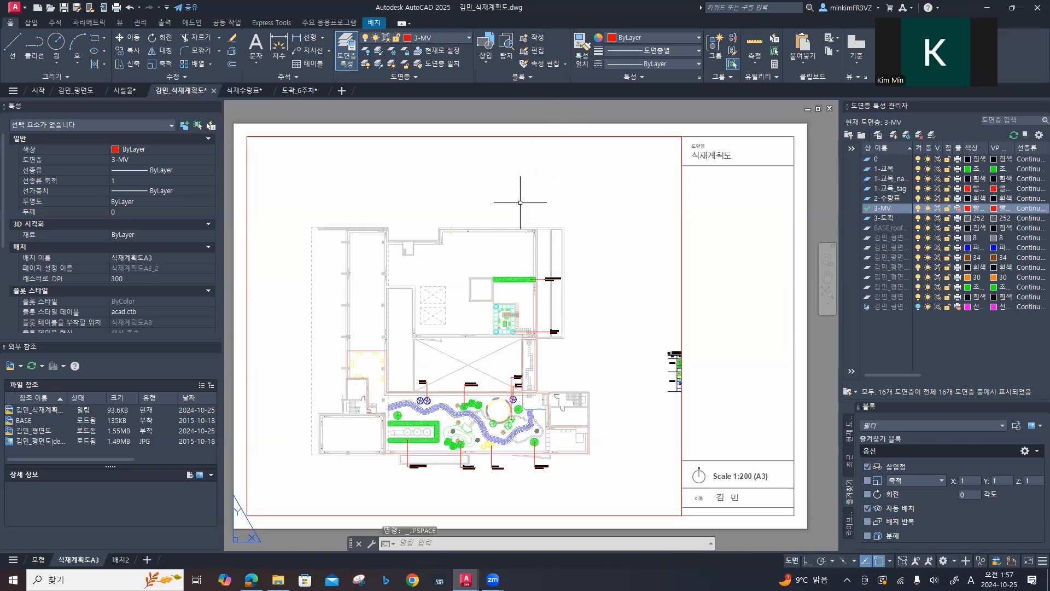
click(453, 135)
double_click(452, 137)
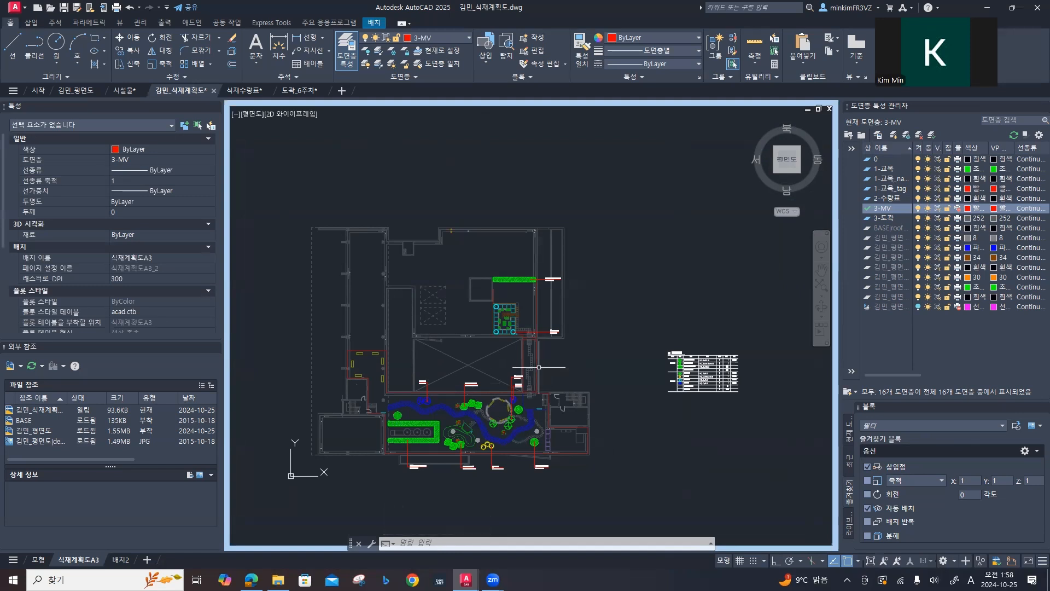
click(723, 560)
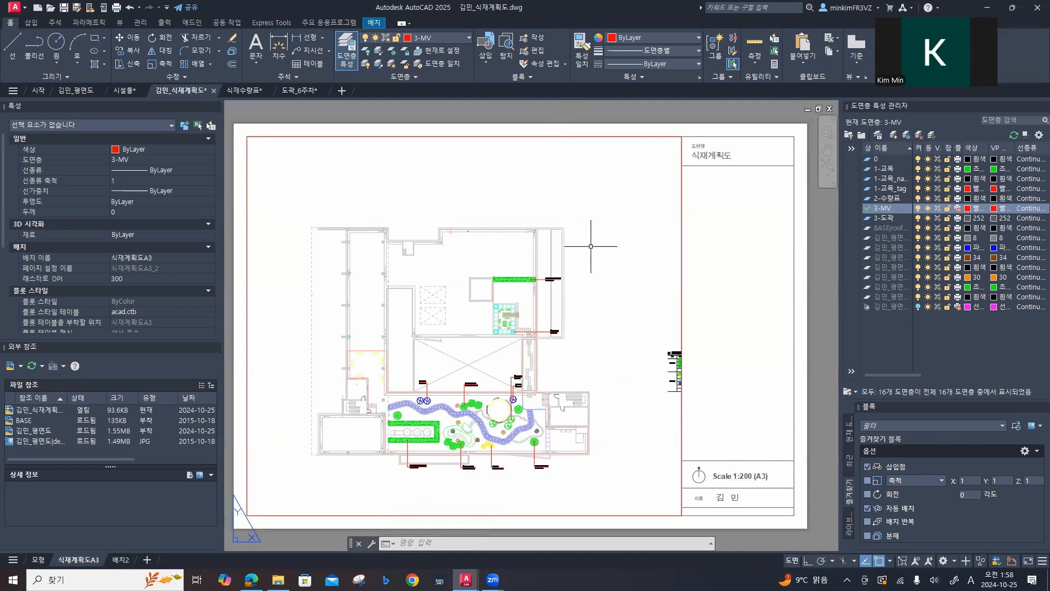
Step: Activate the plan viewport and add a custom 1:200 scale with 1 paper unit equal to 200 drawing units
double_click(615, 242)
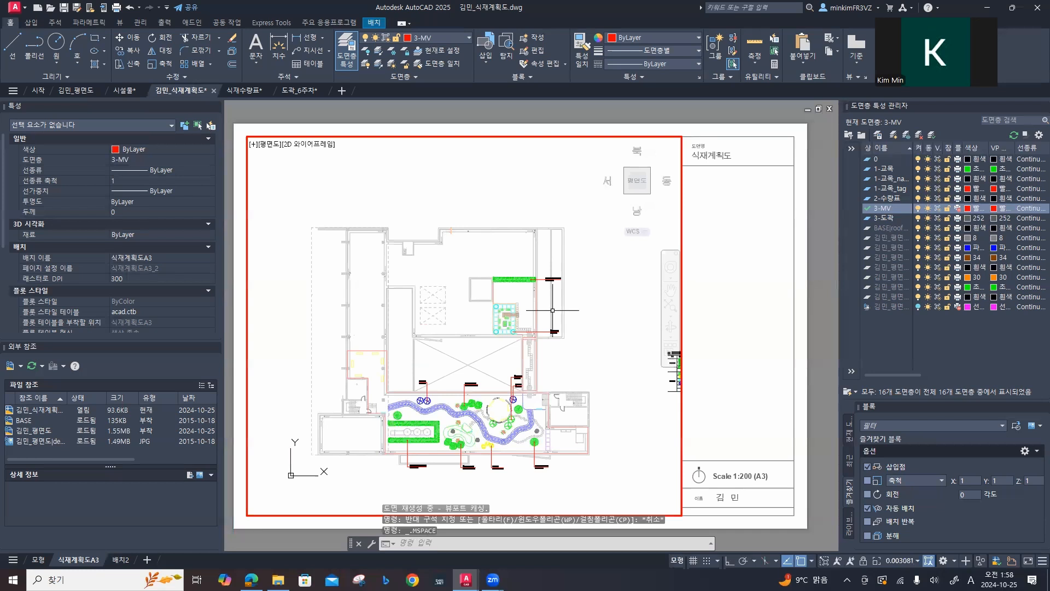
click(899, 561)
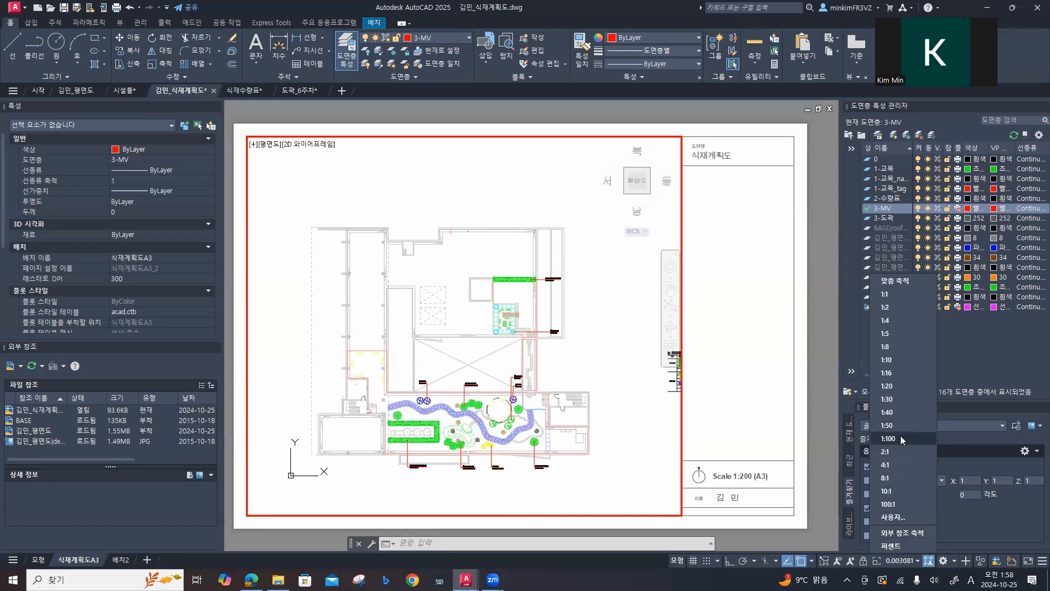
click(897, 518)
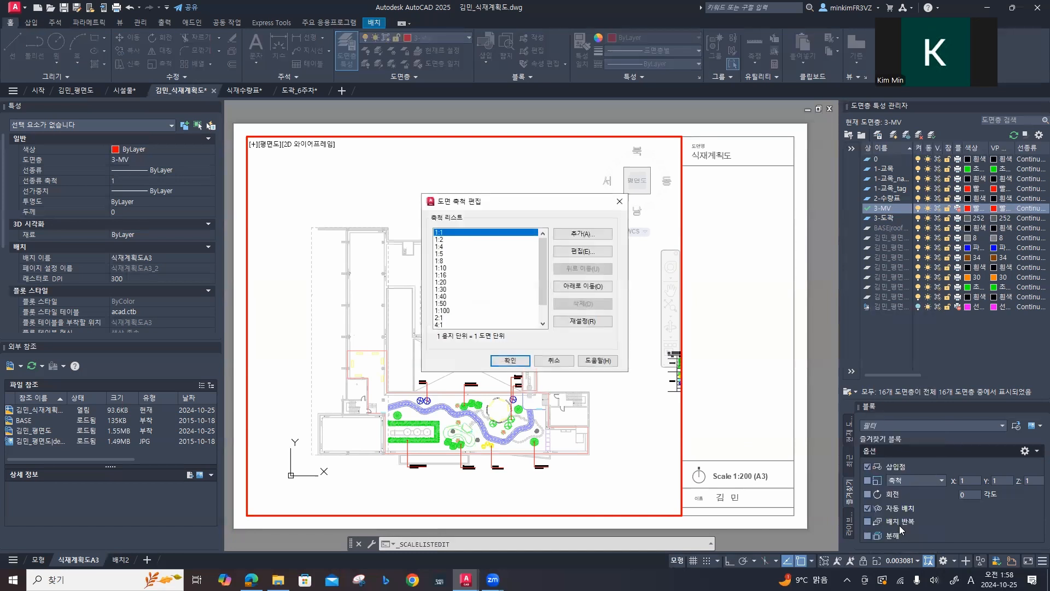
scroll(479, 298, down, 2)
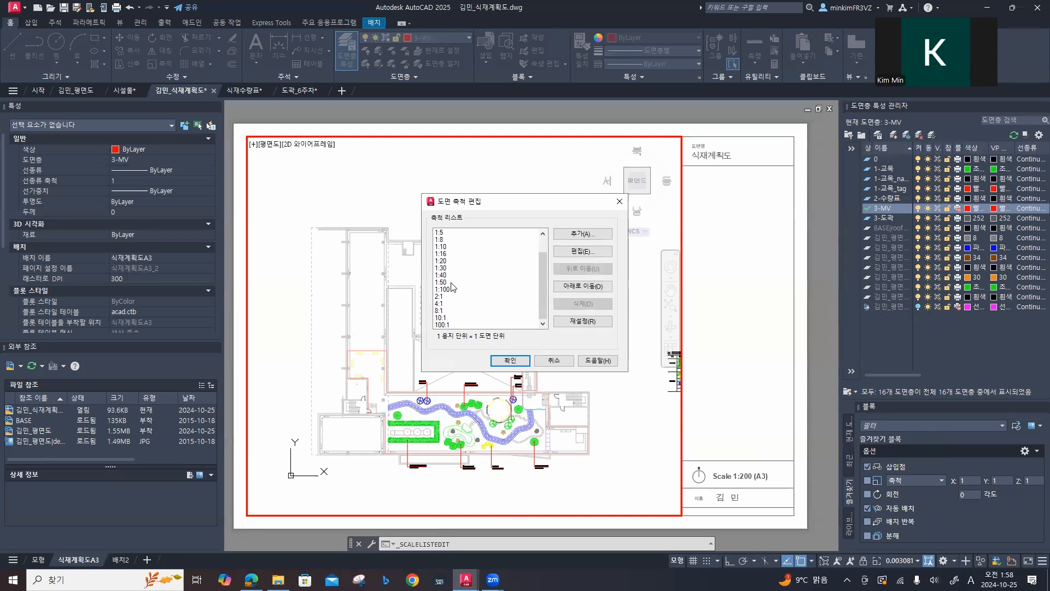
click(576, 235)
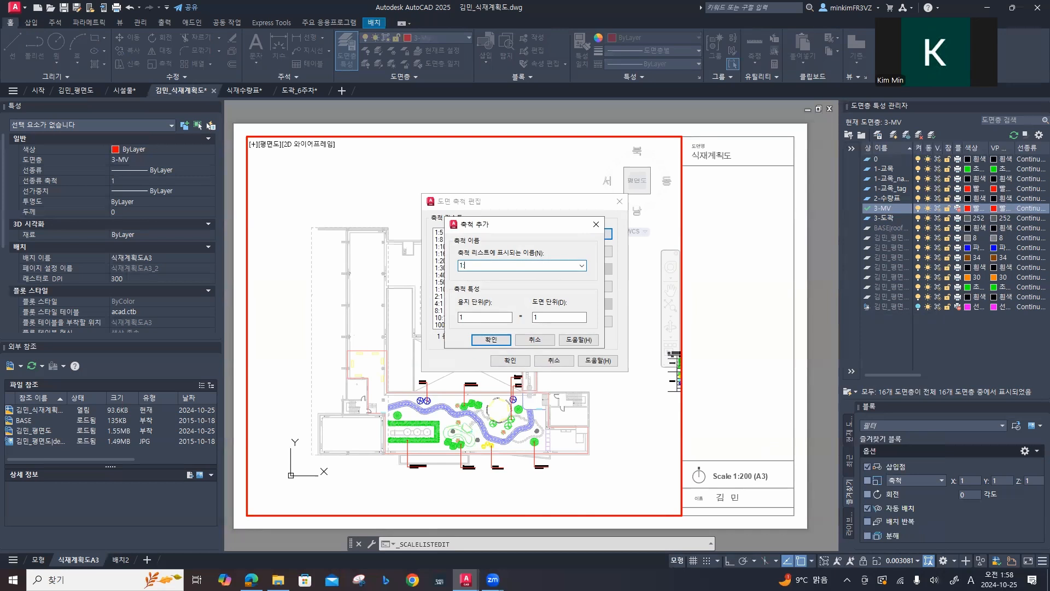
click(468, 317)
click(491, 340)
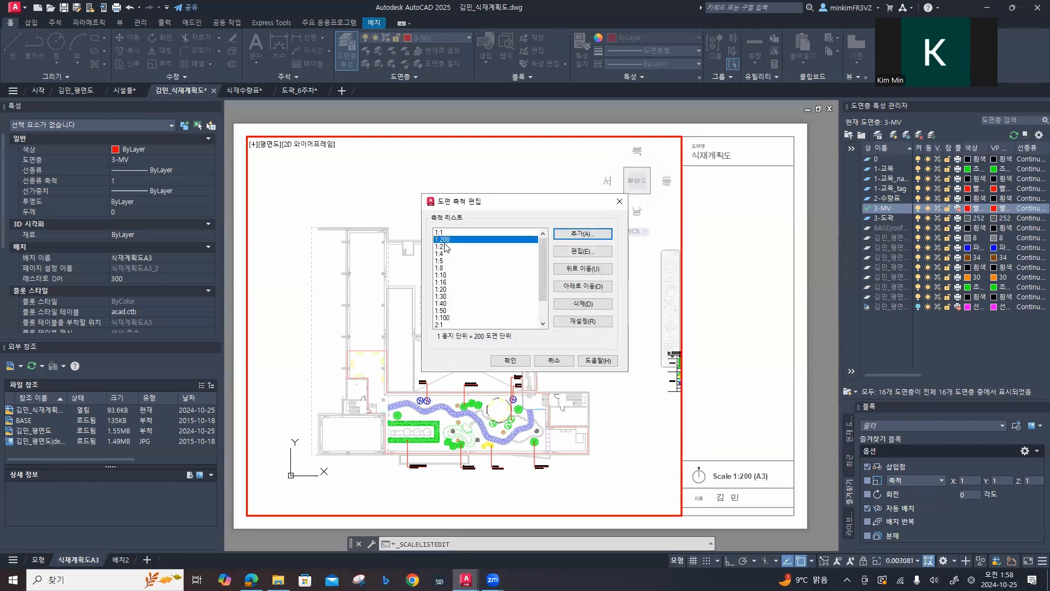
Step: Move the 1:200 scale down to just below 1:100 and accept the edited scale list
mouse_move(444, 244)
mouse_down()
mouse_move(447, 306)
mouse_move(457, 240)
mouse_up()
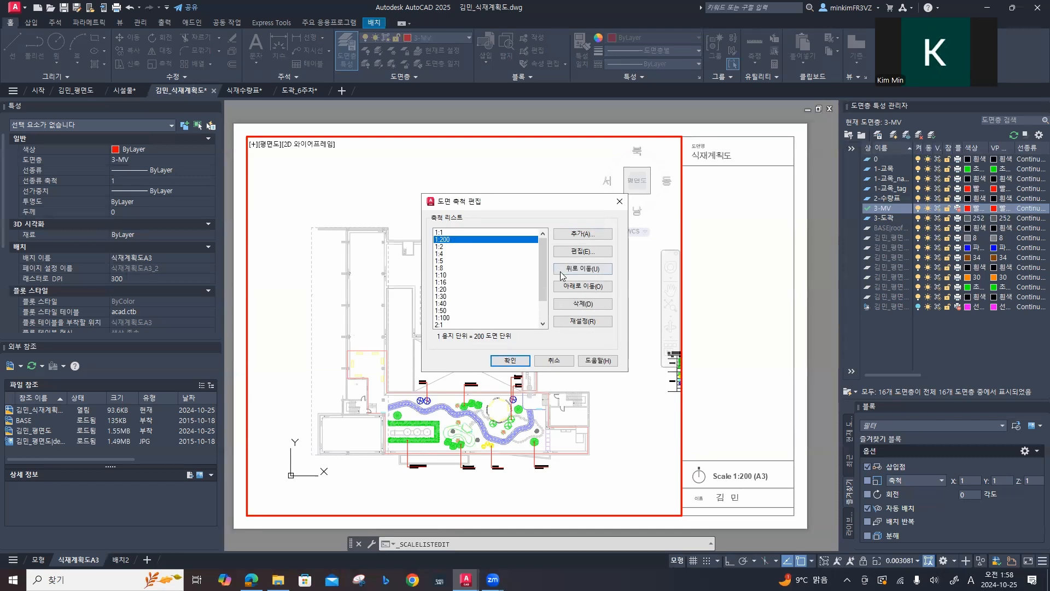
click(599, 288)
click(599, 288)
click(599, 288)
click(600, 288)
click(599, 287)
click(599, 287)
click(600, 287)
click(599, 288)
click(599, 288)
click(599, 287)
click(599, 288)
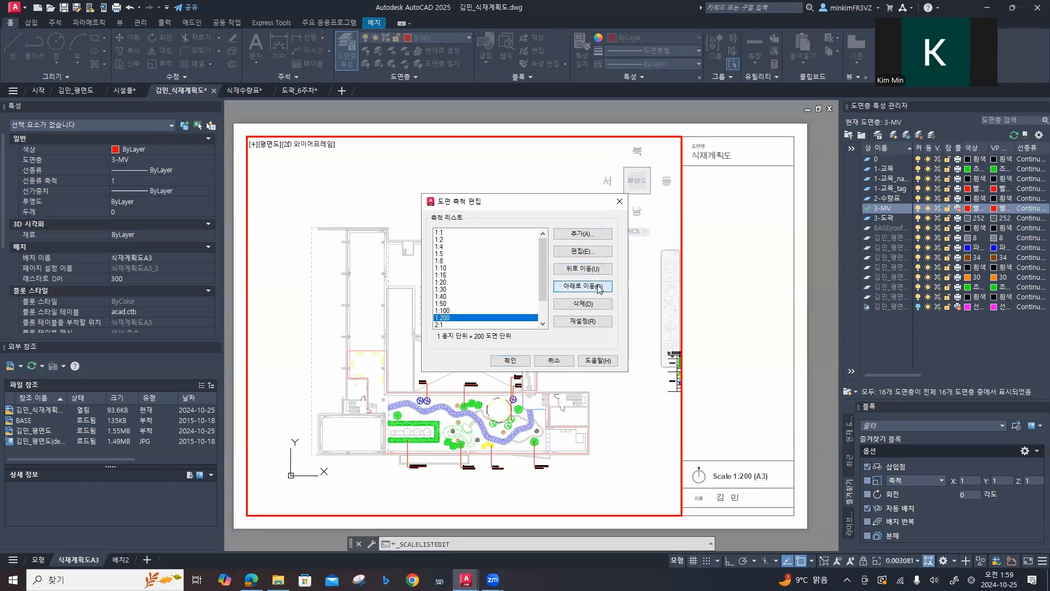
click(523, 362)
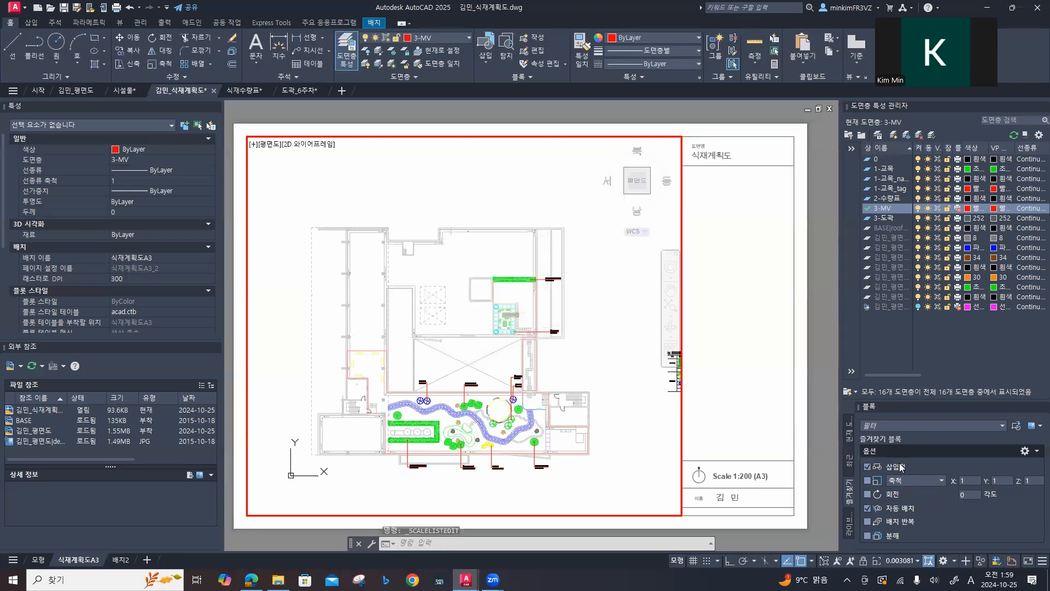
Step: Set the plan viewport to 1:200, position the planted garden areas and their labels inside the frame, and return to paper space
click(906, 562)
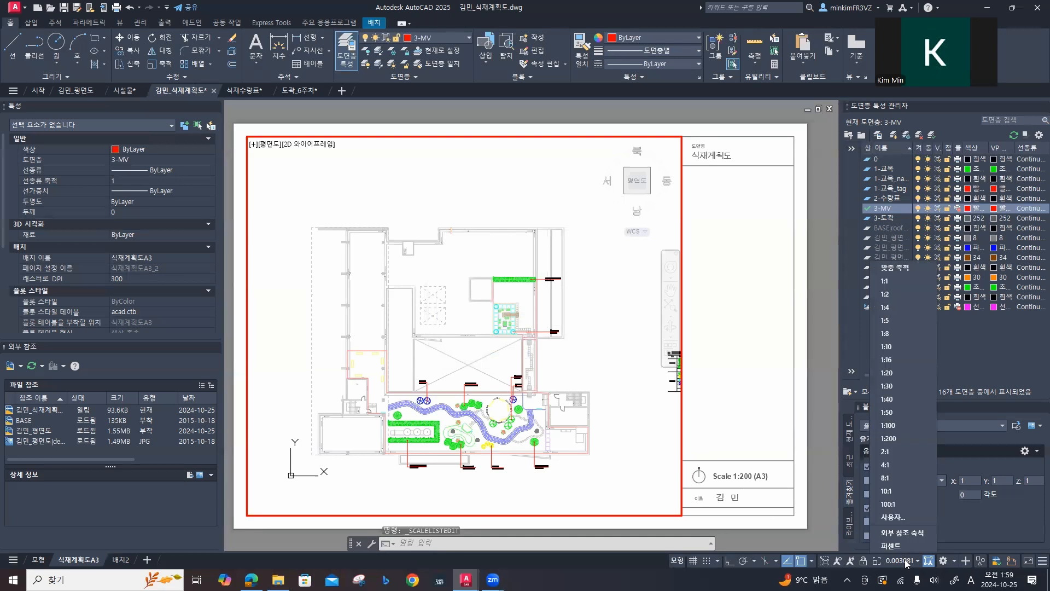
click(889, 438)
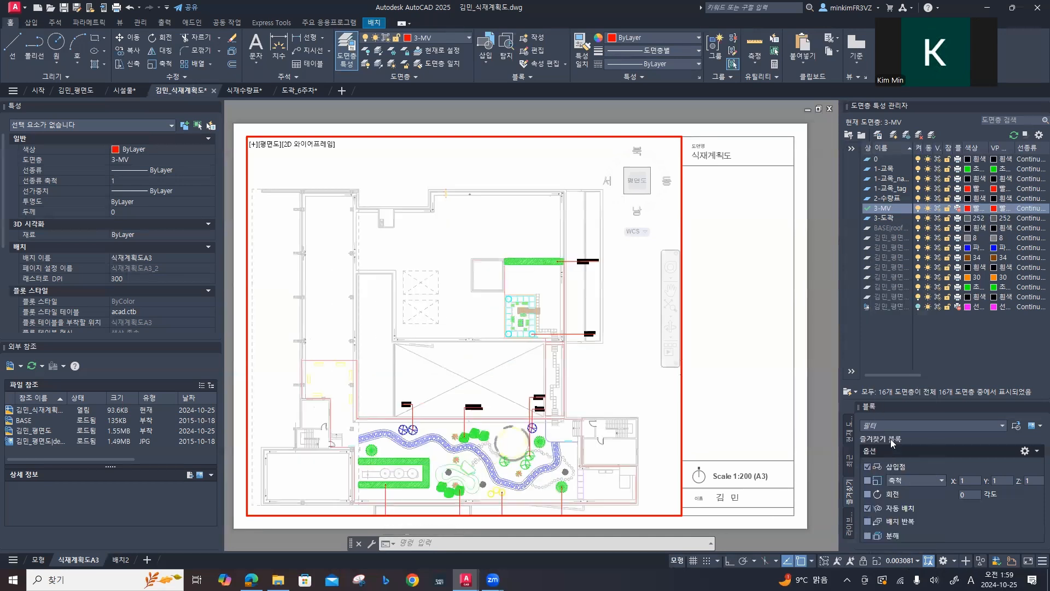
mouse_move(616, 393)
middle_down()
mouse_move(569, 315)
mouse_move(590, 329)
middle_up()
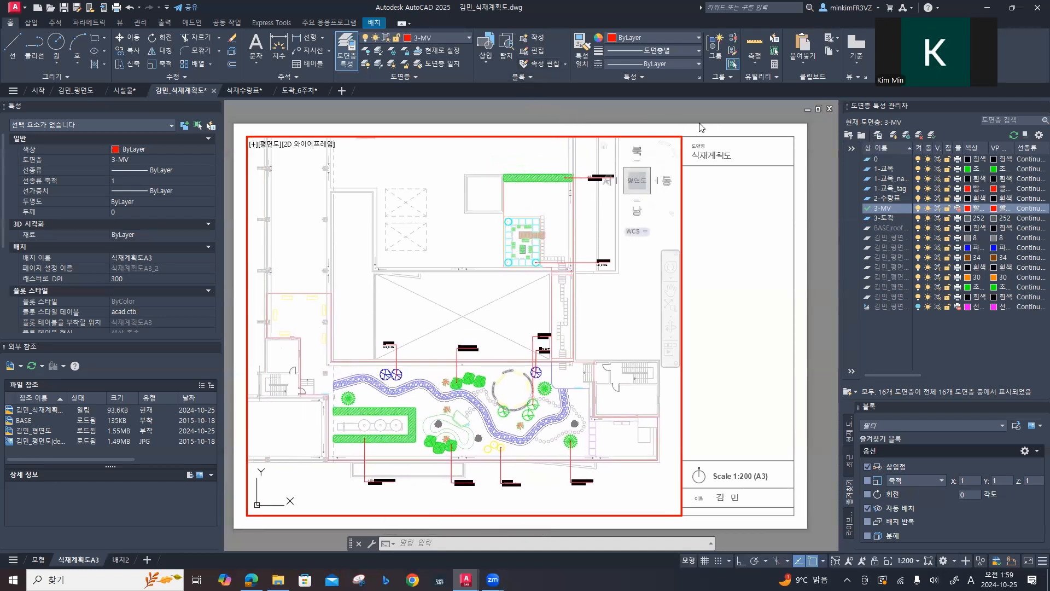
double_click(715, 116)
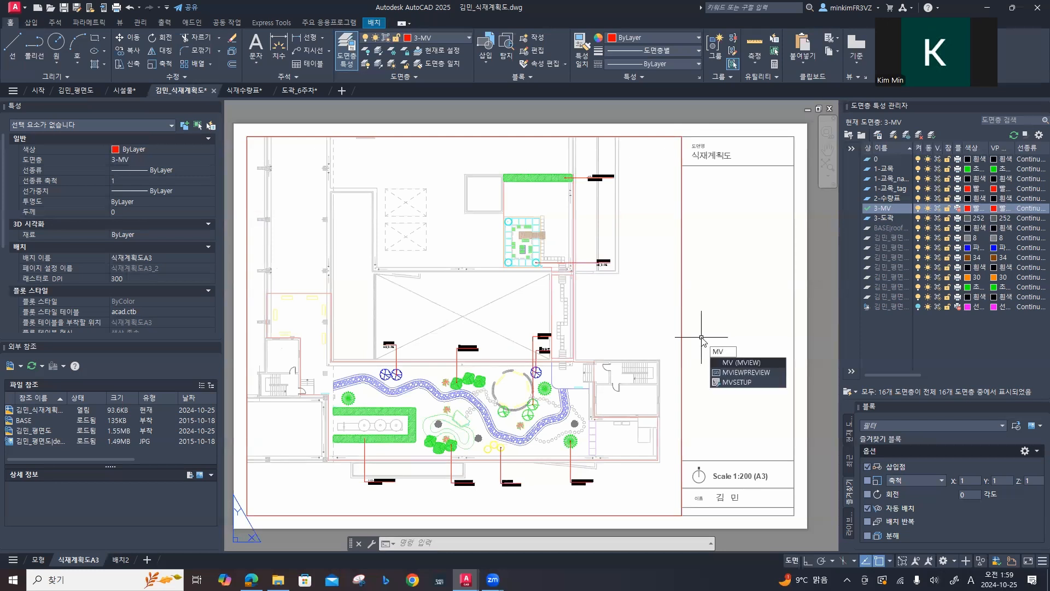
Step: Create a second viewport with MVIEW spanning the title column's width, directly above the scale and north symbol row
key(Return)
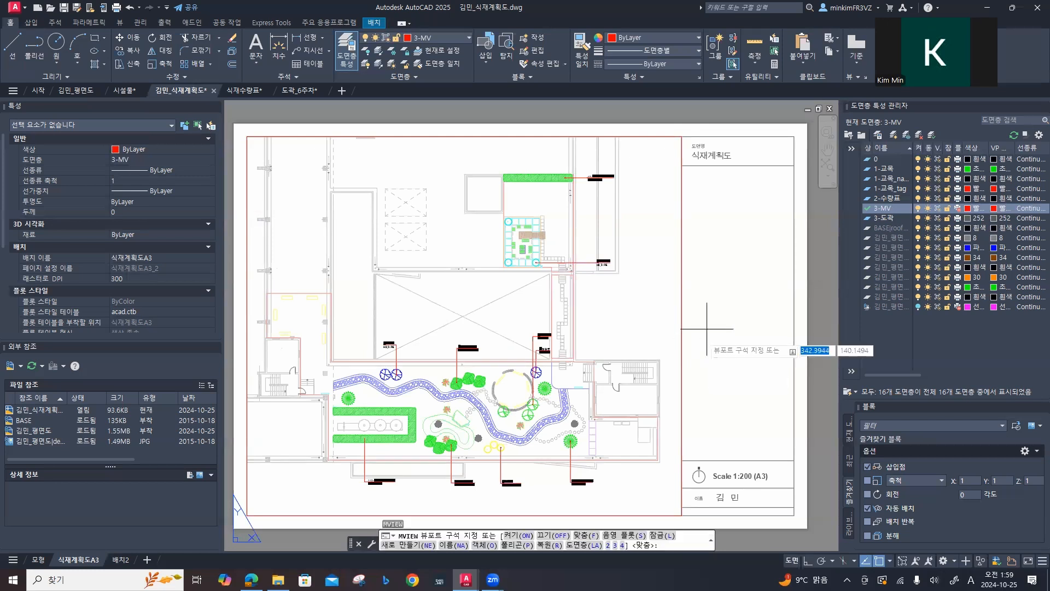
click(682, 308)
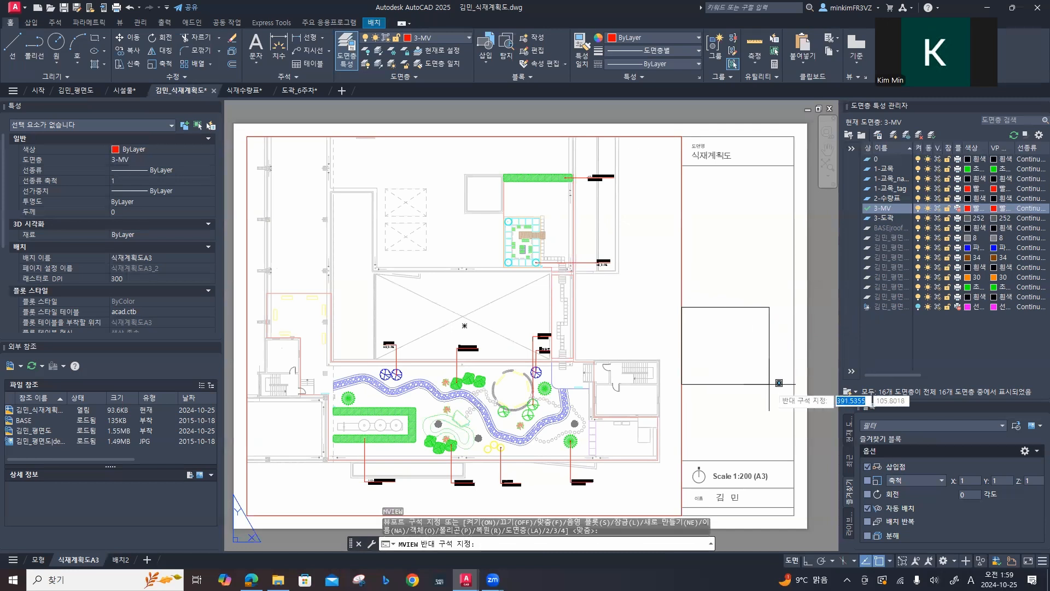
click(794, 460)
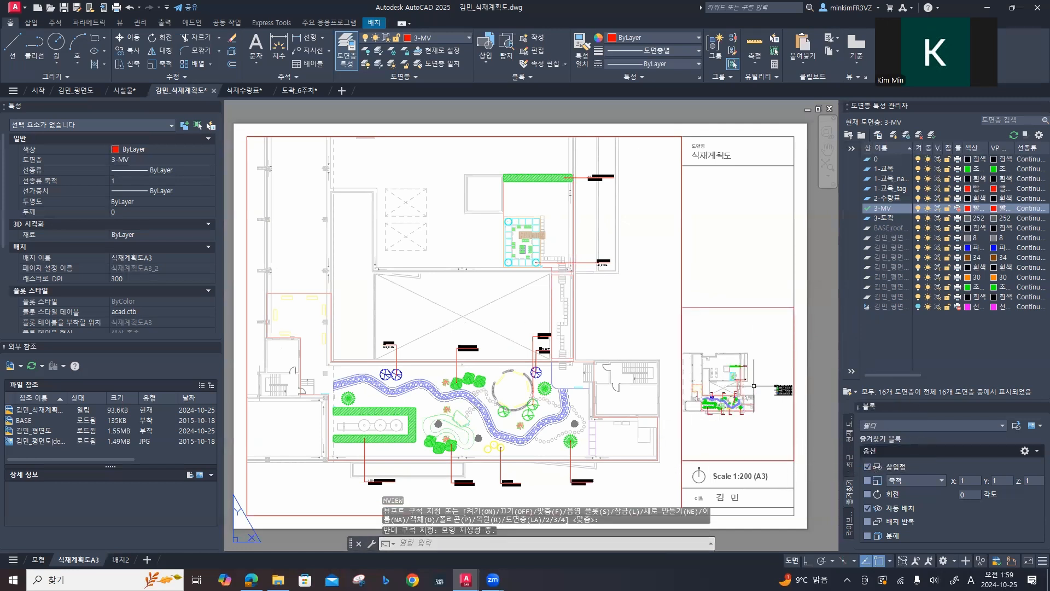
Step: Centre the plant quantity table in the new viewport and set its scale to 1:200
double_click(763, 339)
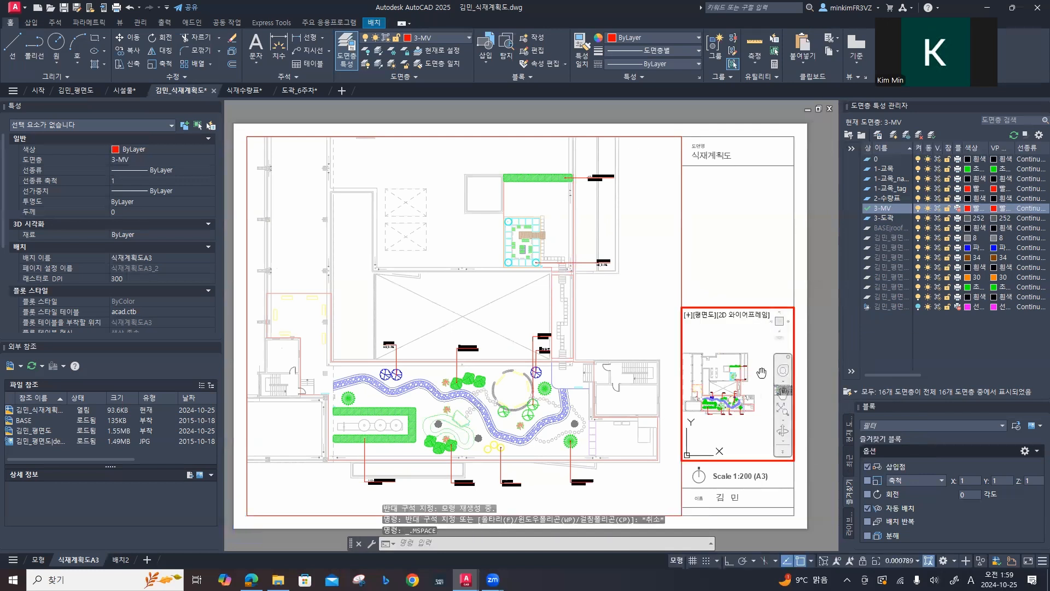
middle_drag(761, 372, 717, 358)
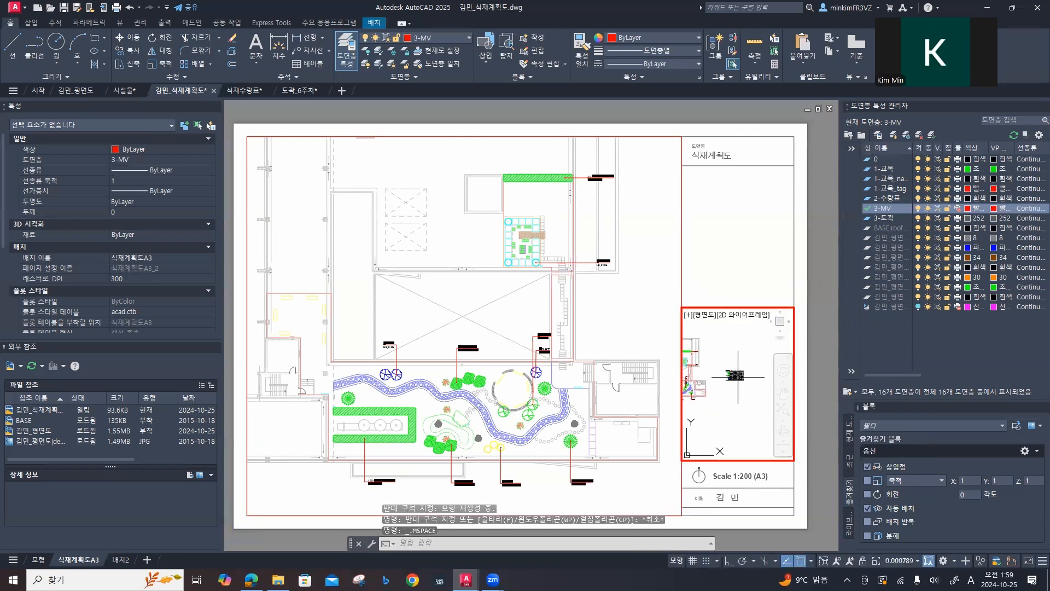
scroll(738, 376, up, 6)
middle_drag(738, 377, 735, 410)
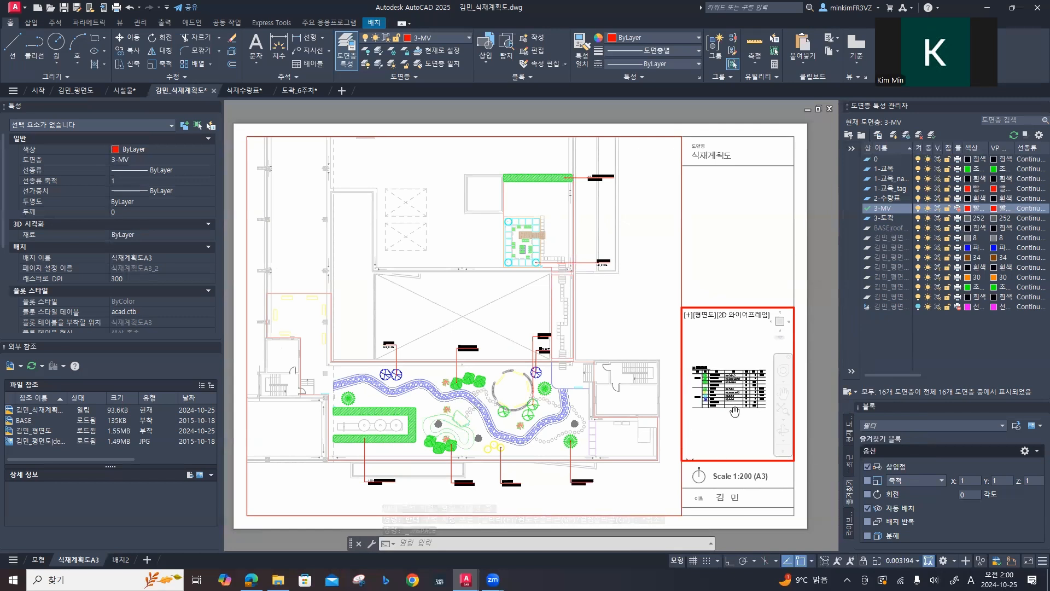
click(918, 563)
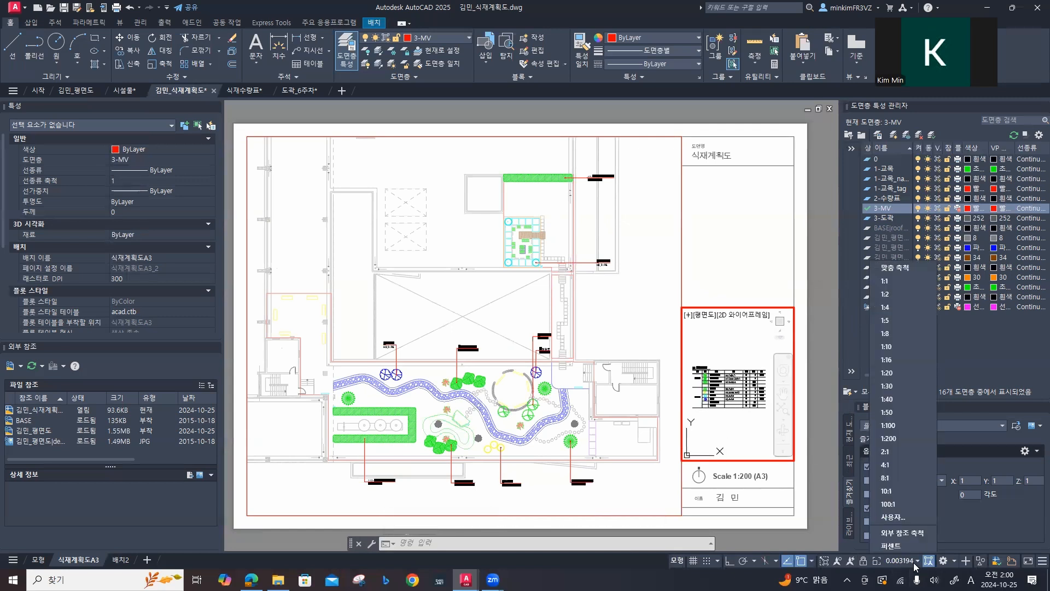
click(896, 438)
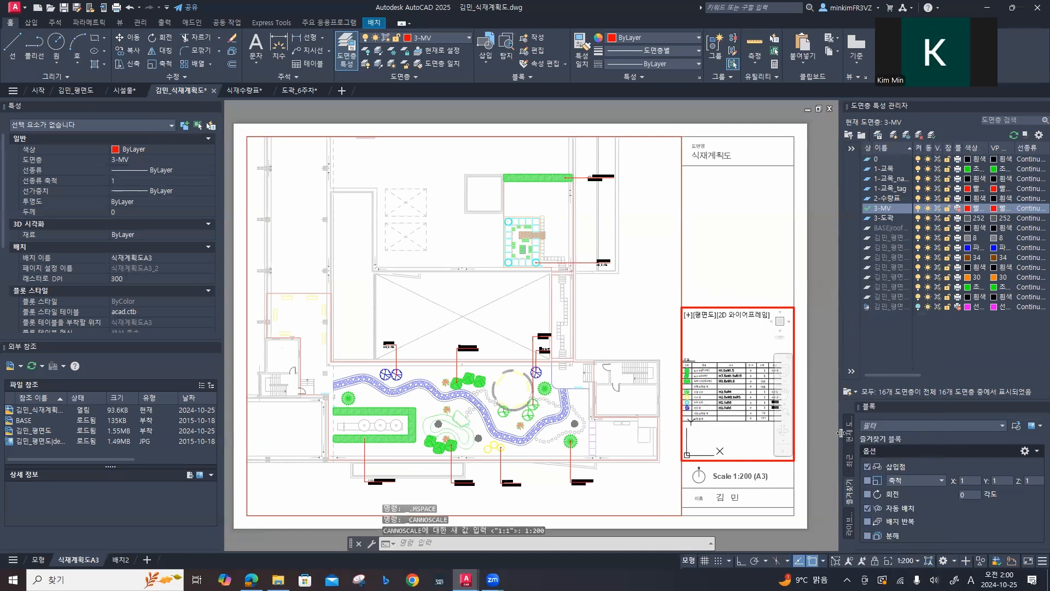
Step: Reposition the plant quantity table in its viewport, set the viewport back to 1:200, and return to paper space
mouse_move(724, 356)
middle_down()
mouse_move(741, 353)
mouse_move(725, 354)
middle_up()
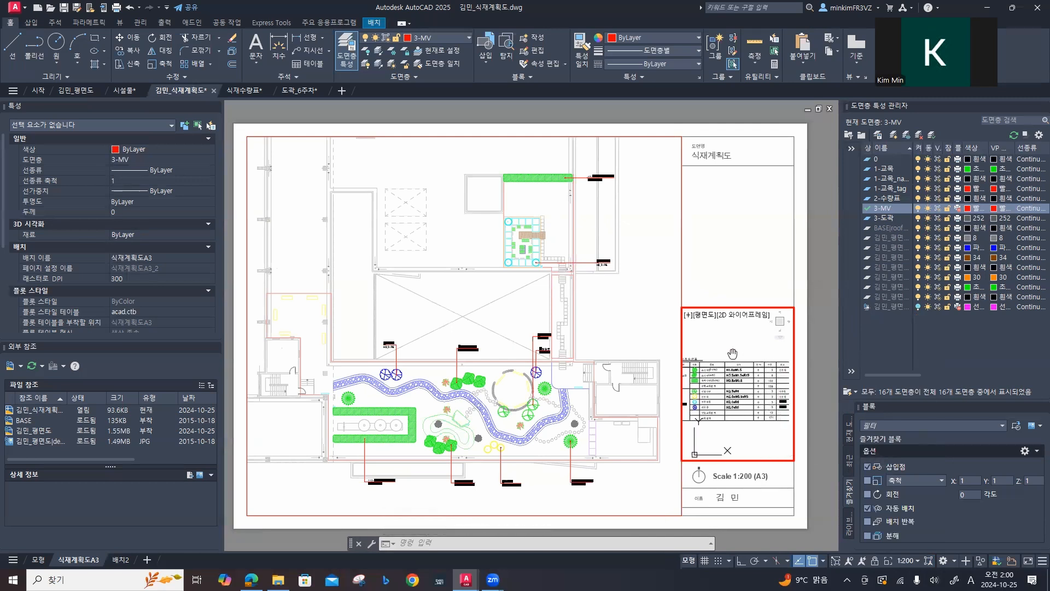
scroll(732, 353, up, 2)
scroll(738, 363, down, 2)
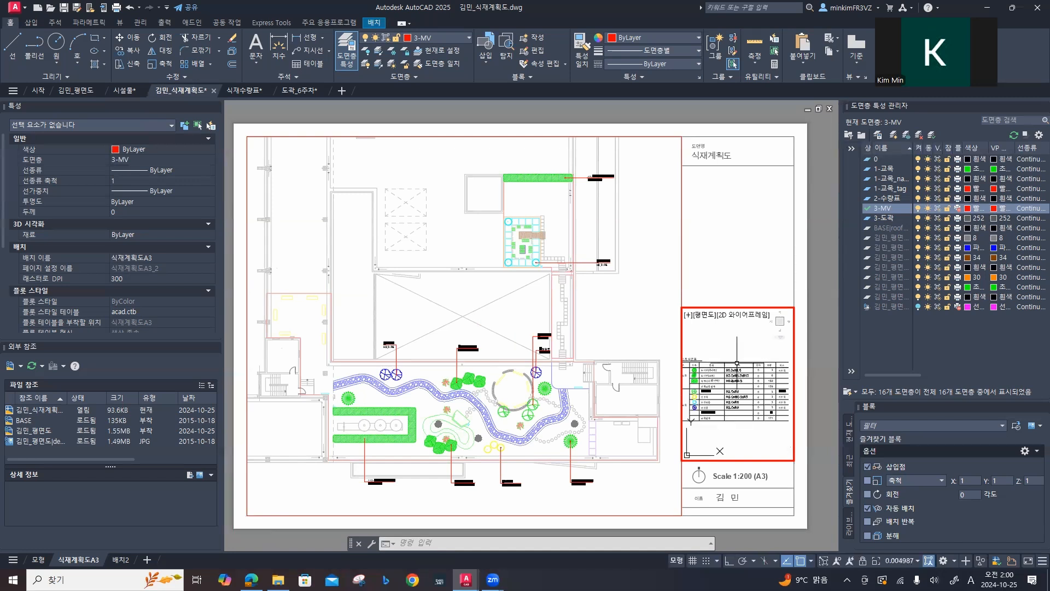
click(911, 561)
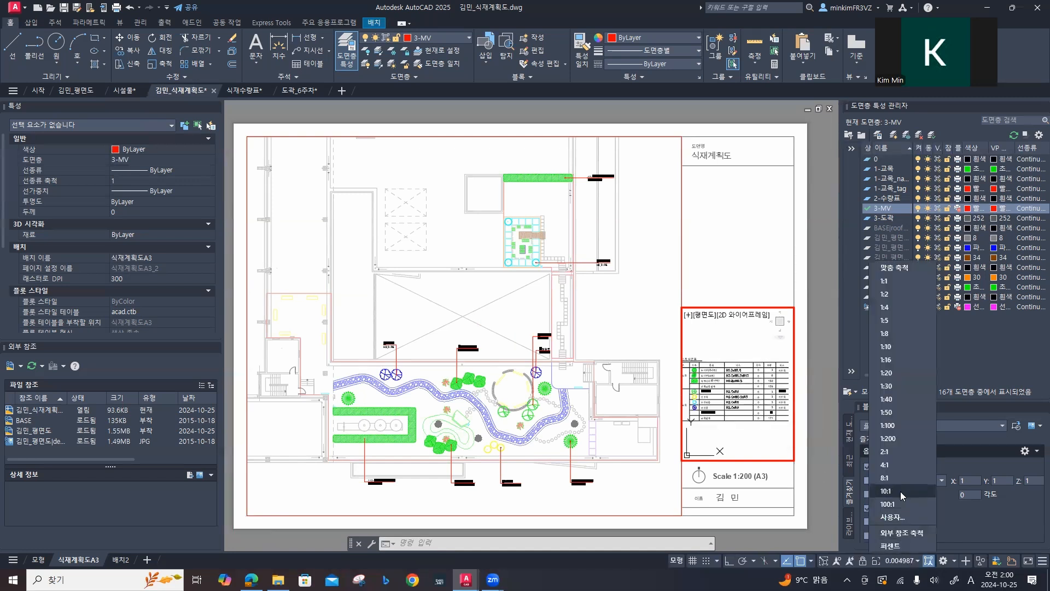
click(894, 434)
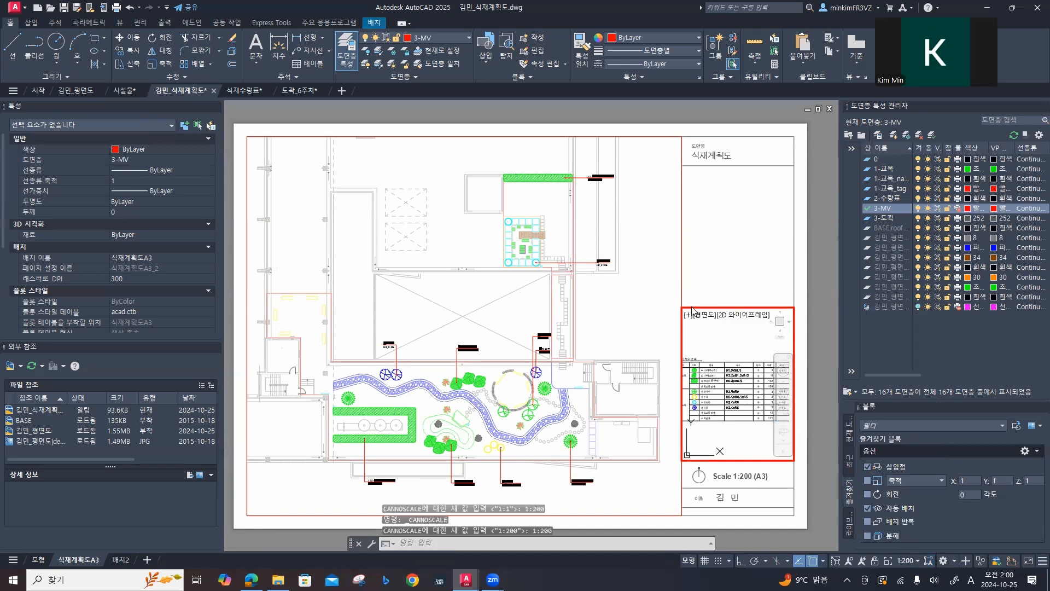
double_click(714, 277)
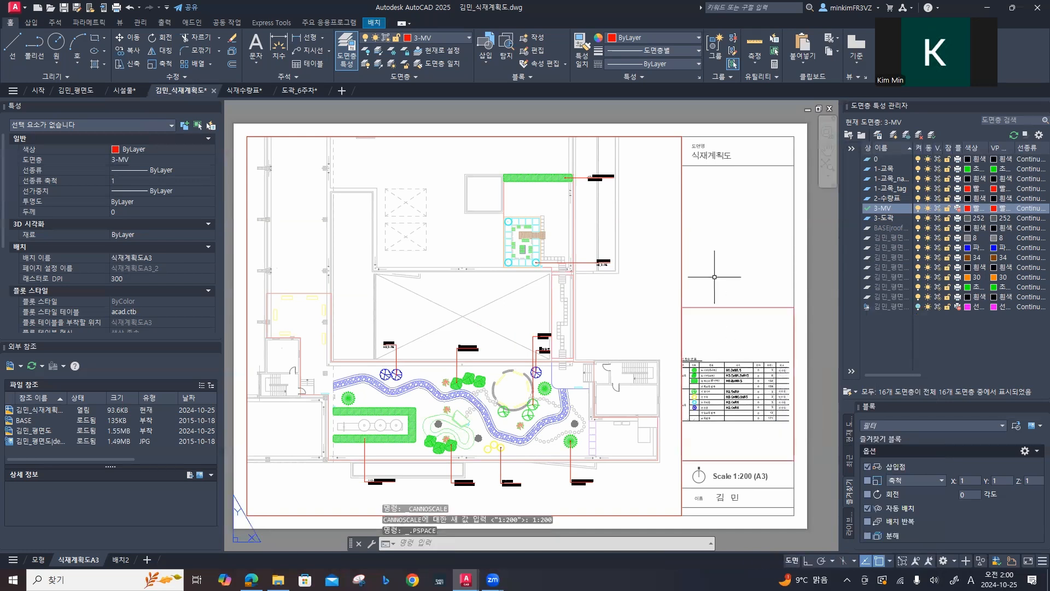
Step: Stretch the table viewport's upper-left corner outward past the title column line to expose the table's full width
click(704, 307)
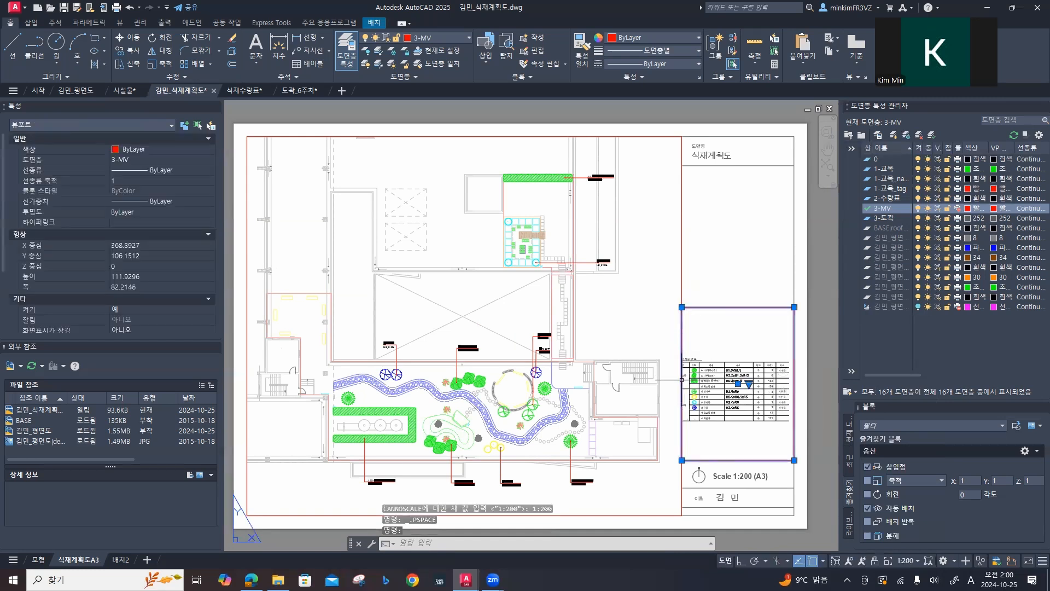
scroll(682, 379, up, 5)
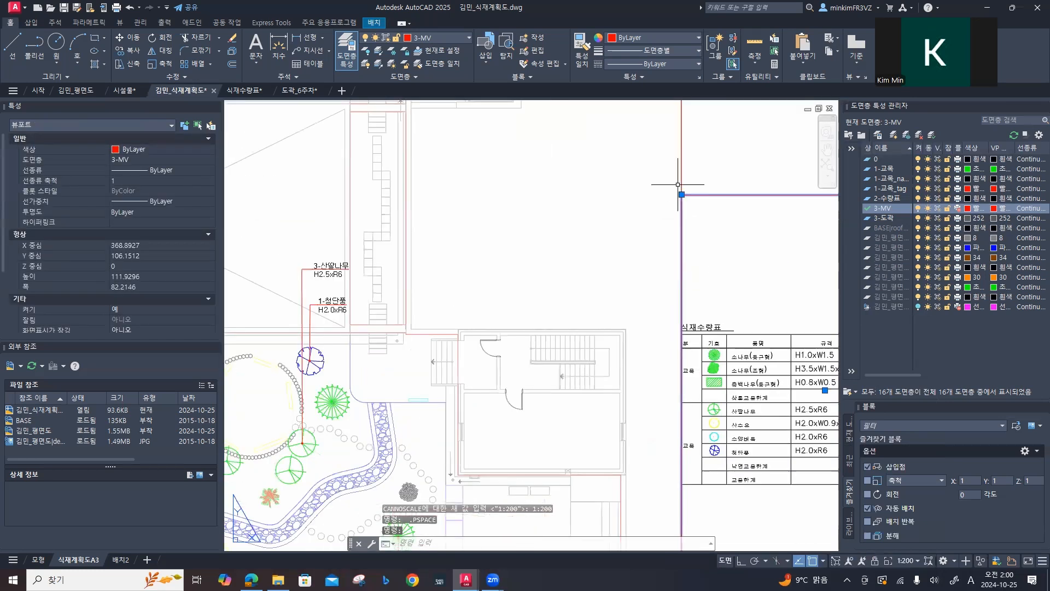
click(681, 194)
click(654, 194)
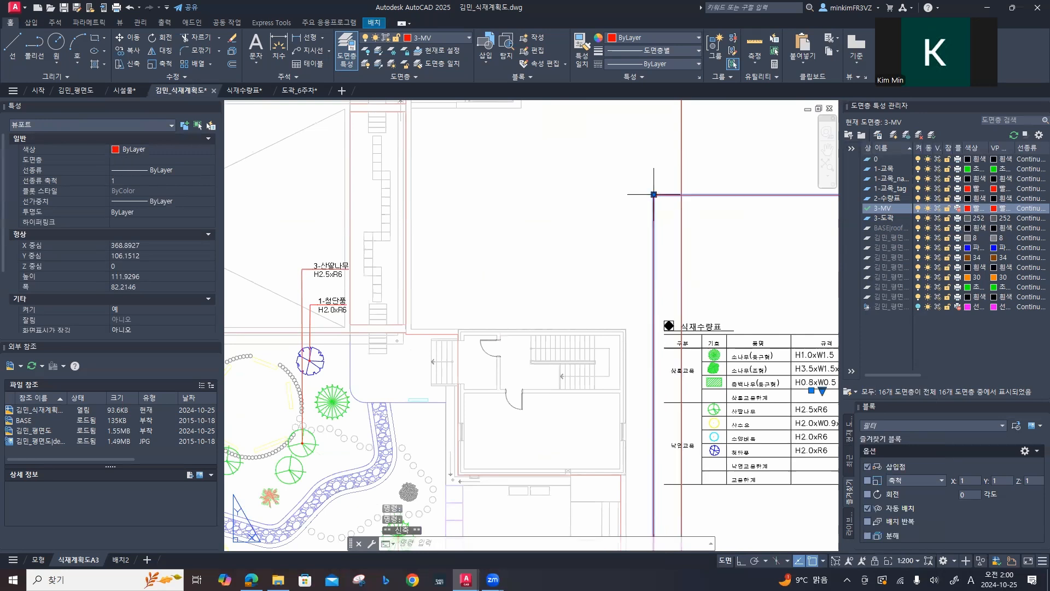
Step: Narrow the plan viewport to about 305 mm wide by stretching its right edge inward, clear of the table viewport
scroll(679, 237, down, 2)
middle_drag(709, 287, 624, 330)
click(596, 215)
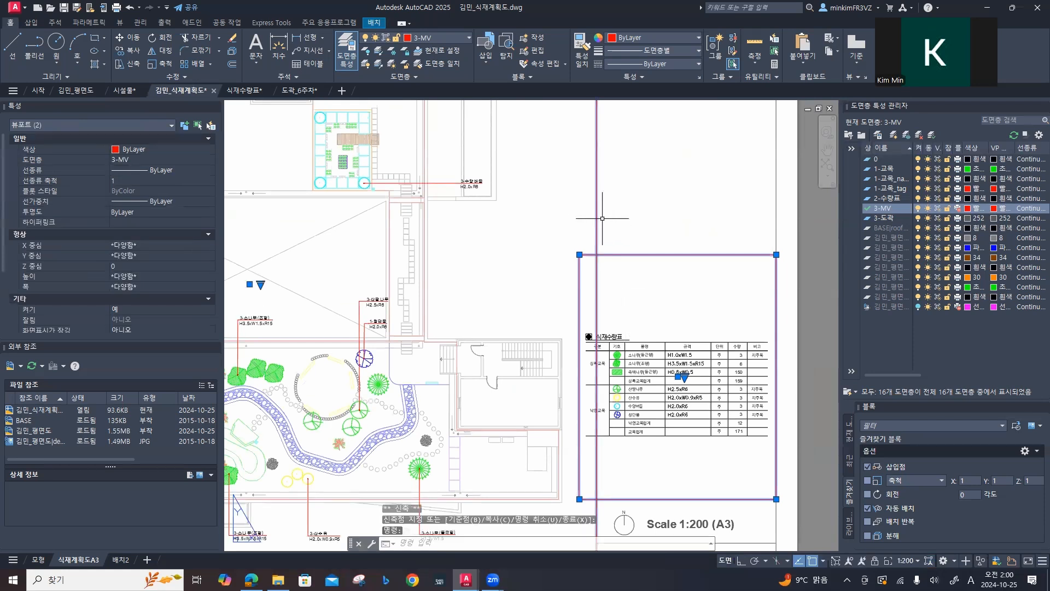
key(Escape)
key(Escape)
click(596, 215)
scroll(607, 293, down, 6)
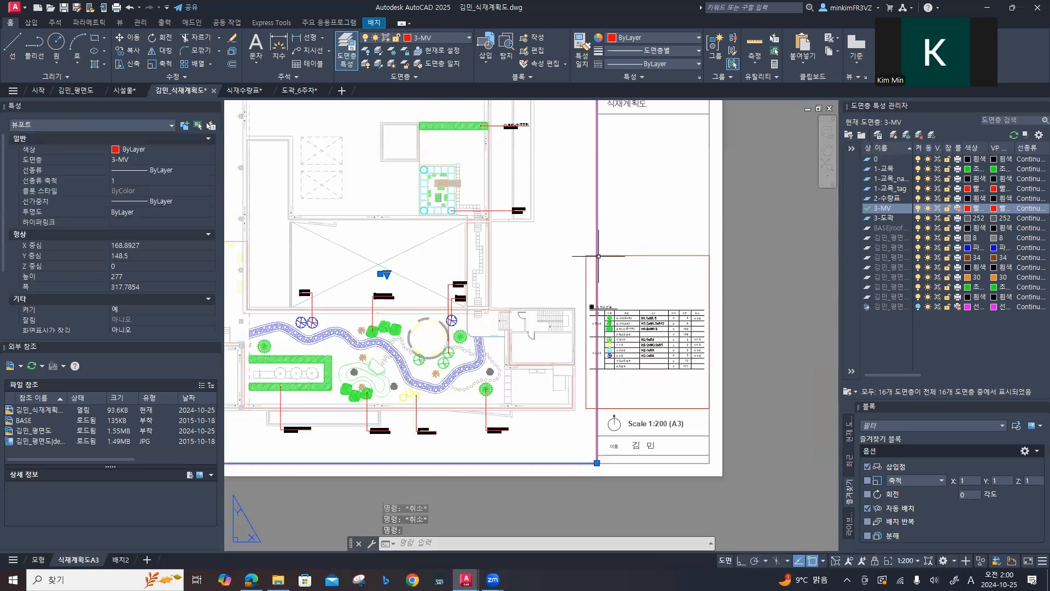
scroll(599, 340, up, 5)
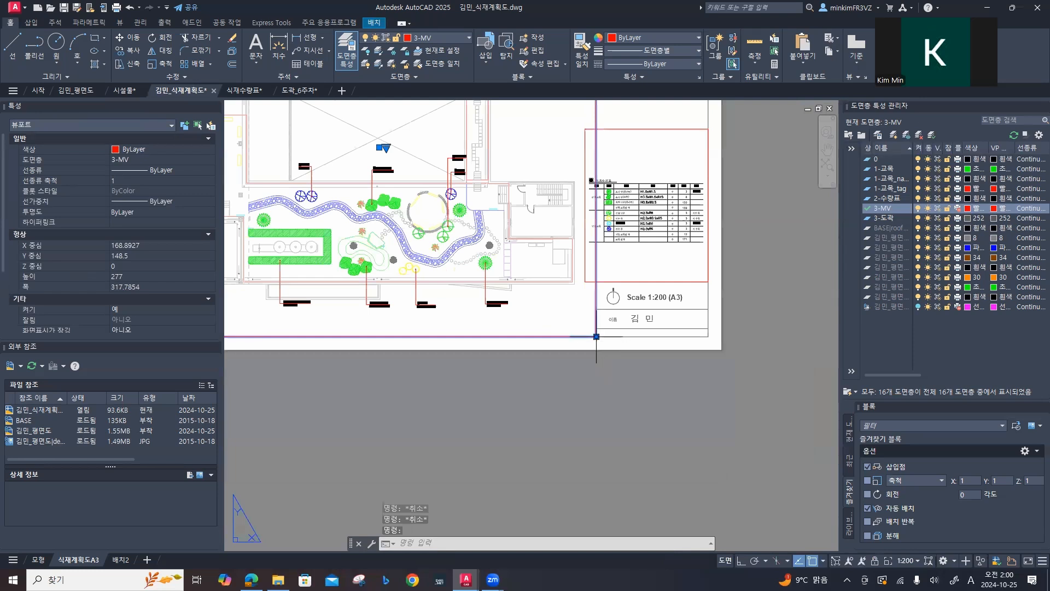
click(596, 337)
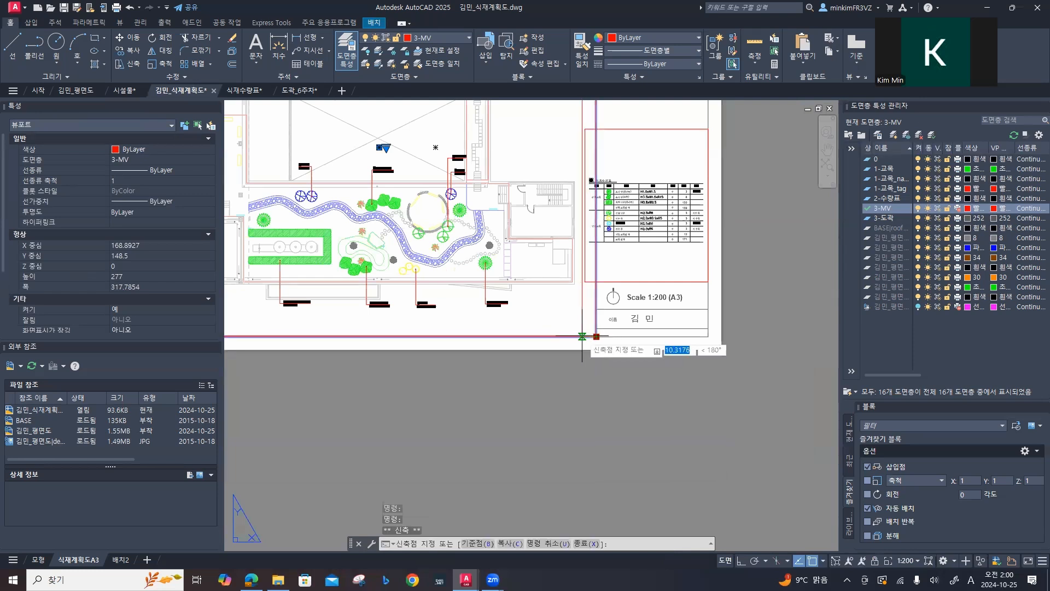
click(579, 337)
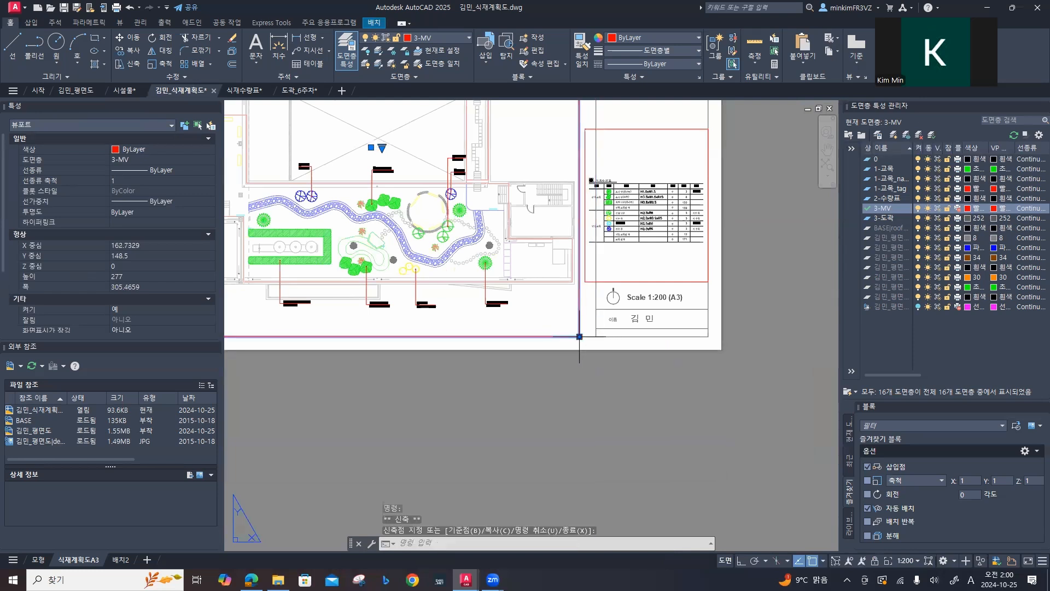
Step: Try to move the title column's vertical divider line toward the plan viewport, and undo the move
middle_drag(606, 343, 605, 478)
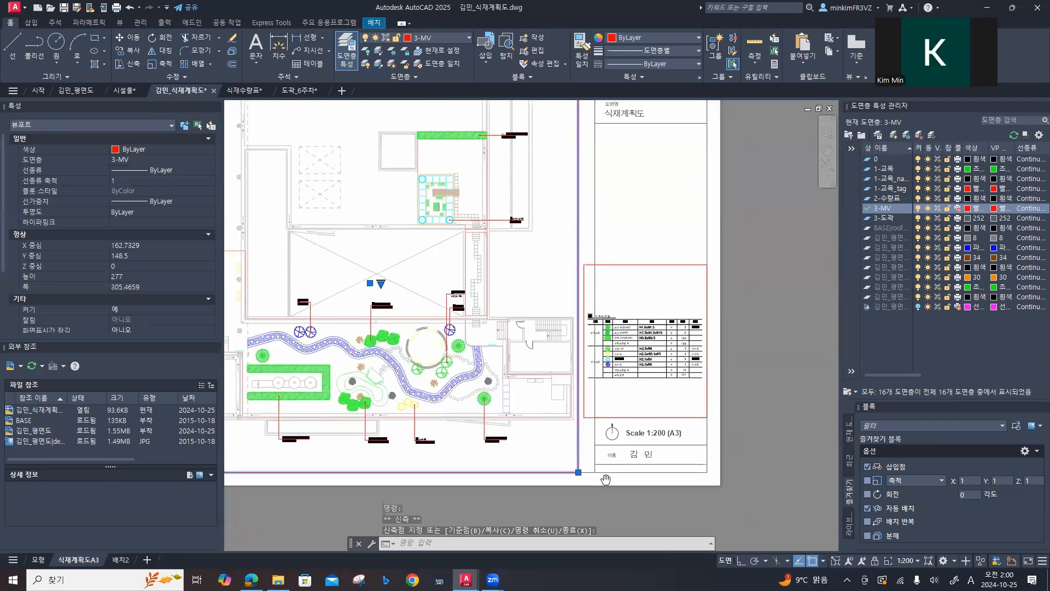
middle_drag(629, 193, 608, 271)
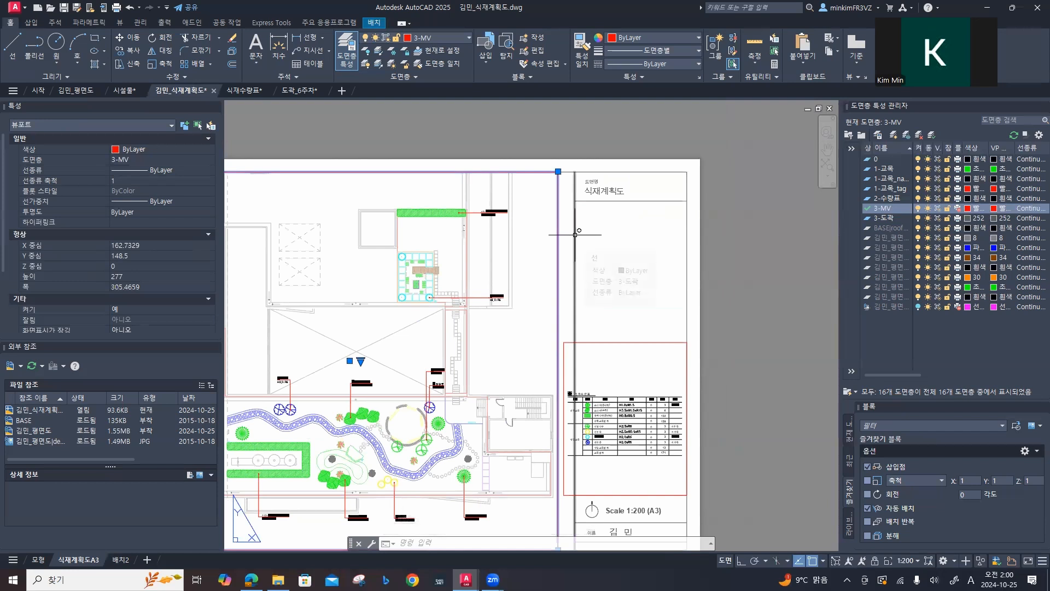
click(575, 234)
key(Escape)
click(575, 237)
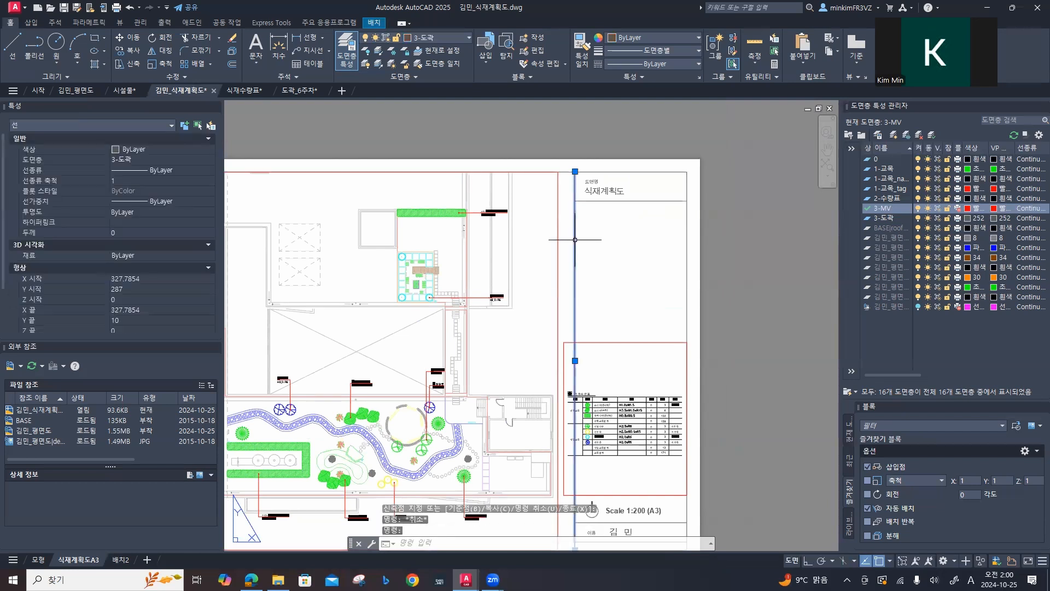
text(m)
key(Return)
click(574, 270)
key(F8)
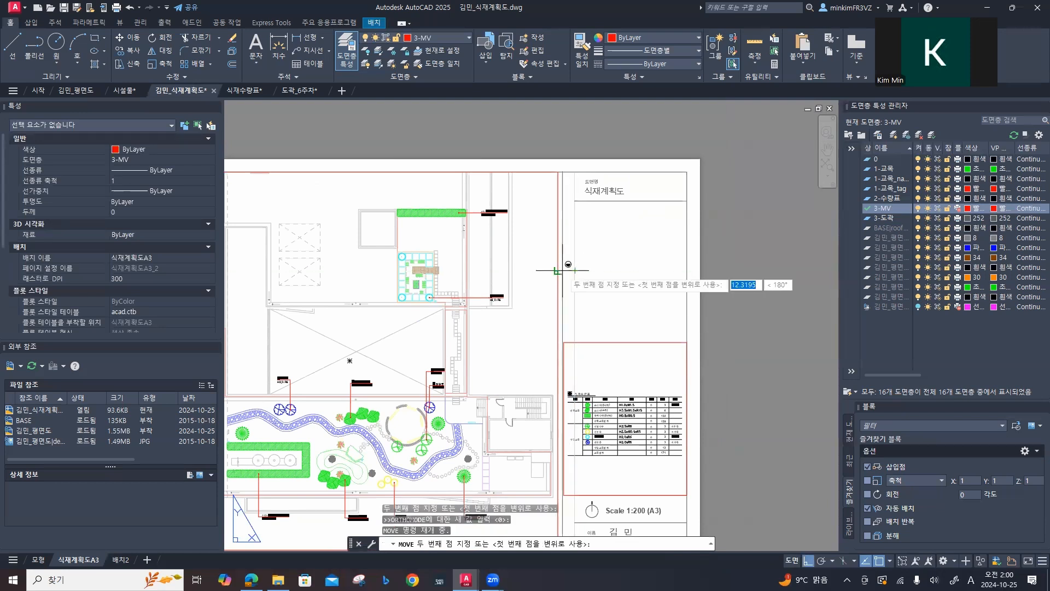
click(562, 269)
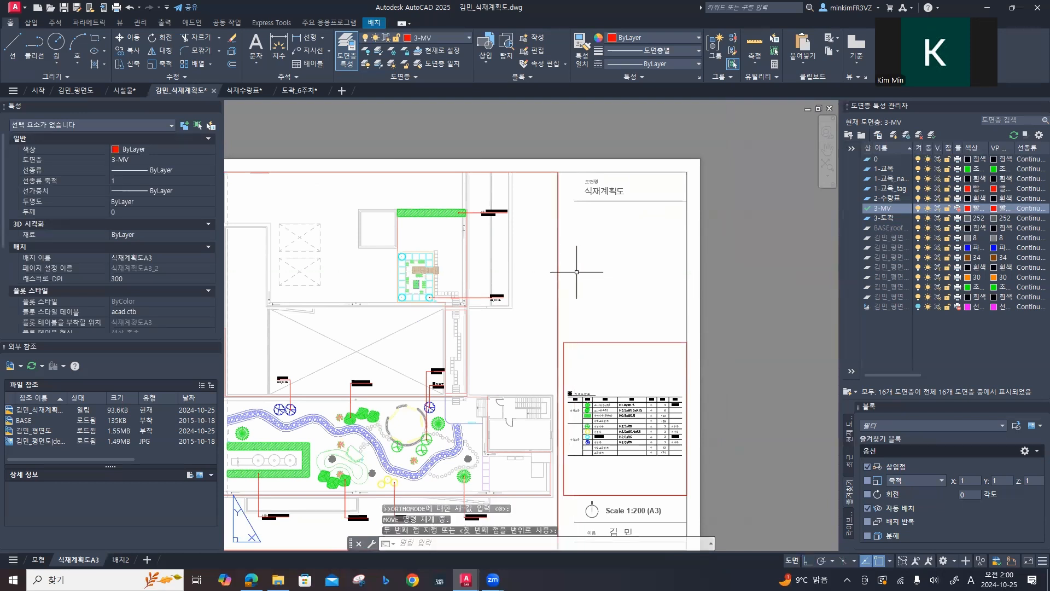
key(ctrl+z)
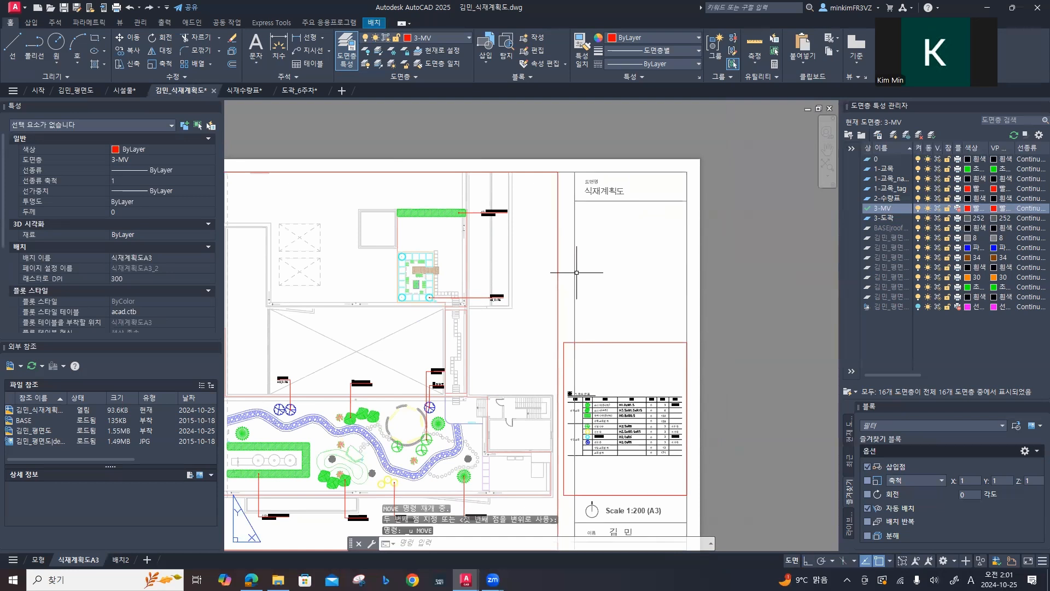
Step: Move the title column's vertical divider line from its top endpoint about 9.8 mm left, between the two viewports
text(M)
key(Return)
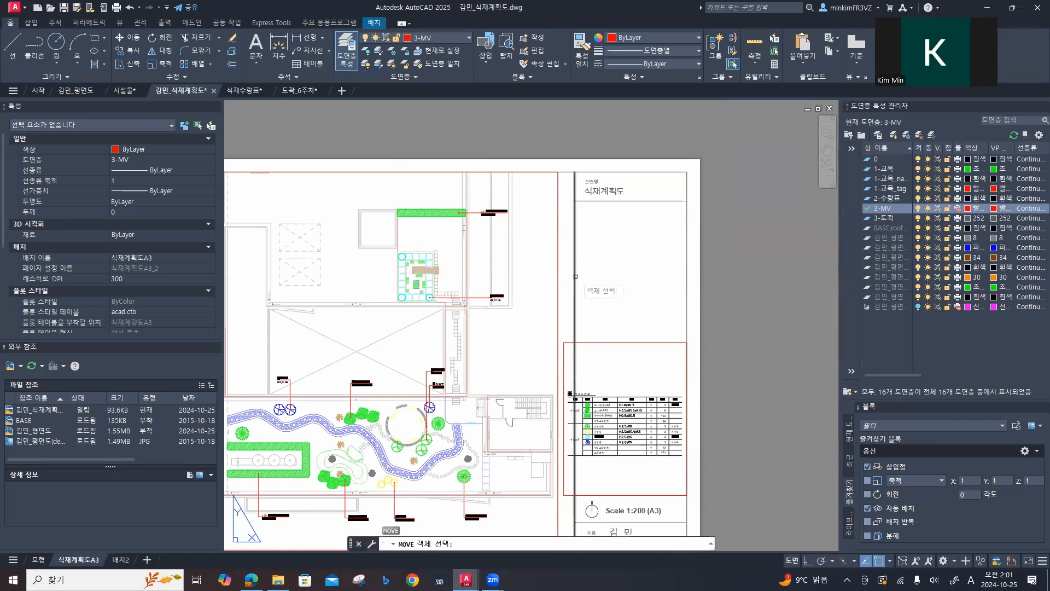
click(575, 295)
key(Return)
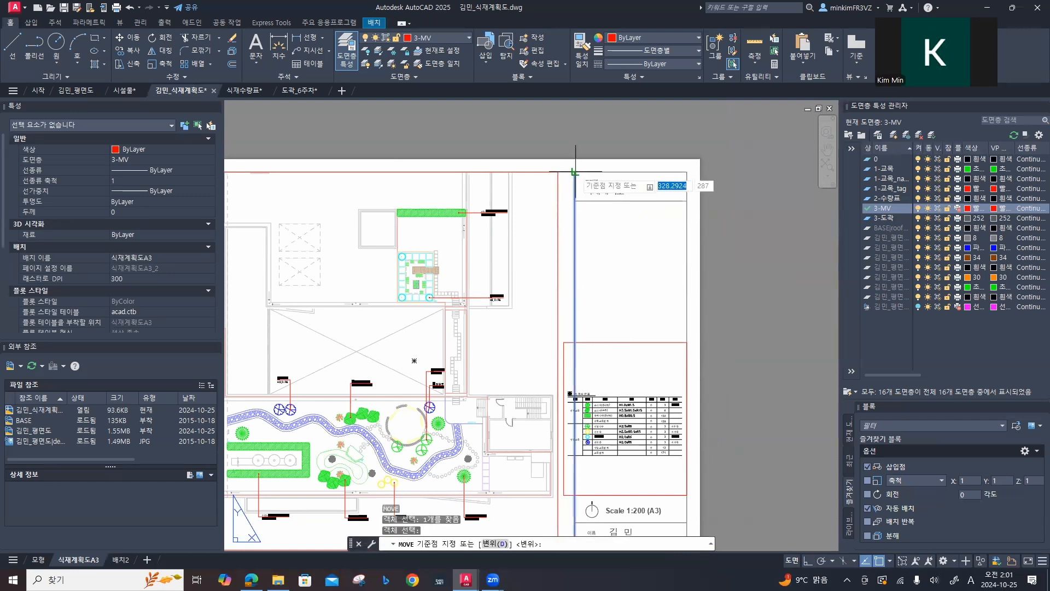
click(575, 172)
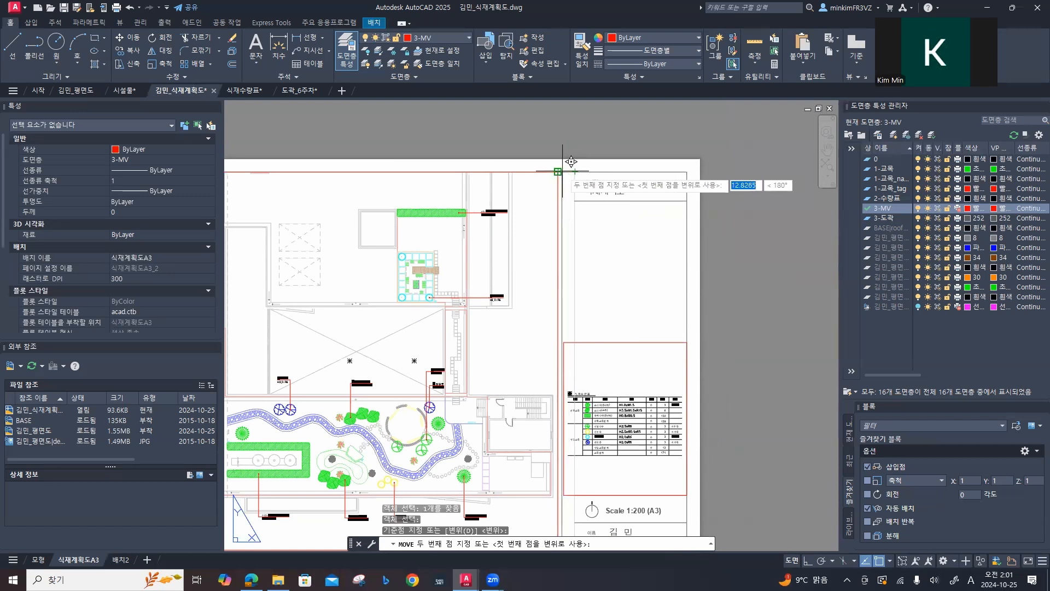
scroll(563, 172, up, 5)
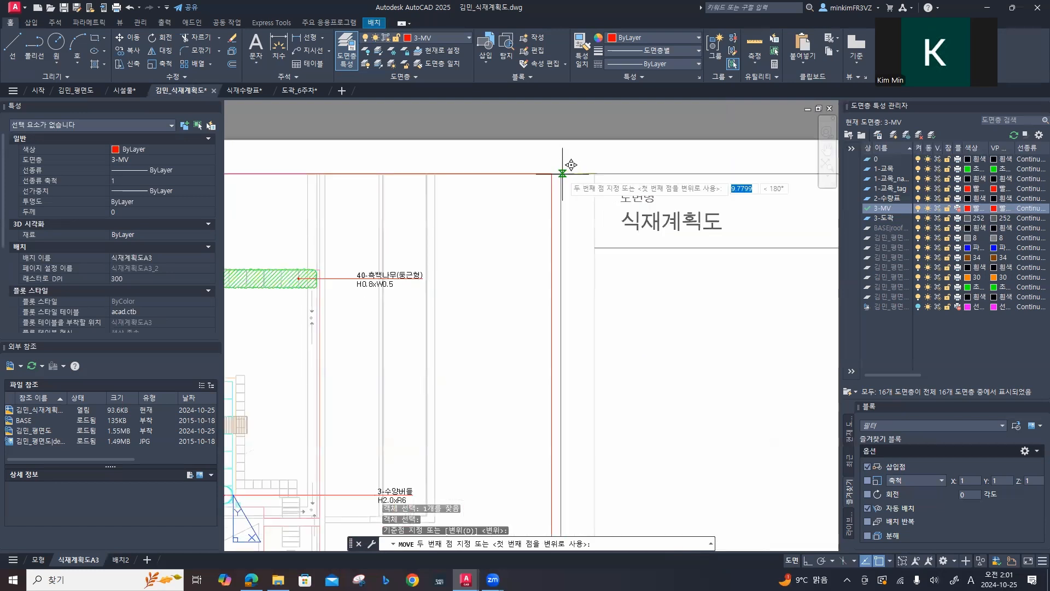
click(562, 173)
scroll(566, 218, down, 5)
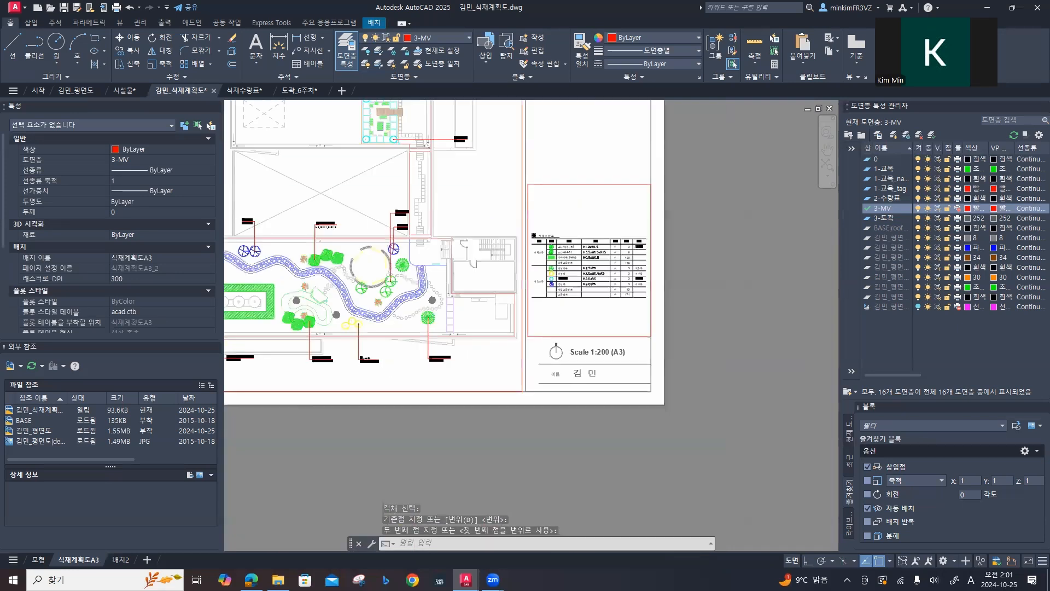
Step: Move the title column's texts, row lines and north symbol horizontally left so the row lines meet the relocated divider line
click(608, 385)
click(553, 340)
middle_drag(554, 121, 607, 158)
click(608, 278)
click(567, 232)
text(m)
key(Return)
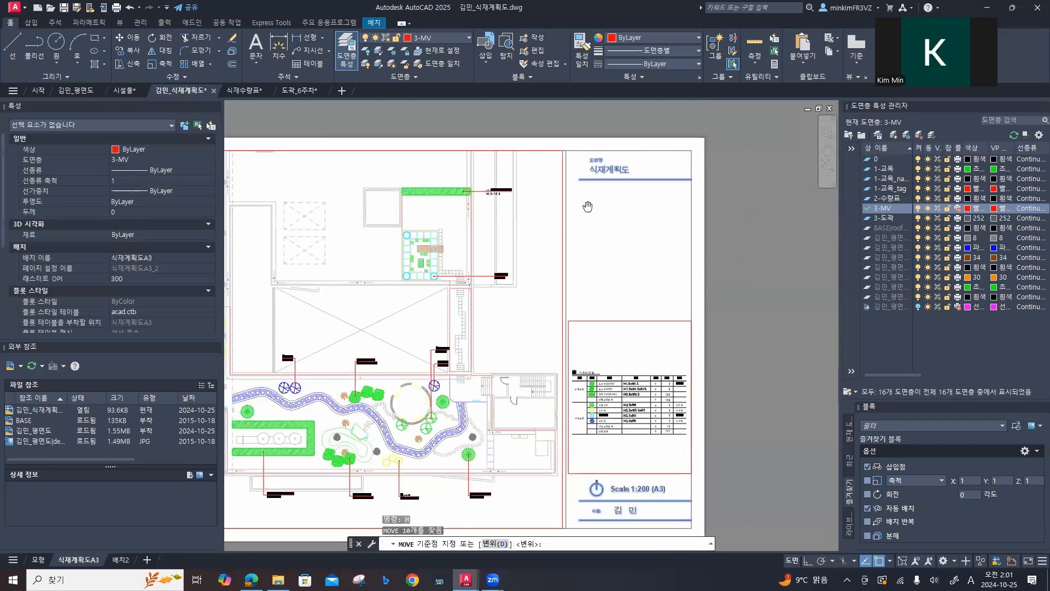
scroll(574, 208, up, 3)
click(572, 215)
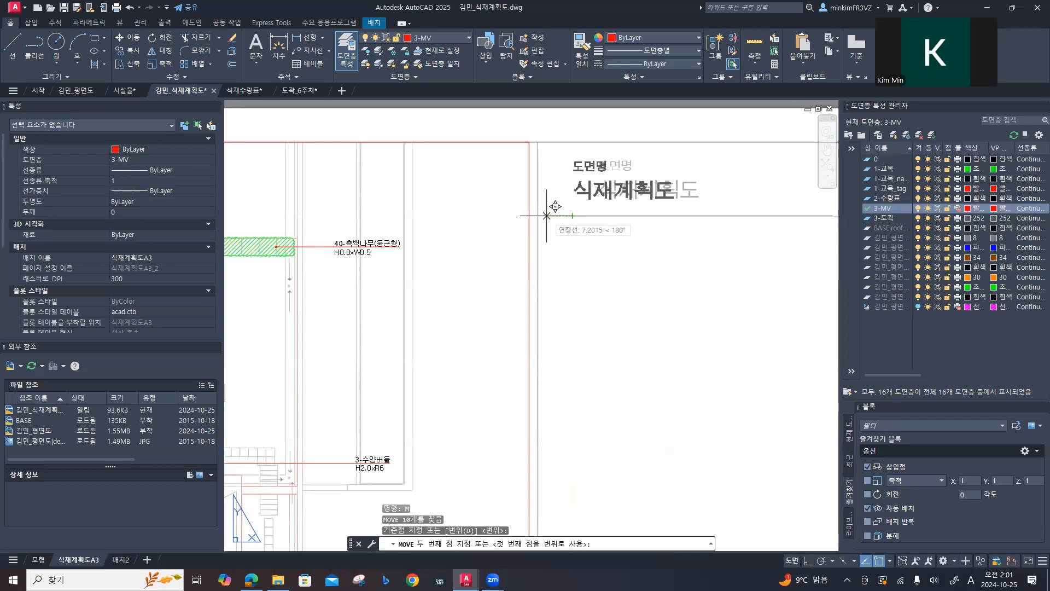
click(541, 216)
Step: Extend the title column's horizontal row lines to the sheet's right border line
scroll(628, 321, down, 5)
middle_drag(621, 323, 559, 170)
text(ex)
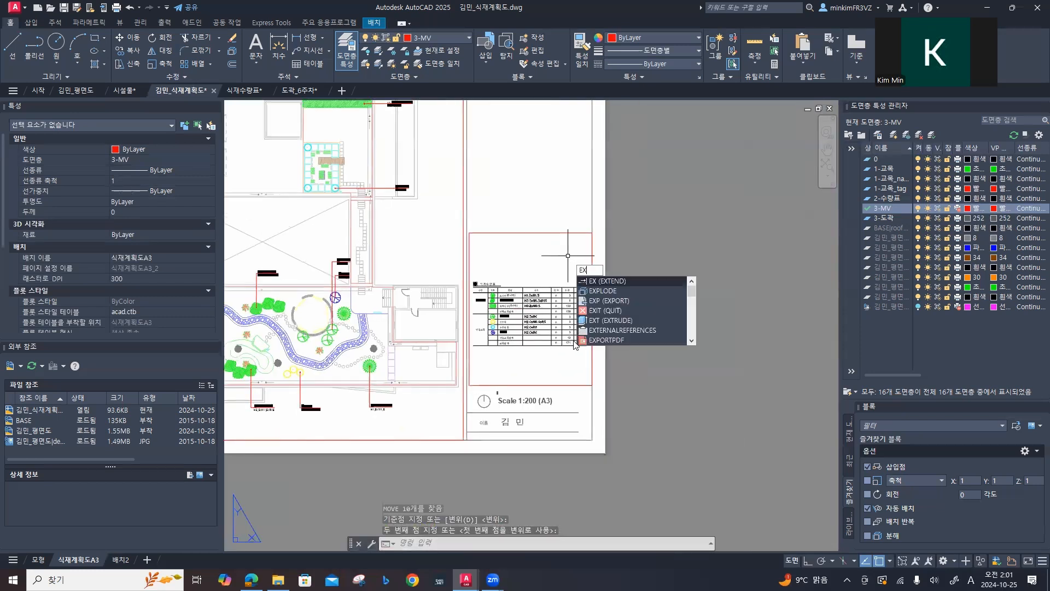
key(Return)
middle_drag(583, 434, 532, 373)
scroll(532, 372, up, 2)
click(518, 361)
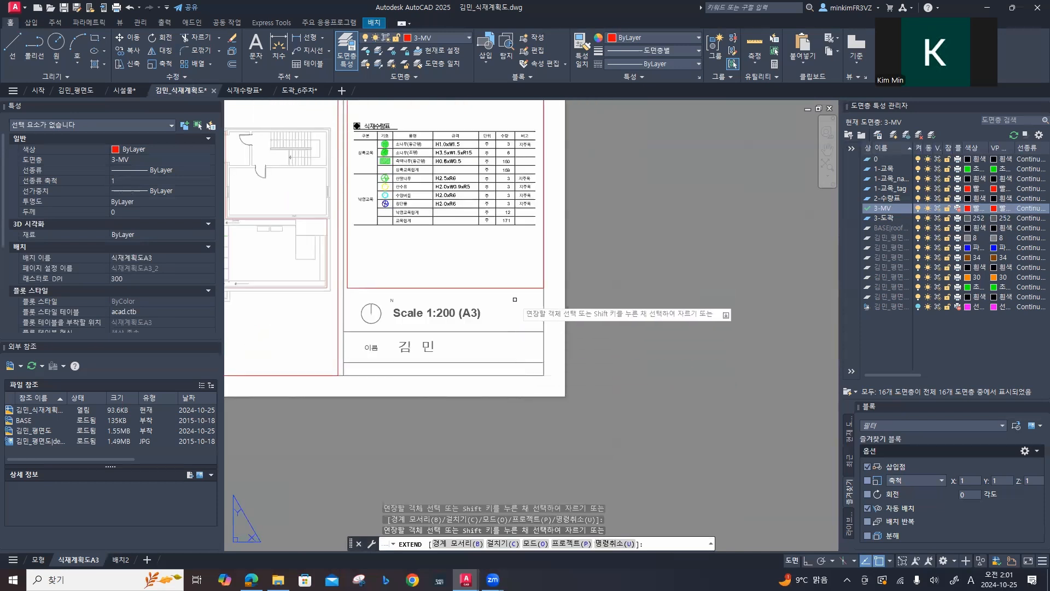
middle_drag(498, 221, 494, 514)
middle_drag(496, 141, 509, 252)
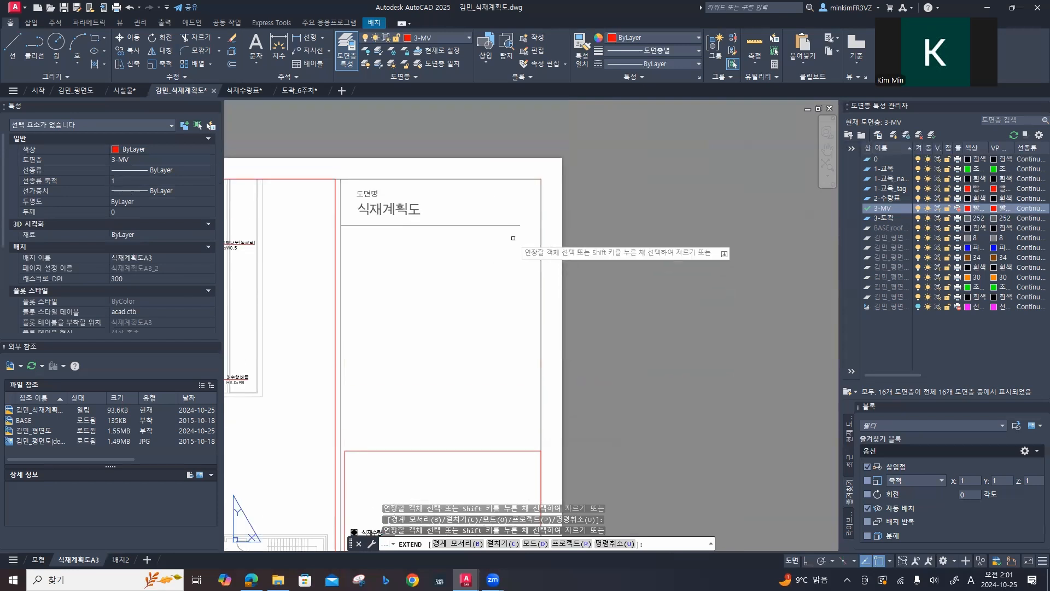
key(Escape)
key(Escape)
Step: Move the stray N letter to sit directly above the north symbol's circle, beside the Scale 1:200 (A3) text
middle_drag(474, 398, 539, 158)
scroll(472, 471, up, 5)
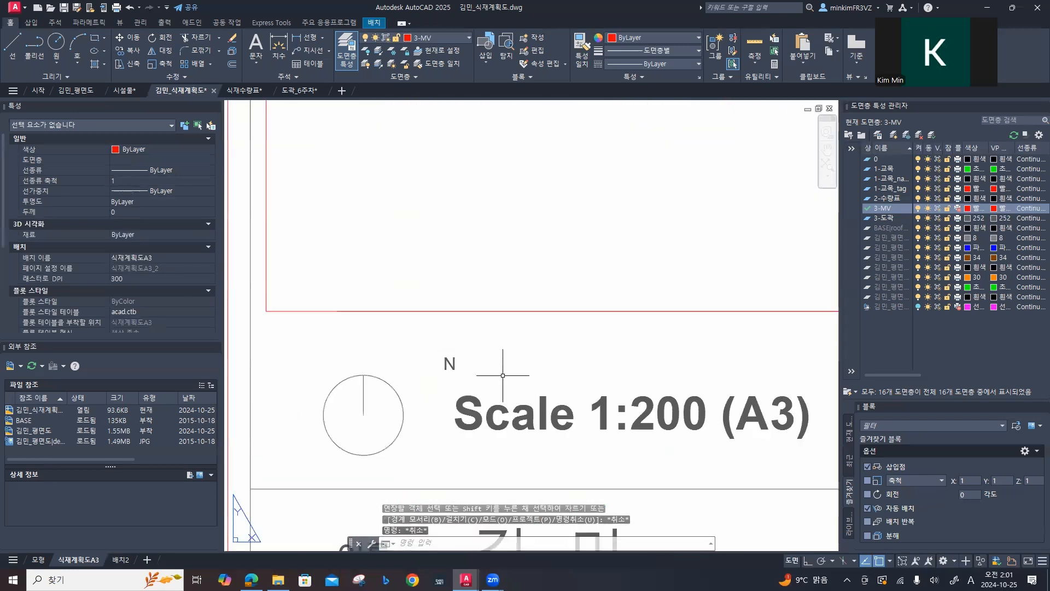
click(440, 353)
text(M)
key(Return)
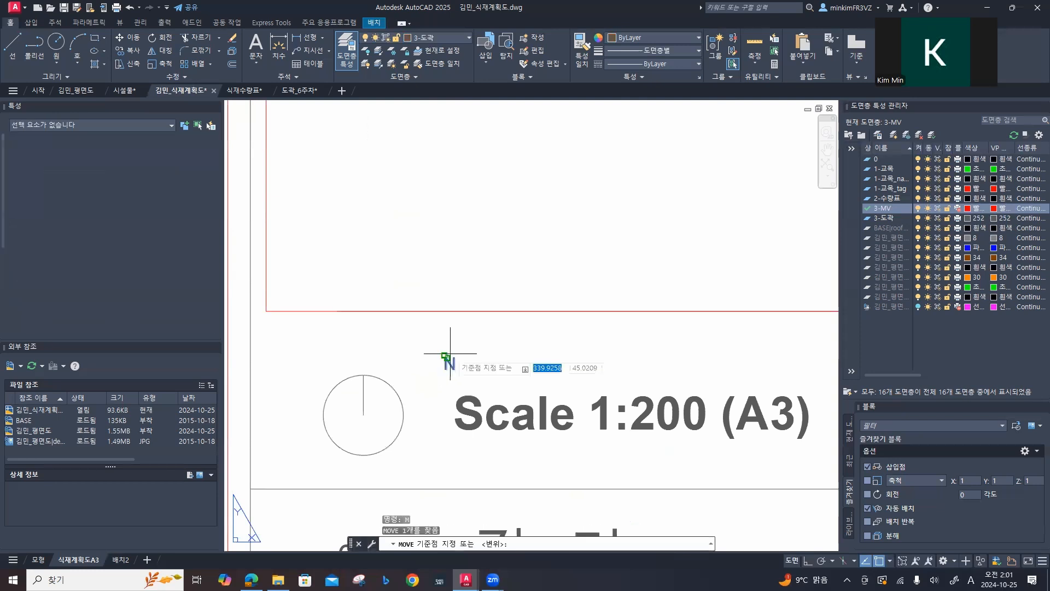
click(445, 356)
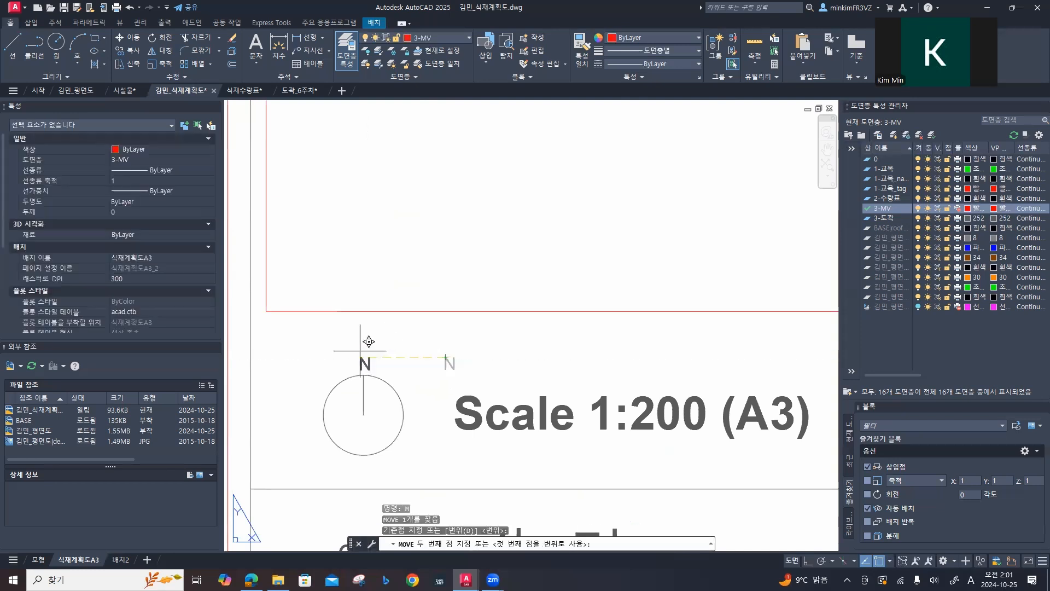
click(372, 356)
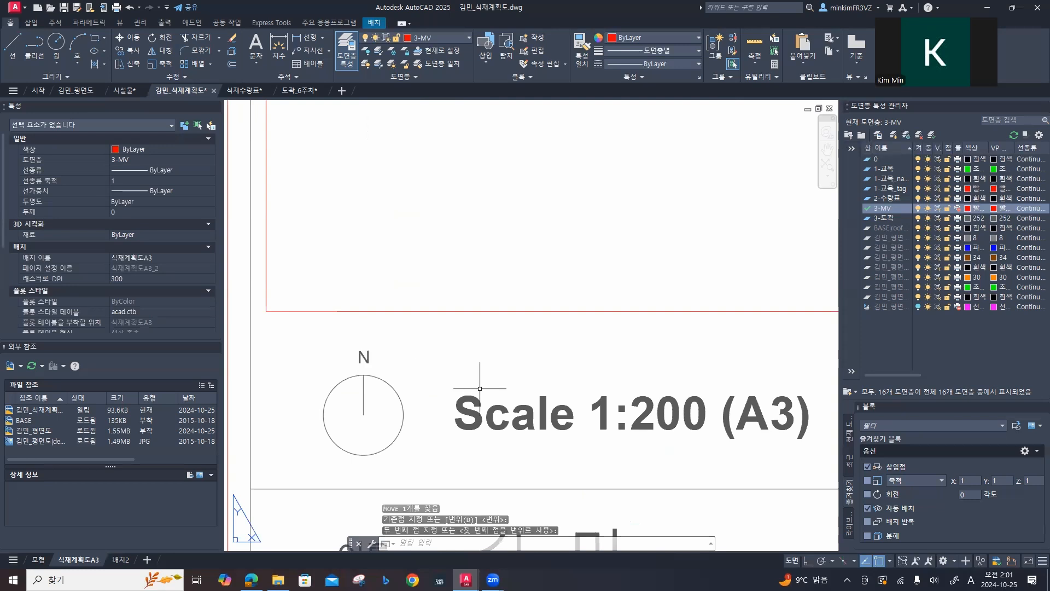
key(Escape)
key(Escape)
scroll(472, 372, down, 6)
middle_drag(478, 341, 510, 428)
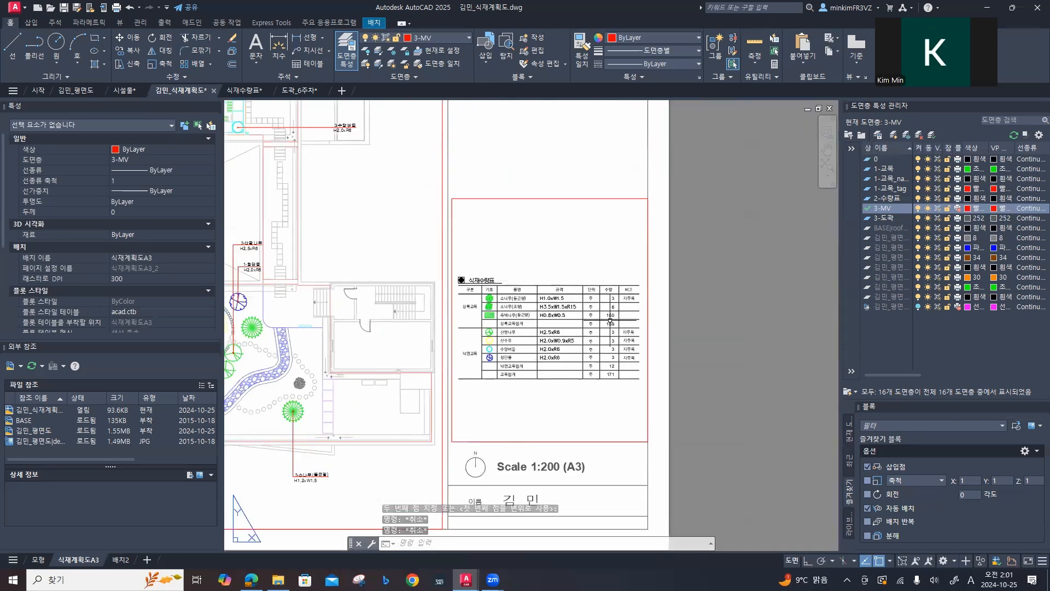
scroll(610, 320, down, 4)
middle_drag(525, 382, 571, 383)
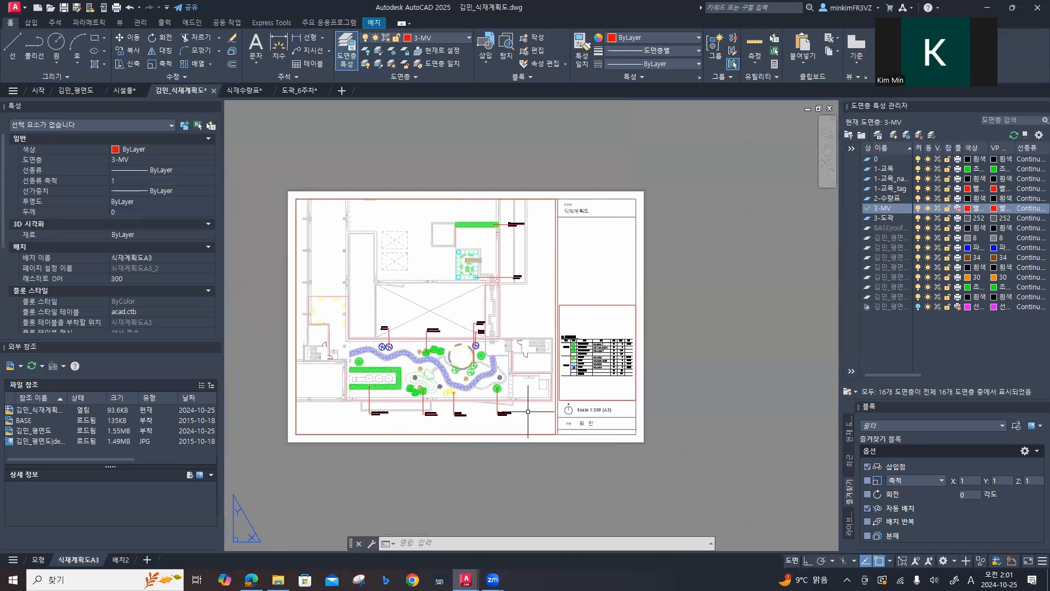
Step: Pan the plan slightly left inside the large viewport, returning to paper space when done
double_click(508, 414)
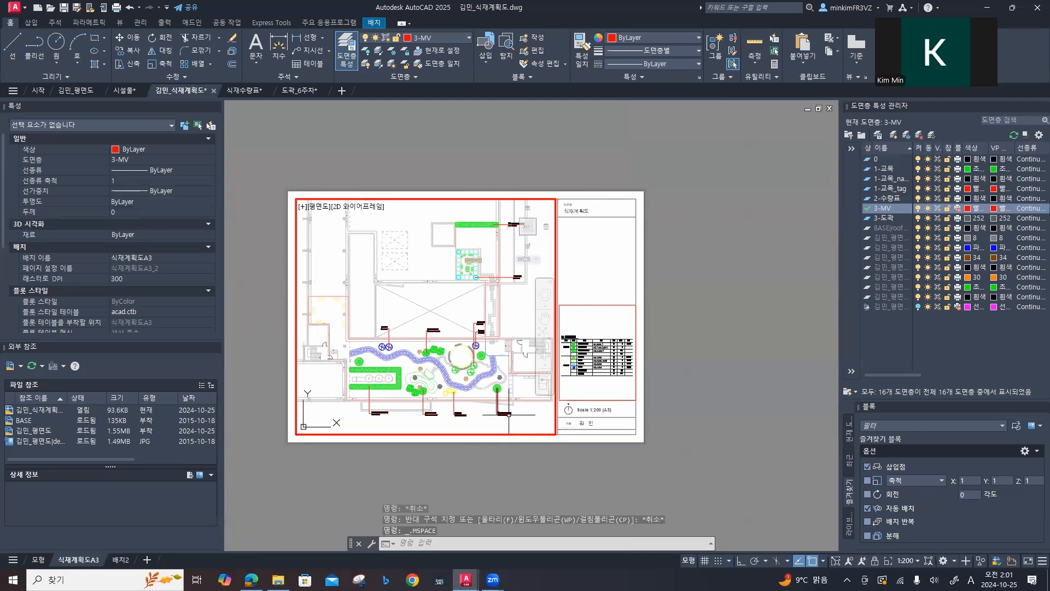
middle_drag(524, 415, 518, 417)
key(Escape)
double_click(553, 452)
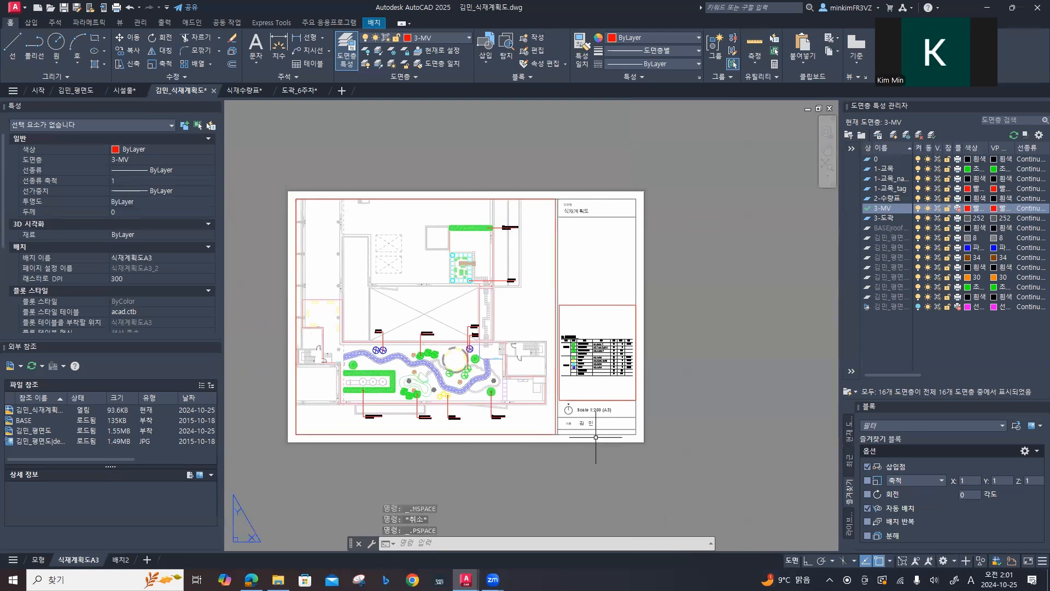
scroll(596, 415, up, 6)
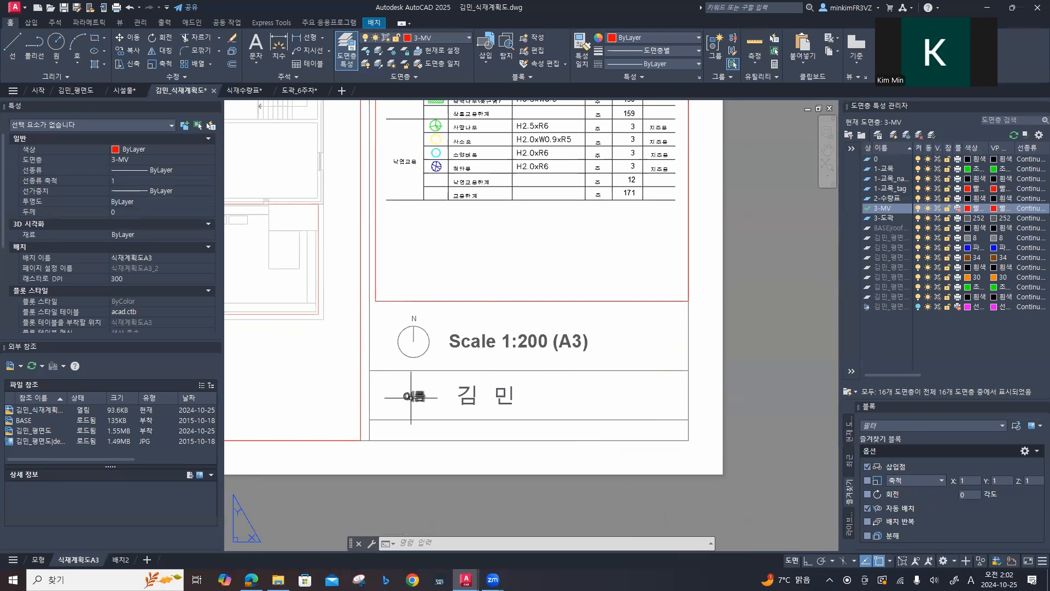
double_click(466, 397)
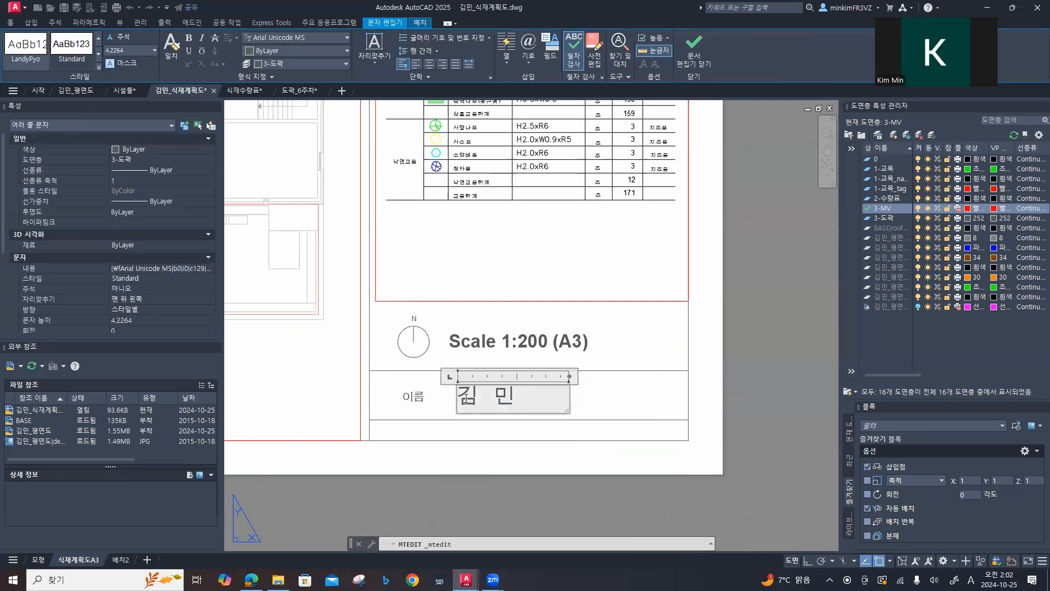
drag(466, 397, 555, 401)
key(Escape)
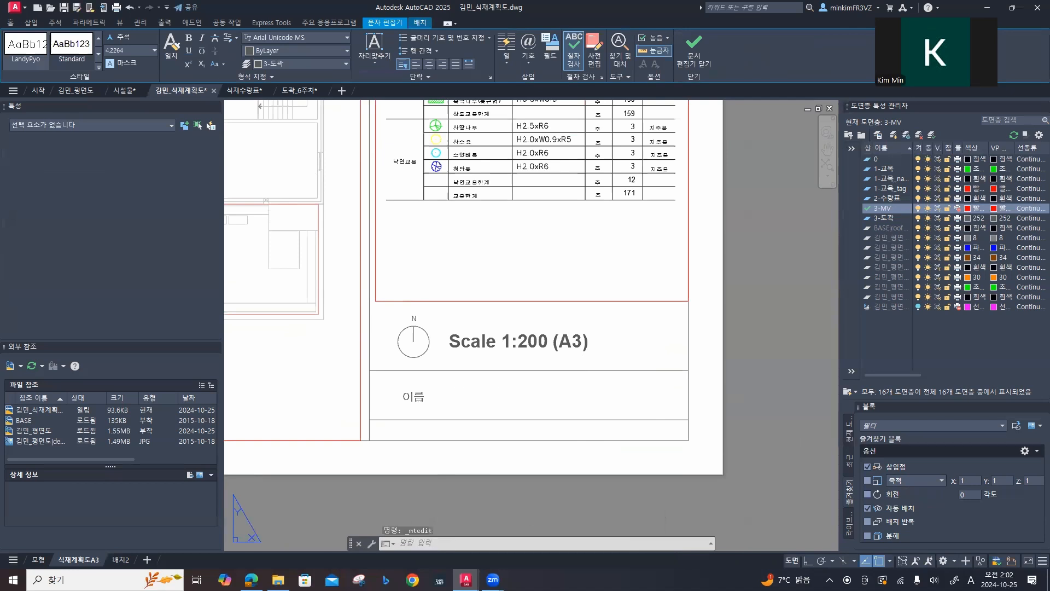
Step: Fit the whole sheet in view with Zoom All and save the drawing
scroll(507, 349, down, 5)
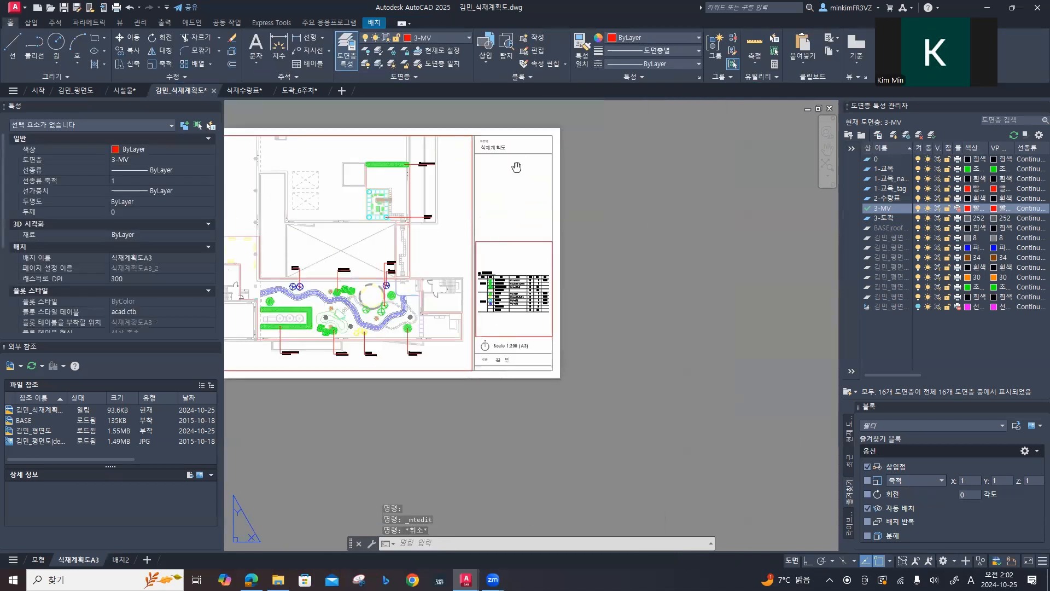
middle_drag(517, 166, 625, 261)
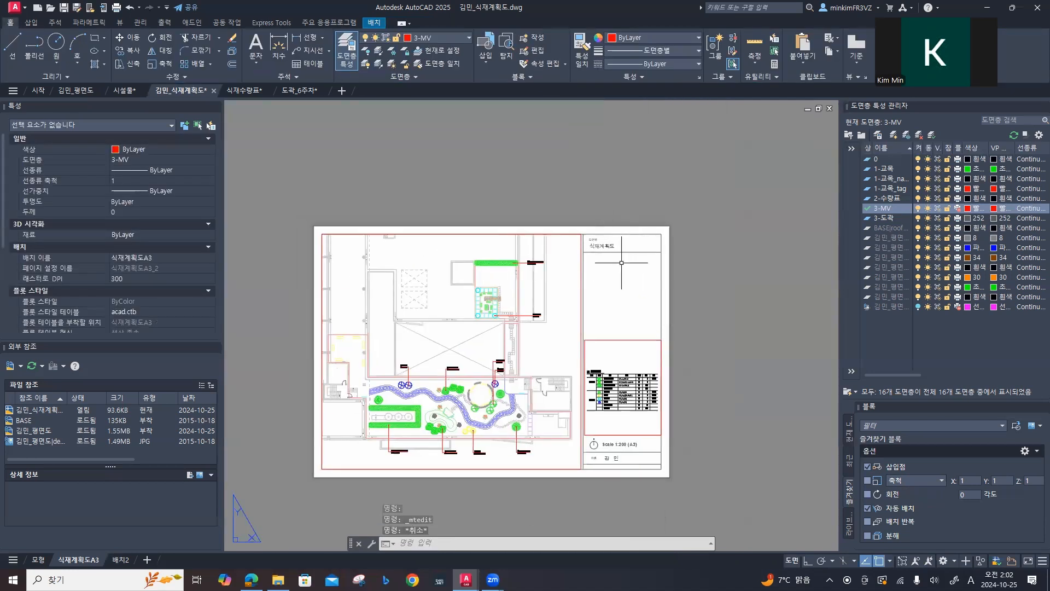
middle_drag(603, 308, 619, 289)
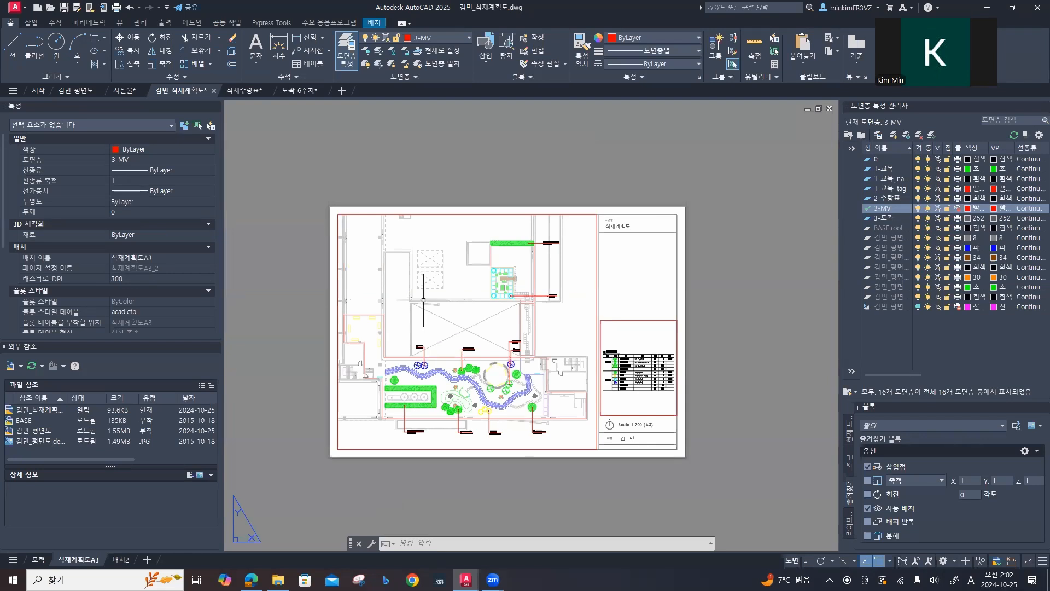
text(za)
key(BackSpace)
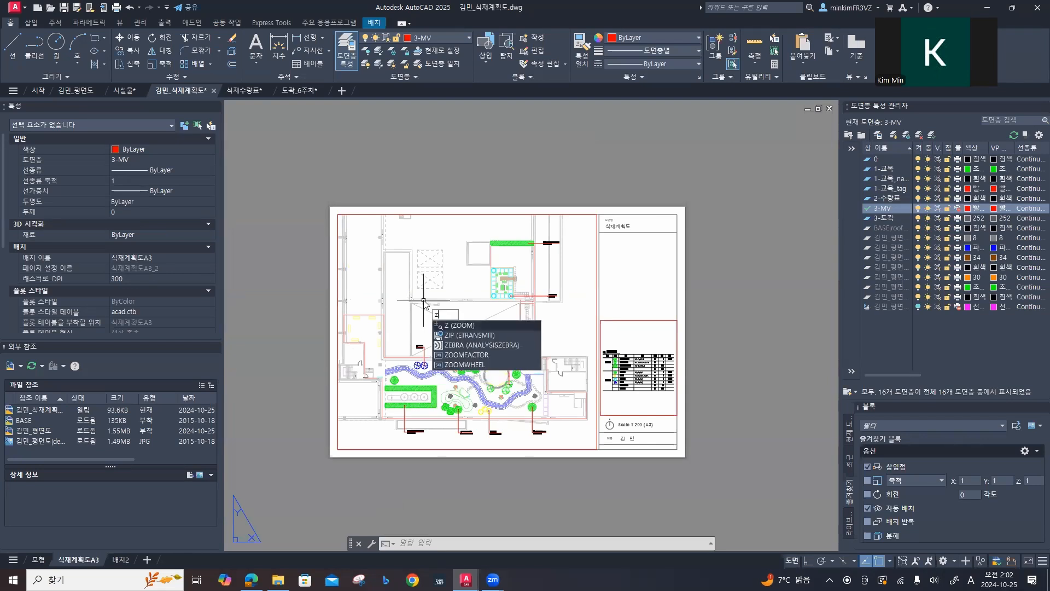
key(Return)
text(a)
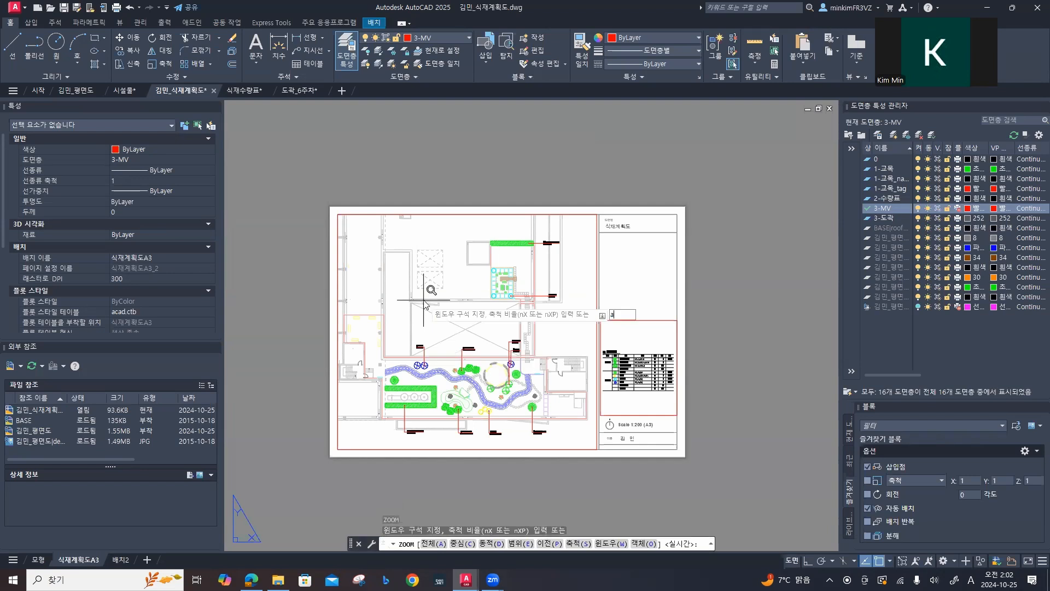
key(Return)
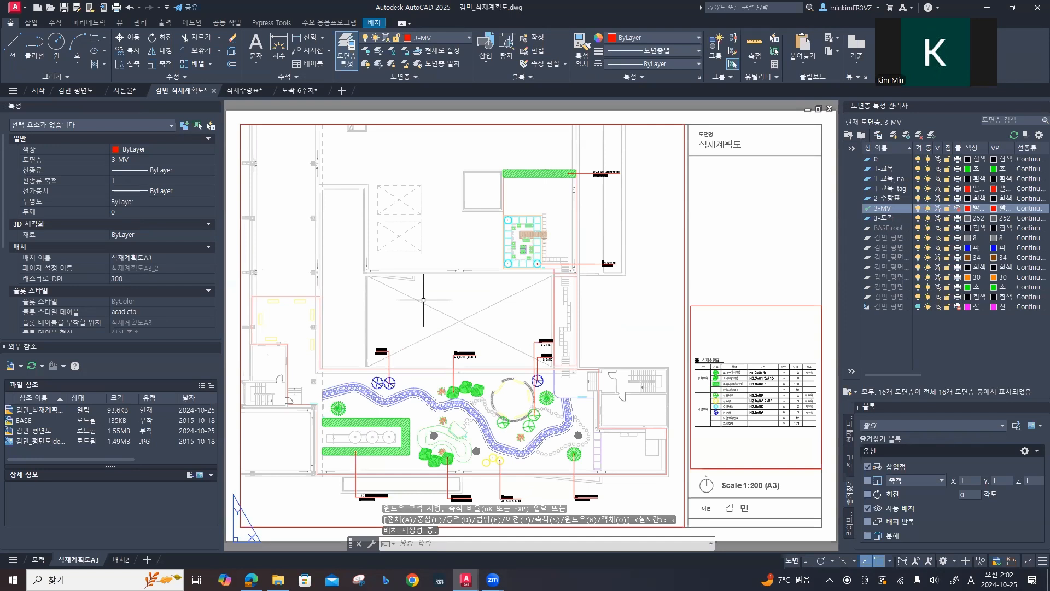
key(ctrl+s)
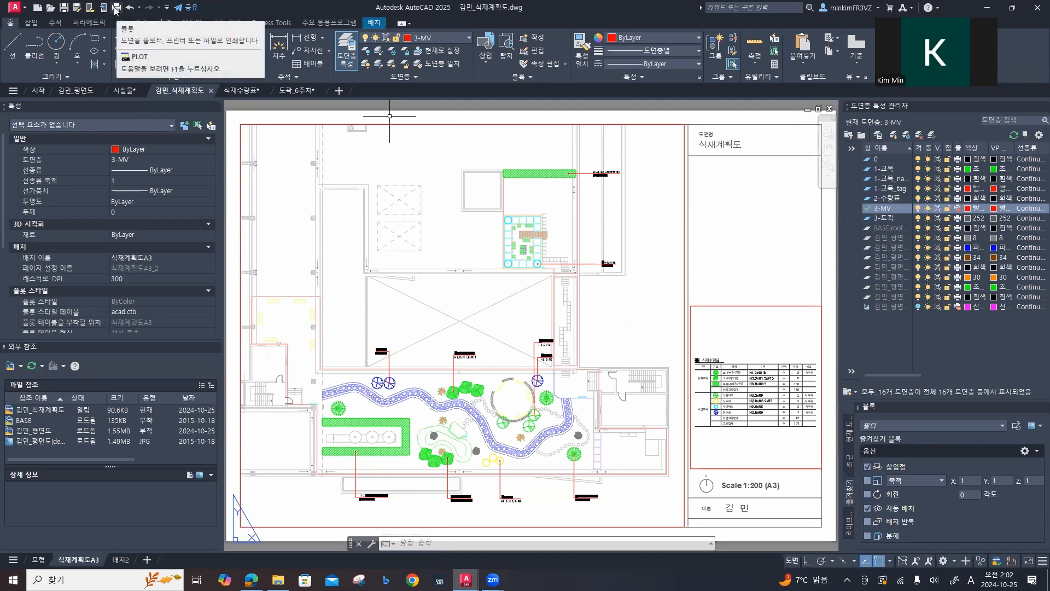
Step: Plot the 식재계획도A3 layout as a single sheet with its existing DWG To PDF, ISO A3, 1:1 setup
text(PLOt)
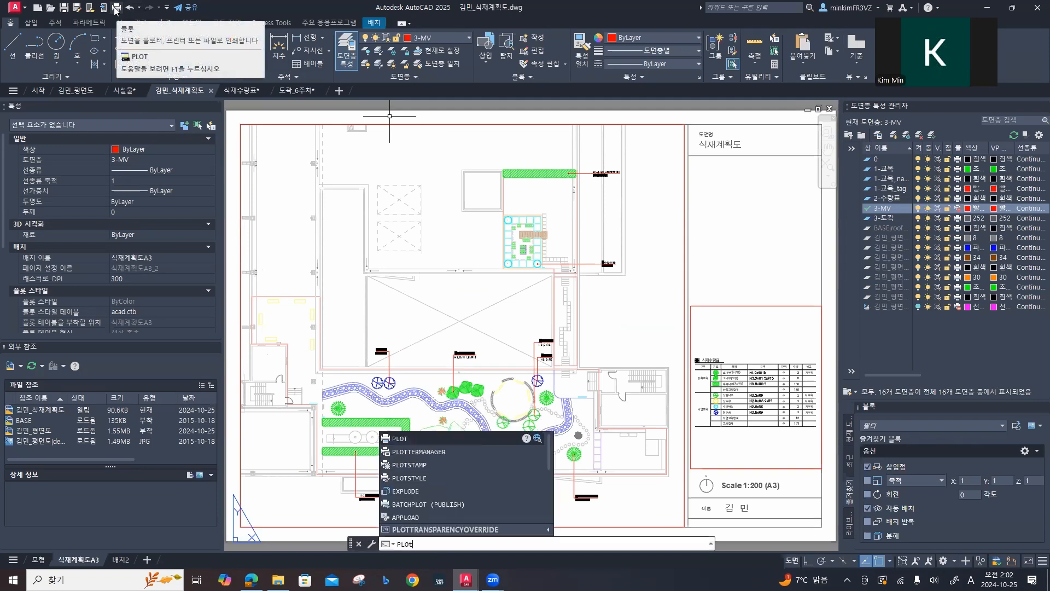
key(Return)
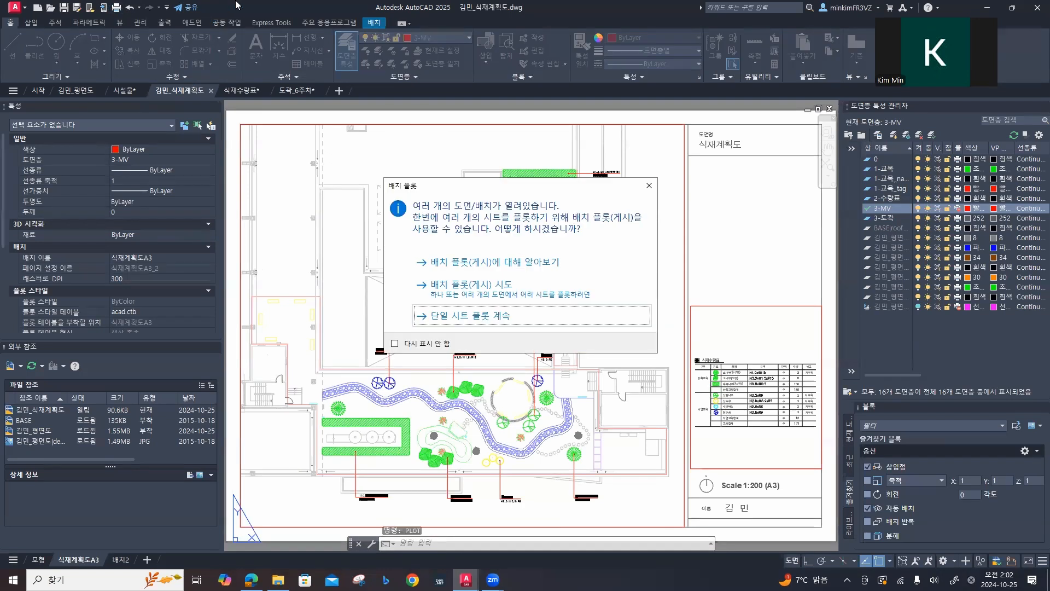
click(513, 321)
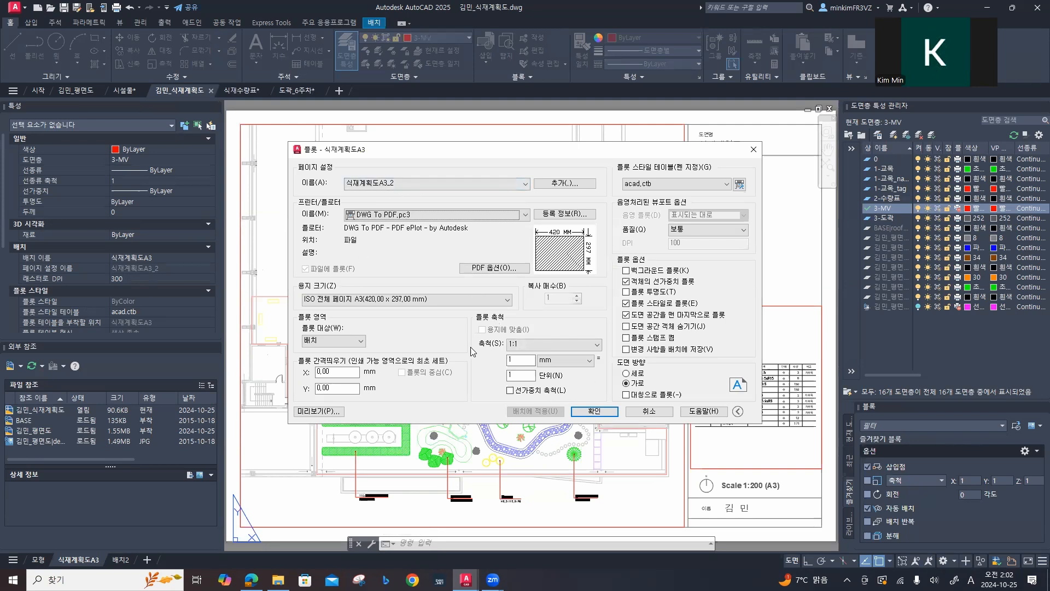
click(596, 414)
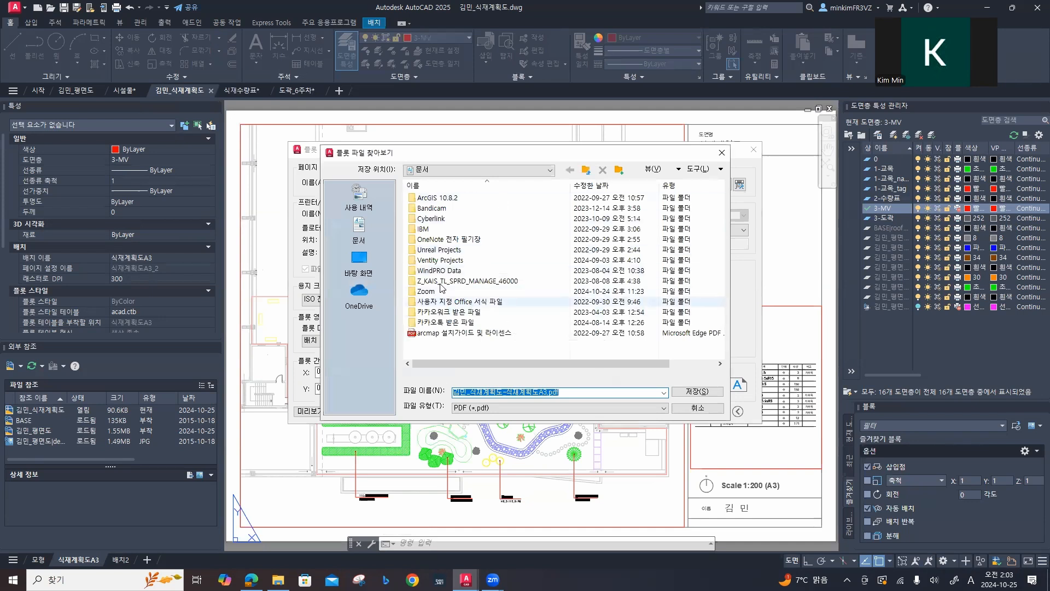
Step: Save the plotted PDF in the desktop's 중간고사대비 folder, removing the duplicate "식재계획도-" from its file name
click(361, 266)
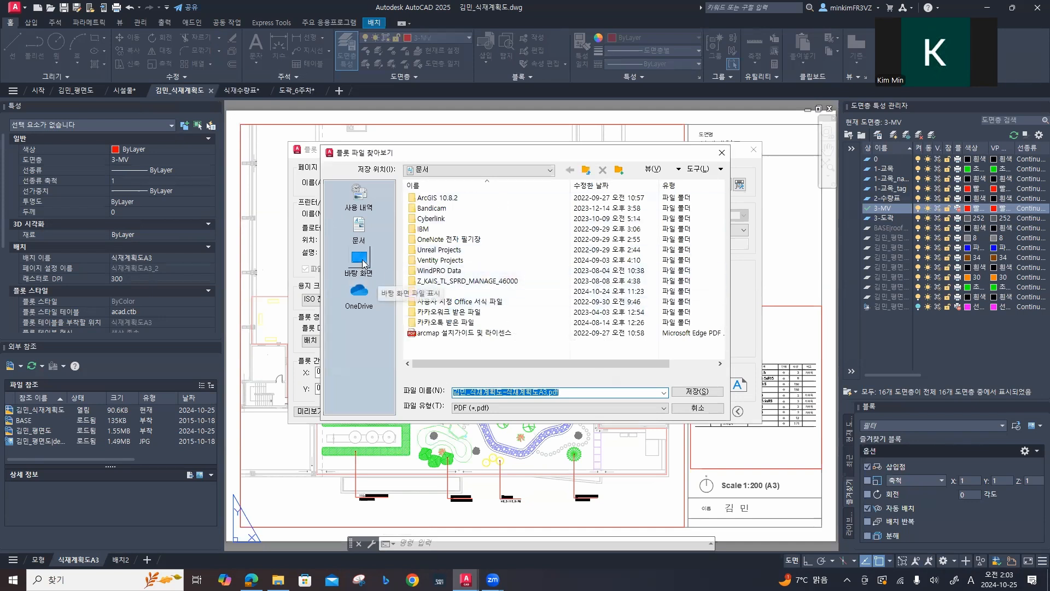
double_click(472, 281)
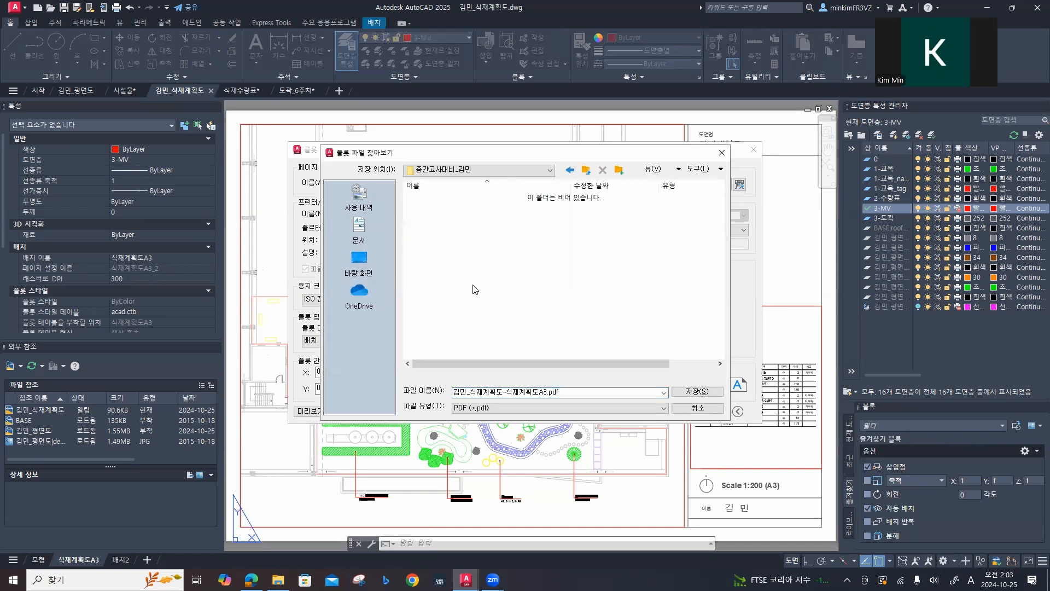
double_click(536, 392)
drag(507, 391, 471, 390)
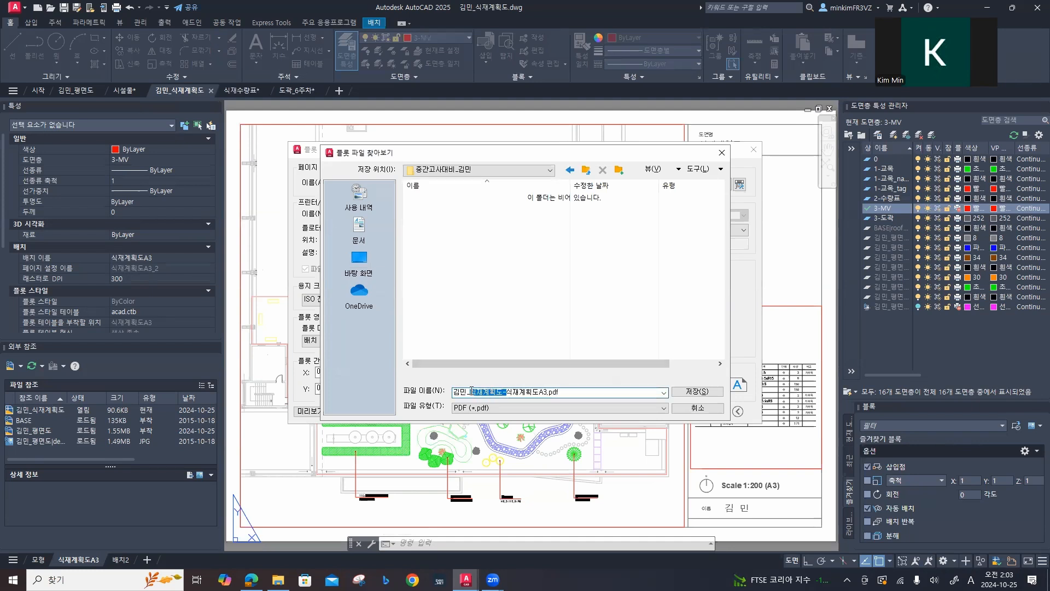
key(BackSpace)
click(693, 392)
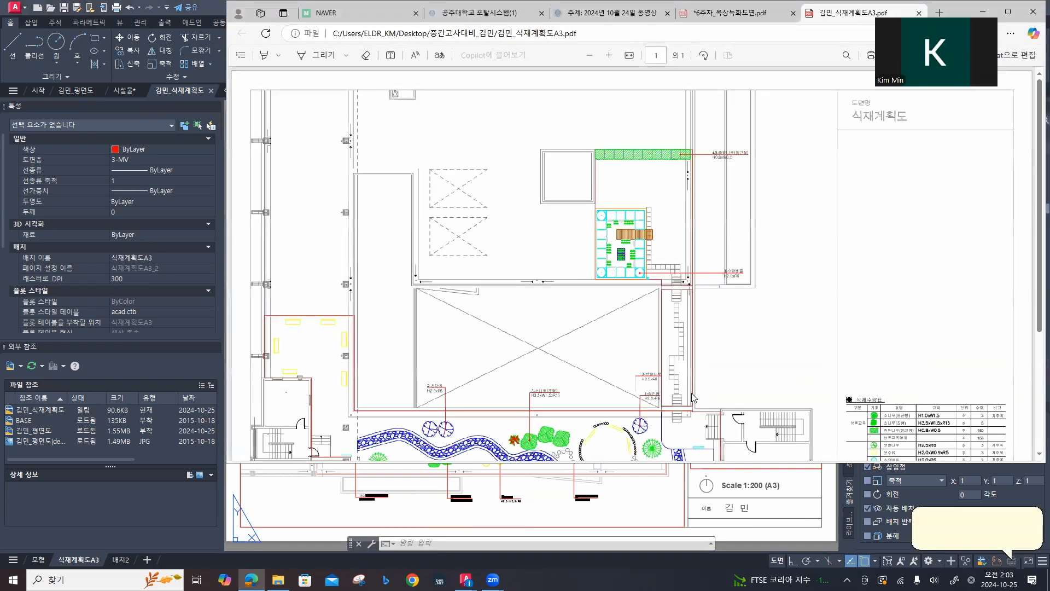
Step: Inspect the plotted PDF in a maximized browser window, zoomed out to show the full A3 page
scroll(692, 392, down, 1)
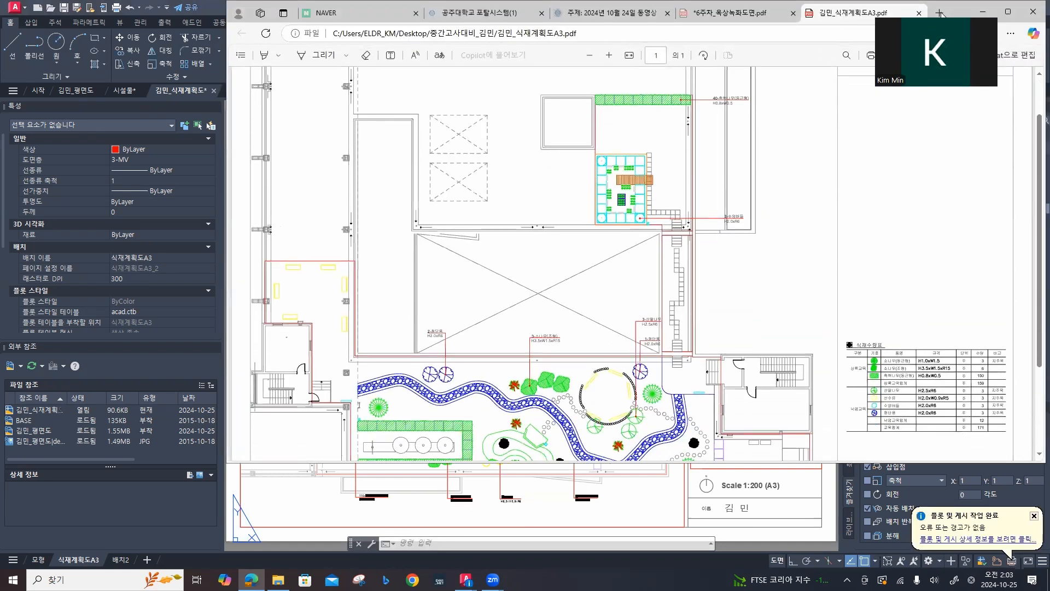
drag(962, 11, 737, 78)
click(784, 77)
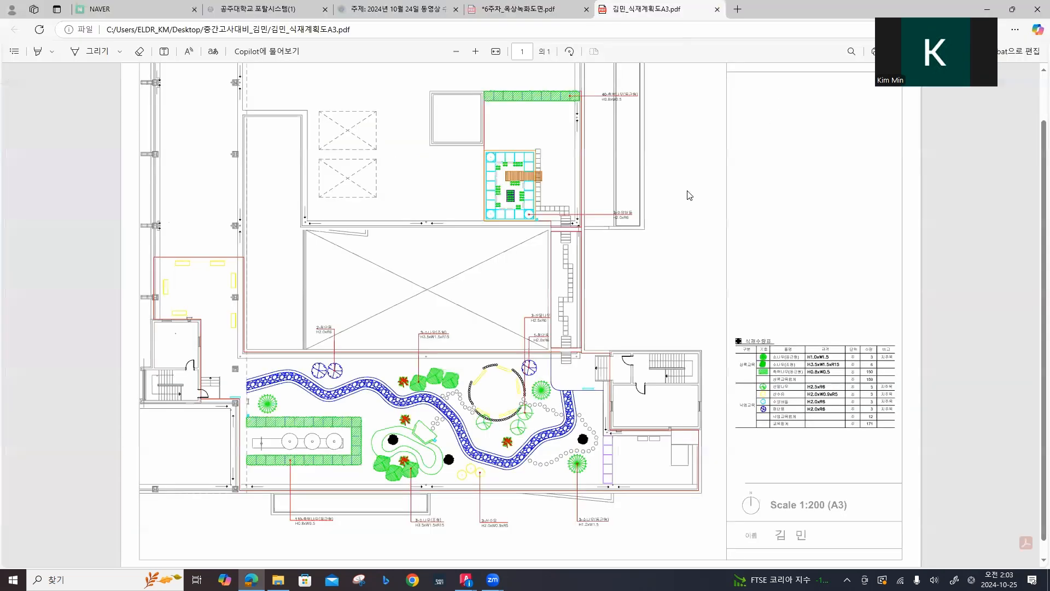
click(456, 51)
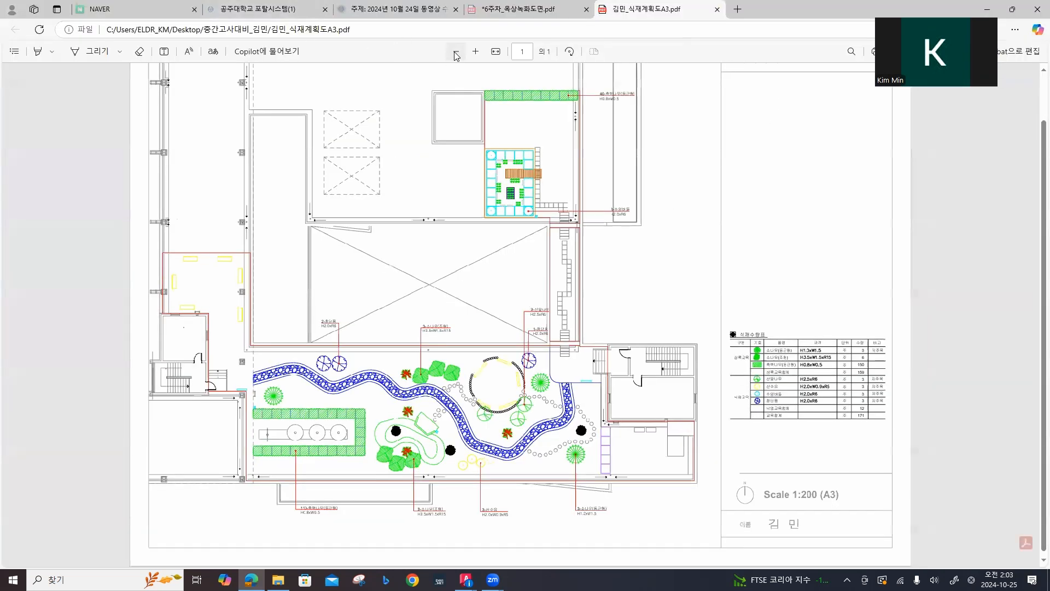
click(456, 51)
click(456, 52)
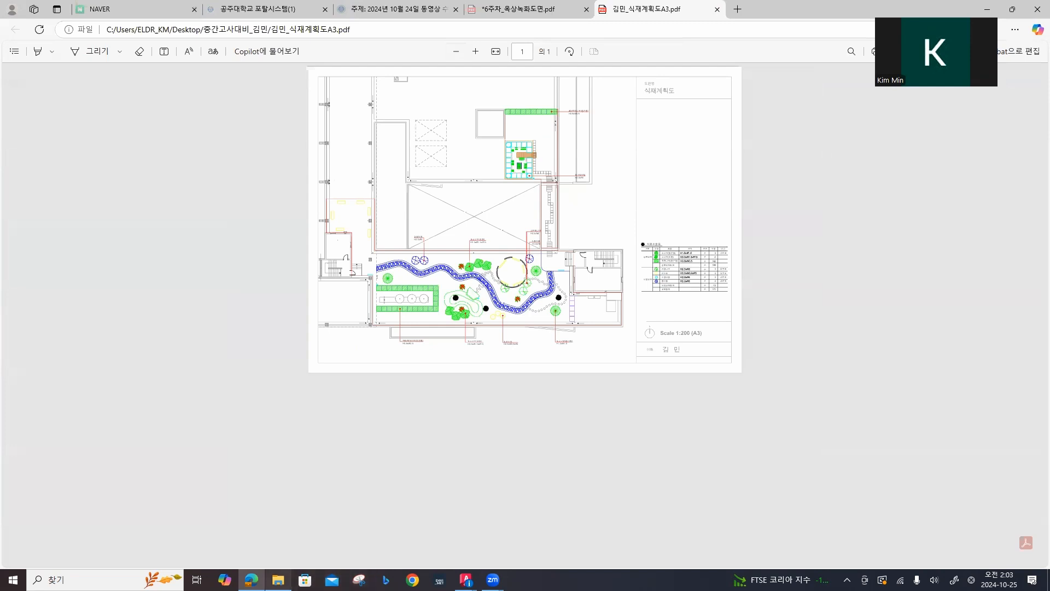
Step: Switch to File Explorer and check the DWG and PDF files in the desktop's 중간고사대비 folder
click(277, 580)
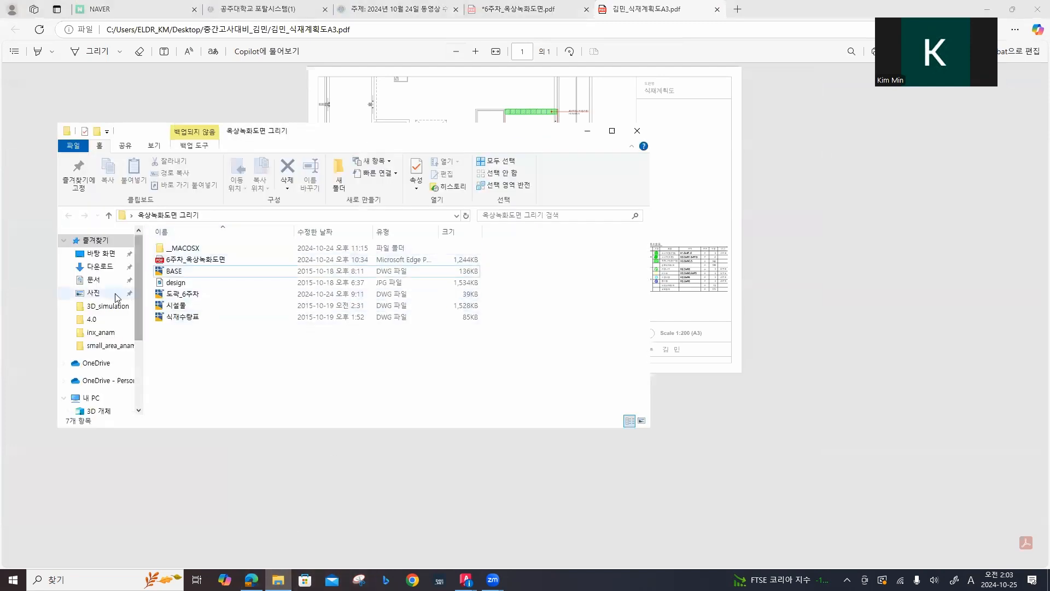
click(102, 253)
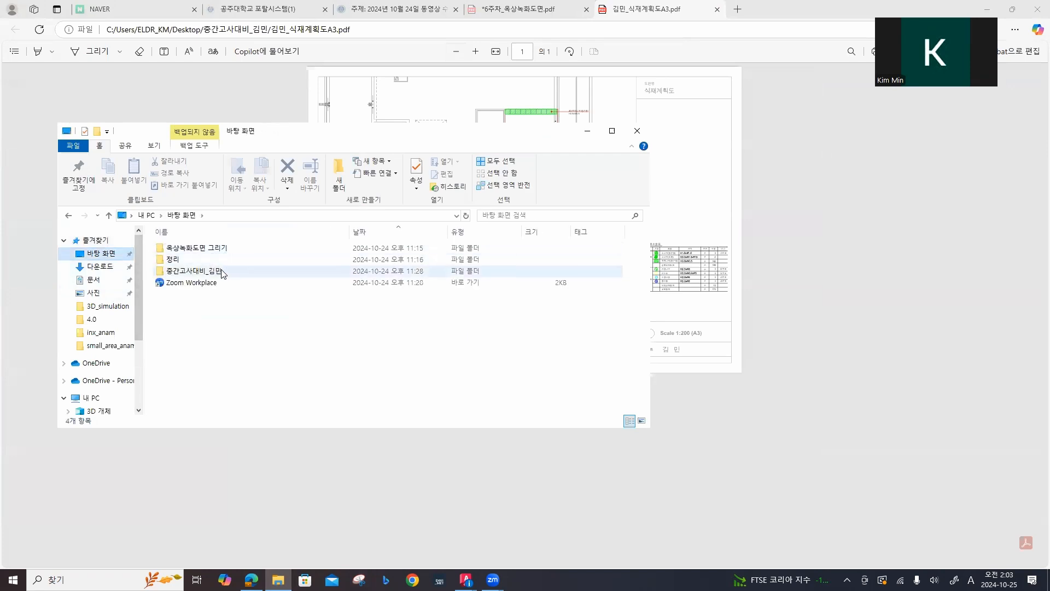
double_click(223, 273)
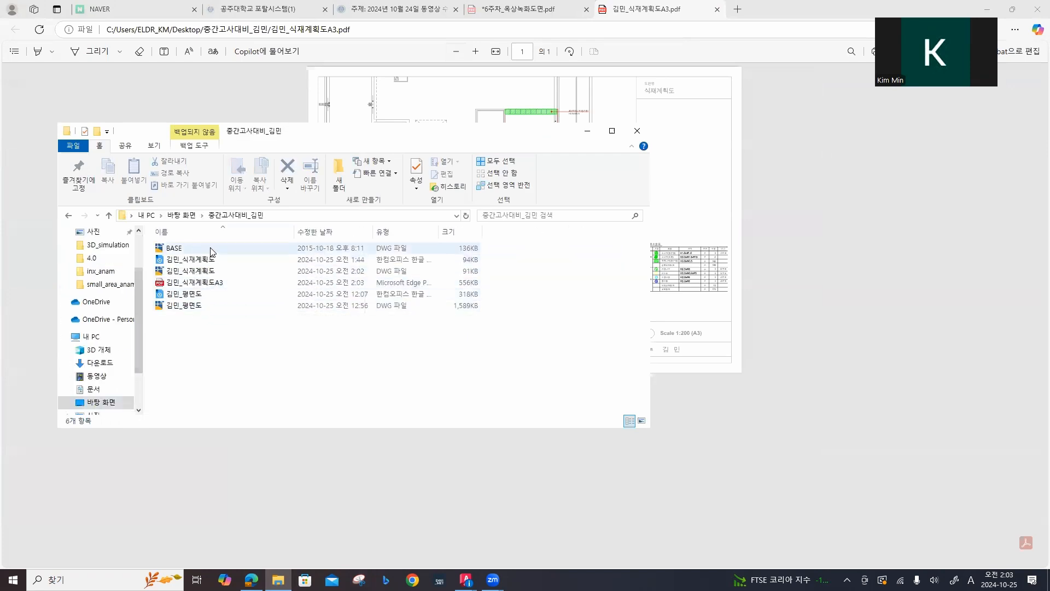
click(211, 271)
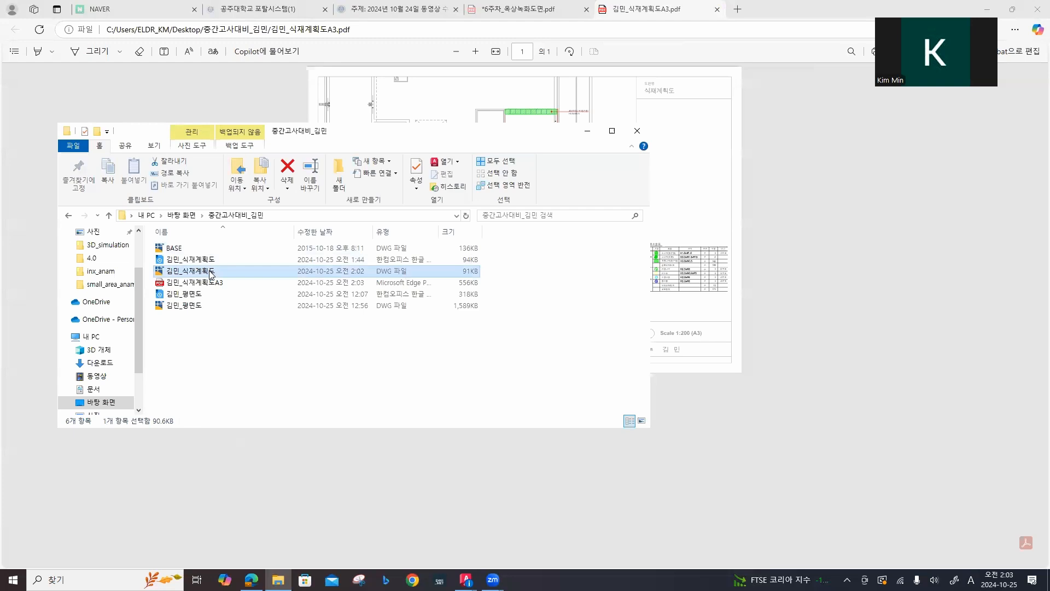
click(208, 284)
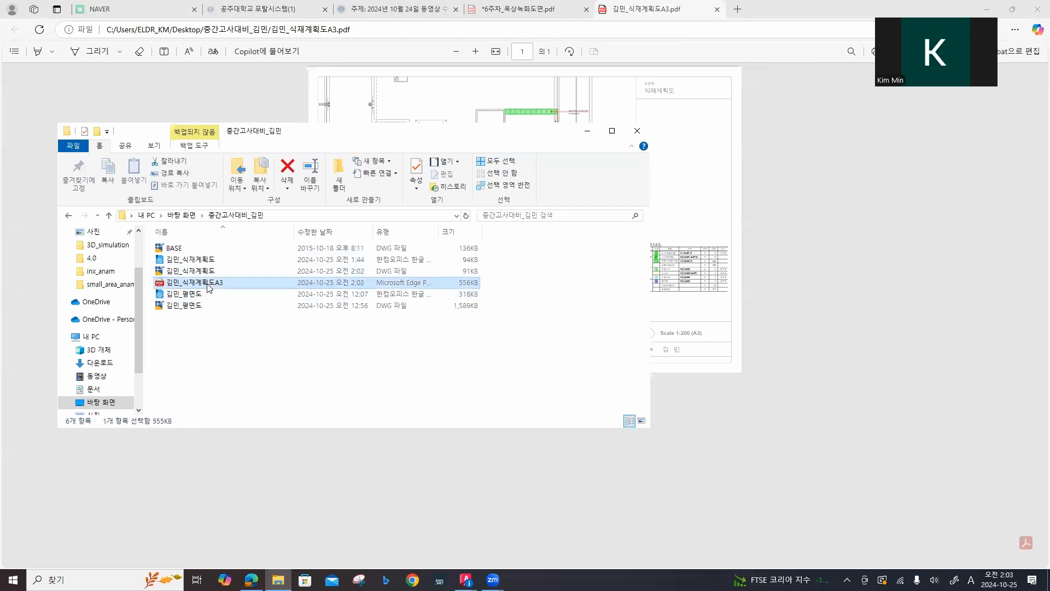
click(203, 307)
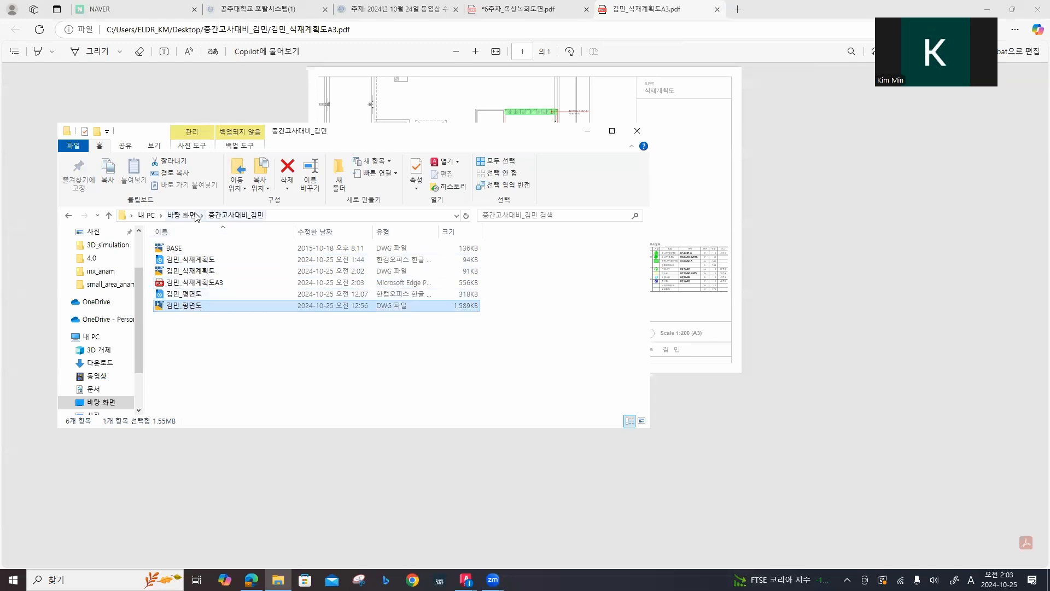
Step: Rename the desktop's 중간고사대비 folder to 옥상녹화_ followed by the student's name
text(ㅇ)
text(옥상녹ㅎ)
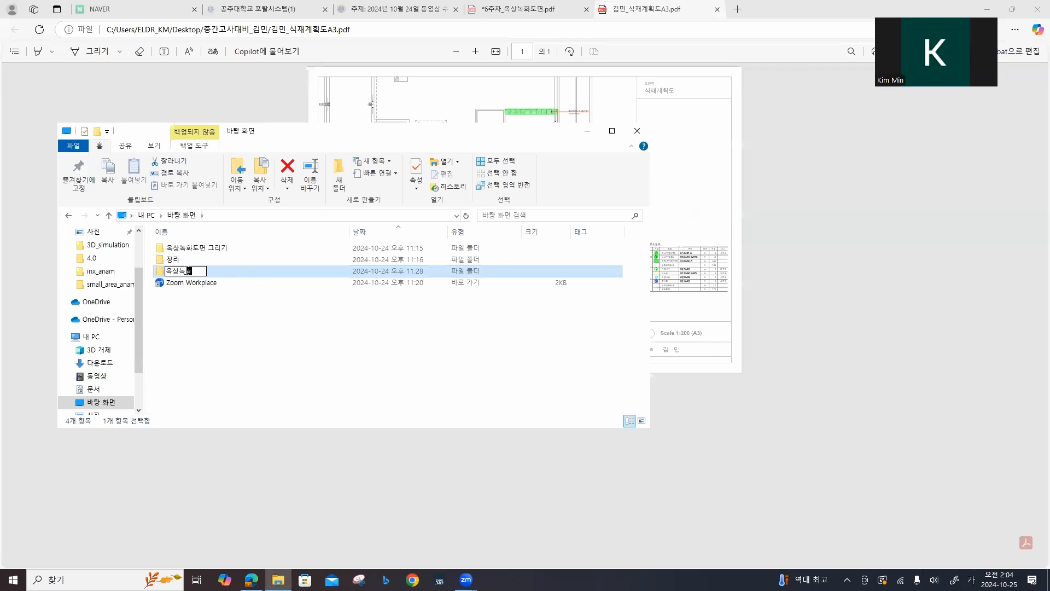
key(Return)
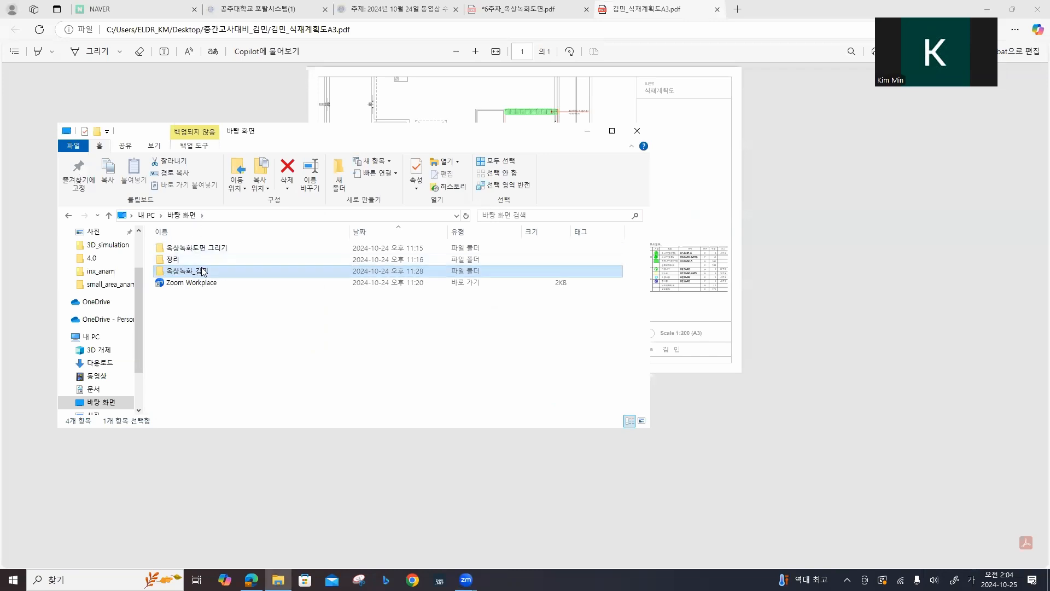
Step: Compress the renamed 옥상녹화 folder with ALZip into a ZIP archive of the same name on the desktop
right_click(203, 271)
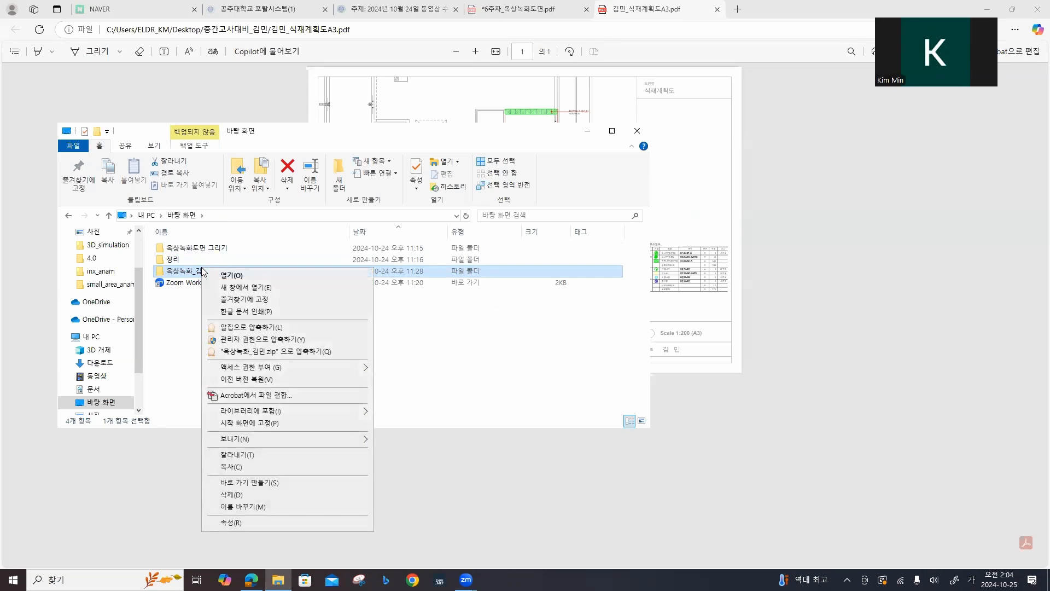
click(284, 327)
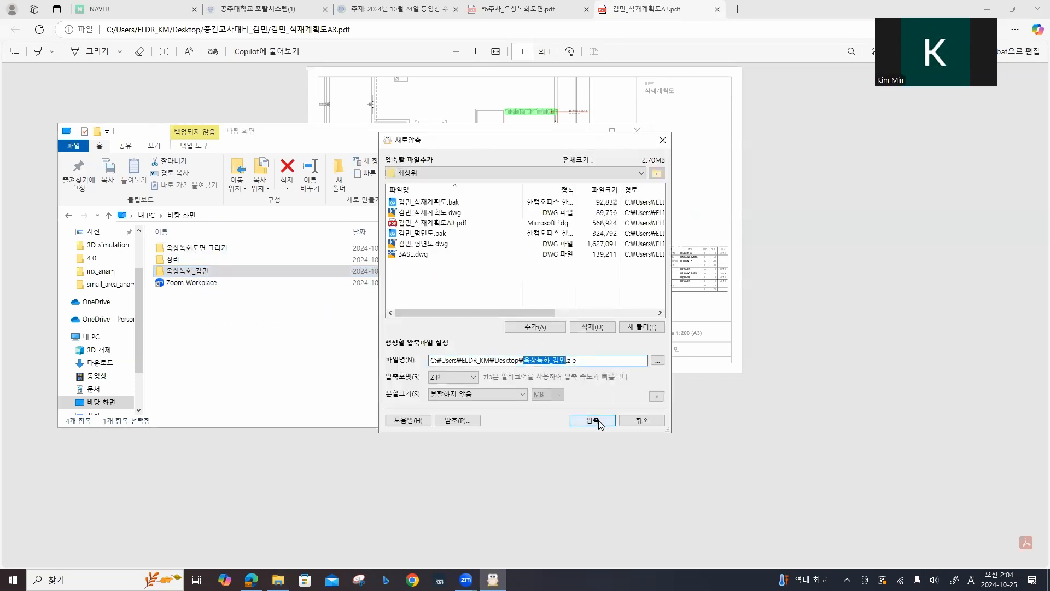
click(600, 422)
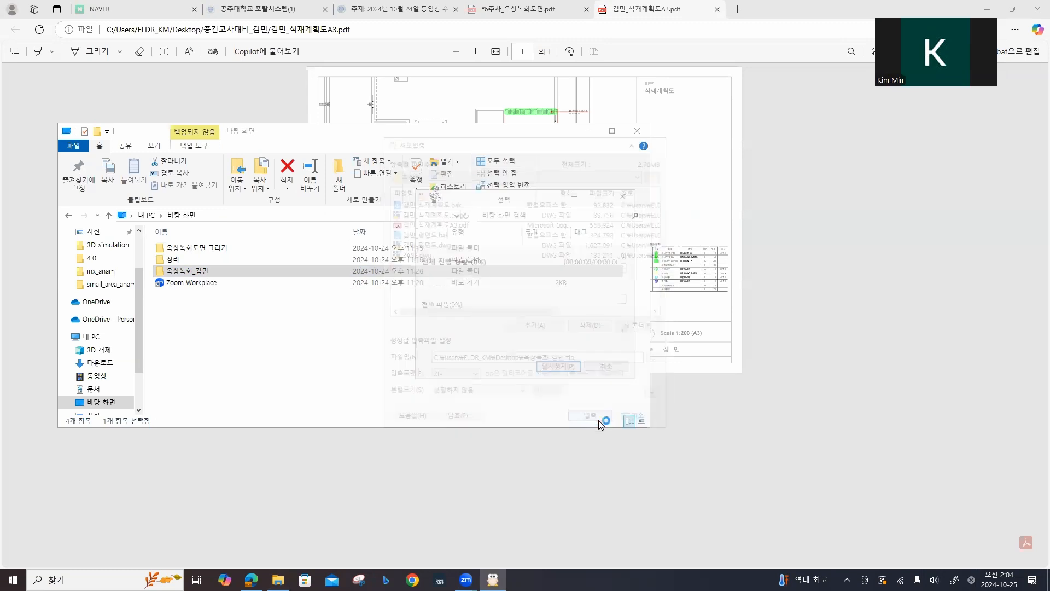
click(508, 386)
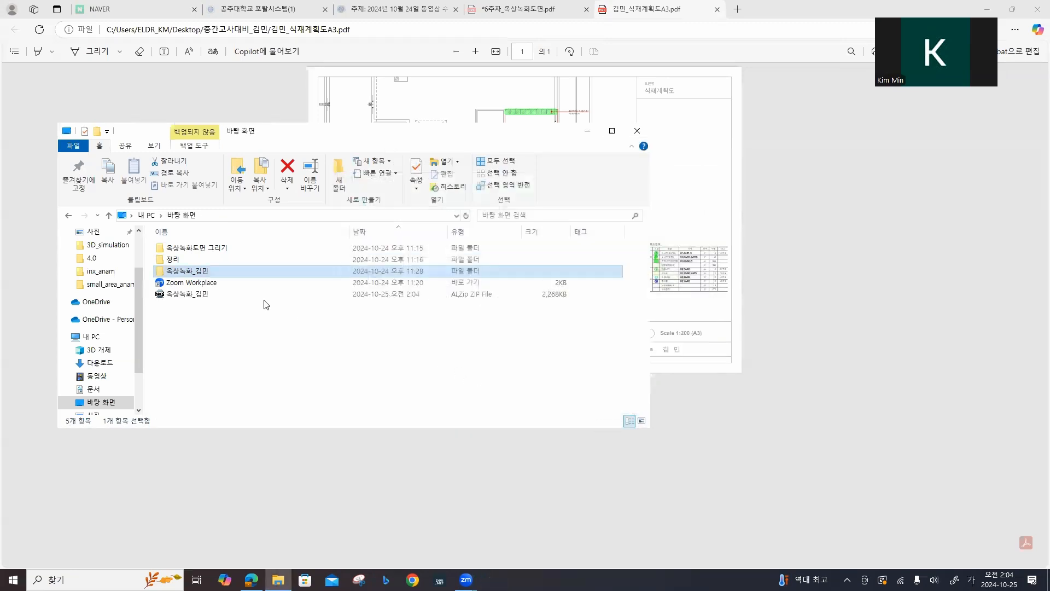
click(241, 295)
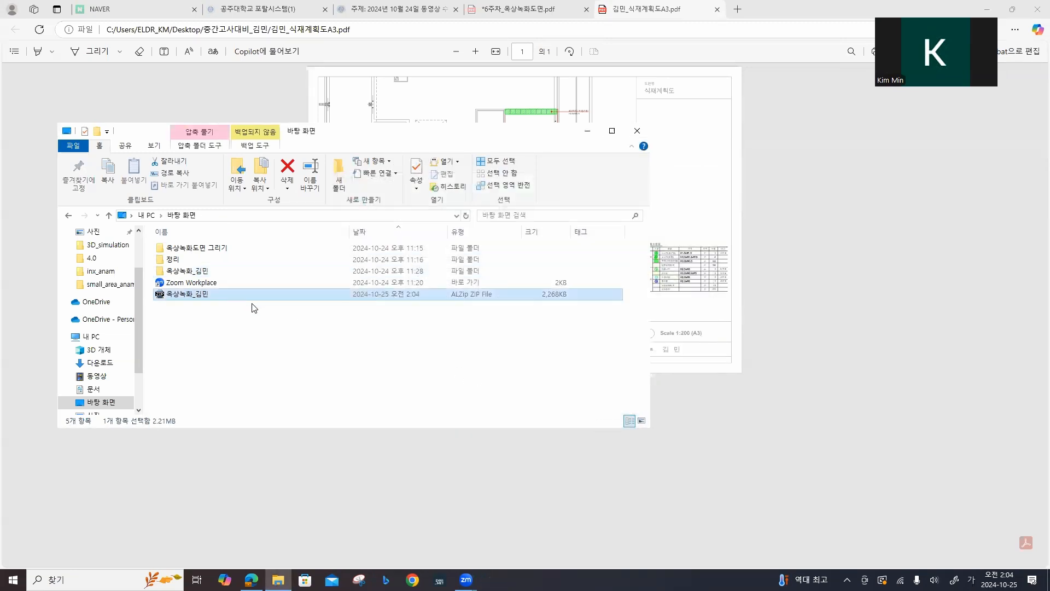